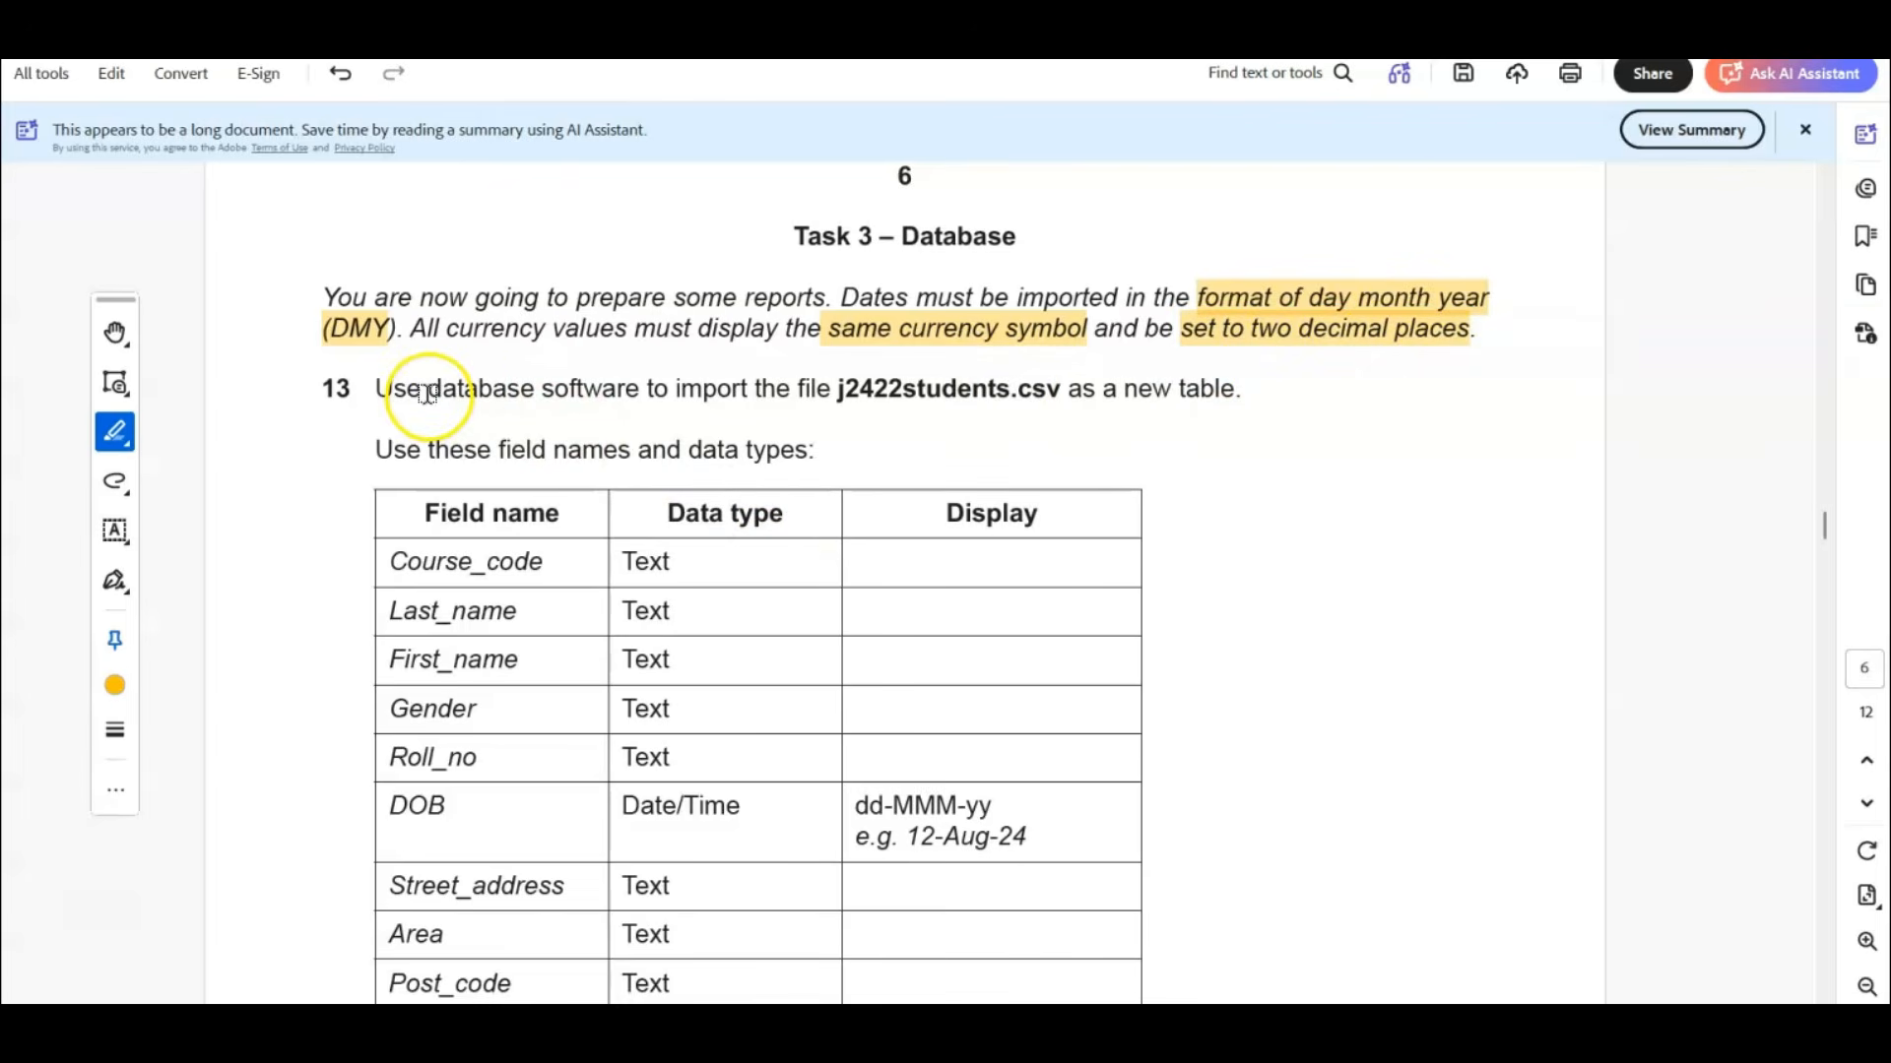
# Highlight "database software" in question 13 of the exam paper and switch to Access.
pyautogui.moveTo(426, 394); pyautogui.dragTo(639, 391)
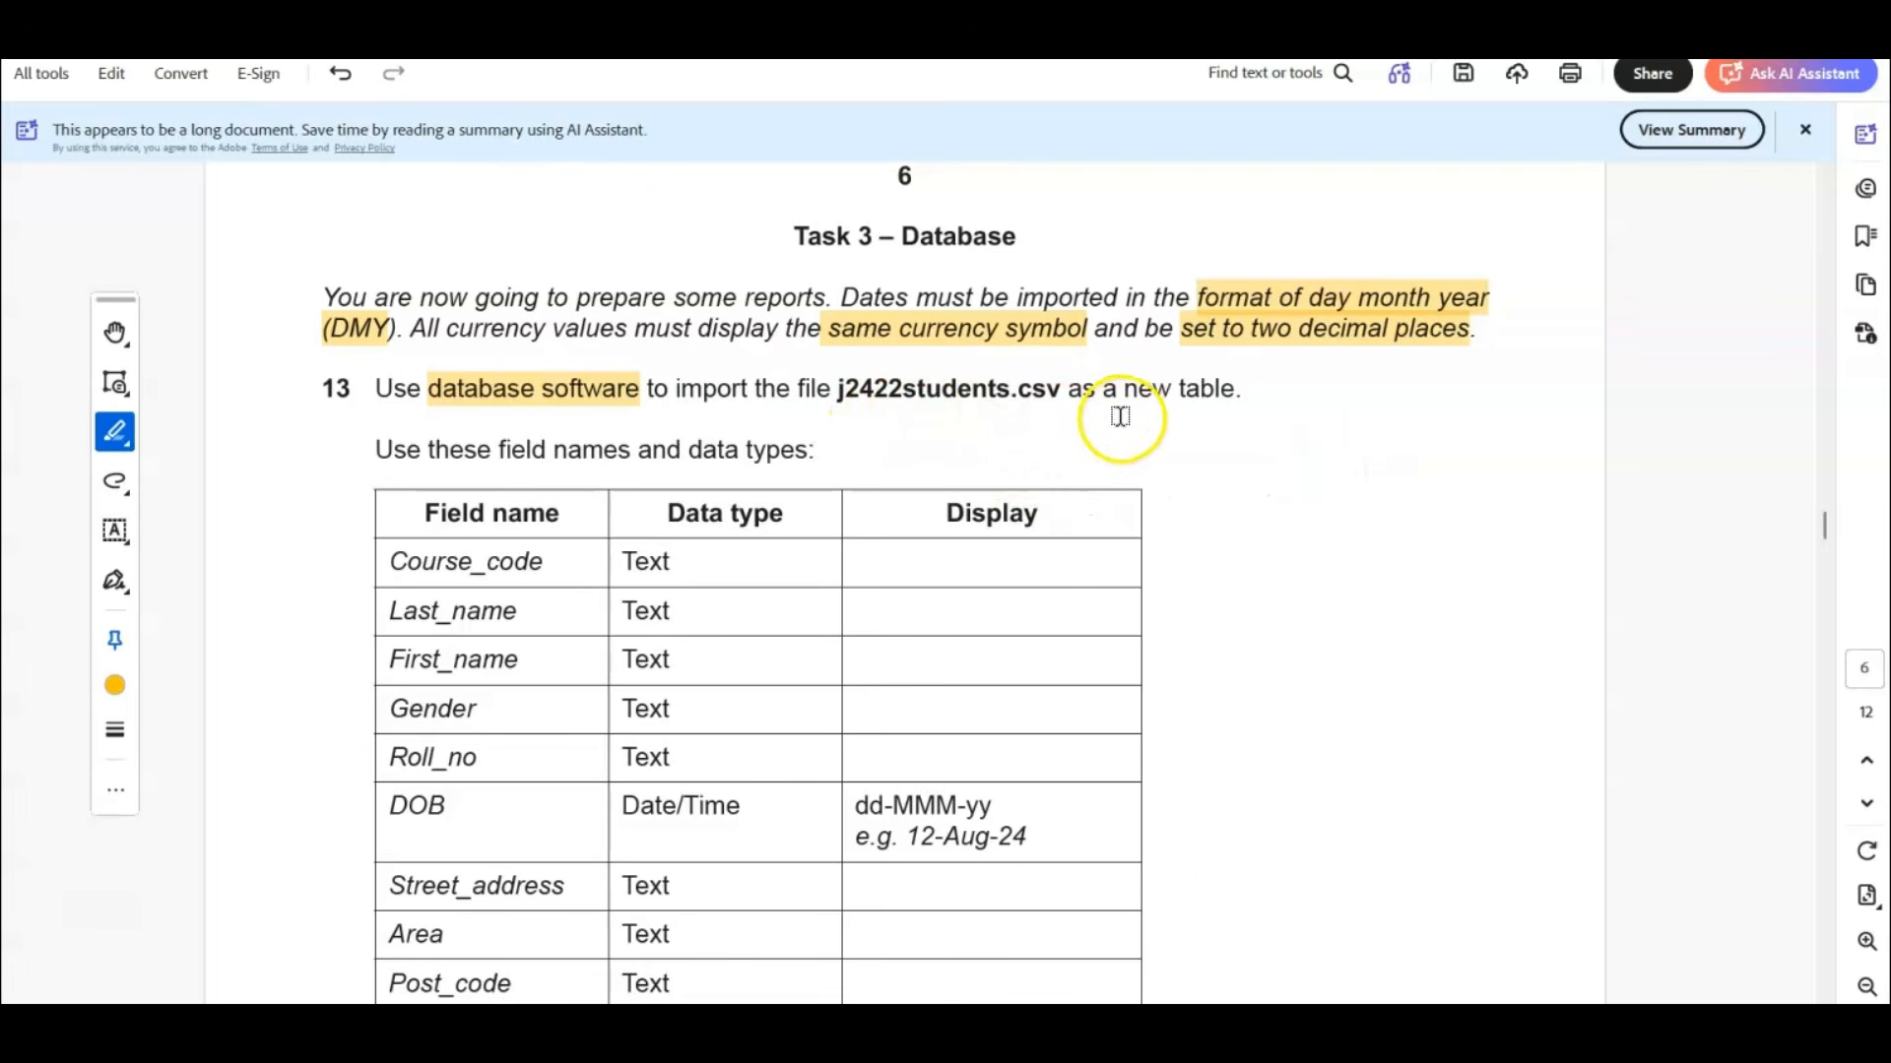
pyautogui.click(1224, 847)
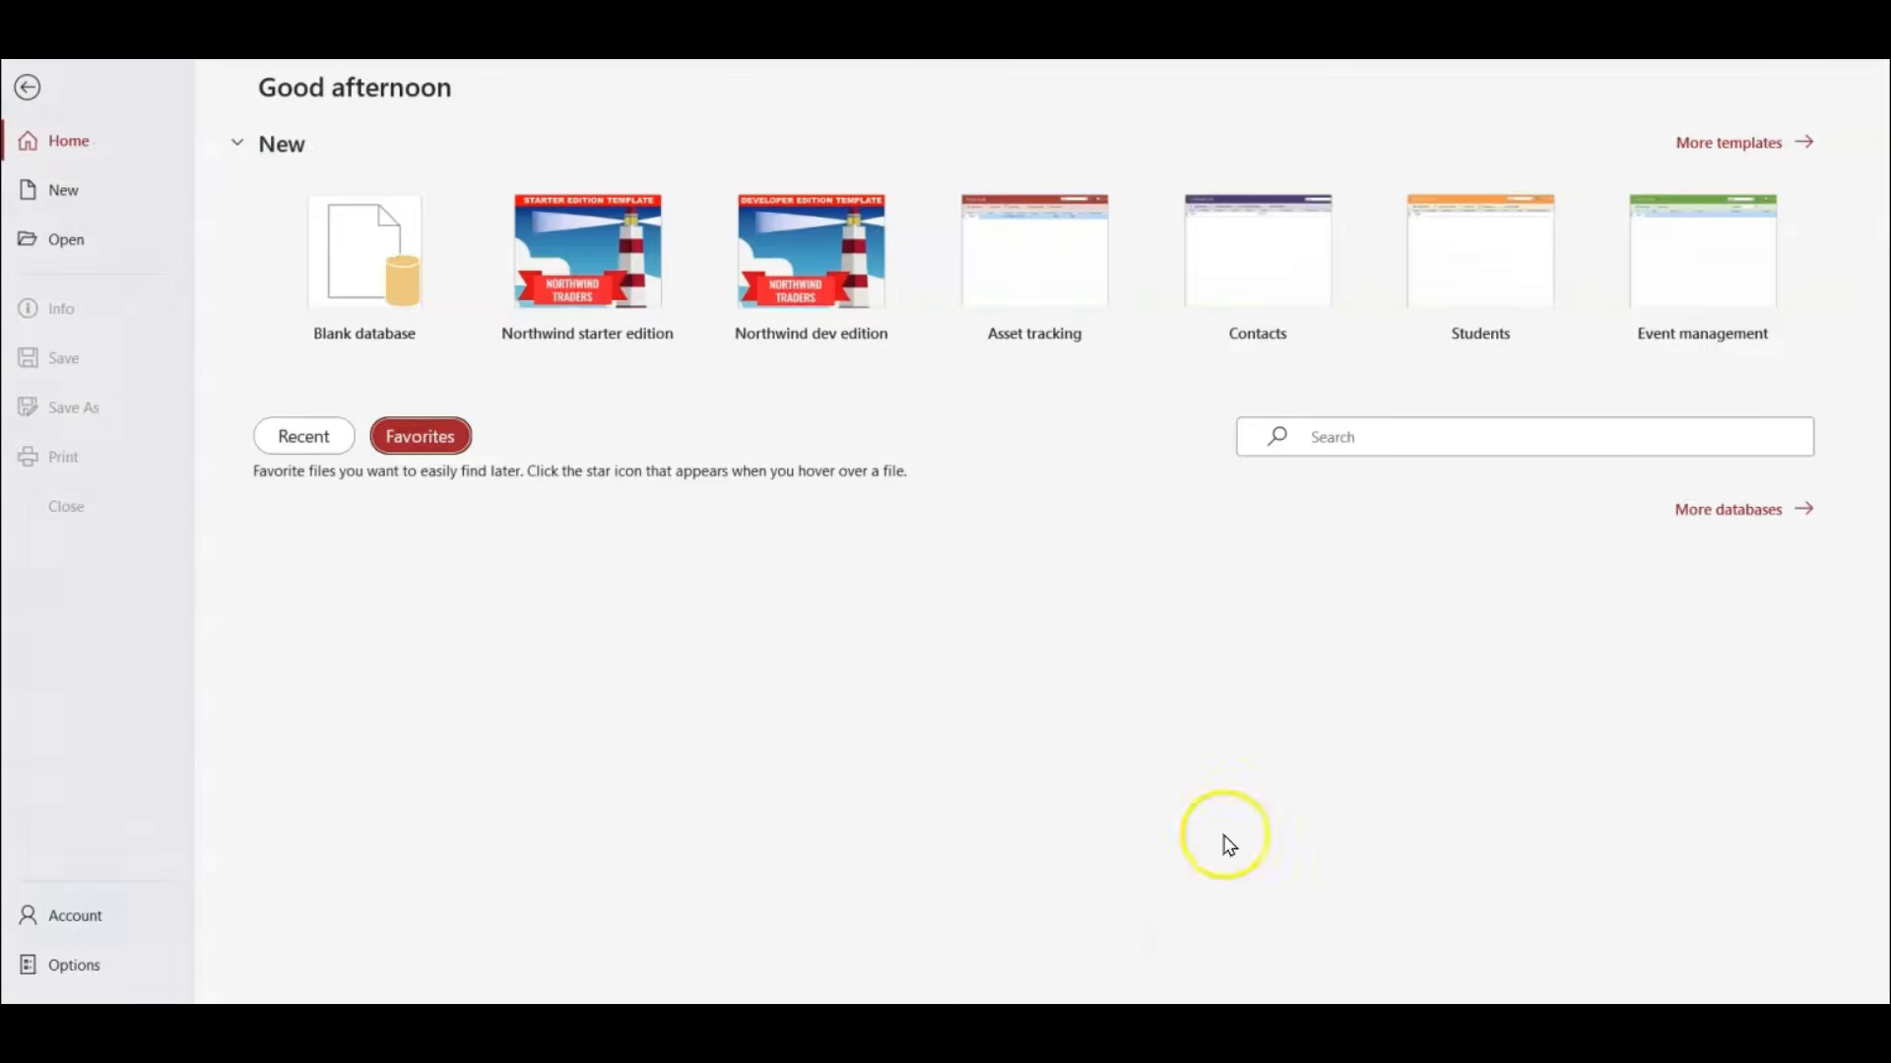
# Set up a new blank database named Task2_DB.accdb in the Desktop > IGCSE > June2024-P22 folder.
pyautogui.click(353, 287)
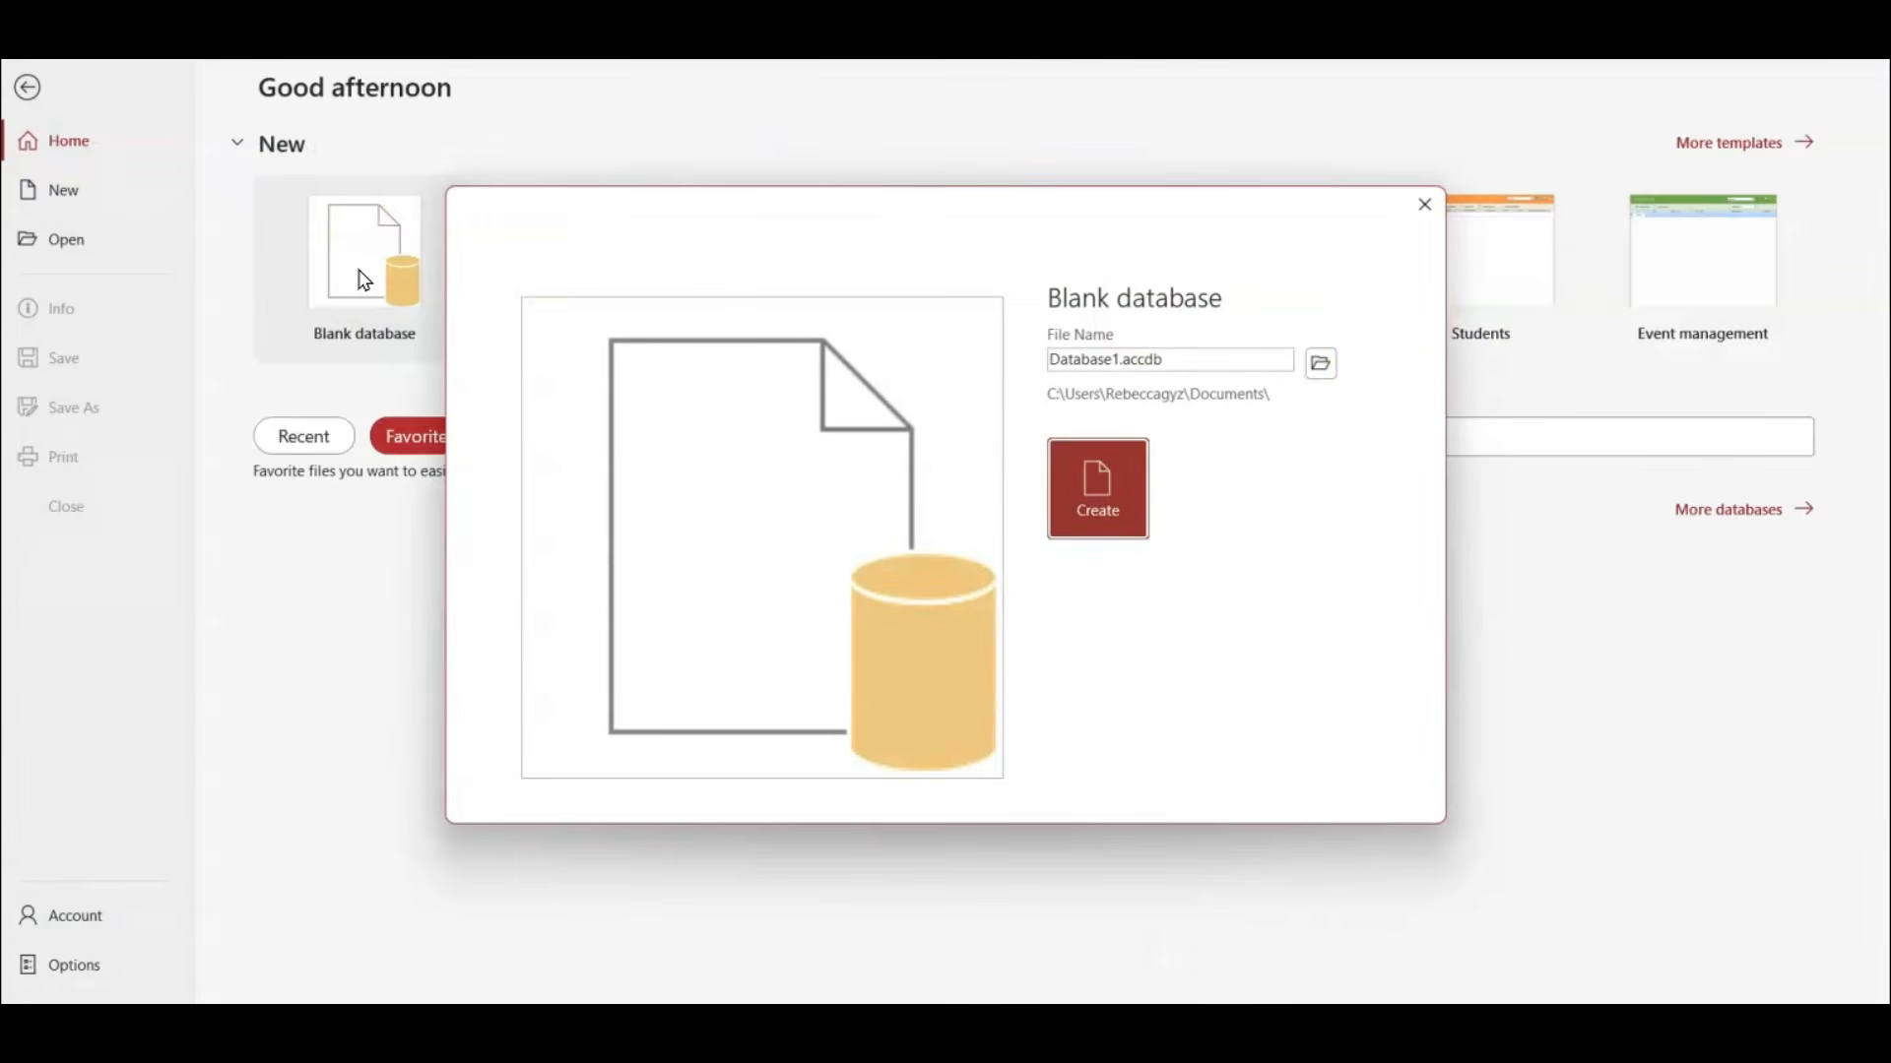
pyautogui.click(1321, 363)
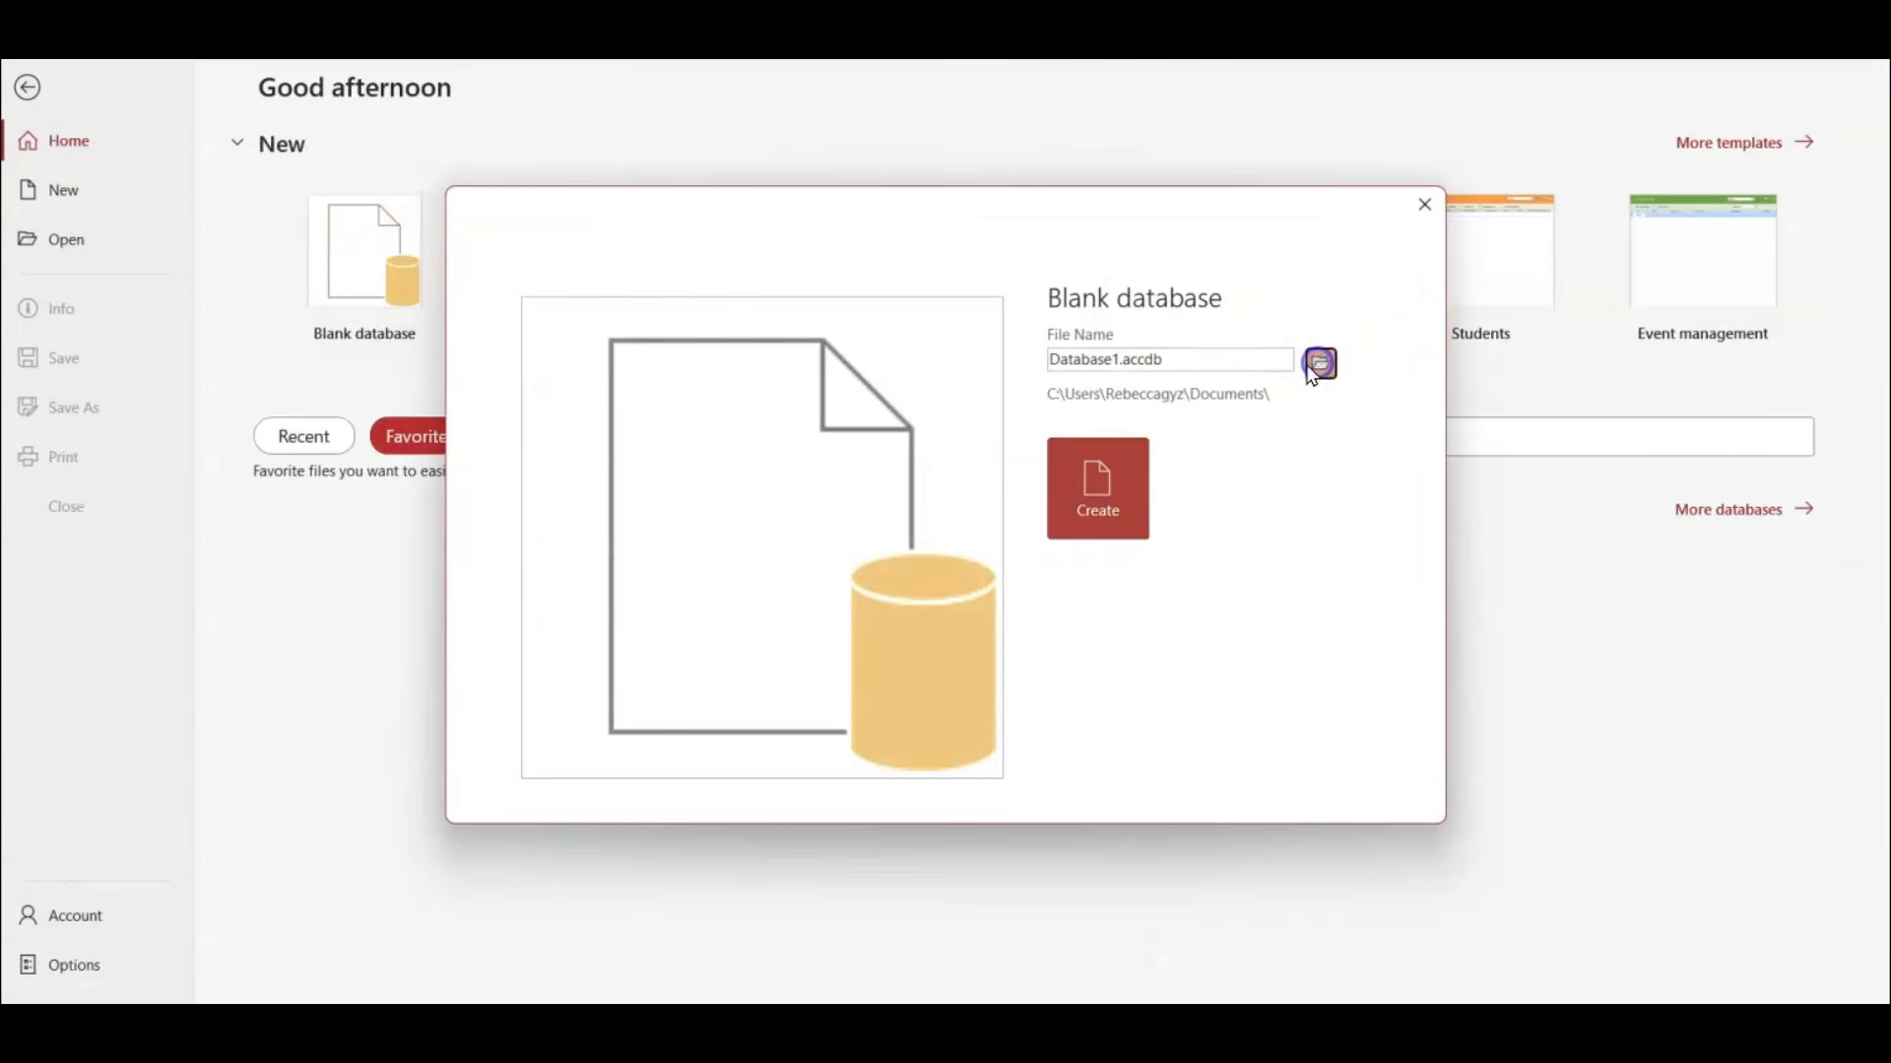
pyautogui.scroll(10, 133, 258)
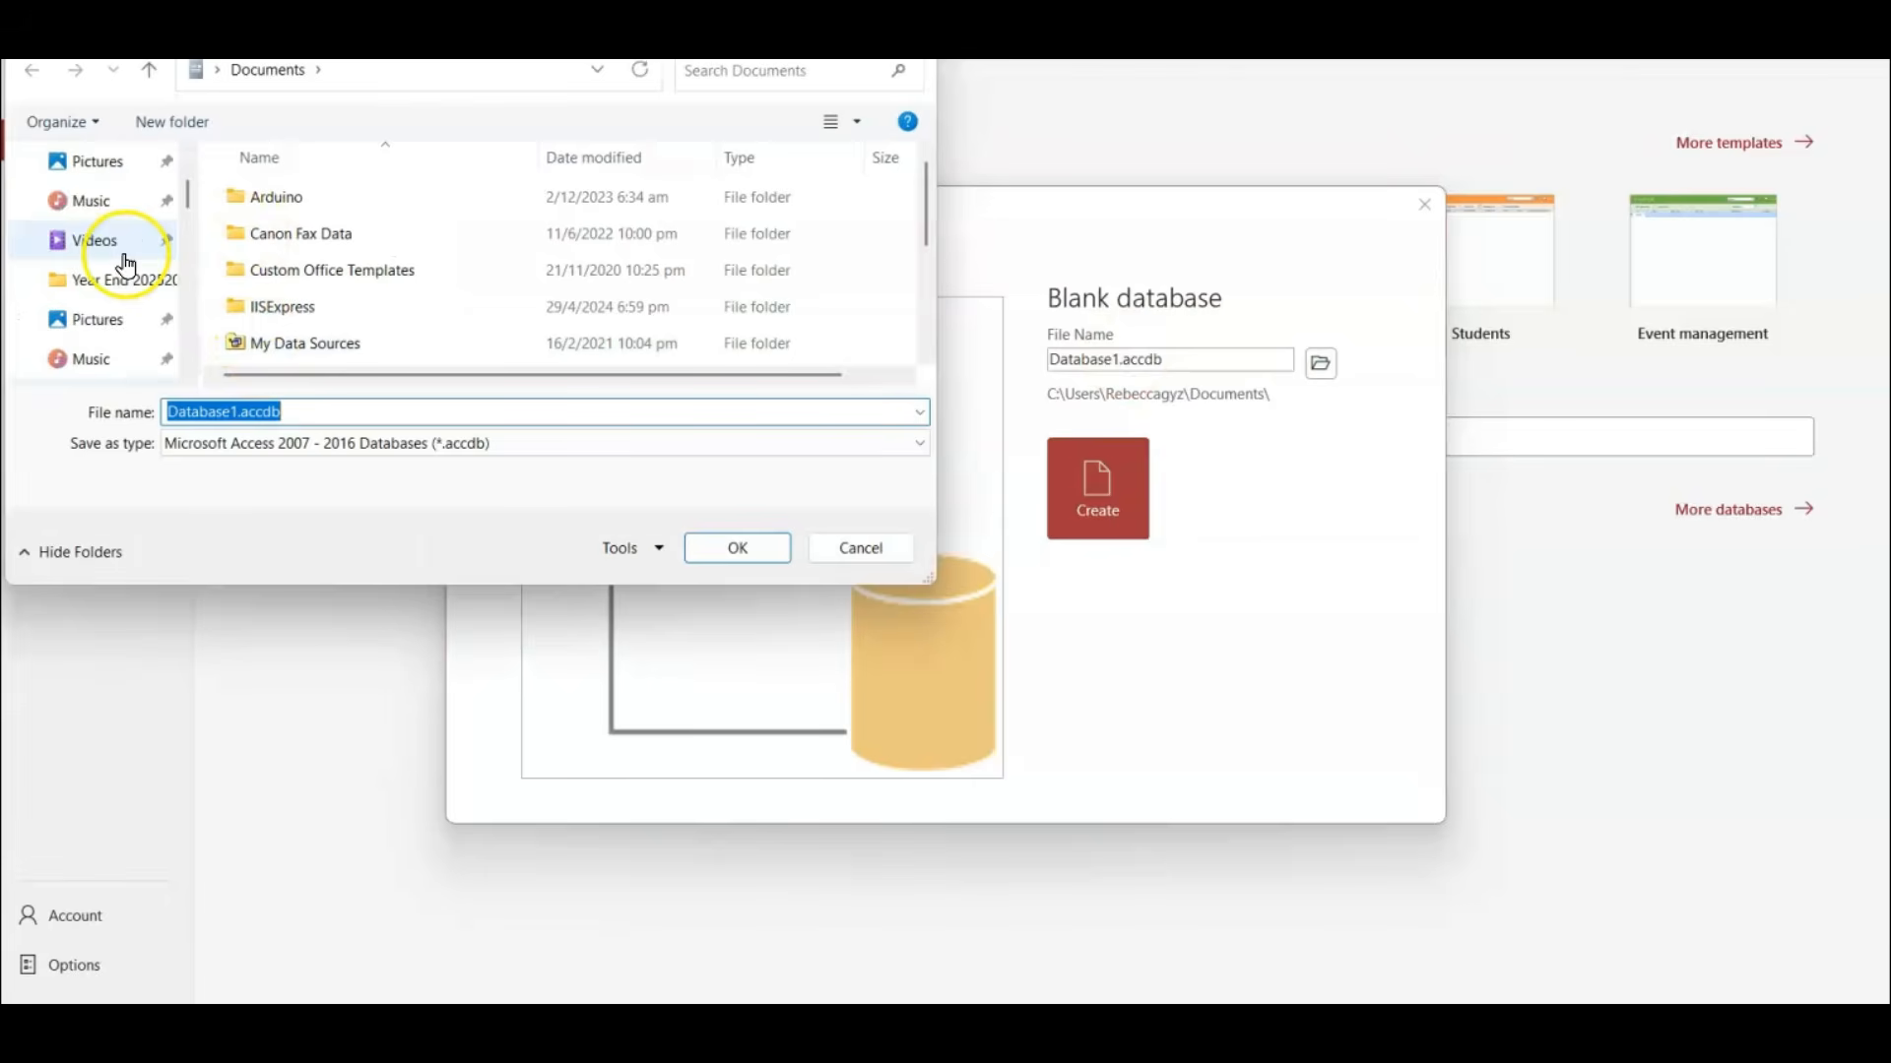
pyautogui.scroll(3, 126, 261)
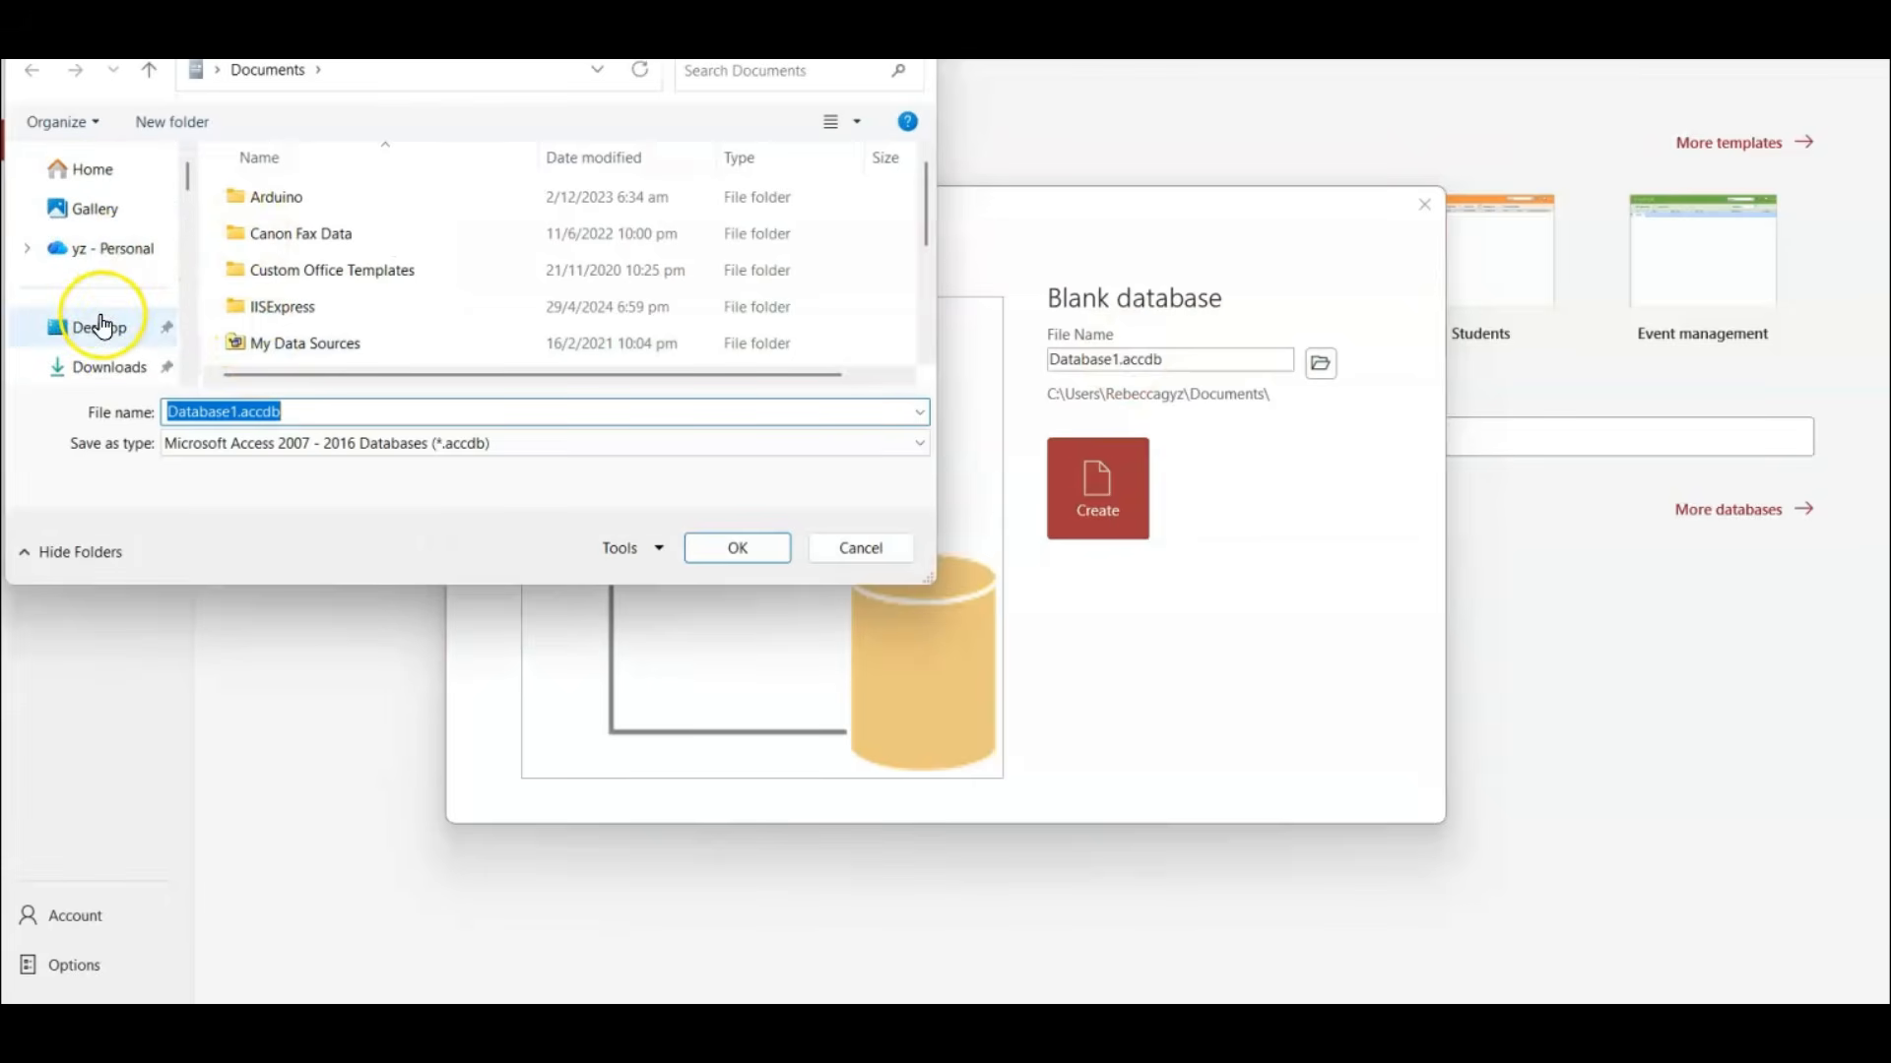
pyautogui.click(99, 327)
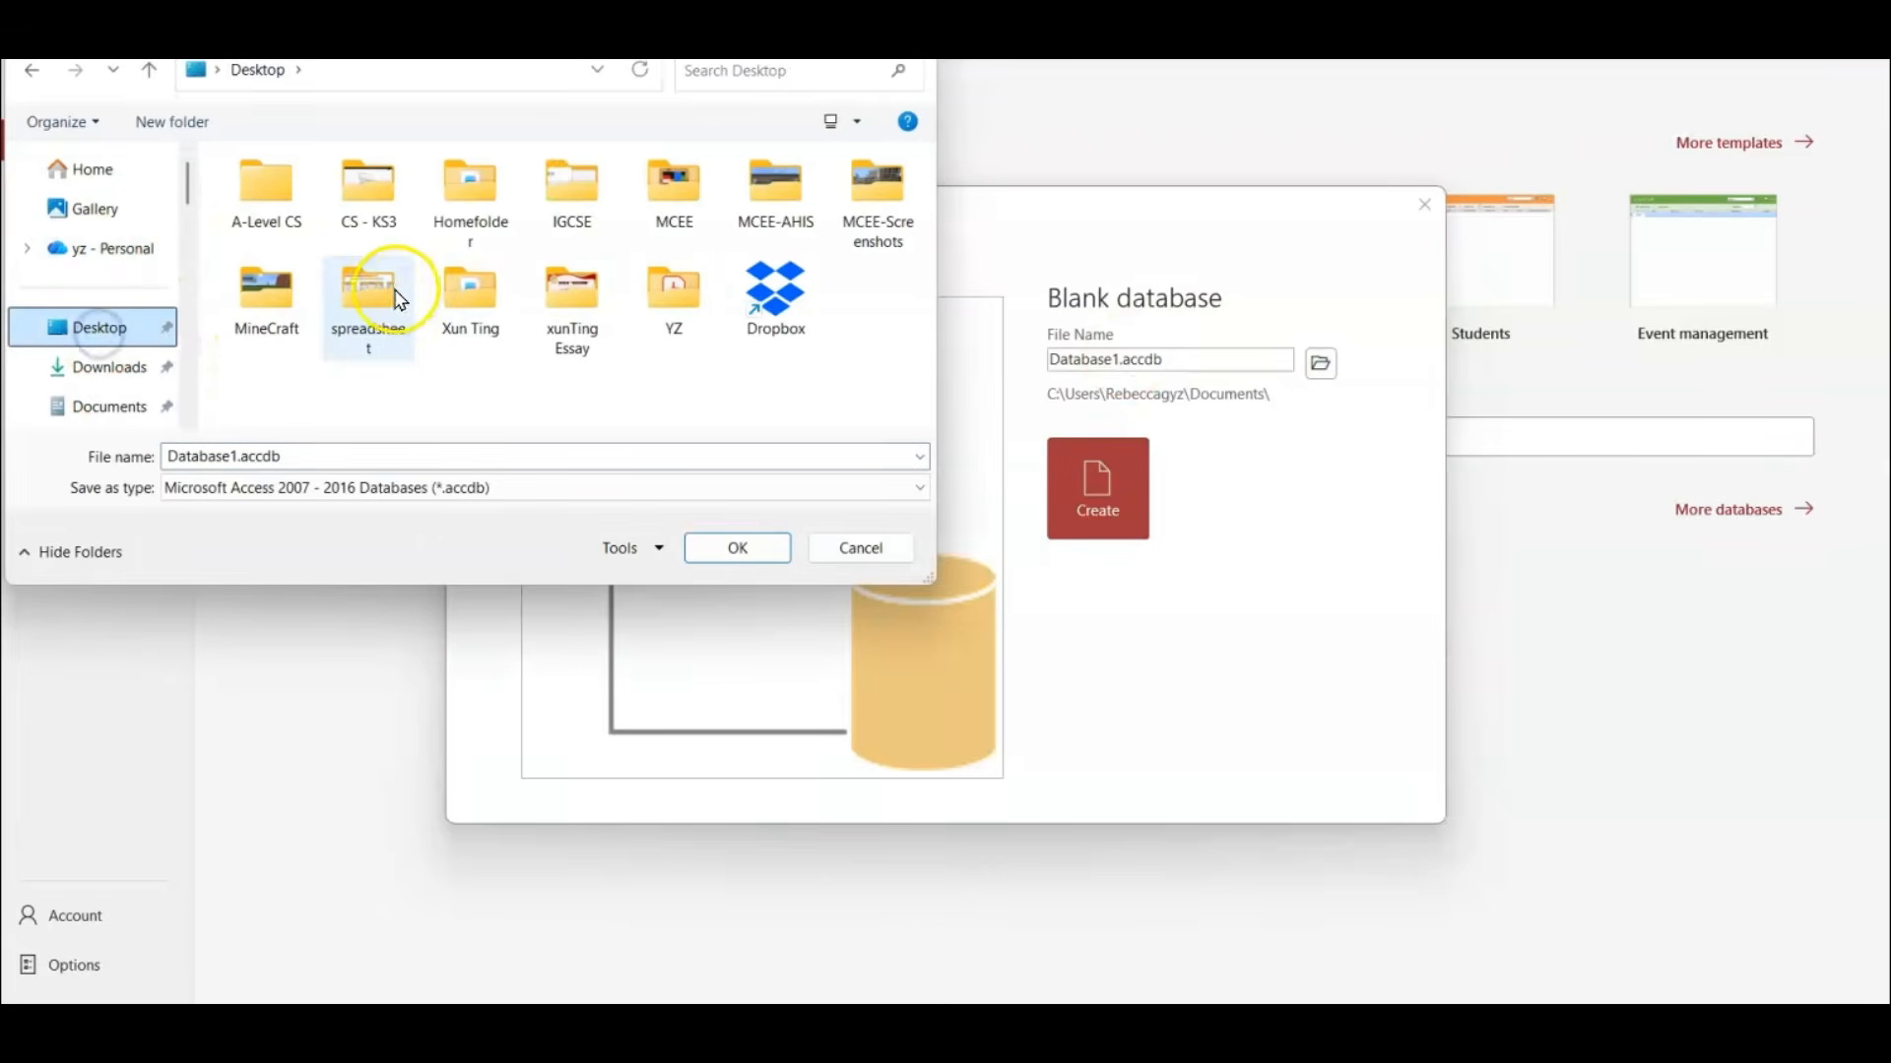
pyautogui.doubleClick(572, 187)
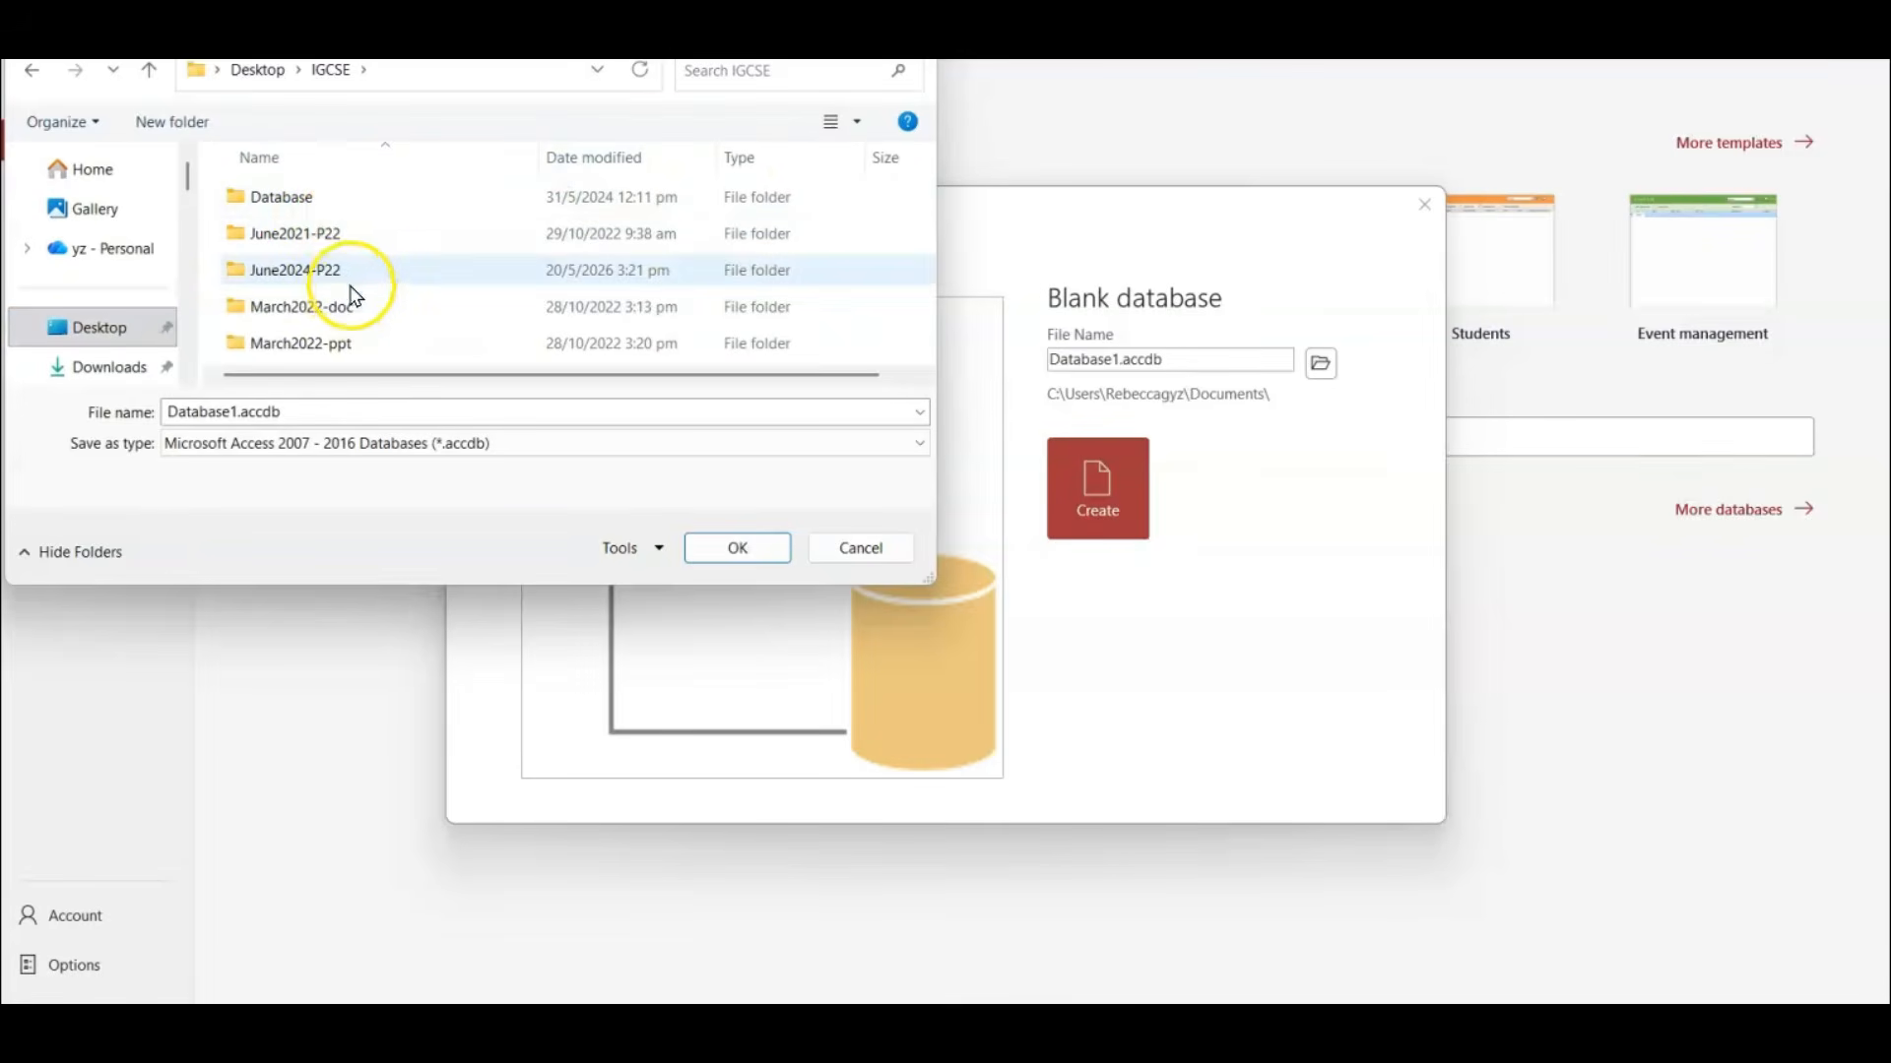
pyautogui.doubleClick(338, 270)
pyautogui.click(301, 196)
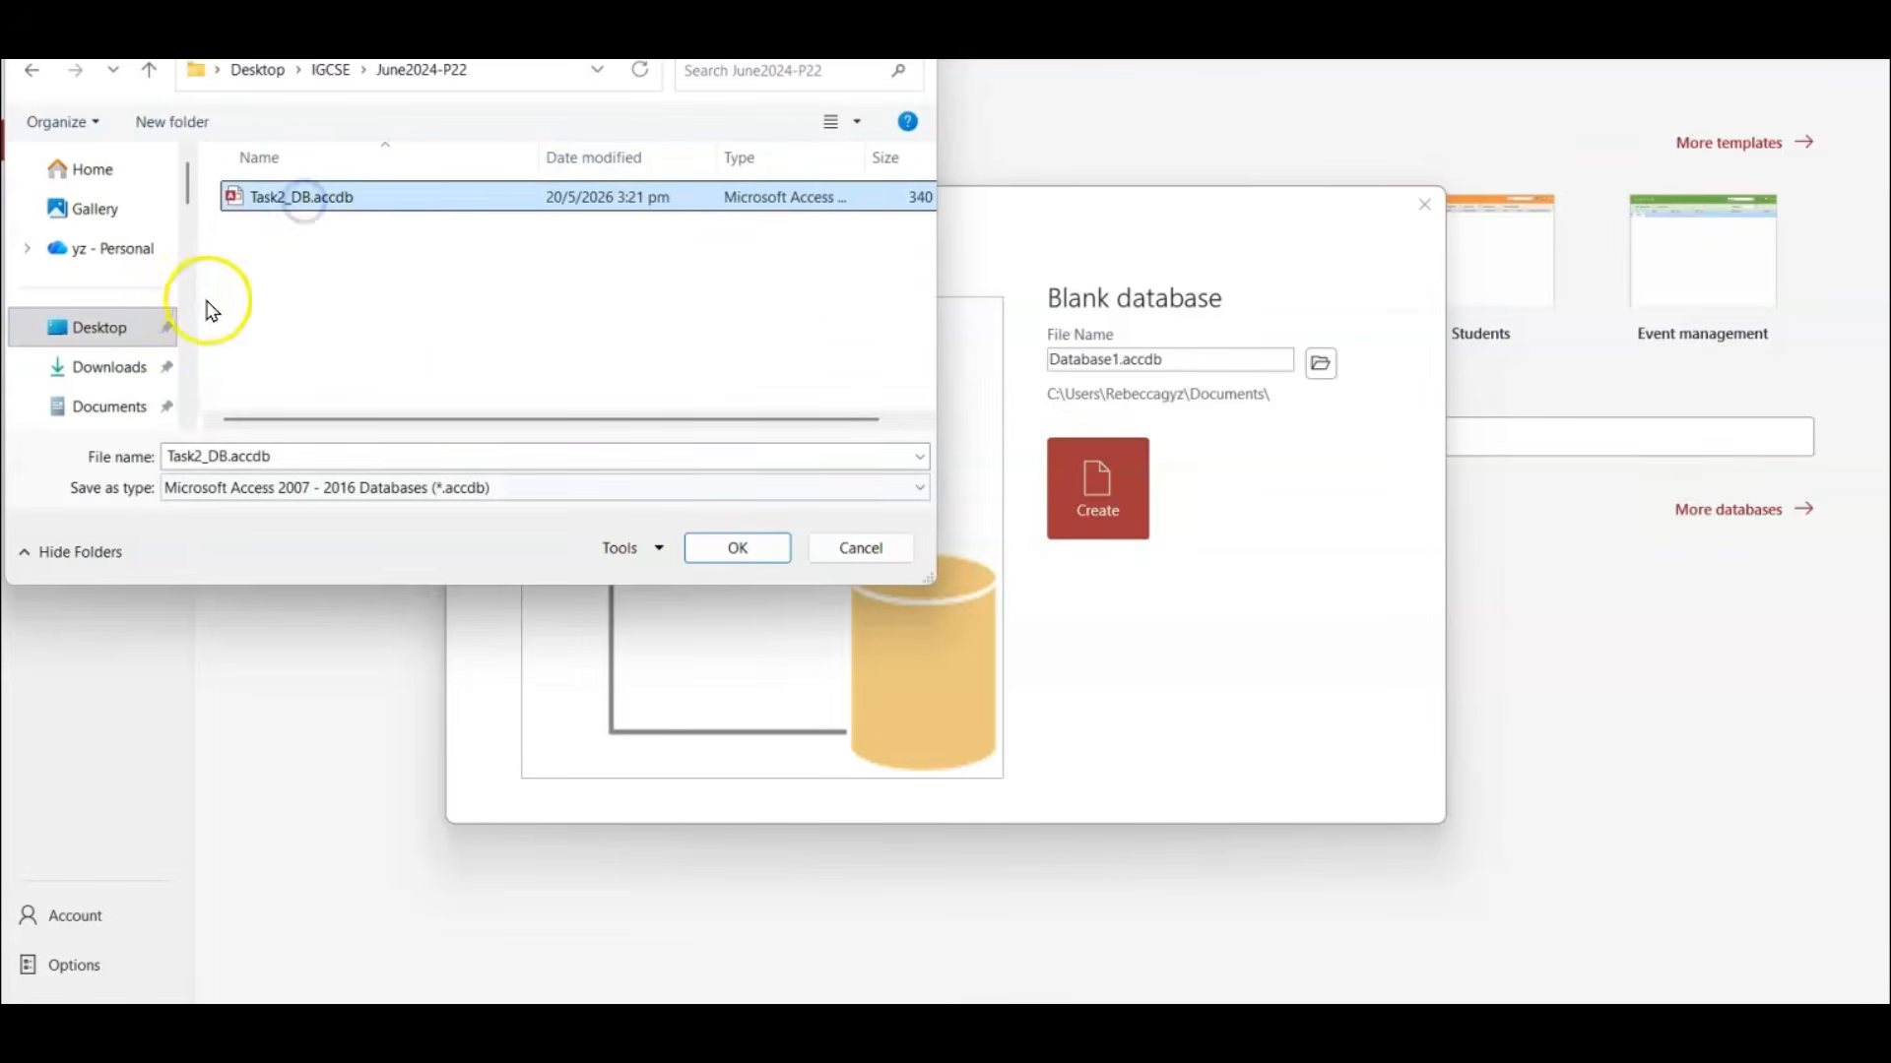
pyautogui.click(784, 548)
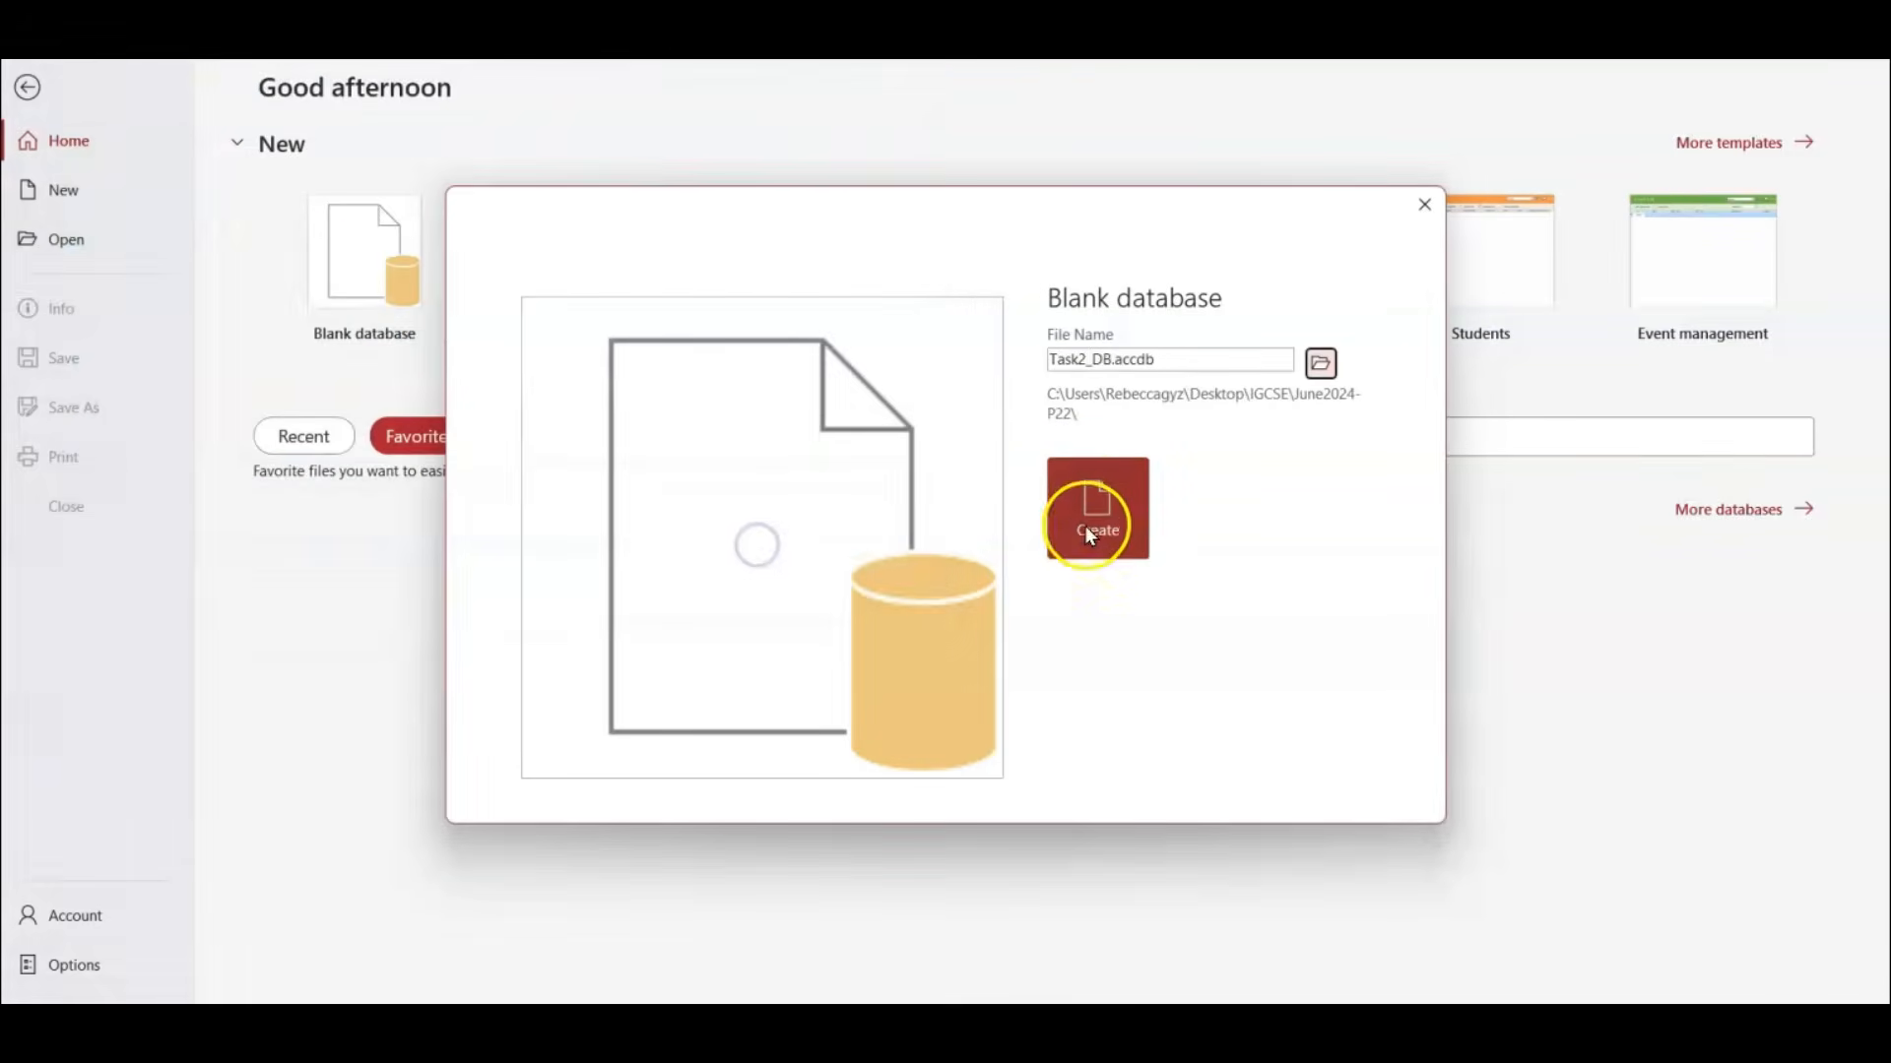
# Create the Task2_DB database and close its empty default table.
pyautogui.click(1096, 500)
pyautogui.click(1009, 594)
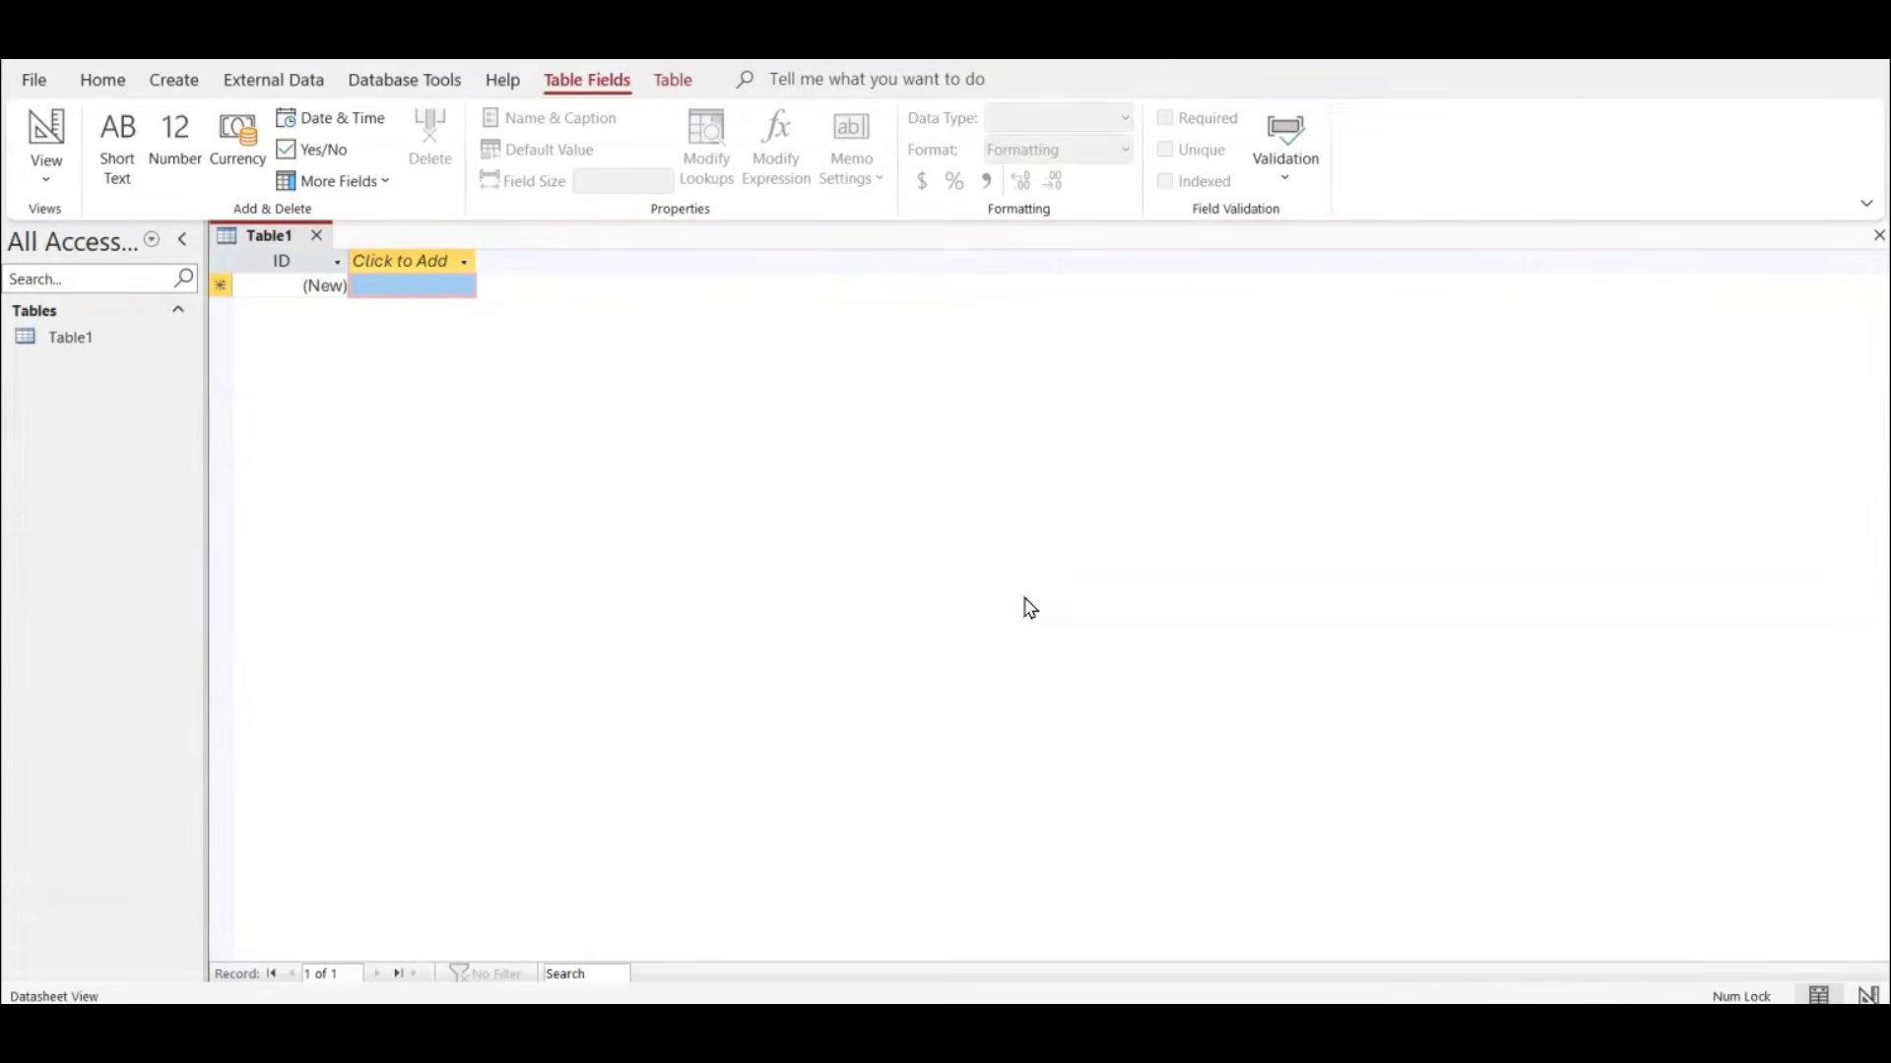
pyautogui.click(316, 235)
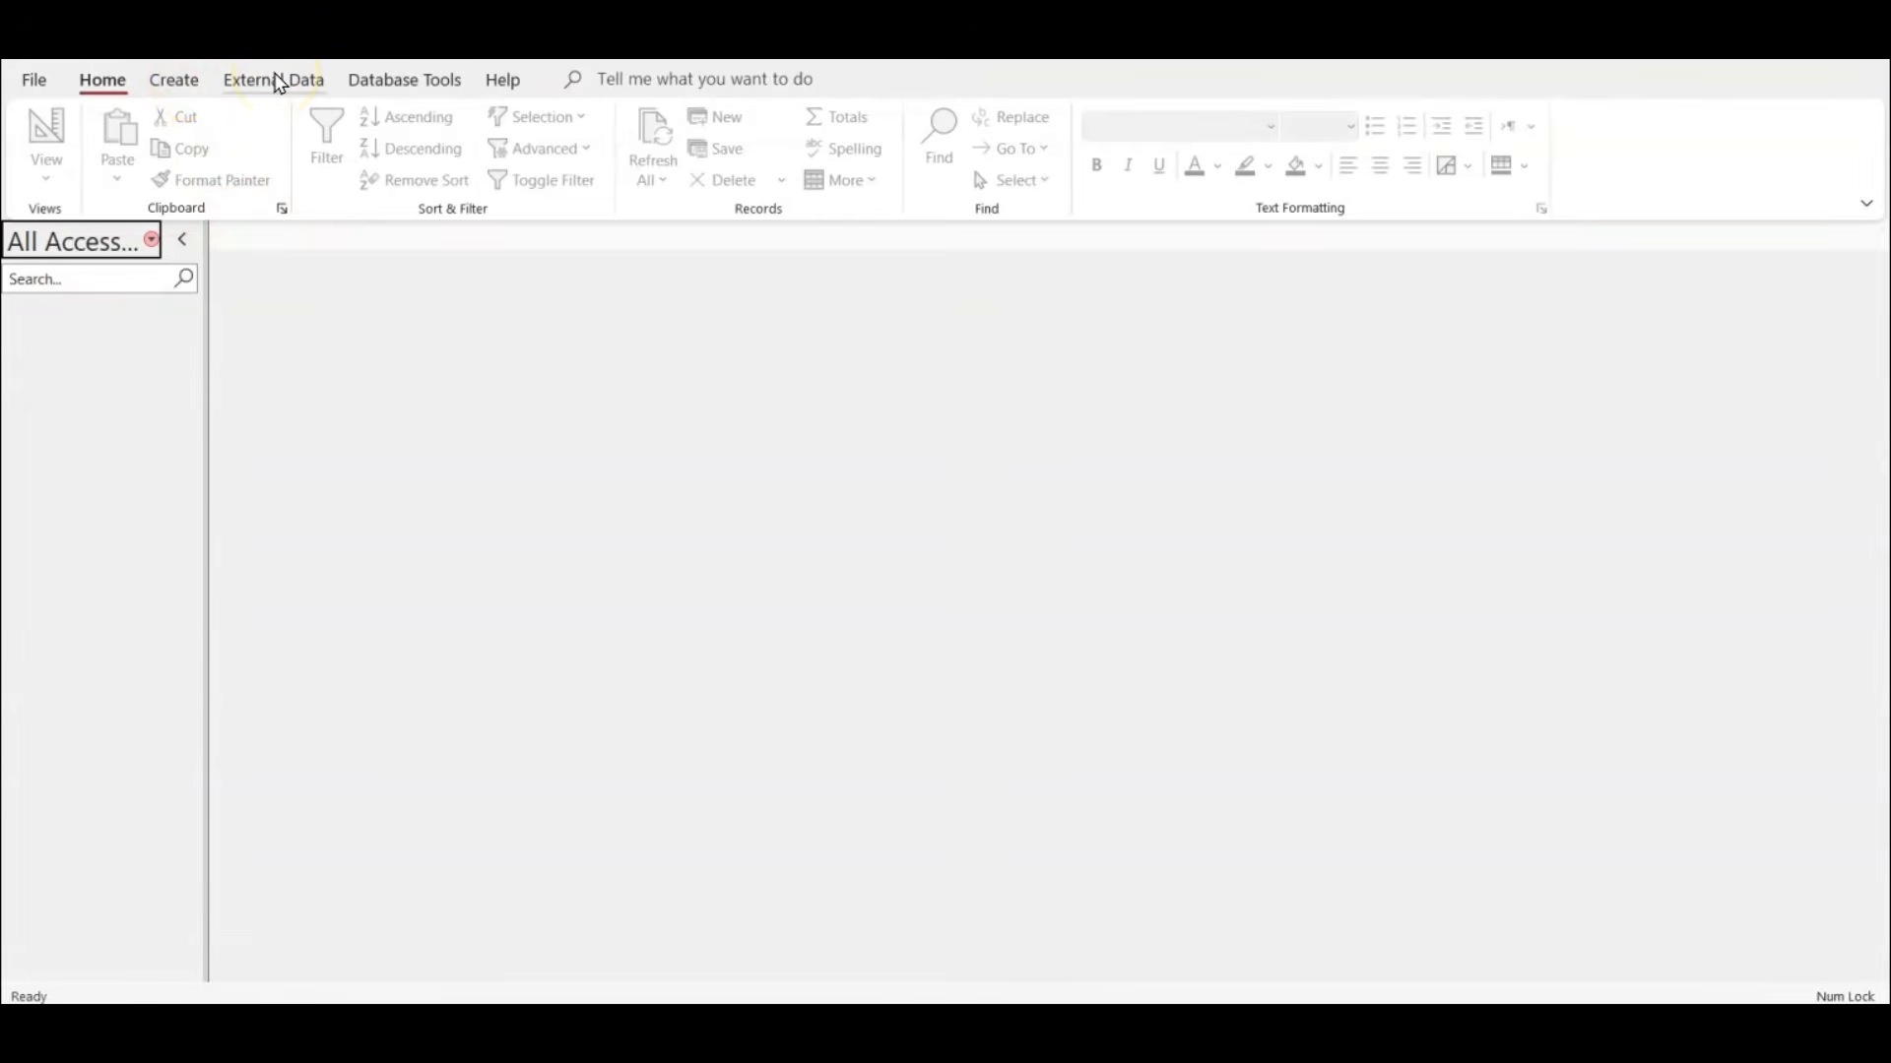
# Start an external data import from a text file.
pyautogui.click(278, 80)
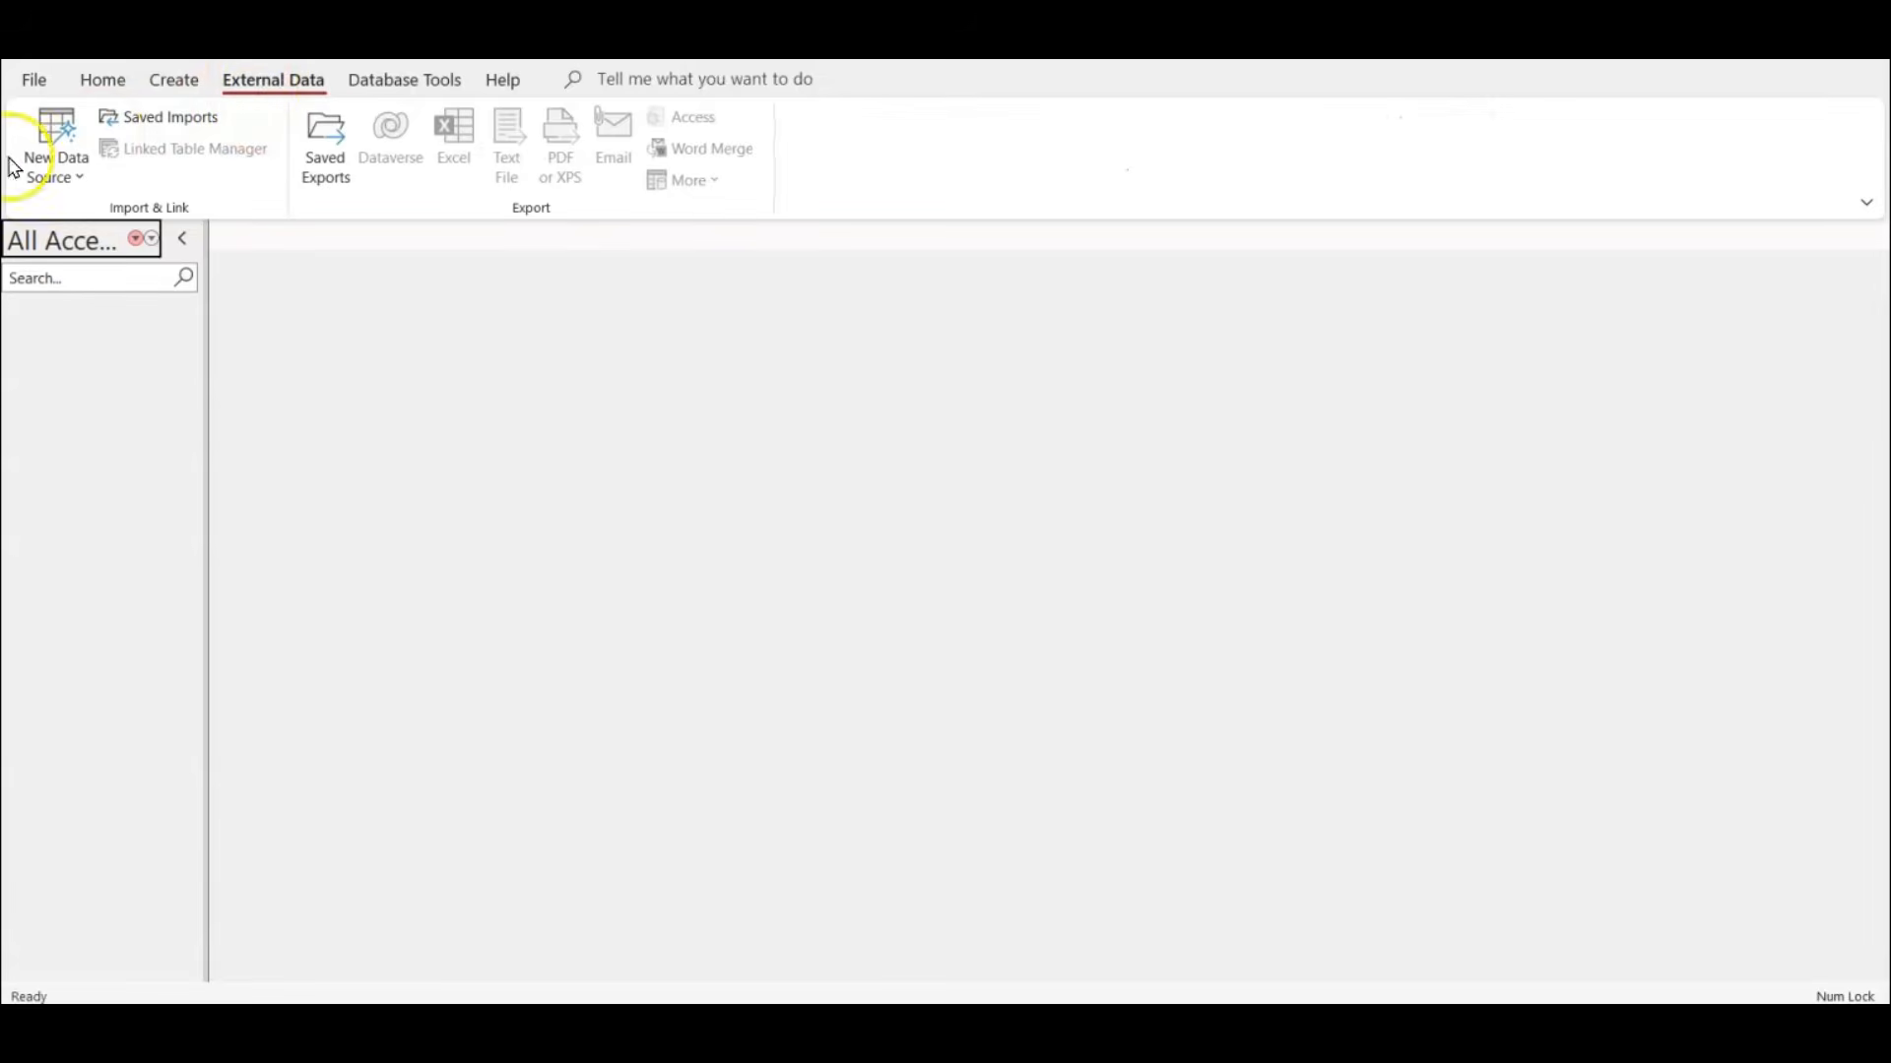
pyautogui.click(72, 180)
pyautogui.click(77, 217)
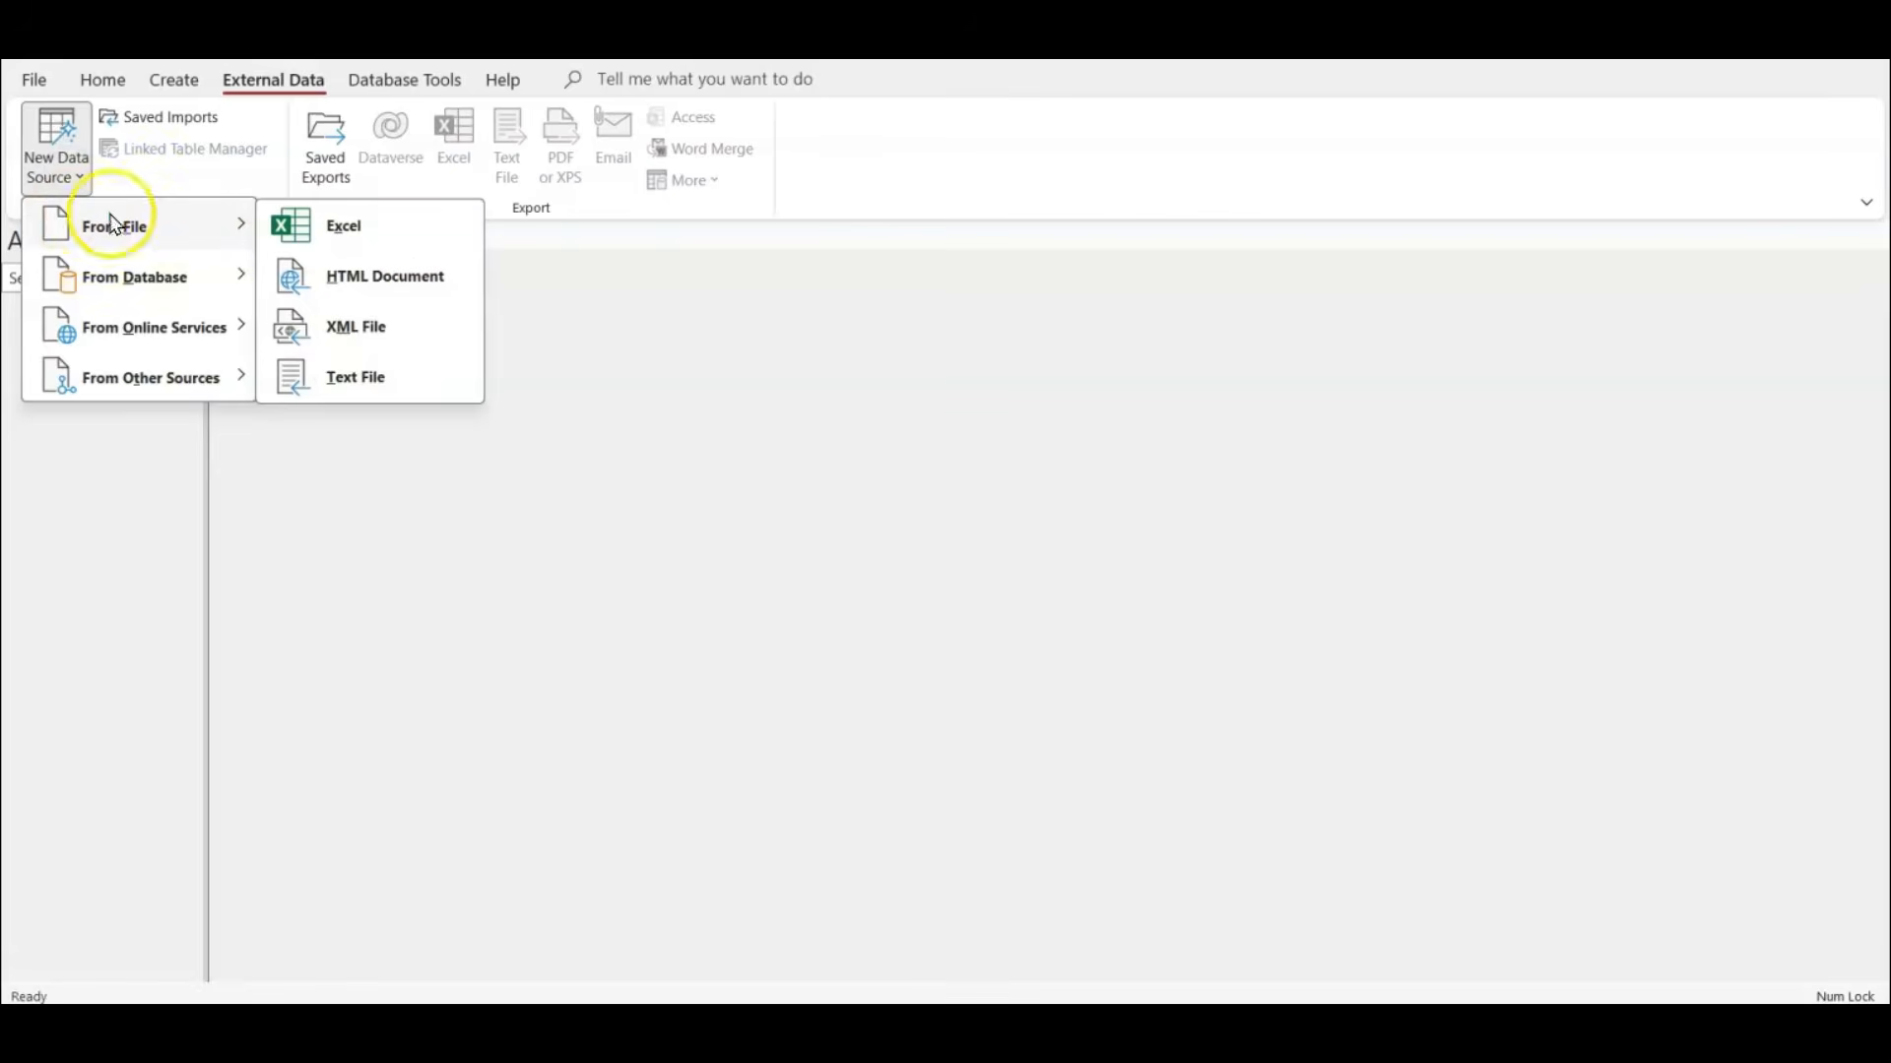
pyautogui.click(394, 398)
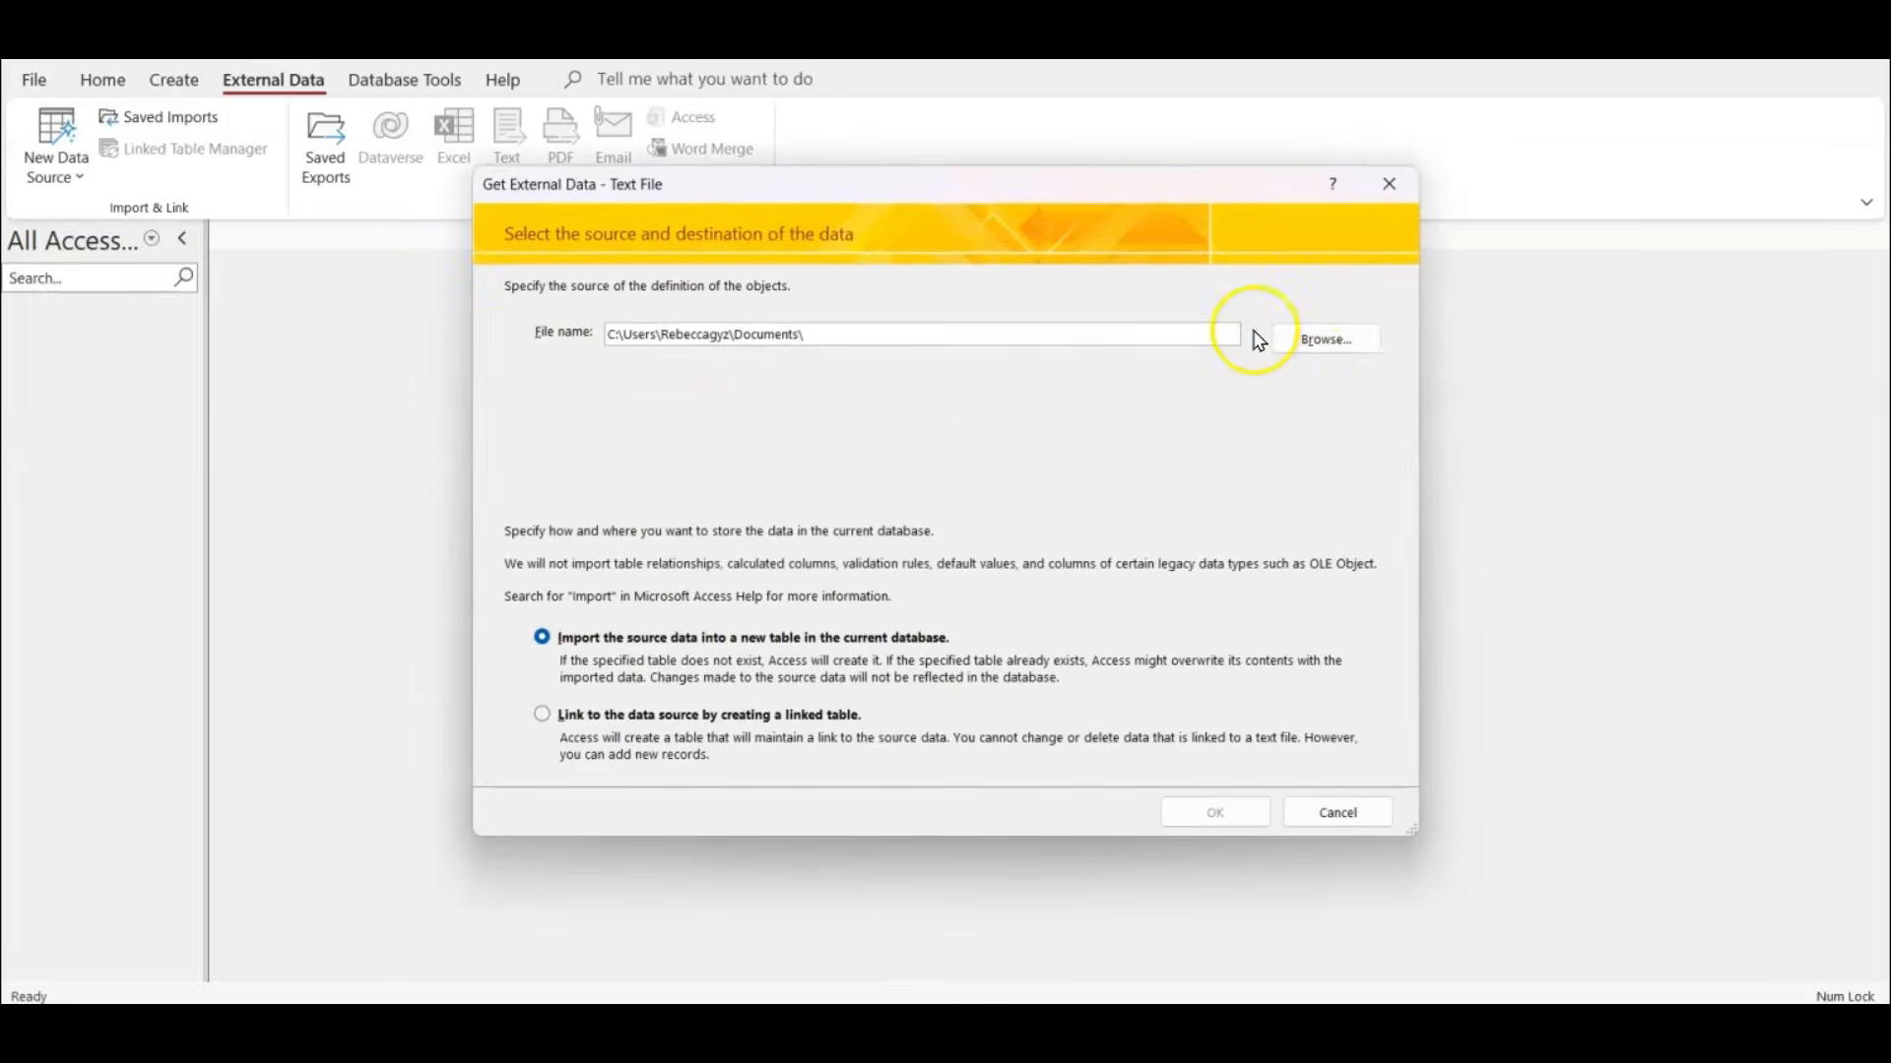
# Choose j2422students.csv from the June2024-P22 folder as the import source file.
pyautogui.click(1326, 338)
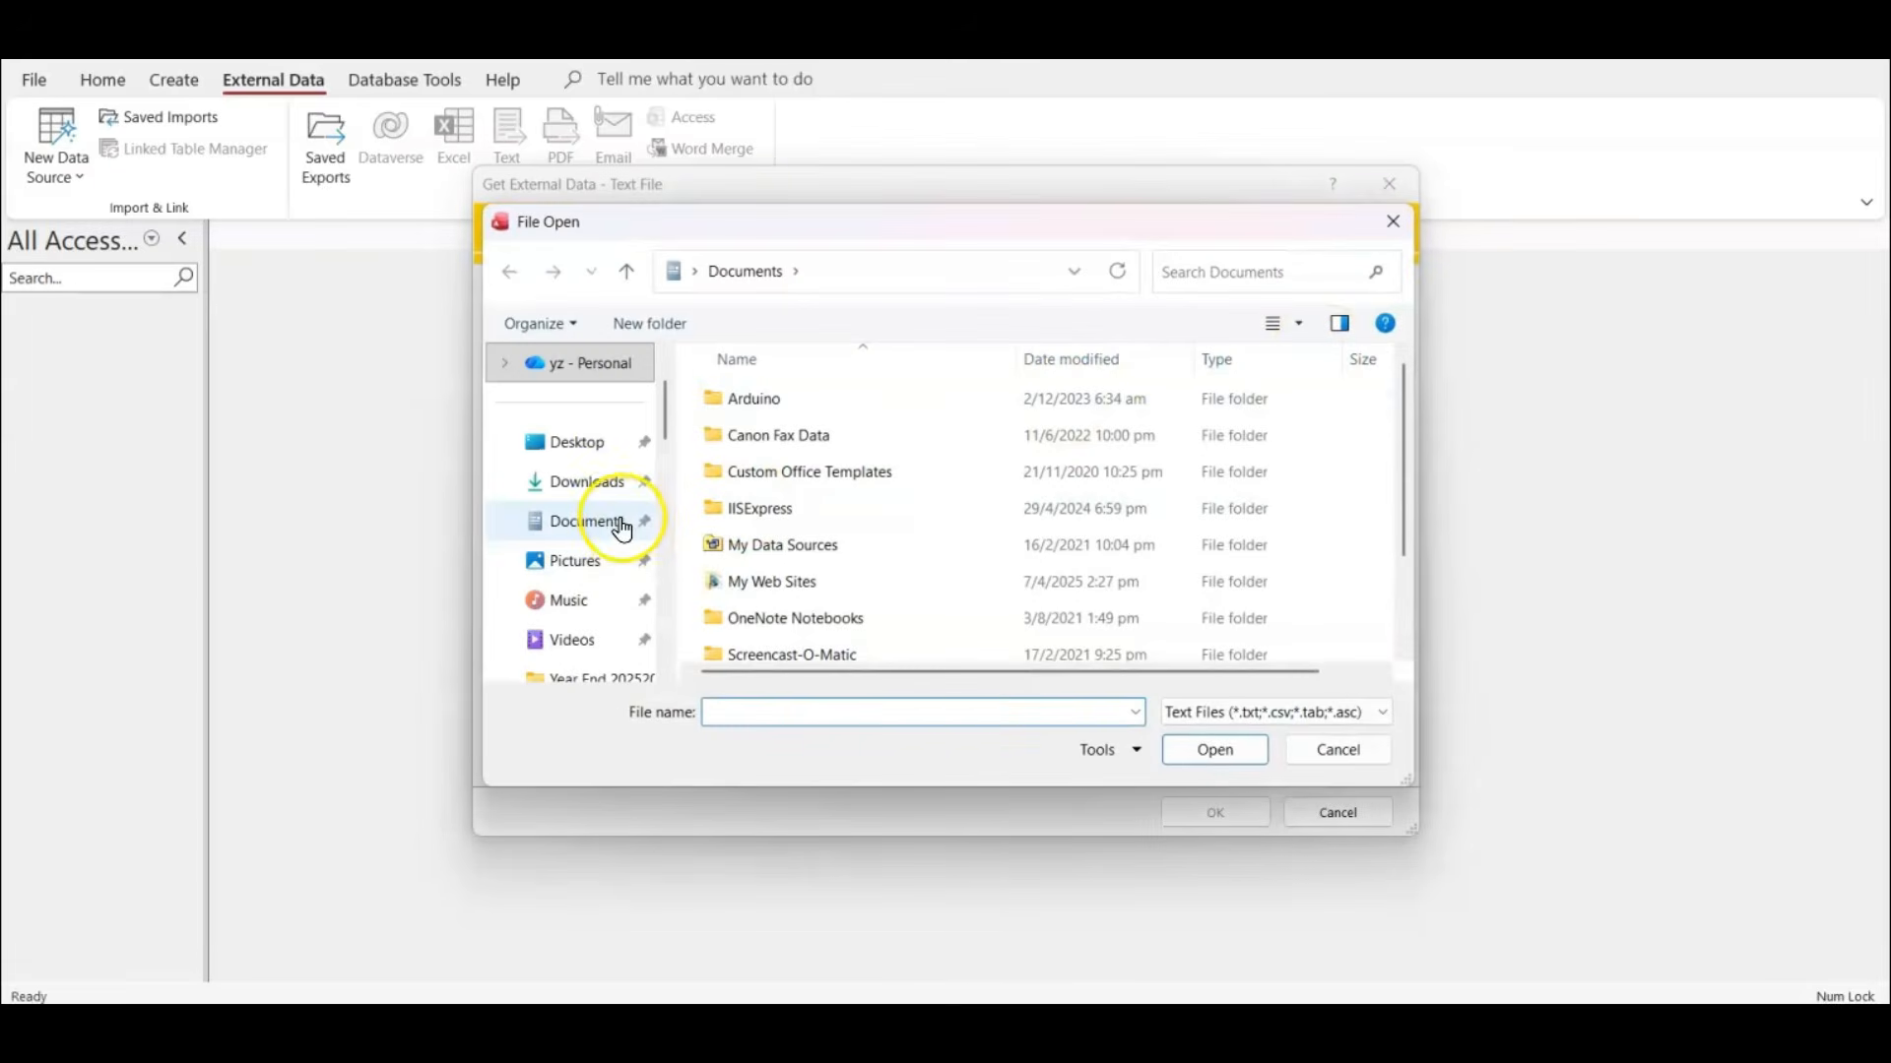
pyautogui.scroll(1, 623, 529)
pyautogui.scroll(-3, 621, 512)
pyautogui.scroll(2, 621, 514)
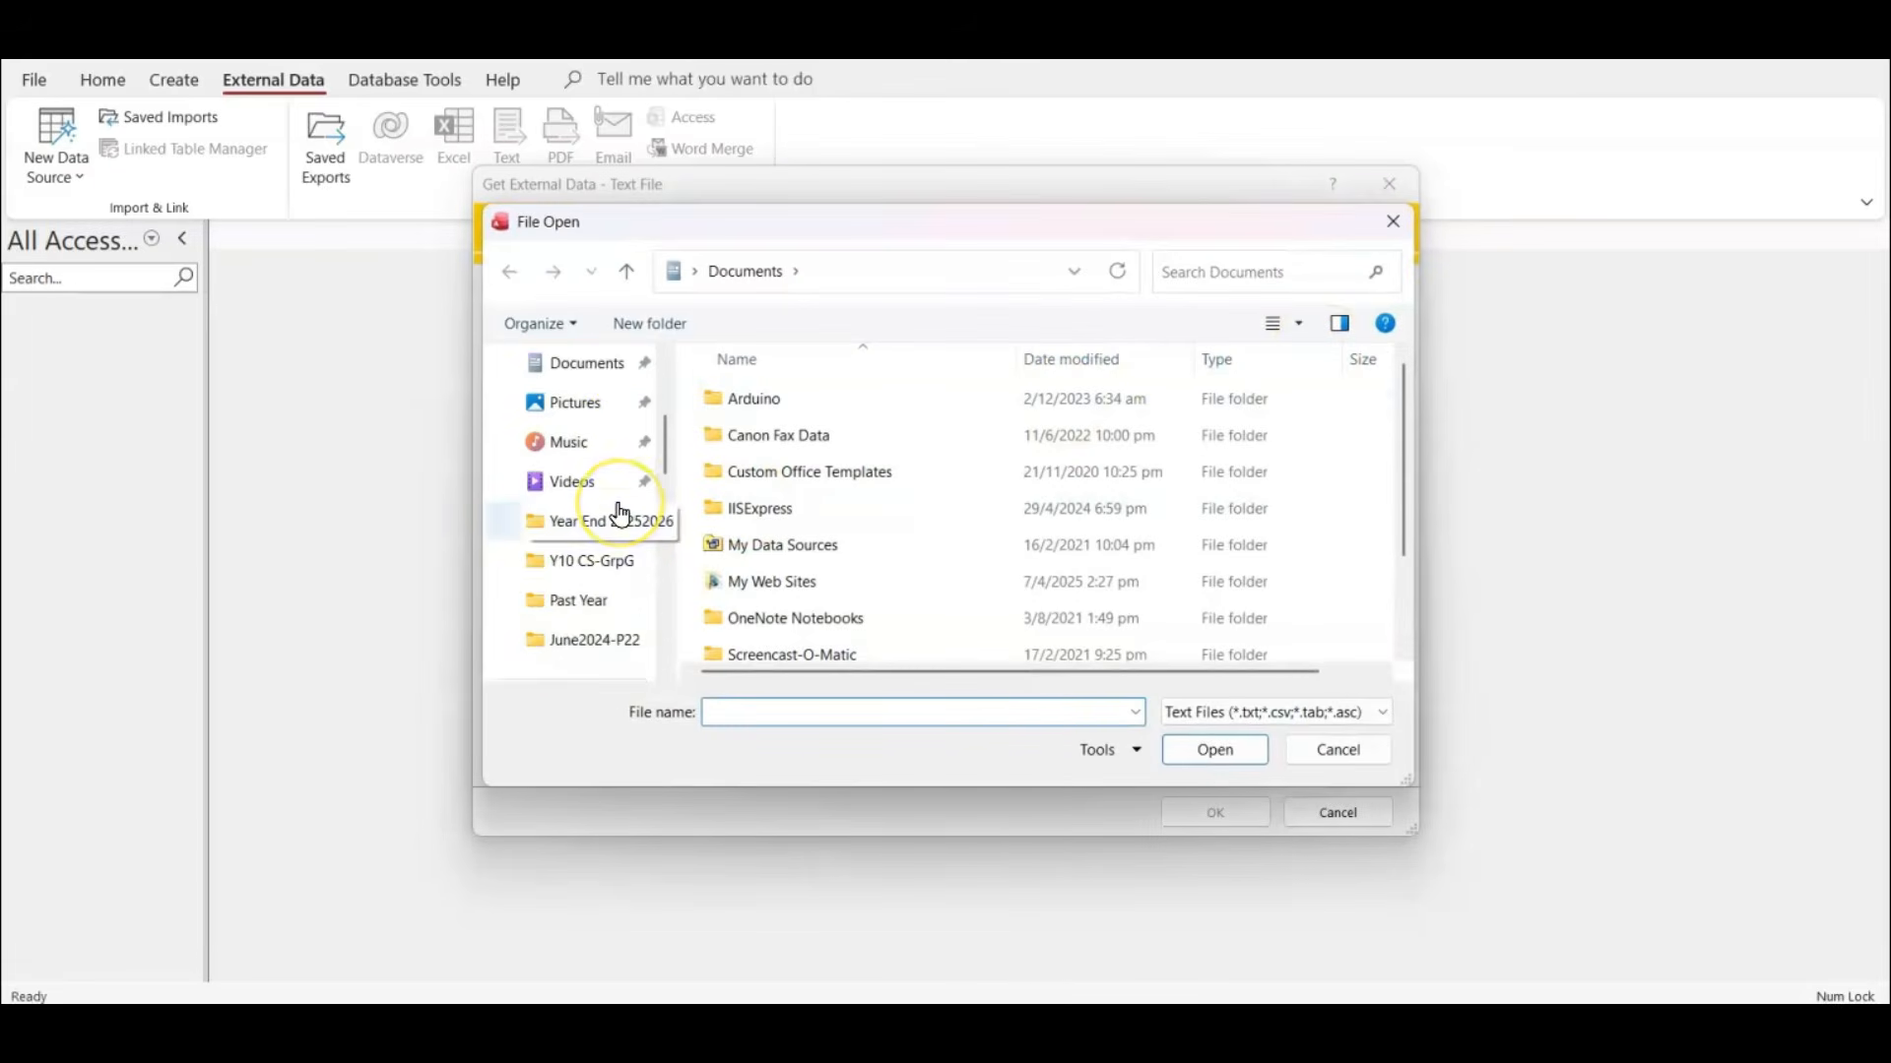
pyautogui.click(569, 603)
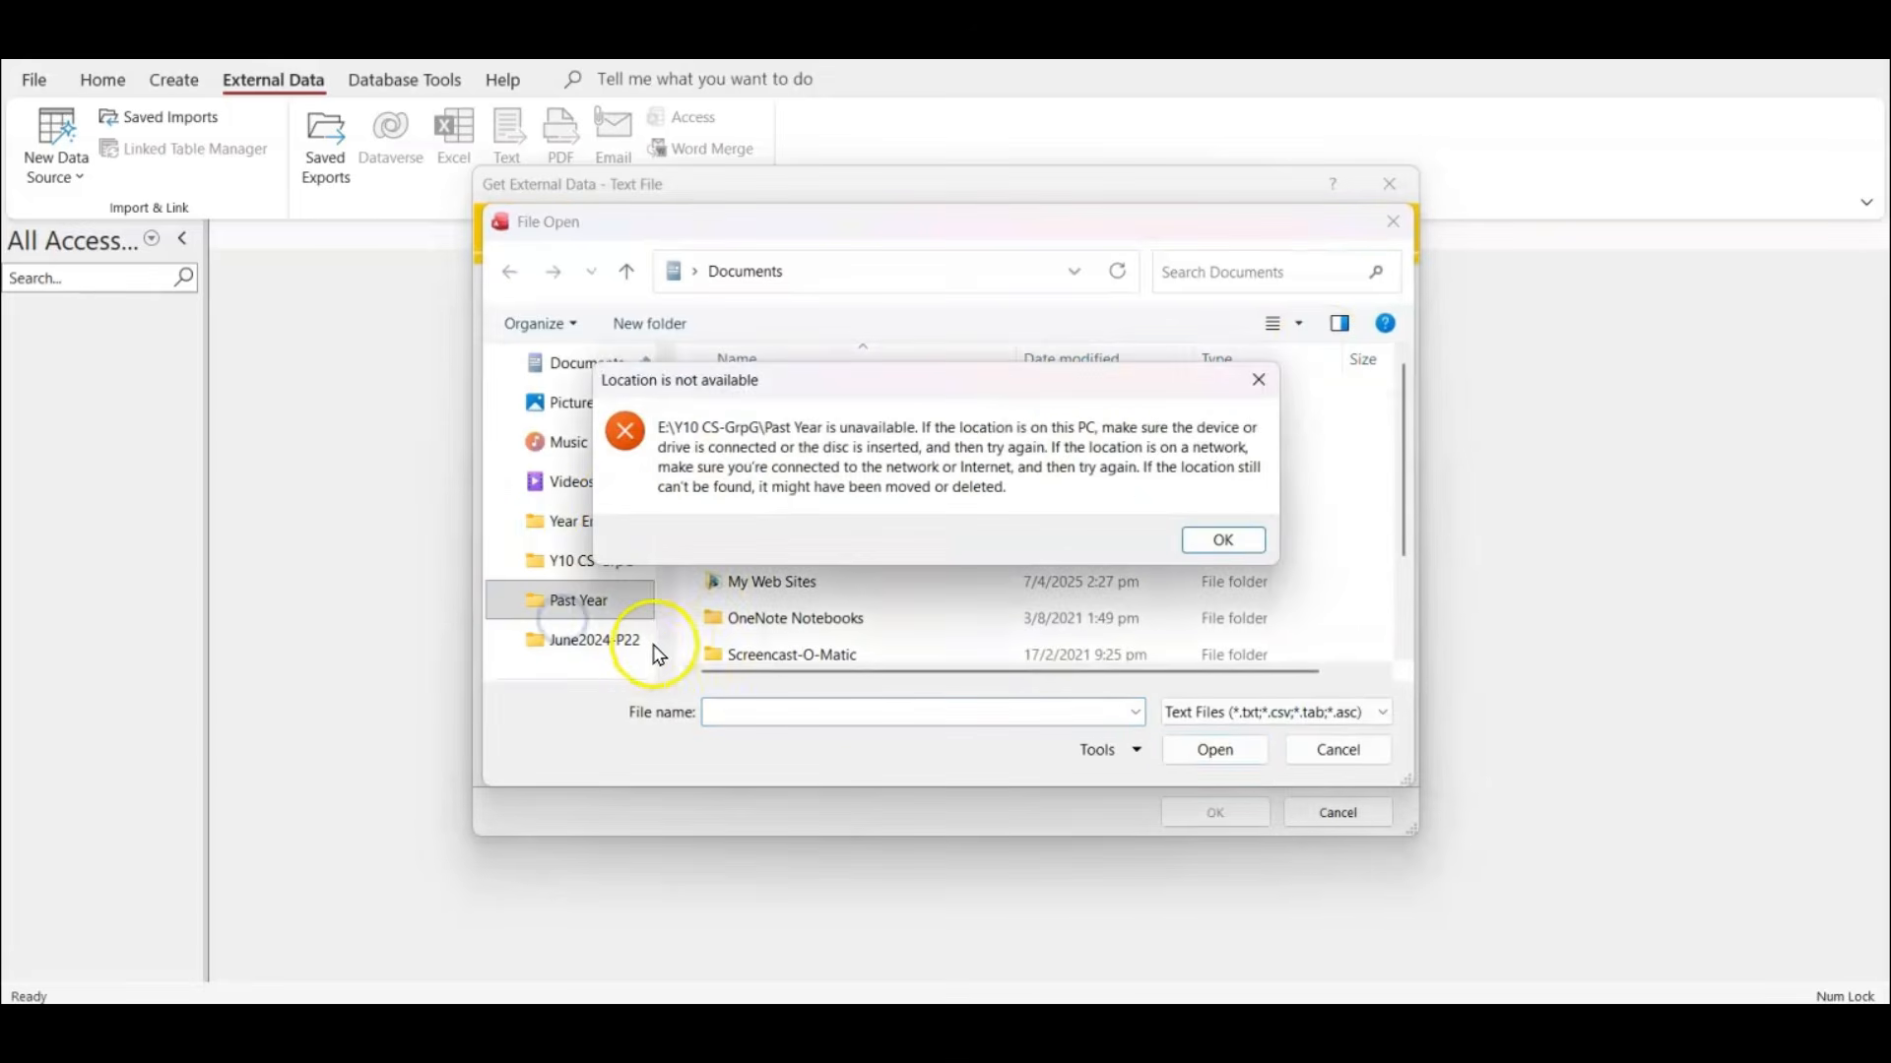
pyautogui.click(1219, 540)
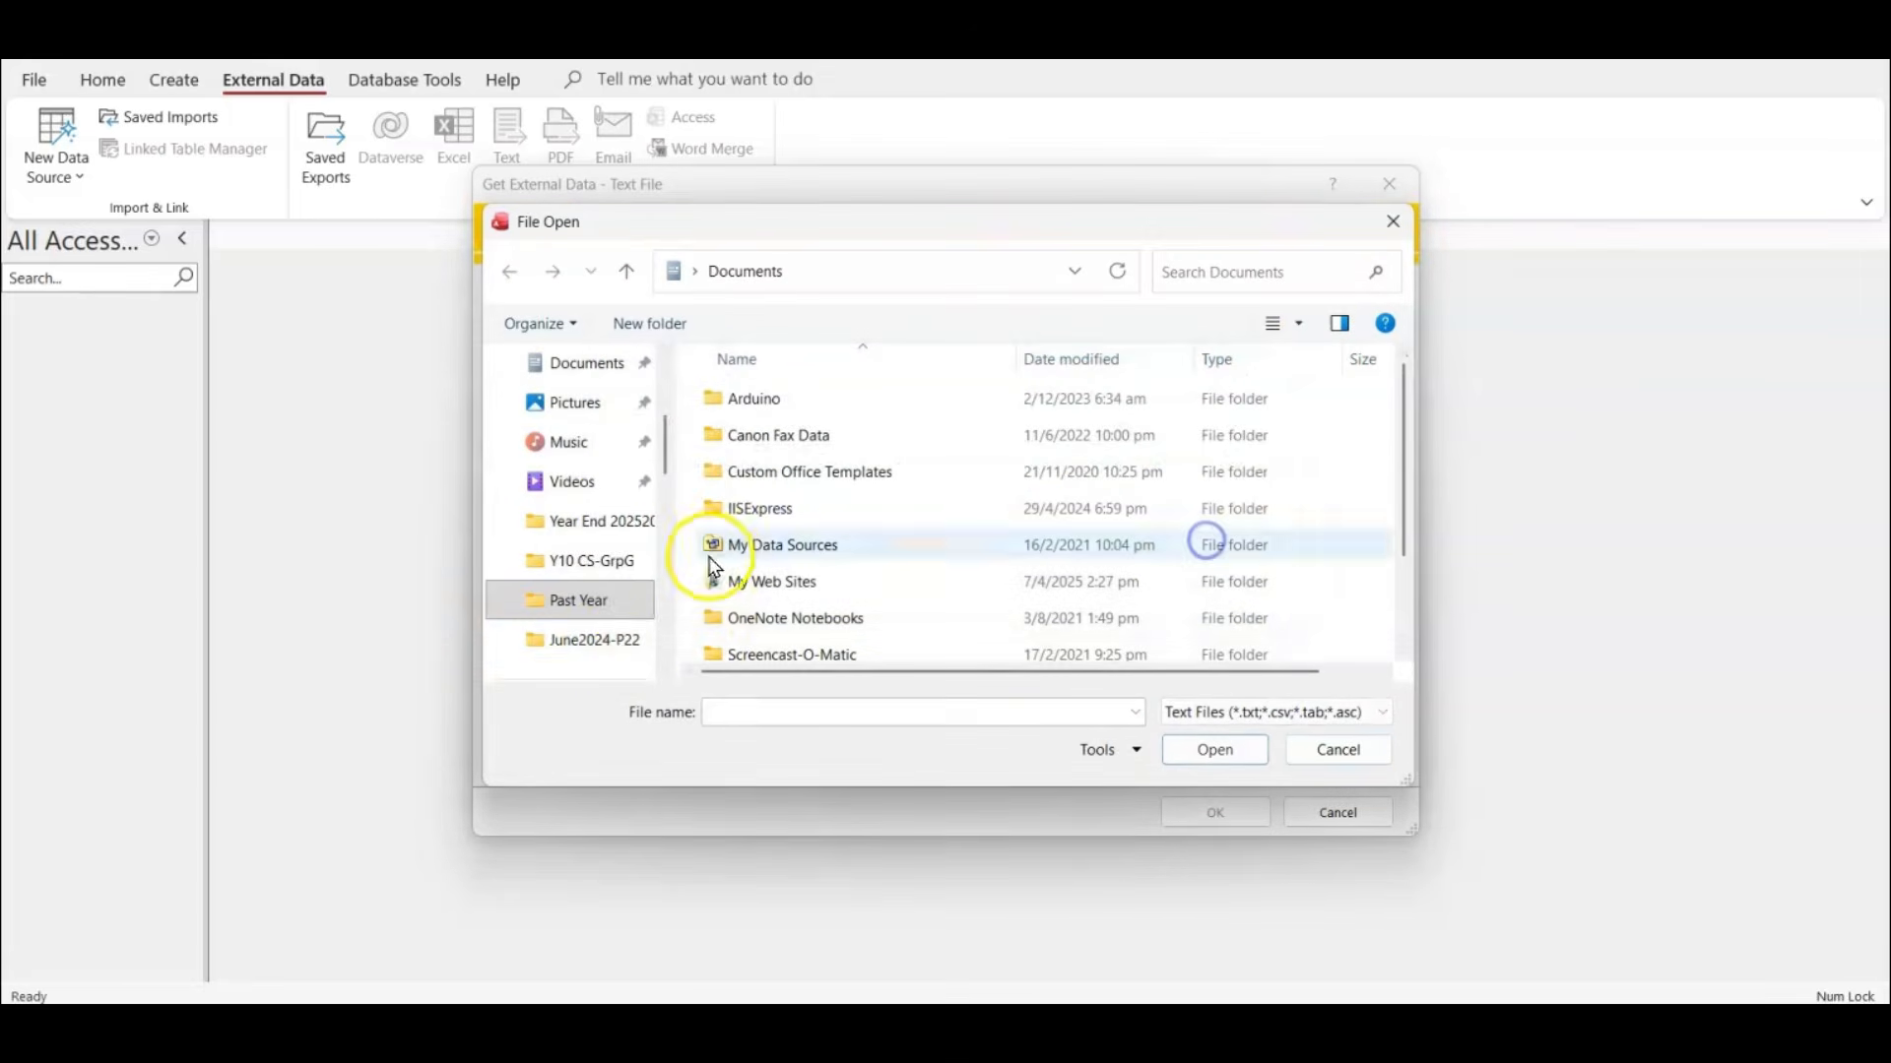
pyautogui.click(623, 645)
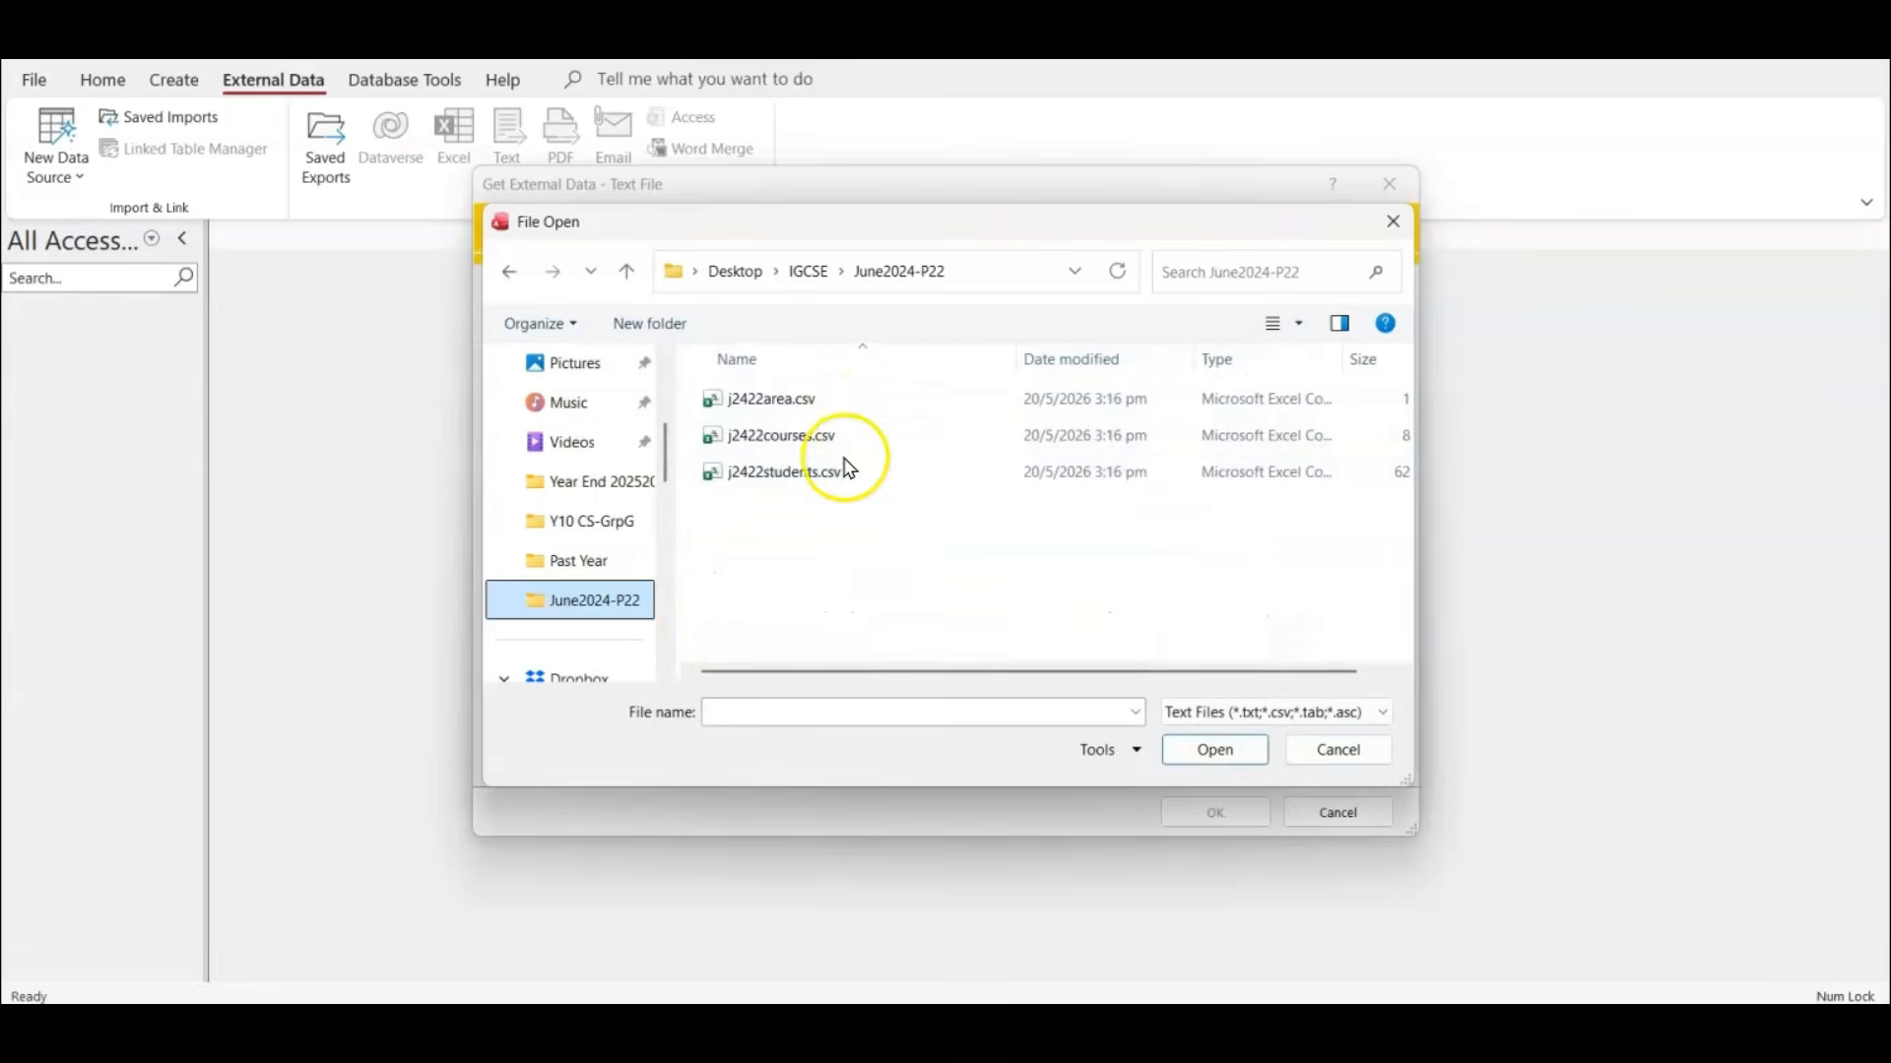
pyautogui.click(810, 473)
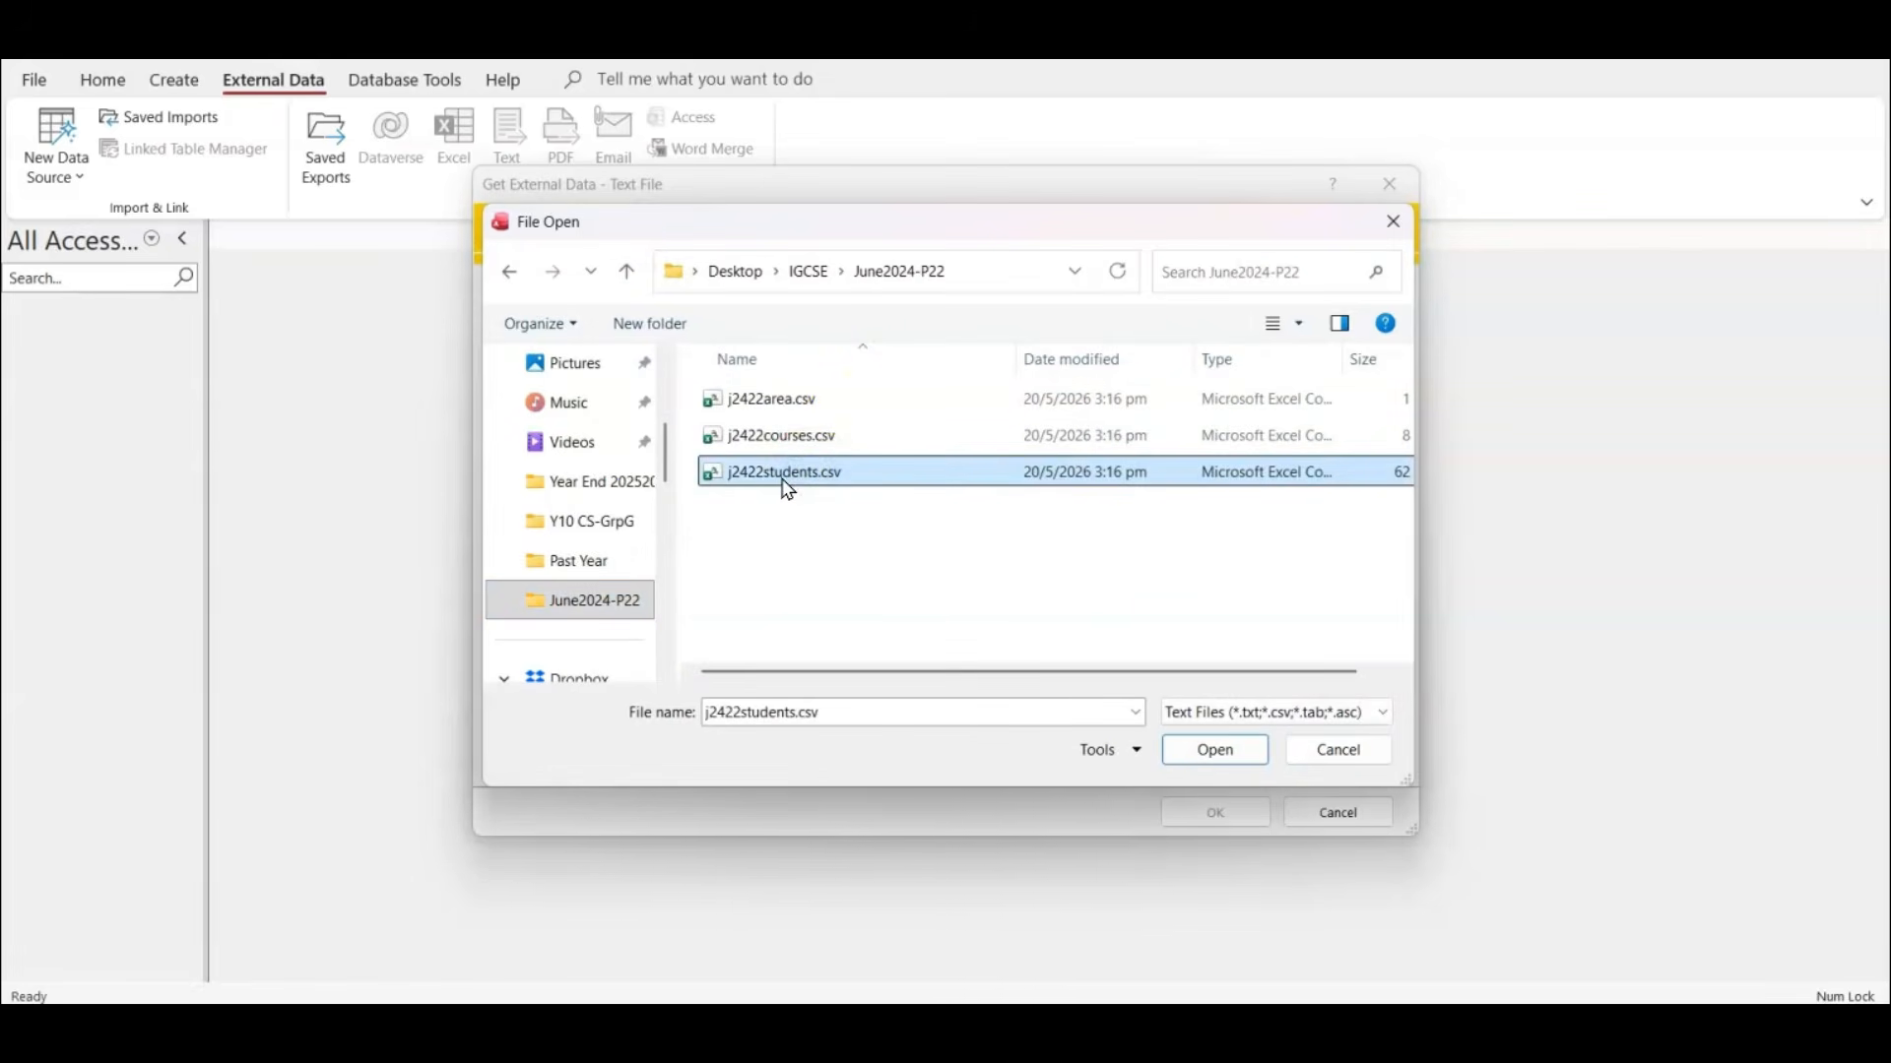
pyautogui.click(1234, 751)
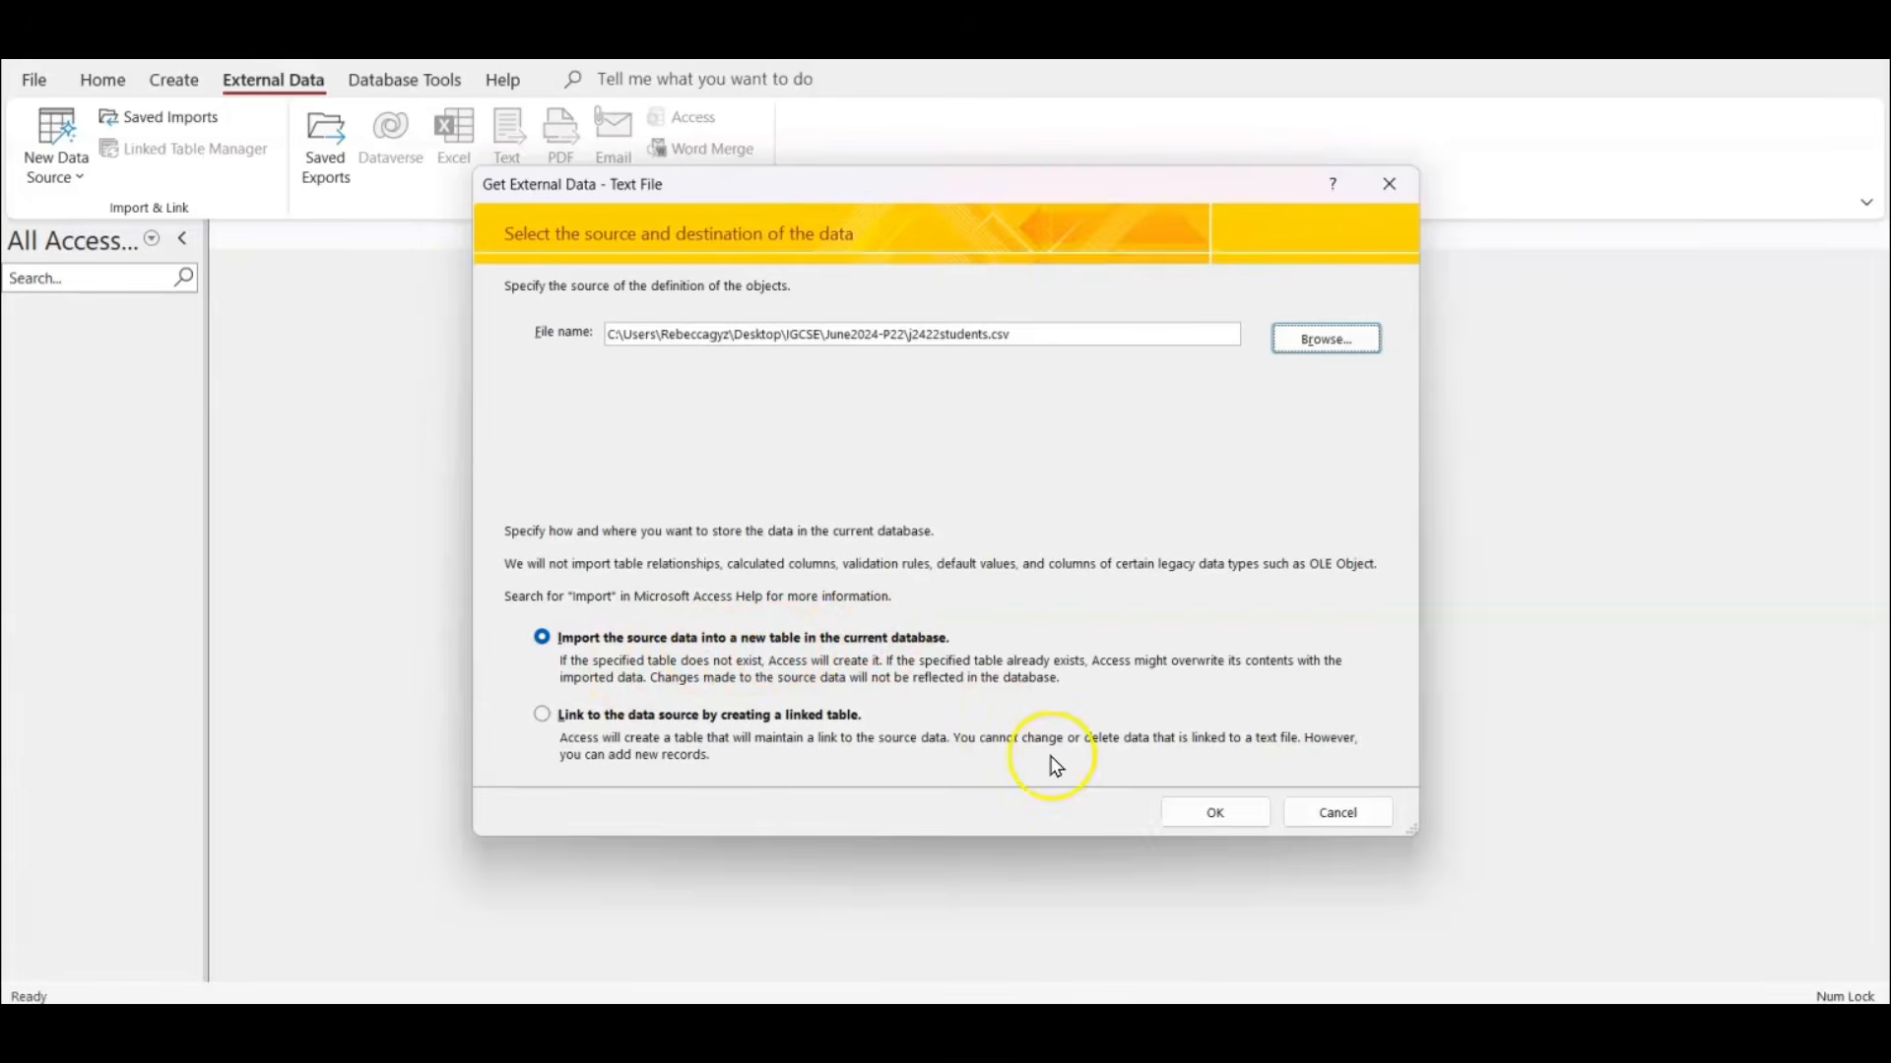
# Import the source data into a new table and accept the Delimited format in the import wizard.
pyautogui.click(1186, 810)
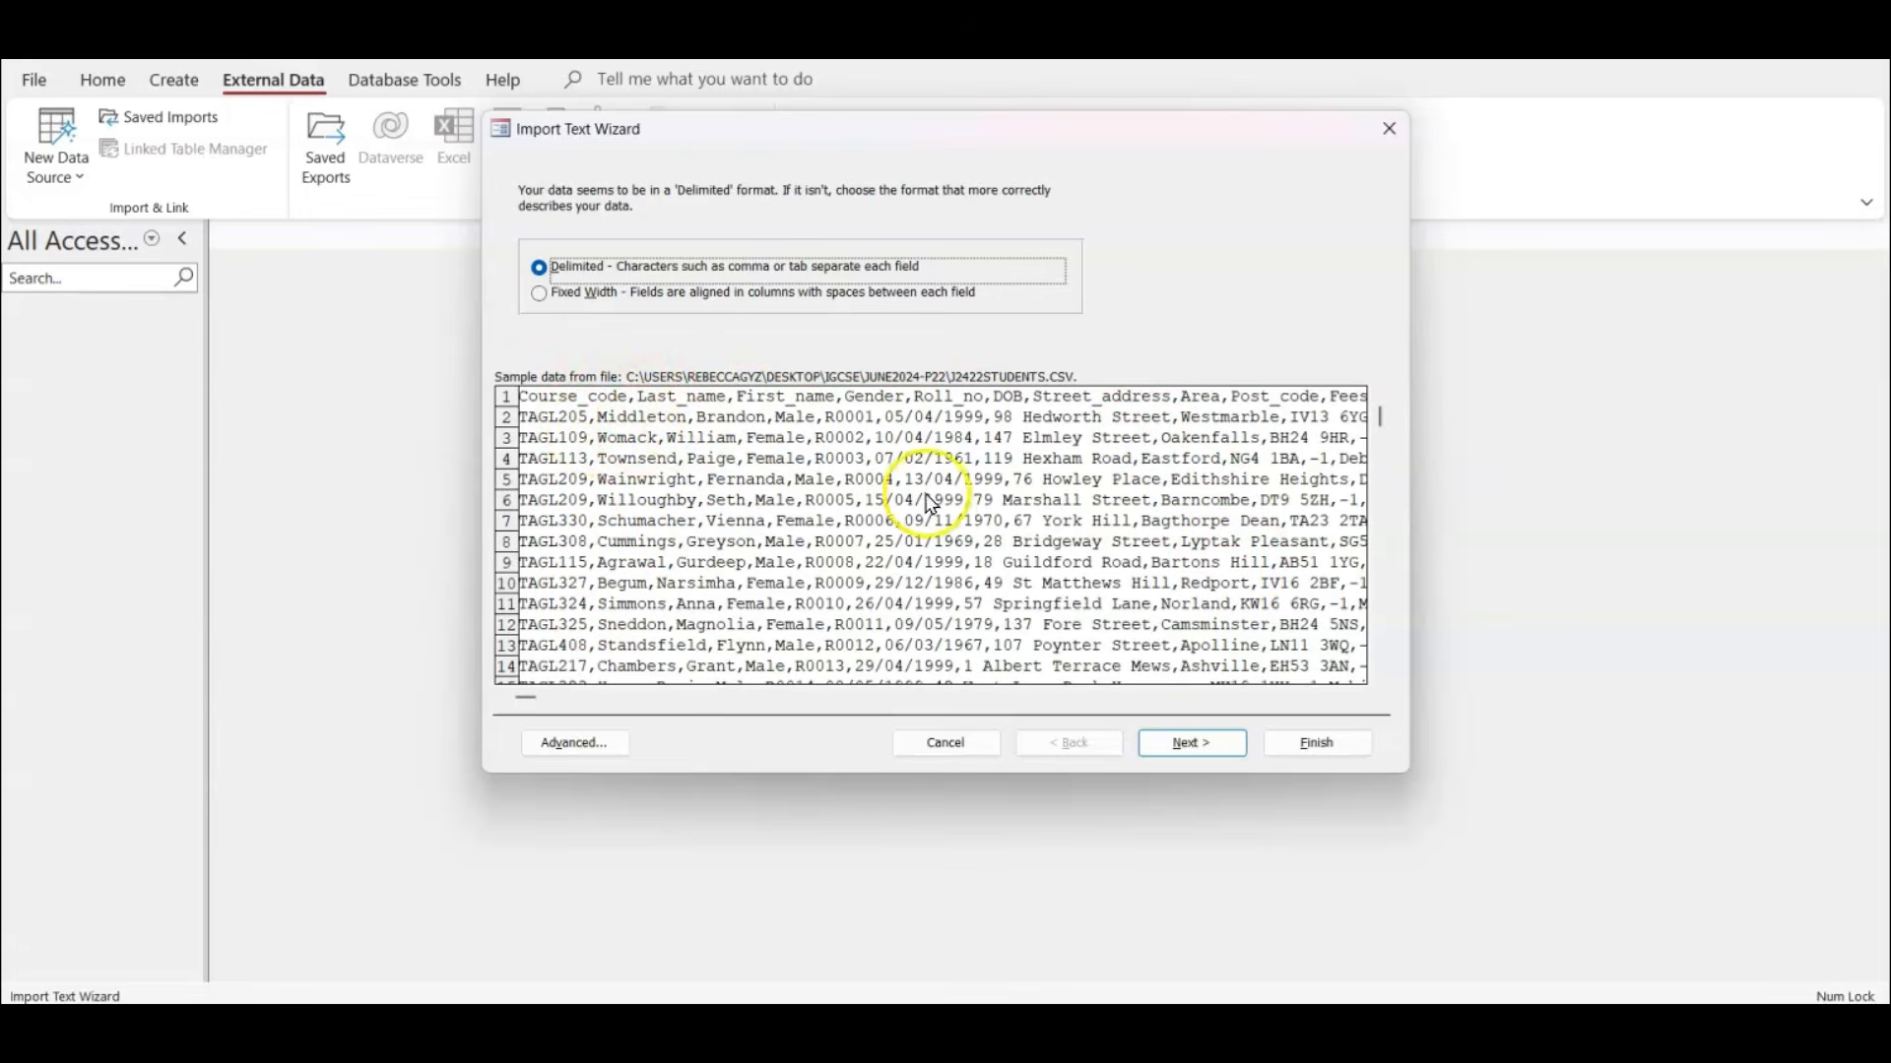
pyautogui.click(1198, 744)
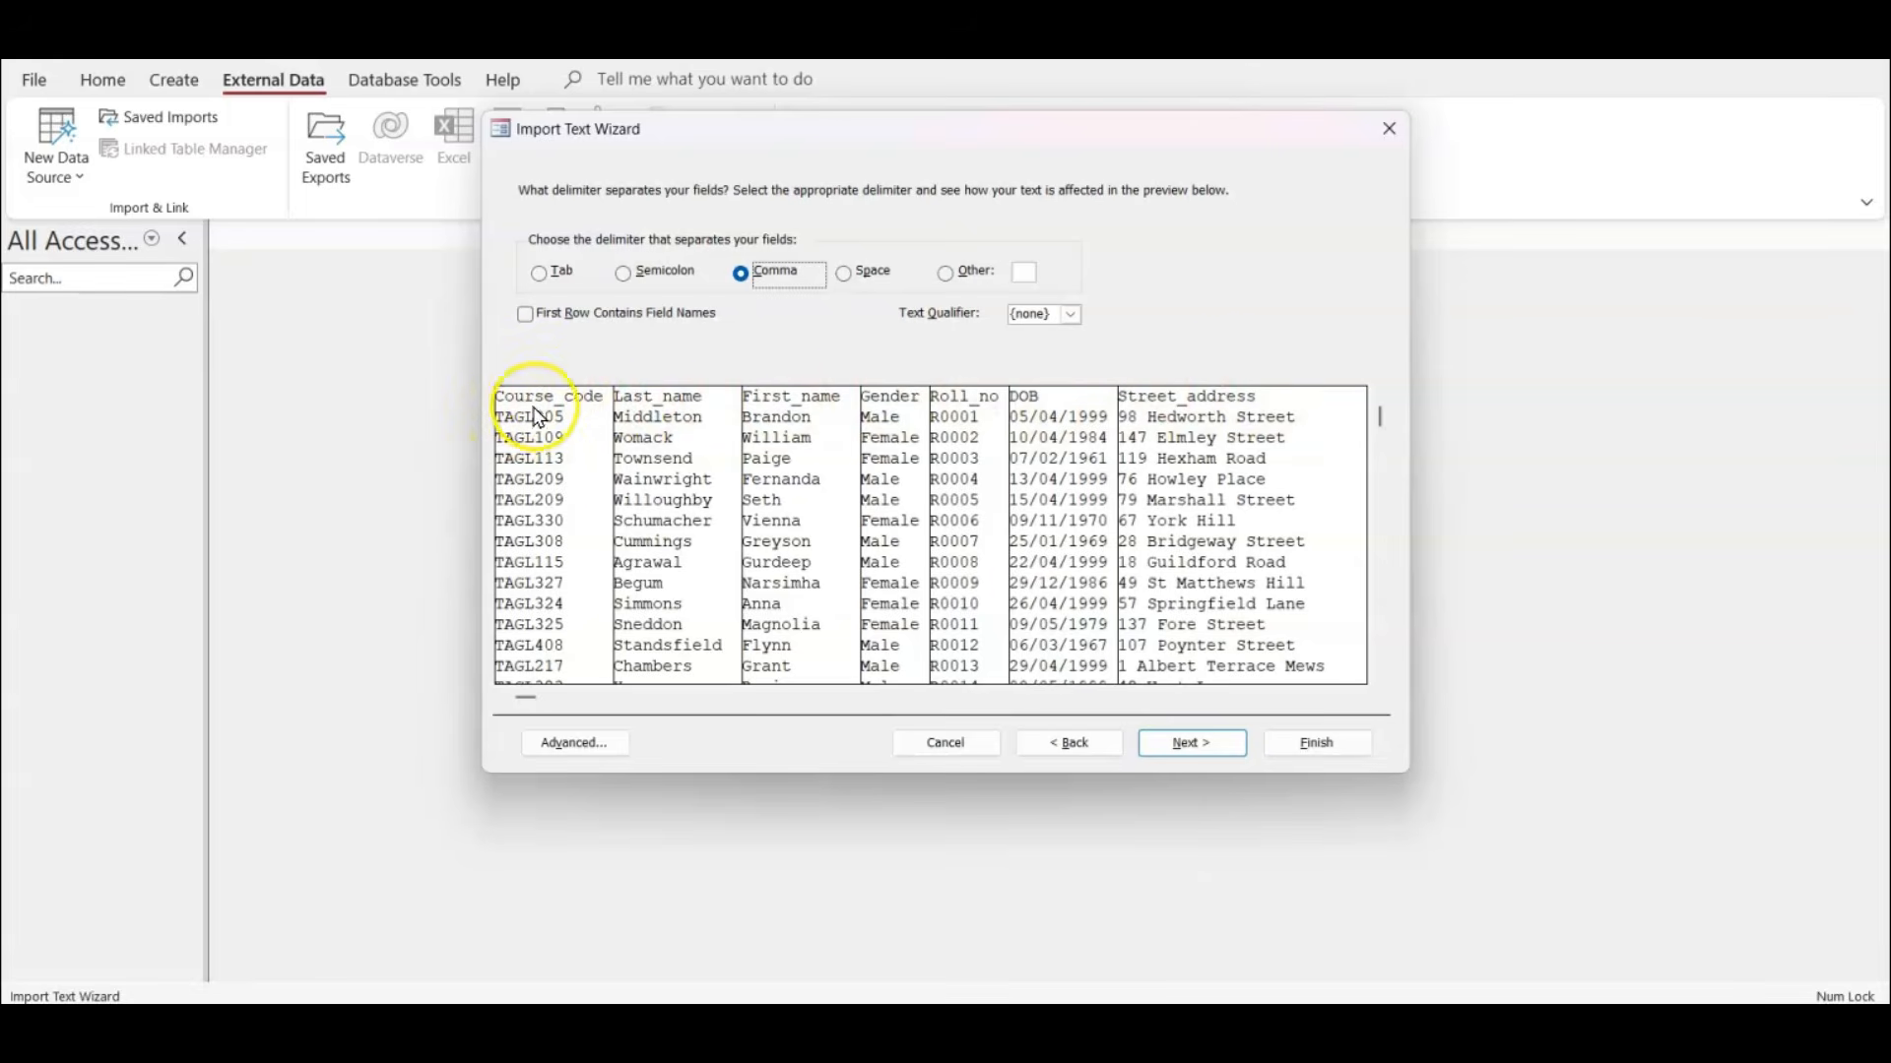
# Switch to the exam paper PDF and highlight "Roll_no" and "primary key" below question 13's field table.
pyautogui.click(1221, 1029)
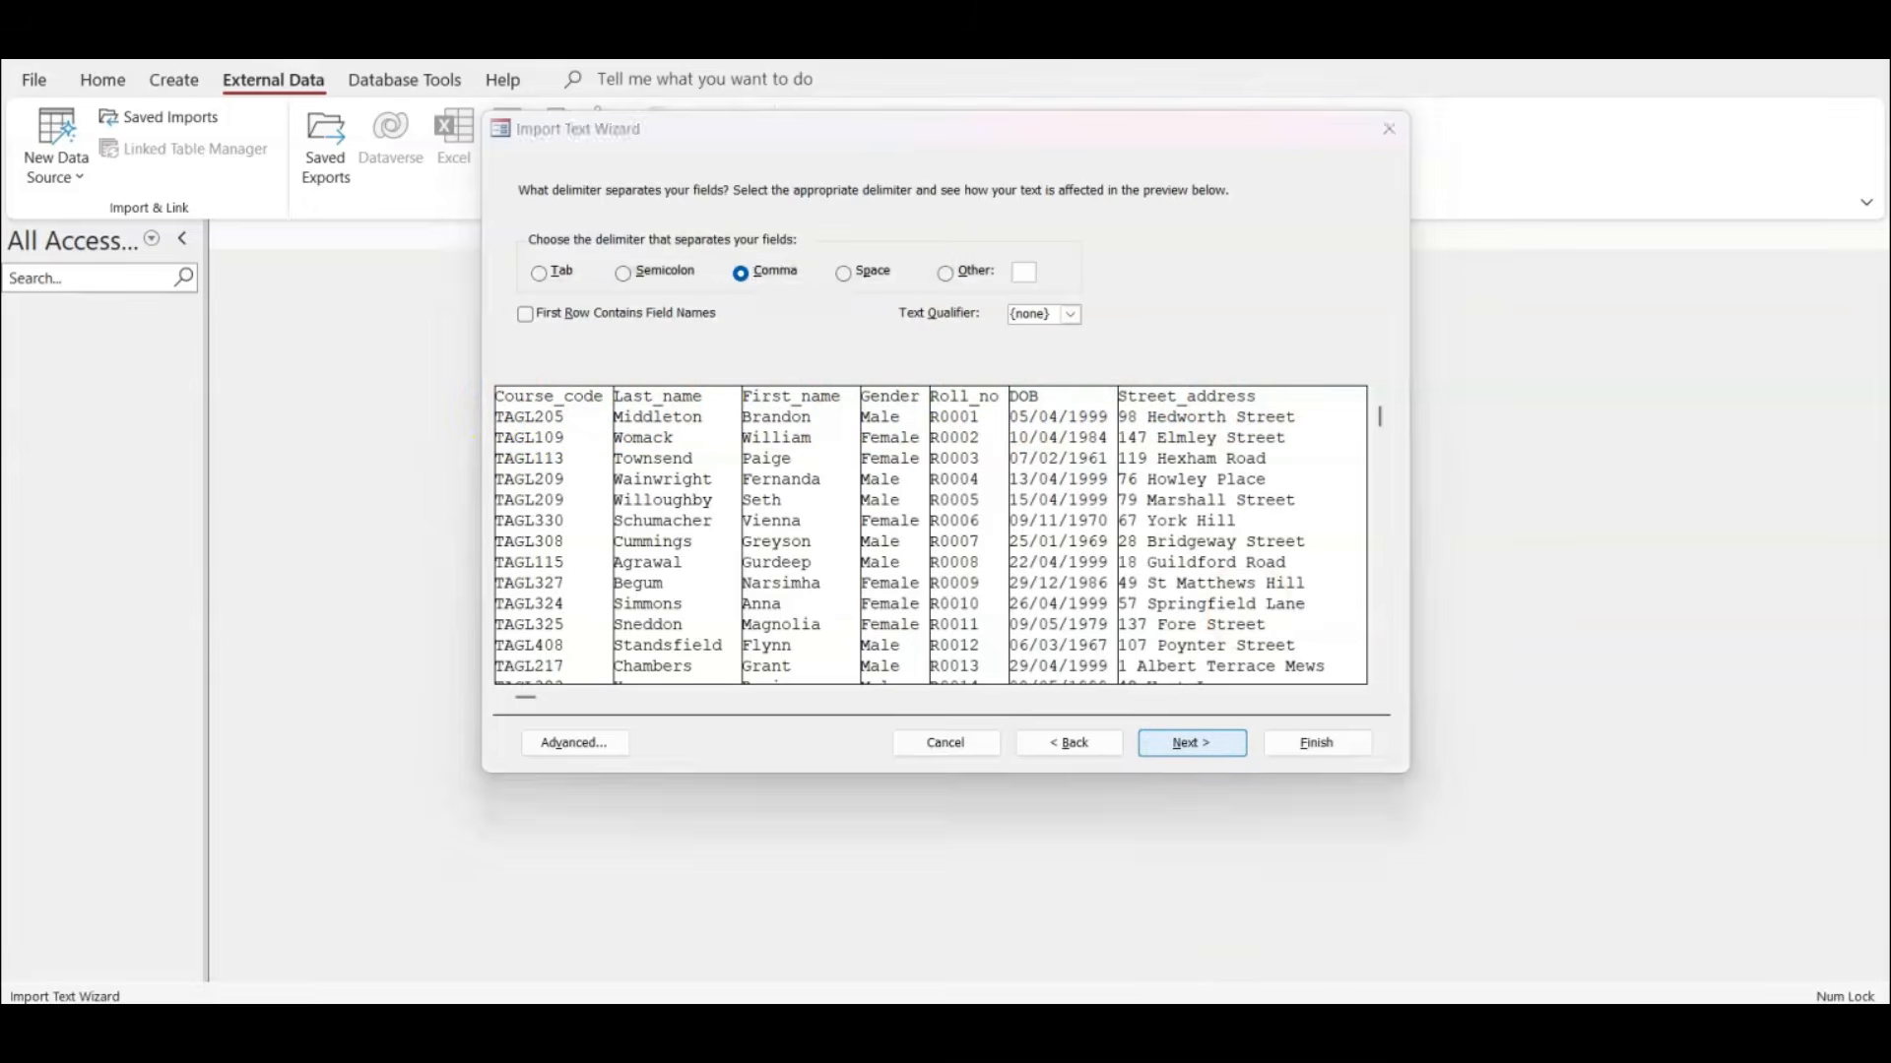
pyautogui.scroll(-3, 526, 844)
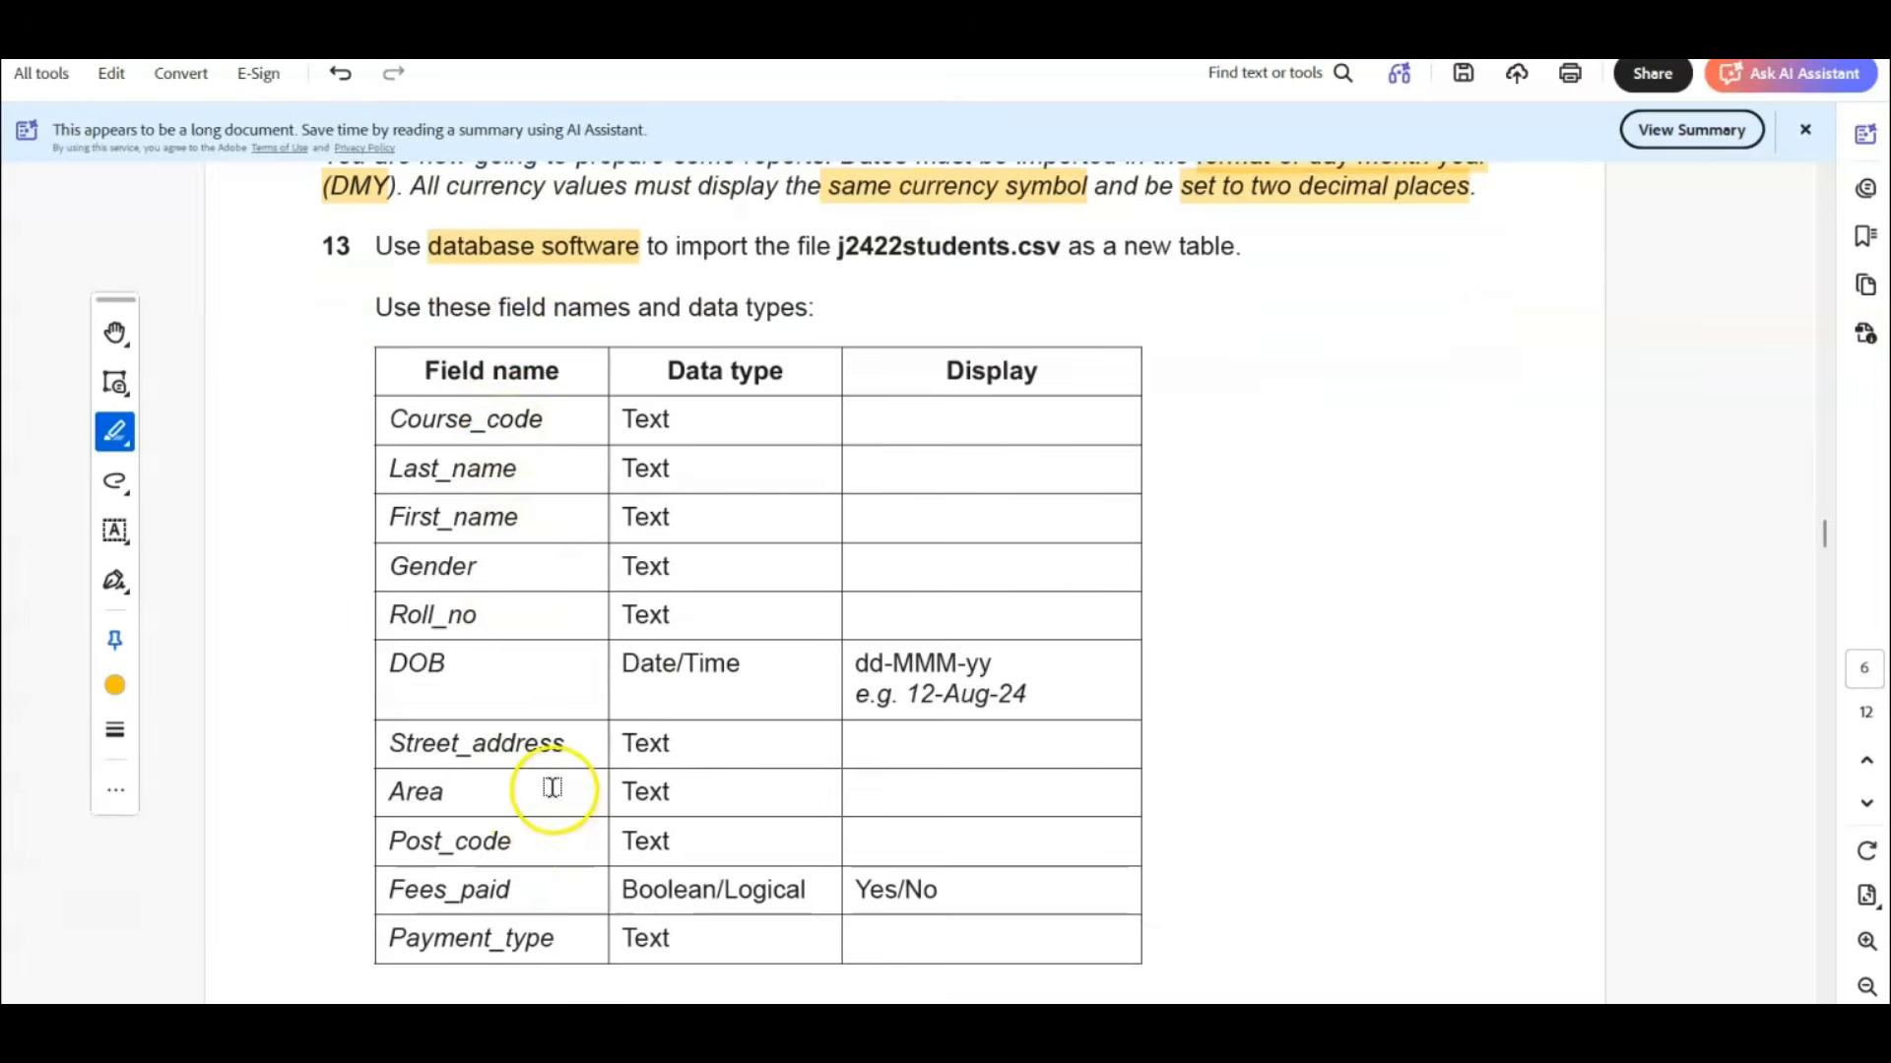
pyautogui.scroll(-1, 549, 789)
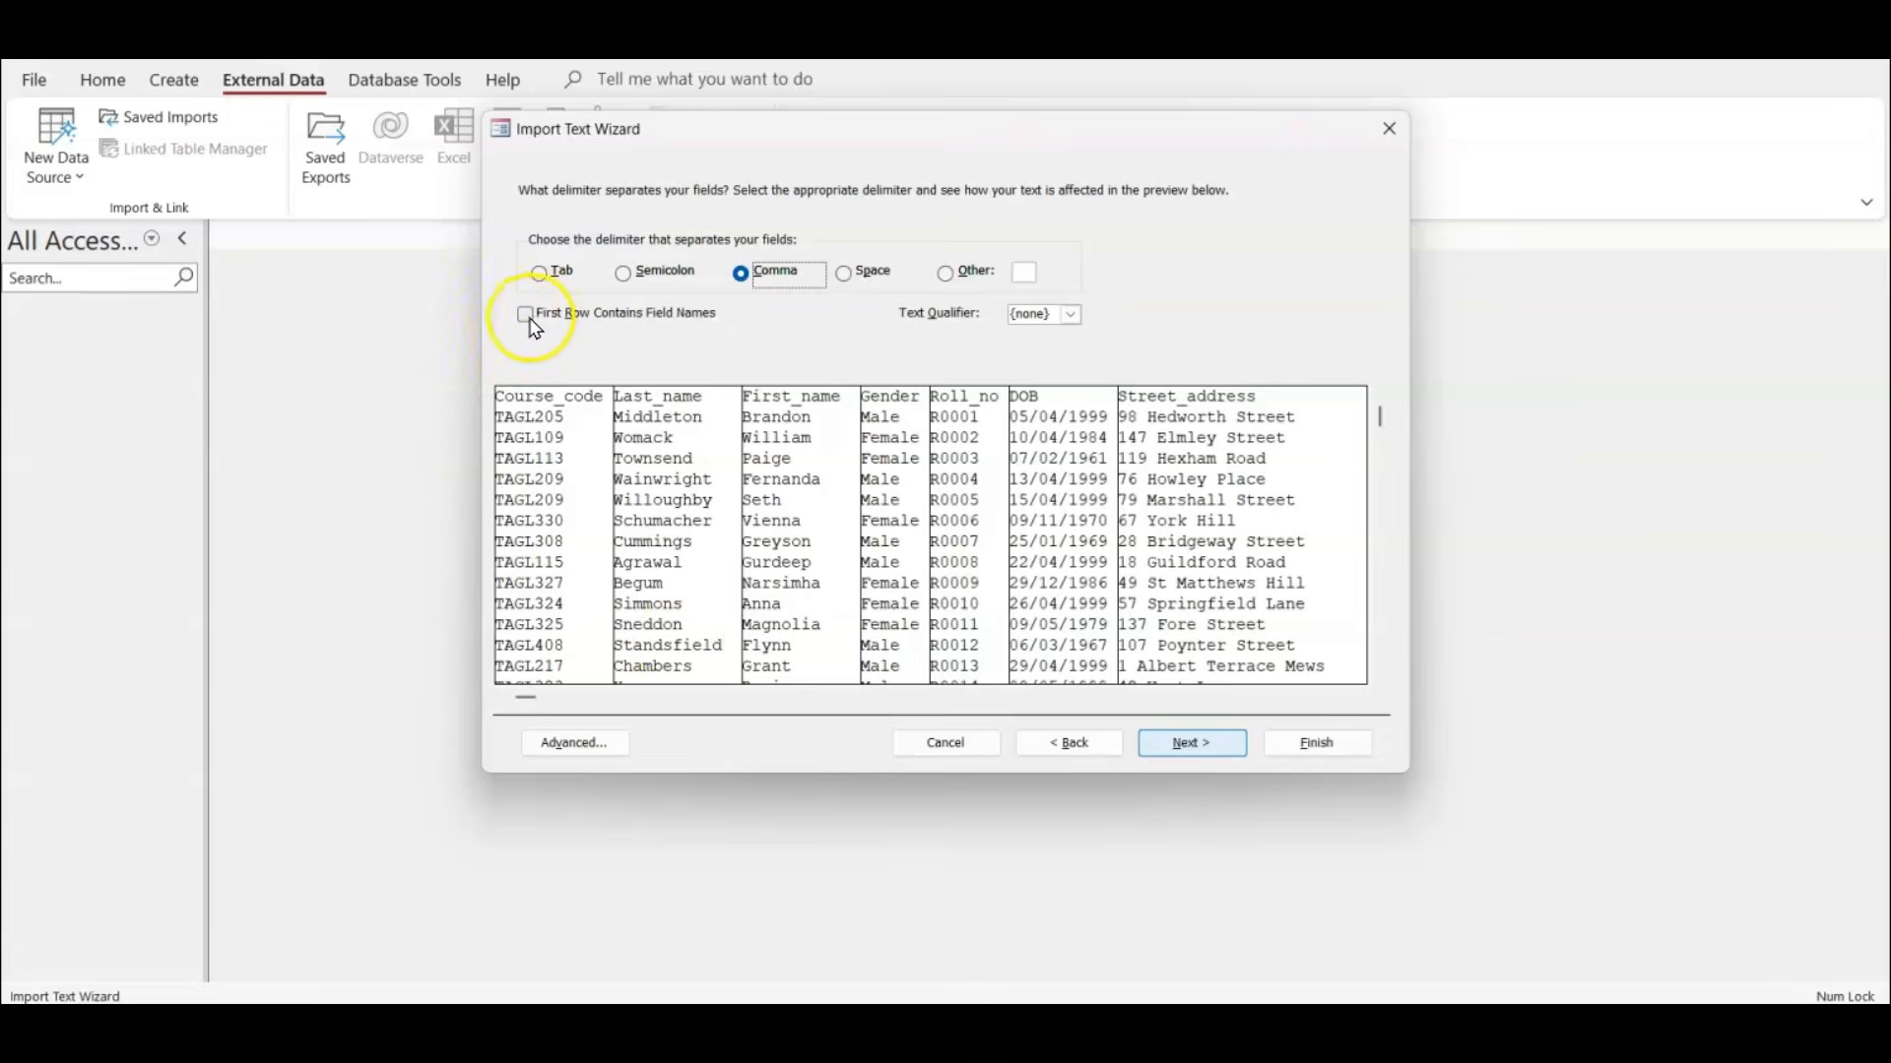
pyautogui.click(526, 315)
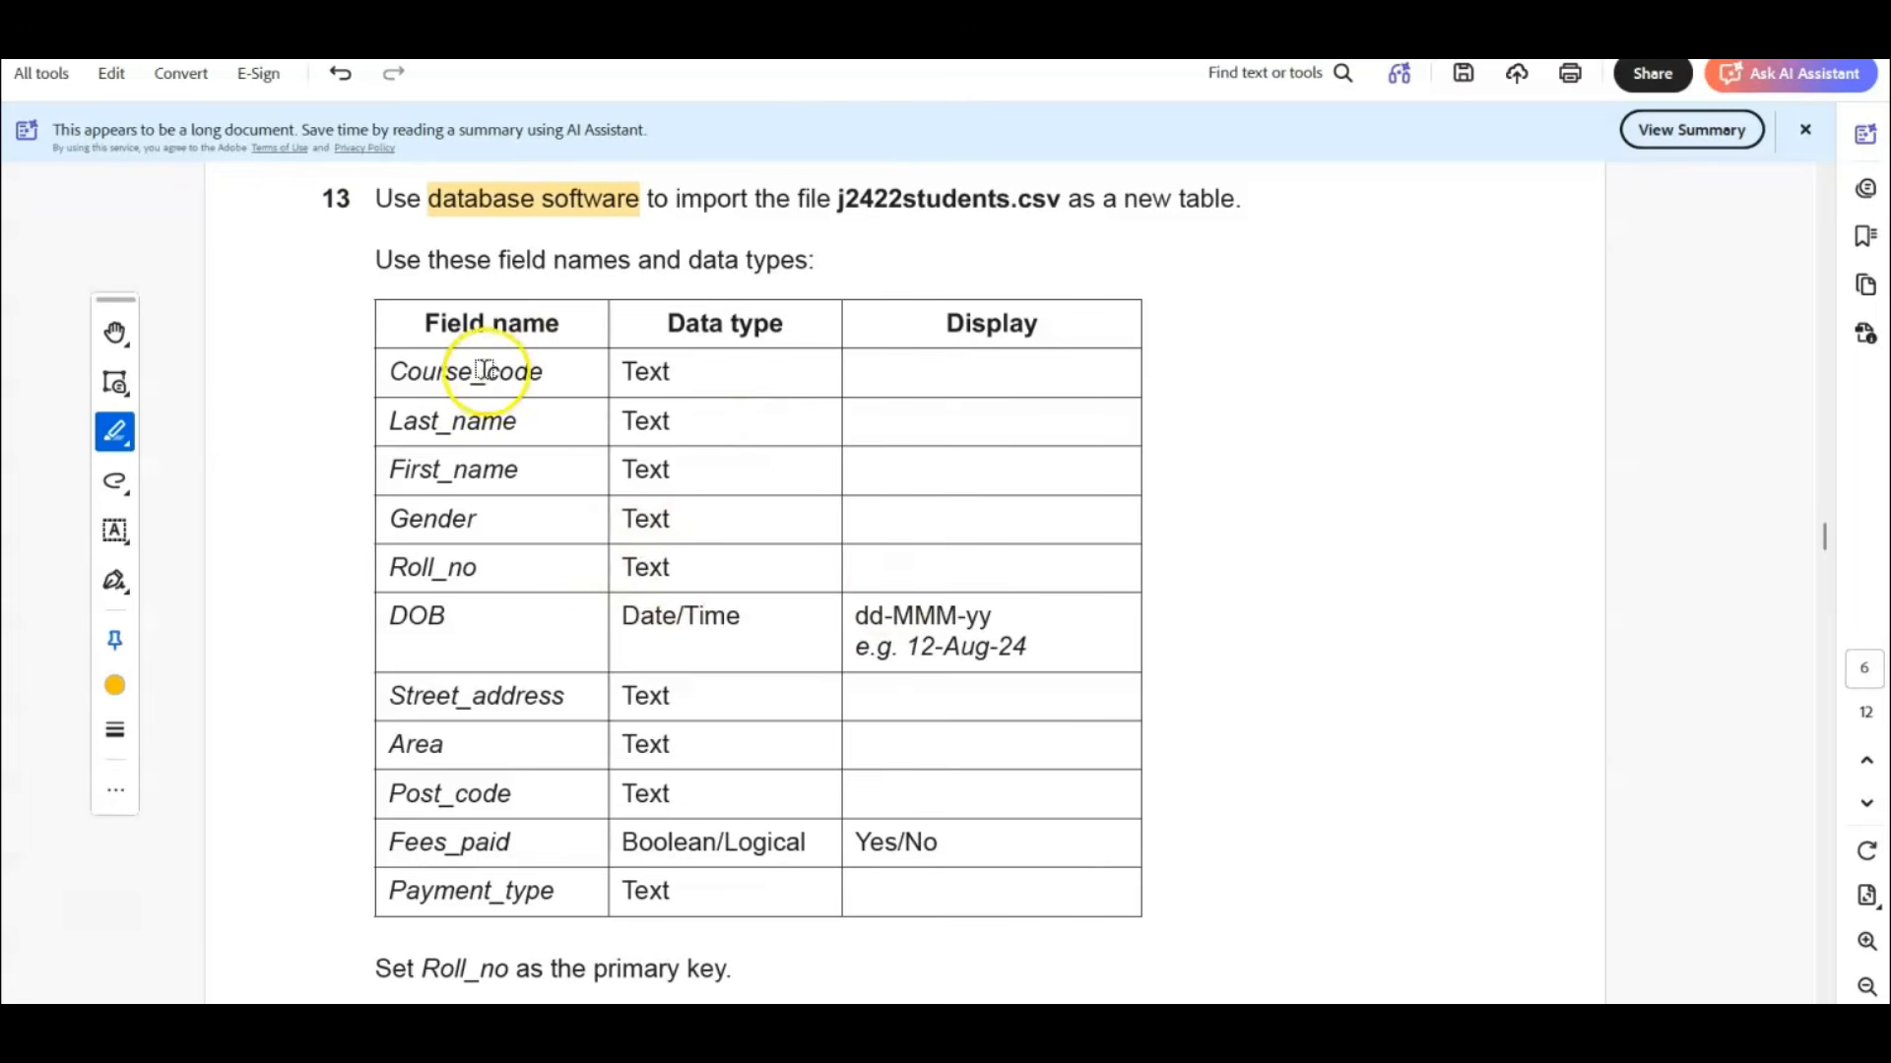
pyautogui.scroll(-1, 540, 650)
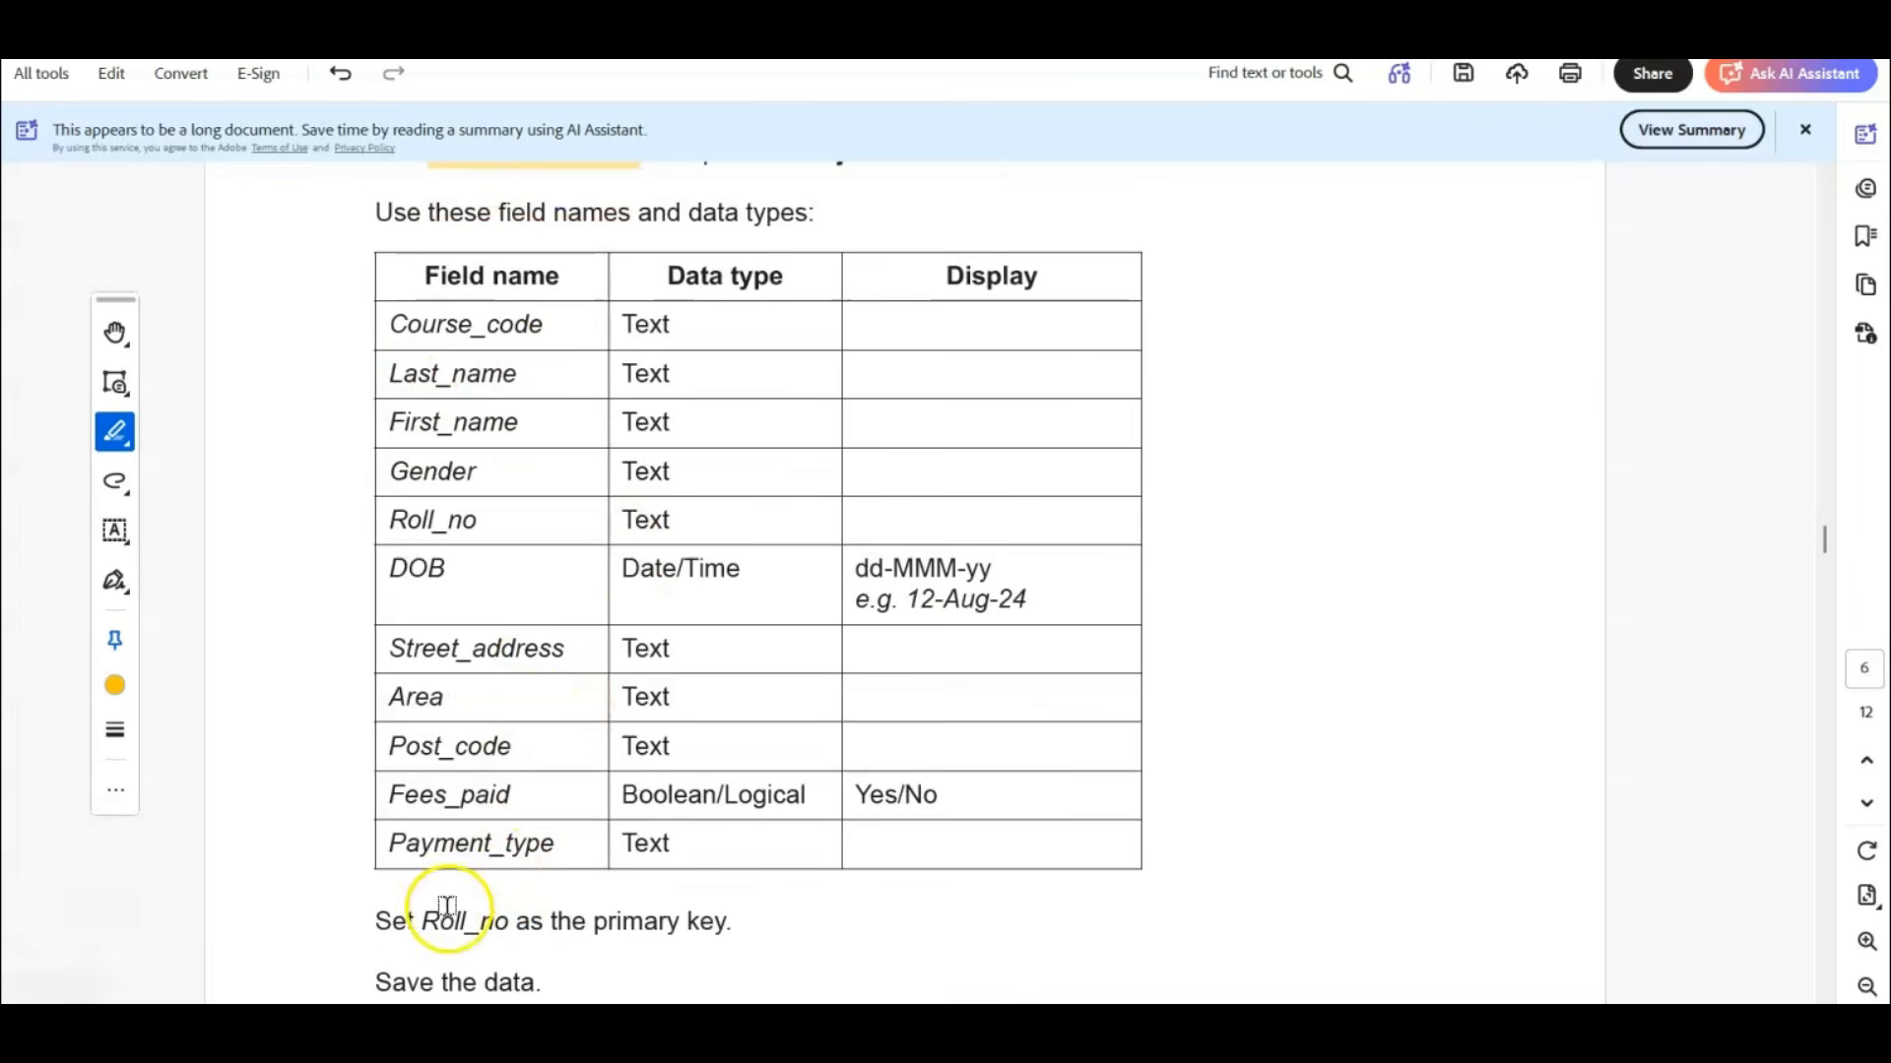
pyautogui.moveTo(422, 921); pyautogui.dragTo(728, 921)
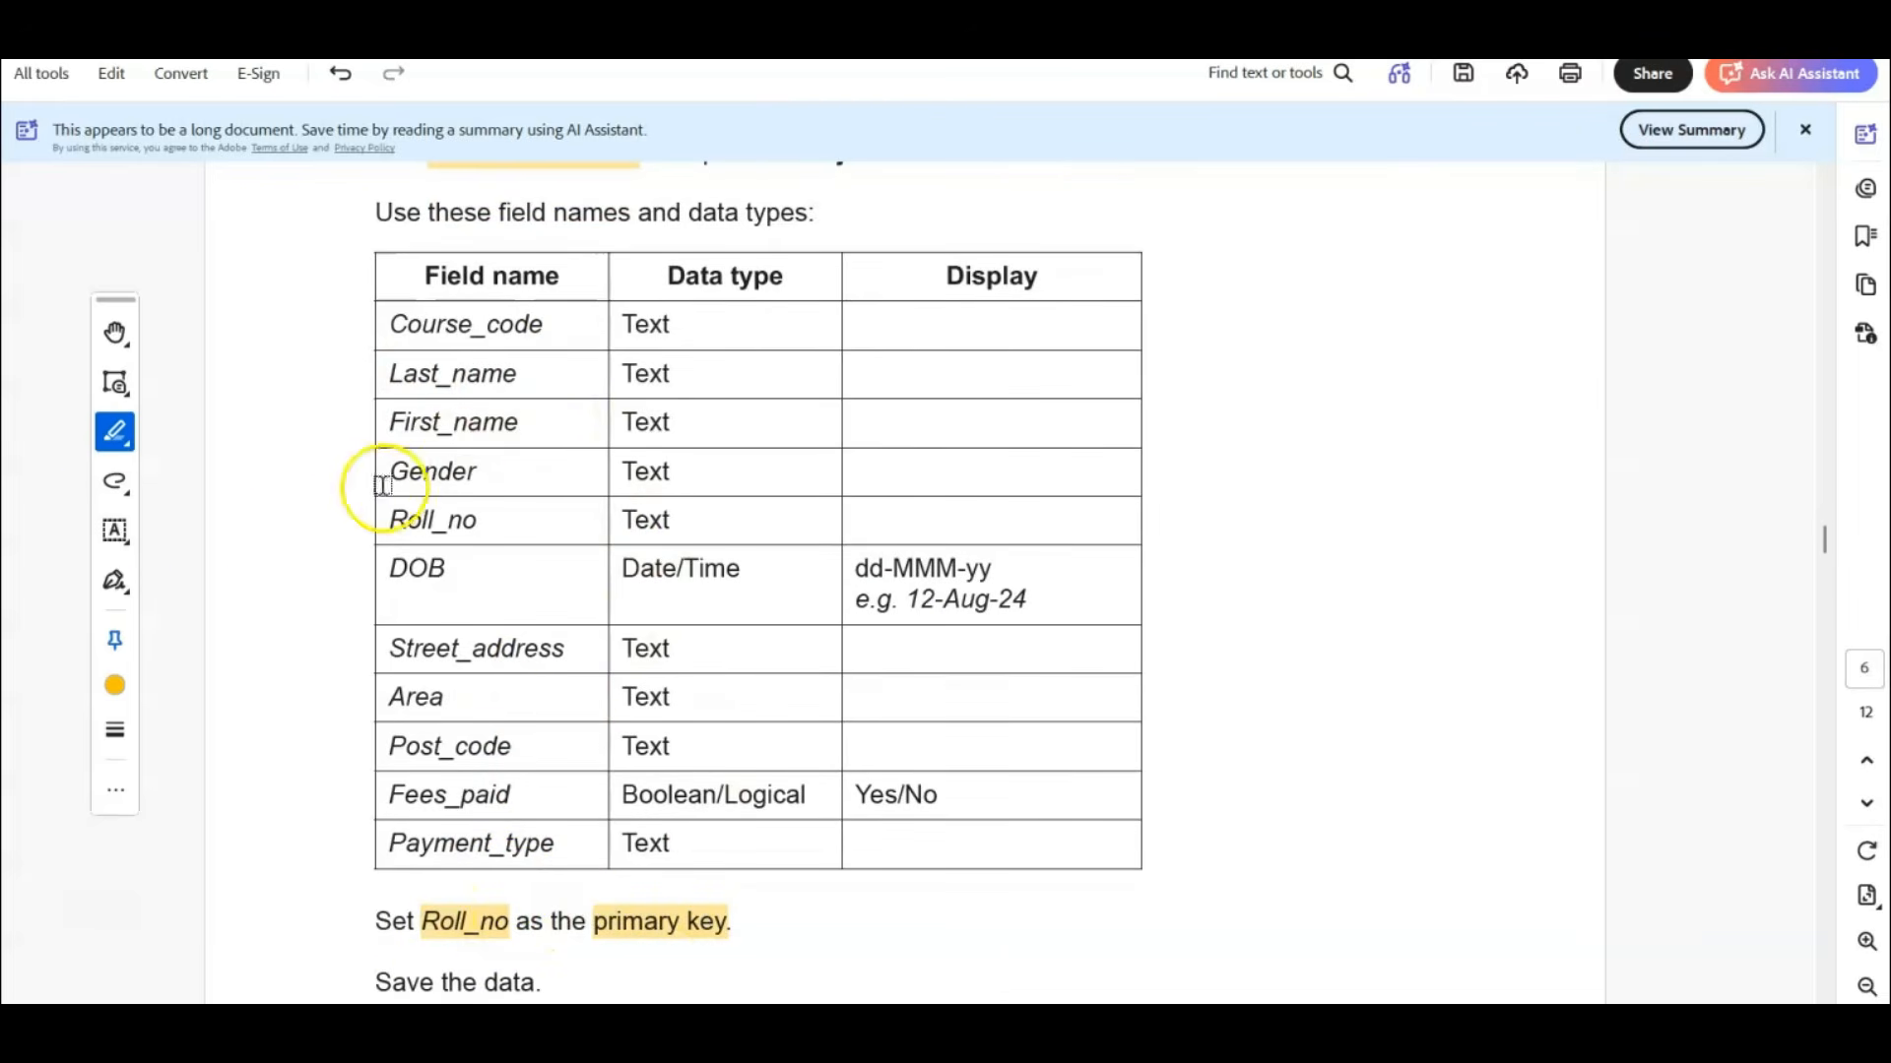
# Draw a freehand key symbol beside the Roll_no row of the field table.
pyautogui.click(116, 483)
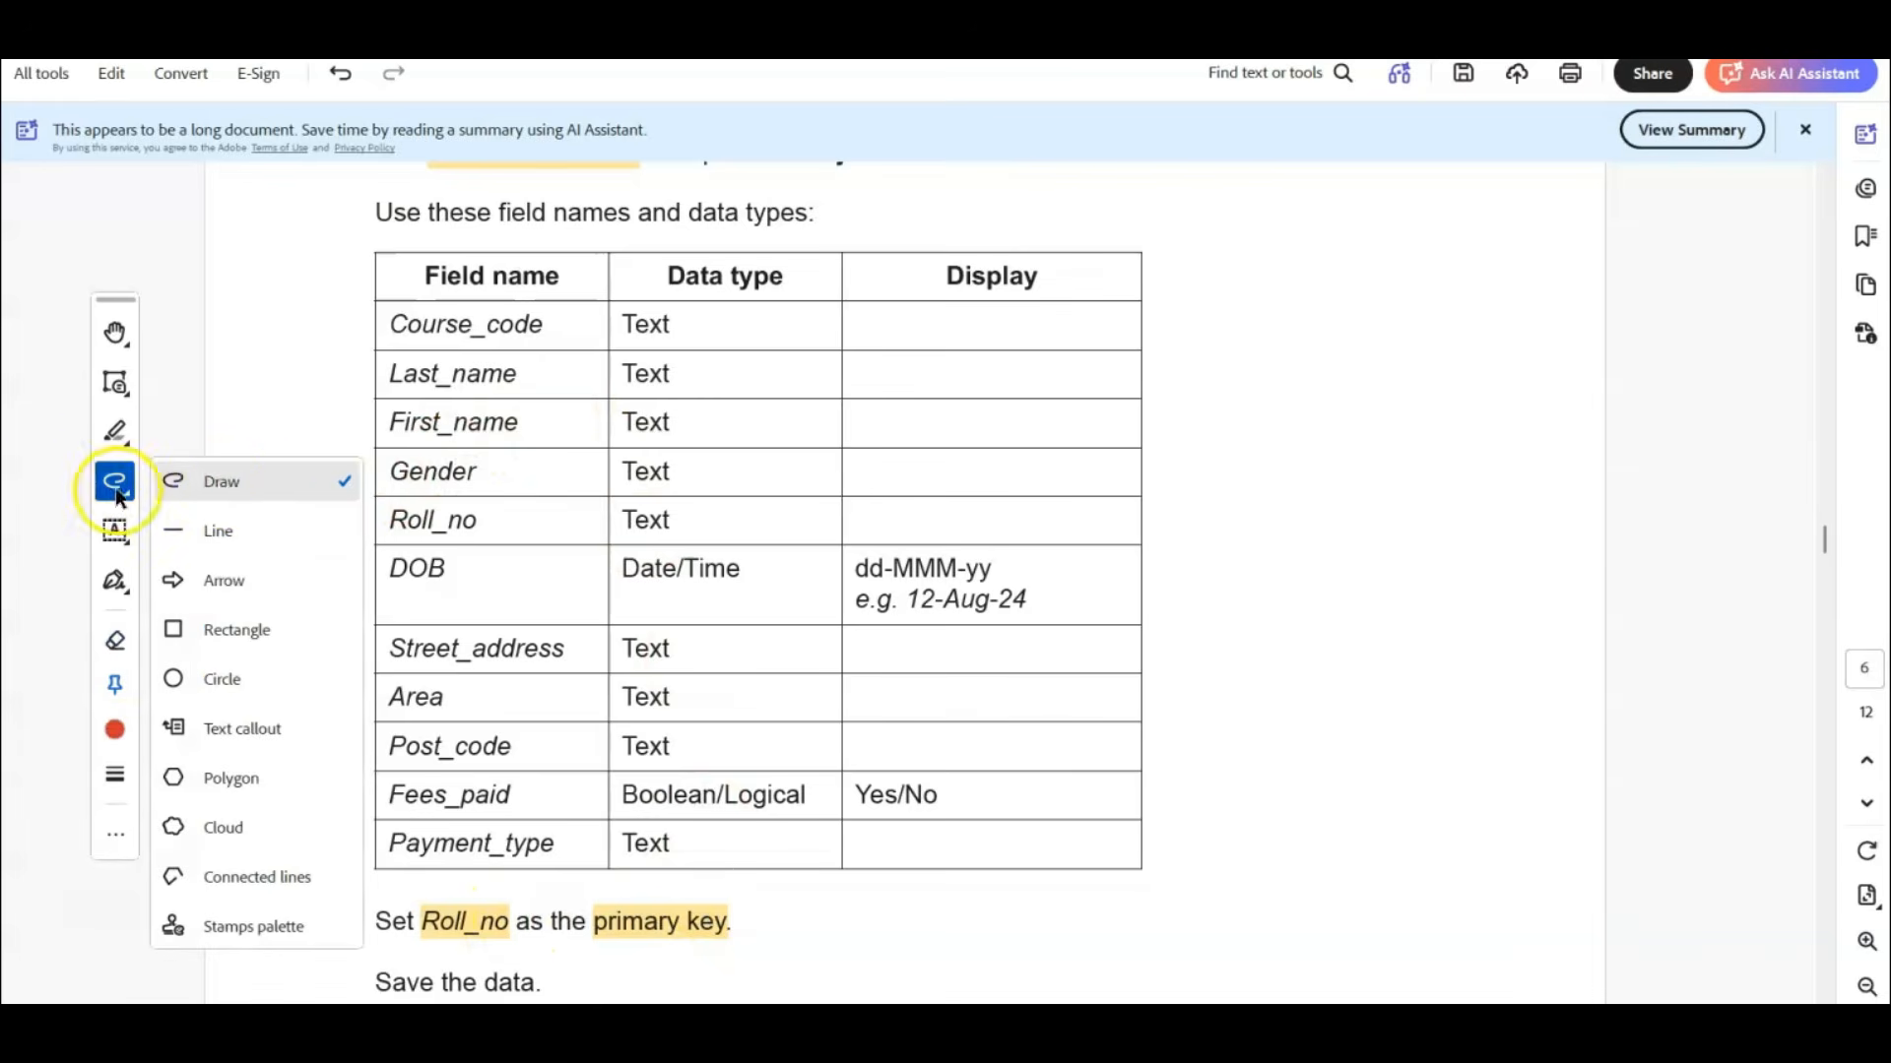
pyautogui.click(207, 482)
pyautogui.moveTo(356, 499)
pyautogui.mouseDown()
pyautogui.moveTo(317, 500)
pyautogui.moveTo(340, 544)
pyautogui.mouseUp()
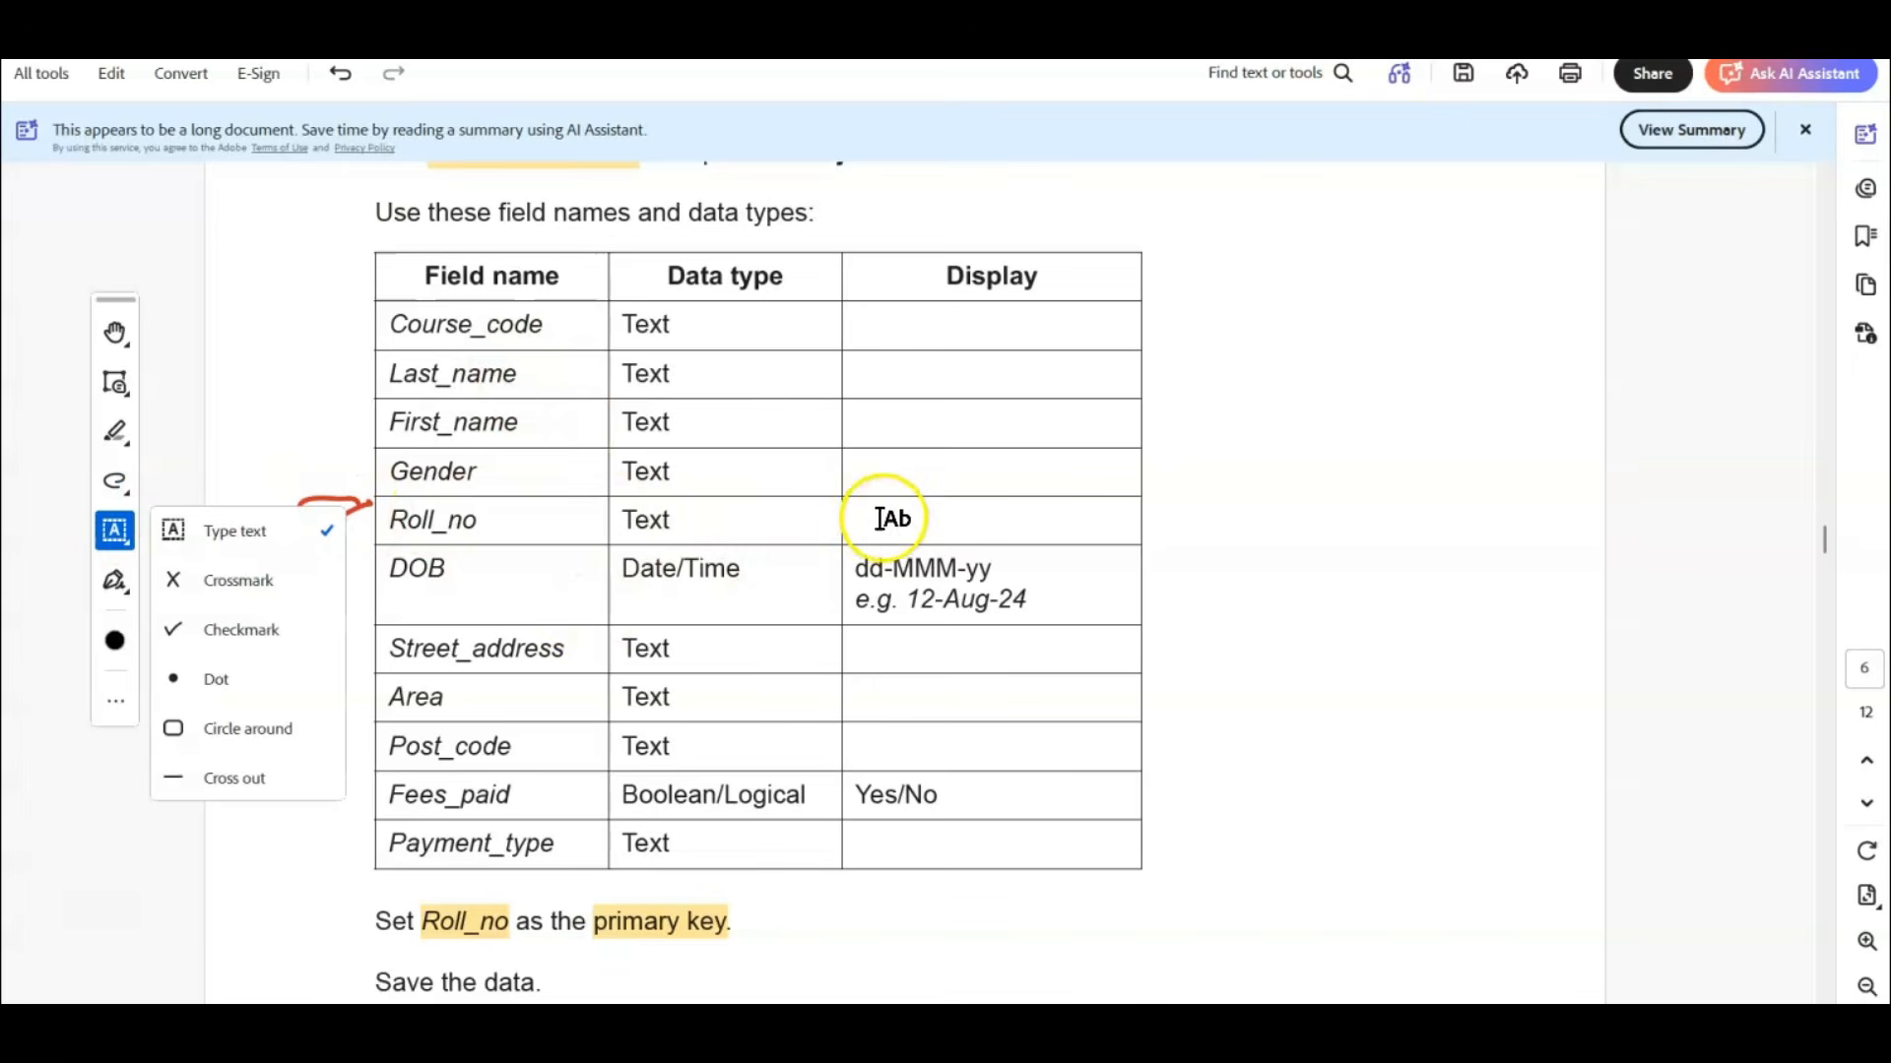
# Add the text note "unique" in the Display cell of the Roll_no row and return to the hand tool.
pyautogui.click(849, 516)
pyautogui.write('unique')
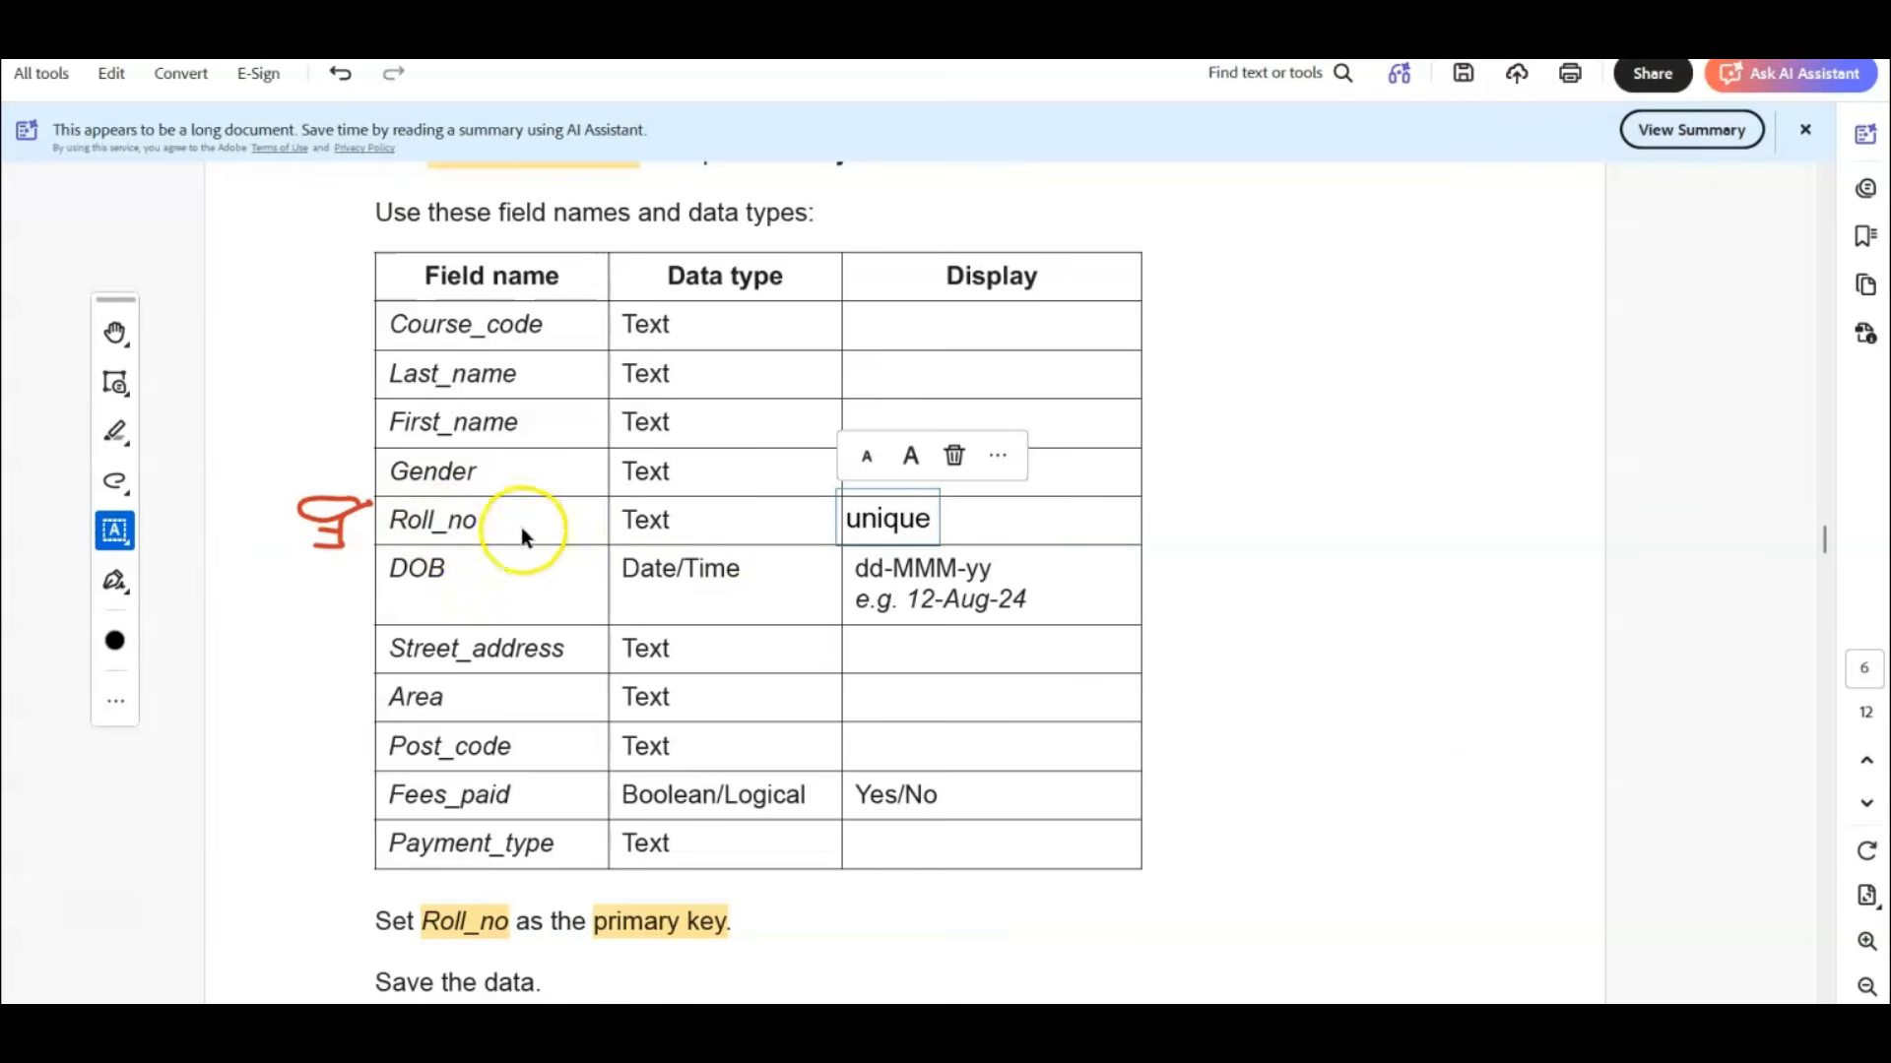
pyautogui.click(1693, 735)
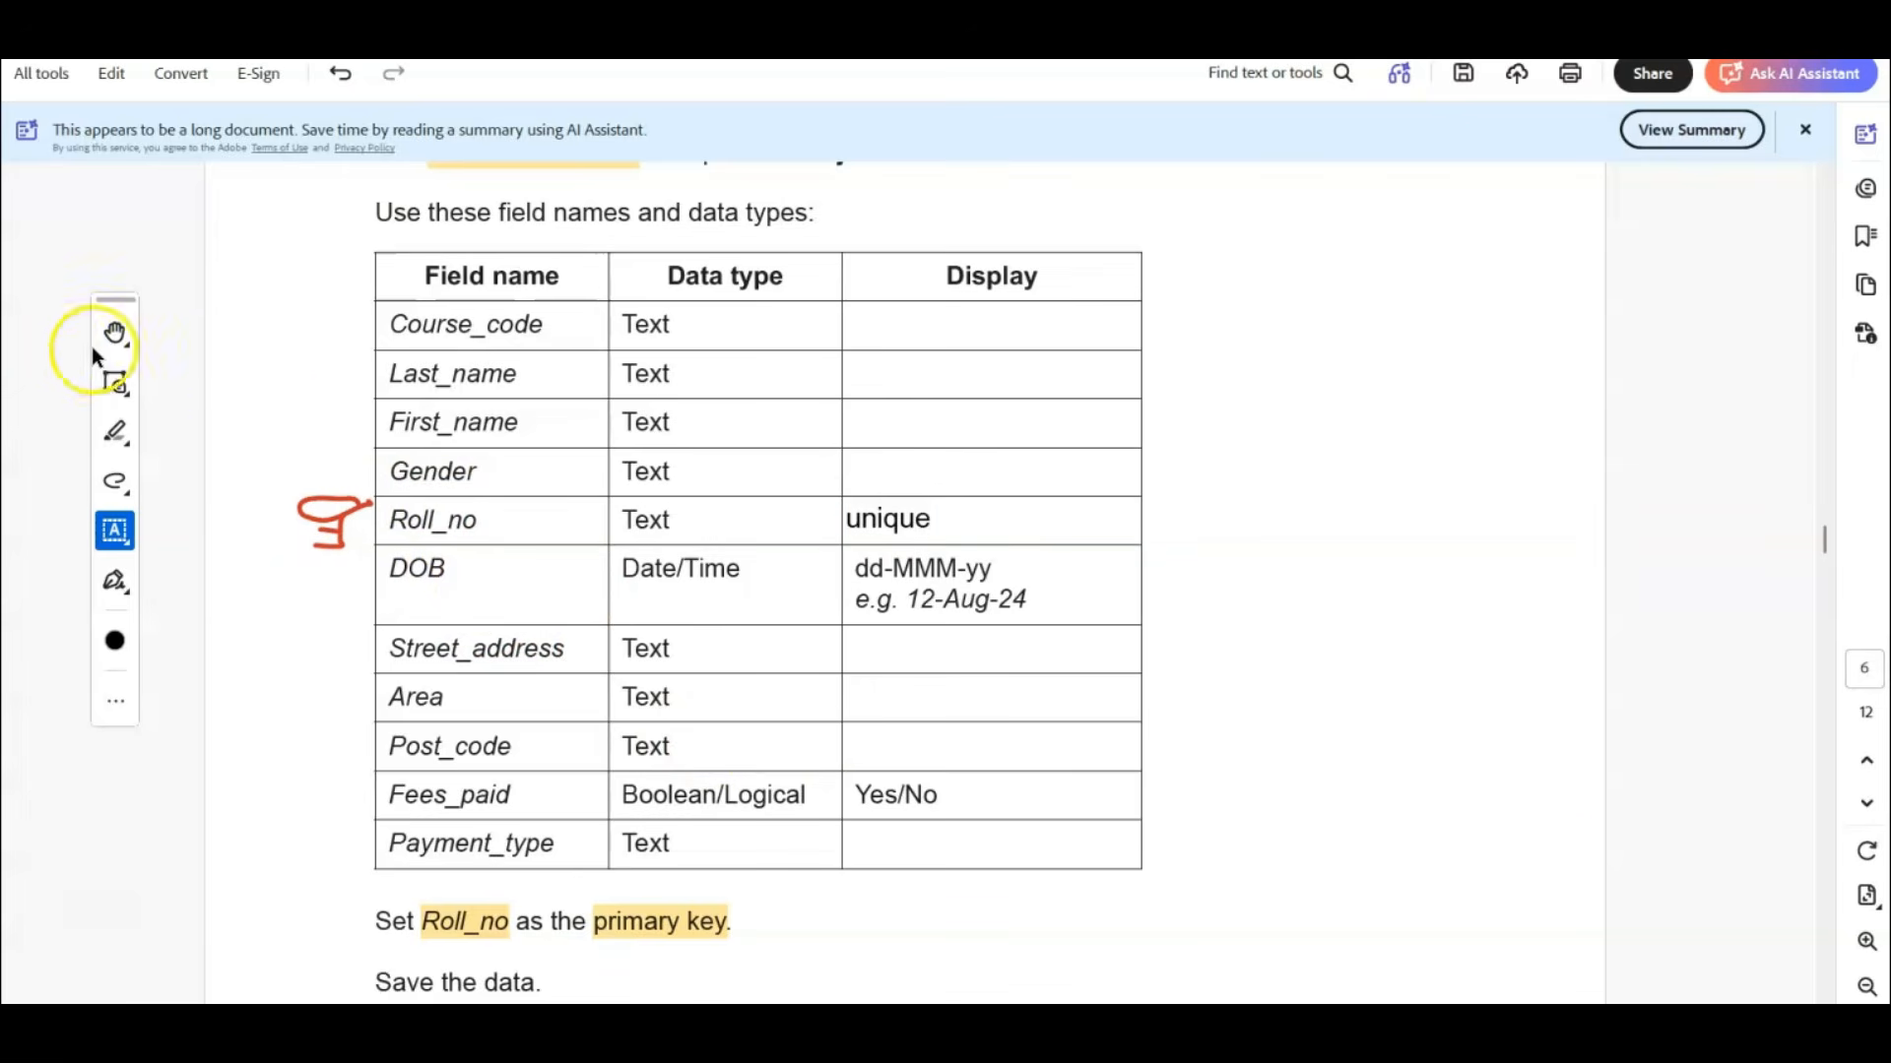
pyautogui.click(114, 333)
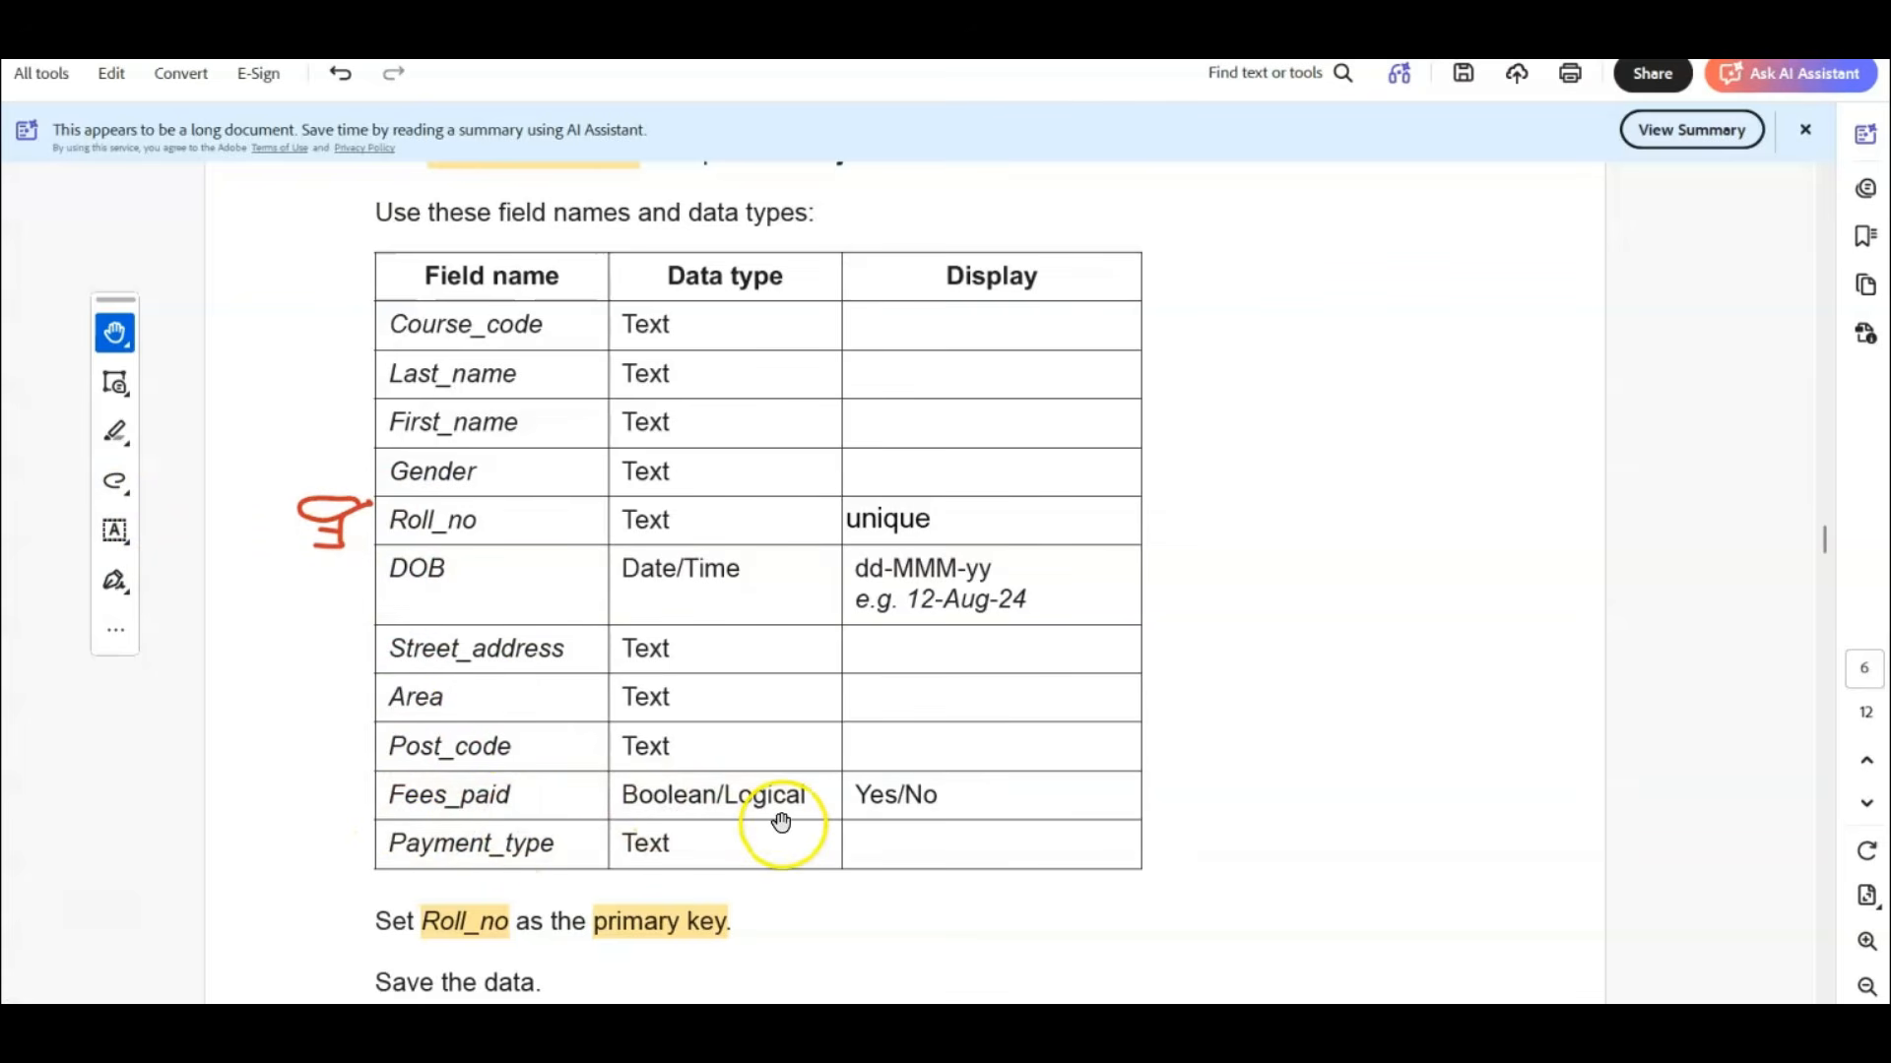
# Highlight "Yes/No" in the Display cell of the Fees_paid row and return to the import wizard in Access.
pyautogui.click(115, 432)
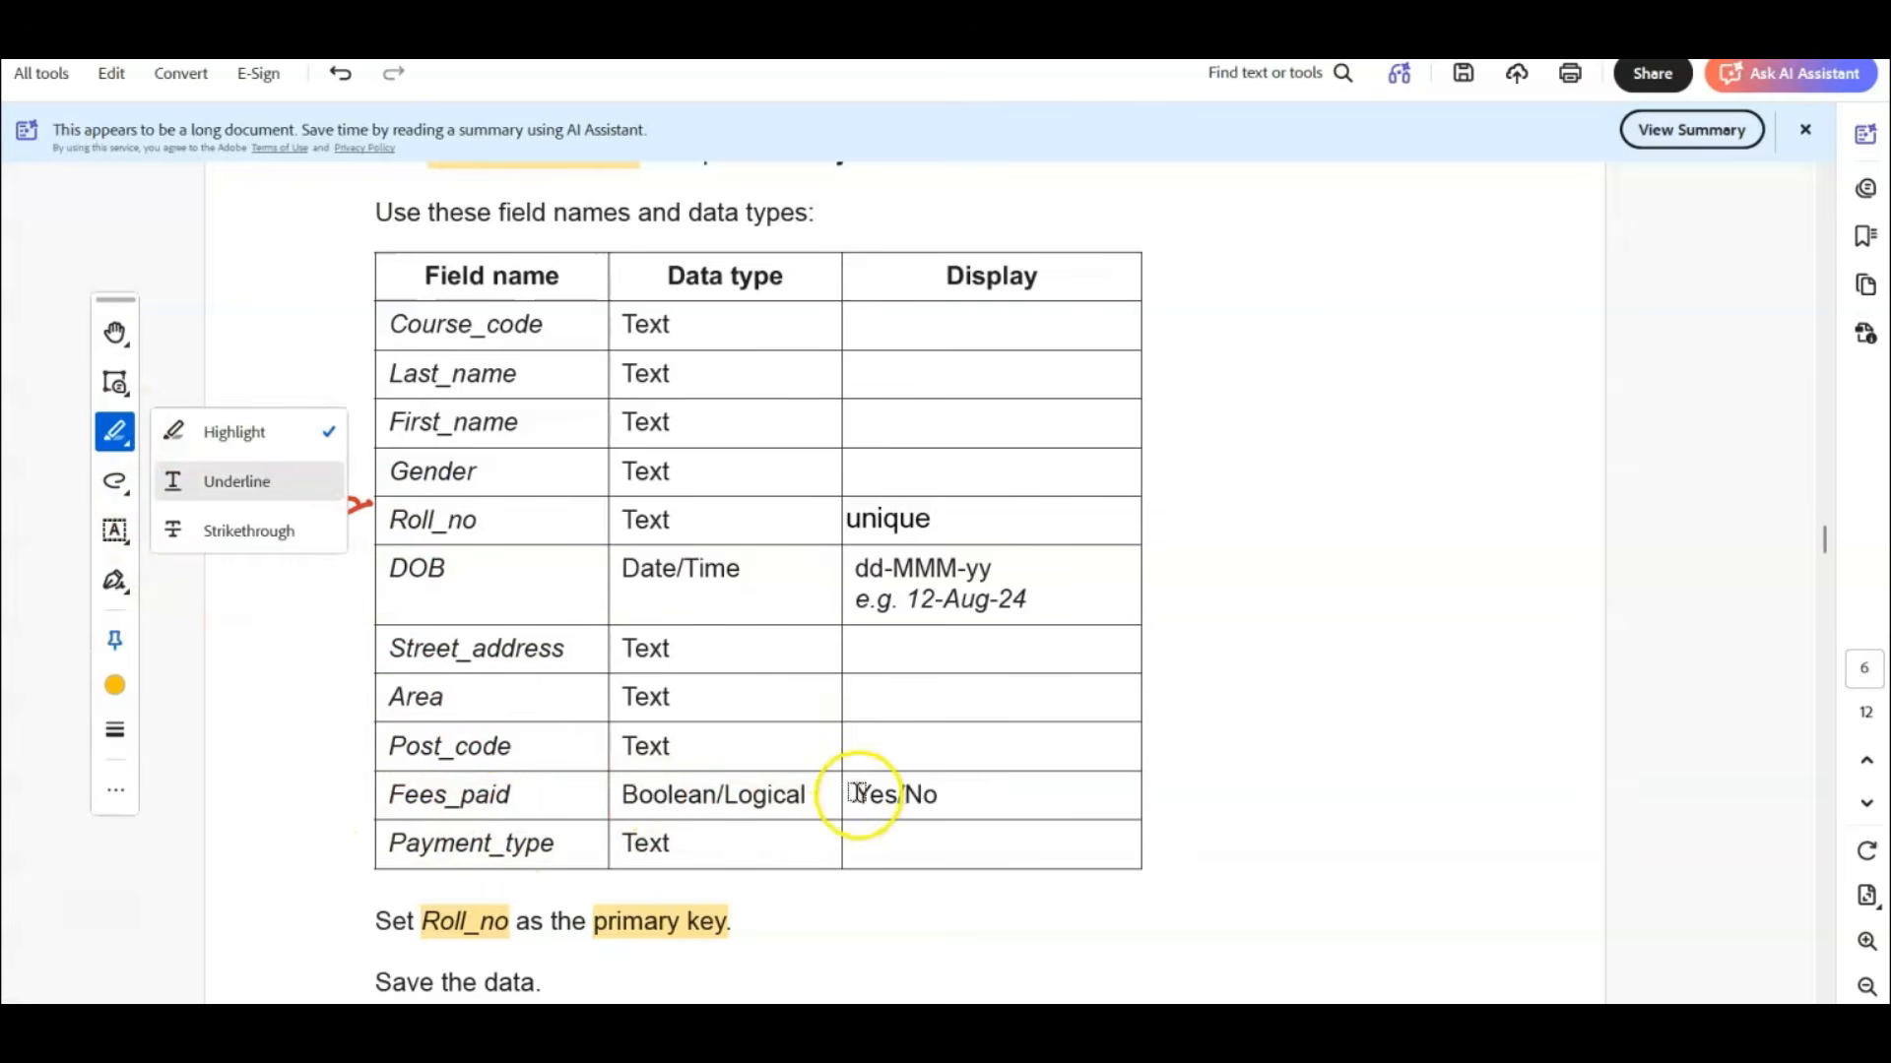
pyautogui.moveTo(853, 792); pyautogui.dragTo(962, 789)
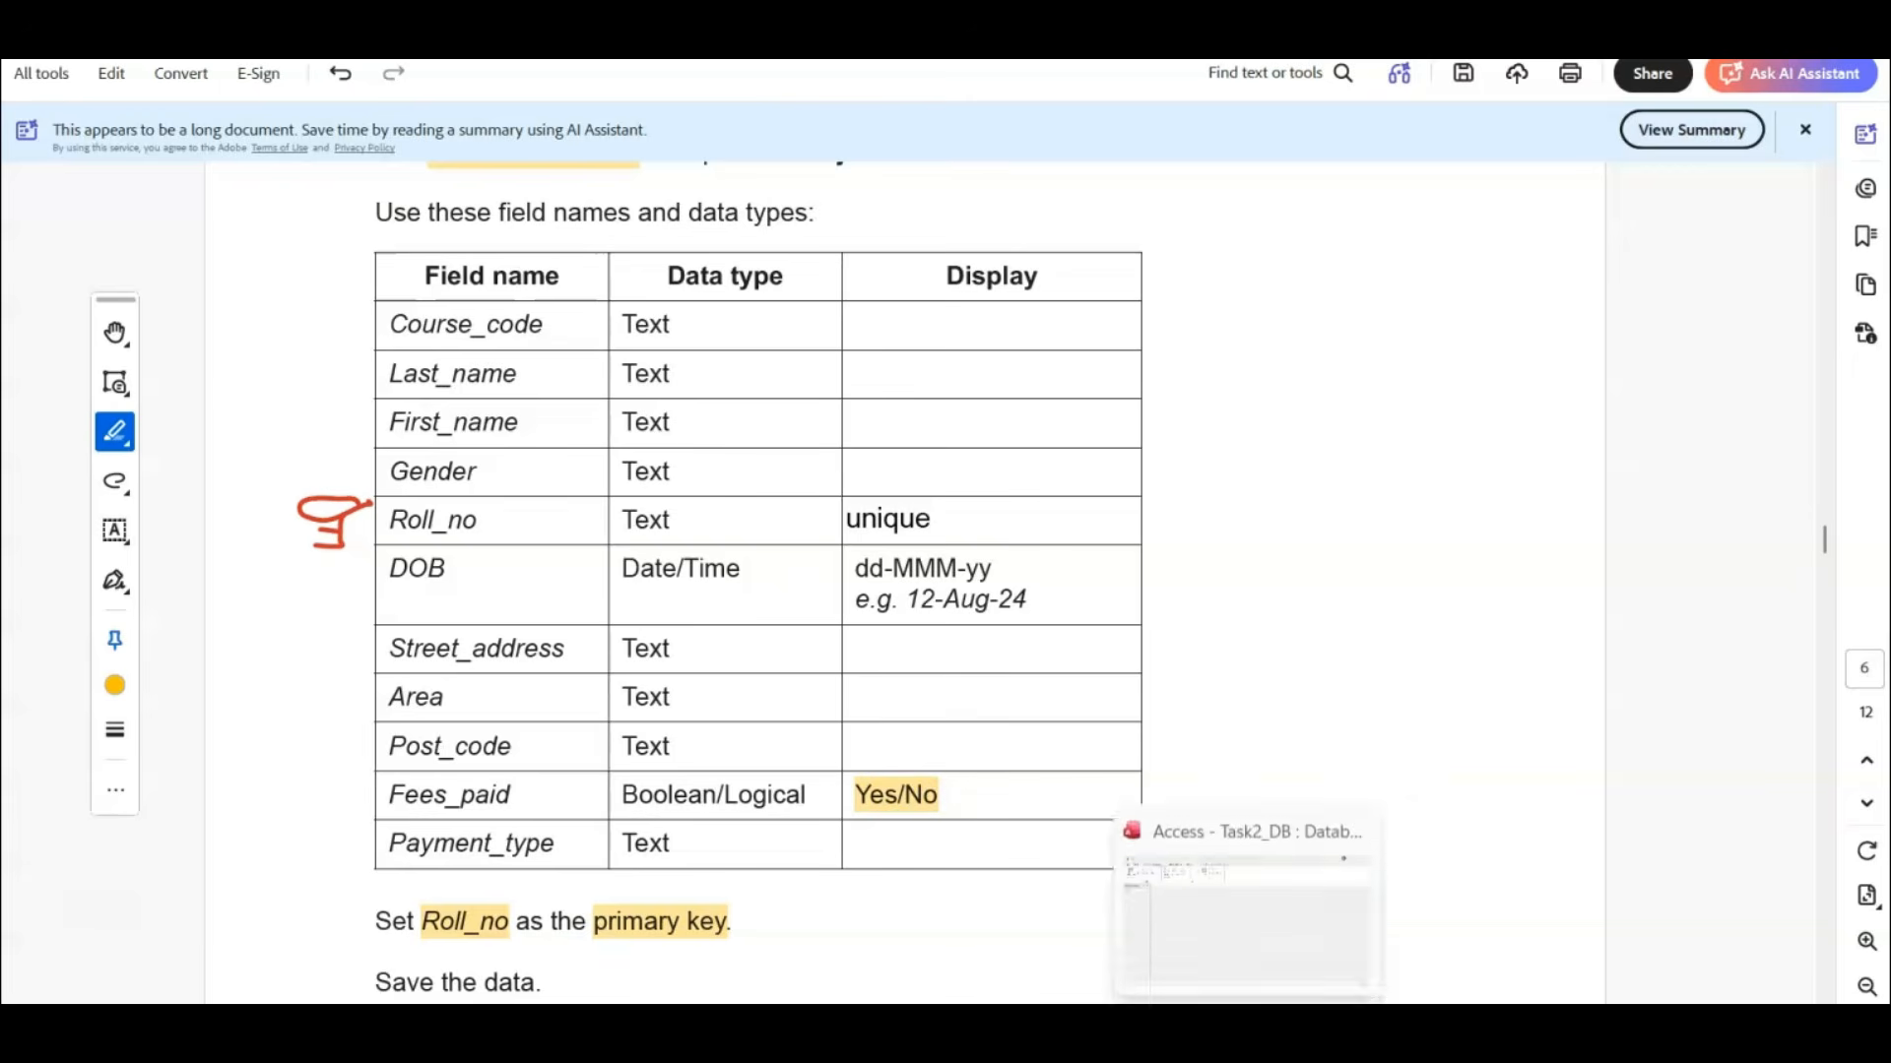
pyautogui.click(1248, 1026)
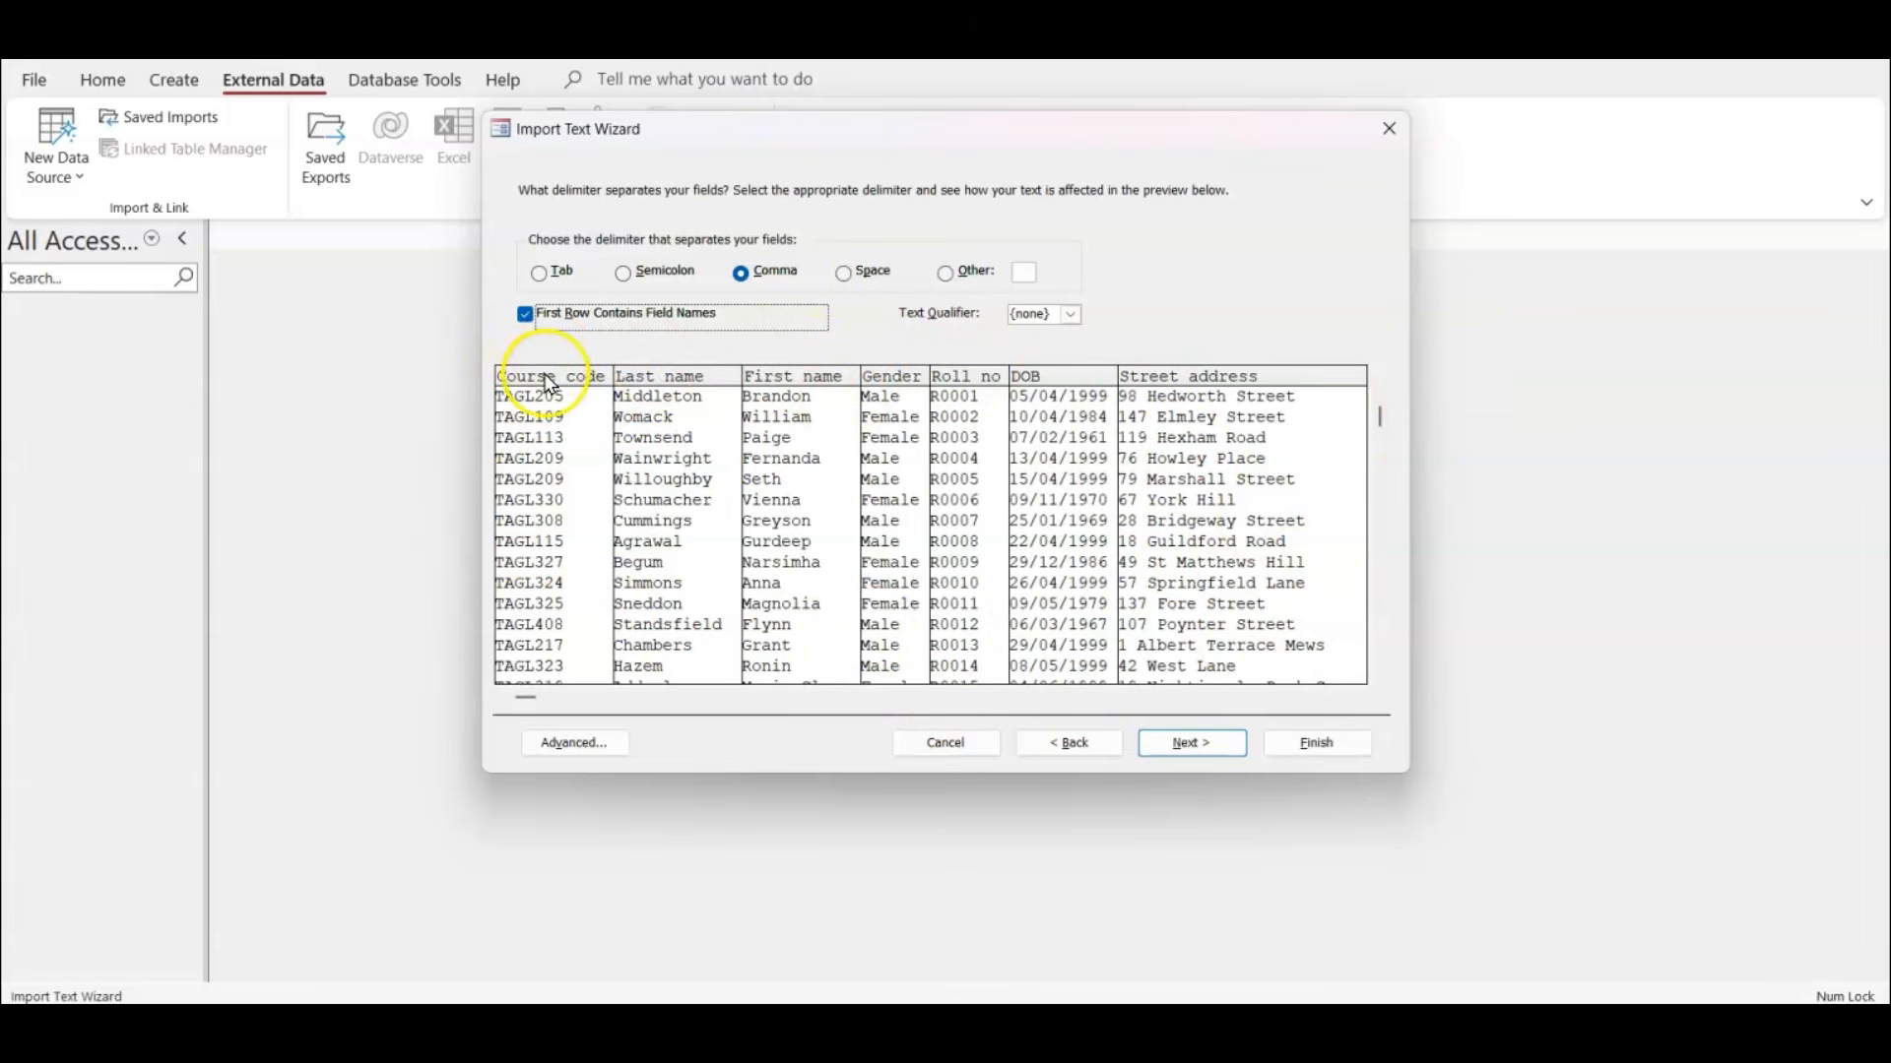
# In the advanced import specification, set the Fees_paid data type to Yes/No, accept it and continue to the field options.
pyautogui.click(591, 746)
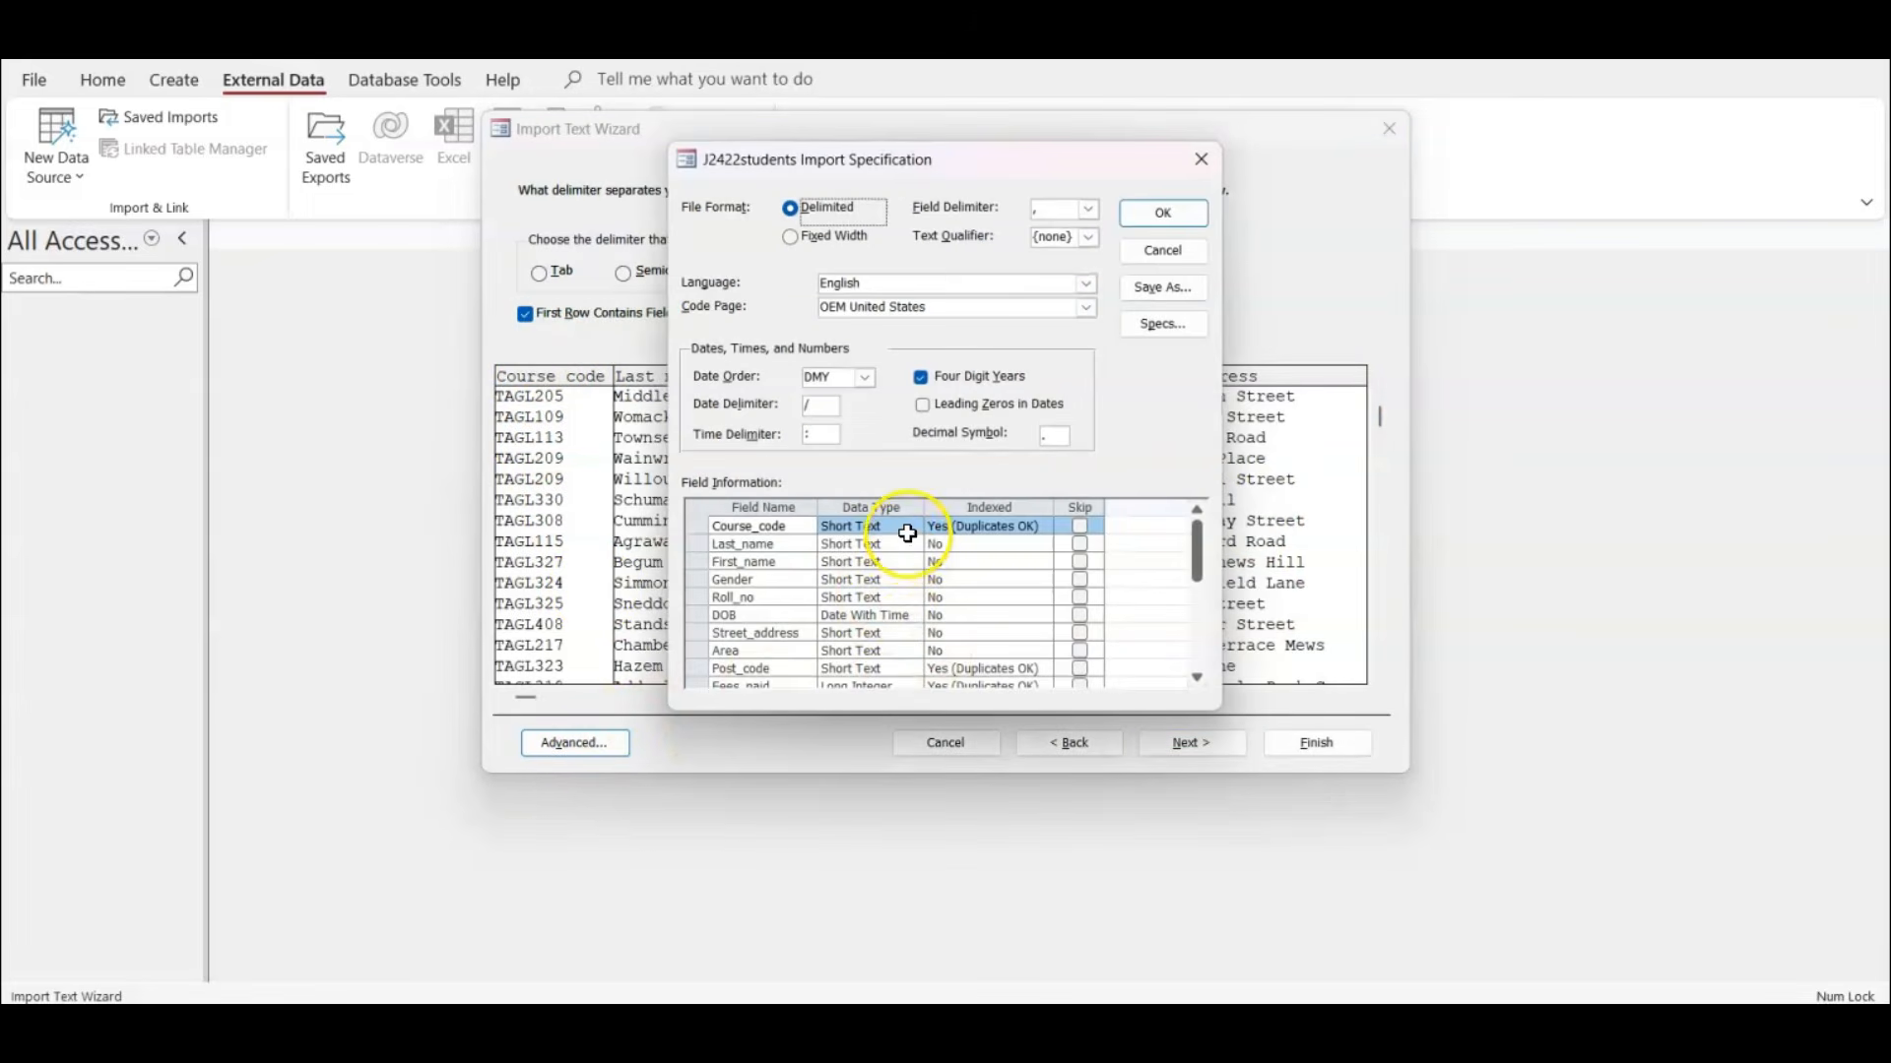
pyautogui.scroll(-1, 904, 536)
pyautogui.scroll(1, 902, 539)
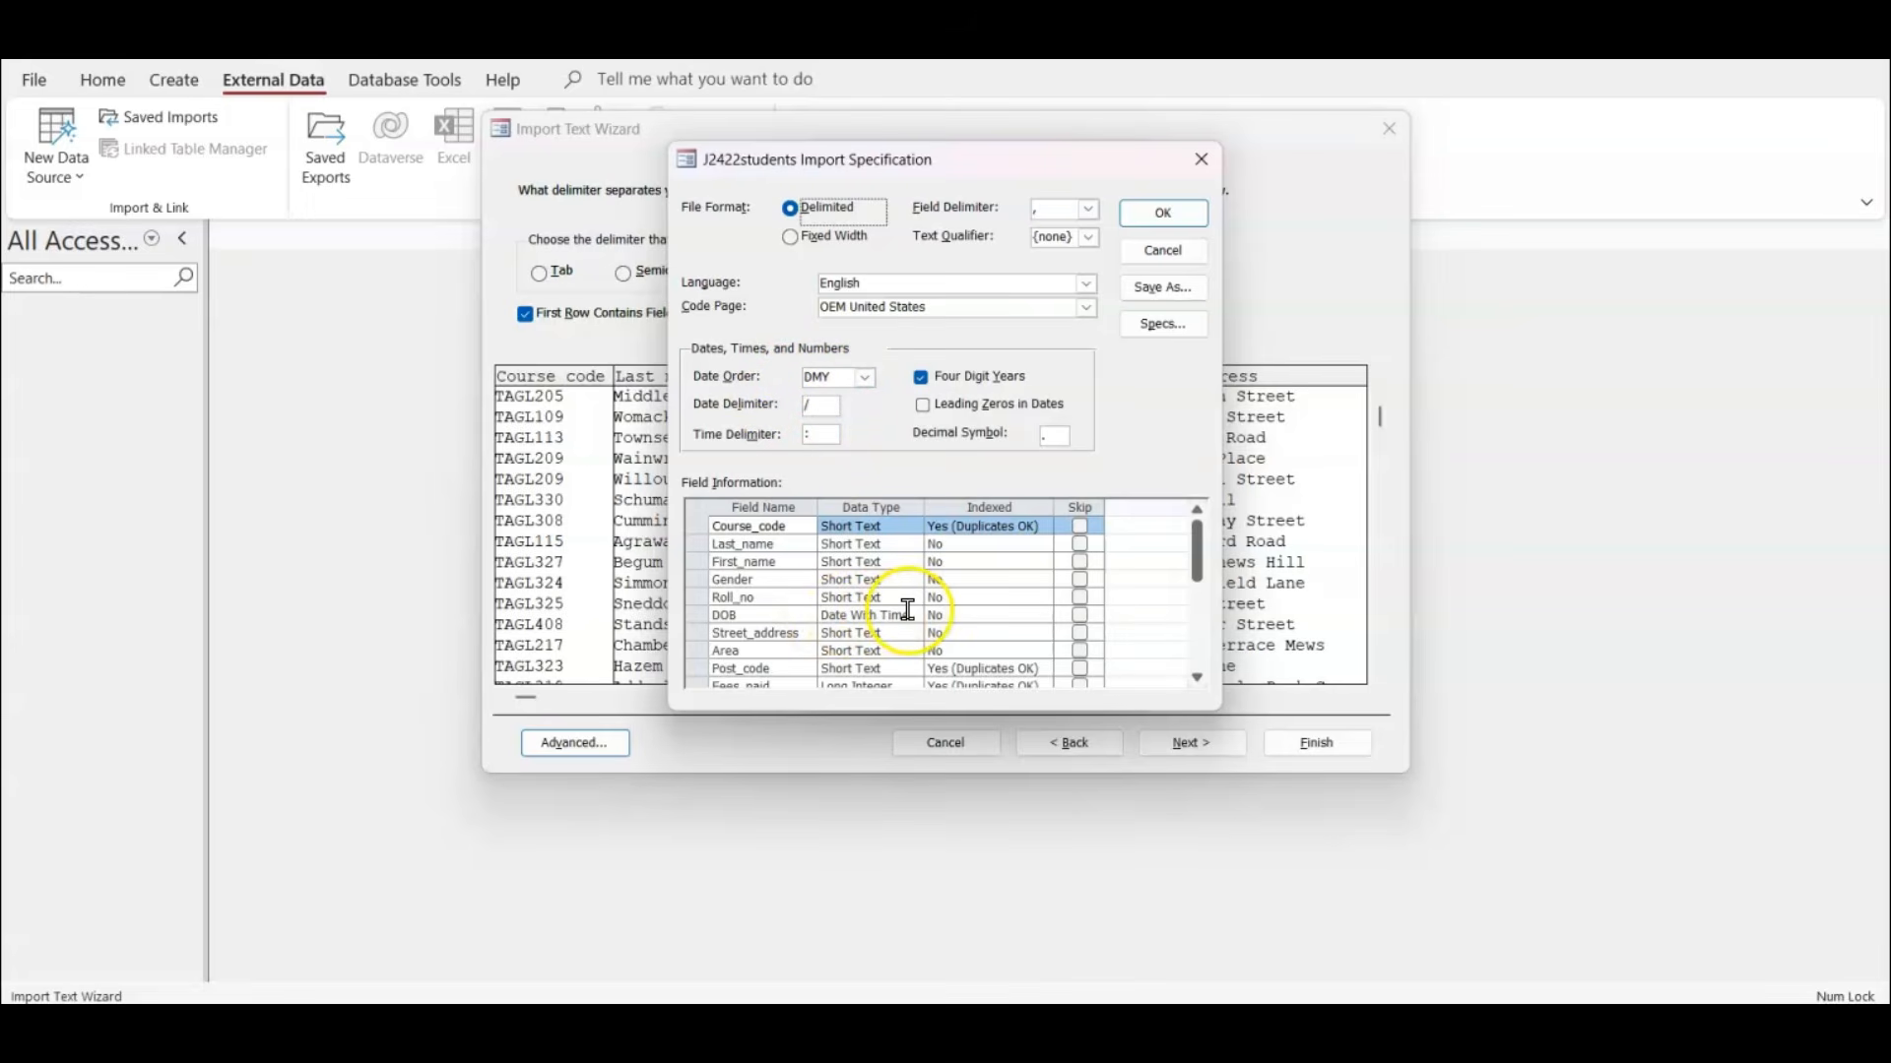
pyautogui.scroll(-1, 907, 606)
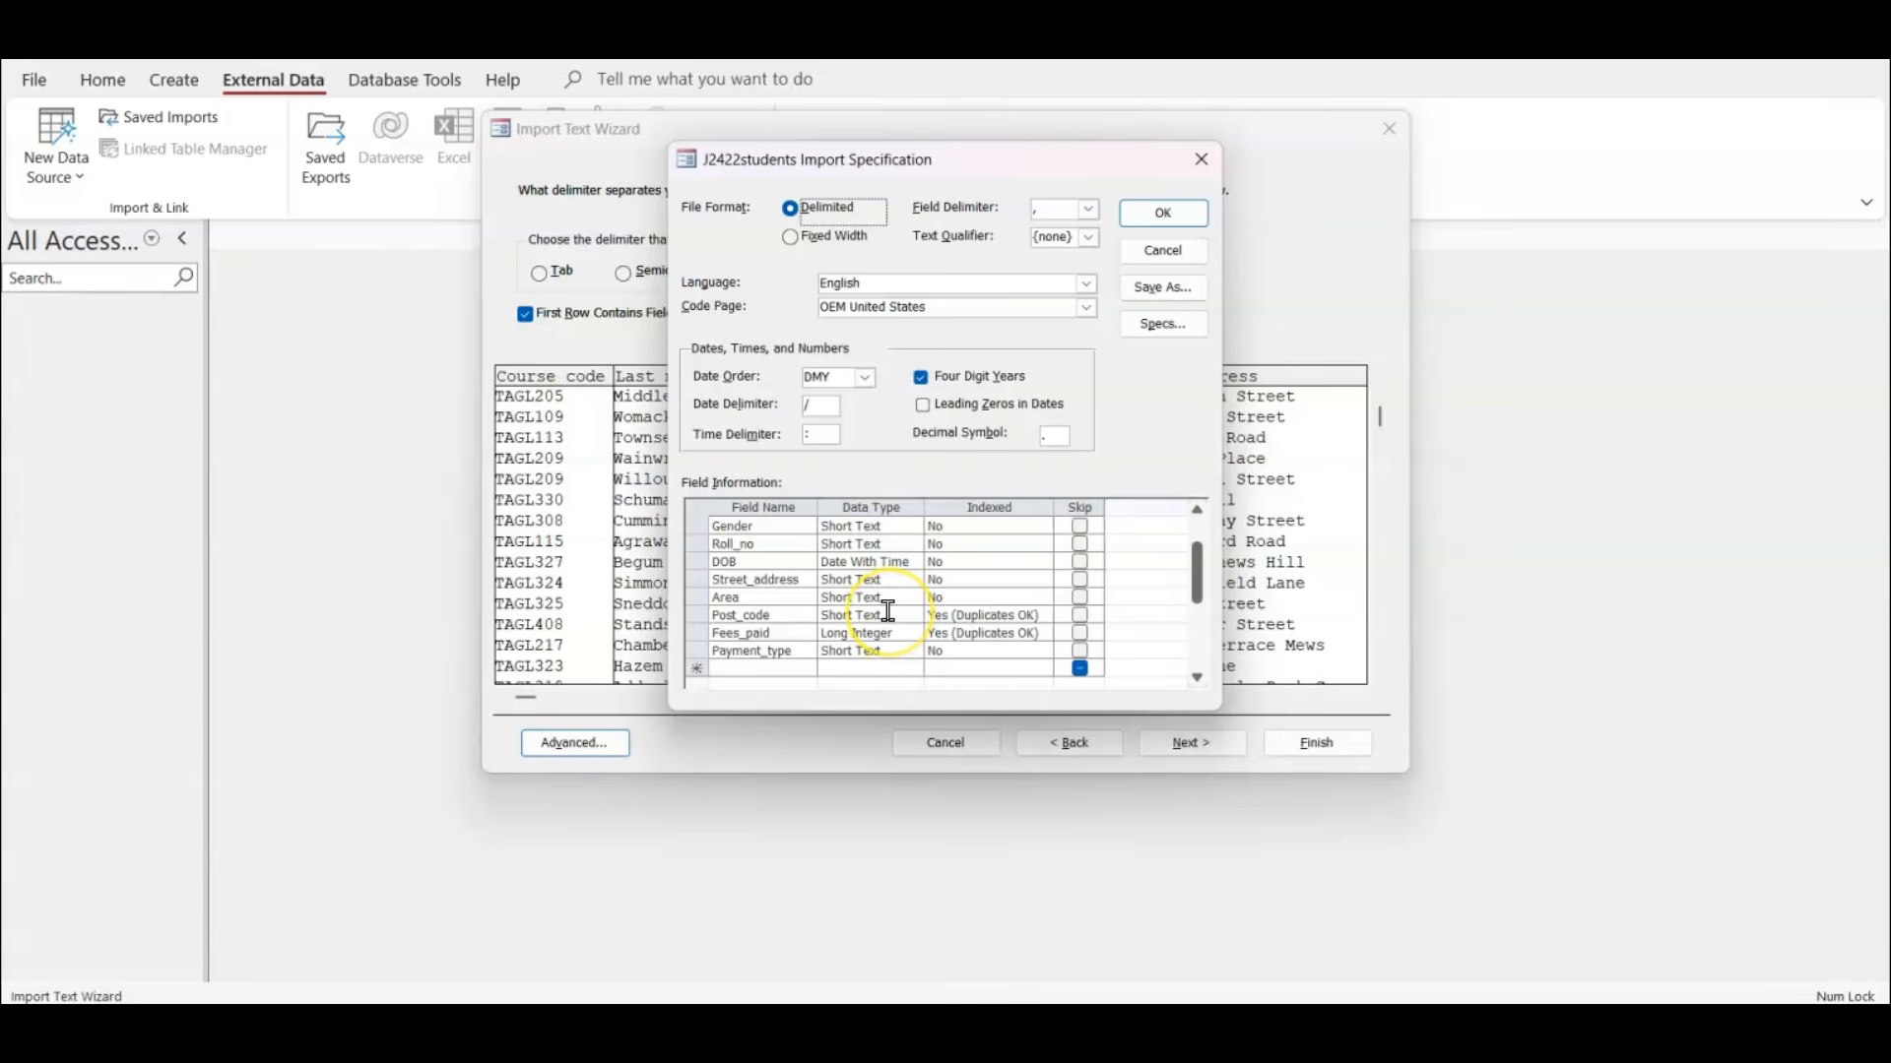
pyautogui.click(778, 638)
pyautogui.click(1167, 1029)
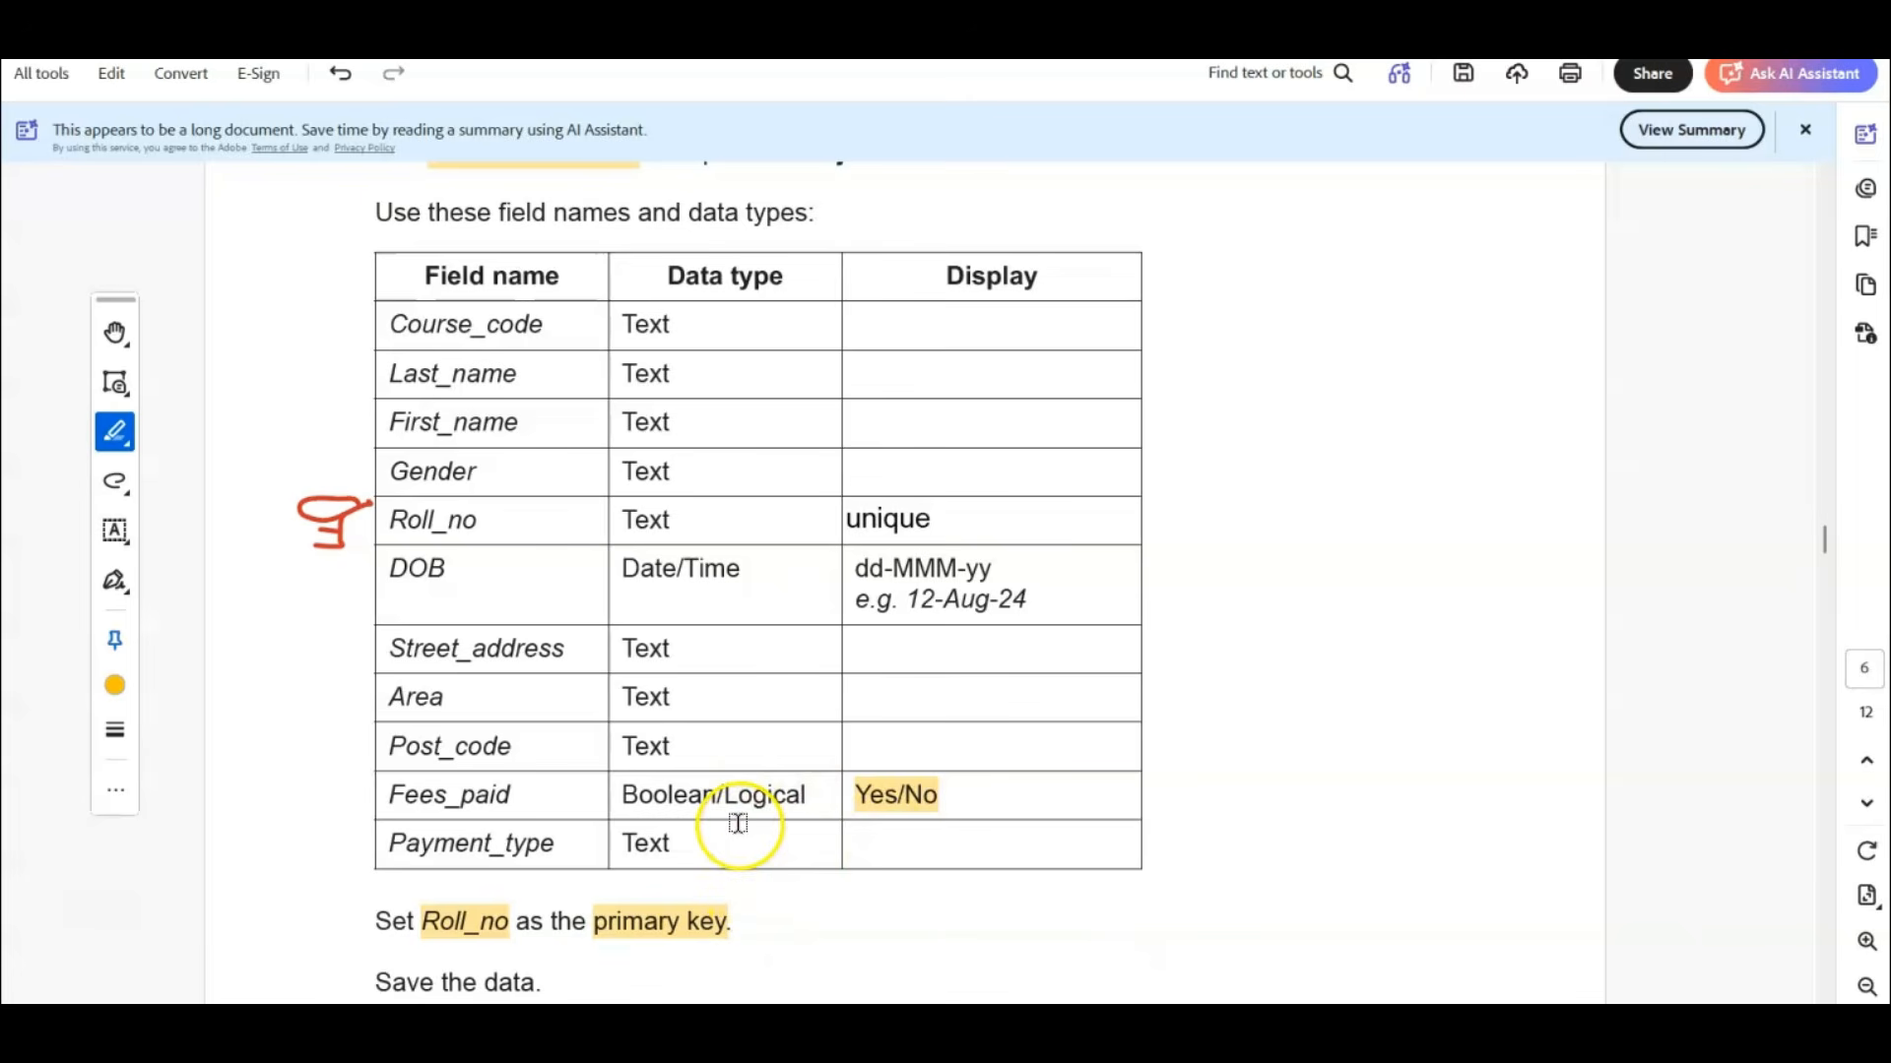
pyautogui.click(904, 809)
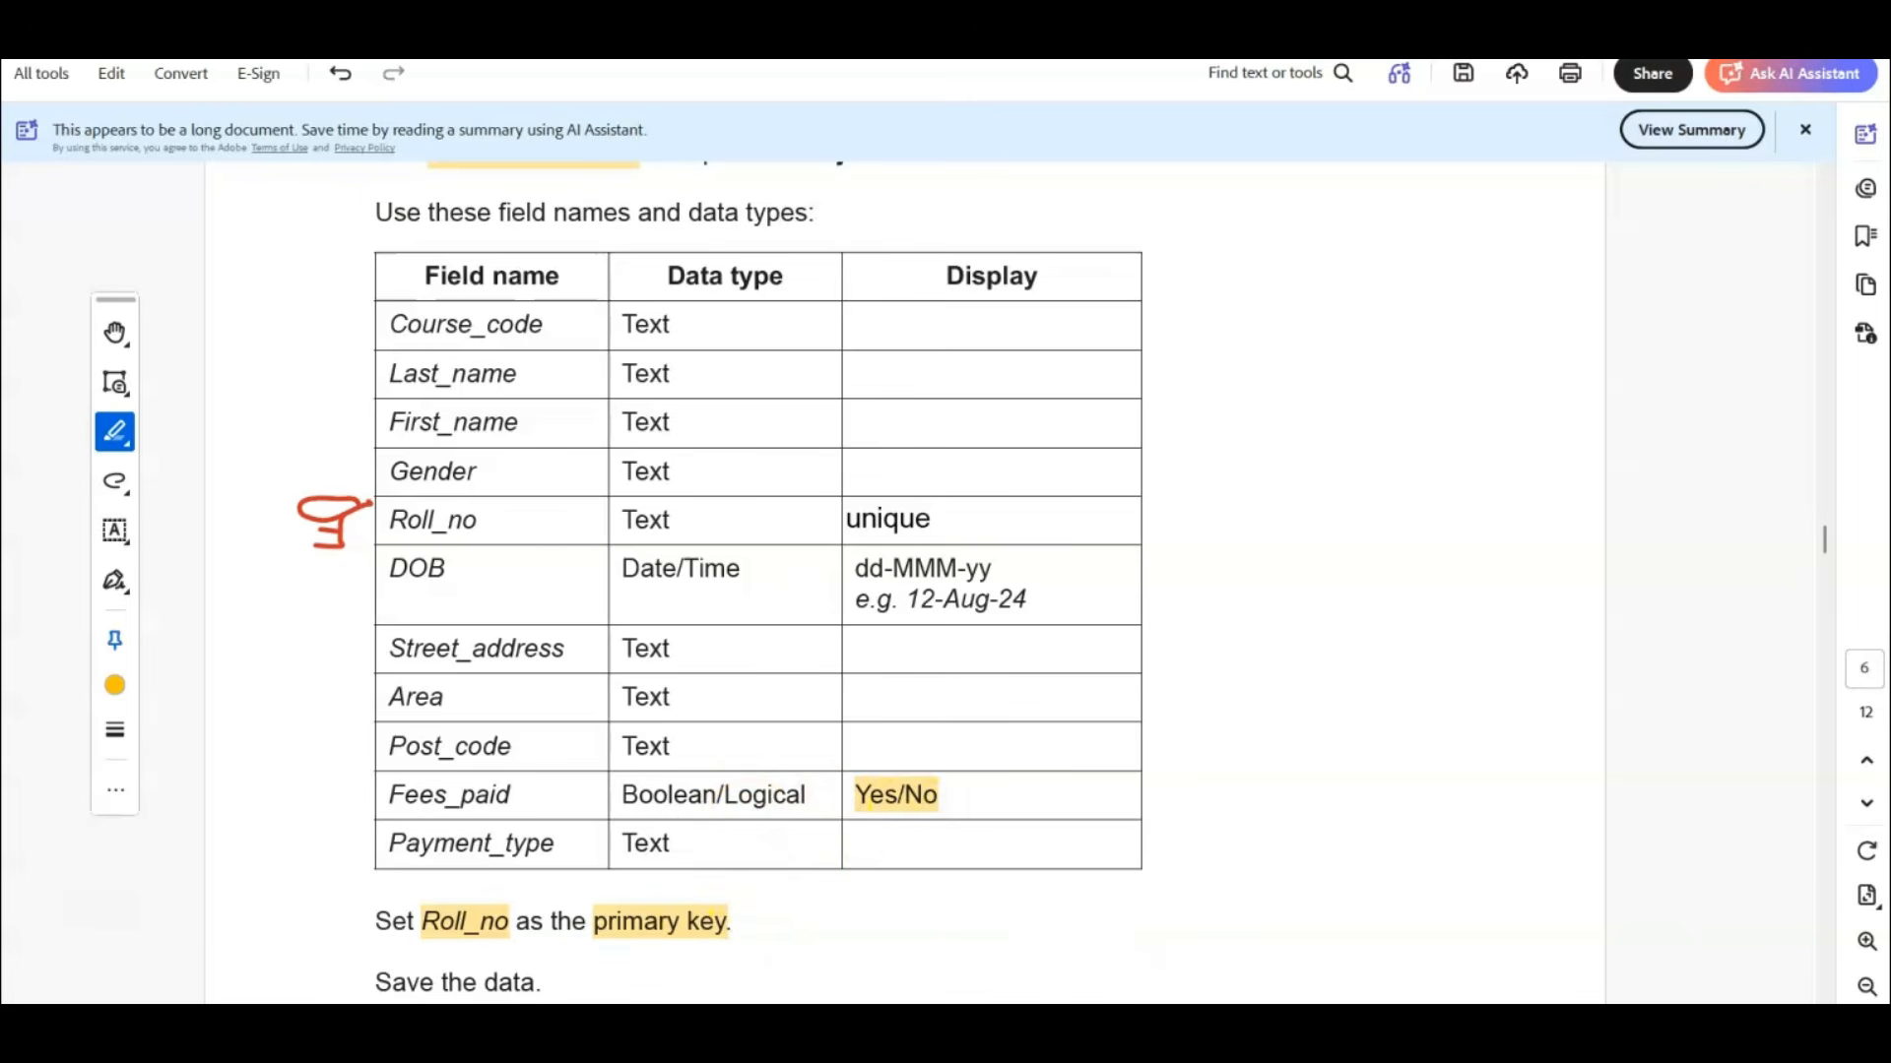
pyautogui.click(1166, 1029)
pyautogui.click(906, 634)
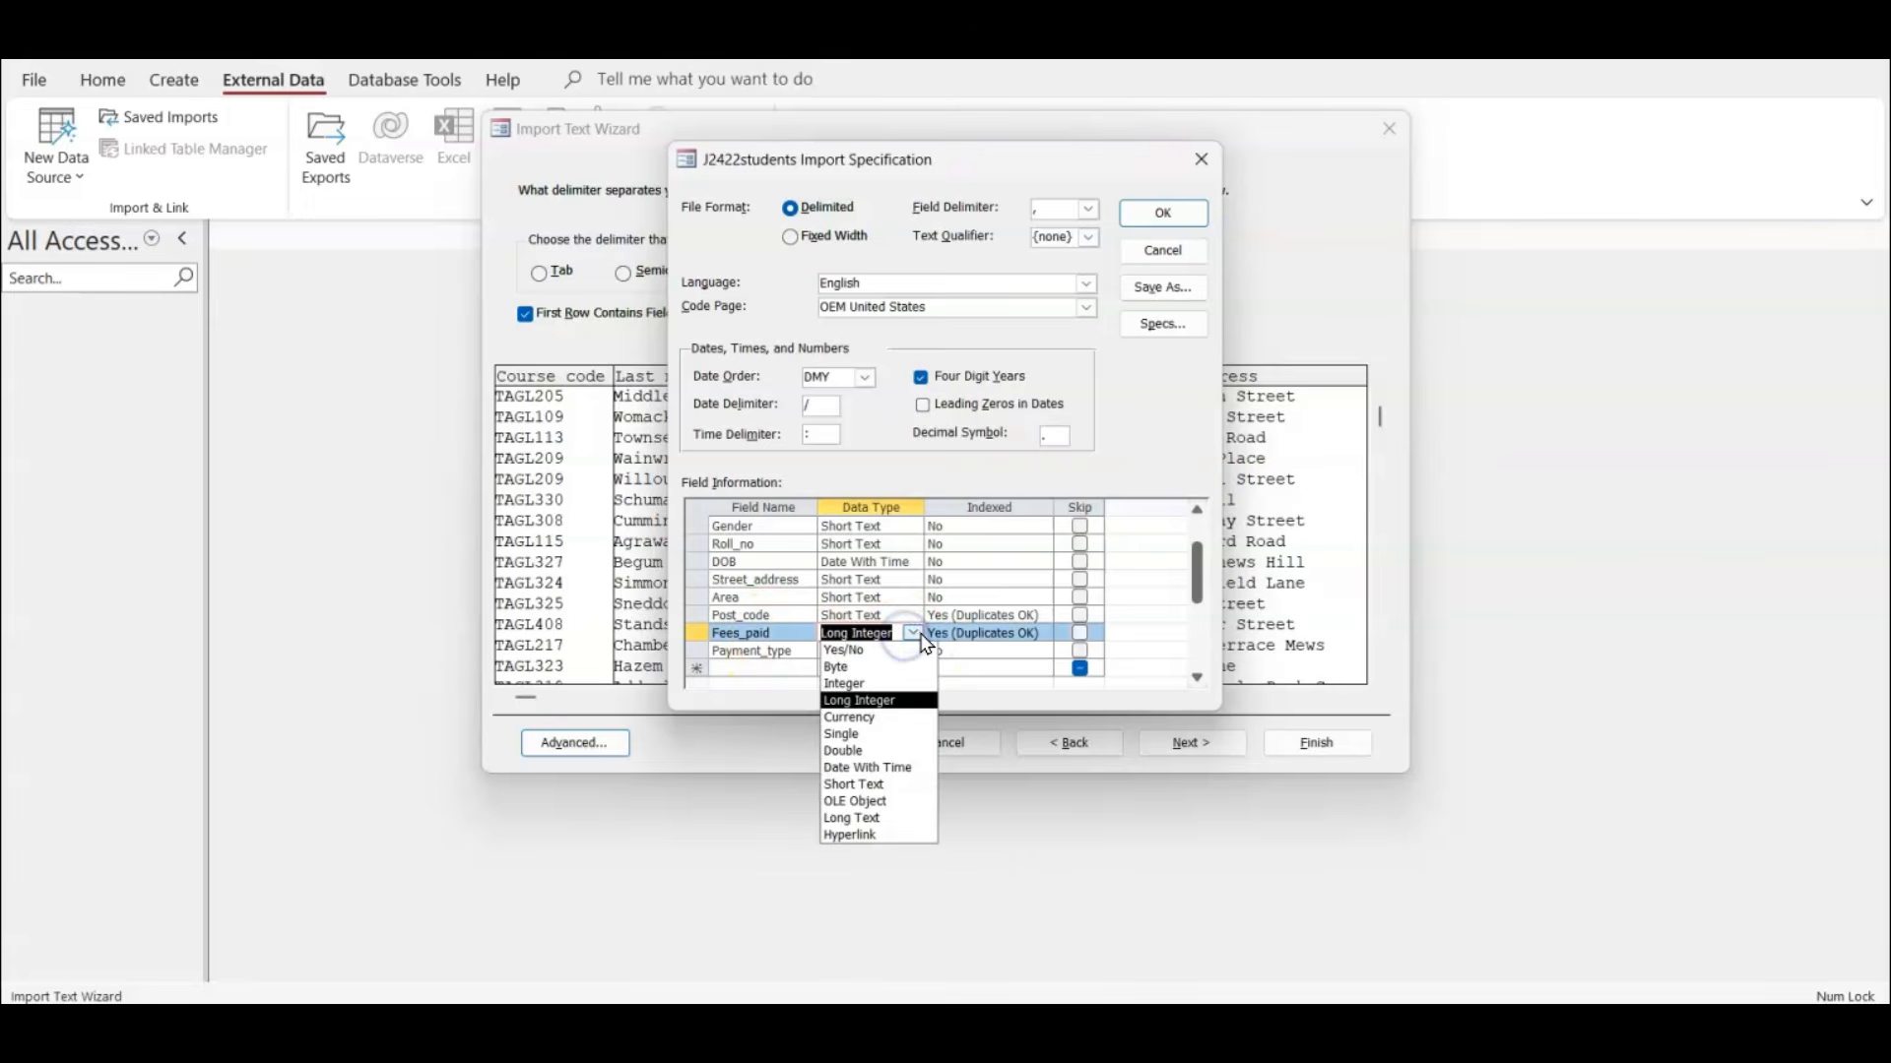
pyautogui.click(889, 651)
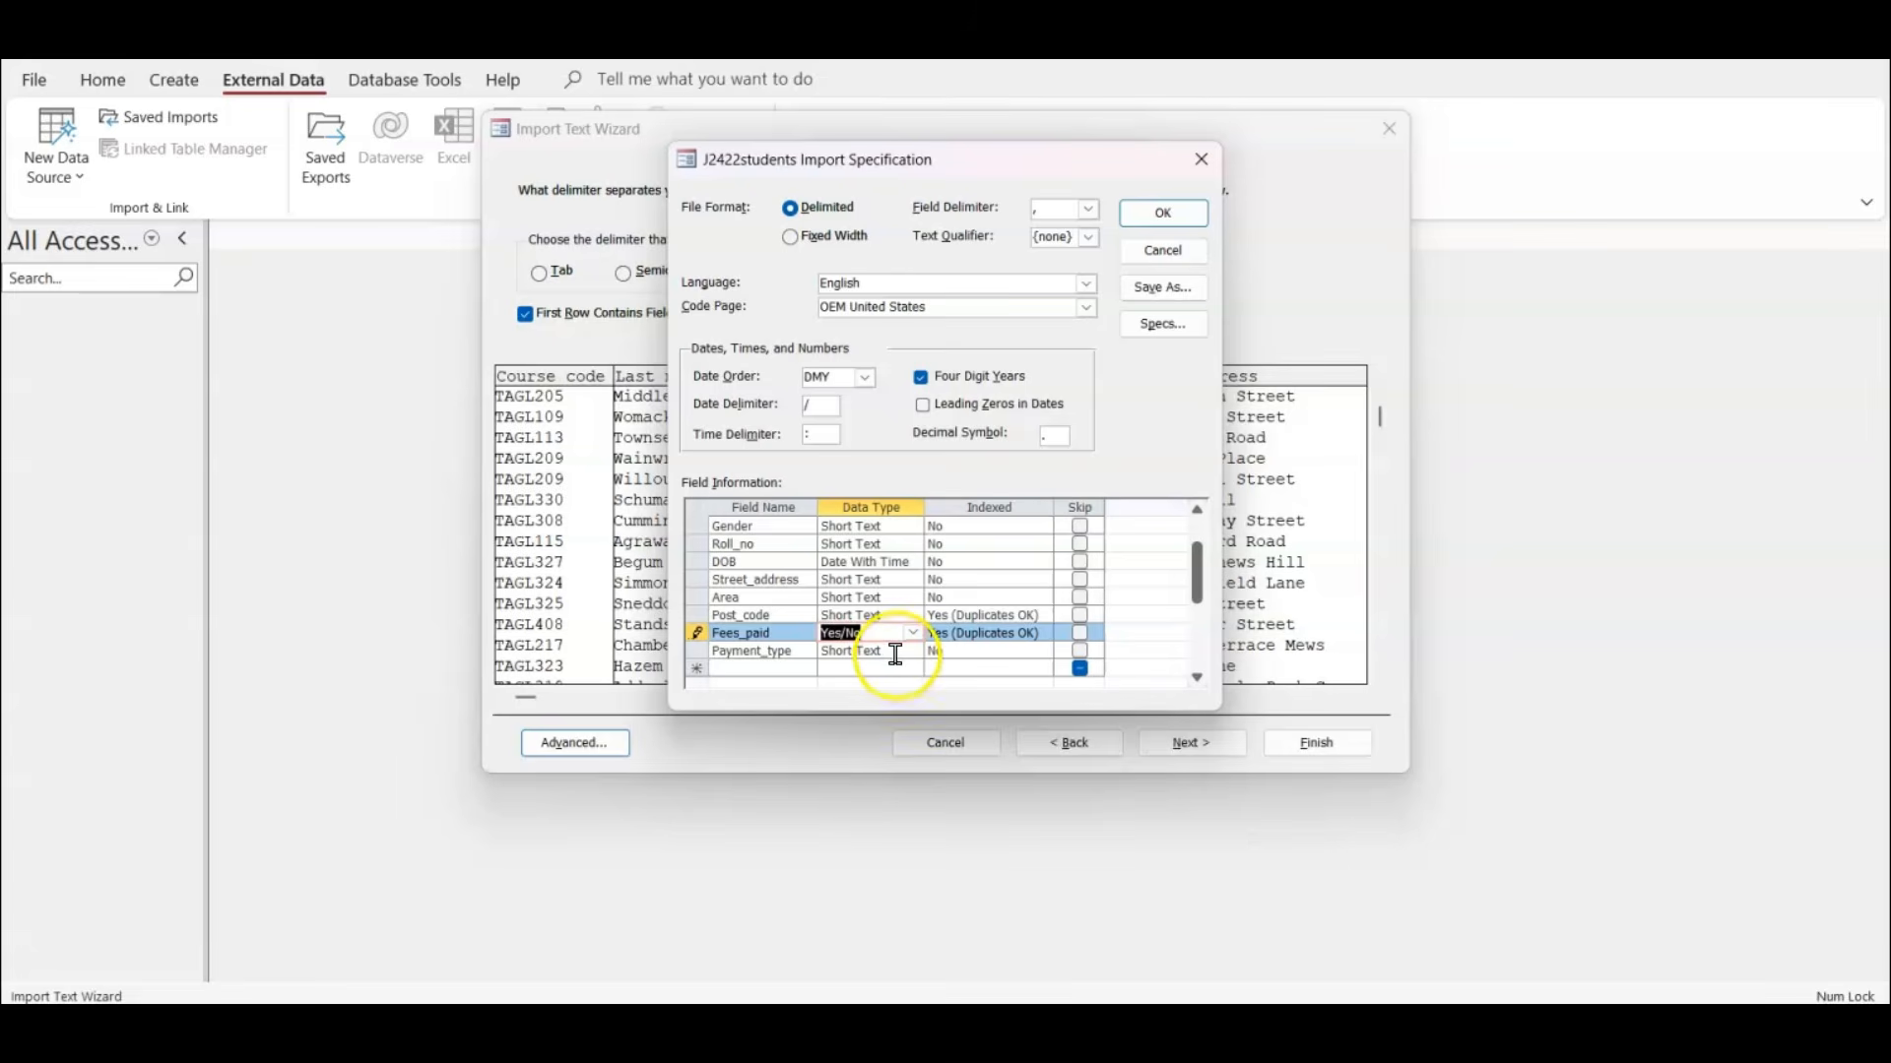
pyautogui.click(1172, 223)
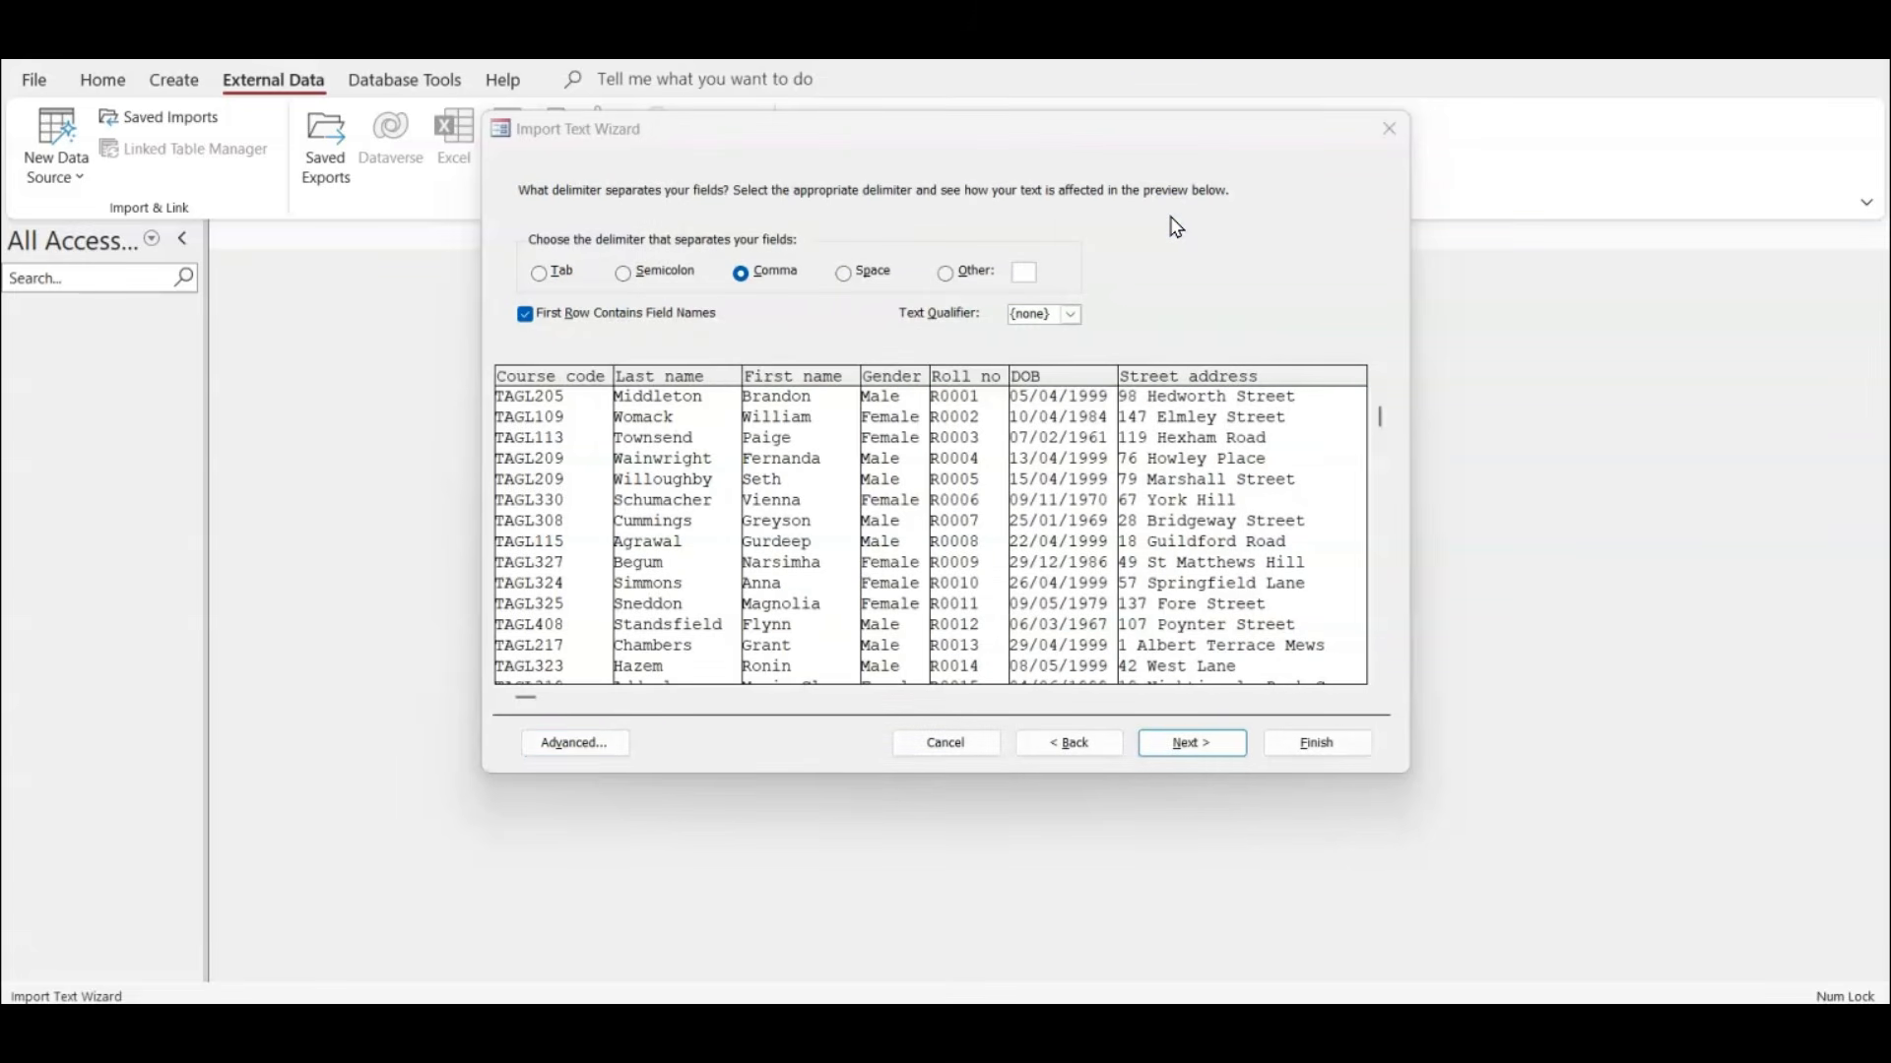
pyautogui.click(1199, 742)
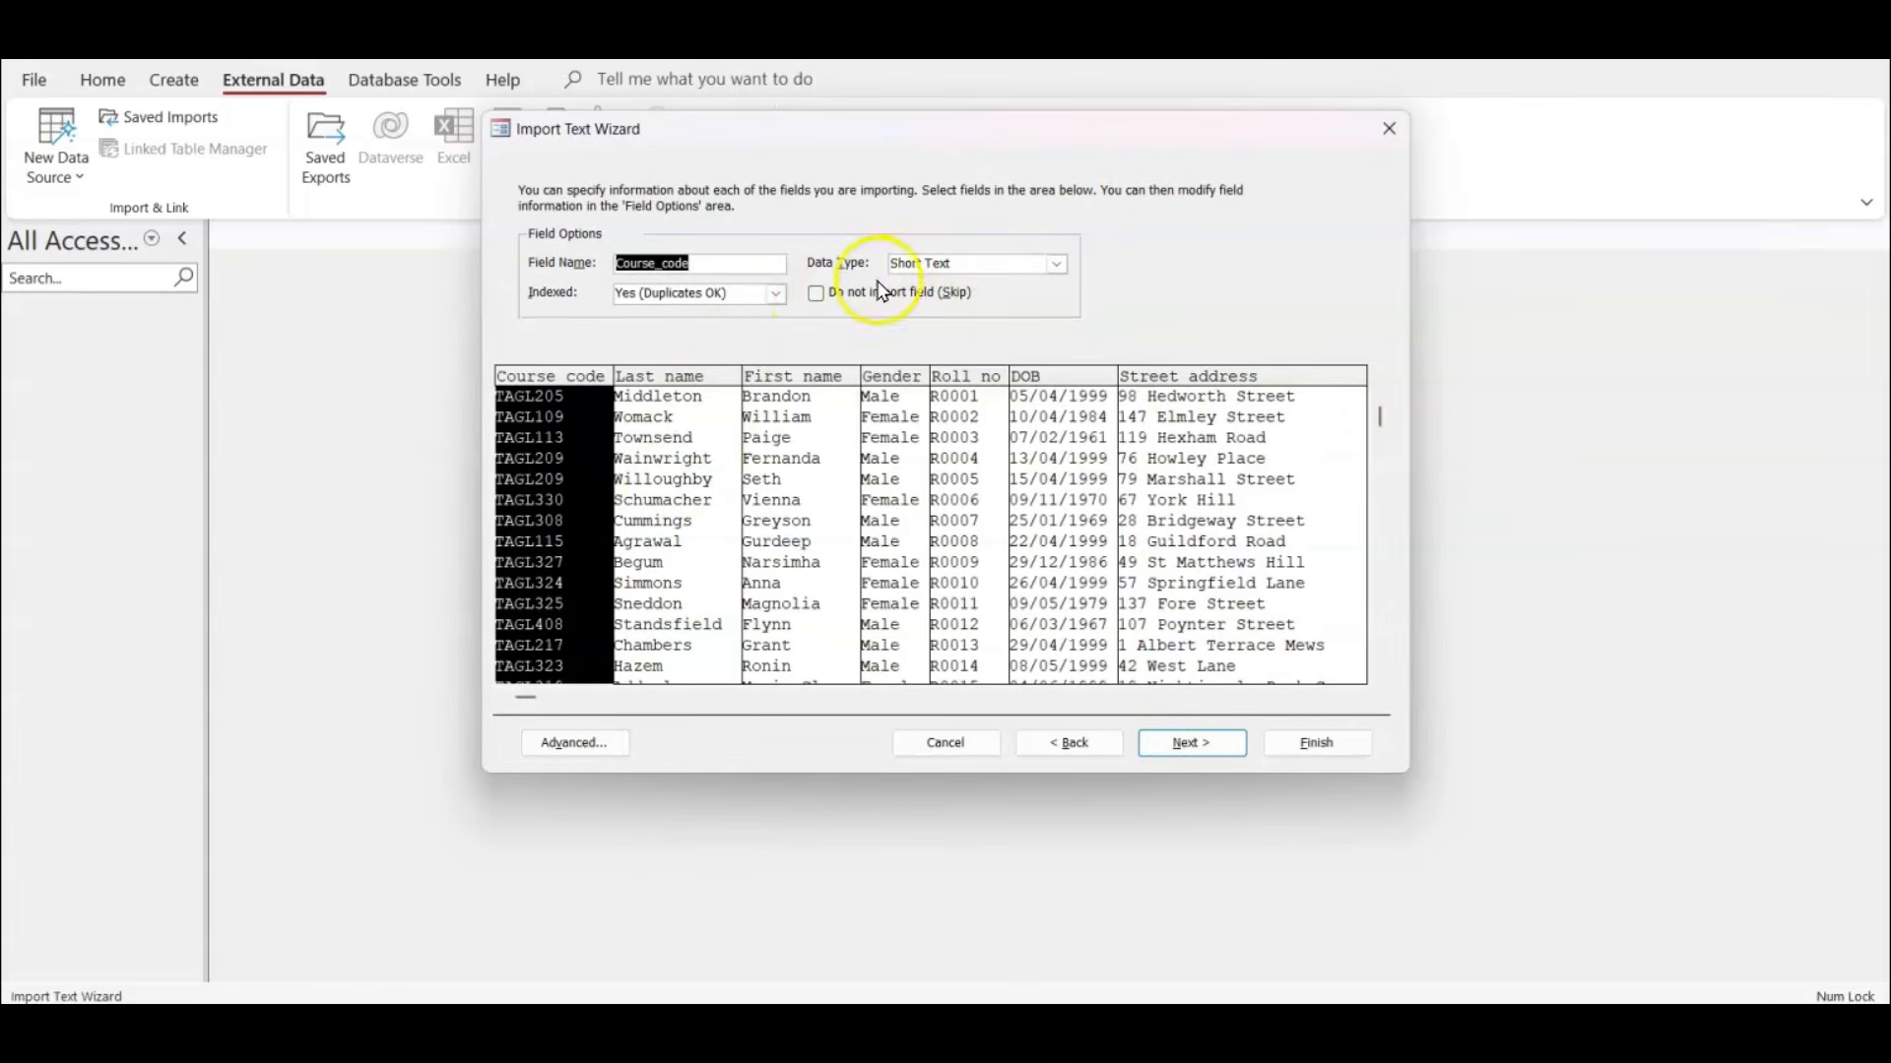
# Check the data types of the fields from Last_name to Street_address against the required field table.
pyautogui.click(673, 412)
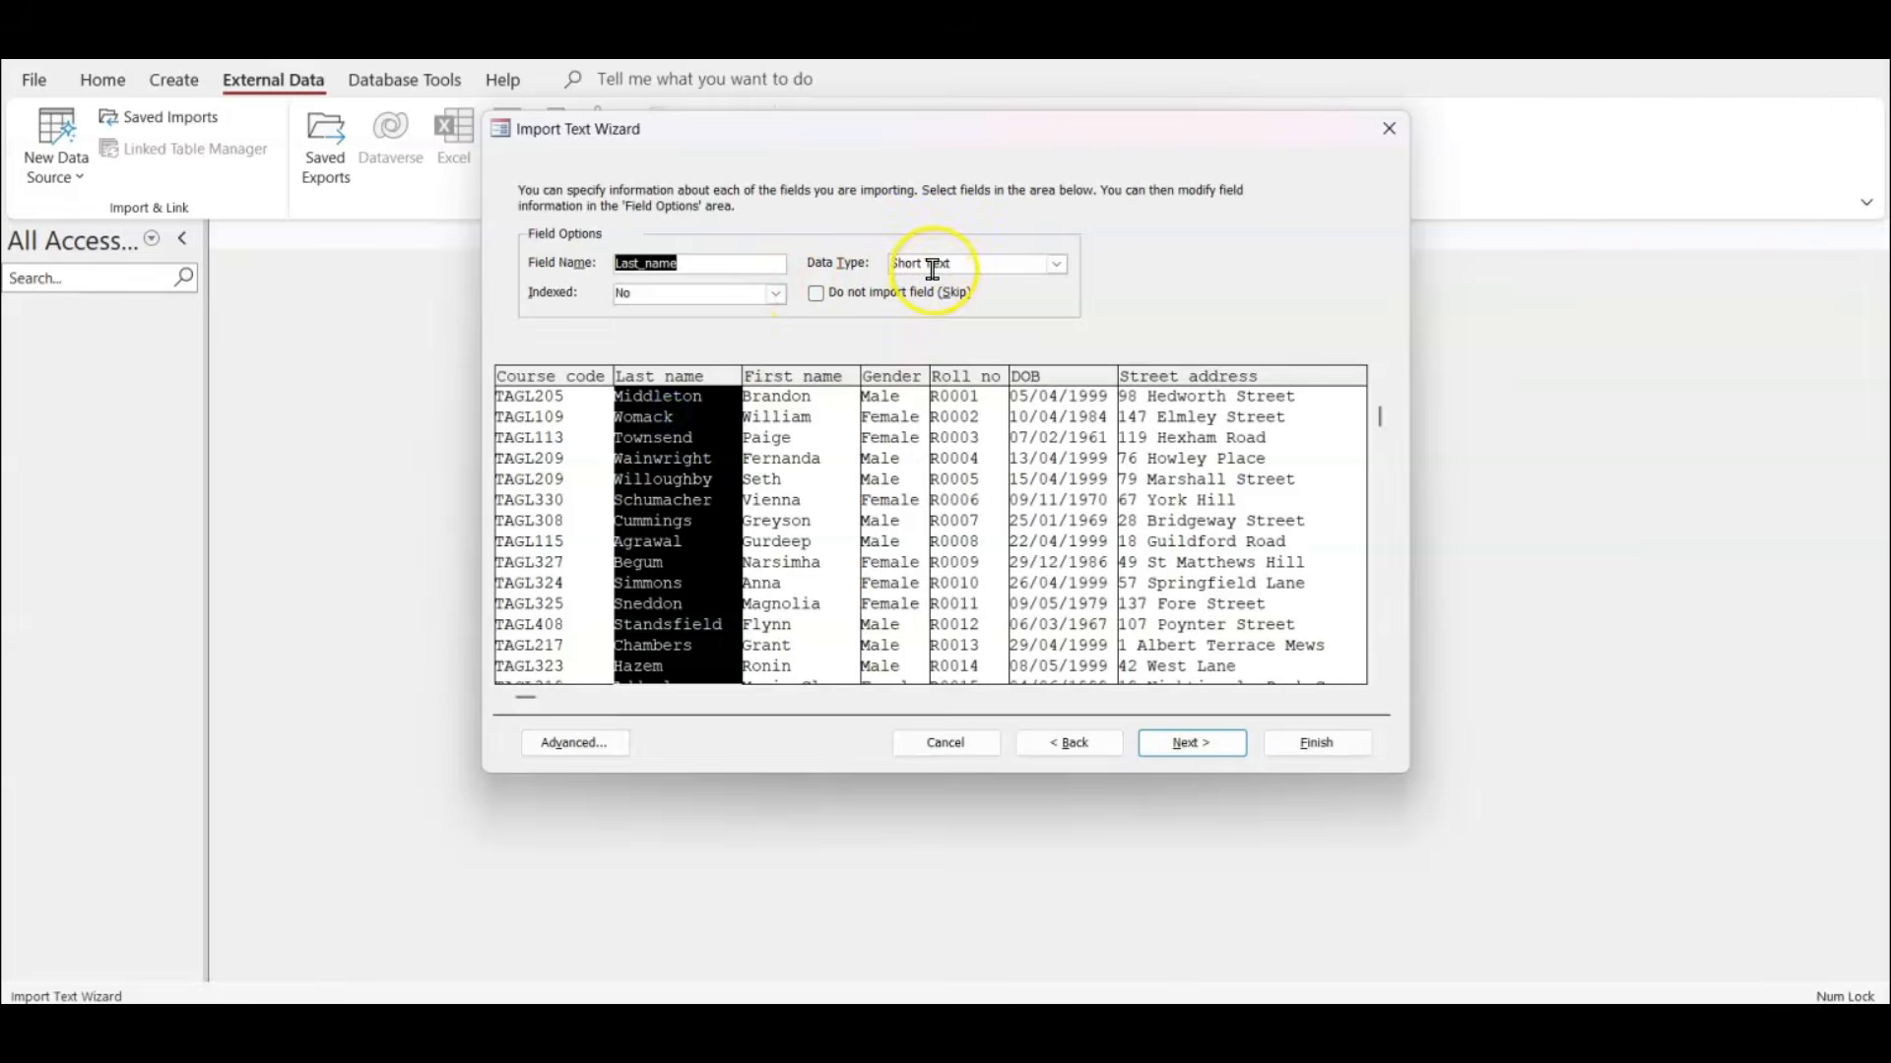
pyautogui.click(800, 455)
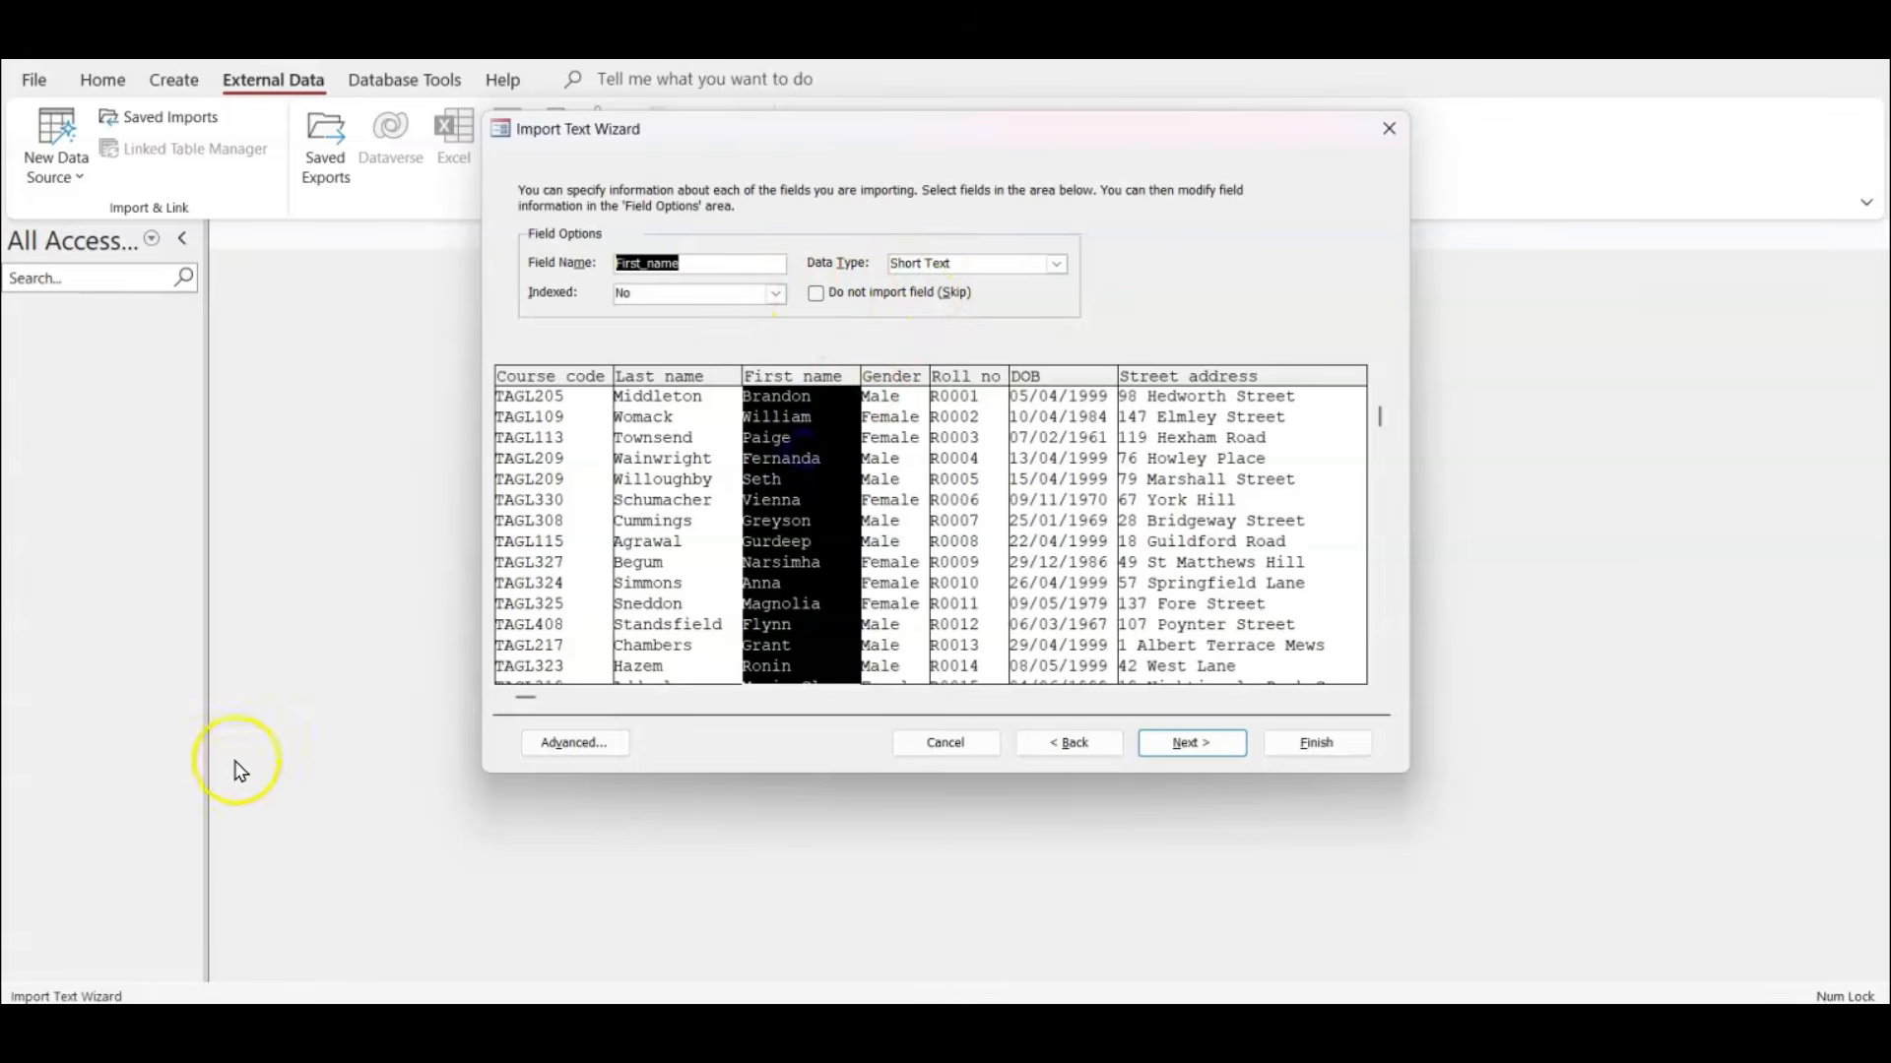
pyautogui.click(558, 745)
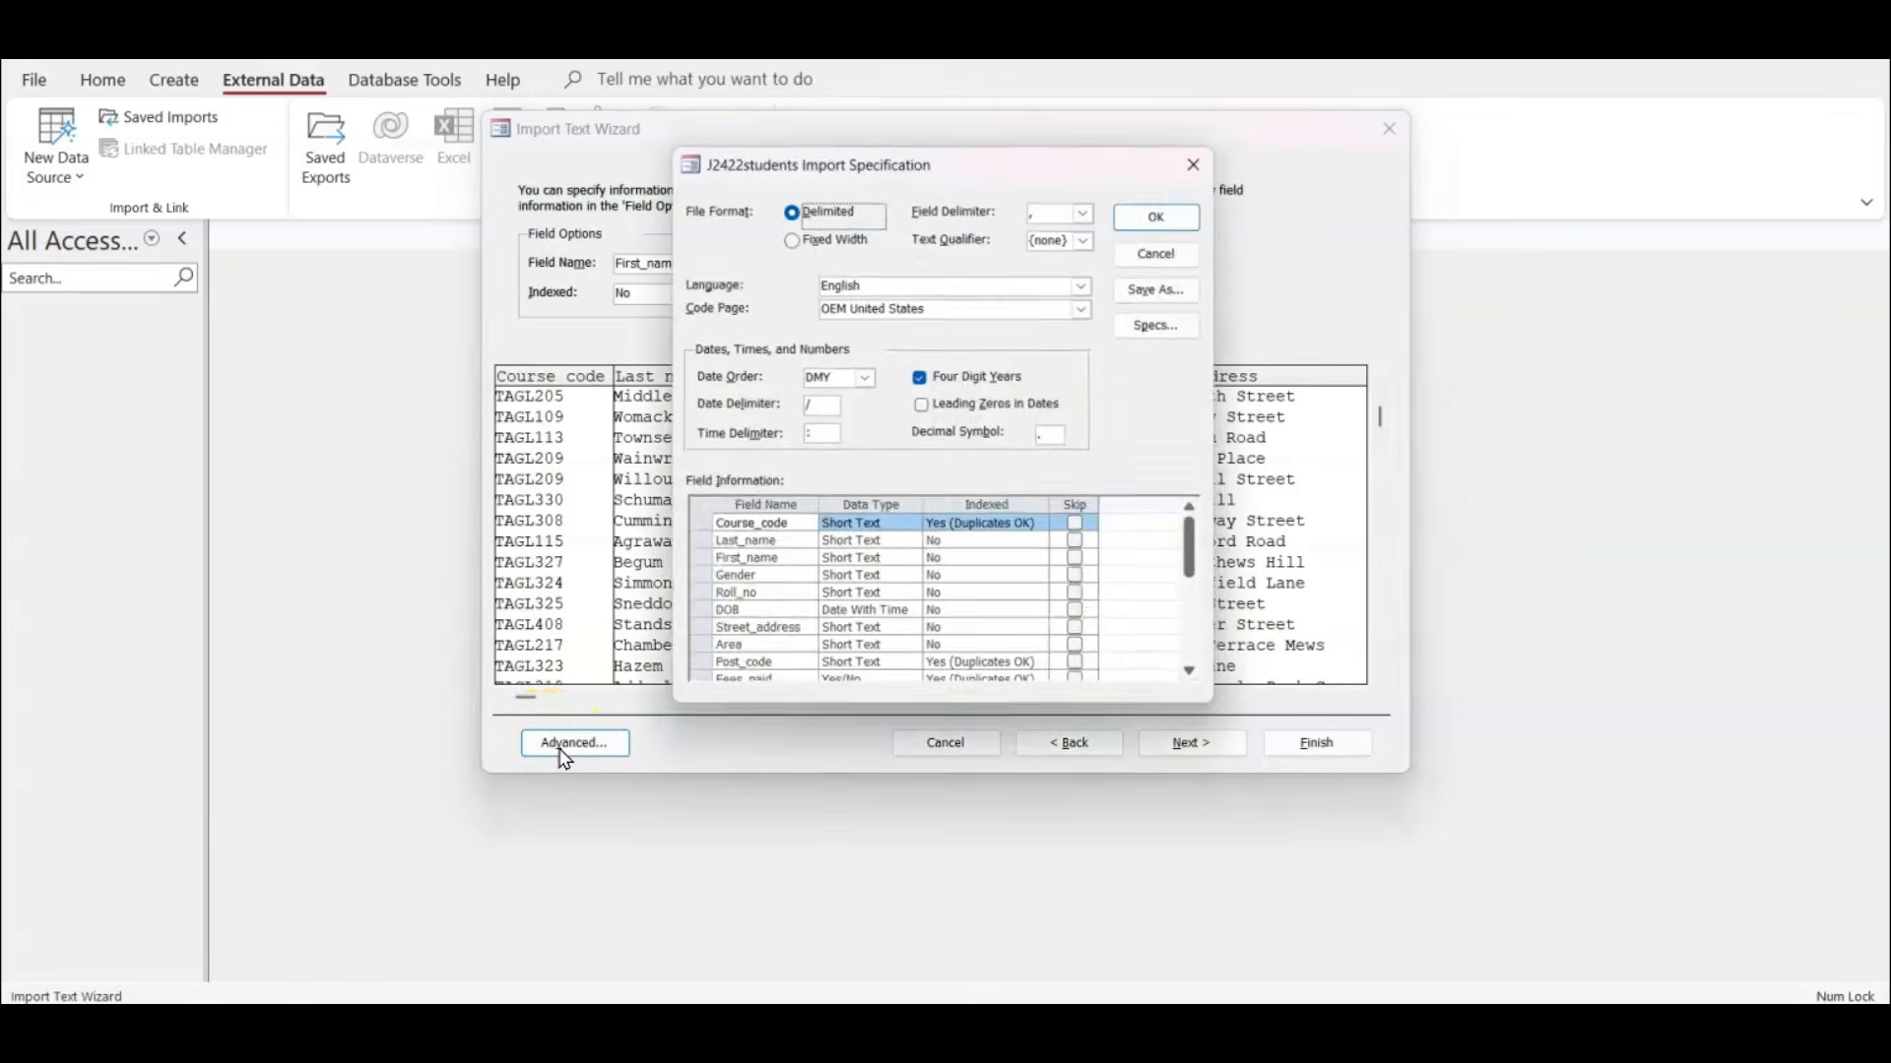
pyautogui.click(1160, 222)
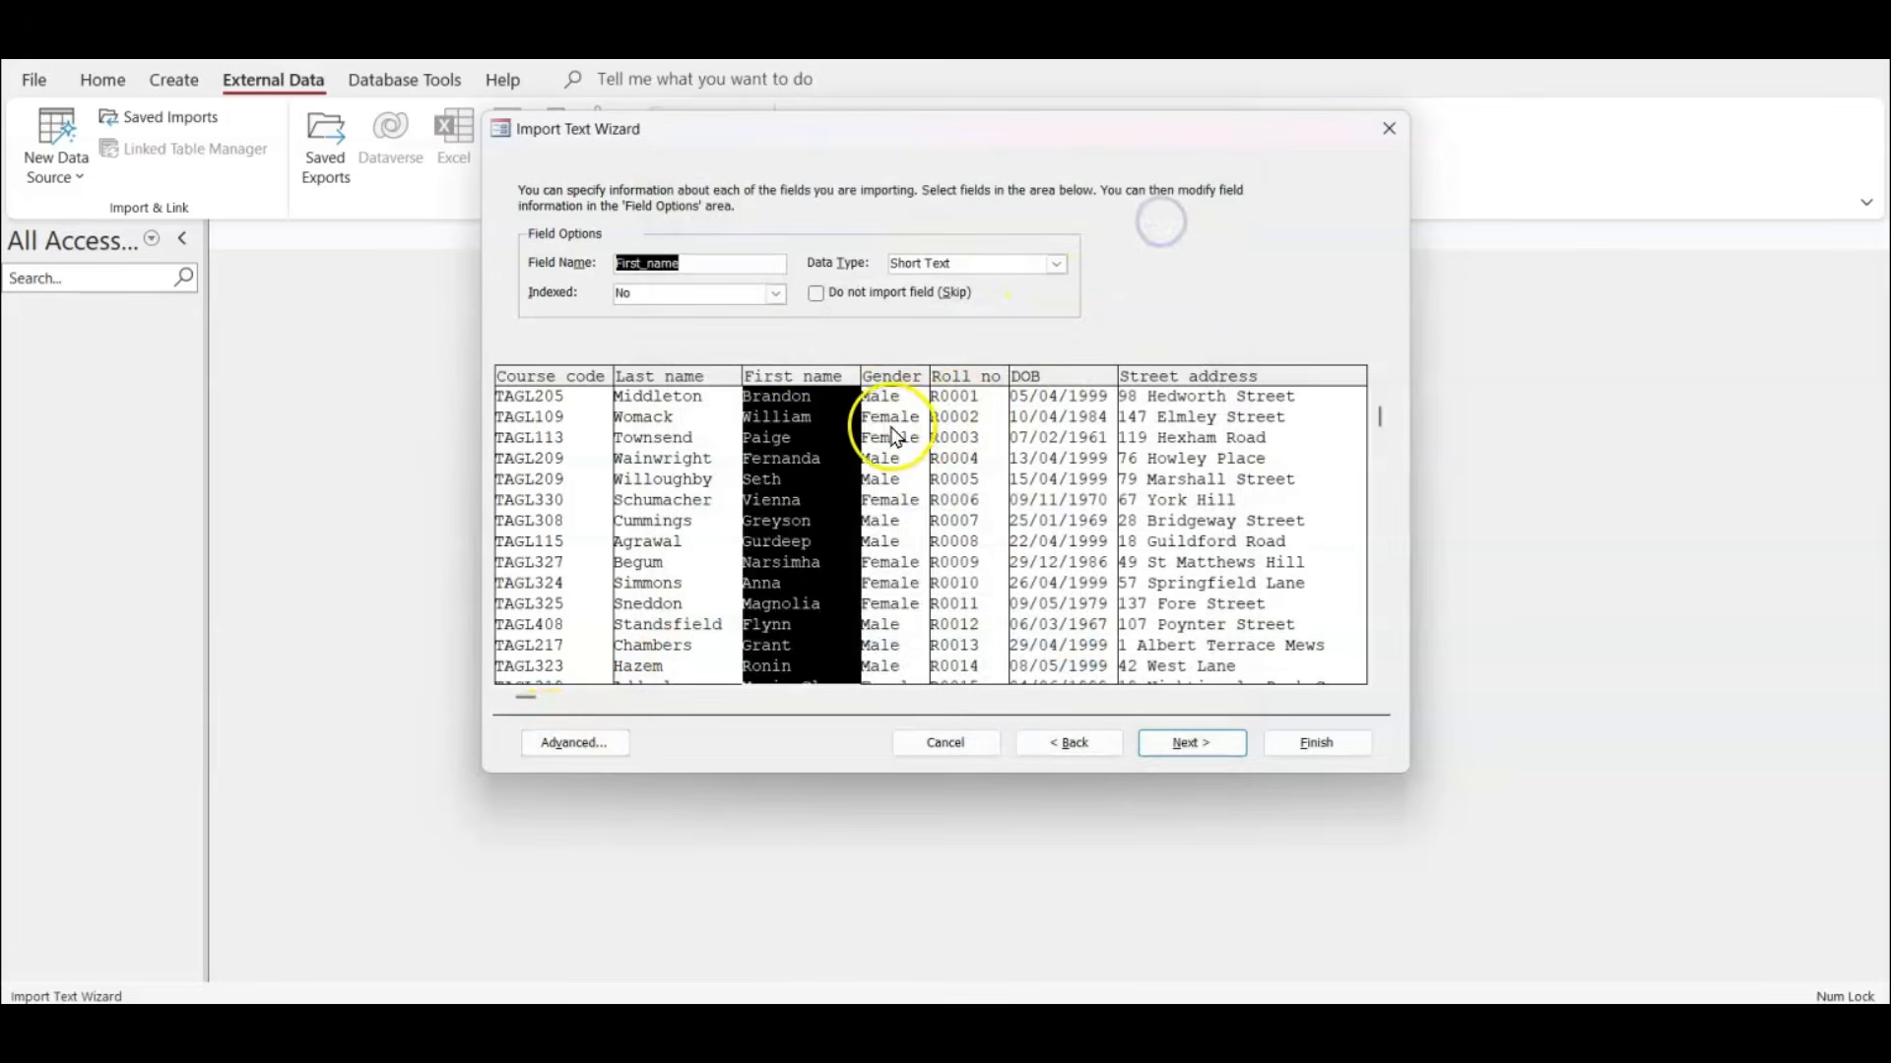
pyautogui.click(906, 407)
pyautogui.click(982, 409)
pyautogui.click(1041, 408)
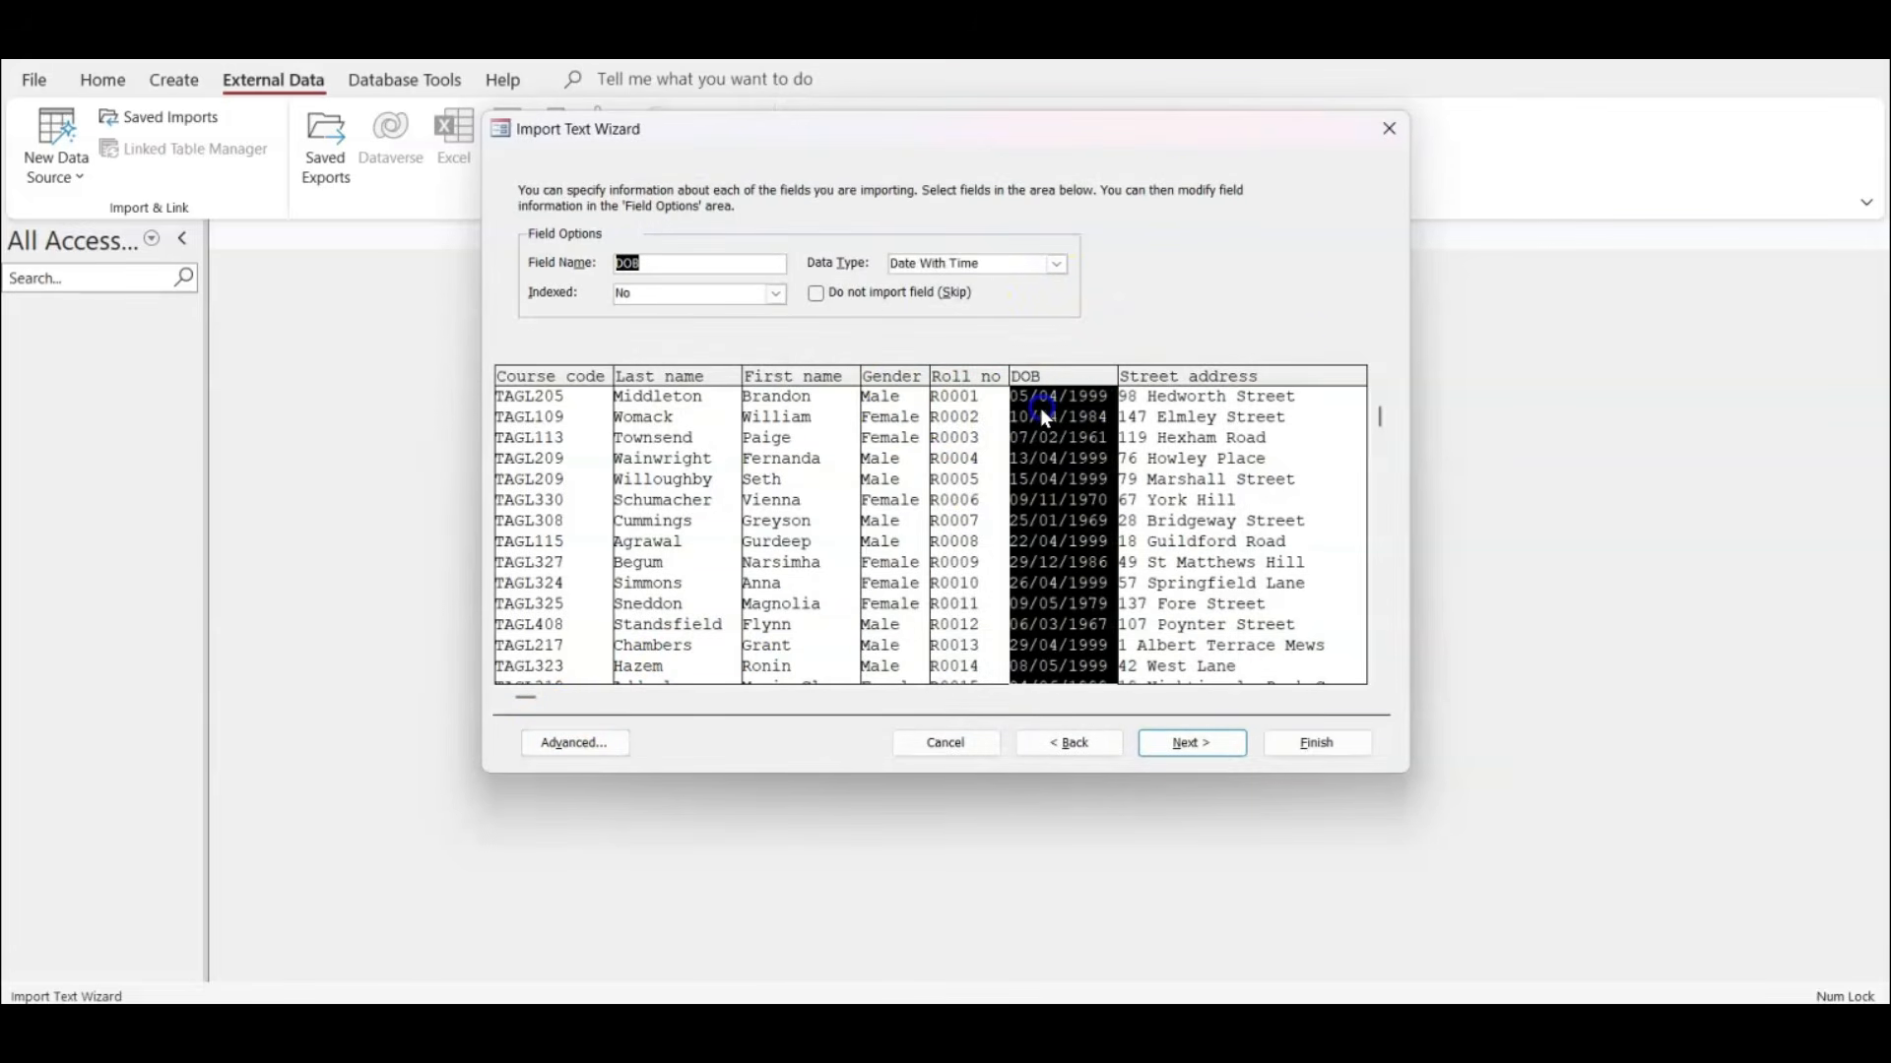
pyautogui.click(1257, 422)
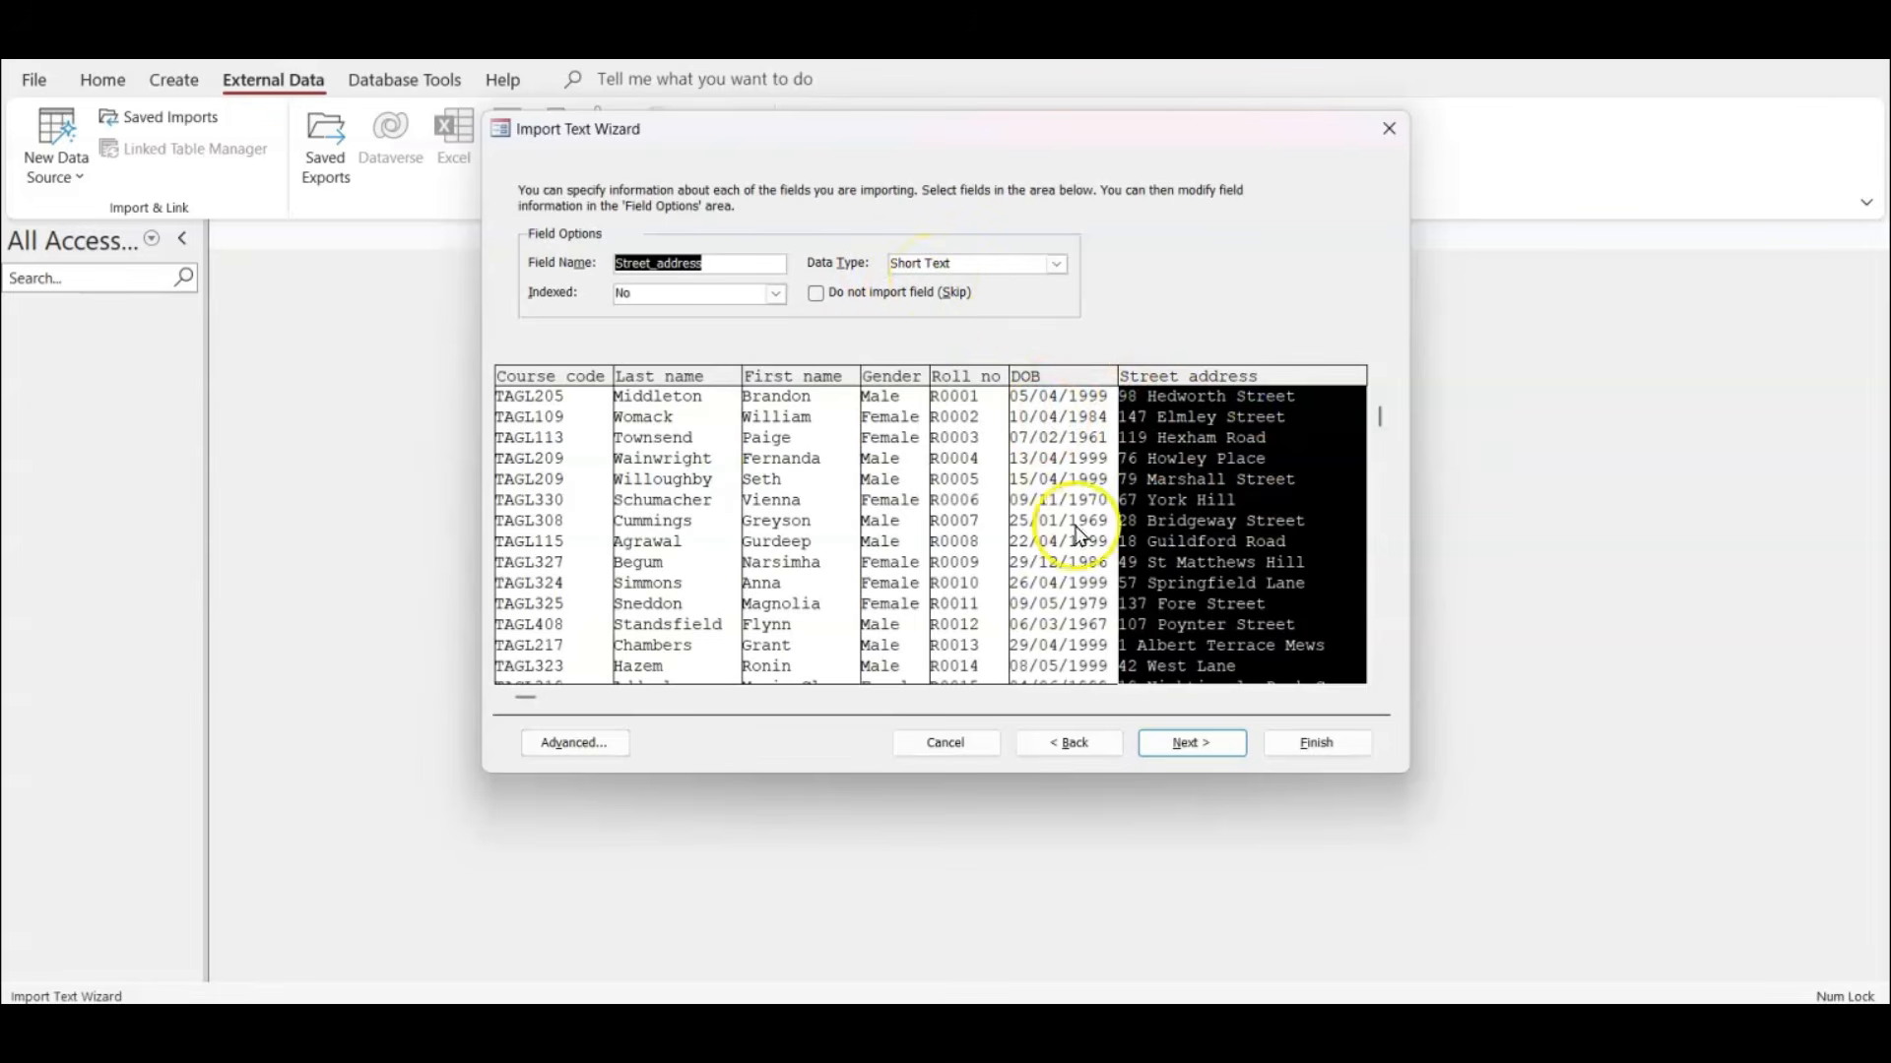
# Choose Roll_no as the new table's own primary key and proceed to the final wizard page.
pyautogui.click(1181, 752)
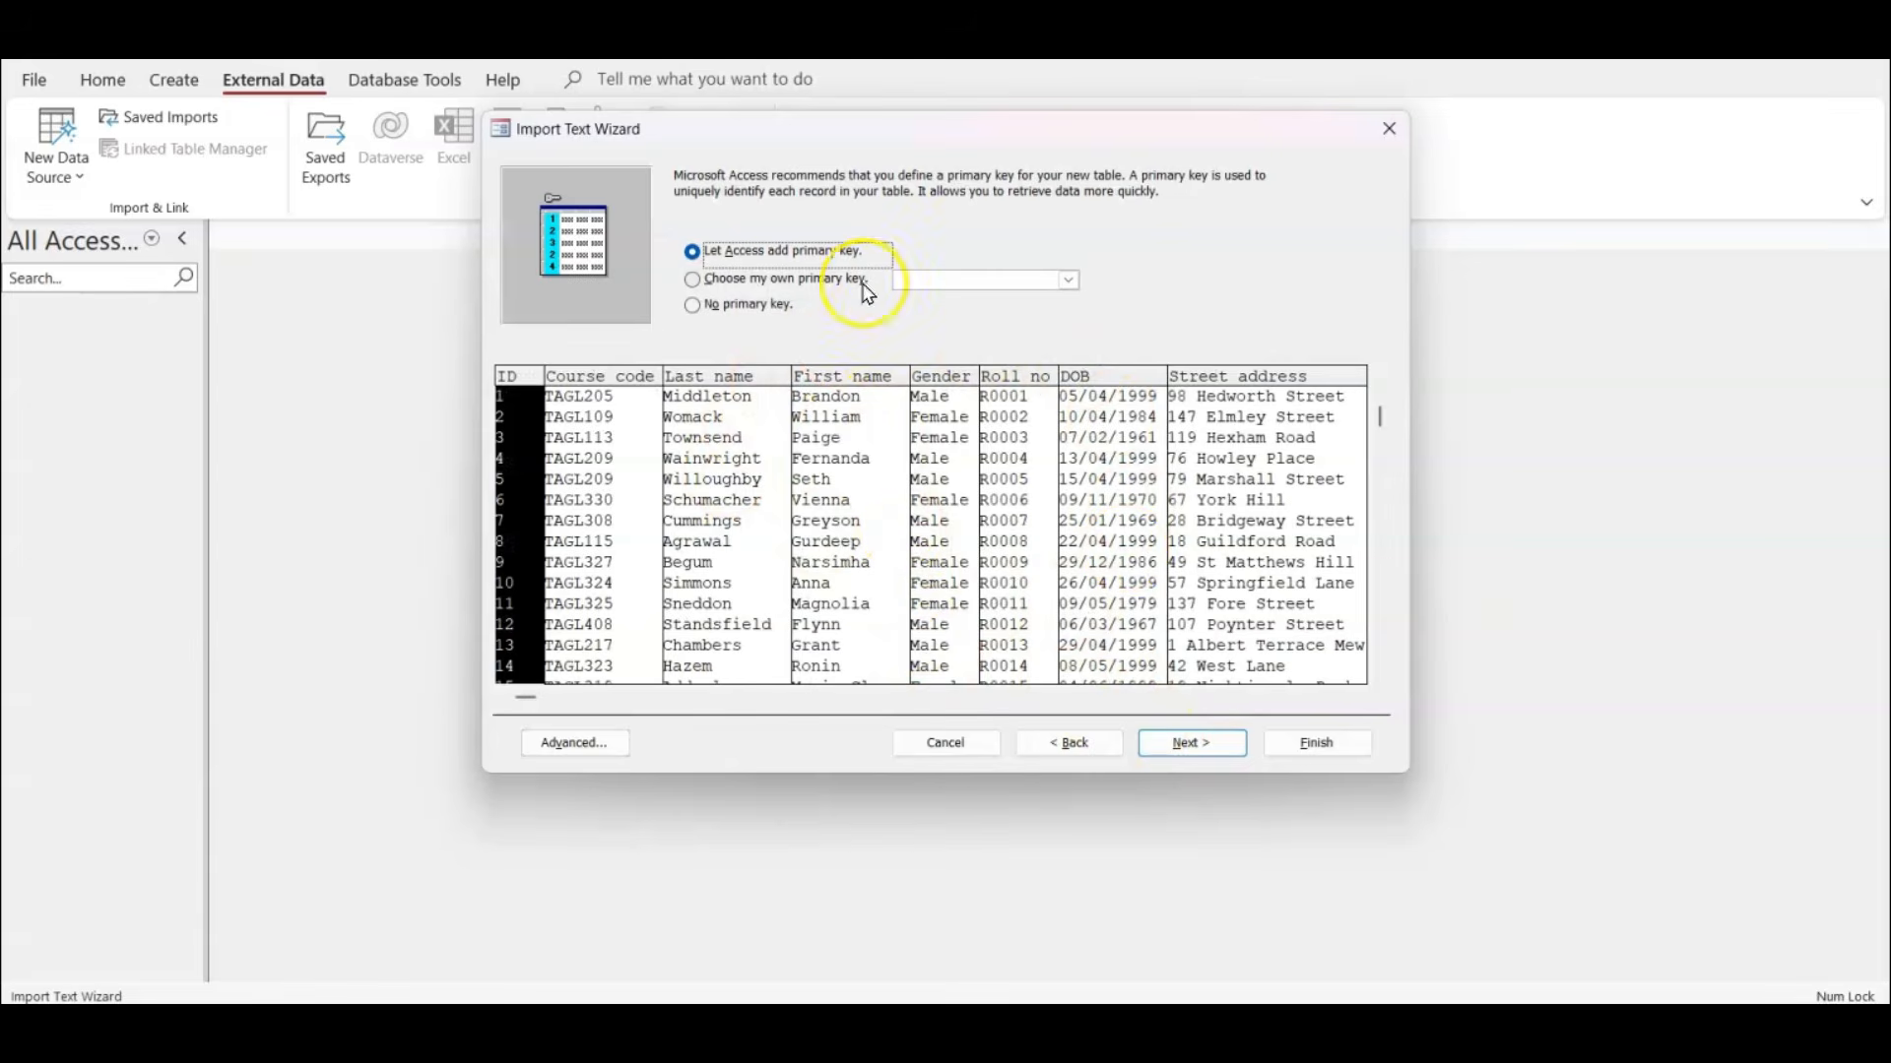
pyautogui.click(748, 284)
pyautogui.click(1070, 281)
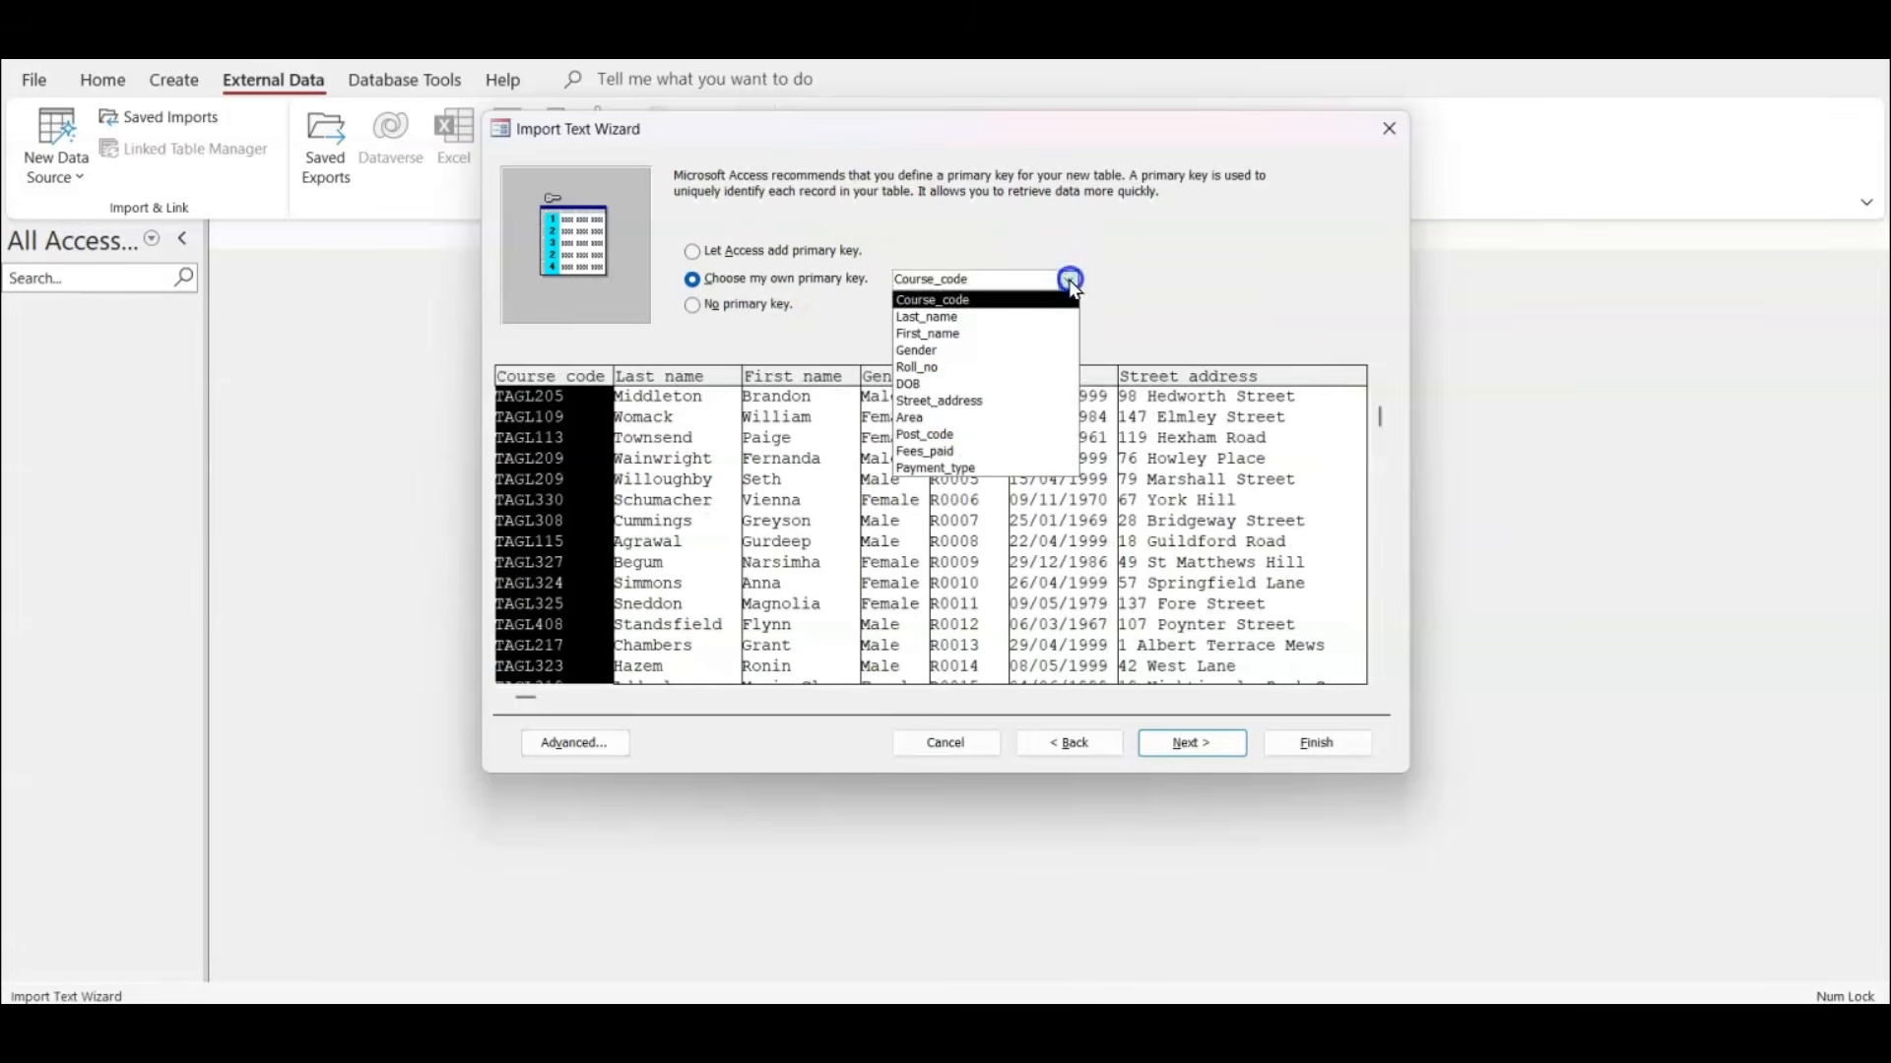
pyautogui.click(965, 367)
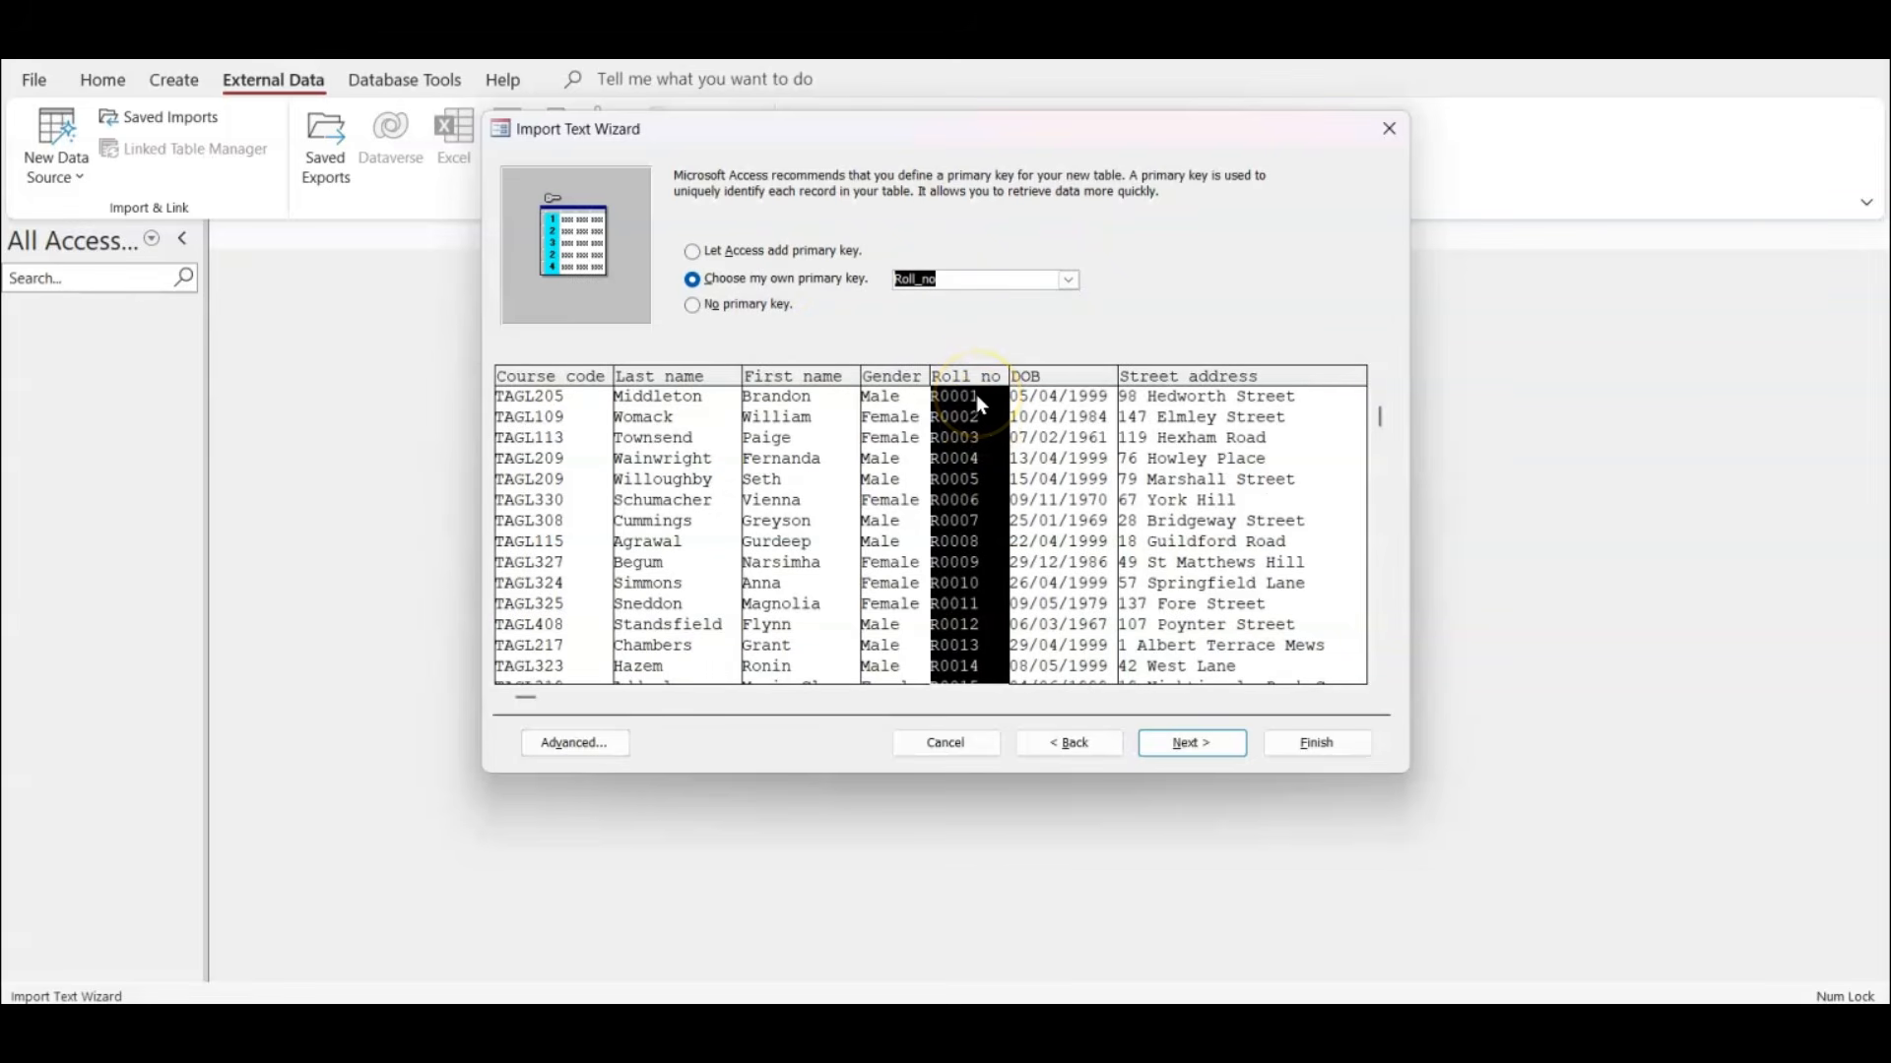
pyautogui.click(1225, 746)
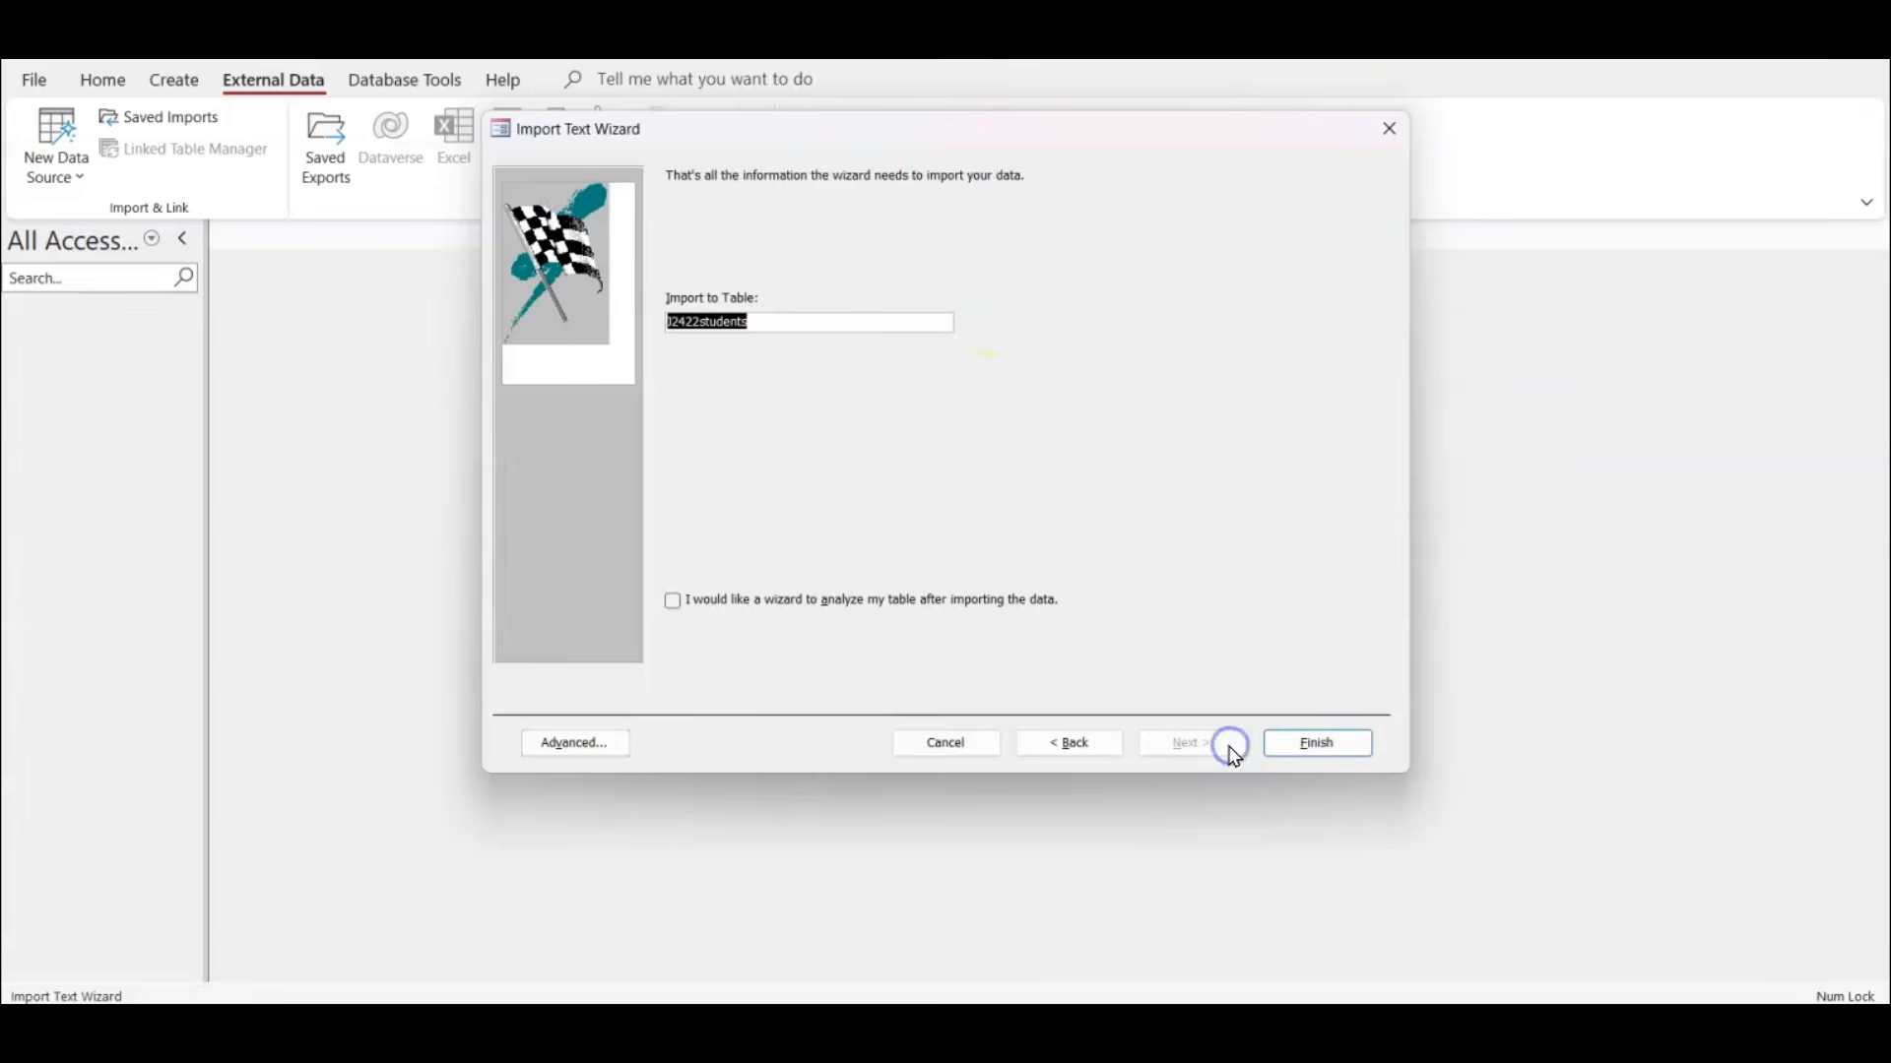
# Finish the import into the J2422students table without saving the import steps, and open the table.
pyautogui.click(1307, 743)
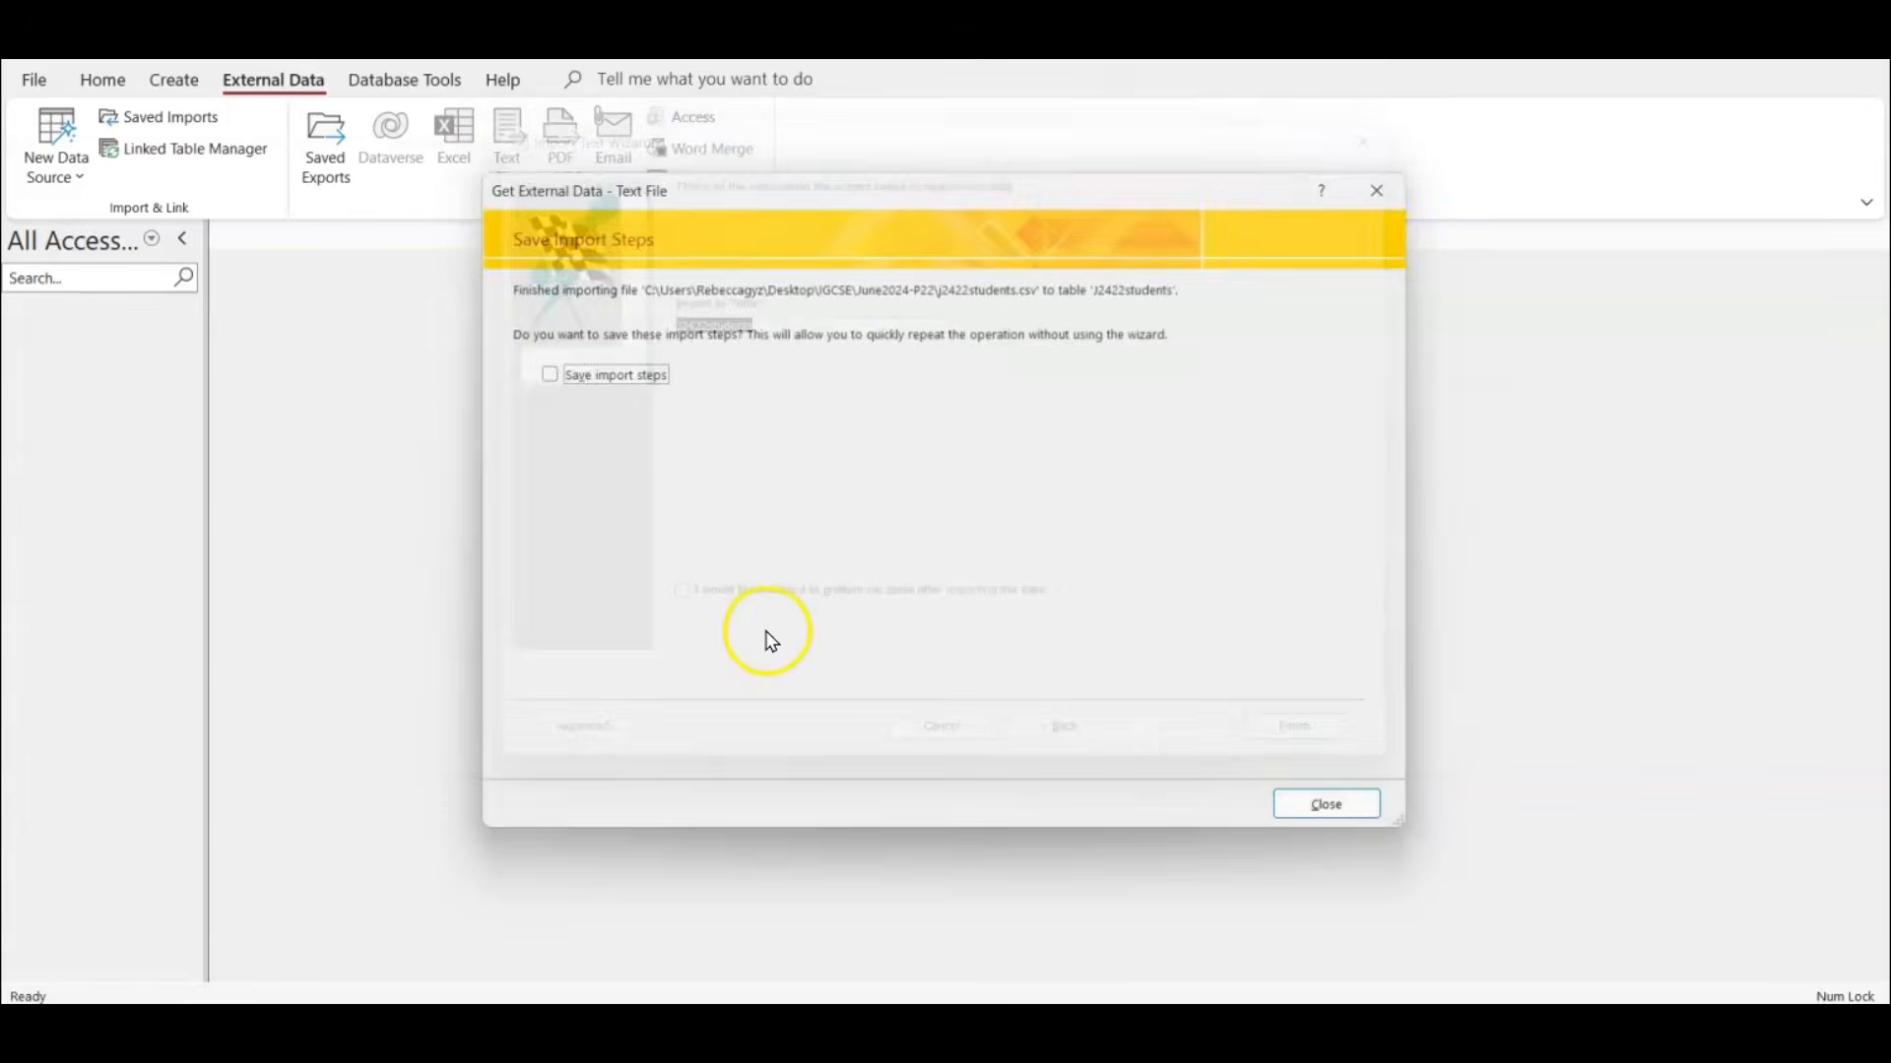
pyautogui.click(1351, 817)
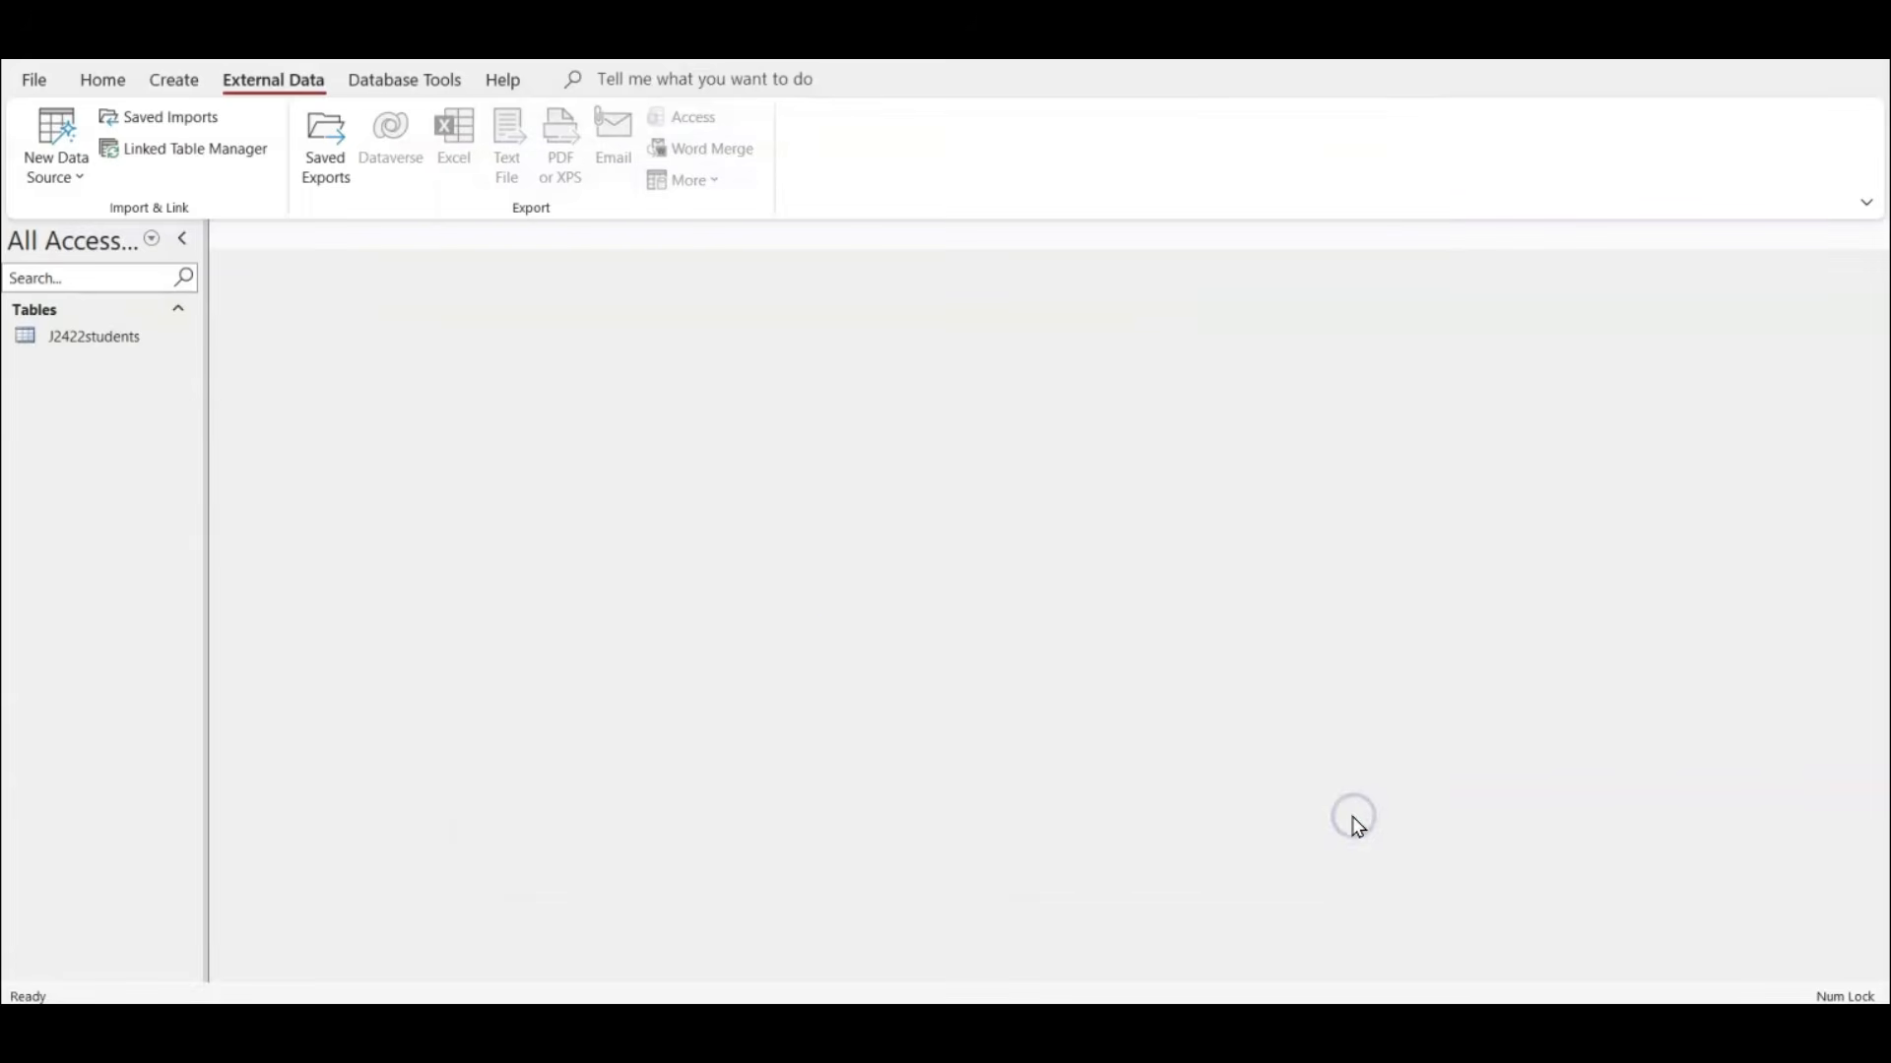
pyautogui.doubleClick(81, 338)
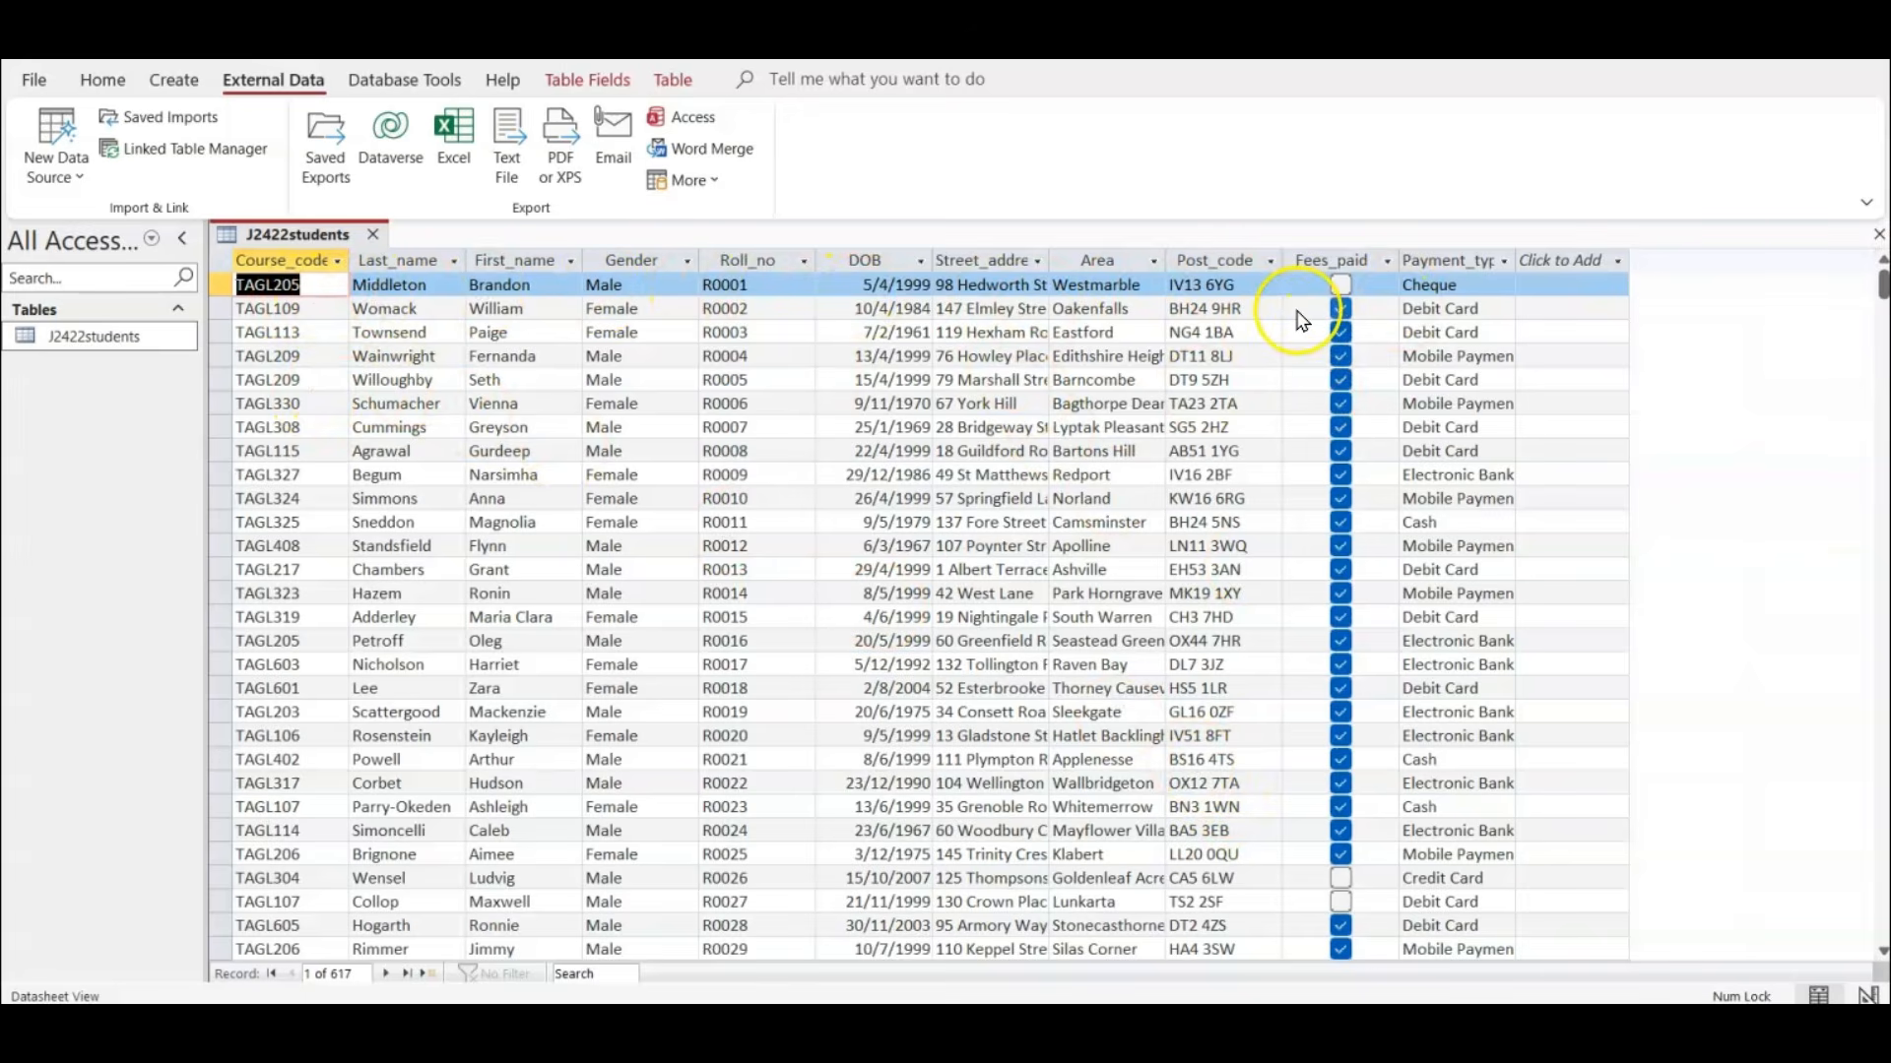
# Select the DOB column, switch to the exam paper PDF and highlight "dd-MMM-yy" in the DOB row's Display cell.
pyautogui.click(893, 254)
pyautogui.hotkey('alt', 'Tab')
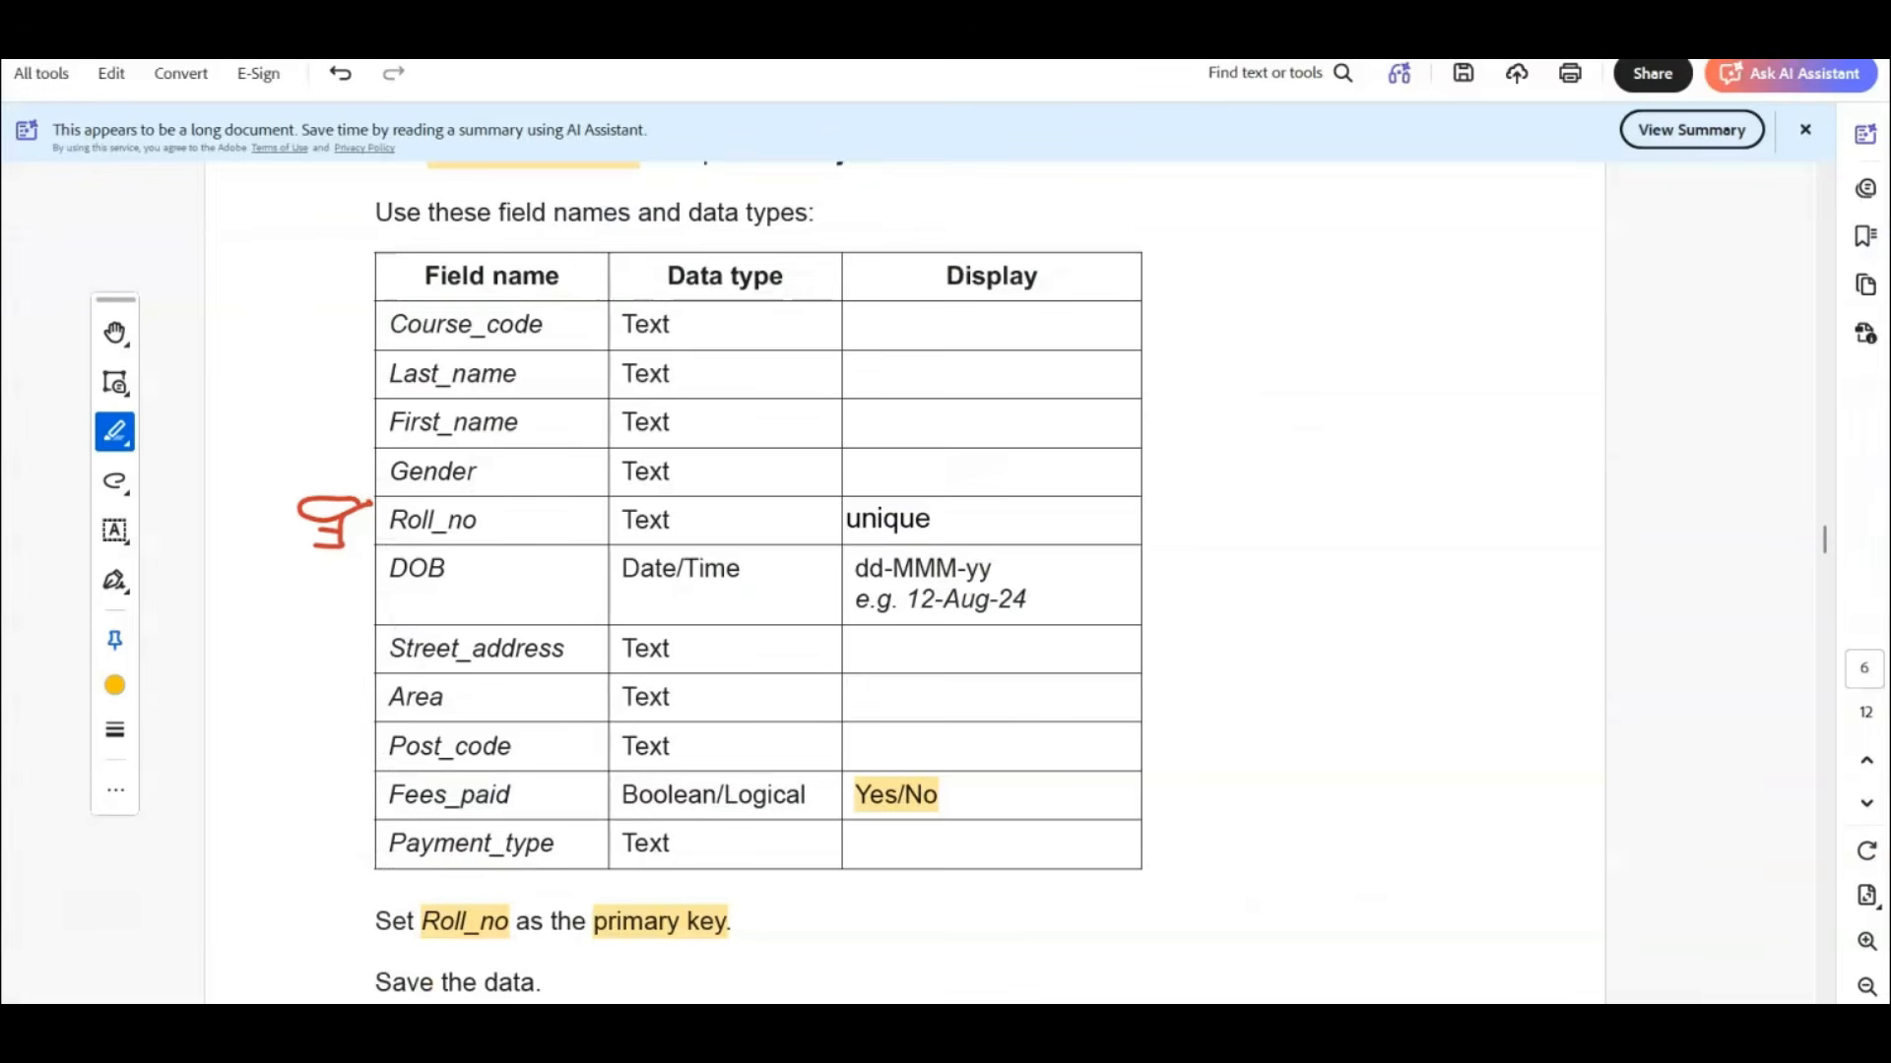
pyautogui.doubleClick(876, 567)
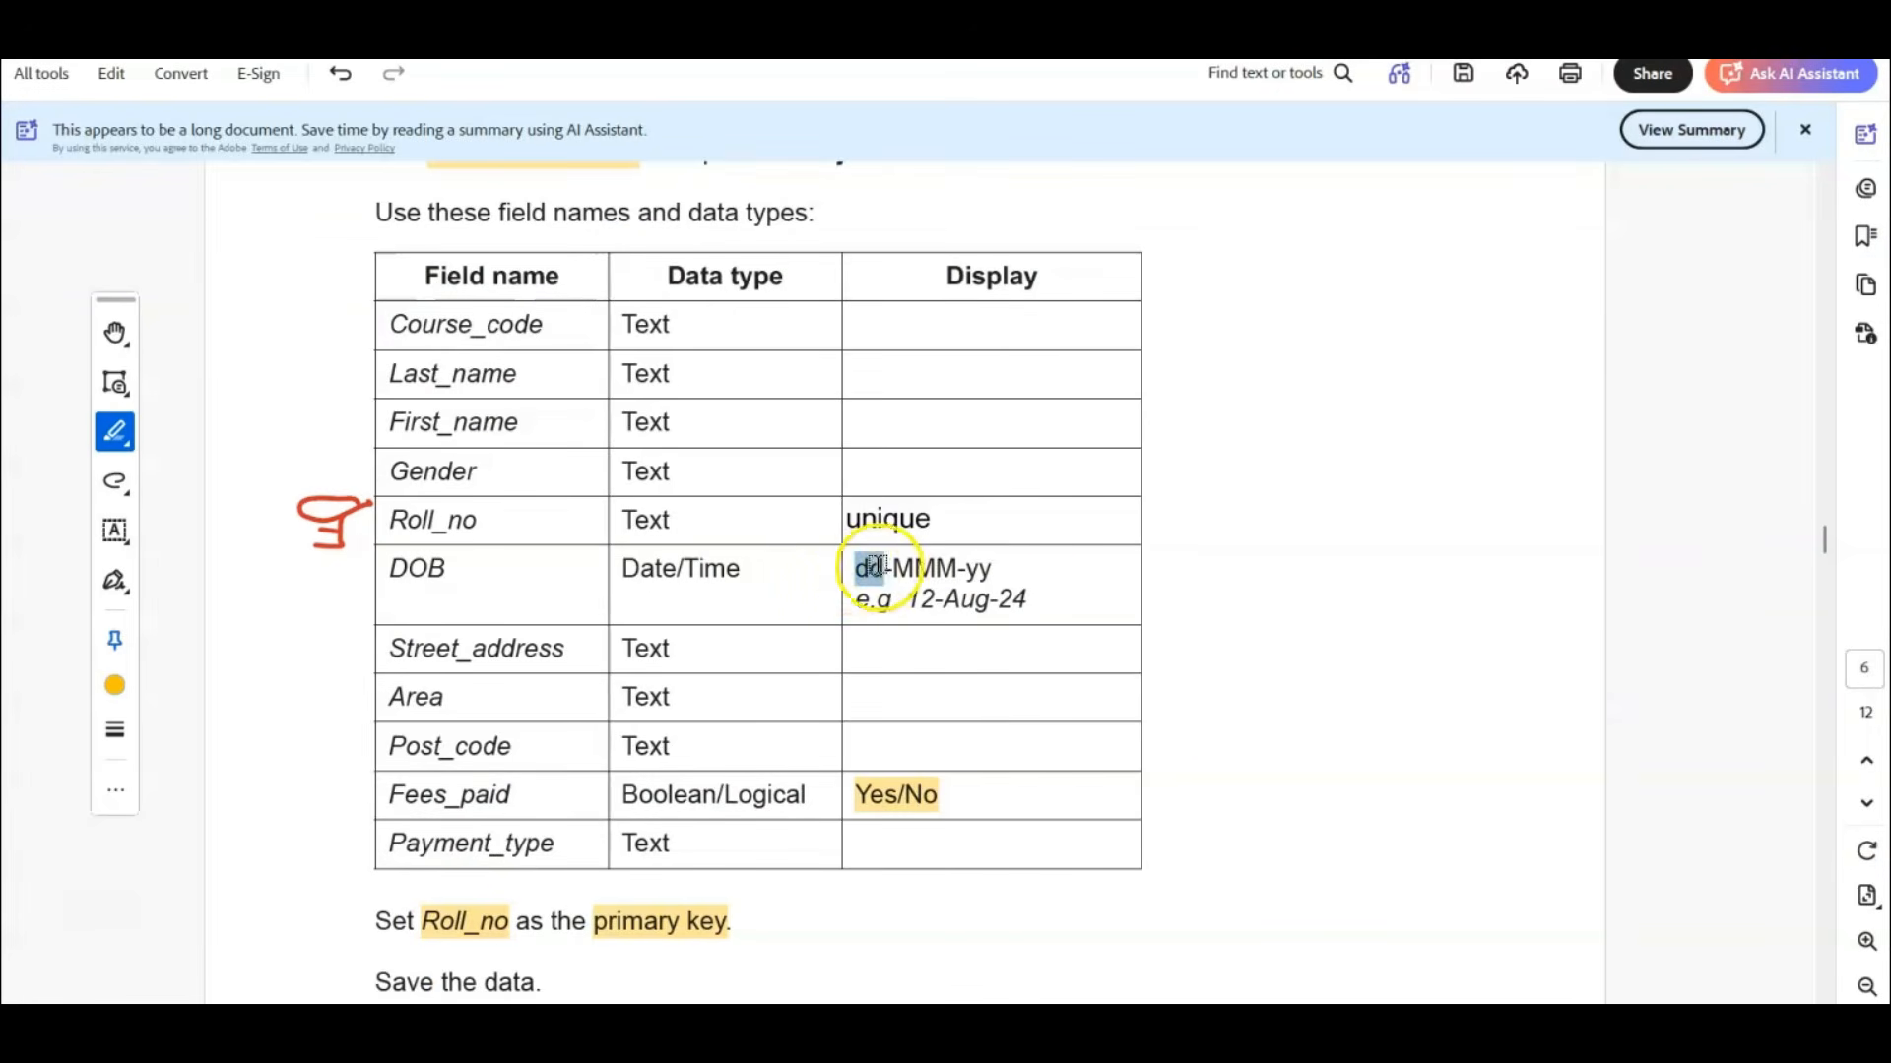
pyautogui.moveTo(876, 564); pyautogui.dragTo(1013, 561)
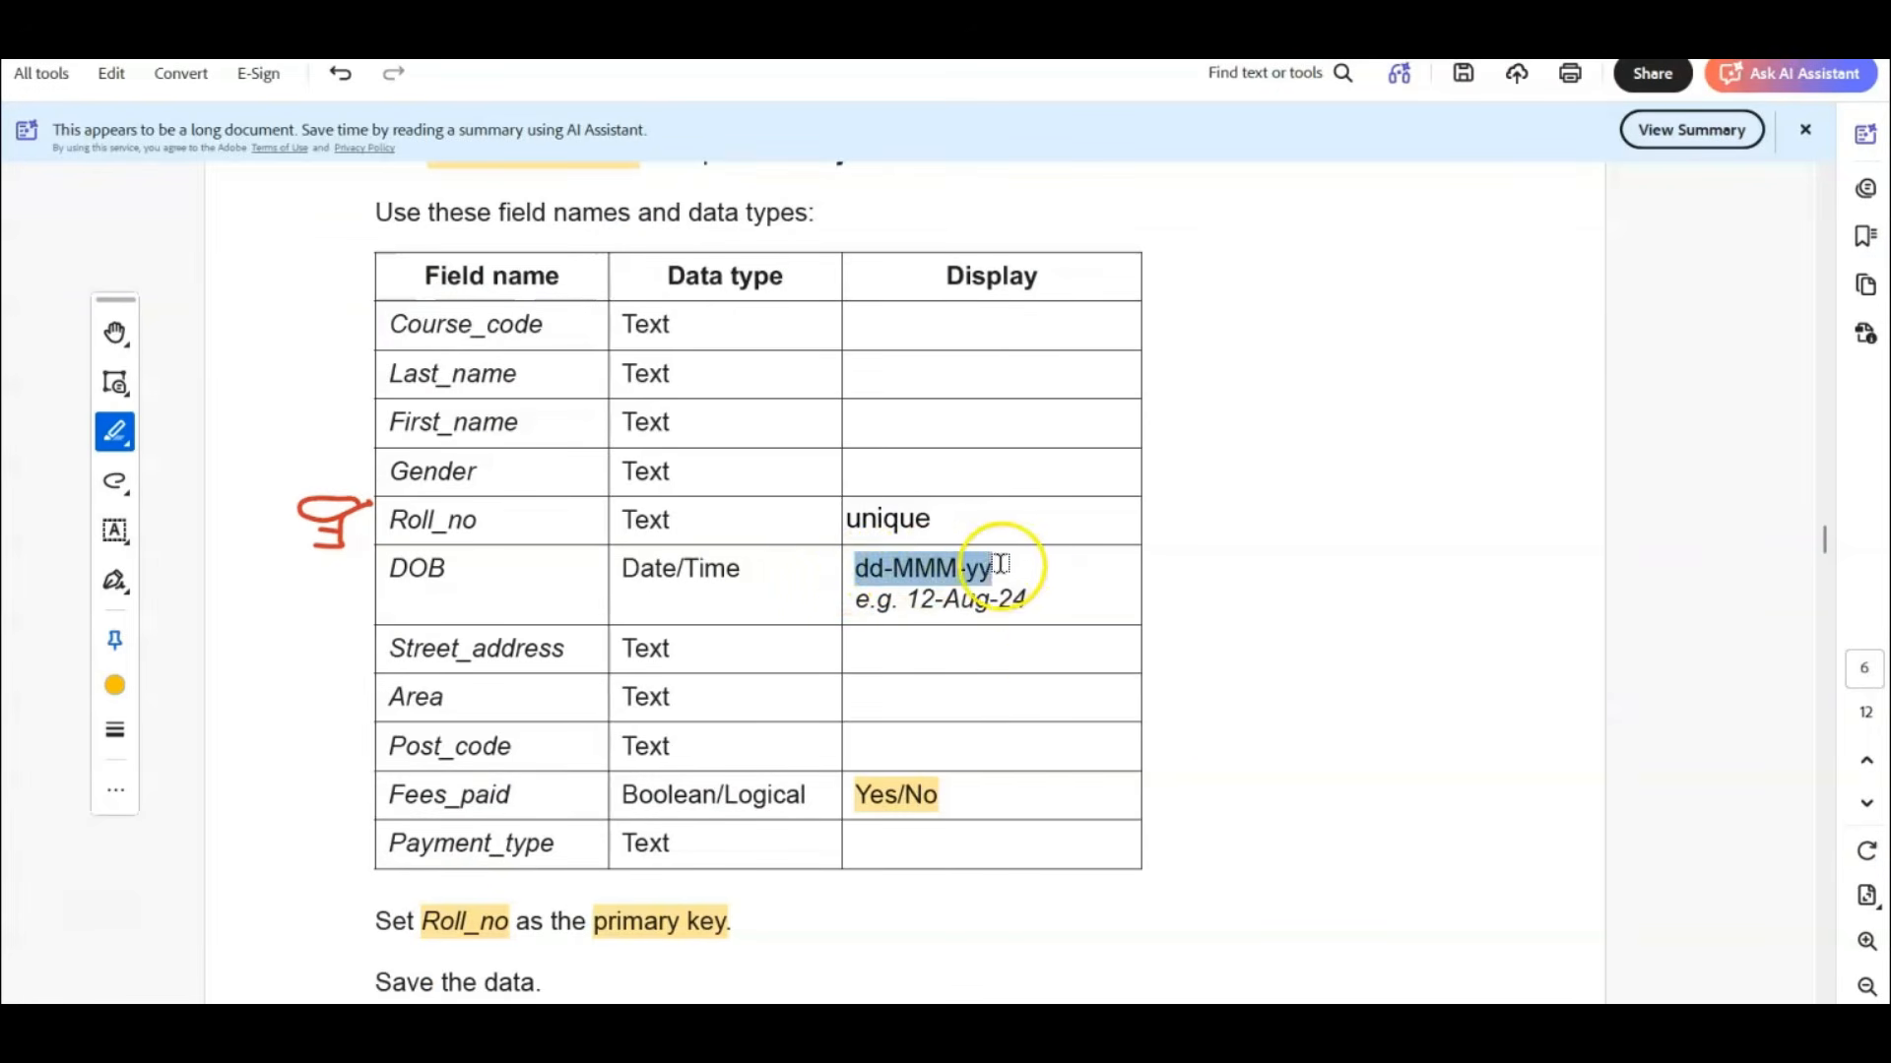
pyautogui.click(863, 586)
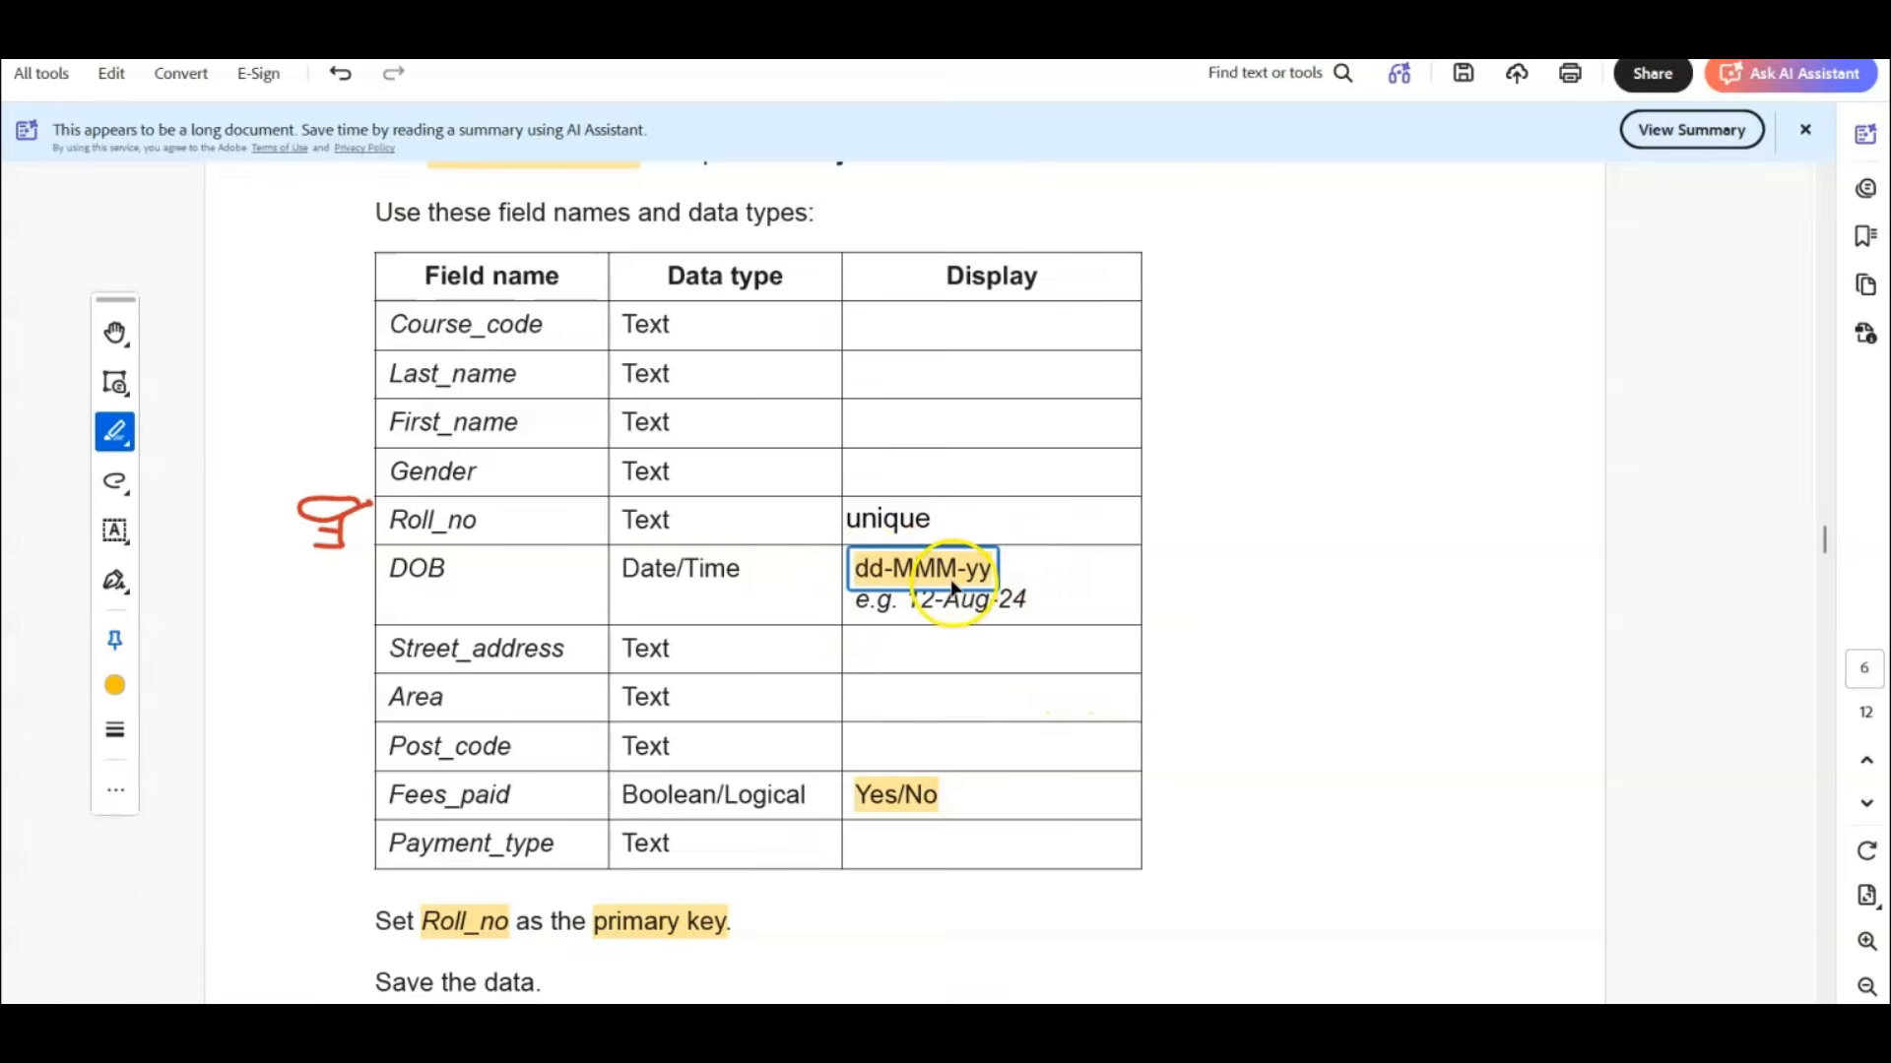
pyautogui.click(1014, 596)
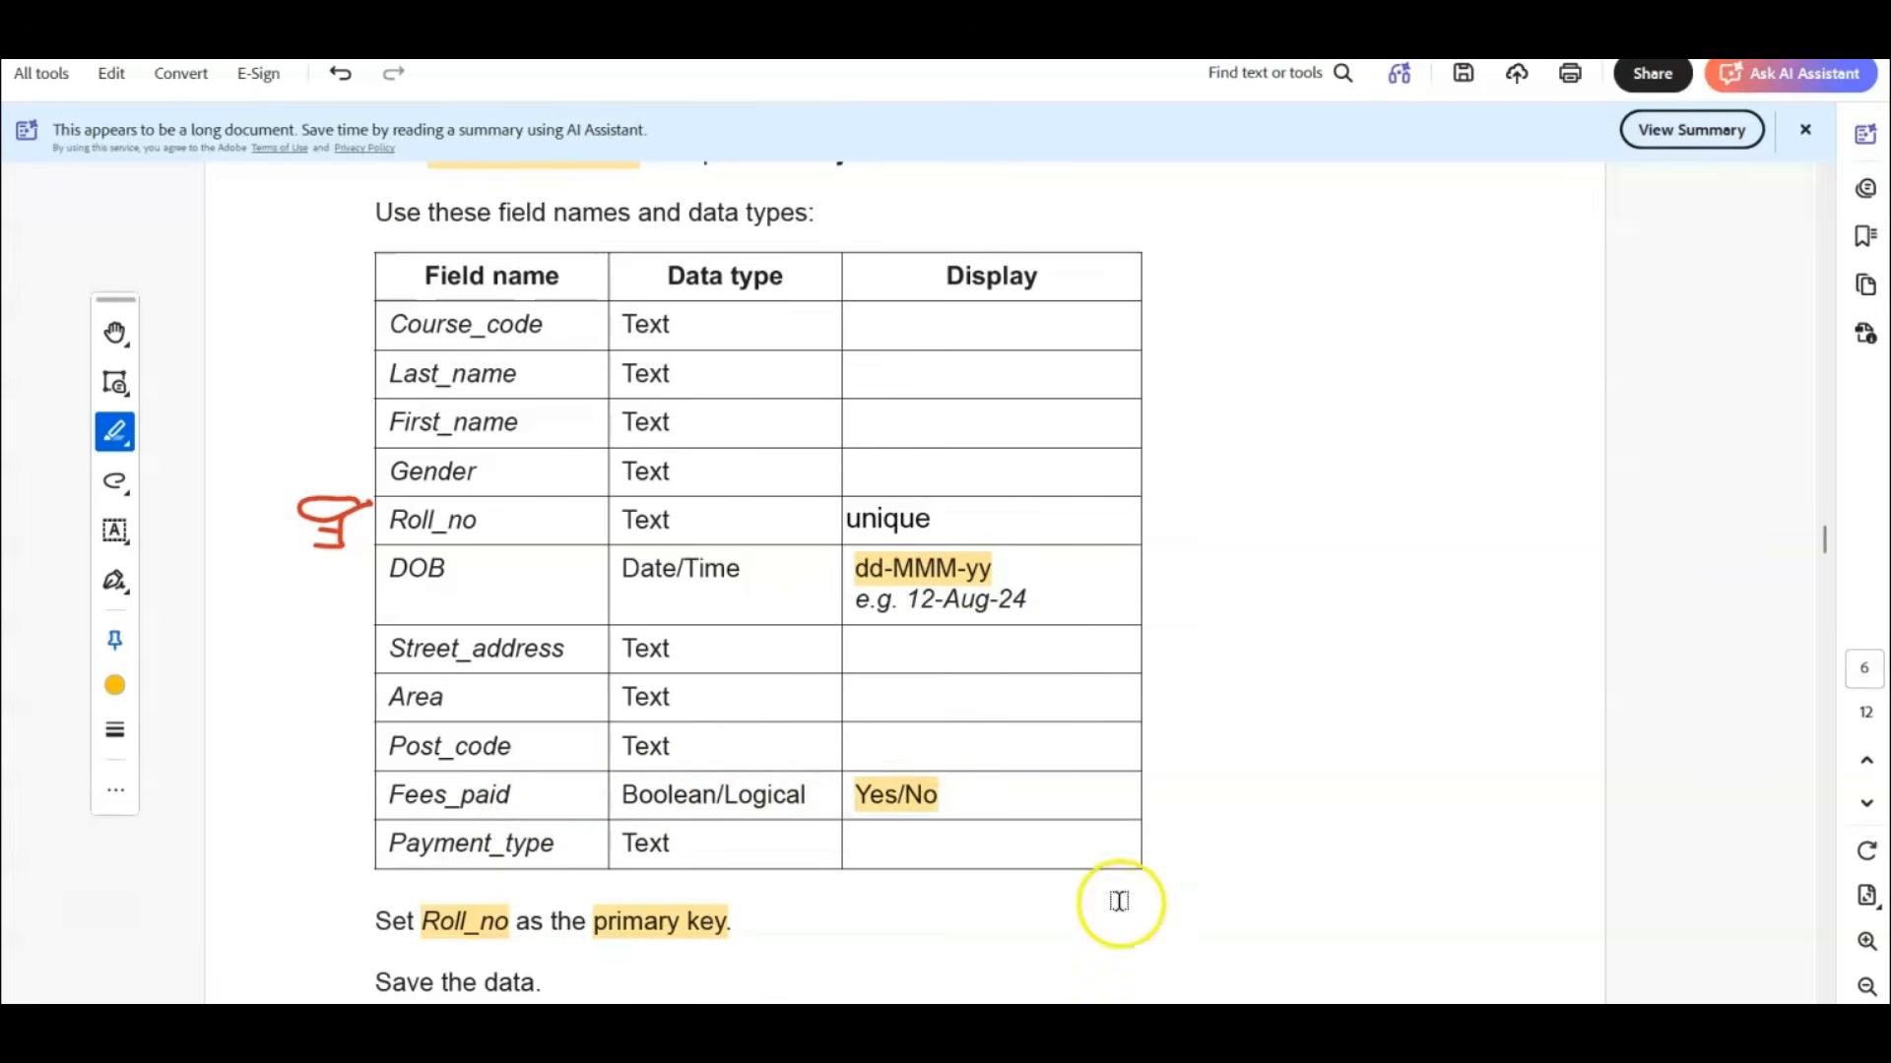
# Return to Access, set the DOB field's Format to dd-mmm-yy in the J2422students table design, and view the datasheet.
pyautogui.click(1150, 1032)
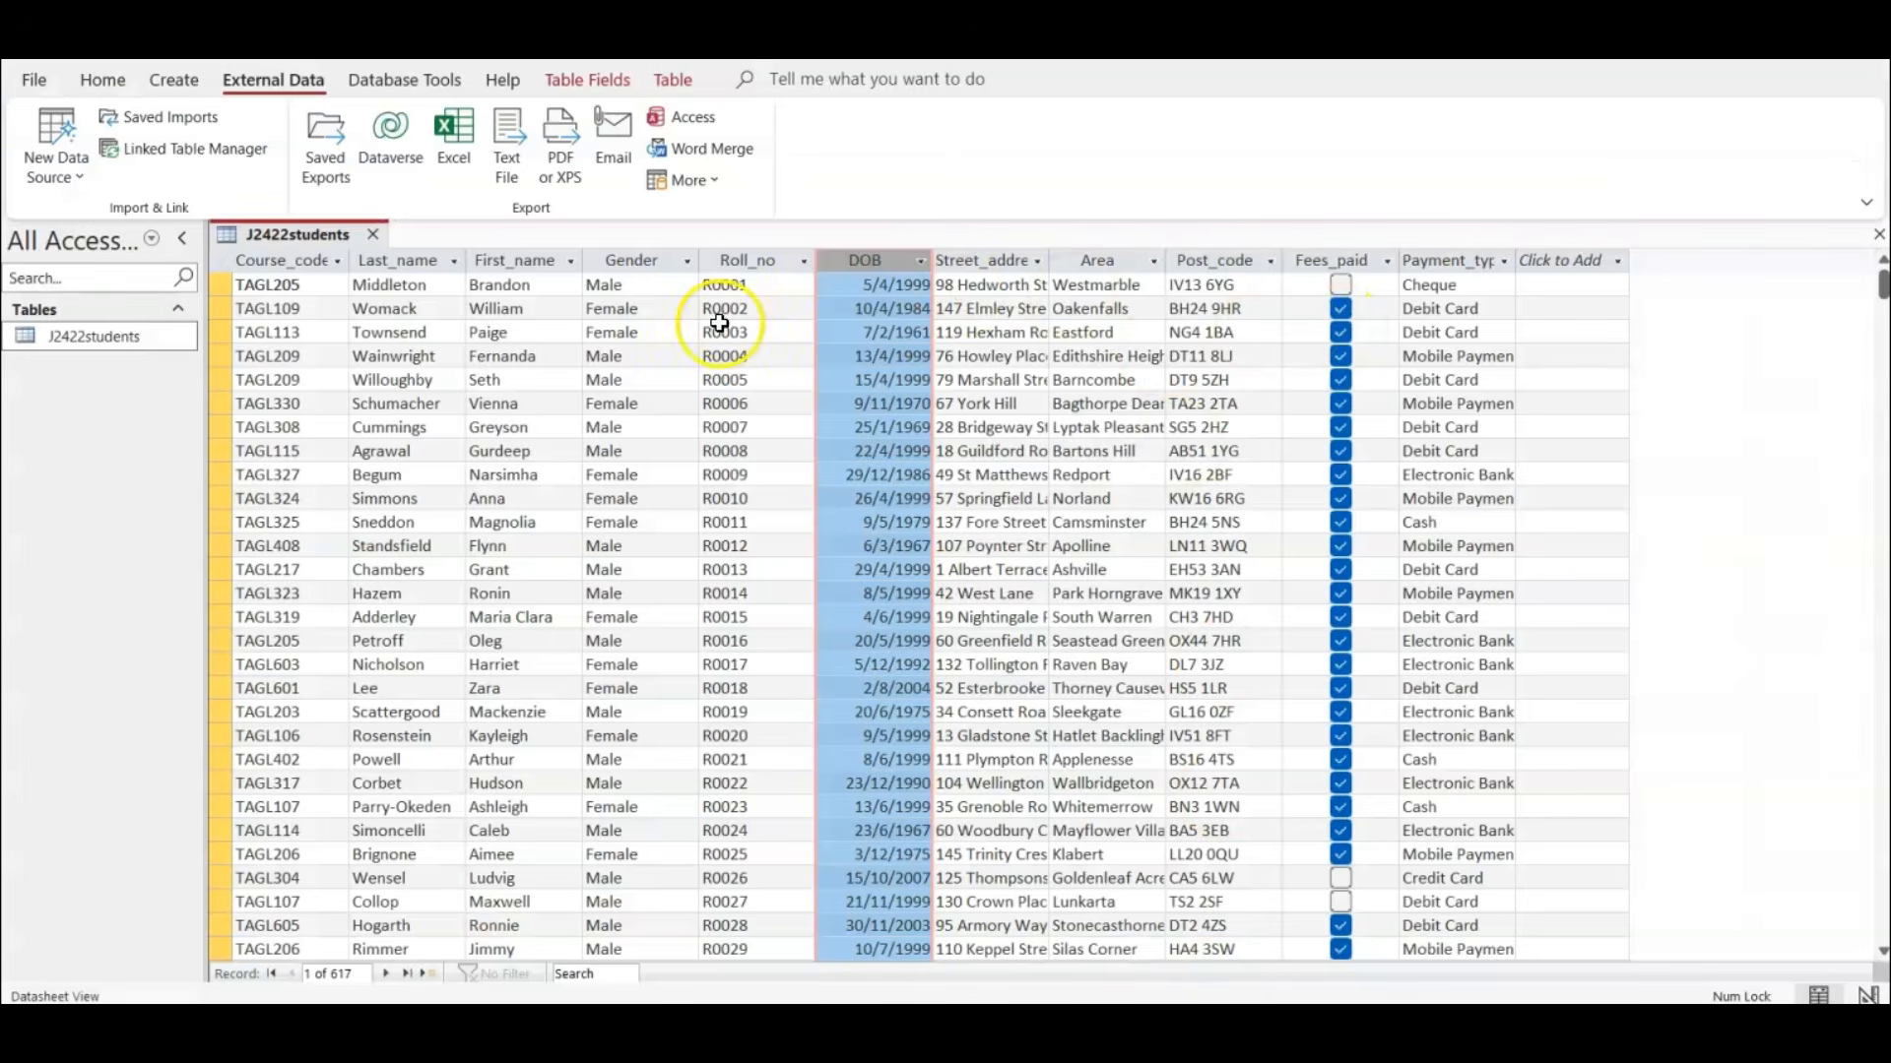
pyautogui.click(100, 78)
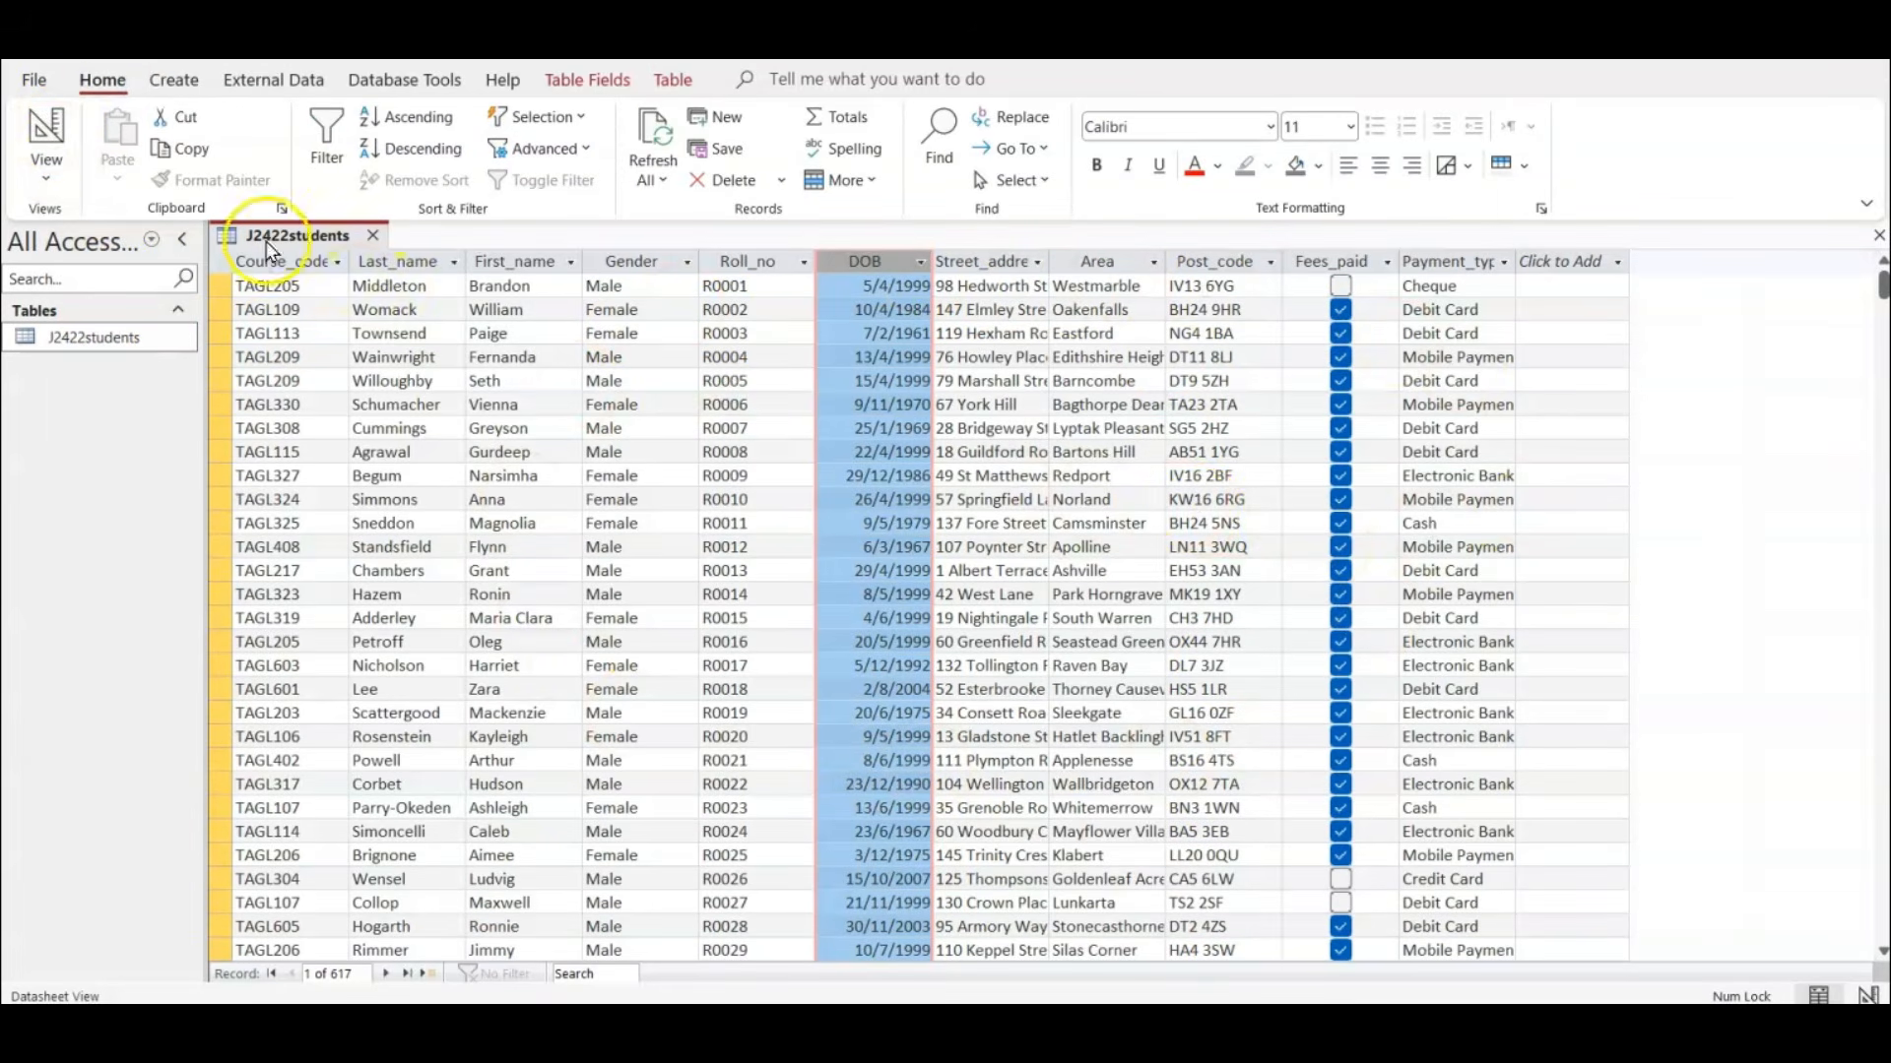
pyautogui.click(41, 133)
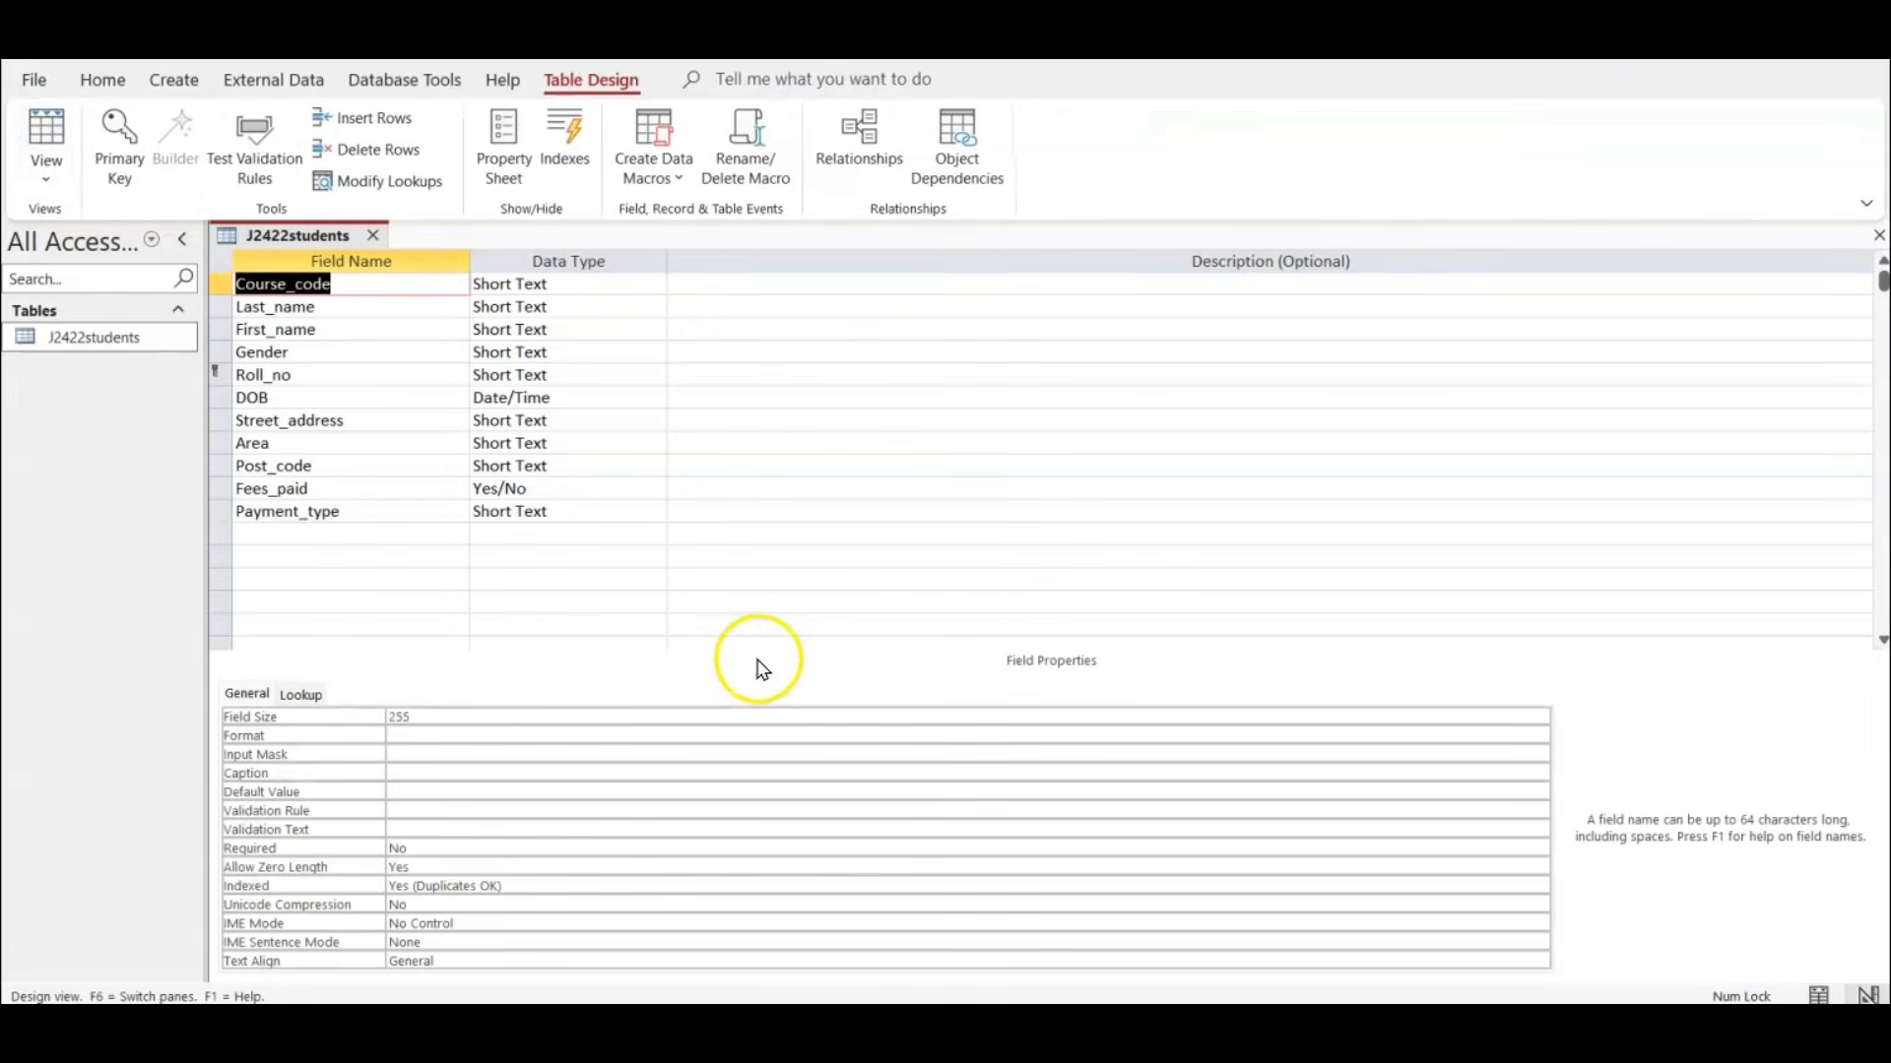
pyautogui.click(282, 395)
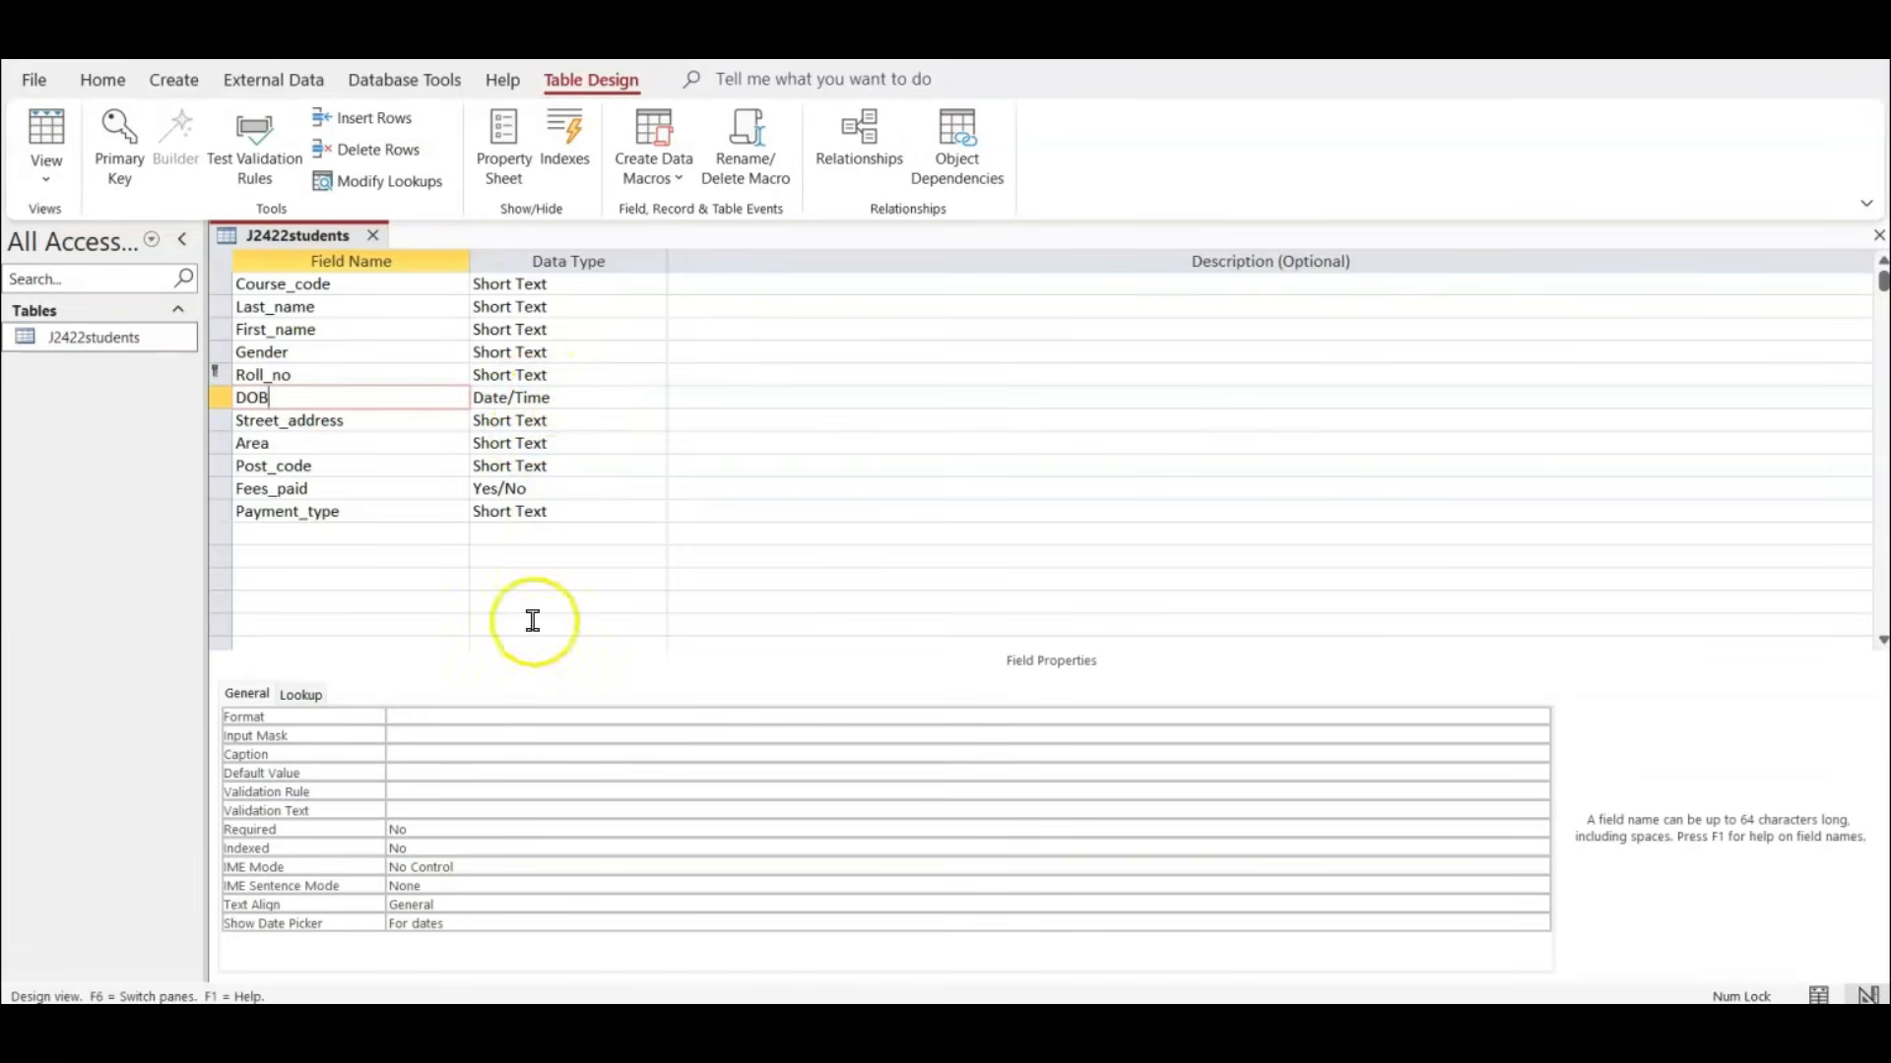
pyautogui.click(490, 716)
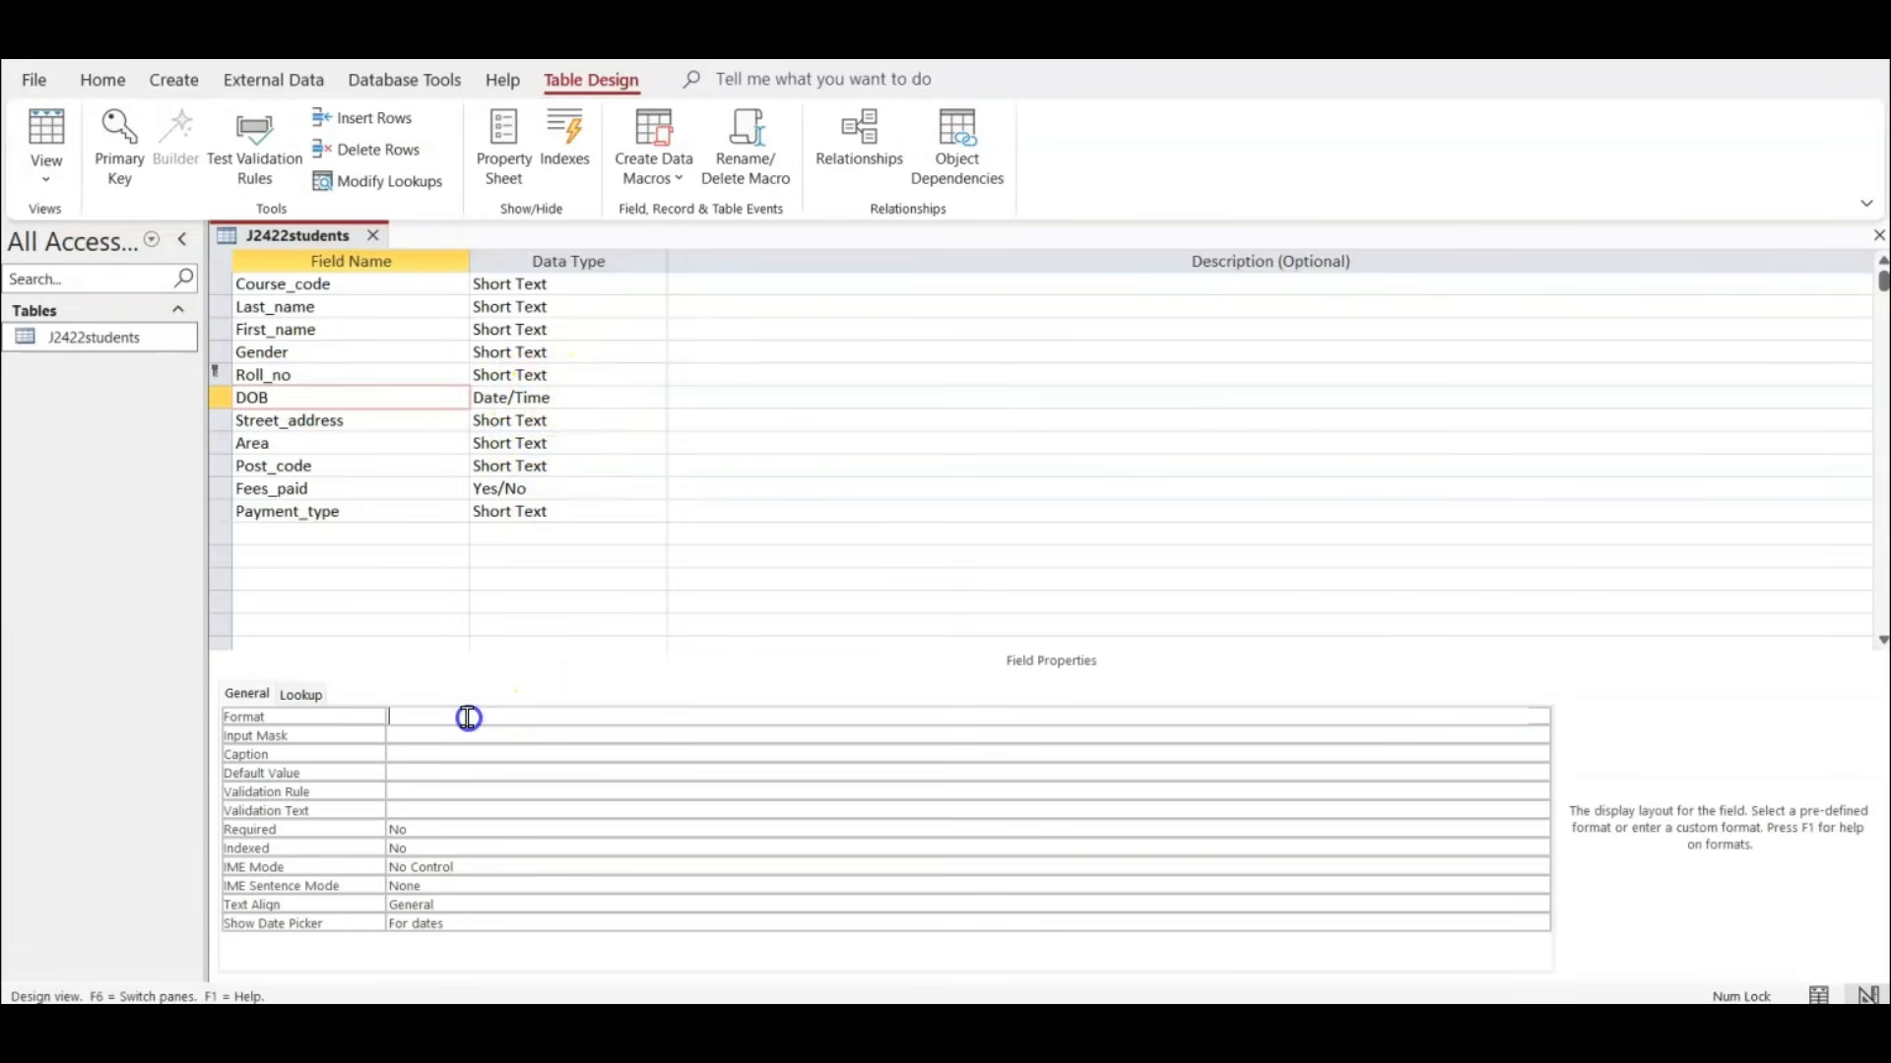
pyautogui.click(1542, 717)
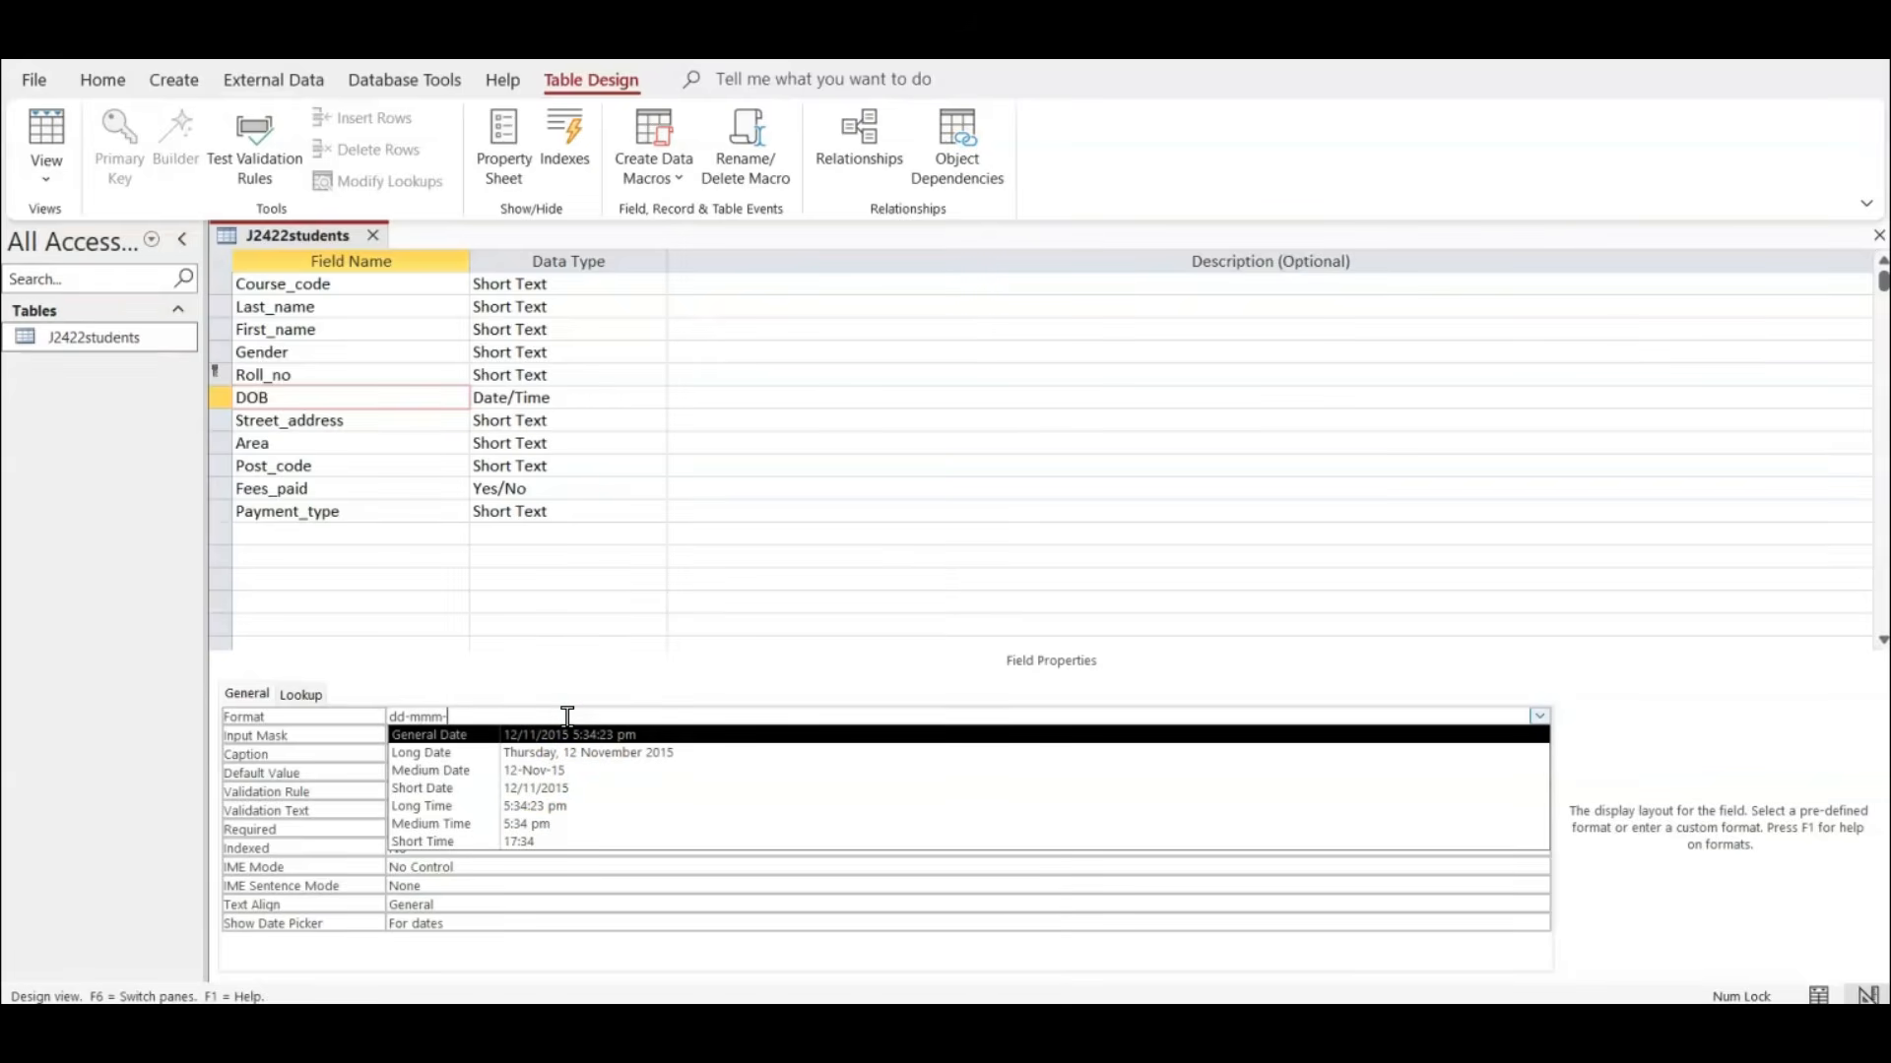
pyautogui.press('Return')
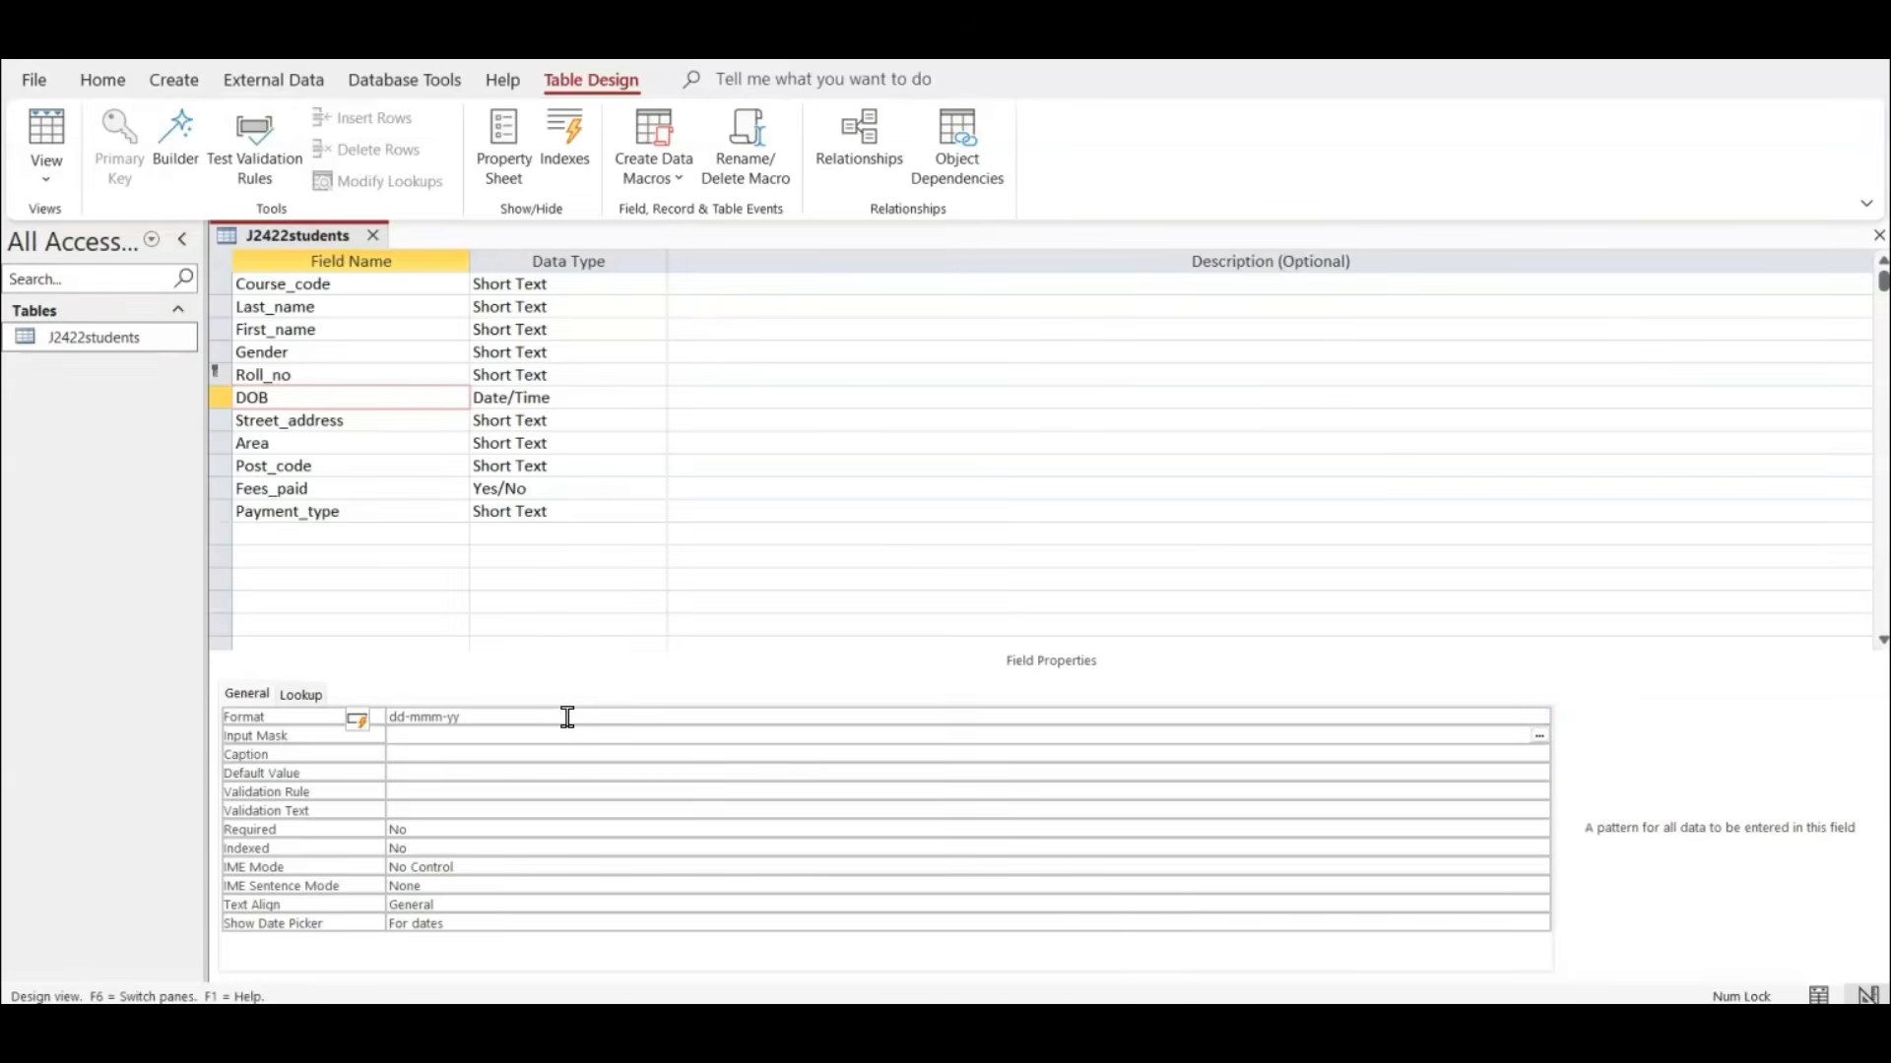
pyautogui.click(47, 138)
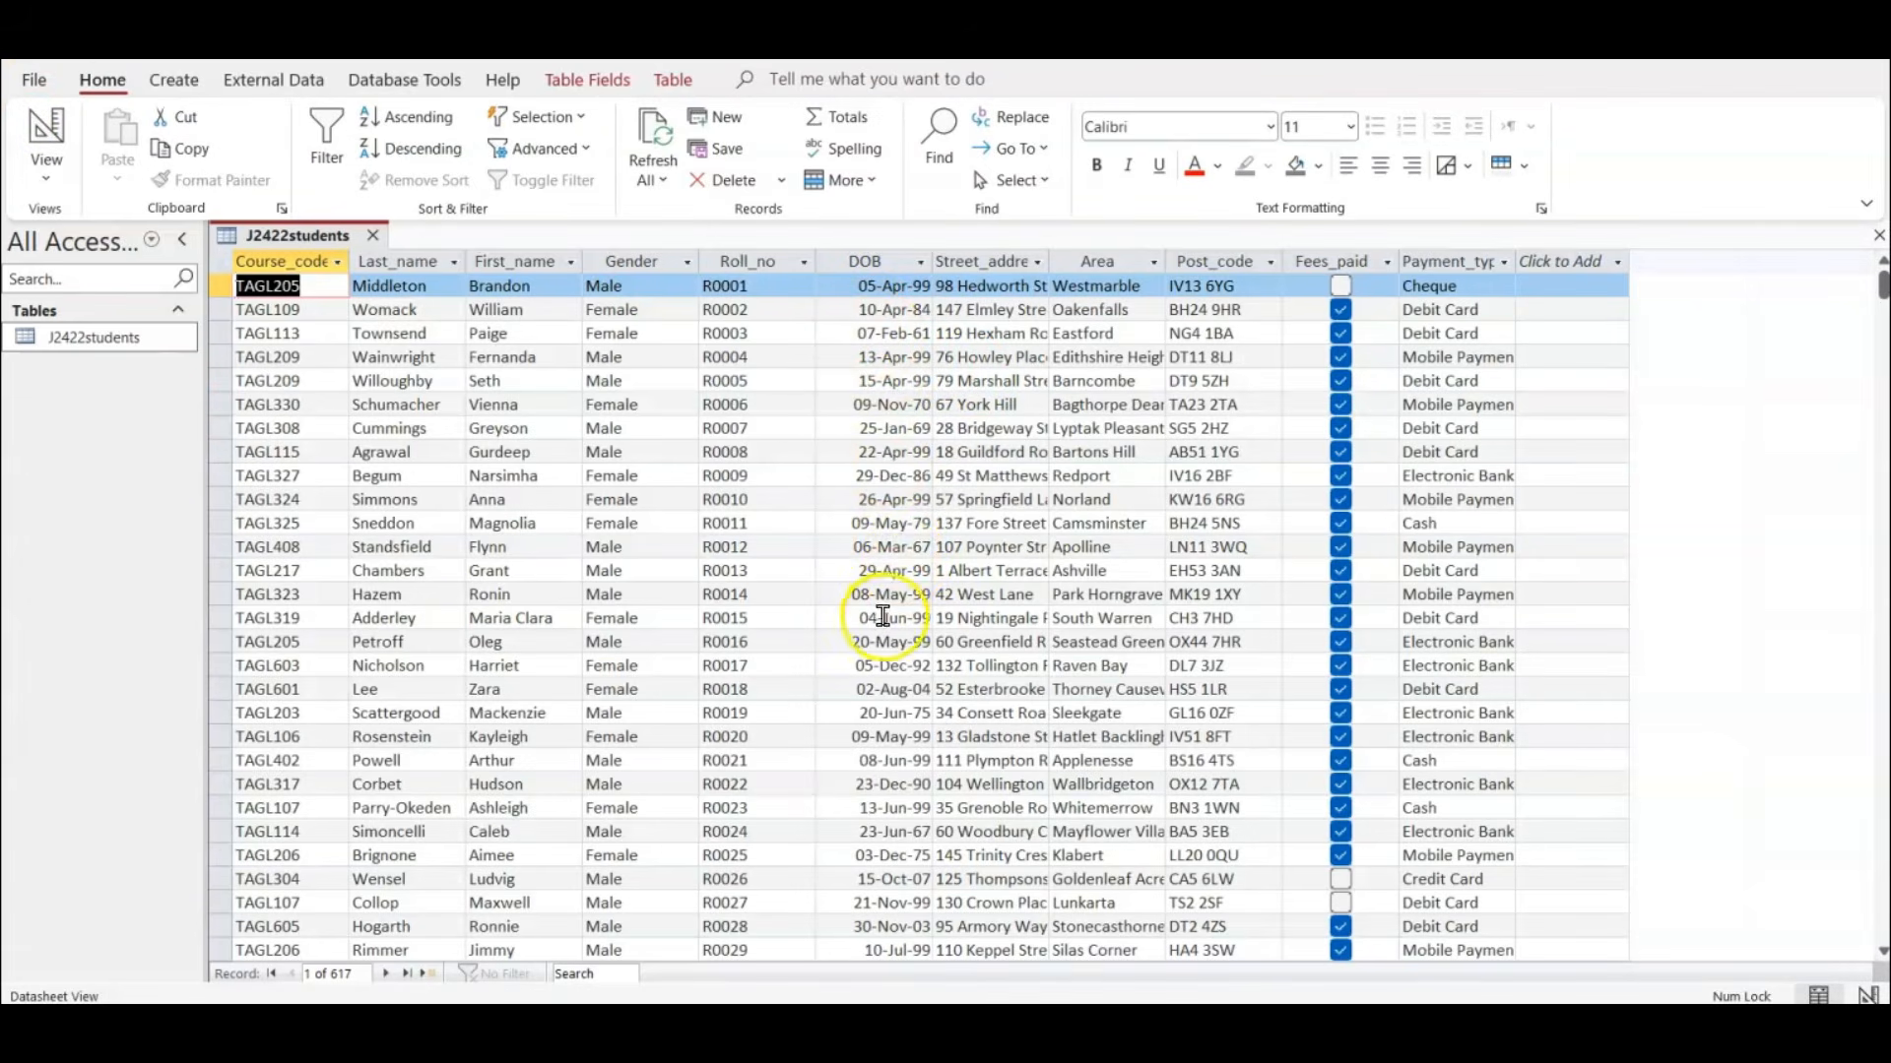
# Reopen the table design and set the Fees_paid field's Format to Yes/No.
pyautogui.click(39, 140)
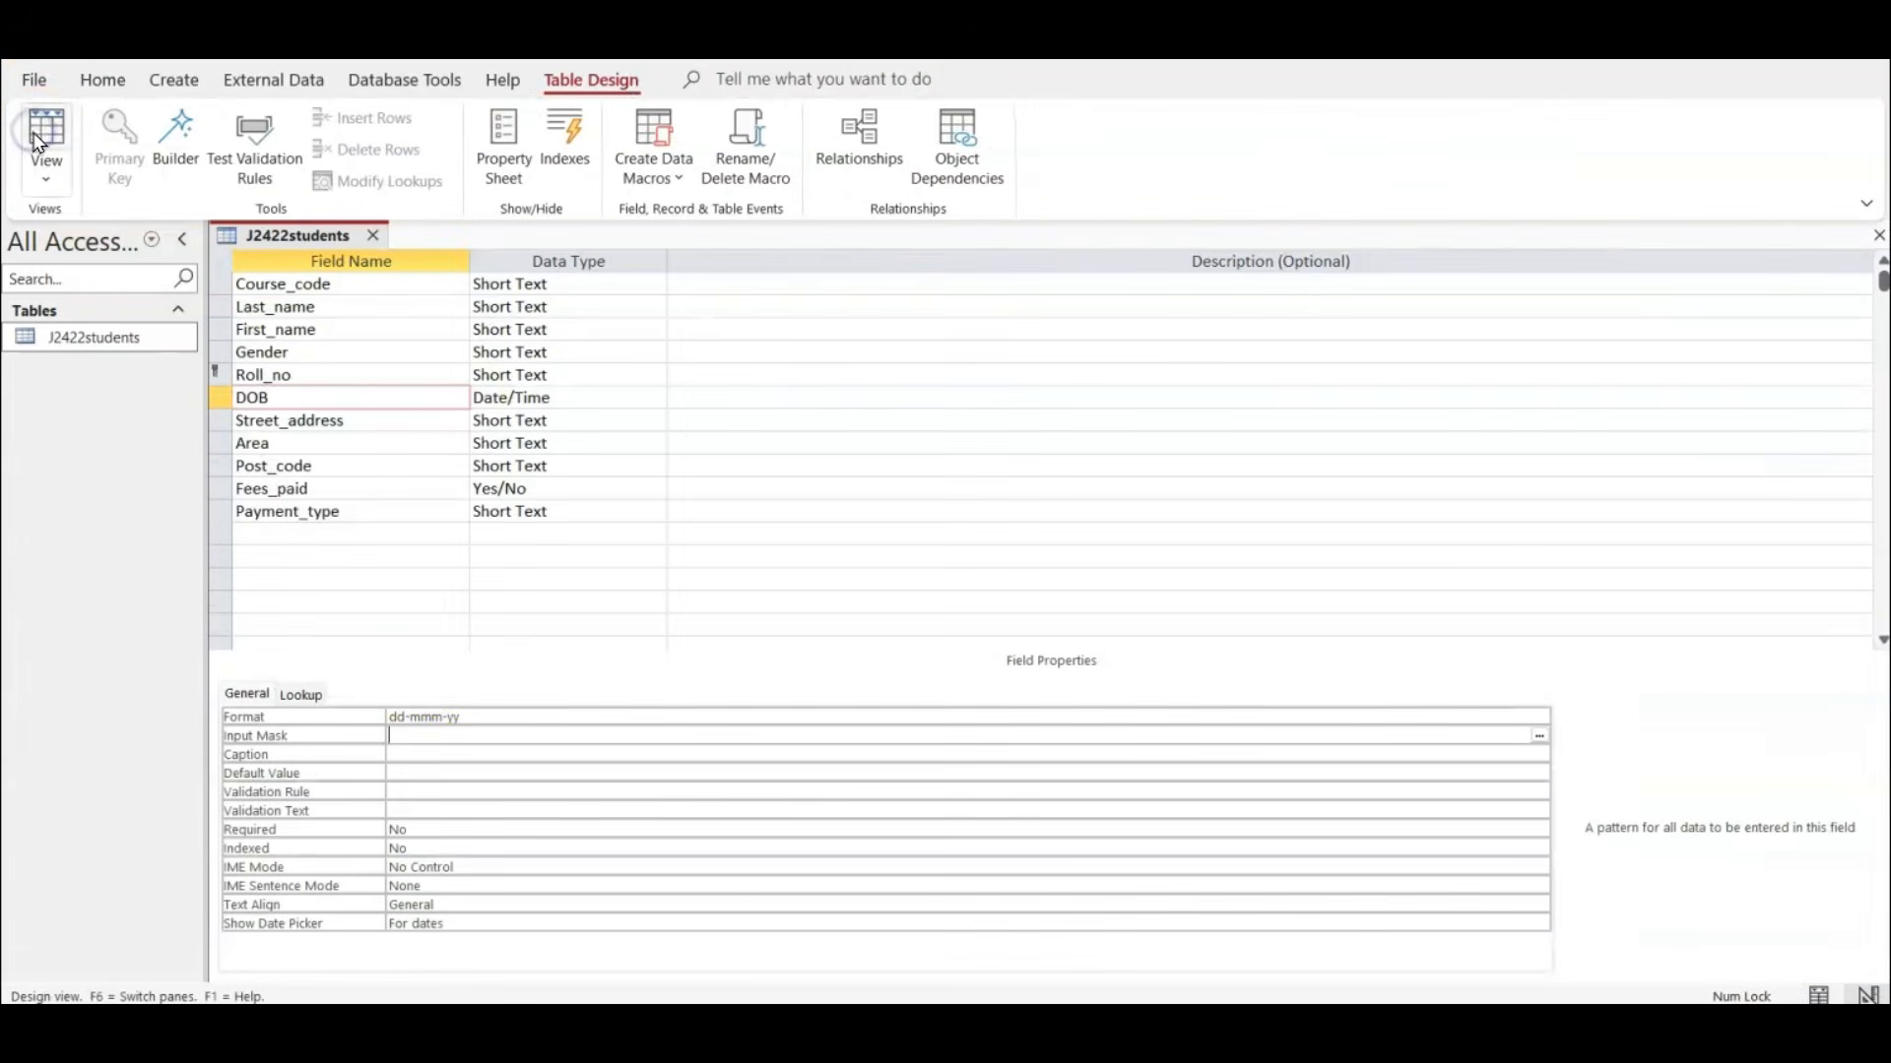
pyautogui.click(333, 488)
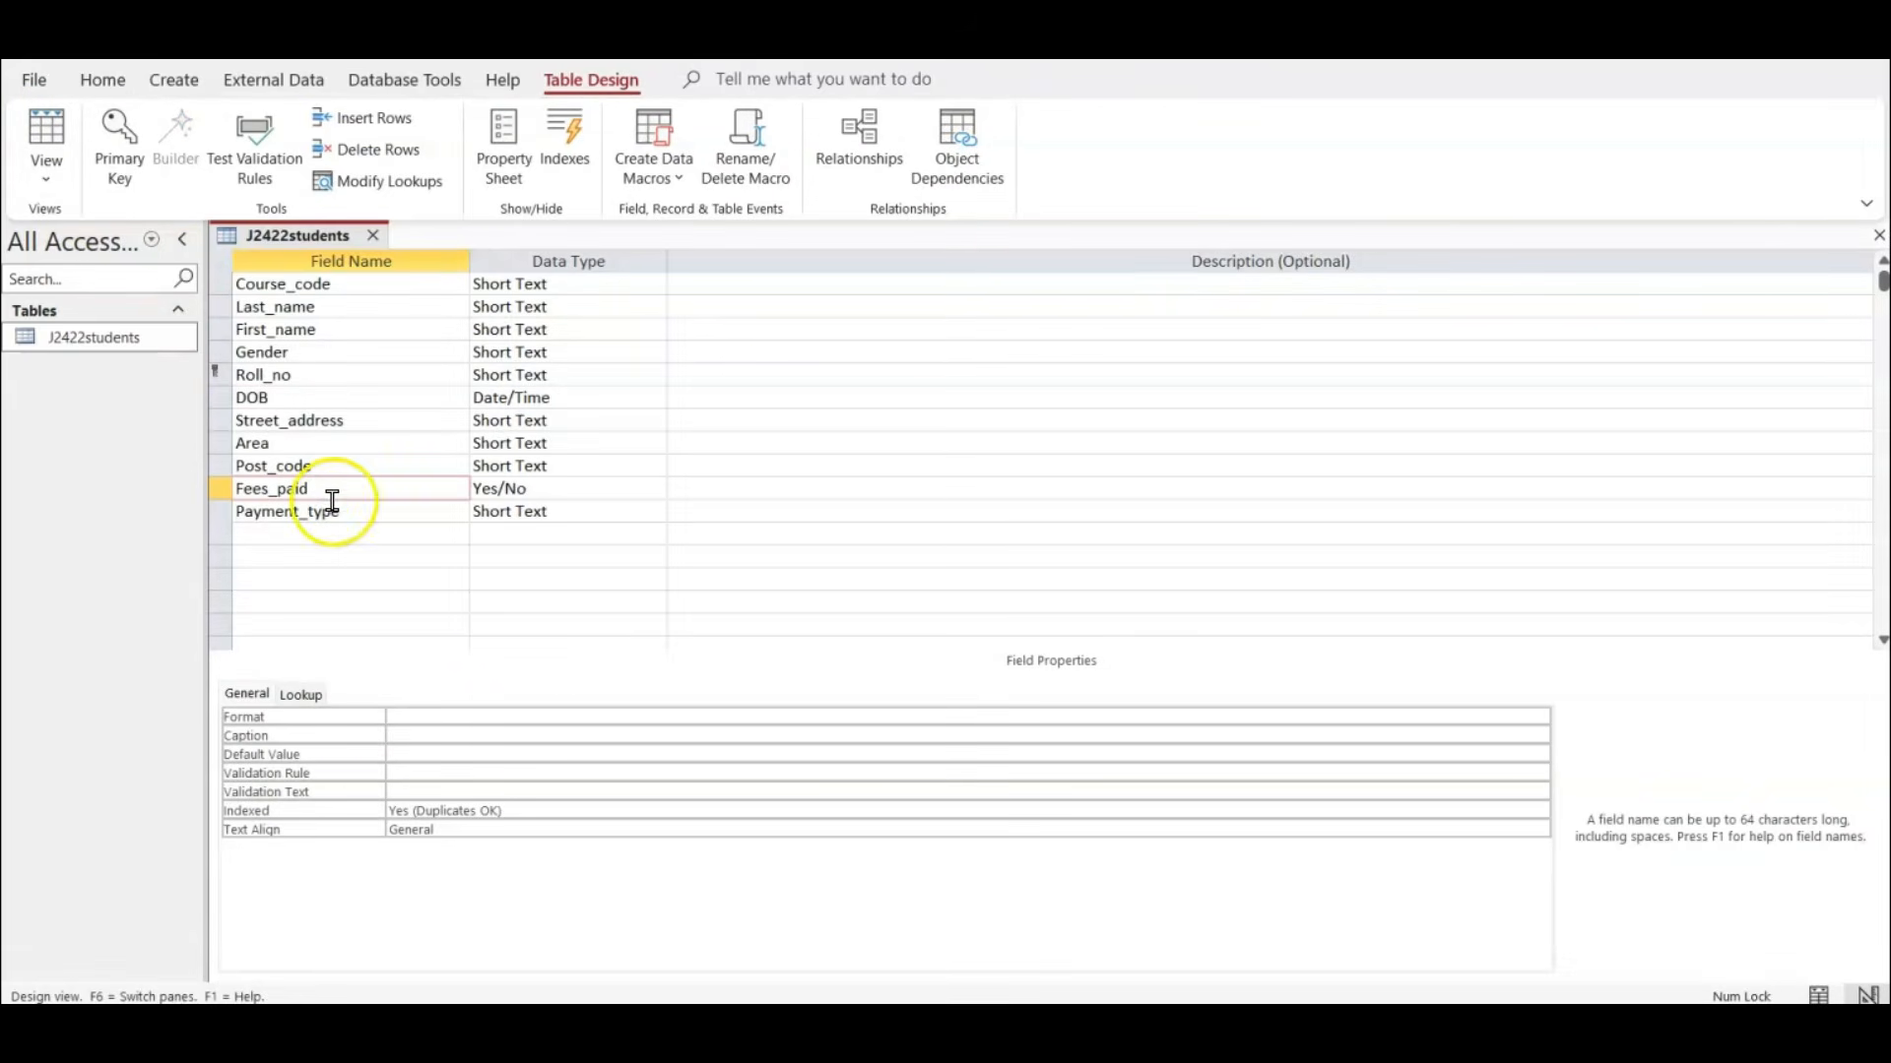
pyautogui.click(559, 716)
pyautogui.click(1539, 717)
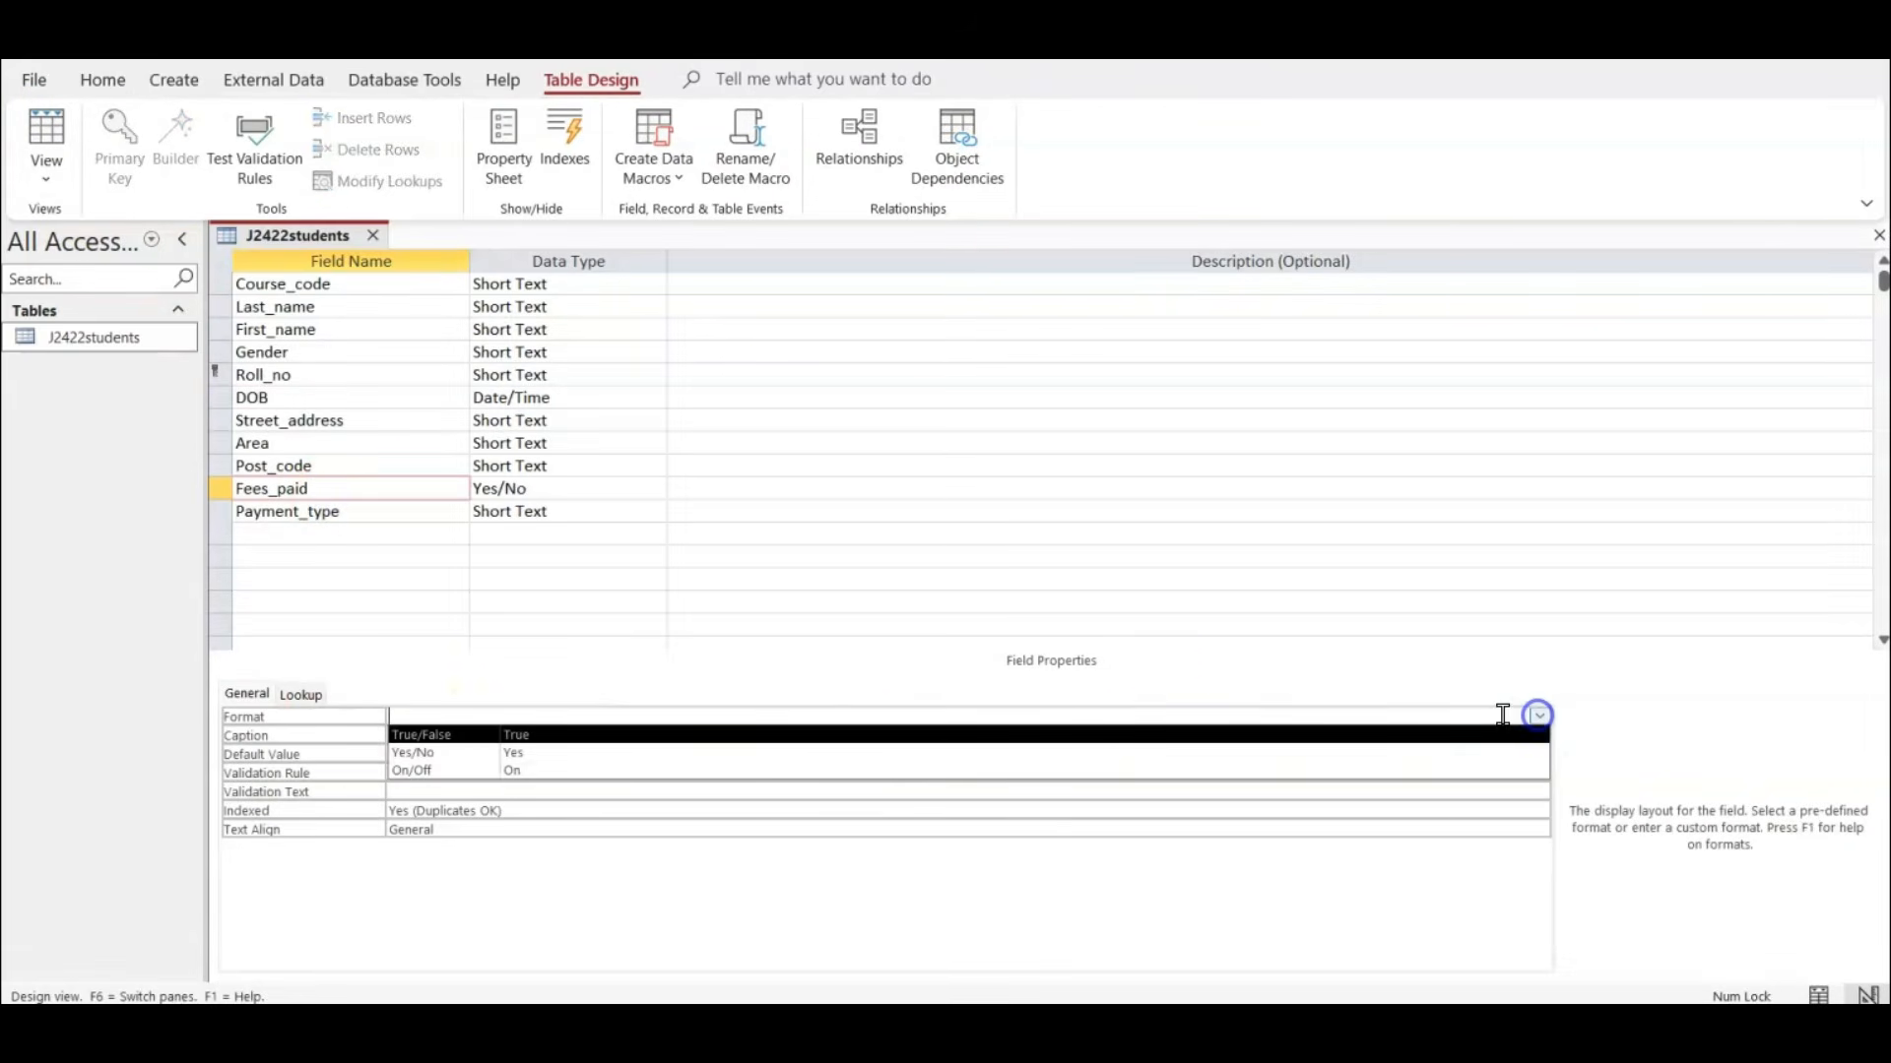
pyautogui.click(842, 752)
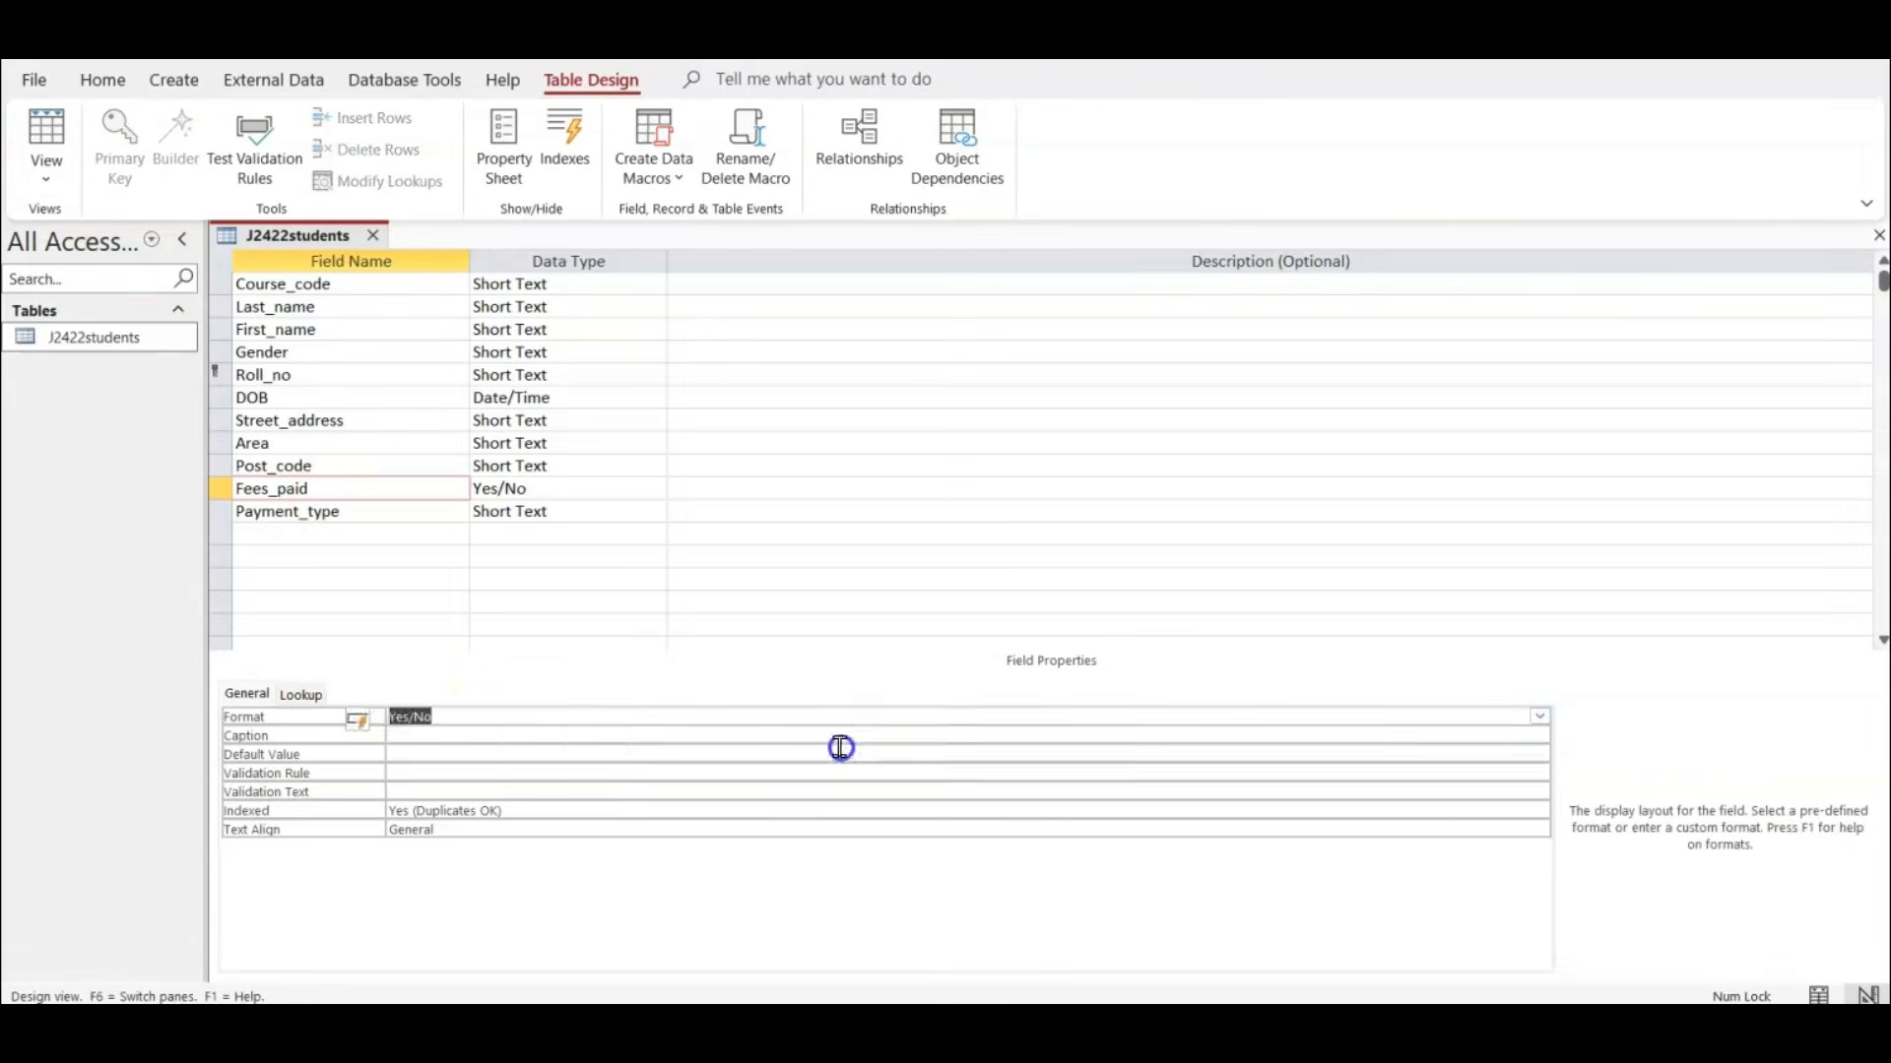
# Change the Fees_paid field's Display Control to Text Box and check the column in the datasheet.
pyautogui.click(294, 697)
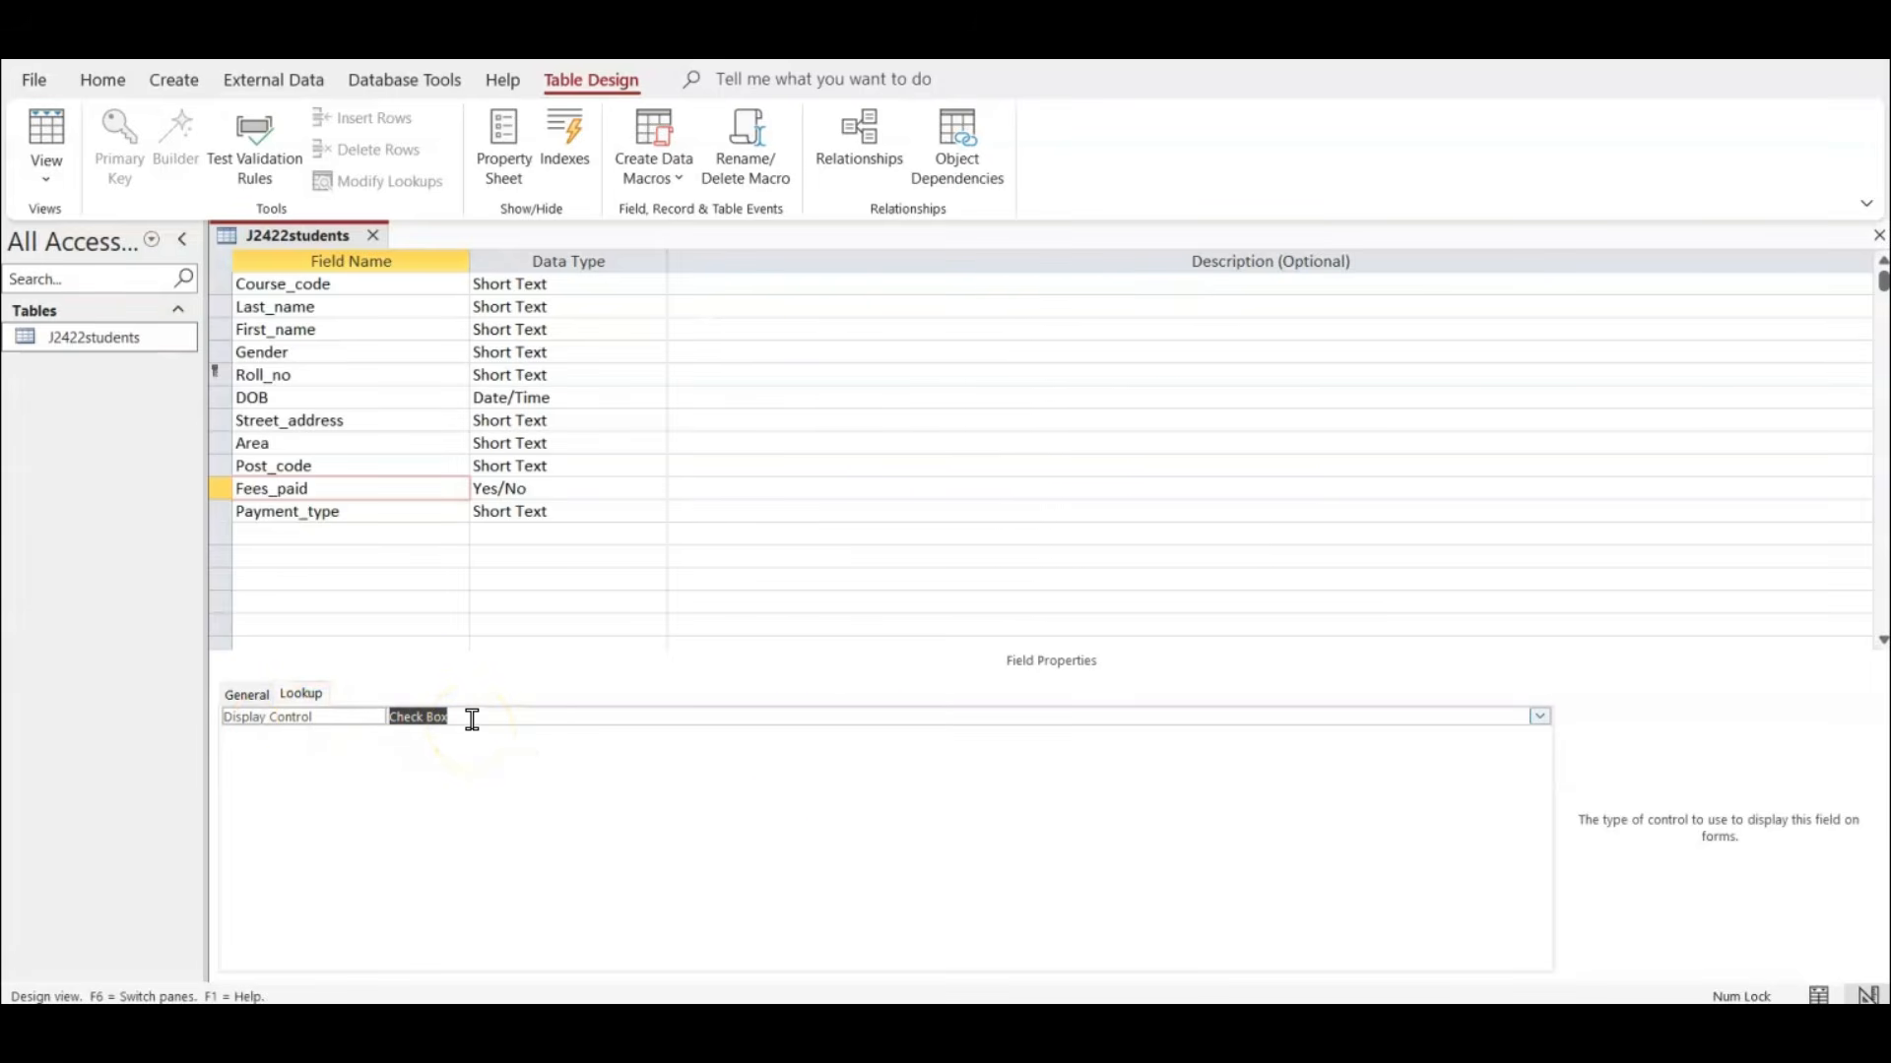
pyautogui.click(1539, 717)
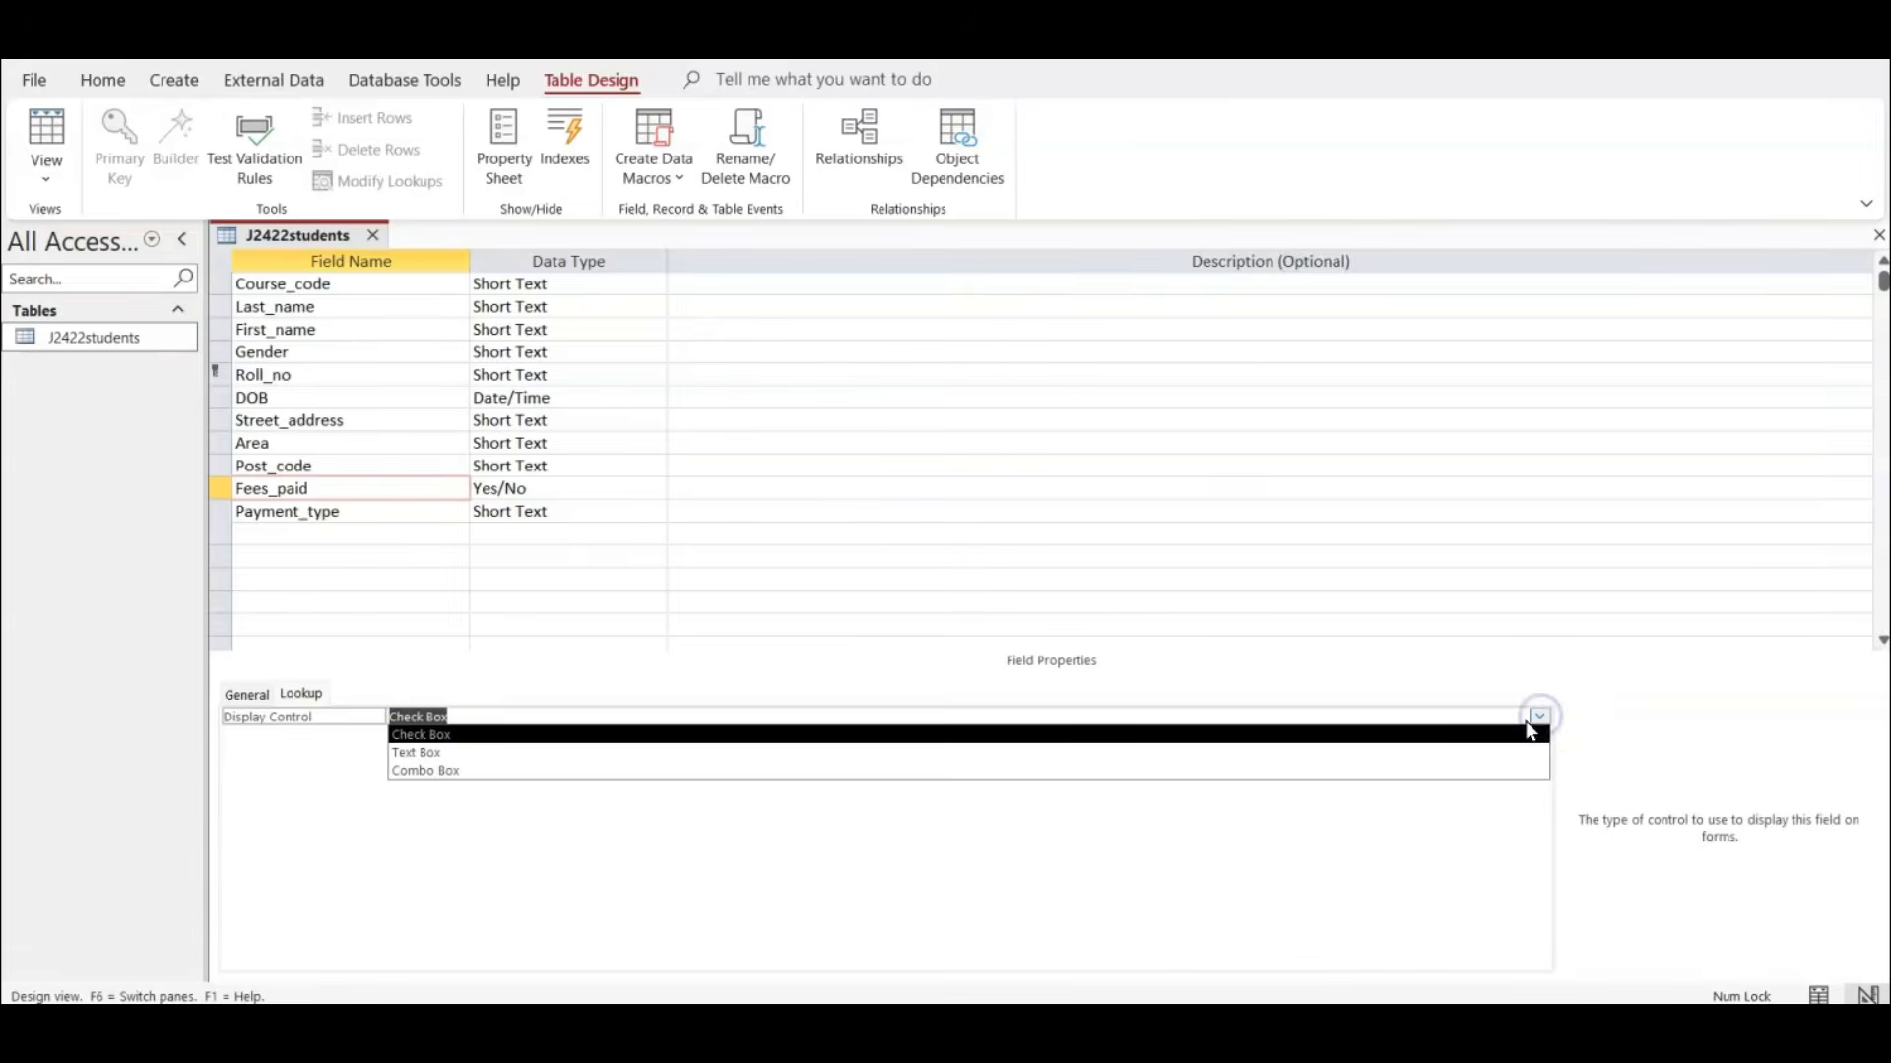
pyautogui.click(533, 753)
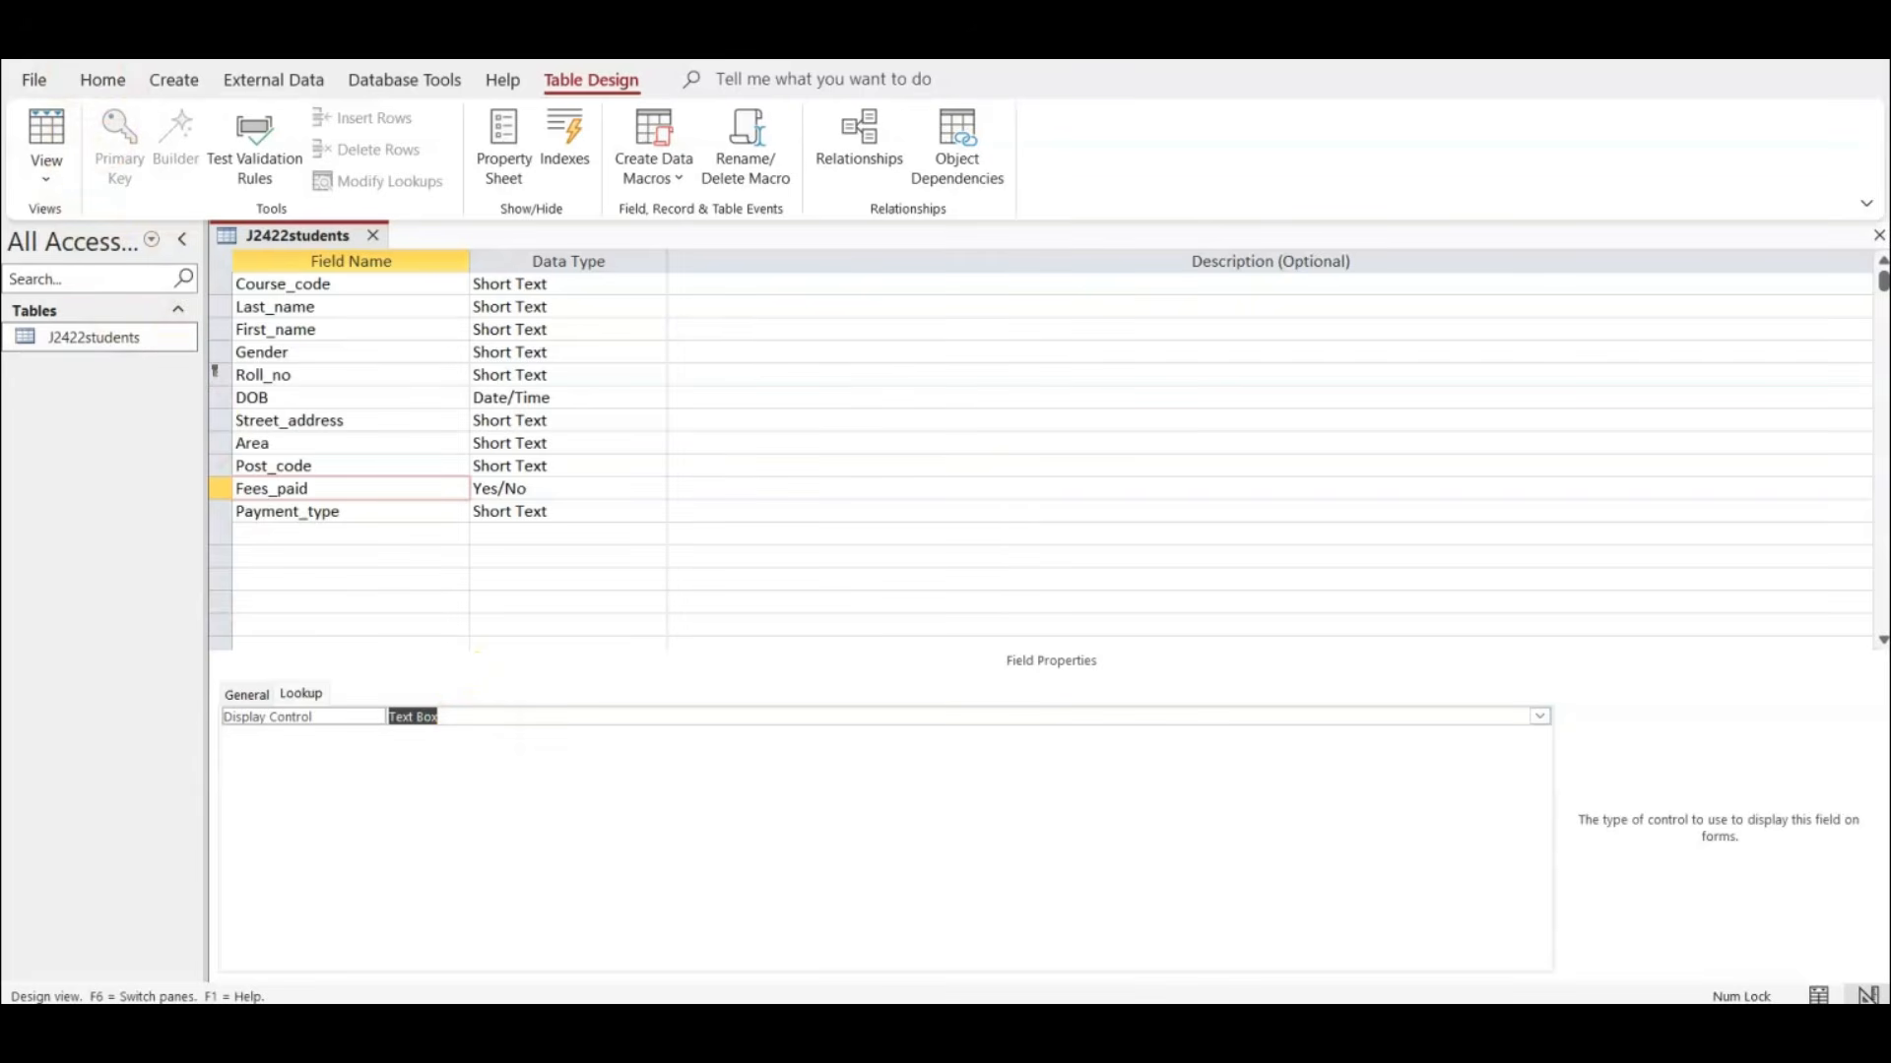
pyautogui.click(46, 142)
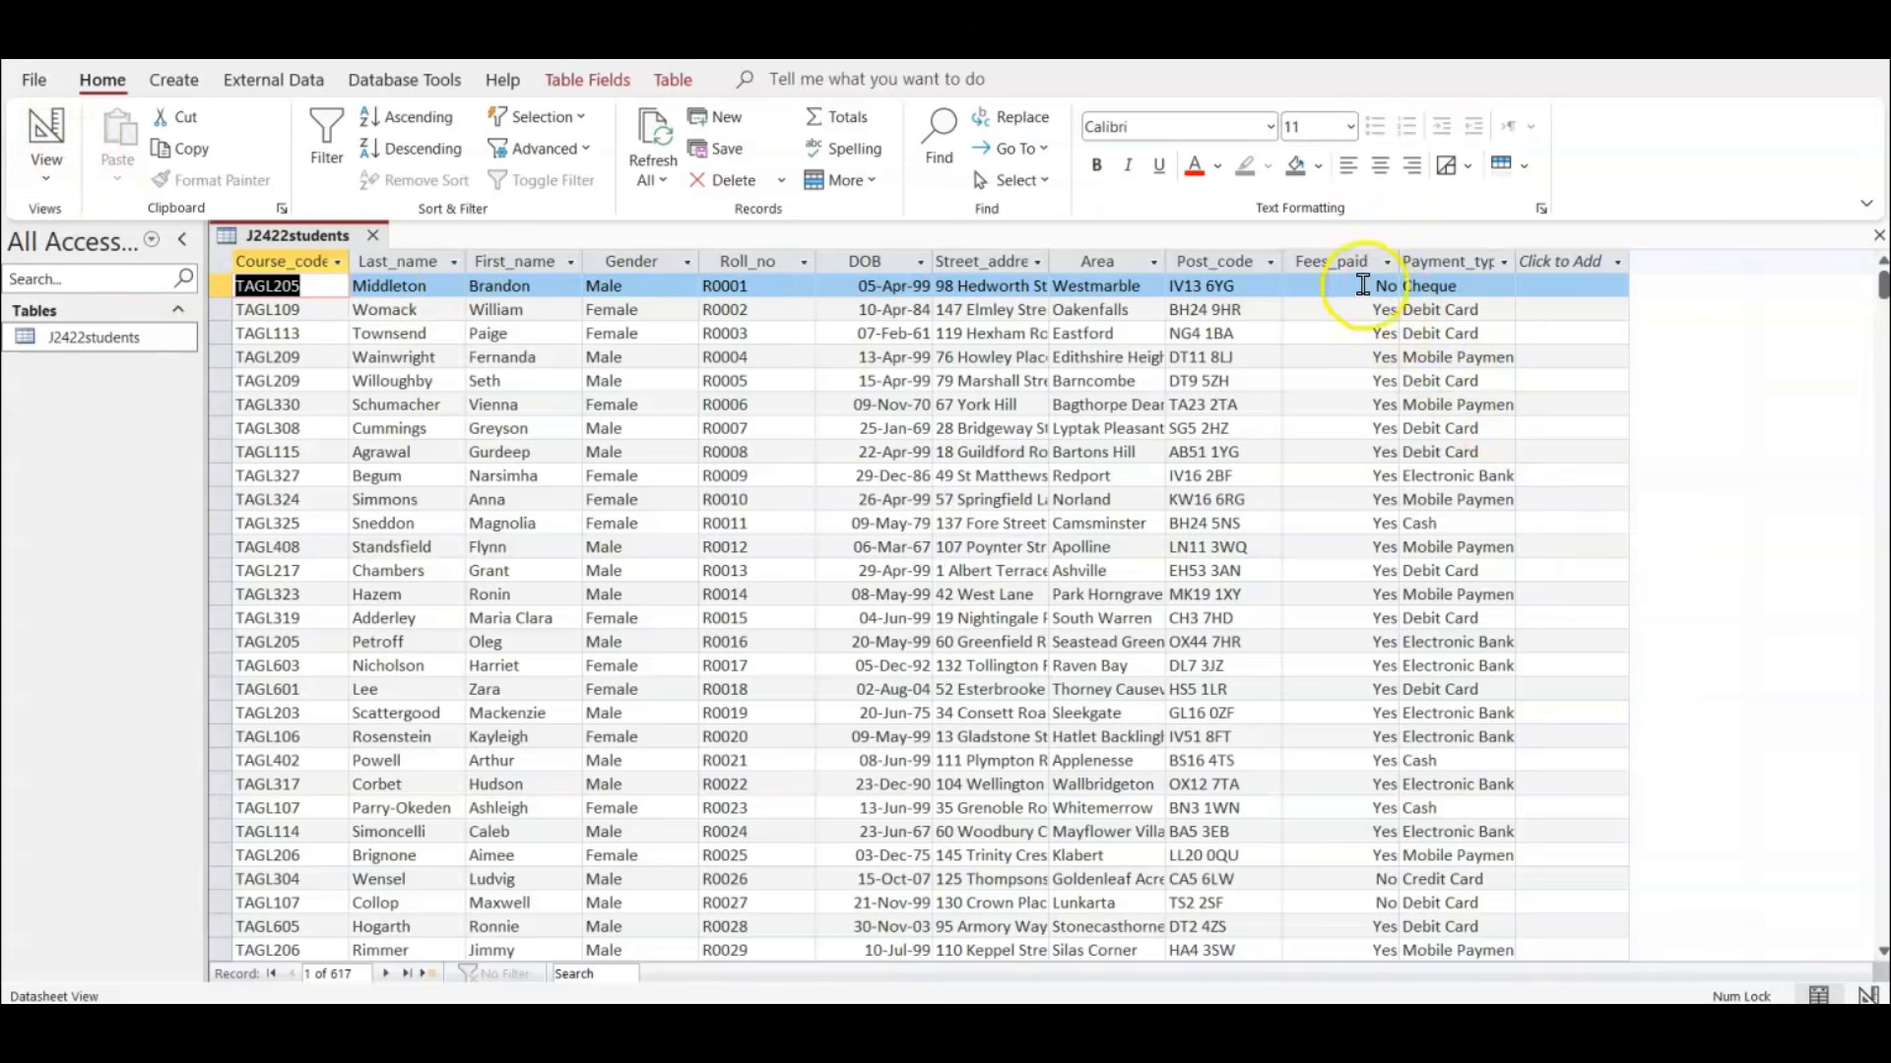
pyautogui.click(1363, 285)
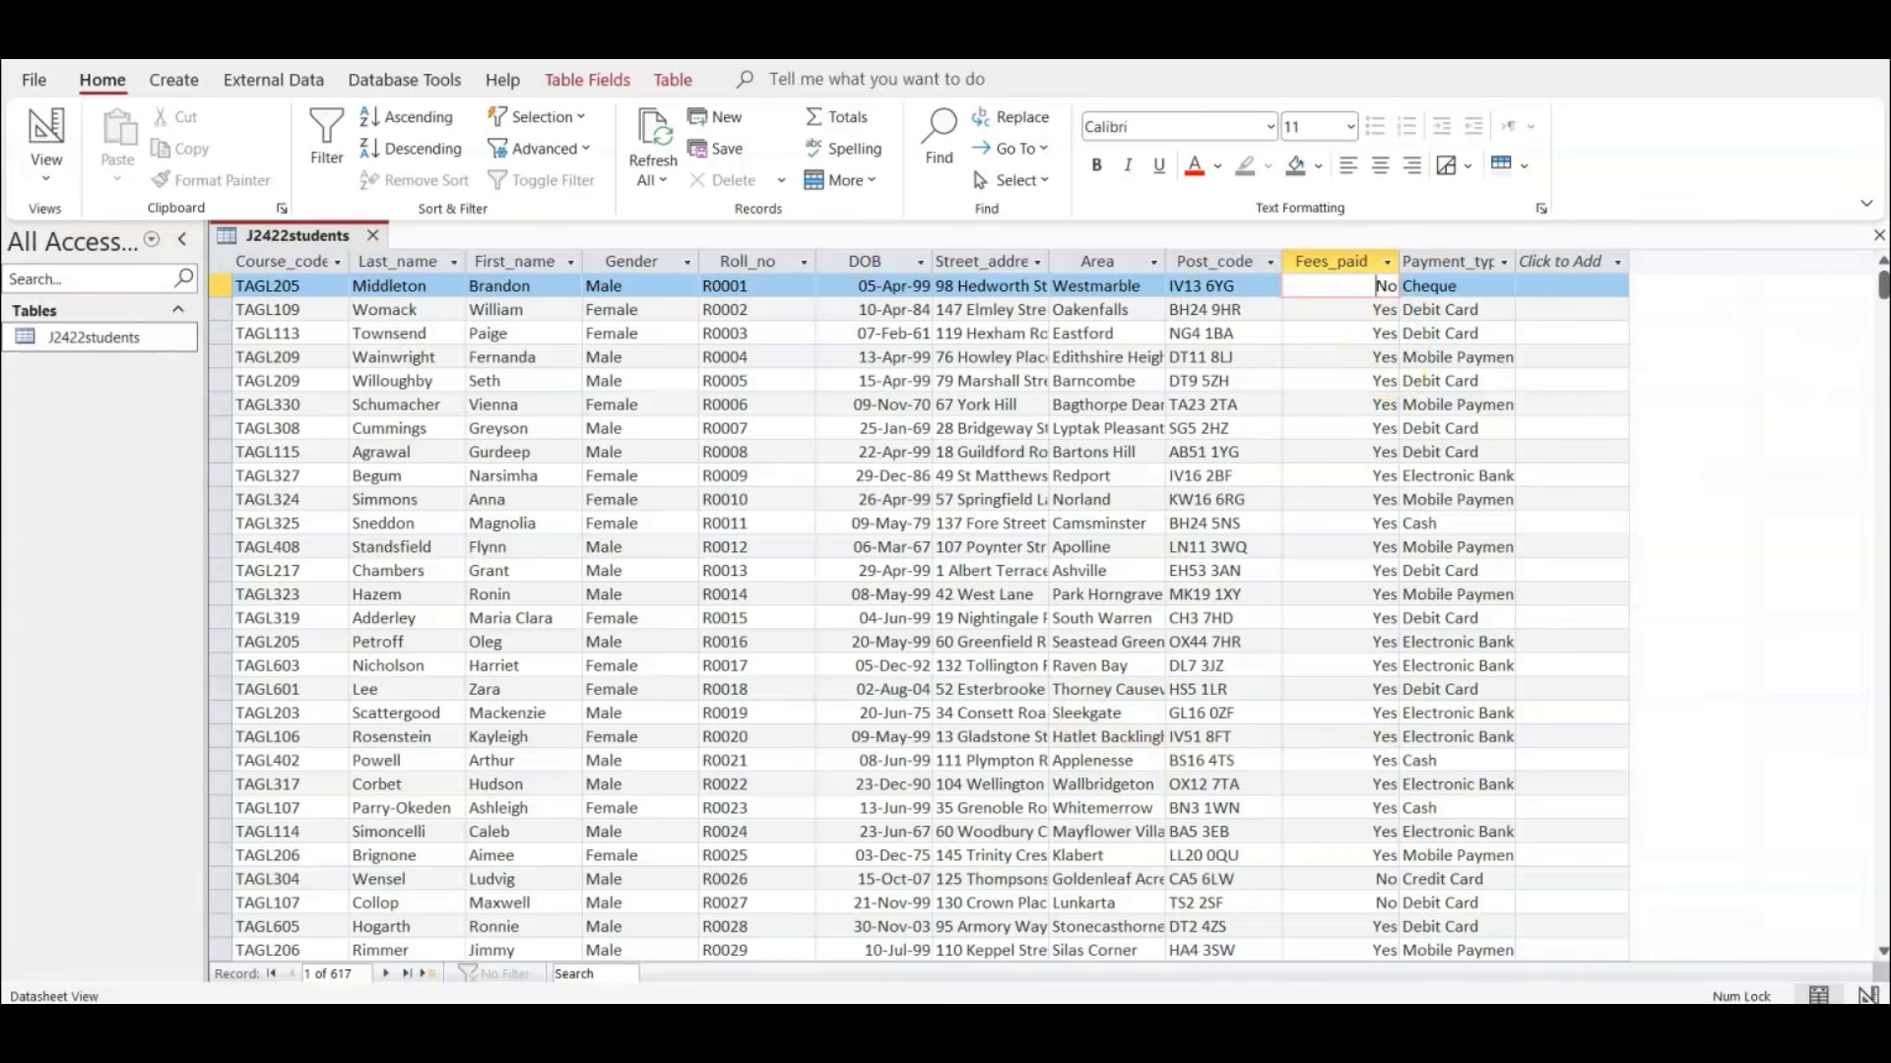
# Check the screenshot requirement in the exam paper, and open j2422evidence.rtf from the June2024-P22 folder in Word with editing enabled.
pyautogui.hotkey('alt', 'Tab')
pyautogui.scroll(-5, 738, 527)
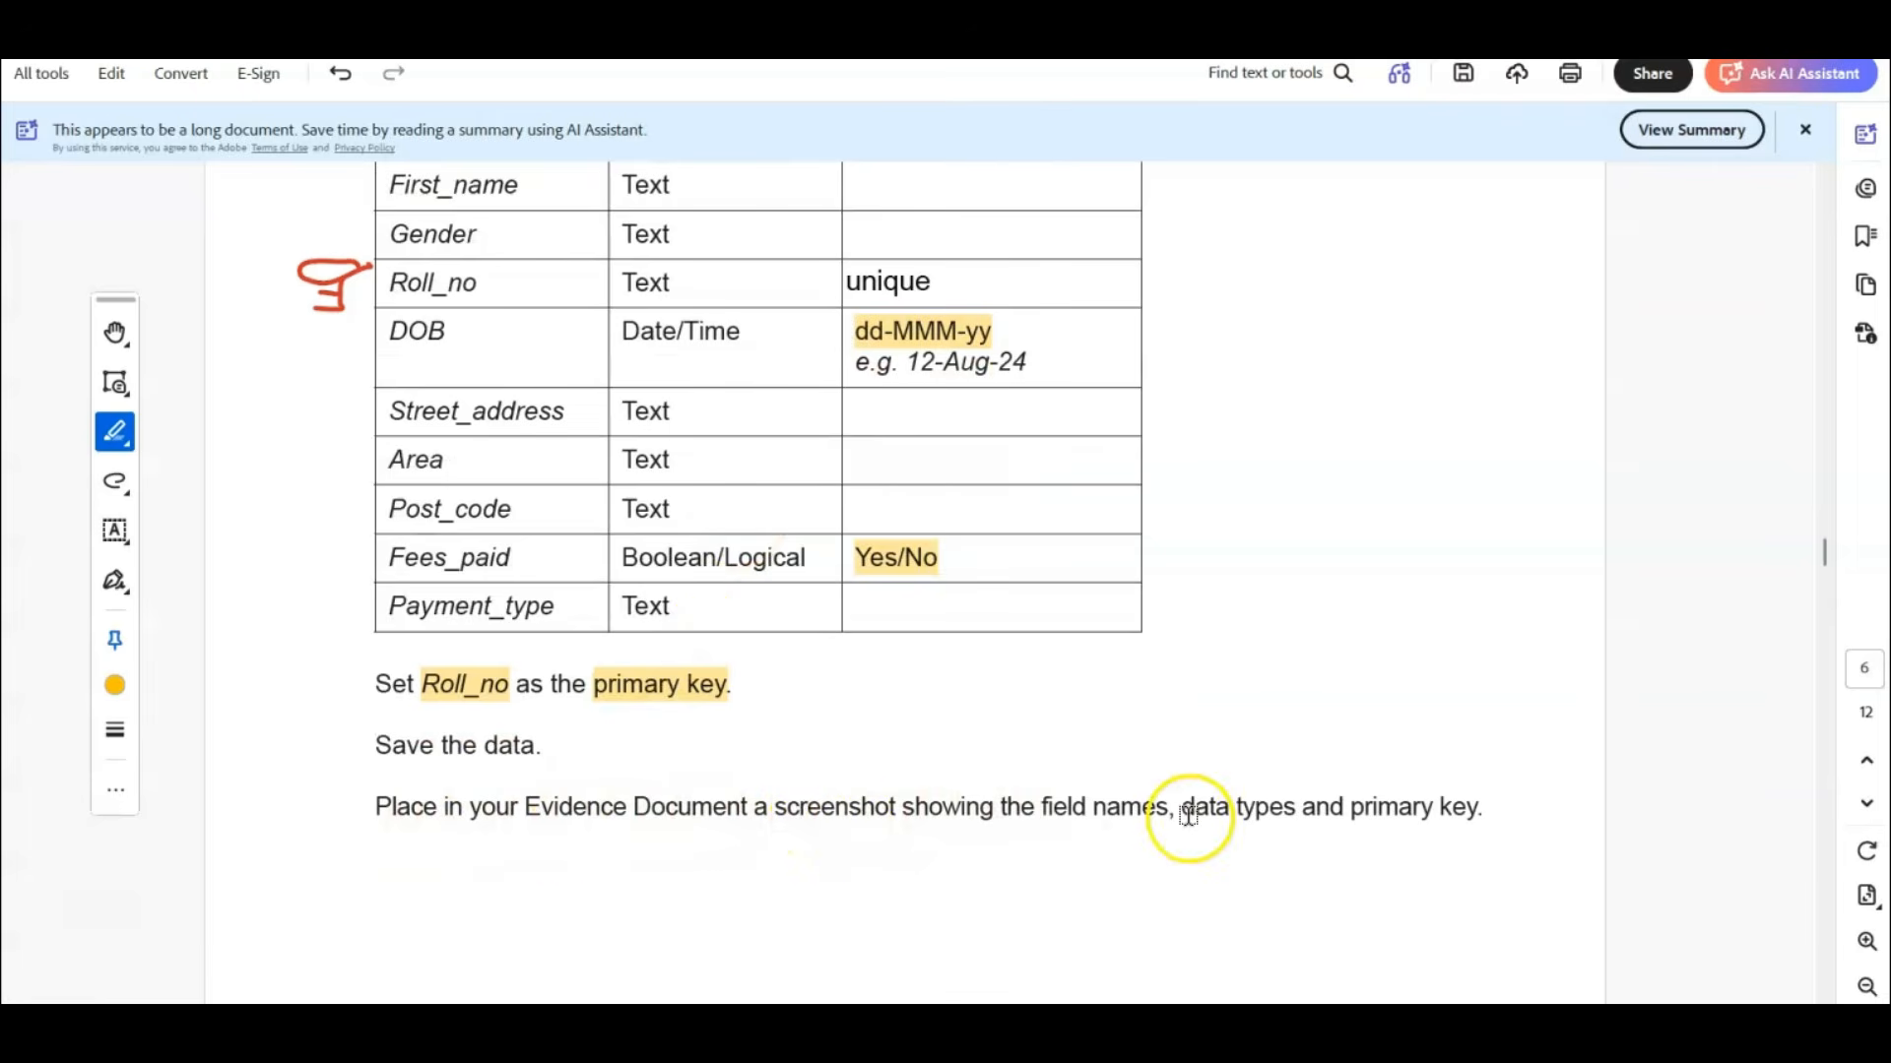
pyautogui.moveTo(1029, 1046)
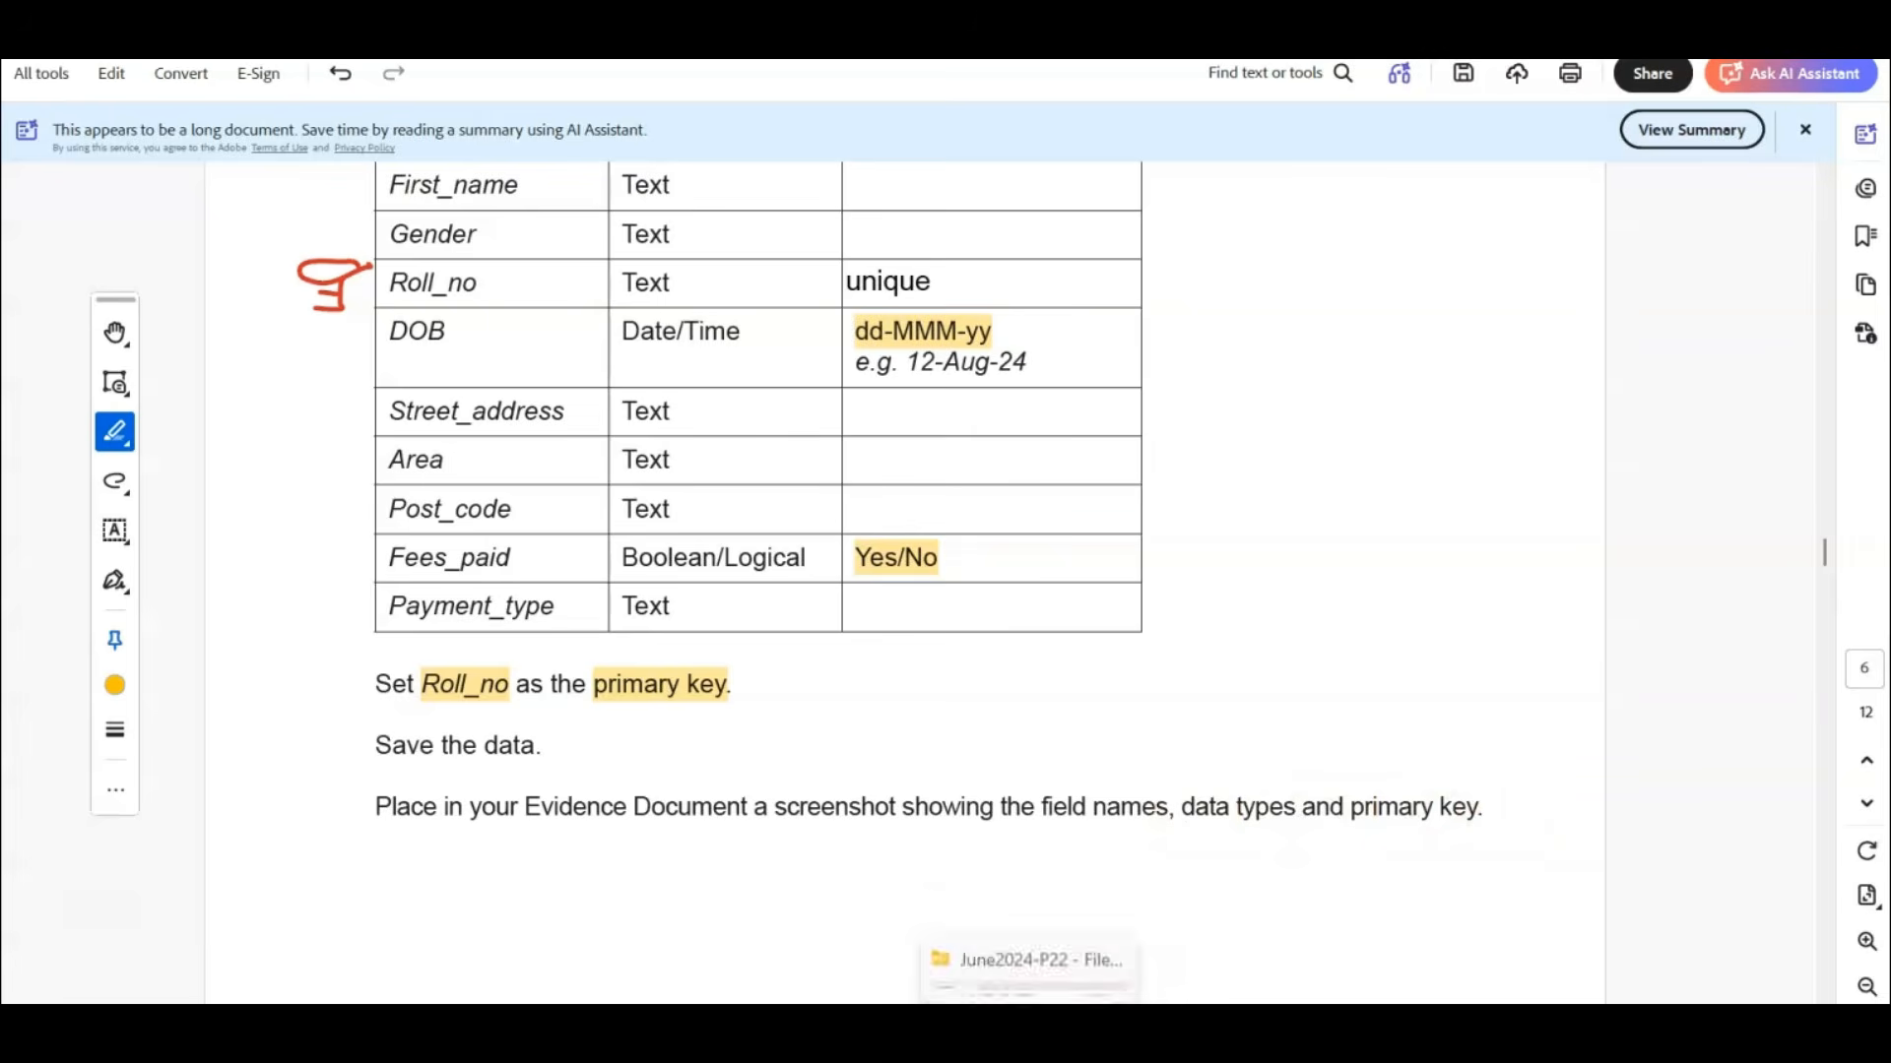
pyautogui.click(1043, 970)
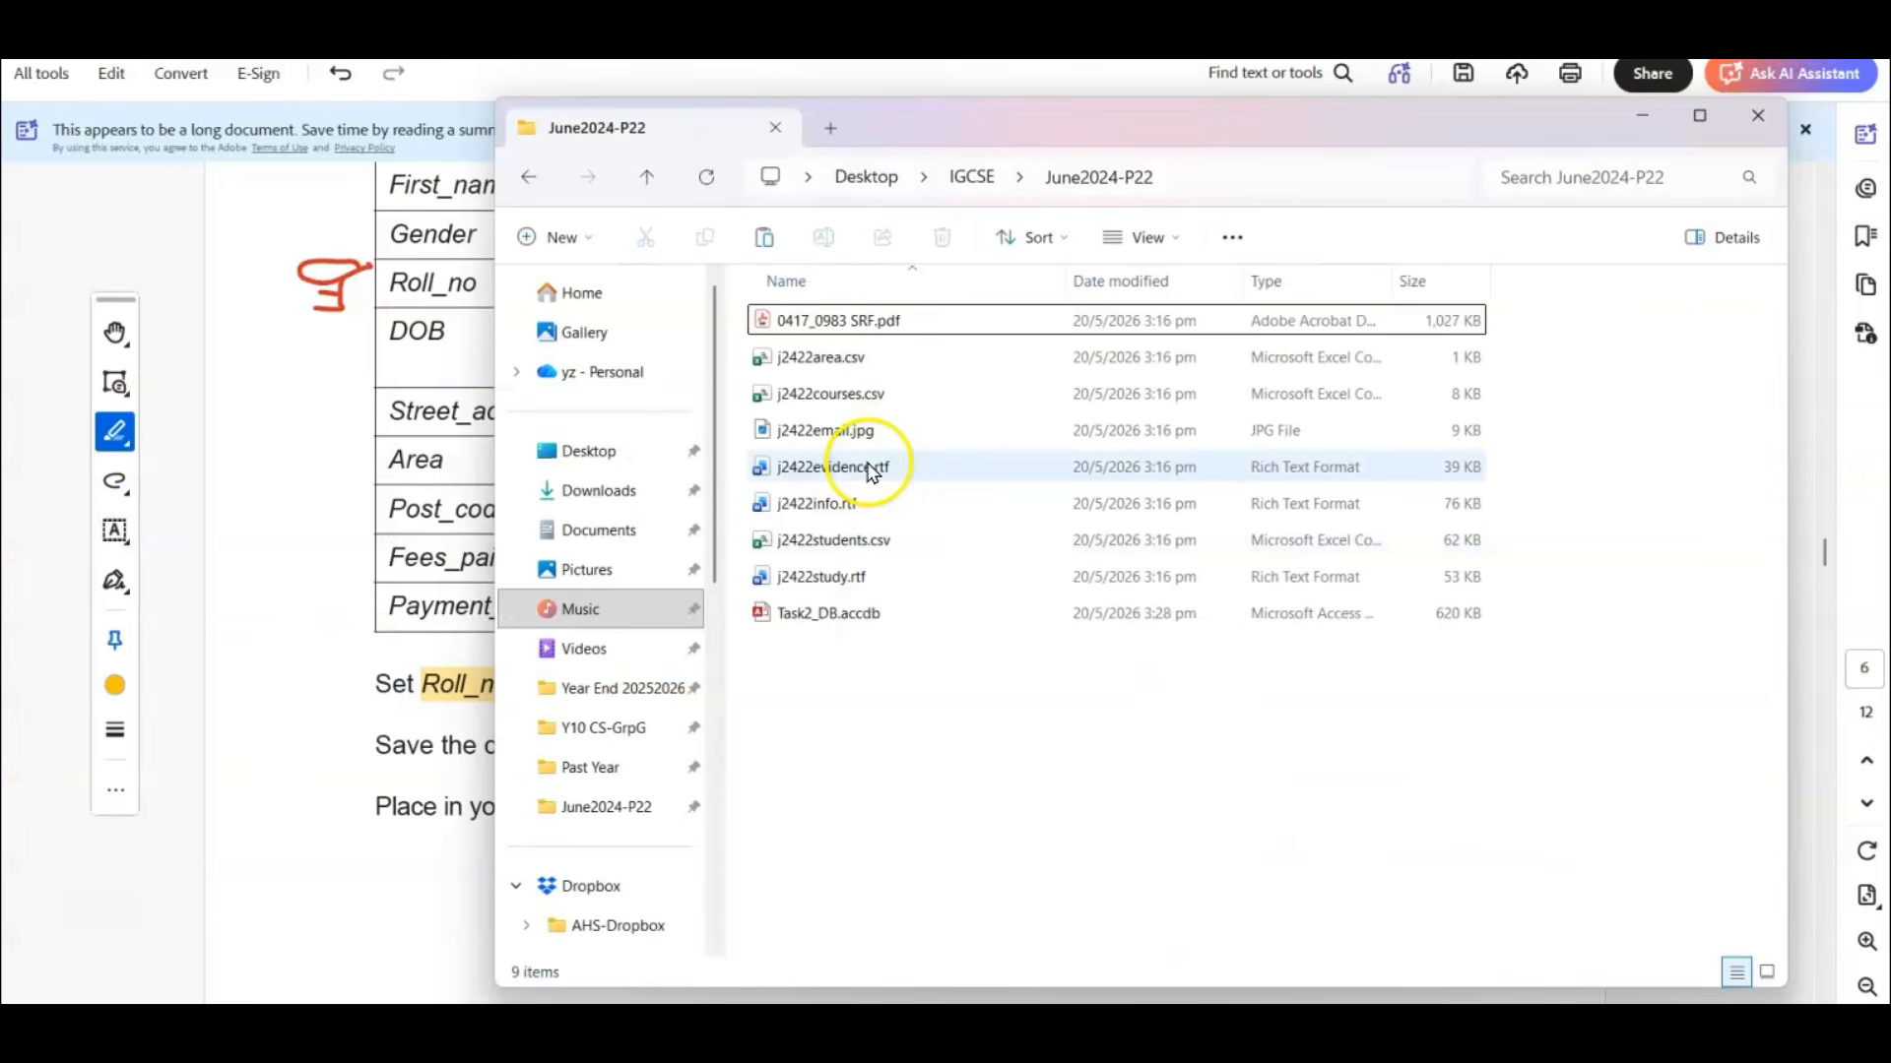
pyautogui.click(869, 466)
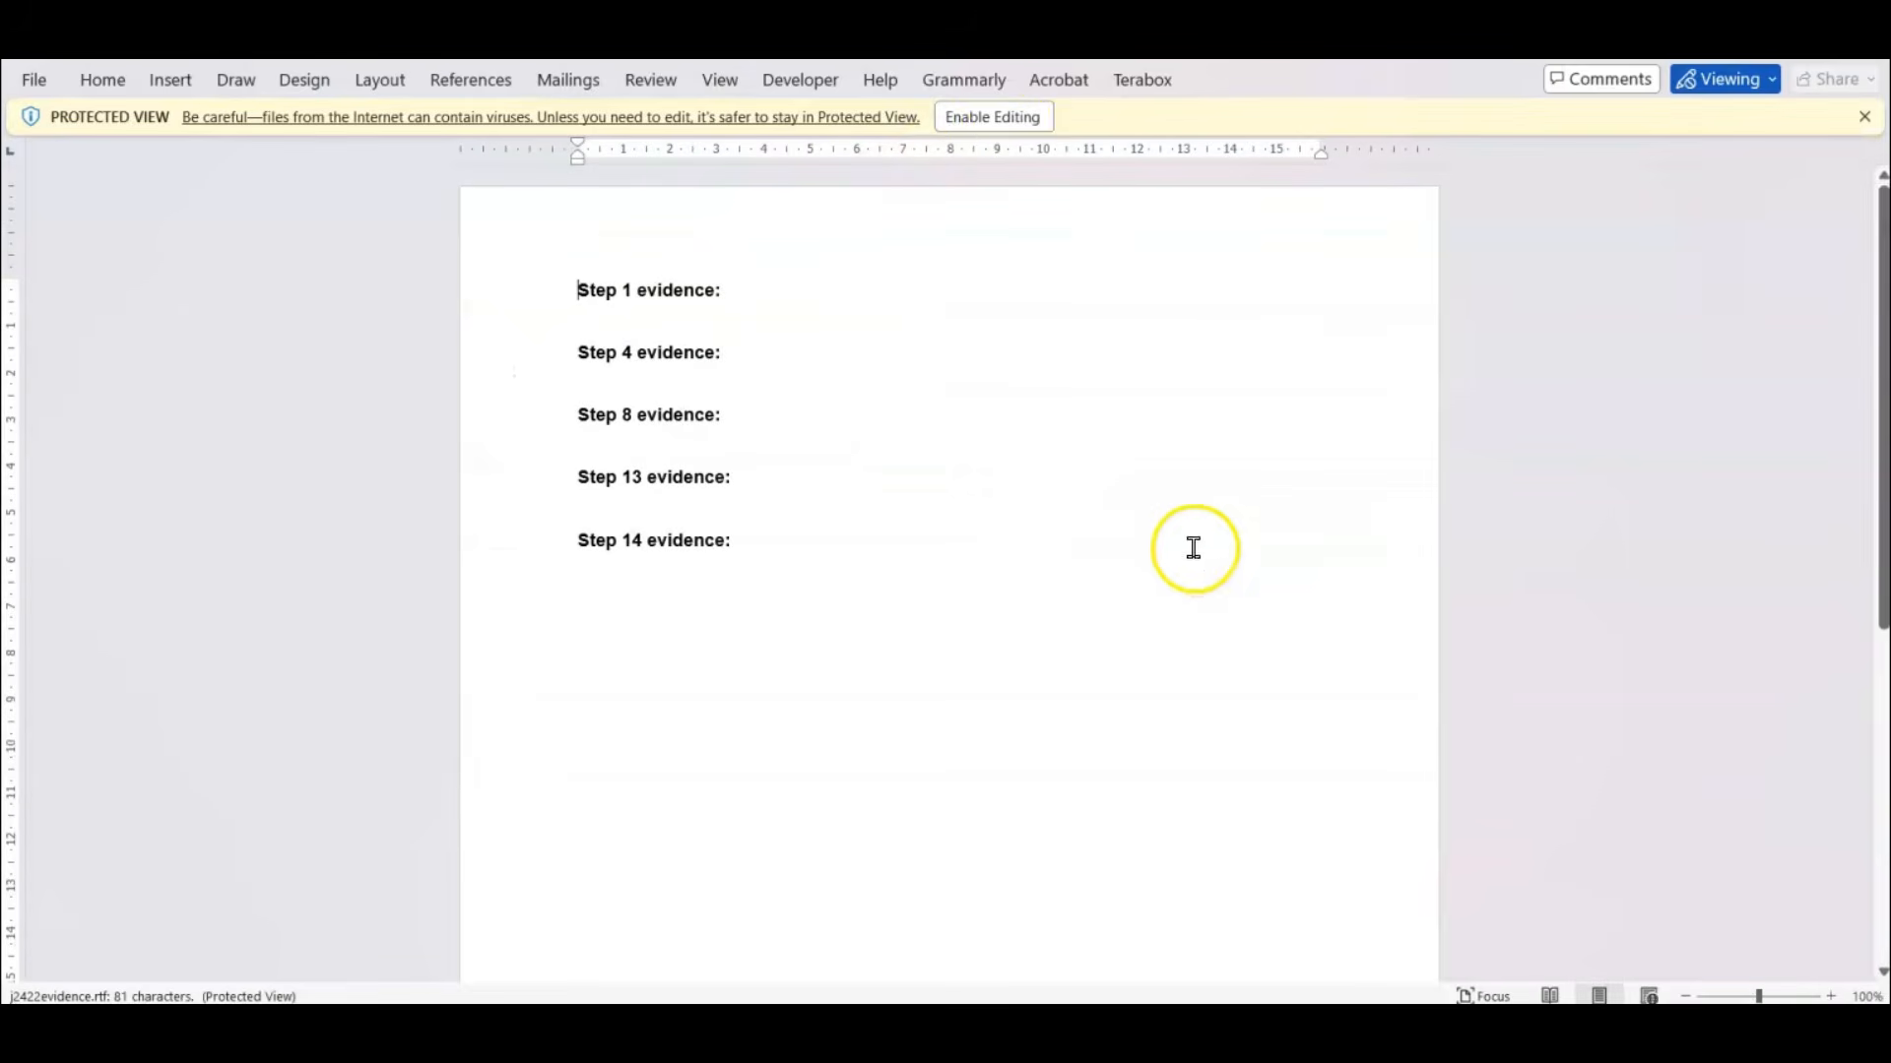
pyautogui.click(1017, 118)
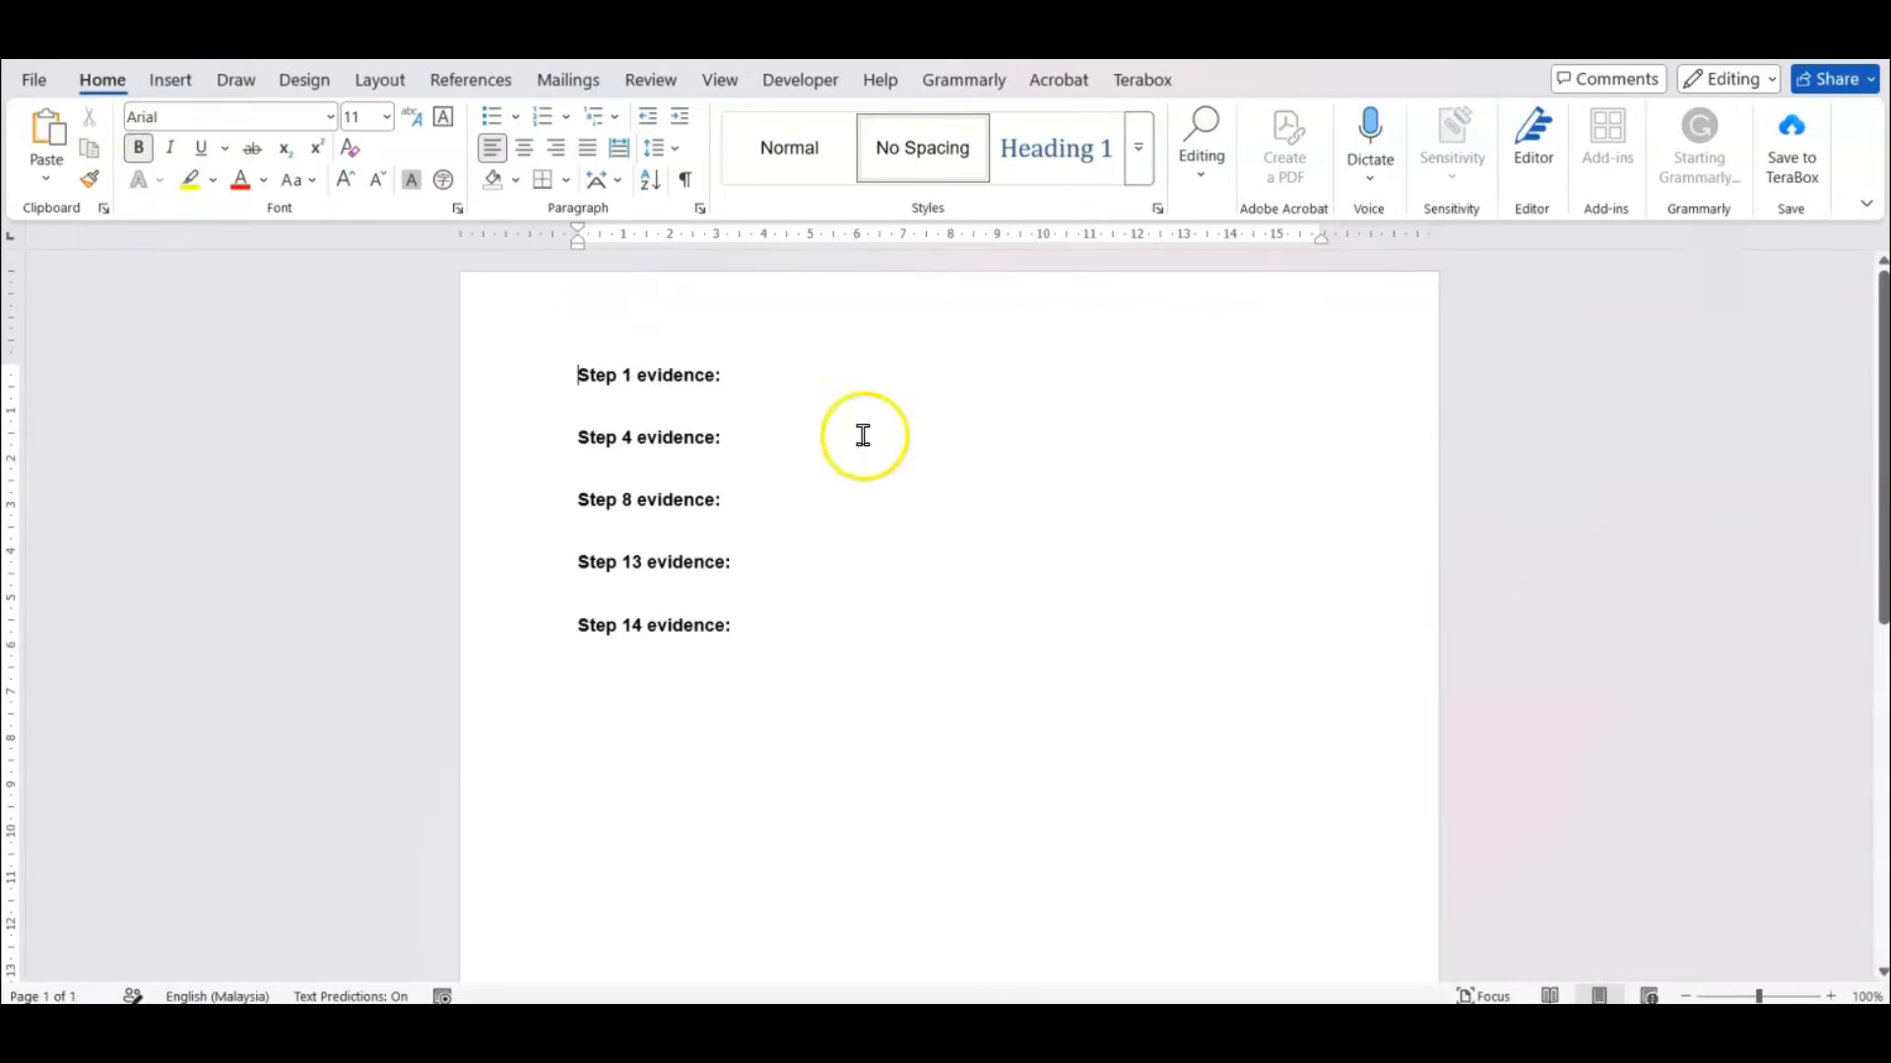
# Add the header text "Candidate Name, ZZ999, XXXX" to the evidence document and return to the body text.
pyautogui.doubleClick(613, 309)
pyautogui.write('Cn')
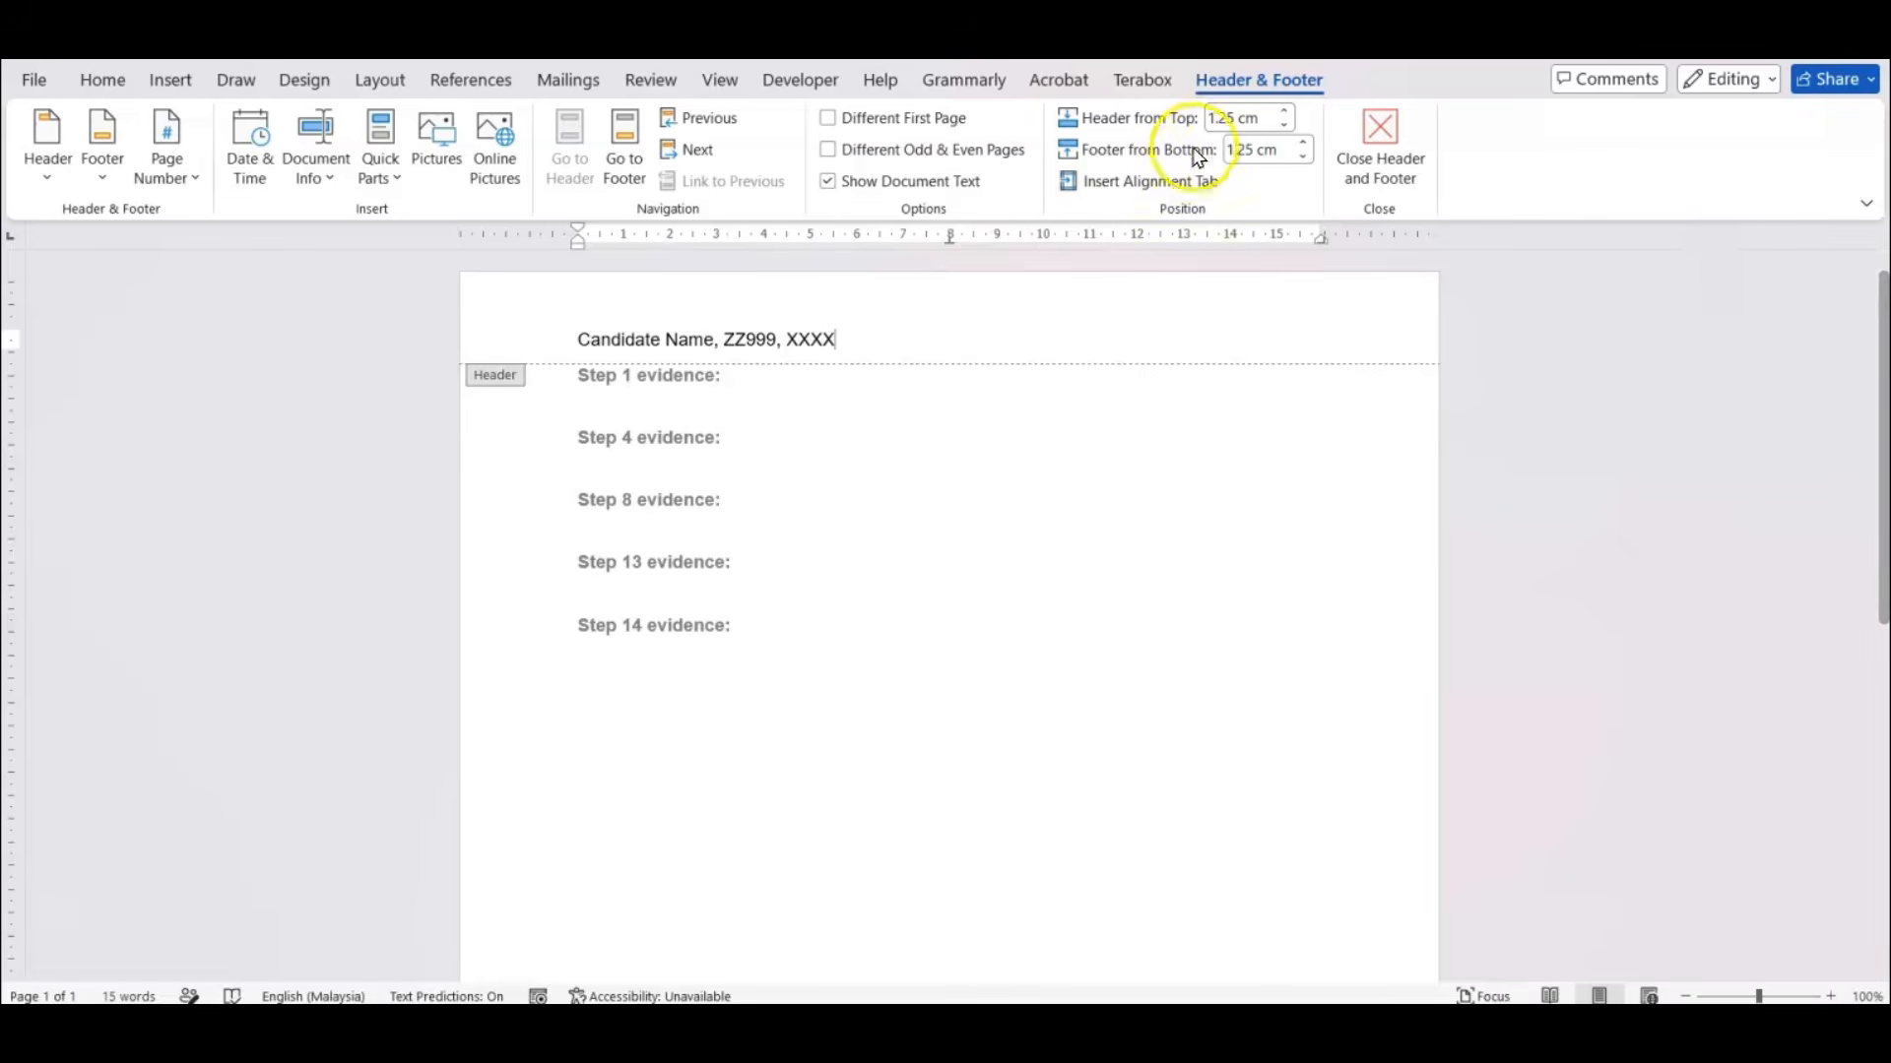
pyautogui.click(1386, 134)
pyautogui.click(1329, 440)
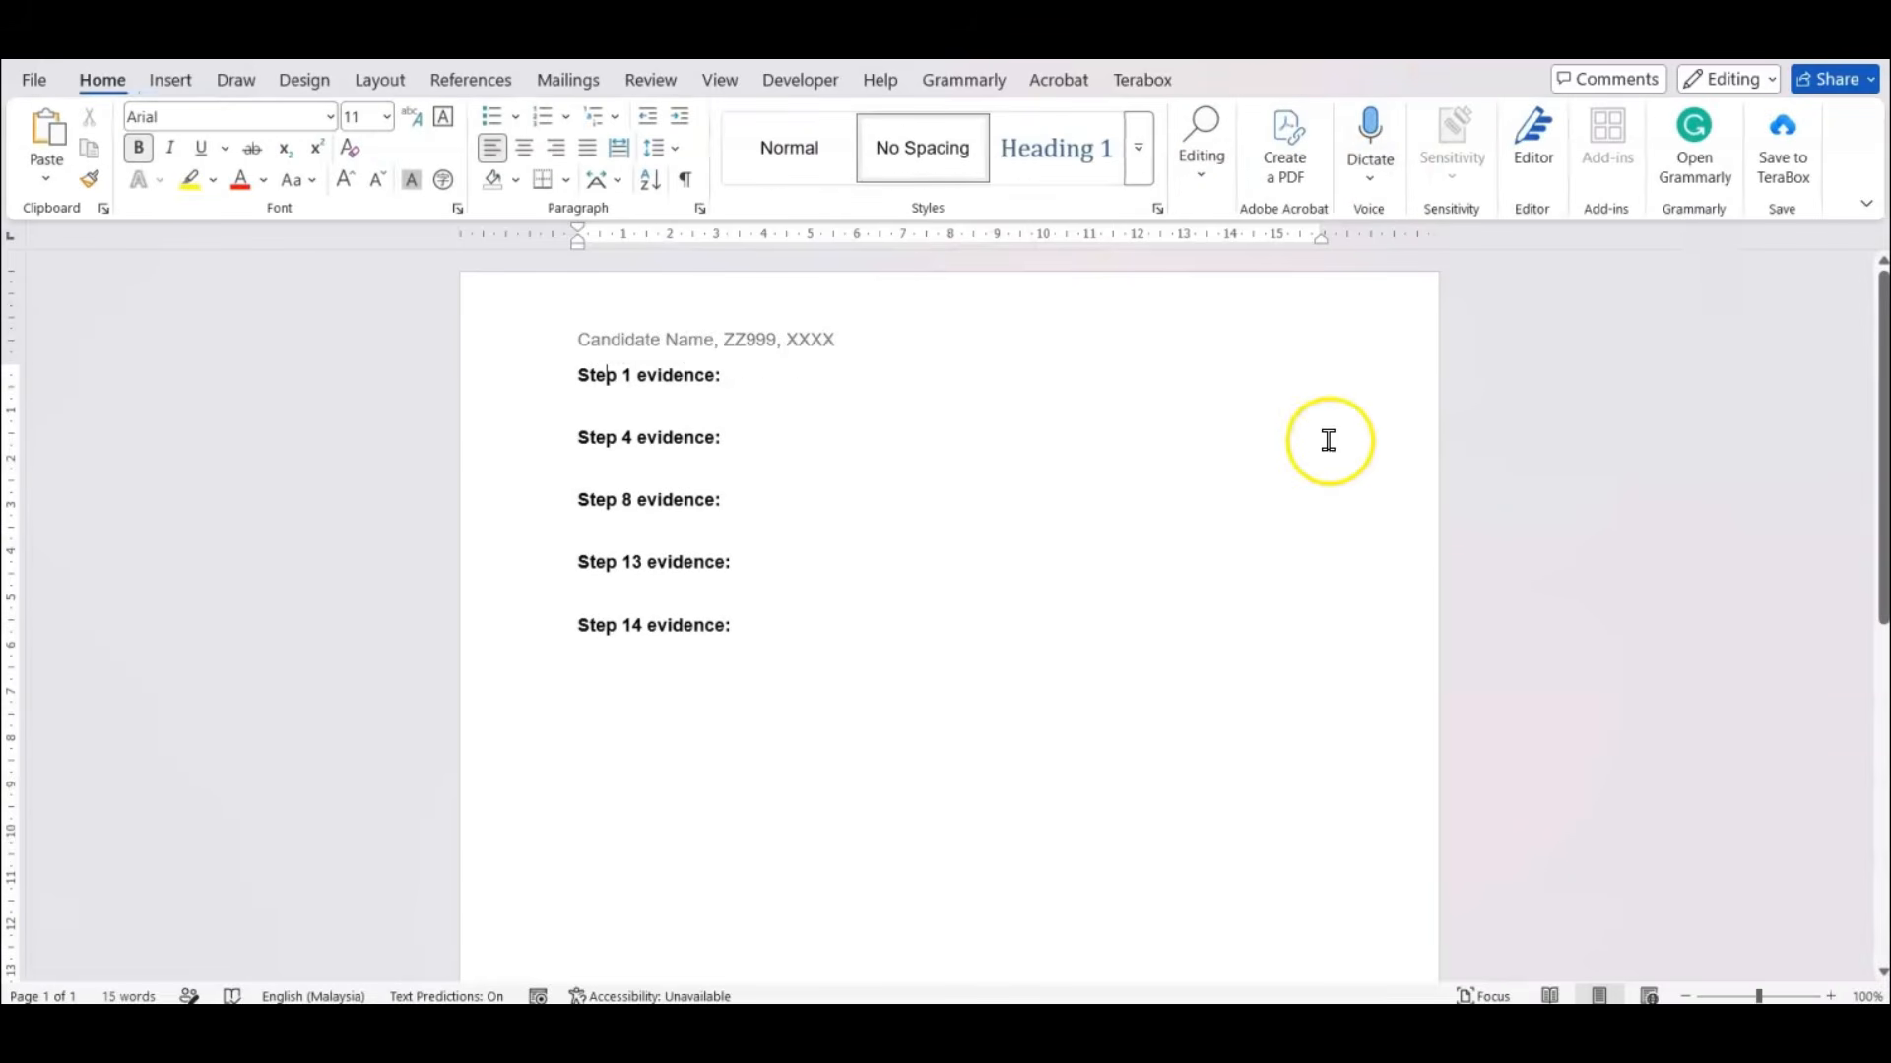
# Place the insertion point below "Step 13 evidence:", and show the DOB field's general properties in Access's J2422students design view.
pyautogui.click(718, 588)
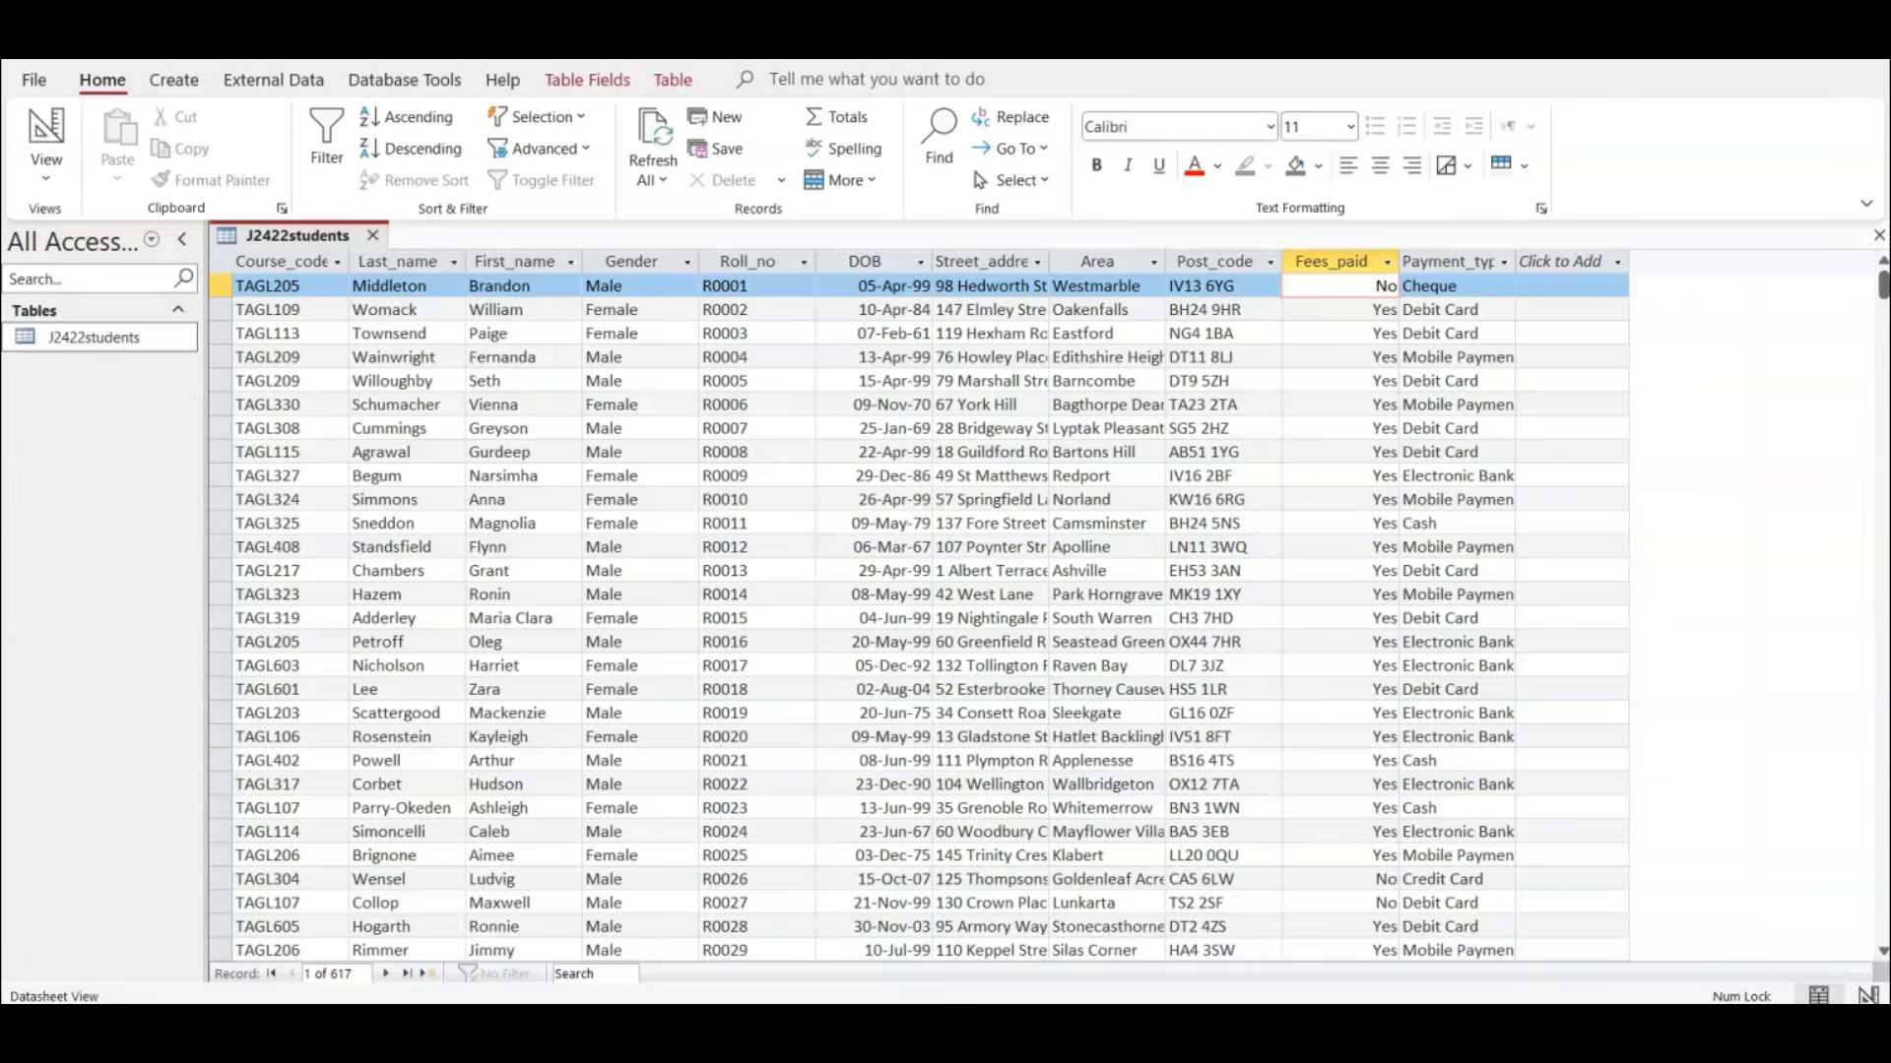
pyautogui.click(48, 133)
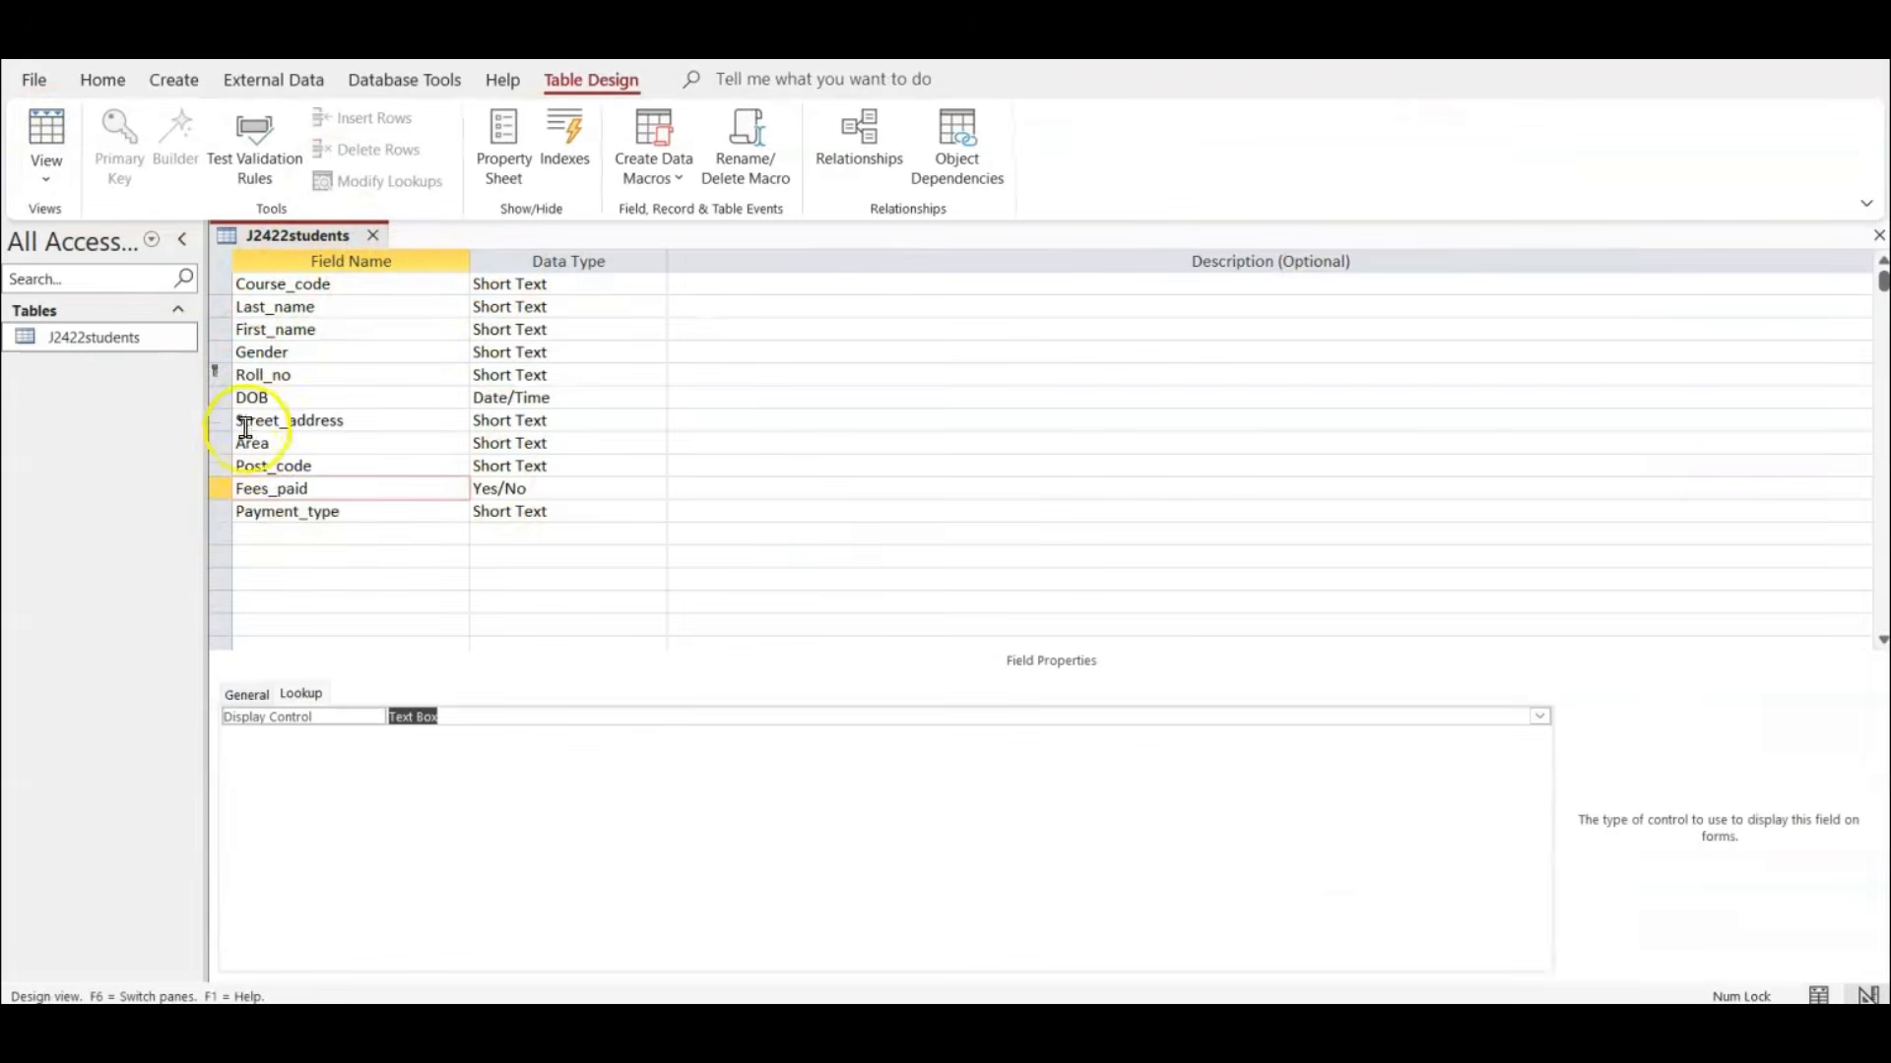
pyautogui.click(352, 398)
pyautogui.click(247, 696)
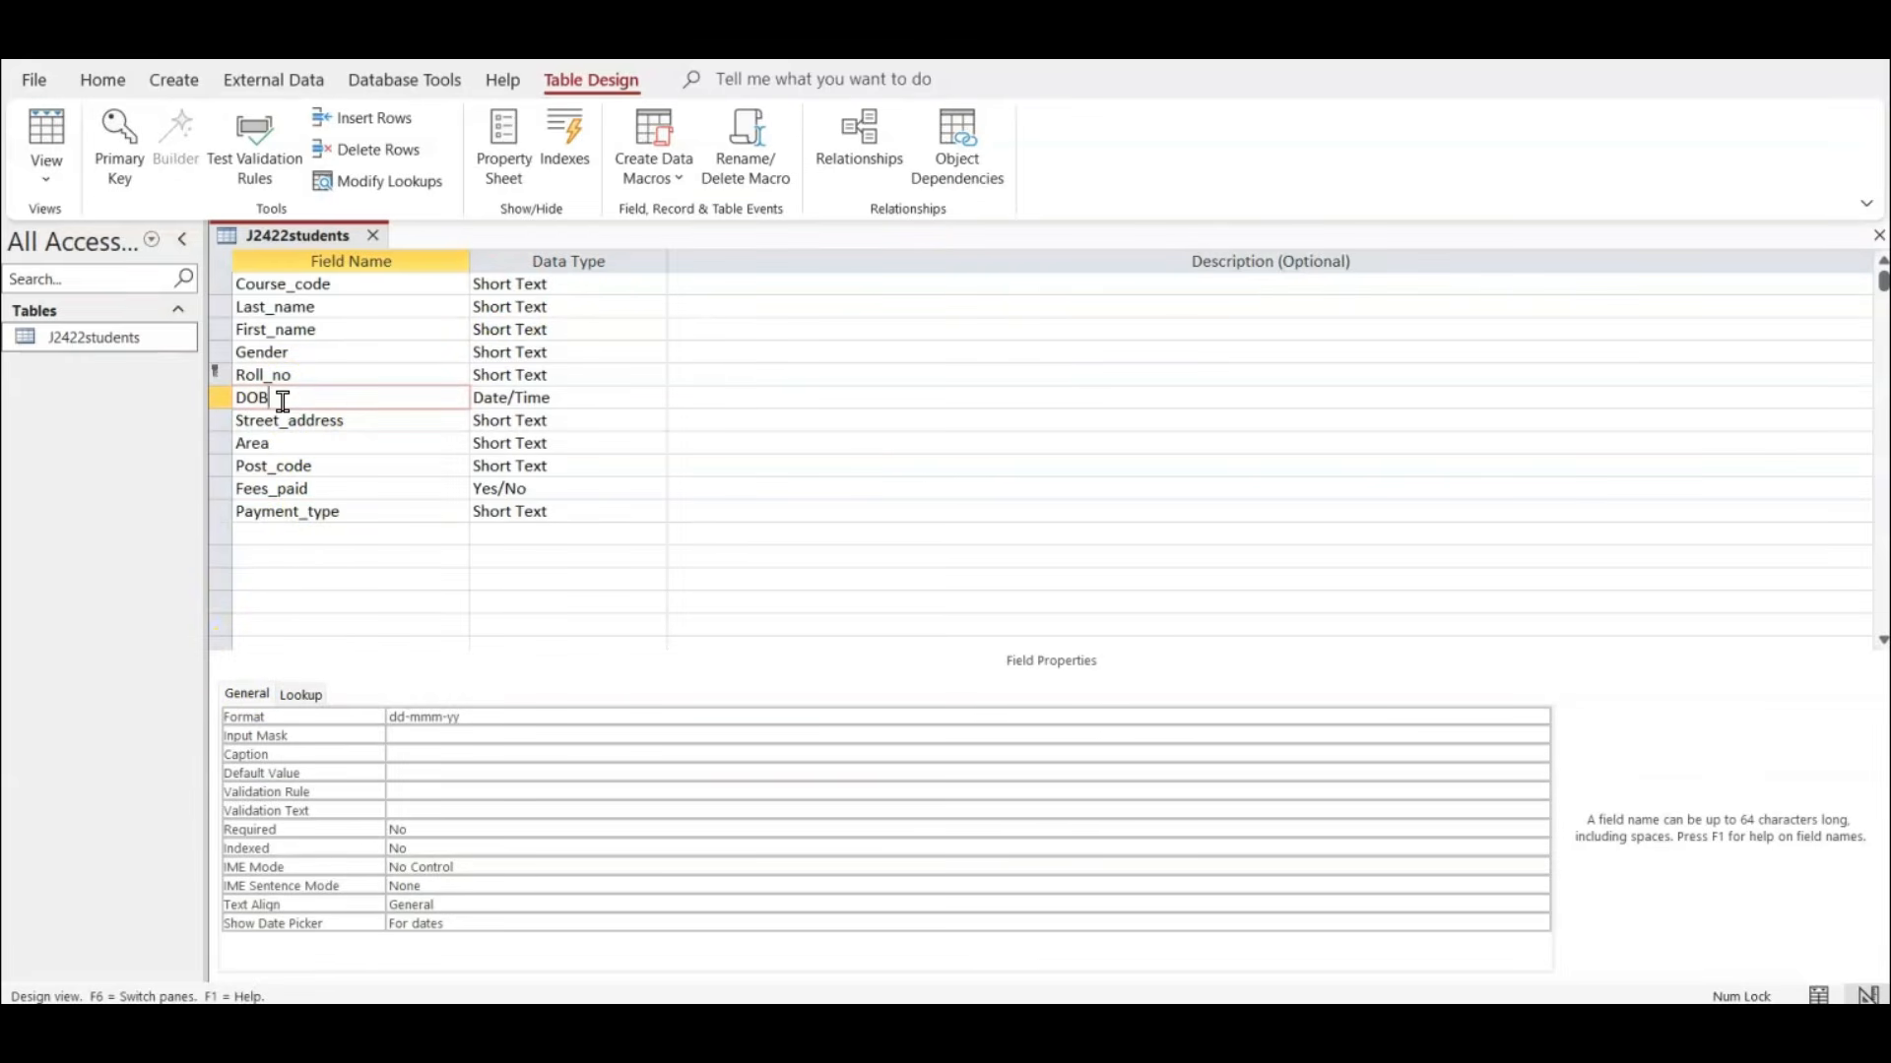
# Capture the field names, data types, primary key and DOB format, and paste the screenshot below "Step 13 evidence:" in Word.
pyautogui.press('super+shift+s')
pyautogui.moveTo(203, 215); pyautogui.dragTo(688, 738)
pyautogui.hotkey('alt', 'Tab')
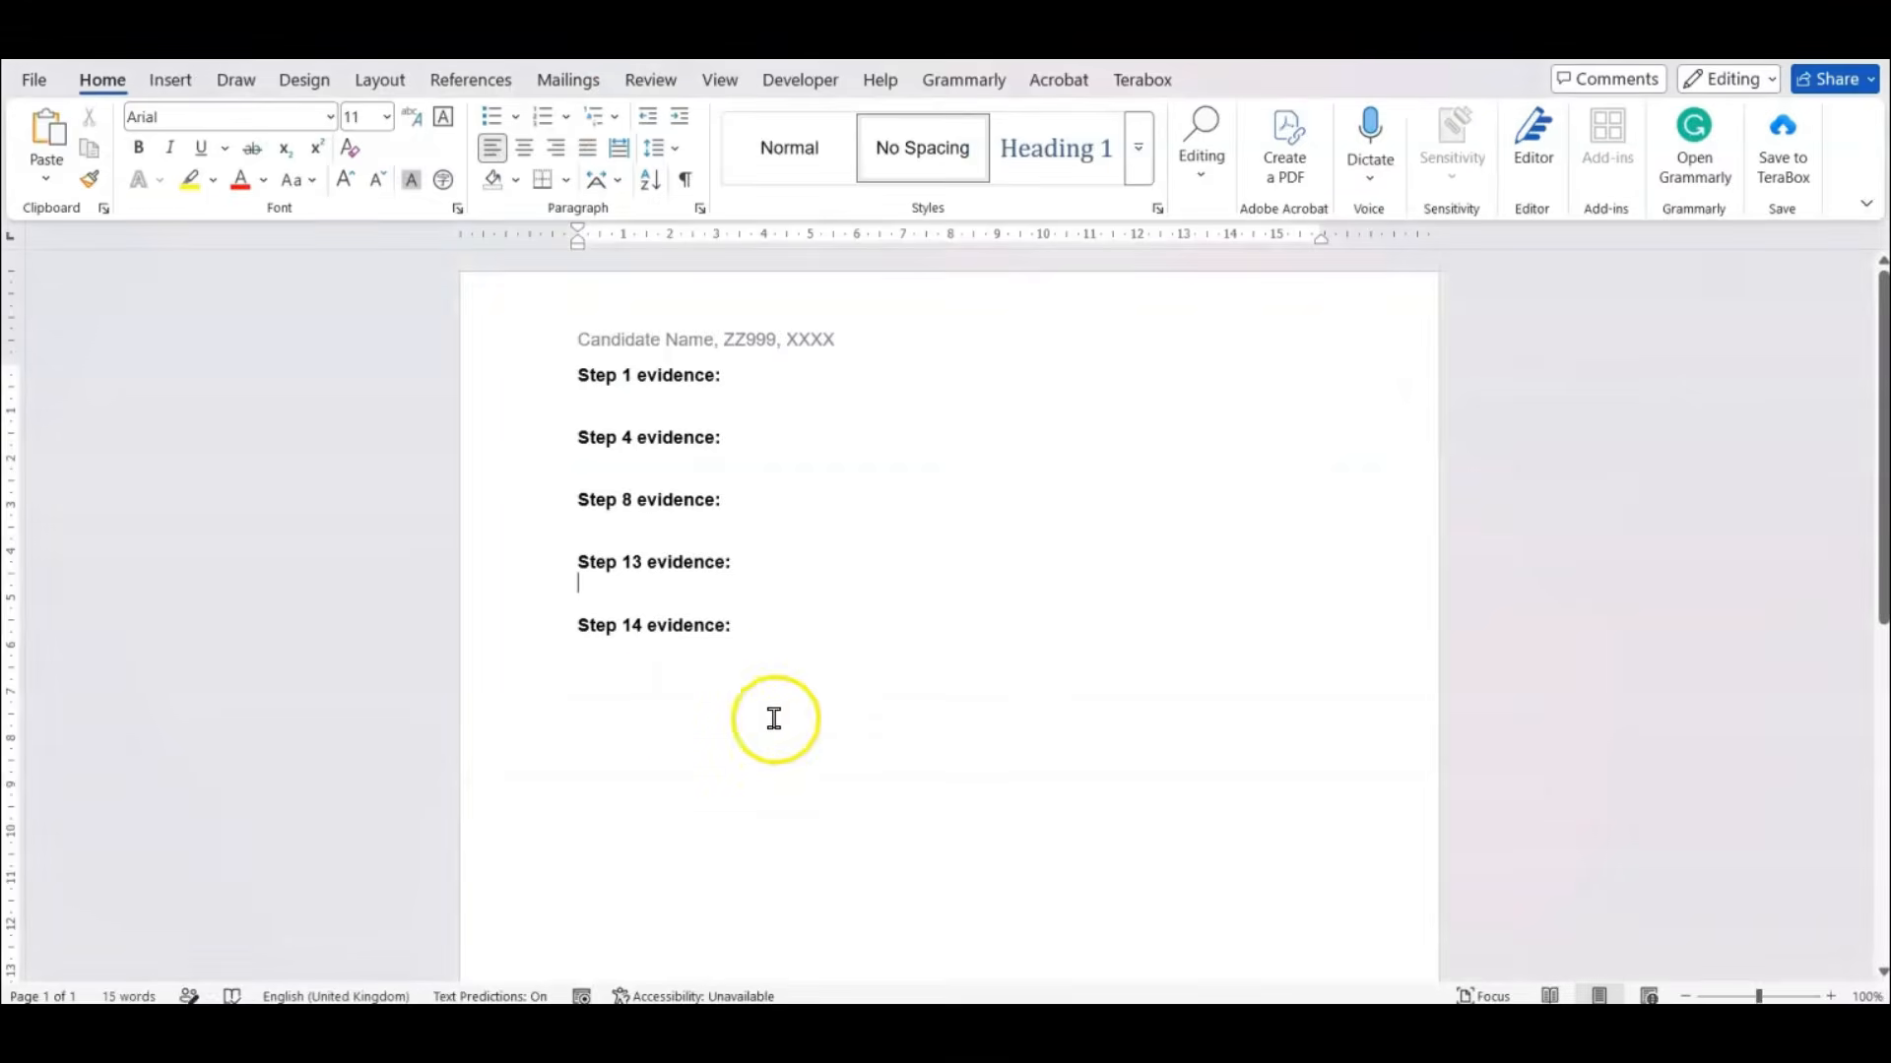
pyautogui.hotkey('ctrl', 'v')
pyautogui.scroll(-1, 788, 587)
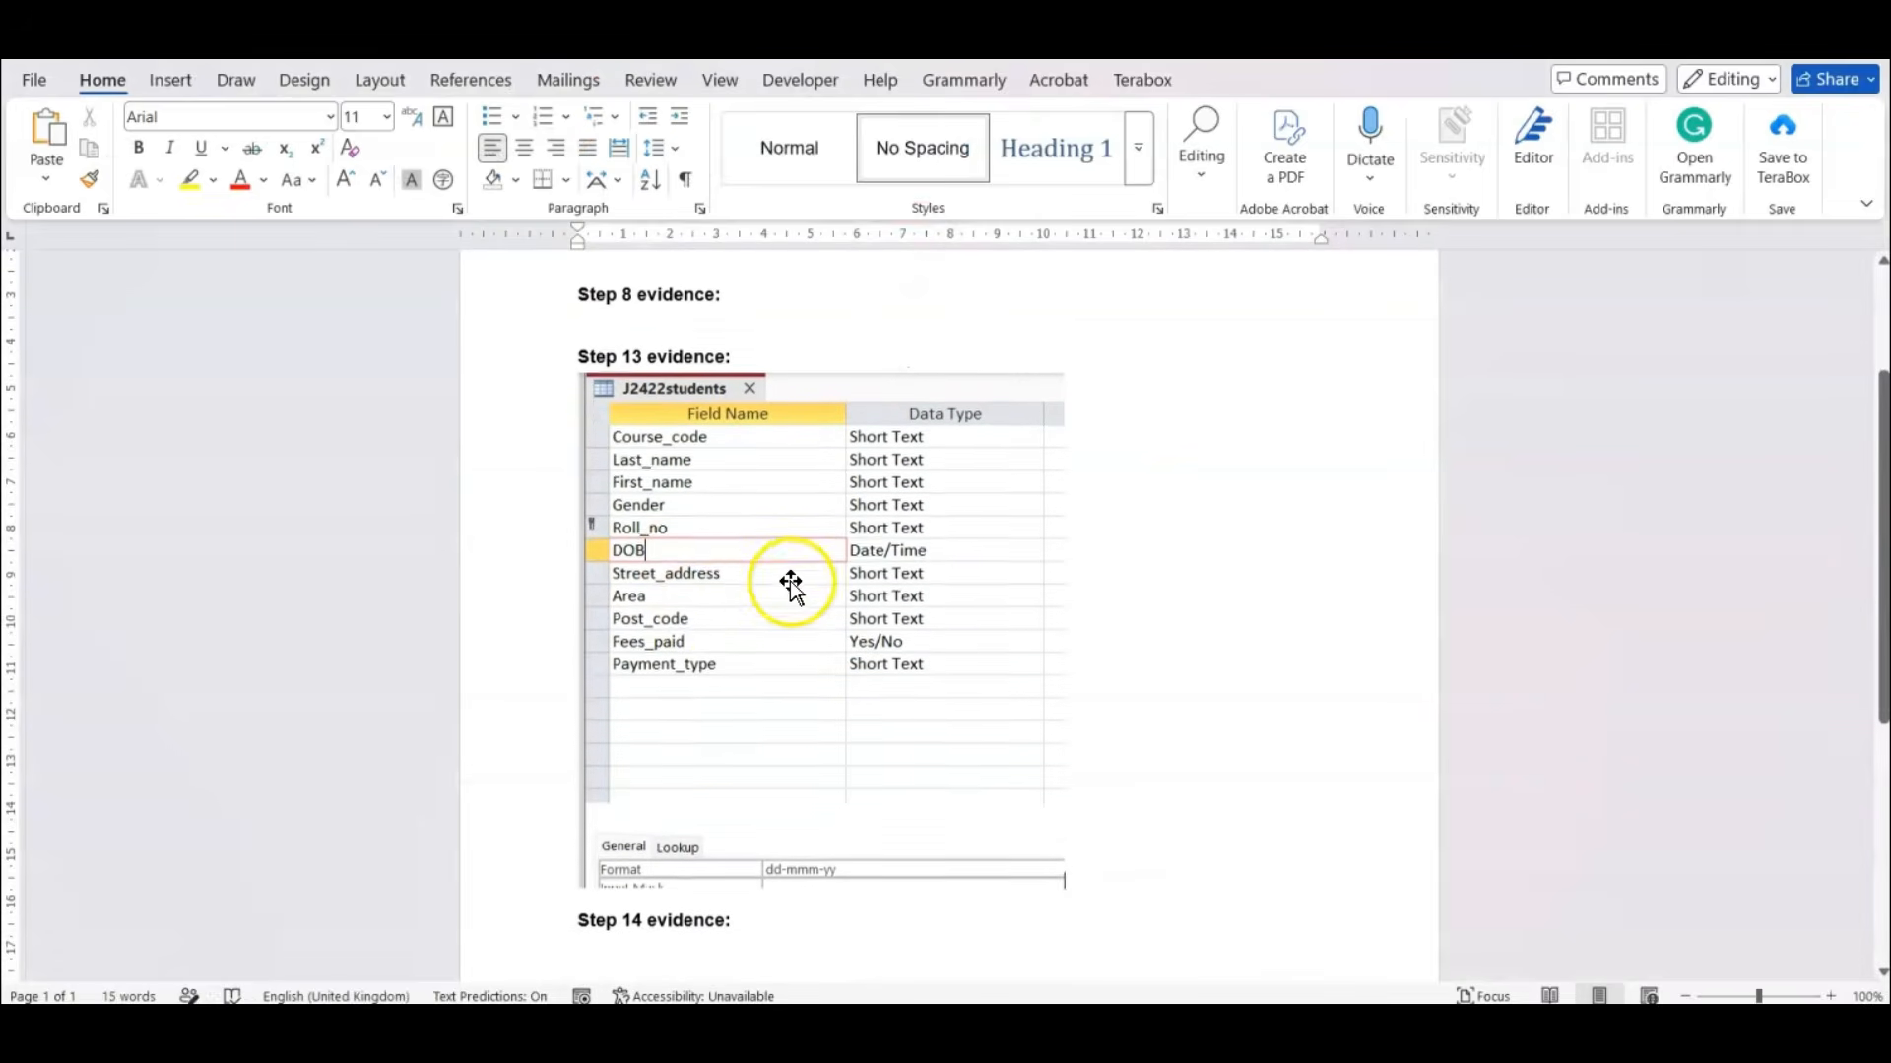
pyautogui.click(835, 876)
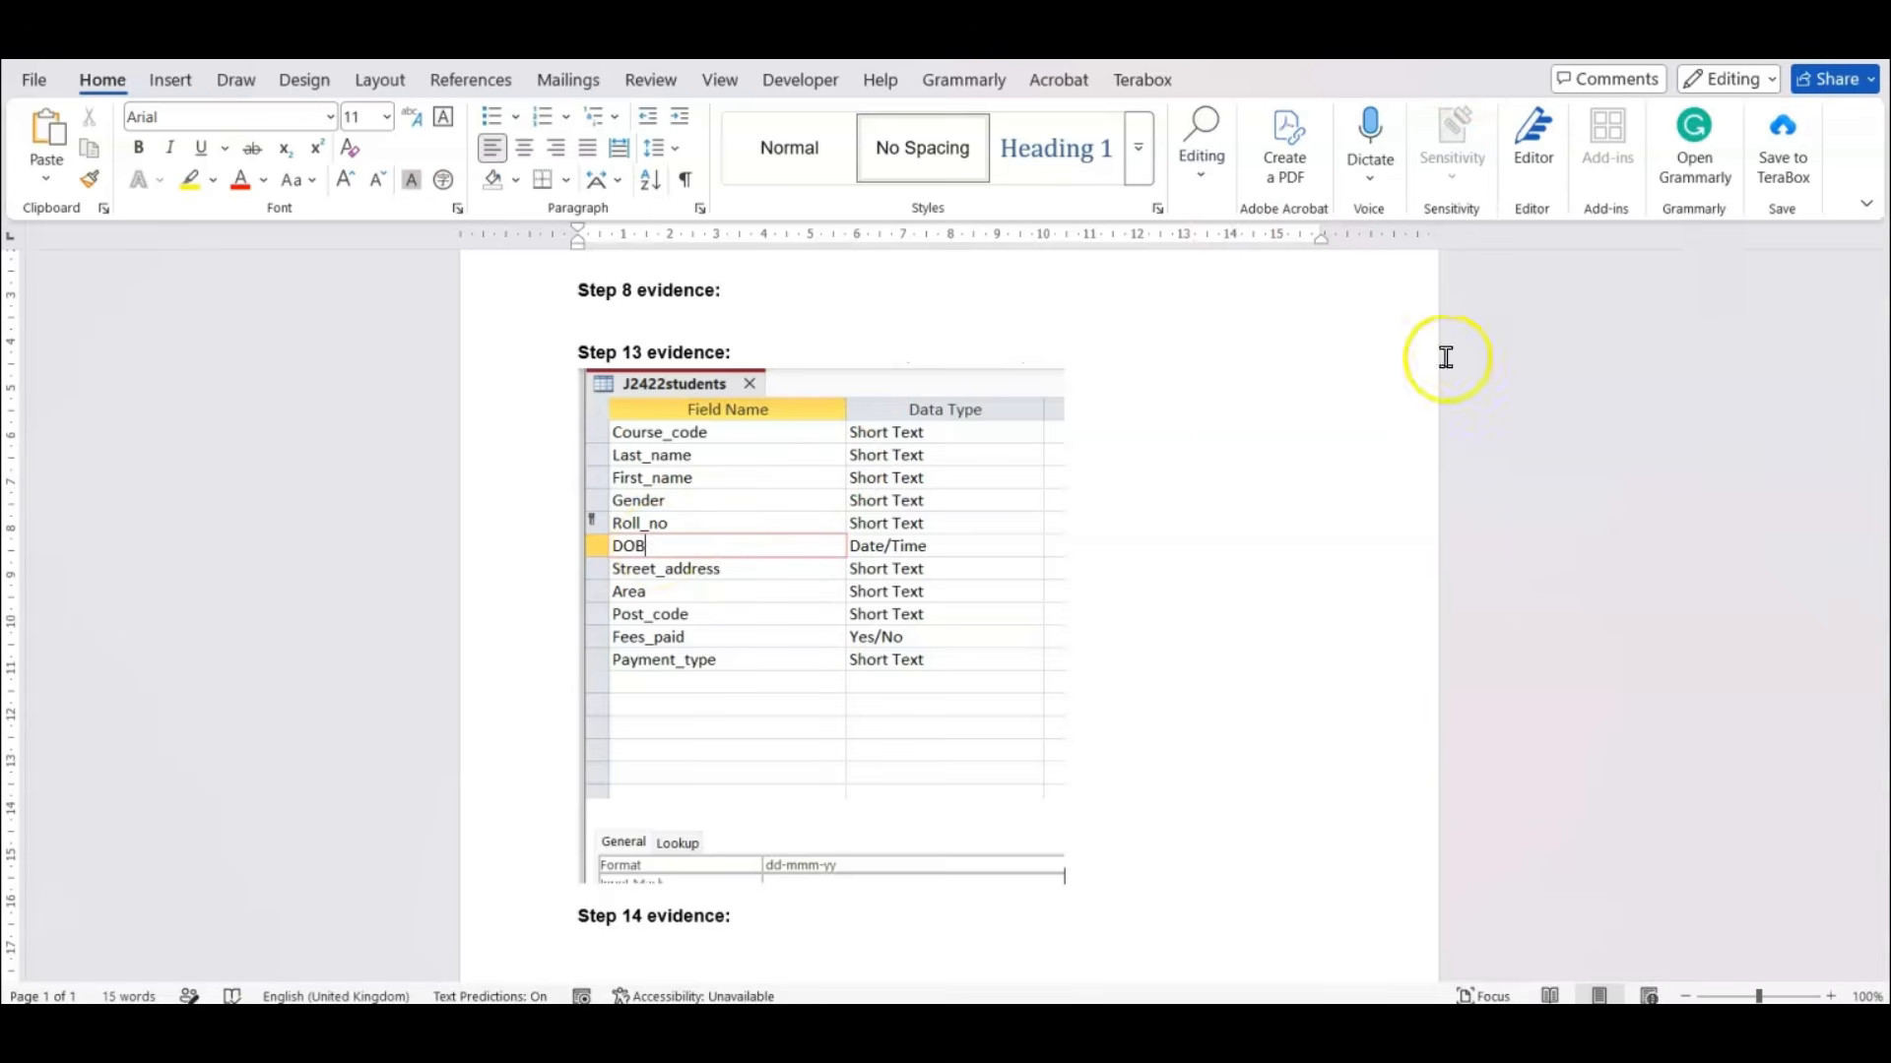
# In the exam paper PDF, find the j2422courses.csv import task and highlight "courses", "Level" and its Store value "integer".
pyautogui.click(1093, 924)
pyautogui.scroll(-2, 824, 635)
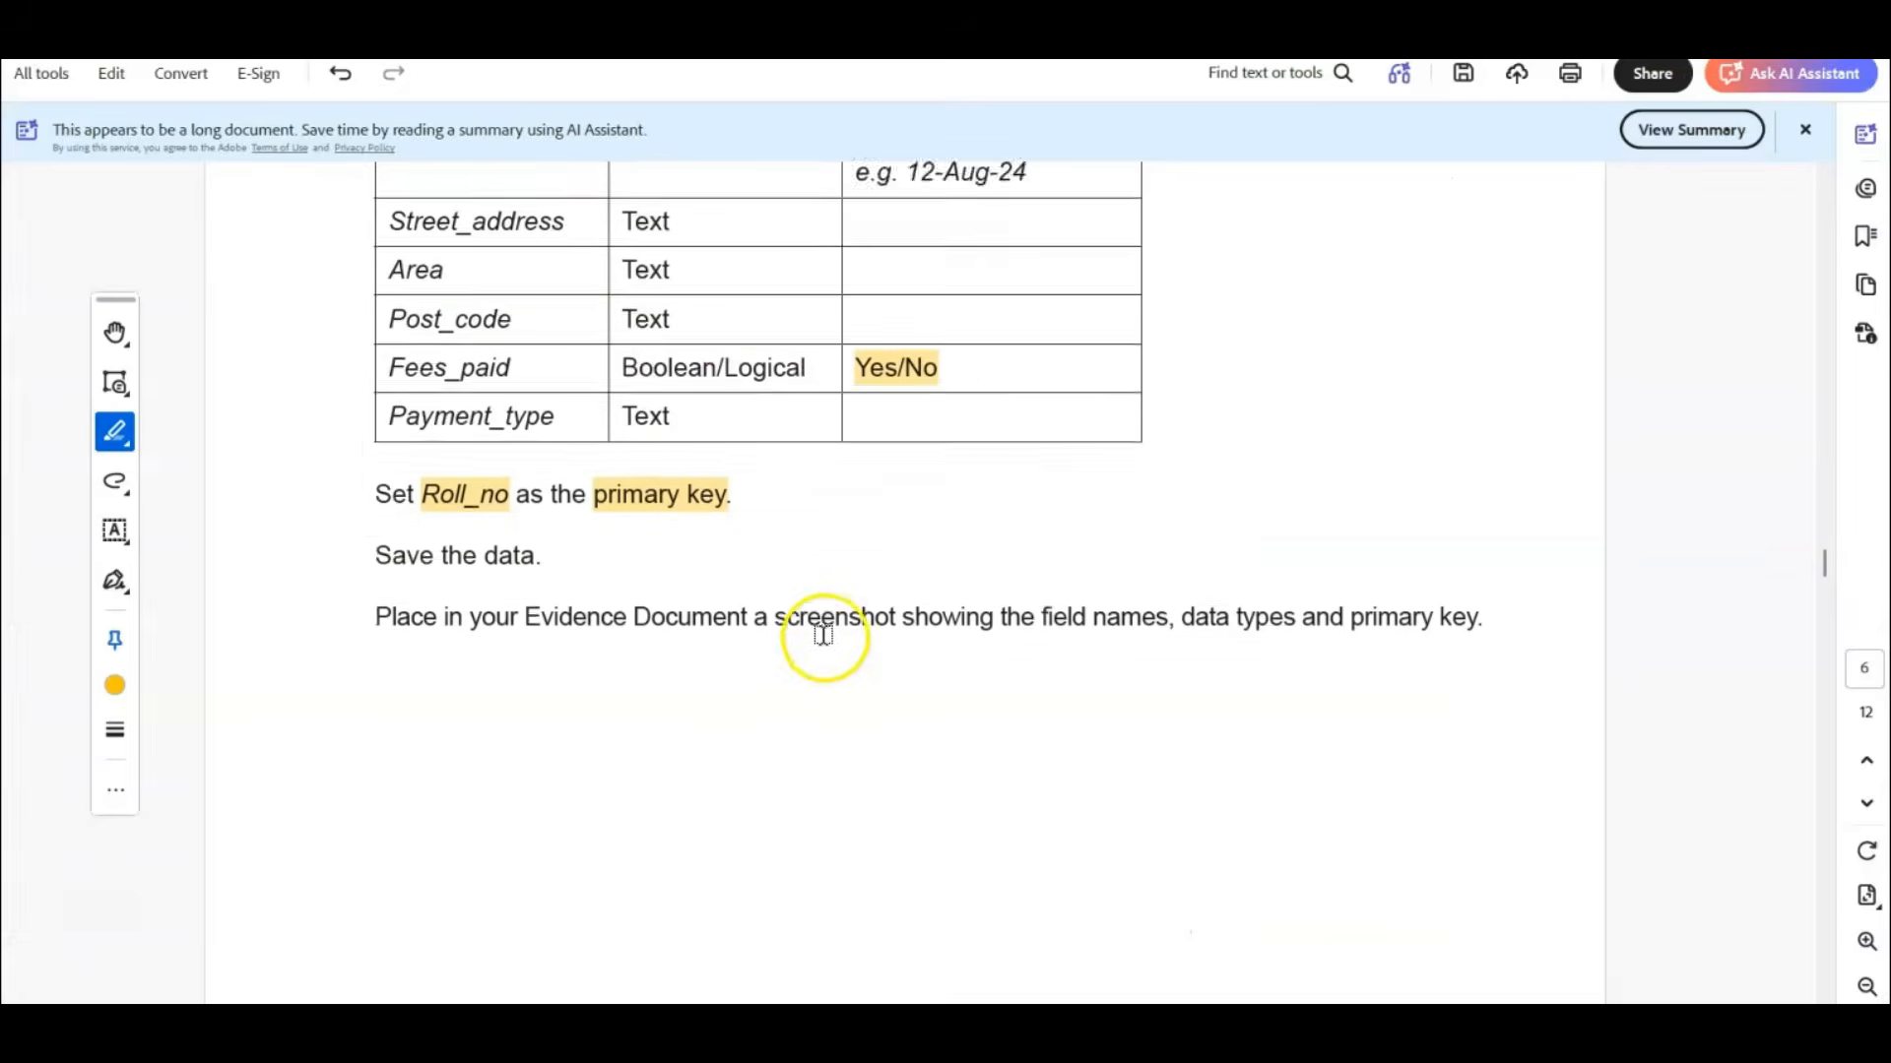
pyautogui.scroll(-6, 824, 635)
pyautogui.scroll(6, 794, 612)
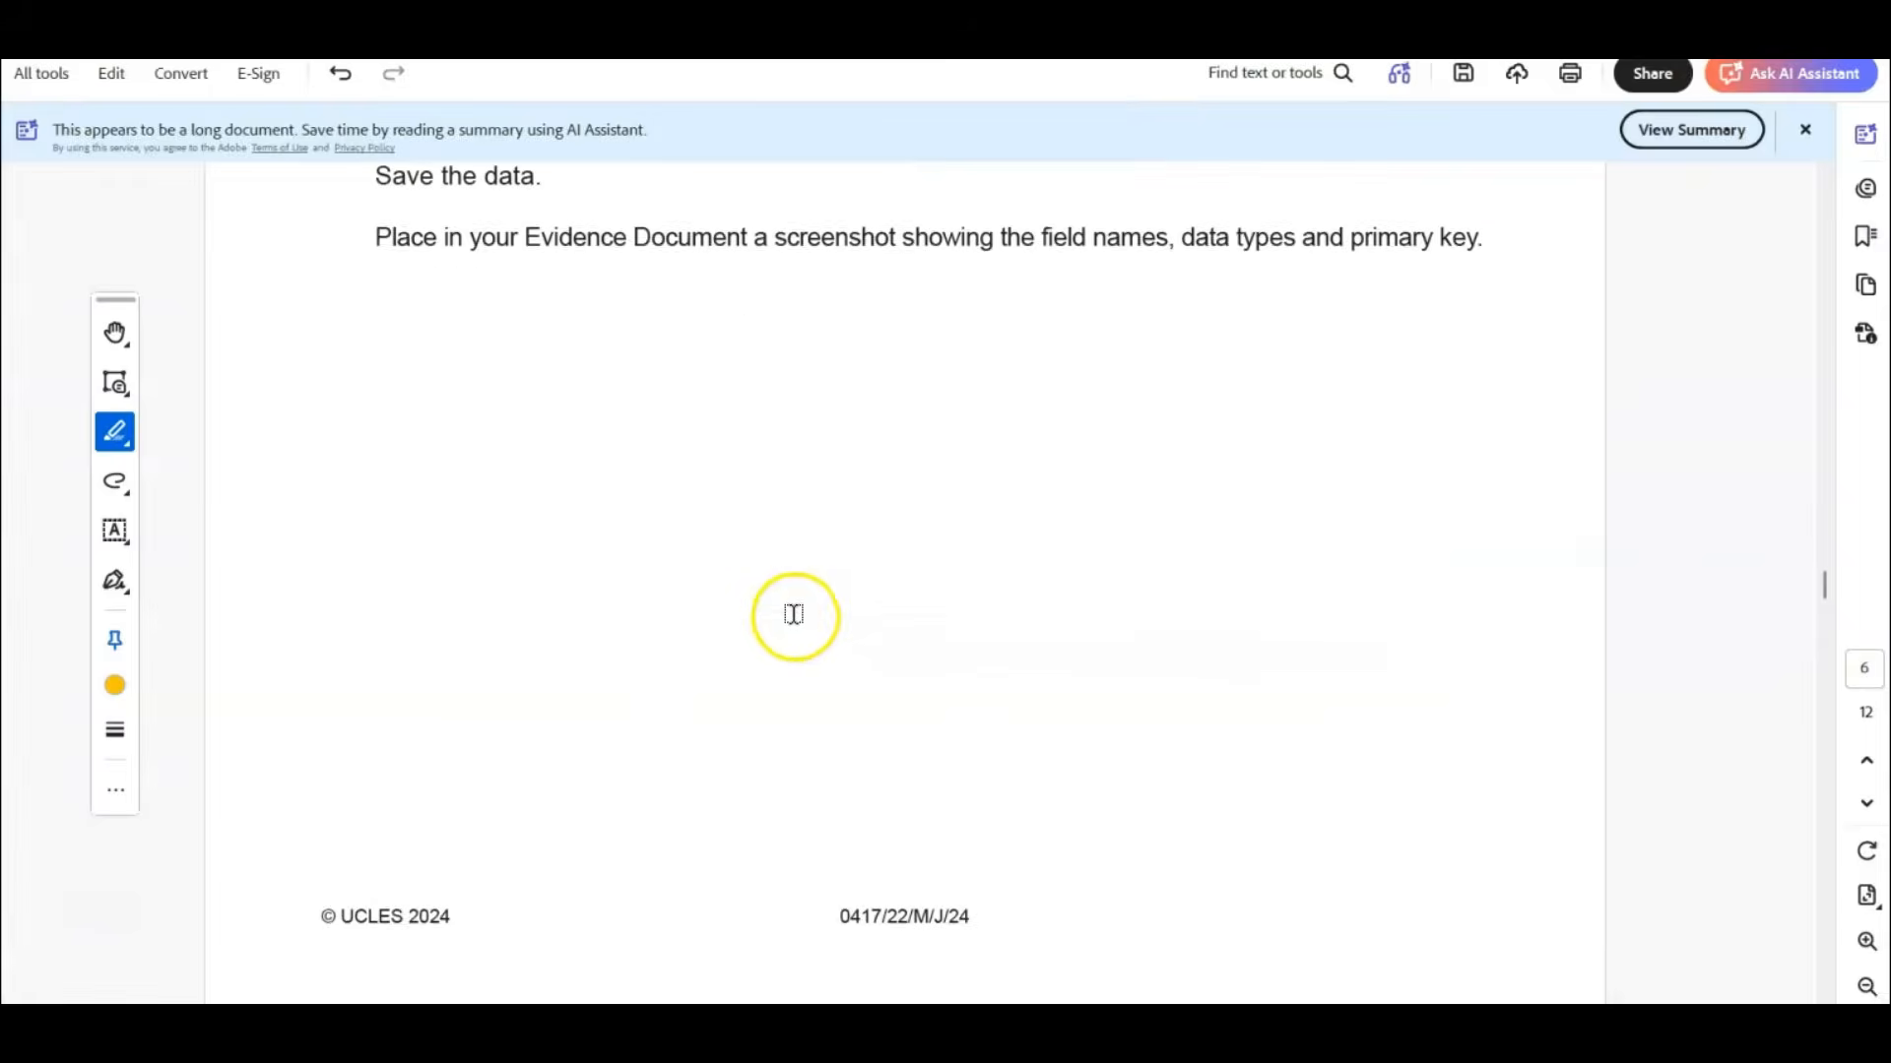
pyautogui.scroll(-5, 793, 615)
pyautogui.scroll(-1, 788, 611)
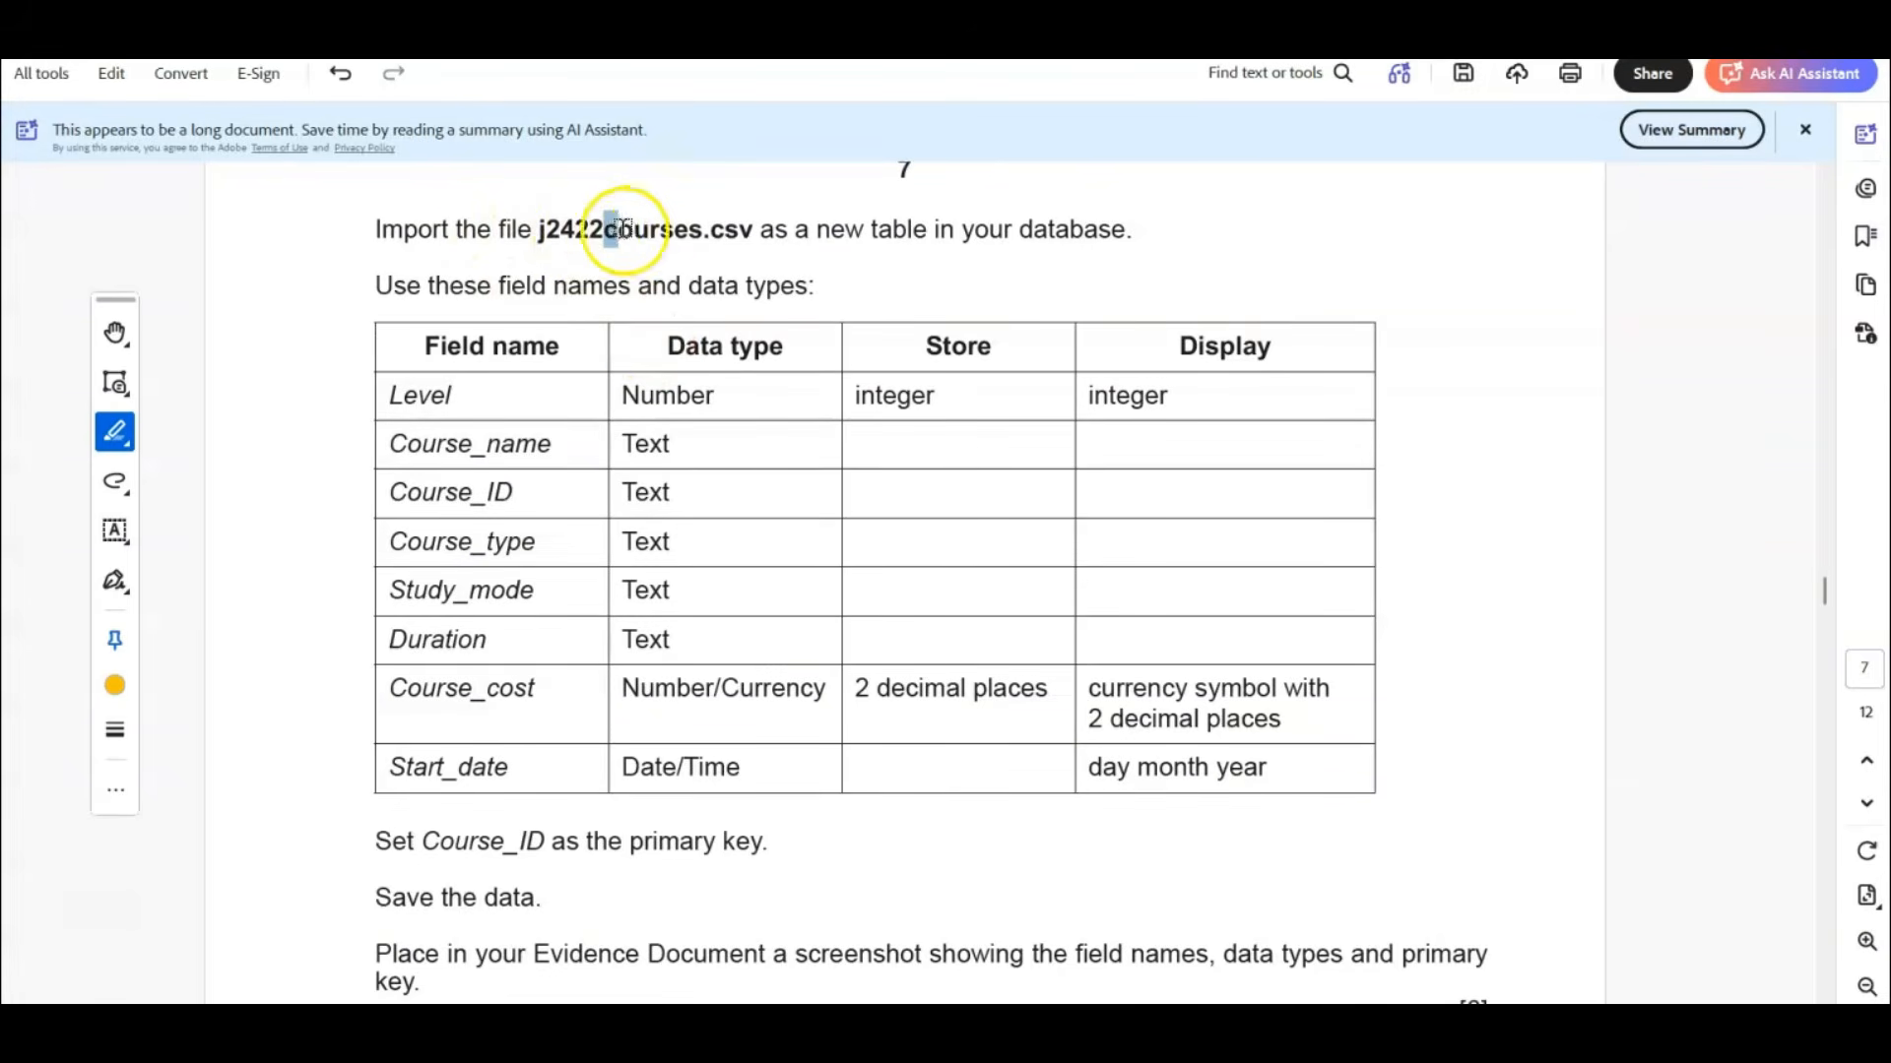
pyautogui.moveTo(604, 231); pyautogui.dragTo(702, 230)
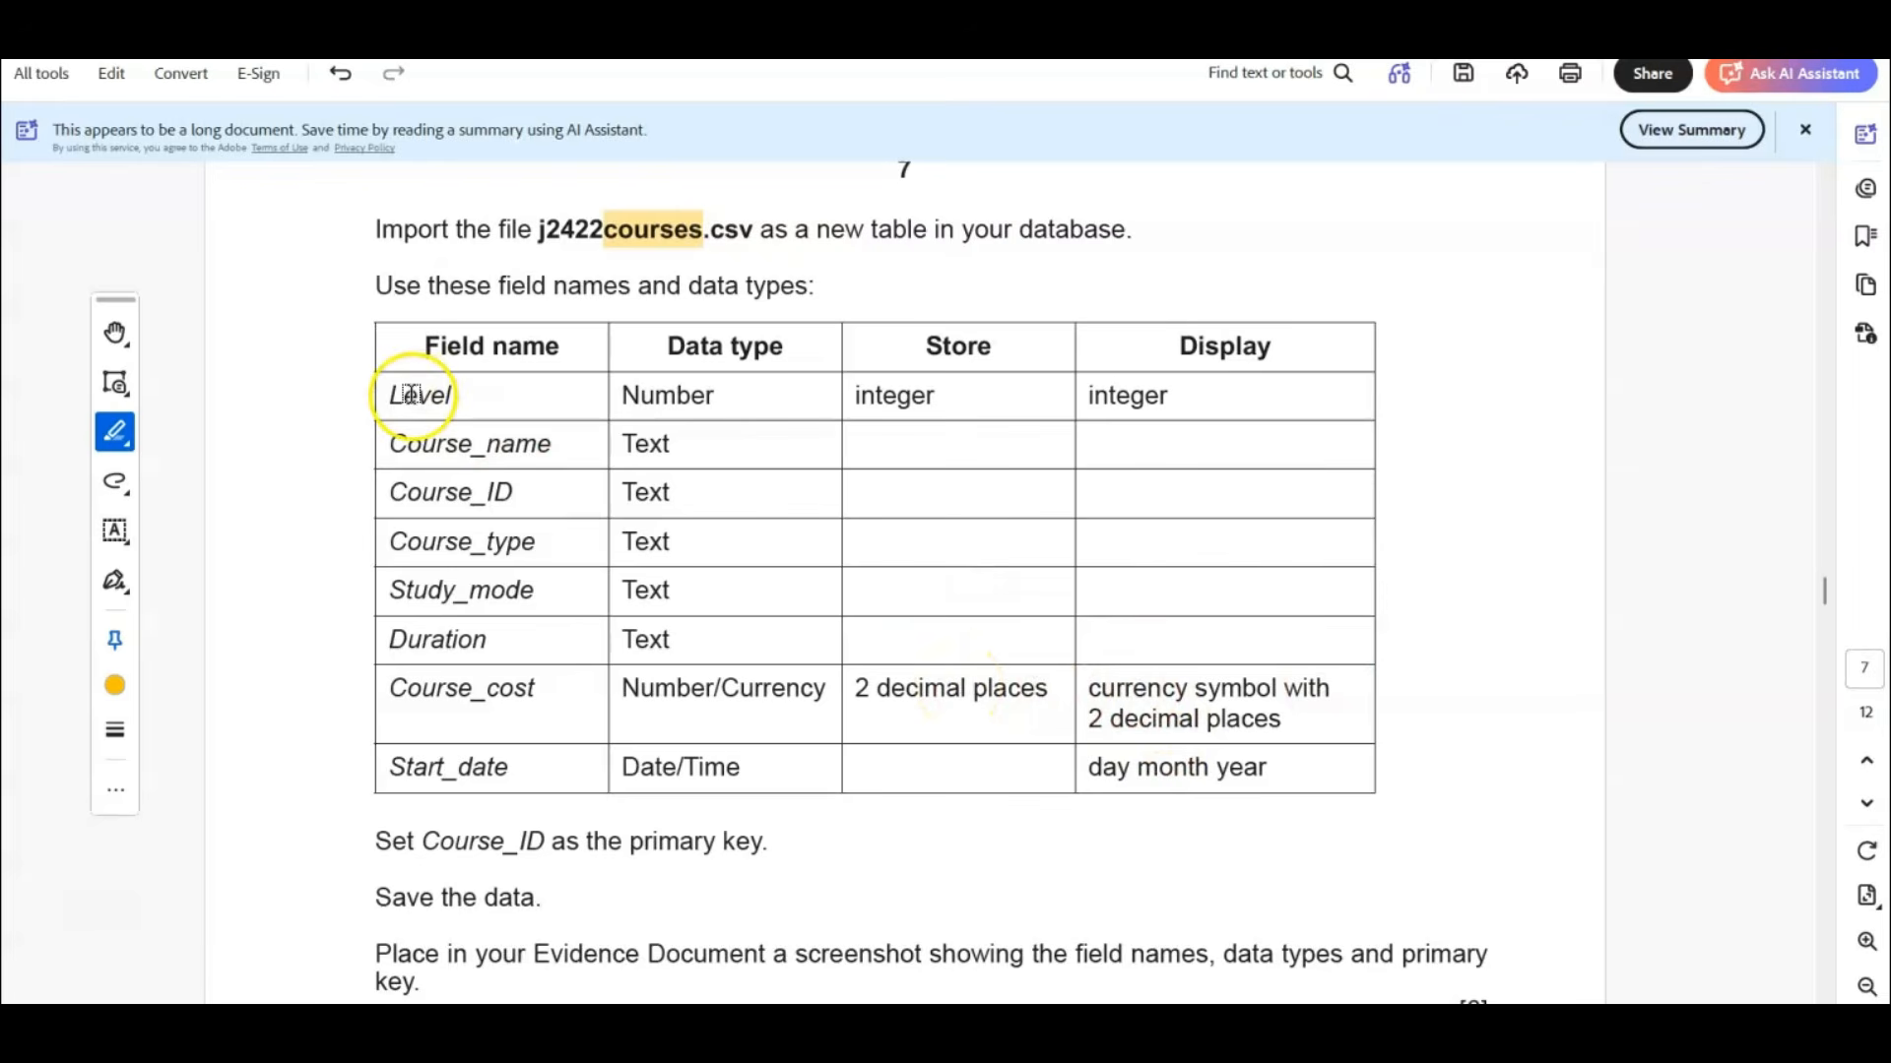
pyautogui.moveTo(389, 395); pyautogui.dragTo(451, 396)
pyautogui.moveTo(855, 395); pyautogui.dragTo(934, 396)
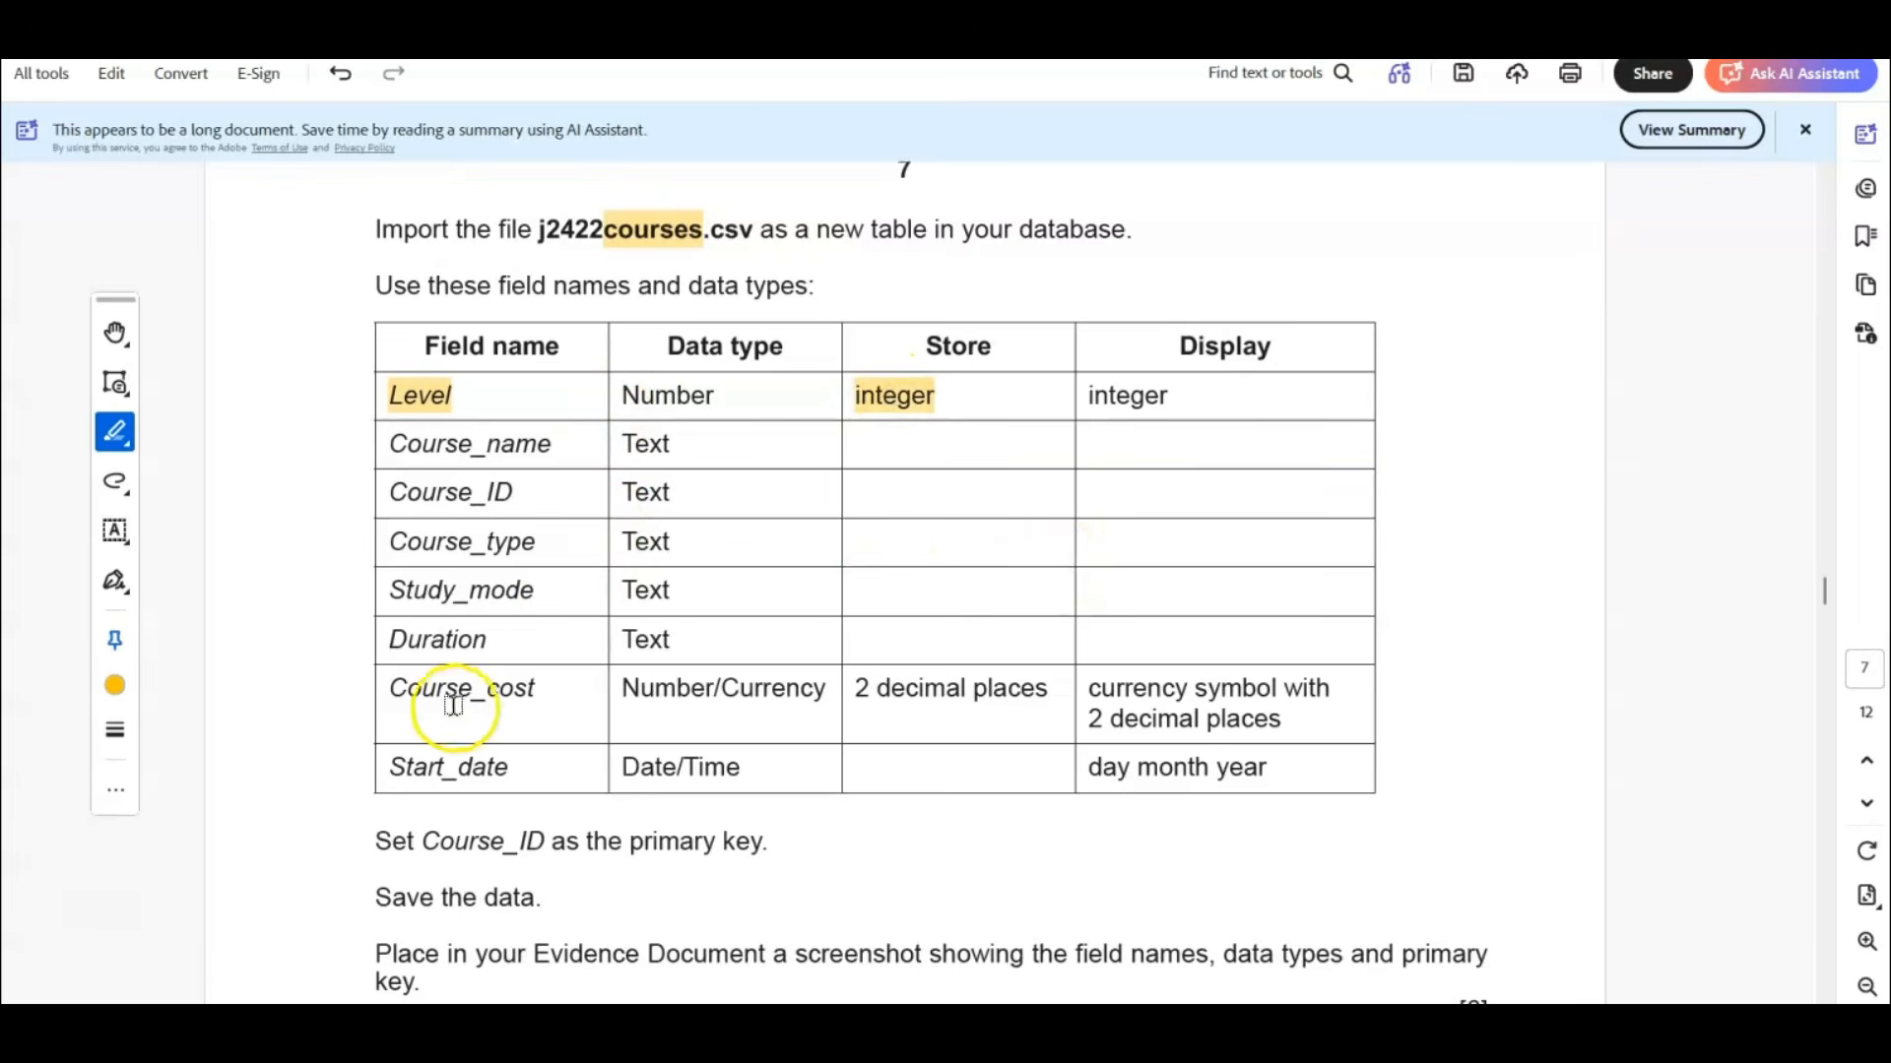
# Highlight "Course_cost", "Currency", "2 decimal places", "Start_date" and the instruction setting Course_ID as the primary key in the exam paper.
pyautogui.moveTo(387, 688); pyautogui.dragTo(546, 690)
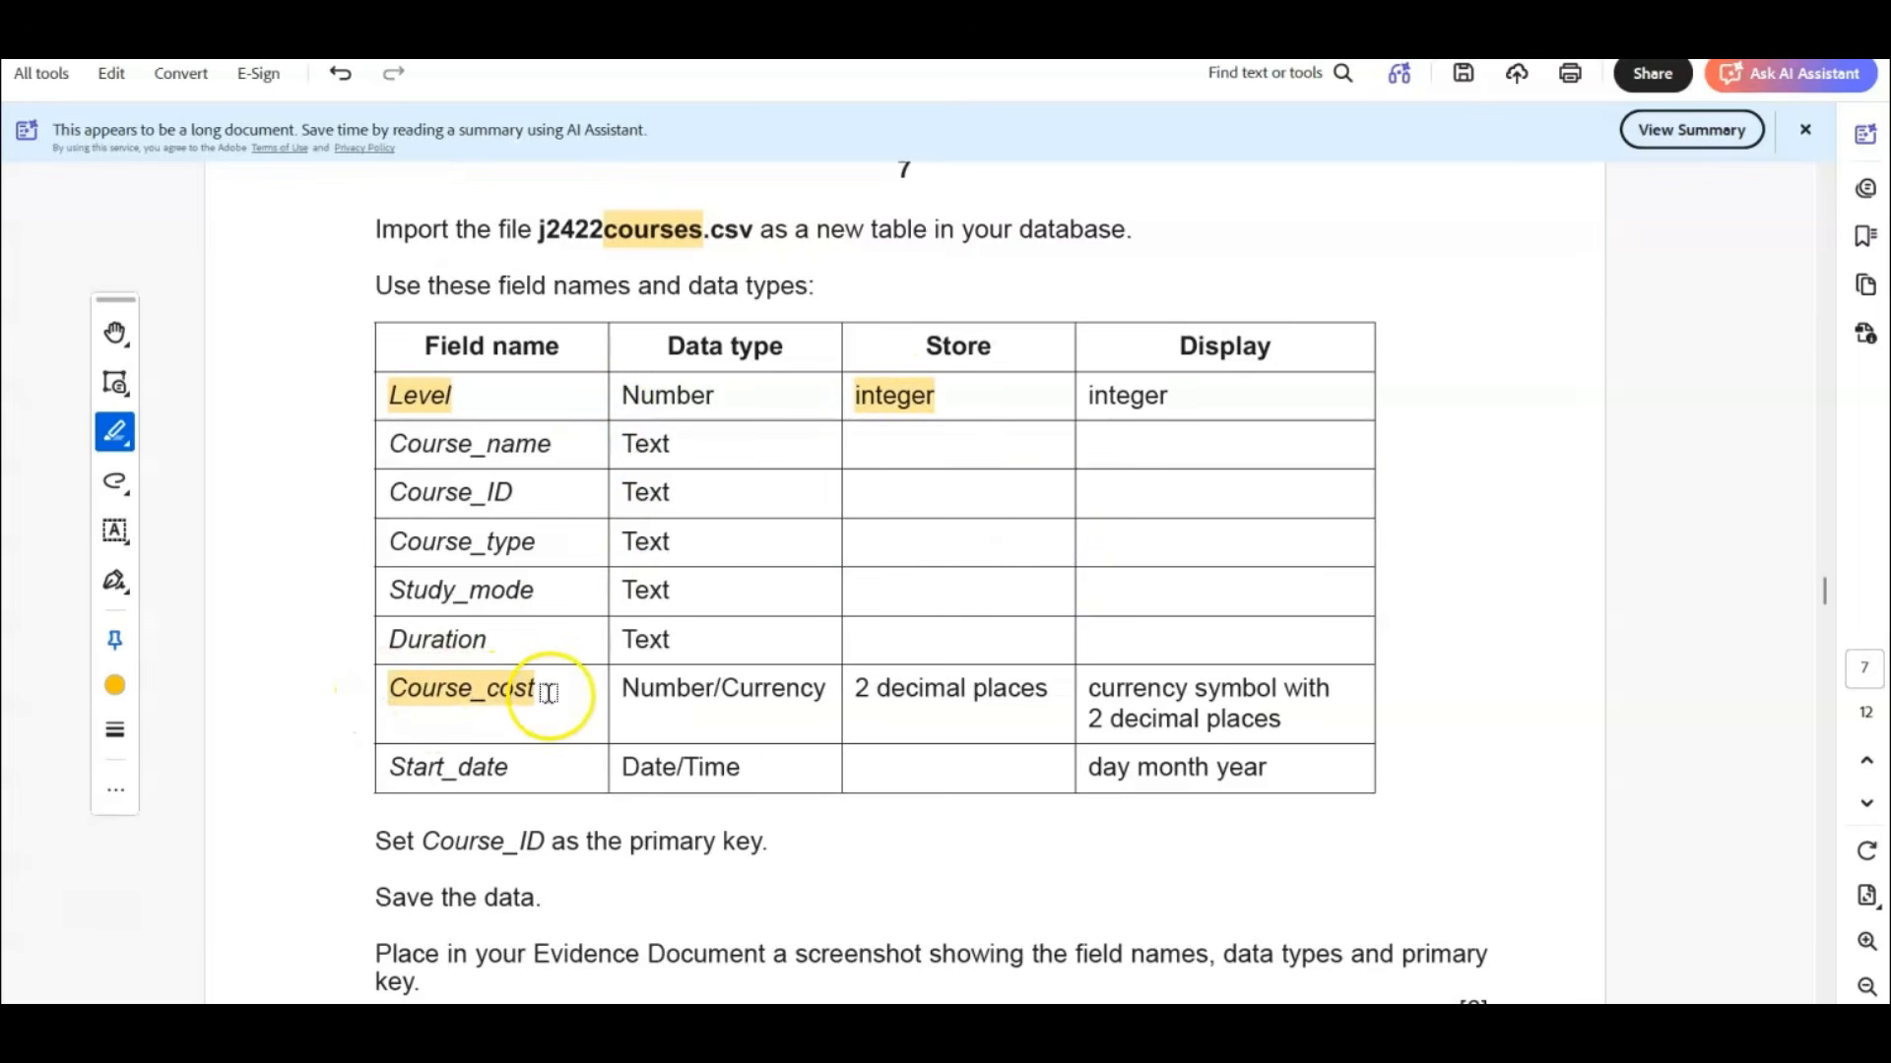
pyautogui.doubleClick(770, 688)
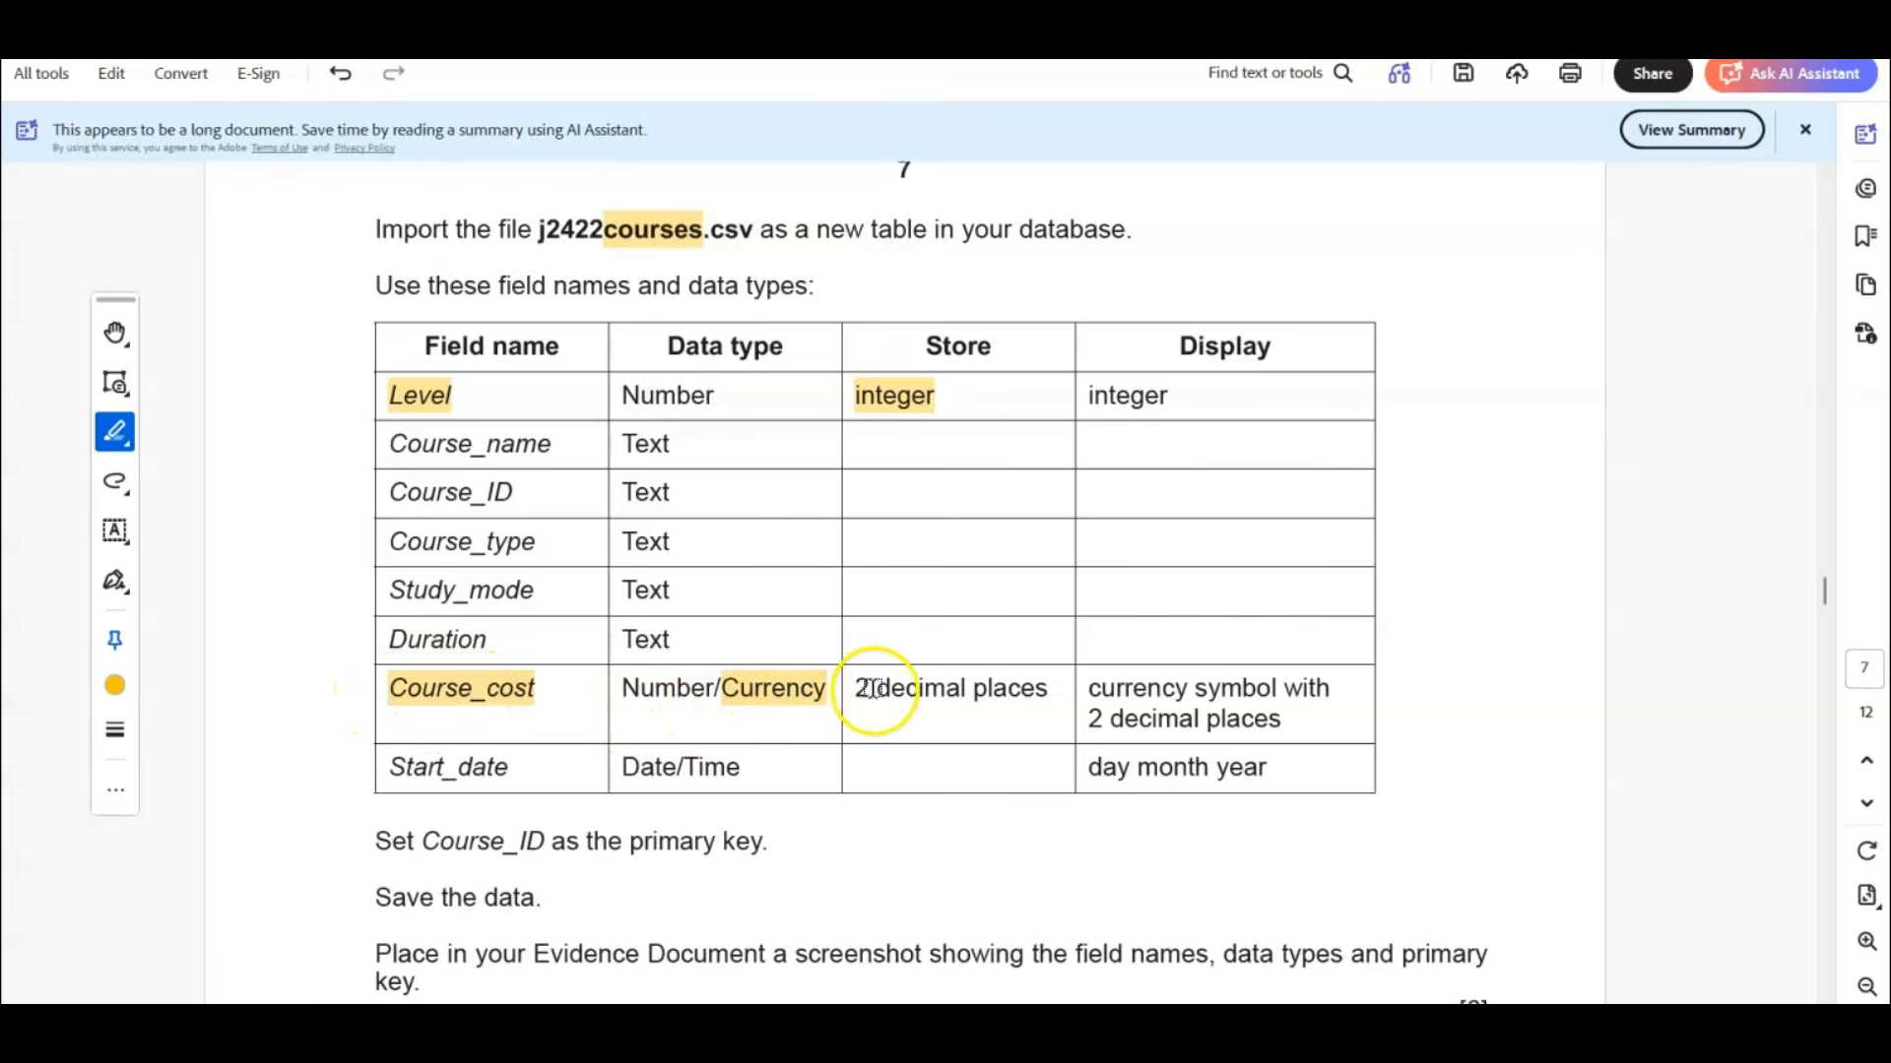
pyautogui.moveTo(856, 688); pyautogui.dragTo(1050, 689)
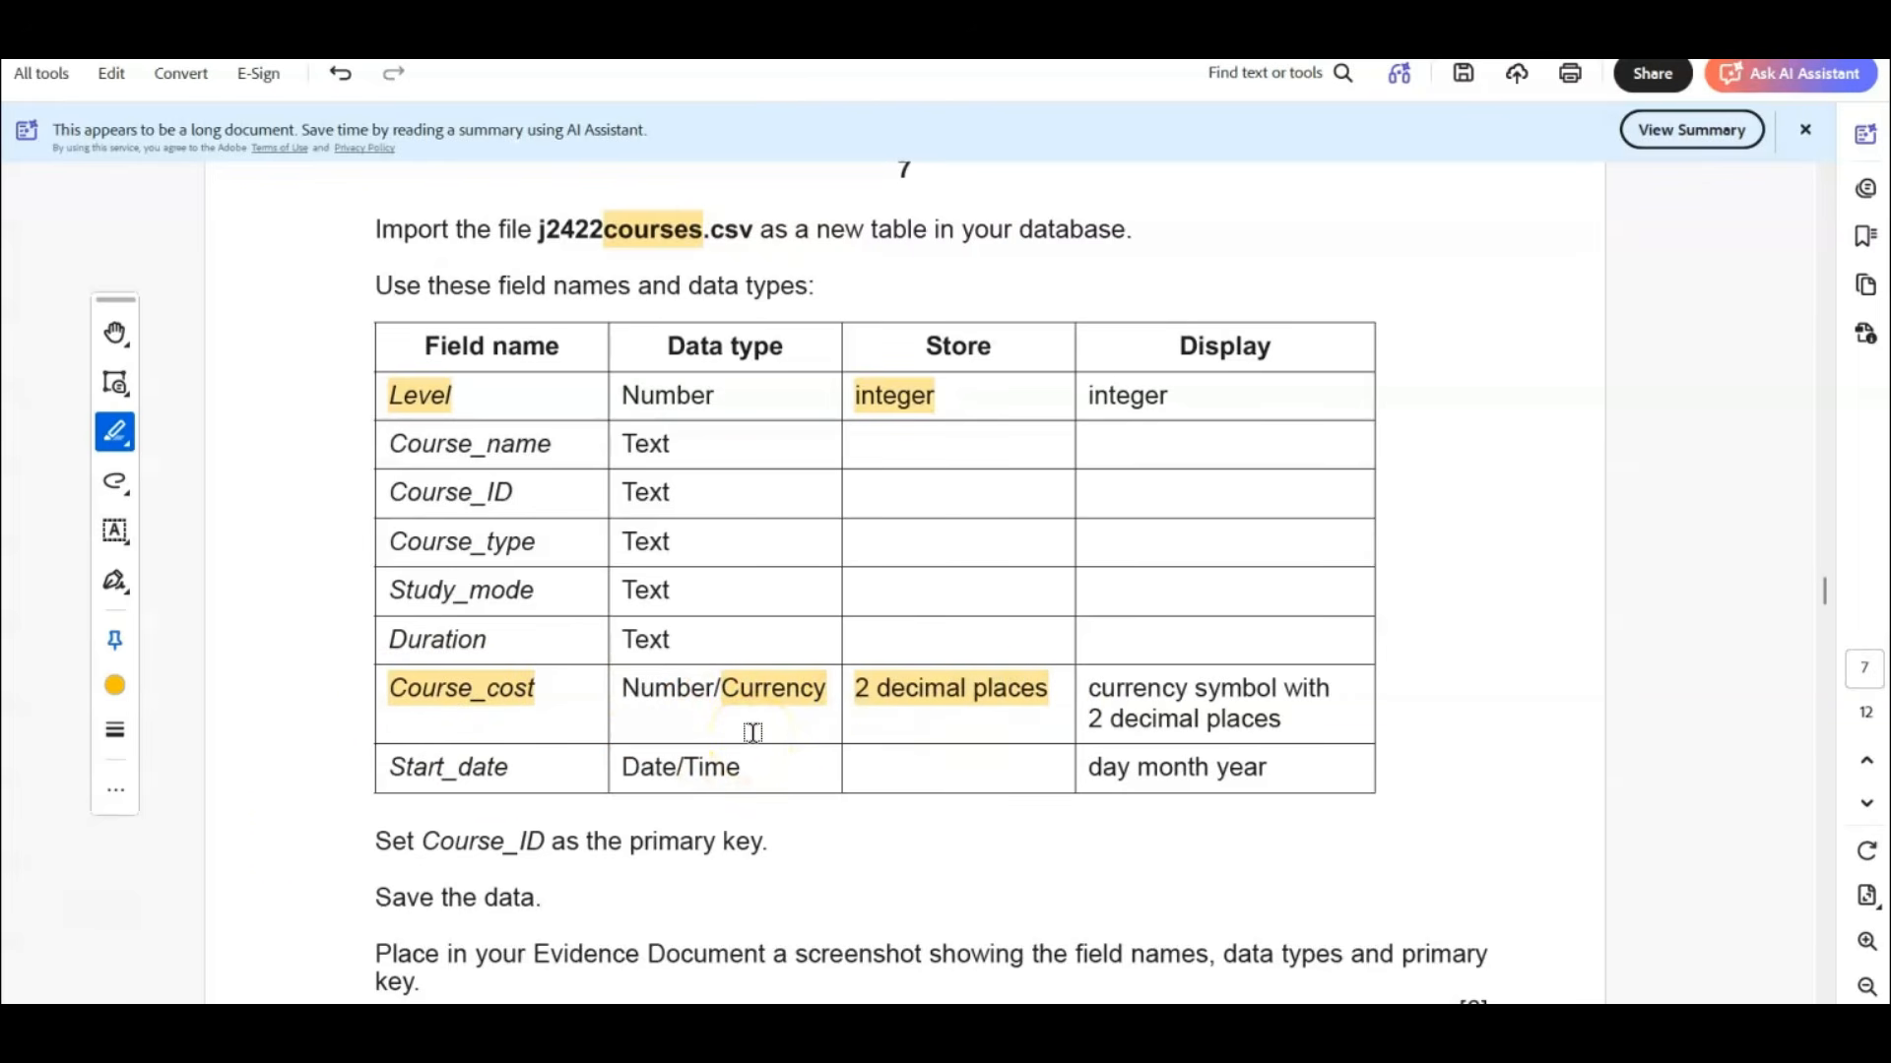
pyautogui.moveTo(390, 767); pyautogui.dragTo(512, 767)
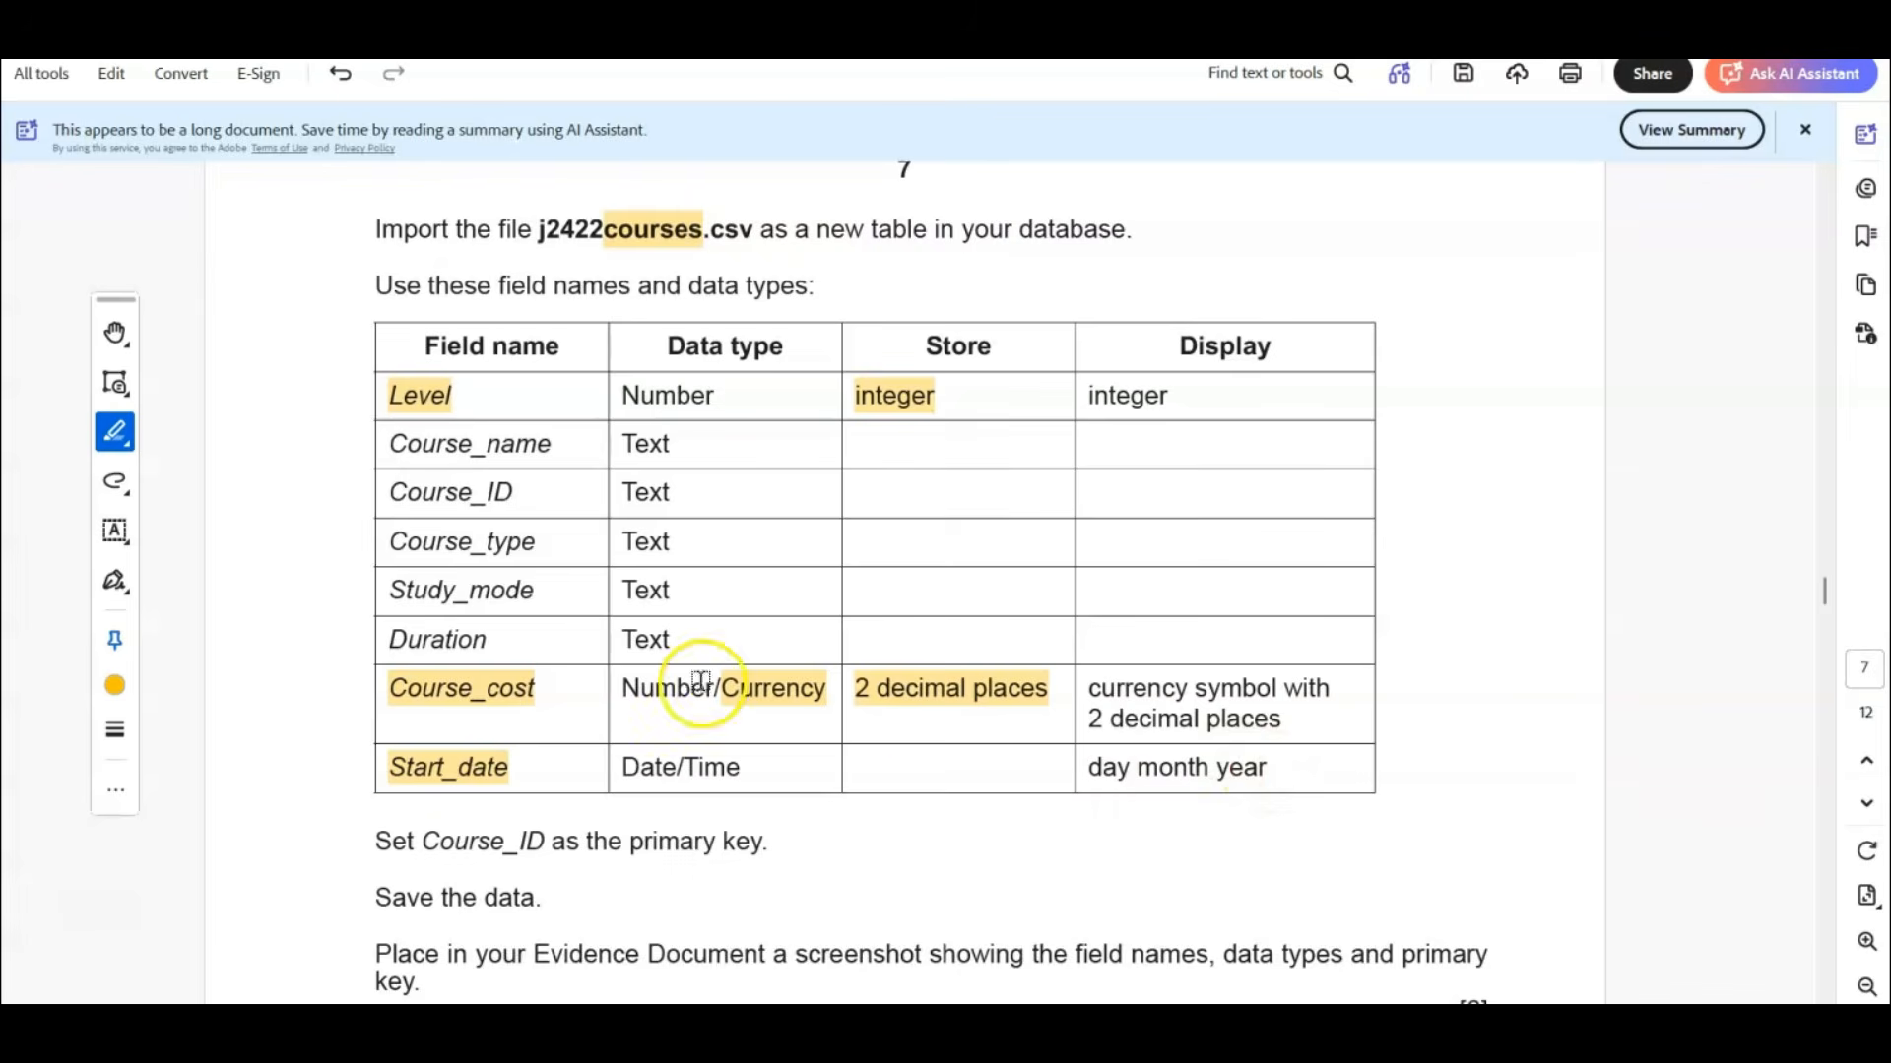
pyautogui.click(439, 783)
pyautogui.scroll(-1, 459, 785)
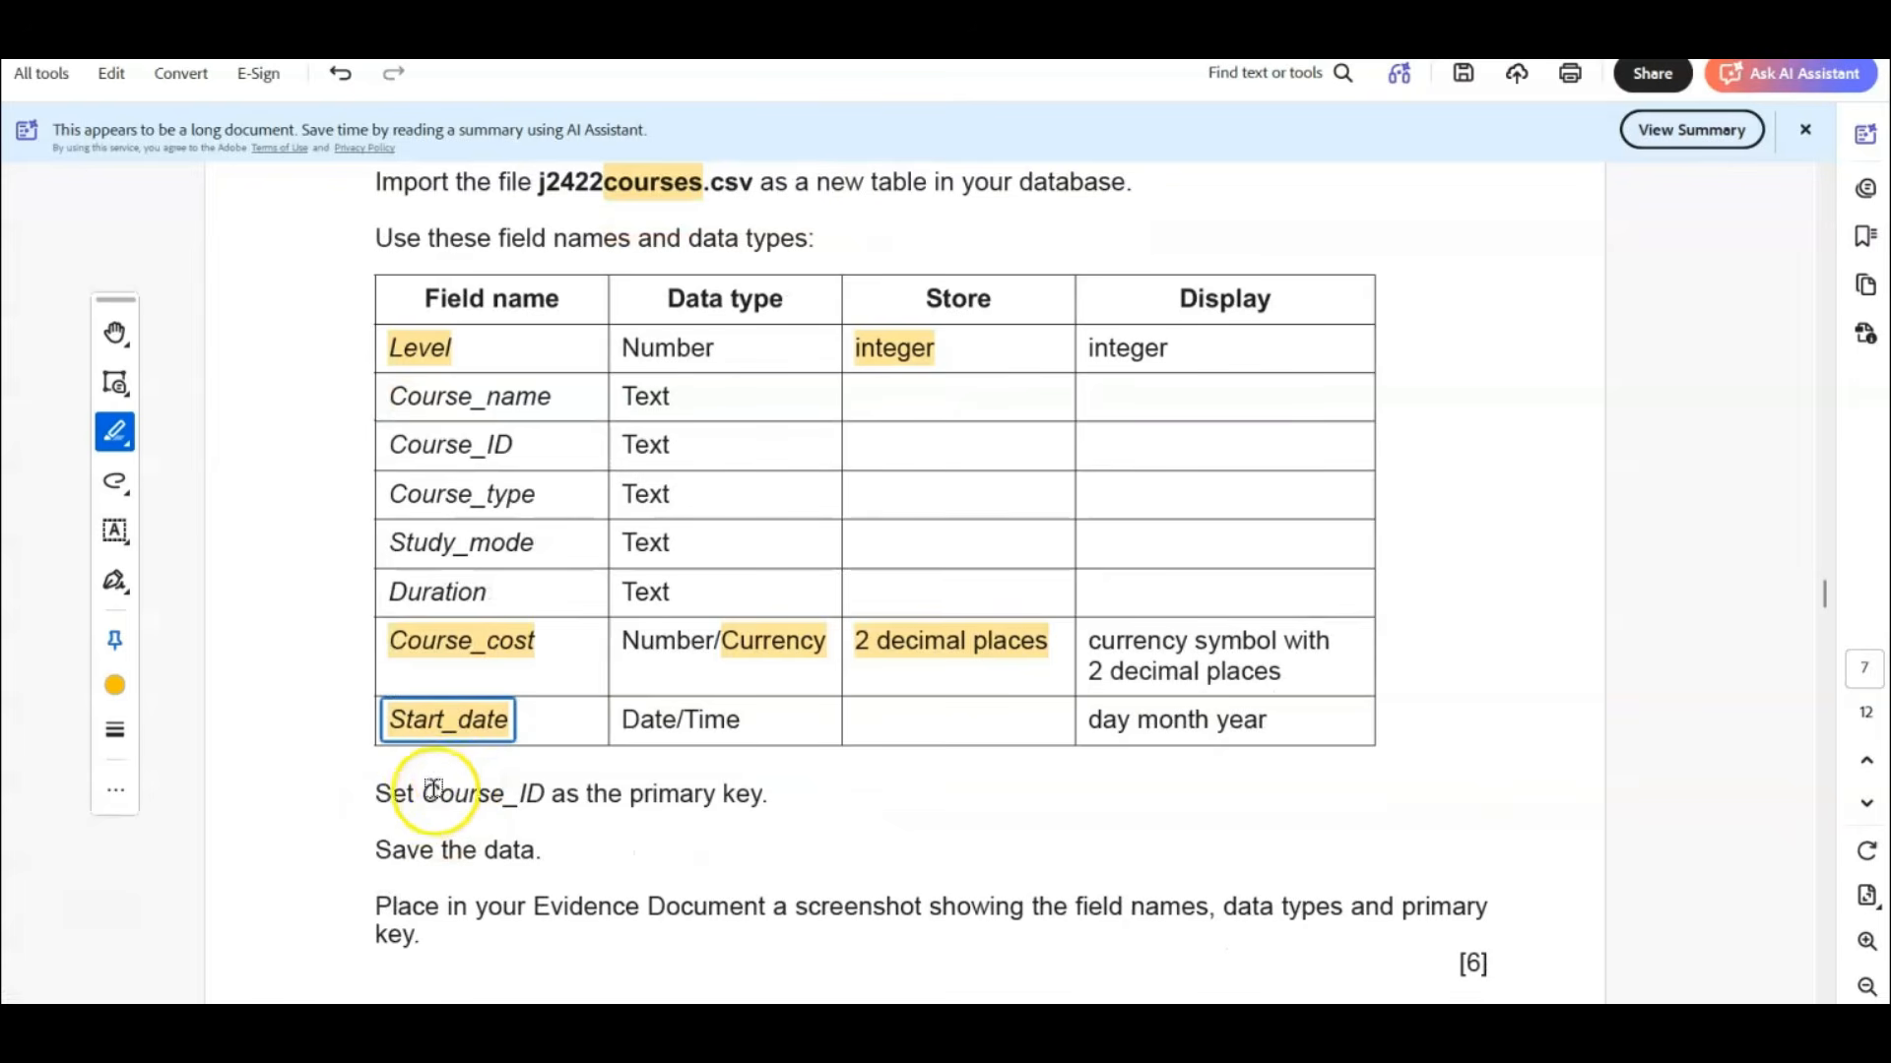
pyautogui.moveTo(414, 793); pyautogui.dragTo(764, 792)
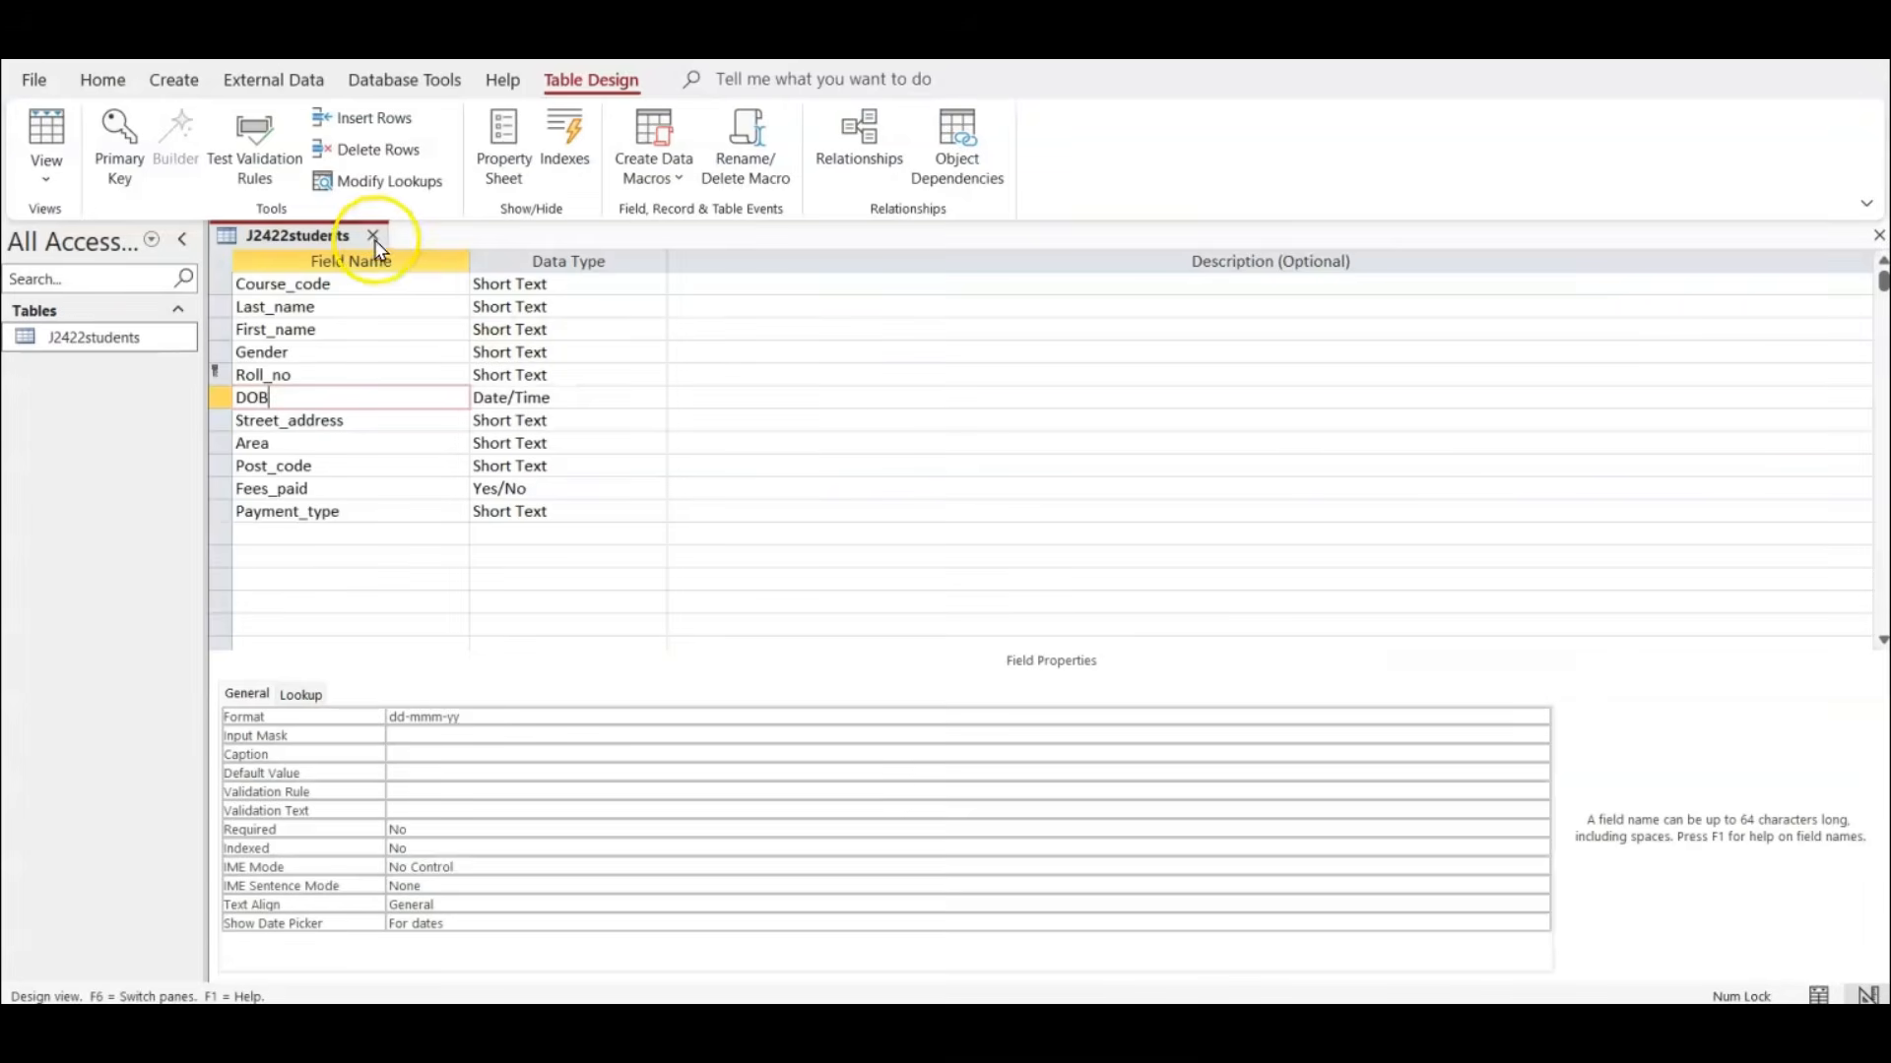
# Switch to Access, close the J2422students table, and start importing the text file j2422courses.csv into a new table.
pyautogui.click(375, 239)
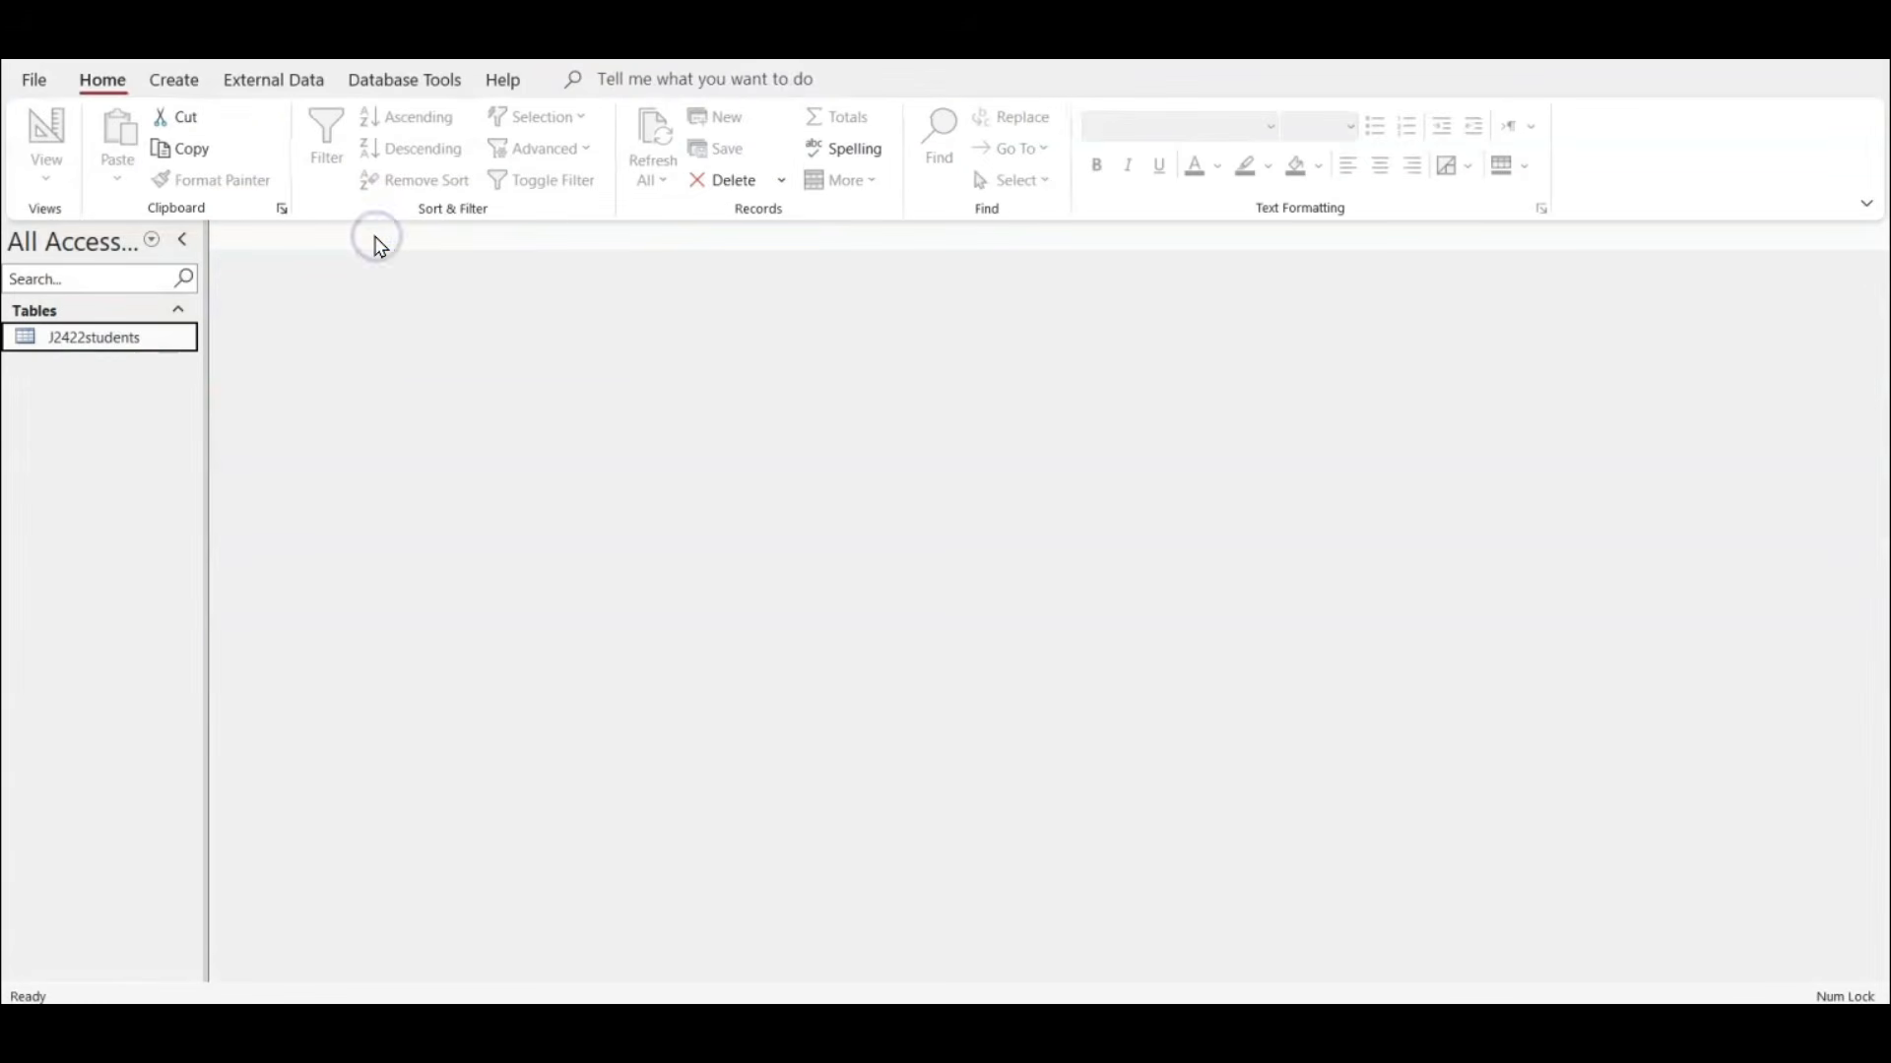
pyautogui.click(276, 81)
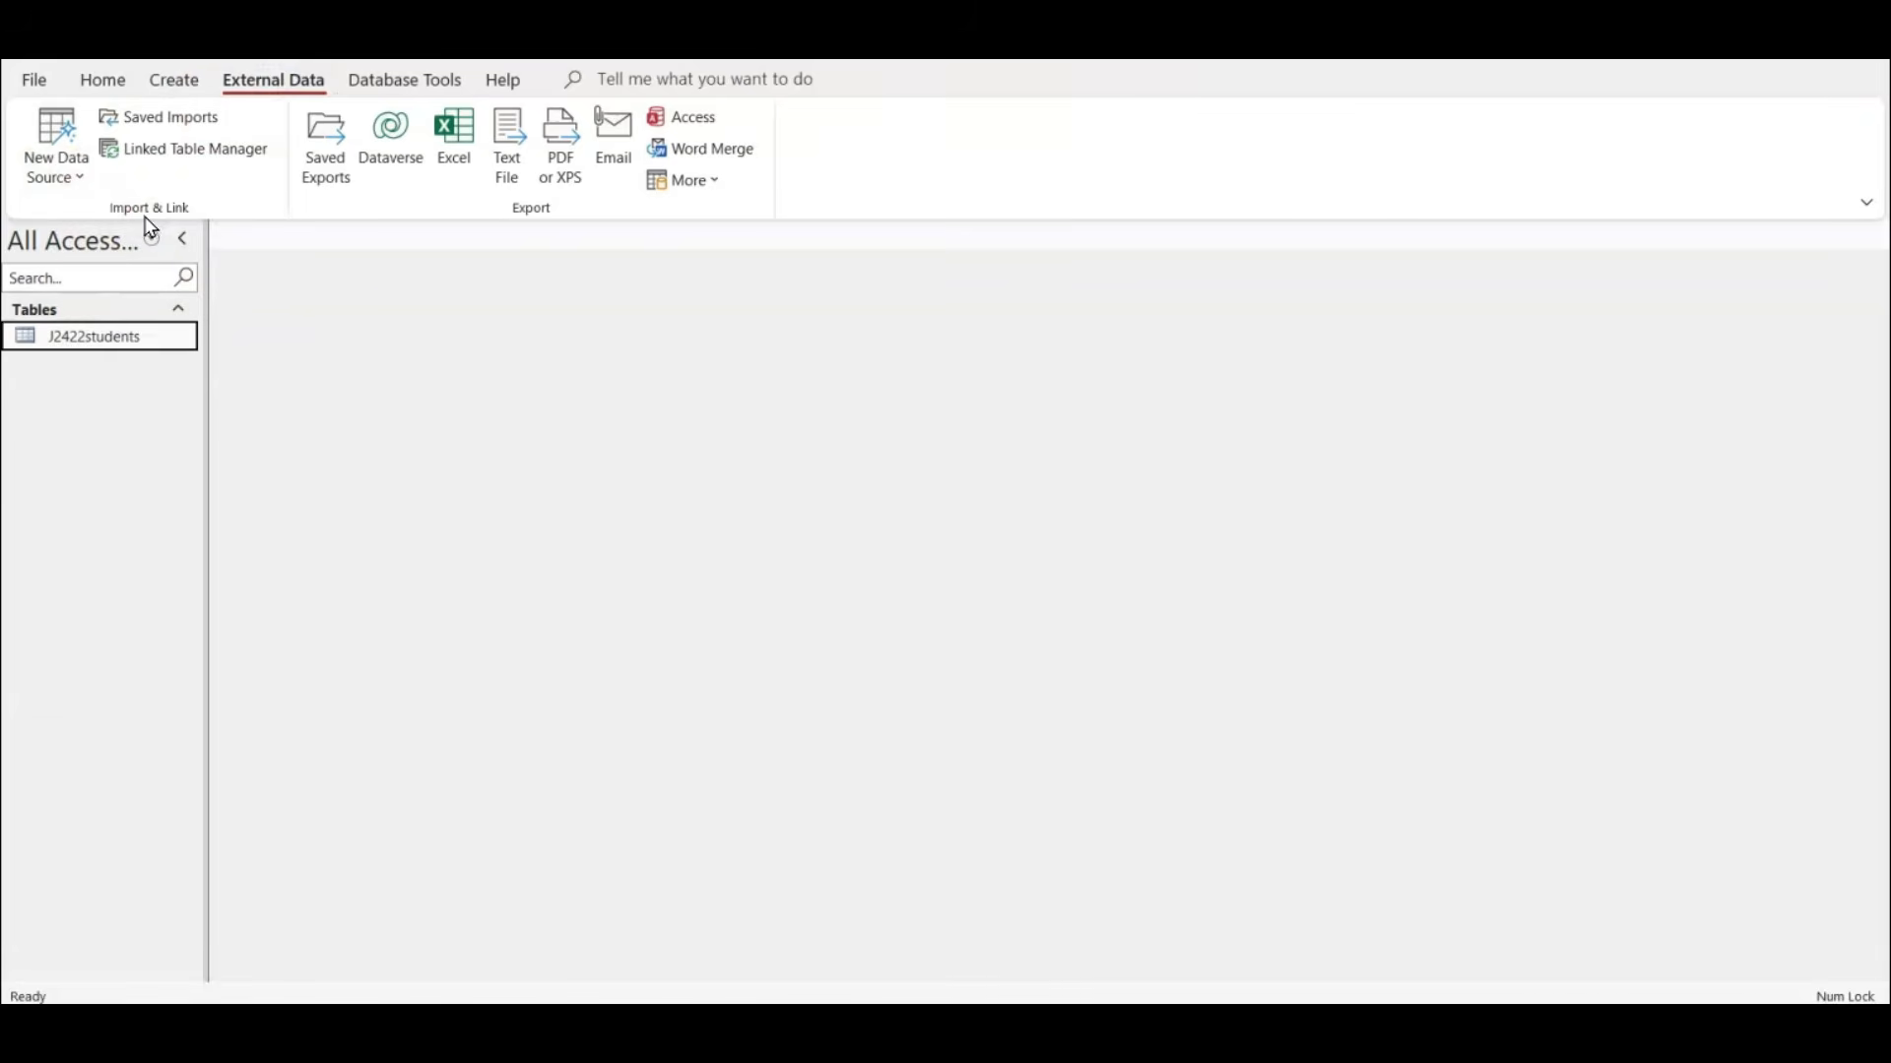
pyautogui.click(51, 179)
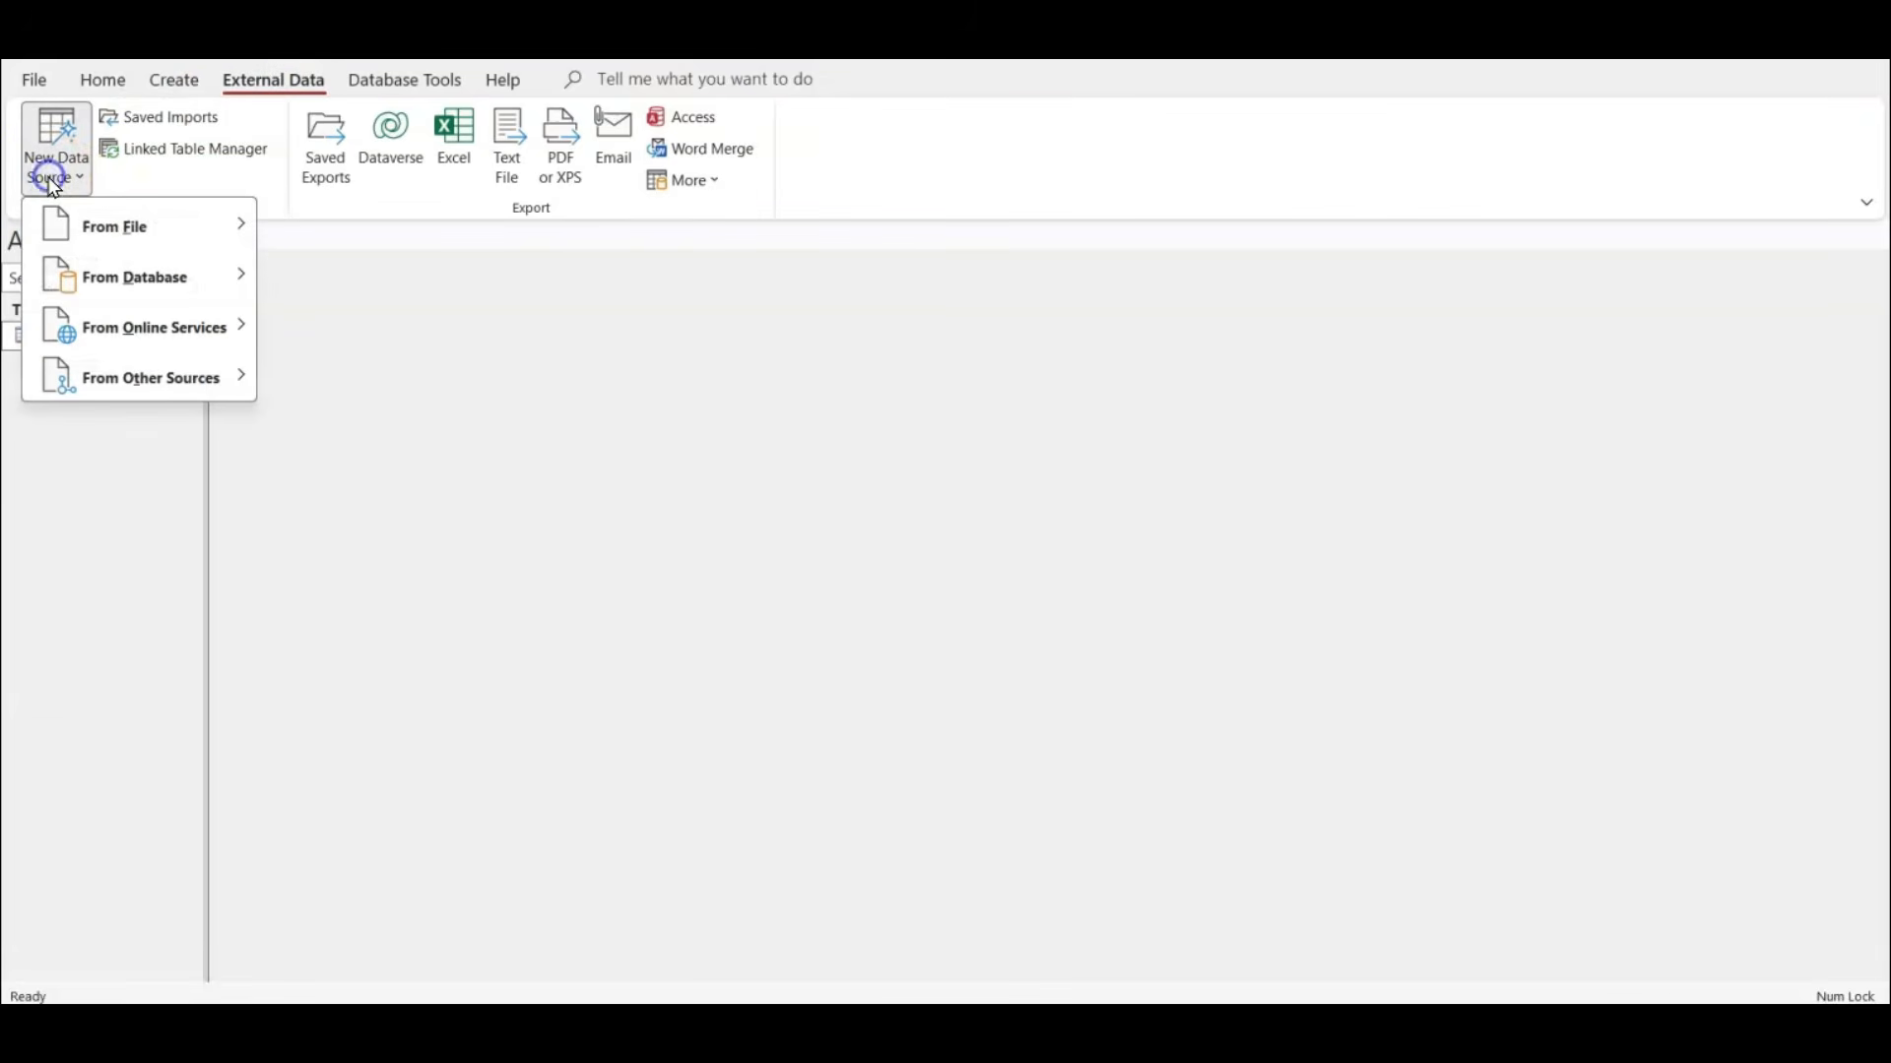
pyautogui.click(128, 227)
pyautogui.click(387, 385)
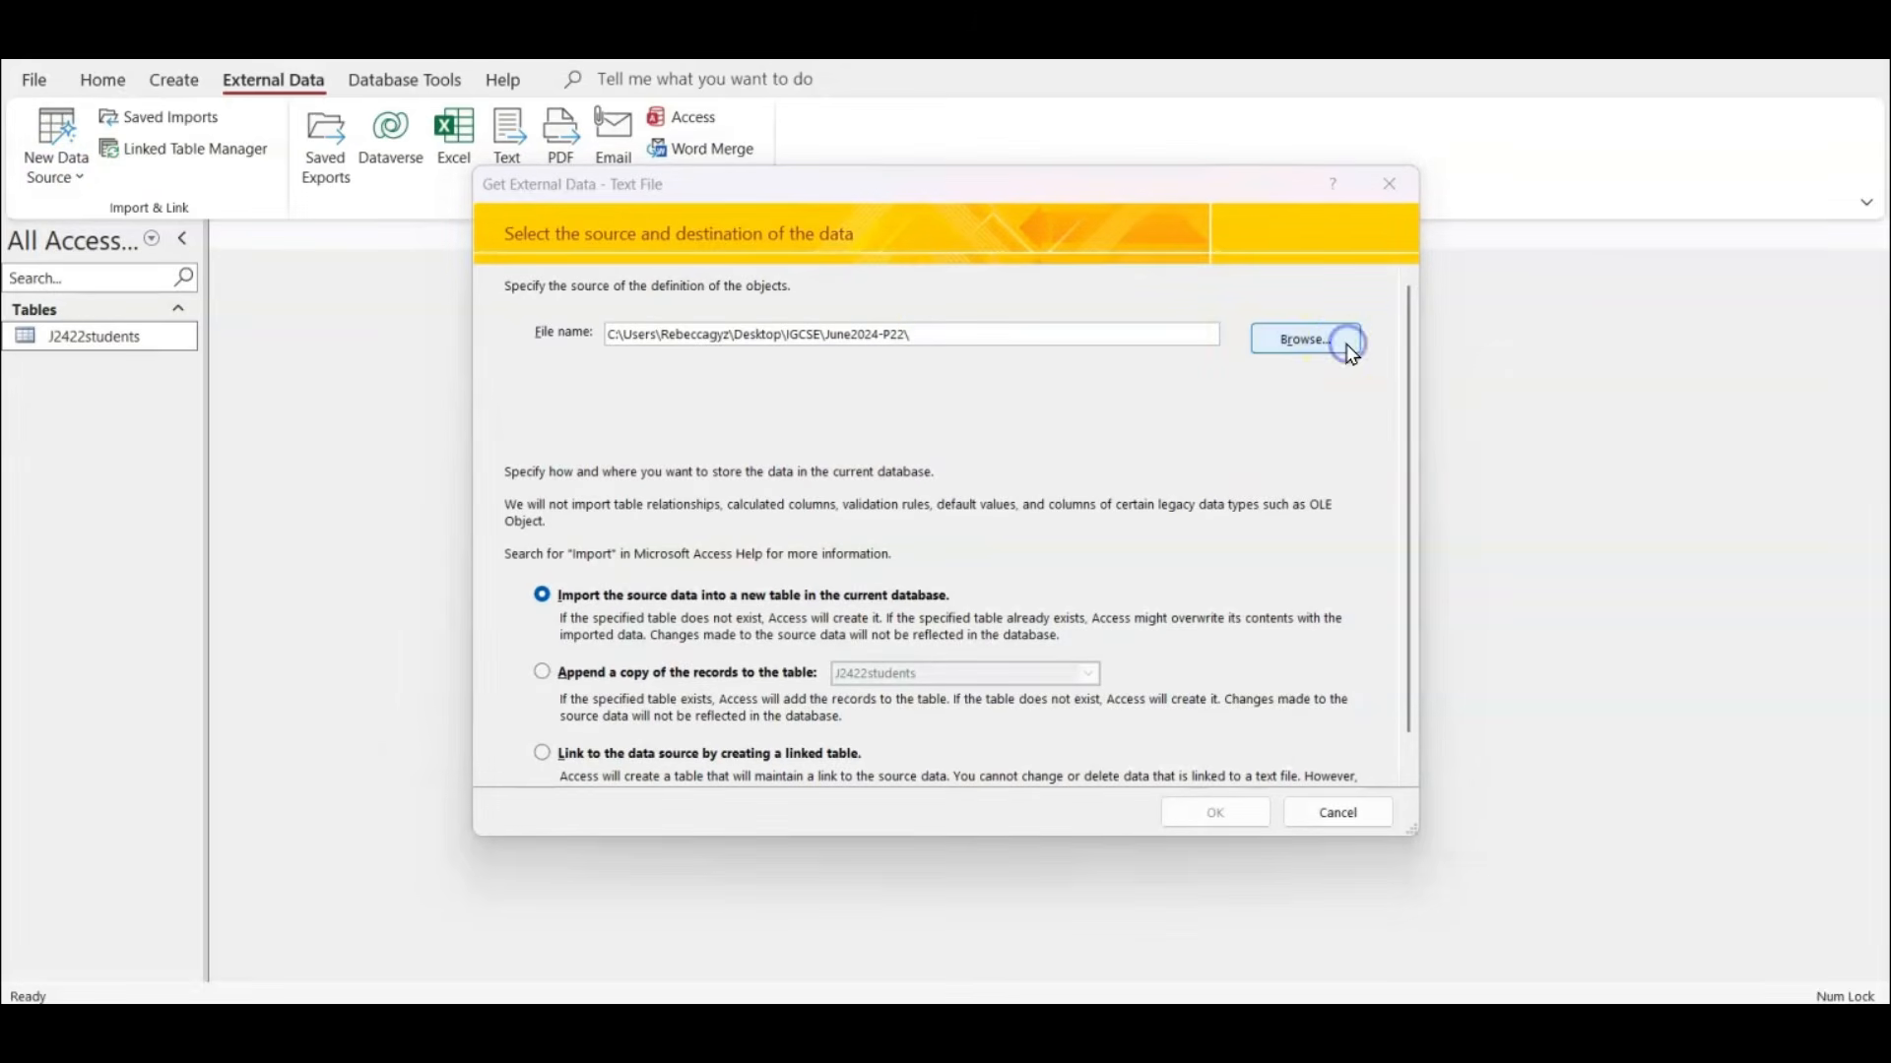
pyautogui.click(1349, 345)
pyautogui.click(807, 449)
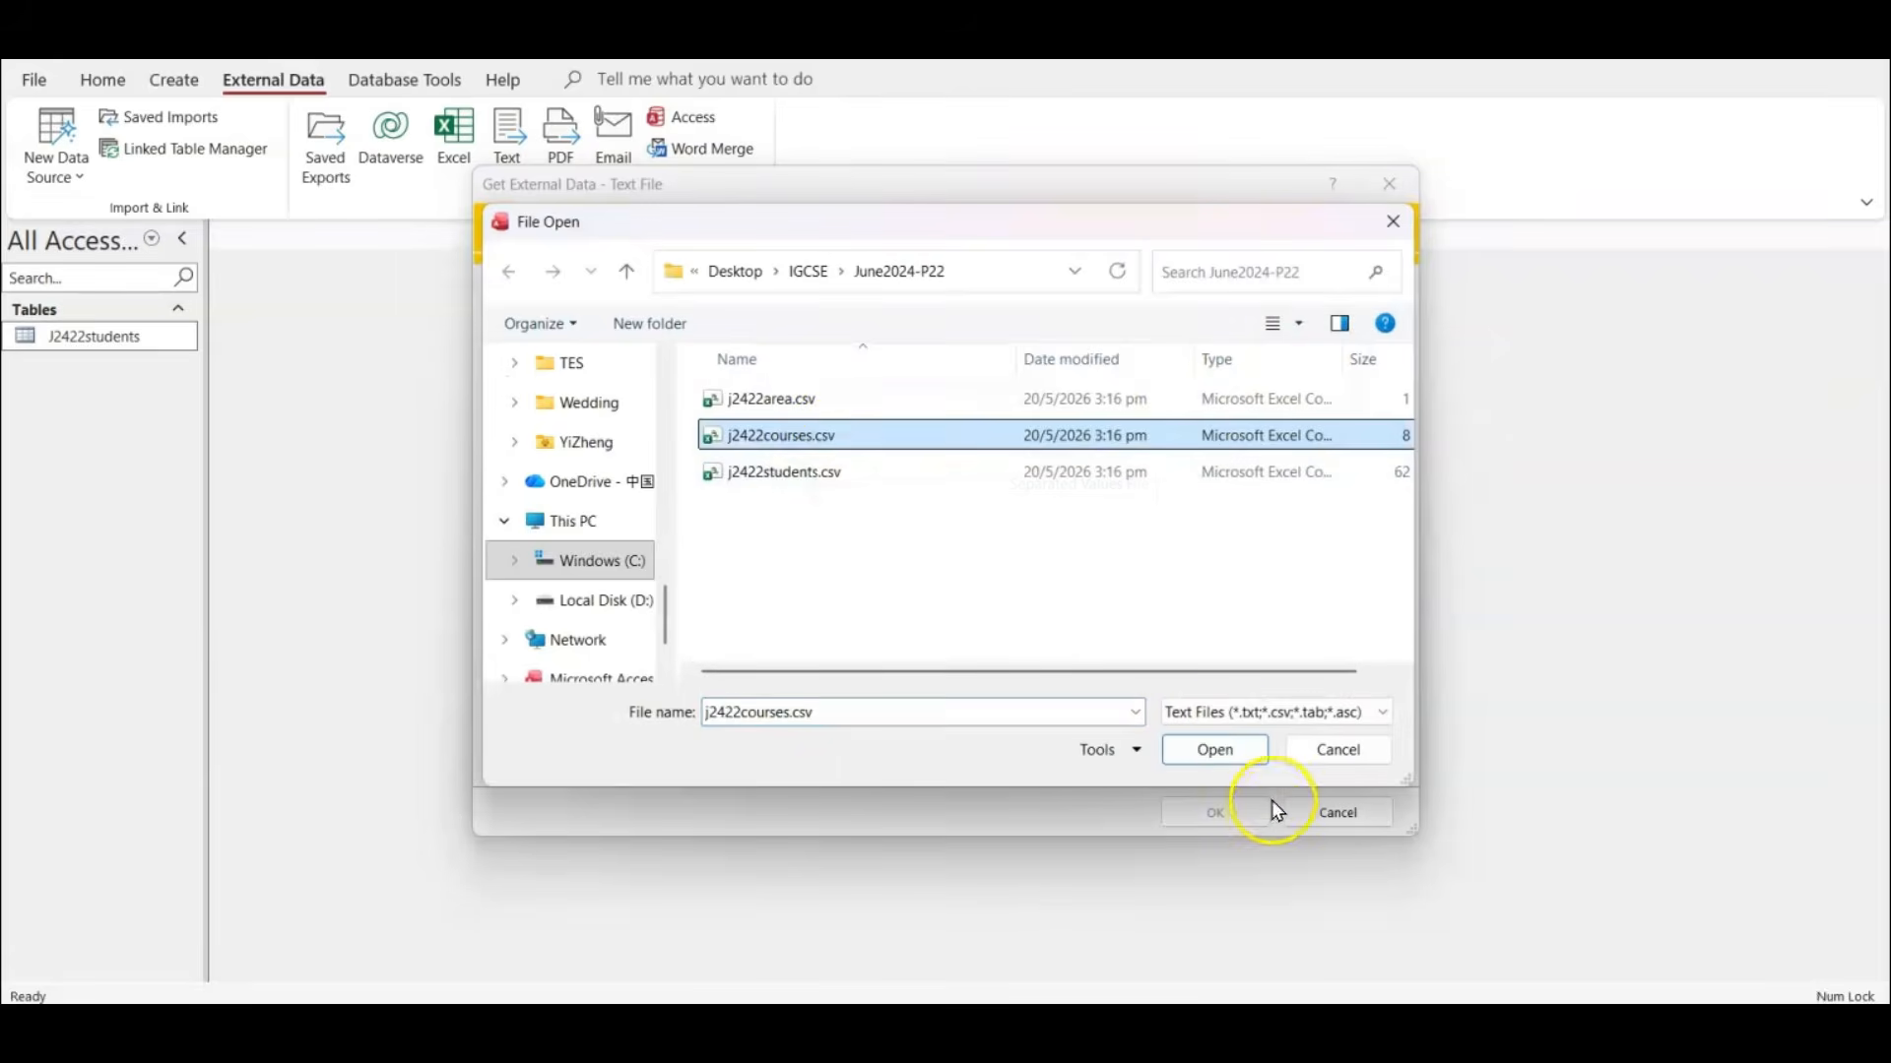
pyautogui.click(1242, 755)
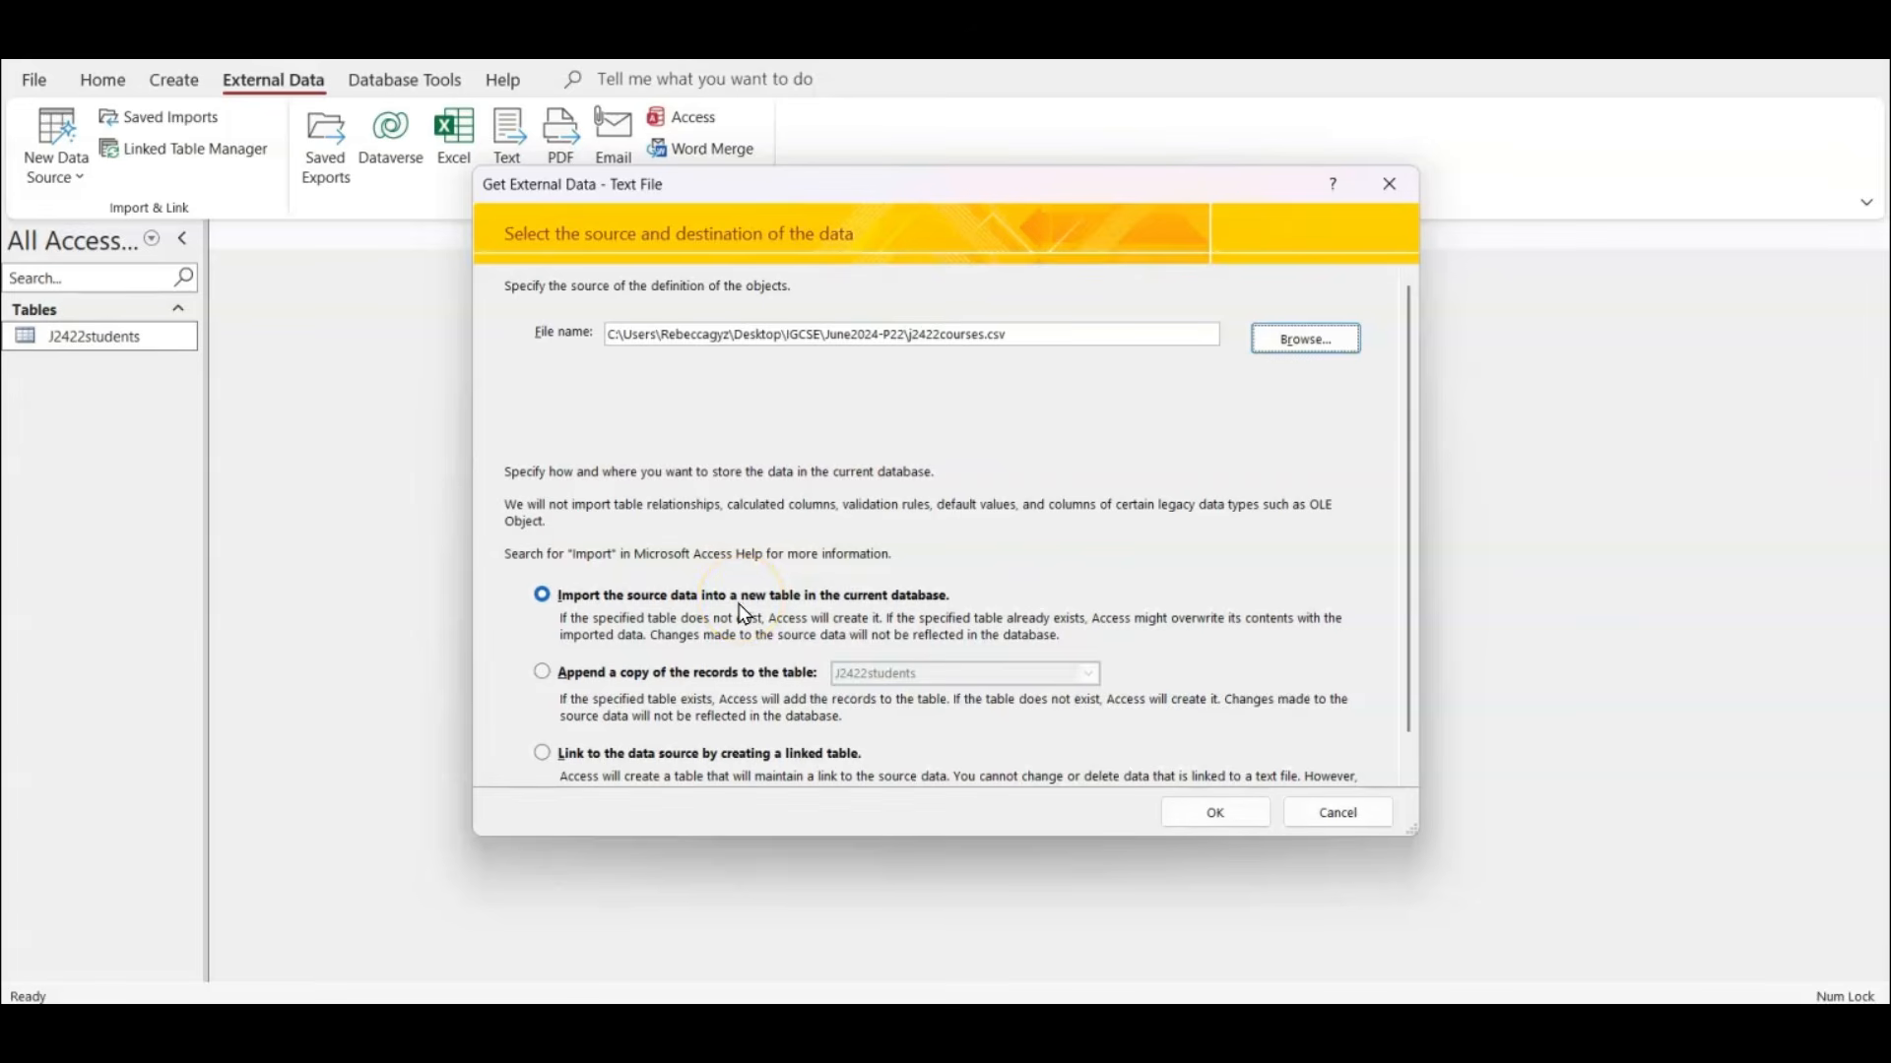
pyautogui.click(1223, 818)
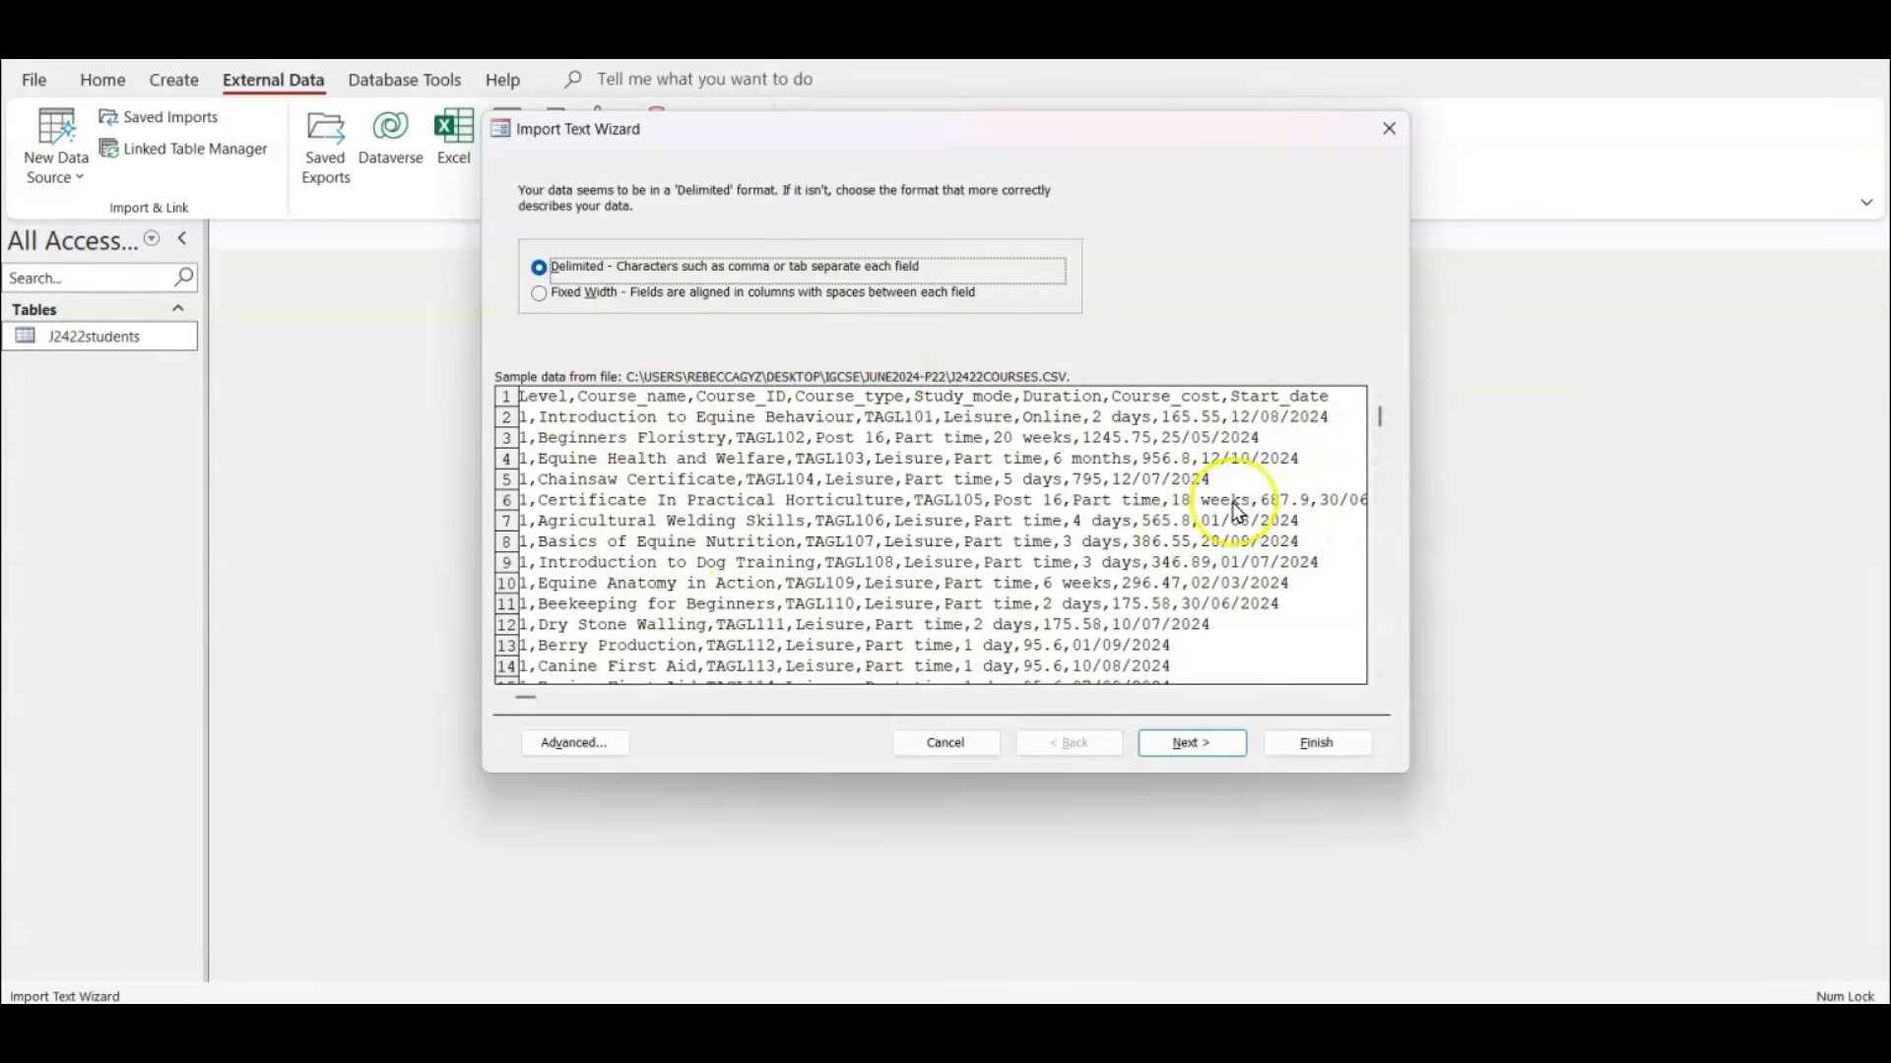
# Keep the comma-delimited format, use the first row as field names, and set Course_cost's data type to Currency in the import specification.
pyautogui.click(1227, 747)
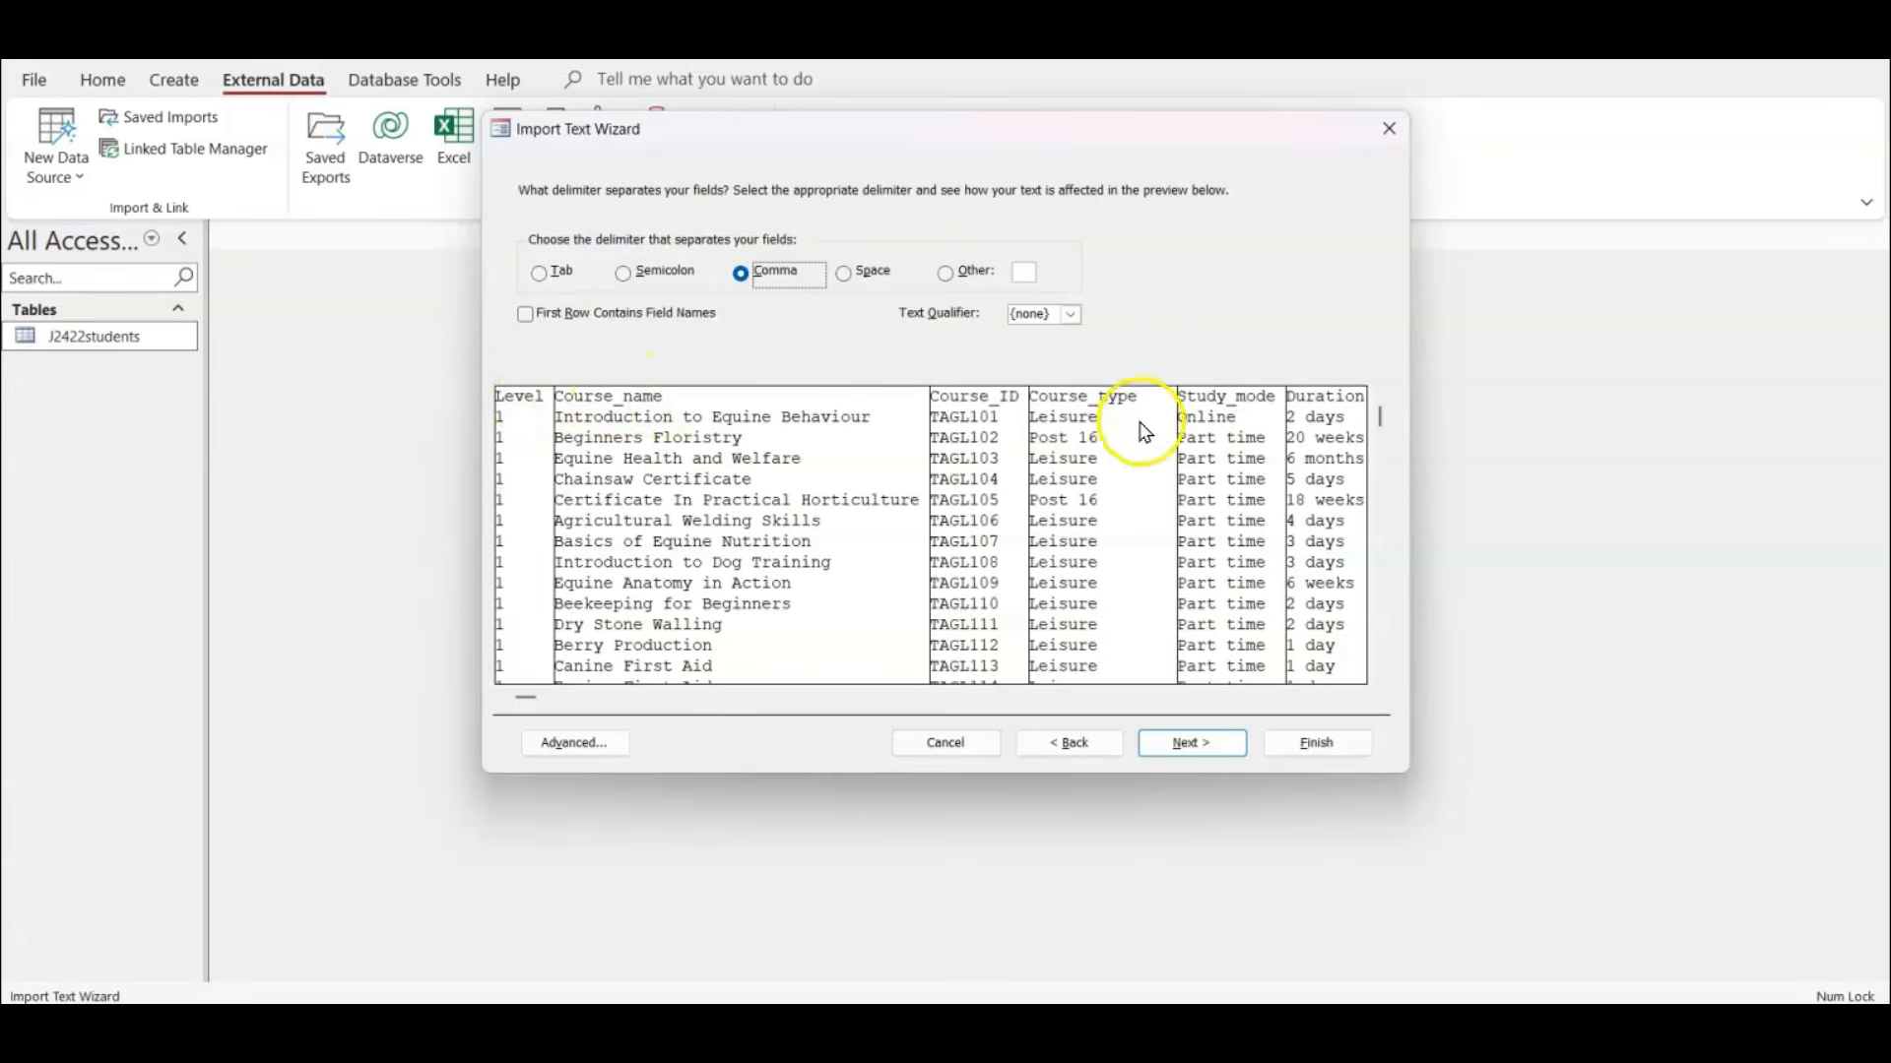
pyautogui.click(526, 315)
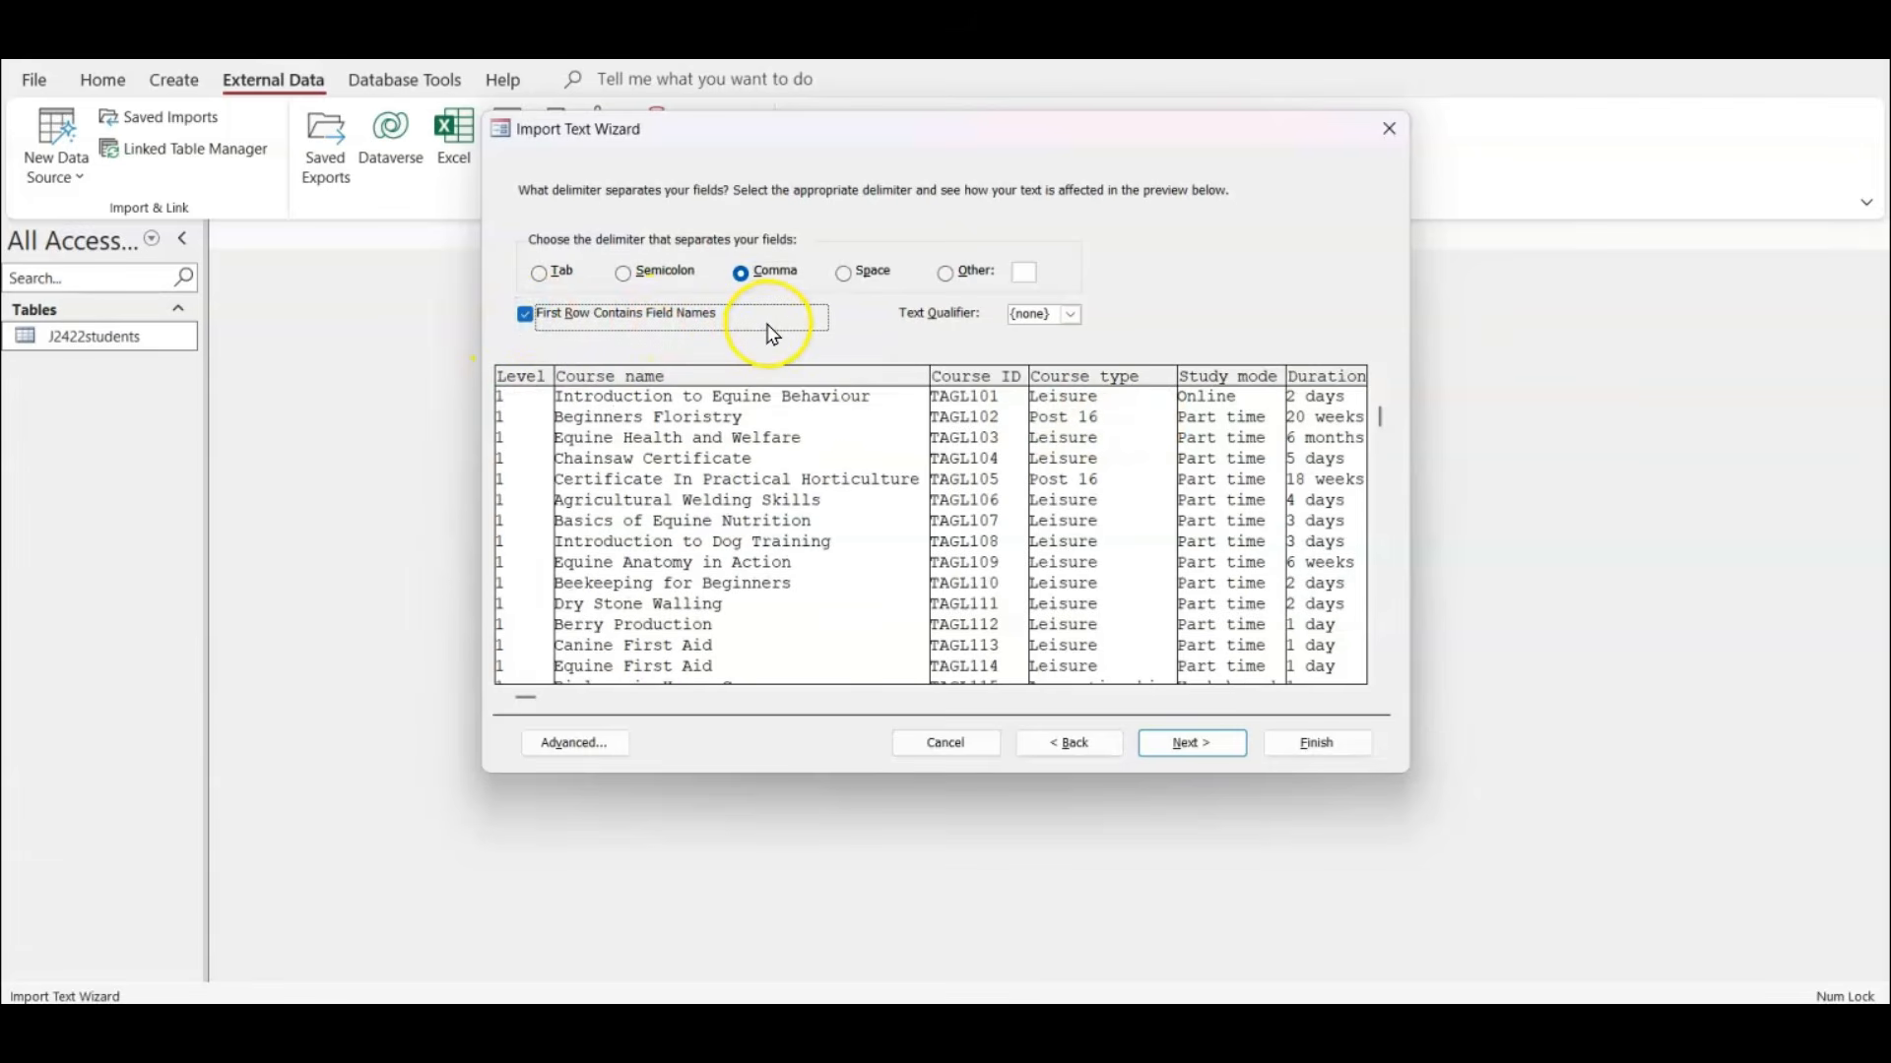
pyautogui.click(596, 742)
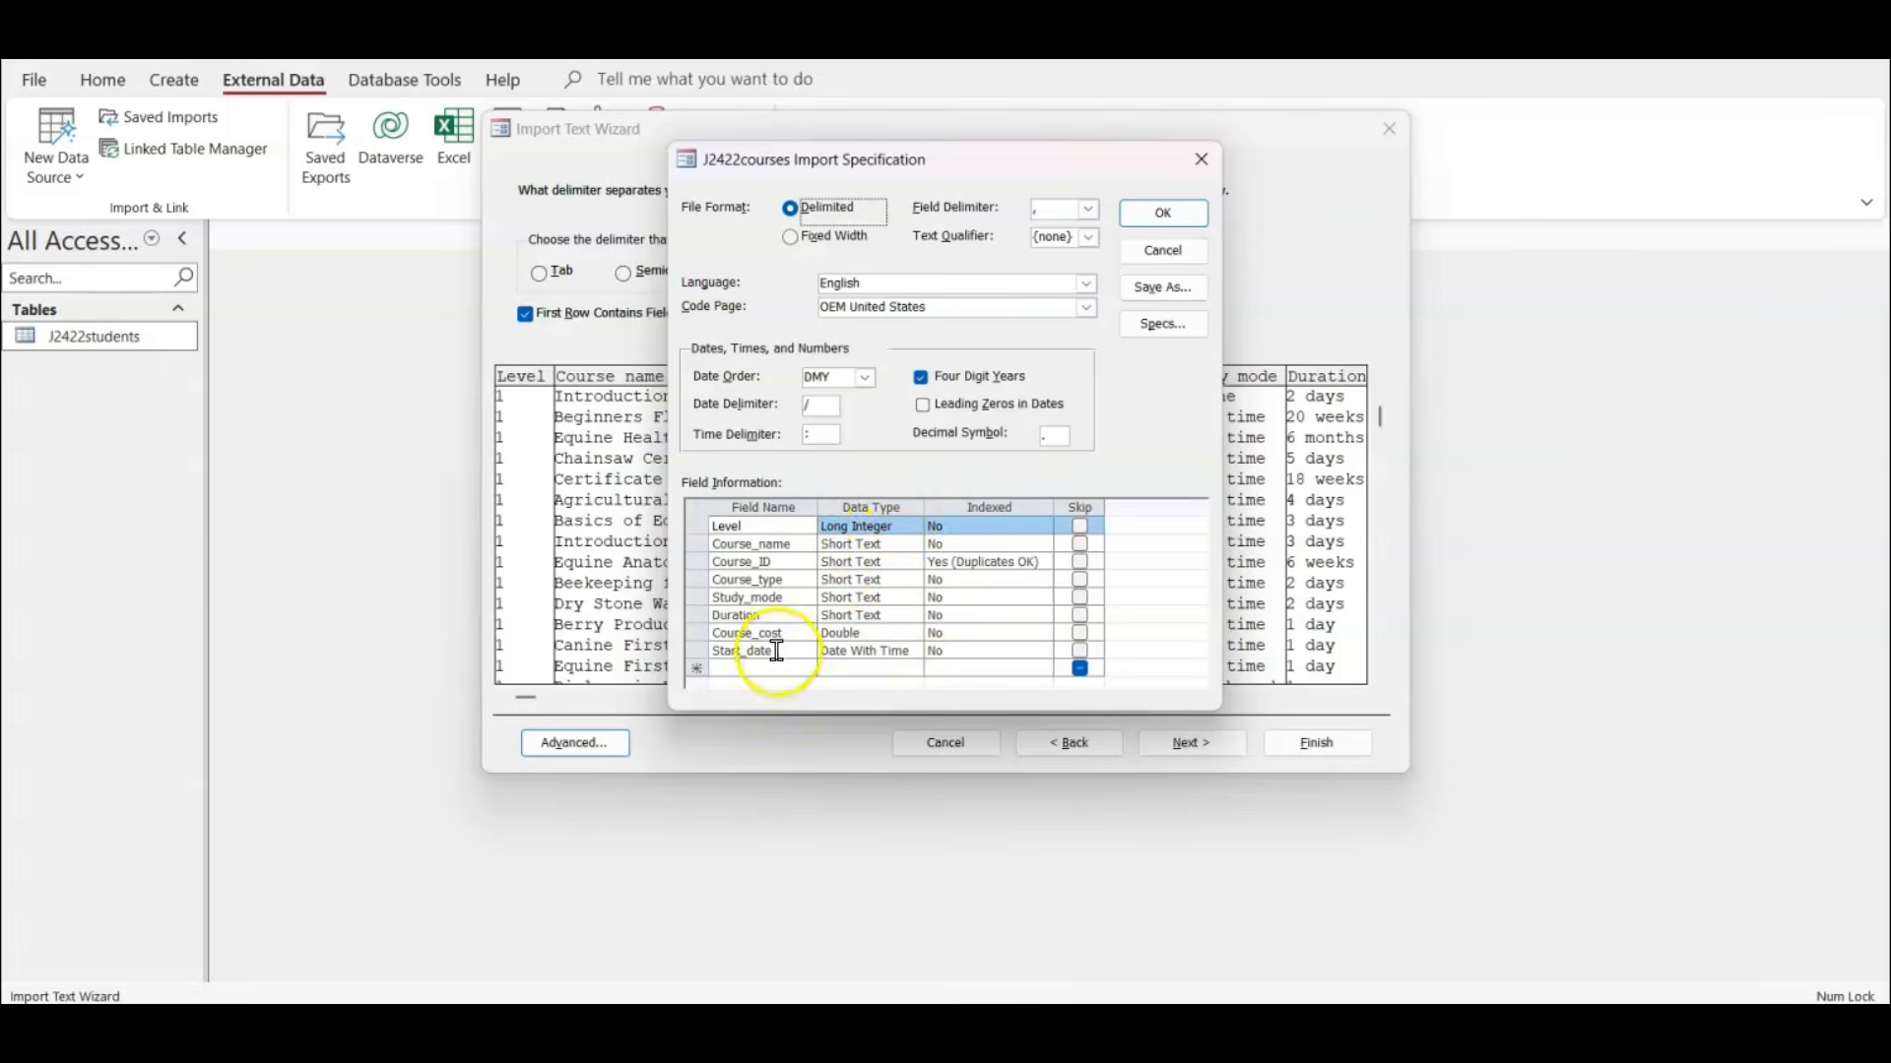
pyautogui.click(882, 633)
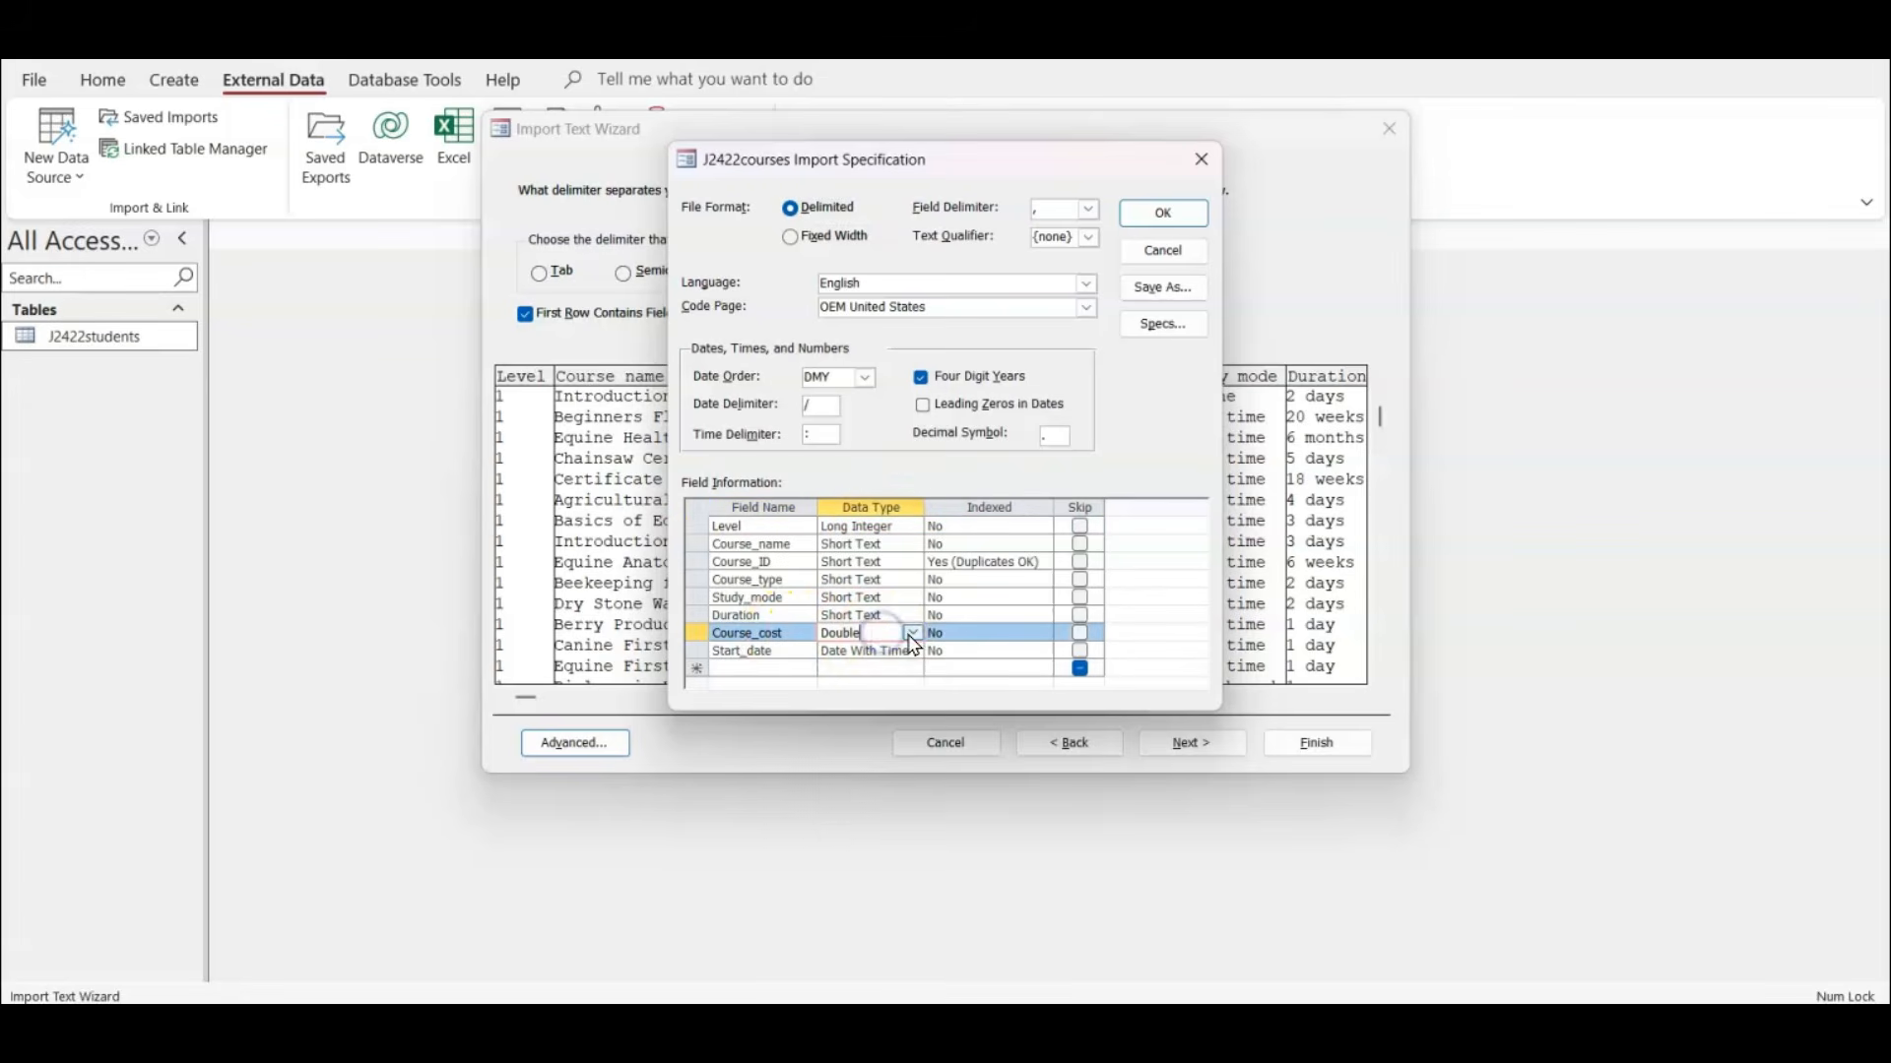
pyautogui.click(911, 633)
pyautogui.click(890, 725)
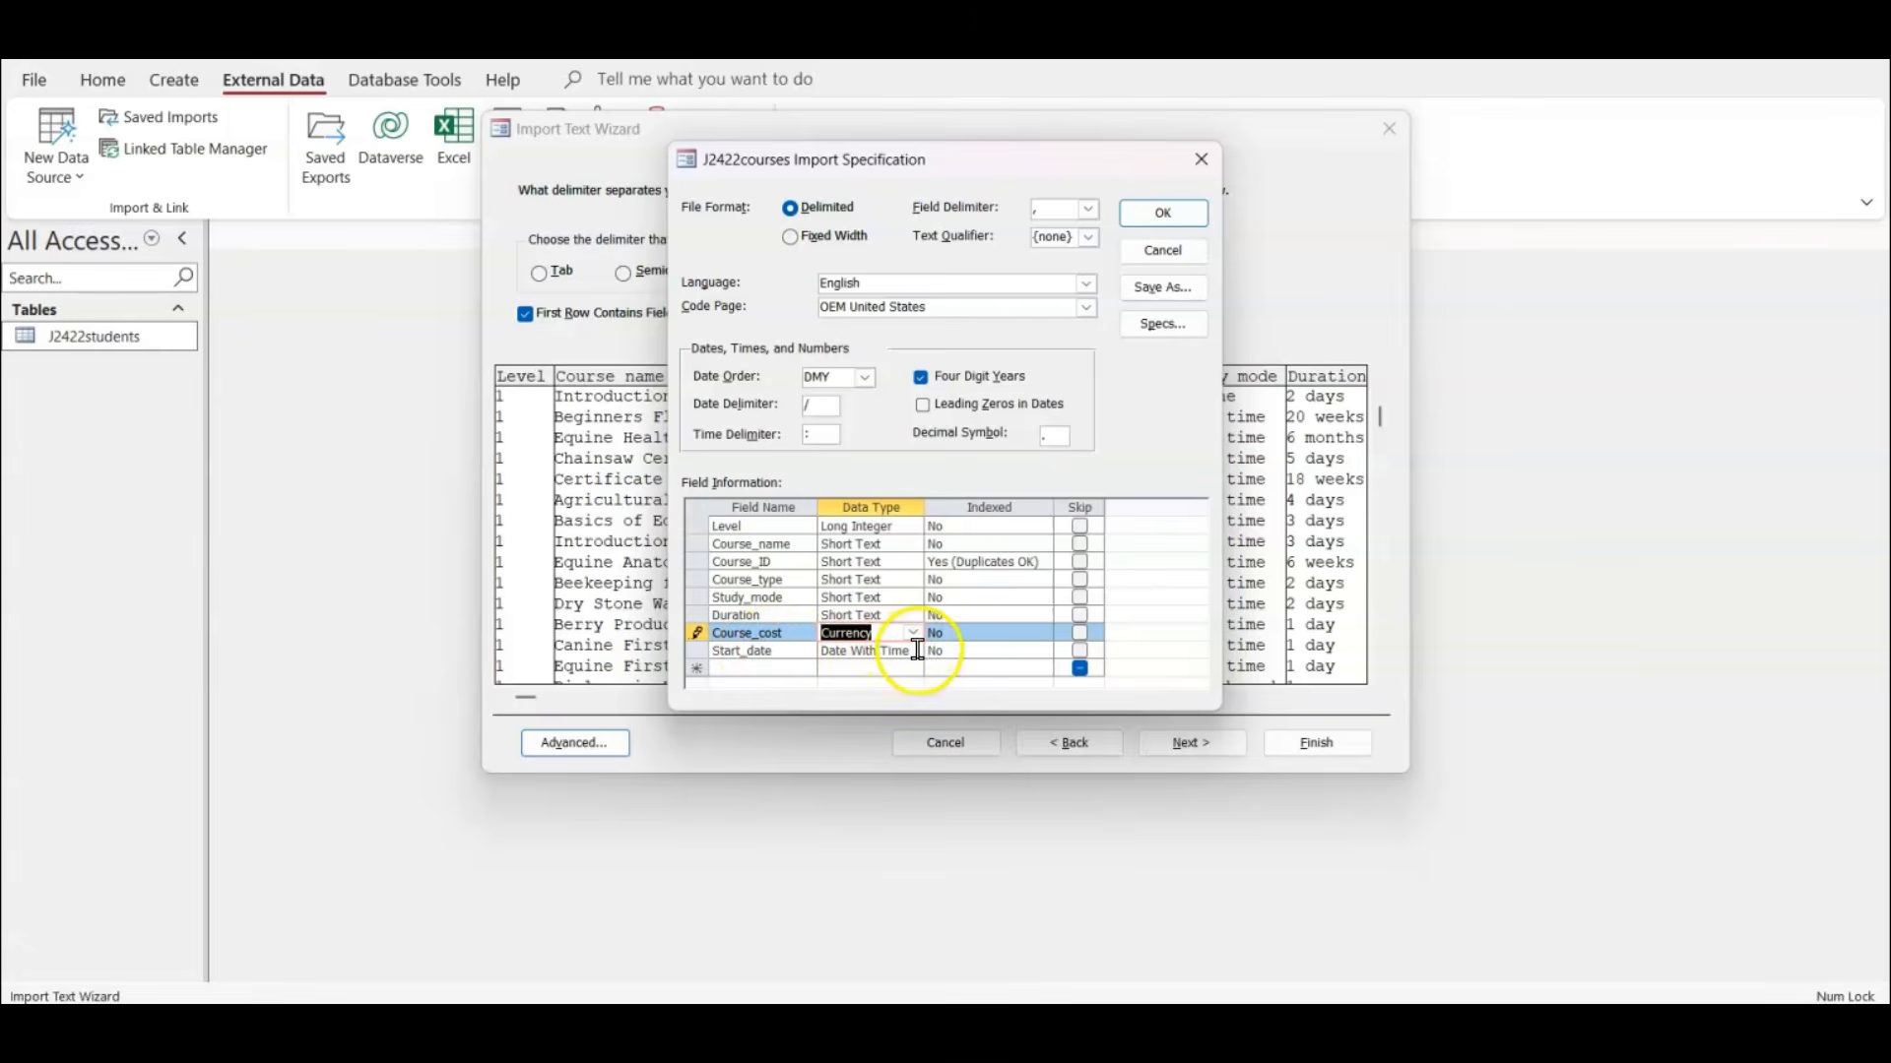
pyautogui.click(1168, 221)
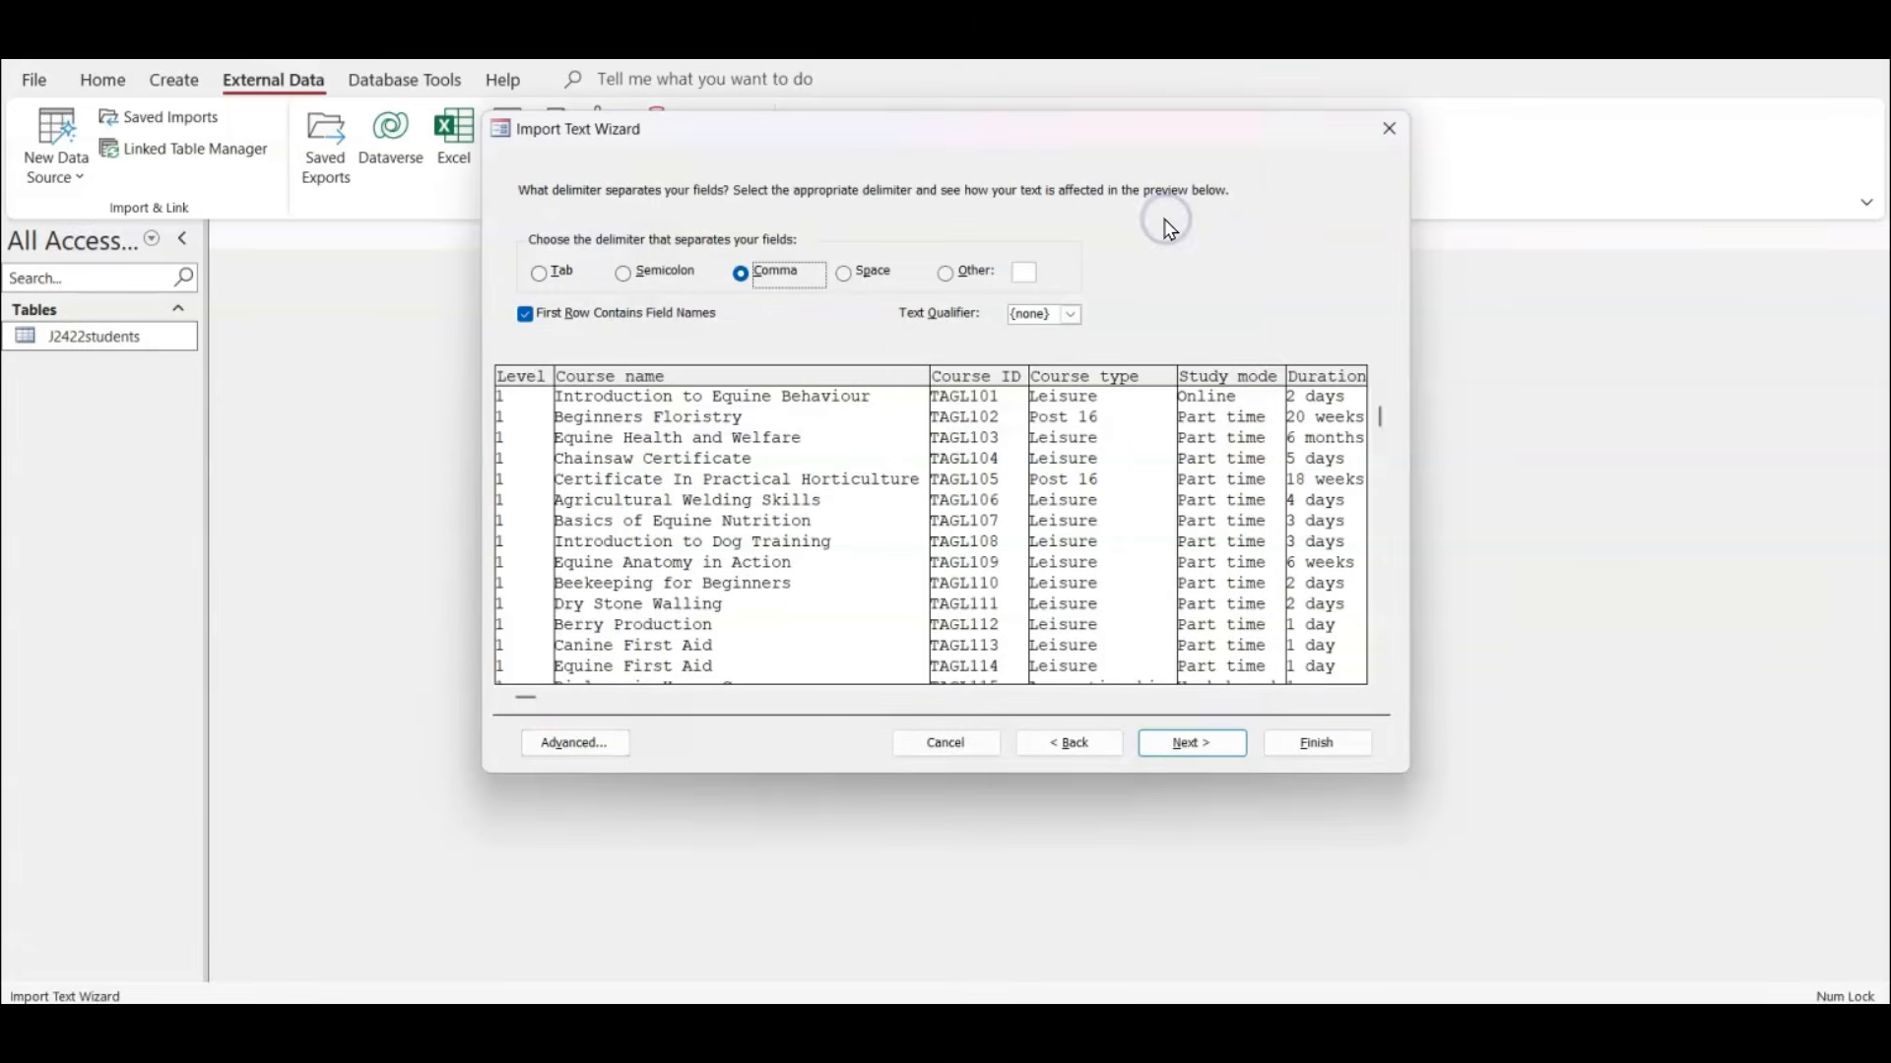
# Choose Course_ID as the primary key and finish the import into the table J2422courses without saving the import steps.
pyautogui.click(1192, 745)
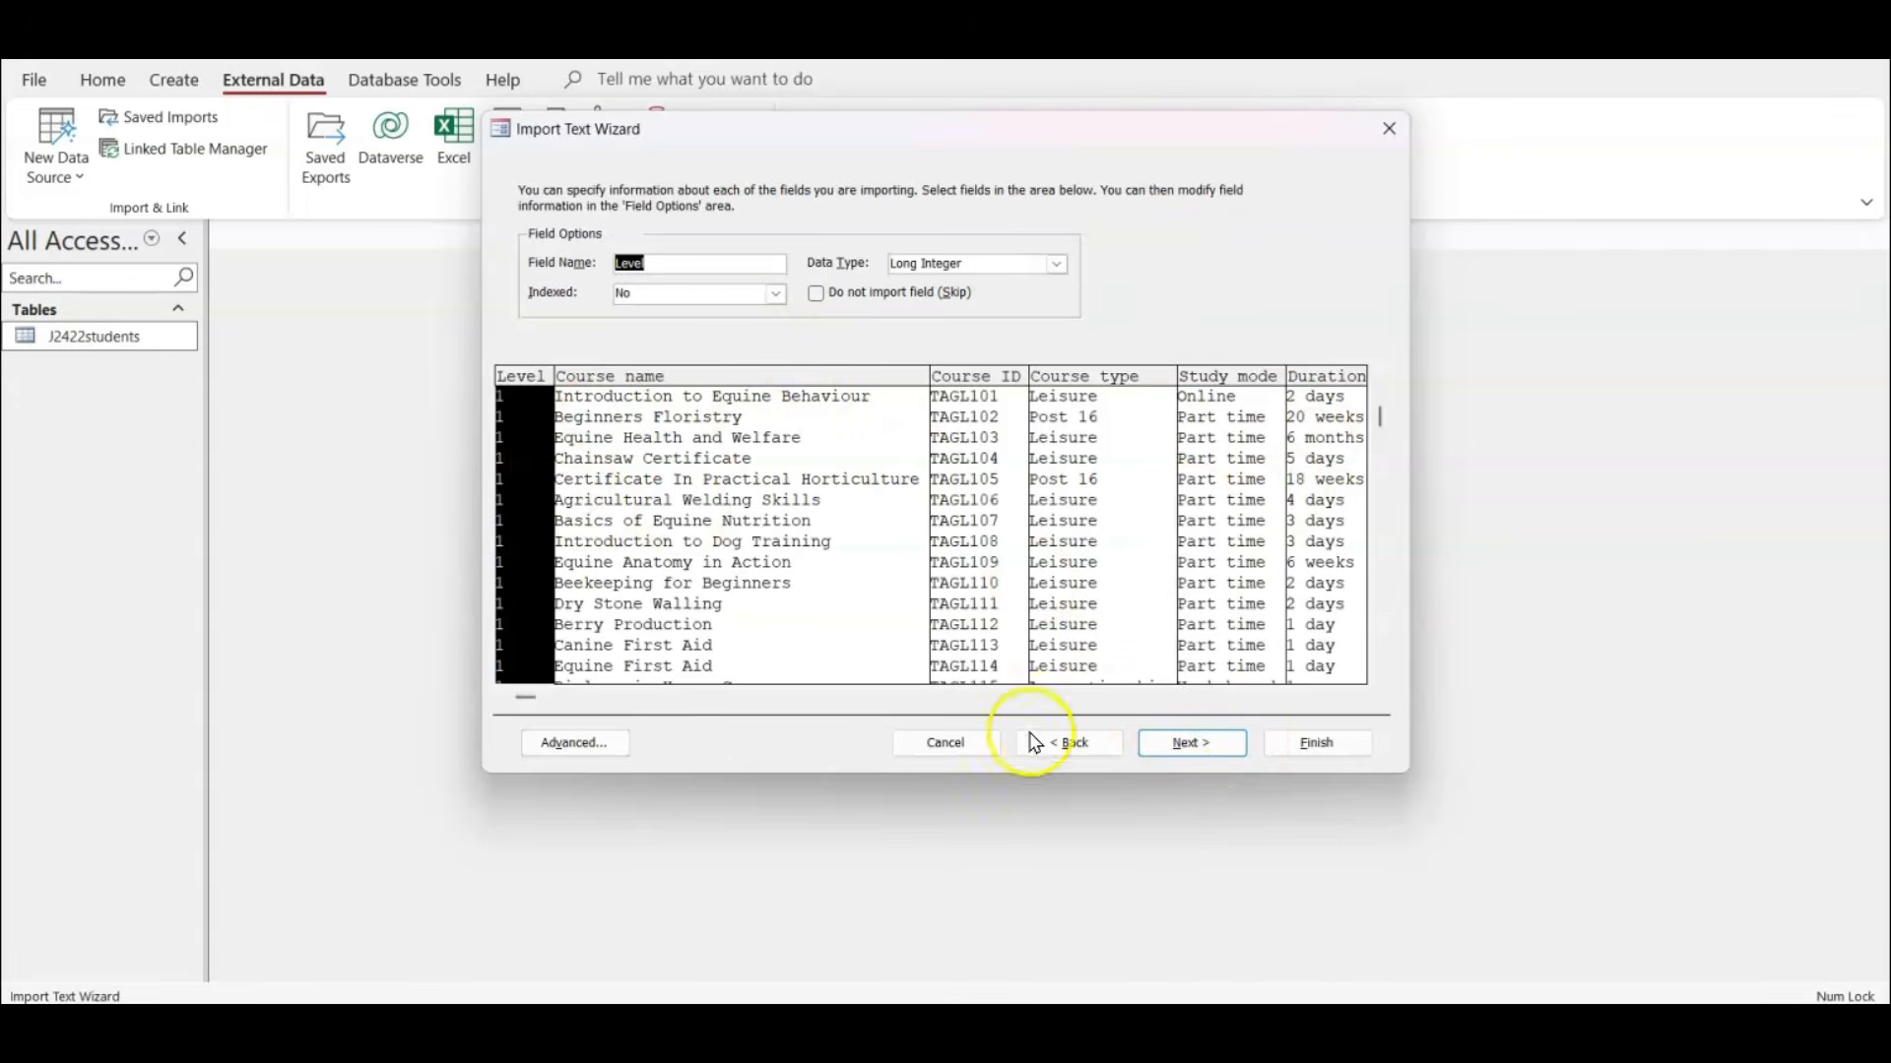
pyautogui.click(1211, 745)
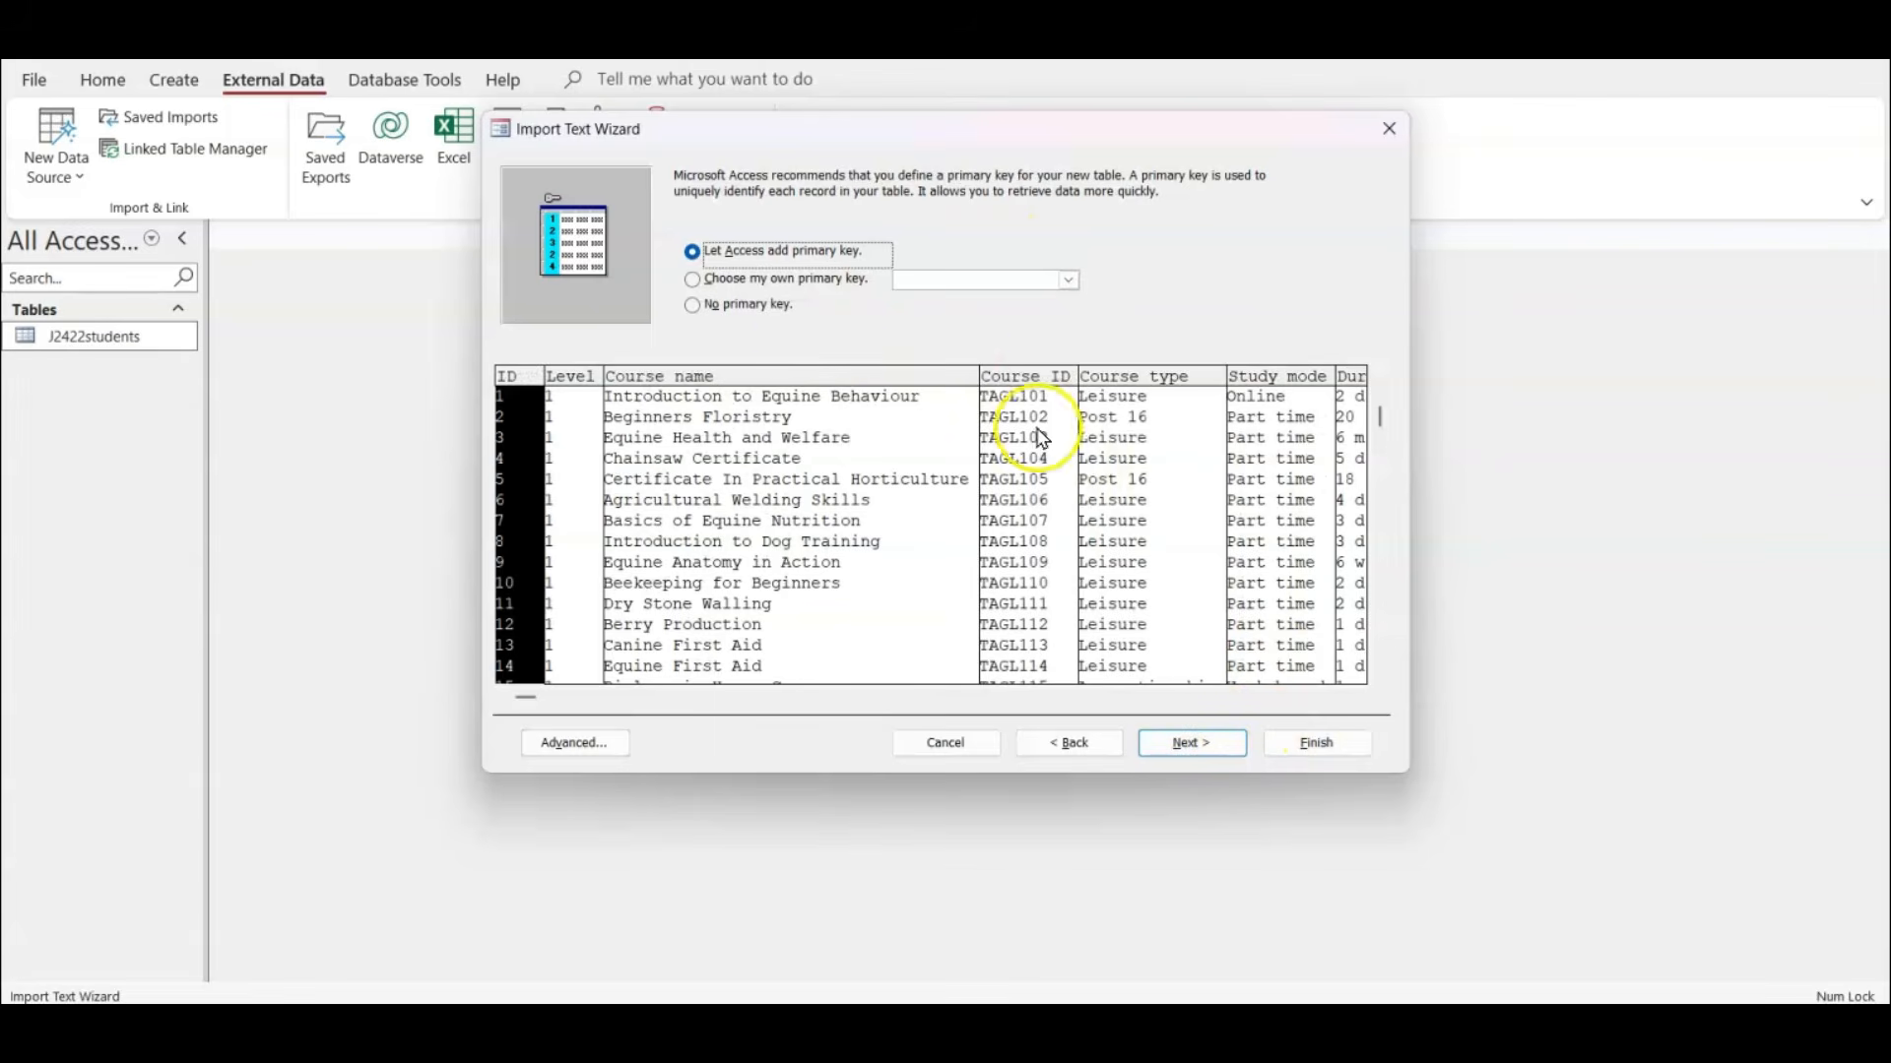
pyautogui.click(824, 283)
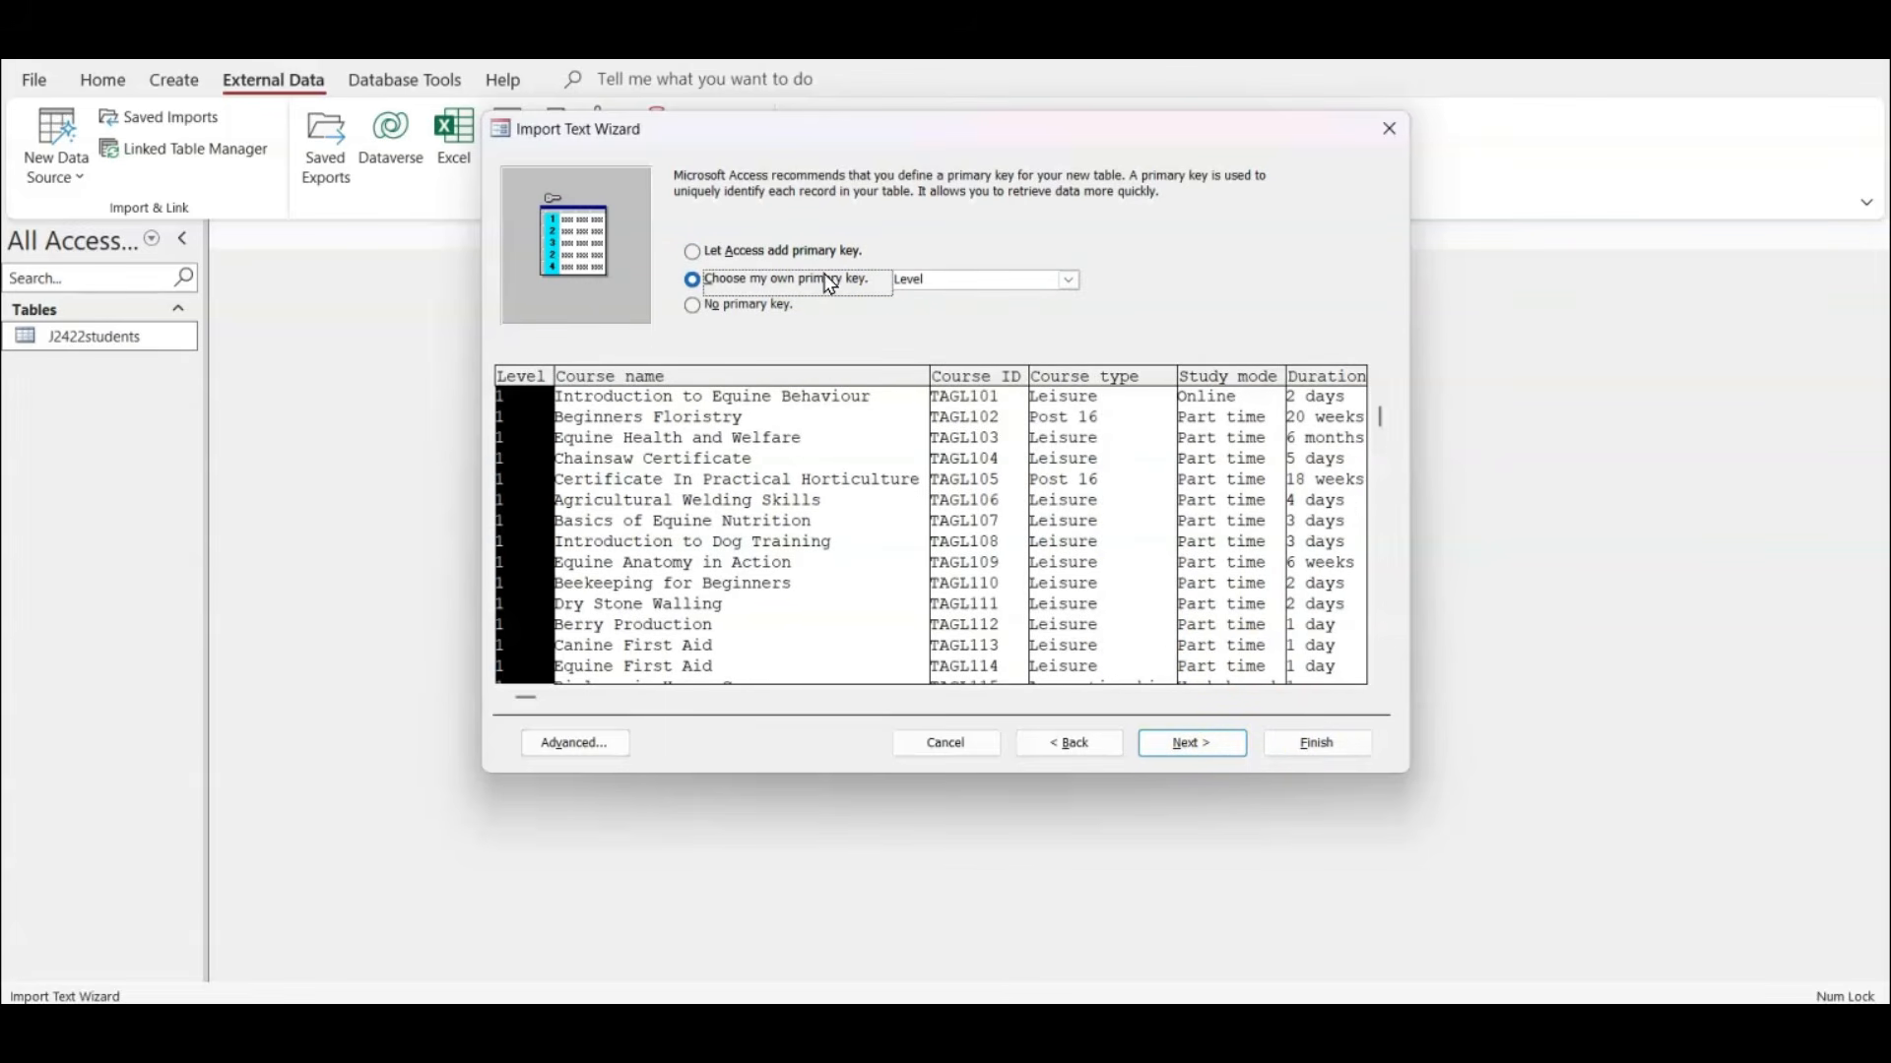
pyautogui.click(1071, 280)
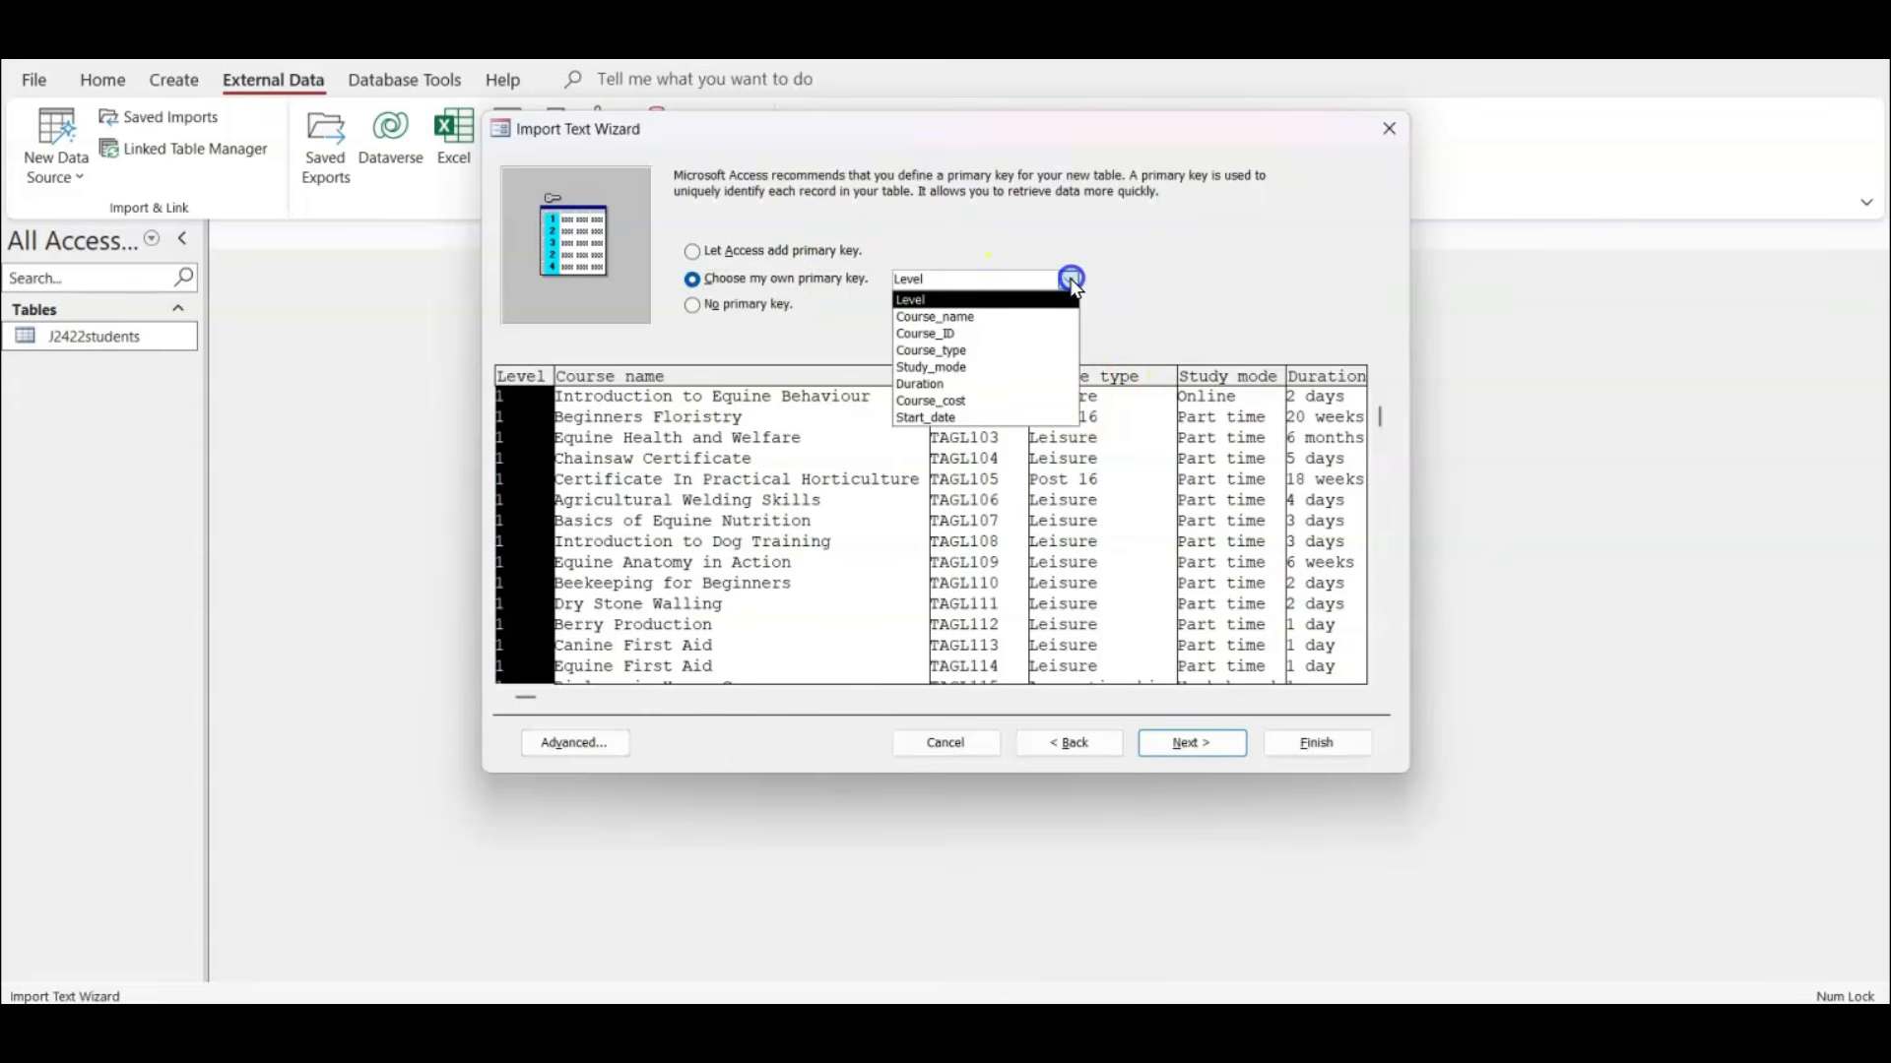
pyautogui.click(997, 335)
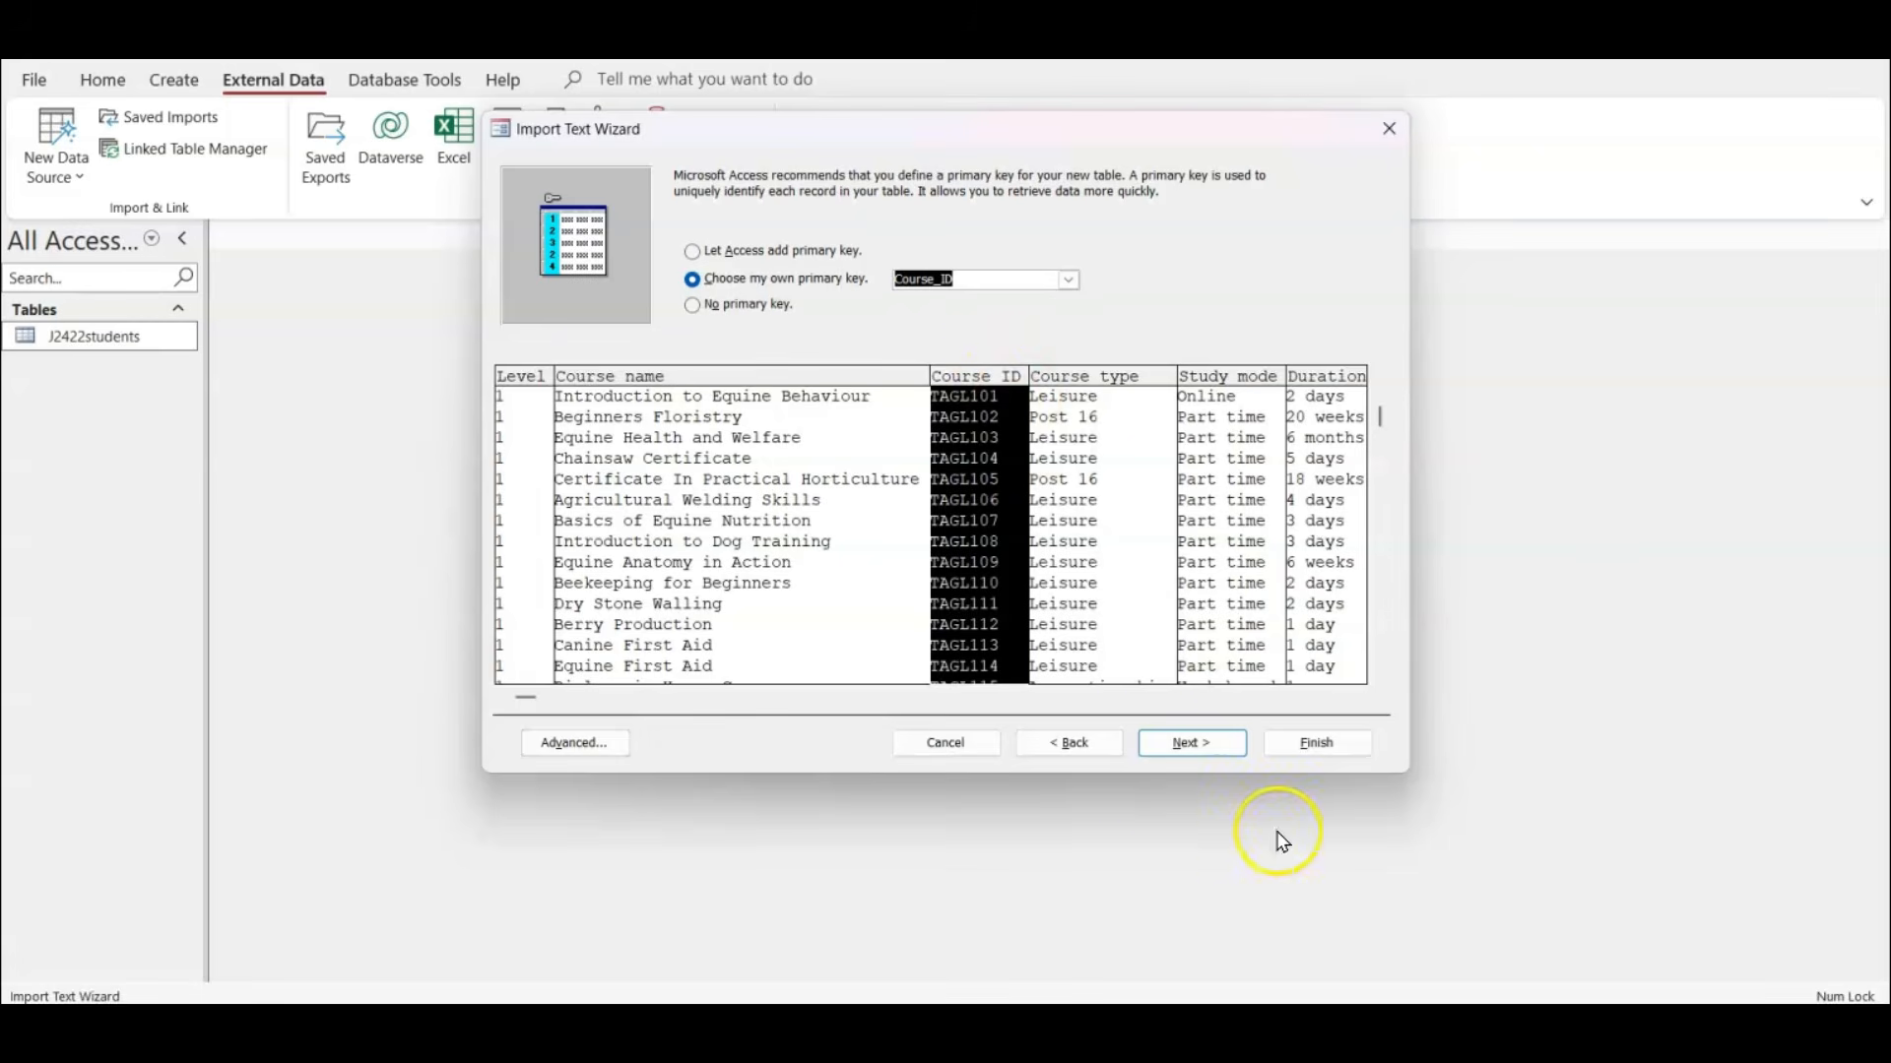
pyautogui.click(1179, 746)
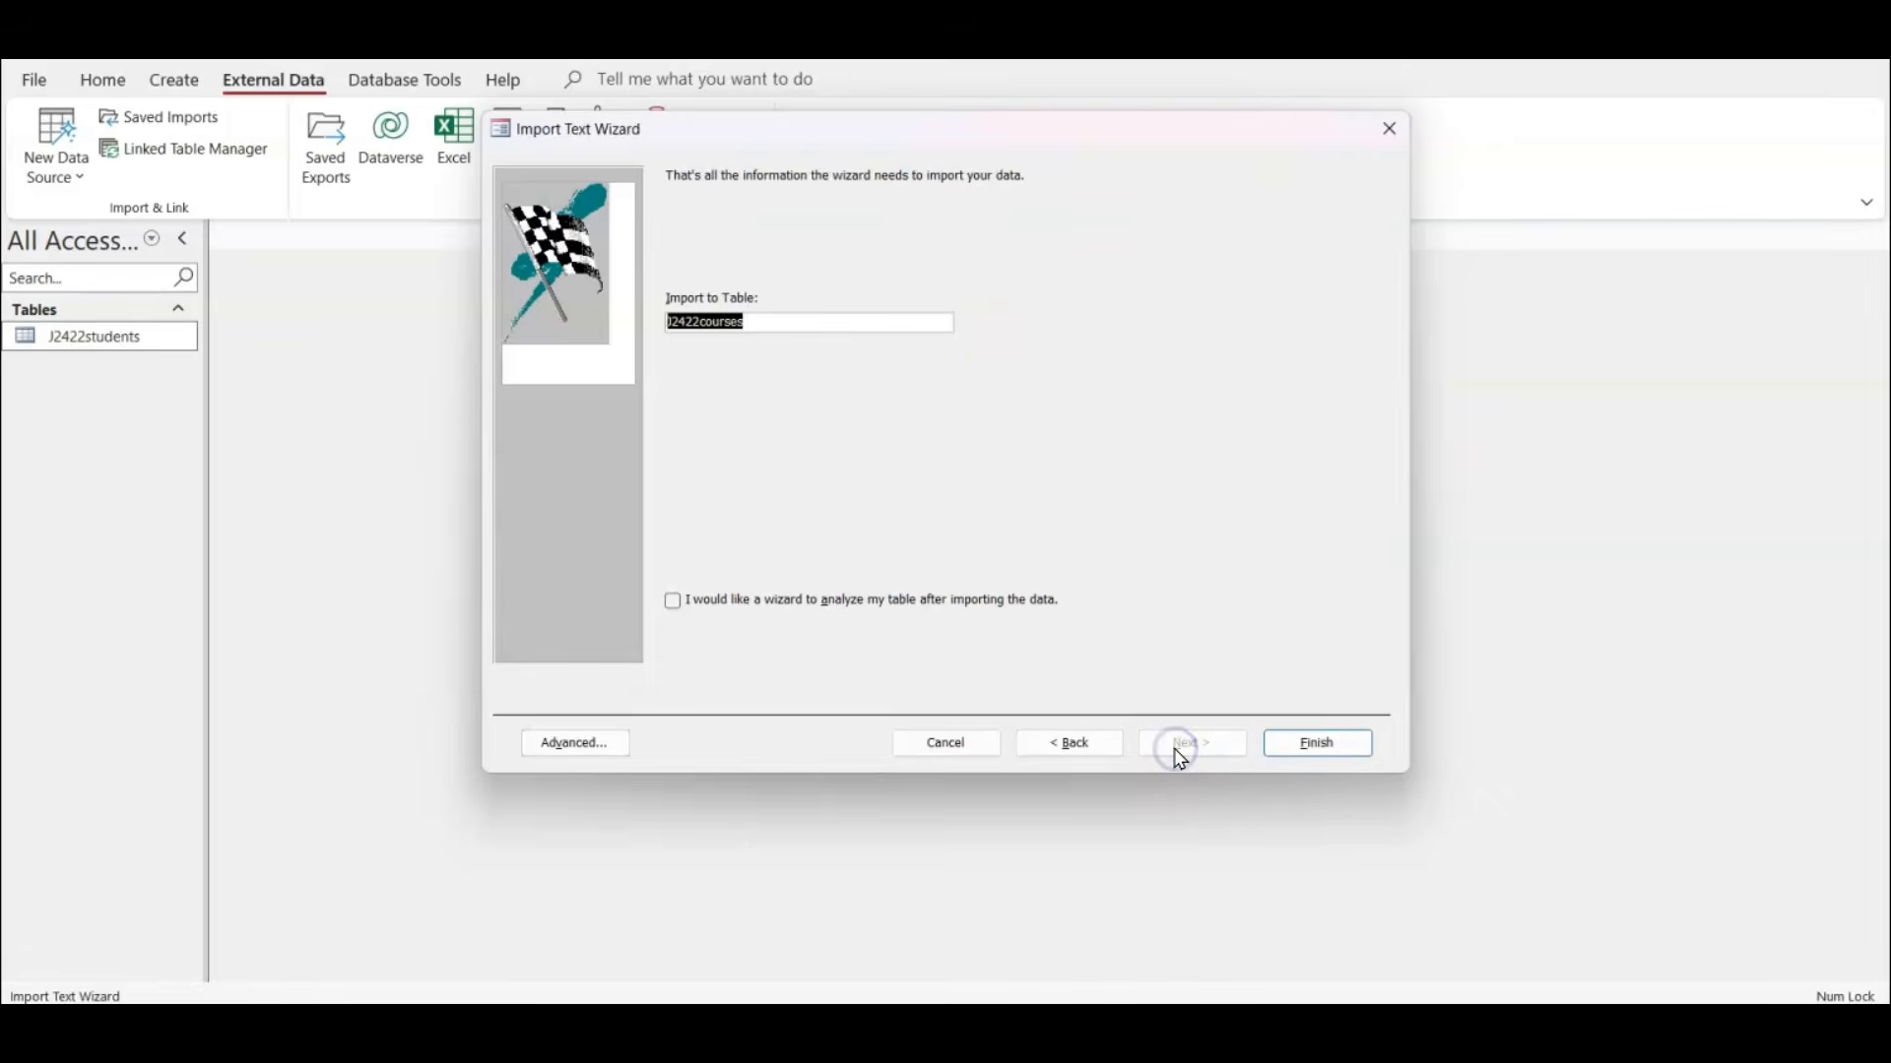
pyautogui.click(1334, 741)
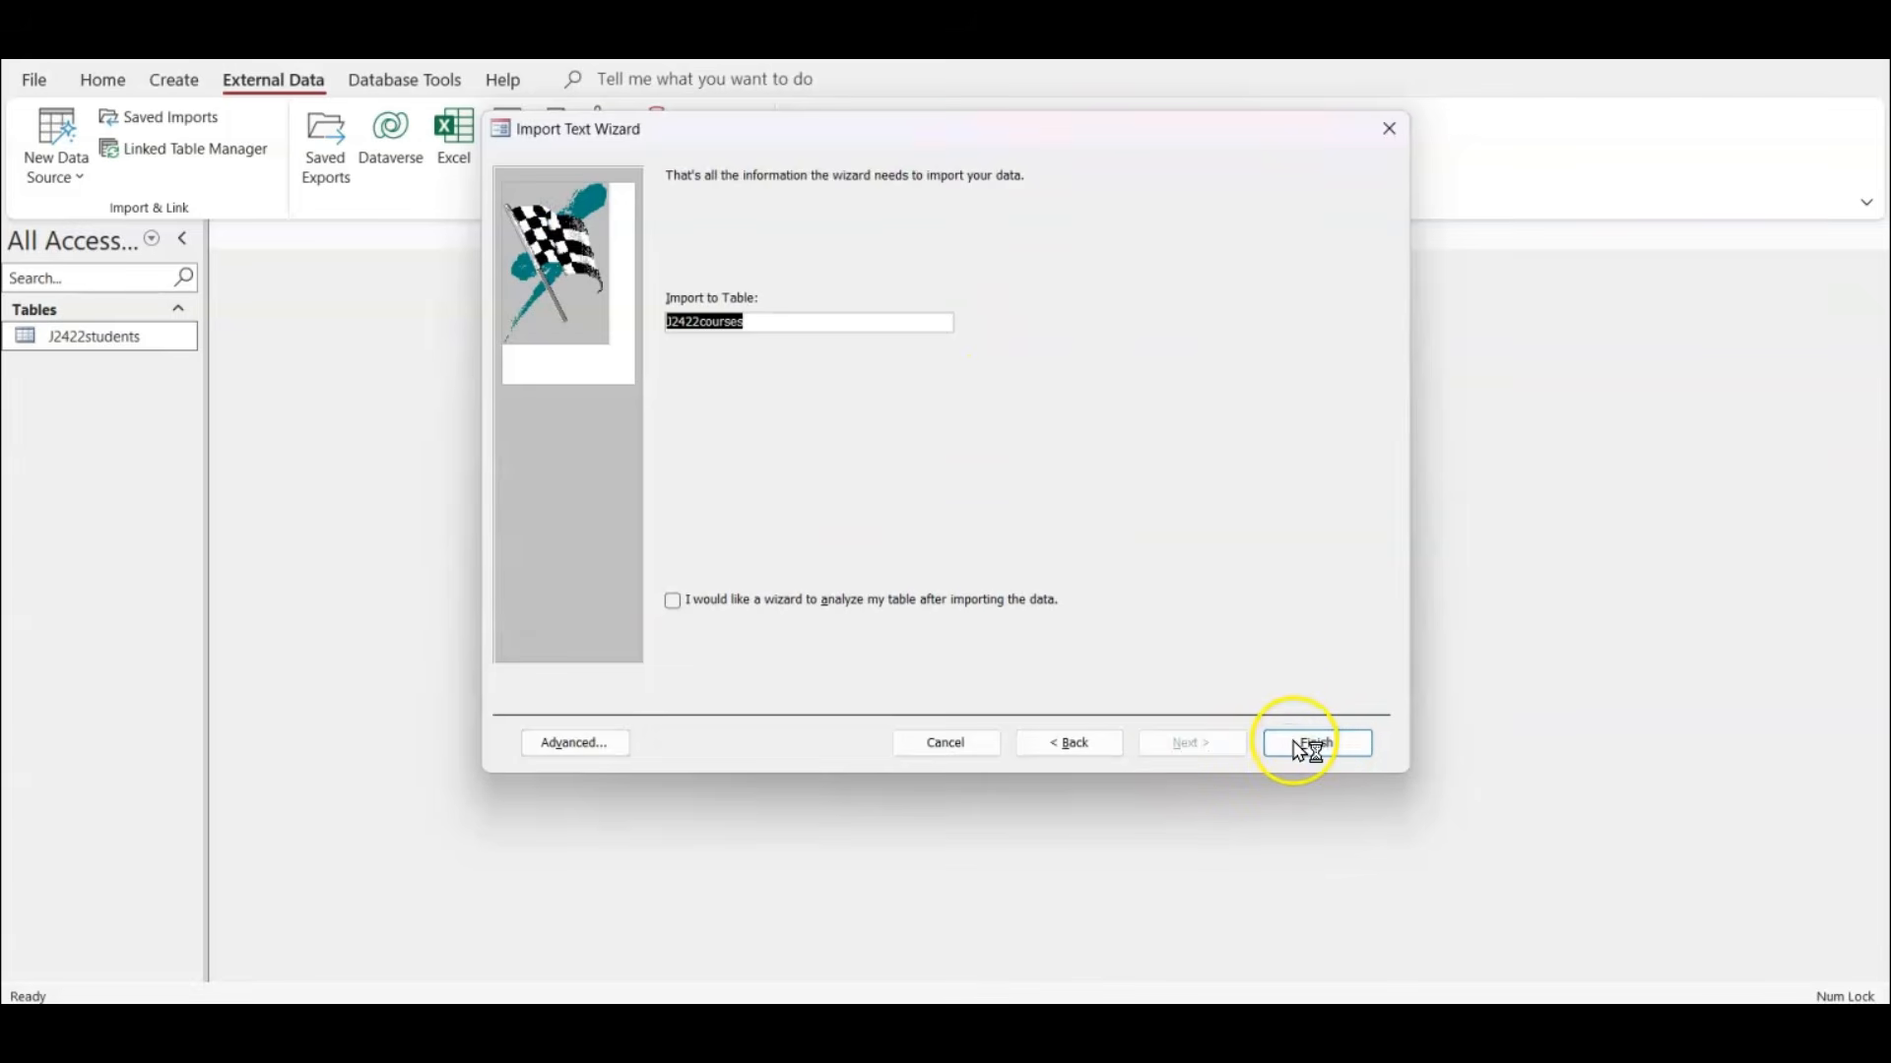
pyautogui.click(1320, 815)
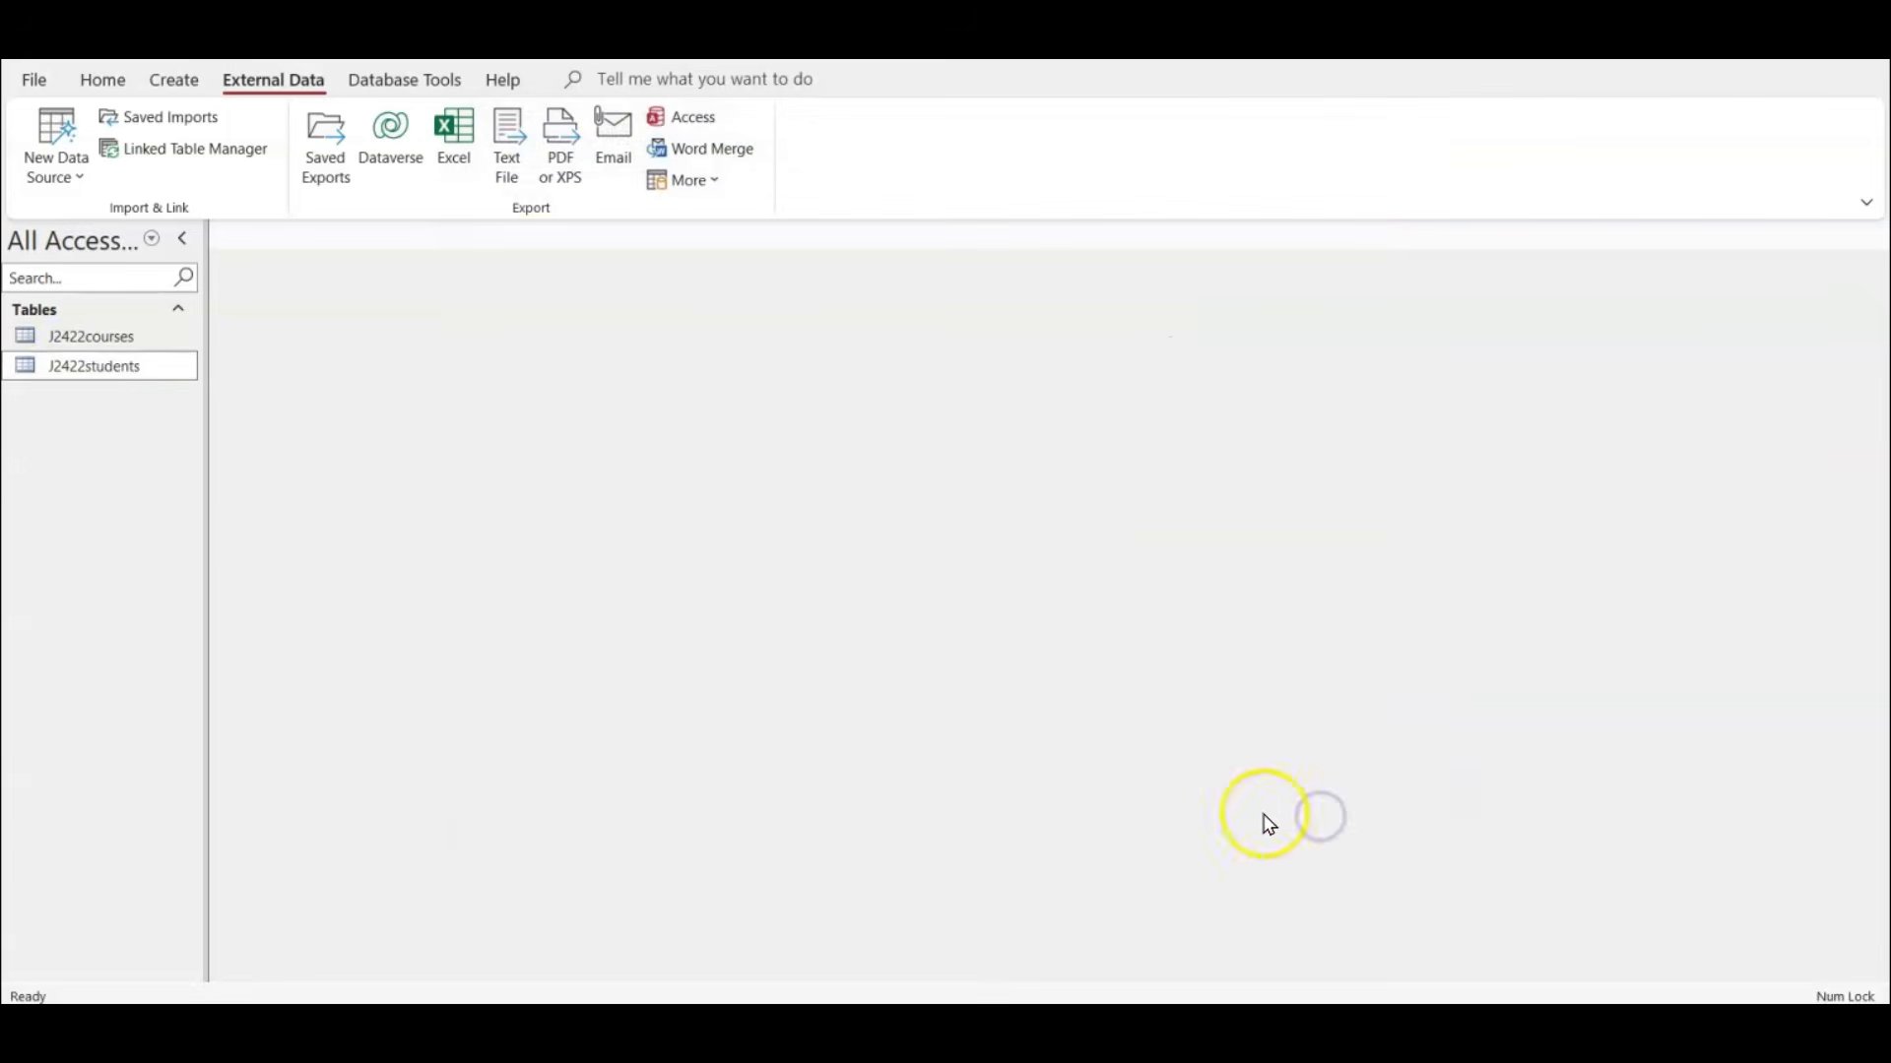
# Open the J2422courses table and check how the Course_cost and Start_date columns are displayed.
pyautogui.doubleClick(135, 343)
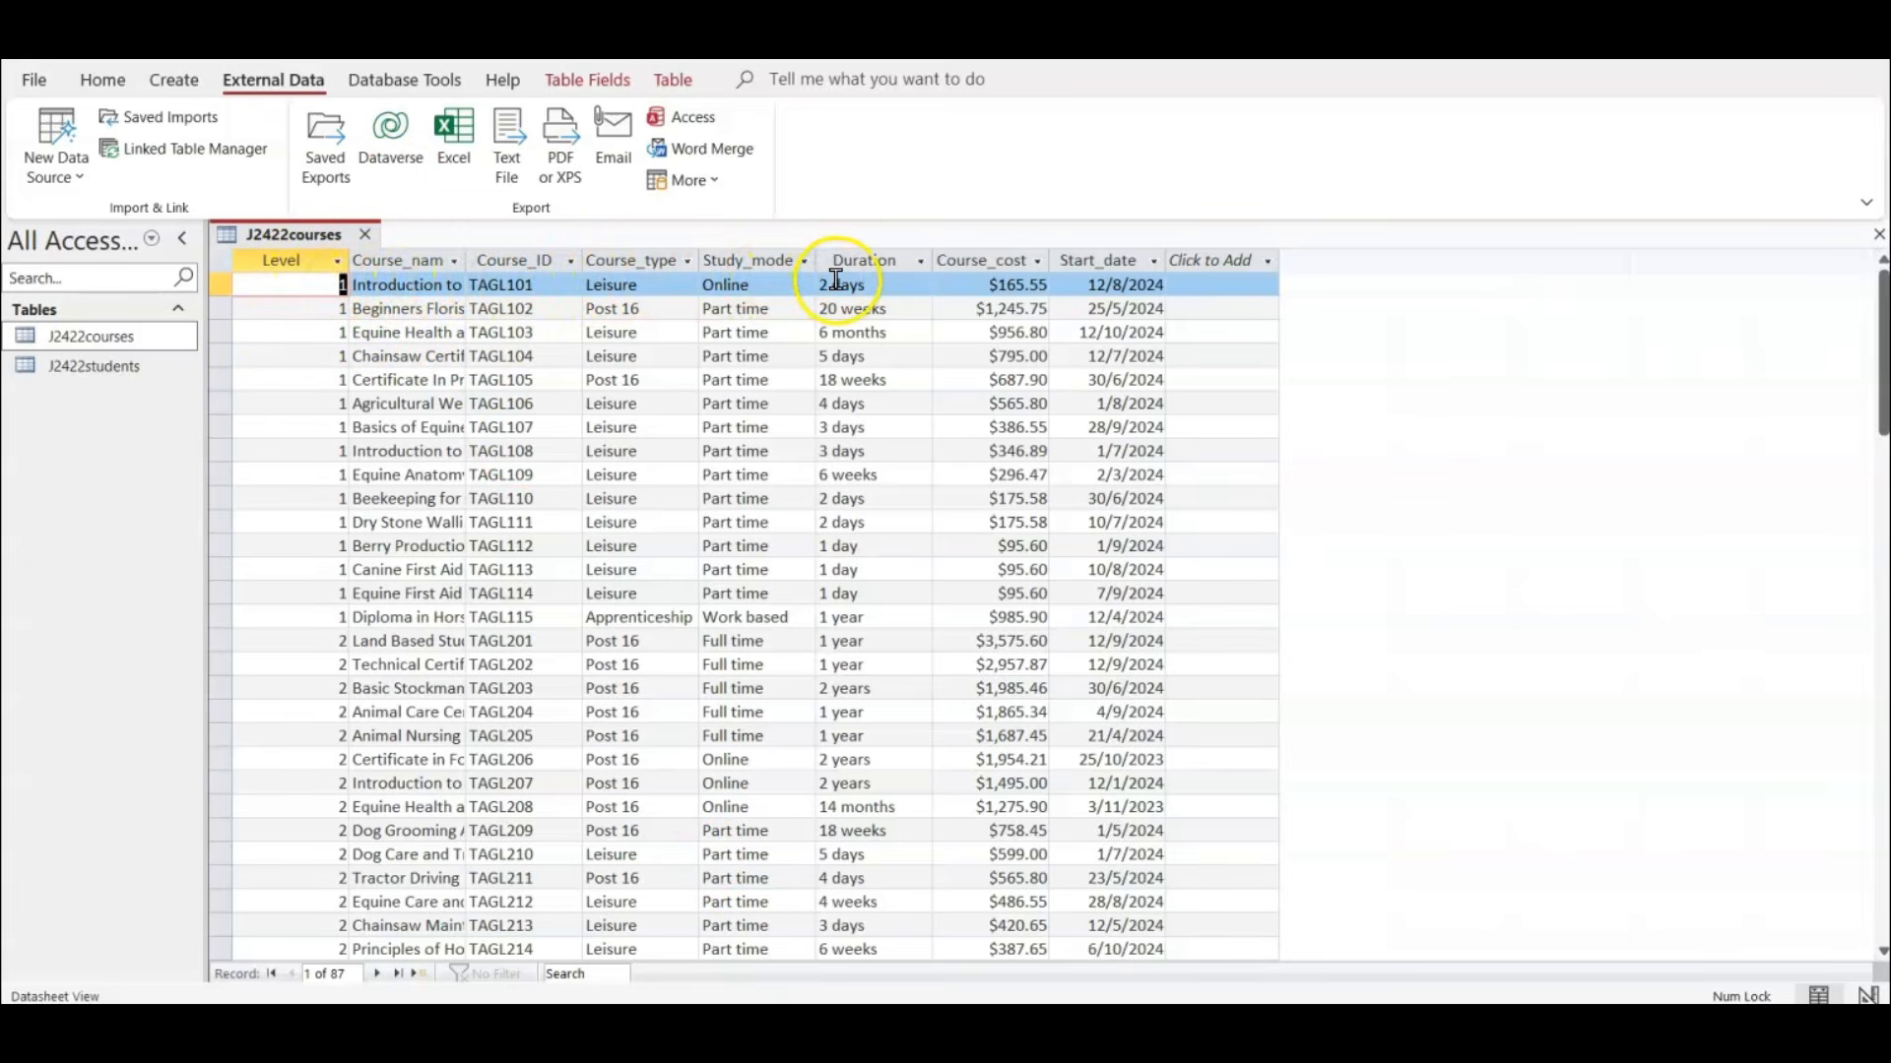
pyautogui.click(997, 260)
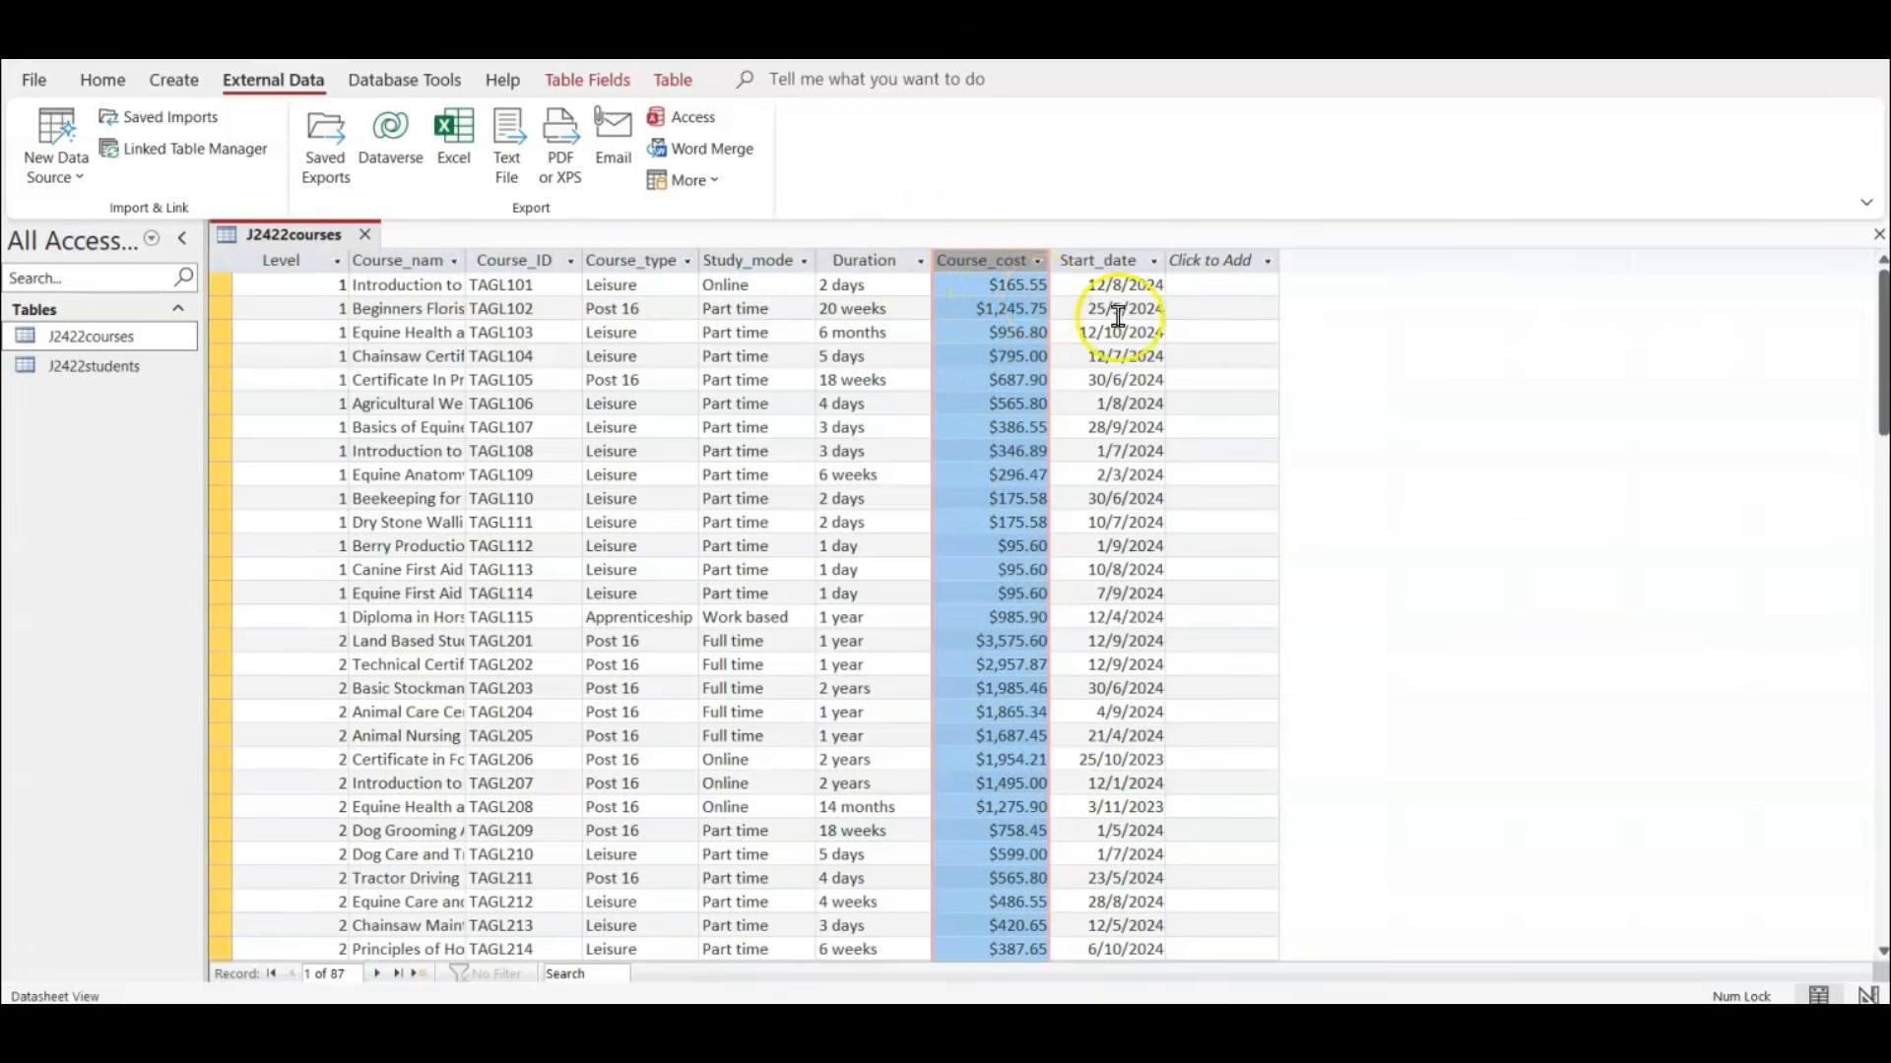
pyautogui.click(1130, 257)
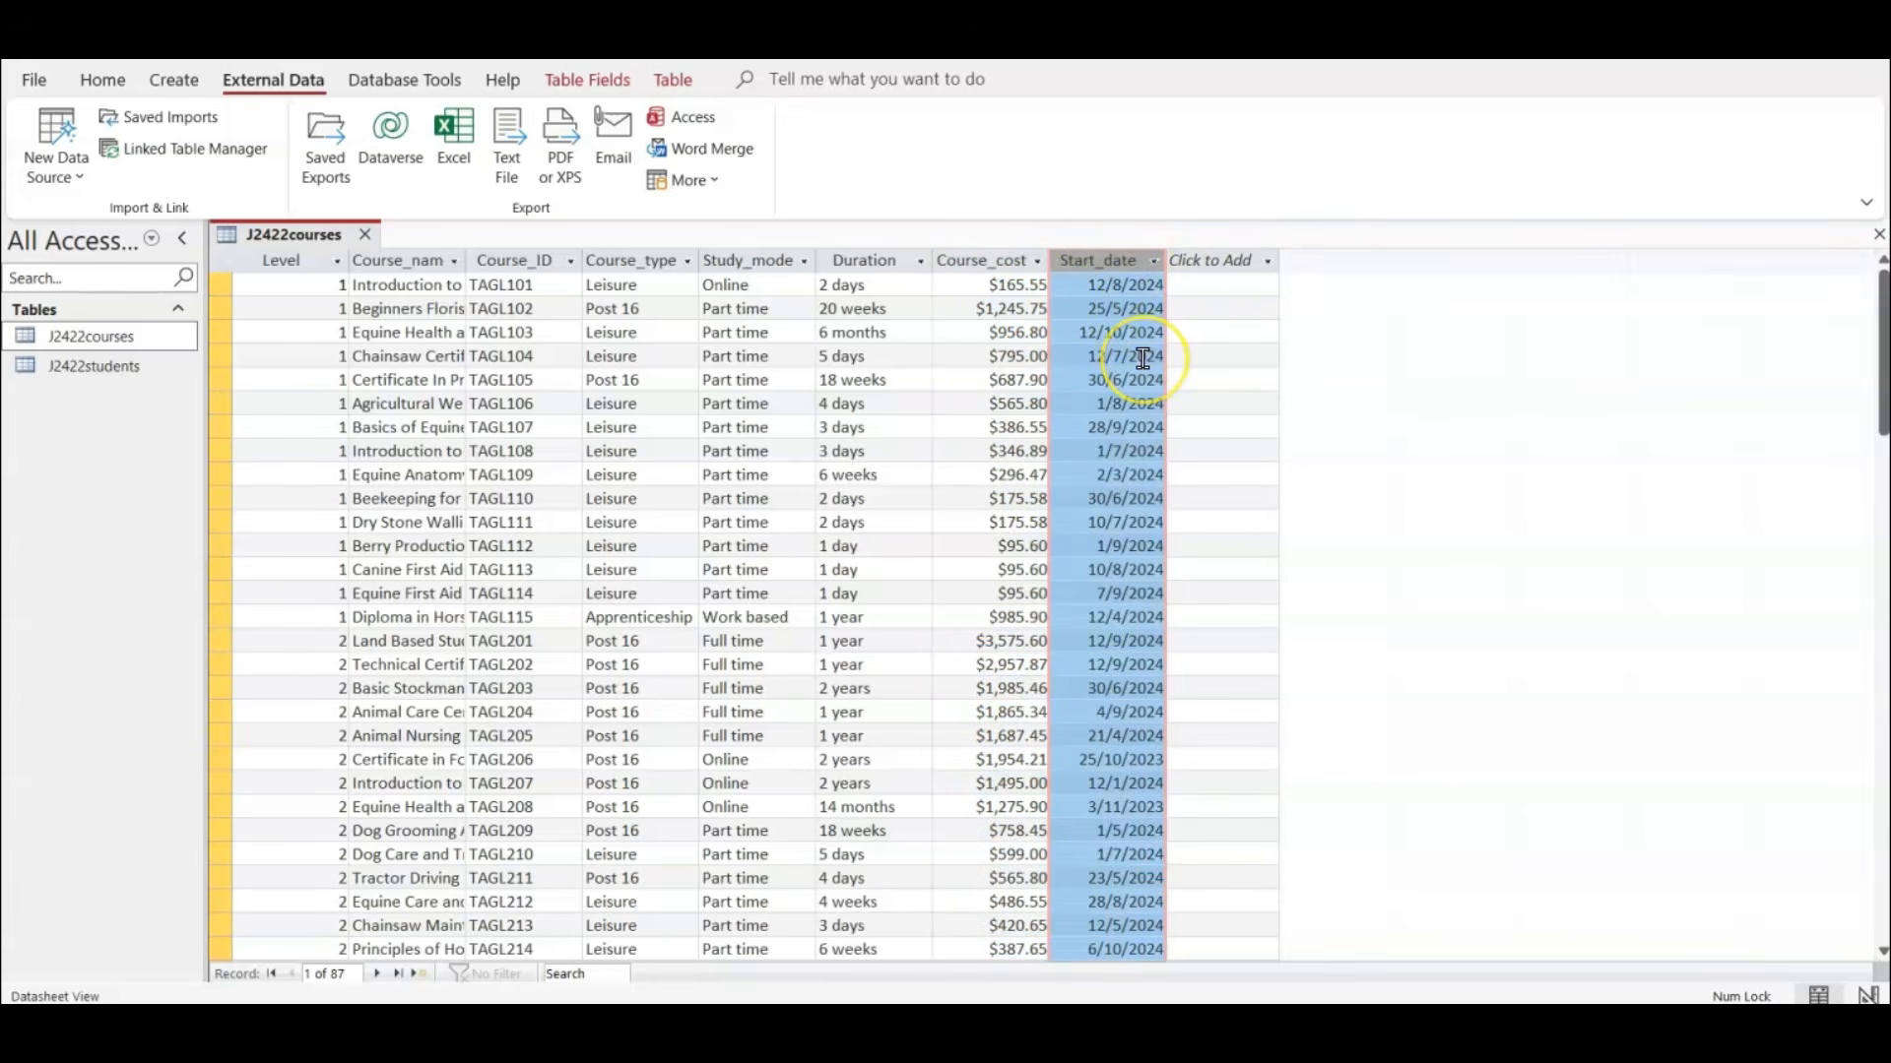
# Set the Start_date field's format to dd-mmm-yy in the J2422courses table design and return to the datasheet.
pyautogui.click(103, 79)
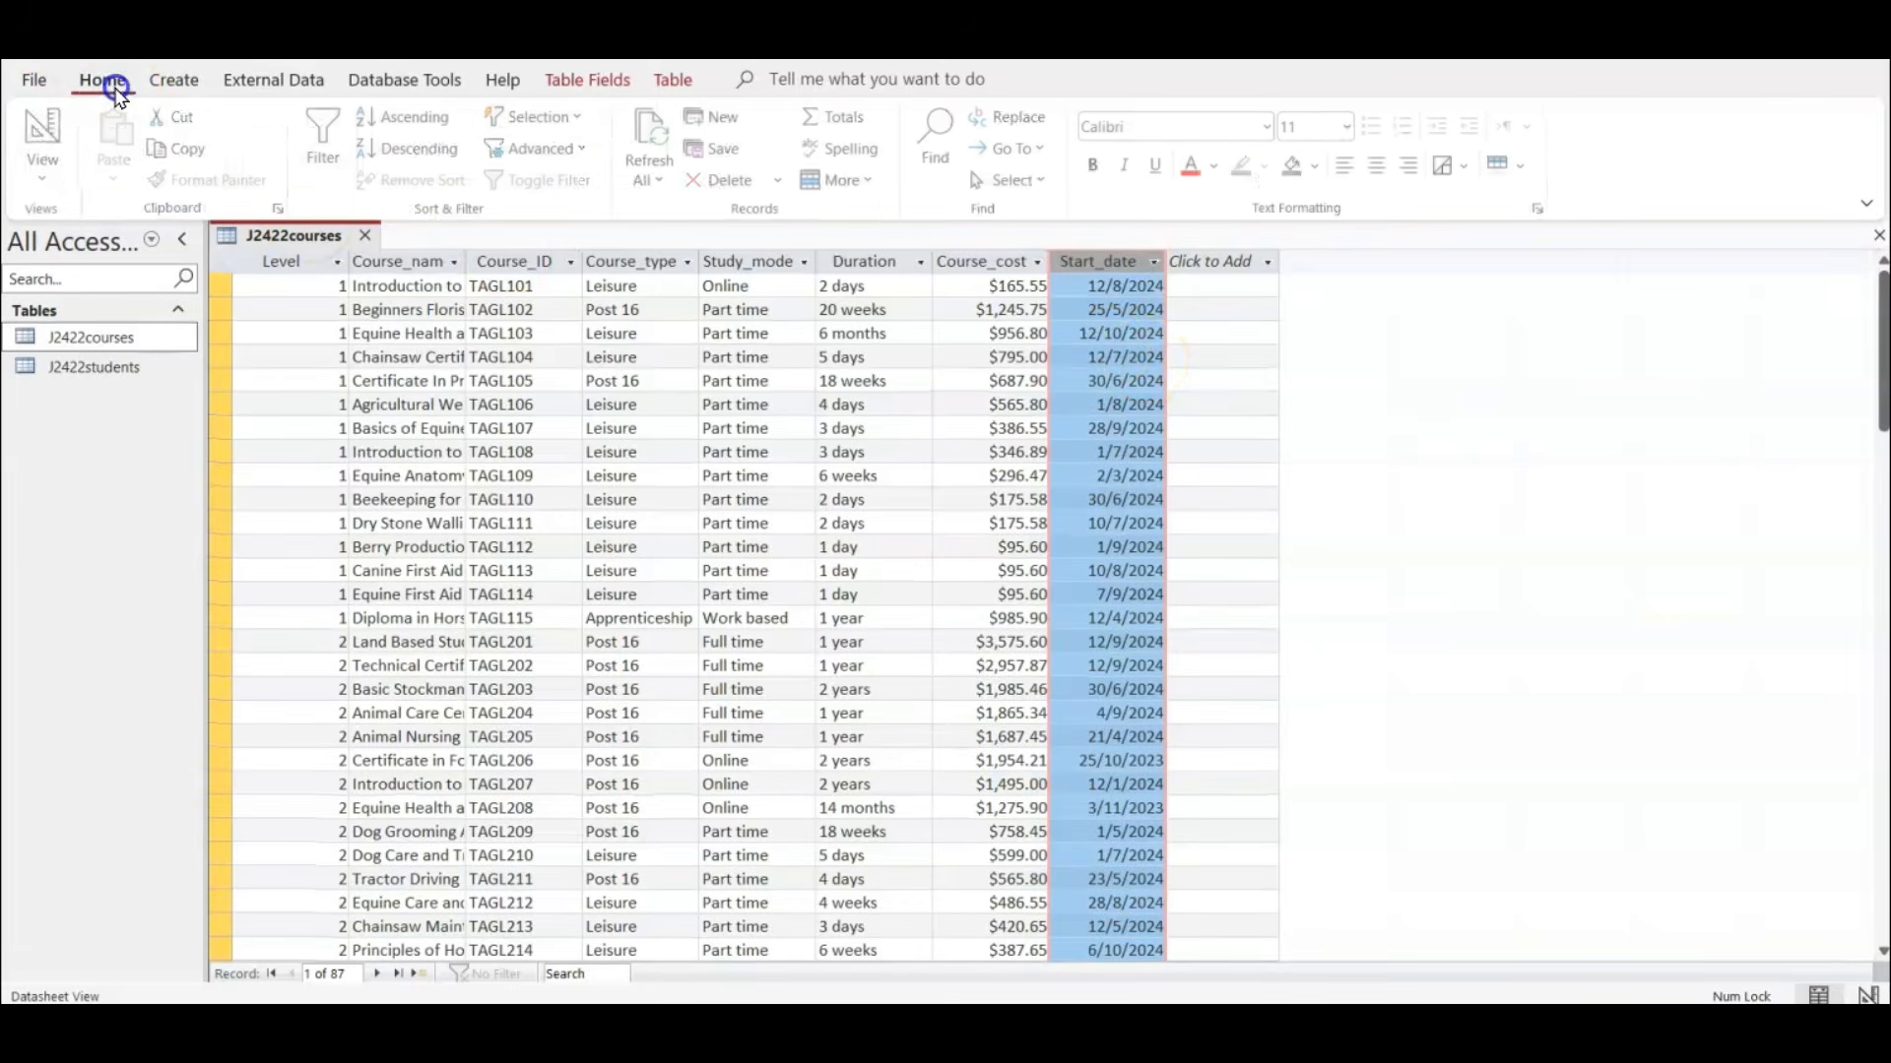
pyautogui.click(49, 138)
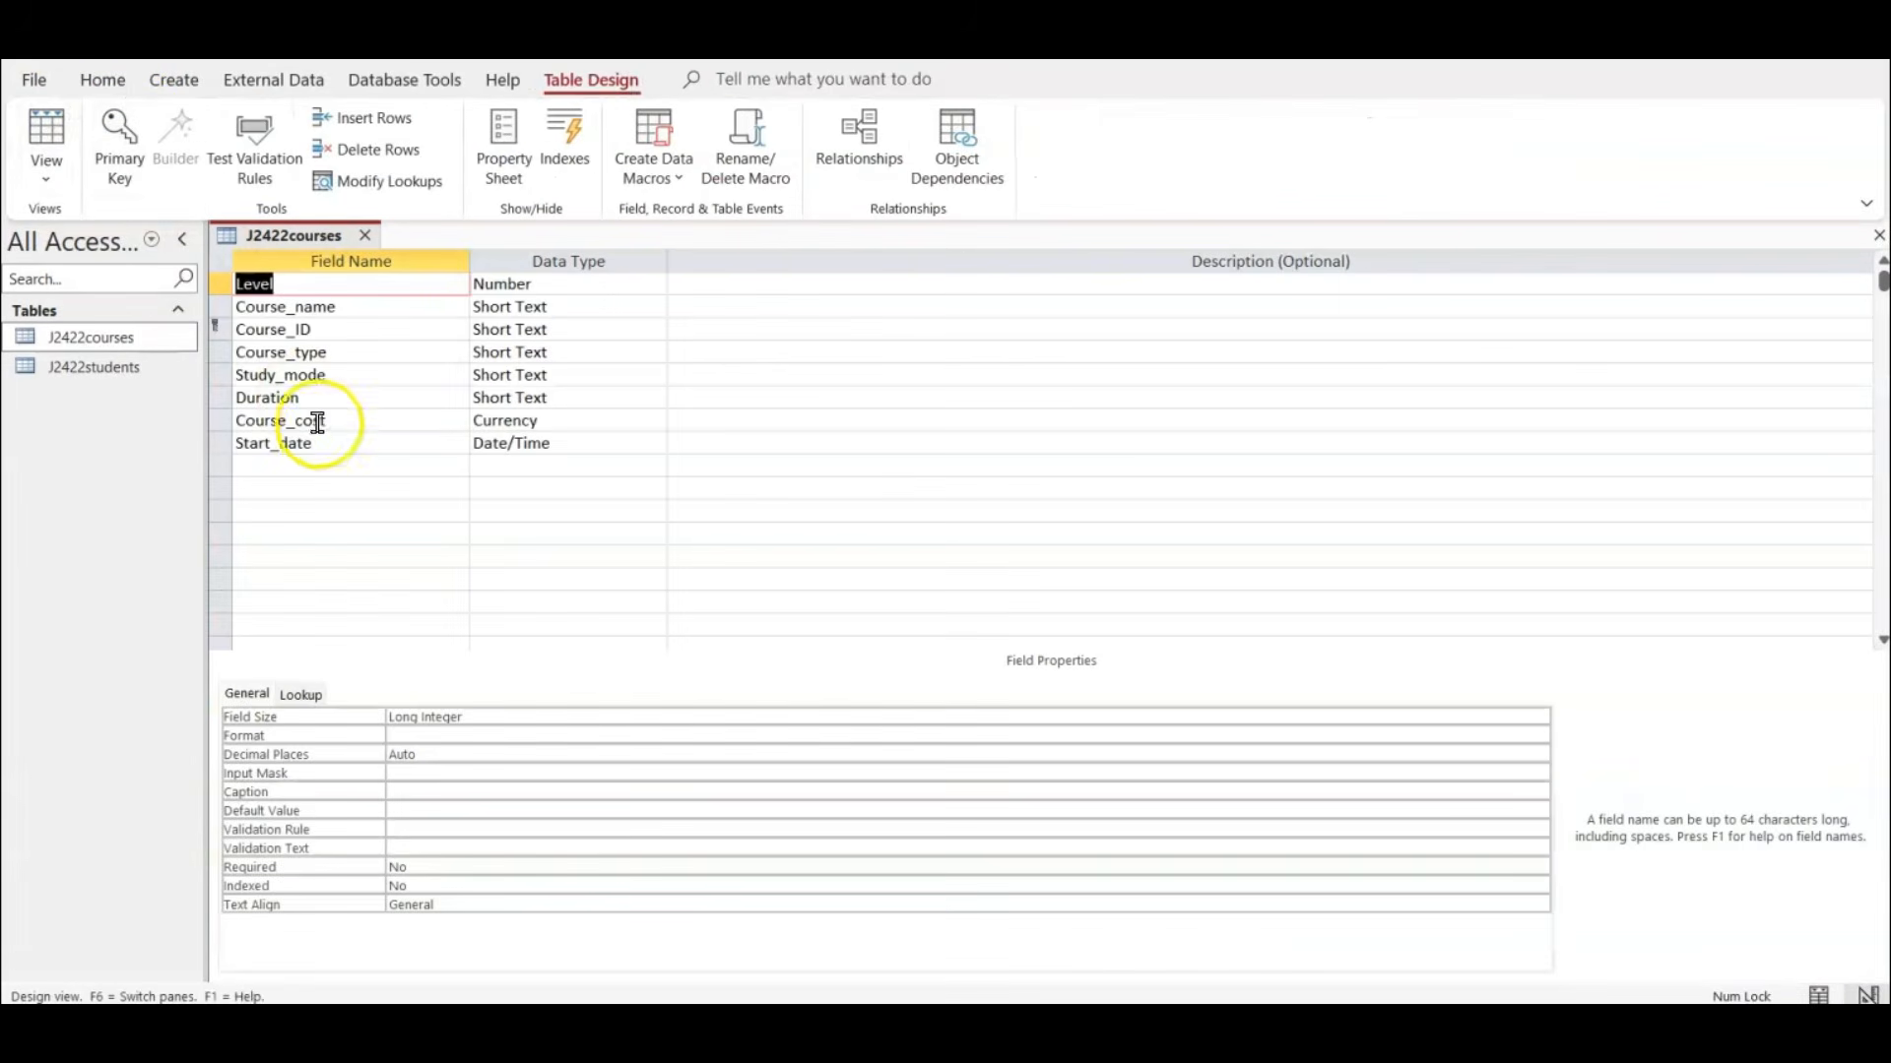
pyautogui.click(323, 445)
pyautogui.click(458, 716)
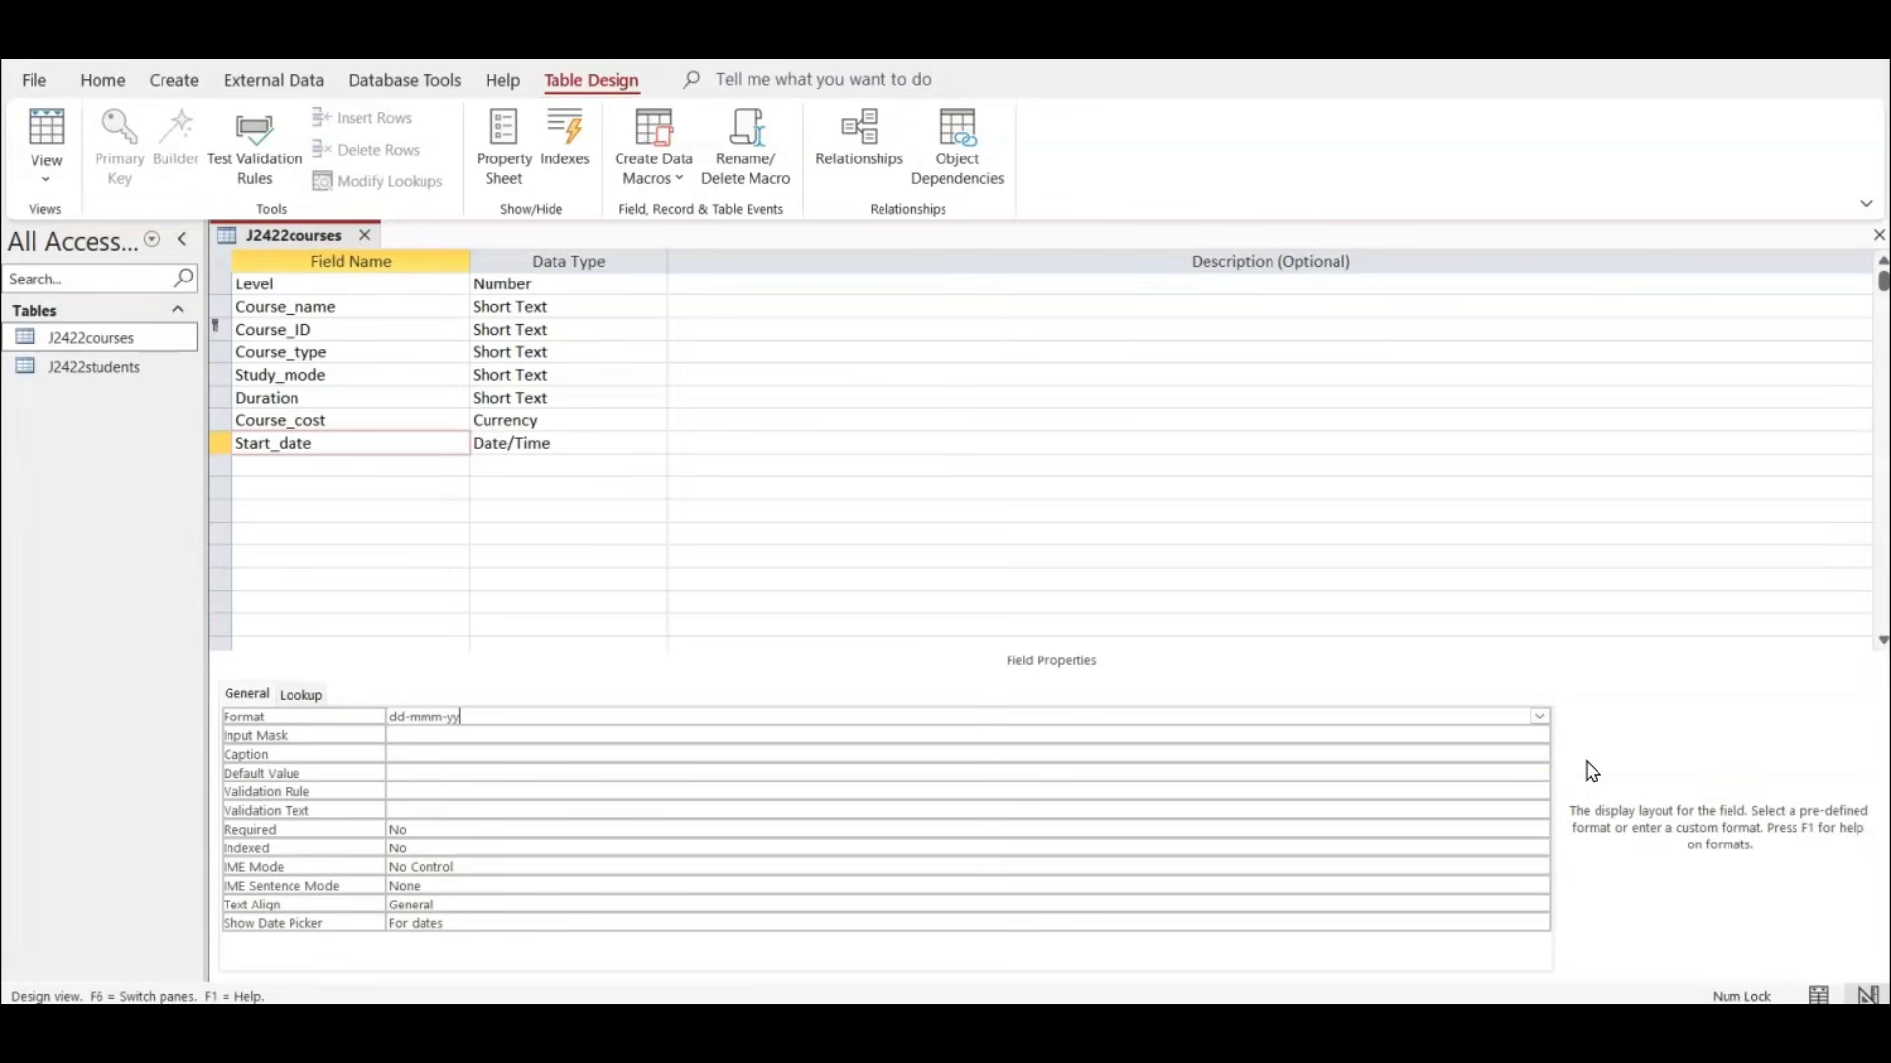
pyautogui.press('Down')
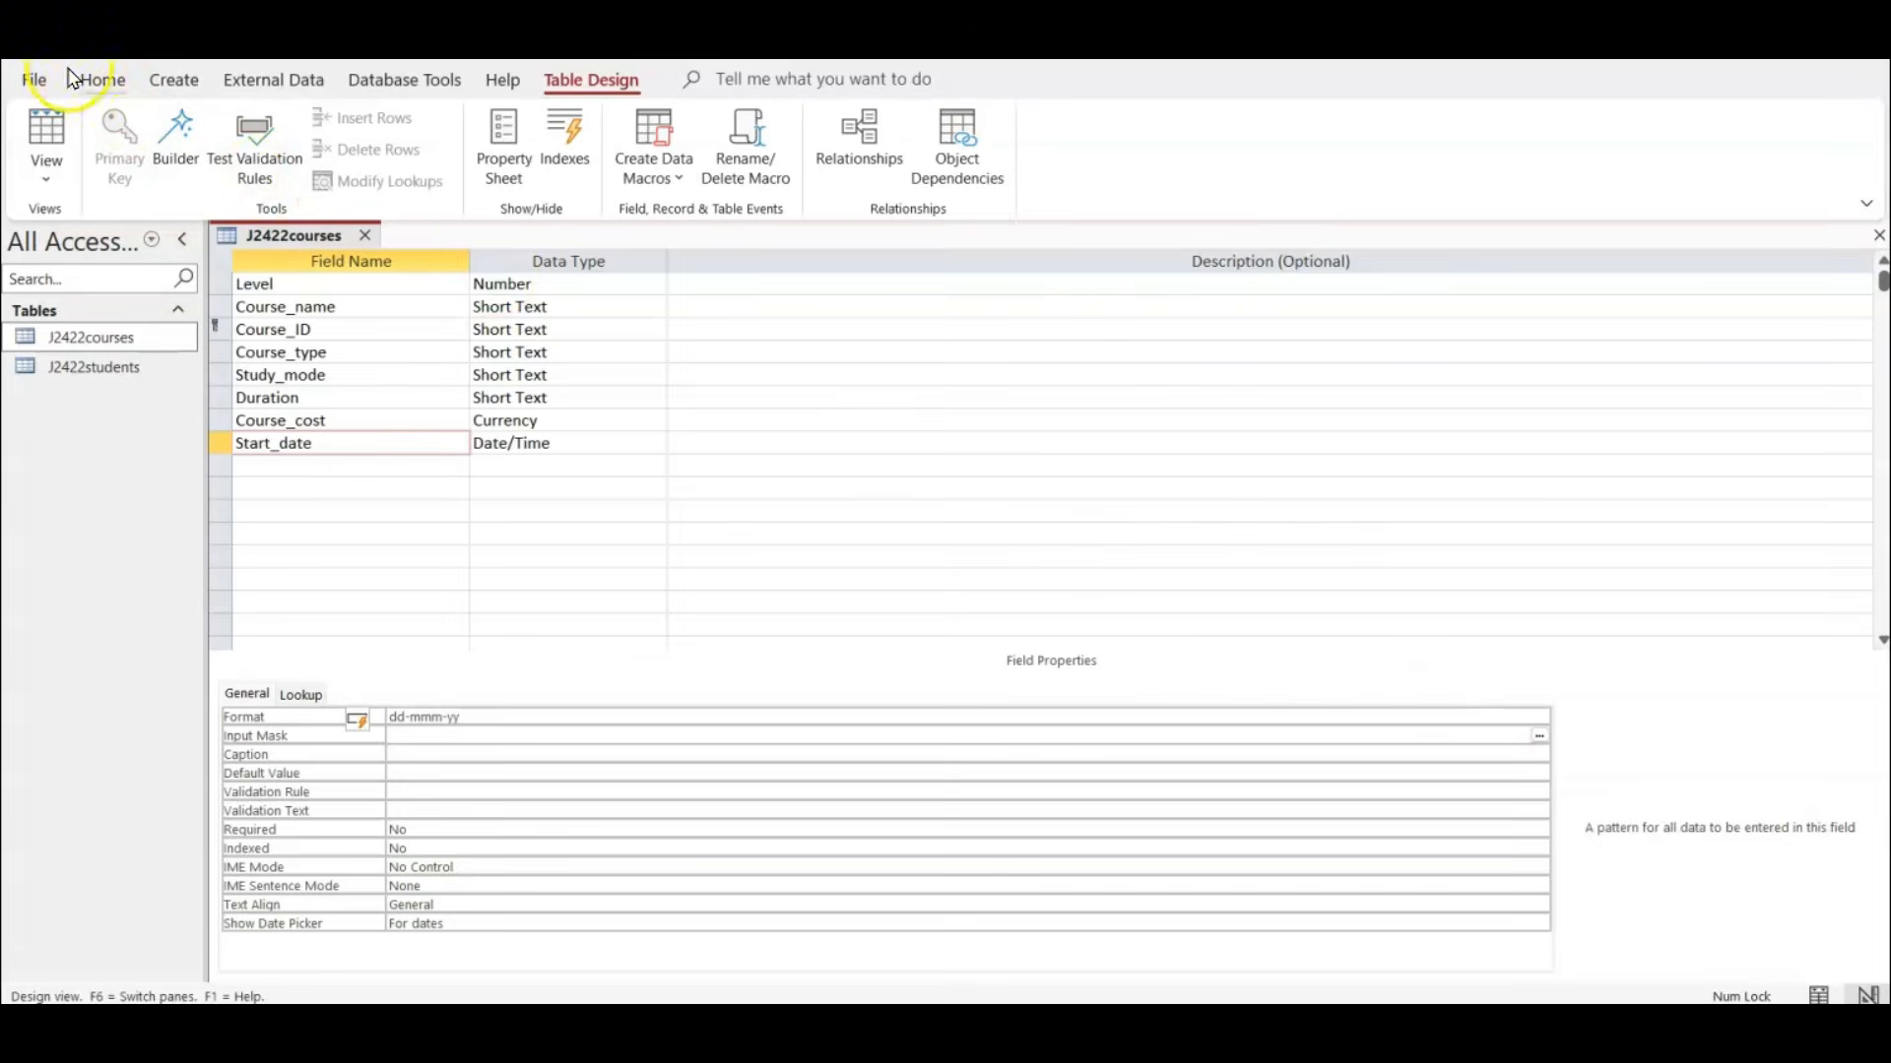
pyautogui.click(40, 135)
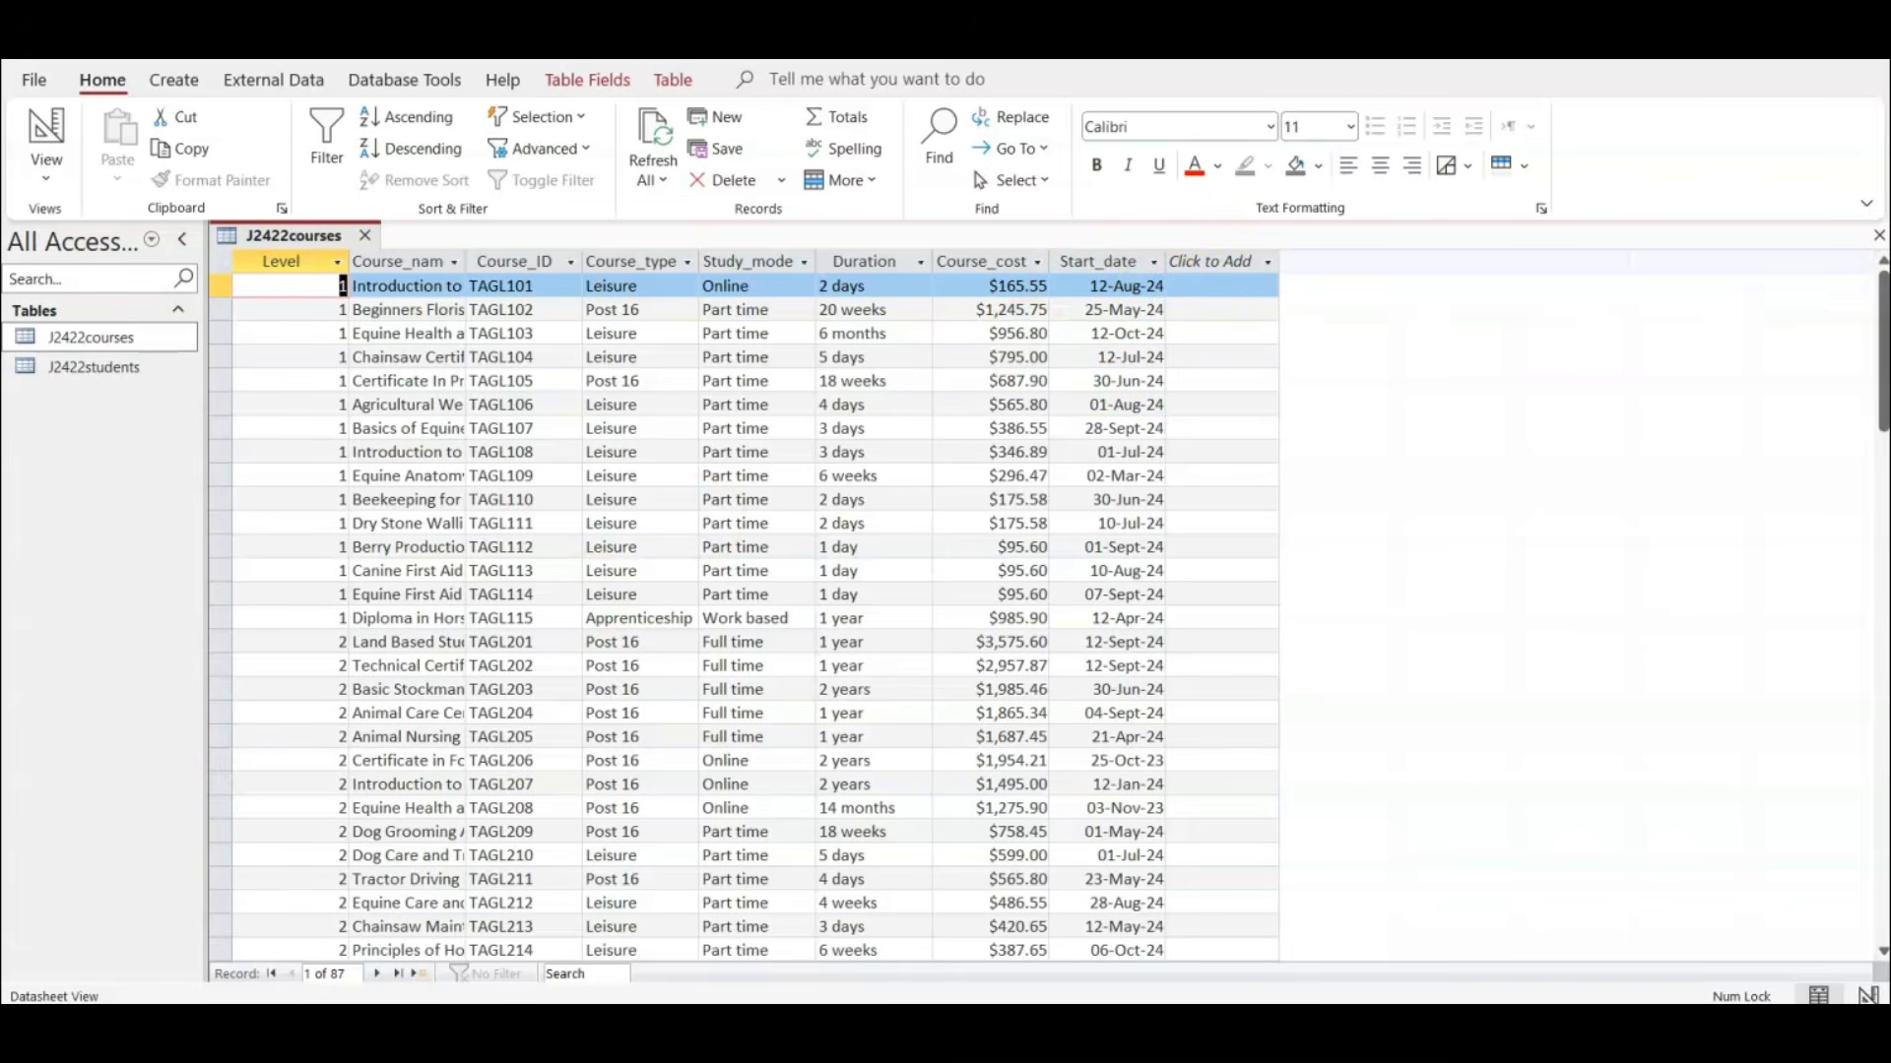
# Show the J2422courses table in Design View and capture a screenshot of its field names, data types and primary key.
pyautogui.hotkey('alt', 'Tab')
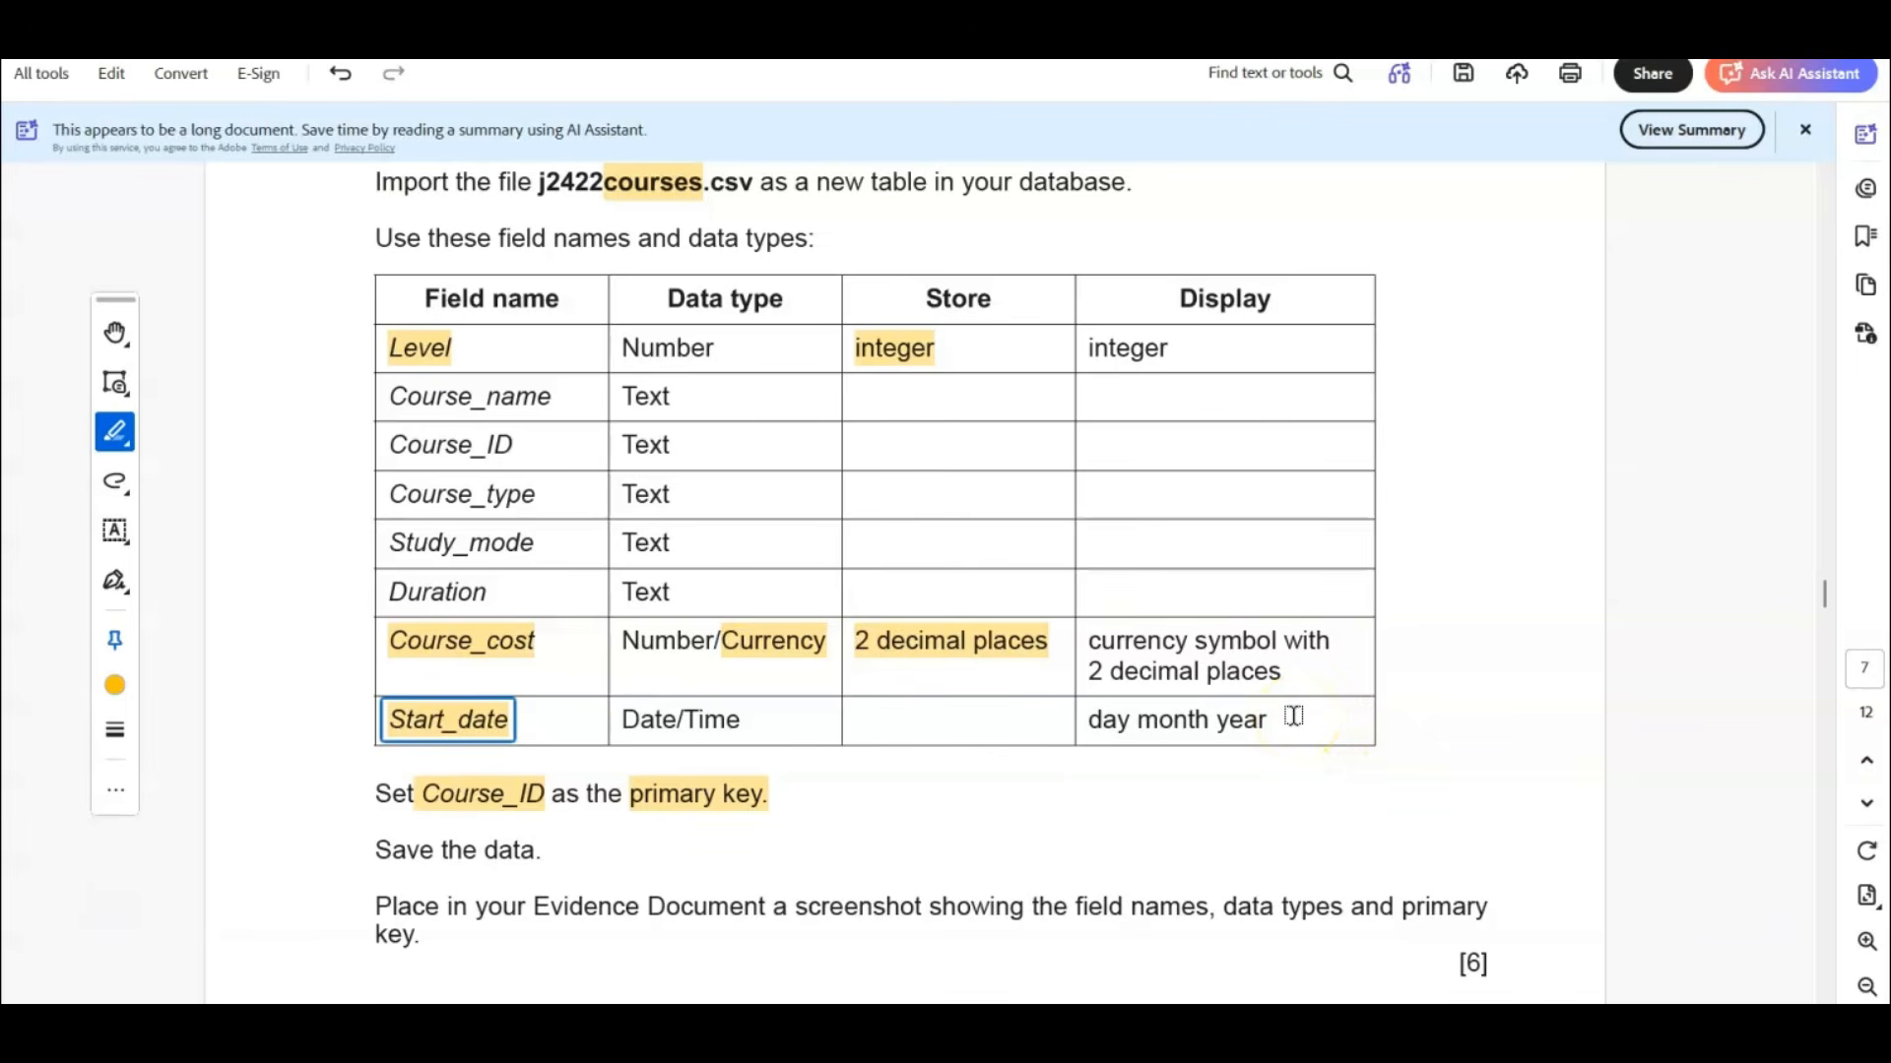
pyautogui.click(635, 192)
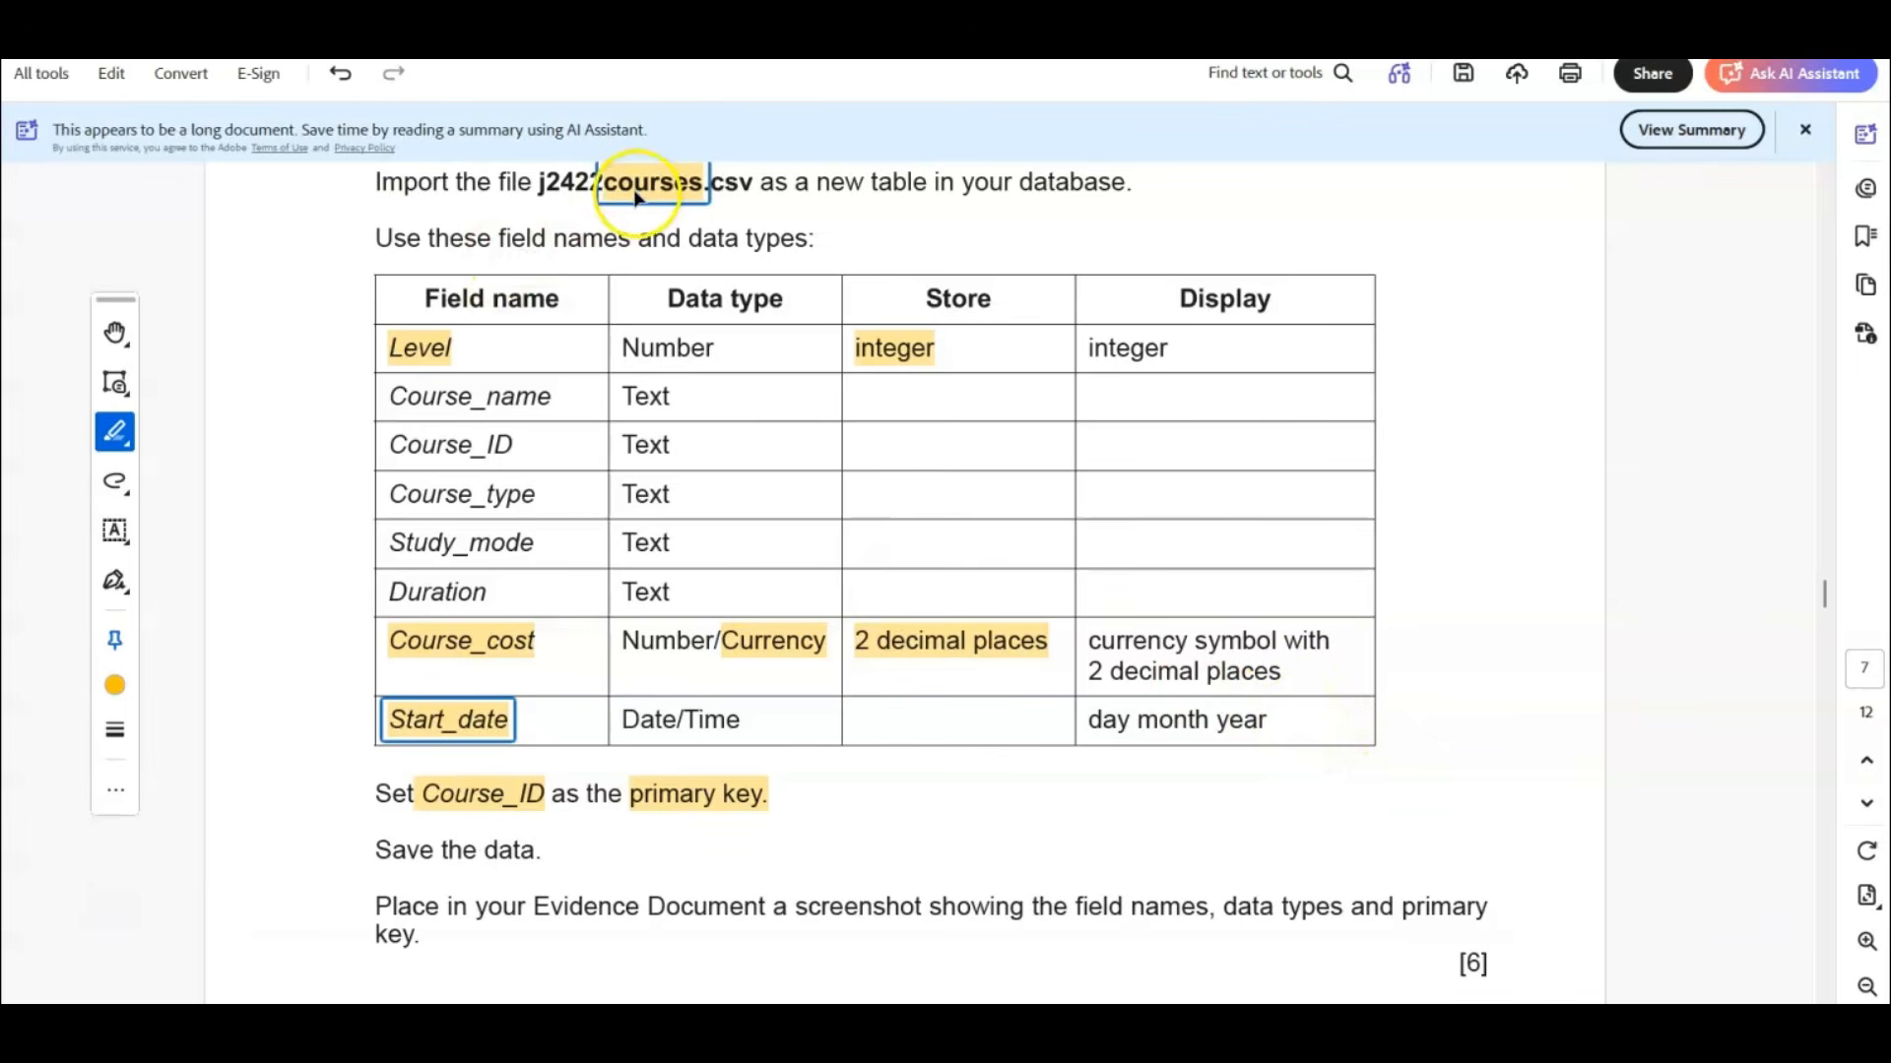
pyautogui.click(1267, 908)
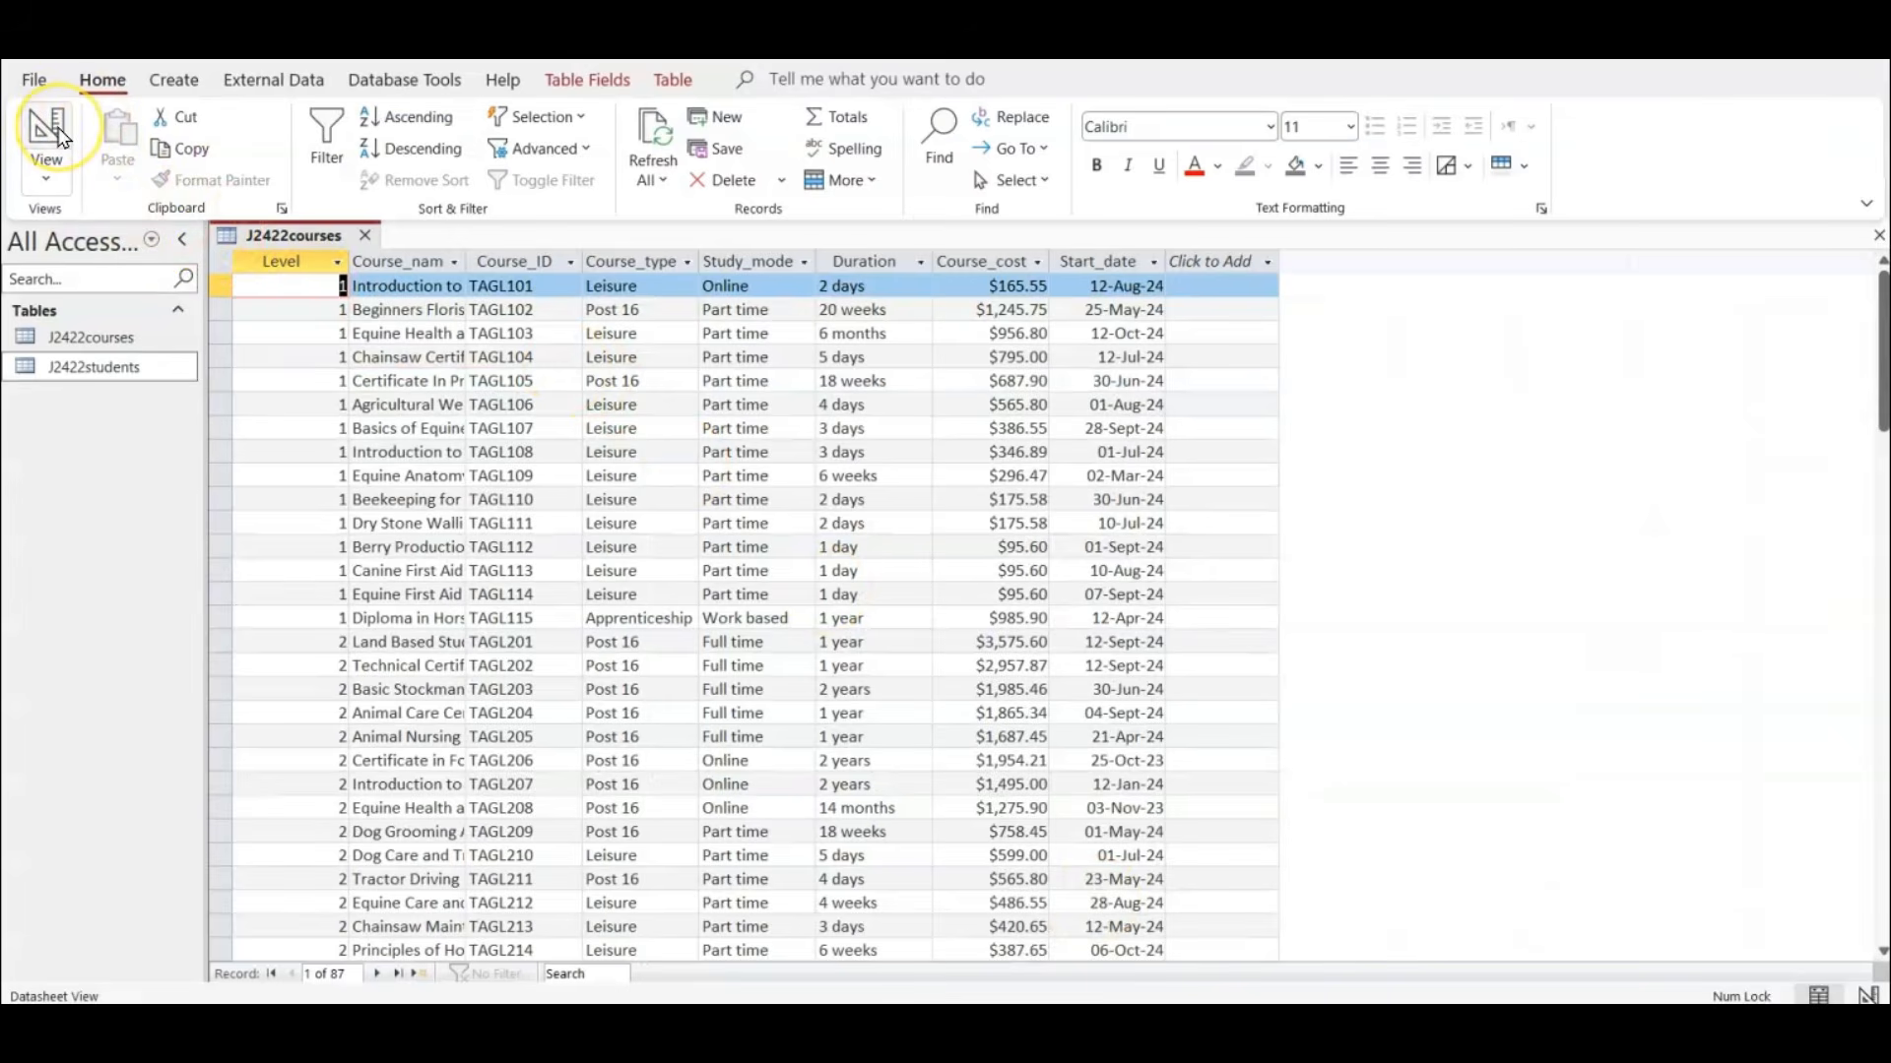
pyautogui.click(50, 138)
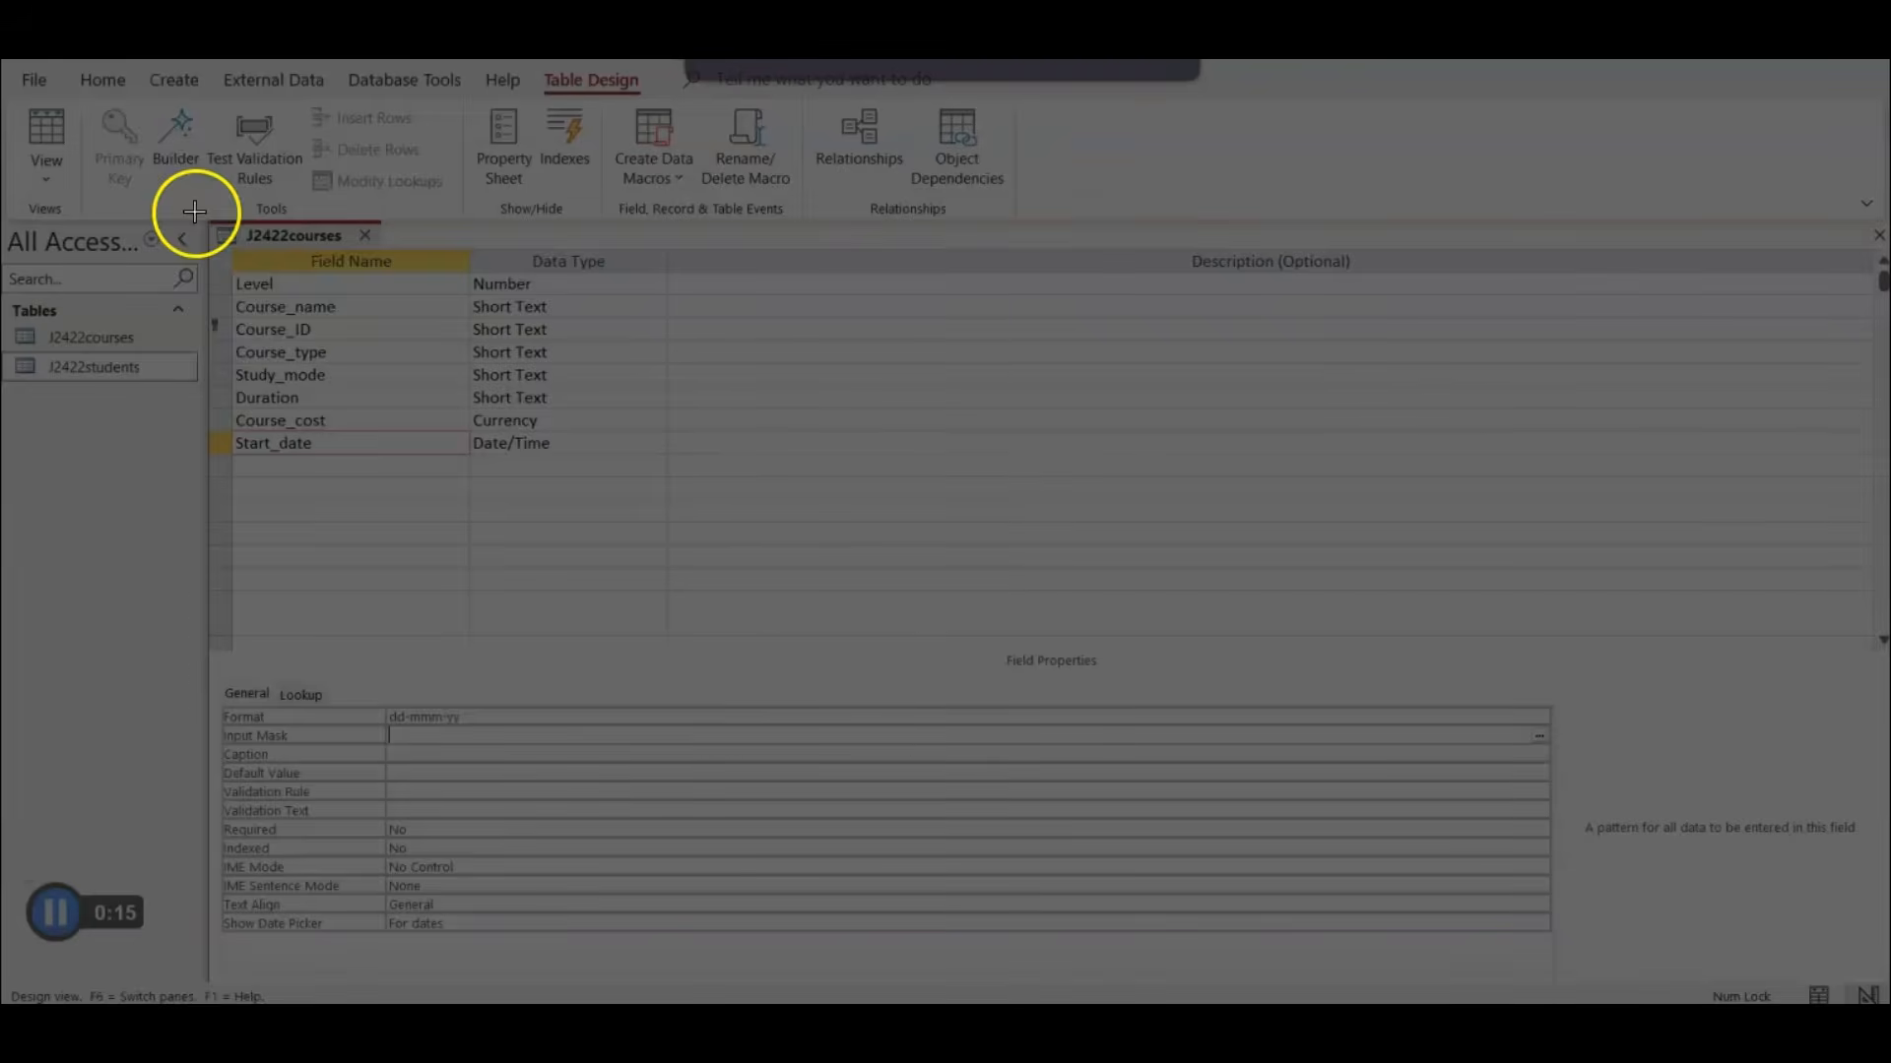
pyautogui.moveTo(194, 212); pyautogui.dragTo(725, 745)
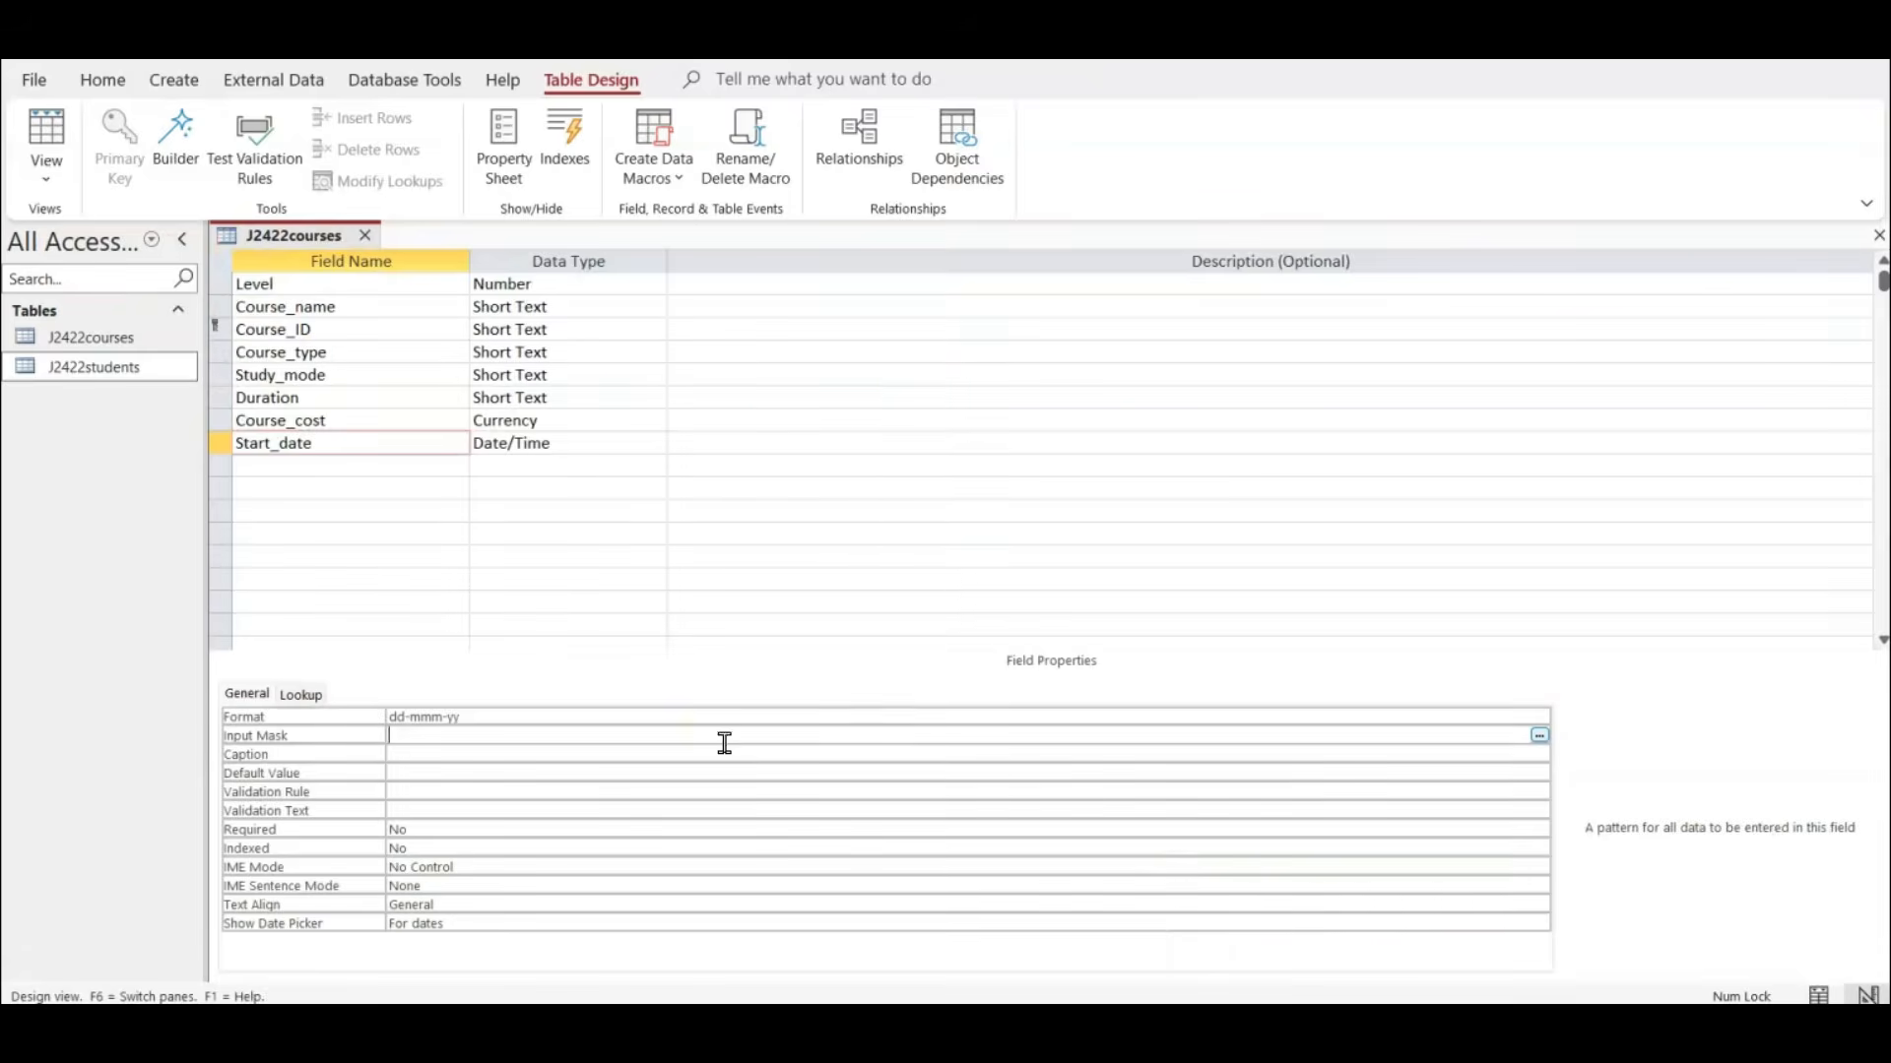
# Switch to the Word evidence document and paste the J2422courses design screenshot below the students table image under Step 13 evidence.
pyautogui.click(1280, 1029)
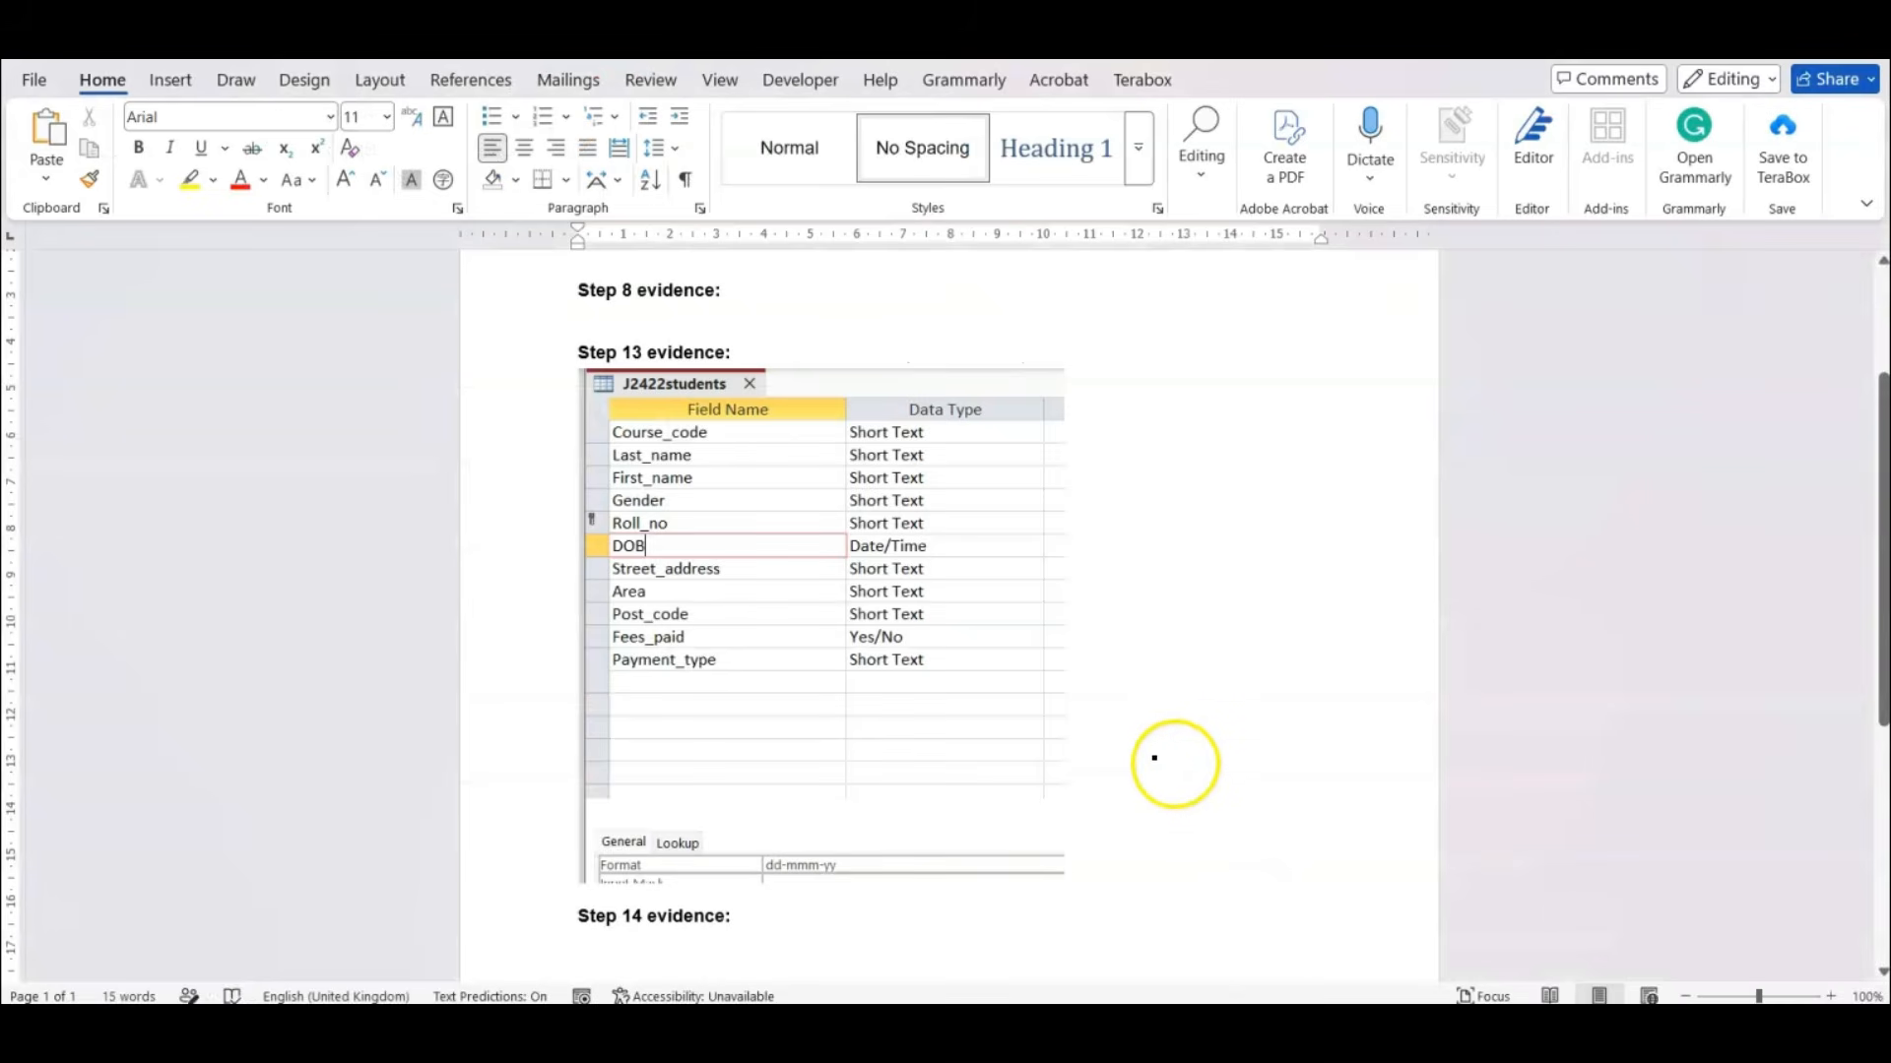
pyautogui.press('Return')
pyautogui.hotkey('ctrl', 'v')
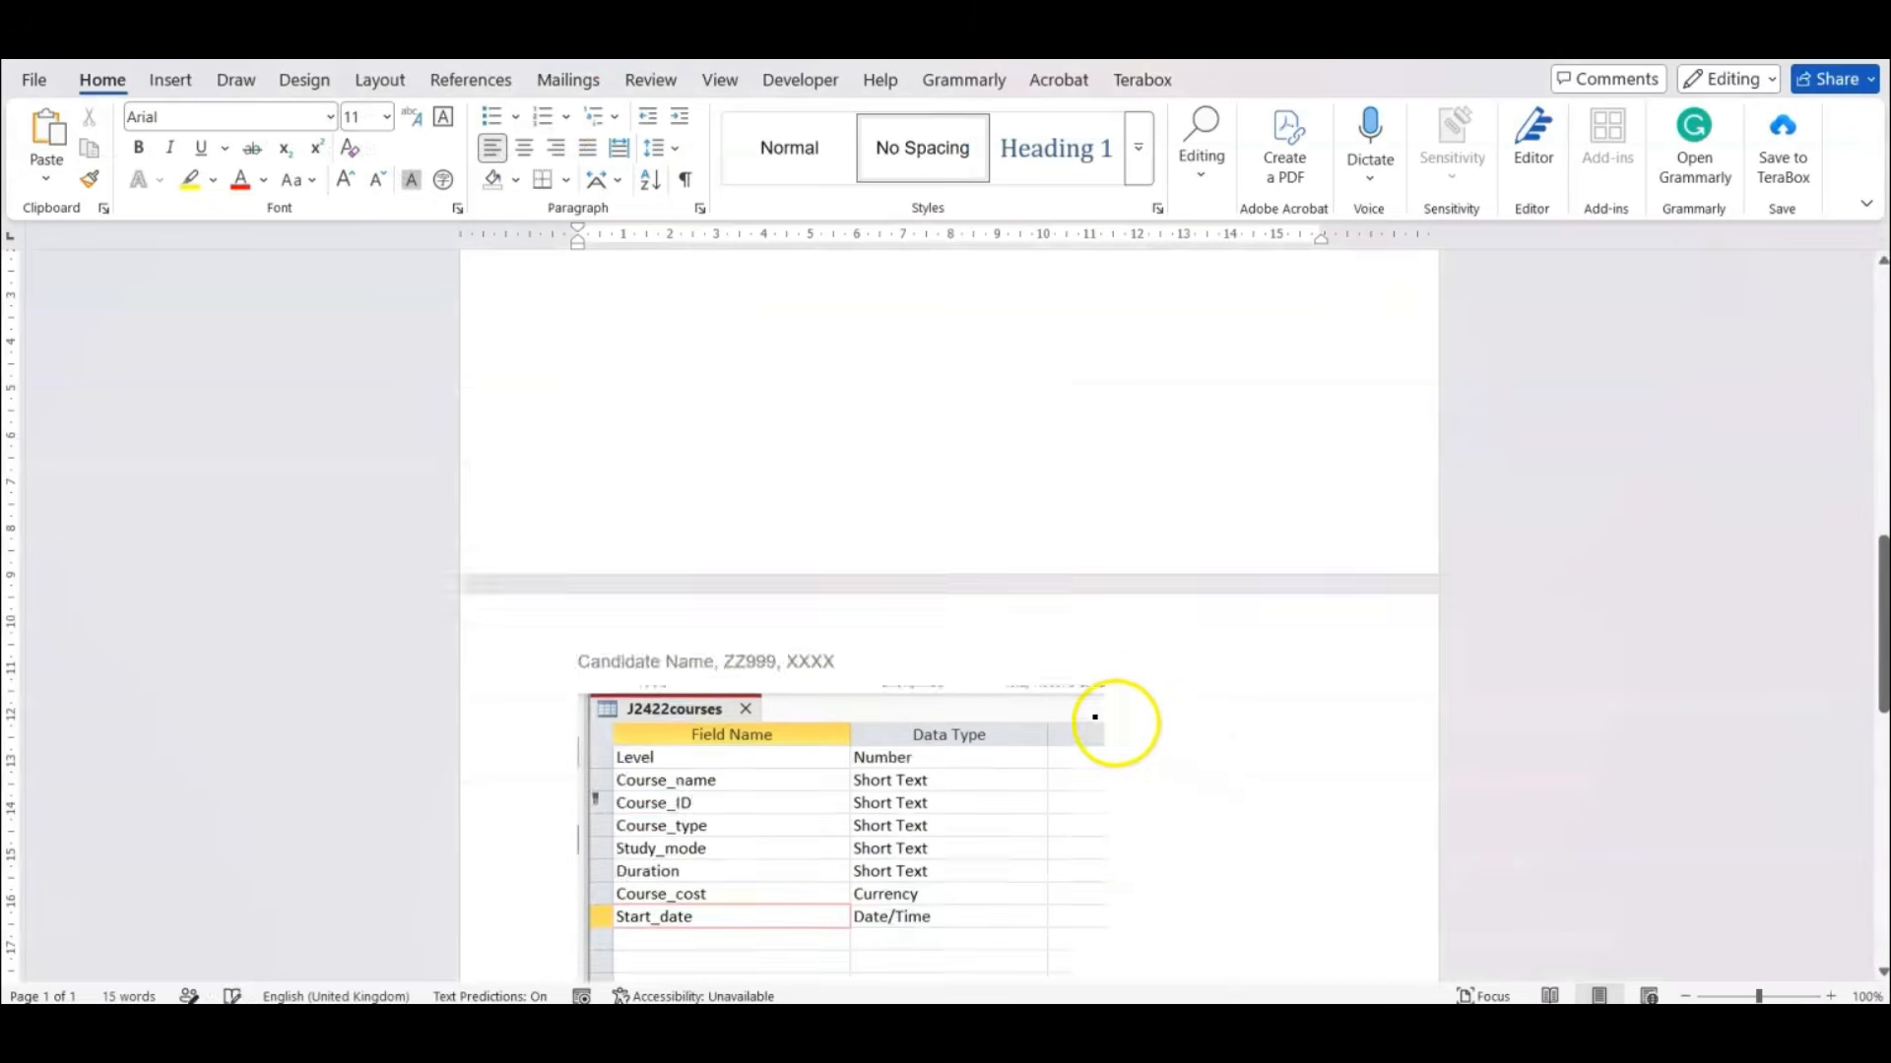
pyautogui.click(1007, 696)
pyautogui.scroll(-2, 1008, 696)
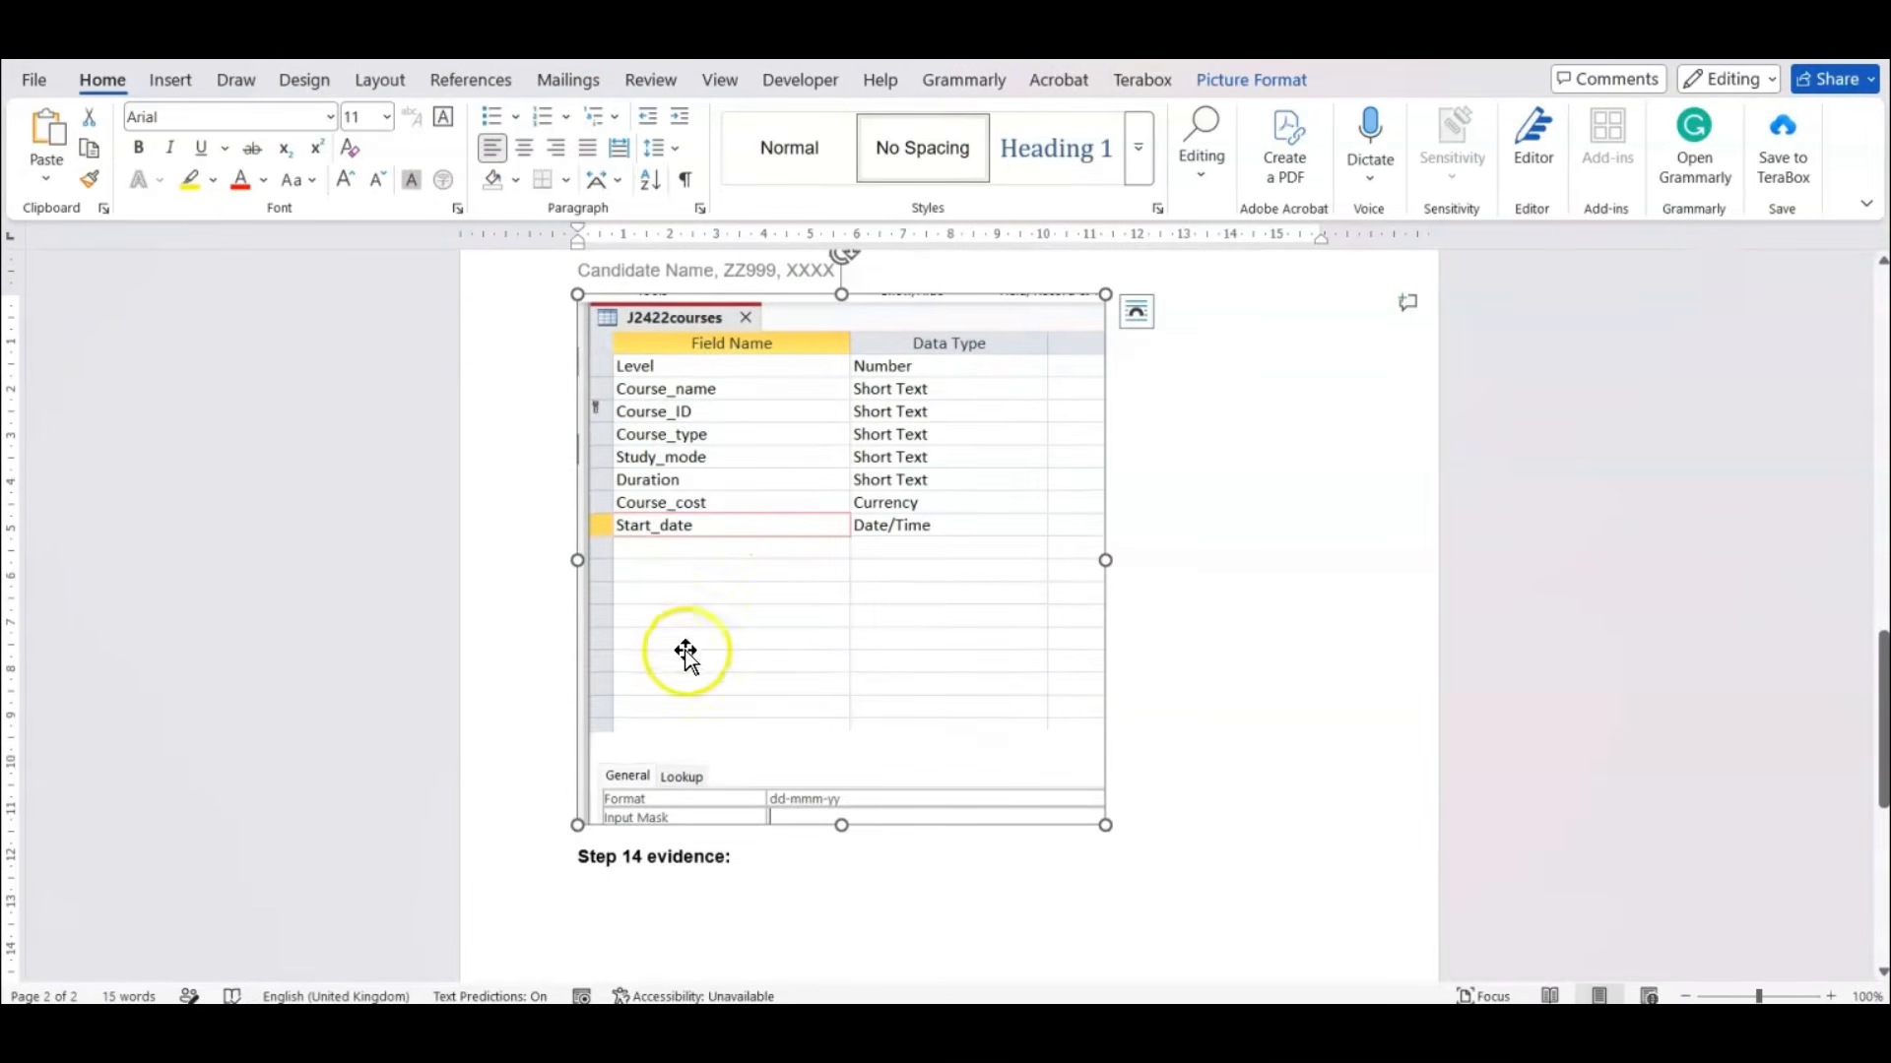
pyautogui.click(1185, 783)
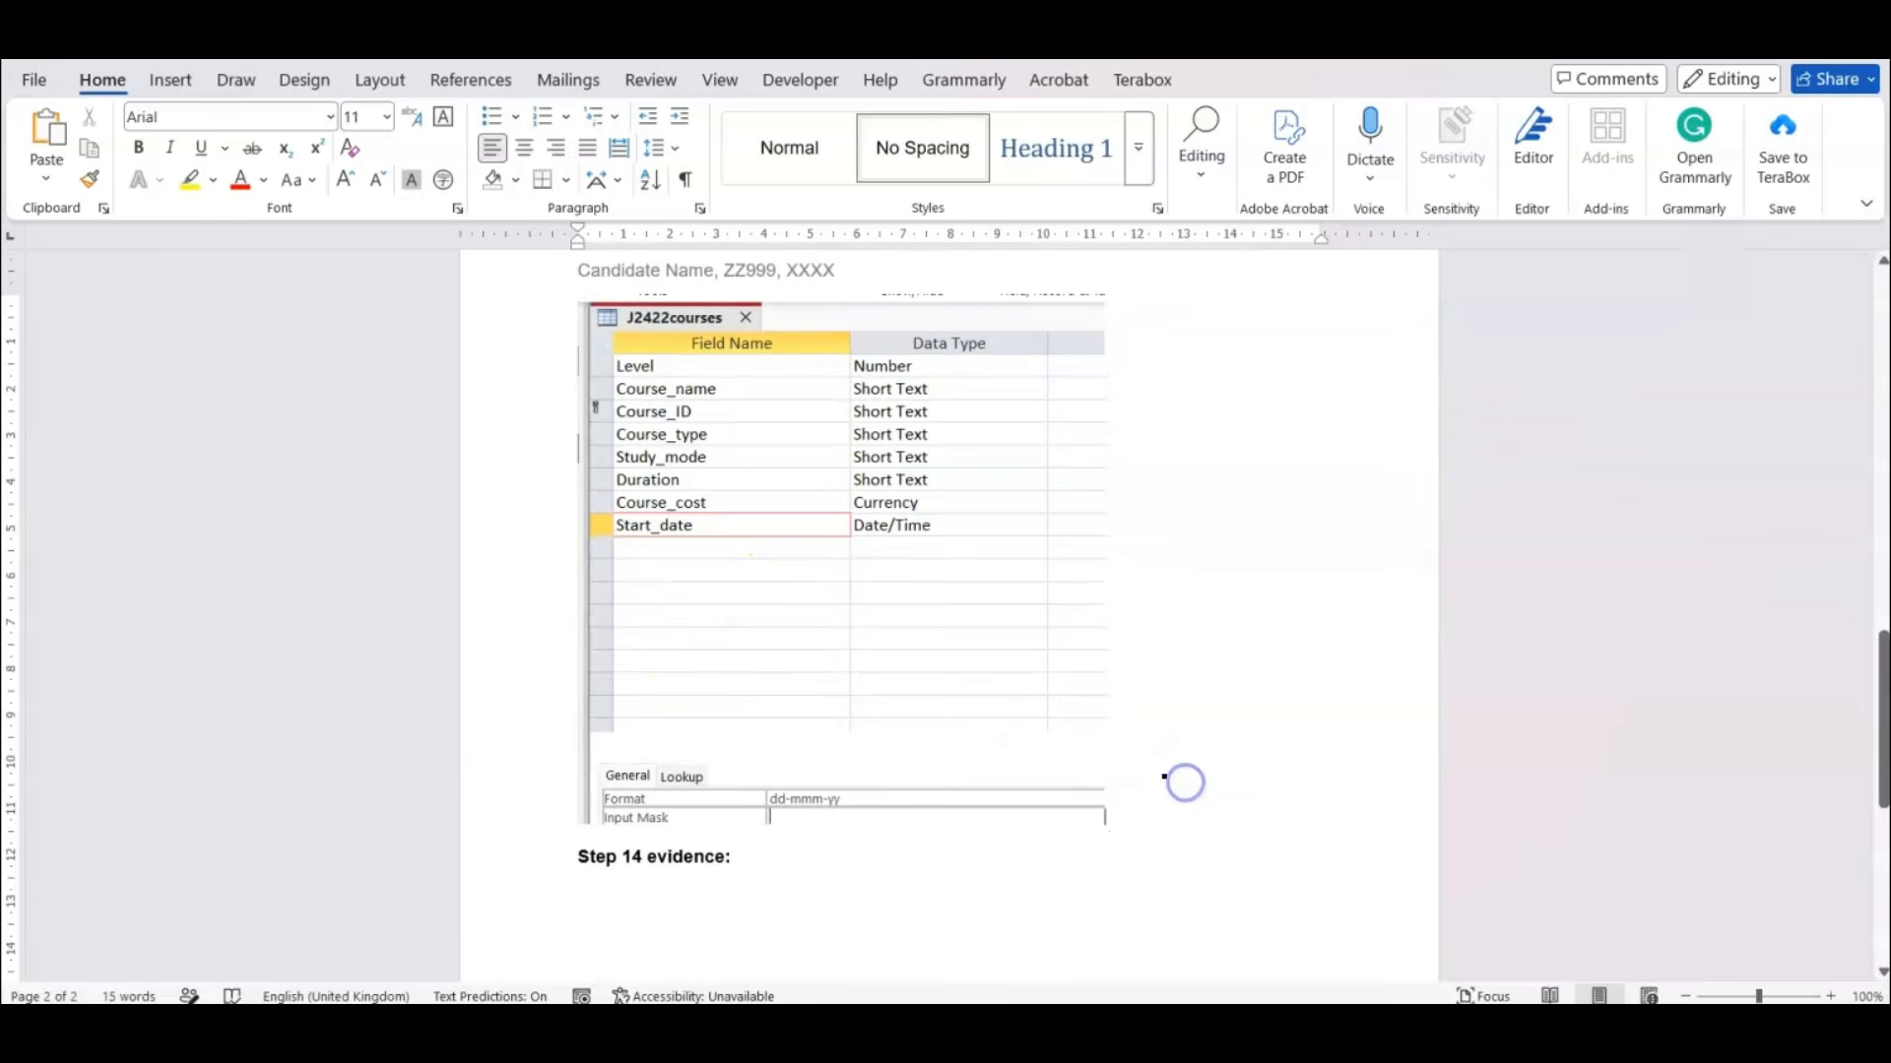
# Switch to the exam paper PDF and highlight the one-to-many relationship, Course_ID in the courses, Course_Code and students in question 14.
pyautogui.click(1238, 1029)
pyautogui.scroll(-3, 674, 492)
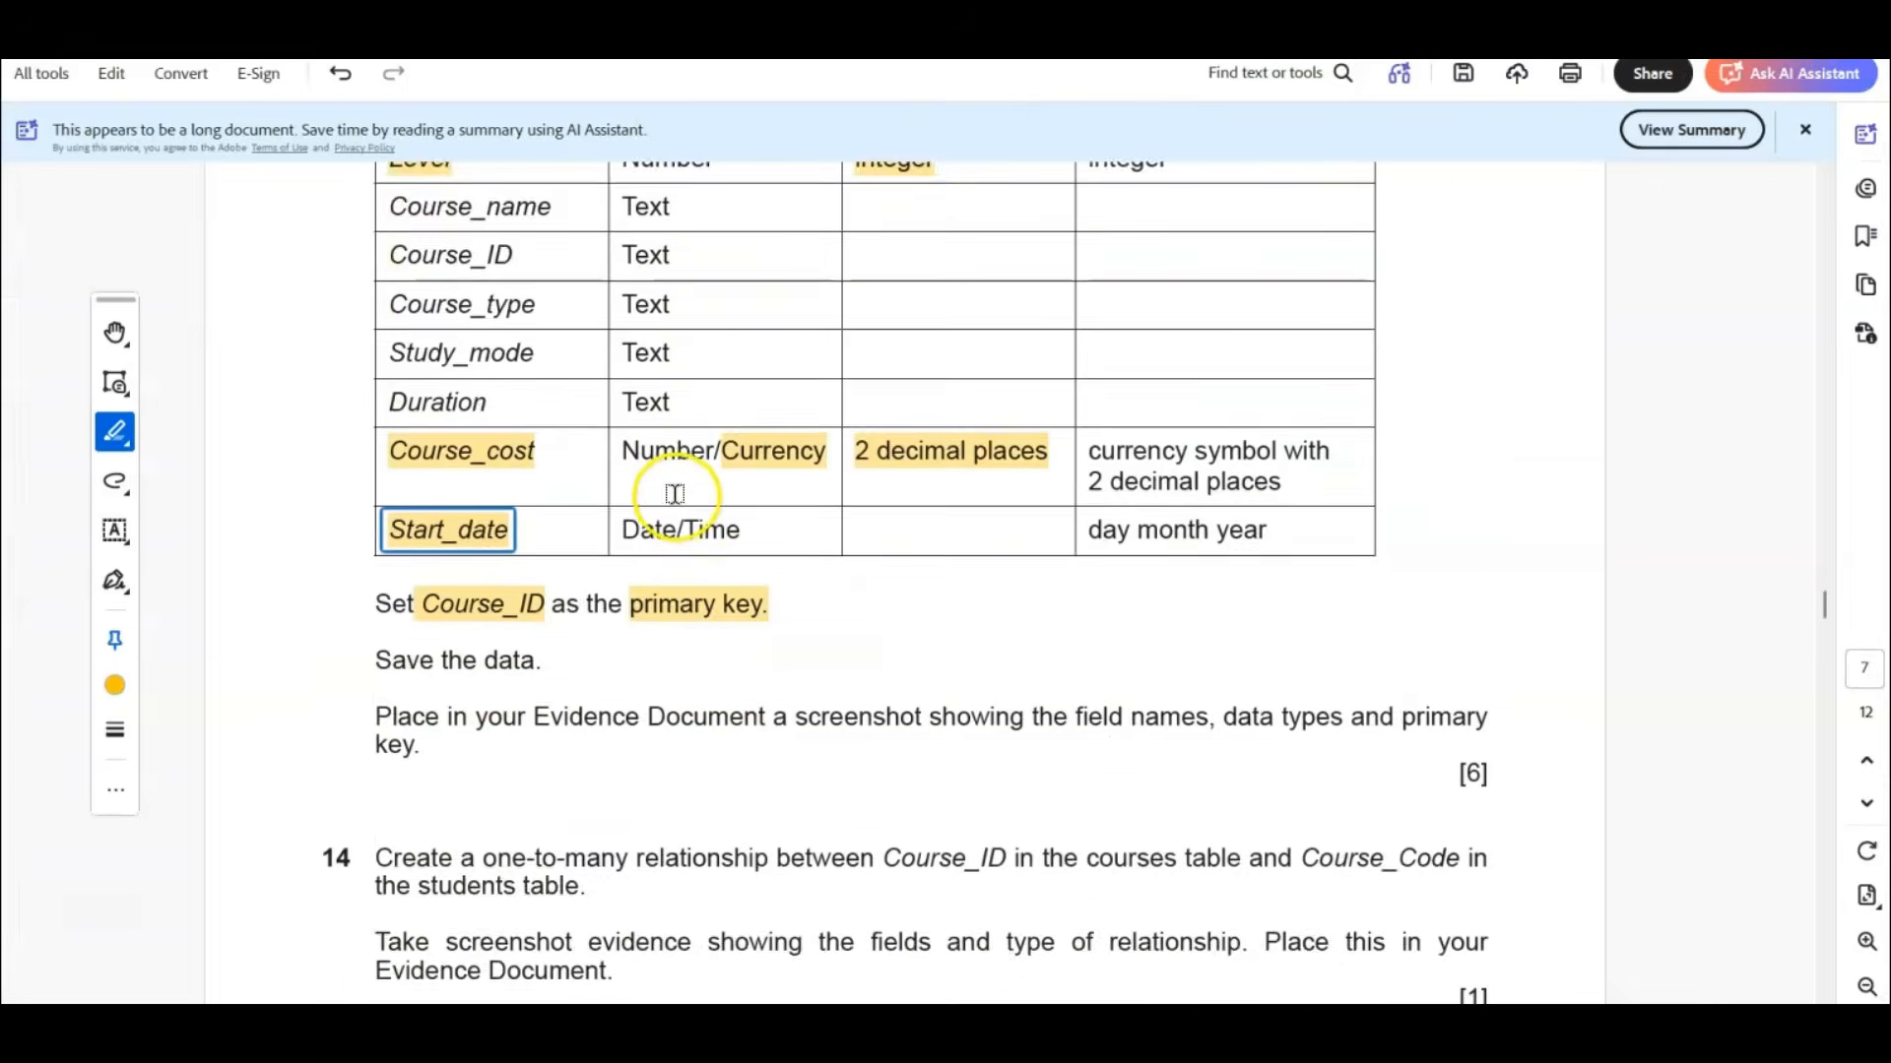
pyautogui.scroll(-1, 674, 493)
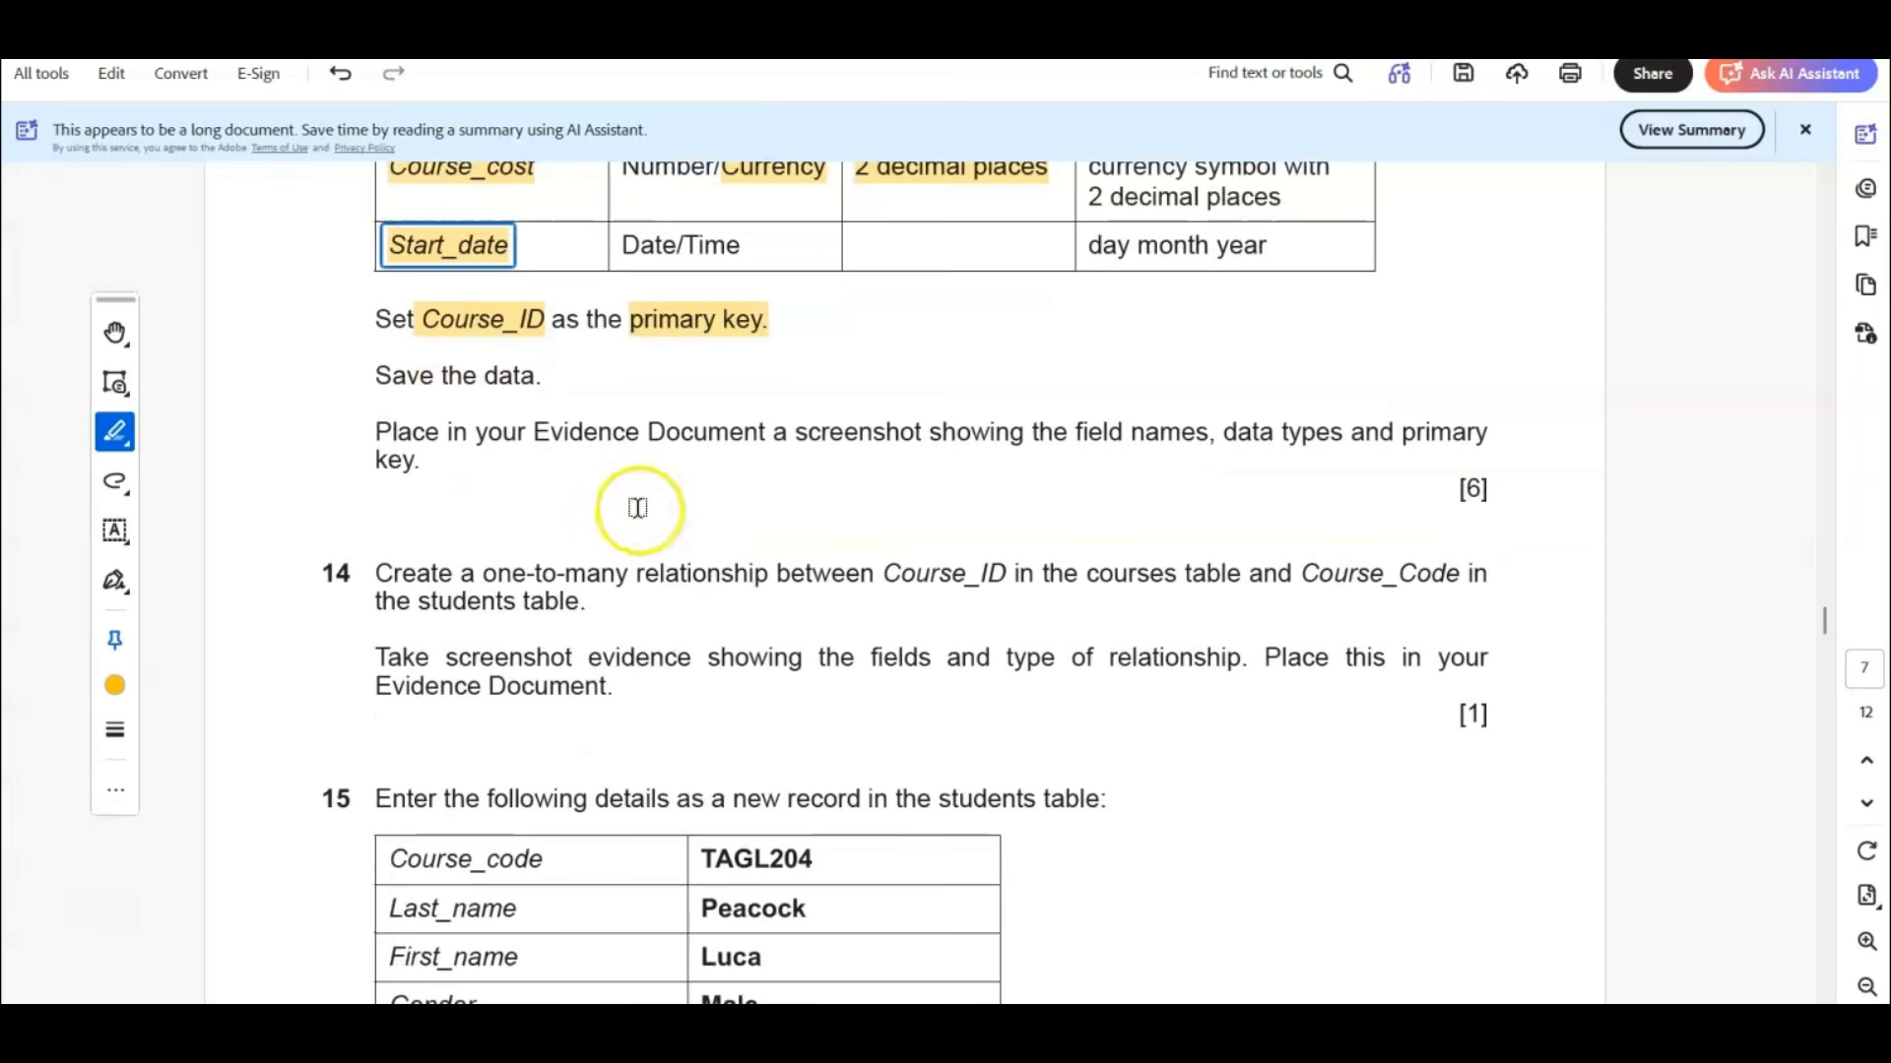
pyautogui.moveTo(475, 576); pyautogui.dragTo(1177, 574)
pyautogui.moveTo(1299, 574); pyautogui.dragTo(1459, 574)
pyautogui.moveTo(418, 601); pyautogui.dragTo(515, 600)
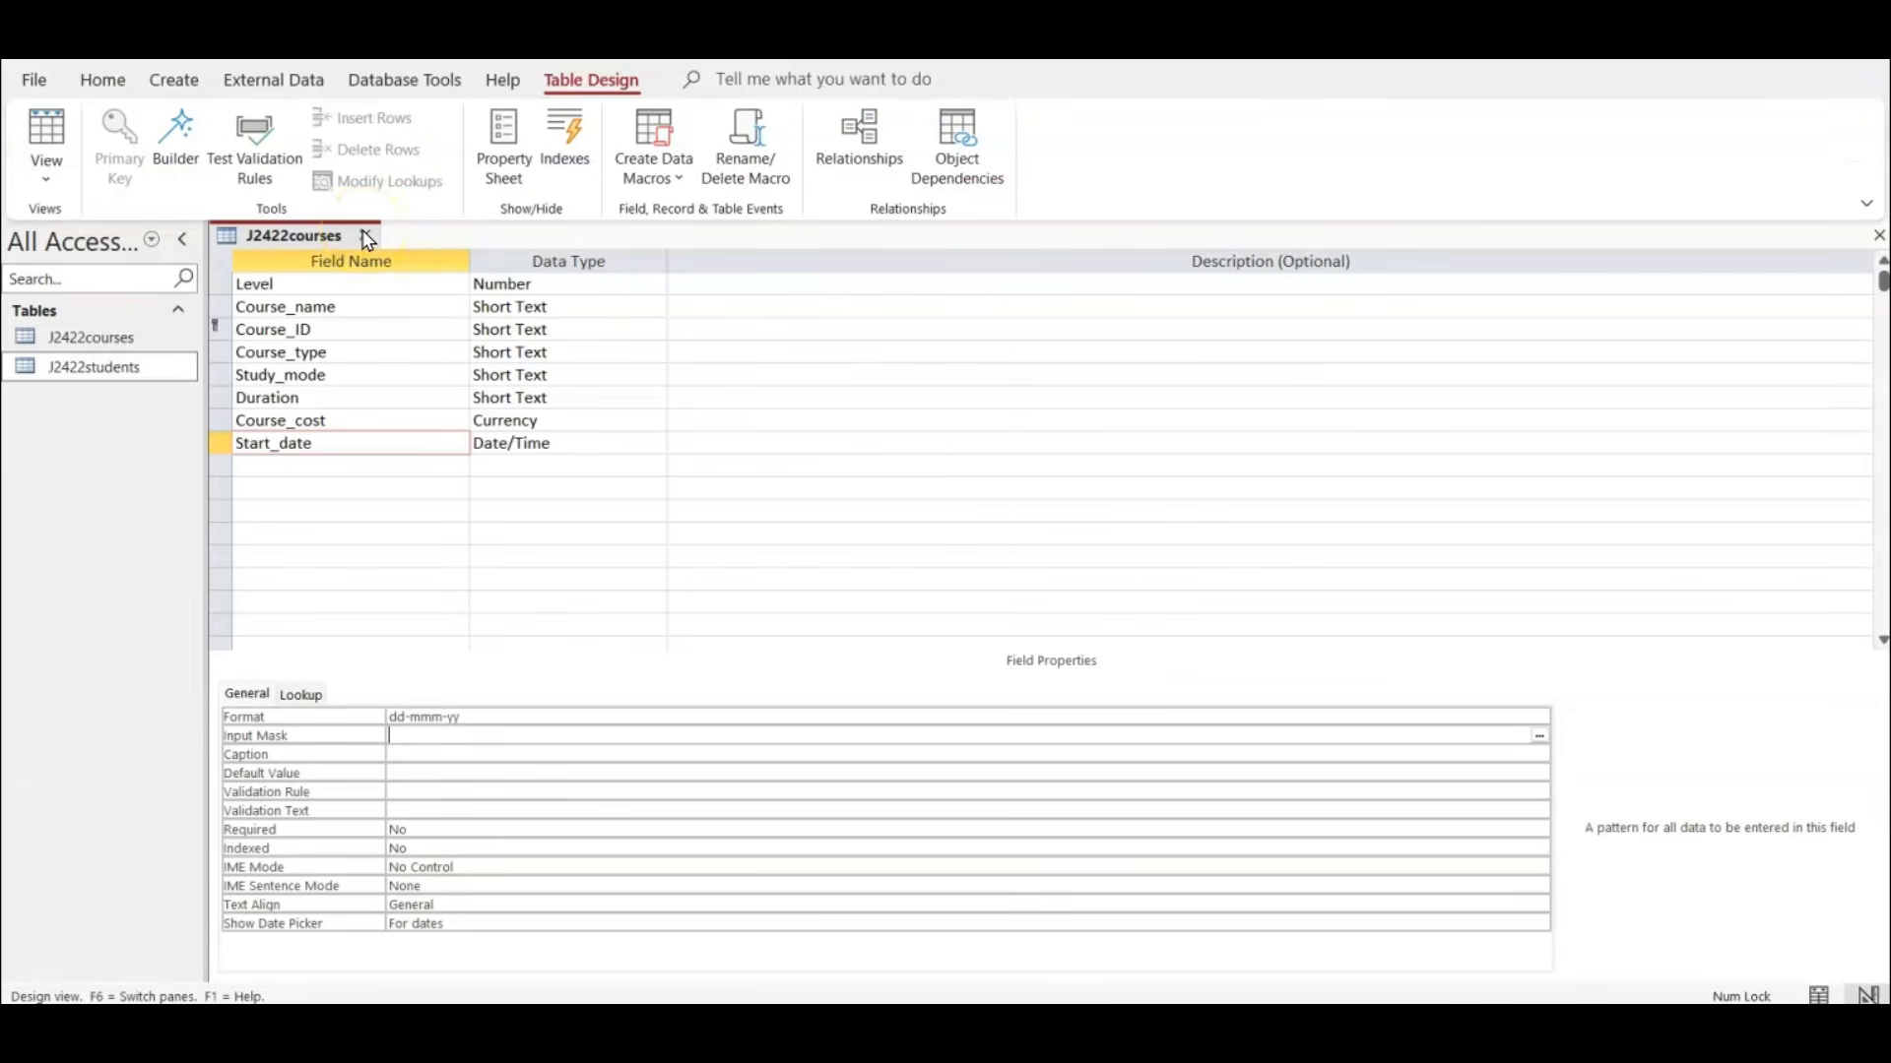
# Close the J2422courses table in Access and add J2422courses and J2422students to the Relationships layout.
pyautogui.click(366, 237)
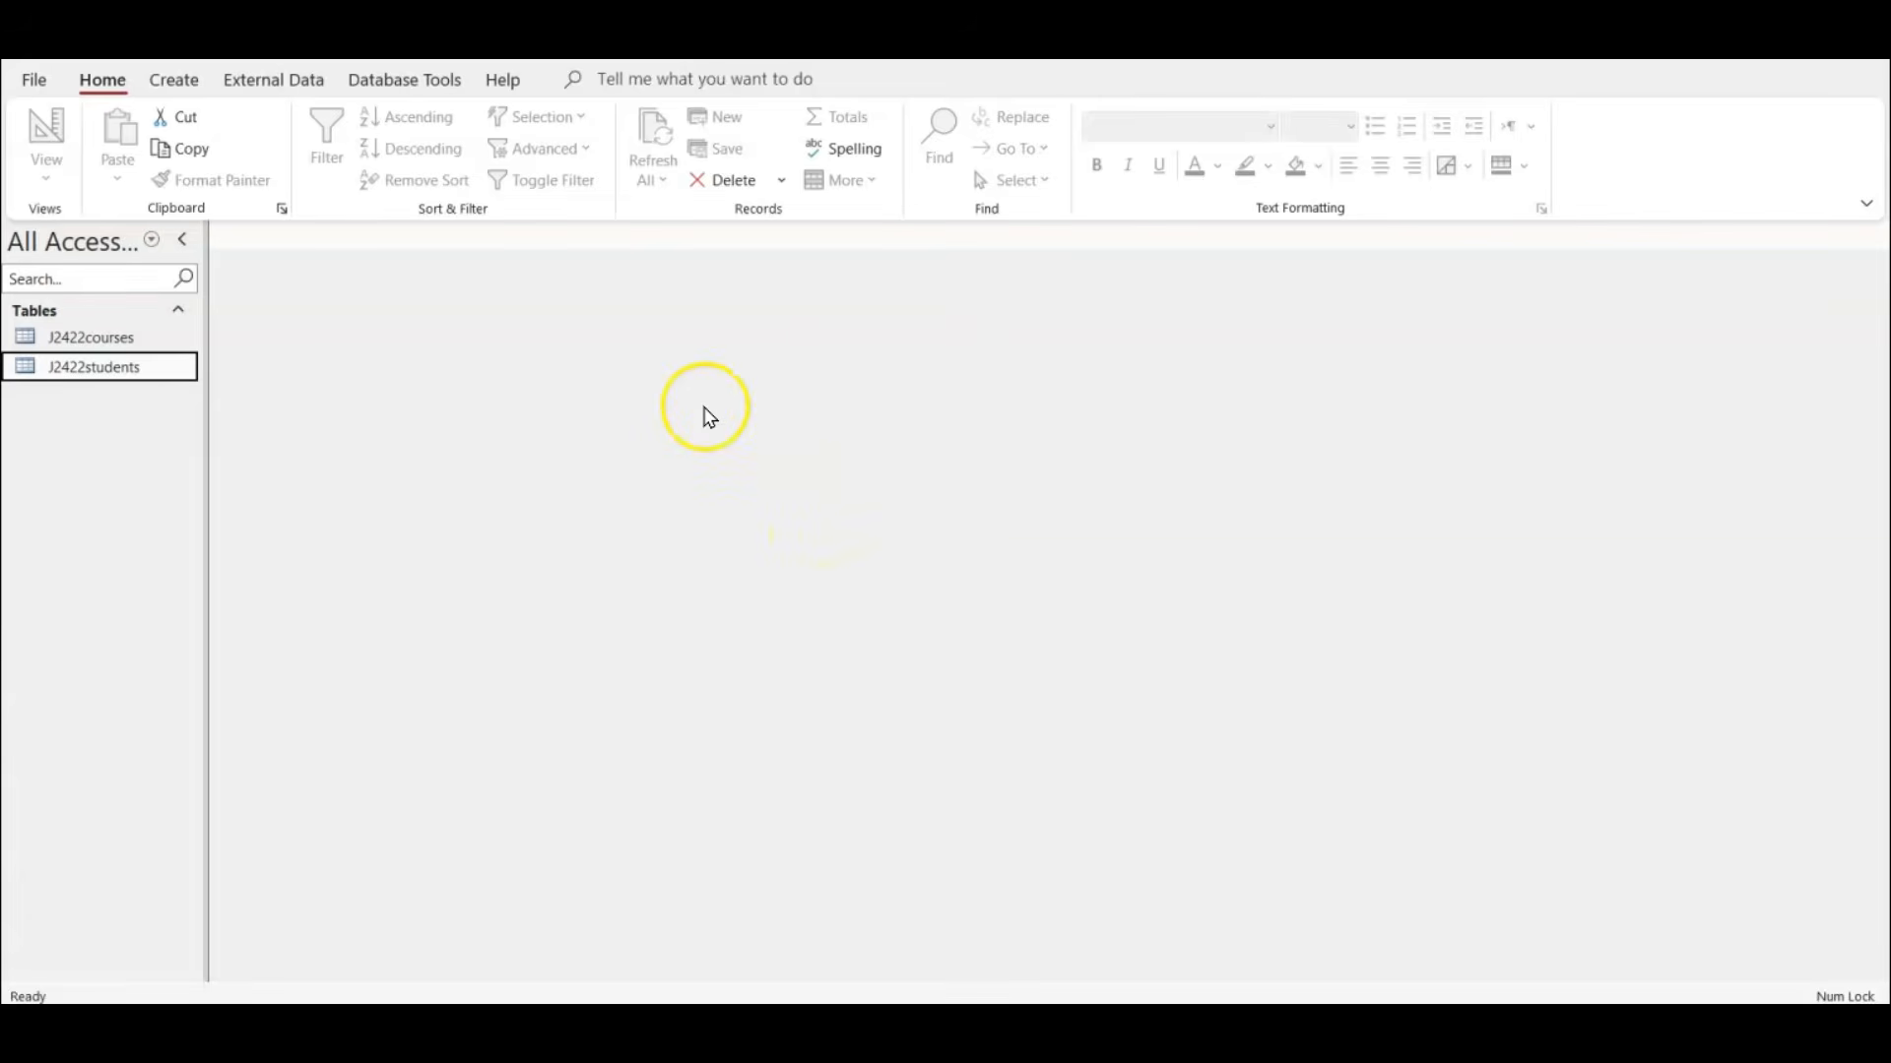
pyautogui.click(389, 92)
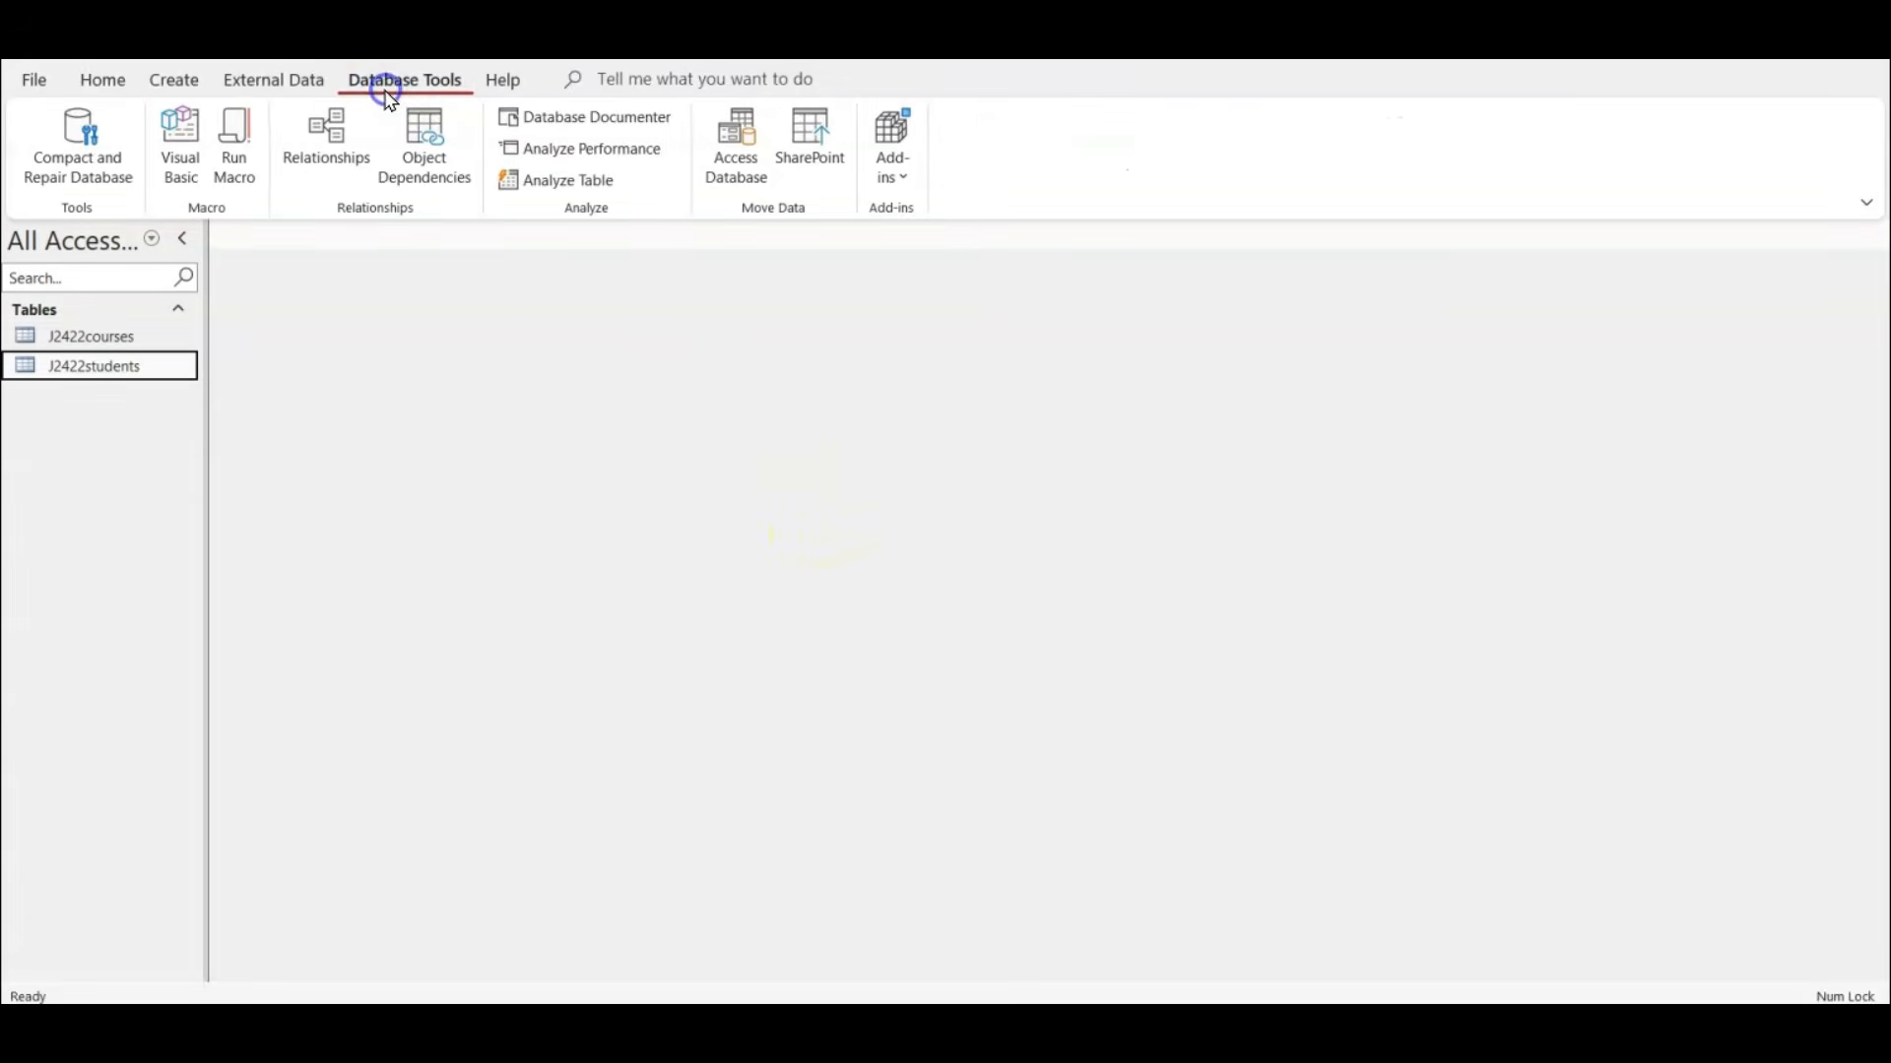
pyautogui.click(335, 150)
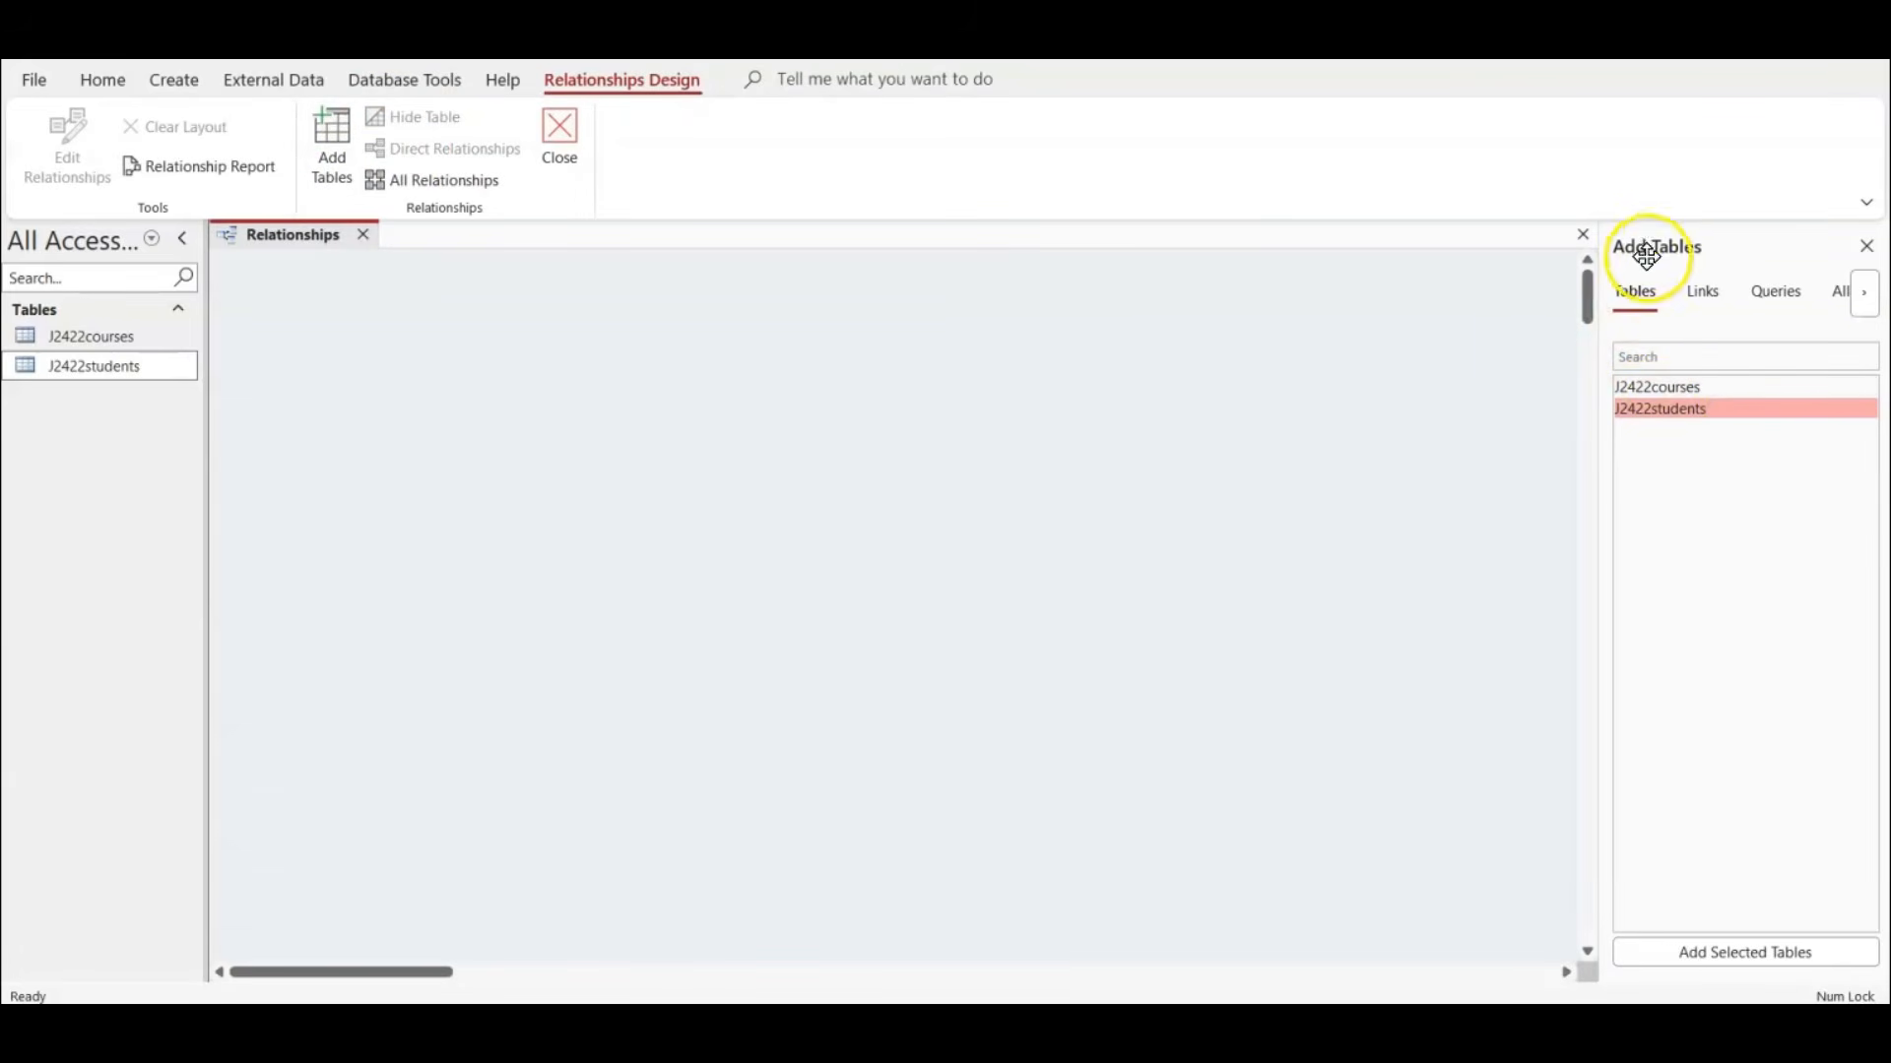
pyautogui.doubleClick(1680, 388)
pyautogui.doubleClick(1684, 409)
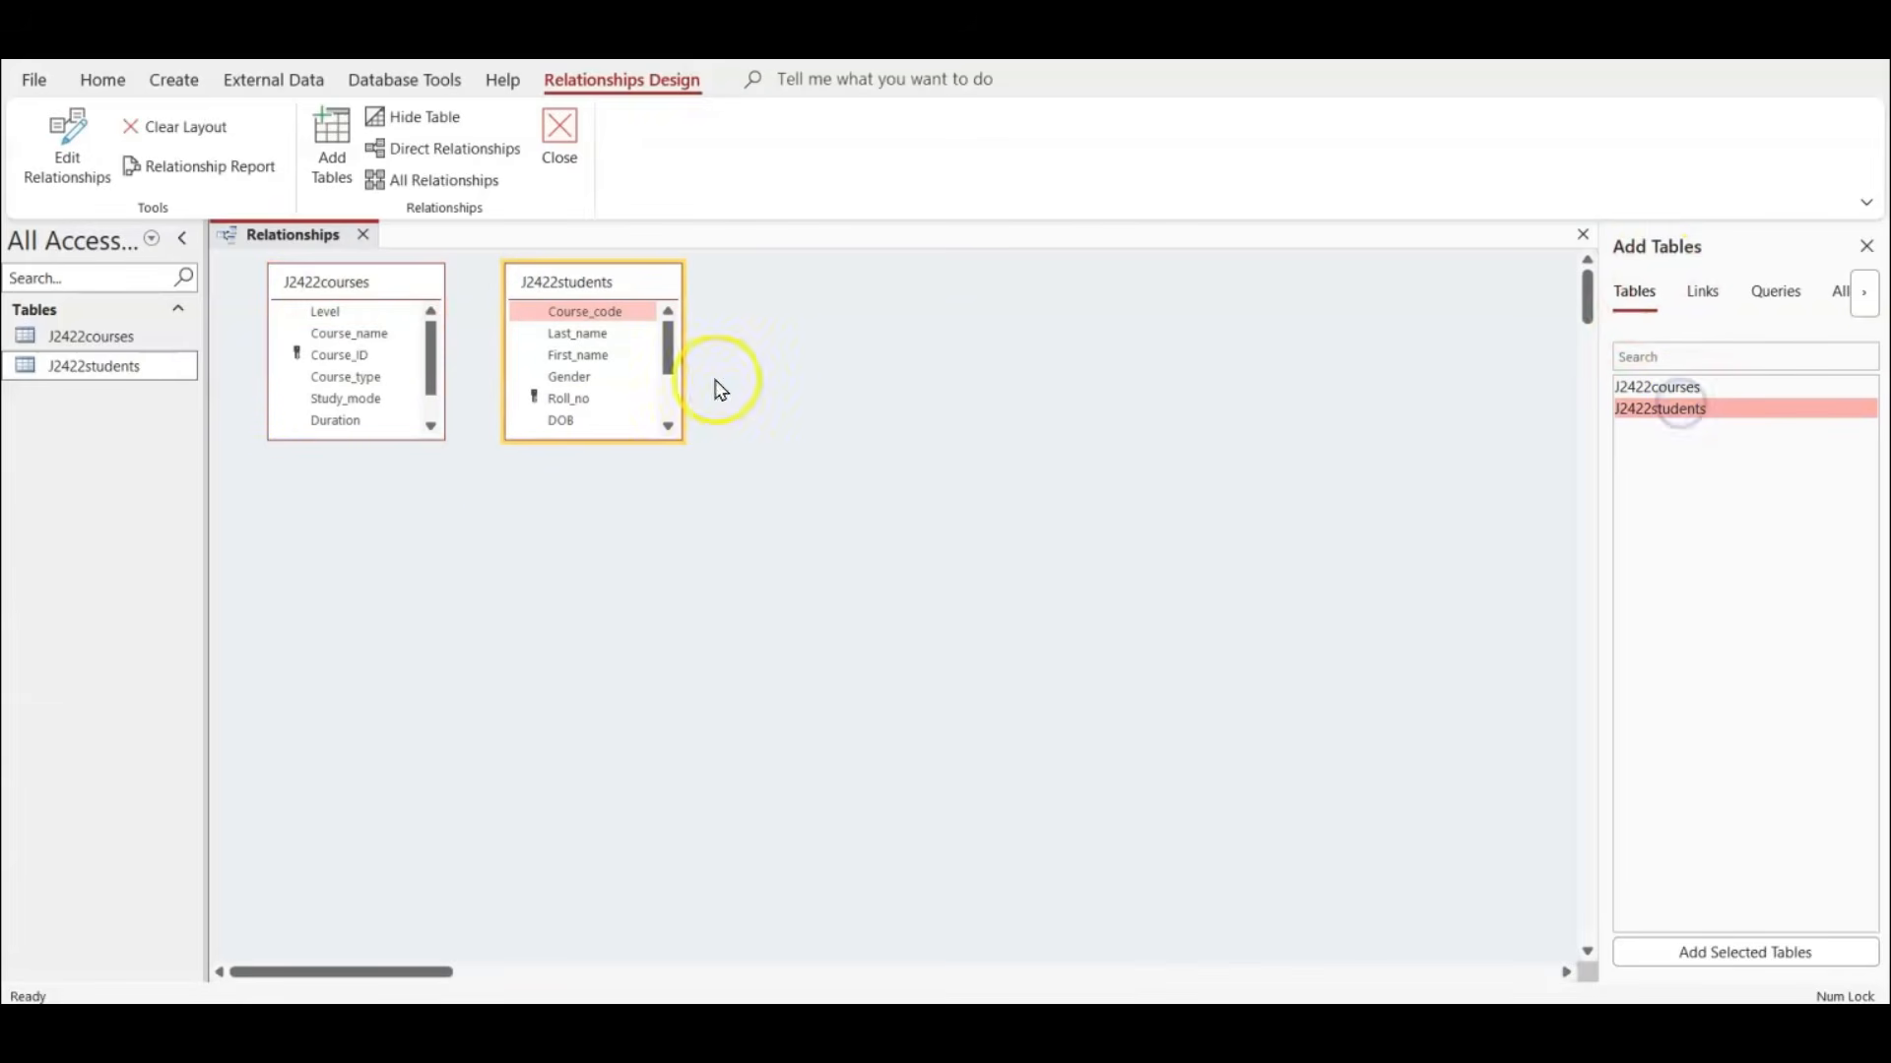
# Enlarge both table boxes to show all their fields and space them side by side in the Relationships layout.
pyautogui.moveTo(418, 507)
pyautogui.mouseDown()
pyautogui.moveTo(410, 544)
pyautogui.moveTo(410, 516)
pyautogui.mouseUp()
pyautogui.moveTo(581, 287); pyautogui.dragTo(822, 291)
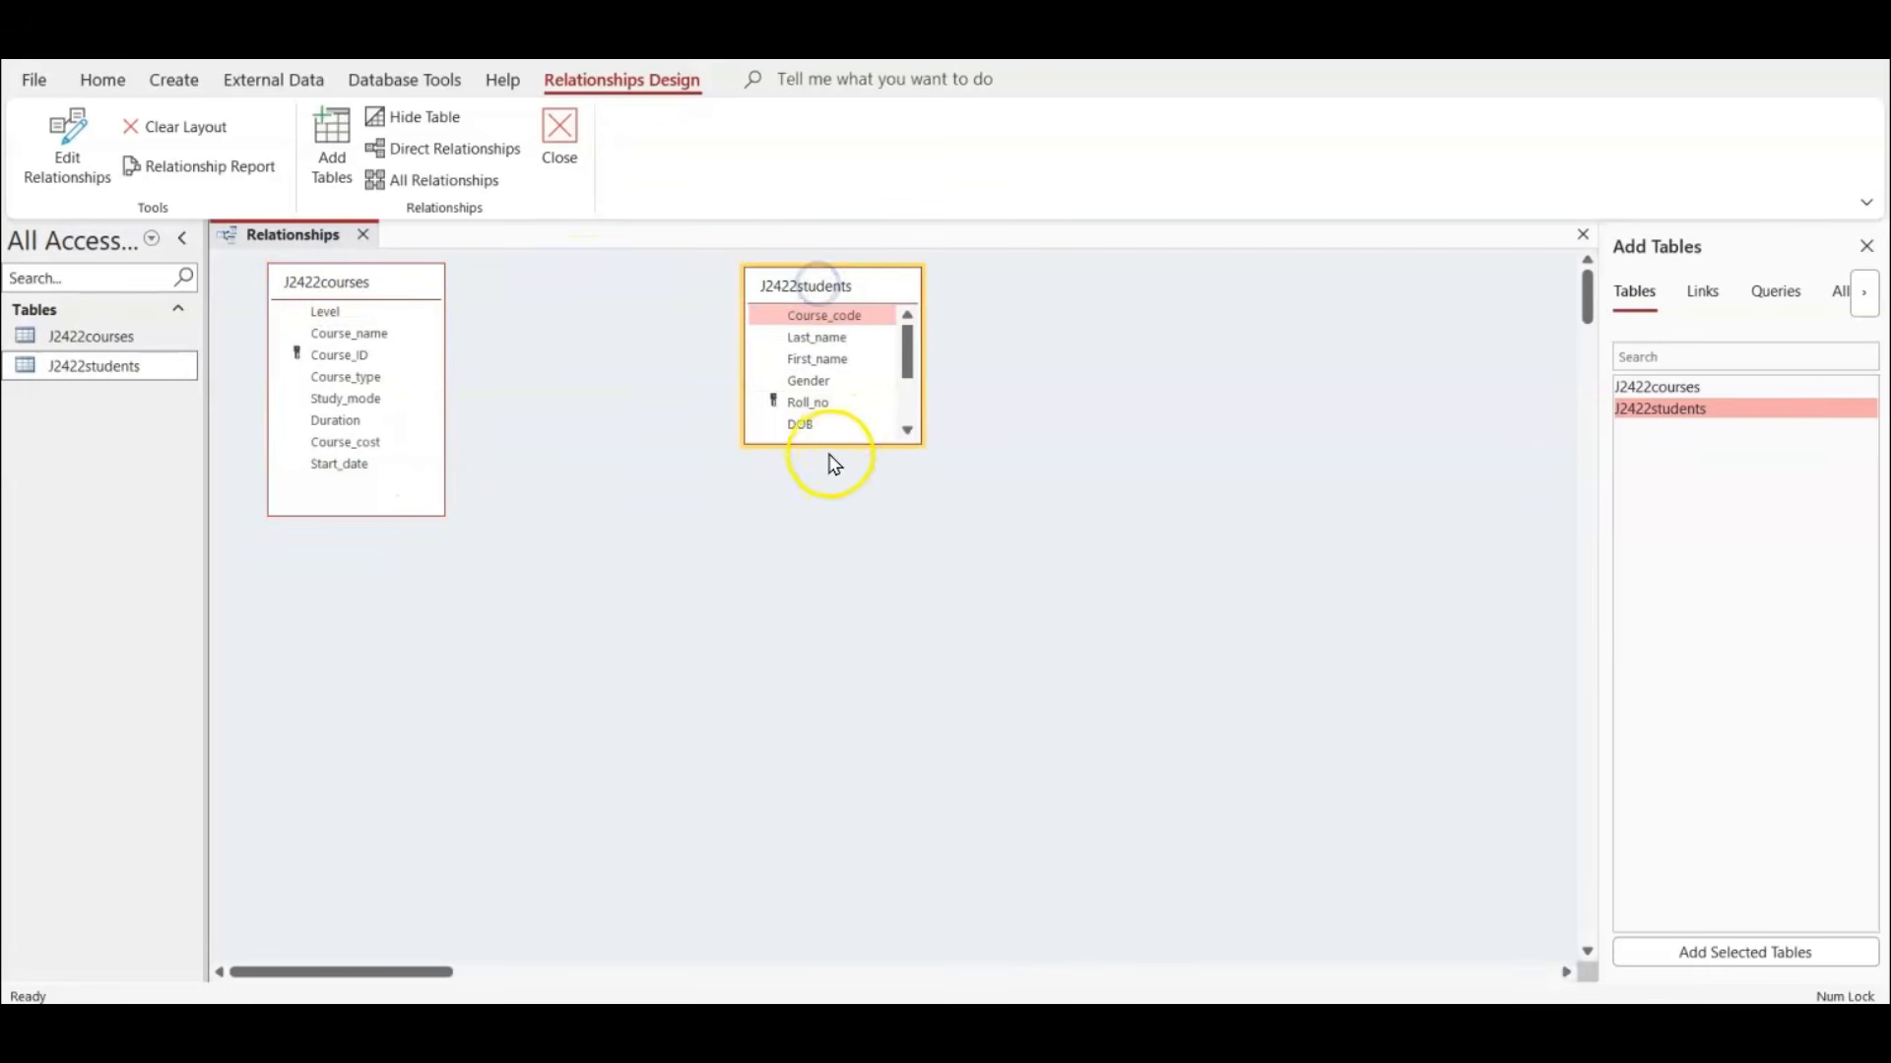
pyautogui.moveTo(836, 446); pyautogui.dragTo(848, 573)
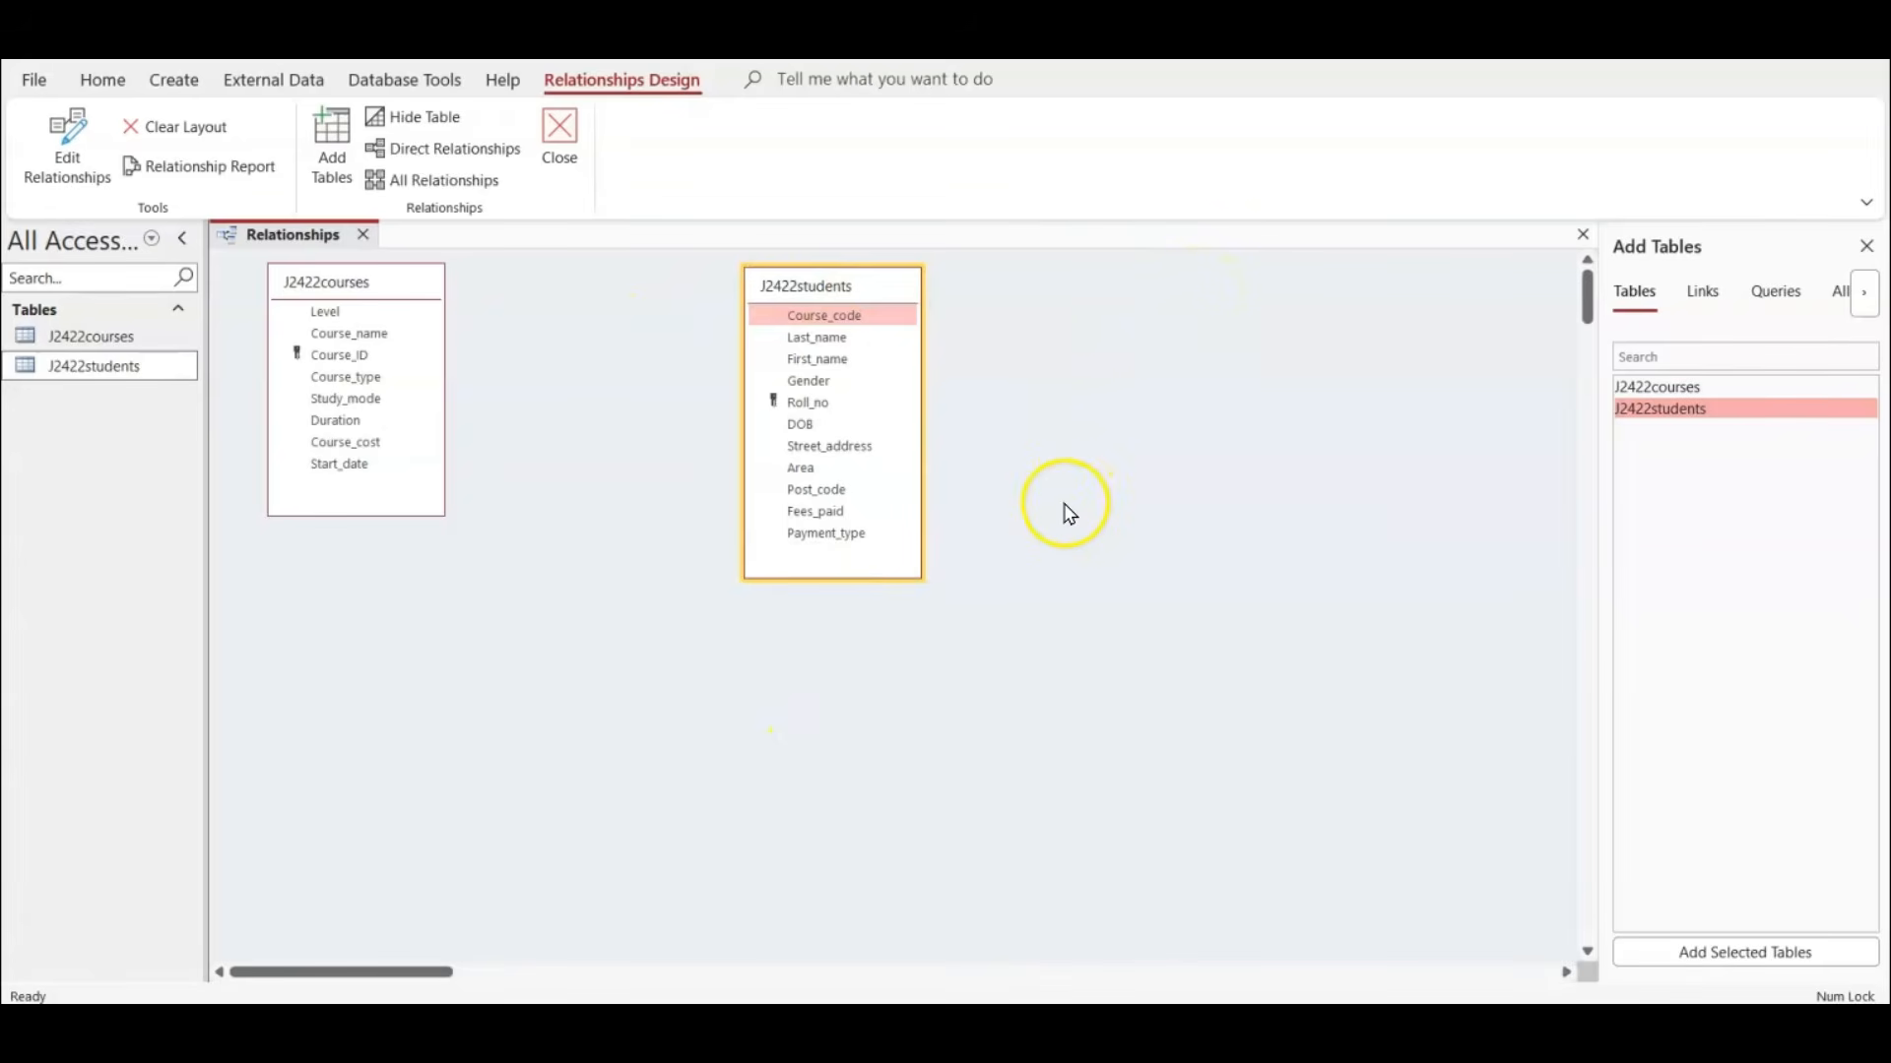
pyautogui.click(1868, 248)
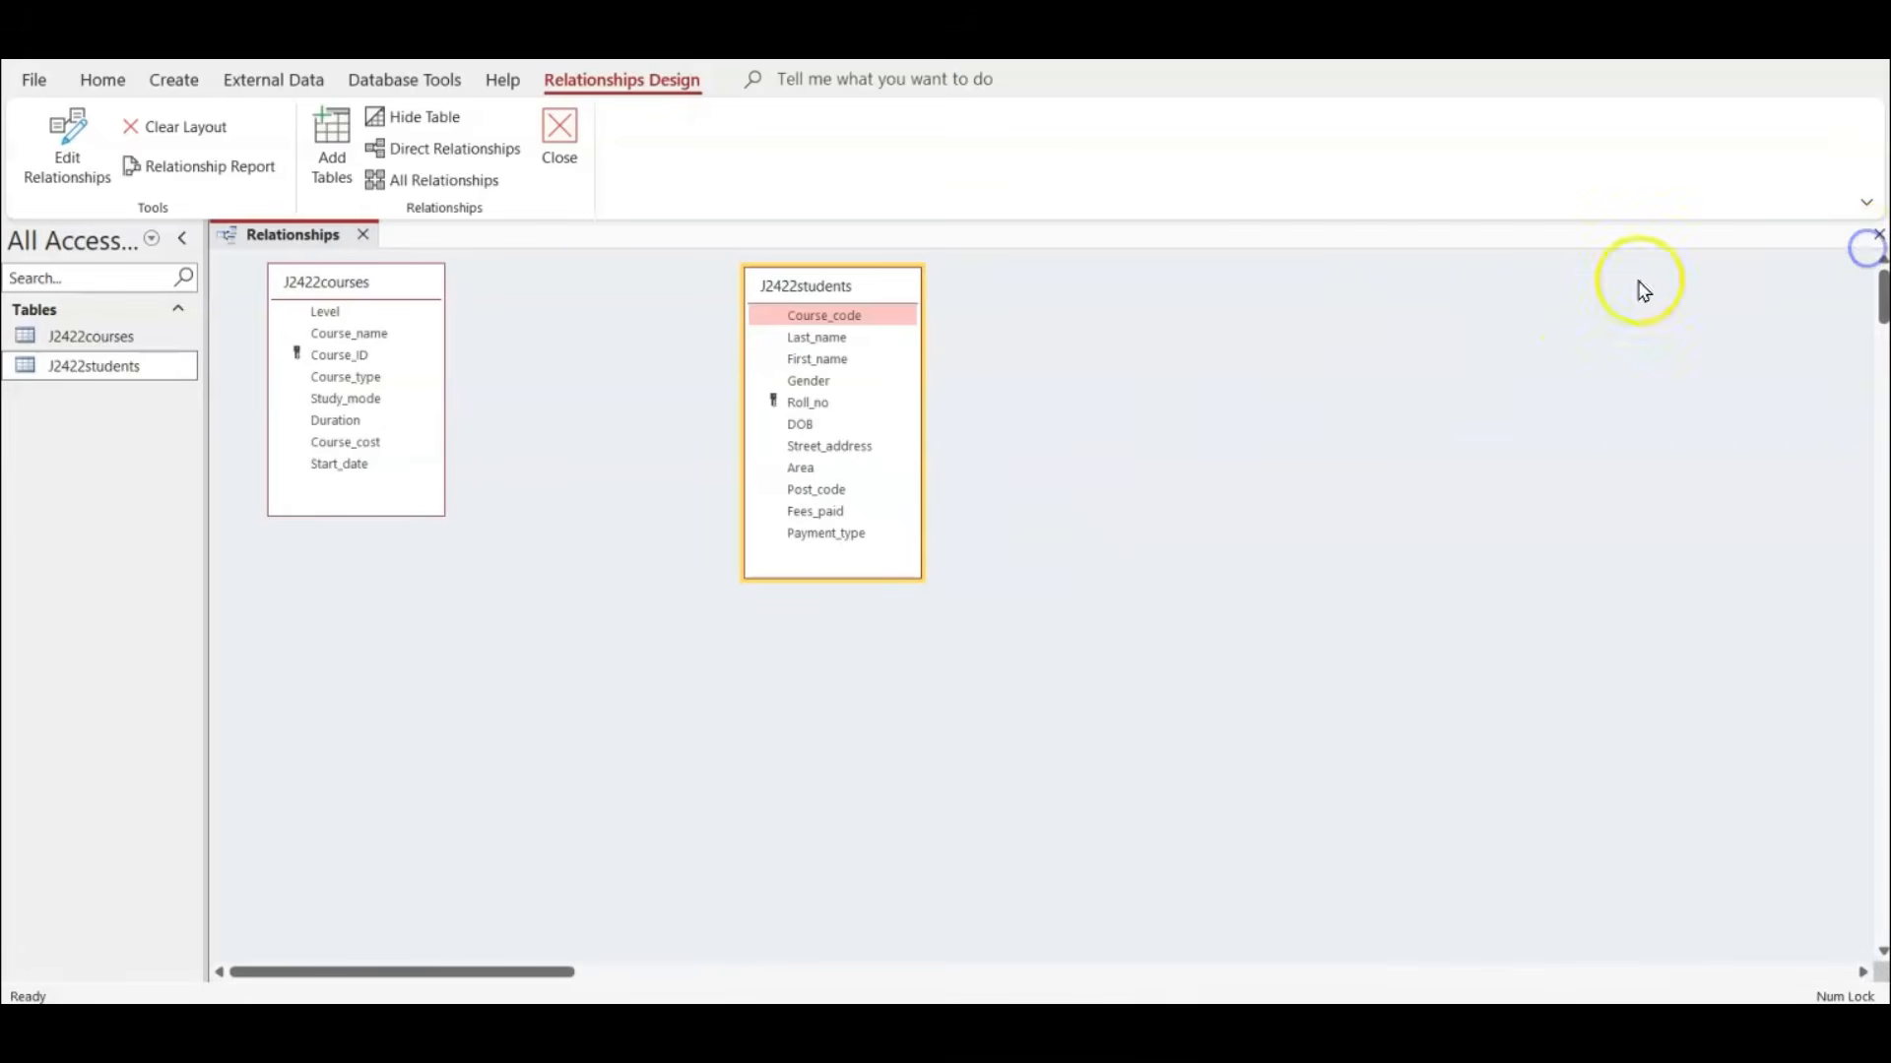
pyautogui.moveTo(371, 292); pyautogui.dragTo(522, 325)
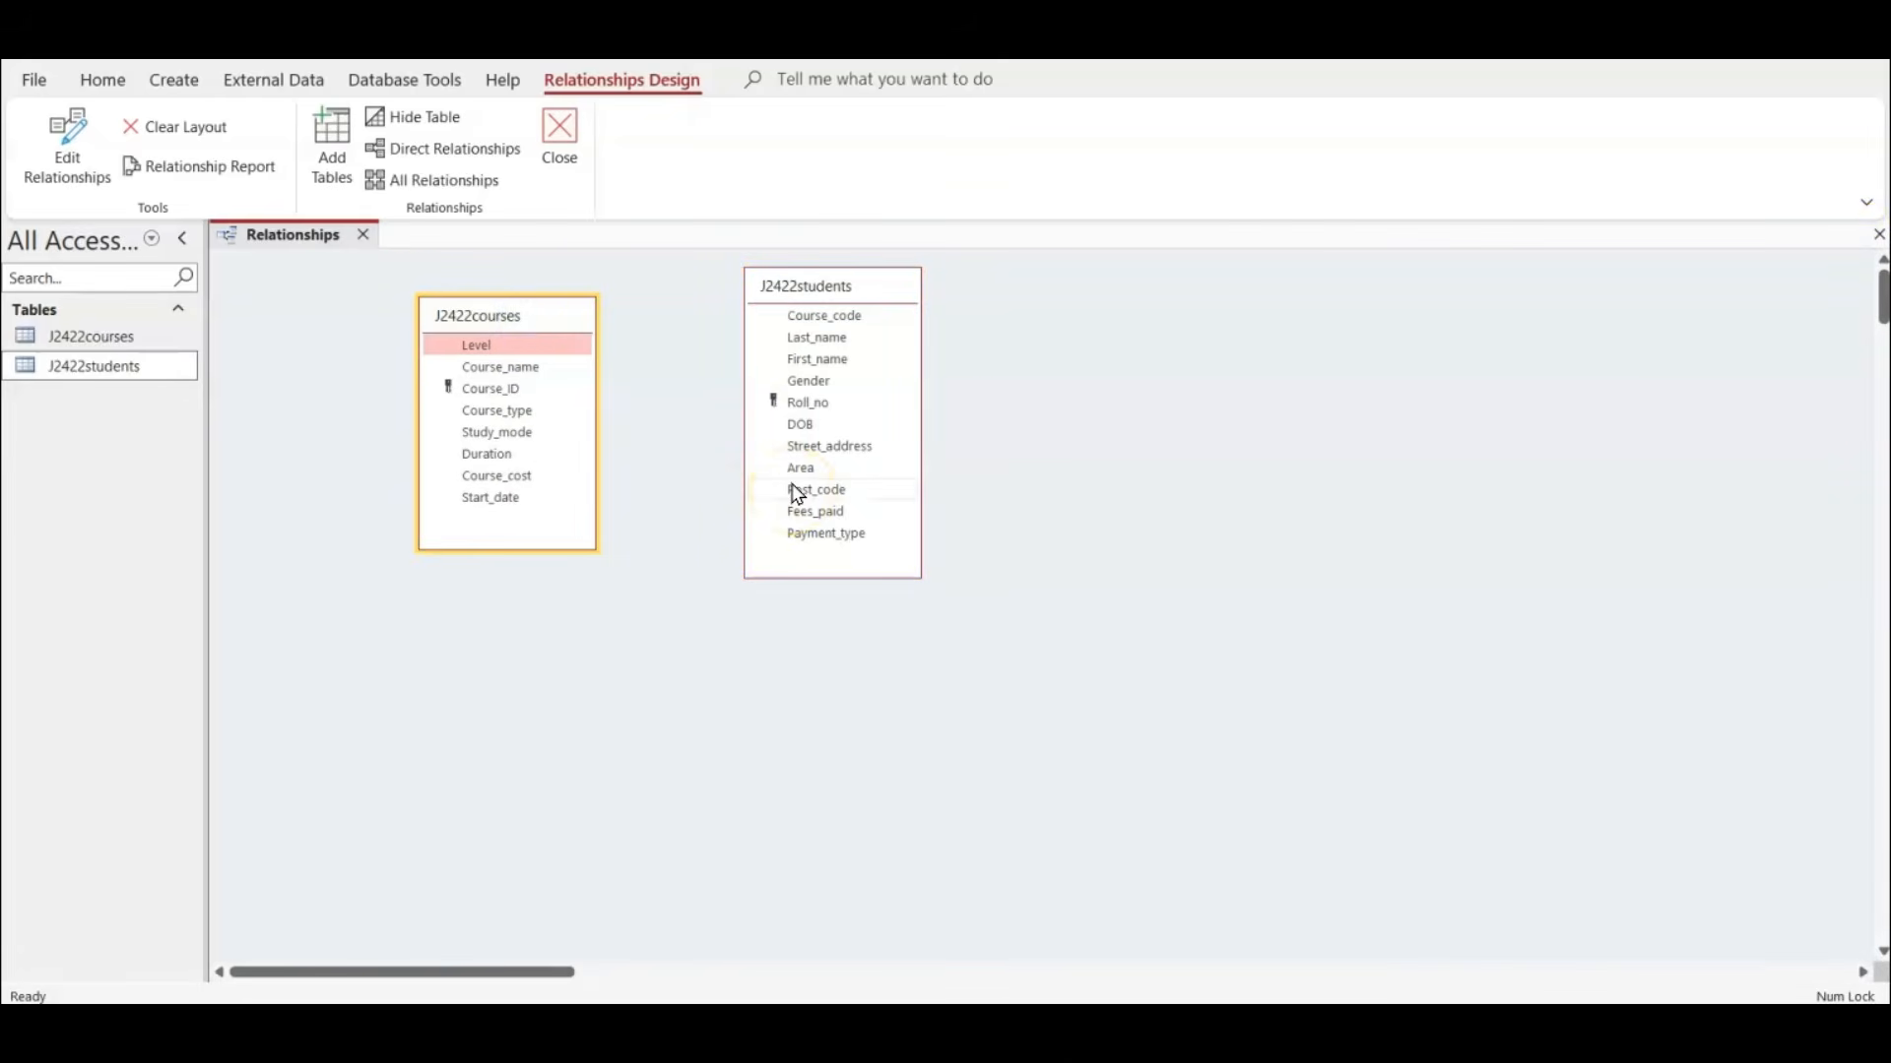
# Create a one-to-many relationship from Course_ID in J2422courses to Course_code in J2422students with referential integrity enforced.
pyautogui.click(505, 390)
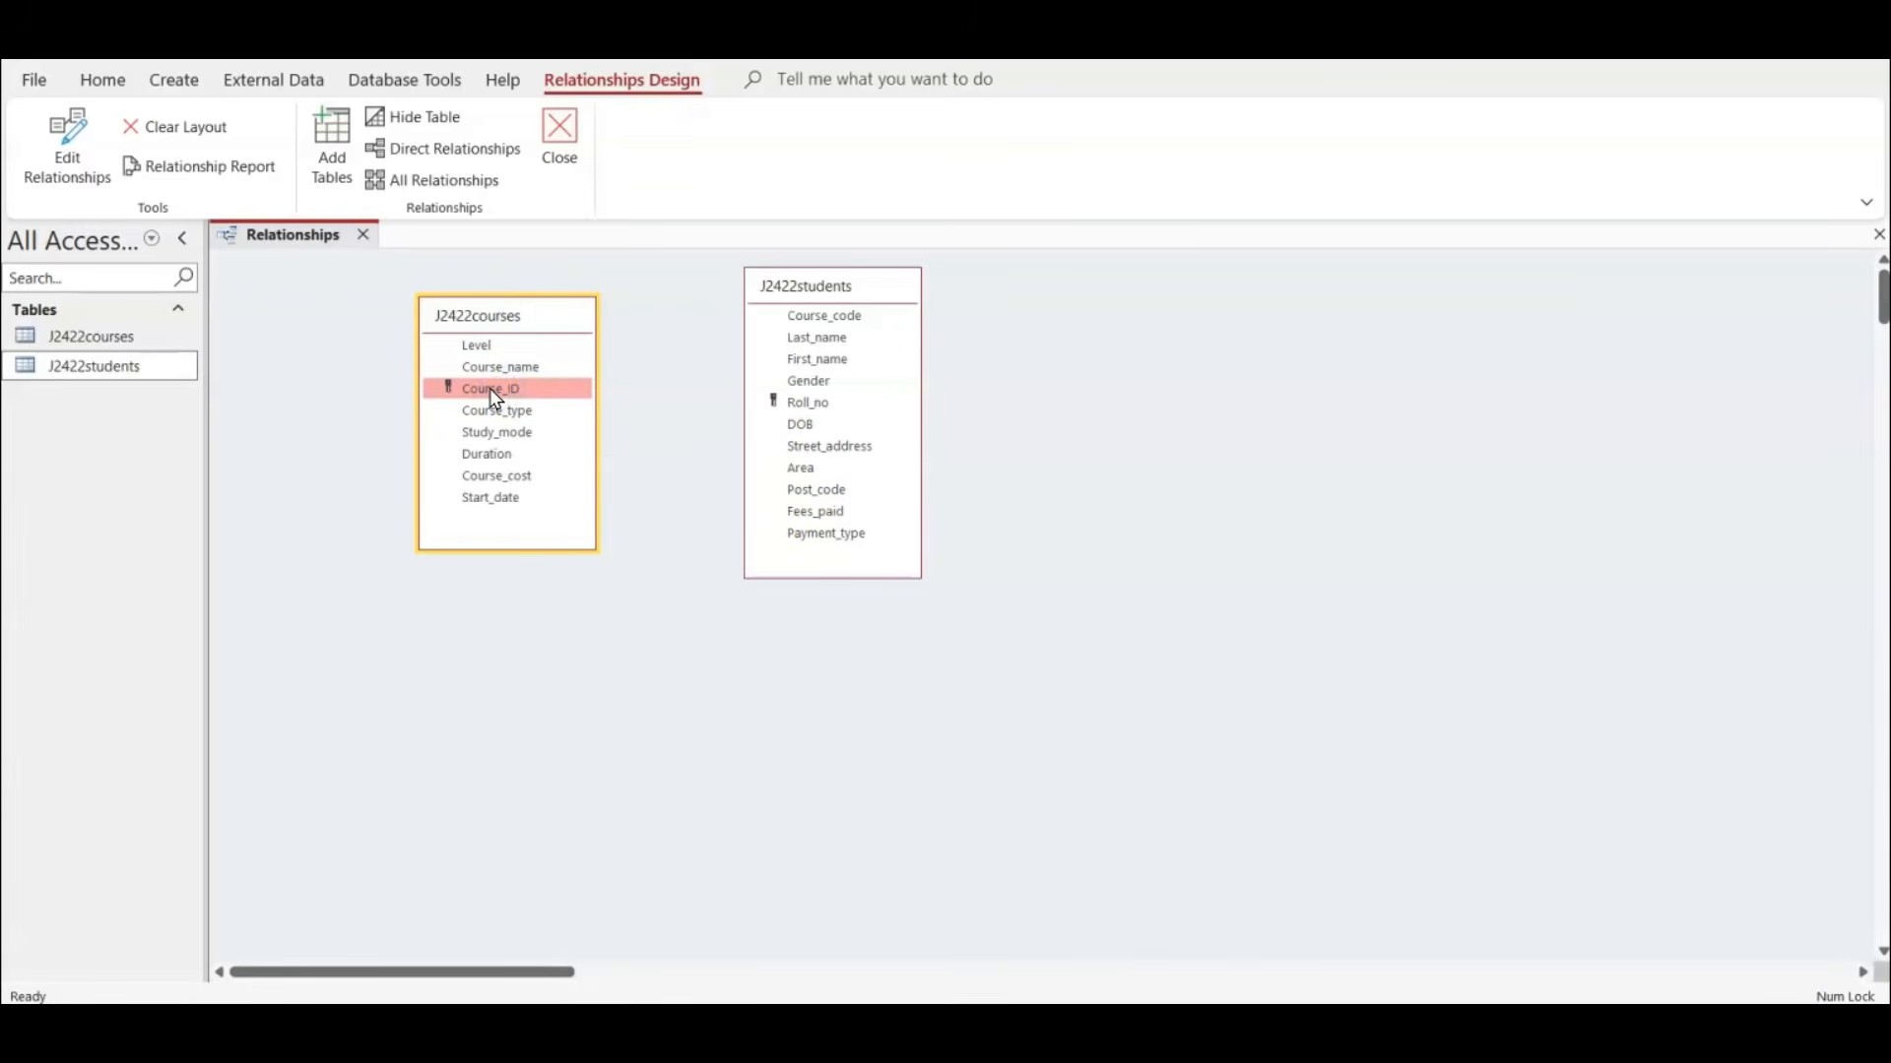
pyautogui.moveTo(490, 390); pyautogui.dragTo(838, 323)
pyautogui.click(767, 414)
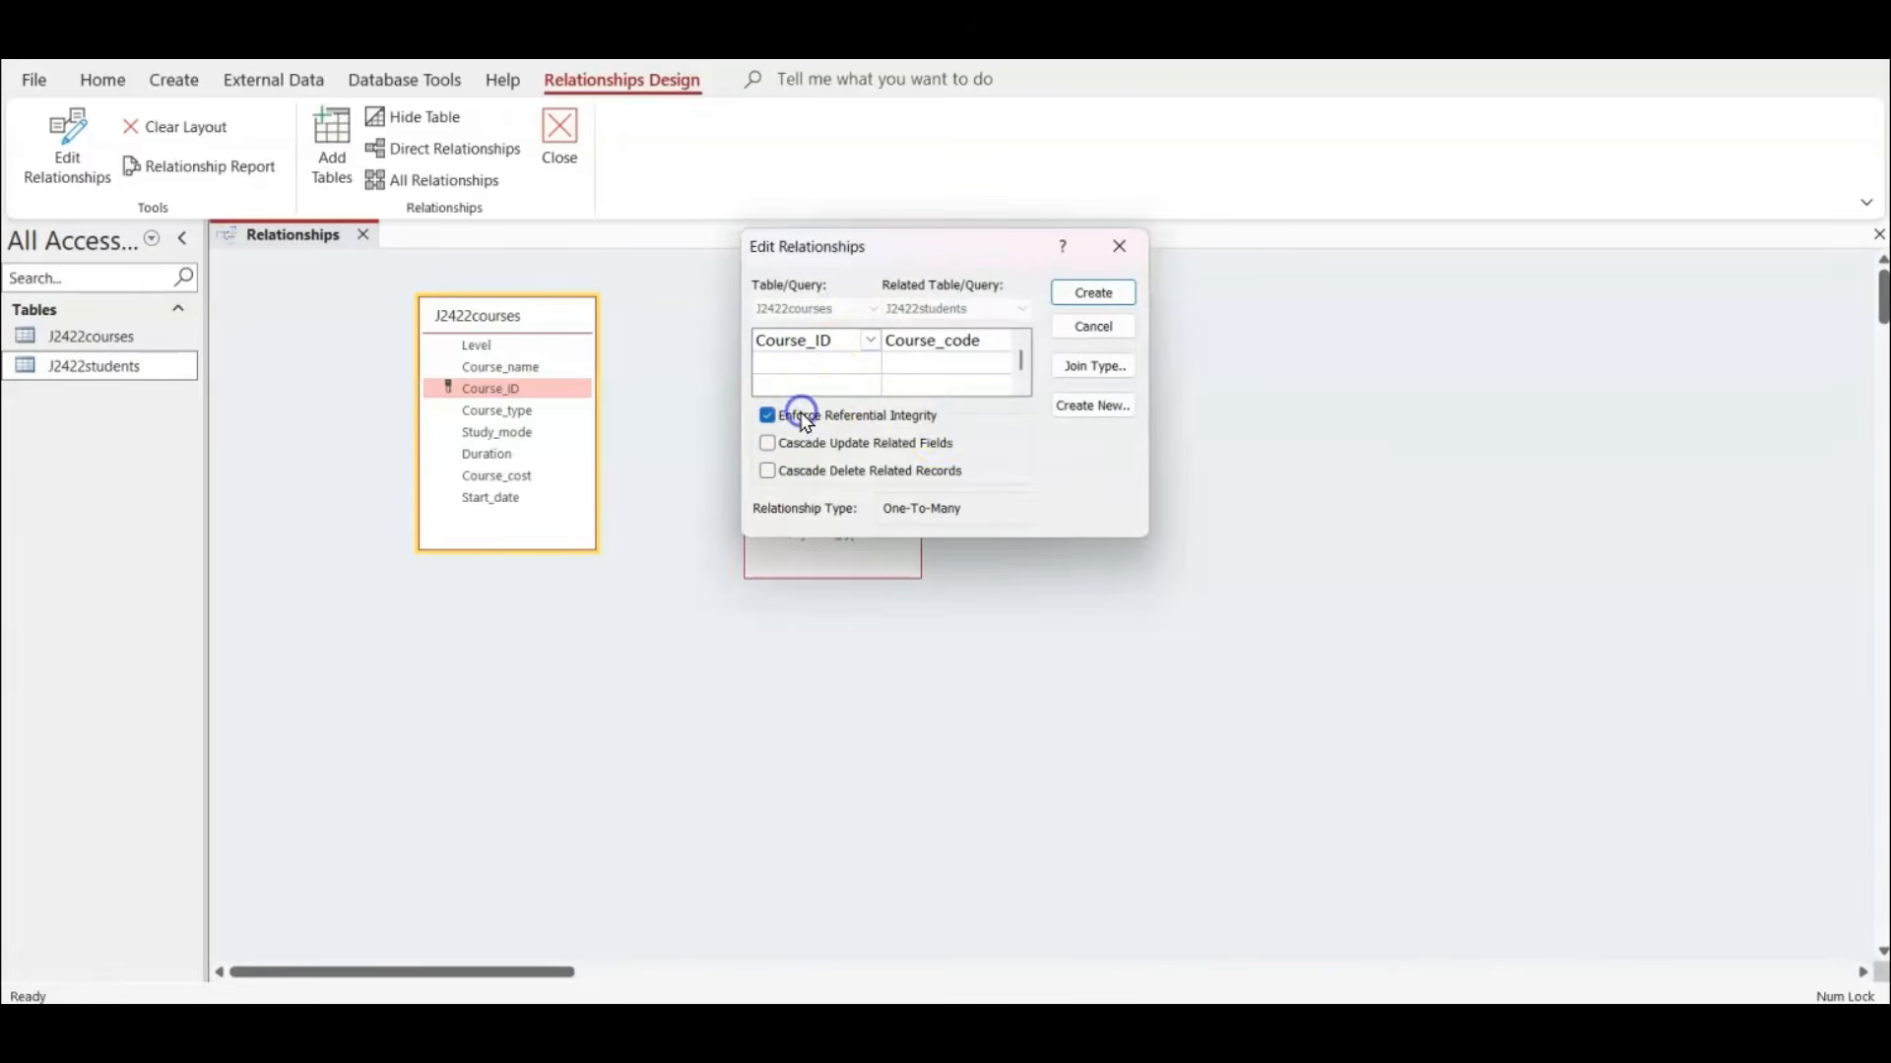
pyautogui.click(1080, 292)
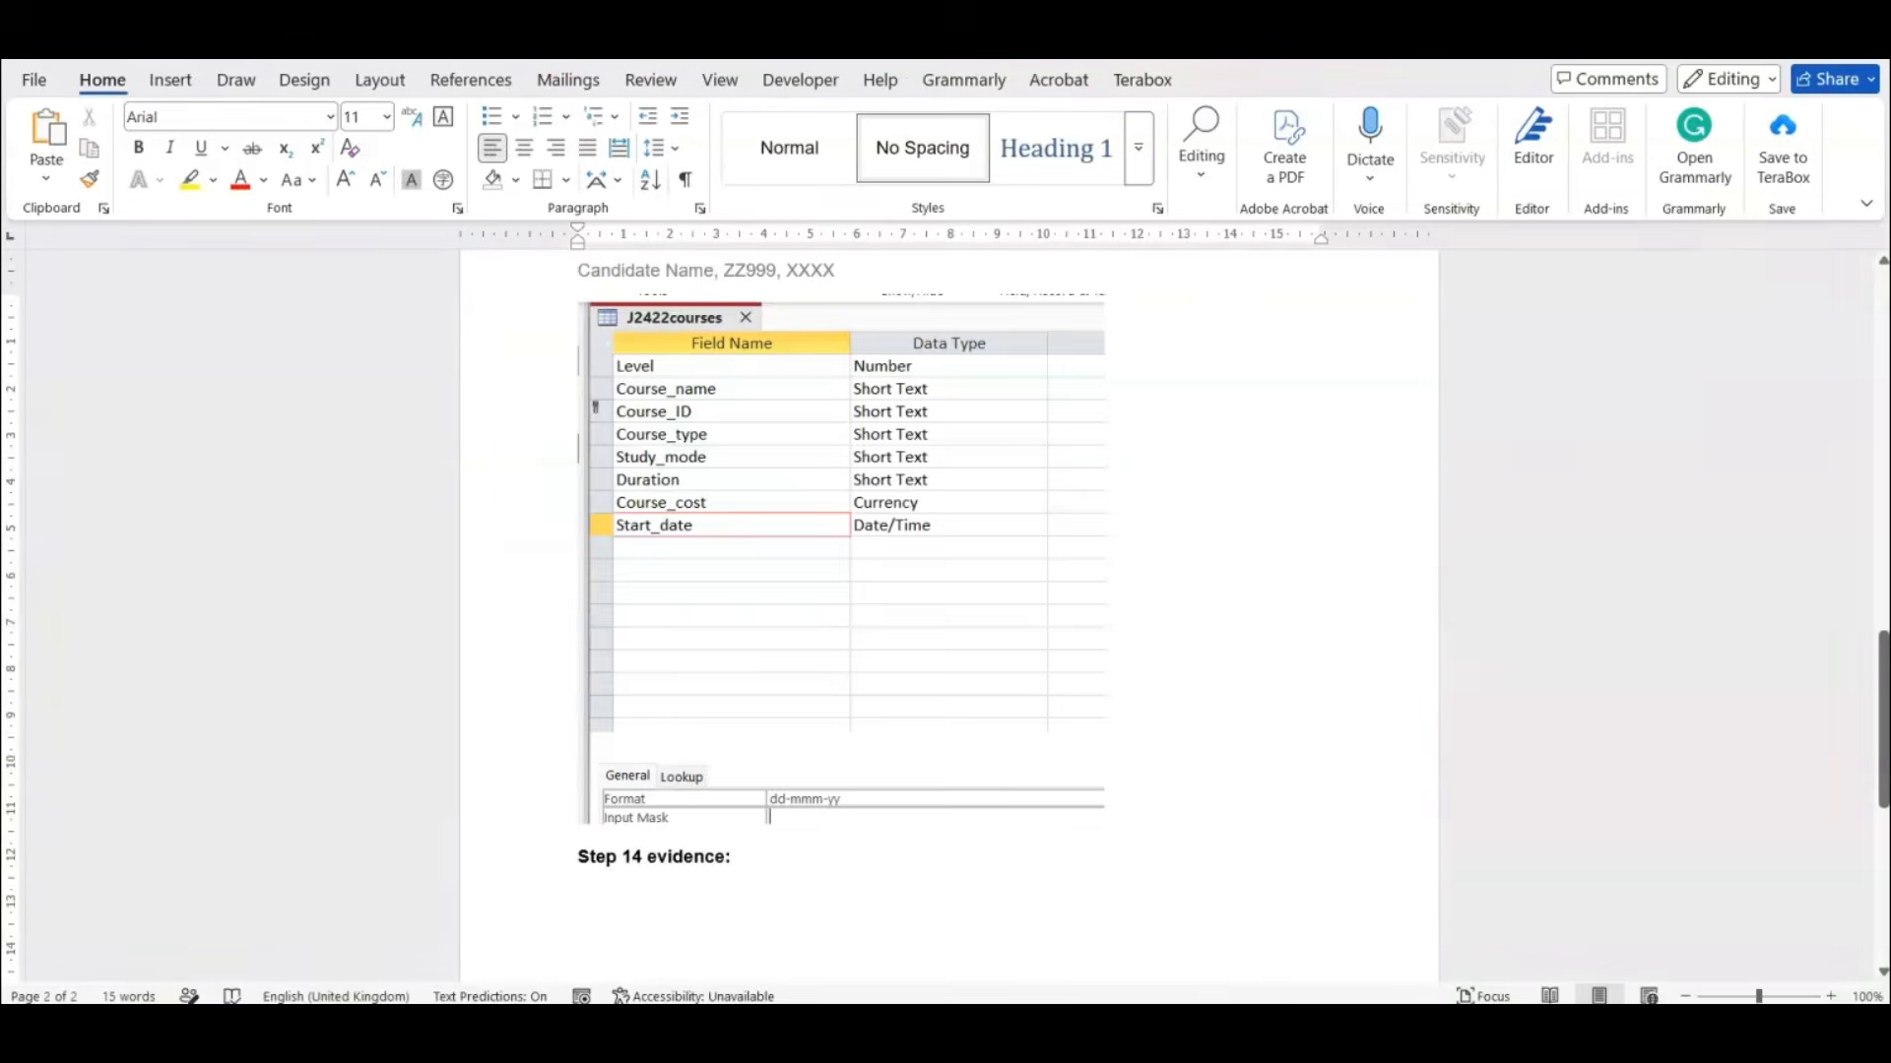
# Paste the relationship screenshot under the Step 14 evidence heading in the Word evidence document.
pyautogui.scroll(-1, 1054, 747)
pyautogui.click(800, 799)
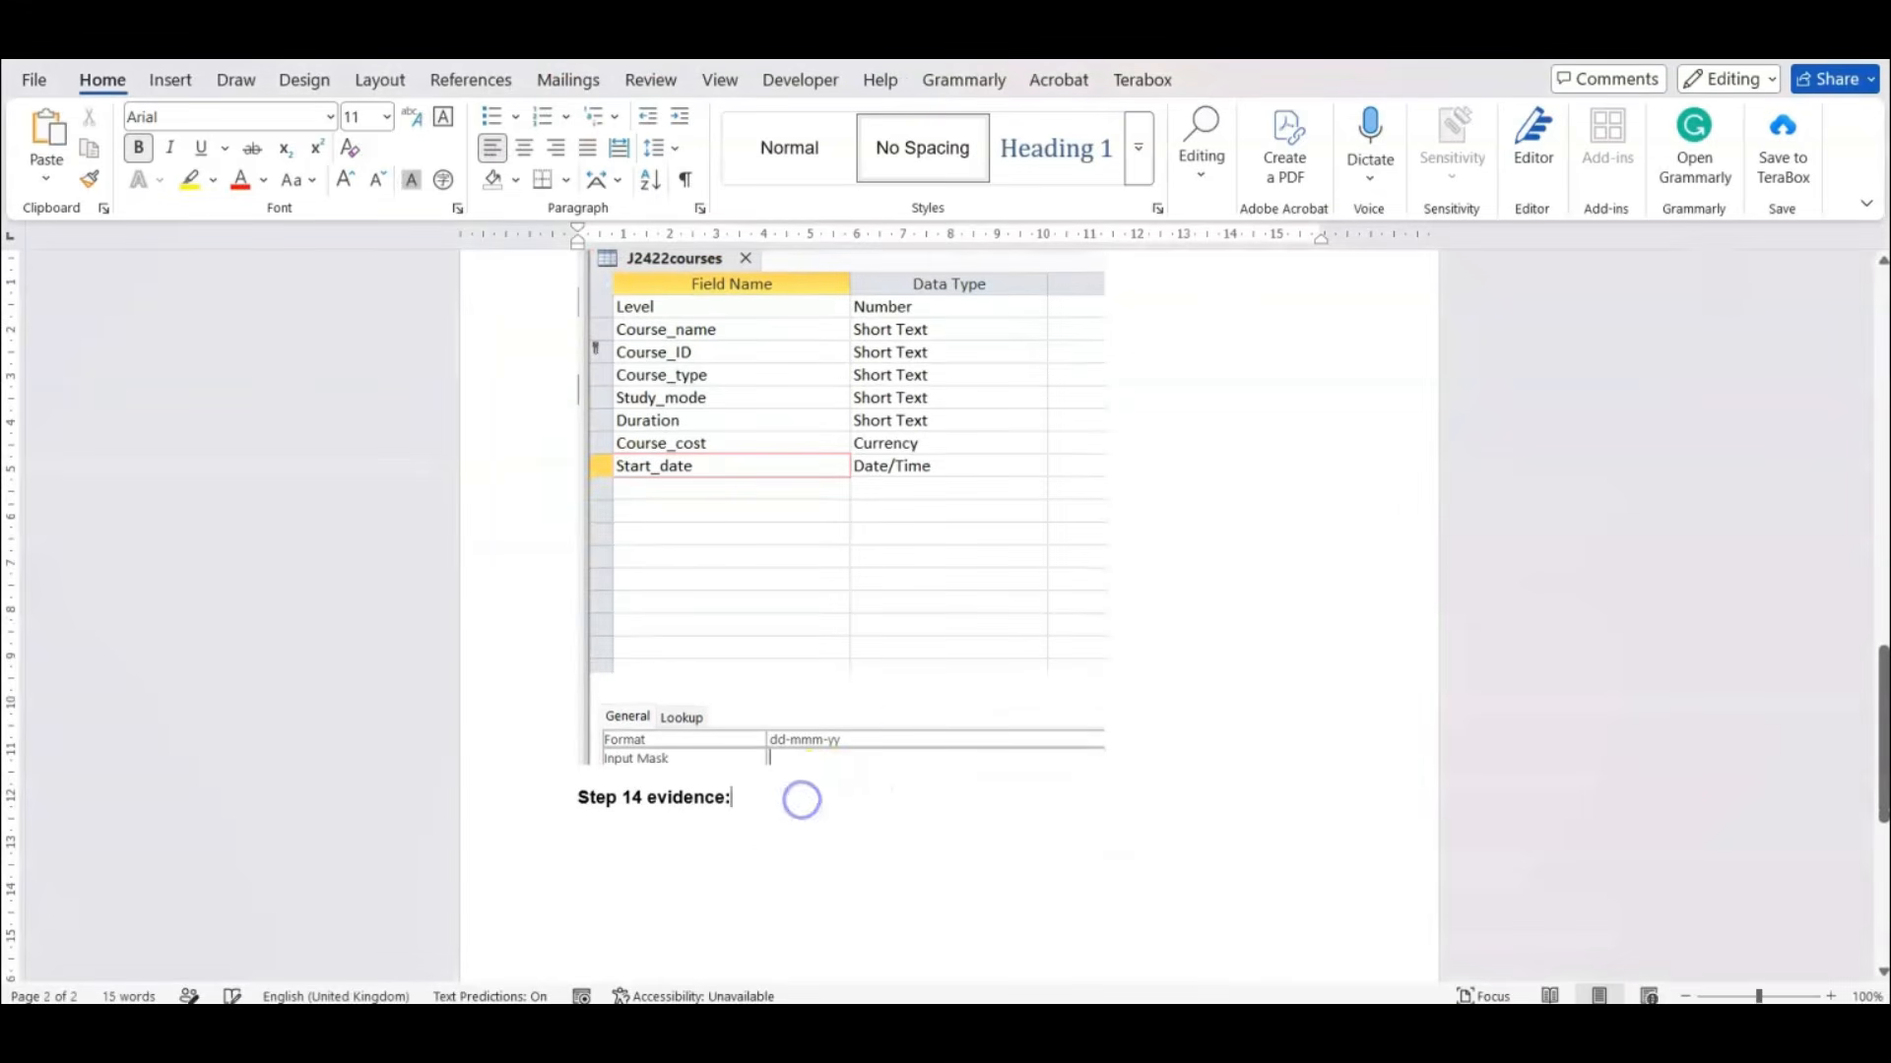
pyautogui.hotkey('ctrl', 'v')
pyautogui.scroll(-1, 1119, 707)
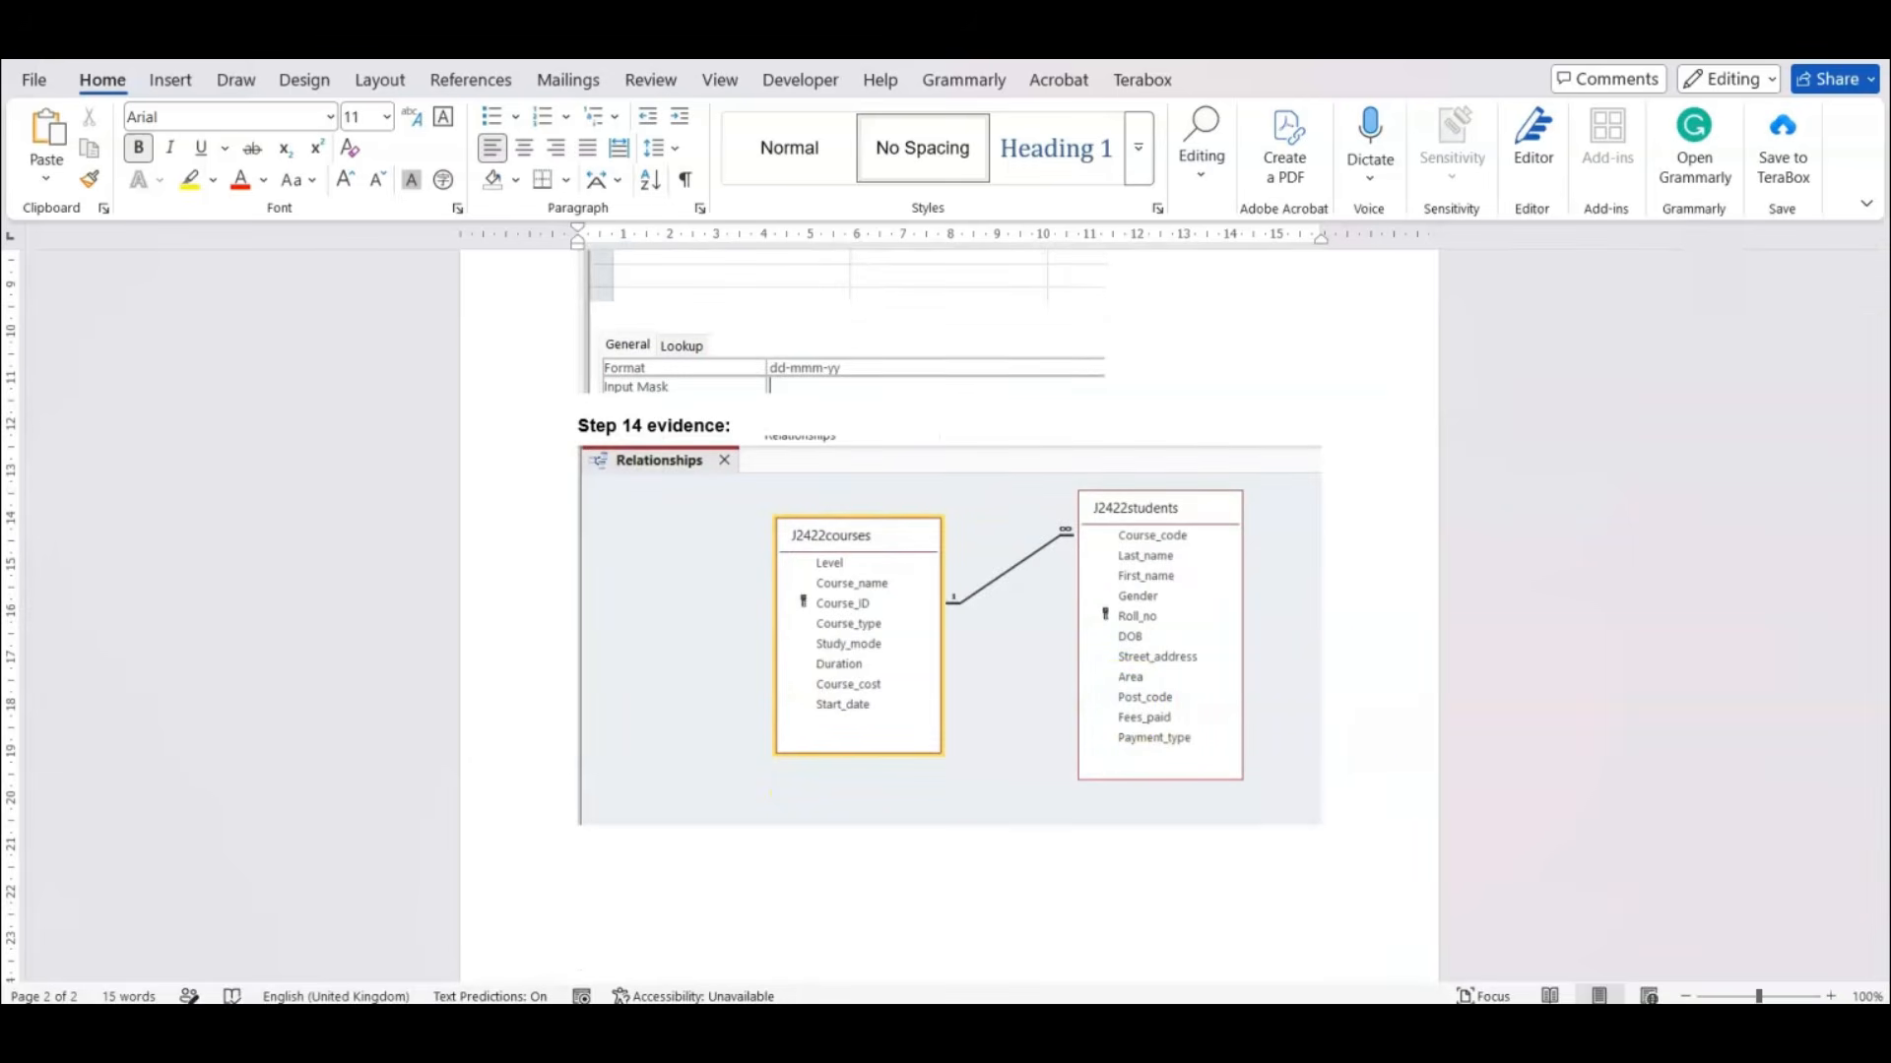
# Read the new record details in question 15 of the exam paper, close the Access Relationships layout and open the J2422students table.
pyautogui.click(1226, 1026)
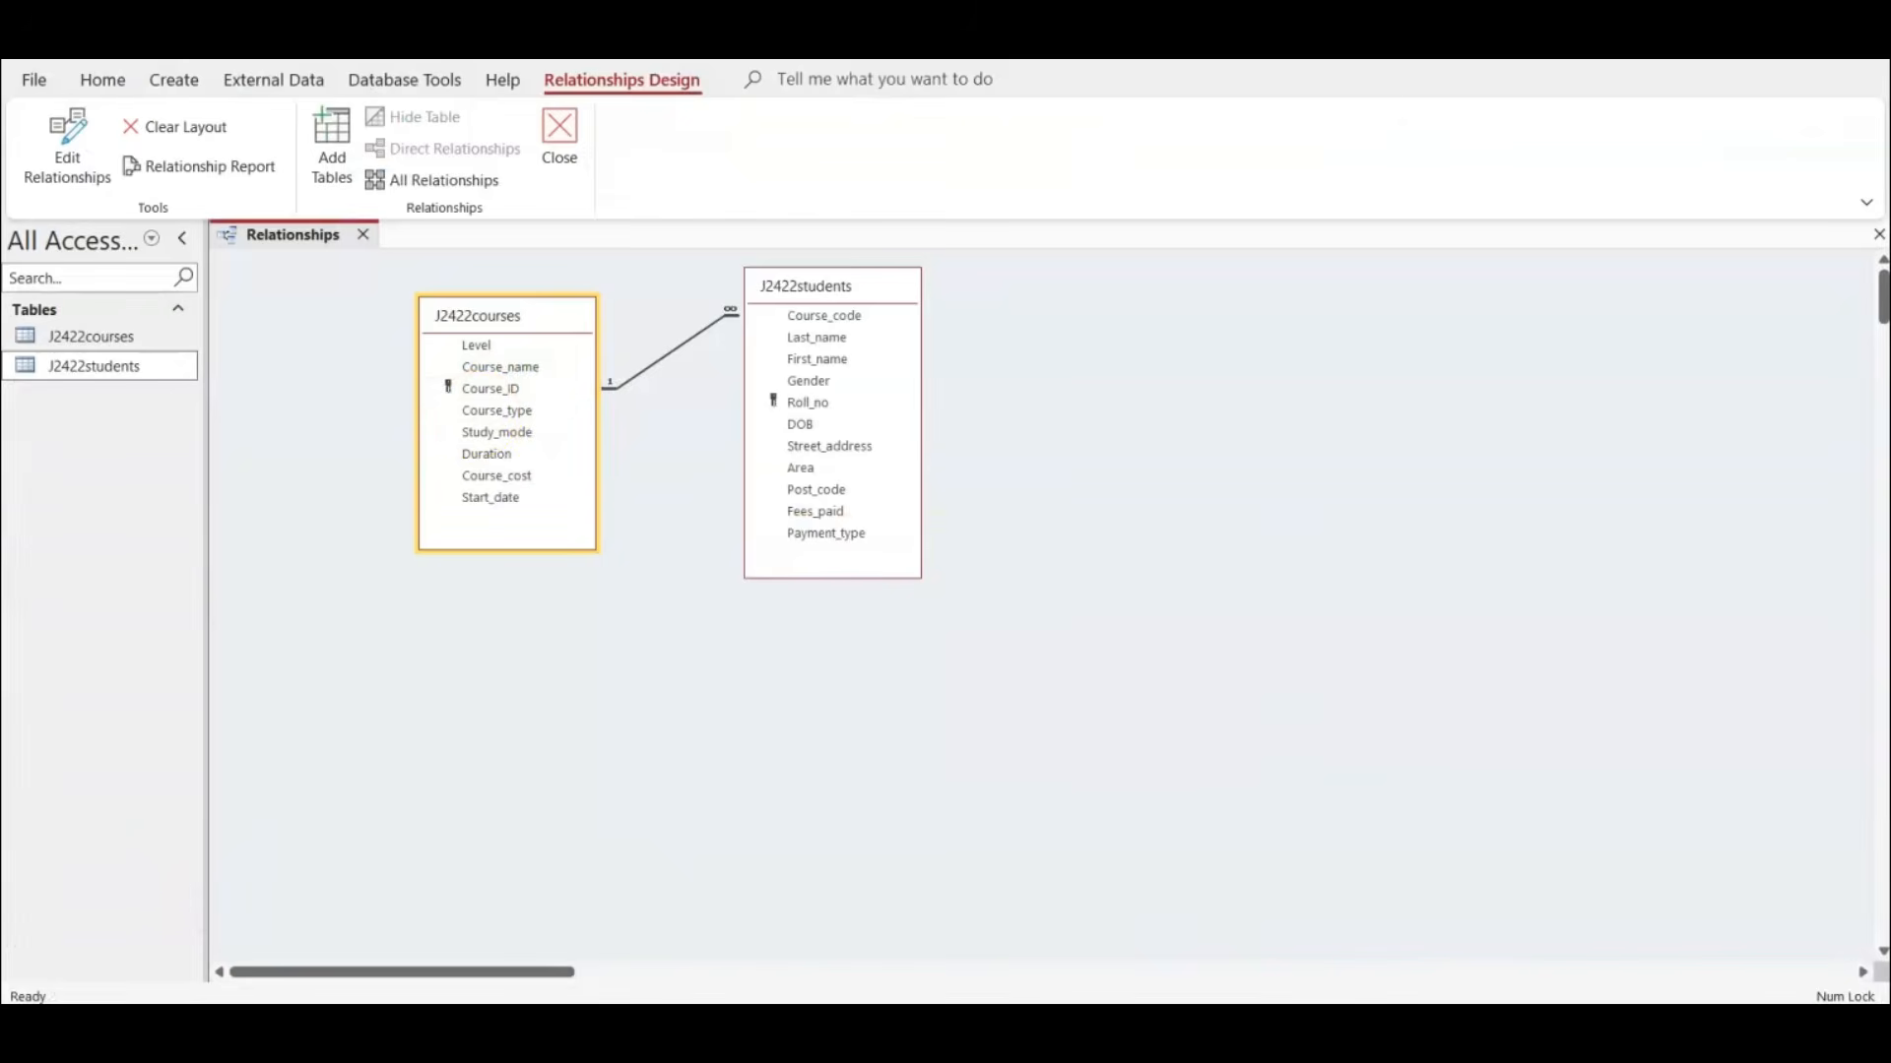
pyautogui.click(1300, 1032)
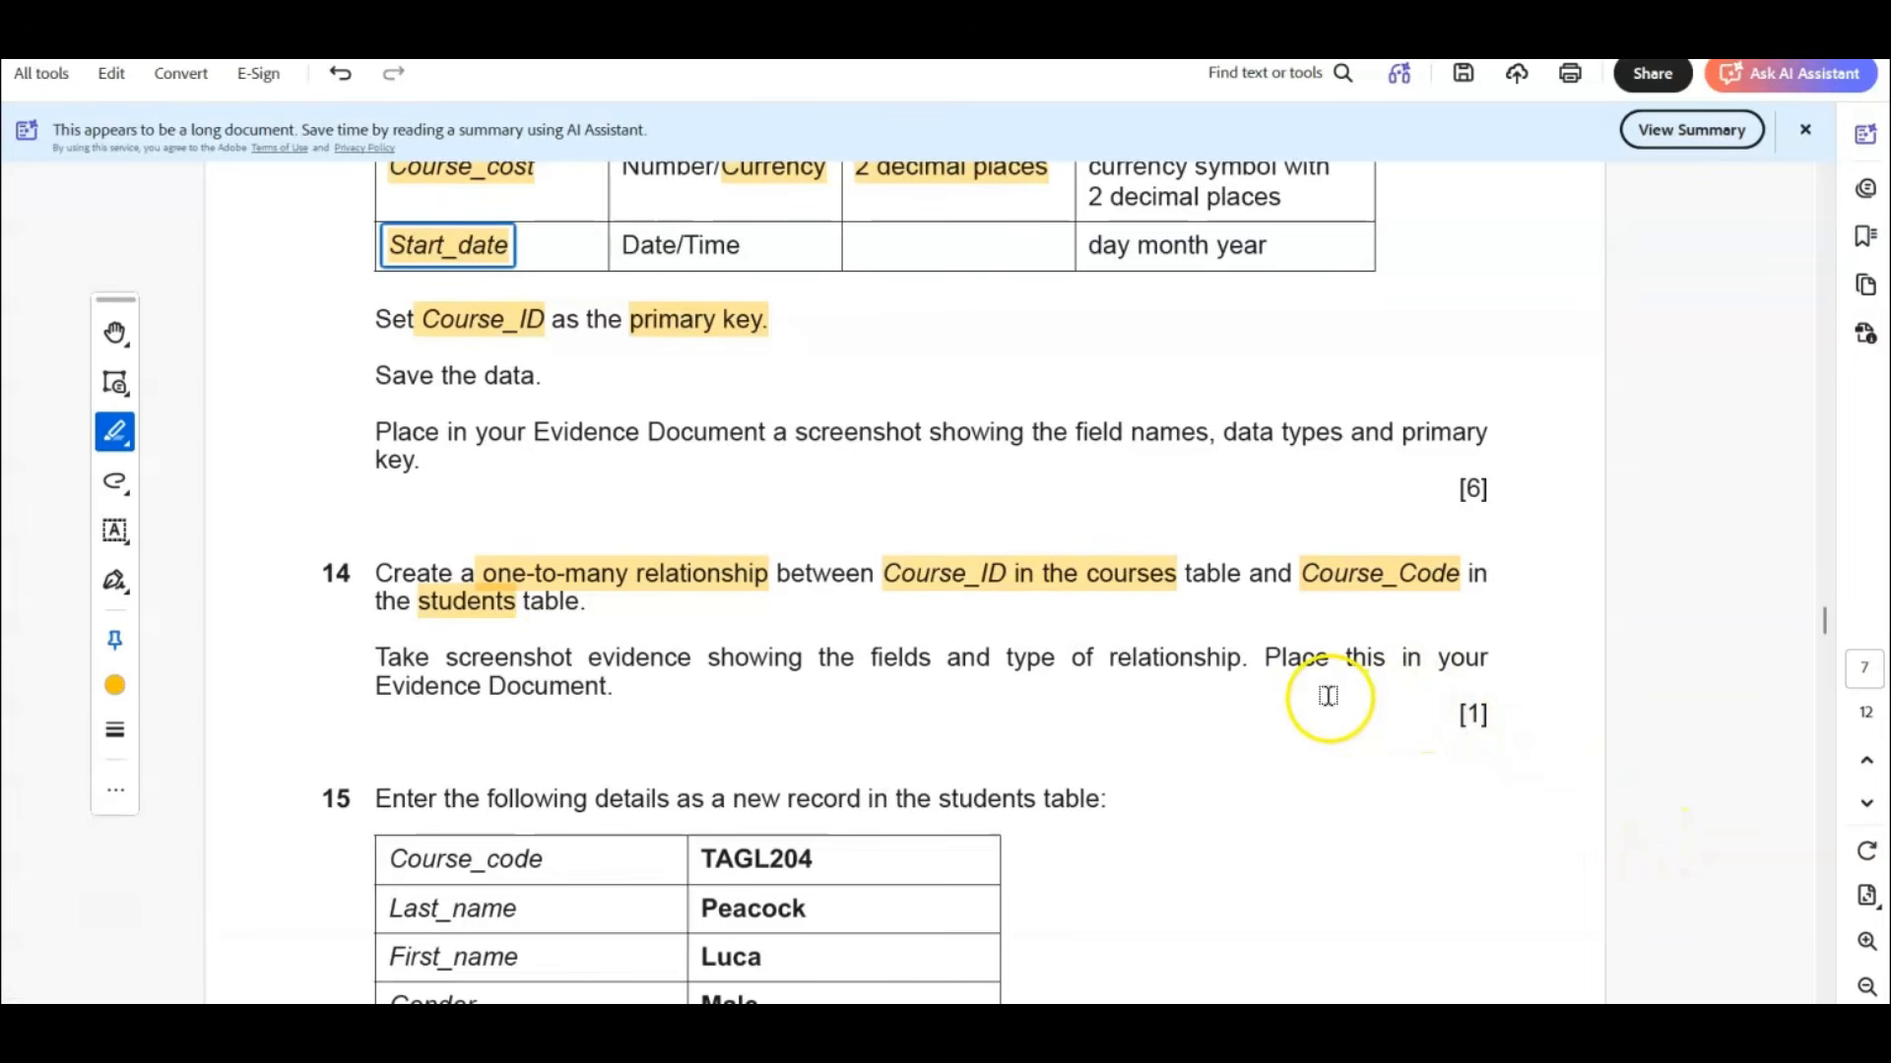
pyautogui.scroll(-5, 1325, 691)
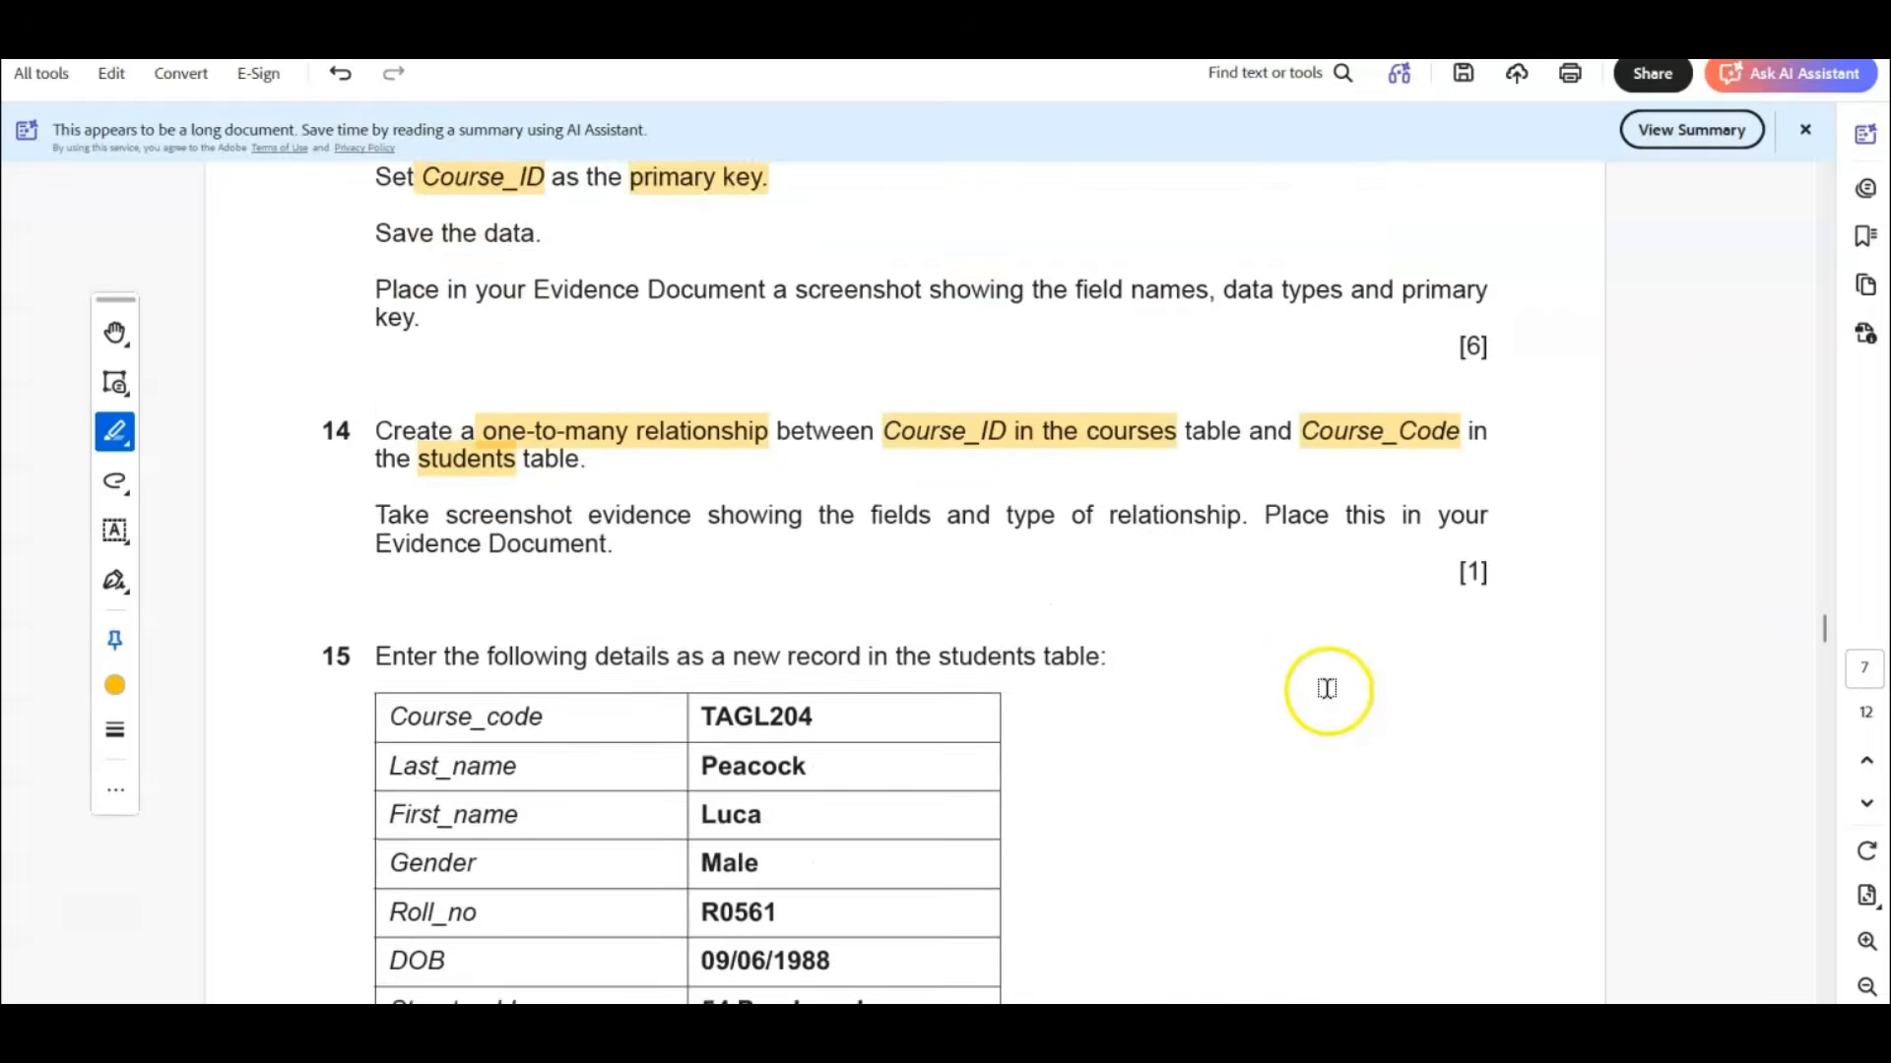
pyautogui.scroll(-3, 1327, 686)
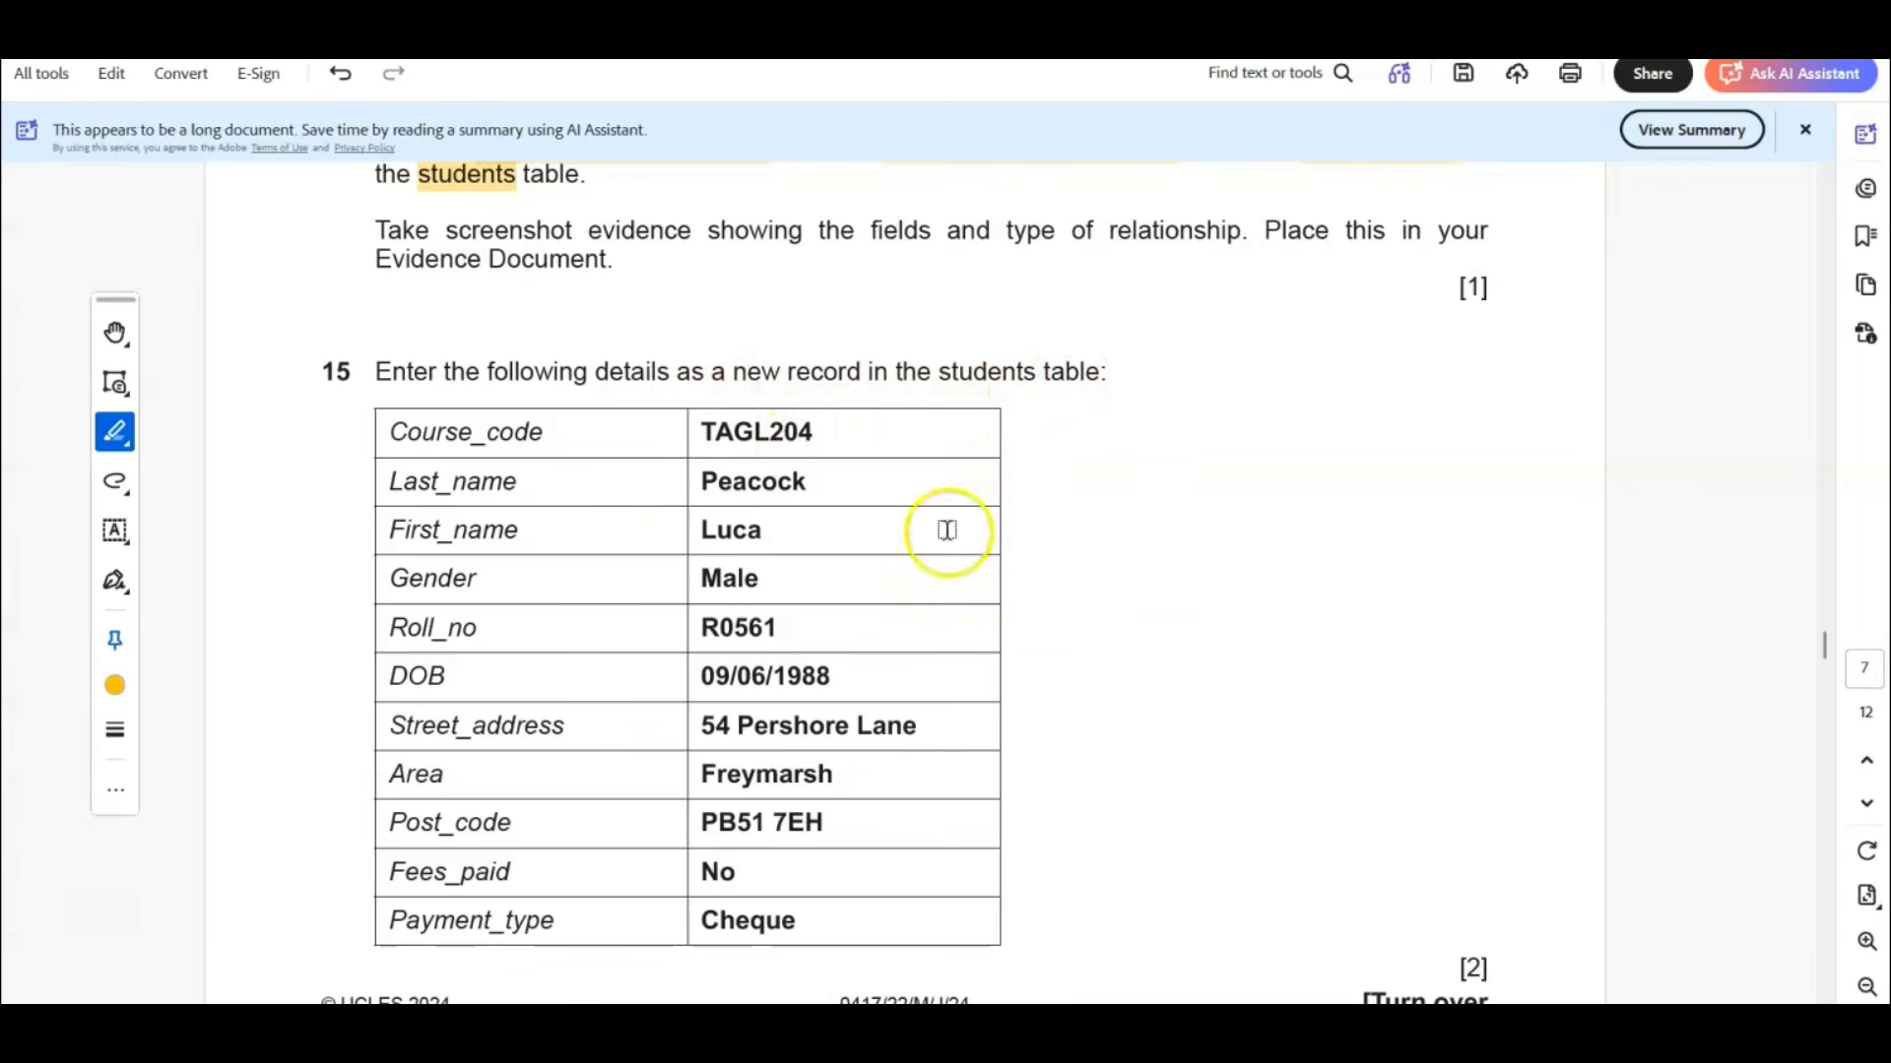
pyautogui.click(1147, 1028)
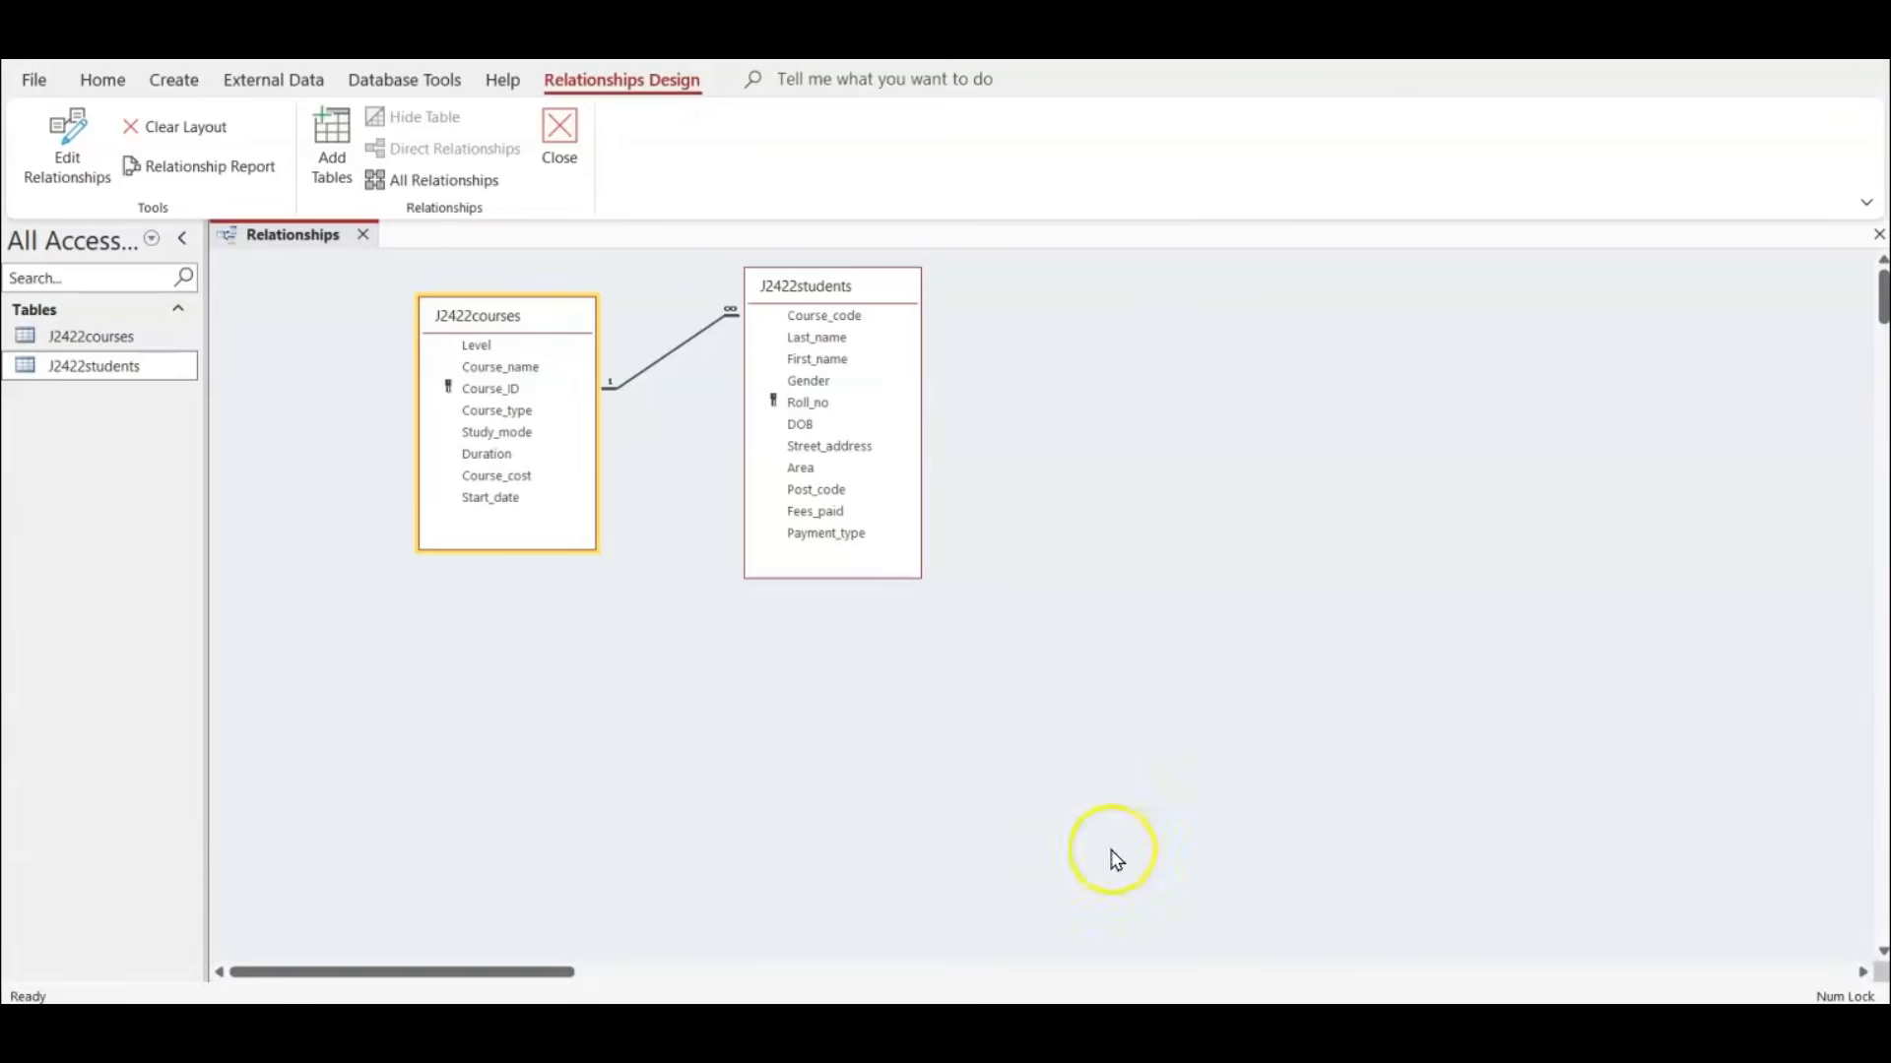
pyautogui.click(361, 236)
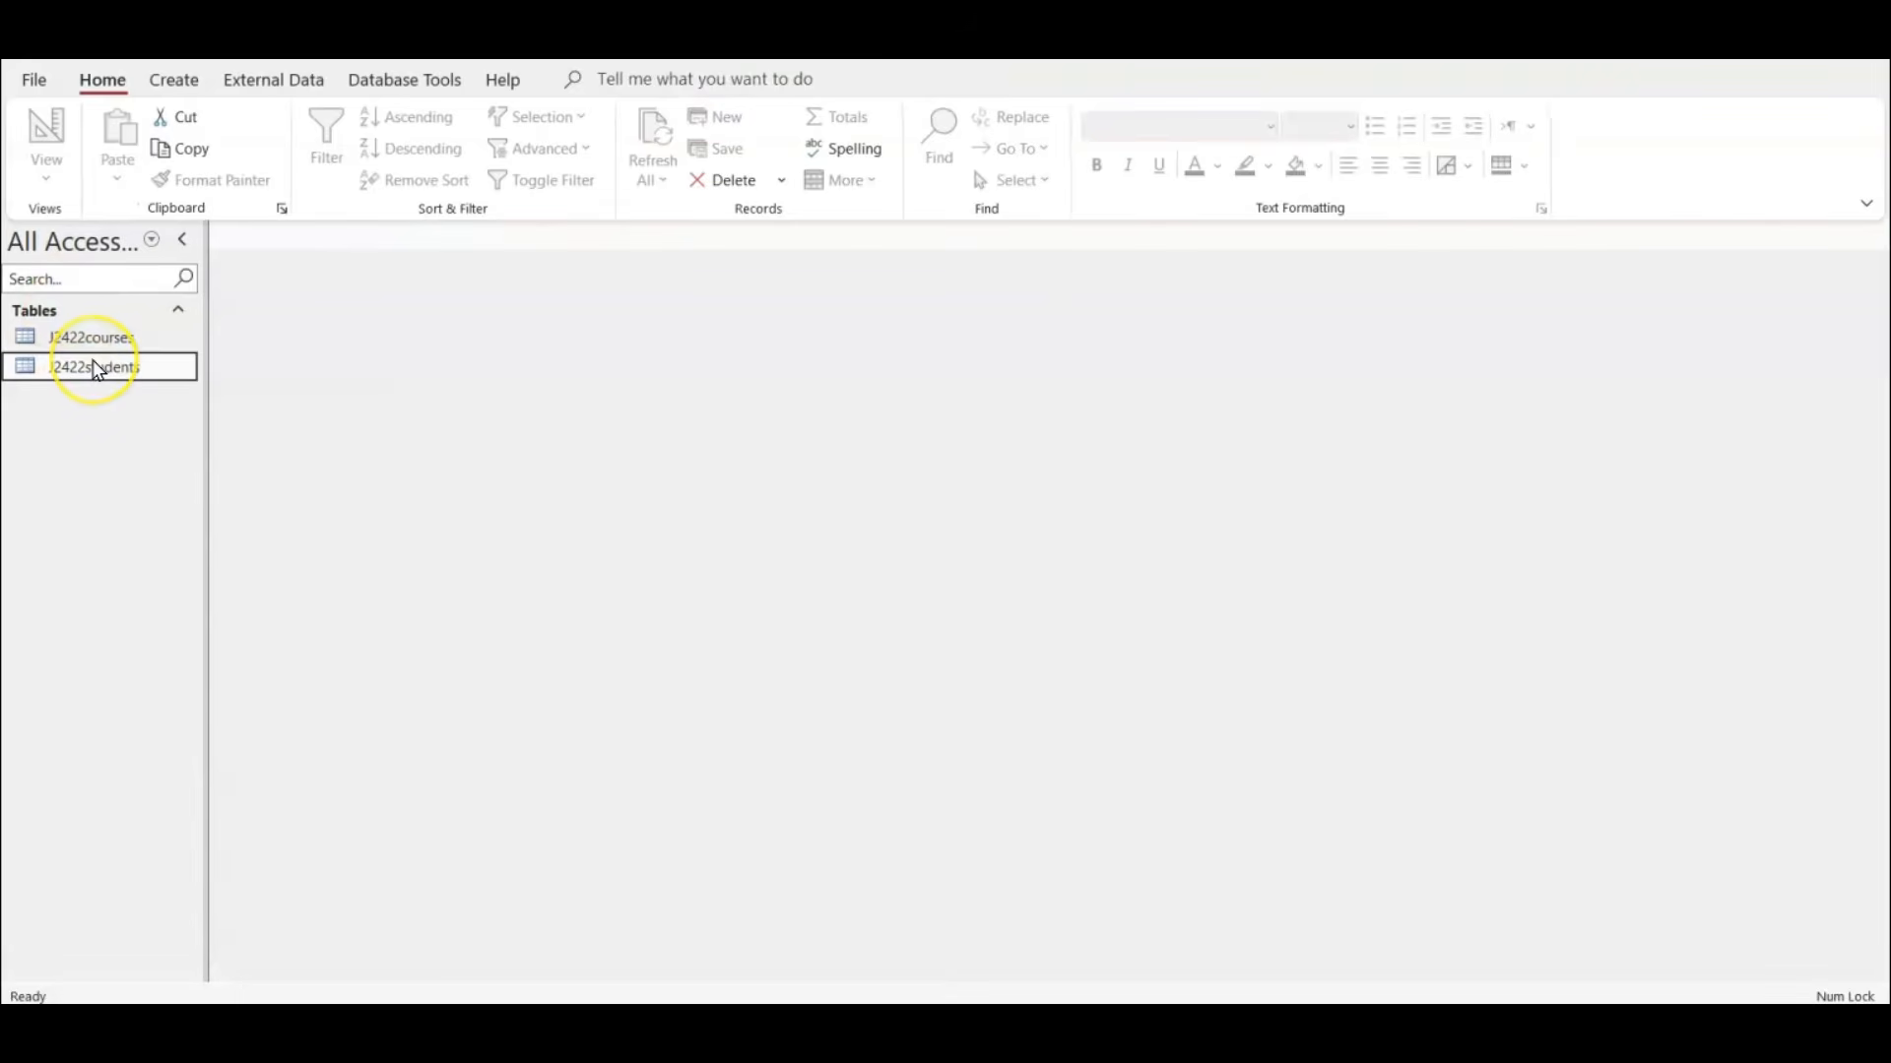
pyautogui.doubleClick(96, 369)
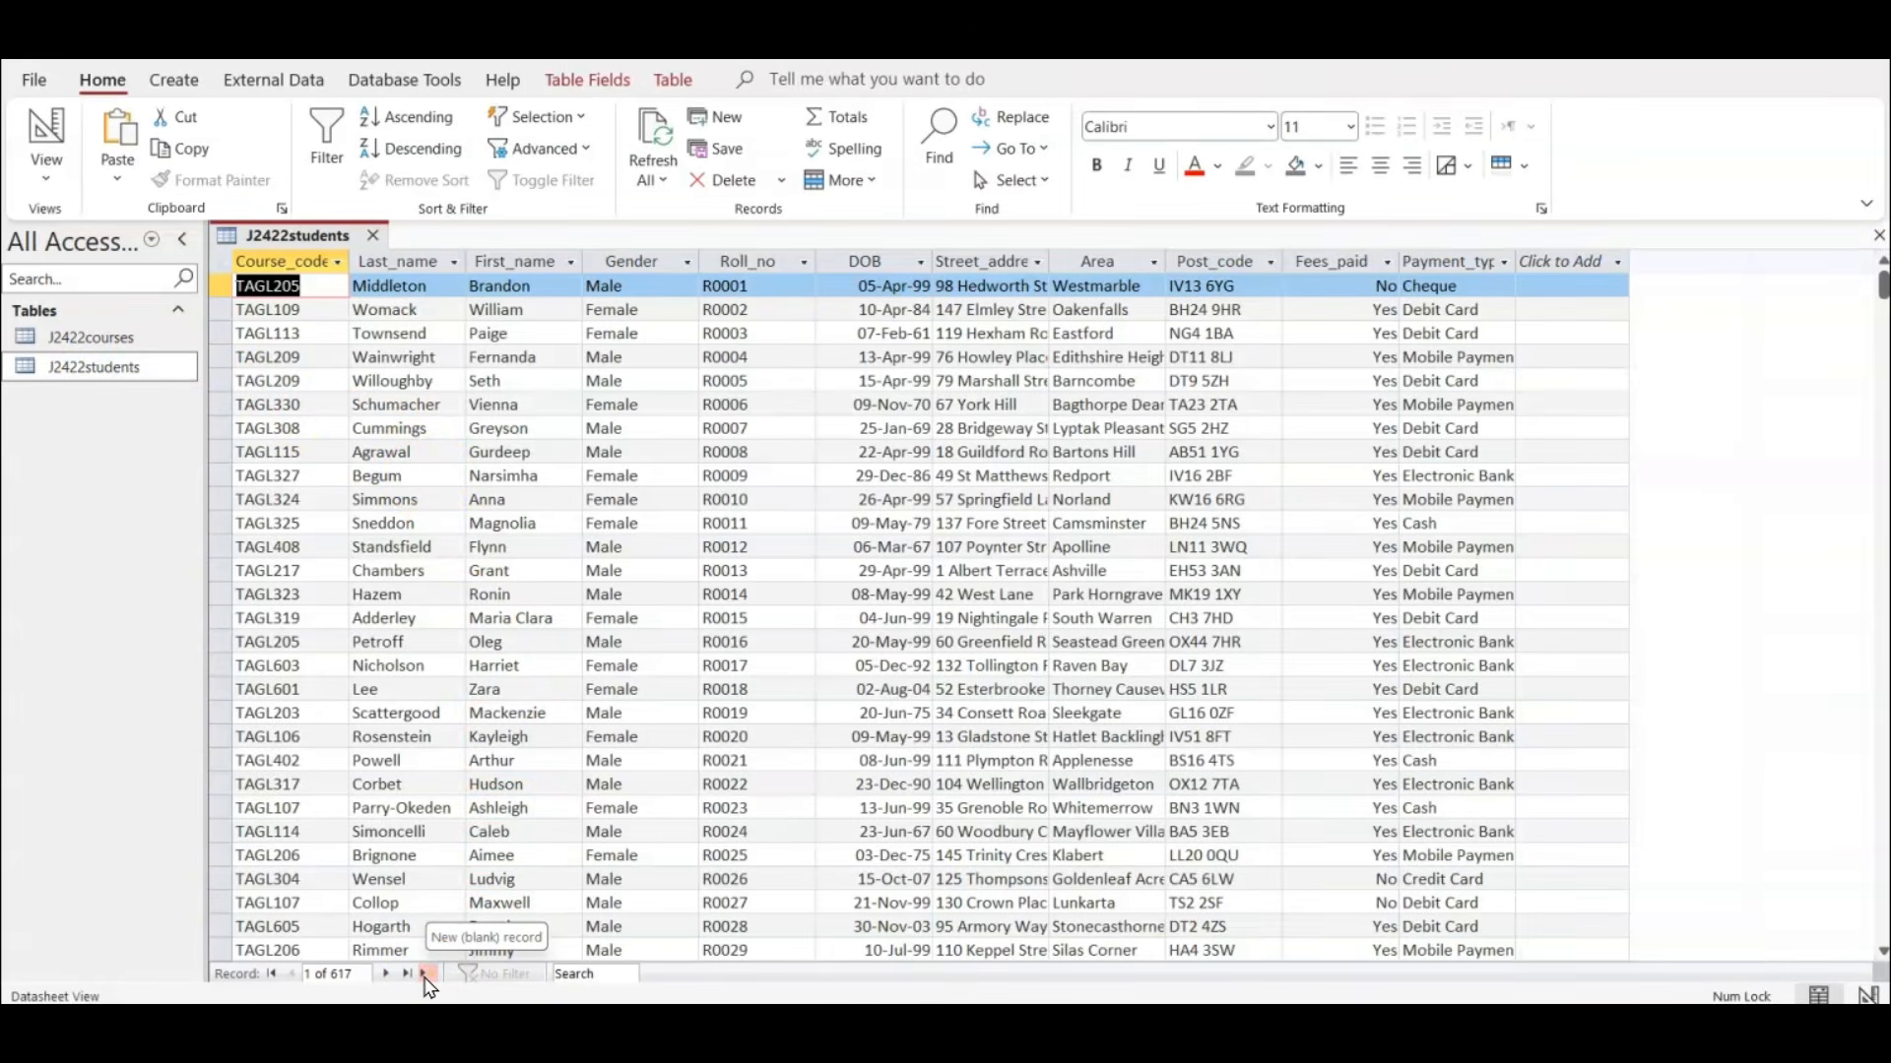
# Start a new record in J2422students with Course_code TAGL204 and enter the student's last and first names.
pyautogui.click(427, 975)
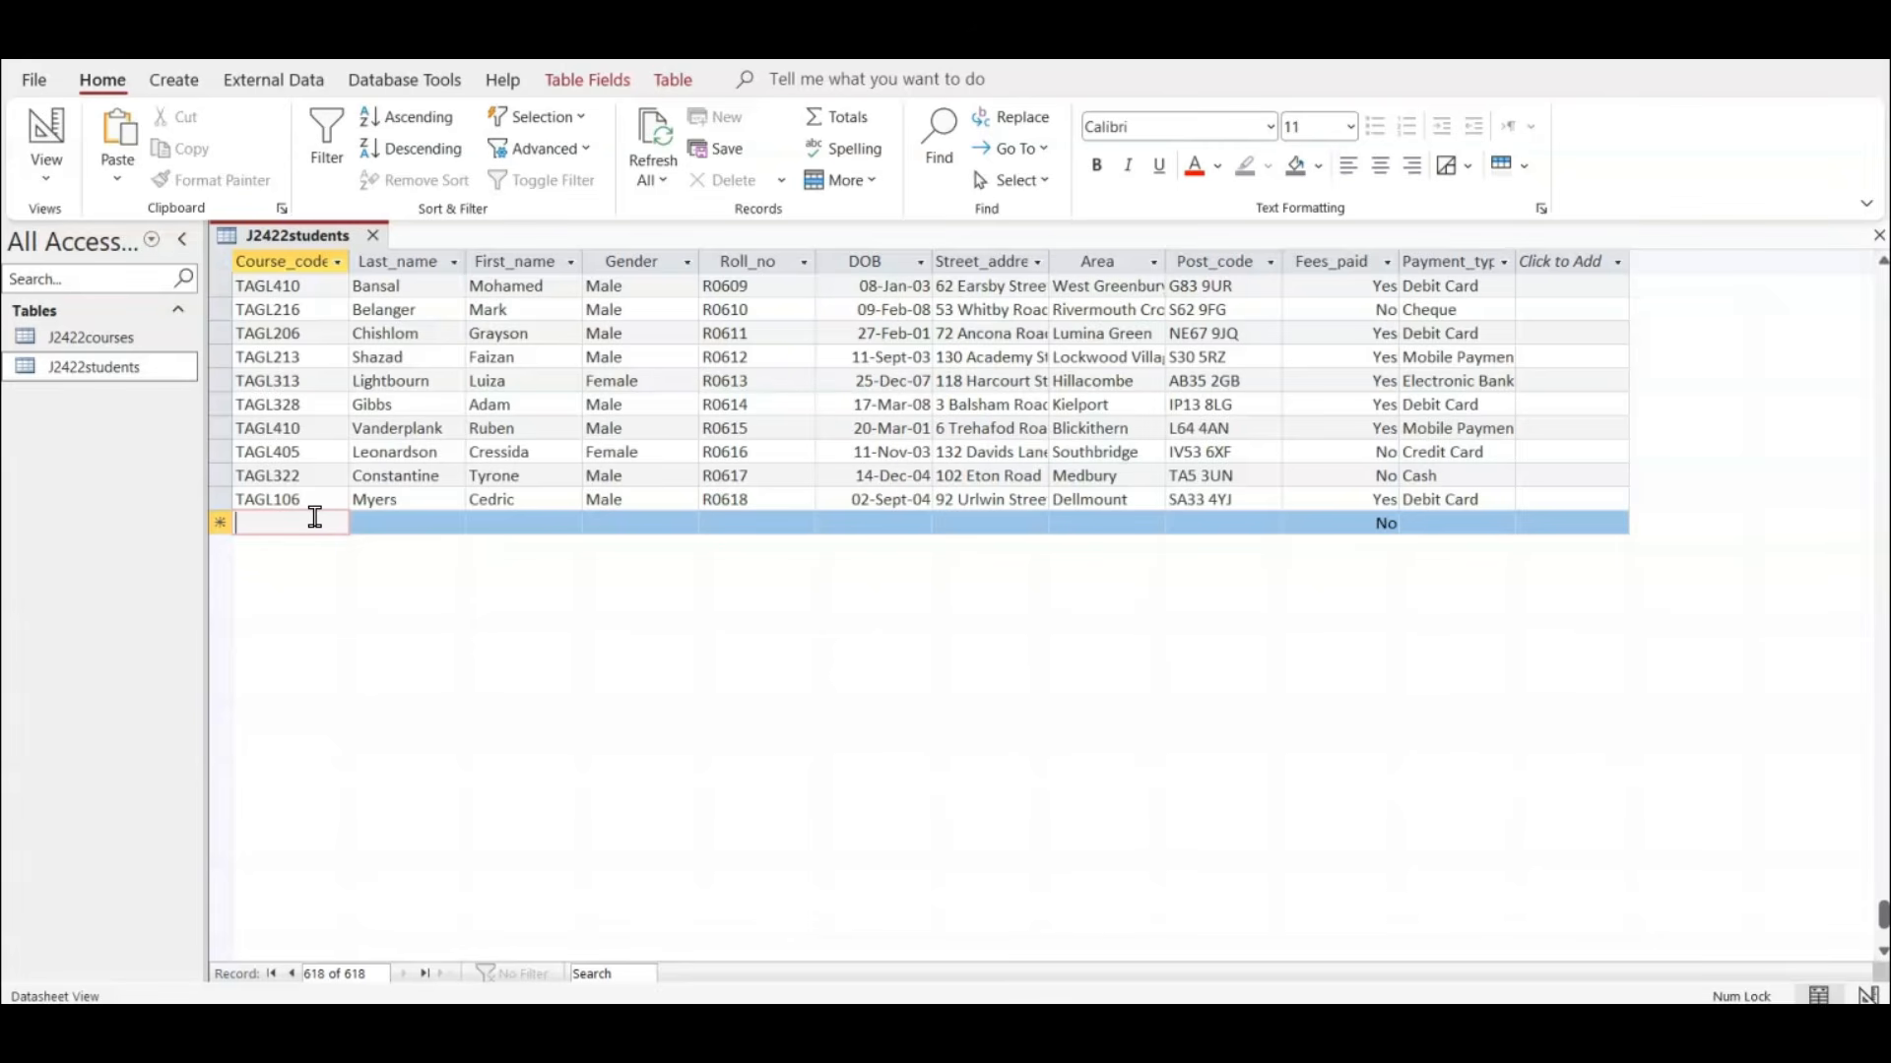
pyautogui.write('TAGL204')
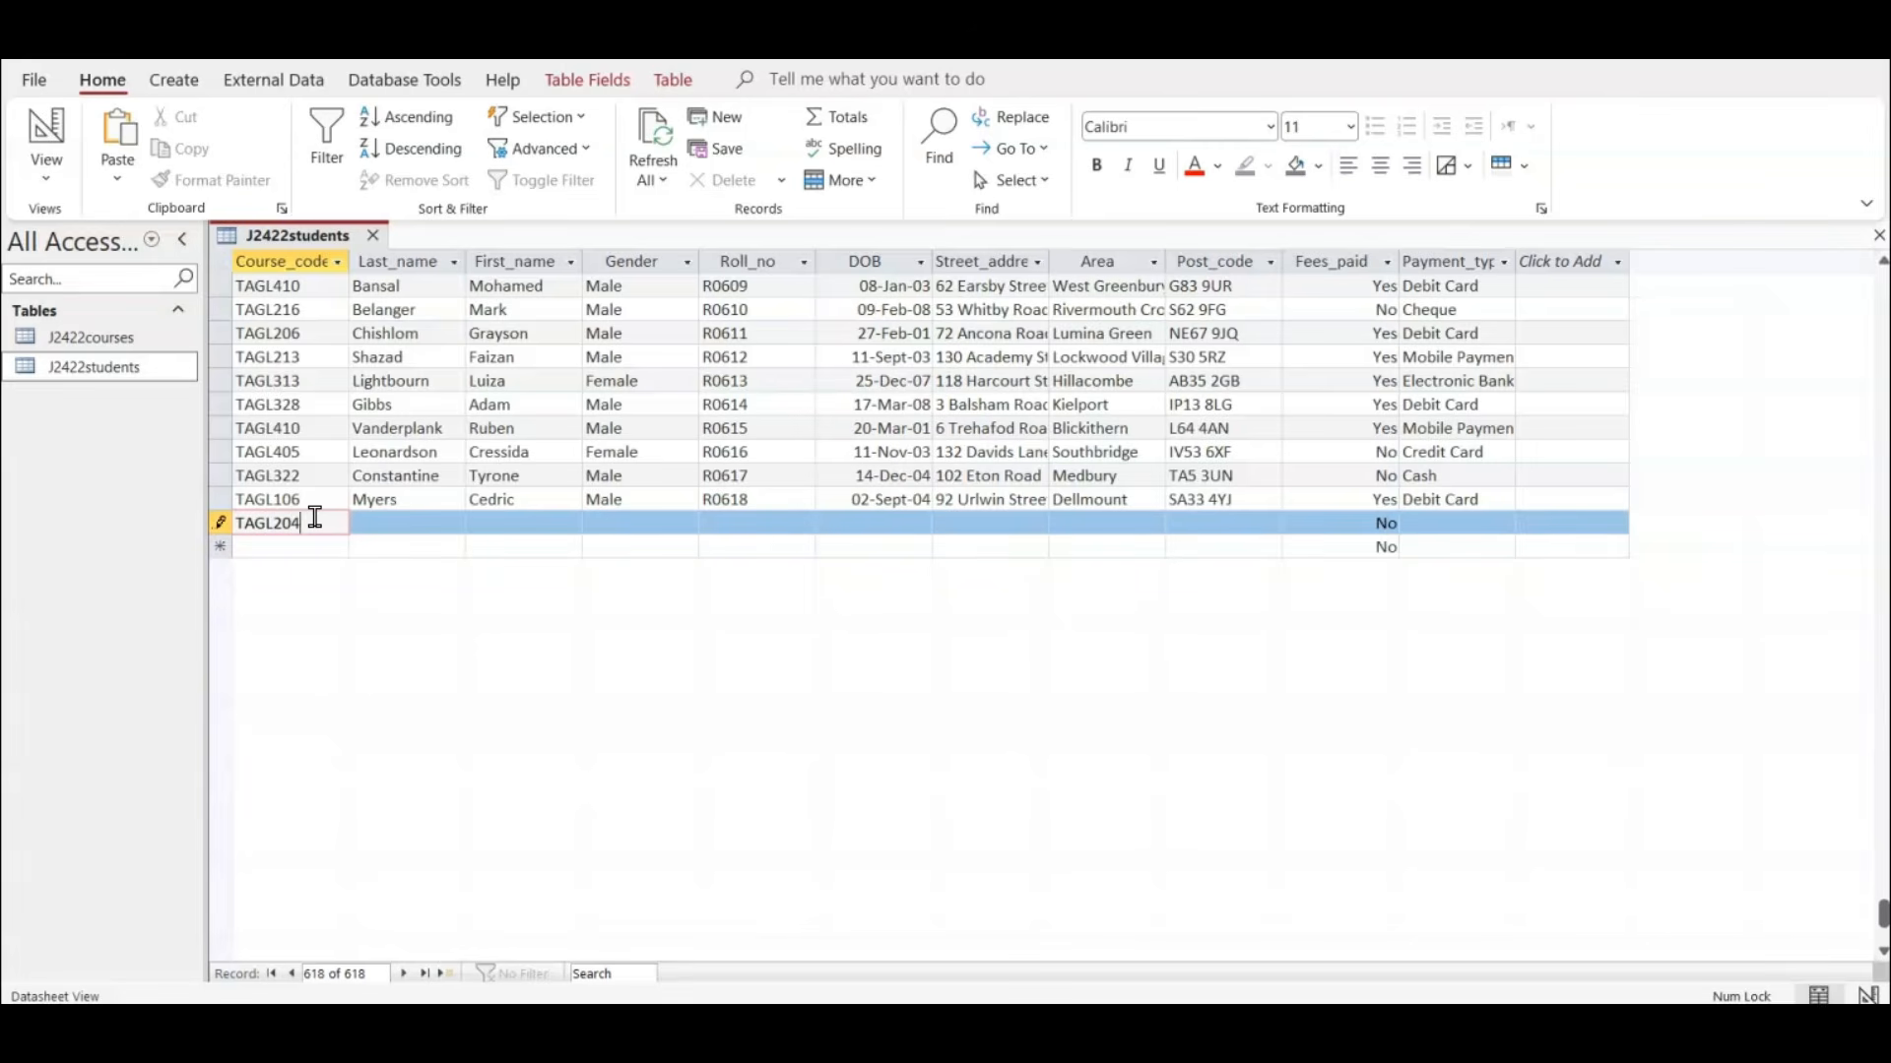
pyautogui.press('Tab')
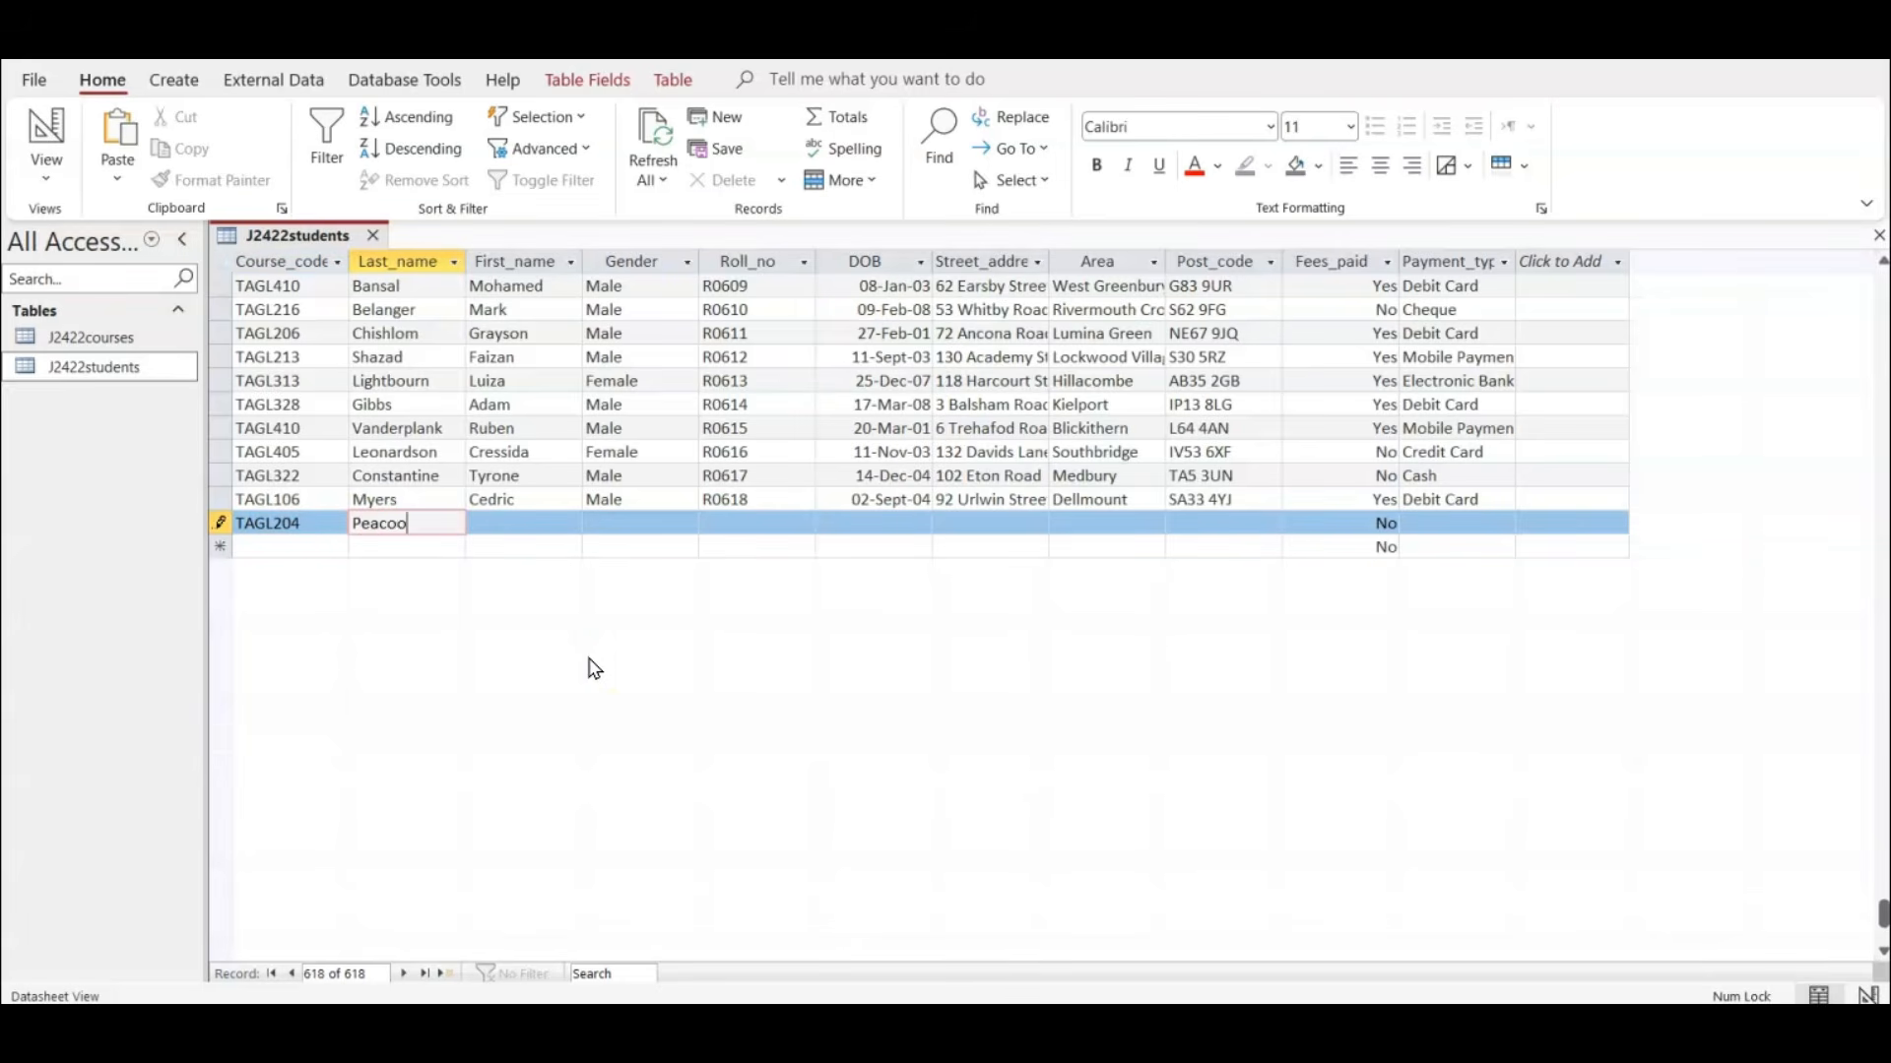
pyautogui.press('Tab')
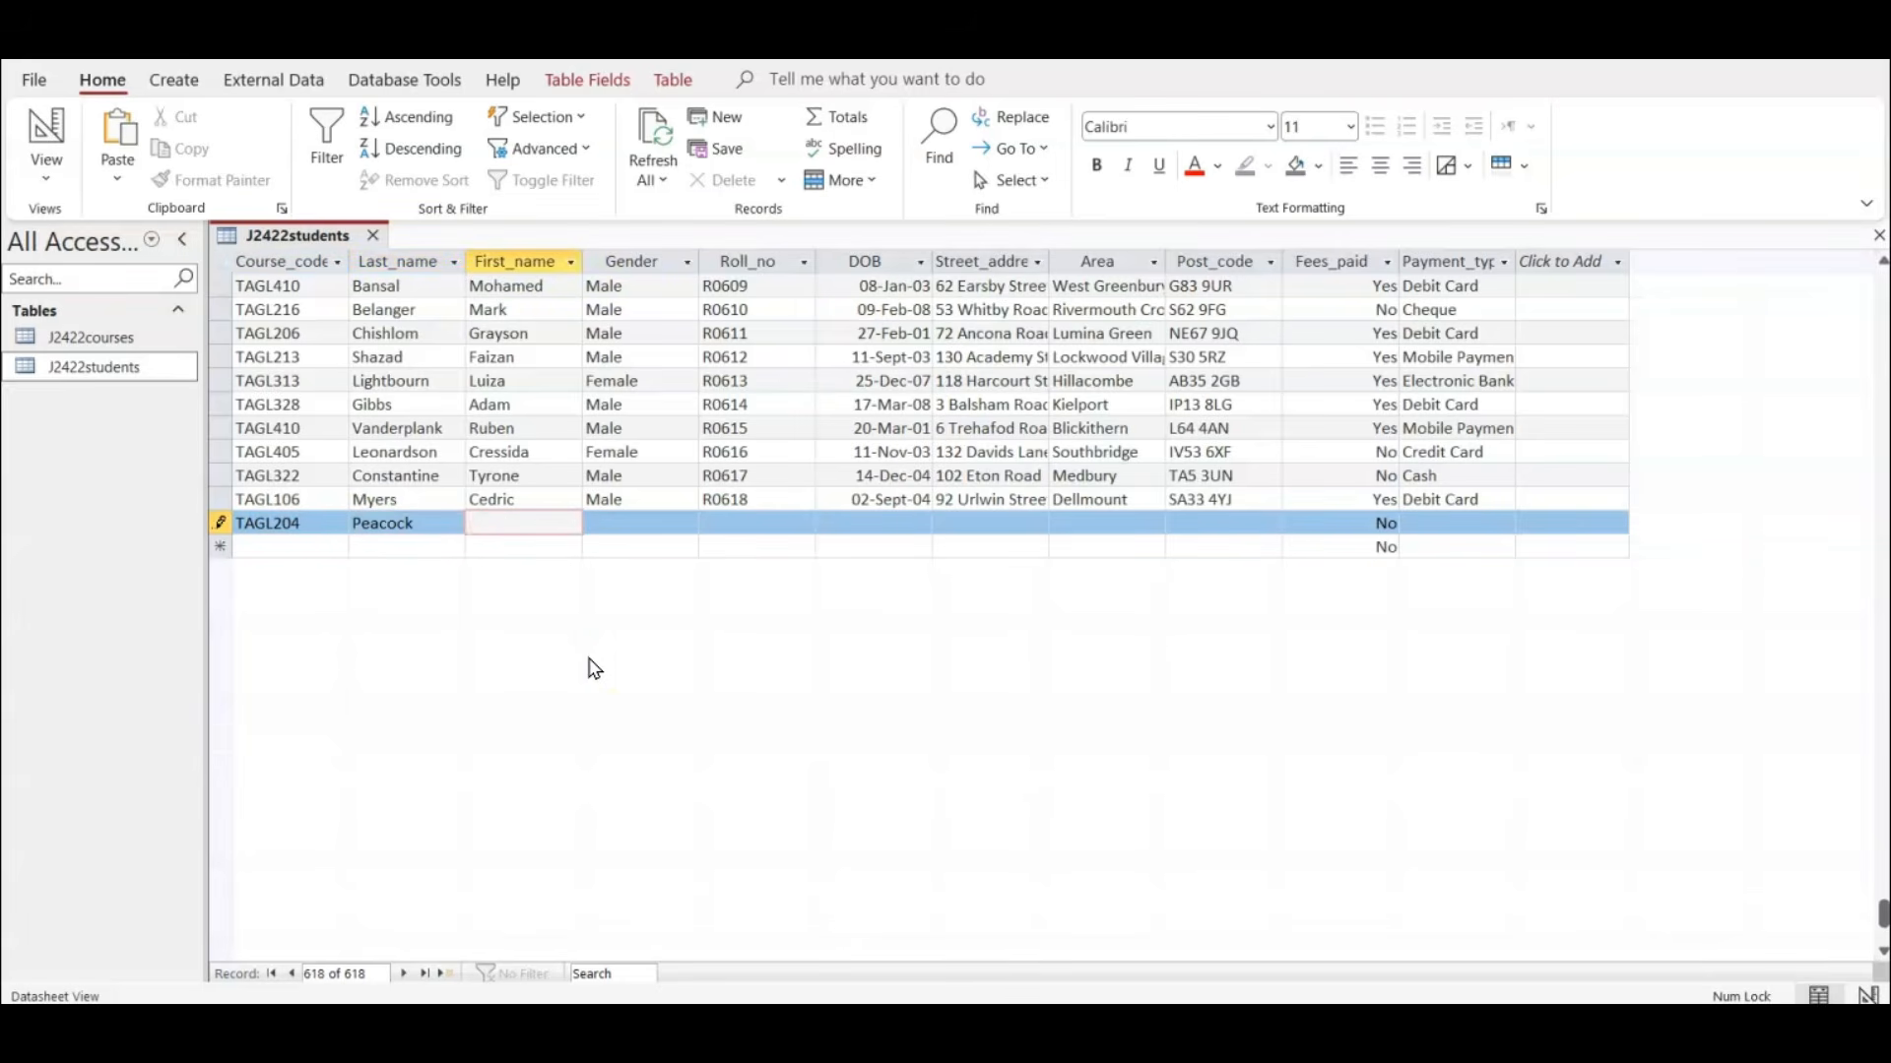
pyautogui.write('Luca')
# Set the new record's Gender to Male and fill in the student's roll number from question 15.
pyautogui.click(648, 519)
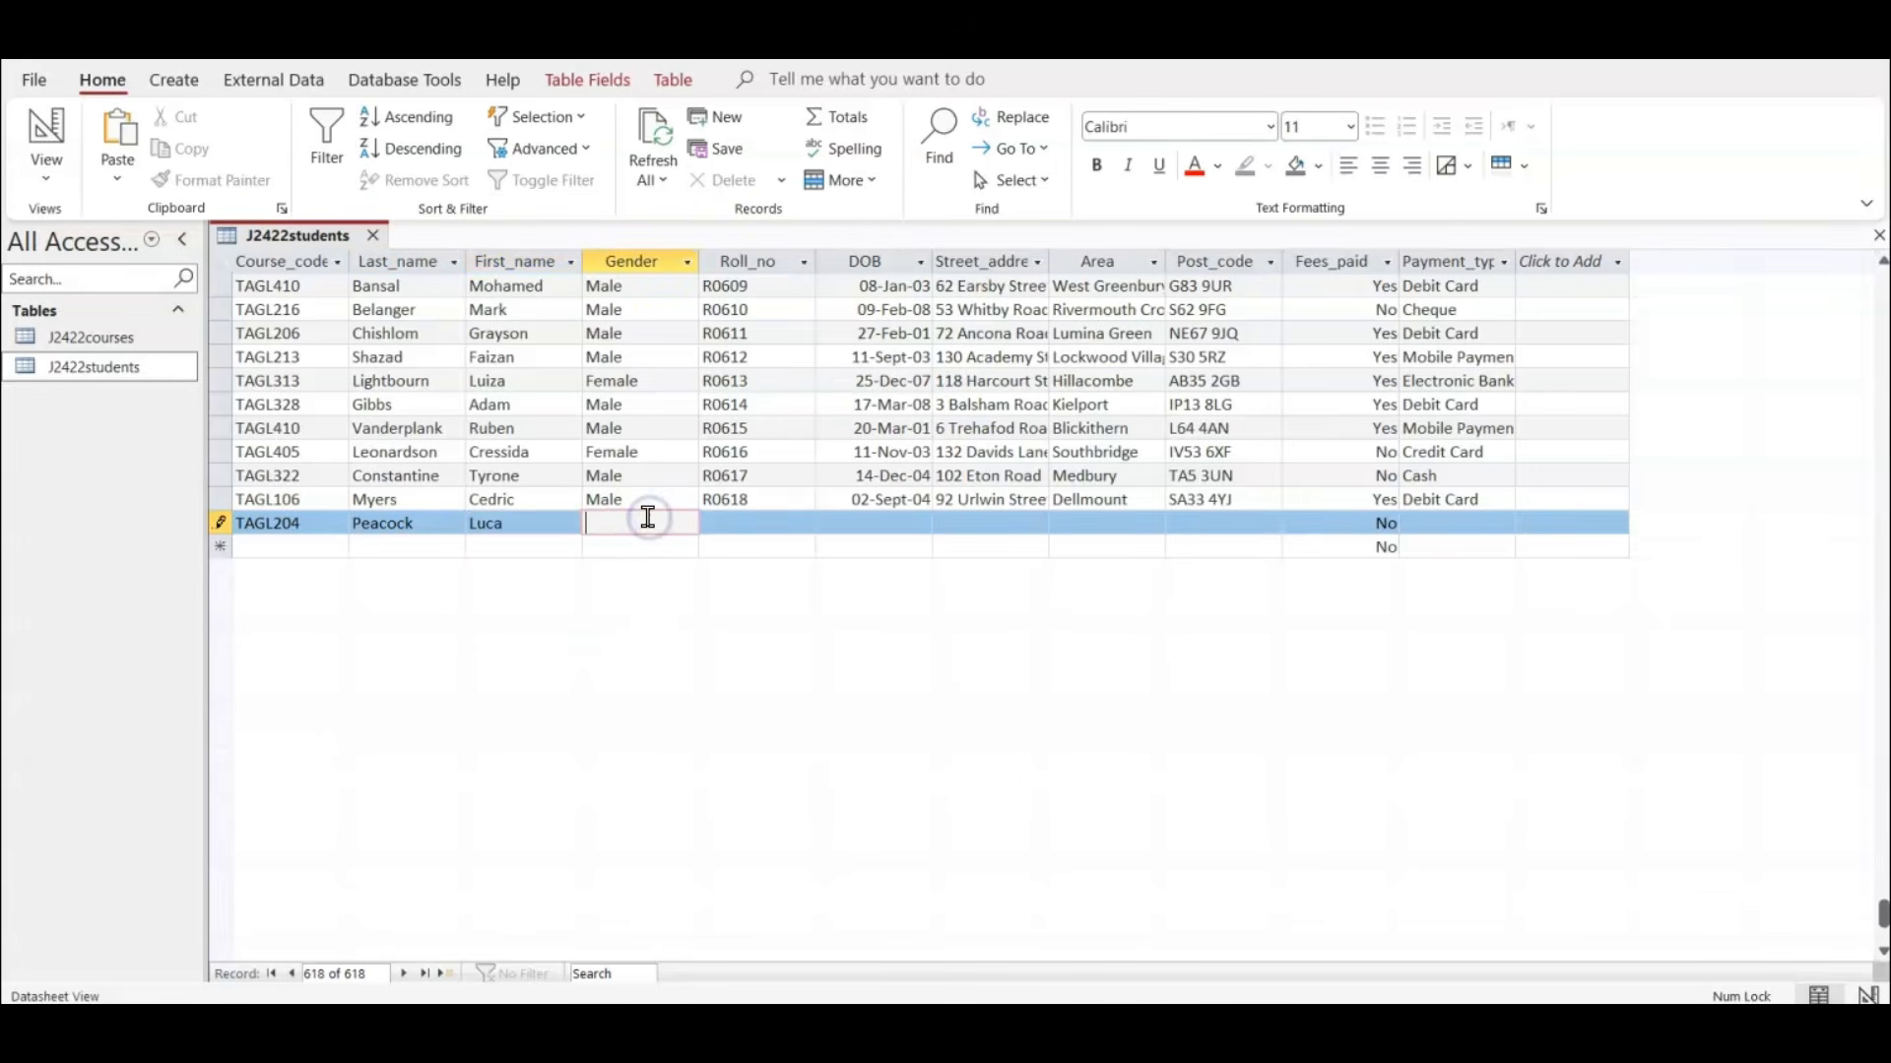
pyautogui.write('Malke')
pyautogui.click(678, 527)
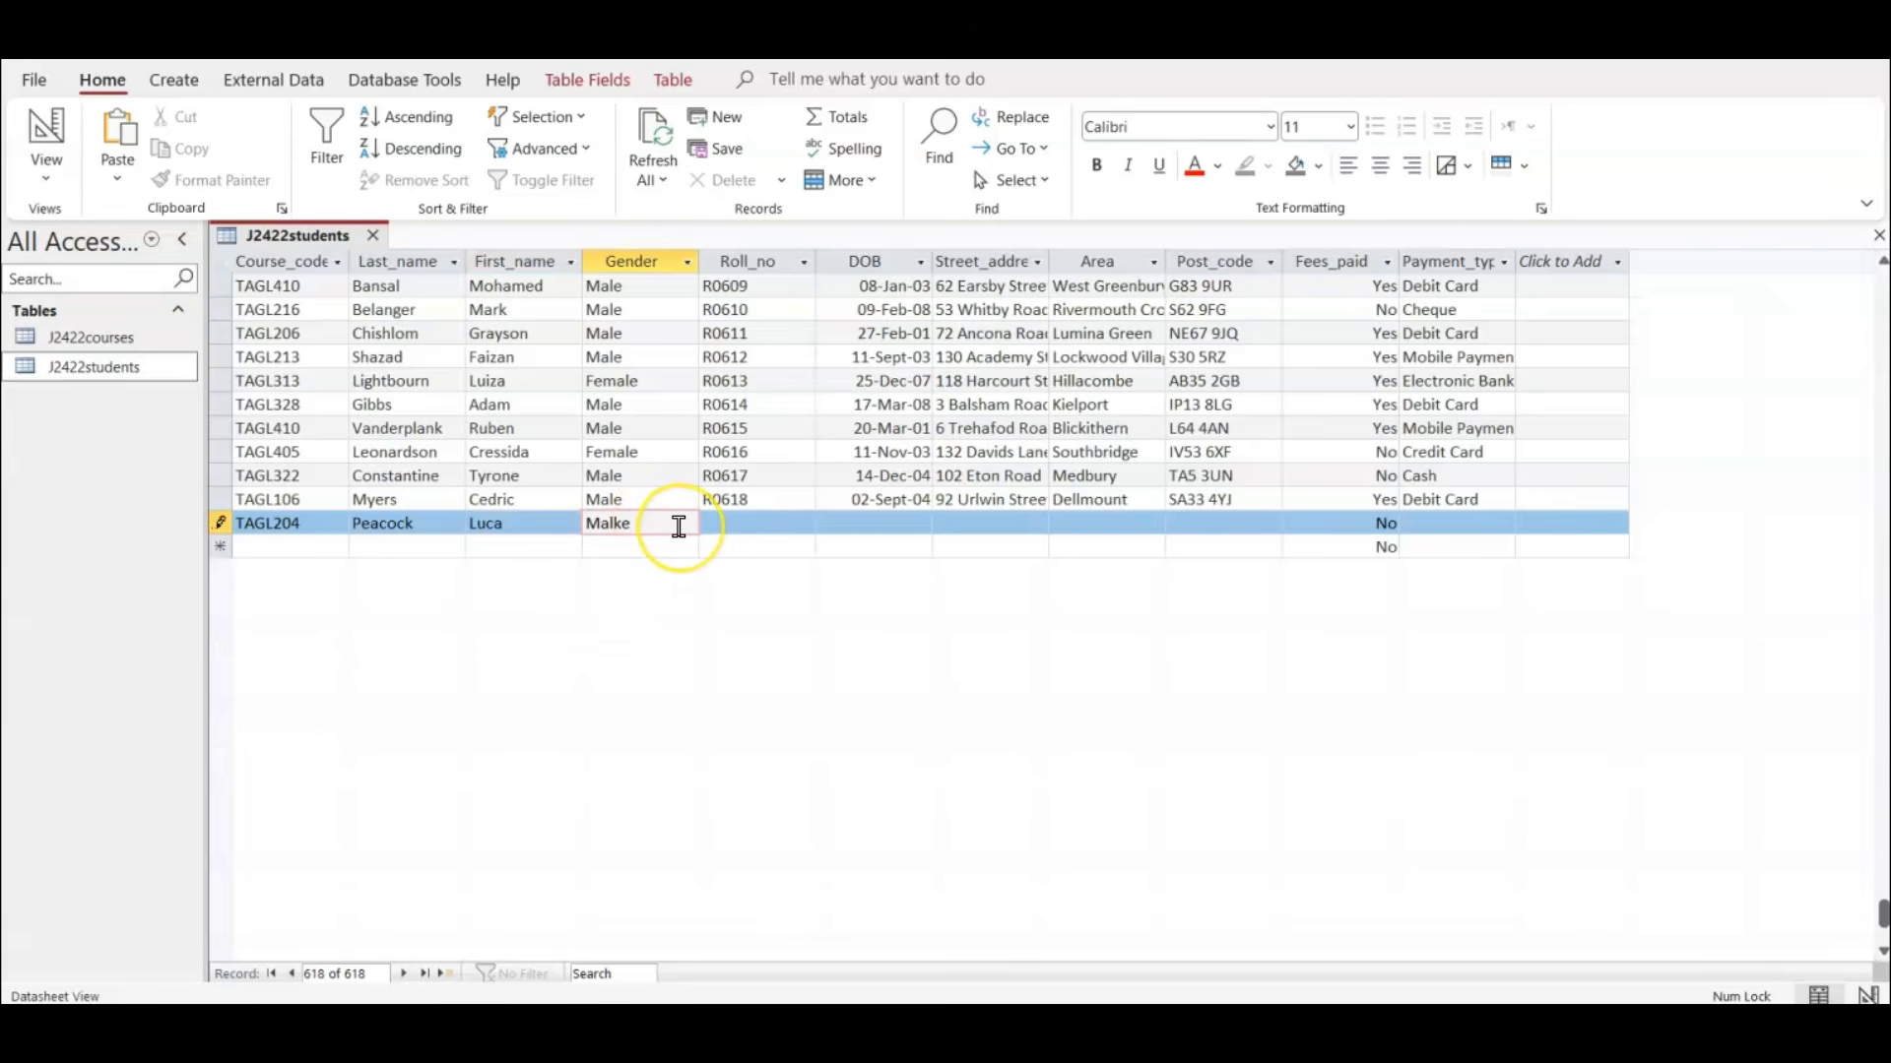
pyautogui.write('le')
pyautogui.click(725, 519)
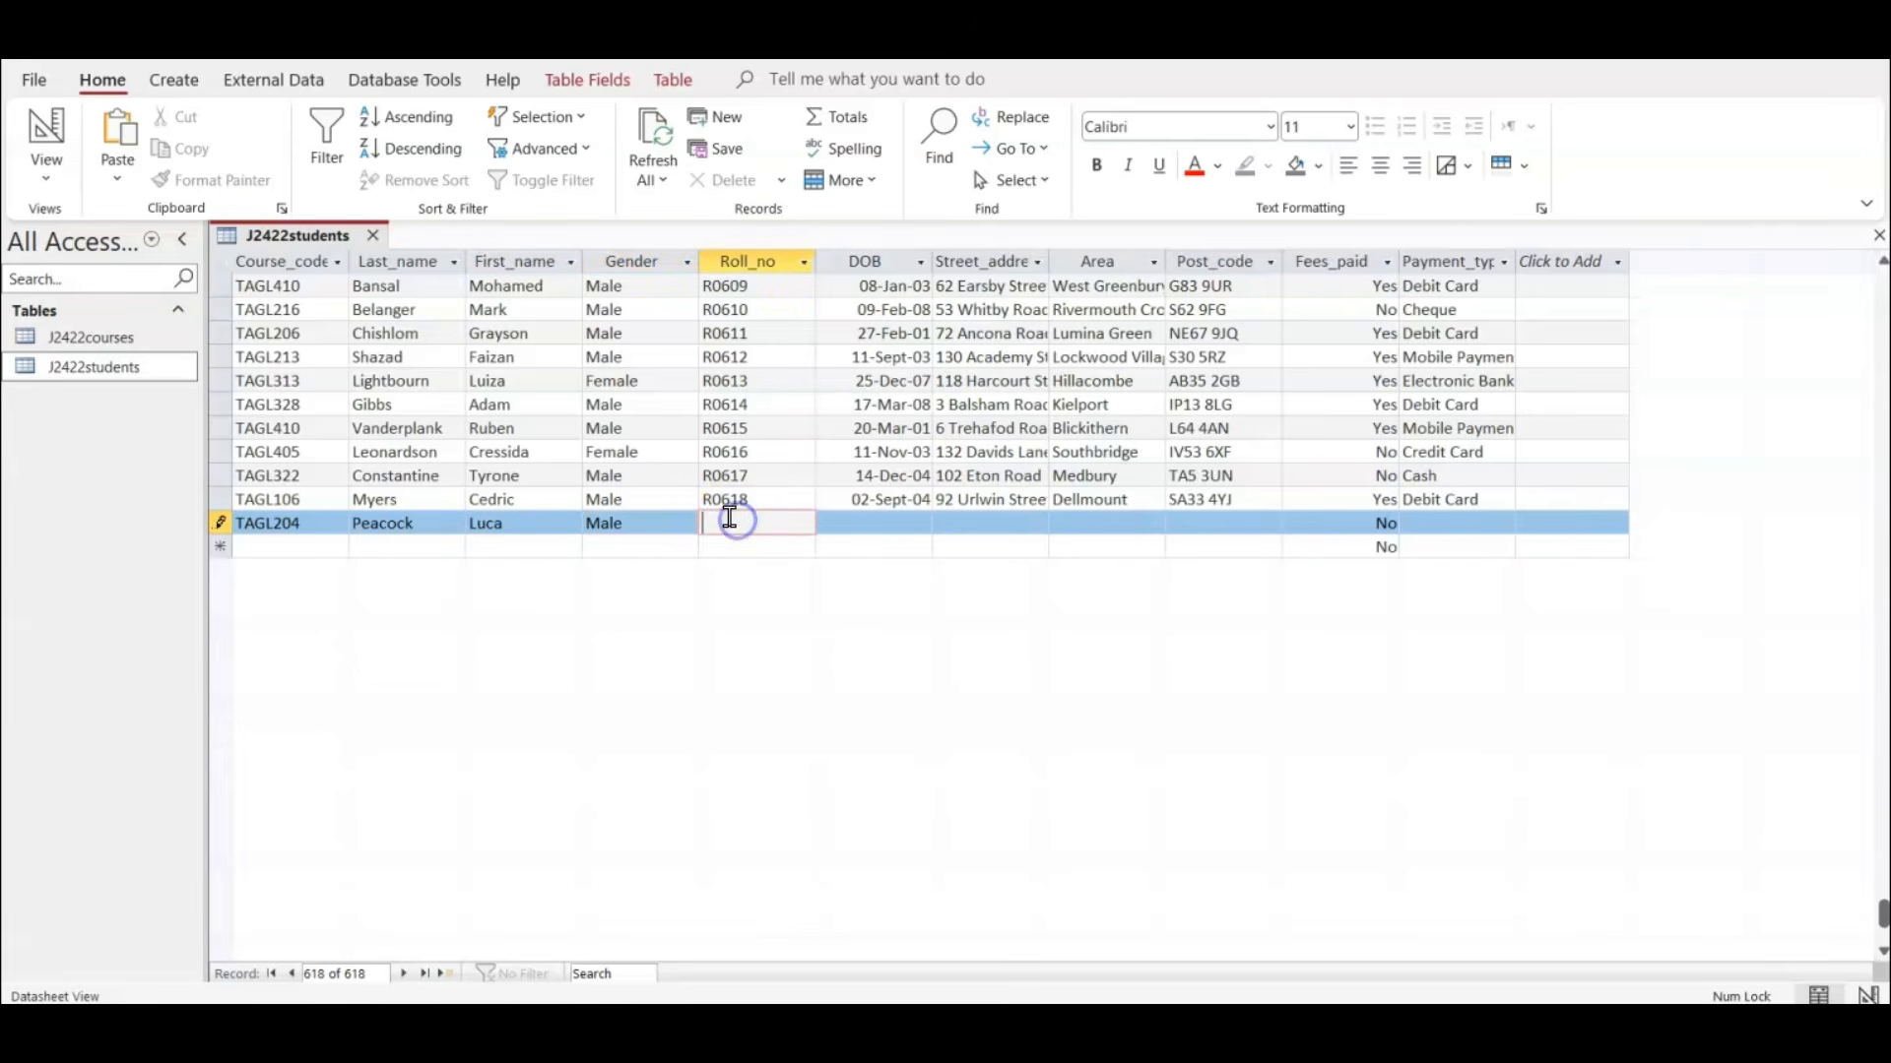
pyautogui.write('R06')
pyautogui.write('61')
# Fill in the student's date of birth and street address in the new record.
pyautogui.click(854, 522)
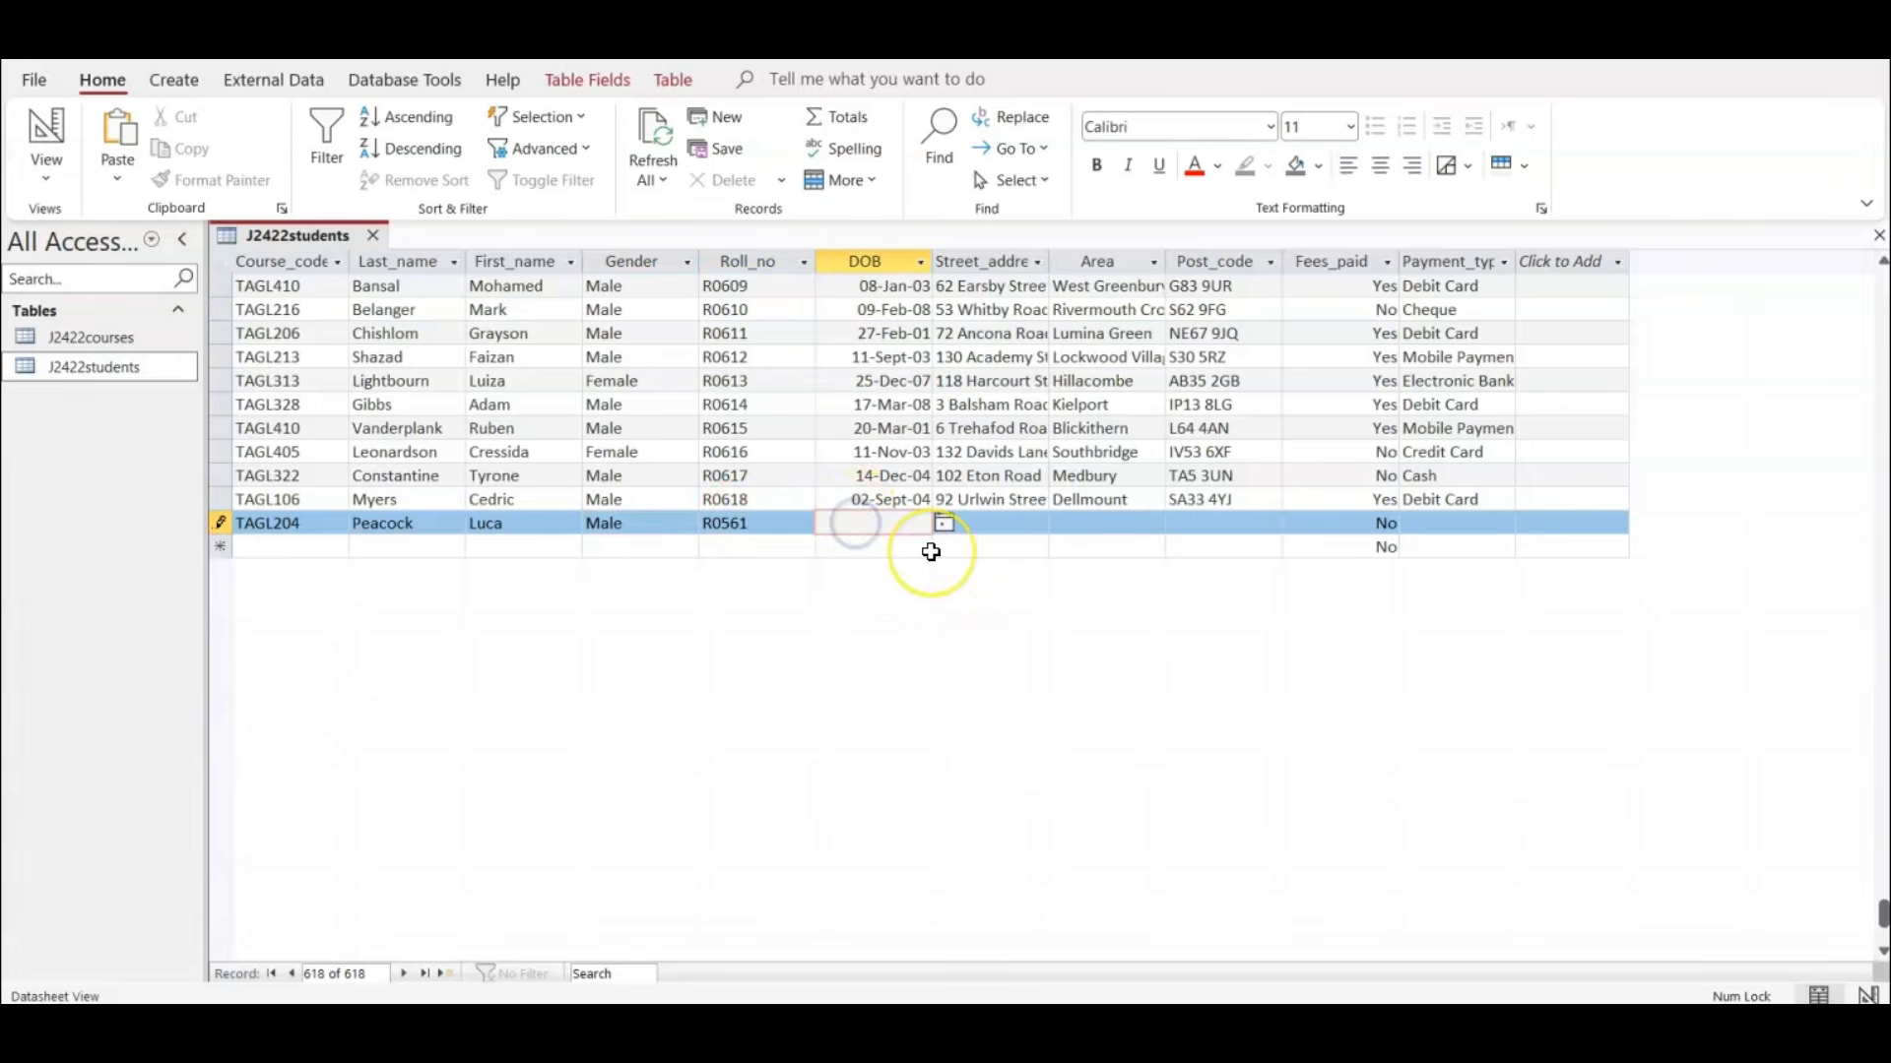
pyautogui.write('09/')
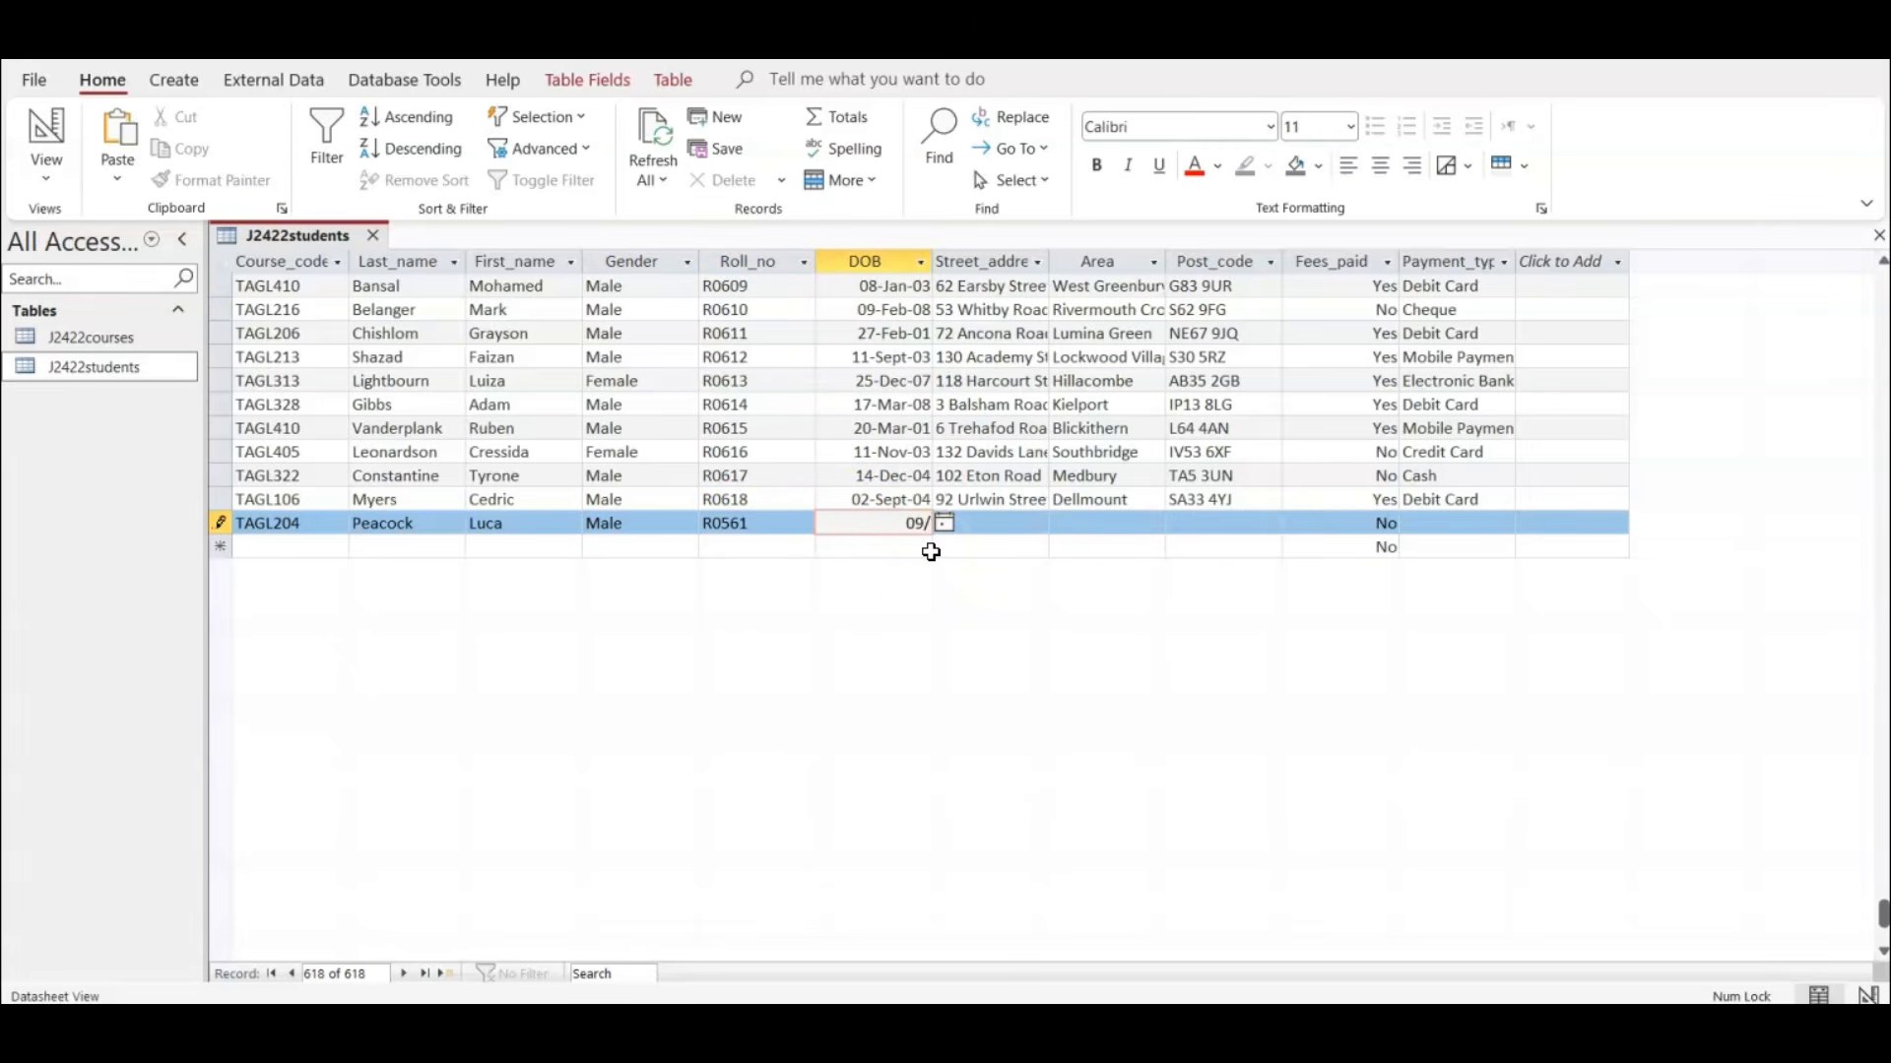
pyautogui.write('06/1988')
pyautogui.click(965, 535)
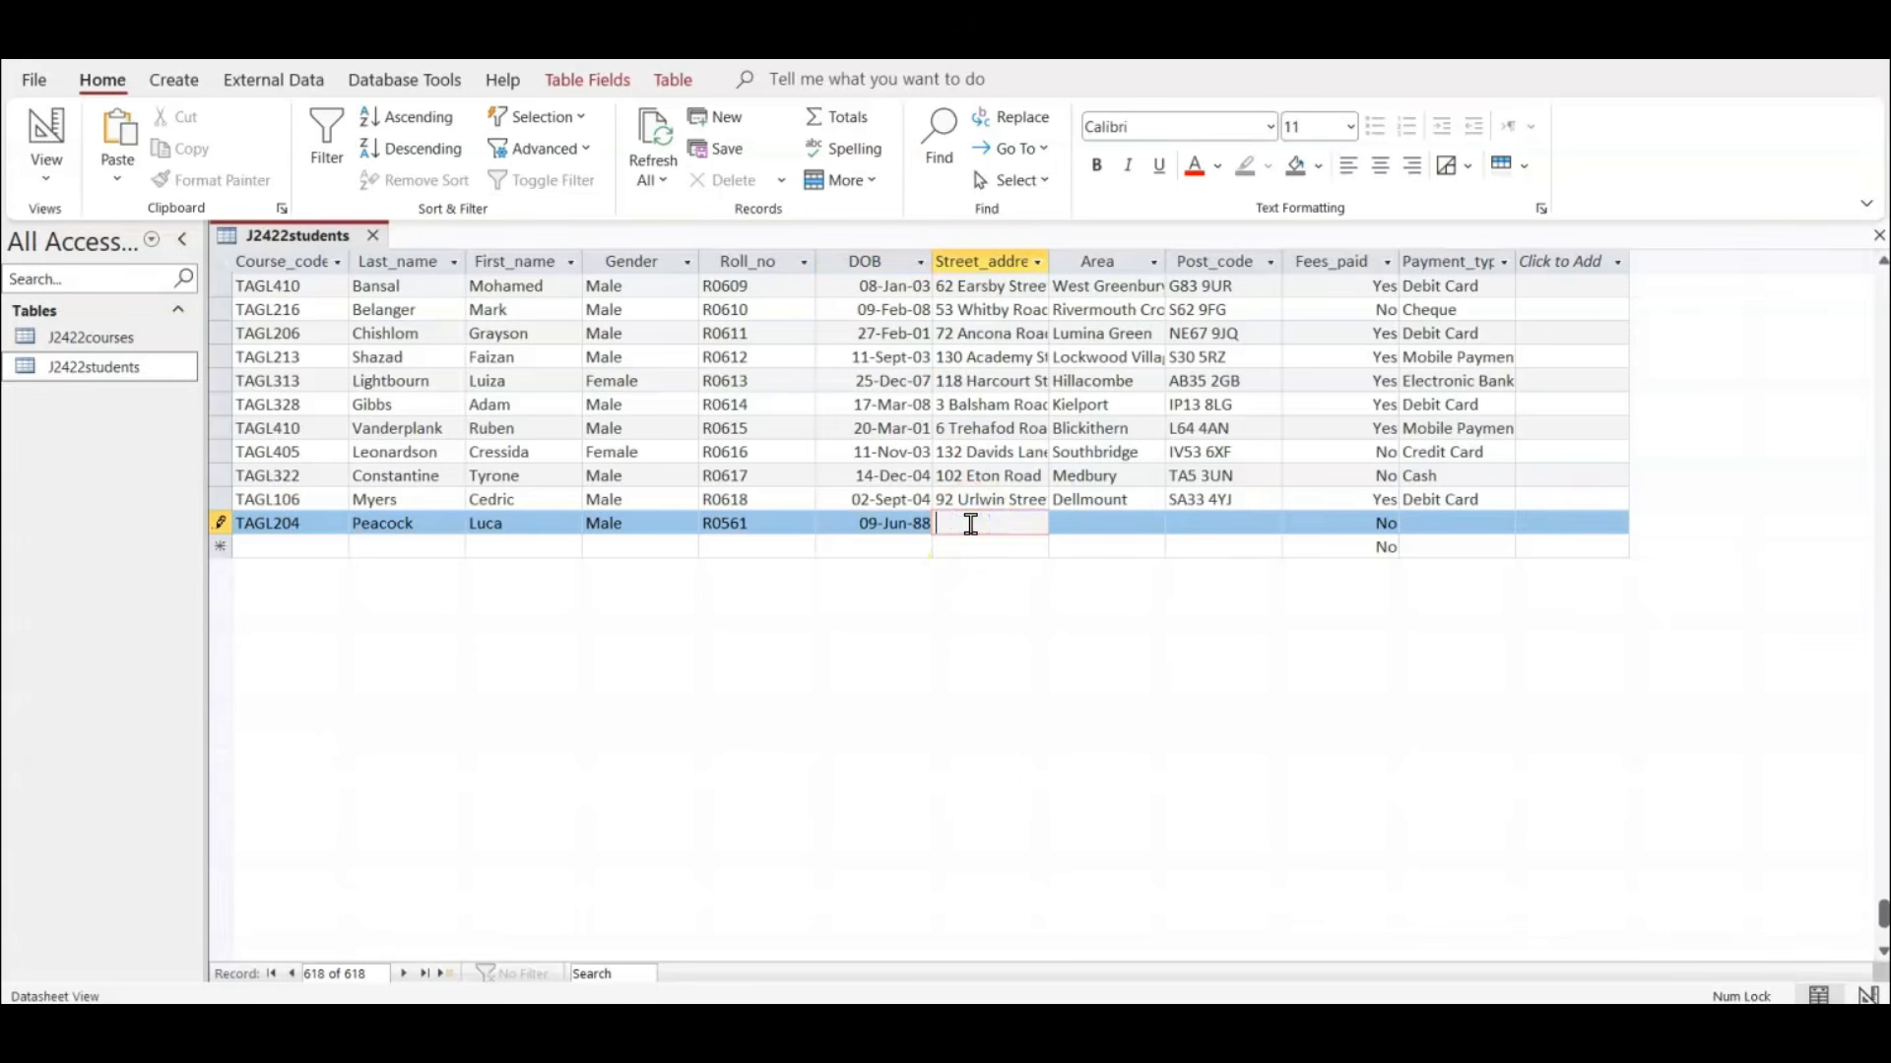
pyautogui.write('54 Pershore ')
pyautogui.write('Lane')
# Enter the student's area and postcode in the Area and Post_code fields of the new record.
pyautogui.click(1120, 523)
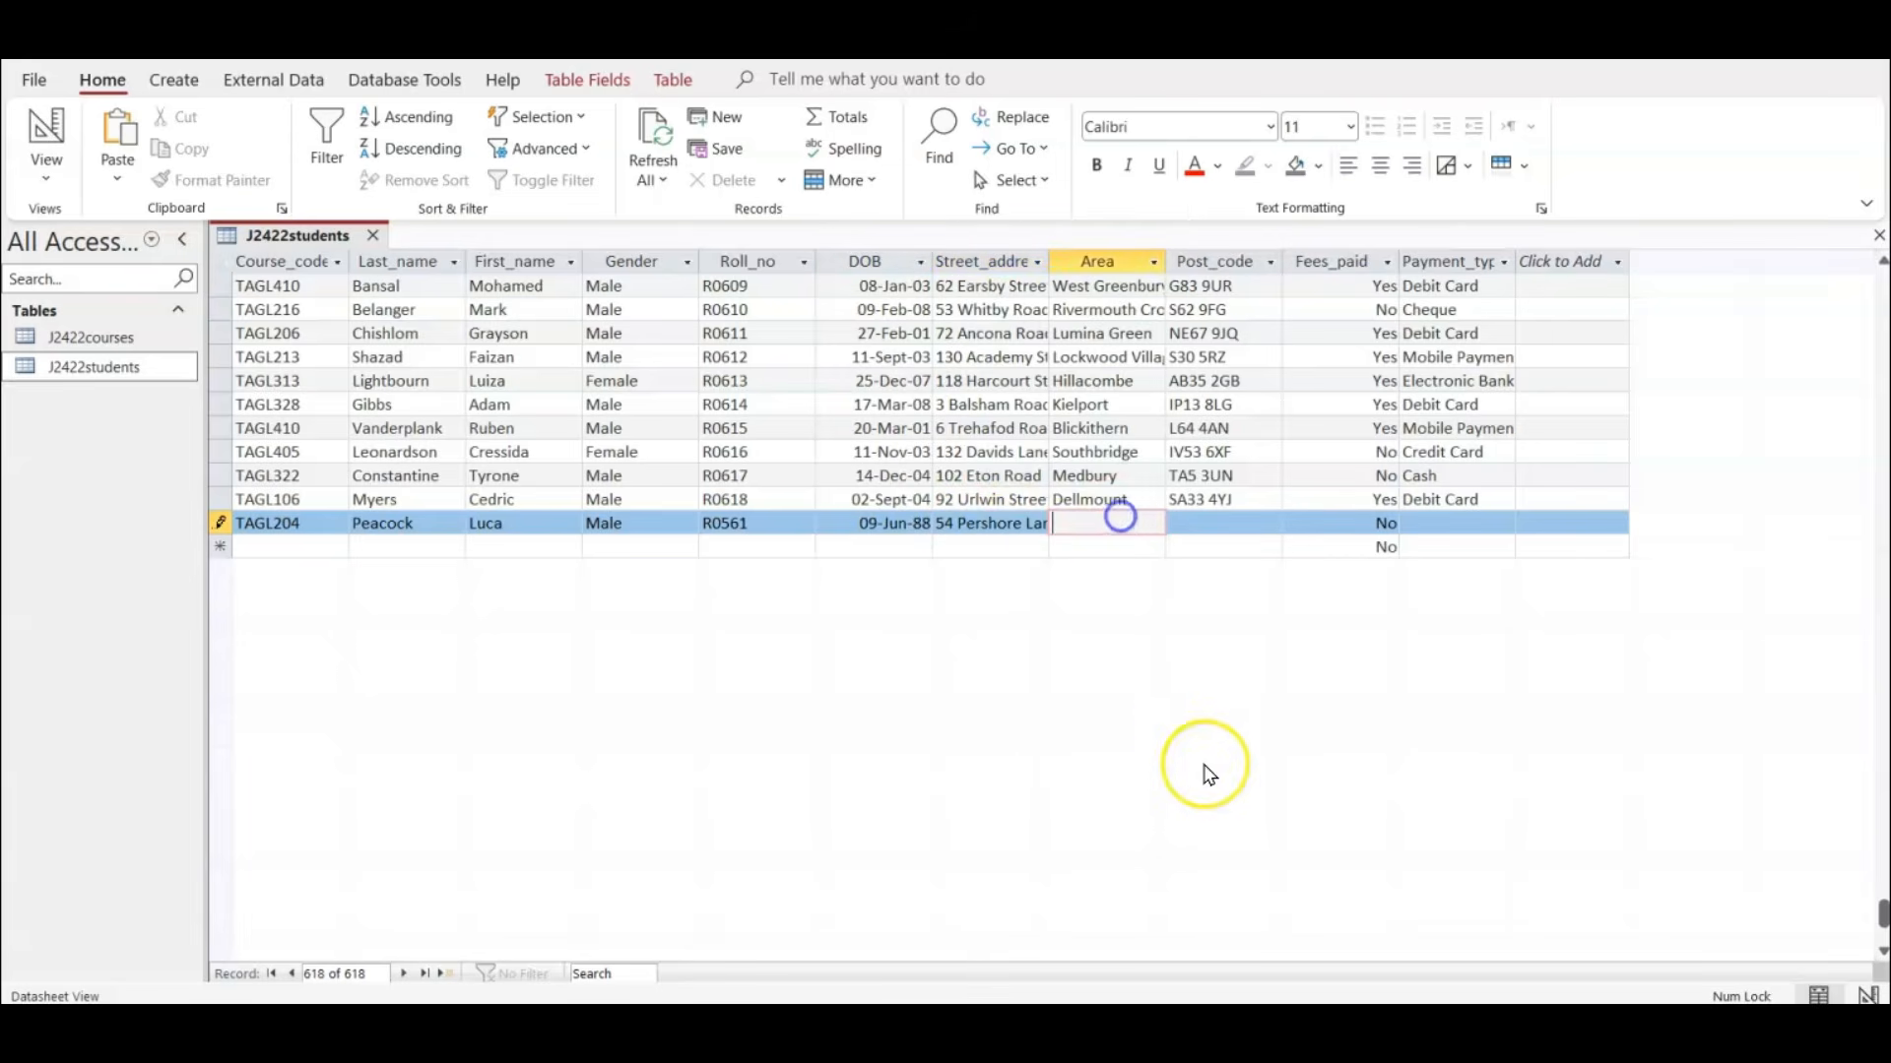
pyautogui.write('Frey')
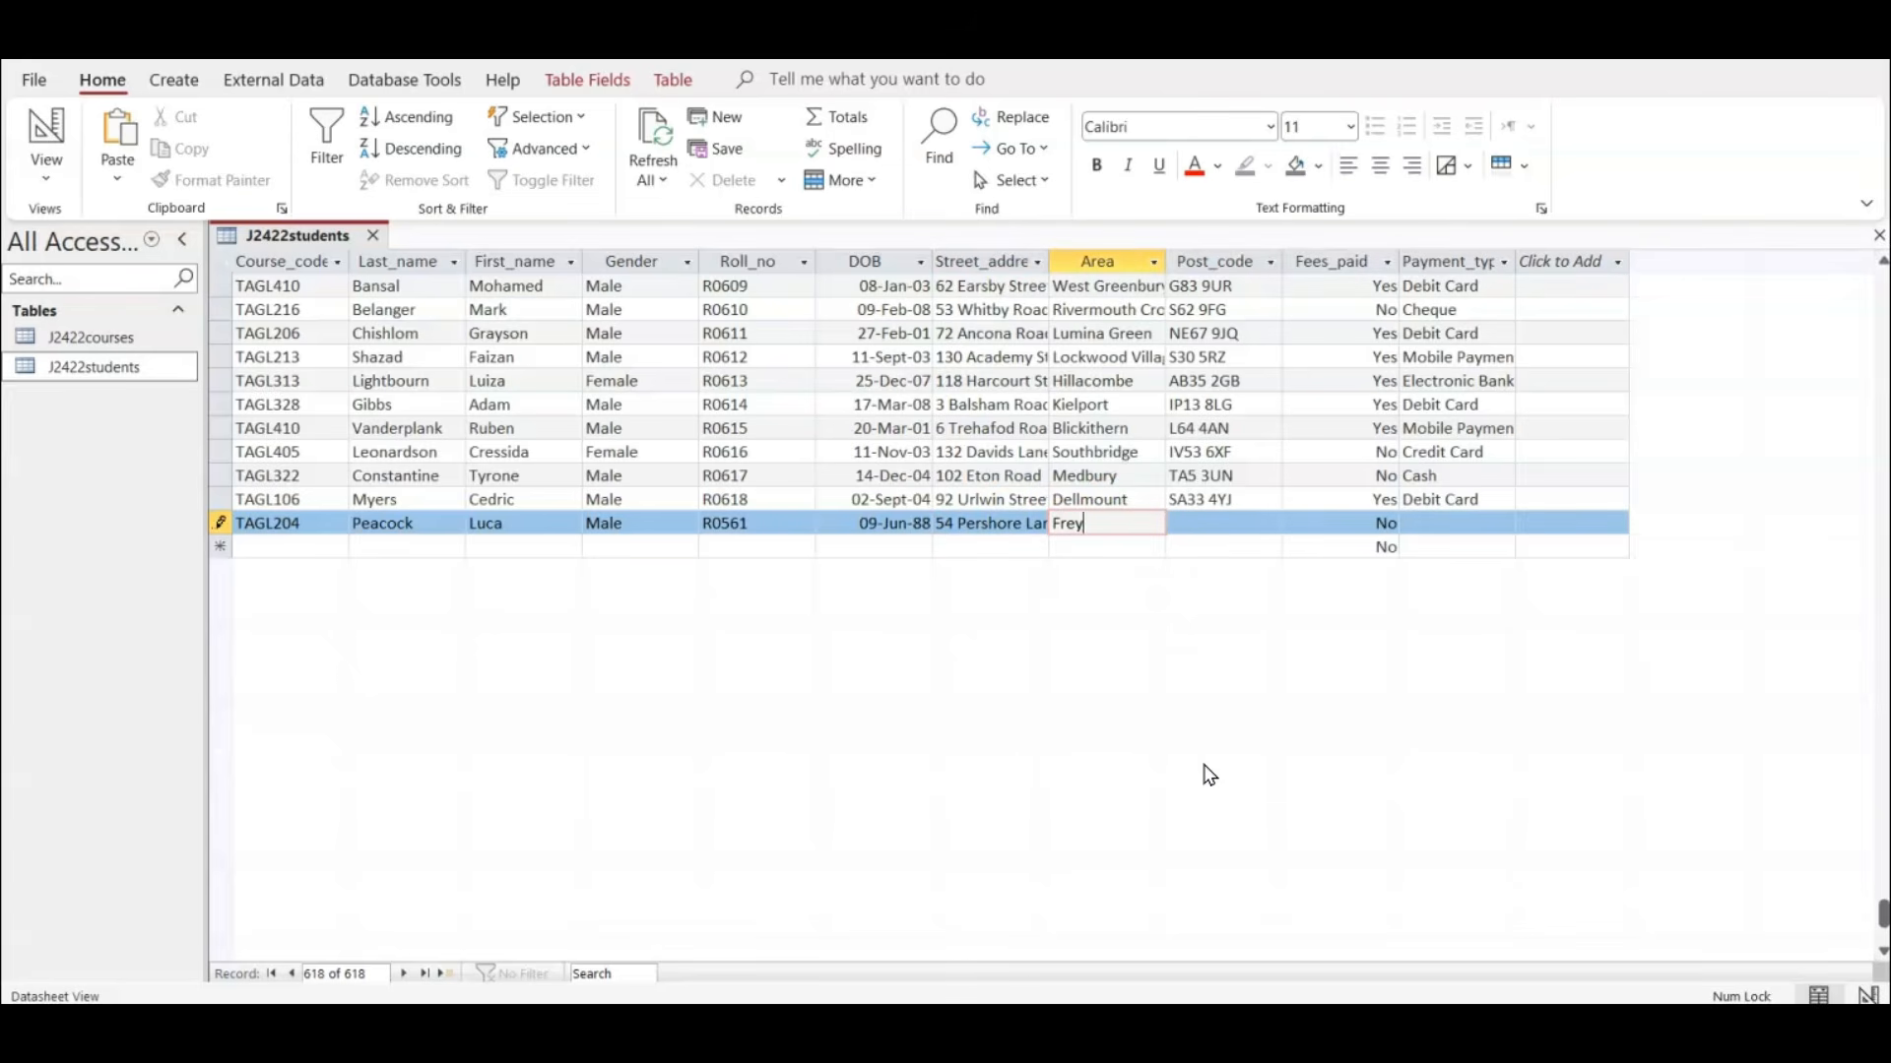
pyautogui.write('marsh')
pyautogui.press('Tab')
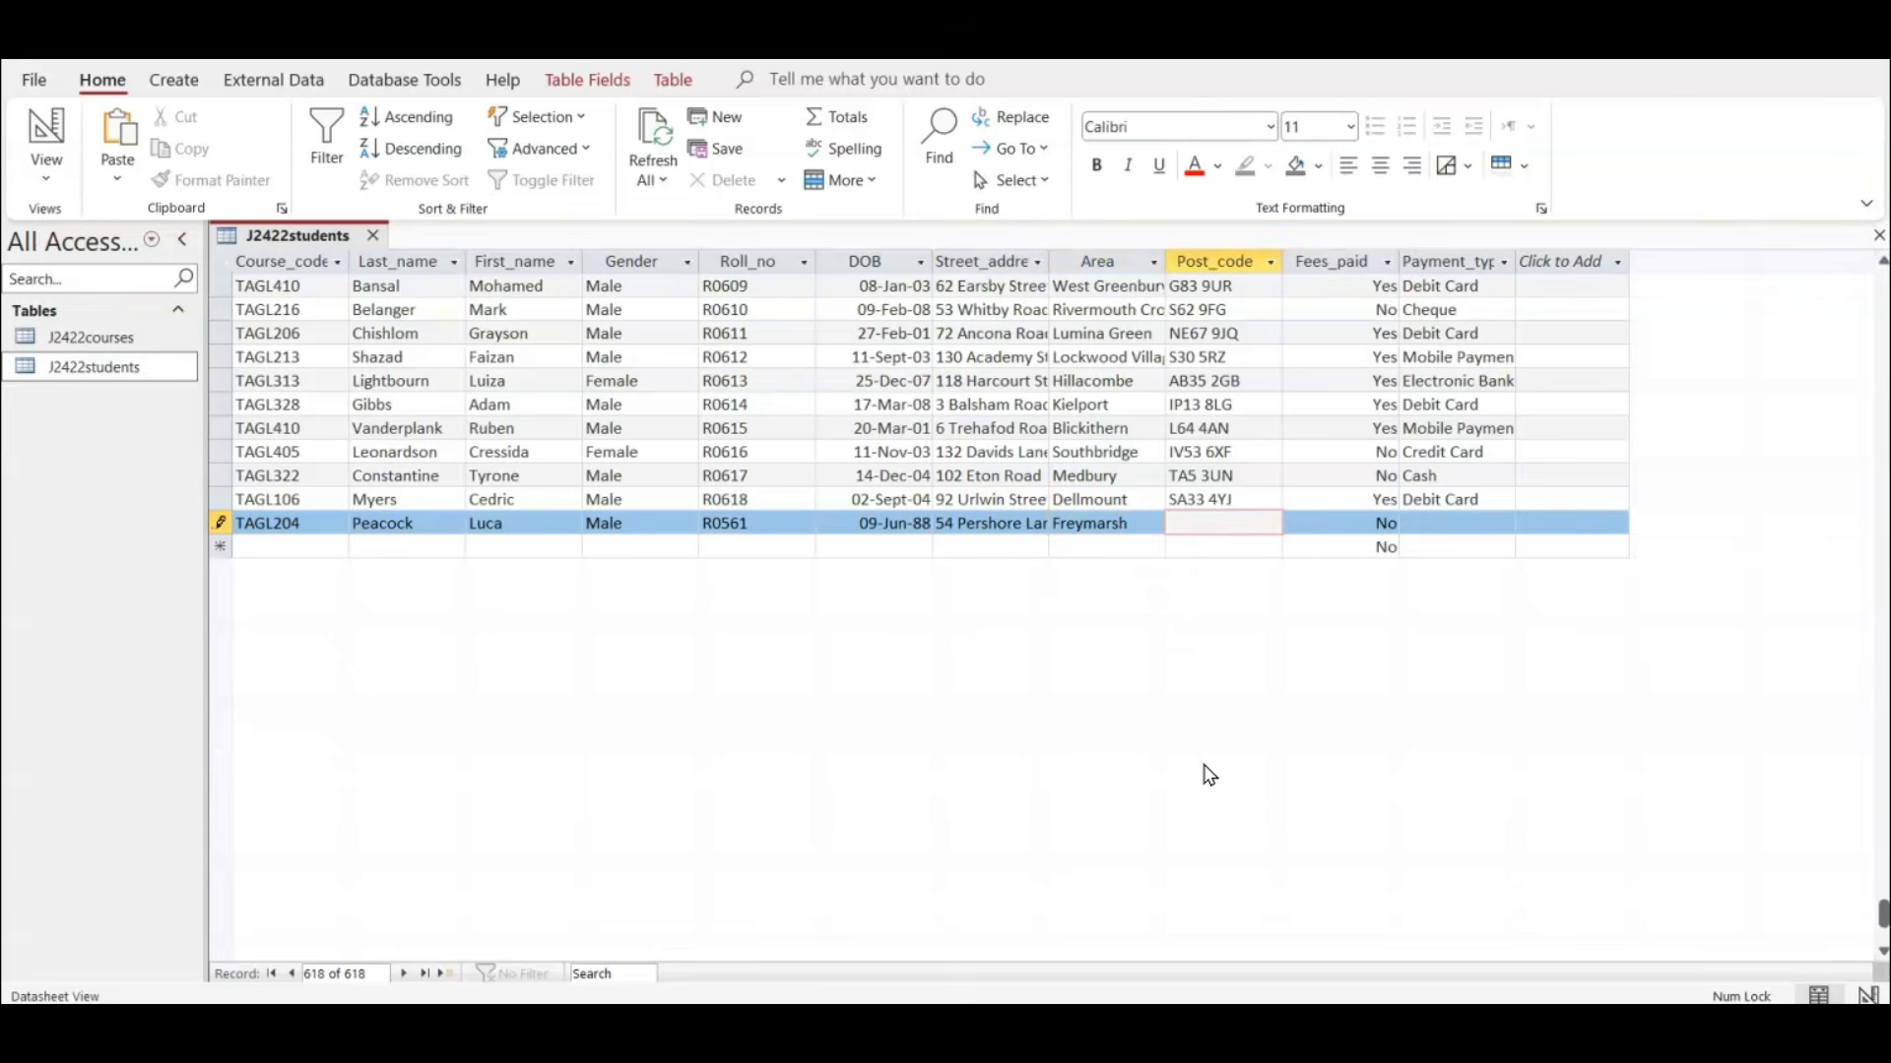
pyautogui.write('PB51 7EH')
# Leave Fees_paid as No, set Payment_type to Cheque and save the new student record.
pyautogui.press('Tab')
pyautogui.press('Tab')
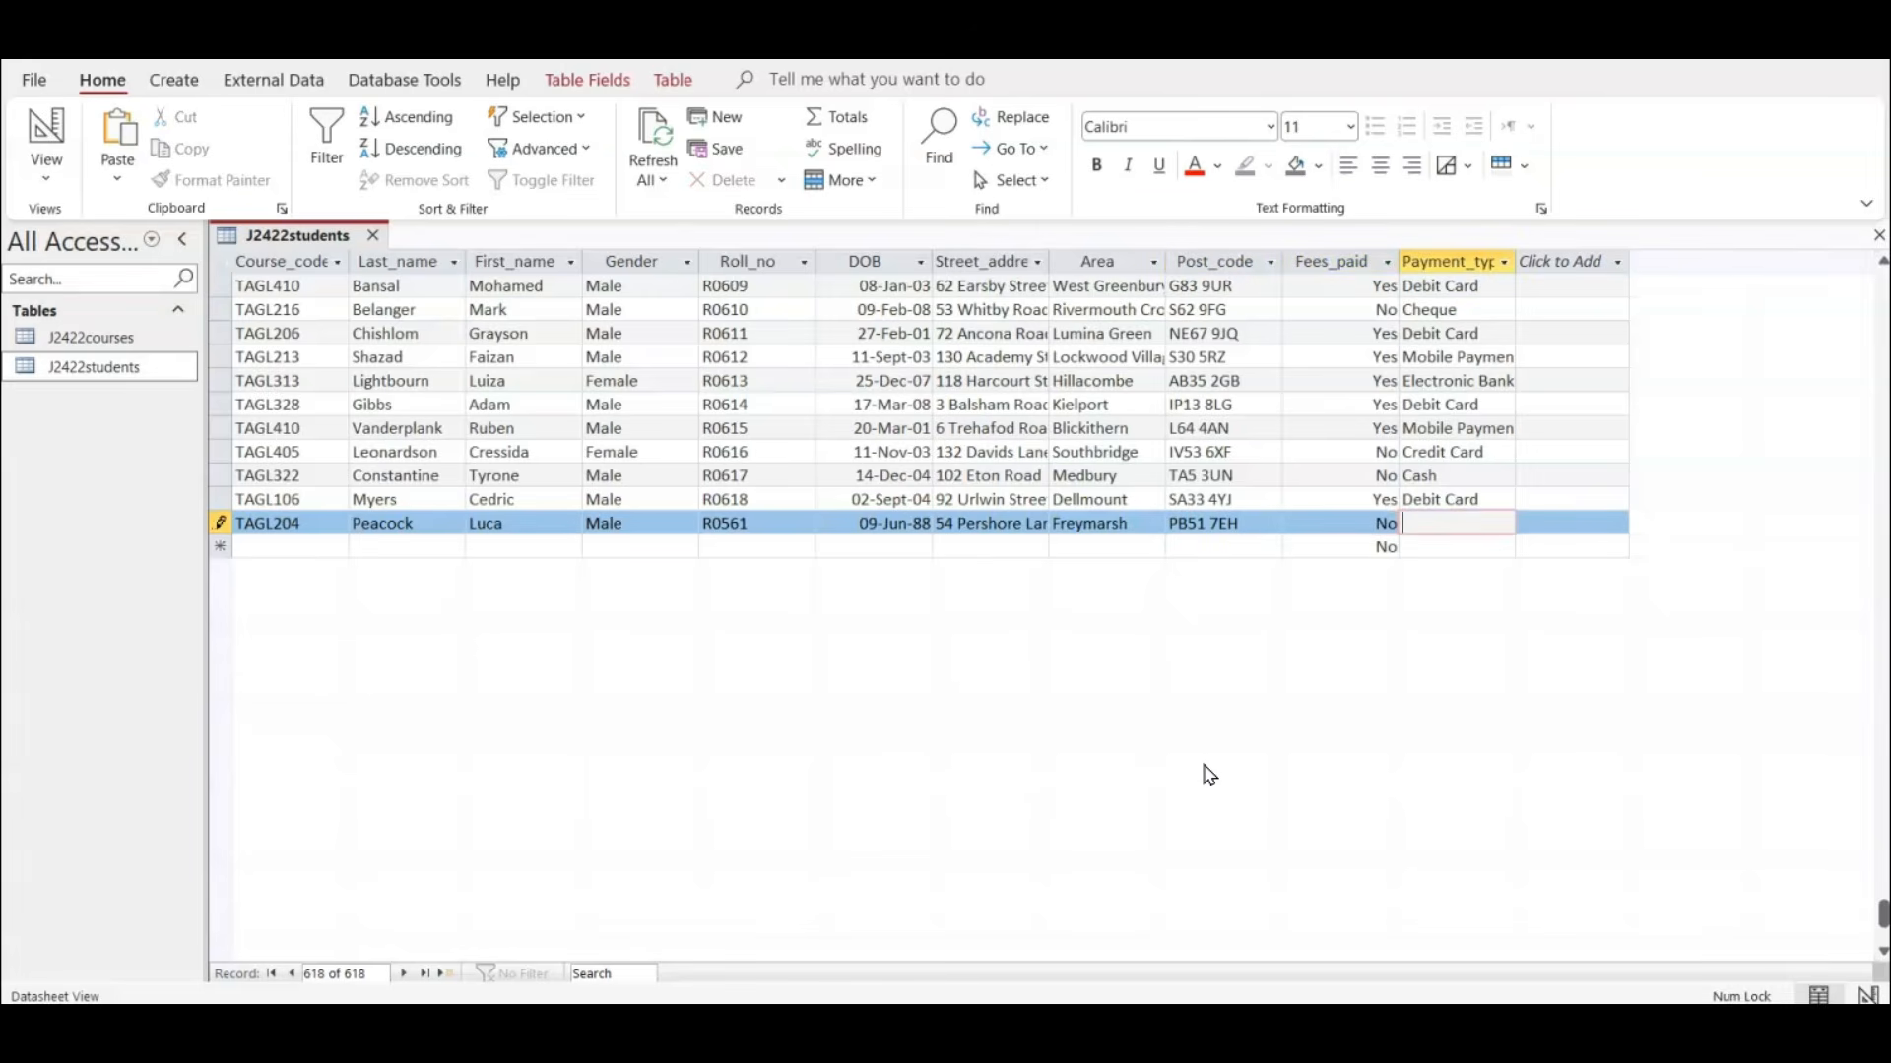
pyautogui.write('Cheque')
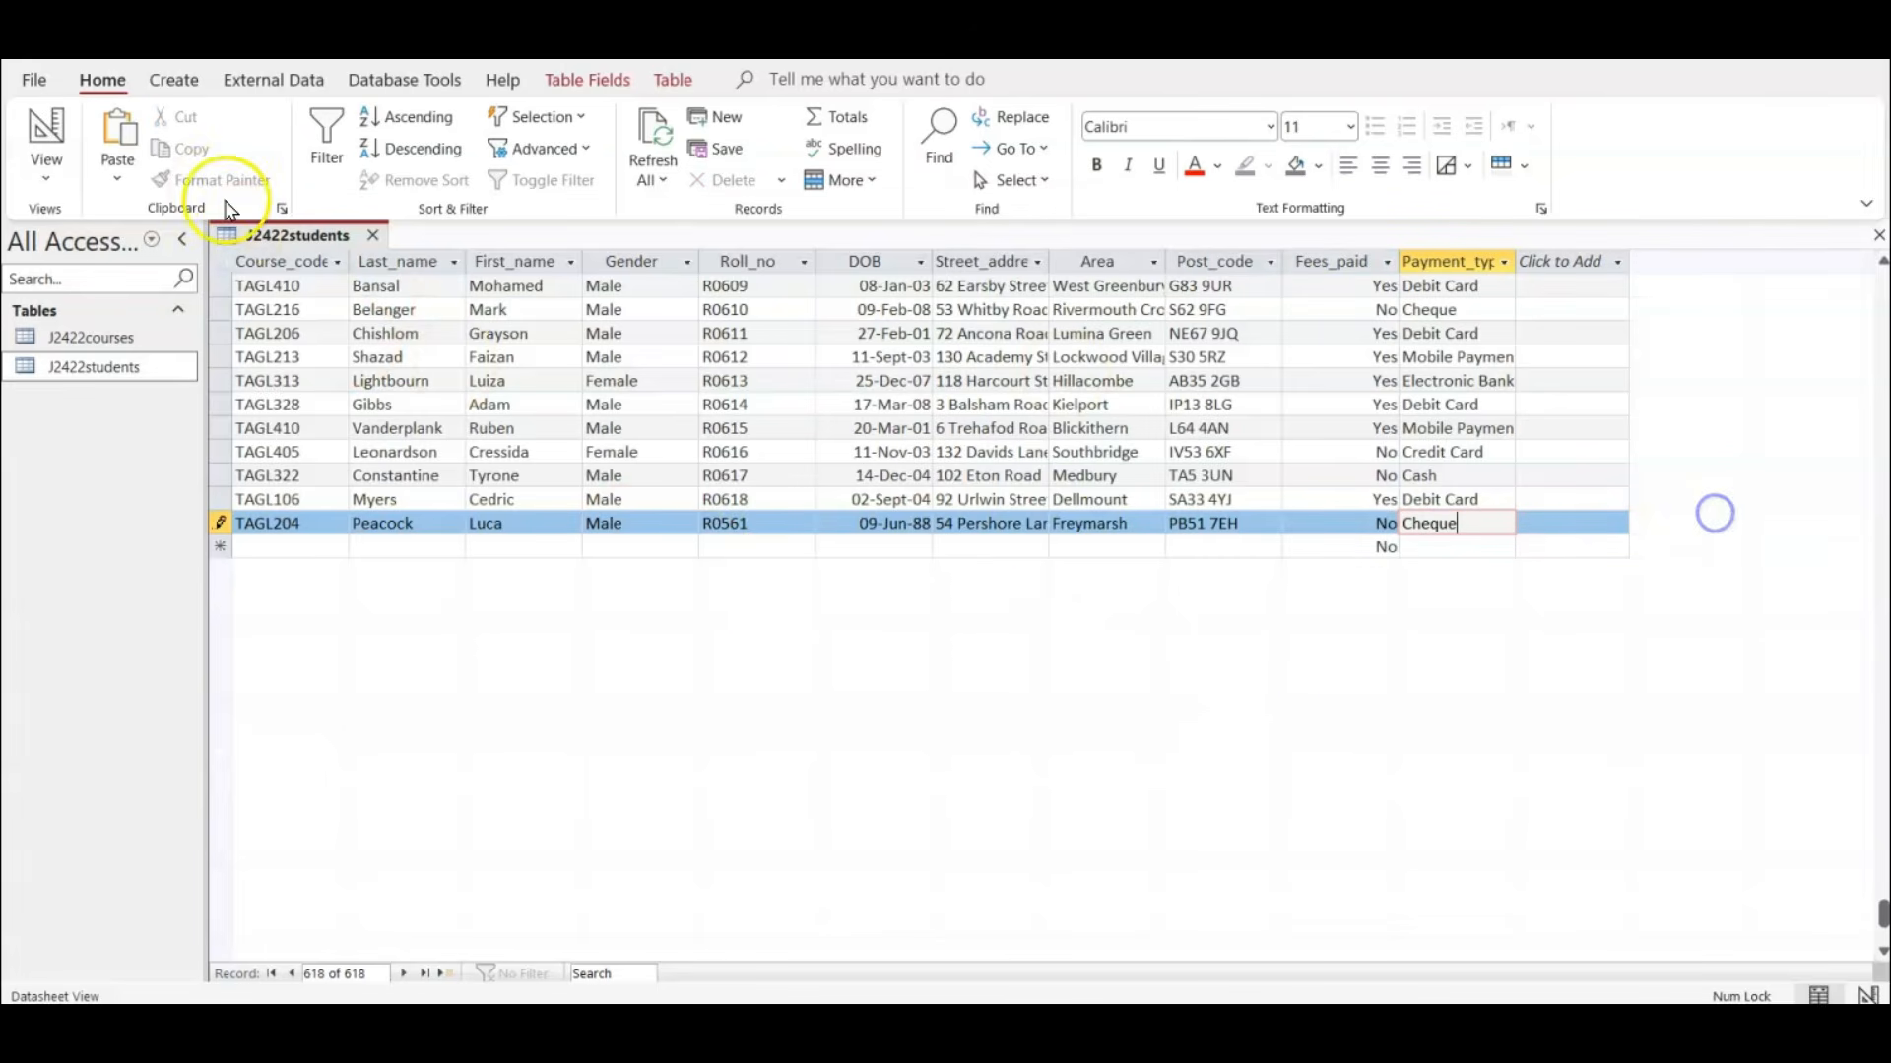
pyautogui.click(714, 147)
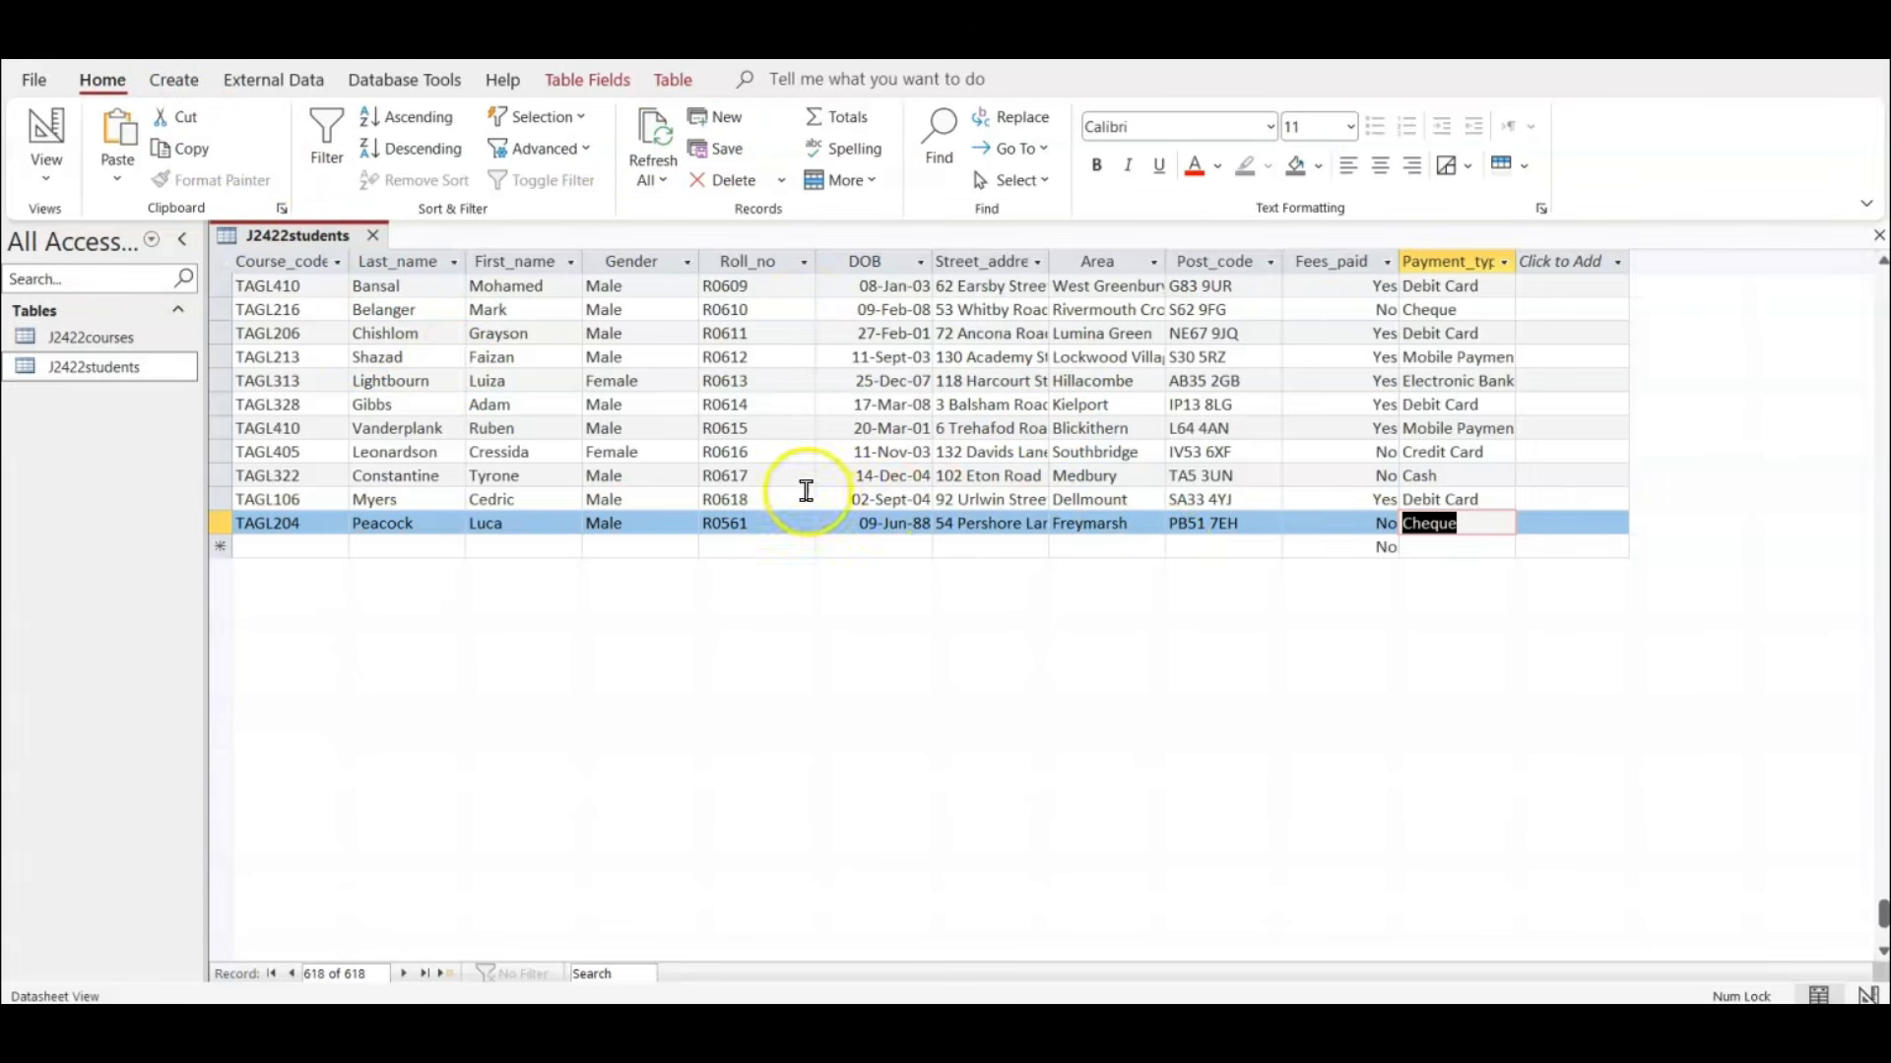
# Close and reopen the J2422students table, and search it for the new student's roll number.
pyautogui.click(372, 235)
pyautogui.doubleClick(116, 367)
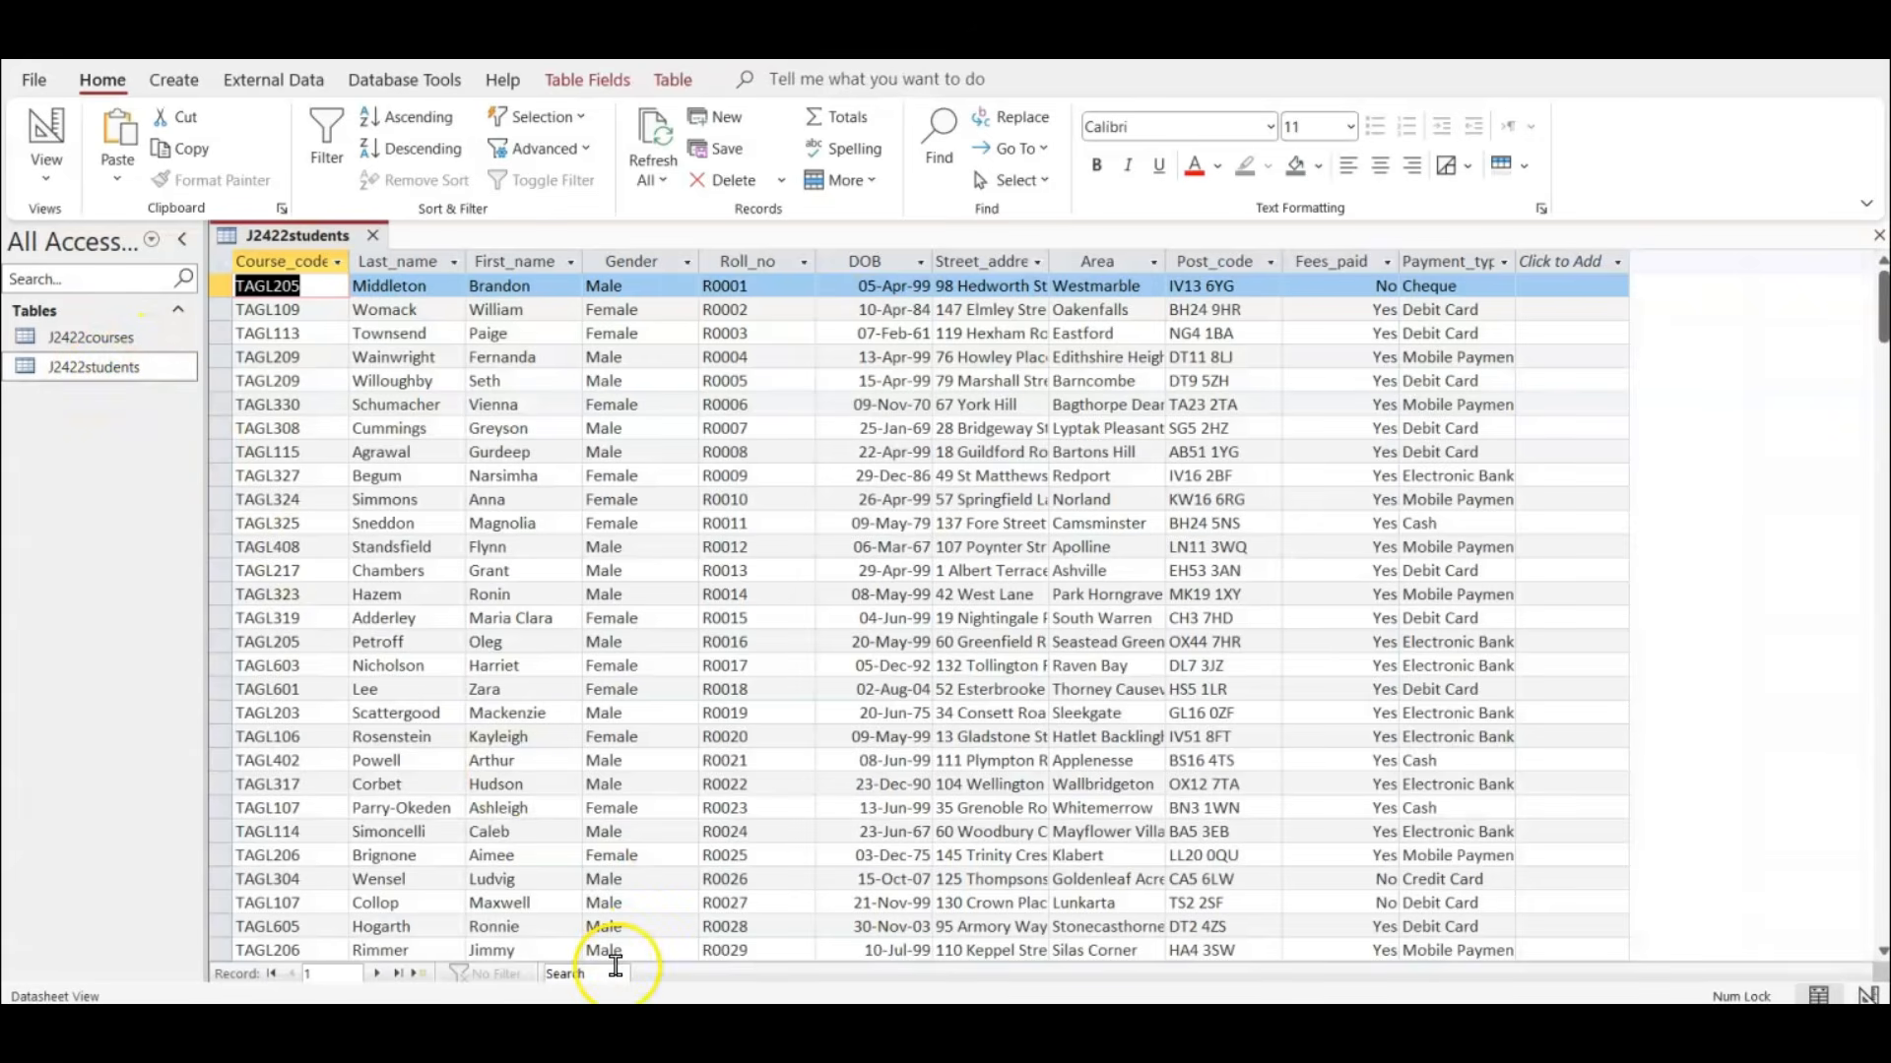
pyautogui.click(599, 972)
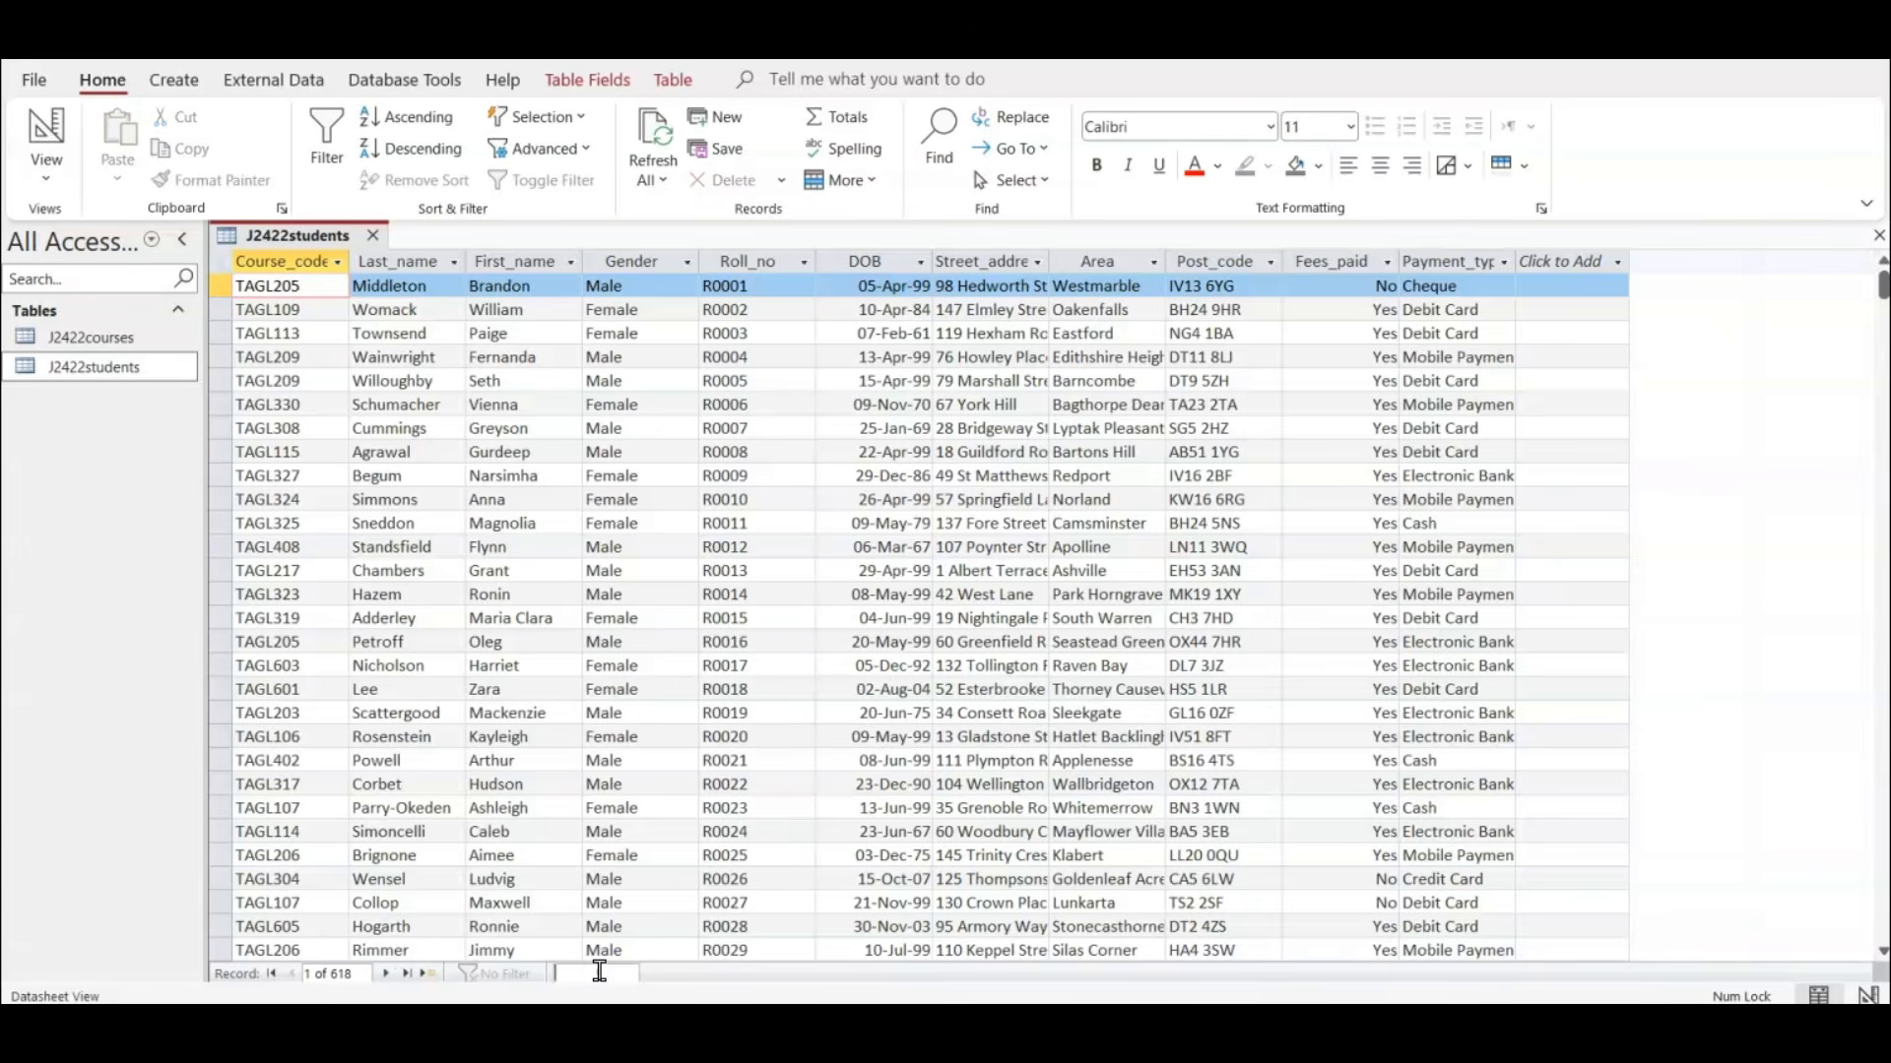
pyautogui.write('R')
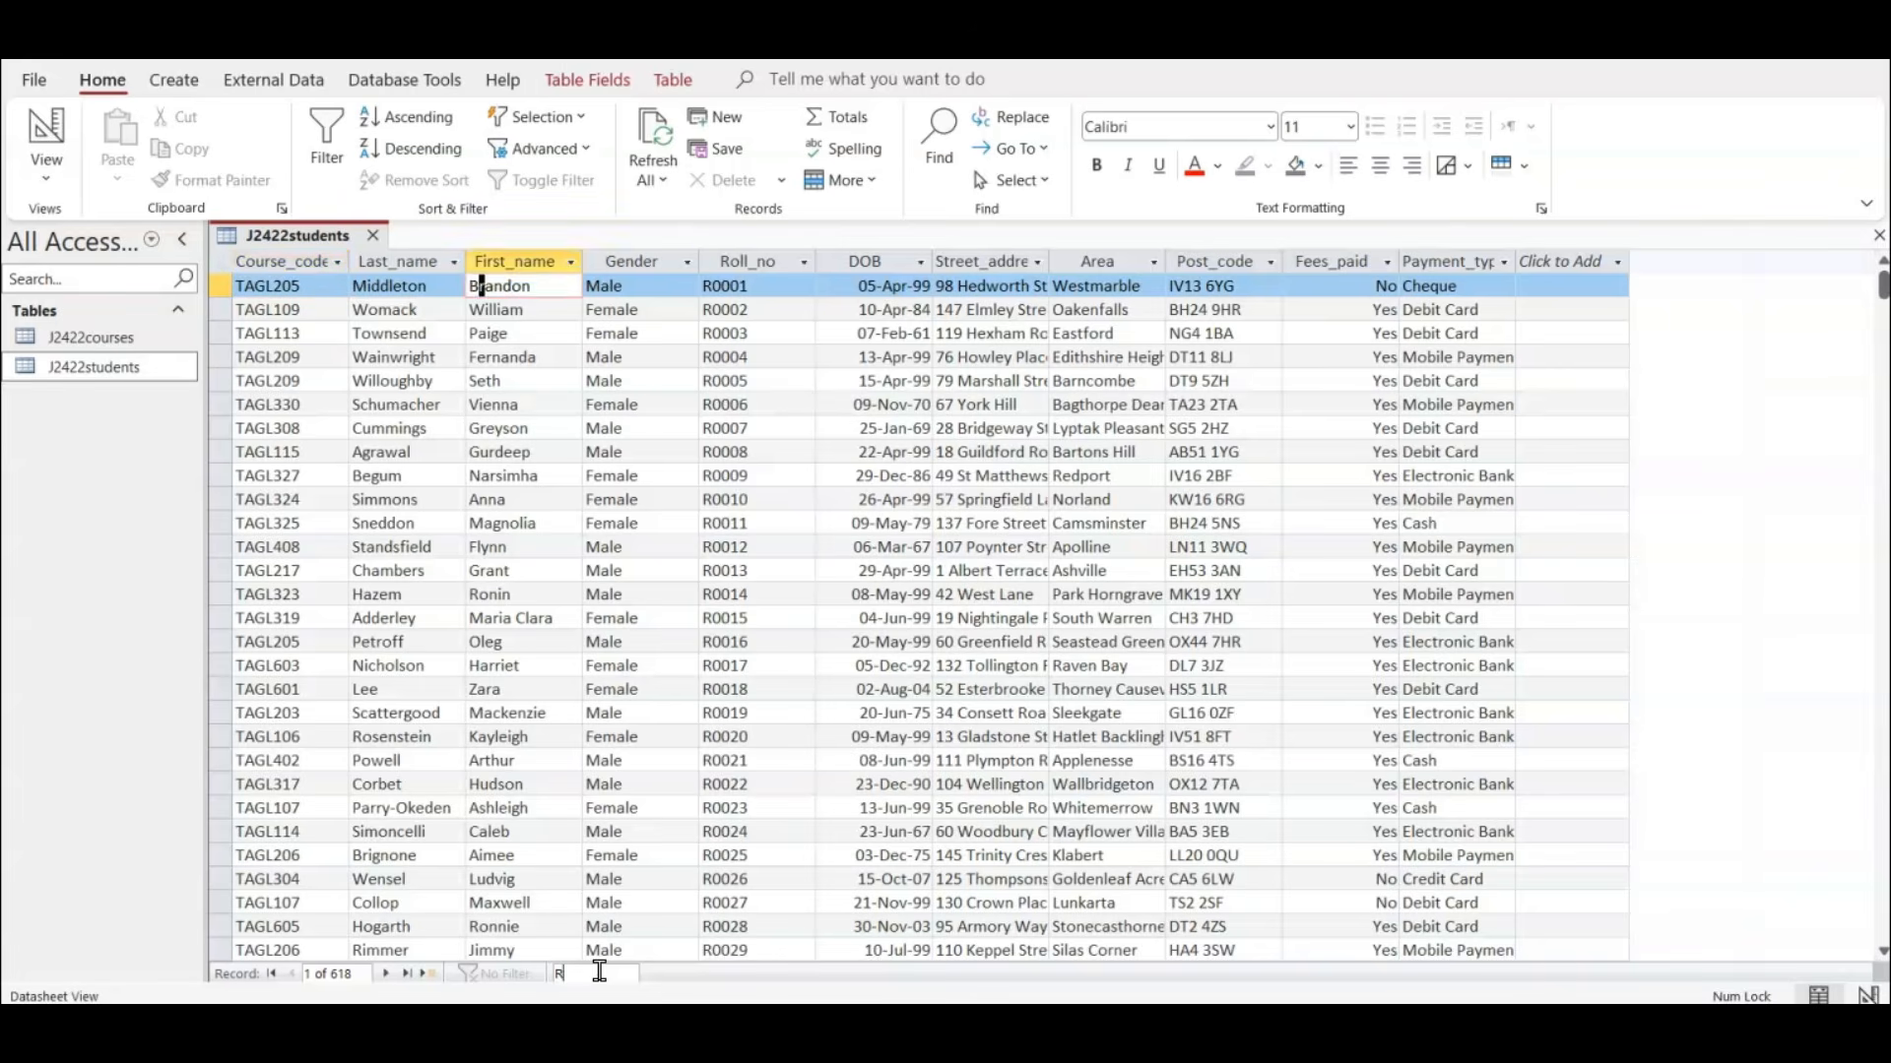
pyautogui.write('0561')
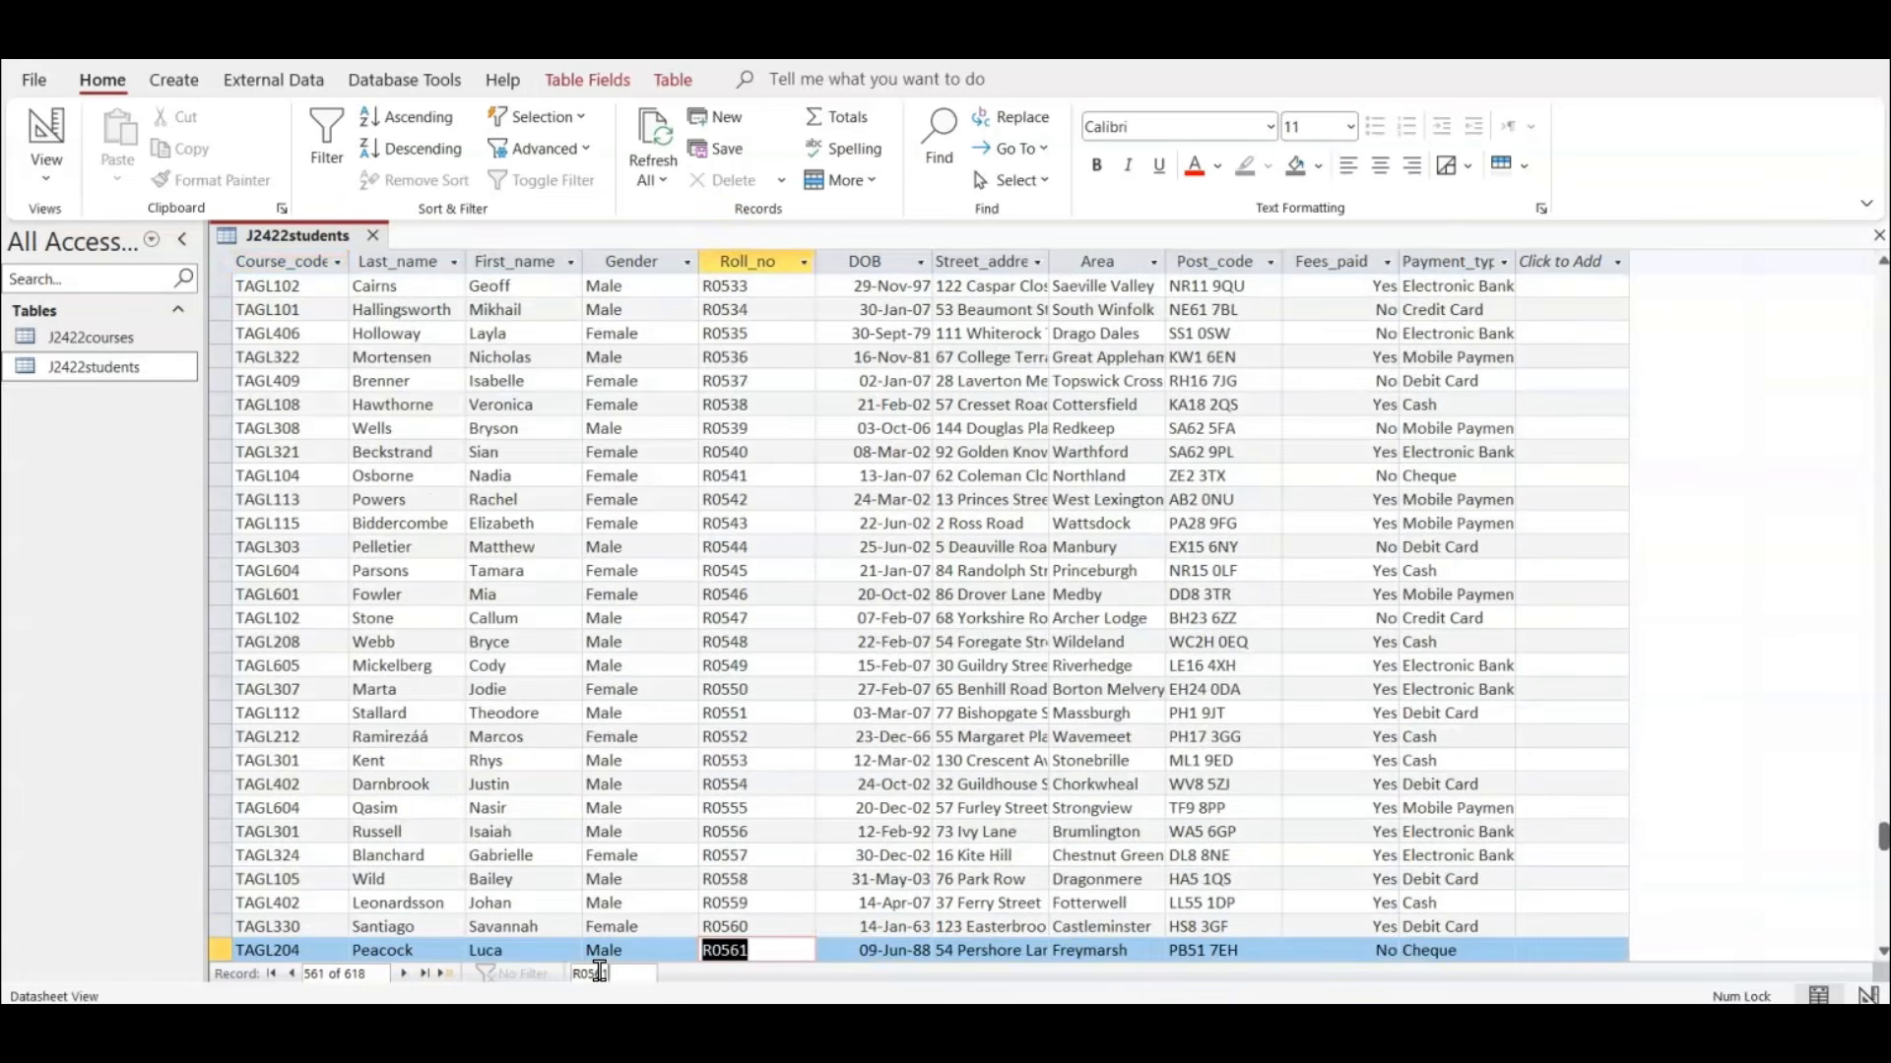
pyautogui.scroll(-1, 654, 906)
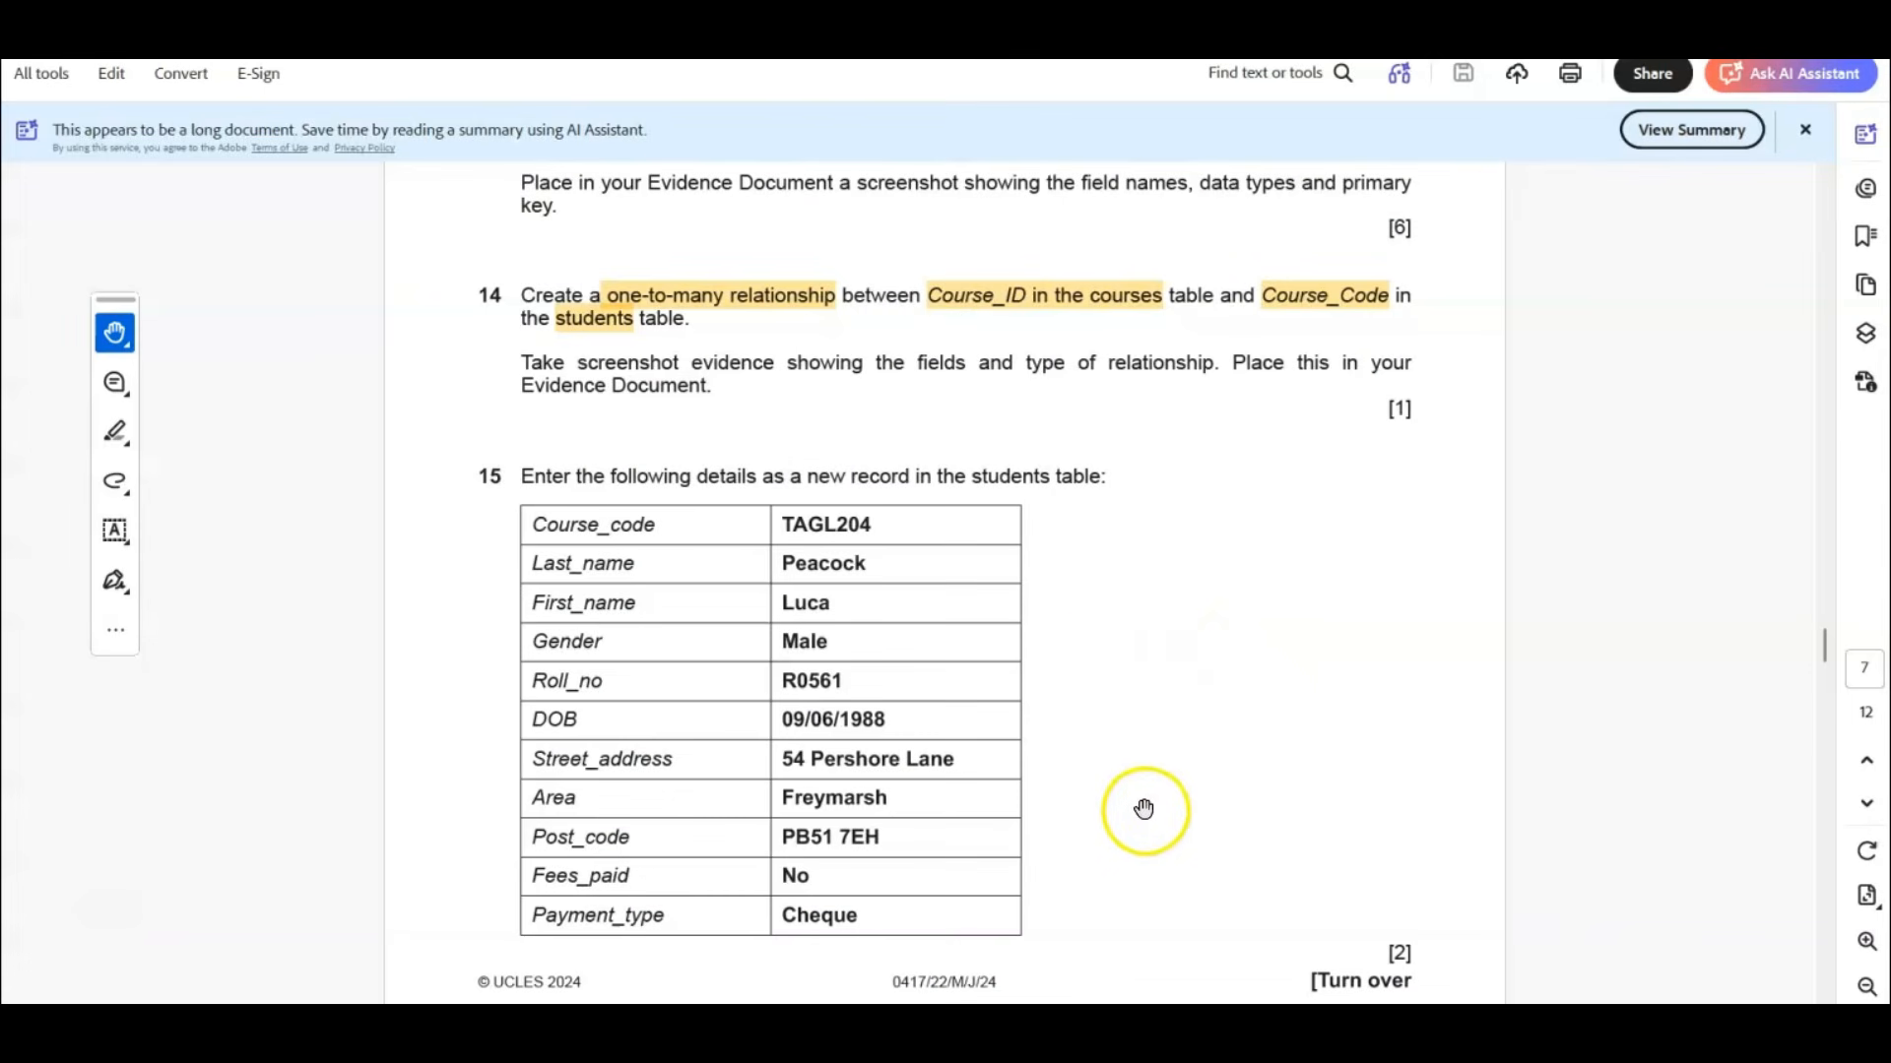
# In the exam paper PDF, move the data entry form note beside the question 15 table and enlarge it to show its full text.
pyautogui.scroll(-1, 1135, 785)
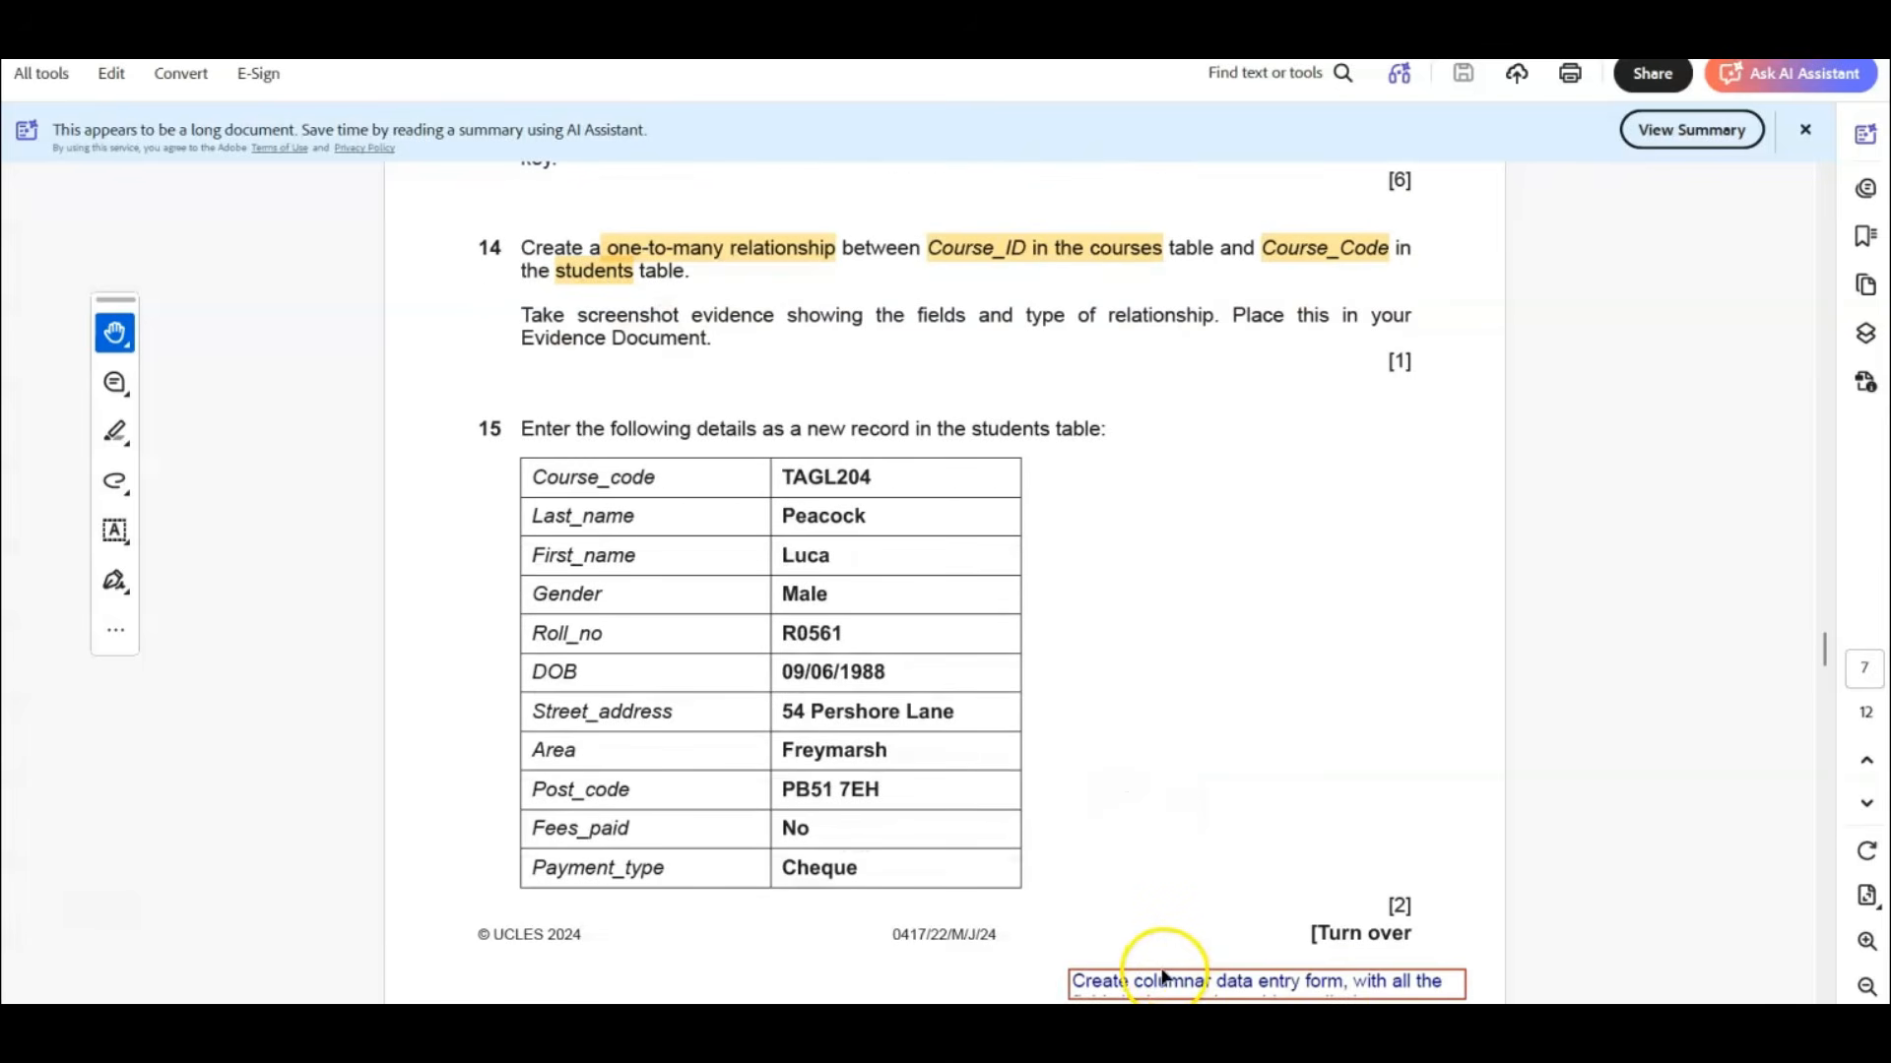
pyautogui.click(1123, 977)
pyautogui.moveTo(1123, 975); pyautogui.dragTo(1117, 493)
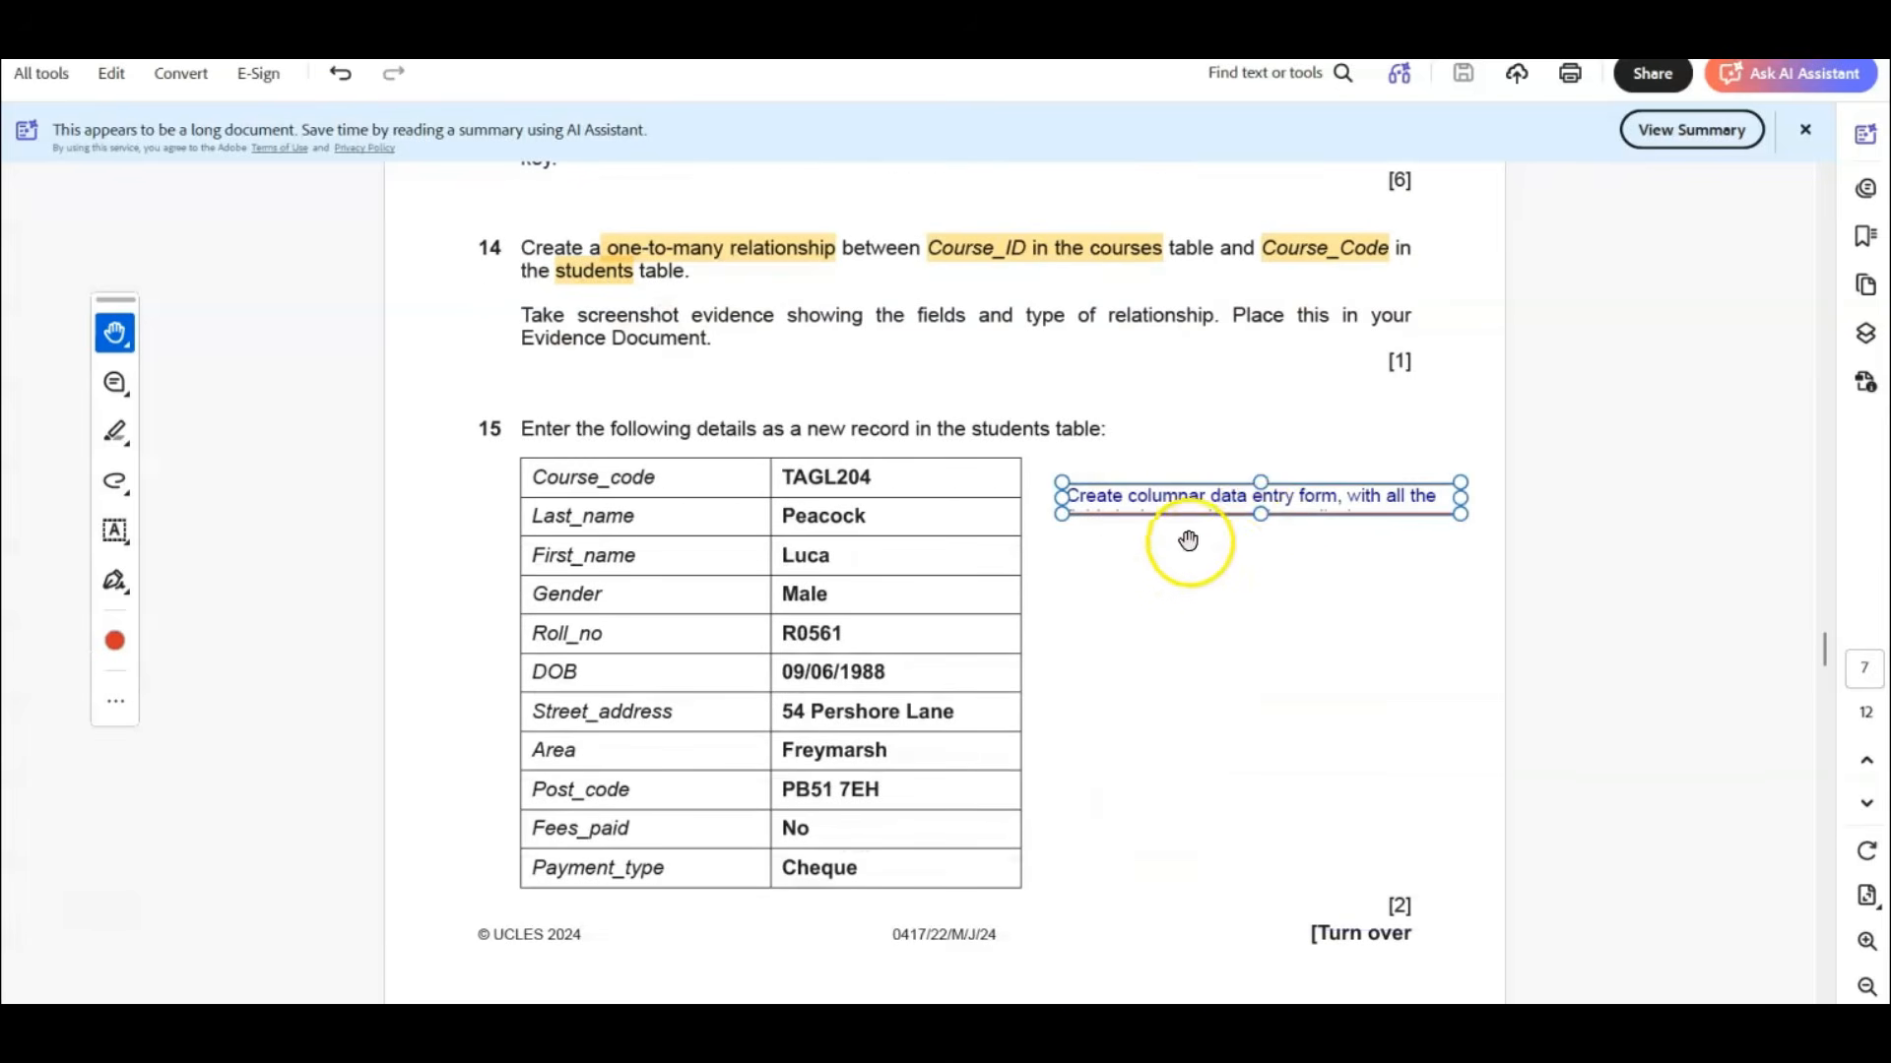
pyautogui.moveTo(1261, 514); pyautogui.dragTo(1273, 745)
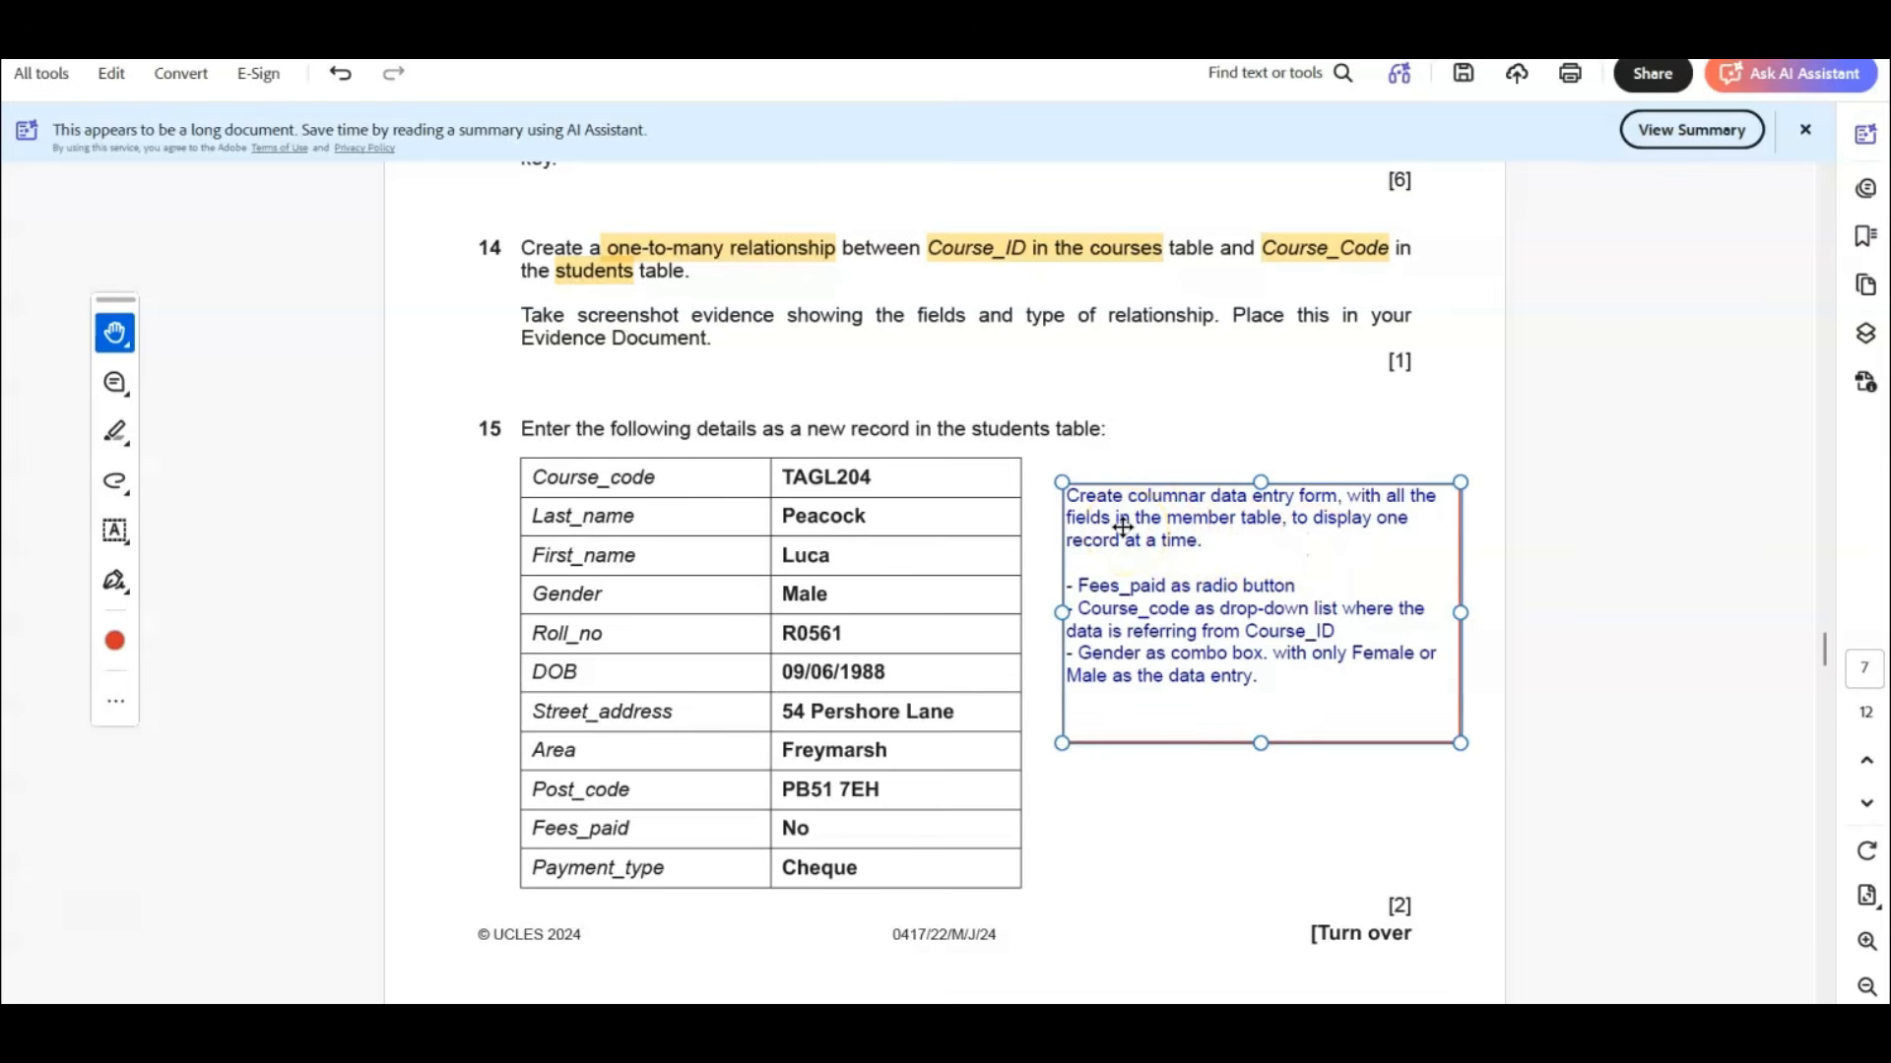
# Replace "member" with "student" in the note about the columnar data entry form.
pyautogui.click(1373, 549)
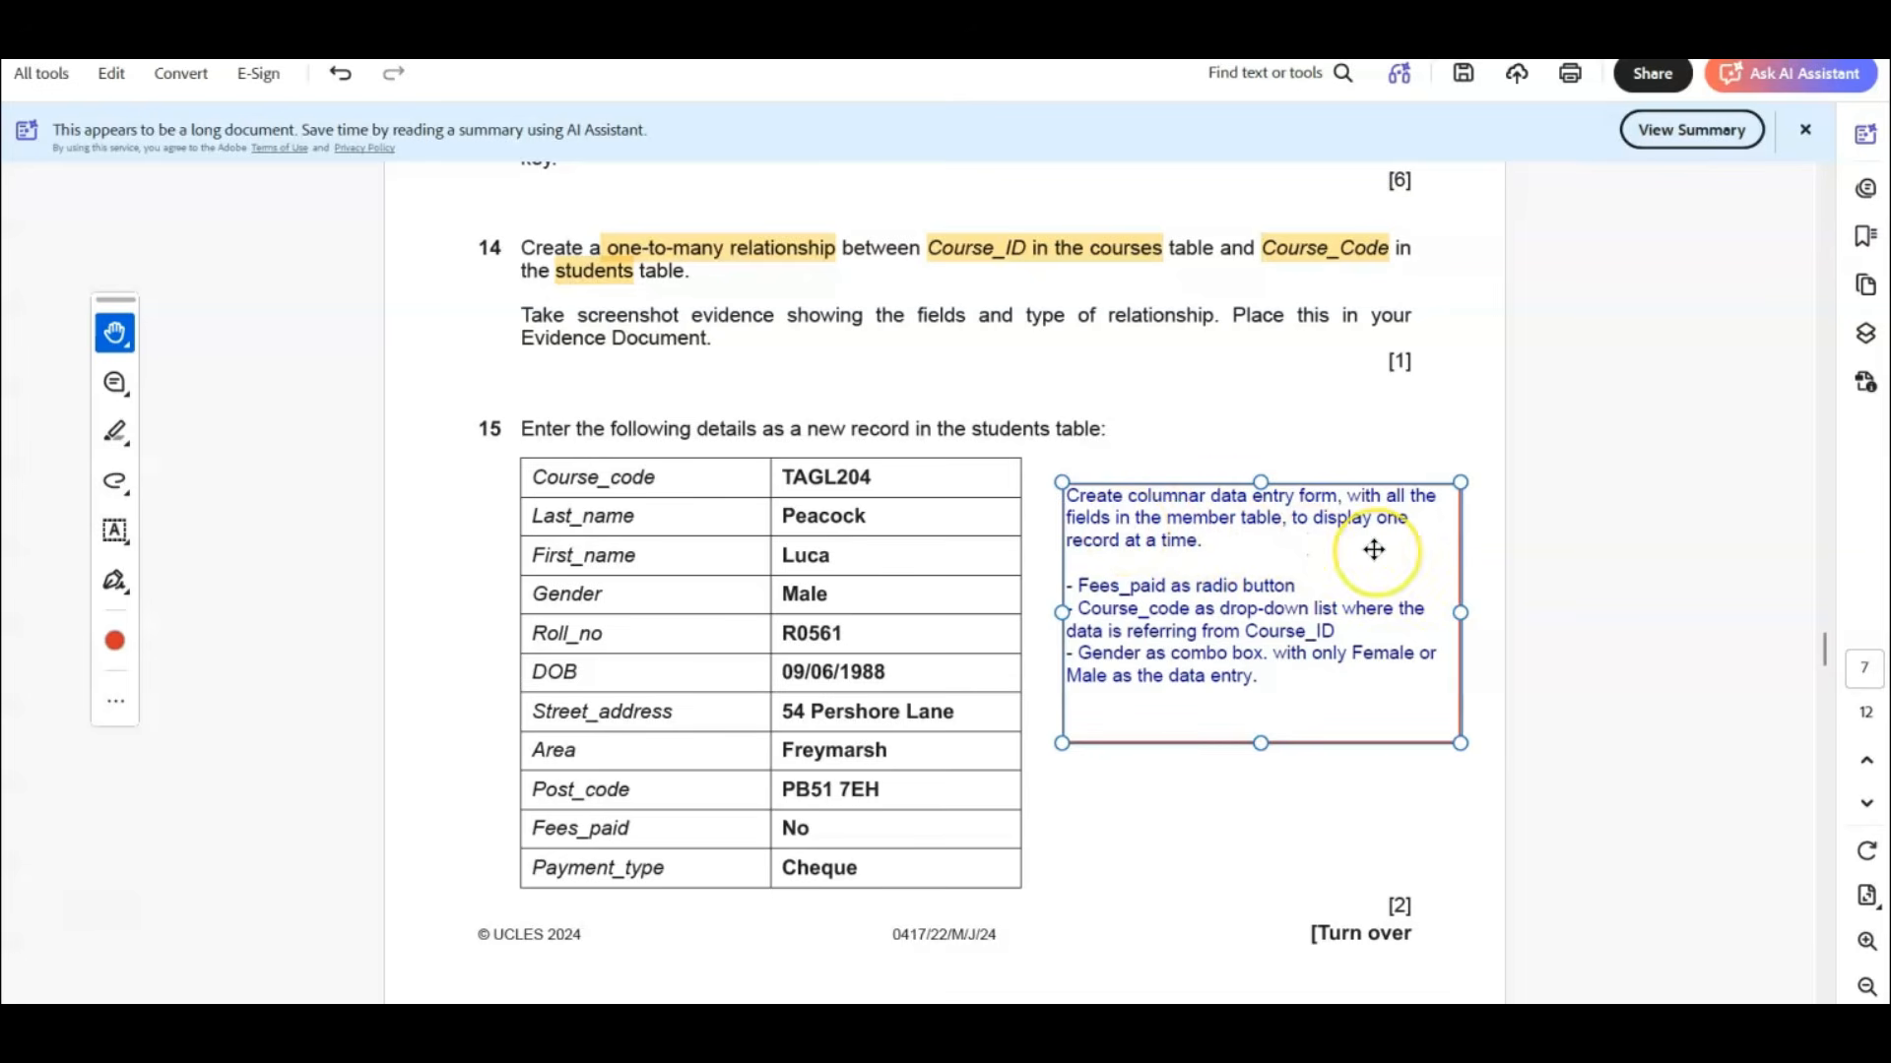
pyautogui.click(1364, 525)
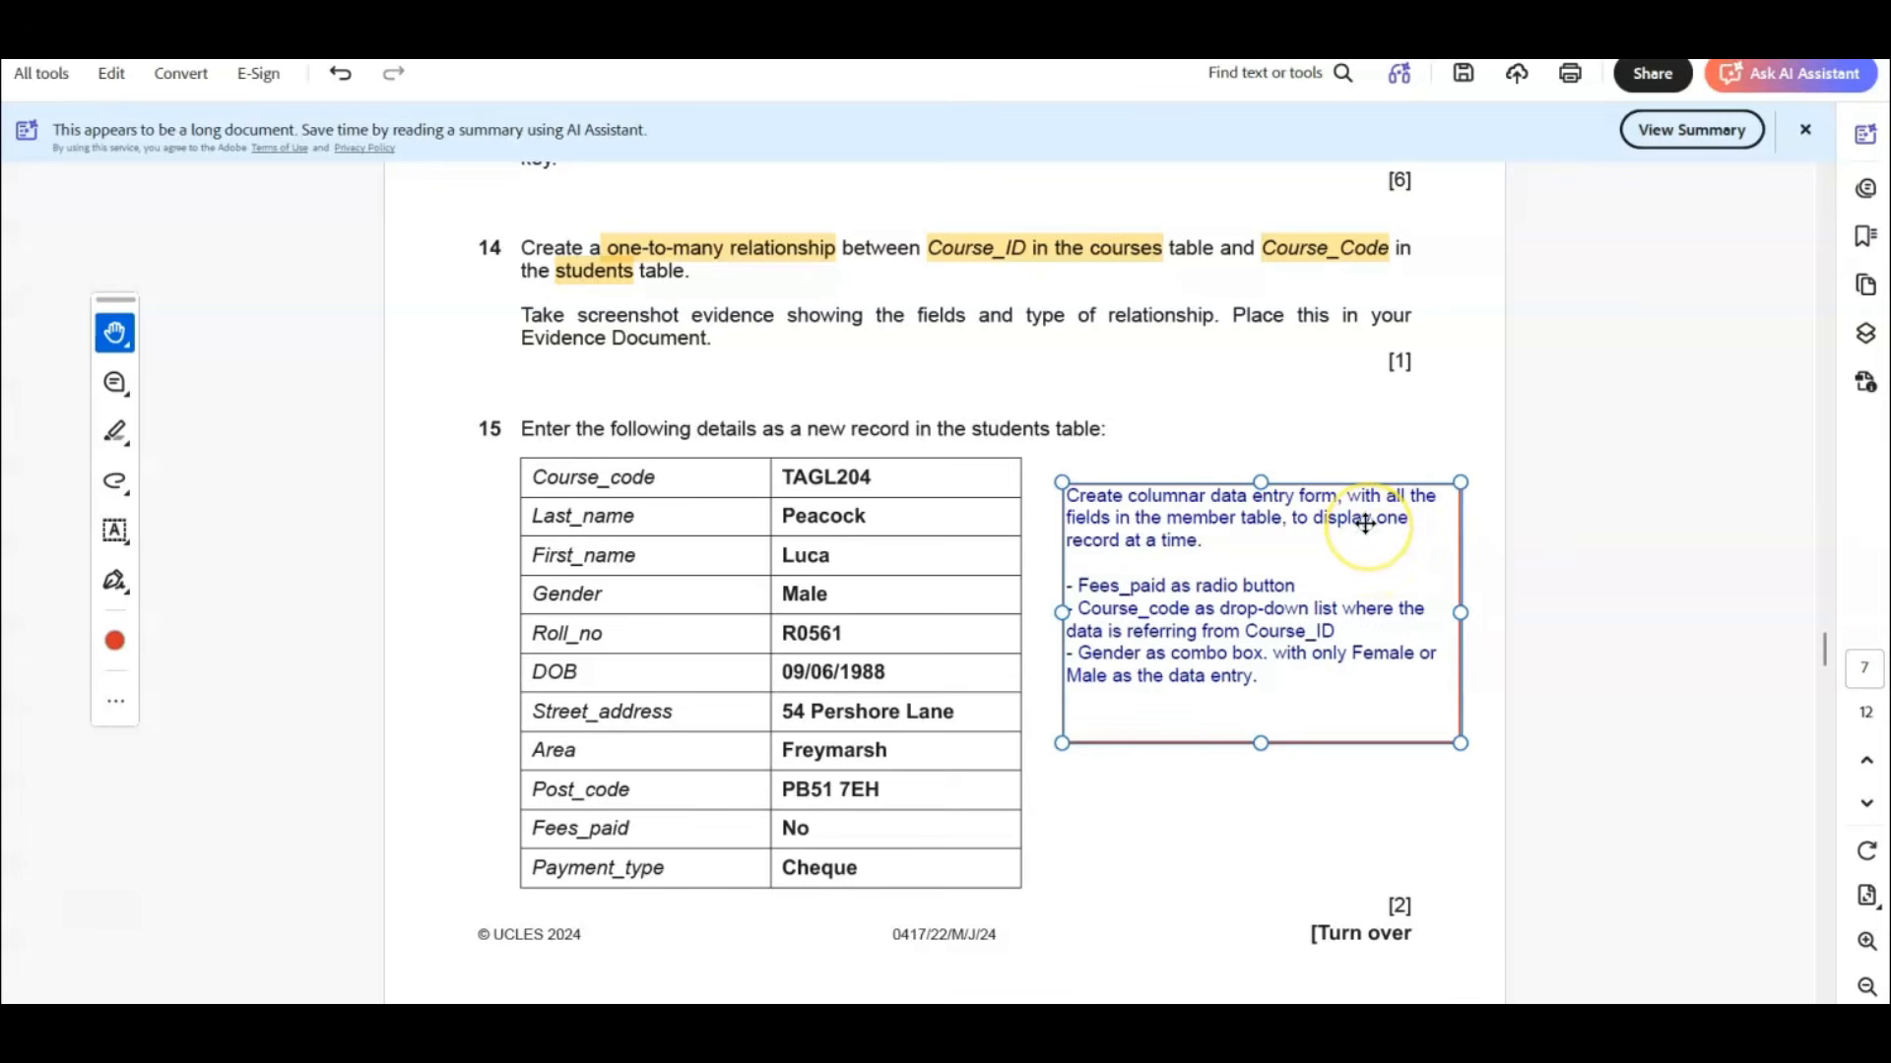
pyautogui.click(1209, 520)
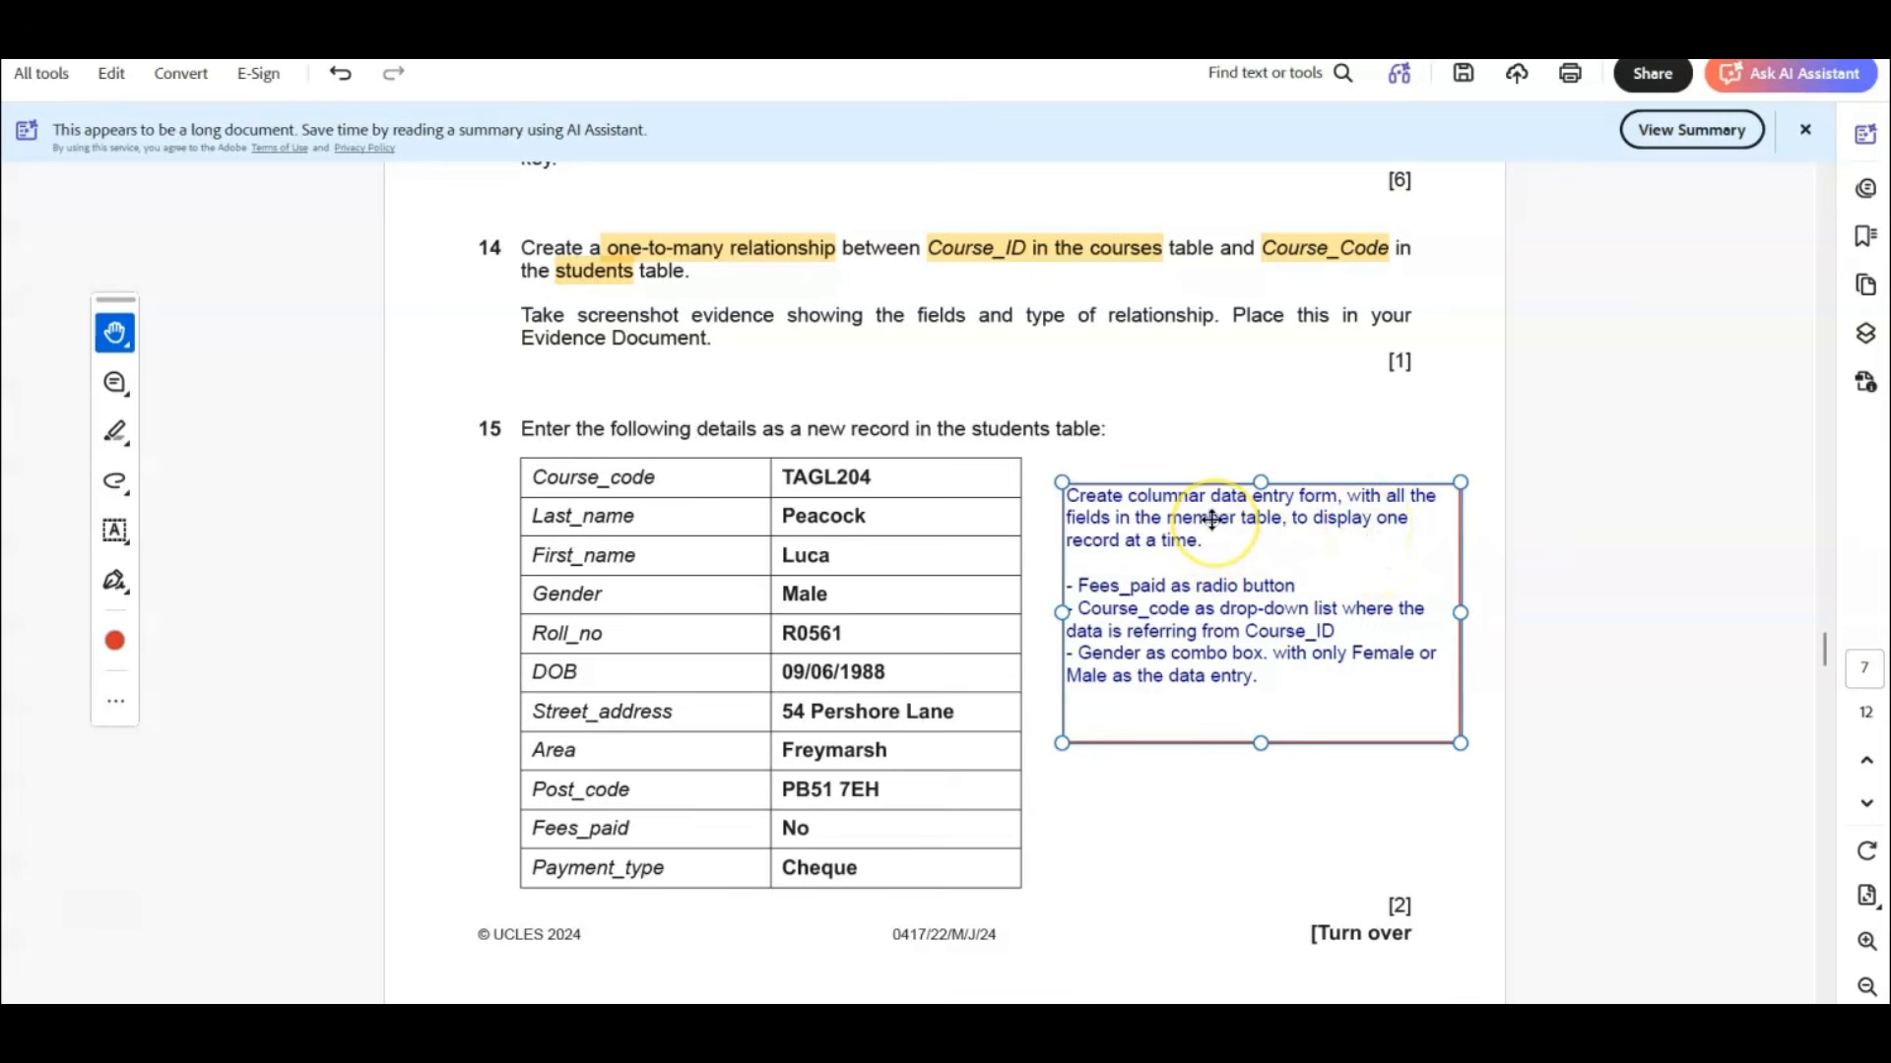
pyautogui.click(1210, 520)
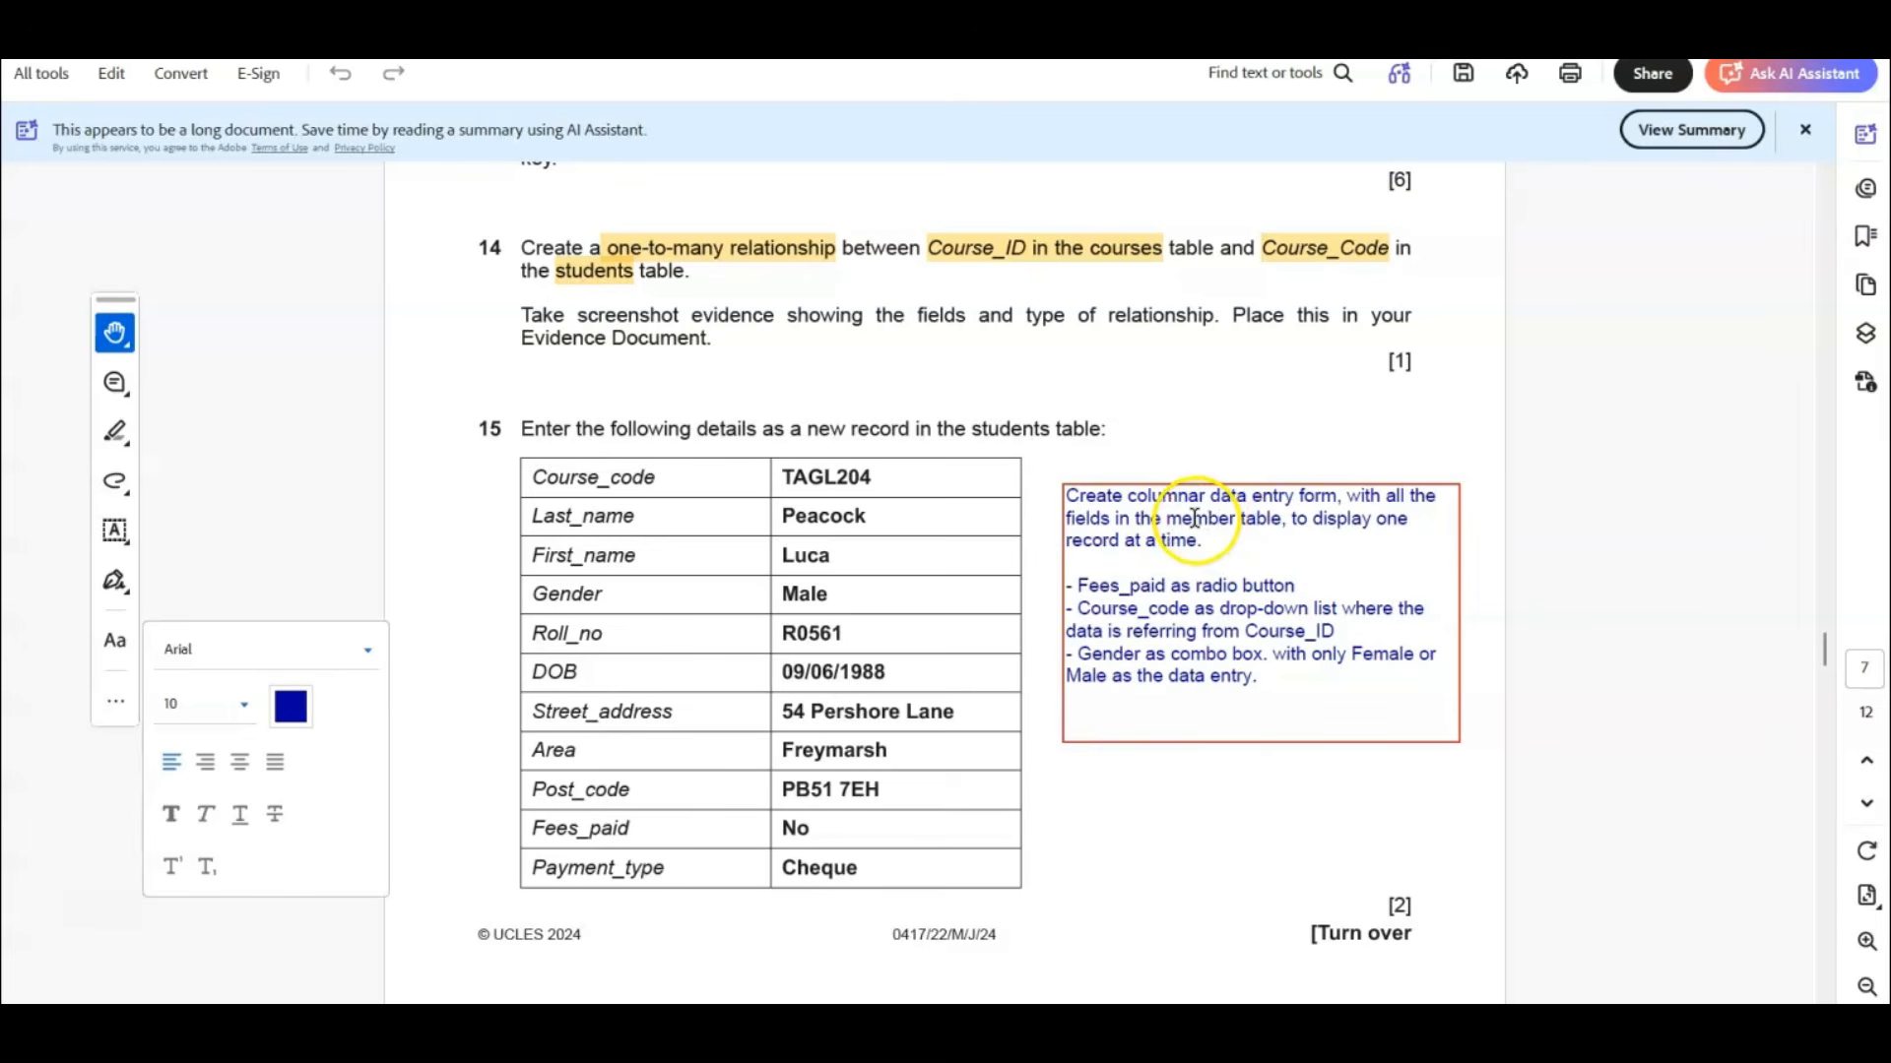
pyautogui.doubleClick(1202, 522)
pyautogui.write('student')
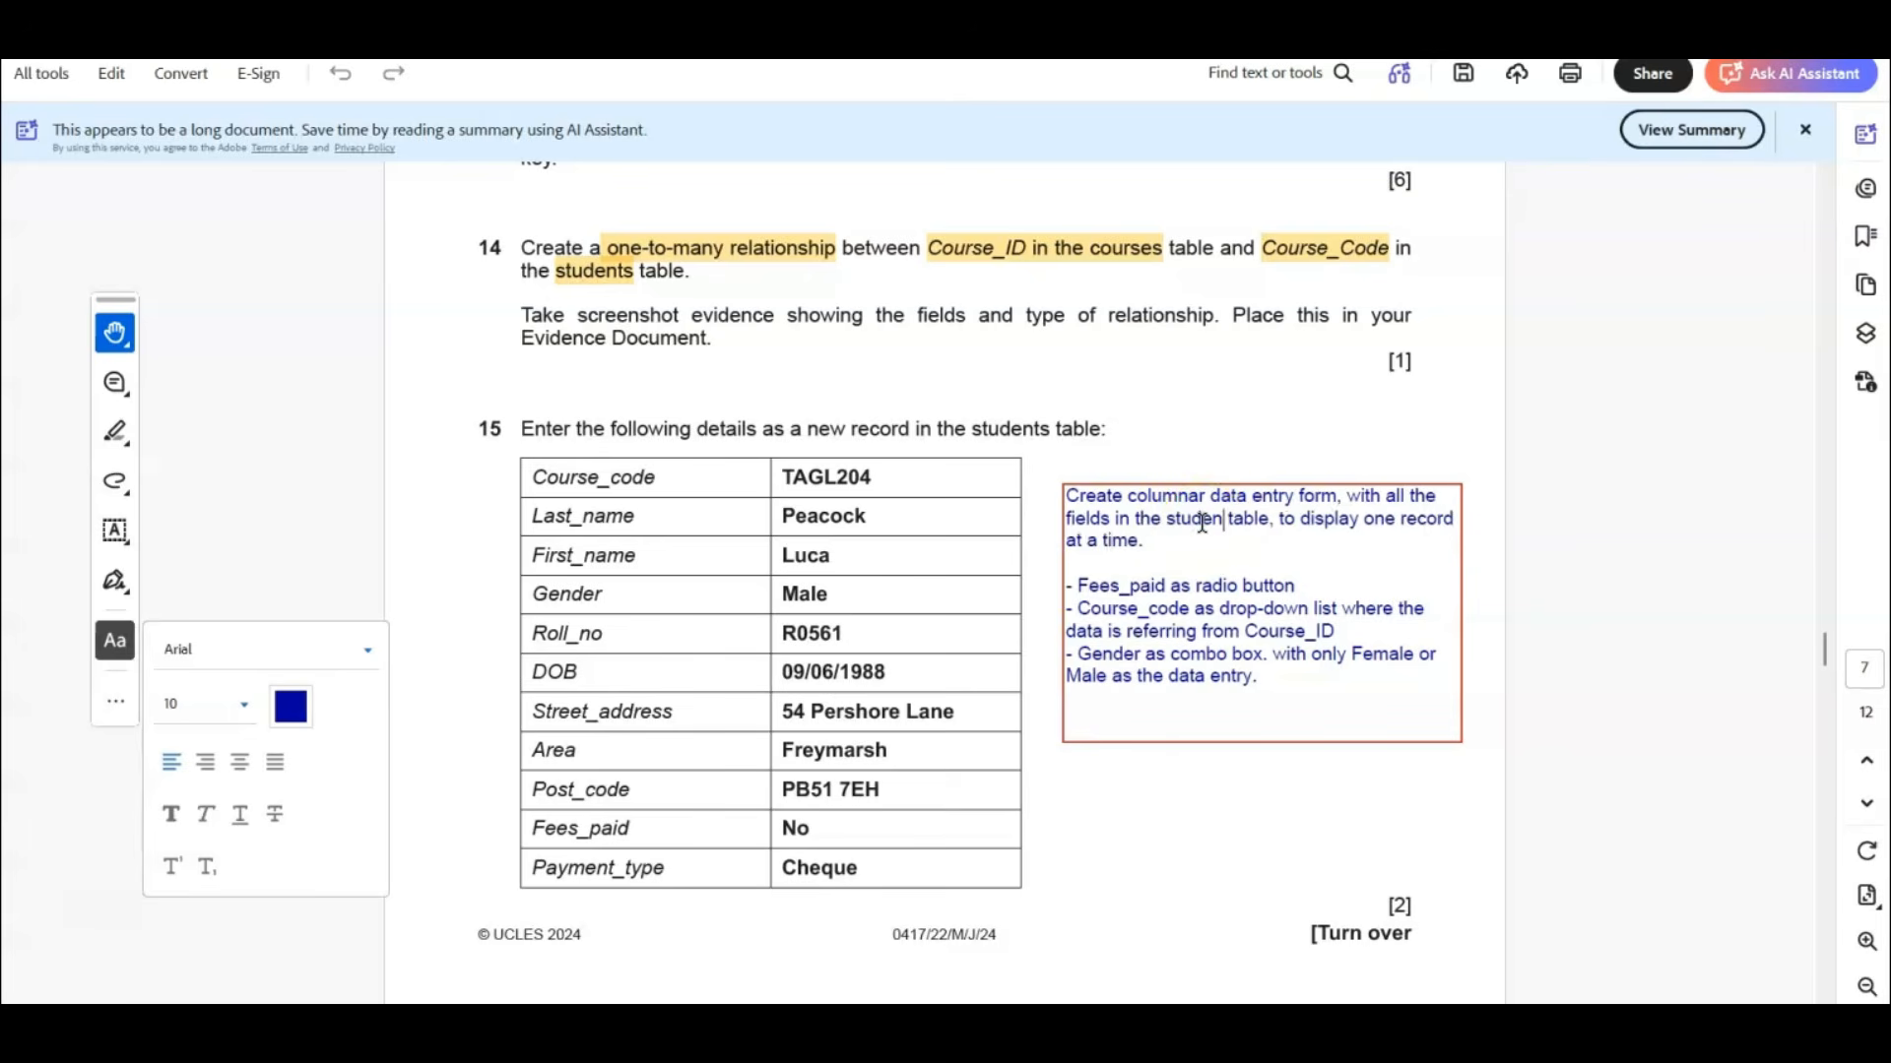
pyautogui.click(1529, 855)
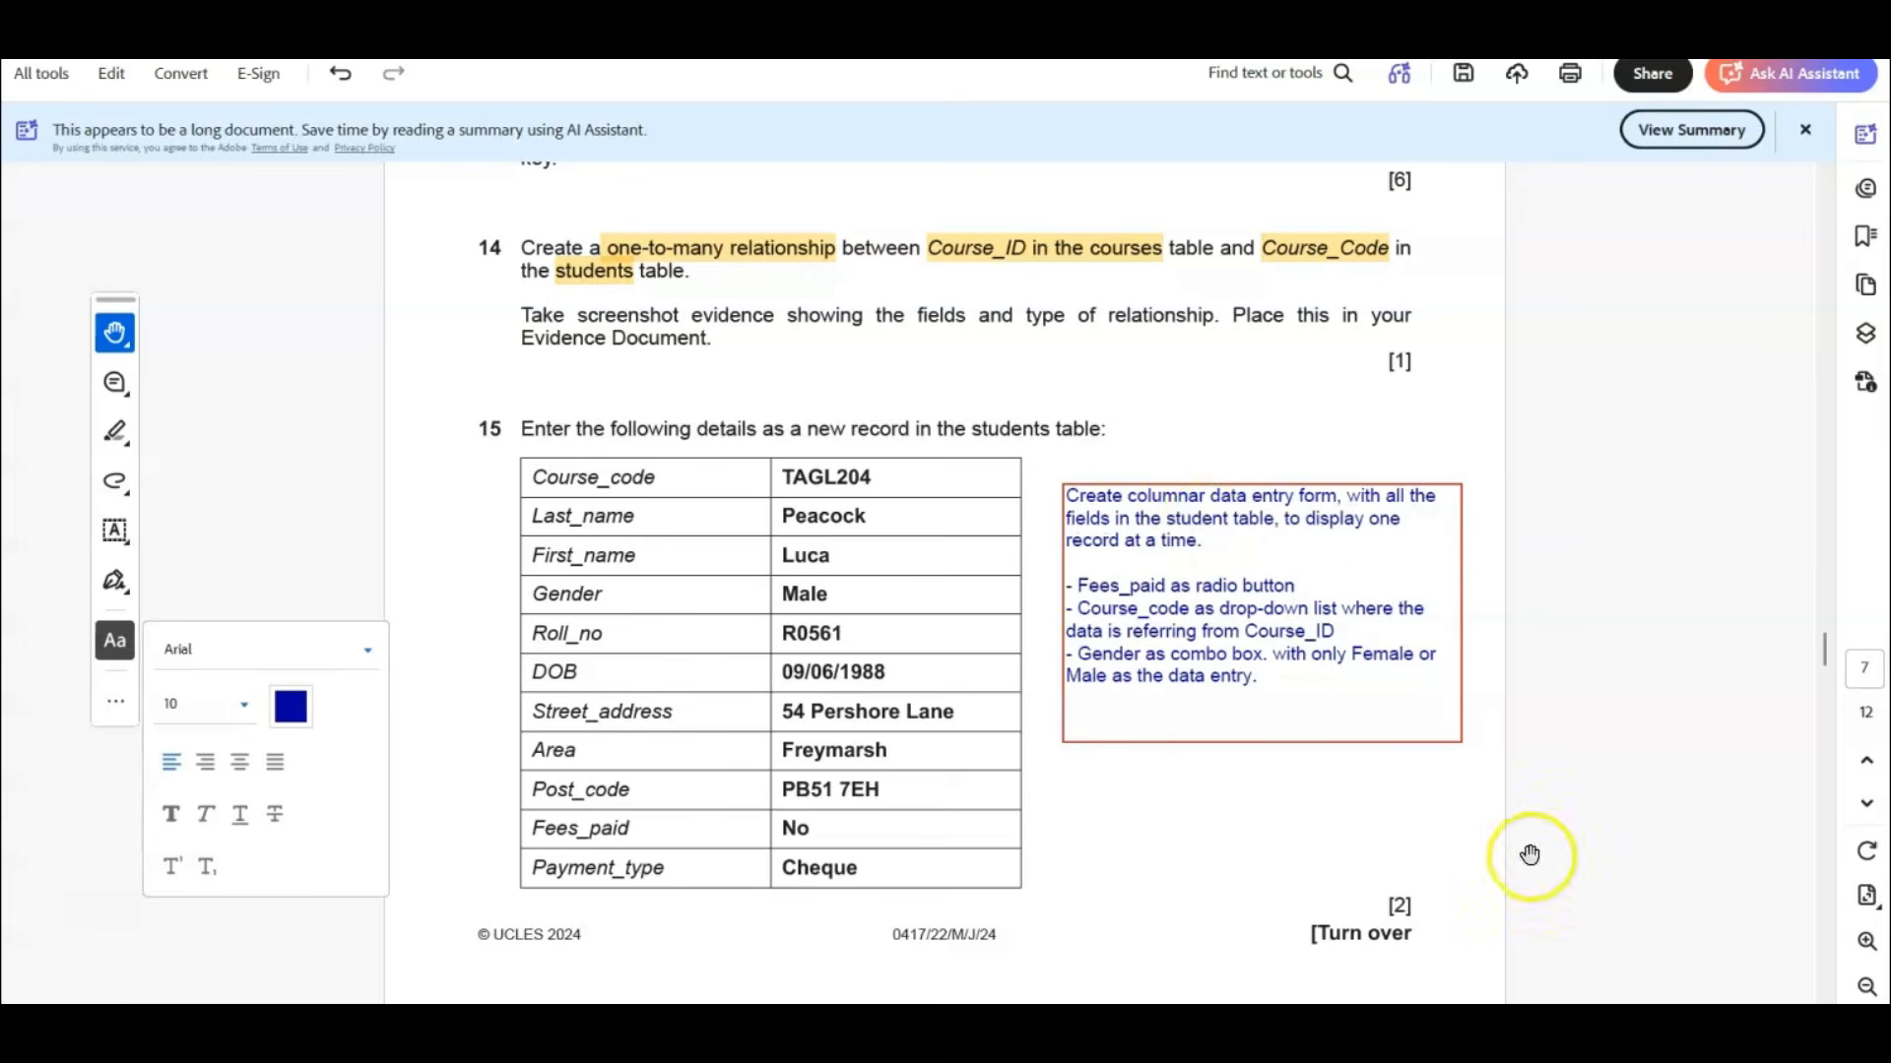
pyautogui.click(1335, 771)
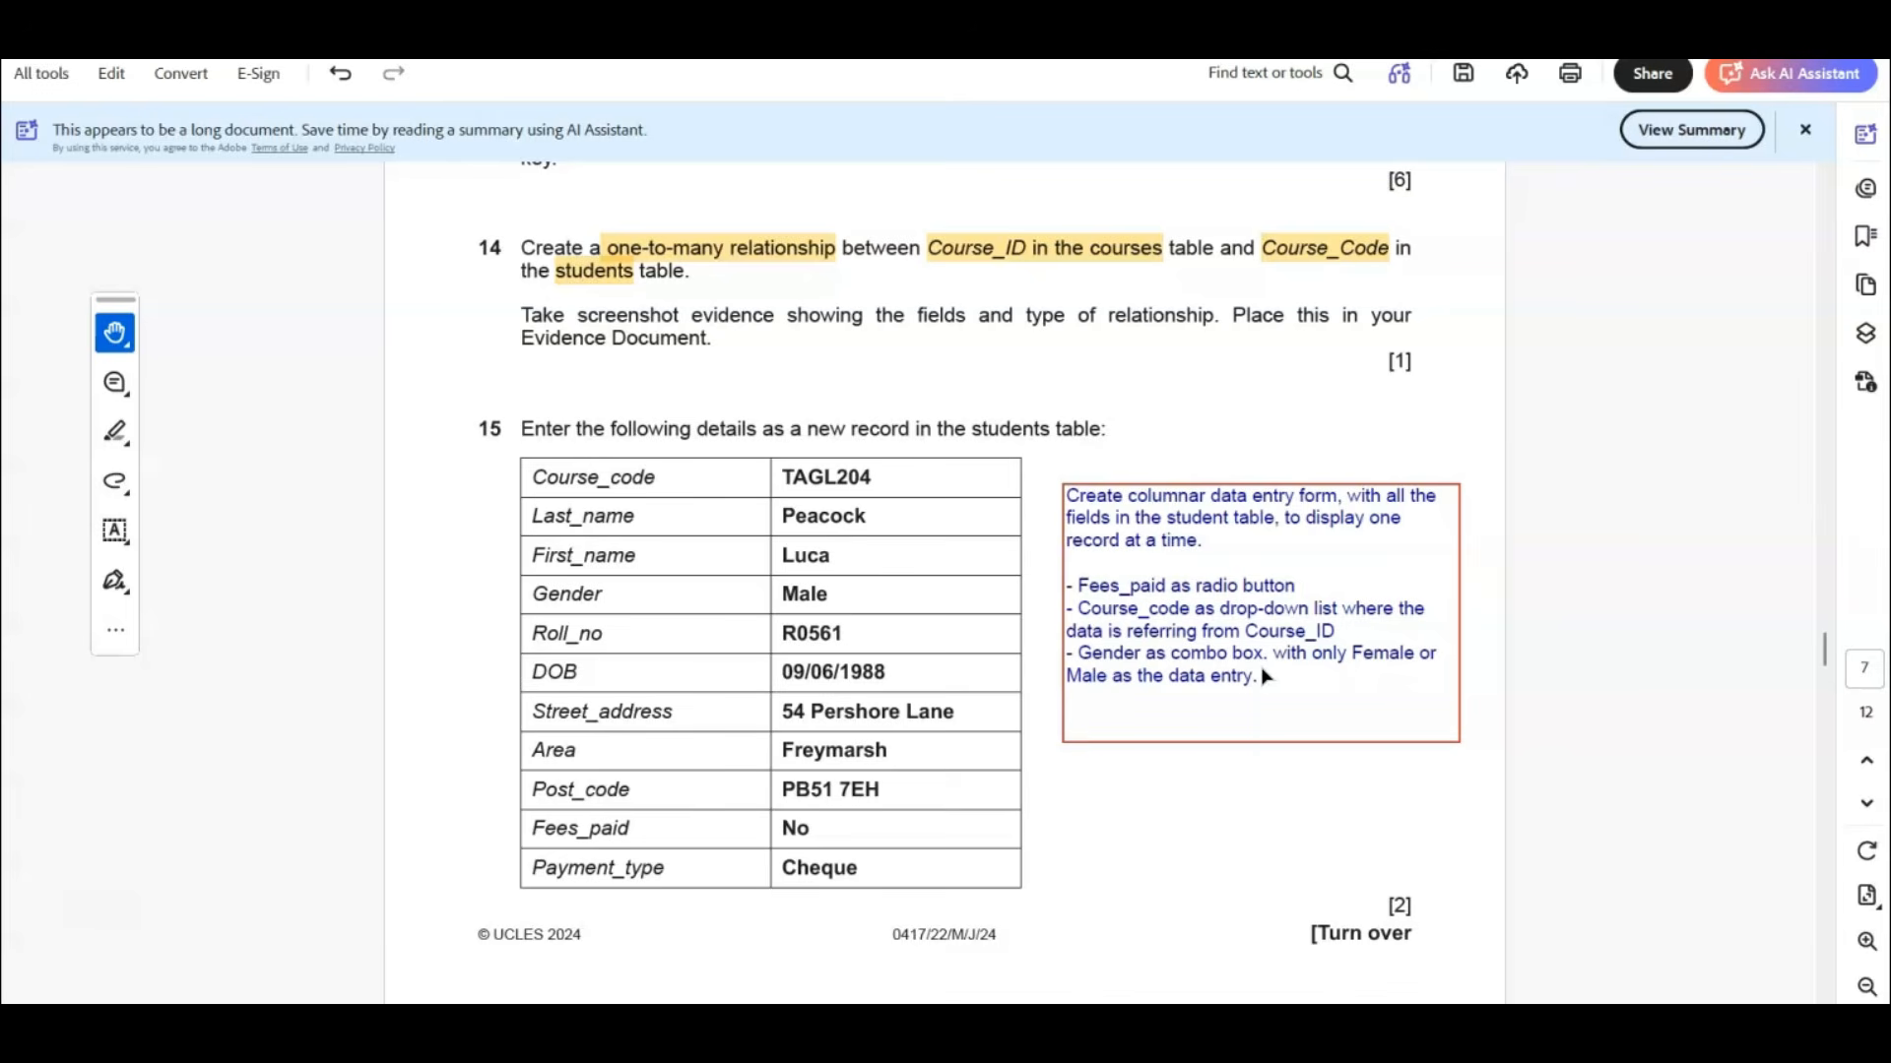
pyautogui.click(1411, 794)
# Switch back to Access, close the J2422students table and create a columnar form based on it.
pyautogui.hotkey('alt', 'Tab')
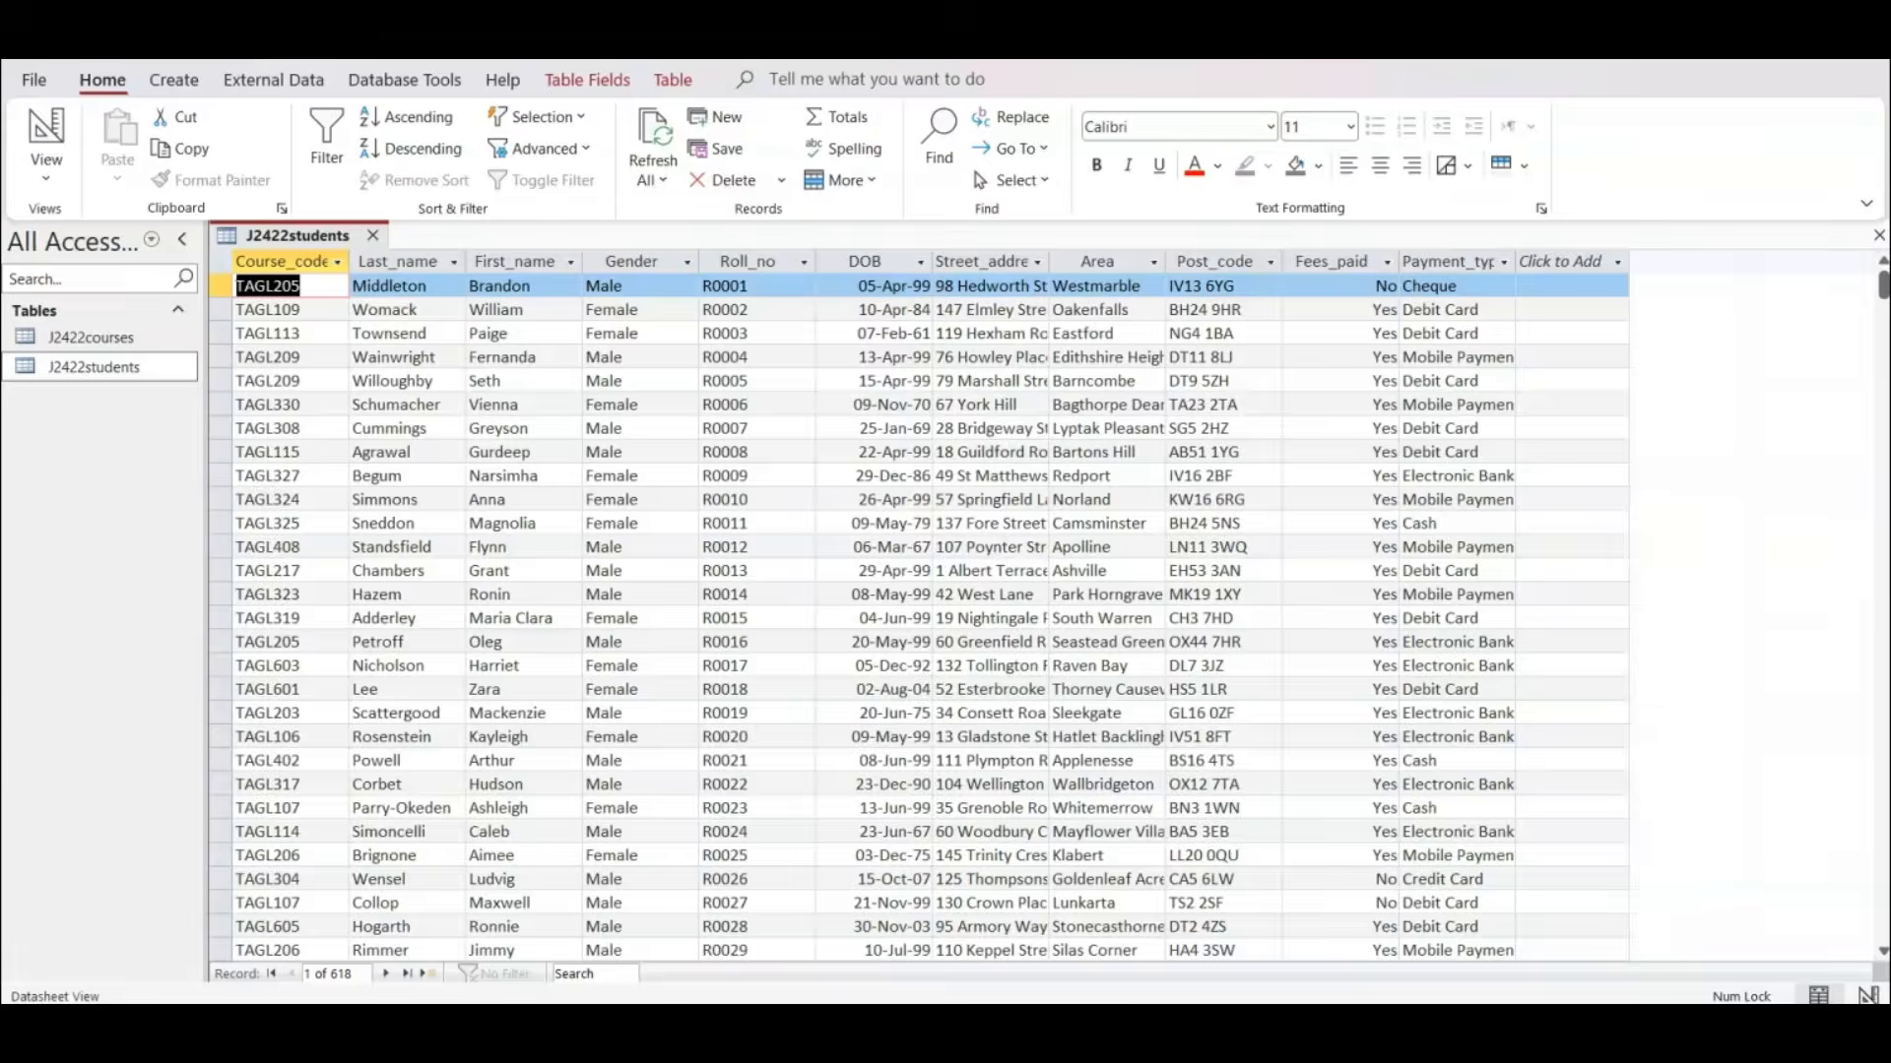
pyautogui.click(375, 236)
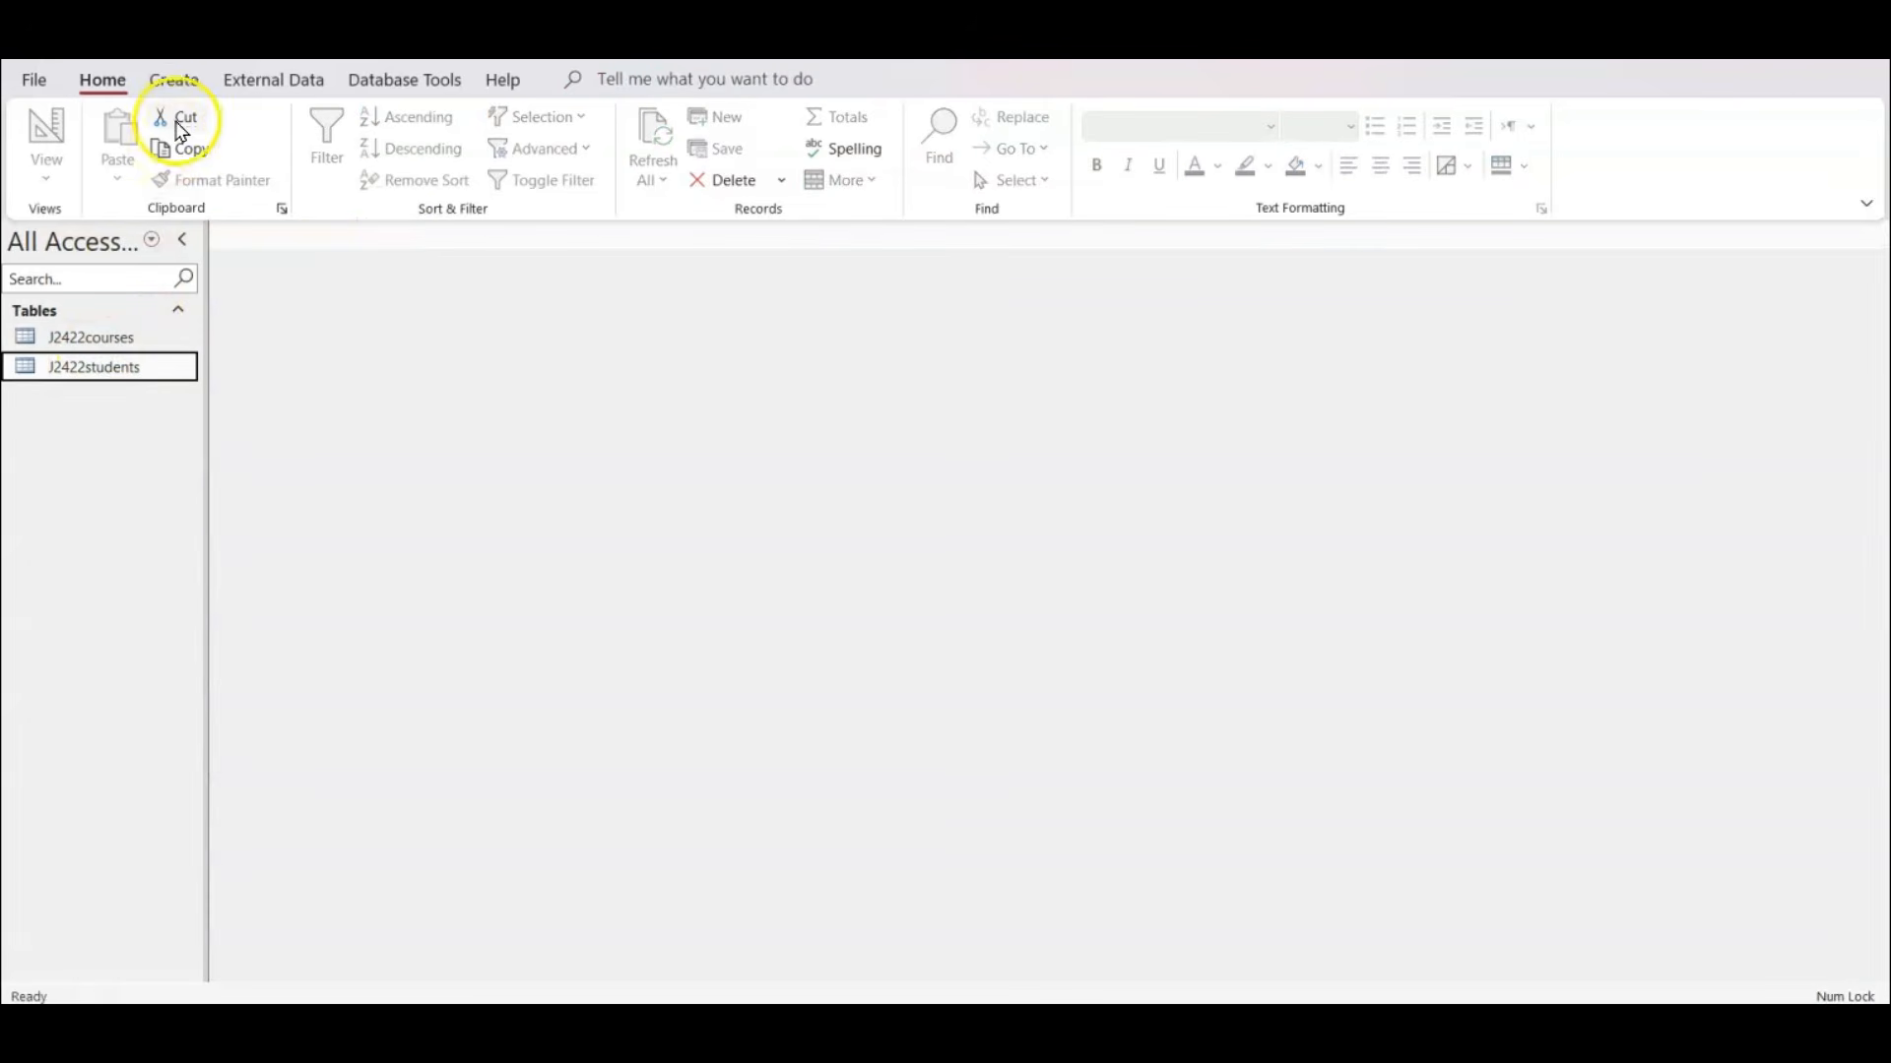
pyautogui.click(175, 83)
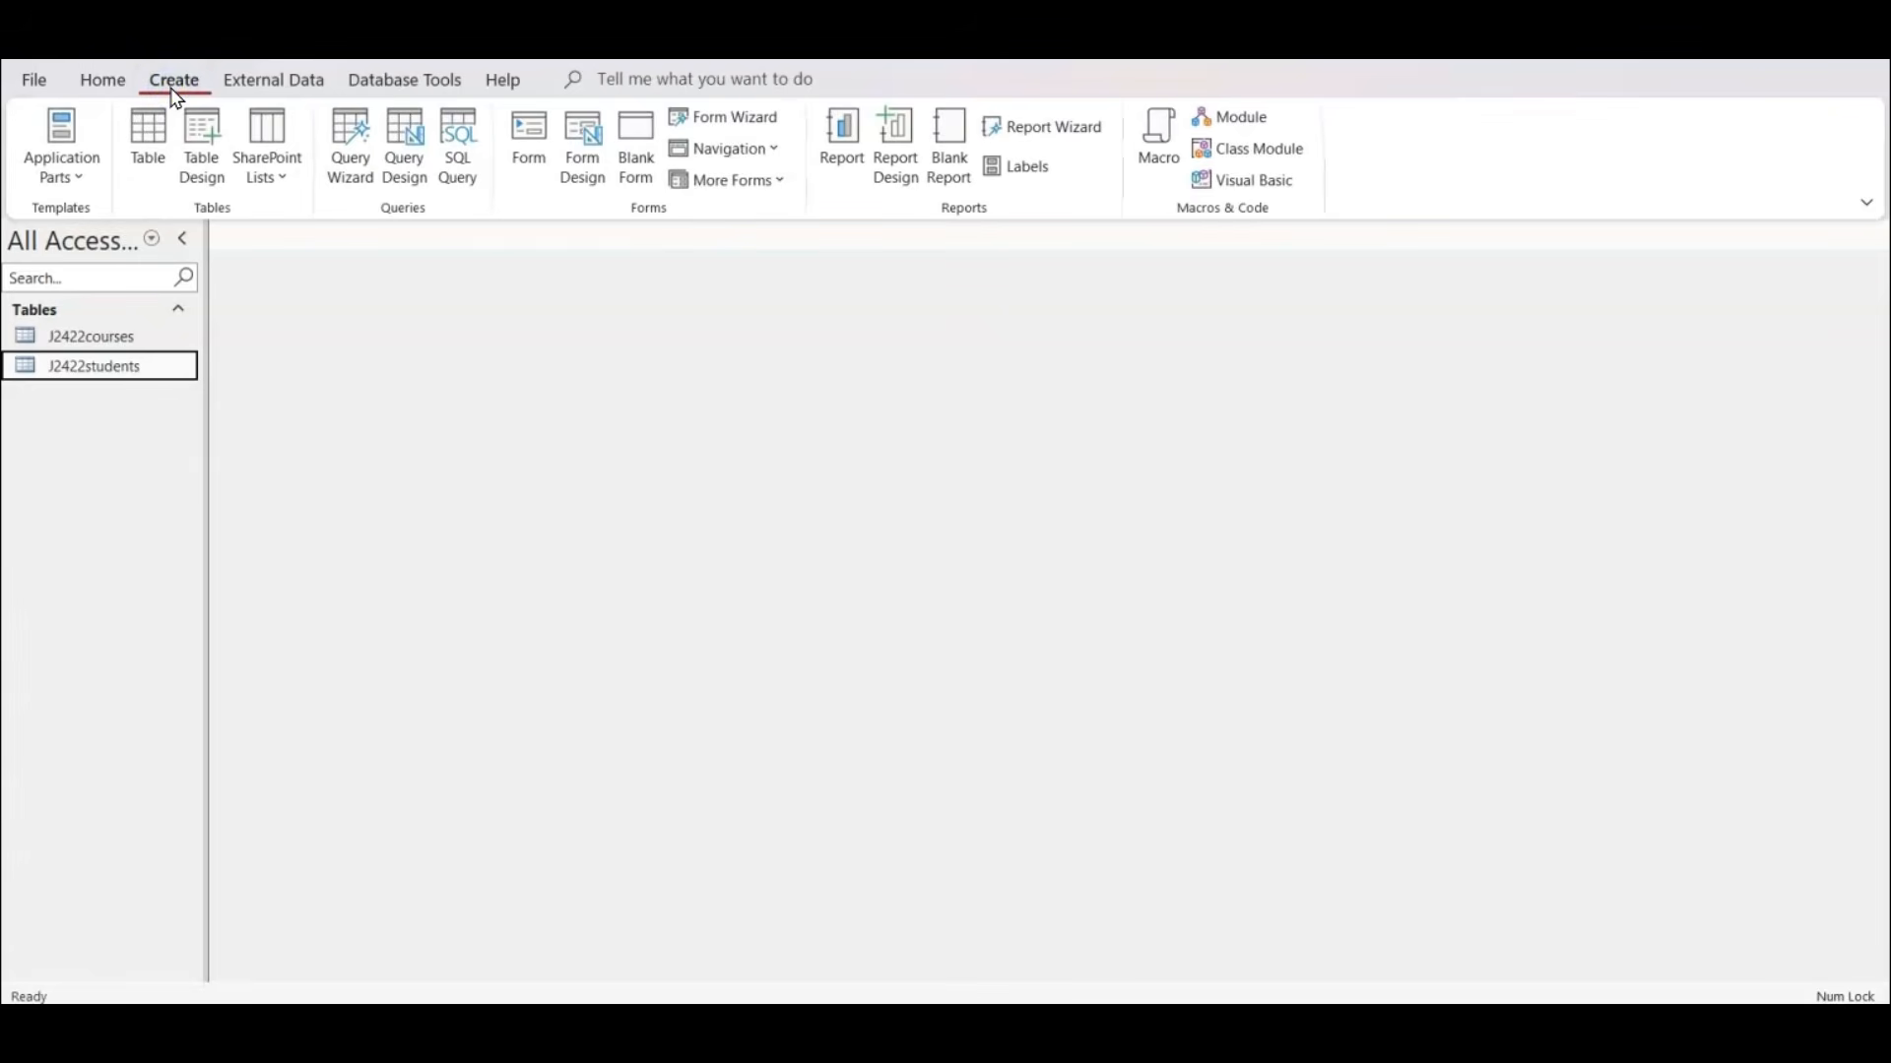
pyautogui.click(526, 169)
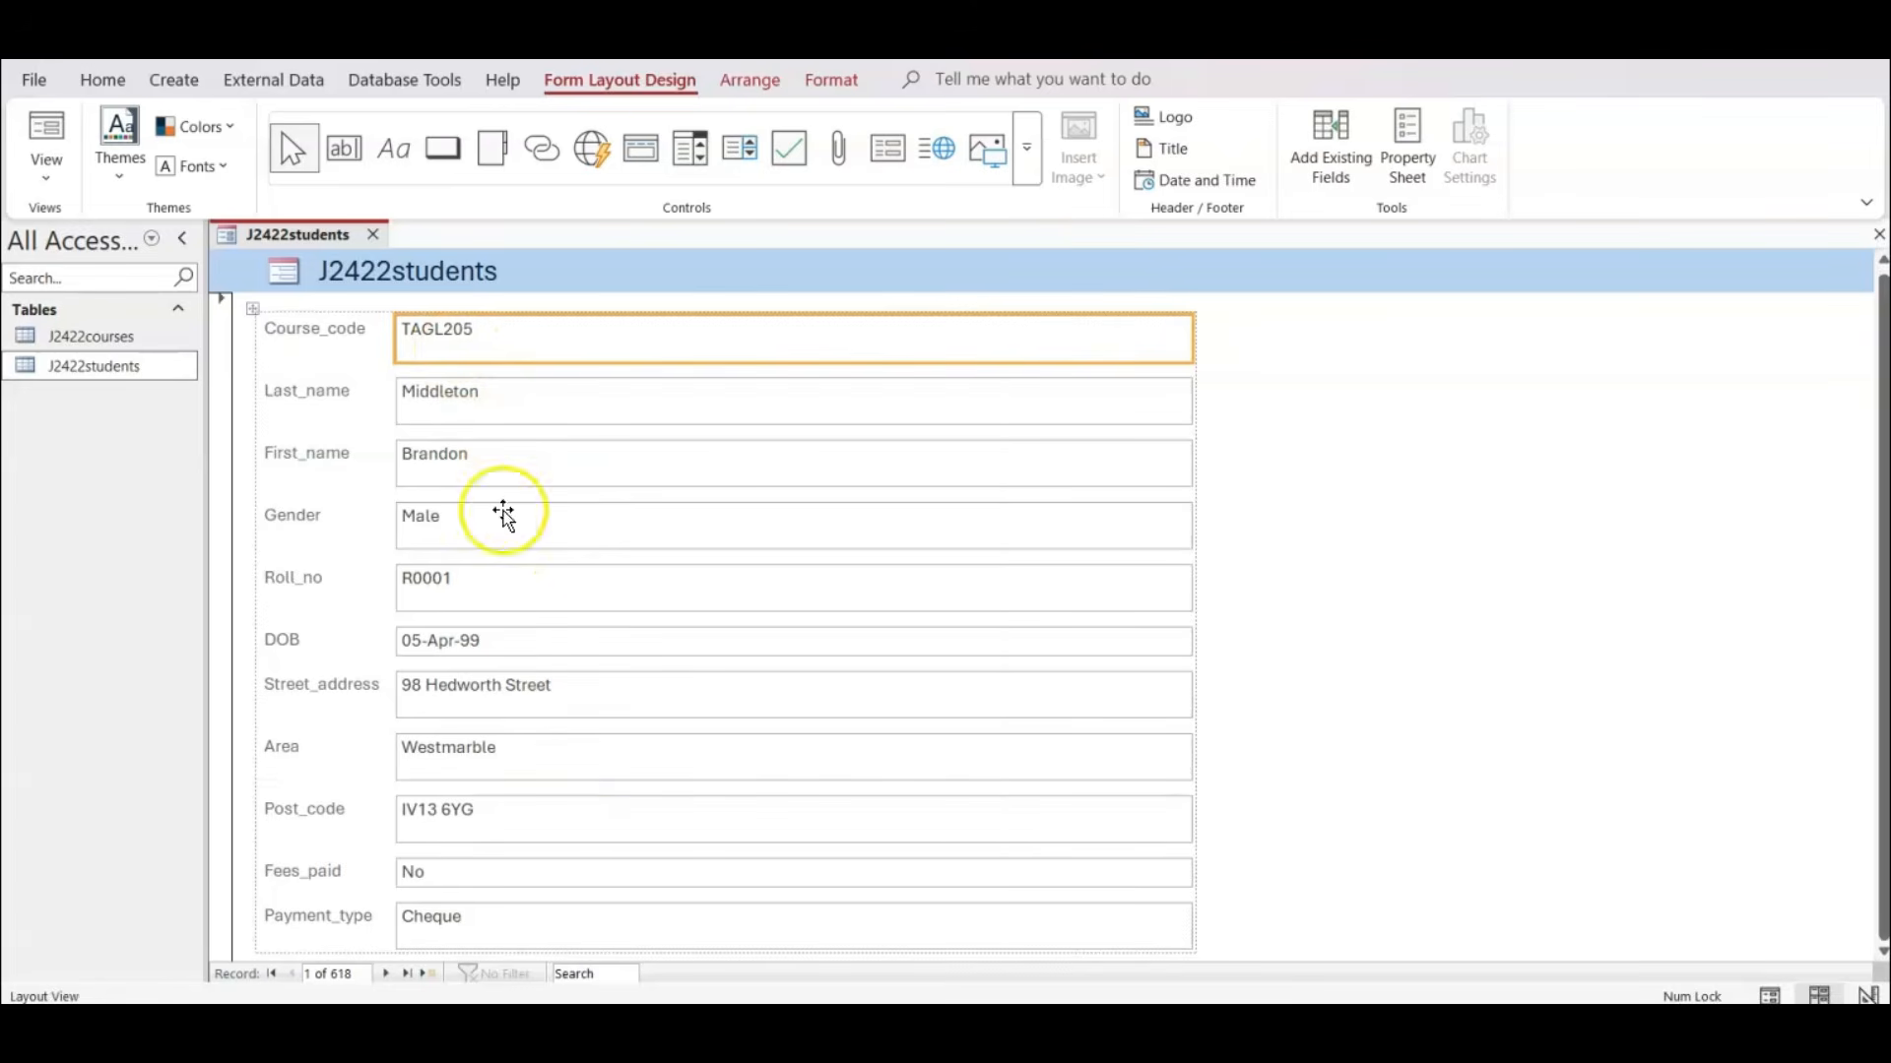
# Close the automatically generated form without saving, and start a Form Wizard form containing all fields of the J2422students table.
pyautogui.click(375, 236)
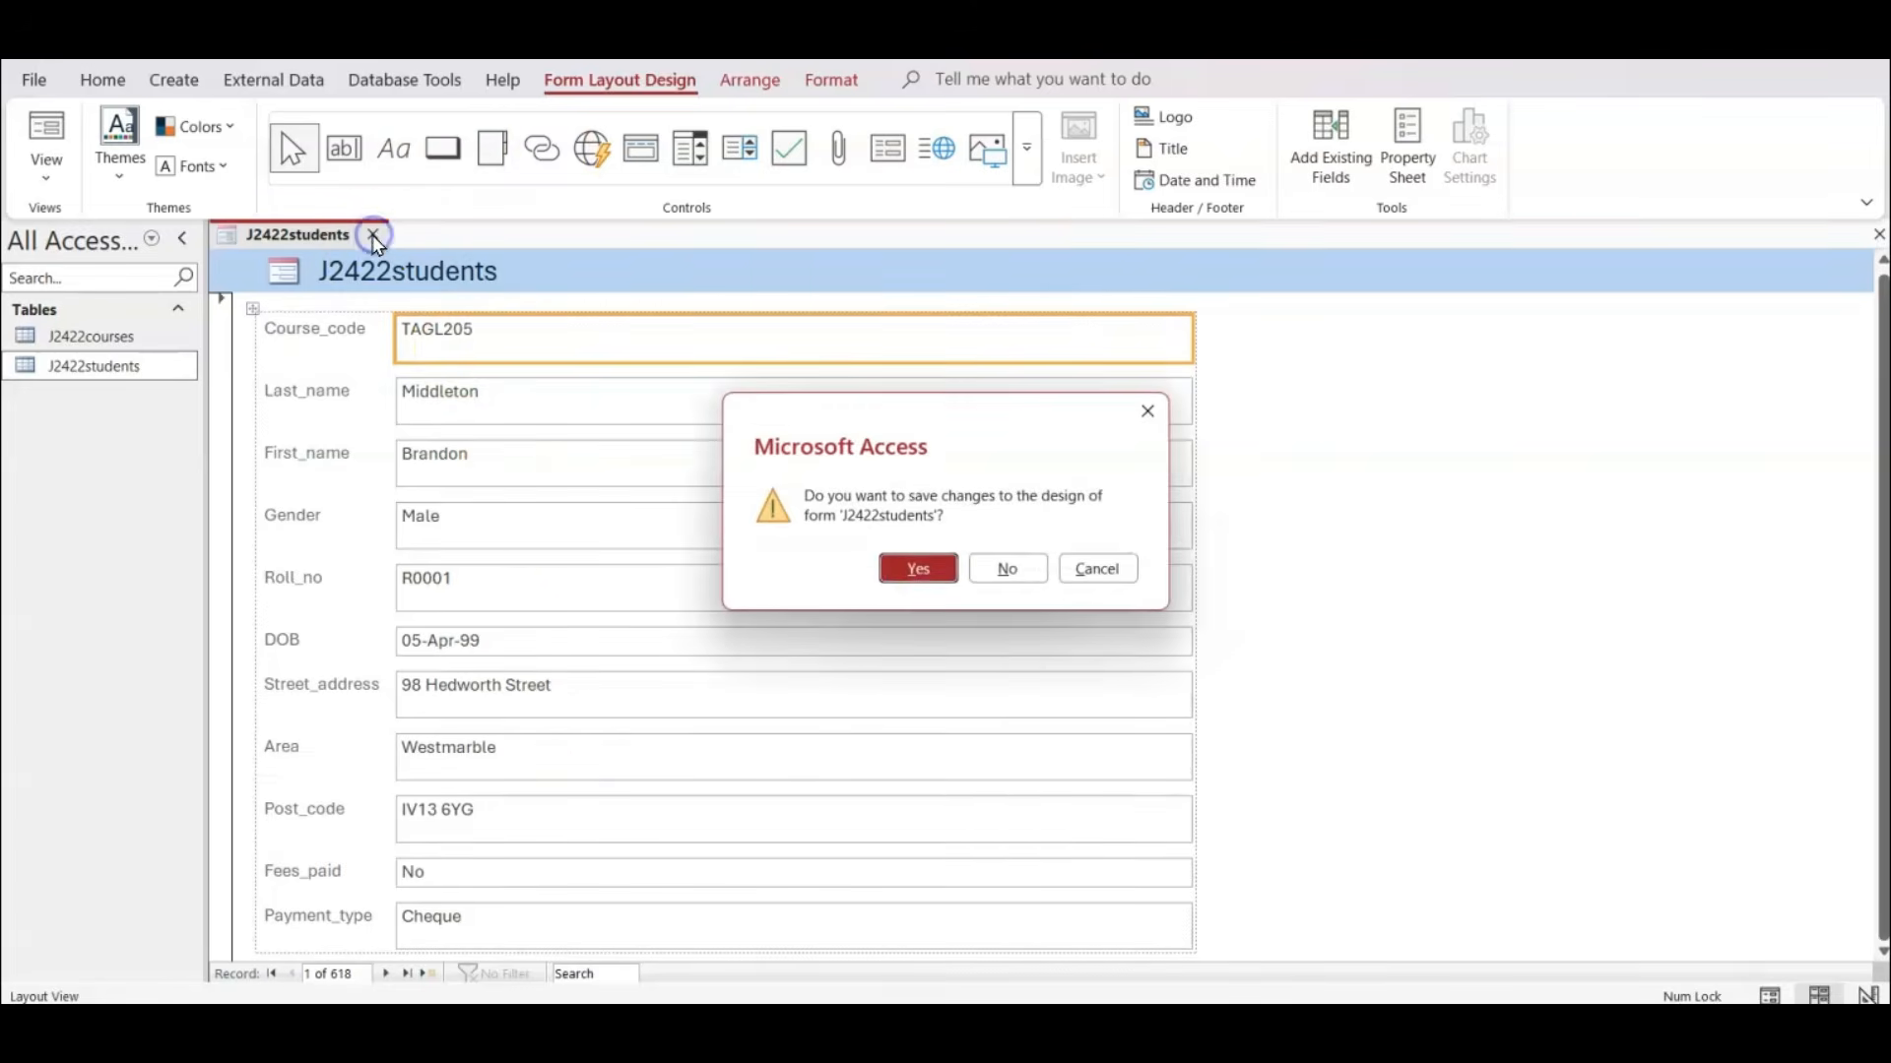
pyautogui.click(1000, 568)
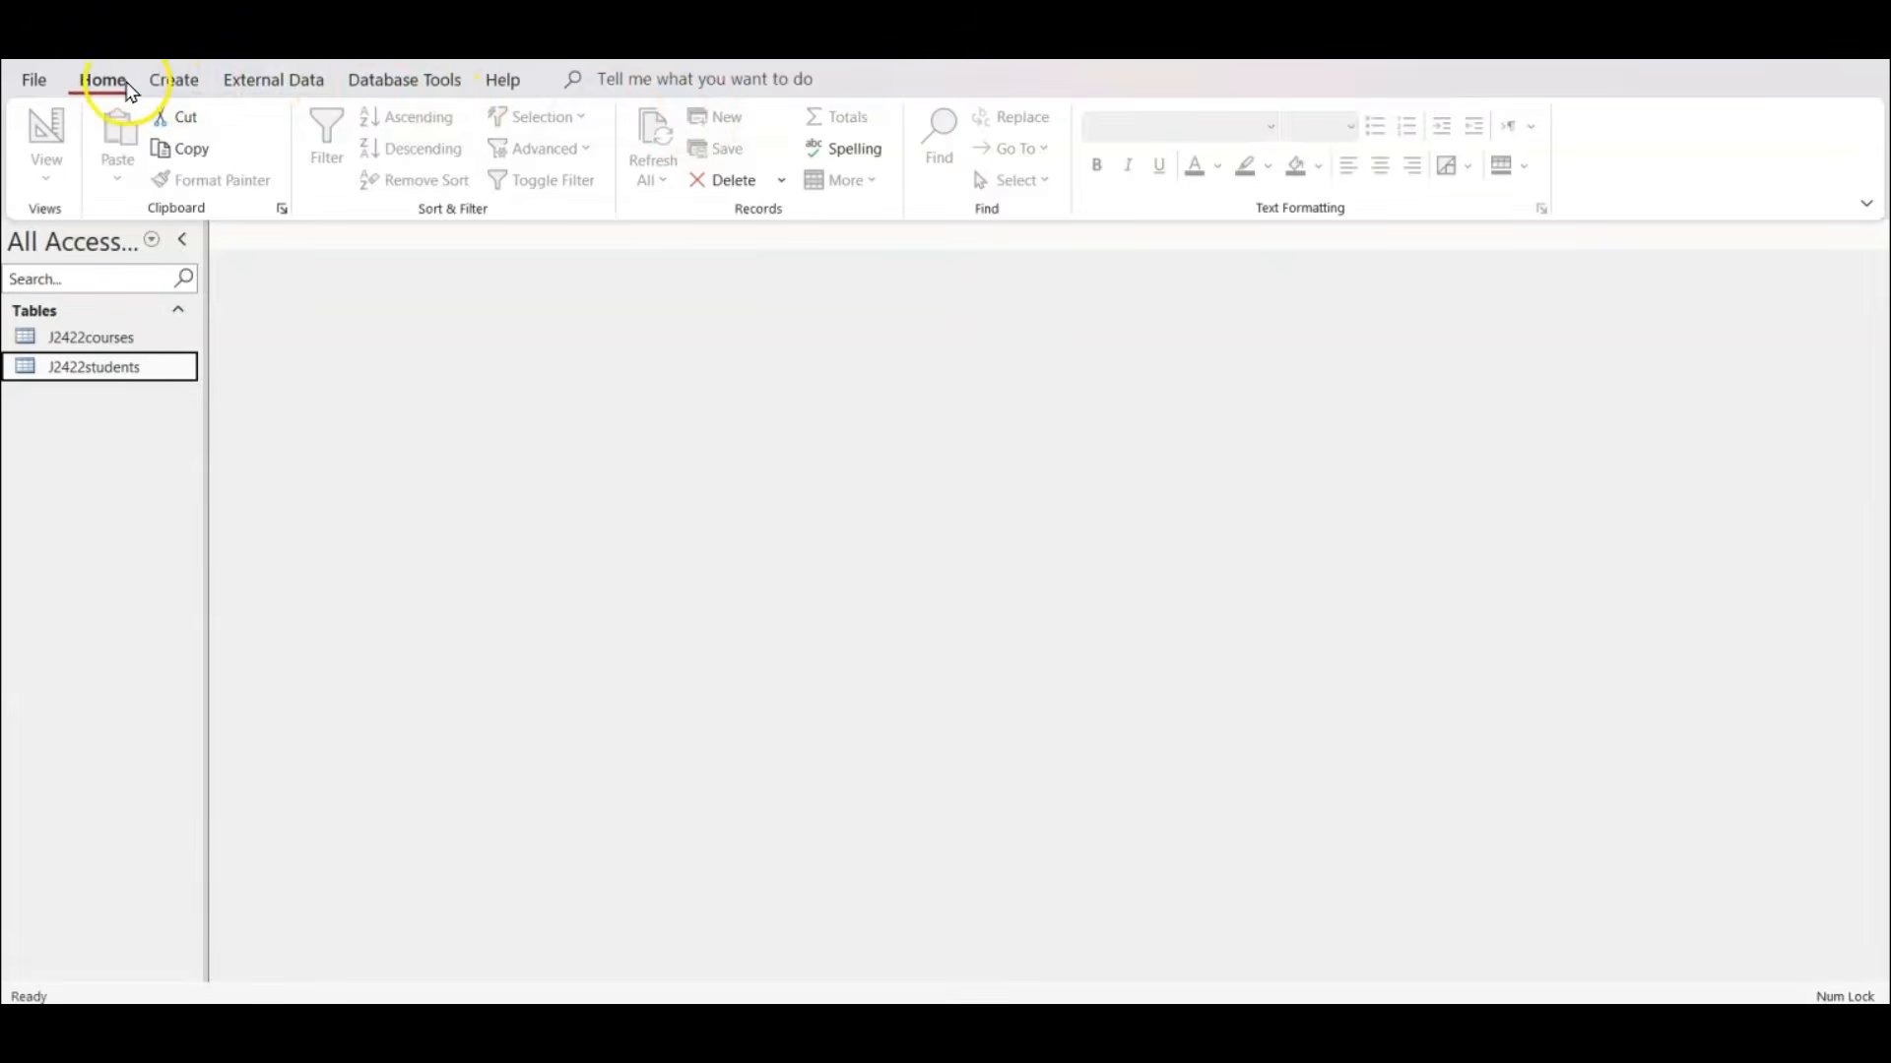
pyautogui.click(167, 83)
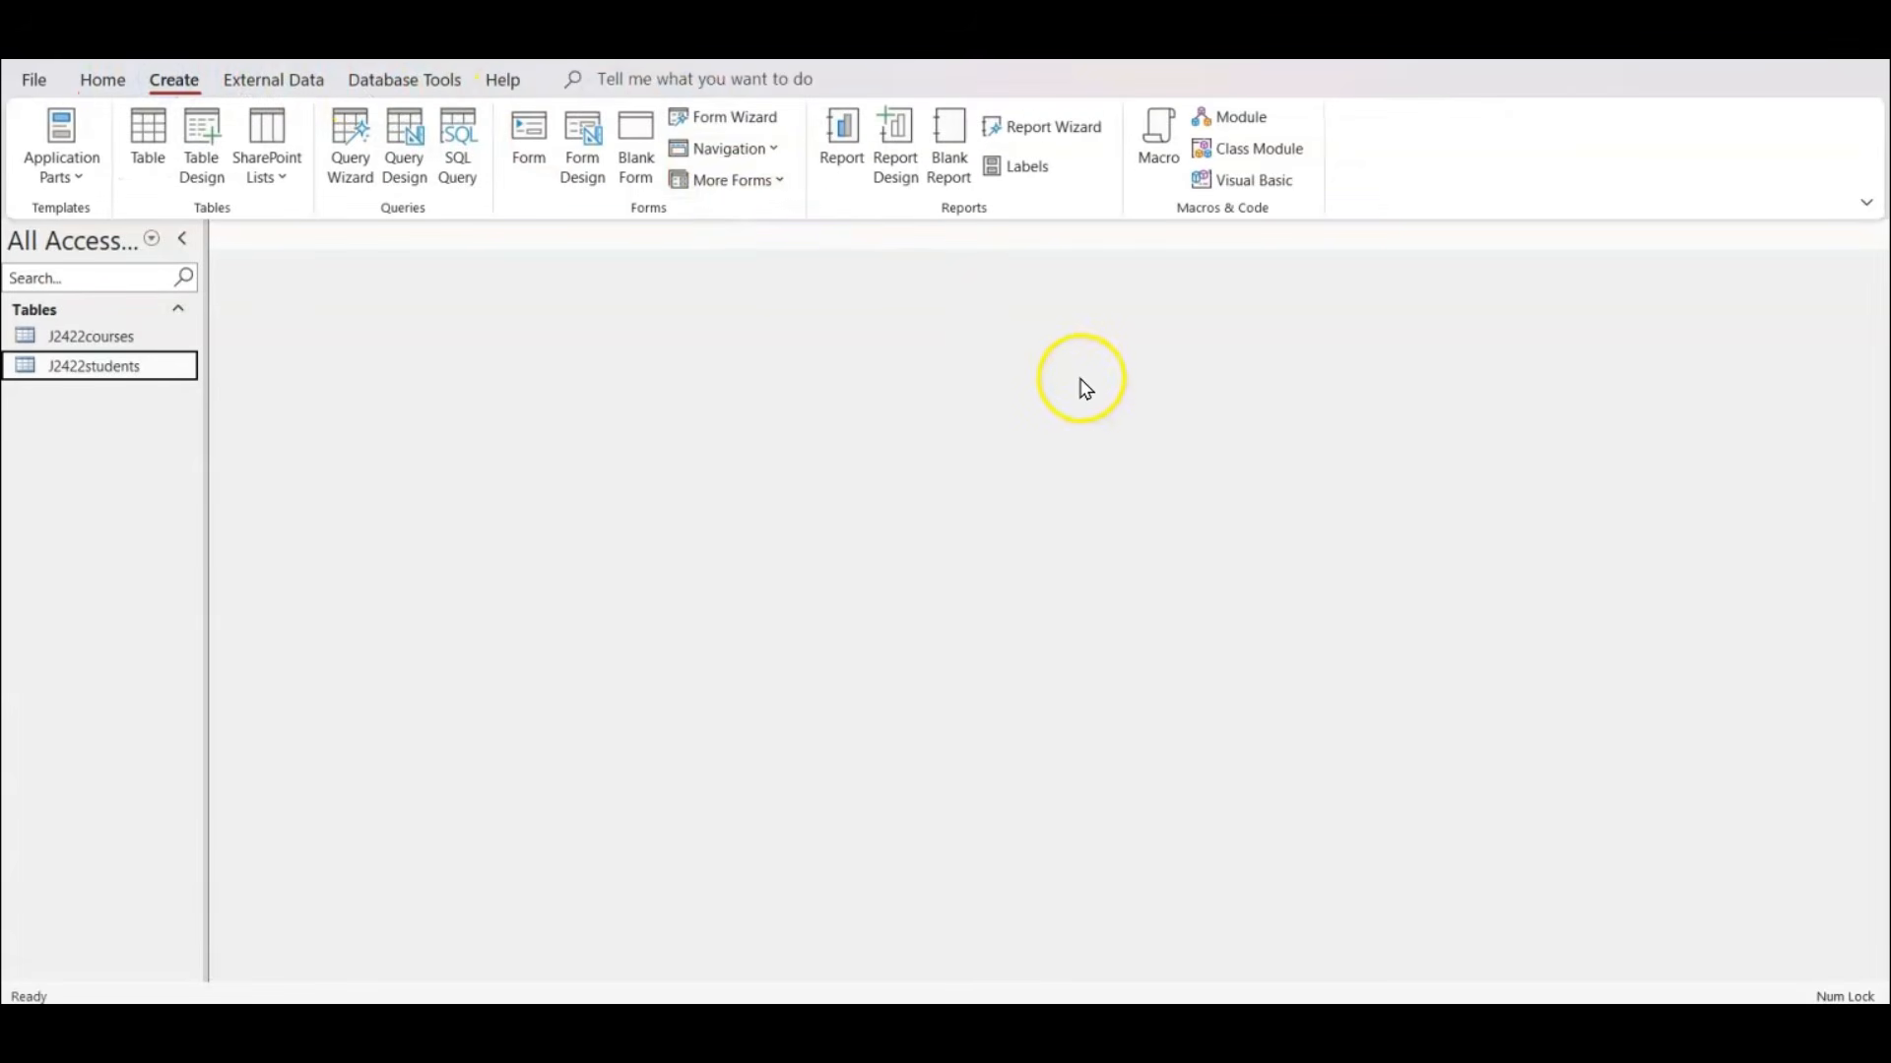
pyautogui.click(734, 119)
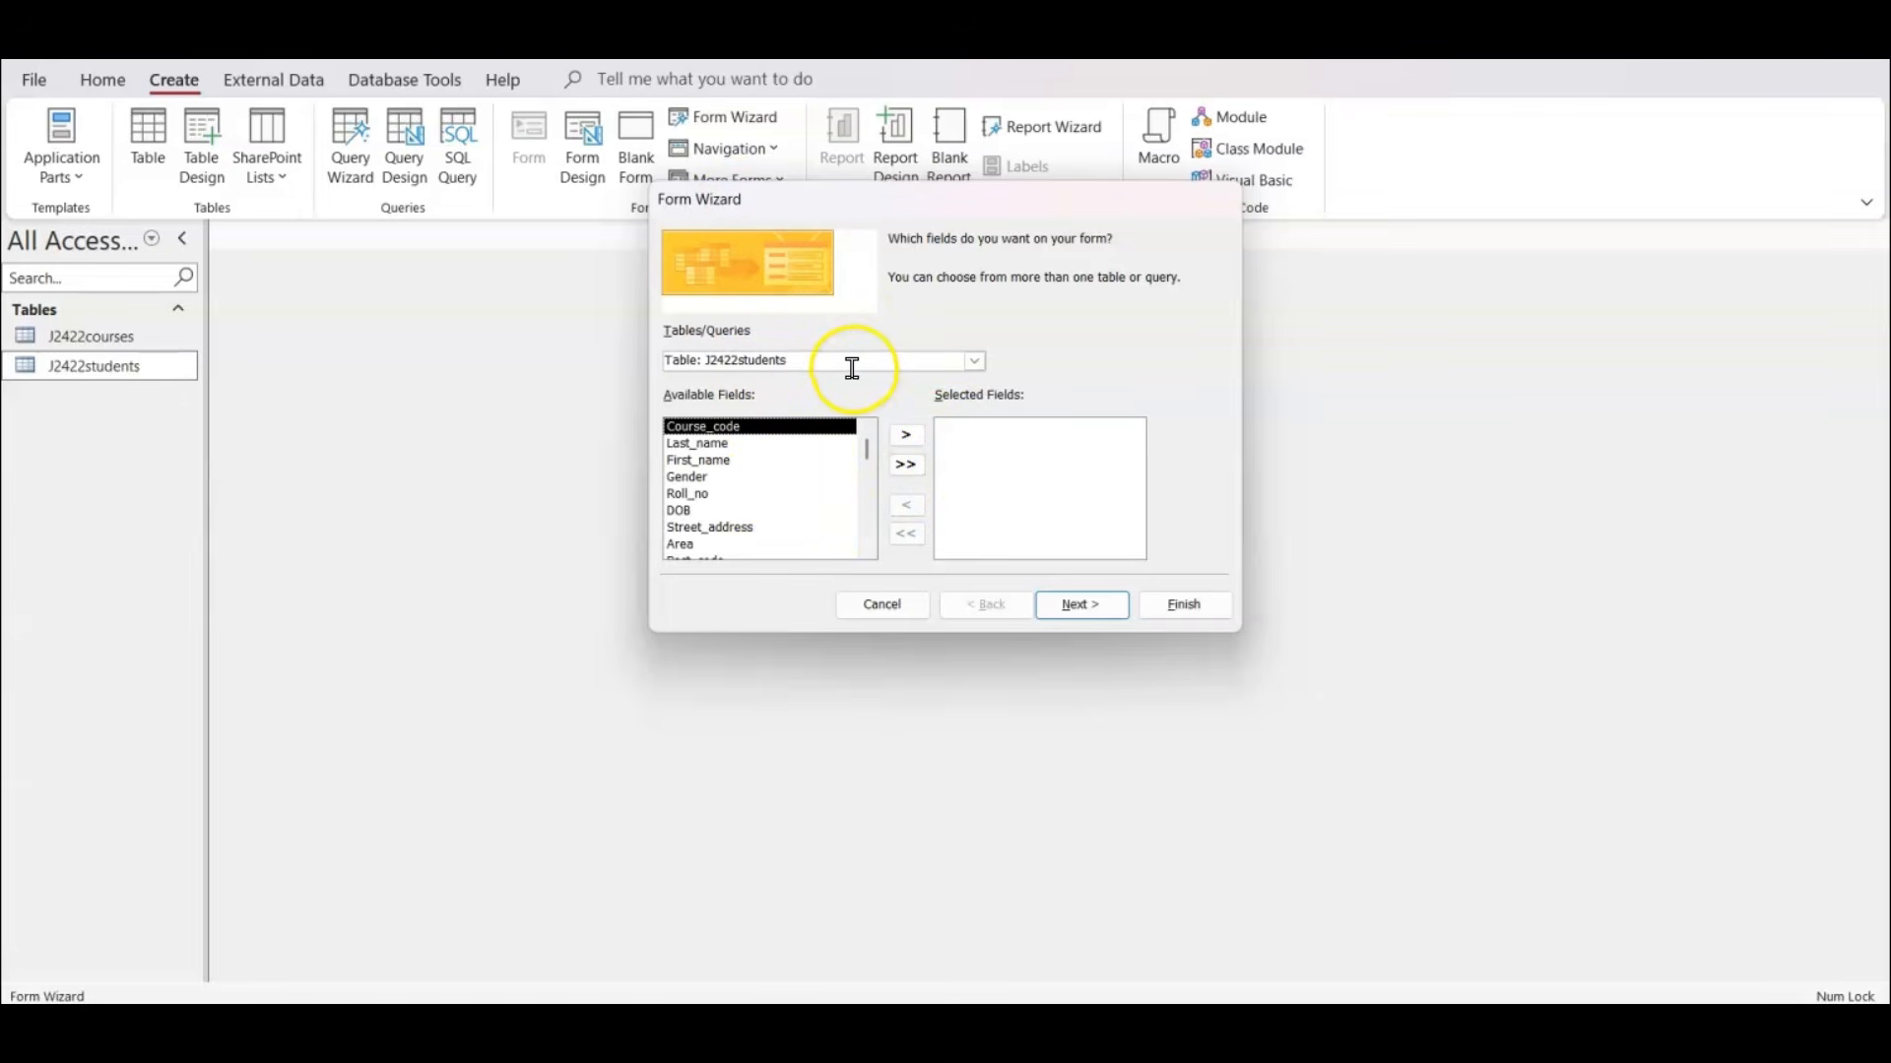
pyautogui.scroll(-3, 790, 458)
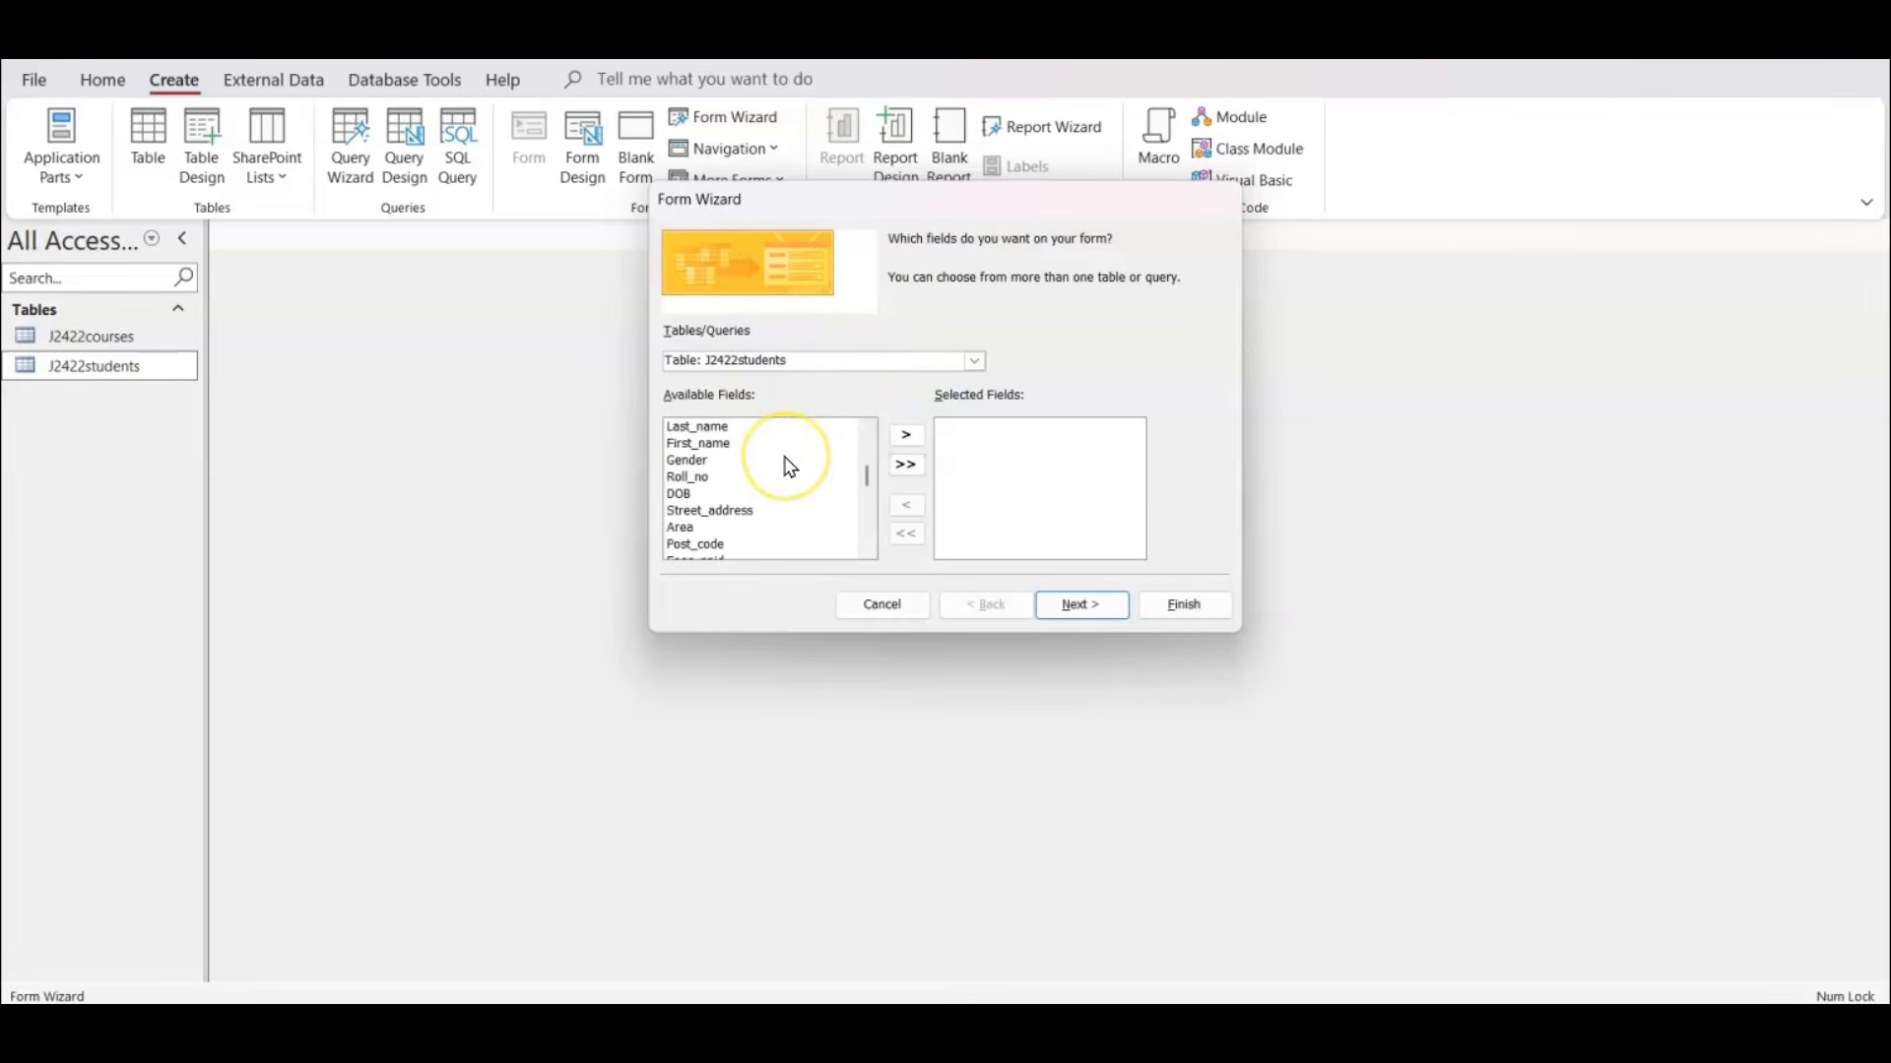
pyautogui.scroll(3, 791, 463)
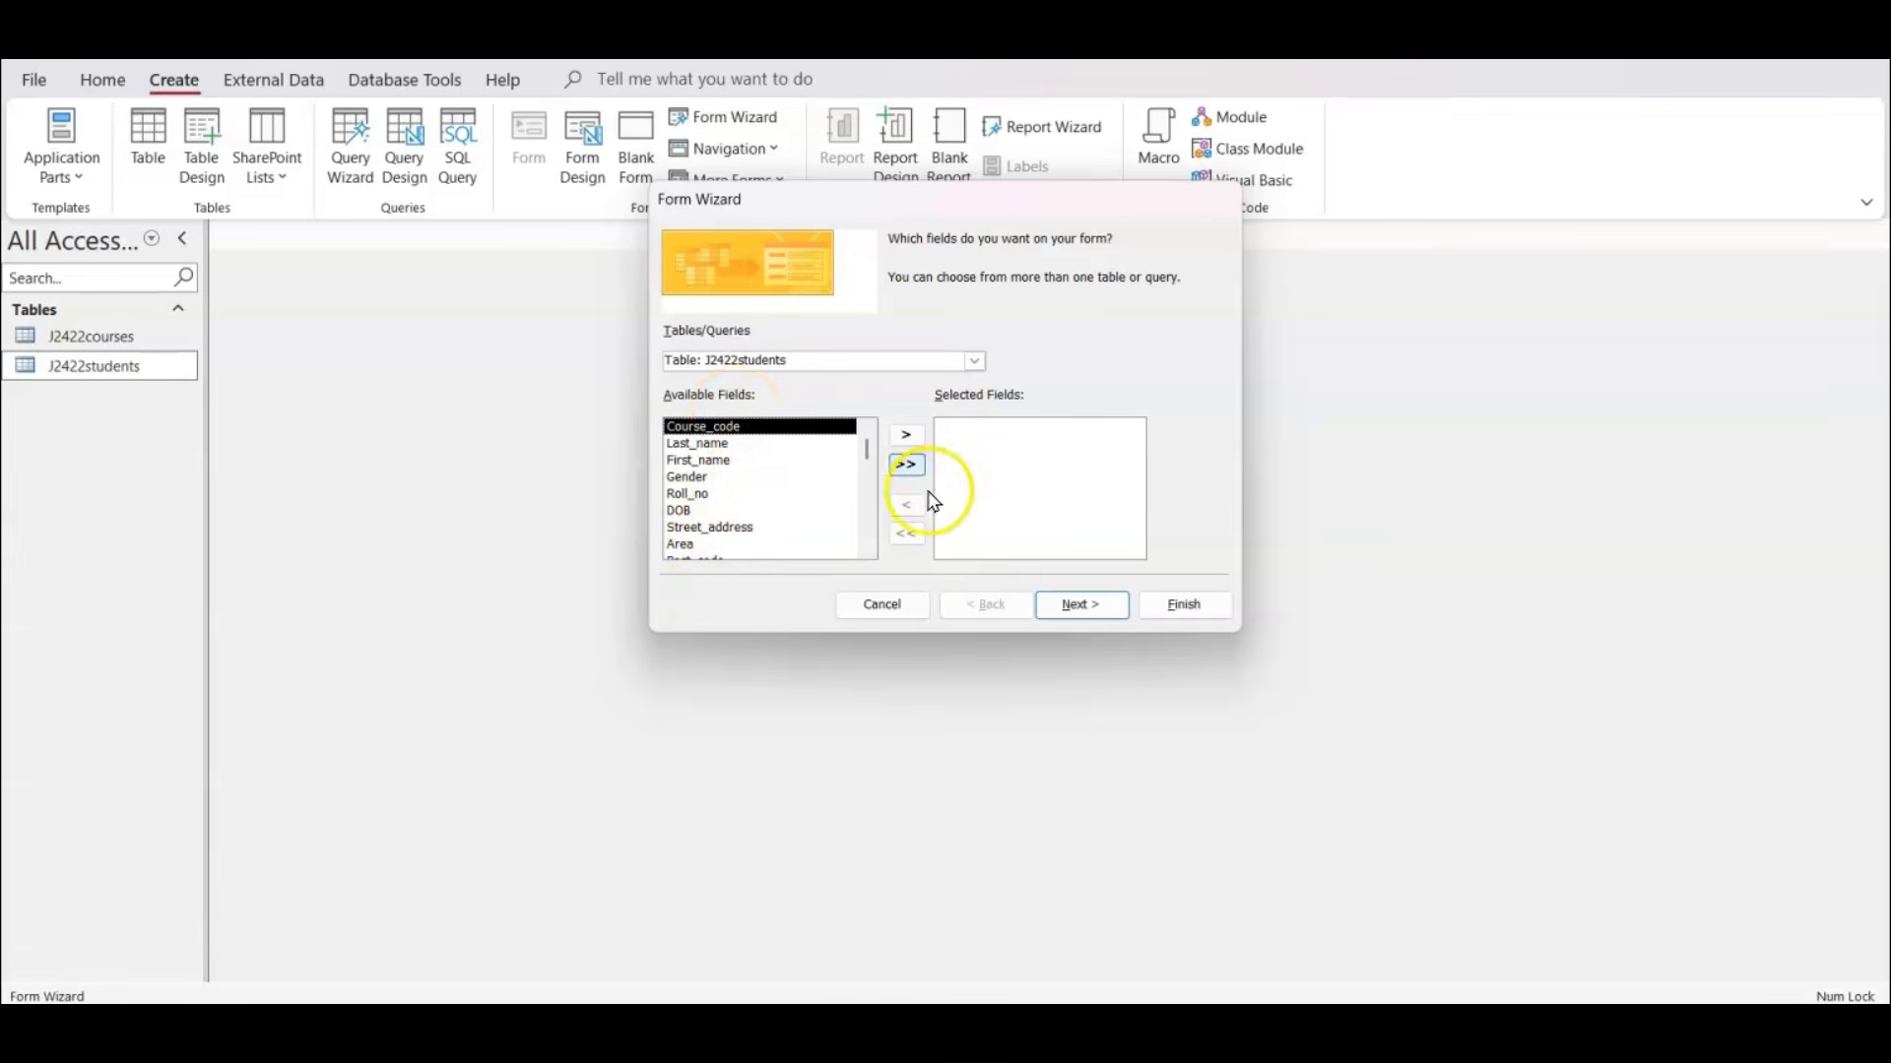
pyautogui.click(912, 467)
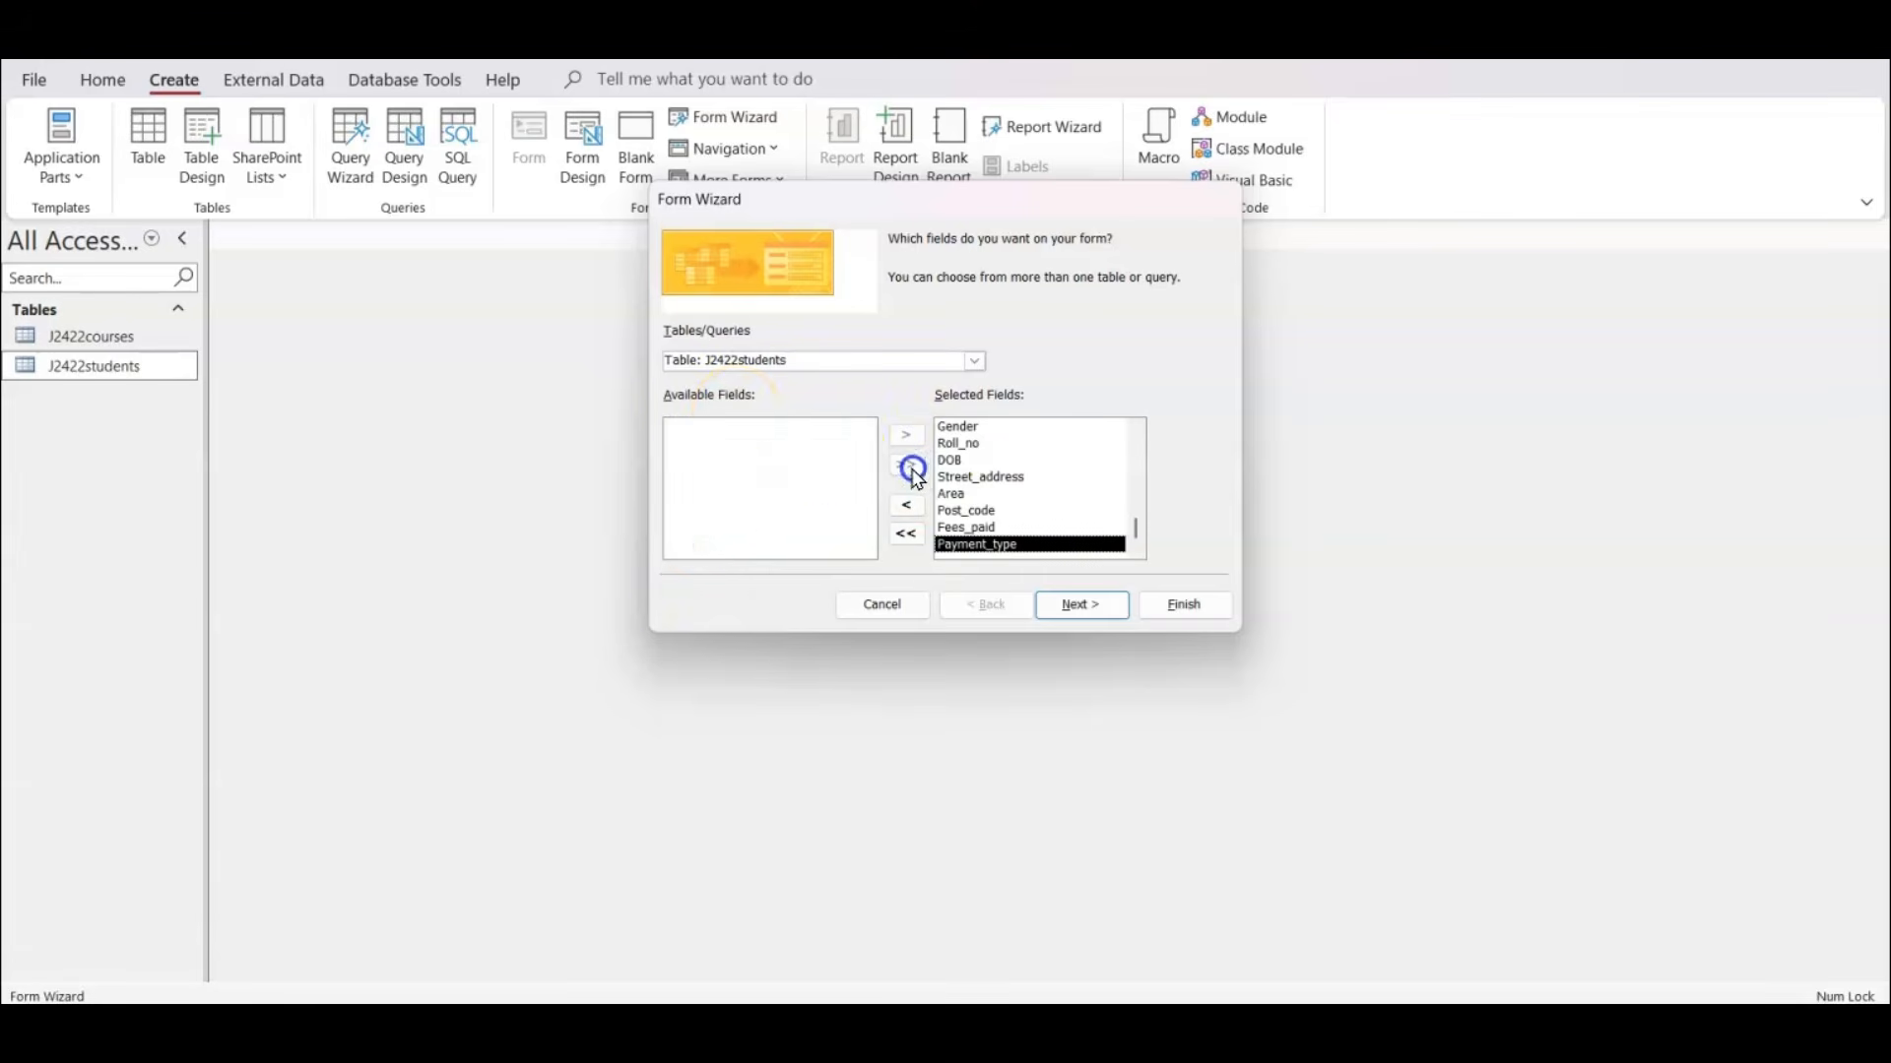
# Keep the columnar layout, title the form "Data Entry for Students", and finish it so it opens for viewing or entering information.
pyautogui.click(1067, 608)
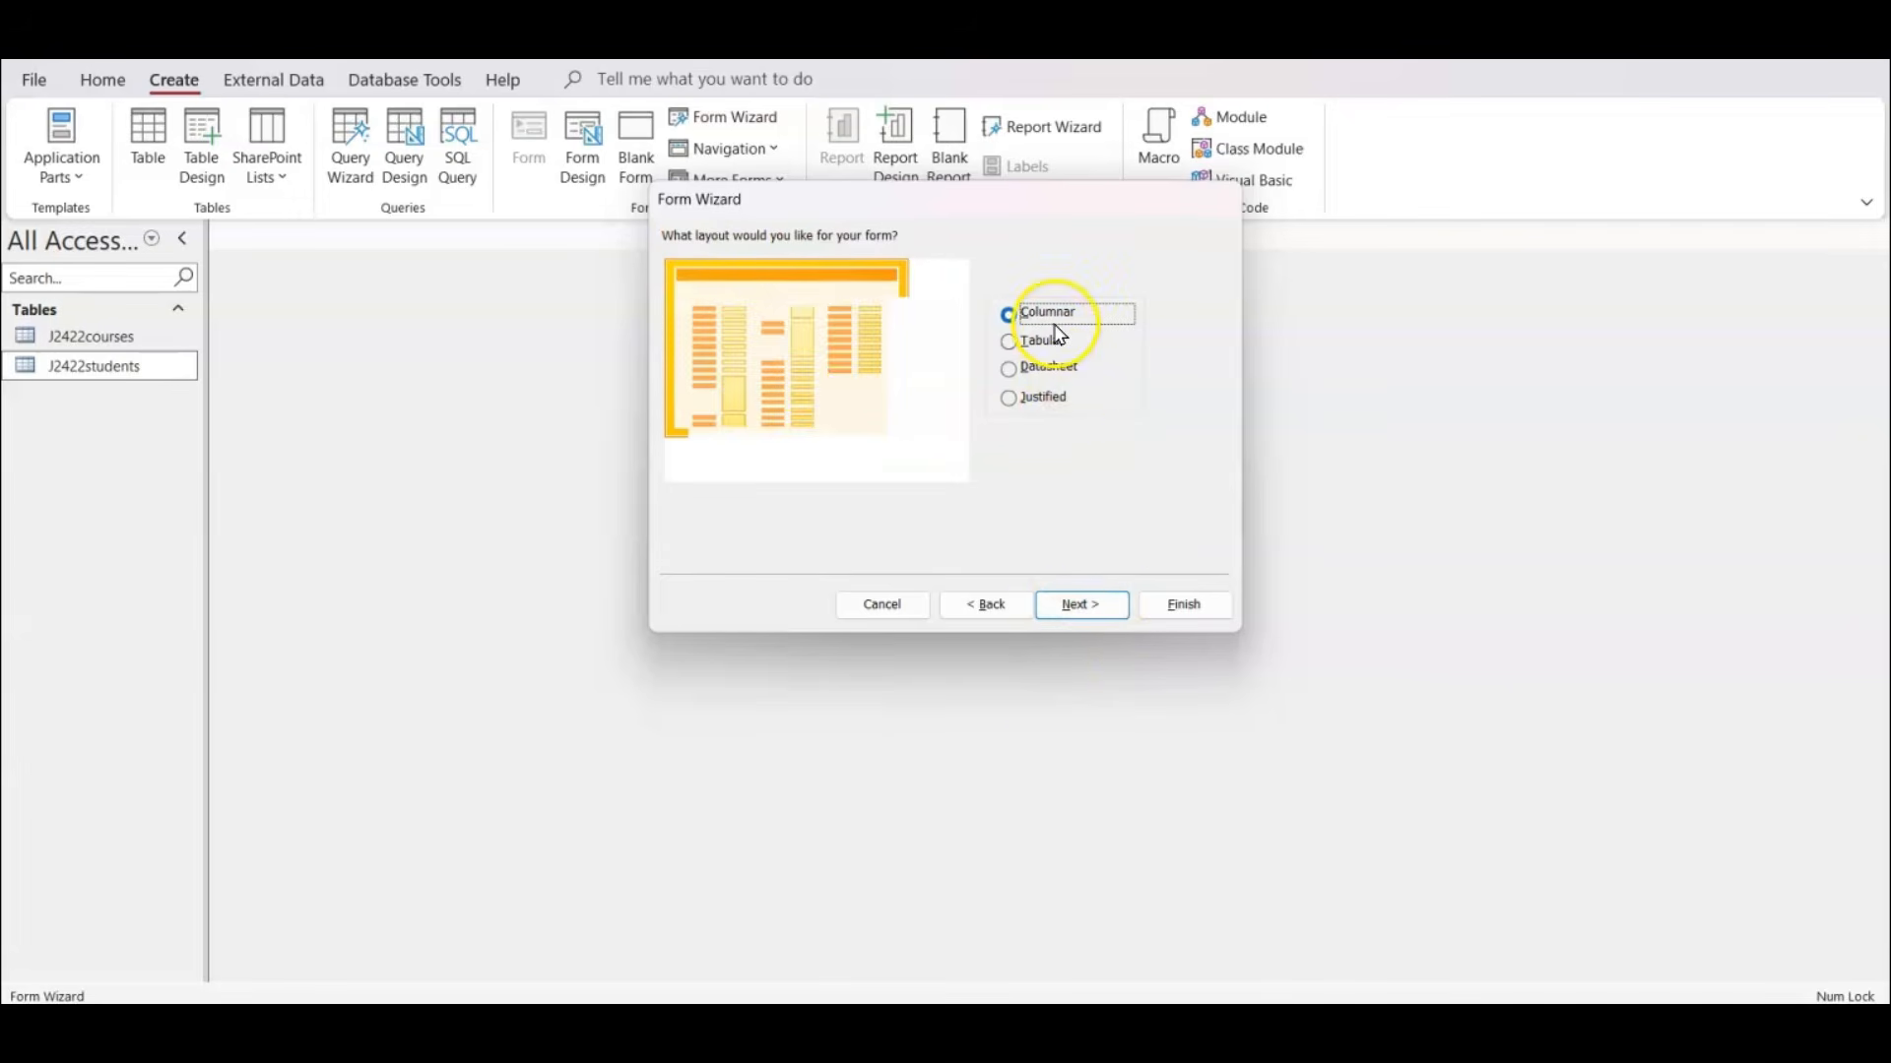
pyautogui.click(1075, 607)
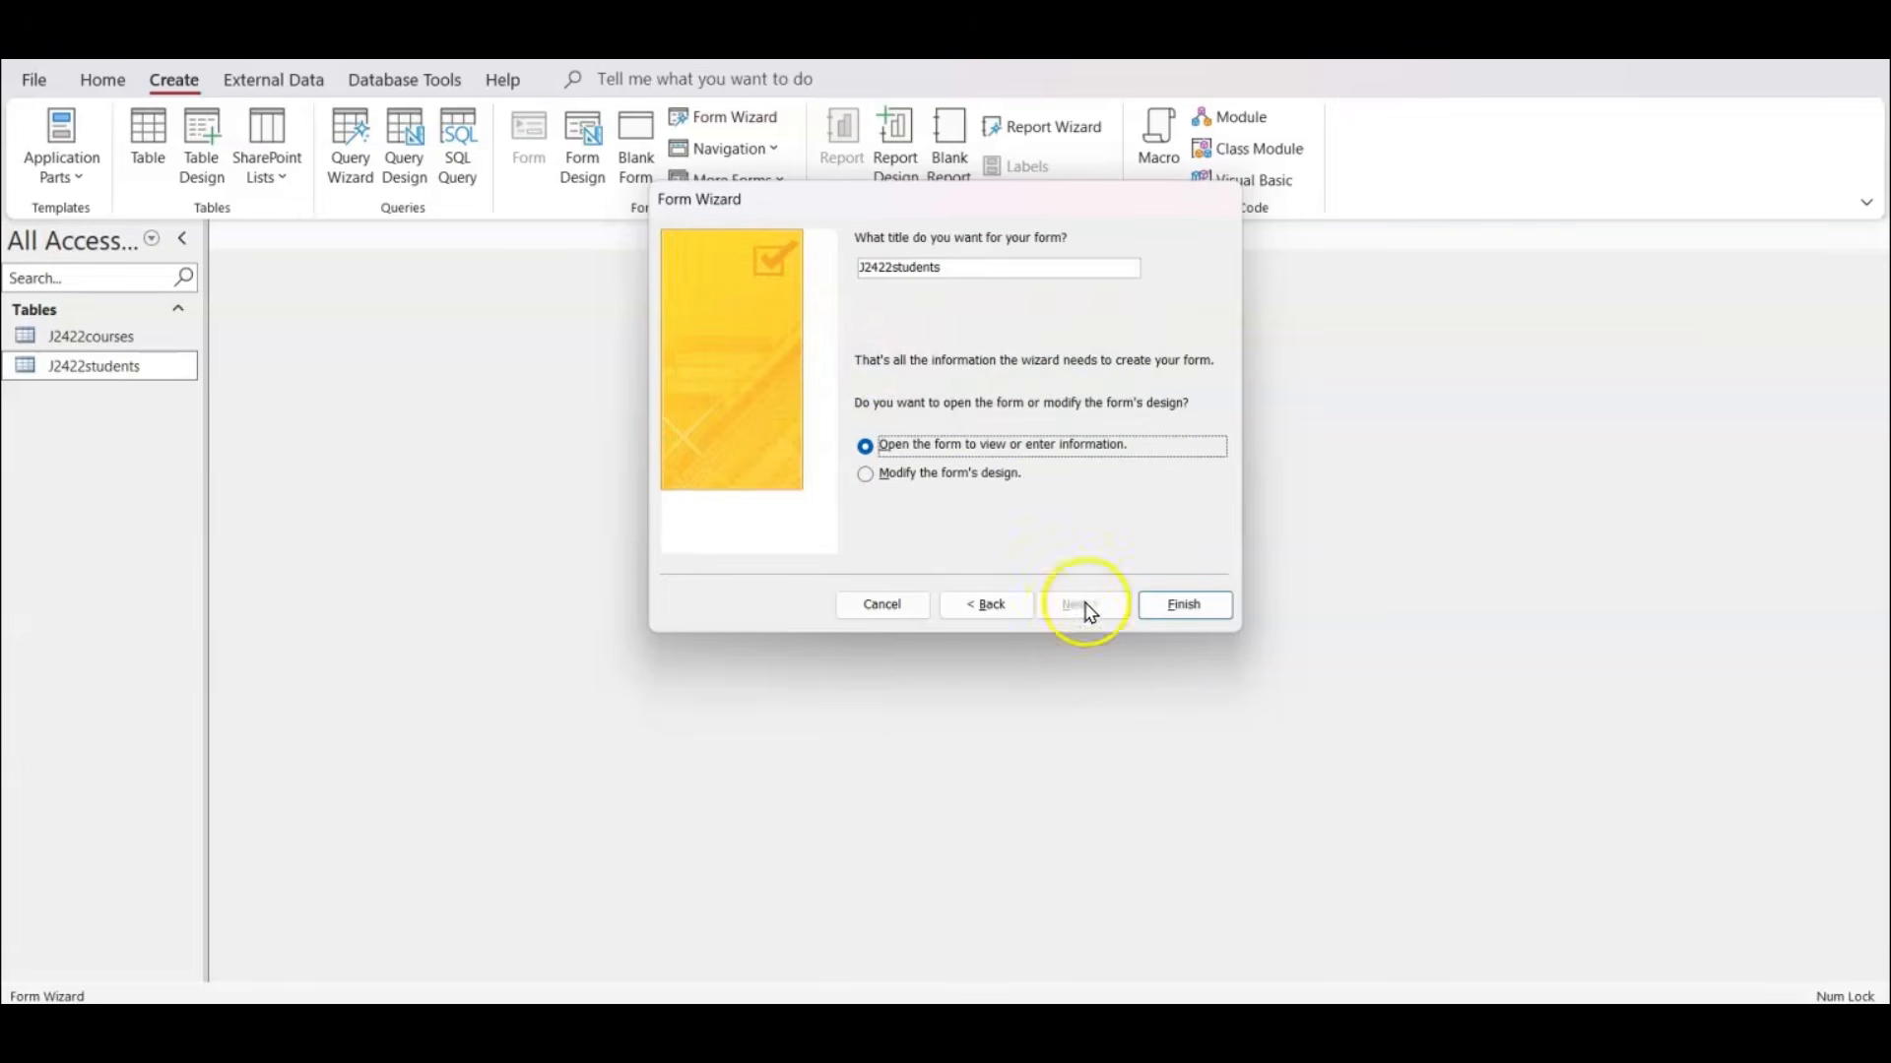
pyautogui.moveTo(961, 265); pyautogui.dragTo(718, 257)
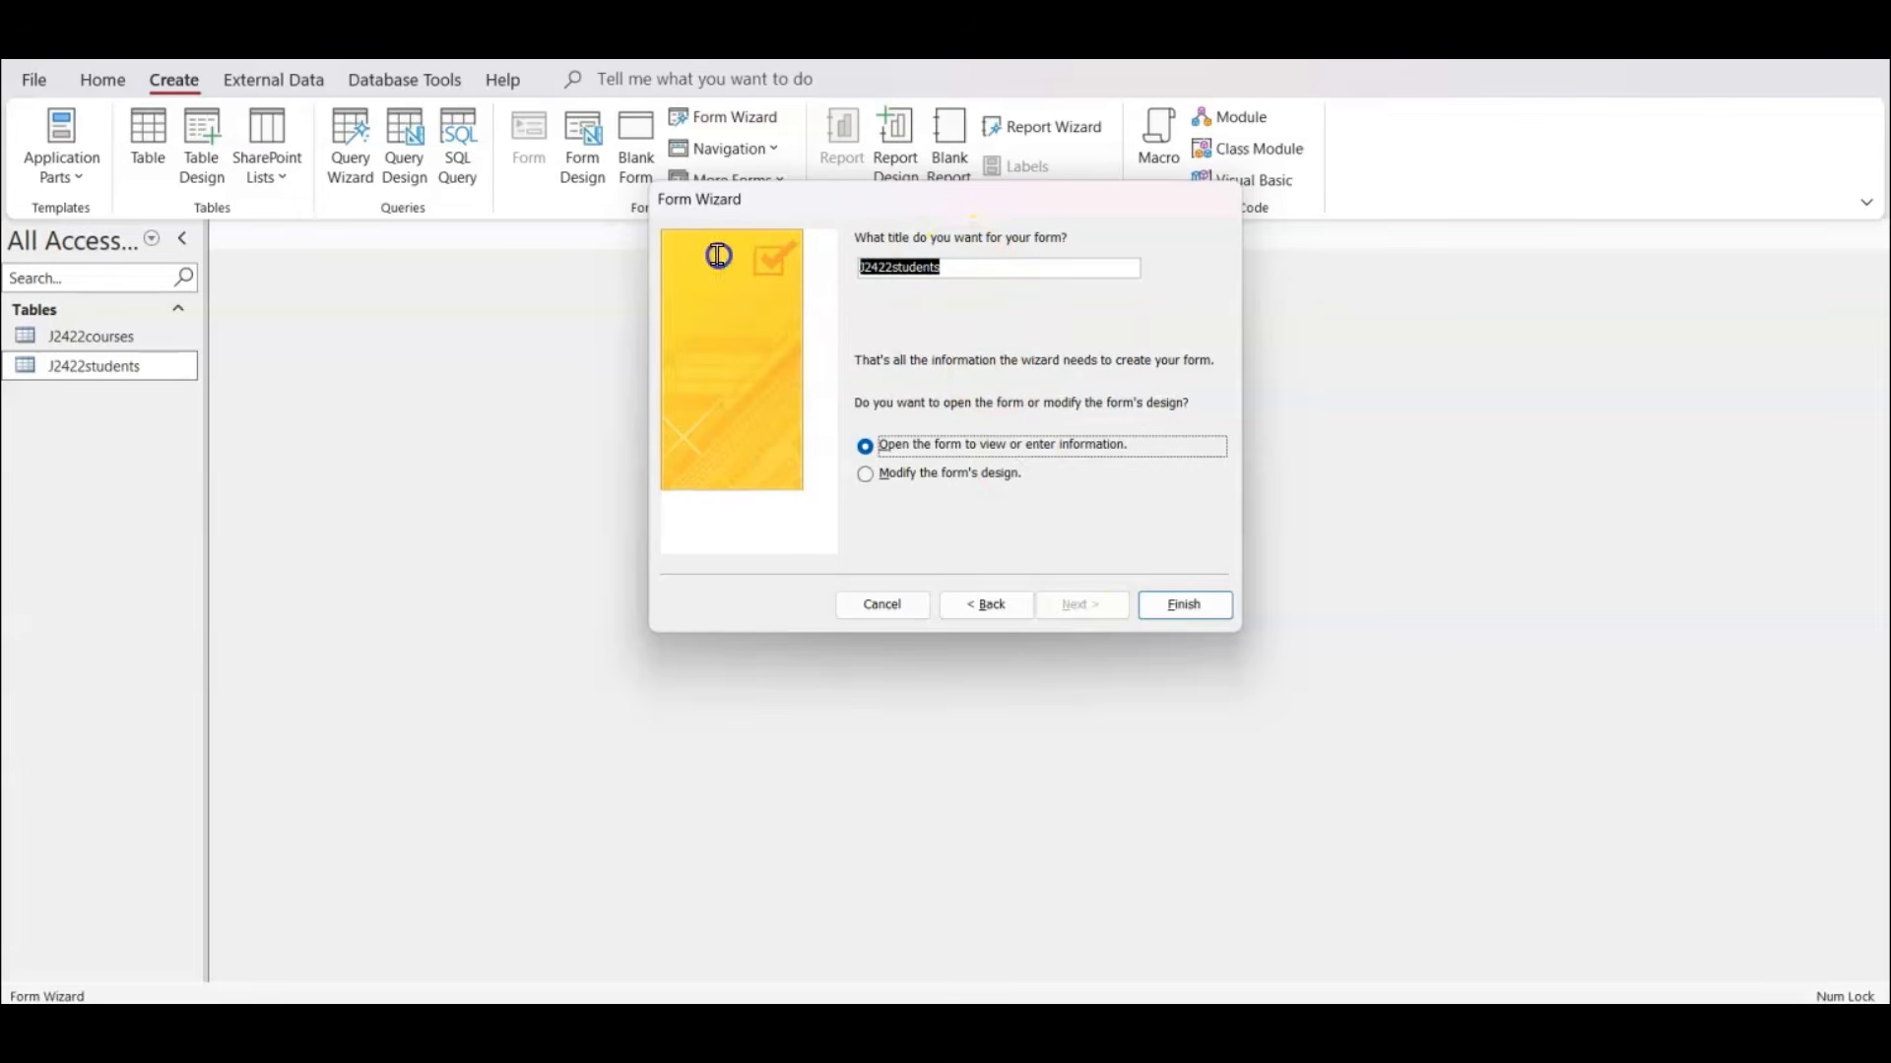
pyautogui.click(894, 266)
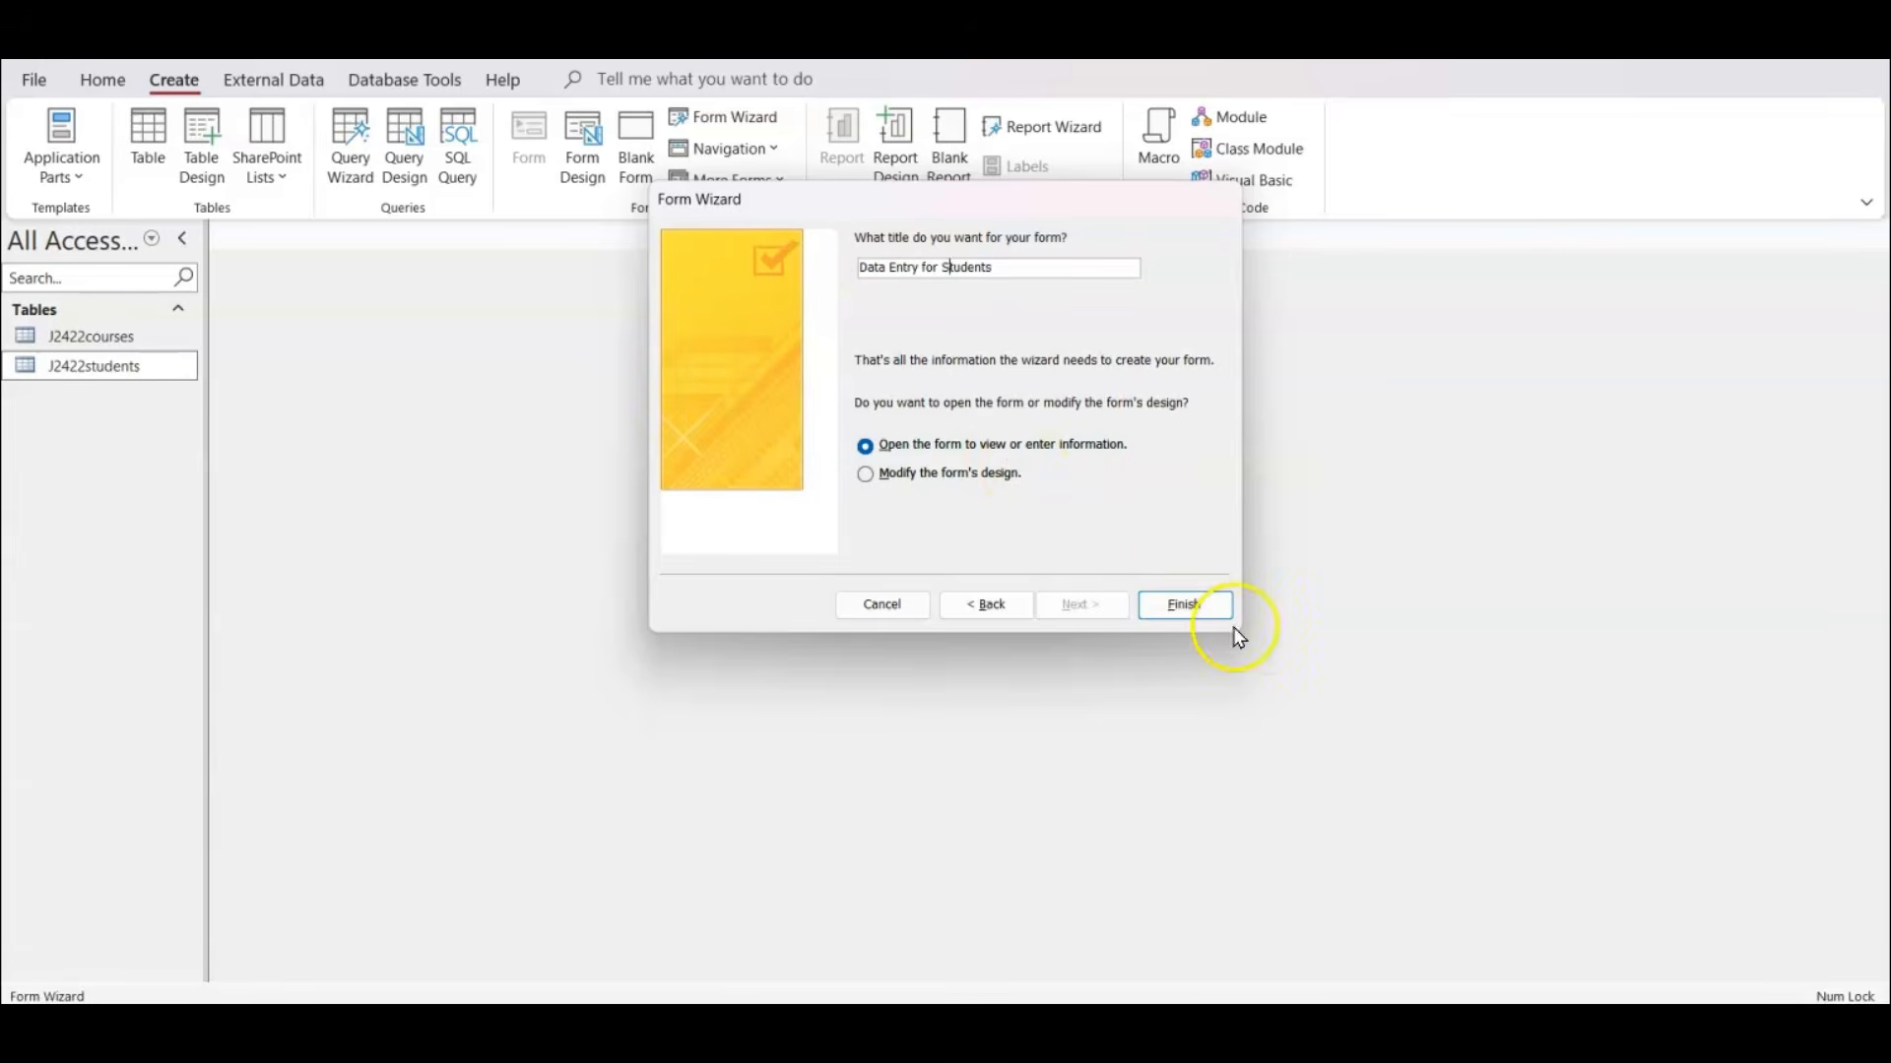
pyautogui.click(1198, 607)
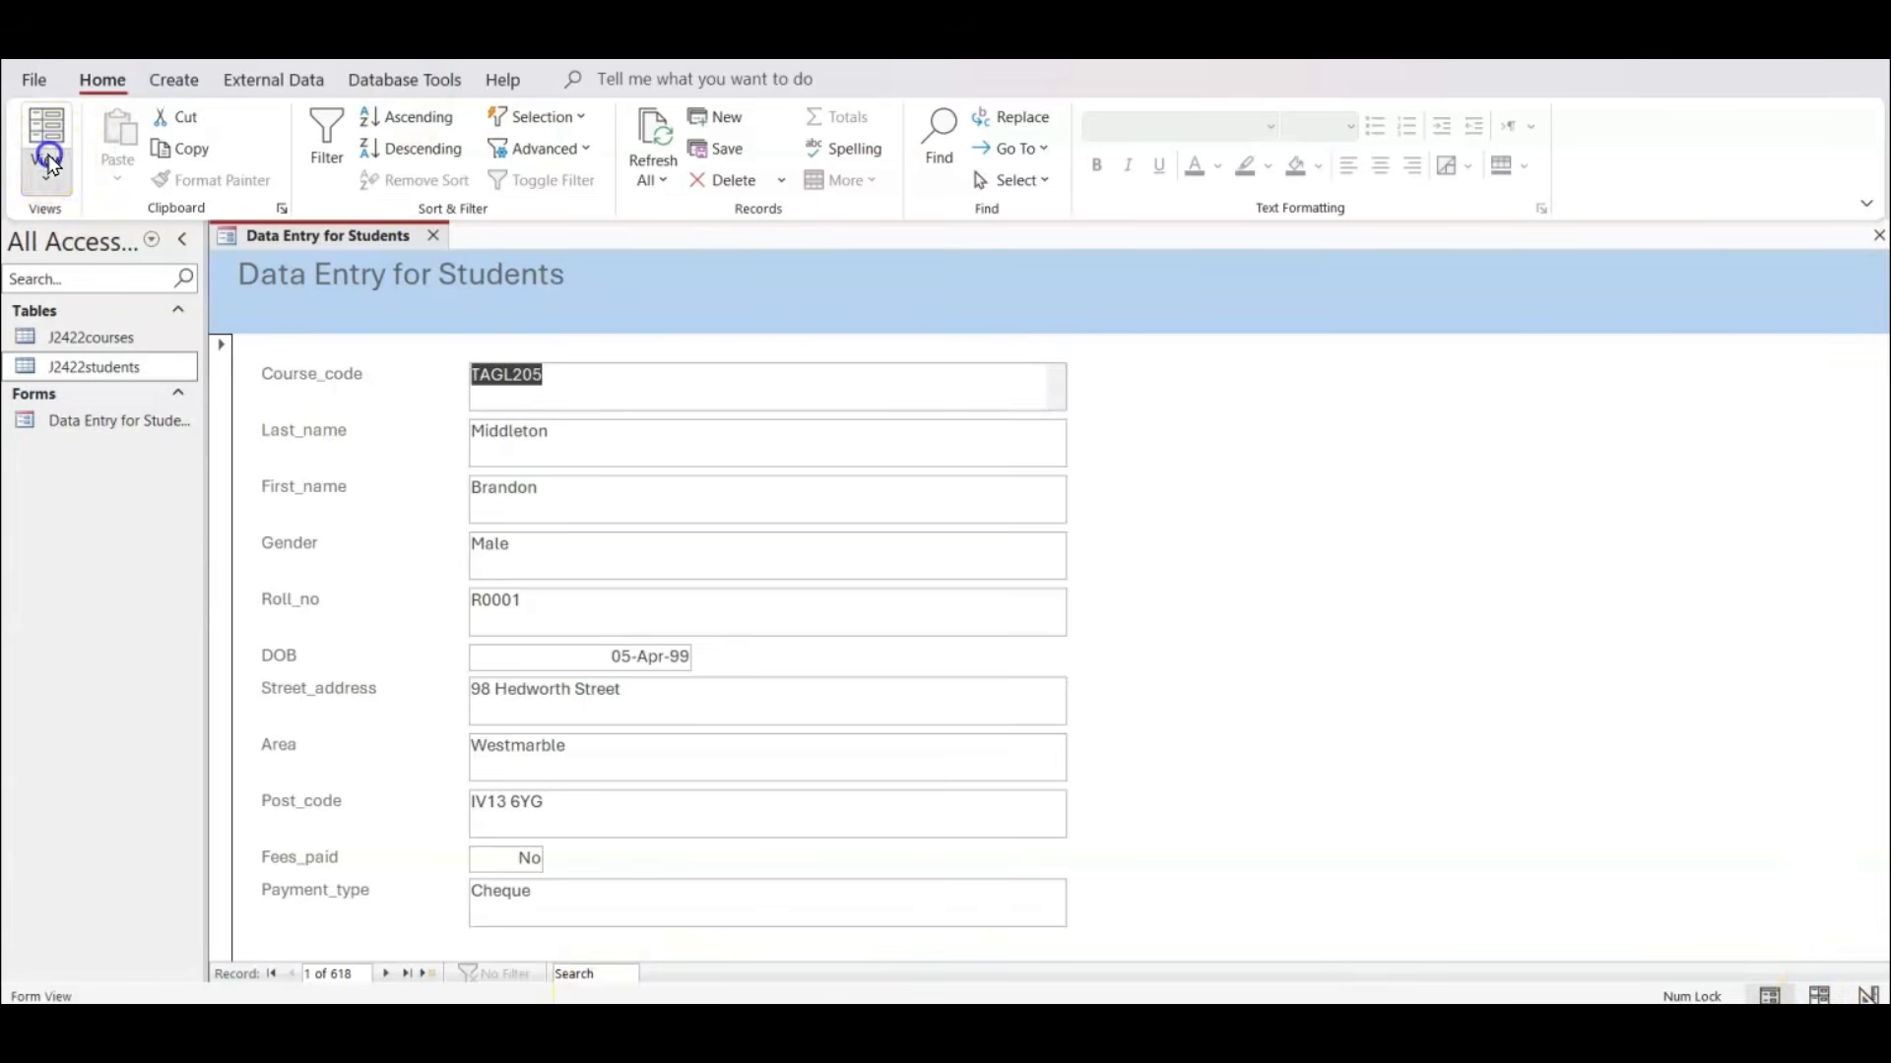
# Show the form in Layout View without the field list, and shrink the Course_code box to a narrow single-line size.
pyautogui.click(46, 165)
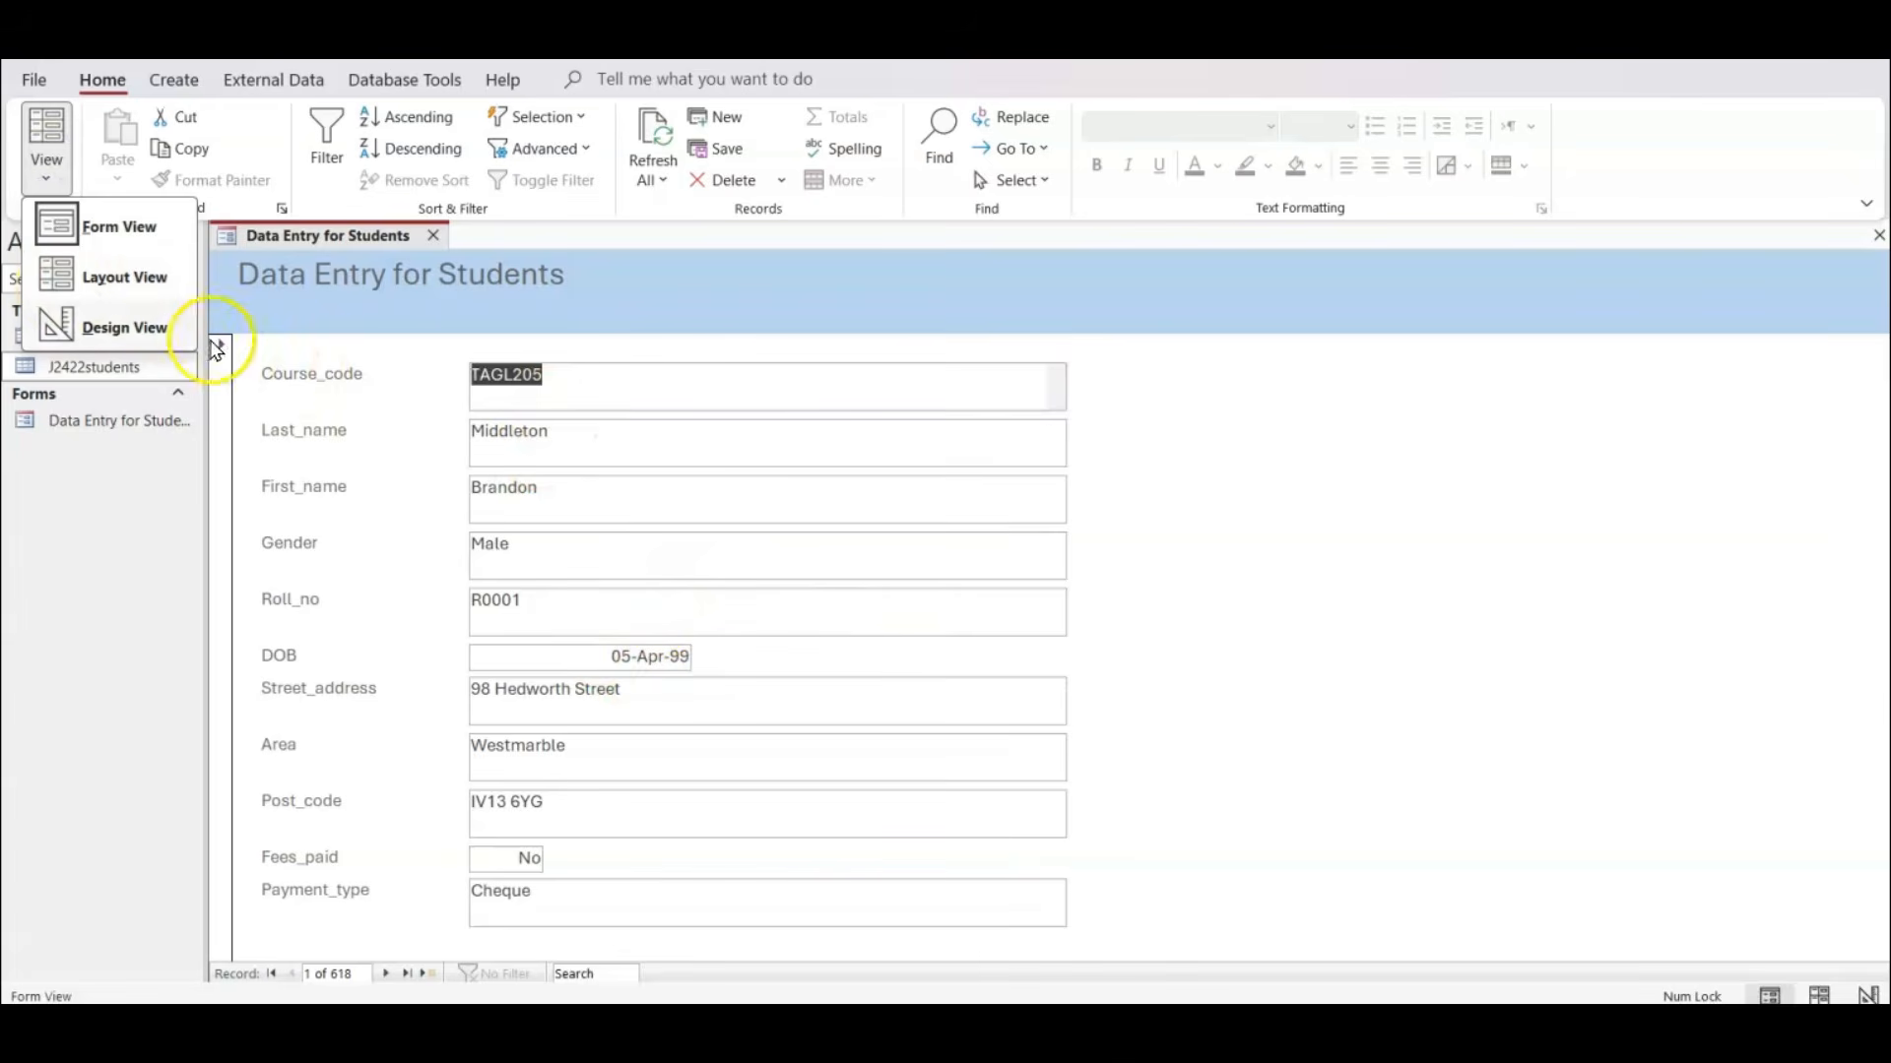
pyautogui.click(132, 296)
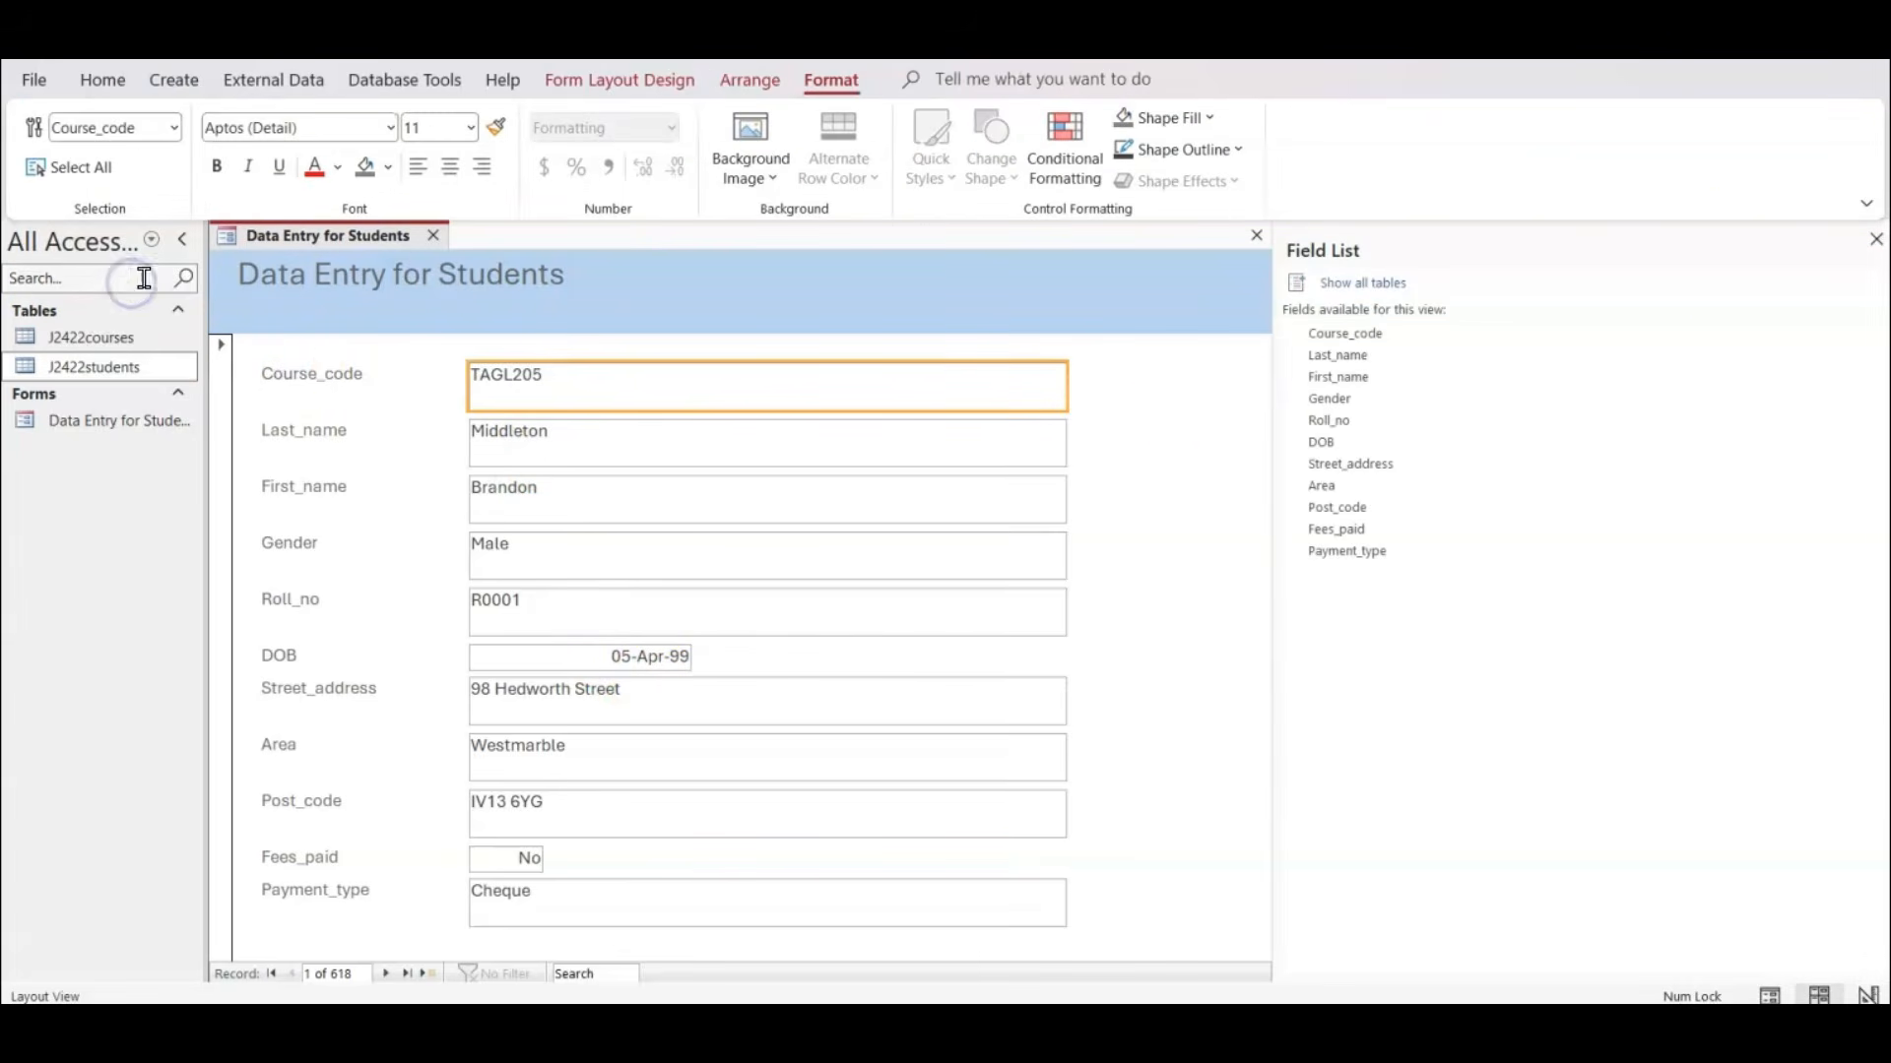
pyautogui.click(1876, 239)
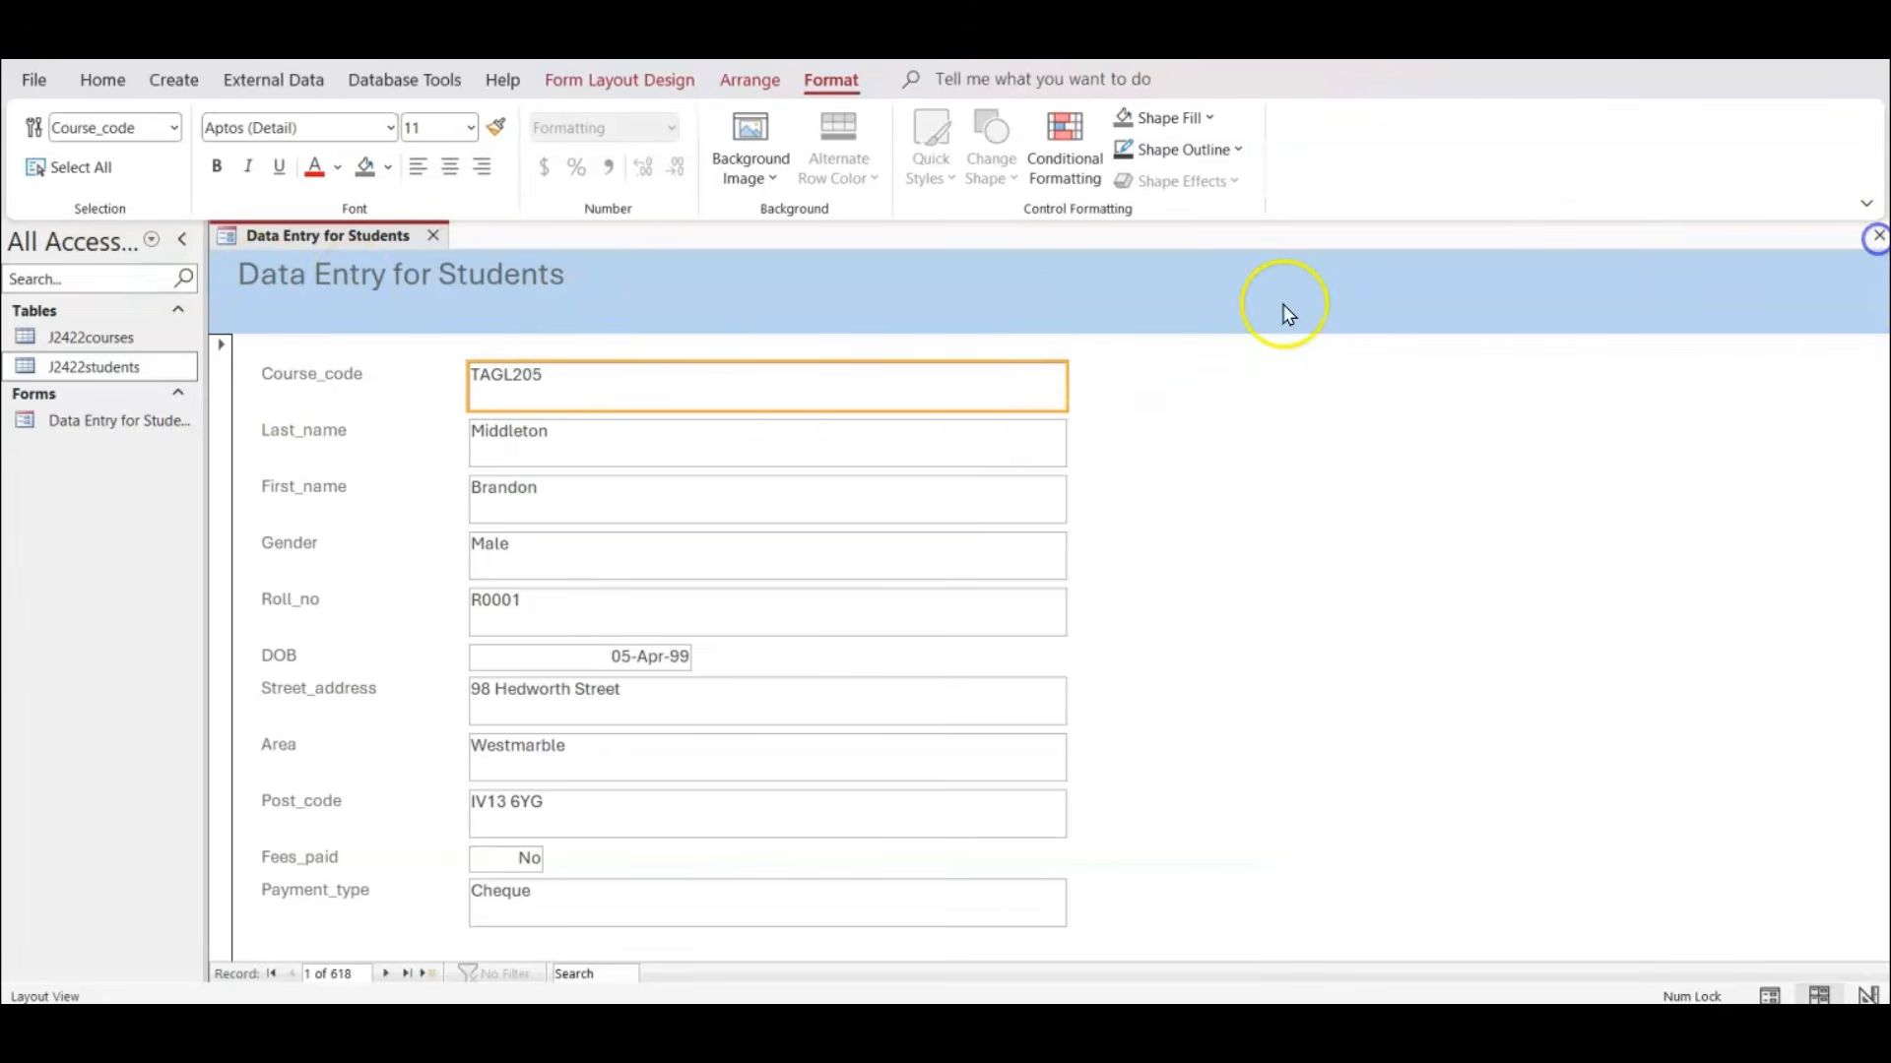
pyautogui.moveTo(1065, 382); pyautogui.dragTo(642, 381)
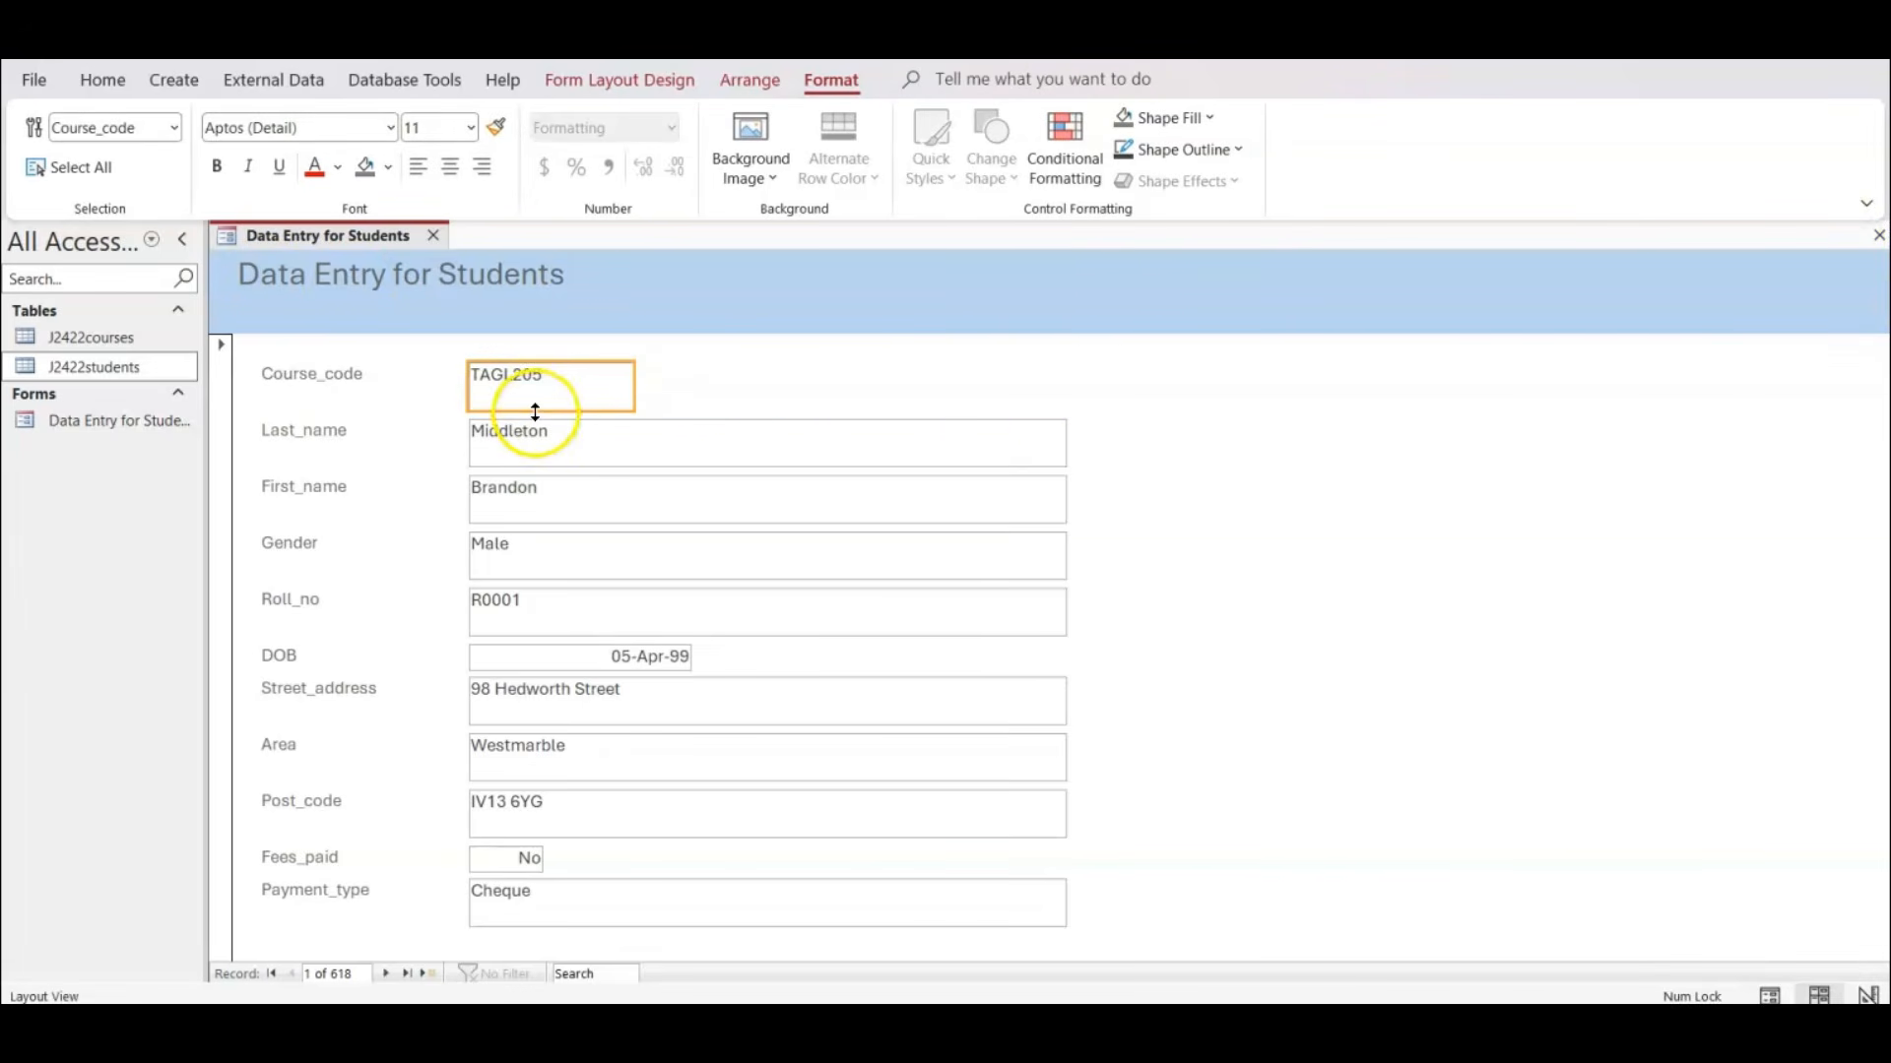
pyautogui.moveTo(537, 410); pyautogui.dragTo(537, 396)
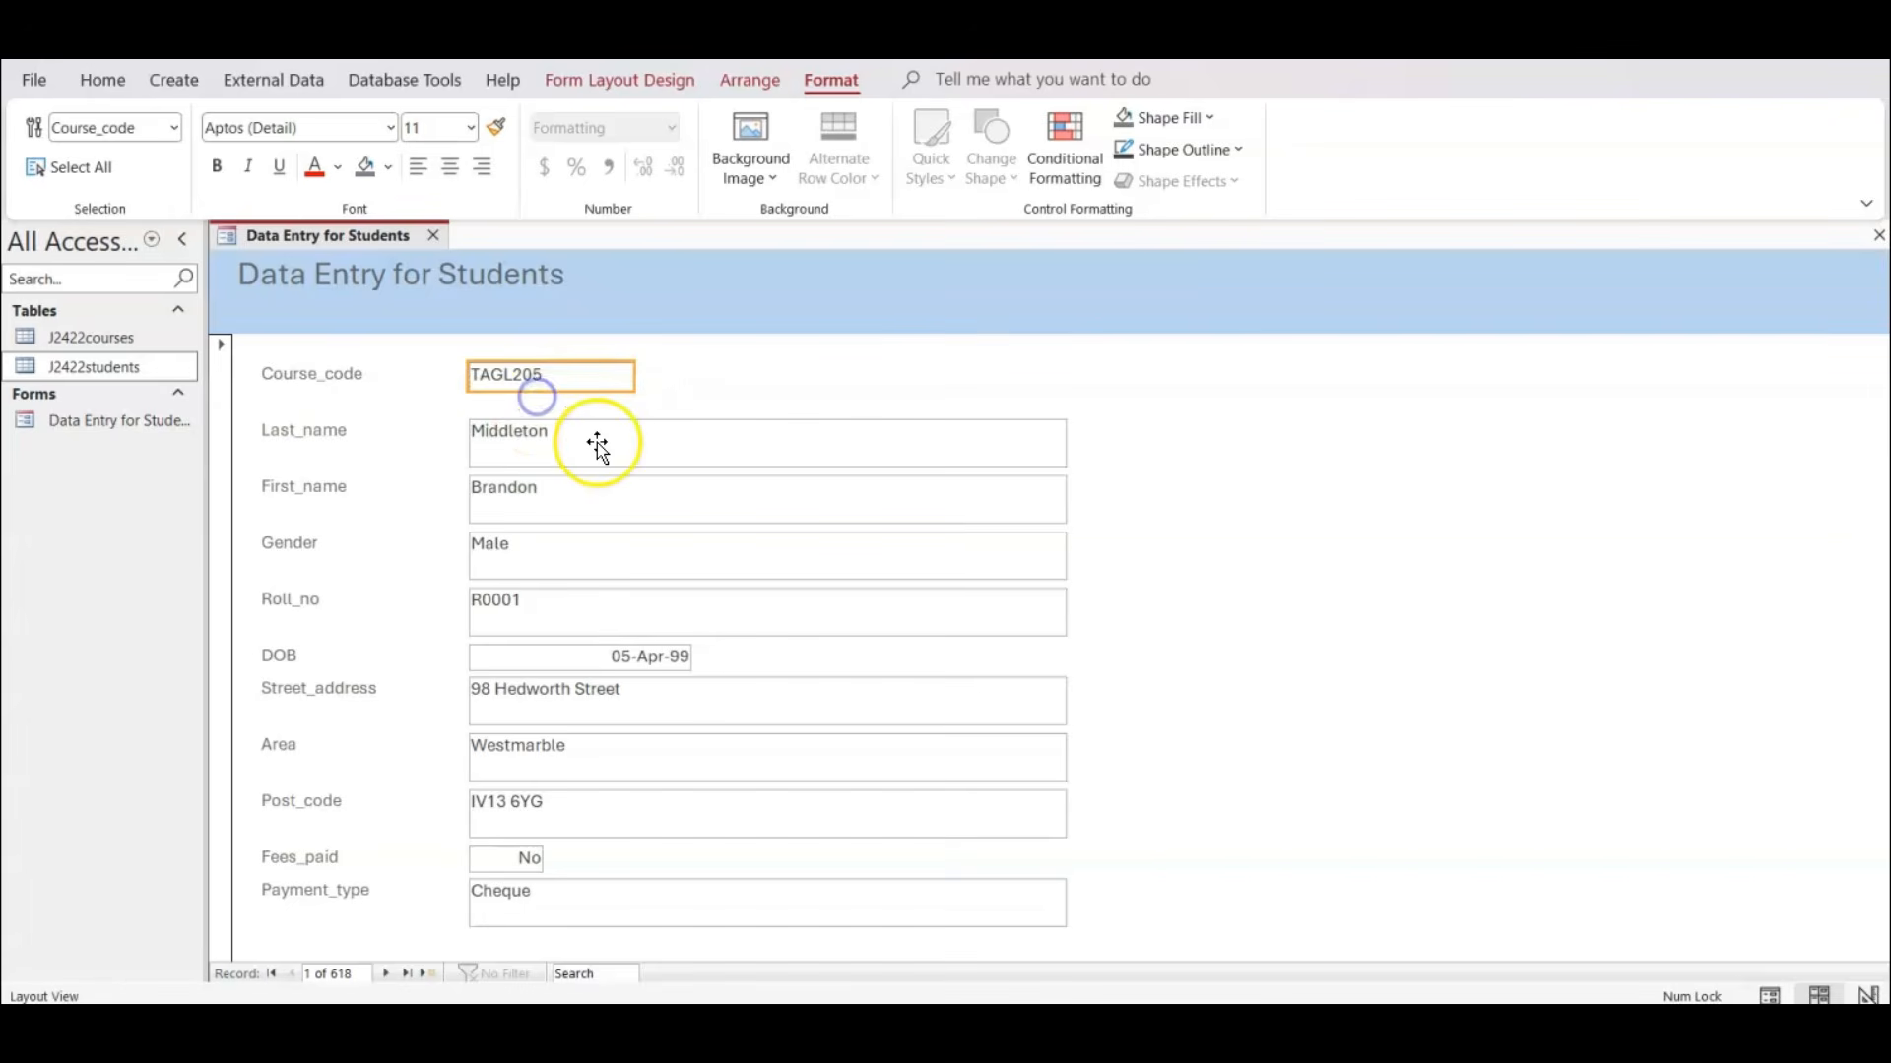
# Move the Last_name, First_name and Gender rows up towards Course_code, and shrink the Last_name box to match the Course_code box.
pyautogui.click(596, 441)
pyautogui.keyDown('shift'); pyautogui.click(384, 444); pyautogui.keyUp('shift')
pyautogui.keyDown('shift'); pyautogui.click(376, 493); pyautogui.keyUp('shift')
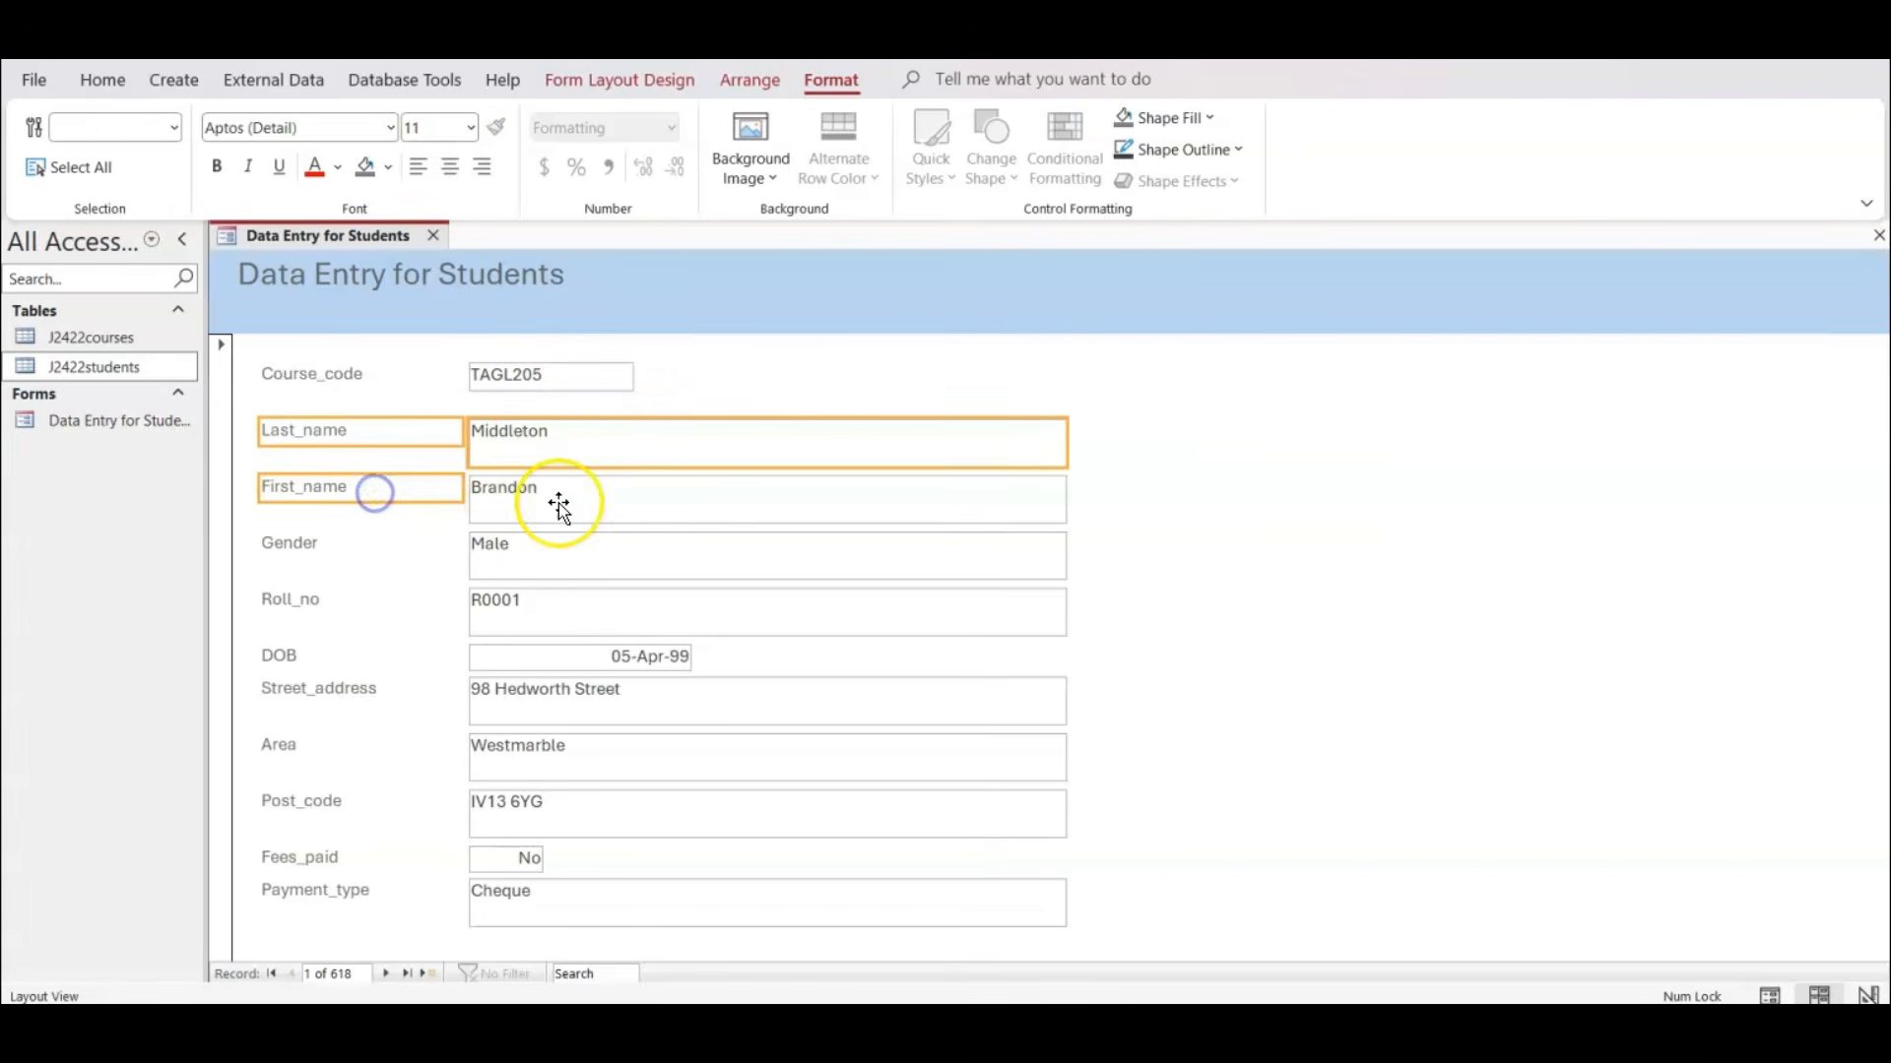
pyautogui.keyDown('shift'); pyautogui.click(557, 507); pyautogui.keyUp('shift')
pyautogui.keyDown('shift'); pyautogui.click(374, 547); pyautogui.keyUp('shift')
pyautogui.keyDown('shift'); pyautogui.click(536, 548); pyautogui.keyUp('shift')
pyautogui.moveTo(535, 549); pyautogui.dragTo(536, 555)
pyautogui.click(1038, 426)
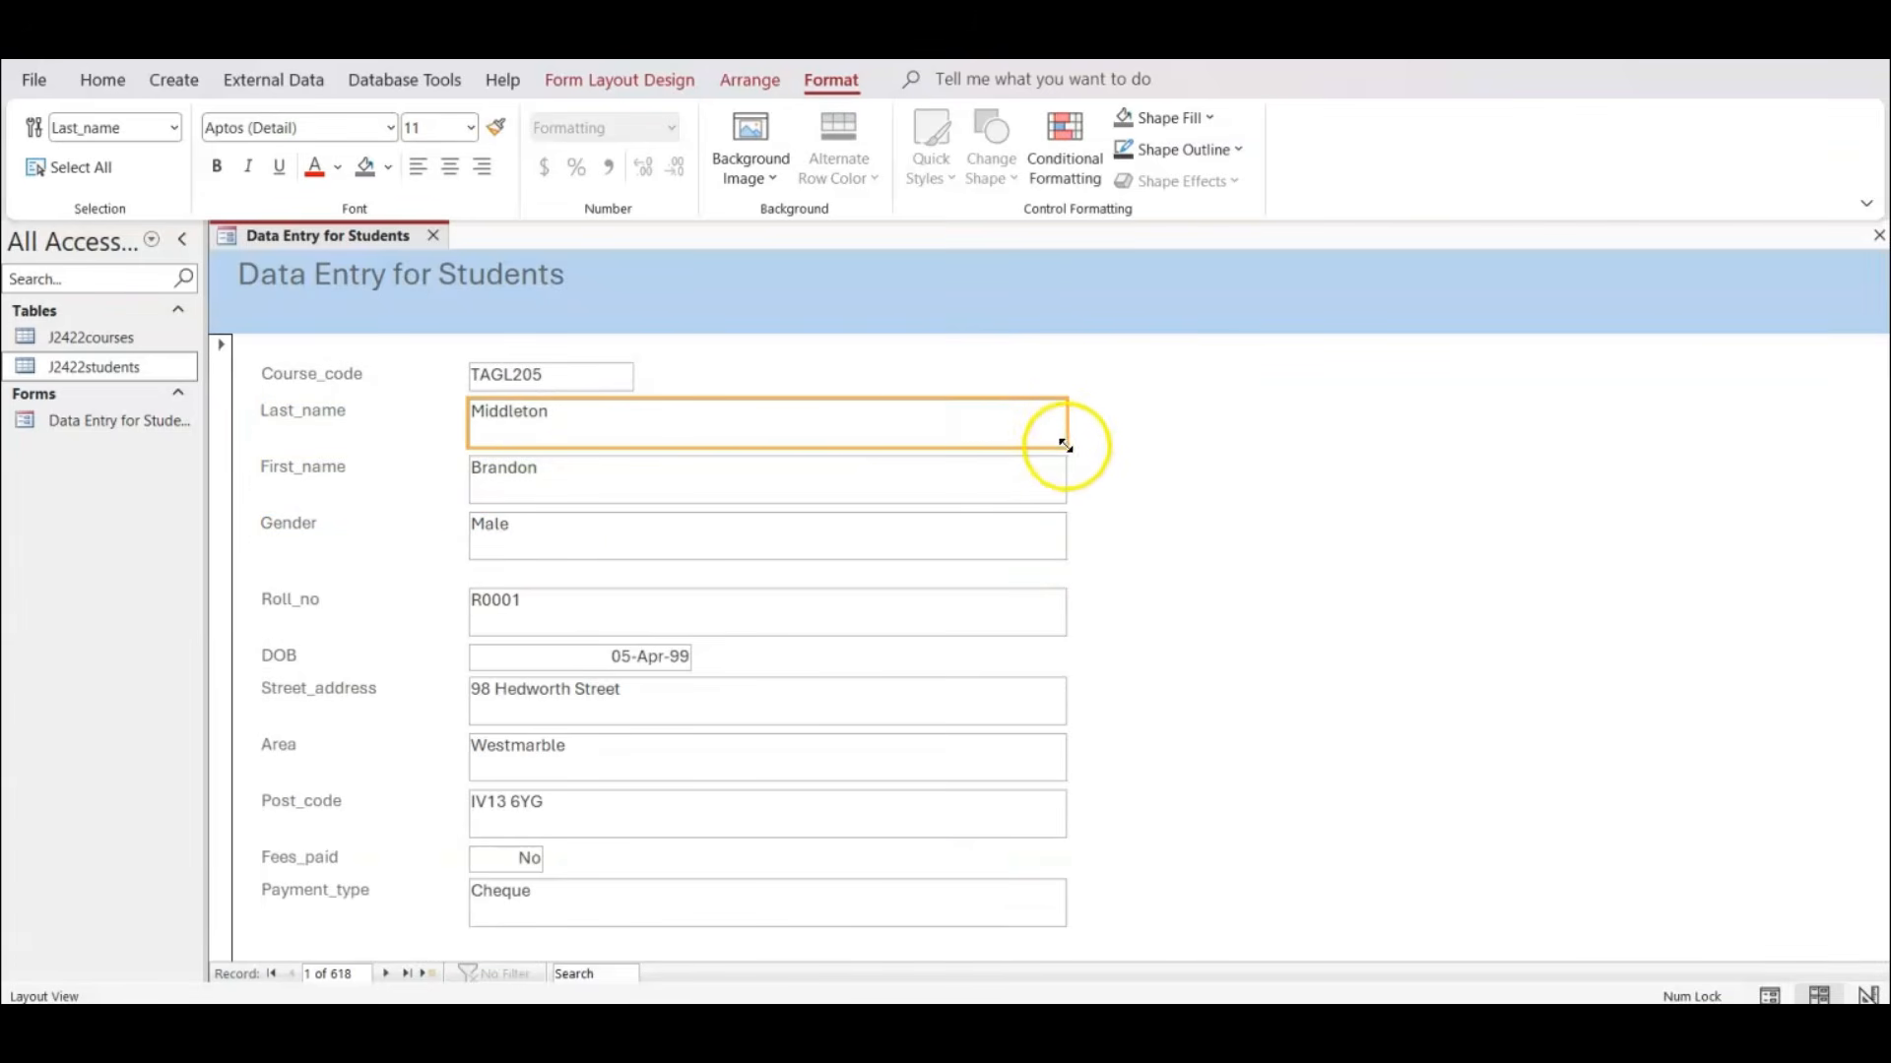
pyautogui.moveTo(1067, 435); pyautogui.dragTo(634, 420)
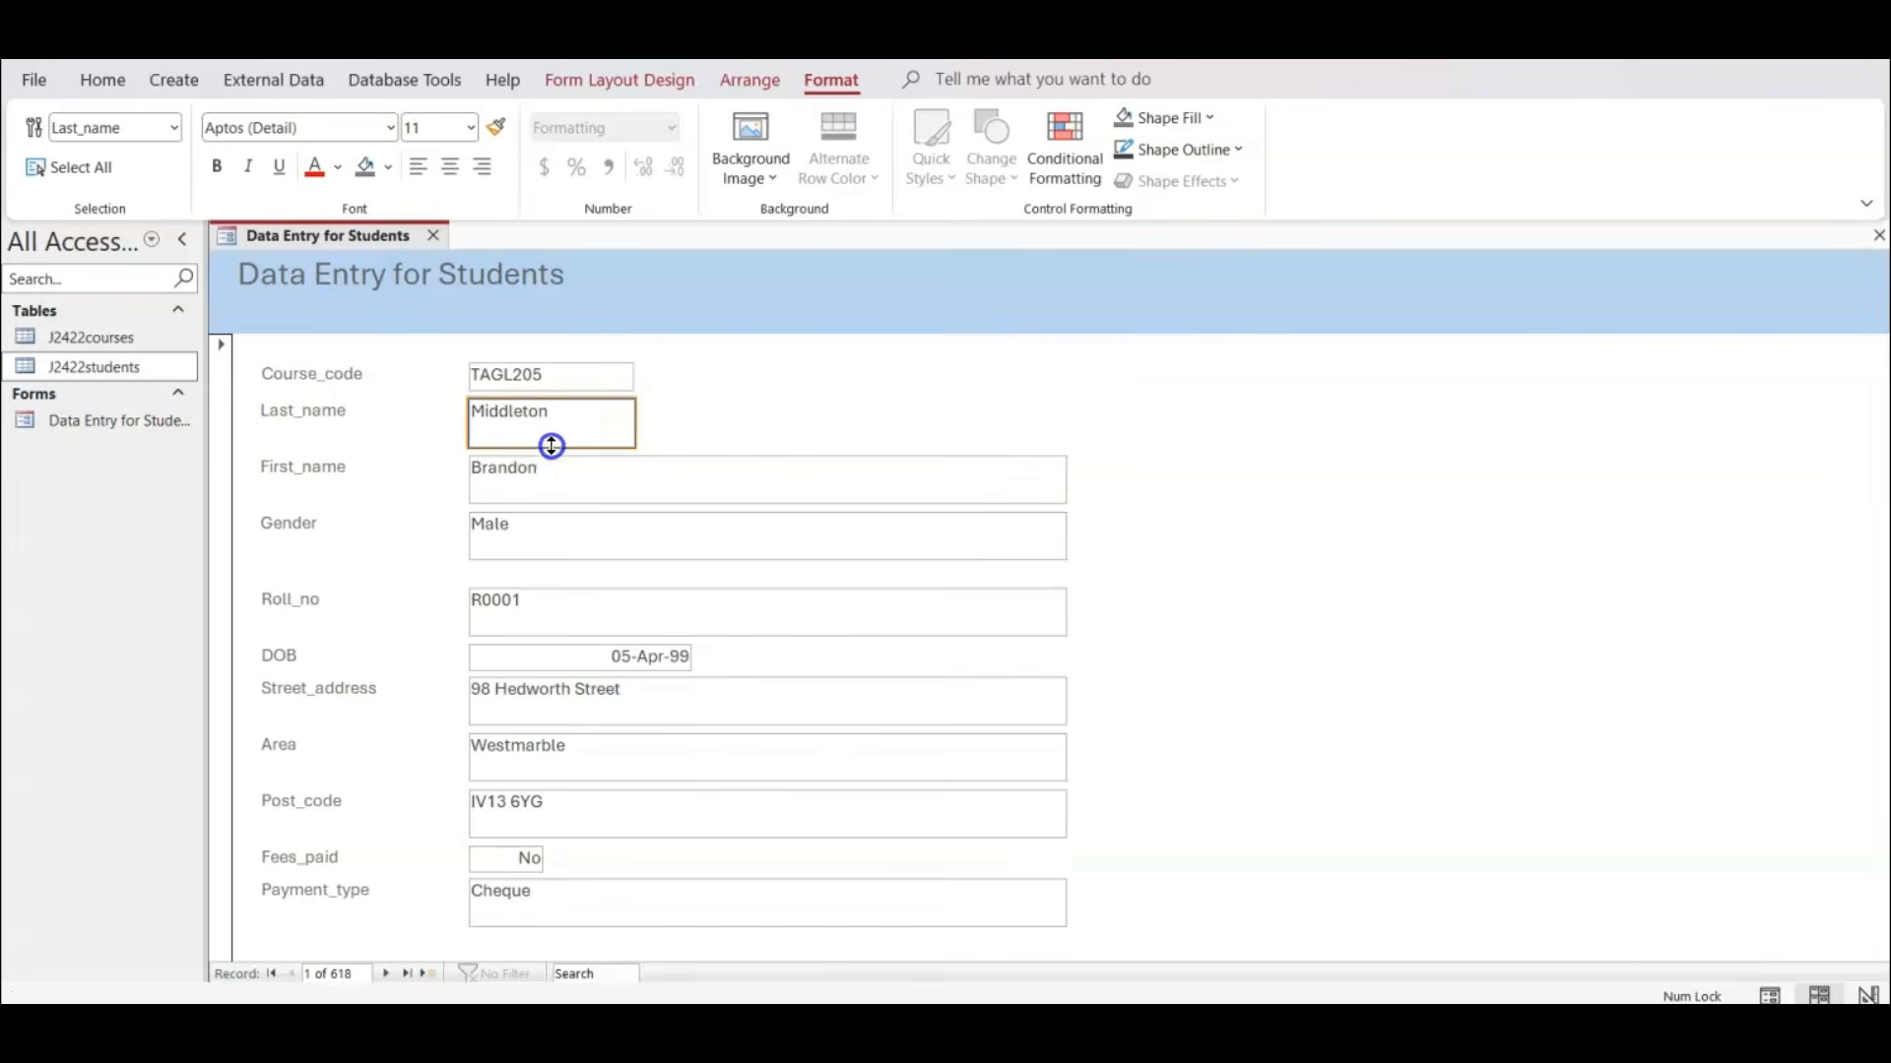
# Move the First_name label and box up together so they sit just below the Last_name row.
pyautogui.click(553, 489)
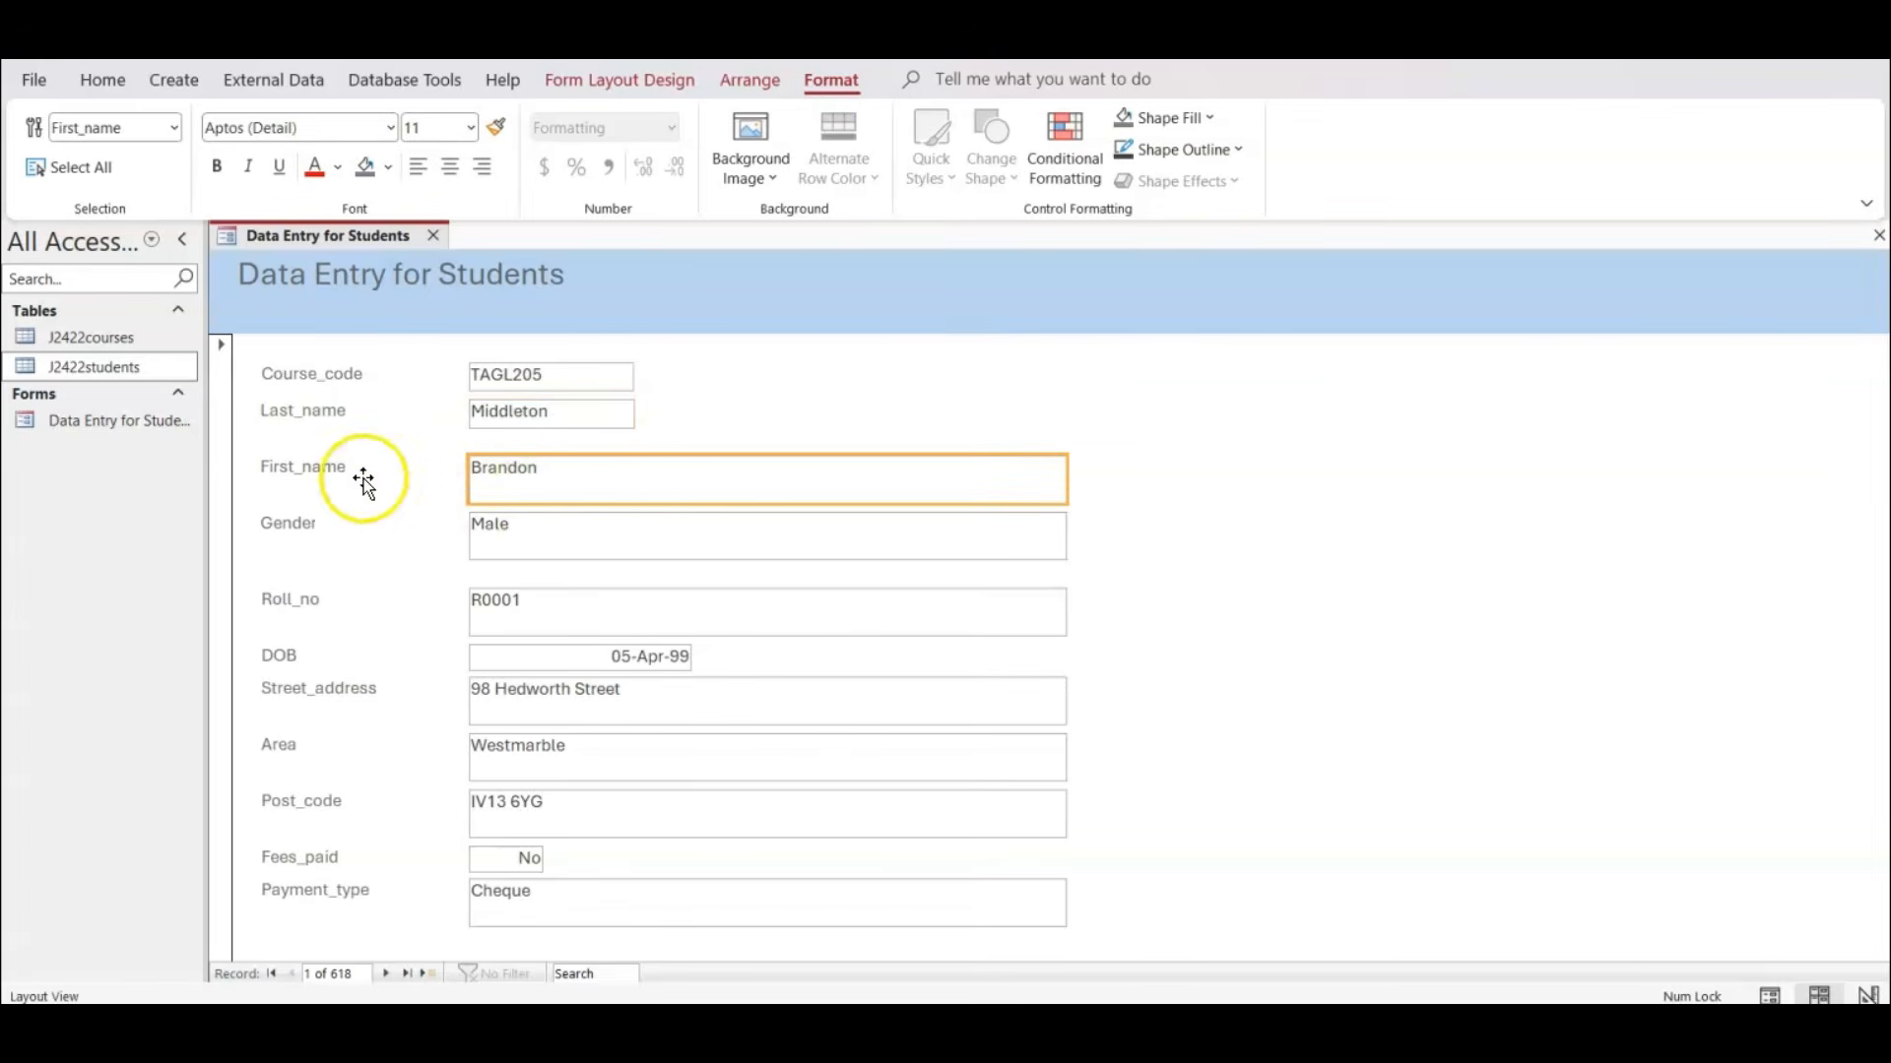
pyautogui.click(367, 556)
pyautogui.click(386, 470)
pyautogui.keyDown('ctrl'); pyautogui.click(541, 470); pyautogui.keyUp('ctrl')
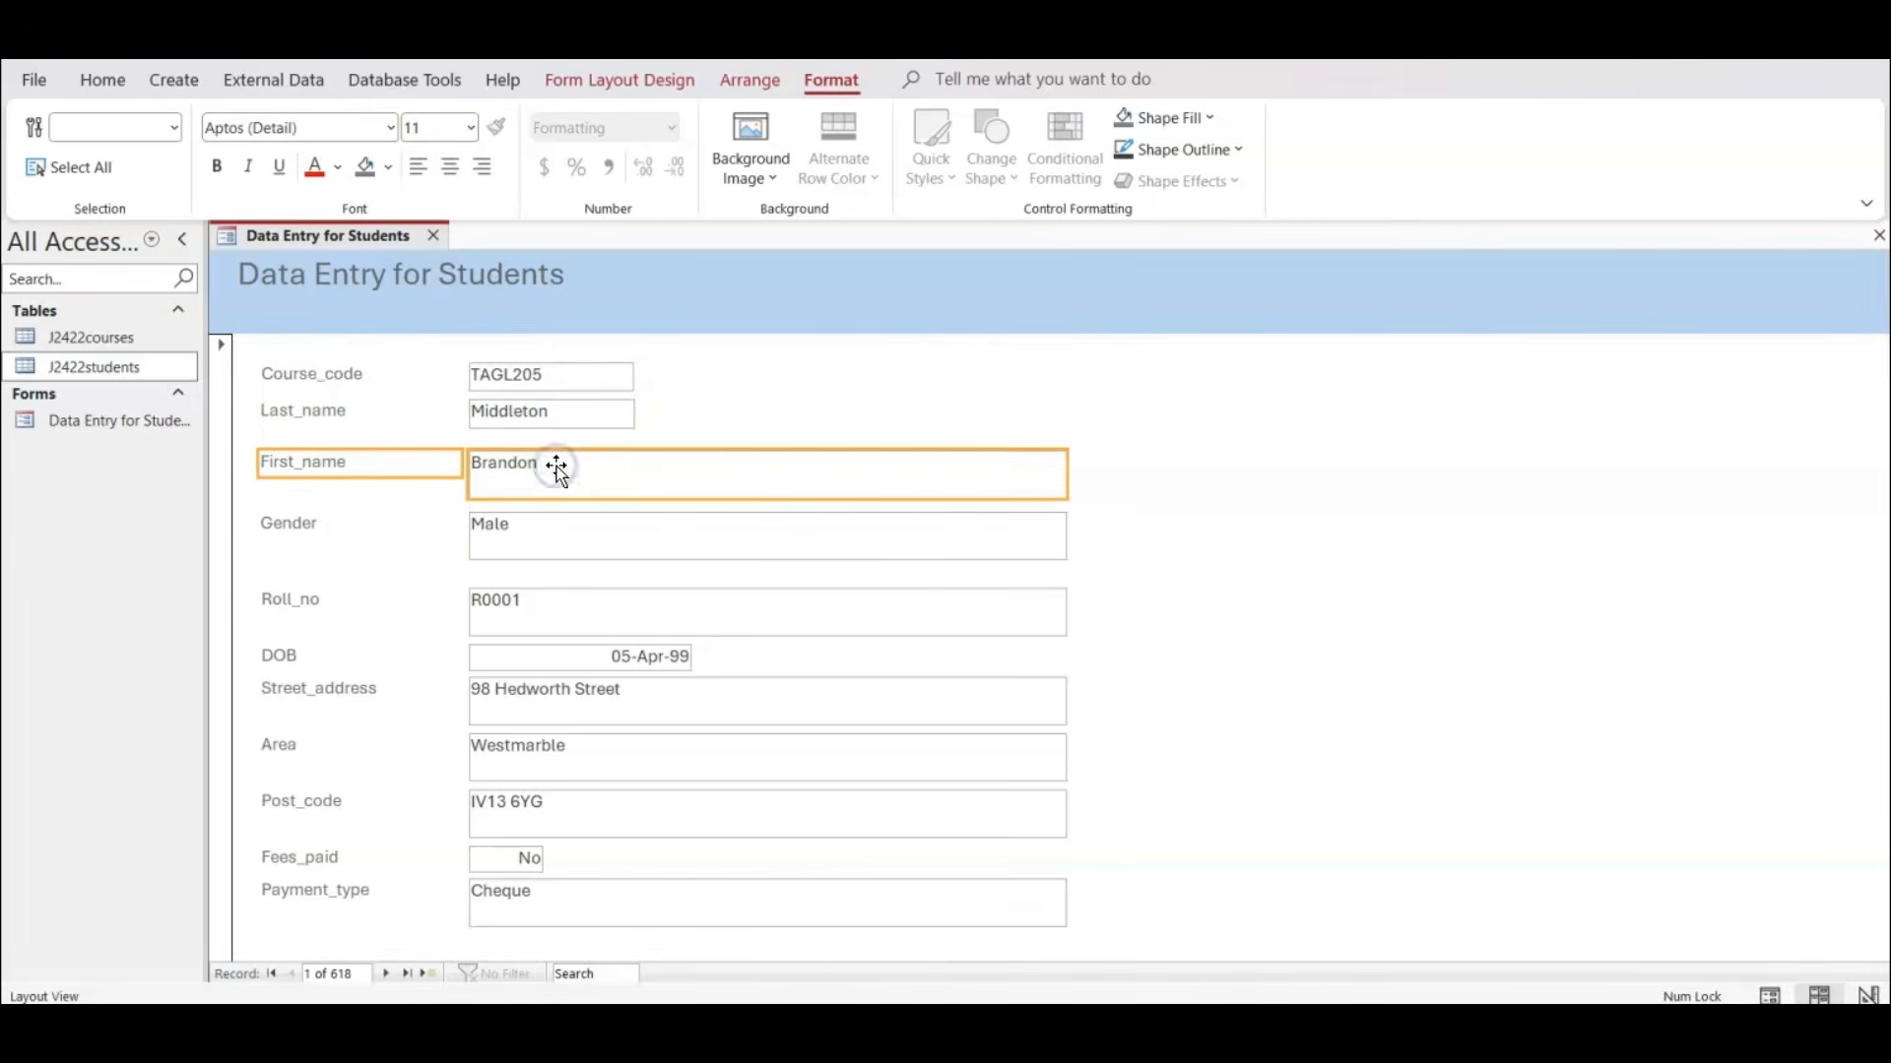
pyautogui.press('Up')
pyautogui.press('Up')
pyautogui.press('Up')
pyautogui.press('Up')
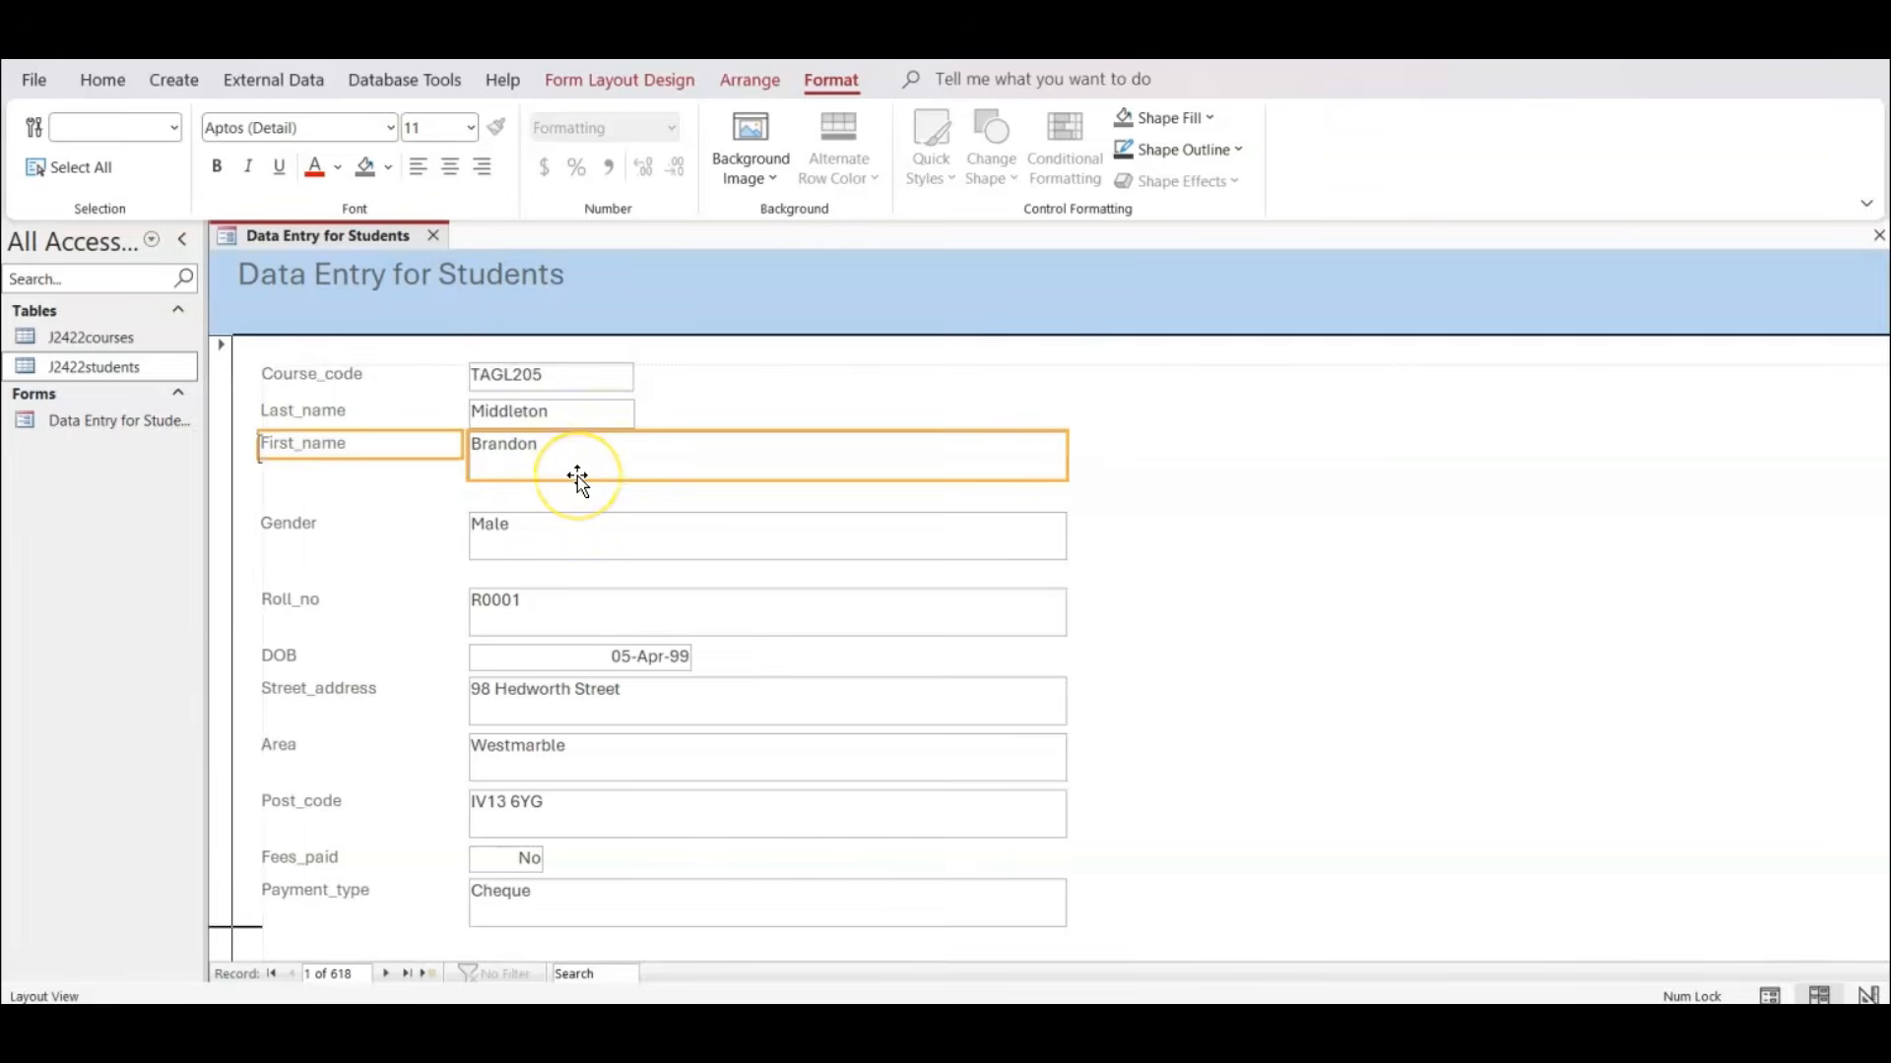
pyautogui.press('Down')
# Shrink the First_name box to one line high and the same width as the Last_name box.
pyautogui.click(577, 475)
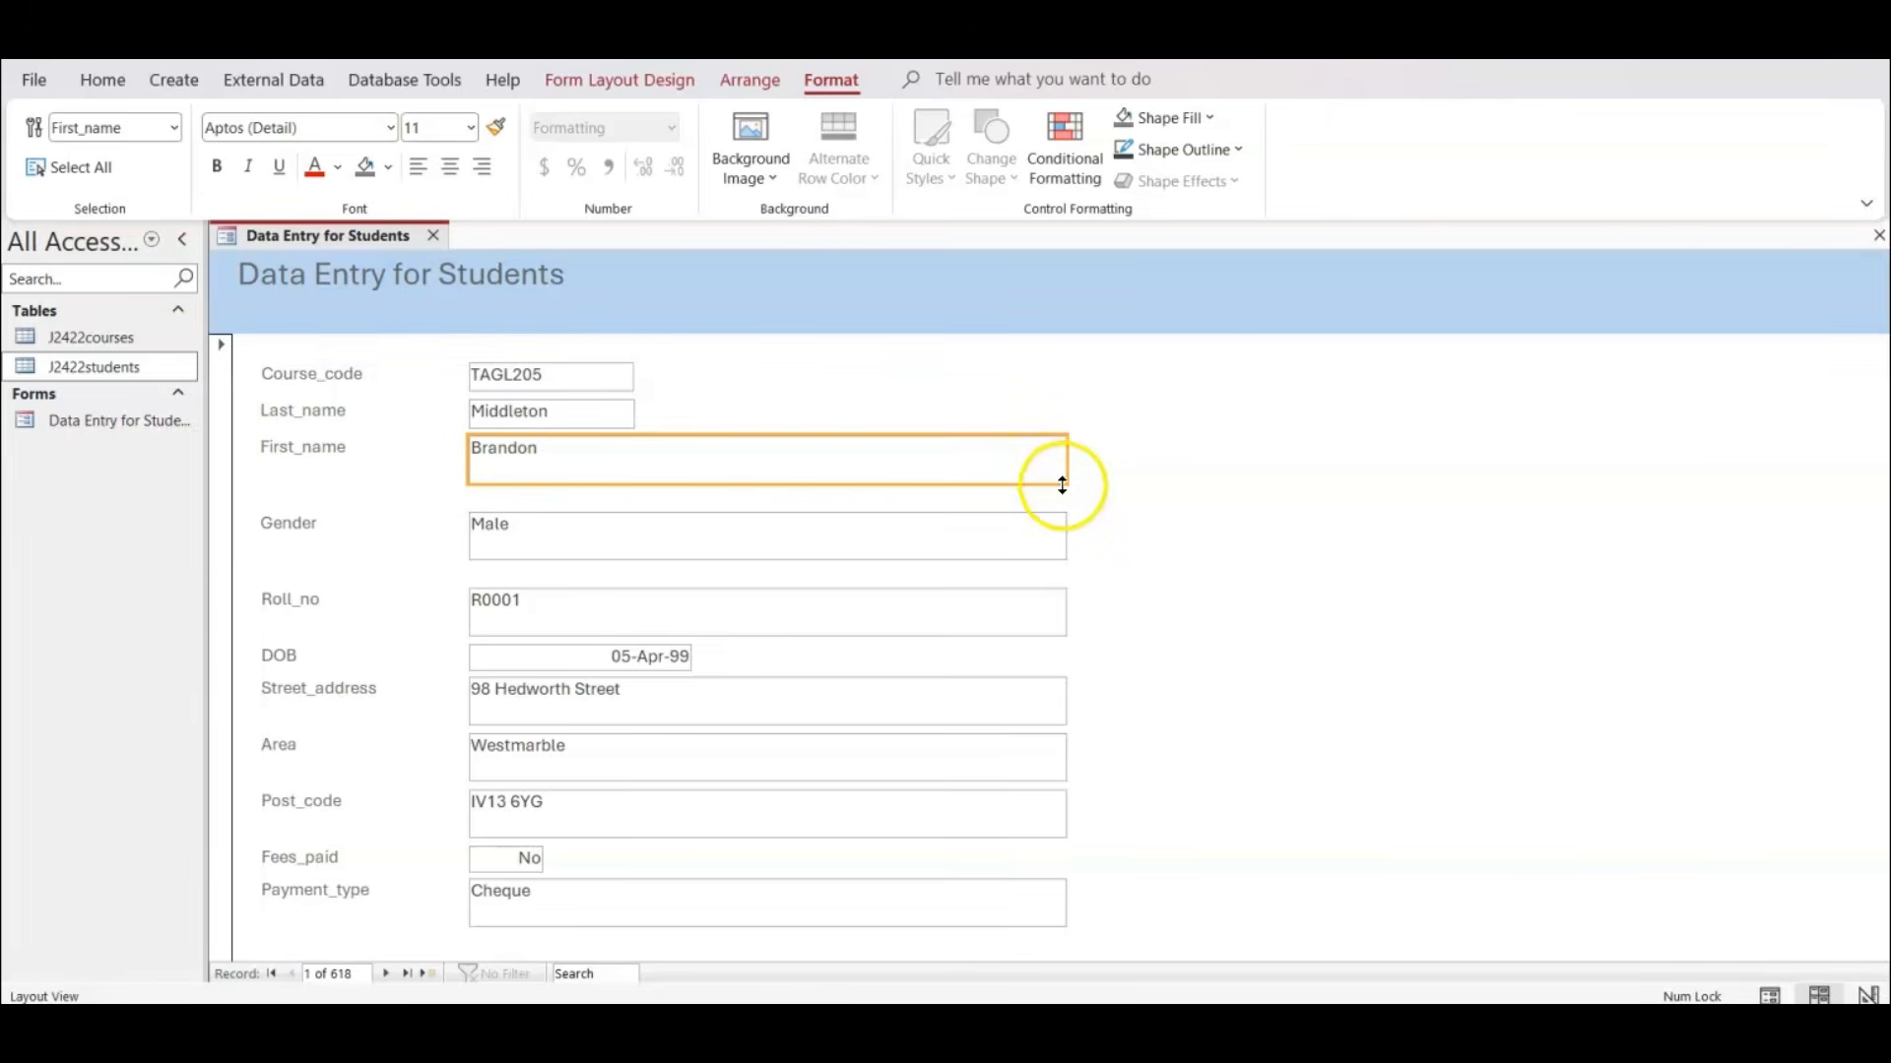
pyautogui.moveTo(979, 483); pyautogui.dragTo(818, 465)
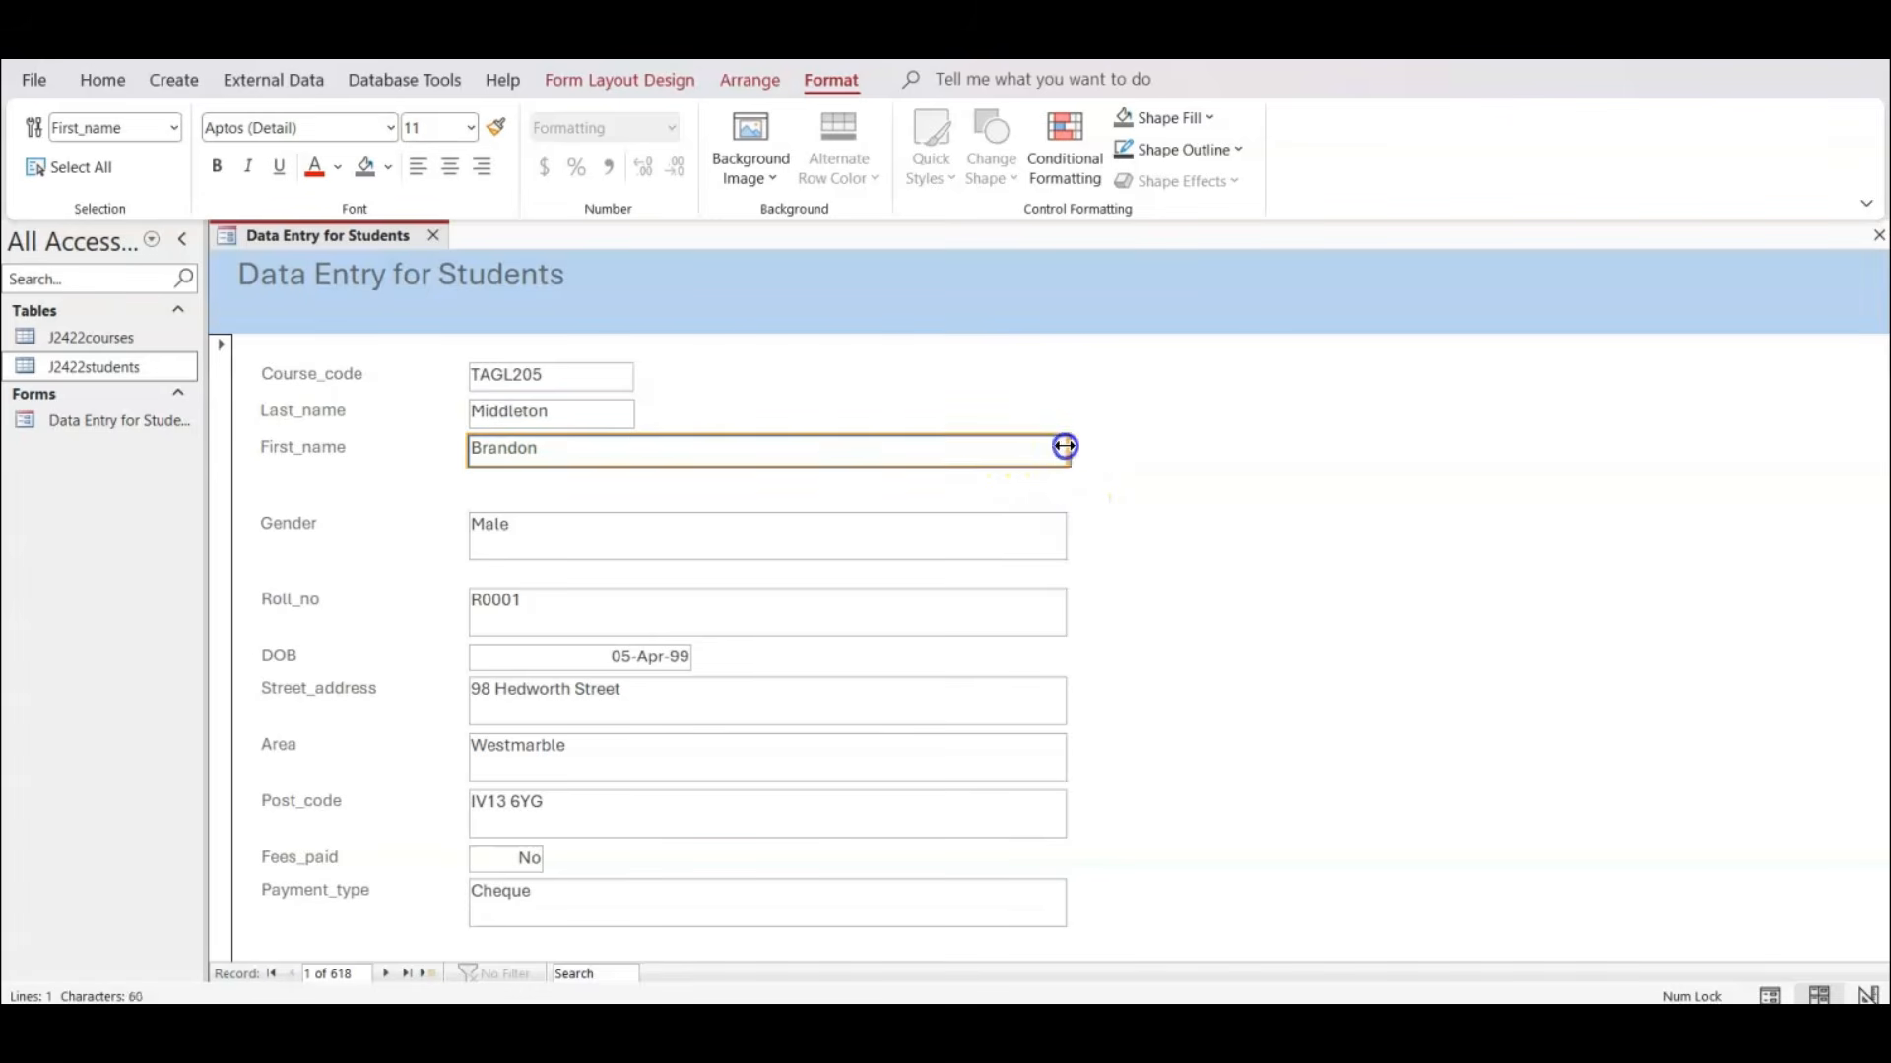
pyautogui.moveTo(1064, 446); pyautogui.dragTo(638, 439)
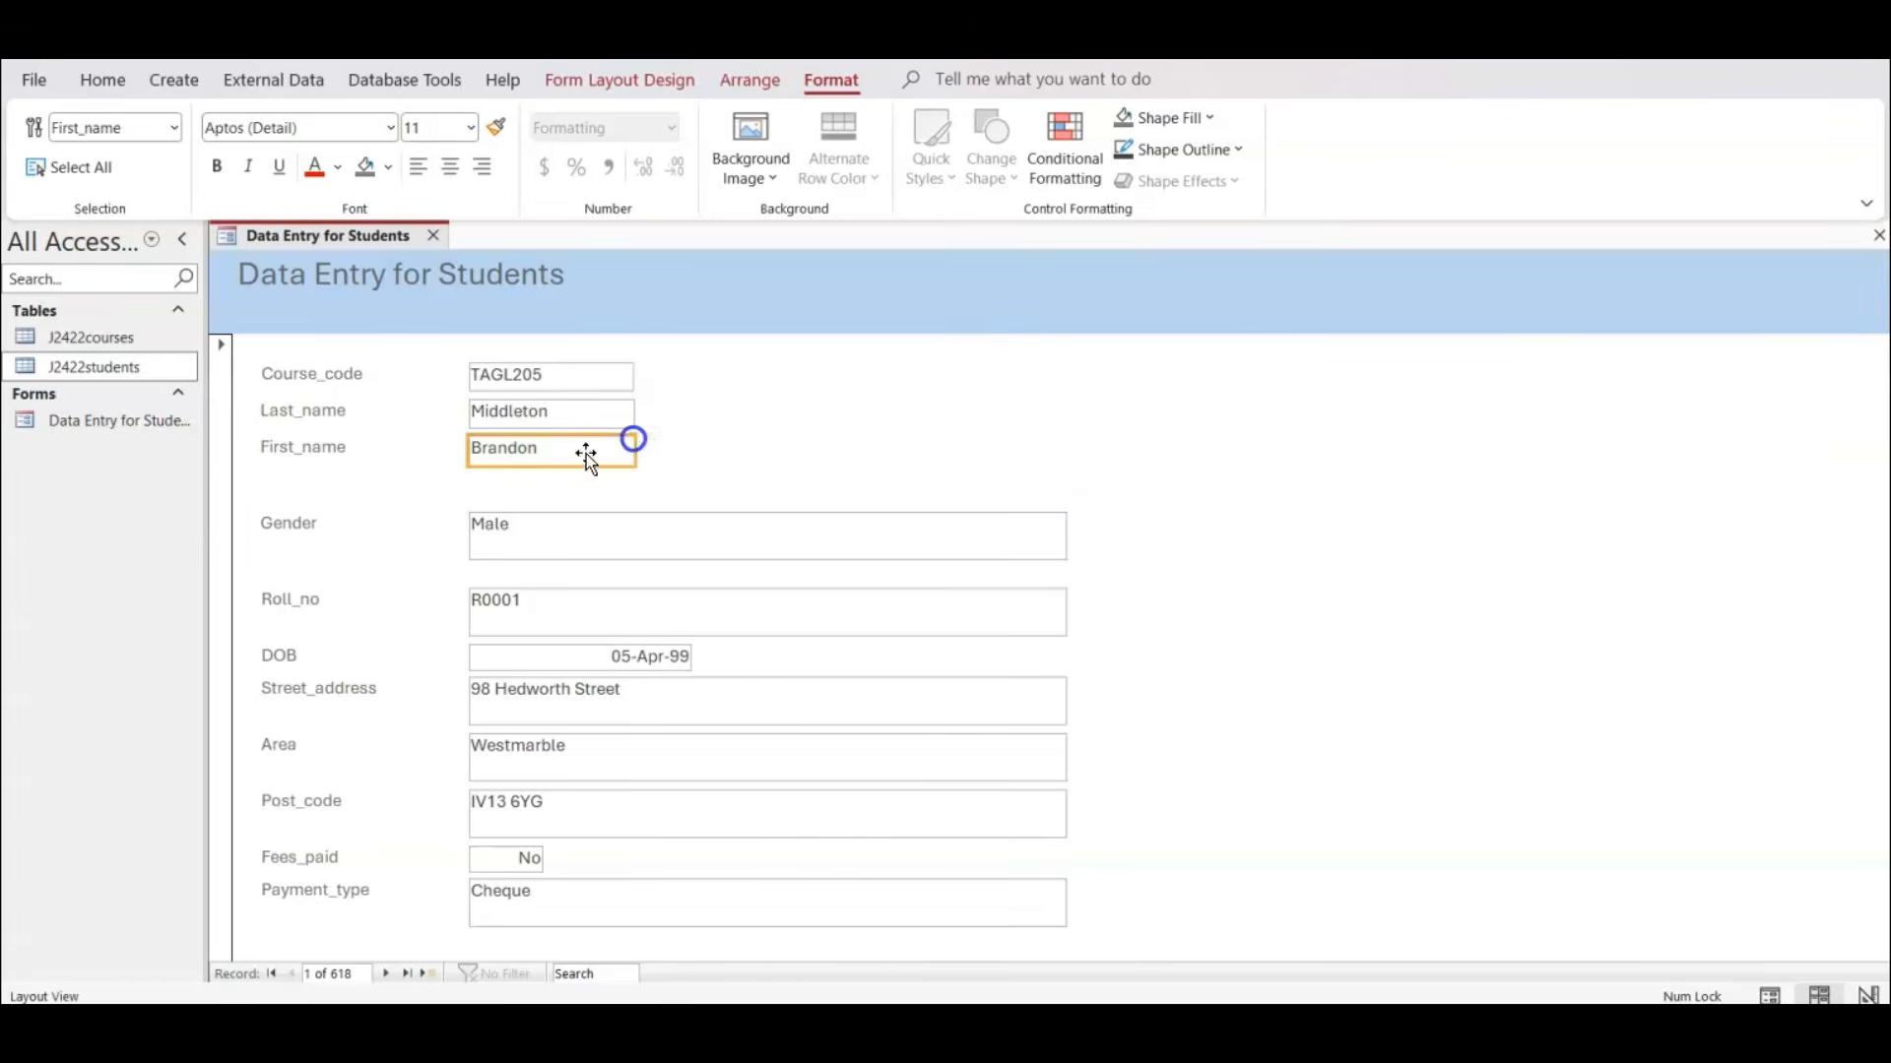
# Move the Gender and Roll_no labels and boxes up together until Gender sits just below the First_name row.
pyautogui.click(286, 525)
pyautogui.keyDown('ctrl'); pyautogui.click(538, 530); pyautogui.keyUp('ctrl')
pyautogui.keyDown('ctrl'); pyautogui.click(294, 608); pyautogui.keyUp('ctrl')
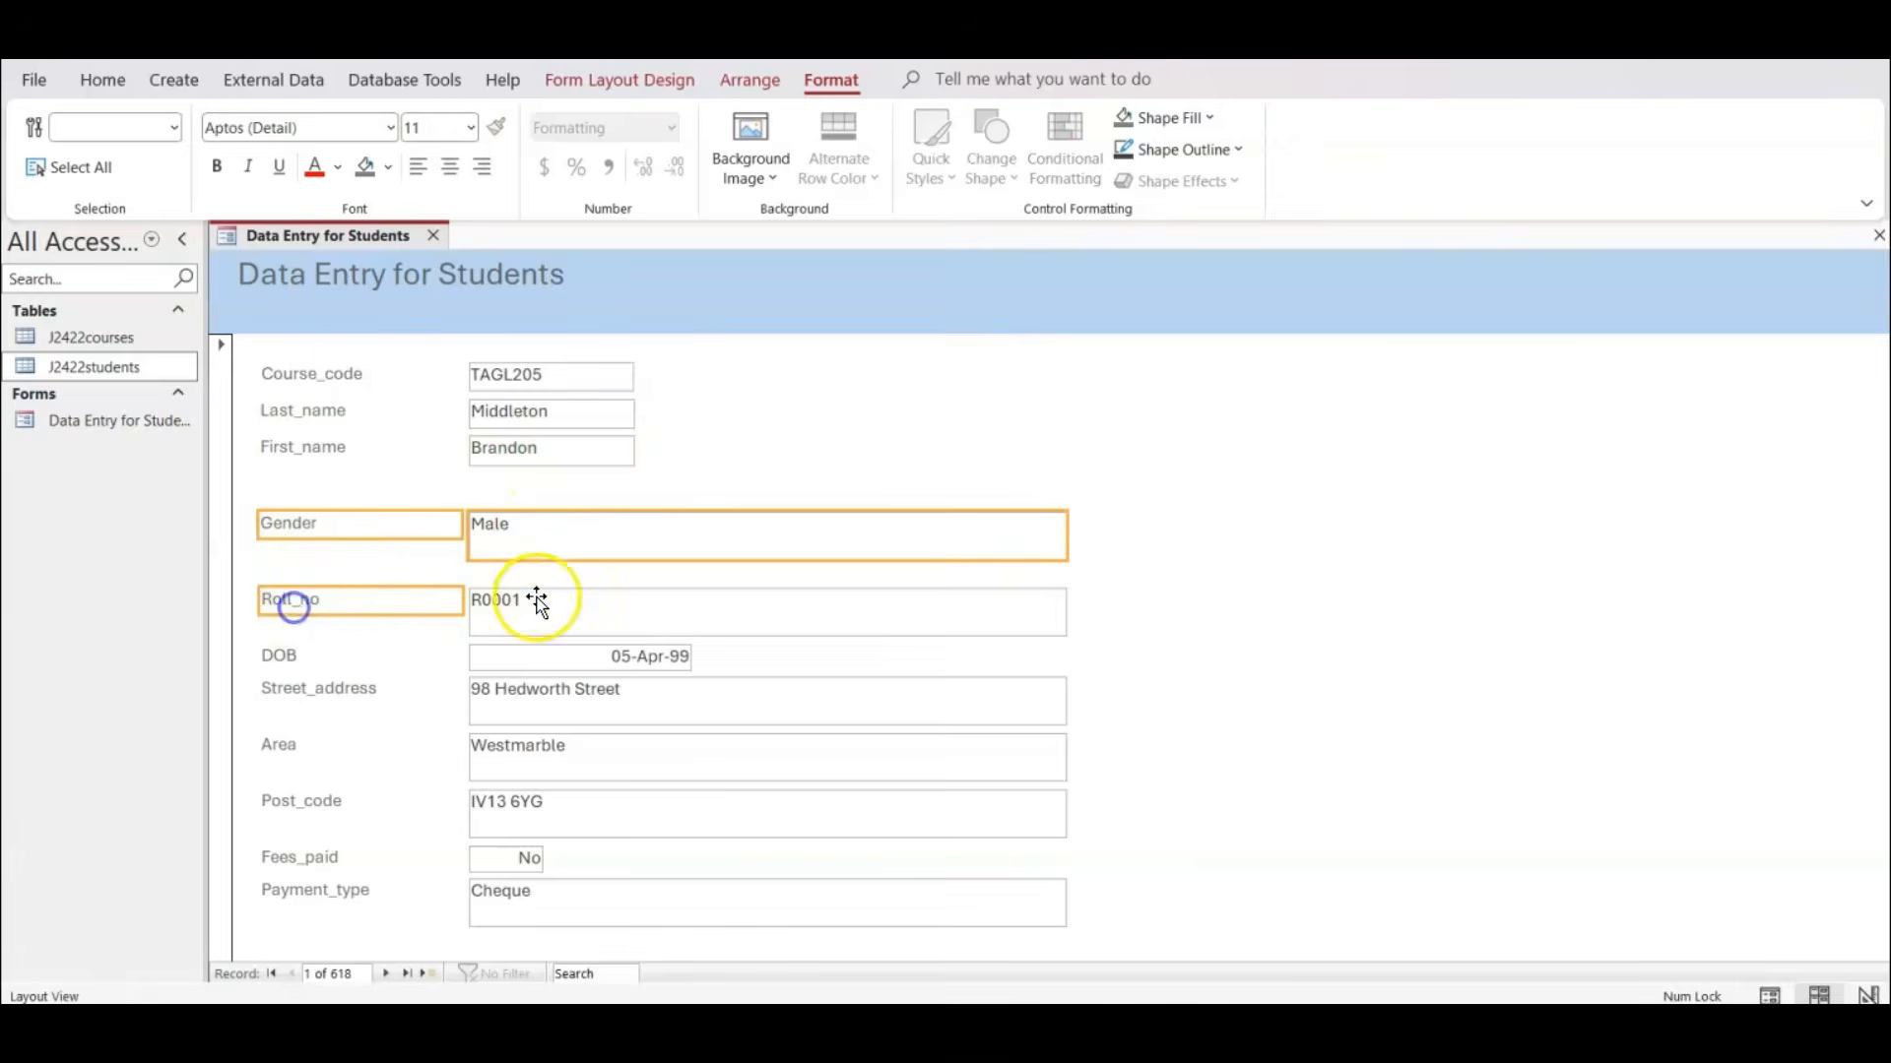
pyautogui.keyDown('ctrl'); pyautogui.click(538, 597); pyautogui.keyUp('ctrl')
pyautogui.press('Up')
pyautogui.press('Up')
pyautogui.press('Up')
pyautogui.press('Up')
pyautogui.press('Up')
pyautogui.press('Up')
pyautogui.press('Up')
pyautogui.press('Up')
pyautogui.press('Up')
pyautogui.press('Up')
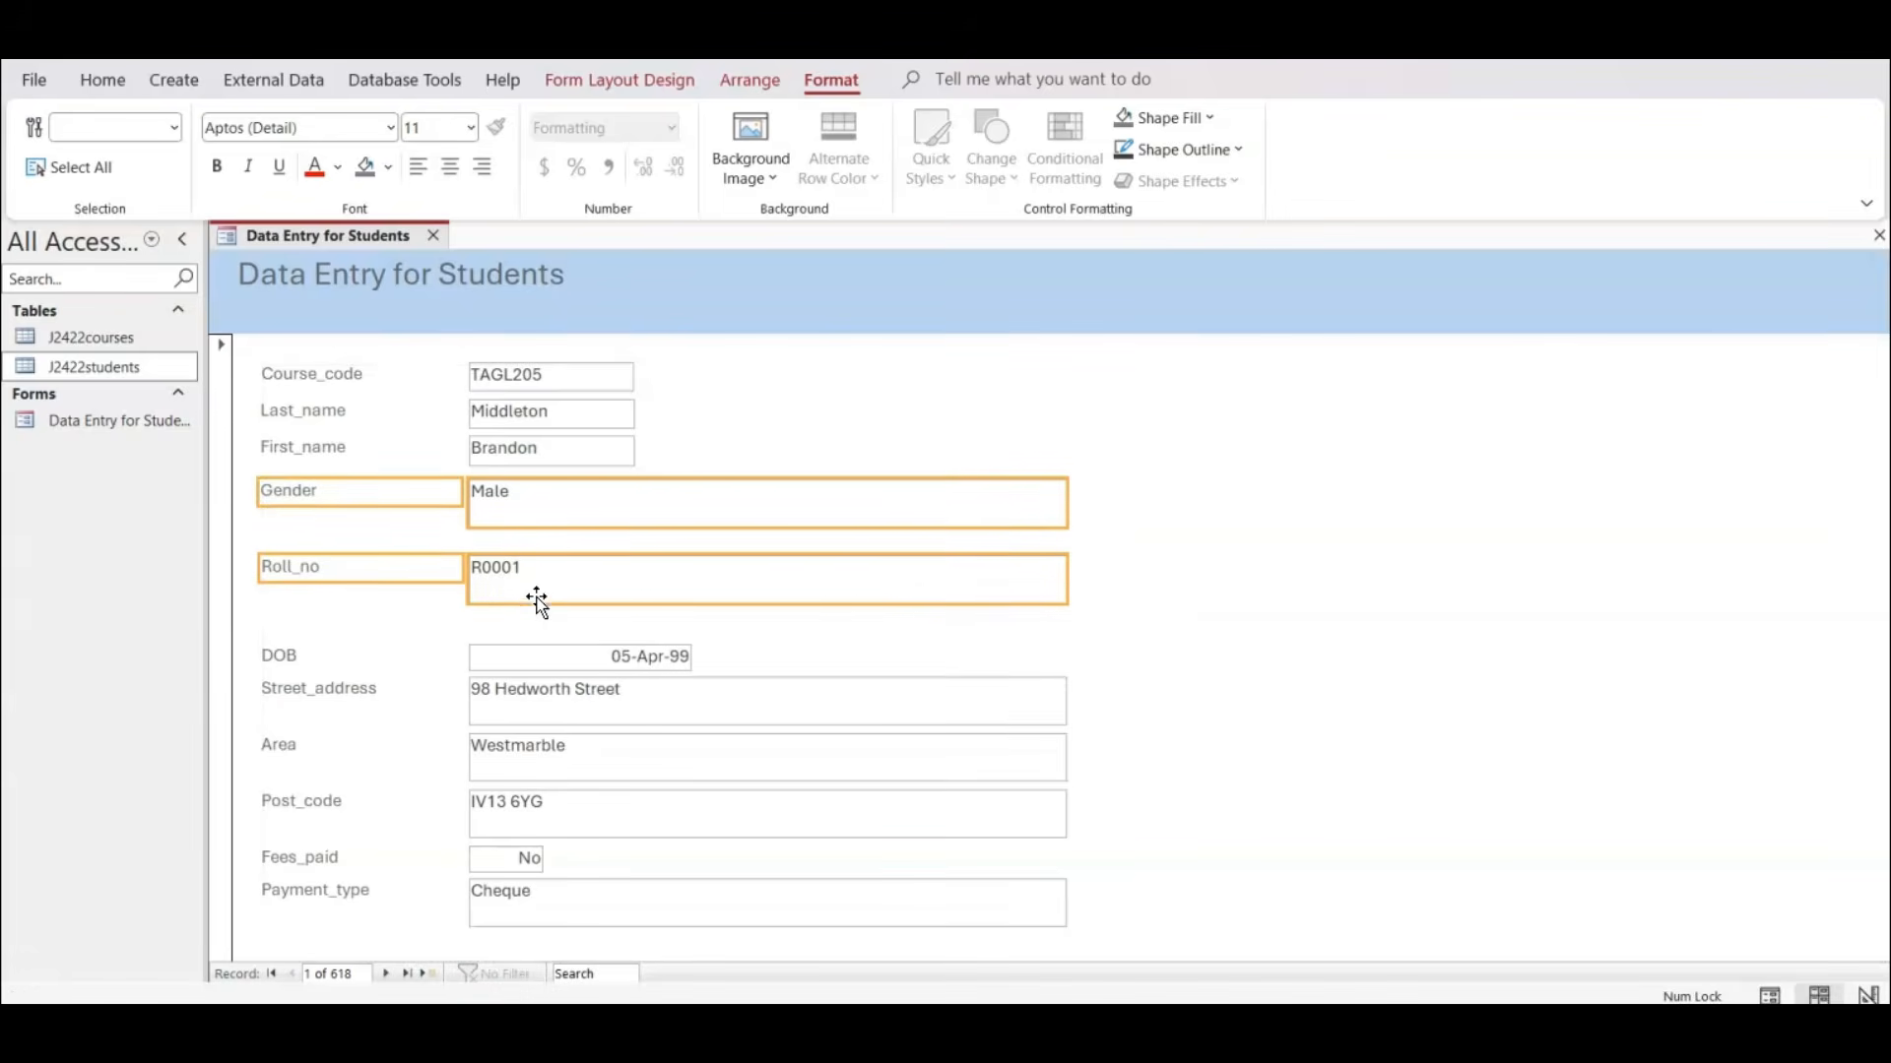
# Change the Gender text box into a combo box.
pyautogui.click(437, 561)
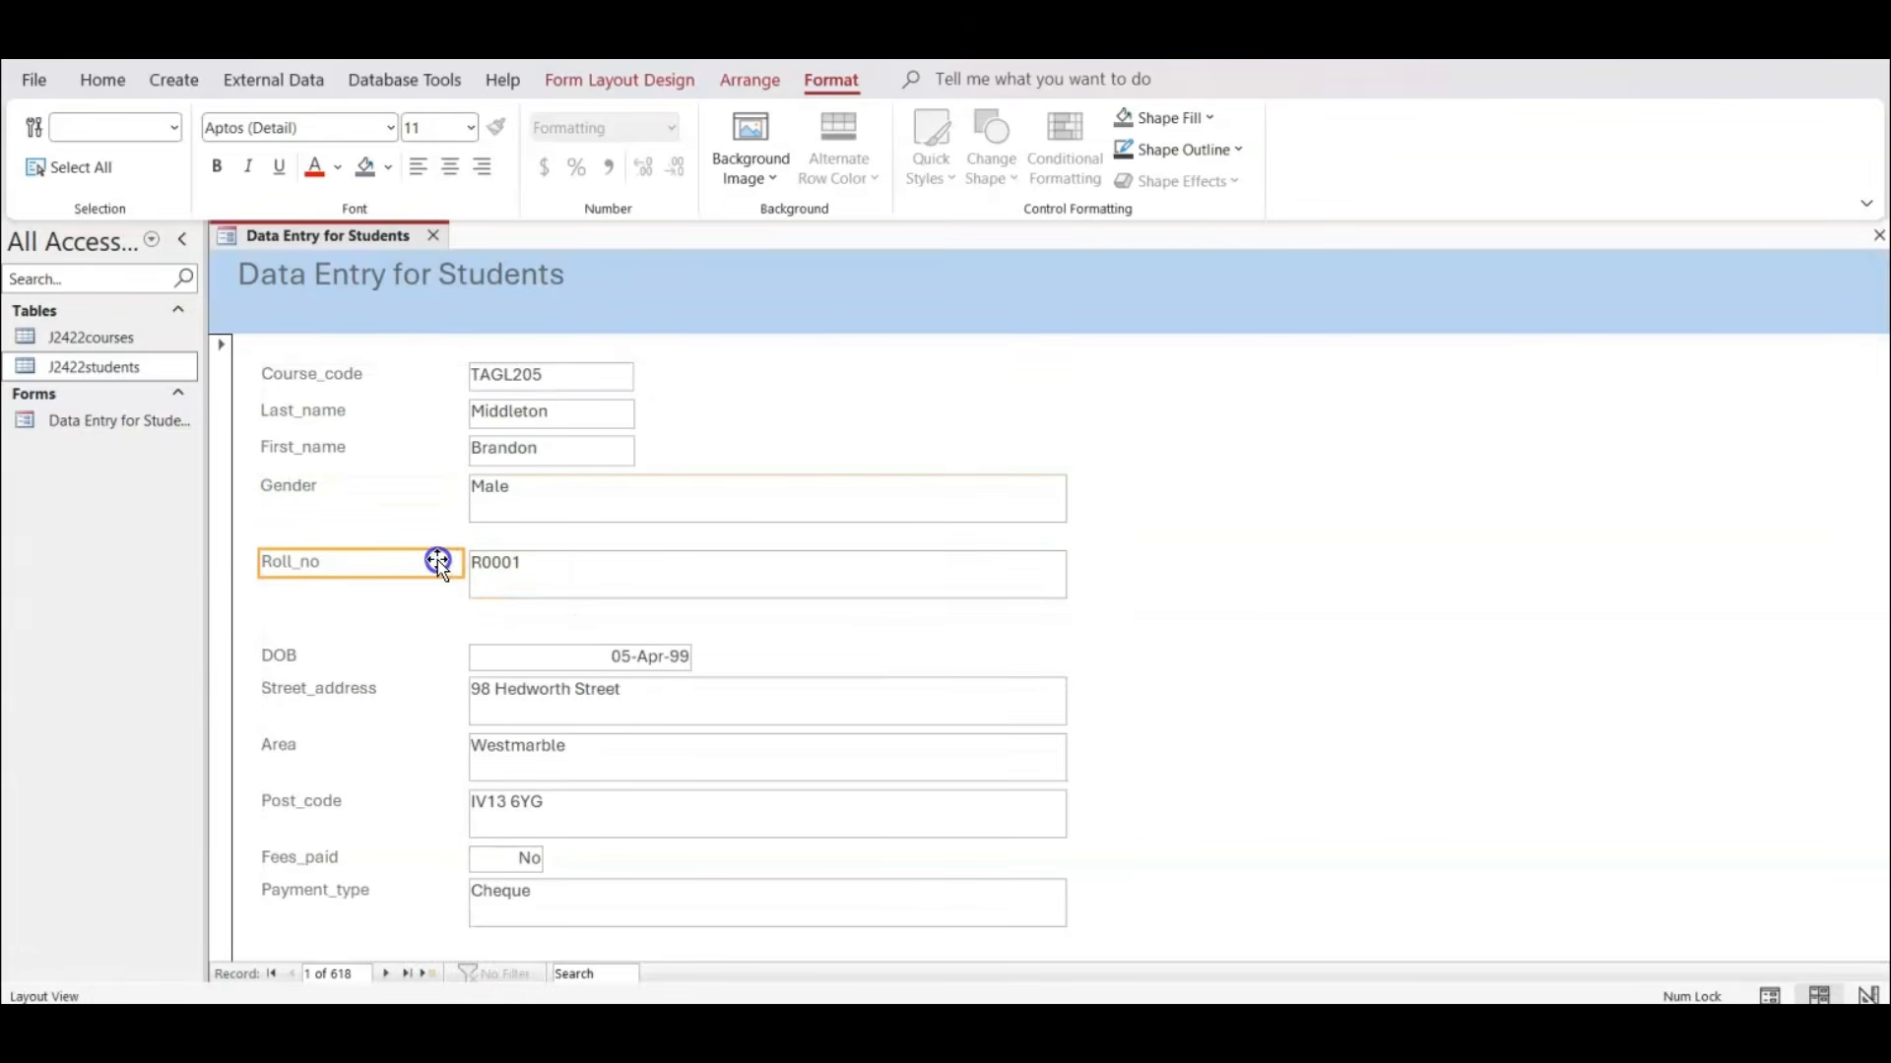
pyautogui.click(520, 570)
pyautogui.click(521, 495)
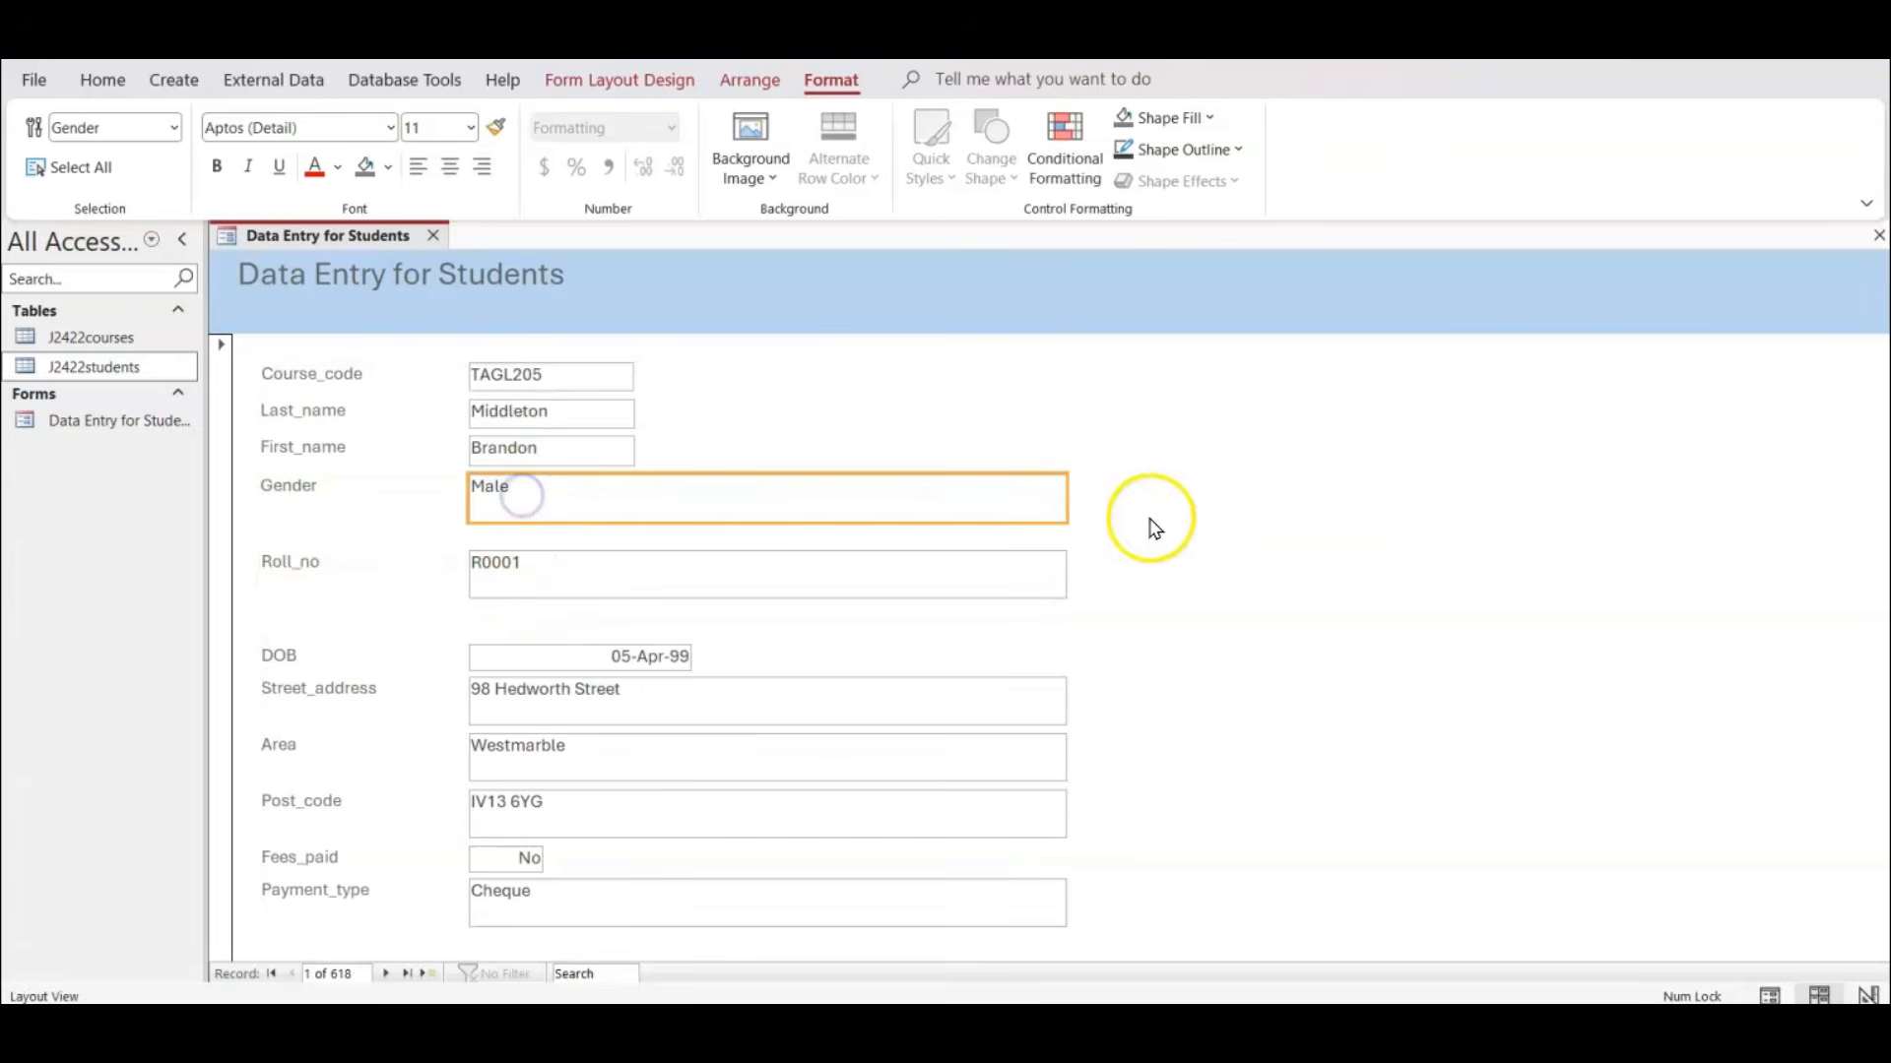
pyautogui.rightClick(766, 498)
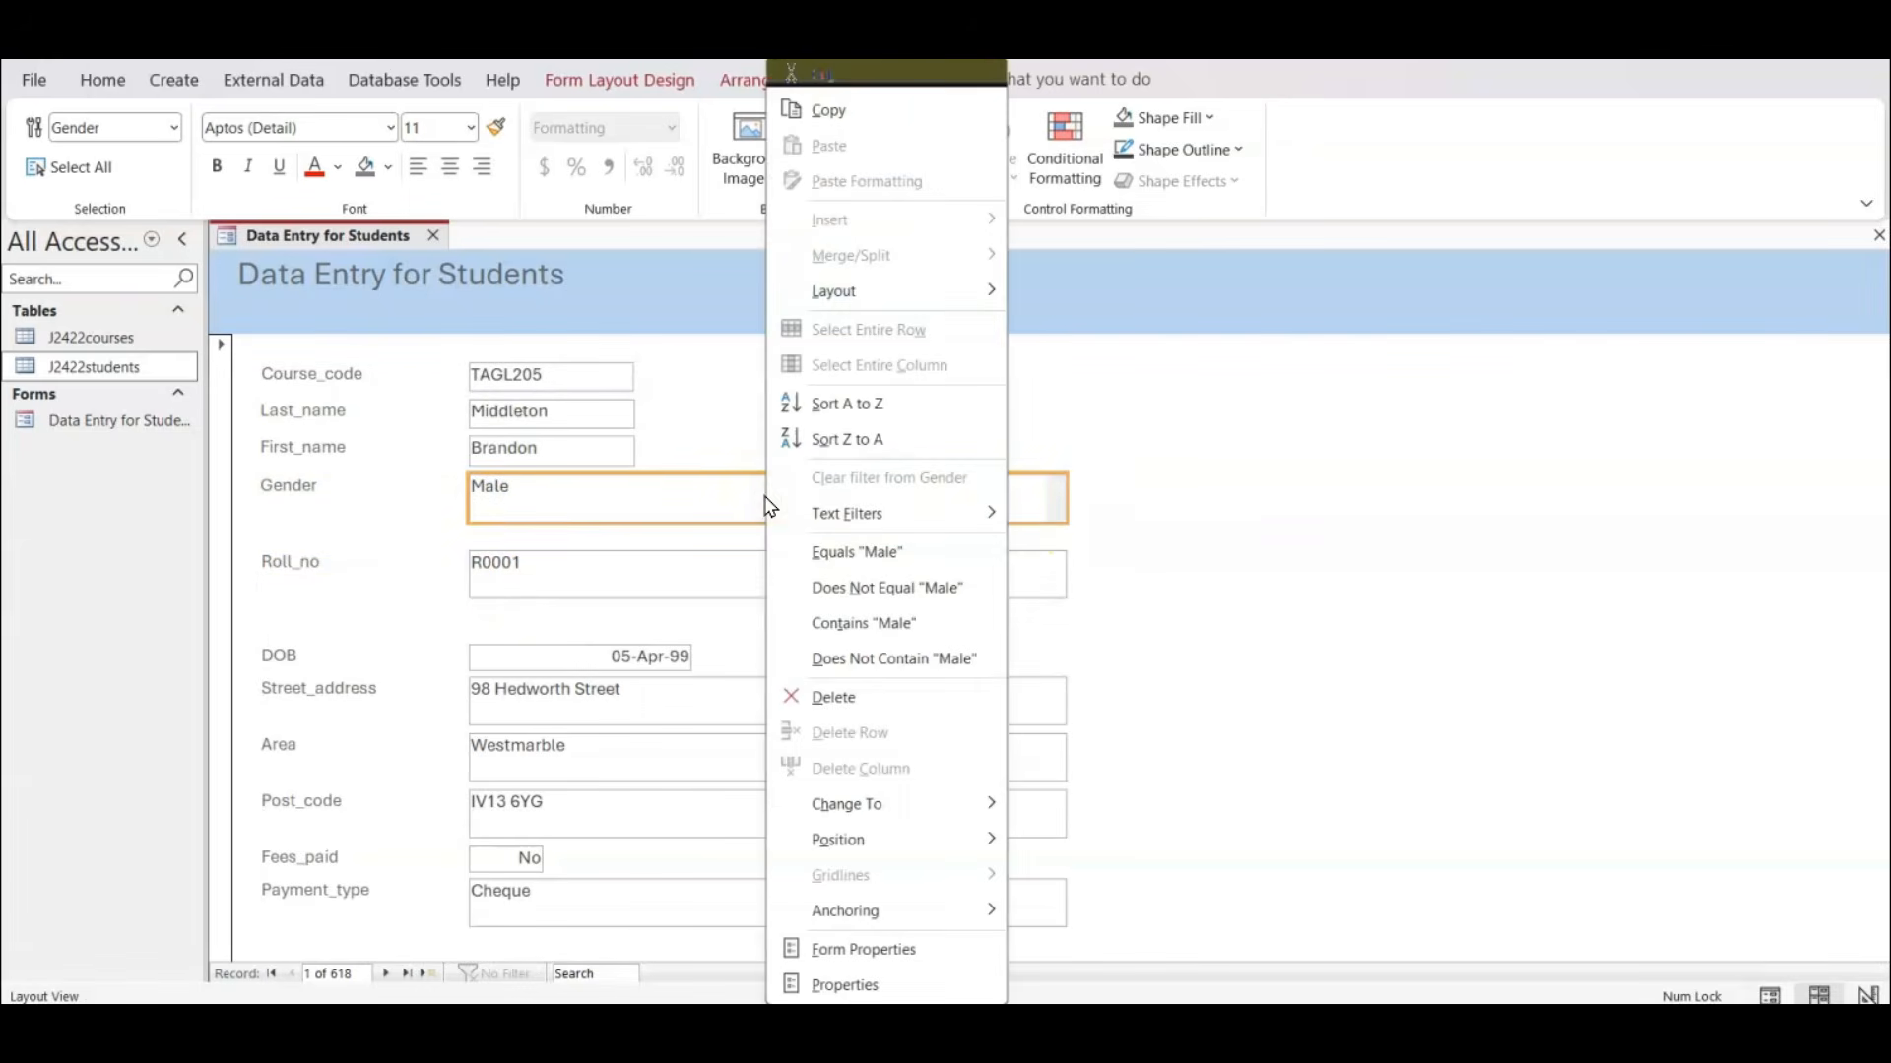
pyautogui.click(907, 803)
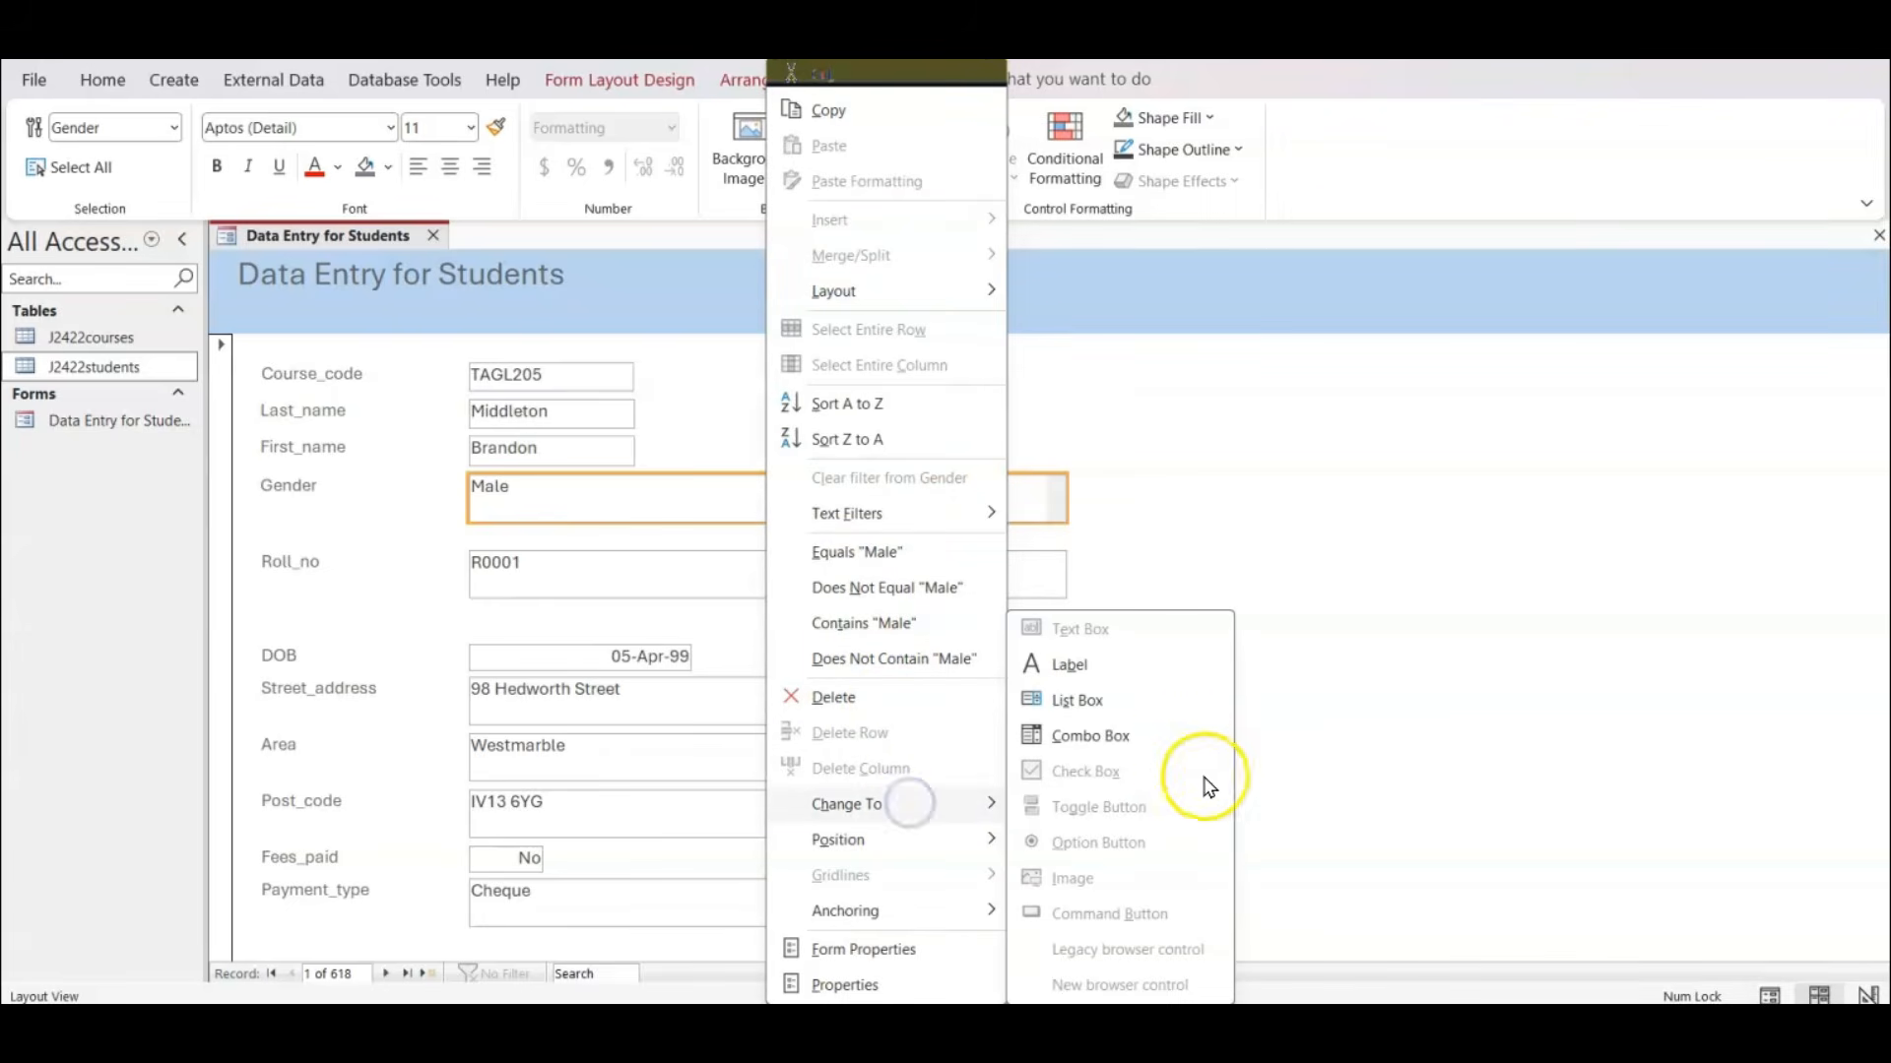
pyautogui.click(1150, 740)
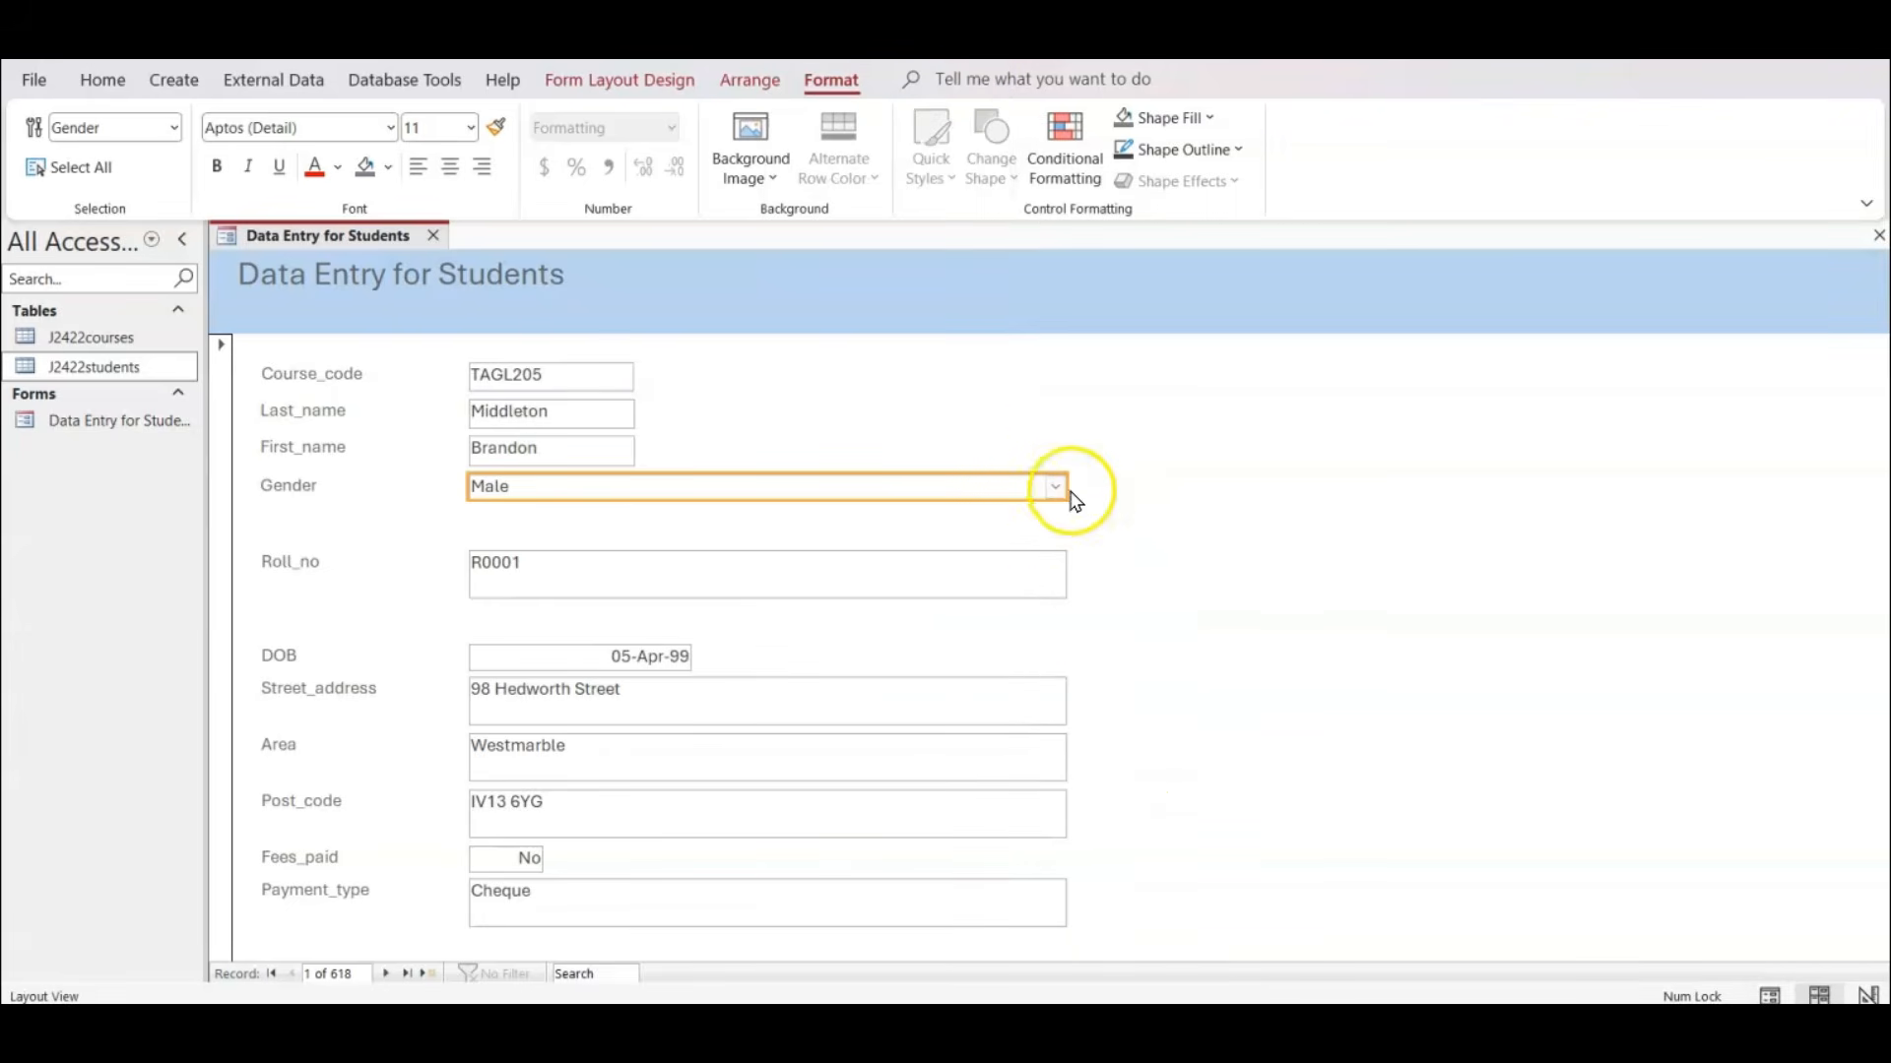
# Narrow the Gender combo box to the width of the name boxes above it, and leave it selected.
pyautogui.moveTo(1070, 482); pyautogui.dragTo(637, 483)
pyautogui.click(696, 477)
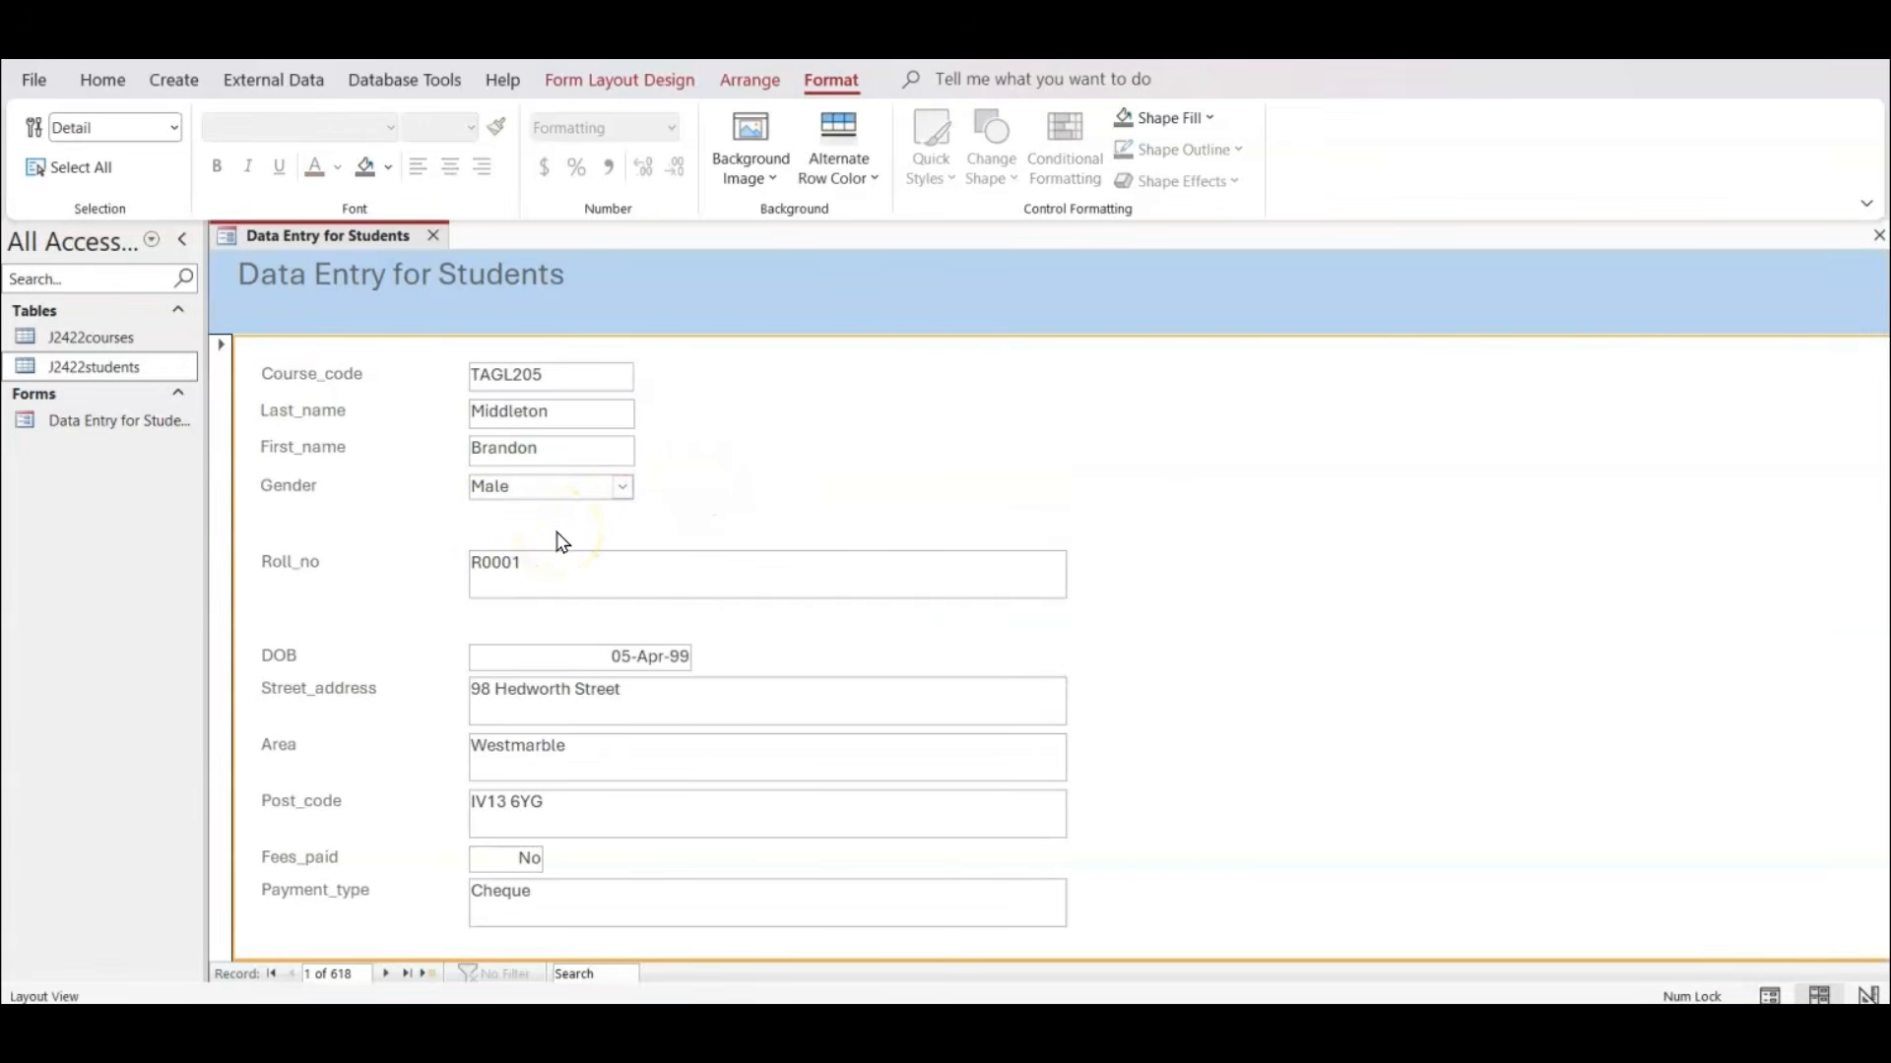
pyautogui.click(554, 506)
pyautogui.click(552, 493)
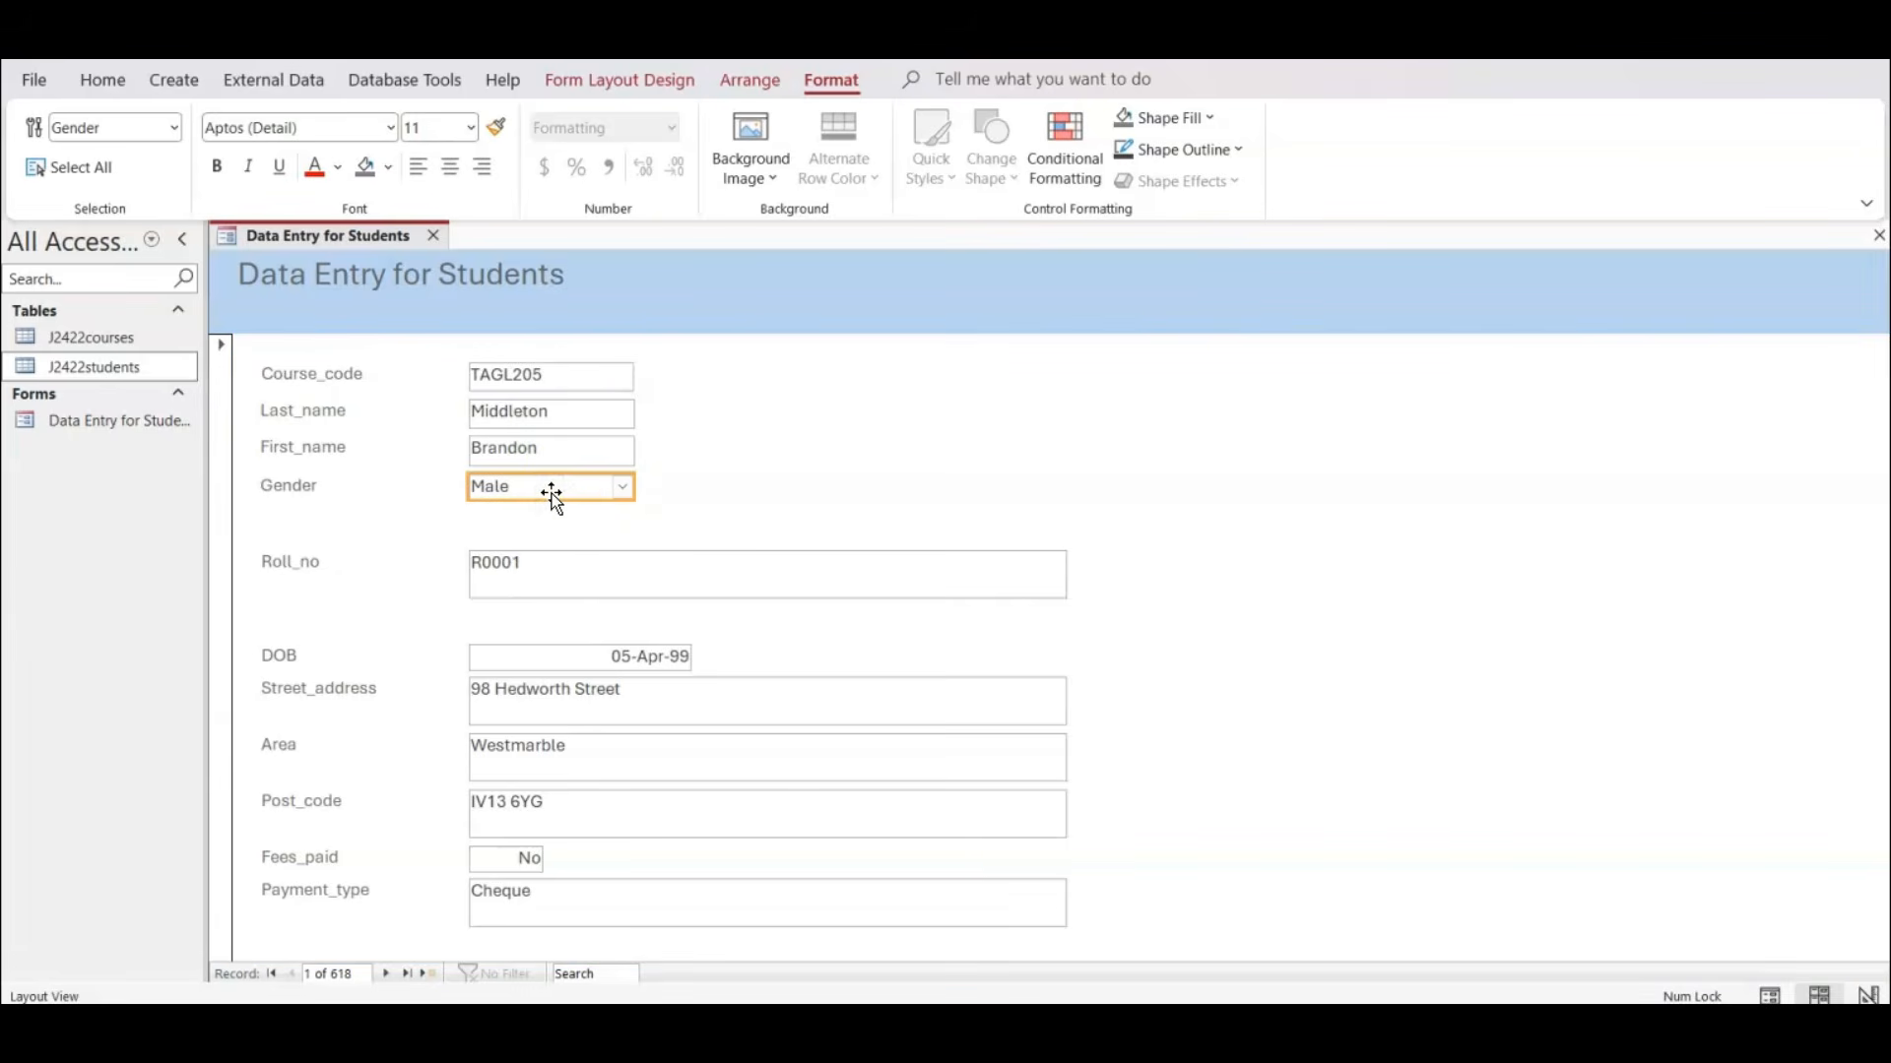
# Check the Gender requirement in the exam paper and set the Gender combo box's row source type to Value List.
pyautogui.rightClick(551, 493)
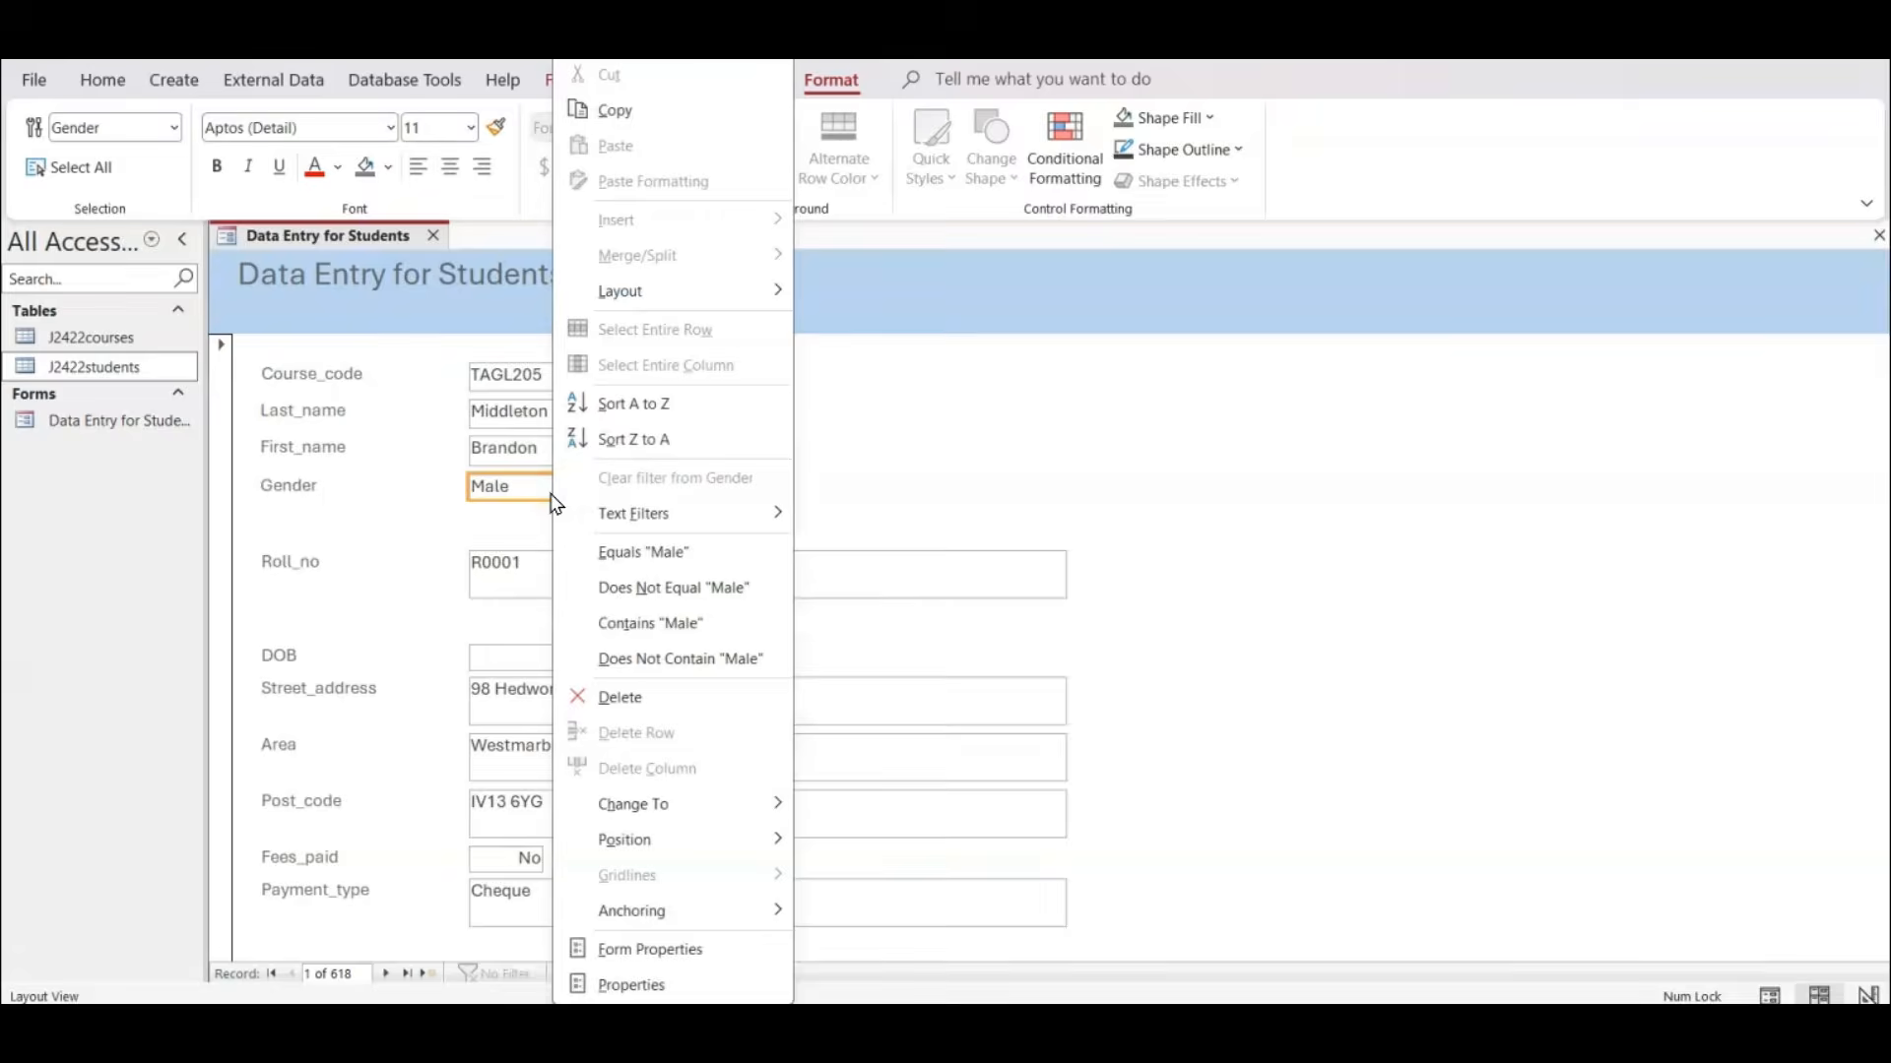
pyautogui.click(635, 985)
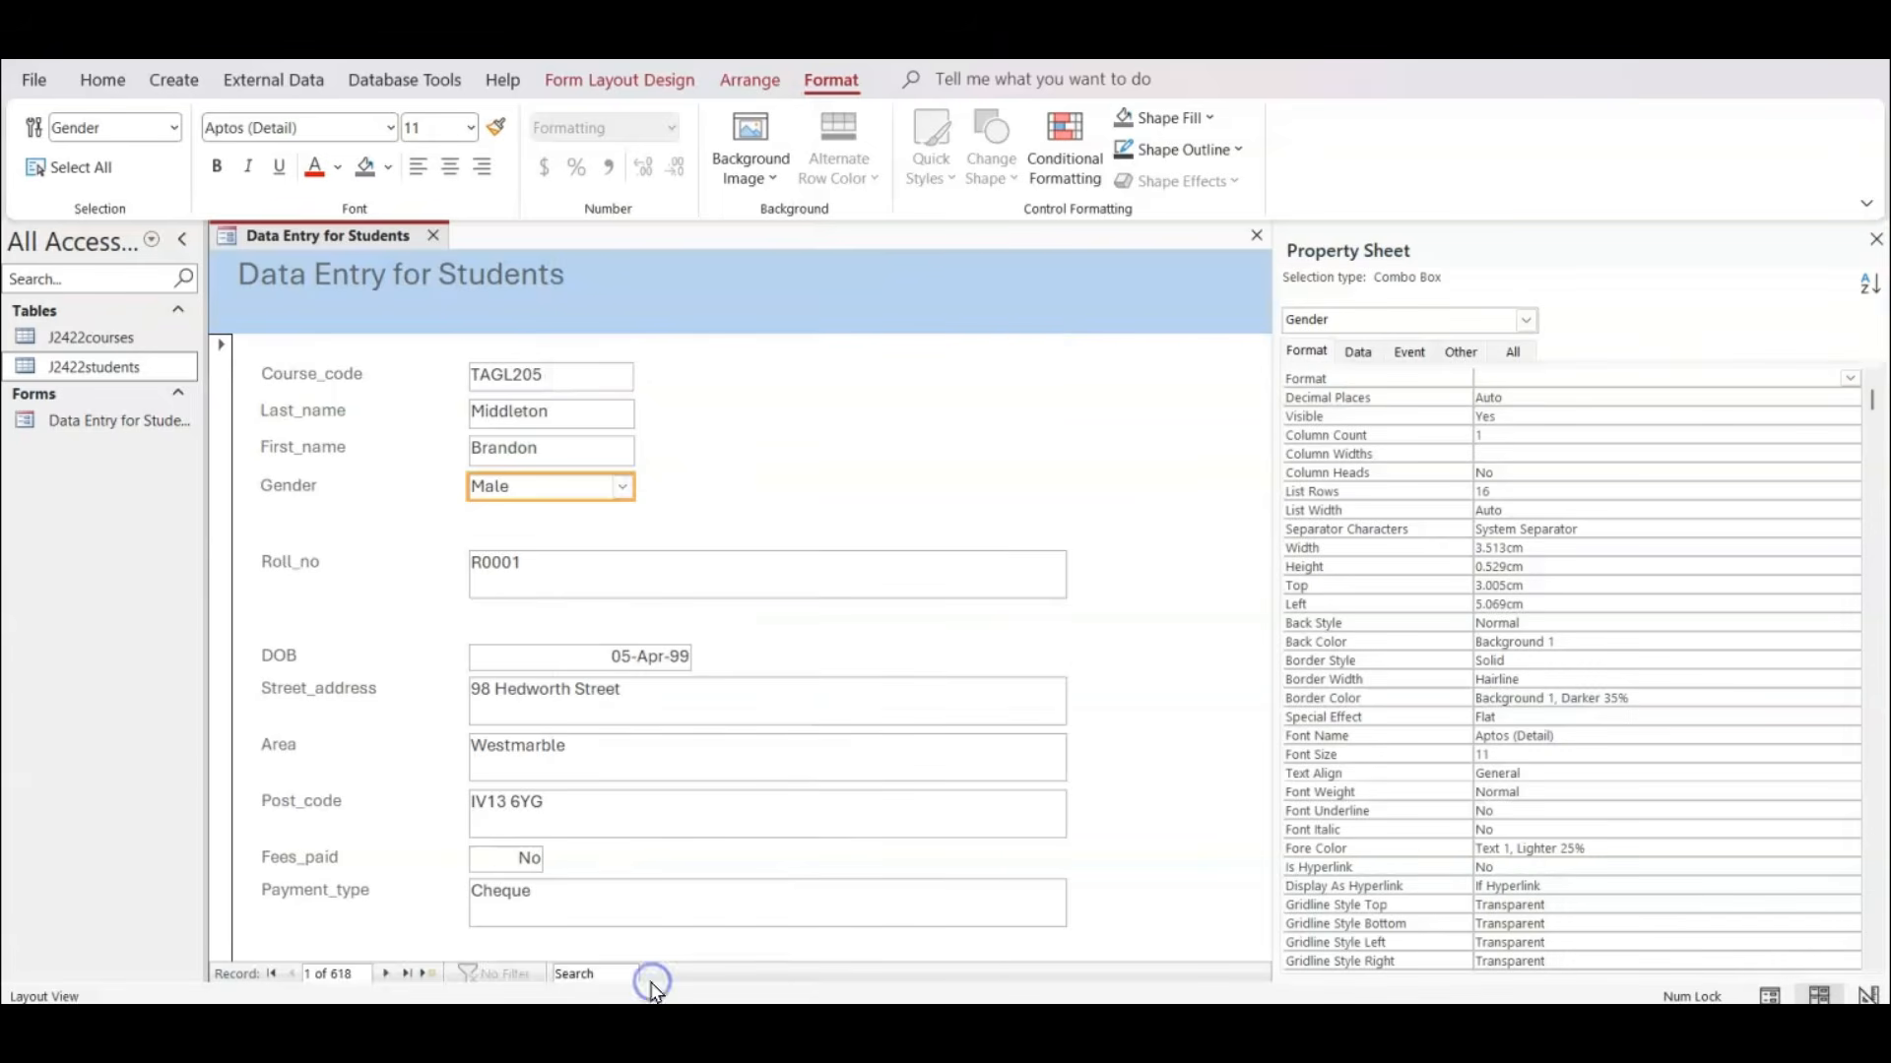
pyautogui.click(1360, 352)
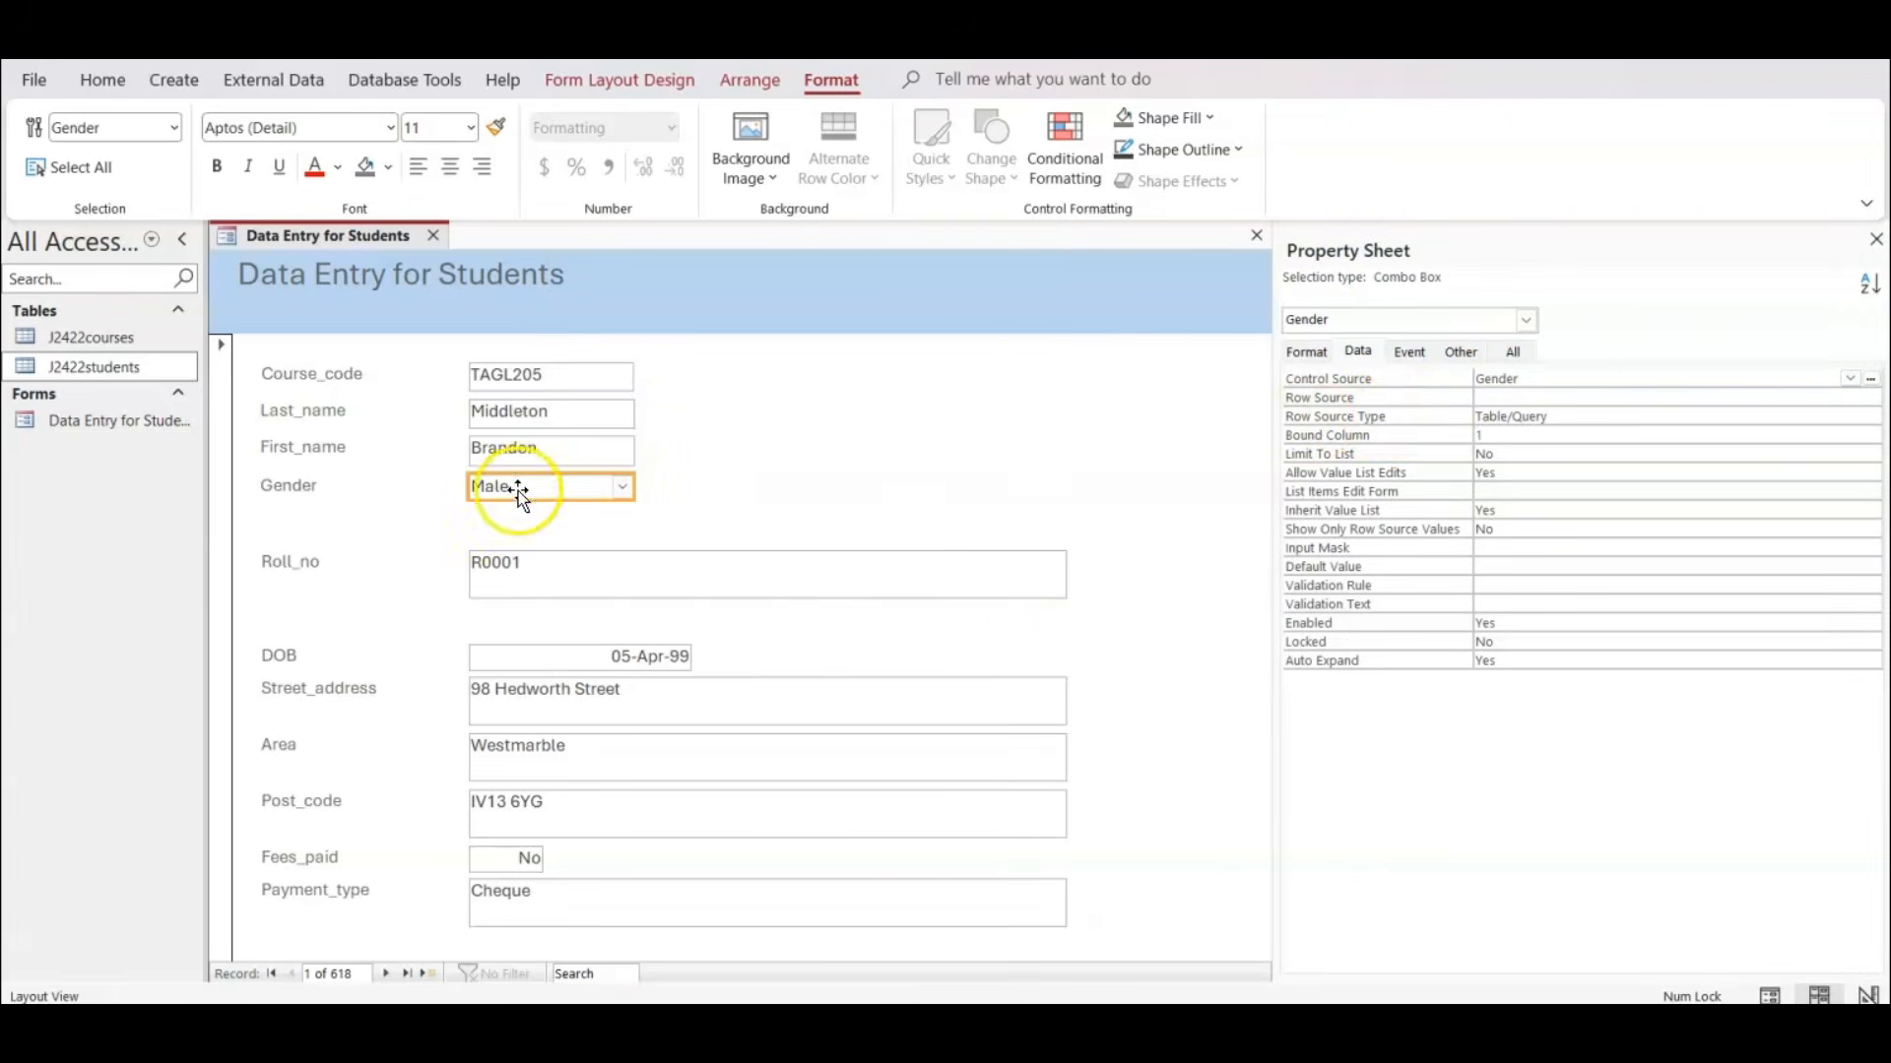
pyautogui.click(1109, 1027)
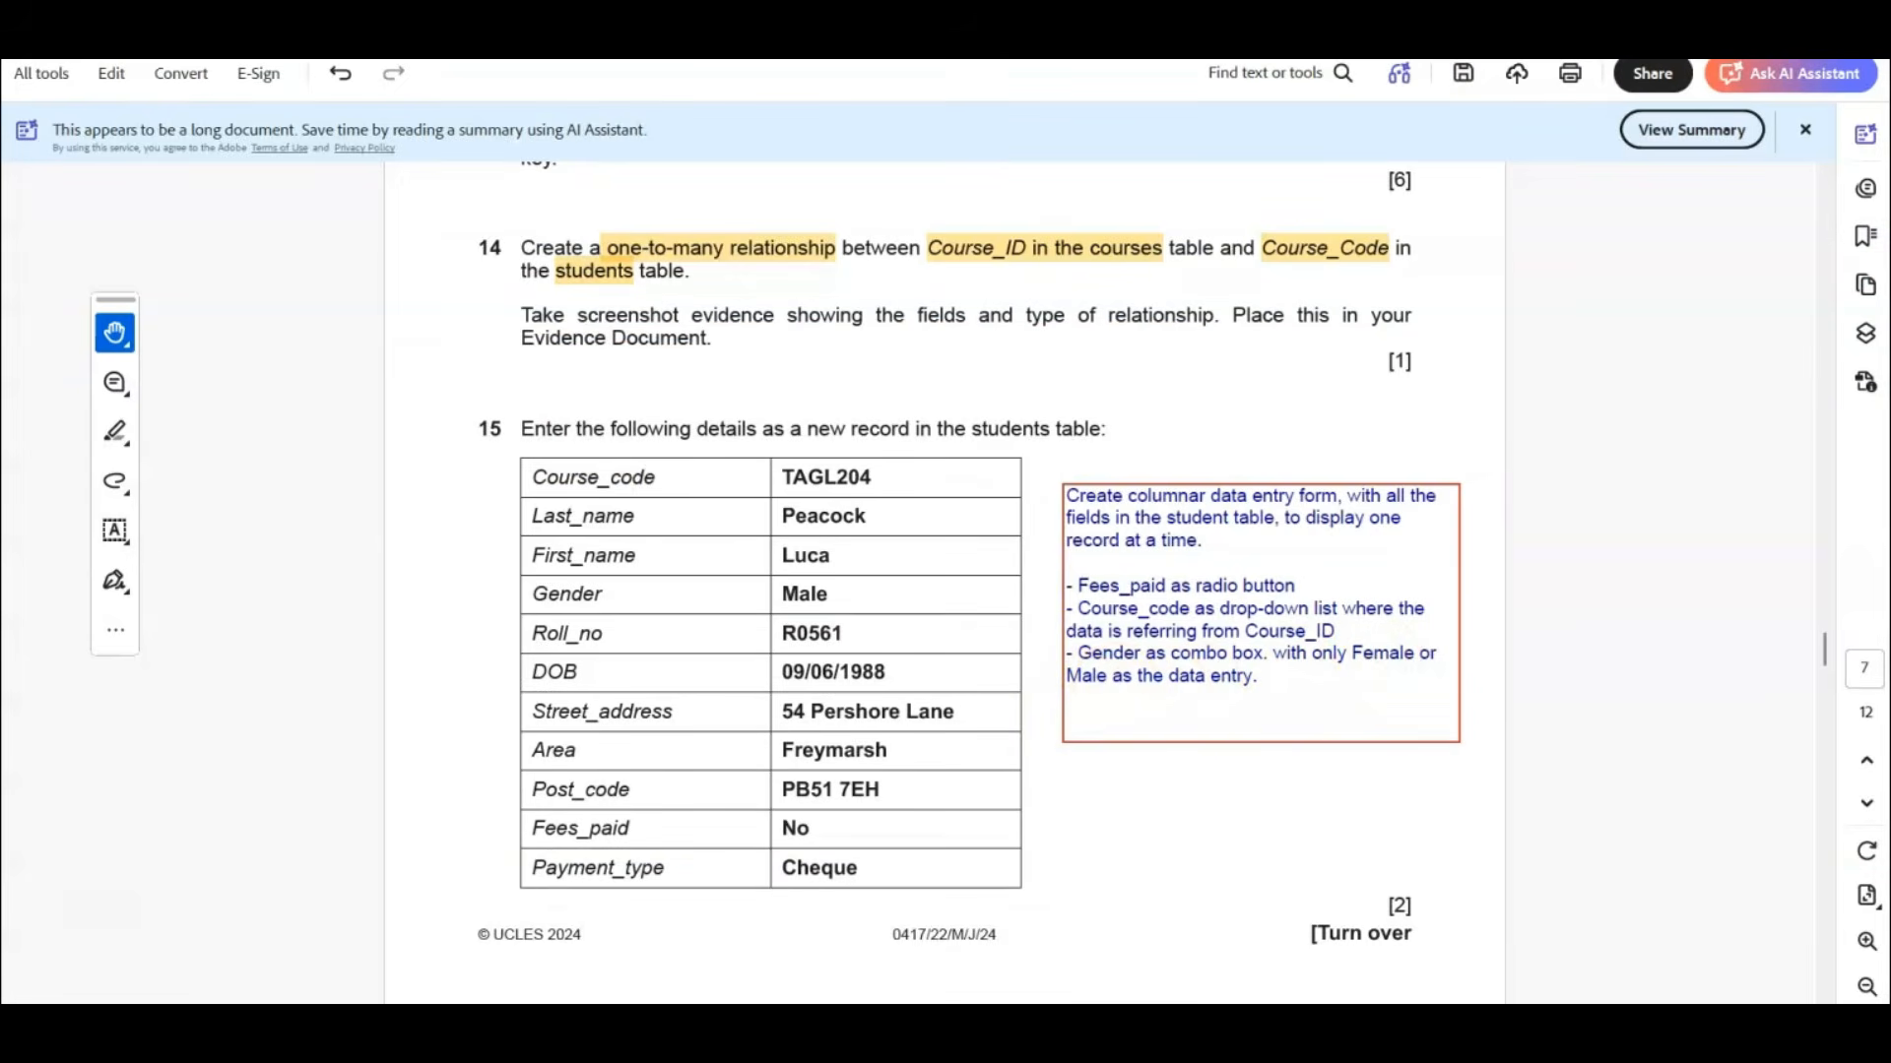
pyautogui.click(1270, 886)
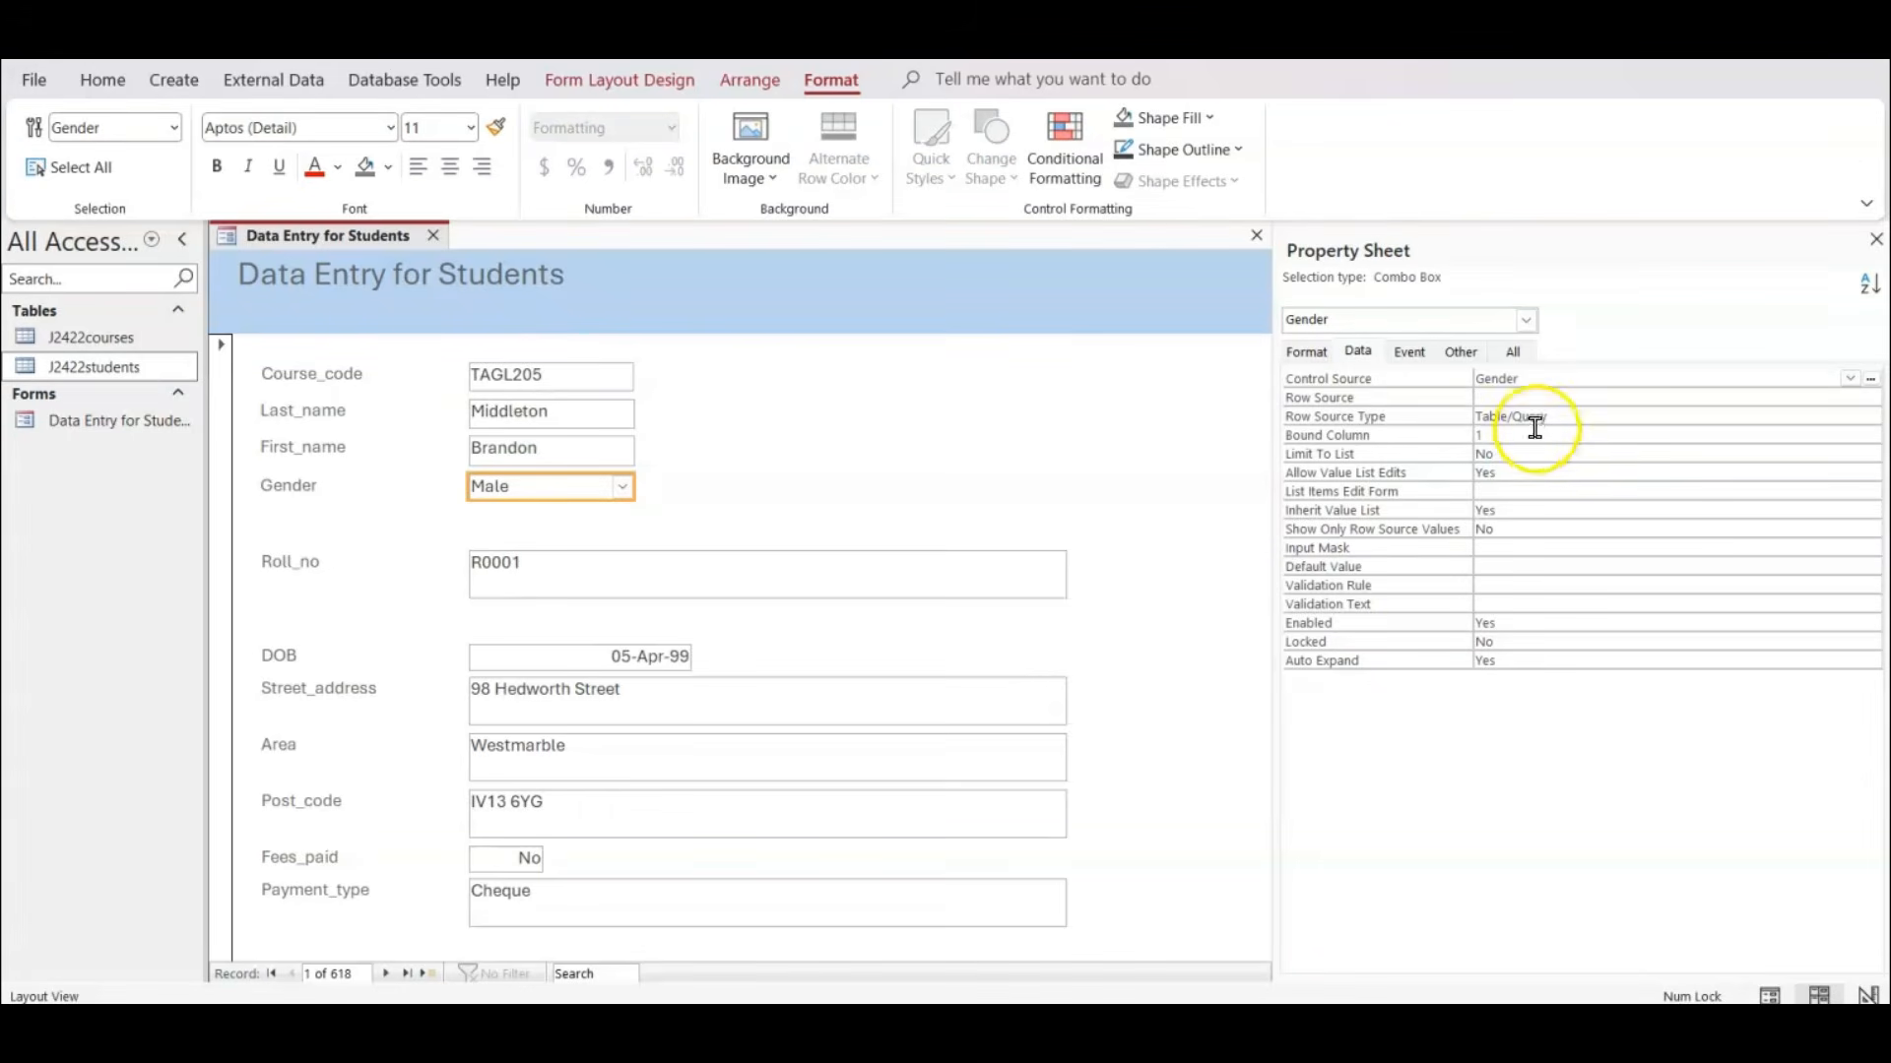
pyautogui.click(1595, 411)
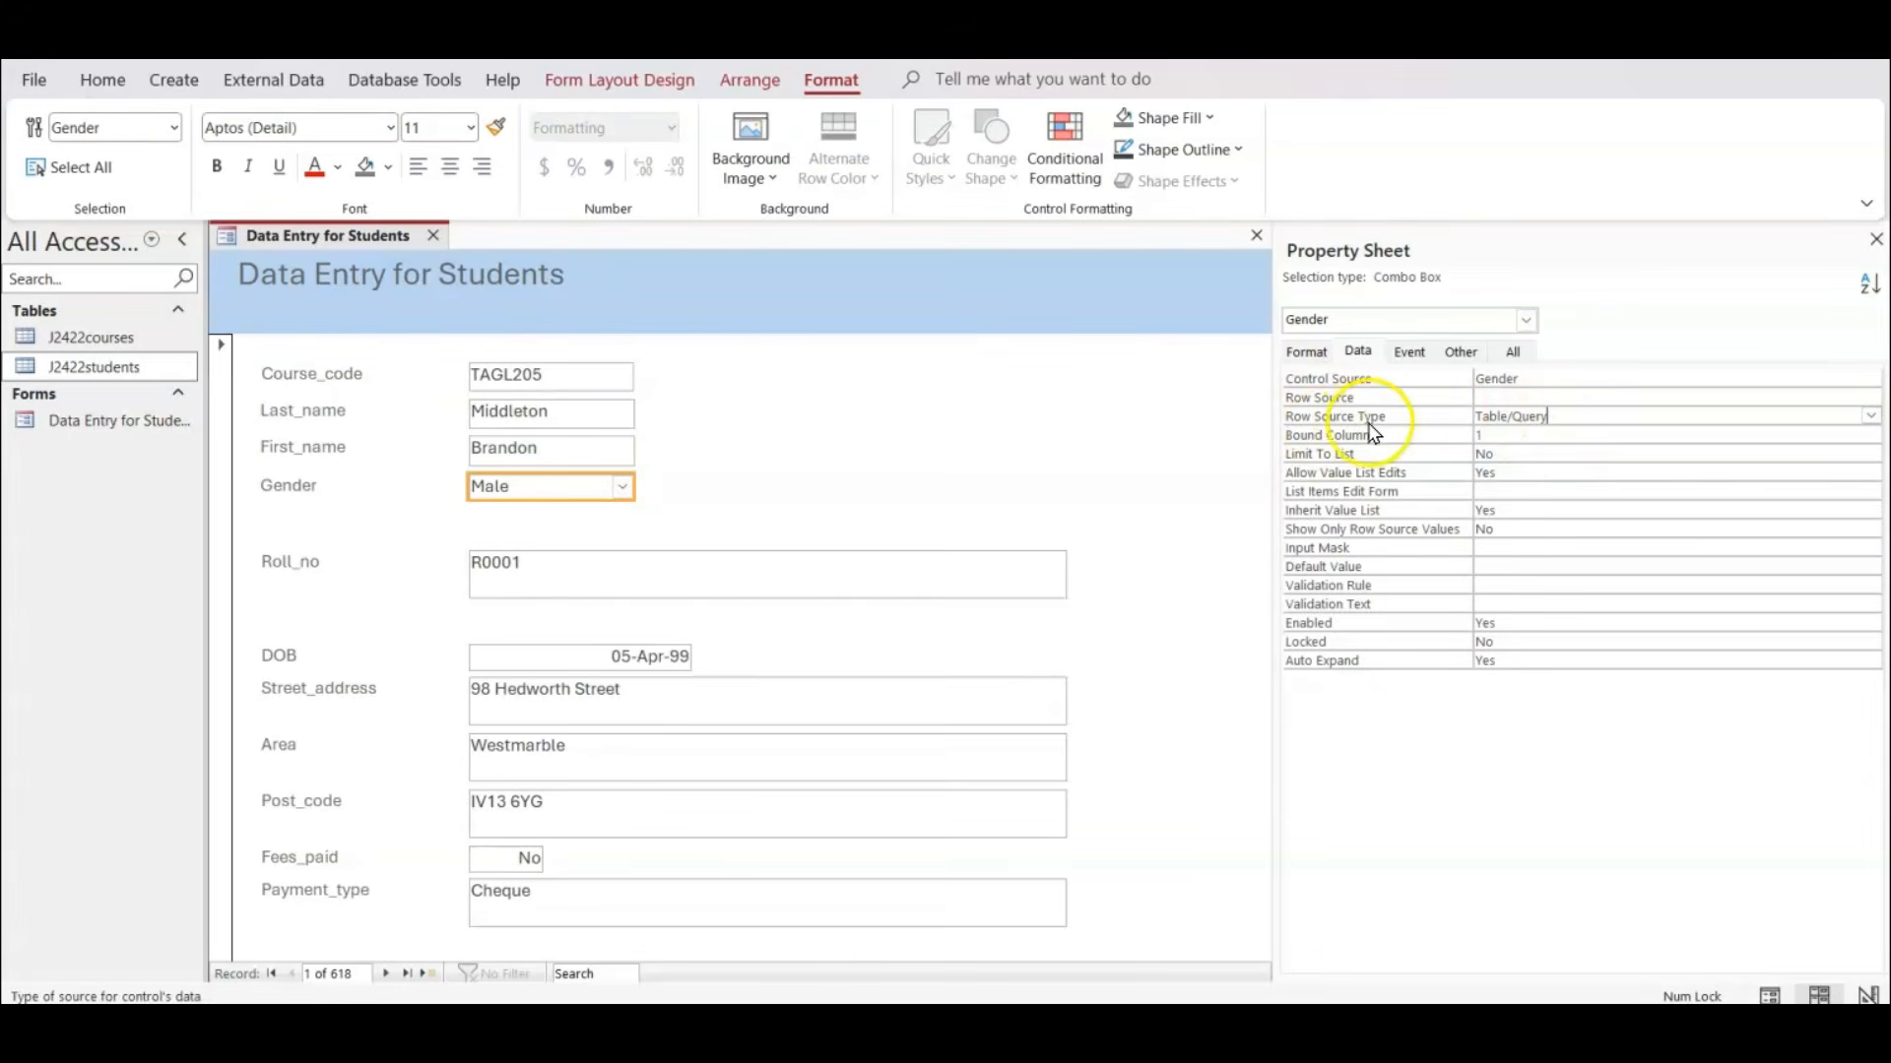
pyautogui.click(1870, 416)
pyautogui.click(1754, 455)
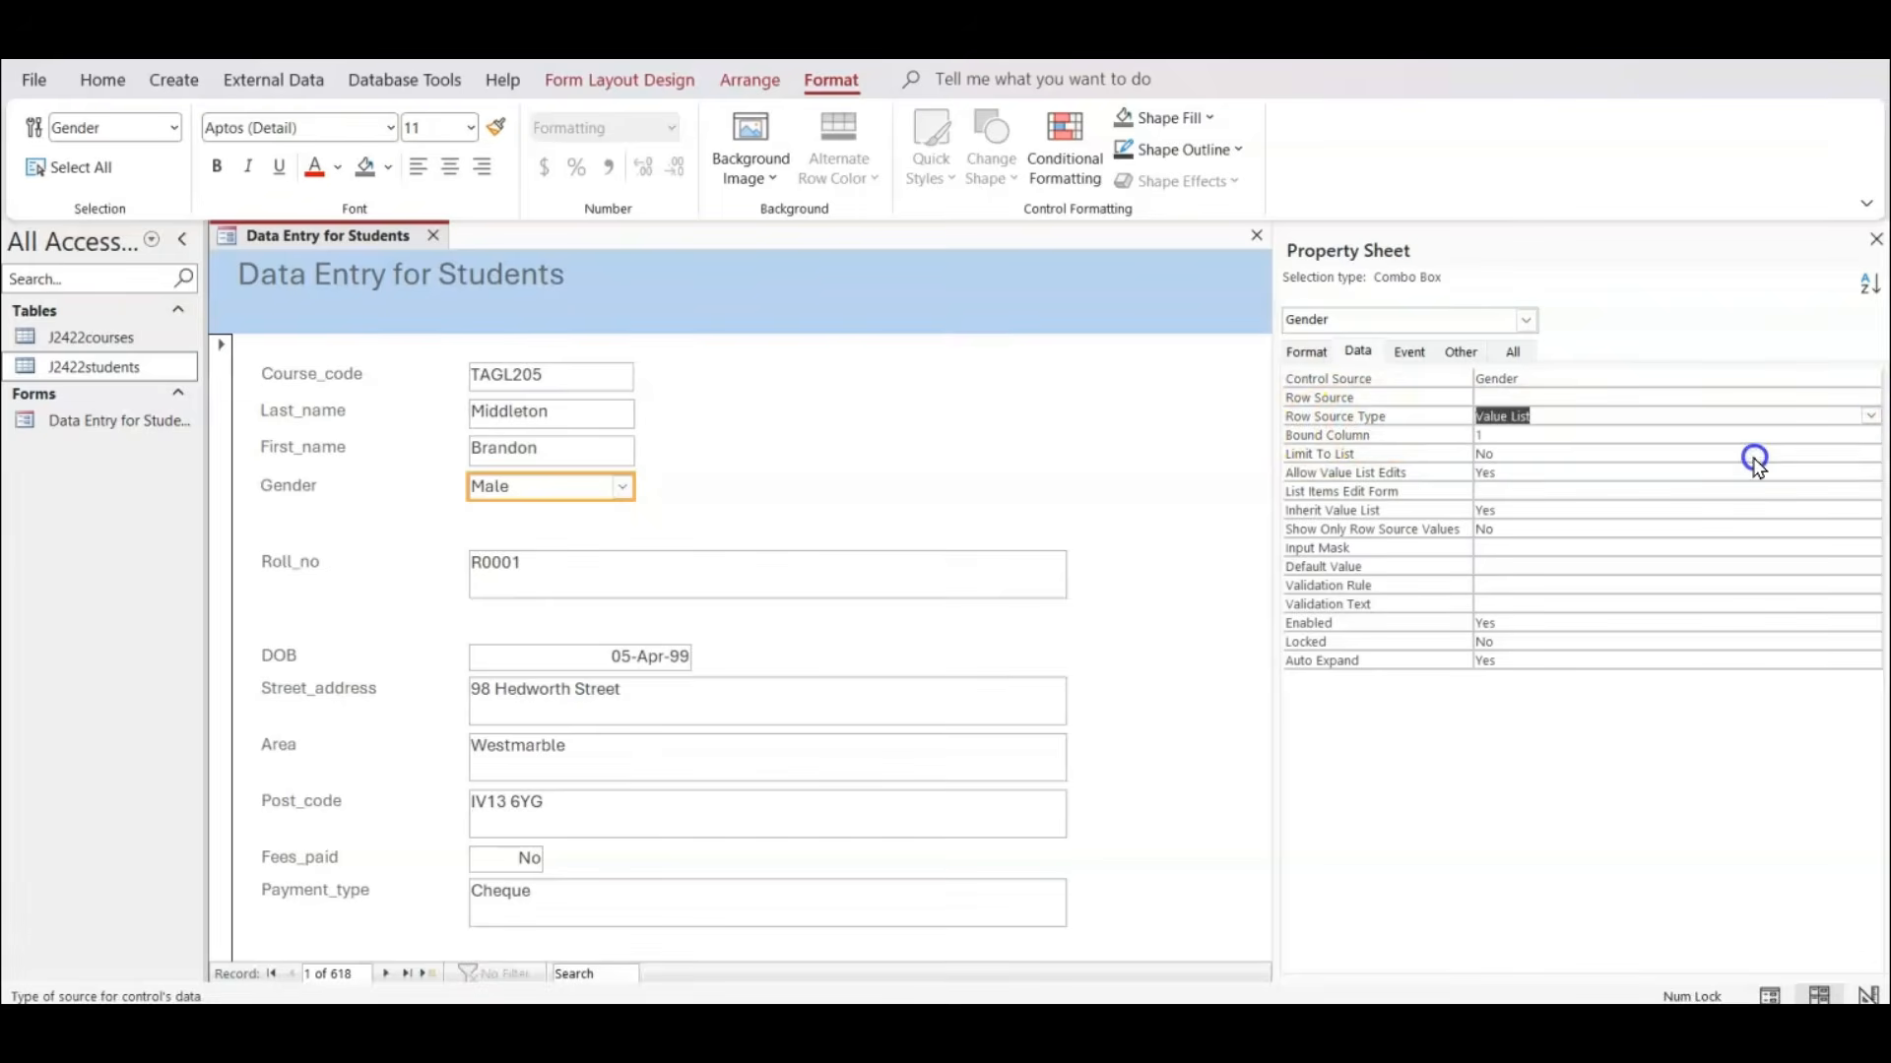
# Open the list item editor for the Gender combo box's row source.
pyautogui.click(1705, 396)
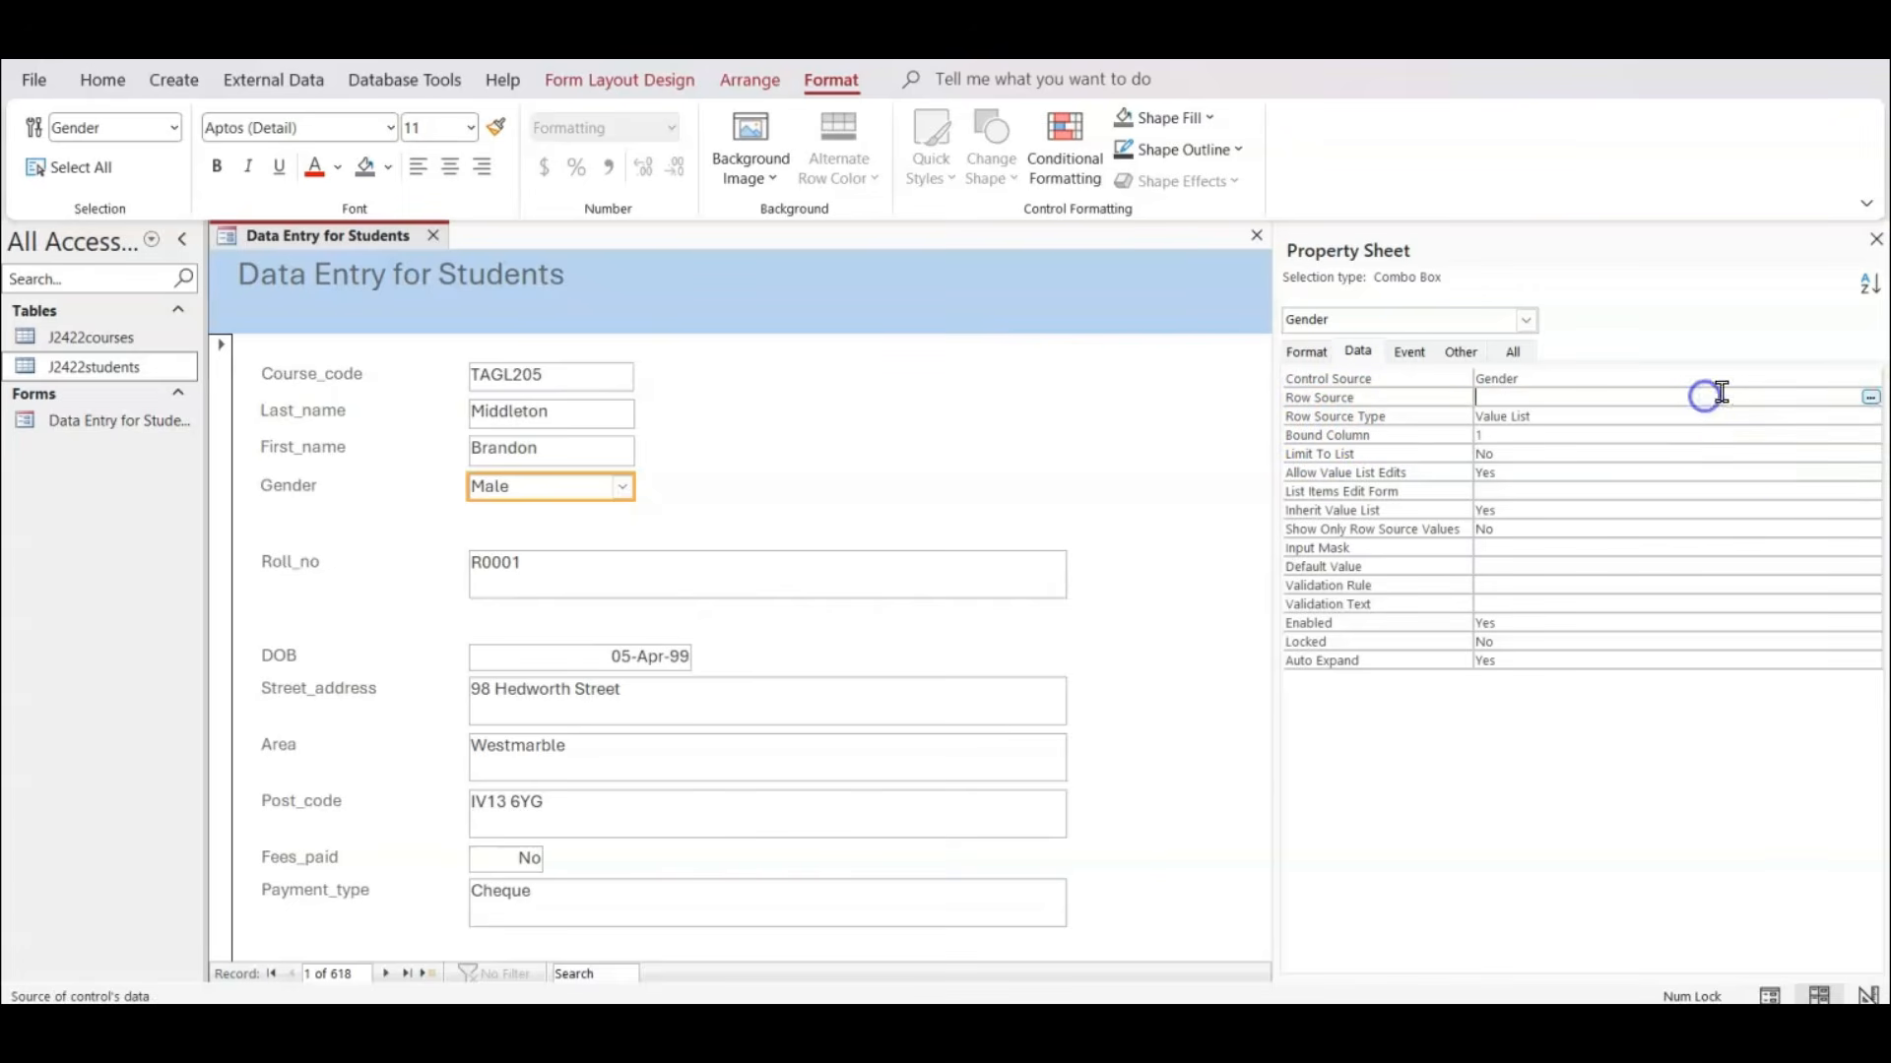
pyautogui.click(1870, 397)
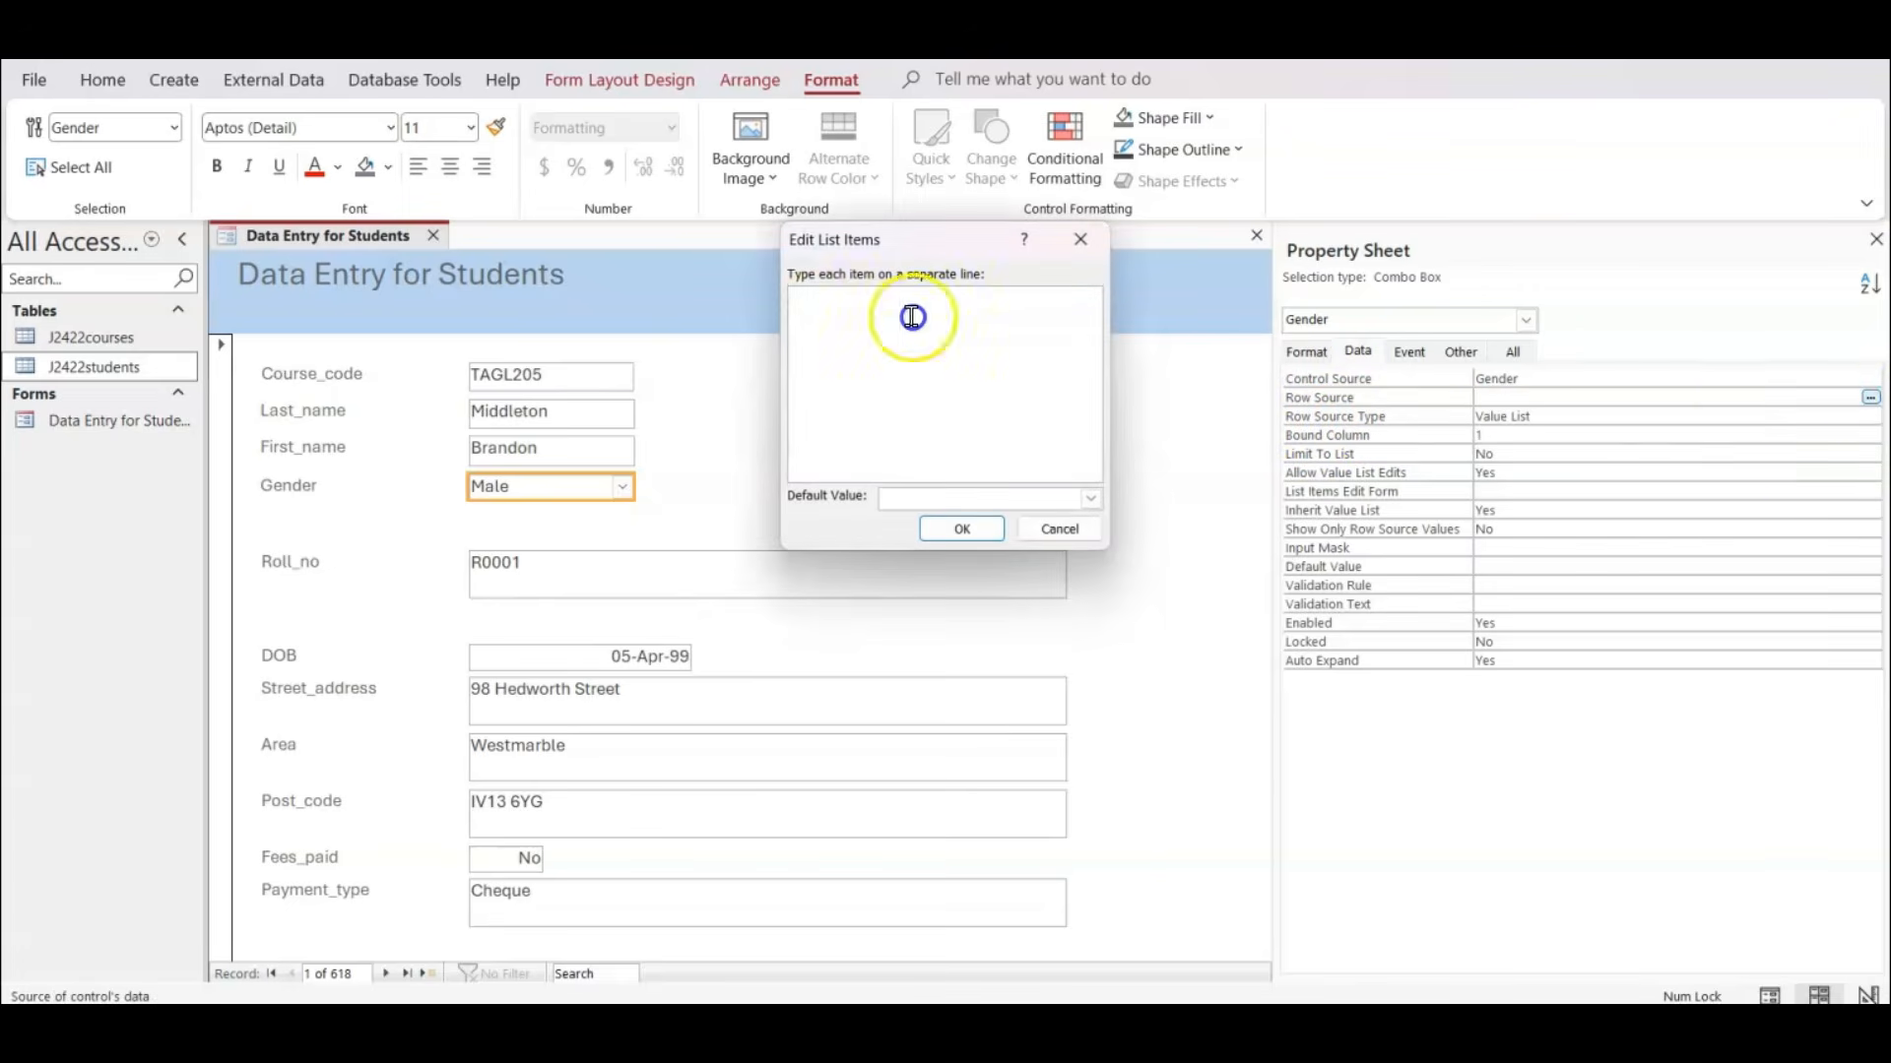
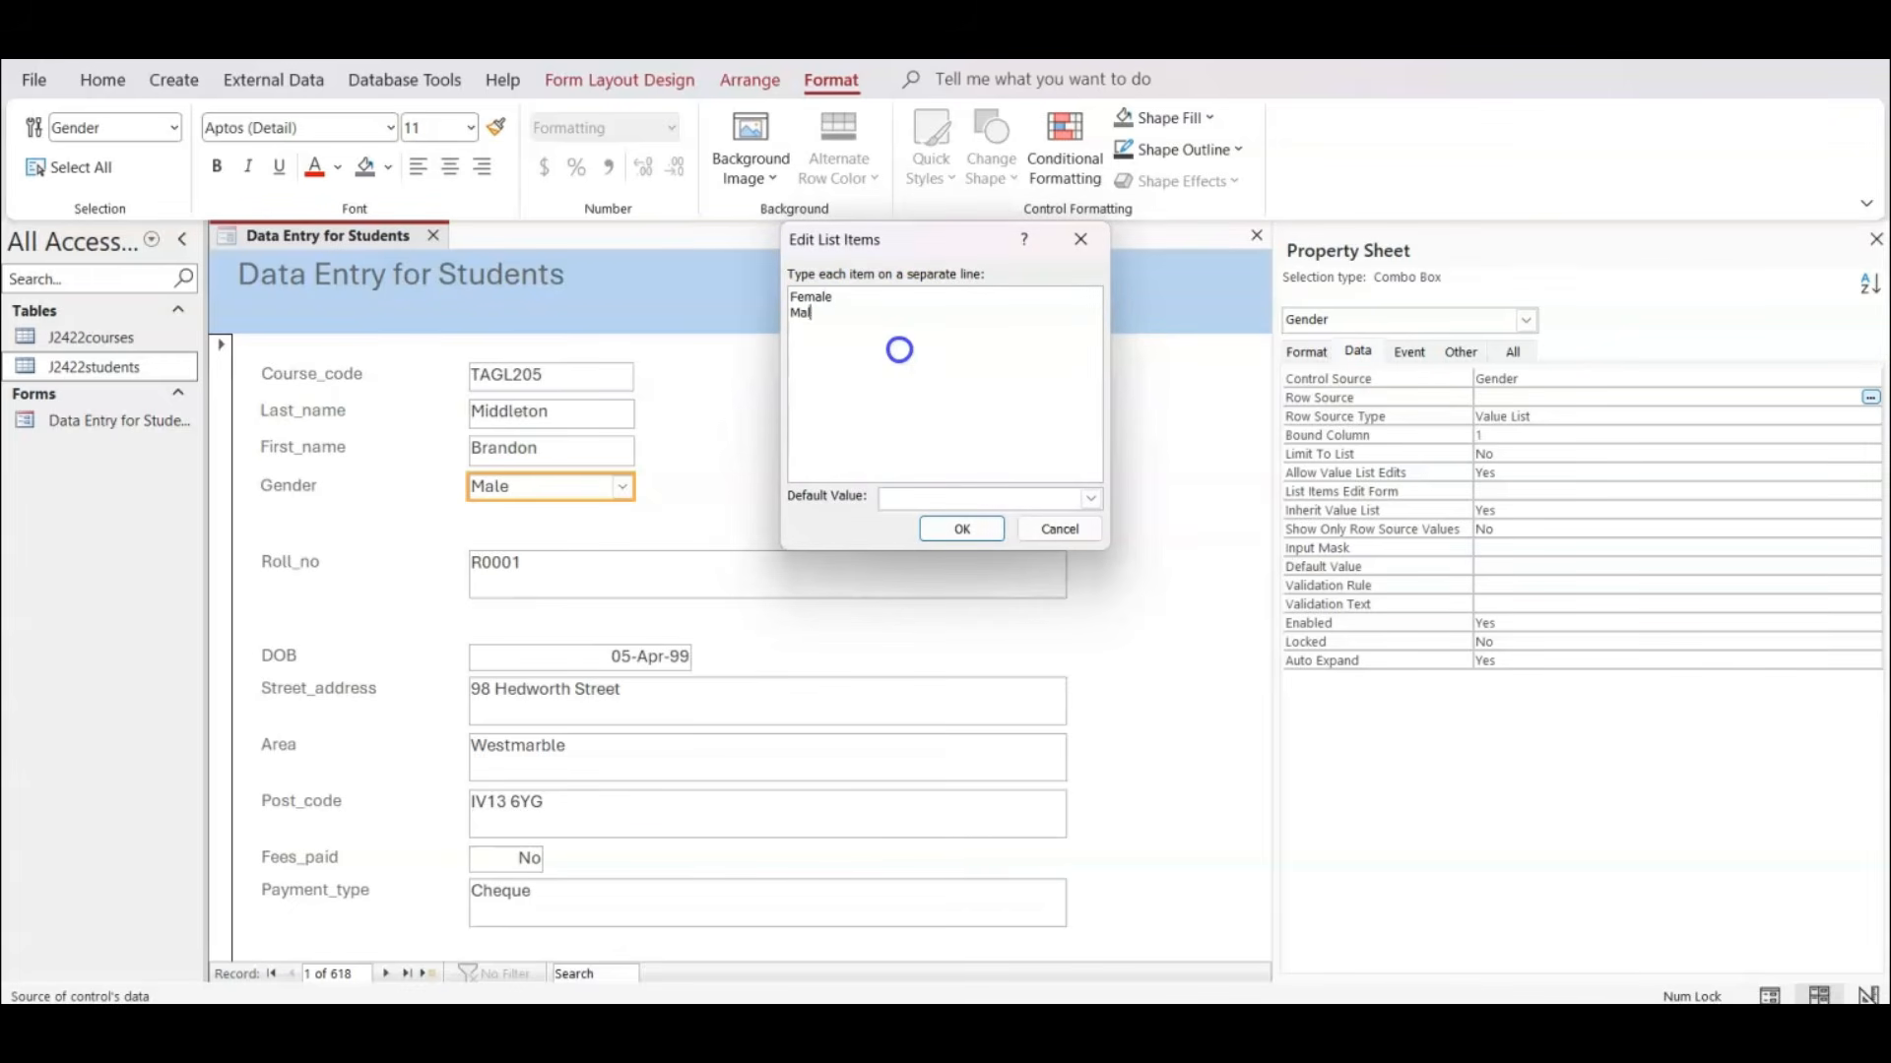
# Fill the Gender combo box's value list with Female and Male, leaving the default value blank.
pyautogui.click(1091, 499)
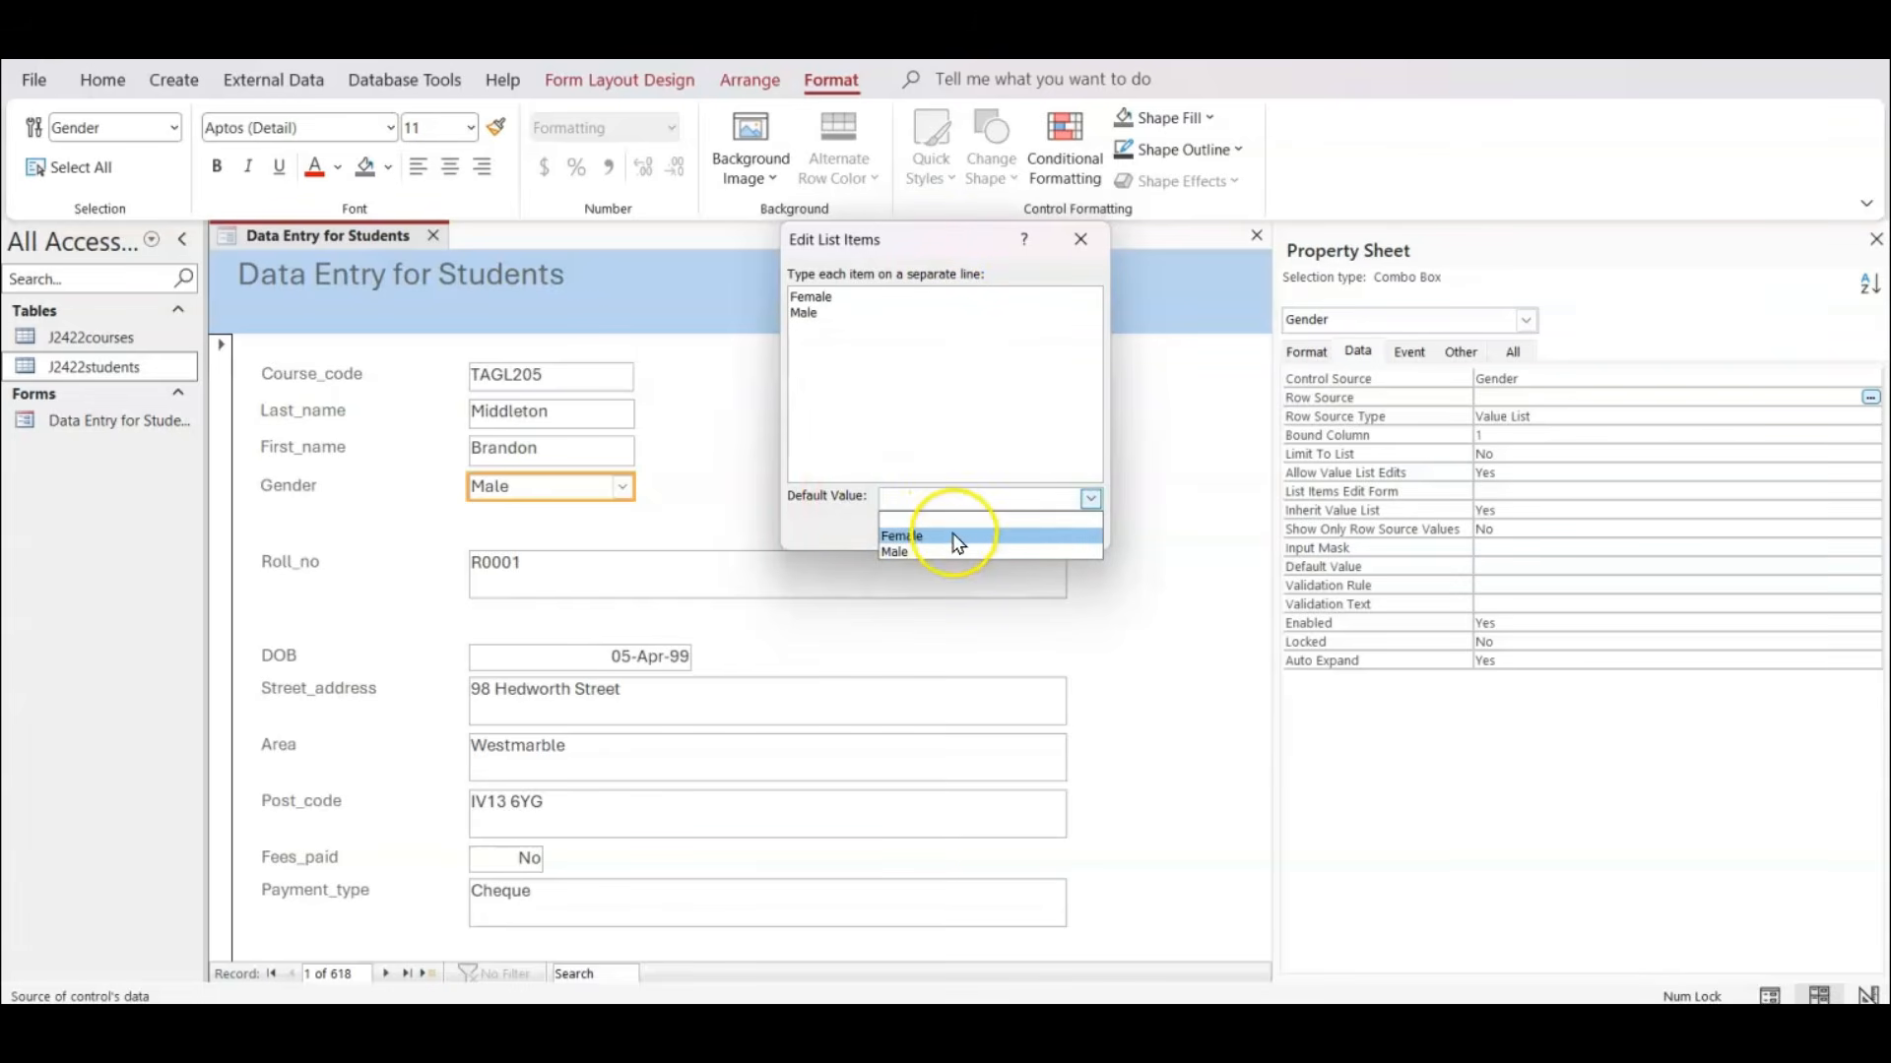
pyautogui.click(919, 423)
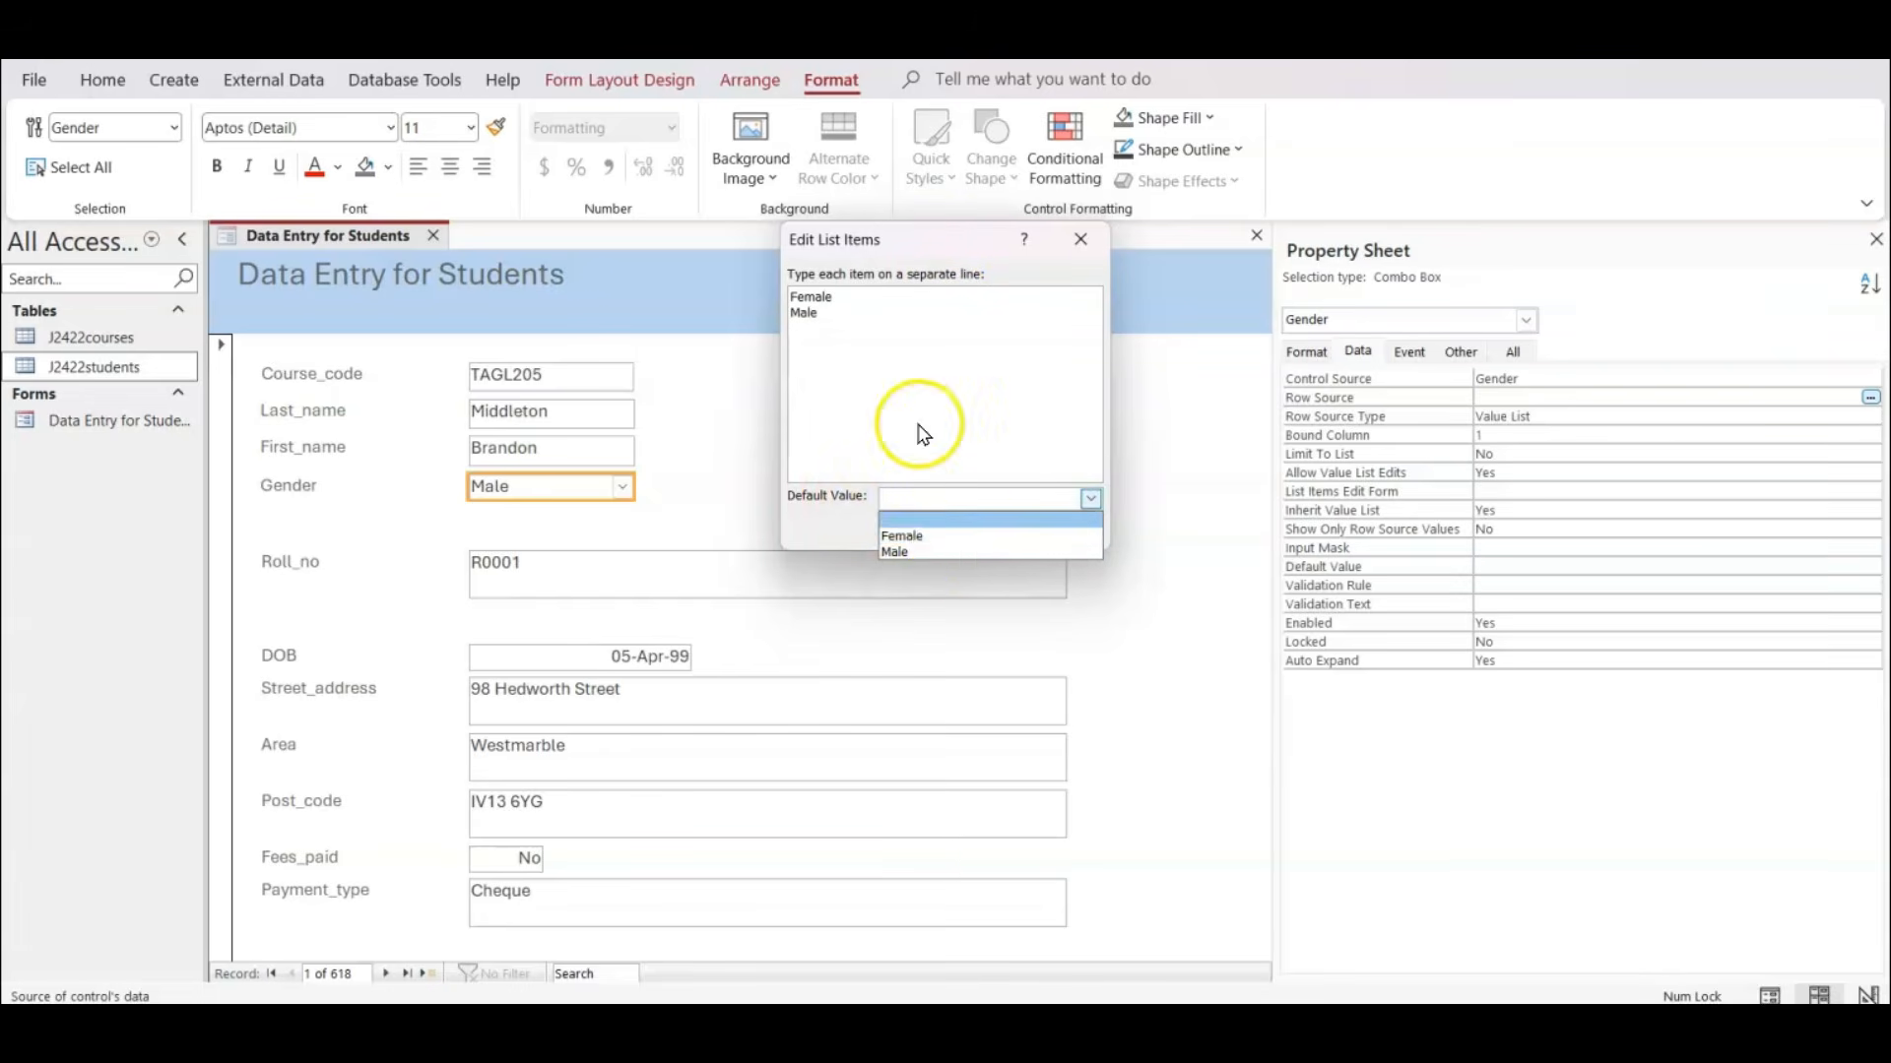
pyautogui.click(954, 529)
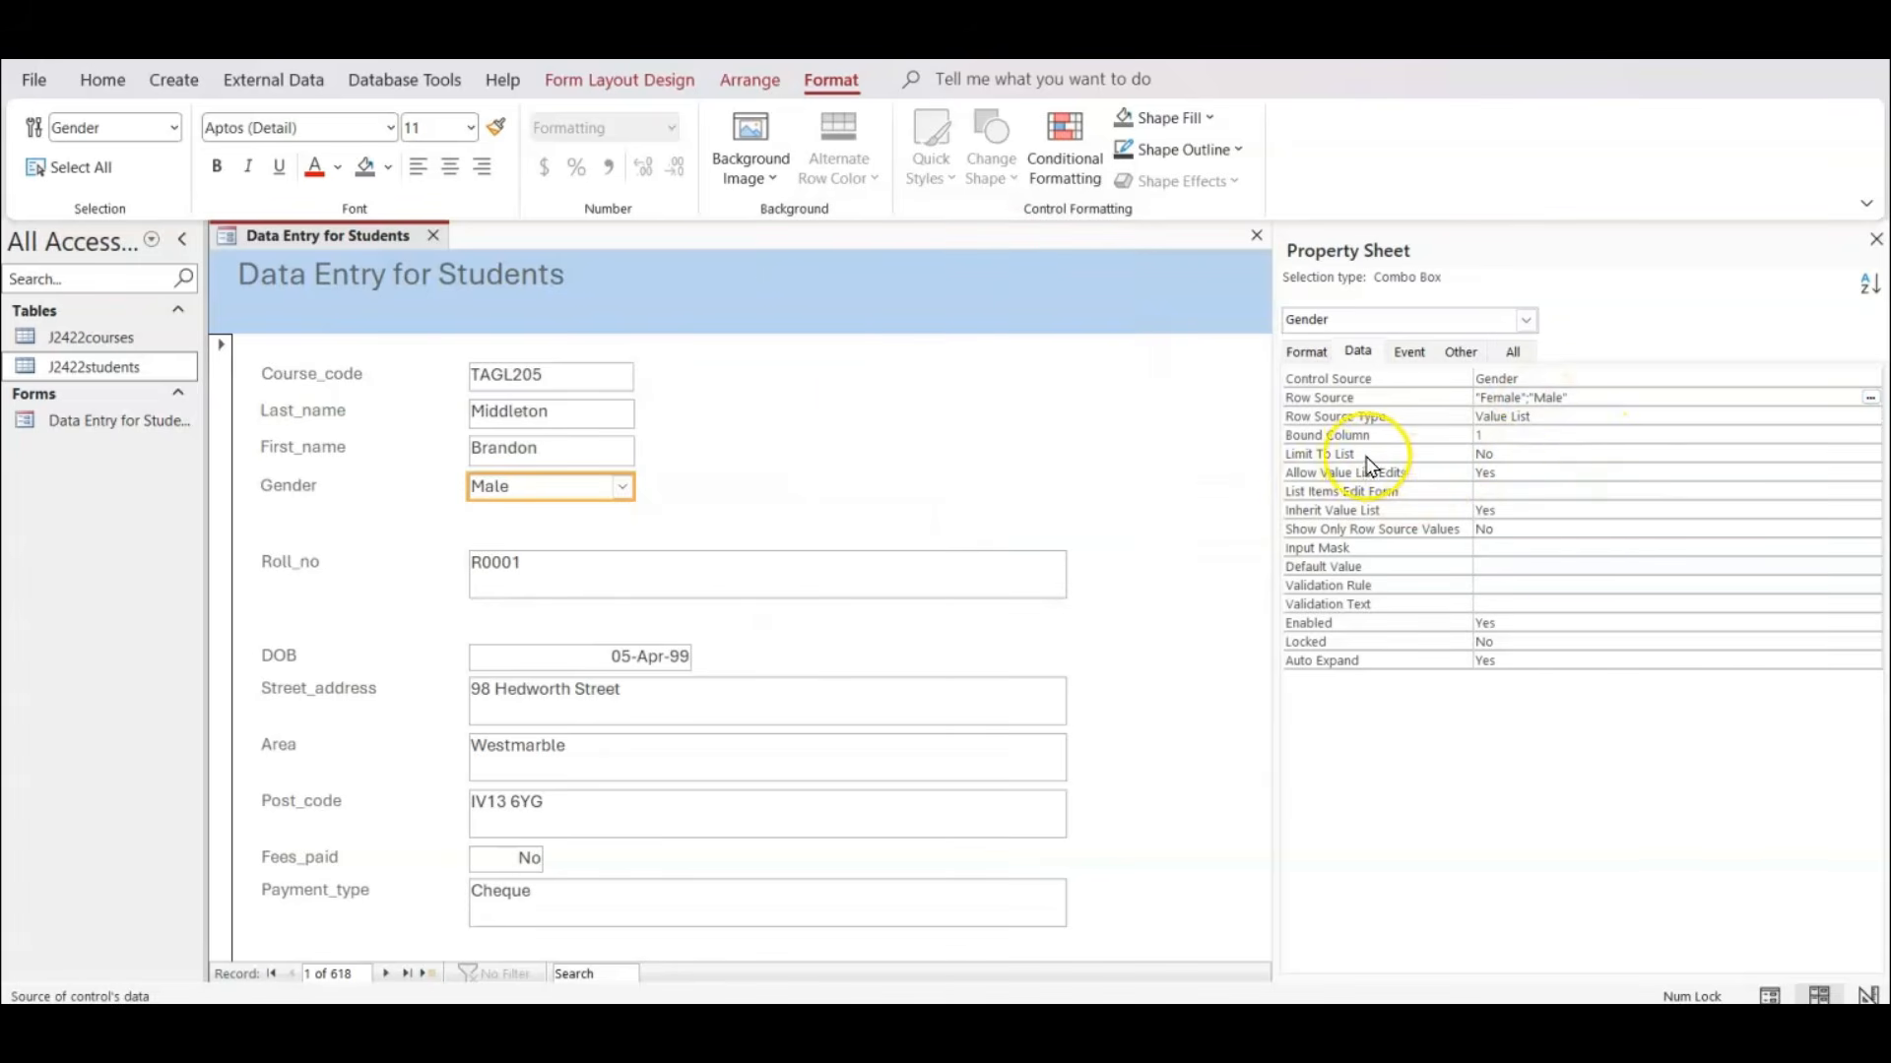
# Set the Gender combo box's Limit To List to Yes and Allow Value List Edits to No.
pyautogui.click(1587, 455)
pyautogui.click(1870, 454)
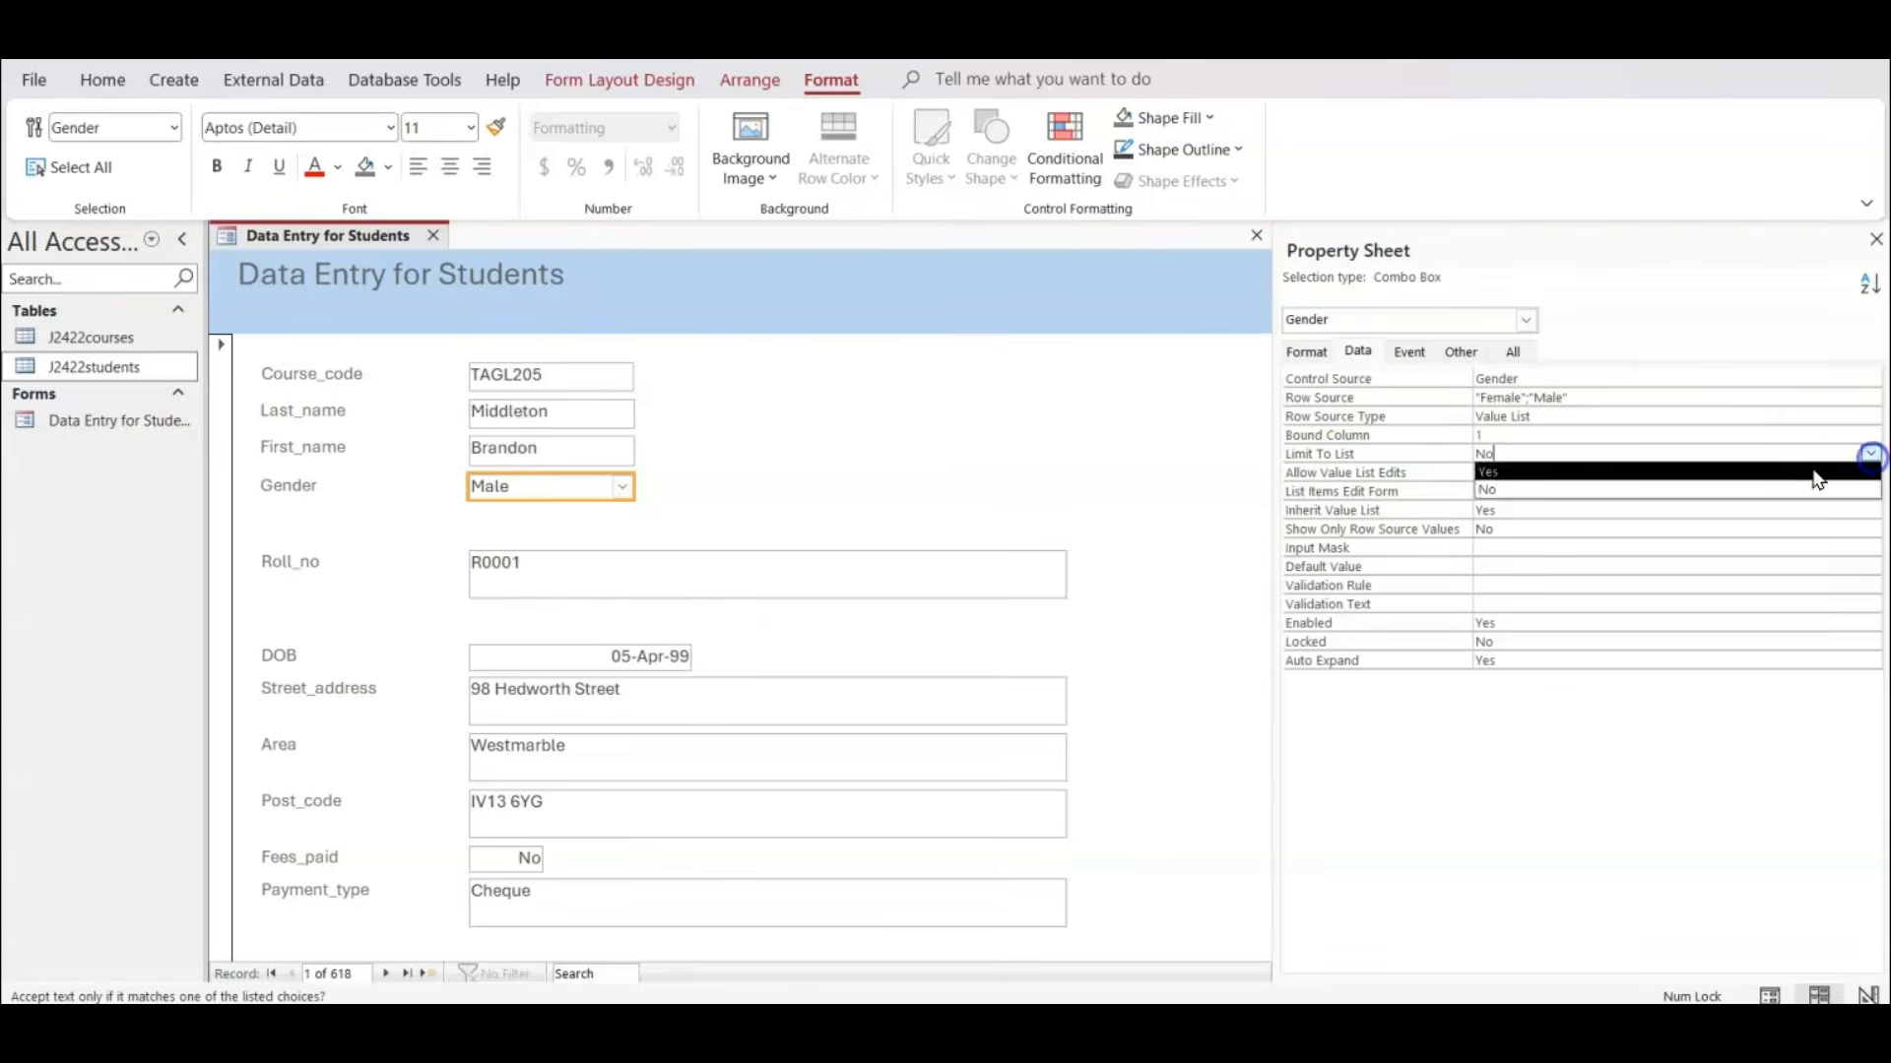
pyautogui.click(1607, 472)
pyautogui.click(1563, 472)
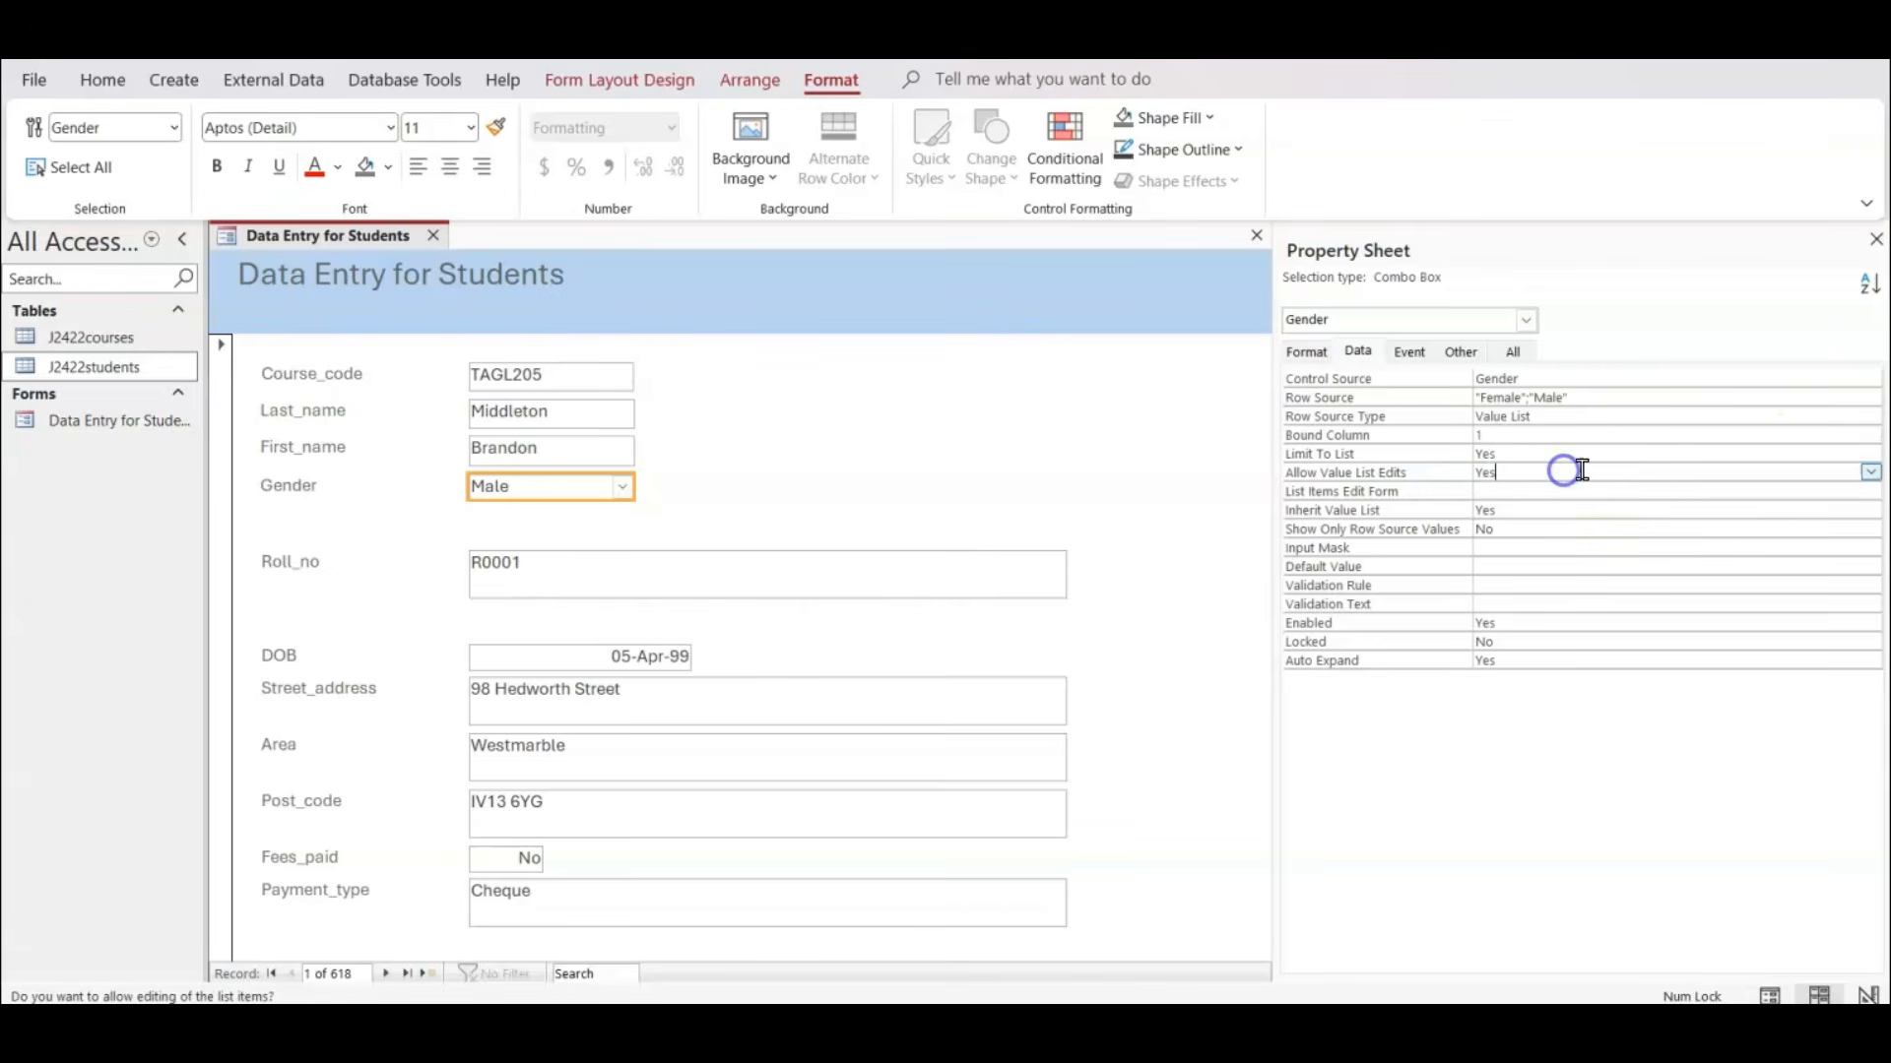
pyautogui.click(1861, 472)
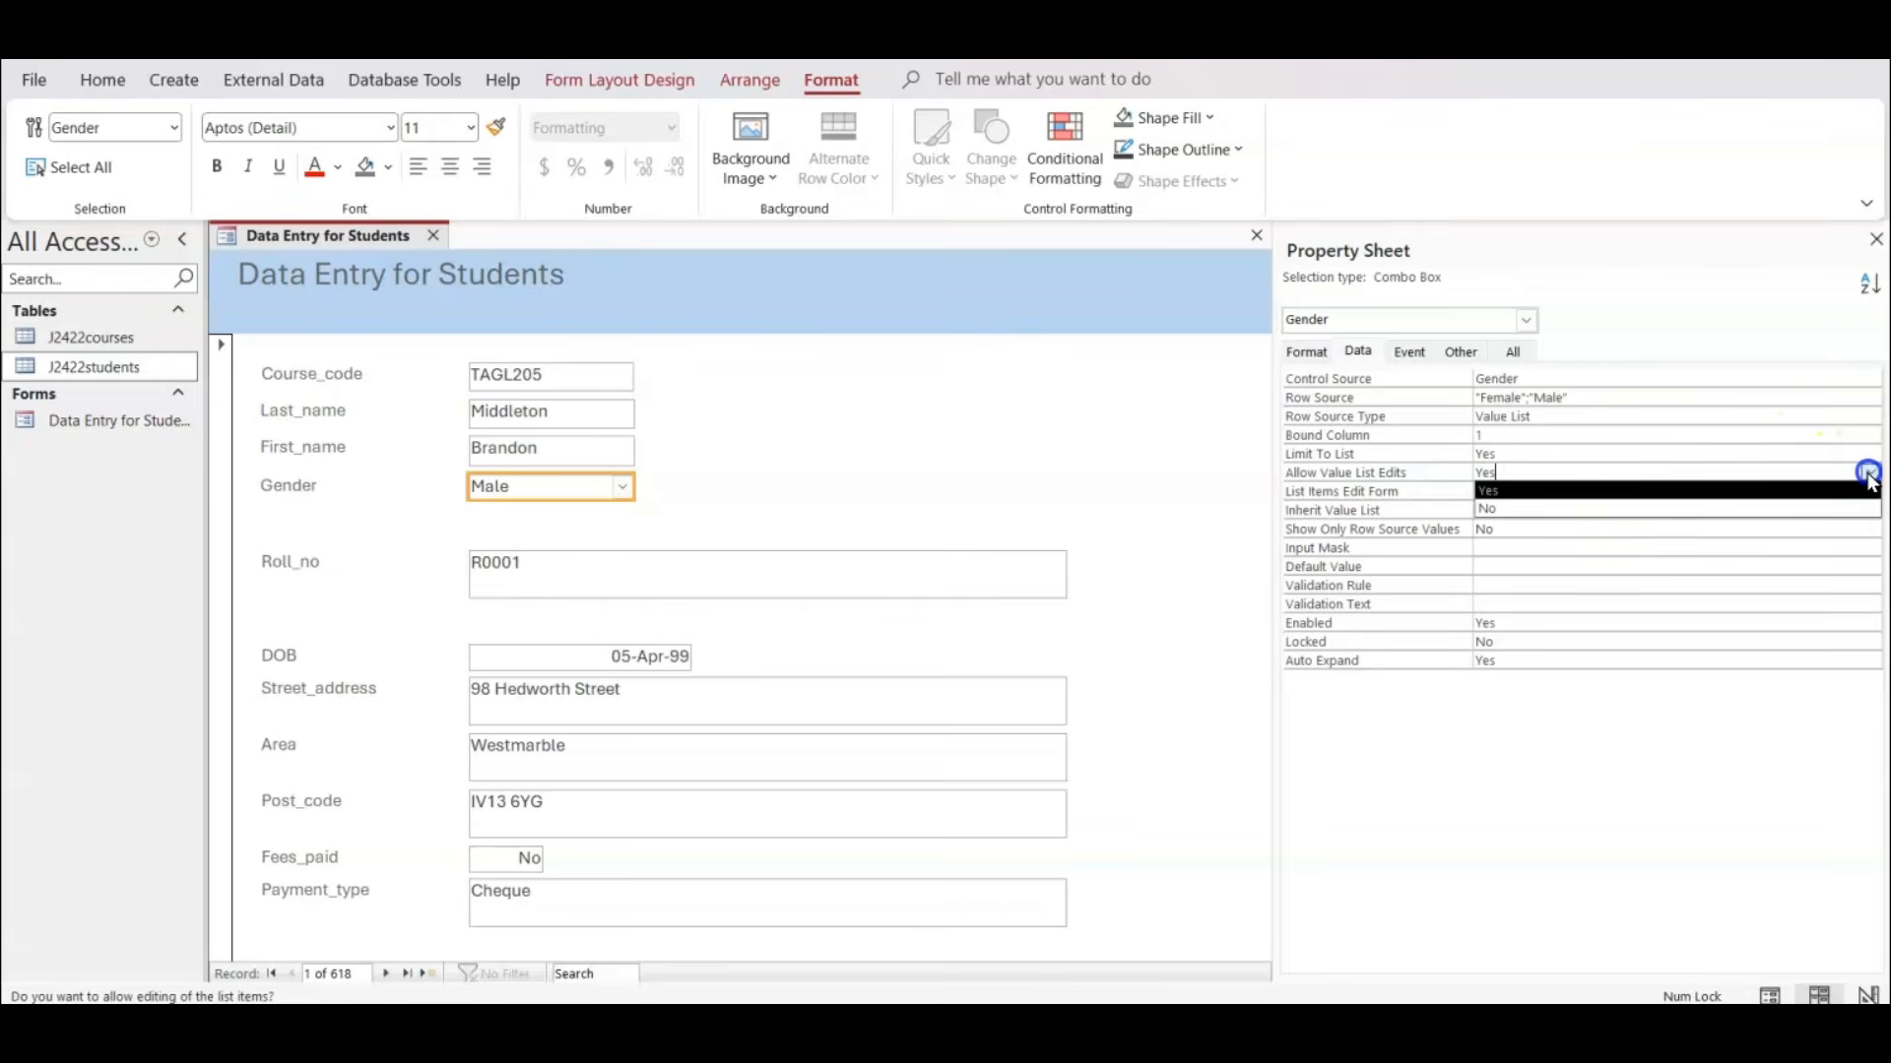
pyautogui.click(1511, 510)
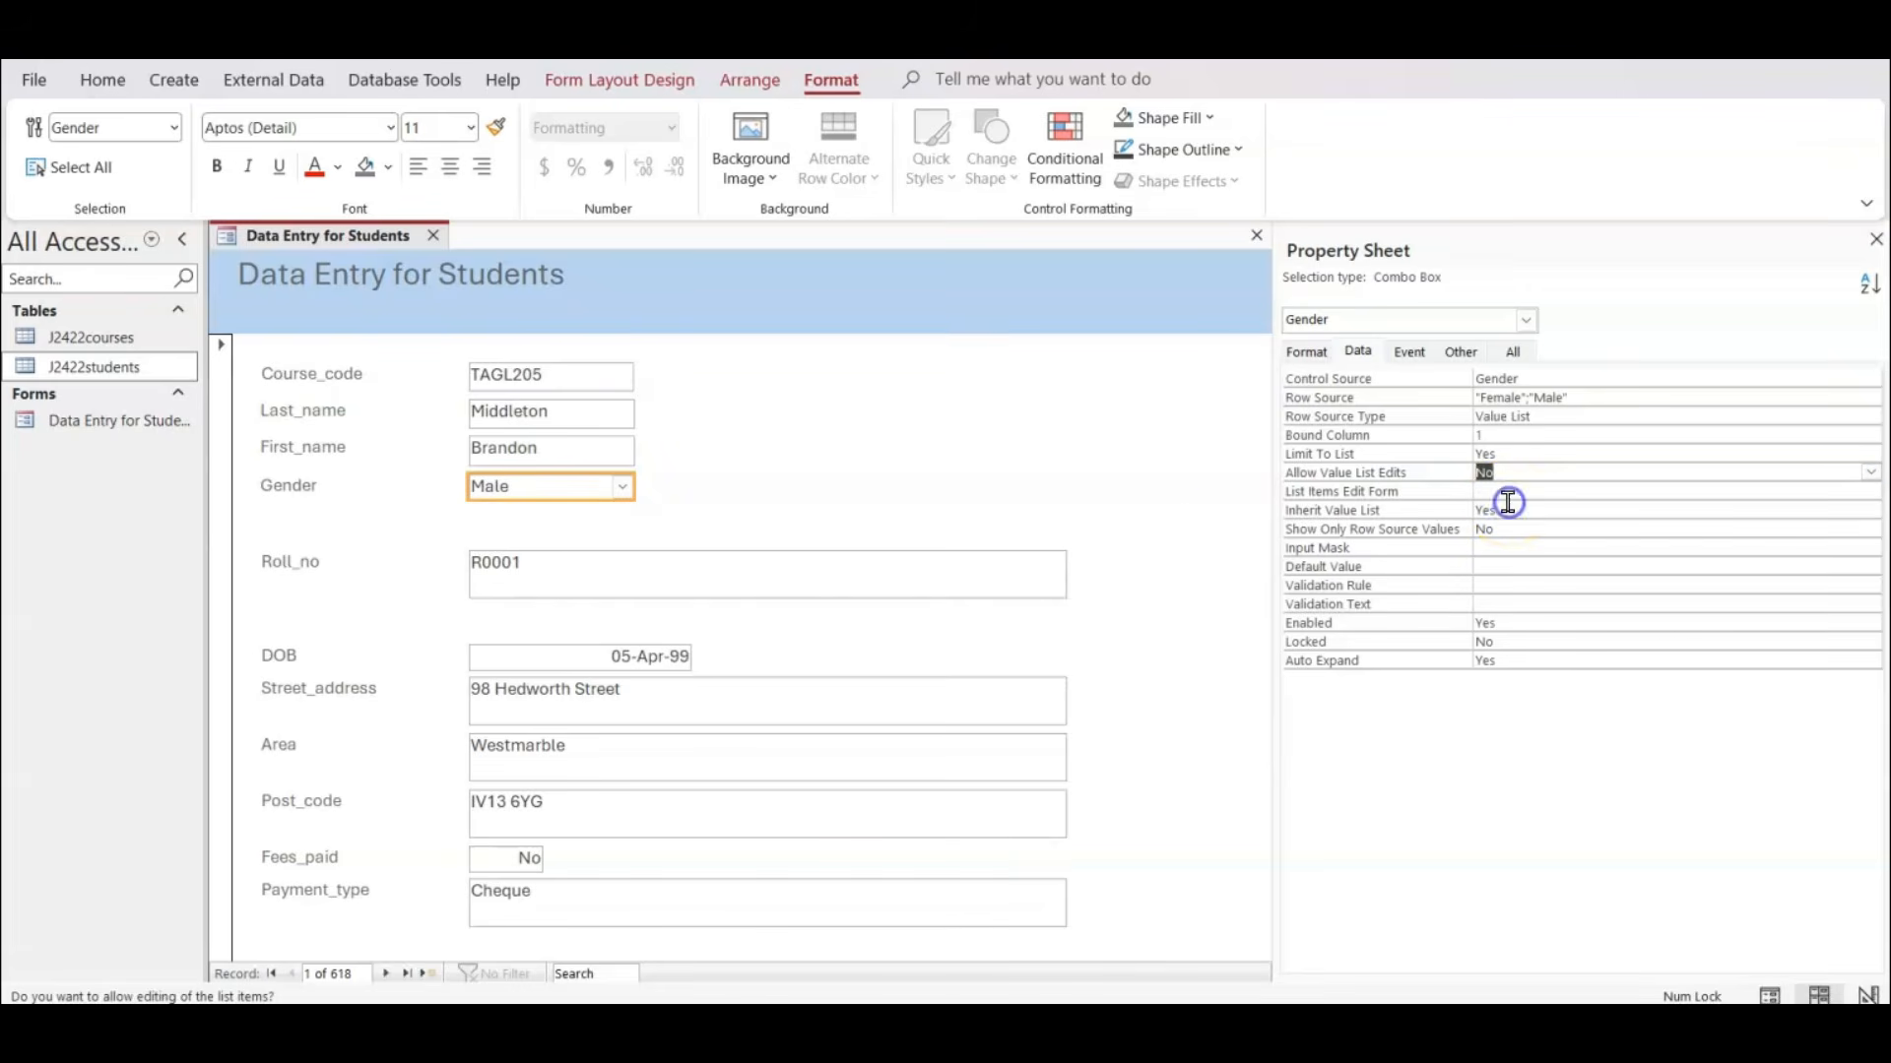
# Check the Gender drop-down choices in Form View, and return to Layout View.
pyautogui.click(101, 81)
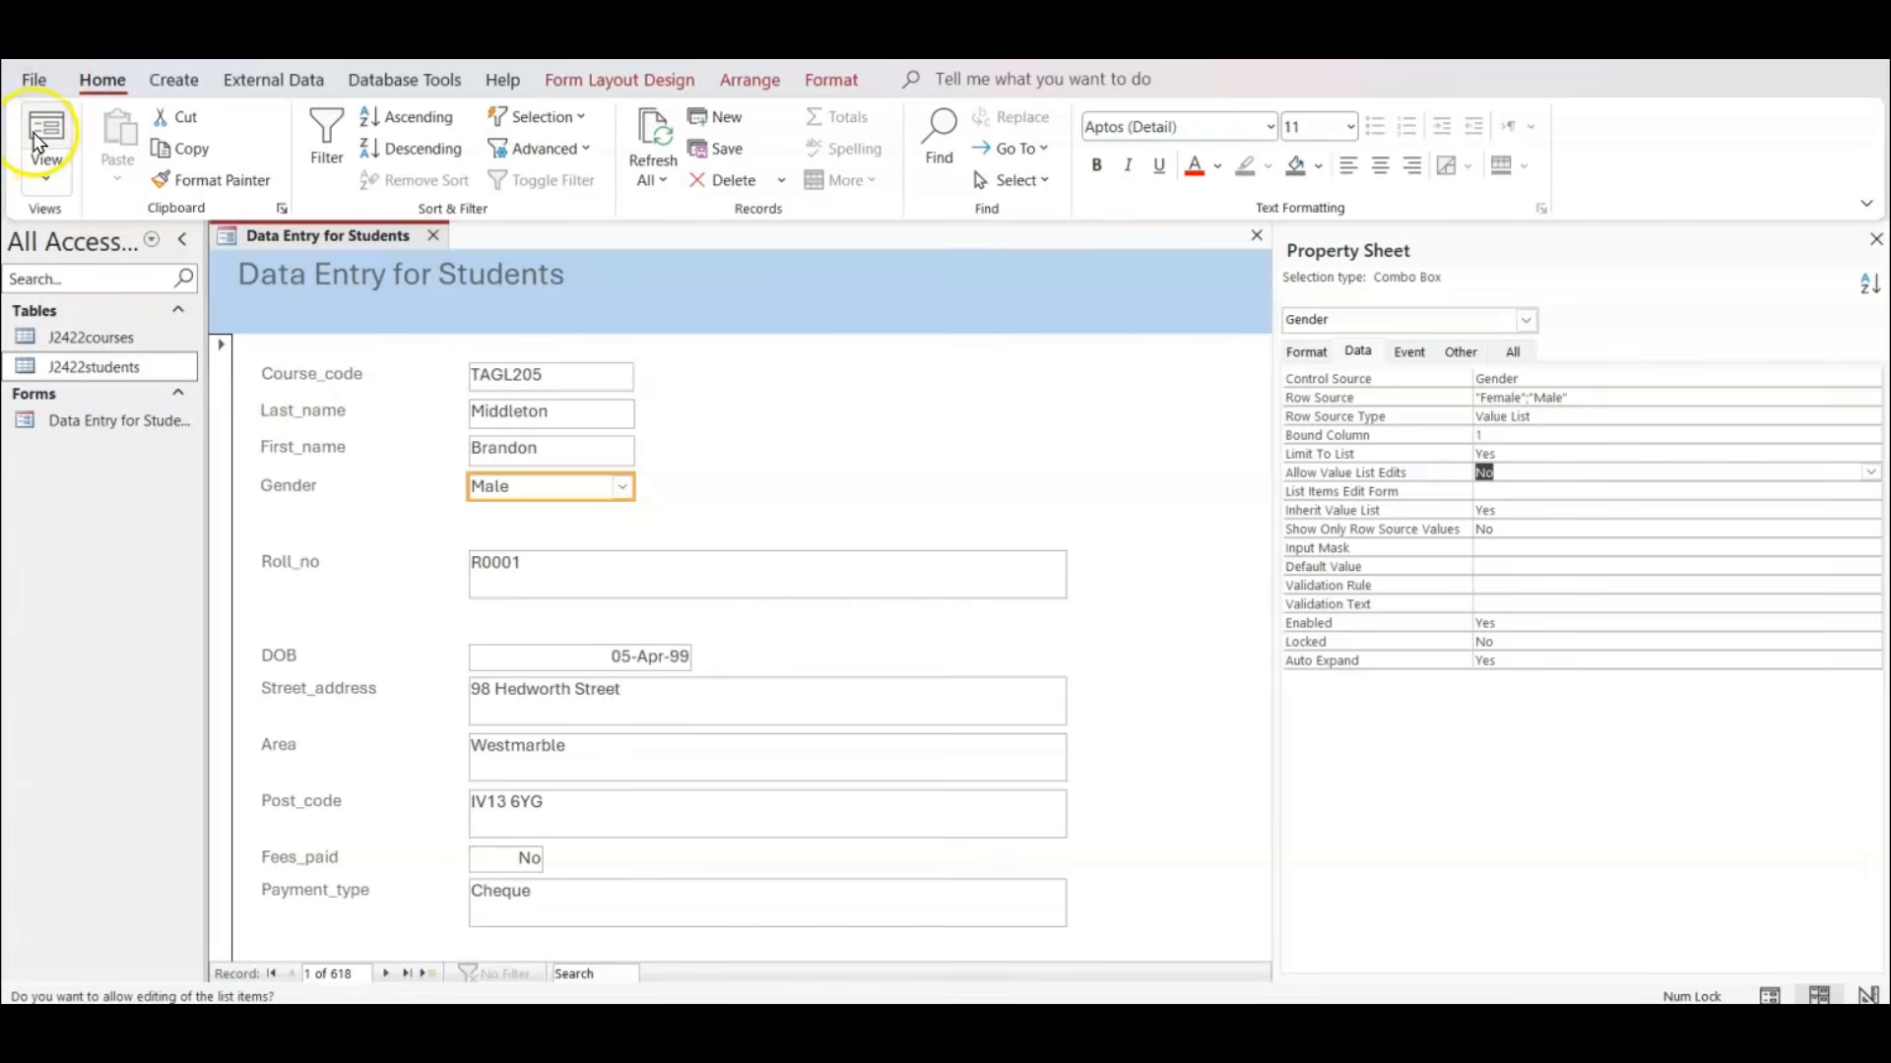
pyautogui.click(44, 131)
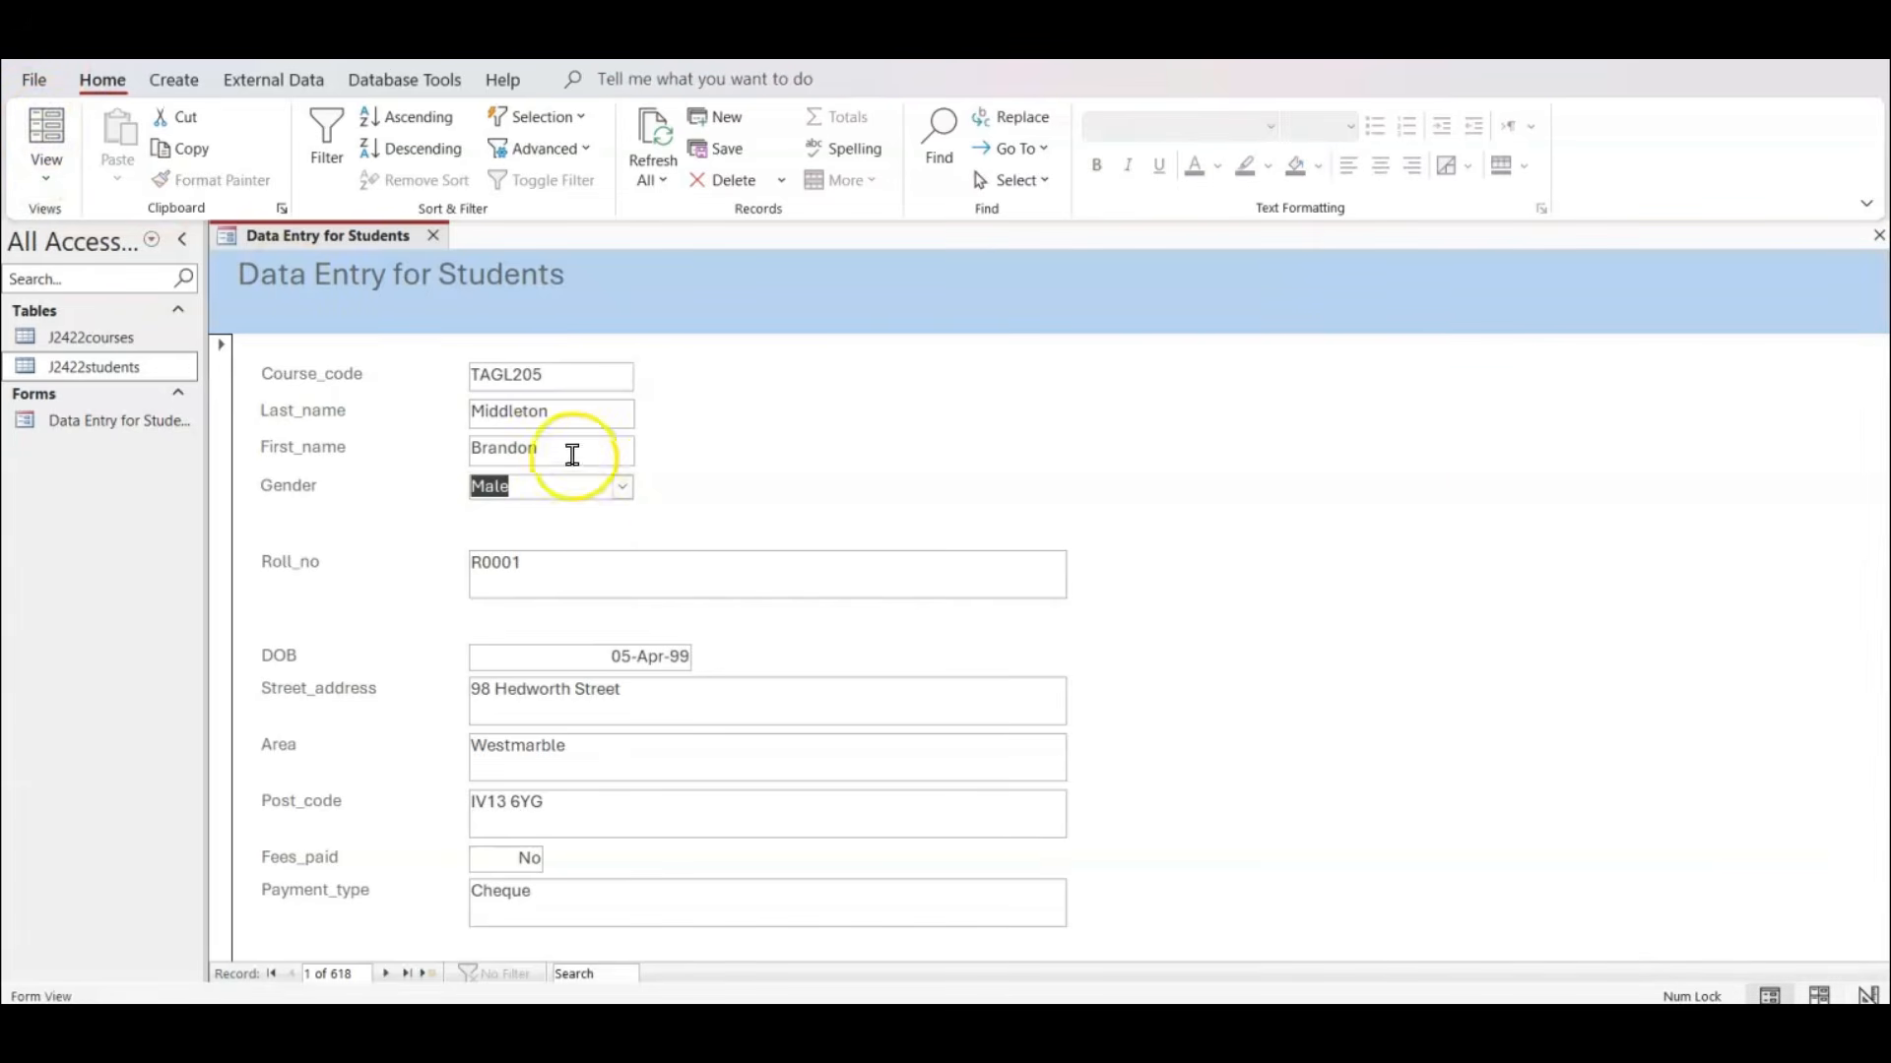
pyautogui.click(631, 488)
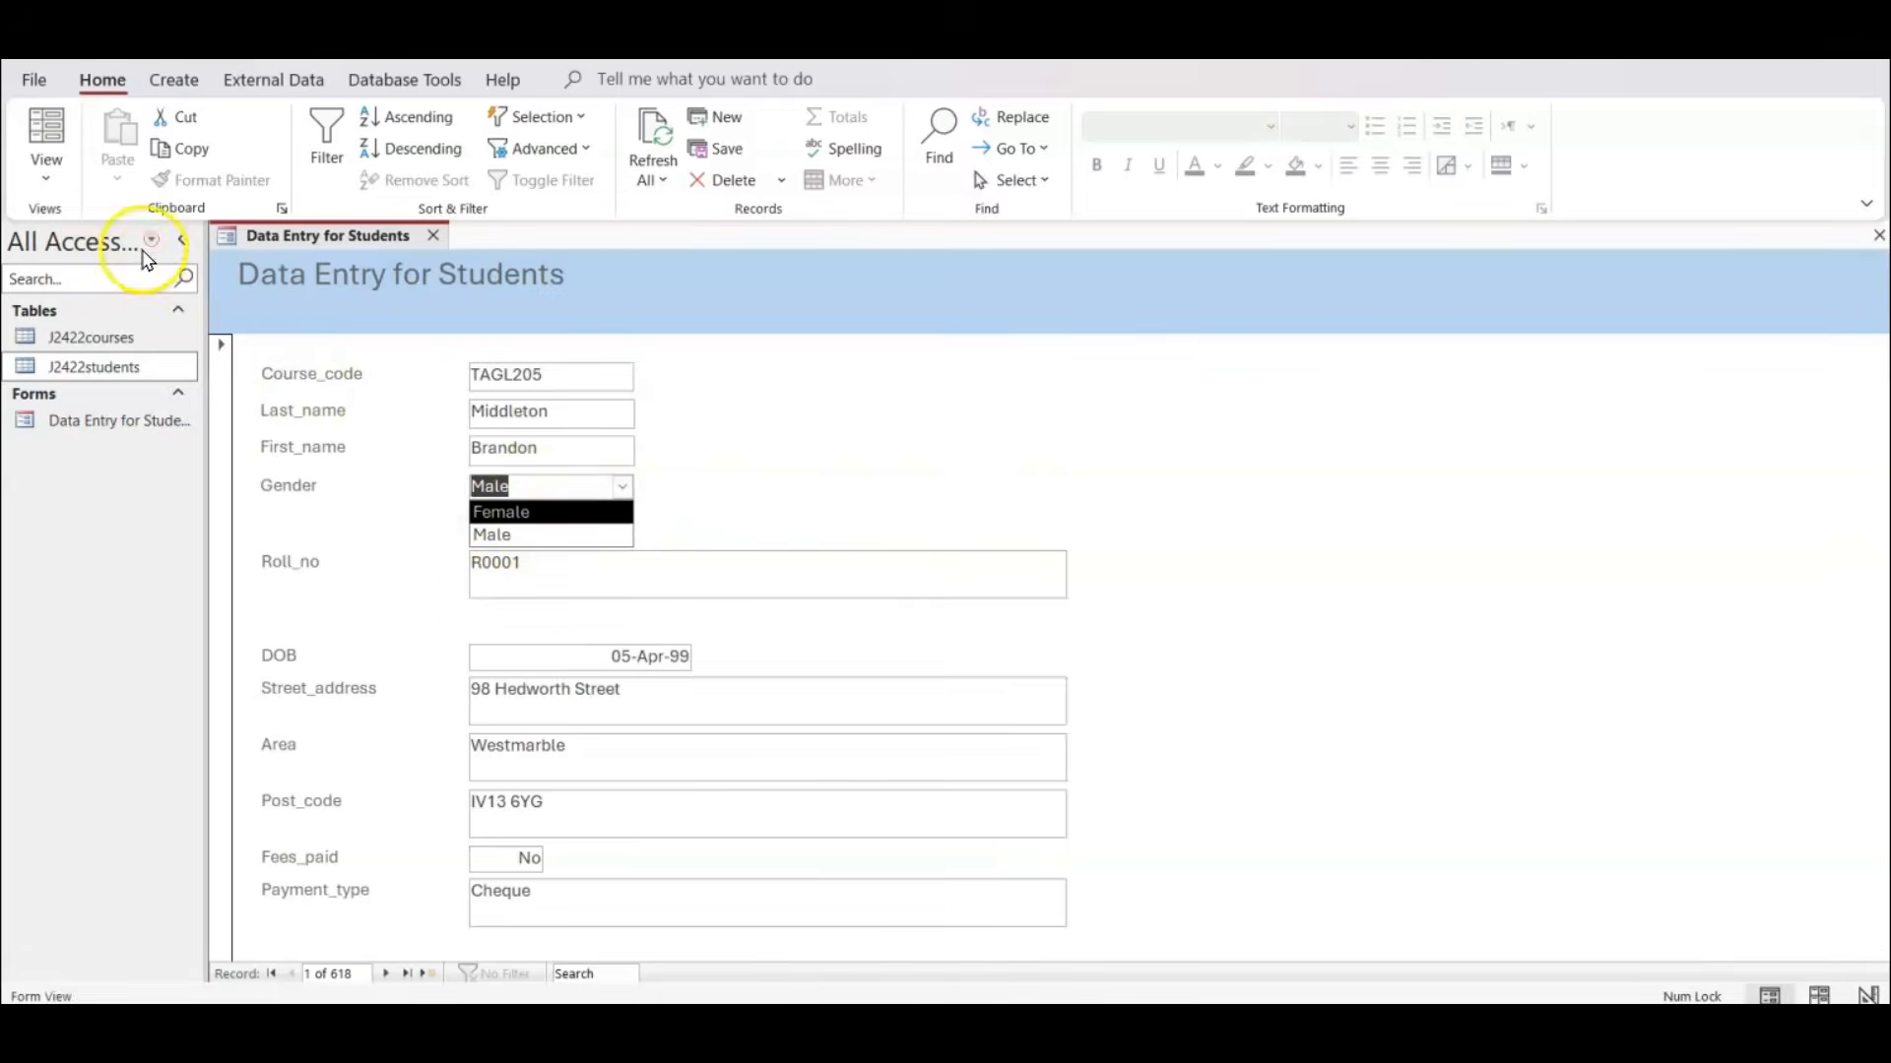
pyautogui.click(51, 138)
pyautogui.click(288, 560)
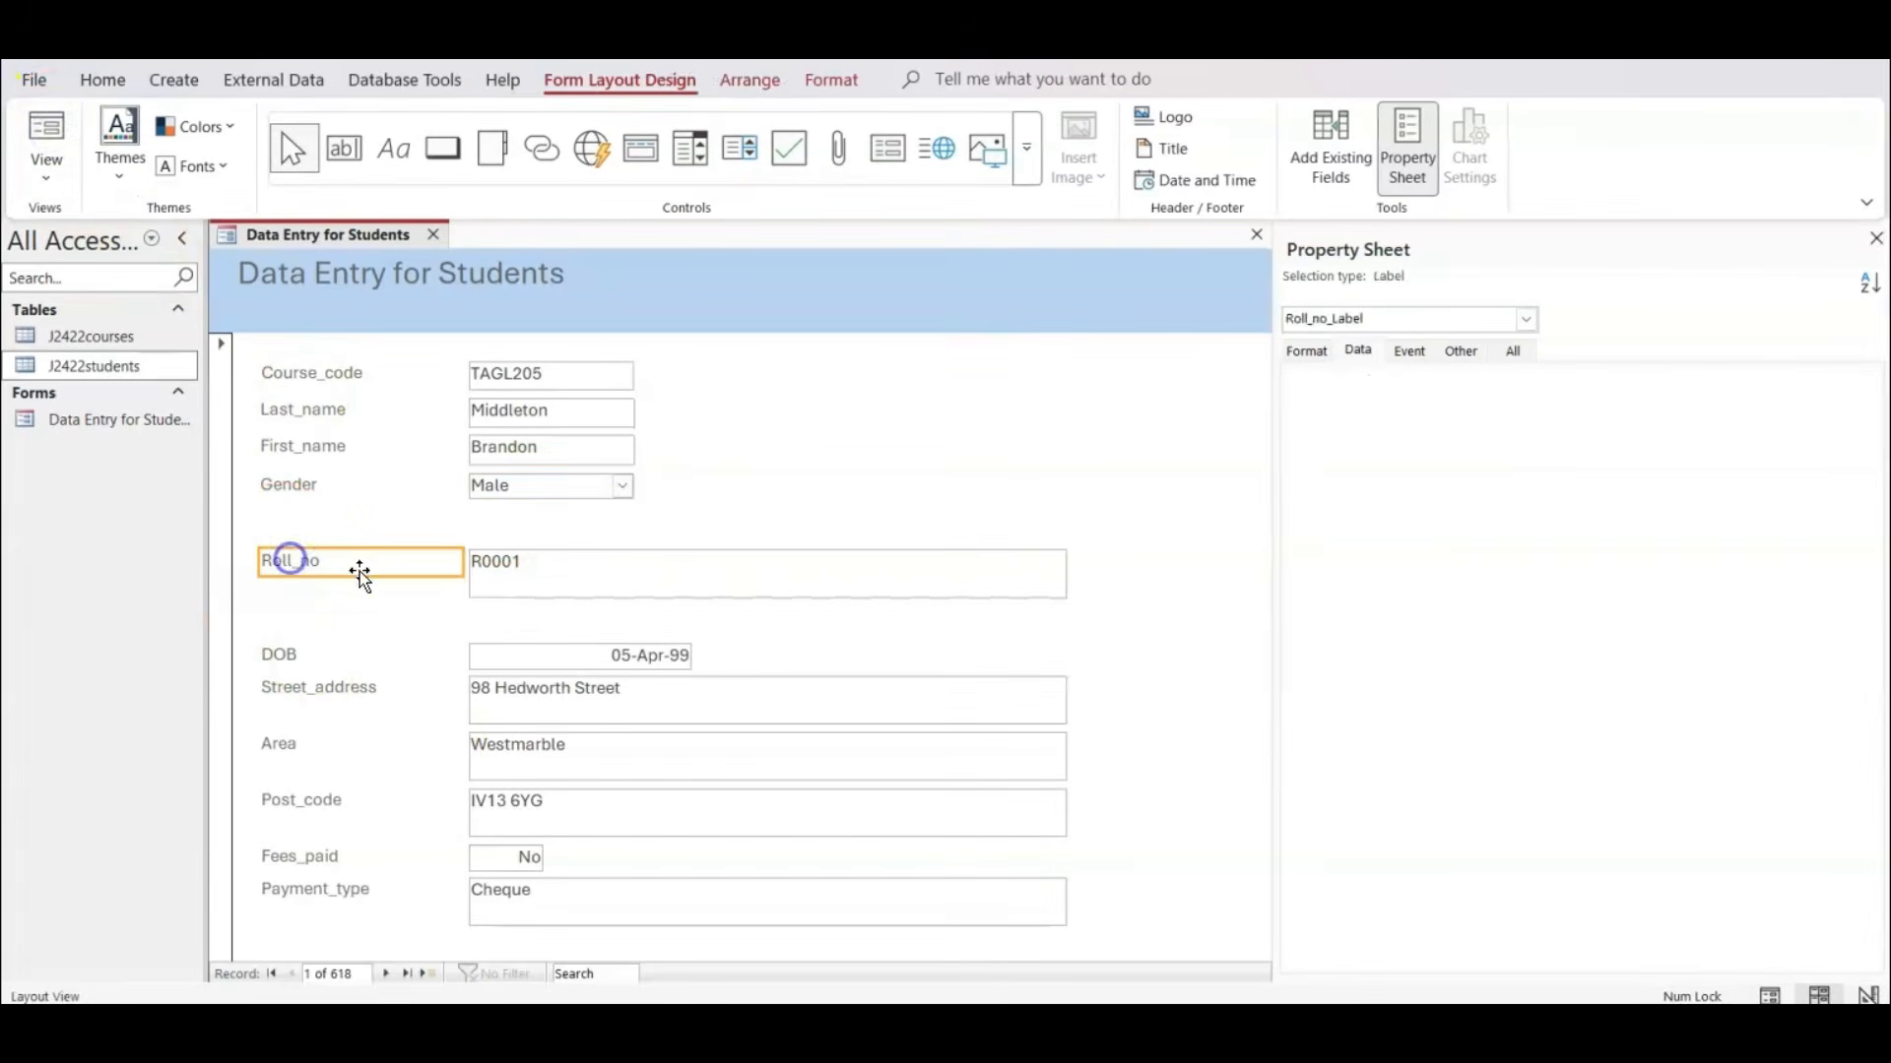
pyautogui.keyDown('ctrl'); pyautogui.click(529, 576); pyautogui.keyUp('ctrl')
pyautogui.keyDown('ctrl'); pyautogui.click(338, 654); pyautogui.keyUp('ctrl')
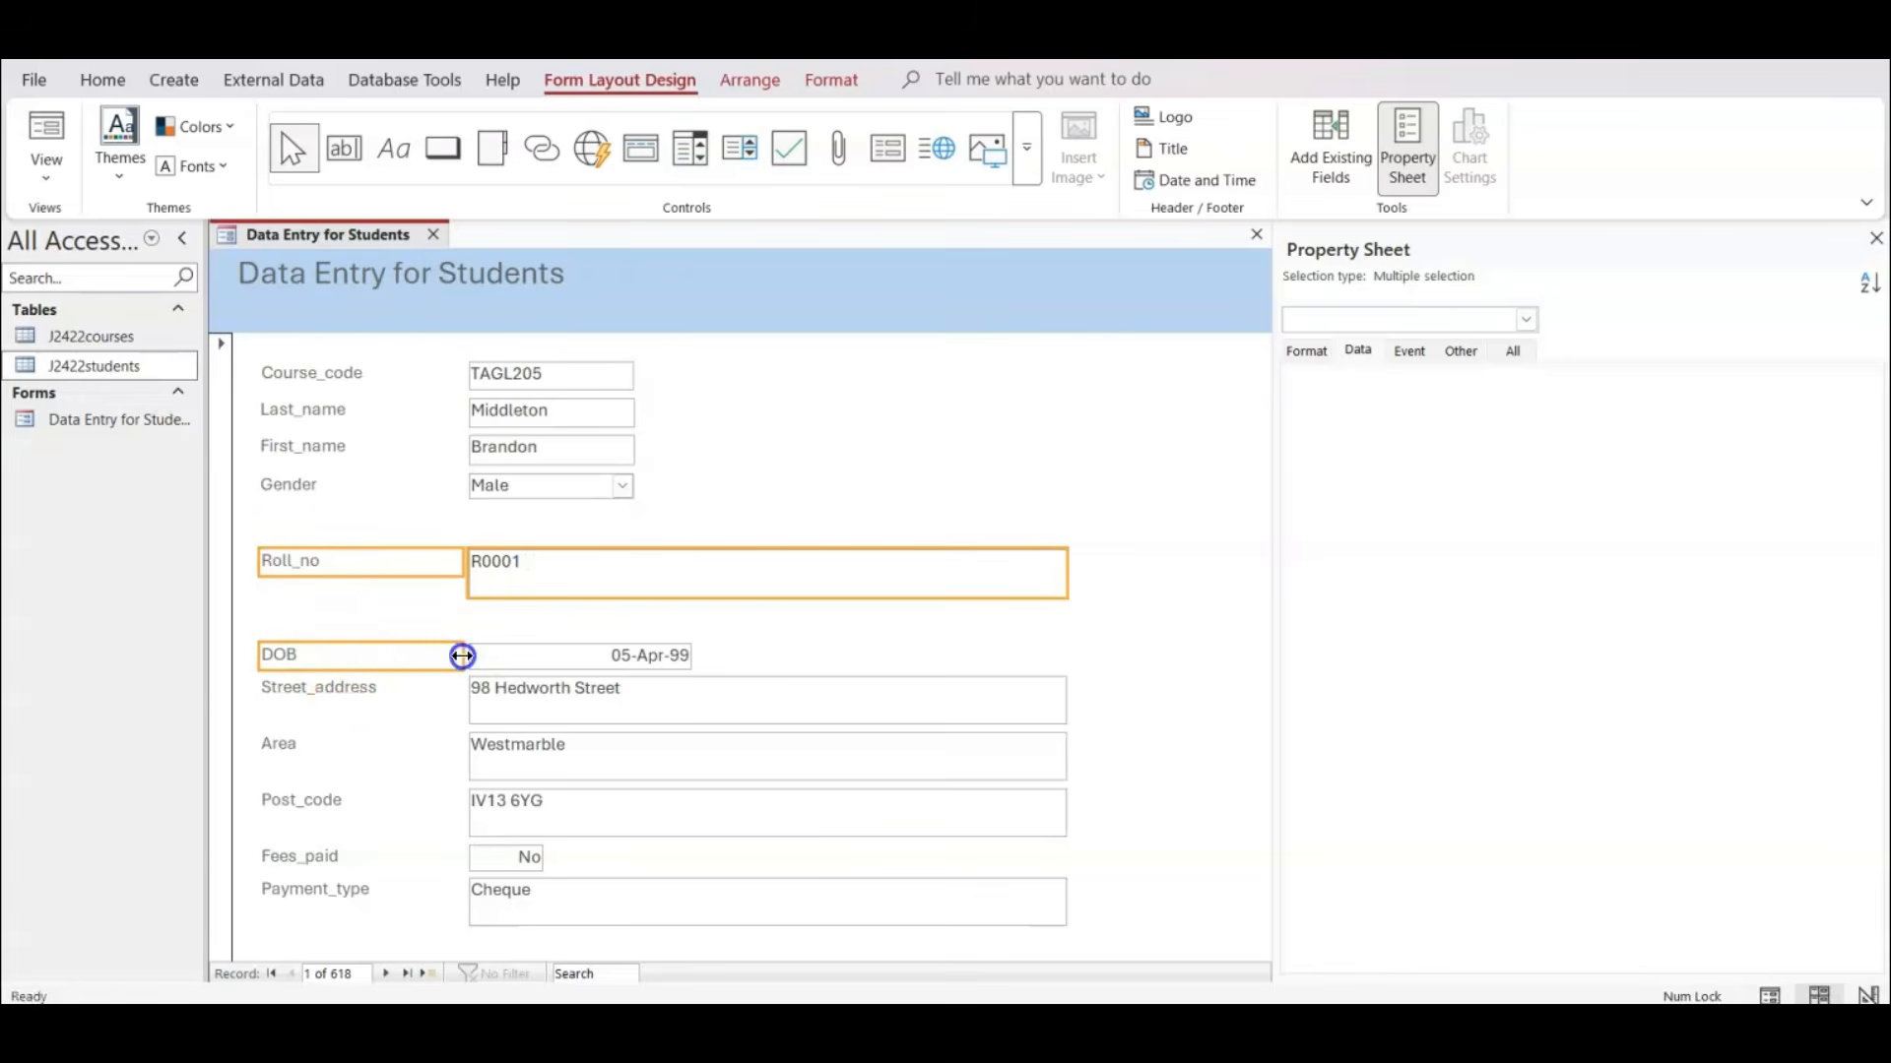
pyautogui.keyDown('ctrl'); pyautogui.click(514, 660); pyautogui.keyUp('ctrl')
pyautogui.keyDown('ctrl'); pyautogui.click(380, 696); pyautogui.keyUp('ctrl')
pyautogui.keyDown('ctrl'); pyautogui.click(541, 699); pyautogui.keyUp('ctrl')
pyautogui.keyDown('ctrl'); pyautogui.click(413, 749); pyautogui.keyUp('ctrl')
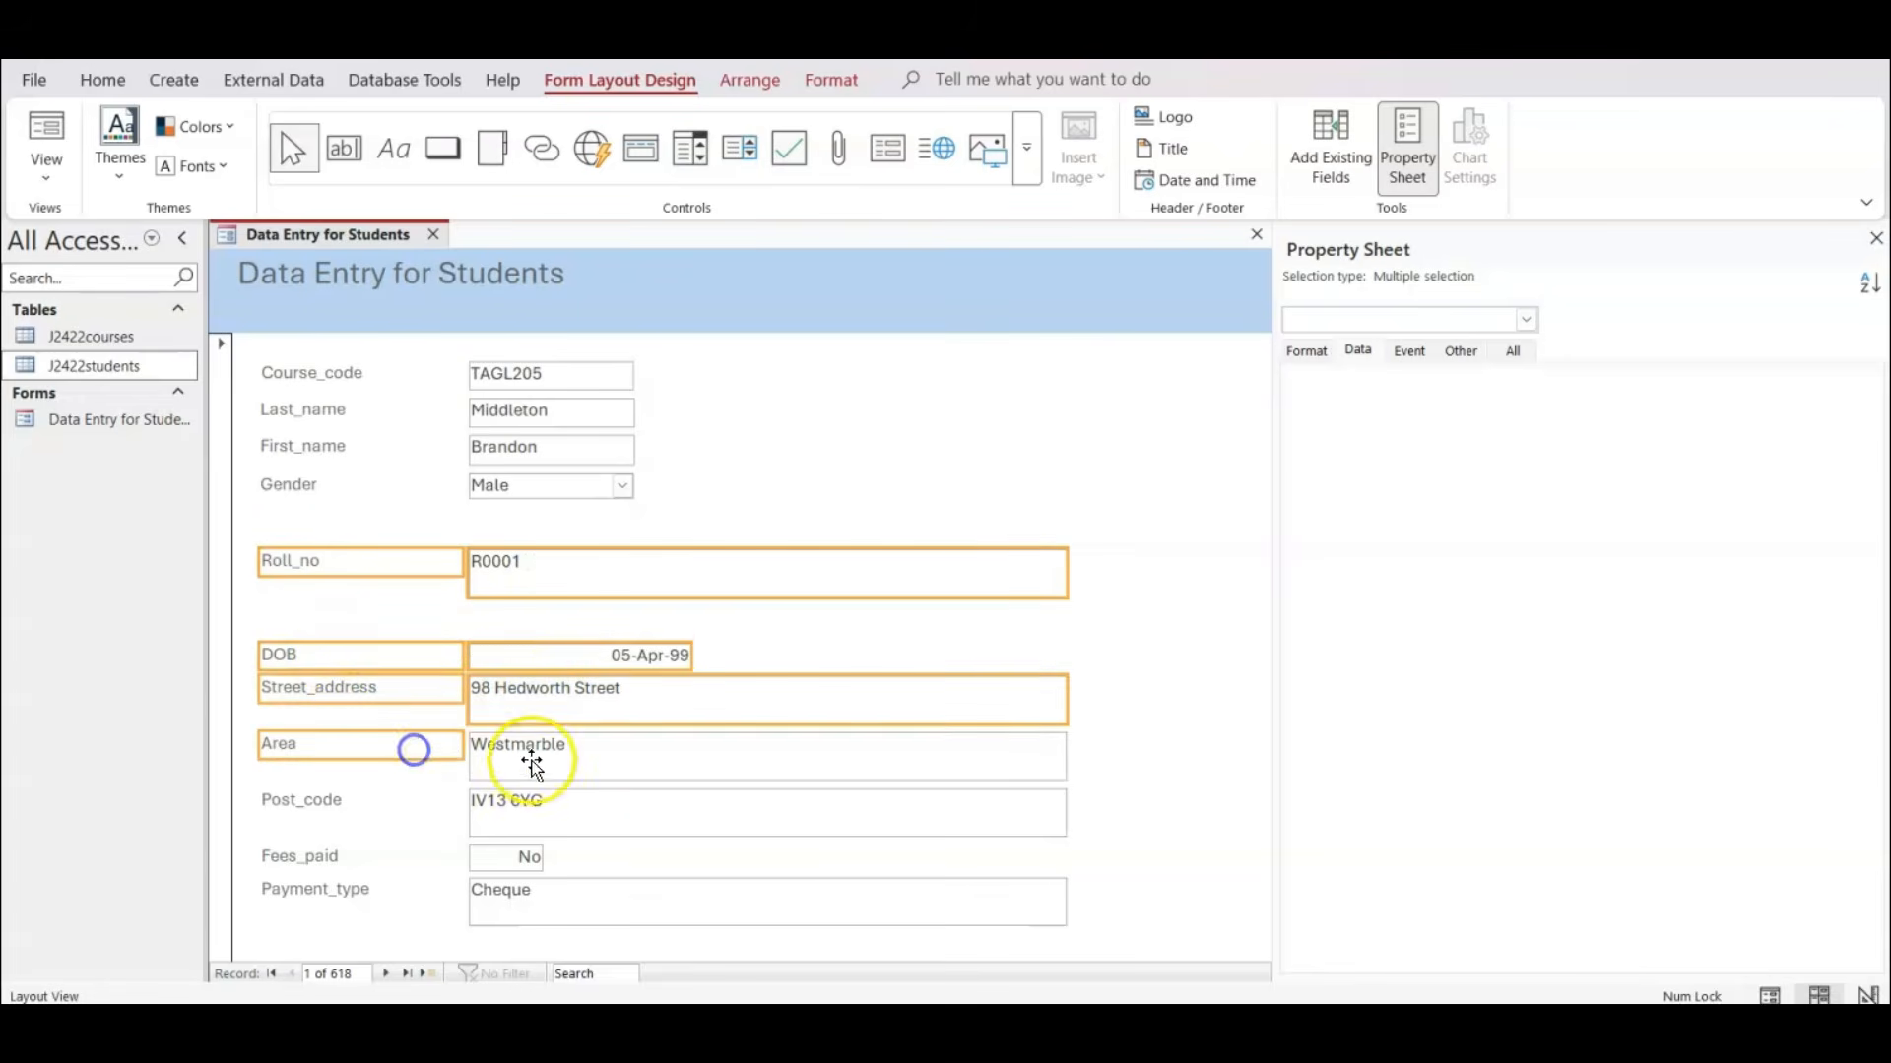
pyautogui.keyDown('ctrl'); pyautogui.click(537, 764); pyautogui.keyUp('ctrl')
pyautogui.keyDown('ctrl'); pyautogui.click(390, 815); pyautogui.keyUp('ctrl')
pyautogui.keyDown('ctrl'); pyautogui.click(490, 829); pyautogui.keyUp('ctrl')
pyautogui.keyDown('ctrl'); pyautogui.click(406, 858); pyautogui.keyUp('ctrl')
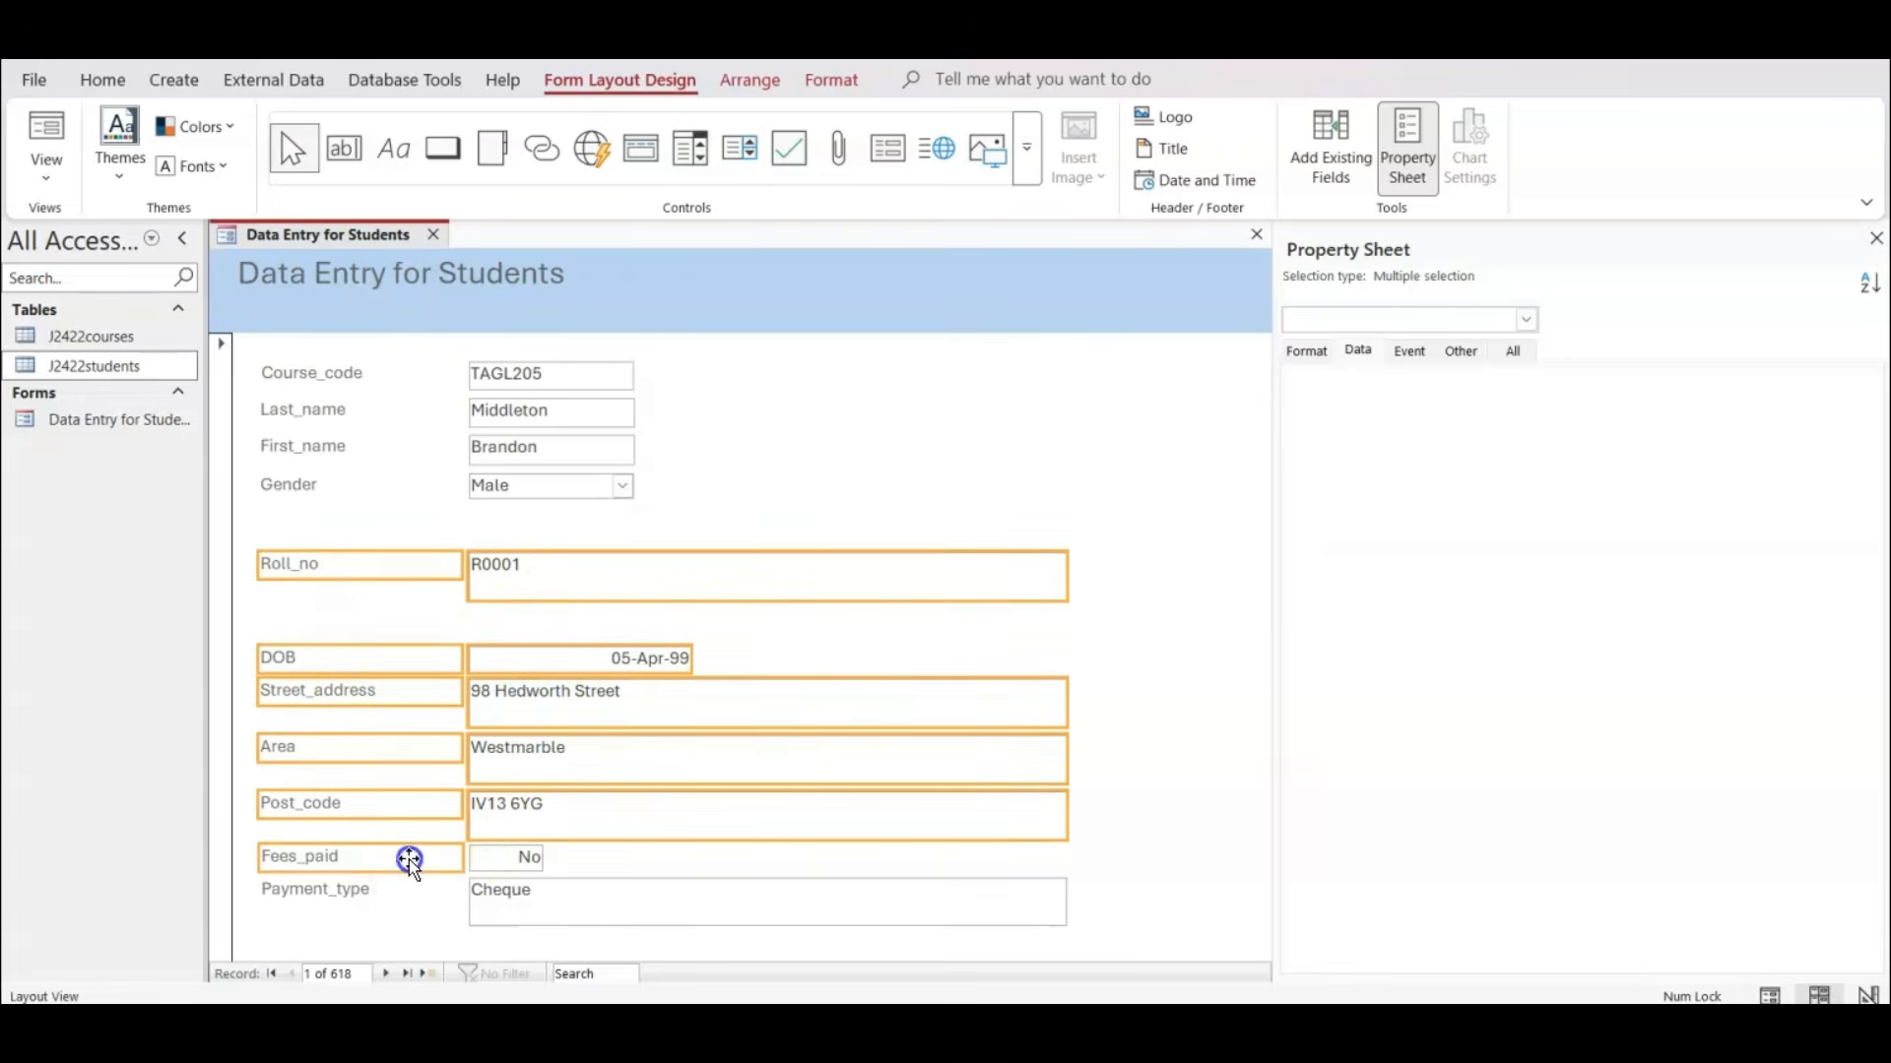
pyautogui.keyDown('ctrl'); pyautogui.click(519, 855); pyautogui.keyUp('ctrl')
pyautogui.click(414, 901)
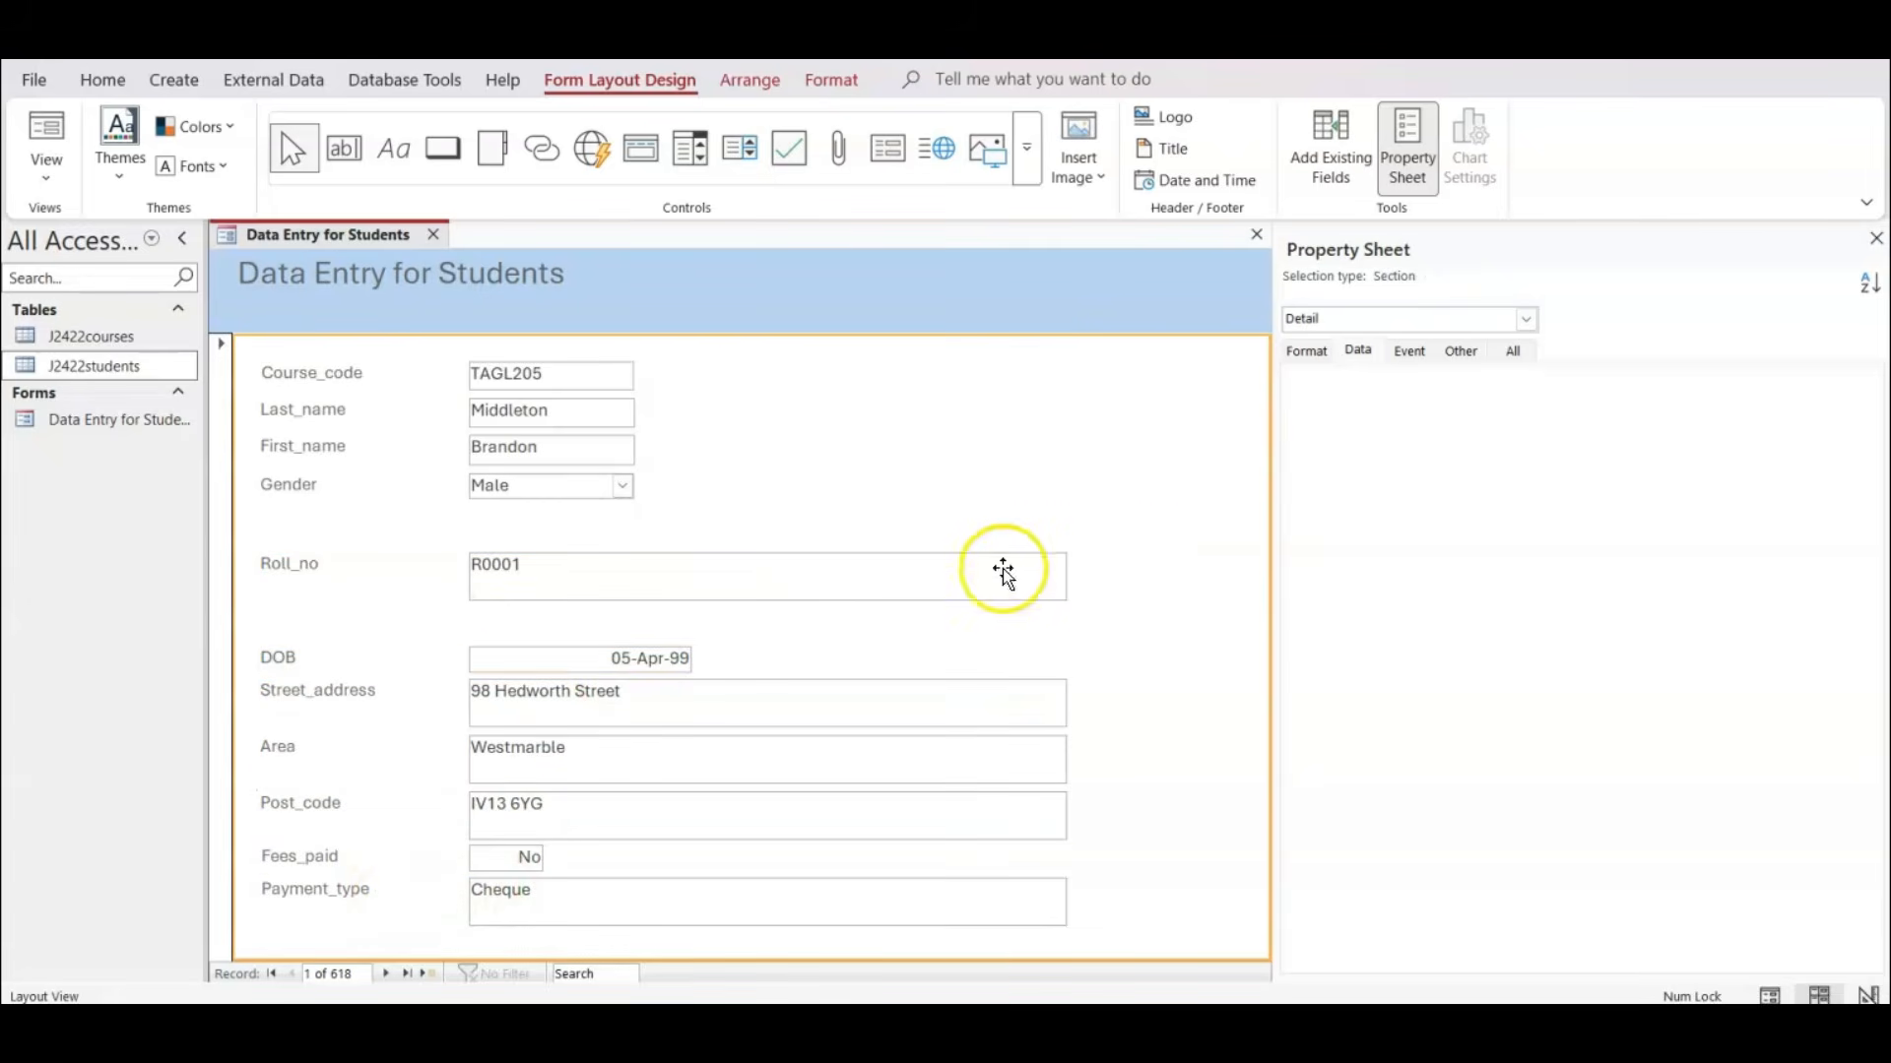
# Select all labels and boxes from Roll_no down to Payment_type and move them up directly below Gender.
pyautogui.click(308, 557)
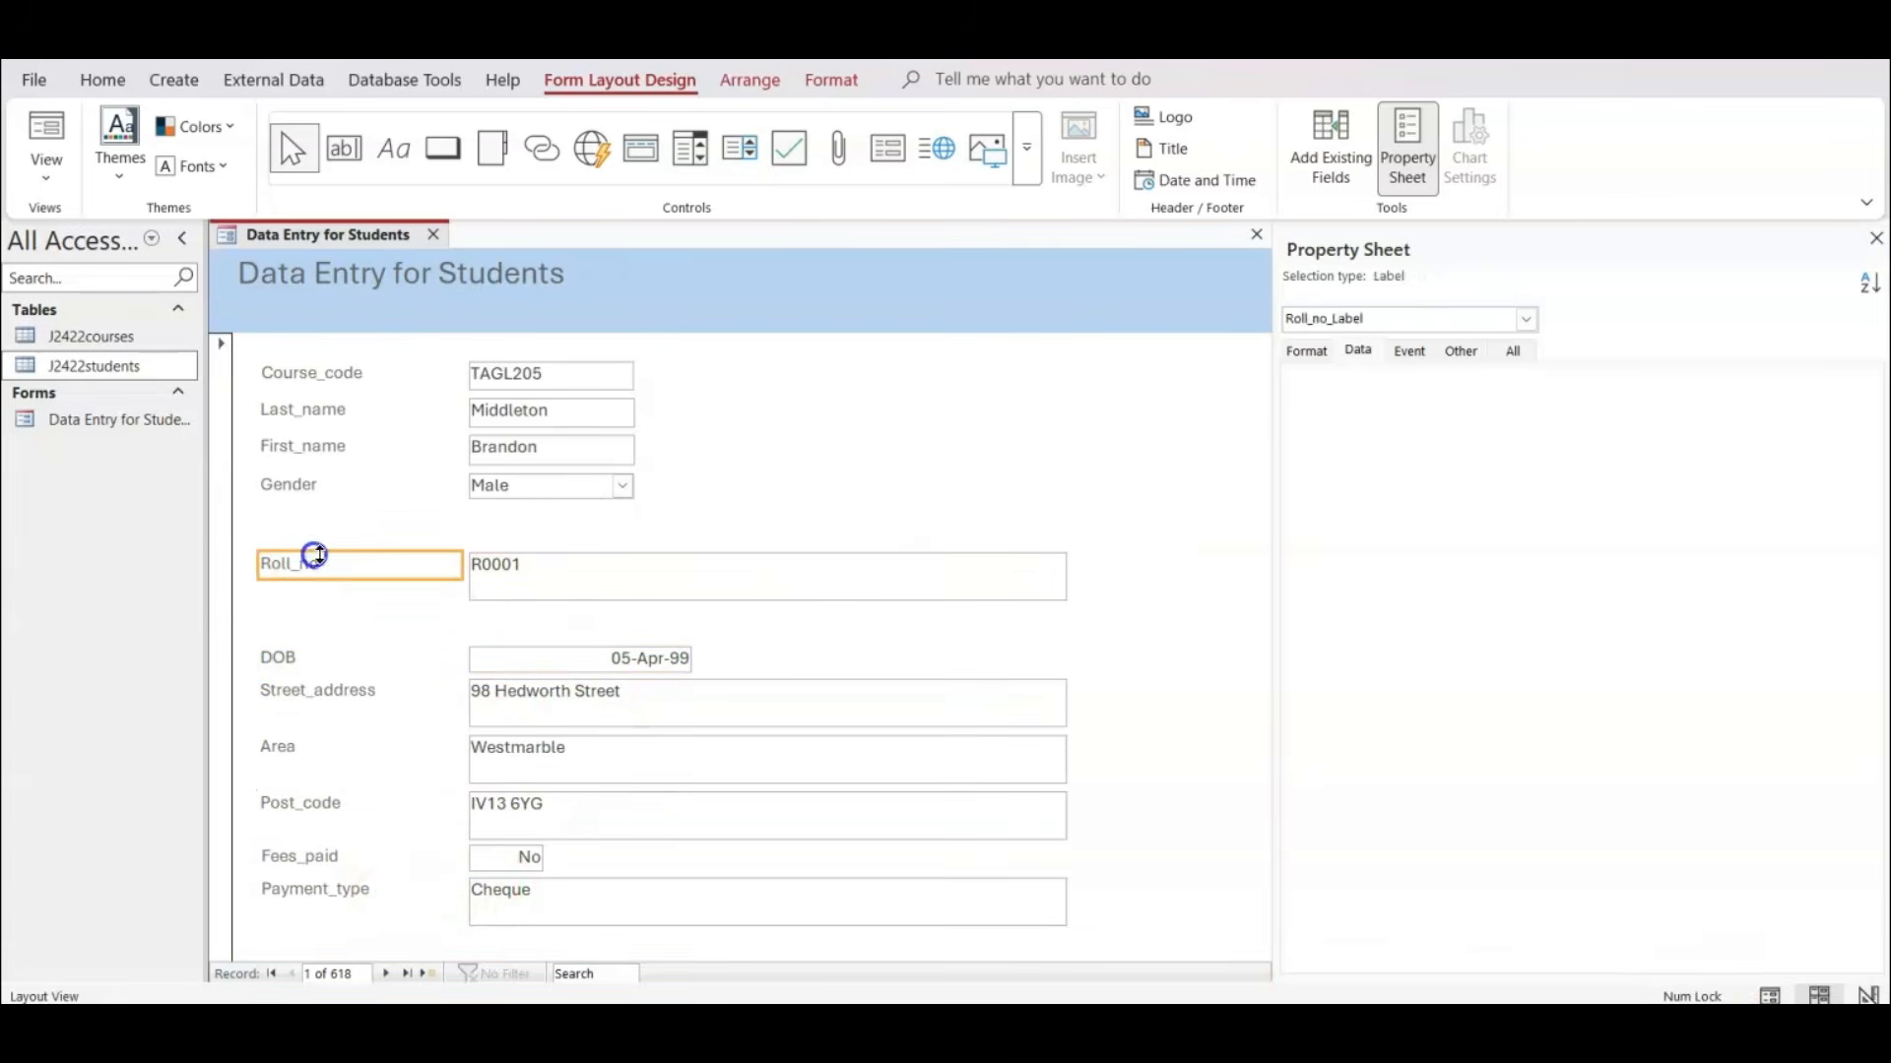
pyautogui.keyDown('ctrl'); pyautogui.click(490, 574); pyautogui.keyUp('ctrl')
pyautogui.keyDown('ctrl'); pyautogui.click(292, 661); pyautogui.keyUp('ctrl')
pyautogui.keyDown('ctrl'); pyautogui.click(511, 660); pyautogui.keyUp('ctrl')
pyautogui.keyDown('ctrl'); pyautogui.click(372, 699); pyautogui.keyUp('ctrl')
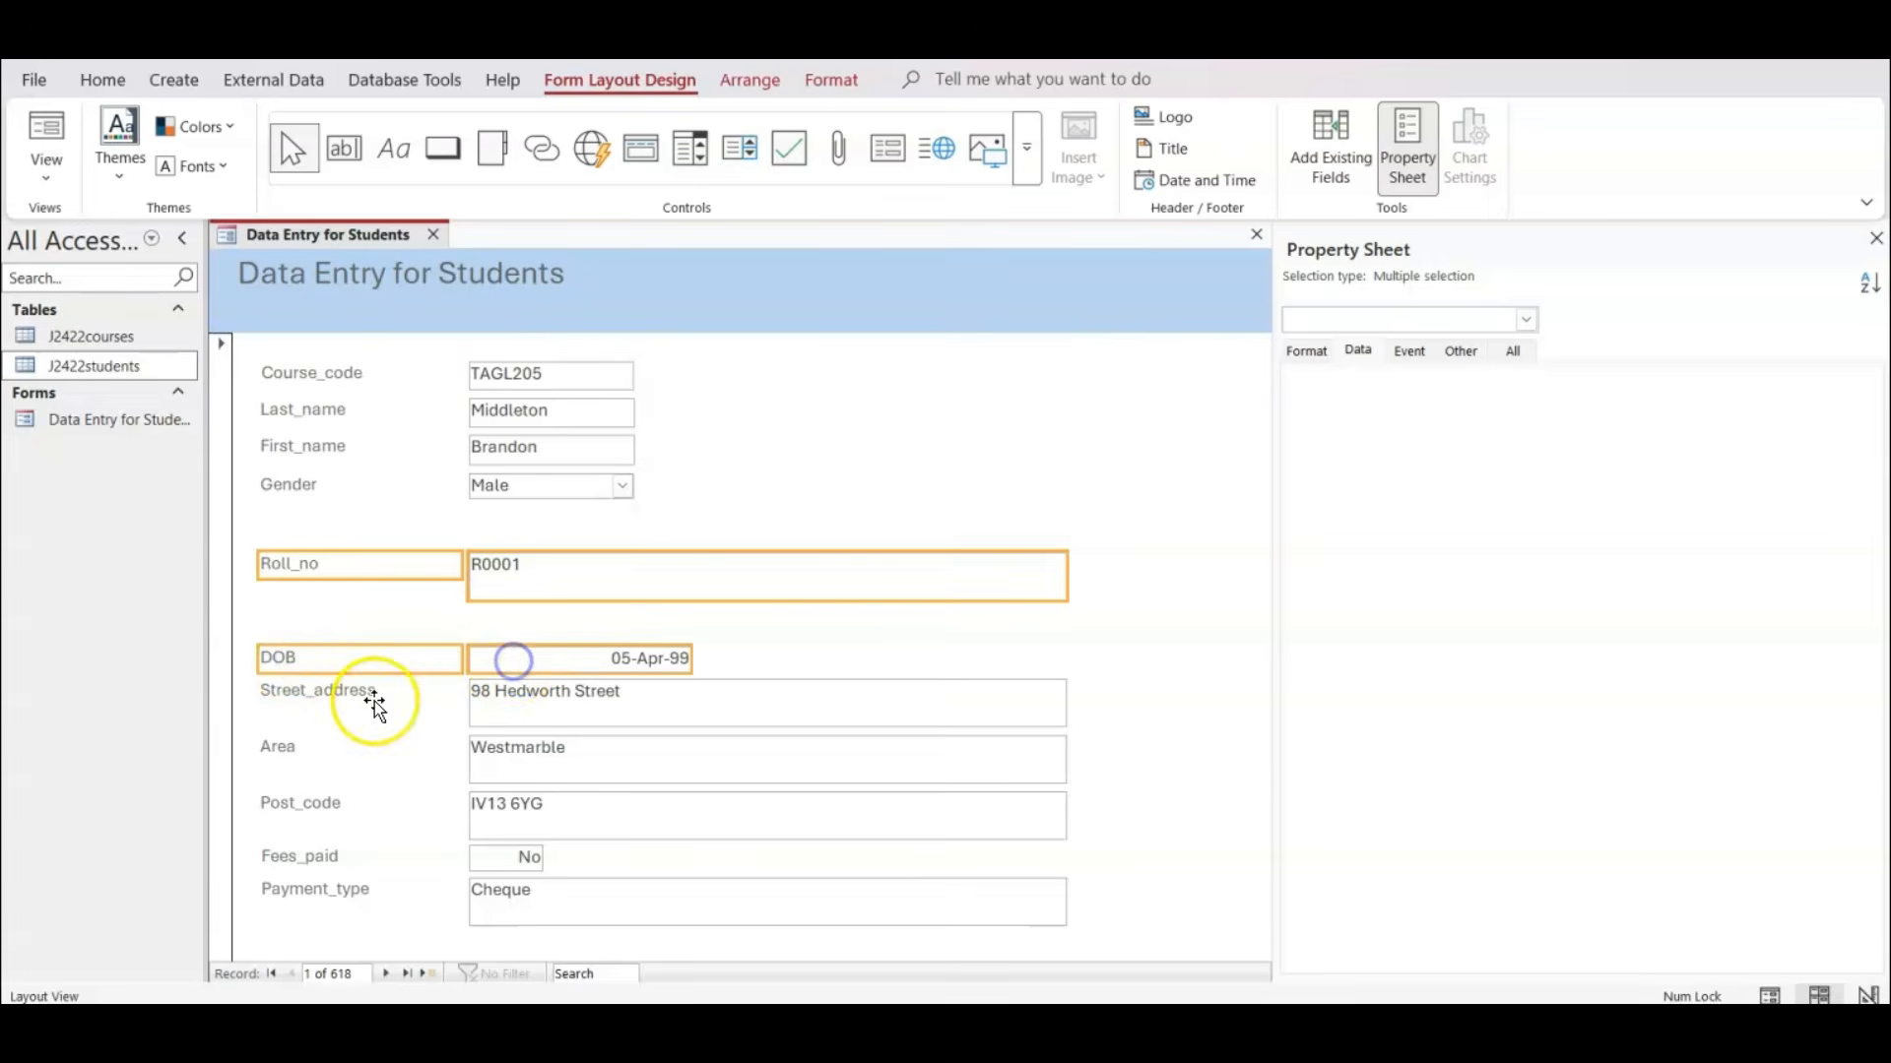
pyautogui.keyDown('ctrl'); pyautogui.click(535, 697); pyautogui.keyUp('ctrl')
pyautogui.keyDown('ctrl'); pyautogui.click(365, 748); pyautogui.keyUp('ctrl')
pyautogui.keyDown('ctrl'); pyautogui.click(534, 744); pyautogui.keyUp('ctrl')
pyautogui.keyDown('ctrl'); pyautogui.click(356, 806); pyautogui.keyUp('ctrl')
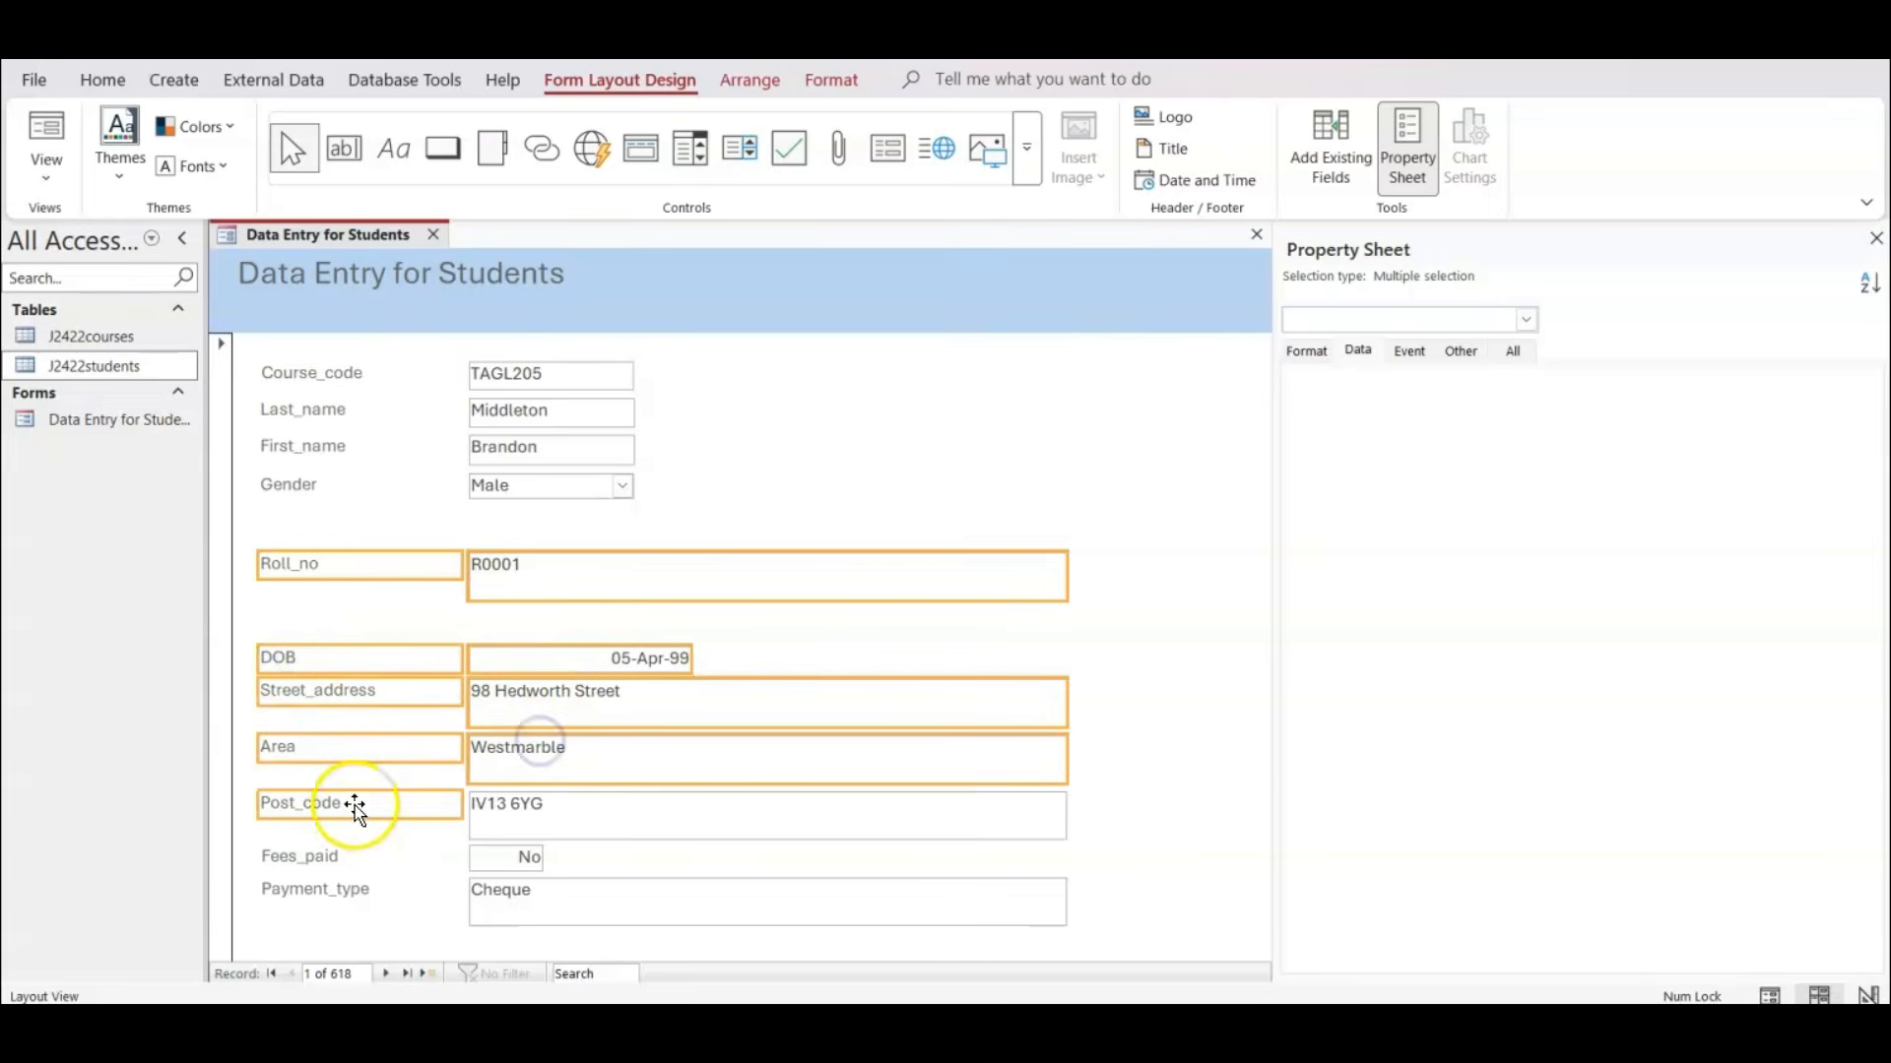
pyautogui.keyDown('ctrl'); pyautogui.click(477, 809); pyautogui.keyUp('ctrl')
pyautogui.keyDown('ctrl'); pyautogui.click(377, 853); pyautogui.keyUp('ctrl')
pyautogui.keyDown('ctrl'); pyautogui.click(506, 857); pyautogui.keyUp('ctrl')
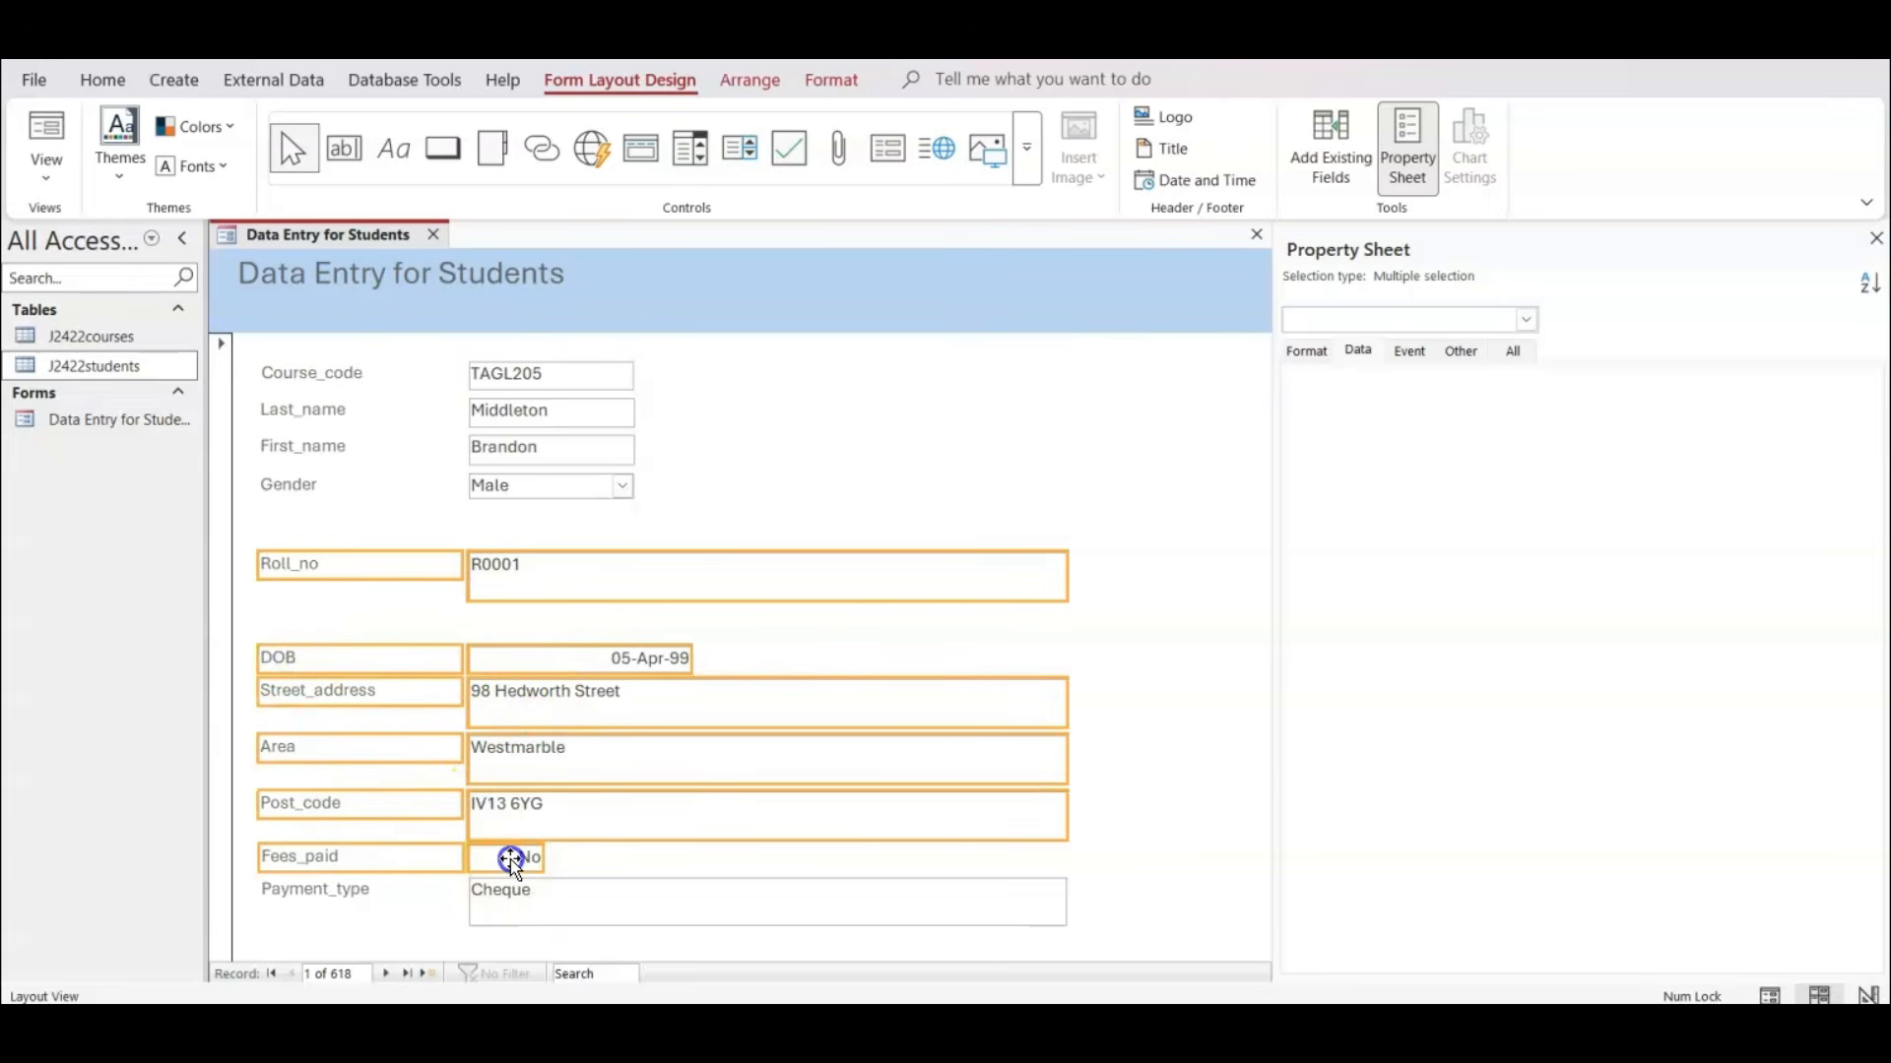
pyautogui.keyDown('ctrl'); pyautogui.click(380, 896); pyautogui.keyUp('ctrl')
pyautogui.keyDown('ctrl'); pyautogui.click(508, 889); pyautogui.keyUp('ctrl')
pyautogui.press('Up')
pyautogui.press('Up')
pyautogui.press('Up')
pyautogui.press('Up')
pyautogui.press('Up')
pyautogui.press('Up')
pyautogui.press('Up')
pyautogui.press('Up')
pyautogui.press('Up')
pyautogui.press('Up')
pyautogui.press('Up')
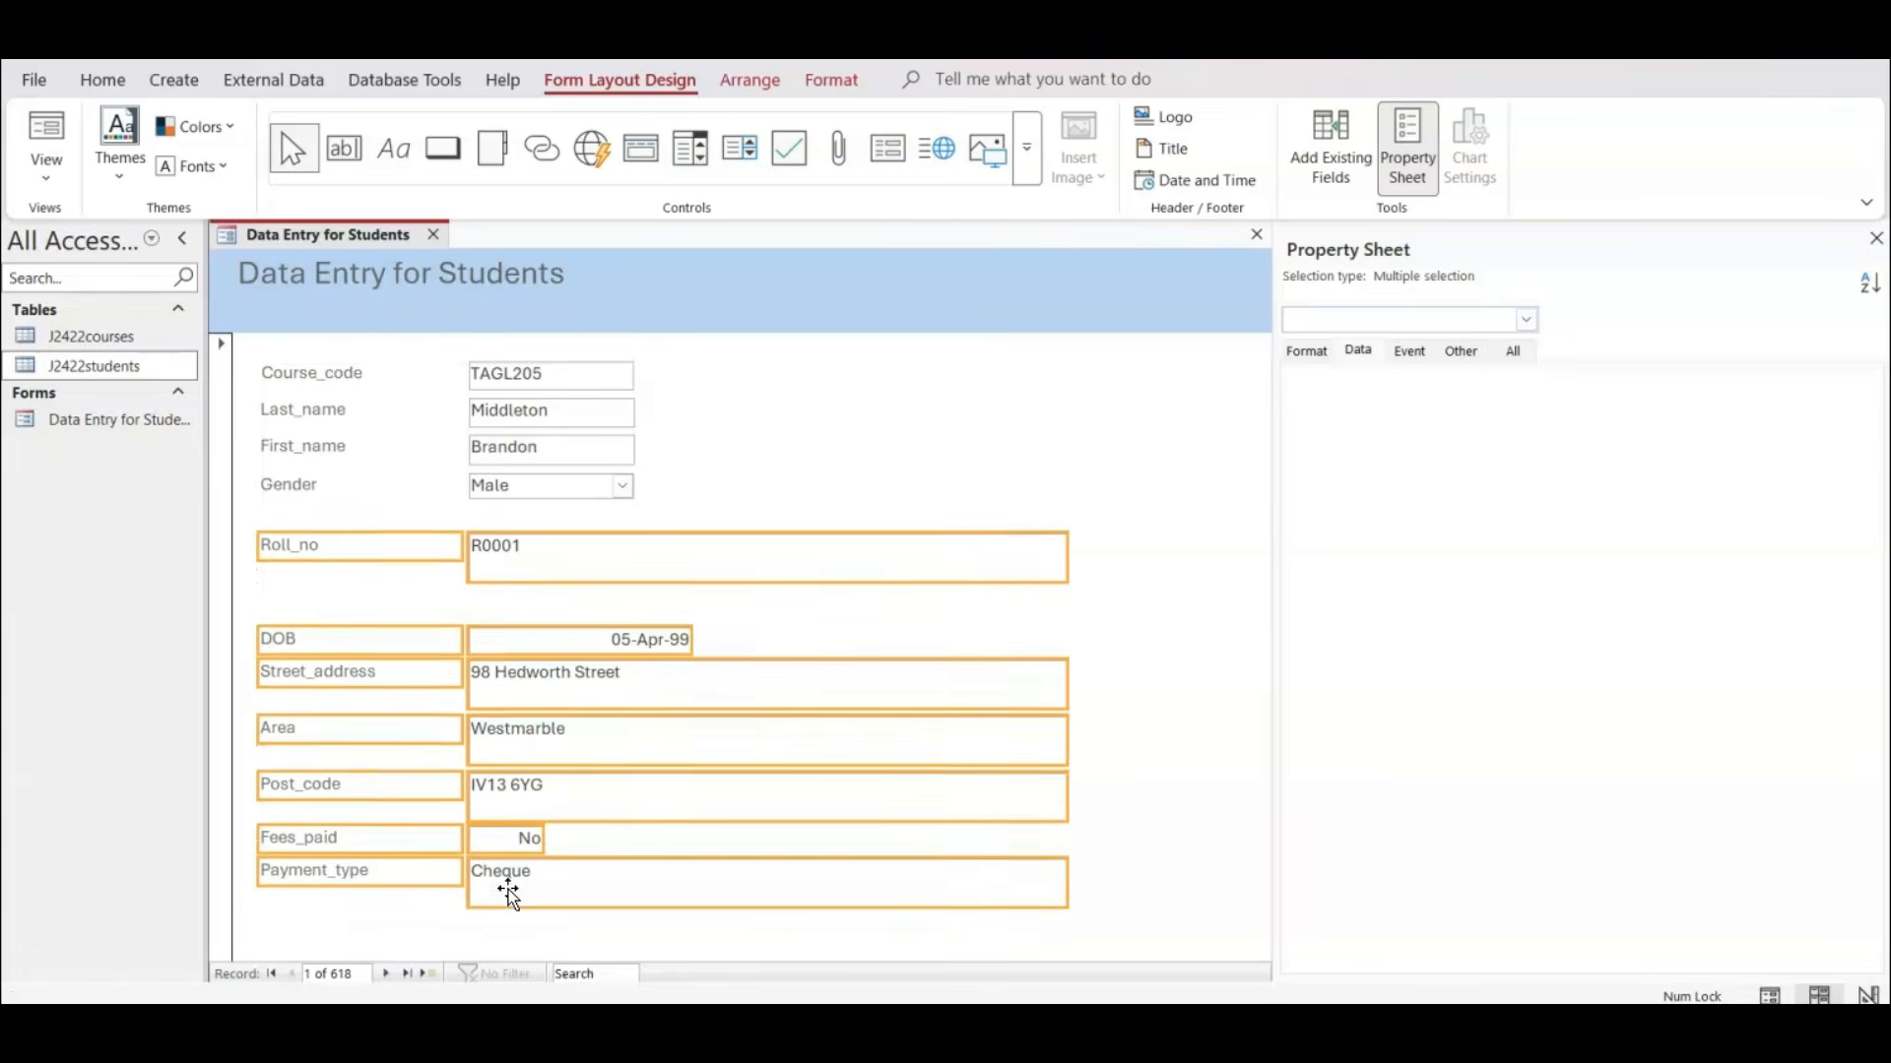
pyautogui.press('Up')
pyautogui.press('Up')
pyautogui.press('Up')
pyautogui.press('Up')
pyautogui.press('Up')
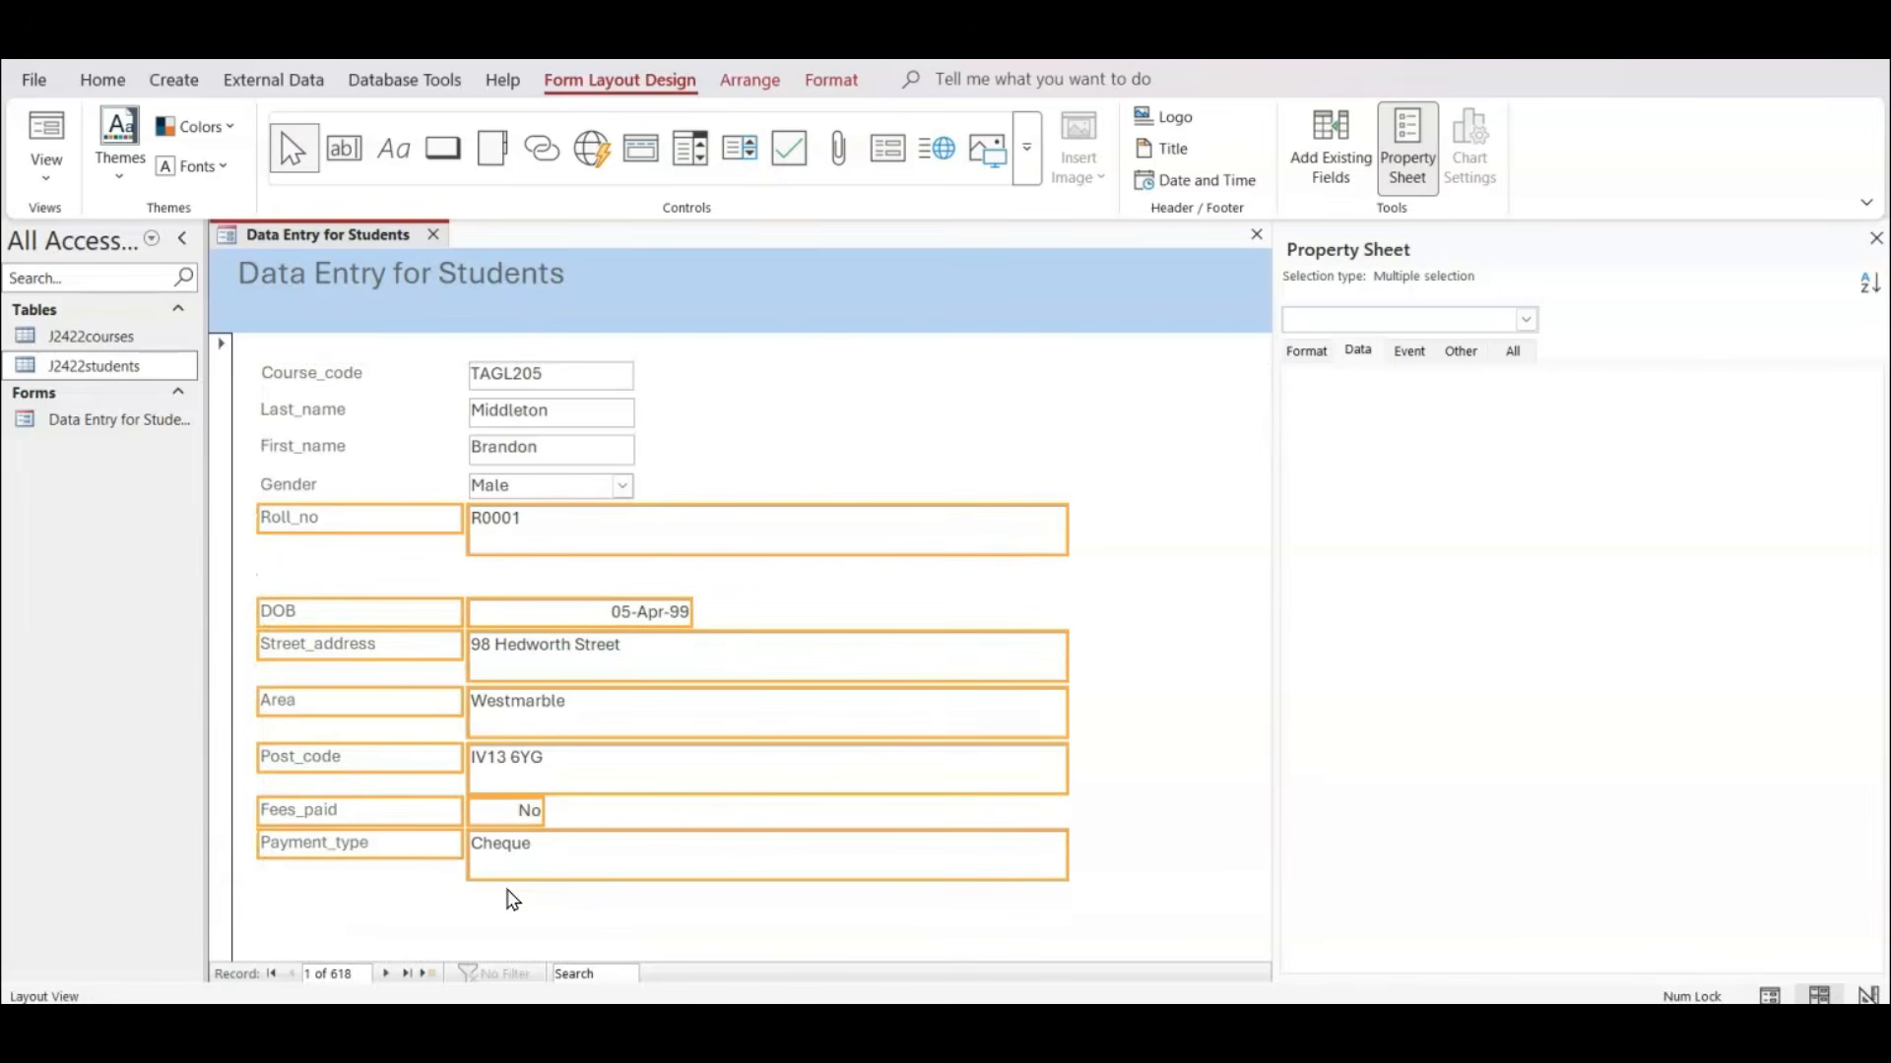
# Shrink the Roll_no text box to a single line, about as wide as the Gender combo box.
pyautogui.click(1001, 612)
pyautogui.click(916, 546)
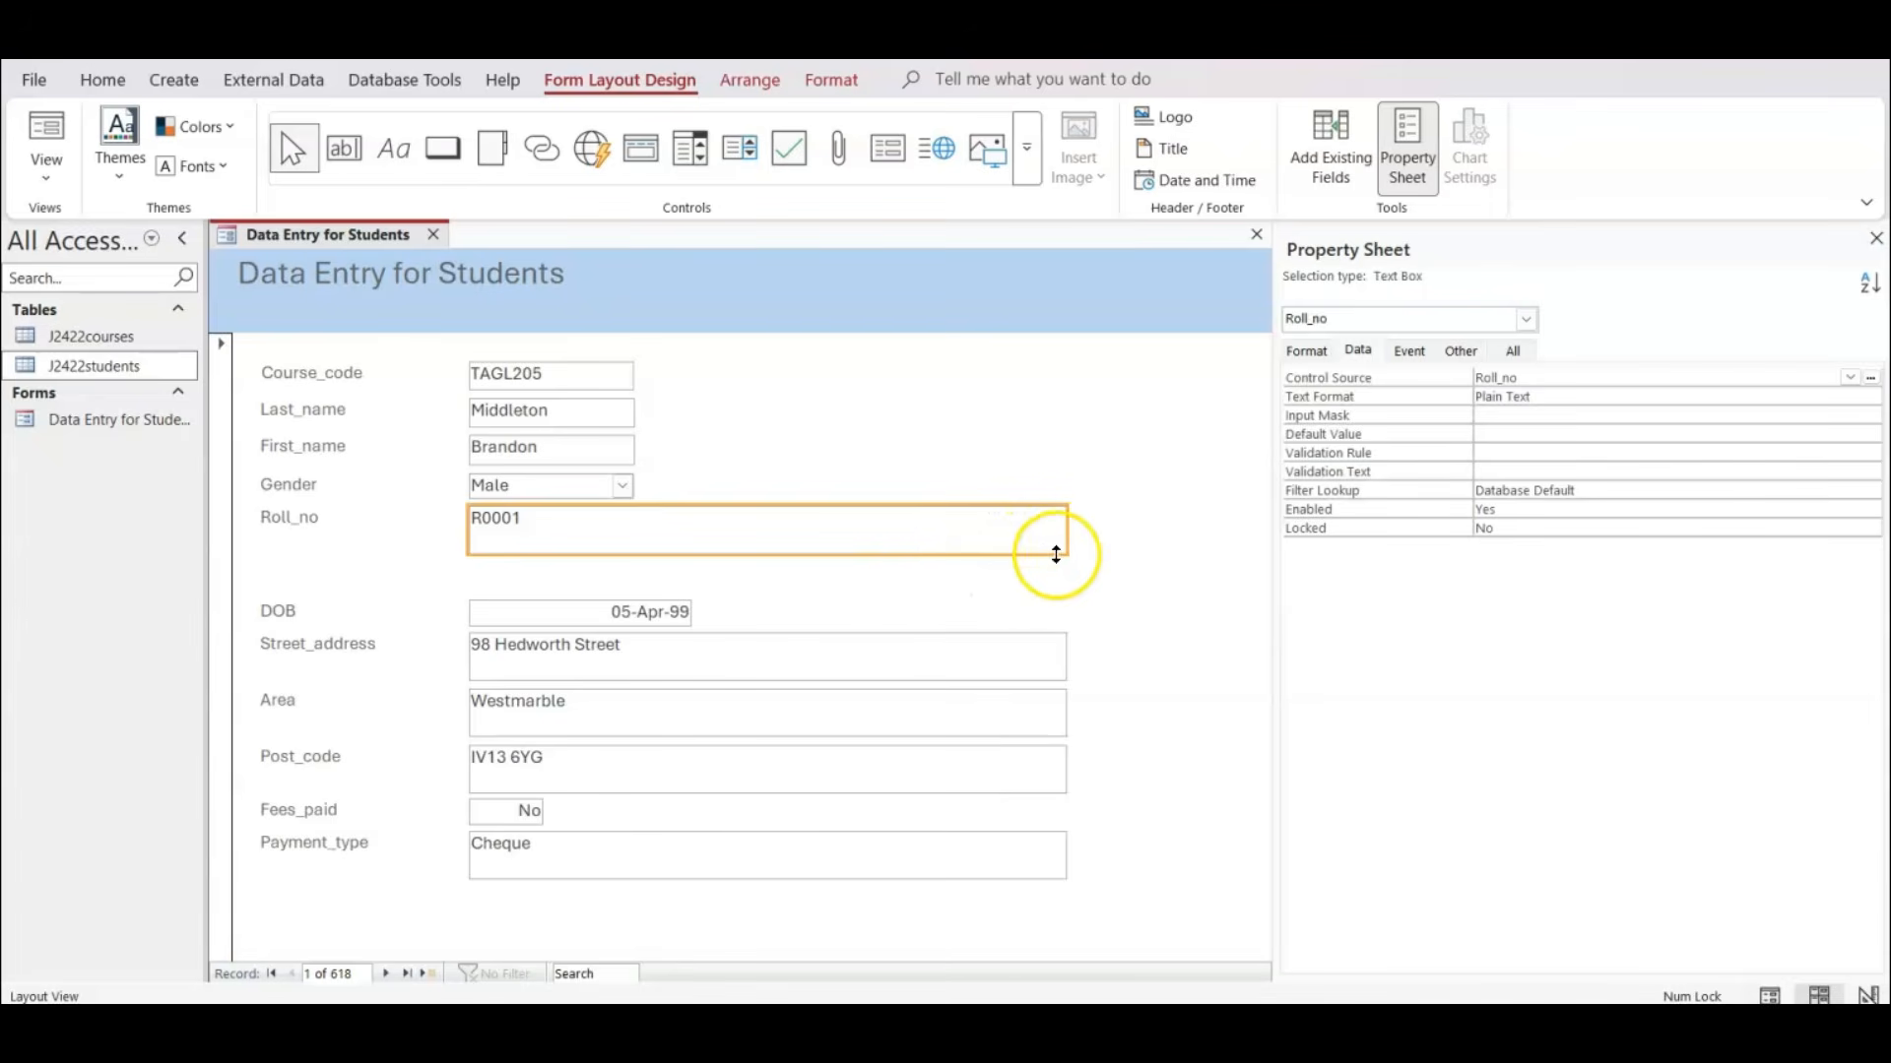
pyautogui.moveTo(1060, 557); pyautogui.dragTo(640, 520)
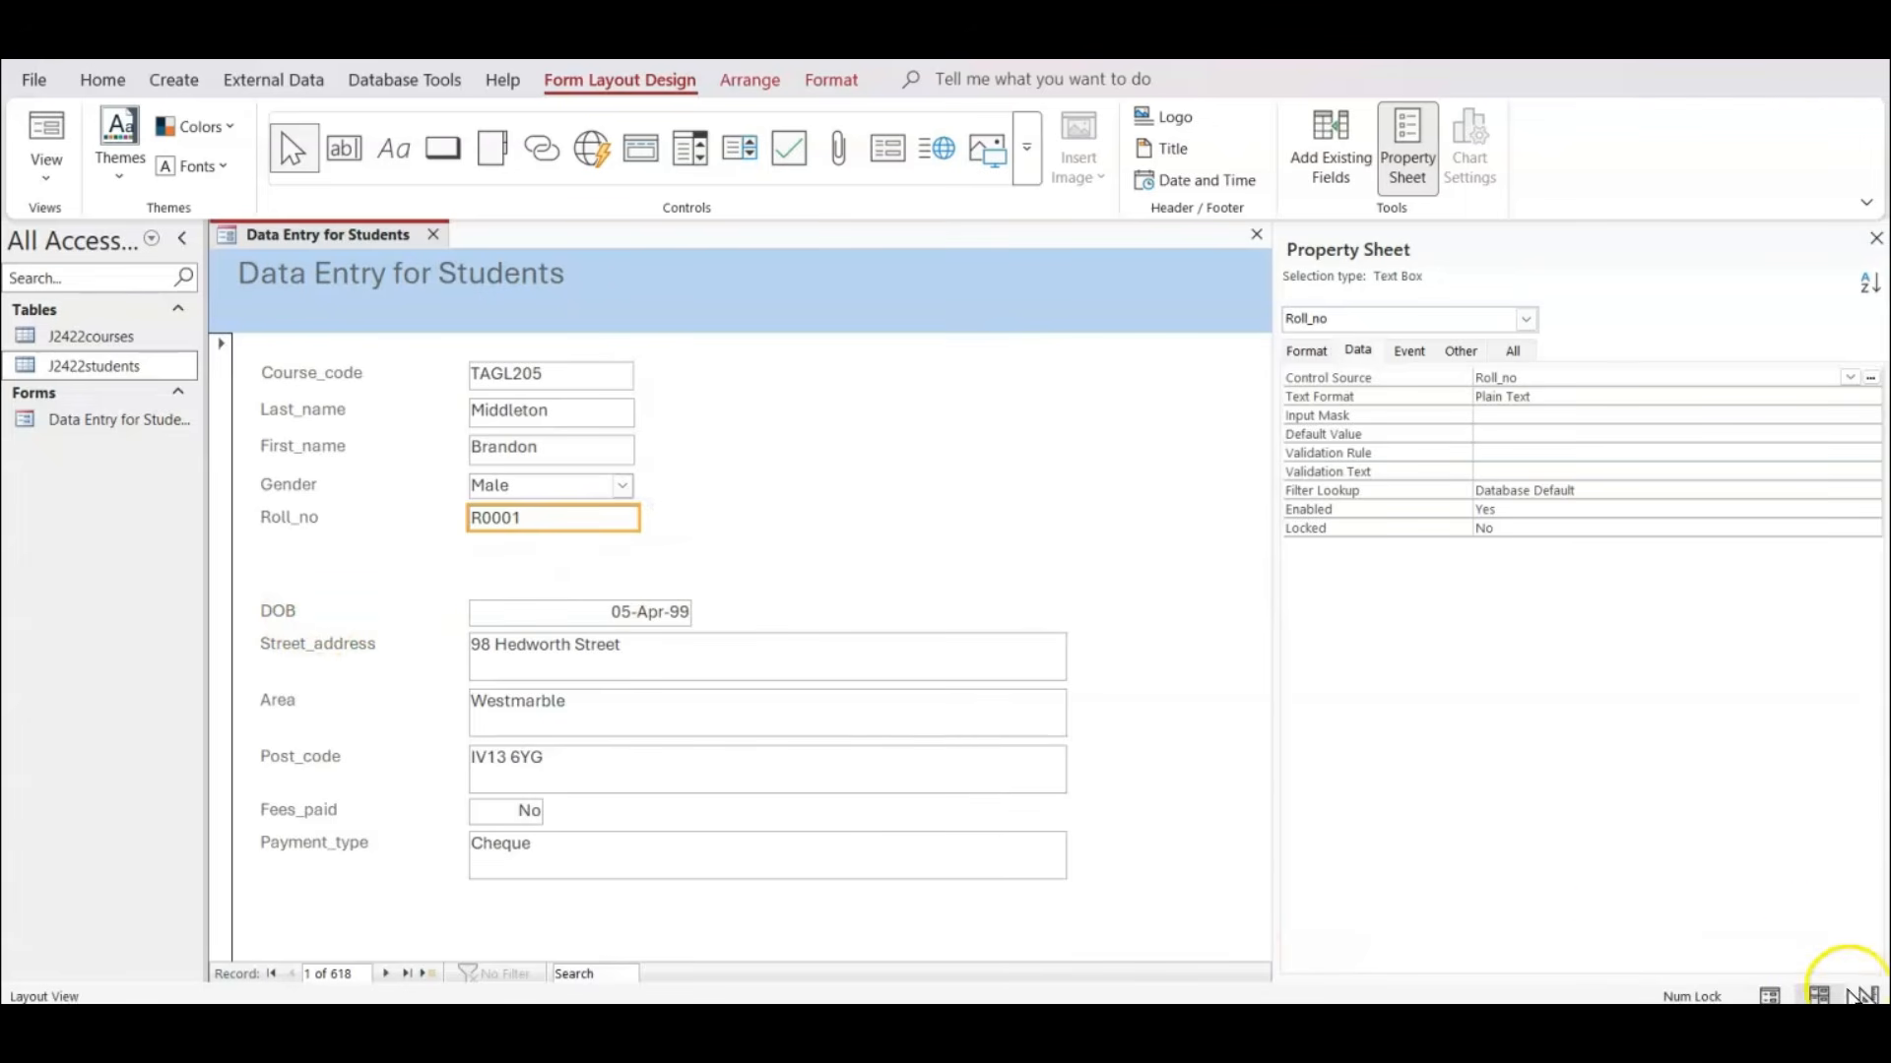
# In Design View, move the labels and boxes from DOB down to Payment_type up directly below Roll_no.
pyautogui.click(1868, 995)
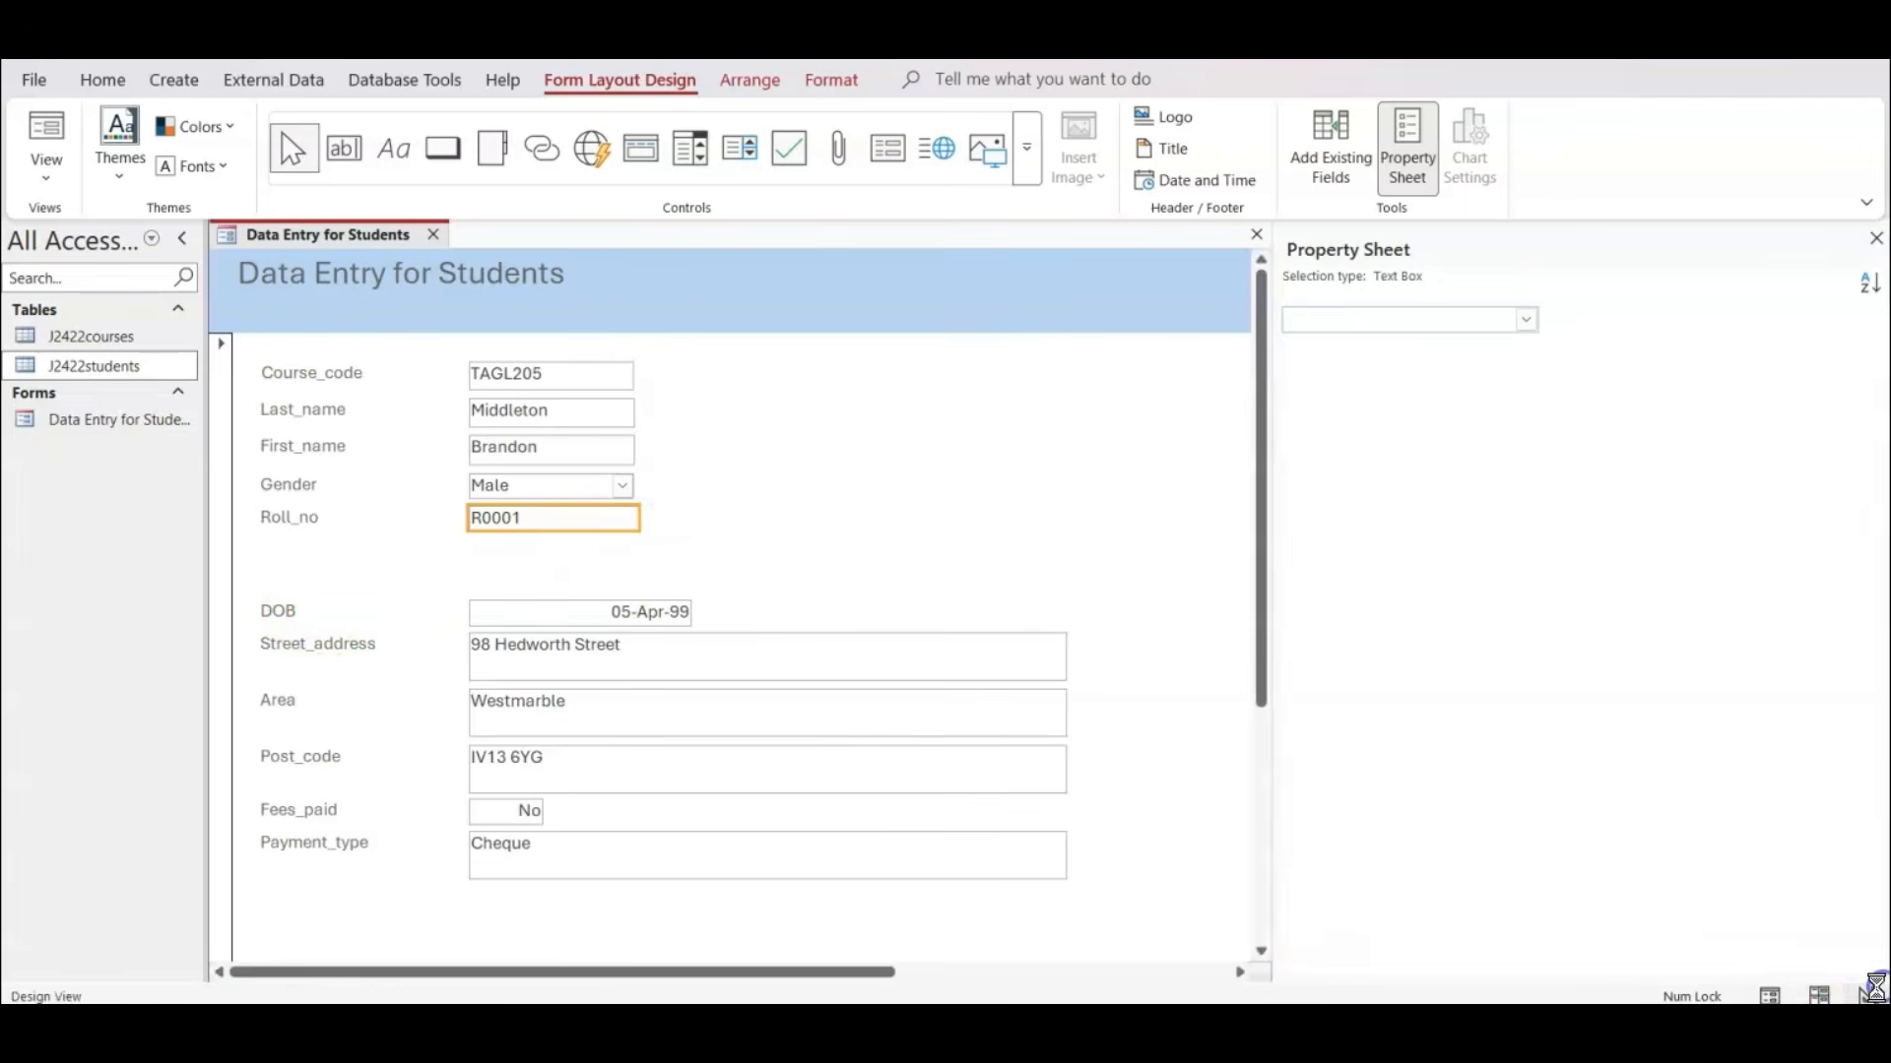
pyautogui.scroll(-1, 1164, 640)
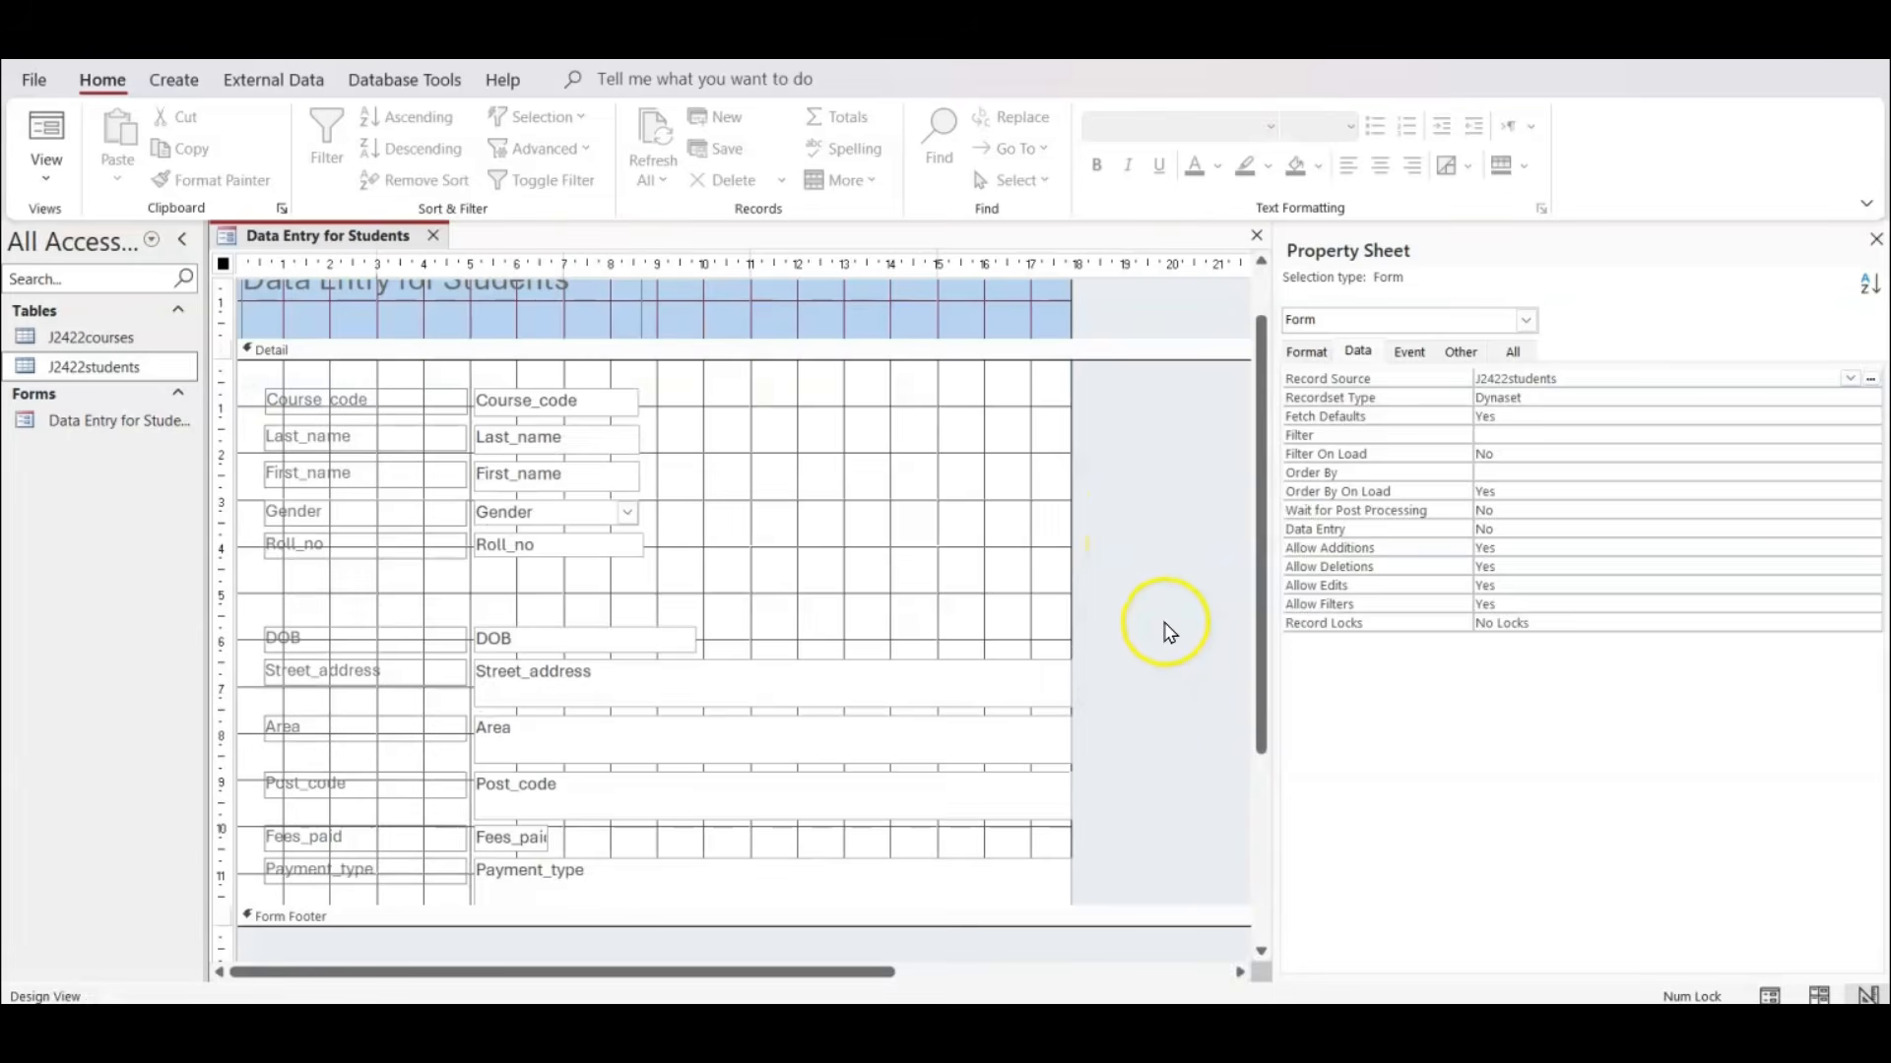
pyautogui.moveTo(1162, 570); pyautogui.dragTo(254, 929)
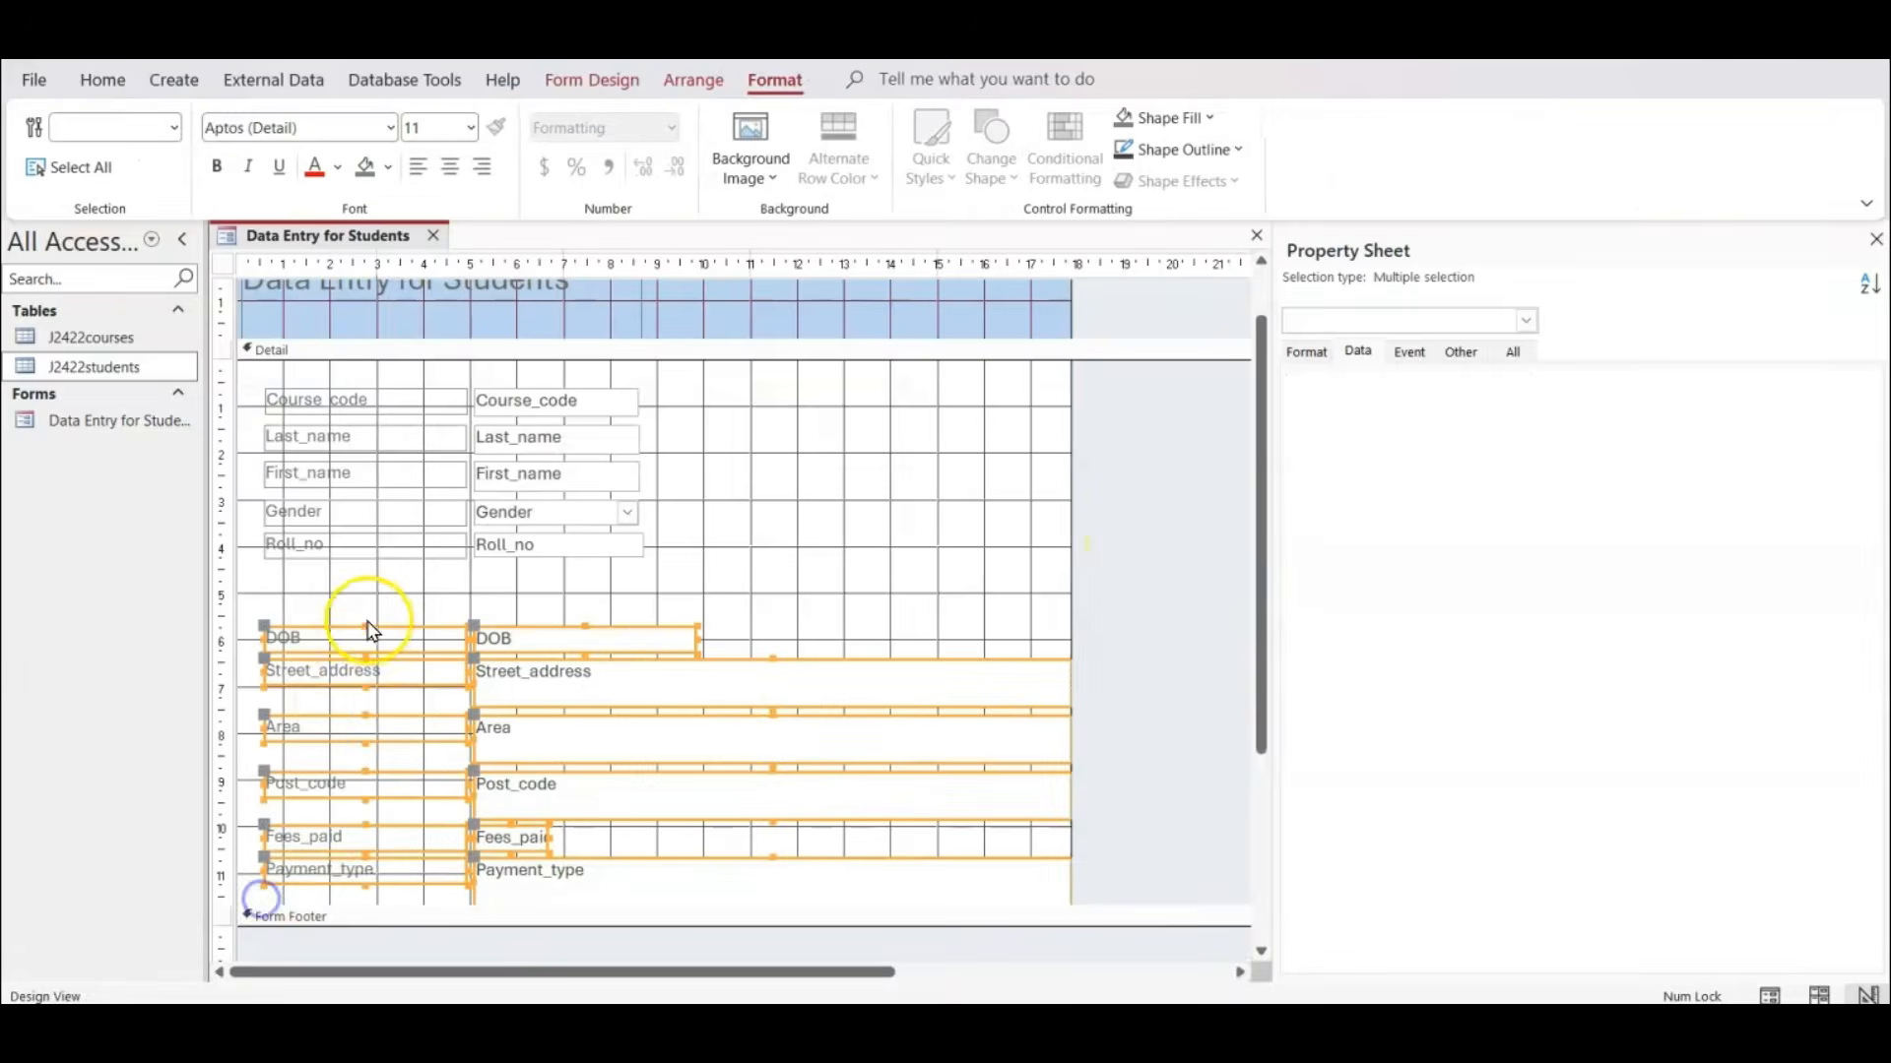
pyautogui.moveTo(359, 641); pyautogui.dragTo(351, 581)
pyautogui.click(1175, 650)
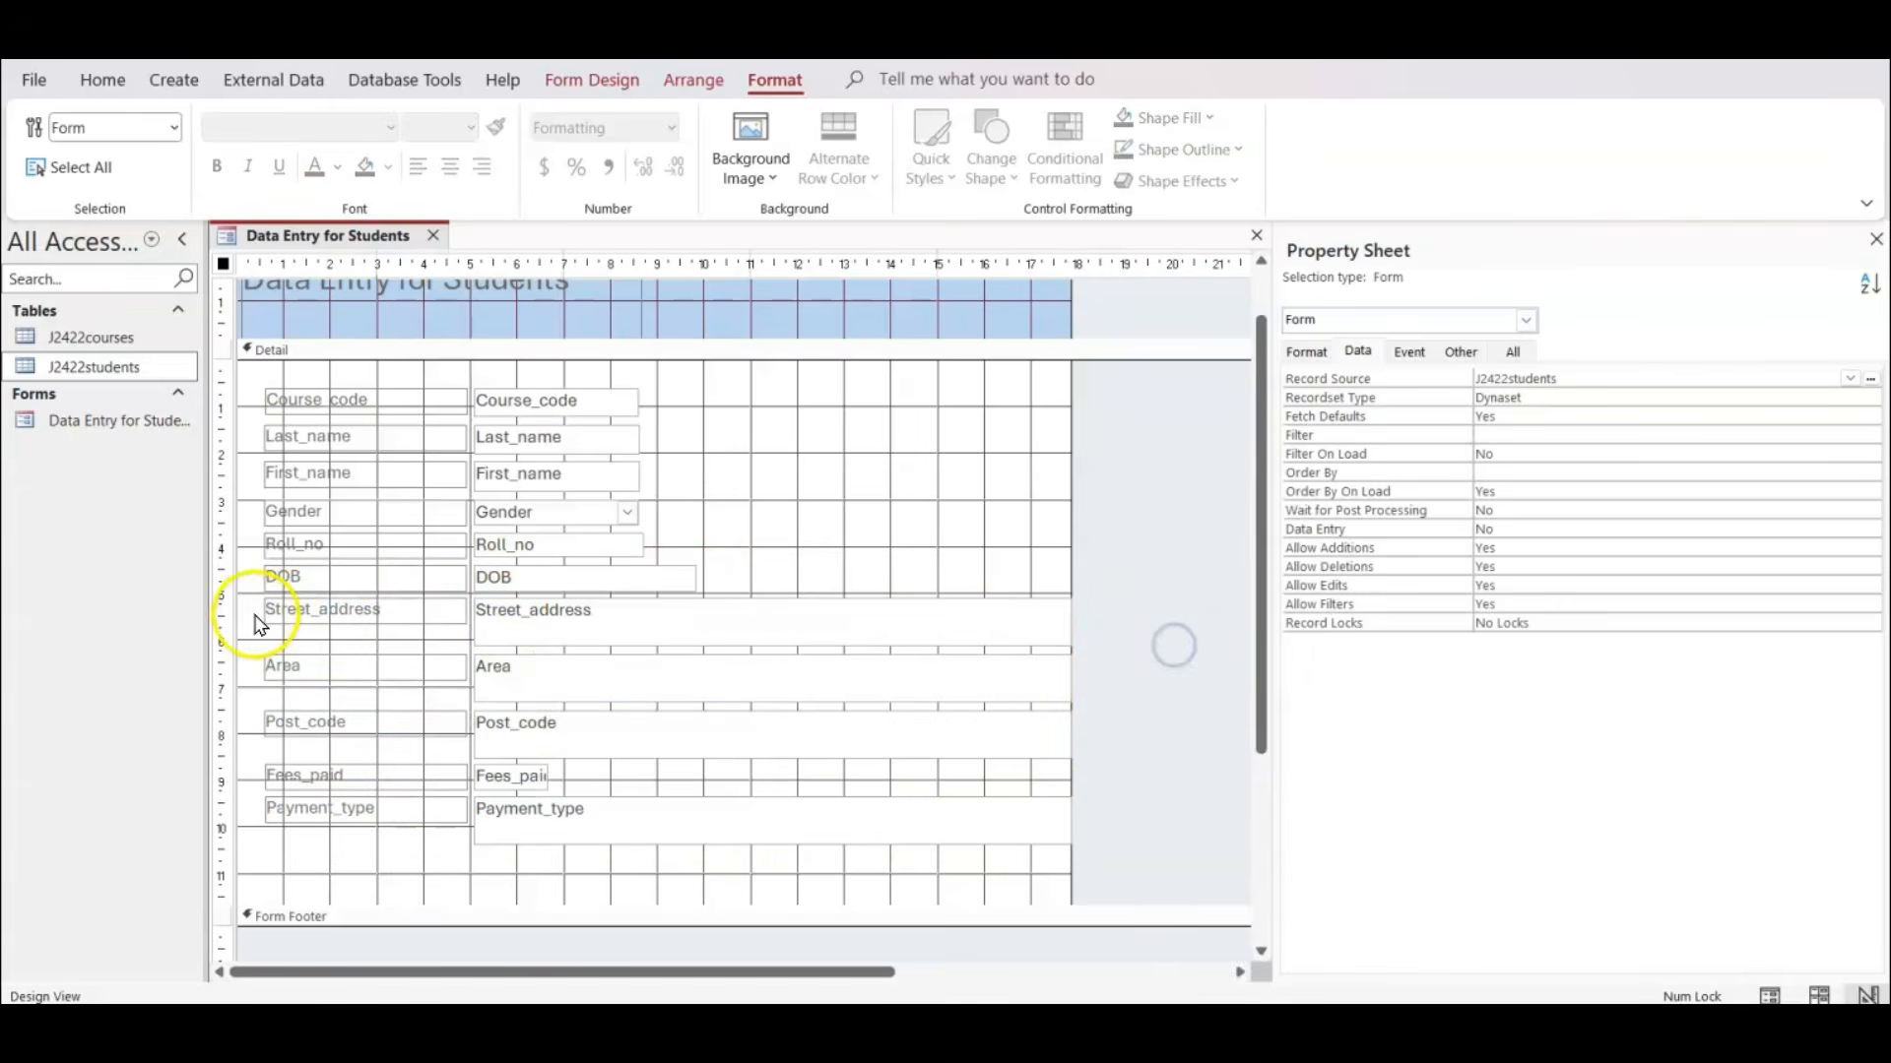
# Widen the form to about 18.6 cm and shrink the Street_address text box to a single line about 5.5 cm wide.
pyautogui.click(557, 625)
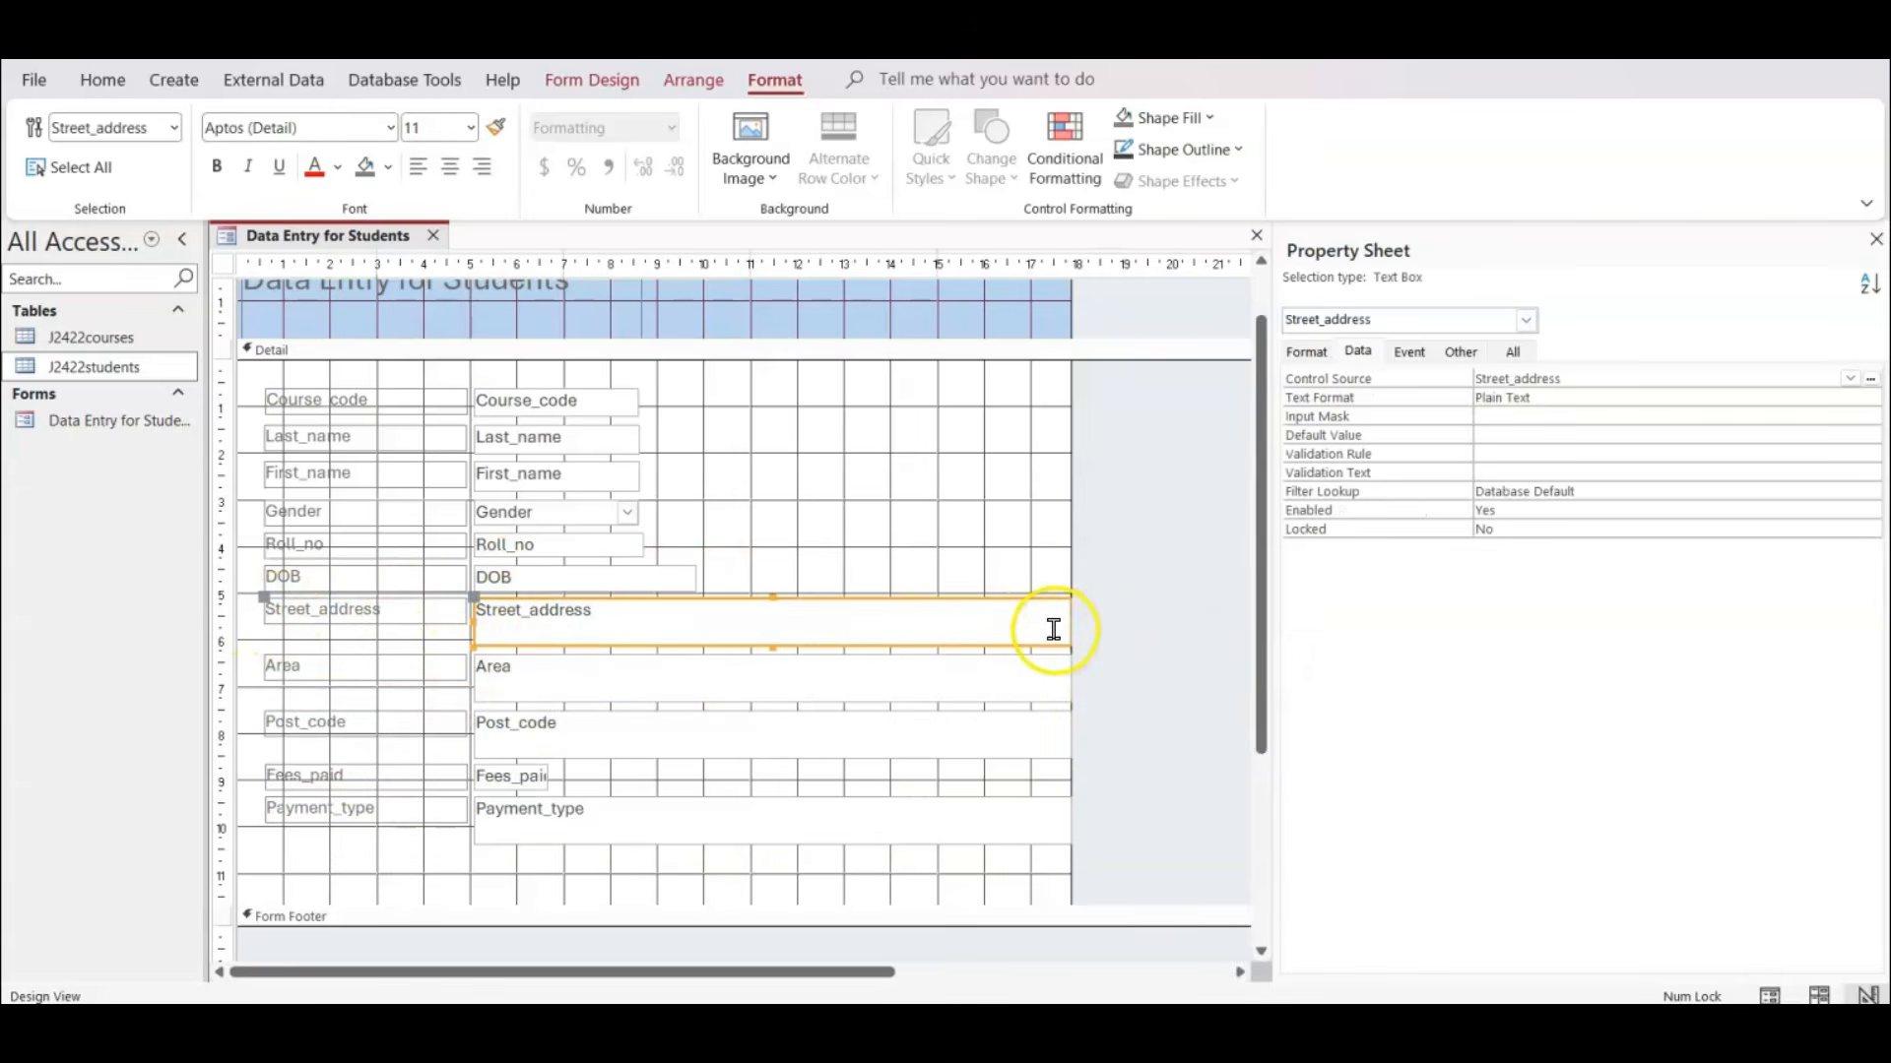
pyautogui.click(1007, 645)
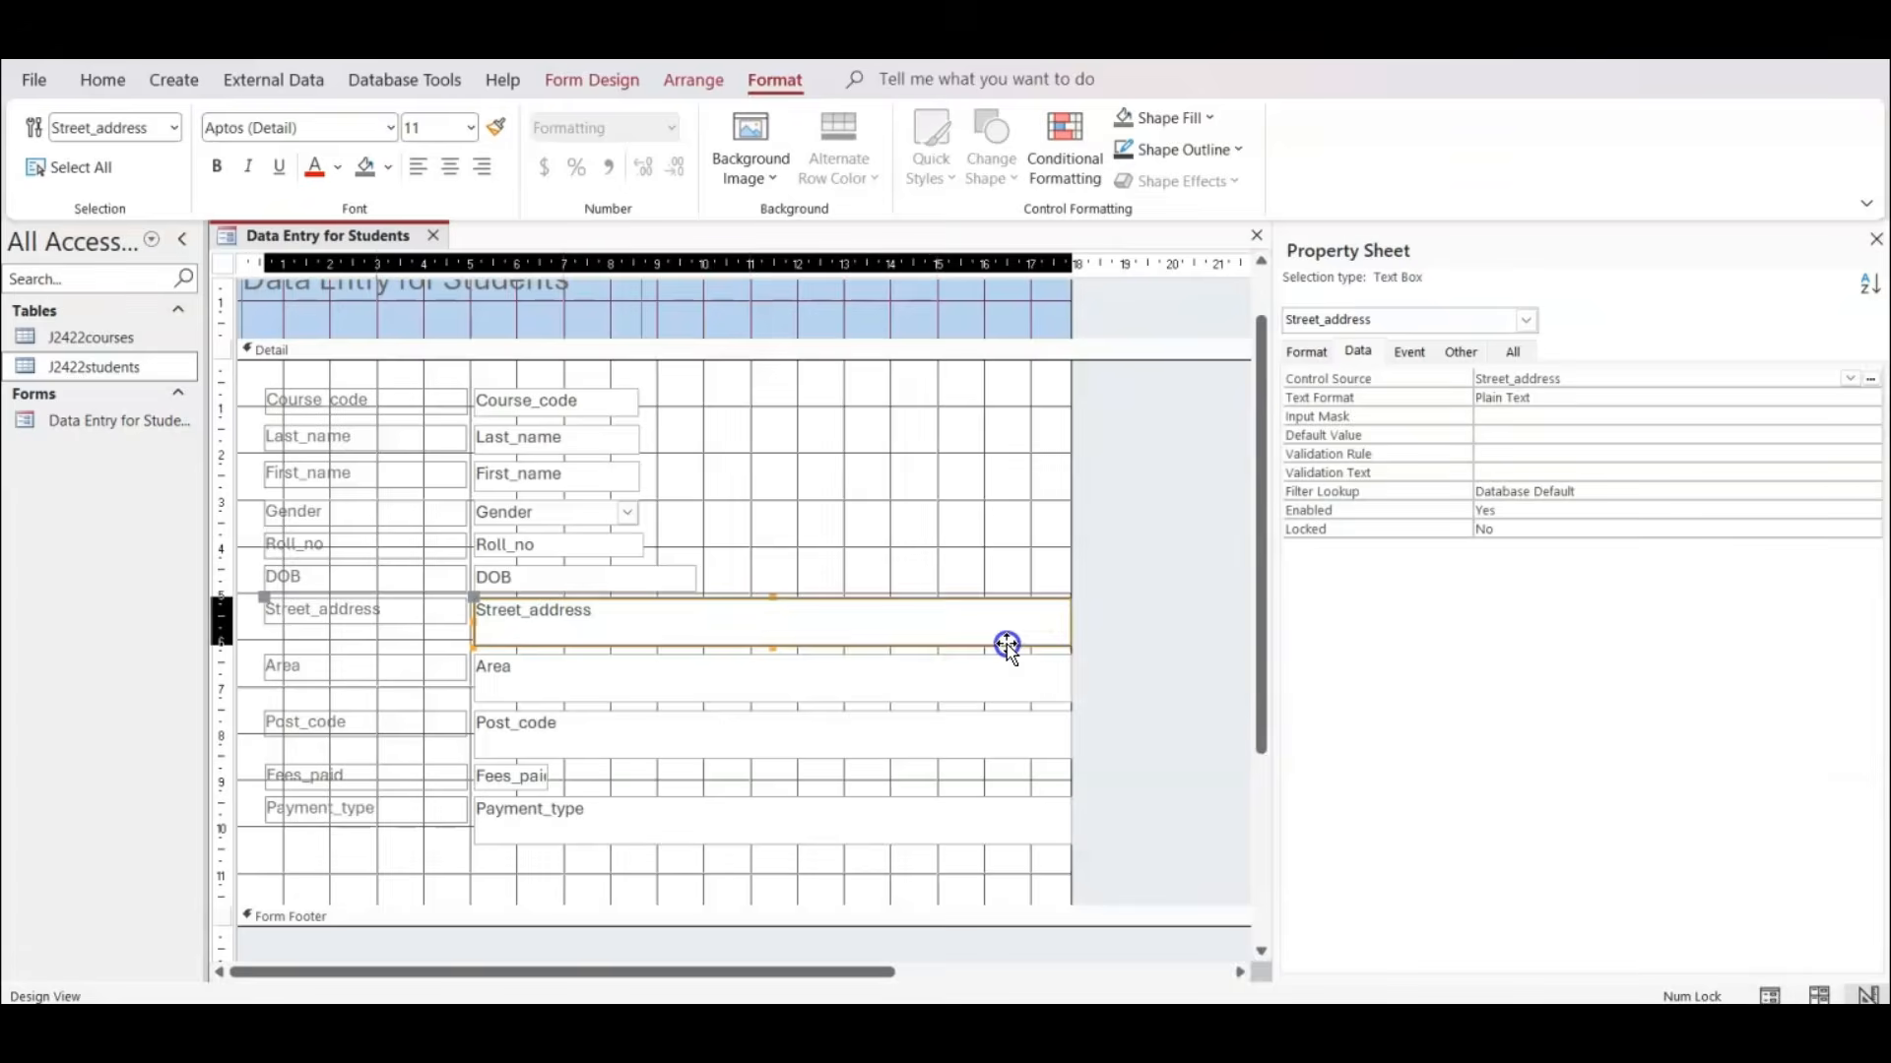
pyautogui.click(773, 640)
pyautogui.click(633, 667)
pyautogui.click(744, 618)
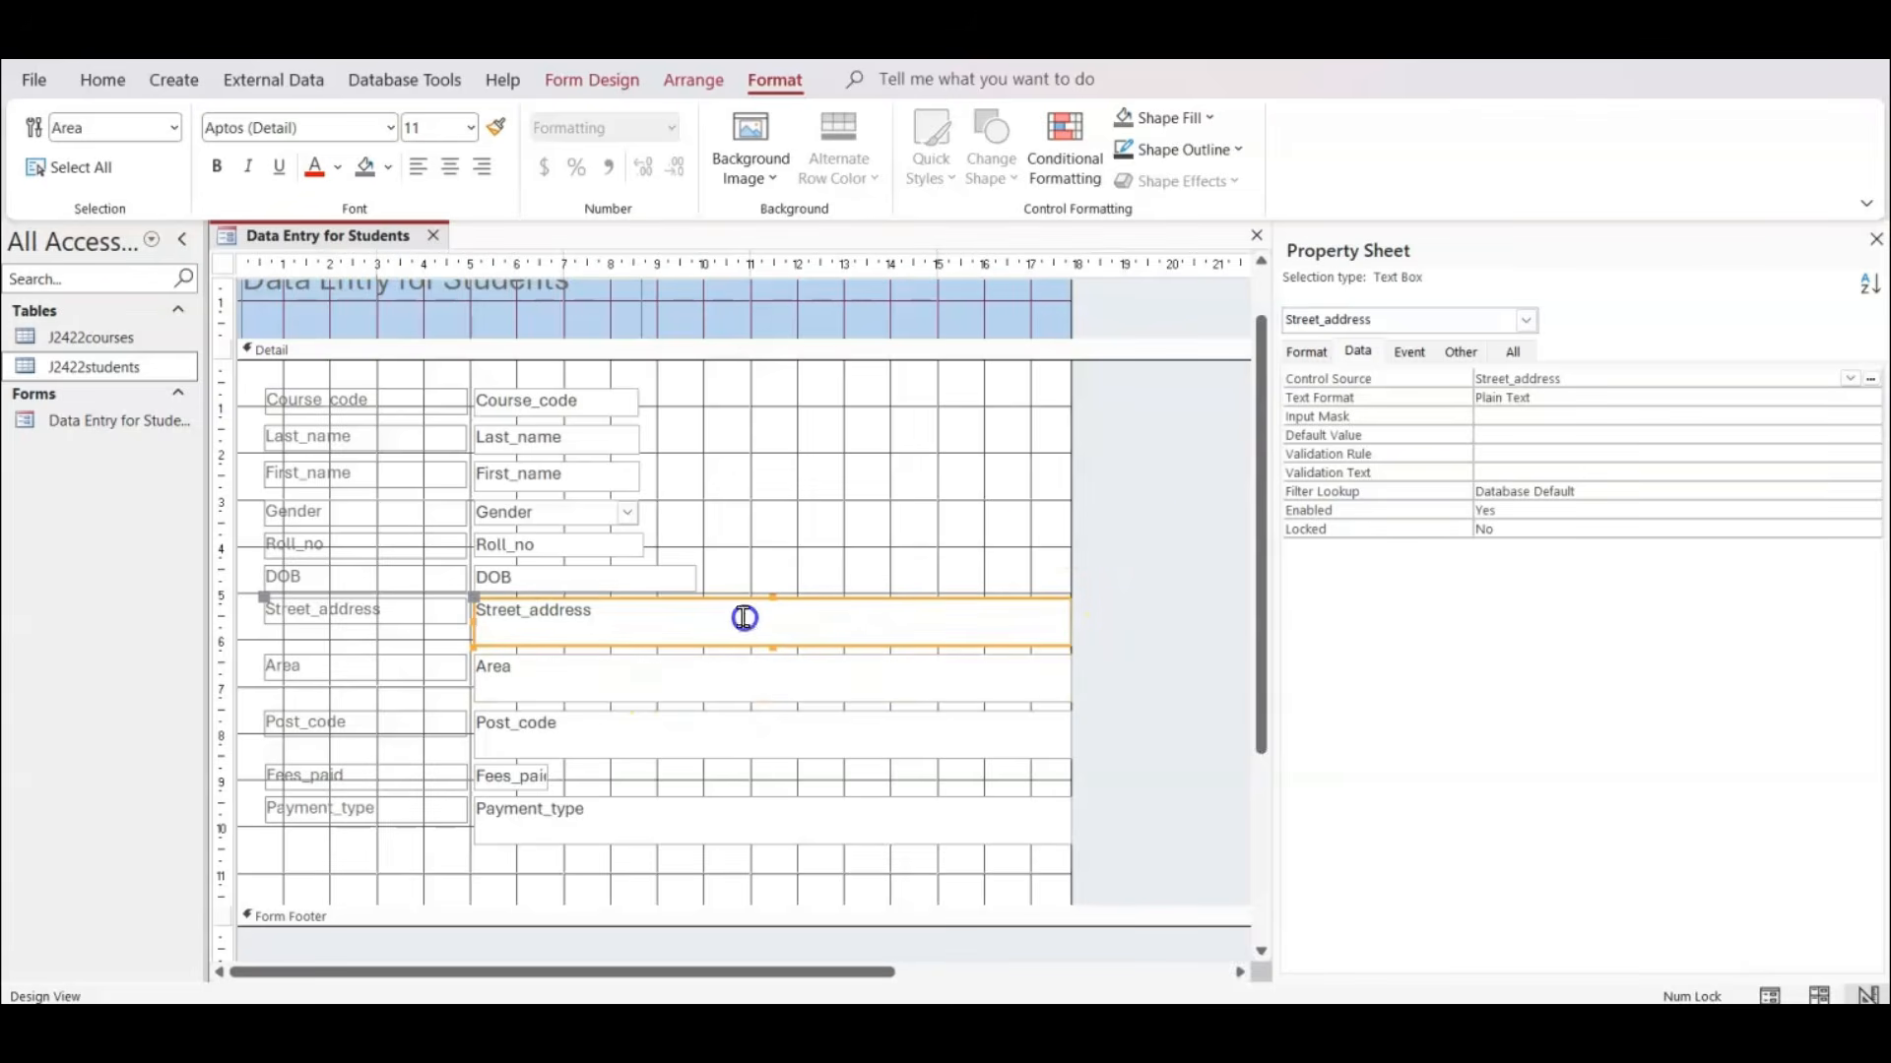
pyautogui.moveTo(1068, 532); pyautogui.dragTo(1106, 523)
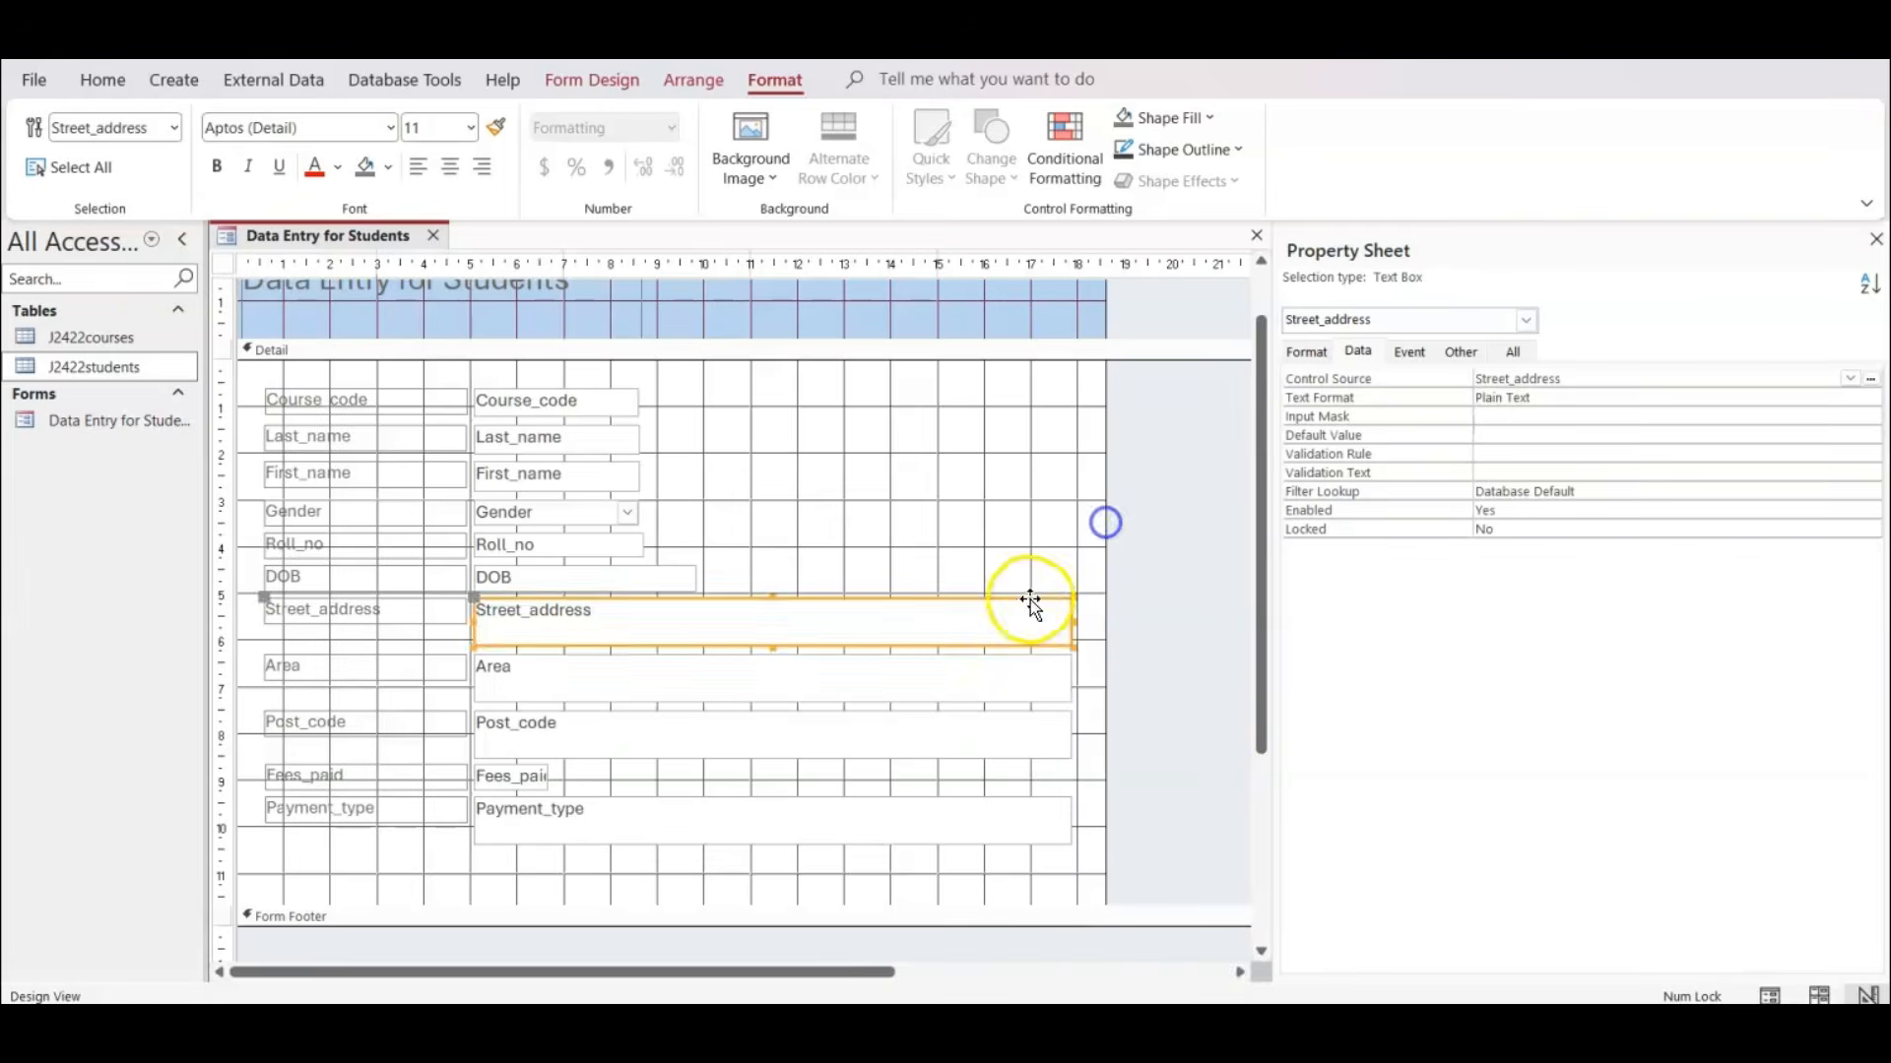
pyautogui.click(1028, 600)
pyautogui.click(1143, 642)
pyautogui.click(1032, 633)
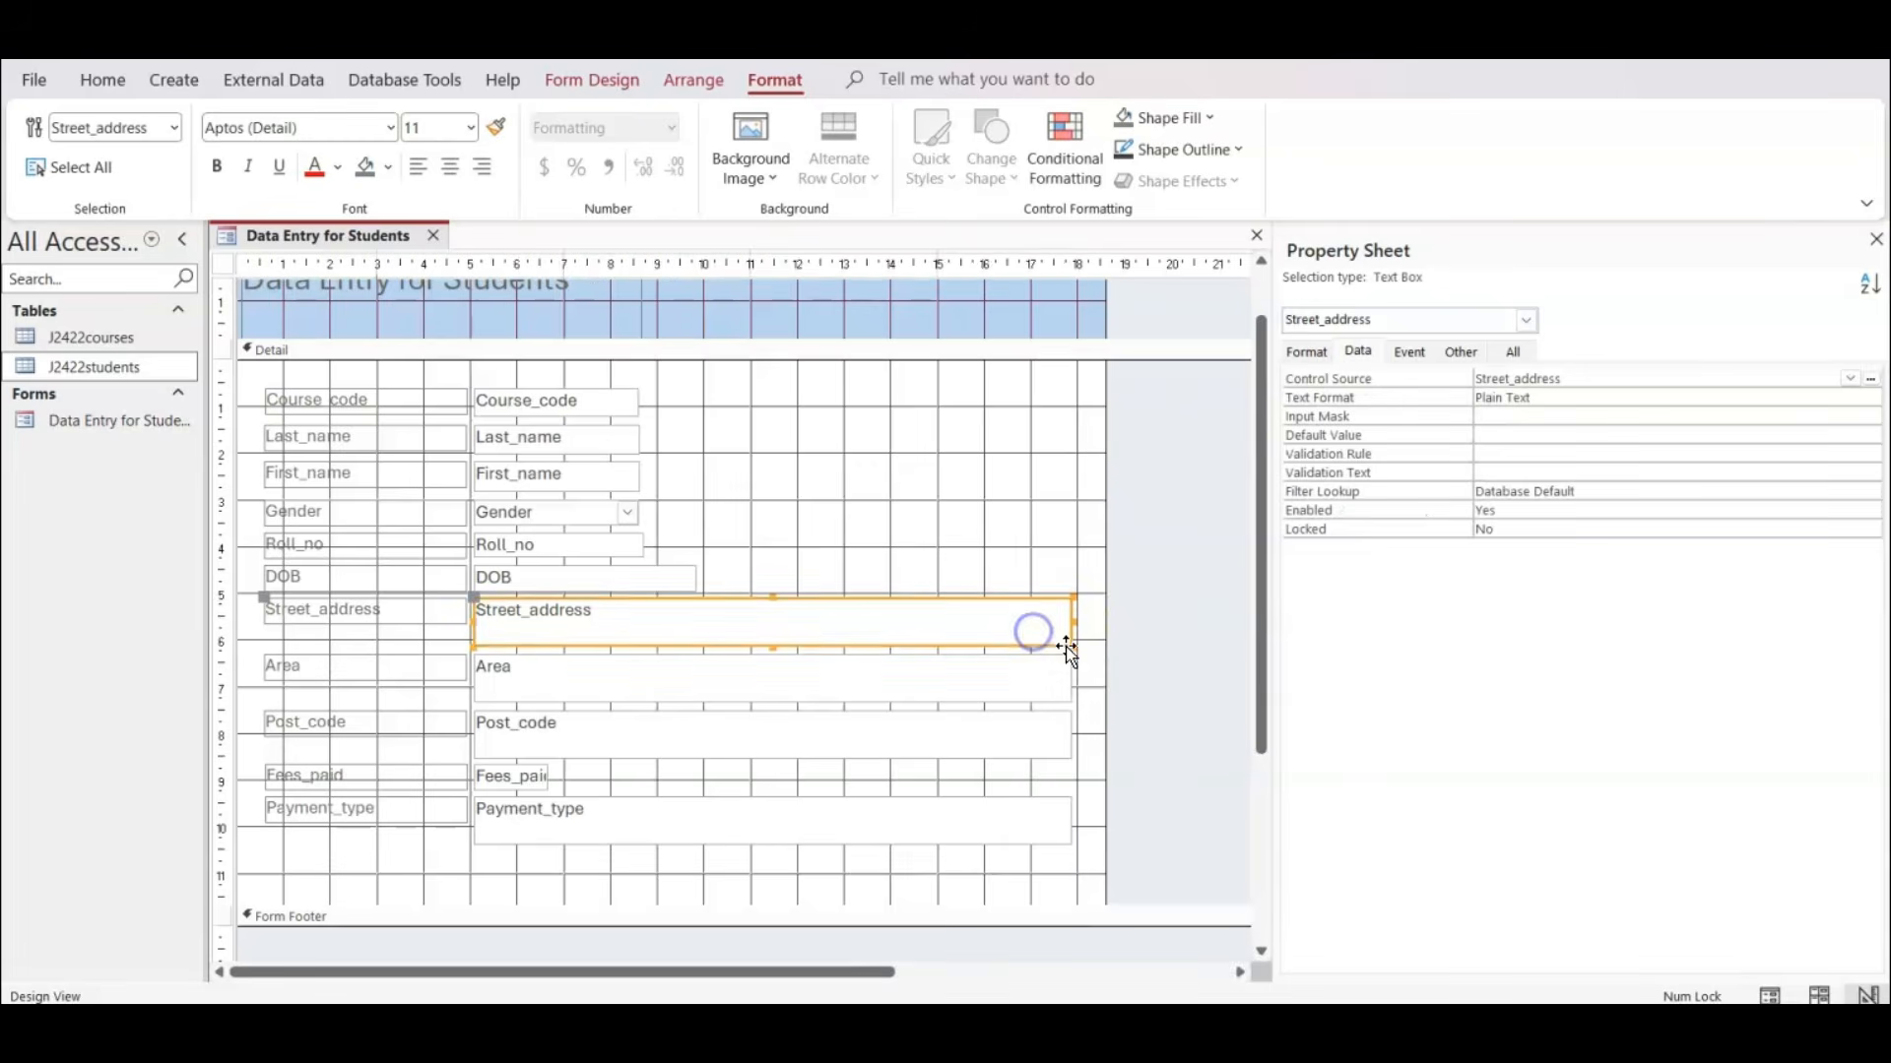
pyautogui.moveTo(1070, 646); pyautogui.dragTo(734, 626)
# Select the labels and boxes from Area down to Payment_type and move them up directly below Street_address.
pyautogui.click(719, 676)
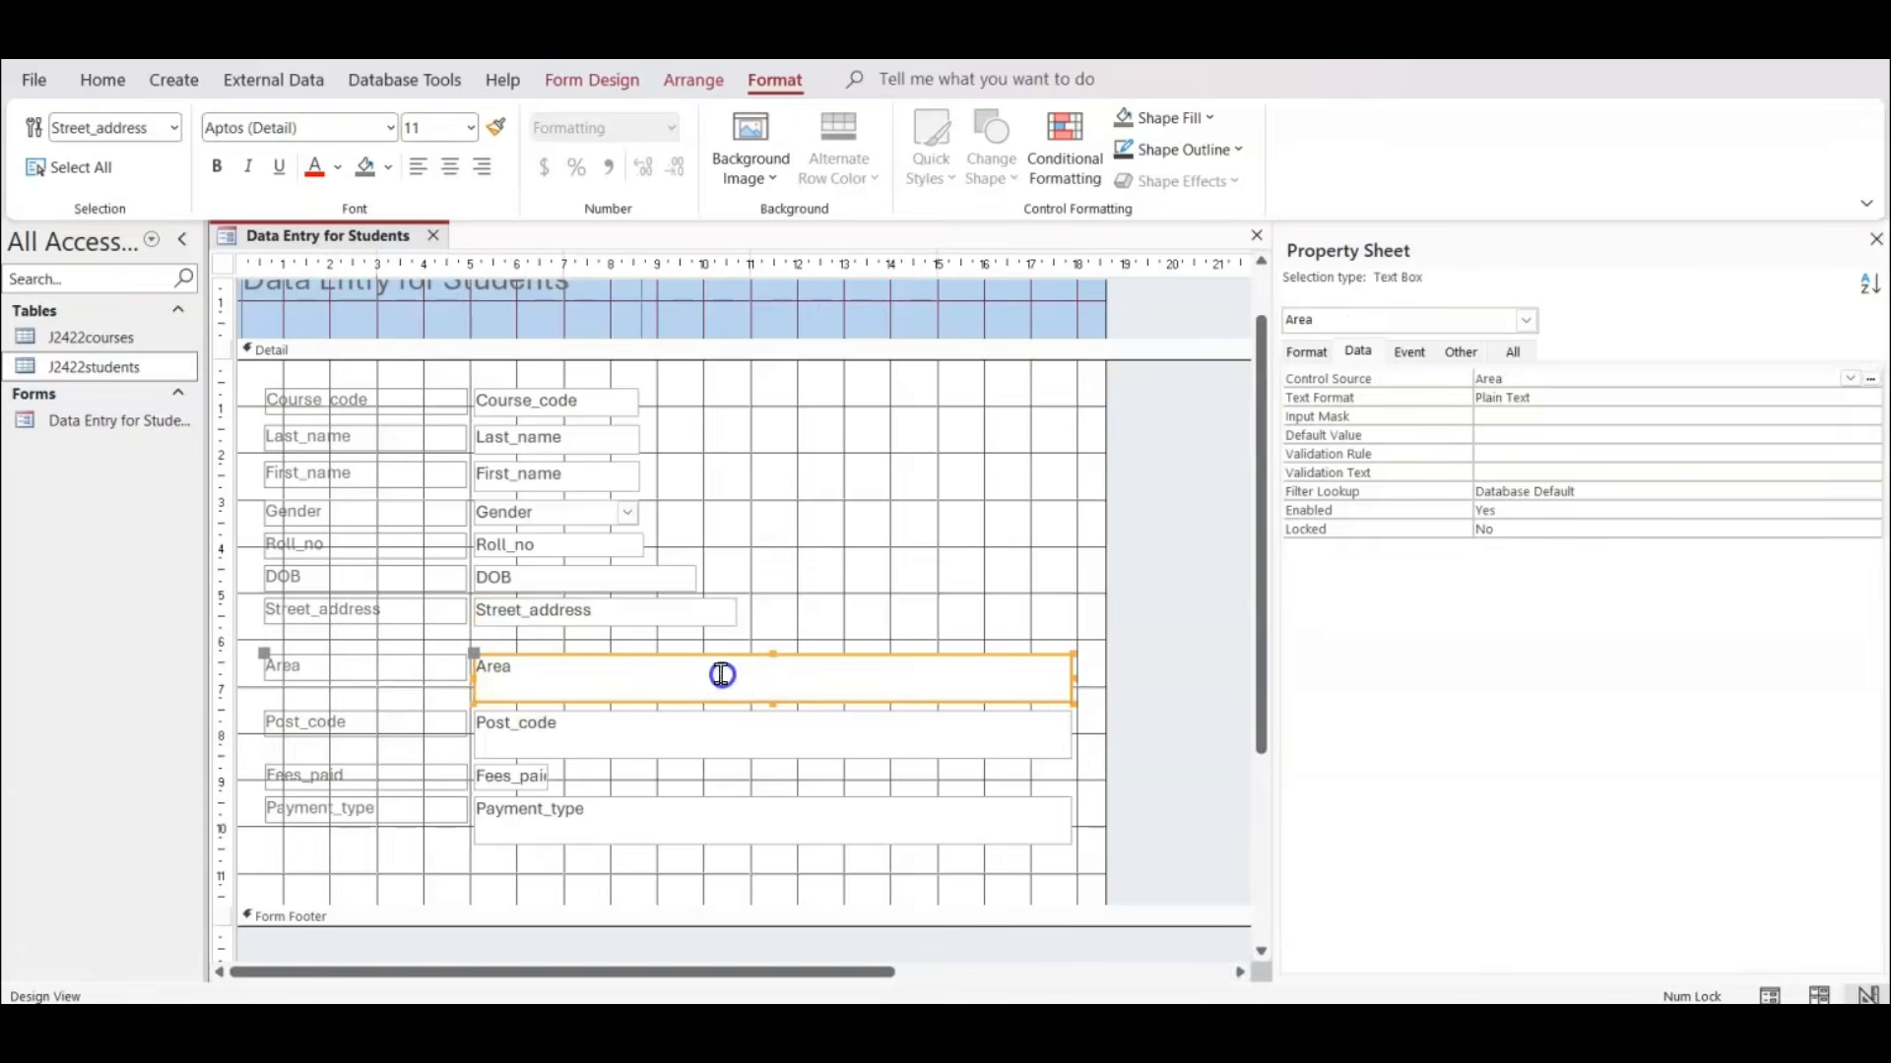
pyautogui.keyDown('shift'); pyautogui.click(350, 679); pyautogui.keyUp('shift')
pyautogui.click(1209, 642)
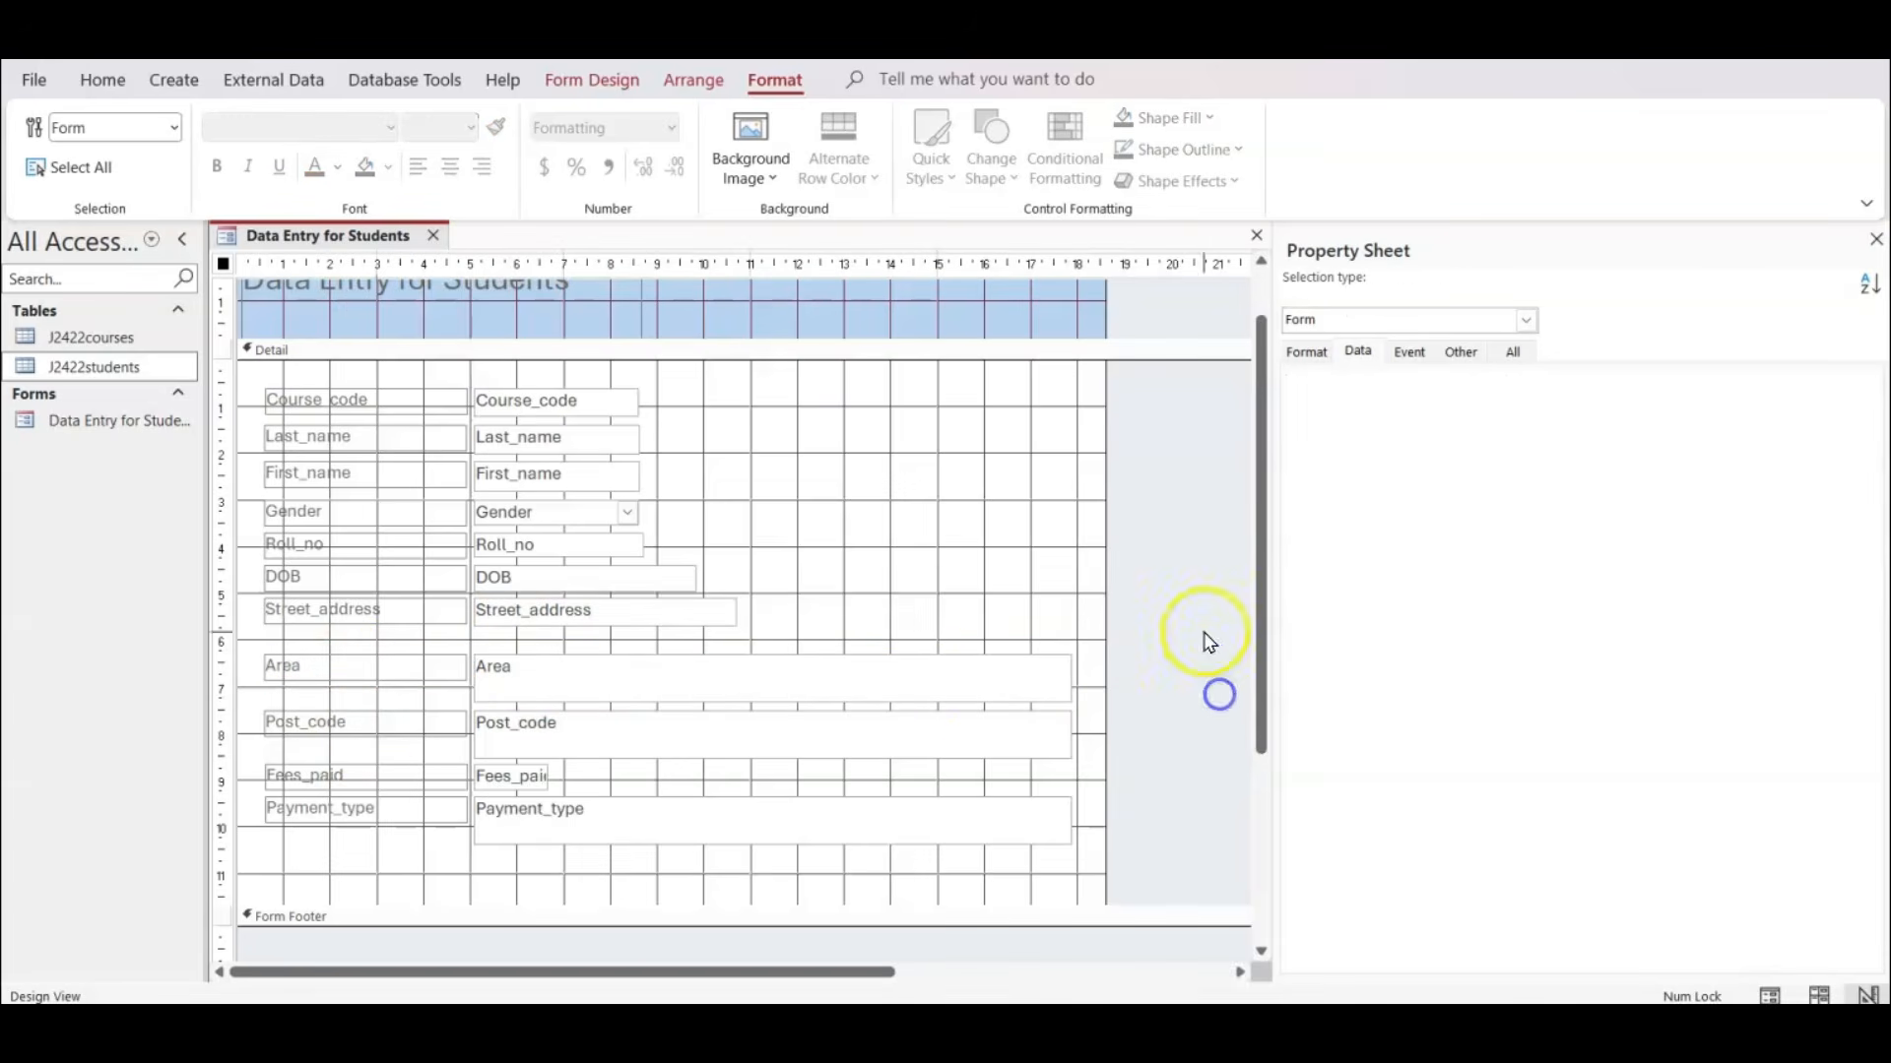
pyautogui.moveTo(1207, 635); pyautogui.dragTo(251, 886)
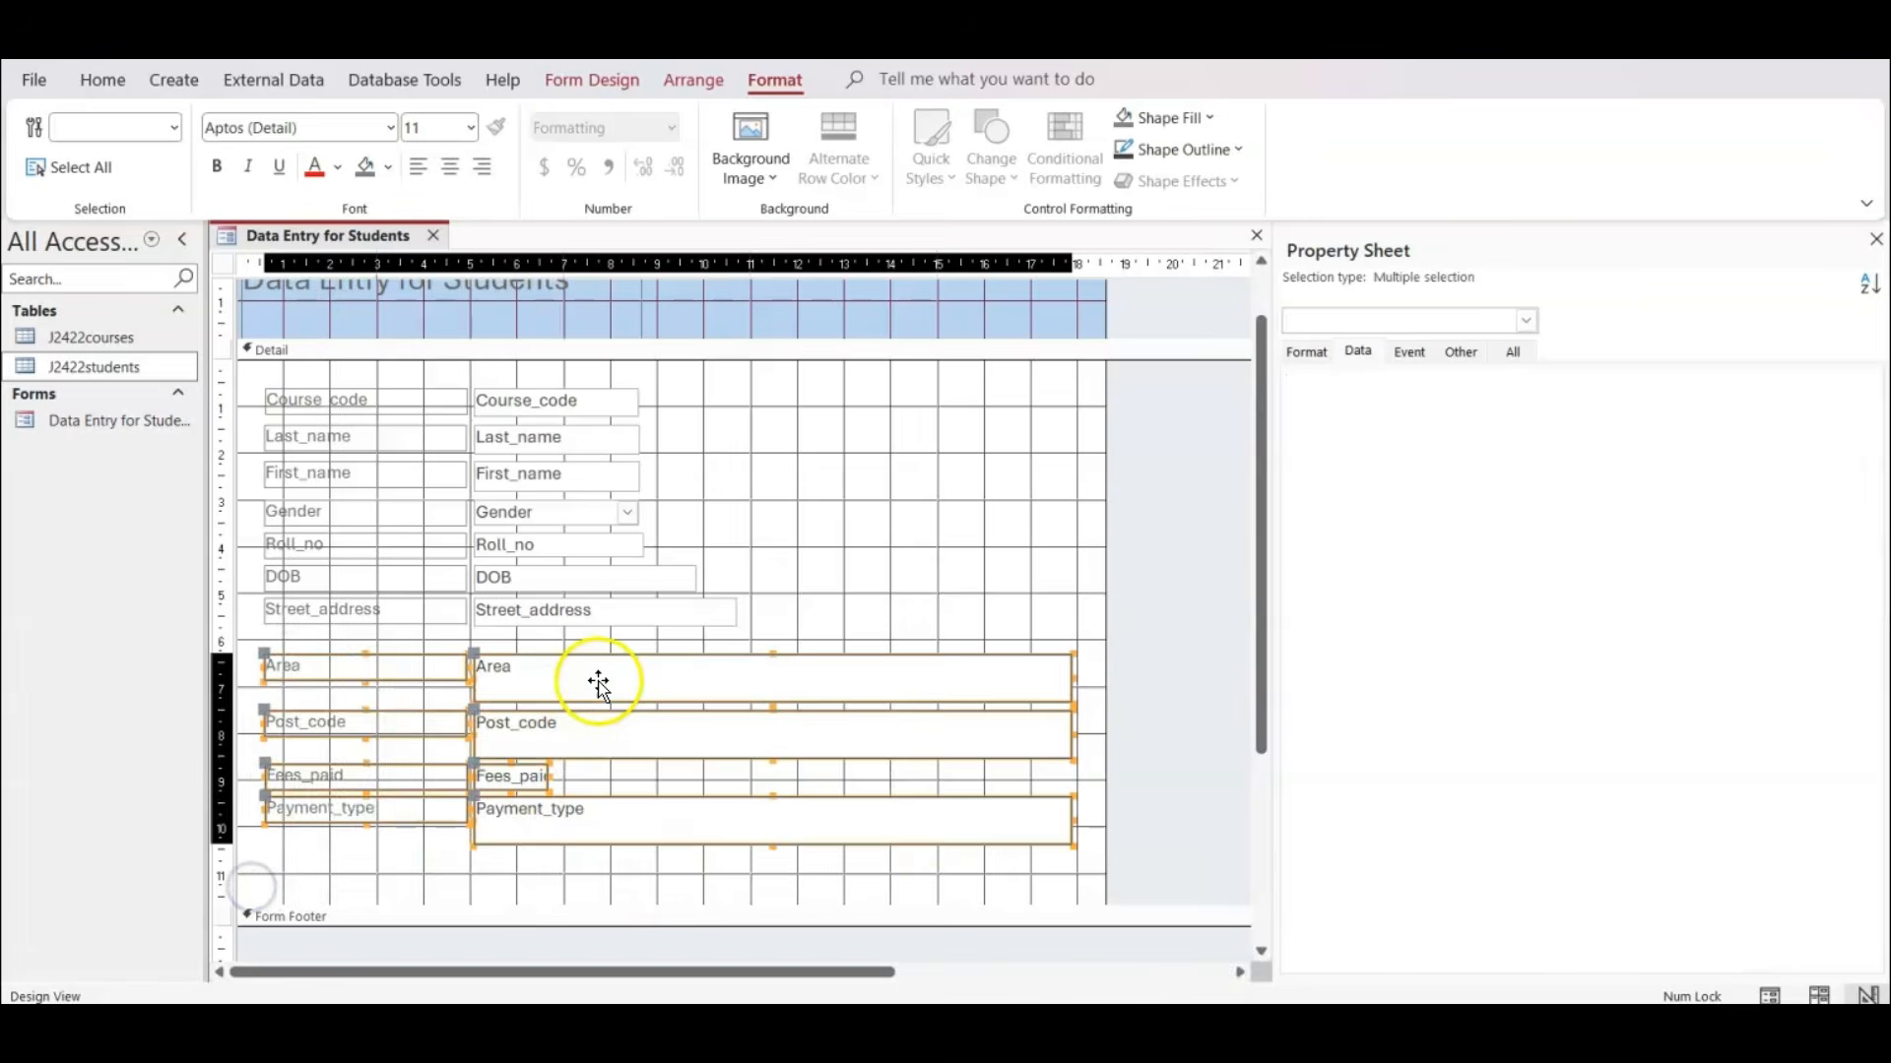
pyautogui.moveTo(598, 681); pyautogui.dragTo(597, 658)
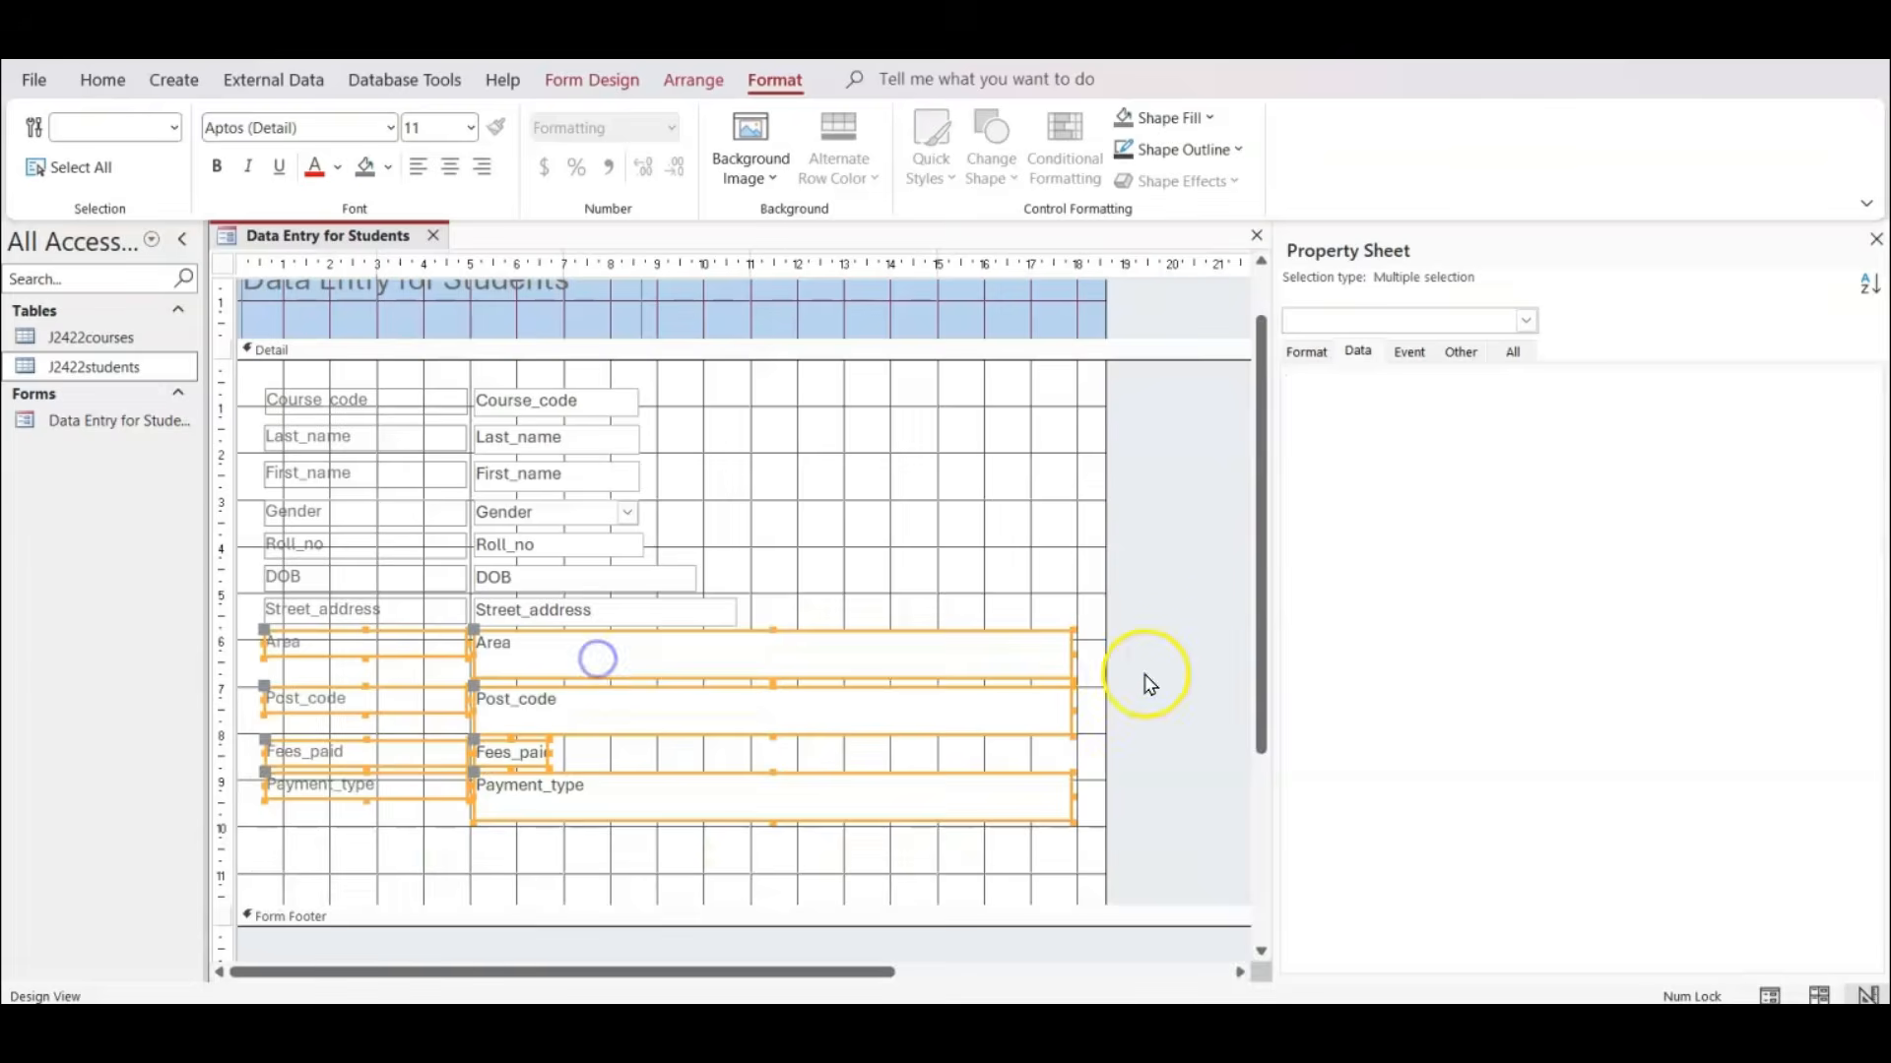
# Shrink the Area text box to a single line, as wide as the Street_address text box.
pyautogui.click(1145, 683)
pyautogui.click(975, 652)
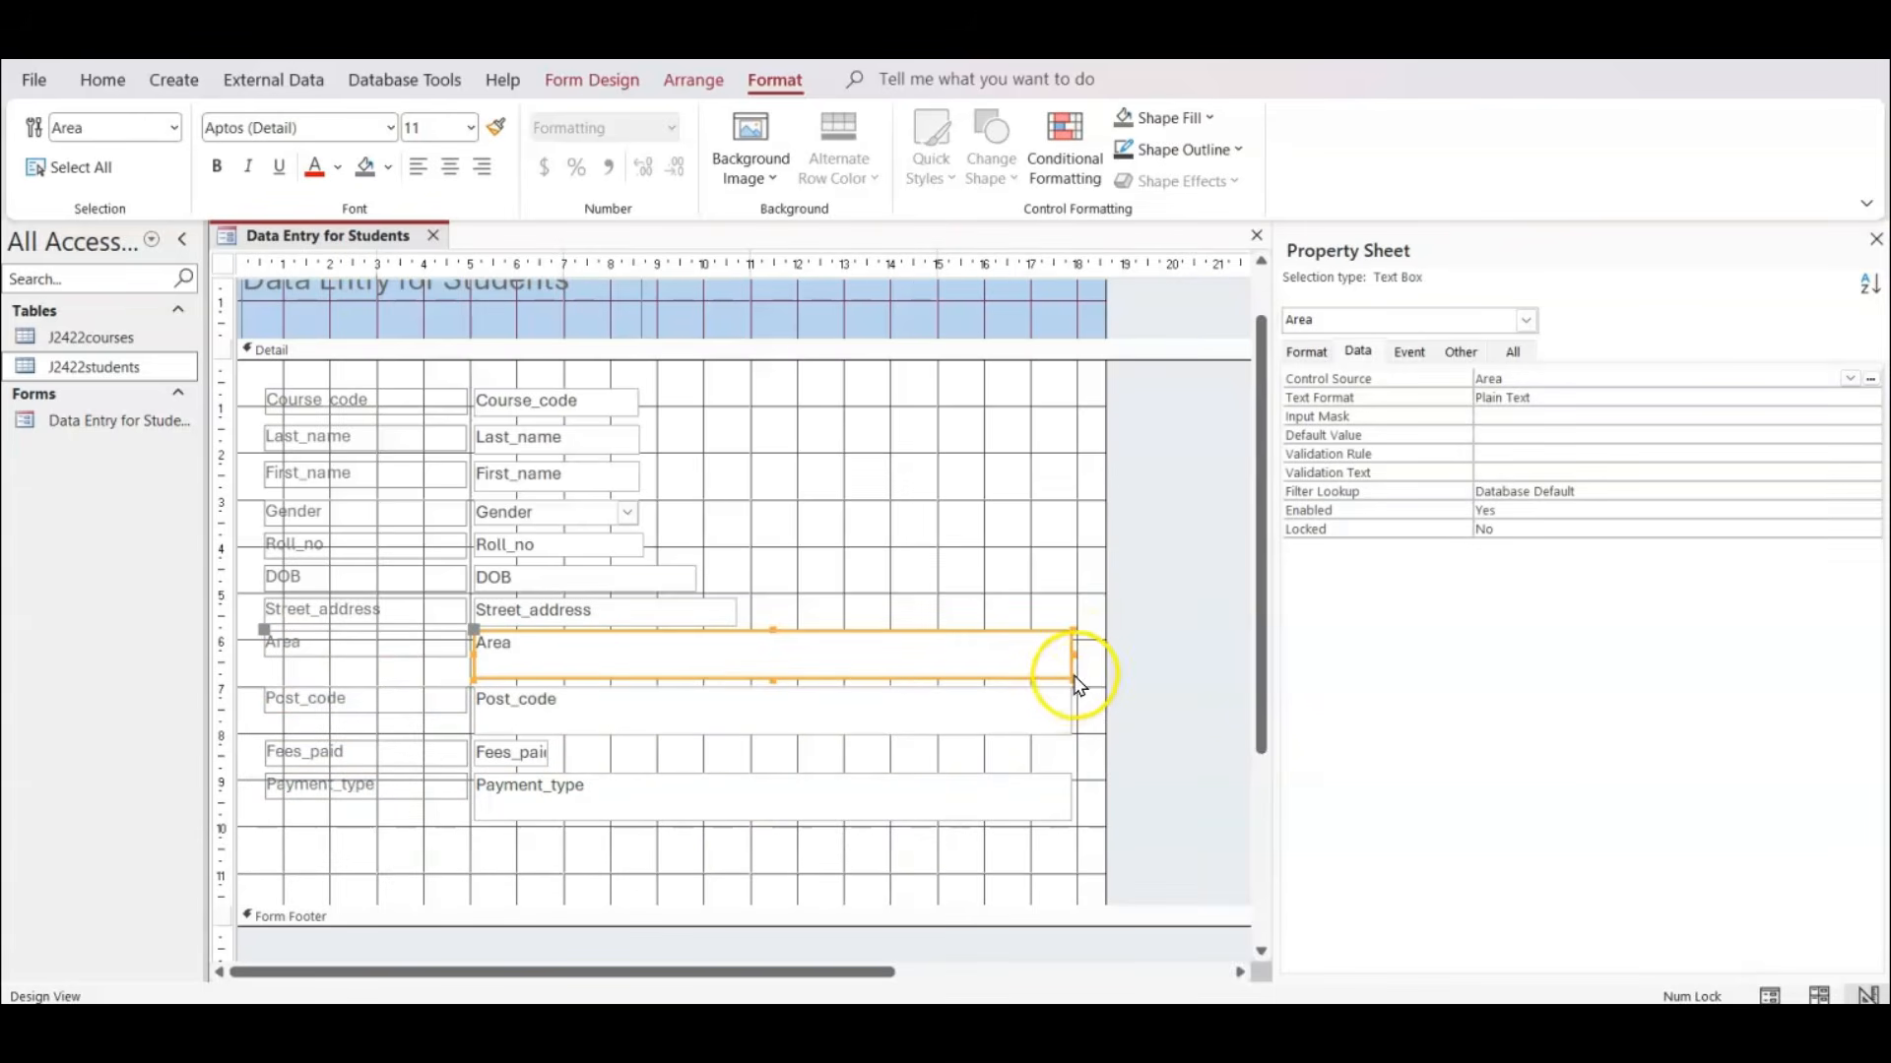
pyautogui.moveTo(1075, 679); pyautogui.dragTo(734, 662)
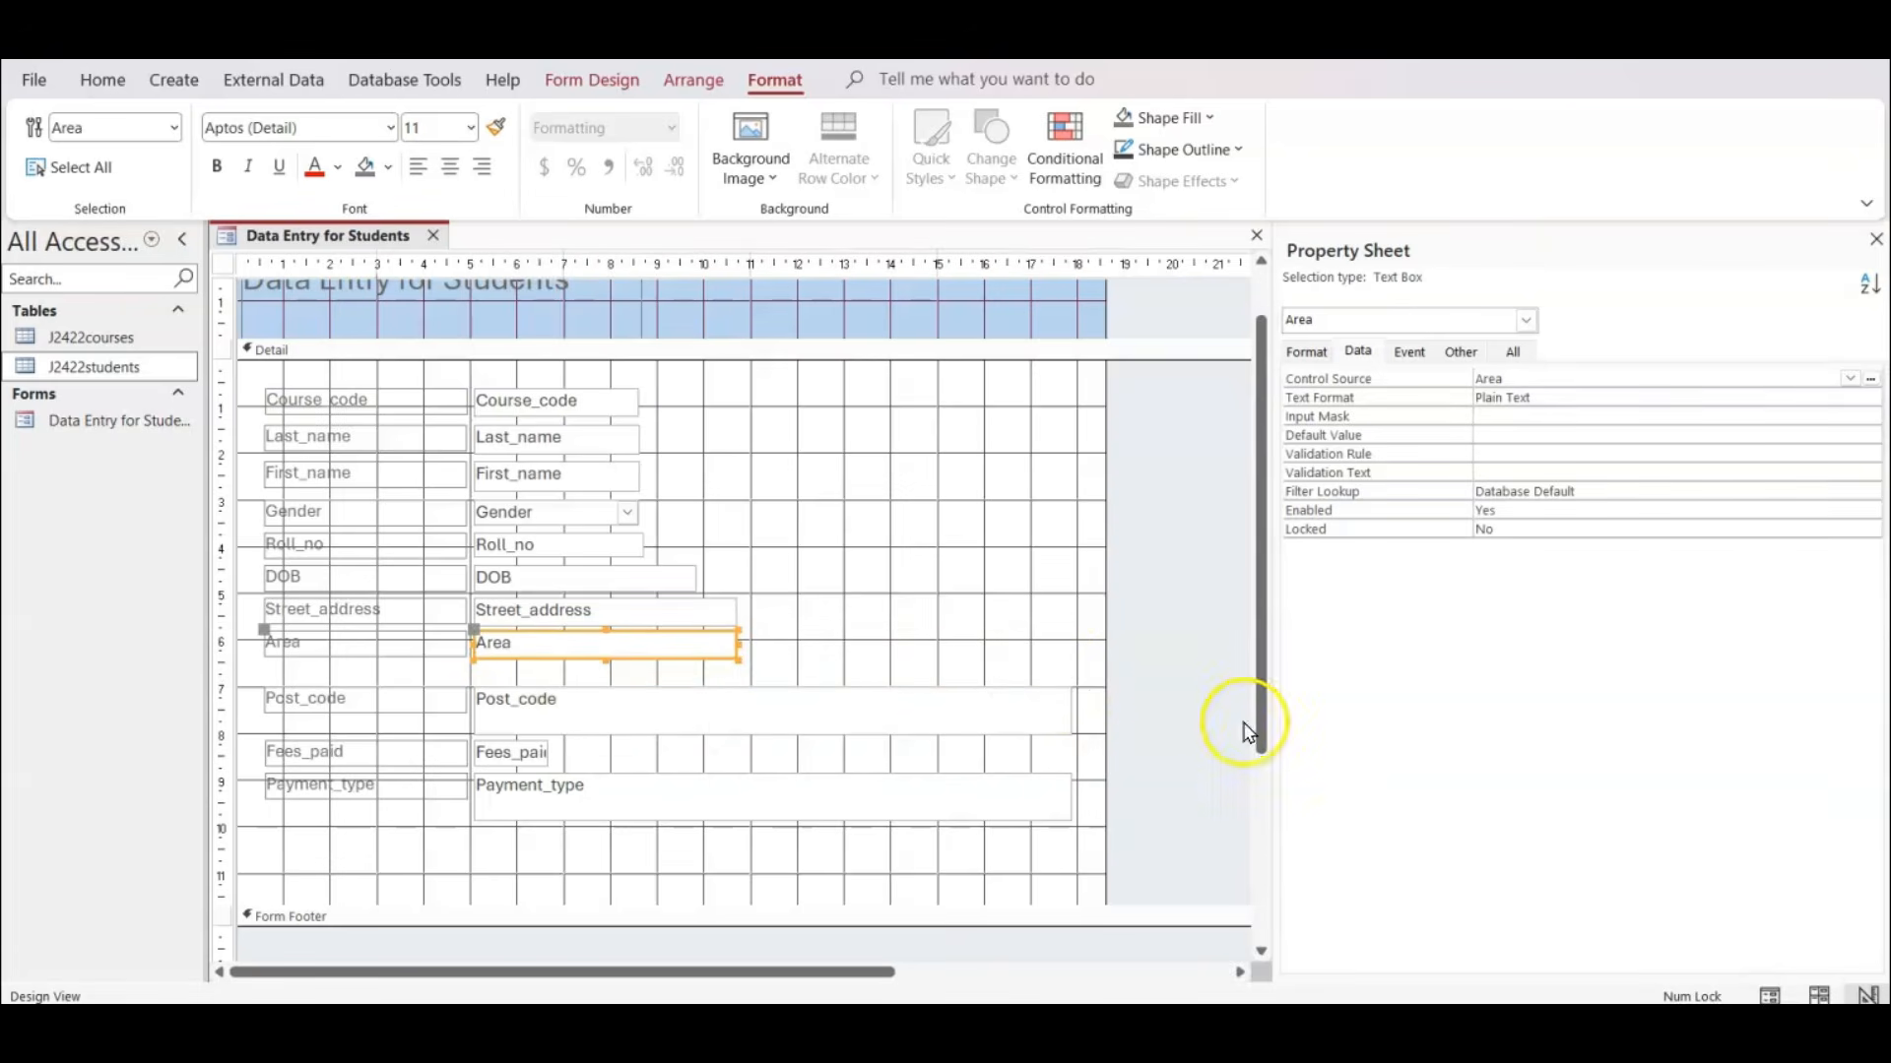
# Move the Post_code, Fees_paid and Payment_type rows up below Area, and shrink the Post_code text box to one line ending level with Area's.
pyautogui.moveTo(1172, 687); pyautogui.dragTo(253, 840)
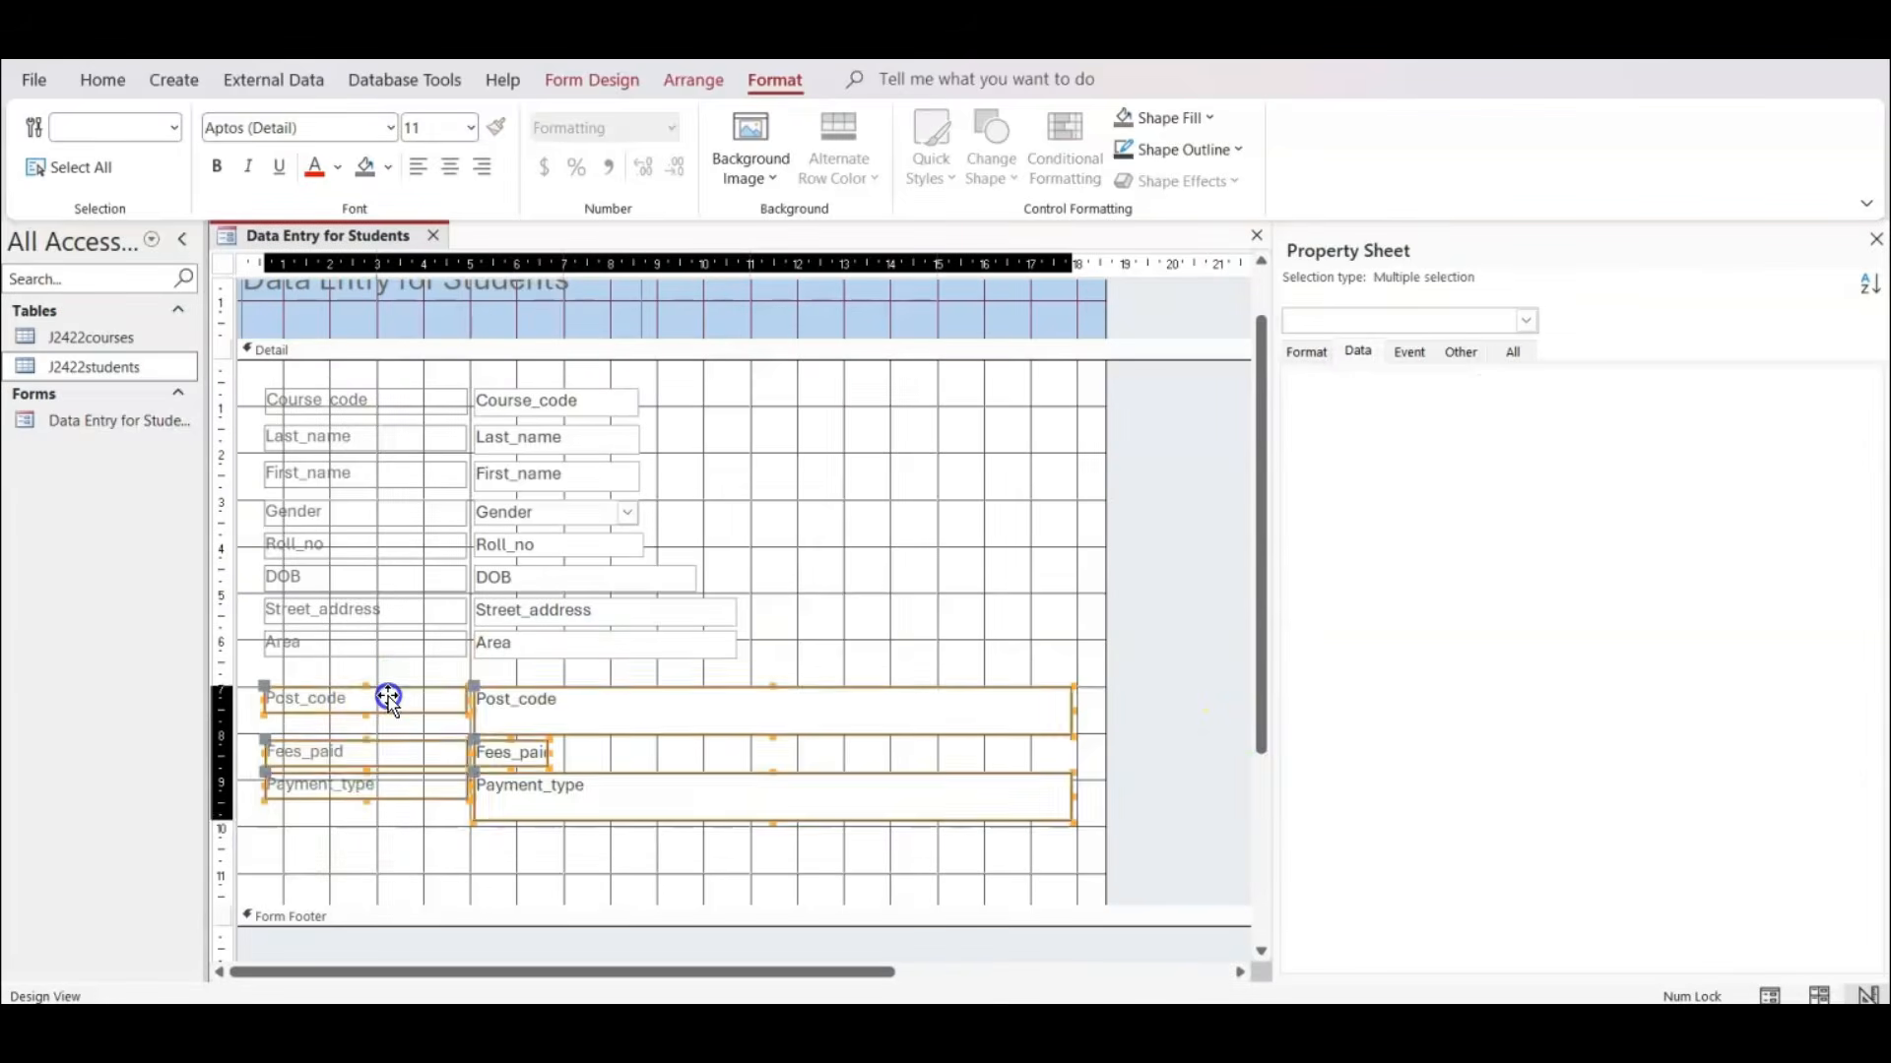
pyautogui.moveTo(388, 695); pyautogui.dragTo(388, 677)
pyautogui.click(1148, 701)
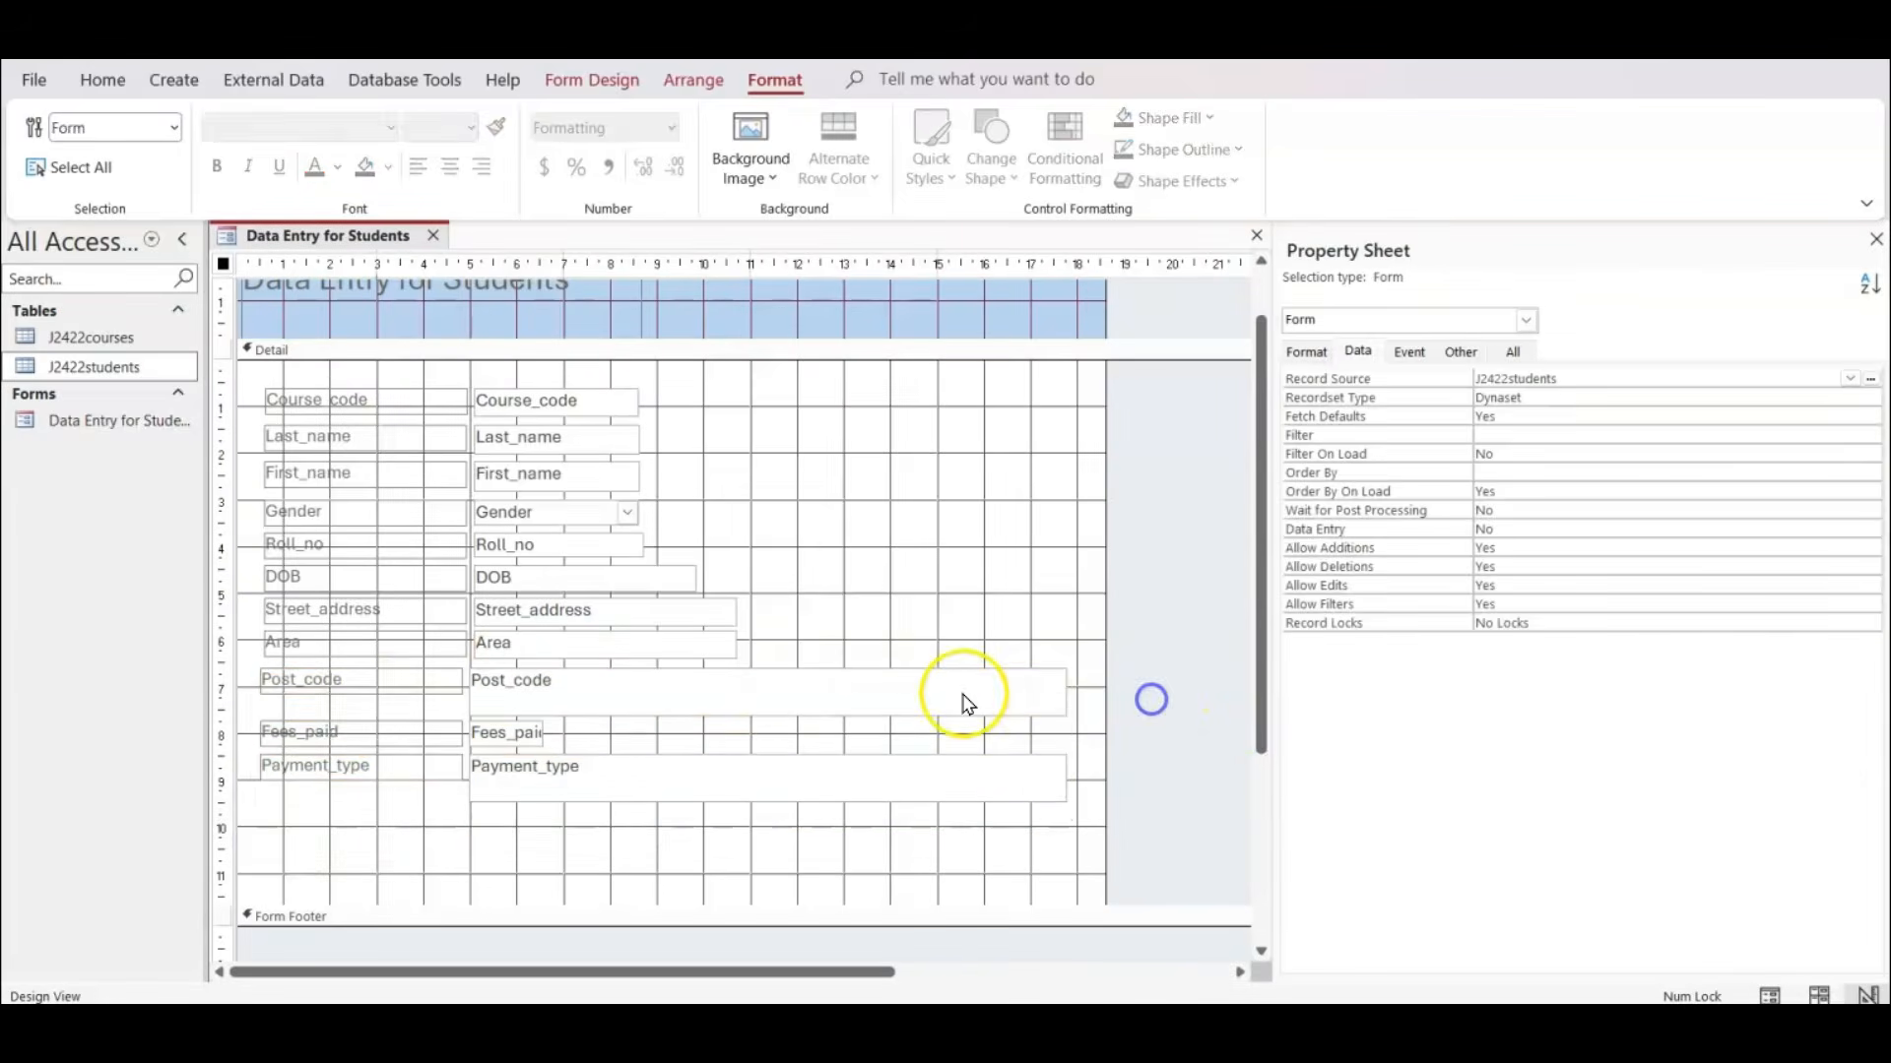
pyautogui.click(964, 694)
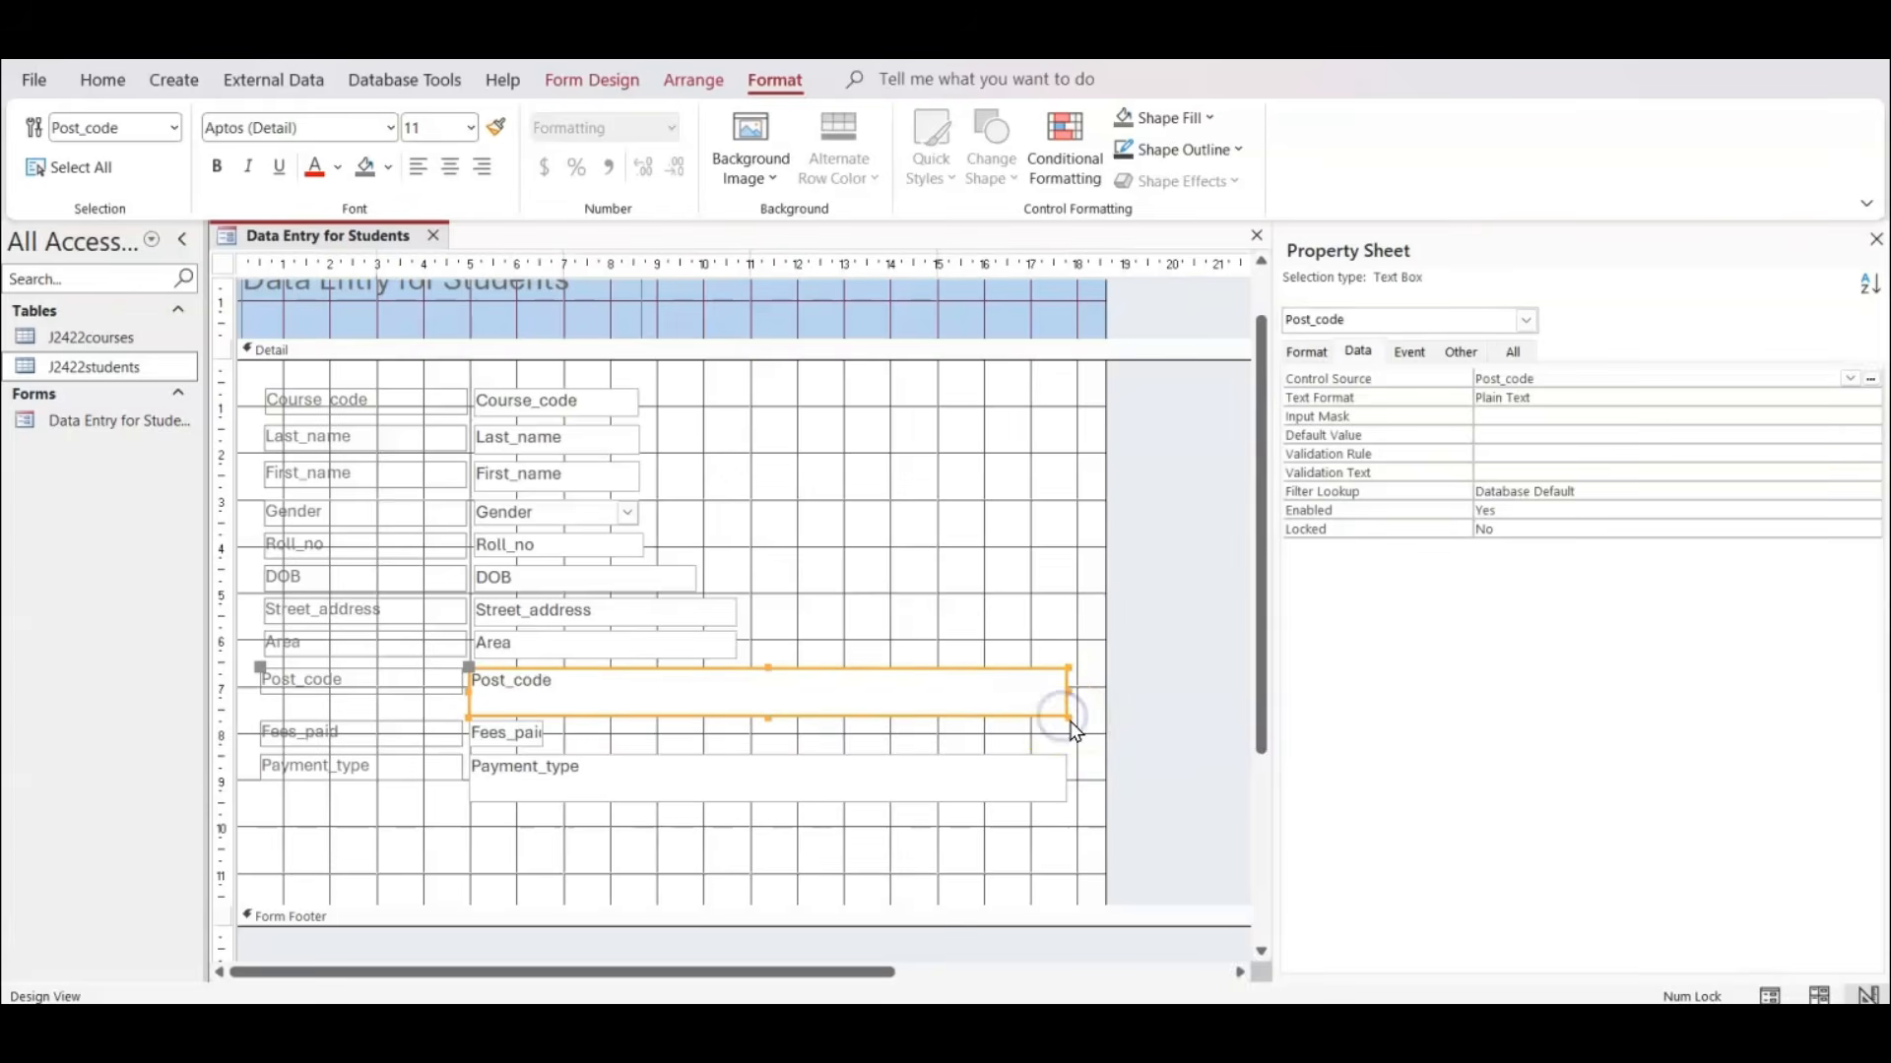
pyautogui.moveTo(1064, 711); pyautogui.dragTo(731, 696)
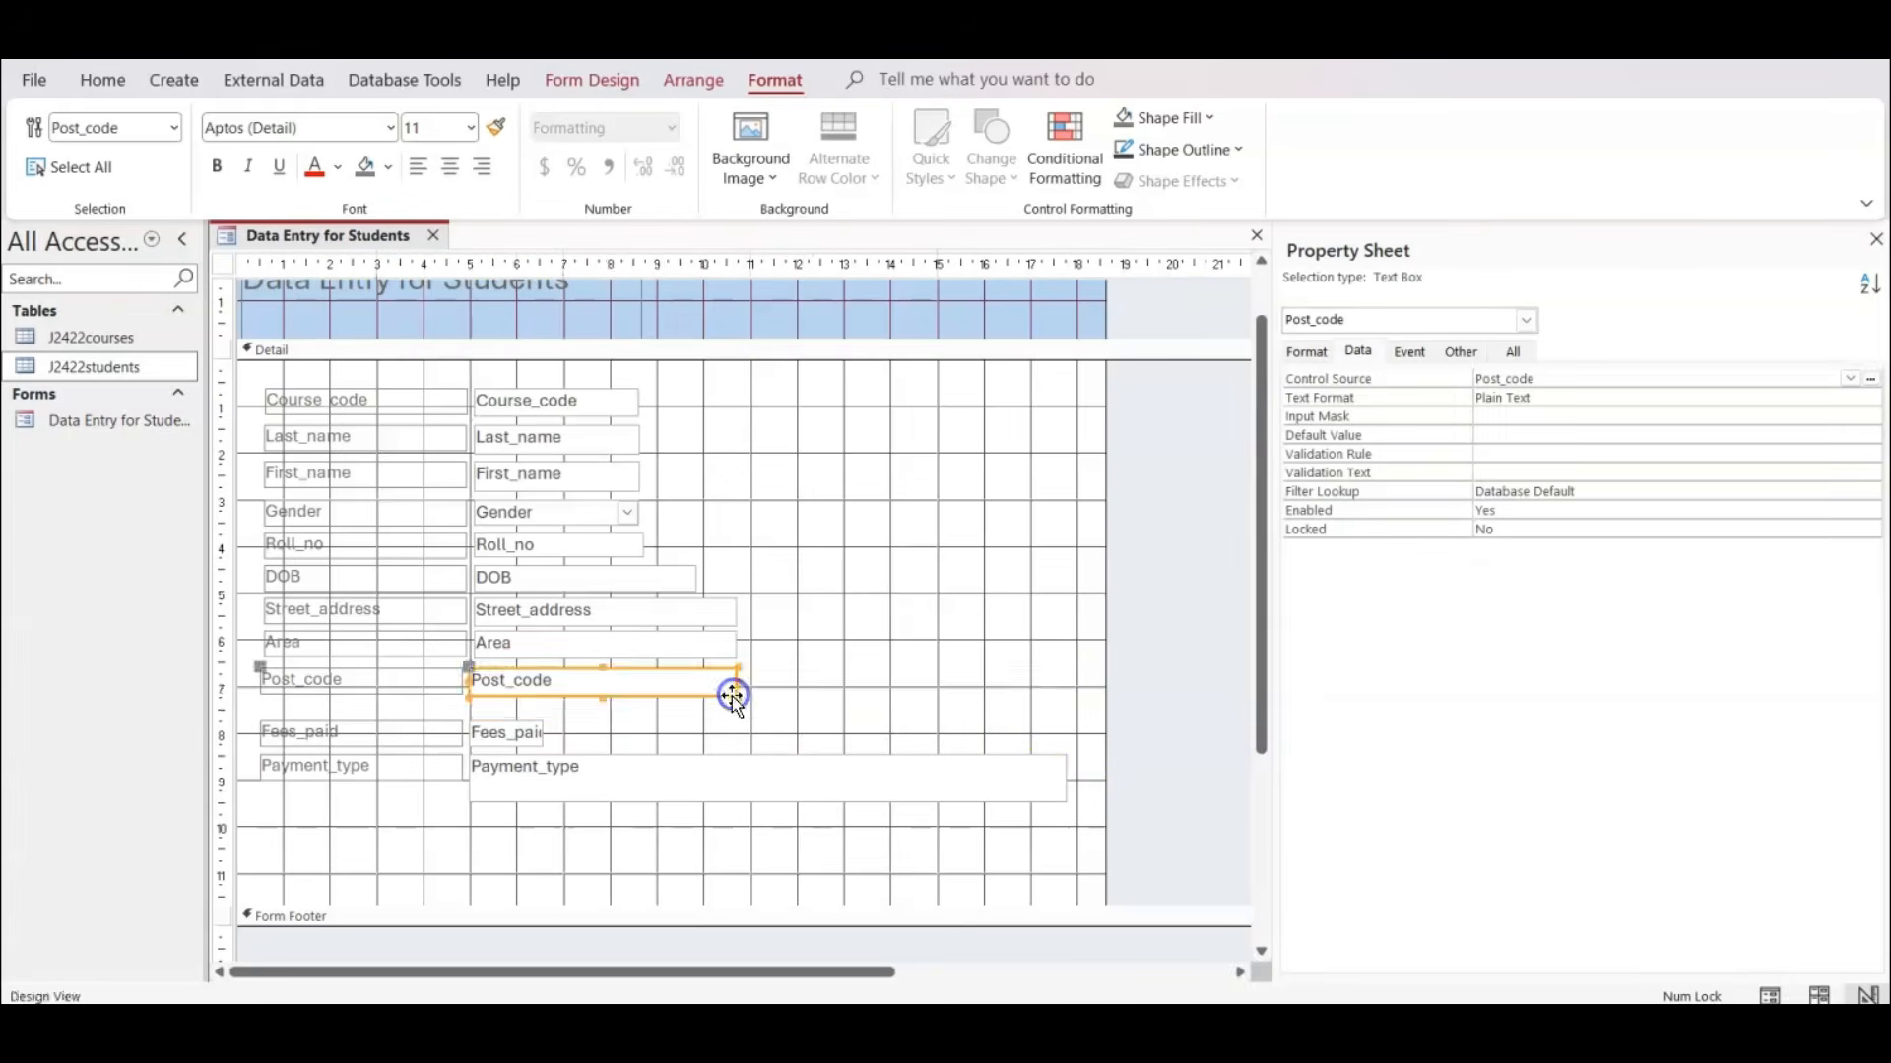
# Select the Fees_paid label and text box together and nudge them up directly below Post_code.
pyautogui.click(1166, 722)
pyautogui.moveTo(1170, 737); pyautogui.dragTo(224, 848)
pyautogui.click(412, 830)
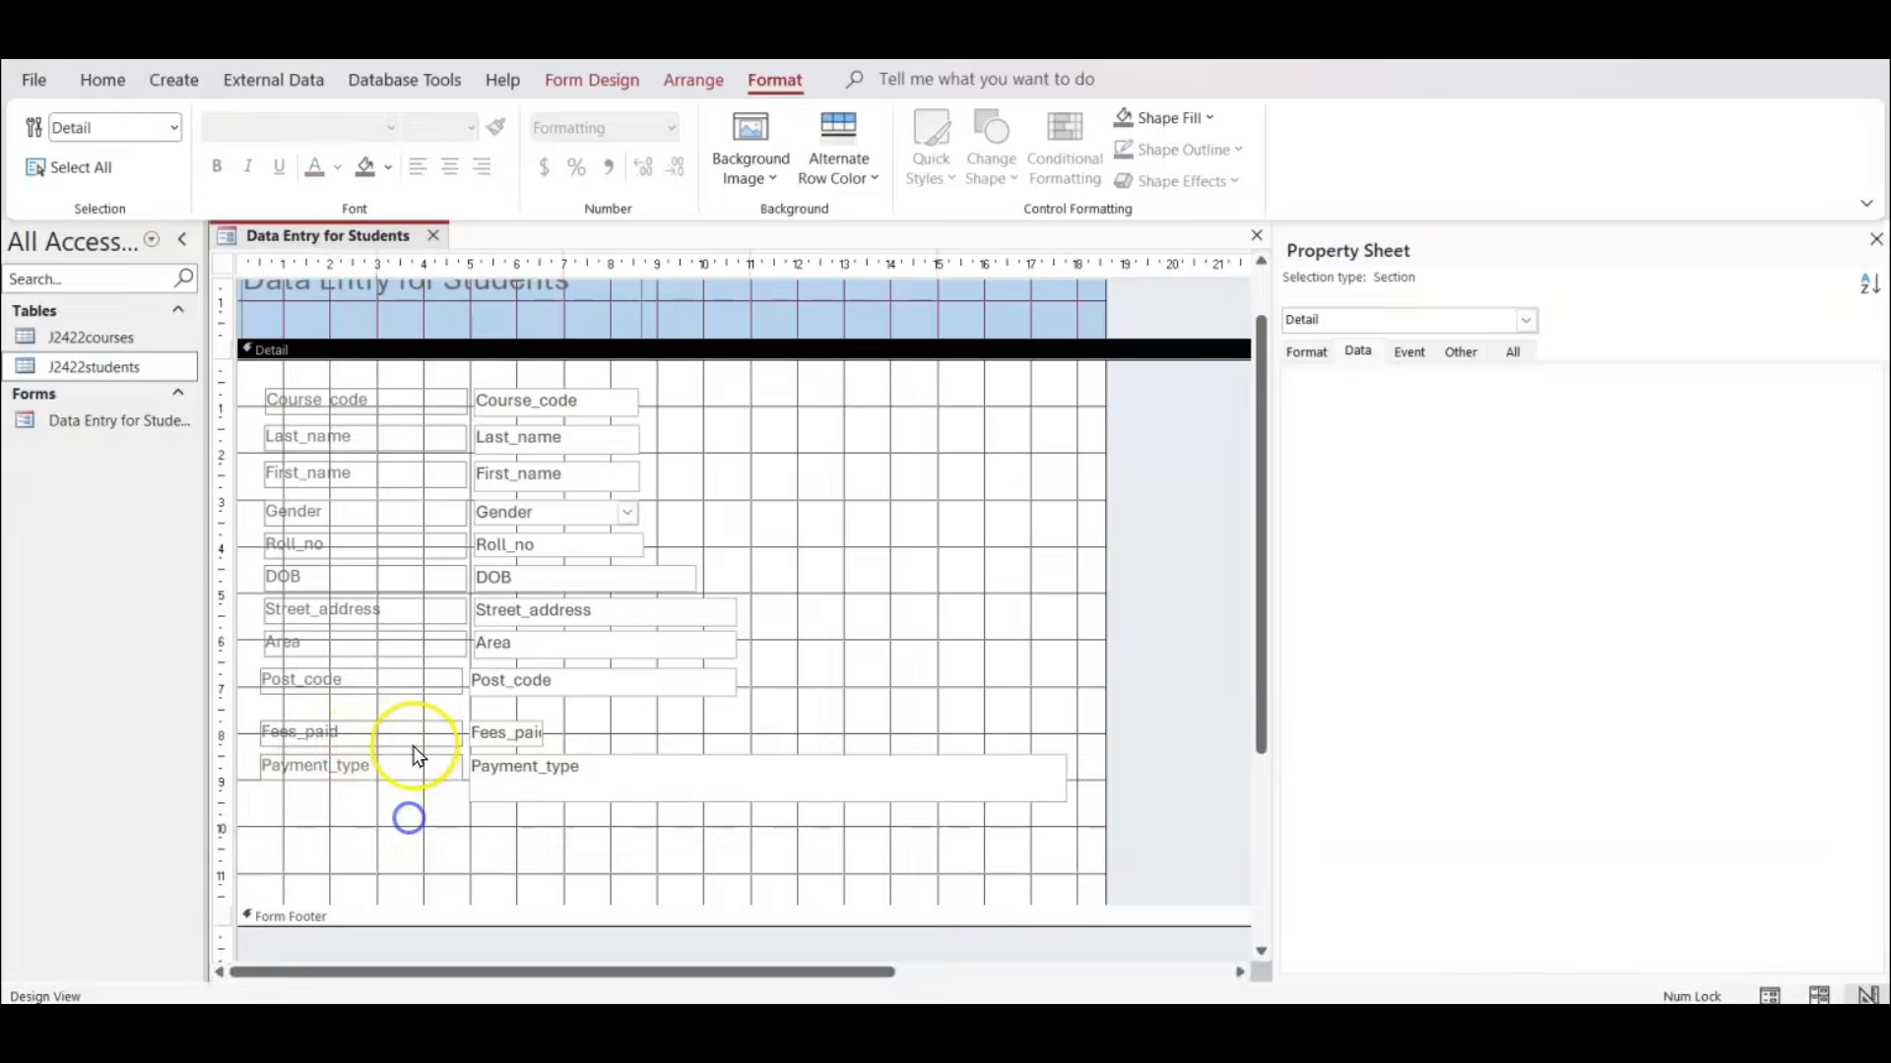
pyautogui.click(413, 731)
pyautogui.keyDown('shift'); pyautogui.click(495, 733); pyautogui.keyUp('shift')
pyautogui.press('Up')
pyautogui.press('Up')
pyautogui.press('Up')
pyautogui.press('Up')
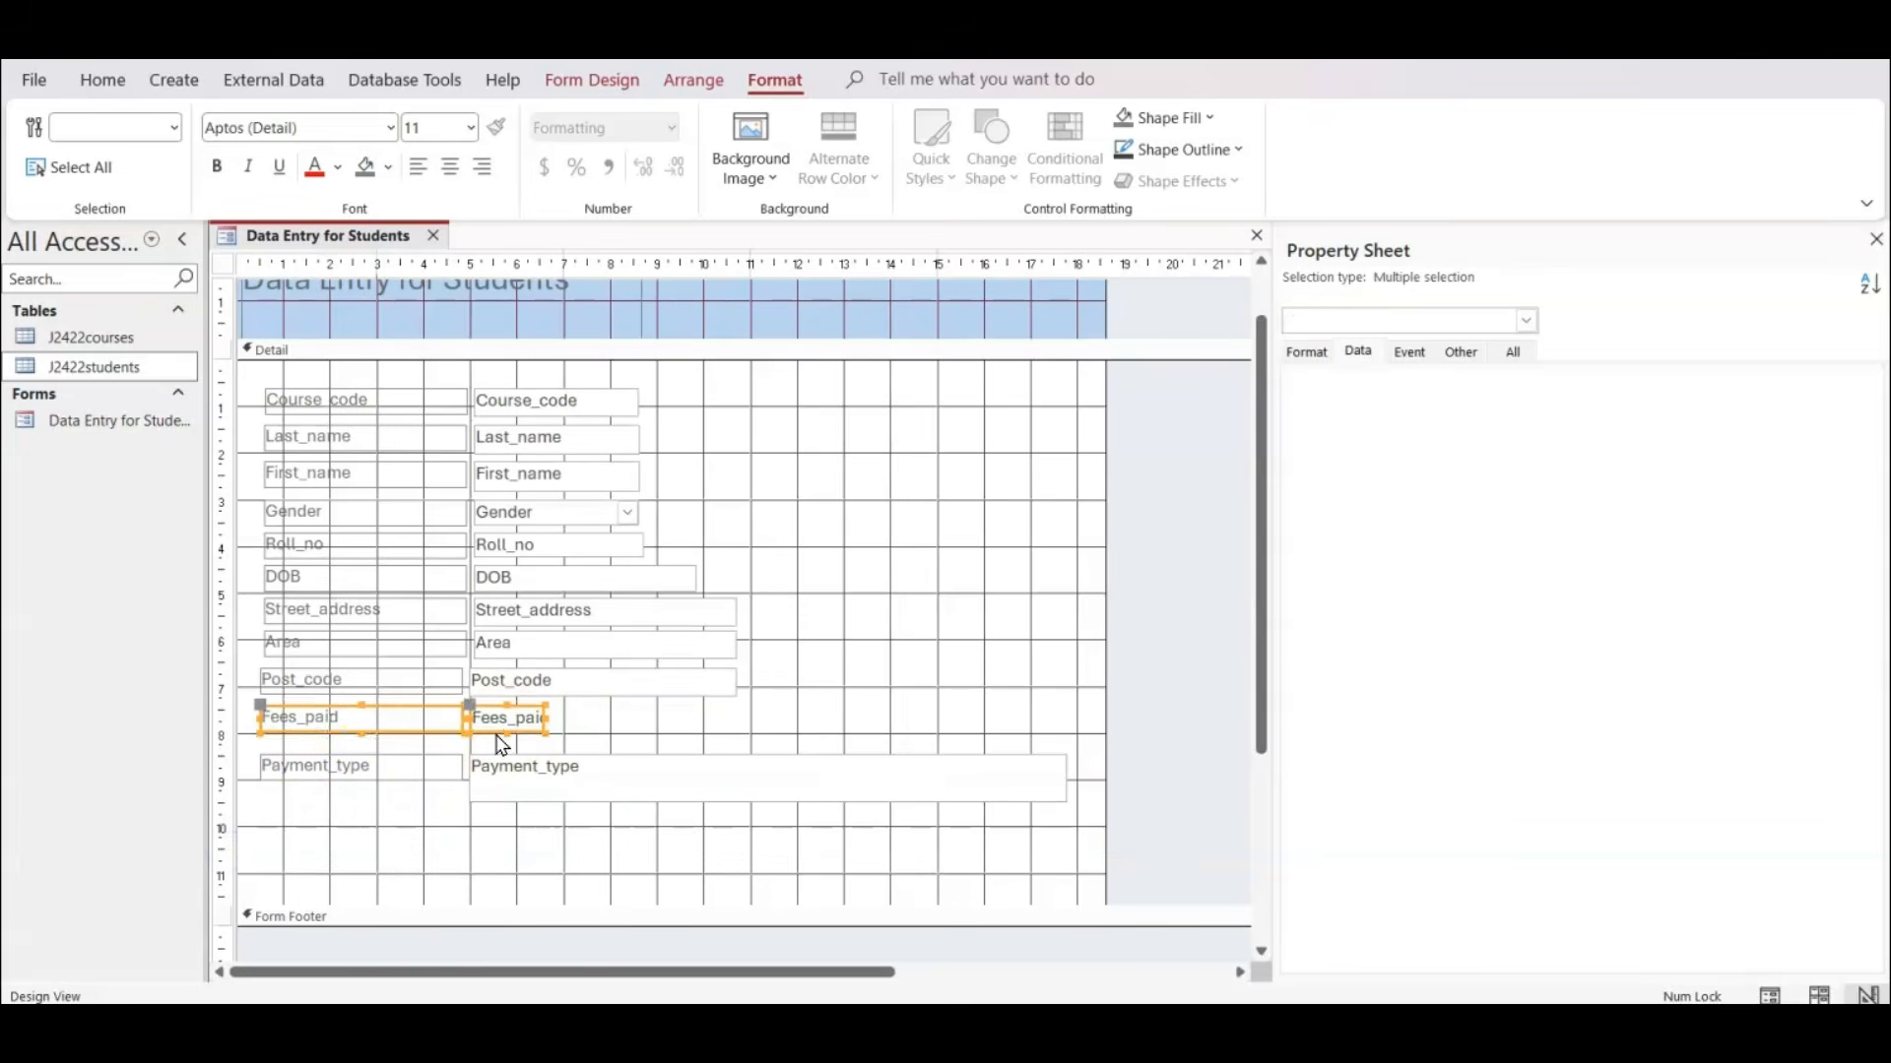
# Select the Payment_type label and text box together and nudge them up closer to Fees_paid.
pyautogui.click(1182, 759)
pyautogui.moveTo(220, 744); pyautogui.dragTo(210, 836)
pyautogui.press('Up')
pyautogui.press('Up')
pyautogui.press('Up')
pyautogui.press('Up')
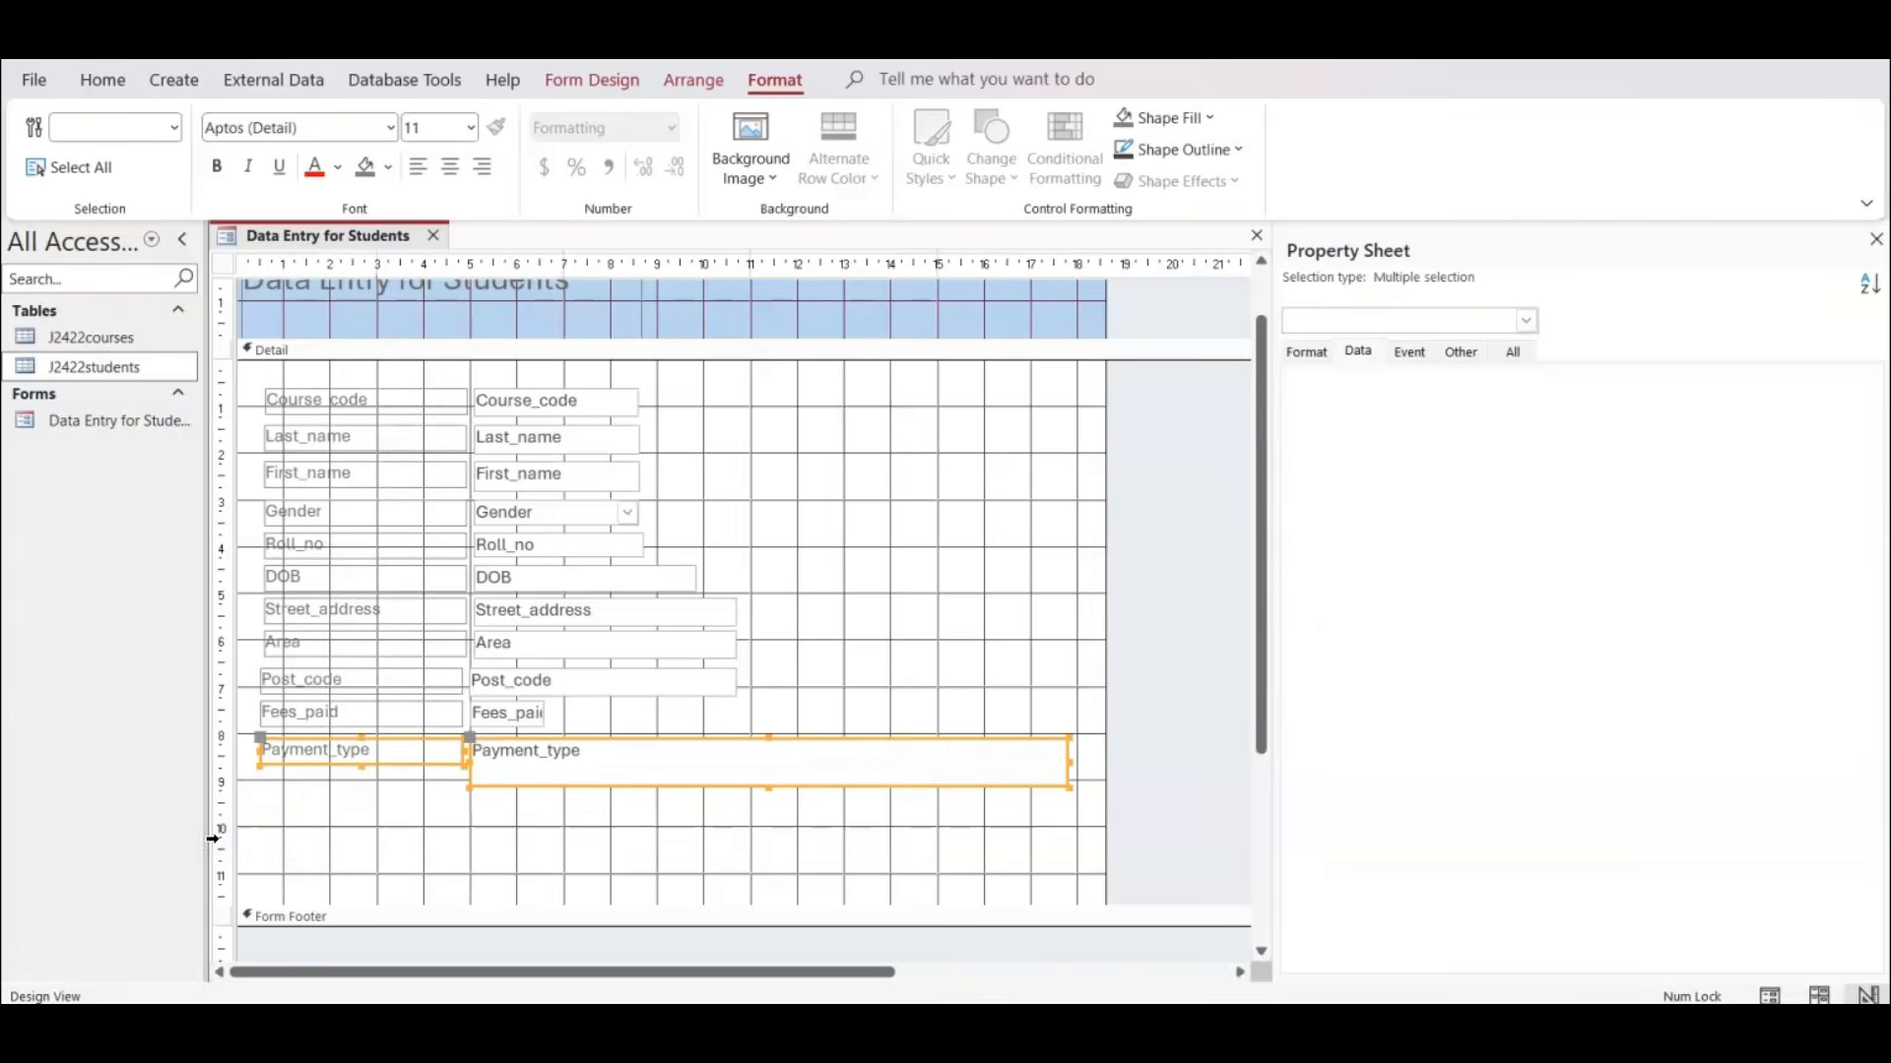
# Shrink the Payment_type text box to a single line about 5.7 cm wide.
pyautogui.click(1101, 785)
pyautogui.click(1048, 776)
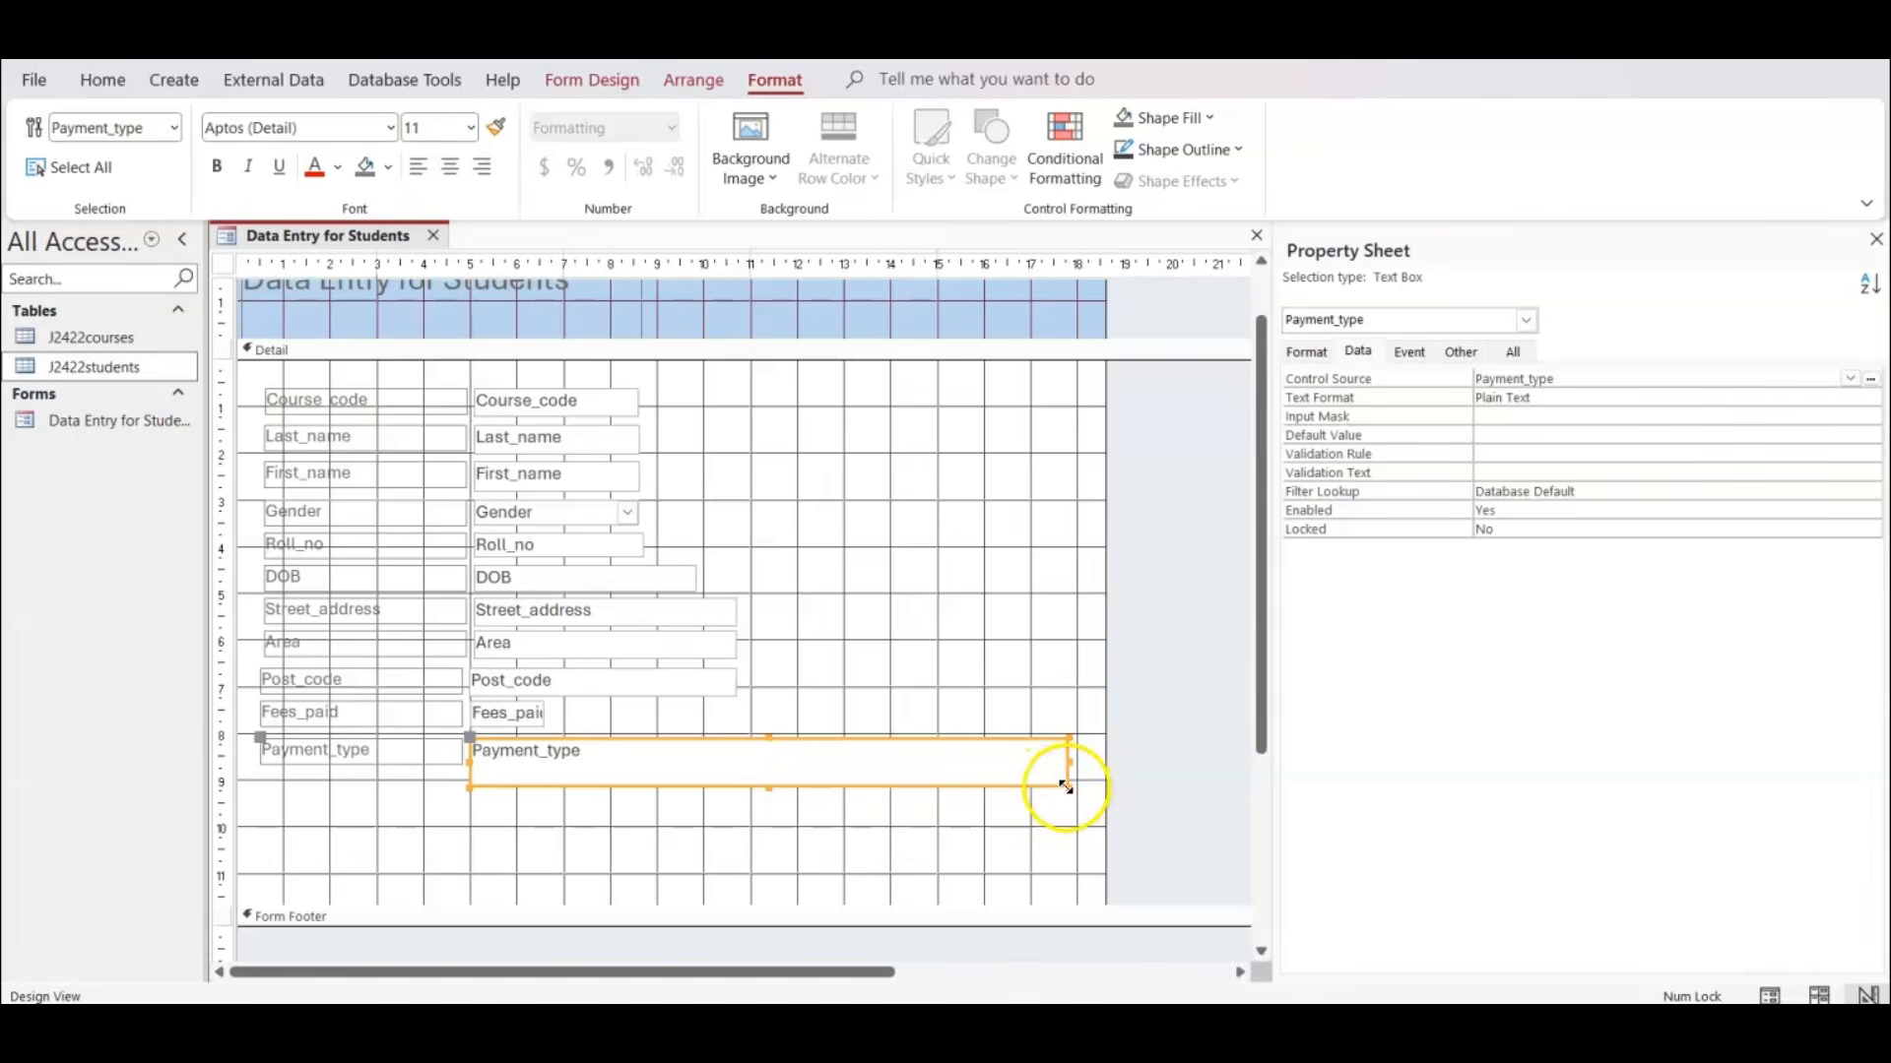
pyautogui.moveTo(1066, 786); pyautogui.dragTo(737, 771)
# In Layout View, nudge the Post_code, Fees_paid and Payment_type text boxes sideways until their edges line up with the boxes above.
pyautogui.click(1819, 996)
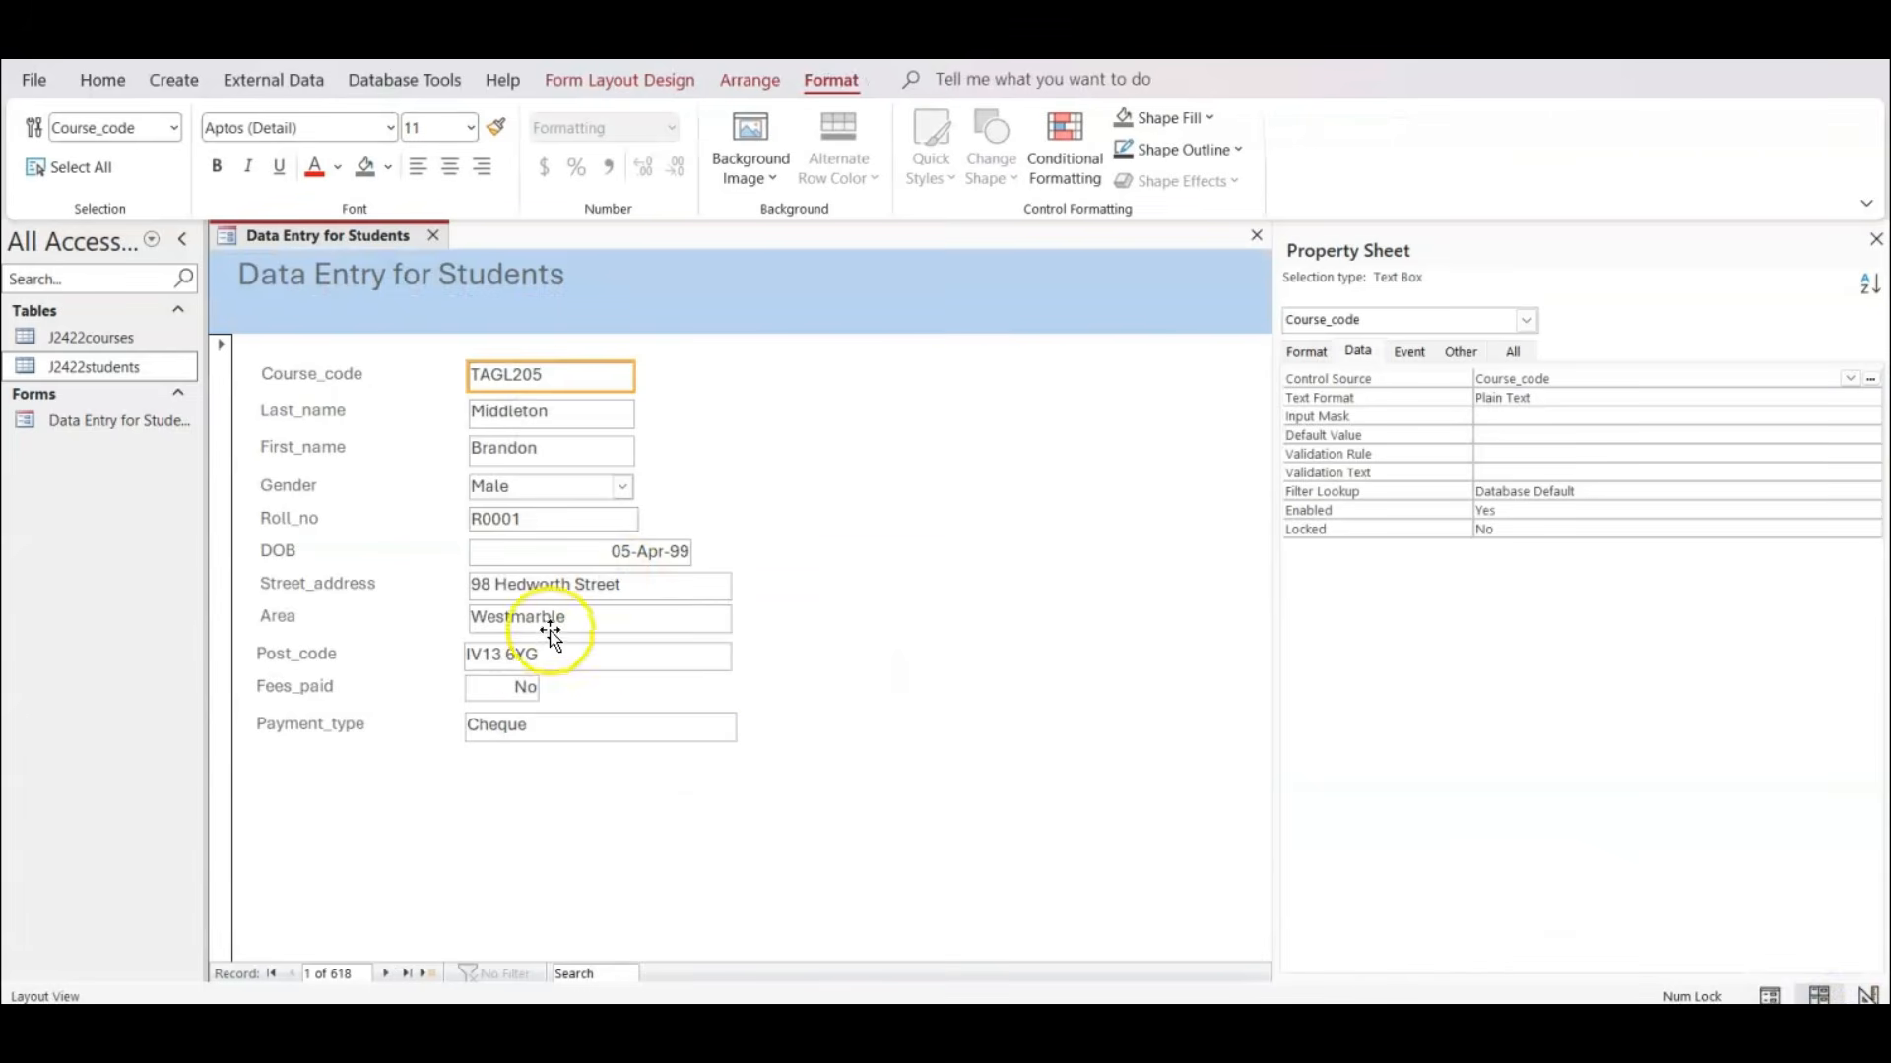
pyautogui.click(529, 656)
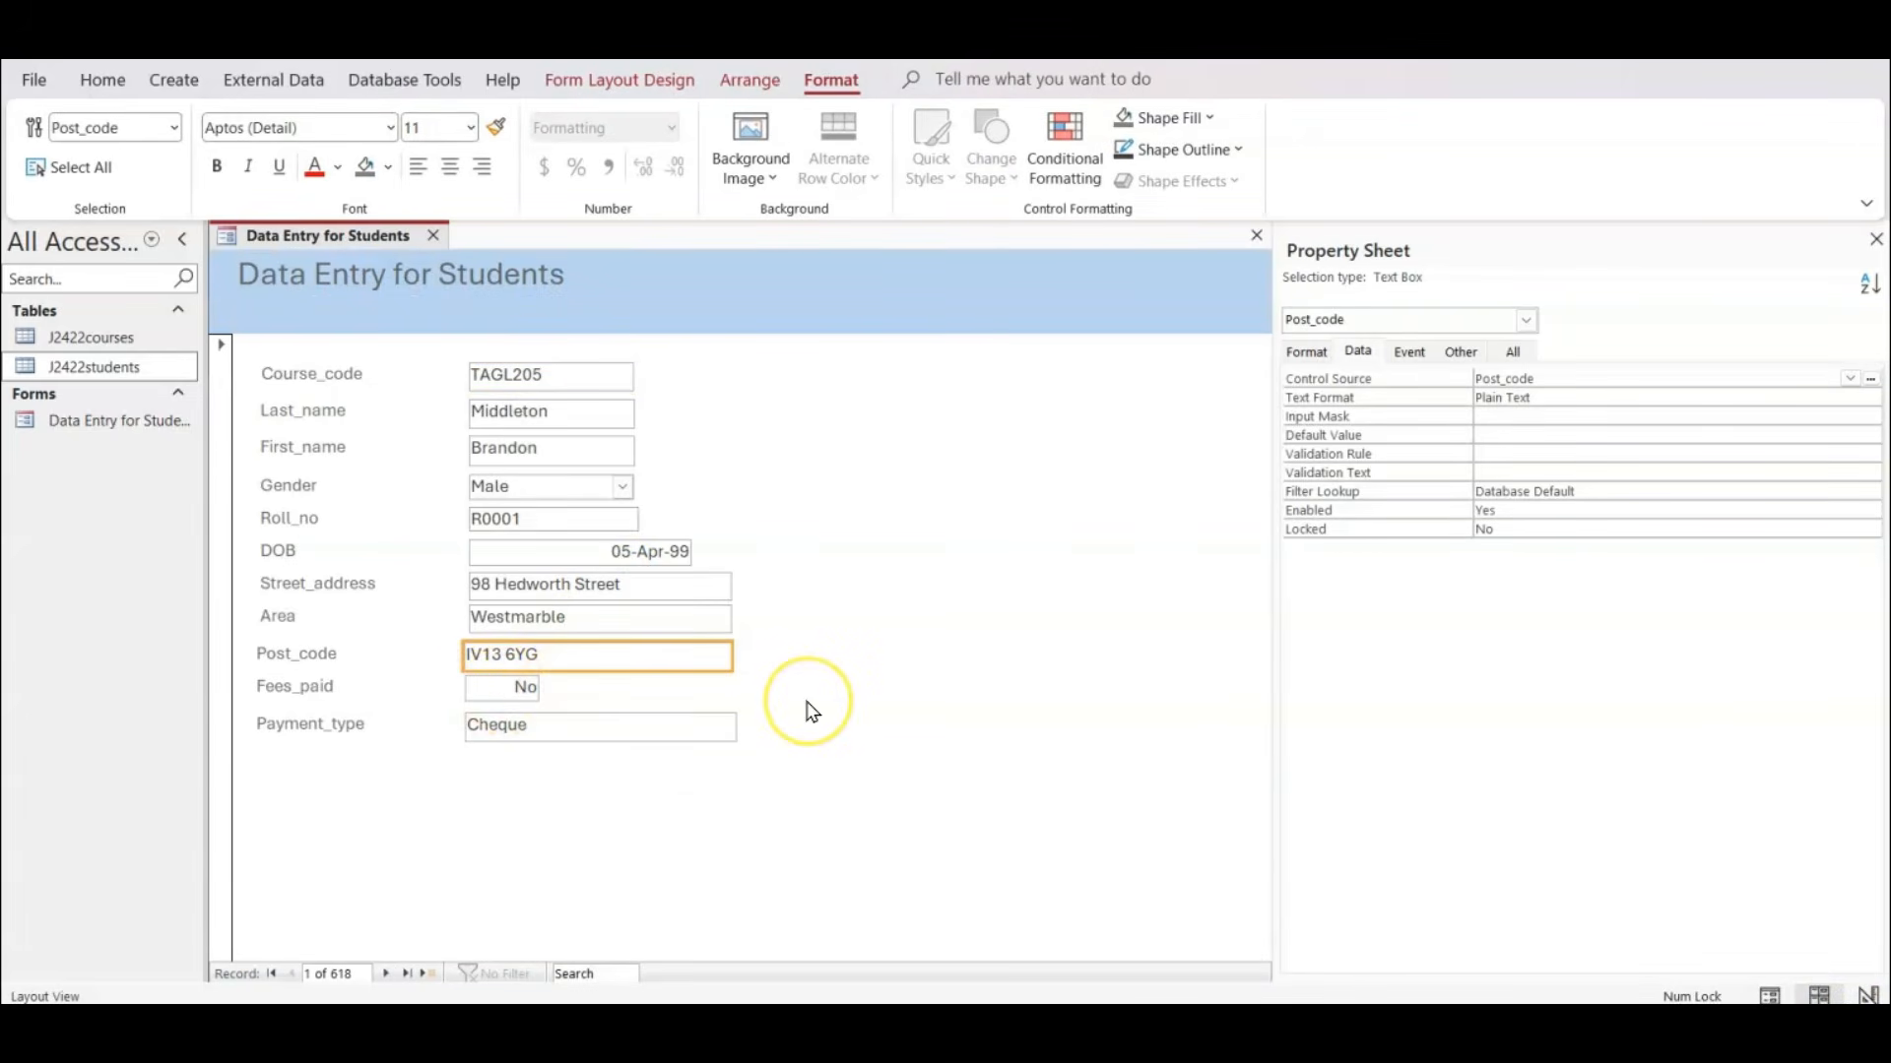
pyautogui.press('Right')
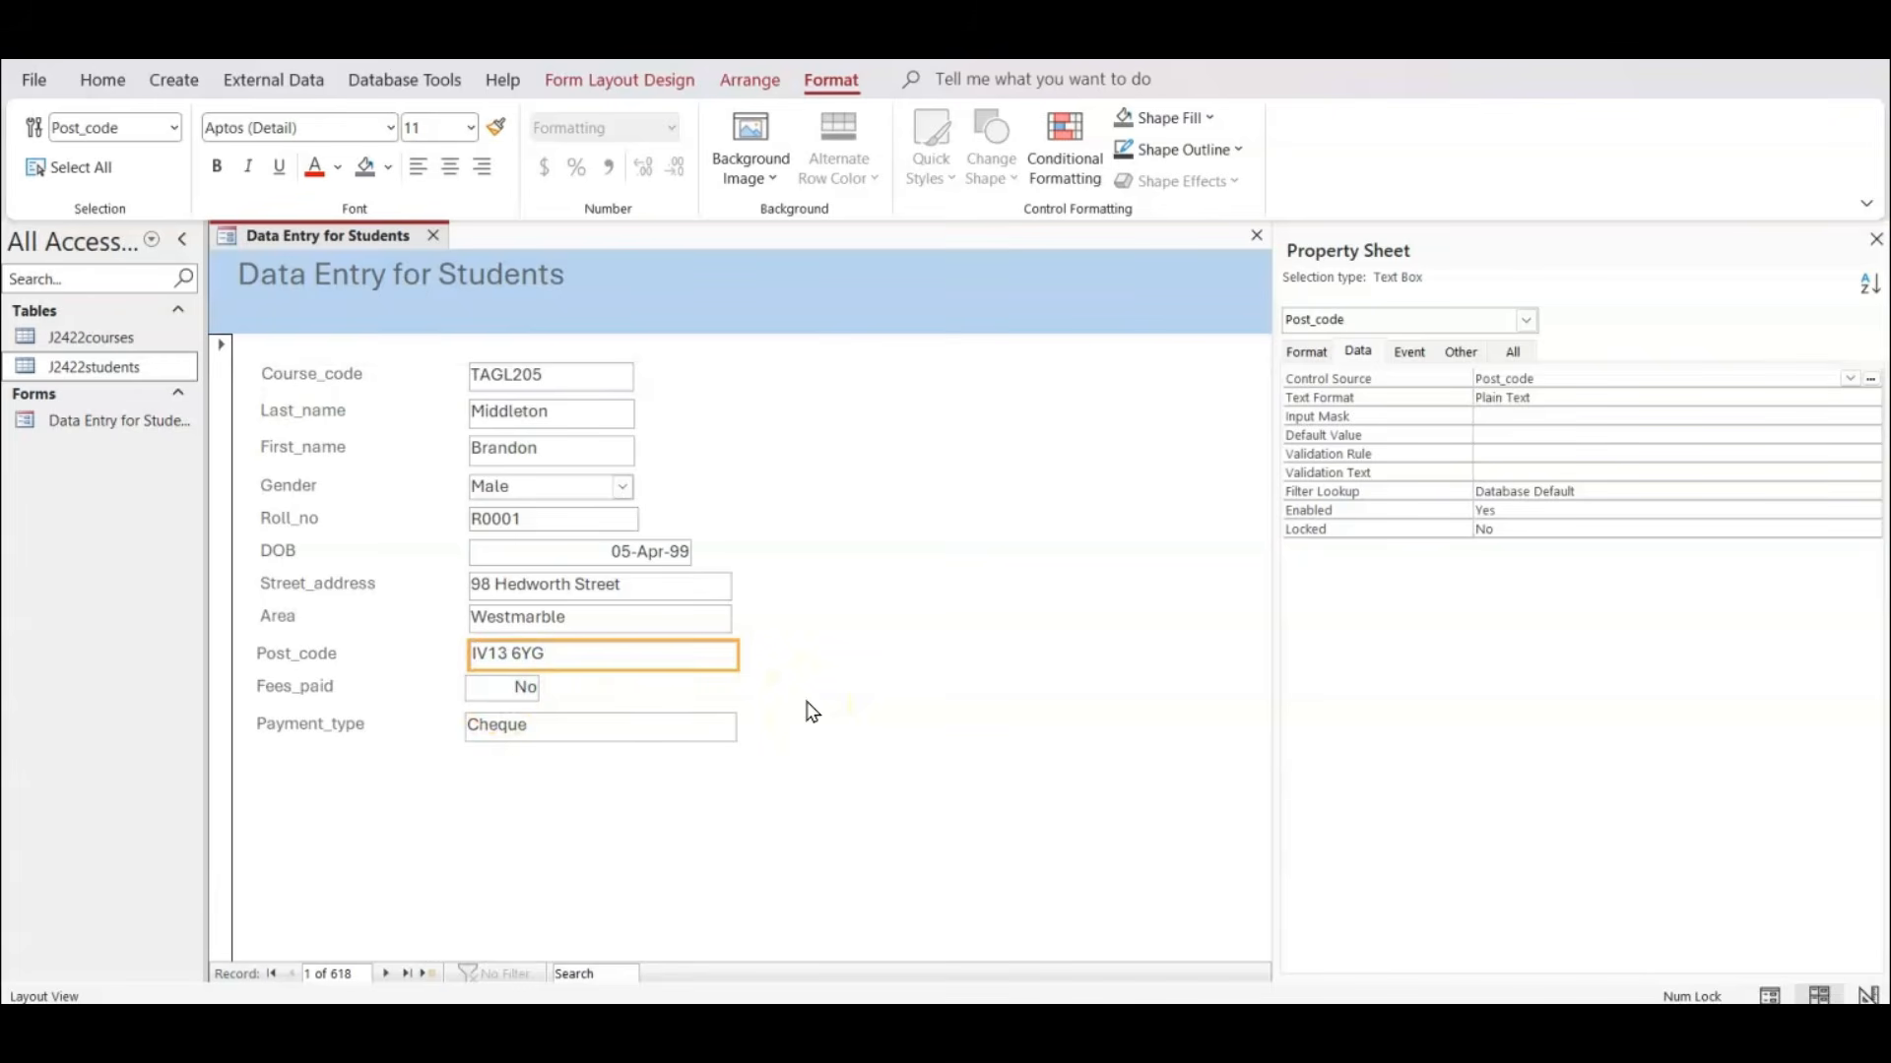
pyautogui.click(478, 691)
pyautogui.keyDown('shift'); pyautogui.click(533, 738); pyautogui.keyUp('shift')
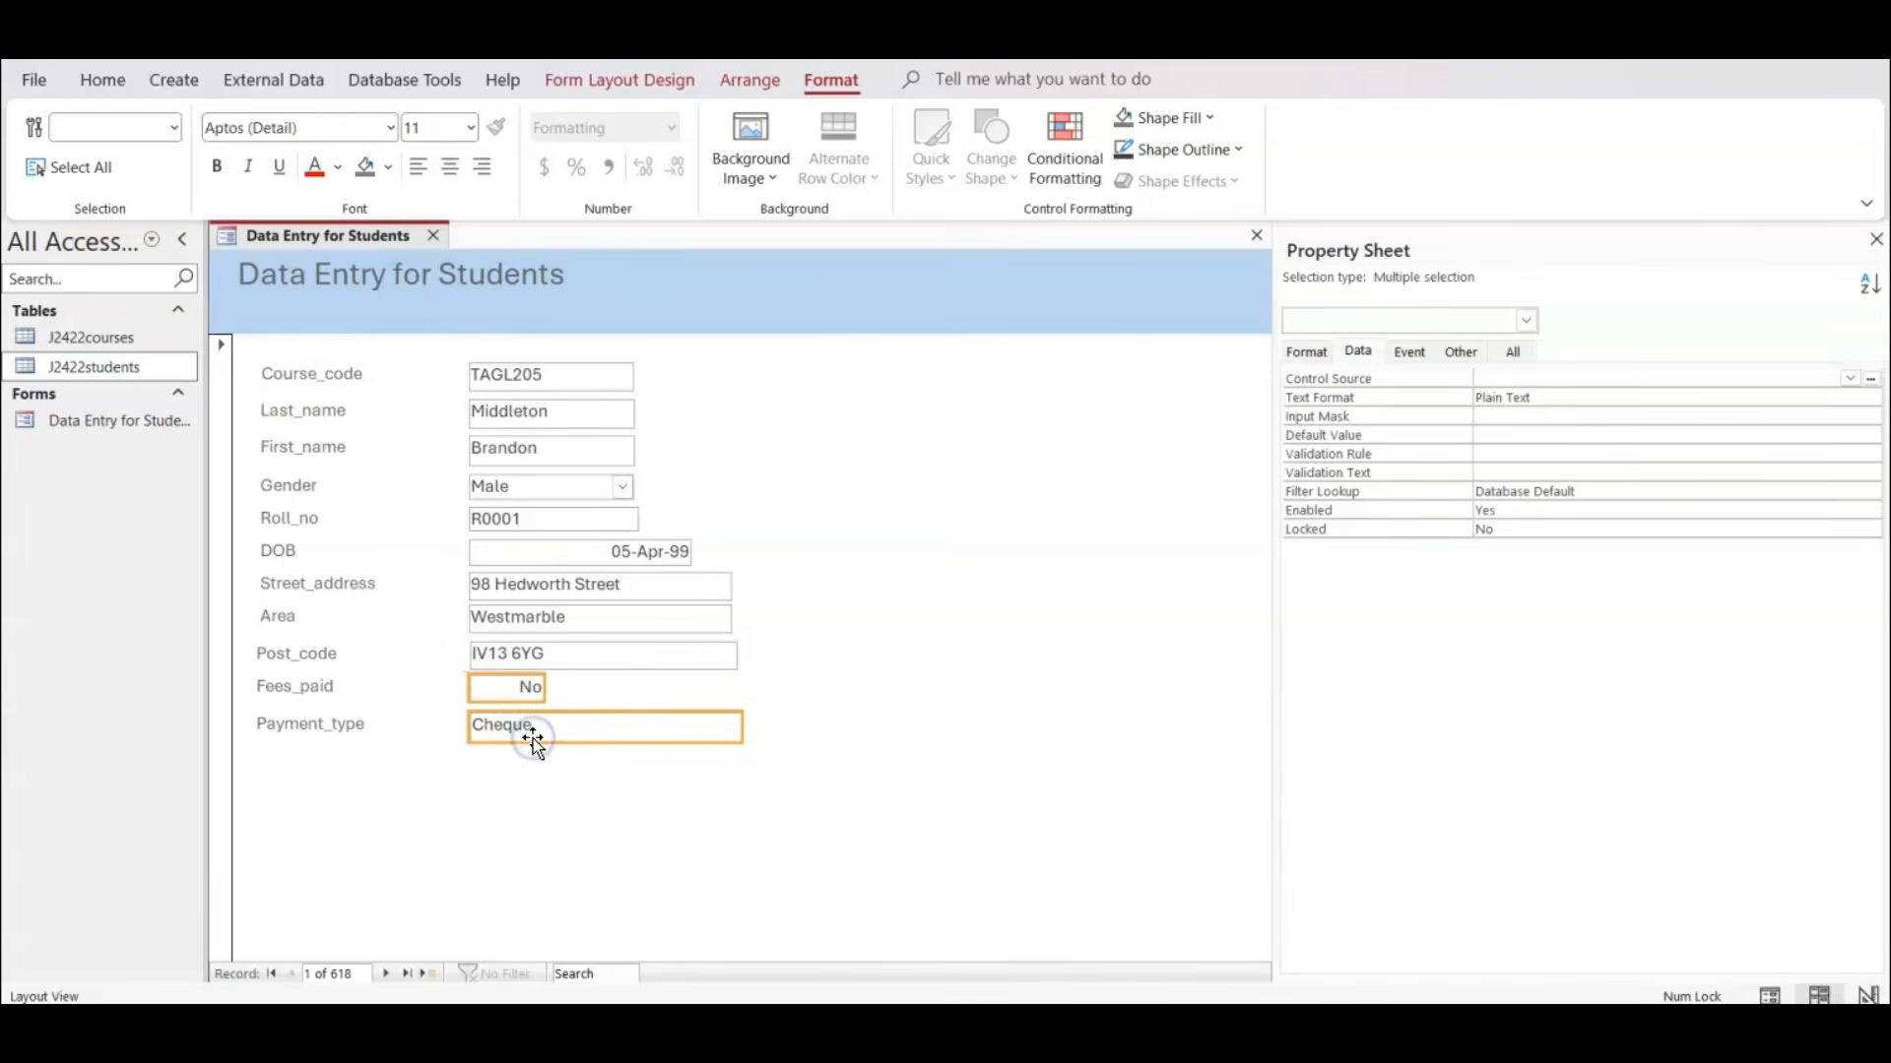
pyautogui.press('Right')
pyautogui.click(970, 741)
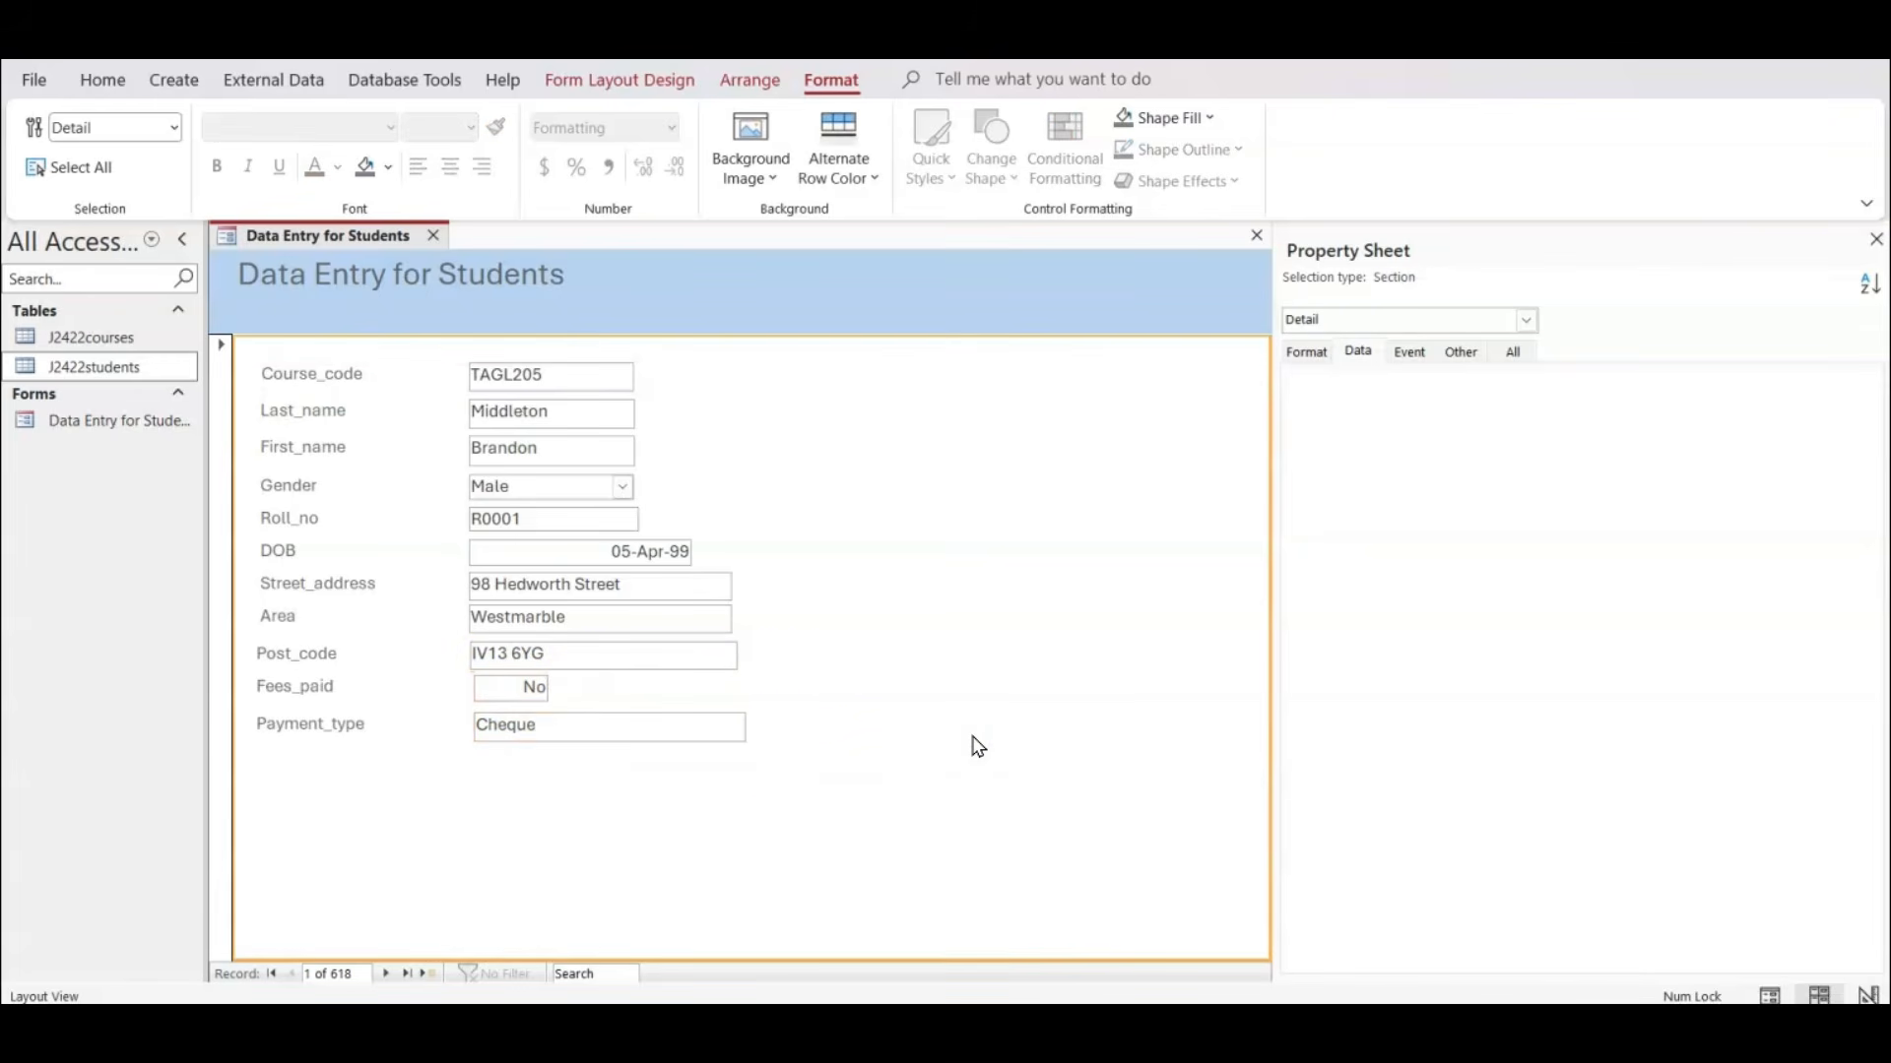
pyautogui.click(518, 697)
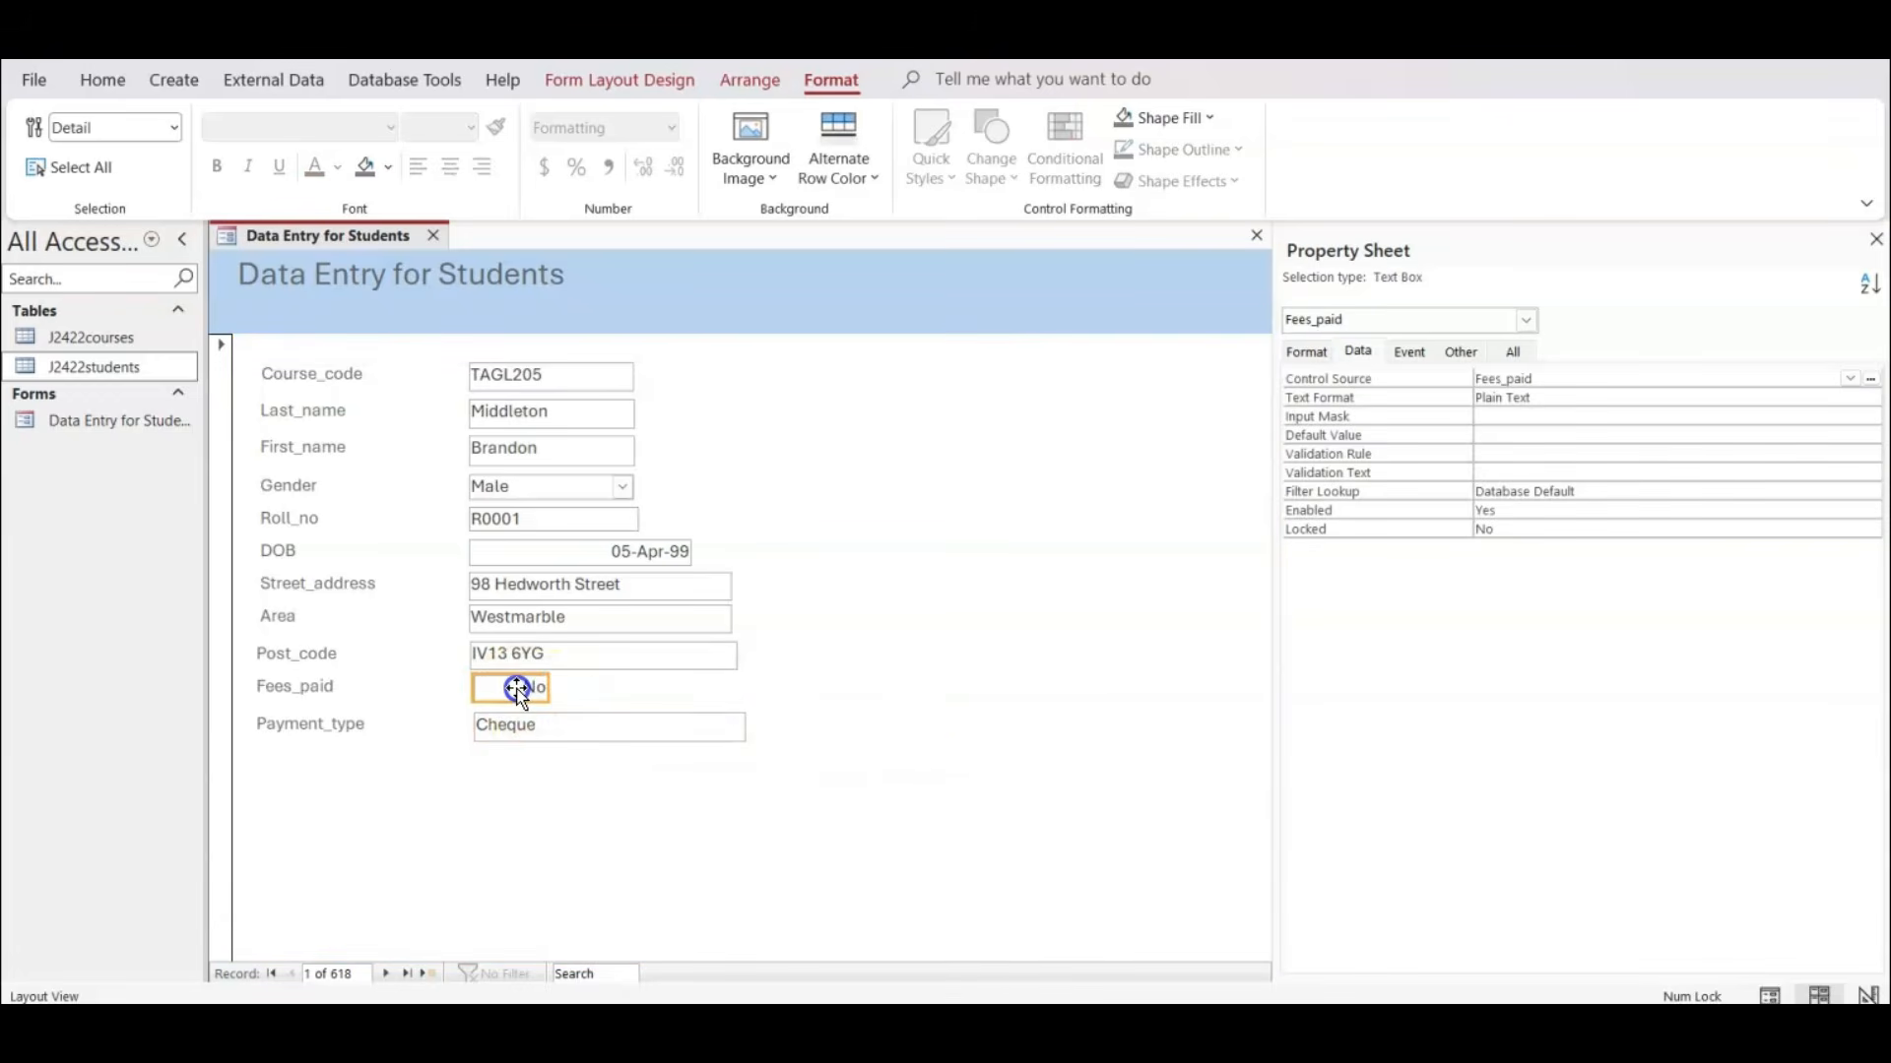
pyautogui.click(548, 725)
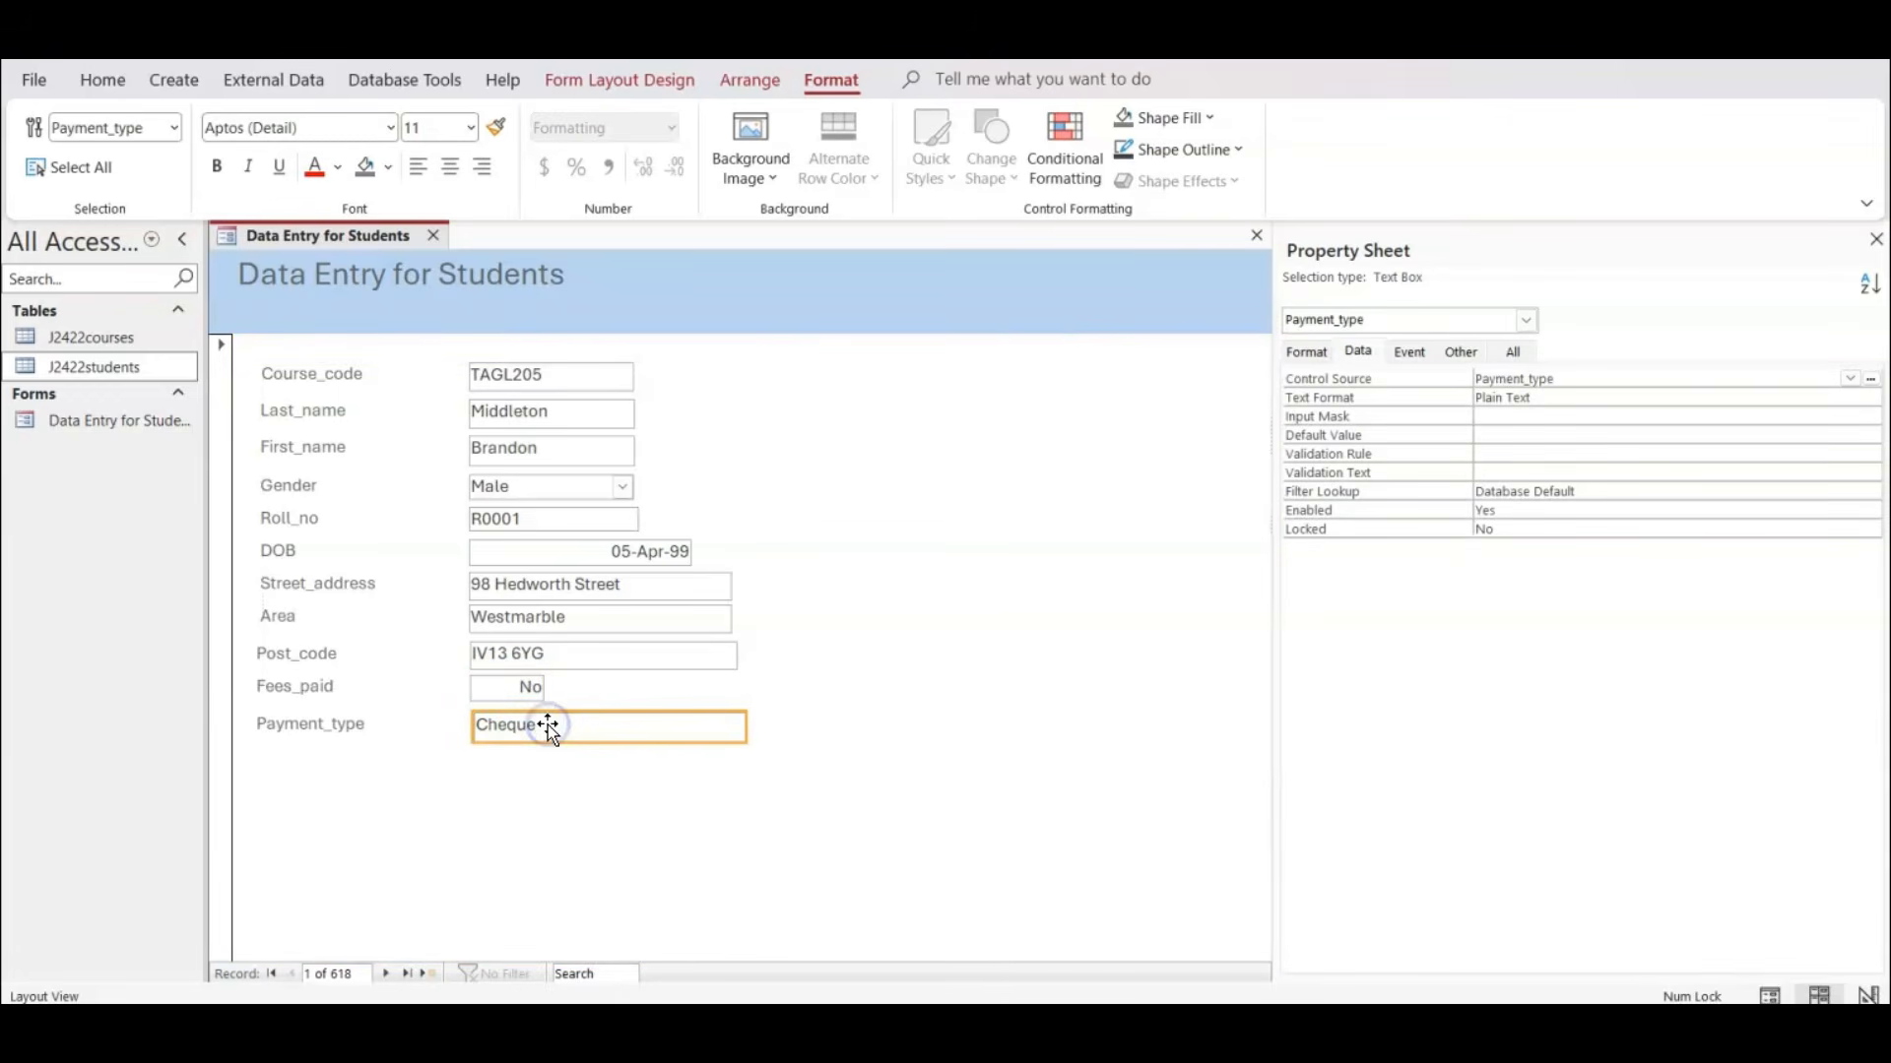
pyautogui.click(971, 664)
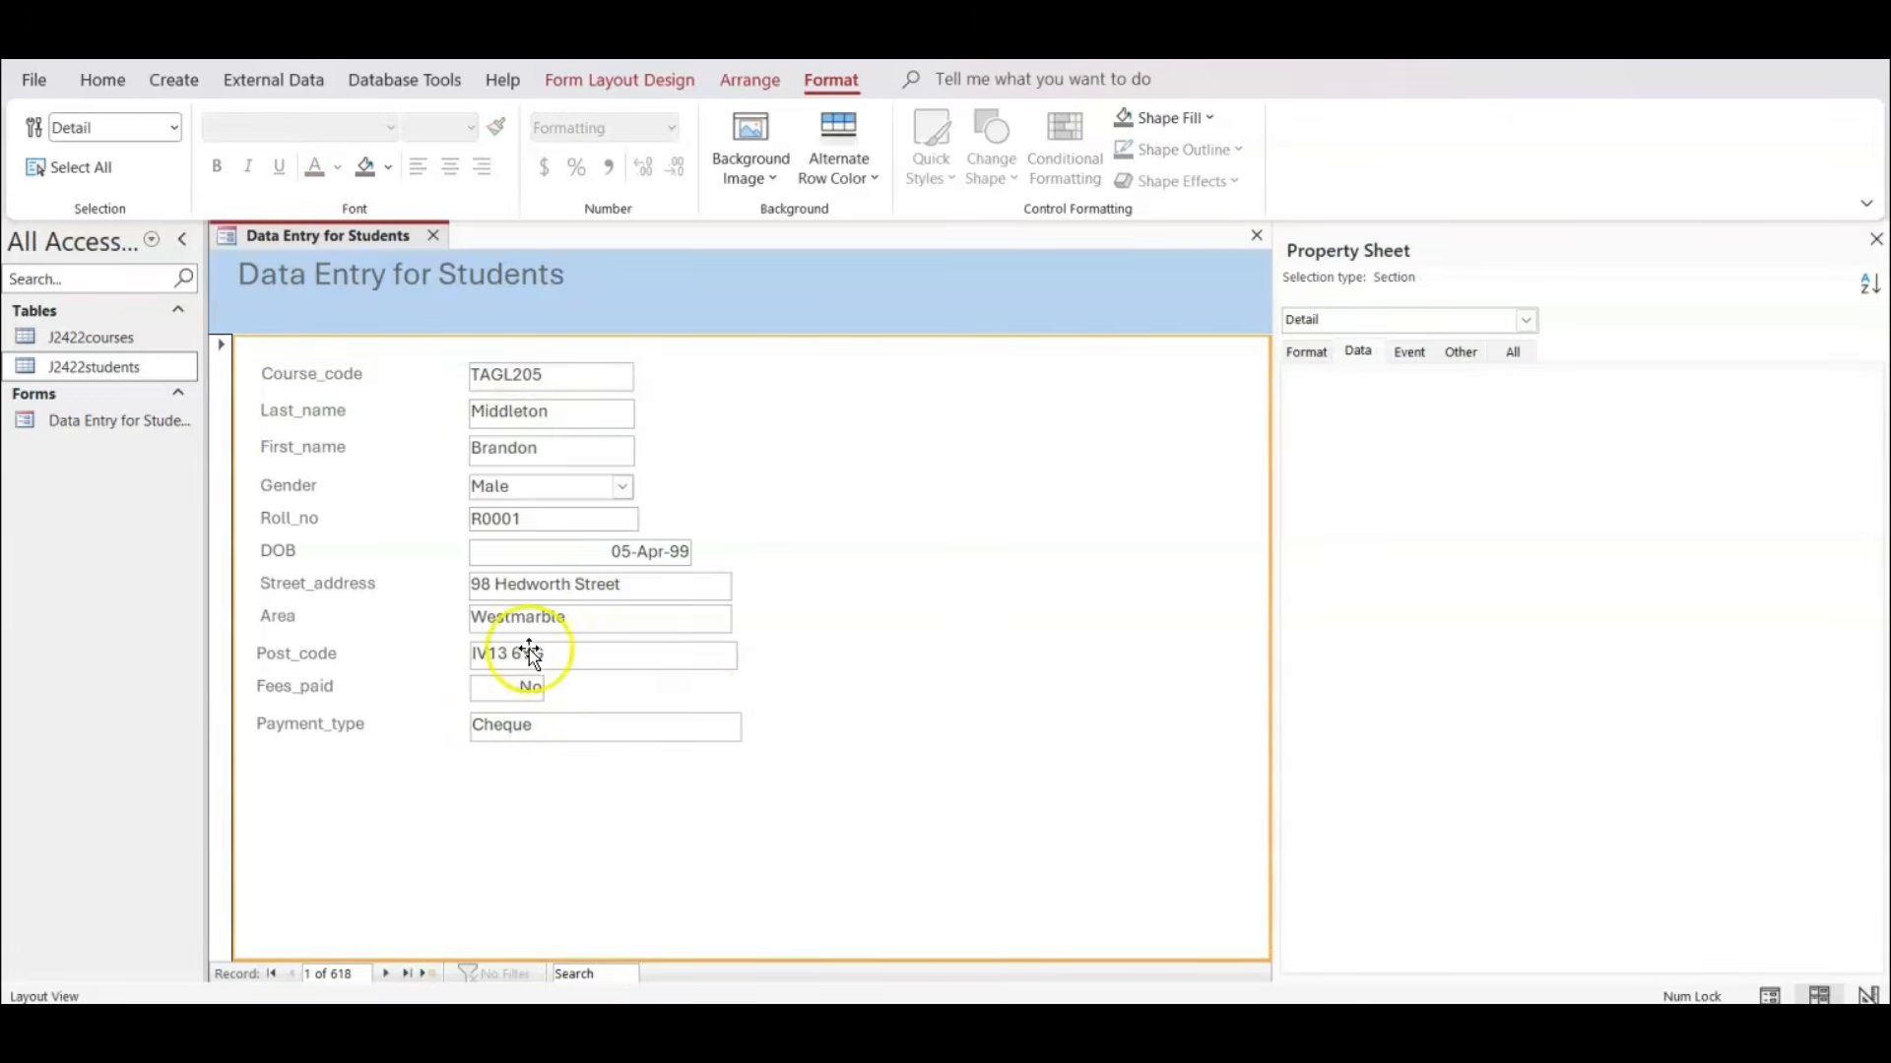
# Change the Course_code text box into a combo box.
pyautogui.click(539, 375)
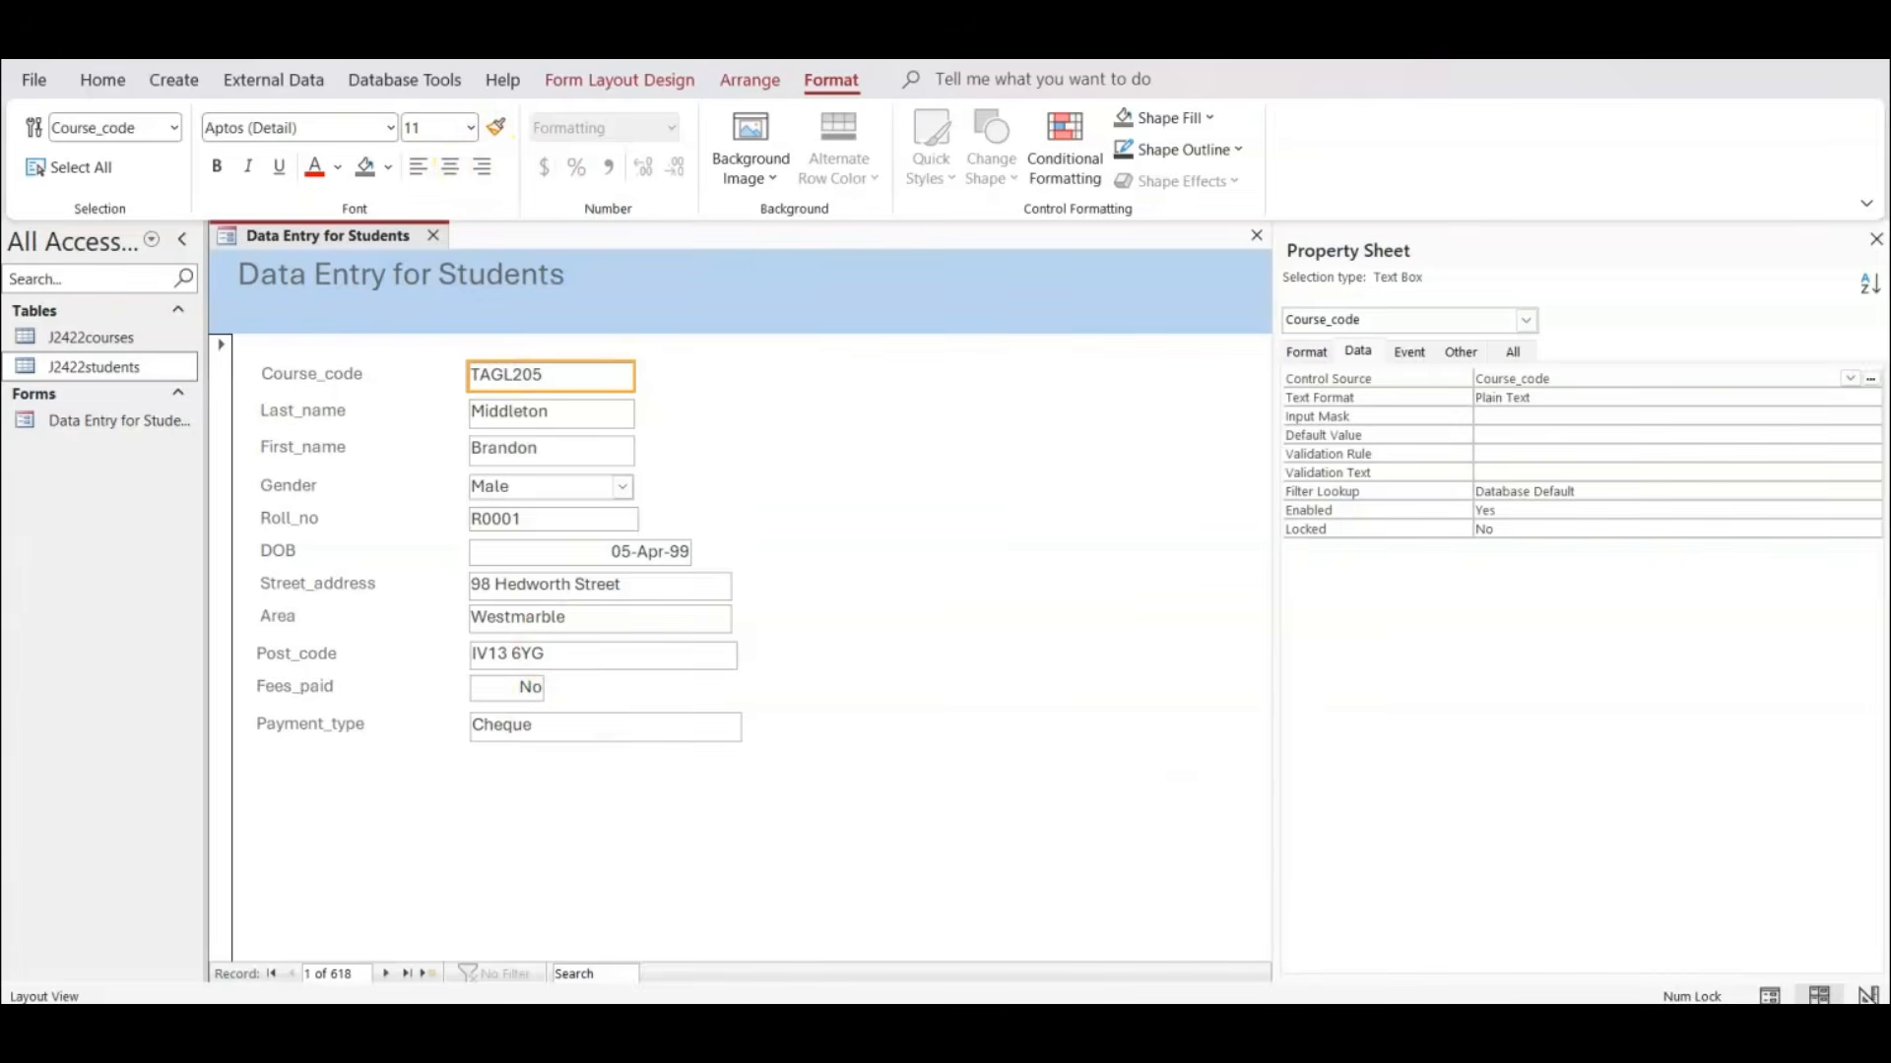
pyautogui.hotkey('alt', 'Tab')
pyautogui.rightClick(562, 377)
pyautogui.moveTo(690, 796)
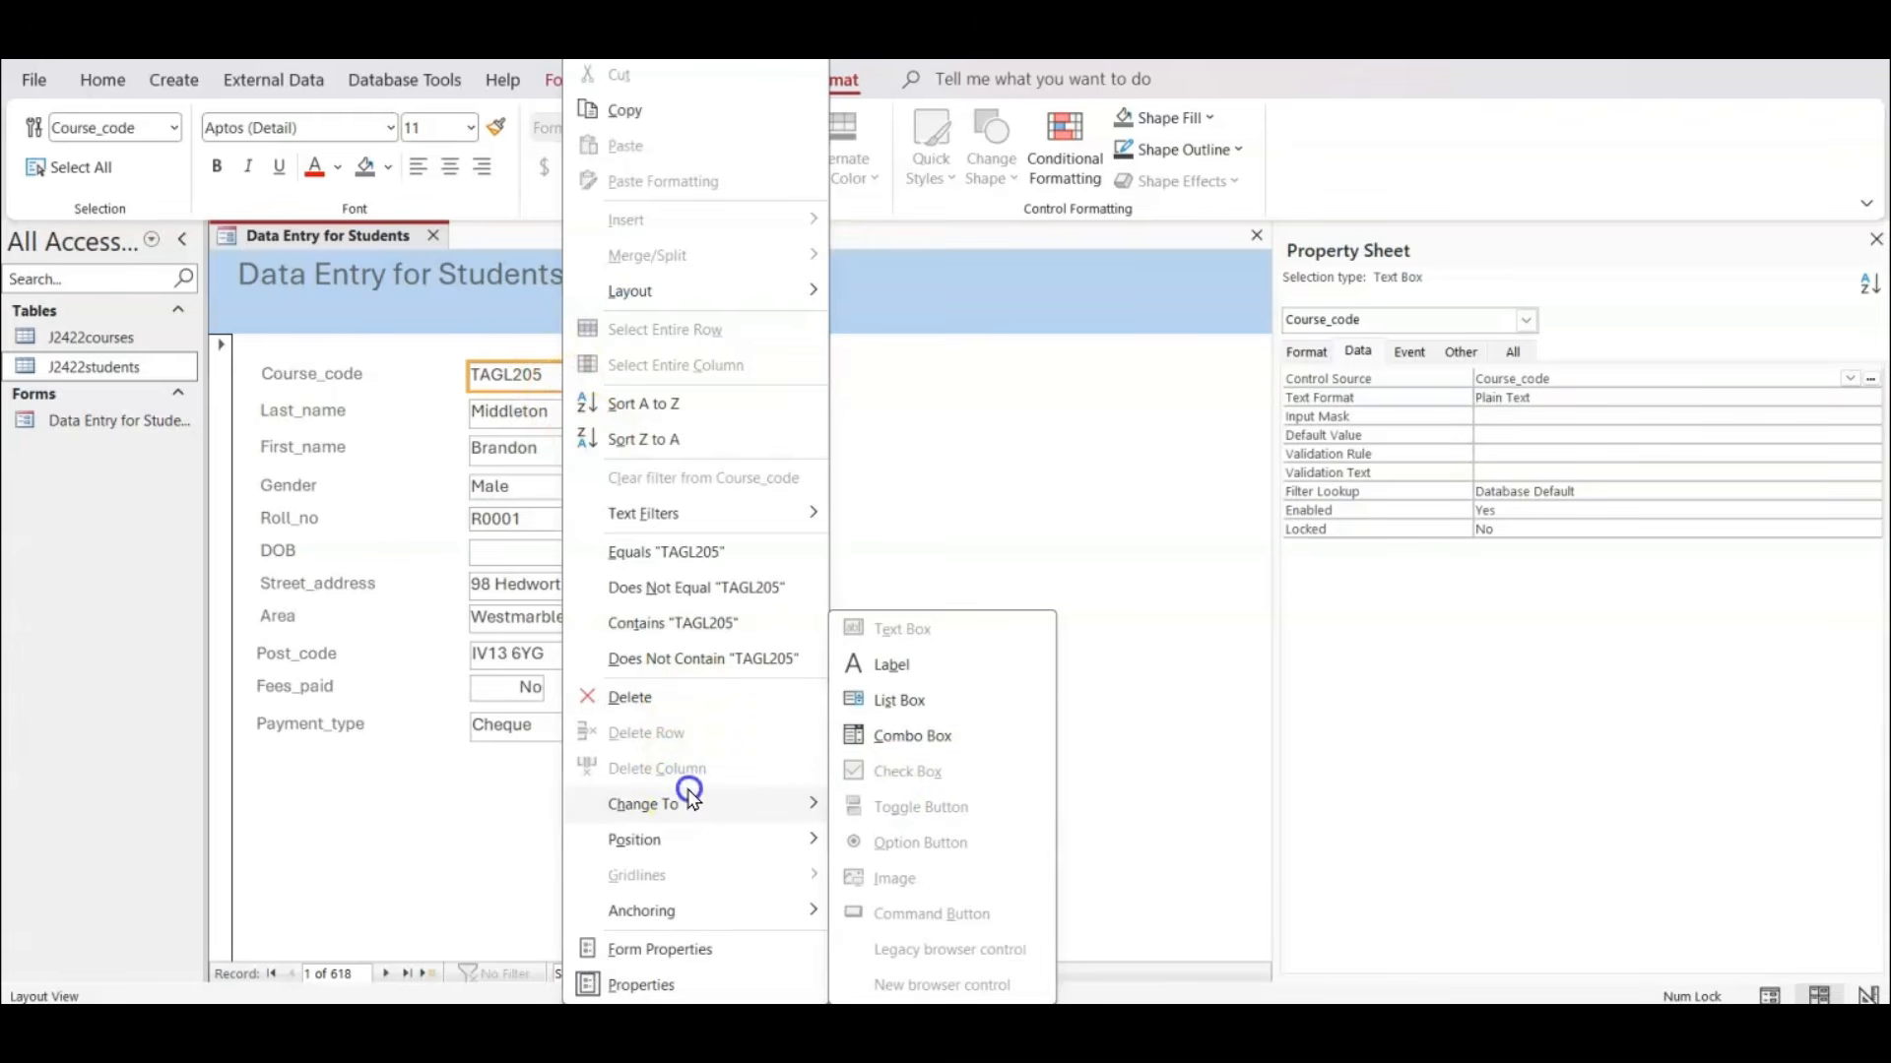
pyautogui.click(997, 734)
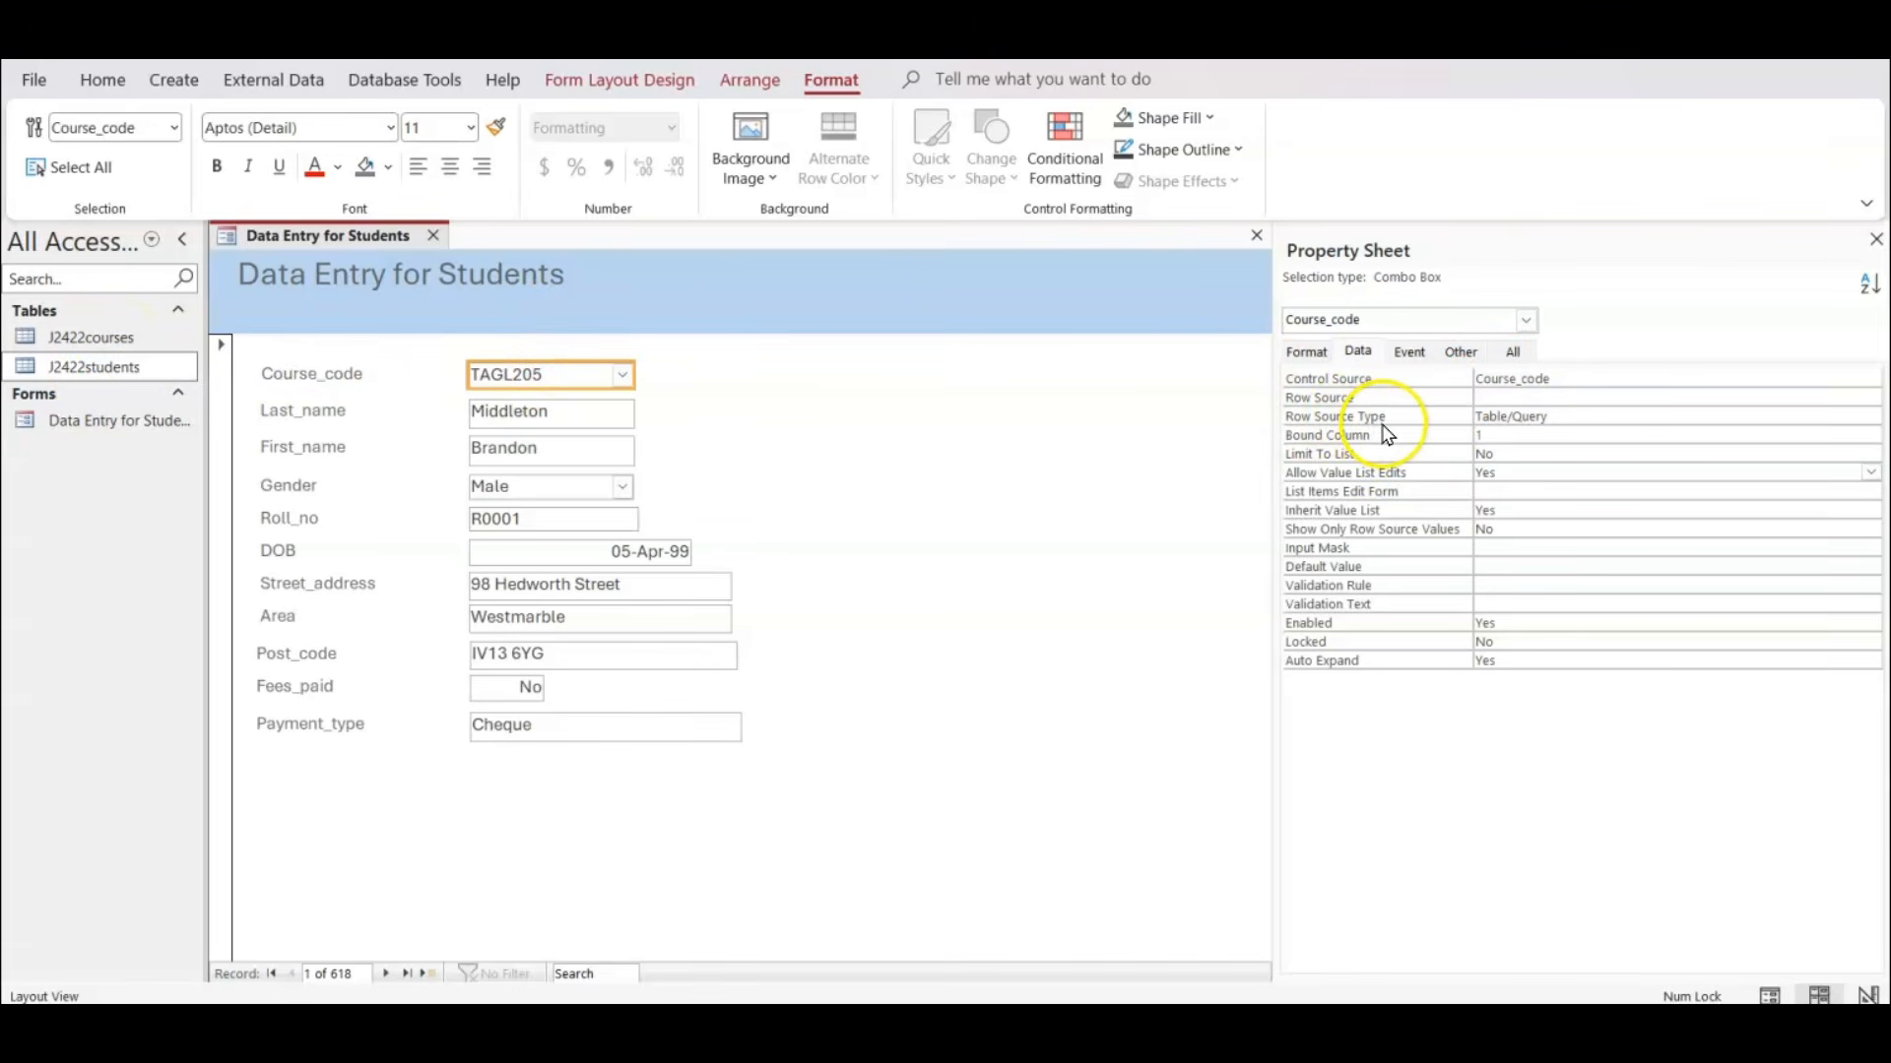
# Build a row source query for the Course_code combo box using the Course_ID field from the J2422courses table.
pyautogui.click(1625, 397)
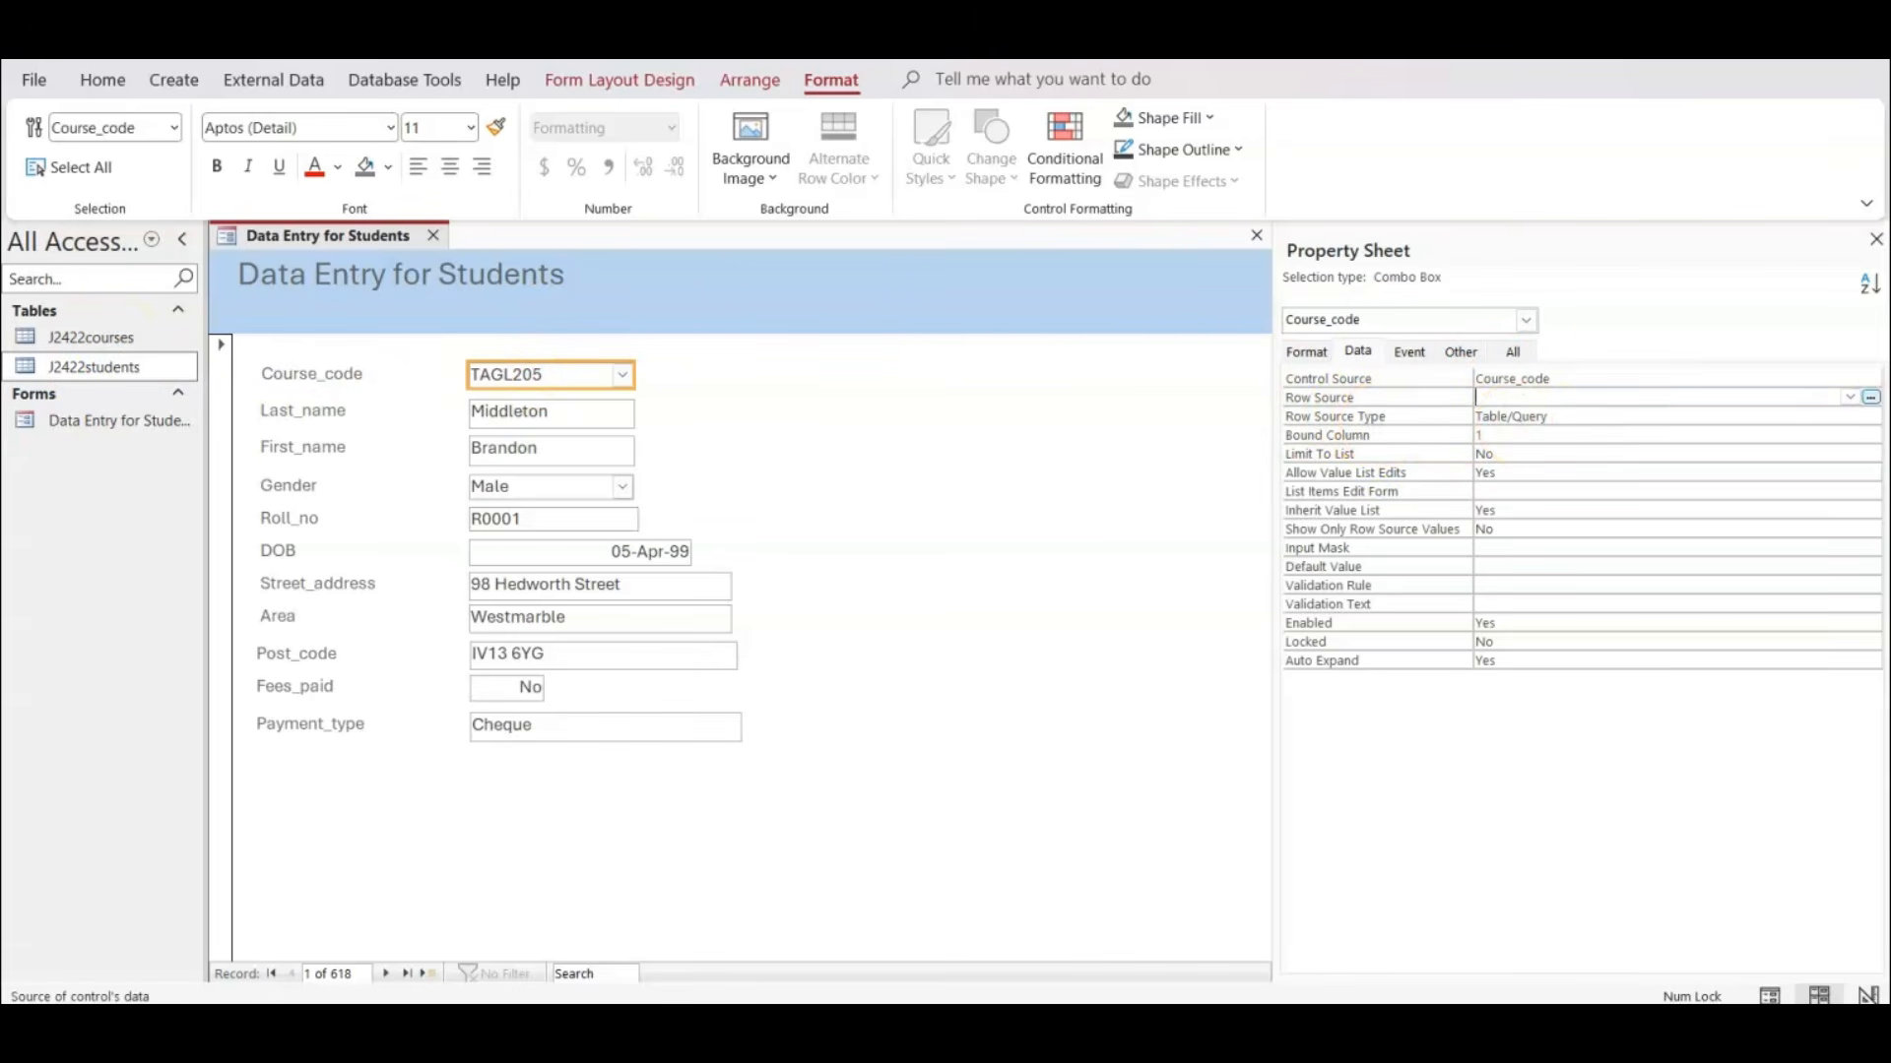
pyautogui.click(1870, 398)
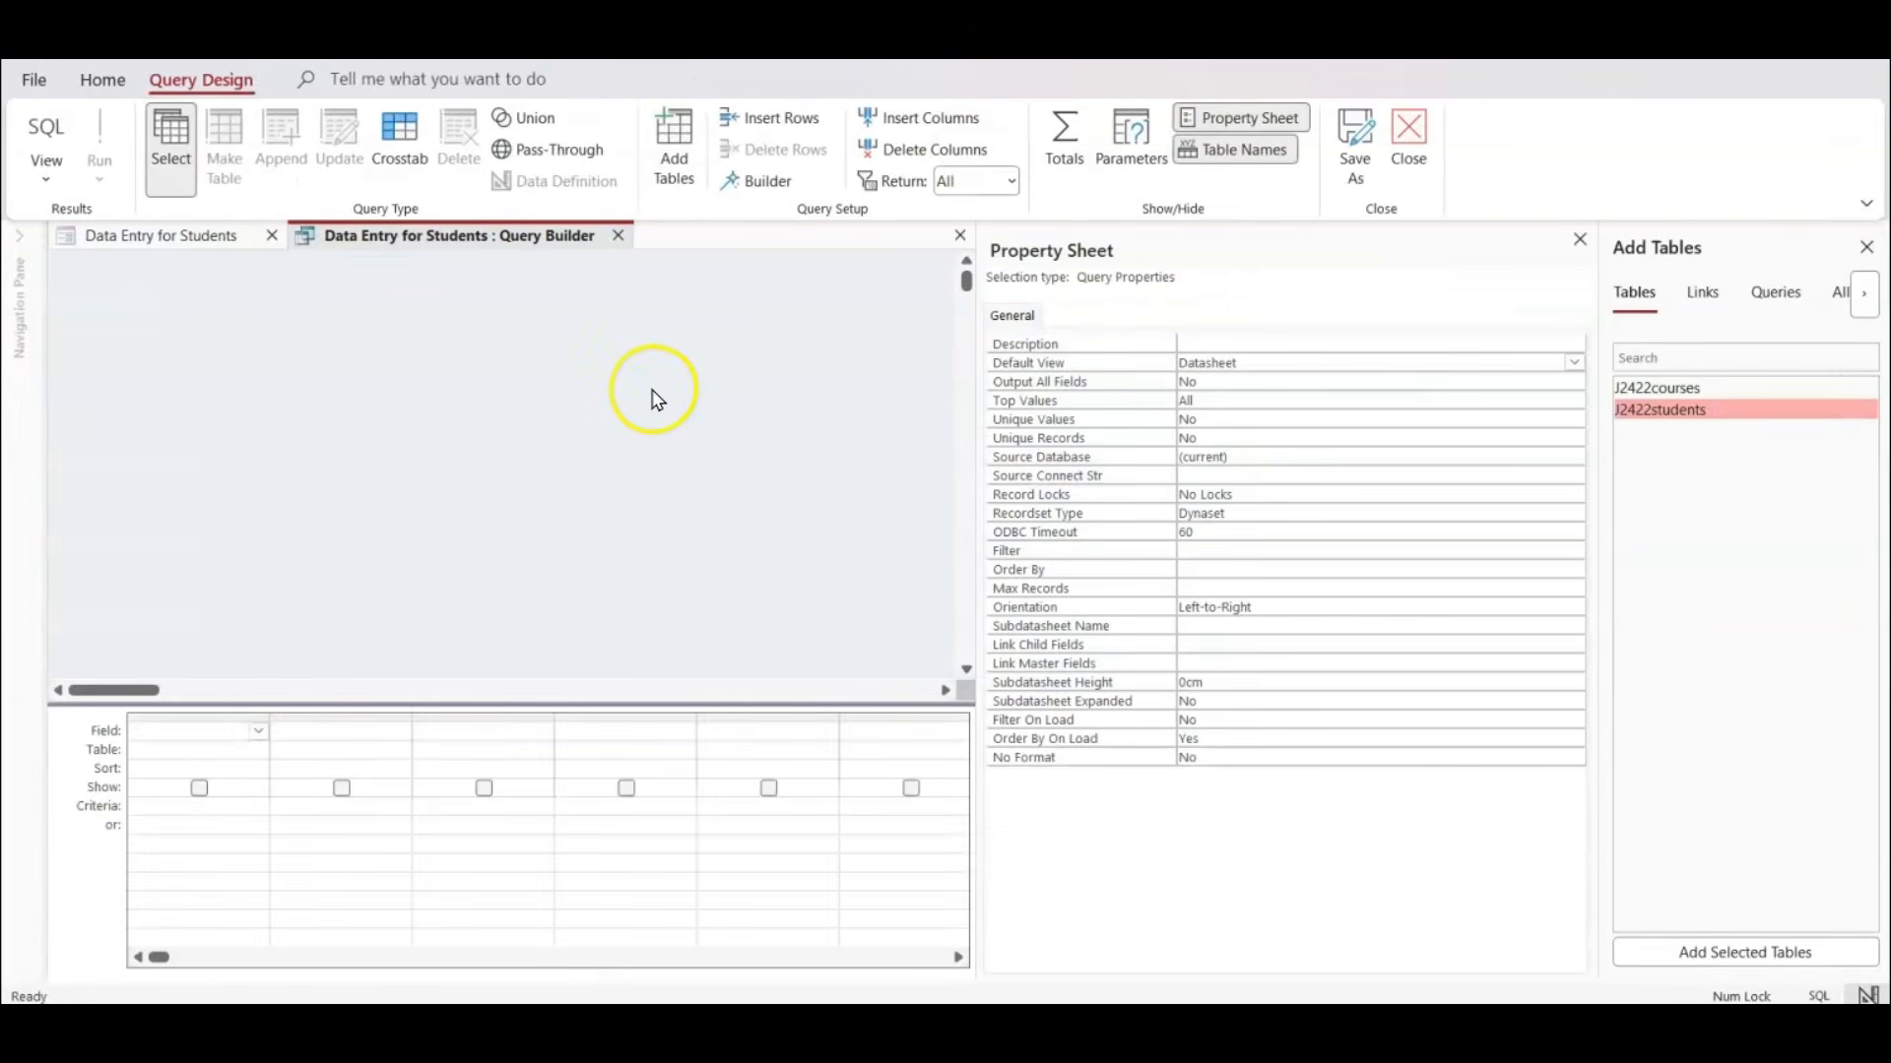
pyautogui.click(1580, 241)
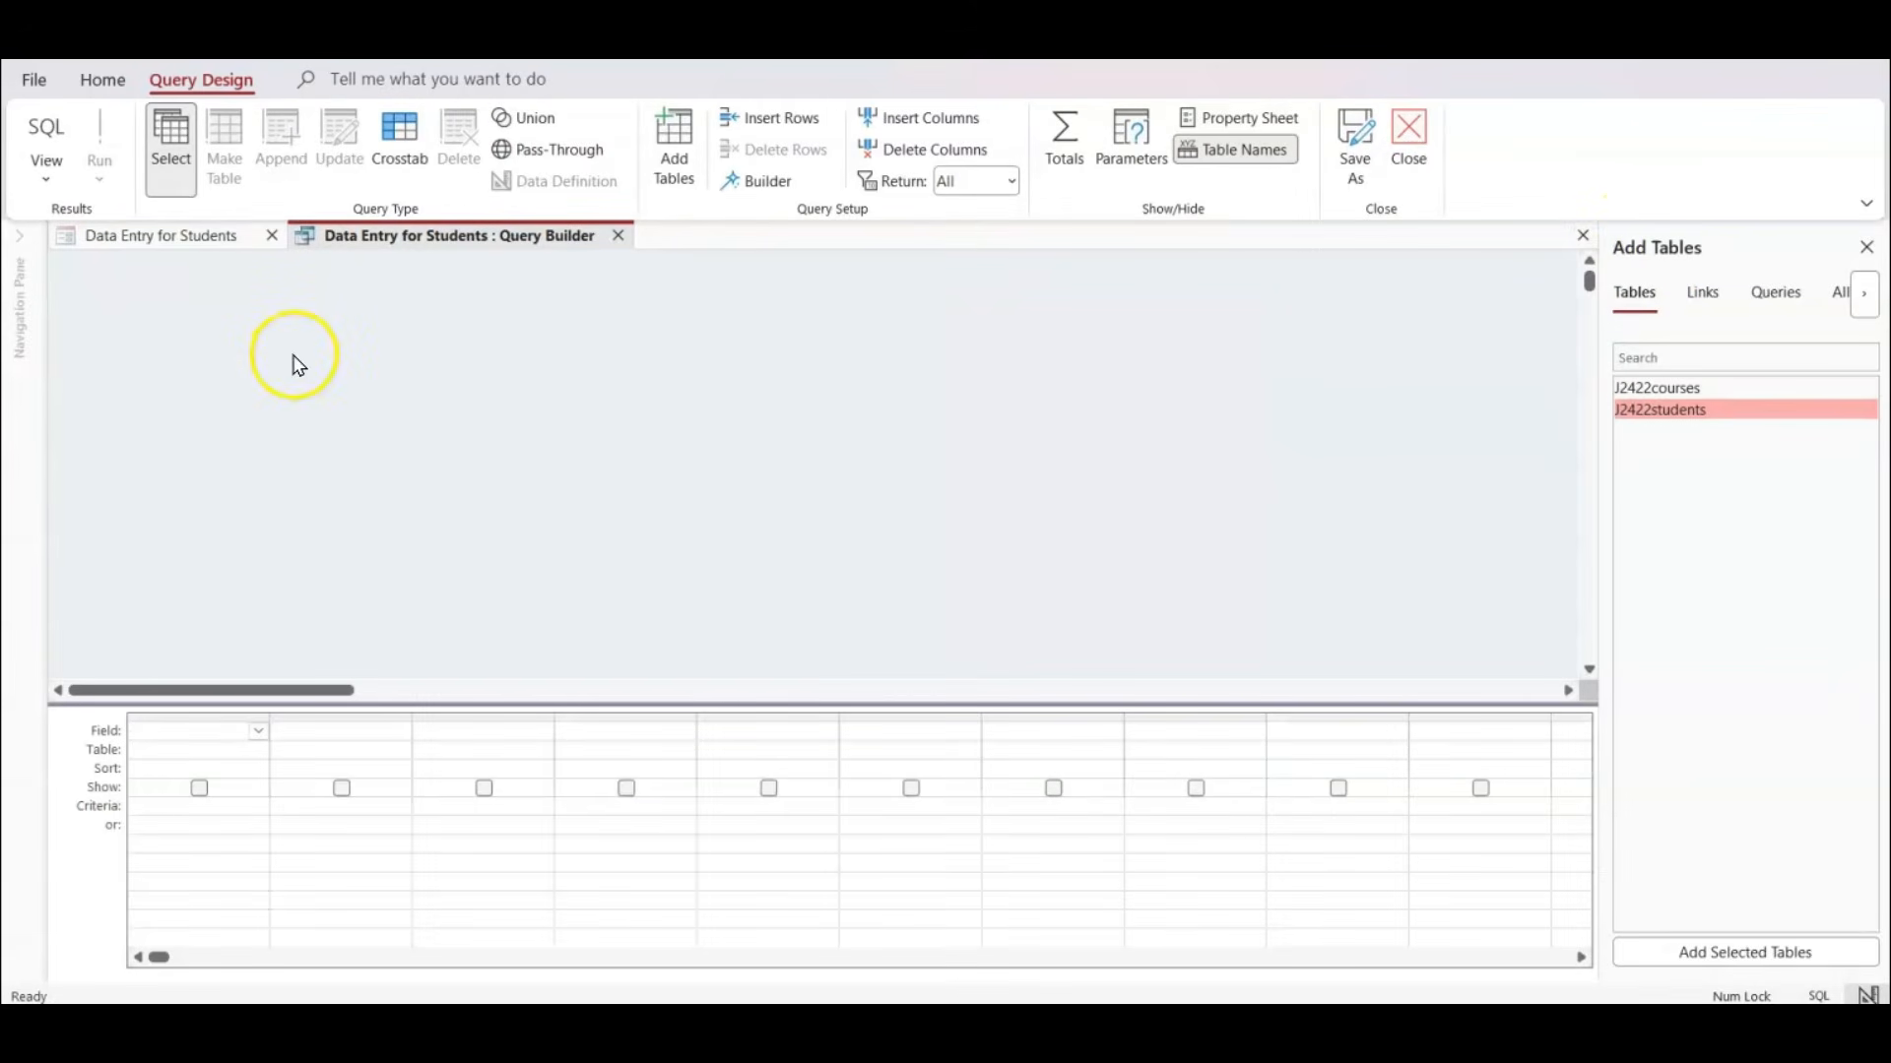
pyautogui.doubleClick(1641, 390)
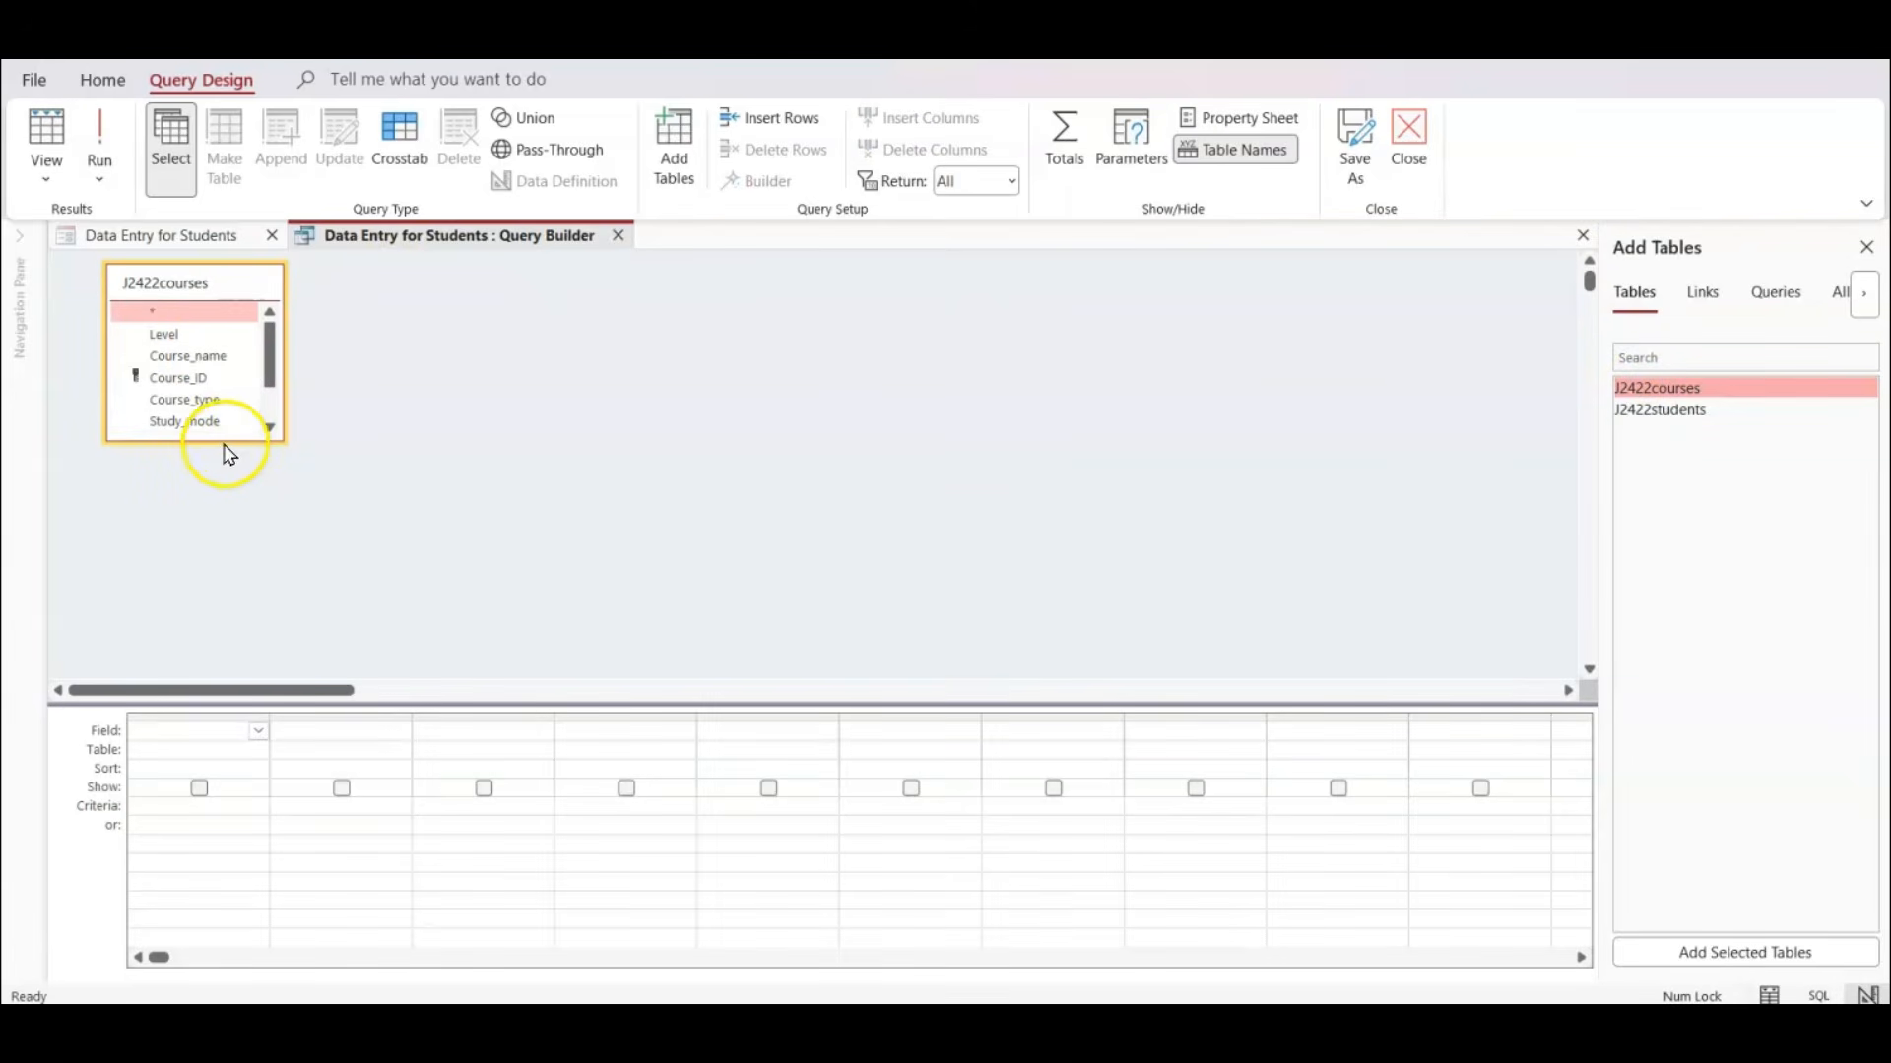
pyautogui.moveTo(221, 442); pyautogui.dragTo(223, 622)
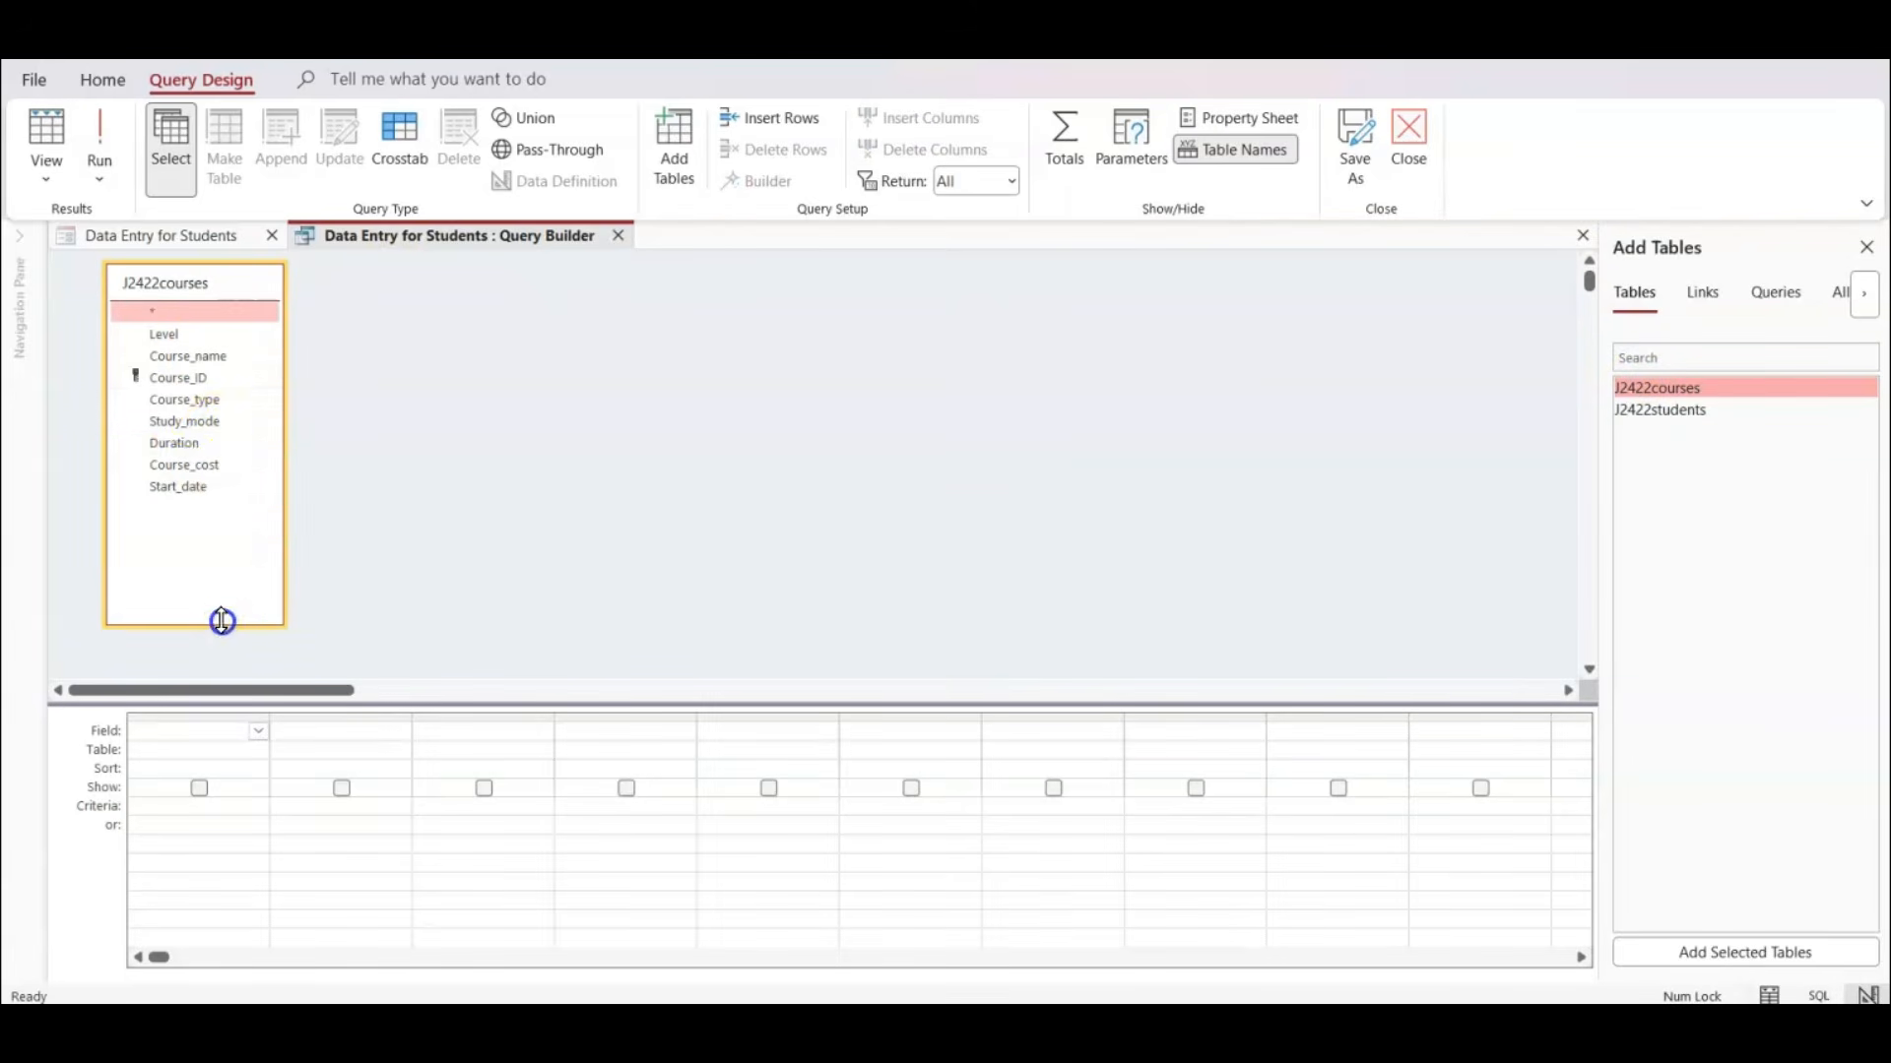
pyautogui.doubleClick(185, 380)
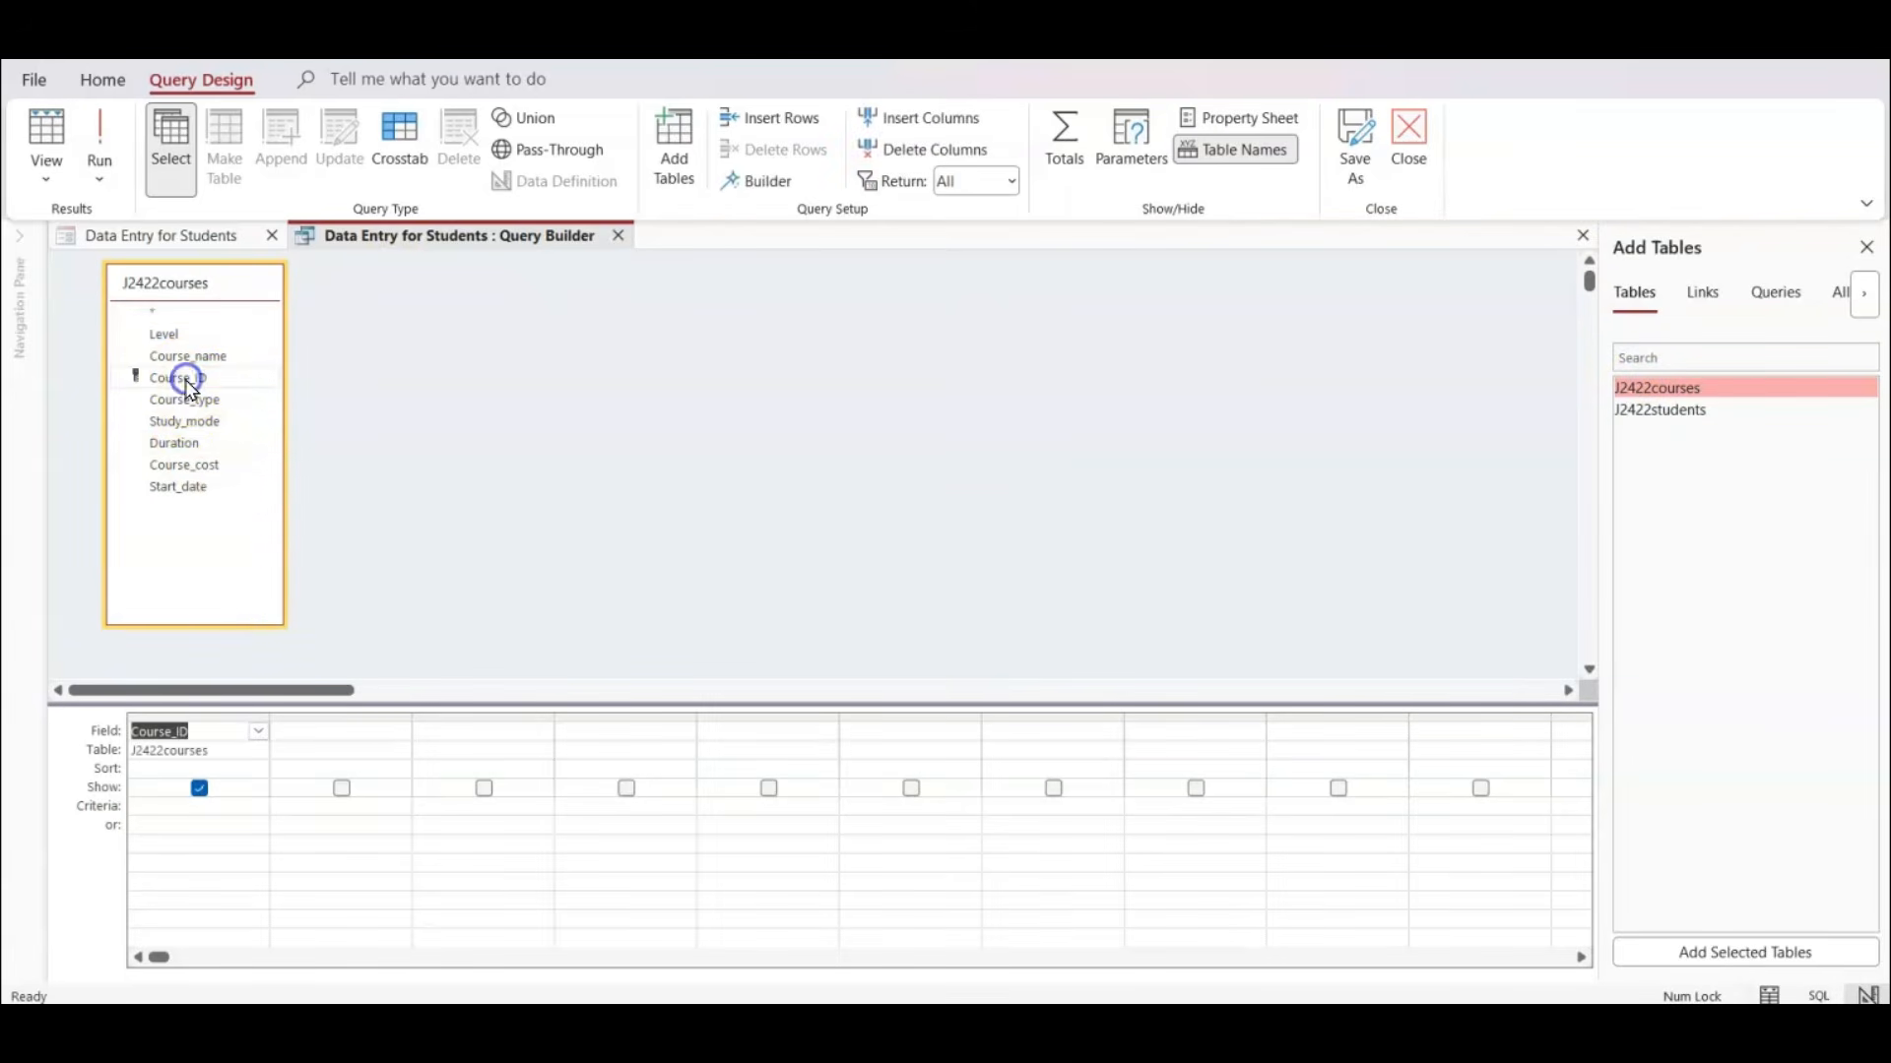
# Run the row source query to review the listed Course_ID values, and return to its Design View.
pyautogui.click(115, 131)
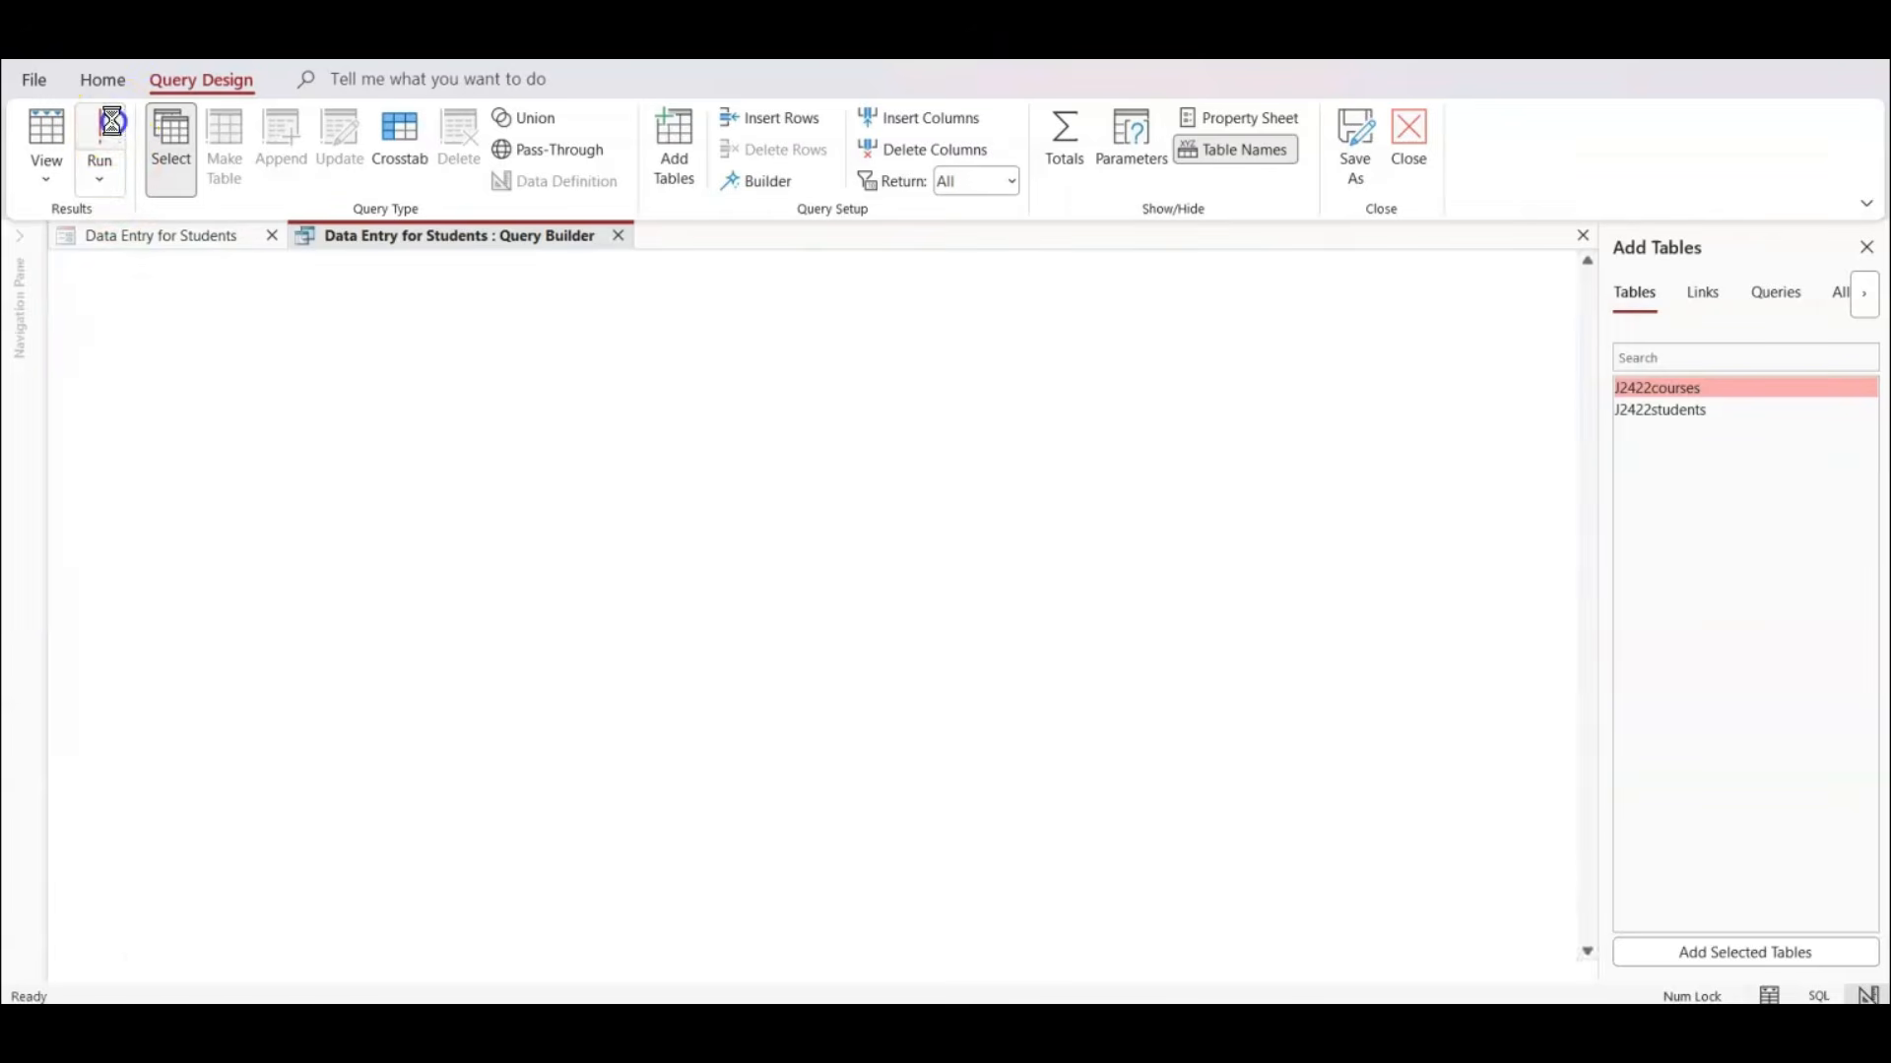
pyautogui.scroll(-20, 158, 357)
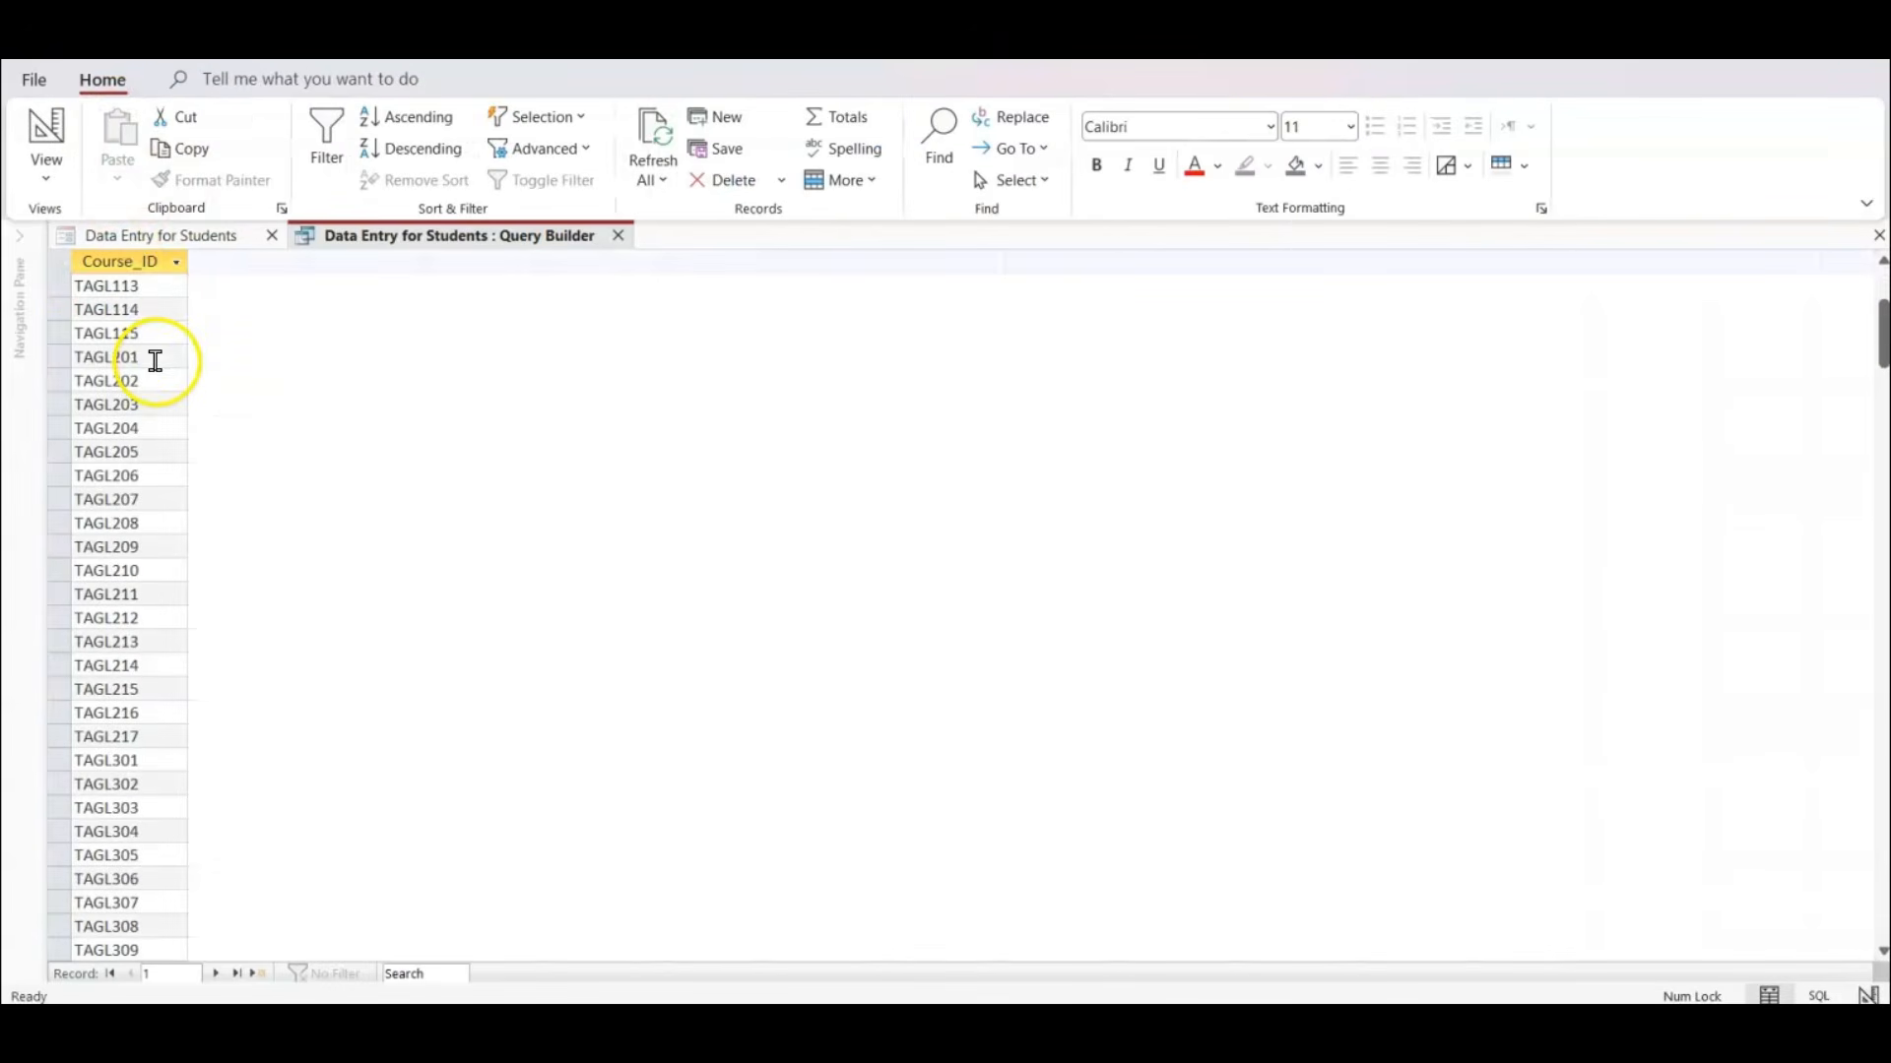
pyautogui.scroll(20, 148, 379)
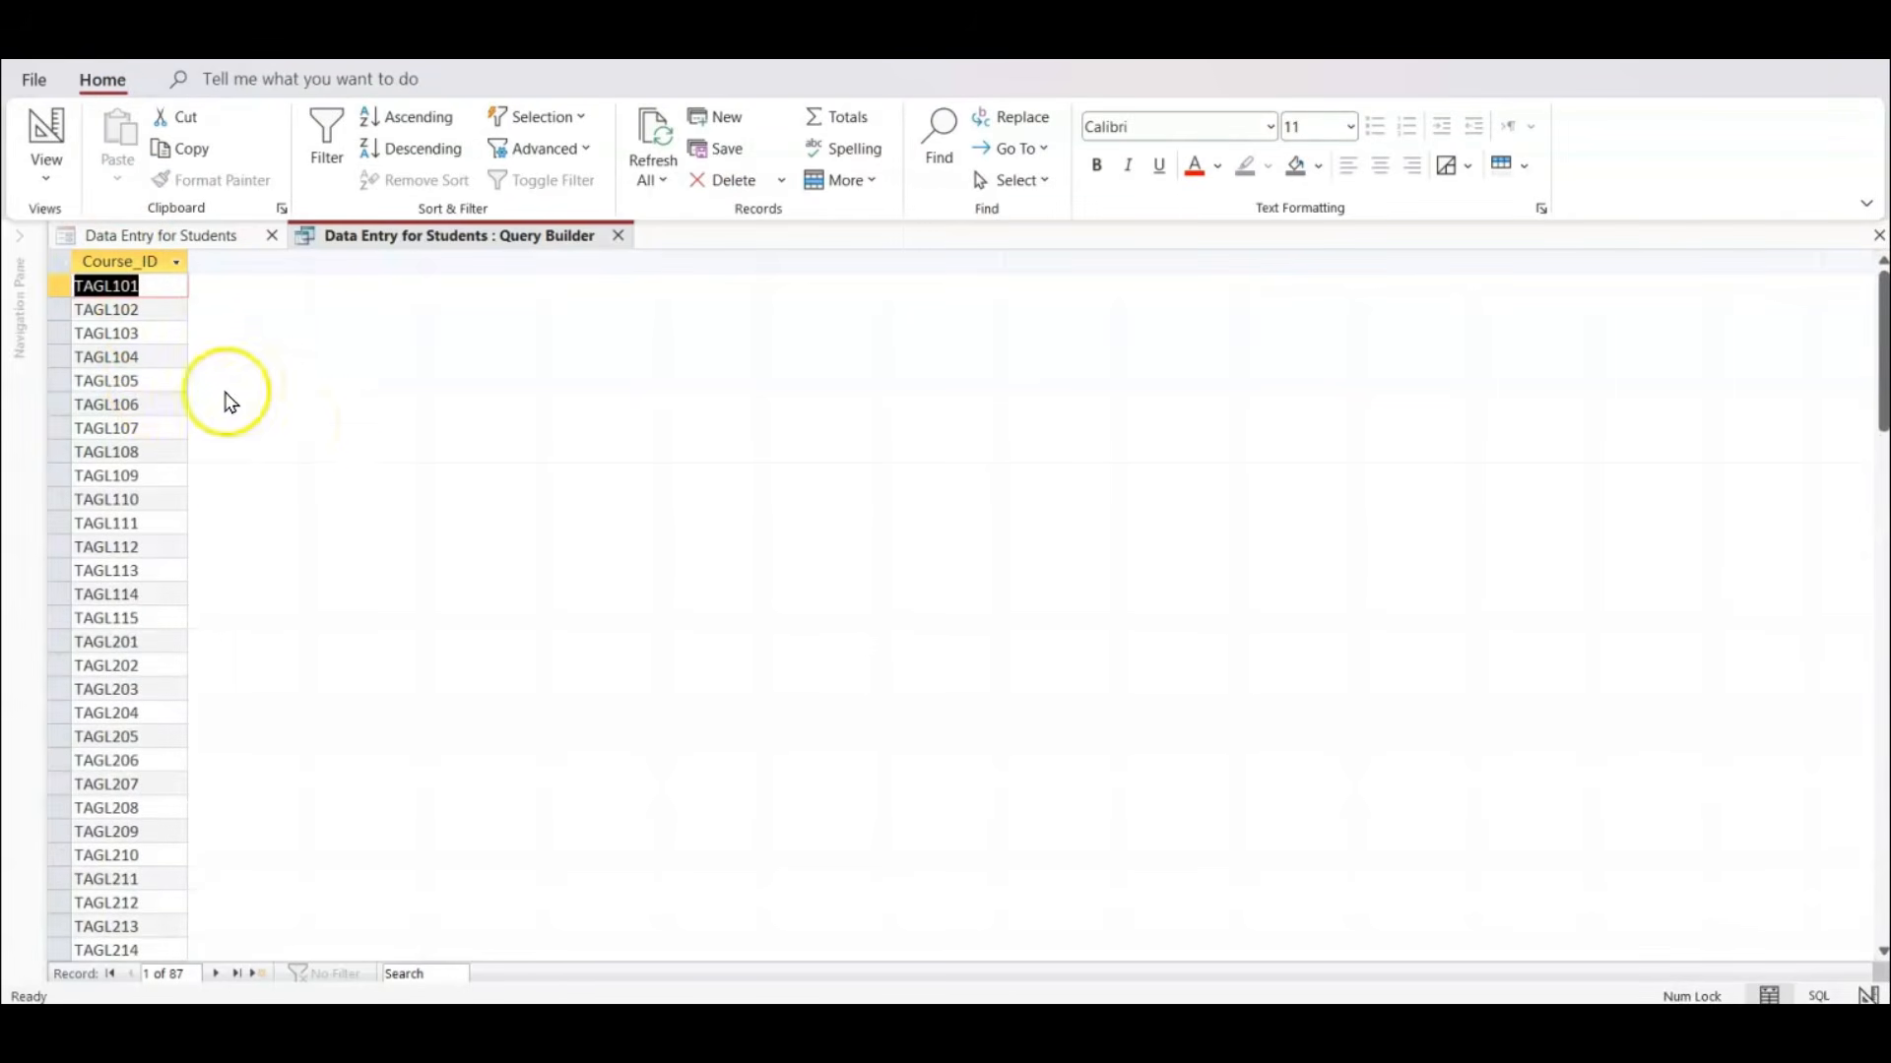
pyautogui.click(46, 126)
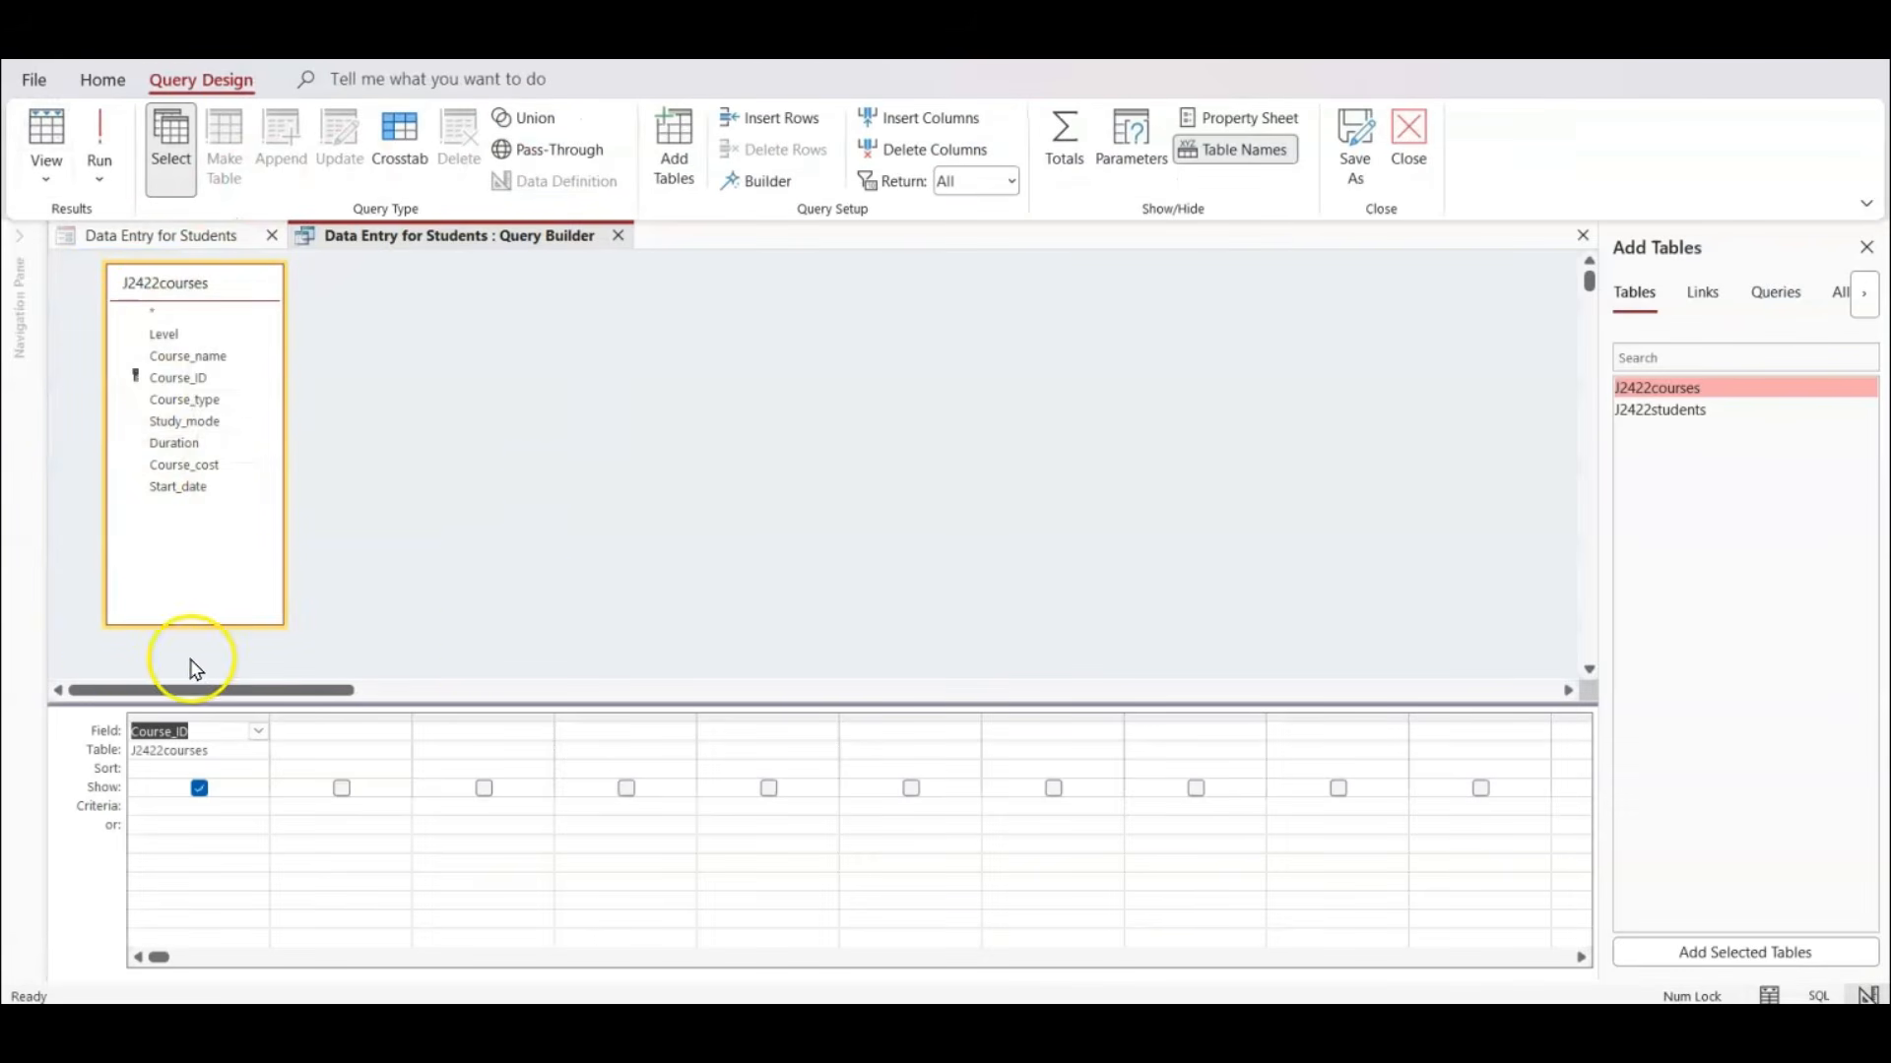
# Close the query builder, saving the row source changes, and examine the full Row Source statement in the Course_code combo box's properties.
pyautogui.click(1408, 150)
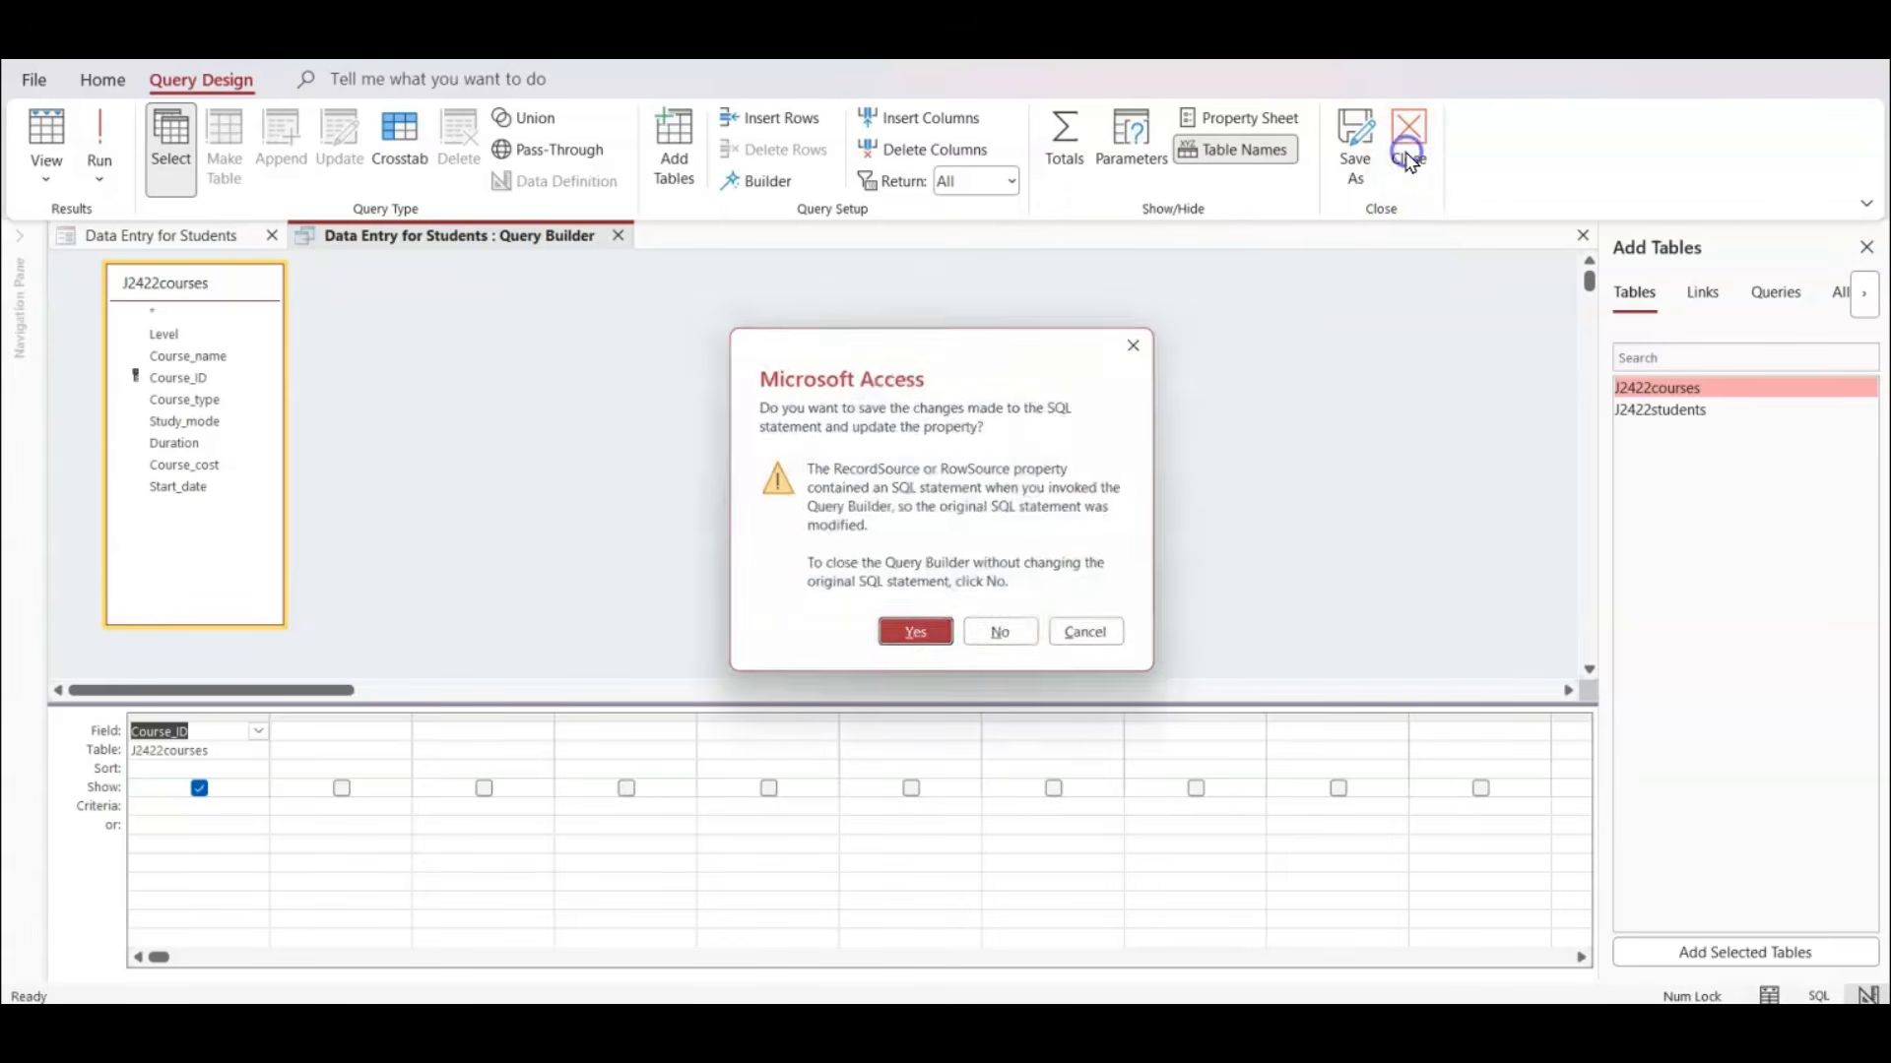
pyautogui.click(918, 642)
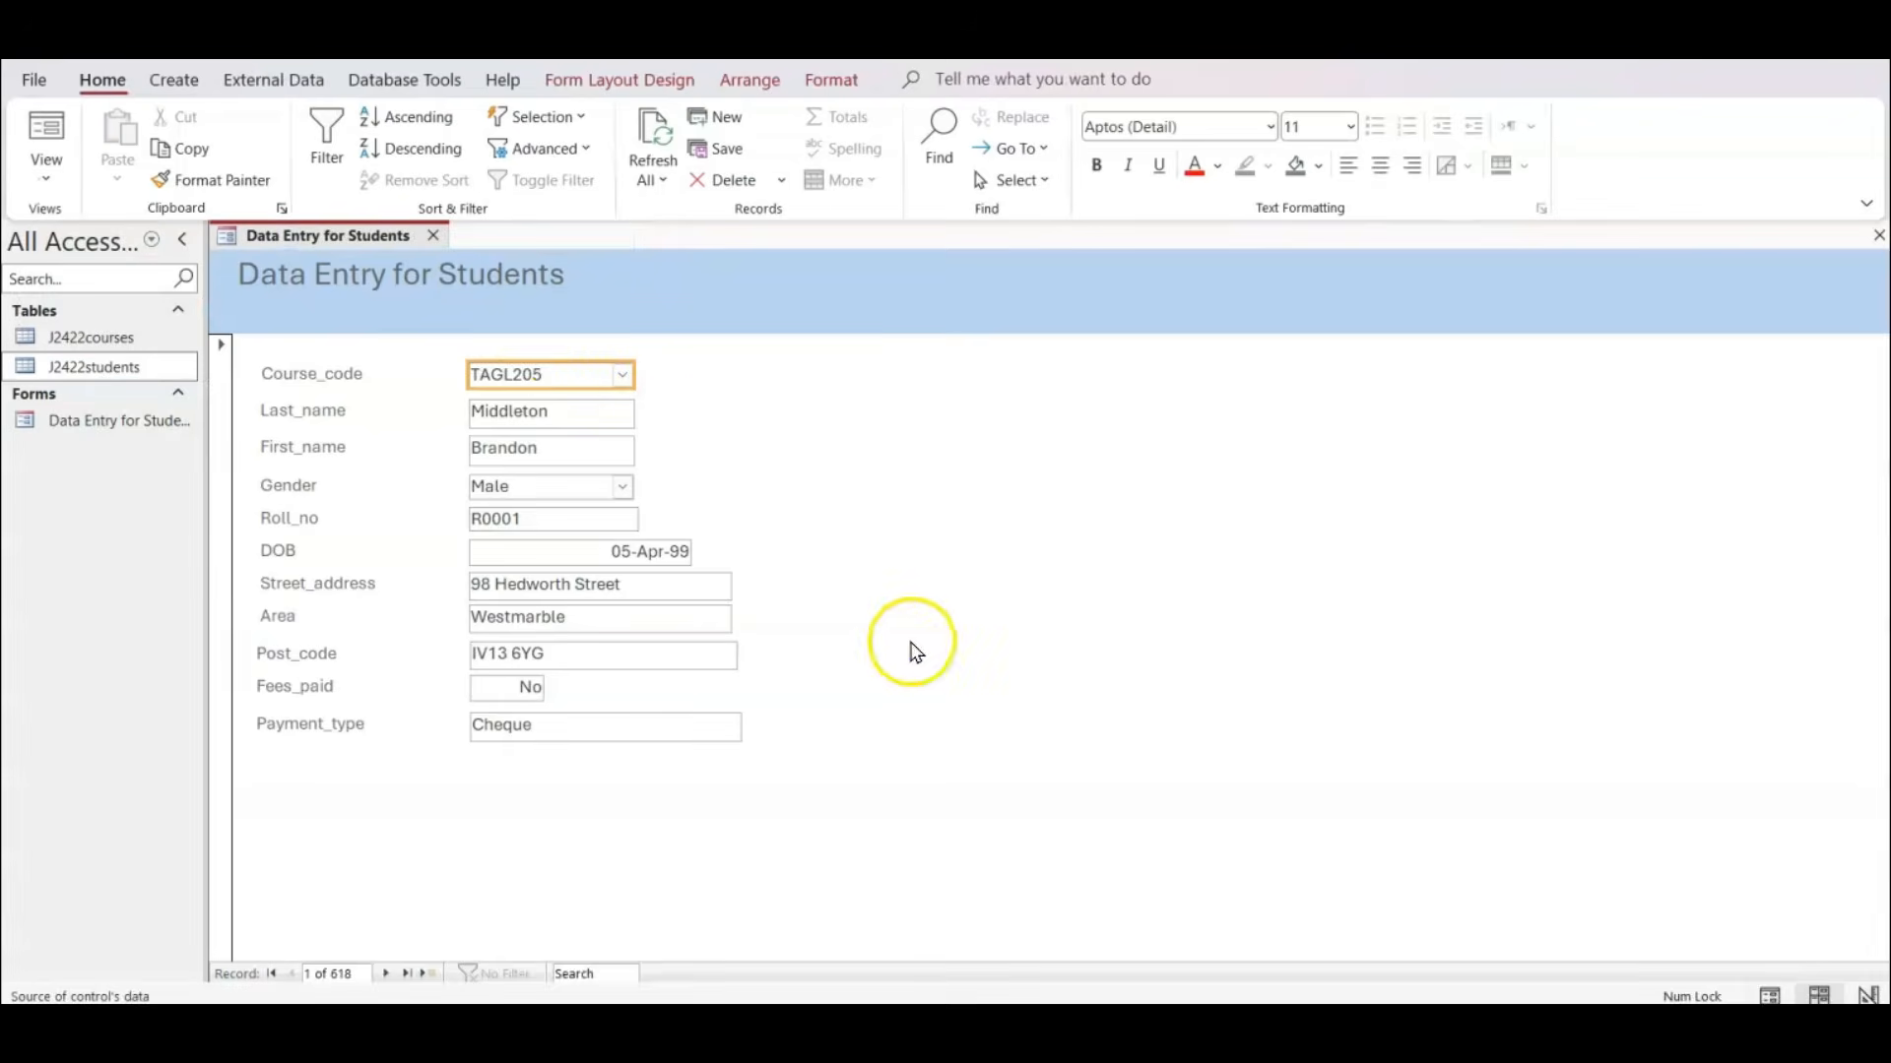
pyautogui.rightClick(545, 371)
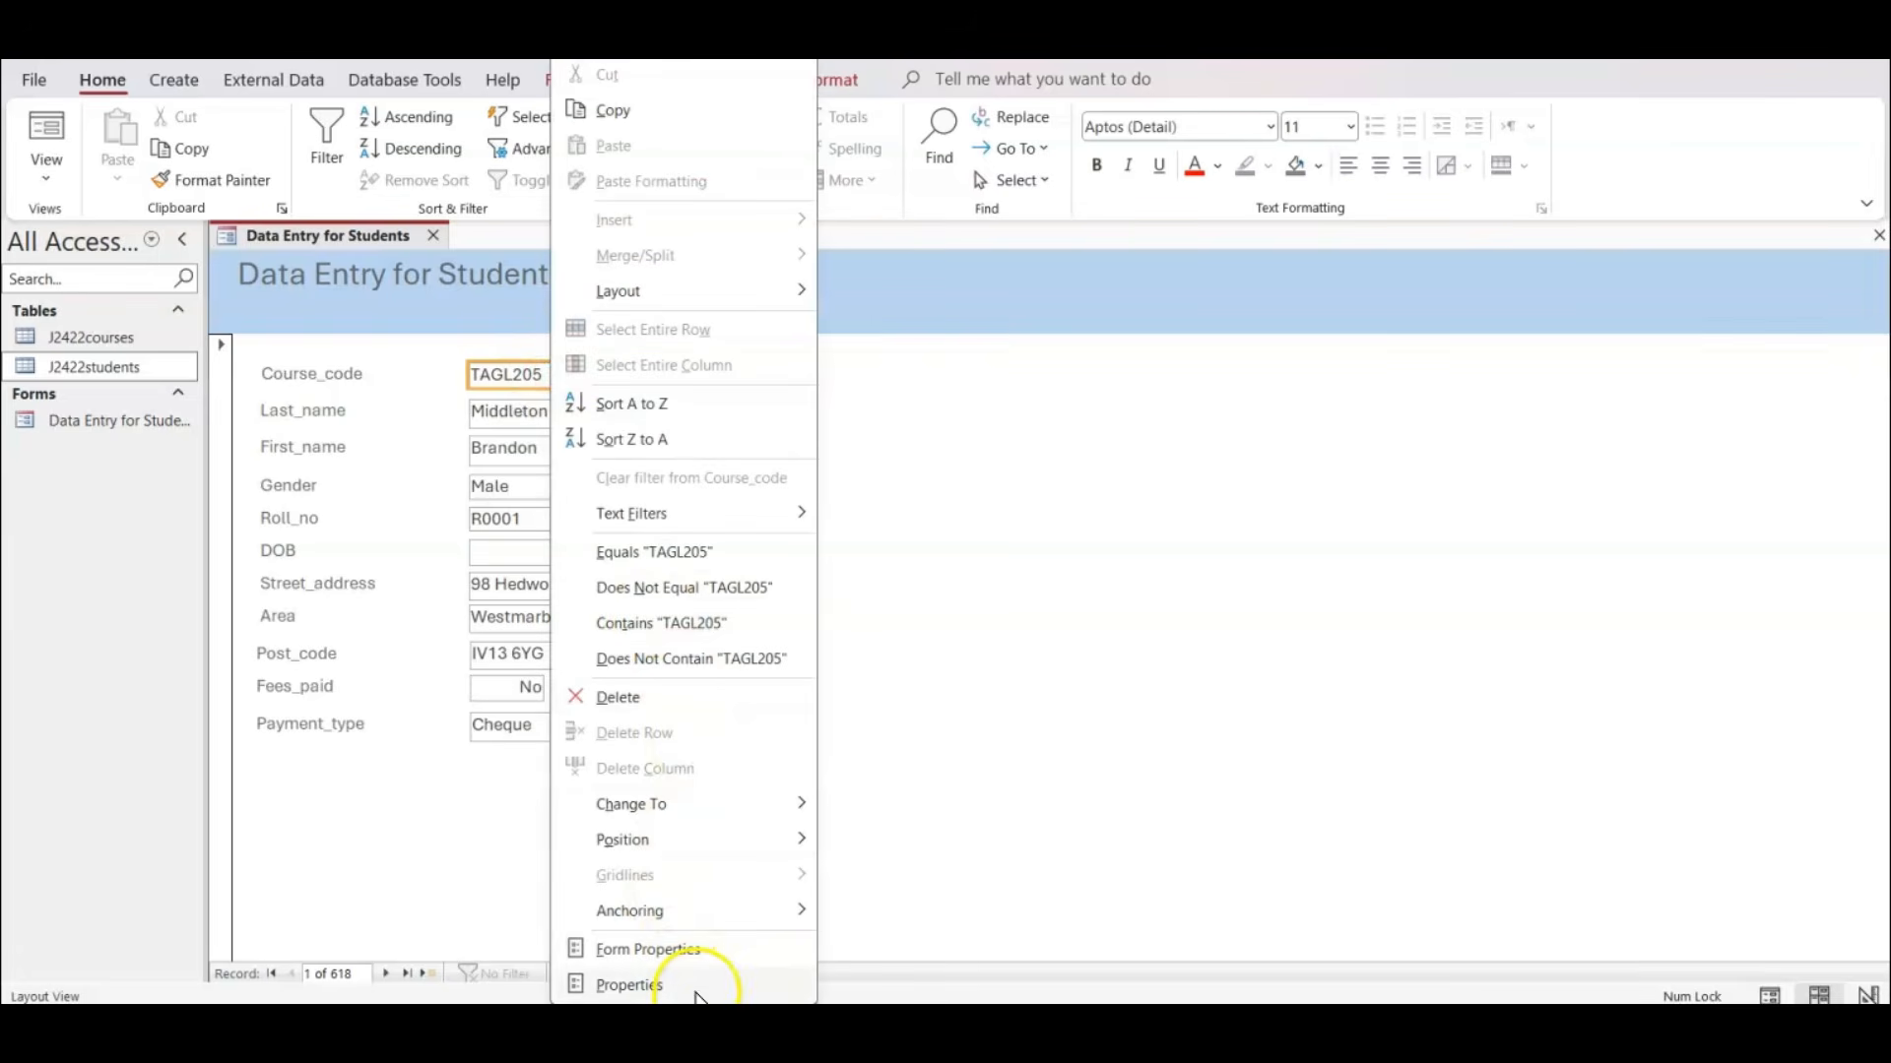
pyautogui.click(696, 990)
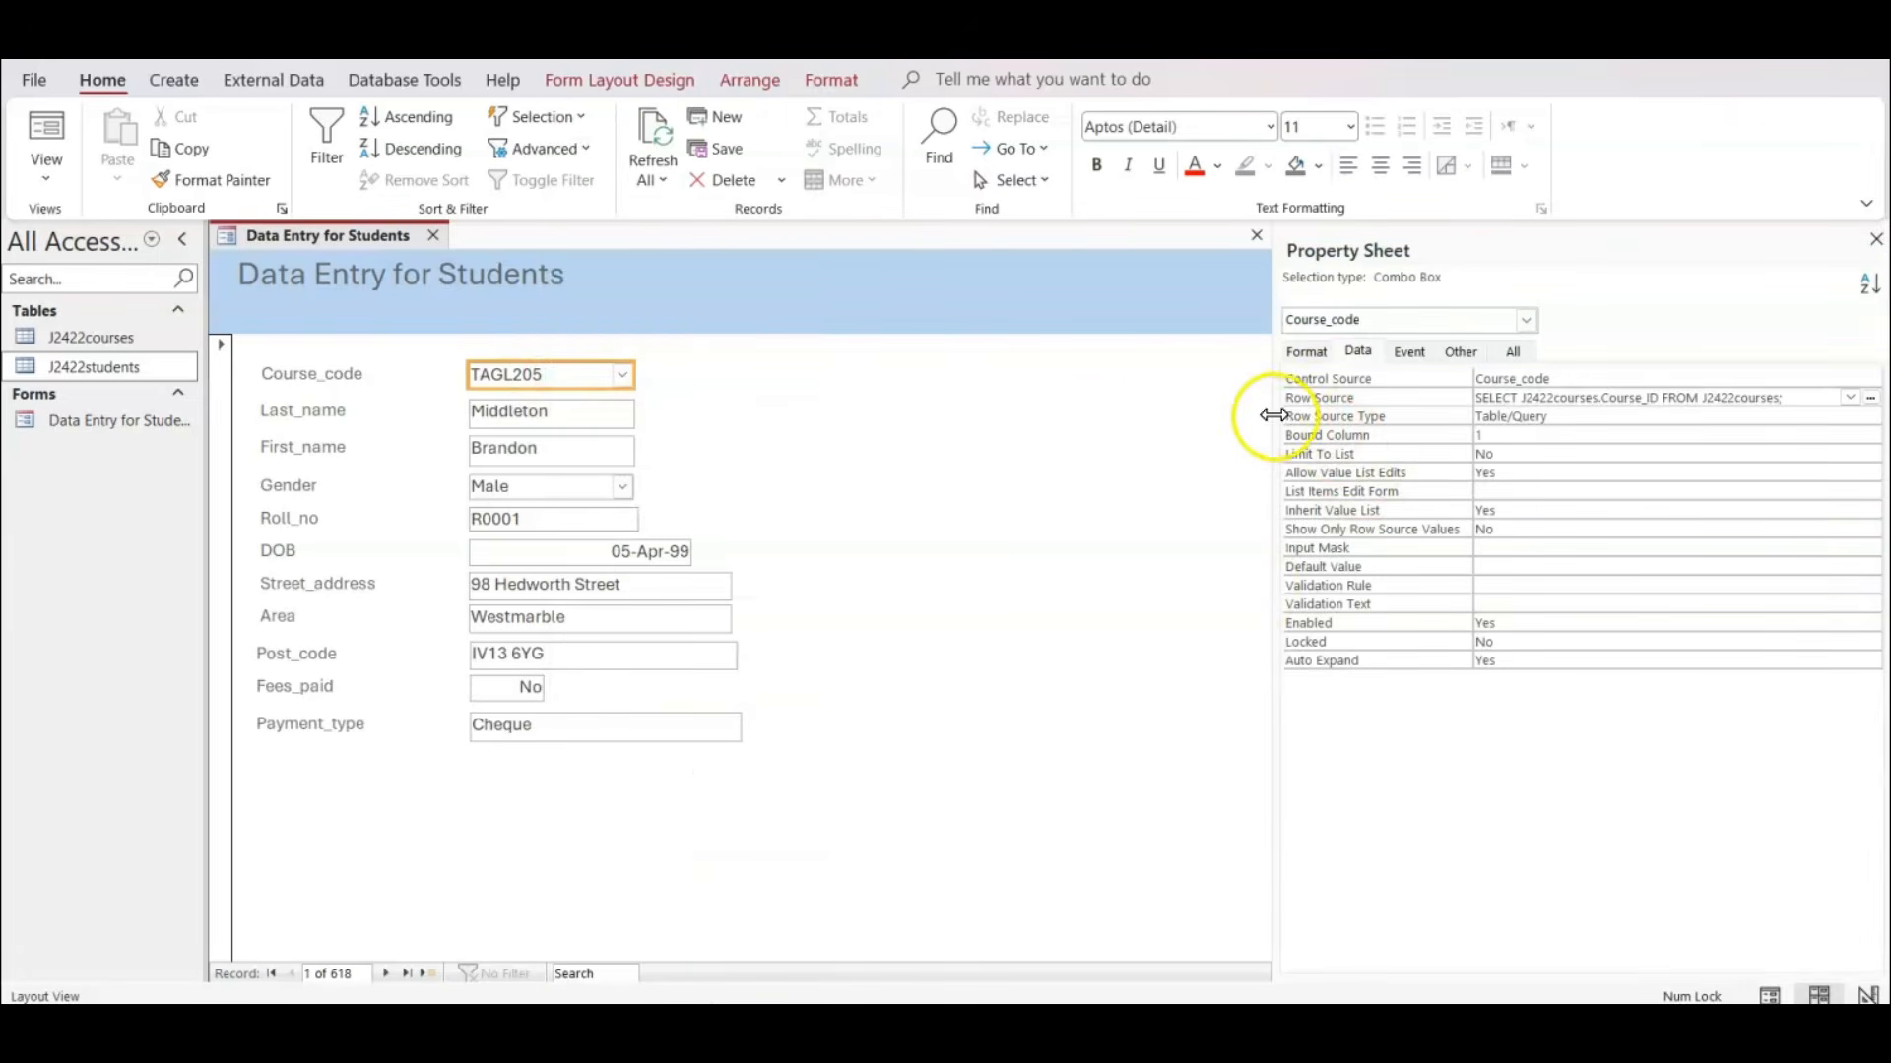
pyautogui.moveTo(1273, 415); pyautogui.dragTo(864, 419)
pyautogui.click(1188, 398)
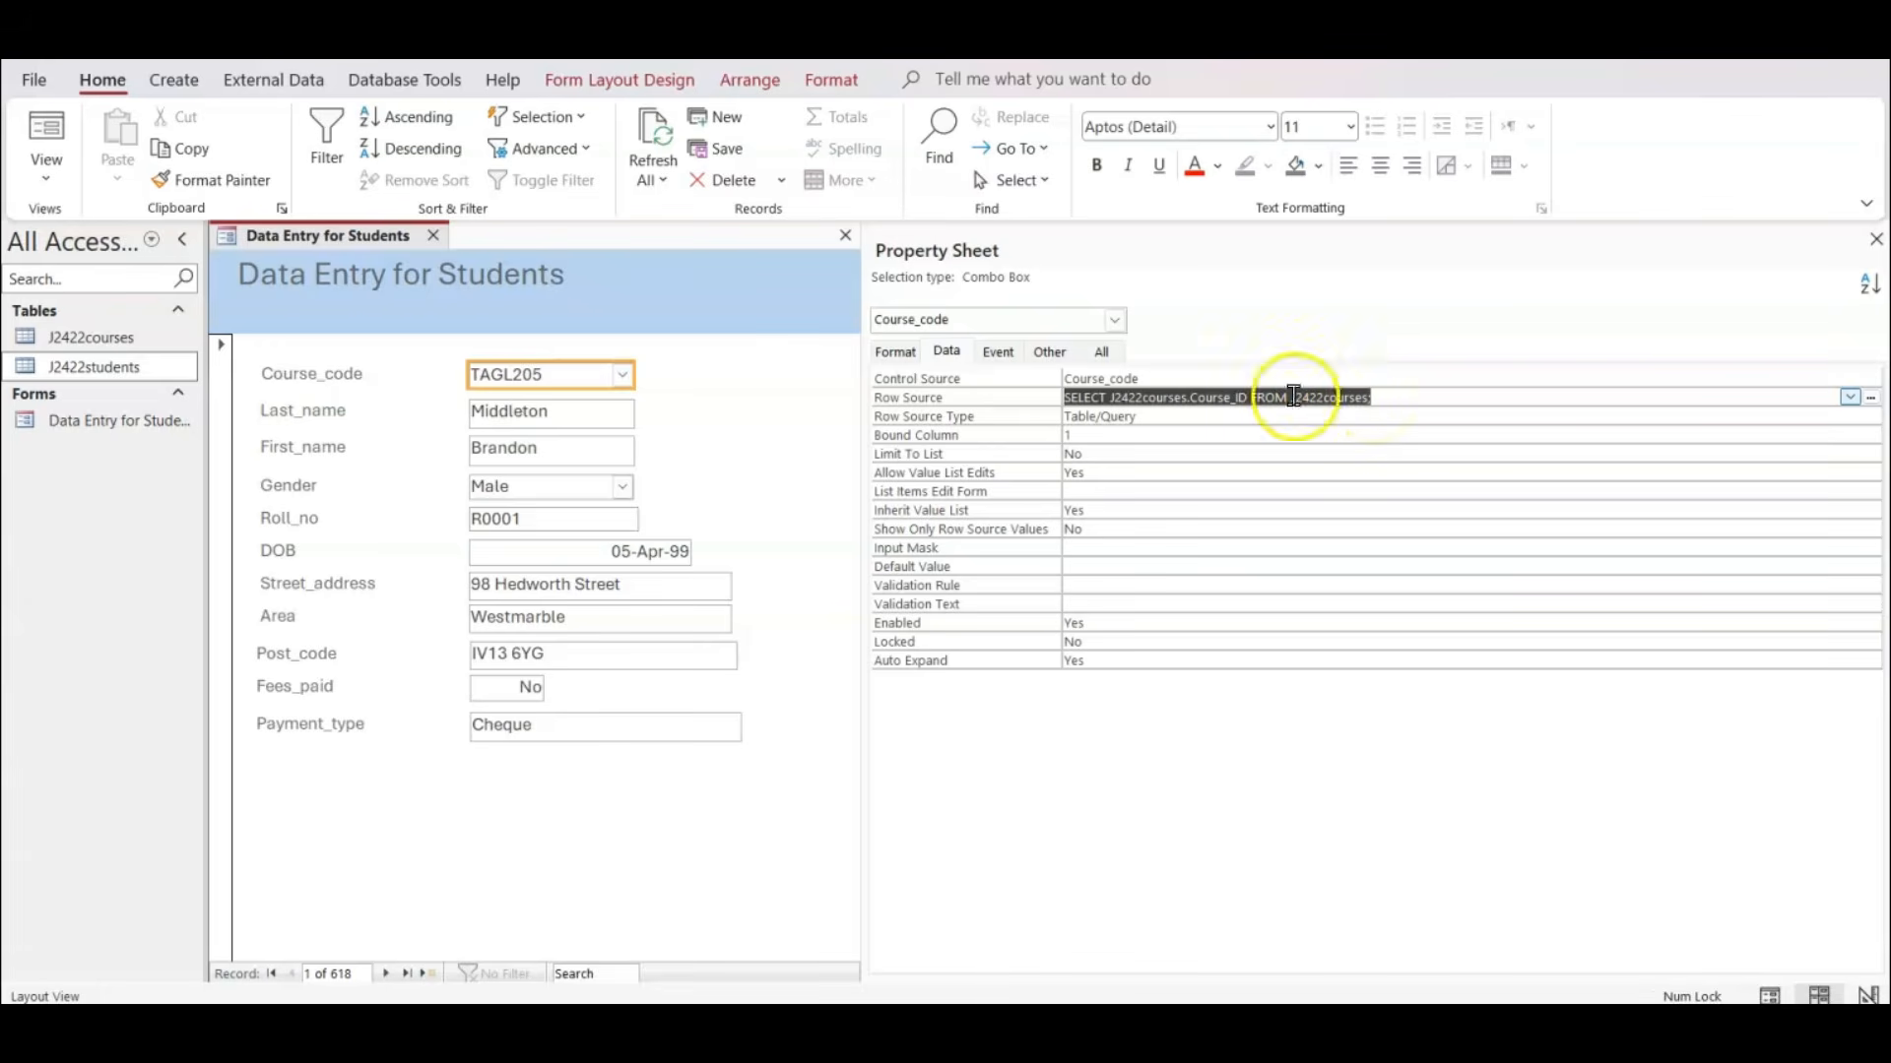
# Check the Course_code drop-down list in Form View, and return to Layout View.
pyautogui.click(47, 133)
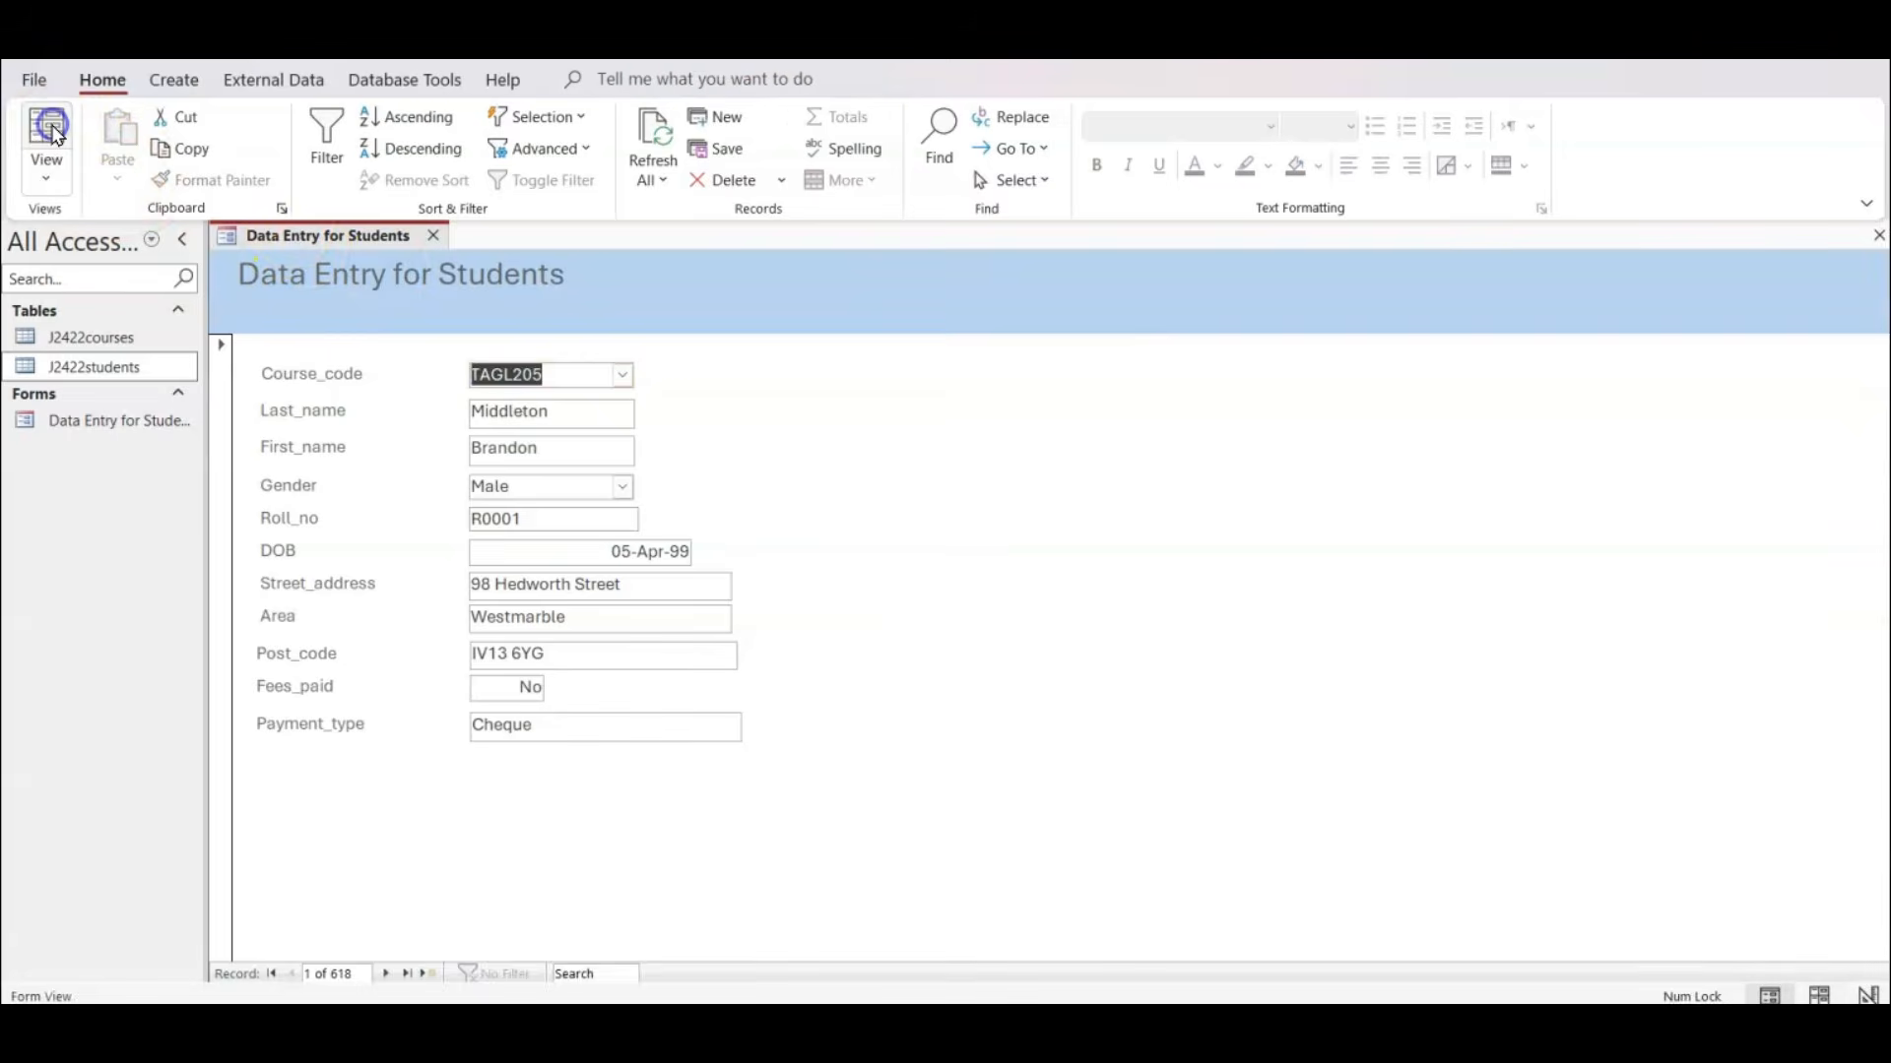
pyautogui.click(625, 375)
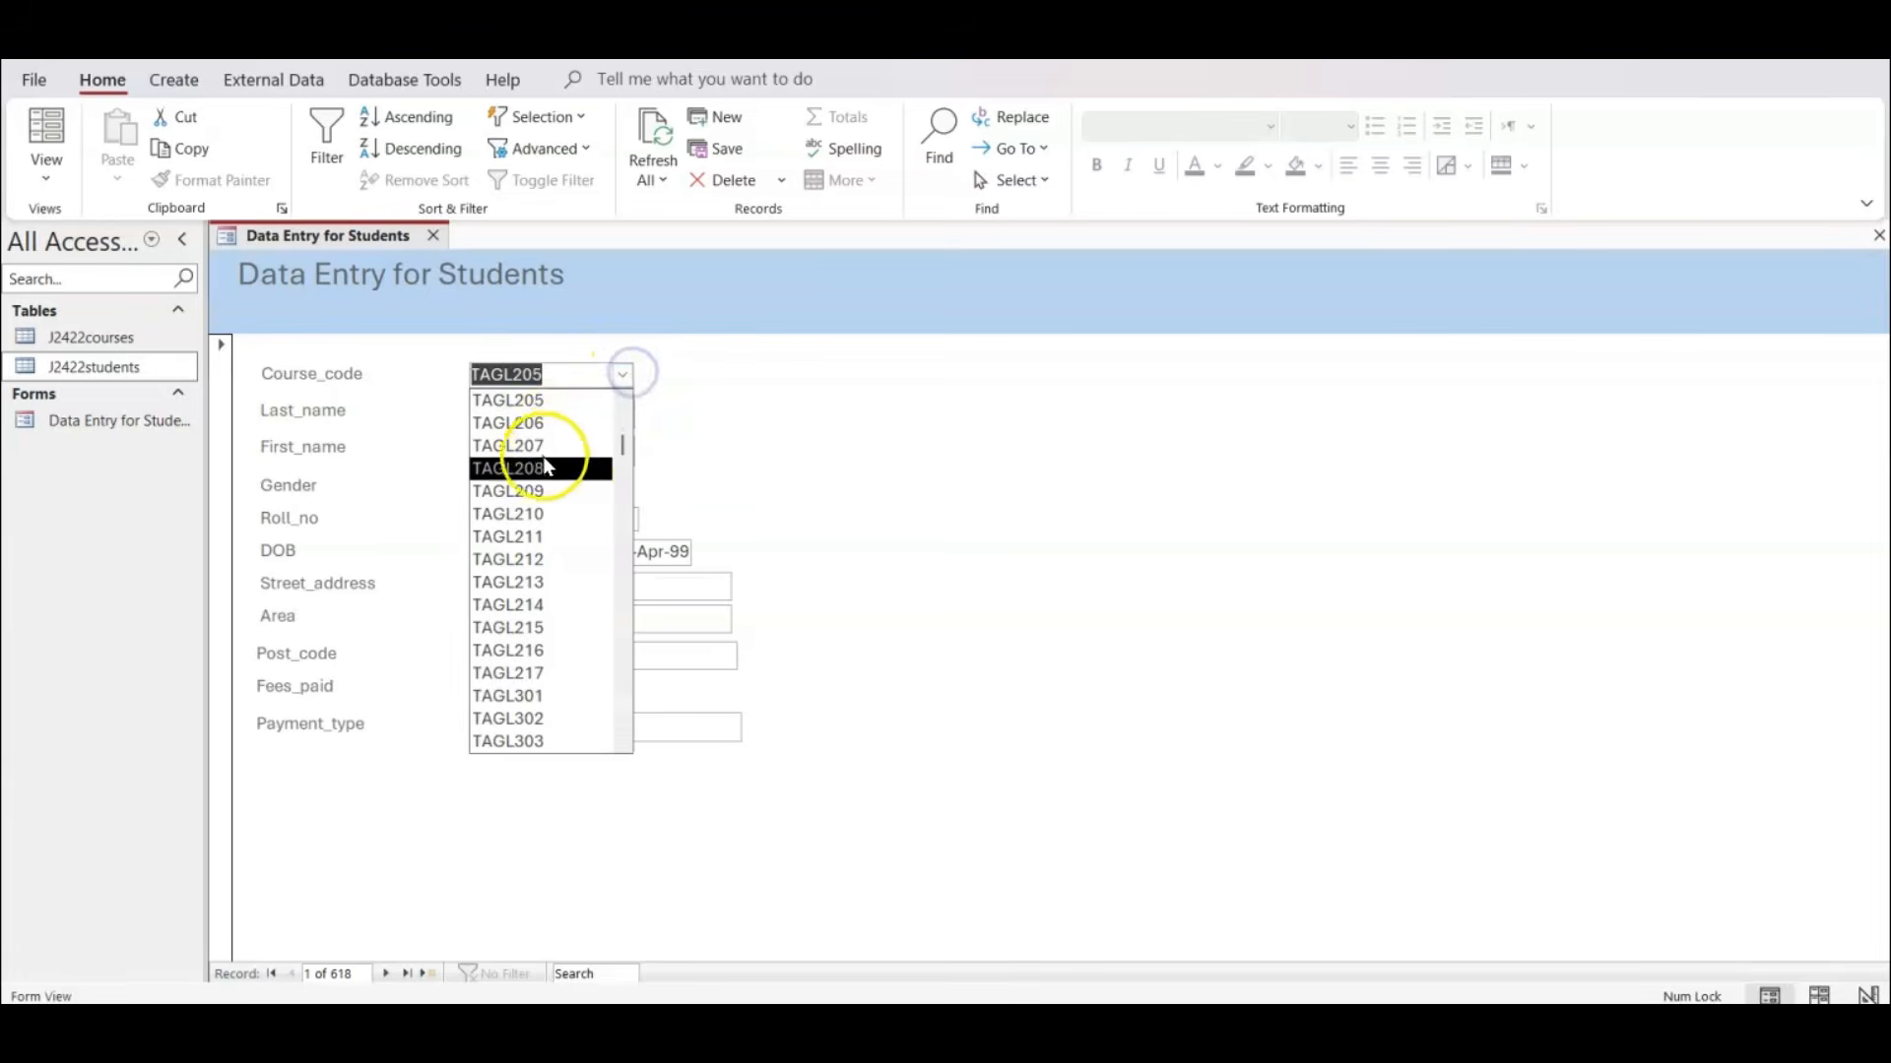
pyautogui.scroll(-8, 578, 611)
pyautogui.scroll(-10, 578, 607)
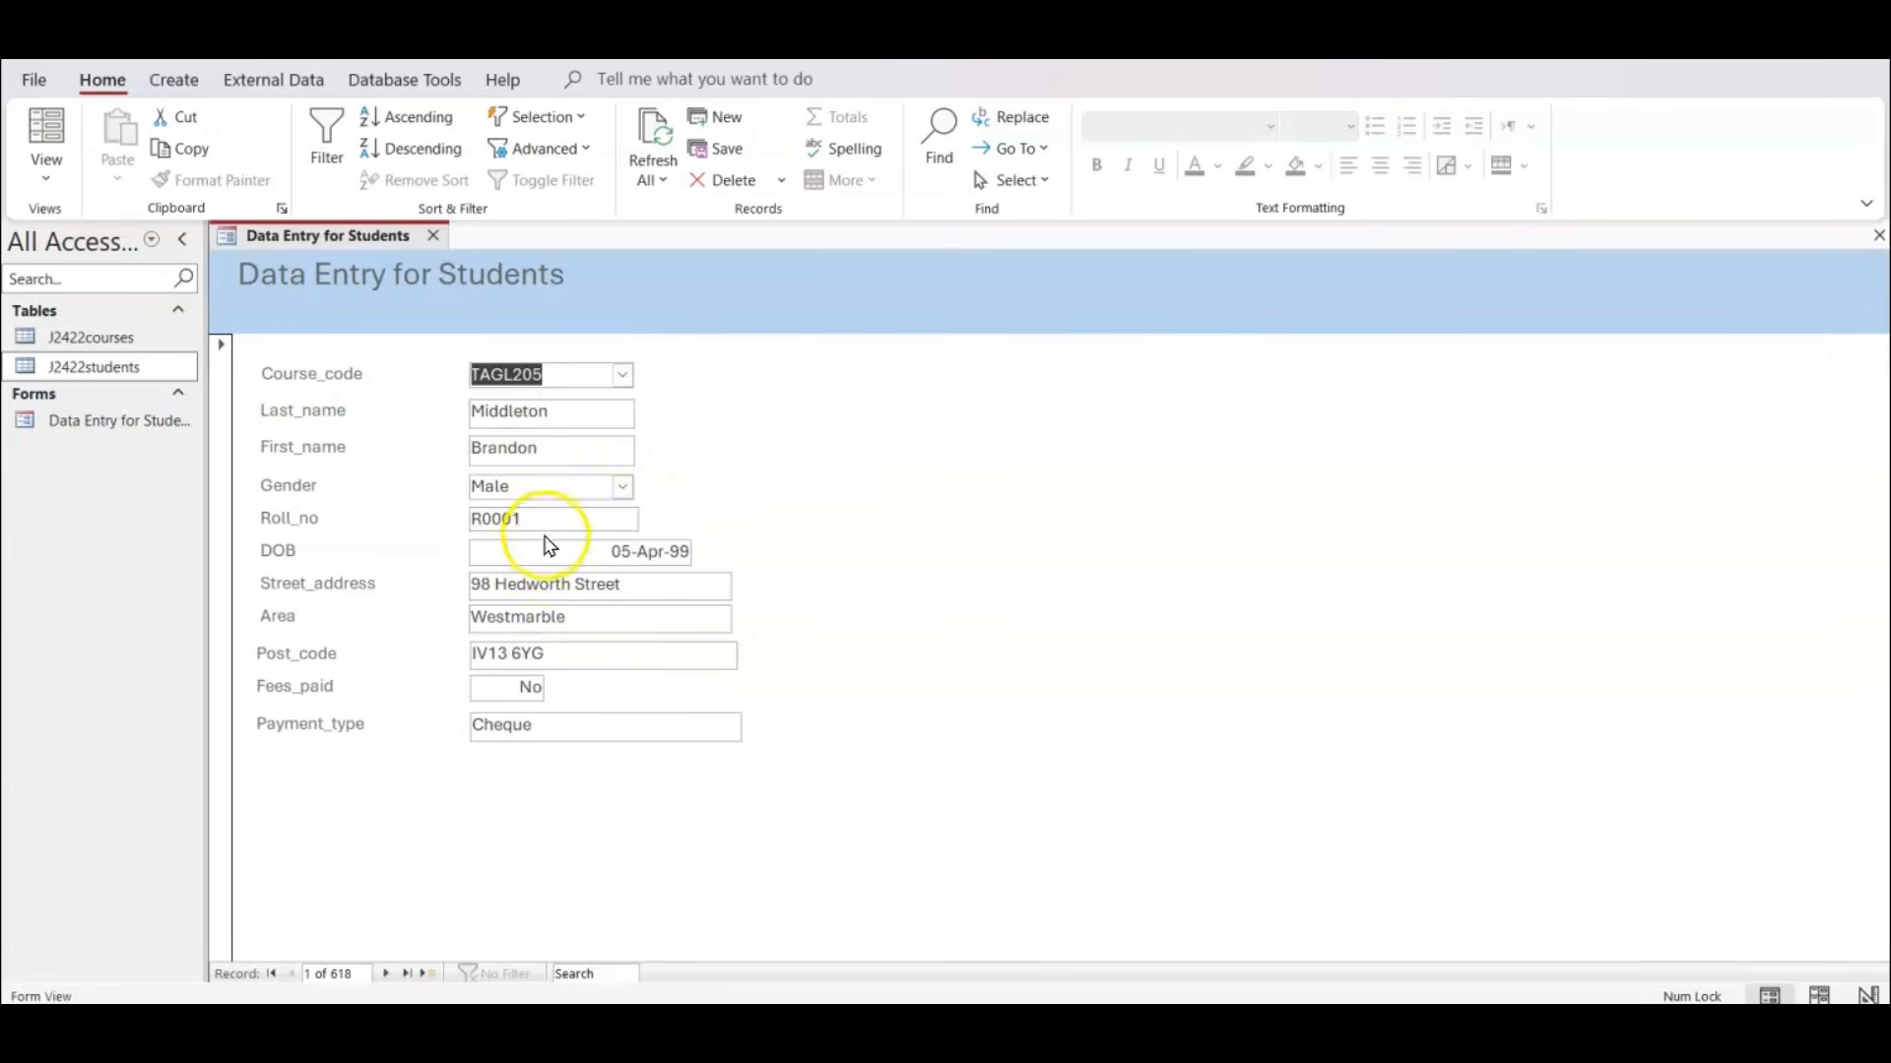
pyautogui.click(832, 434)
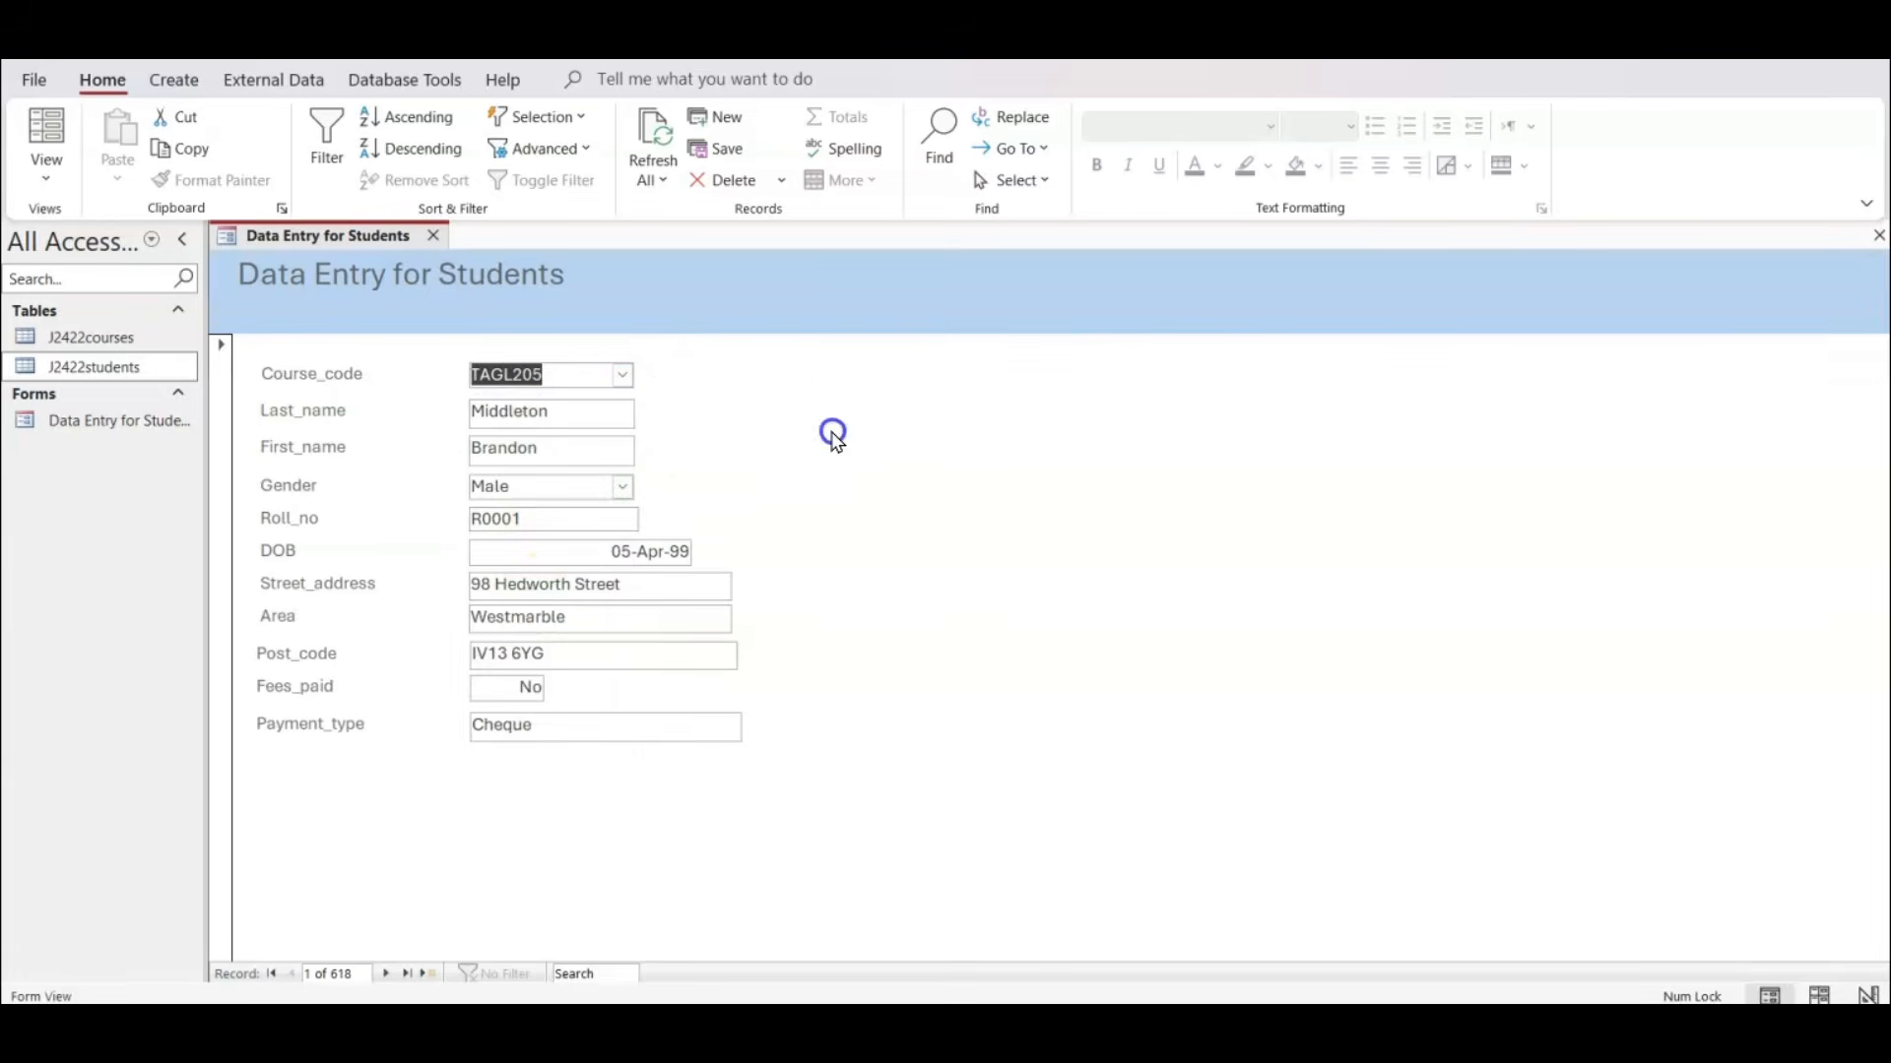
pyautogui.click(47, 130)
# Switch to the exam paper PDF, add the line "No - 0, Yes -1" under the Fees_paid radio button note, and return to Access.
pyautogui.hotkey('alt', 'Tab')
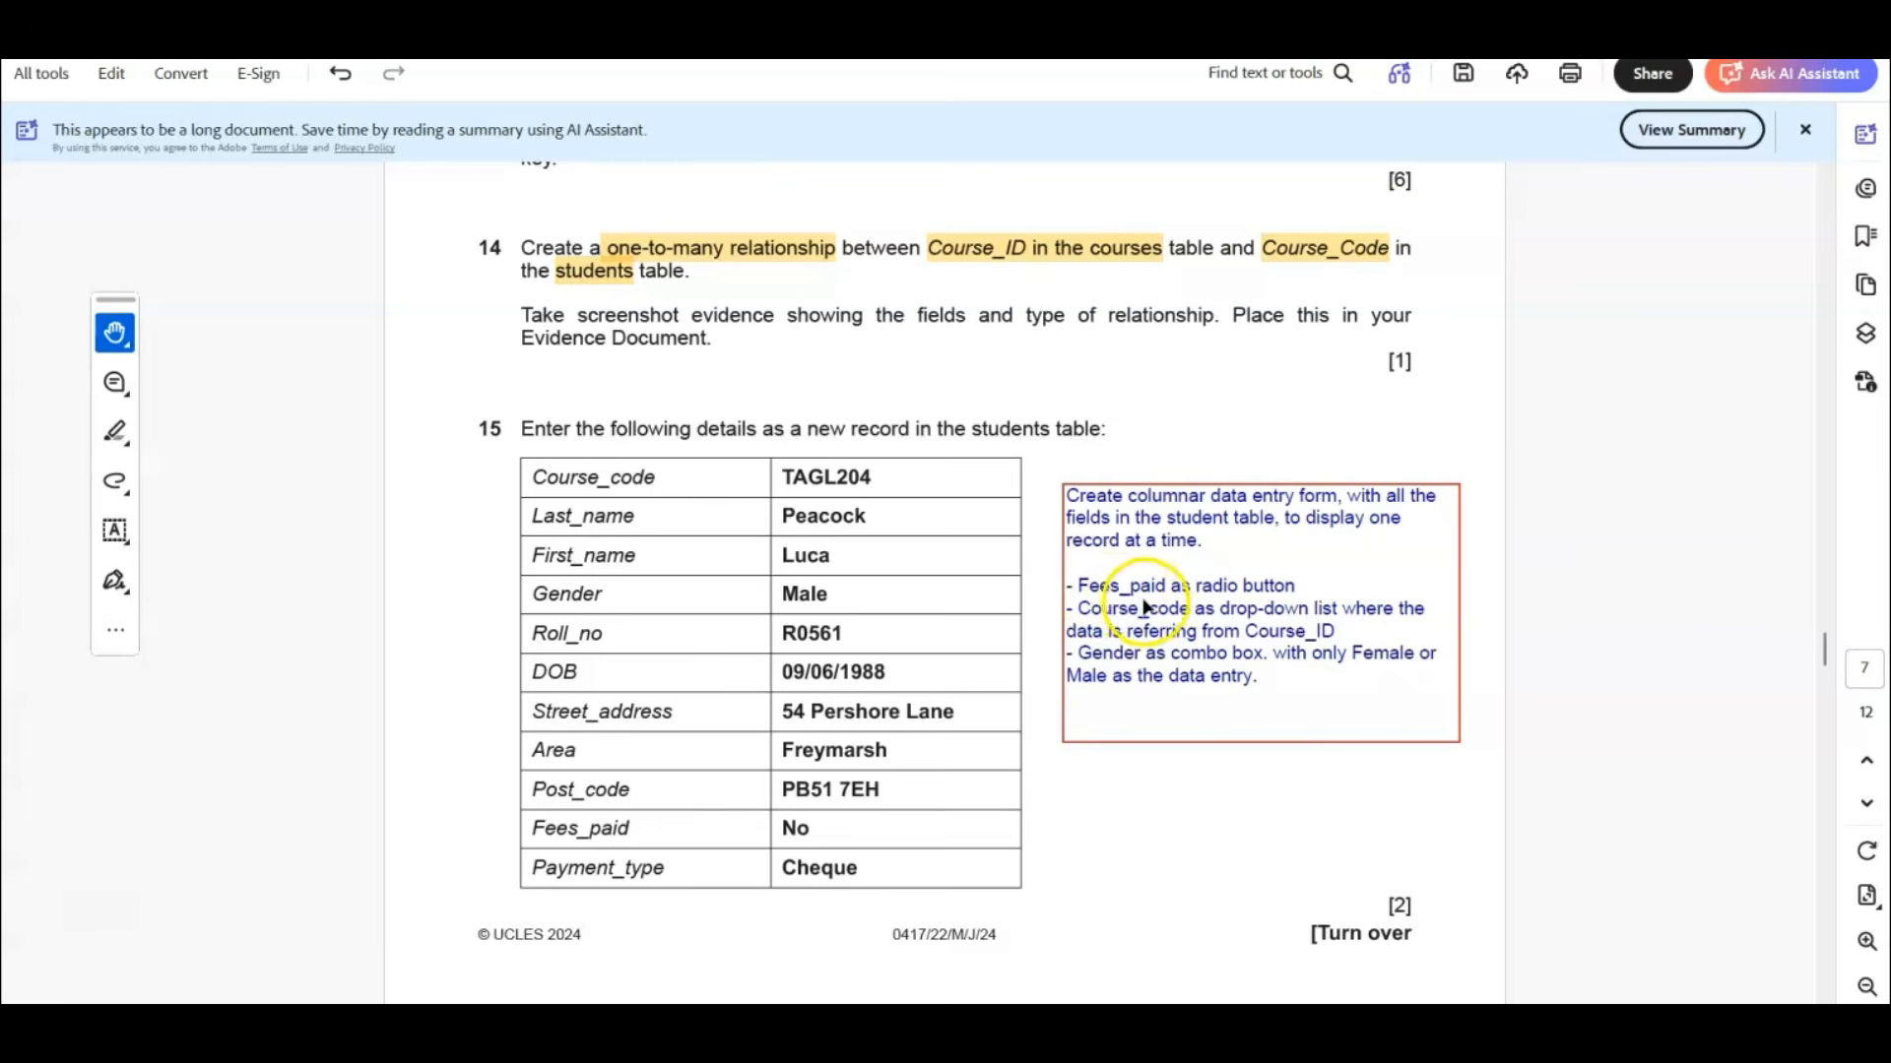
pyautogui.click(1305, 588)
pyautogui.click(1305, 588)
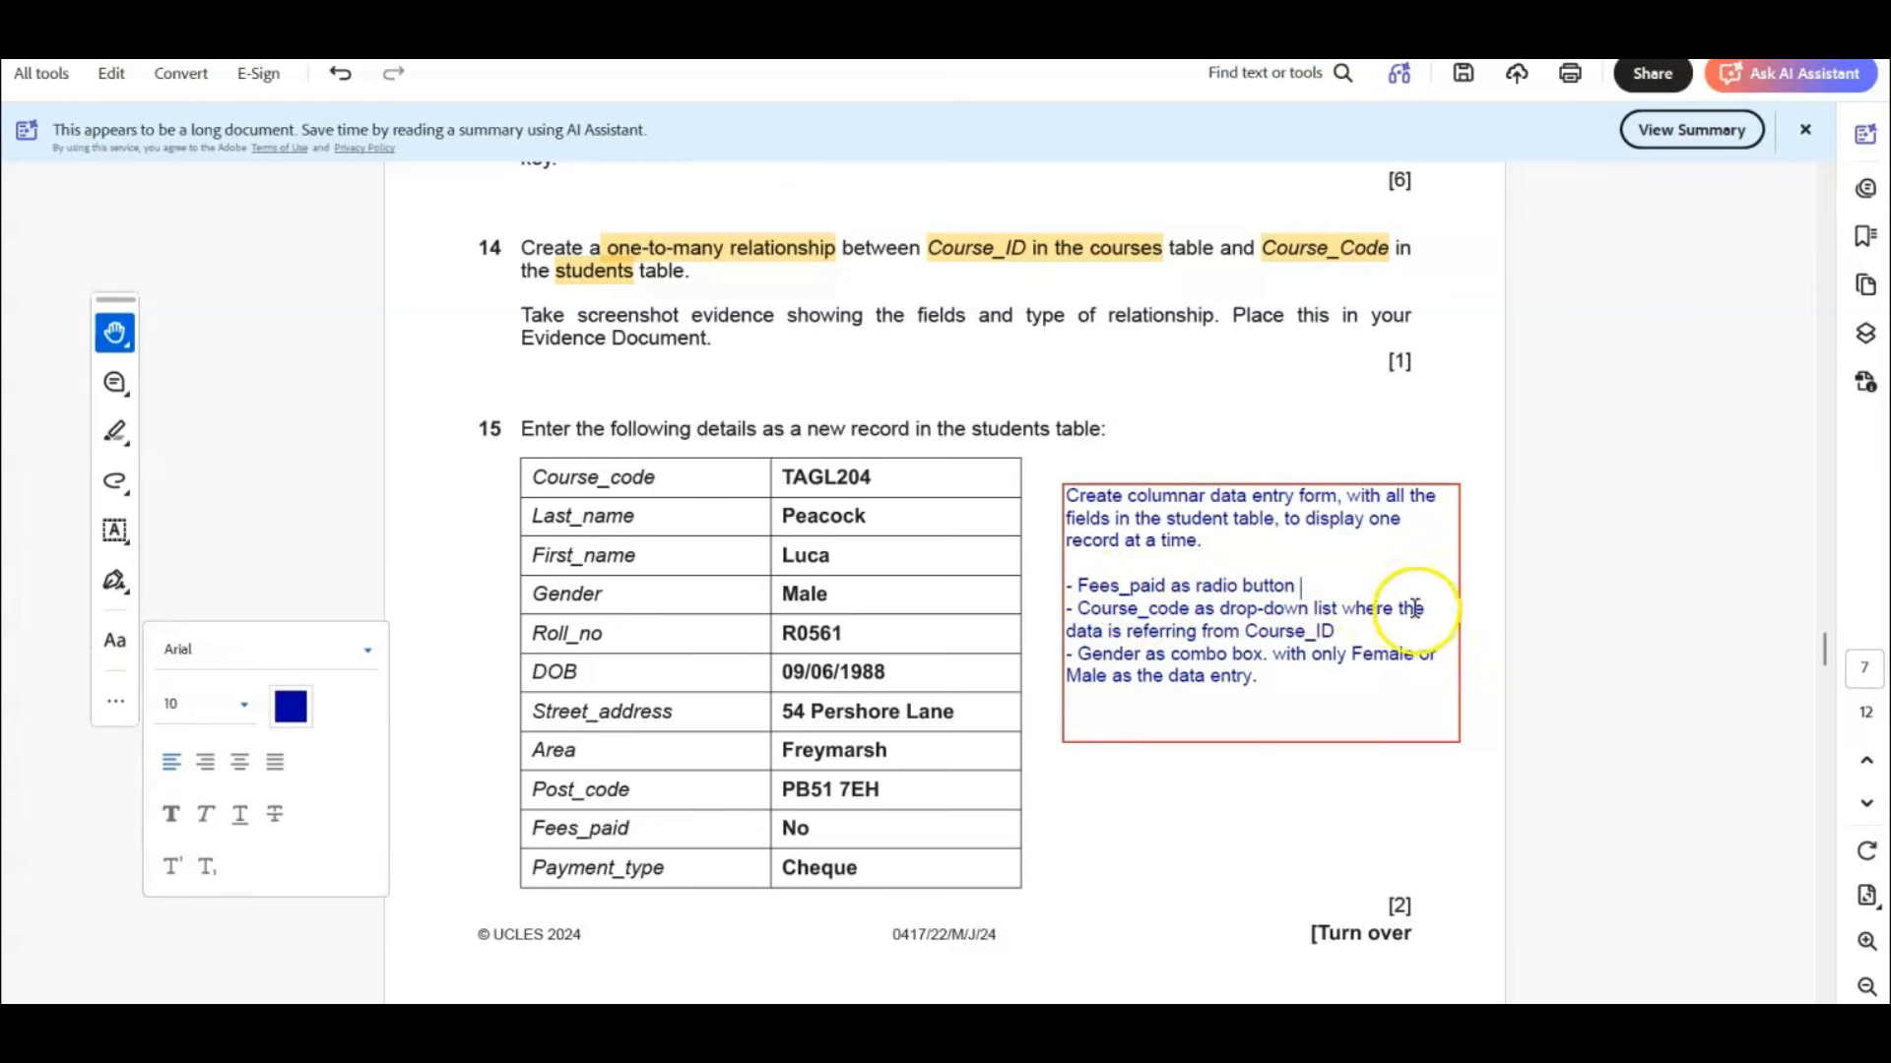
pyautogui.press('Return')
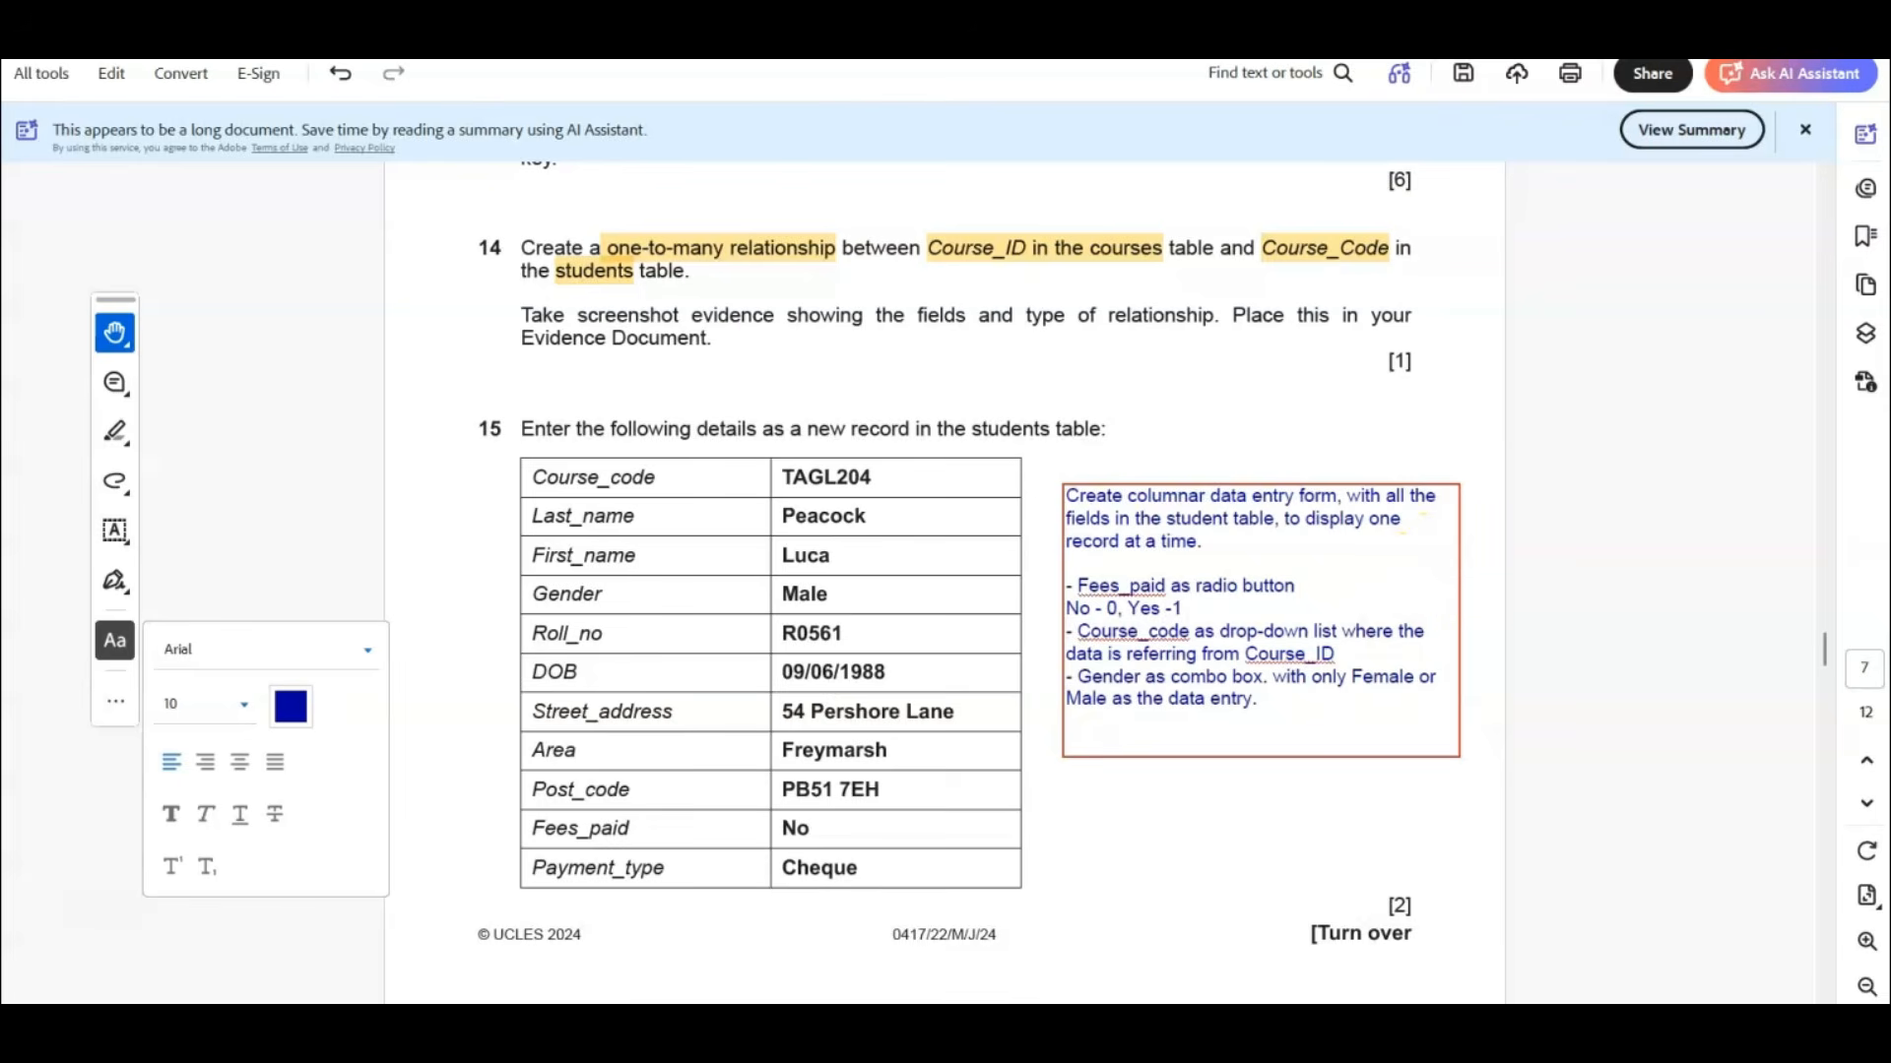
pyautogui.click(1207, 962)
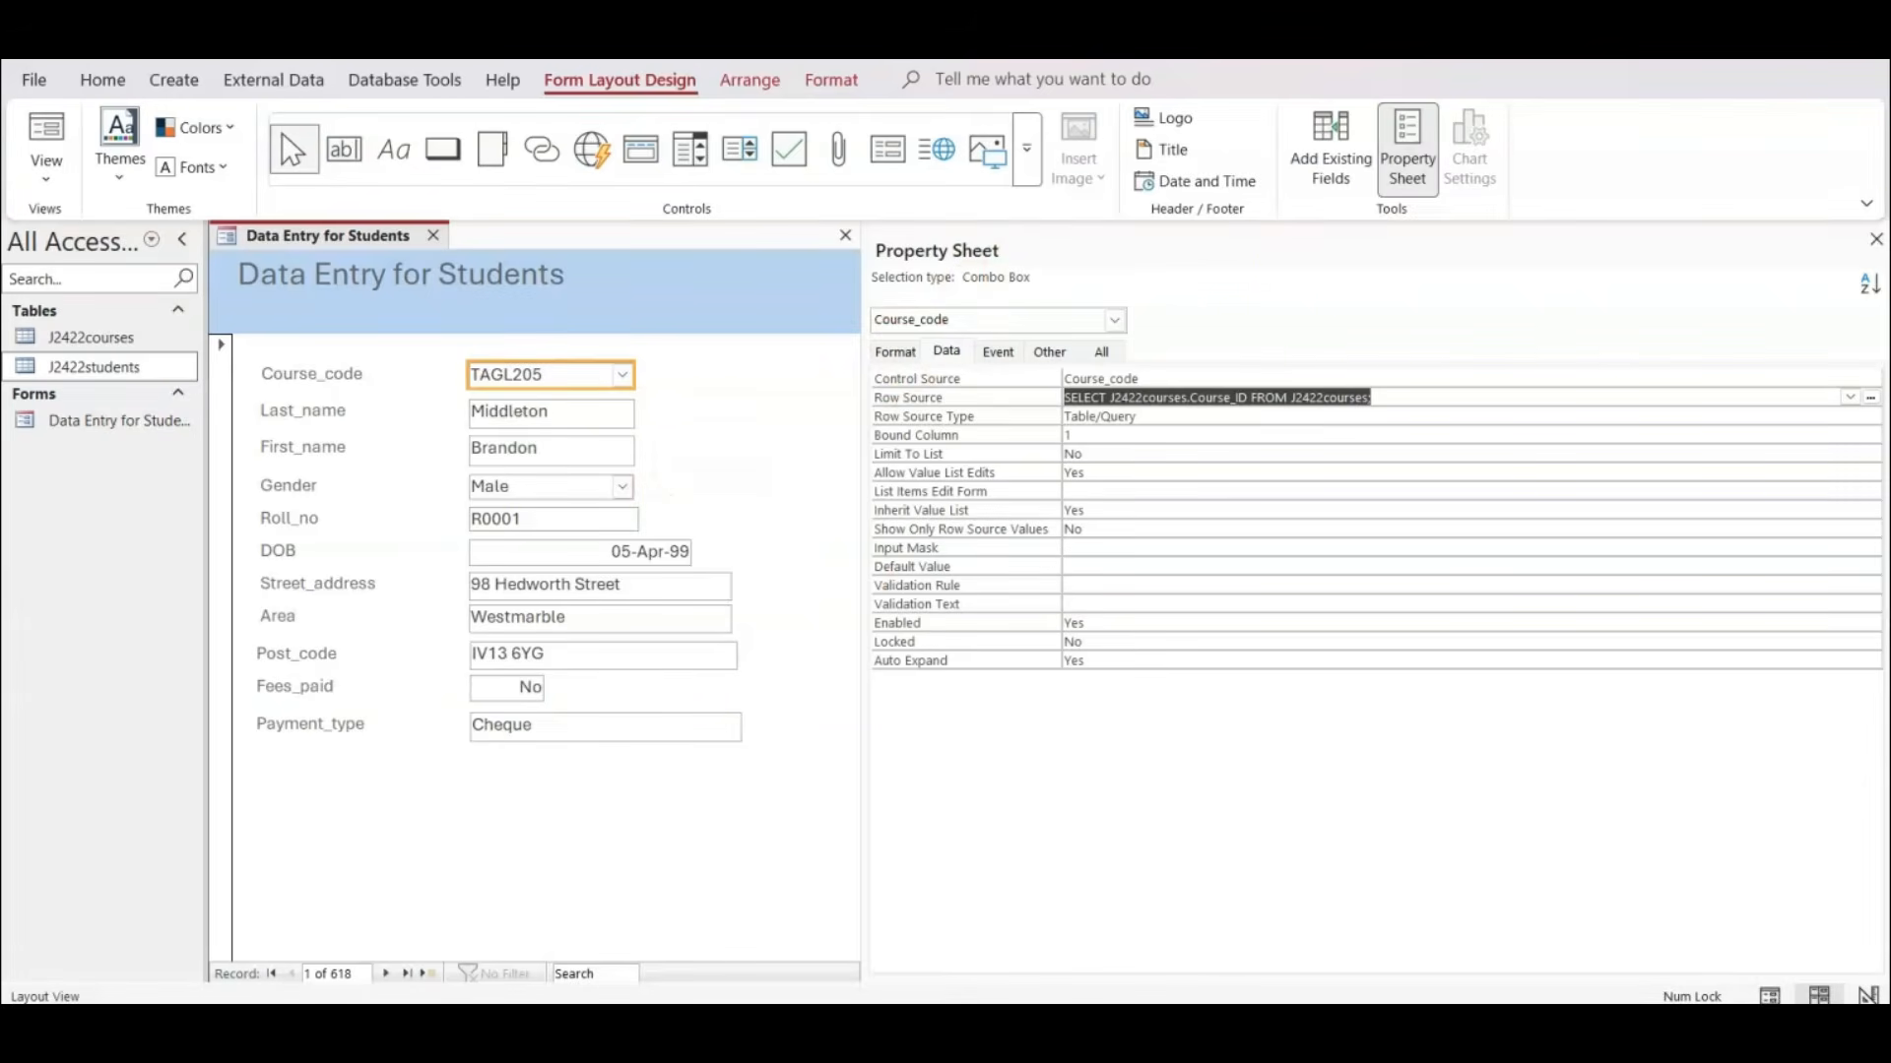
# Close the property sheet and delete the Fees_paid label and text box from the form.
pyautogui.click(1875, 240)
pyautogui.click(364, 694)
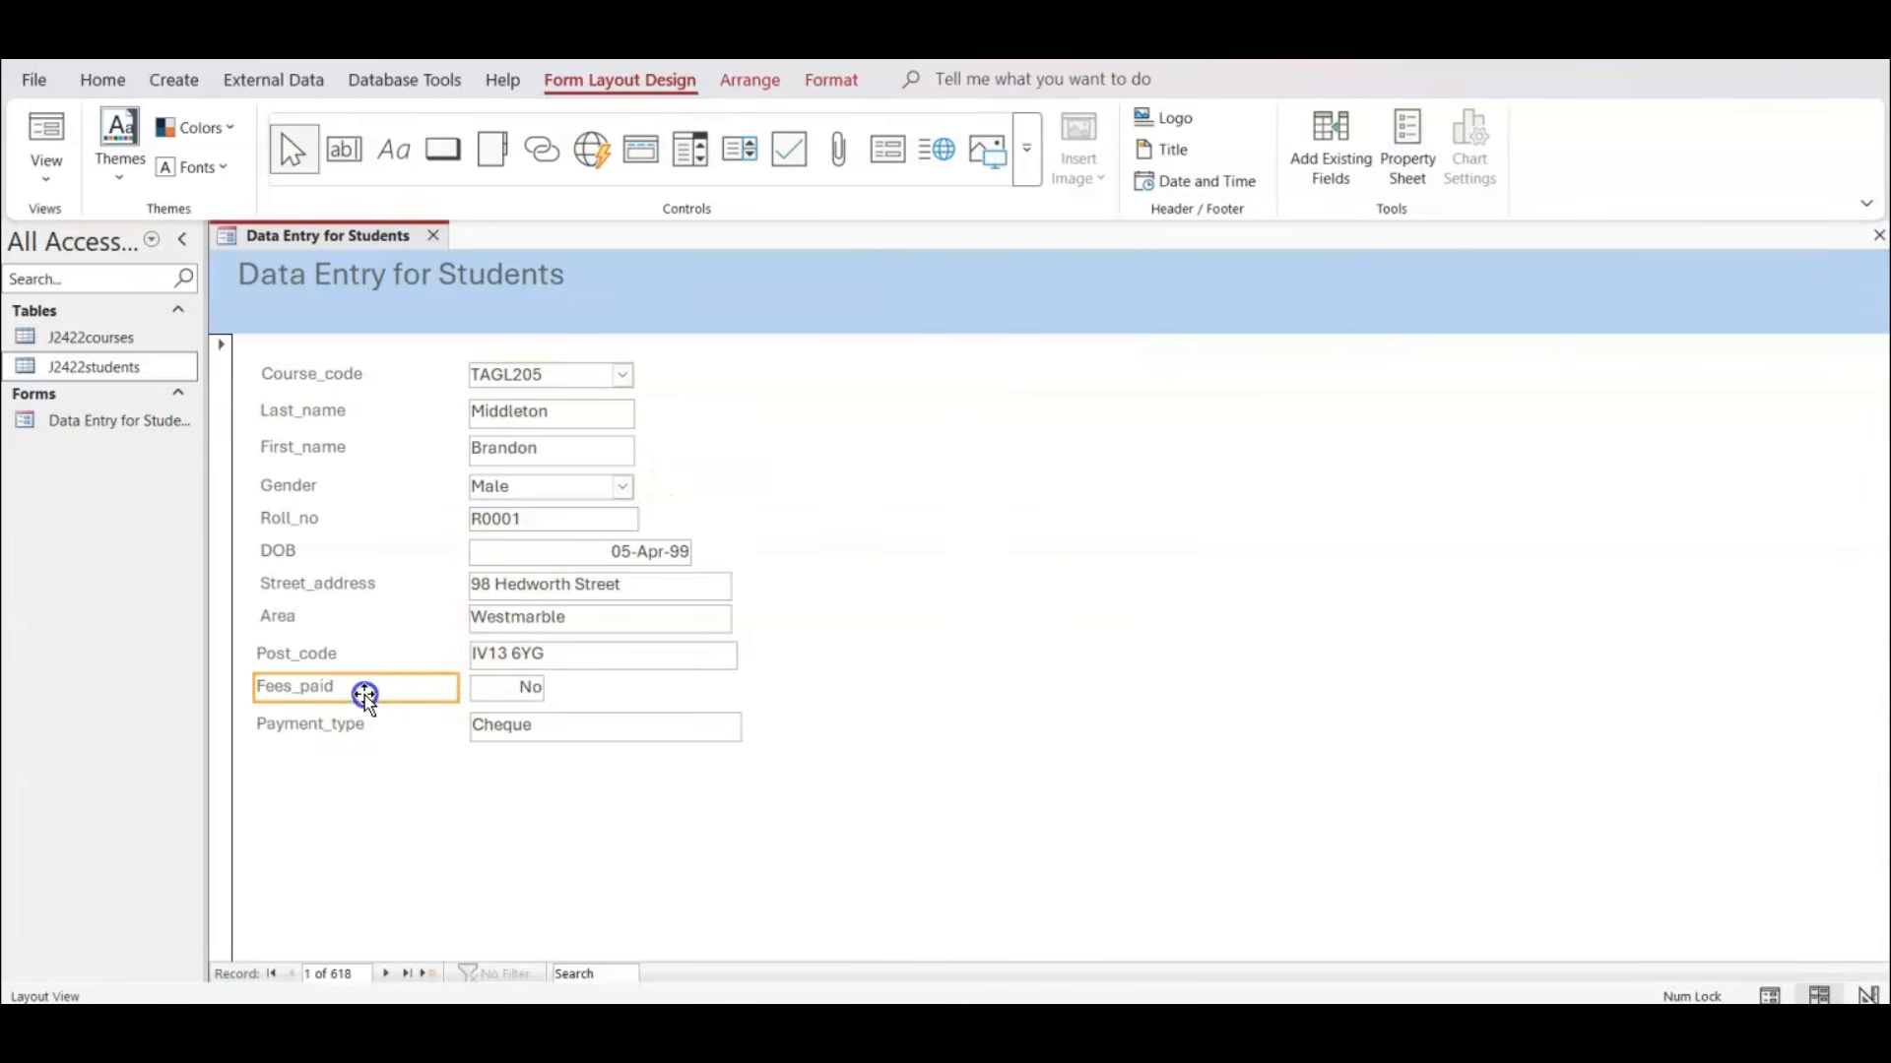
pyautogui.keyDown('shift'); pyautogui.click(505, 689); pyautogui.keyUp('shift')
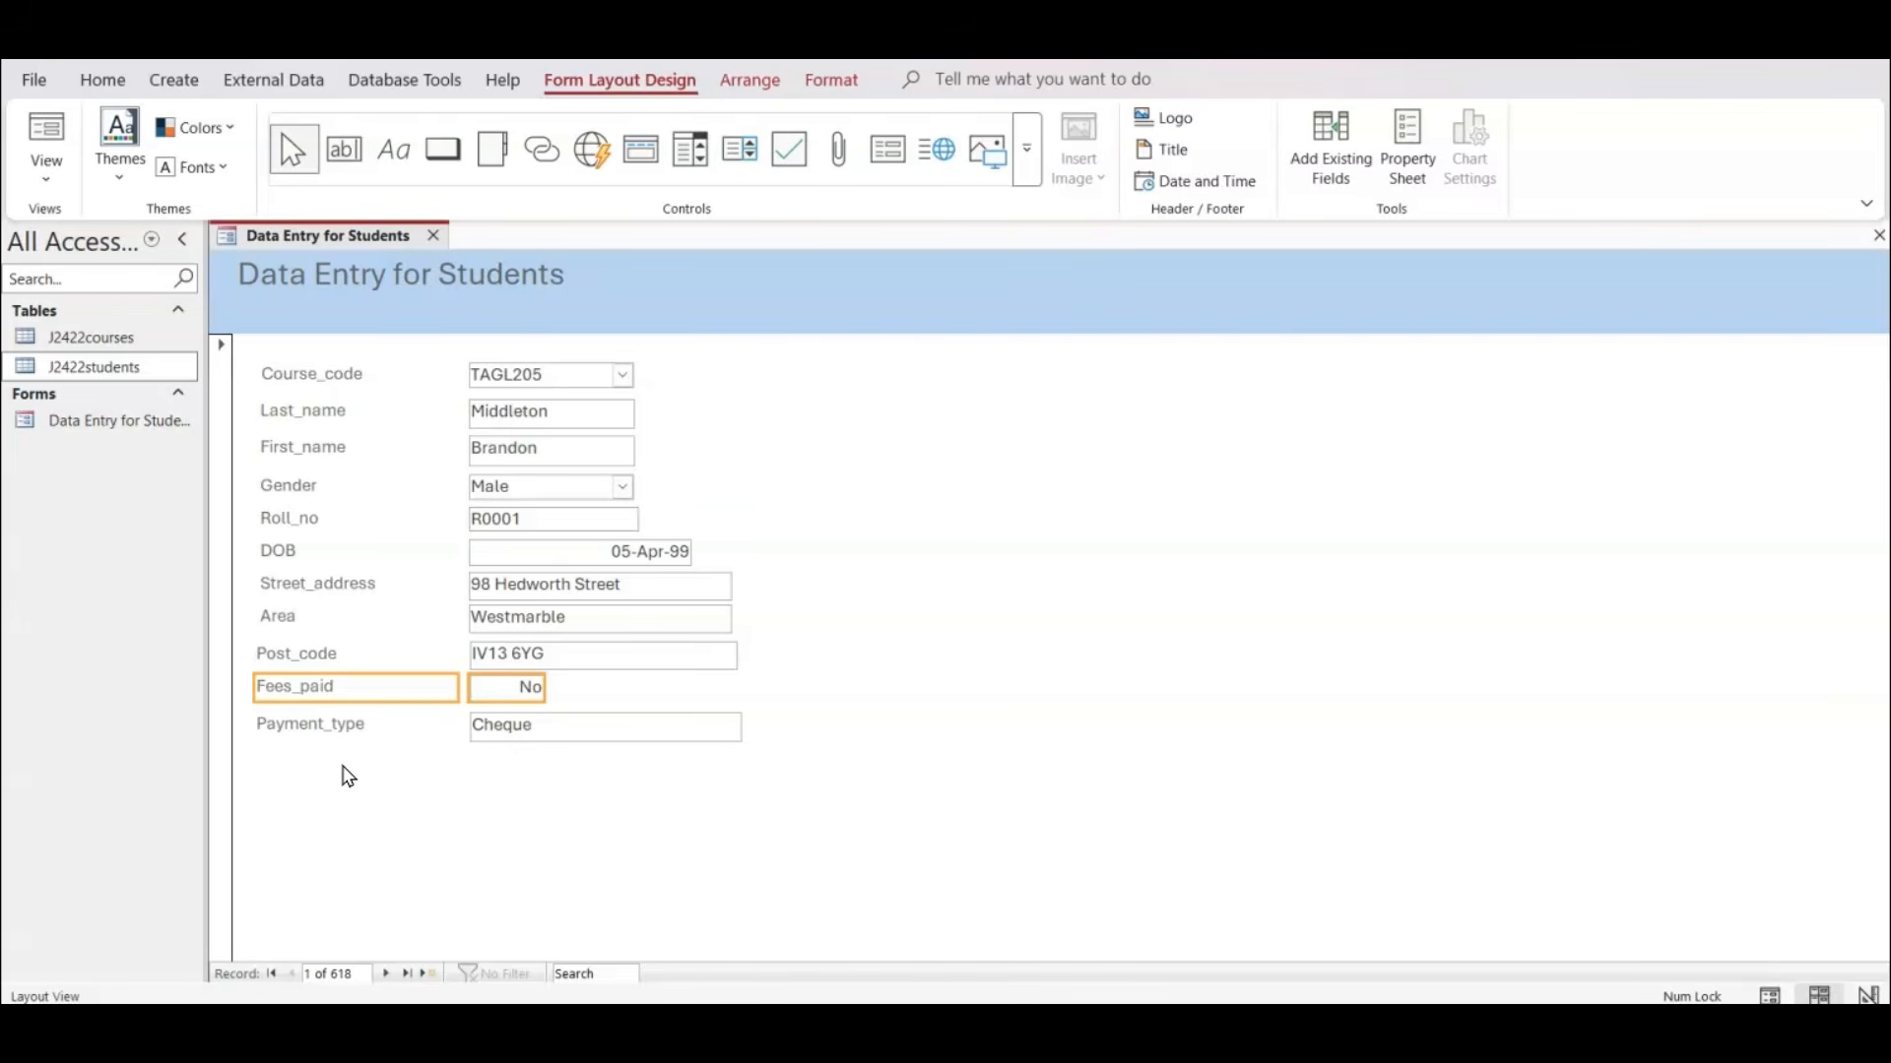
pyautogui.press('Delete')
pyautogui.click(350, 761)
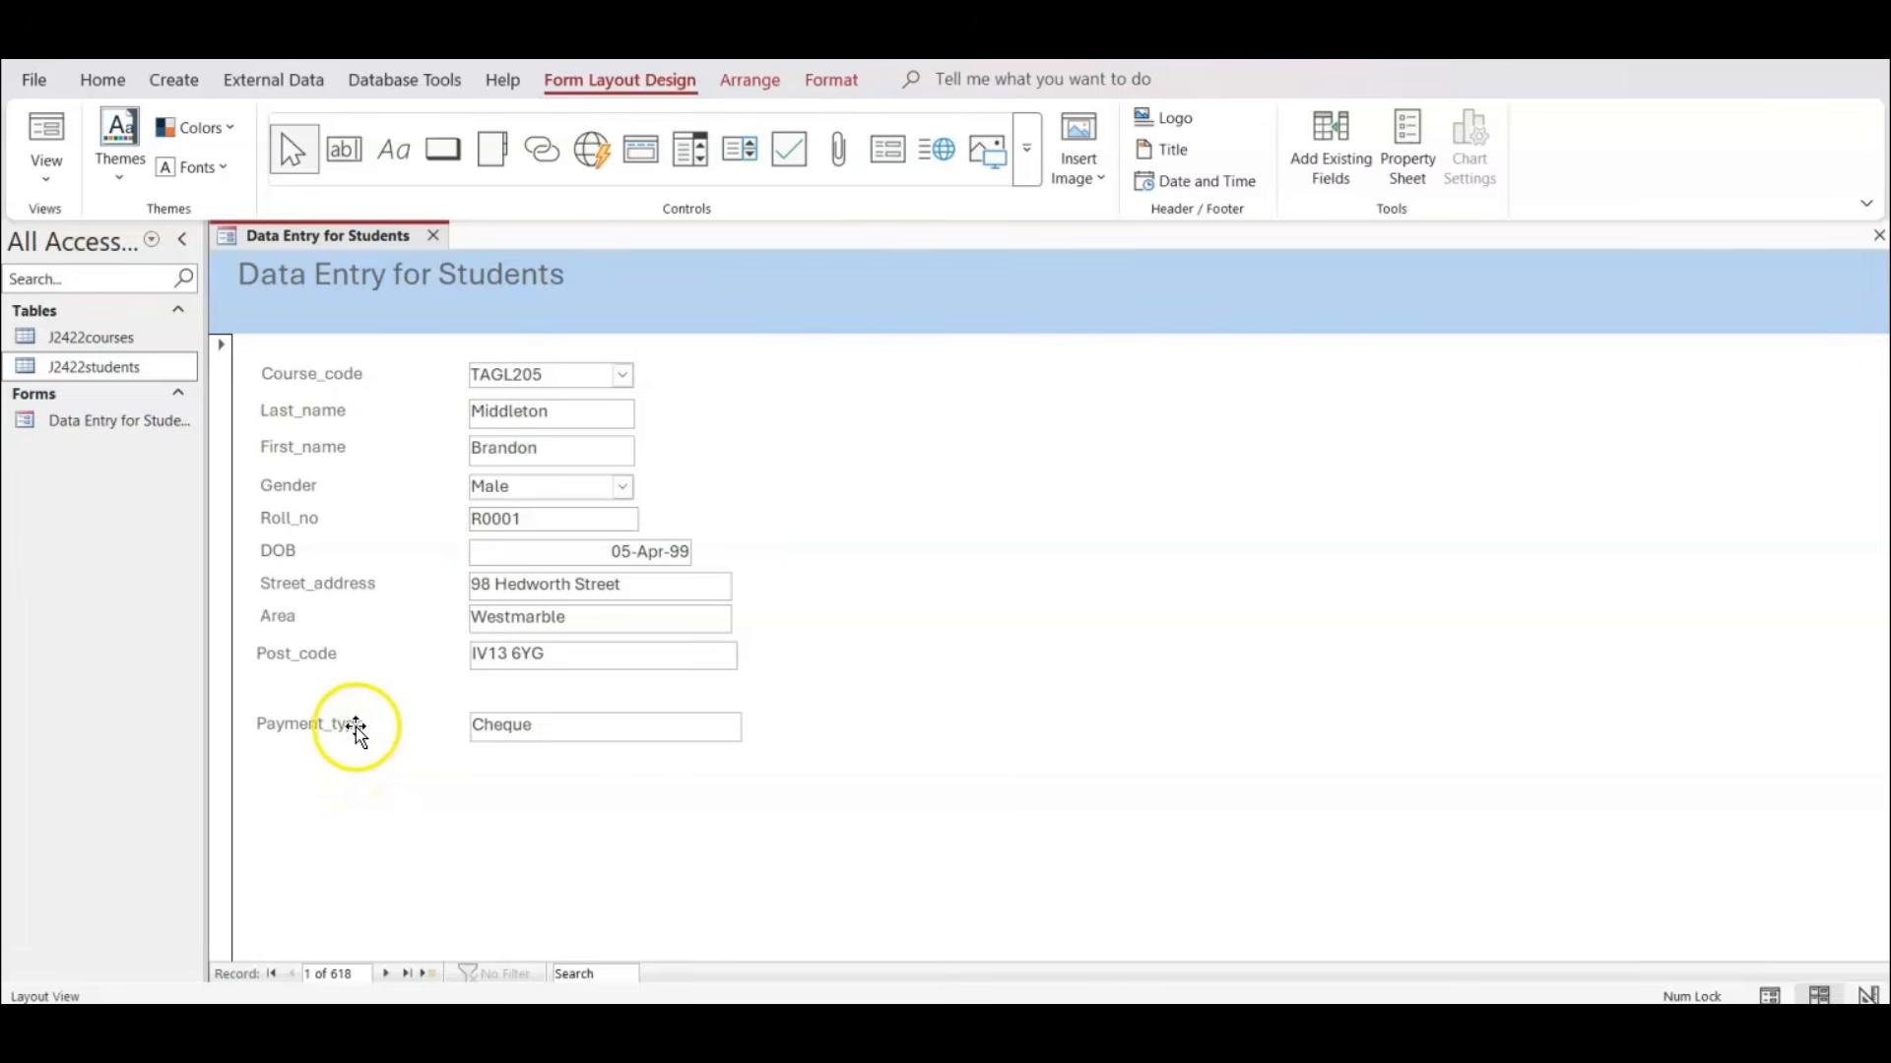
# Move the Payment_type label and text box slightly down to widen the gap below Post_code.
pyautogui.click(354, 731)
pyautogui.keyDown('ctrl'); pyautogui.click(520, 727); pyautogui.keyUp('ctrl')
pyautogui.moveTo(520, 727); pyautogui.dragTo(525, 738)
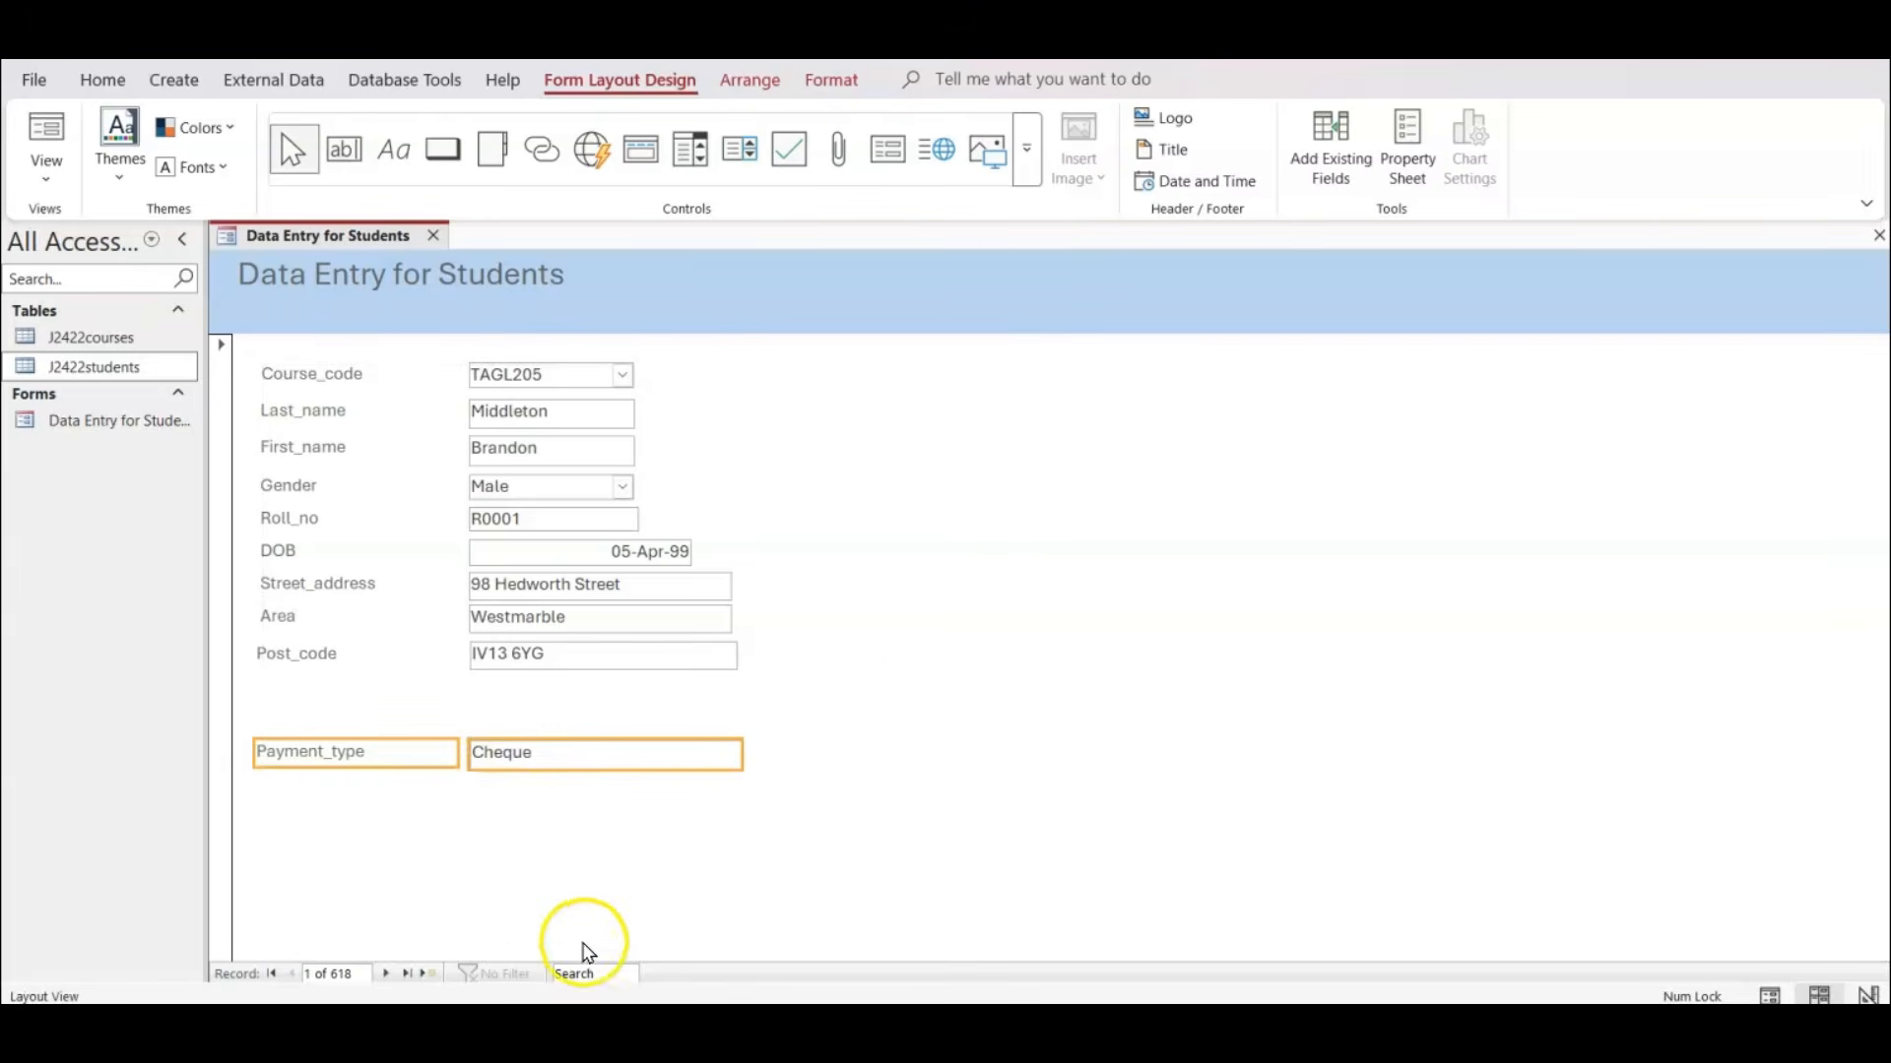
pyautogui.click(976, 683)
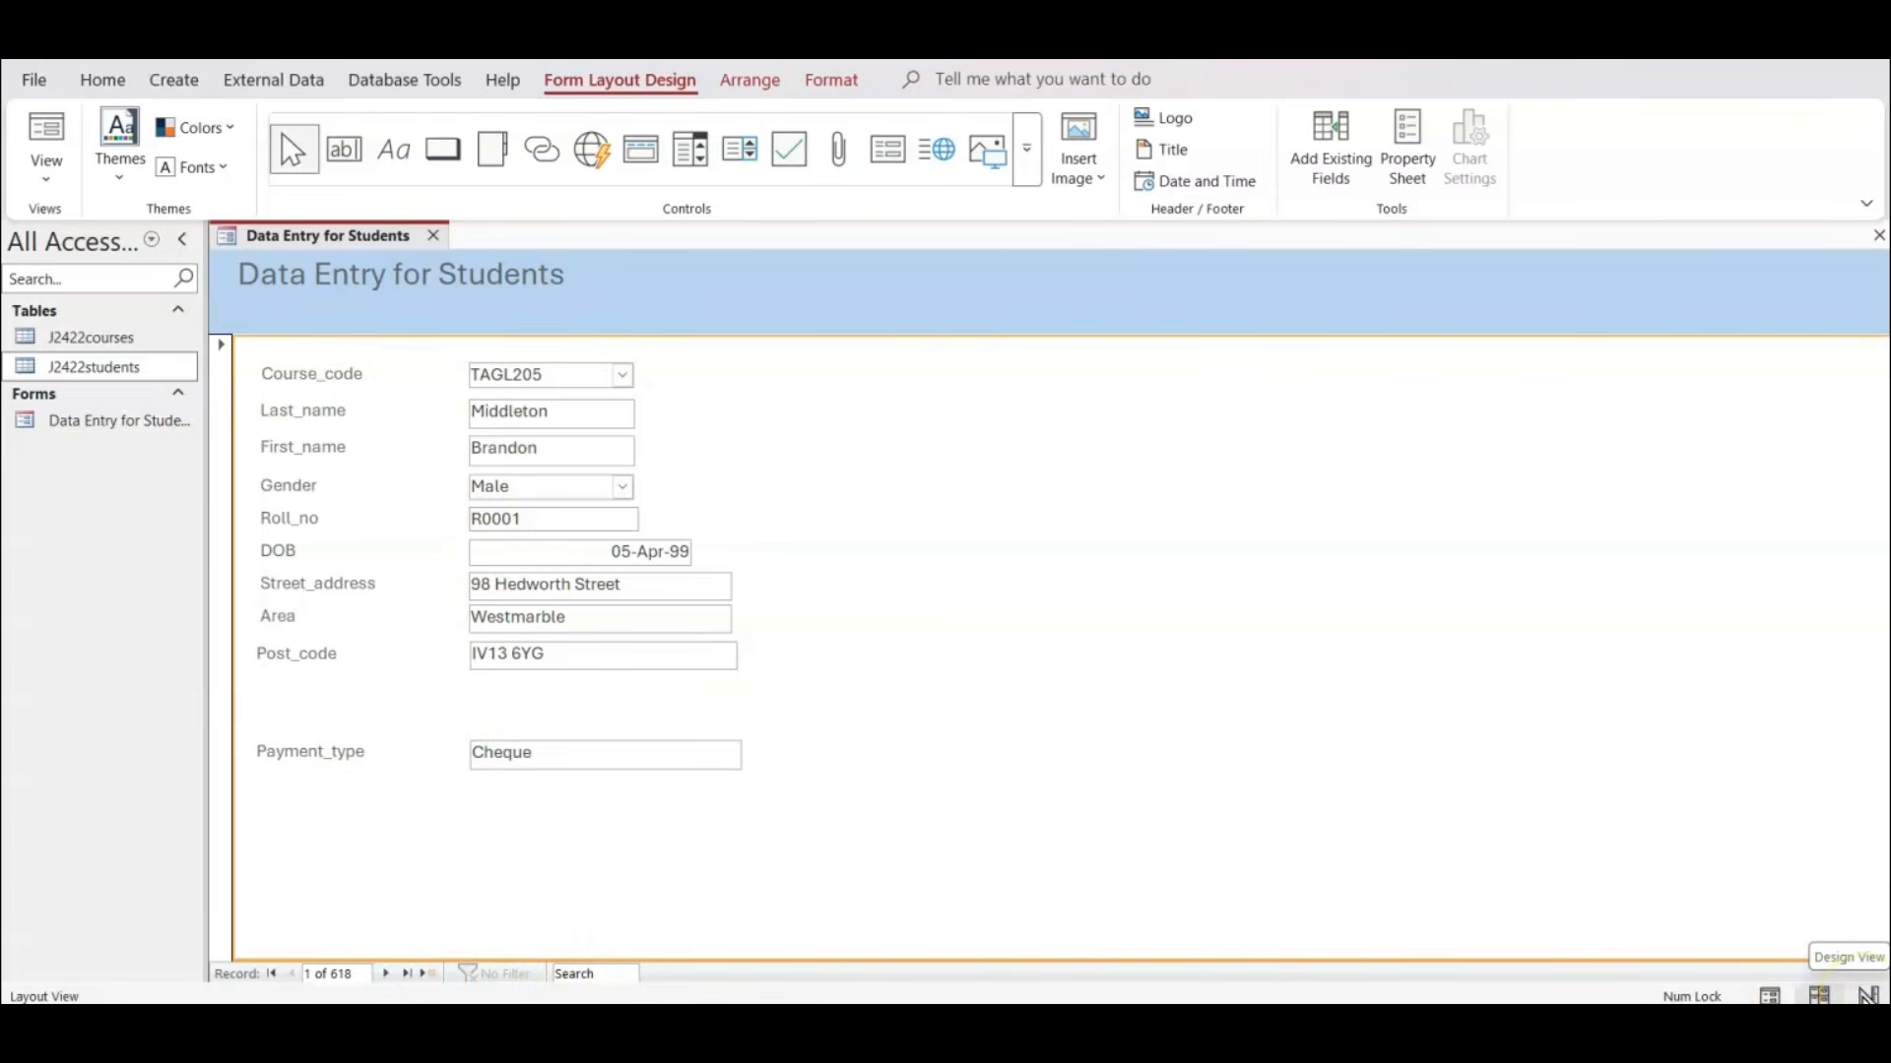
# In Design View, draw an option group about 10 cm wide in the gap between Post_code and Payment_type.
pyautogui.click(1868, 996)
pyautogui.click(1098, 540)
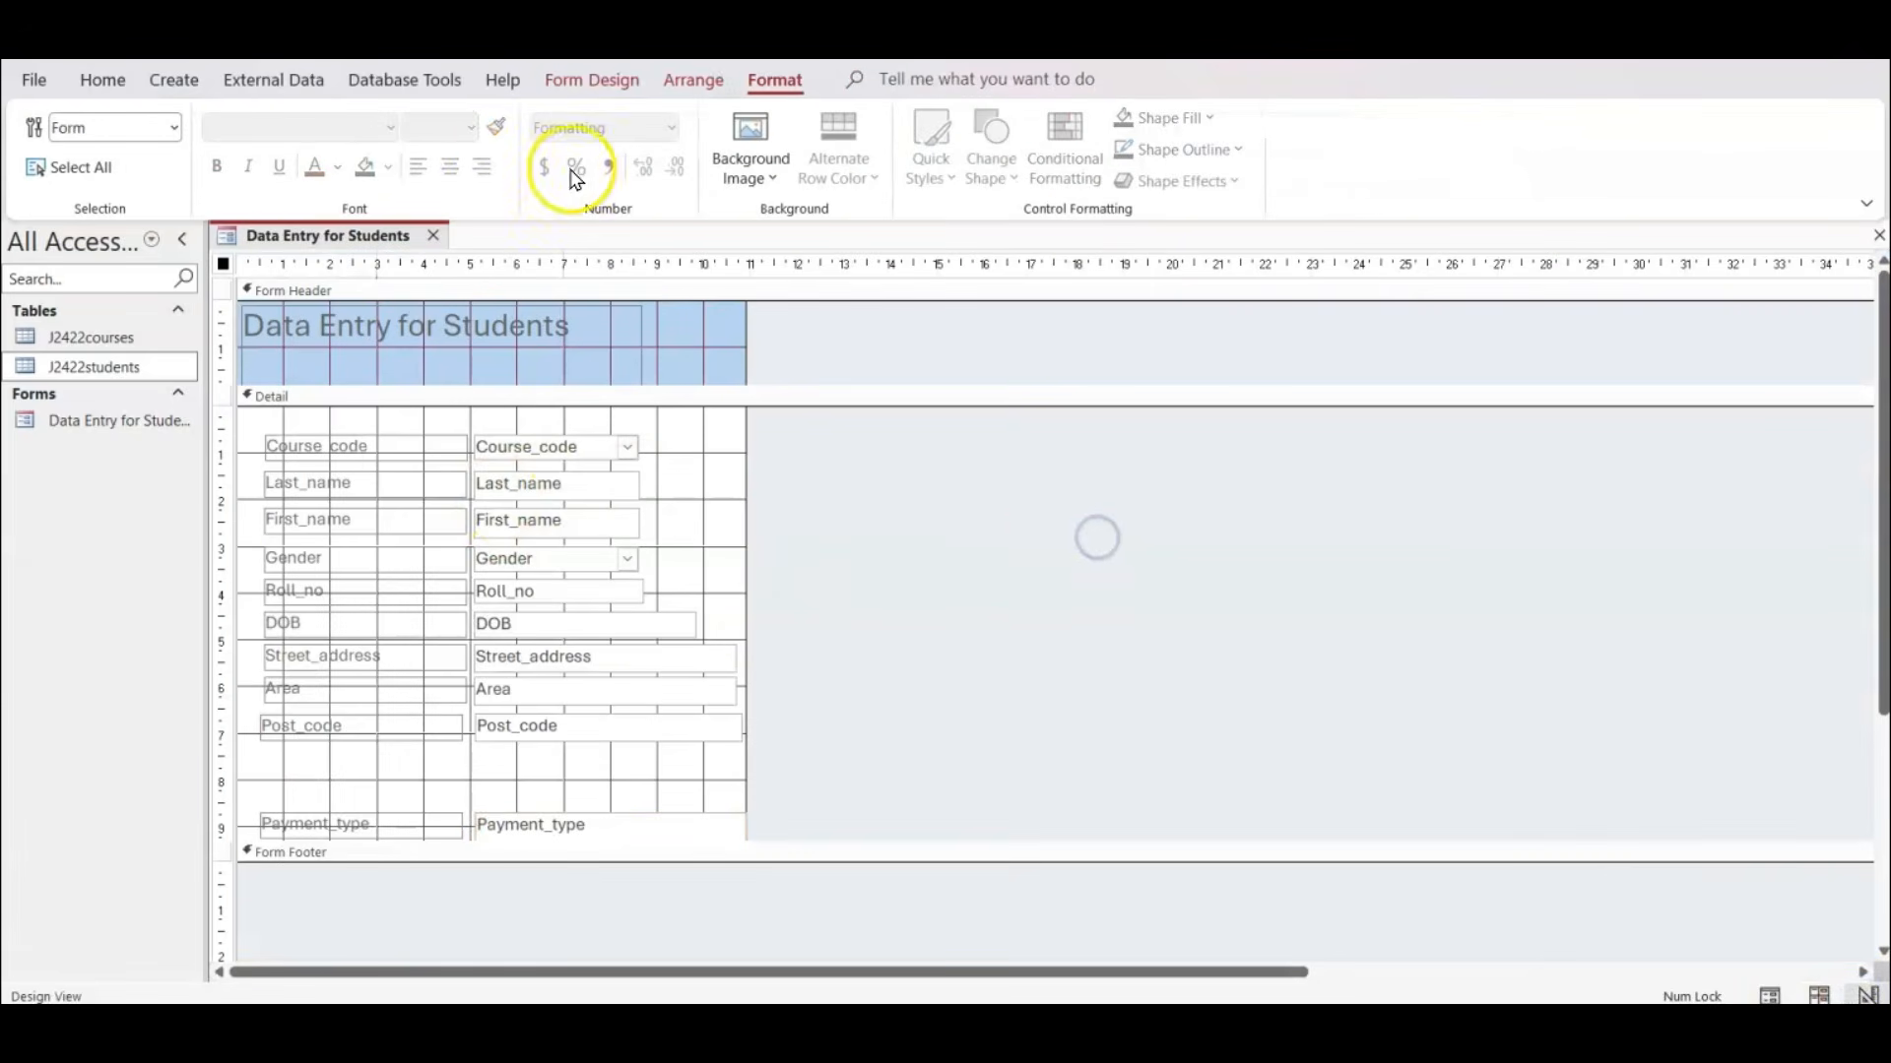
pyautogui.click(583, 93)
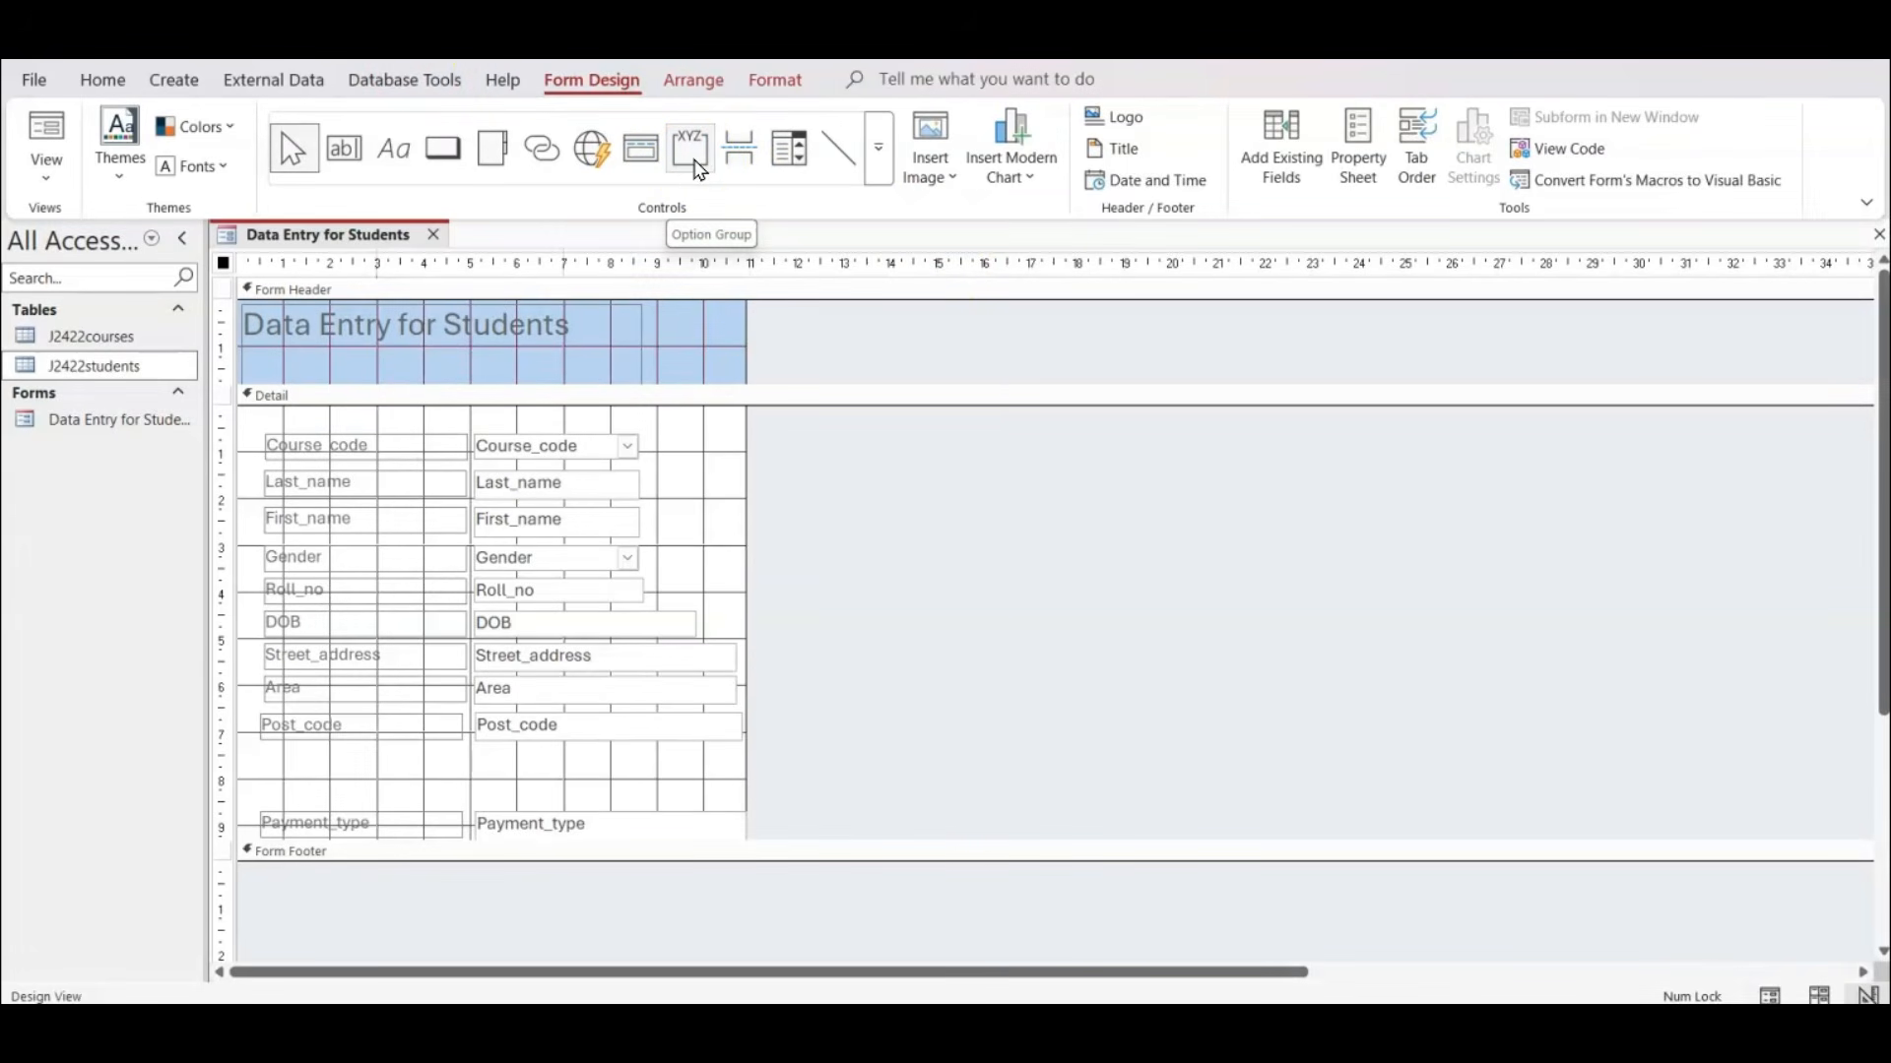
pyautogui.click(696, 168)
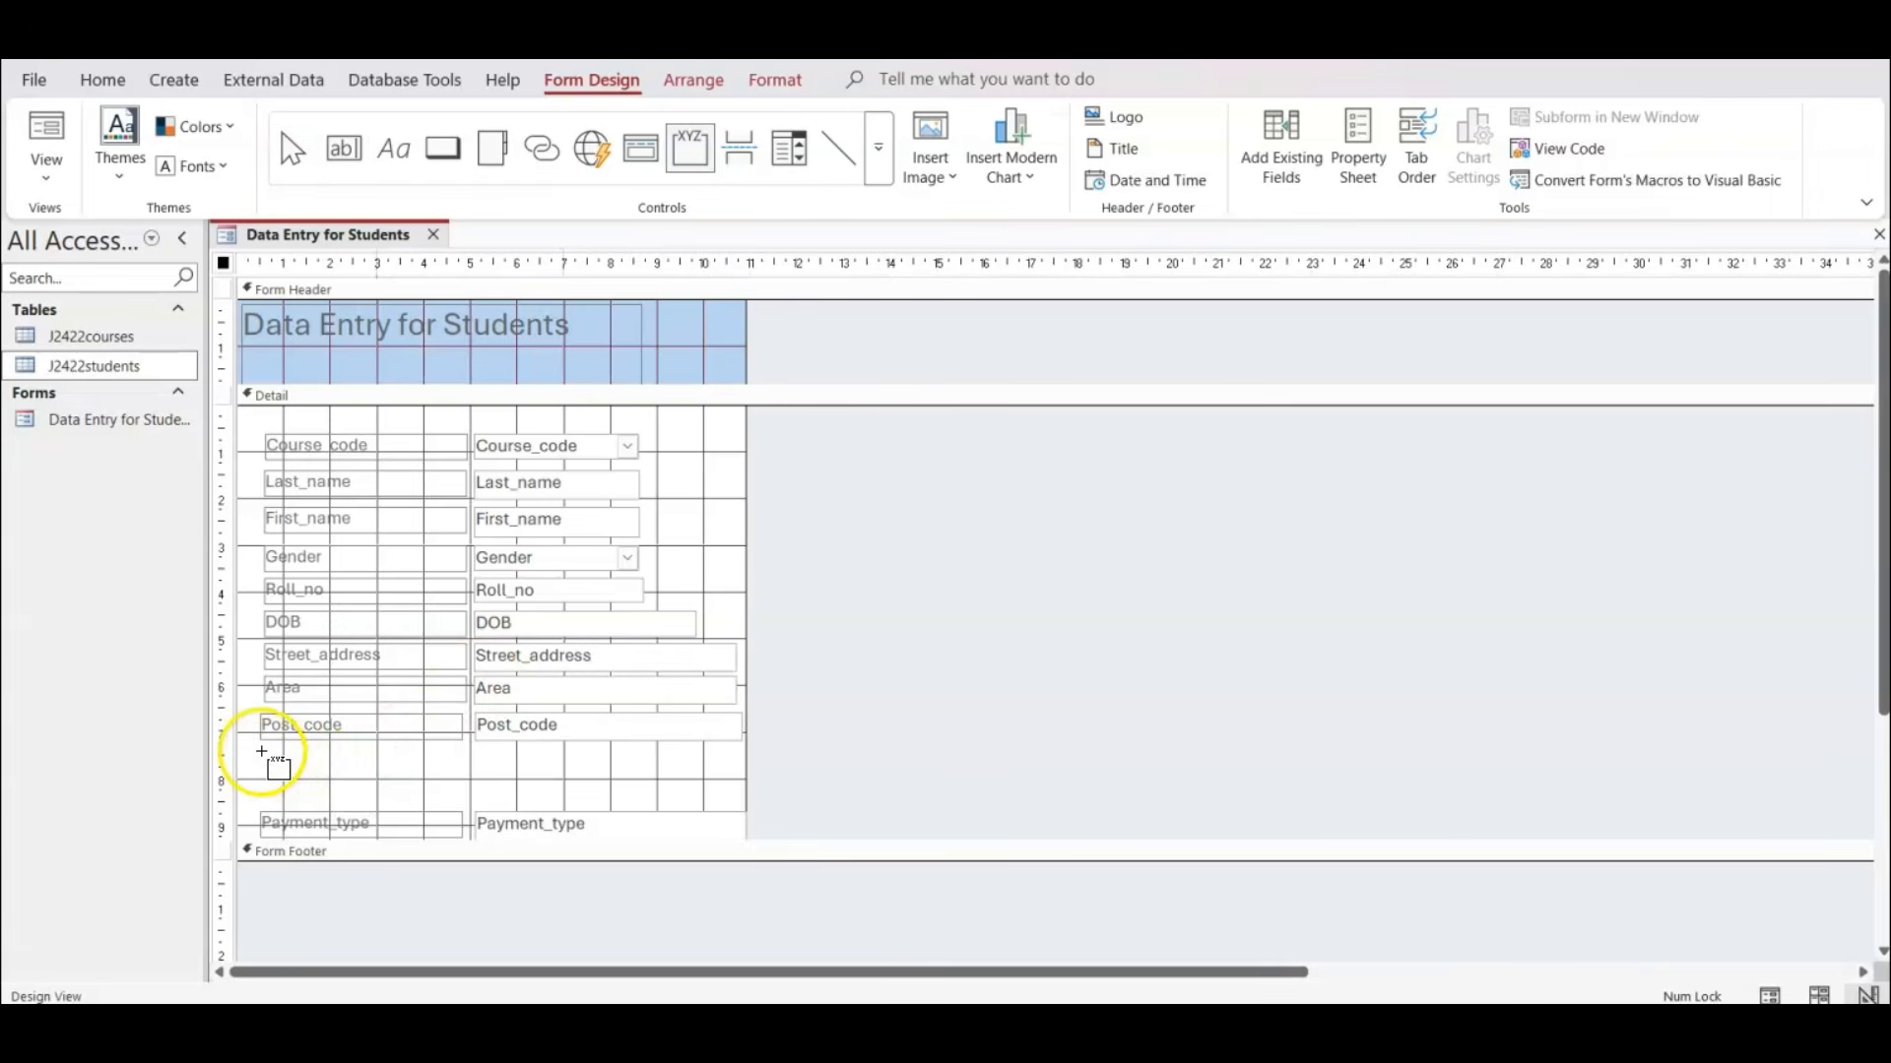
pyautogui.moveTo(261, 751); pyautogui.dragTo(730, 794)
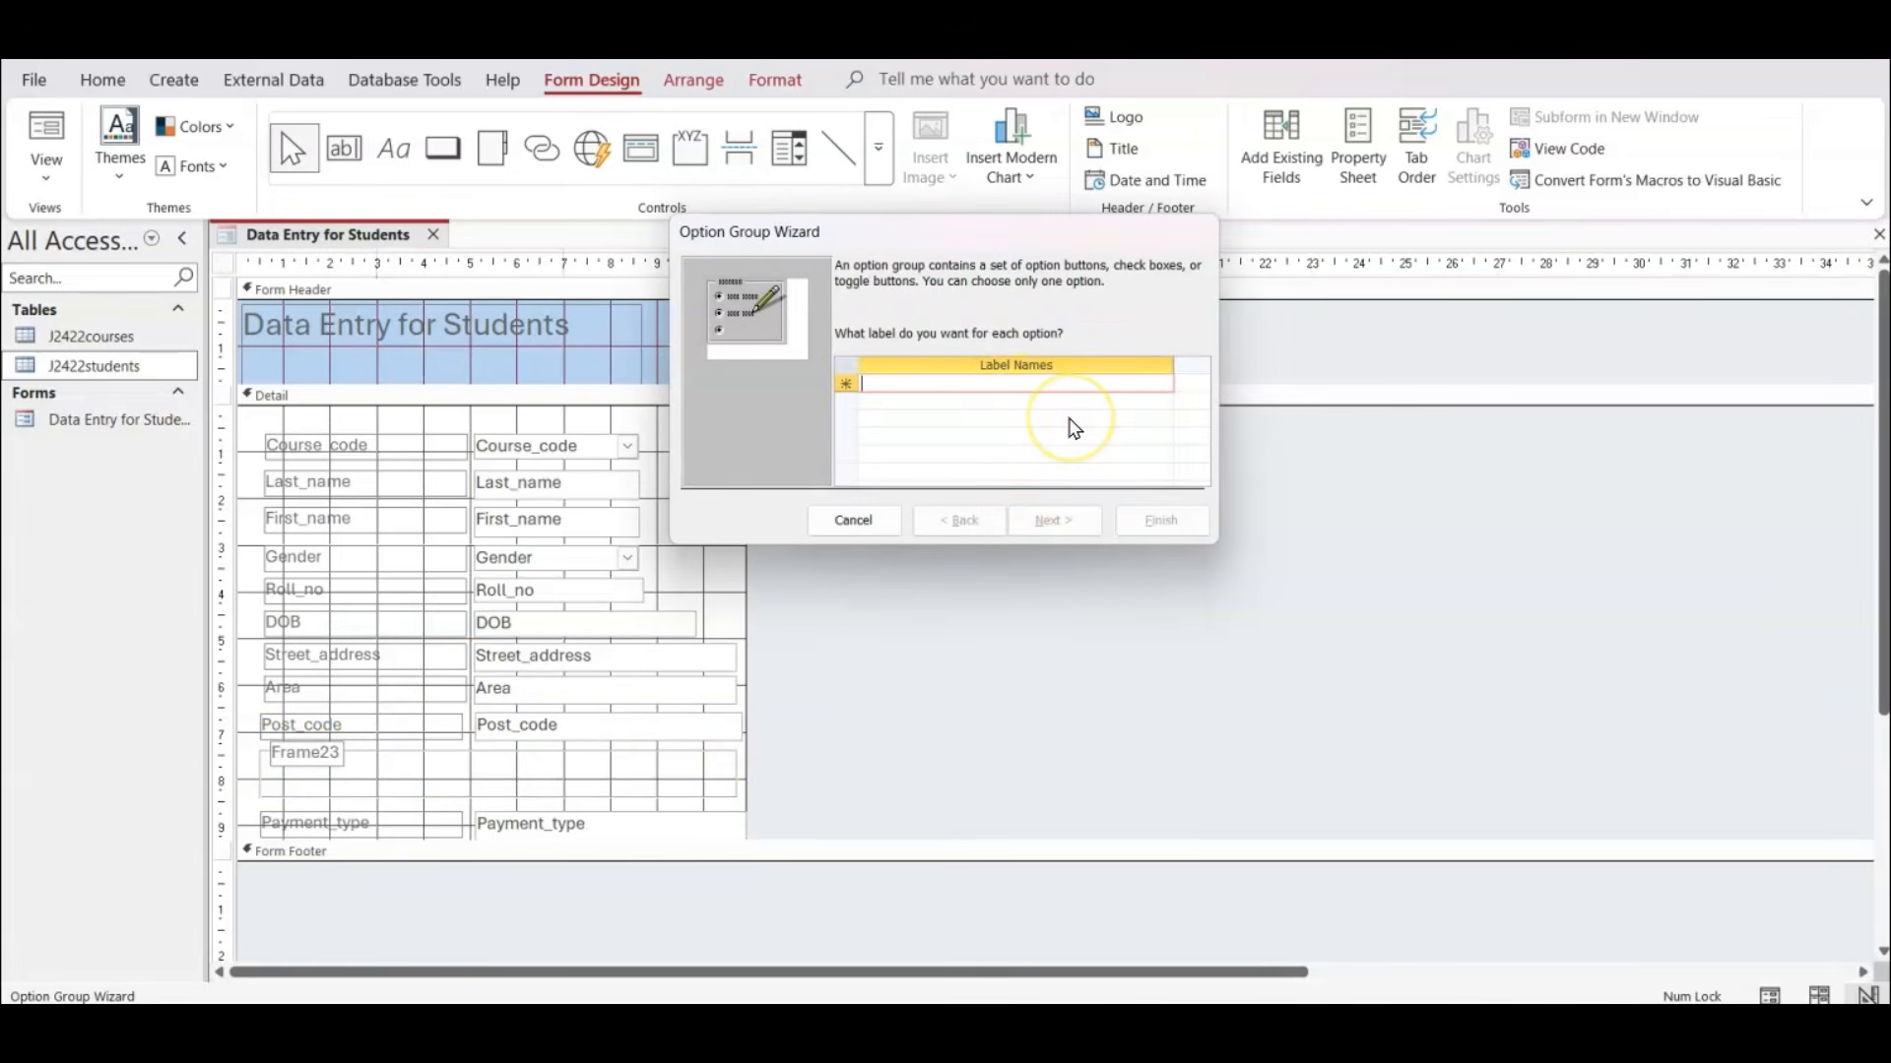
# Enter Yes and No, in that order, as the option group's label names and continue the wizard.
pyautogui.write('No')
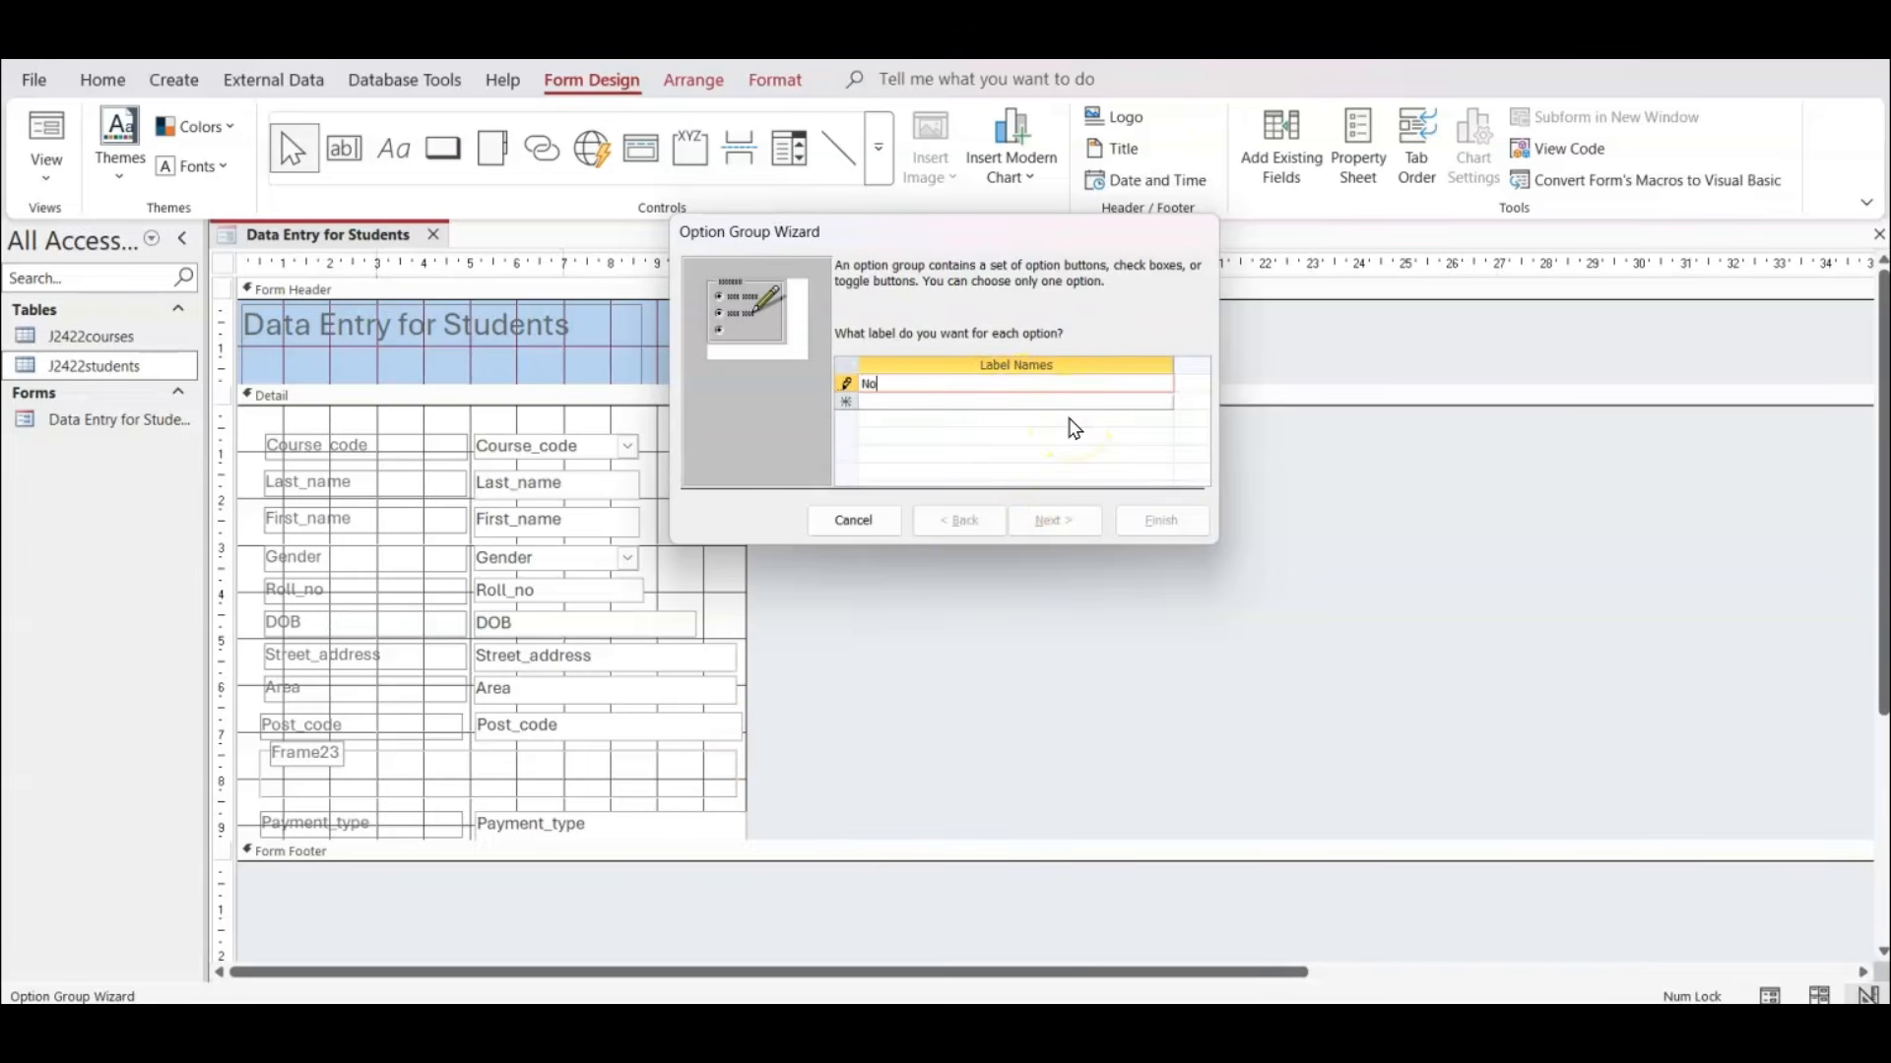
pyautogui.press('Down')
pyautogui.write('Y')
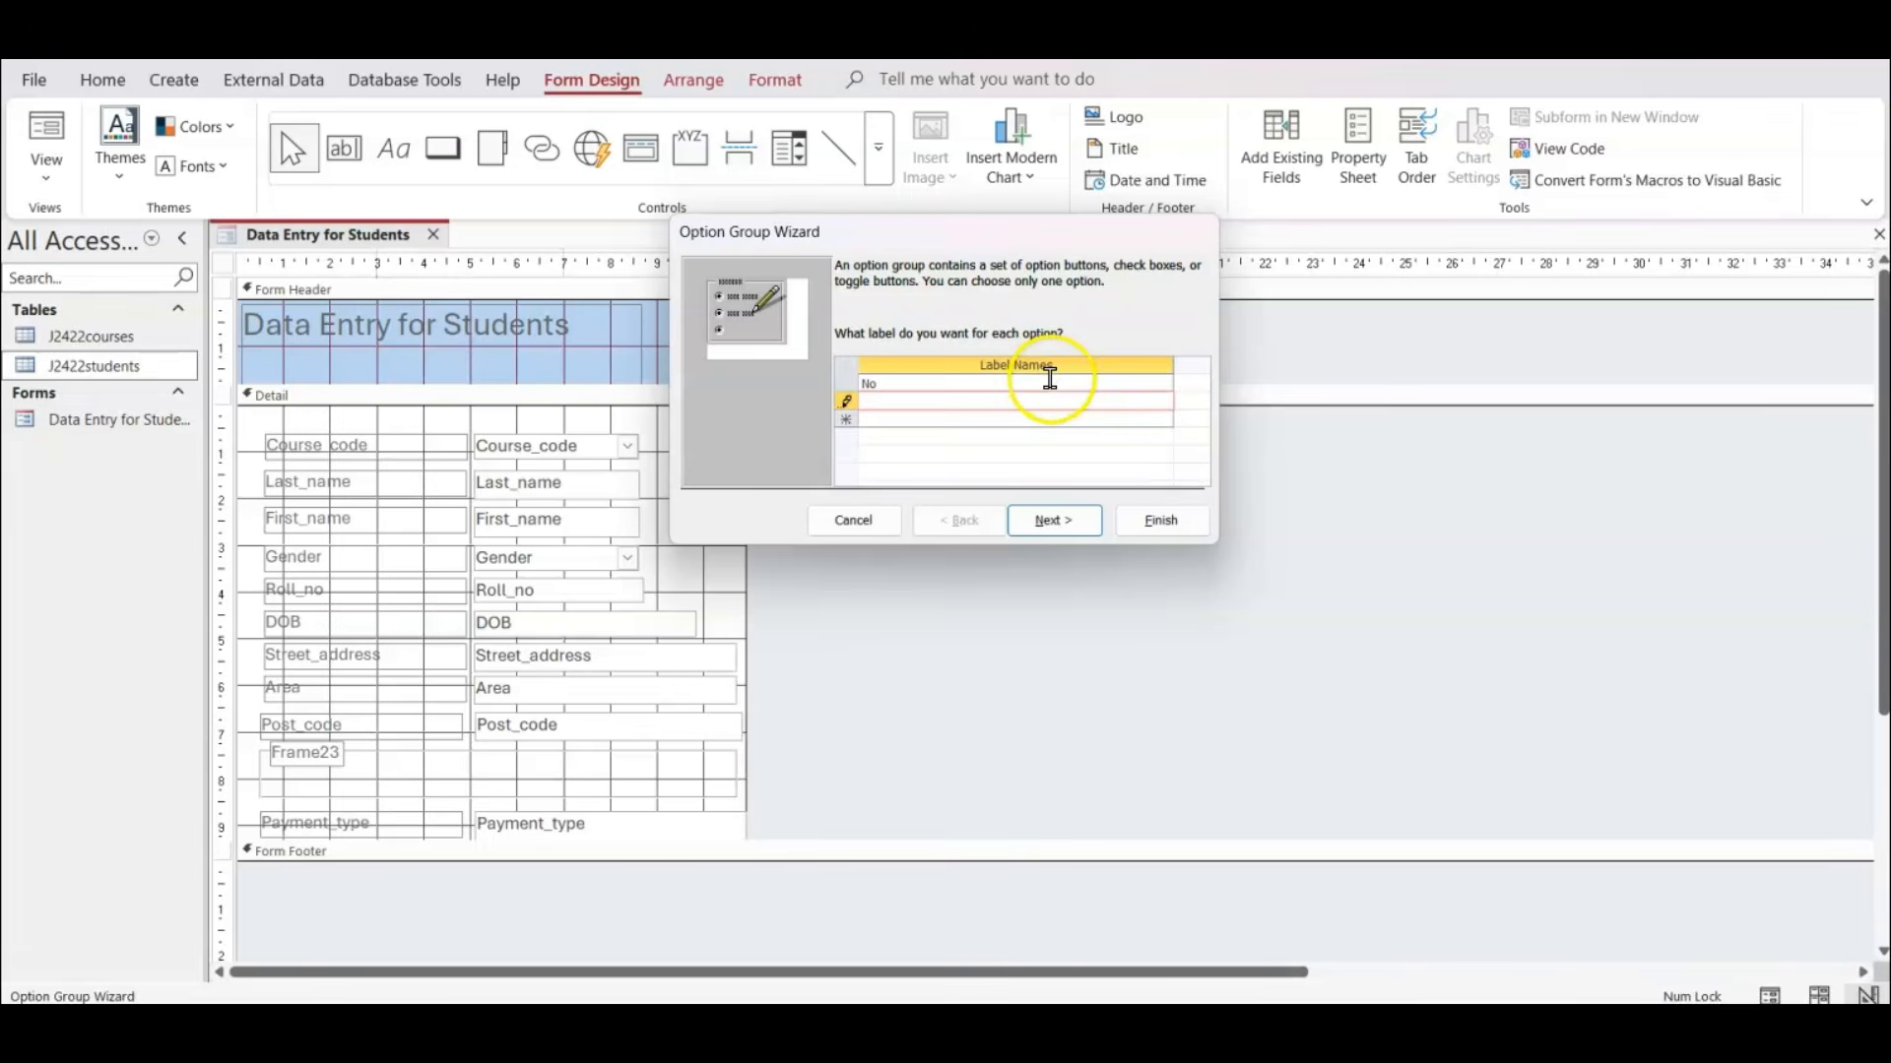
pyautogui.click(1046, 383)
pyautogui.write('Yes')
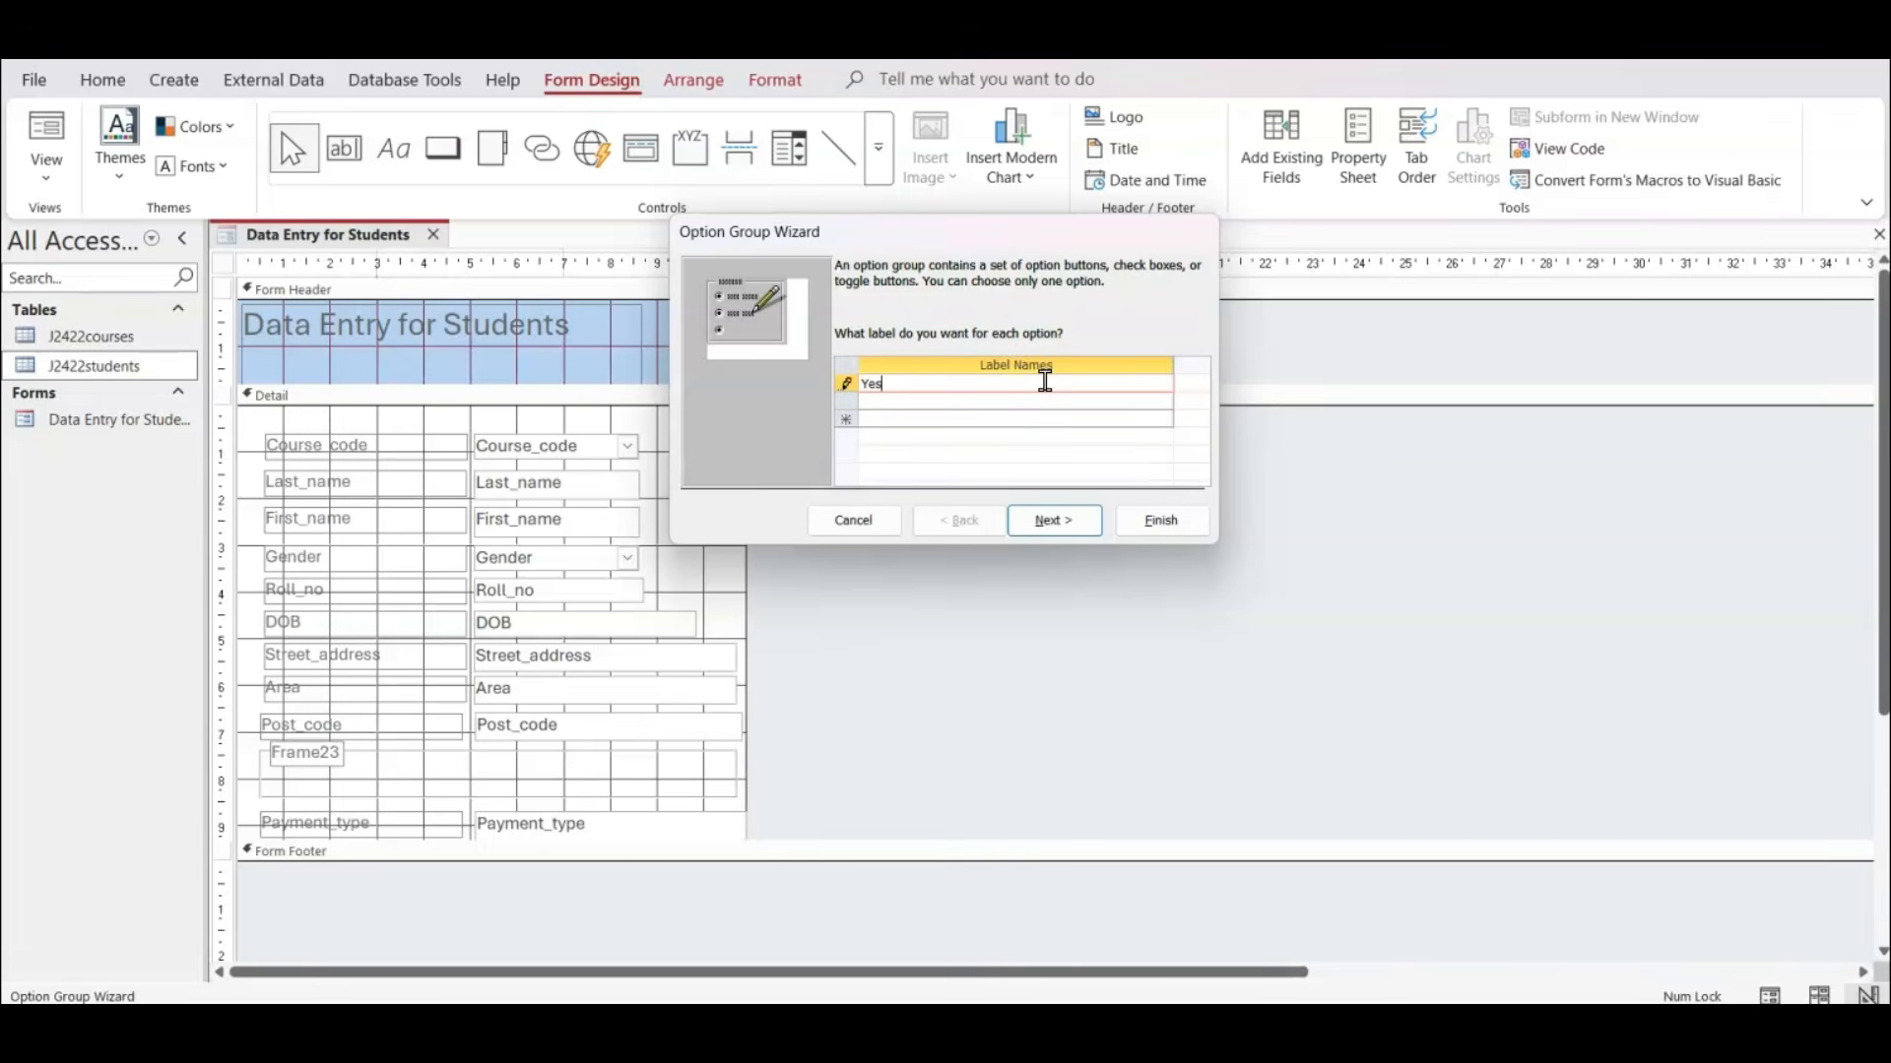
pyautogui.click(1021, 399)
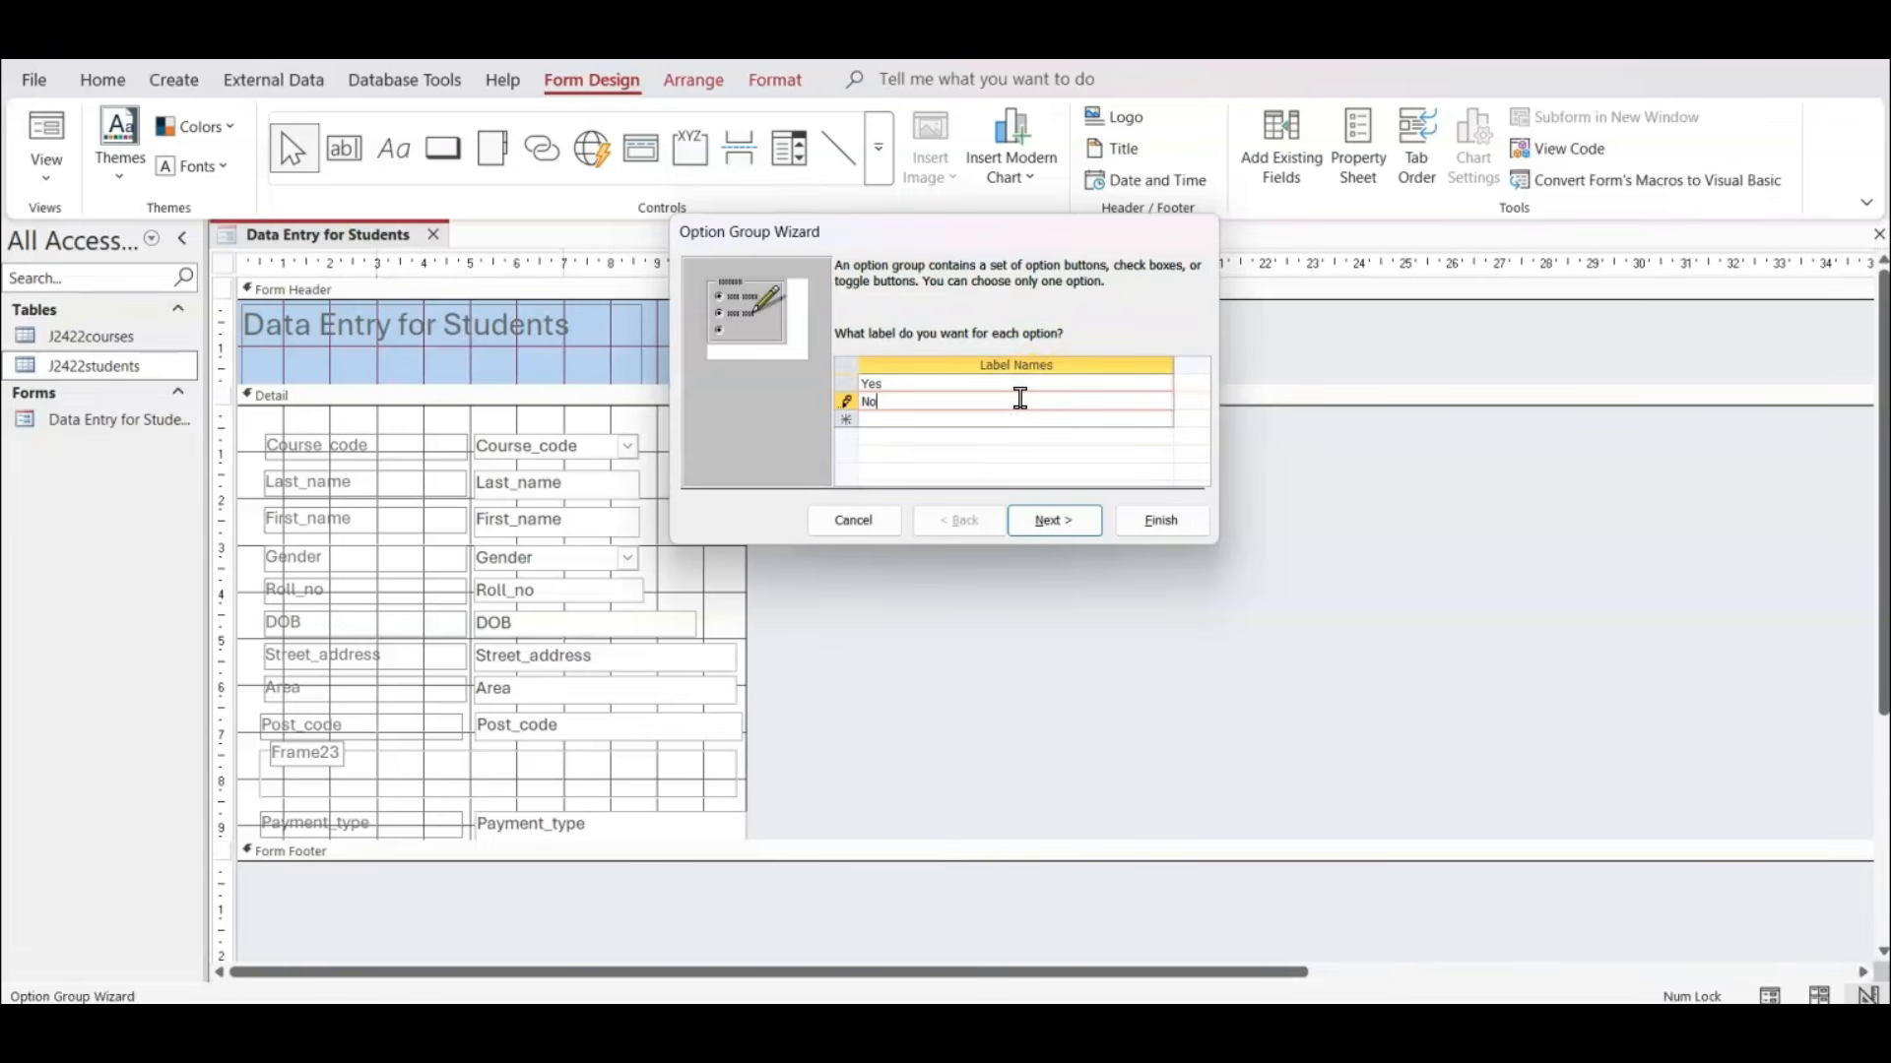
pyautogui.click(1088, 519)
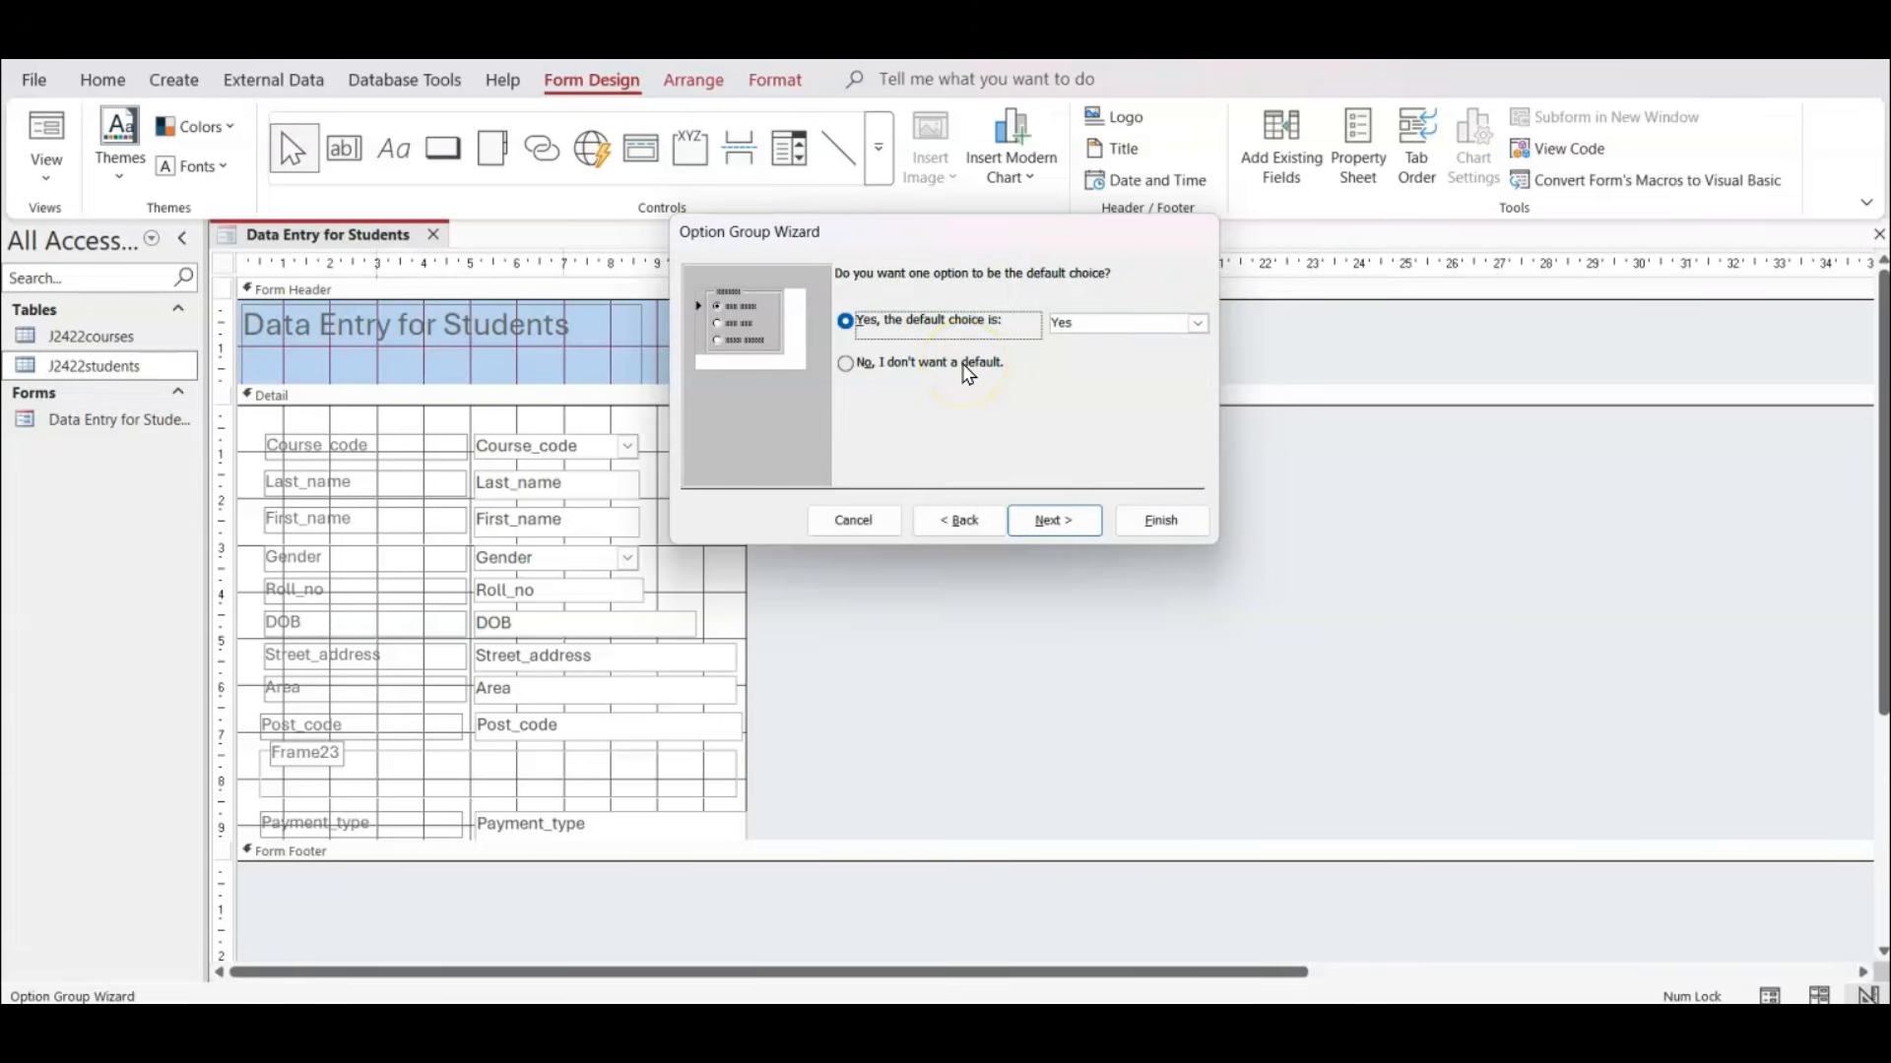
# Choose no default option, and assign the value -1 to Yes and 0 to No.
pyautogui.click(909, 367)
pyautogui.click(1054, 522)
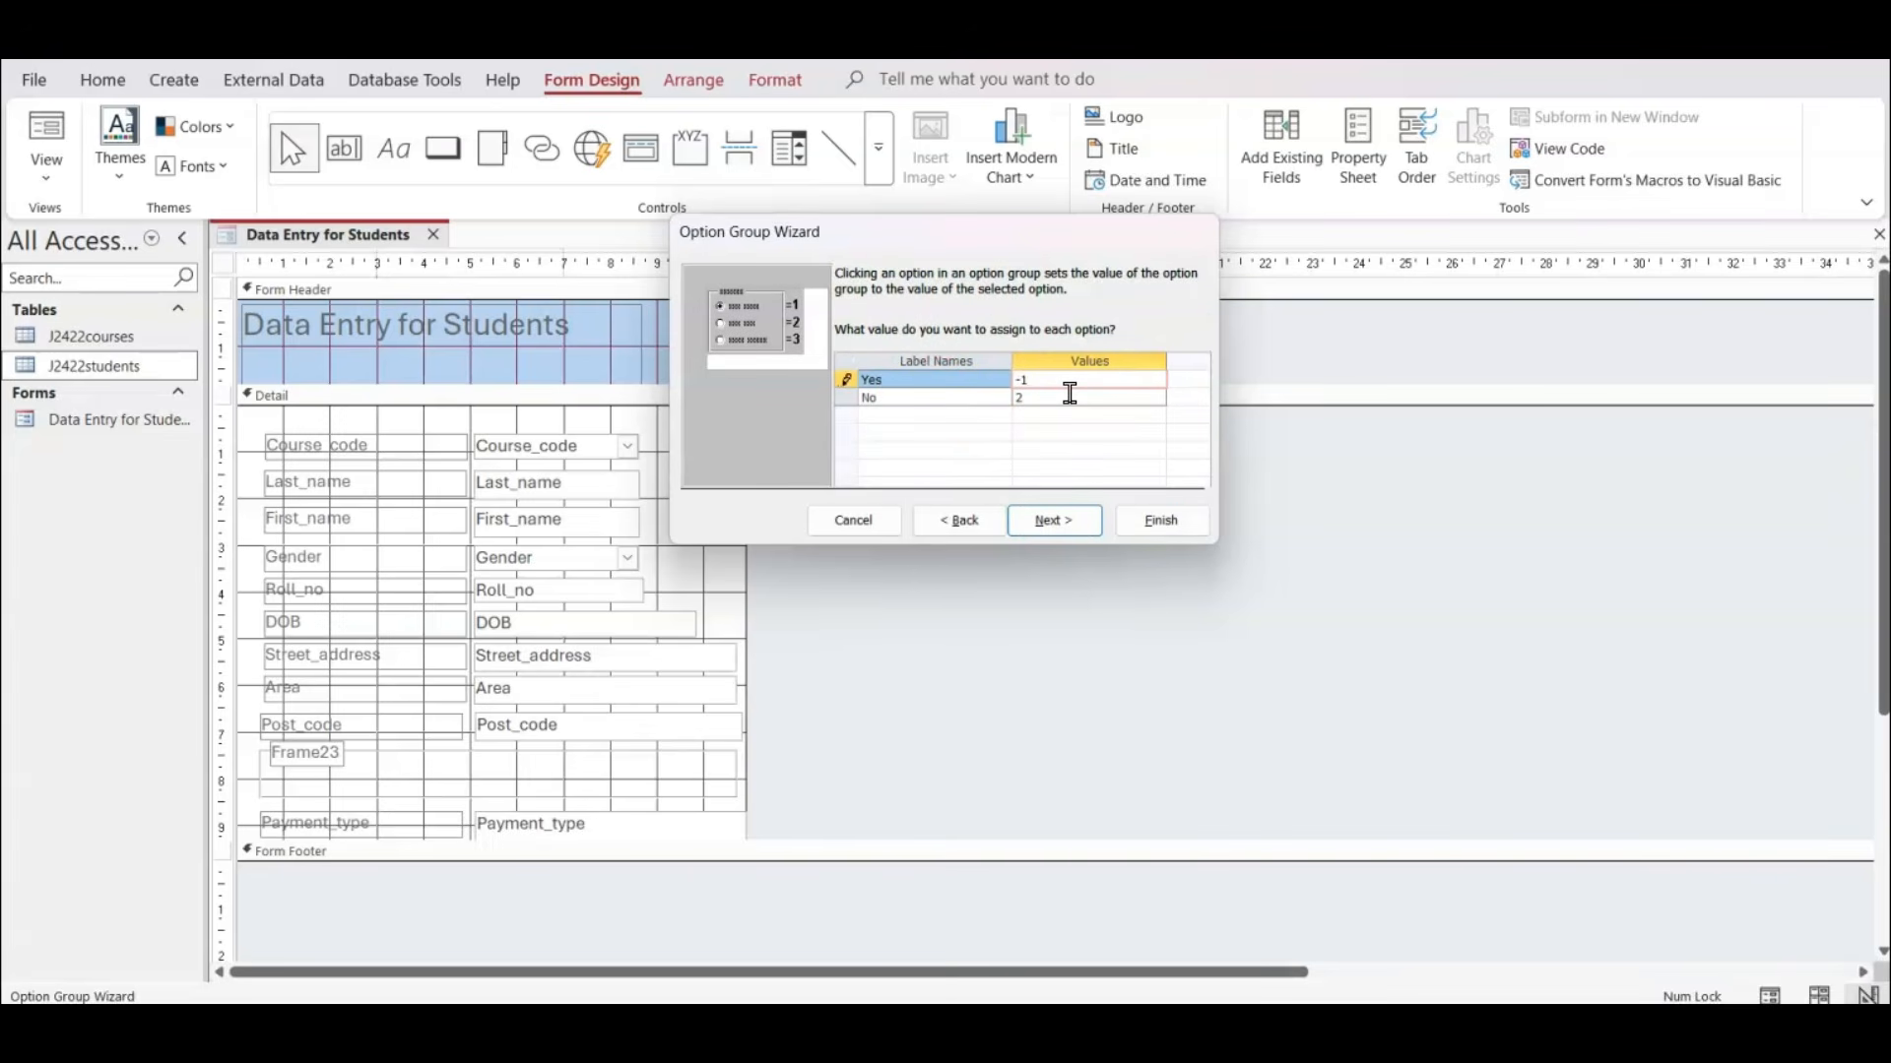
pyautogui.click(1069, 393)
pyautogui.press('BackSpace')
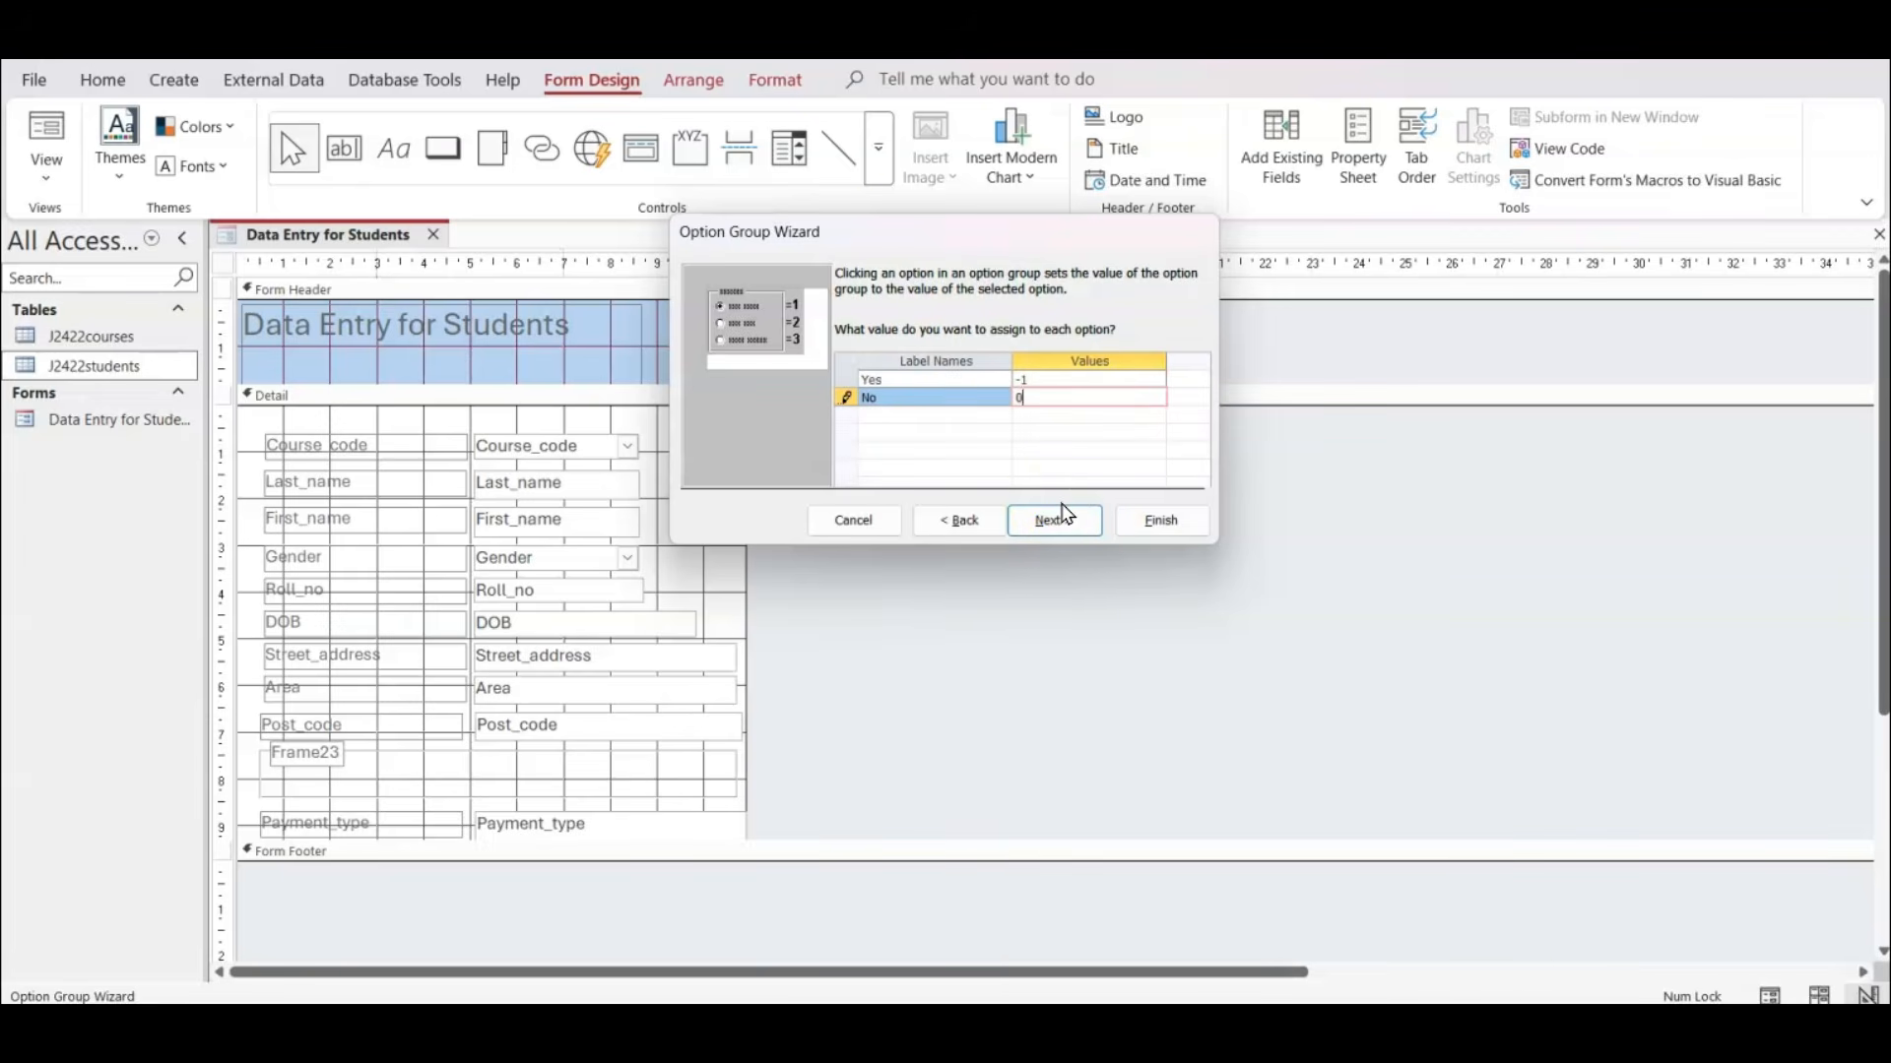
# Reposition the Option Group Wizard over the form and capture a screenshot of its option values page.
pyautogui.moveTo(899, 237); pyautogui.dragTo(894, 372)
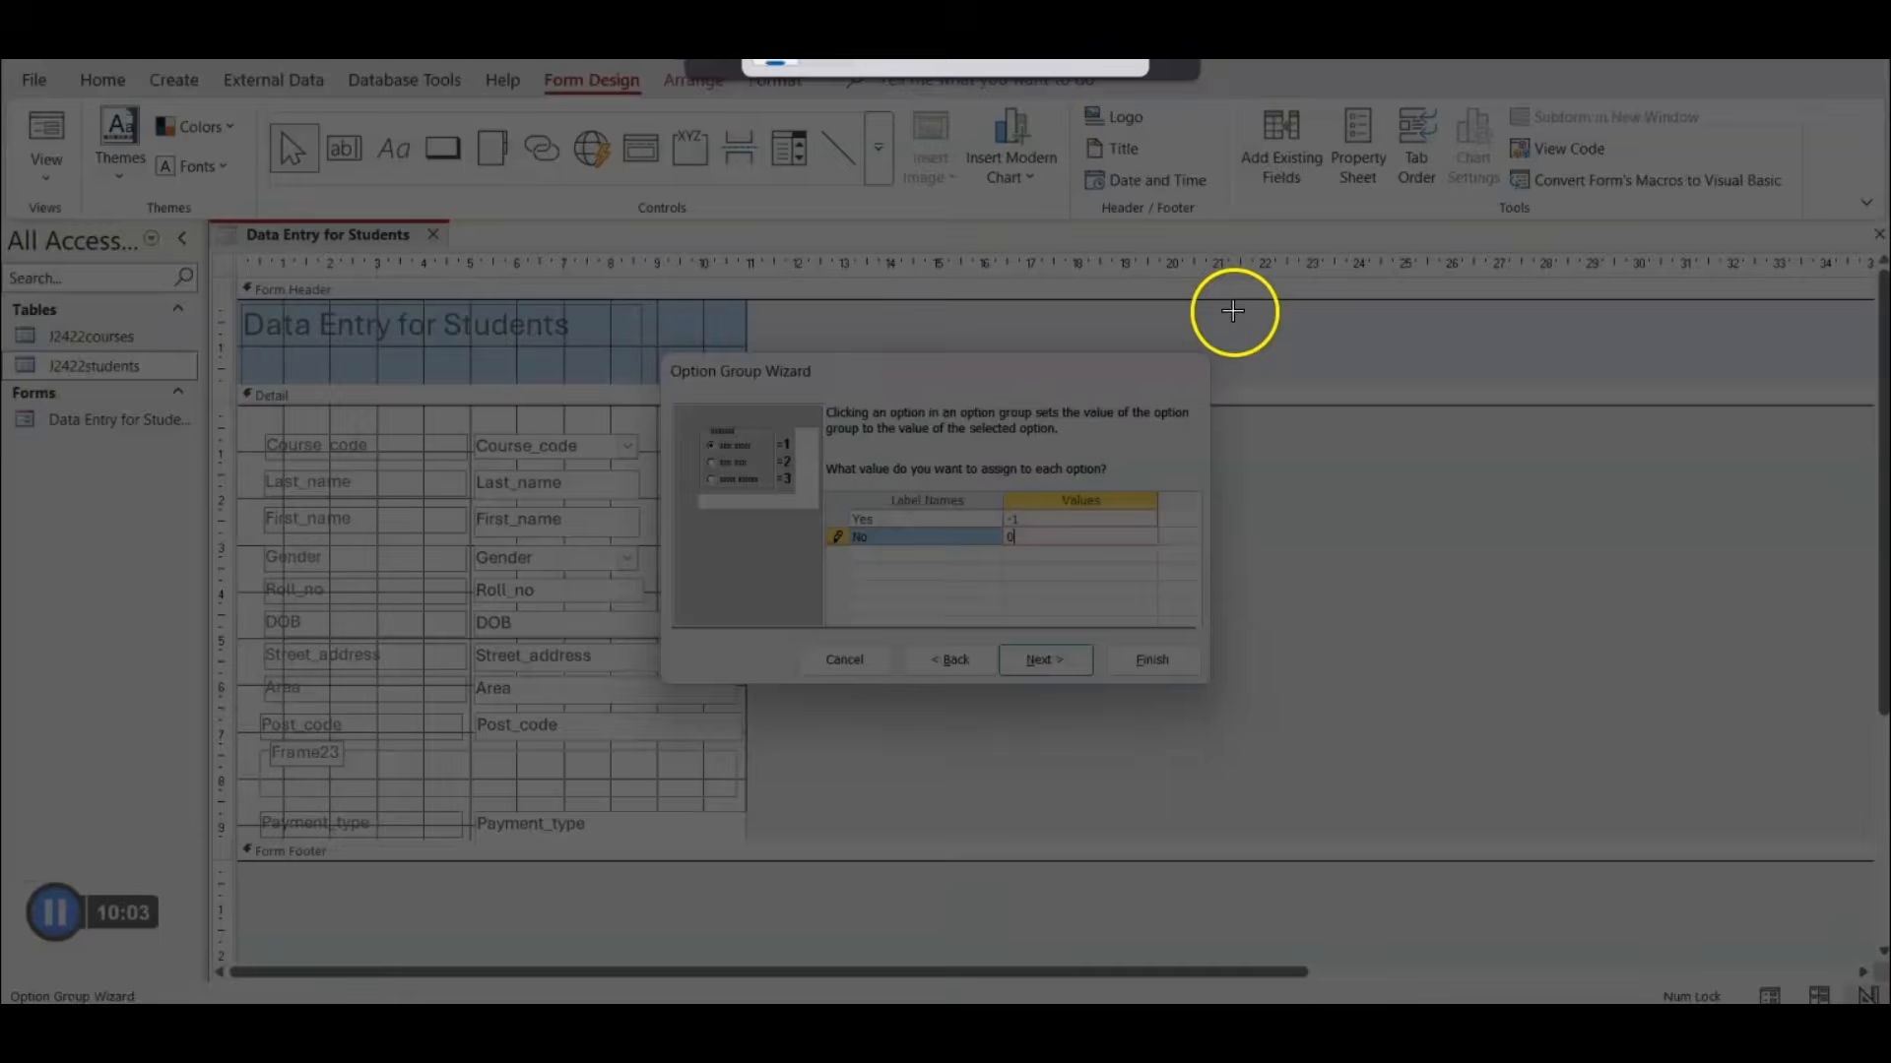
pyautogui.moveTo(1235, 309); pyautogui.dragTo(612, 759)
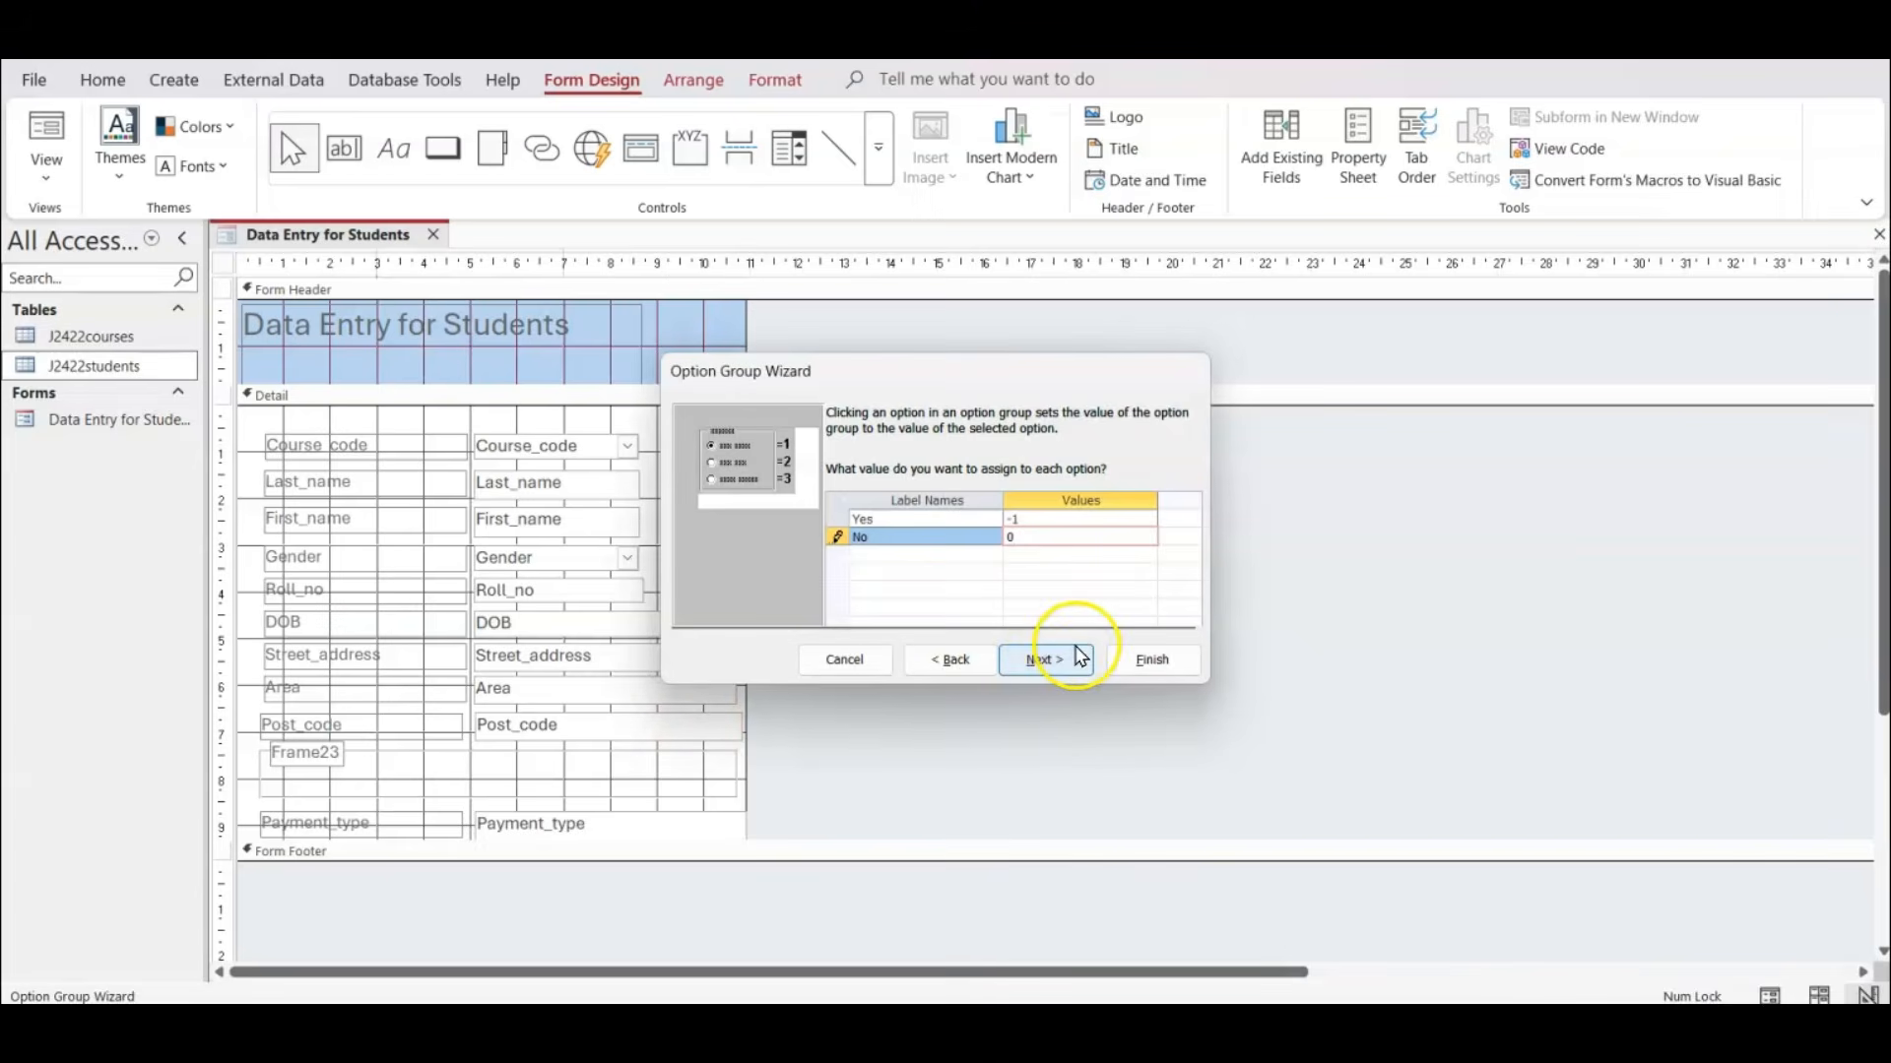
# Store the option group's value in the Fees_paid field and capture a screenshot of that wizard page over the form.
pyautogui.click(1080, 657)
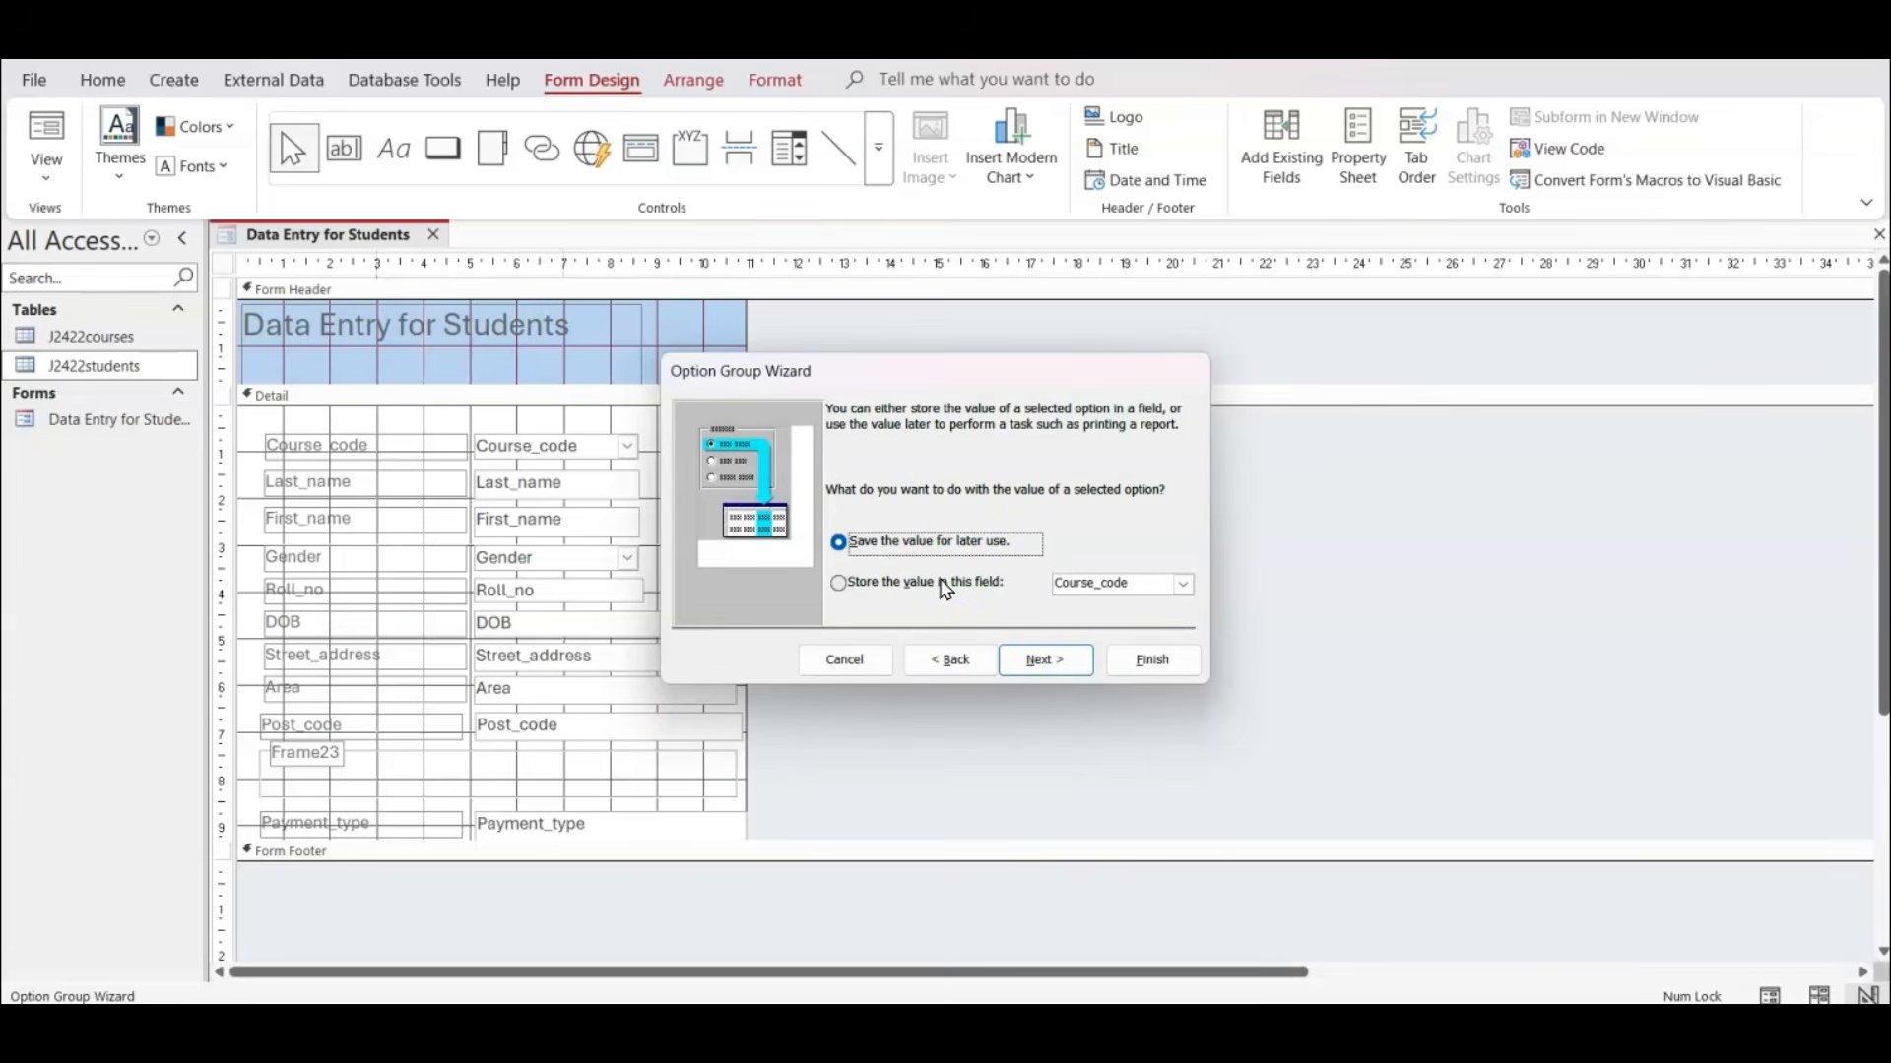
pyautogui.click(939, 584)
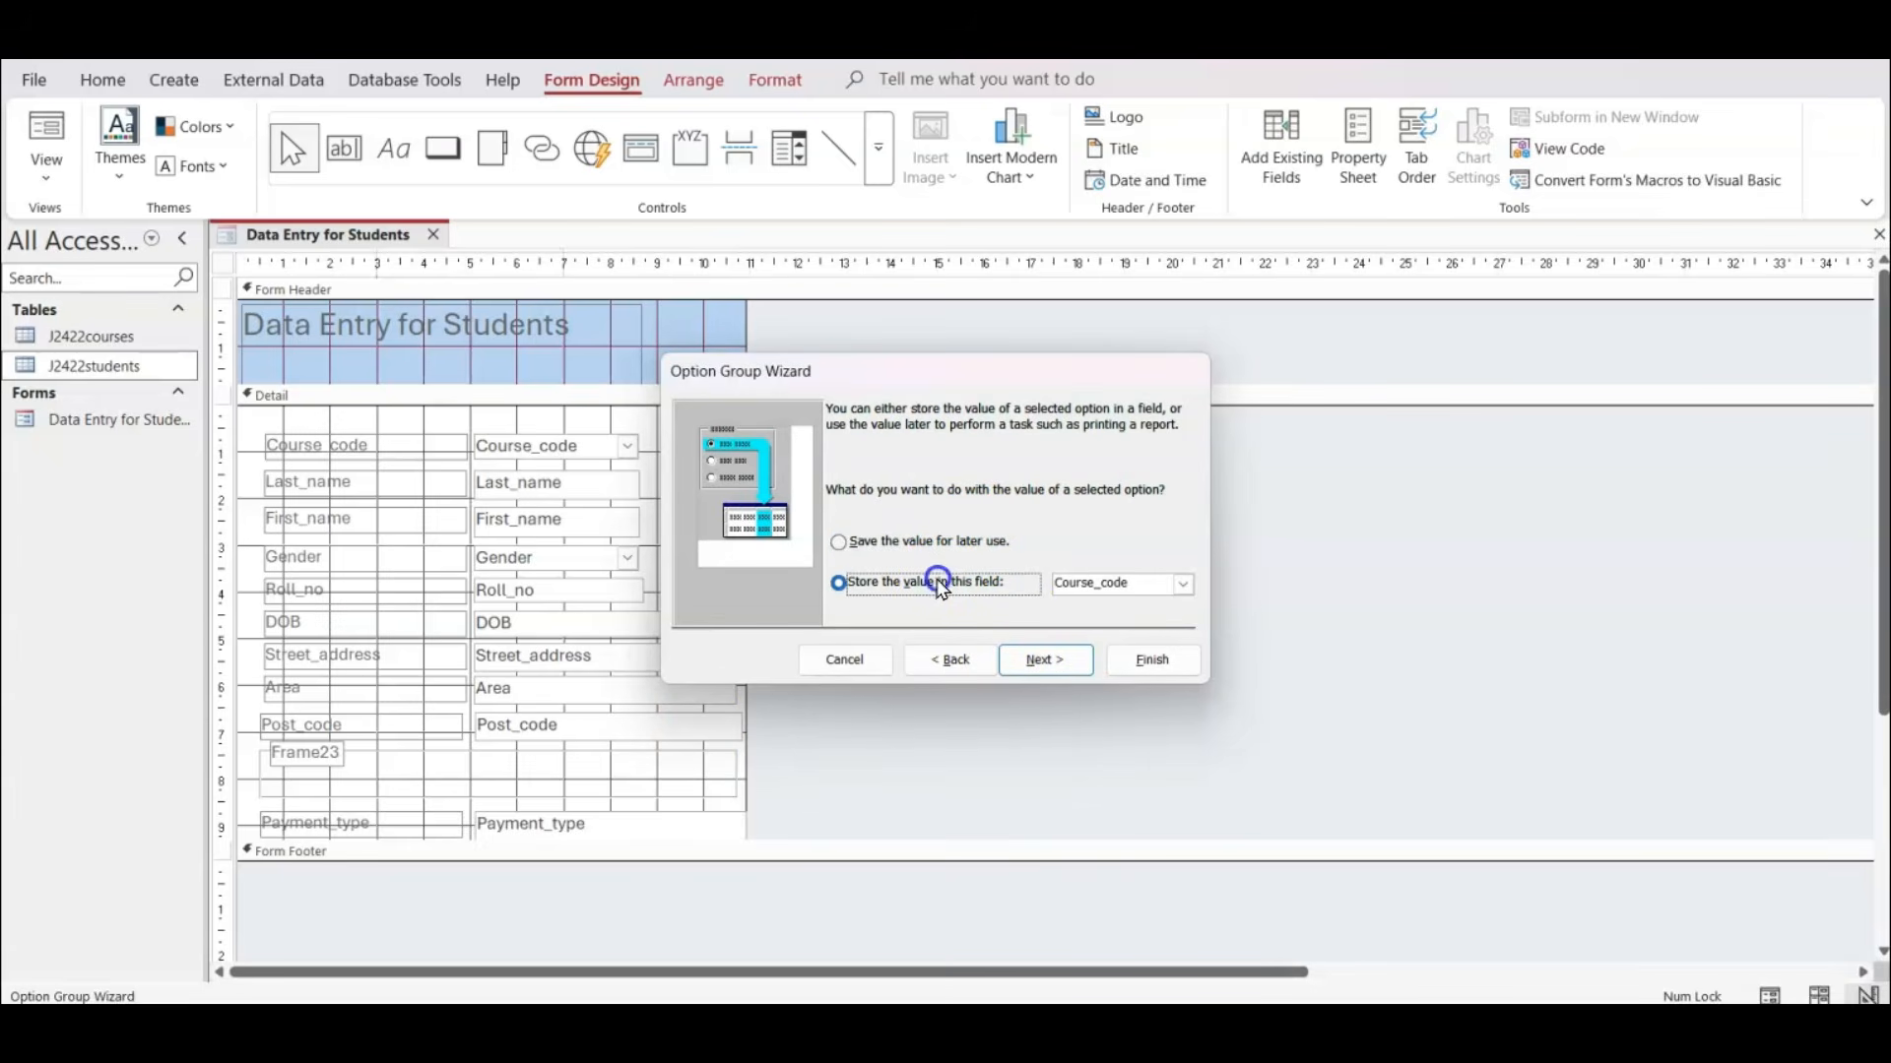
pyautogui.click(1182, 584)
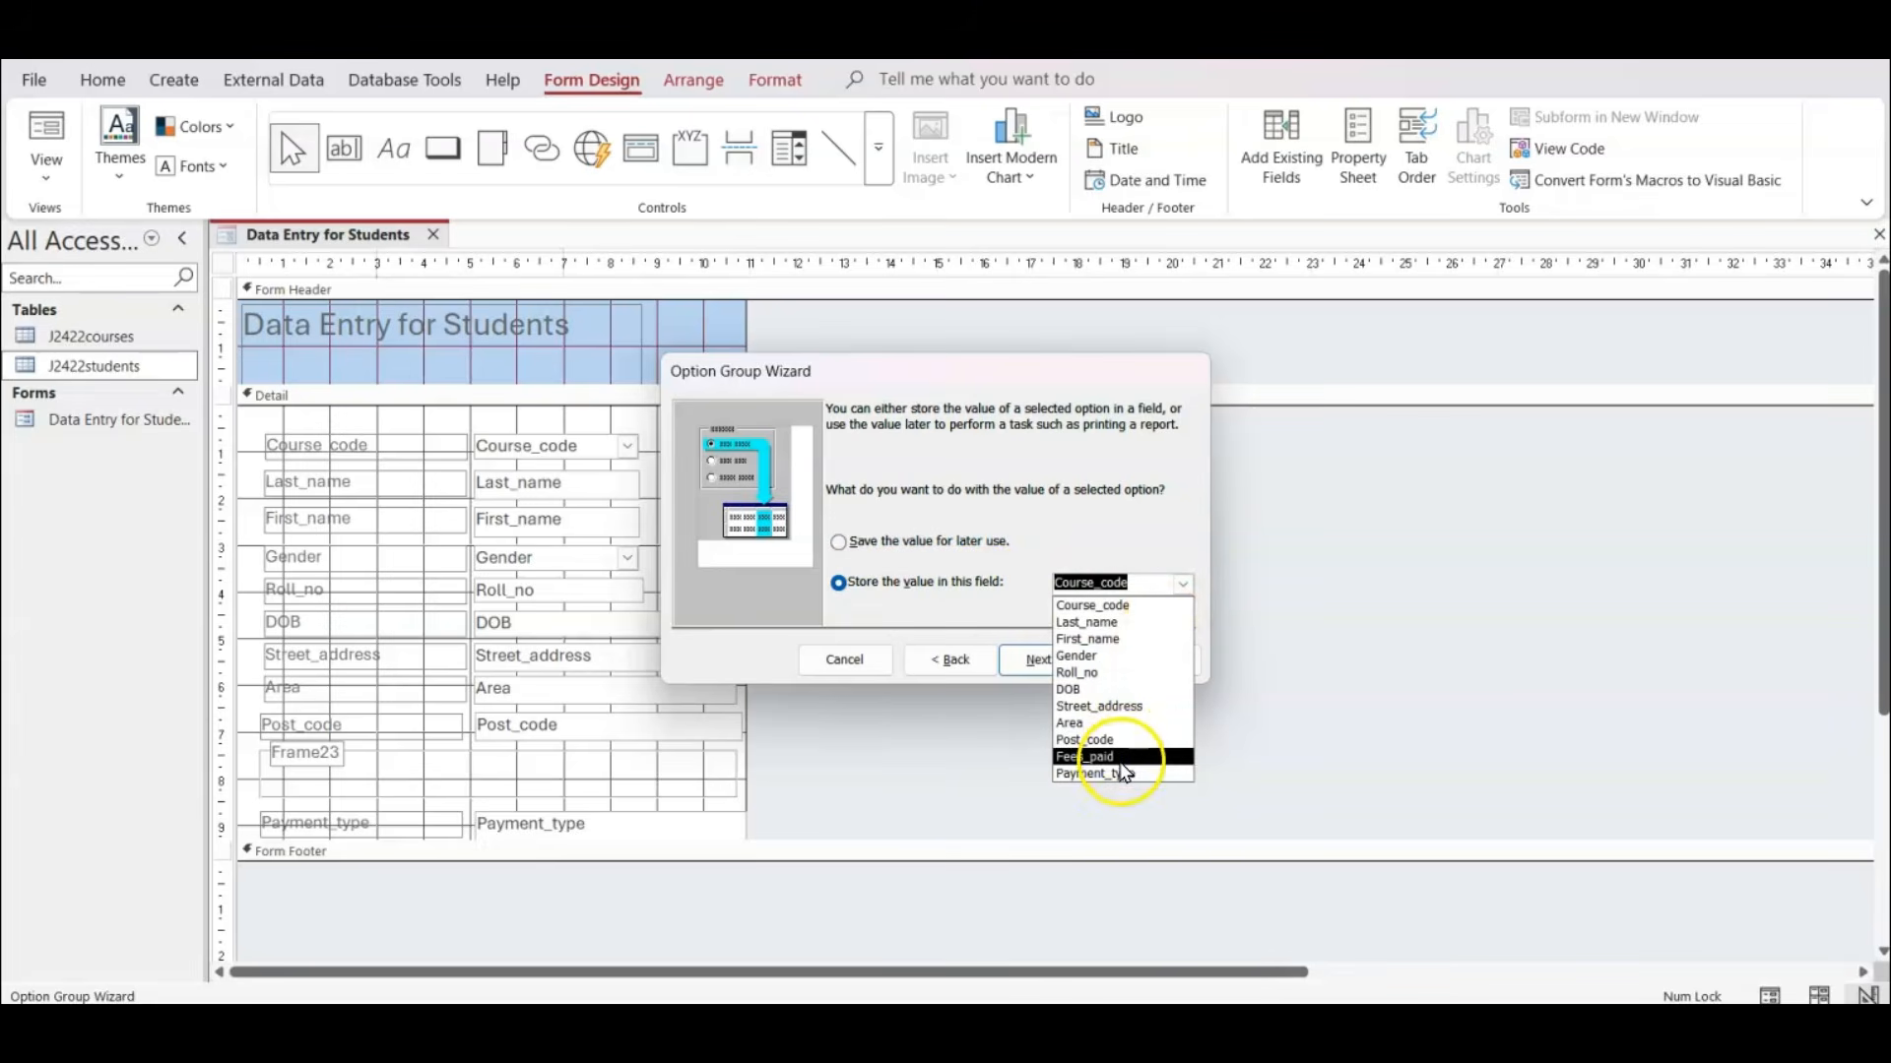
pyautogui.click(1121, 758)
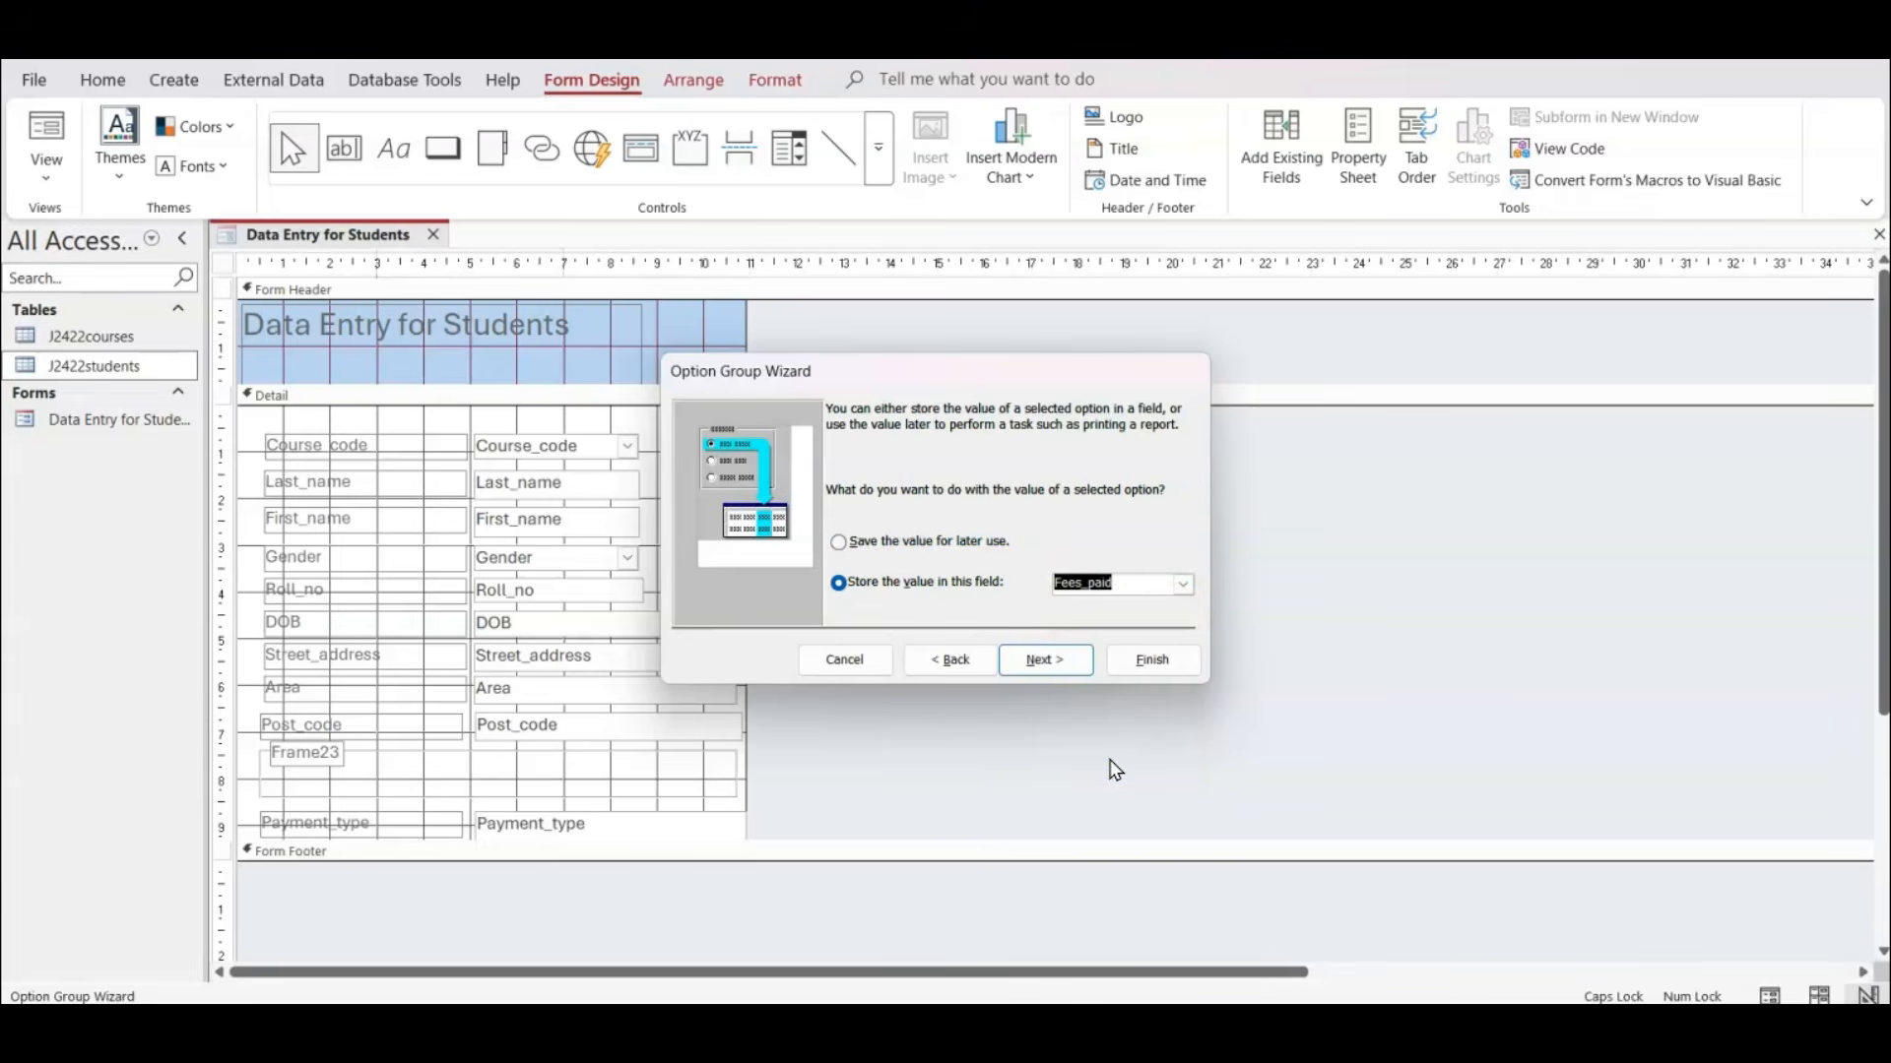
pyautogui.press('super+shift+s')
pyautogui.moveTo(1258, 264); pyautogui.dragTo(253, 823)
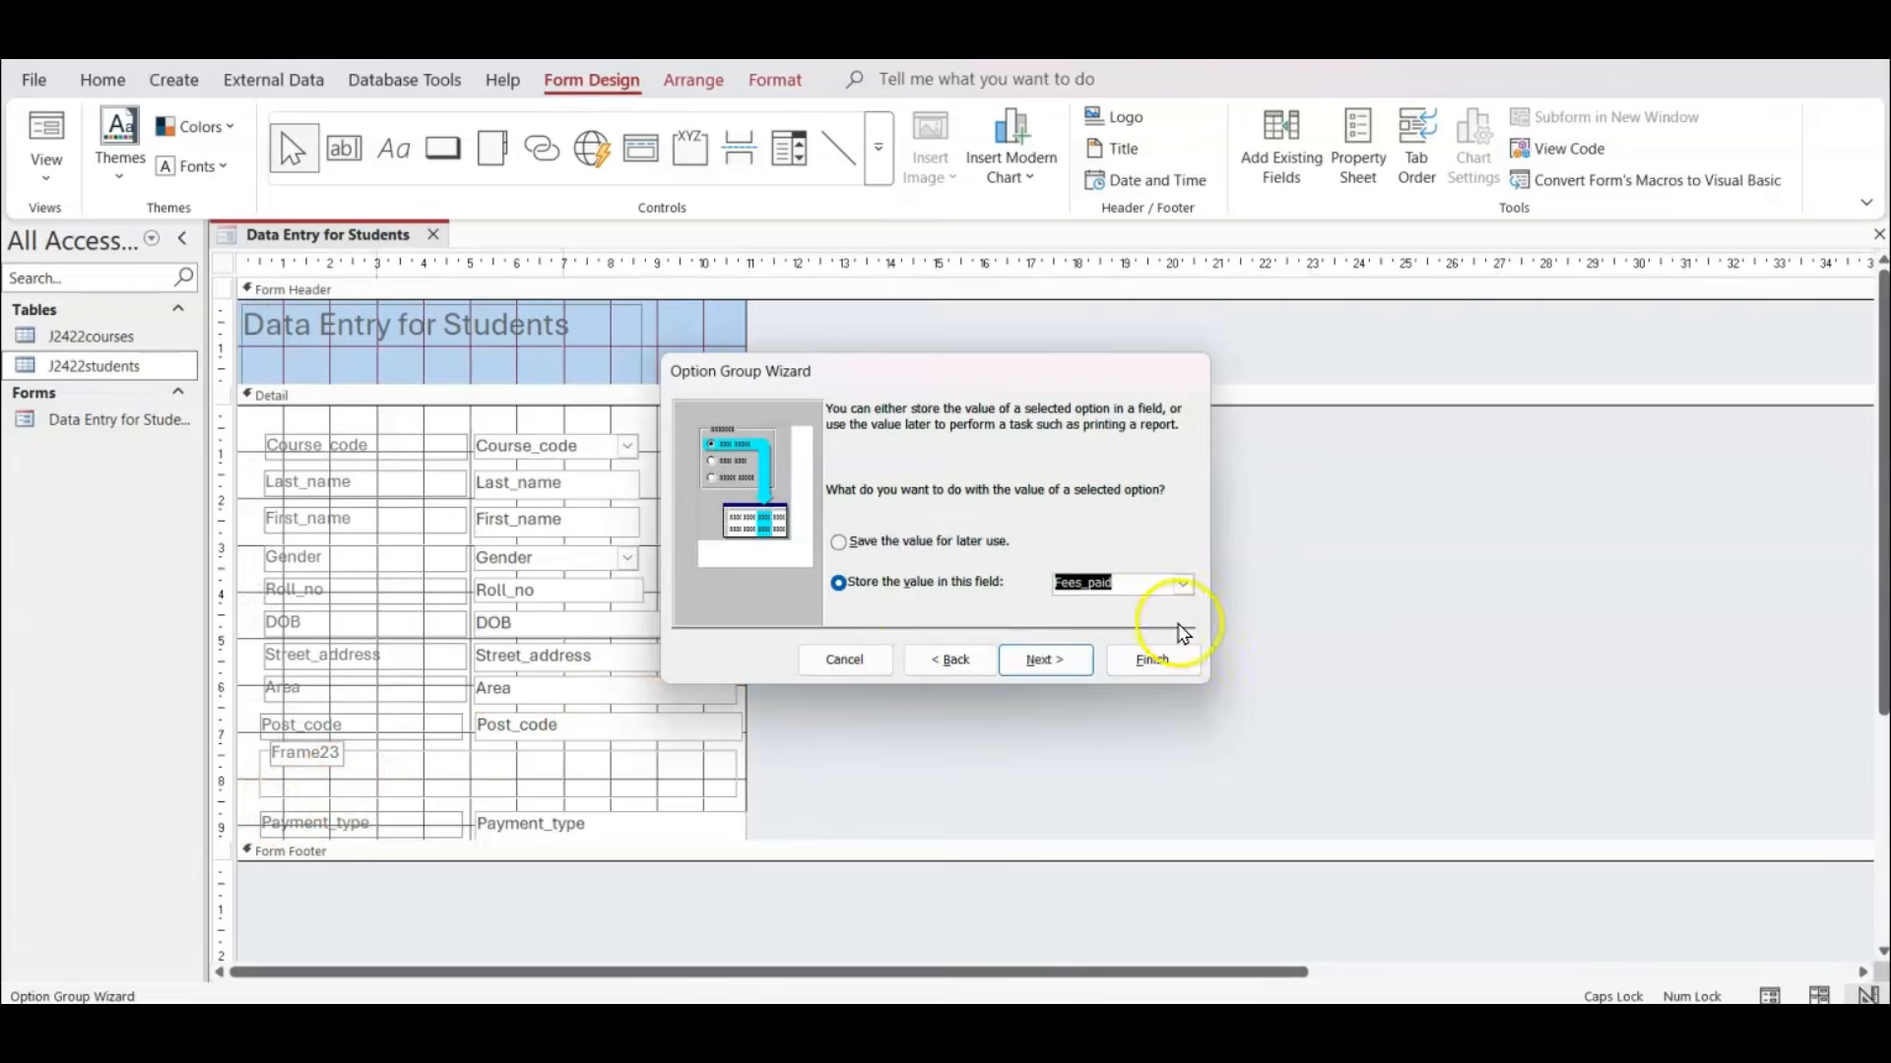
# Keep option buttons in the Etched style, caption the option group Fees_paid, and finish the wizard.
pyautogui.click(1045, 659)
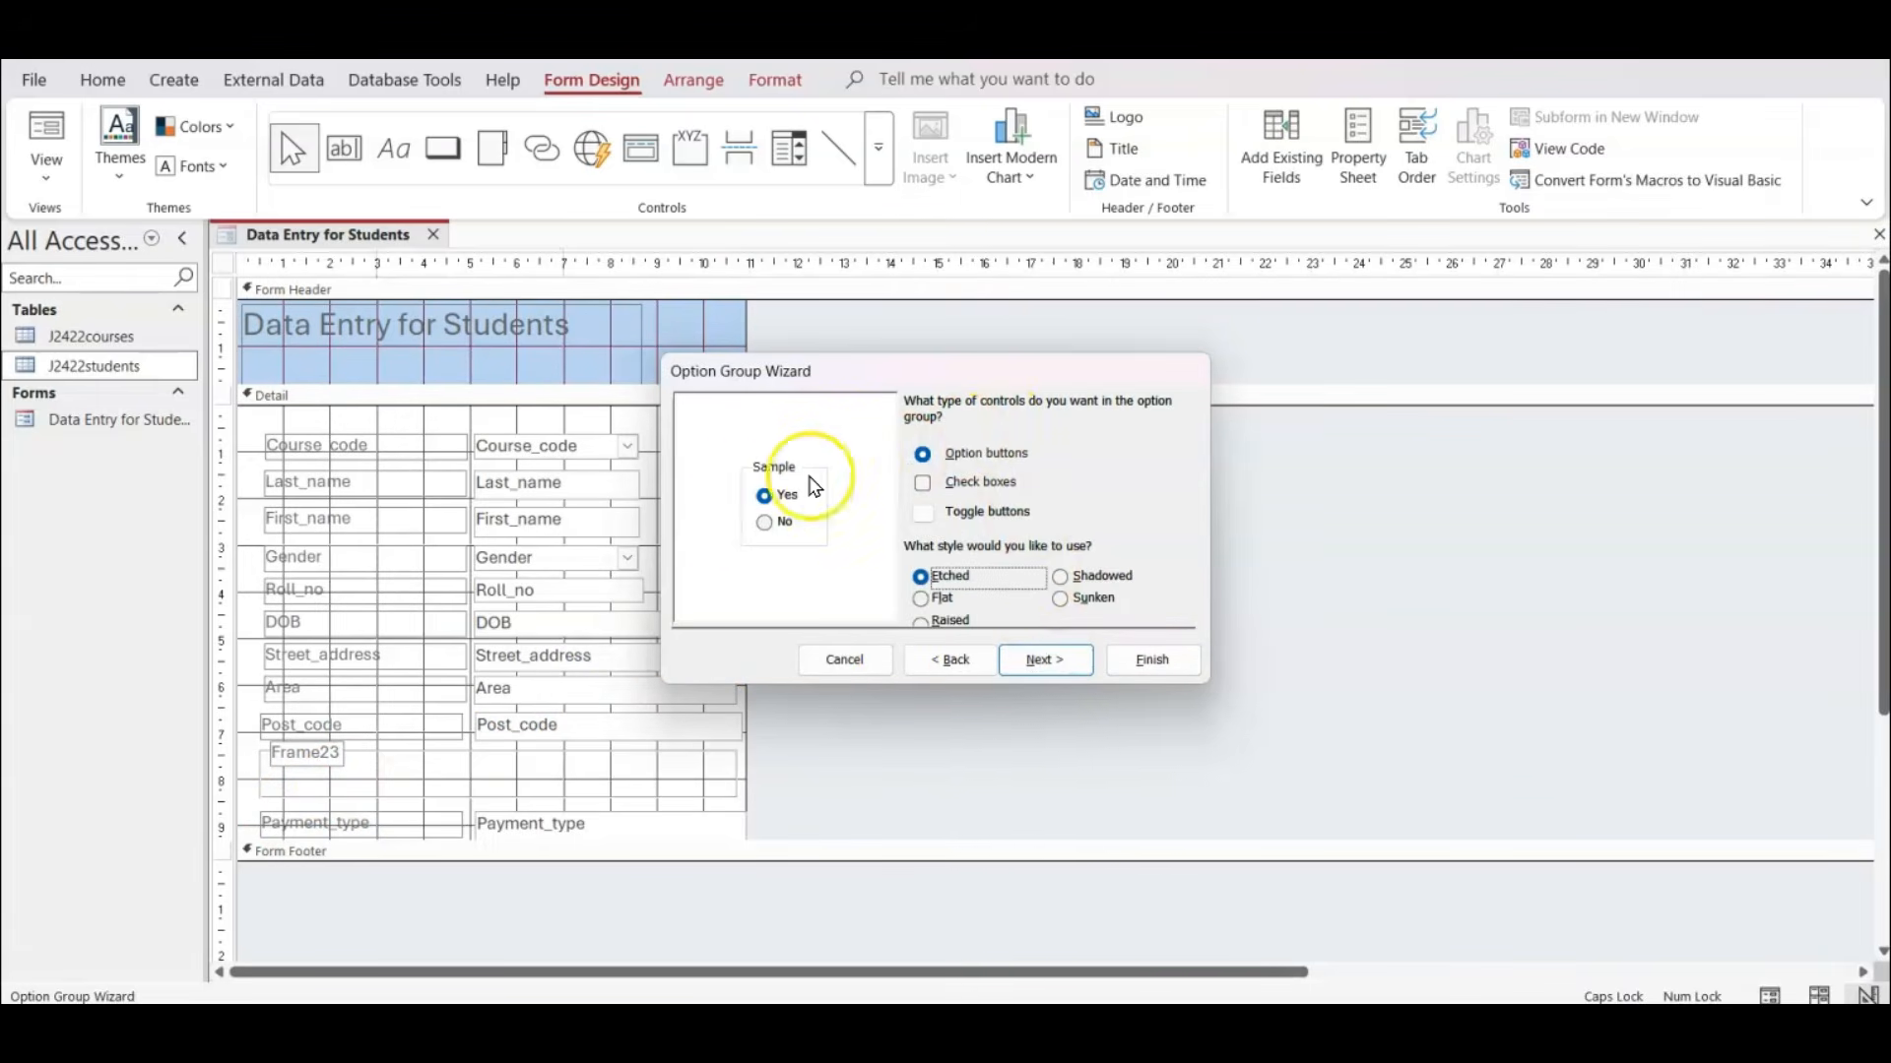
pyautogui.click(1044, 660)
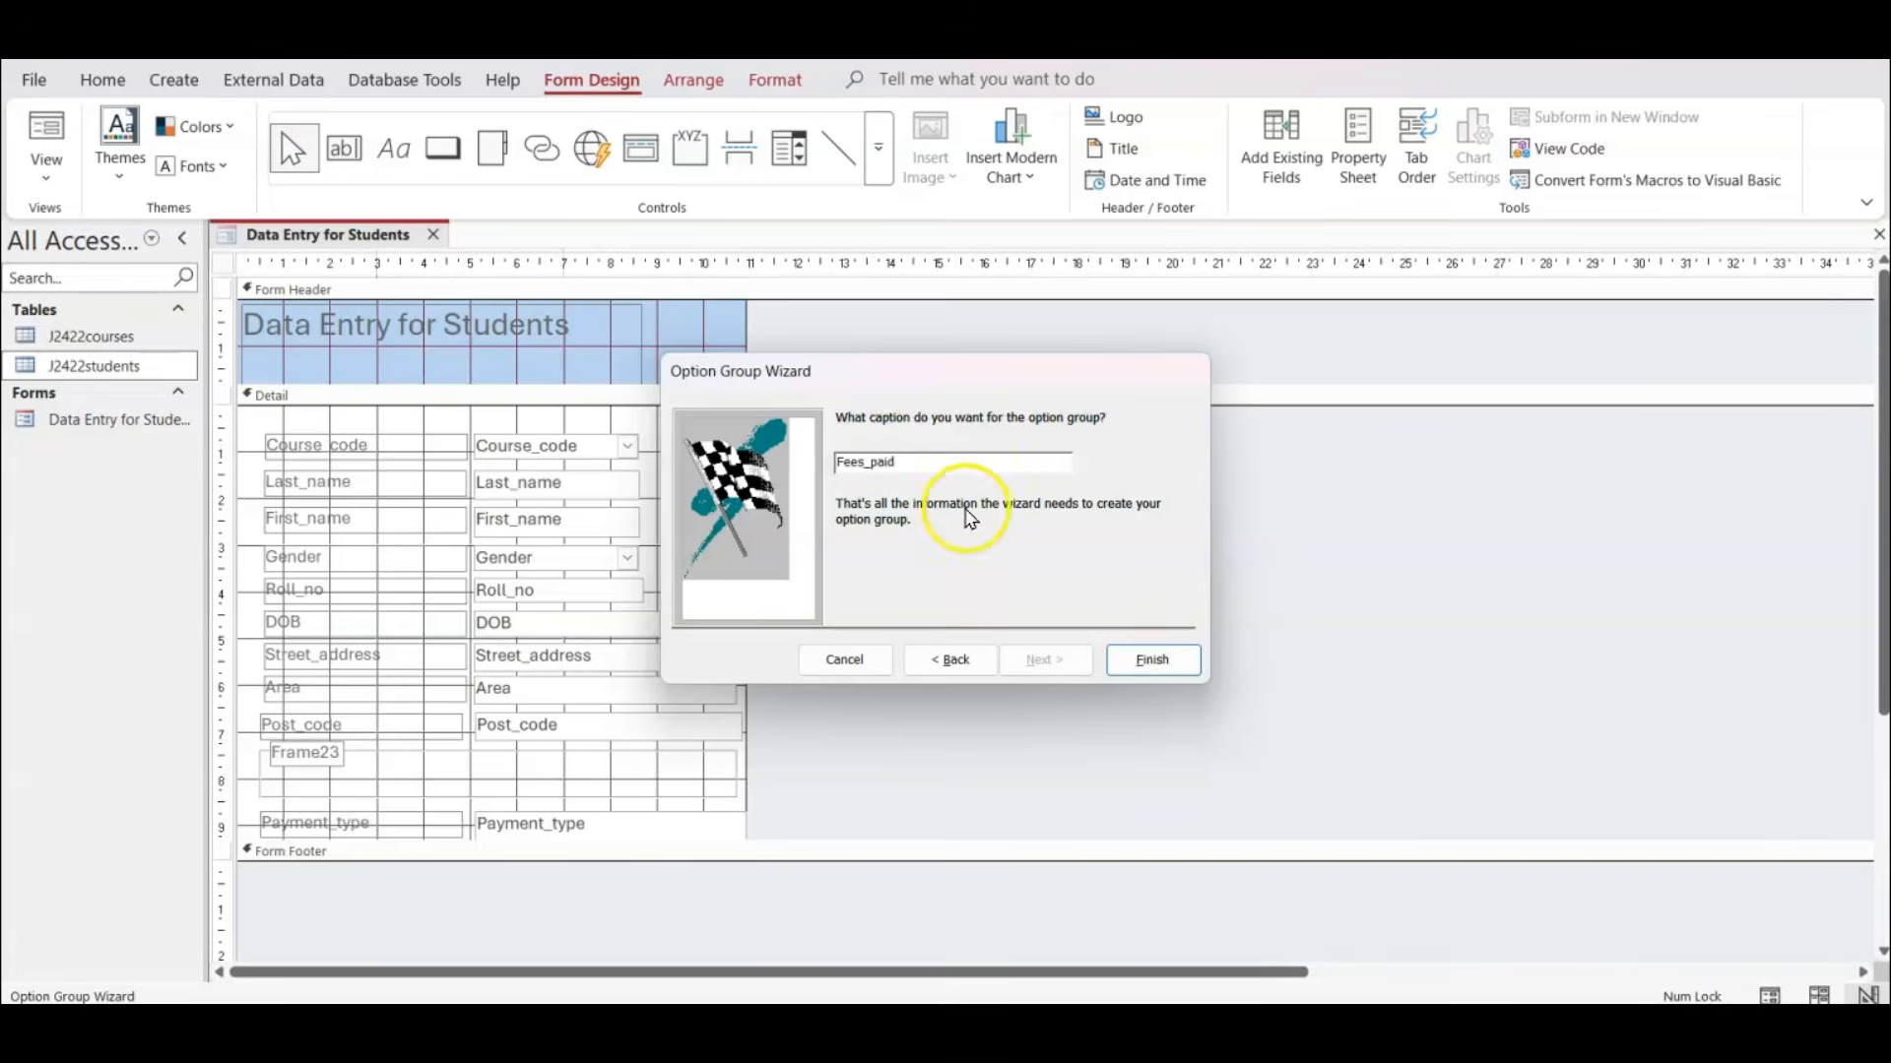
pyautogui.click(1152, 660)
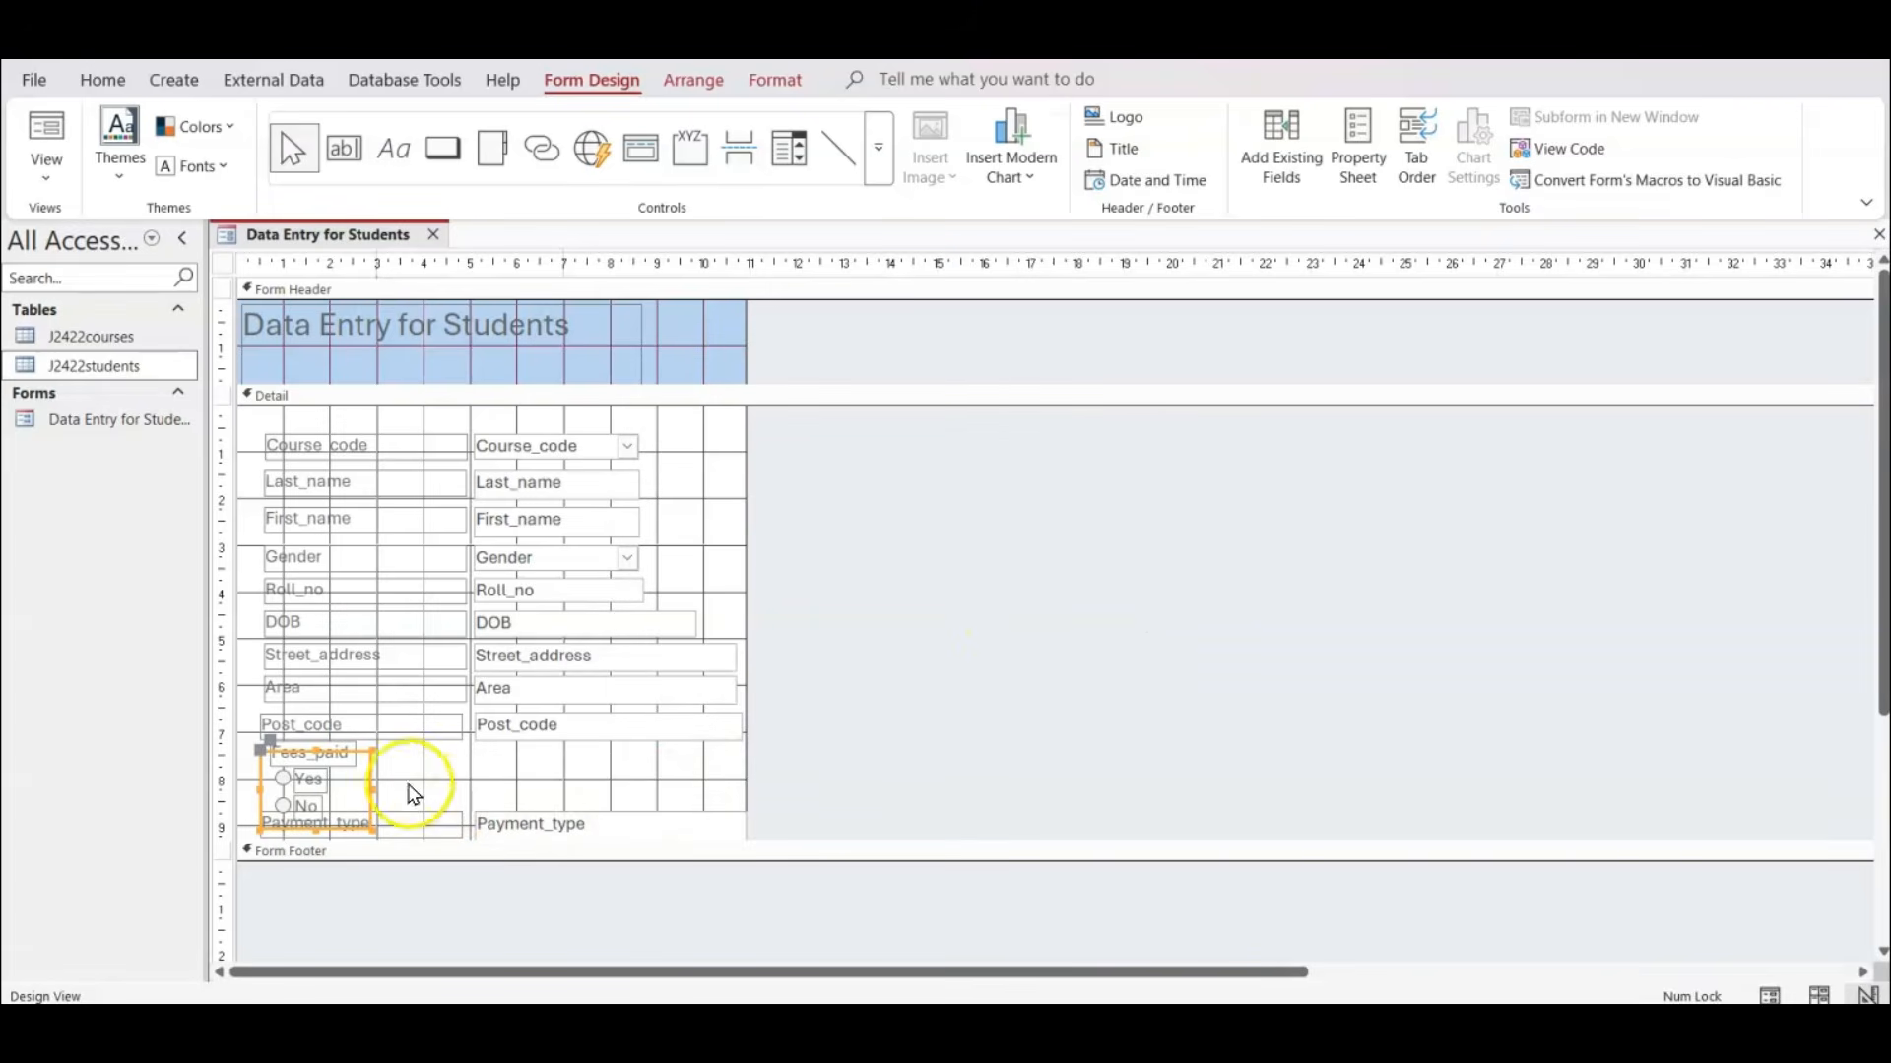
# Widen the Fees_paid frame to about 10 cm and arrange the Yes and No options side by side under the field column.
pyautogui.moveTo(373, 790); pyautogui.dragTo(740, 798)
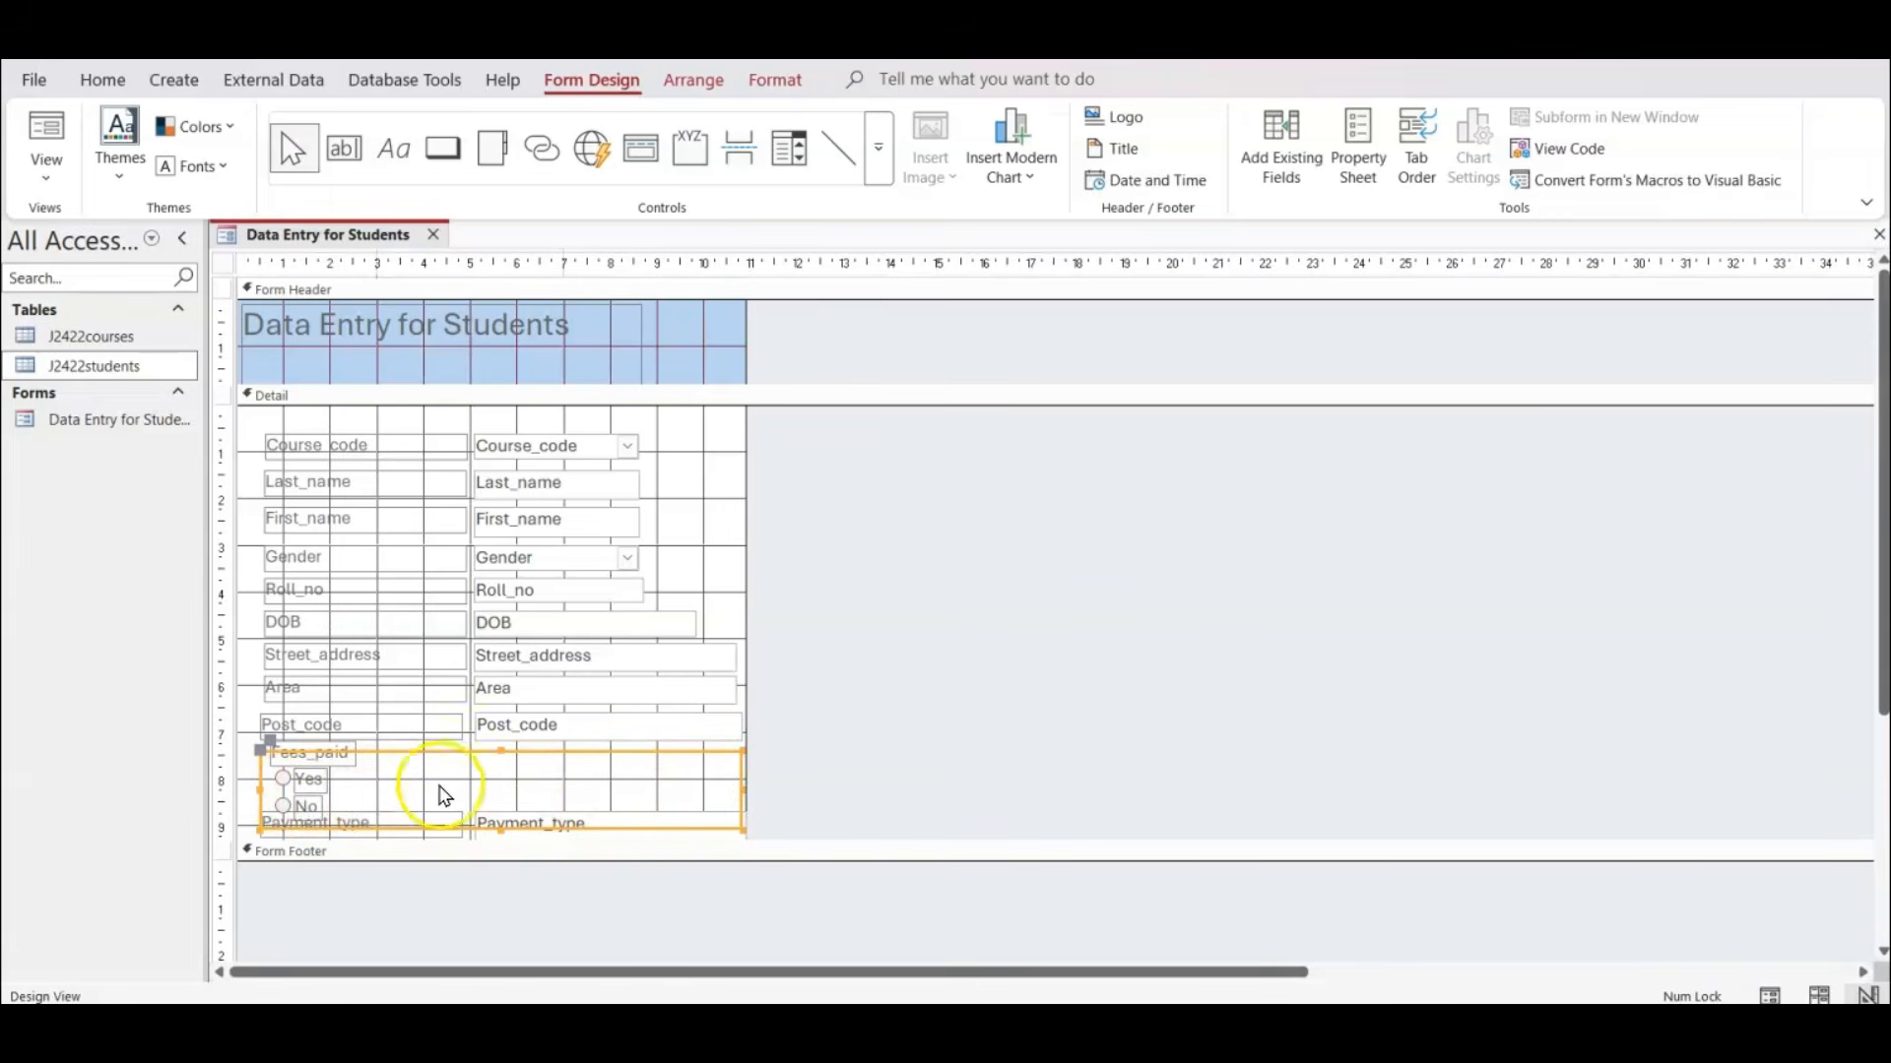
pyautogui.click(291, 806)
pyautogui.moveTo(291, 815); pyautogui.dragTo(632, 788)
pyautogui.click(305, 780)
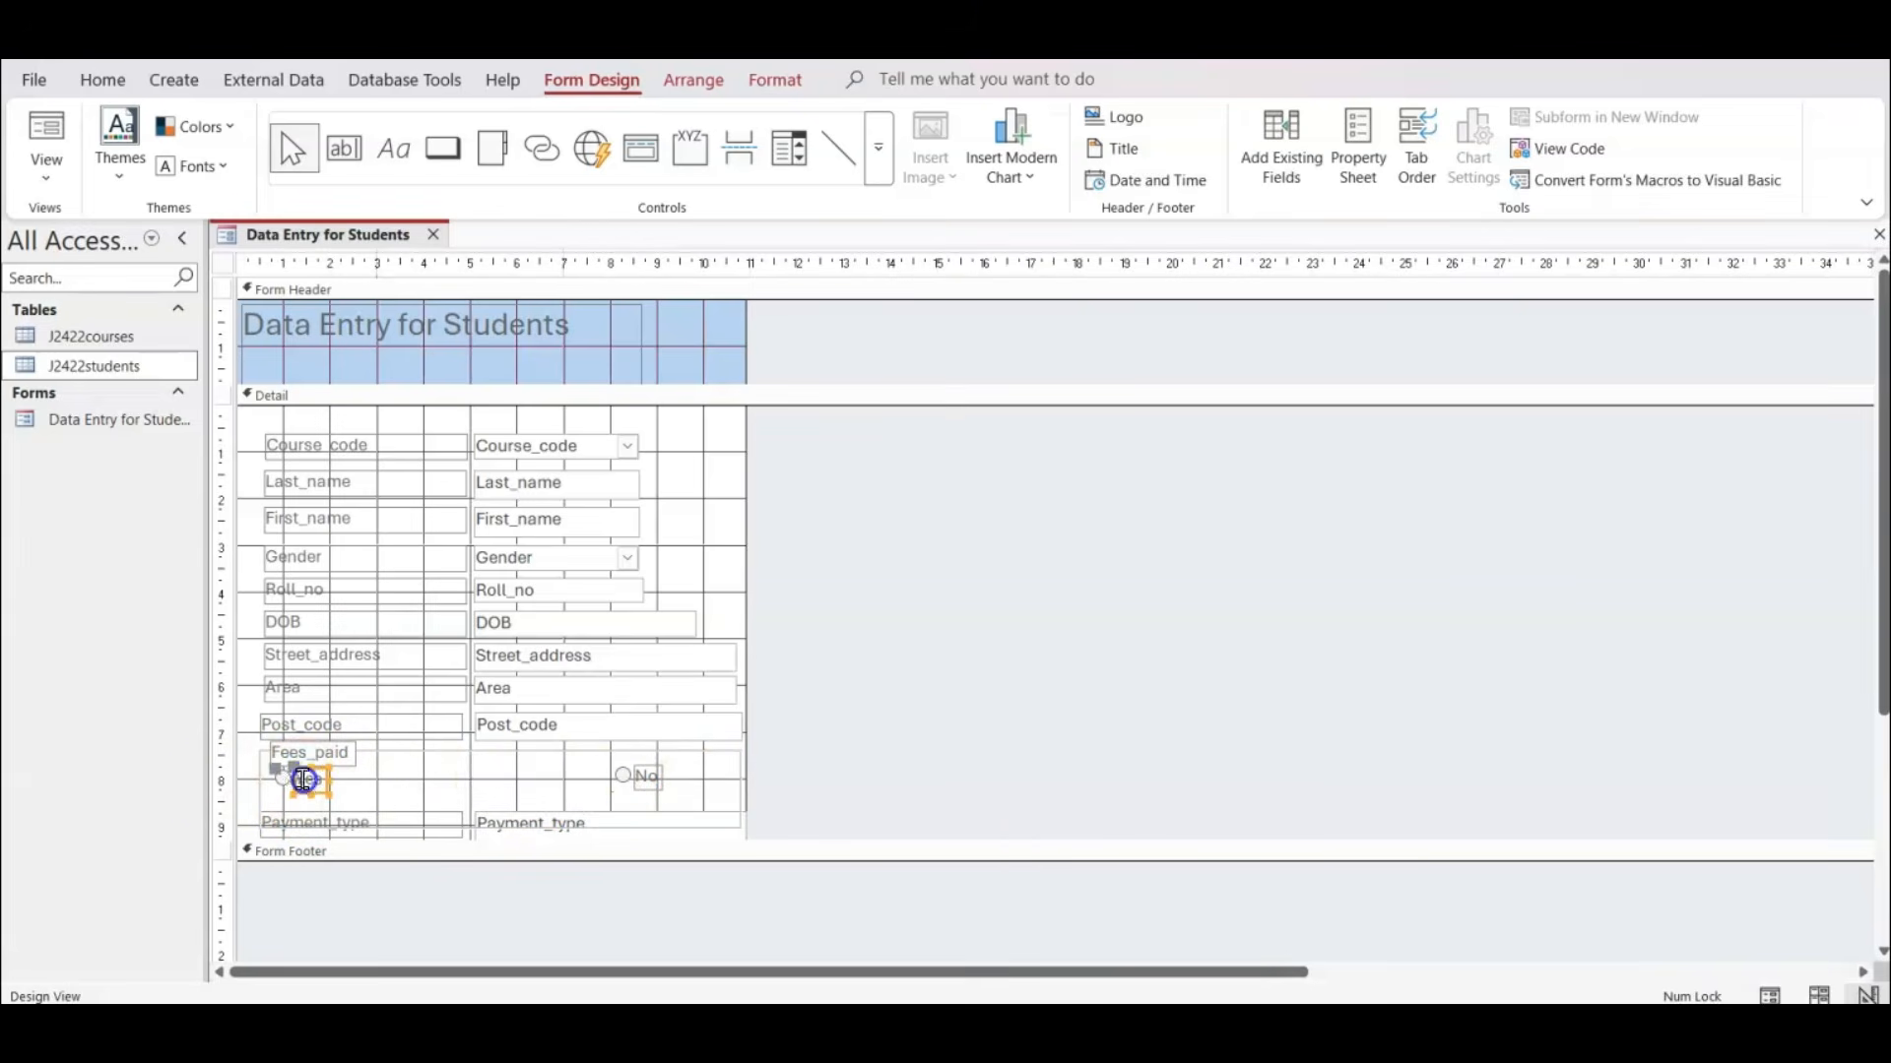
pyautogui.moveTo(286, 784); pyautogui.dragTo(505, 783)
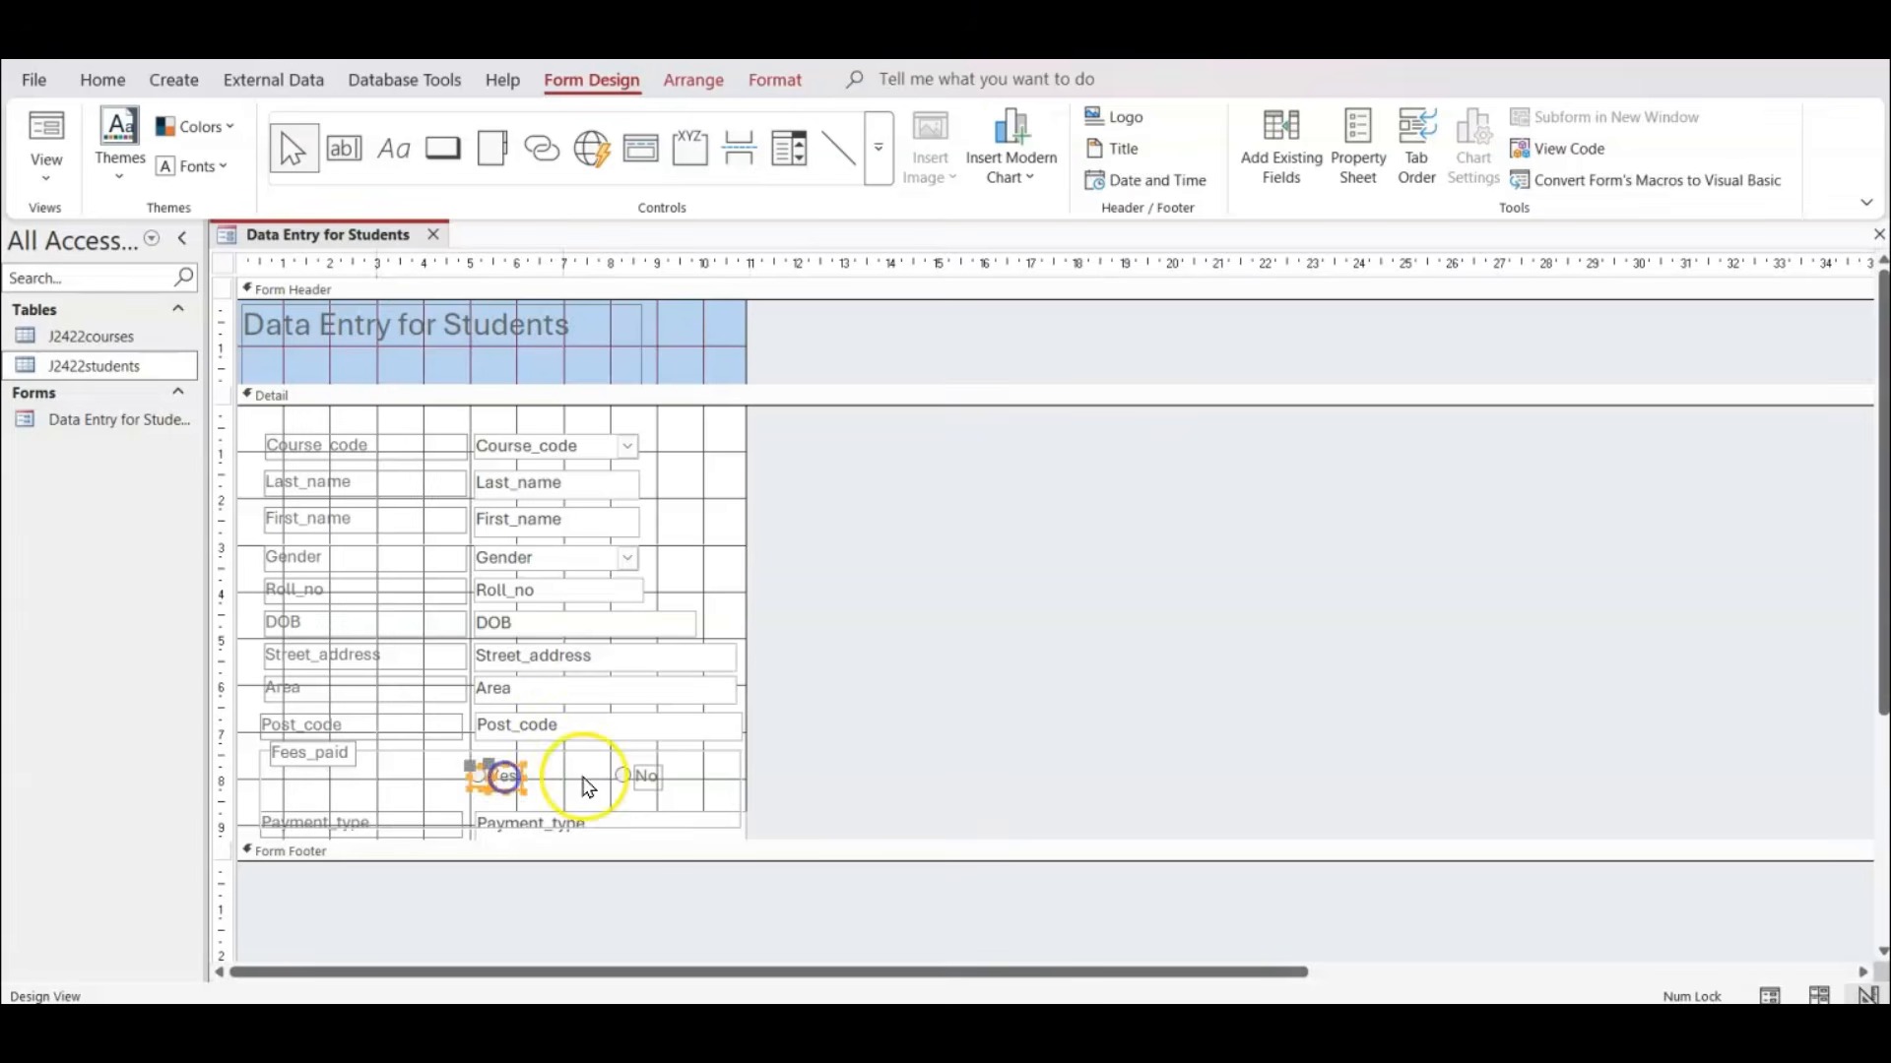
# Shorten the Fees_paid frame so it ends above Payment_type and check the layout in Form View.
pyautogui.click(412, 792)
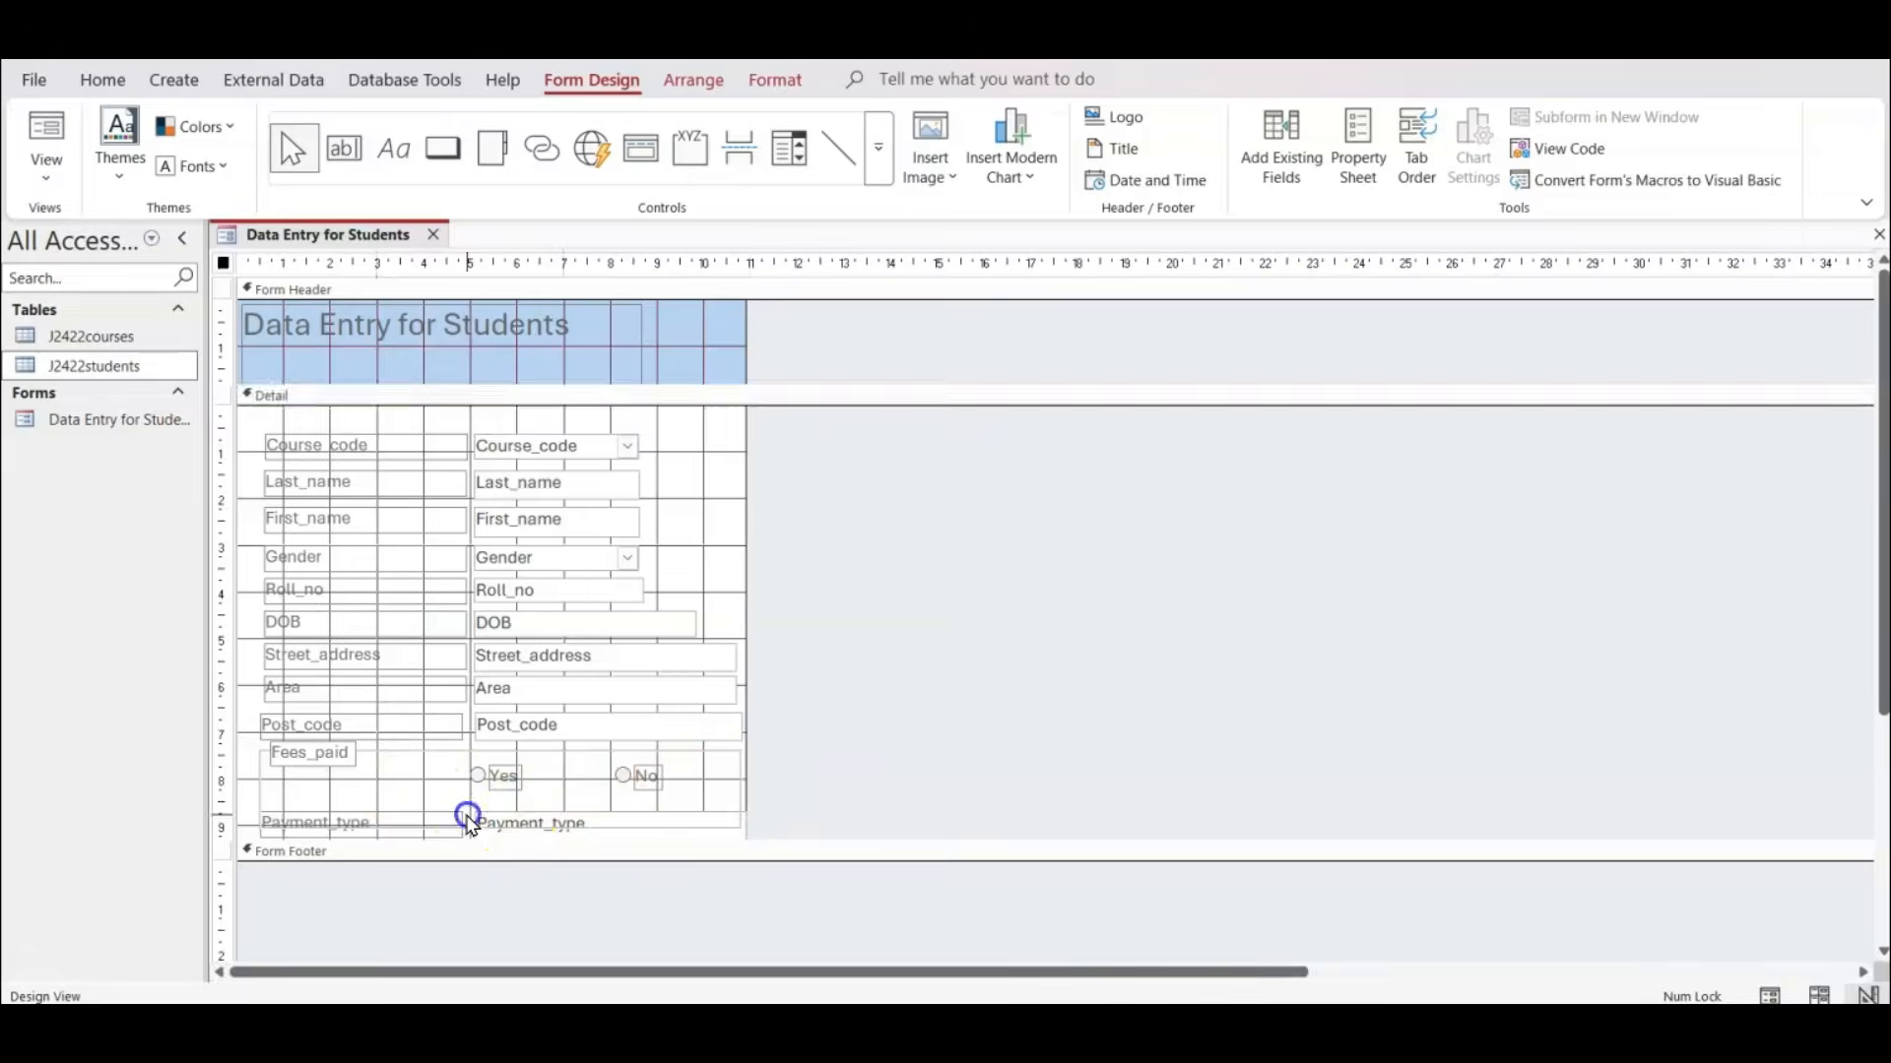
pyautogui.click(468, 754)
pyautogui.moveTo(499, 832); pyautogui.dragTo(497, 807)
pyautogui.click(823, 735)
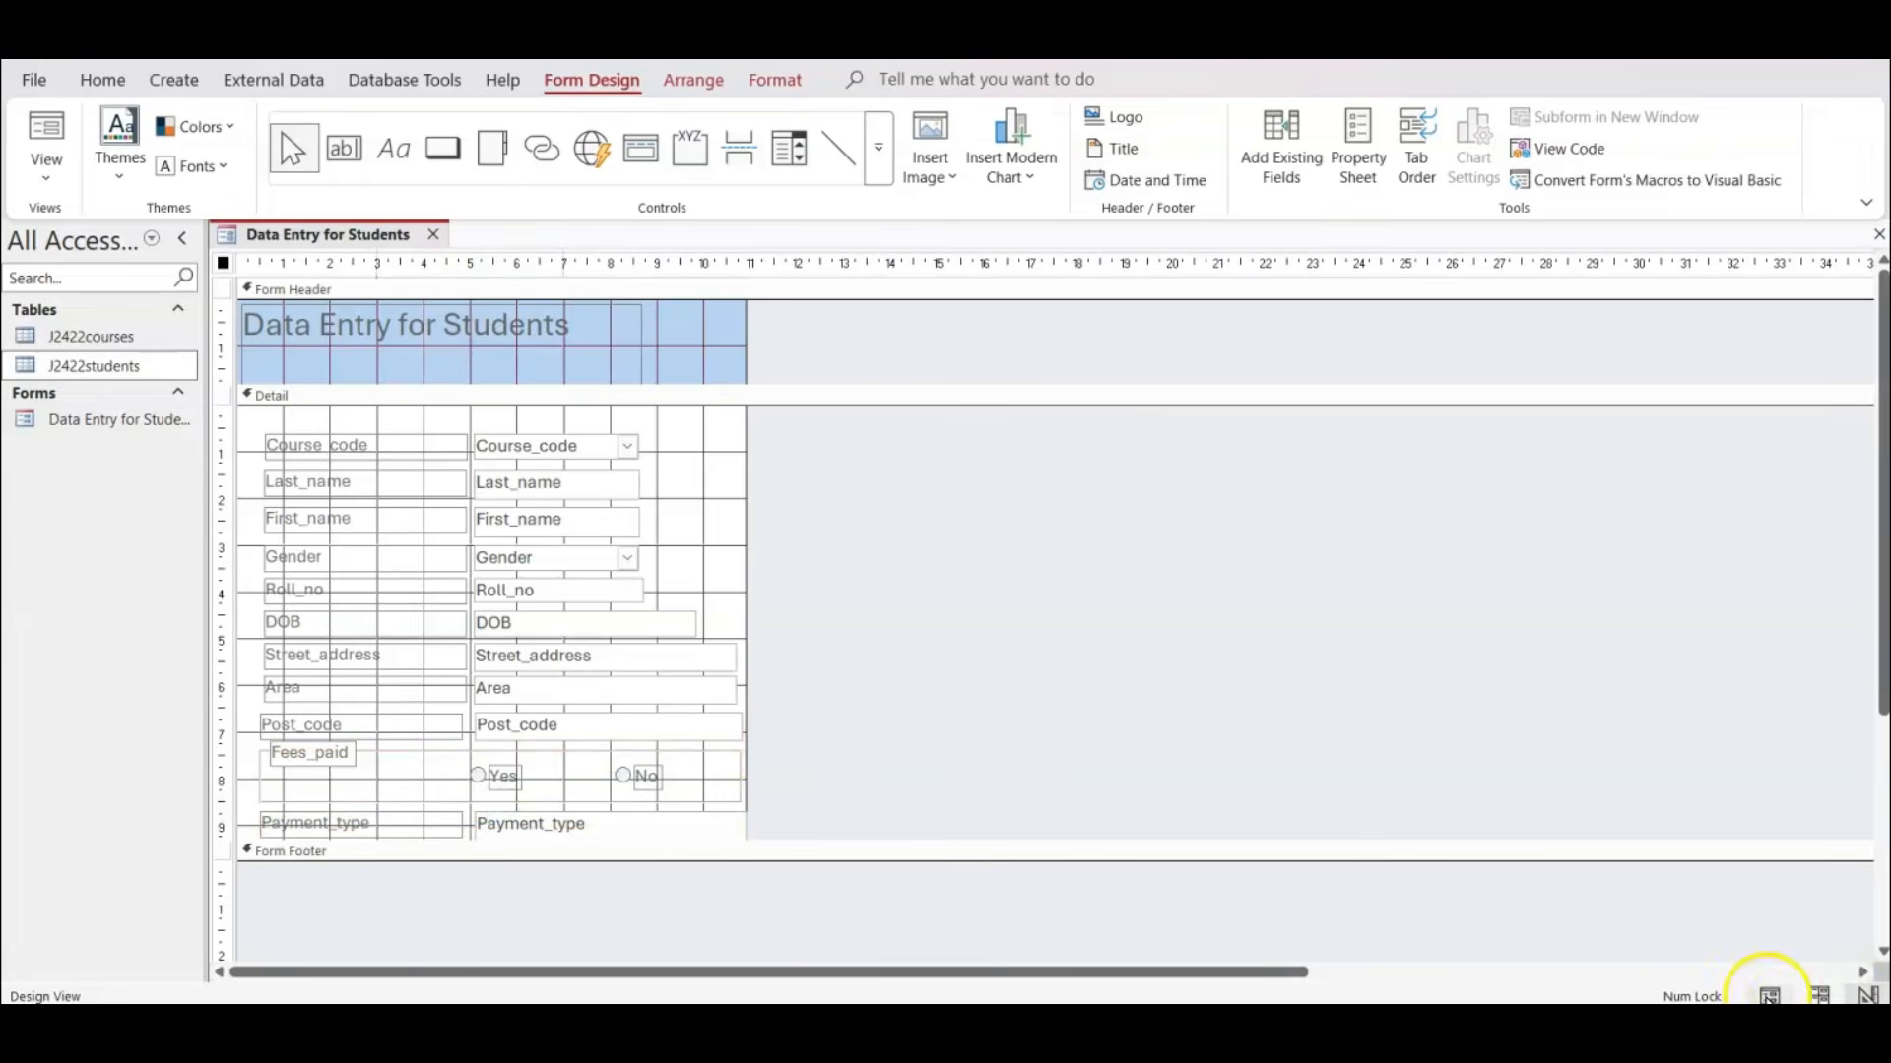
pyautogui.click(1769, 997)
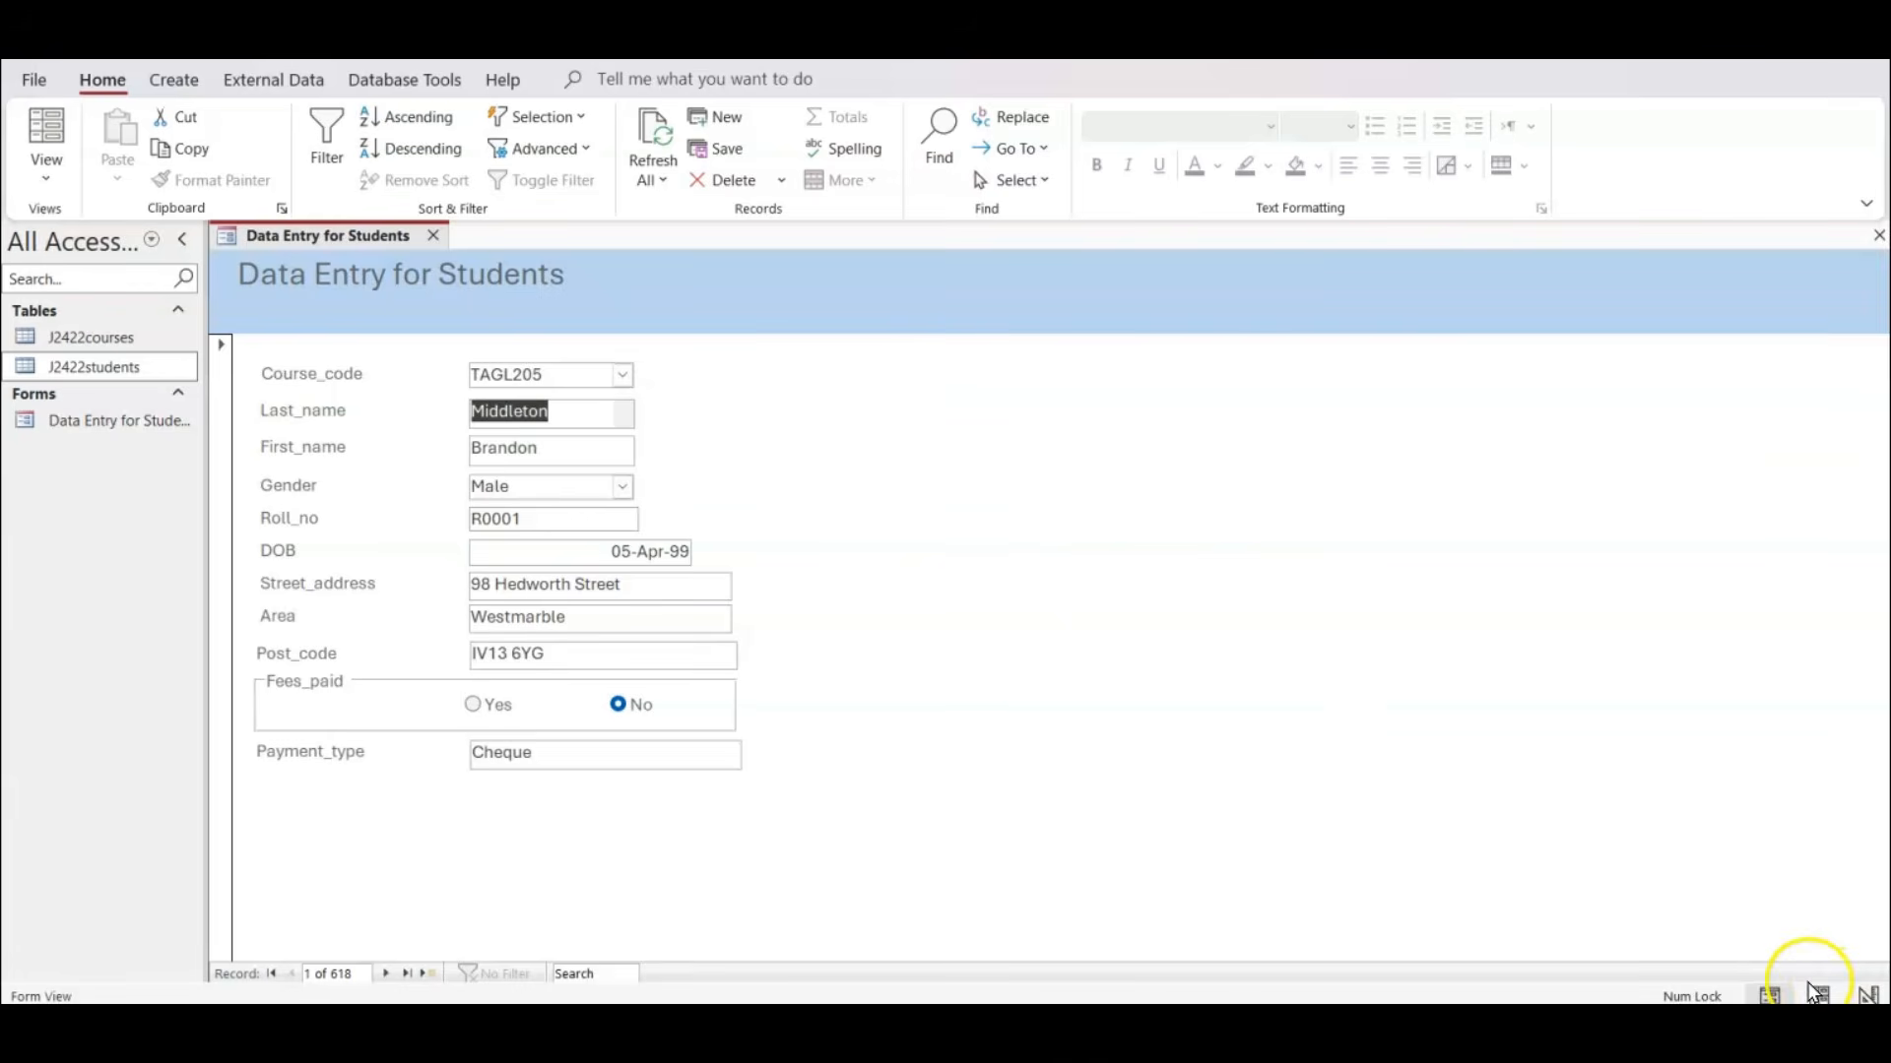
# In Design View, extend the Detail section downward by about 1.5 cm and draw a command button about 1.6 cm wide below Payment_type.
pyautogui.click(1868, 994)
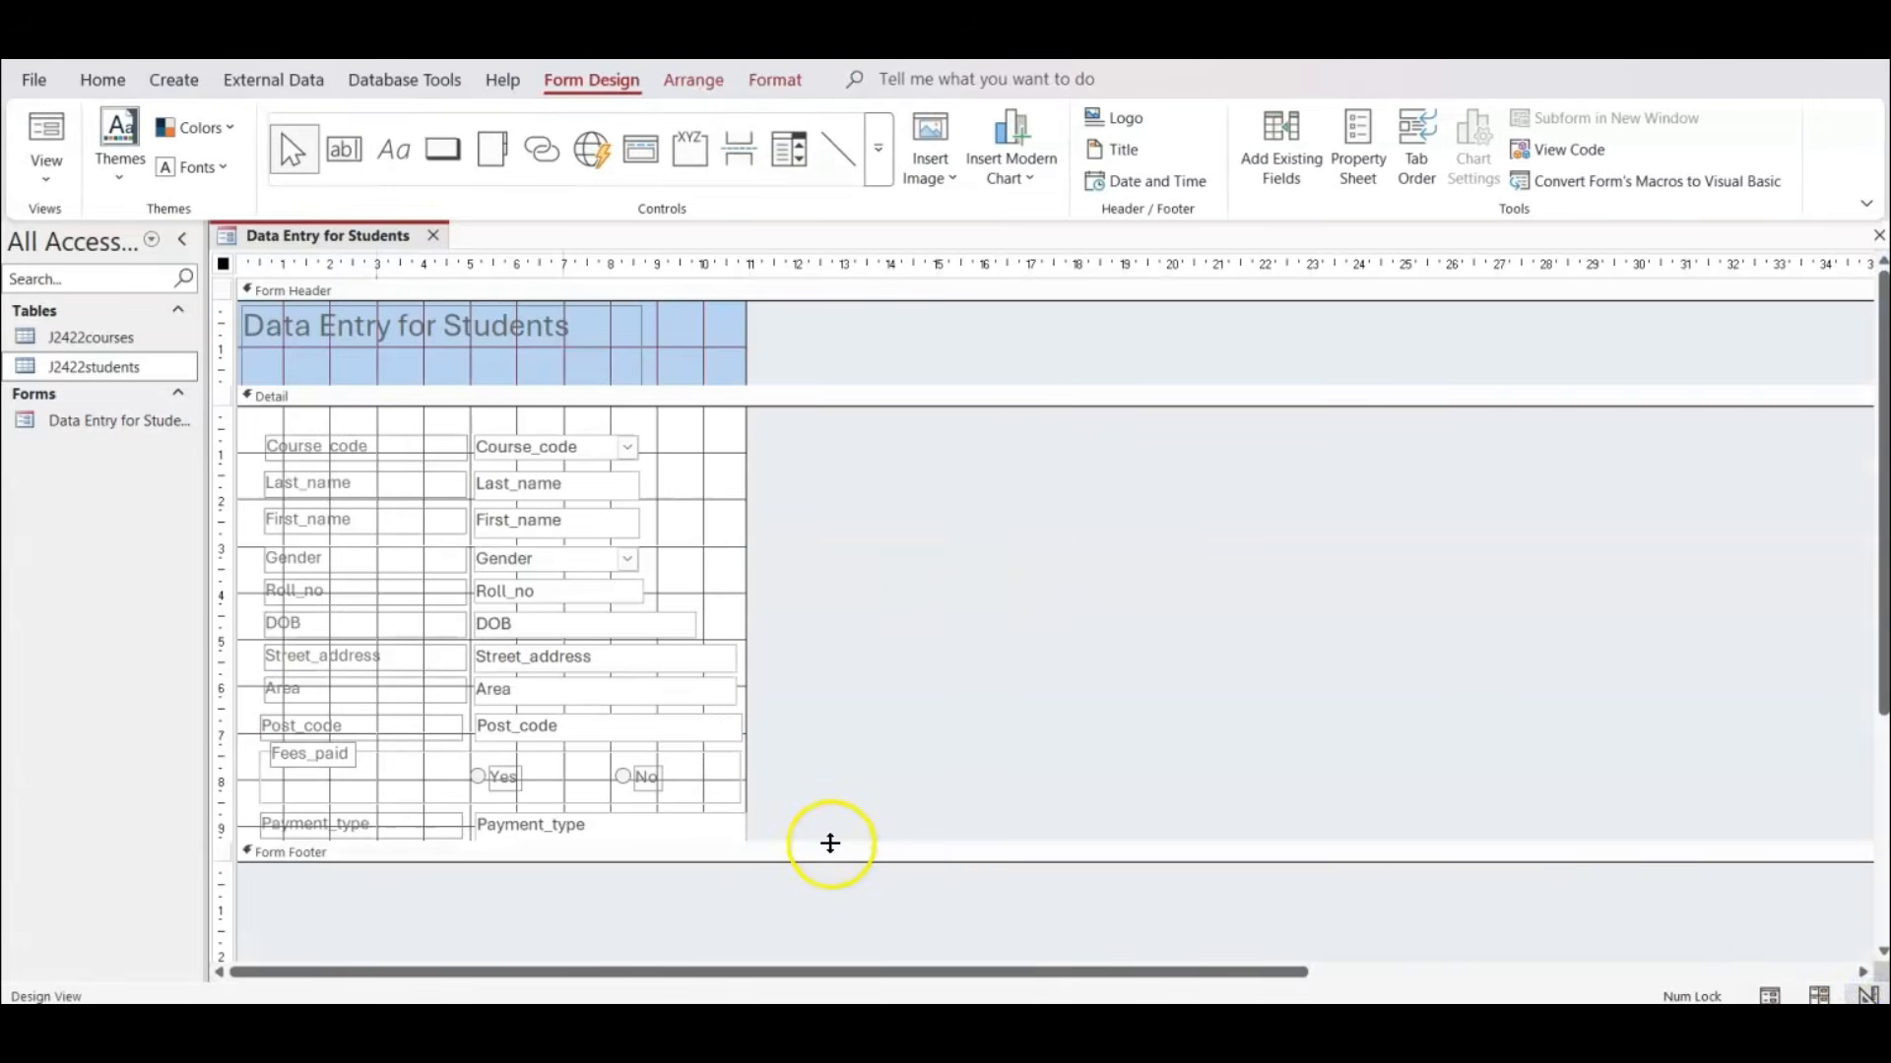
pyautogui.moveTo(832, 868); pyautogui.dragTo(832, 935)
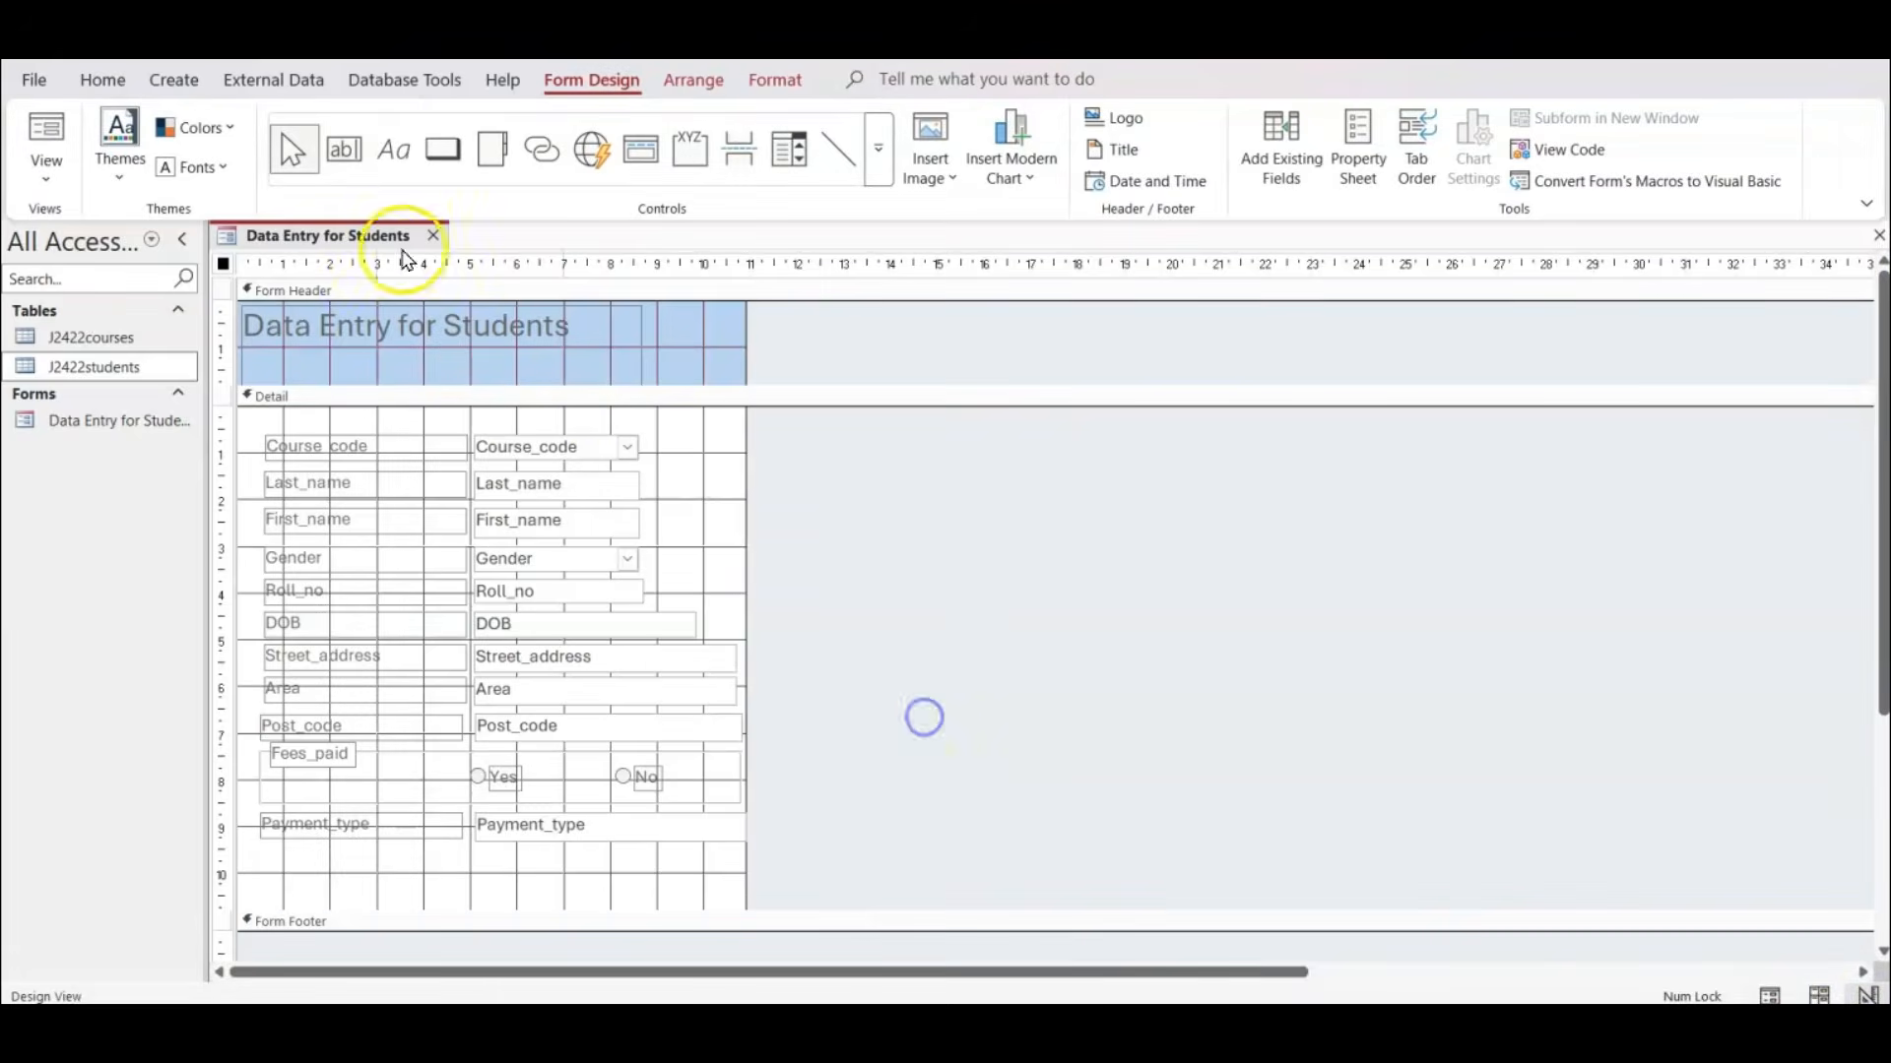
pyautogui.click(442, 152)
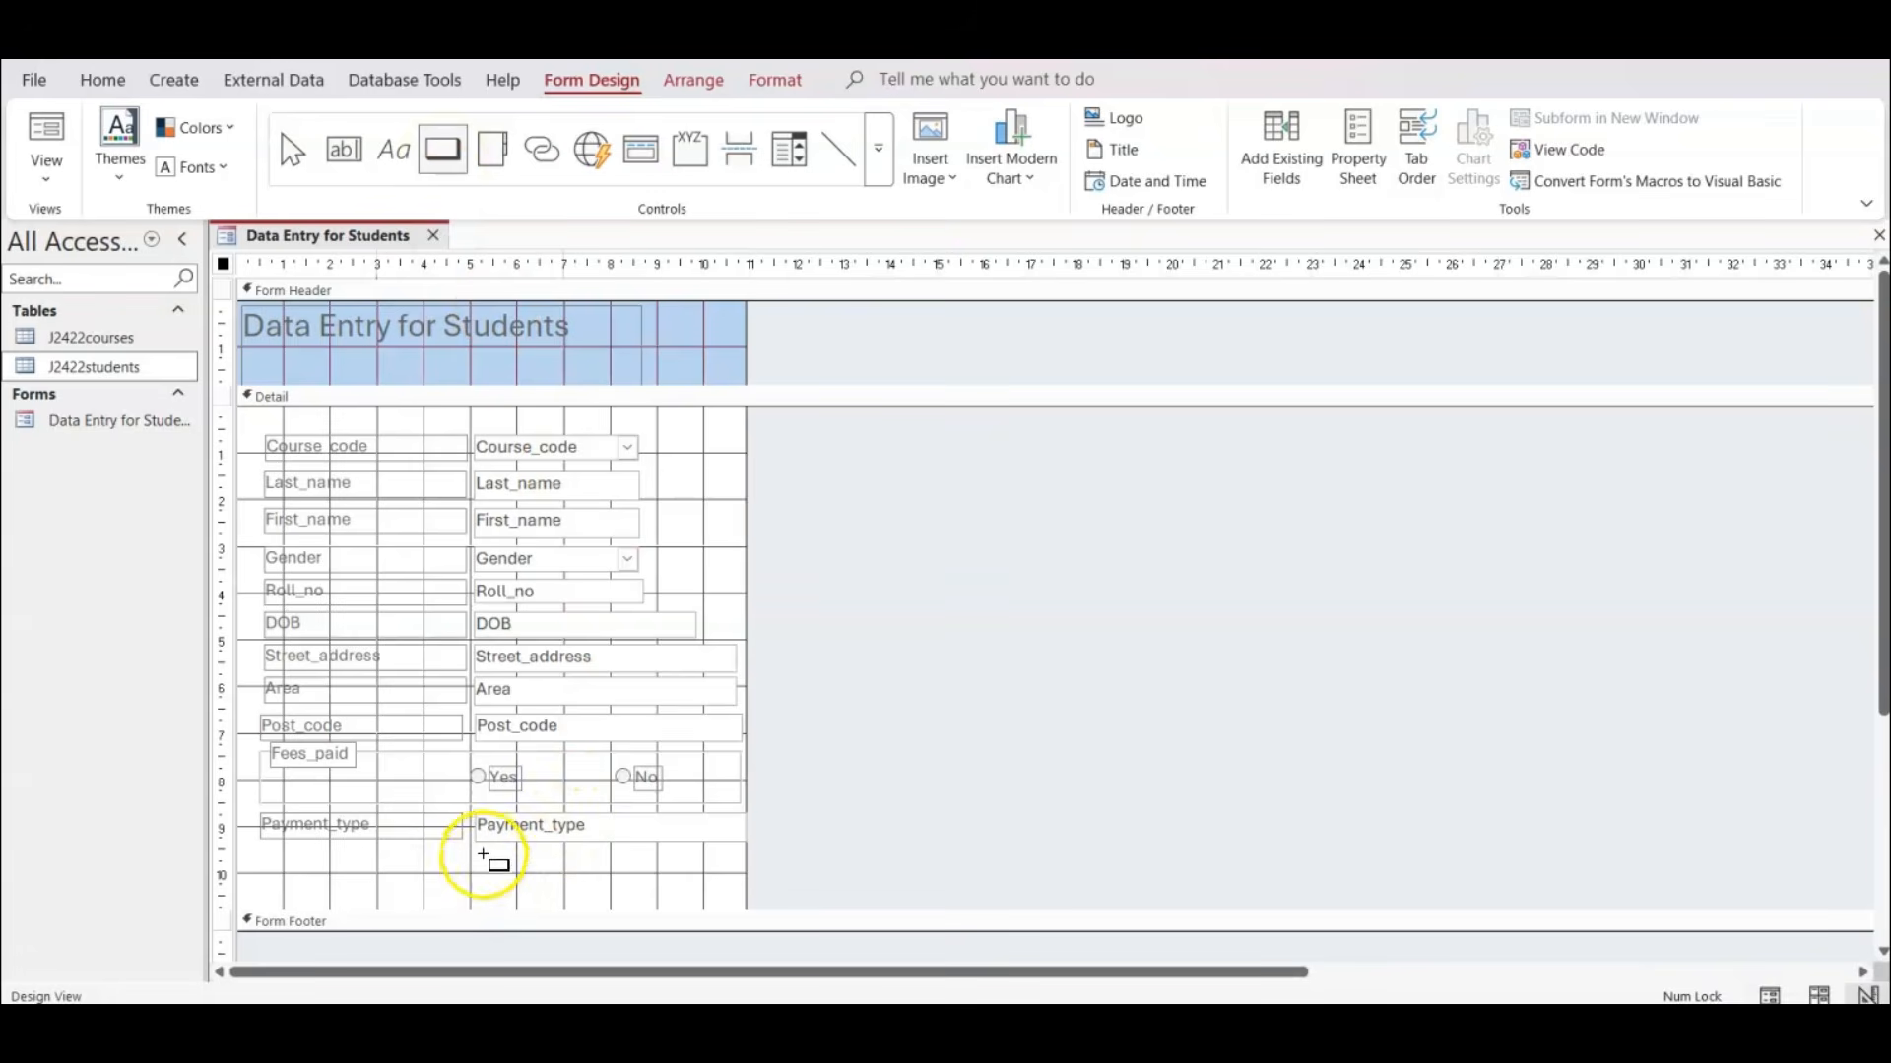
pyautogui.moveTo(483, 854); pyautogui.dragTo(560, 906)
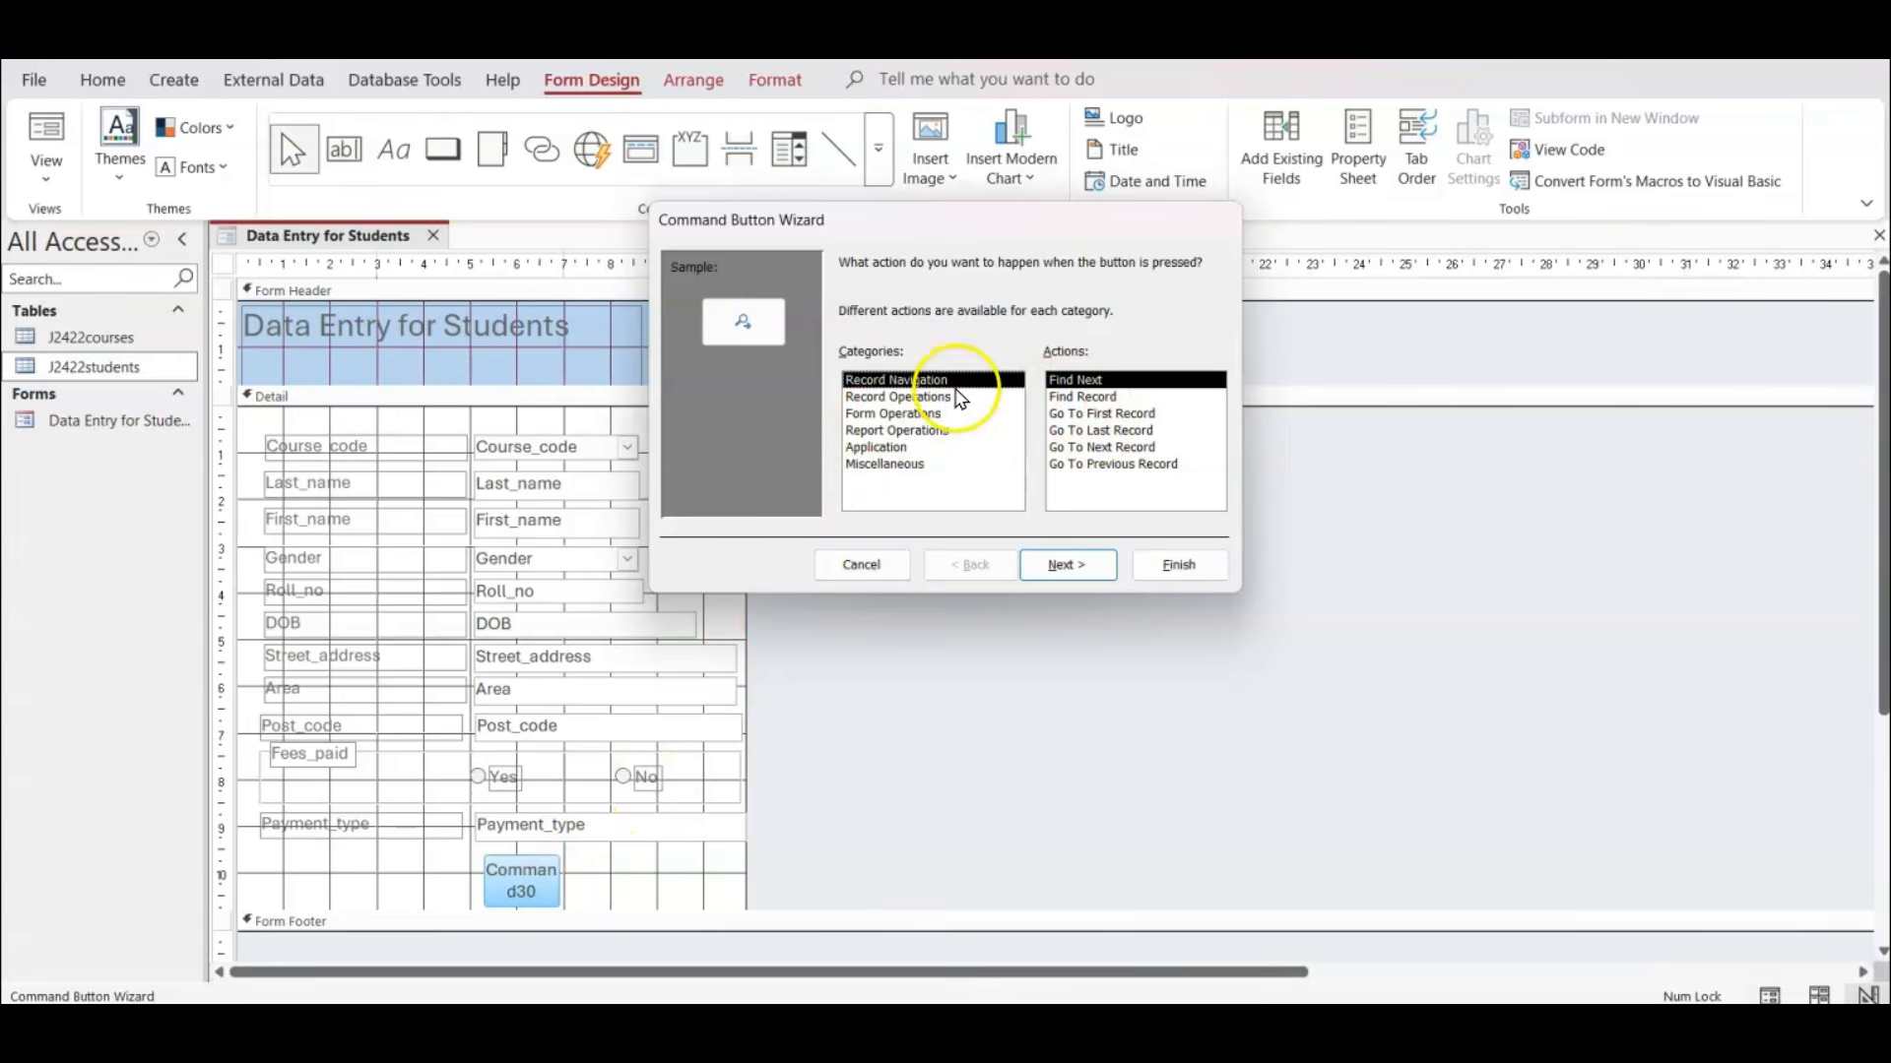
# Assign the button the Save Record operation with the Save Record picture, name it btn_Save, and shift it right by about 1.6 cm.
pyautogui.click(947, 396)
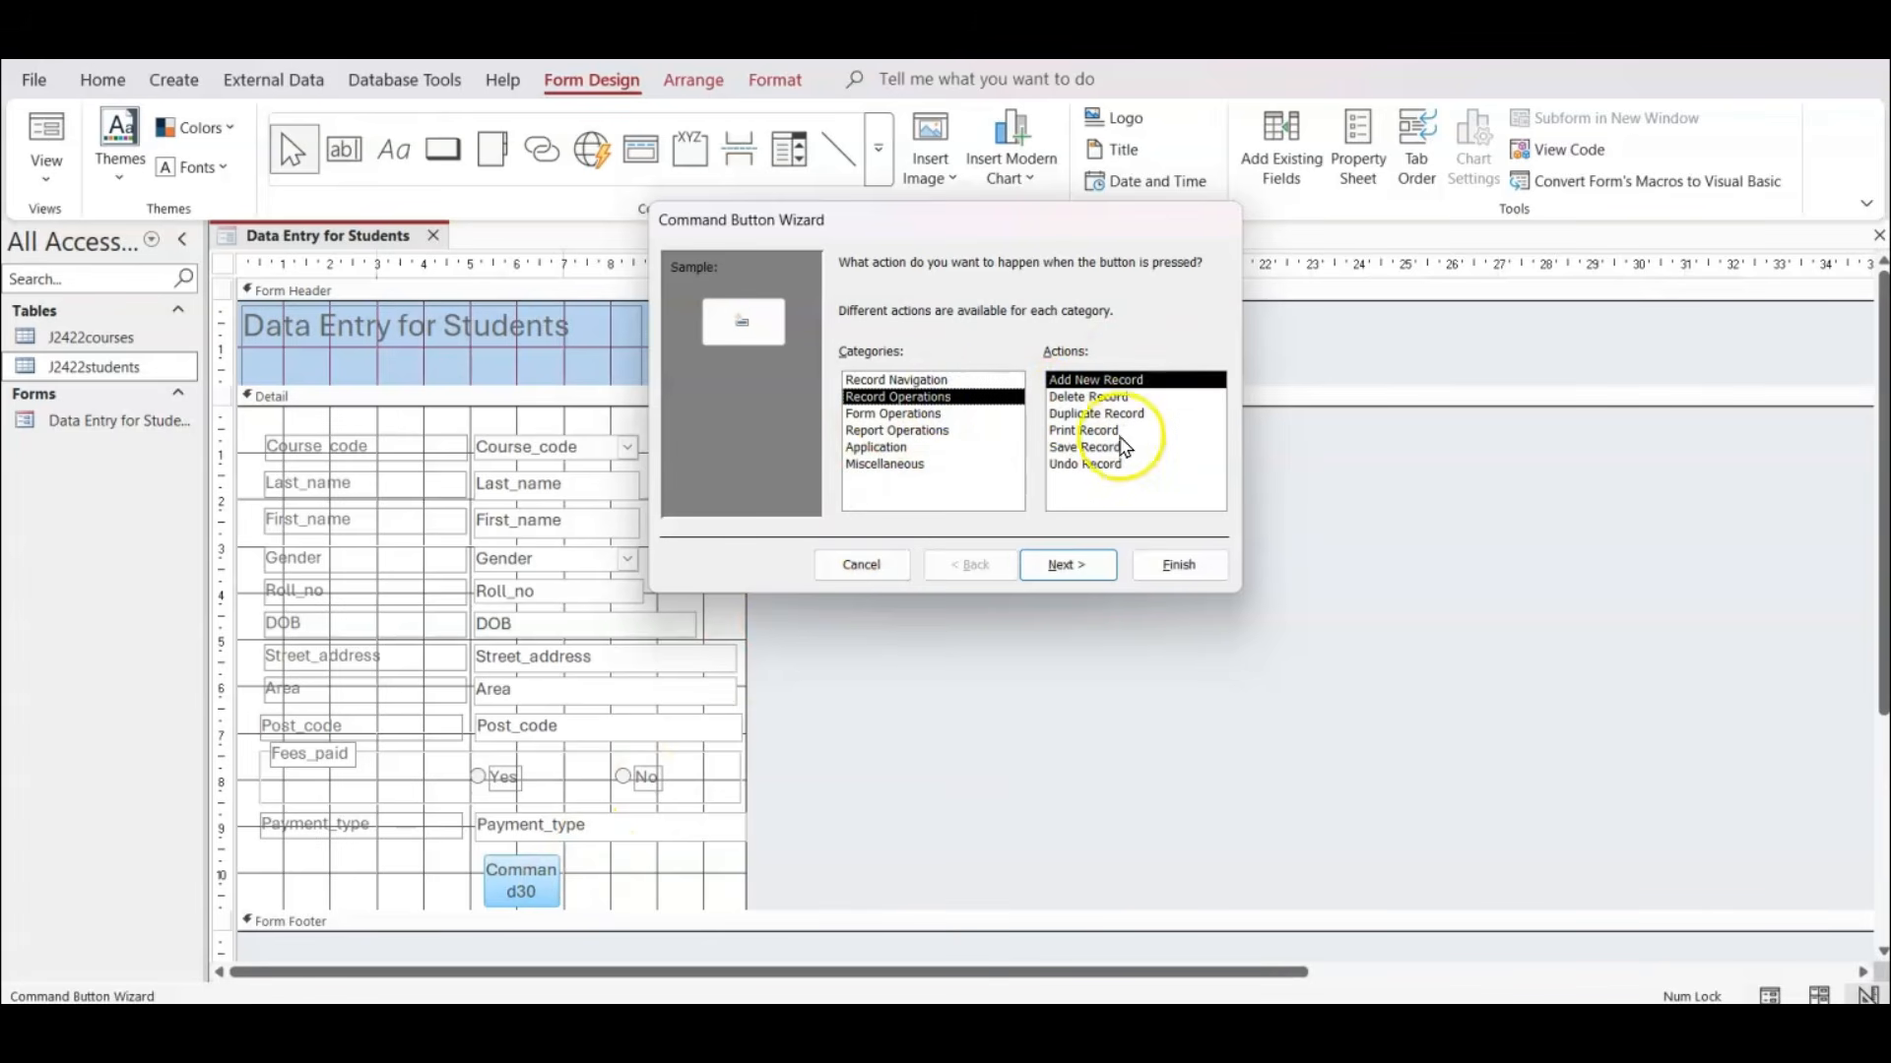
pyautogui.click(1095, 448)
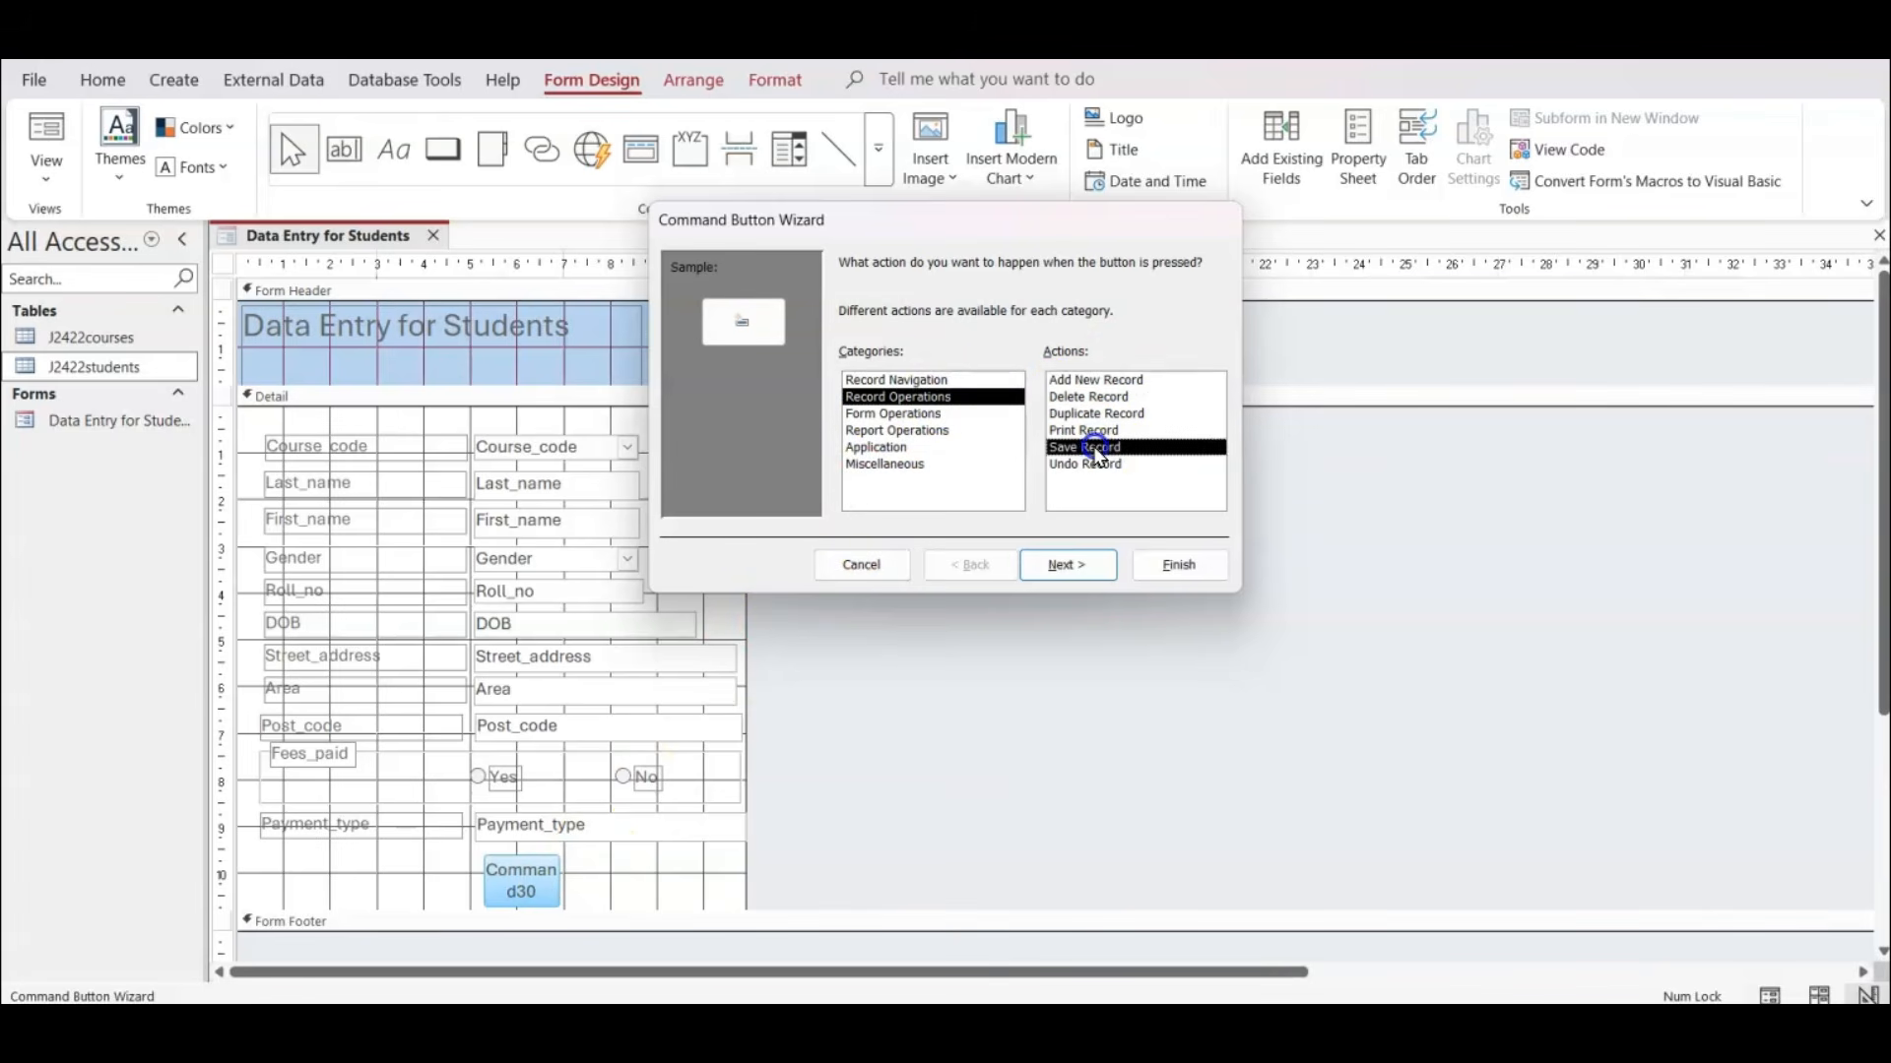
pyautogui.click(1071, 559)
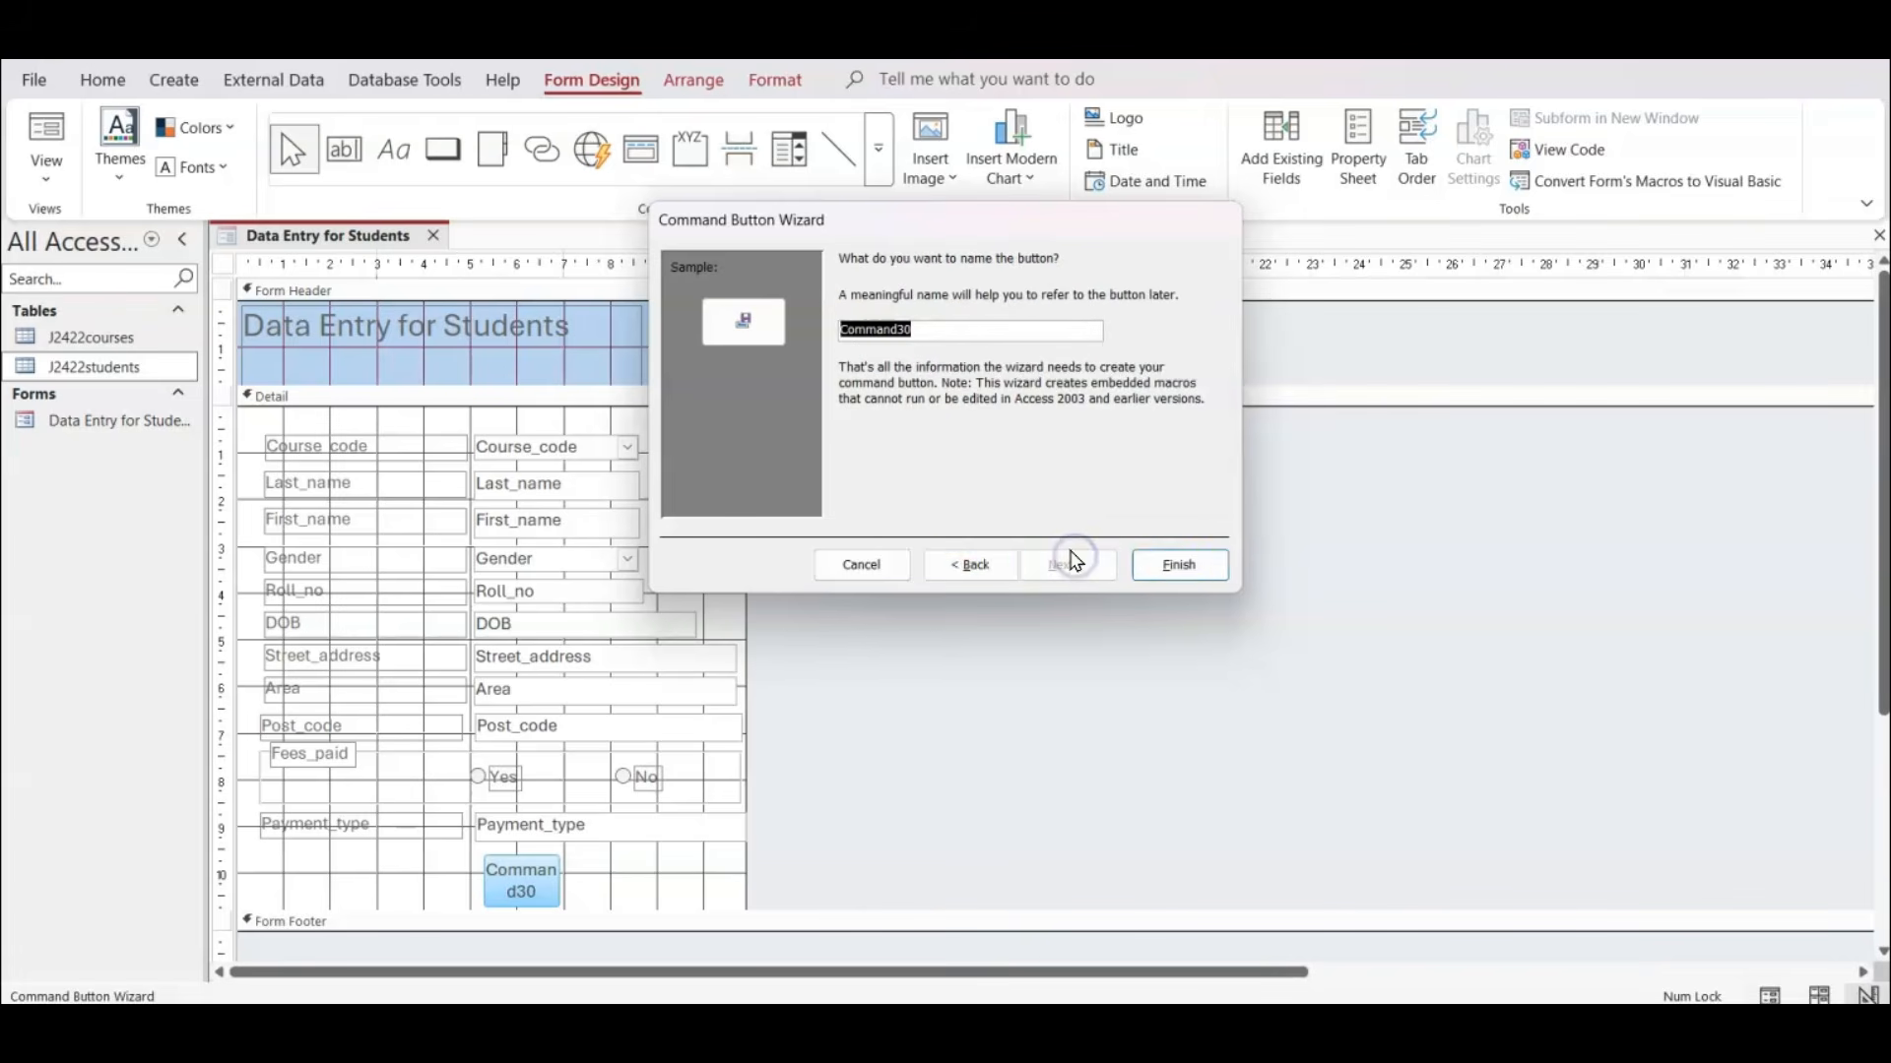
pyautogui.click(1012, 566)
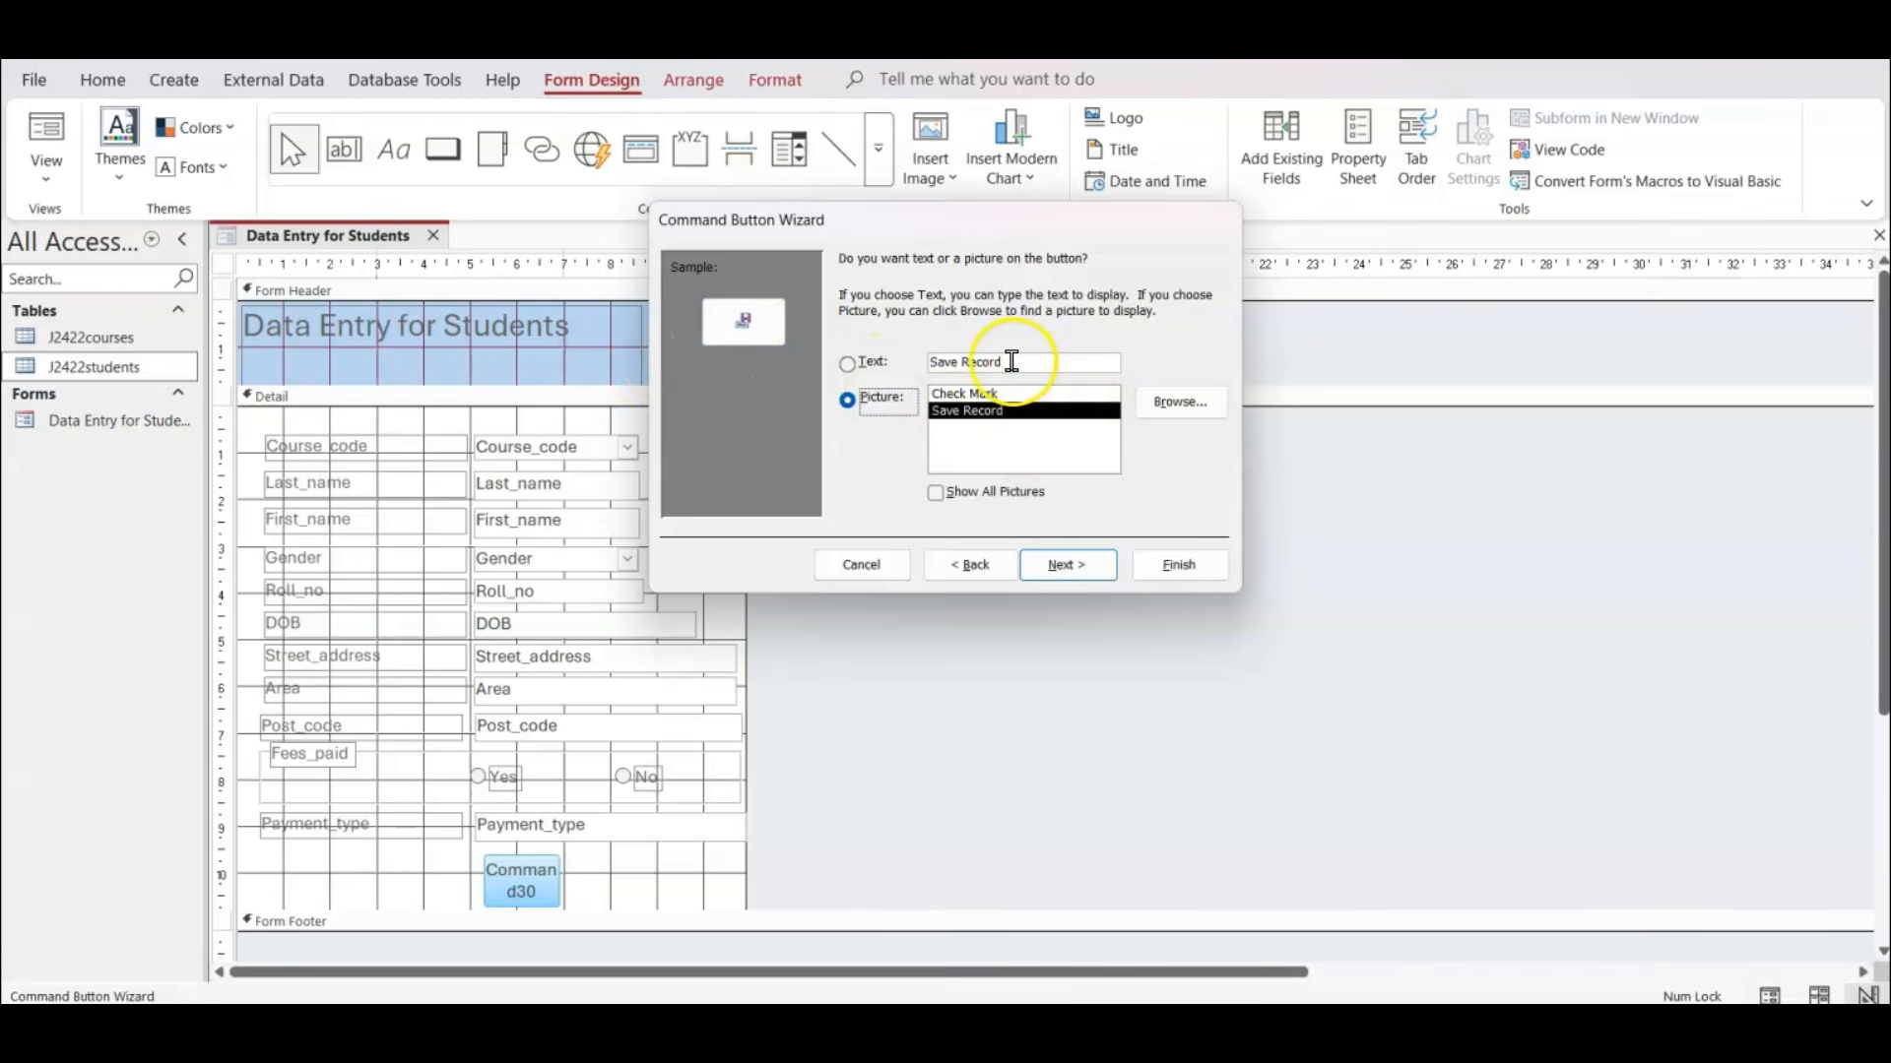
pyautogui.click(1082, 567)
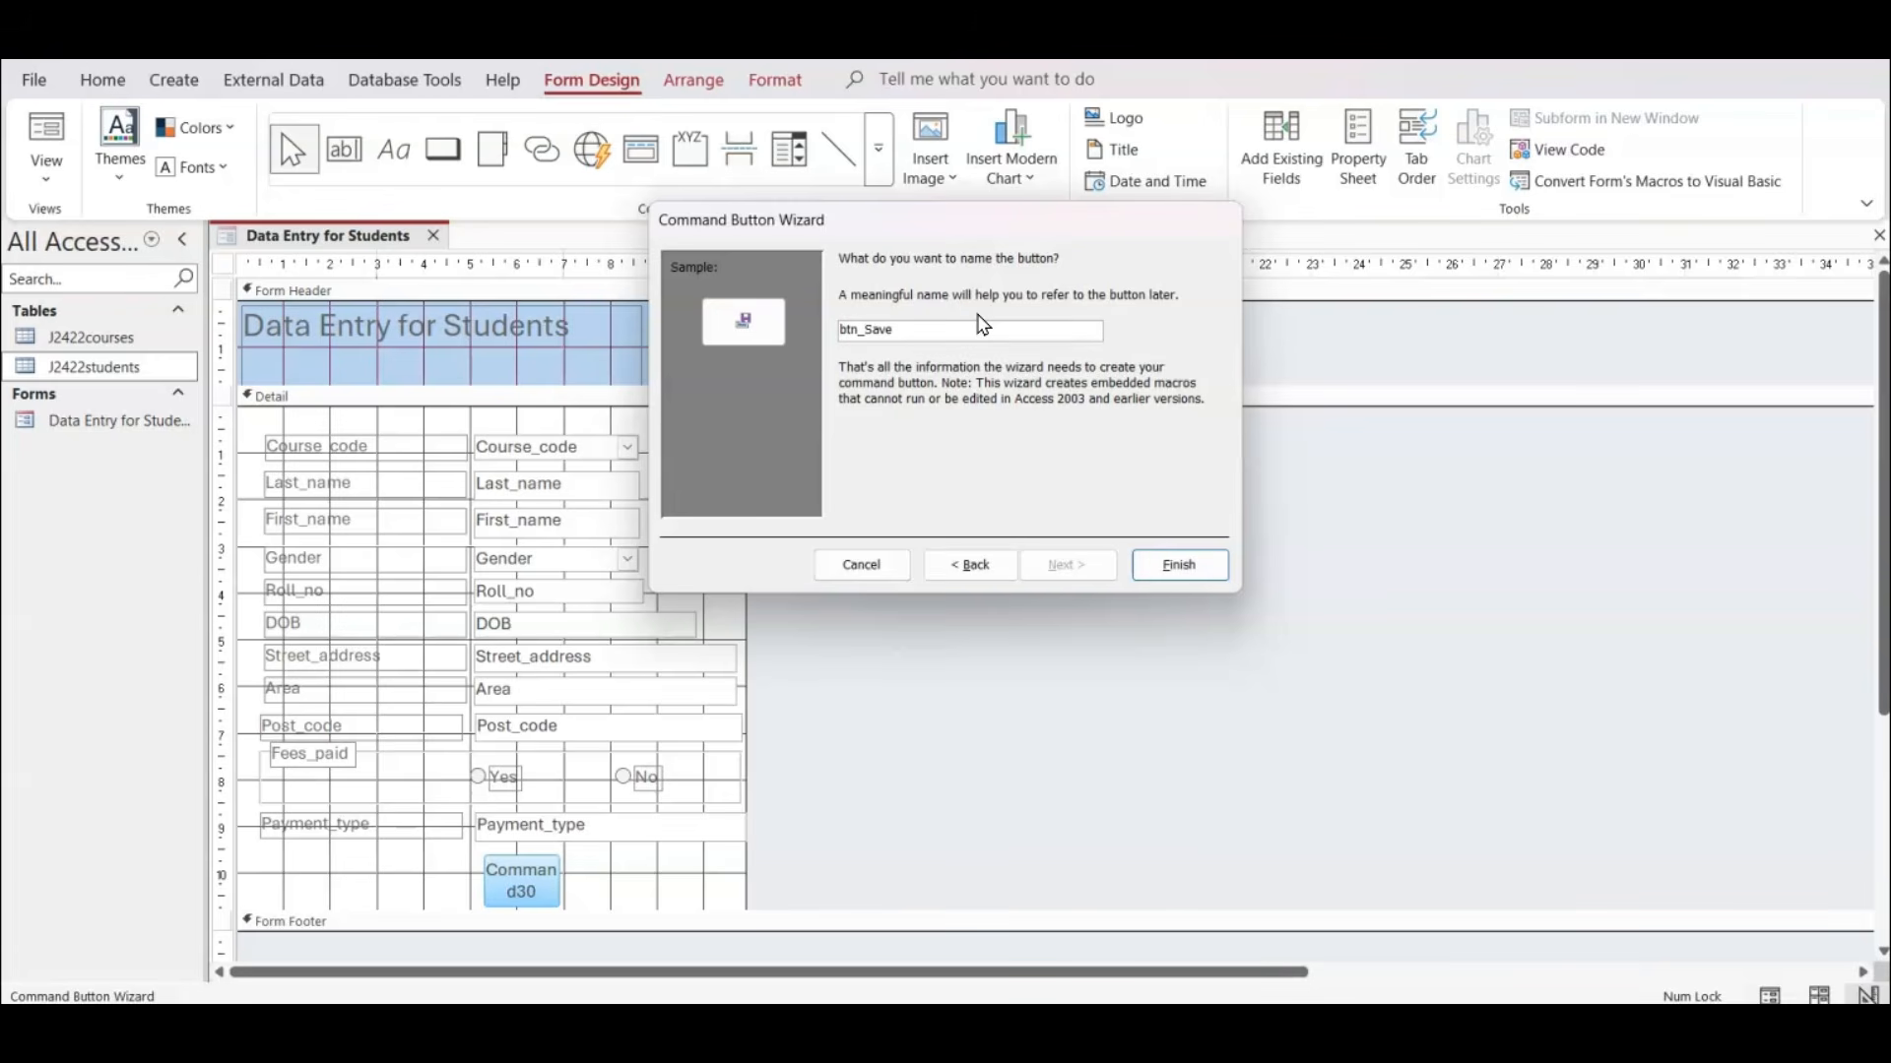
pyautogui.click(1150, 563)
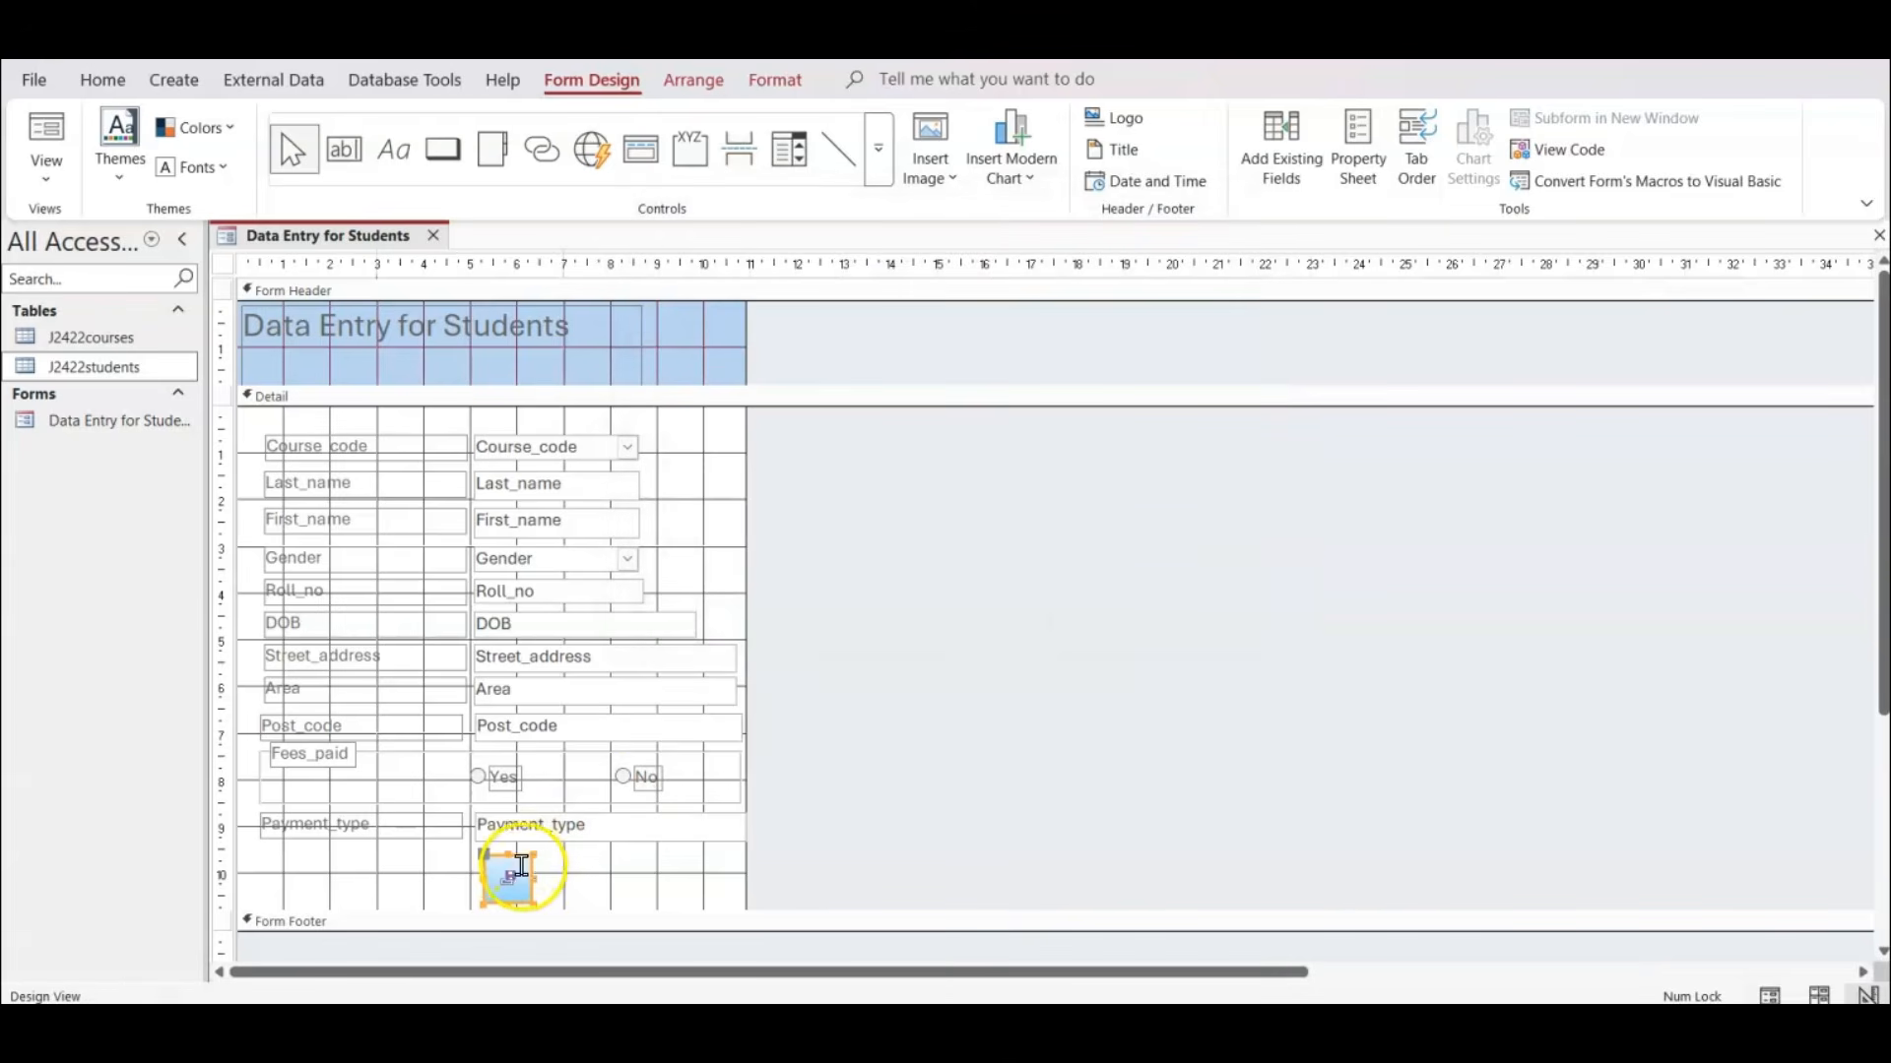
pyautogui.moveTo(518, 855); pyautogui.dragTo(594, 855)
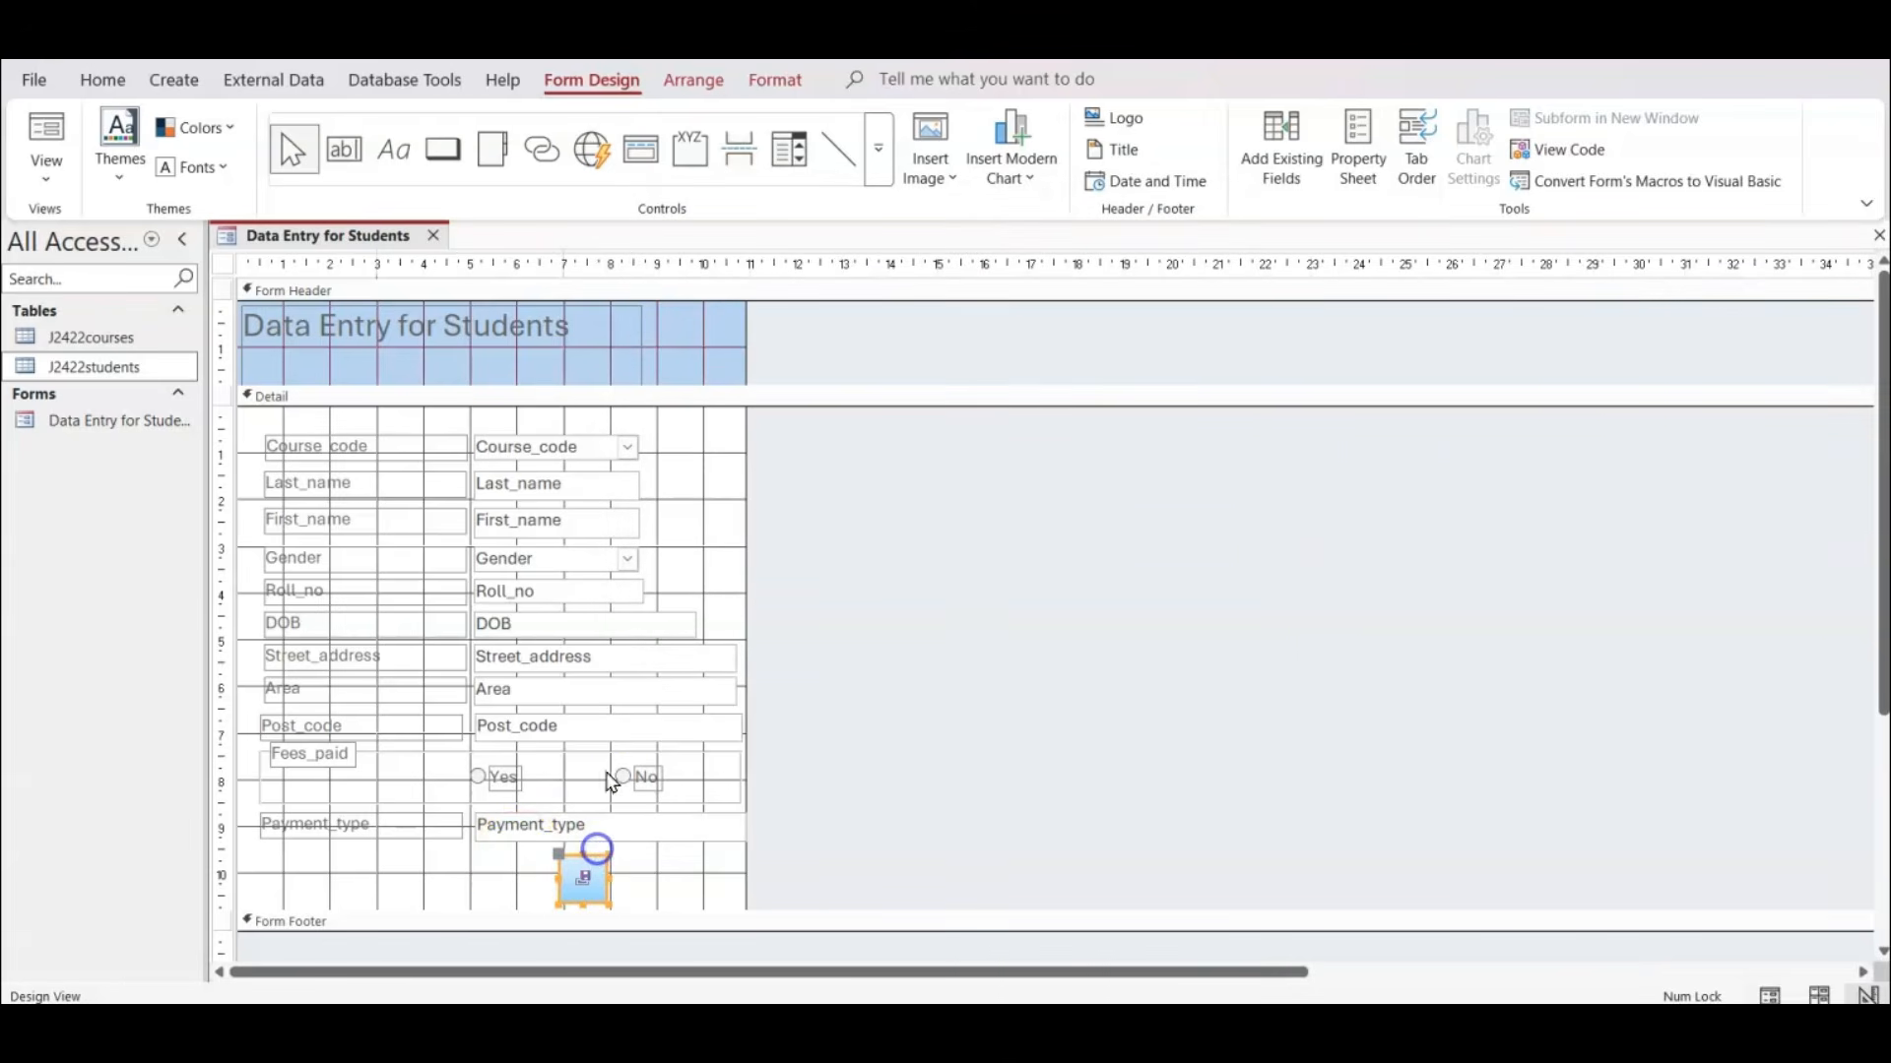
# Draw a second command button about 1.2 cm wide beside the save button and assign it the form operation Close Form.
pyautogui.click(442, 149)
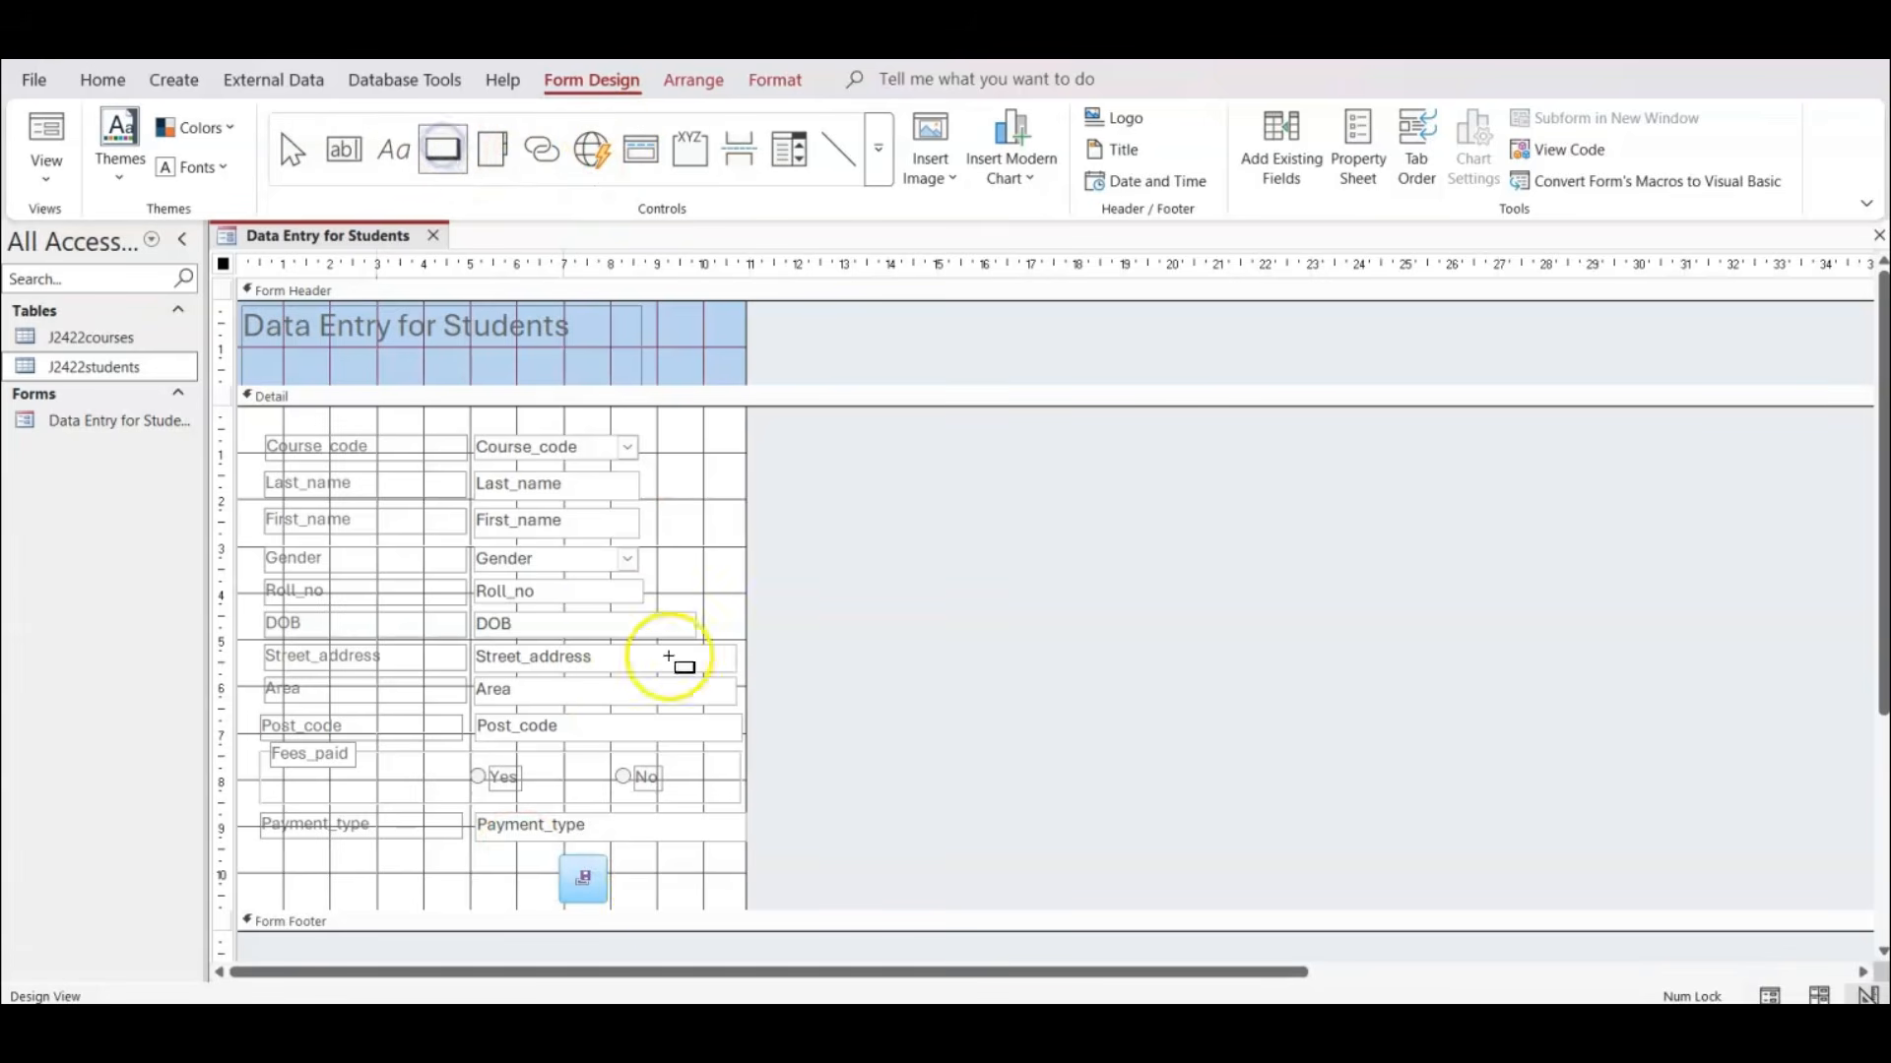
pyautogui.moveTo(638, 855); pyautogui.dragTo(696, 902)
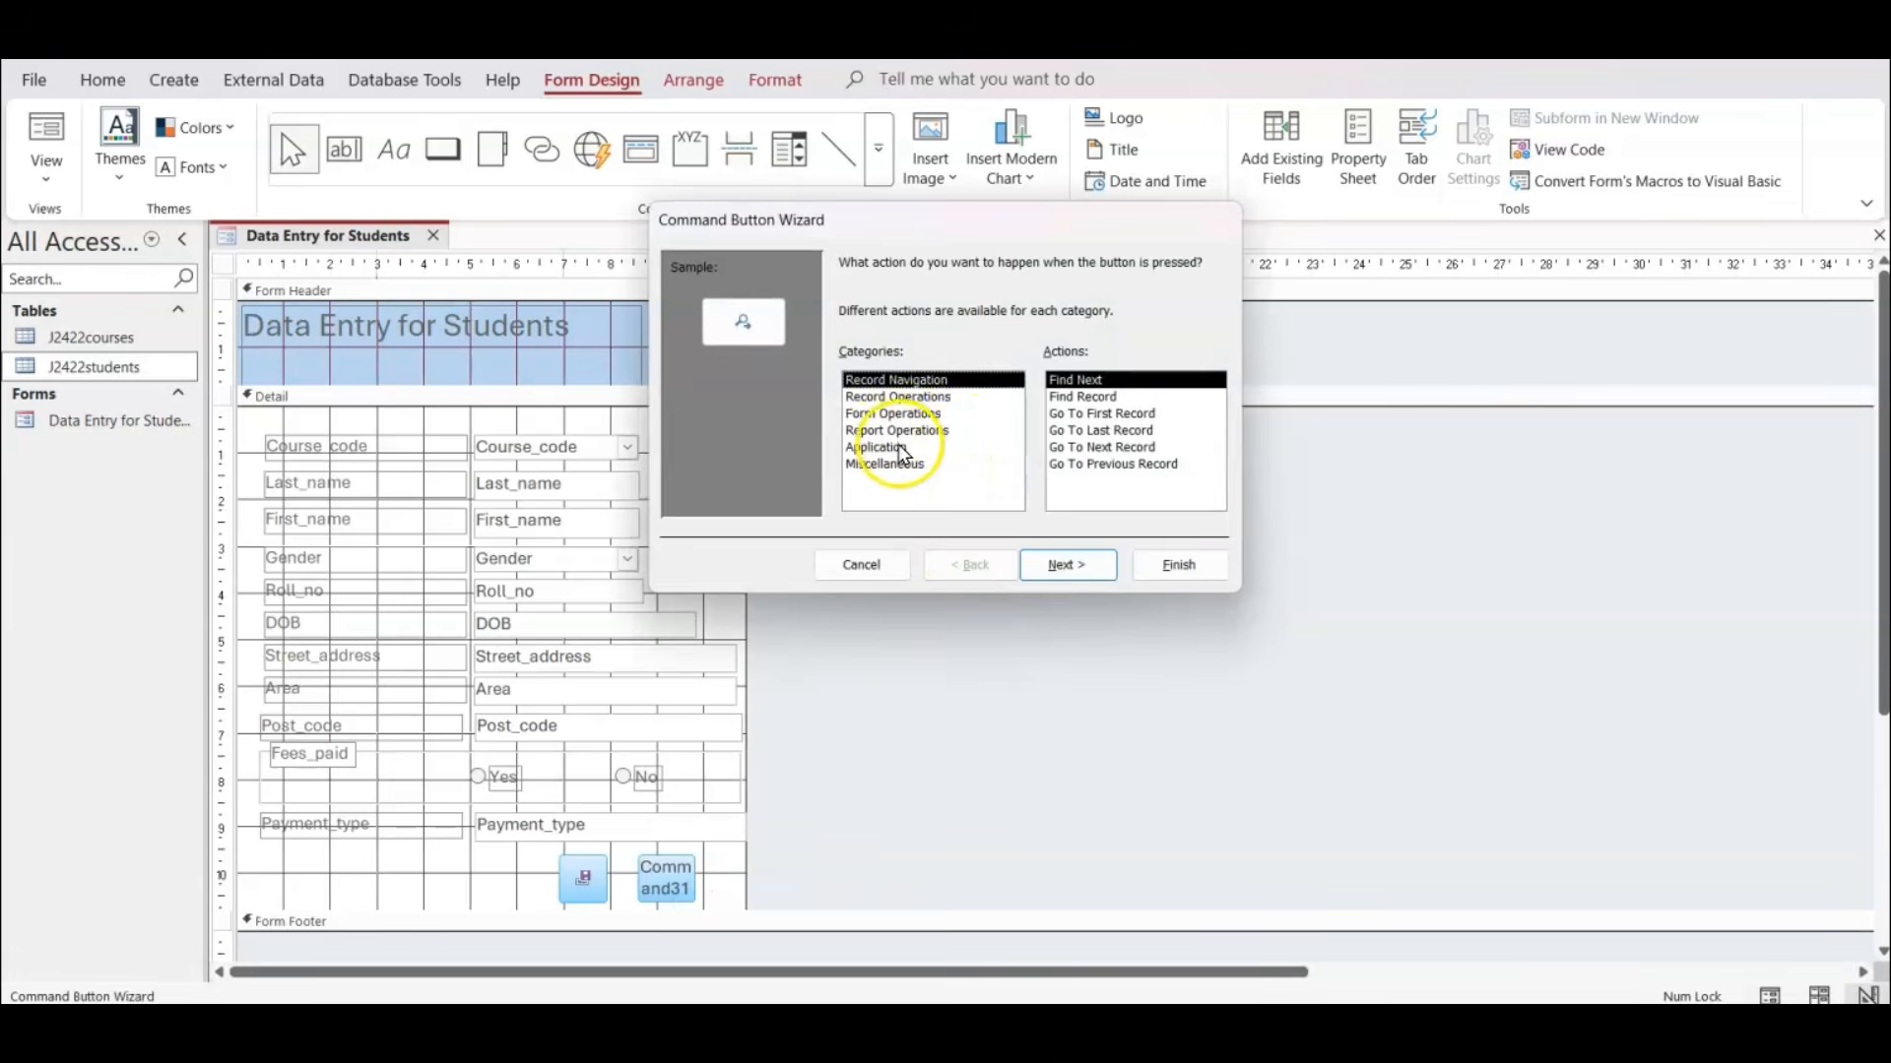
pyautogui.click(908, 415)
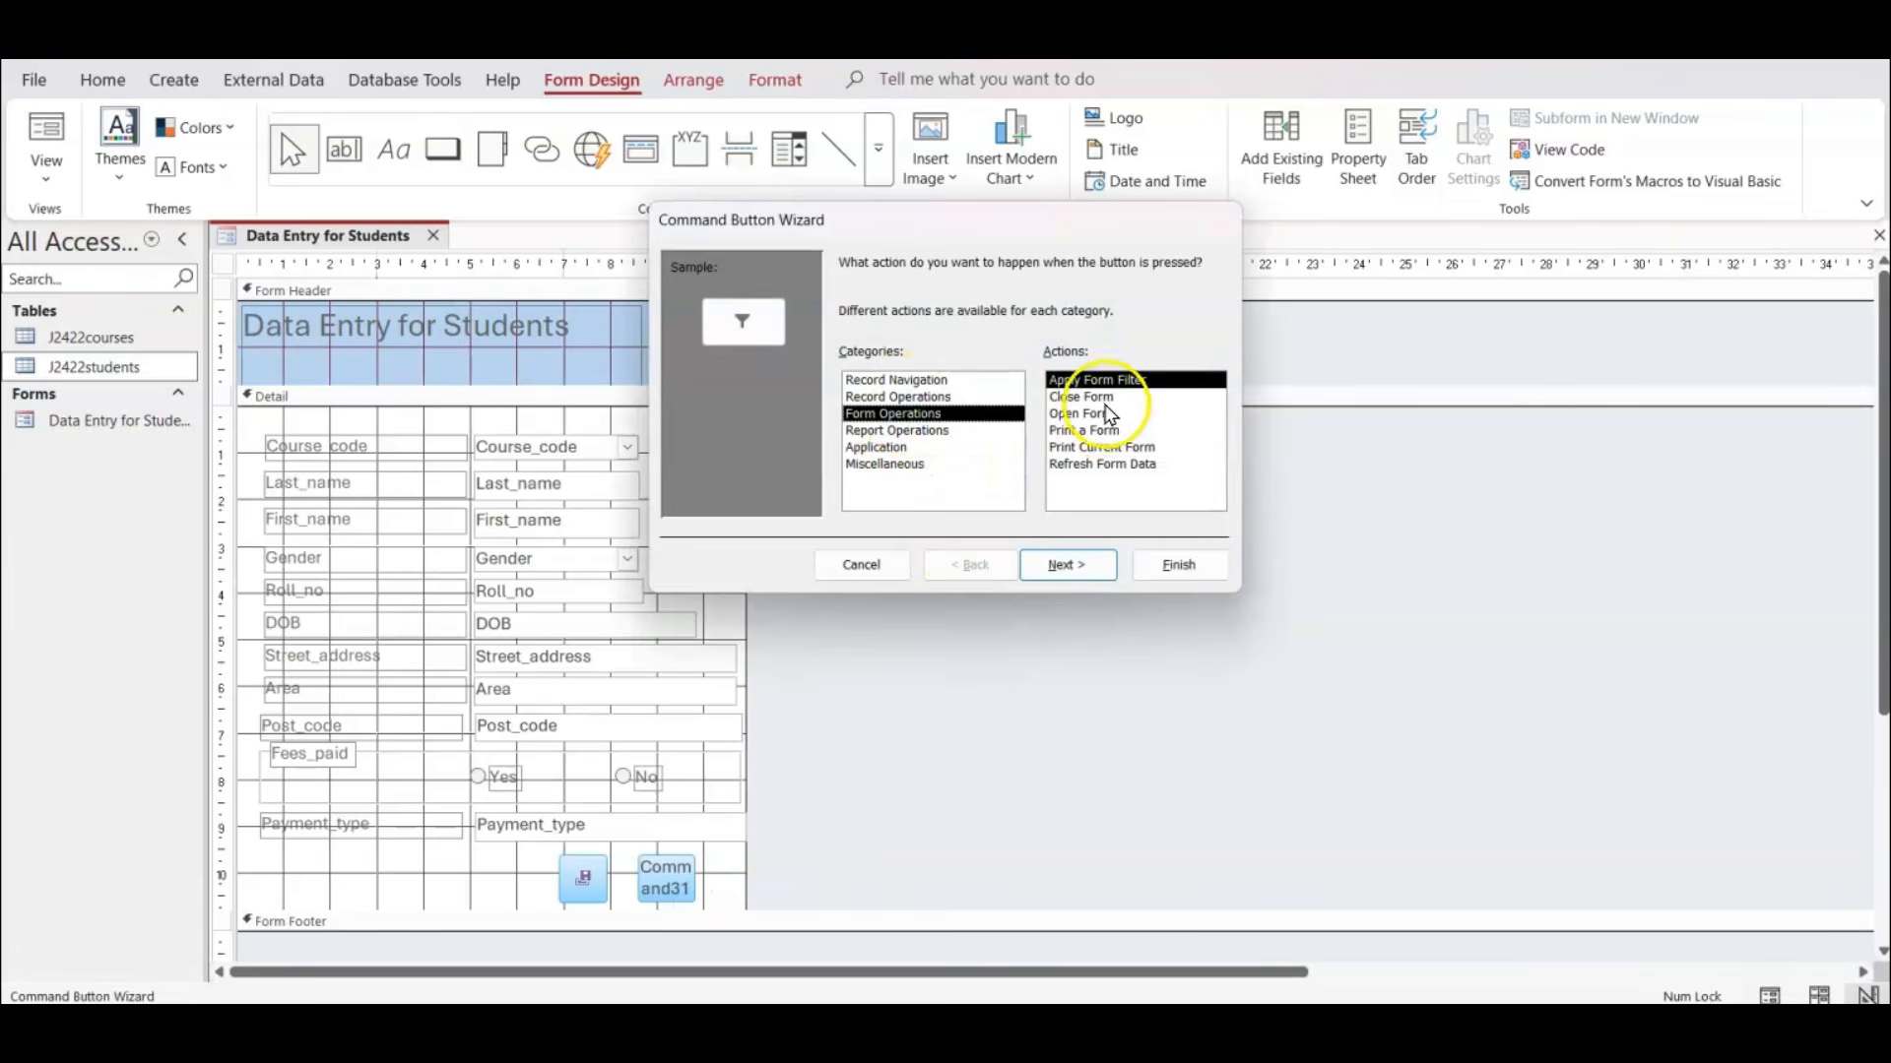
pyautogui.click(1101, 398)
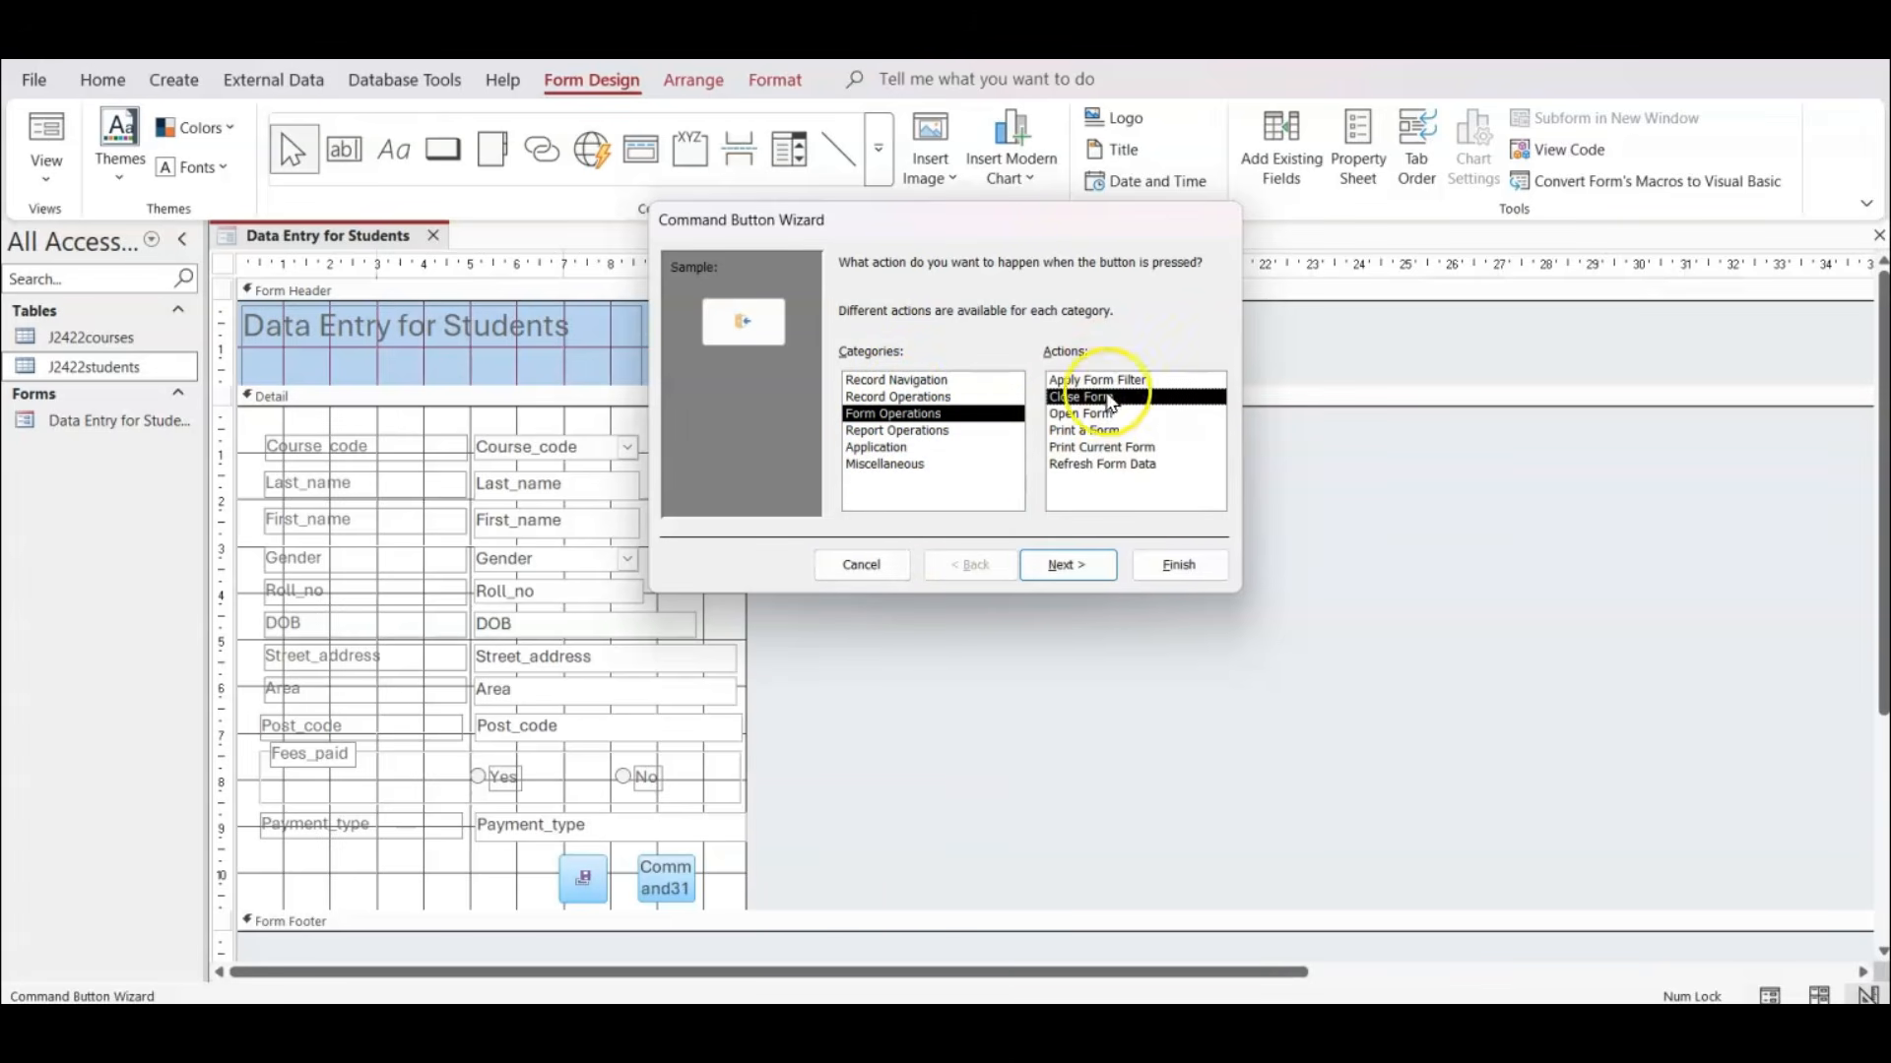
pyautogui.click(1101, 427)
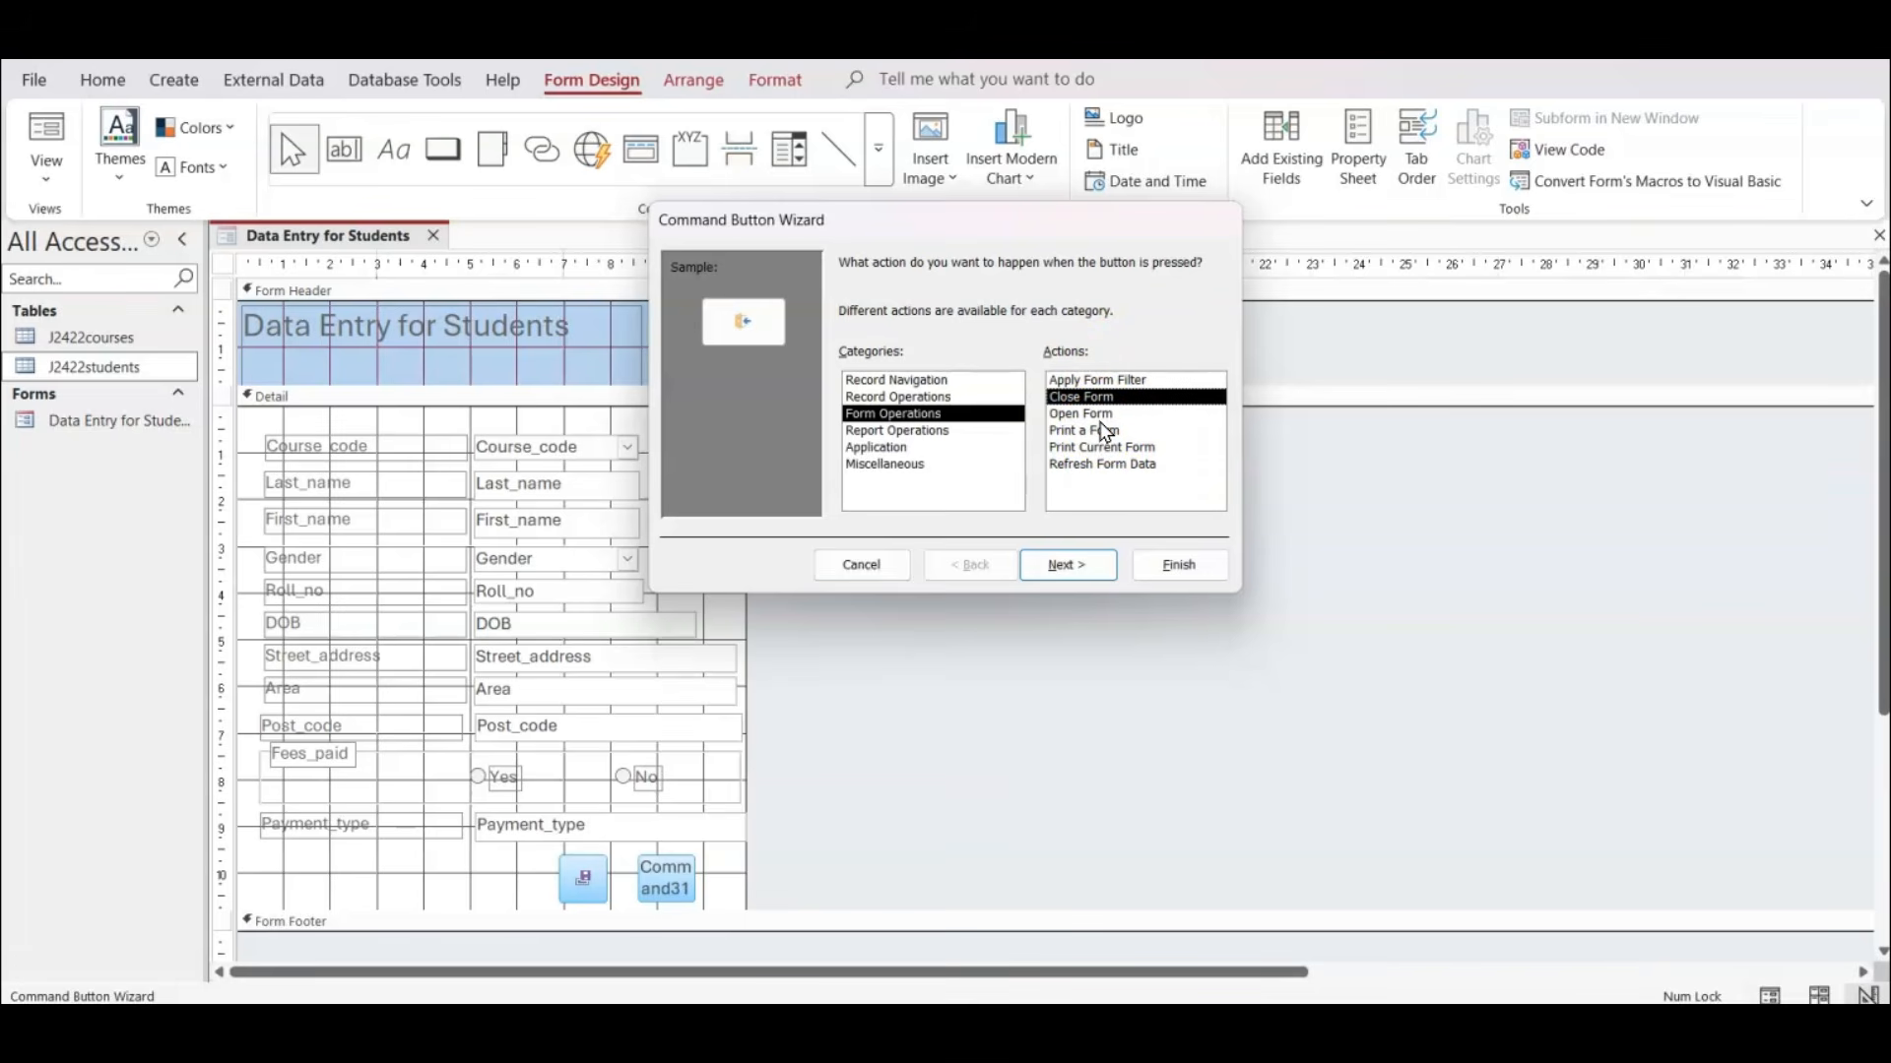
# Keep the Exit Doorway picture, name the button btn_Close, and display the finished form in Form View.
pyautogui.click(1067, 565)
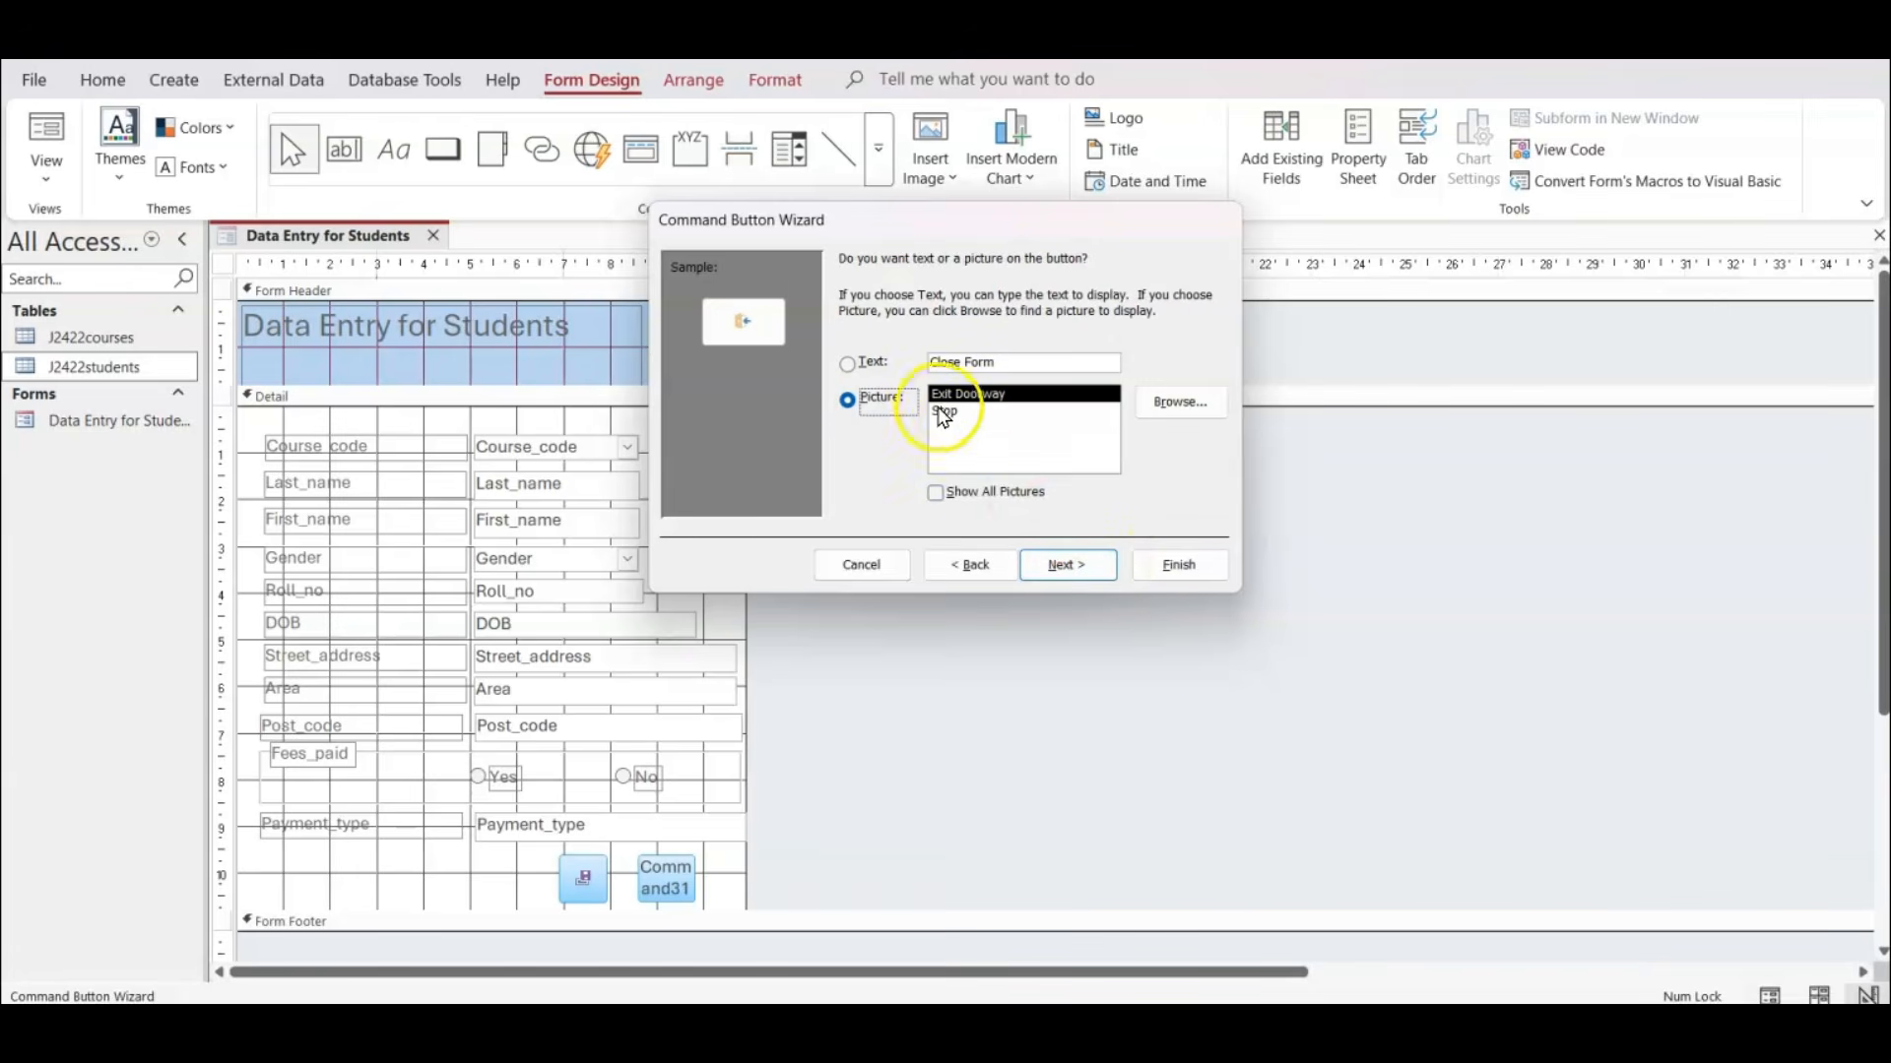
pyautogui.click(1085, 563)
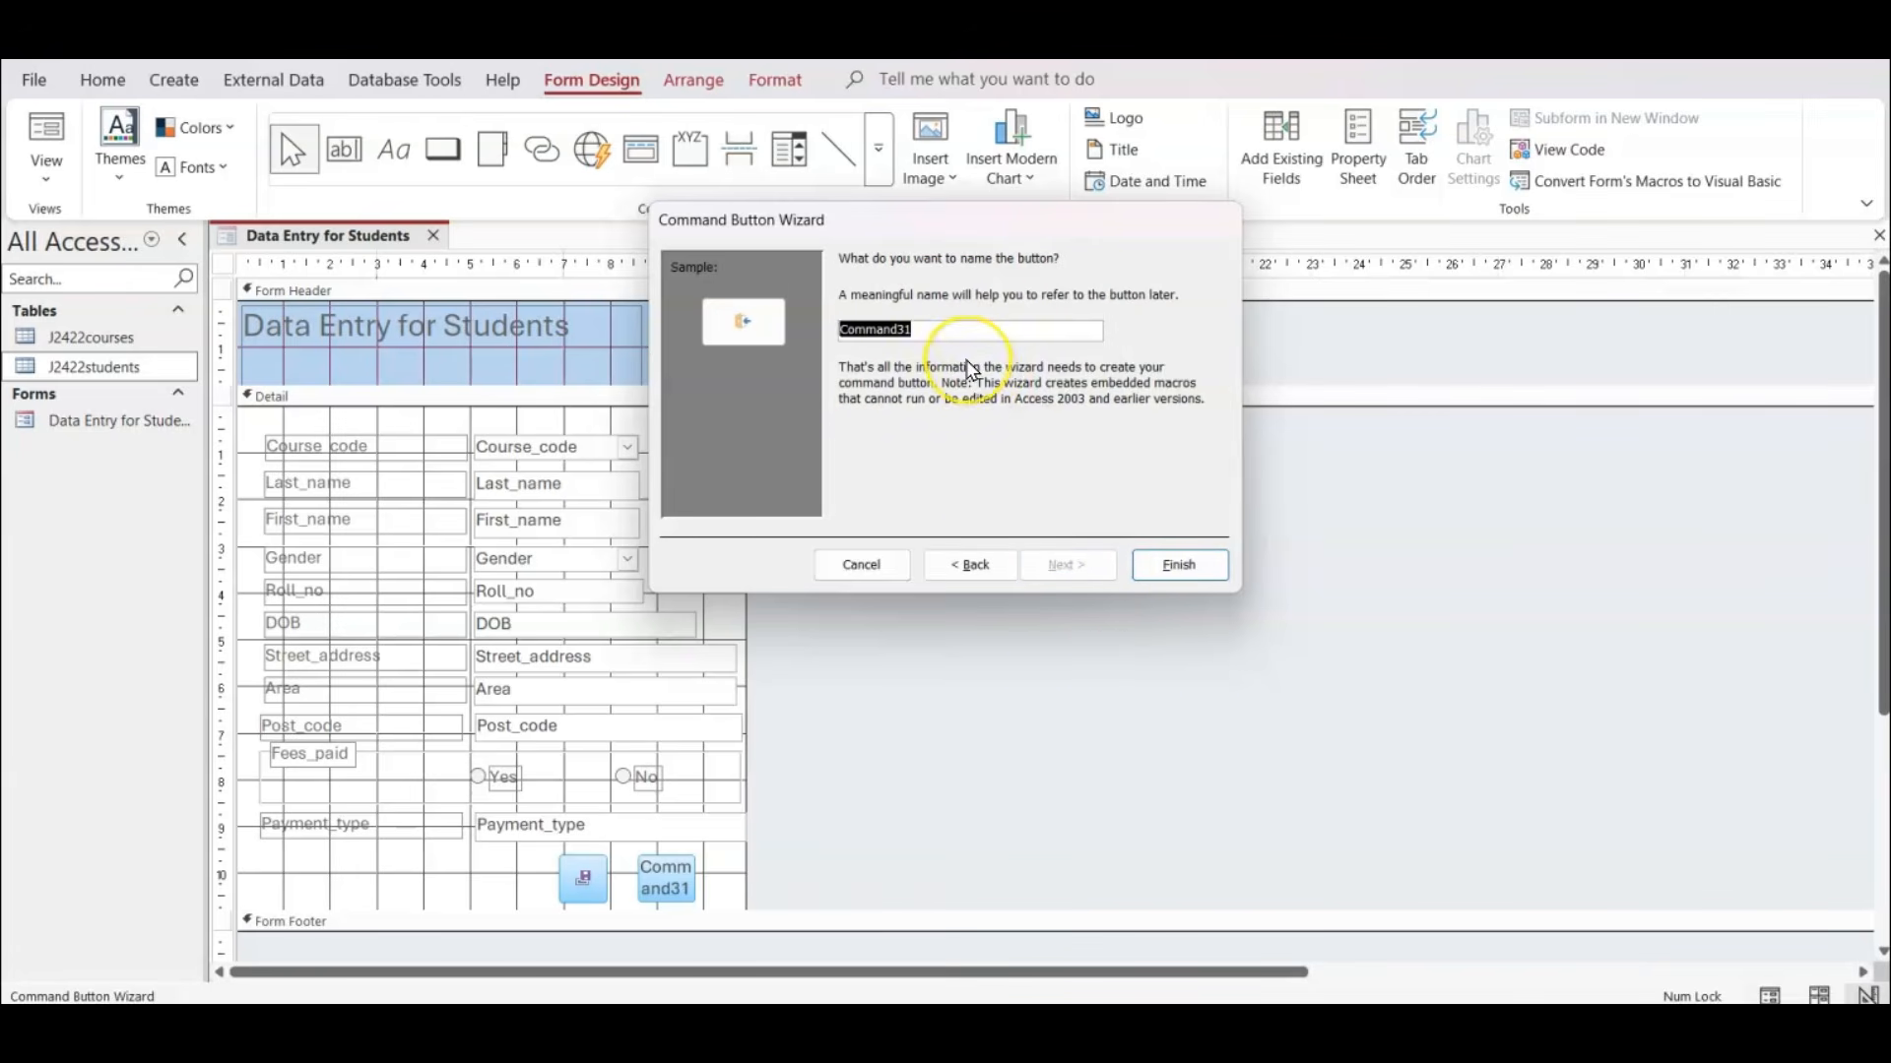
pyautogui.write('btn_Cl')
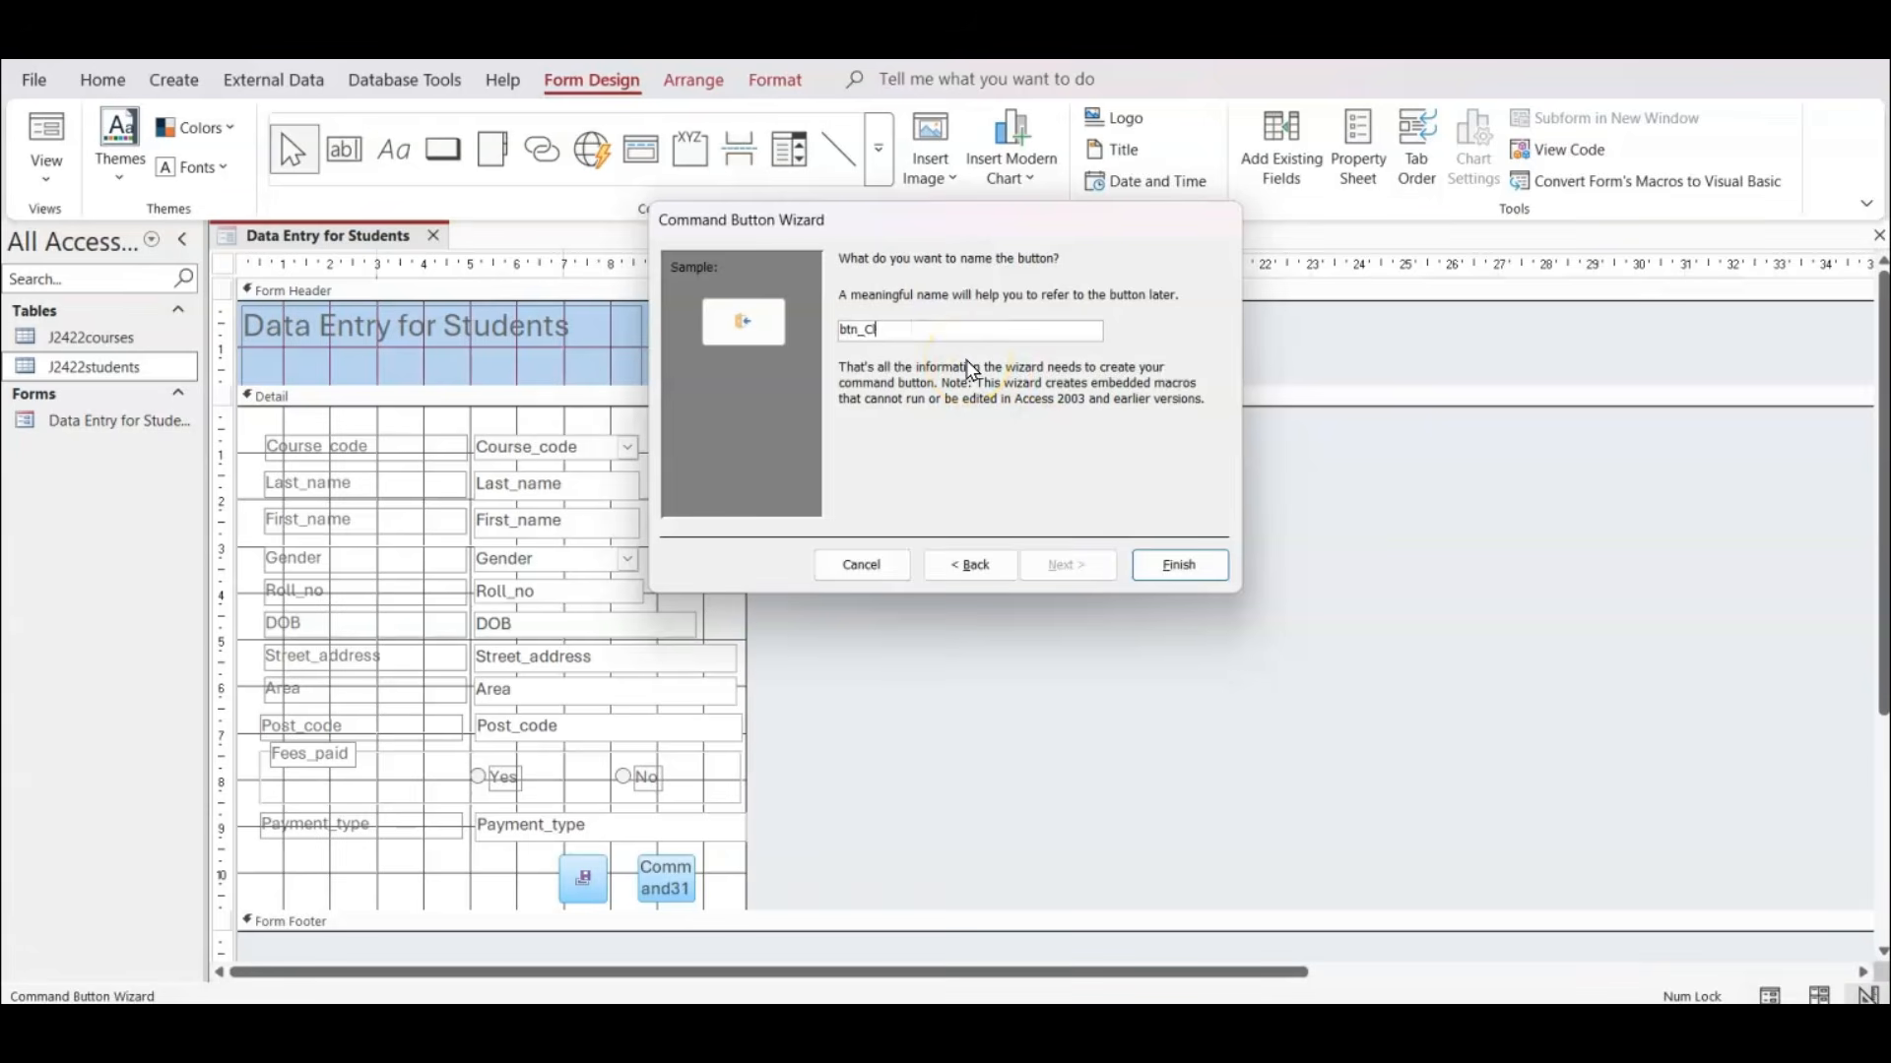
pyautogui.write('ose')
pyautogui.press('Return')
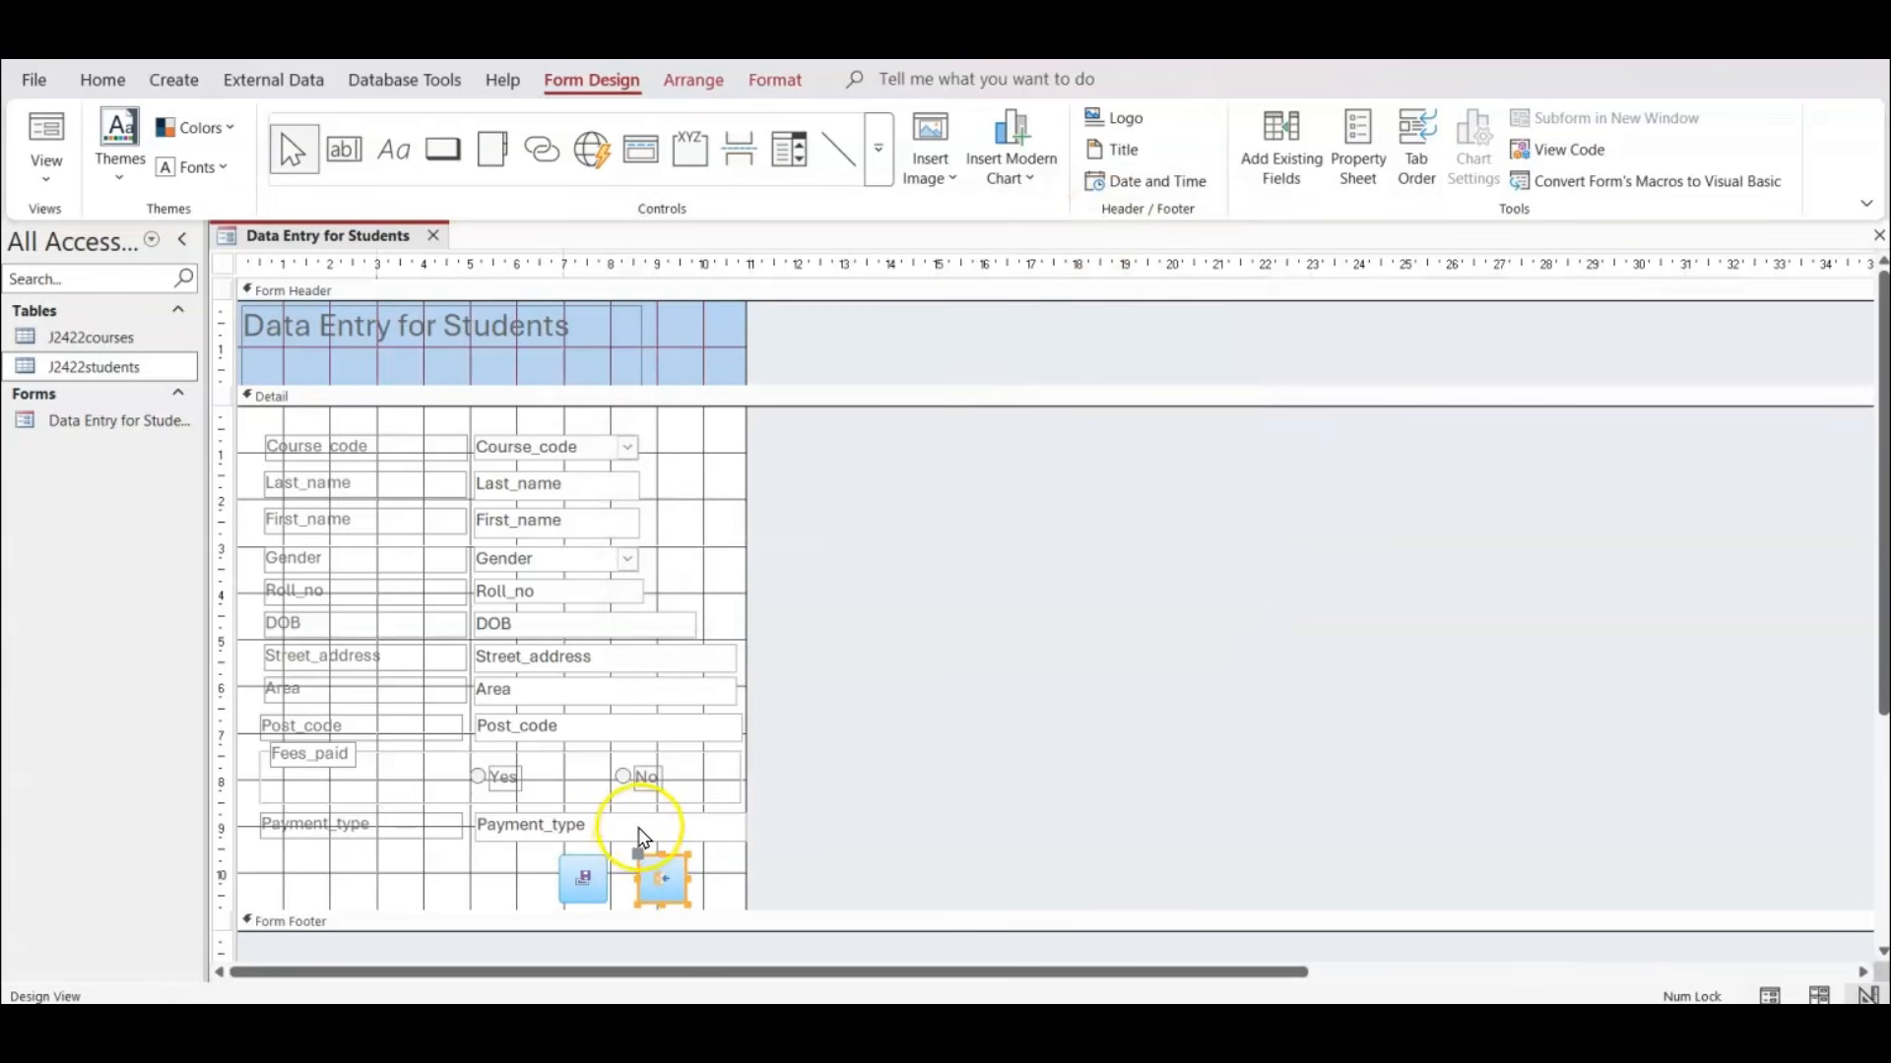
pyautogui.click(46, 138)
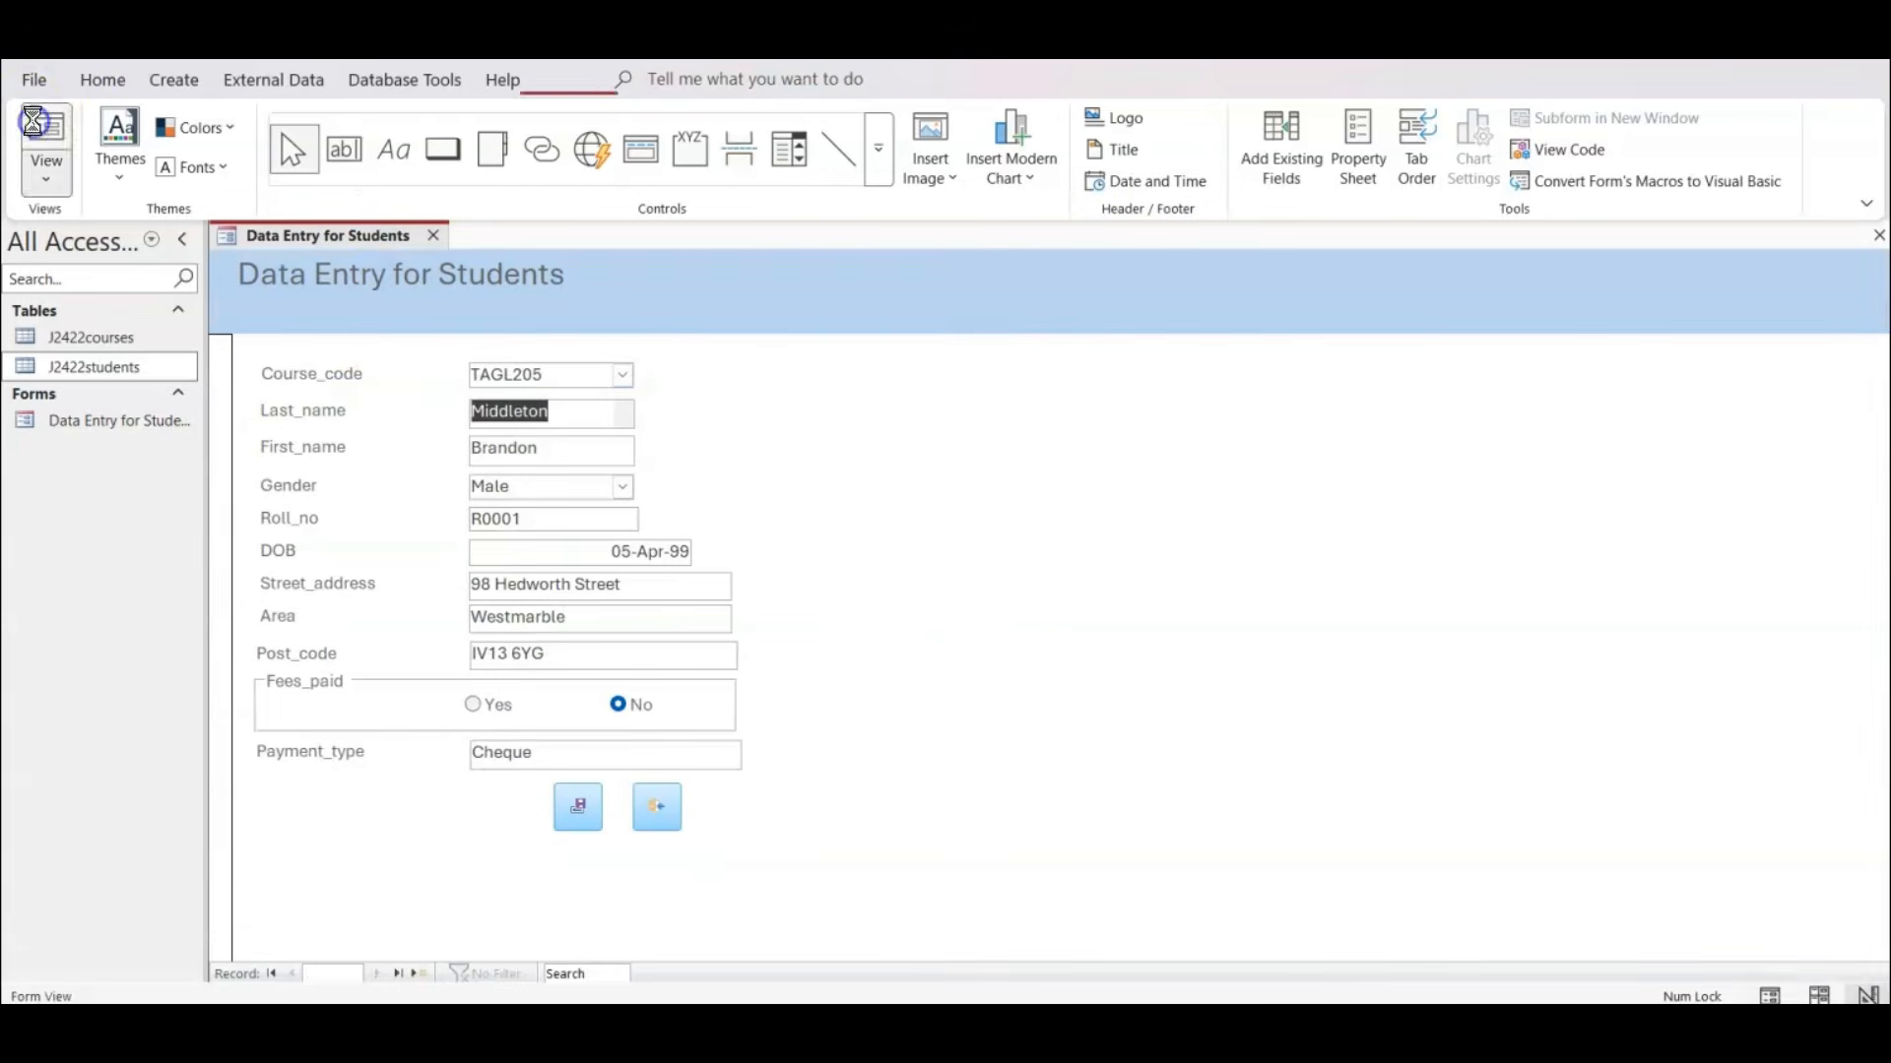
# Test the Data Entry for Students form by browsing forward to record 10 and closing it with its own Close Form control.
pyautogui.click(385, 974)
pyautogui.click(385, 973)
pyautogui.click(385, 974)
pyautogui.click(385, 974)
pyautogui.click(385, 974)
pyautogui.click(386, 974)
pyautogui.click(385, 974)
pyautogui.click(385, 974)
pyautogui.click(385, 974)
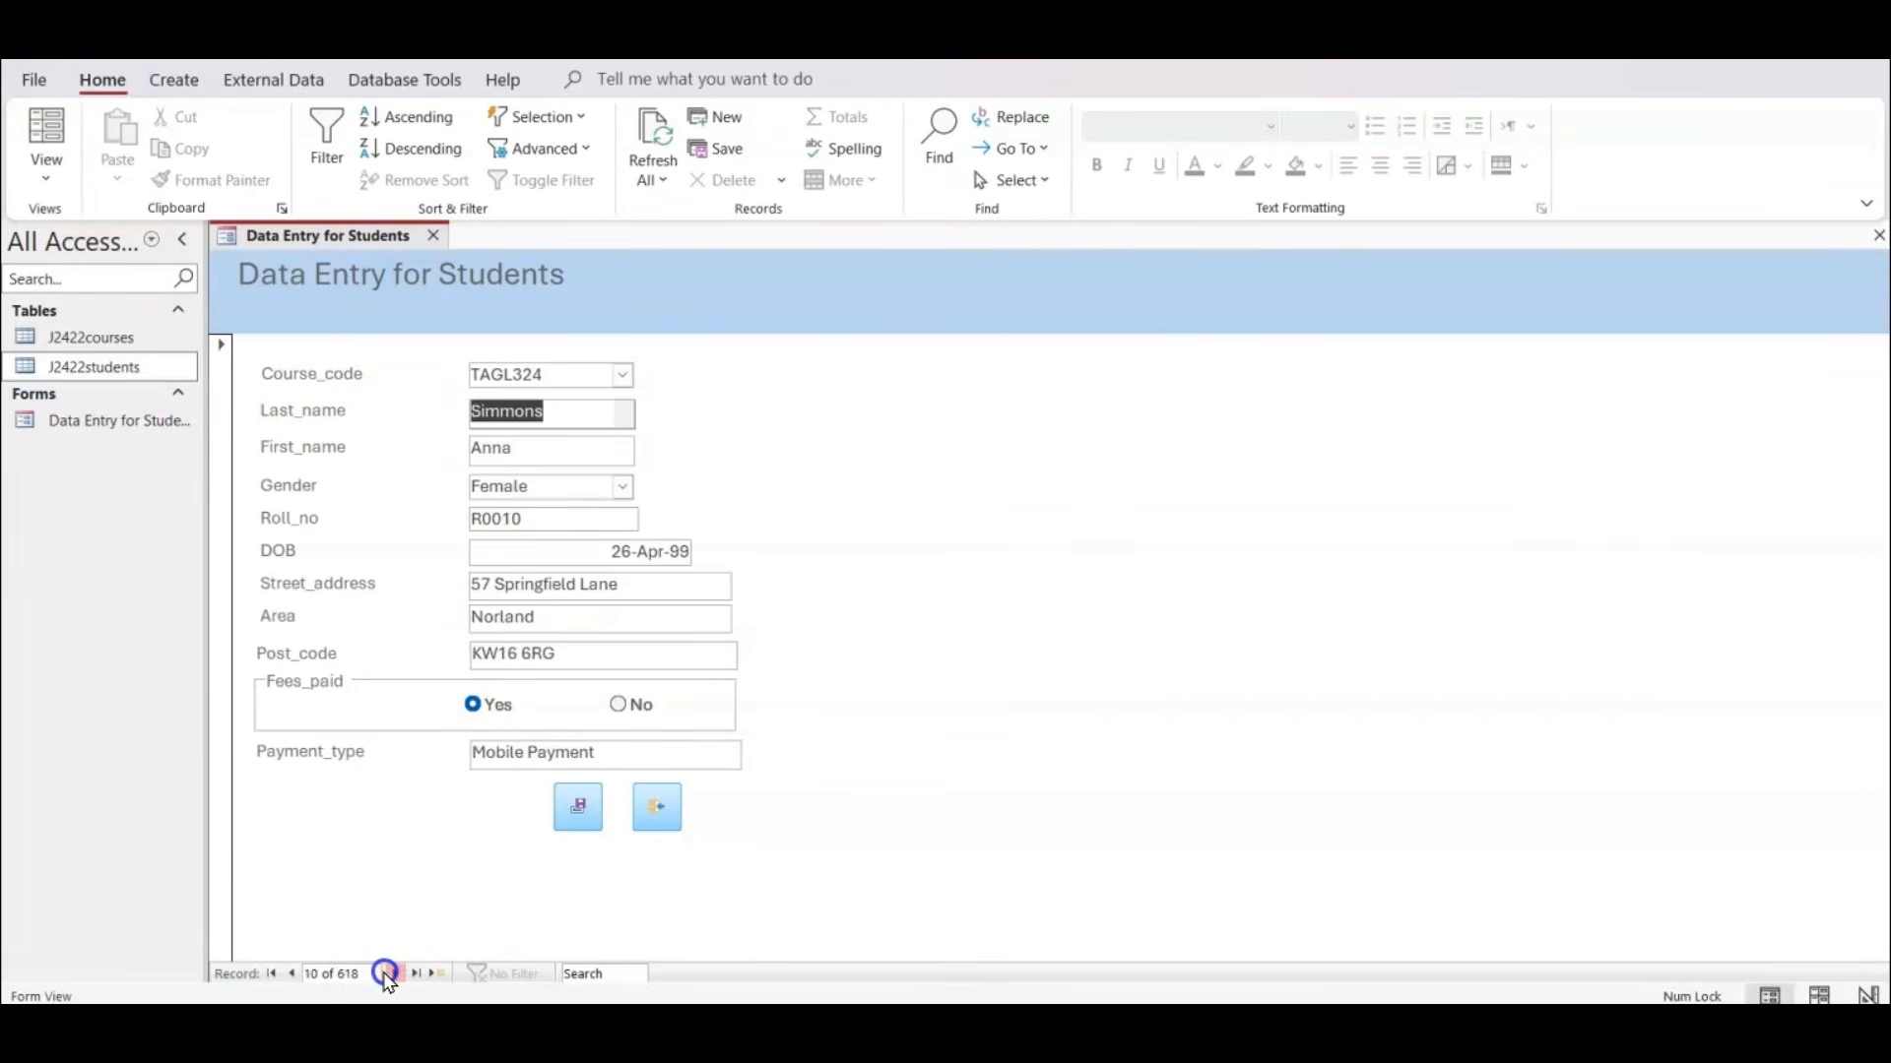
pyautogui.click(468, 387)
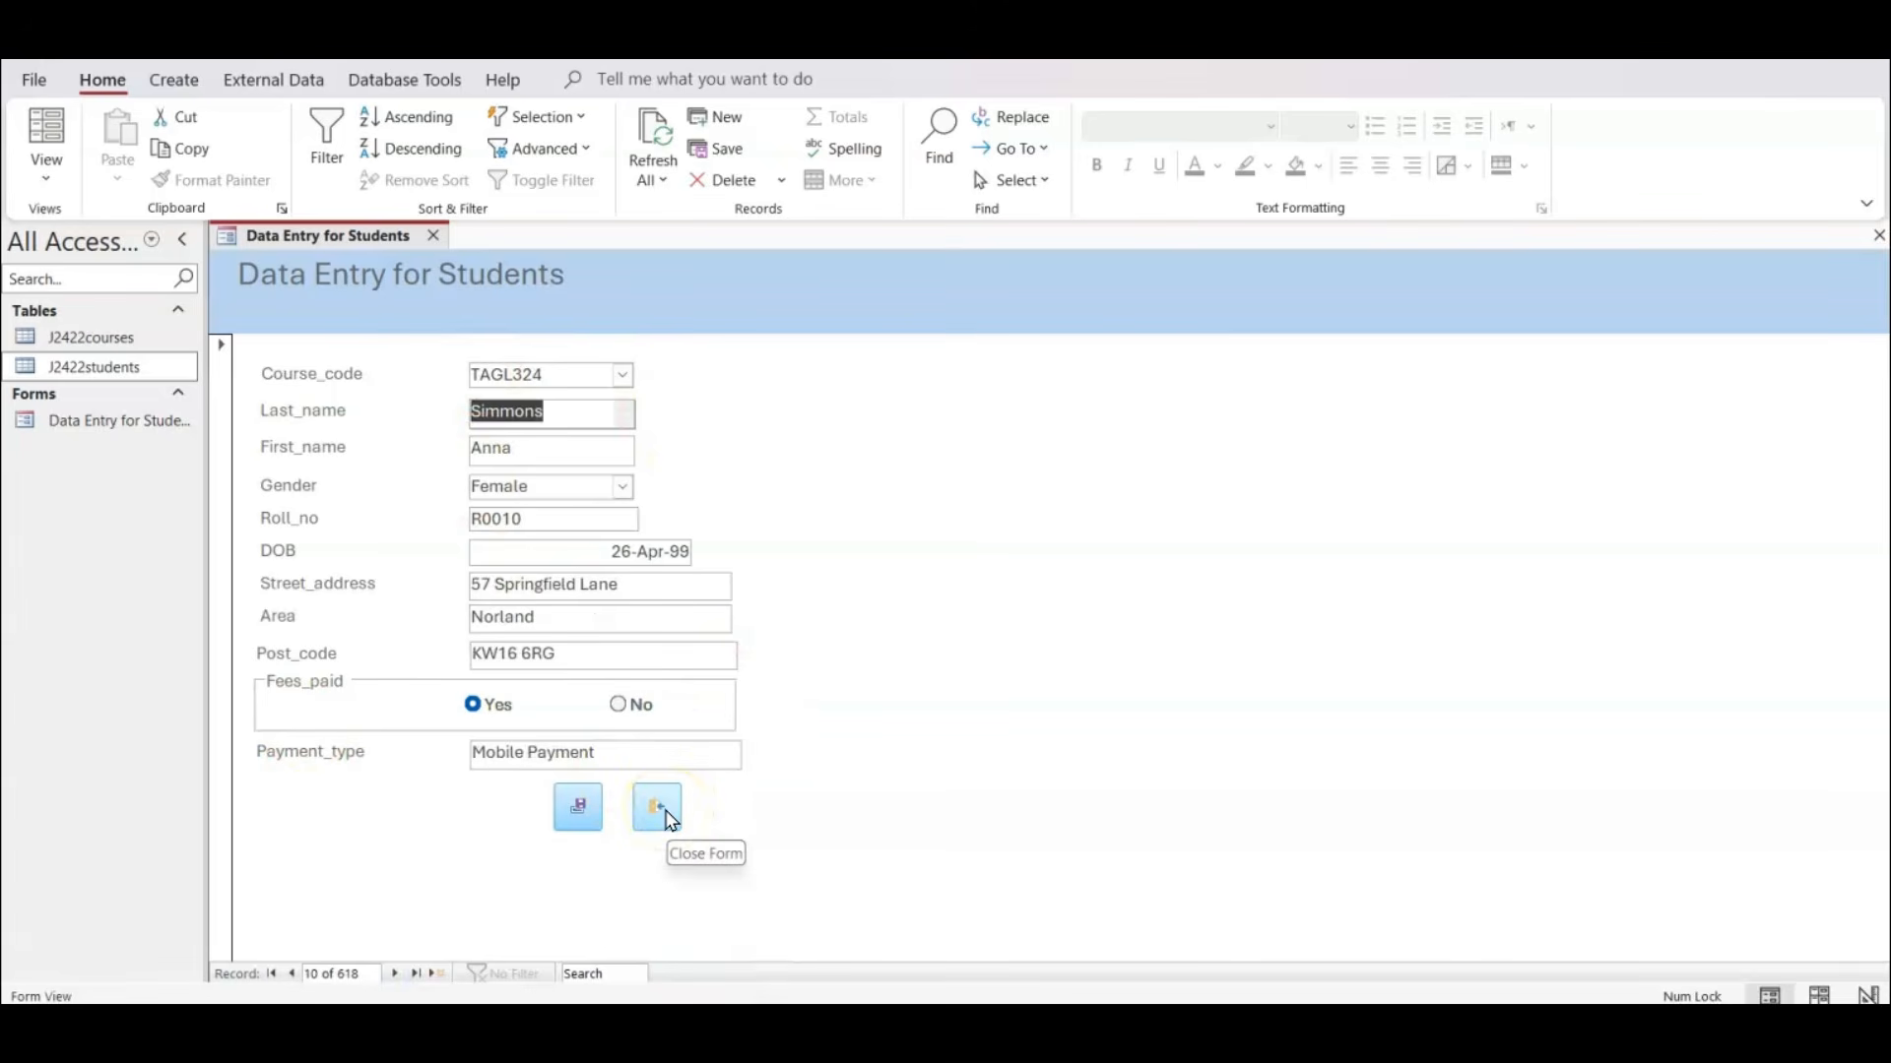
pyautogui.click(670, 820)
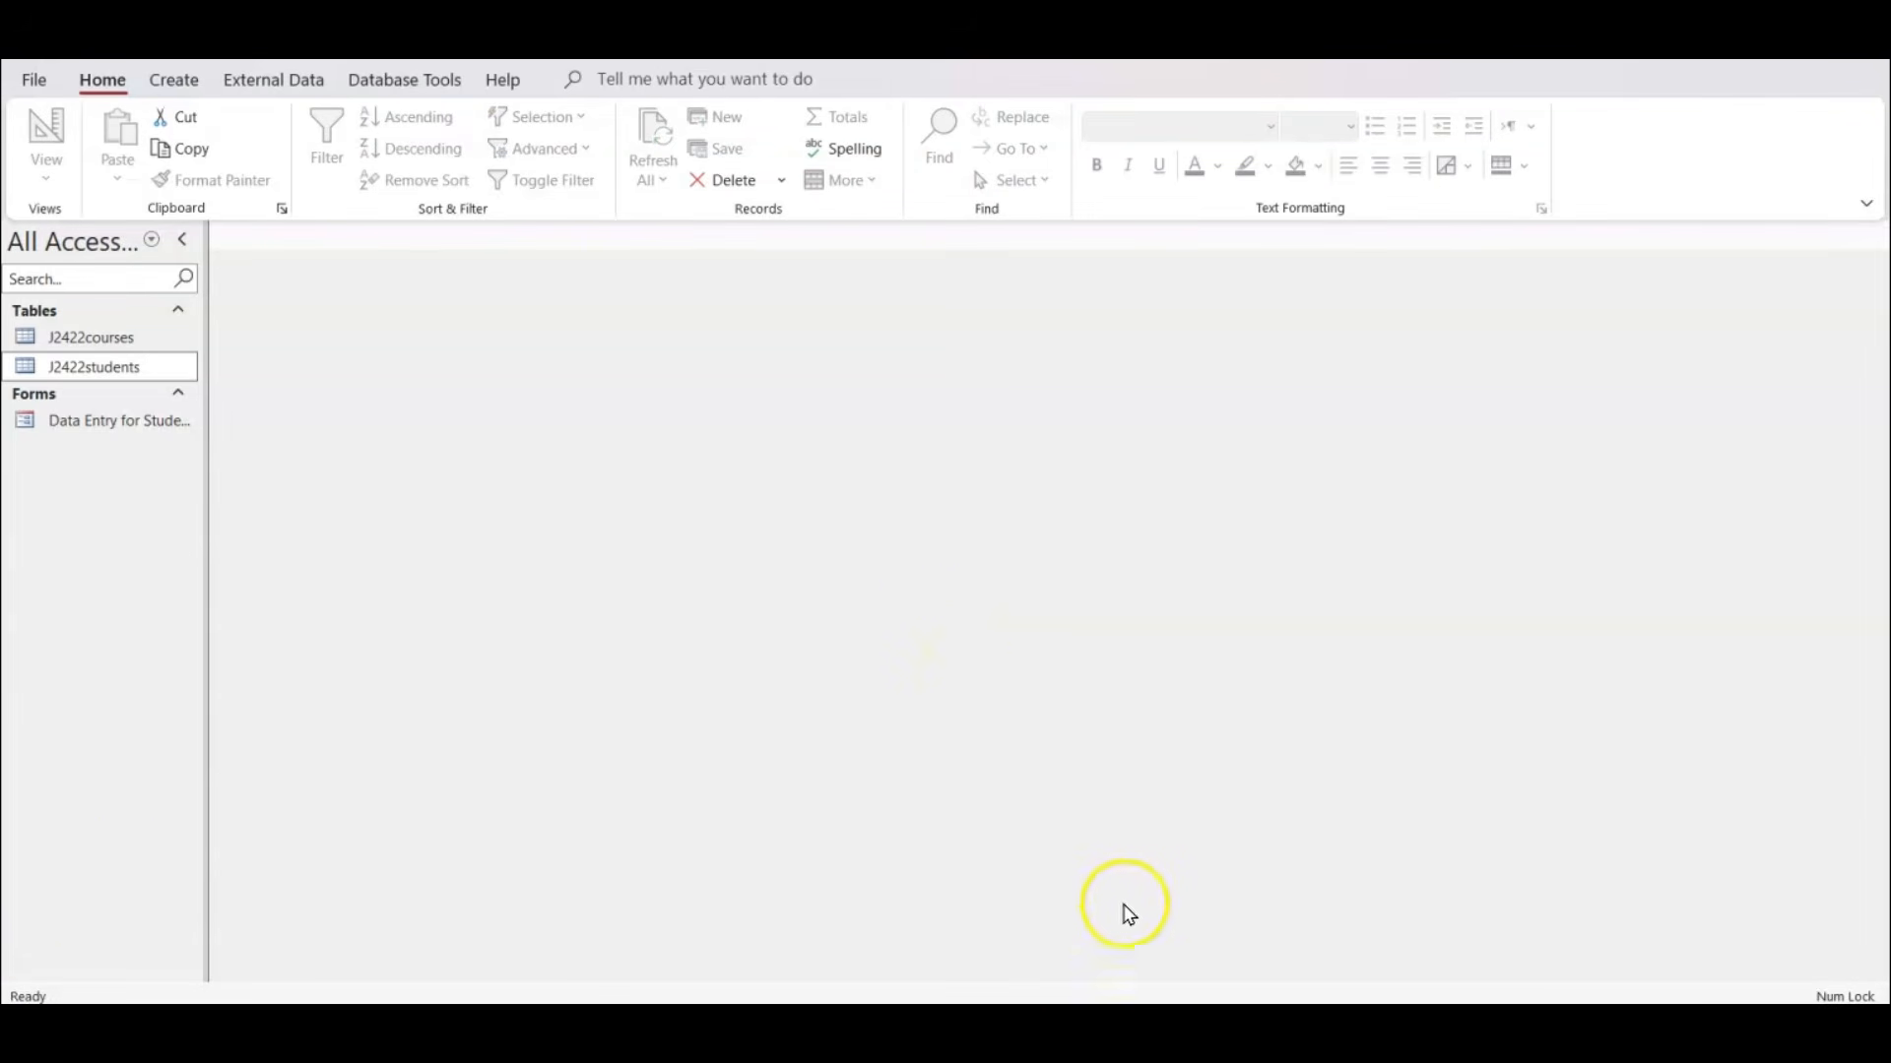
# Switch to the exam PDF and highlight question 16's "both tables", "selects", and the Fees_paid No and Payment_type Cheque or Credit Card criteria.
pyautogui.click(1112, 1026)
pyautogui.scroll(-10, 831, 482)
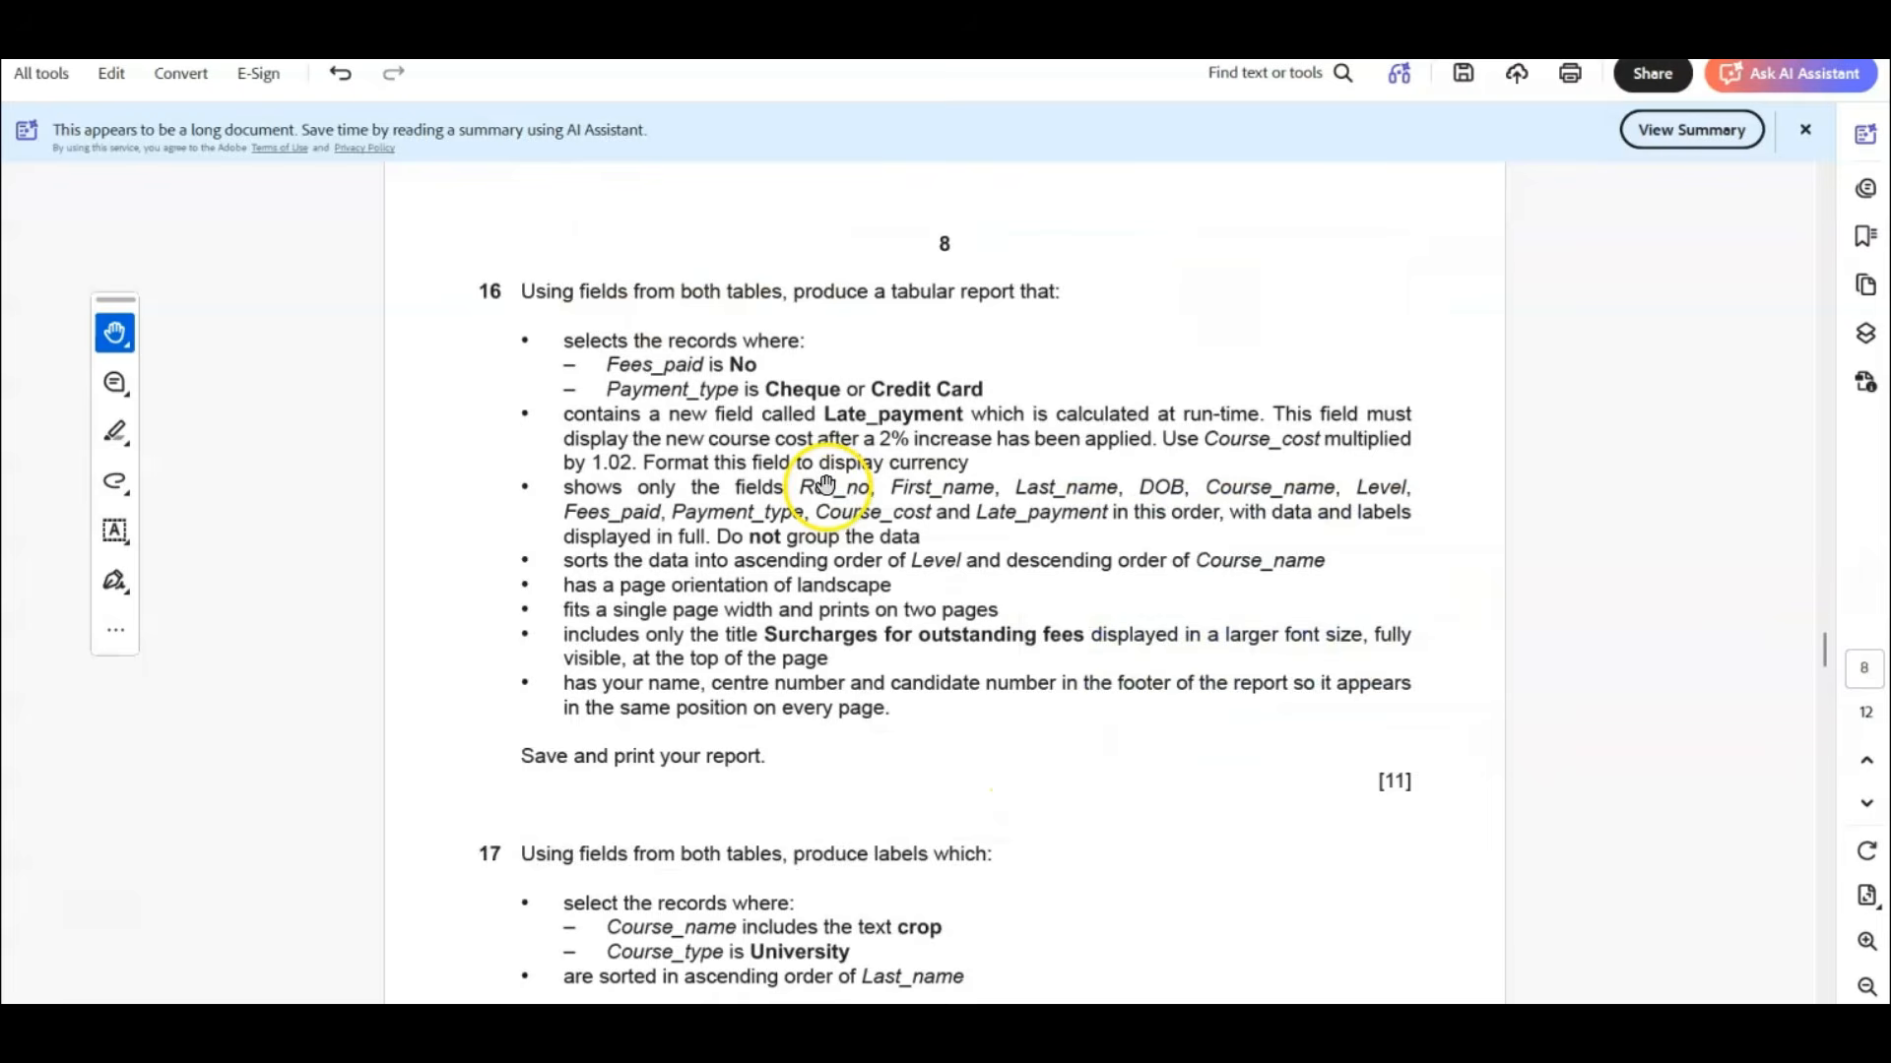
pyautogui.scroll(3, 784, 495)
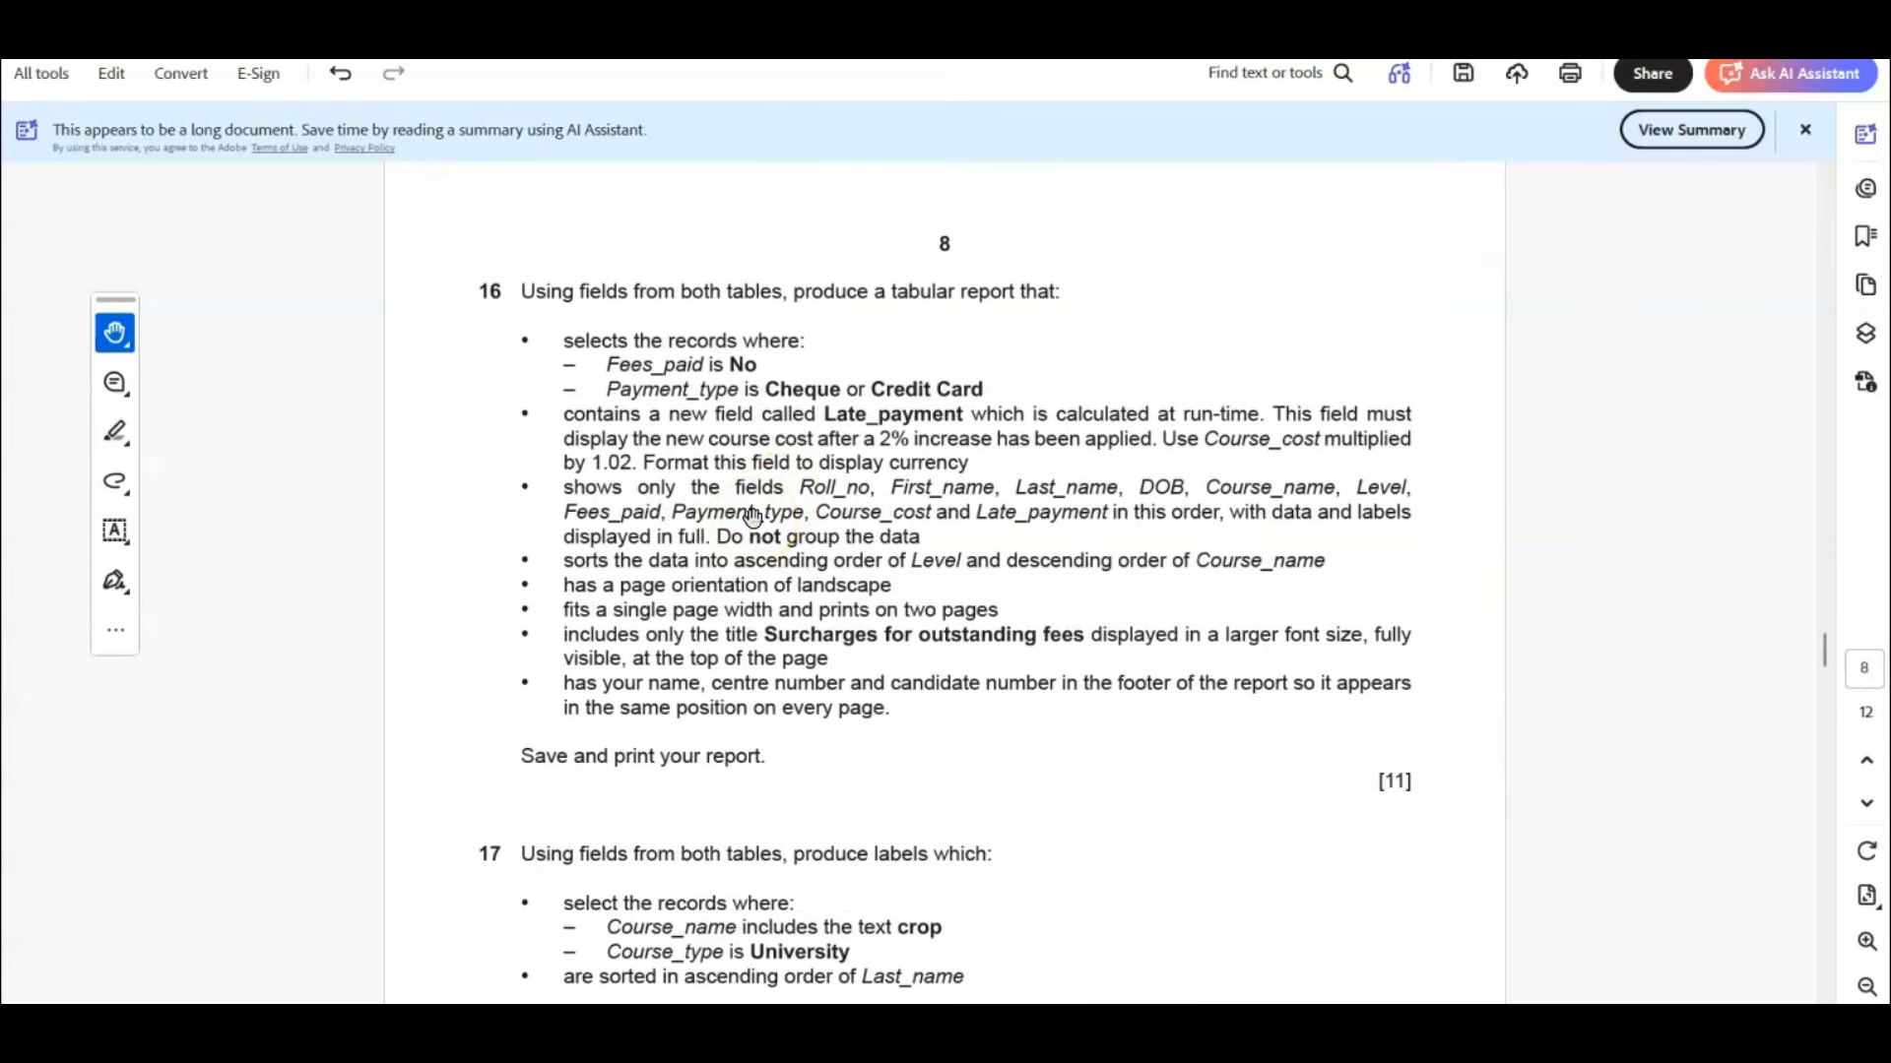
pyautogui.click(115, 431)
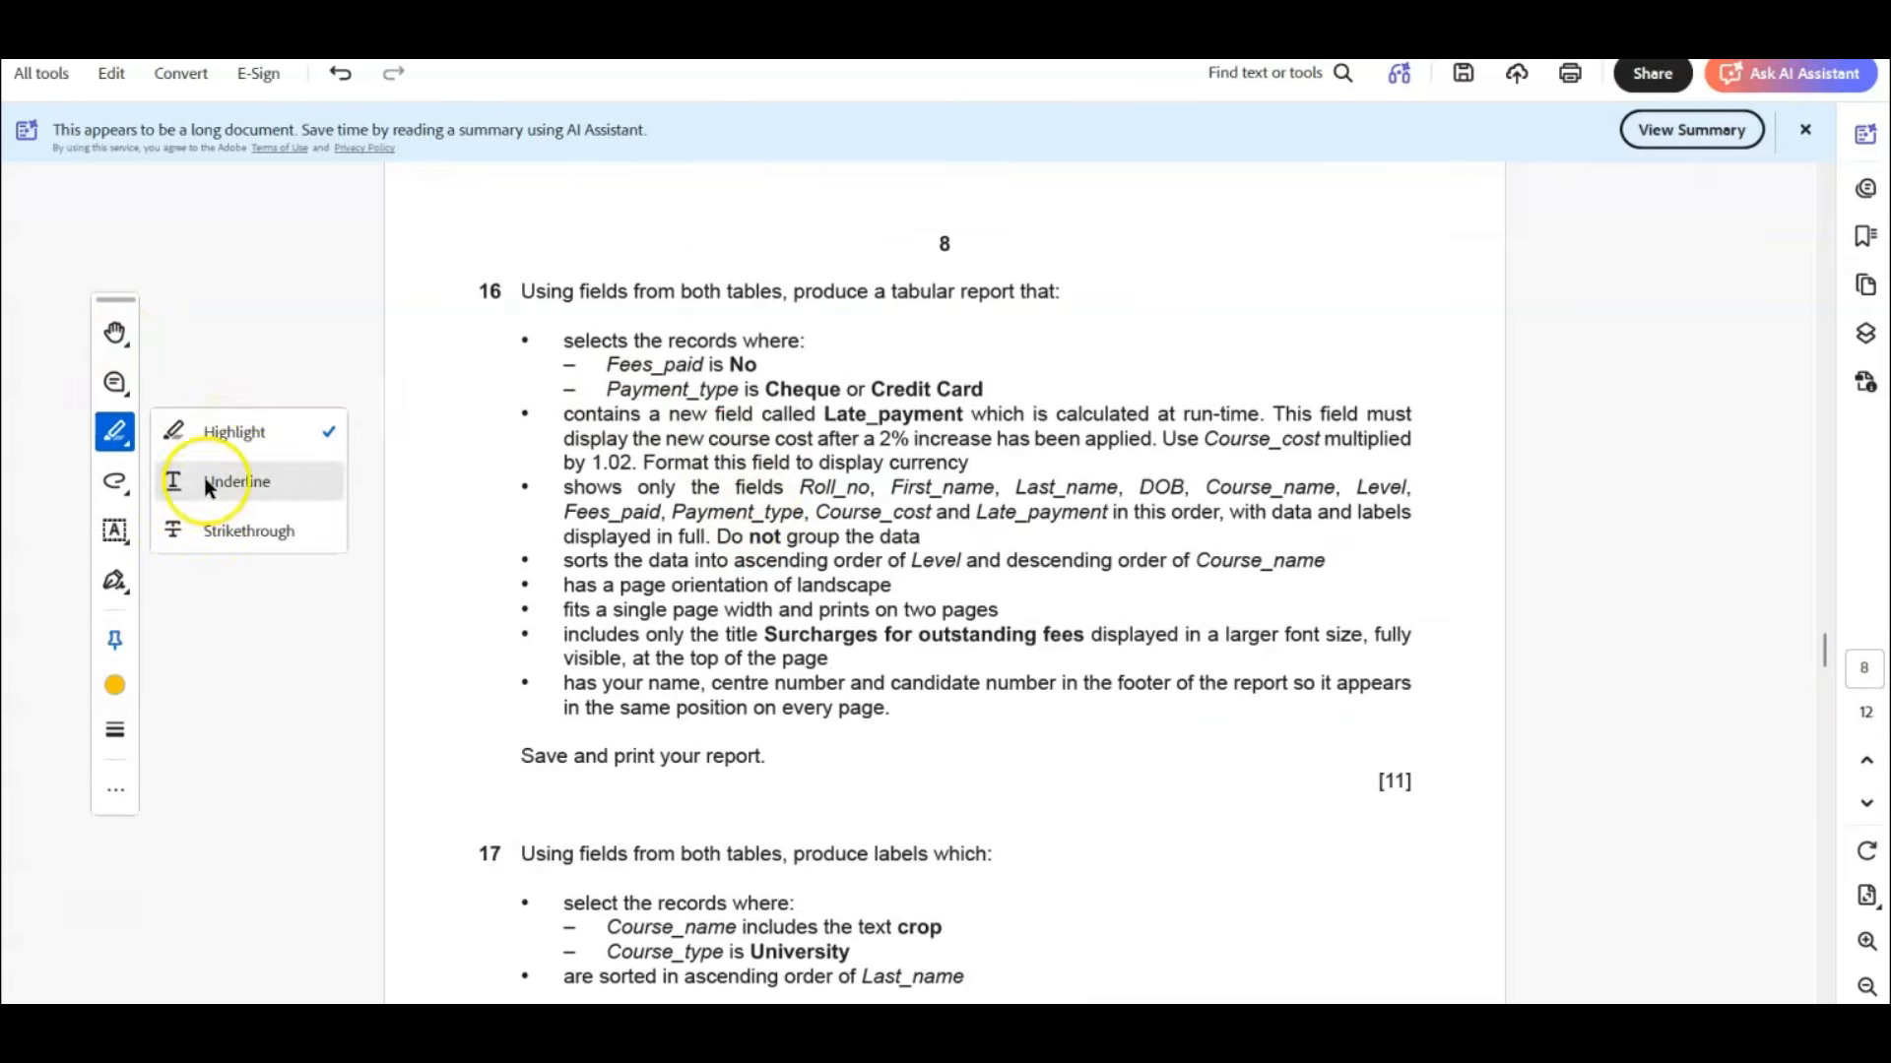
pyautogui.moveTo(680, 292); pyautogui.dragTo(781, 291)
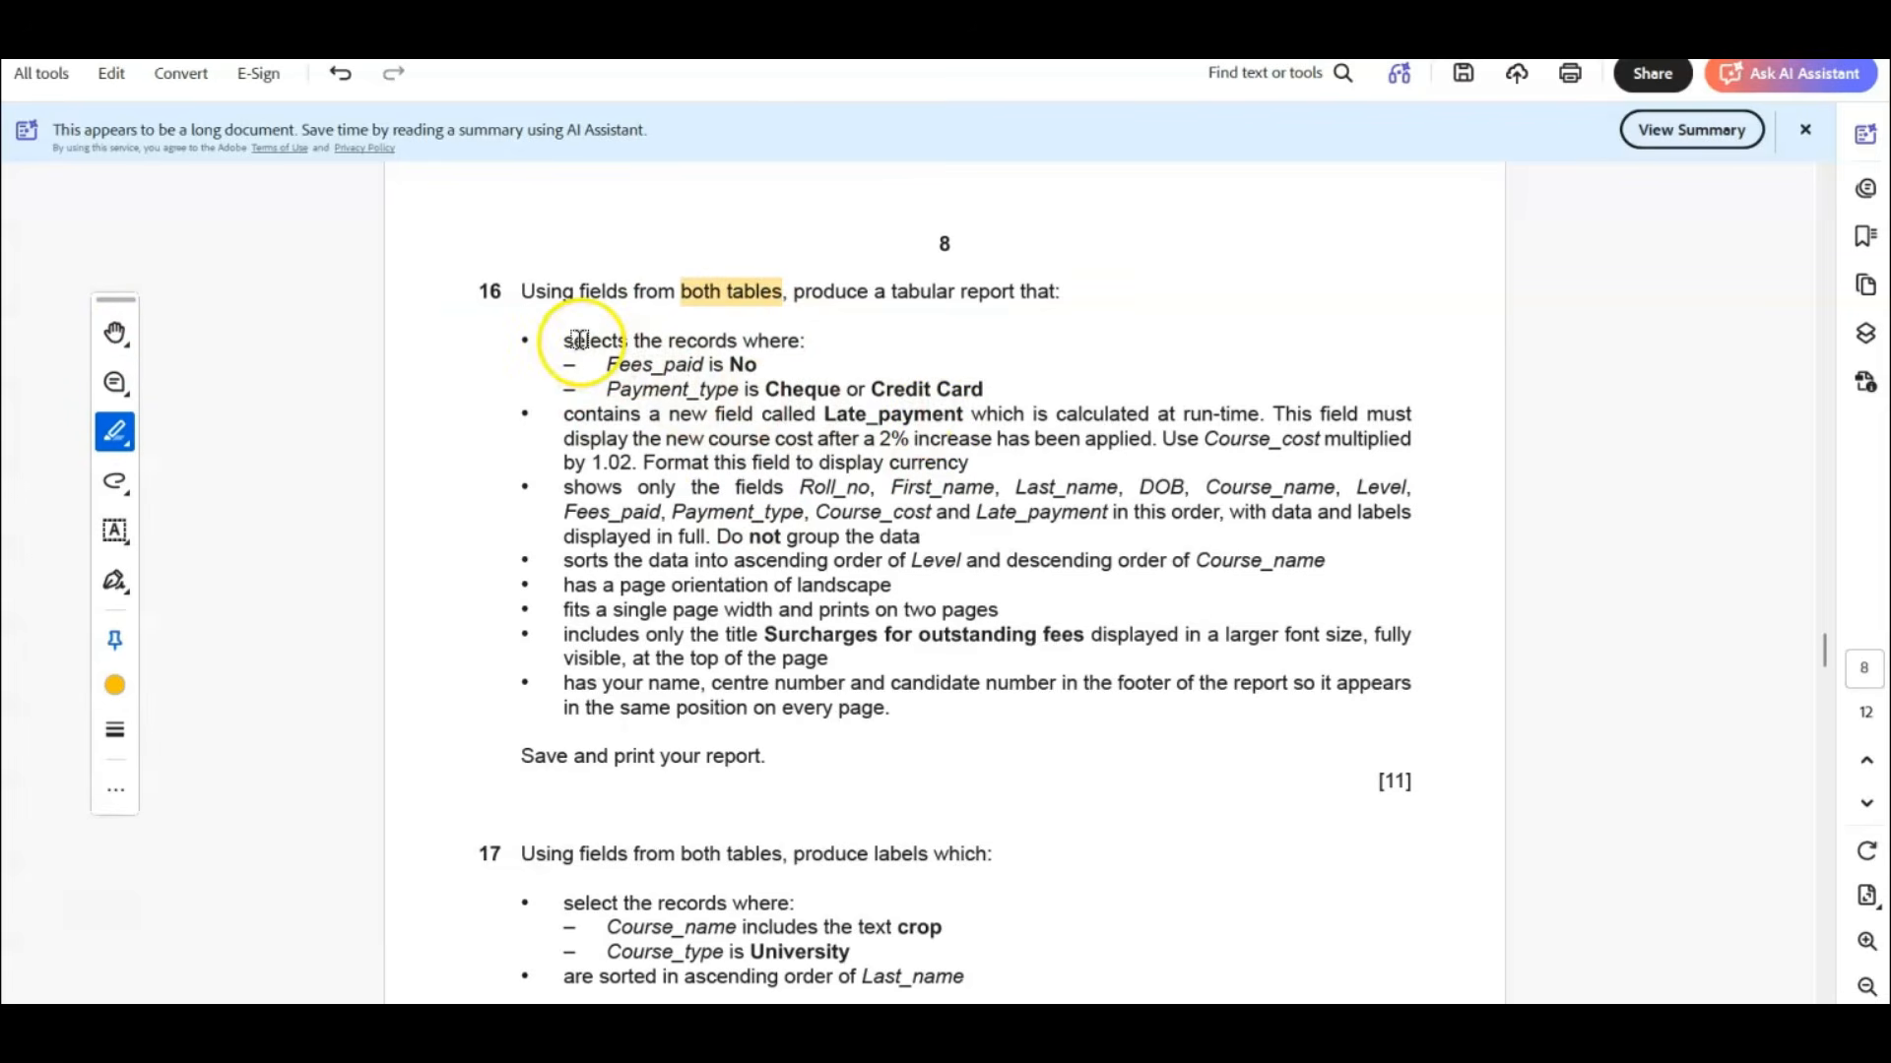
pyautogui.moveTo(565, 340); pyautogui.dragTo(754, 365)
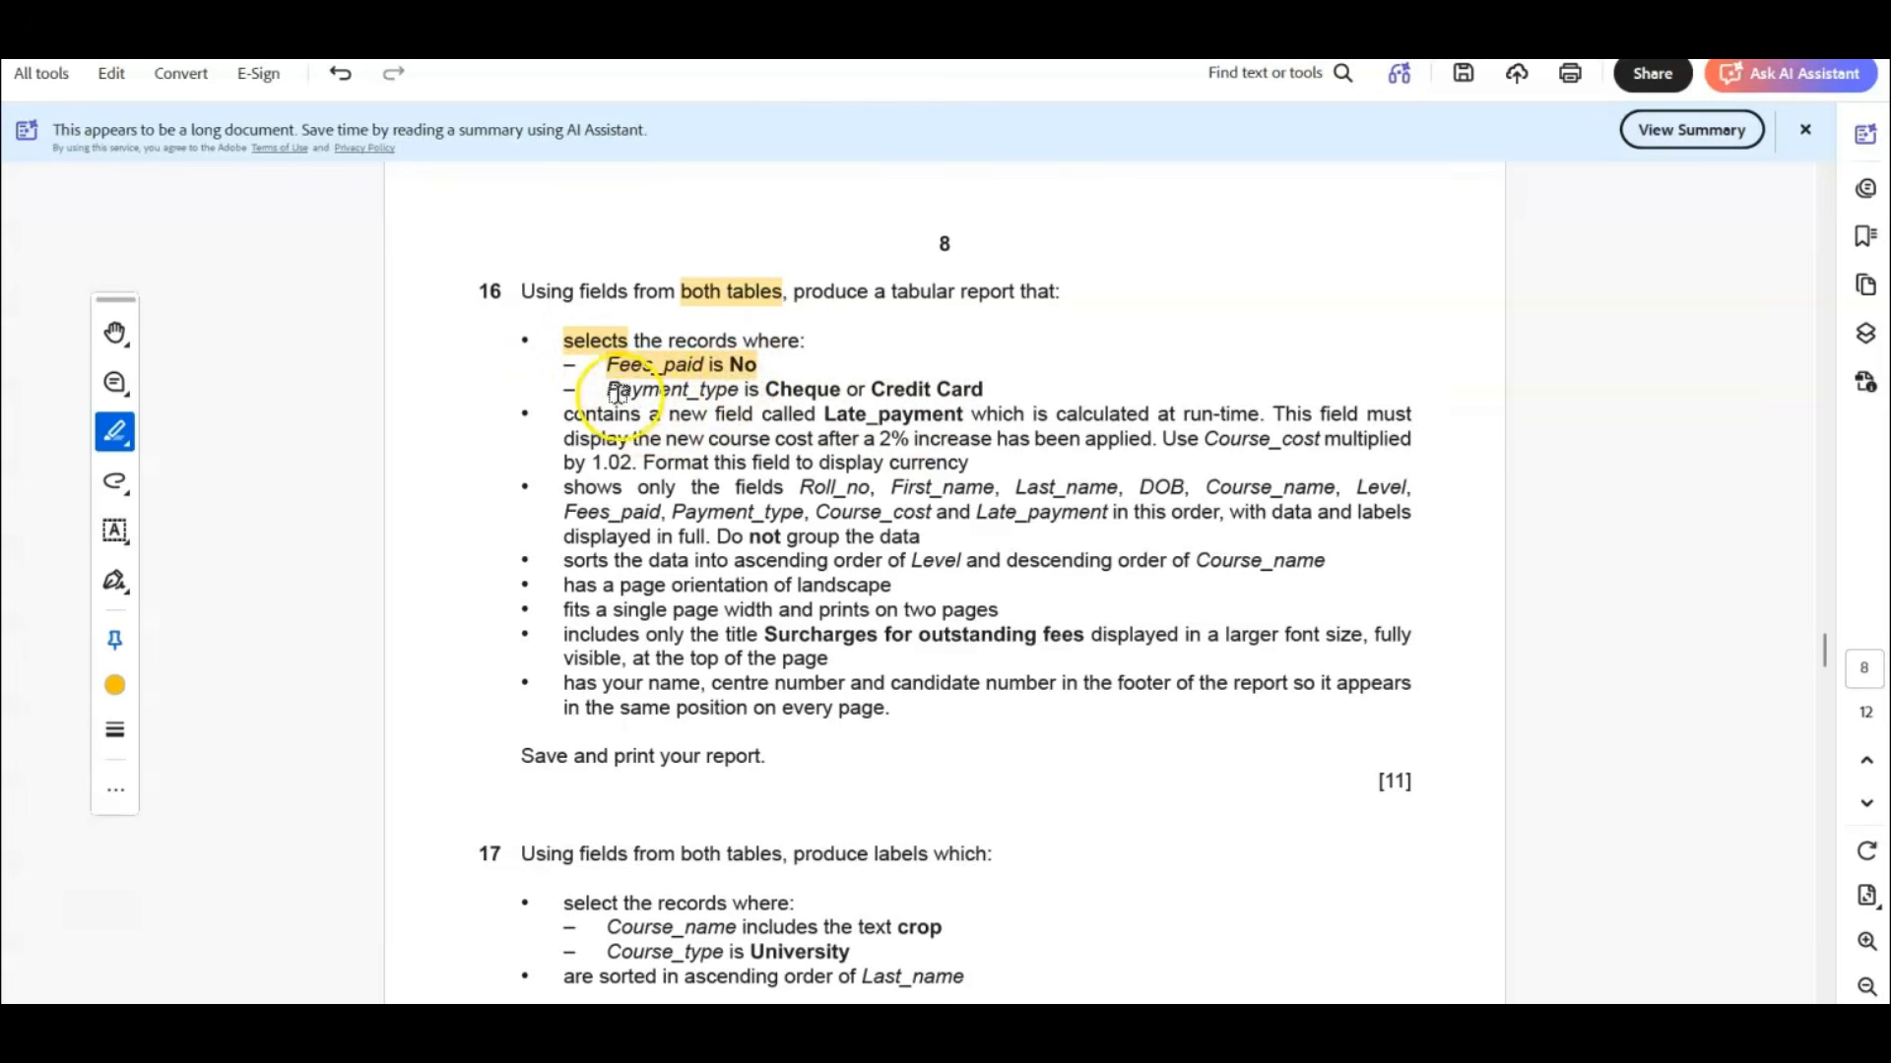
pyautogui.moveTo(617, 393); pyautogui.dragTo(982, 389)
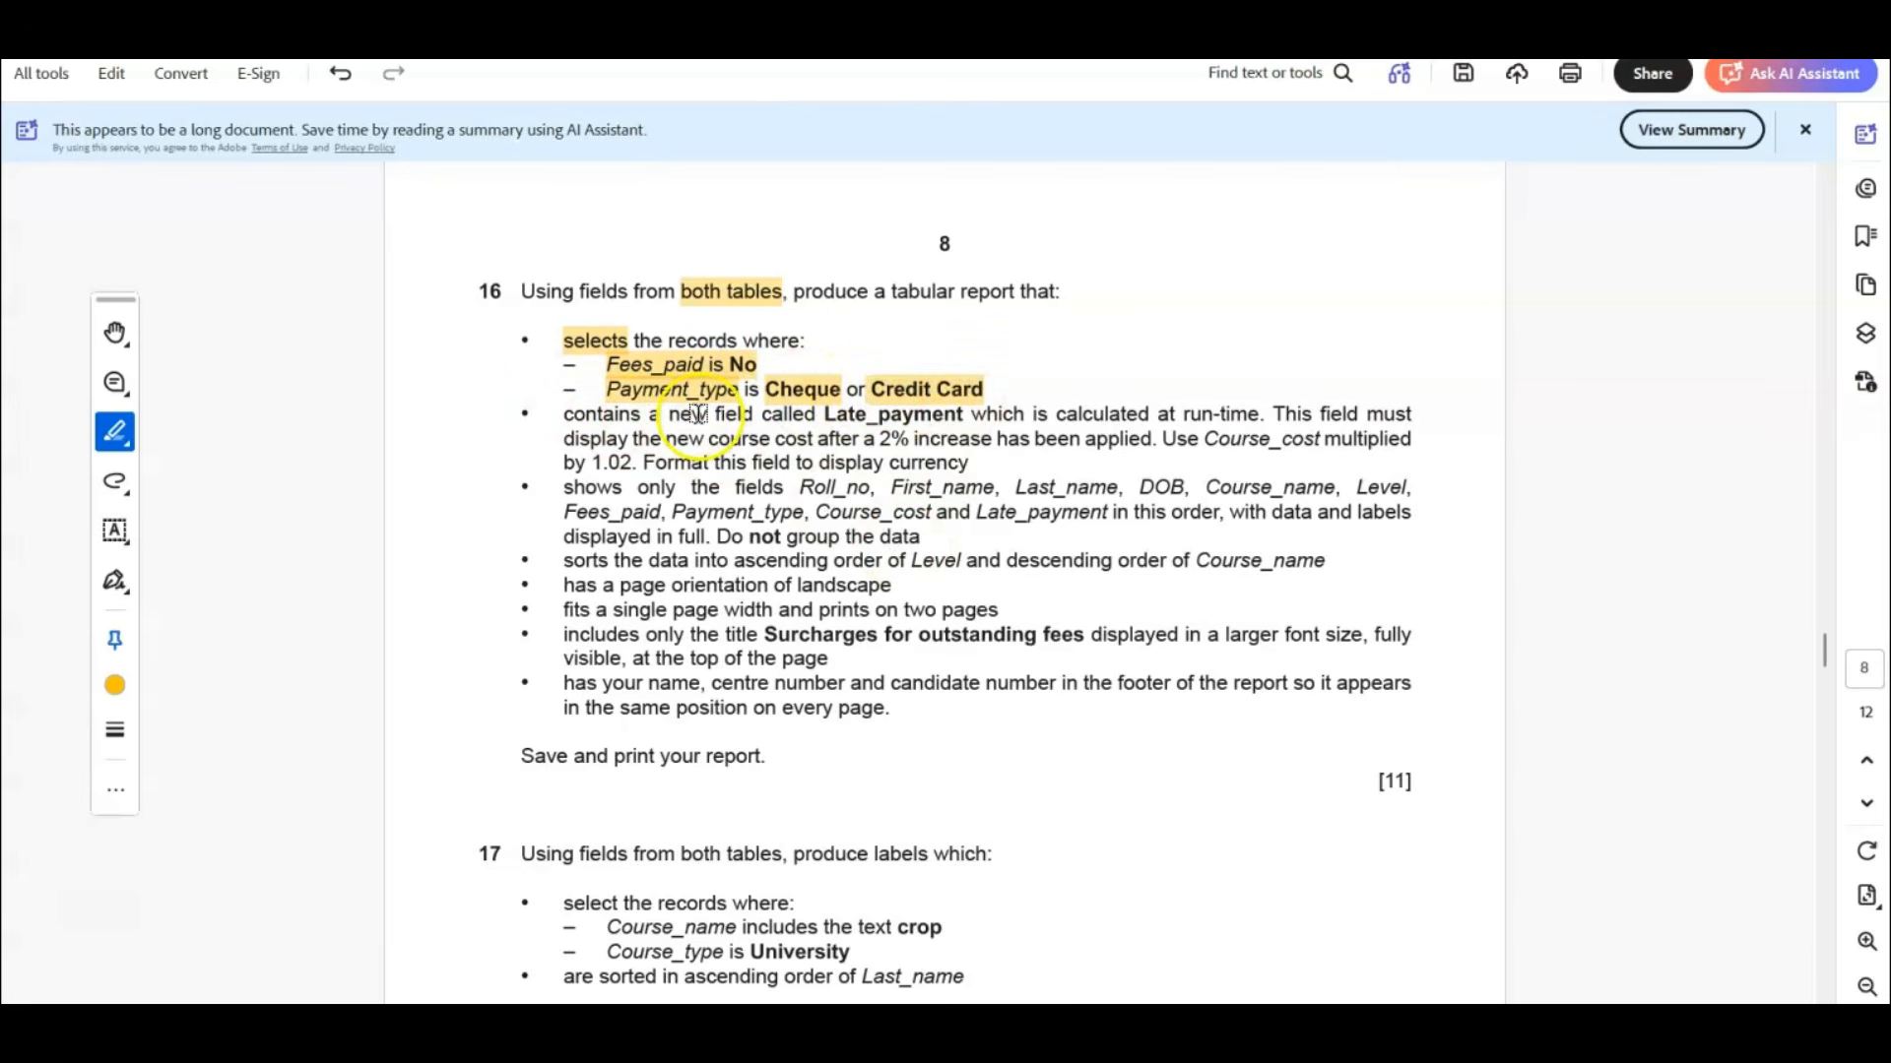
pyautogui.click(802, 390)
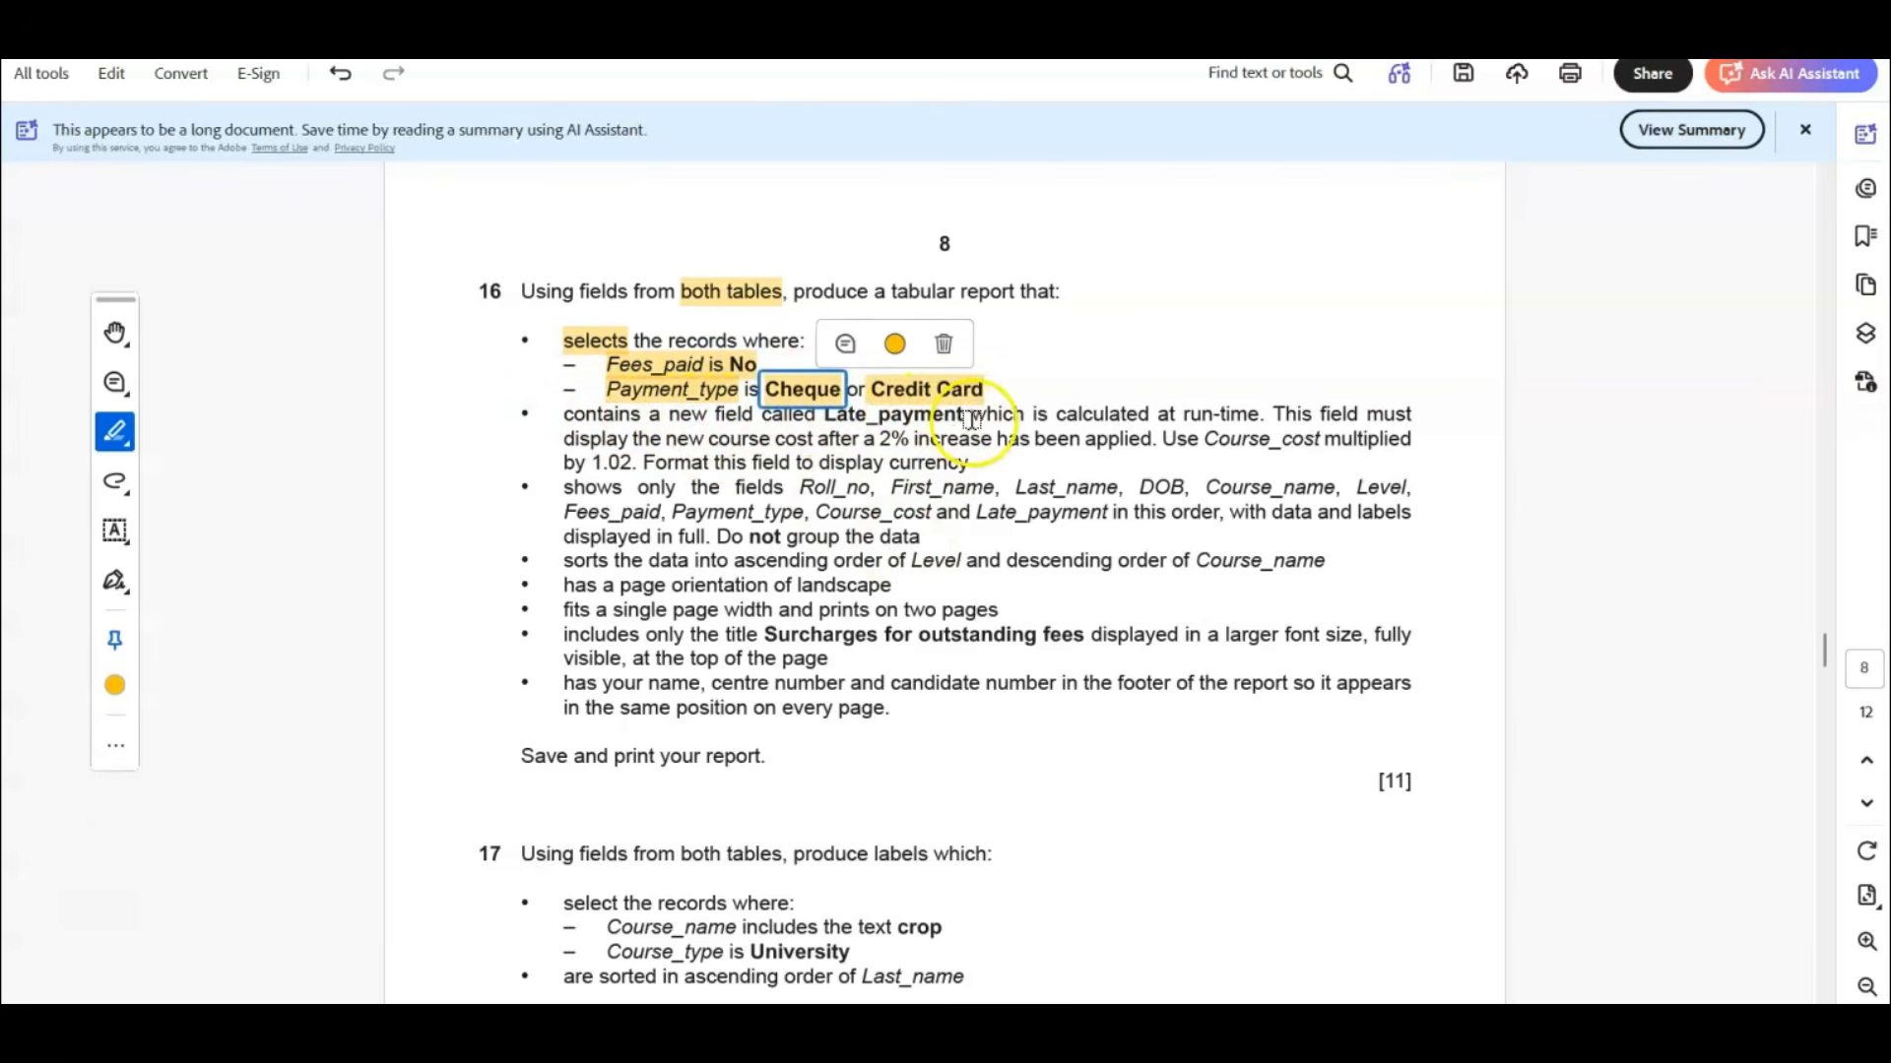
# Highlight the Late_payment requirements: the field name, new course cost, 2% increase, Course_cost multiplied by 1.02, and currency.
pyautogui.moveTo(970, 415); pyautogui.dragTo(825, 415)
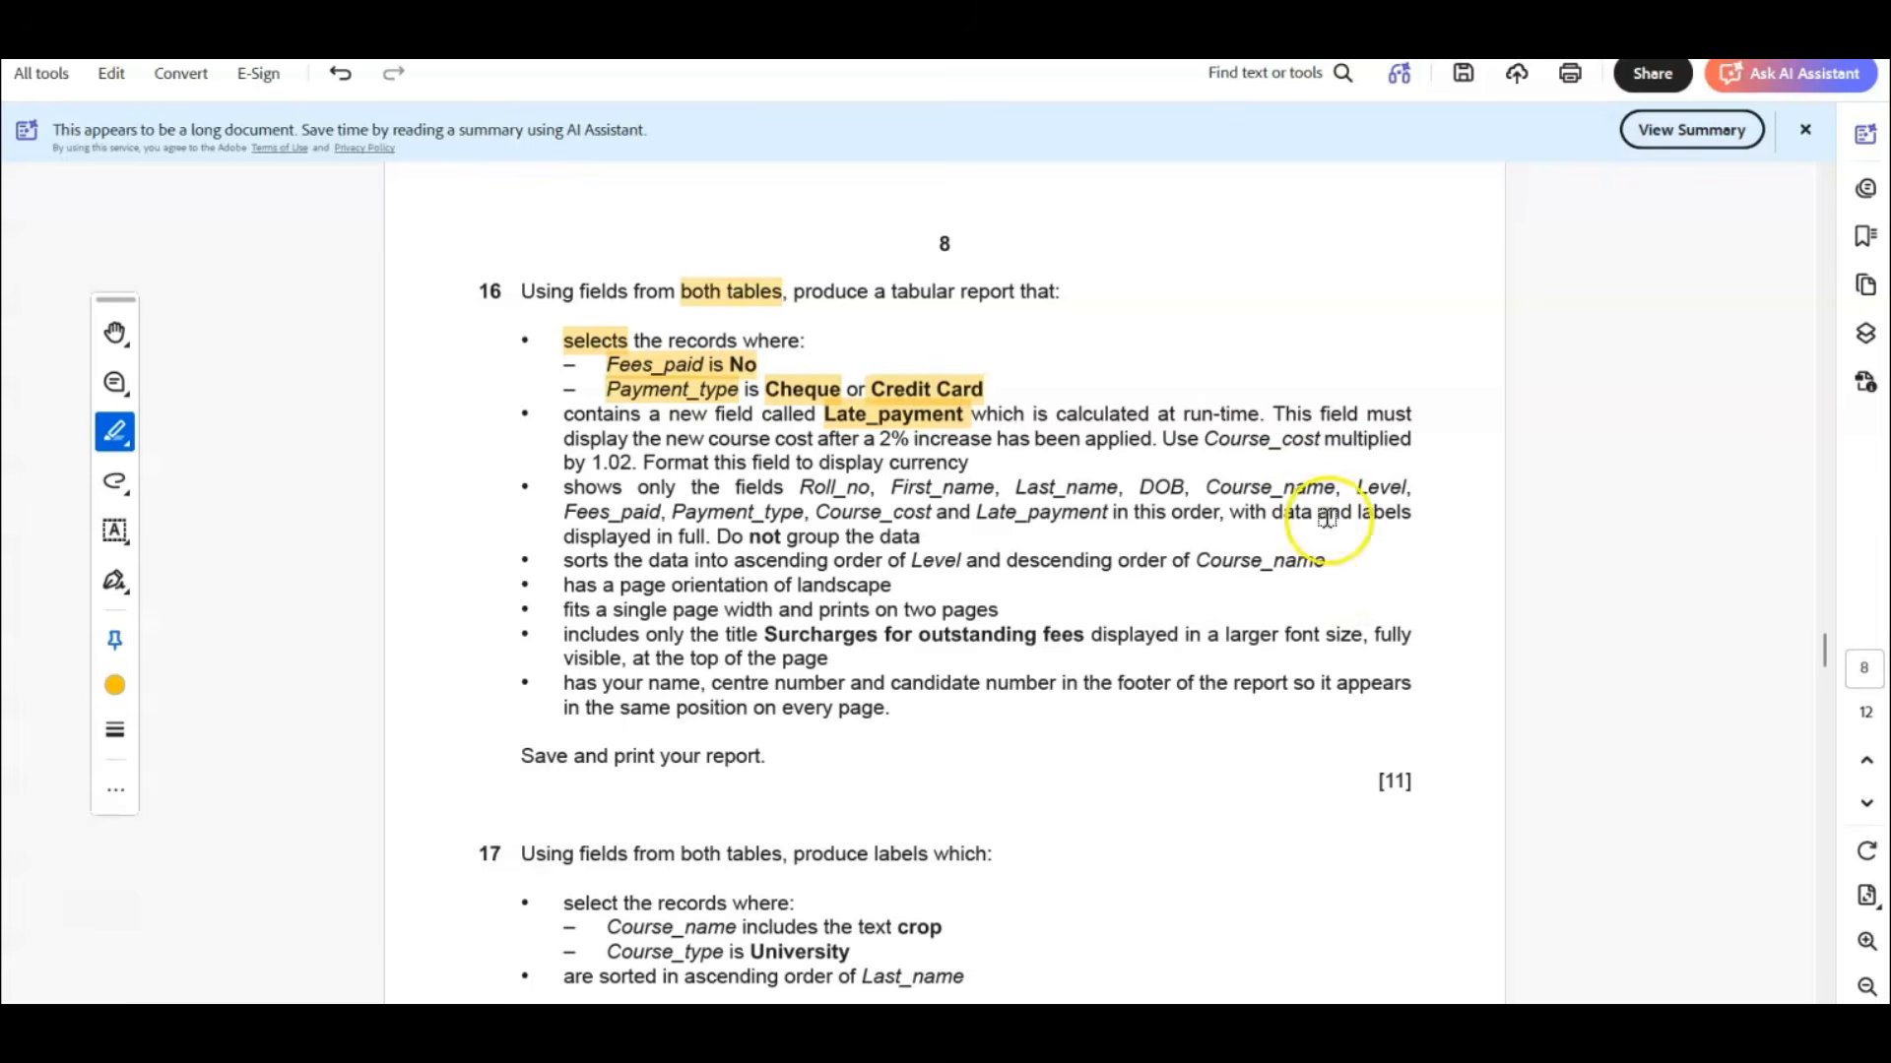
pyautogui.click(943, 429)
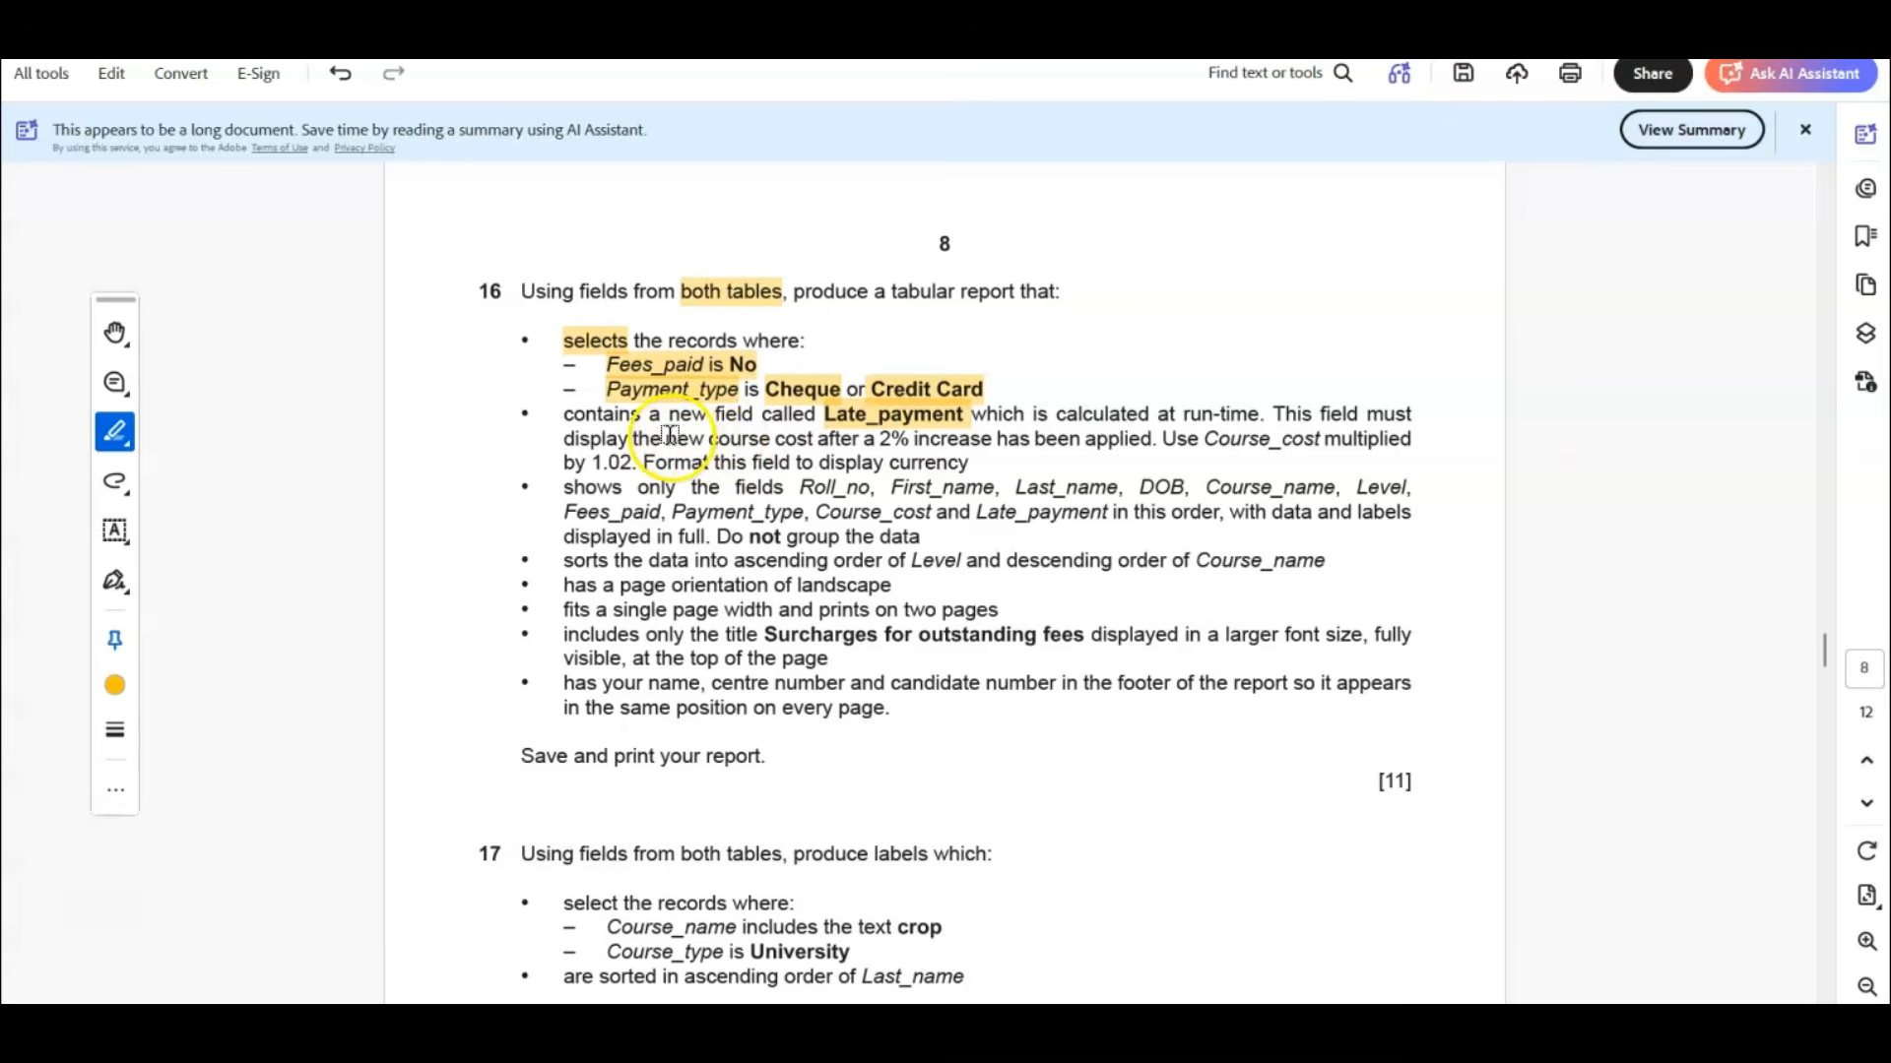
pyautogui.moveTo(666, 438); pyautogui.dragTo(1123, 440)
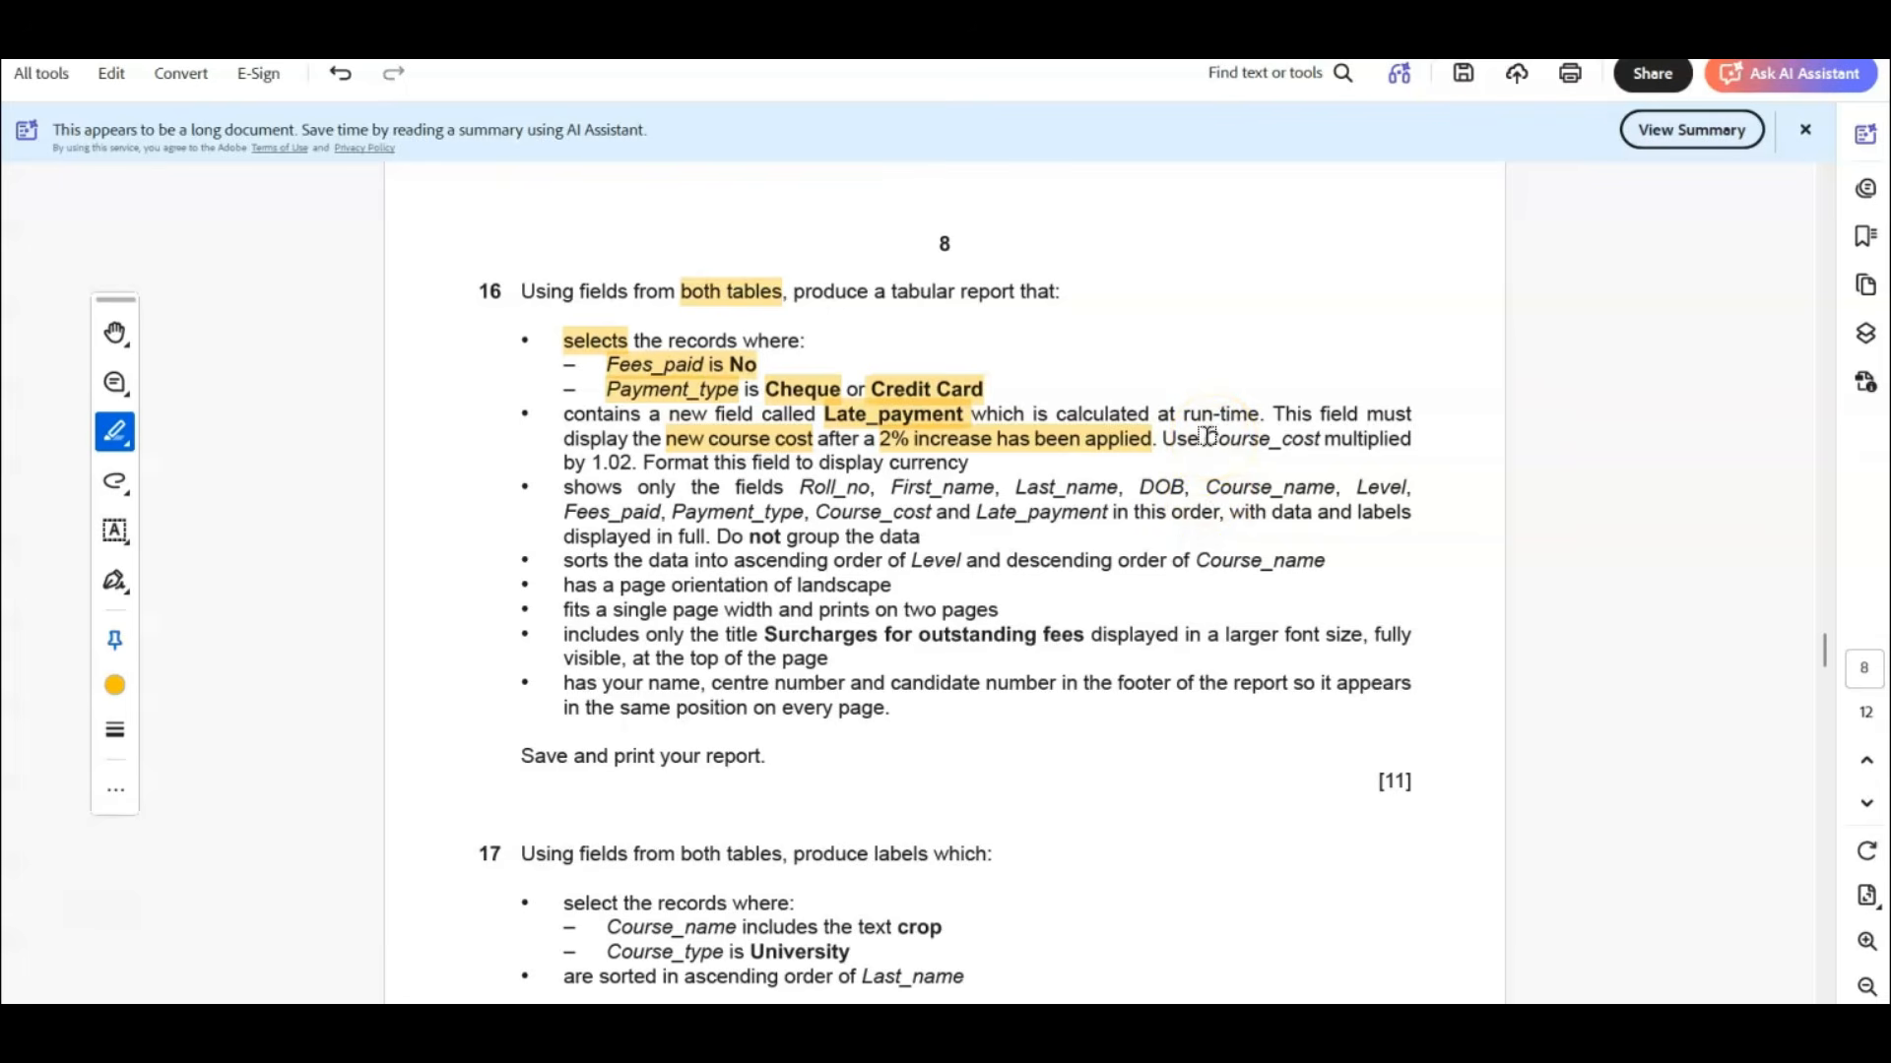
pyautogui.moveTo(1205, 436); pyautogui.dragTo(1400, 439)
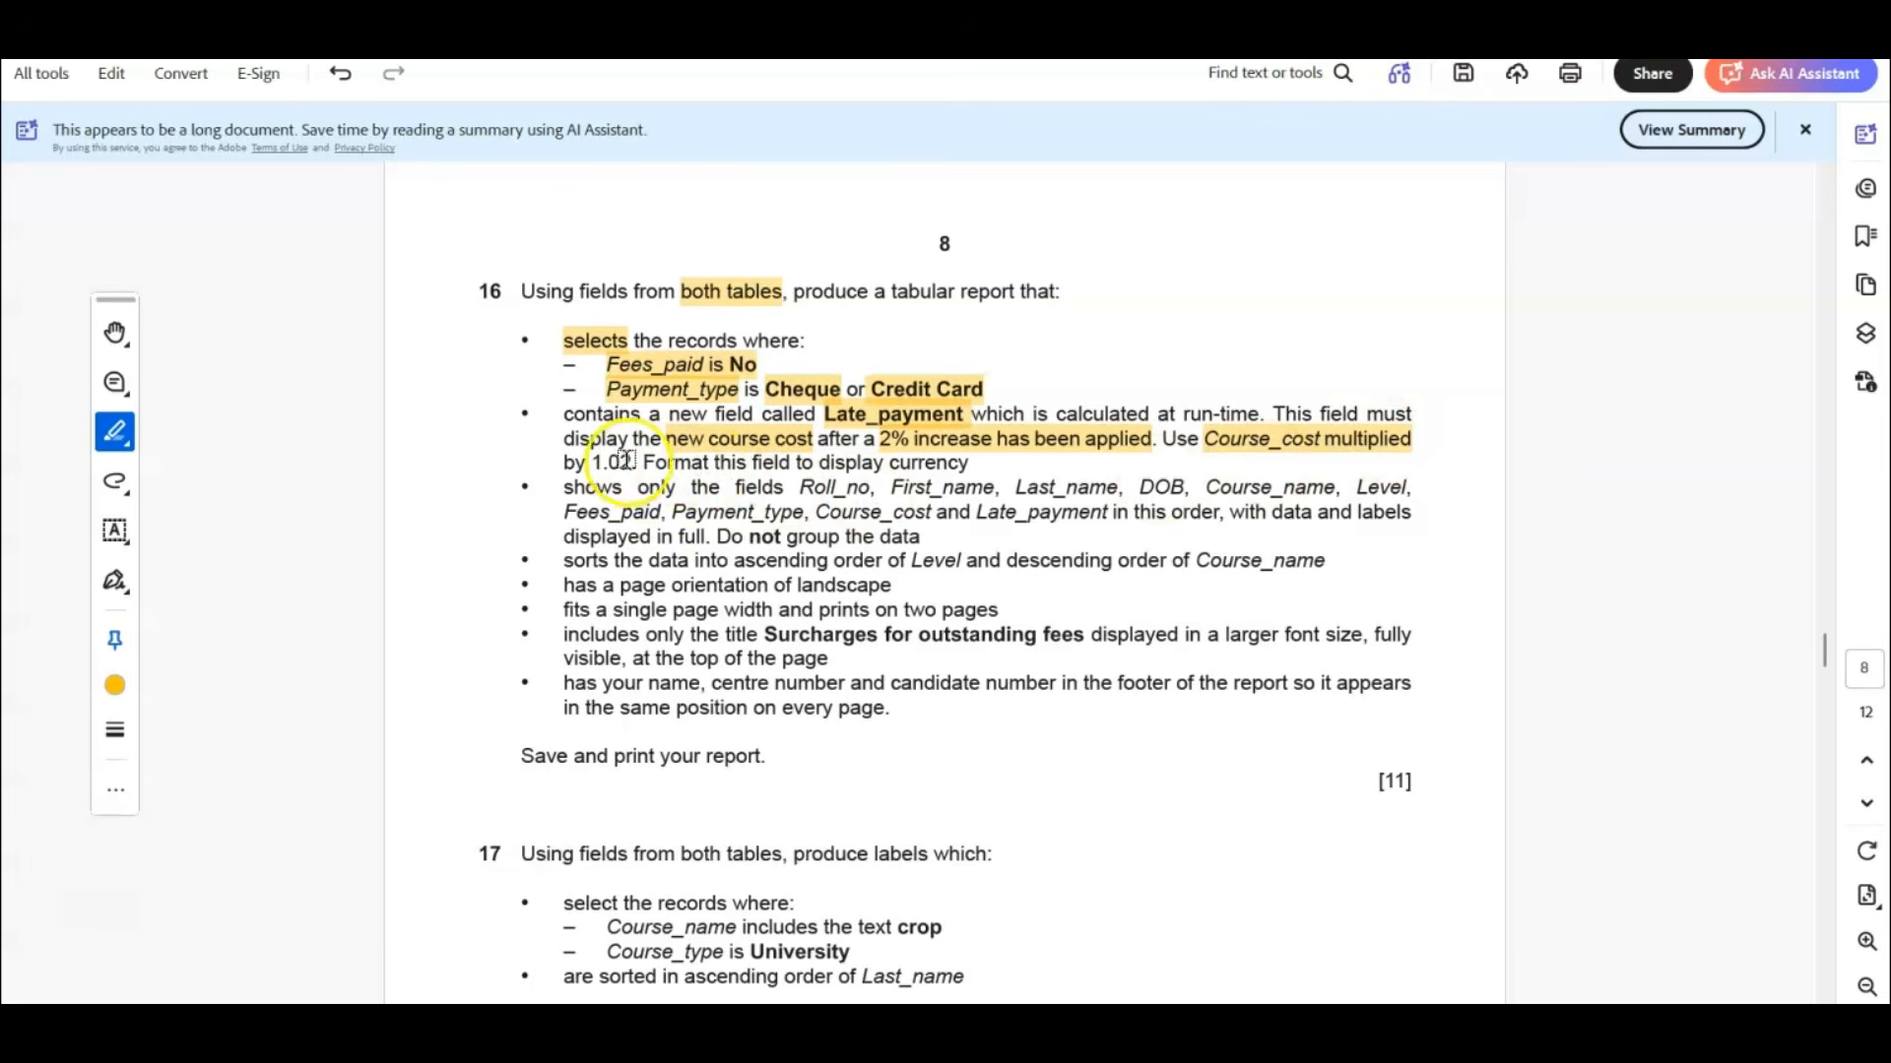
pyautogui.moveTo(566, 460); pyautogui.dragTo(590, 457)
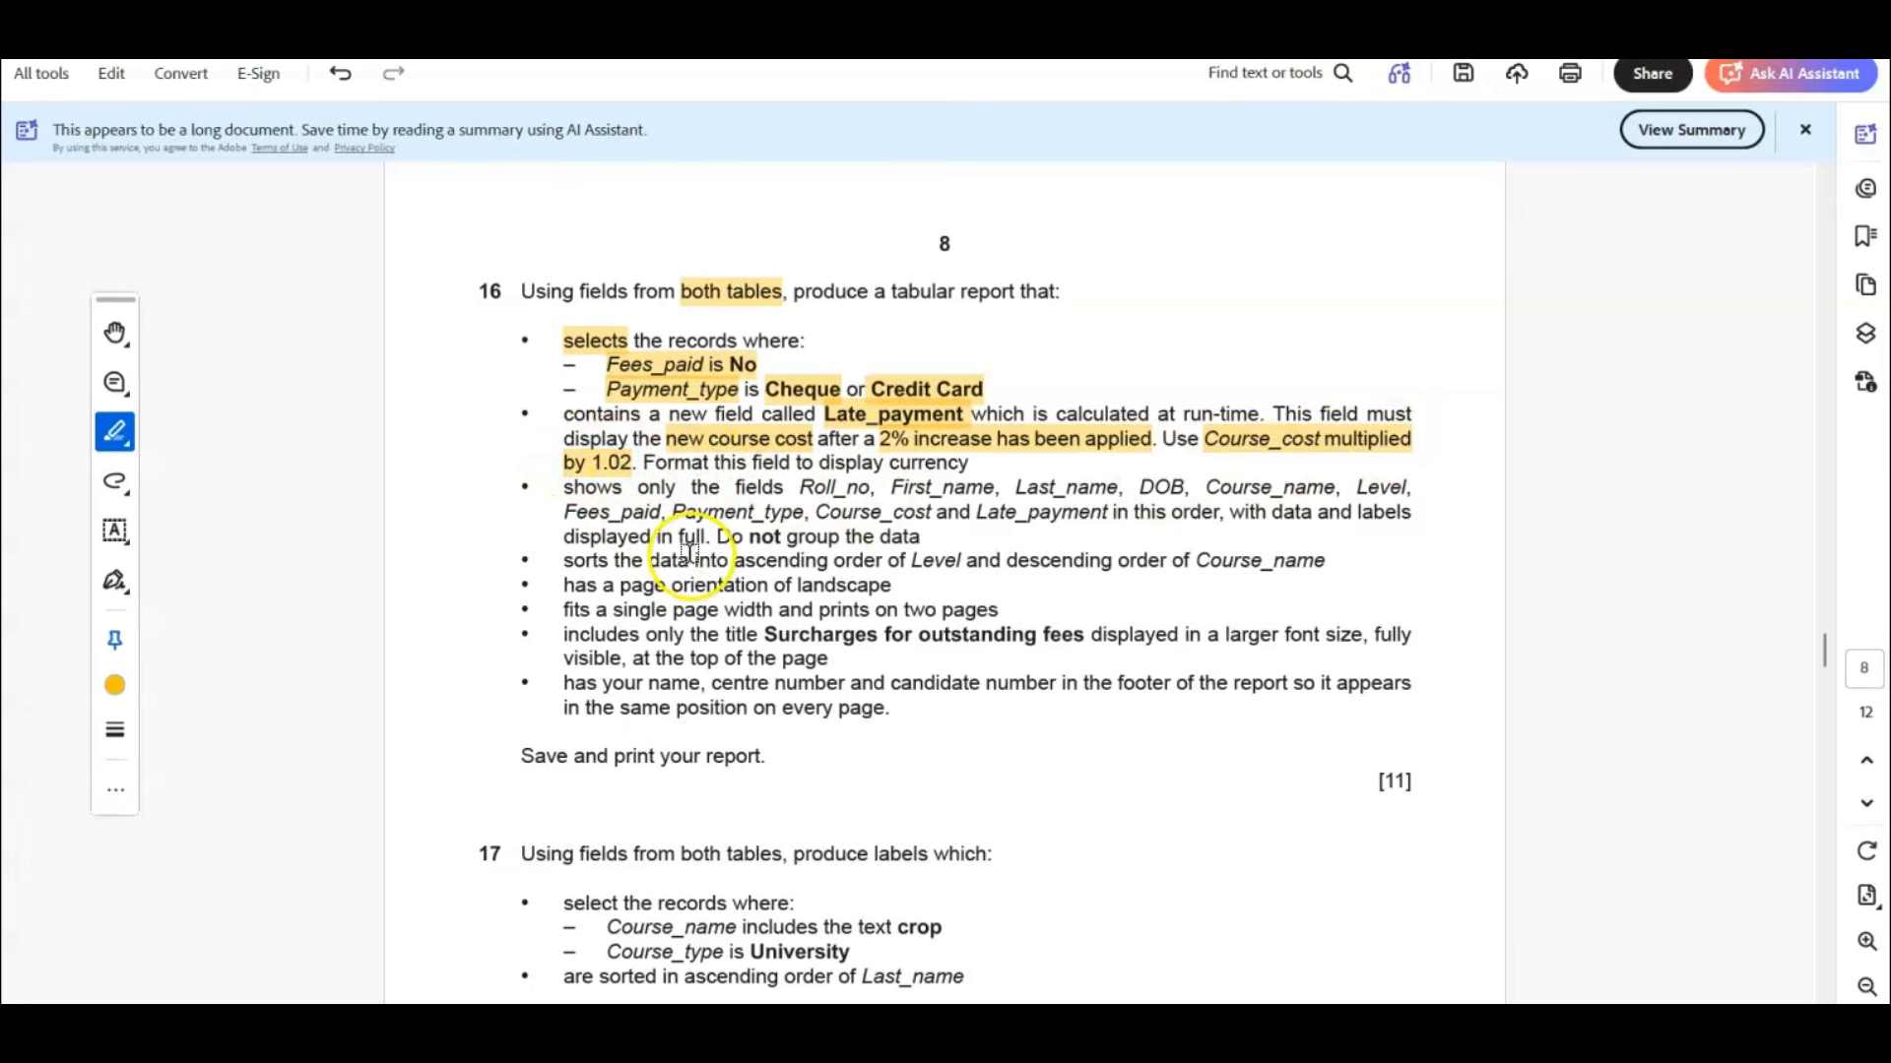
pyautogui.moveTo(916, 463); pyautogui.dragTo(970, 465)
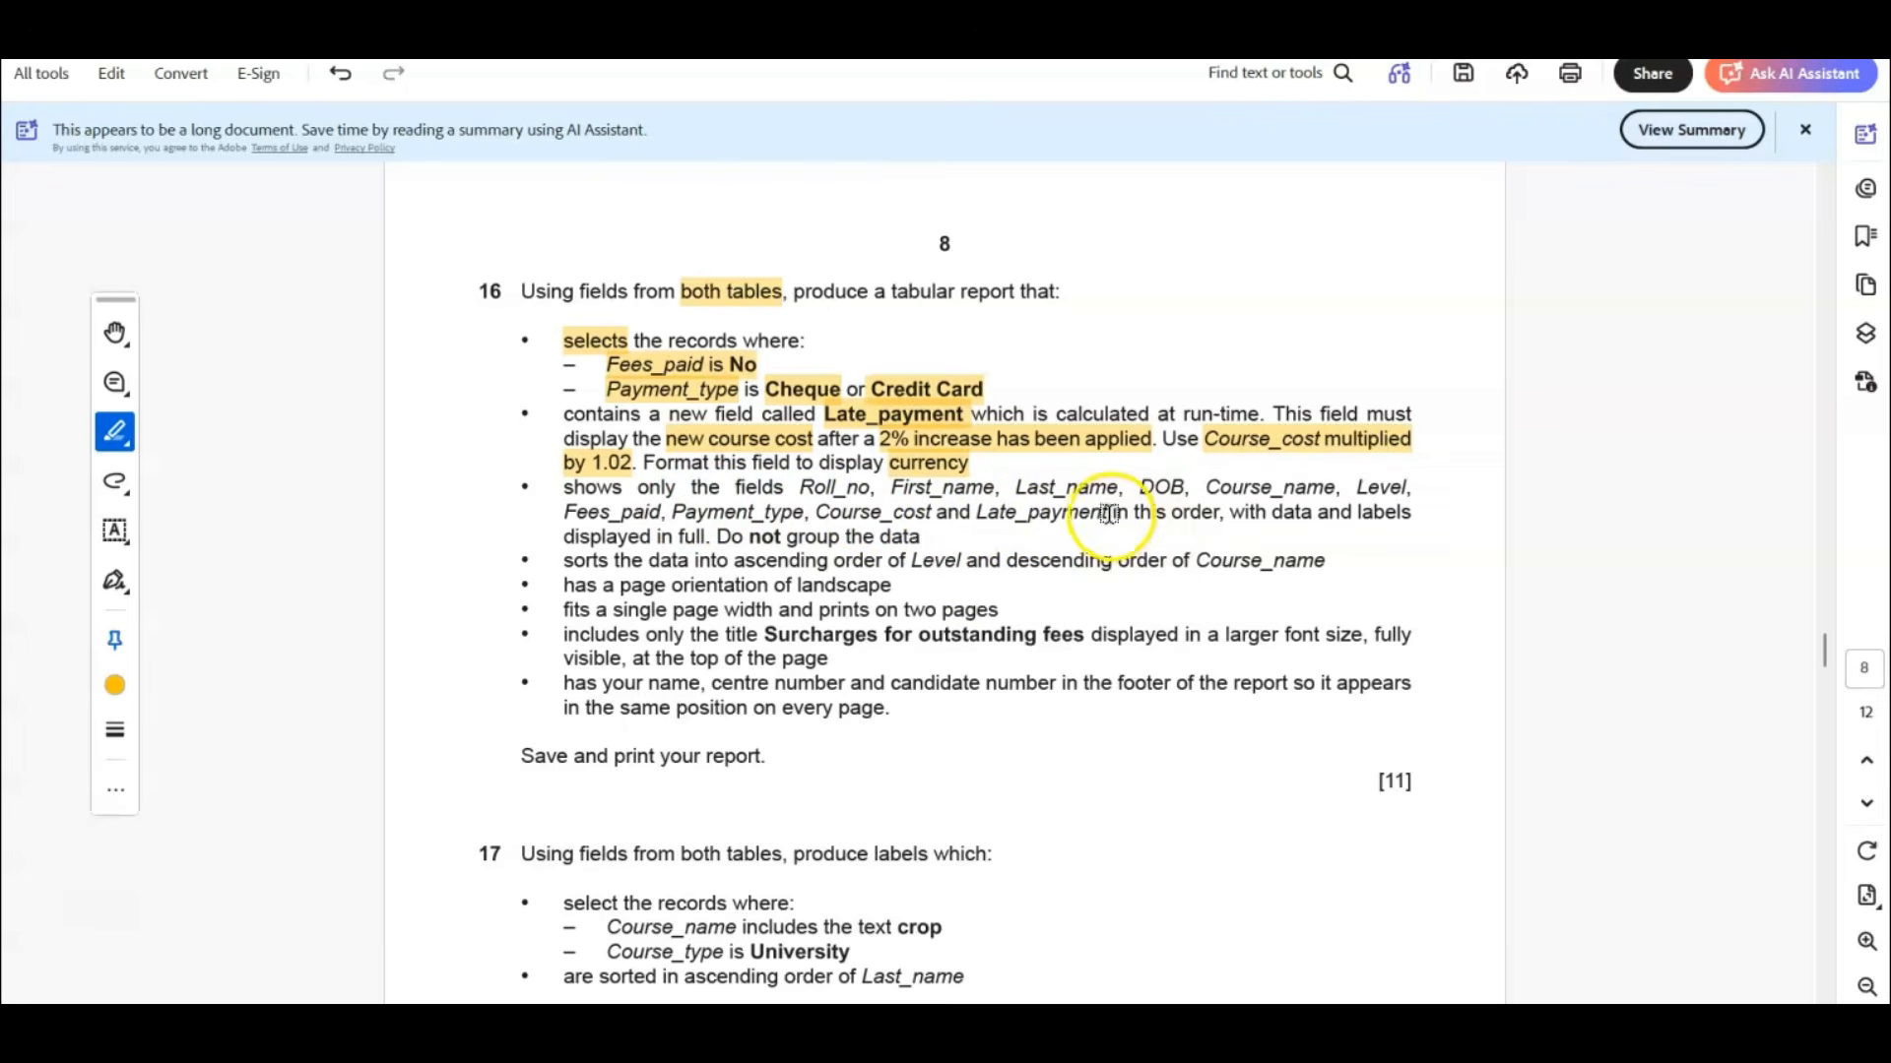
# Highlight "in this order", "Do not group the data", and the sort by ascending Level and descending Course_name.
pyautogui.moveTo(1109, 512); pyautogui.dragTo(1219, 513)
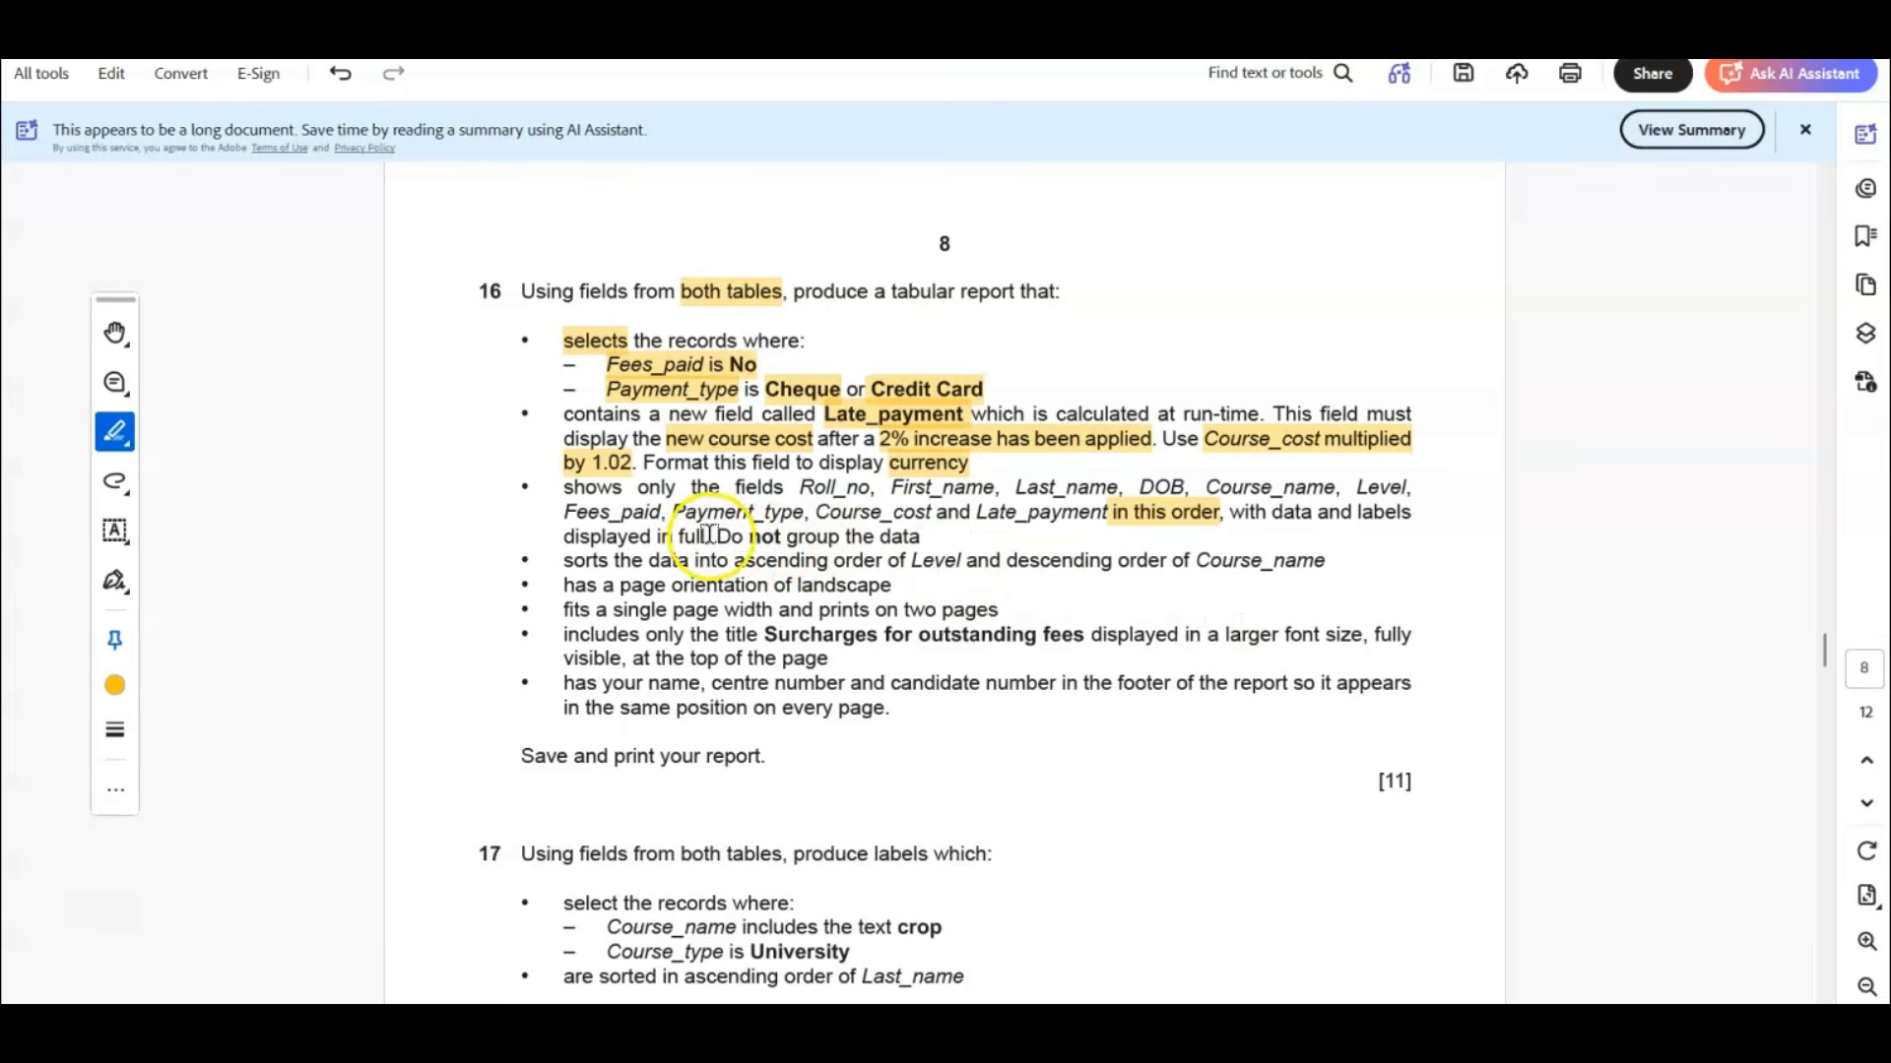
pyautogui.moveTo(711, 537); pyautogui.dragTo(922, 538)
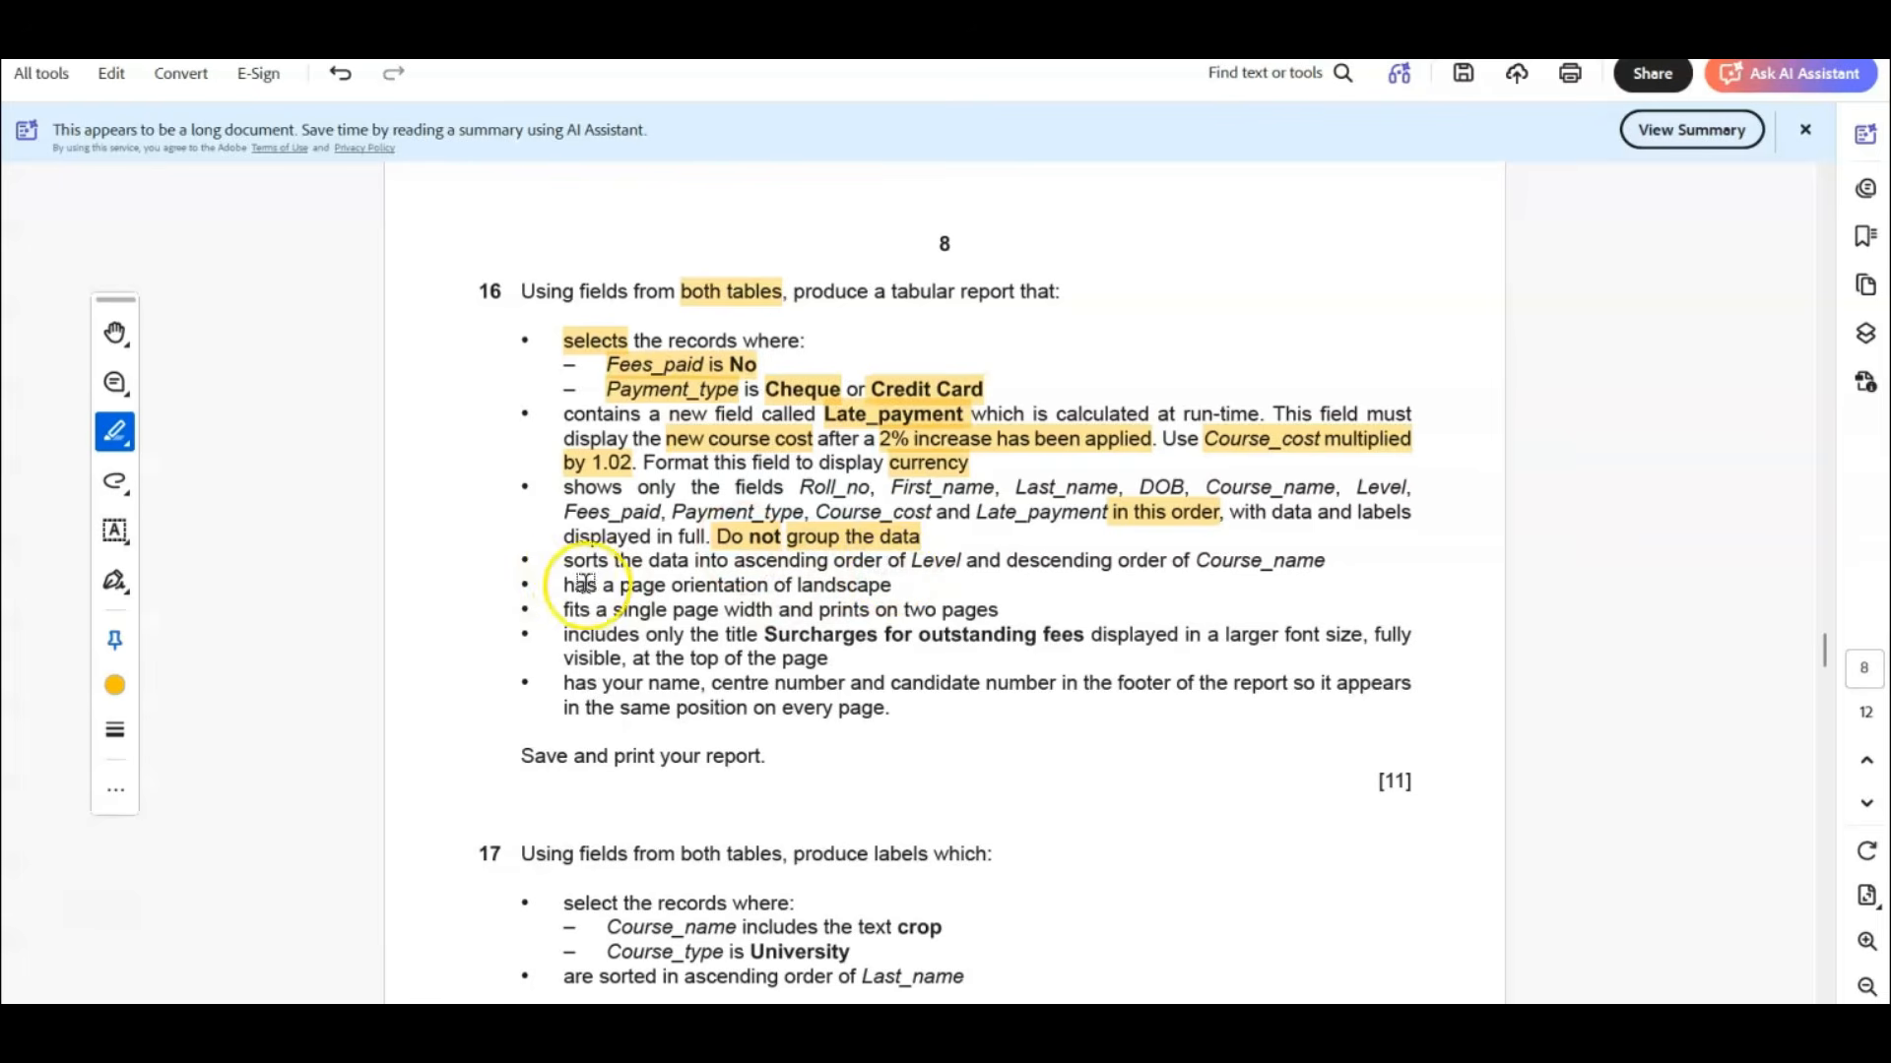
pyautogui.moveTo(566, 560); pyautogui.dragTo(608, 560)
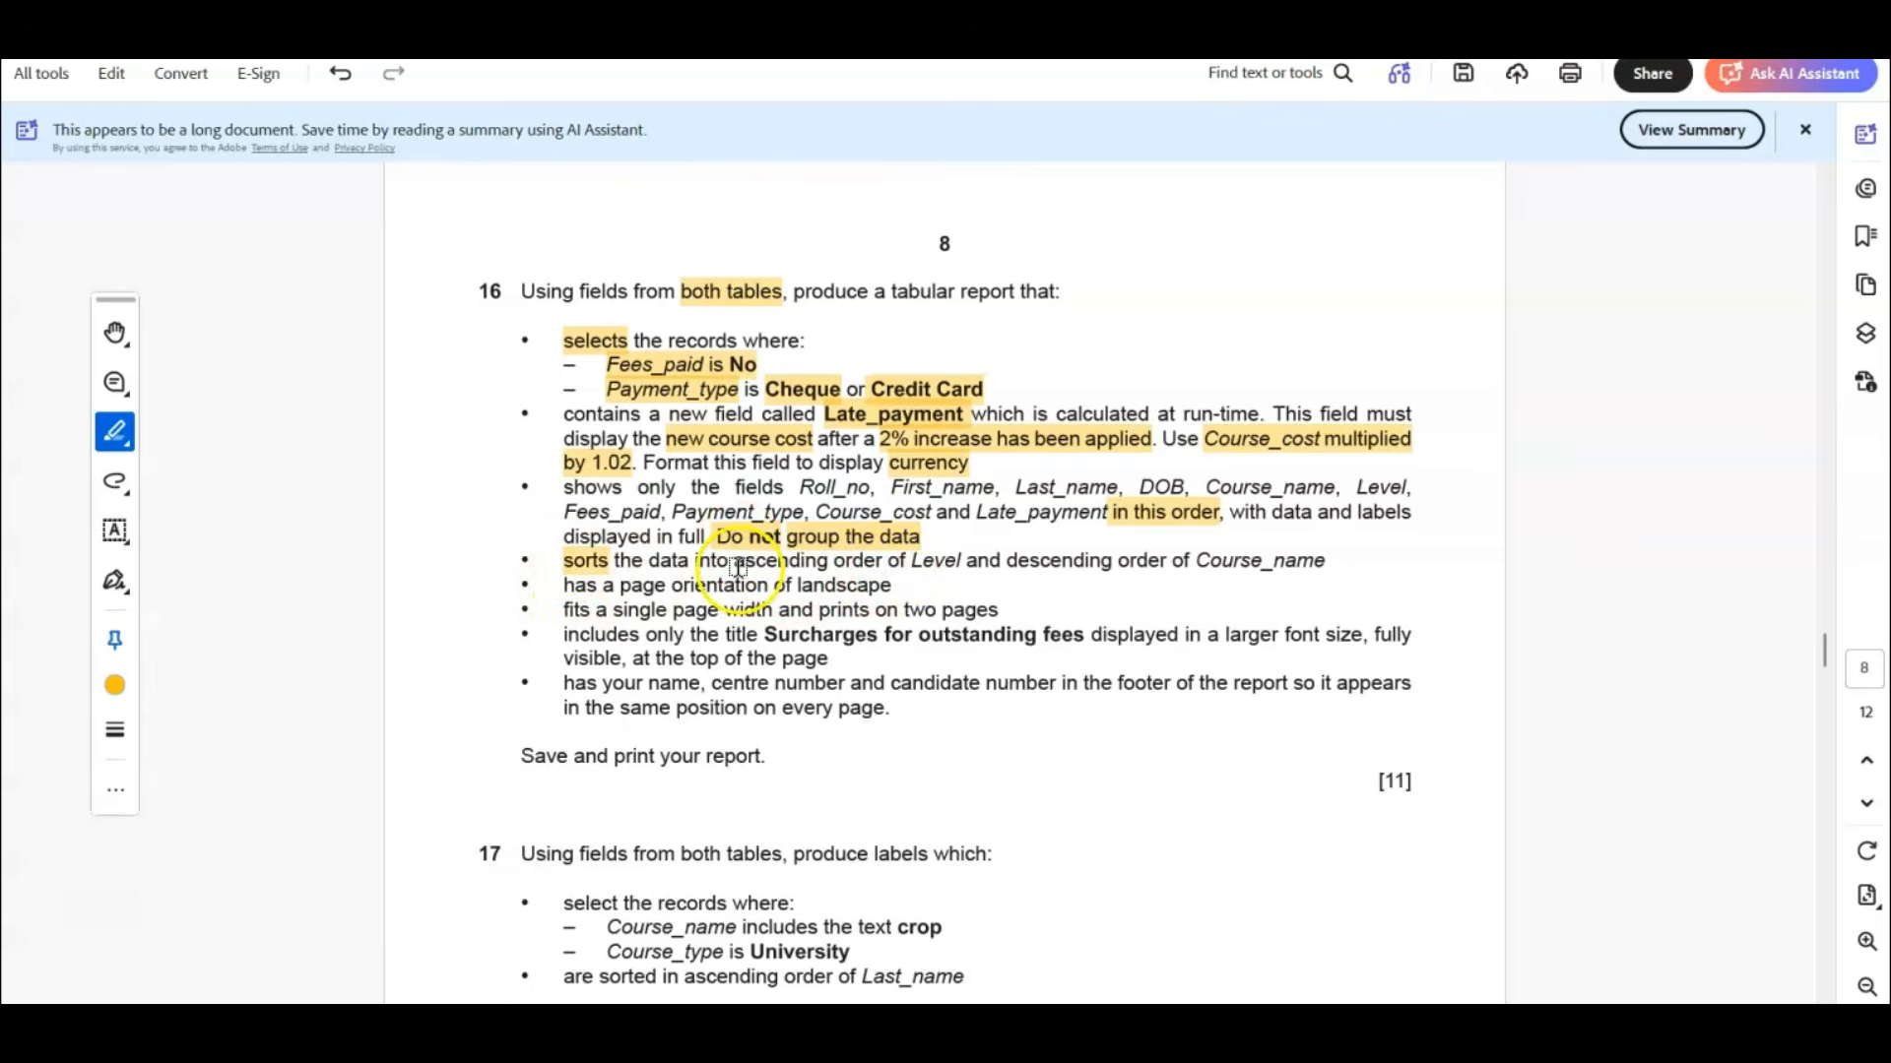
pyautogui.moveTo(733, 560); pyautogui.dragTo(1270, 563)
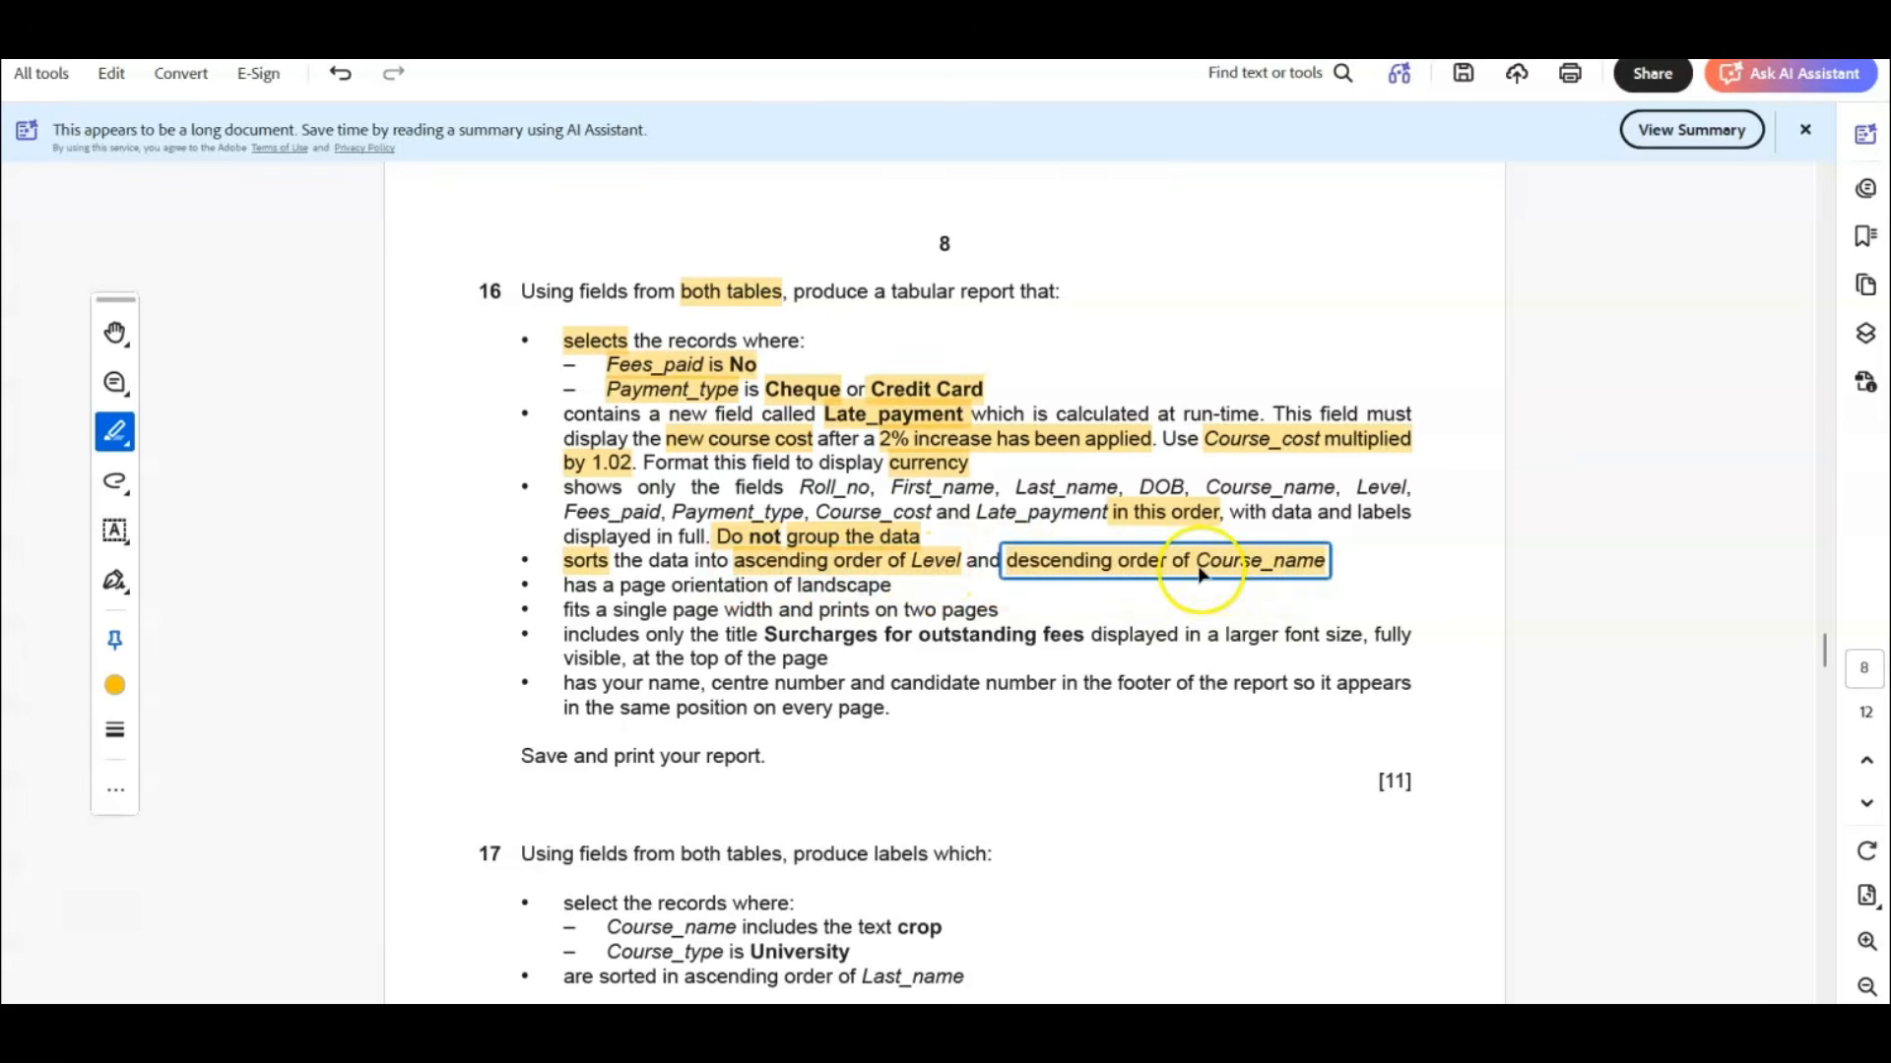
# Highlight the layout requirements: landscape, two pages, the title Surcharges for outstanding fees, and candidate details in the footer on every page.
pyautogui.doubleClick(848, 587)
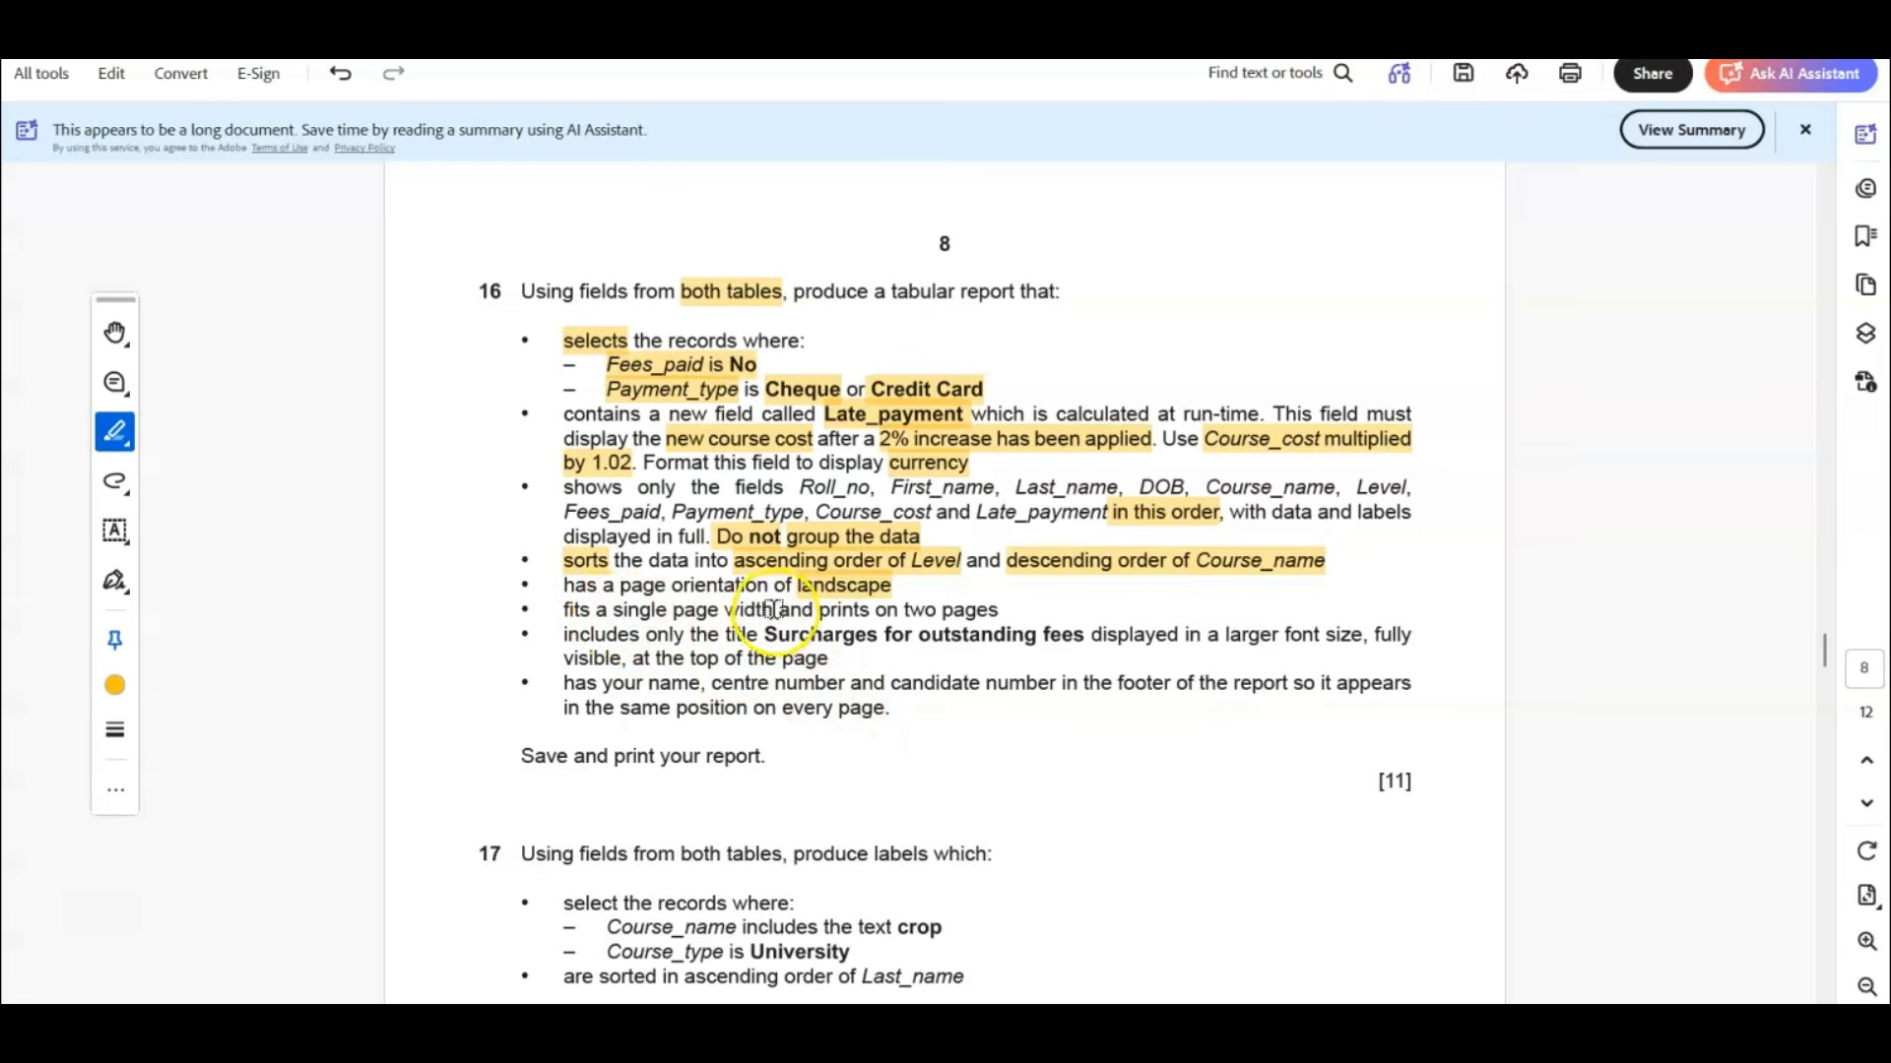
pyautogui.moveTo(819, 610); pyautogui.dragTo(989, 613)
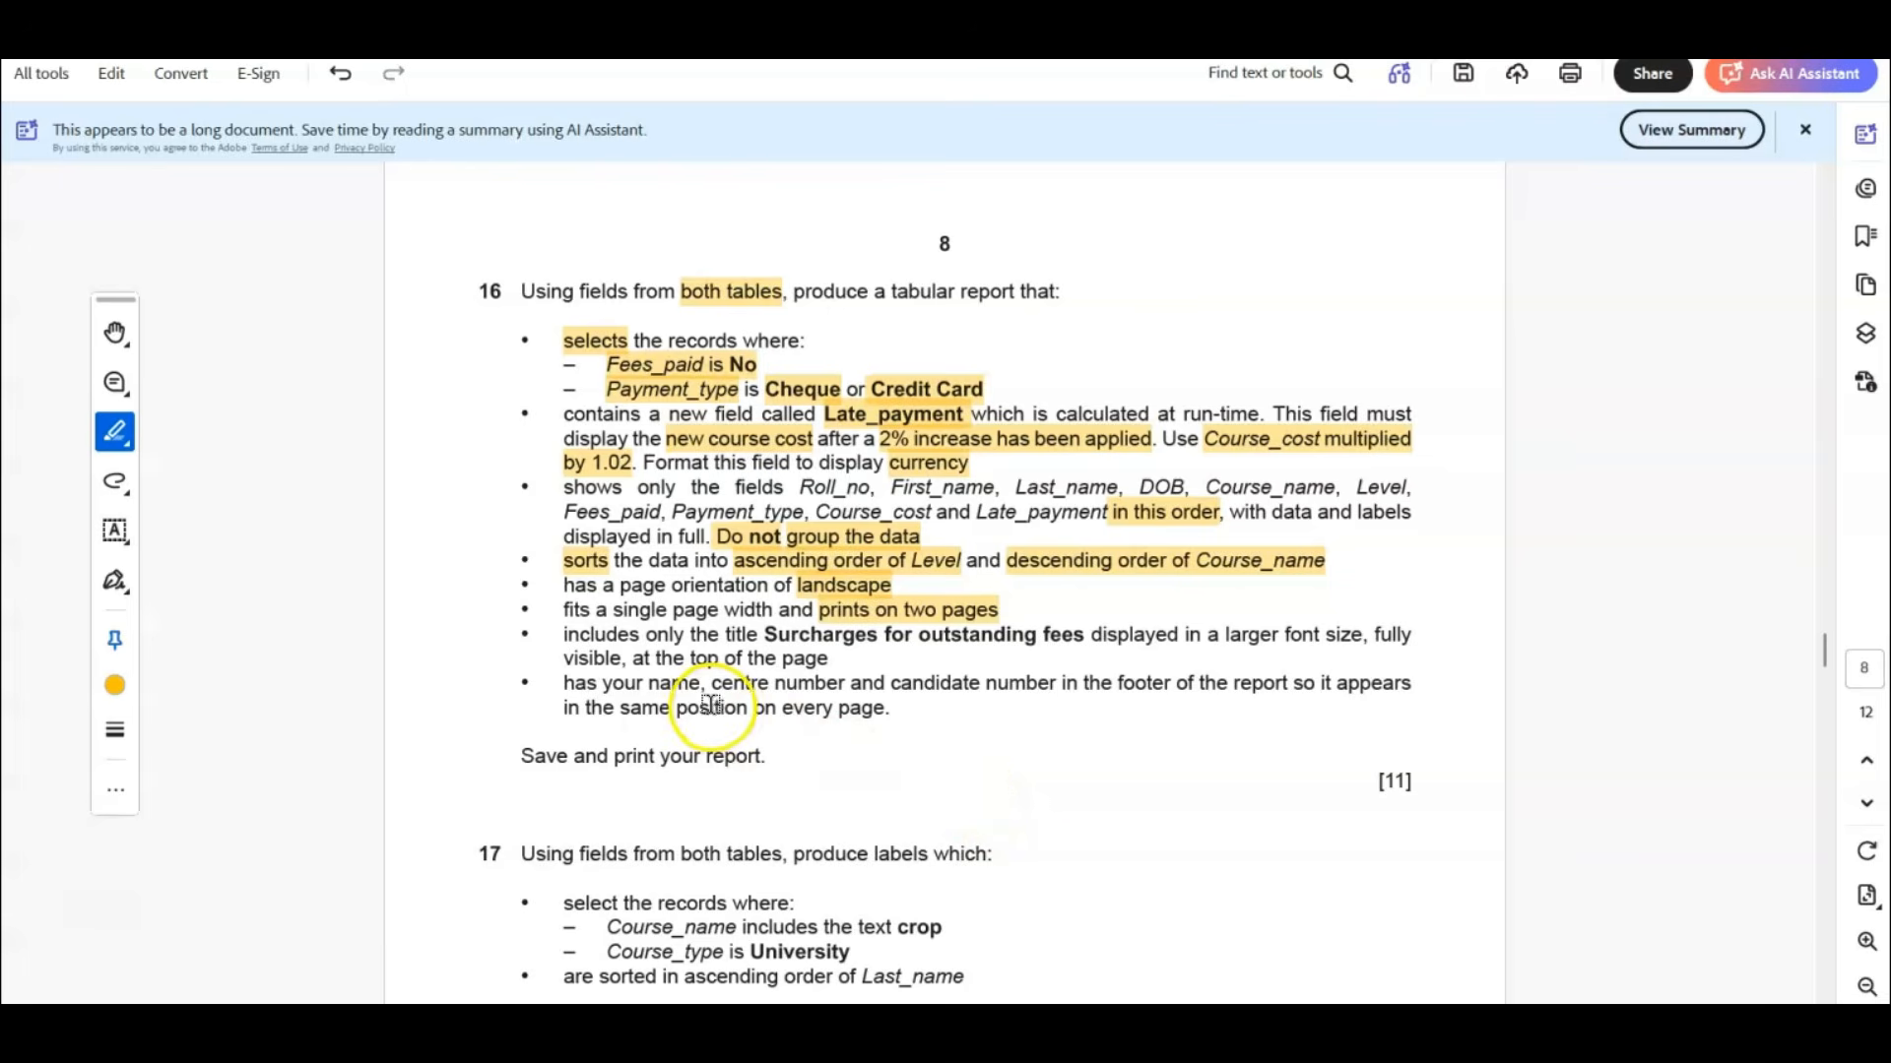
pyautogui.moveTo(766, 635); pyautogui.dragTo(1086, 635)
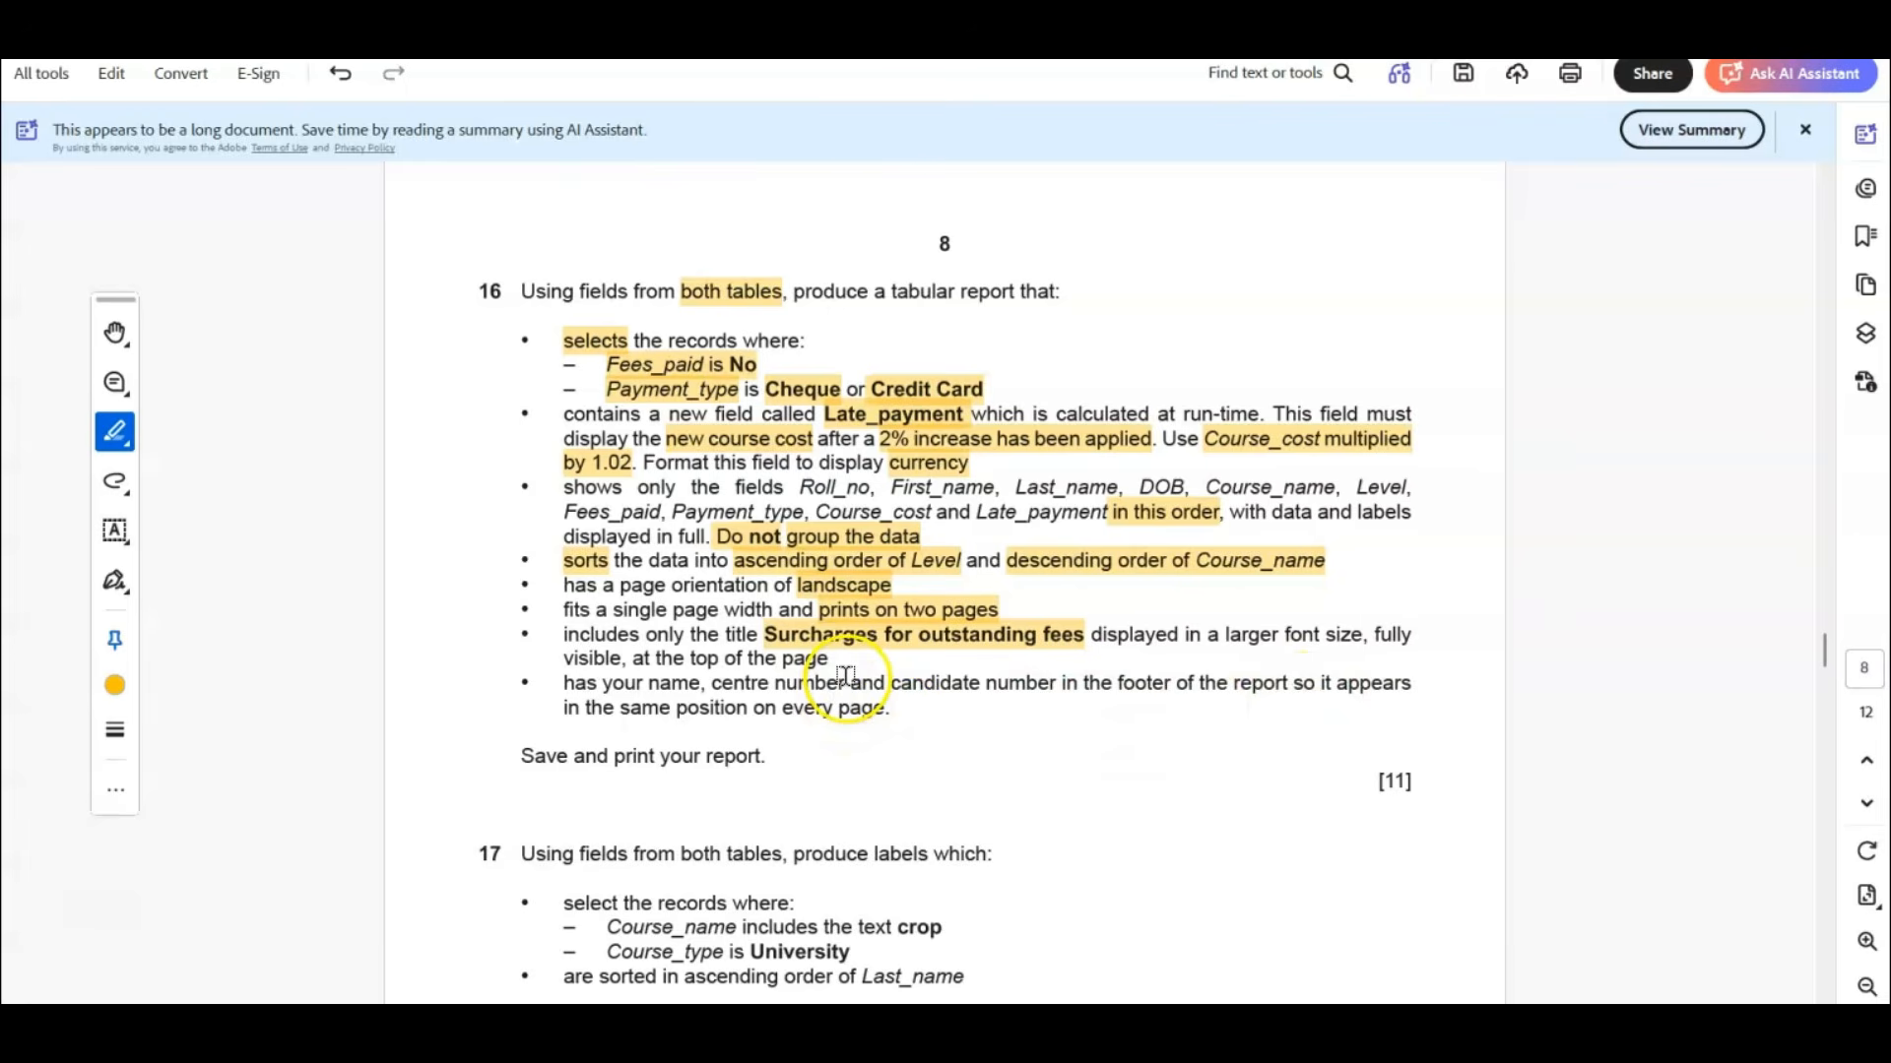
pyautogui.moveTo(602, 682); pyautogui.dragTo(1139, 692)
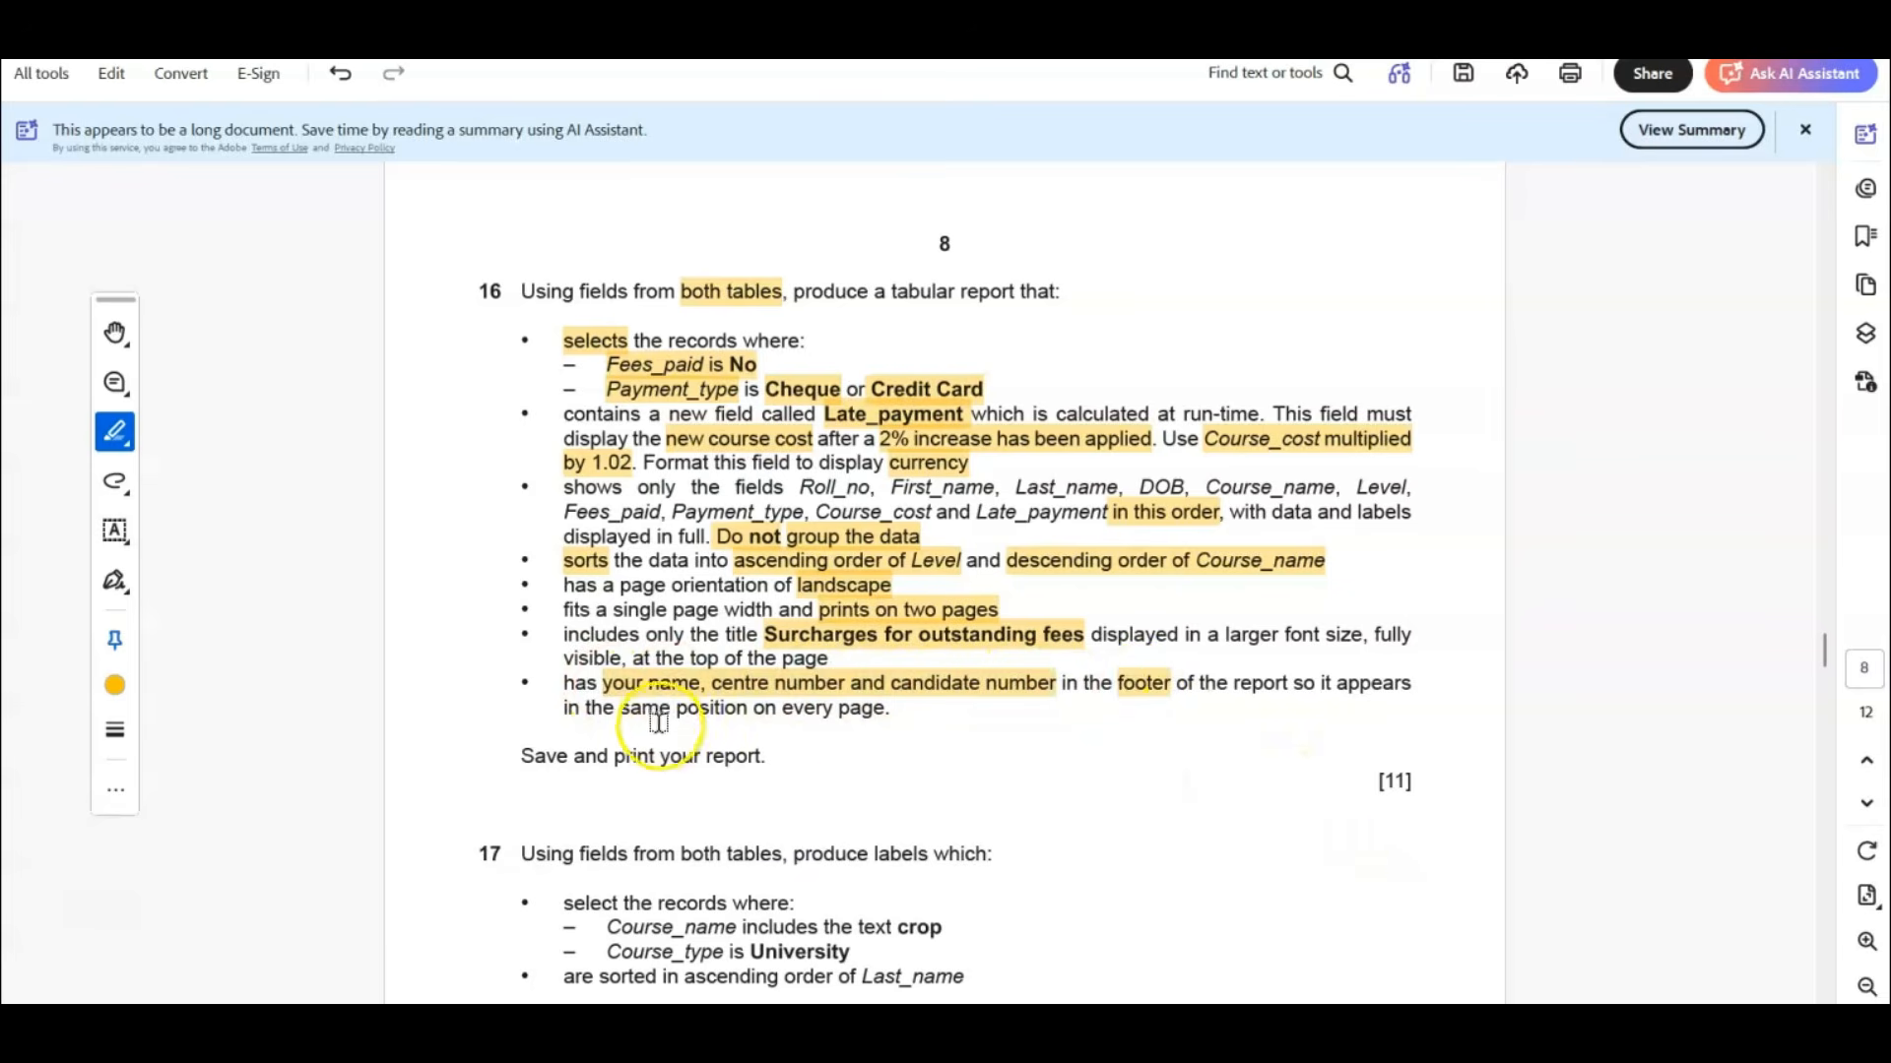
pyautogui.moveTo(623, 707); pyautogui.dragTo(887, 707)
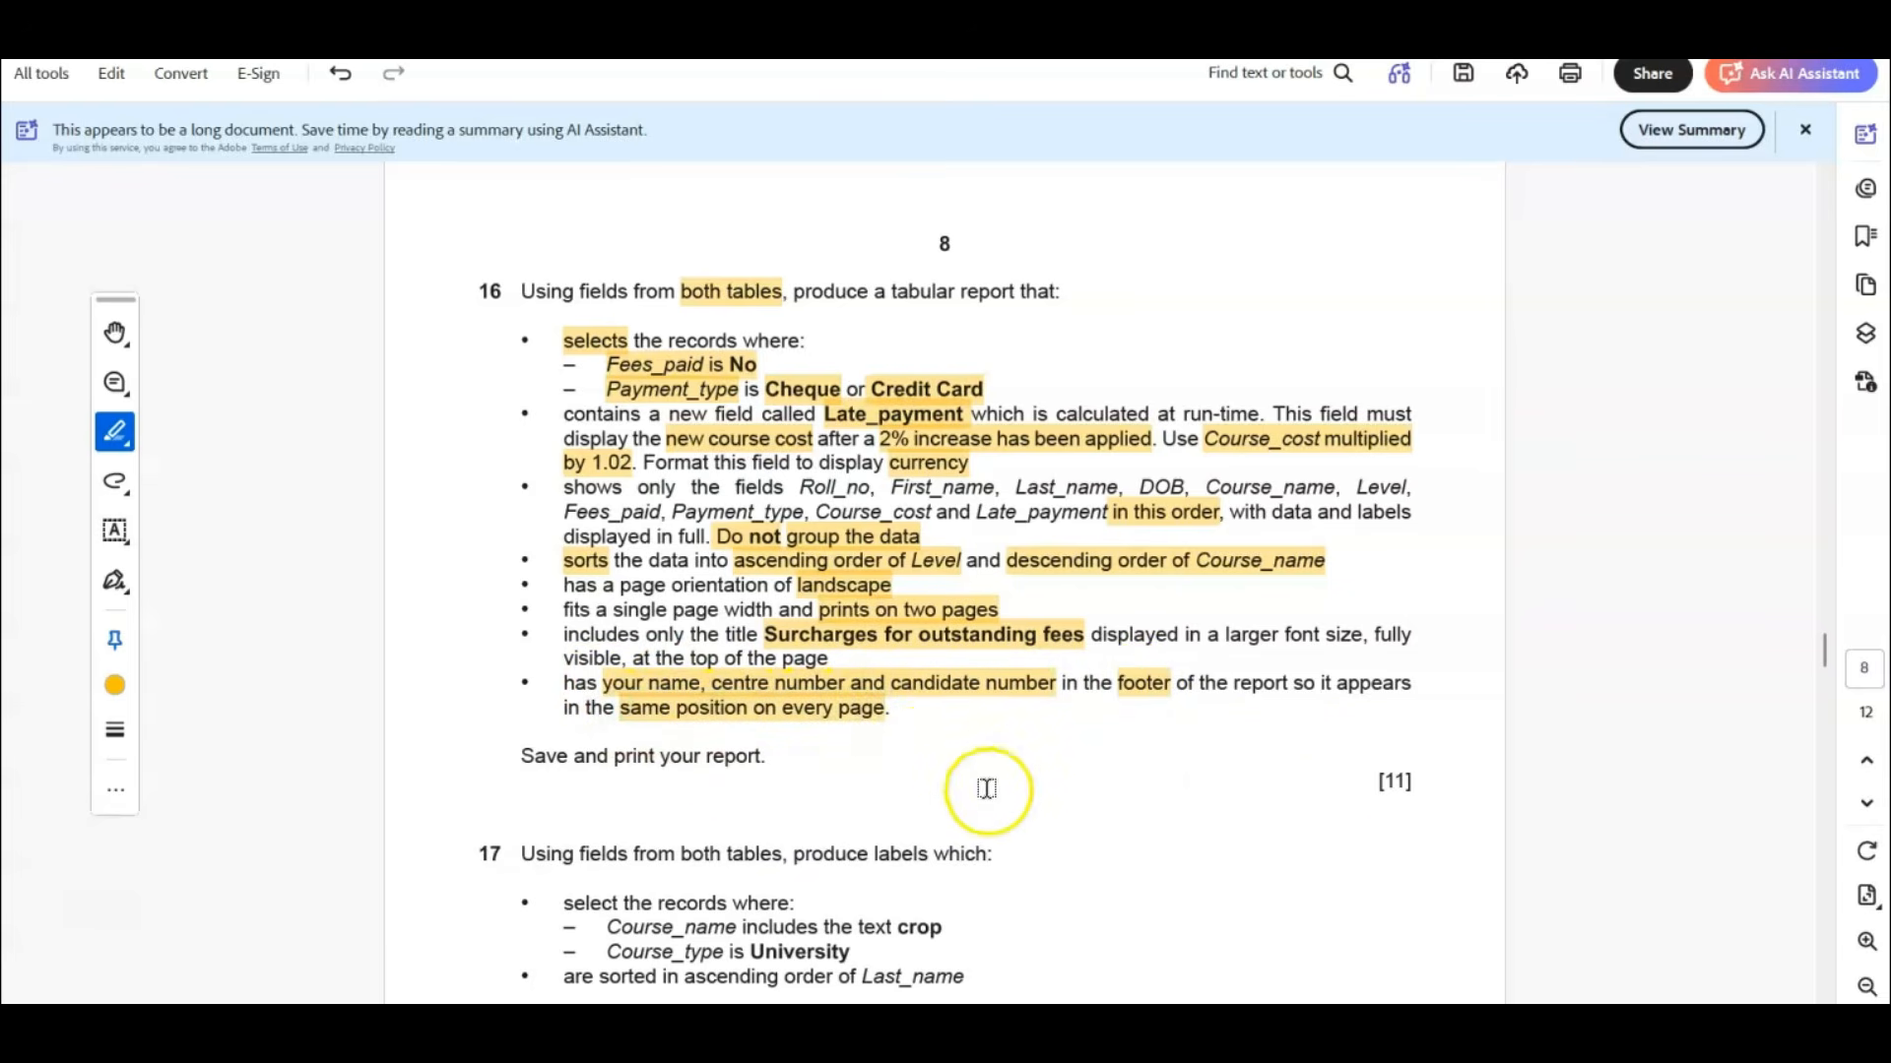
# Draw a red freehand bracket marked Q beside question 16's first three bullets and another bracket from the fields bullet to the footer bullet.
pyautogui.click(123, 483)
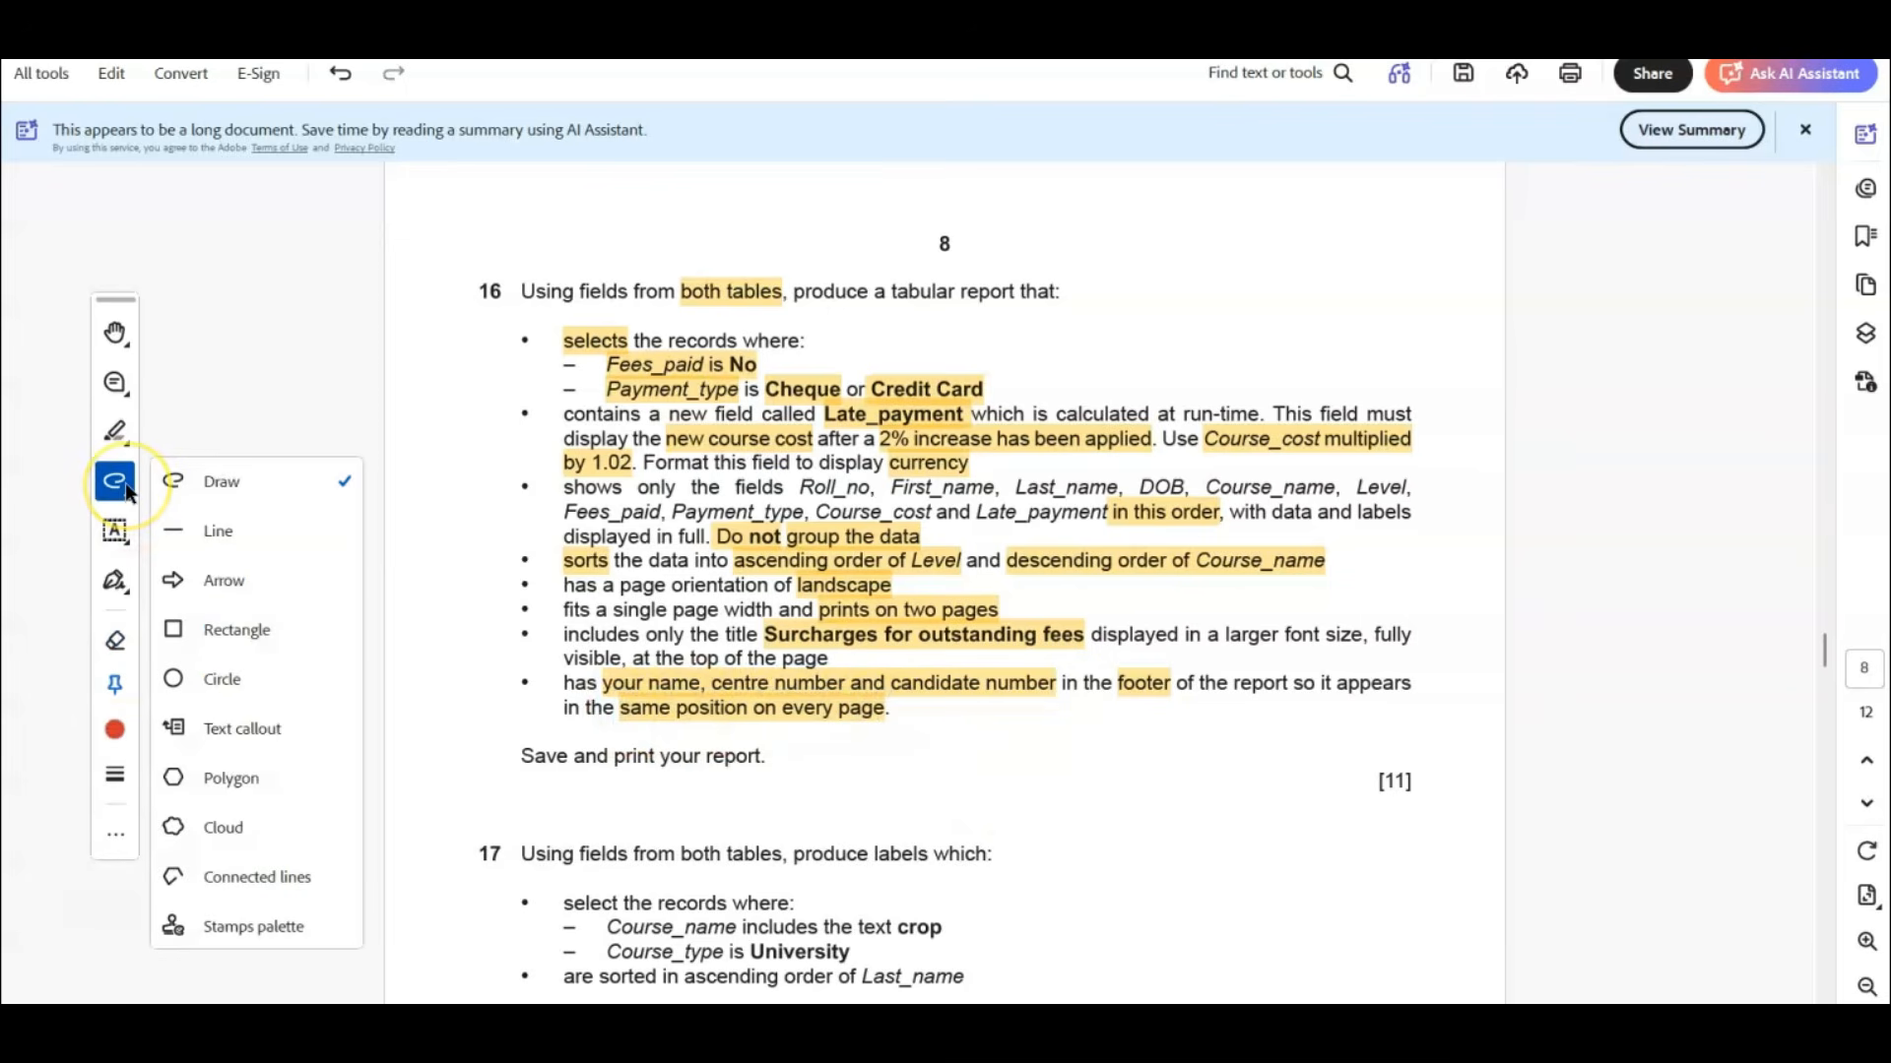
pyautogui.click(126, 490)
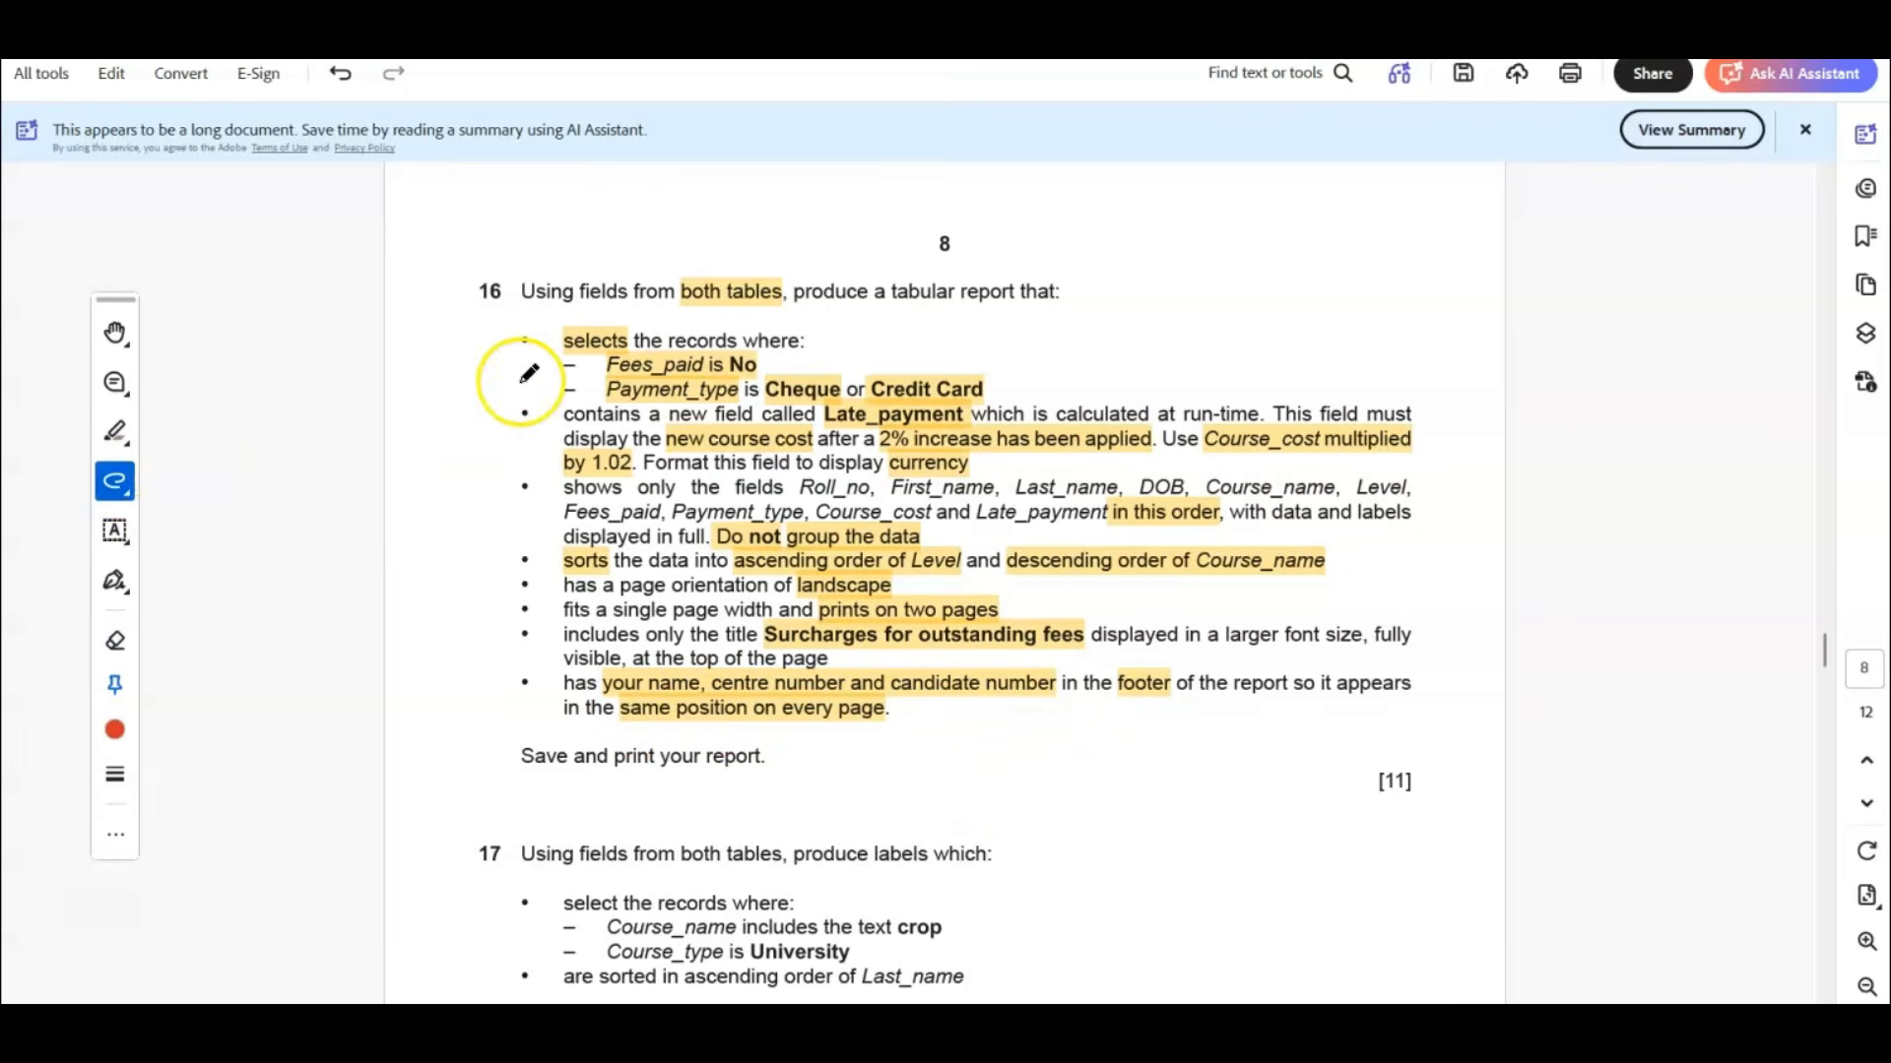
pyautogui.moveTo(563, 318)
pyautogui.mouseDown()
pyautogui.moveTo(503, 321)
pyautogui.moveTo(506, 536)
pyautogui.moveTo(553, 534)
pyautogui.mouseUp()
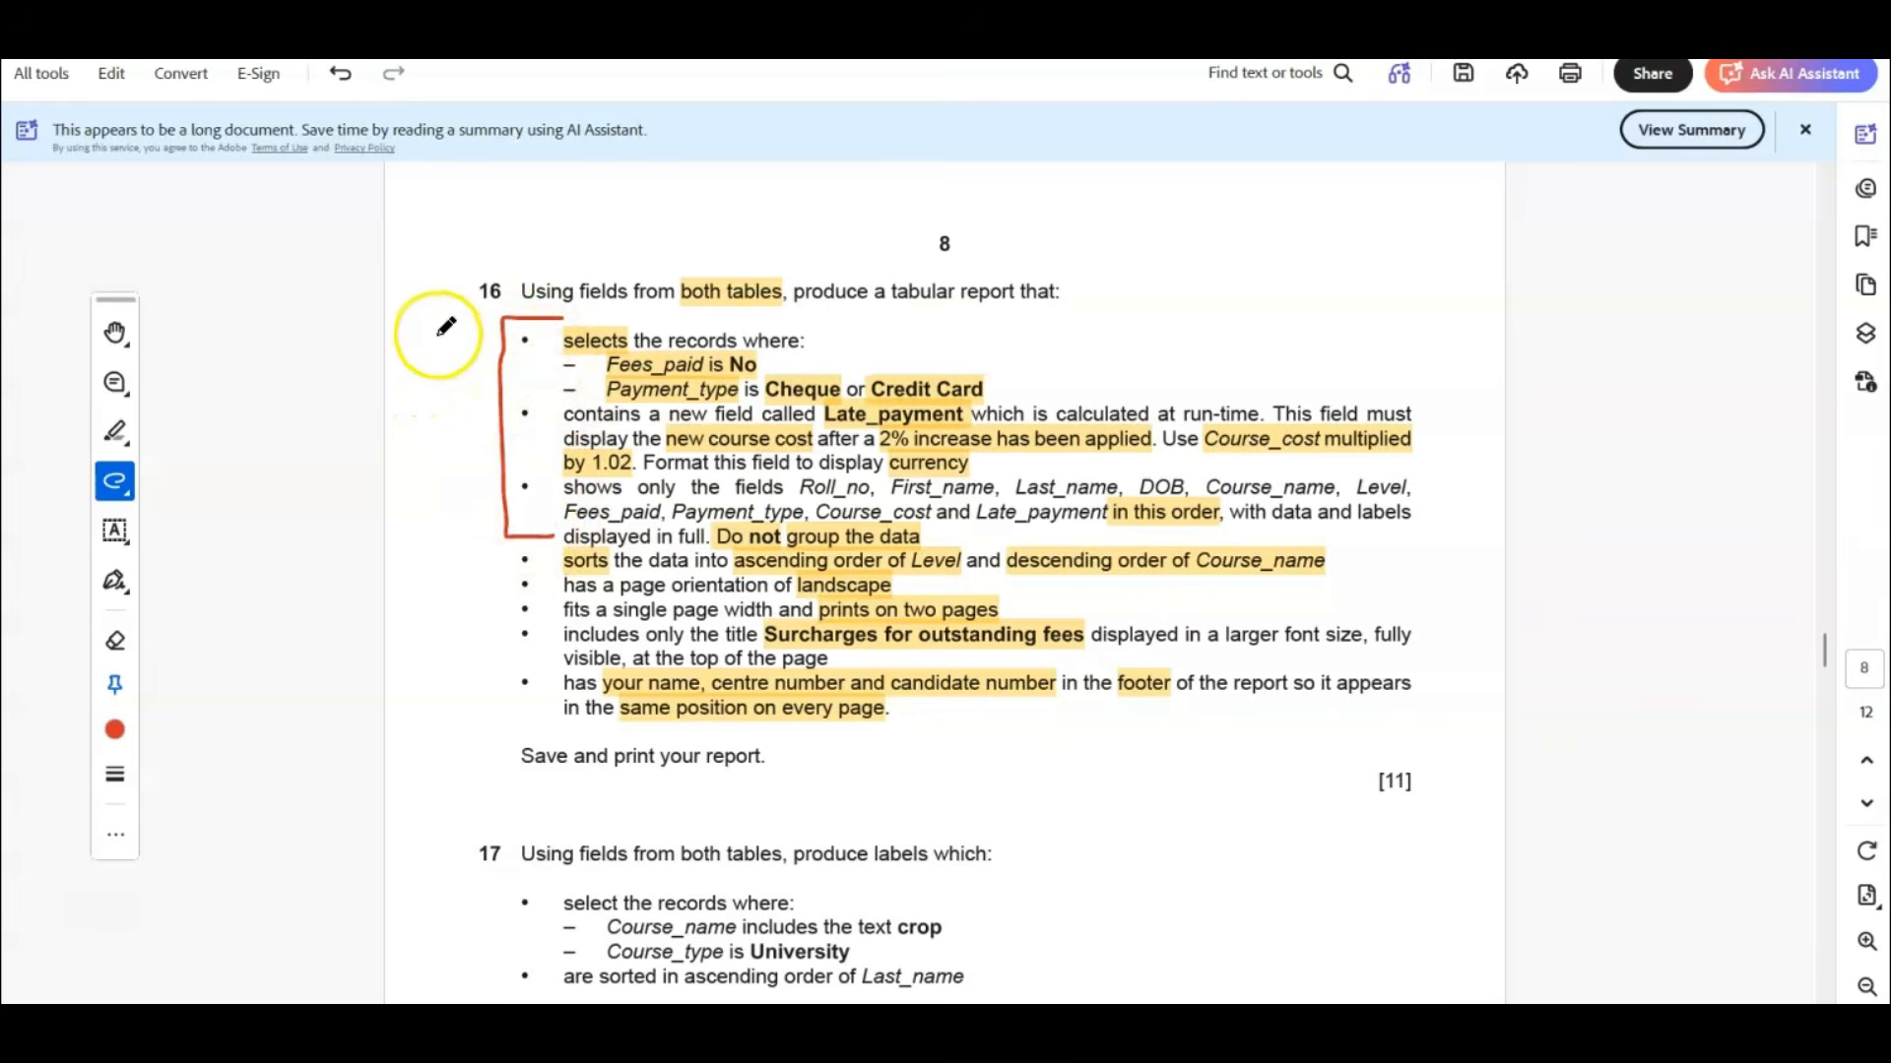
pyautogui.moveTo(433, 335)
pyautogui.mouseDown()
pyautogui.moveTo(419, 361)
pyautogui.moveTo(426, 333)
pyautogui.moveTo(449, 370)
pyautogui.mouseUp()
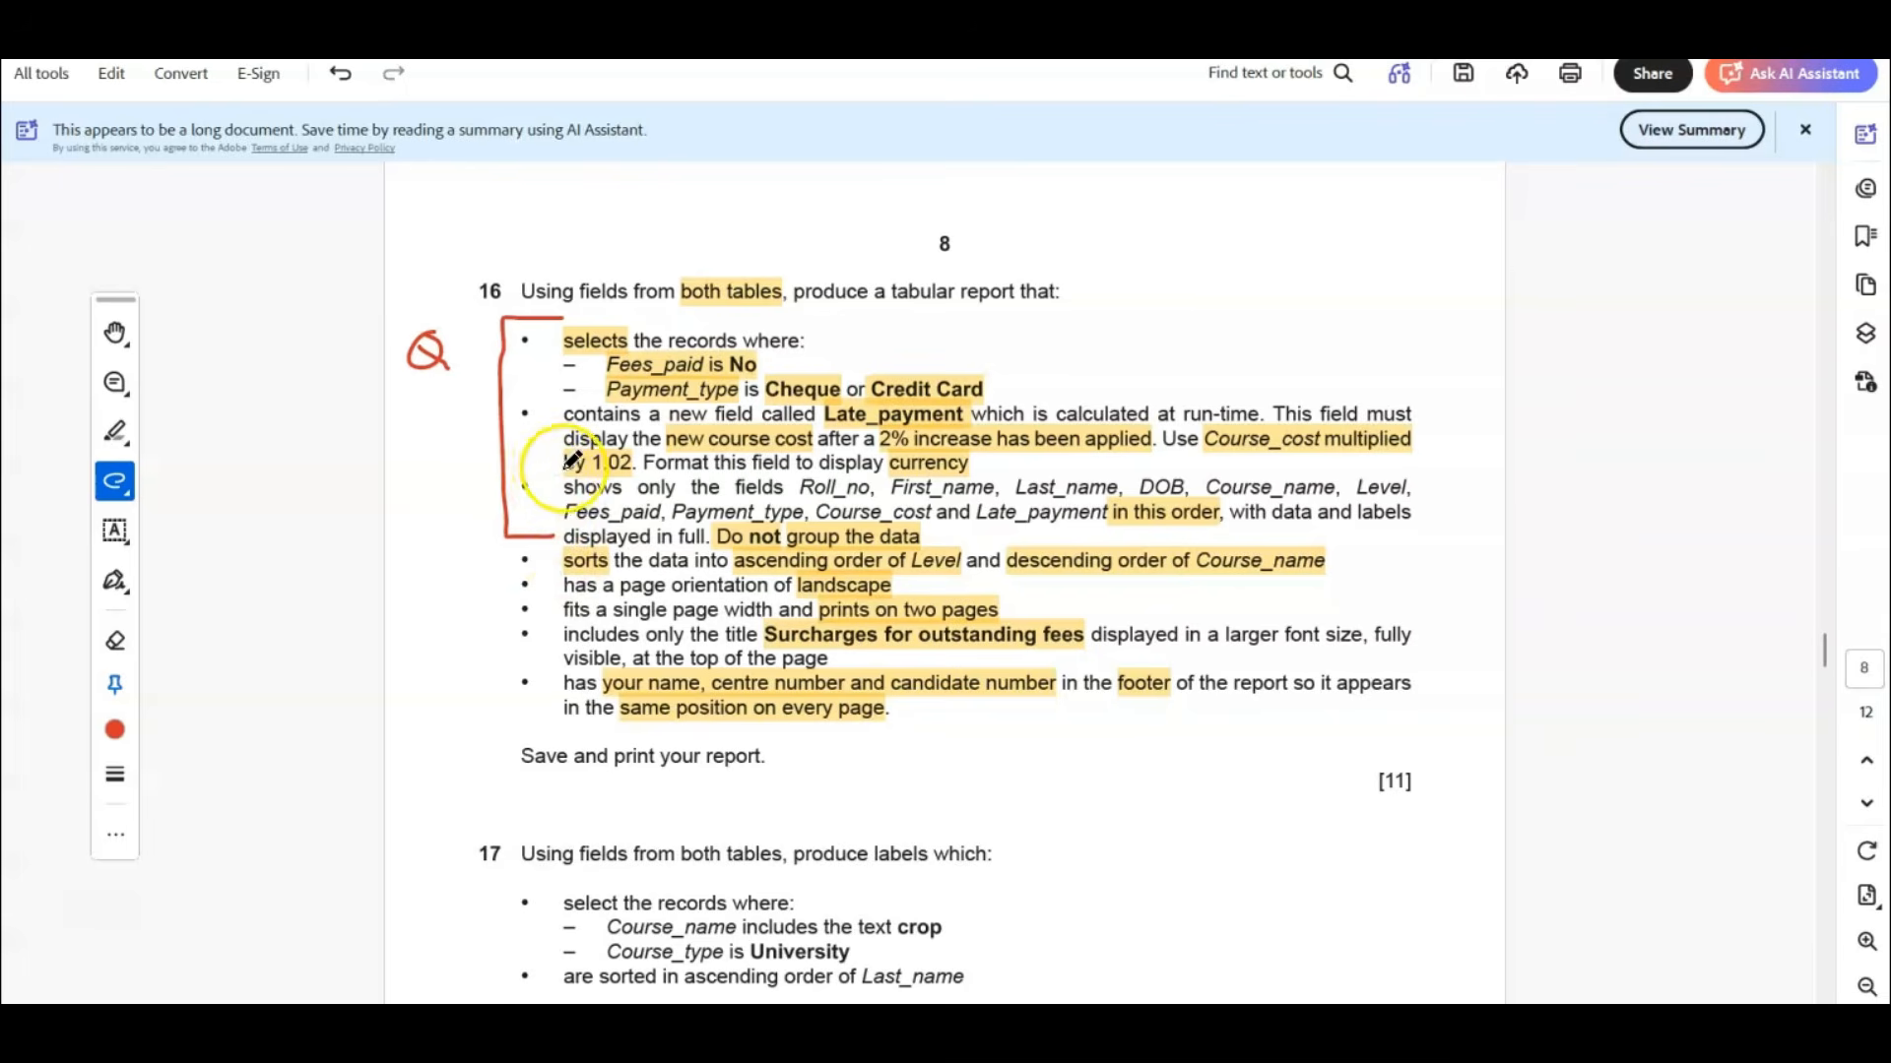
pyautogui.moveTo(567, 463)
pyautogui.mouseDown()
pyautogui.moveTo(490, 460)
pyautogui.moveTo(480, 703)
pyautogui.moveTo(548, 710)
pyautogui.mouseUp()
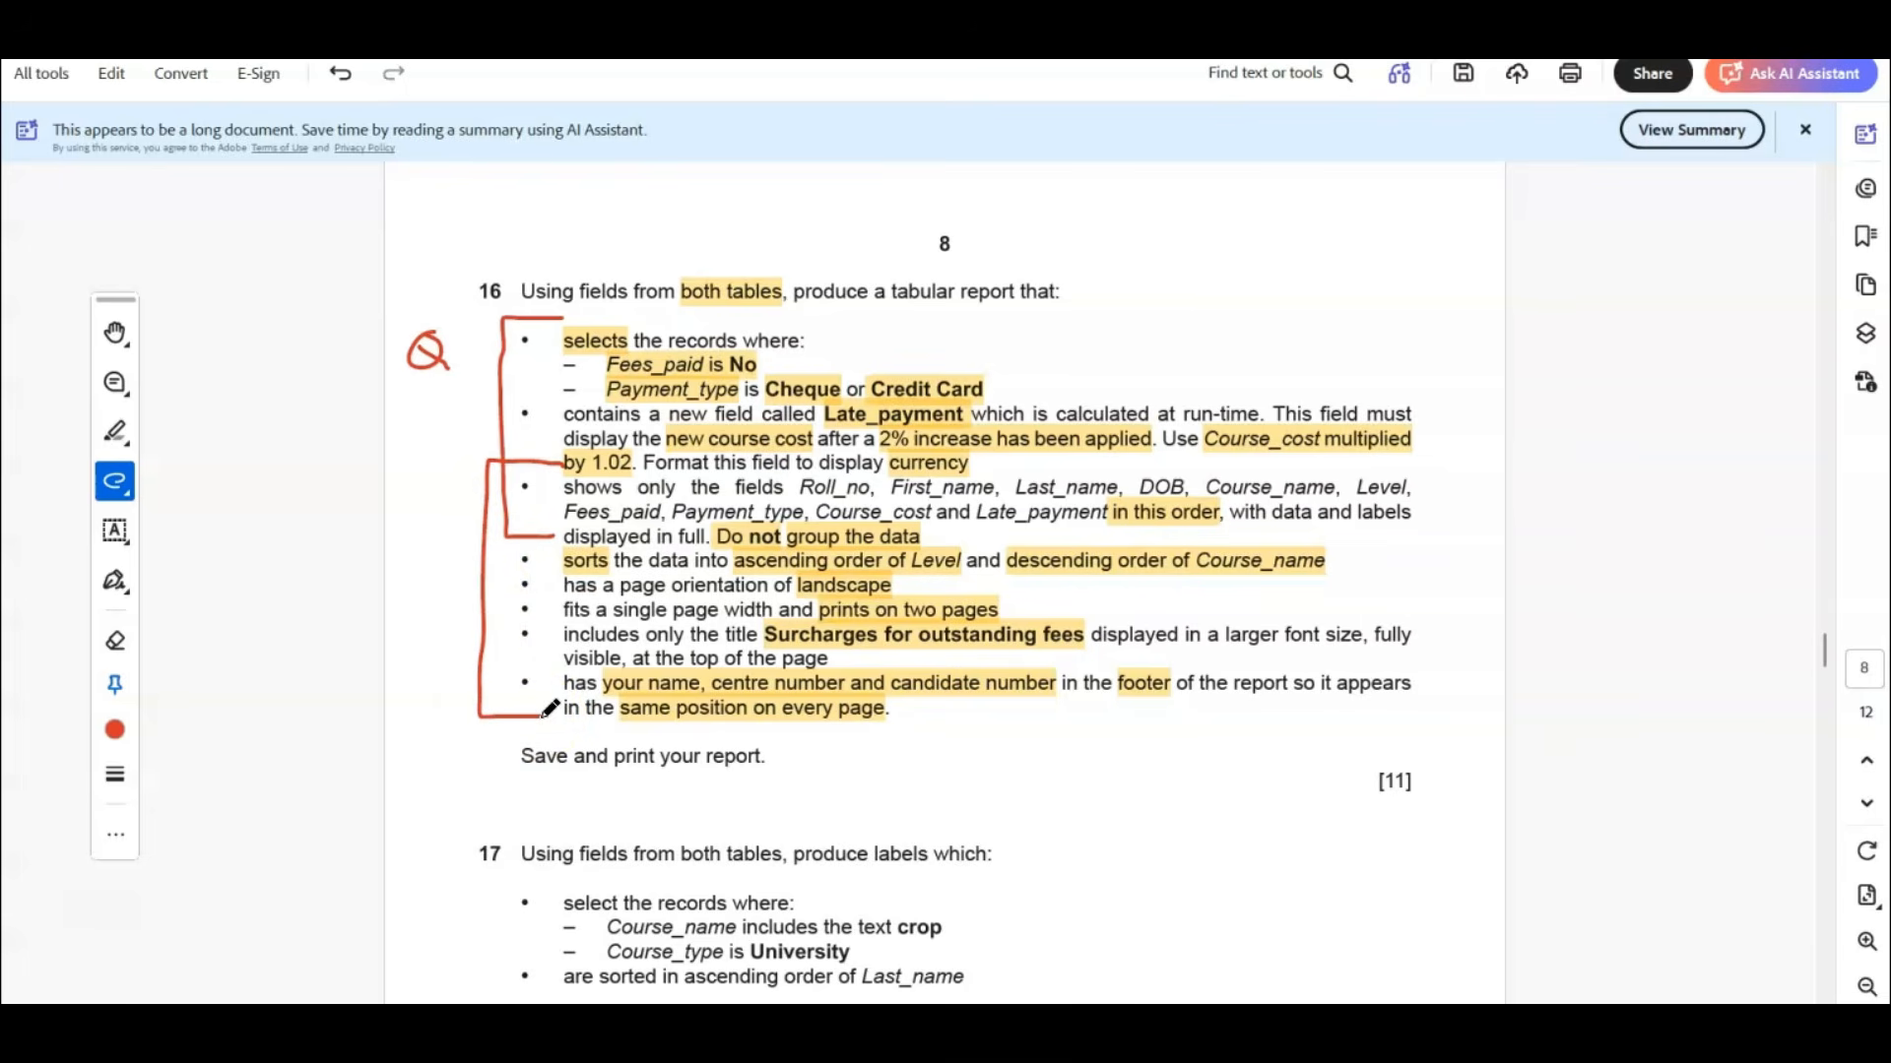
pyautogui.moveTo(549, 710); pyautogui.dragTo(549, 712)
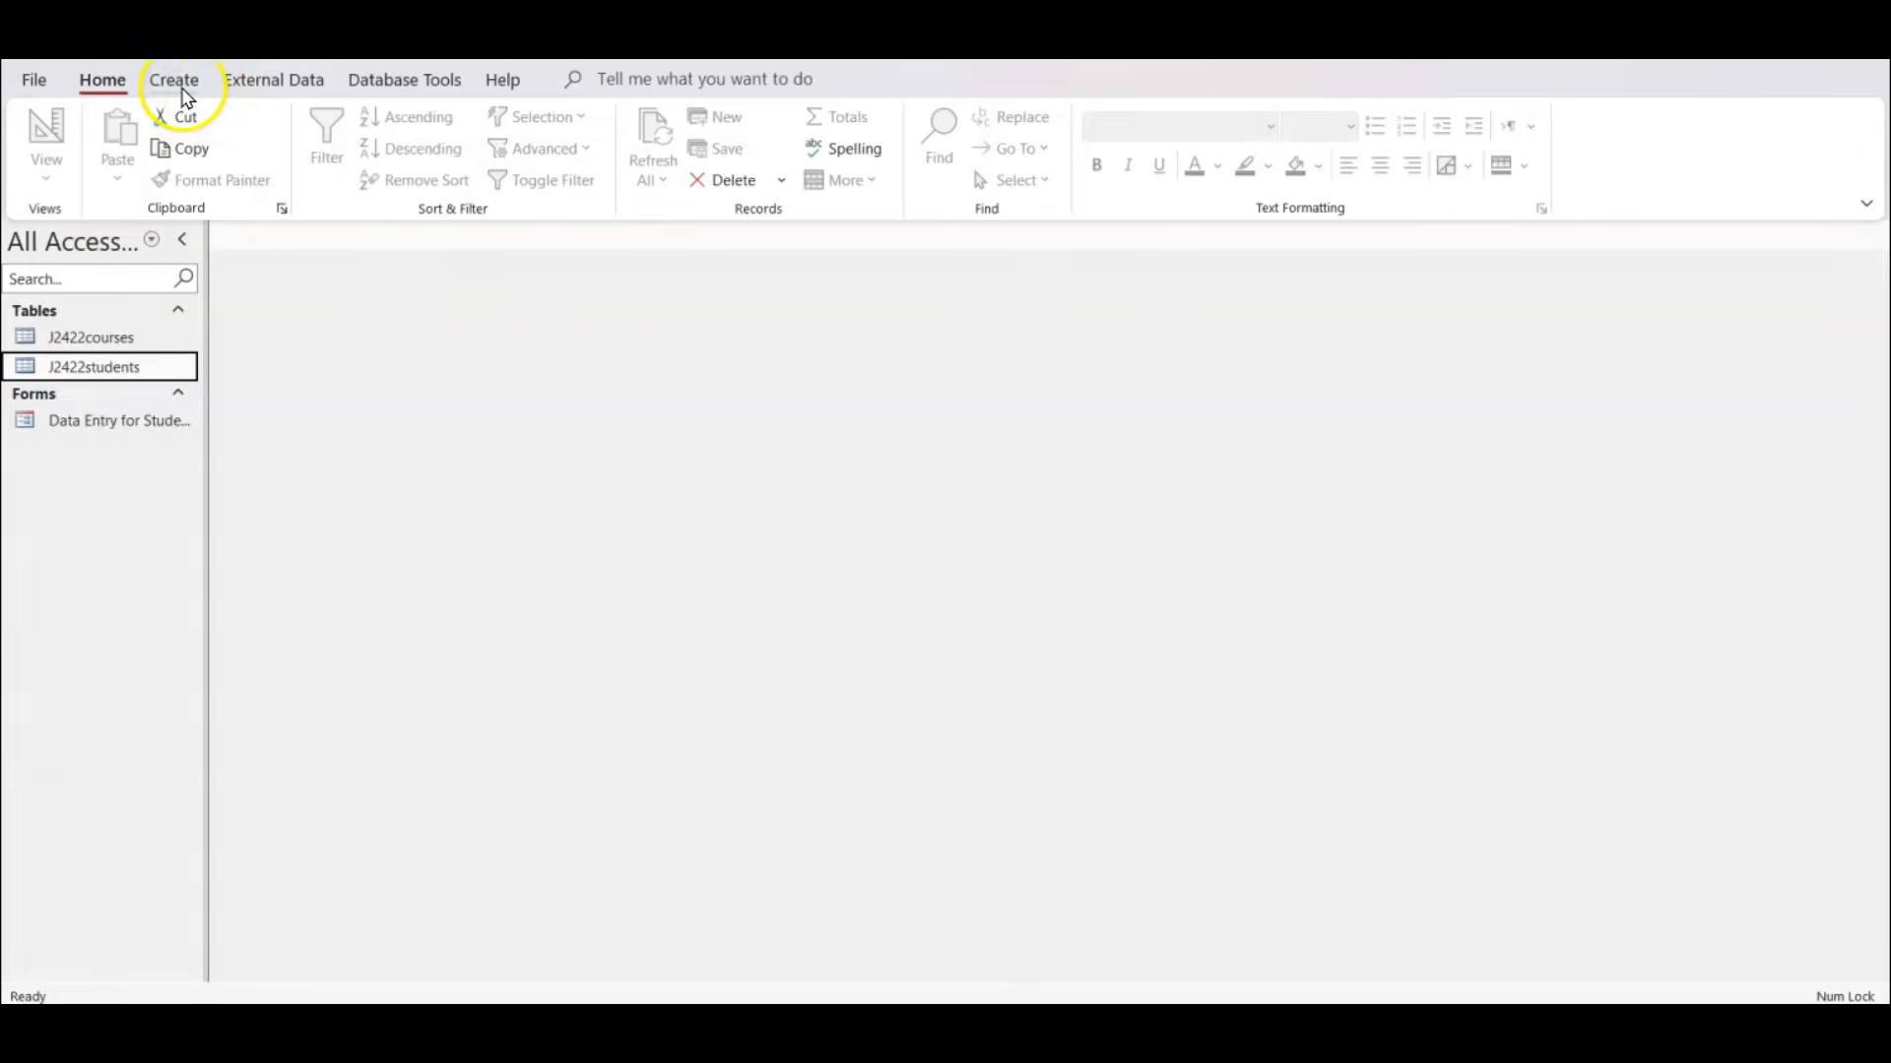
# In Access, create a query in Design View, add J2422courses and J2422students, and move the duplicate J2422courses_1 below them.
pyautogui.click(181, 92)
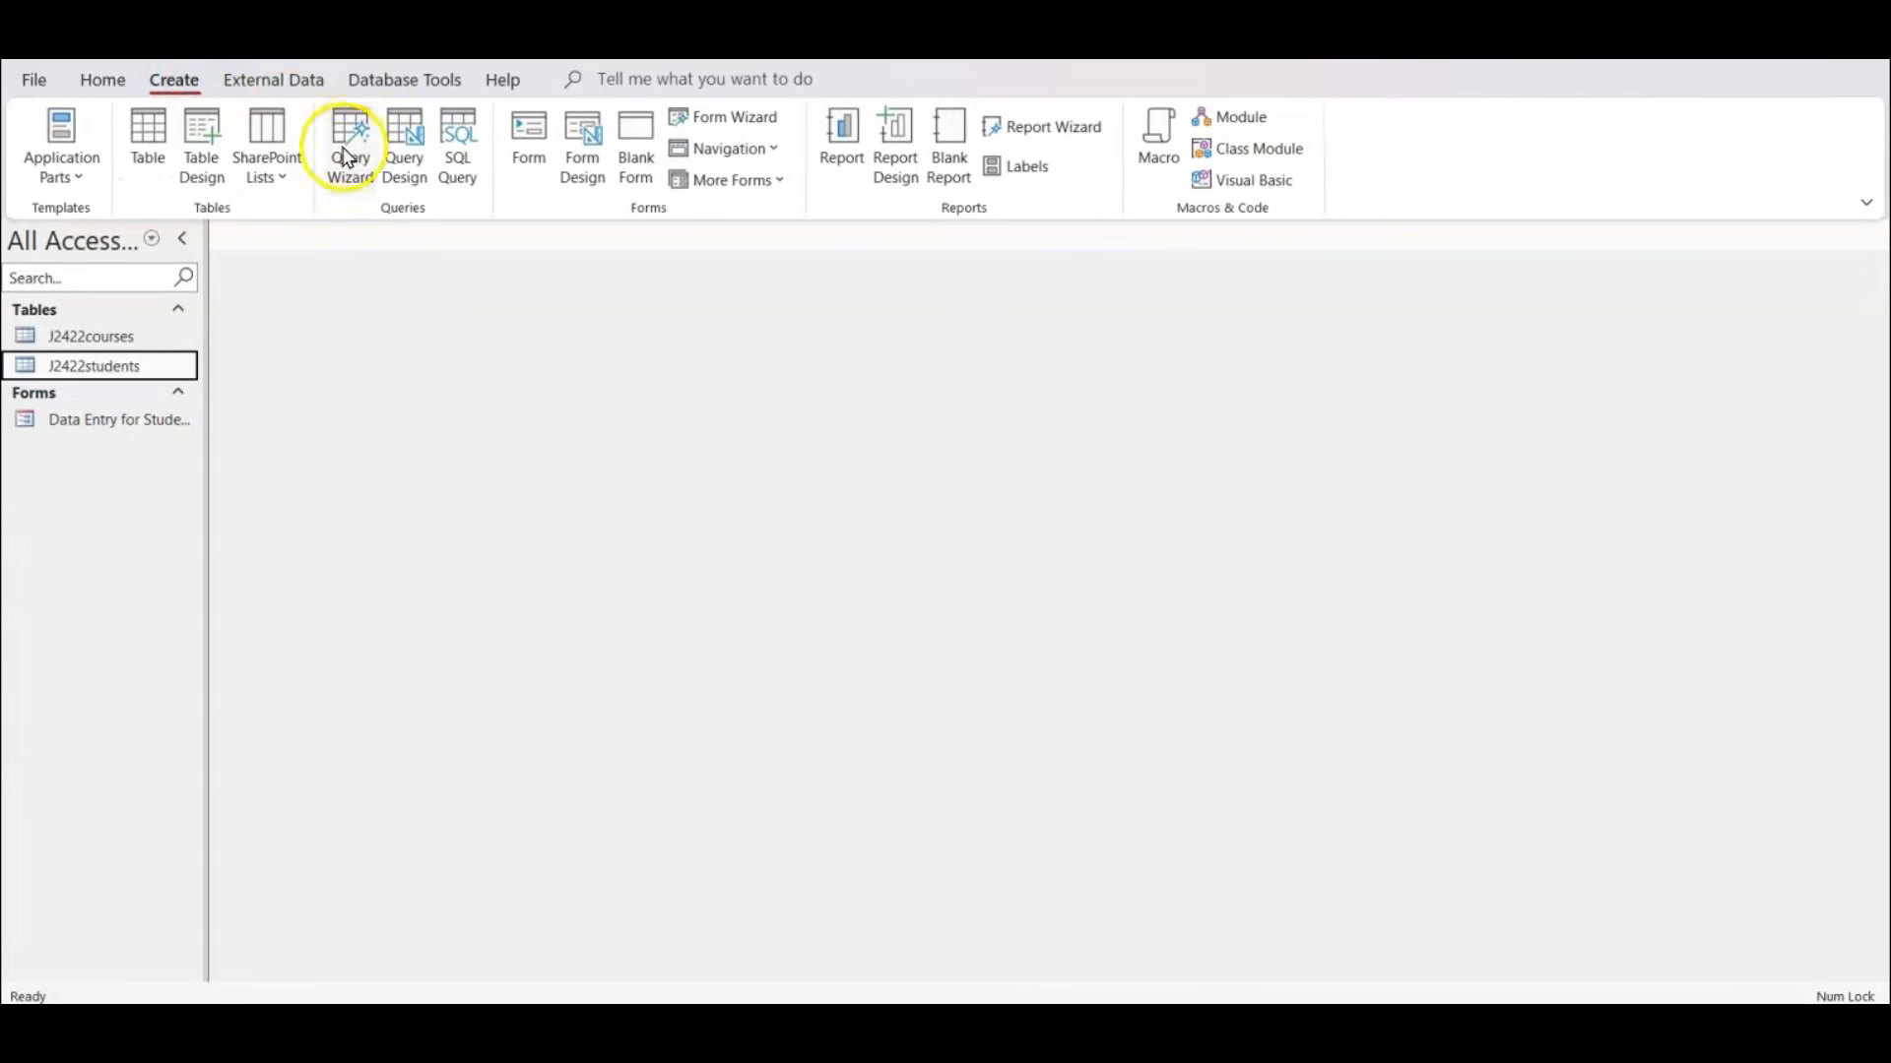
pyautogui.click(405, 167)
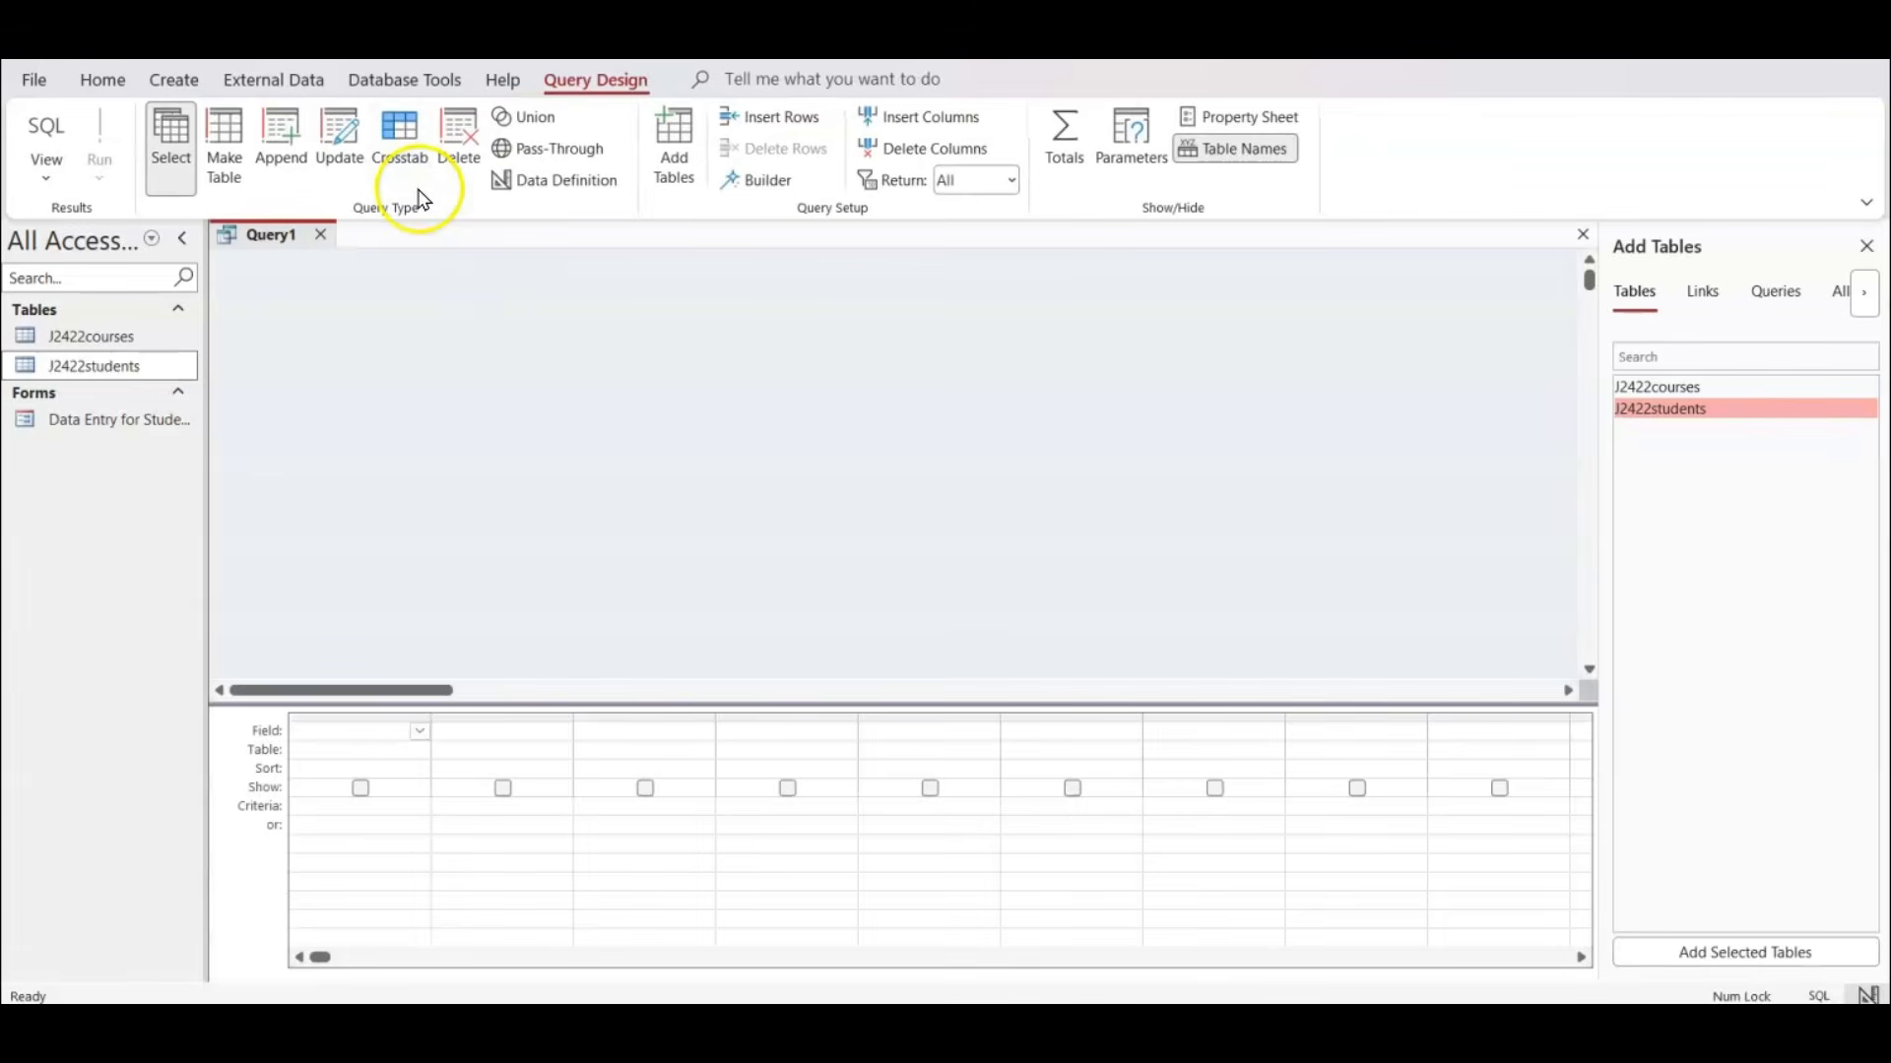
pyautogui.doubleClick(1660, 387)
pyautogui.doubleClick(1659, 387)
pyautogui.doubleClick(1660, 409)
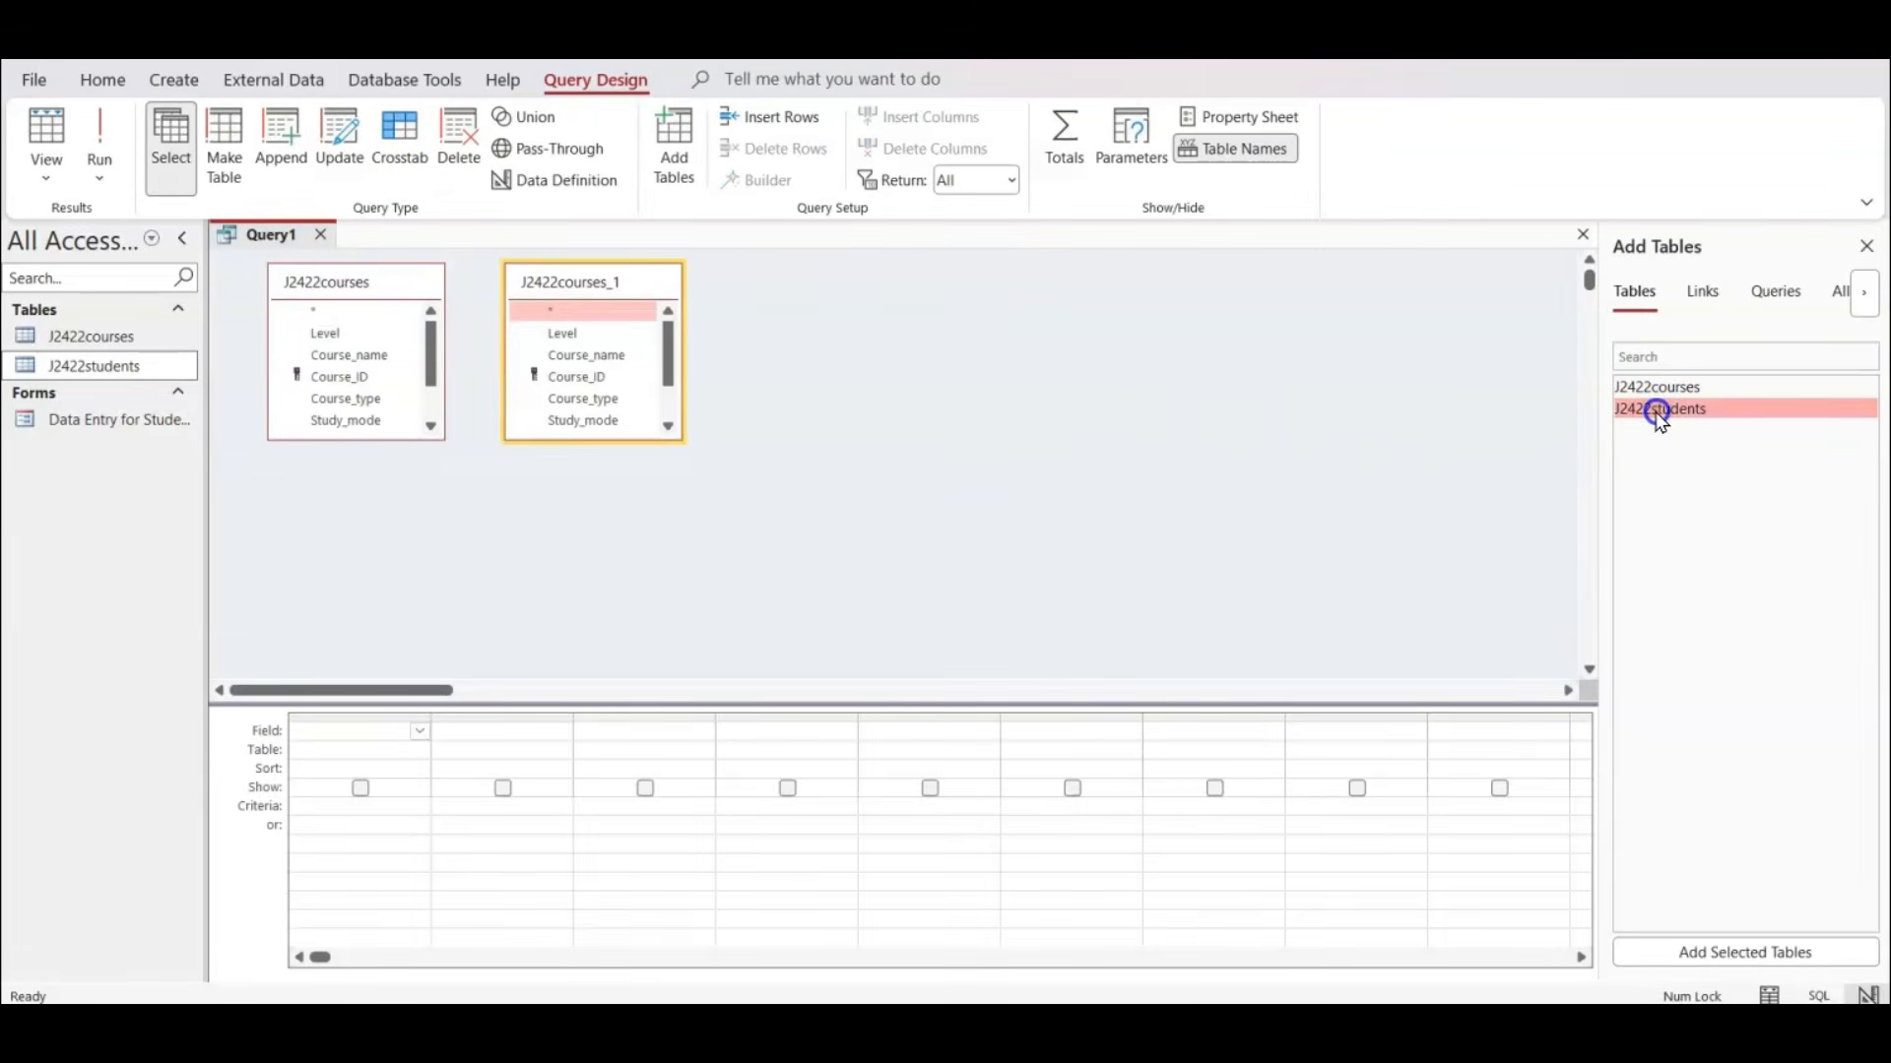
pyautogui.moveTo(562, 287); pyautogui.dragTo(557, 465)
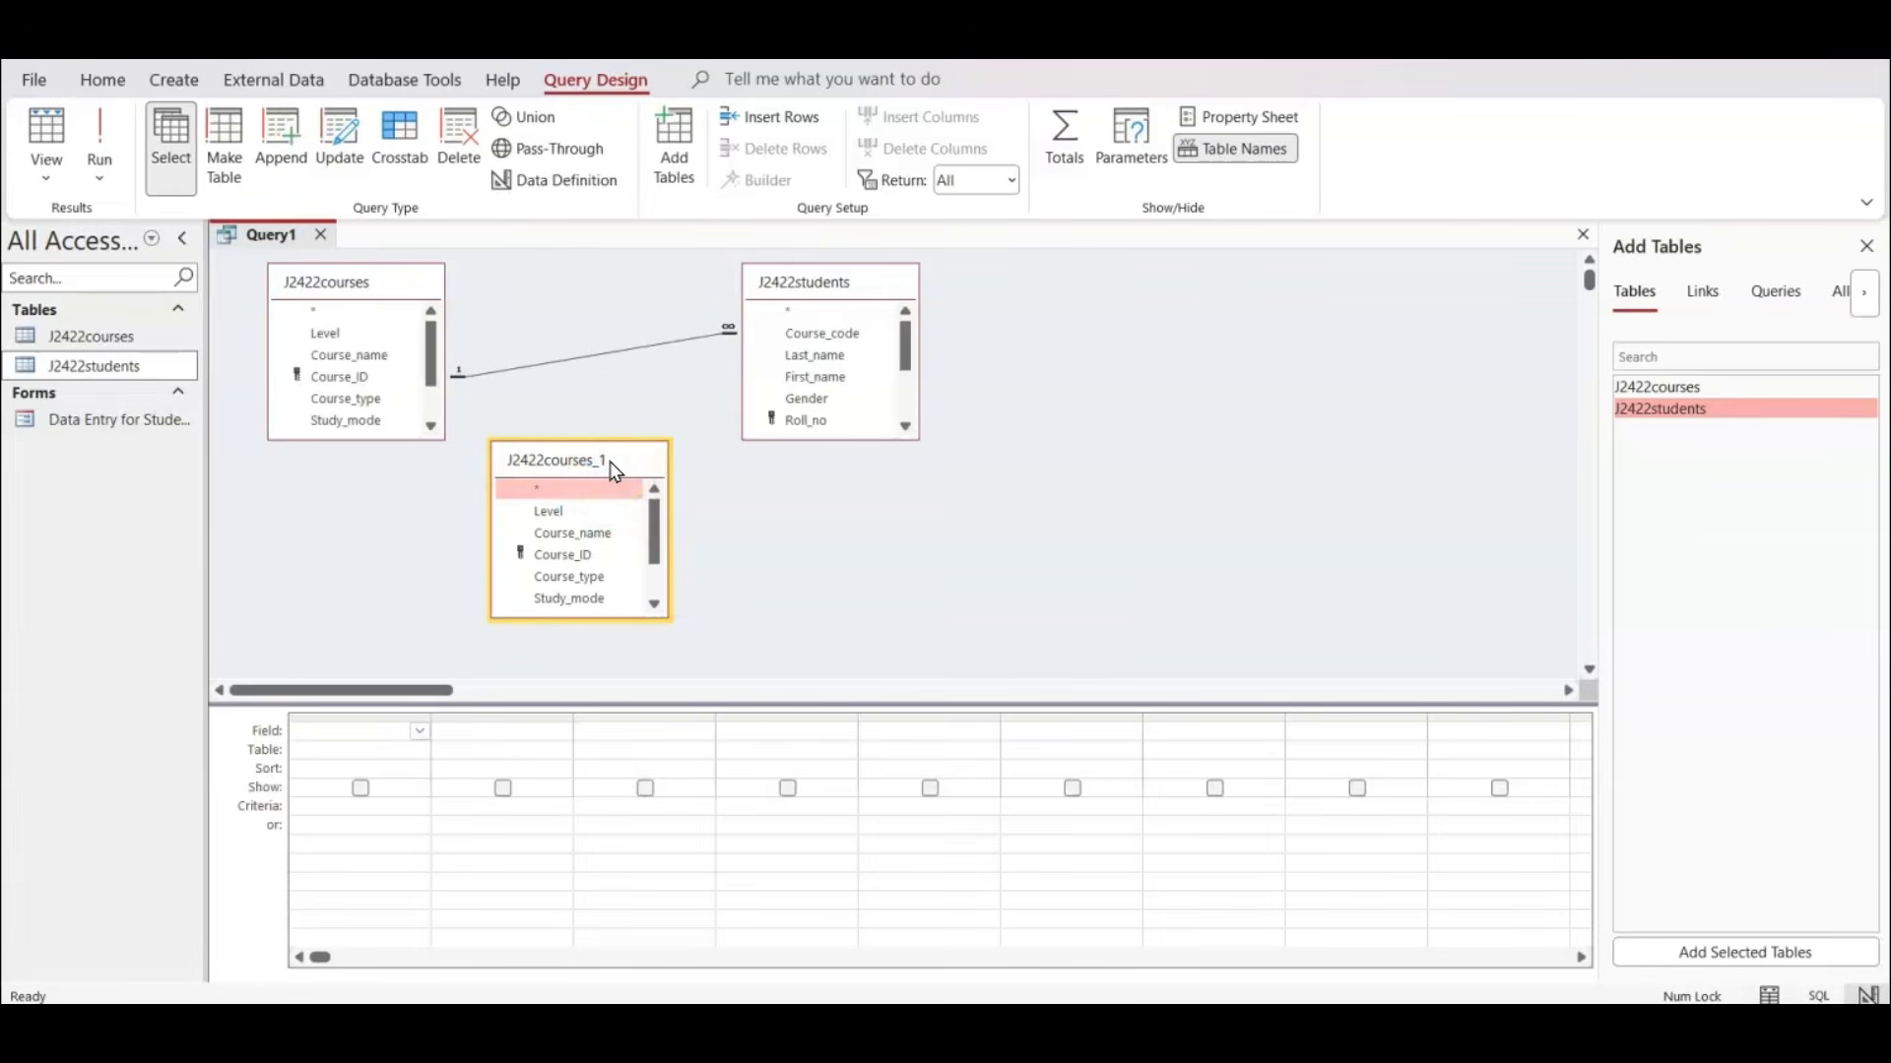
# Remove the duplicate J2422courses_1 table from the query, then enlarge and arrange the remaining two tables so all their fields show.
pyautogui.press('Delete')
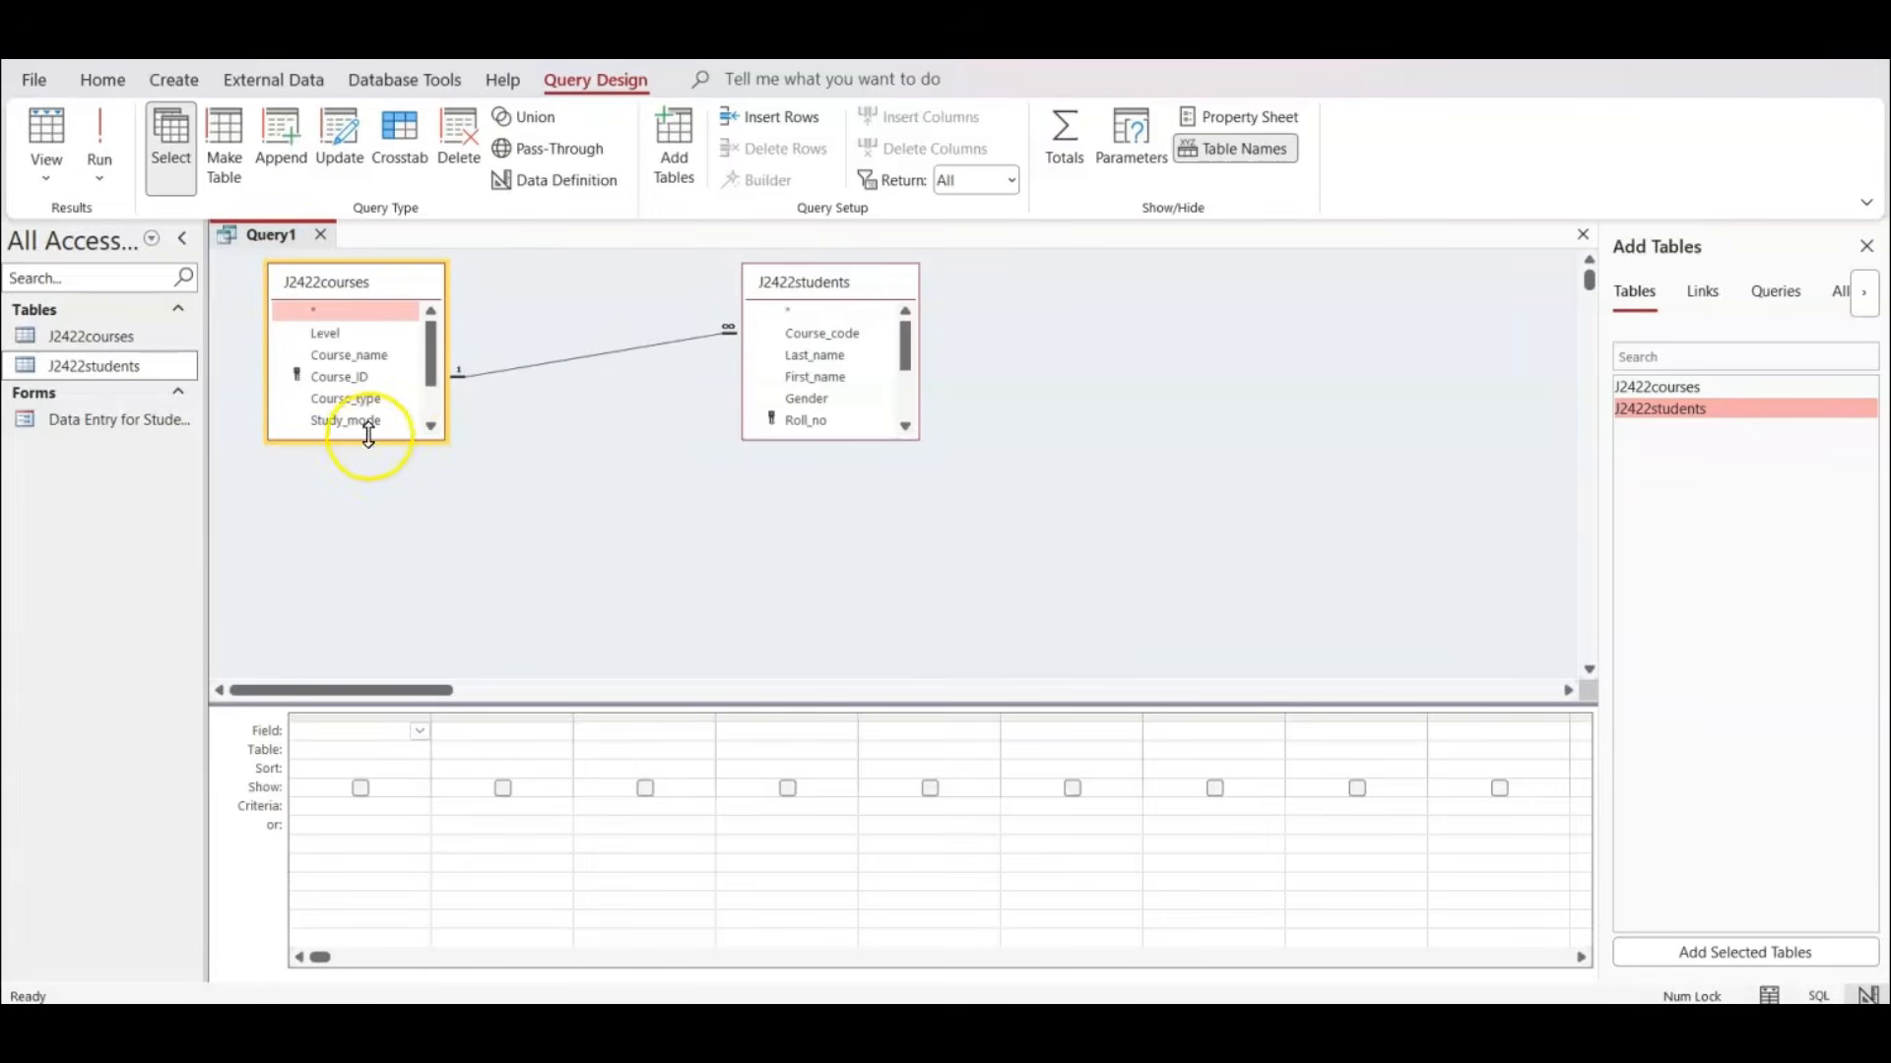
pyautogui.moveTo(372, 440); pyautogui.dragTo(372, 533)
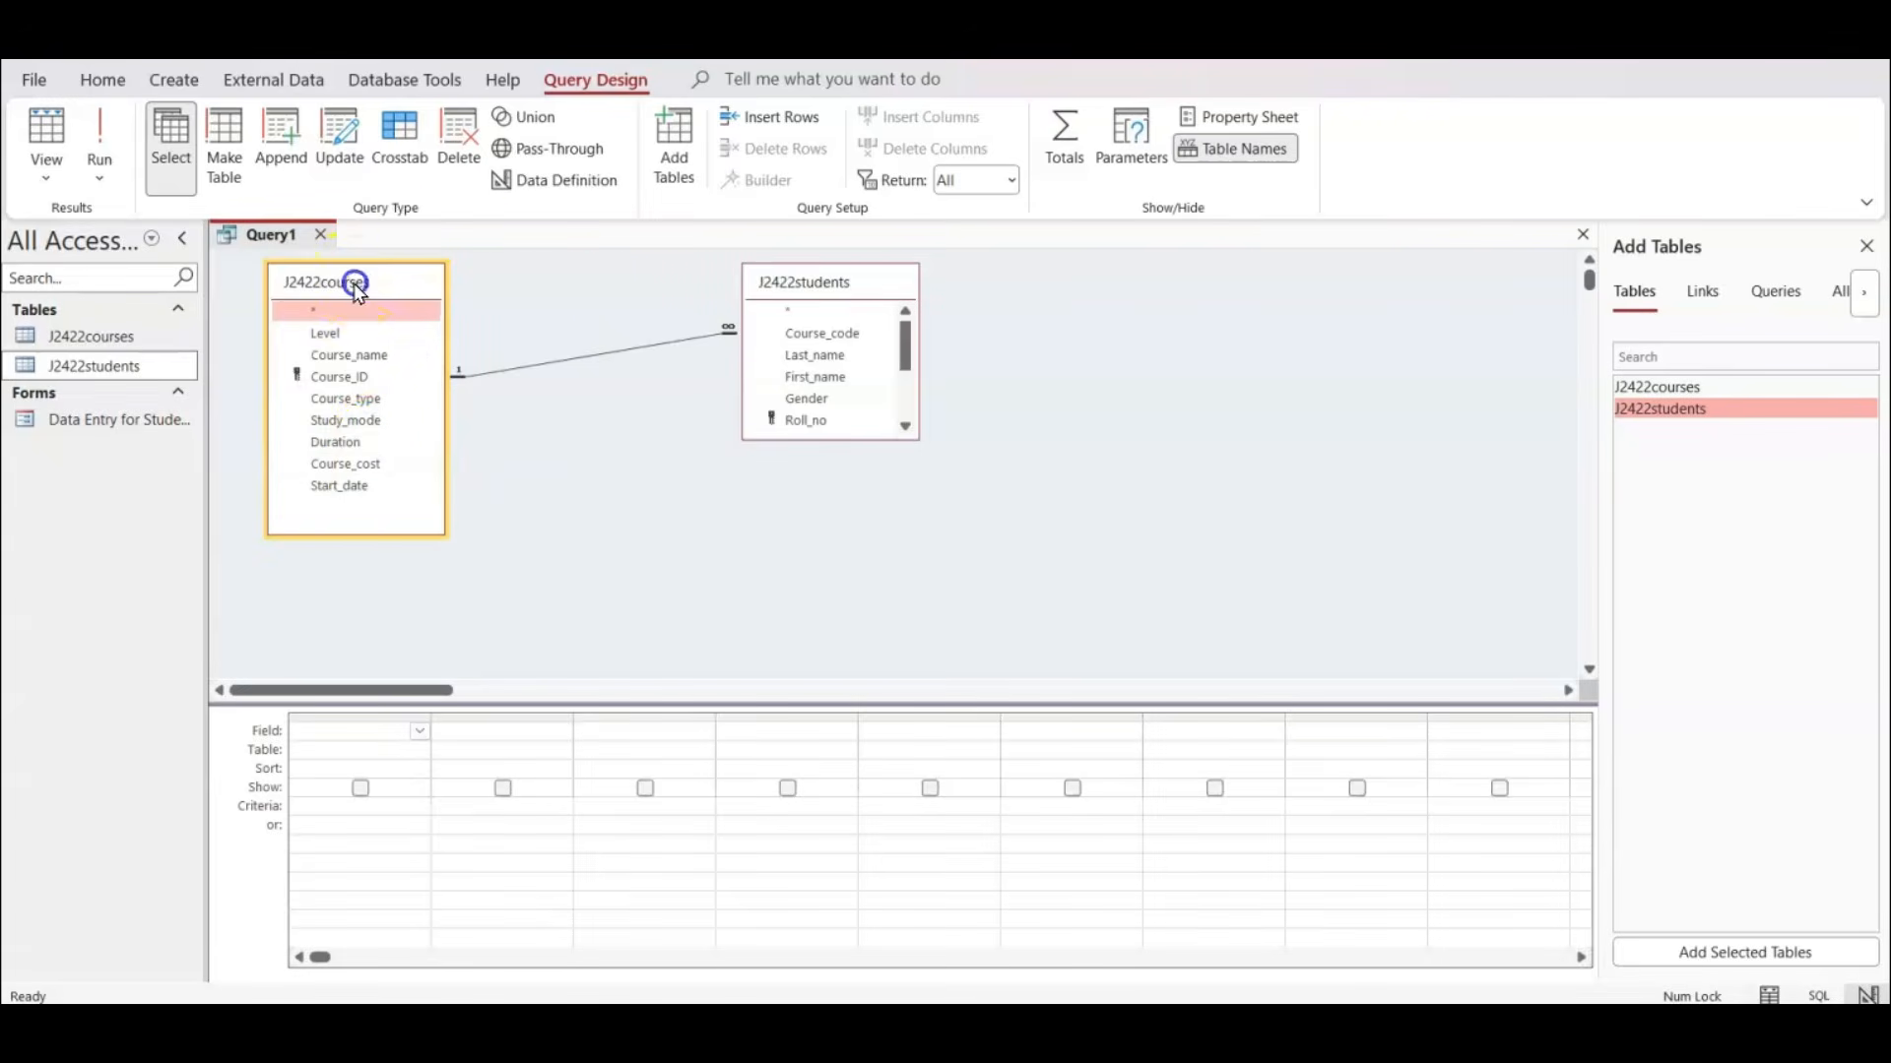
pyautogui.moveTo(357, 279); pyautogui.dragTo(535, 275)
pyautogui.moveTo(818, 439); pyautogui.dragTo(828, 604)
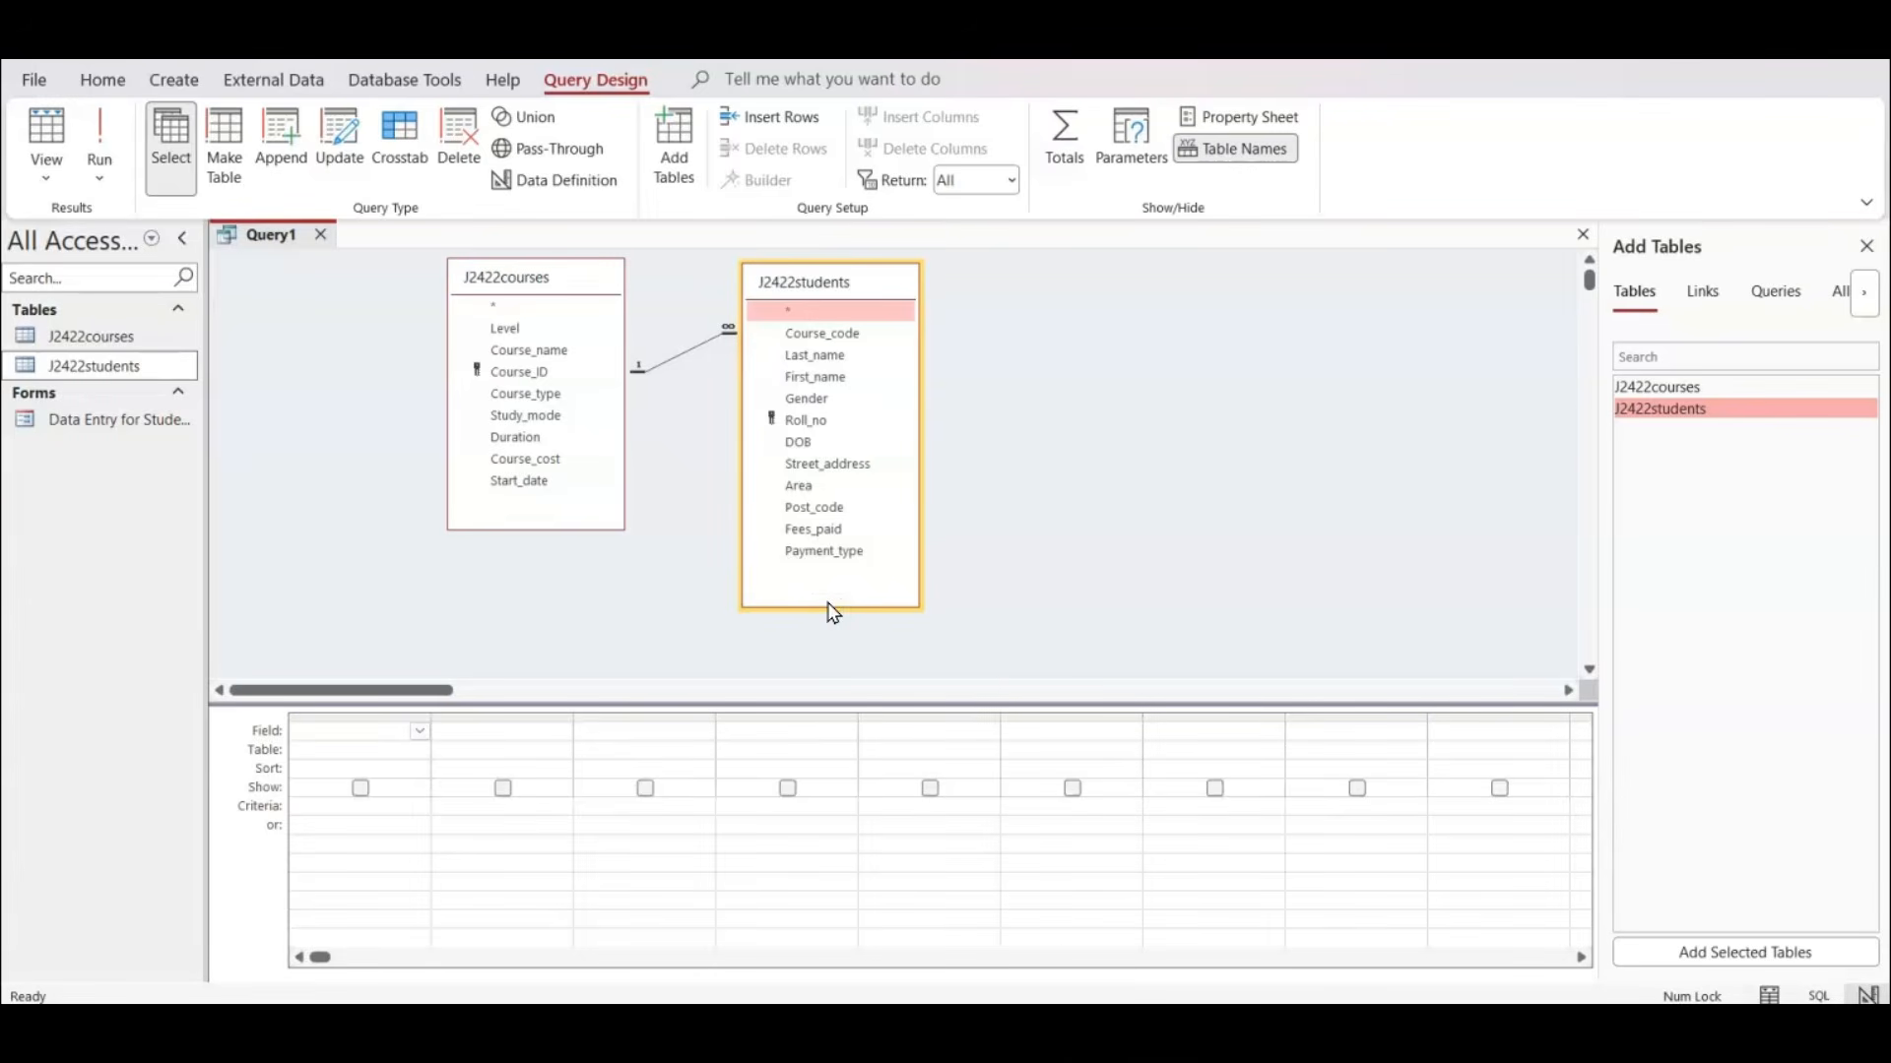
# Check question 16's field order in the exam paper, then add Roll_no, First_name, Last_name and DOB from J2422students to the Access query.
pyautogui.hotkey('alt', 'Tab')
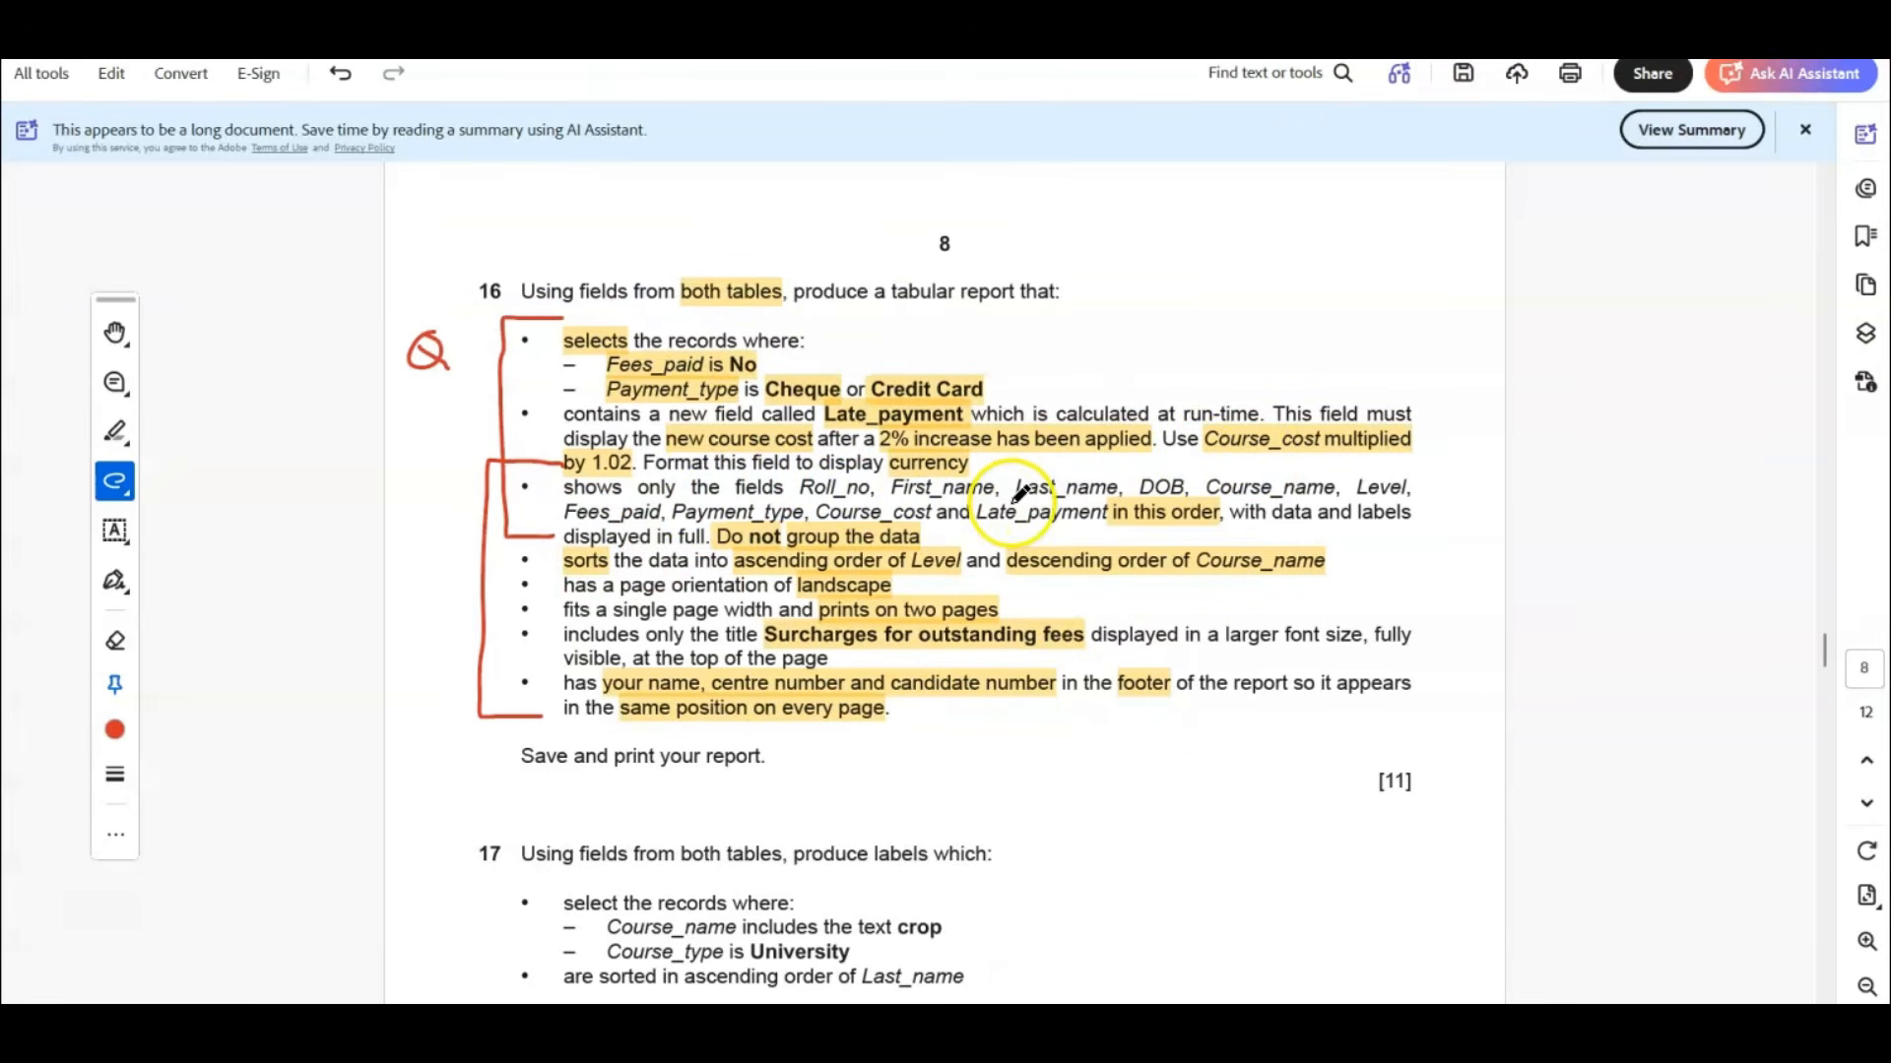
pyautogui.hotkey('alt', 'Tab')
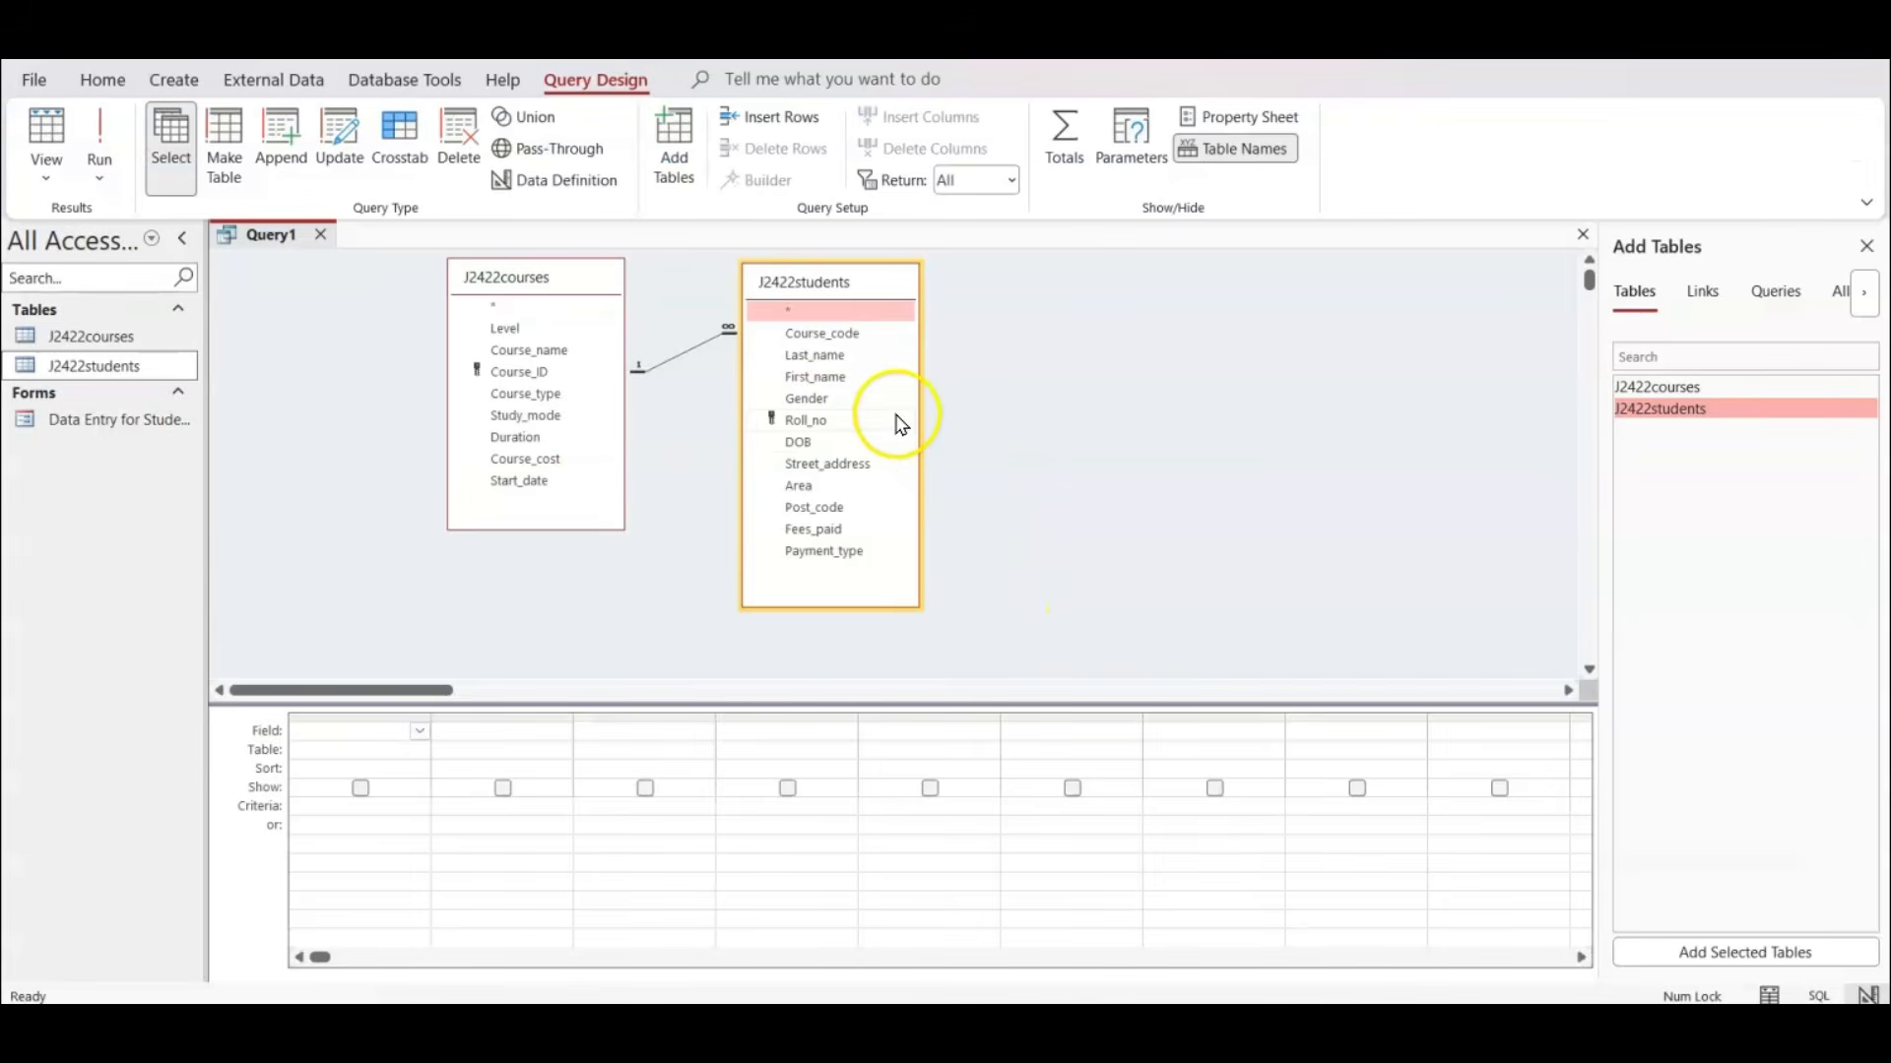
pyautogui.doubleClick(827, 421)
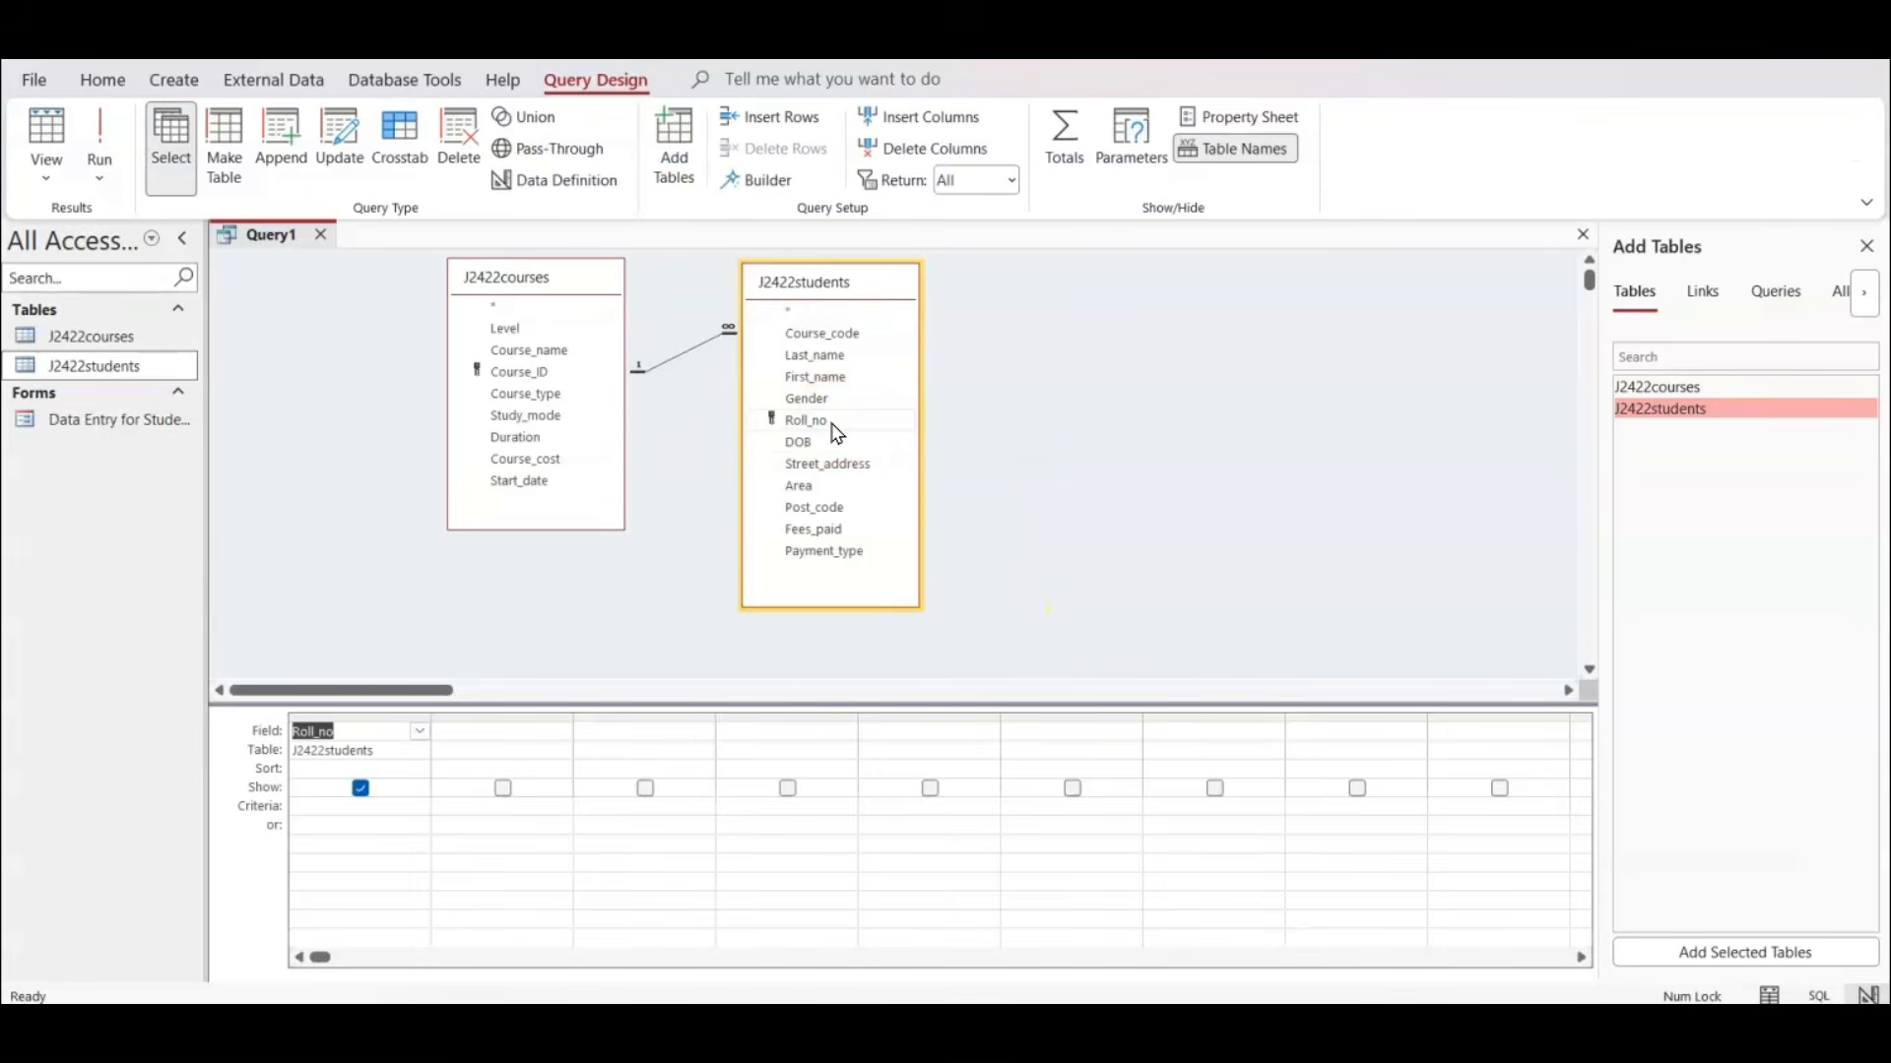
pyautogui.doubleClick(824, 376)
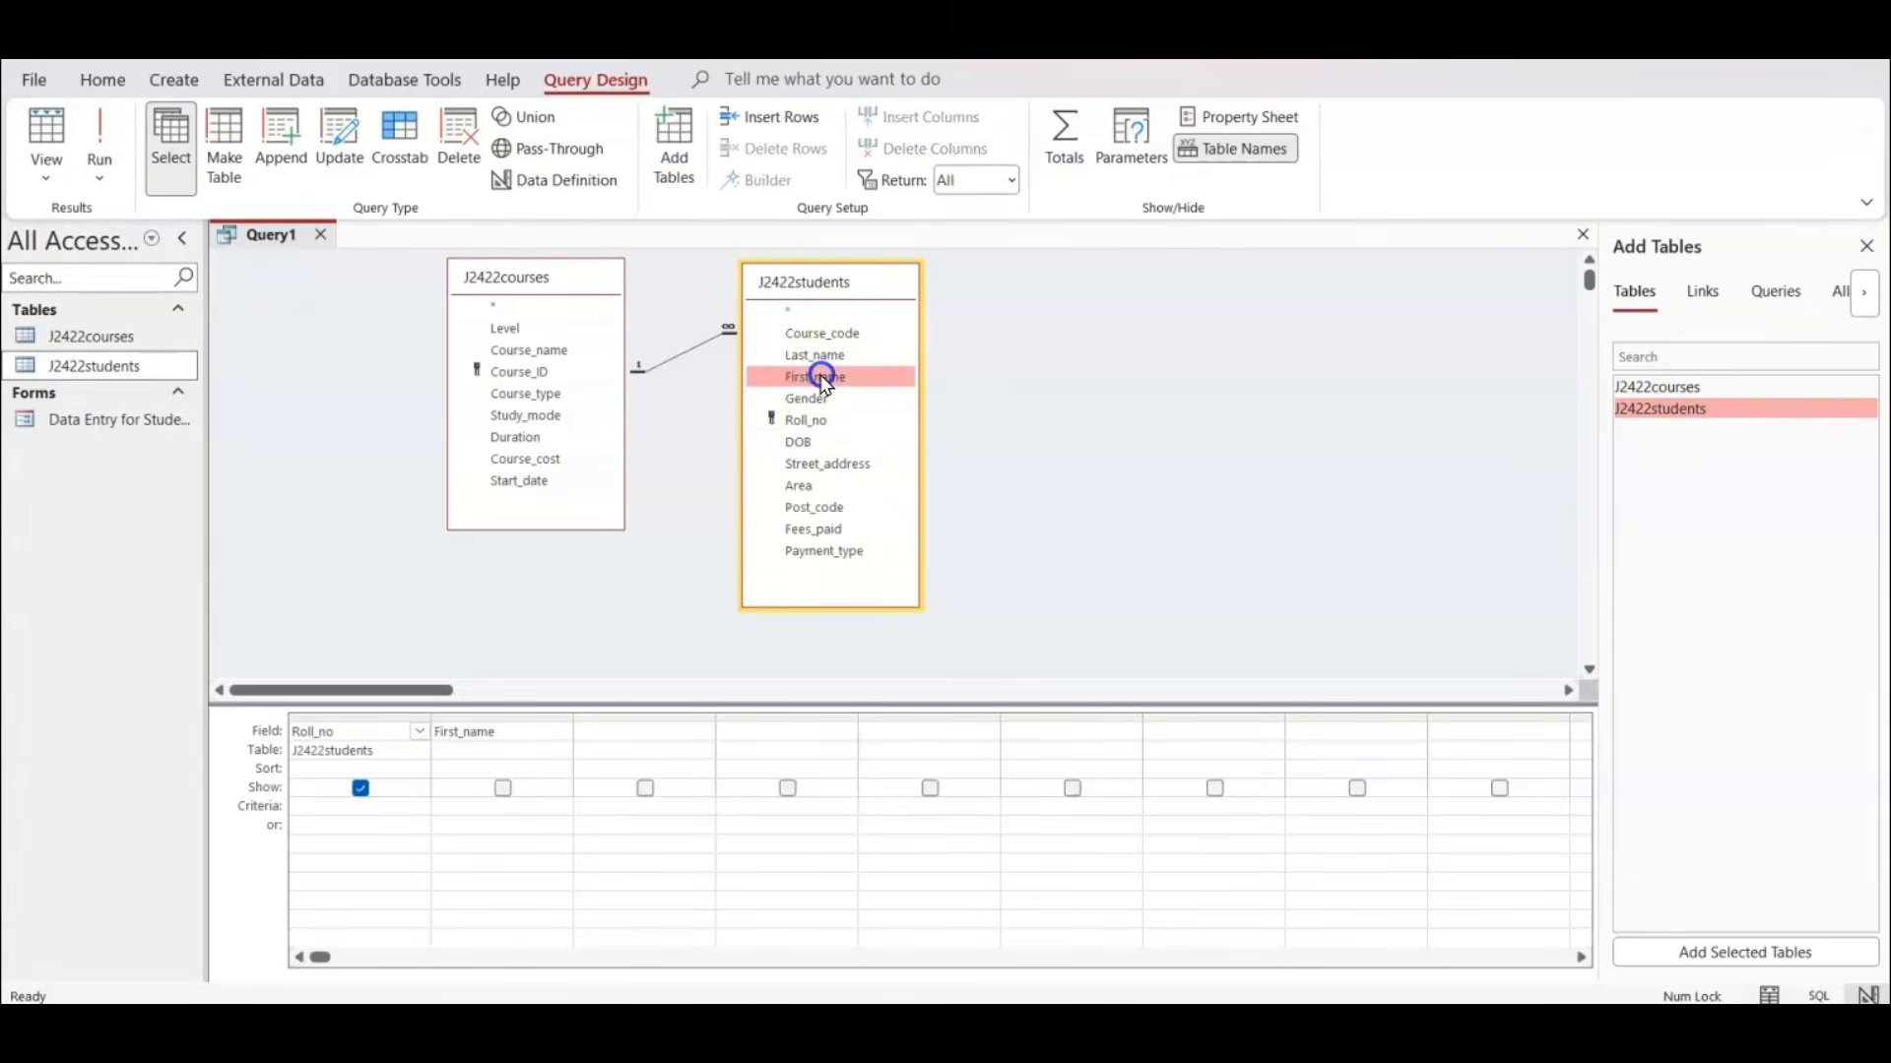
pyautogui.doubleClick(818, 356)
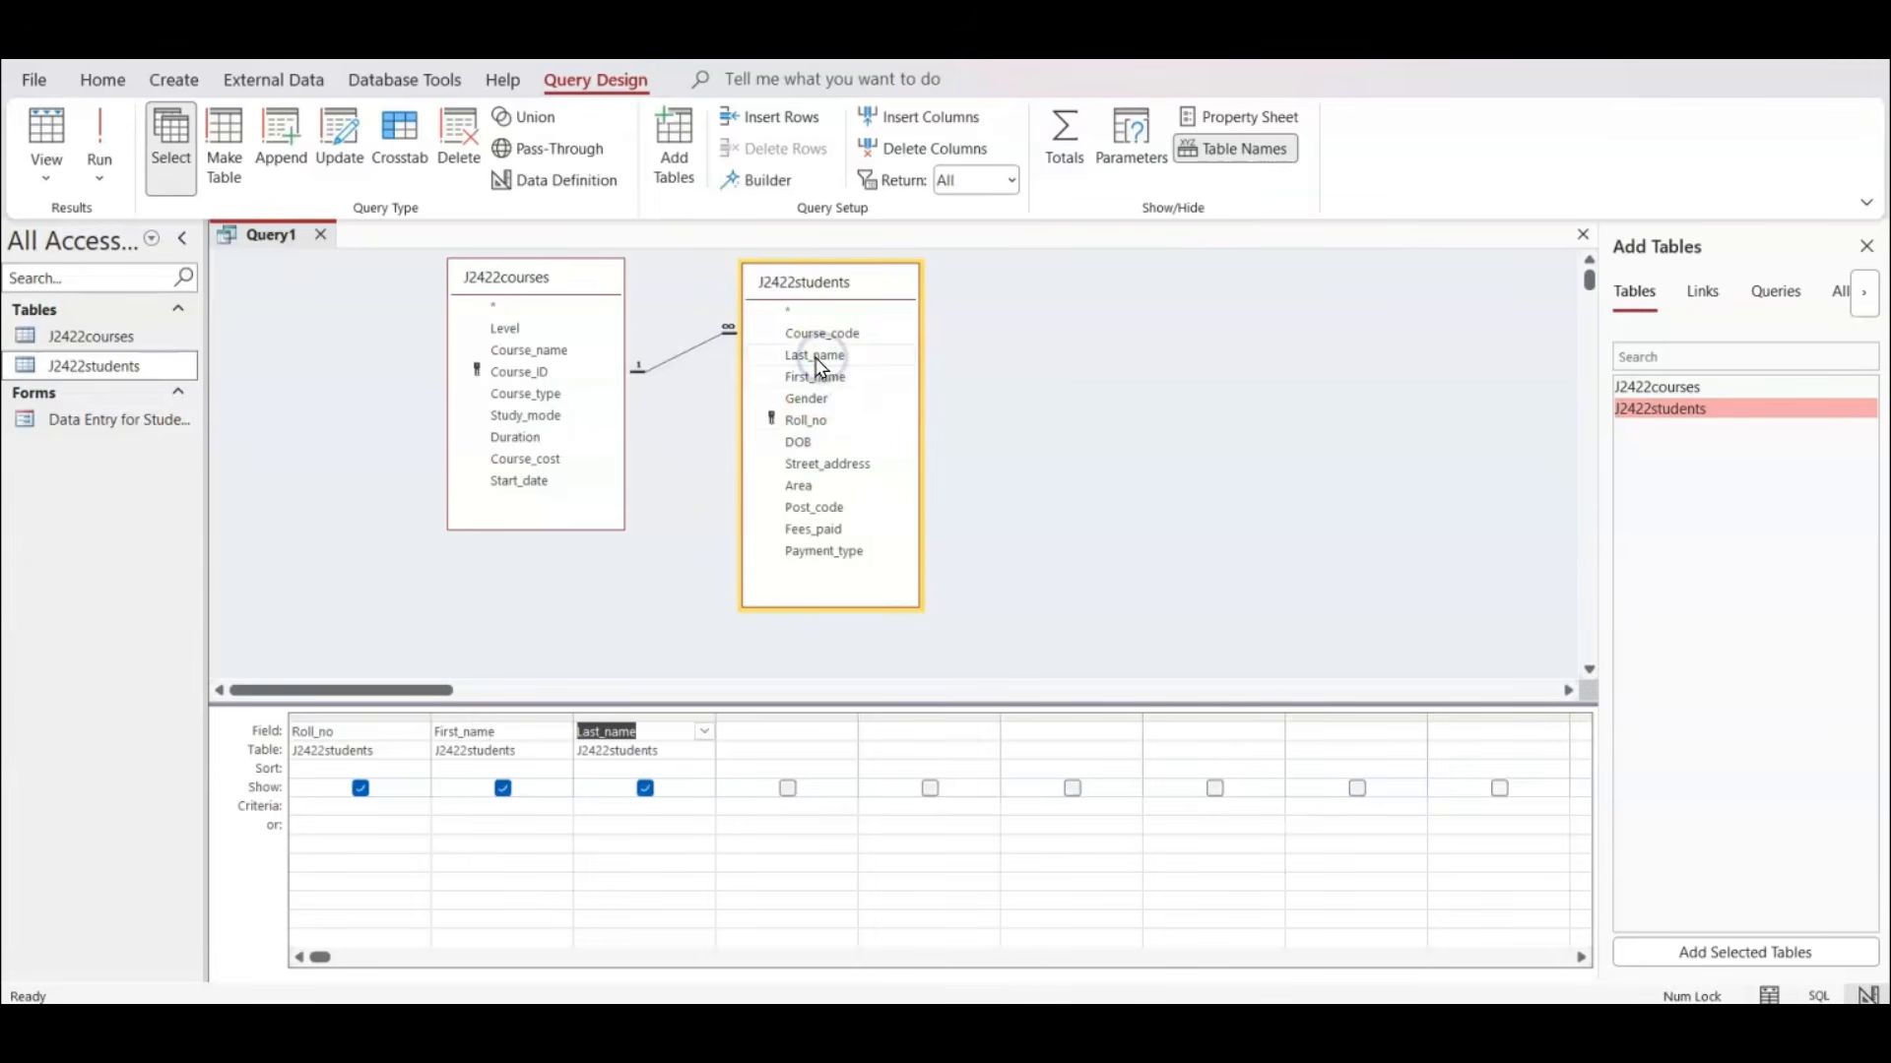
pyautogui.doubleClick(808, 443)
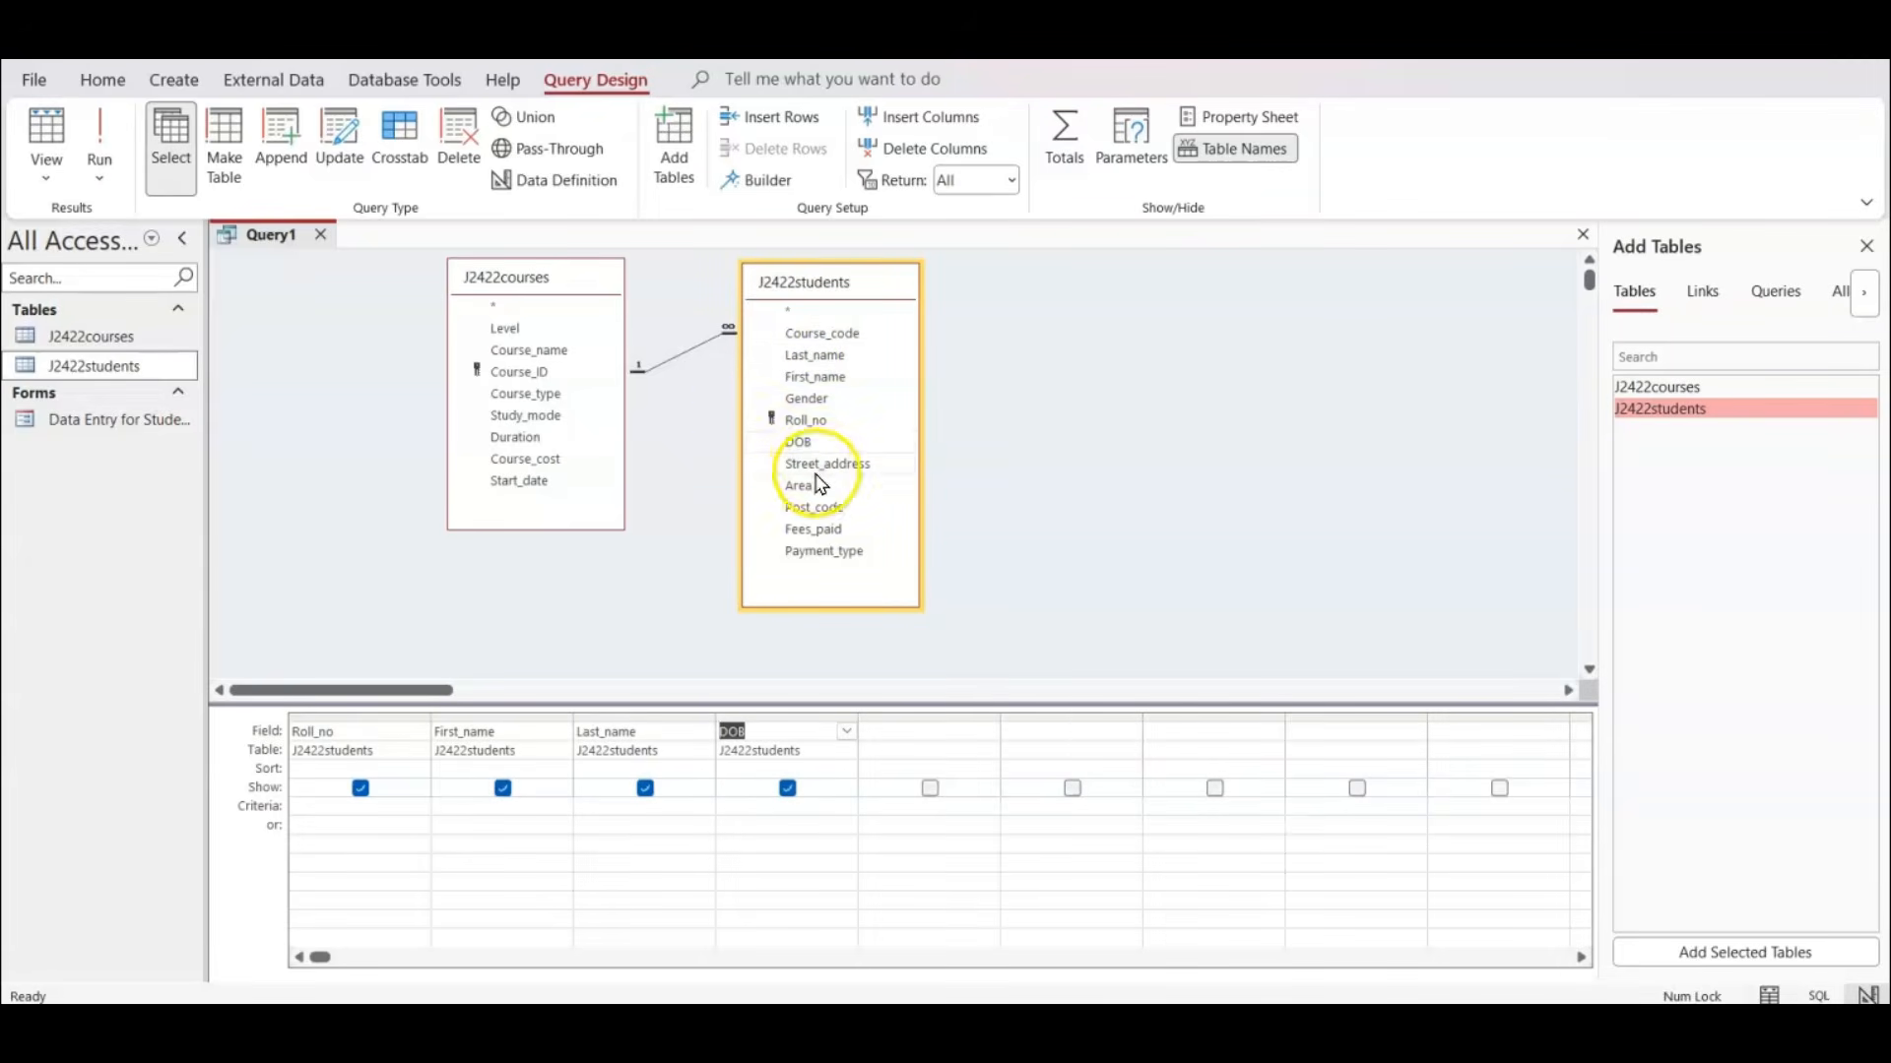
# Add Course_name and Level, then Fees_paid and Payment_type, then Course_cost to the query from their respective tables.
pyautogui.doubleClick(554, 351)
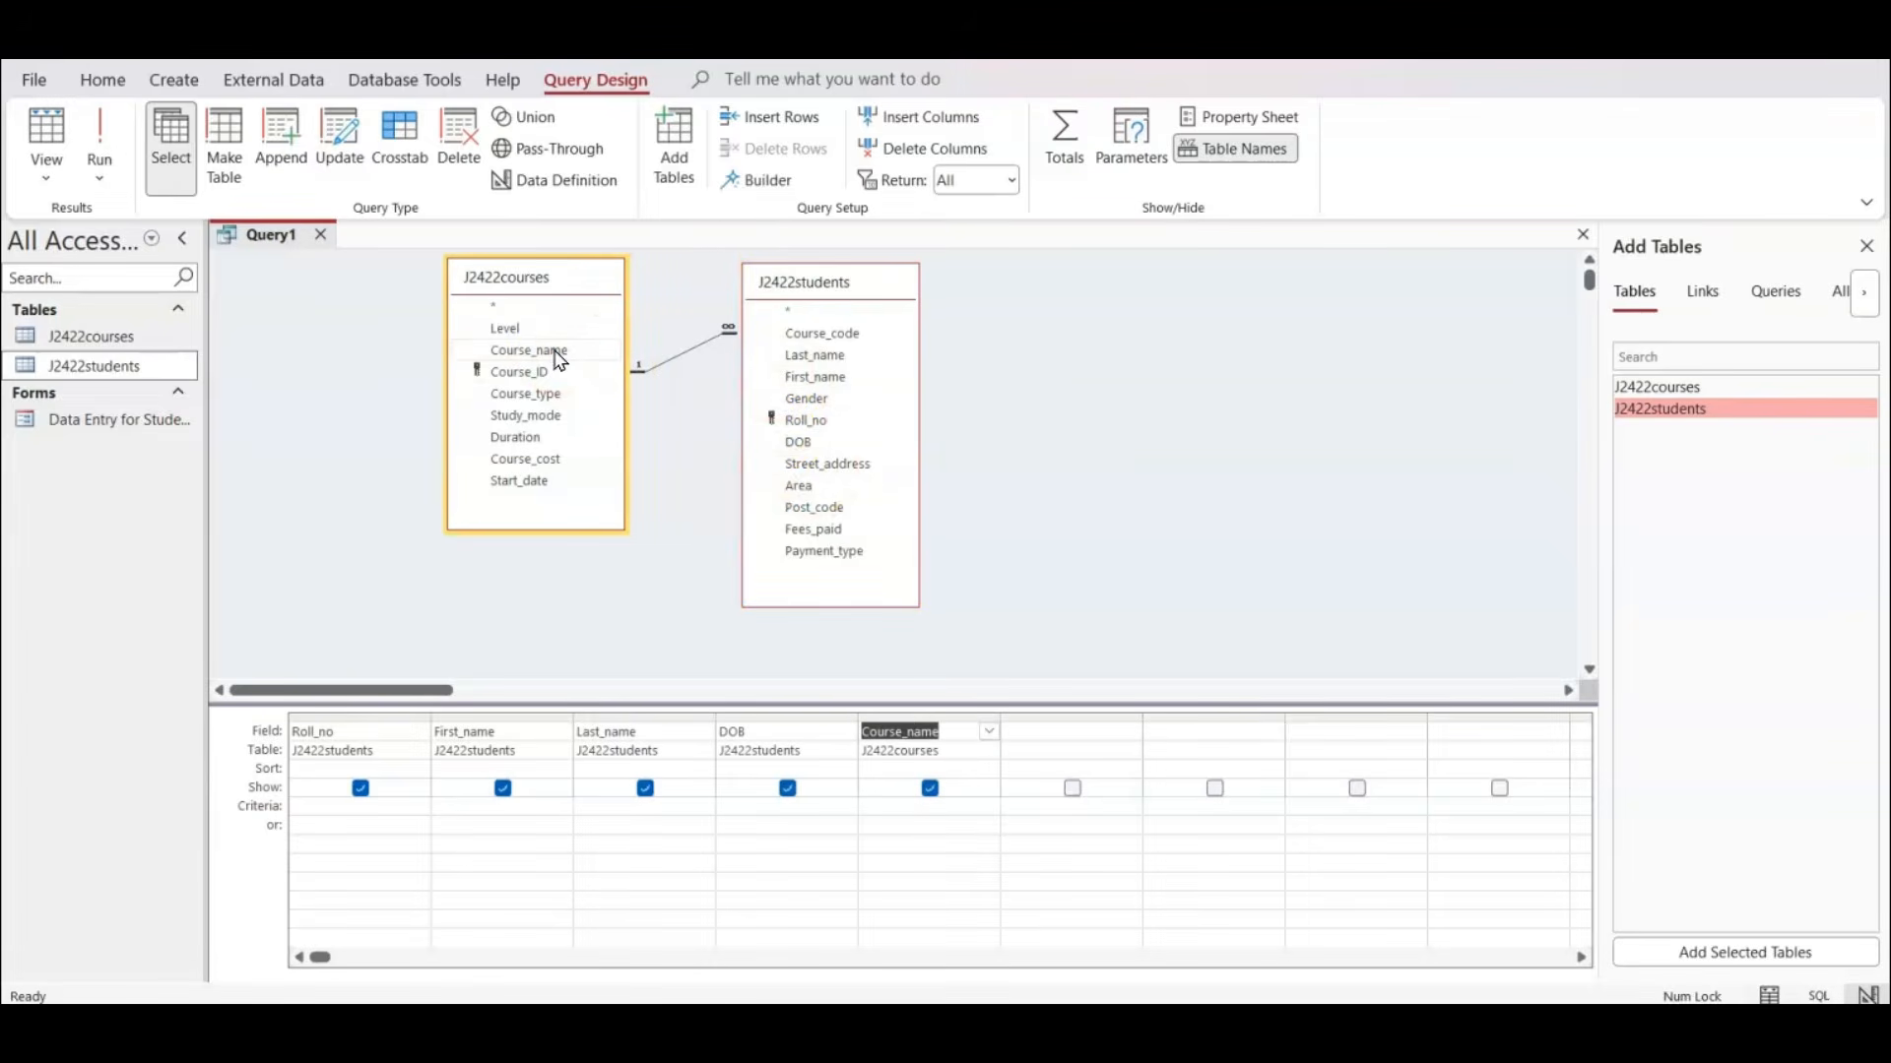
pyautogui.doubleClick(512, 329)
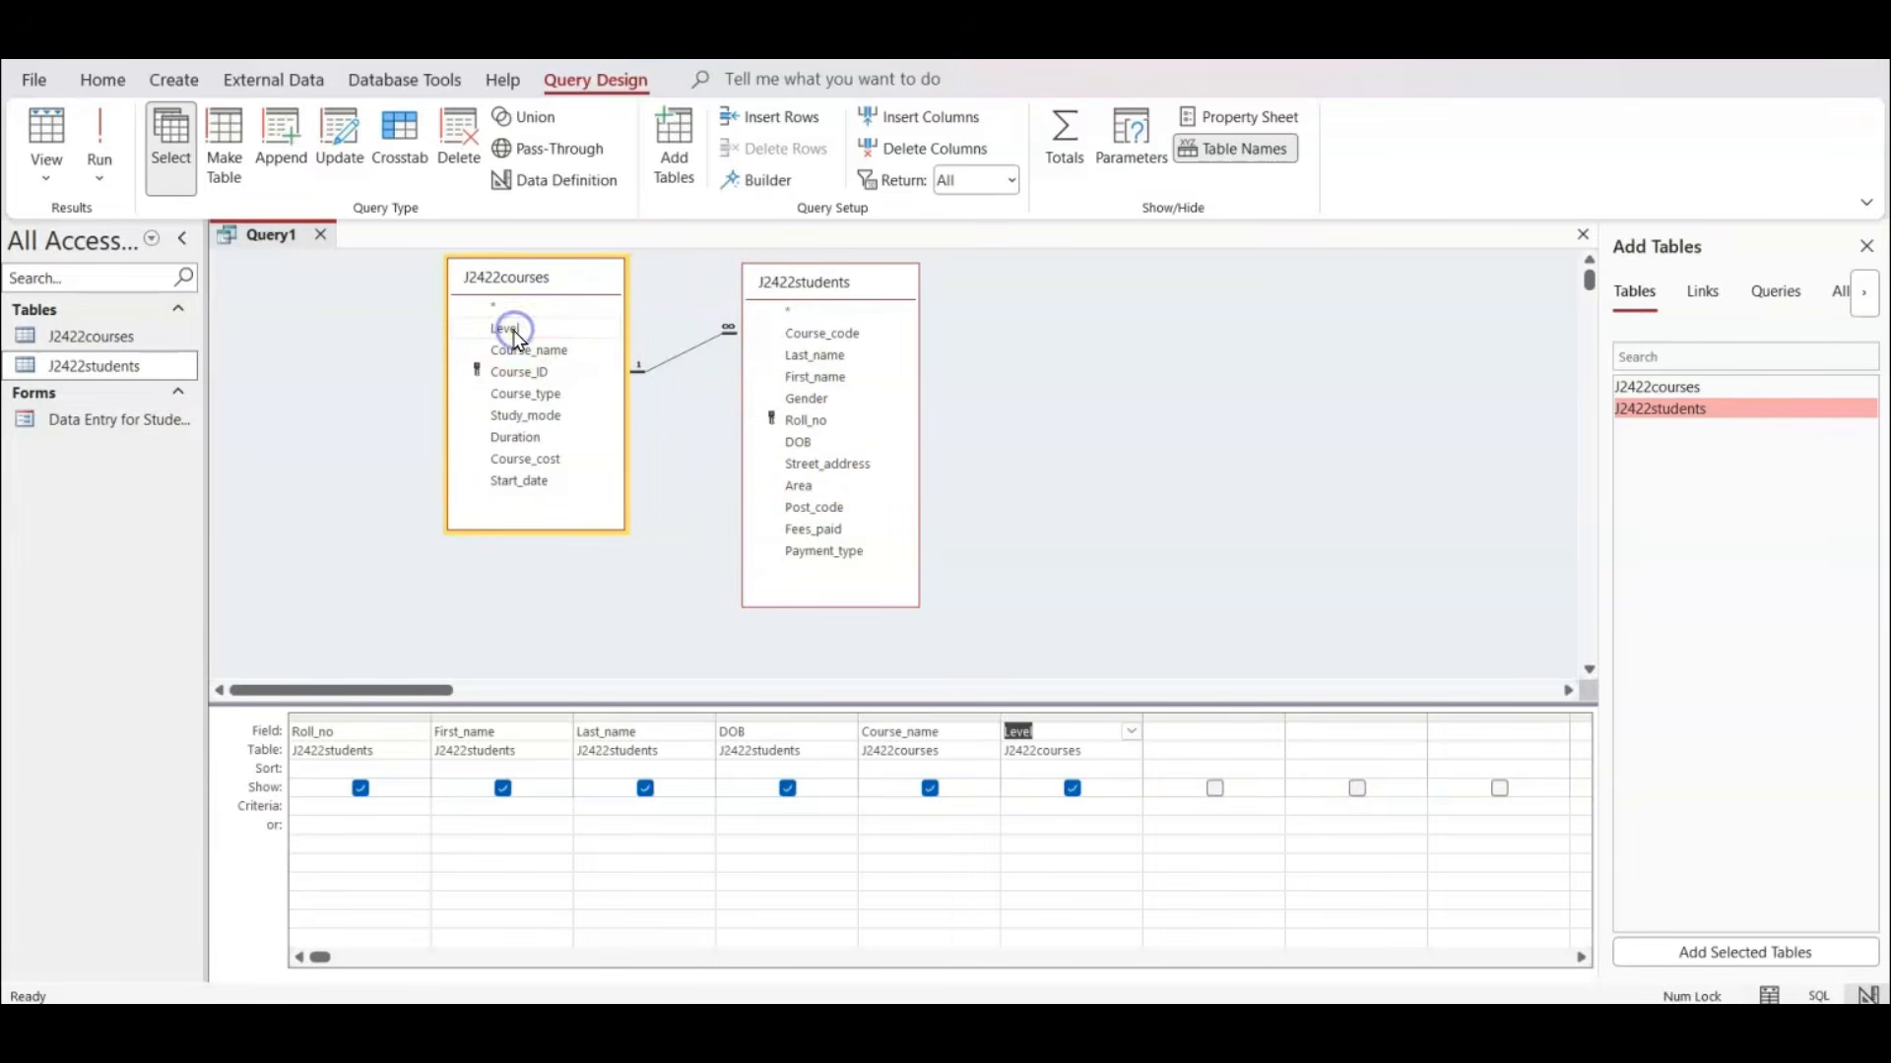
pyautogui.doubleClick(822, 531)
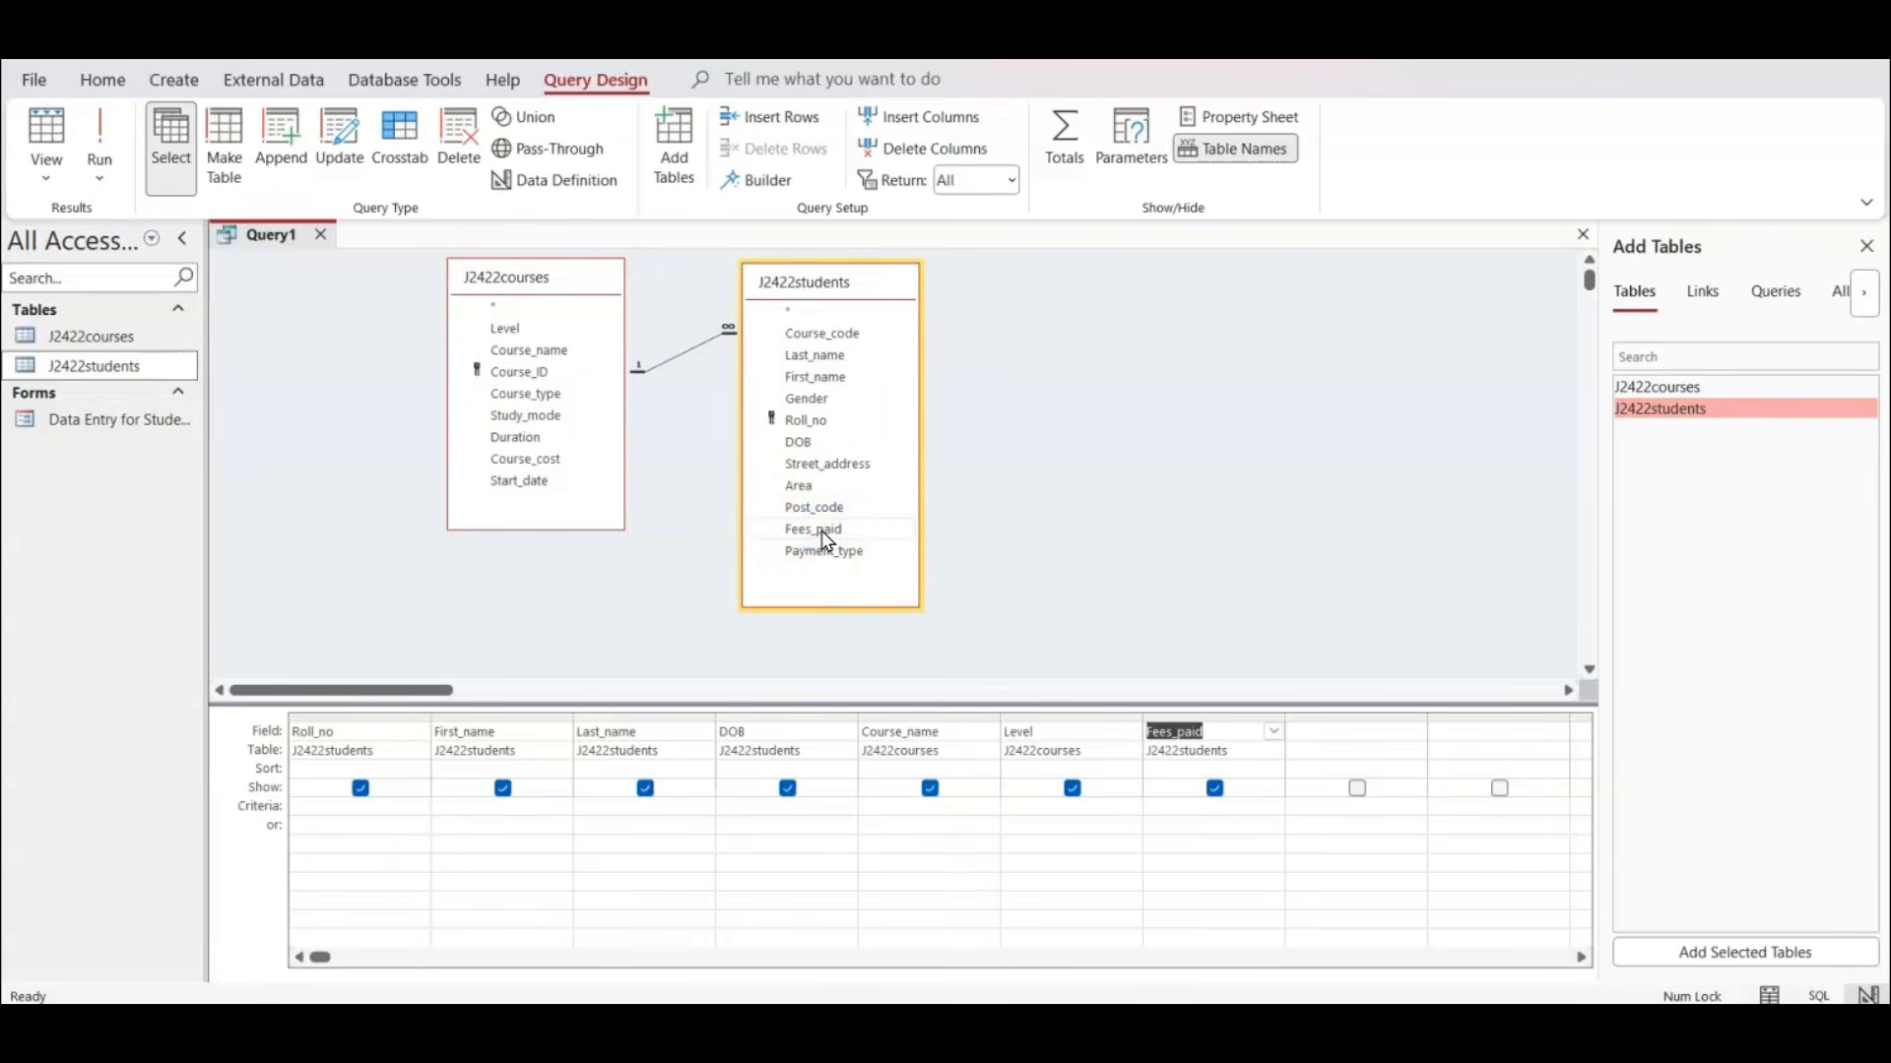
pyautogui.doubleClick(847, 553)
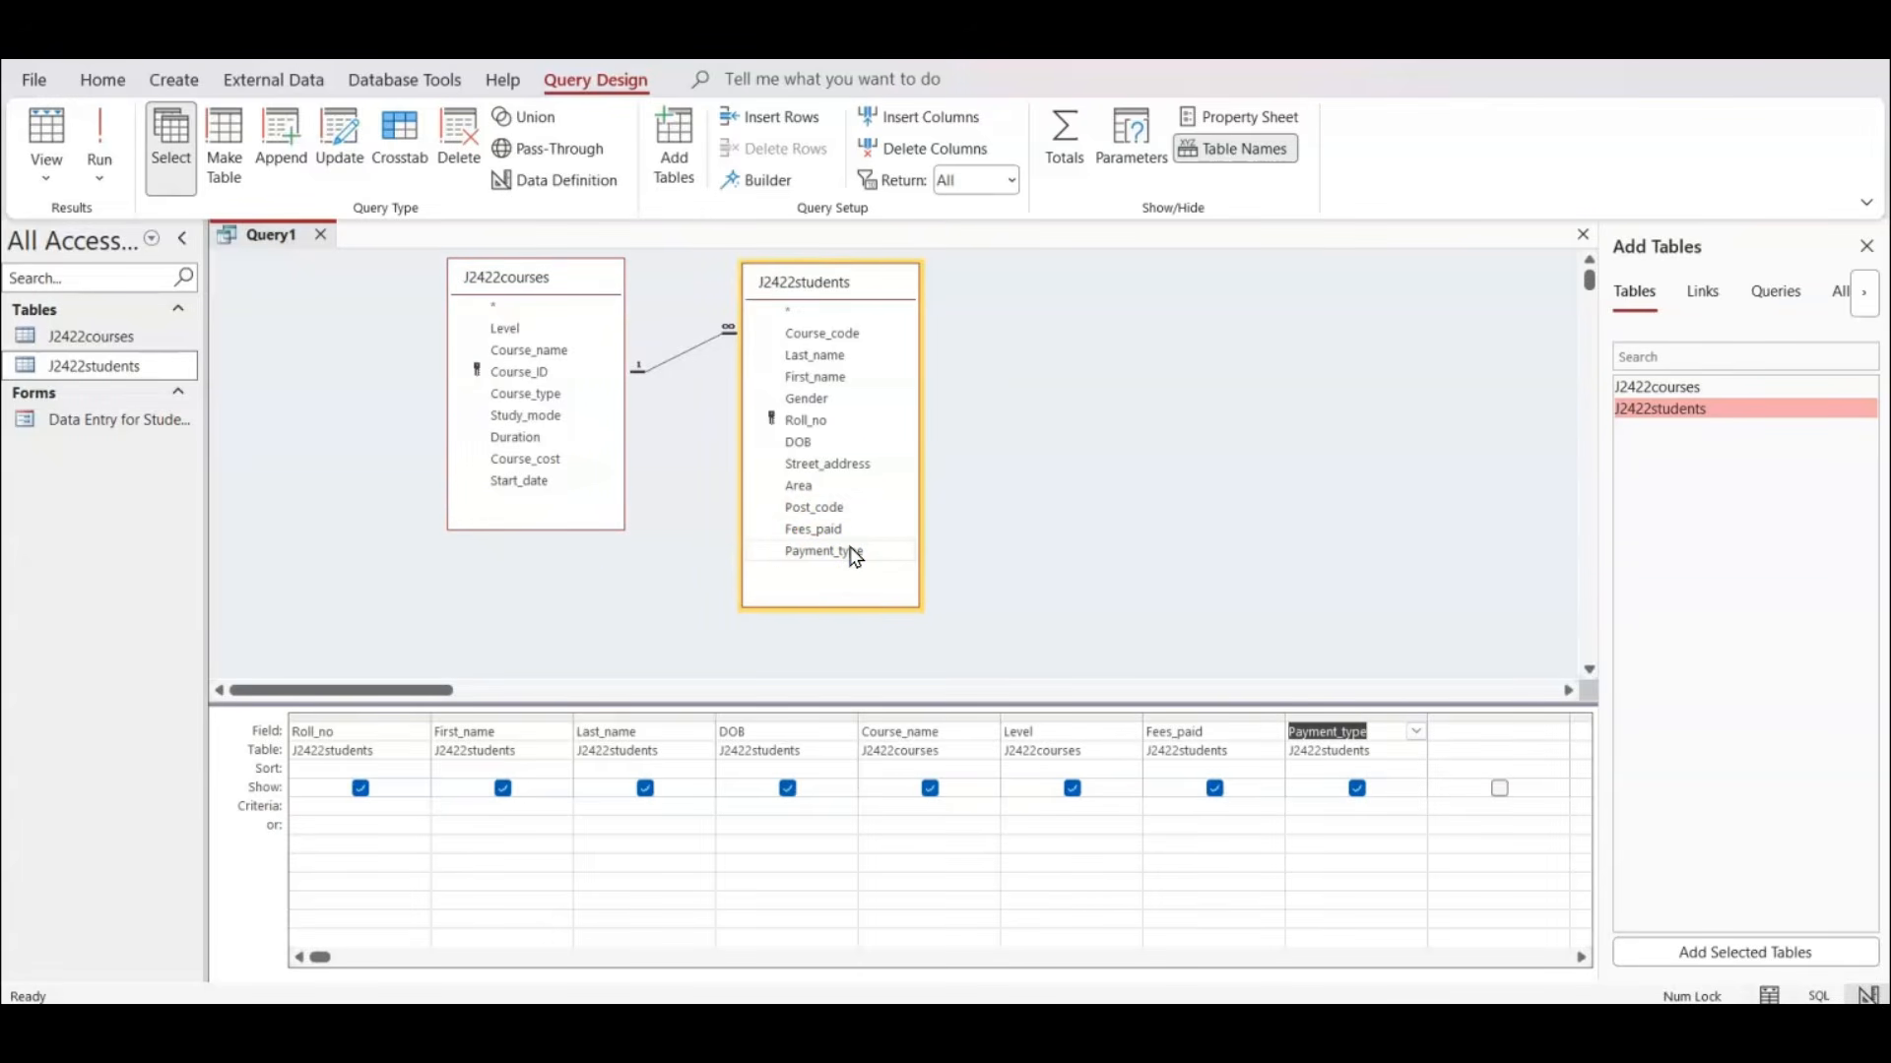
pyautogui.doubleClick(554, 460)
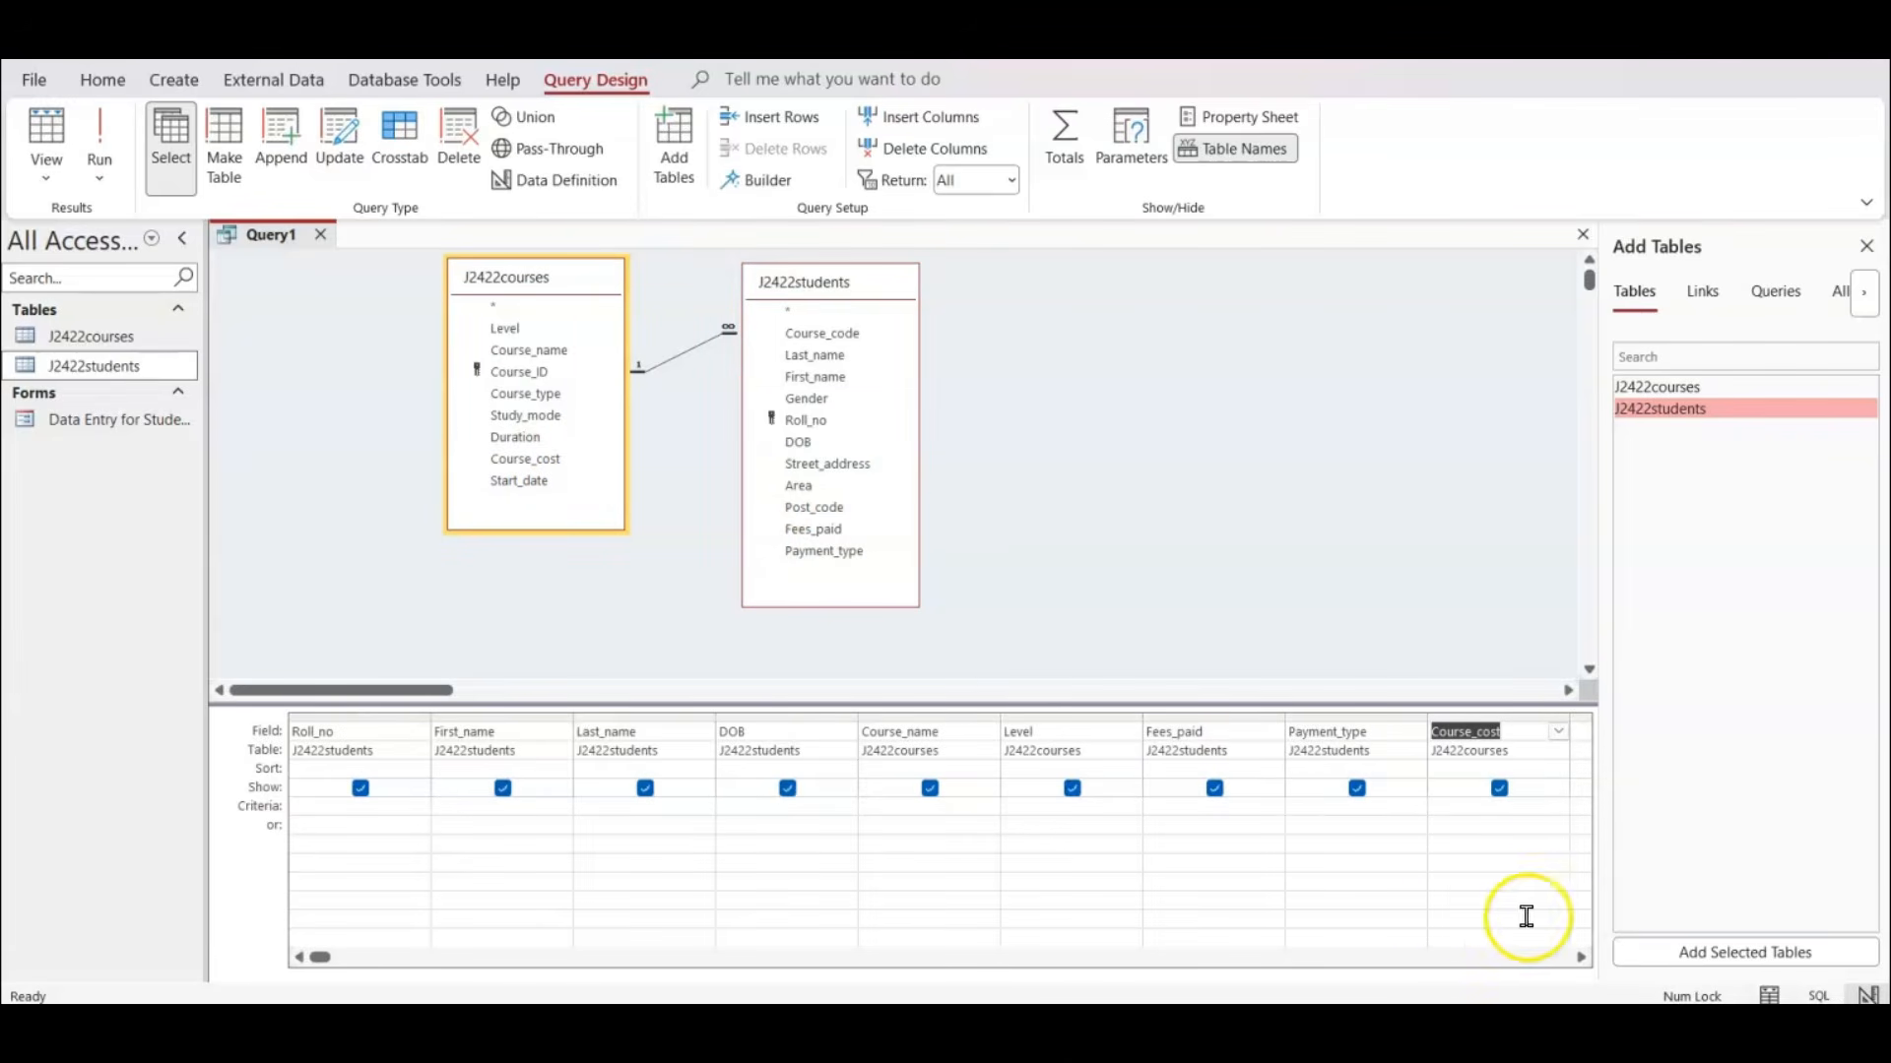
# Widen the first empty query column and enter the calculated field Late_payment: [Course_cost]*1.02, checking the formula against the exam paper.
pyautogui.click(1578, 957)
pyautogui.click(1577, 957)
pyautogui.click(1578, 957)
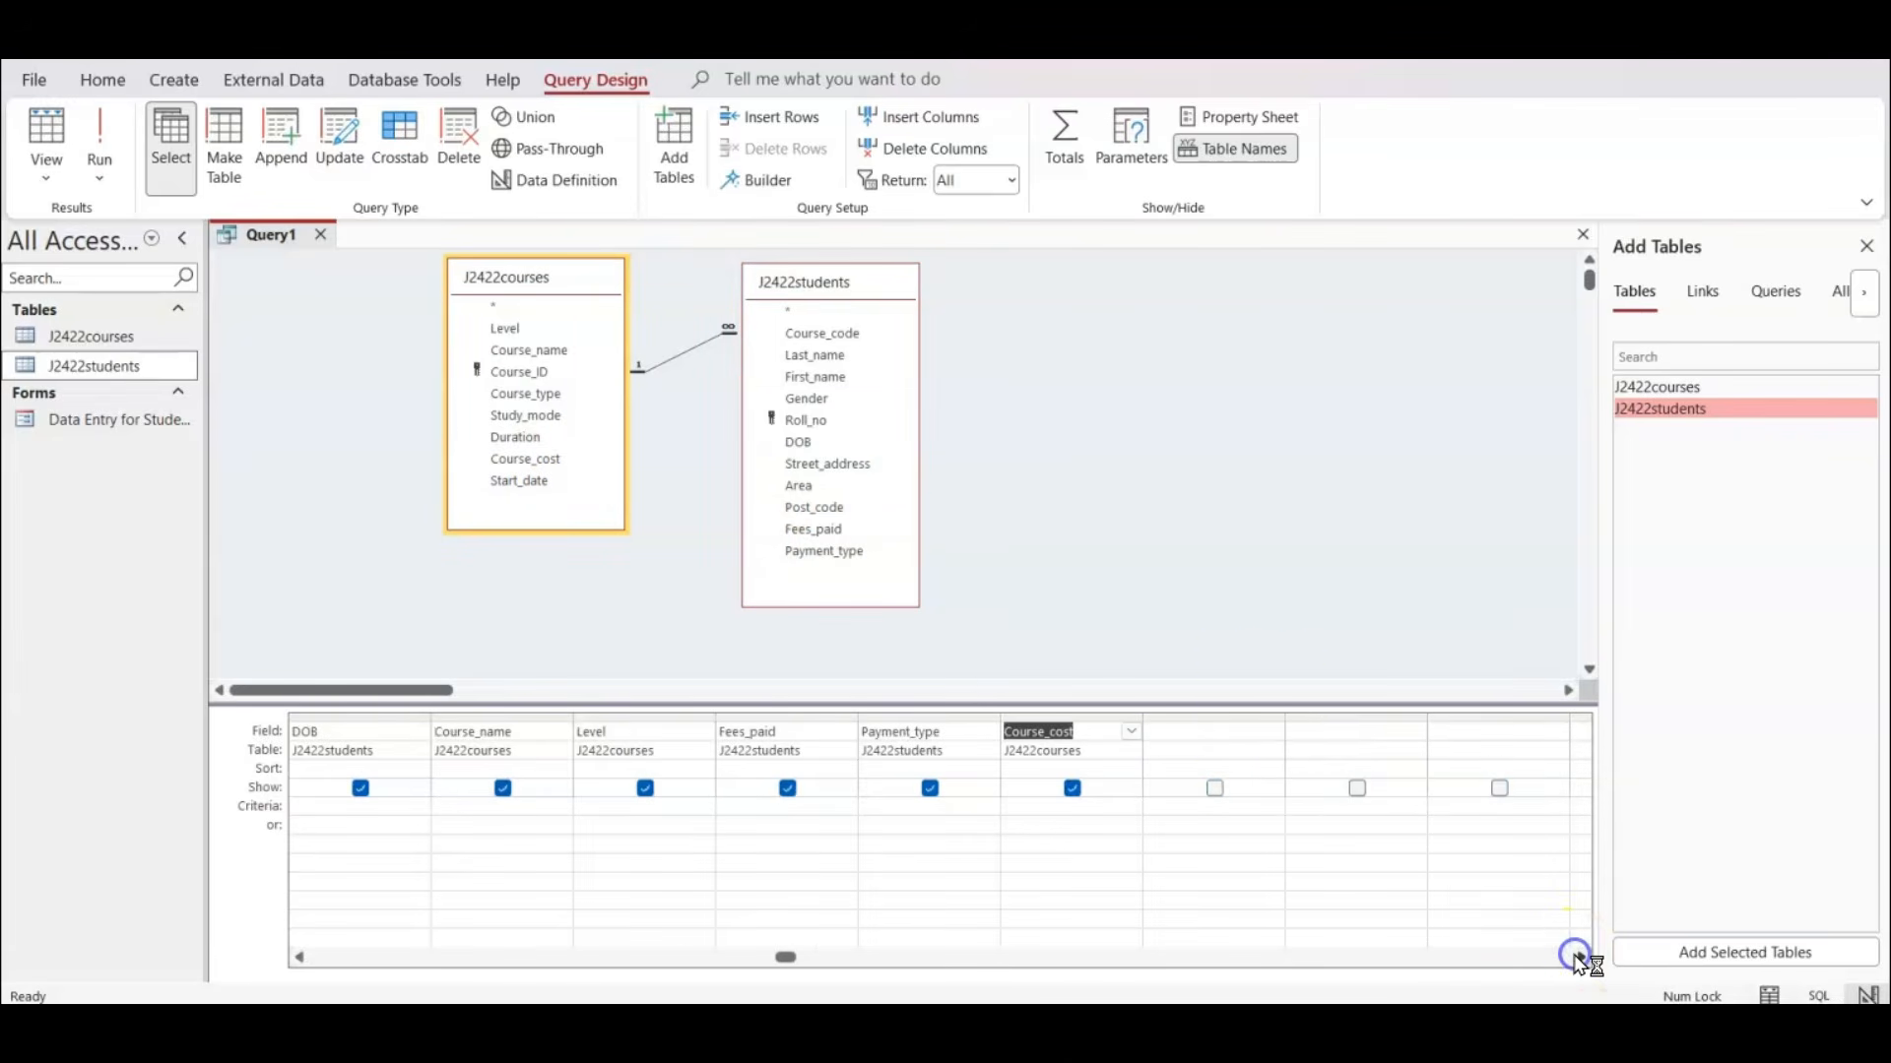
pyautogui.moveTo(1285, 724); pyautogui.dragTo(1429, 718)
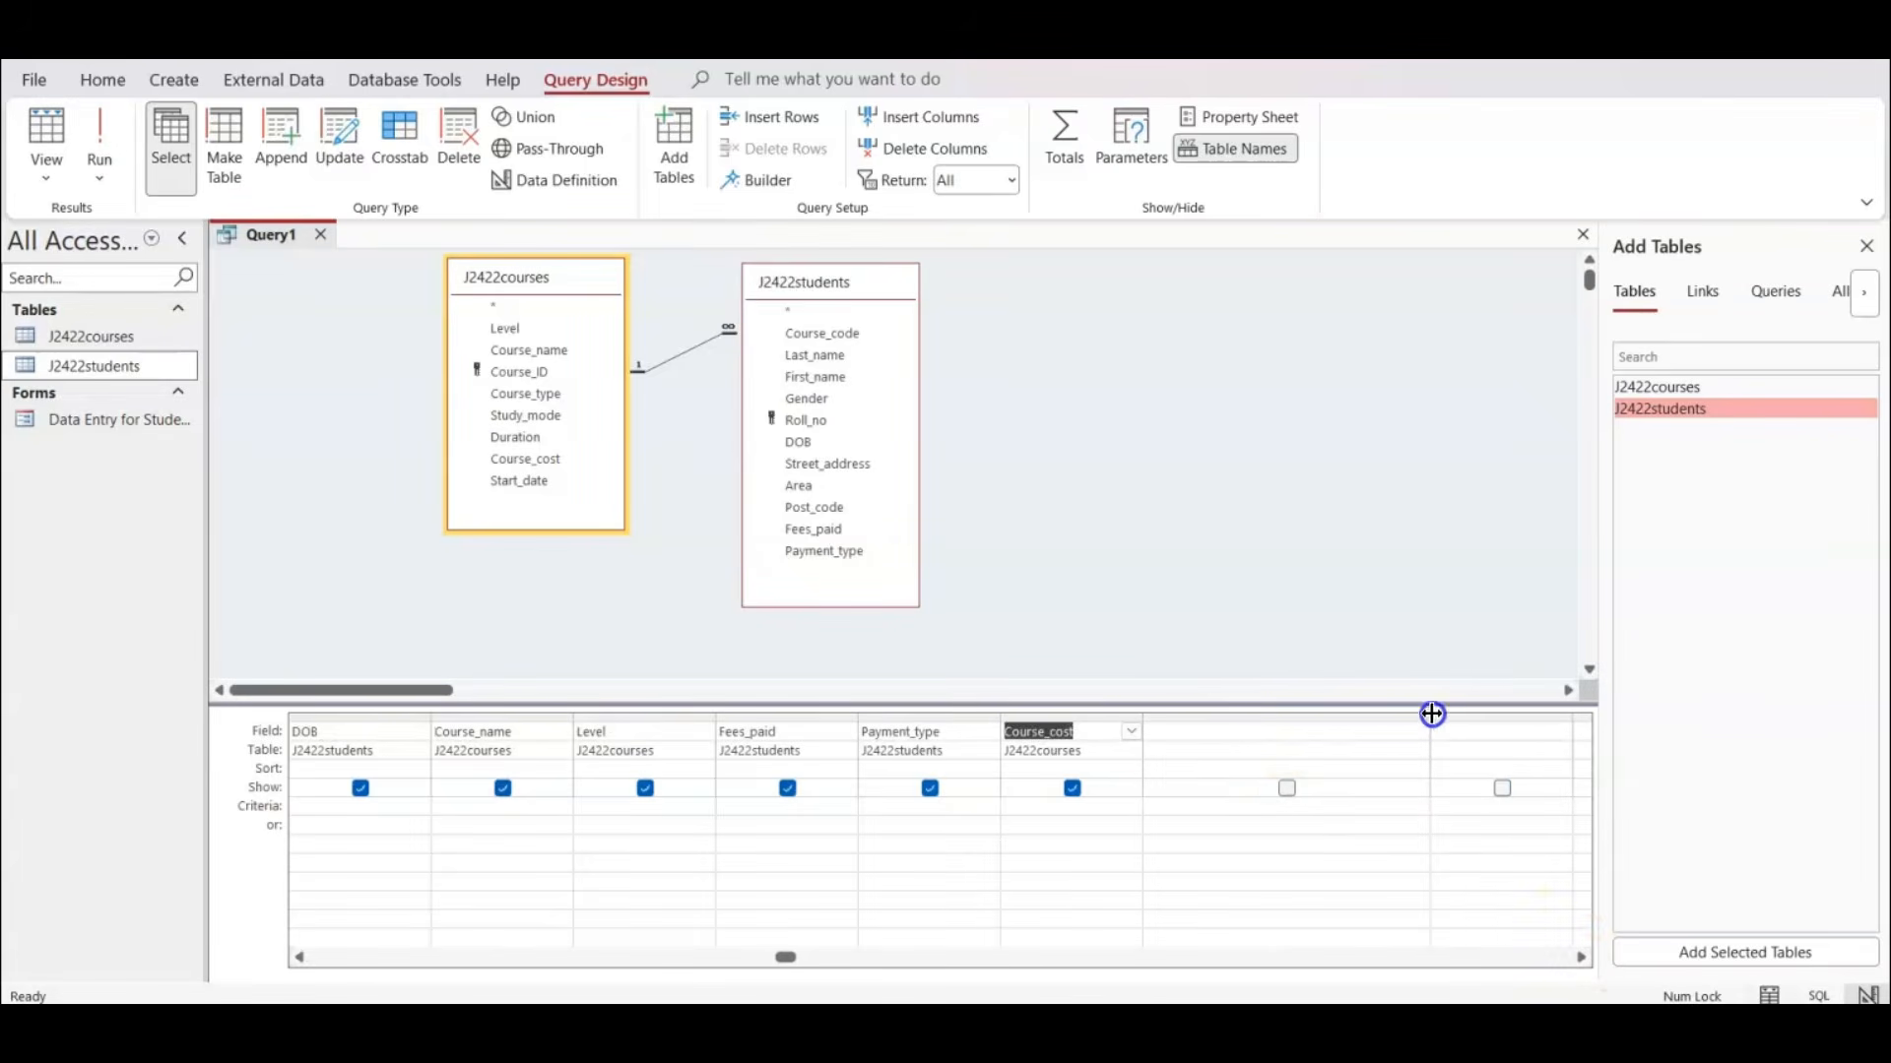
pyautogui.click(1278, 732)
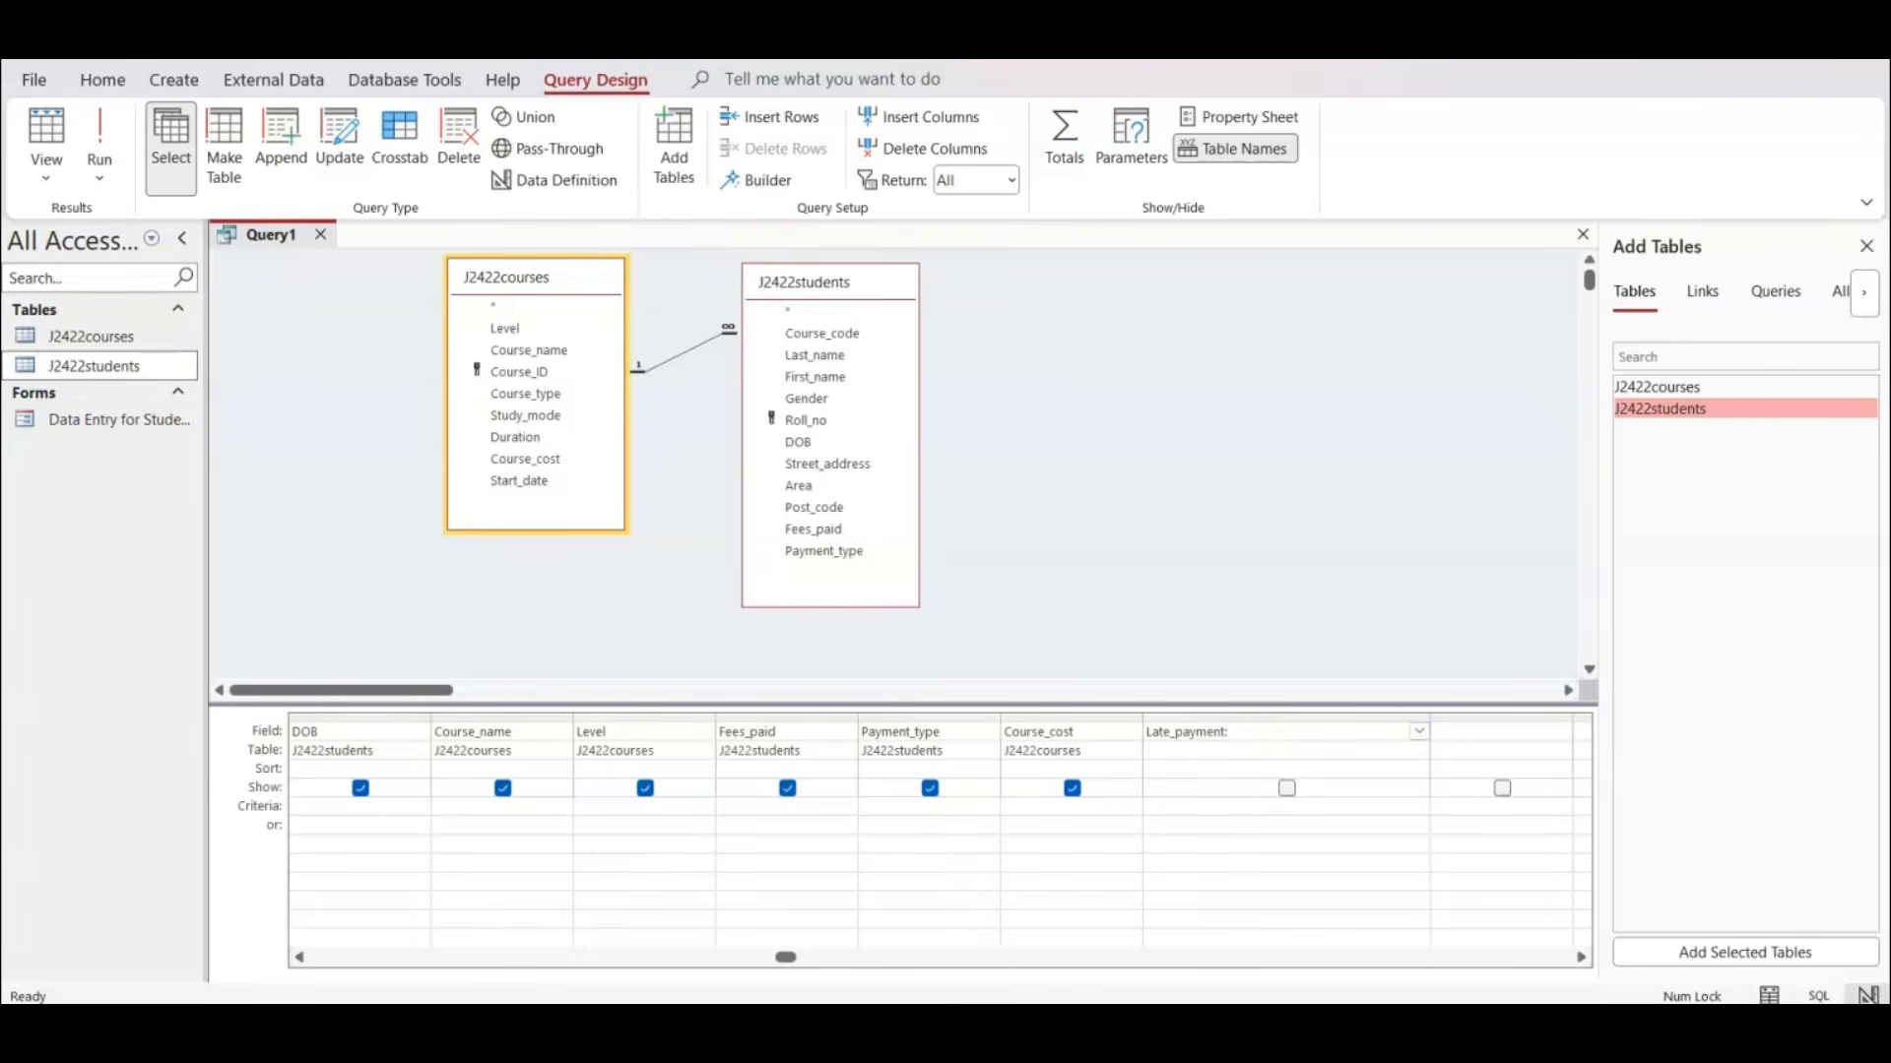
pyautogui.click(1231, 1034)
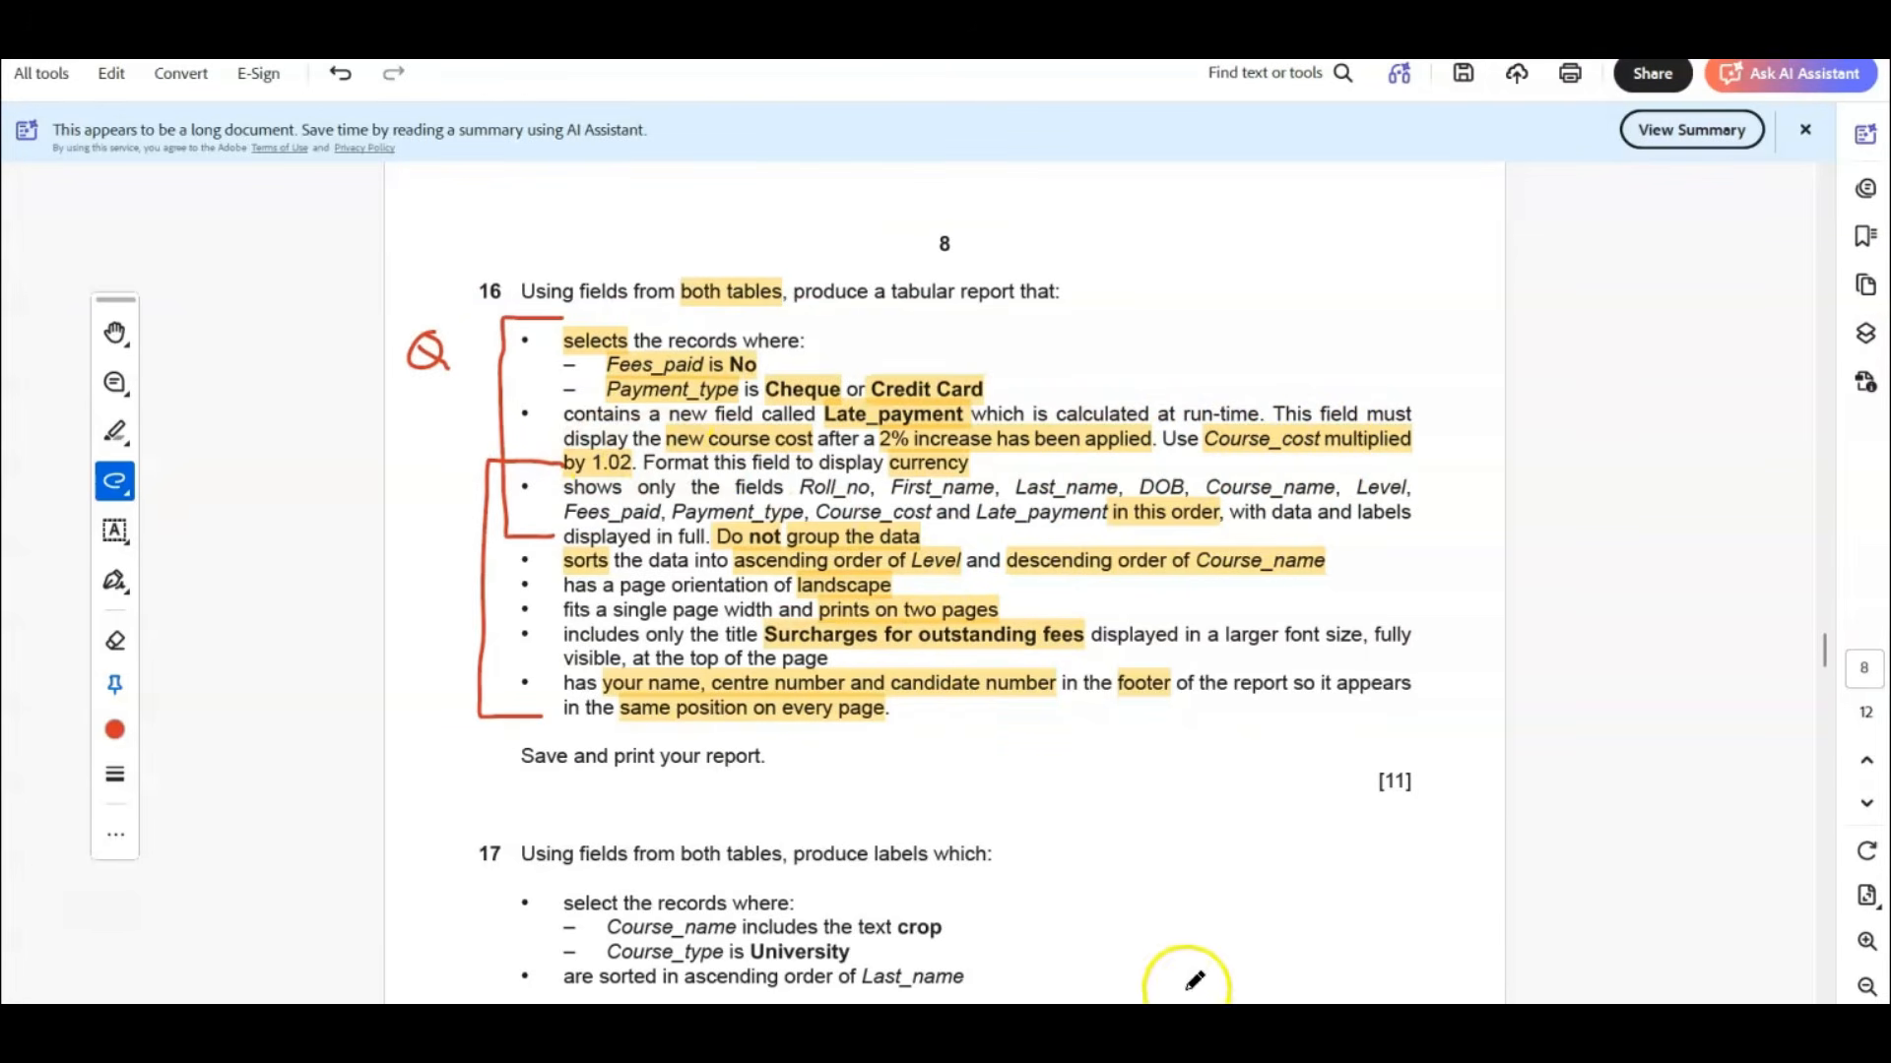
pyautogui.click(1231, 1033)
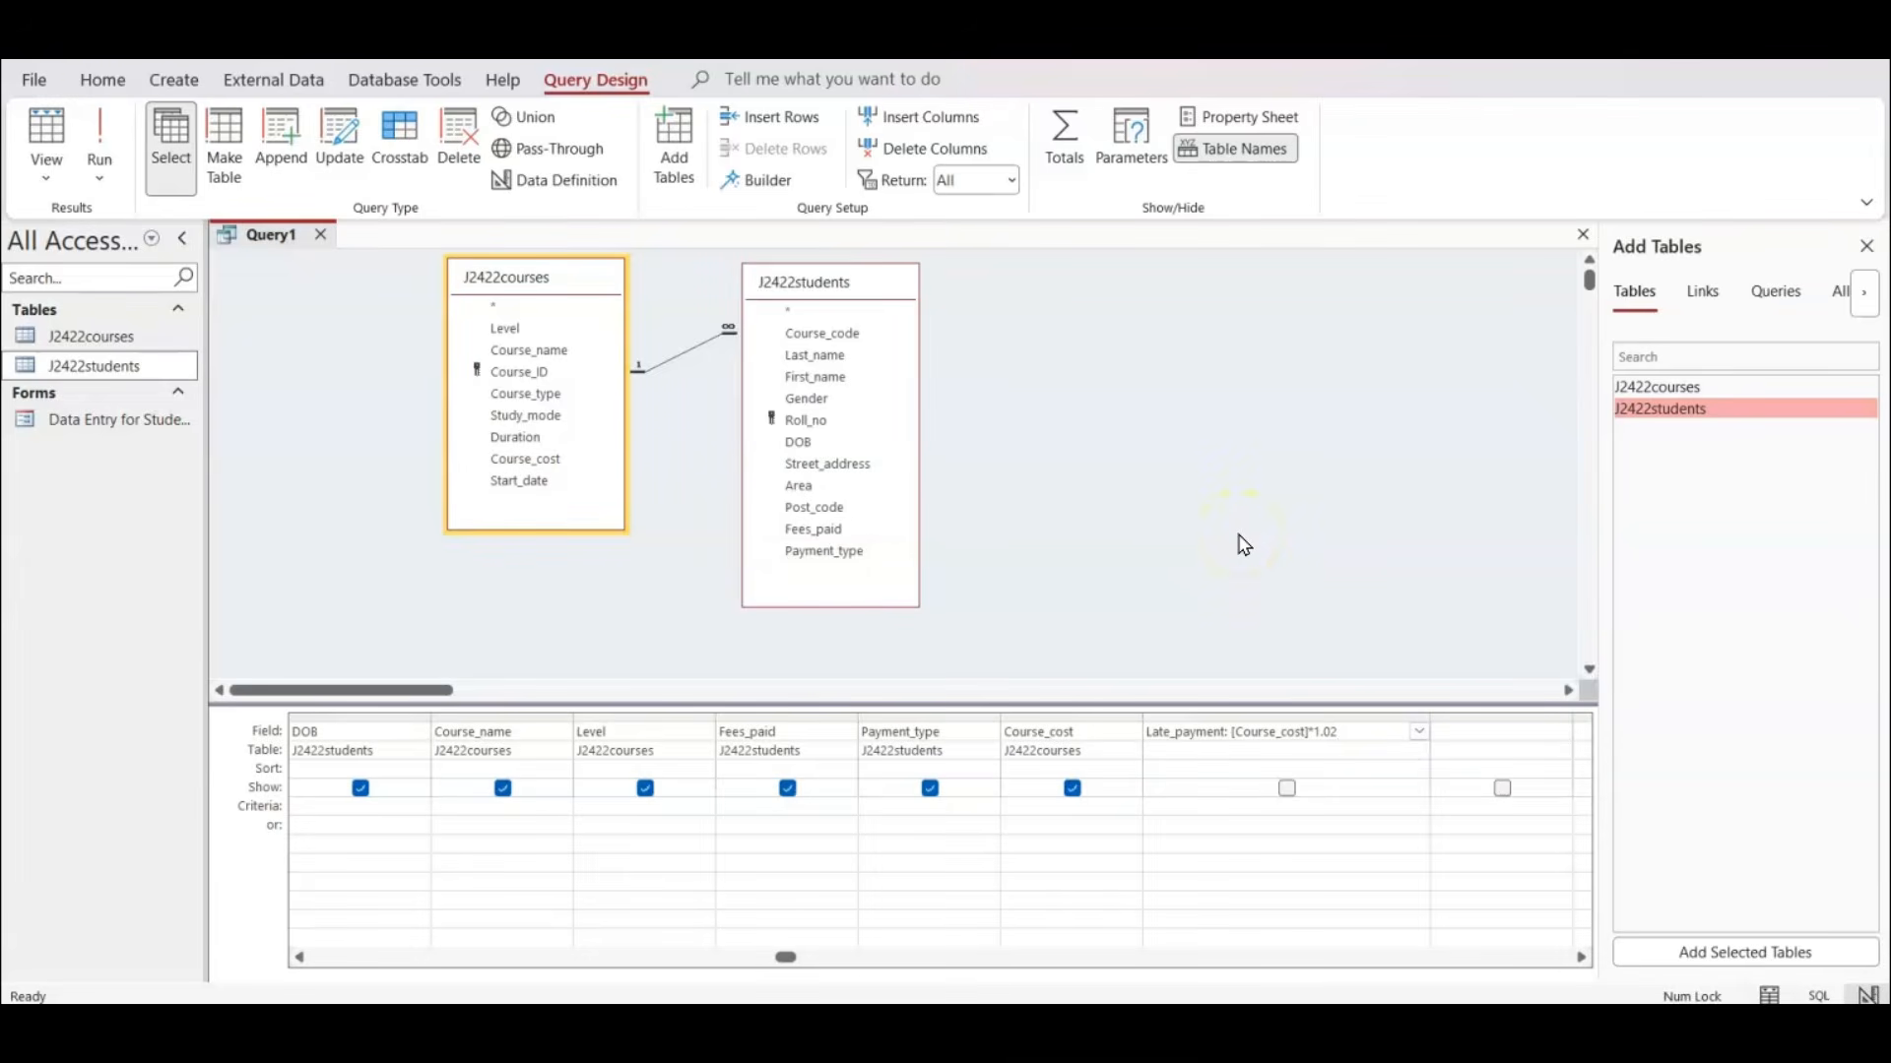
# Run the query, widen the Late_payment column to show its full heading, and check the required format in the exam paper.
pyautogui.click(99, 143)
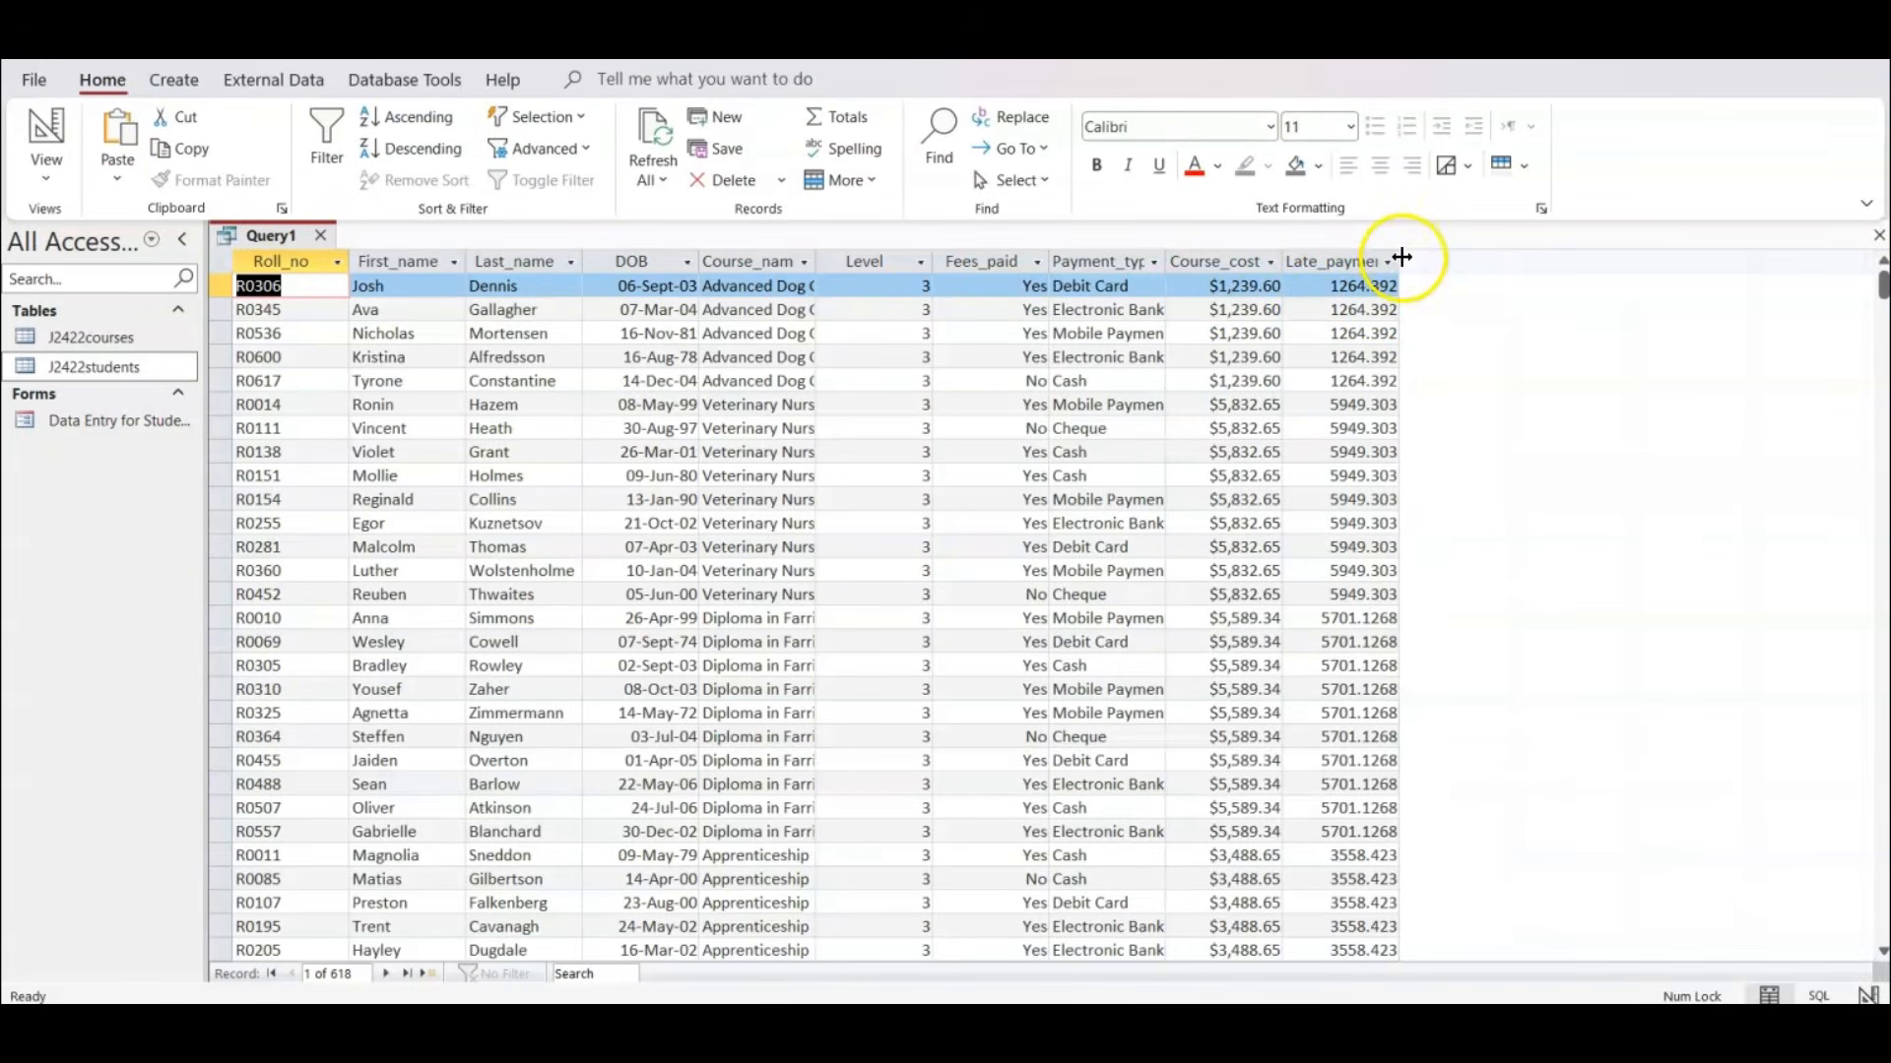
pyautogui.moveTo(1401, 258); pyautogui.dragTo(1454, 258)
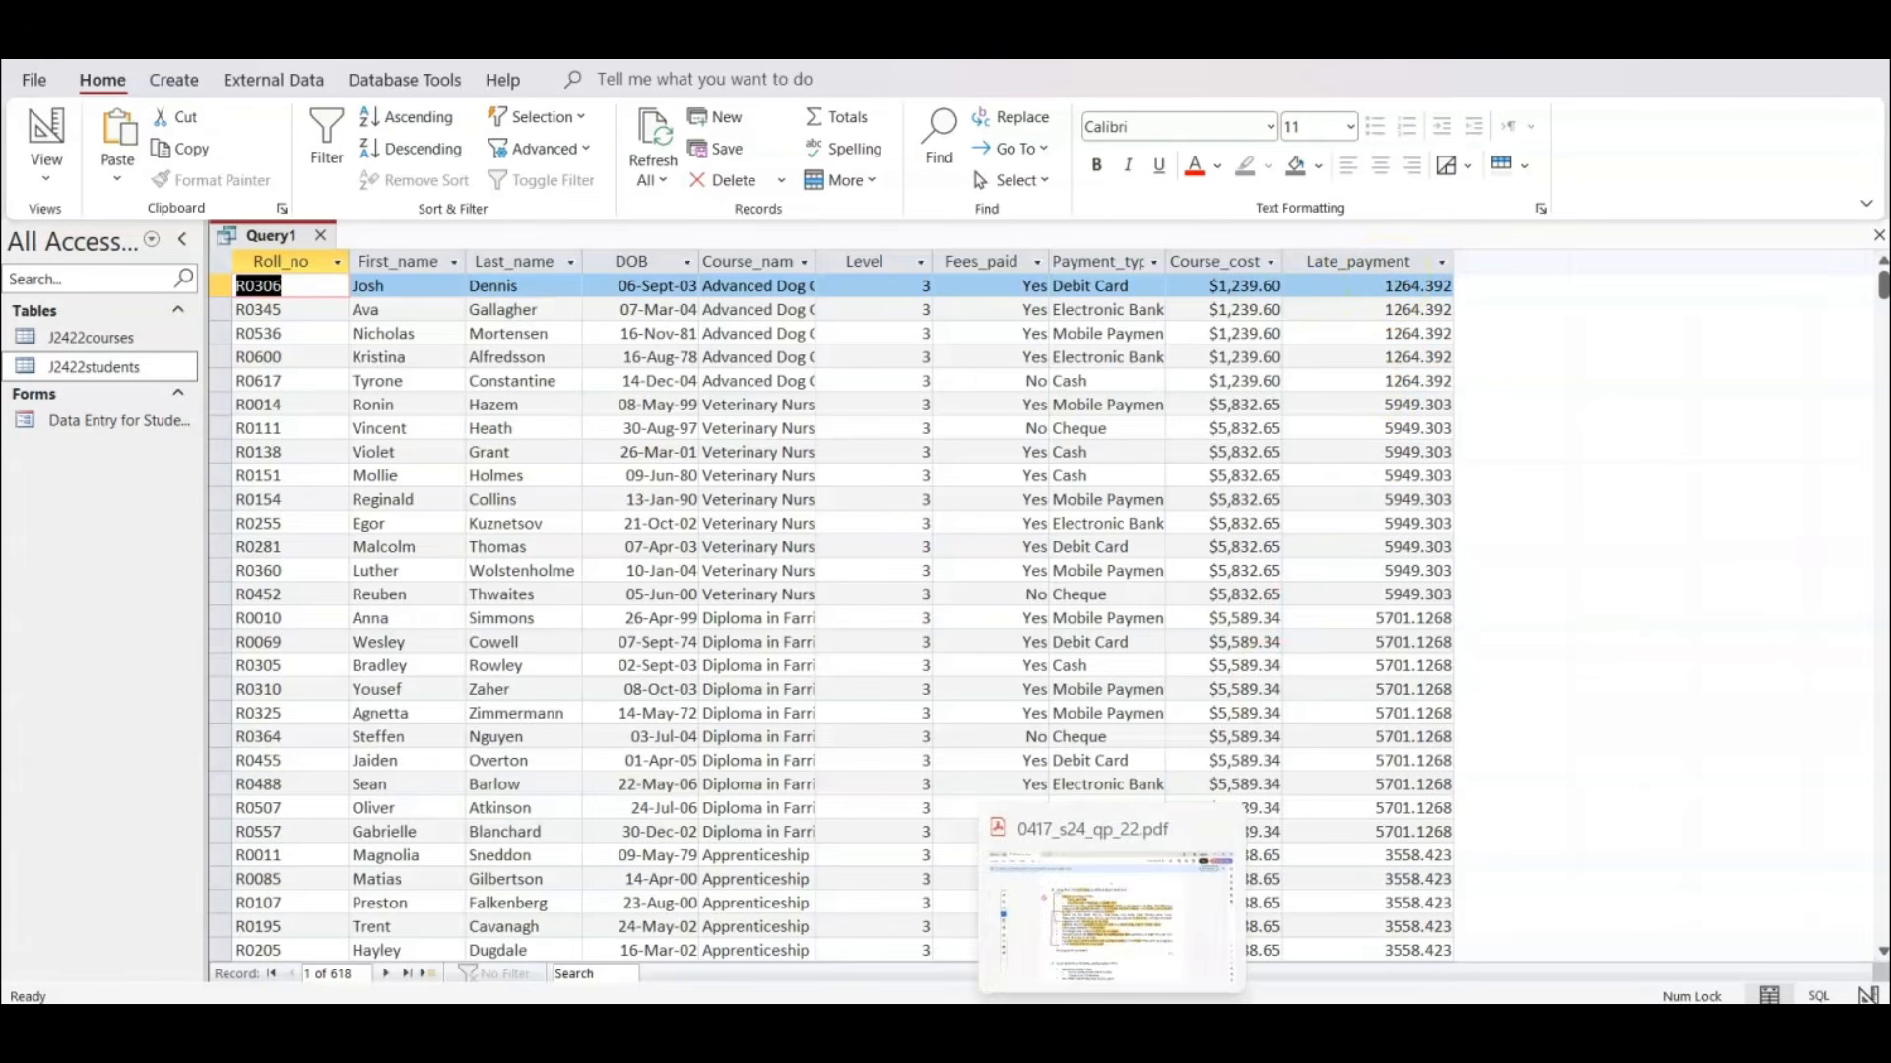
pyautogui.click(1112, 1032)
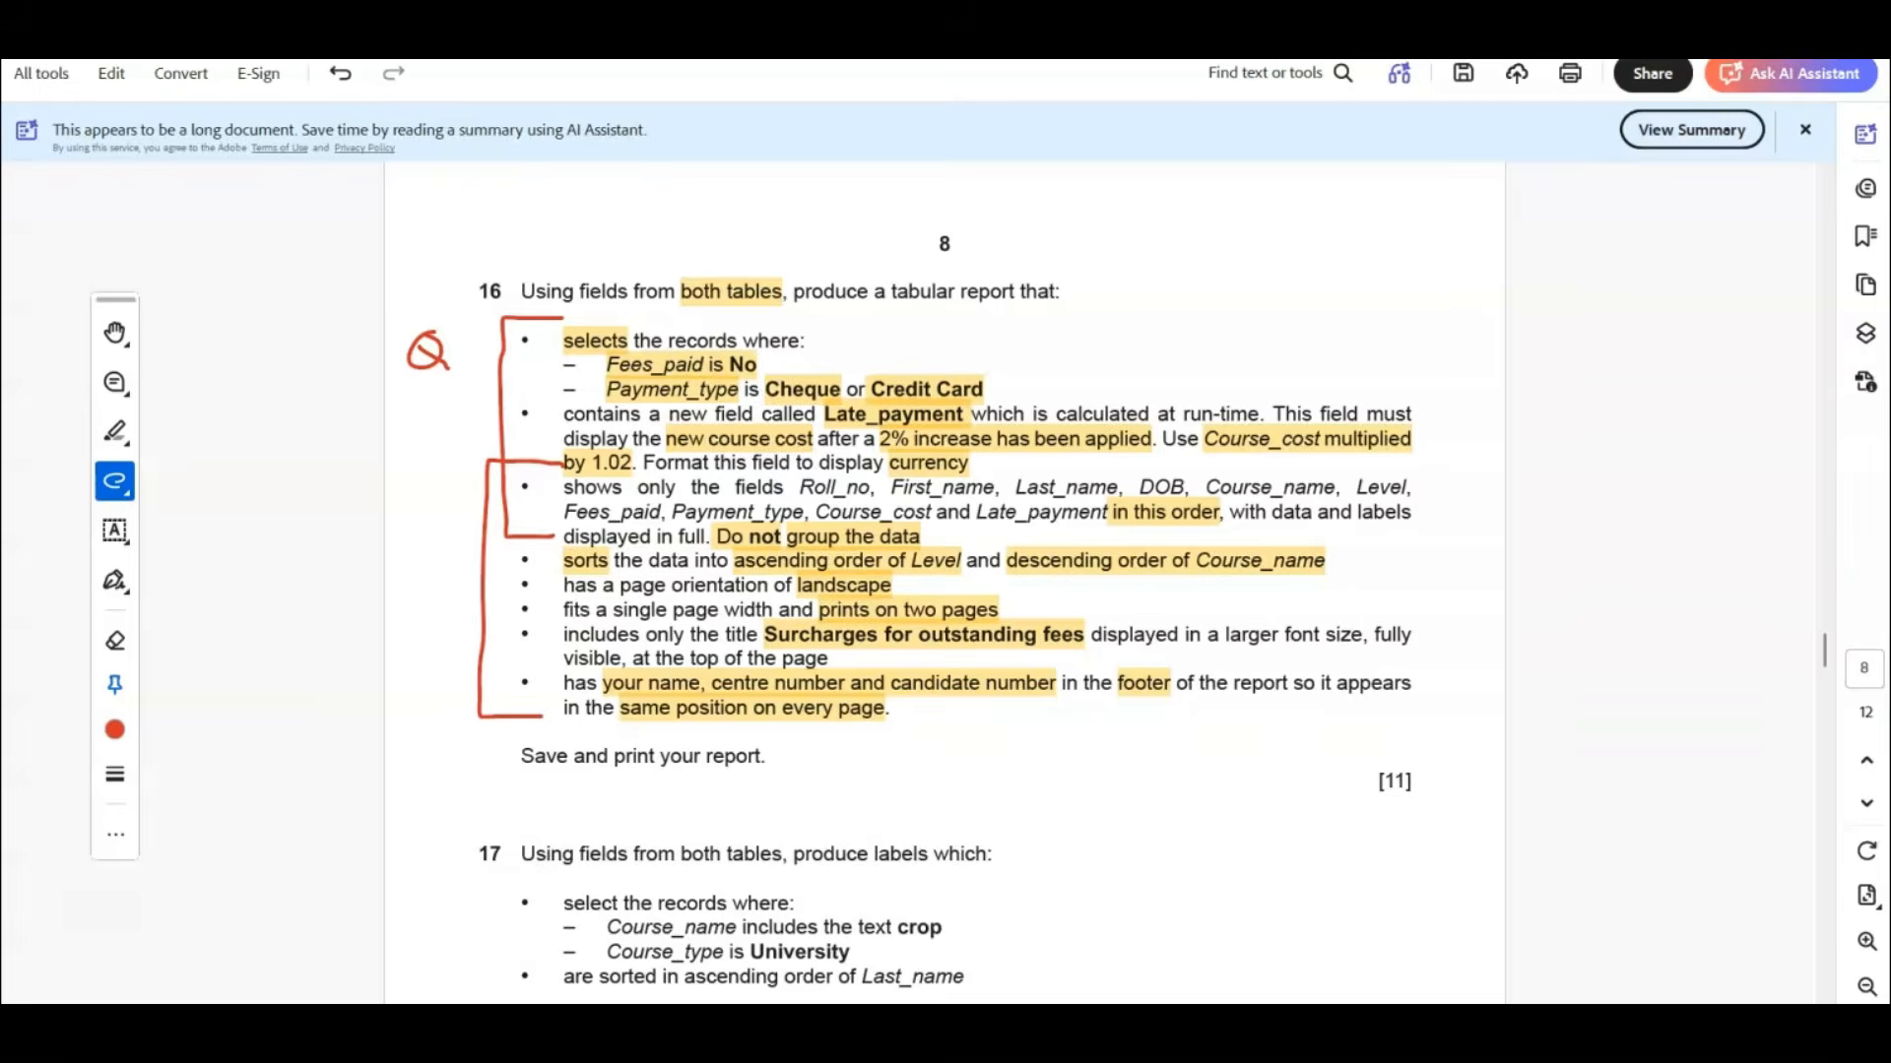
pyautogui.click(1274, 1032)
# In the query's Design View, set the Late_payment field's Format property to Currency.
pyautogui.click(37, 124)
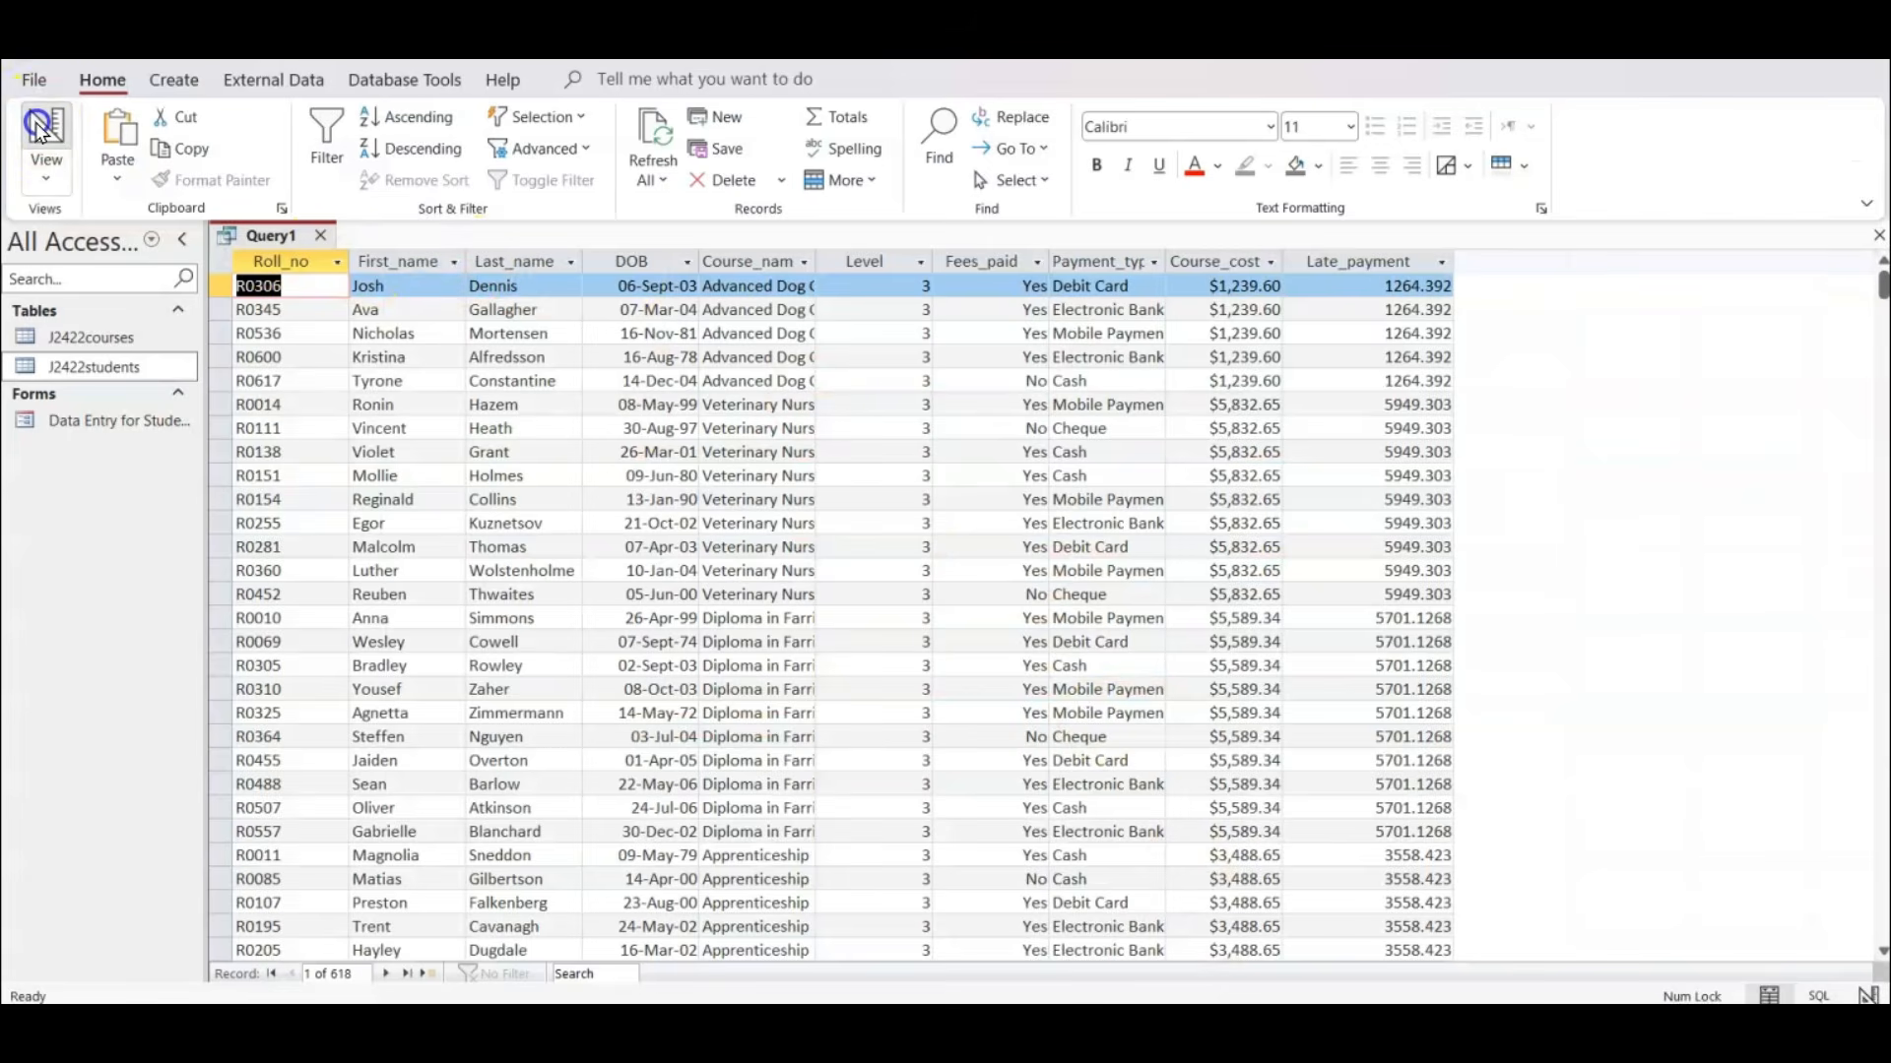
pyautogui.rightClick(1247, 730)
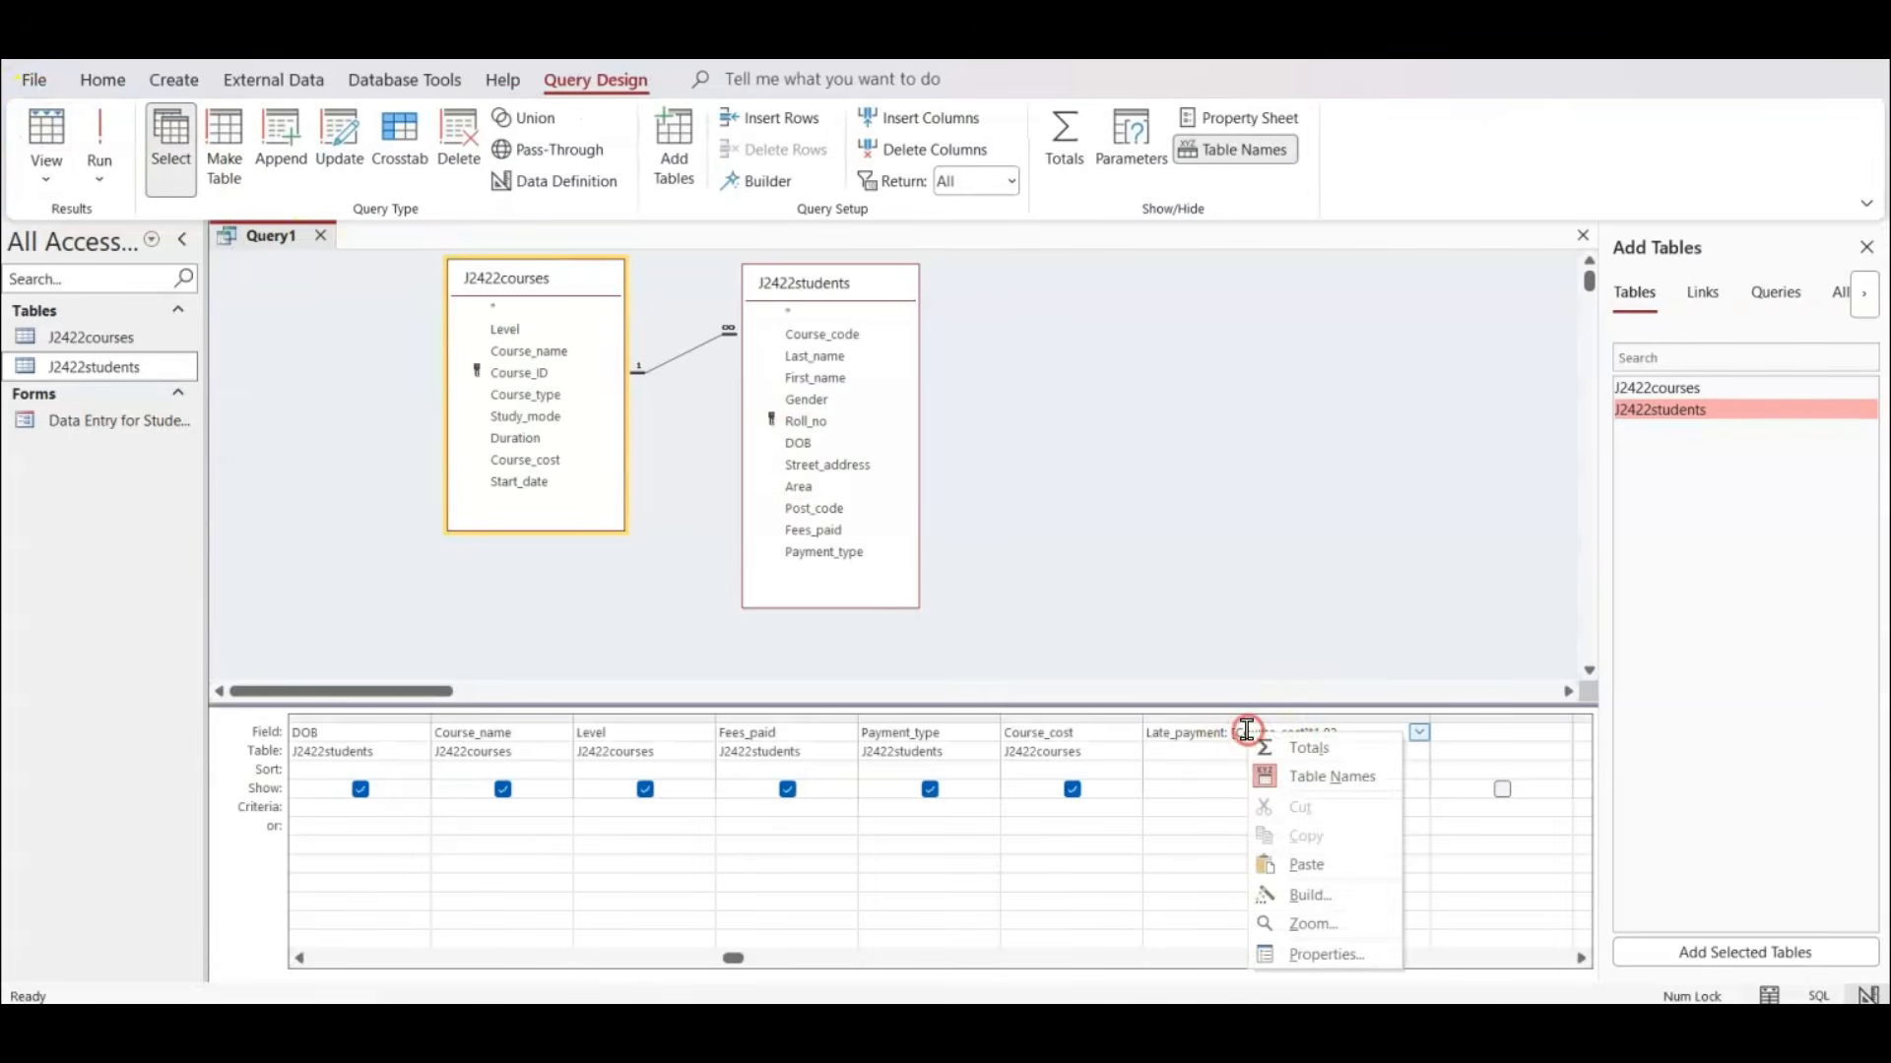
pyautogui.click(1313, 954)
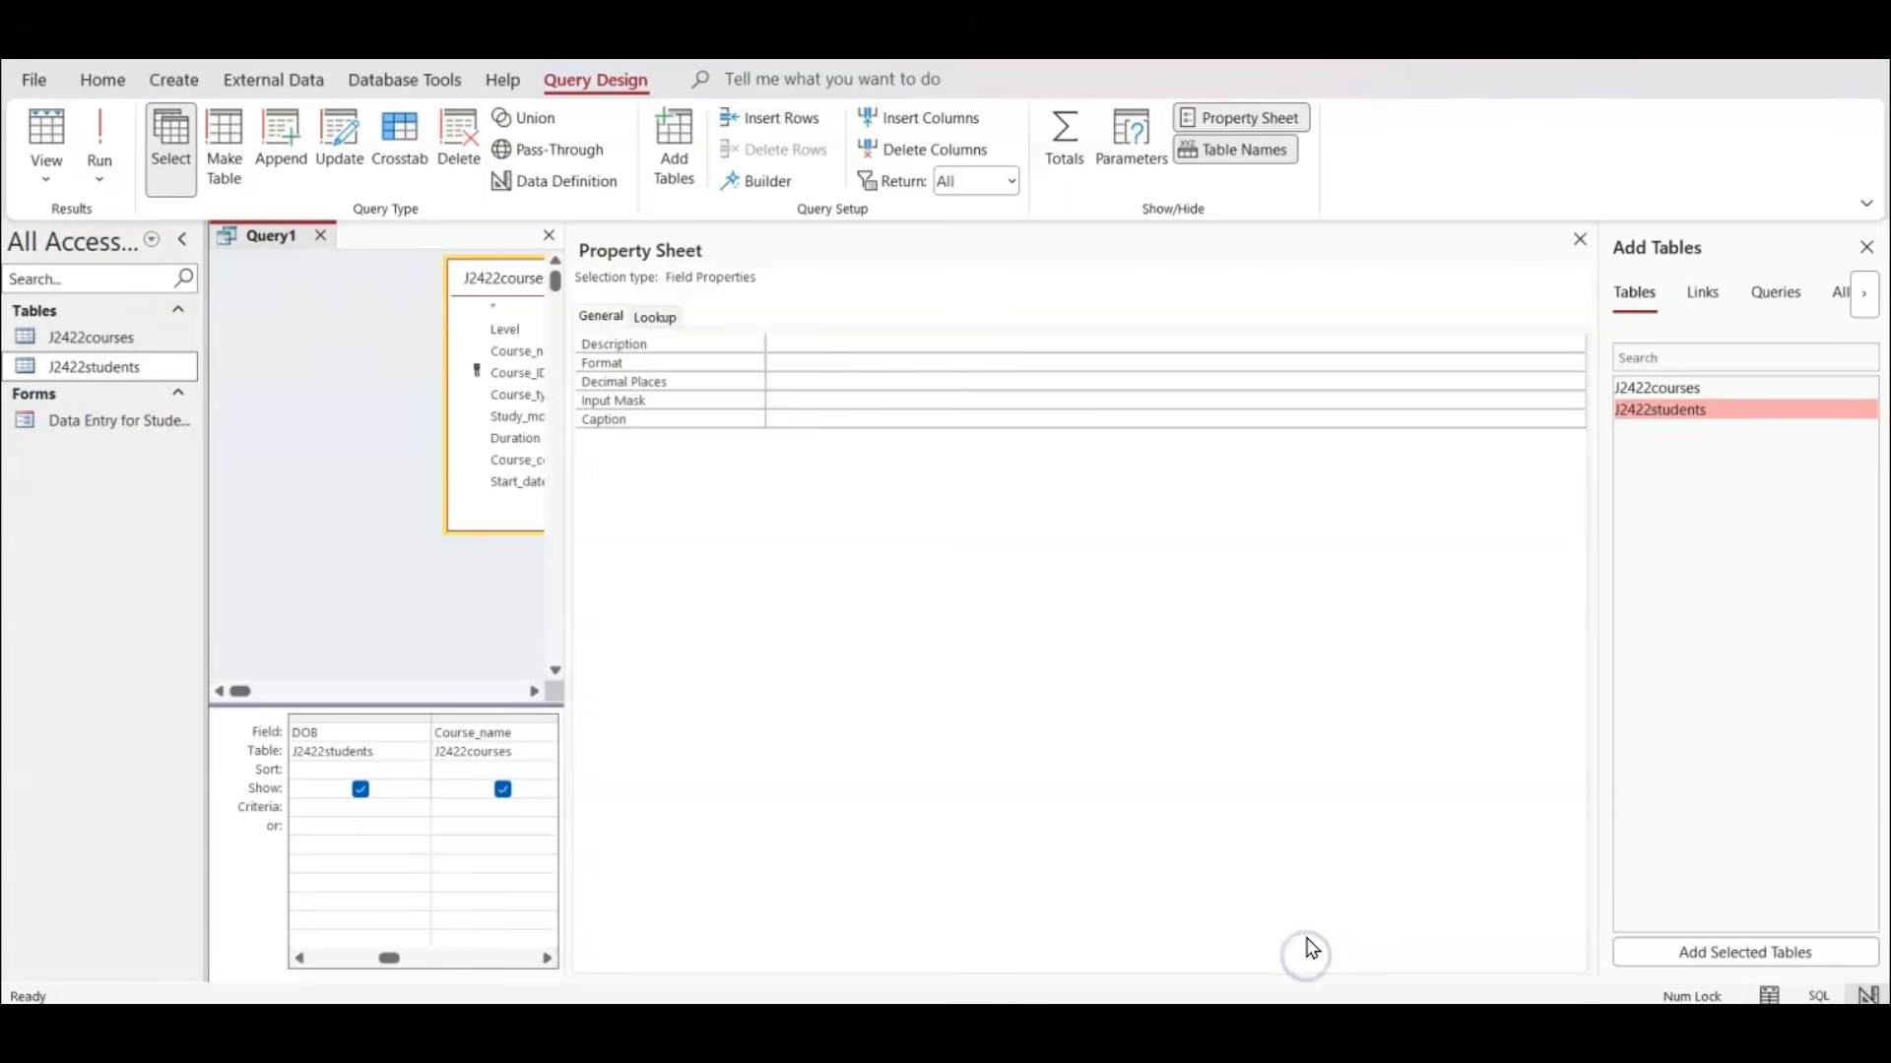
pyautogui.moveTo(544, 392); pyautogui.dragTo(1285, 413)
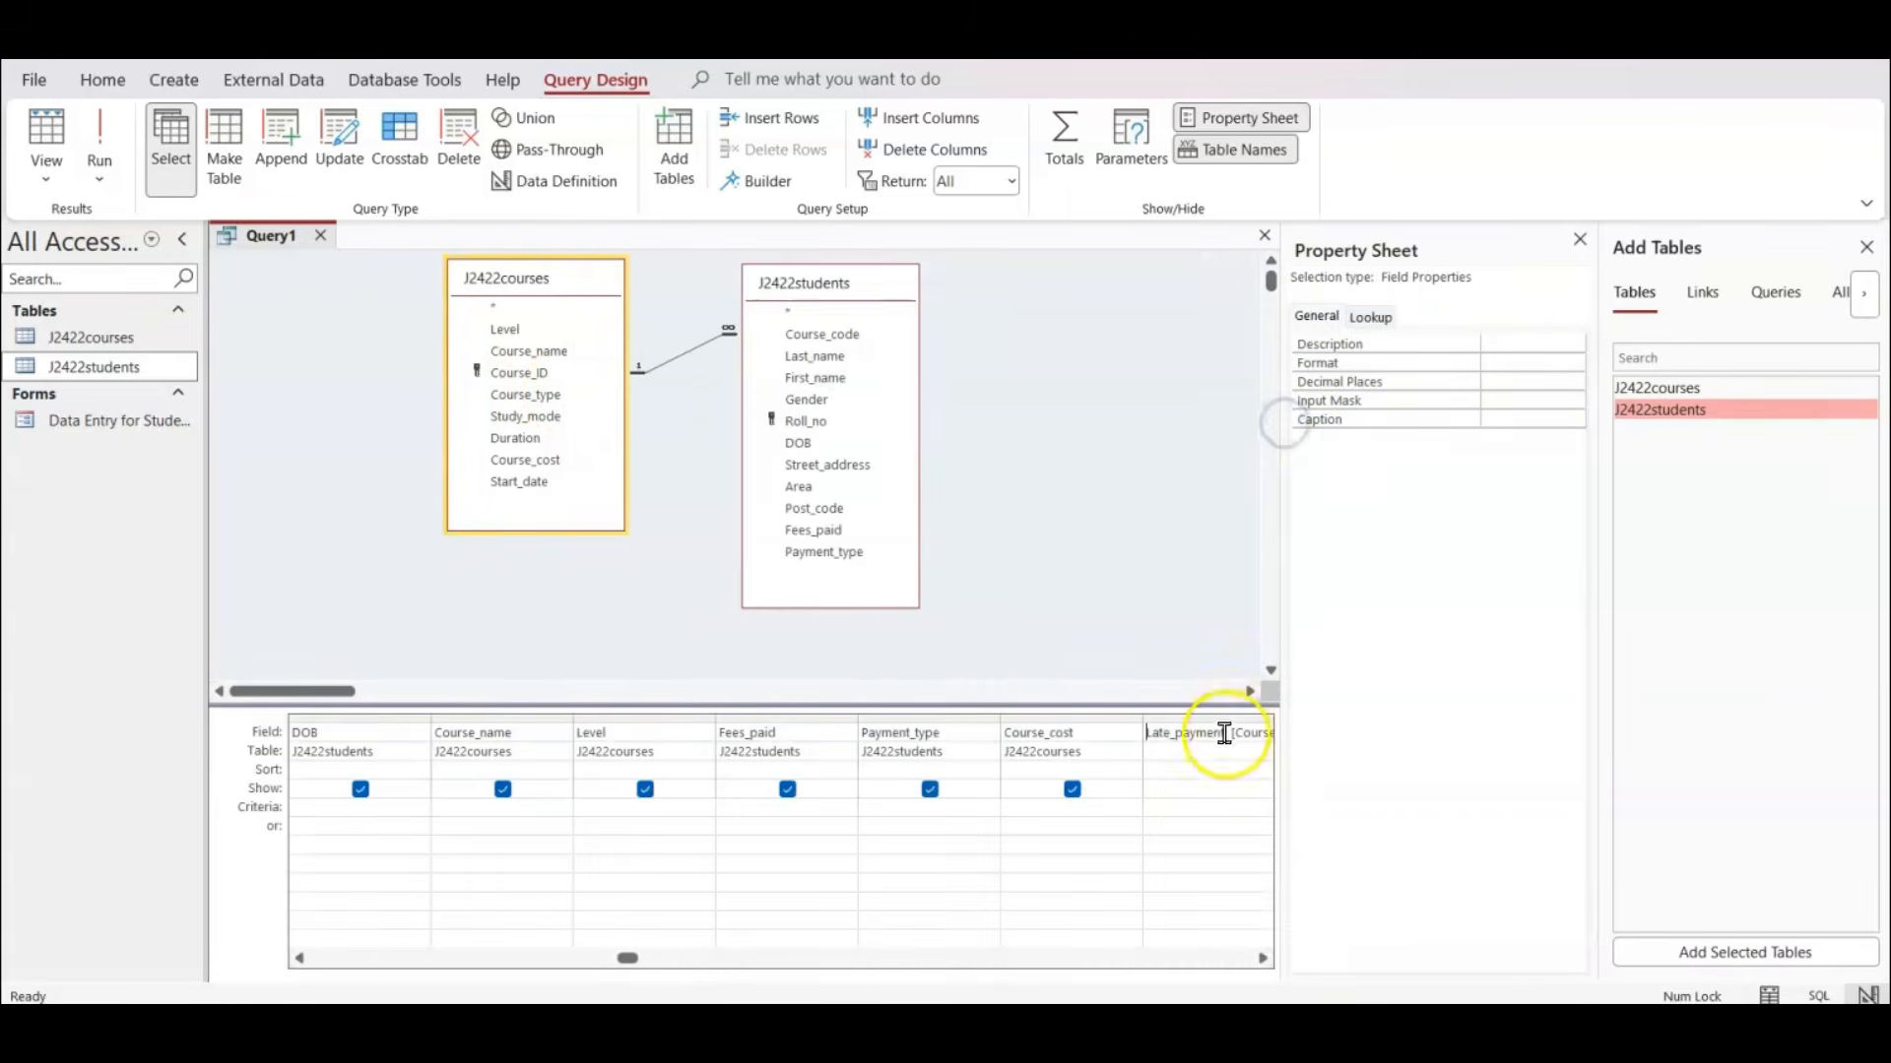
pyautogui.click(1543, 360)
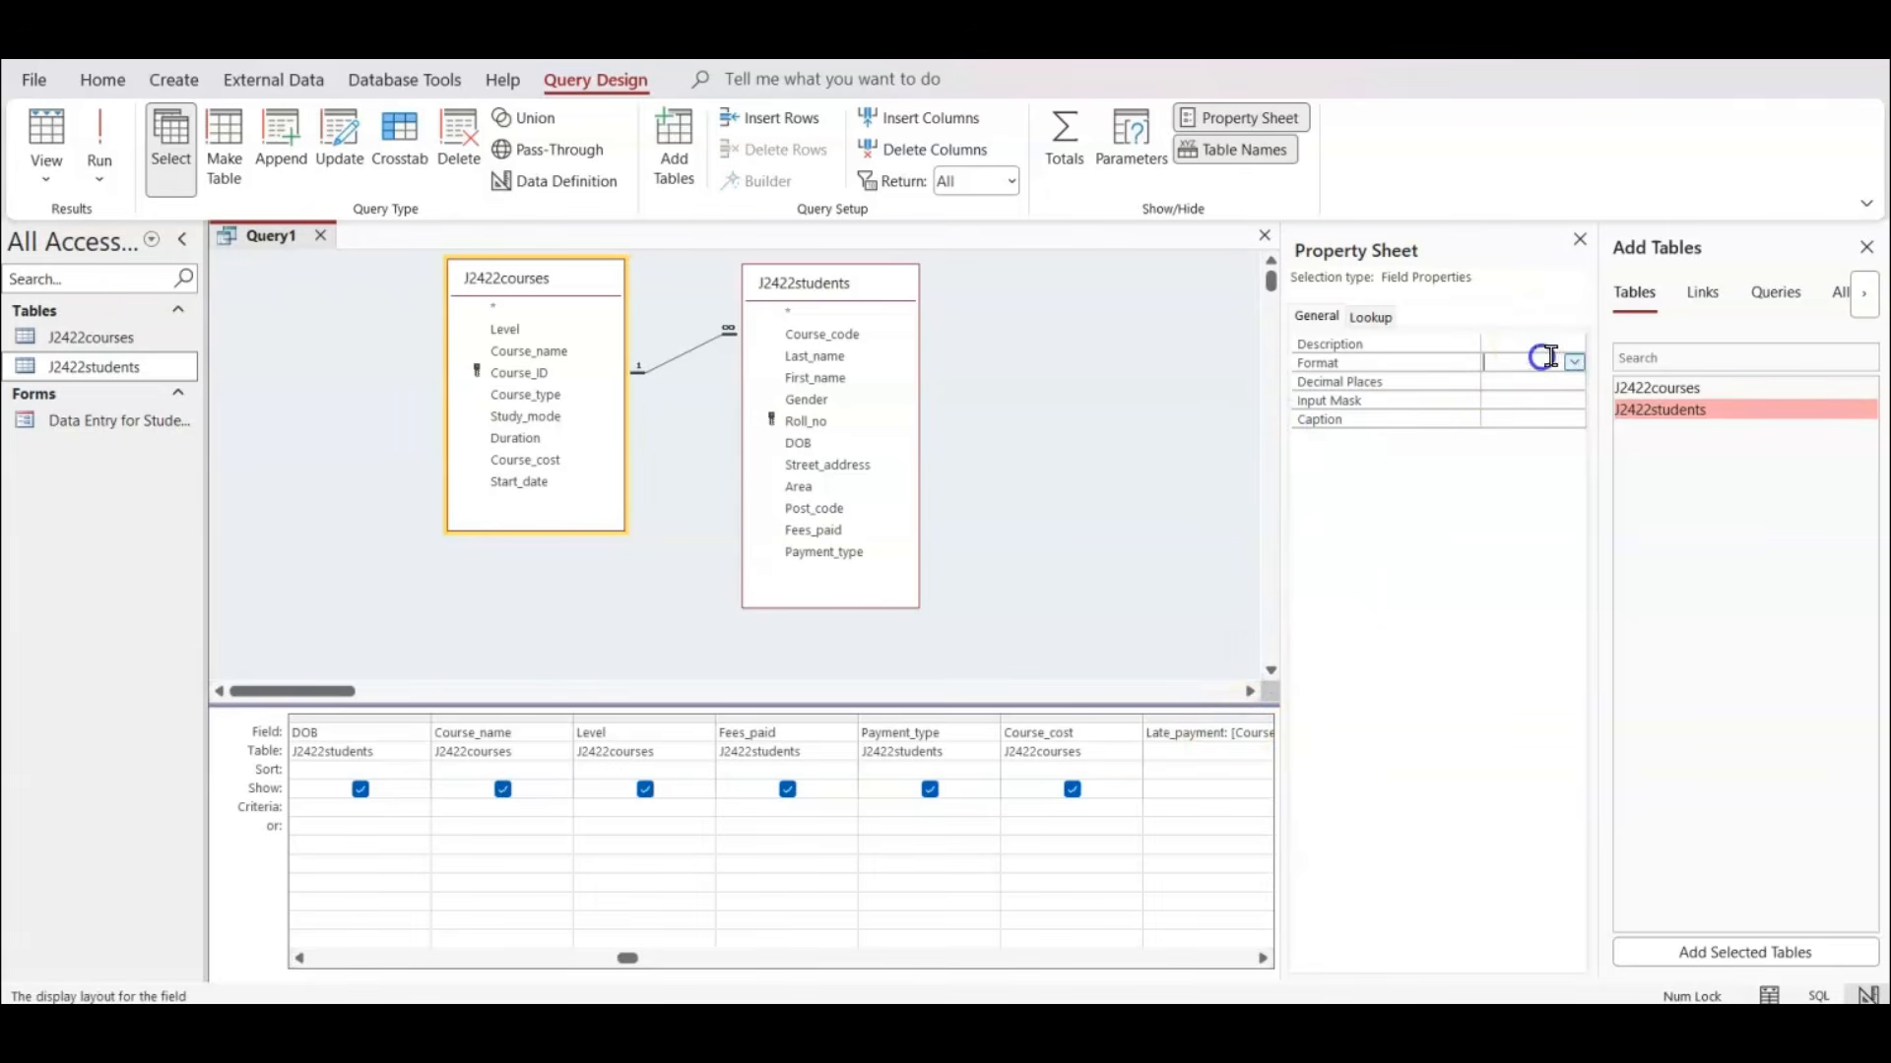
pyautogui.click(1576, 363)
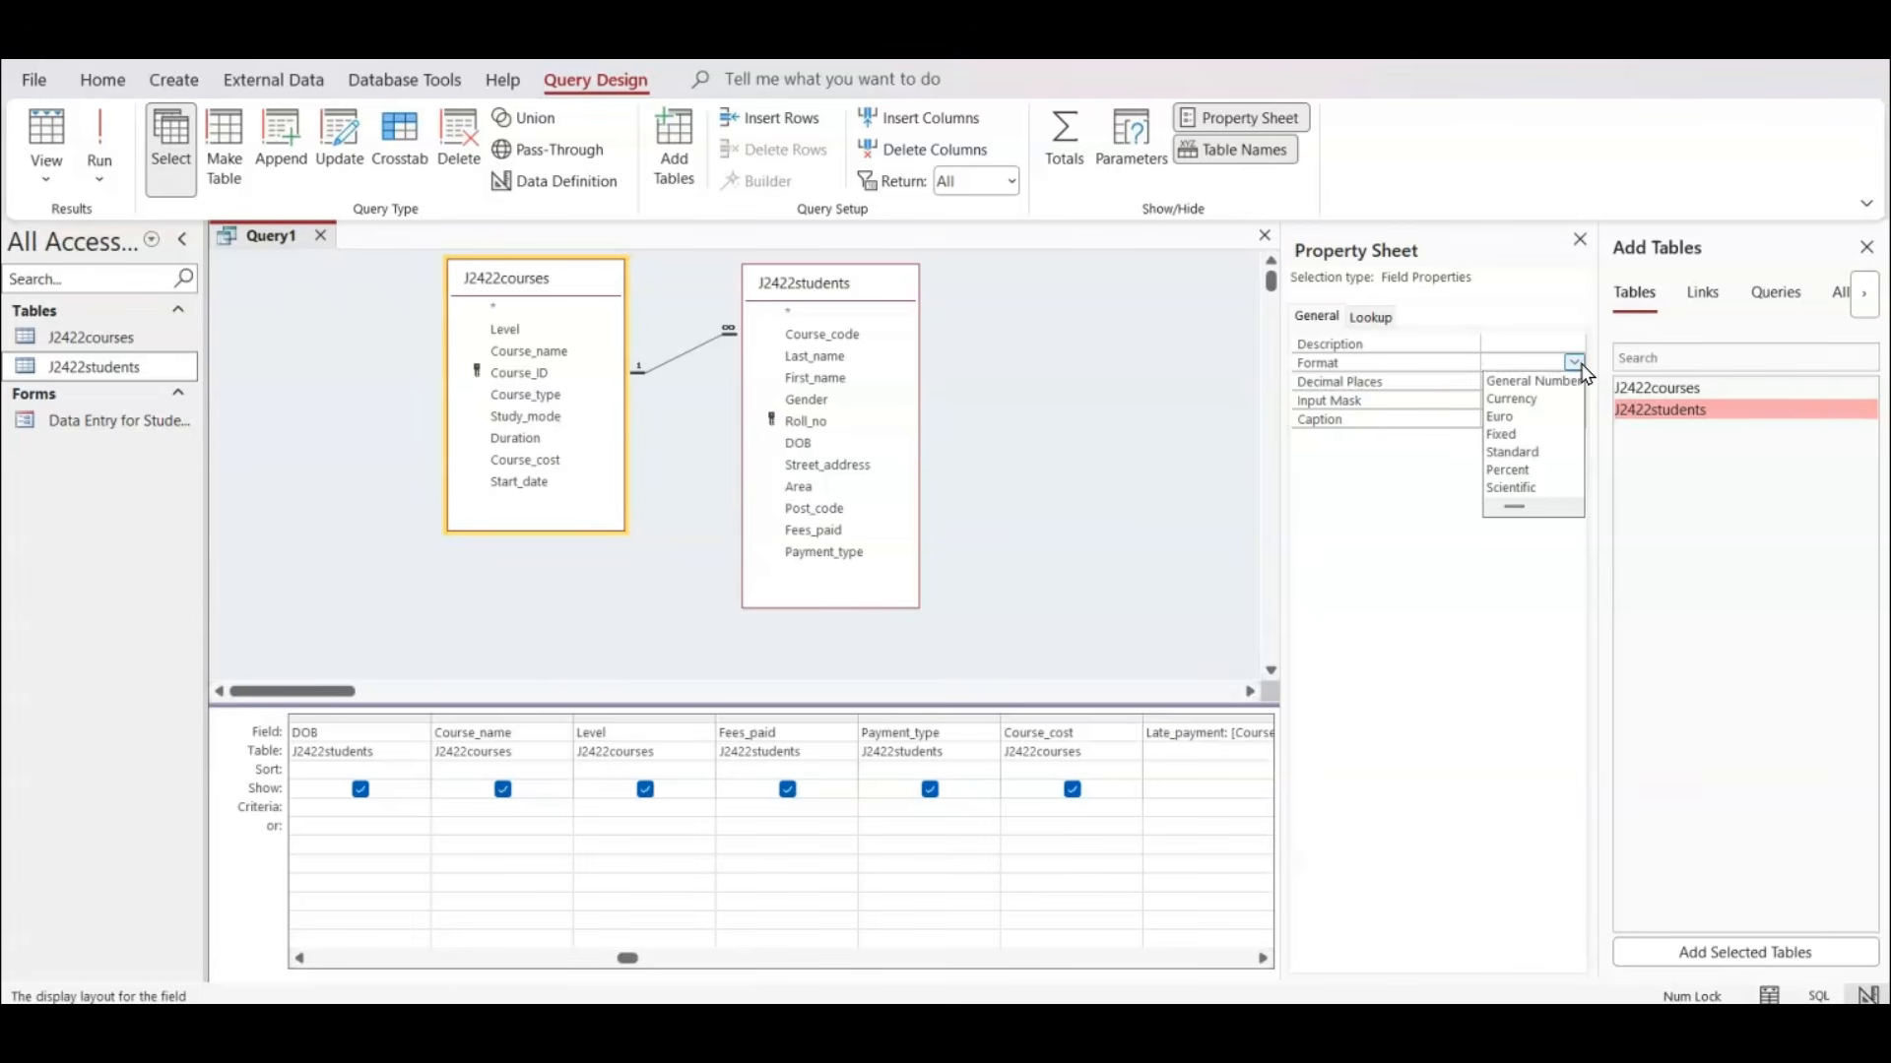
pyautogui.click(1512, 399)
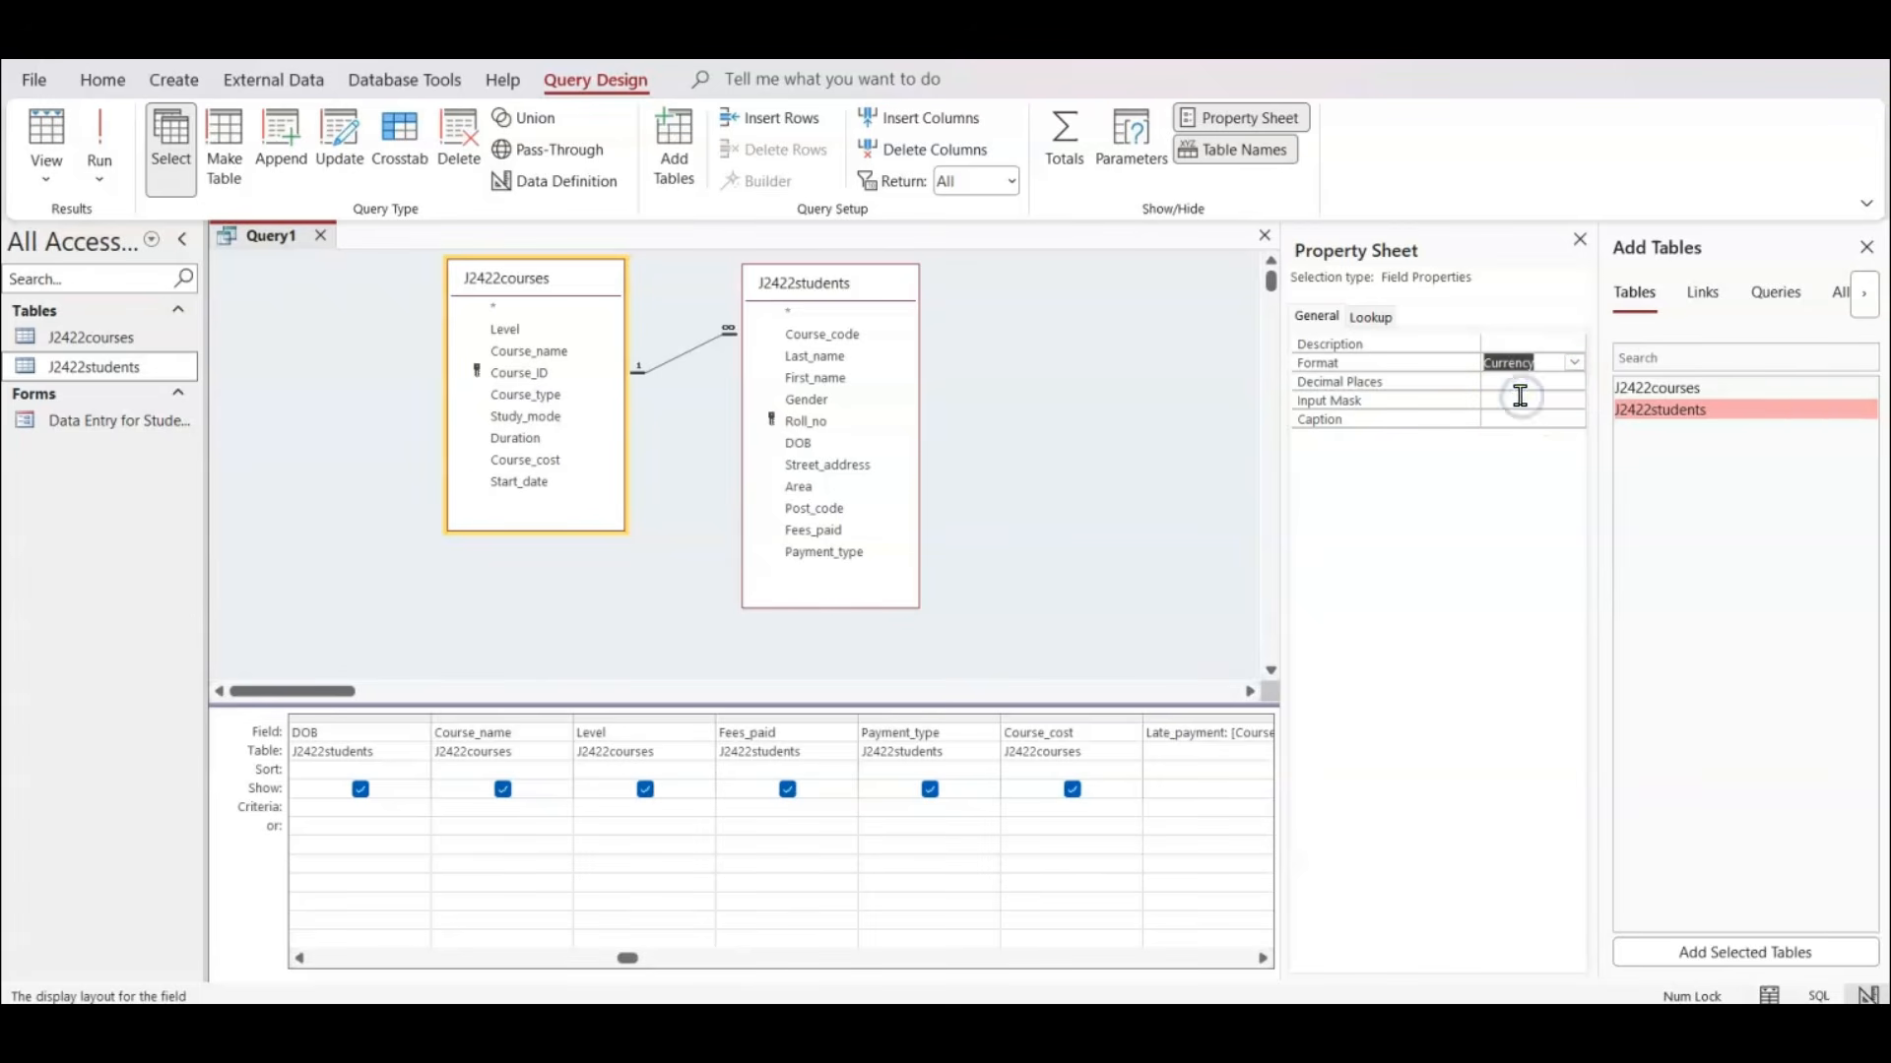
# Set the Late_payment field's Decimal Places property to 2.
pyautogui.click(1516, 382)
pyautogui.click(1574, 381)
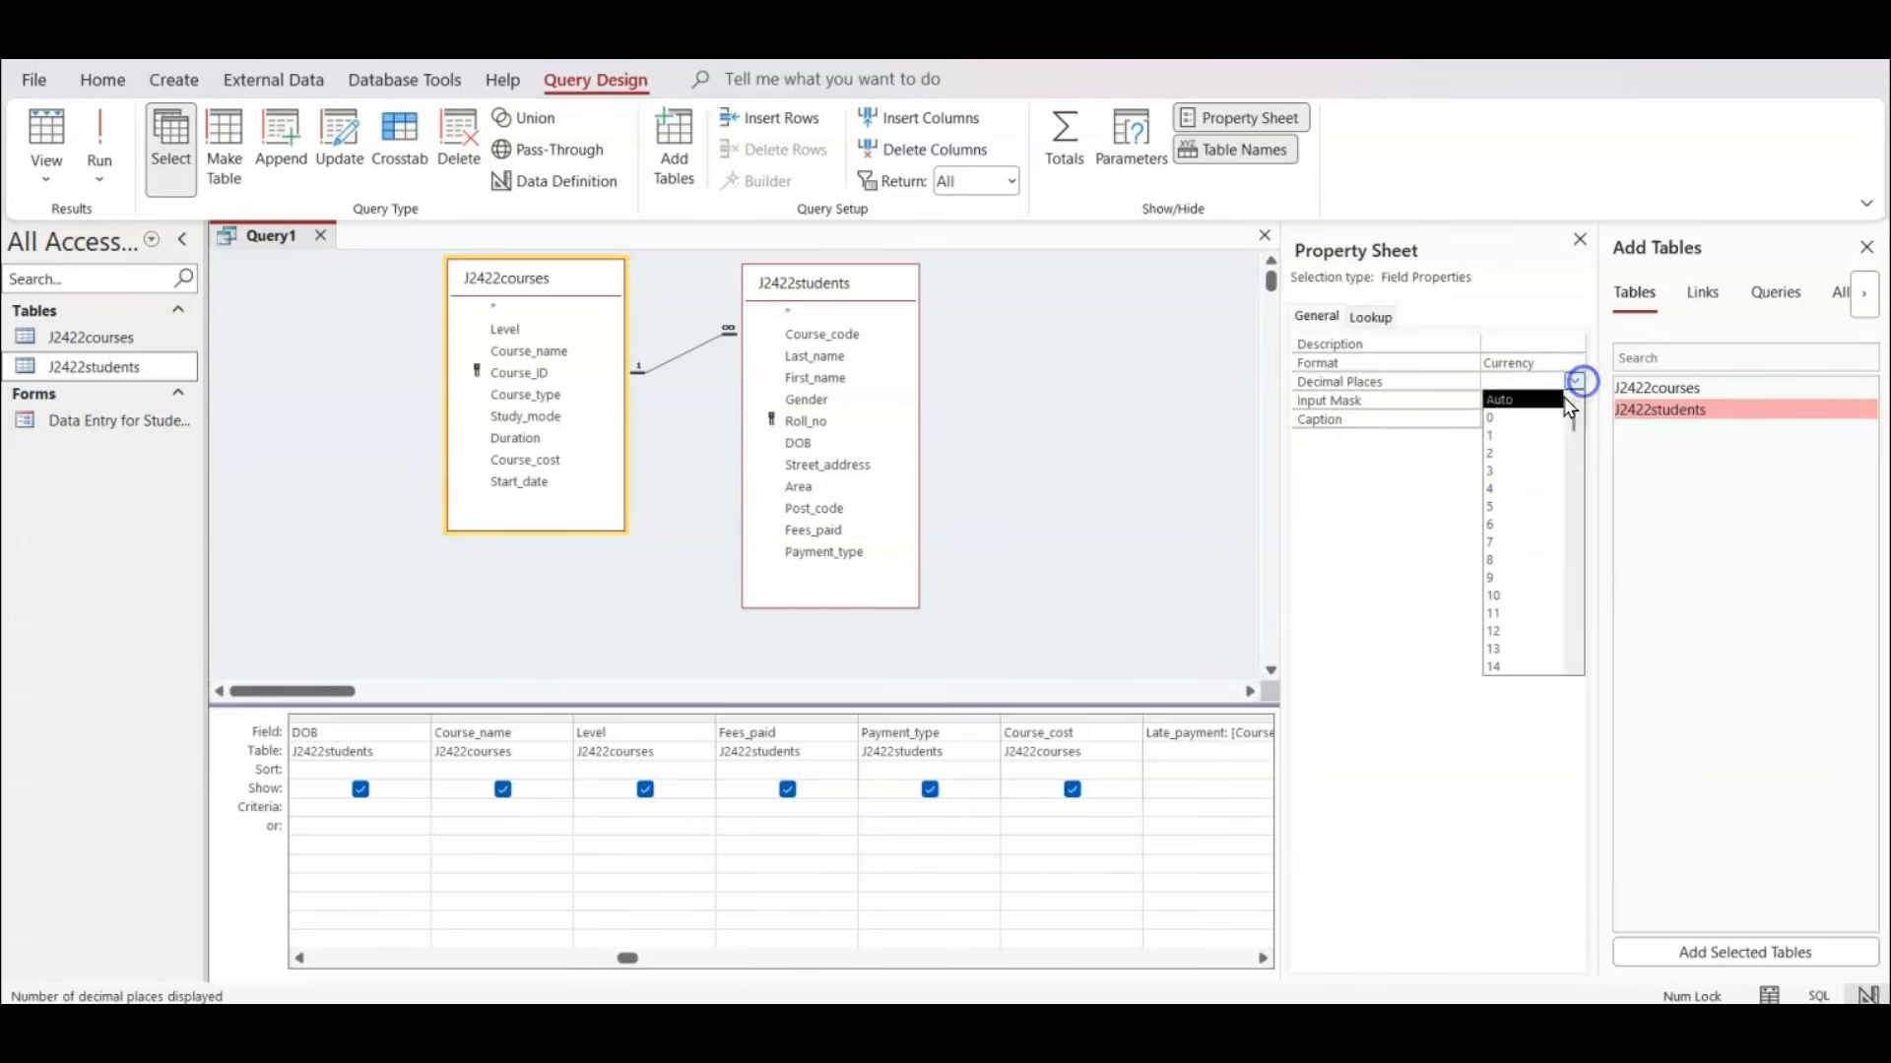
pyautogui.click(1521, 439)
pyautogui.click(1574, 381)
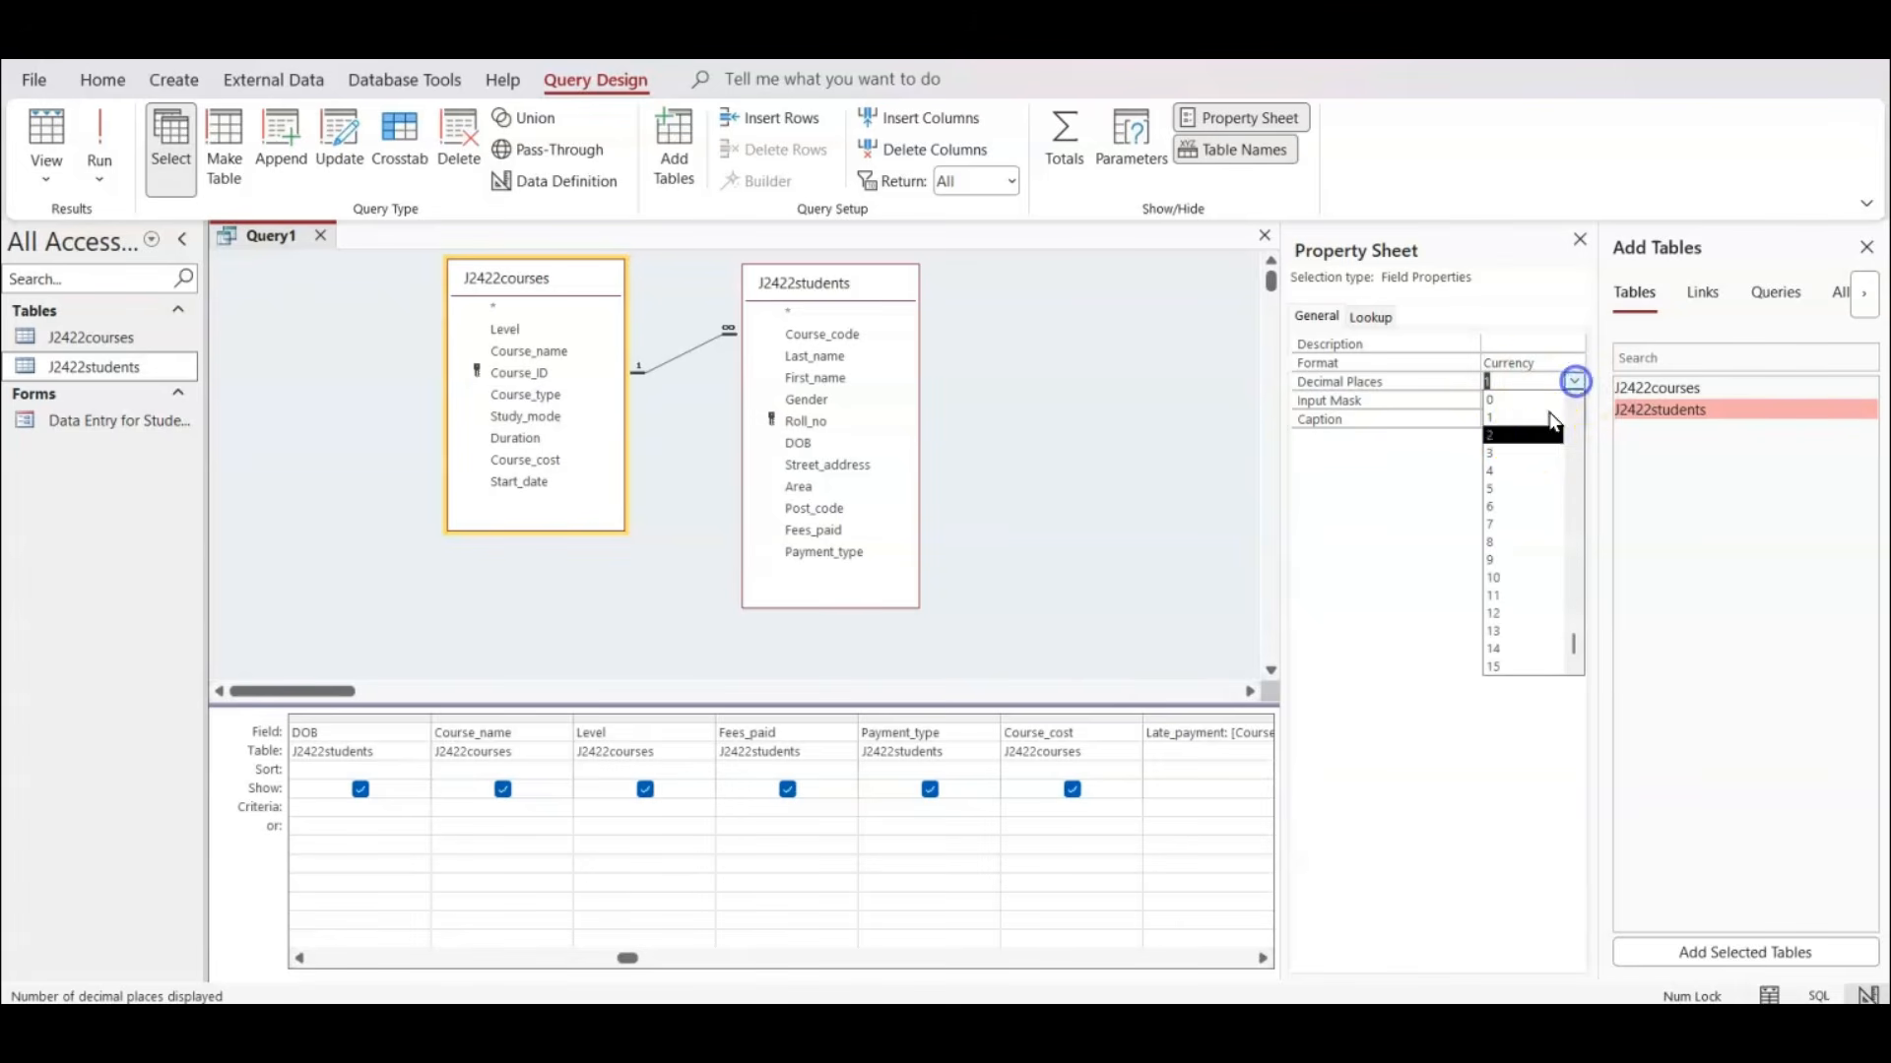
pyautogui.click(1534, 436)
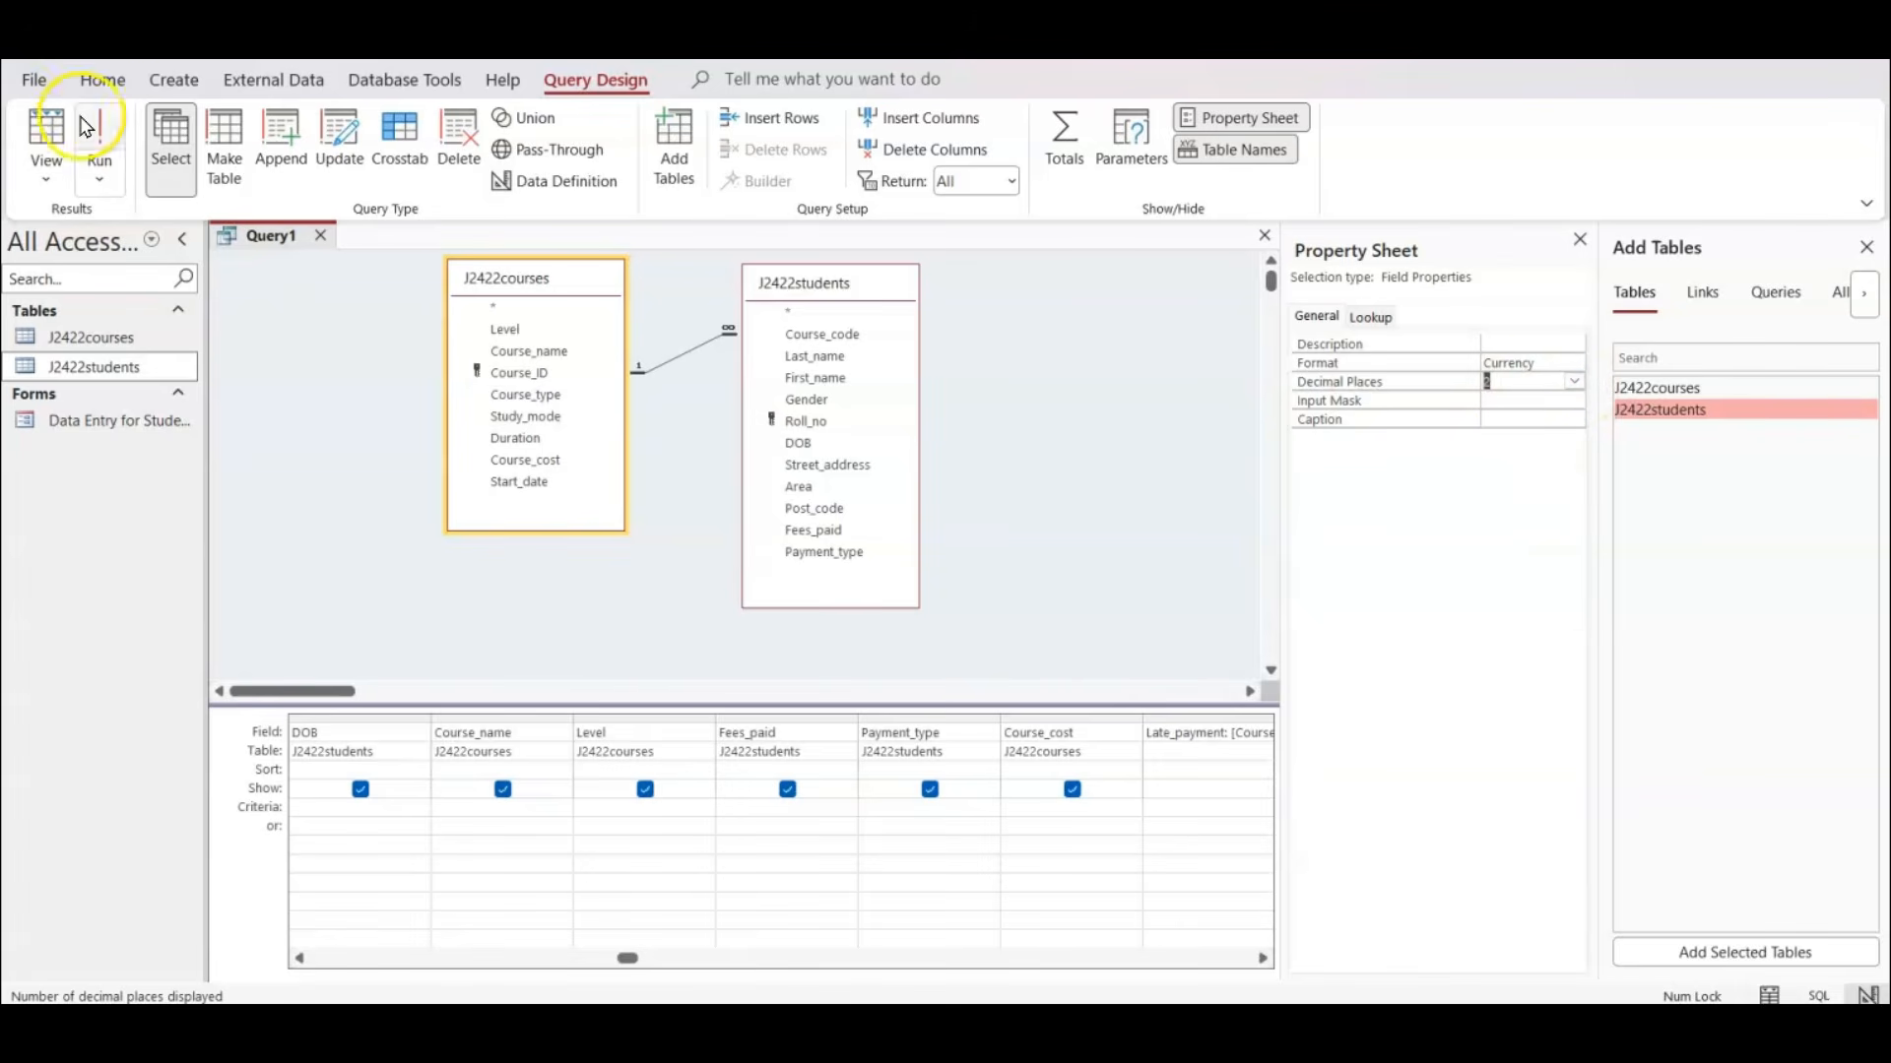
# Run the query to check the Late_payment currency values, and return to Design View.
pyautogui.click(114, 130)
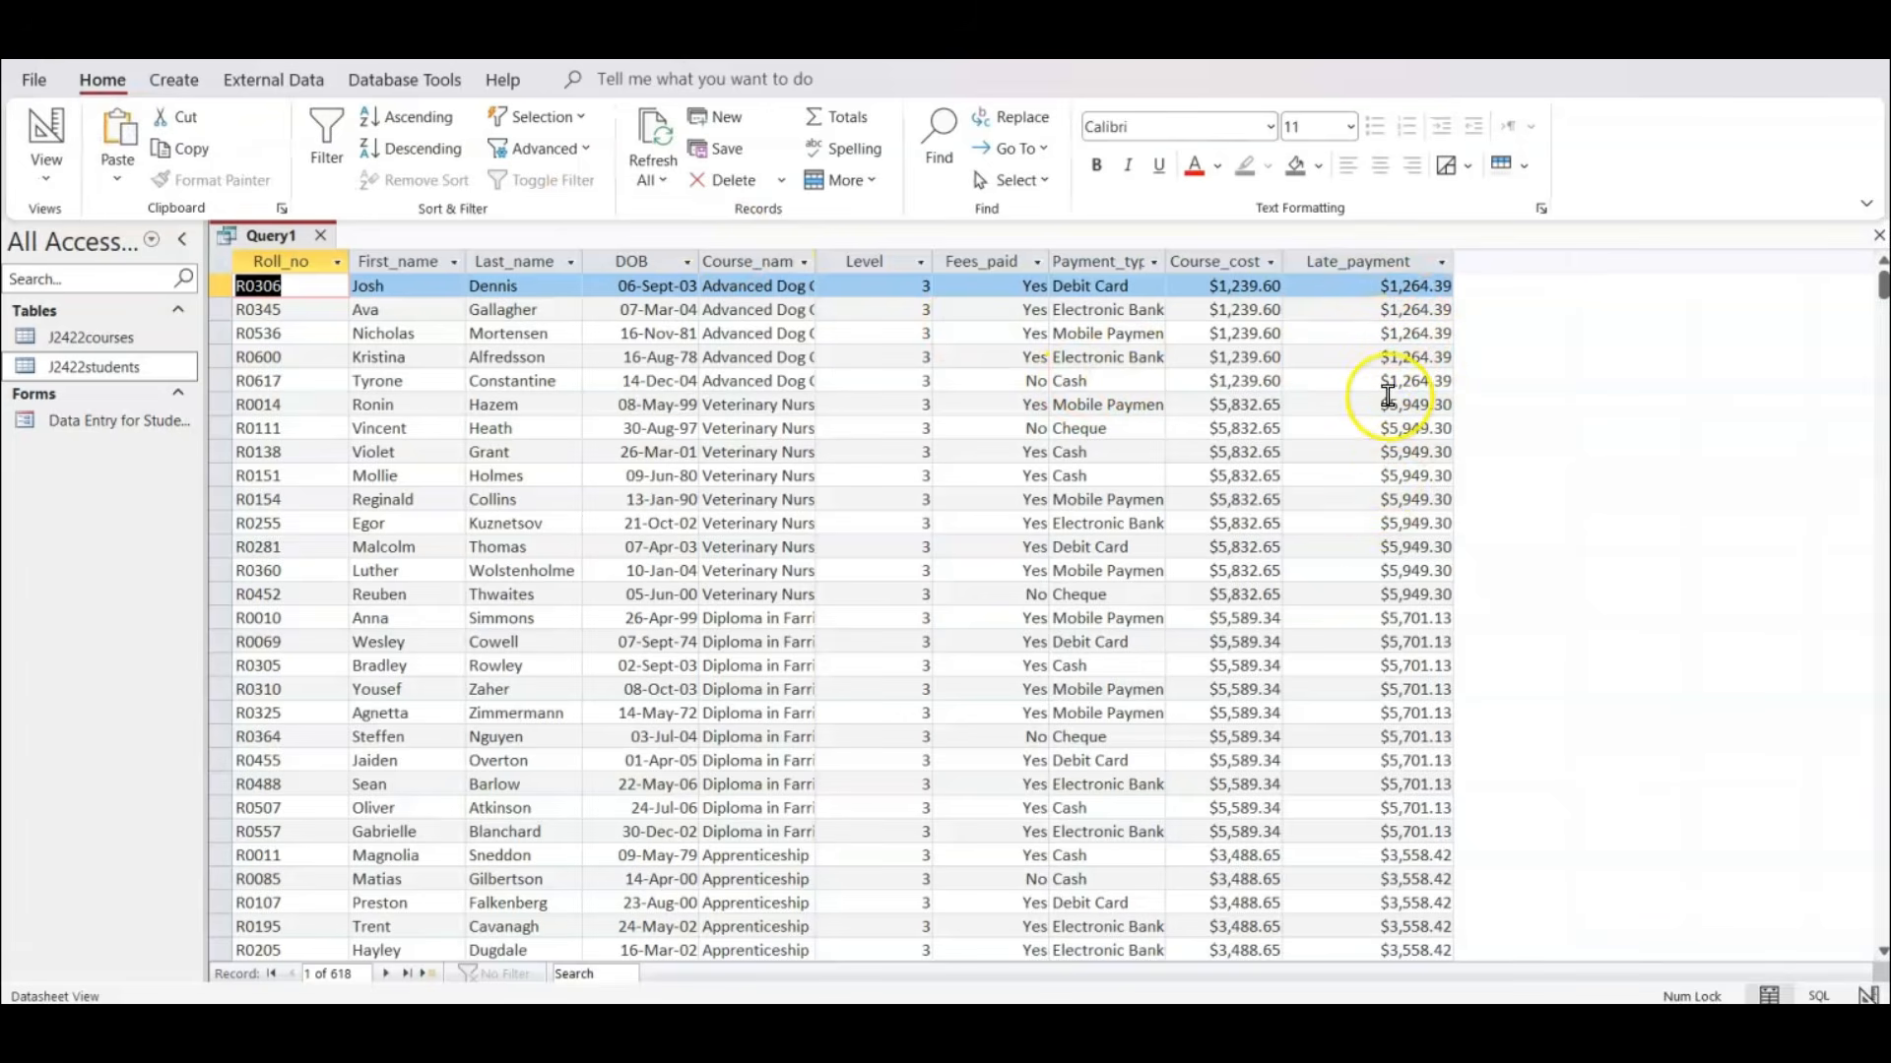
pyautogui.click(40, 133)
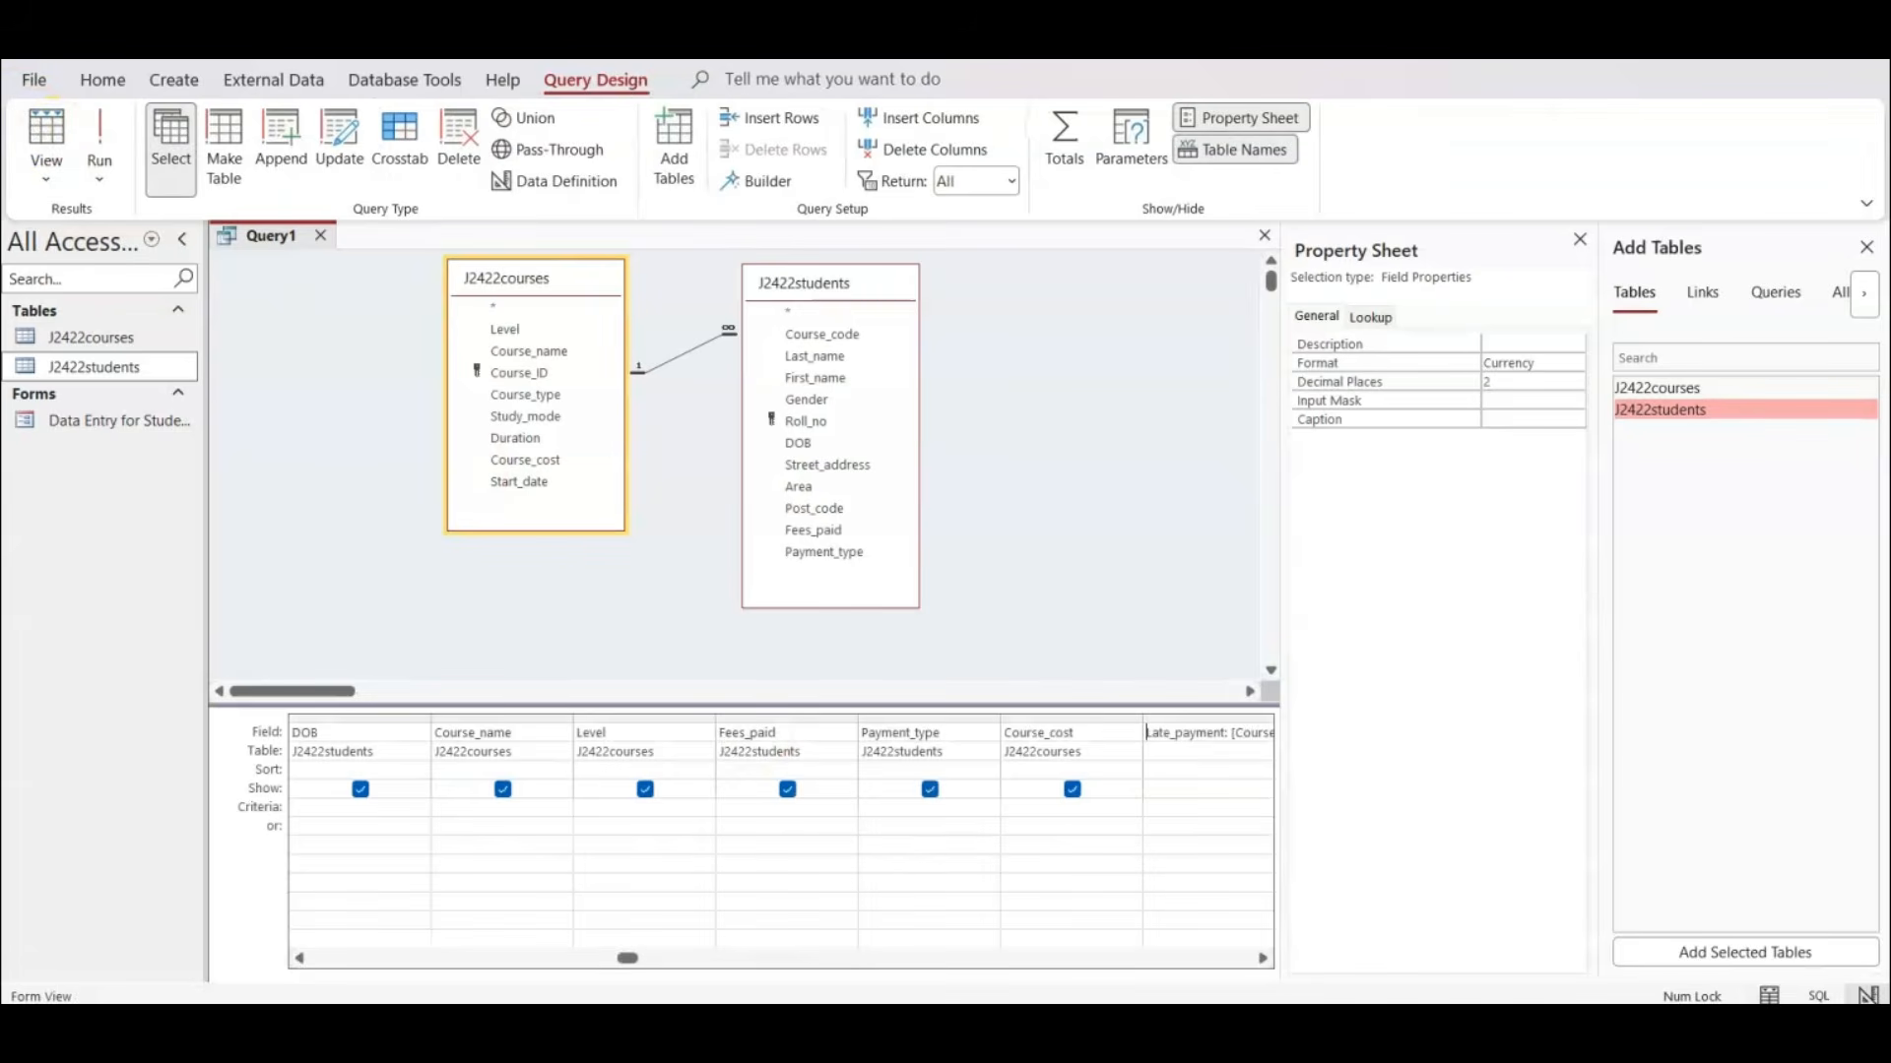
pyautogui.moveTo(1167, 1029)
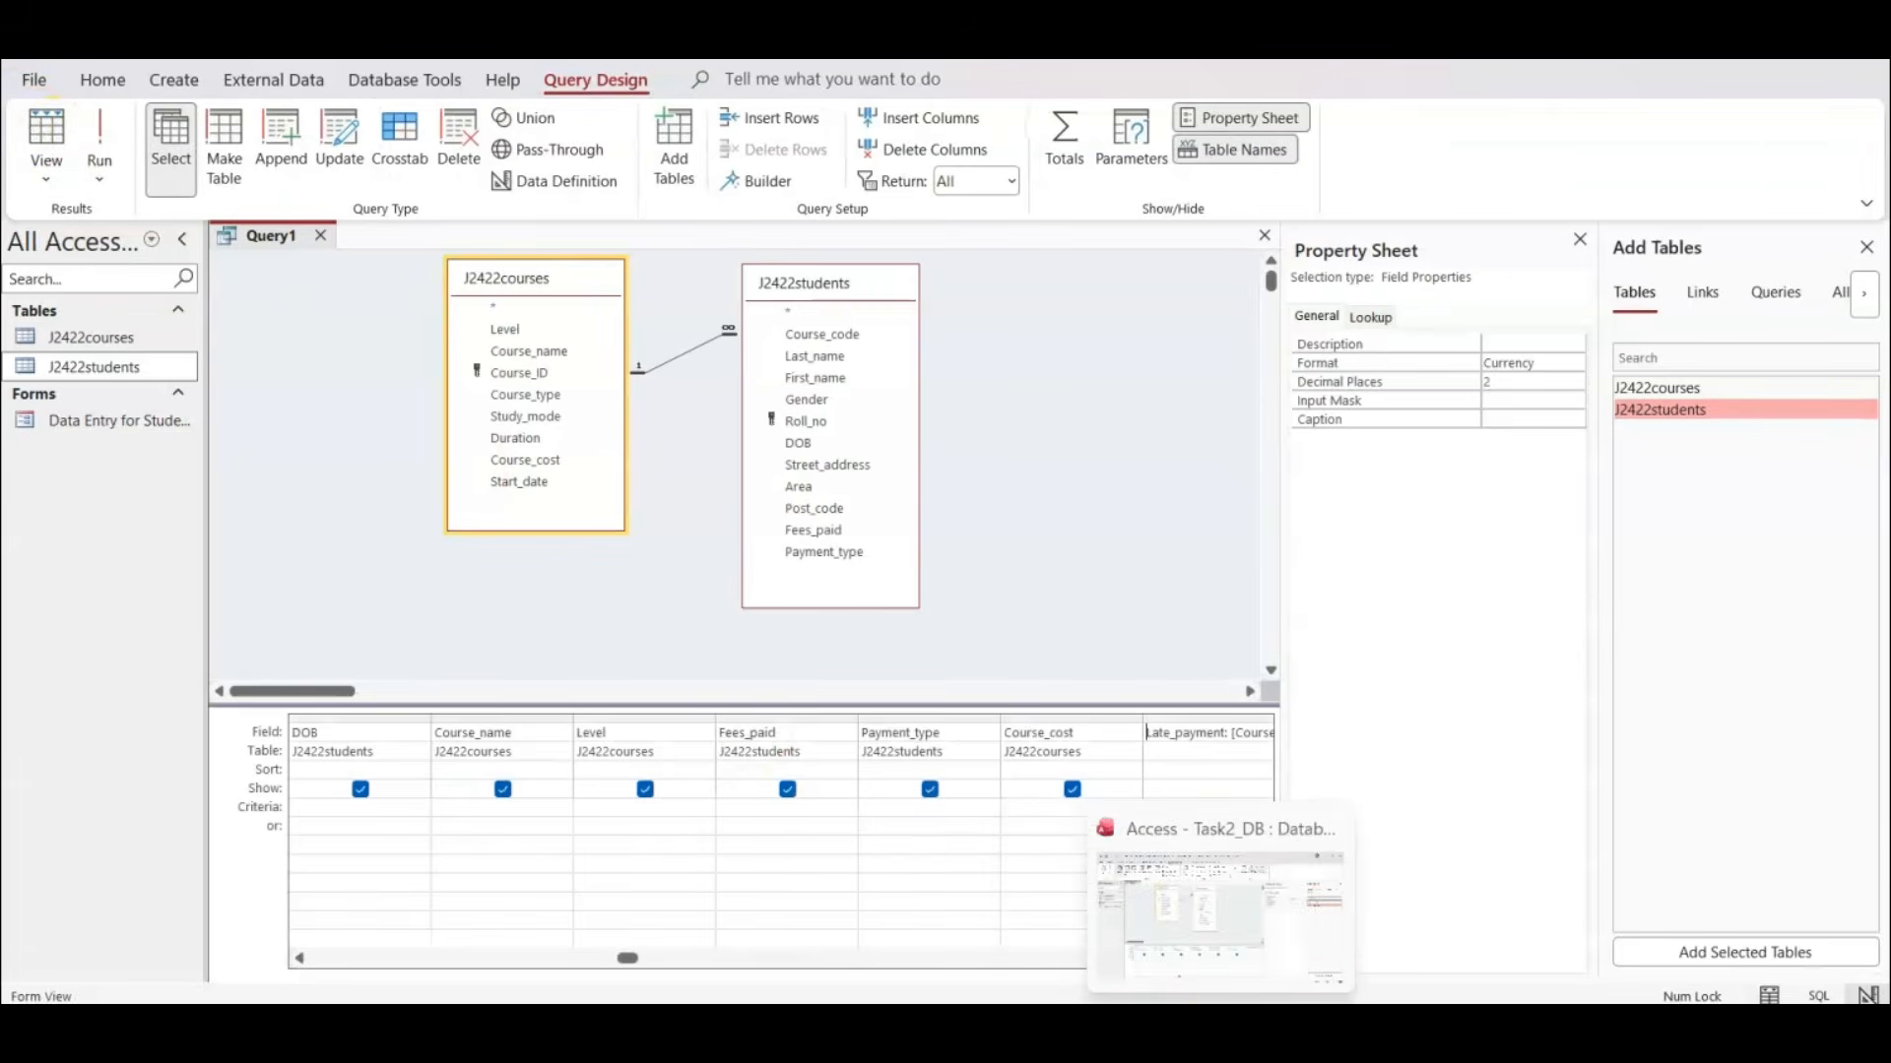
# Switch to the exam paper, draw a tick beside question 16's bullet on the fields to show, and return to Access.
pyautogui.moveTo(1275, 1029)
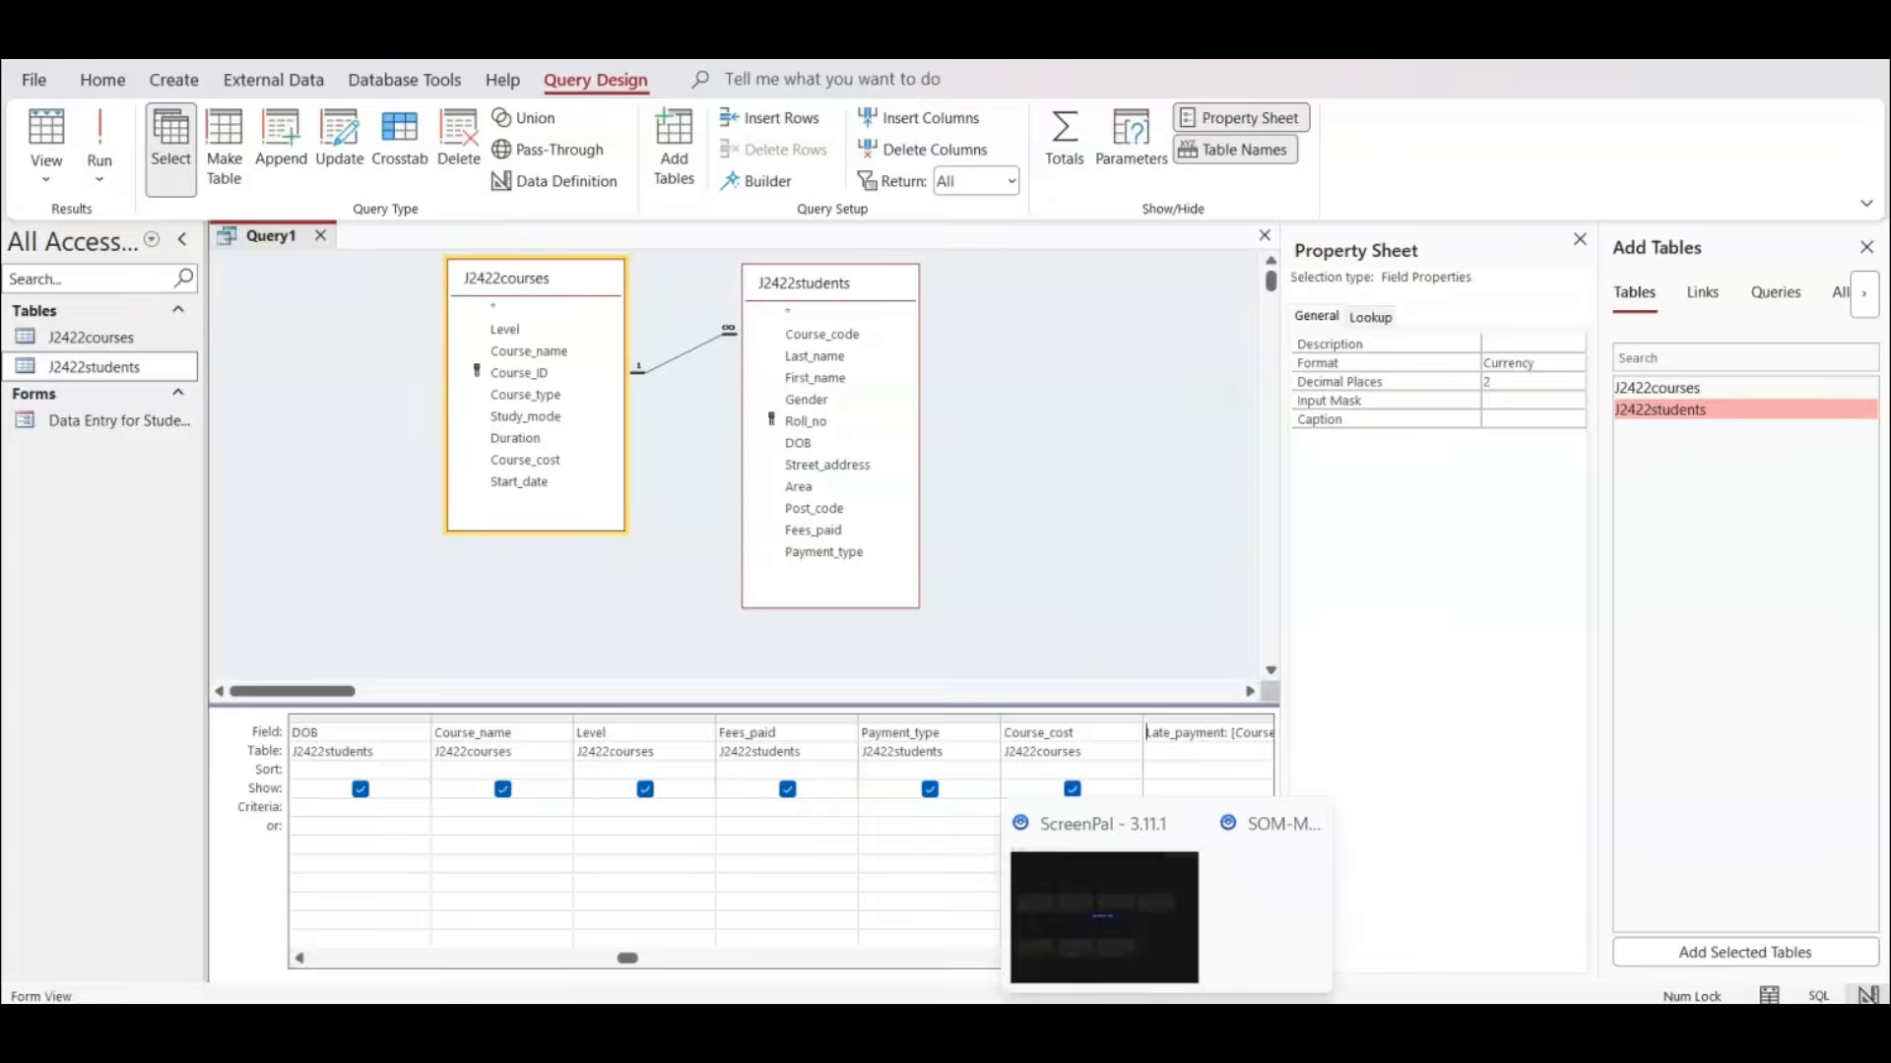
pyautogui.click(1107, 1029)
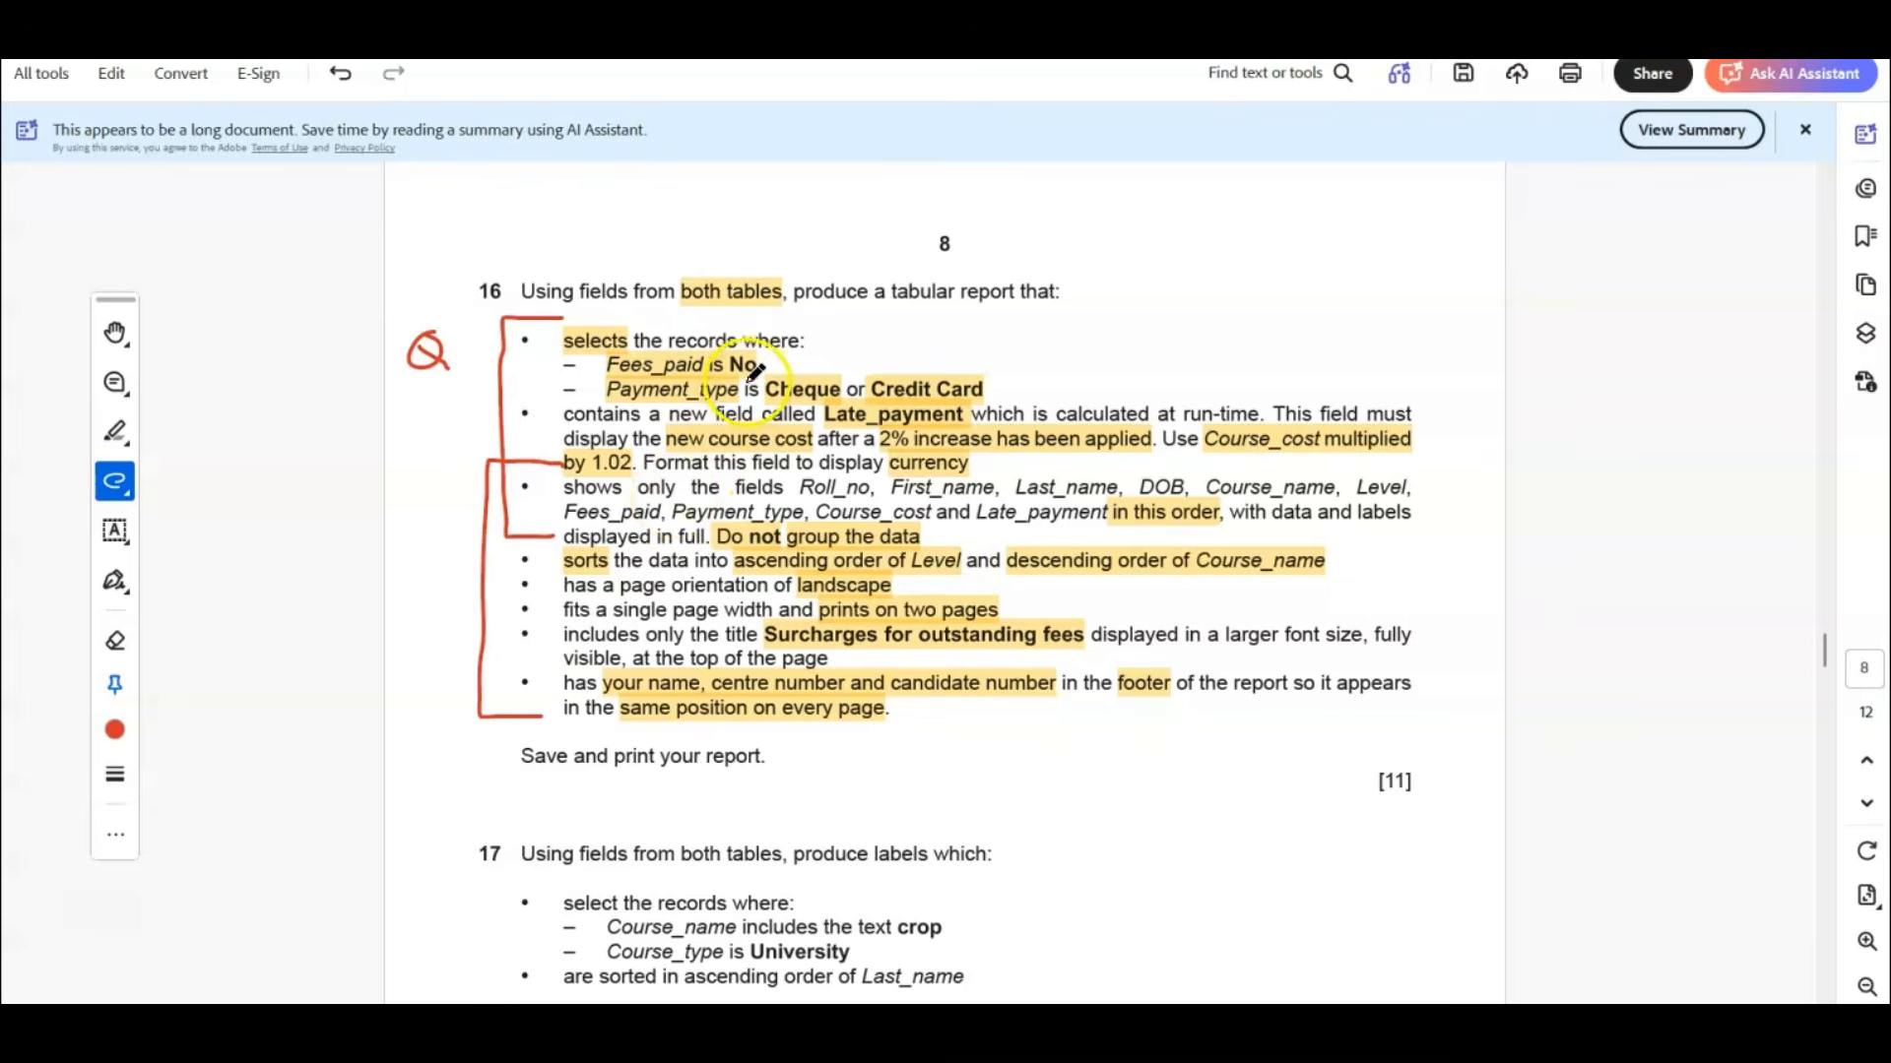
pyautogui.moveTo(504, 481)
pyautogui.mouseDown()
pyautogui.moveTo(521, 500)
pyautogui.moveTo(548, 473)
pyautogui.mouseUp()
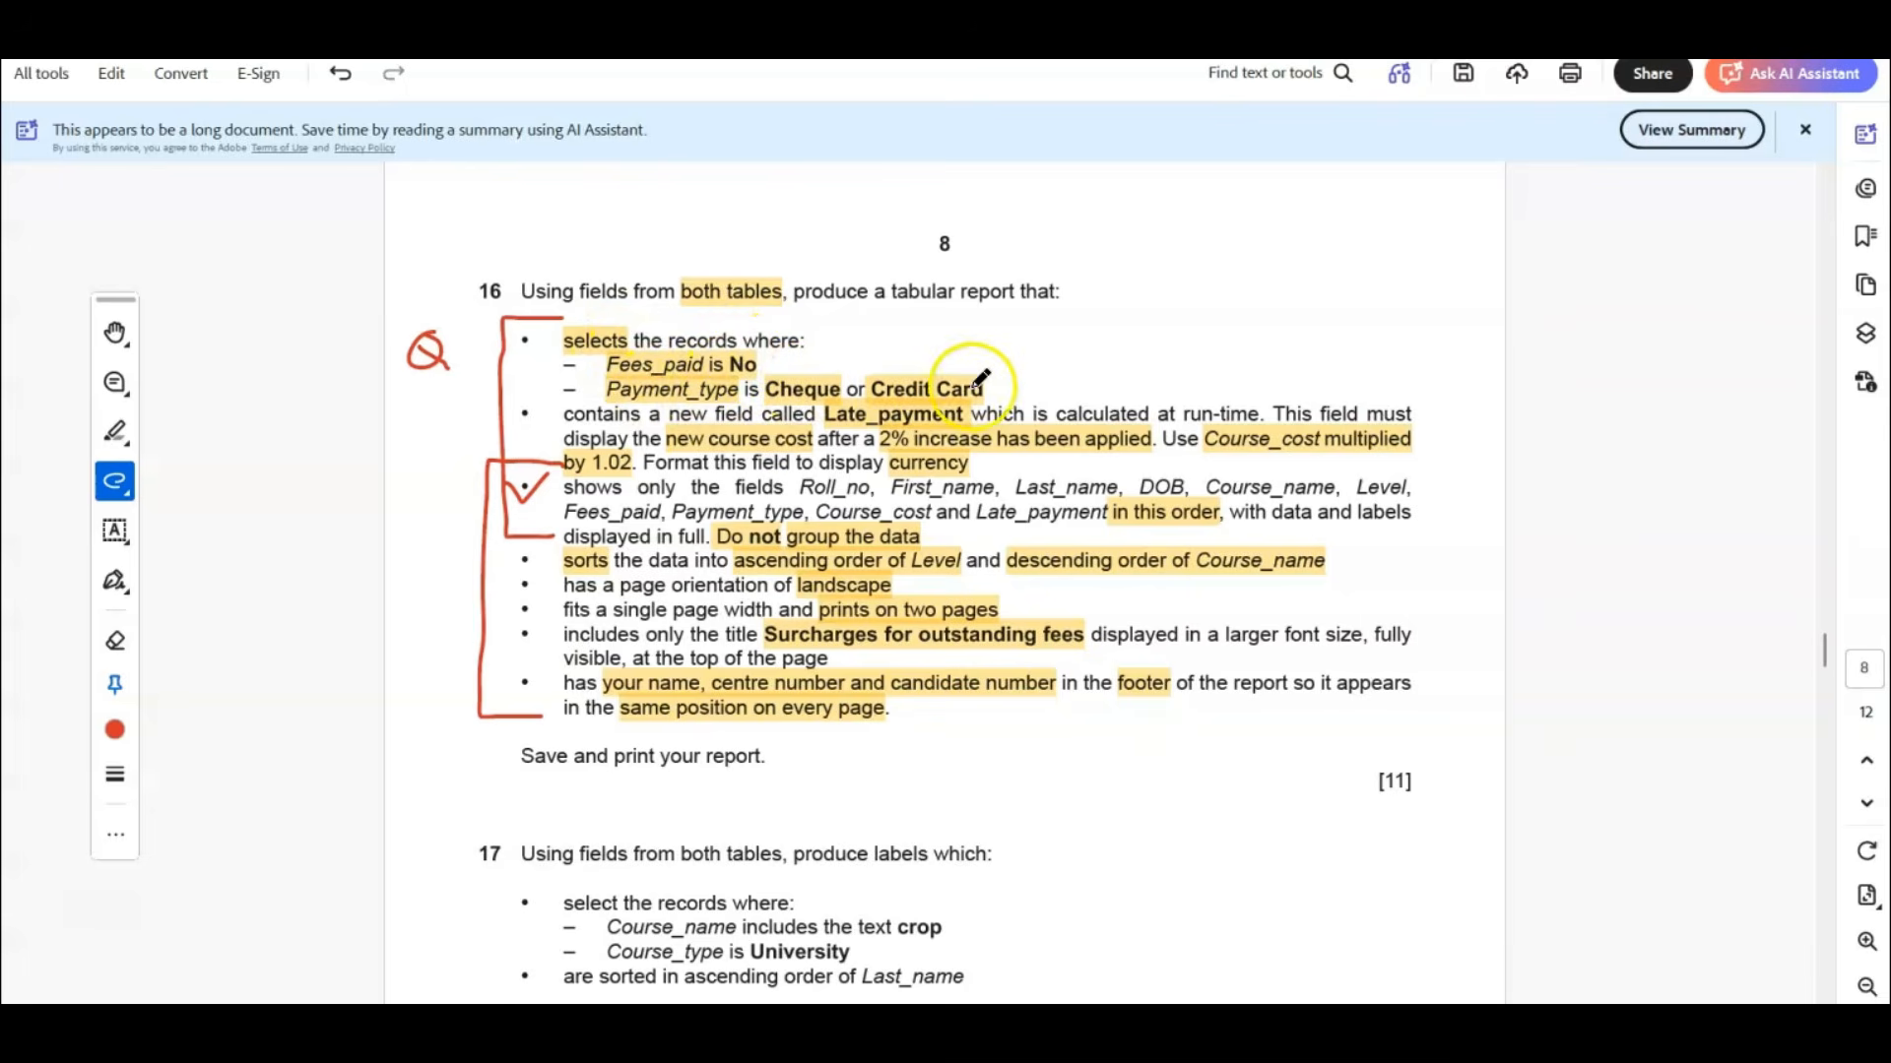
pyautogui.moveTo(1221, 1054)
pyautogui.click(1221, 975)
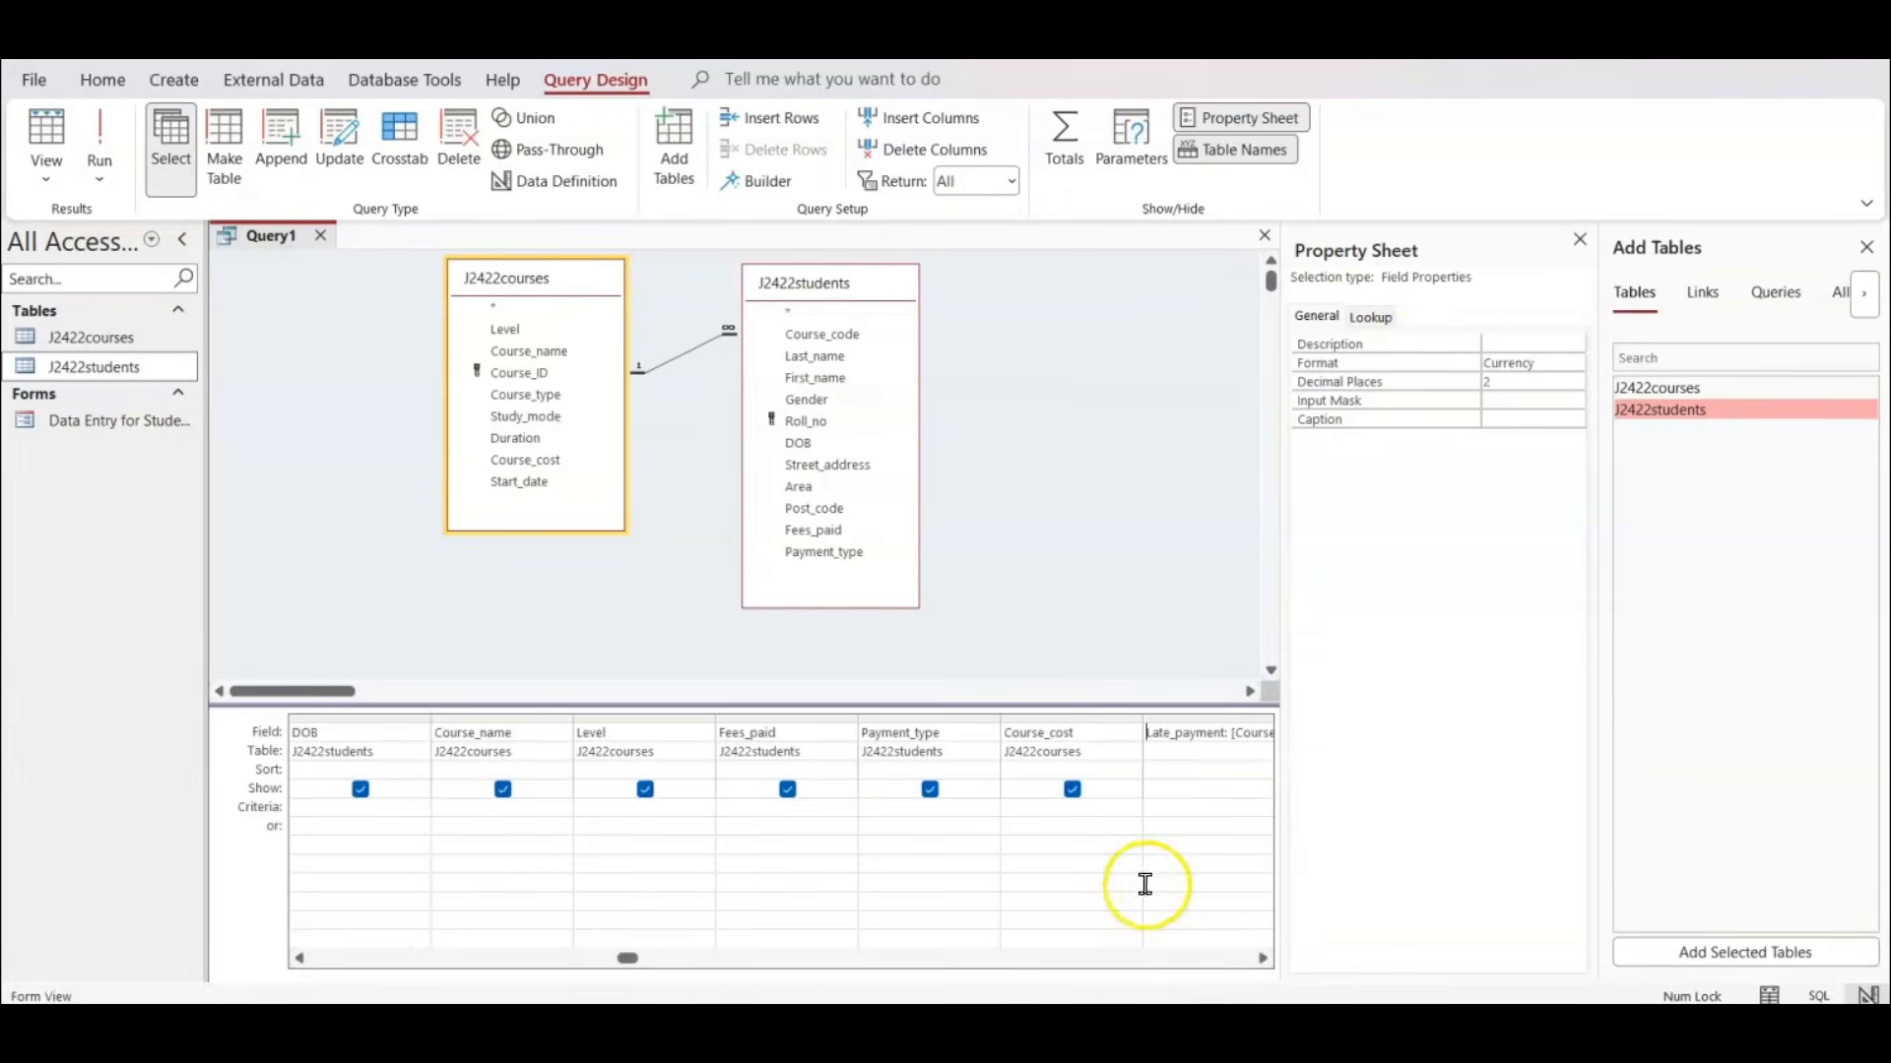
# Close the Property Sheet and Add Tables panes and set the Fees_paid criterion to No.
pyautogui.click(1578, 242)
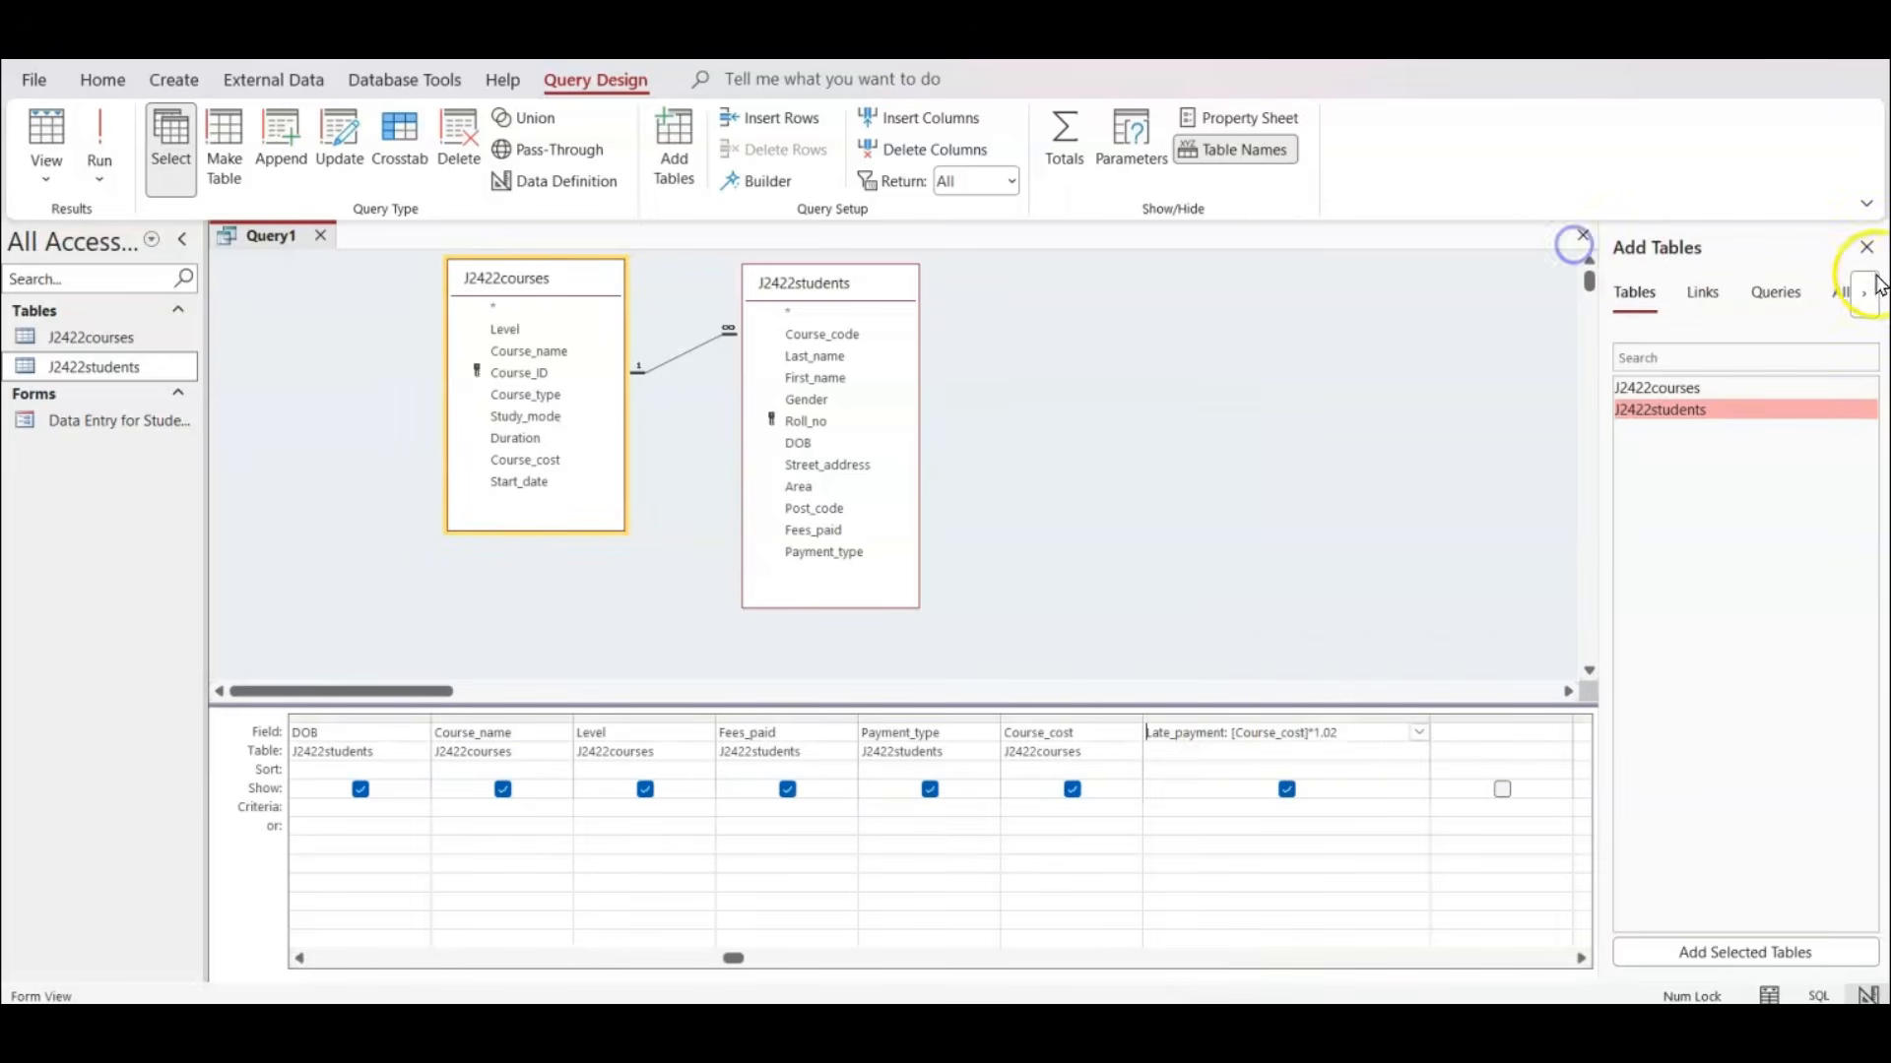
pyautogui.click(1866, 247)
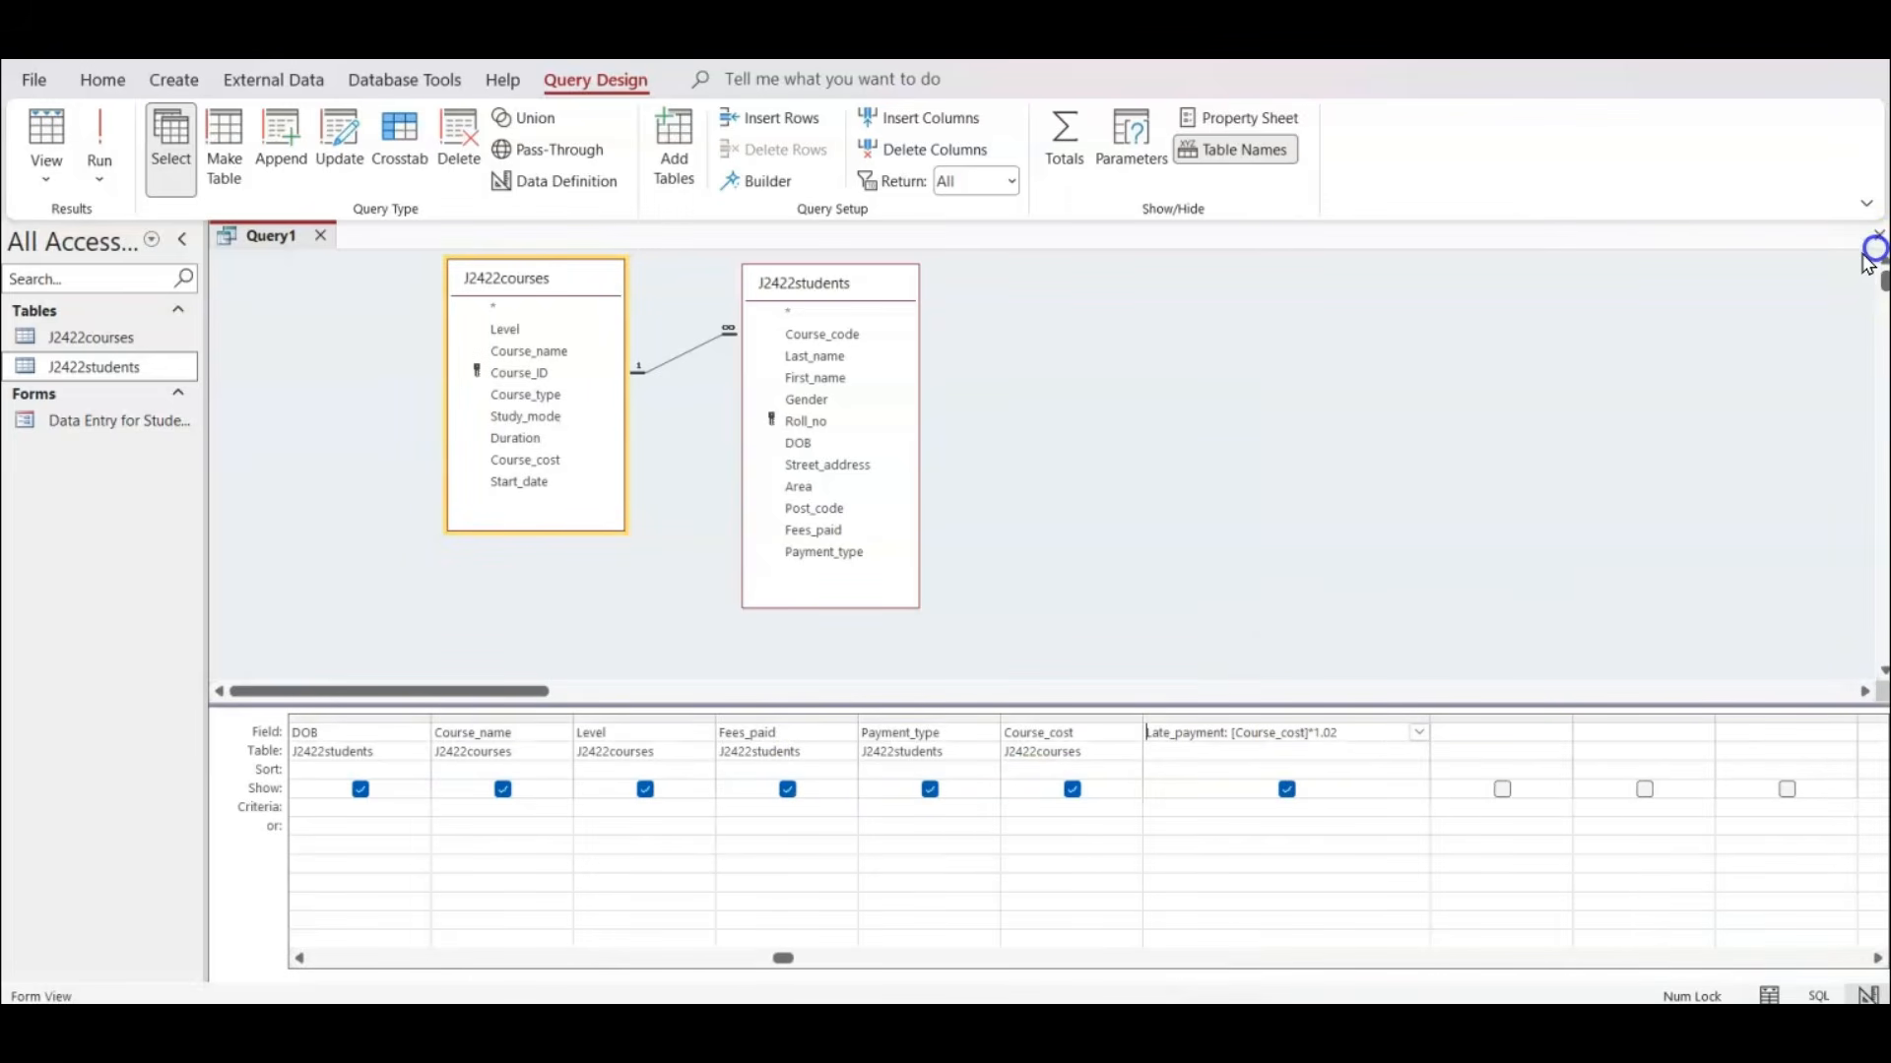
pyautogui.click(754, 810)
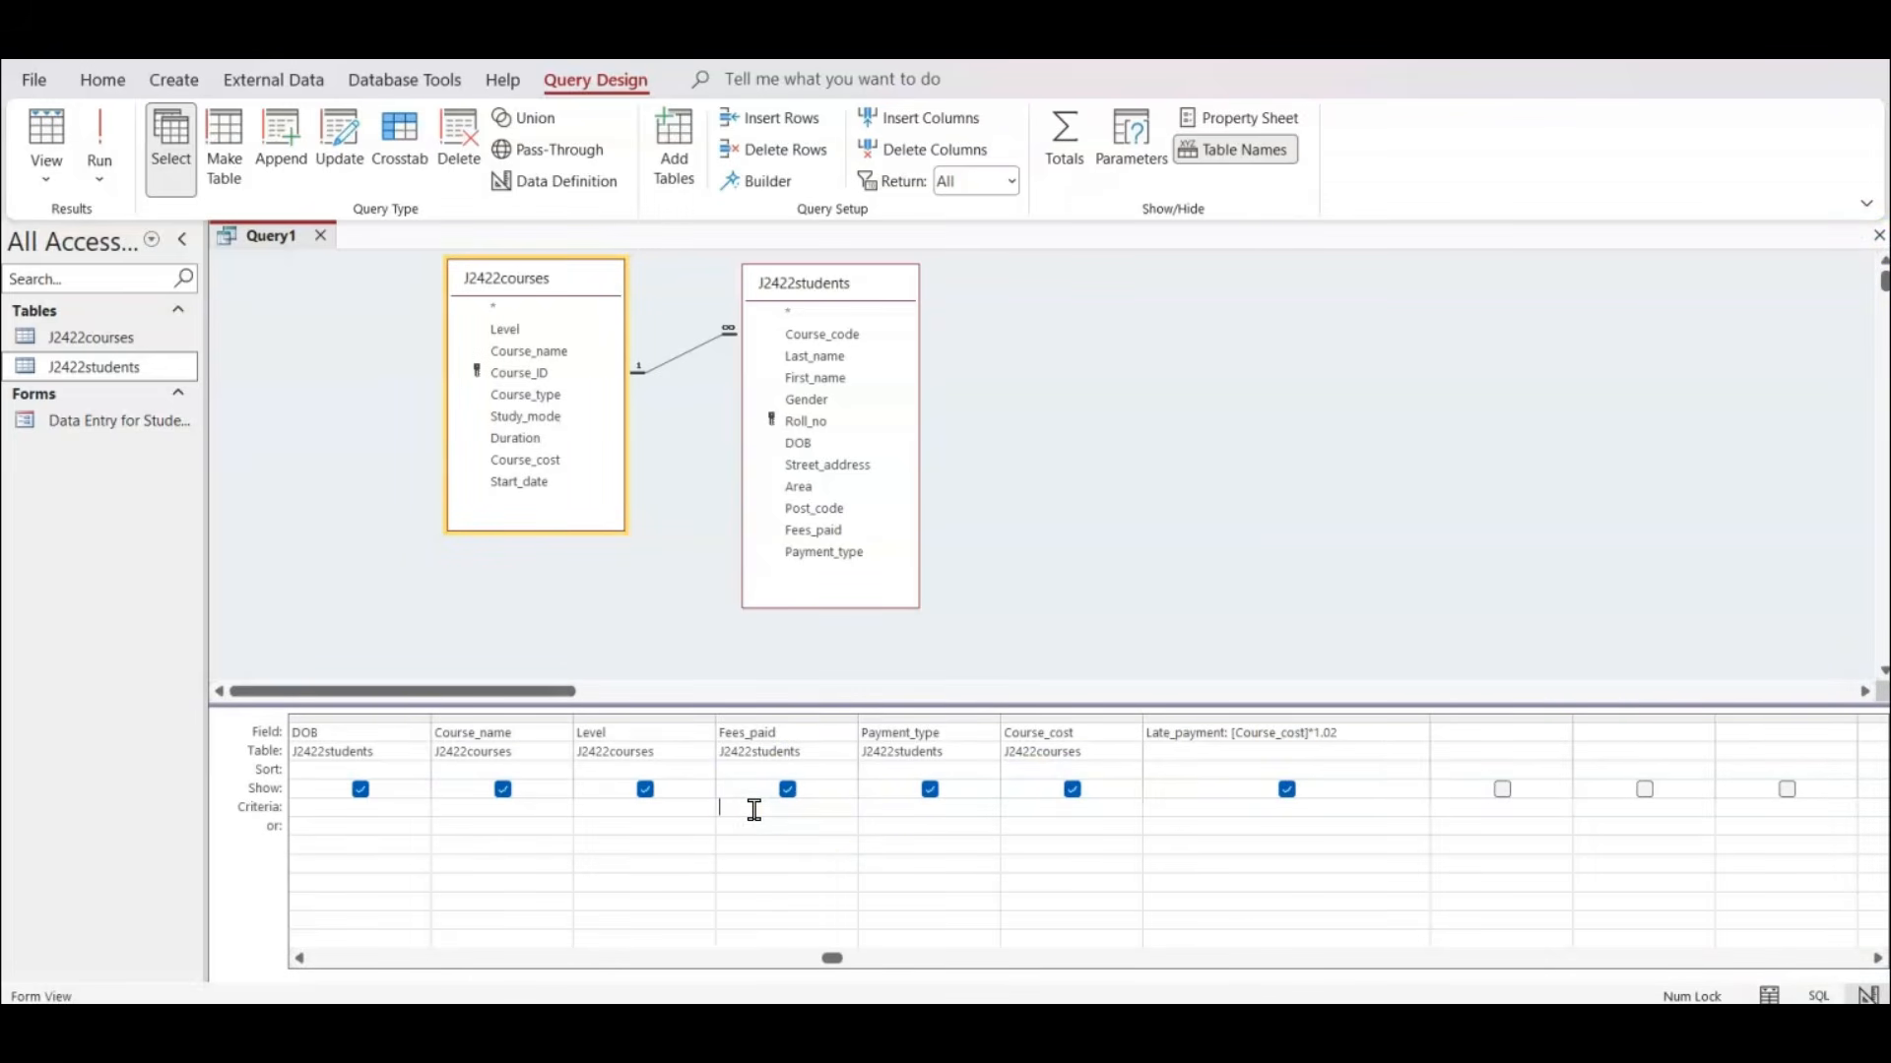
pyautogui.write('No')
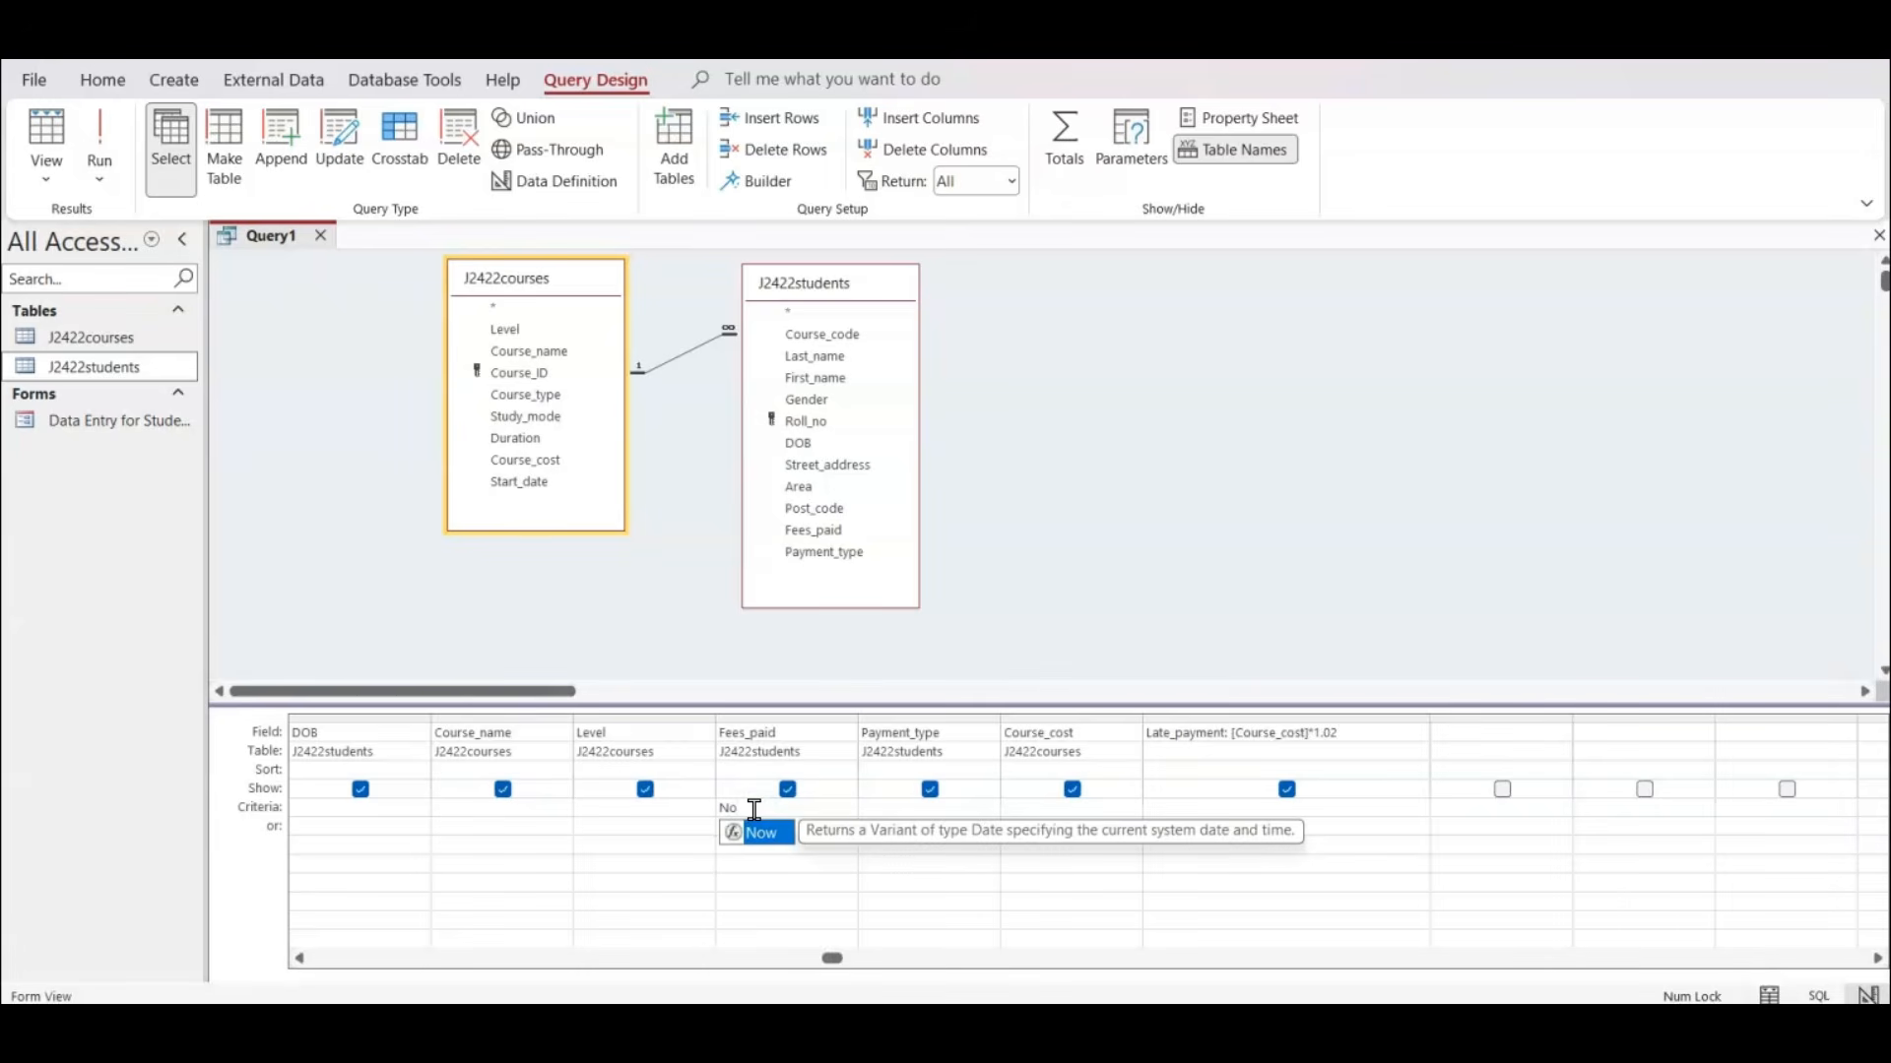
pyautogui.click(960, 657)
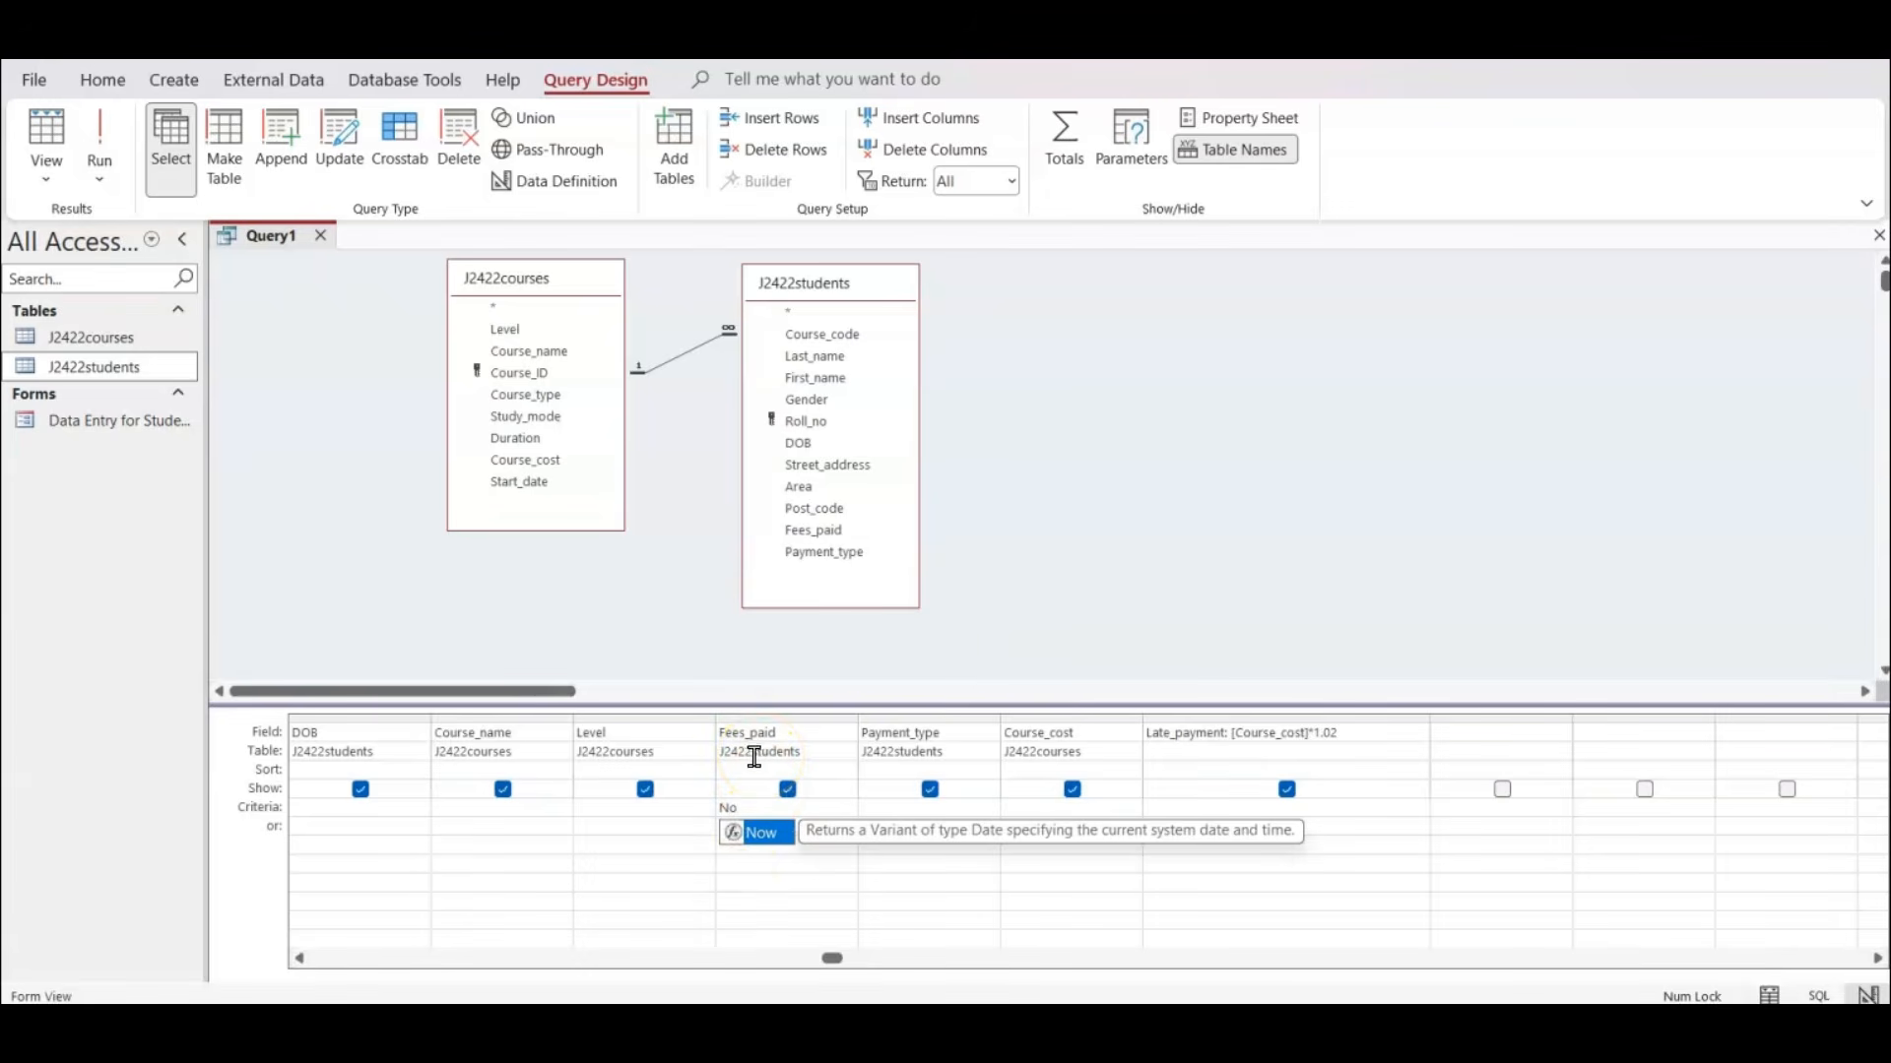
# Set the Payment_type criteria to "Cheque" or "Credit Card" as the exam paper requires, and widen that column to show the full expression.
pyautogui.click(886, 798)
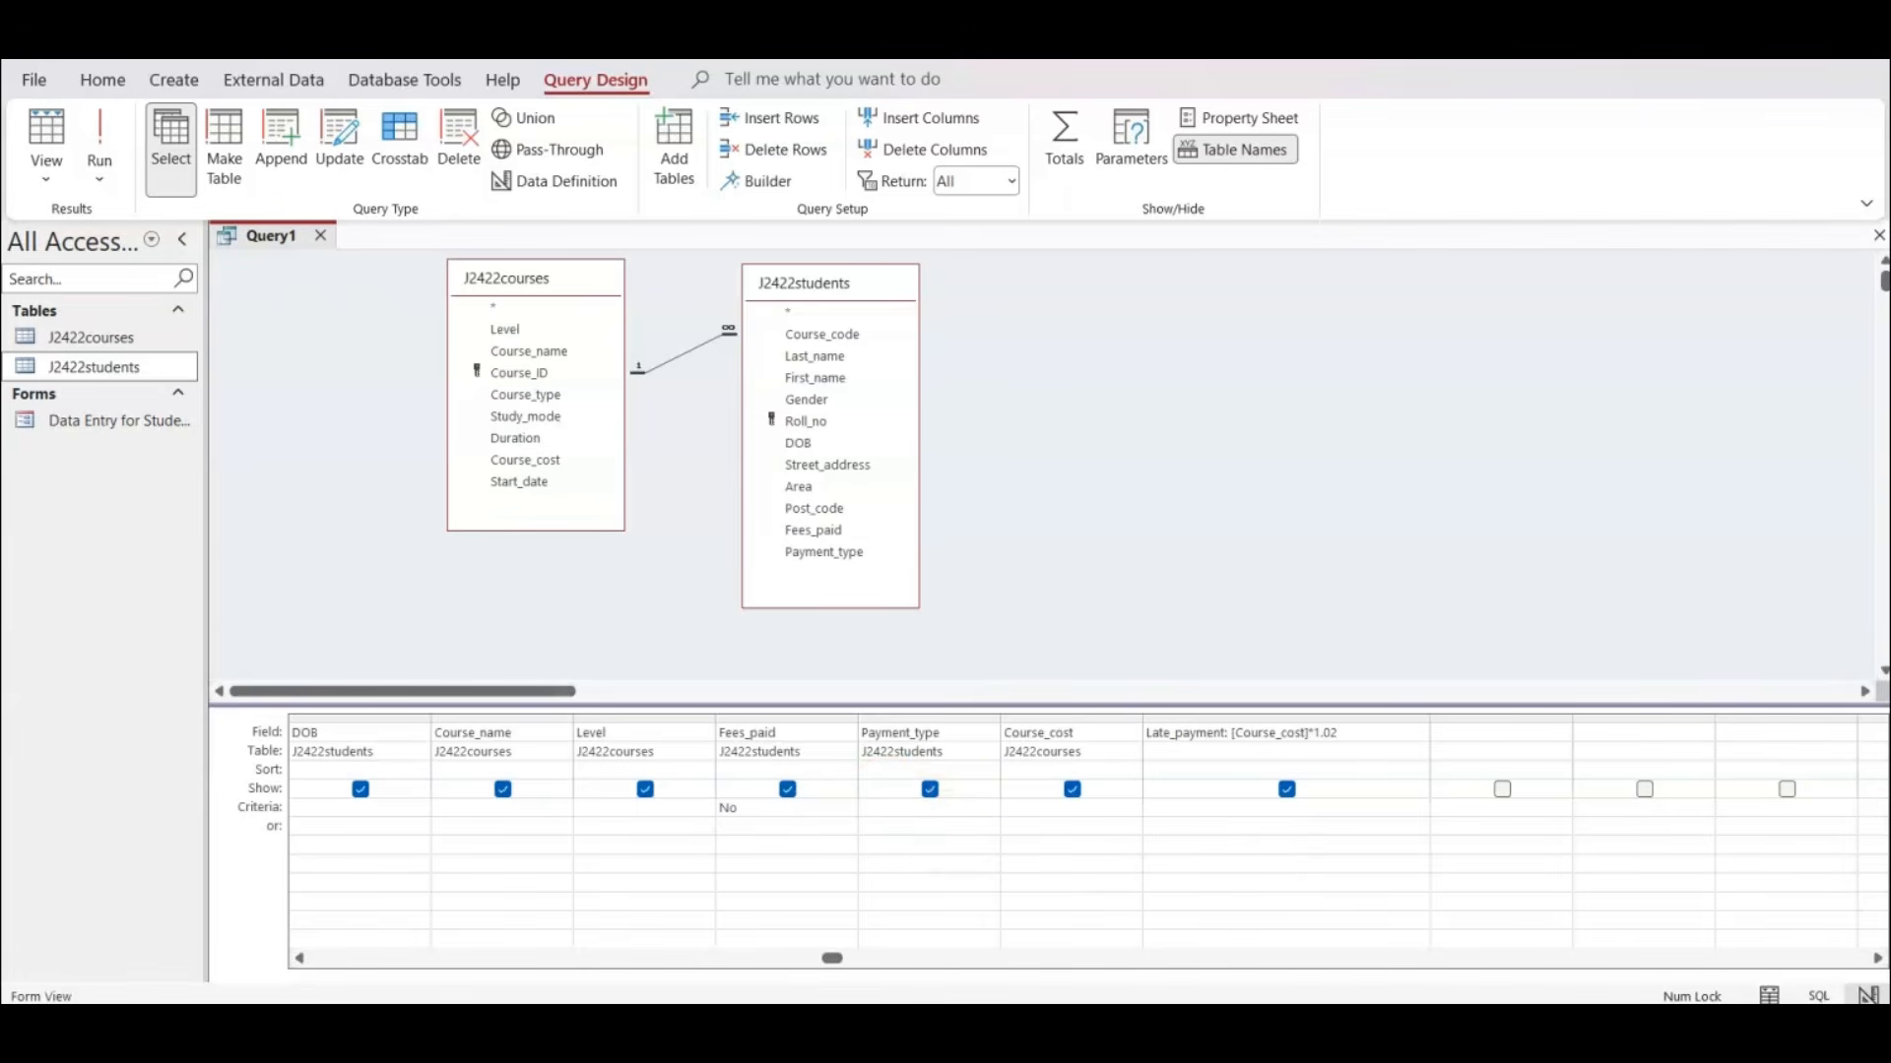
pyautogui.hotkey('alt', 'Tab')
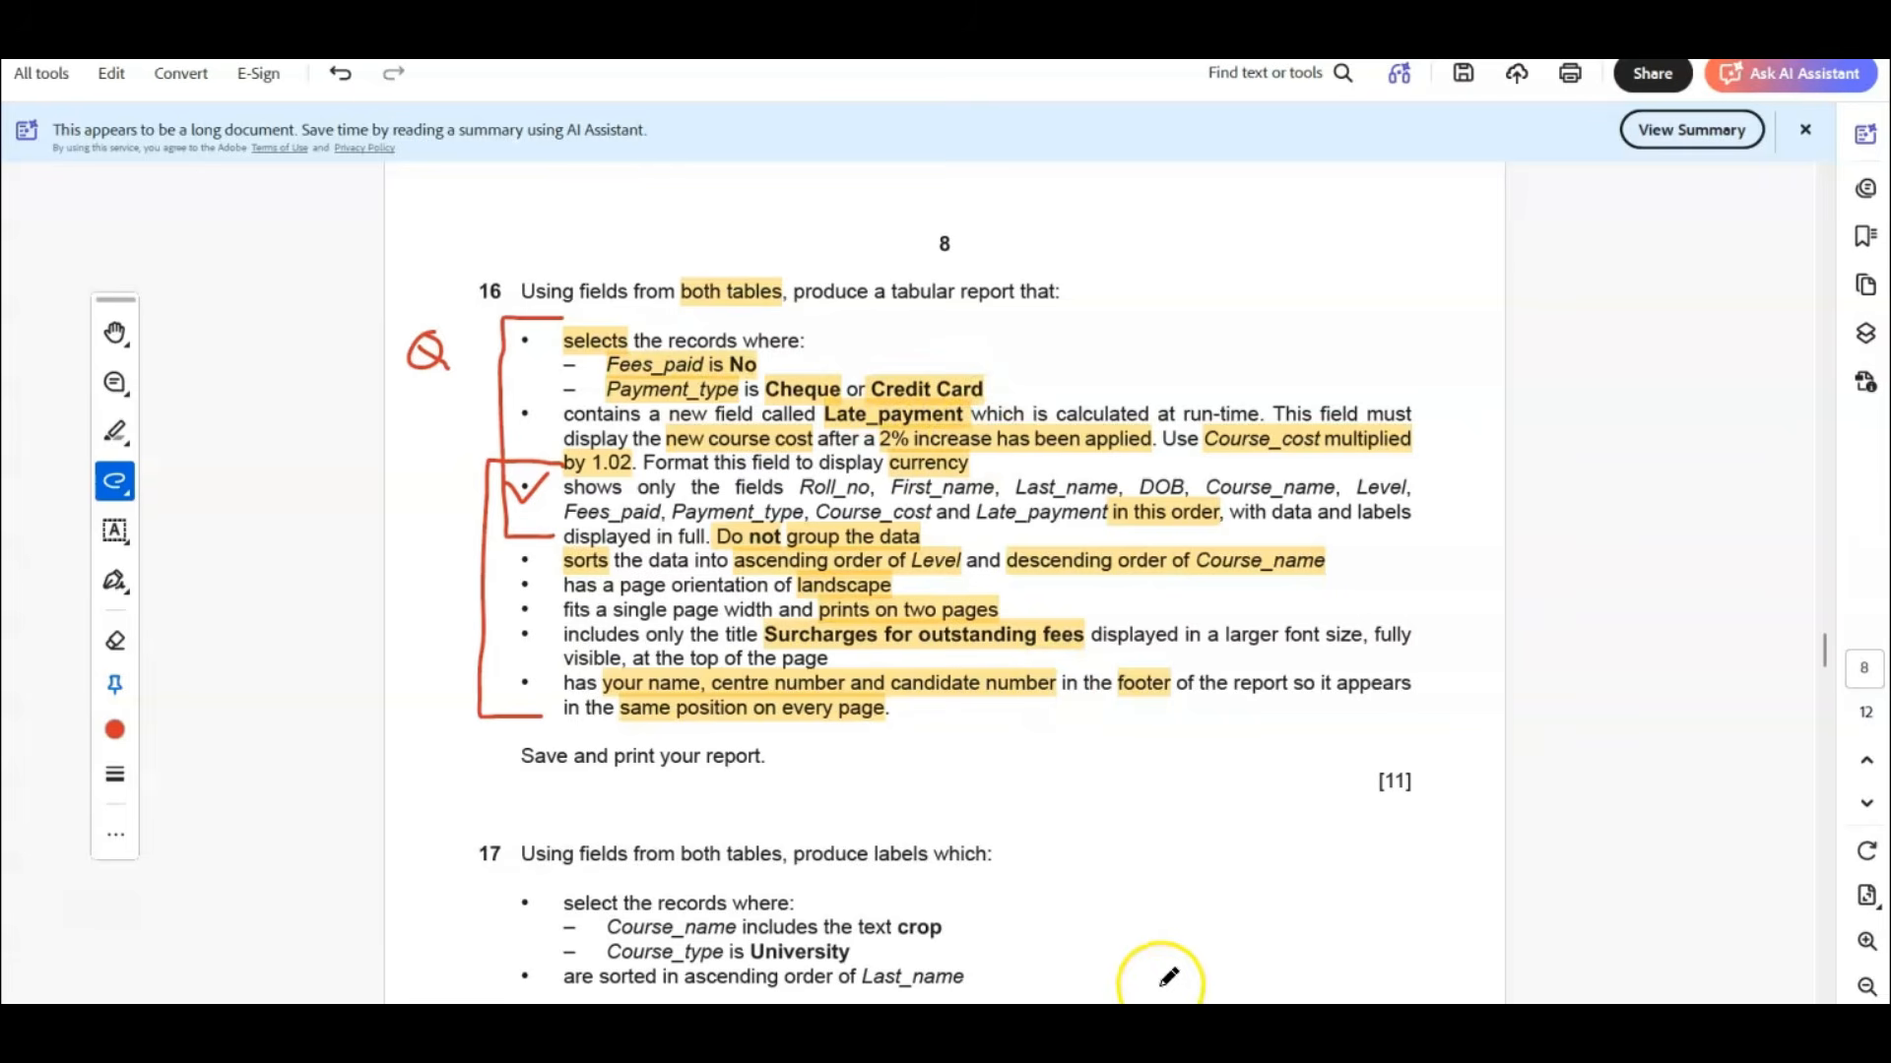
pyautogui.click(1221, 1029)
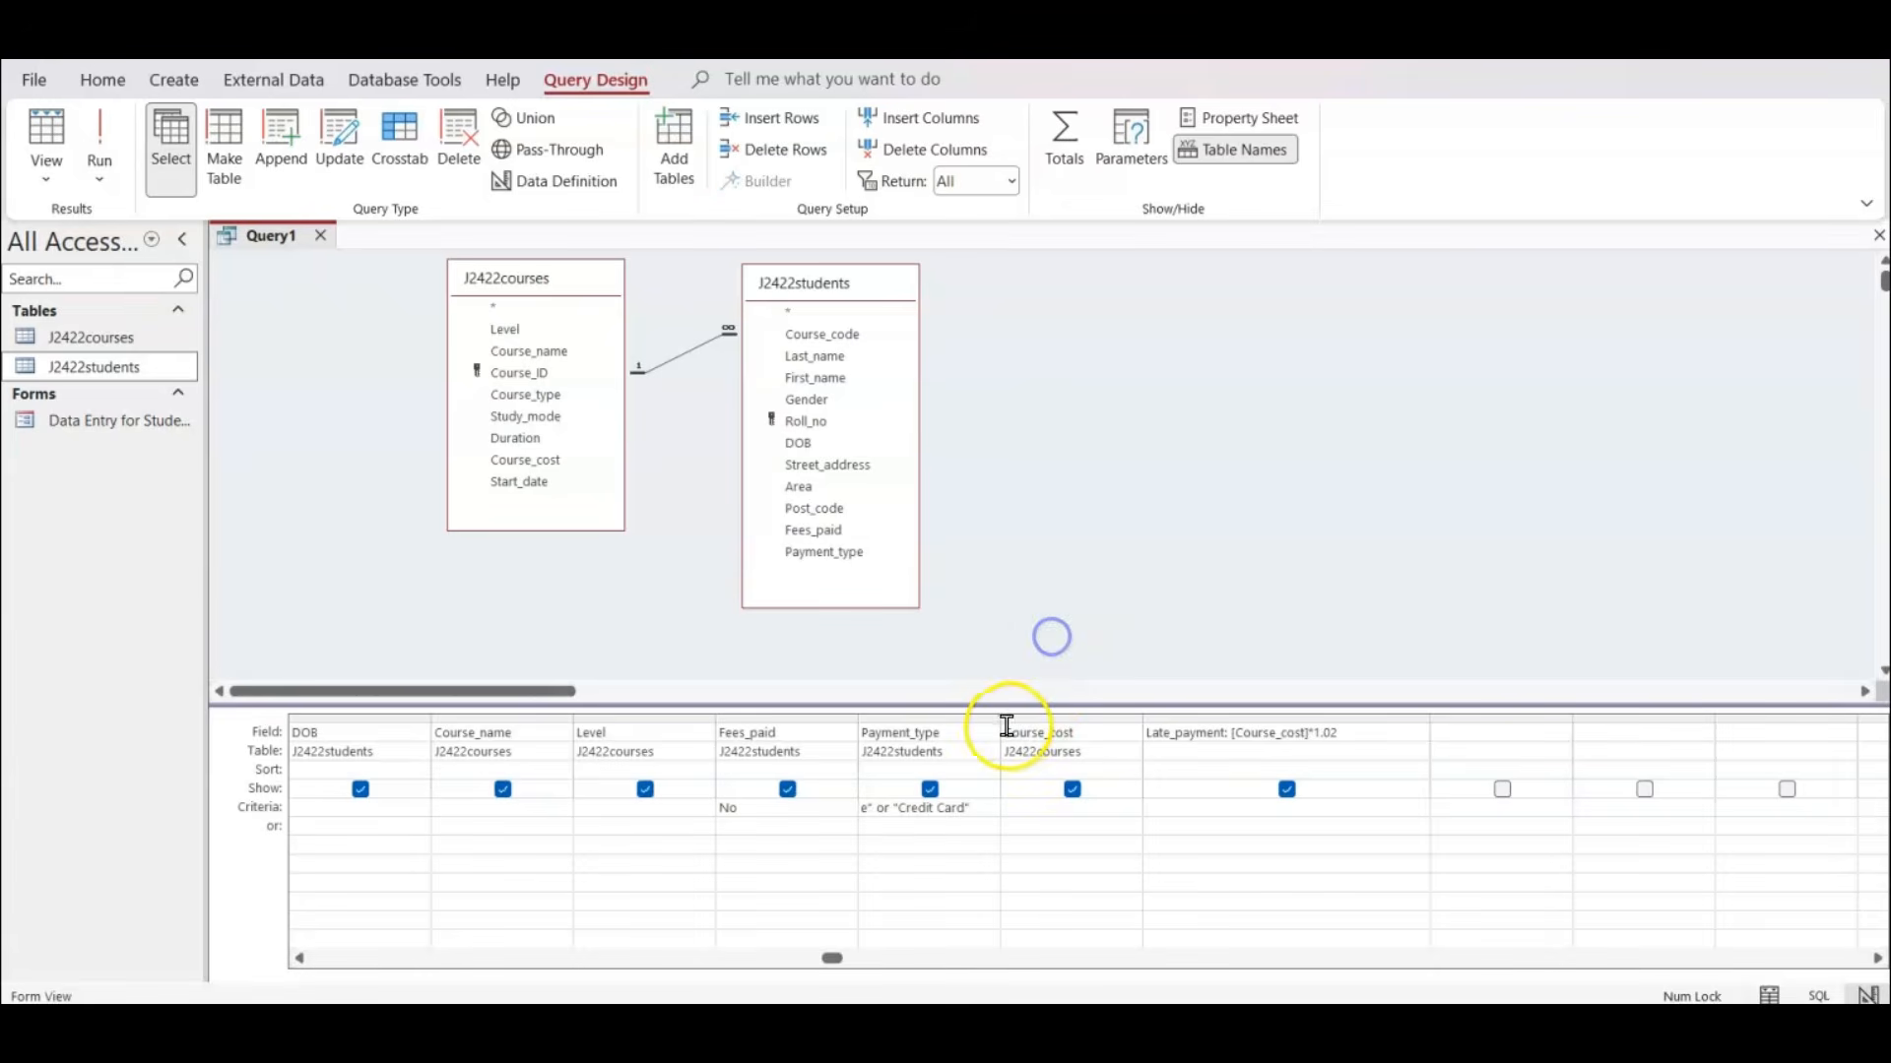
pyautogui.moveTo(997, 722); pyautogui.dragTo(1093, 722)
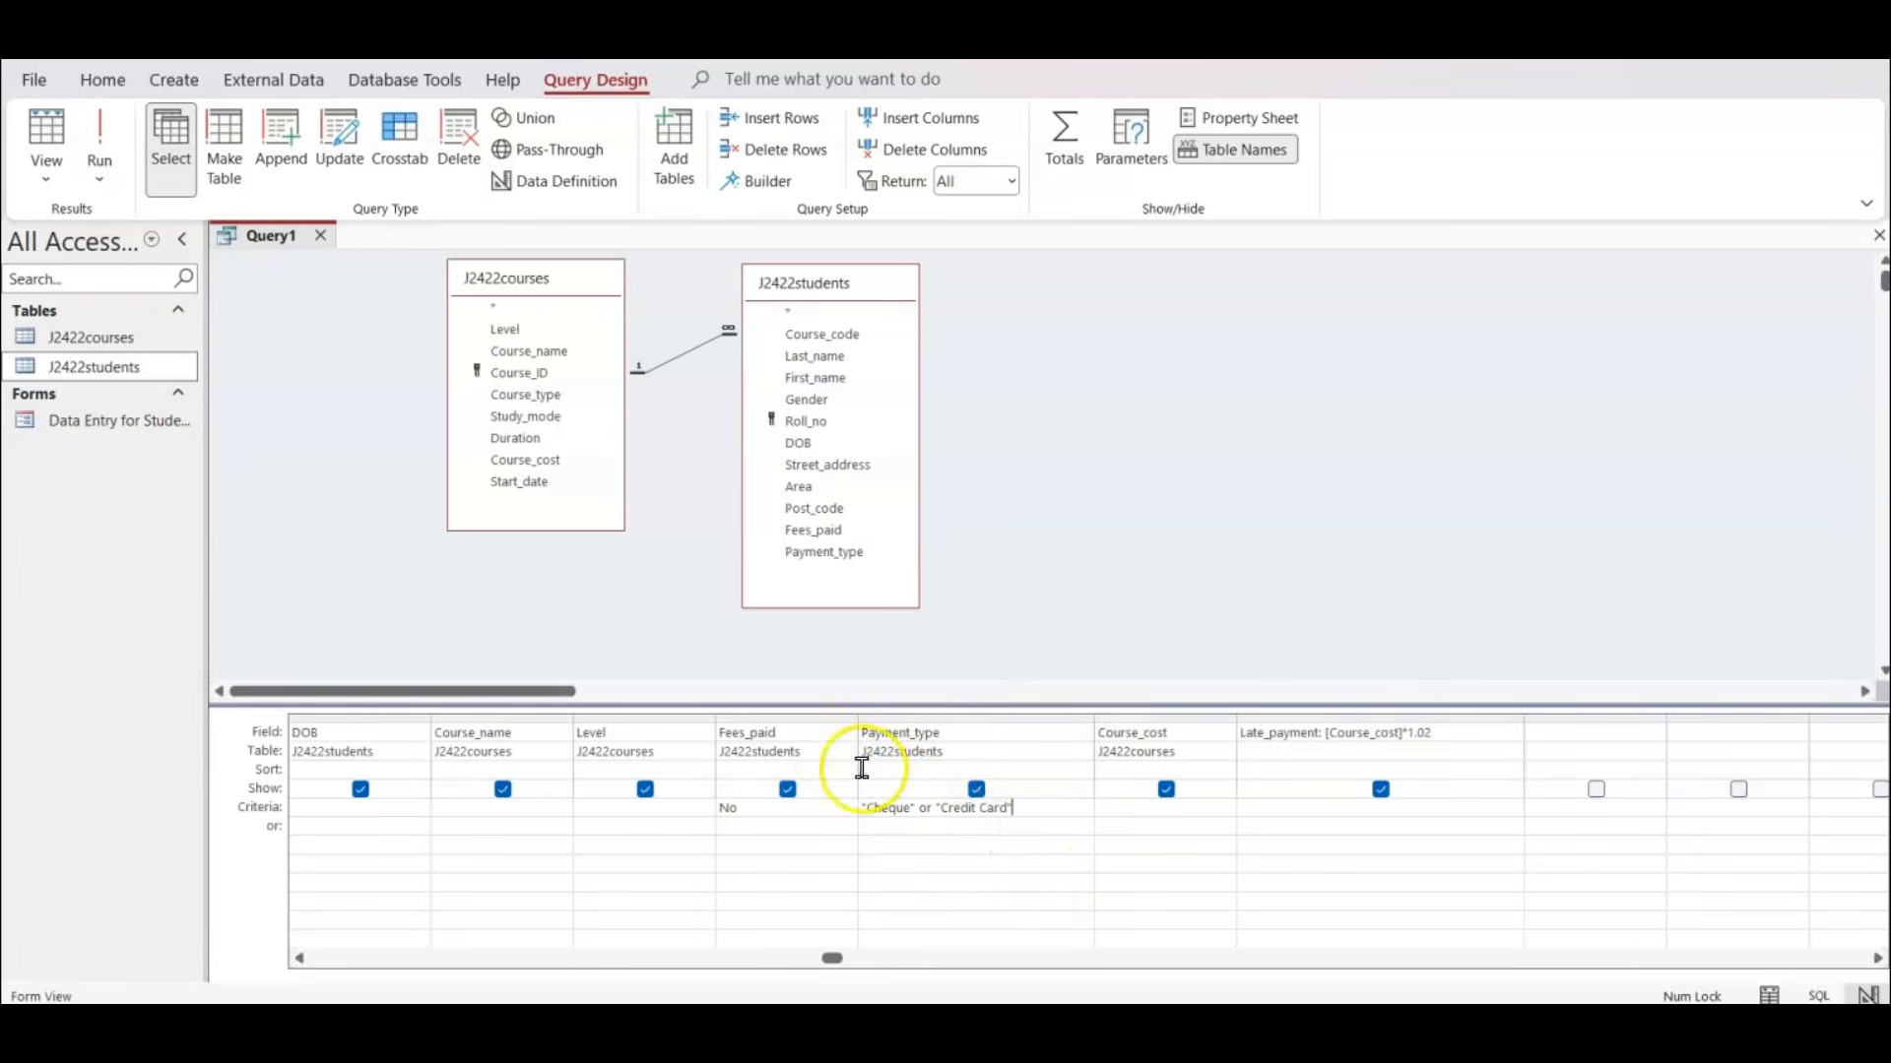
# Run the query and tick off the record selection and Late_payment bullets of question 16 in the exam paper.
pyautogui.click(100, 147)
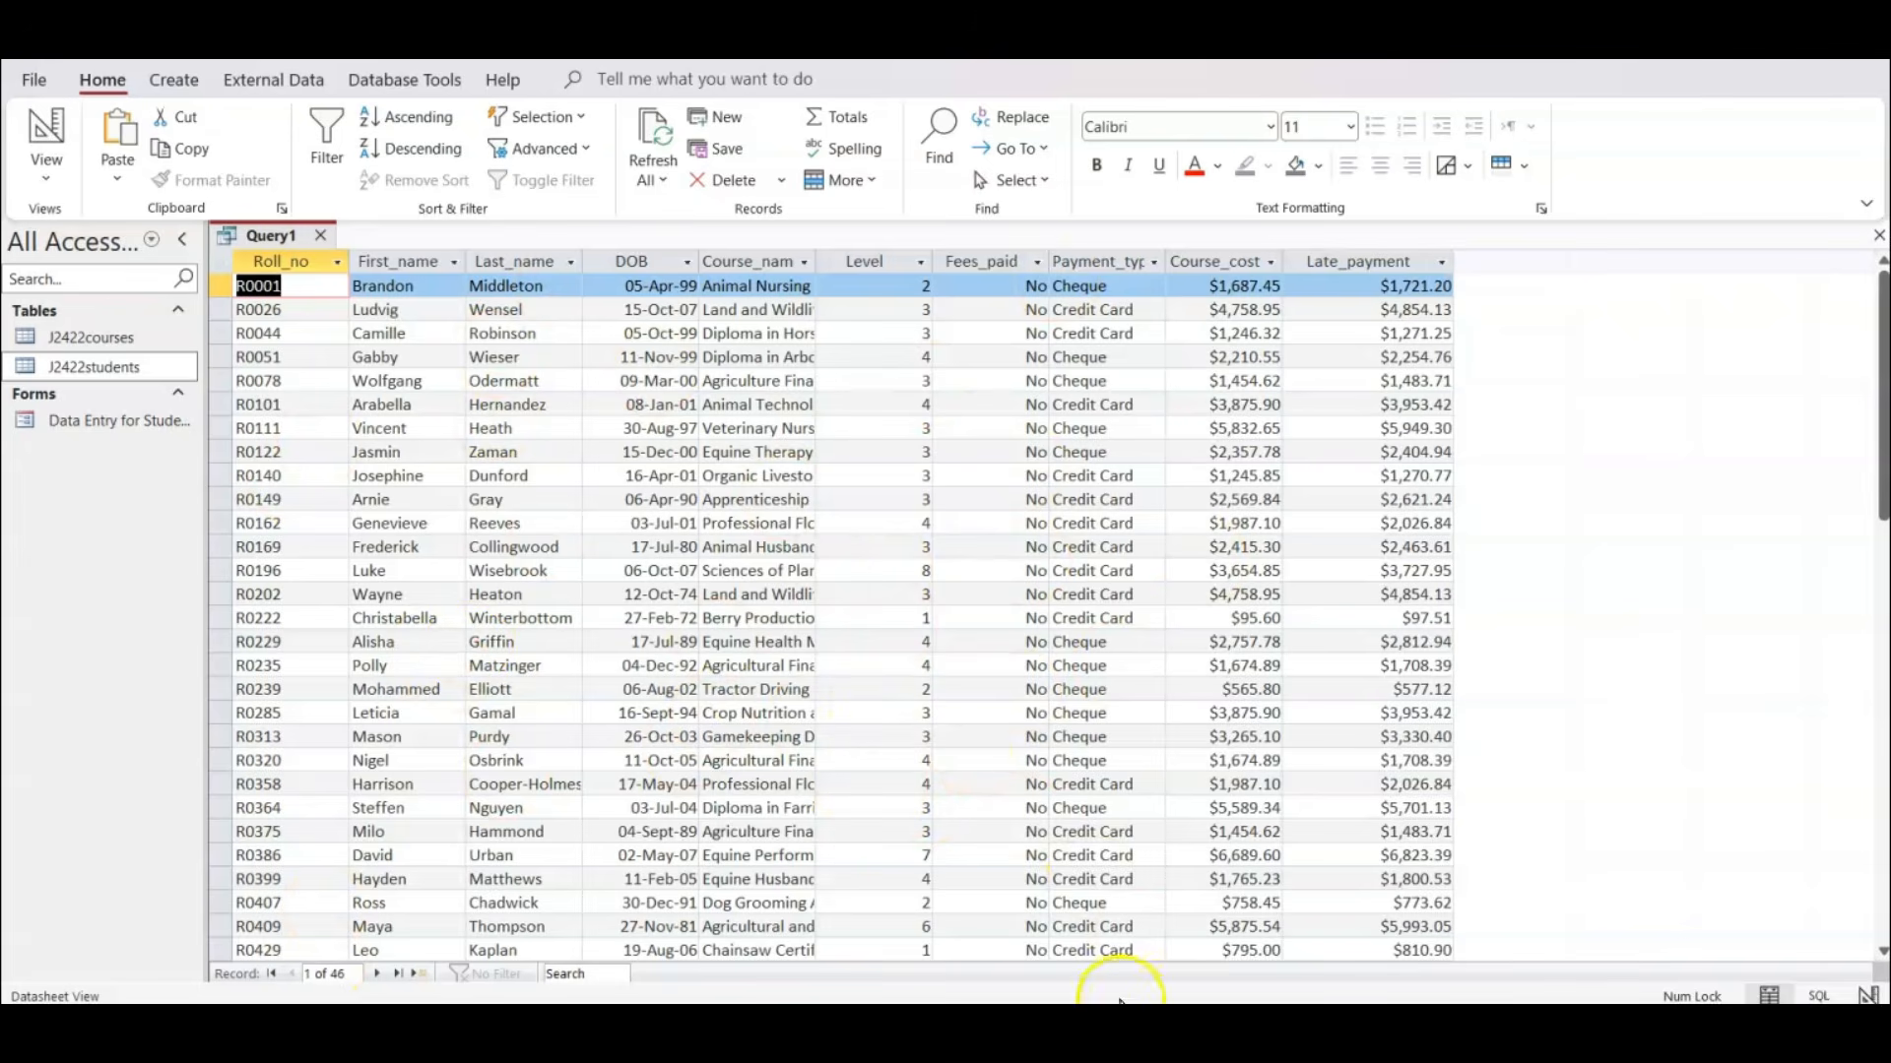
pyautogui.moveTo(1113, 1027)
pyautogui.click(1111, 945)
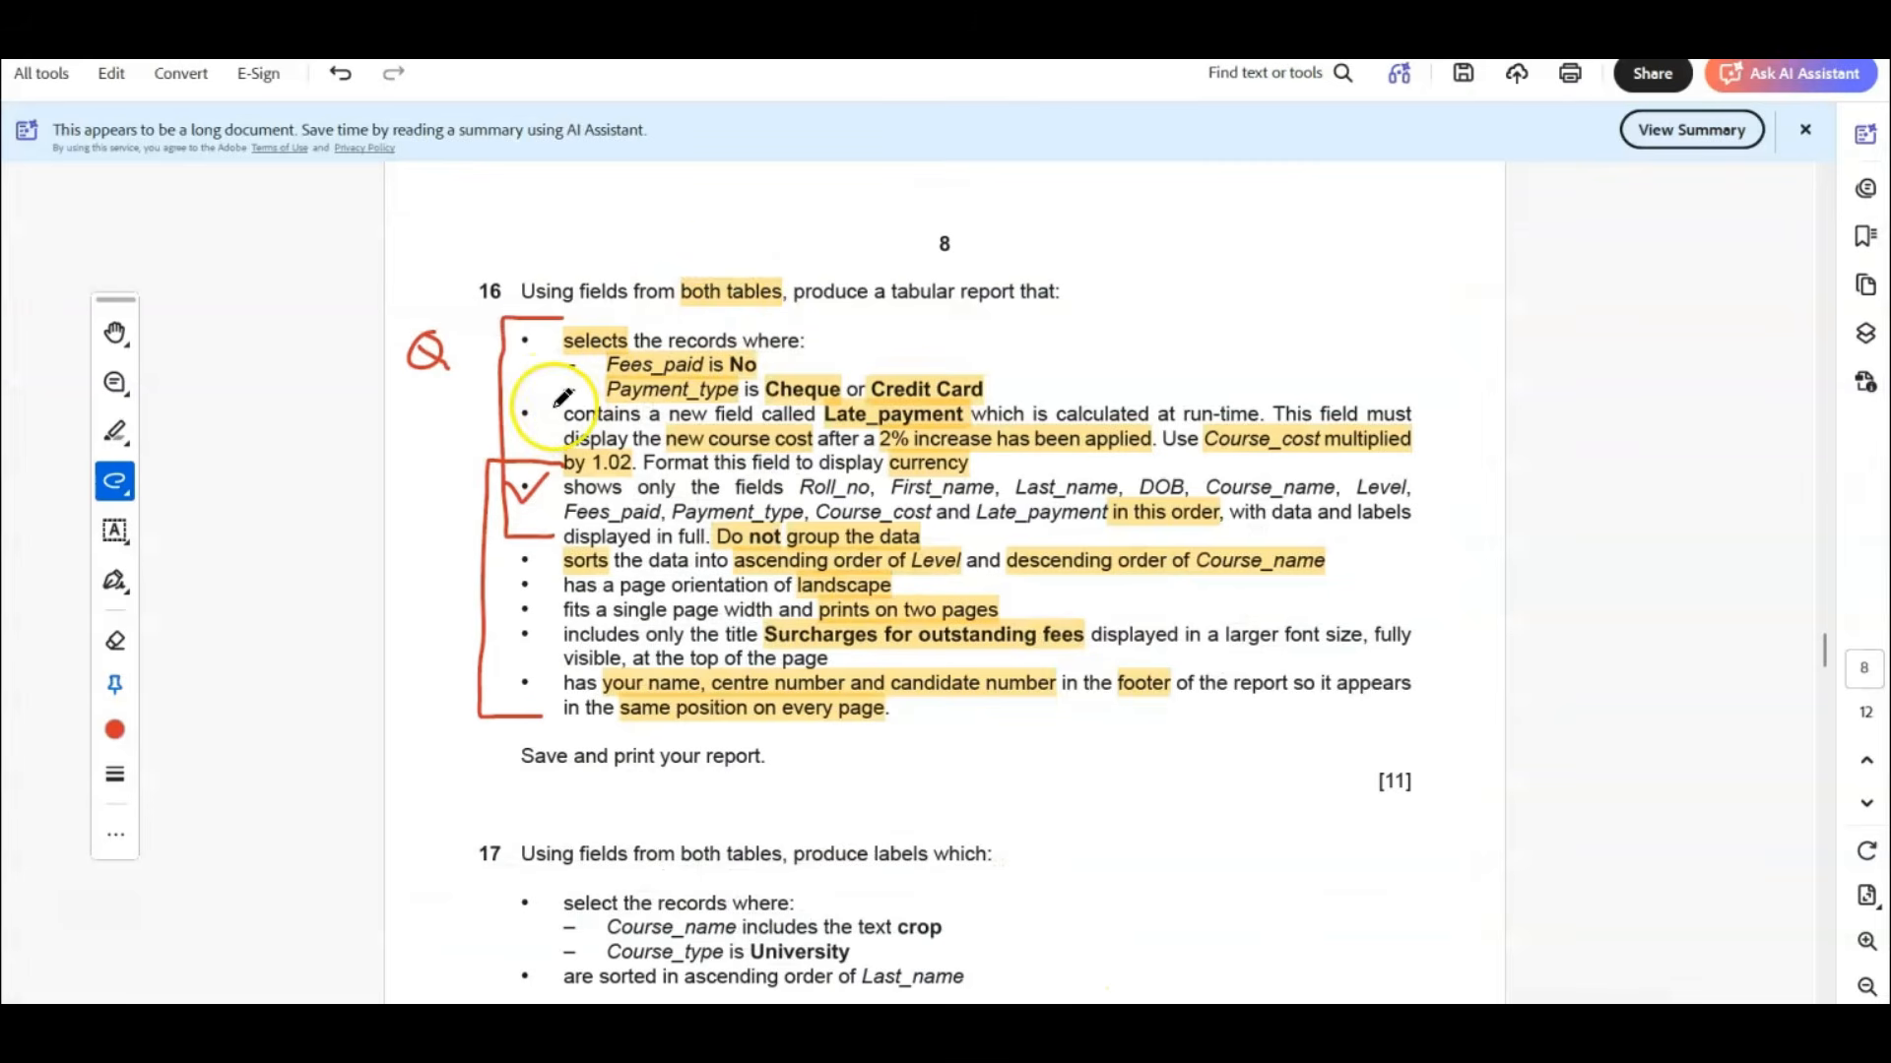
pyautogui.moveTo(507, 335)
pyautogui.mouseDown()
pyautogui.moveTo(522, 358)
pyautogui.moveTo(563, 316)
pyautogui.mouseUp()
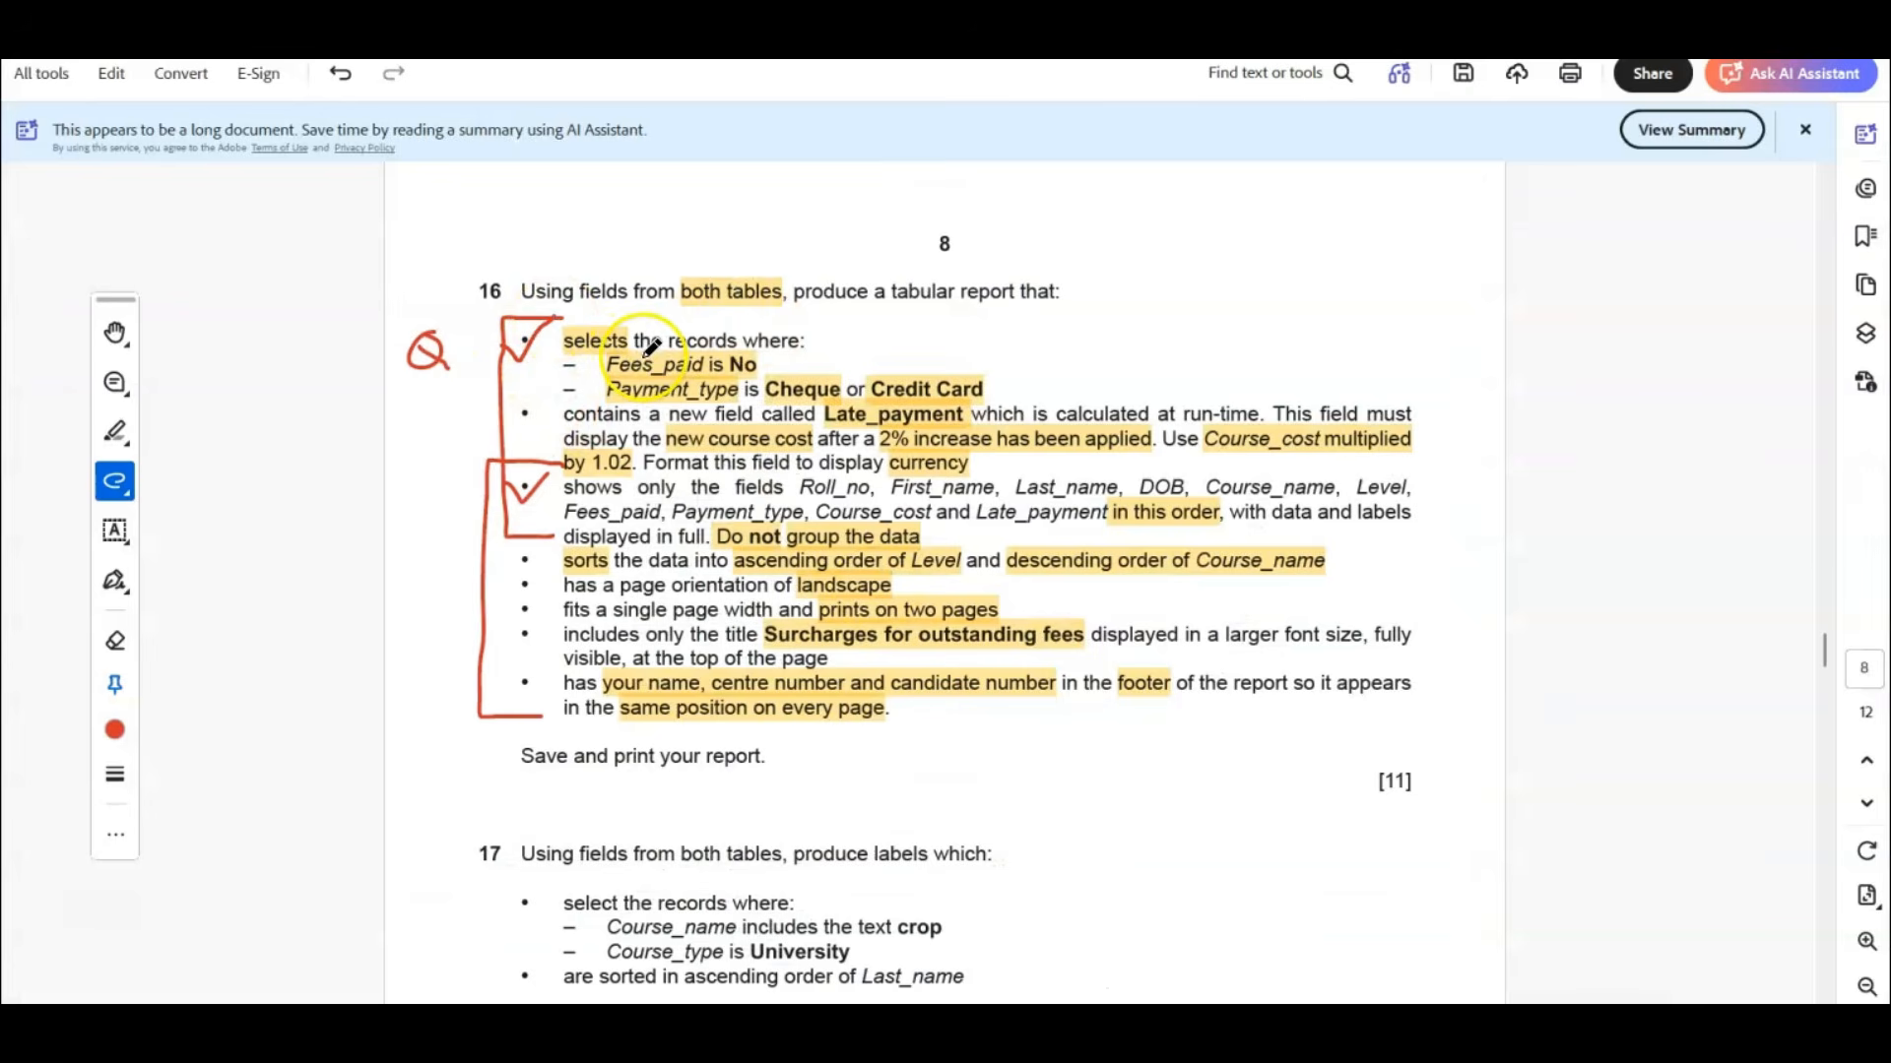
pyautogui.moveTo(504, 408)
pyautogui.mouseDown()
pyautogui.moveTo(522, 433)
pyautogui.moveTo(557, 385)
pyautogui.mouseUp()
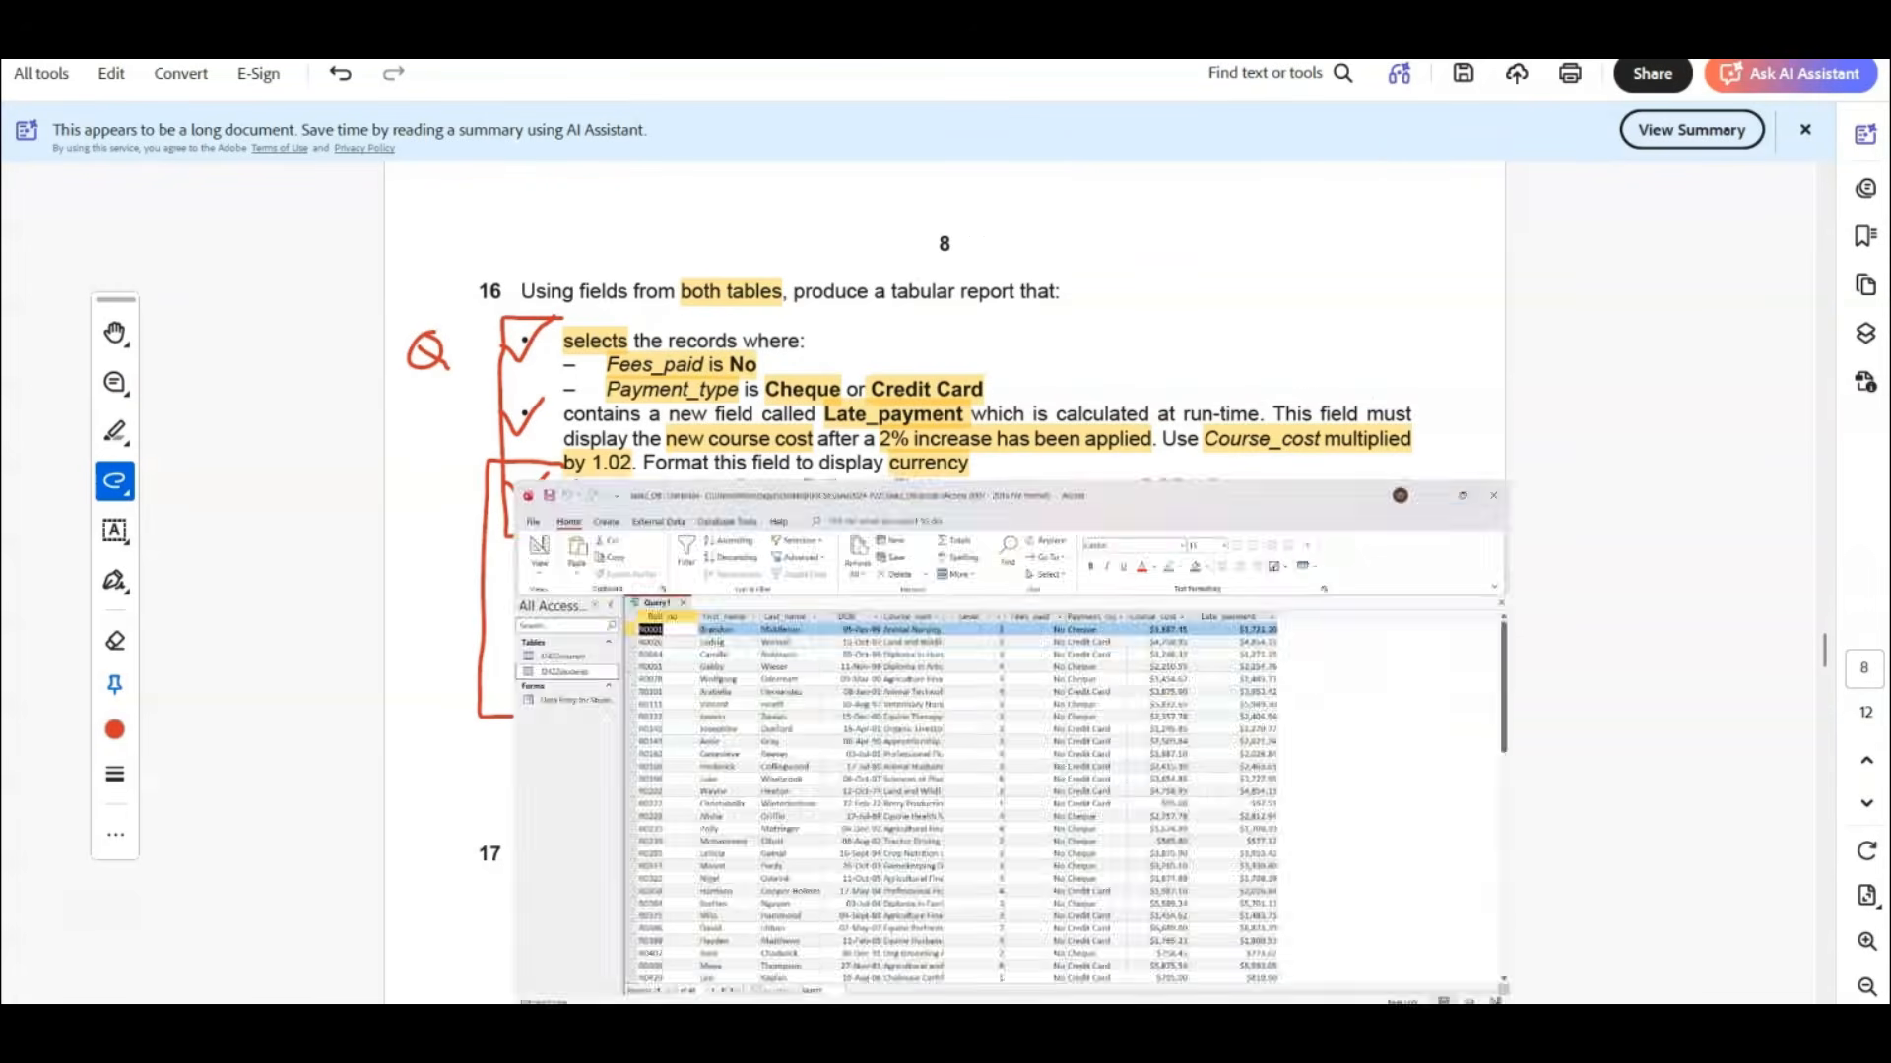
# Save the query as Surcharges for outstanding fees and close it.
pyautogui.hotkey('ctrl', 's')
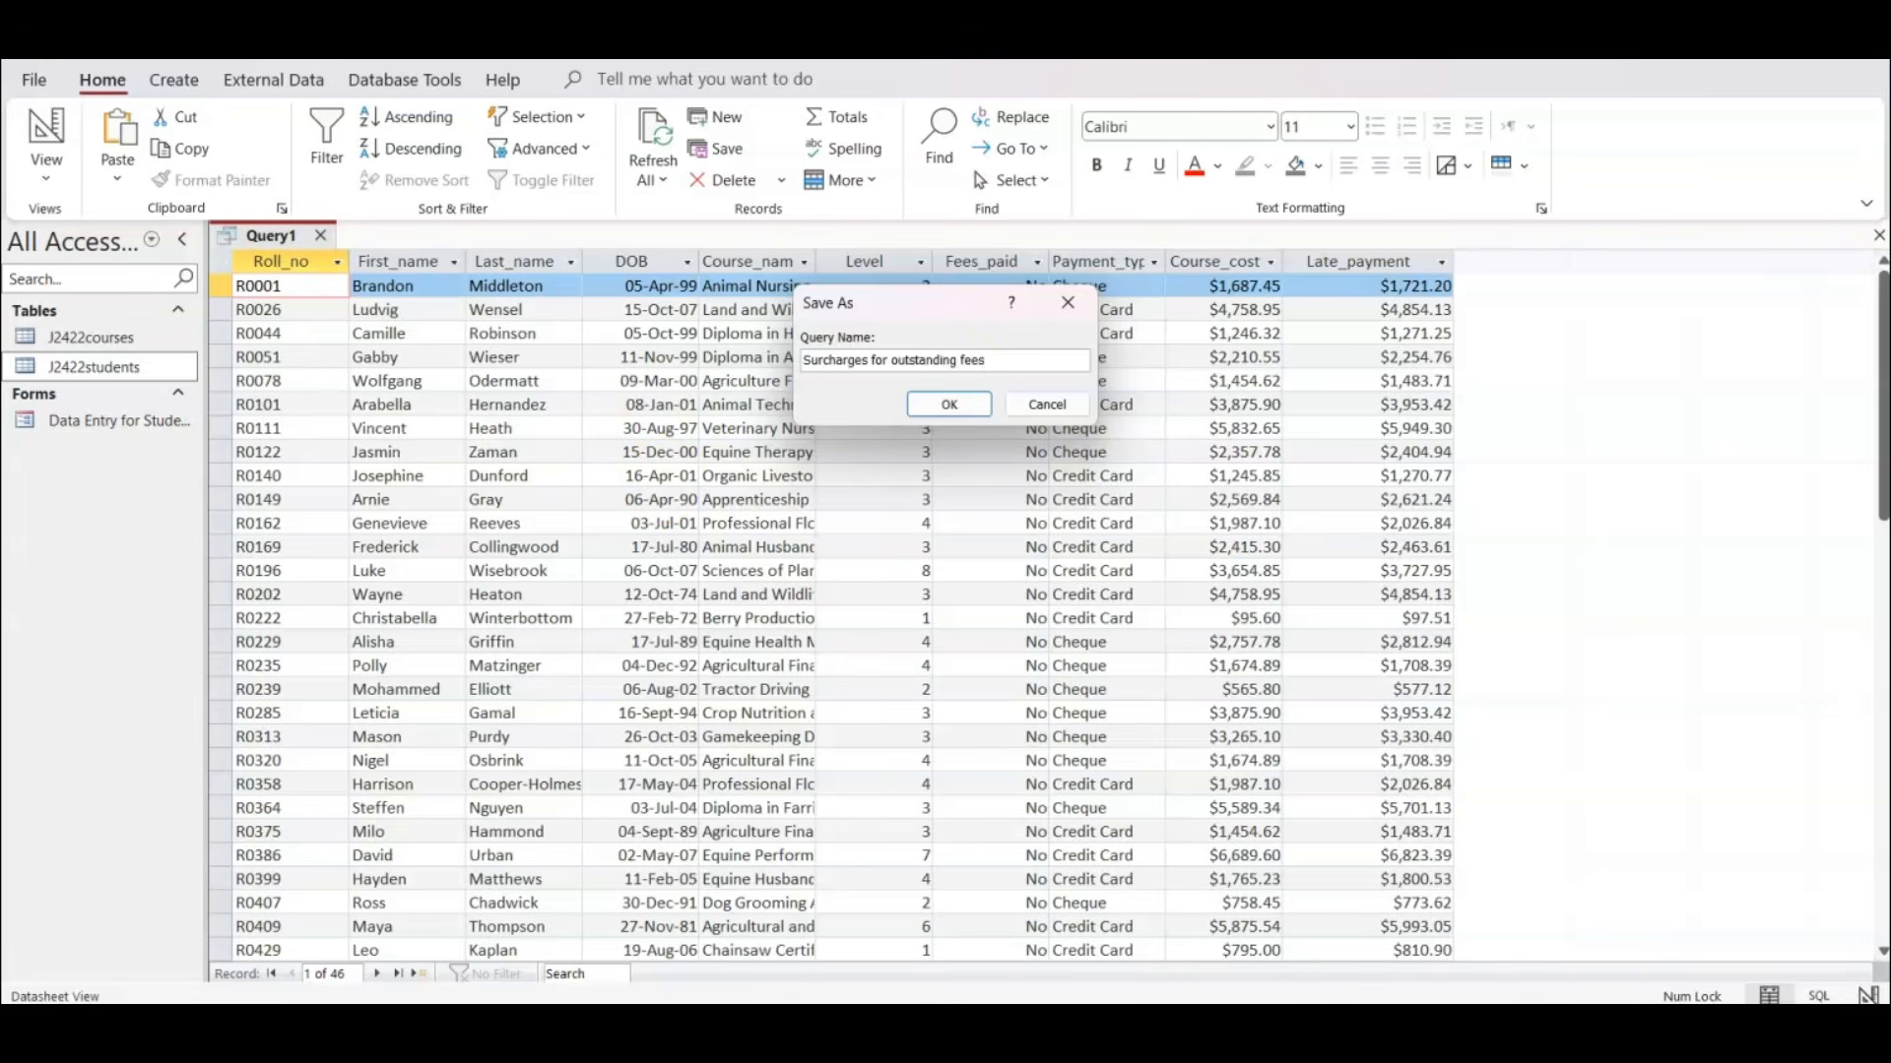
pyautogui.click(949, 404)
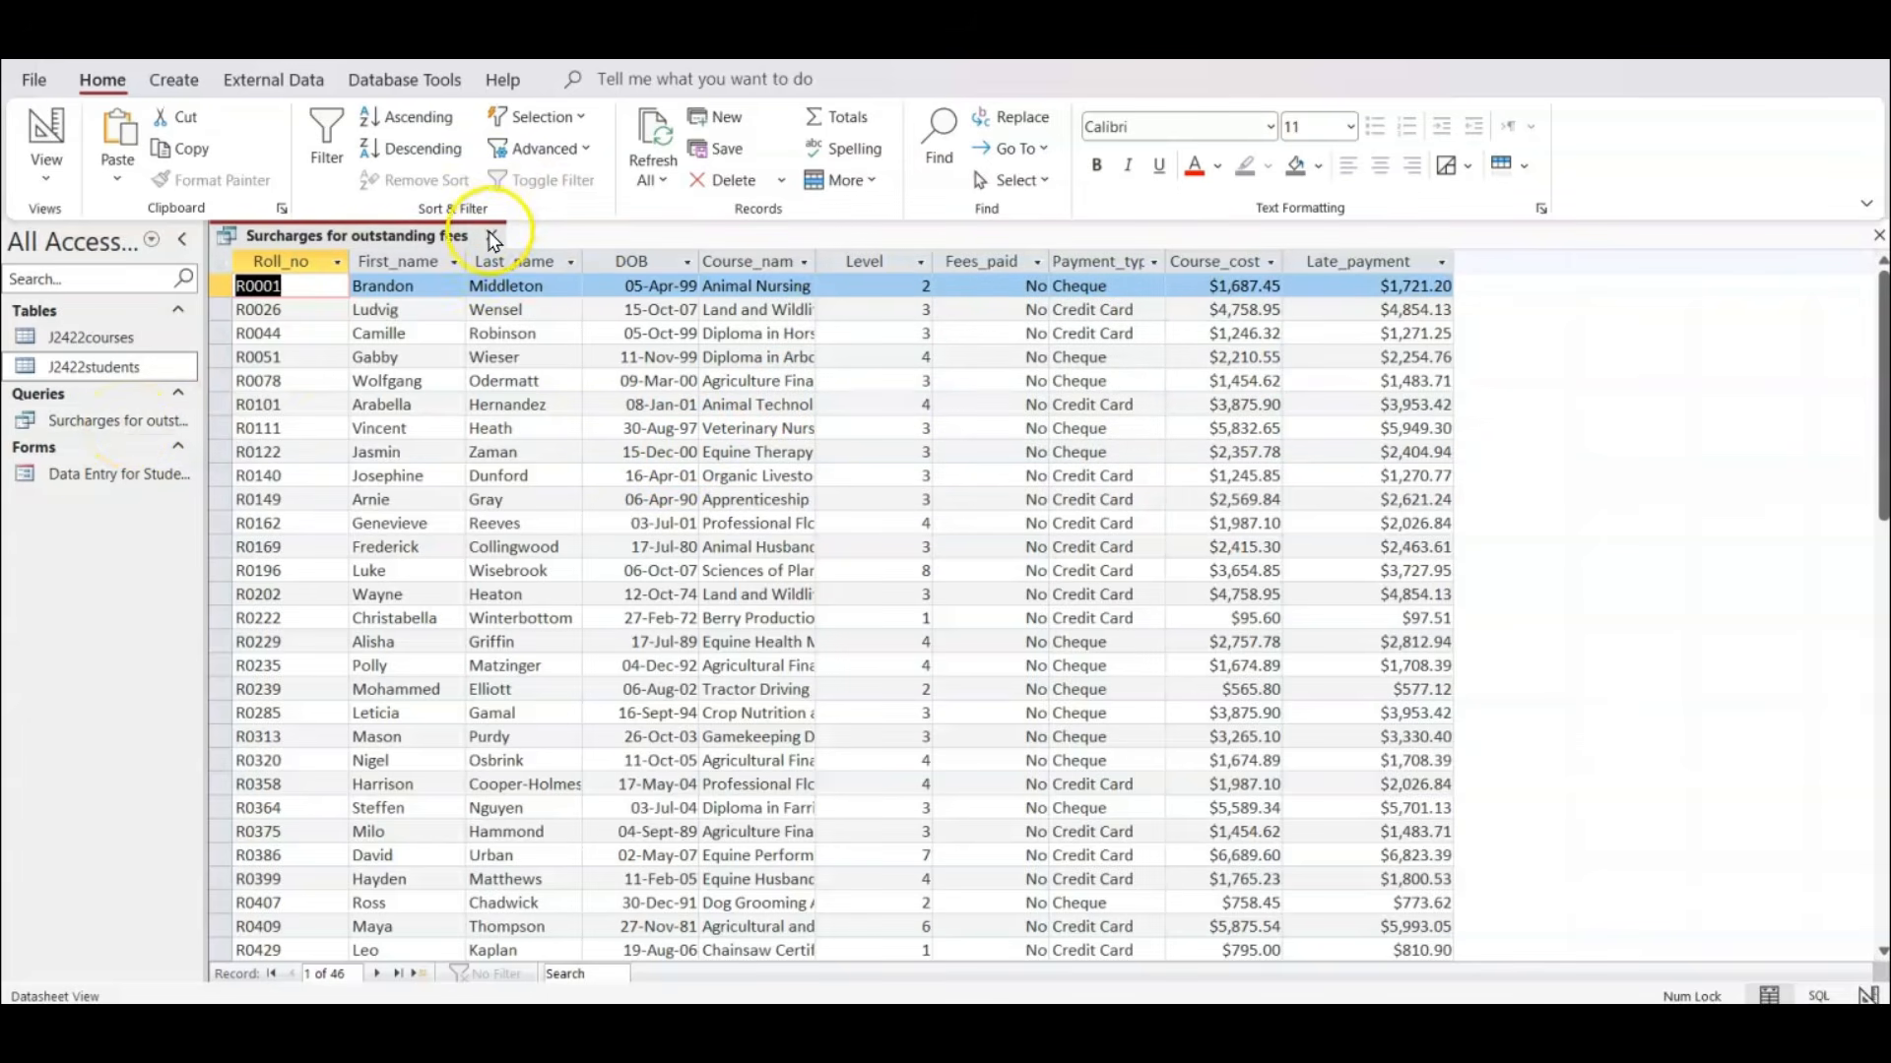
pyautogui.click(491, 235)
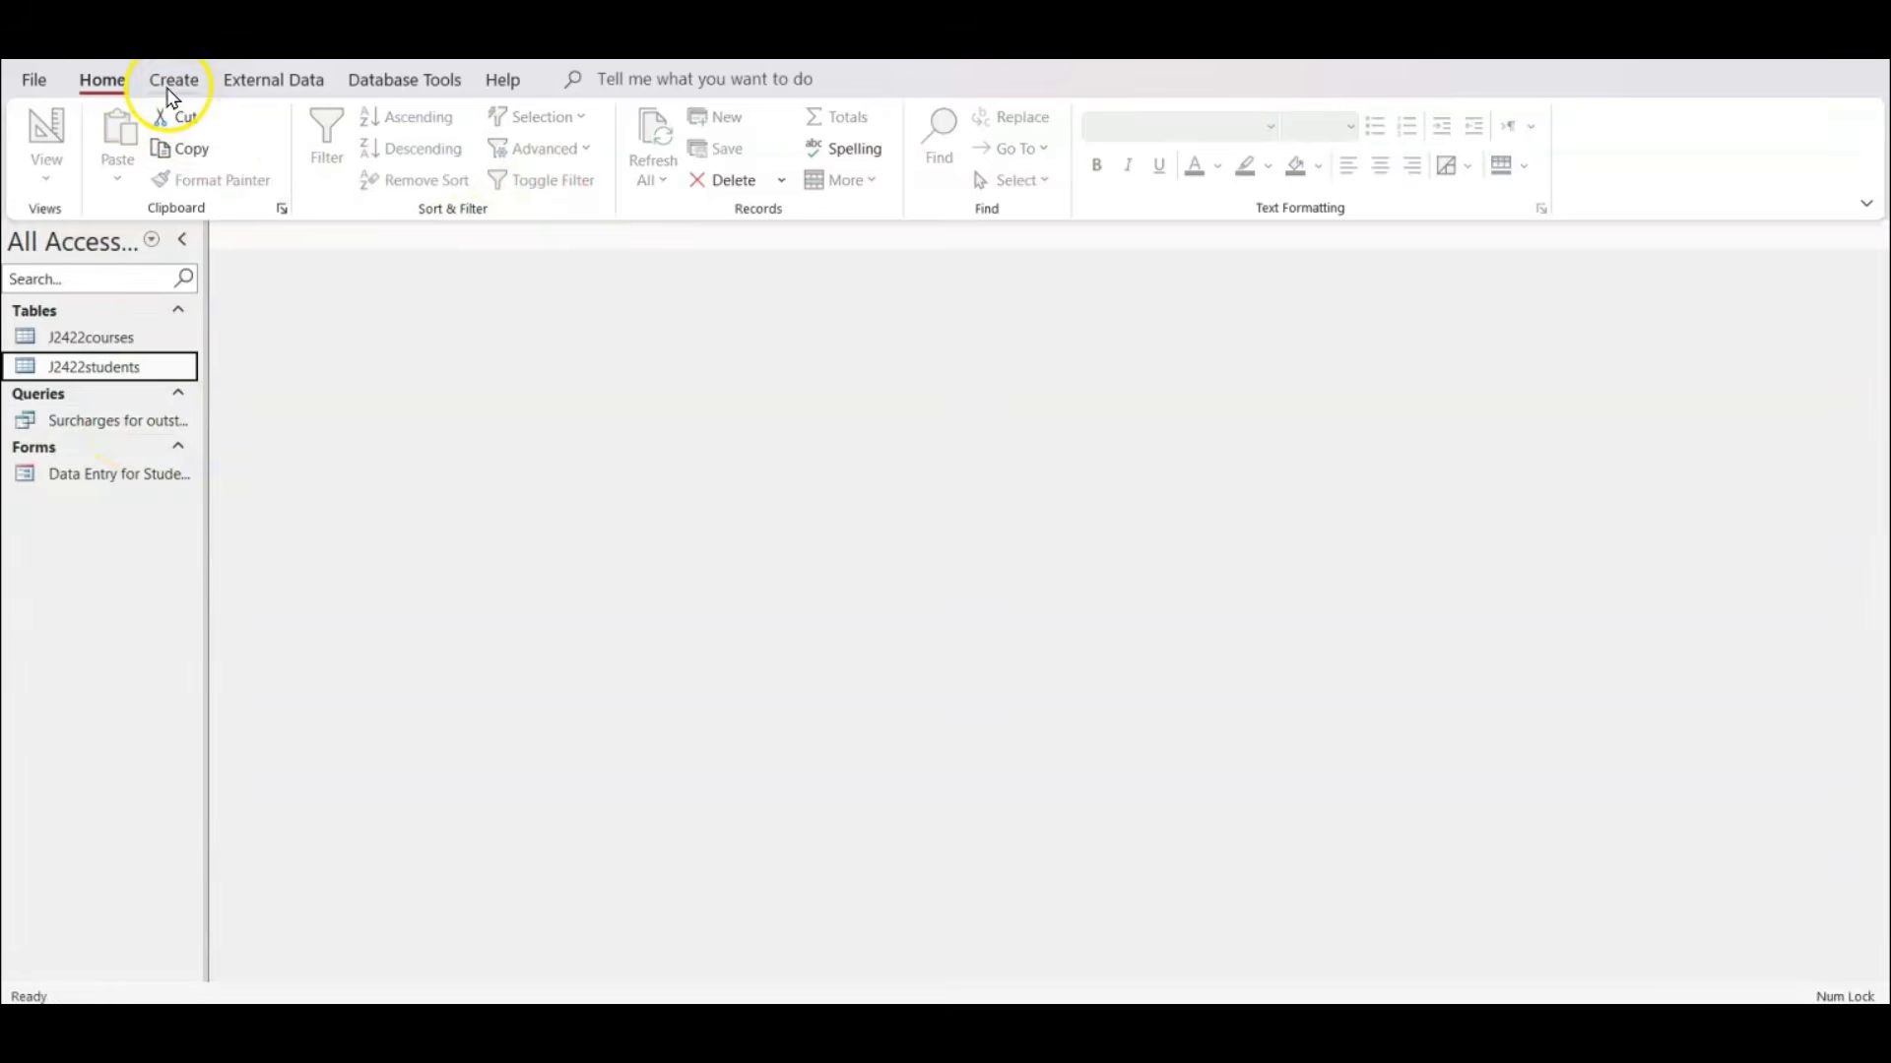
# Start a Report Wizard report based on the Surcharges for outstanding fees query and include all of its fields.
pyautogui.click(116, 420)
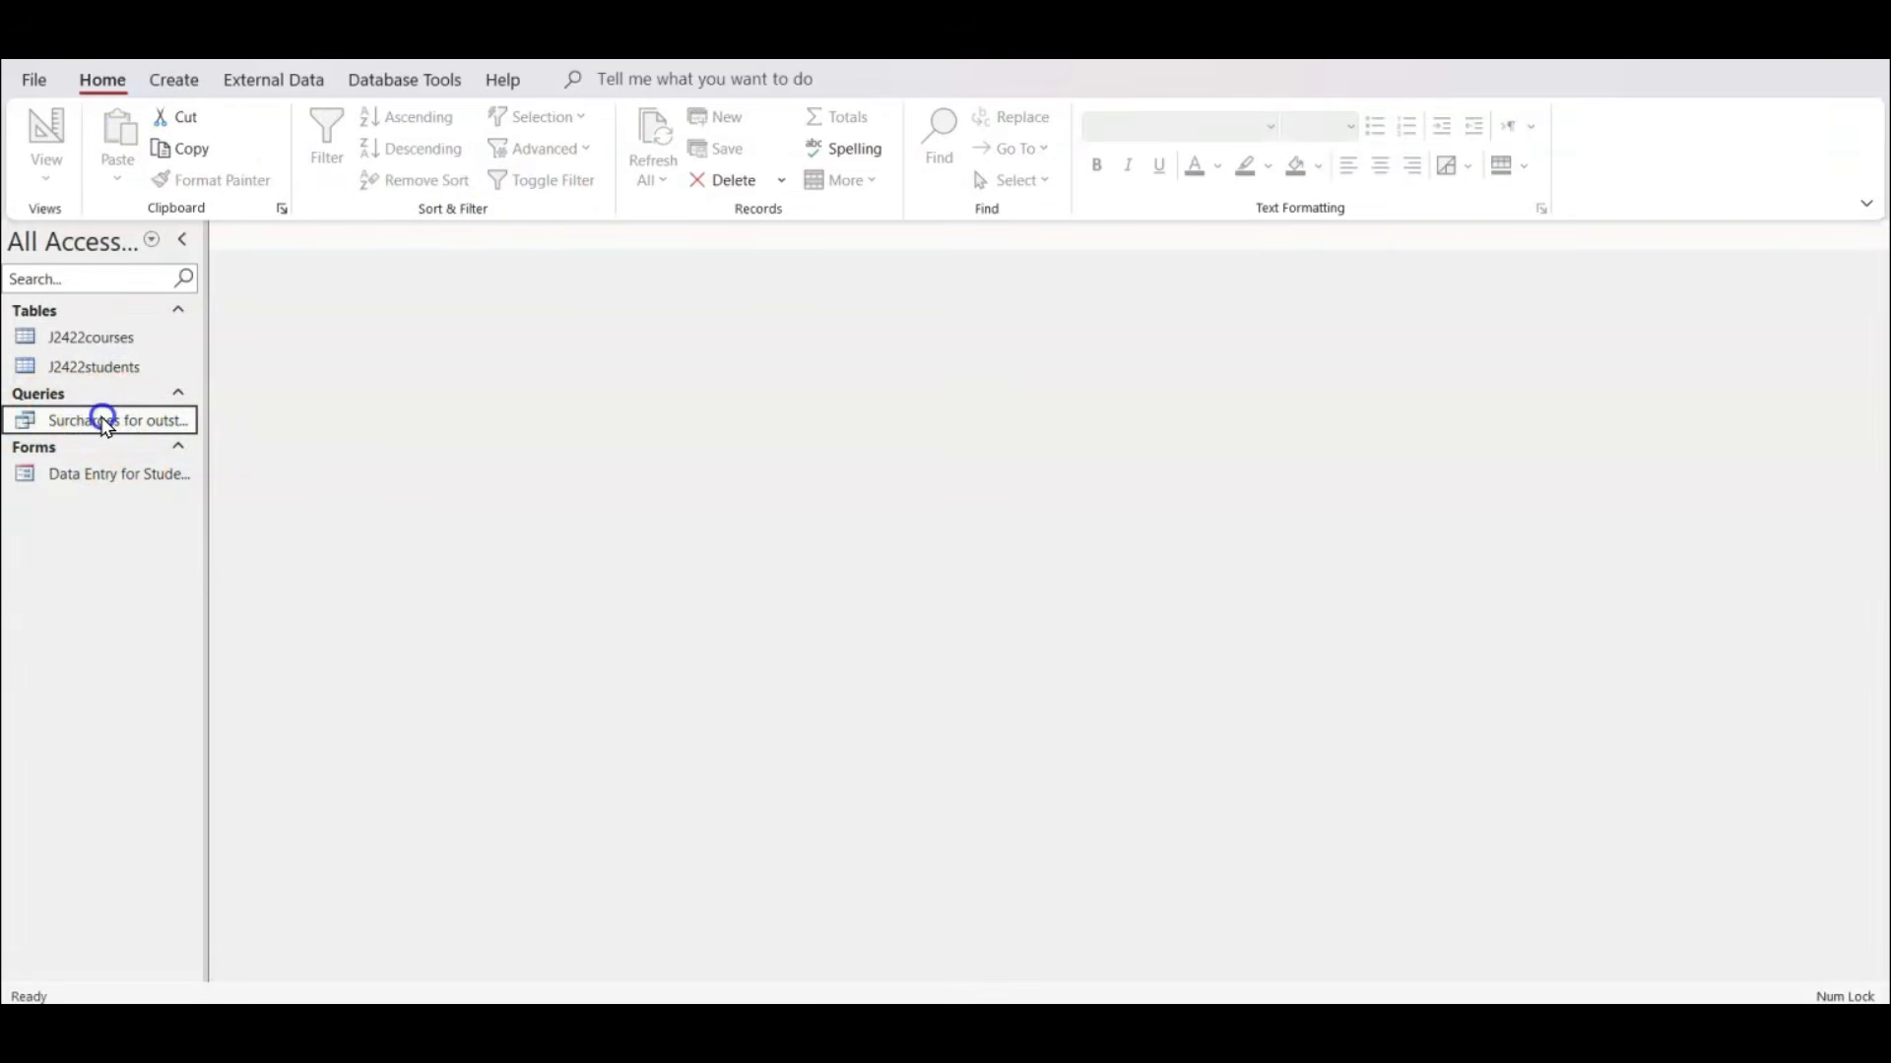
pyautogui.click(175, 83)
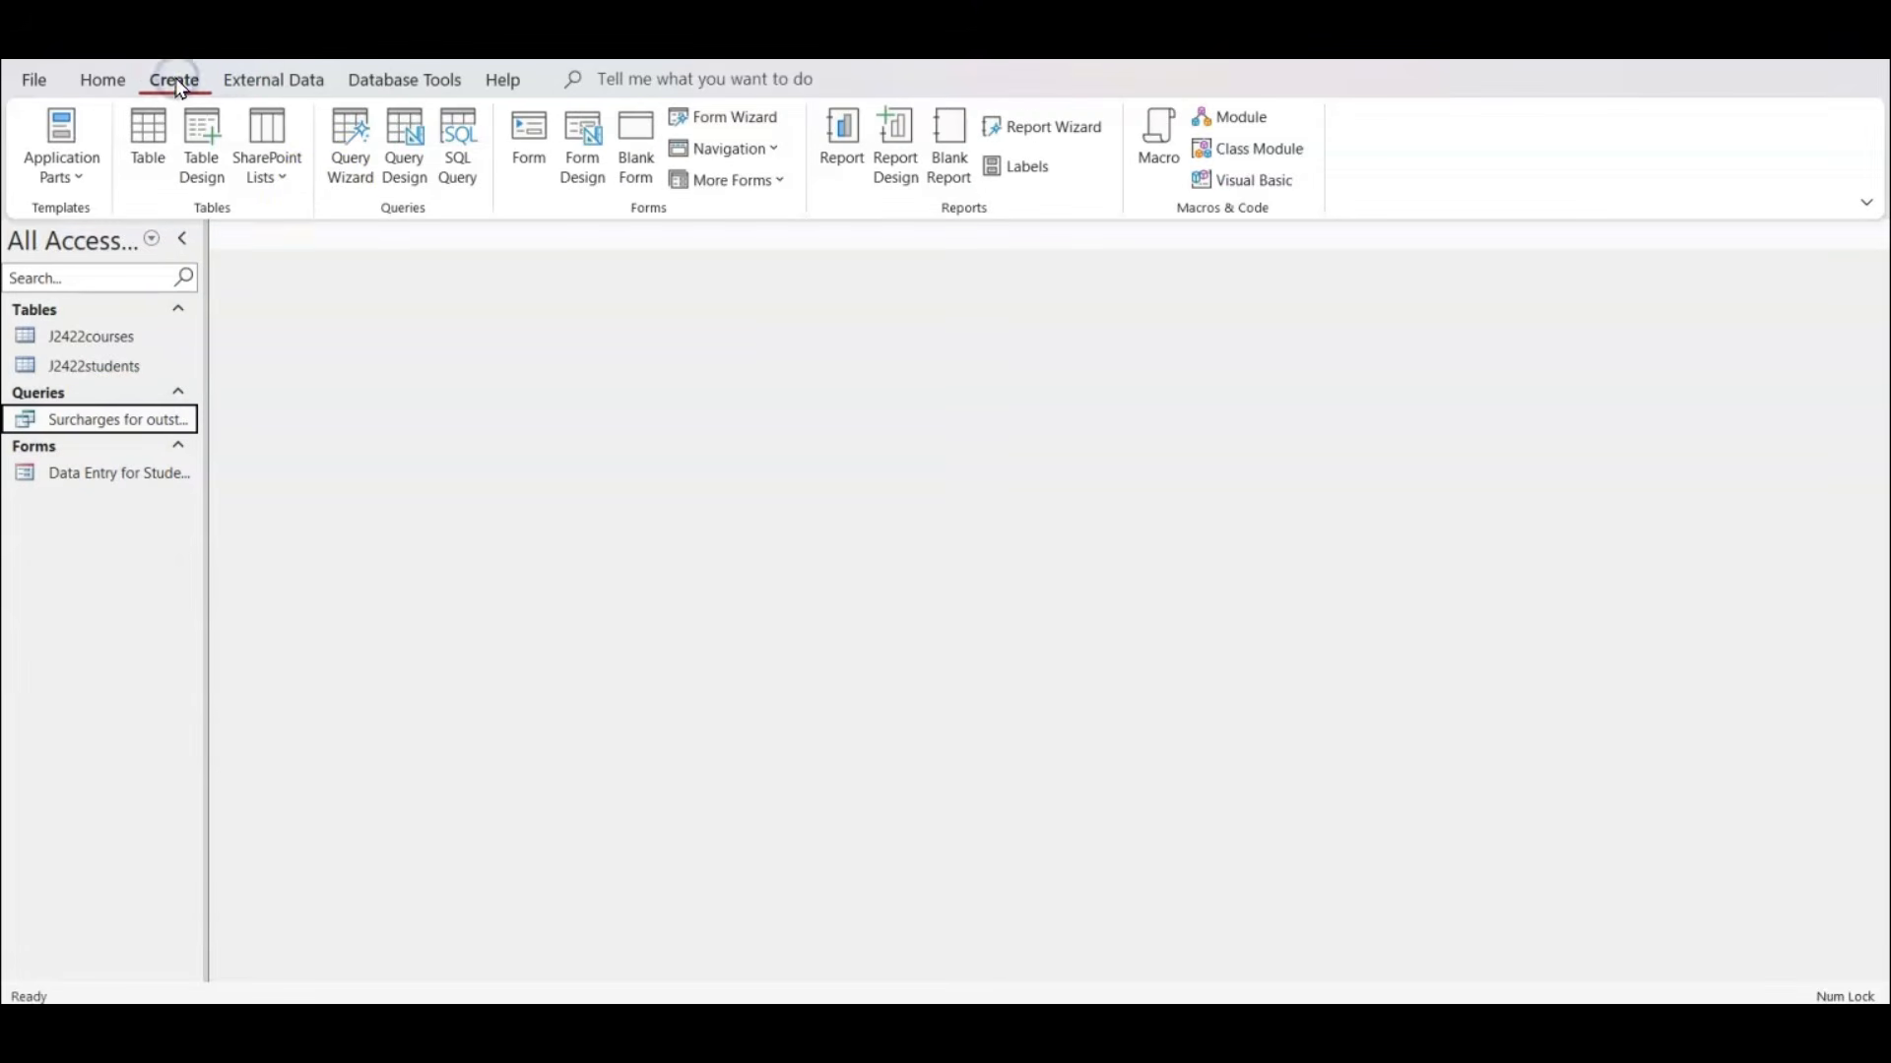
pyautogui.click(1041, 135)
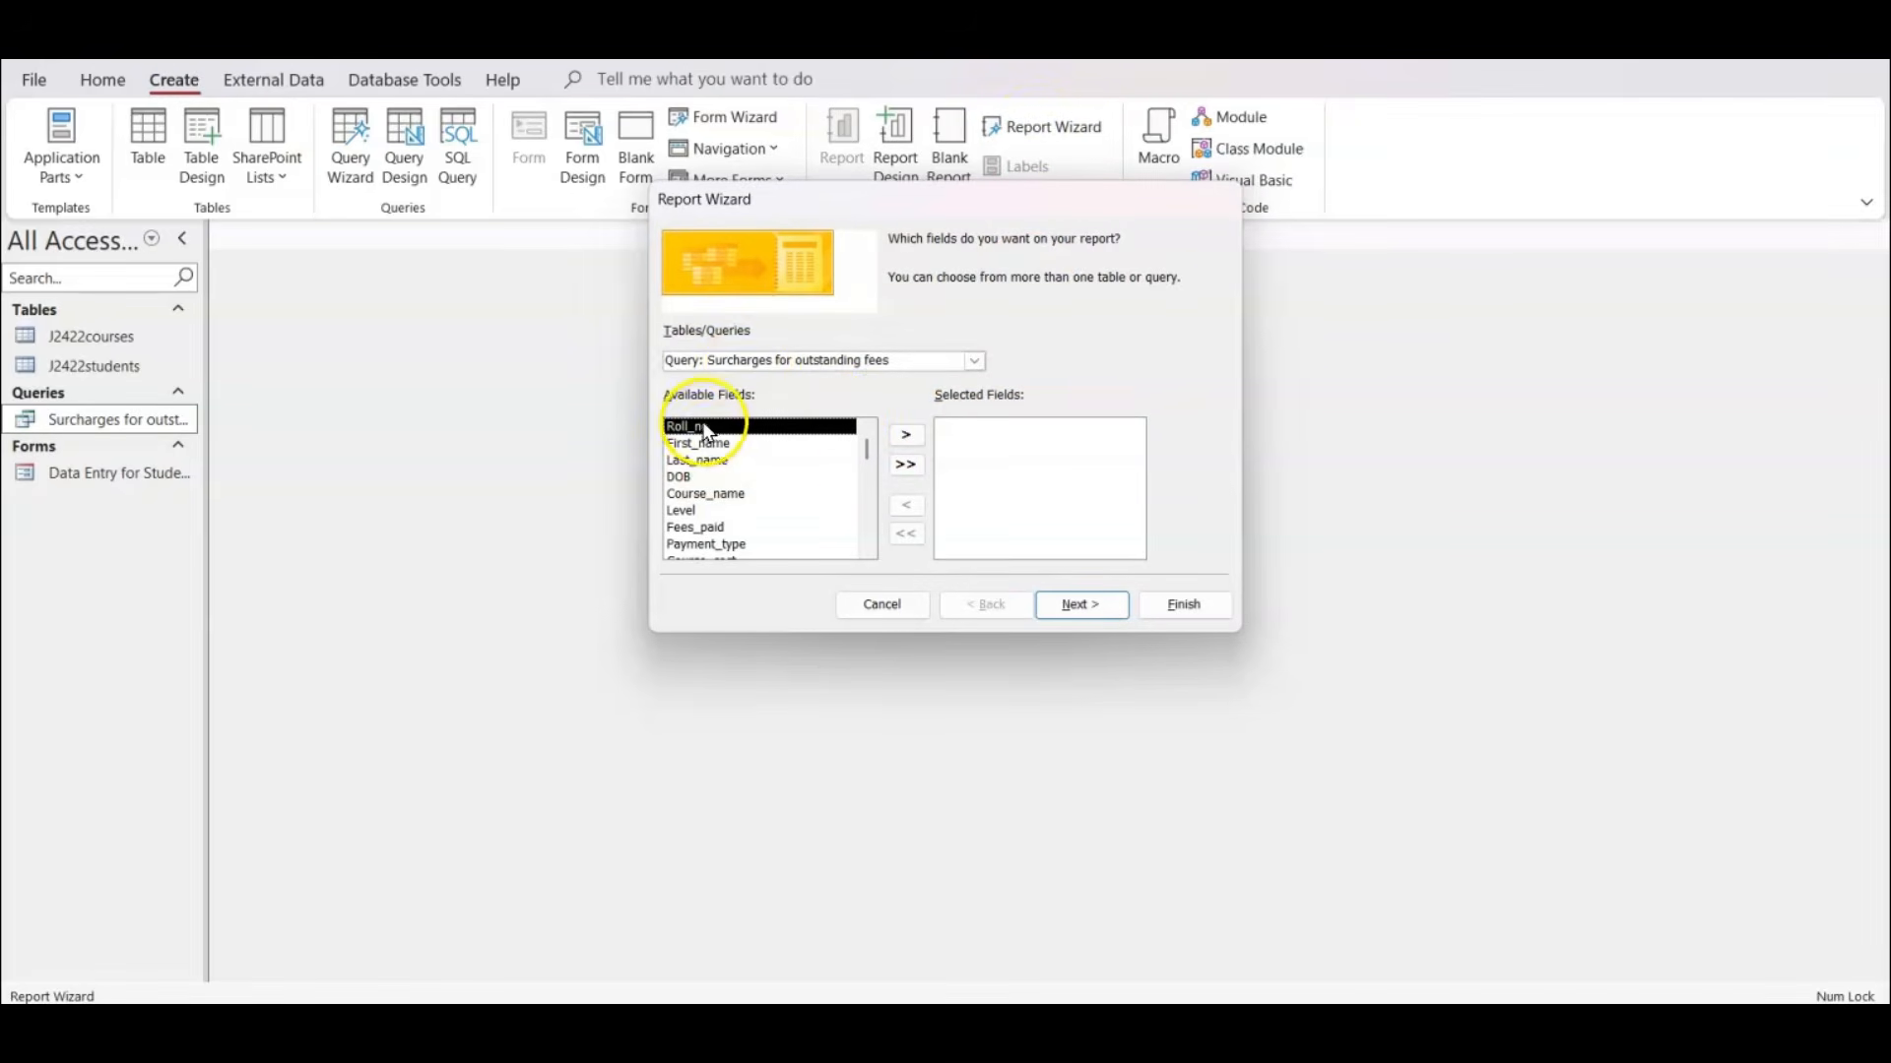
pyautogui.scroll(-1, 711, 434)
pyautogui.scroll(1, 714, 428)
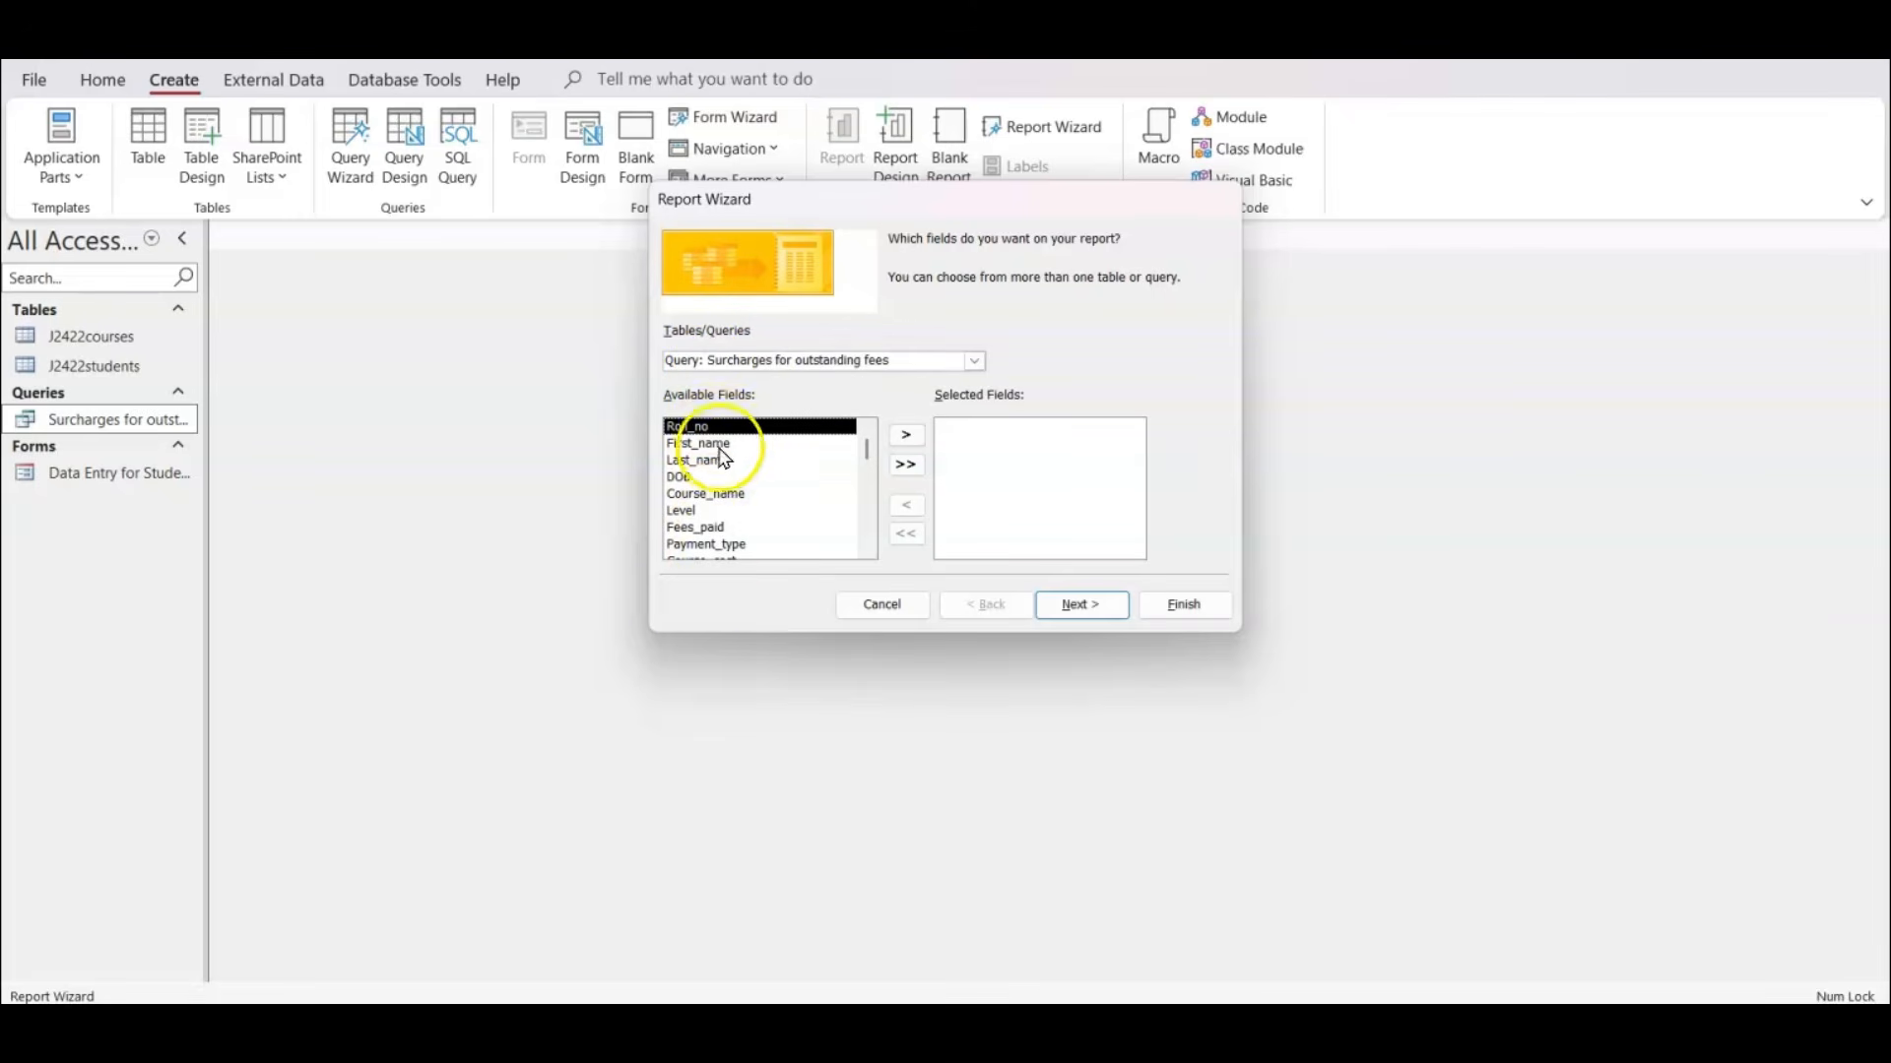
pyautogui.scroll(-2, 719, 517)
pyautogui.scroll(2, 720, 522)
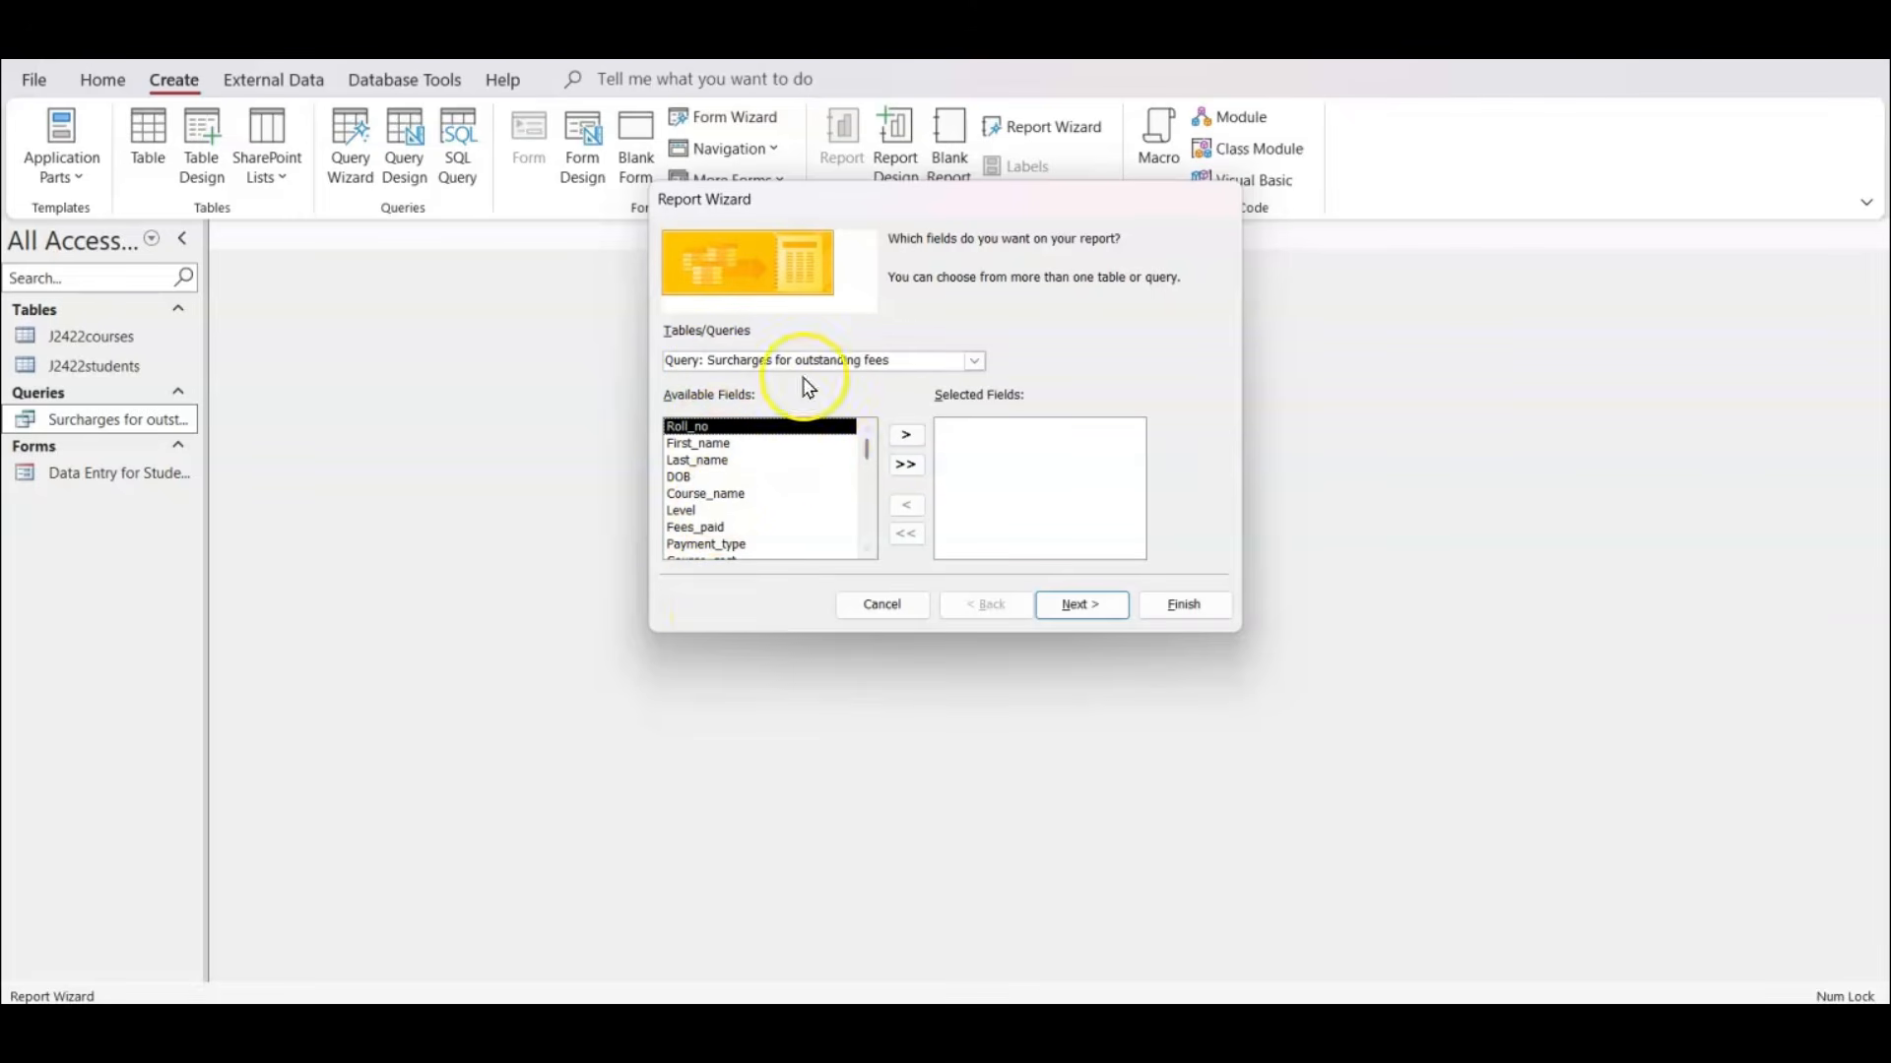
pyautogui.click(907, 465)
pyautogui.click(1090, 605)
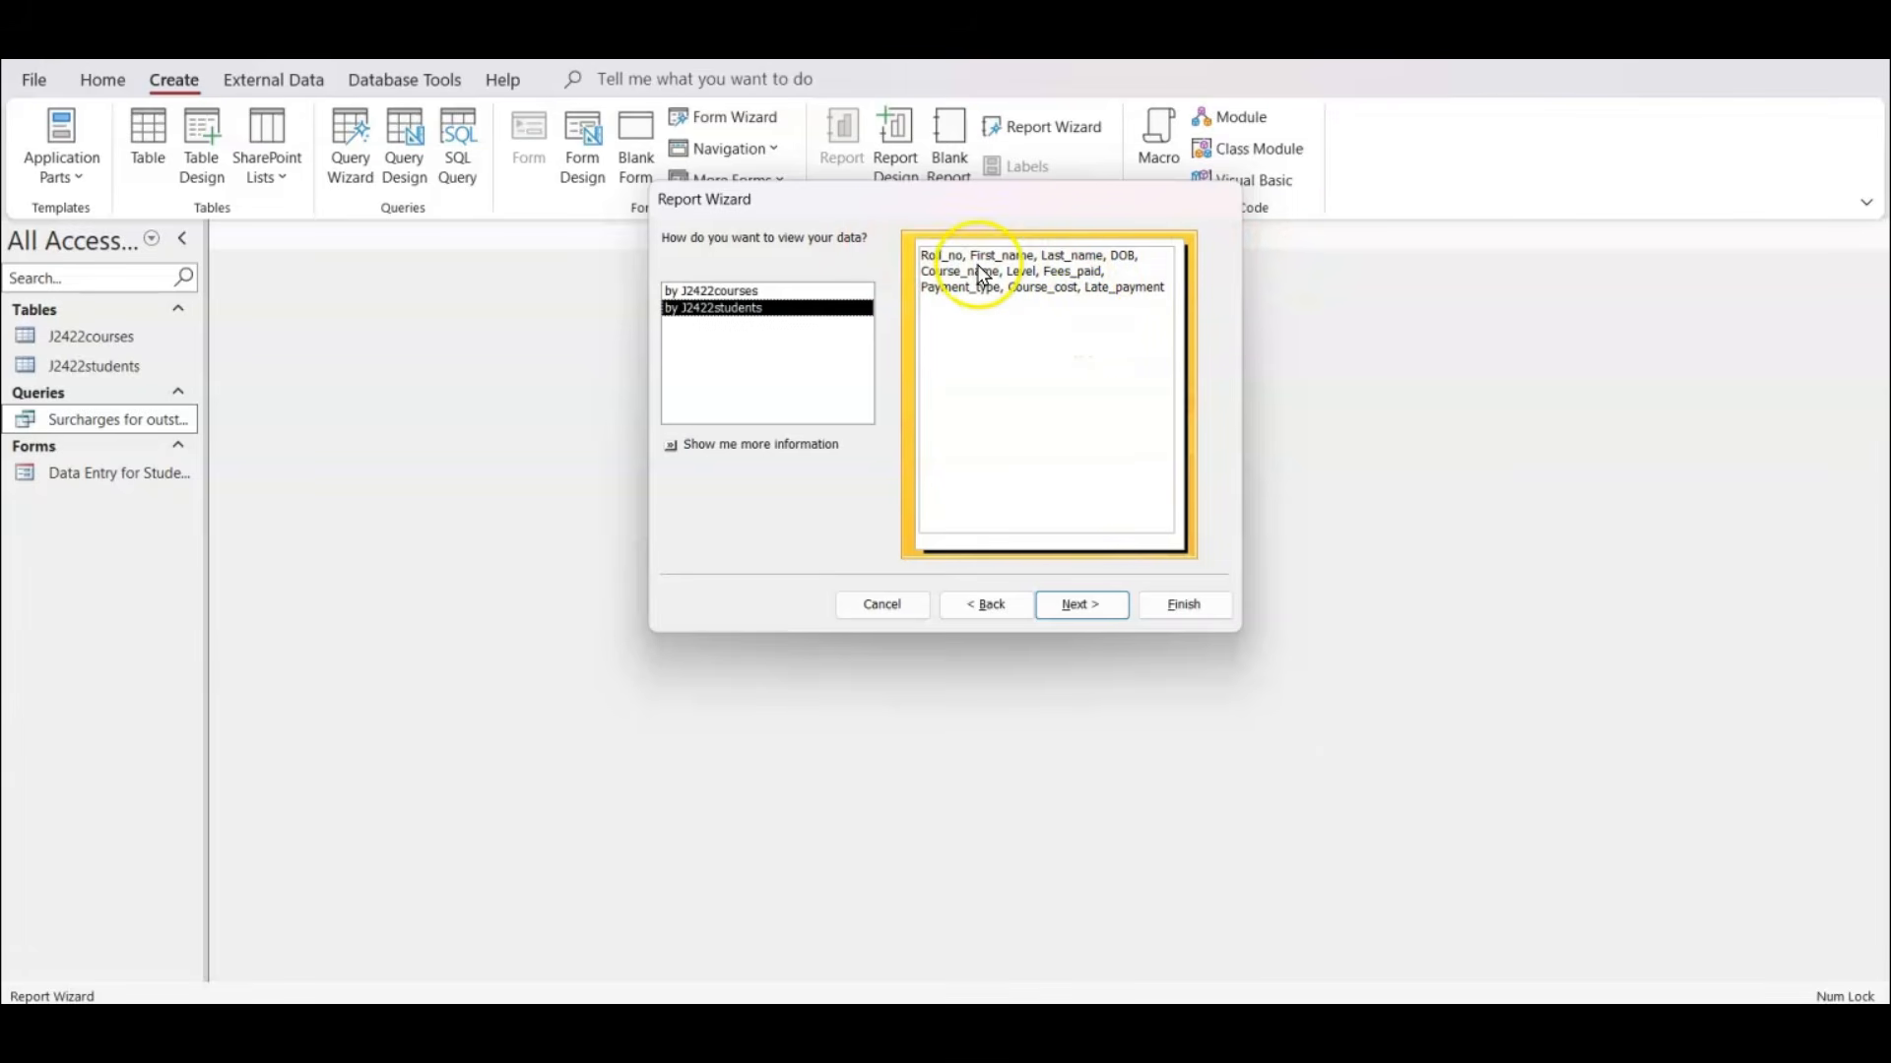
# View the report data by J2422students and proceed without adding any grouping levels or sort order.
pyautogui.click(728, 291)
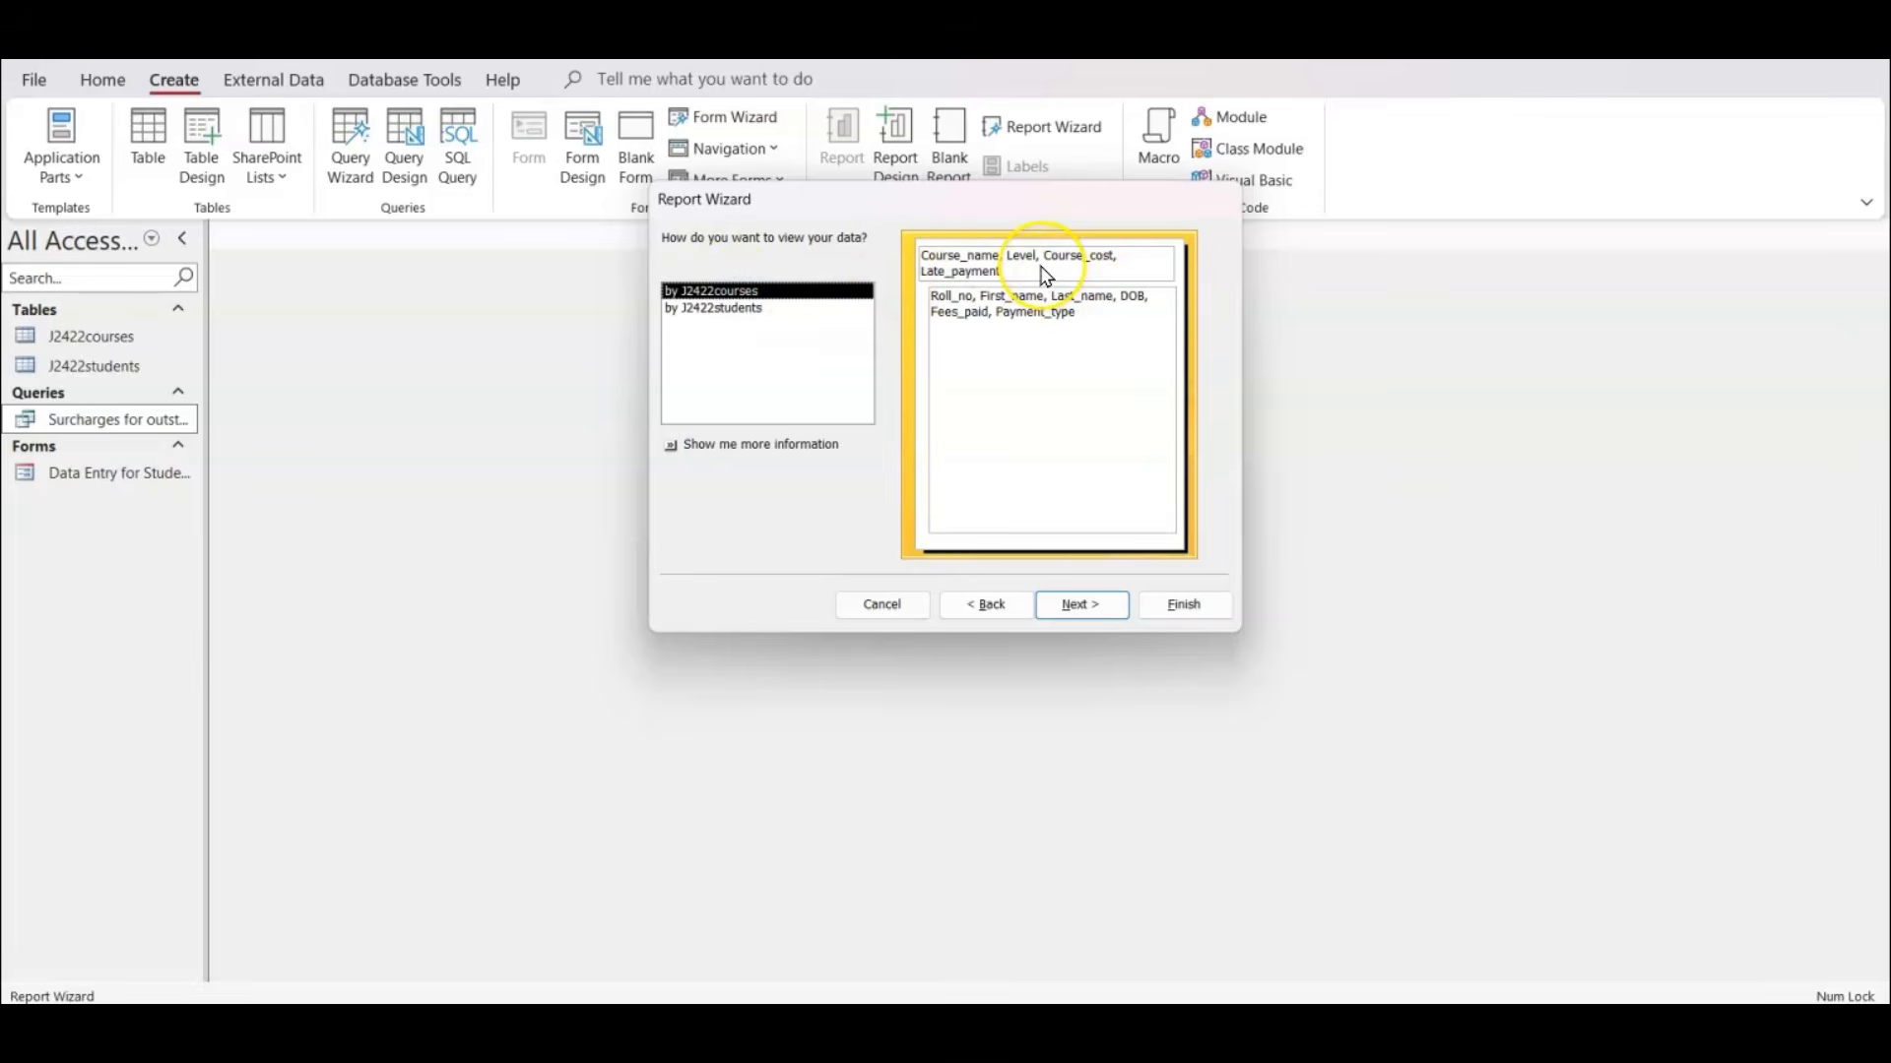
pyautogui.click(731, 308)
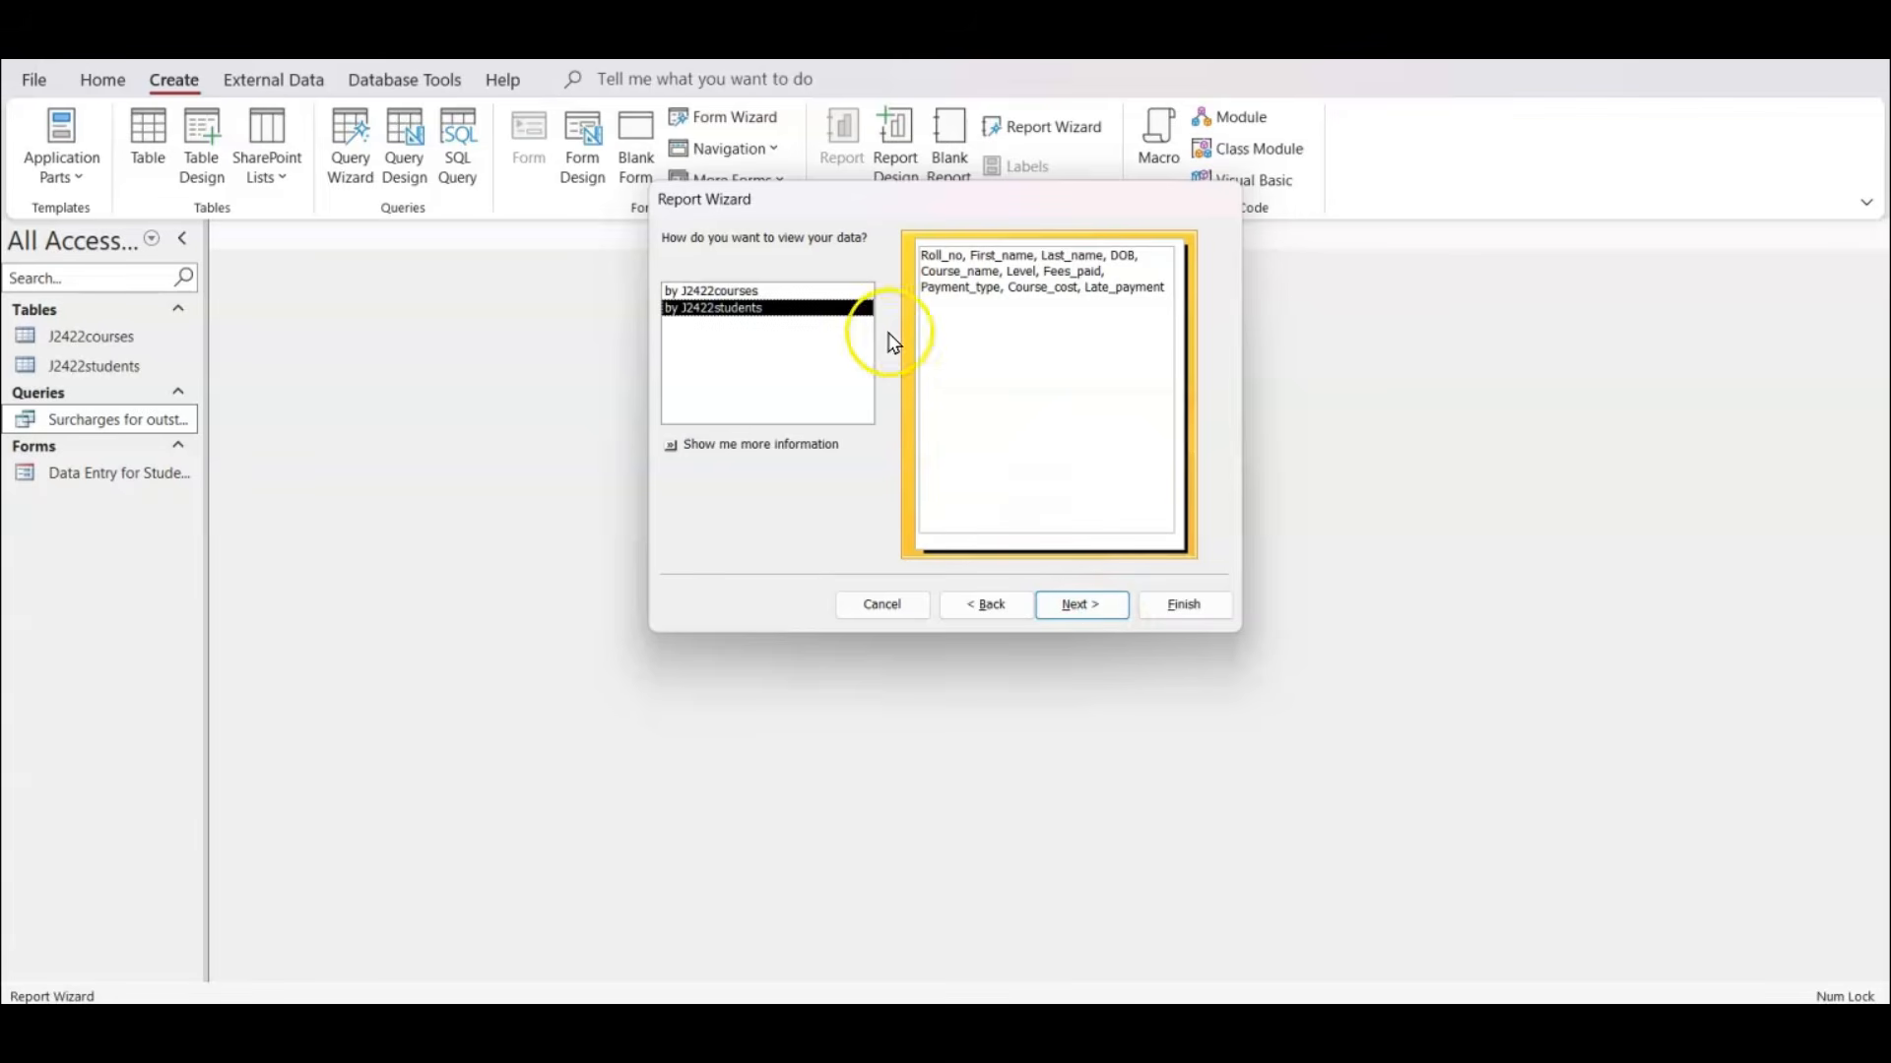
pyautogui.click(1082, 611)
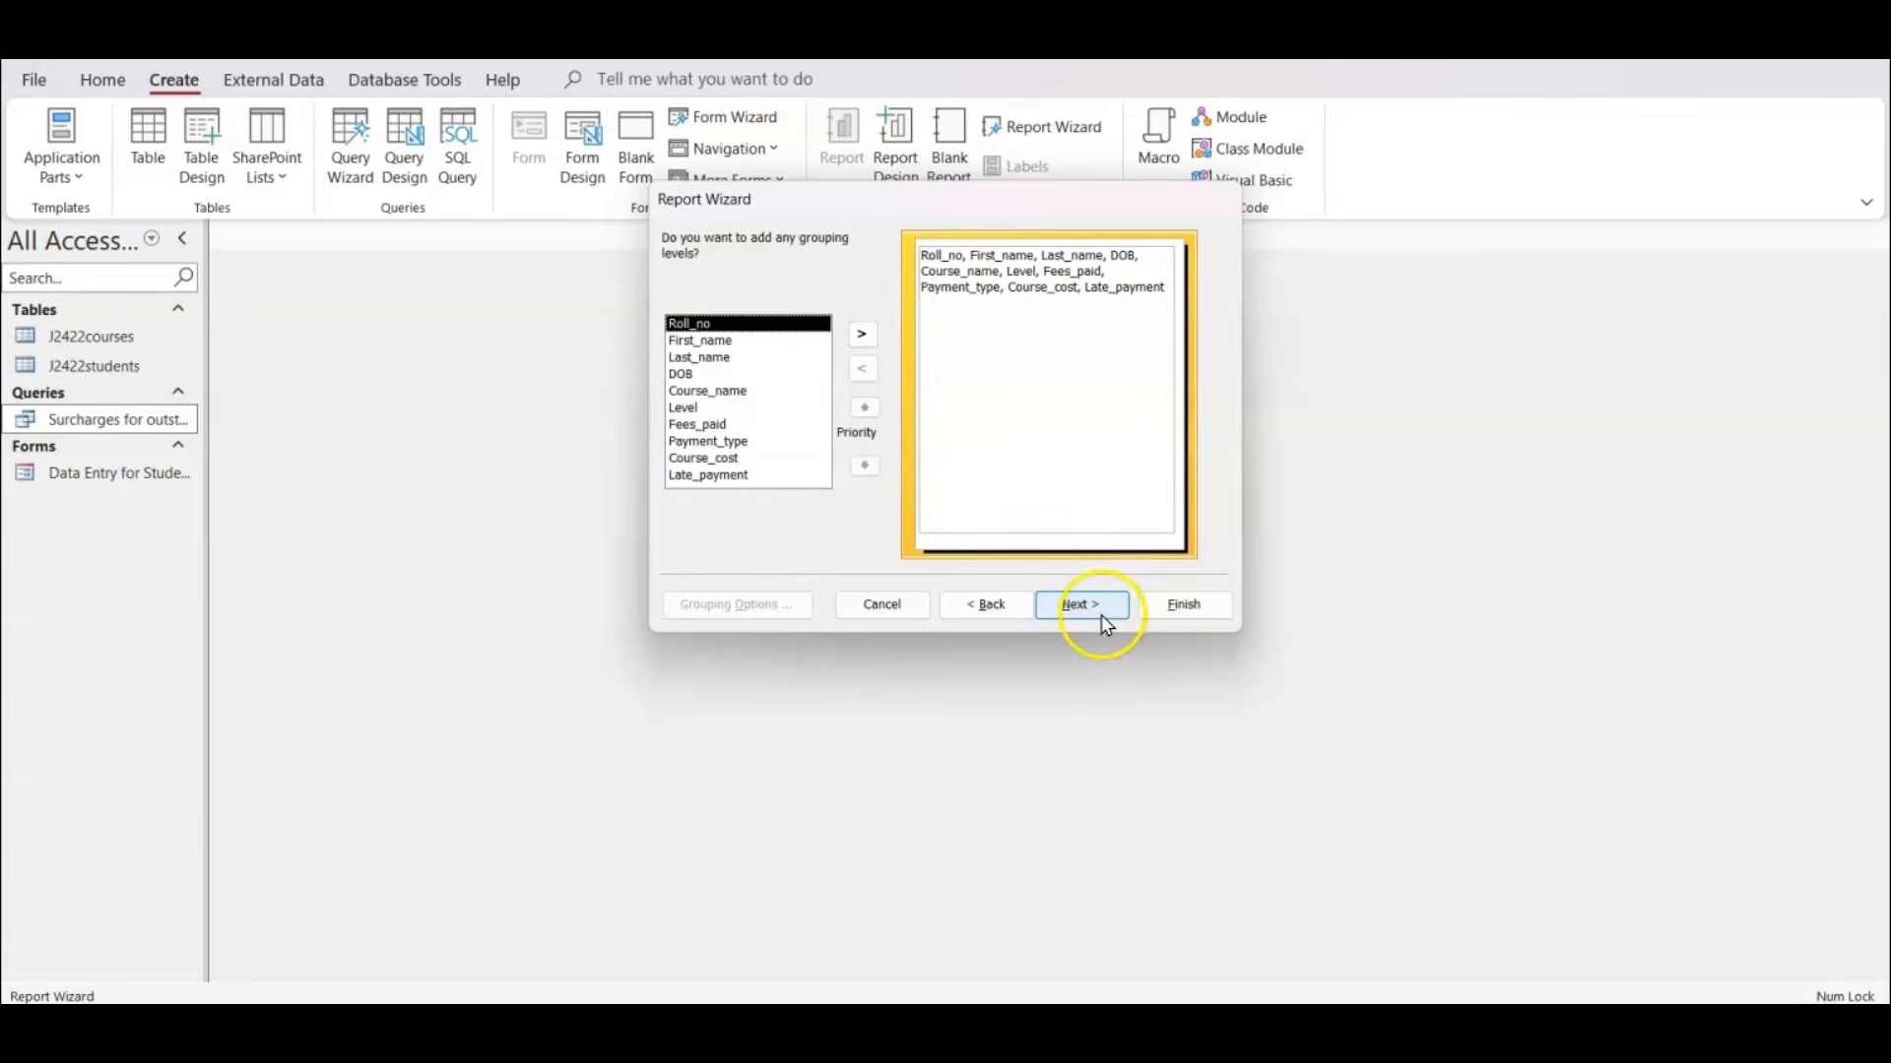
pyautogui.click(1080, 607)
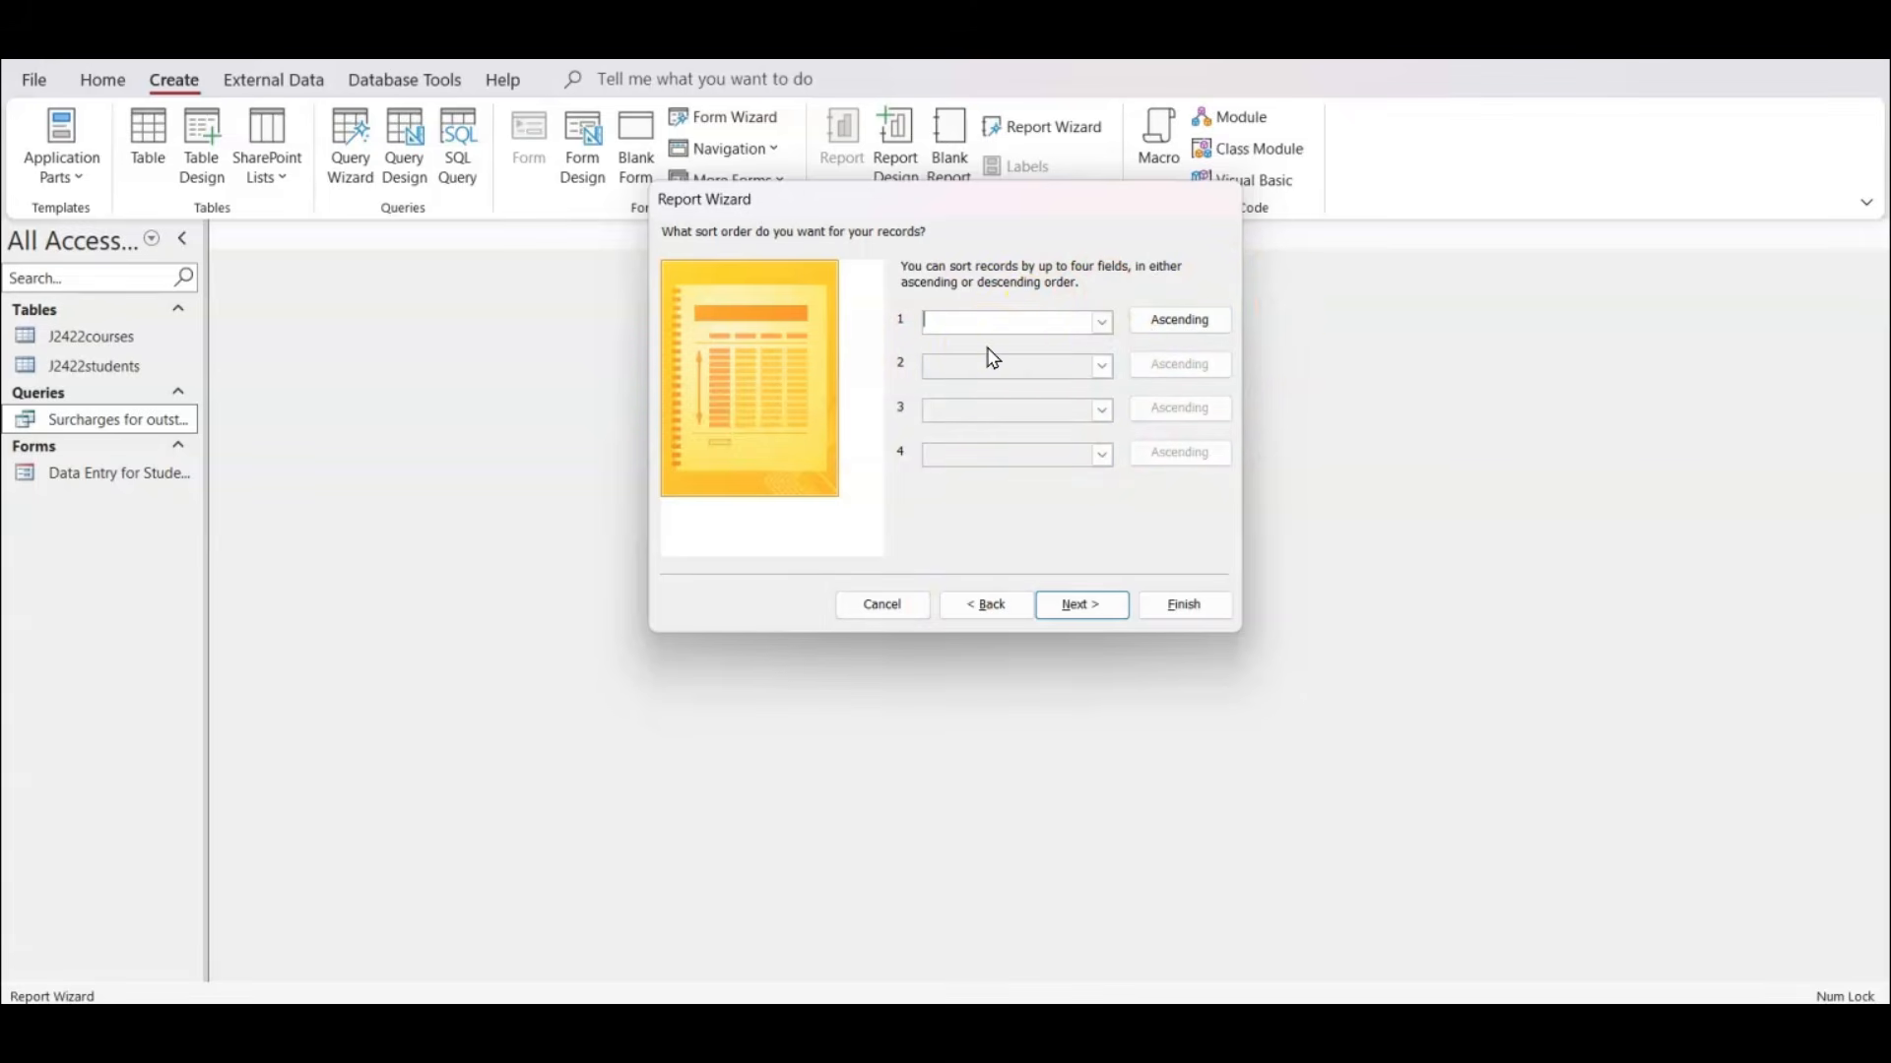
pyautogui.click(1102, 322)
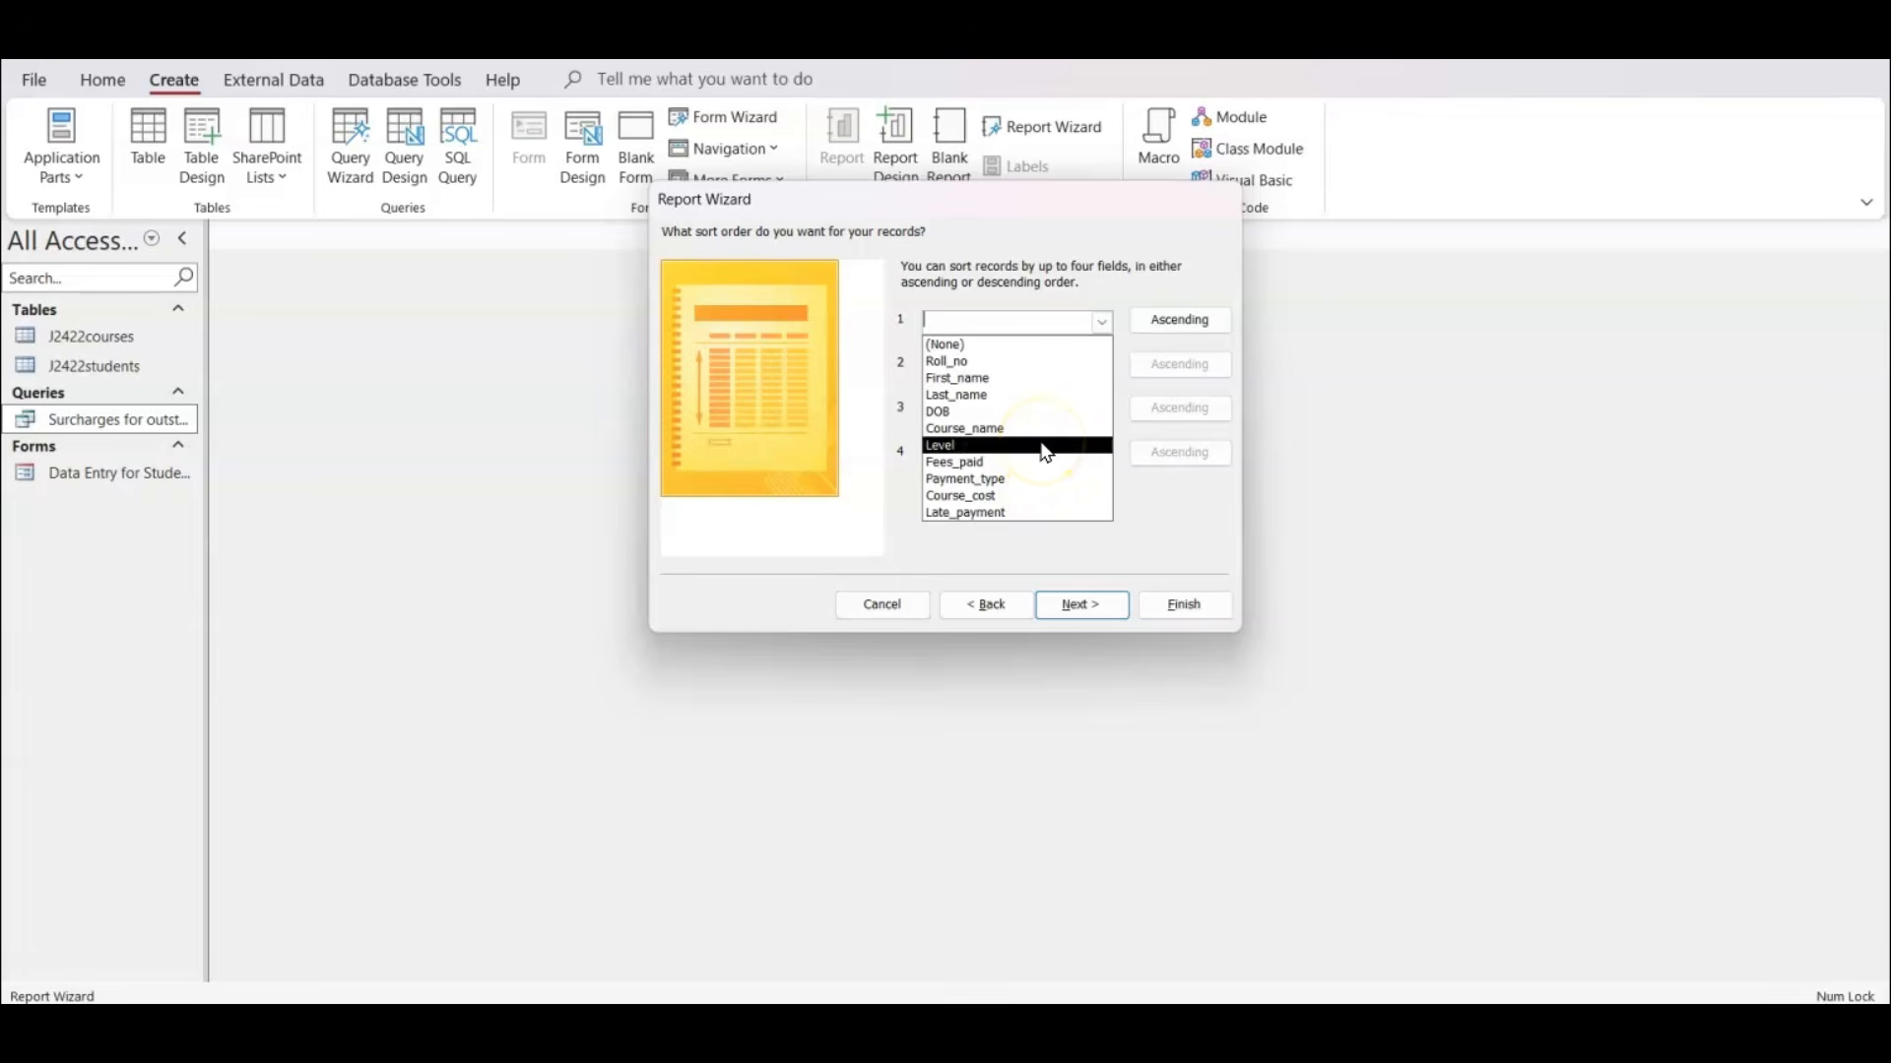
pyautogui.click(1037, 262)
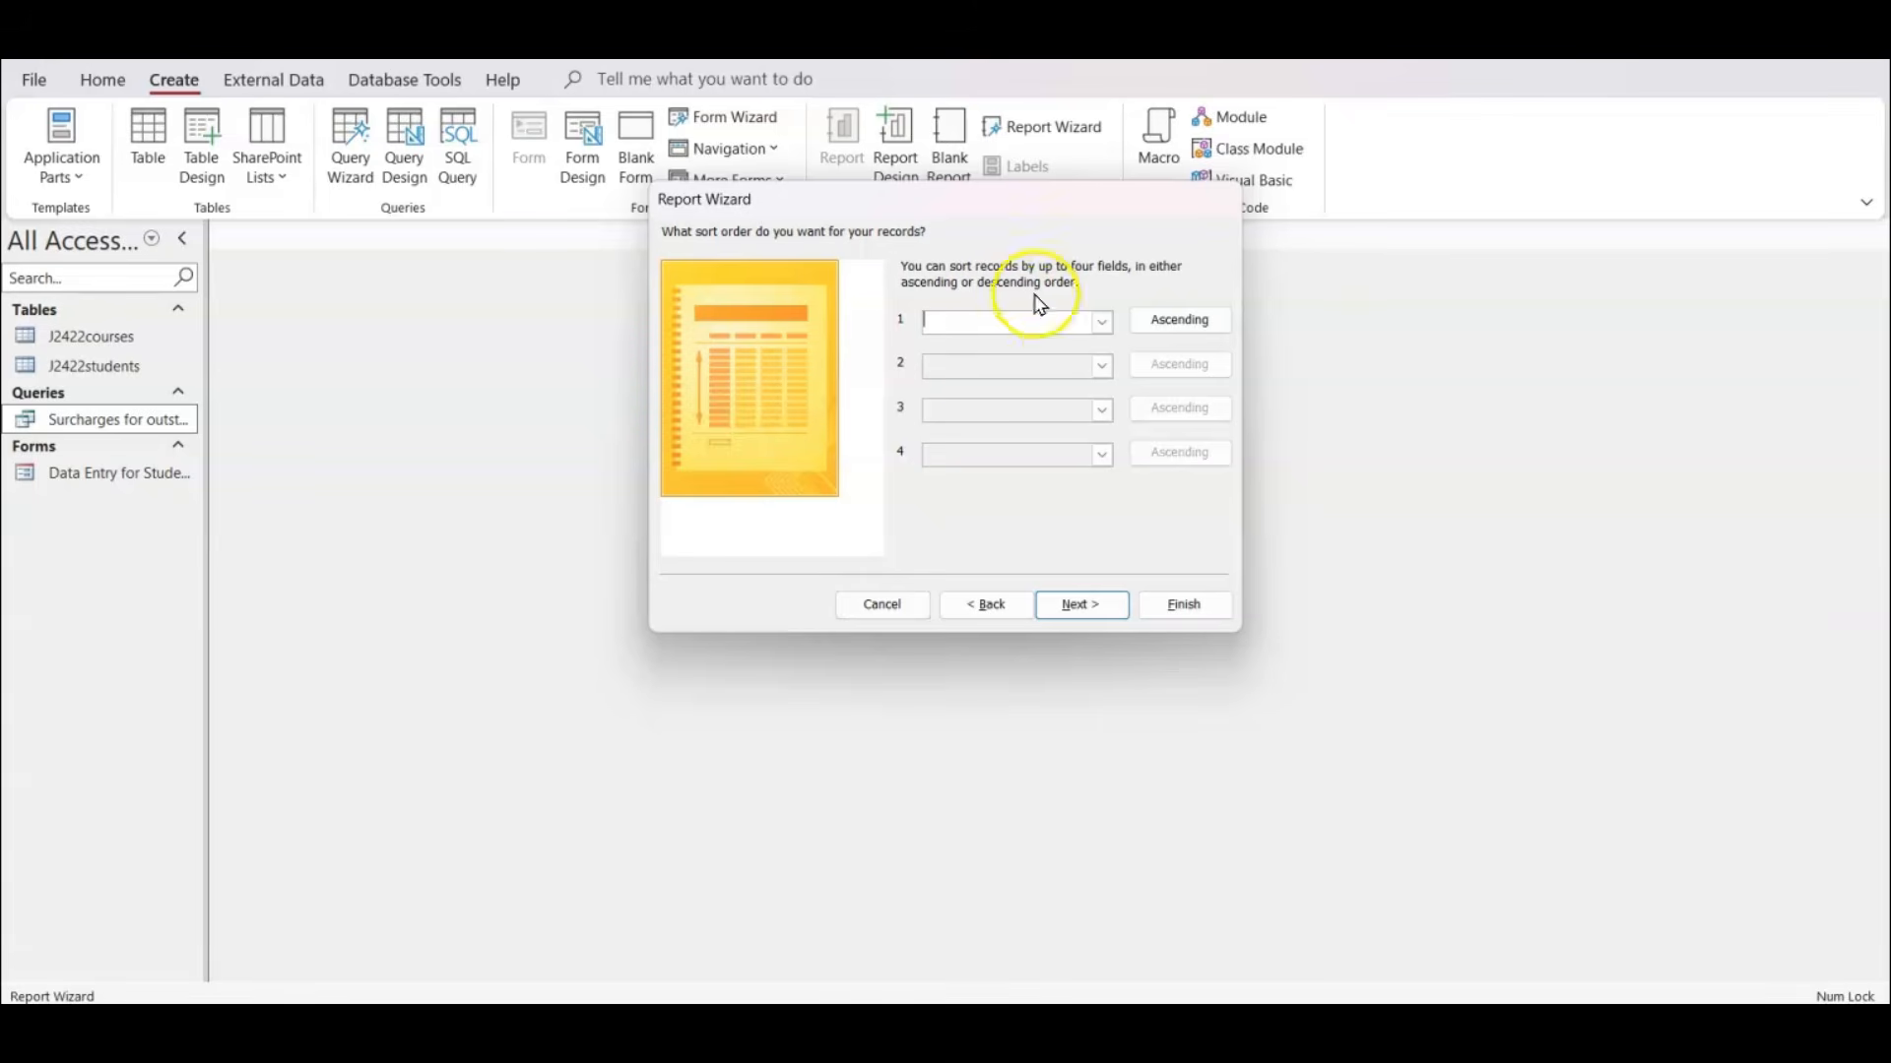
pyautogui.click(1093, 613)
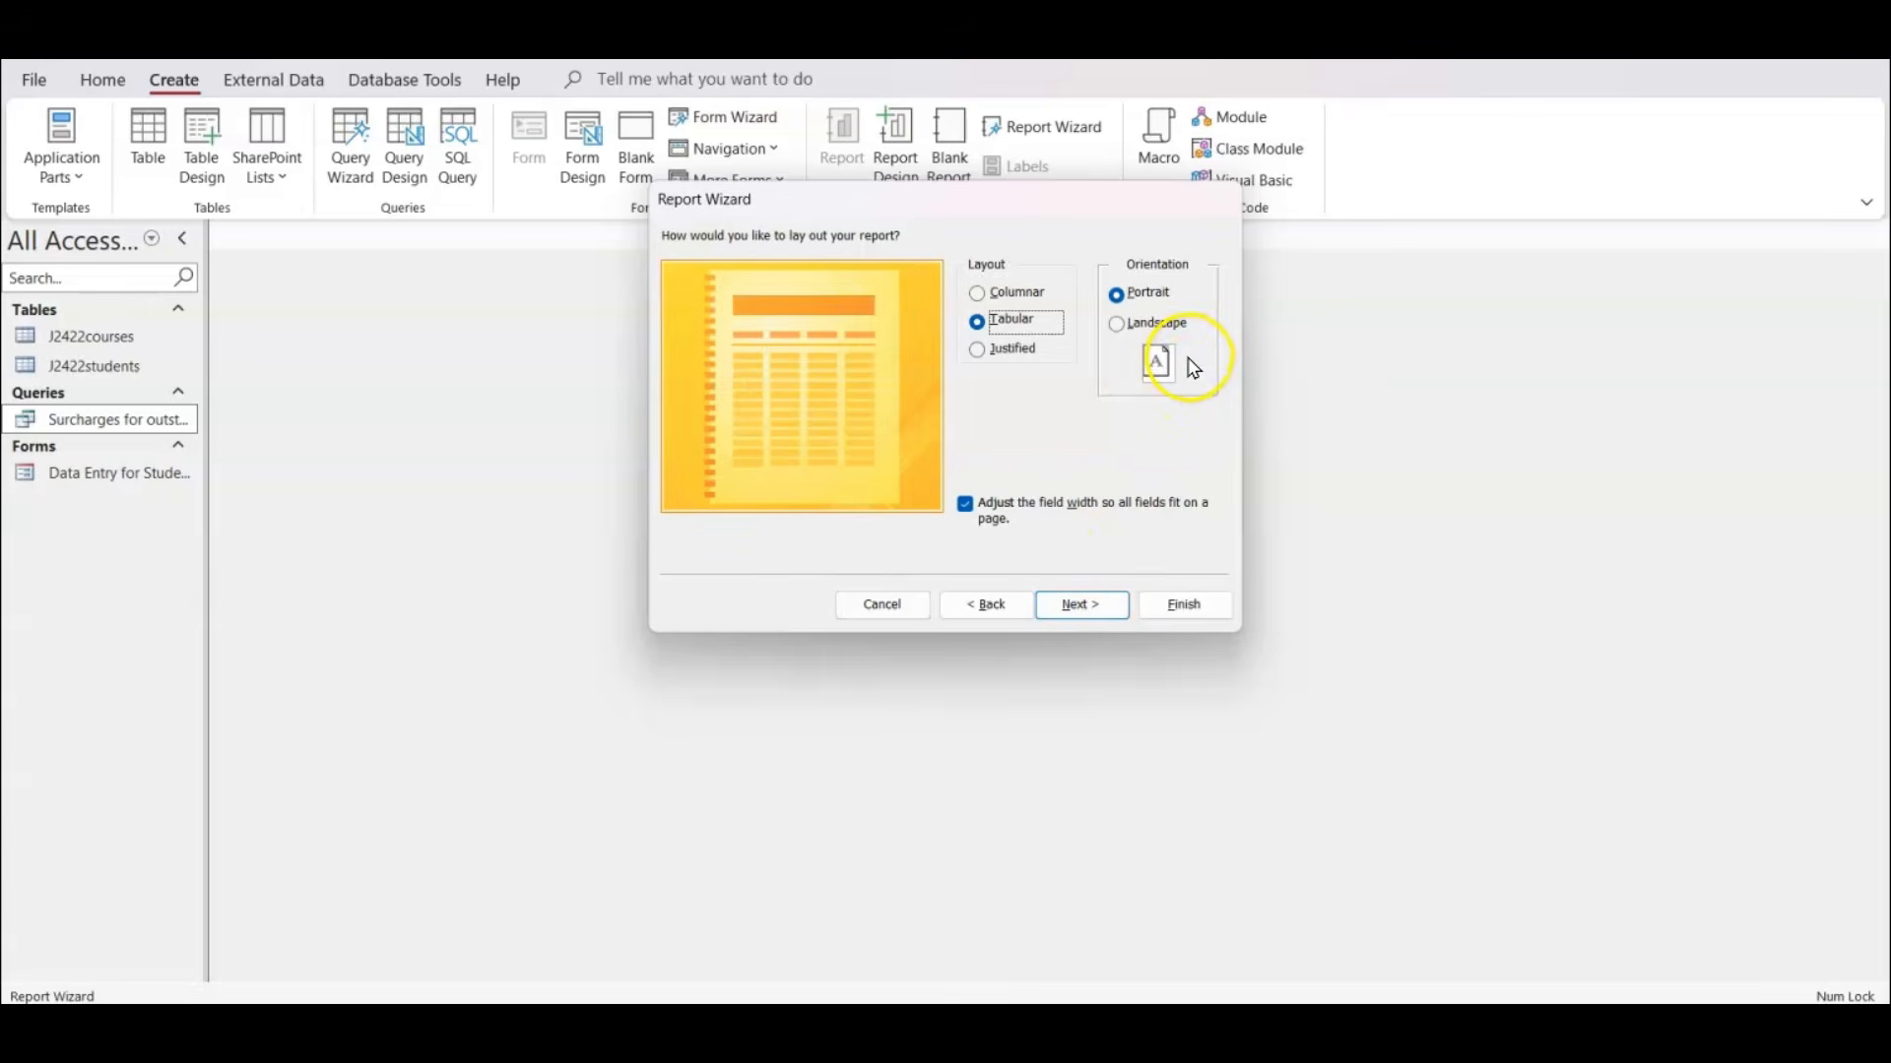
# Tick off the landscape requirement in the exam paper and set the tabular report's orientation to Landscape in the wizard.
pyautogui.hotkey('alt', 'Tab')
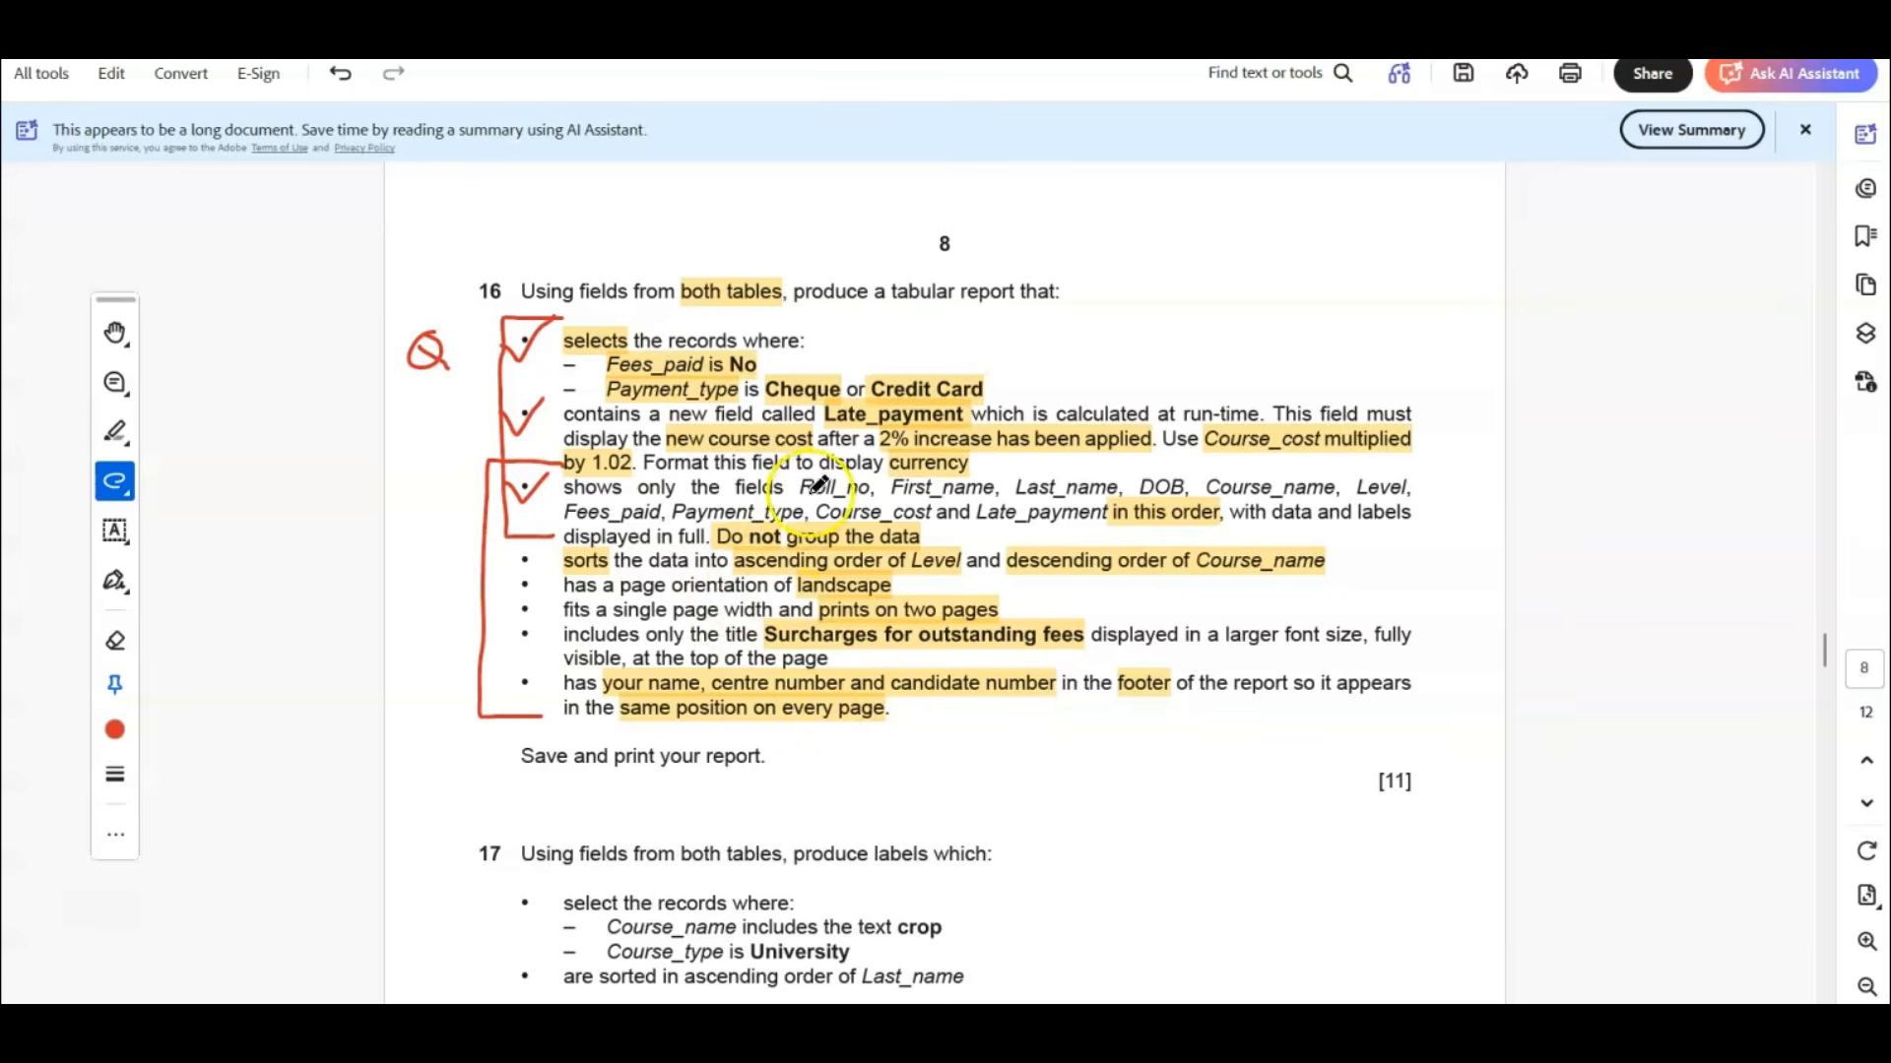
pyautogui.moveTo(802, 586)
pyautogui.mouseDown()
pyautogui.moveTo(809, 601)
pyautogui.moveTo(837, 573)
pyautogui.mouseUp()
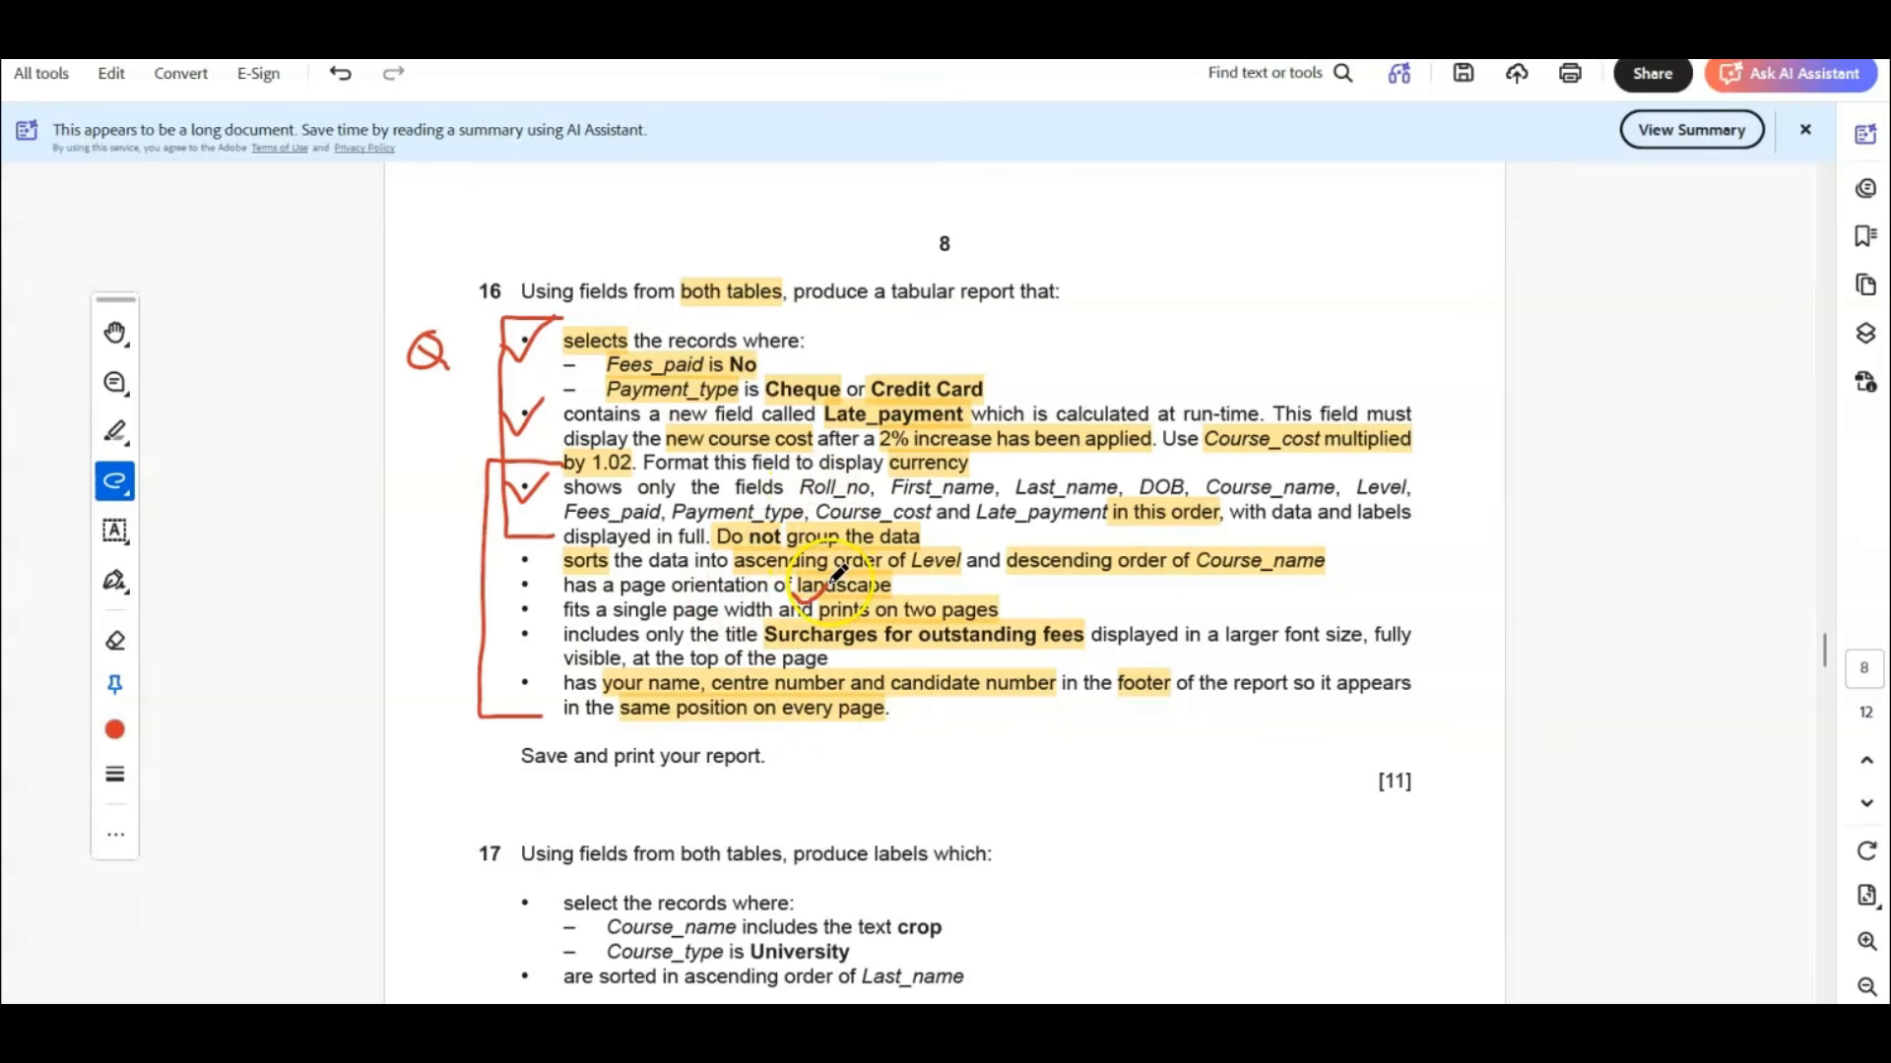
pyautogui.hotkey('alt', 'Tab')
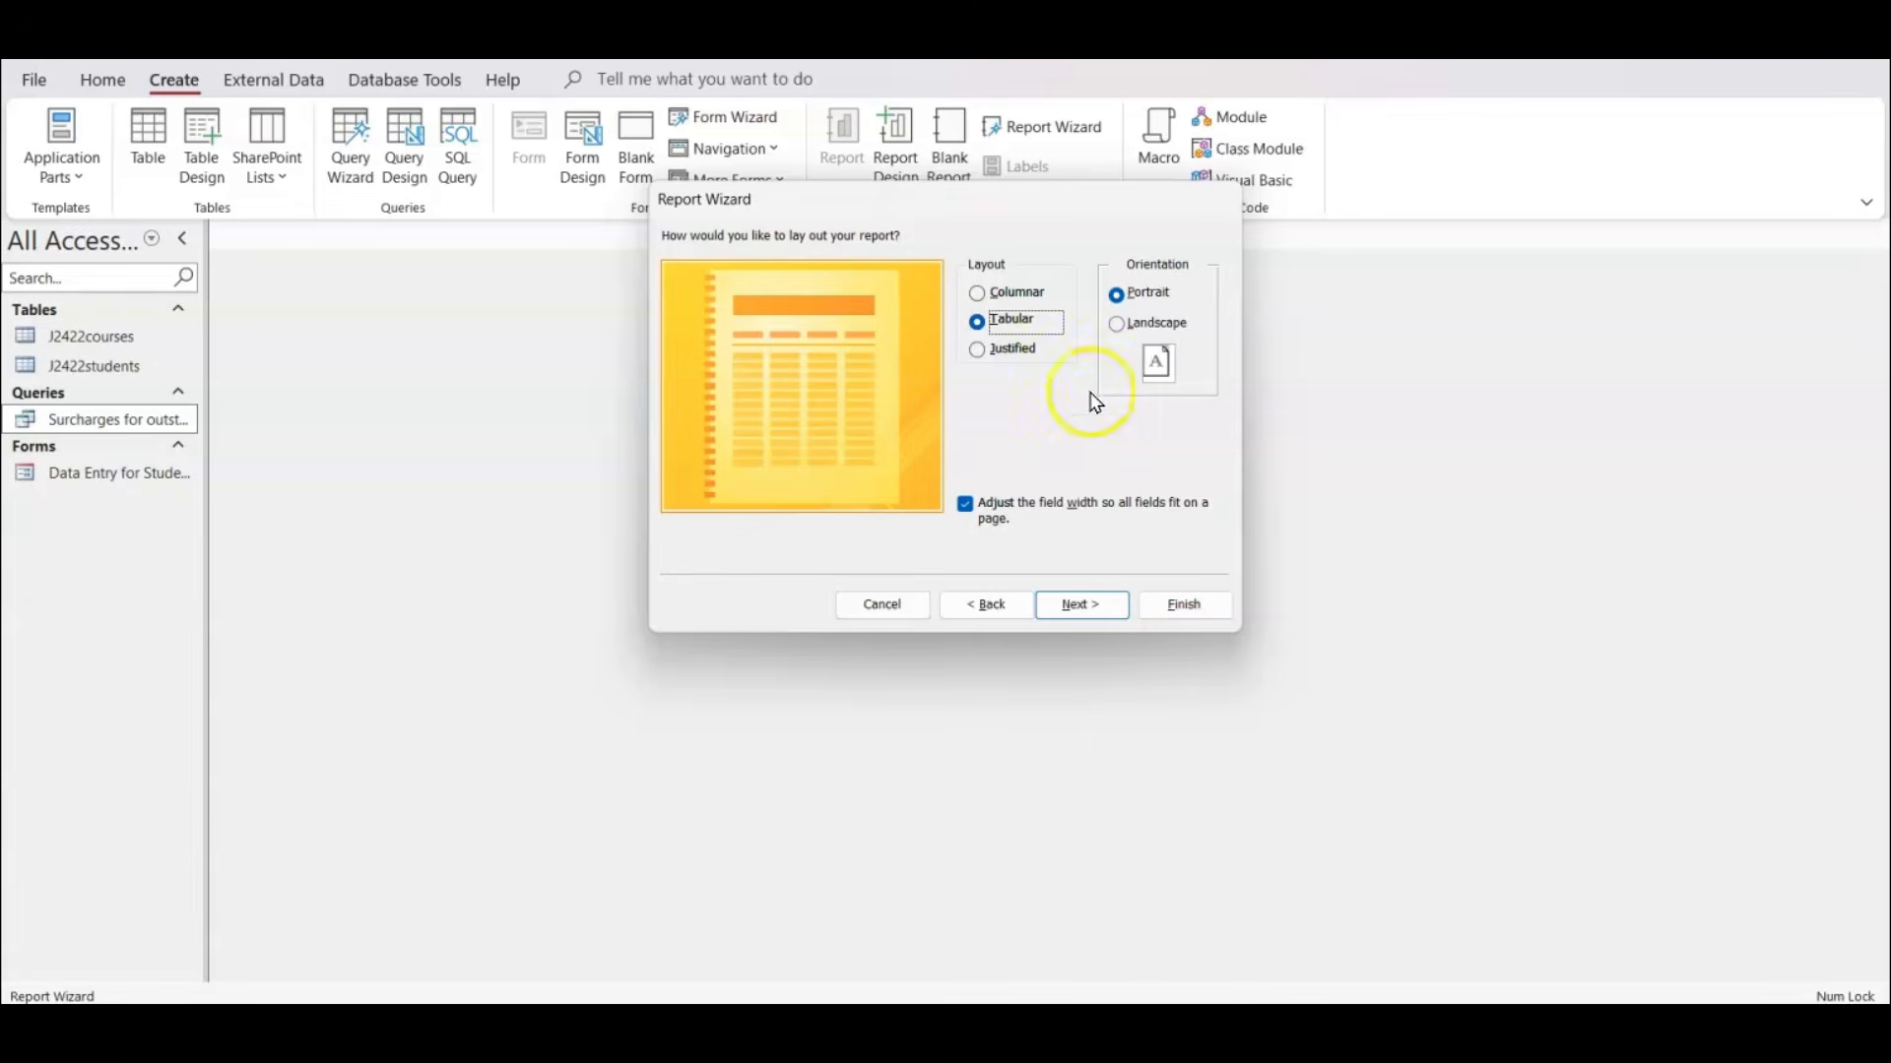
pyautogui.click(1145, 326)
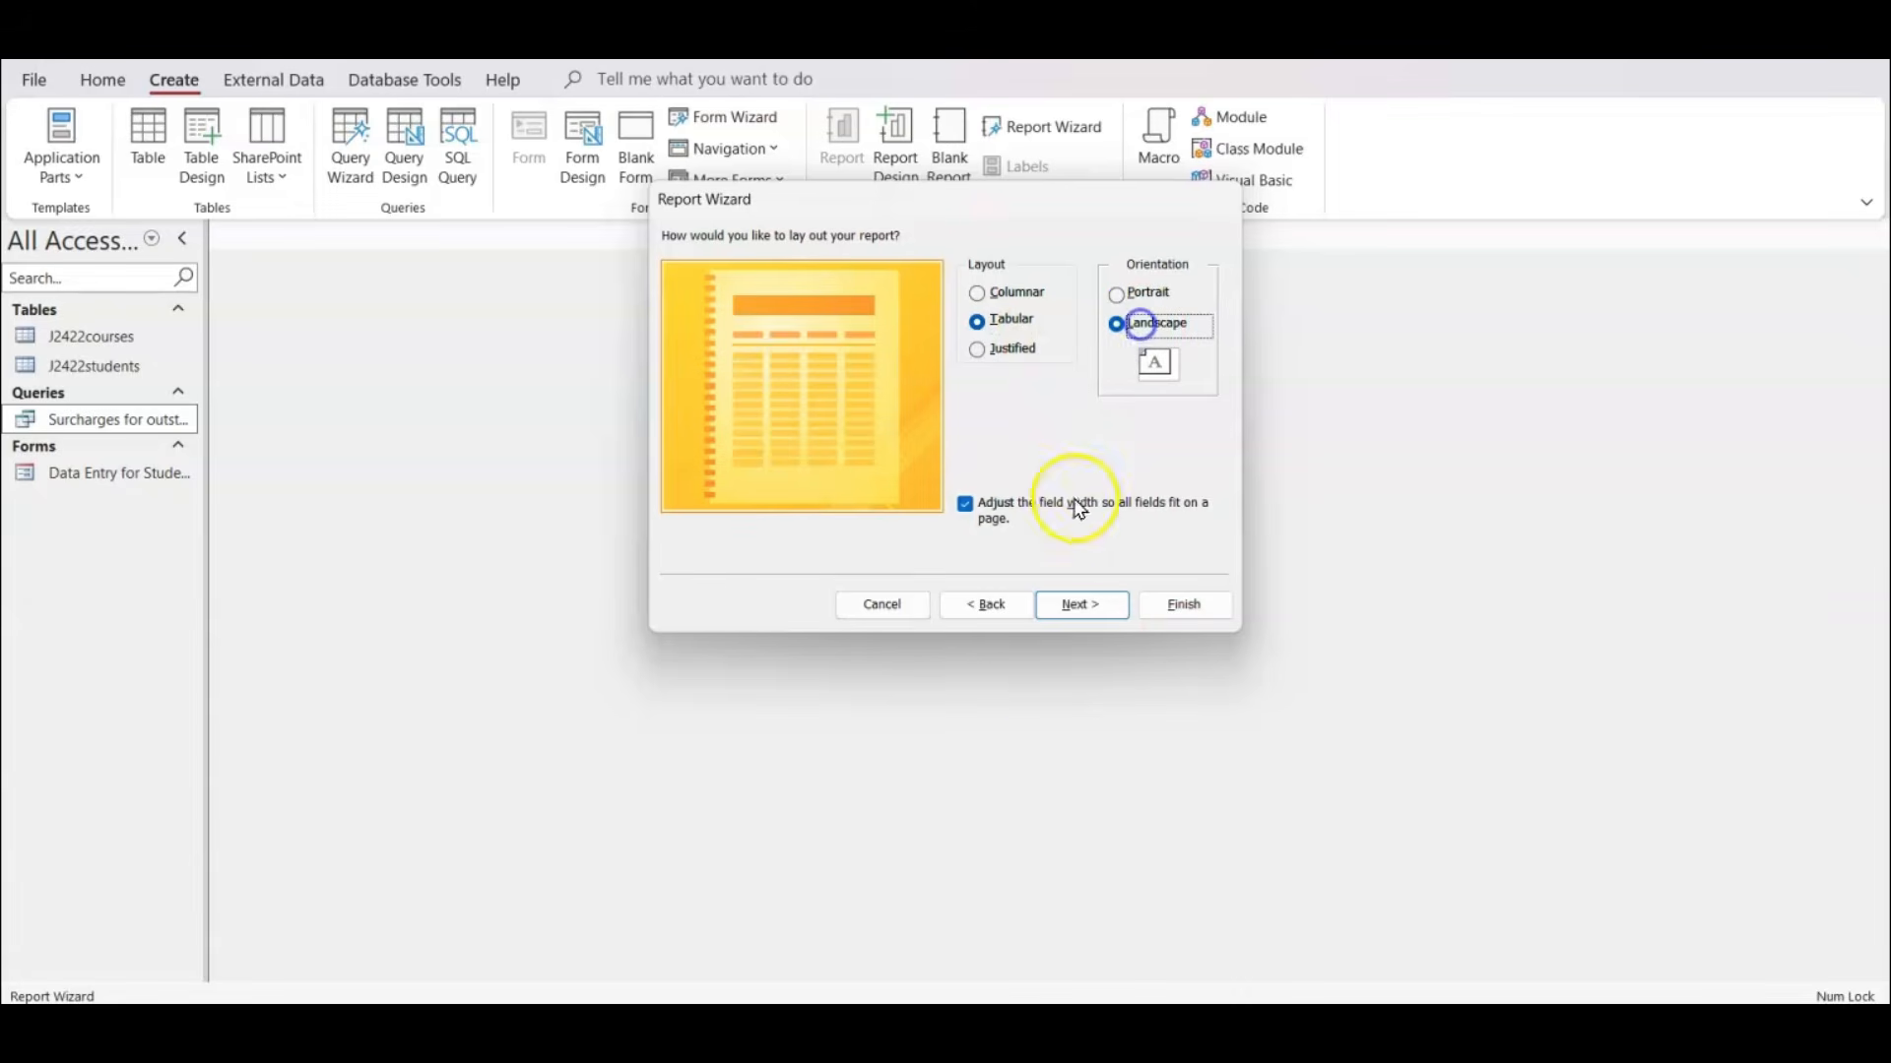
pyautogui.click(1083, 607)
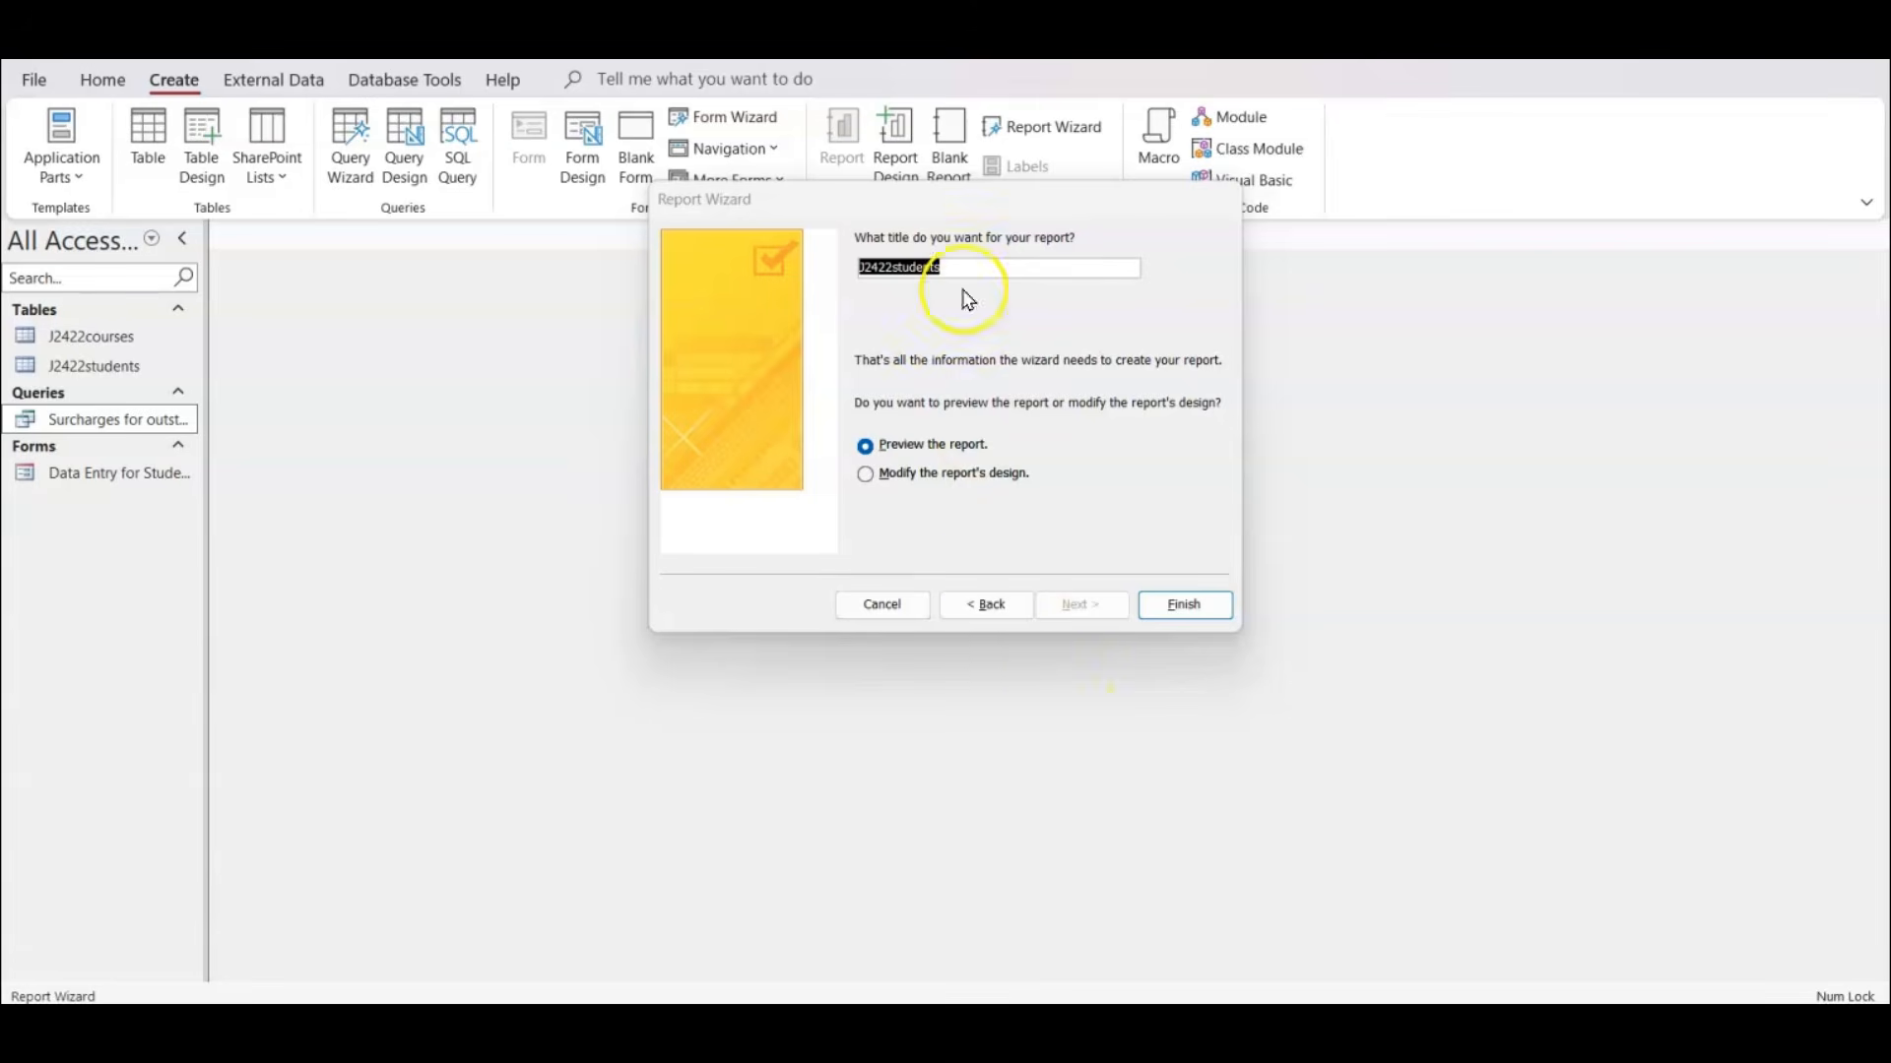
# Check the required report title in question 16 of the exam paper and return to the wizard's title page.
pyautogui.click(1122, 1029)
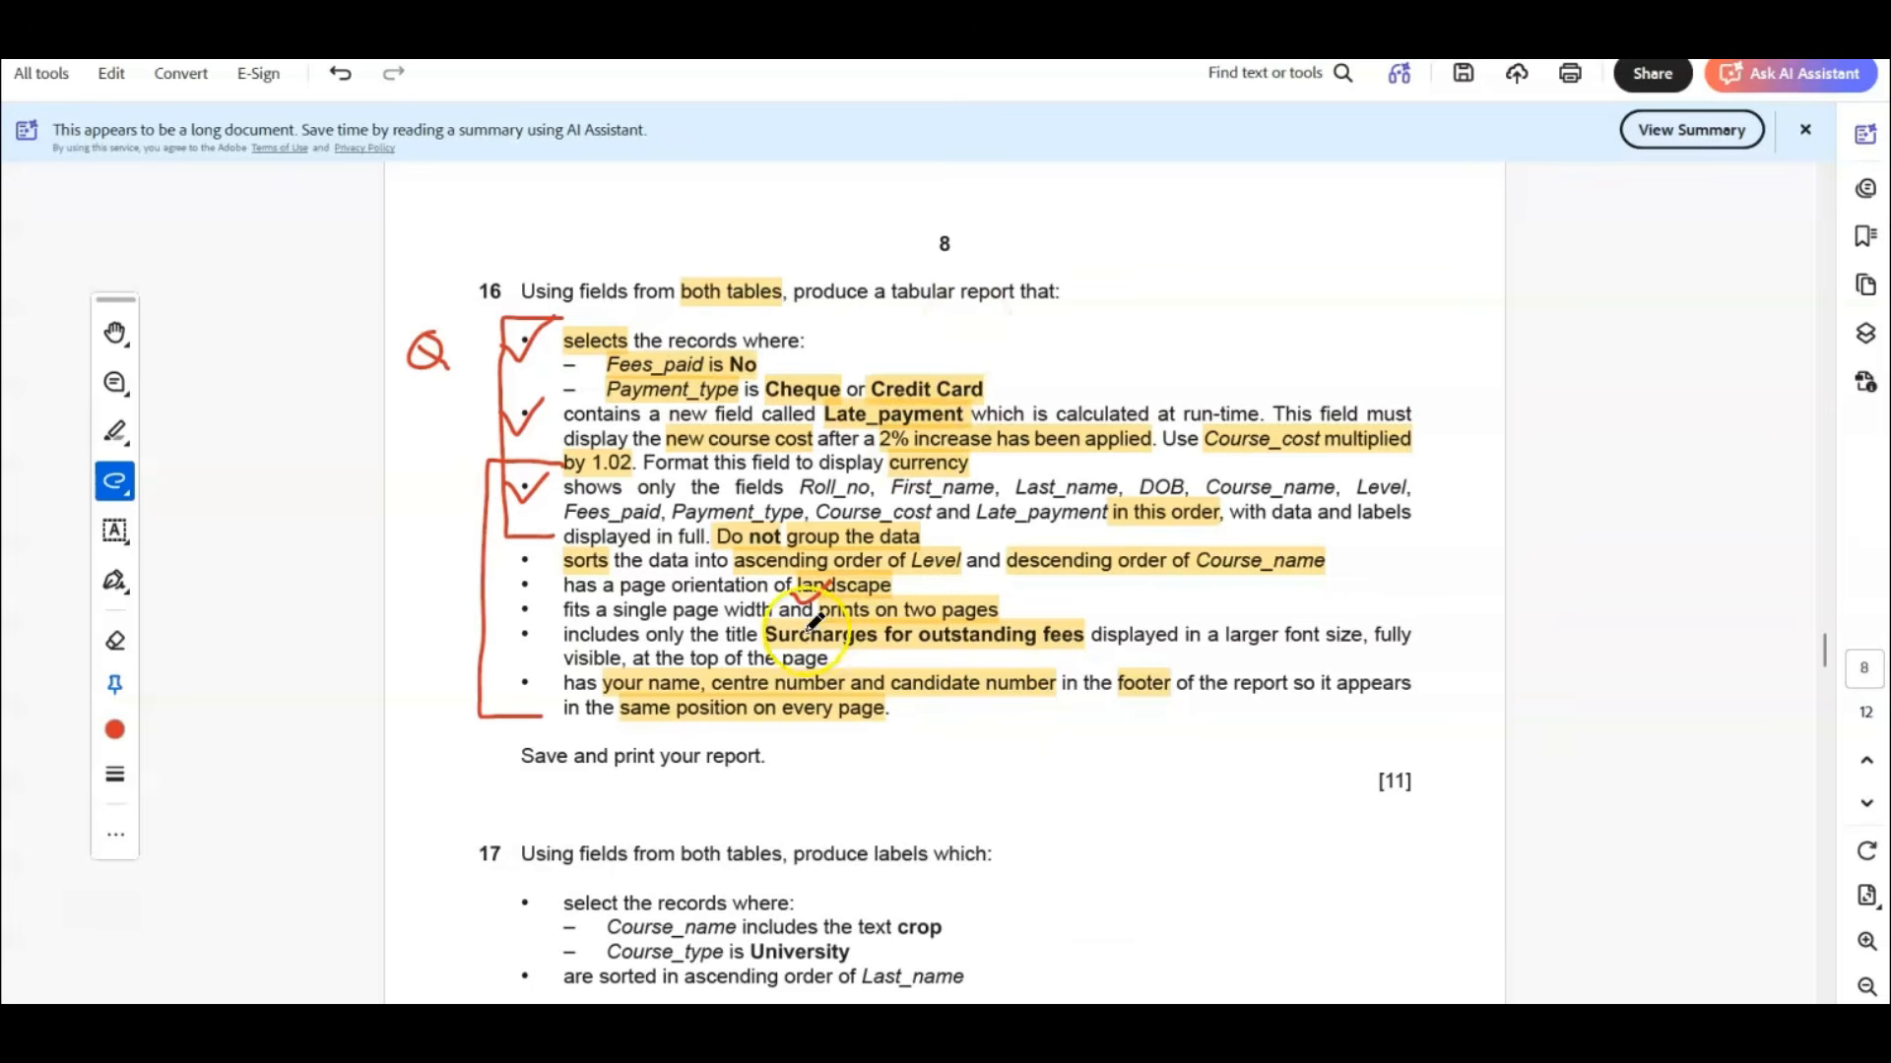
pyautogui.click(1209, 1029)
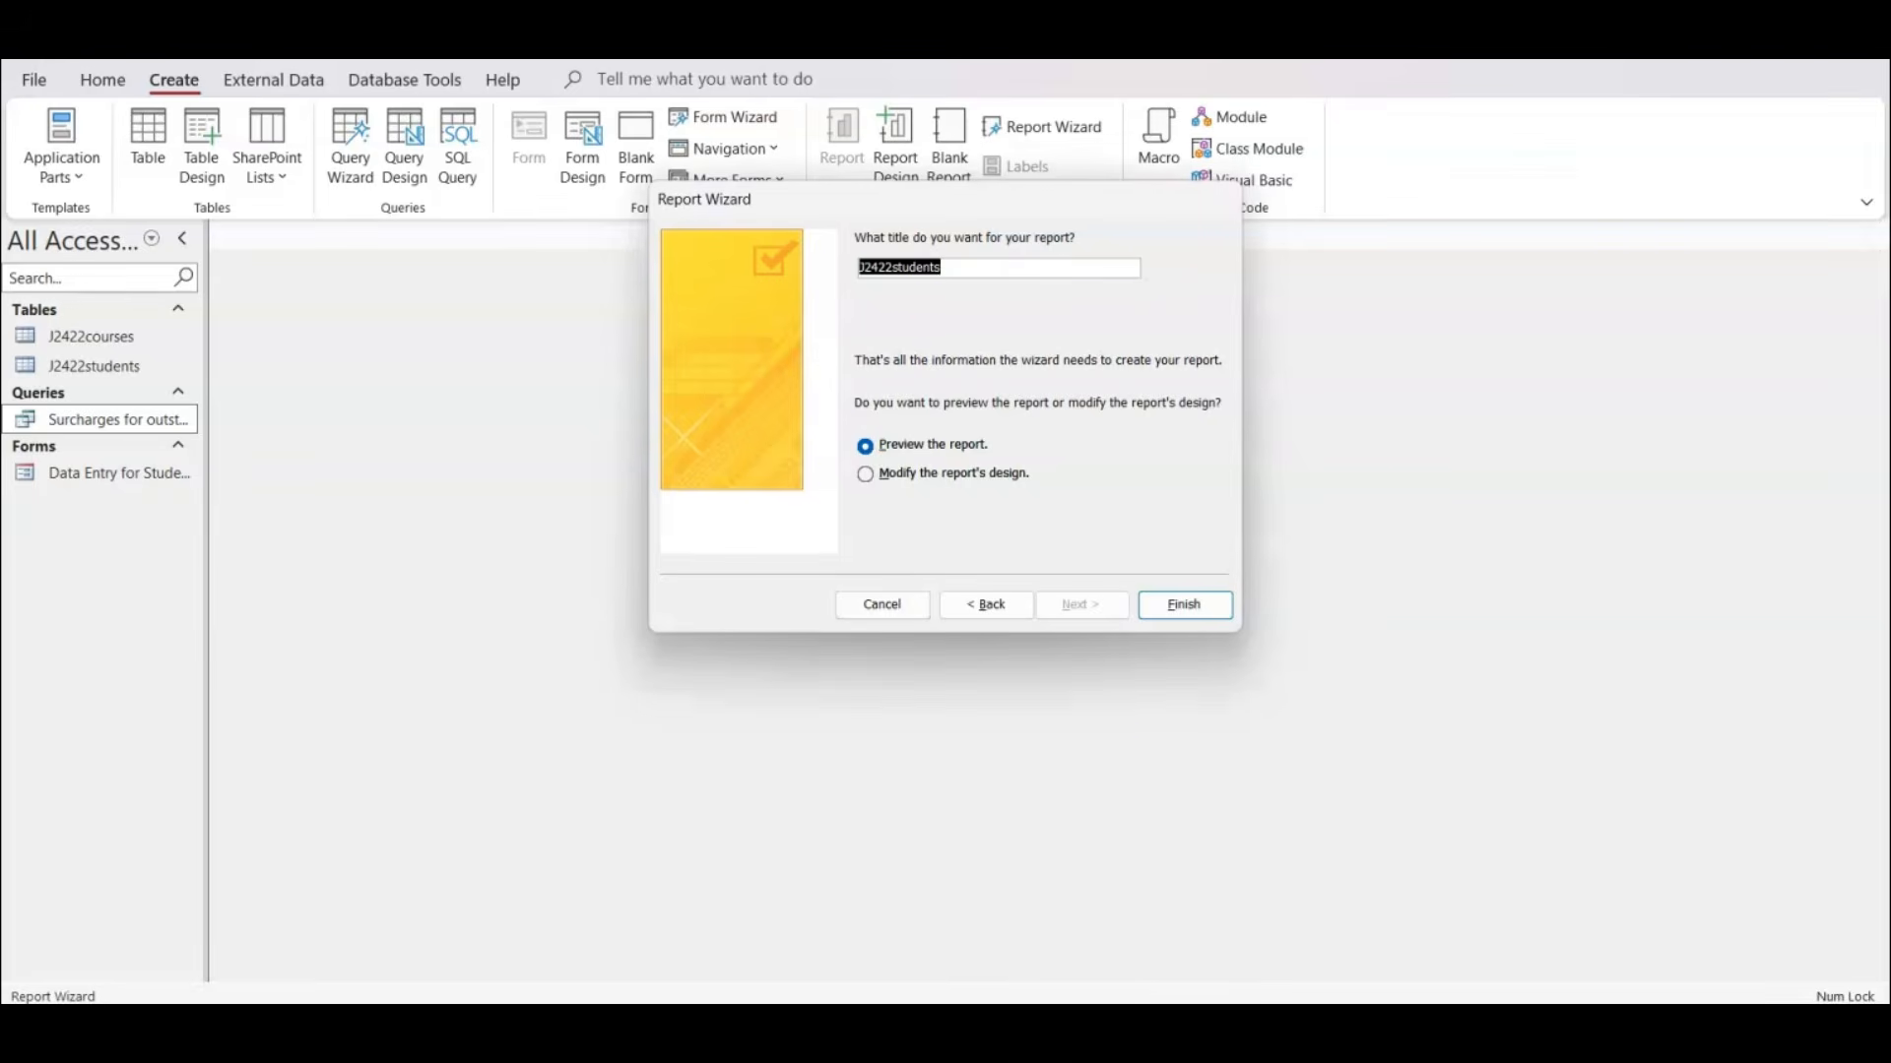
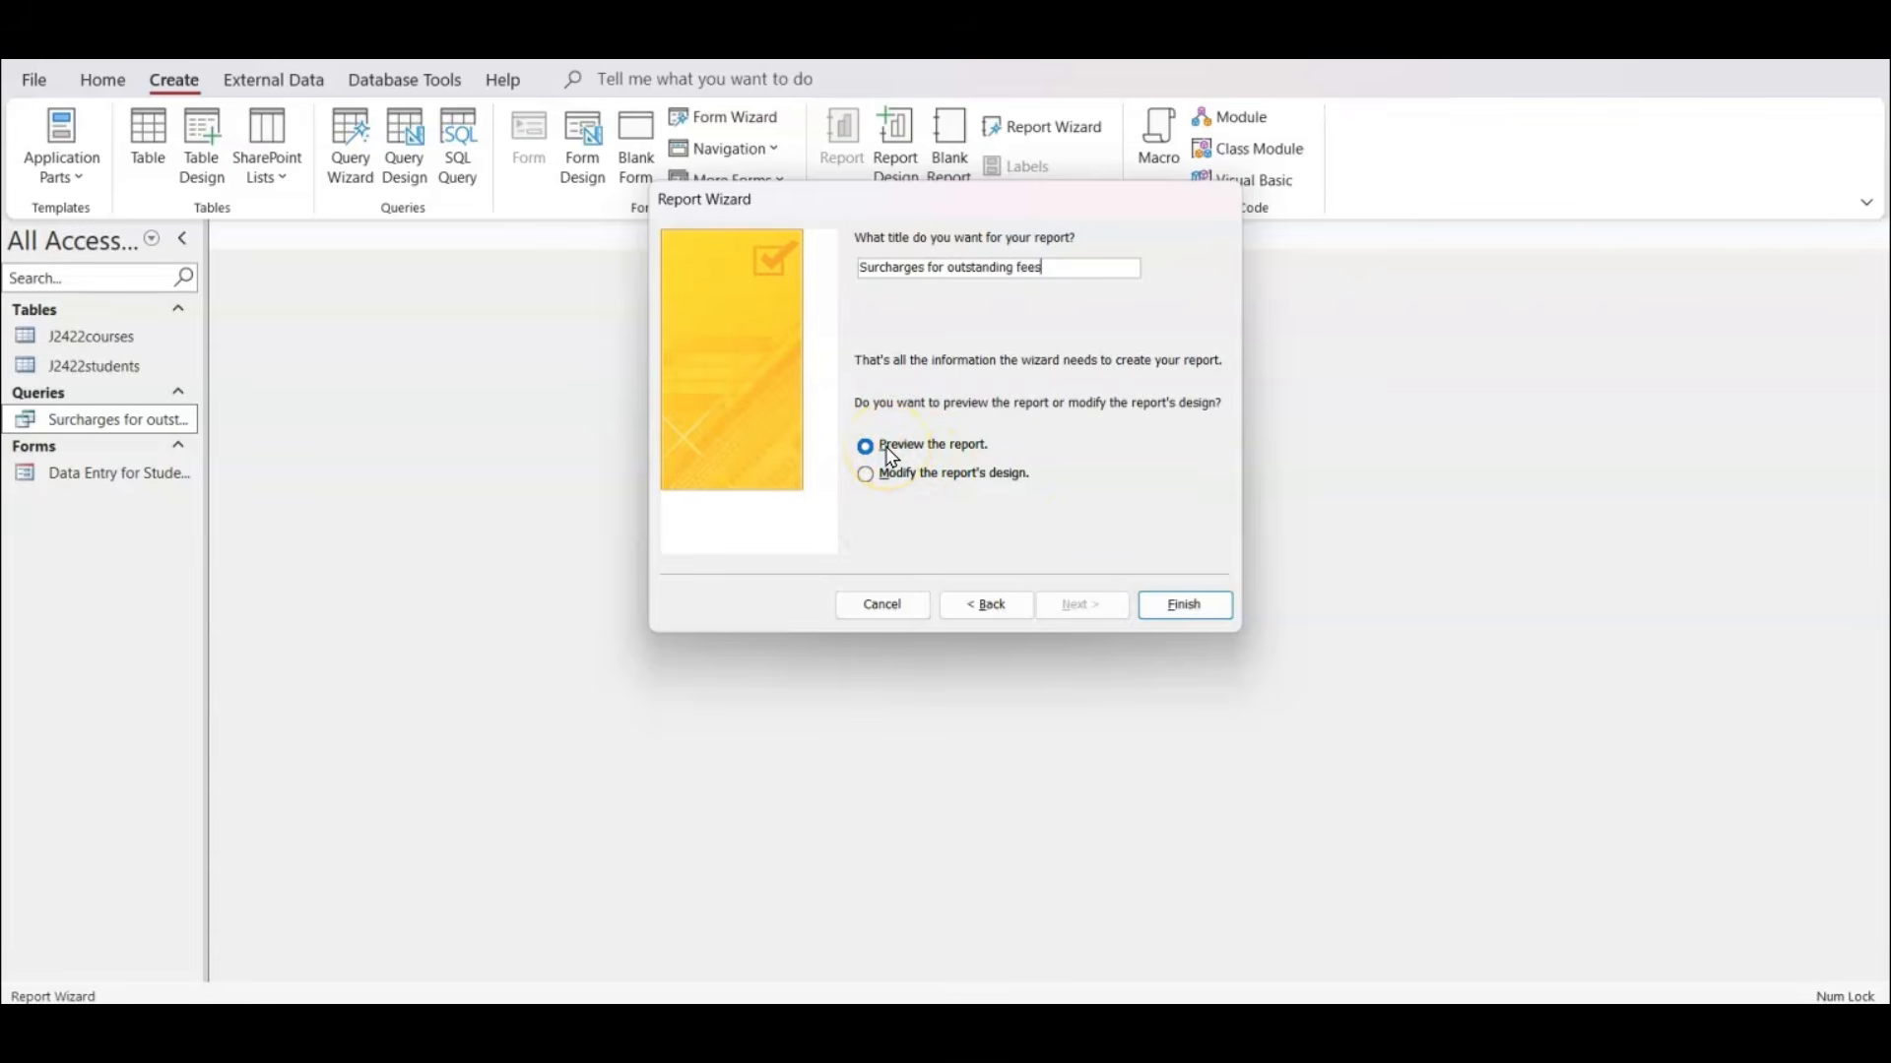
# Finish creating the report in the wizard and preview it, inspecting the cut-off headings and values in its columns.
pyautogui.click(950, 474)
pyautogui.click(1186, 604)
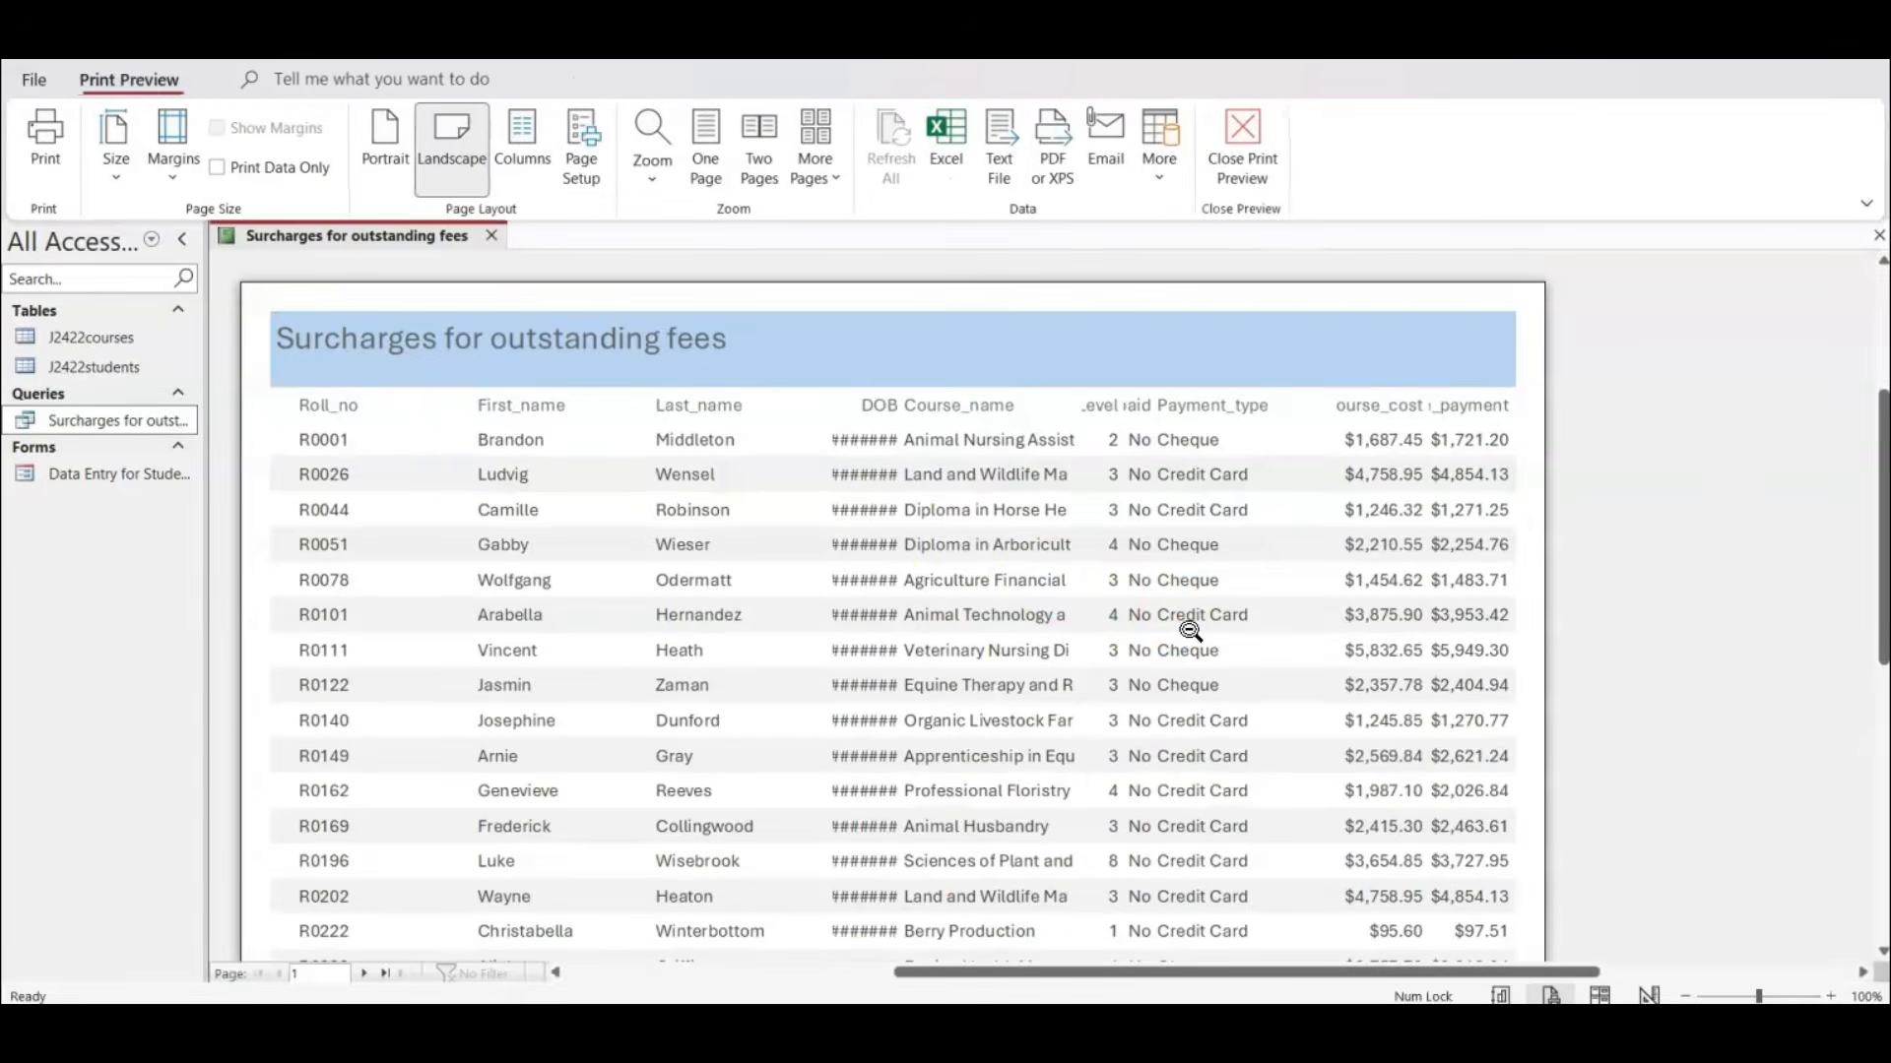
pyautogui.click(956, 549)
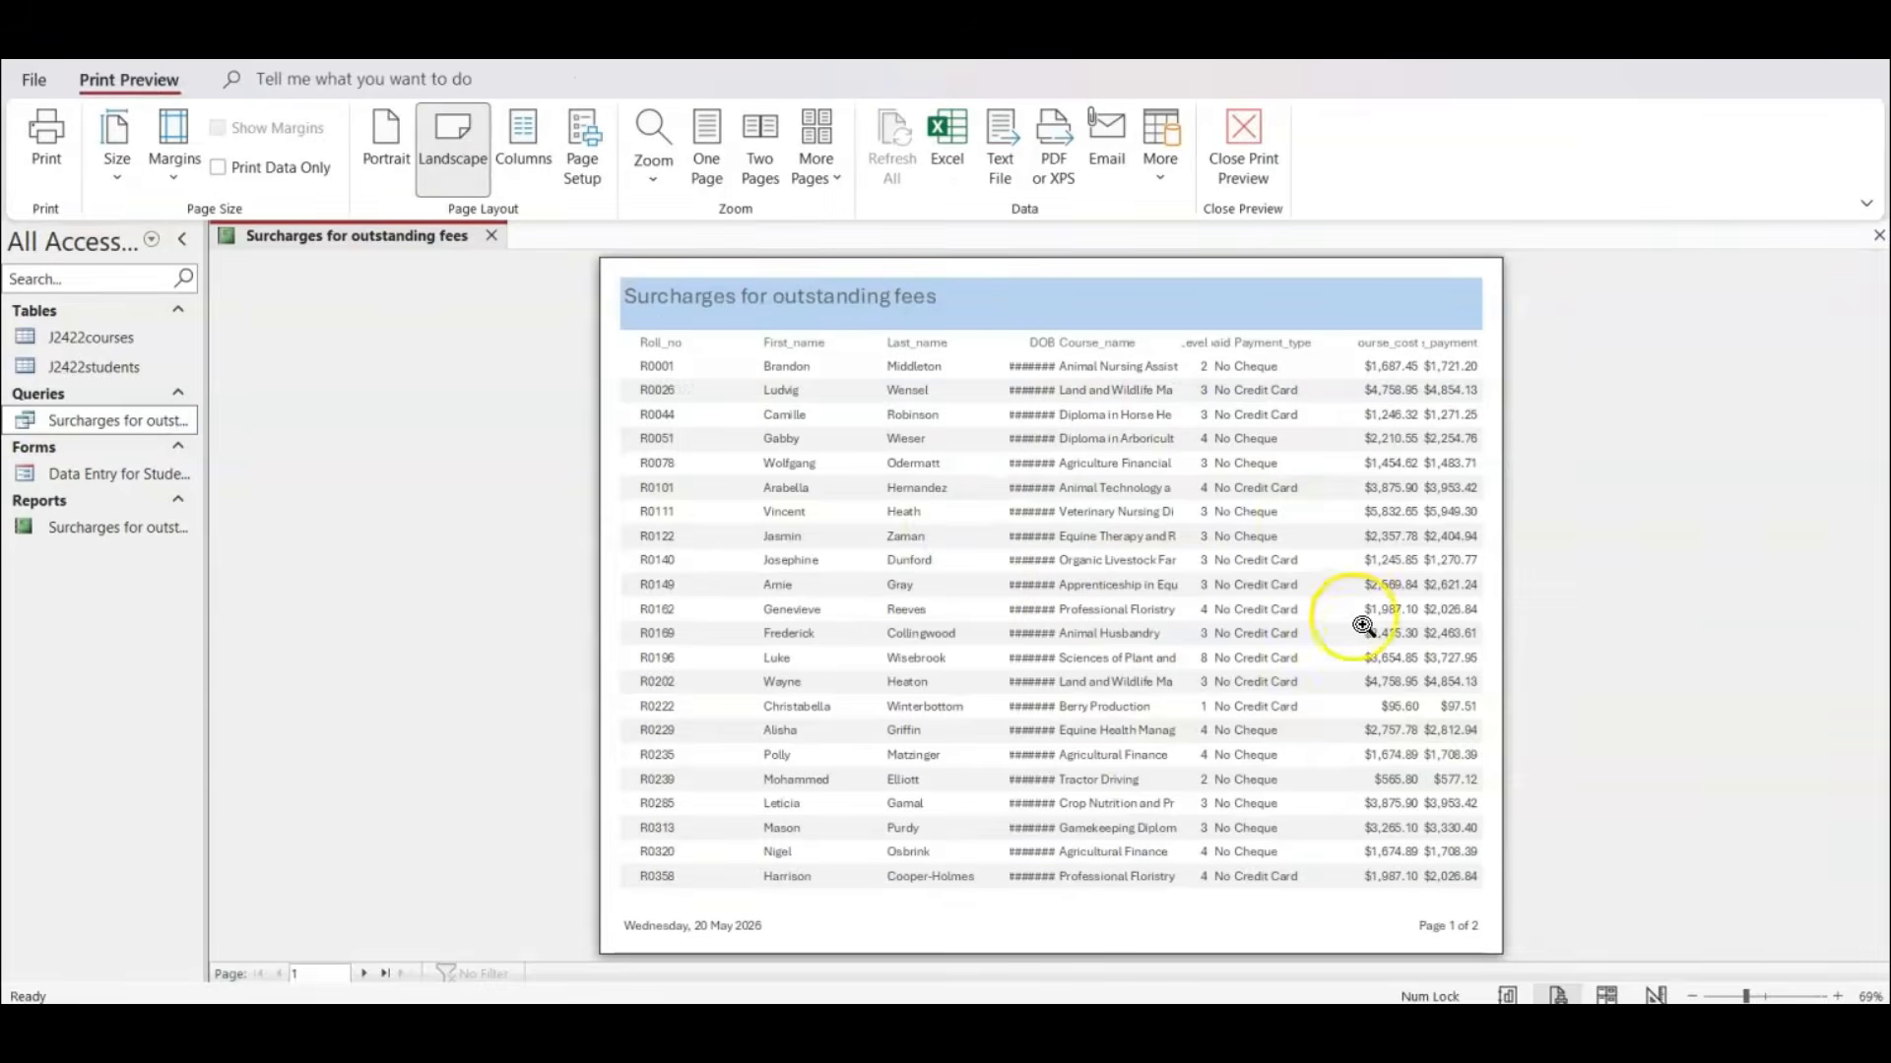
pyautogui.click(1026, 364)
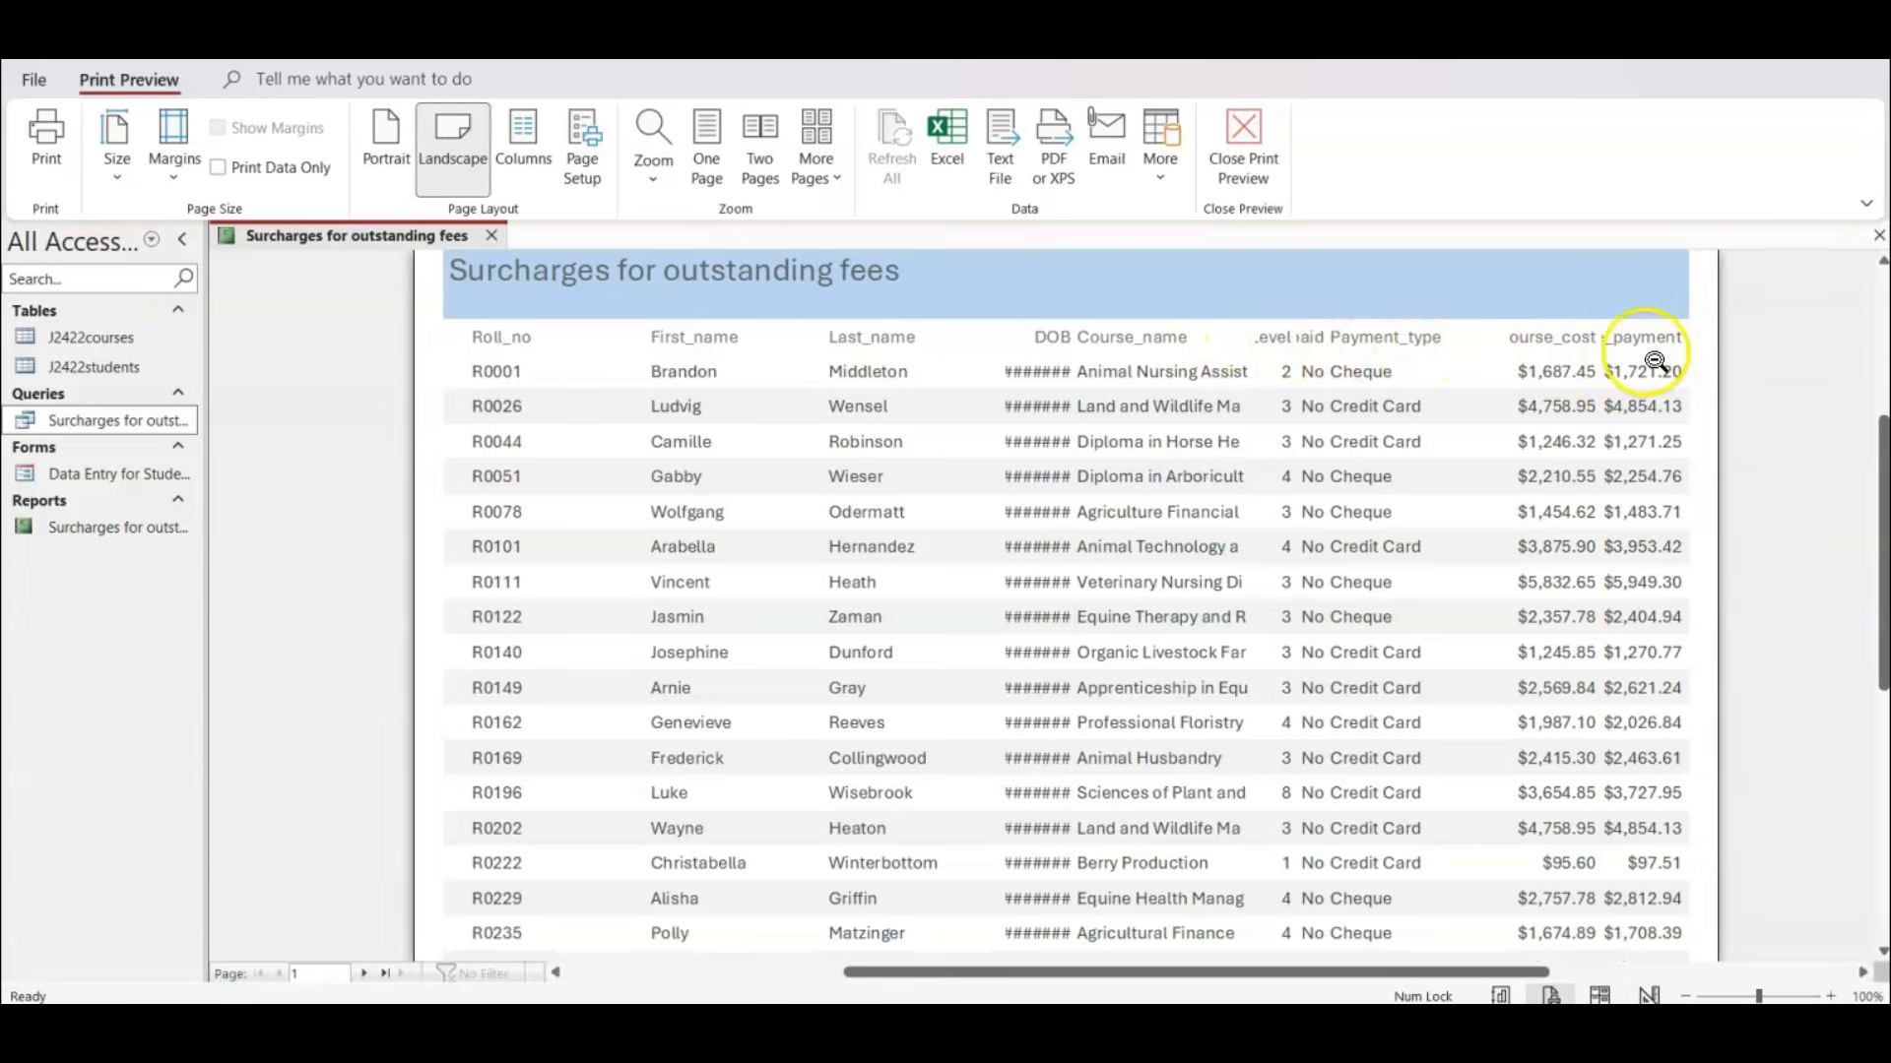
pyautogui.click(1195, 420)
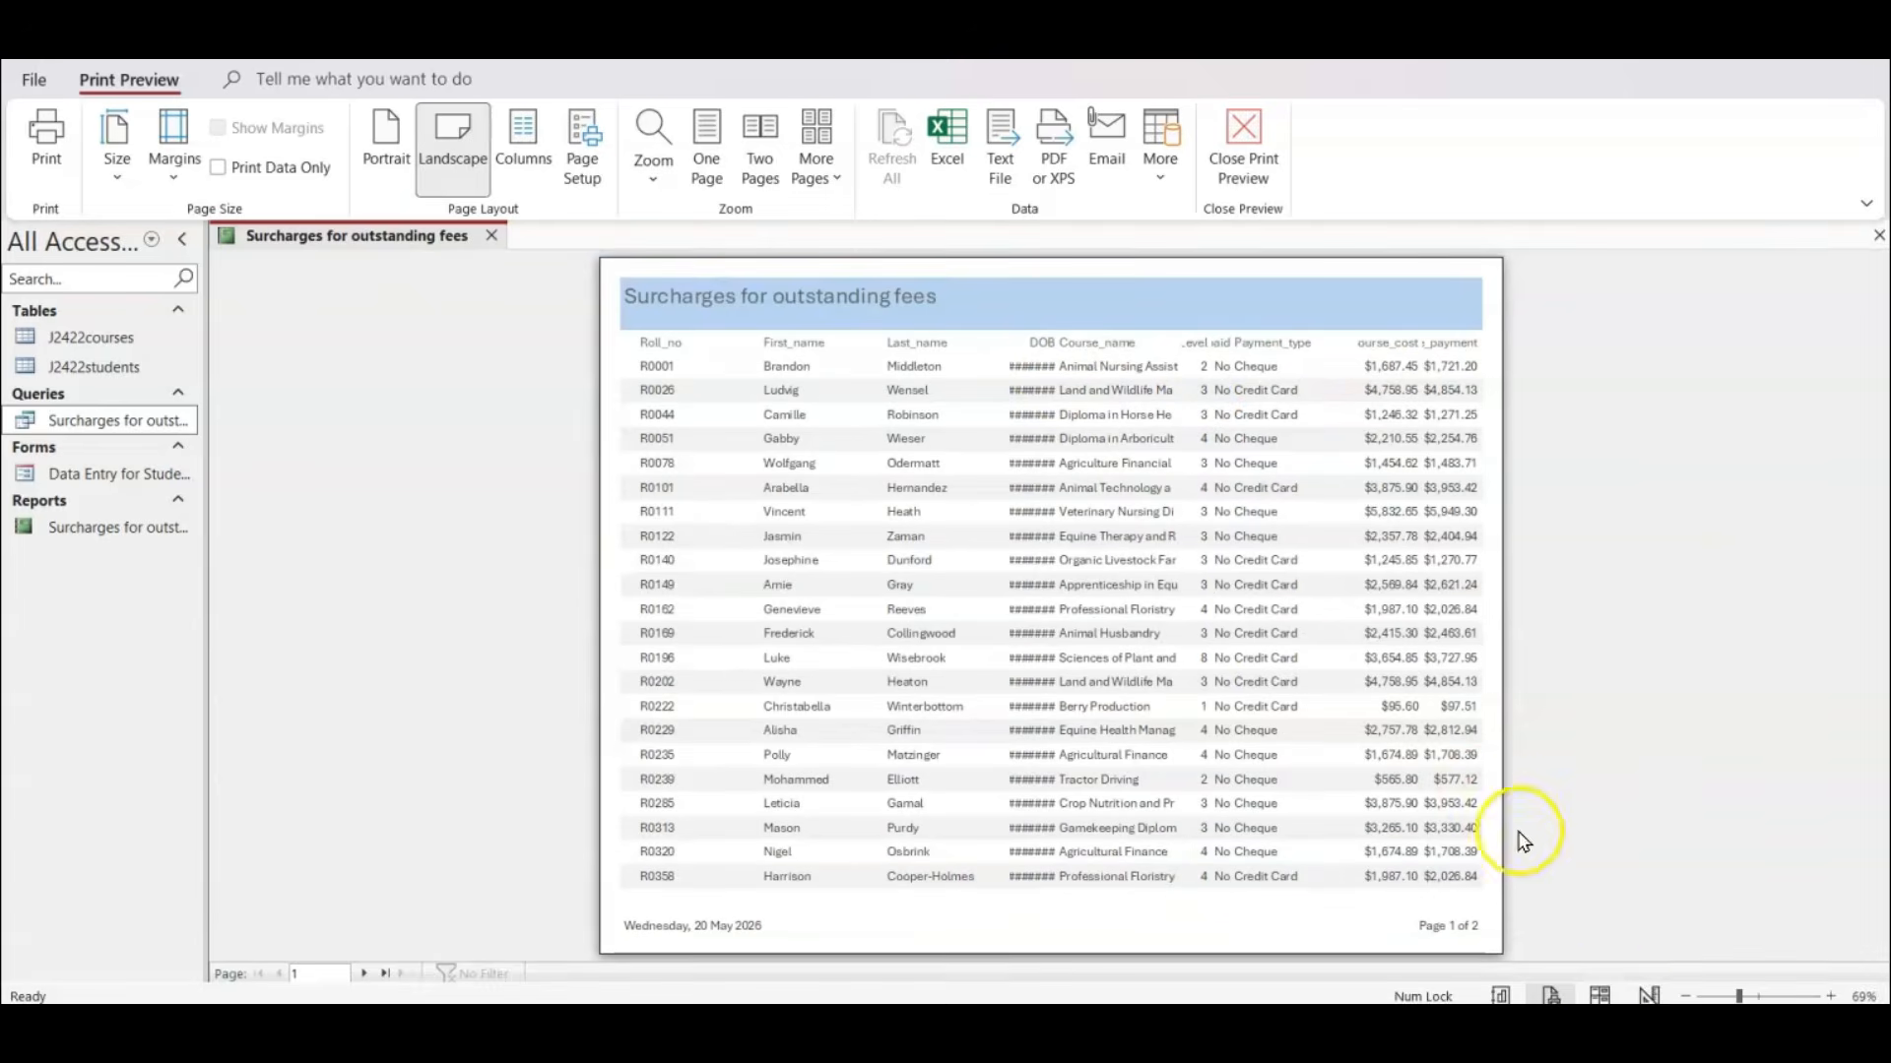
# Switch the report to Layout View and tighten its row spacing with the Roll_no heading and values selected, checking the records to the end.
pyautogui.click(1600, 995)
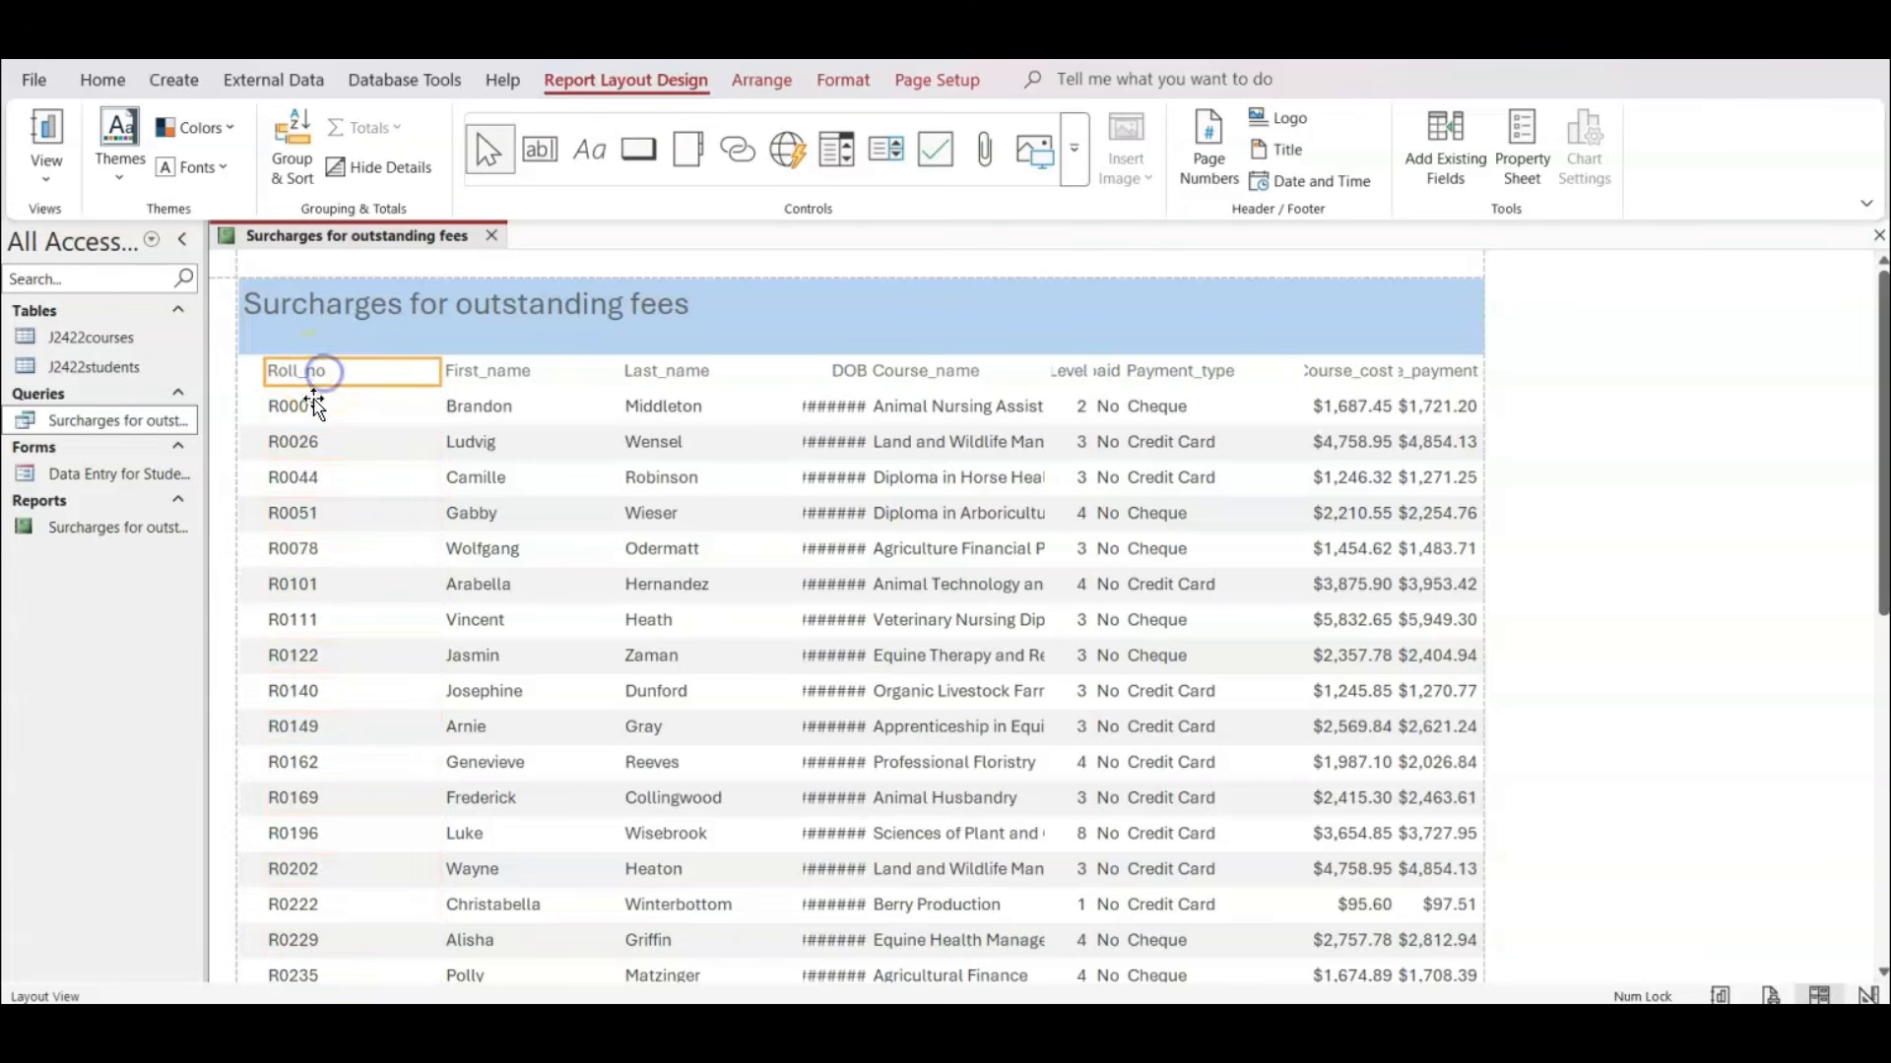
pyautogui.click(300, 372)
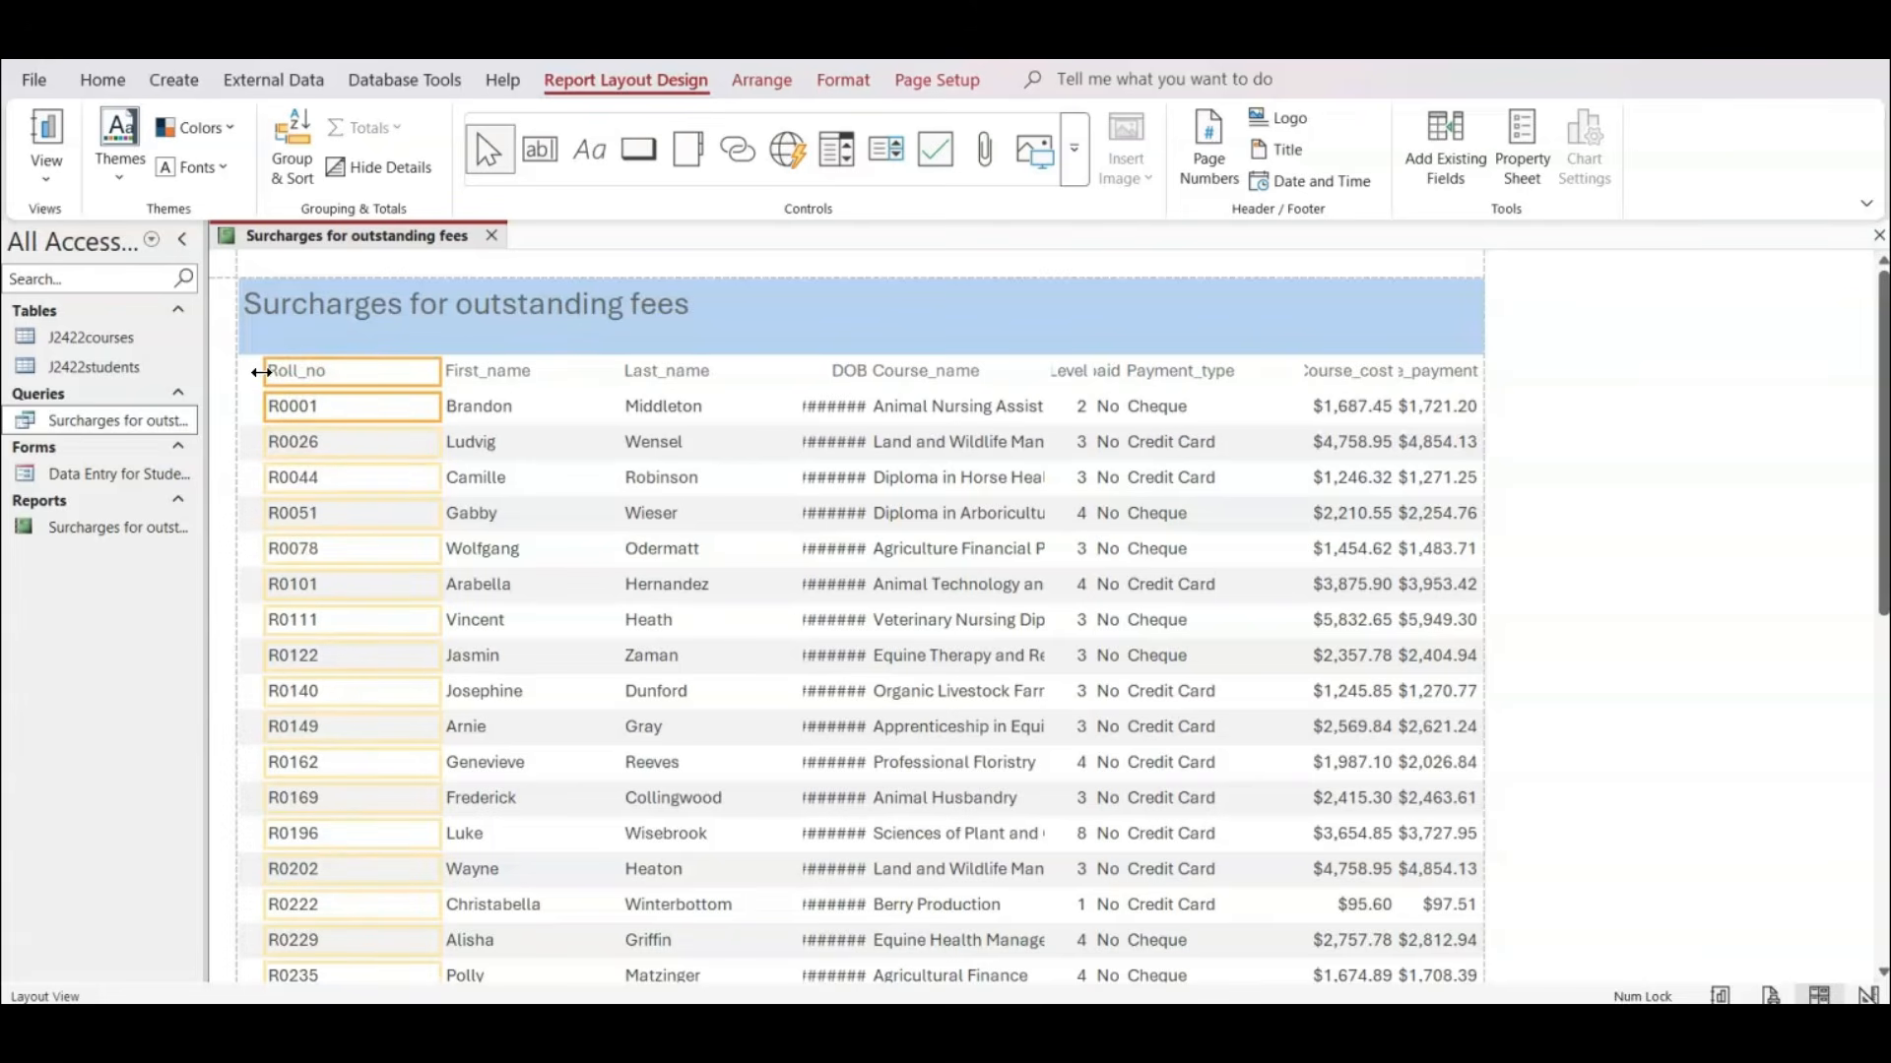
pyautogui.click(405, 423)
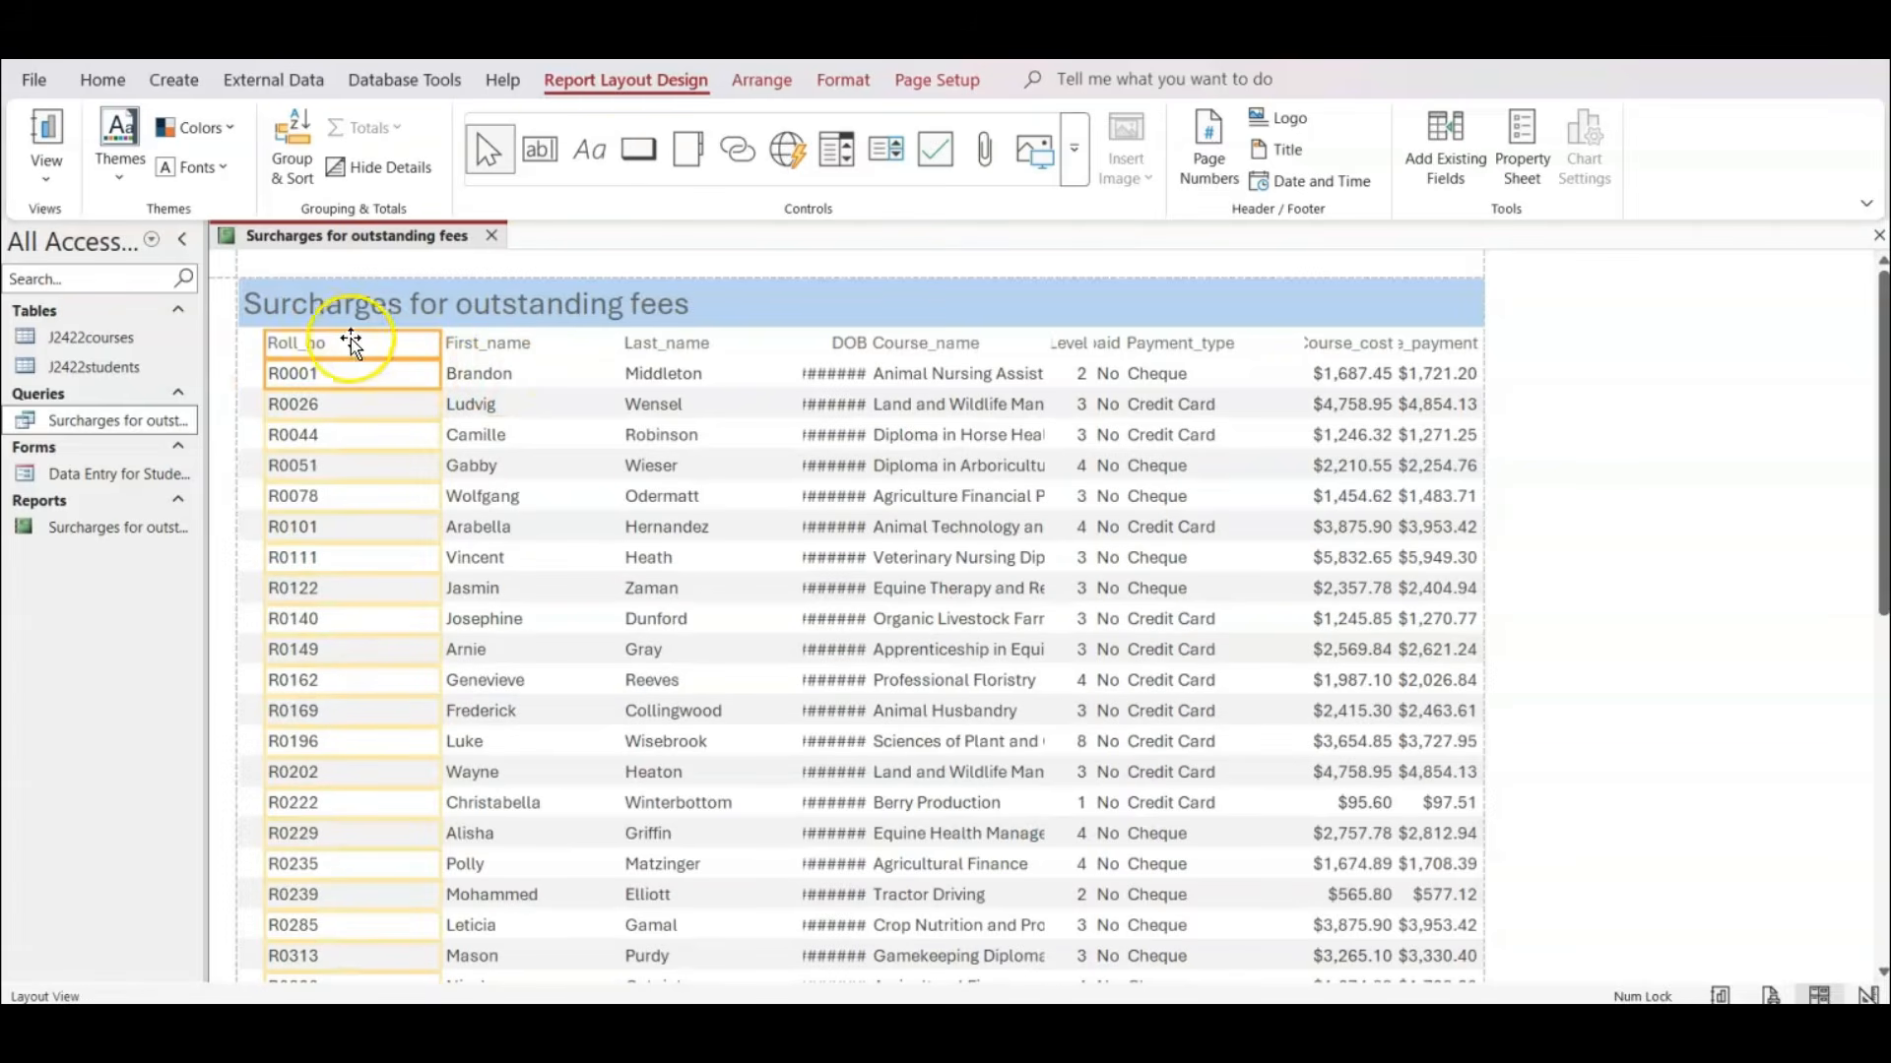
pyautogui.scroll(-3, 380, 476)
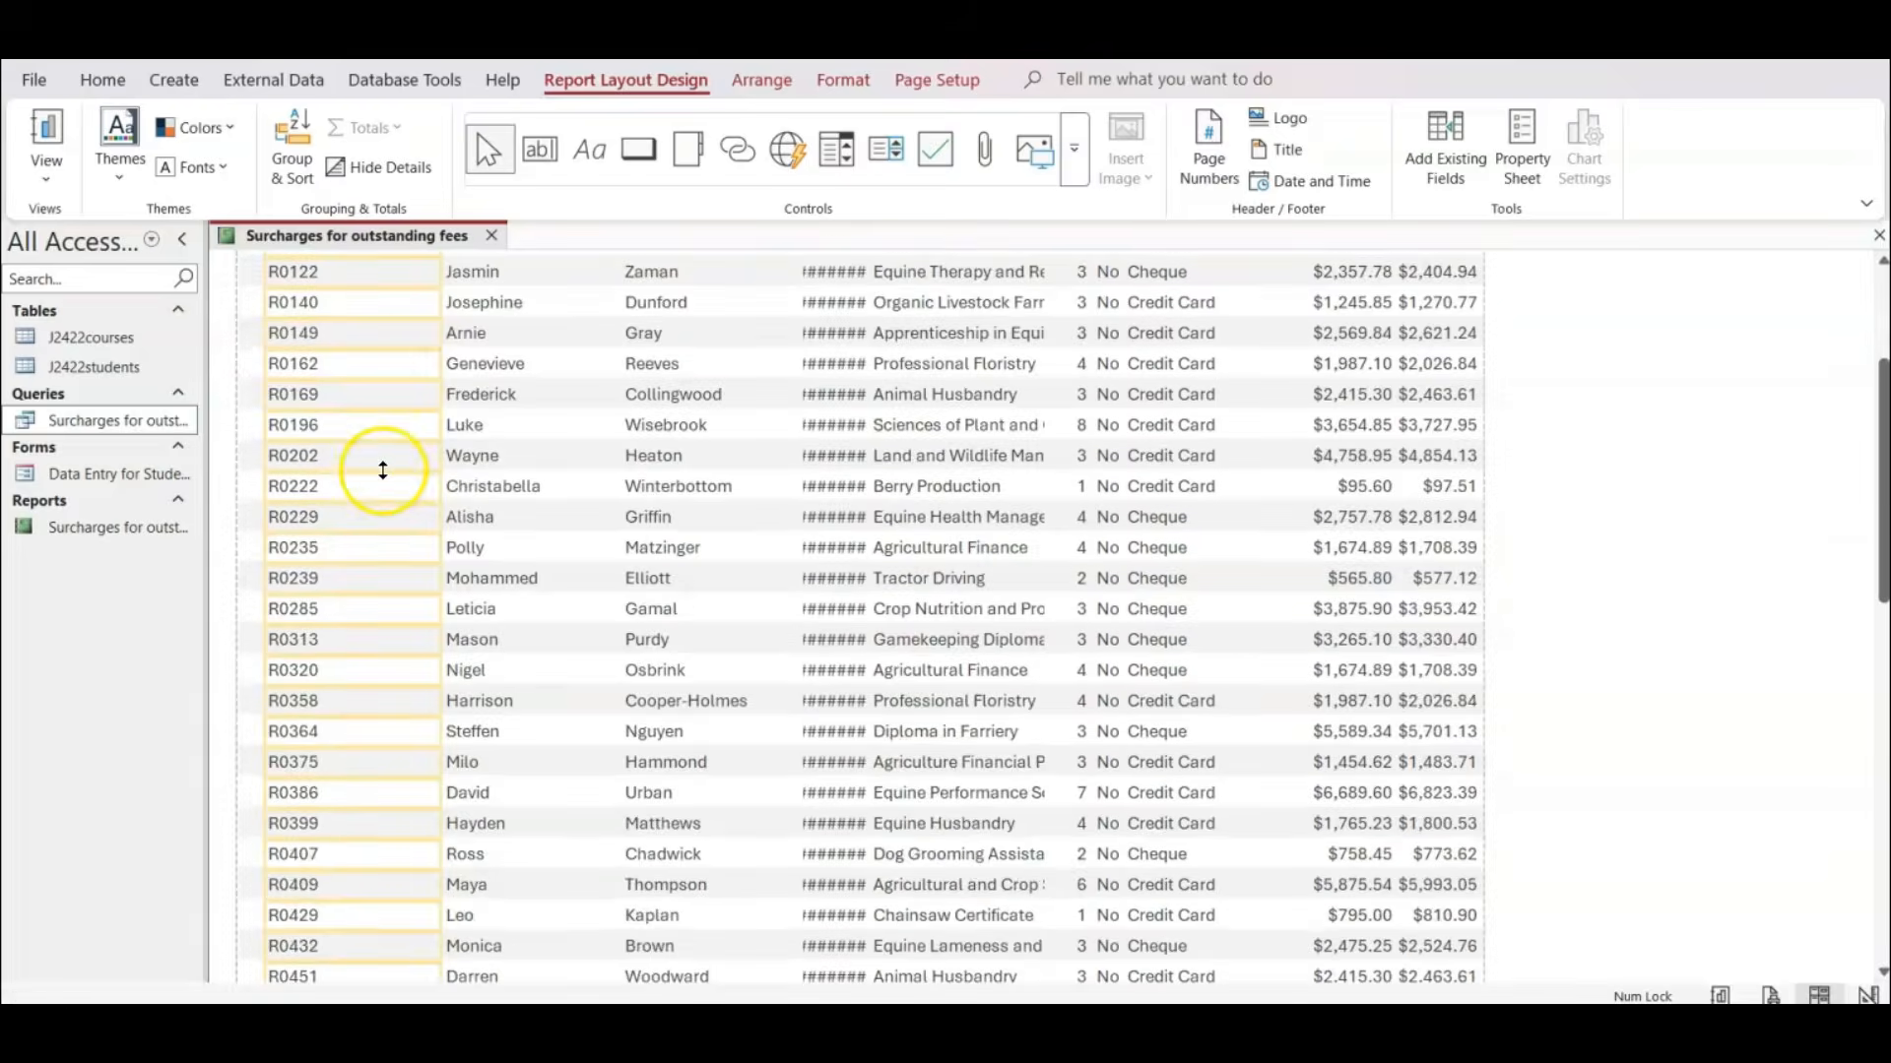
pyautogui.scroll(-6, 382, 470)
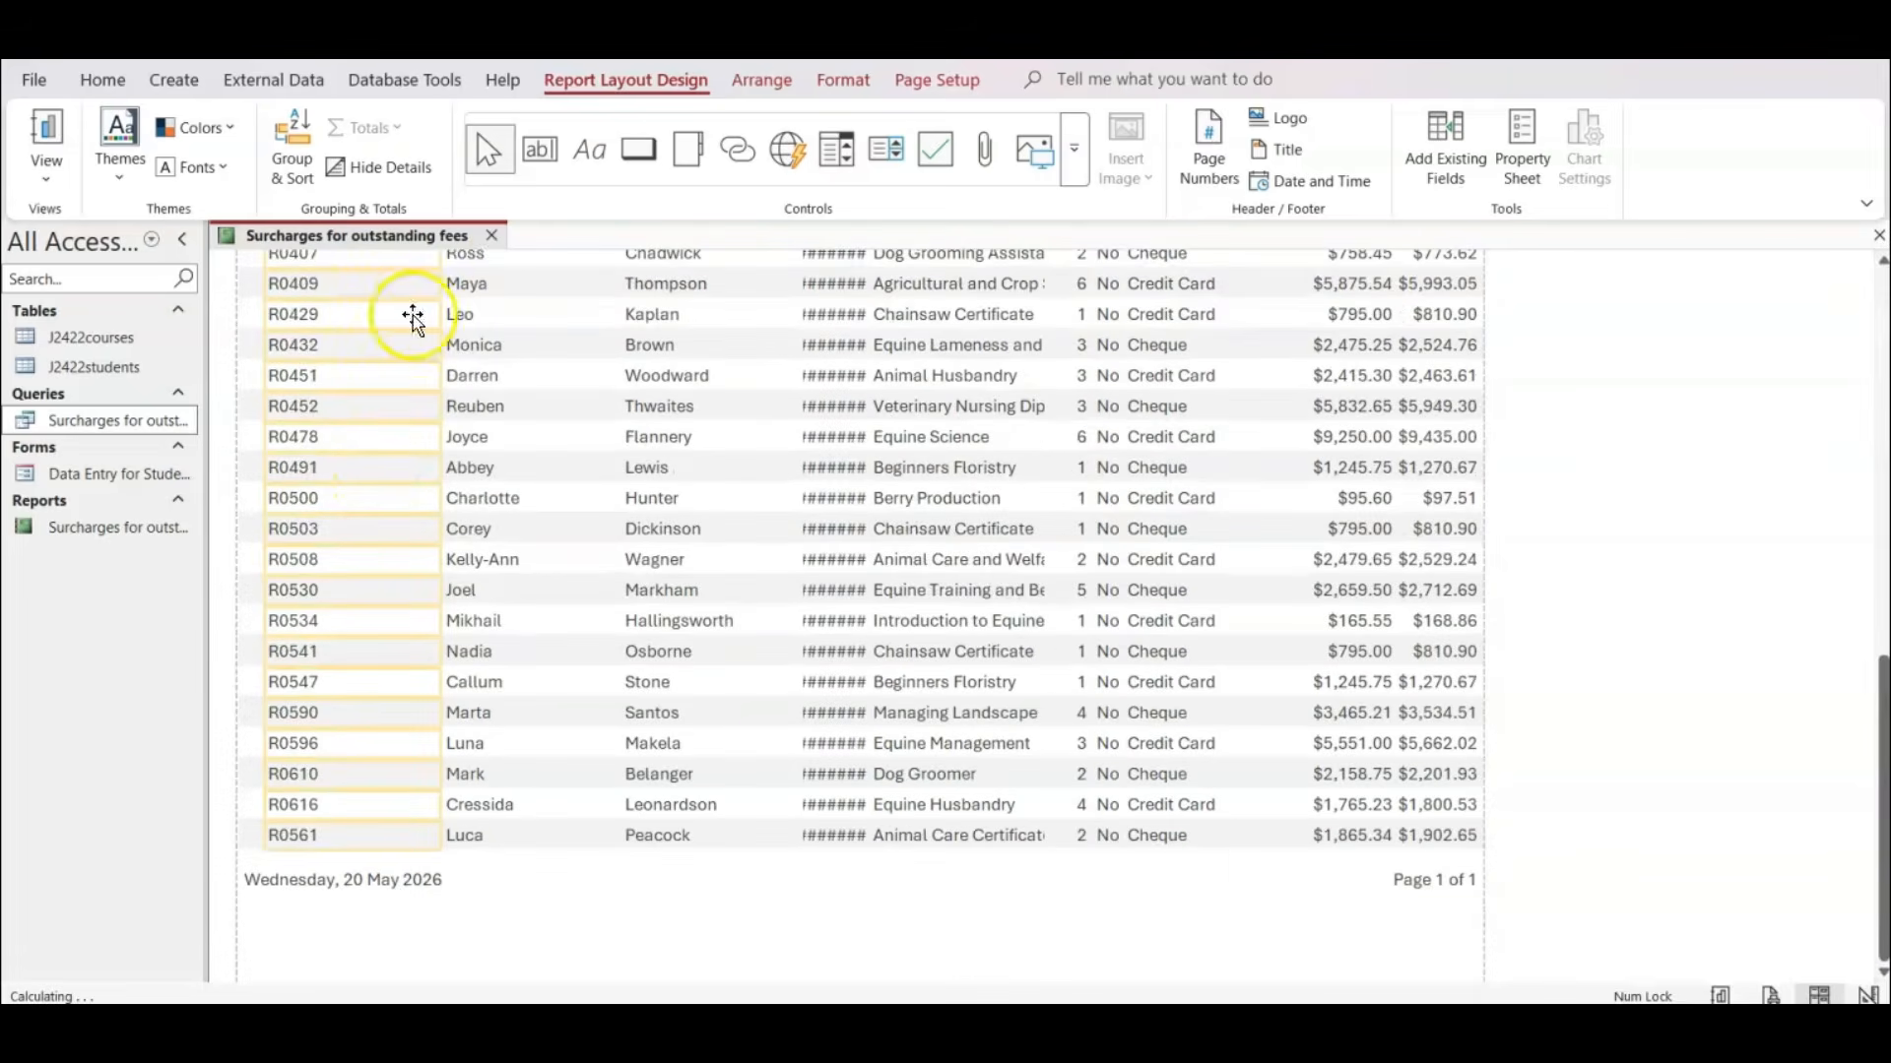
pyautogui.scroll(9, 329, 679)
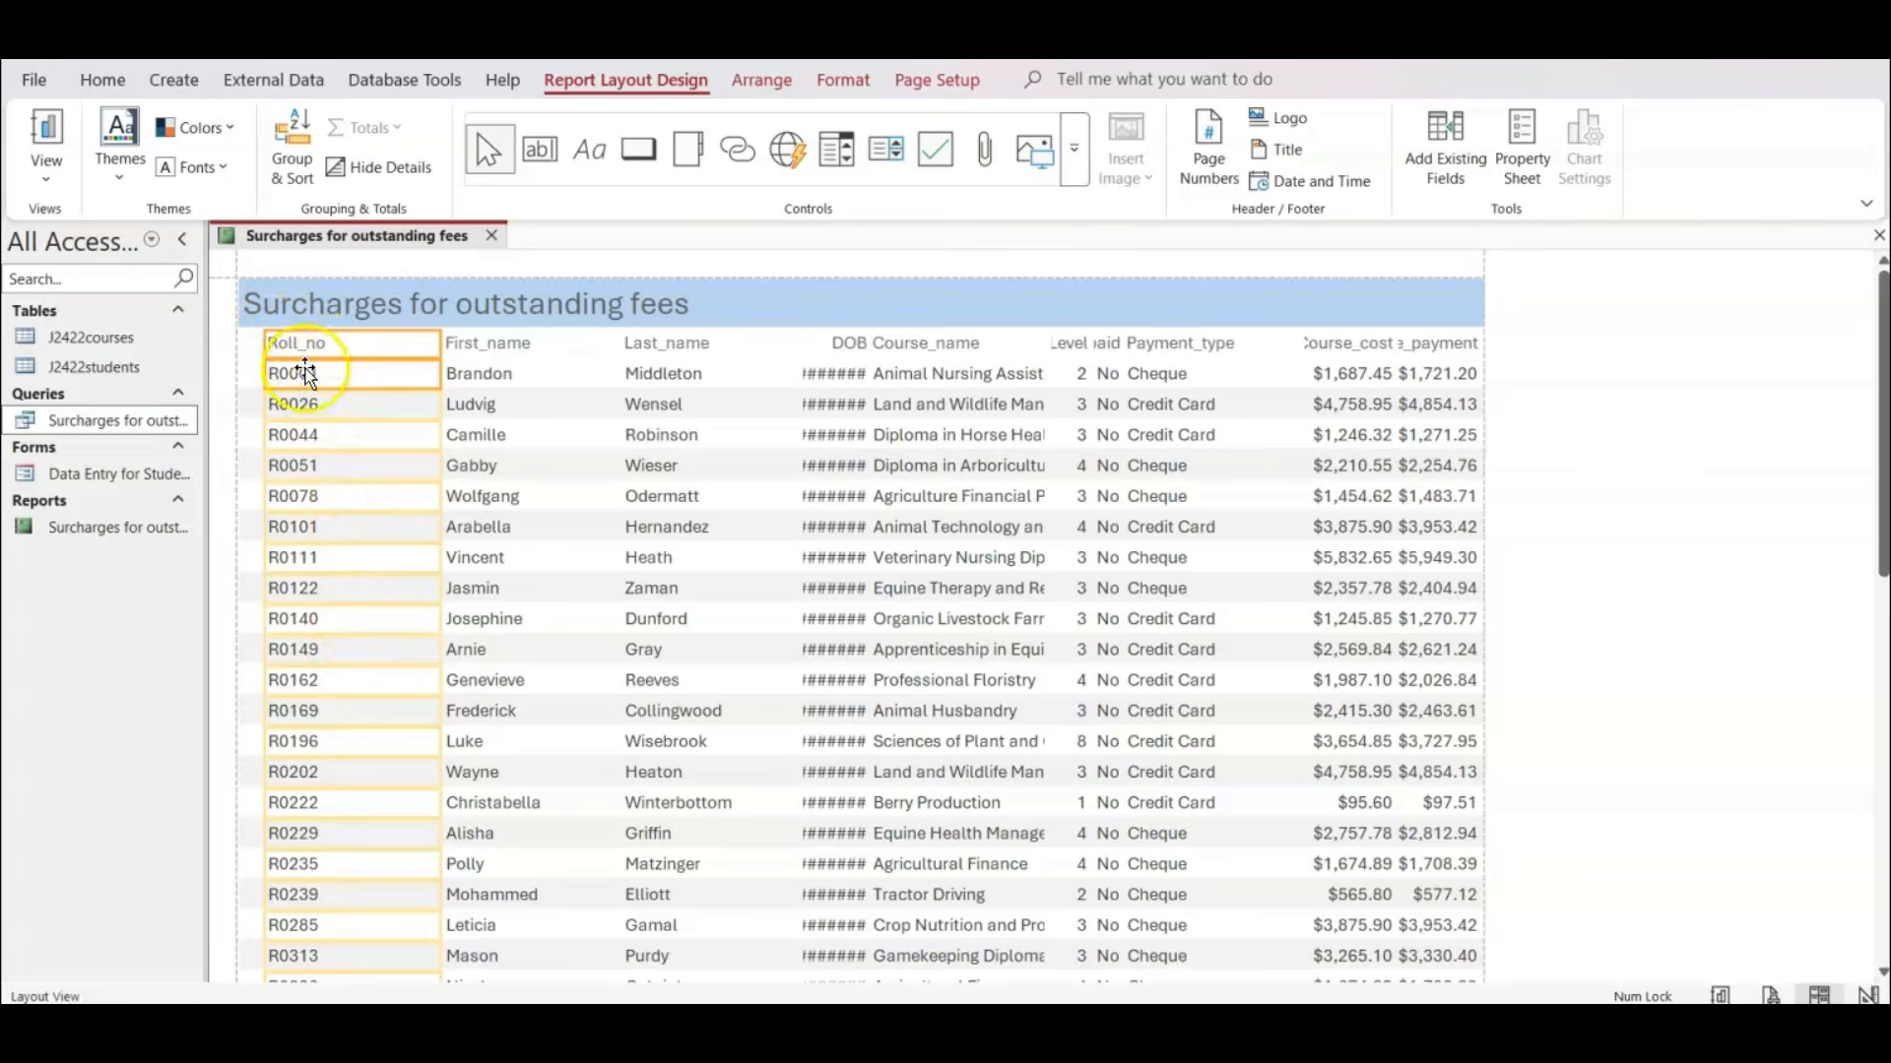
# Extend the Roll_no heading and values to the left margin, narrow them to fit the contents, and check every record.
pyautogui.click(386, 345)
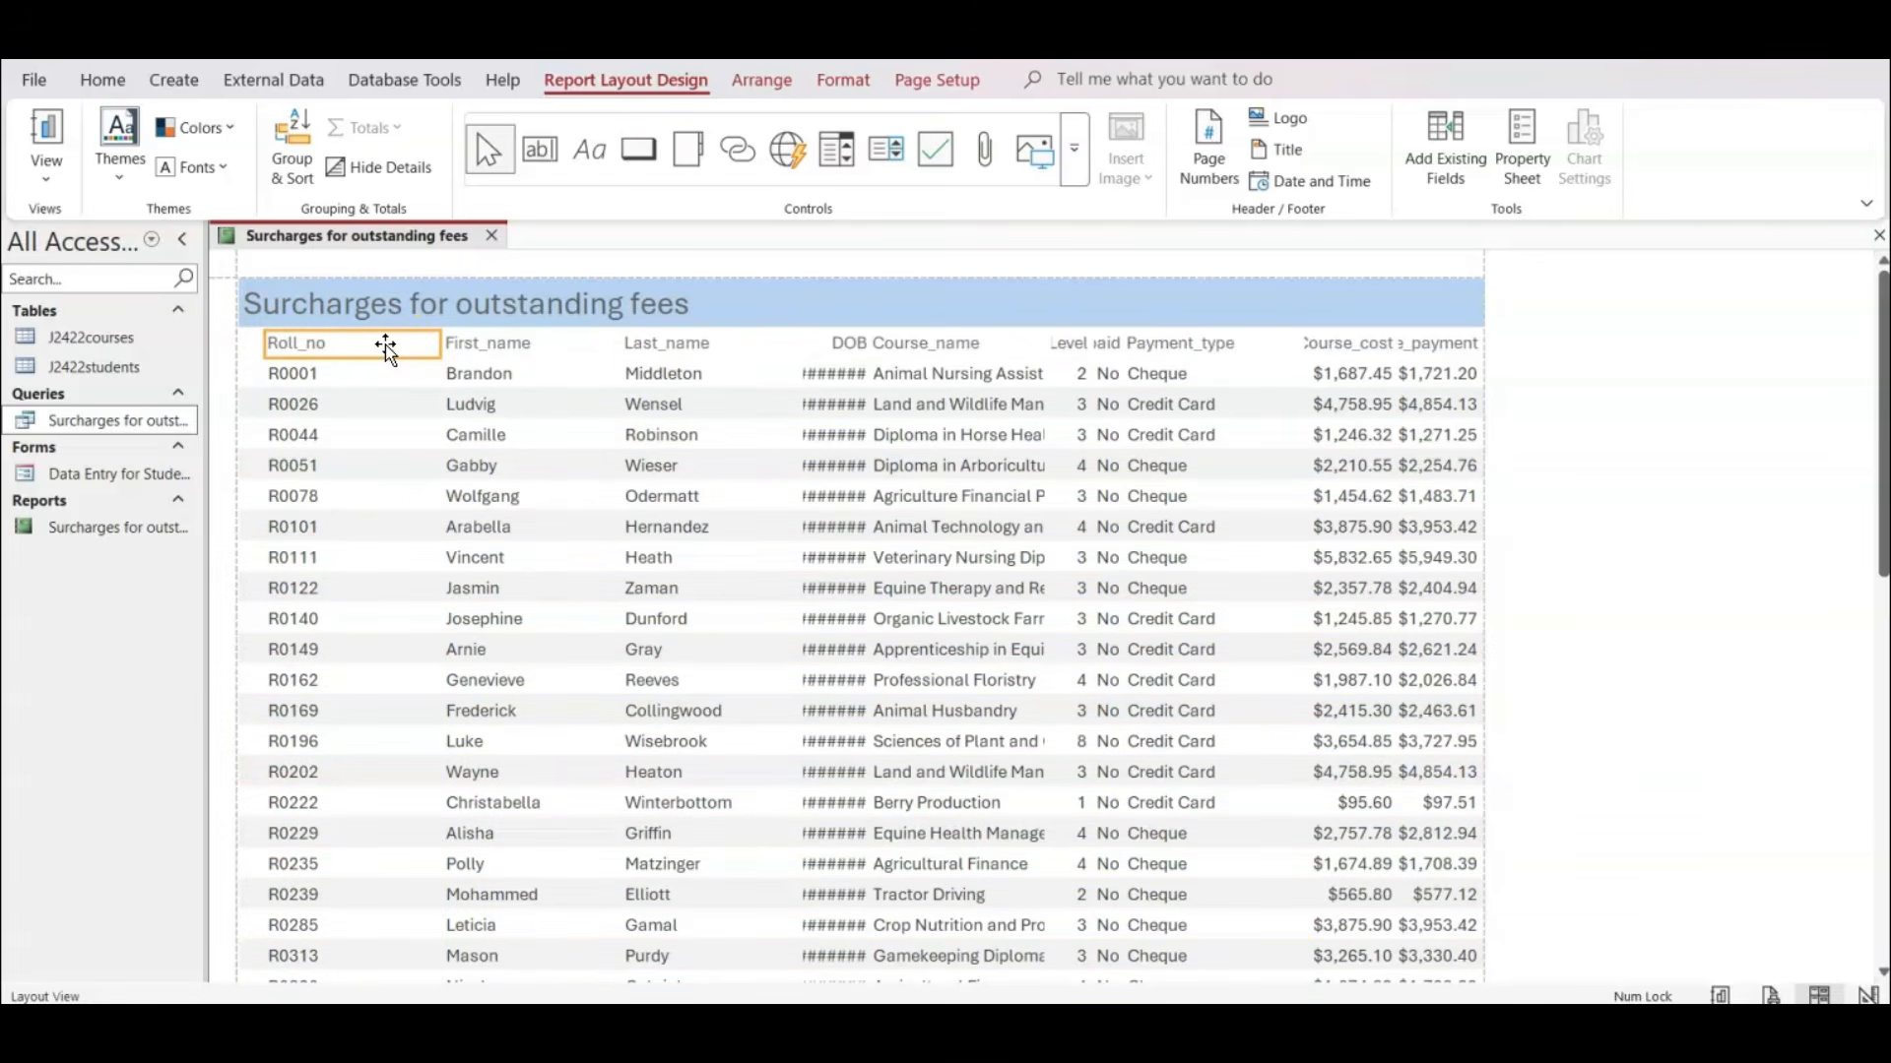
pyautogui.click(301, 381)
pyautogui.keyDown('shift'); pyautogui.click(302, 381); pyautogui.keyUp('shift')
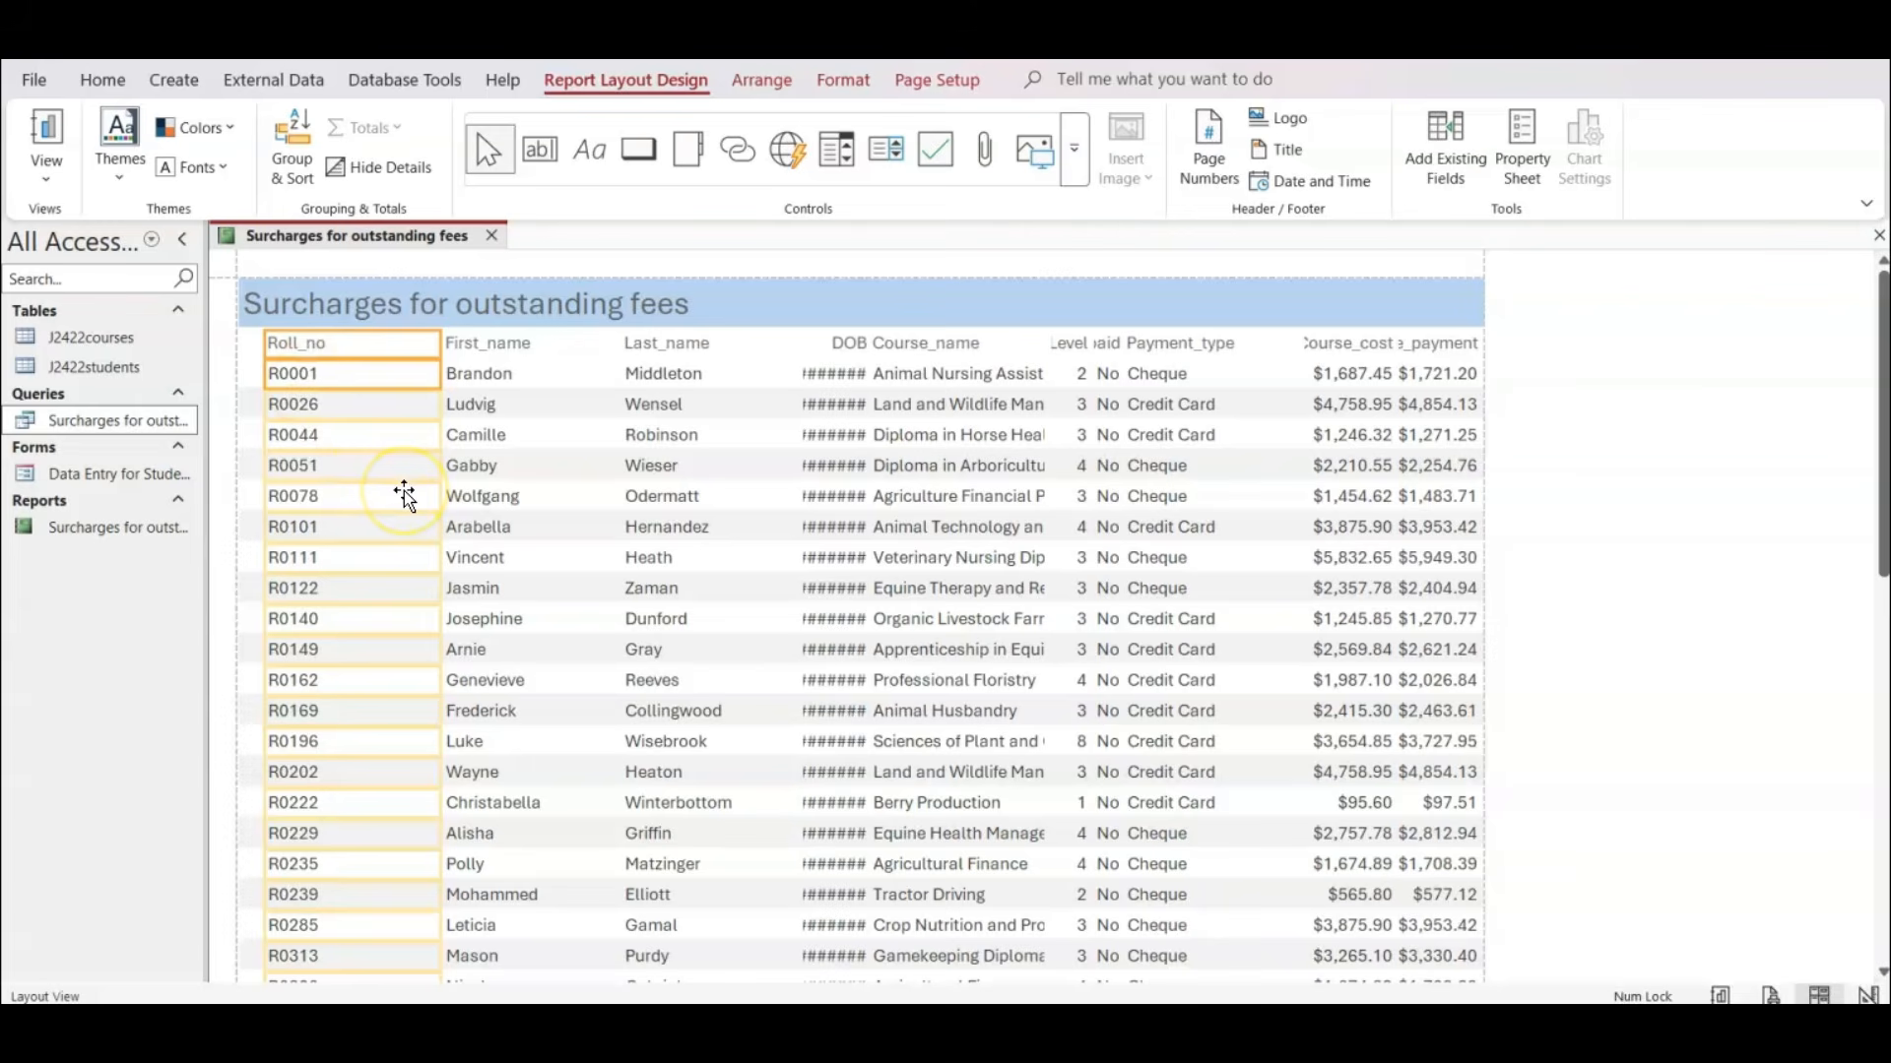
pyautogui.click(307, 380)
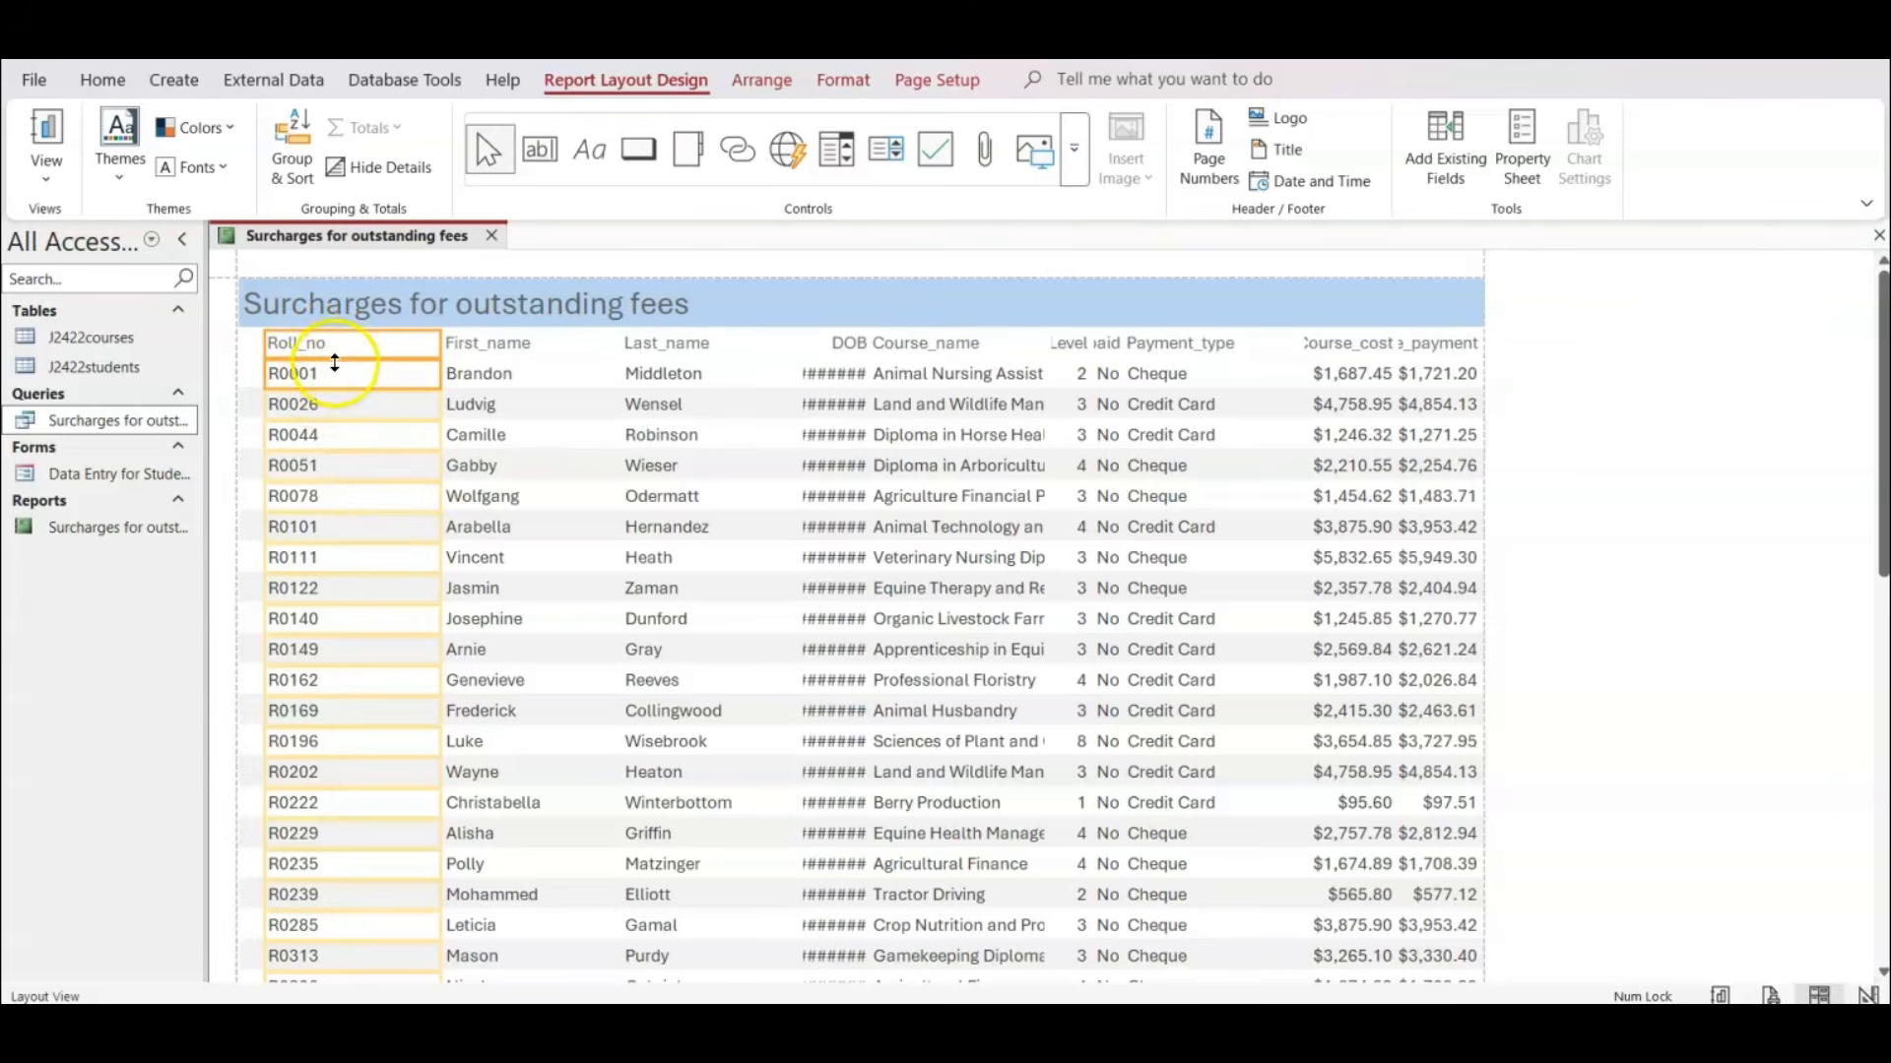
pyautogui.click(288, 335)
pyautogui.moveTo(264, 339); pyautogui.dragTo(245, 339)
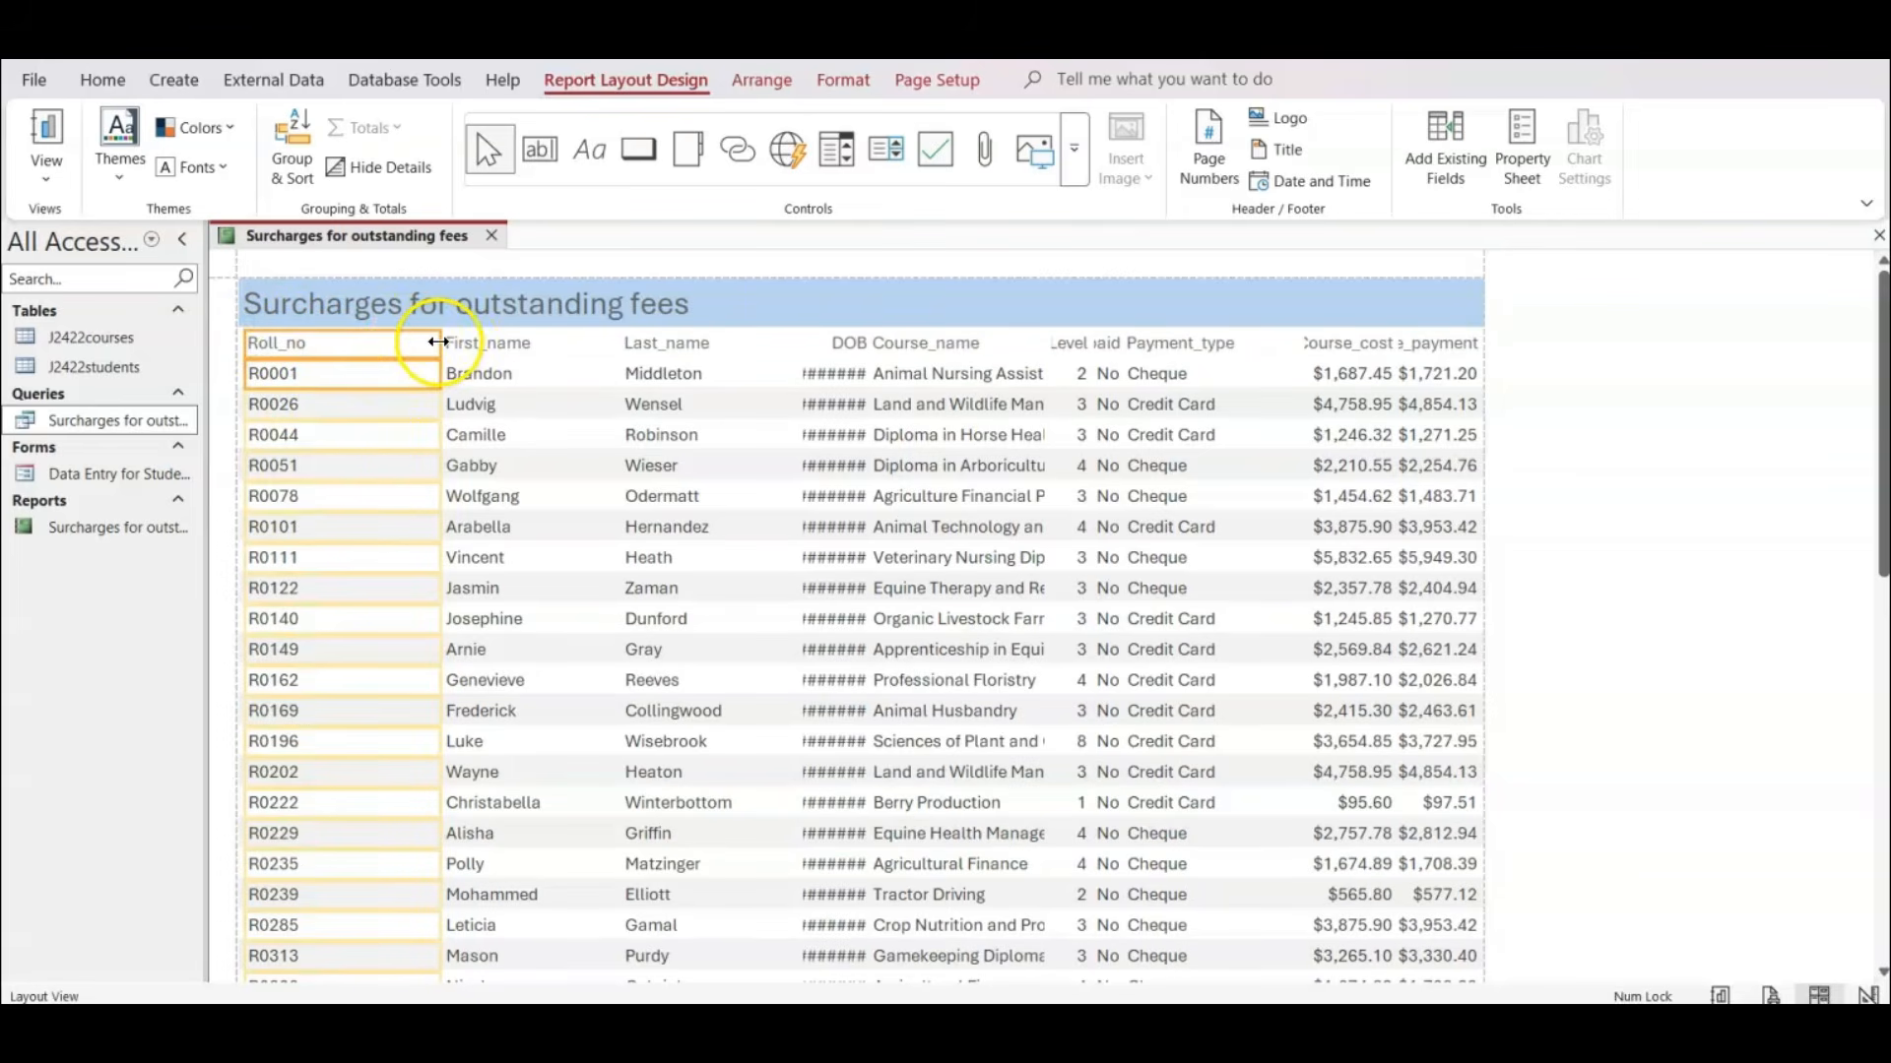
pyautogui.moveTo(440, 342); pyautogui.dragTo(334, 367)
pyautogui.scroll(-5, 421, 539)
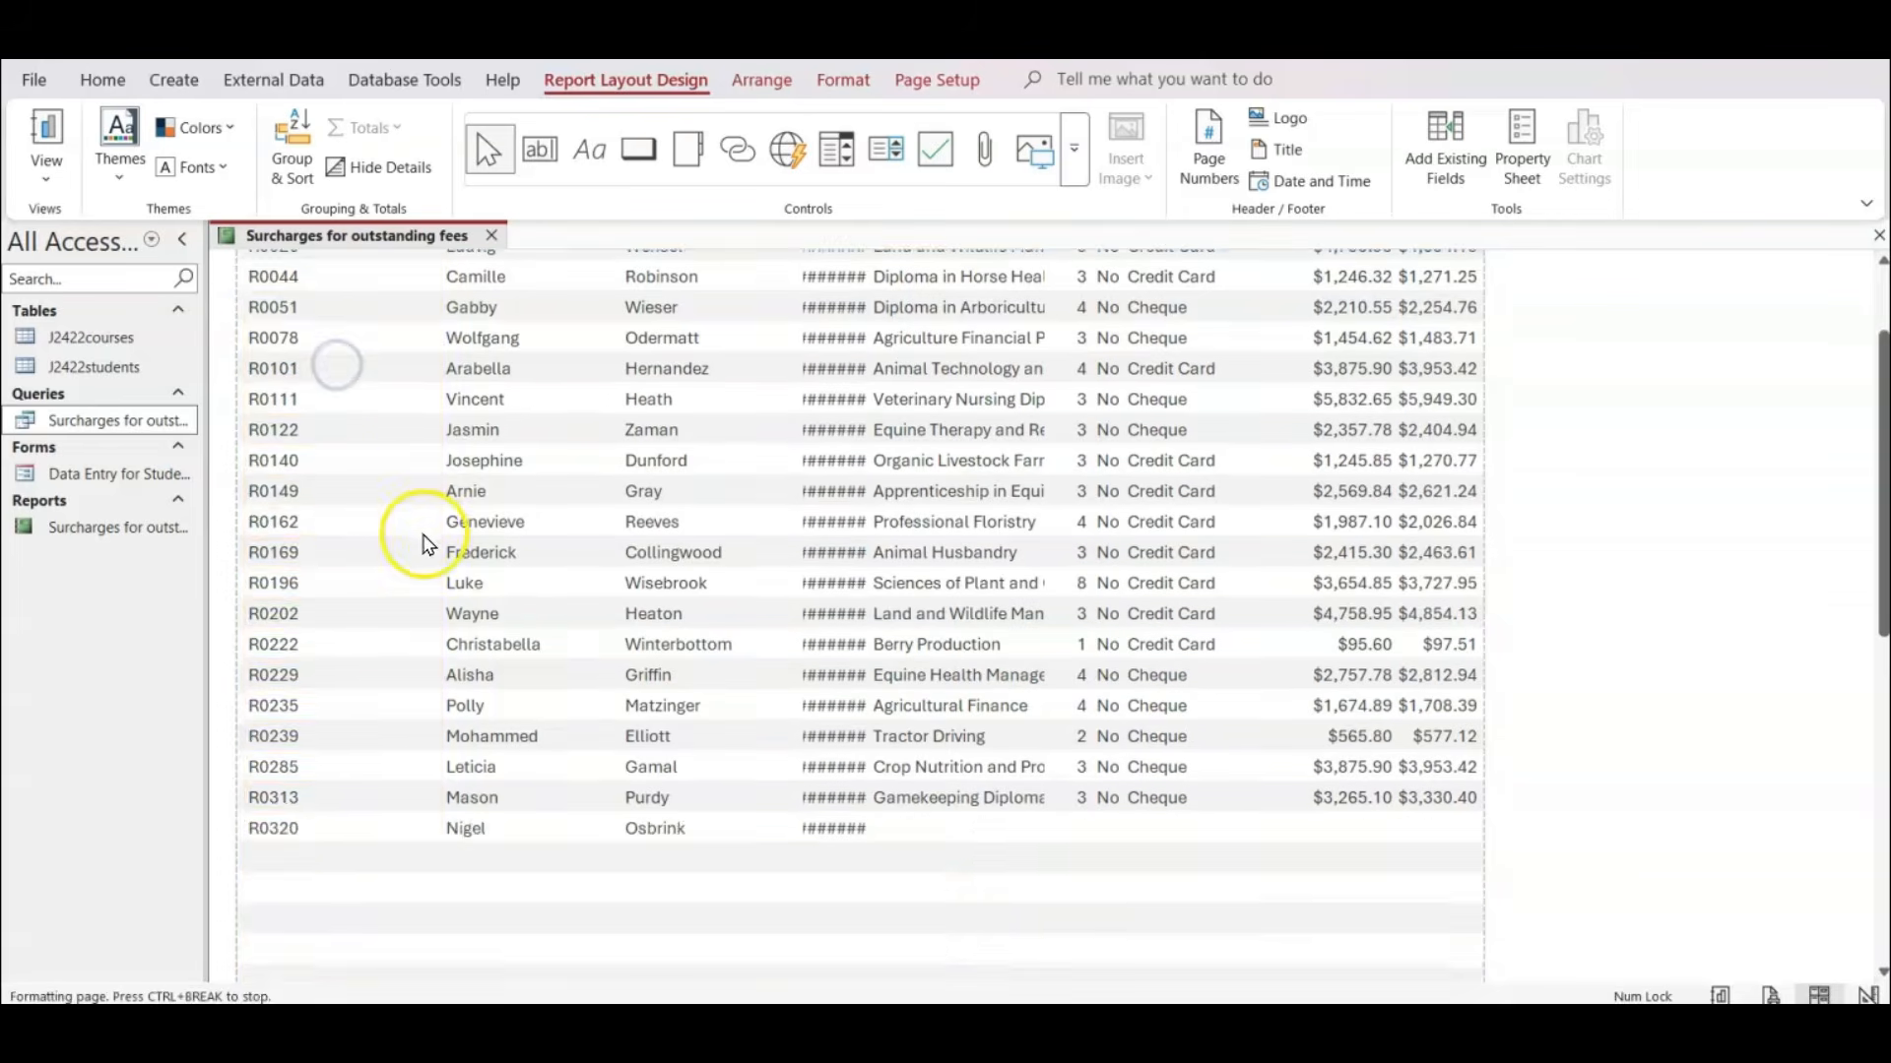
pyautogui.scroll(-5, 433, 537)
pyautogui.scroll(7, 433, 527)
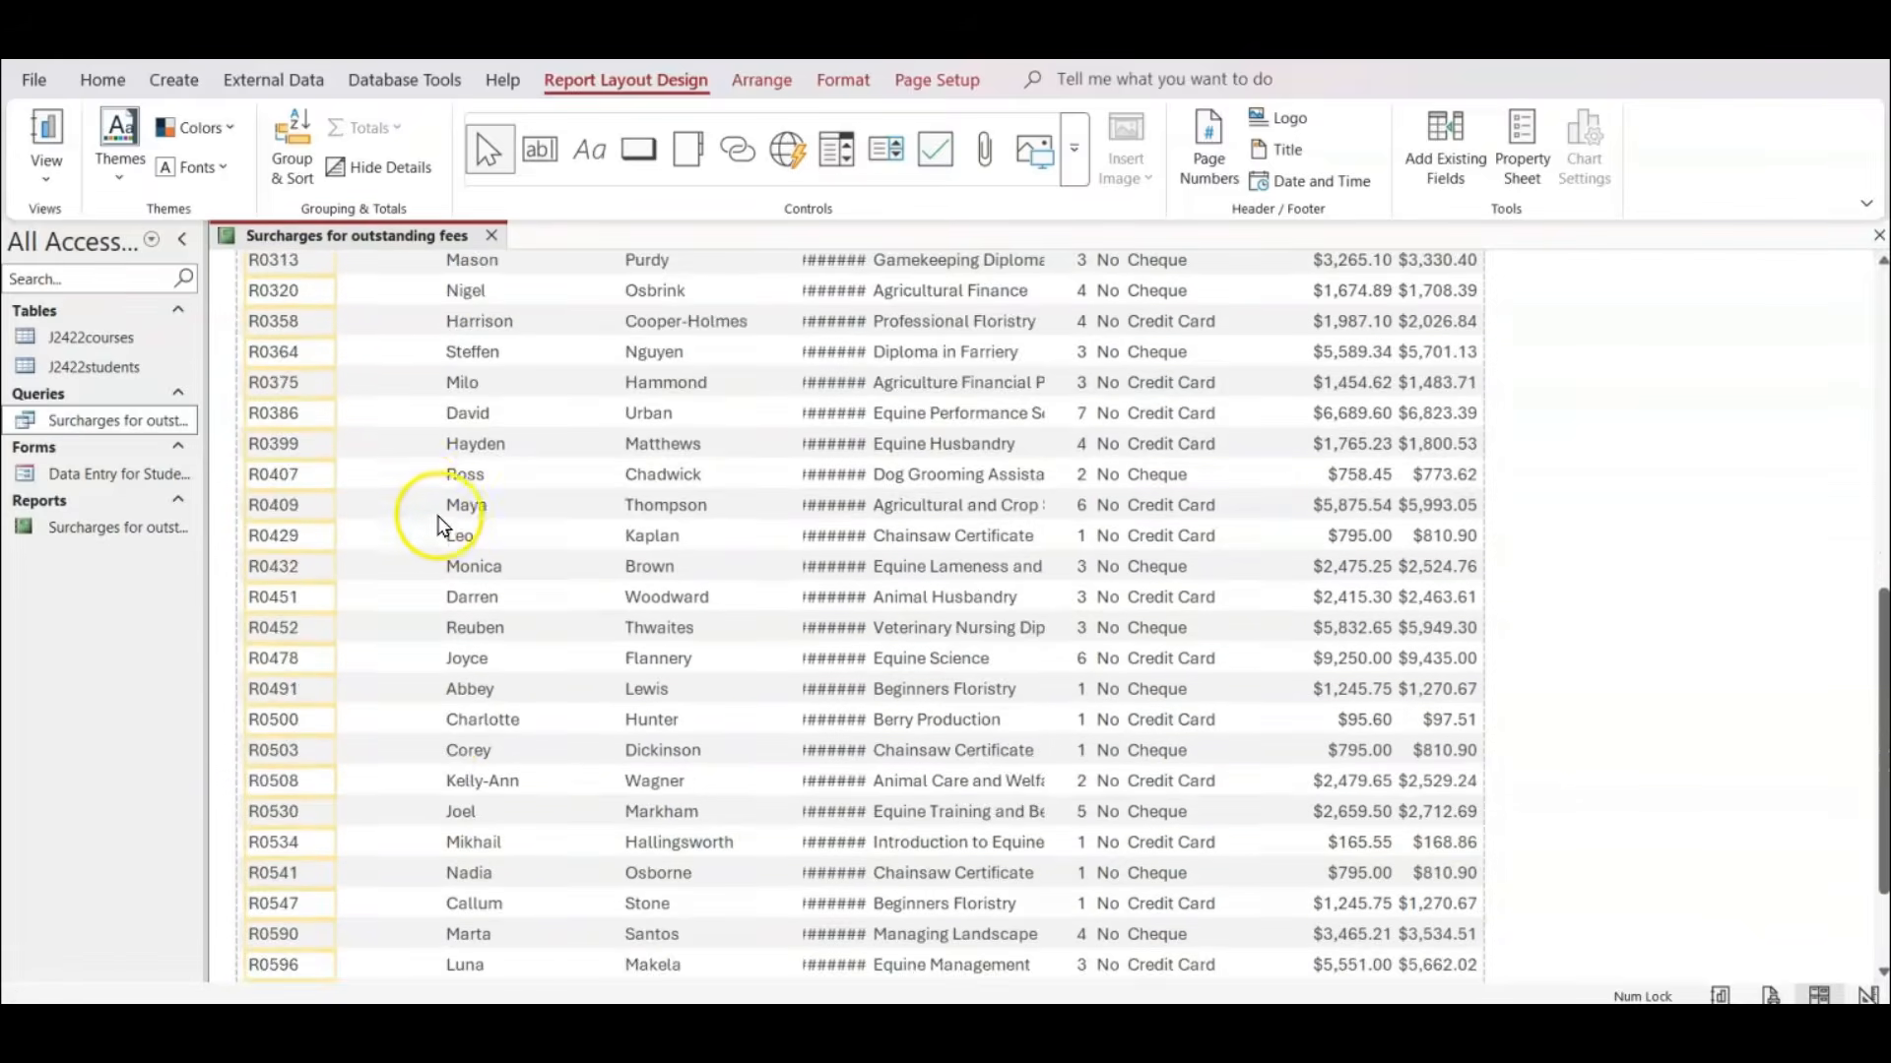
pyautogui.scroll(3, 436, 490)
# Move the First_name and Last_name columns together up against the Roll_no column and check all the names in the report.
pyautogui.click(469, 344)
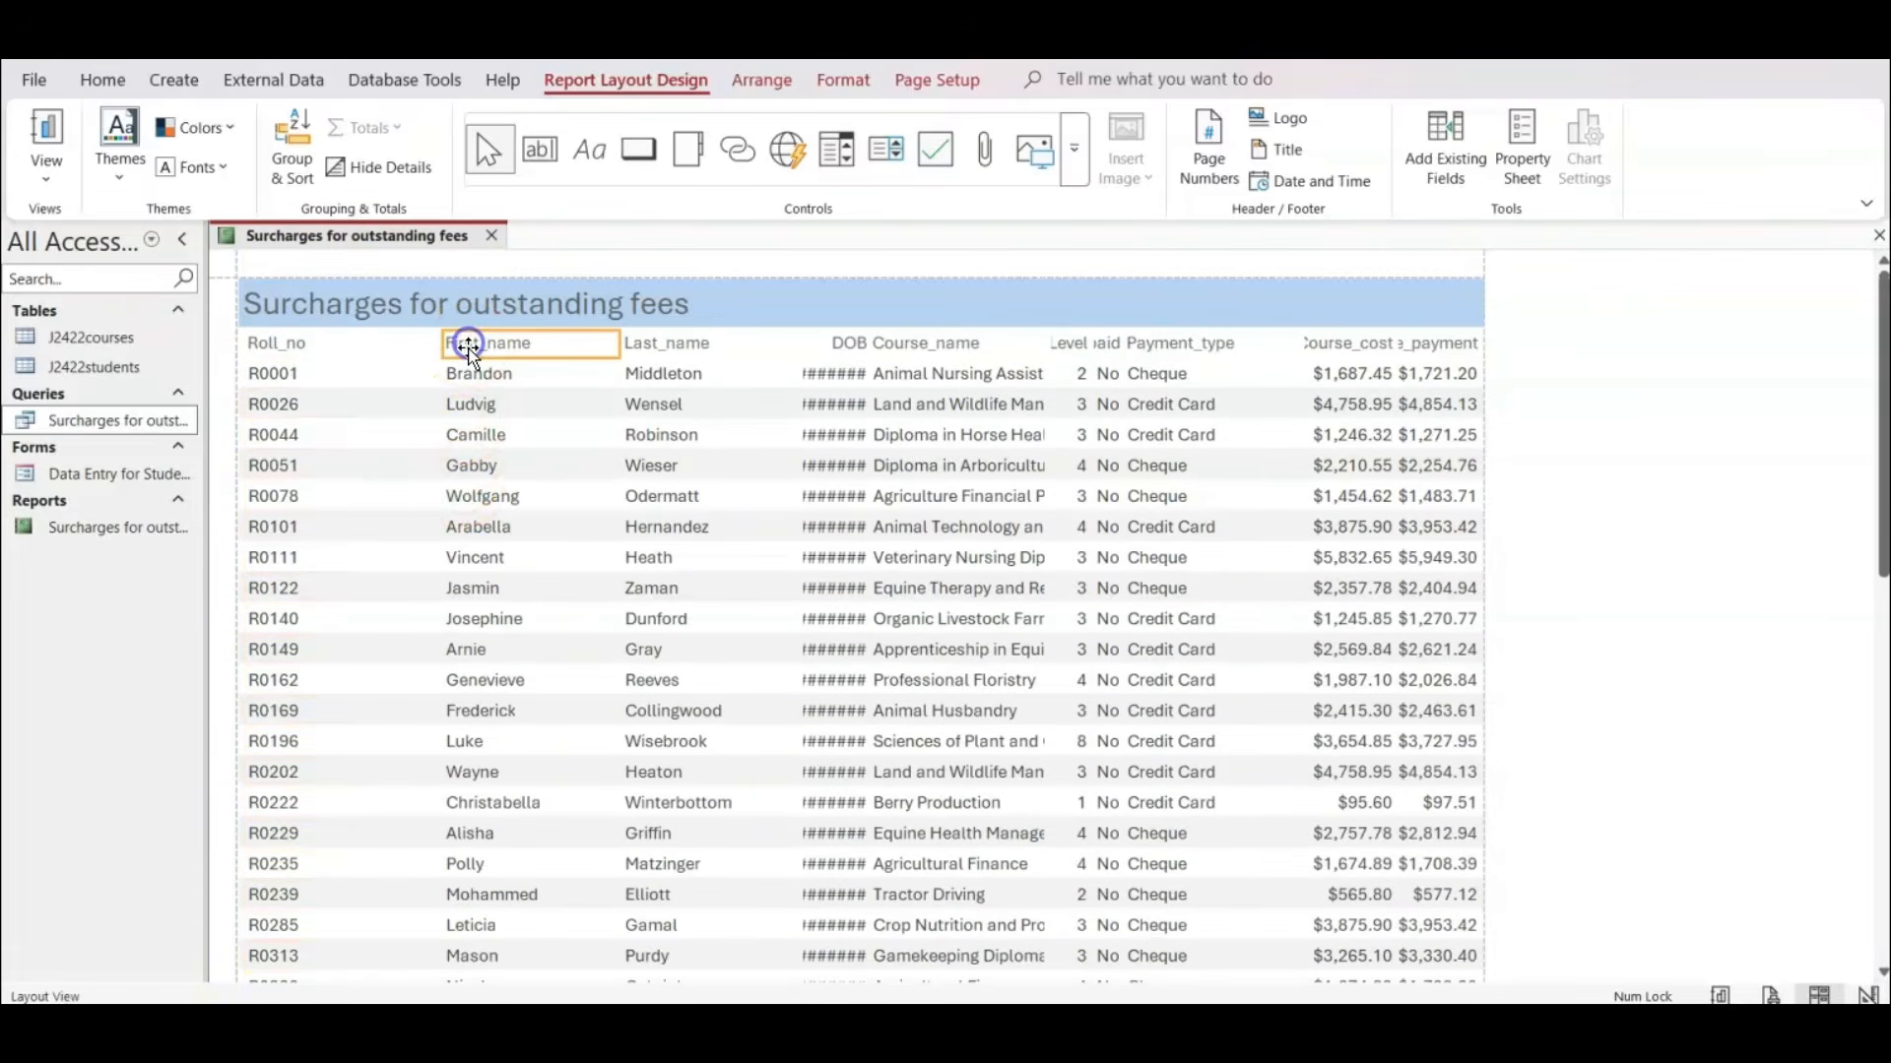
pyautogui.keyDown('shift'); pyautogui.click(468, 376); pyautogui.keyUp('shift')
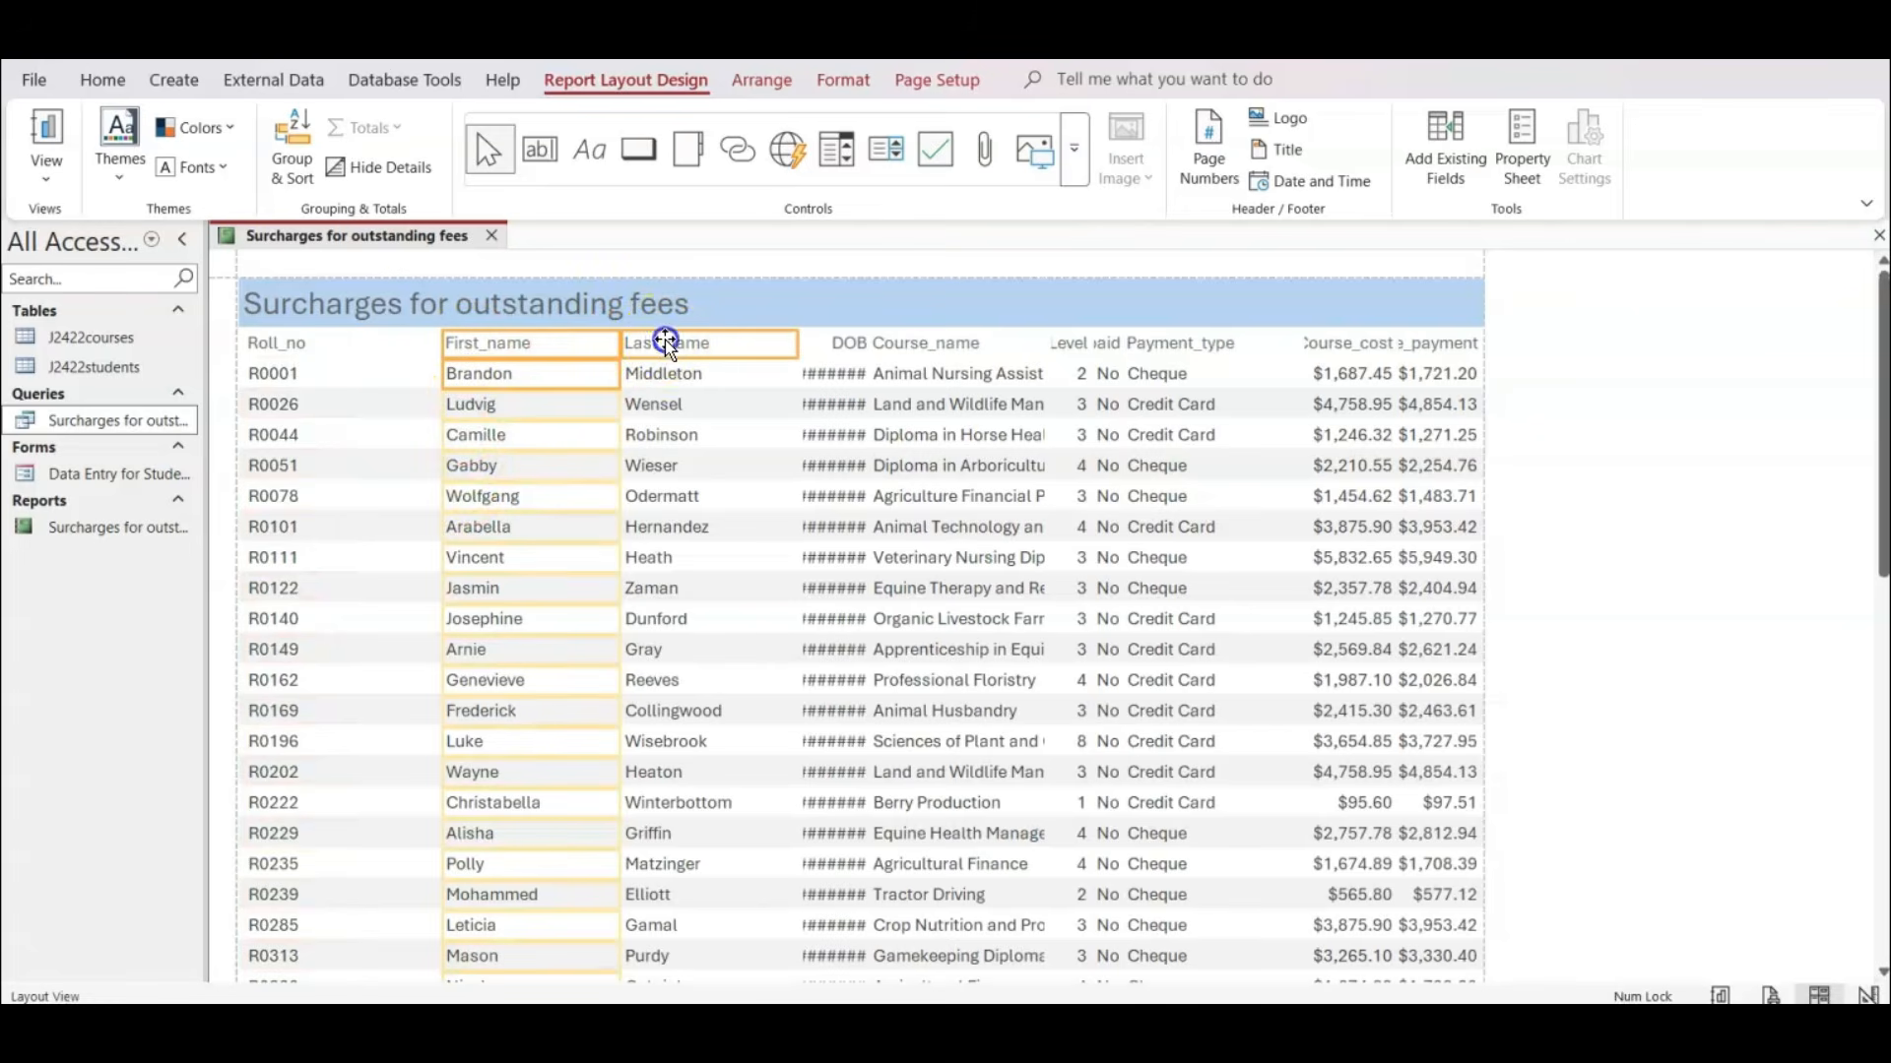
pyautogui.keyDown('shift'); pyautogui.click(665, 375); pyautogui.keyUp('shift')
pyautogui.moveTo(564, 345); pyautogui.dragTo(443, 353)
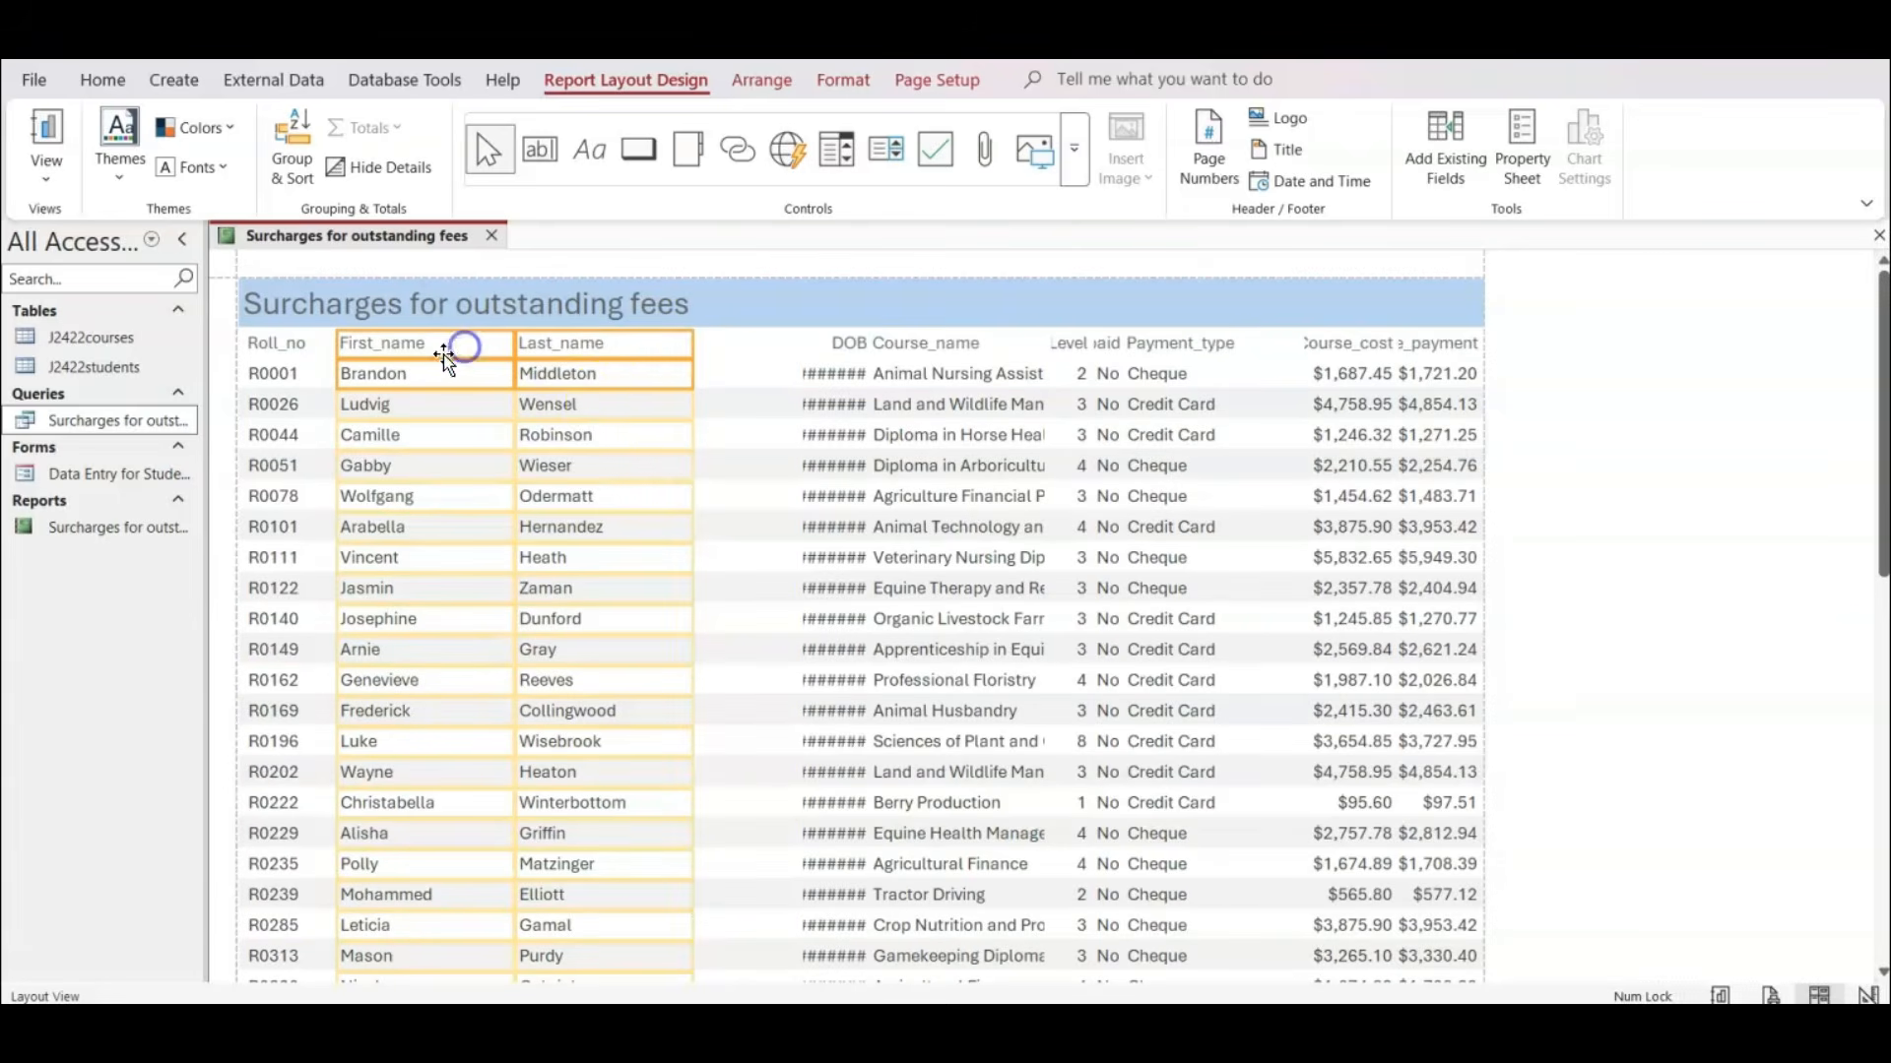
pyautogui.scroll(-15, 654, 545)
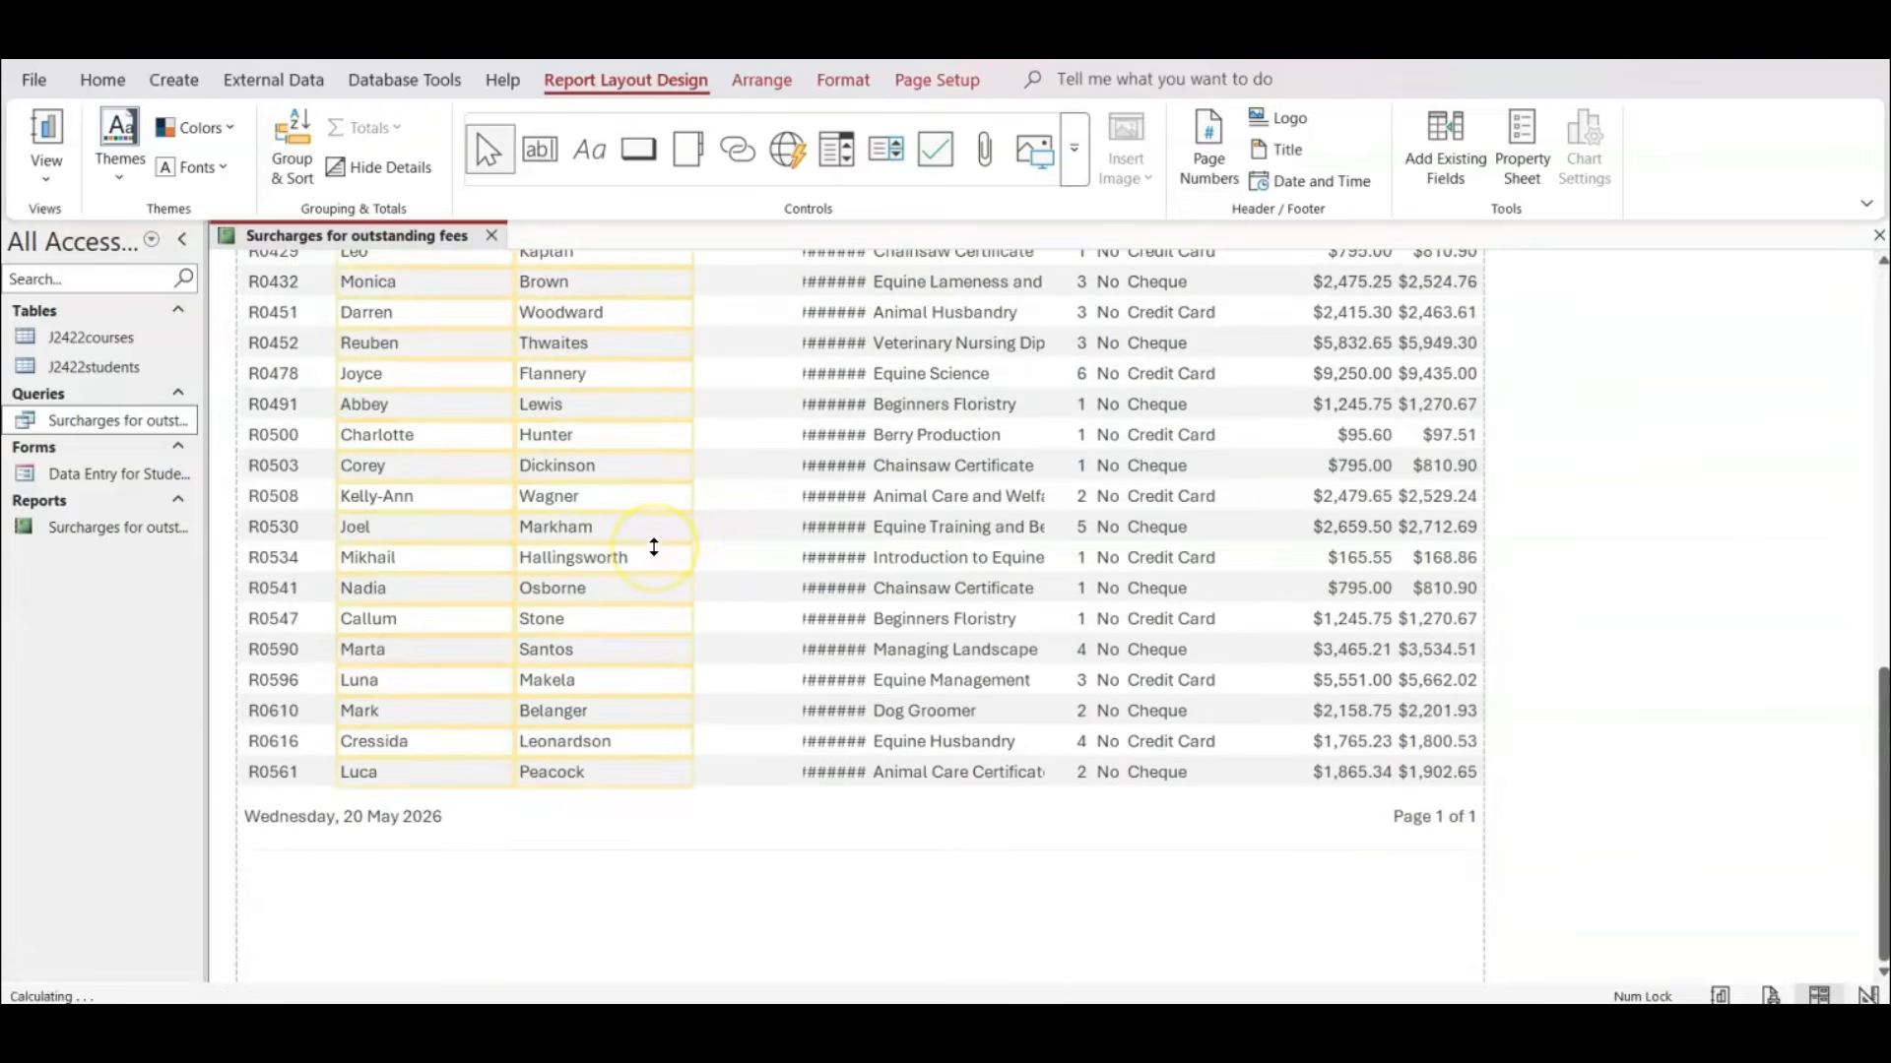
pyautogui.scroll(10, 654, 548)
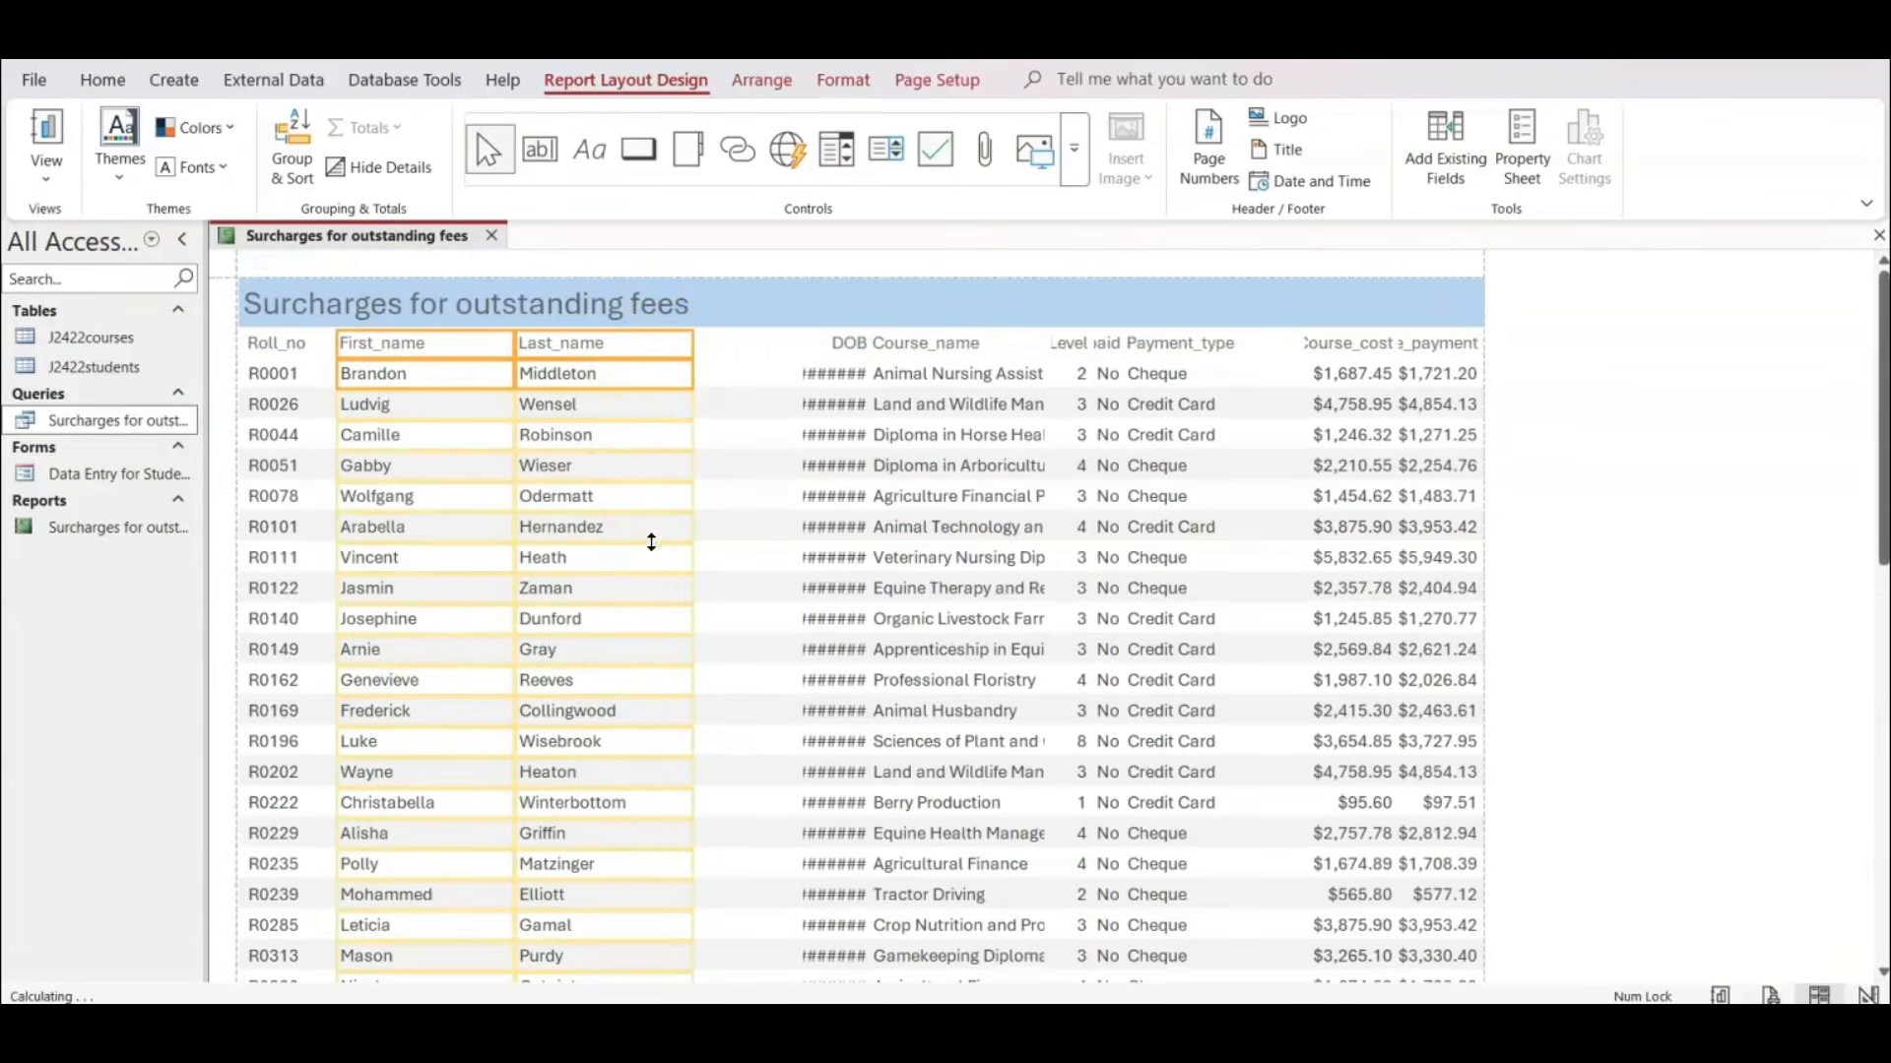
# Narrow the First_name heading and values from their right edge so the column just fits the longest first name.
pyautogui.click(441, 344)
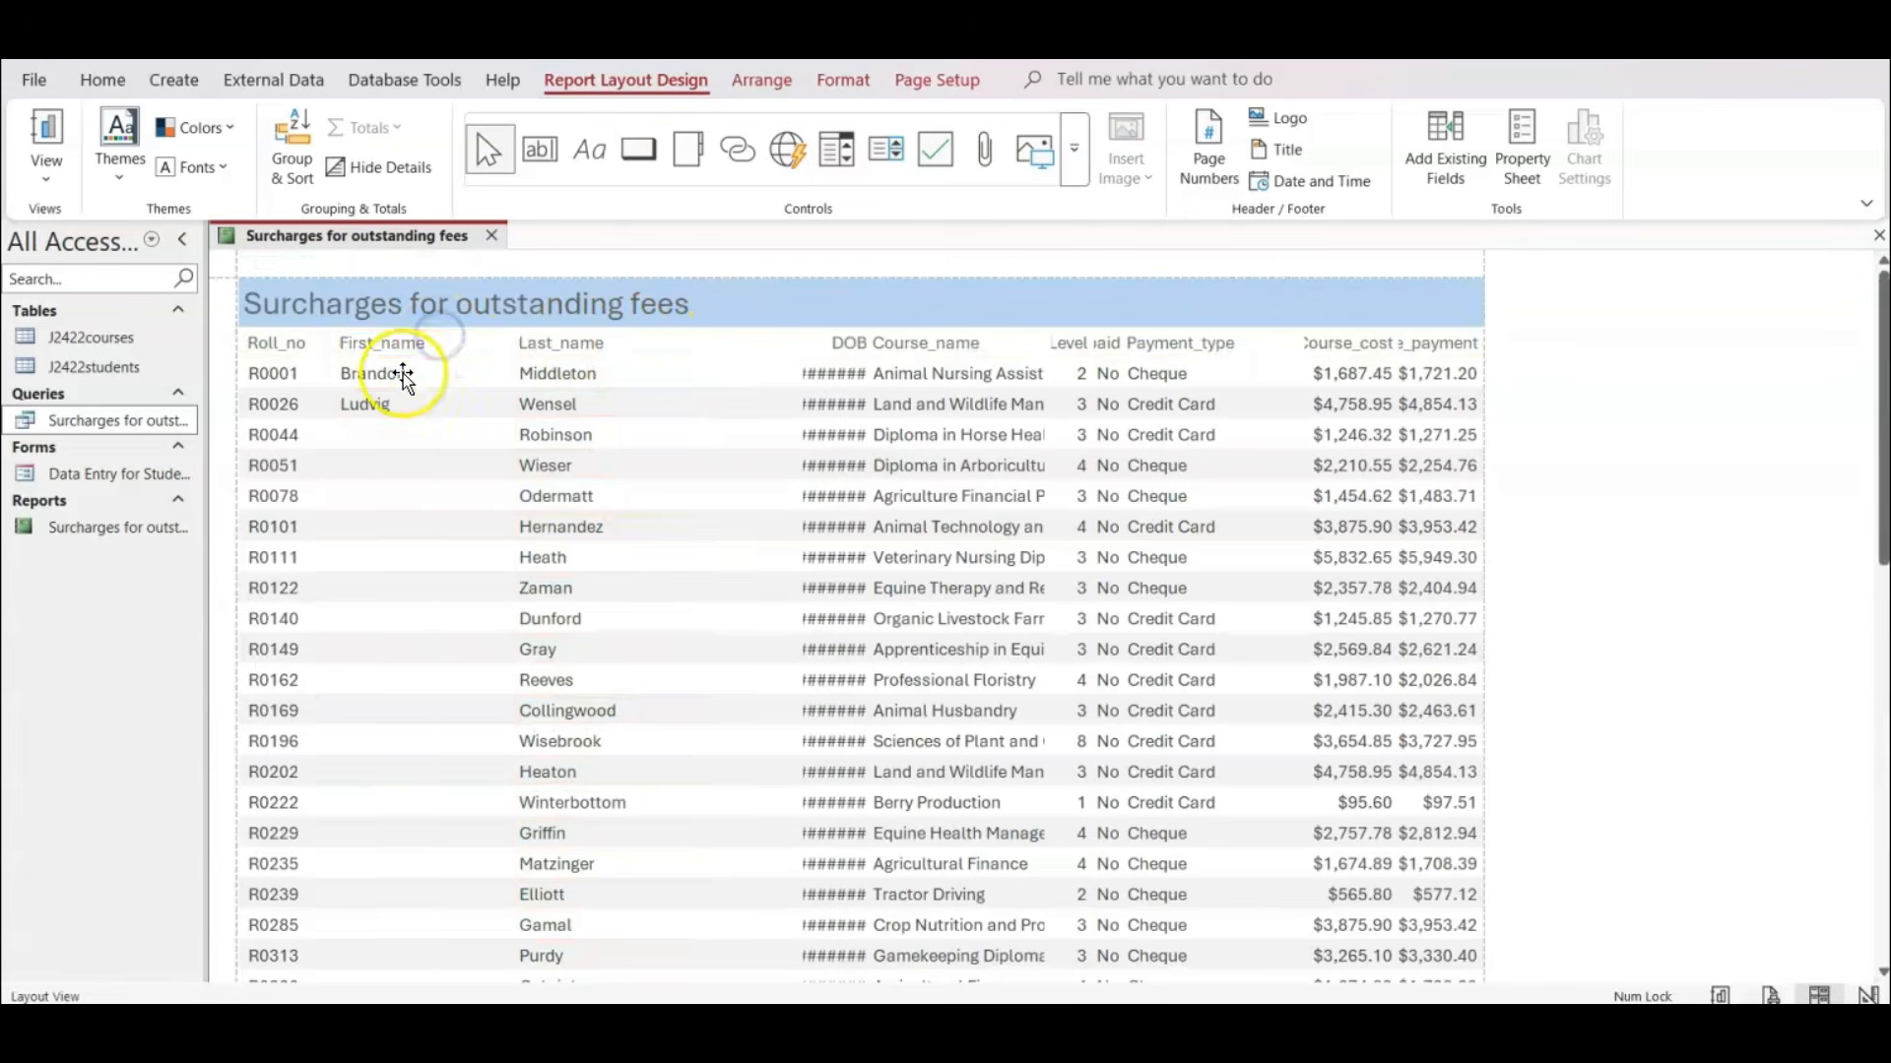
pyautogui.click(404, 374)
pyautogui.moveTo(511, 342); pyautogui.dragTo(468, 343)
# Shift the Last_name heading and values left so they sit directly beside the narrowed First_name column.
pyautogui.click(588, 349)
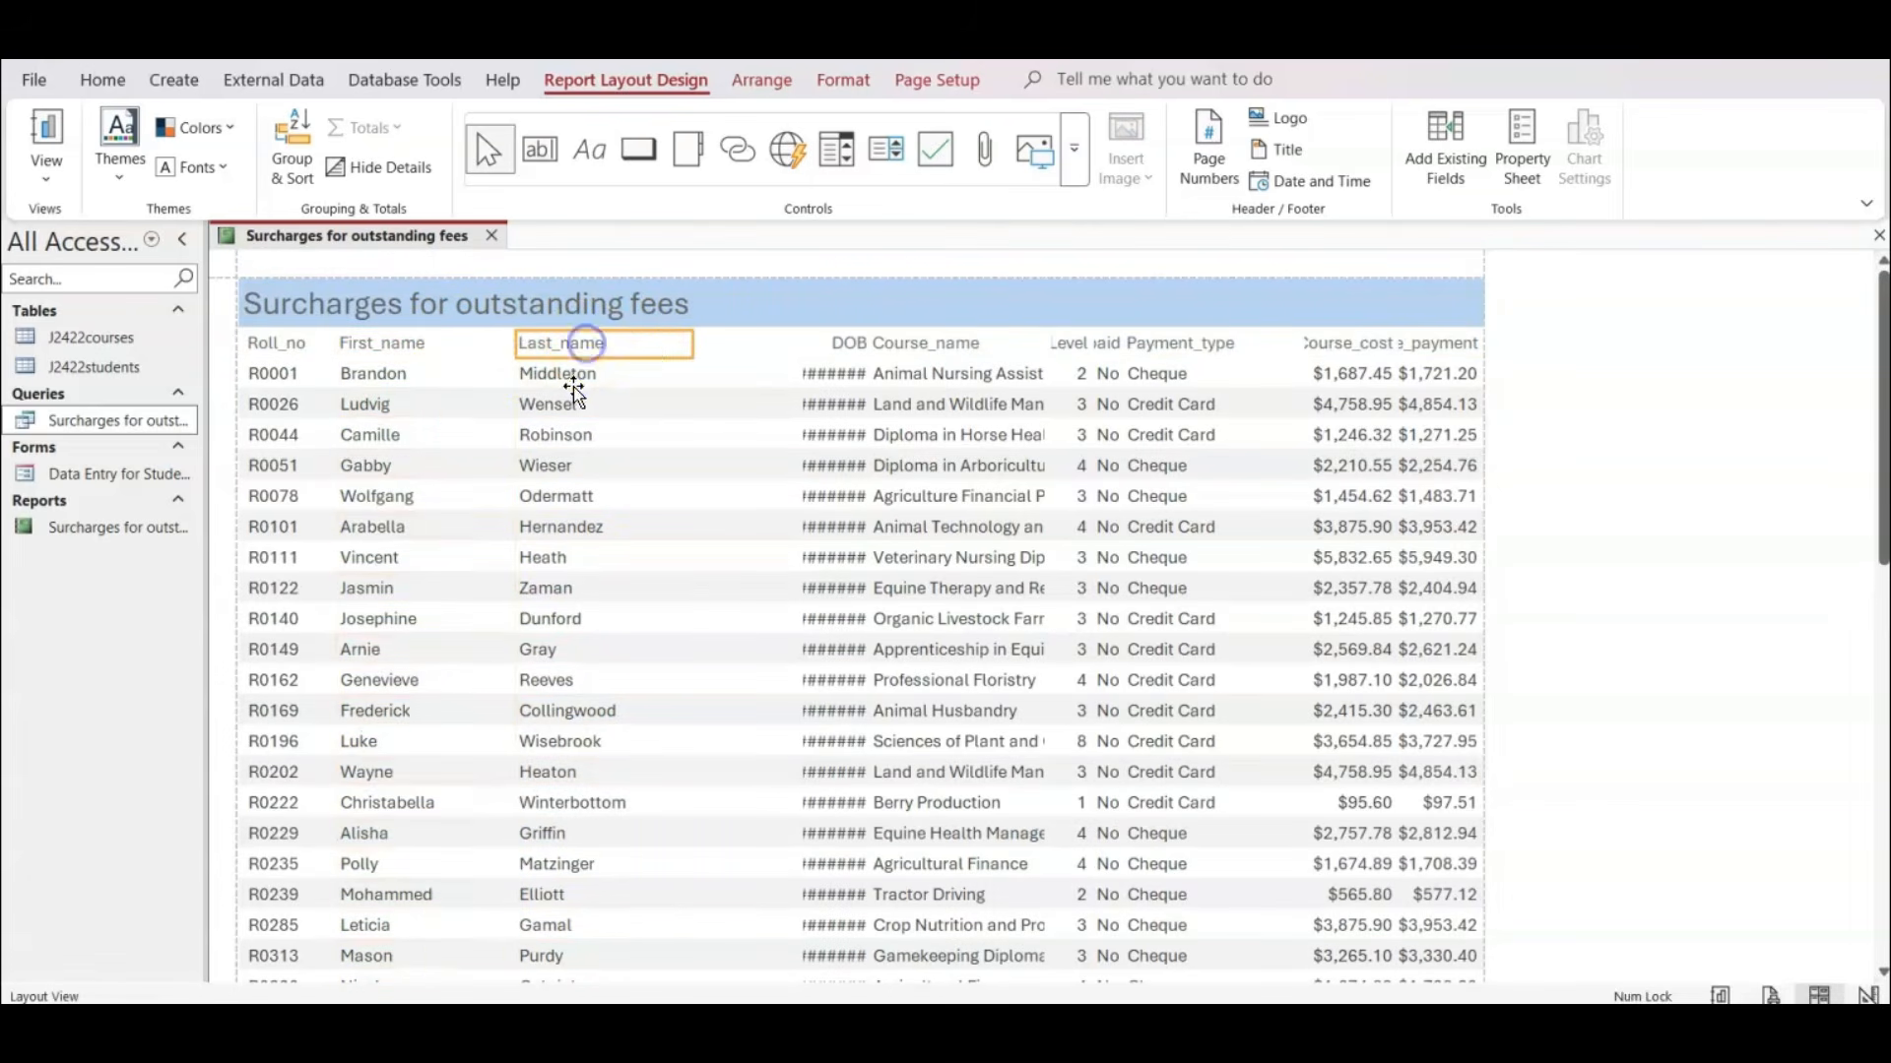
pyautogui.keyDown('shift'); pyautogui.click(573, 384); pyautogui.keyUp('shift')
pyautogui.press('Left')
pyautogui.press('Left')
pyautogui.press('Left')
pyautogui.press('Left')
pyautogui.press('Left')
pyautogui.press('Left')
pyautogui.press('Left')
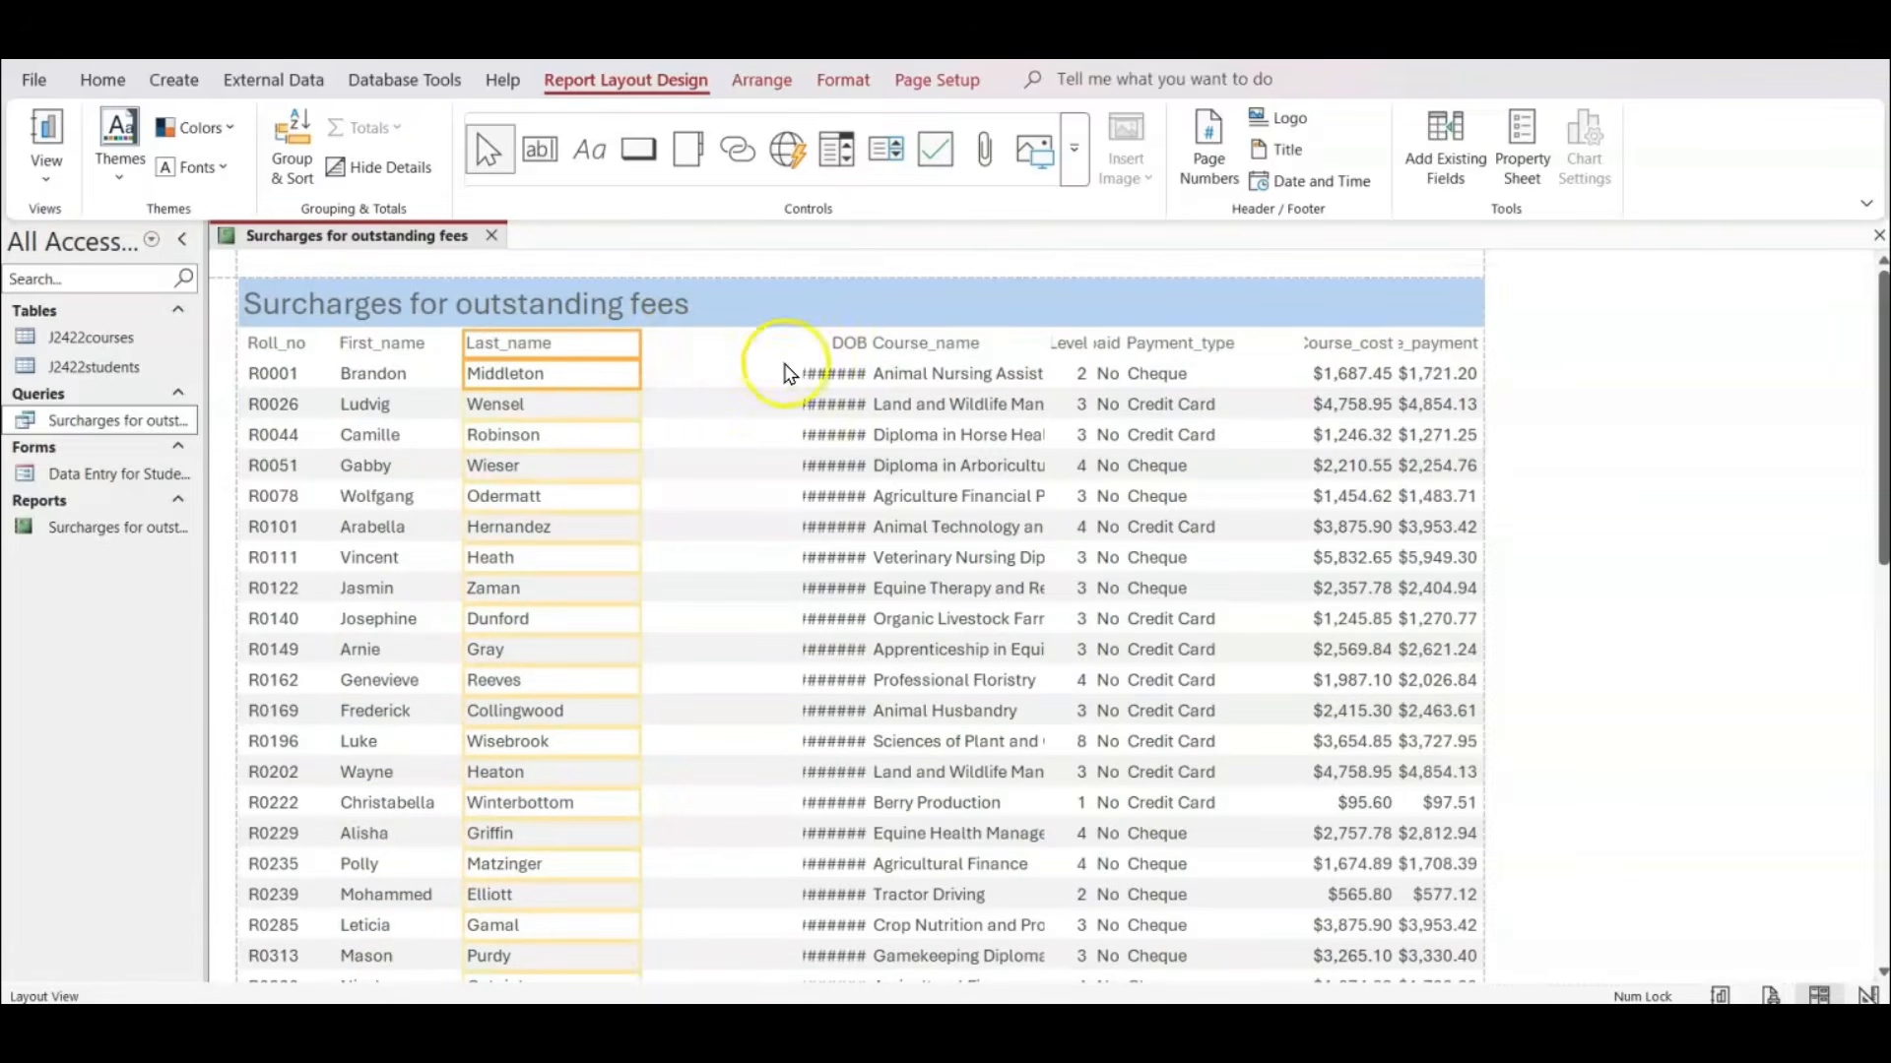
# Extend the DOB column leftwards towards Last_name and pull in its right edge so the dates fit, checking all records.
pyautogui.click(824, 340)
pyautogui.keyDown('shift'); pyautogui.click(830, 373); pyautogui.keyUp('shift')
pyautogui.moveTo(800, 343); pyautogui.dragTo(613, 335)
pyautogui.moveTo(861, 353); pyautogui.dragTo(735, 343)
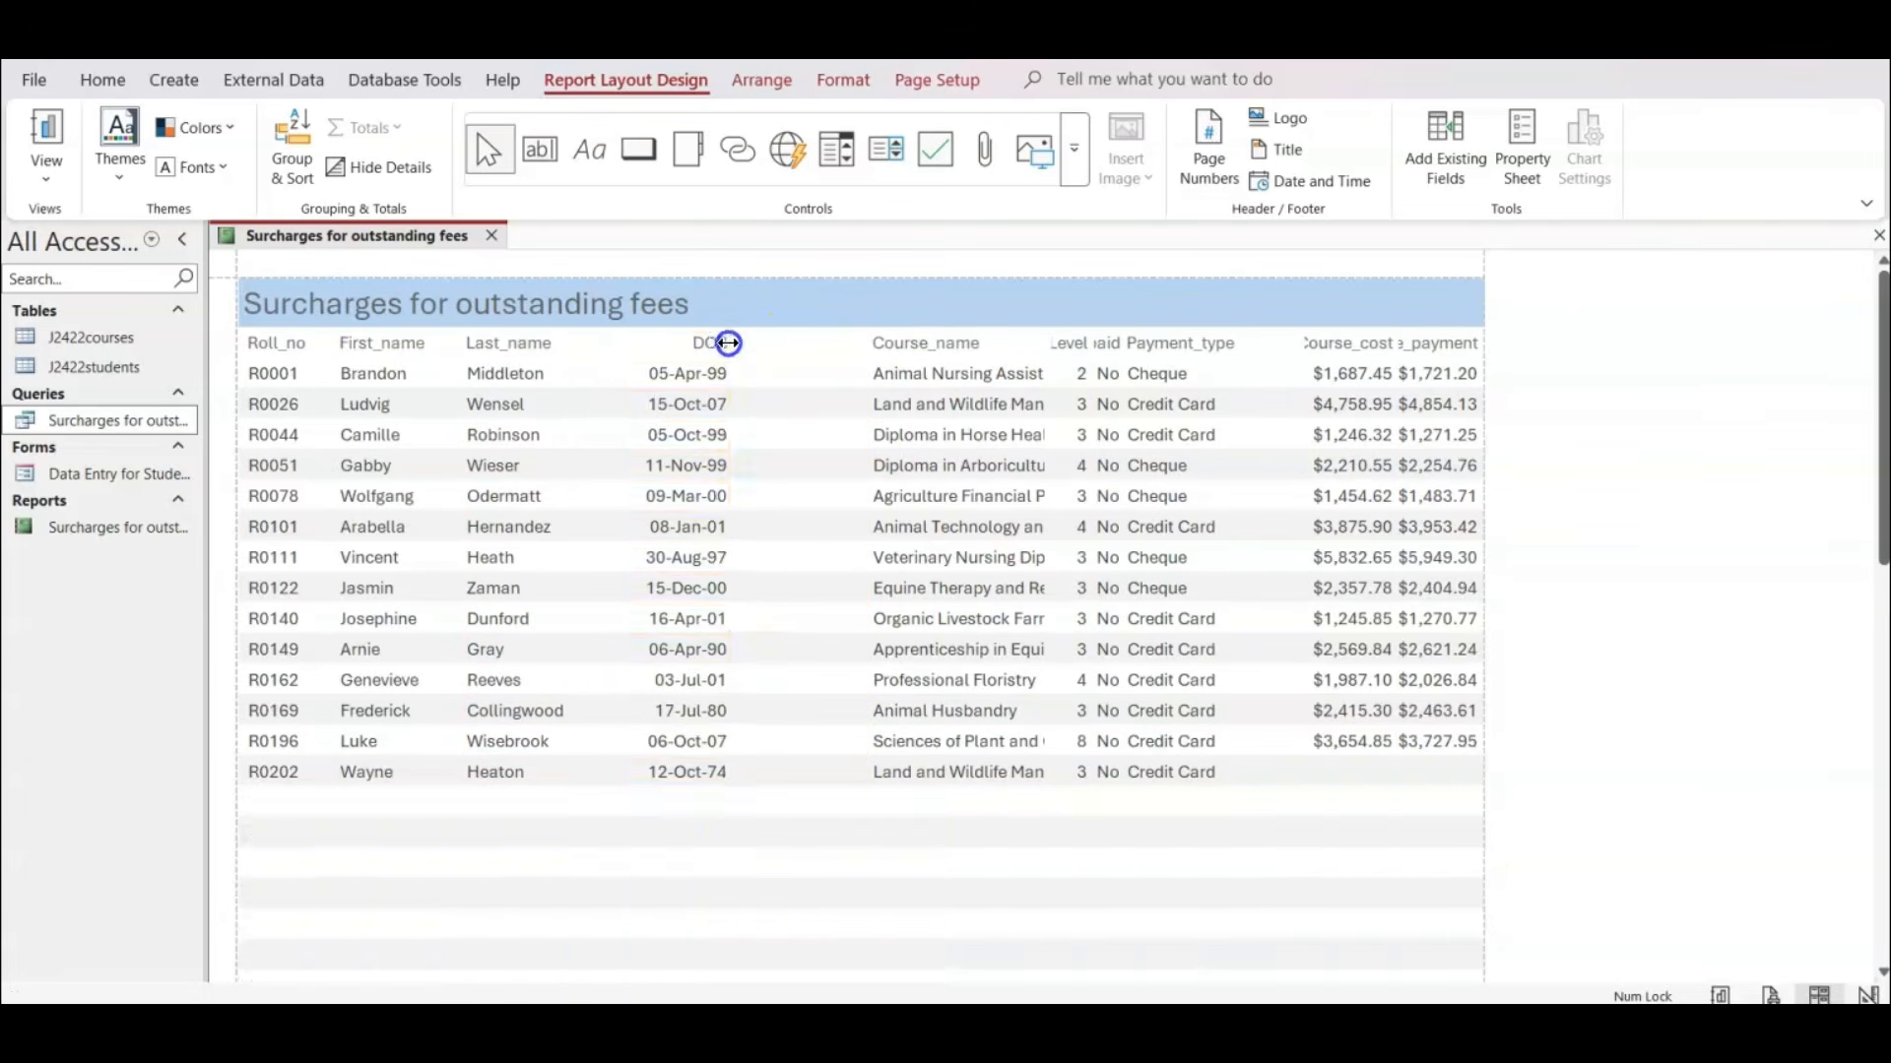
pyautogui.scroll(-10, 788, 425)
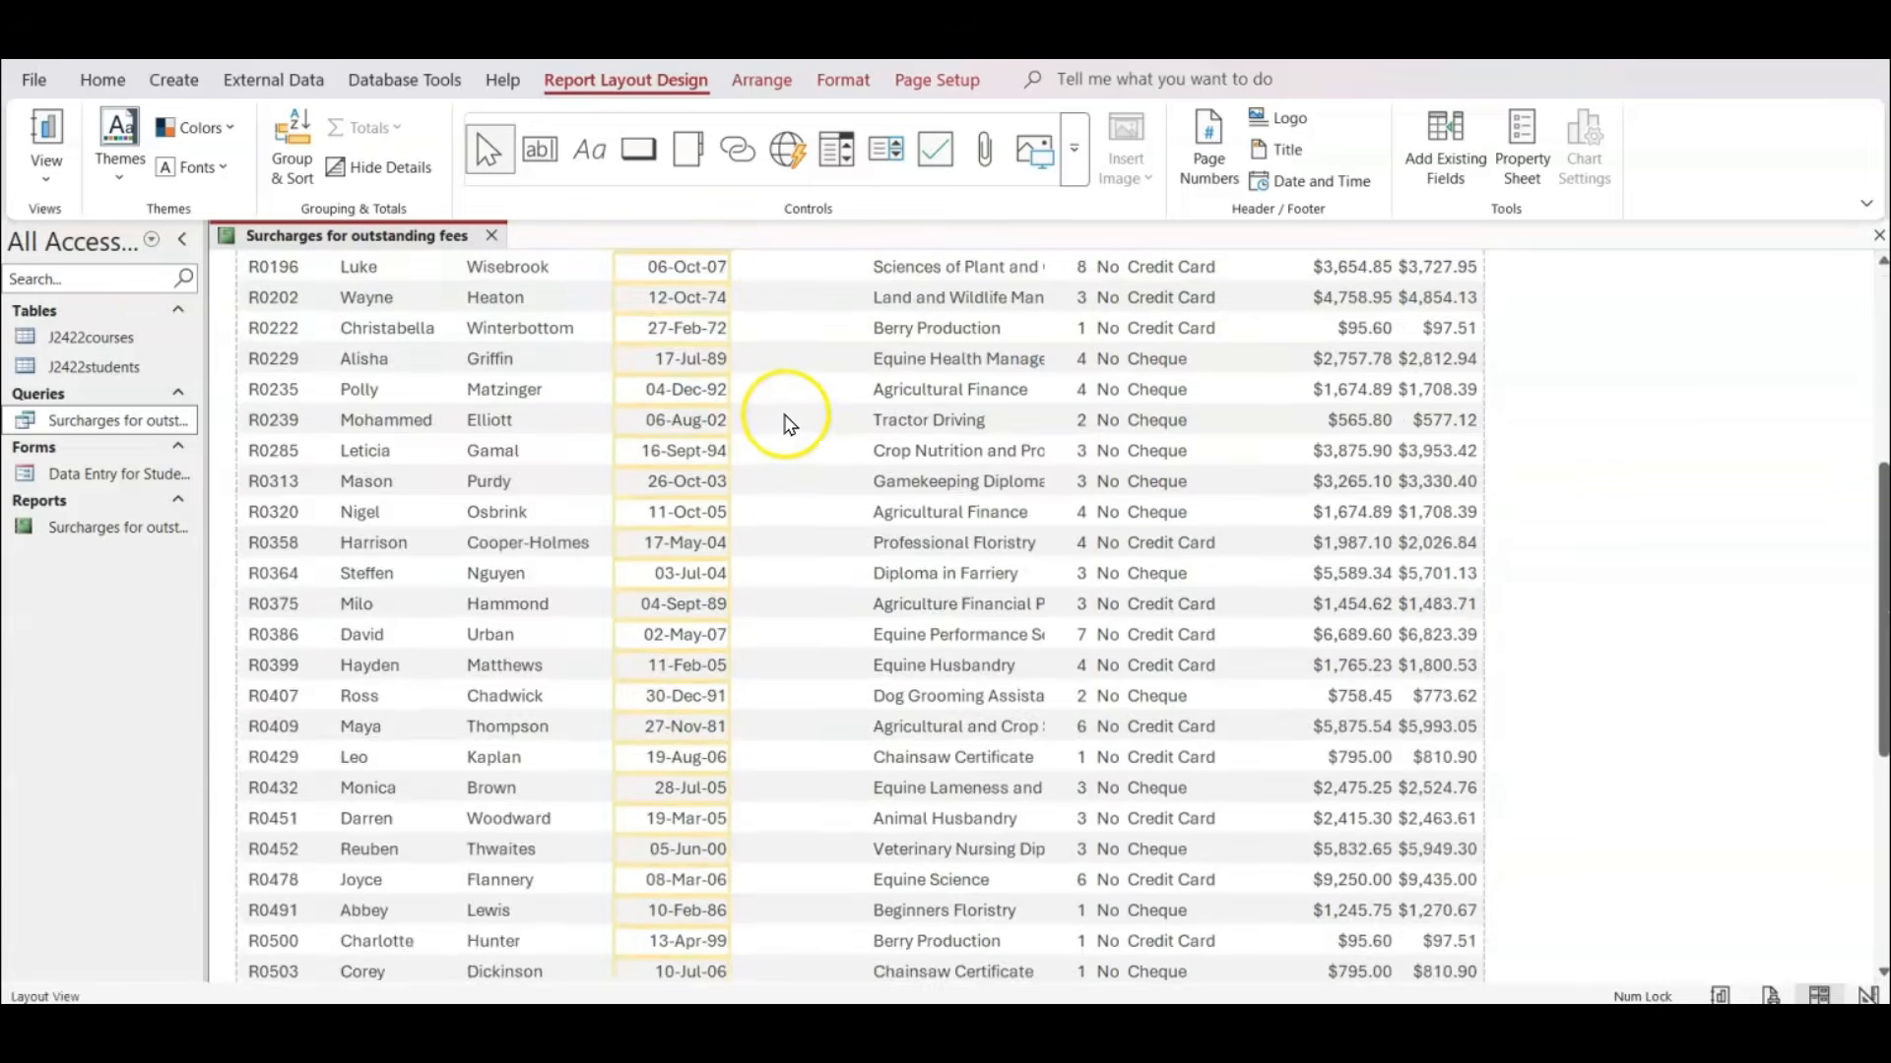
pyautogui.scroll(-3, 796, 431)
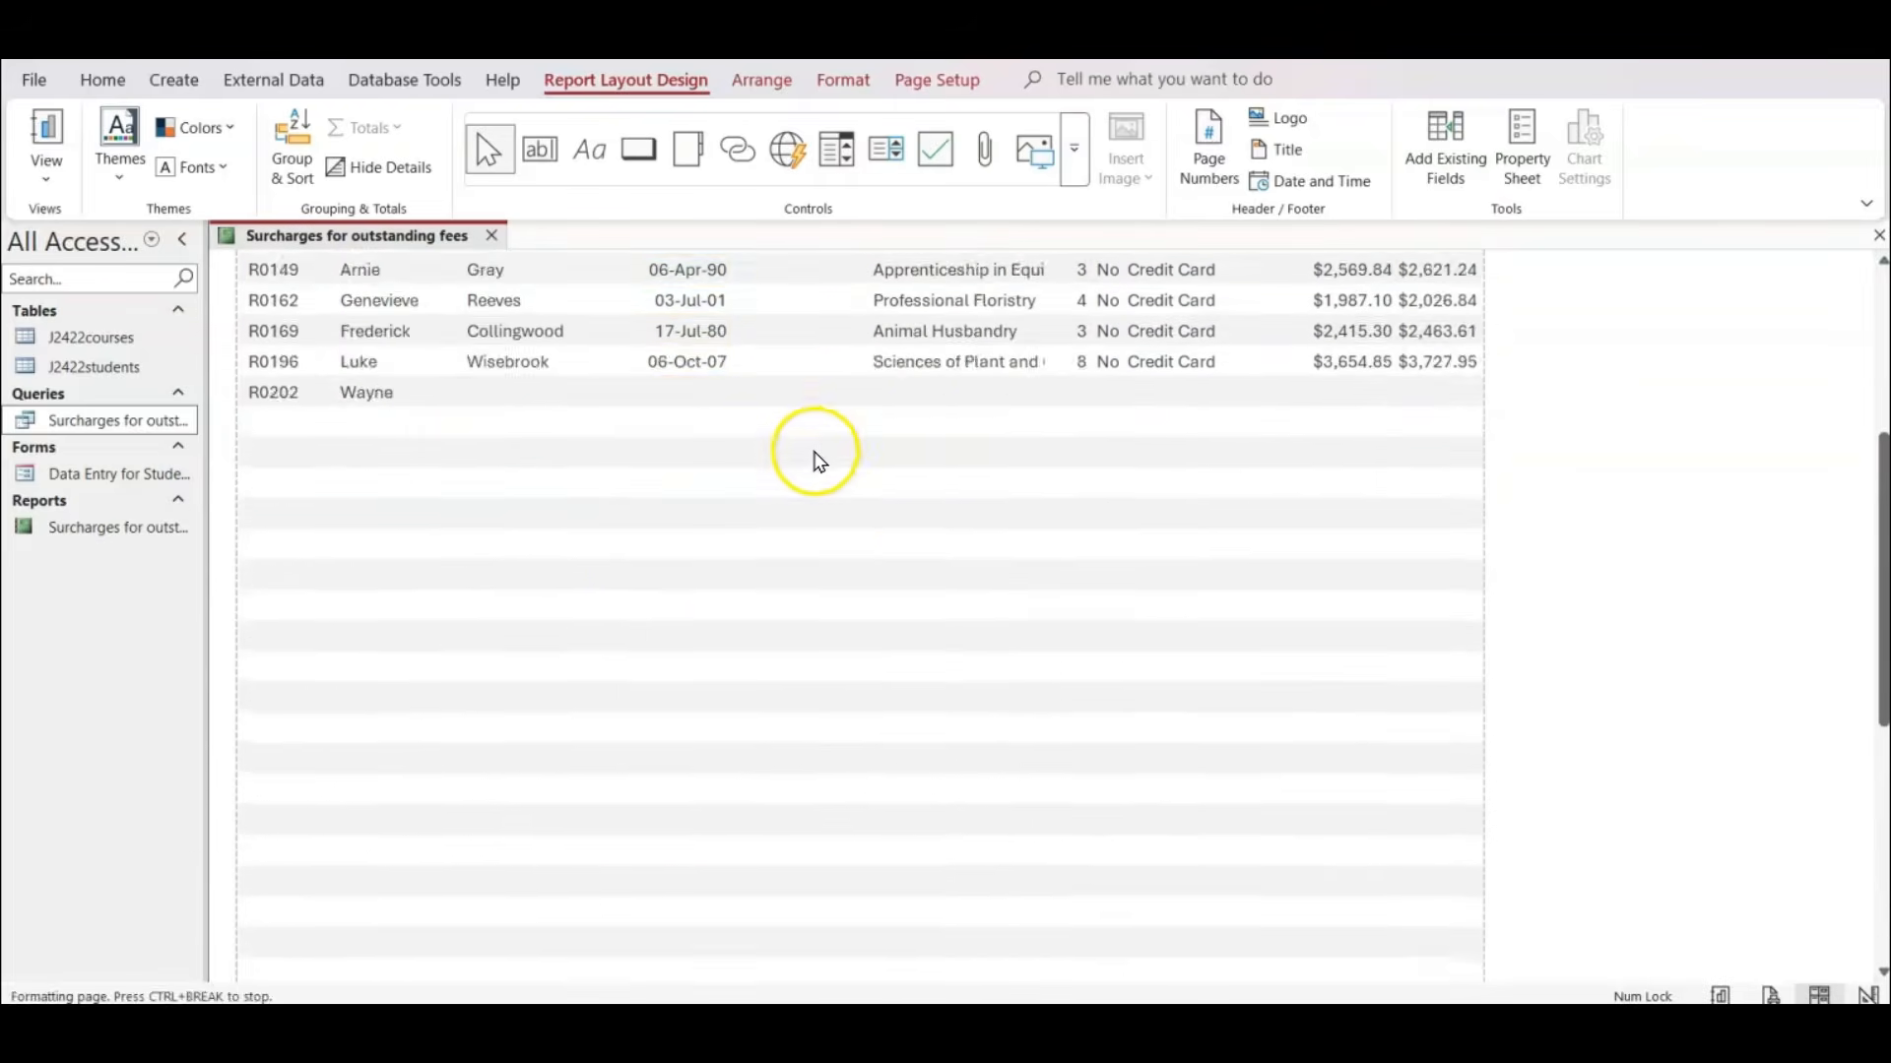
pyautogui.scroll(15, 814, 456)
# Widen the Course_name column leftwards to the DOB column, check all course names, and trim its right edge slightly.
pyautogui.click(894, 343)
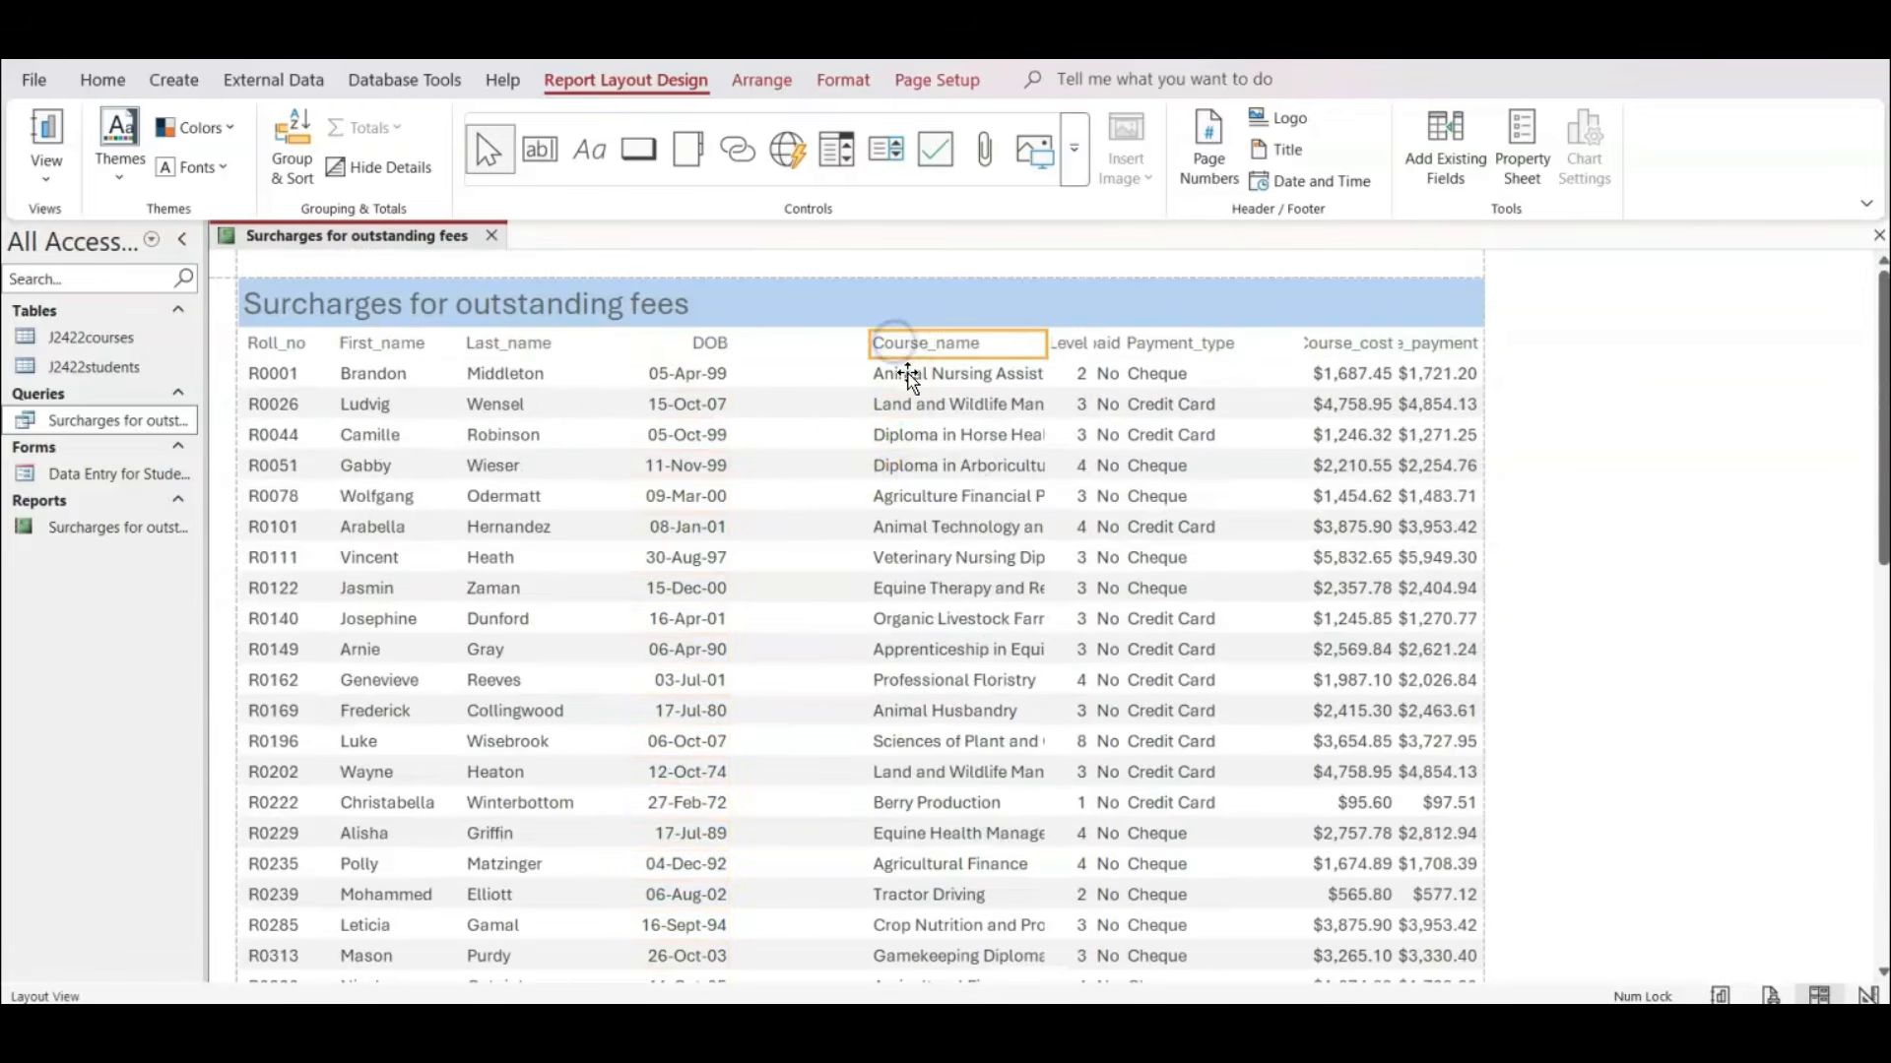
pyautogui.click(906, 375)
pyautogui.moveTo(869, 342); pyautogui.dragTo(746, 347)
pyautogui.scroll(-10, 975, 434)
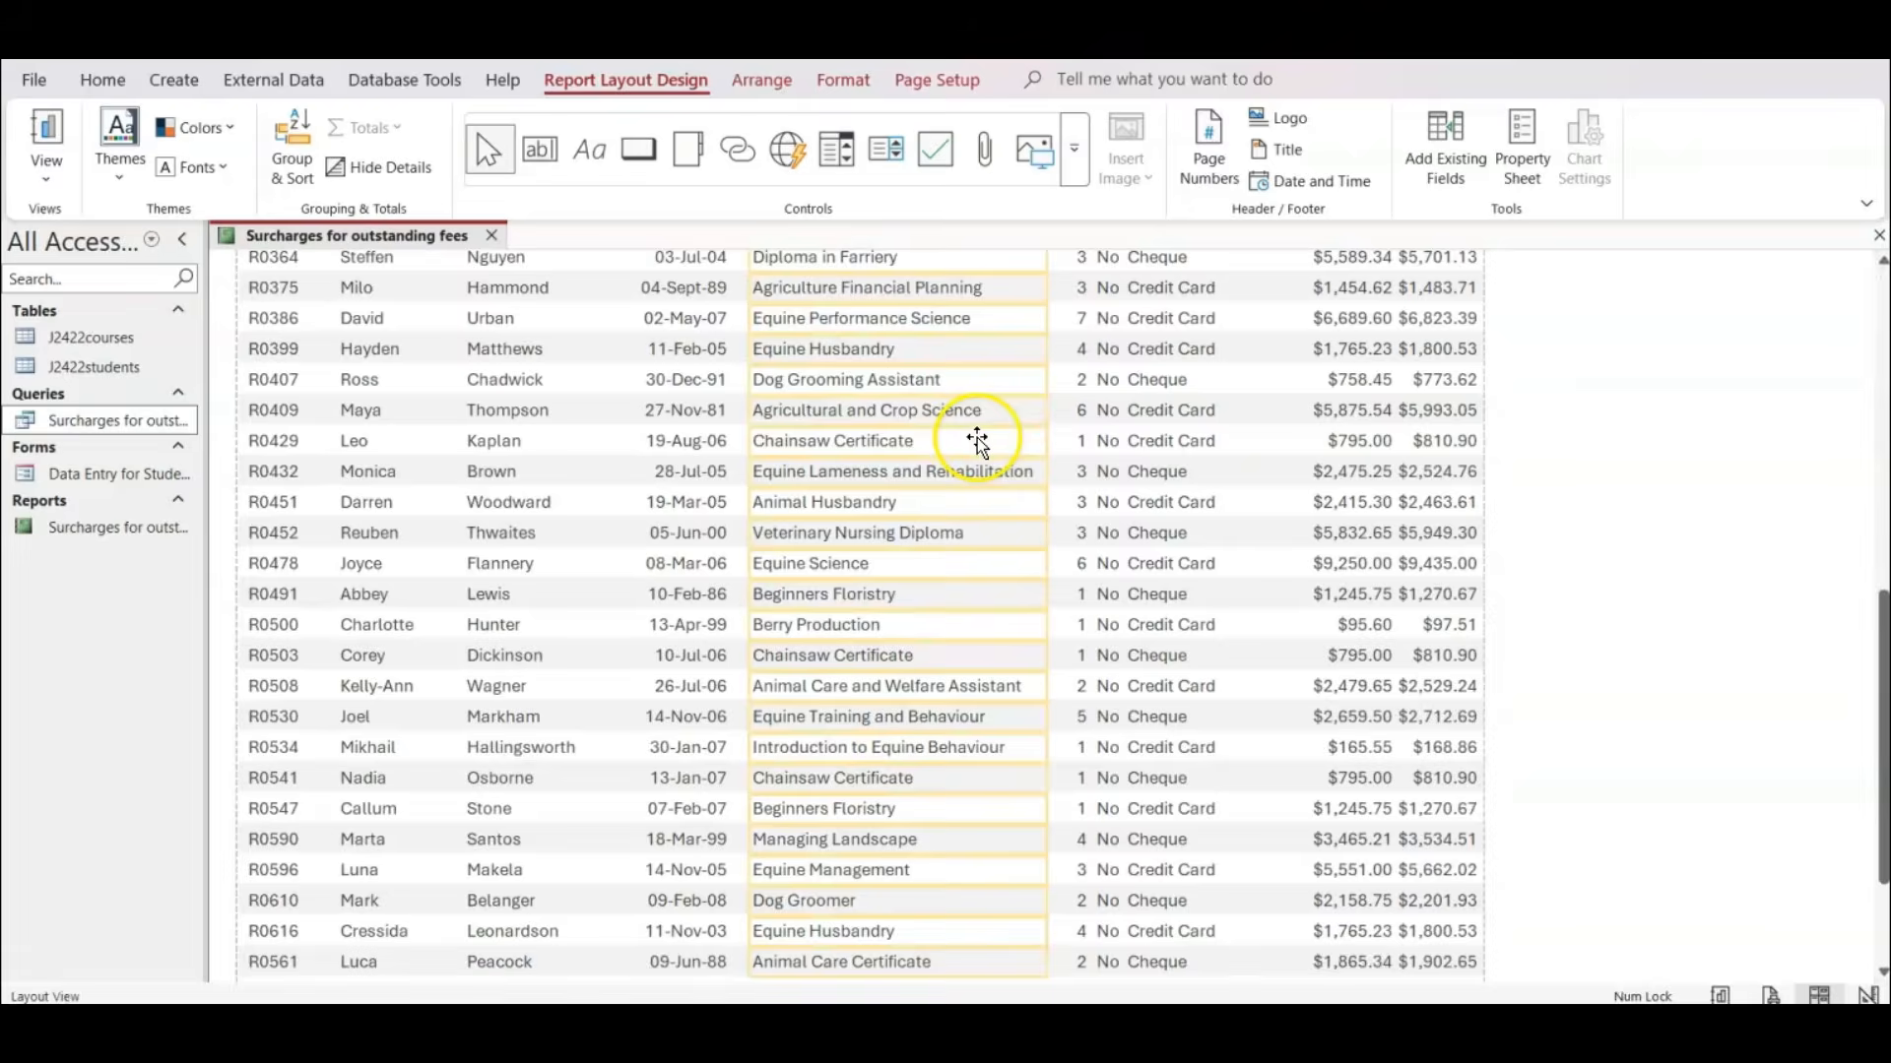
pyautogui.scroll(10, 976, 437)
pyautogui.click(959, 410)
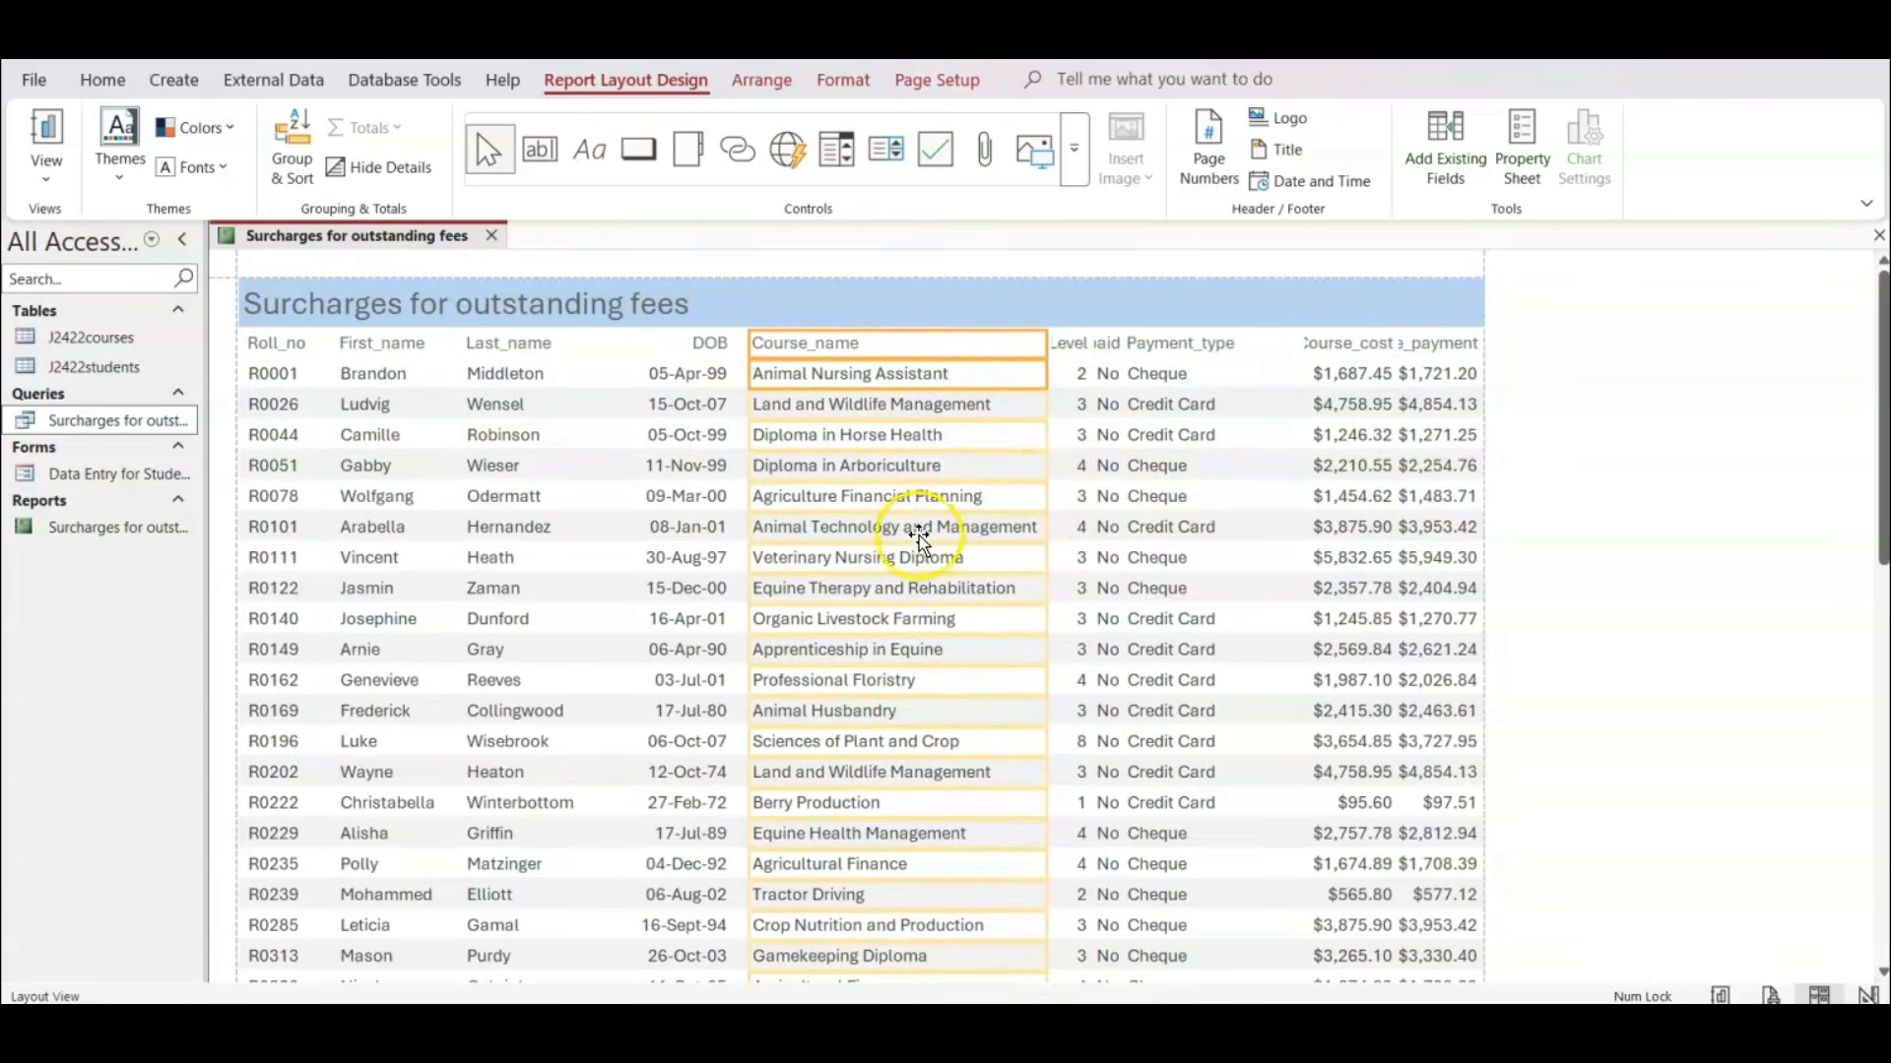
pyautogui.scroll(-9, 1022, 540)
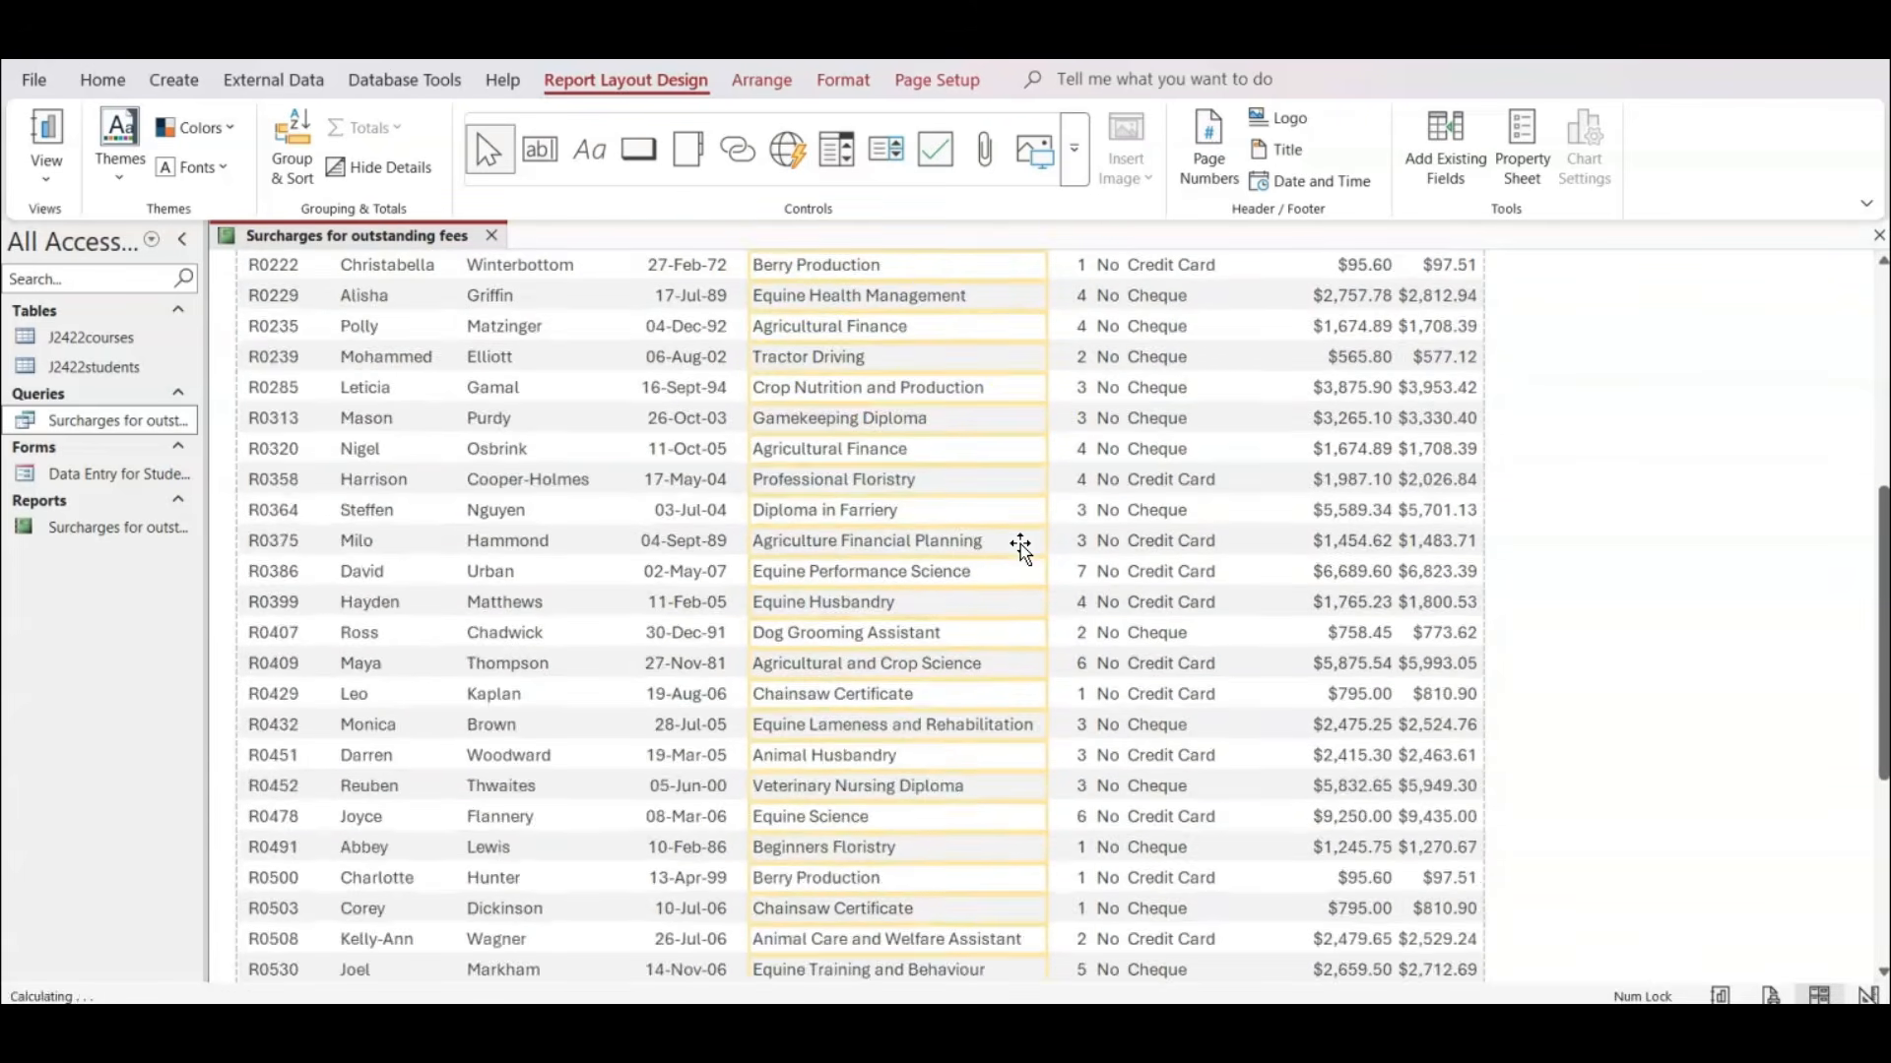
pyautogui.scroll(-4, 1021, 544)
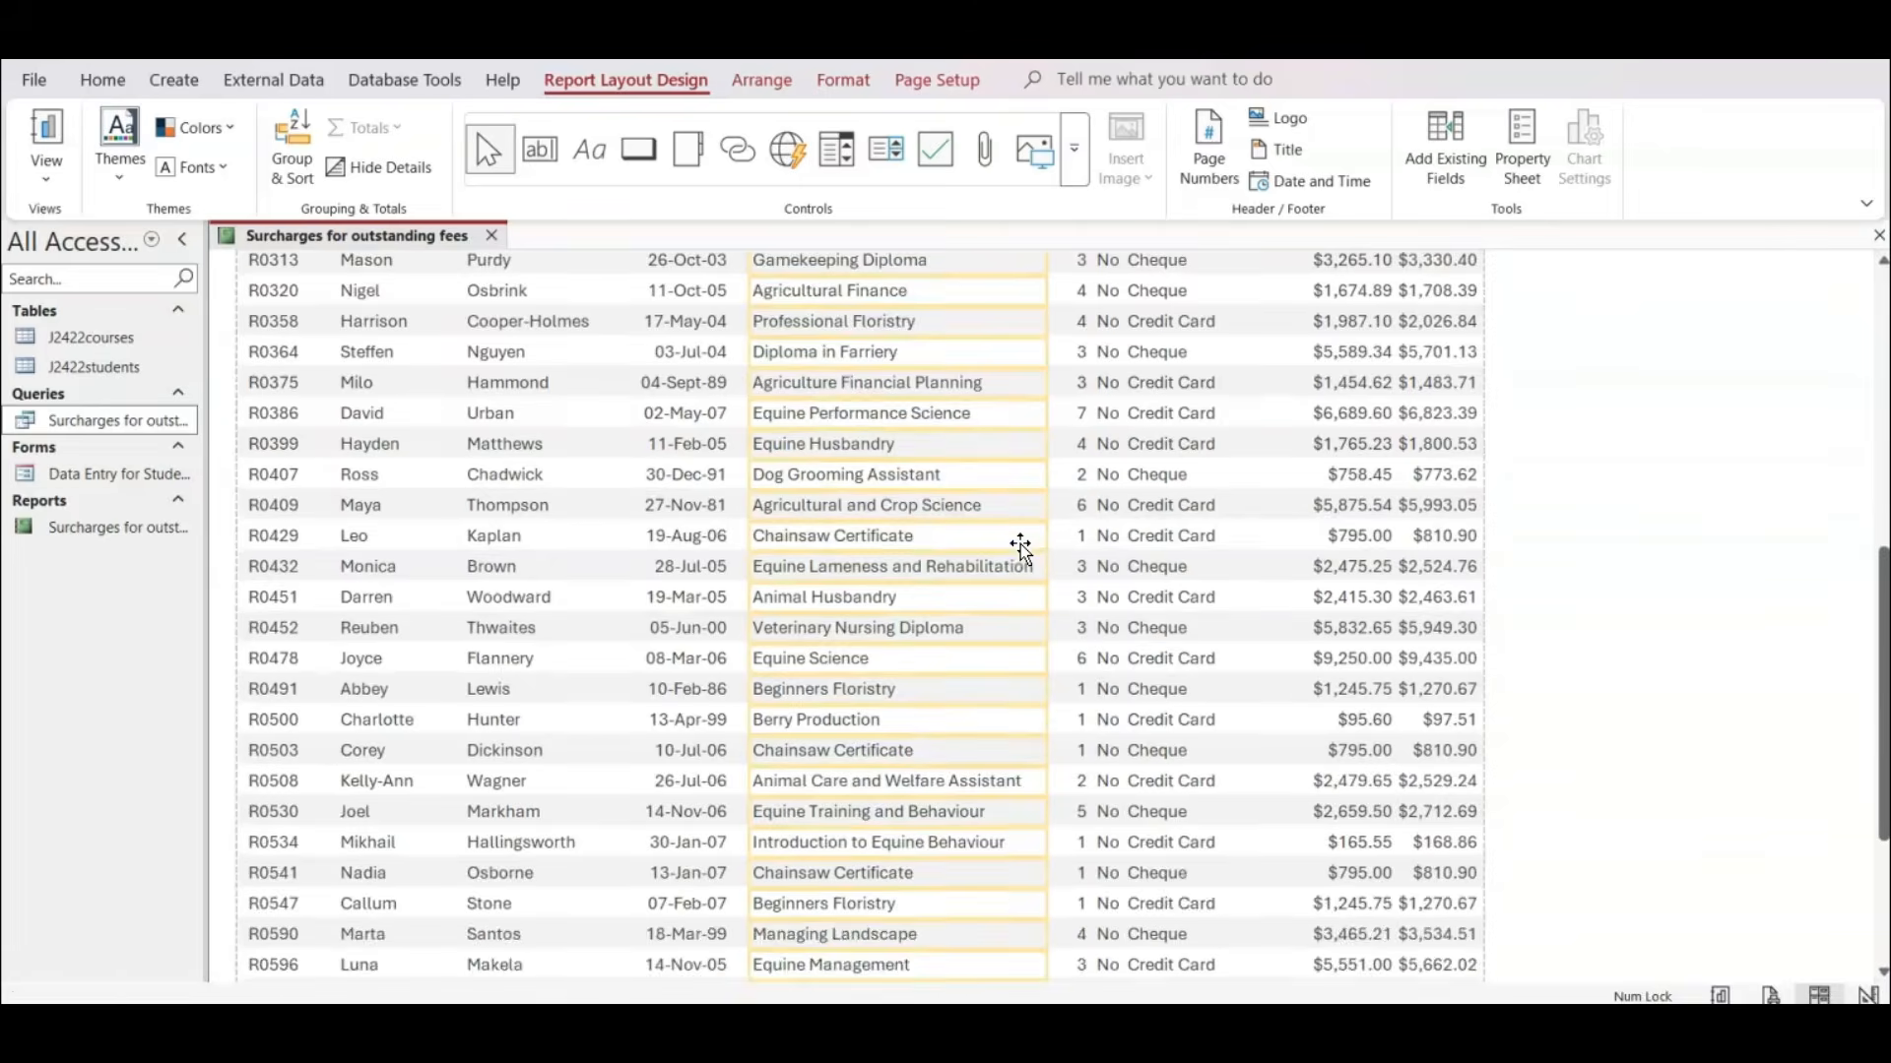
pyautogui.scroll(-2, 1021, 545)
pyautogui.scroll(15, 1016, 545)
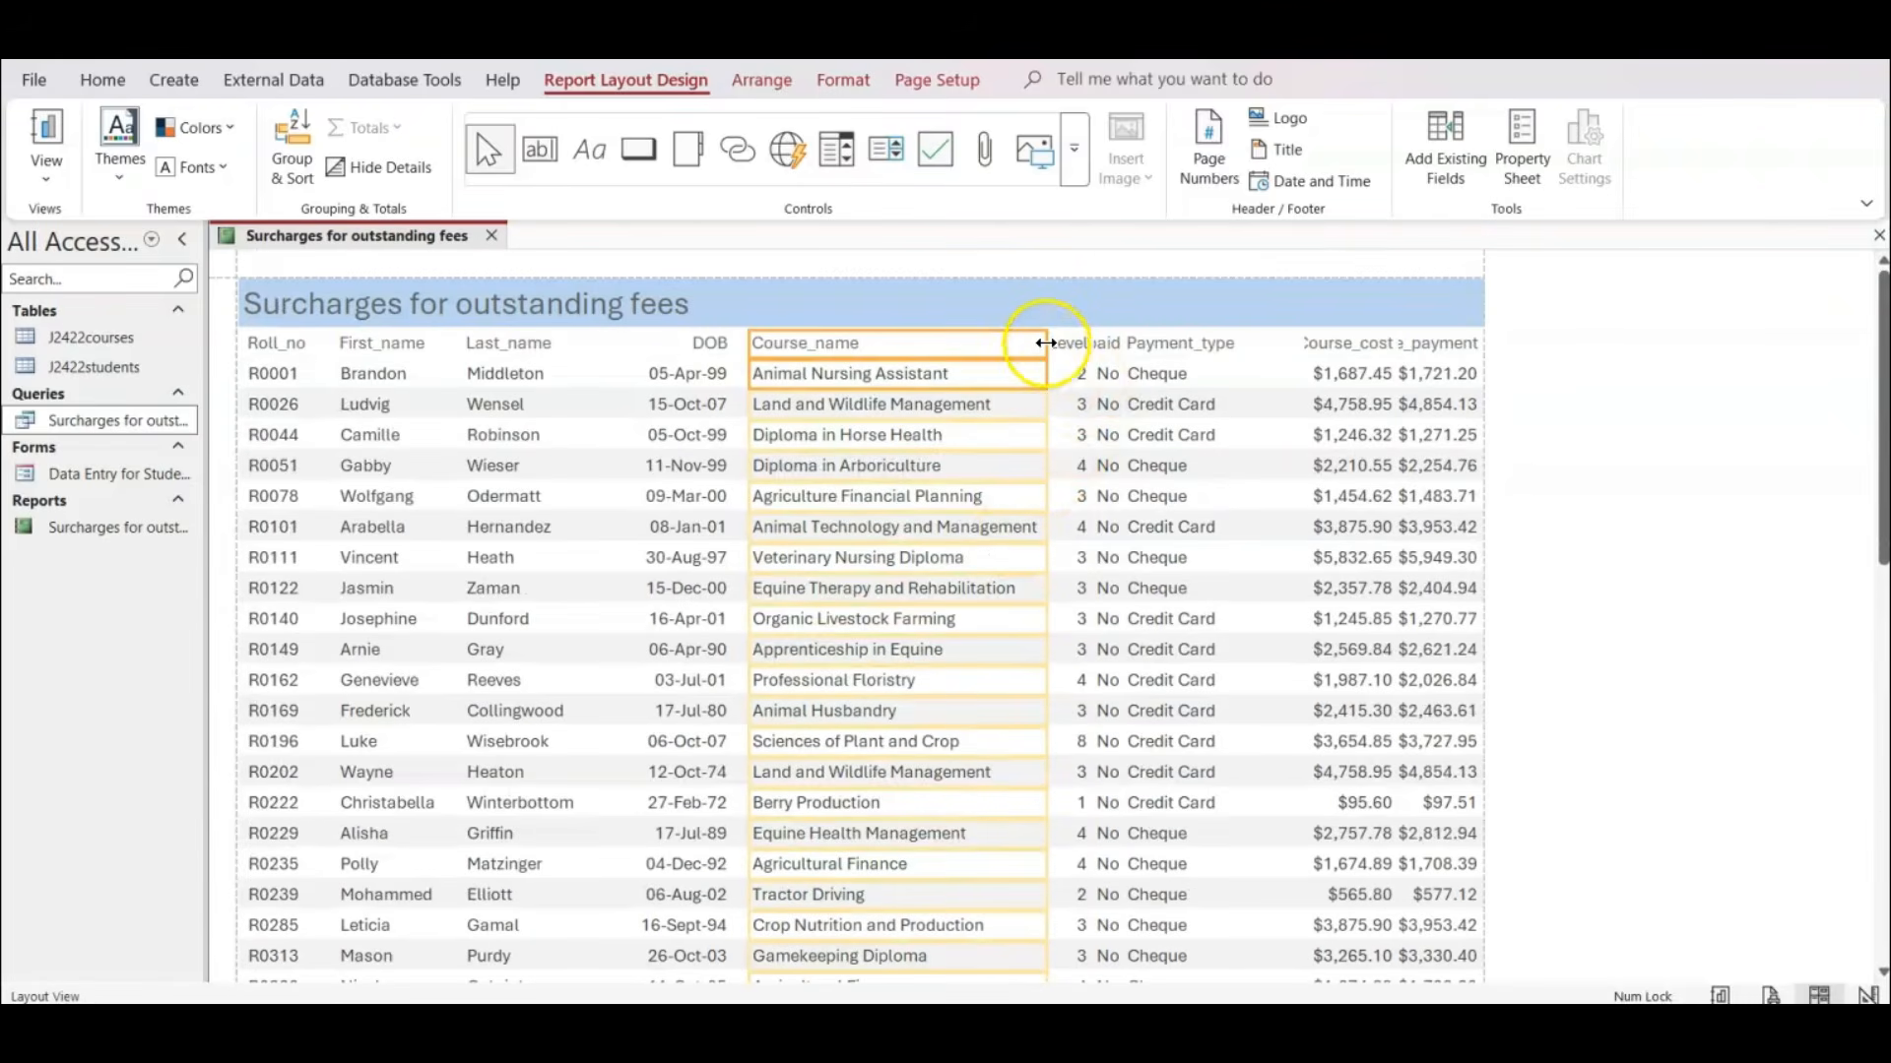
pyautogui.moveTo(1046, 343)
pyautogui.mouseDown()
pyautogui.moveTo(1071, 340)
pyautogui.moveTo(1041, 343)
pyautogui.mouseUp()
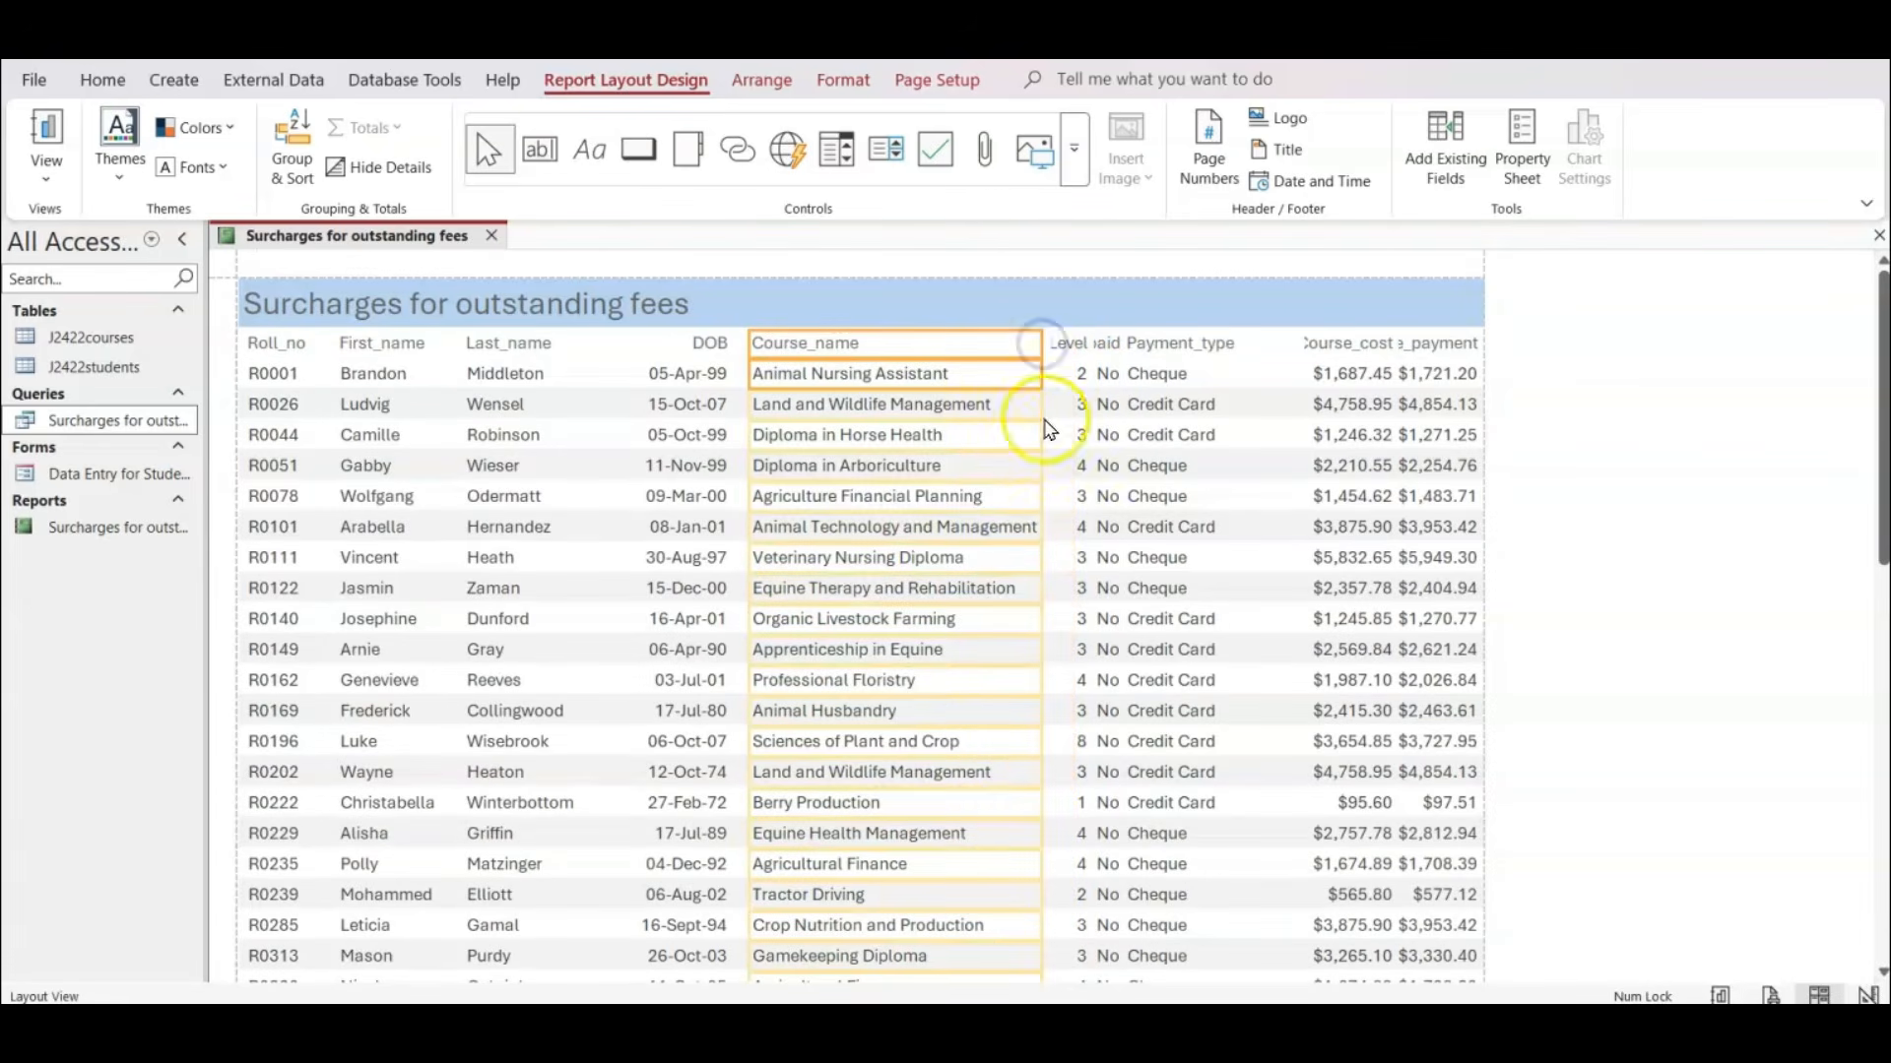
# Extend the left edges of the DOB and Course_name columns together slightly further left.
pyautogui.click(701, 336)
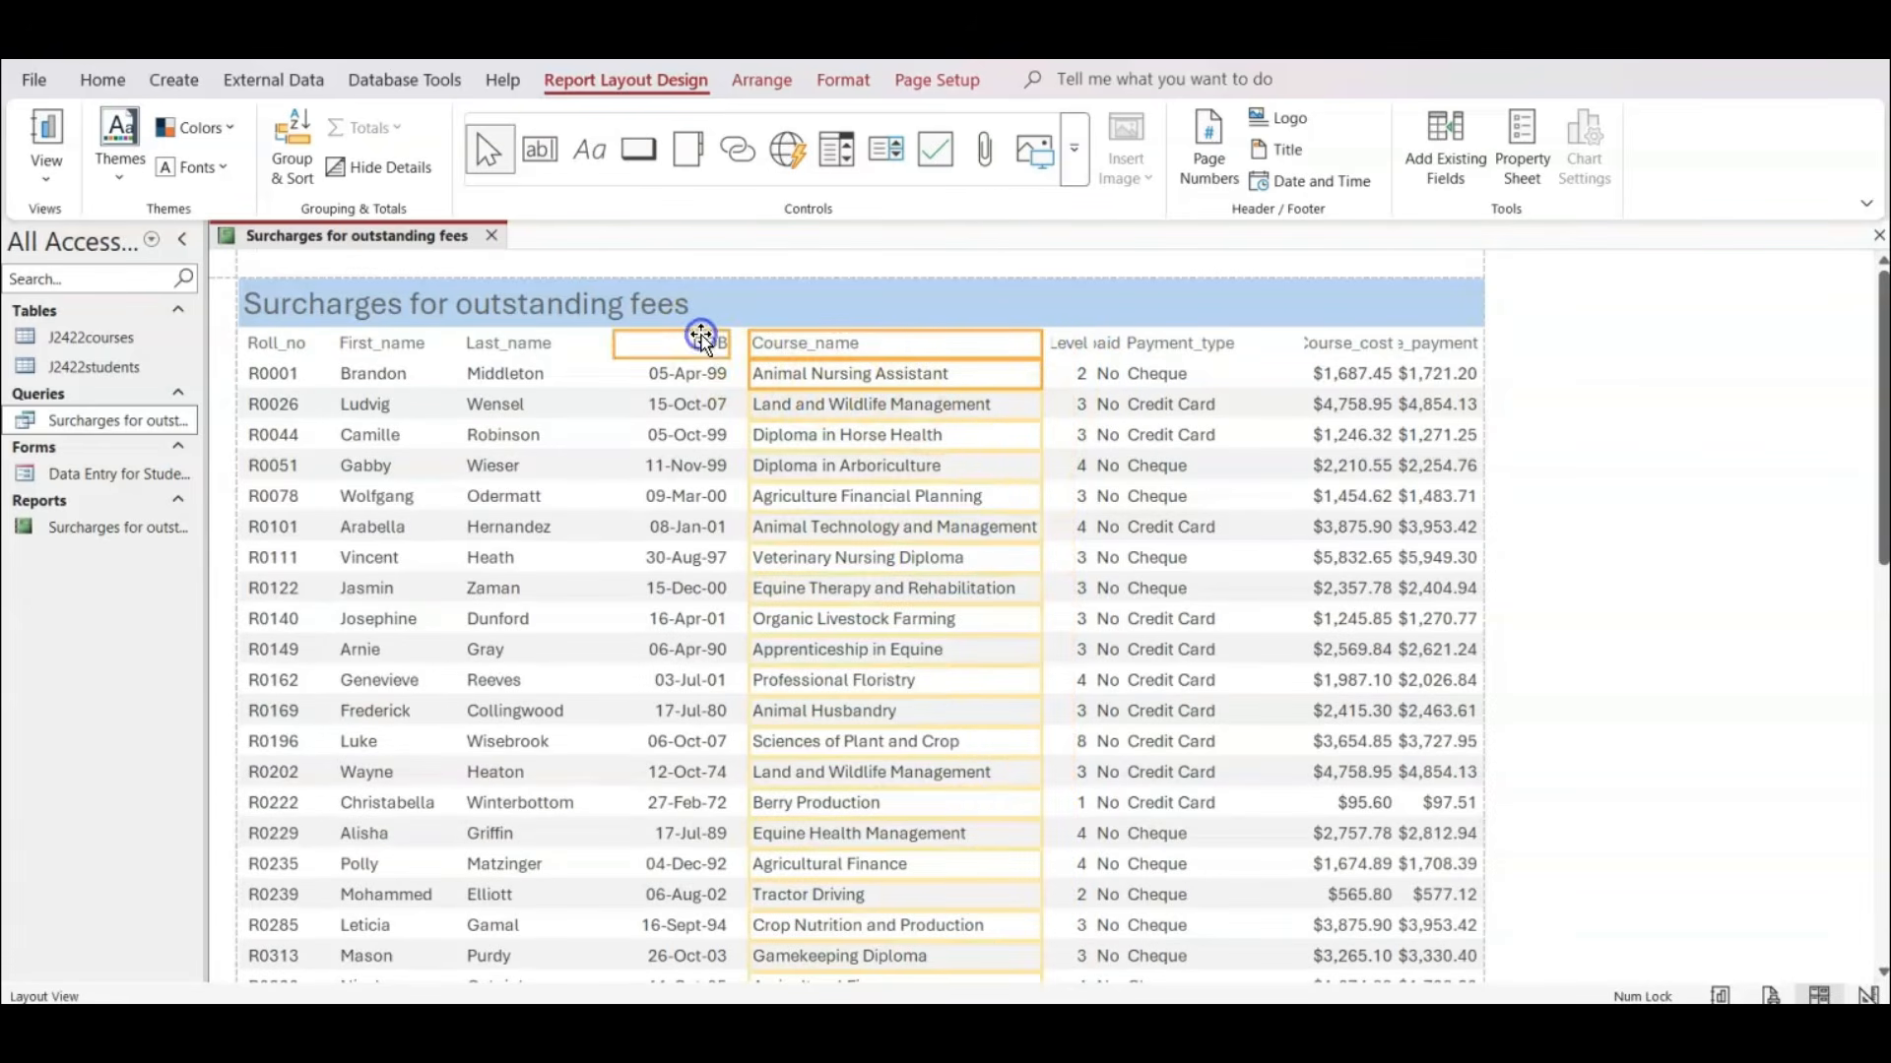
pyautogui.click(695, 389)
pyautogui.moveTo(617, 344); pyautogui.dragTo(596, 344)
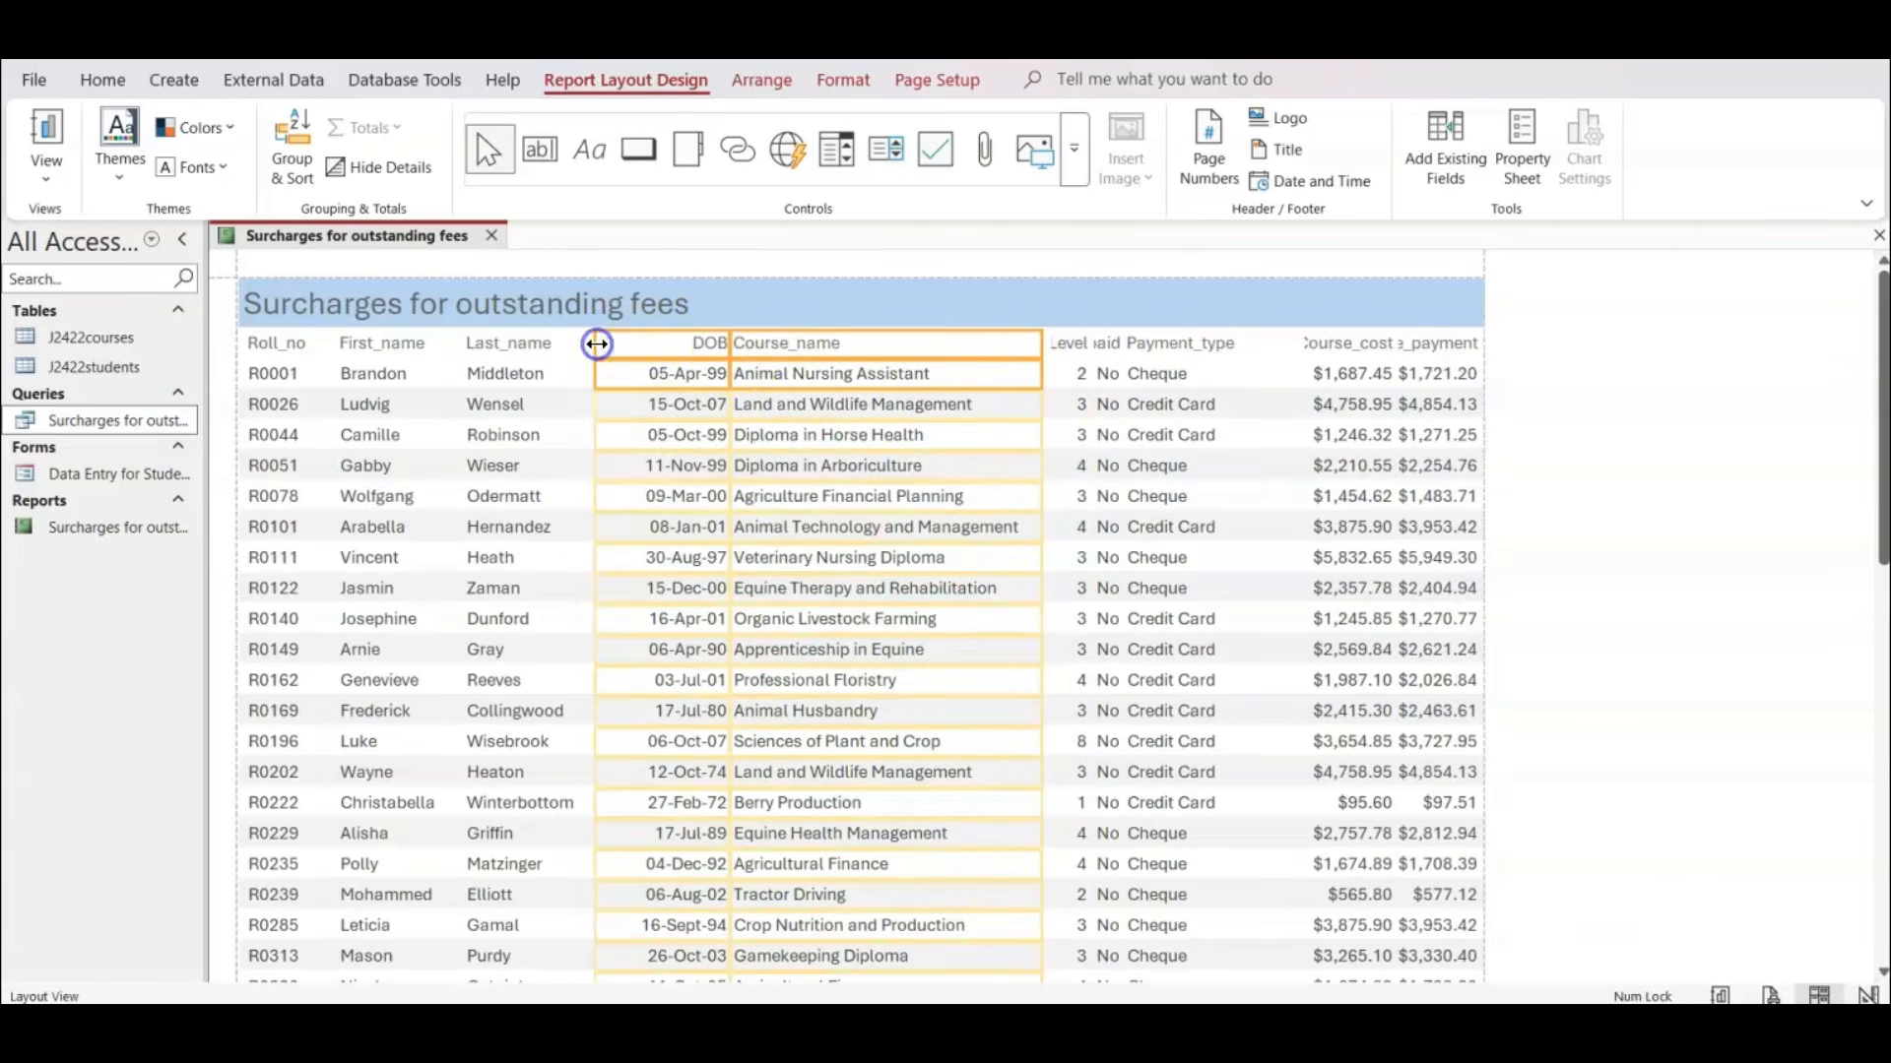
# Undo the joint widening of DOB and Course_name, and shift only the DOB column leftwards to Last_name, pulling in its right edge.
pyautogui.hotkey('ctrl', 'z')
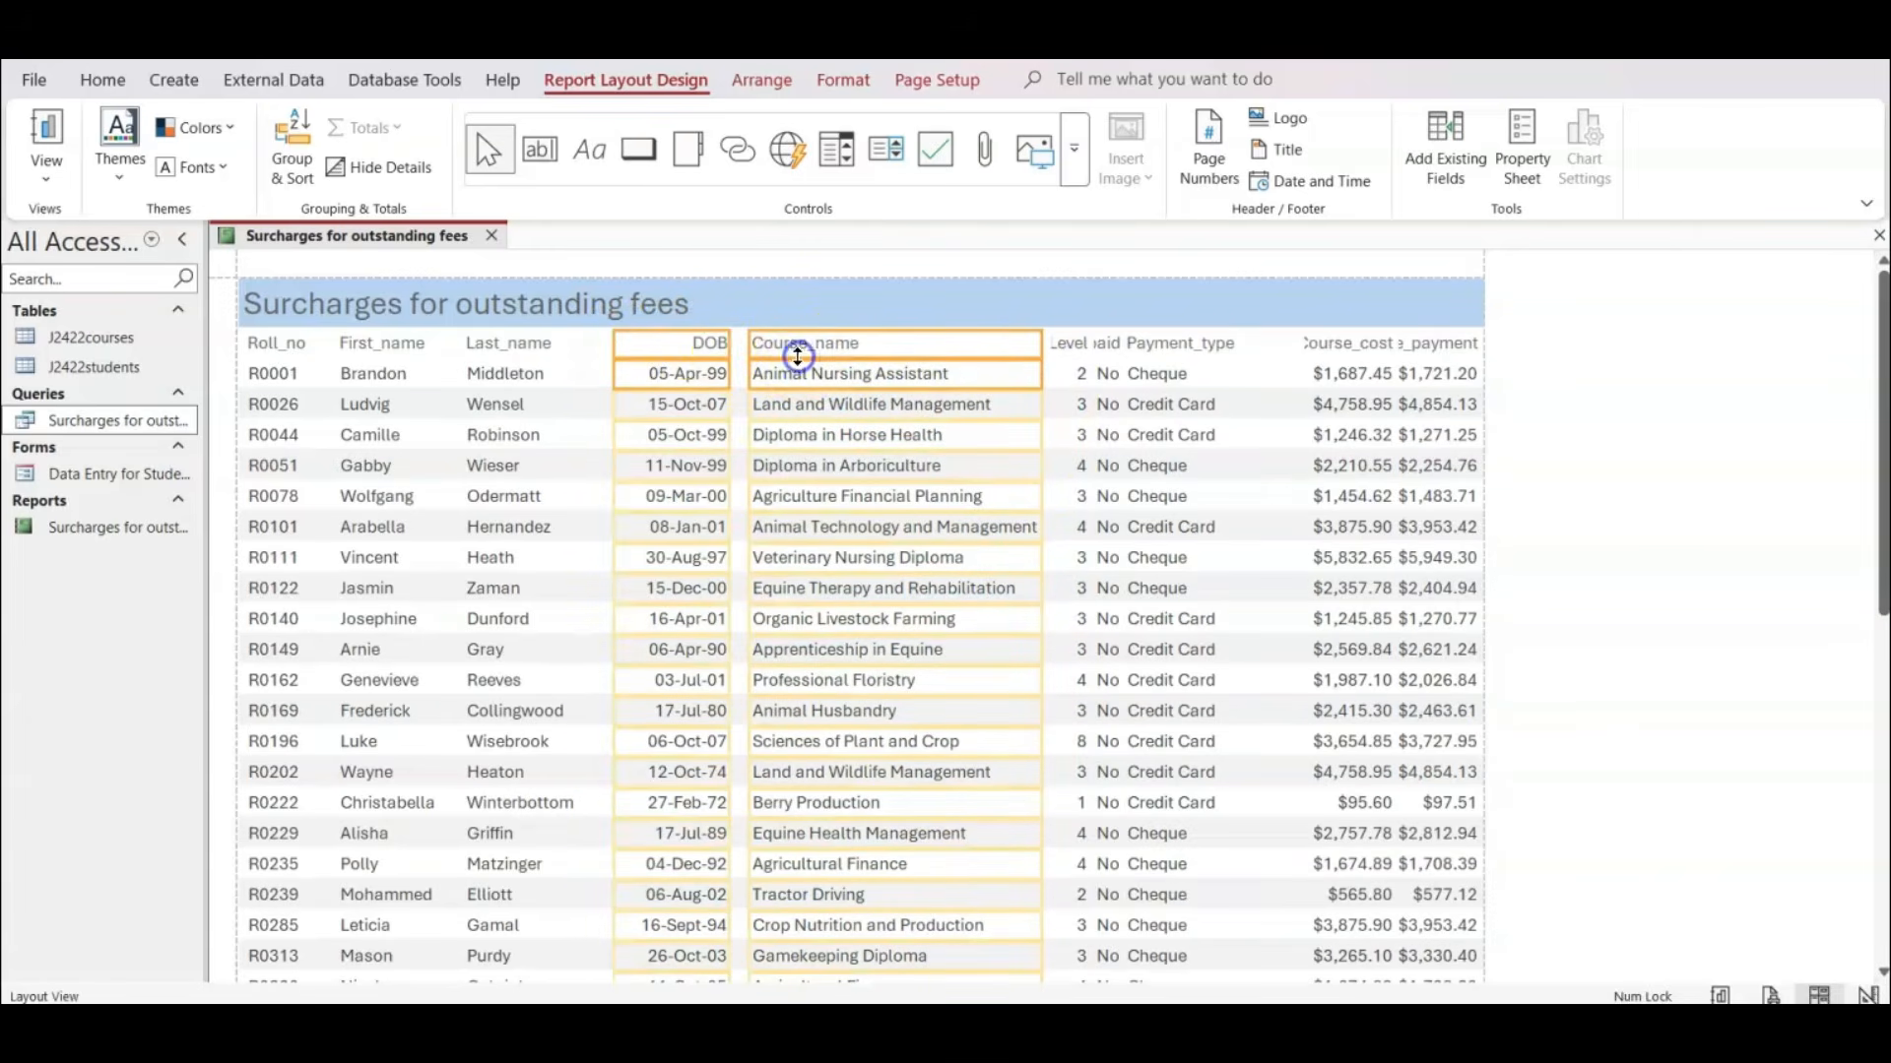
pyautogui.click(685, 334)
pyautogui.click(656, 378)
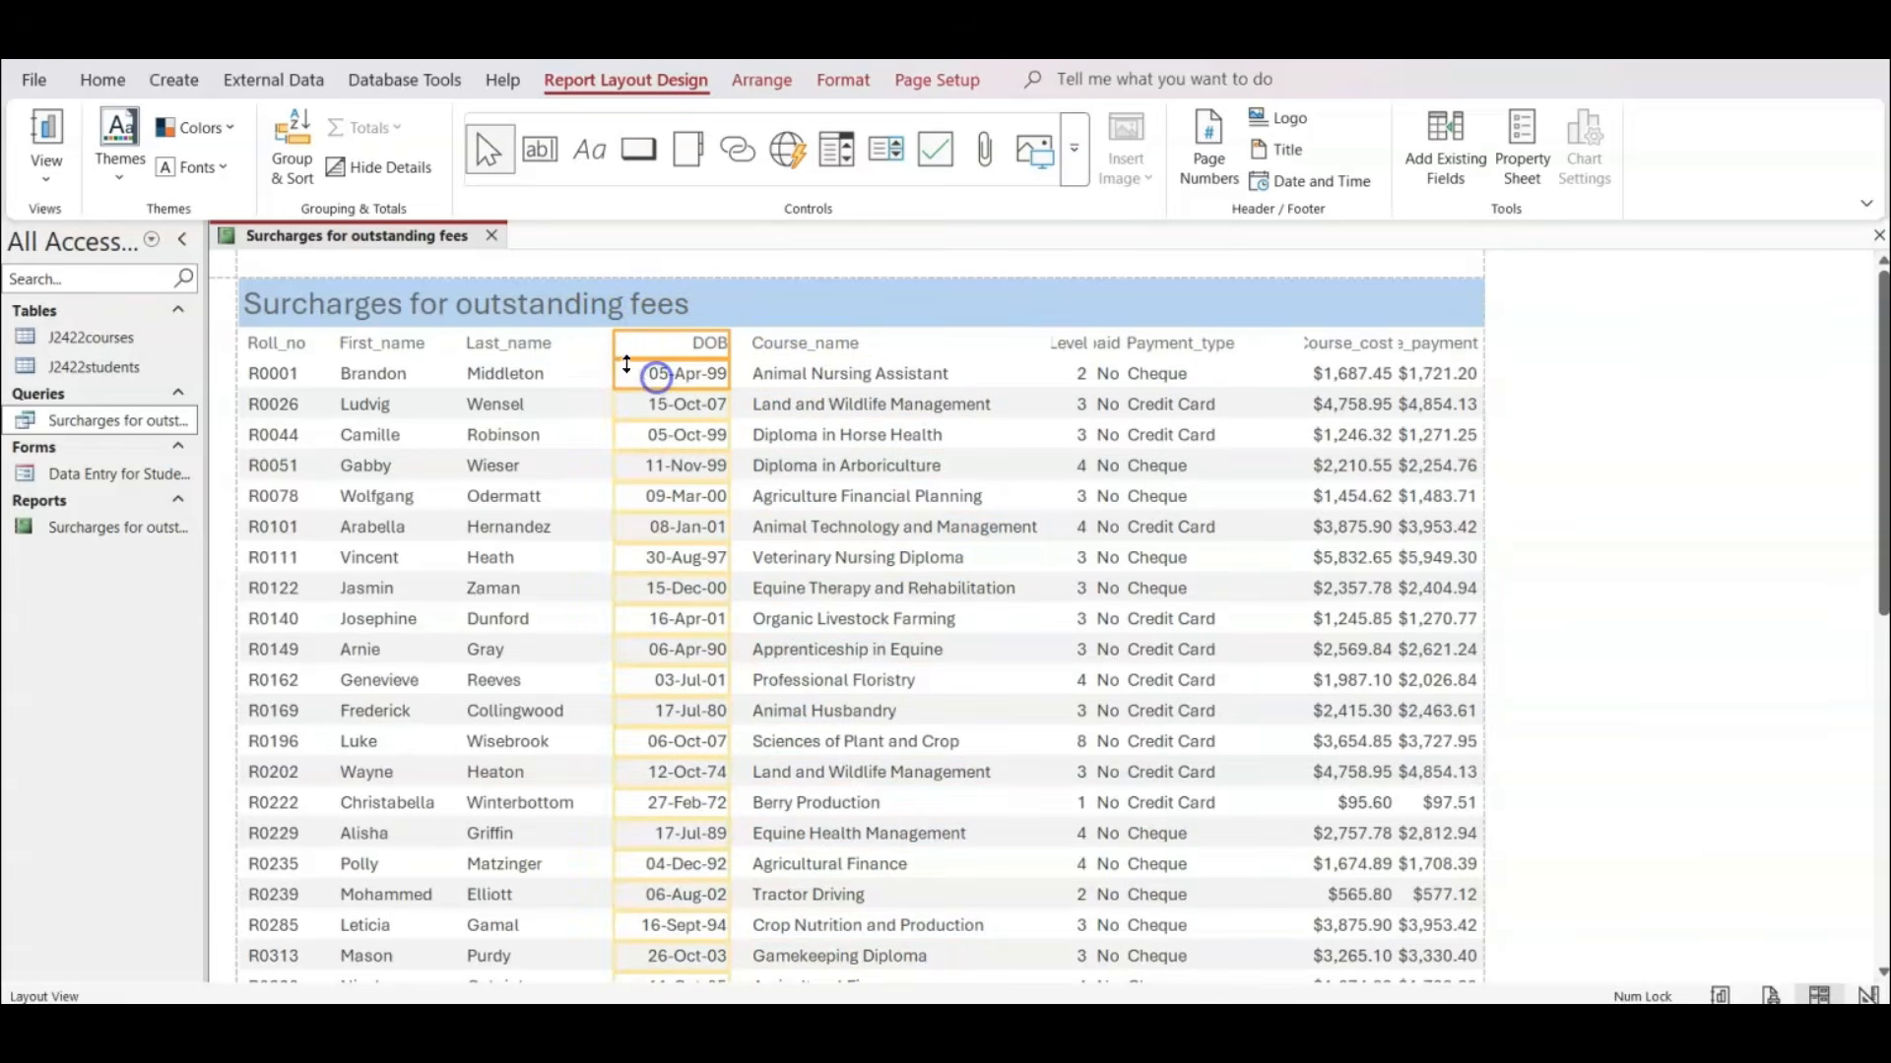
pyautogui.moveTo(617, 343); pyautogui.dragTo(592, 344)
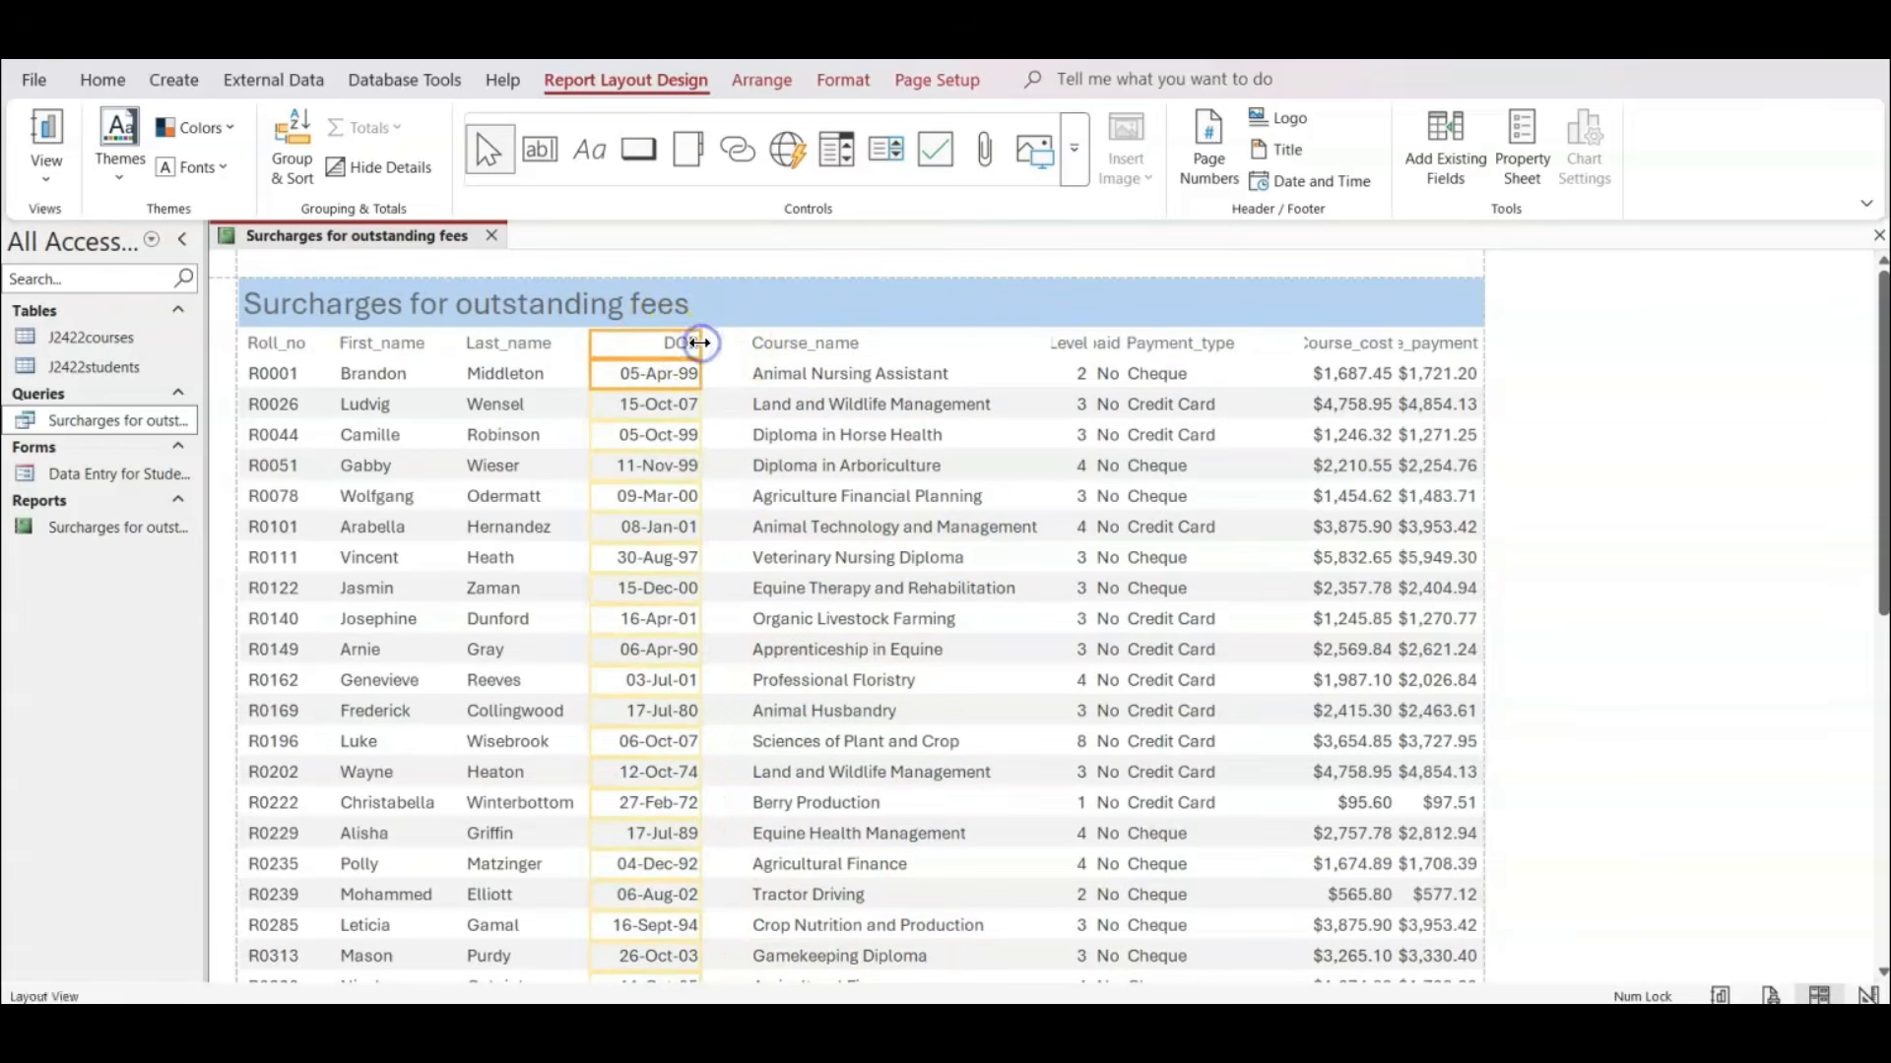
# Extend the Course_name column leftwards towards the DOB column and pull in its right edge to fit the course names.
pyautogui.click(820, 344)
pyautogui.click(818, 379)
pyautogui.moveTo(748, 333); pyautogui.dragTo(720, 333)
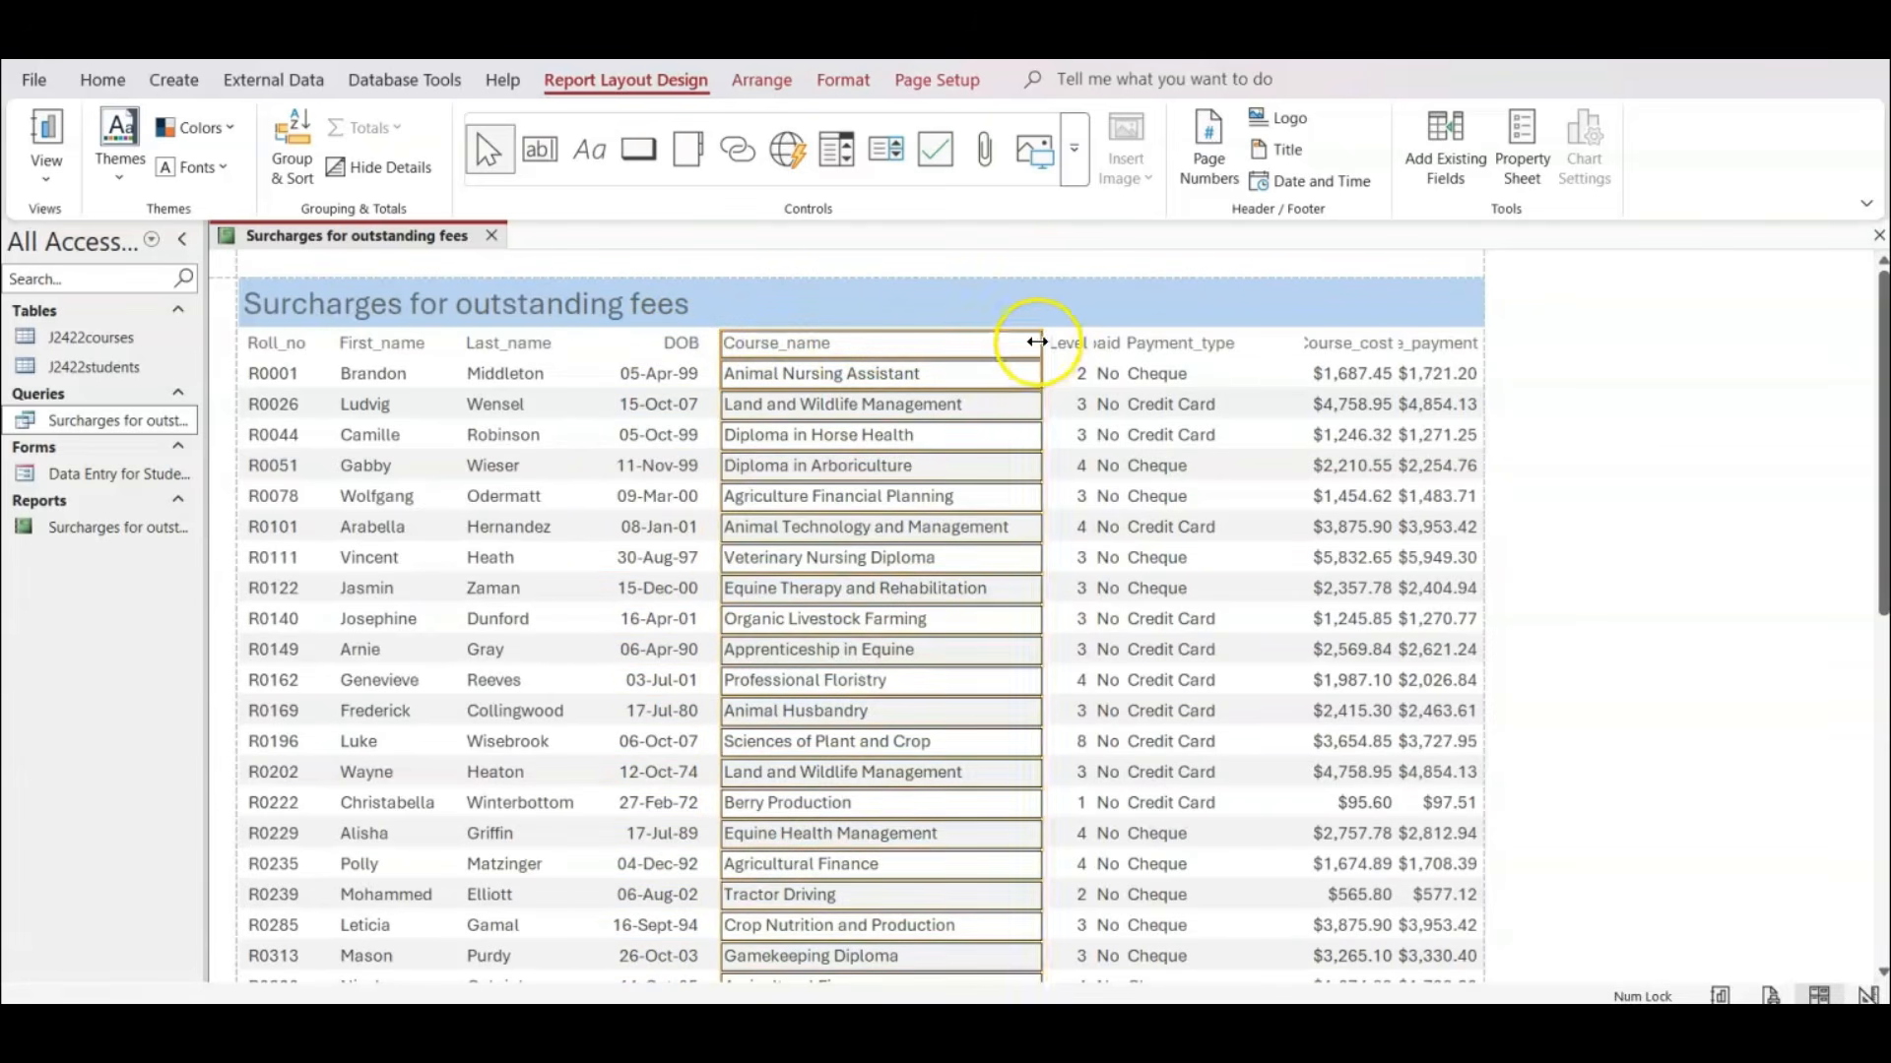
# Extend the Level column leftwards towards Course_name until its heading shows in full.
pyautogui.click(1074, 345)
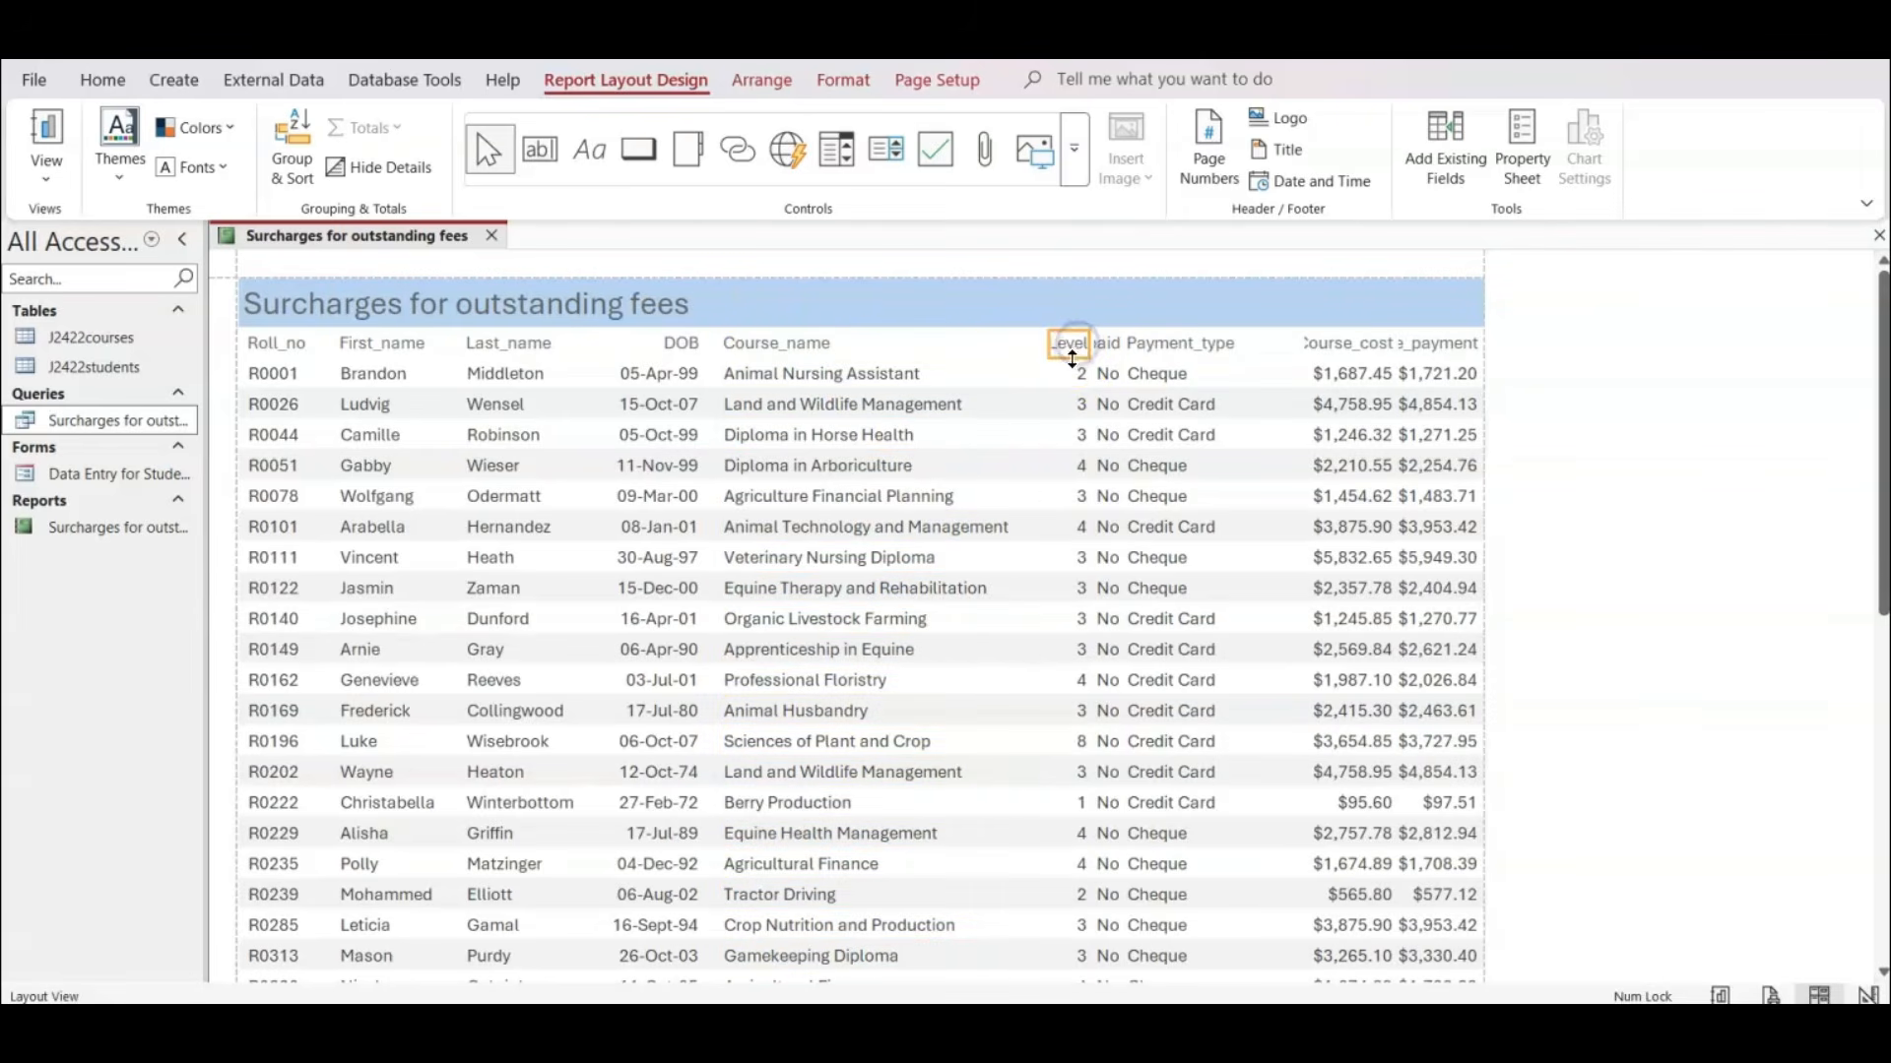
pyautogui.click(1072, 363)
pyautogui.moveTo(1045, 349); pyautogui.dragTo(1017, 347)
# Narrow the Payment_type column from its right edge and nudge it right to make room for the Fees_paid column.
pyautogui.click(1203, 350)
pyautogui.click(1193, 375)
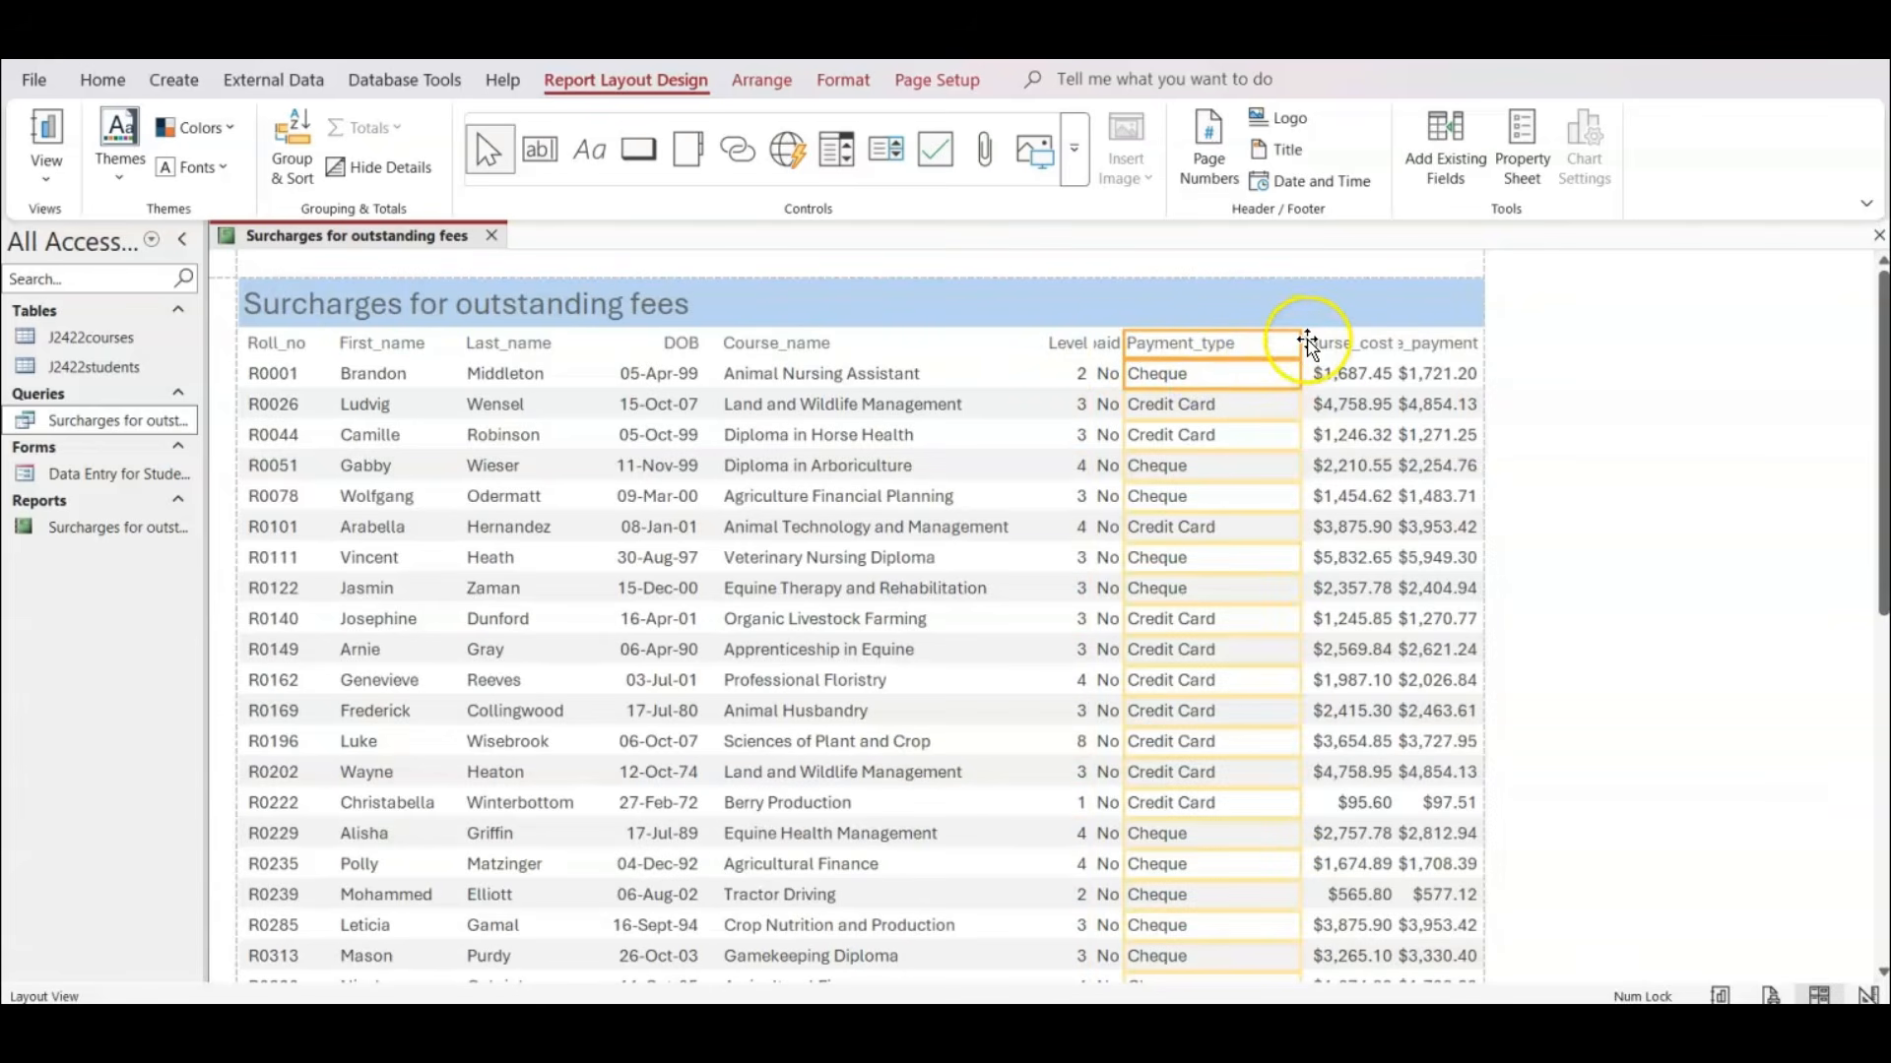
pyautogui.moveTo(1296, 345); pyautogui.dragTo(1245, 342)
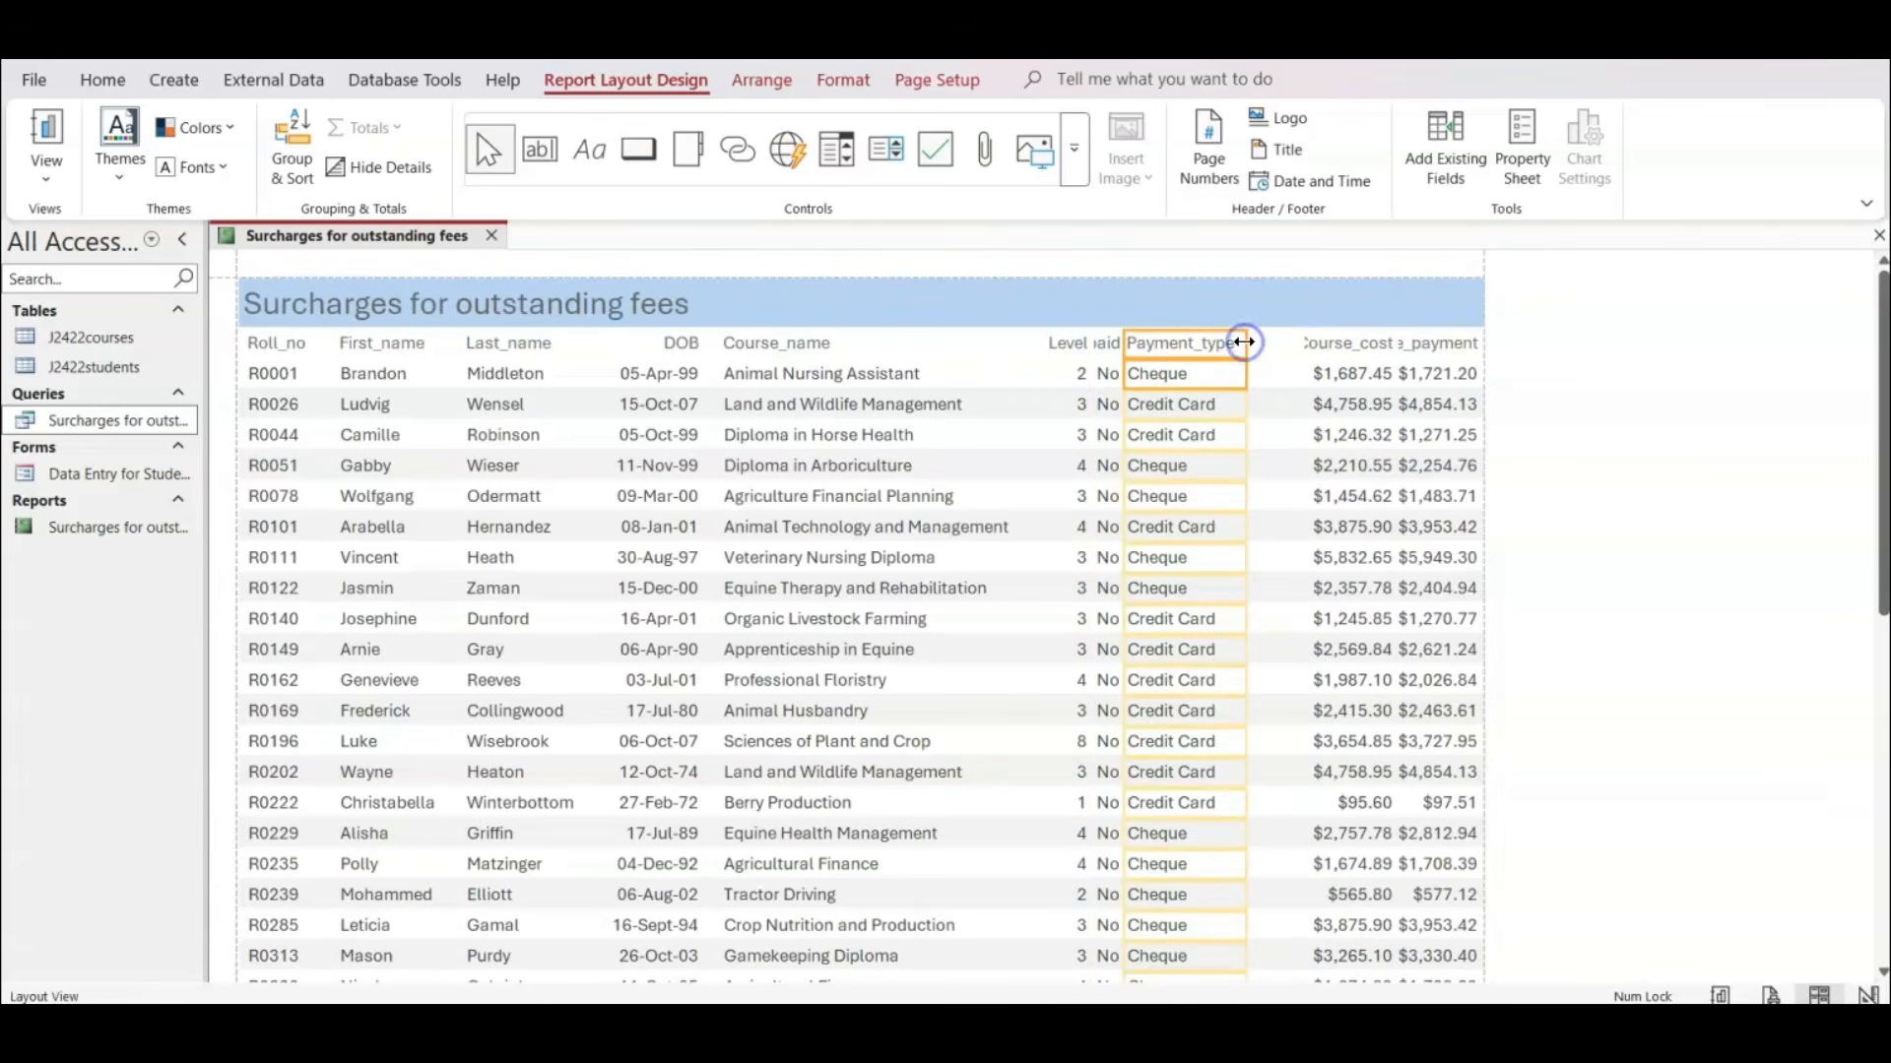
pyautogui.press('Right')
pyautogui.press('Right')
pyautogui.press('Right')
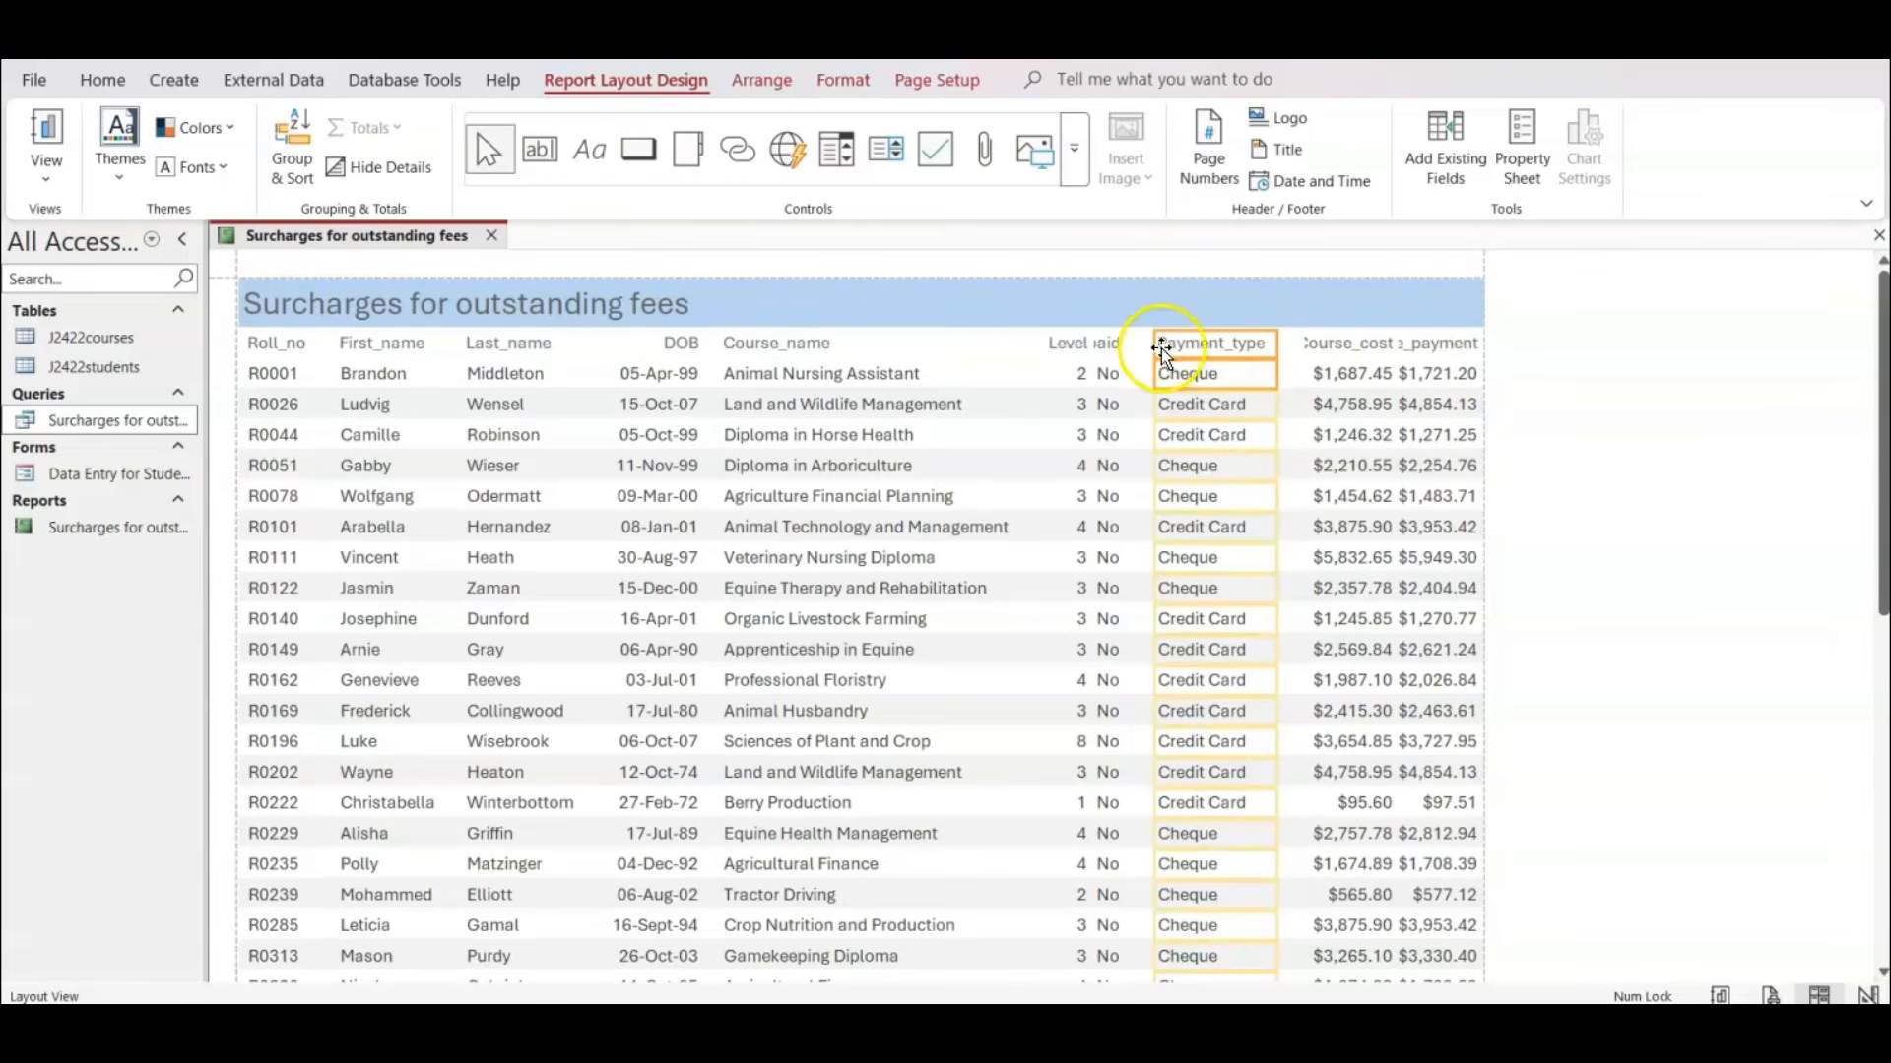
# Widen the Fees_paid column rightwards up to Payment_type, and trim the right edge of Payment_type slightly.
pyautogui.click(1107, 341)
pyautogui.click(1108, 374)
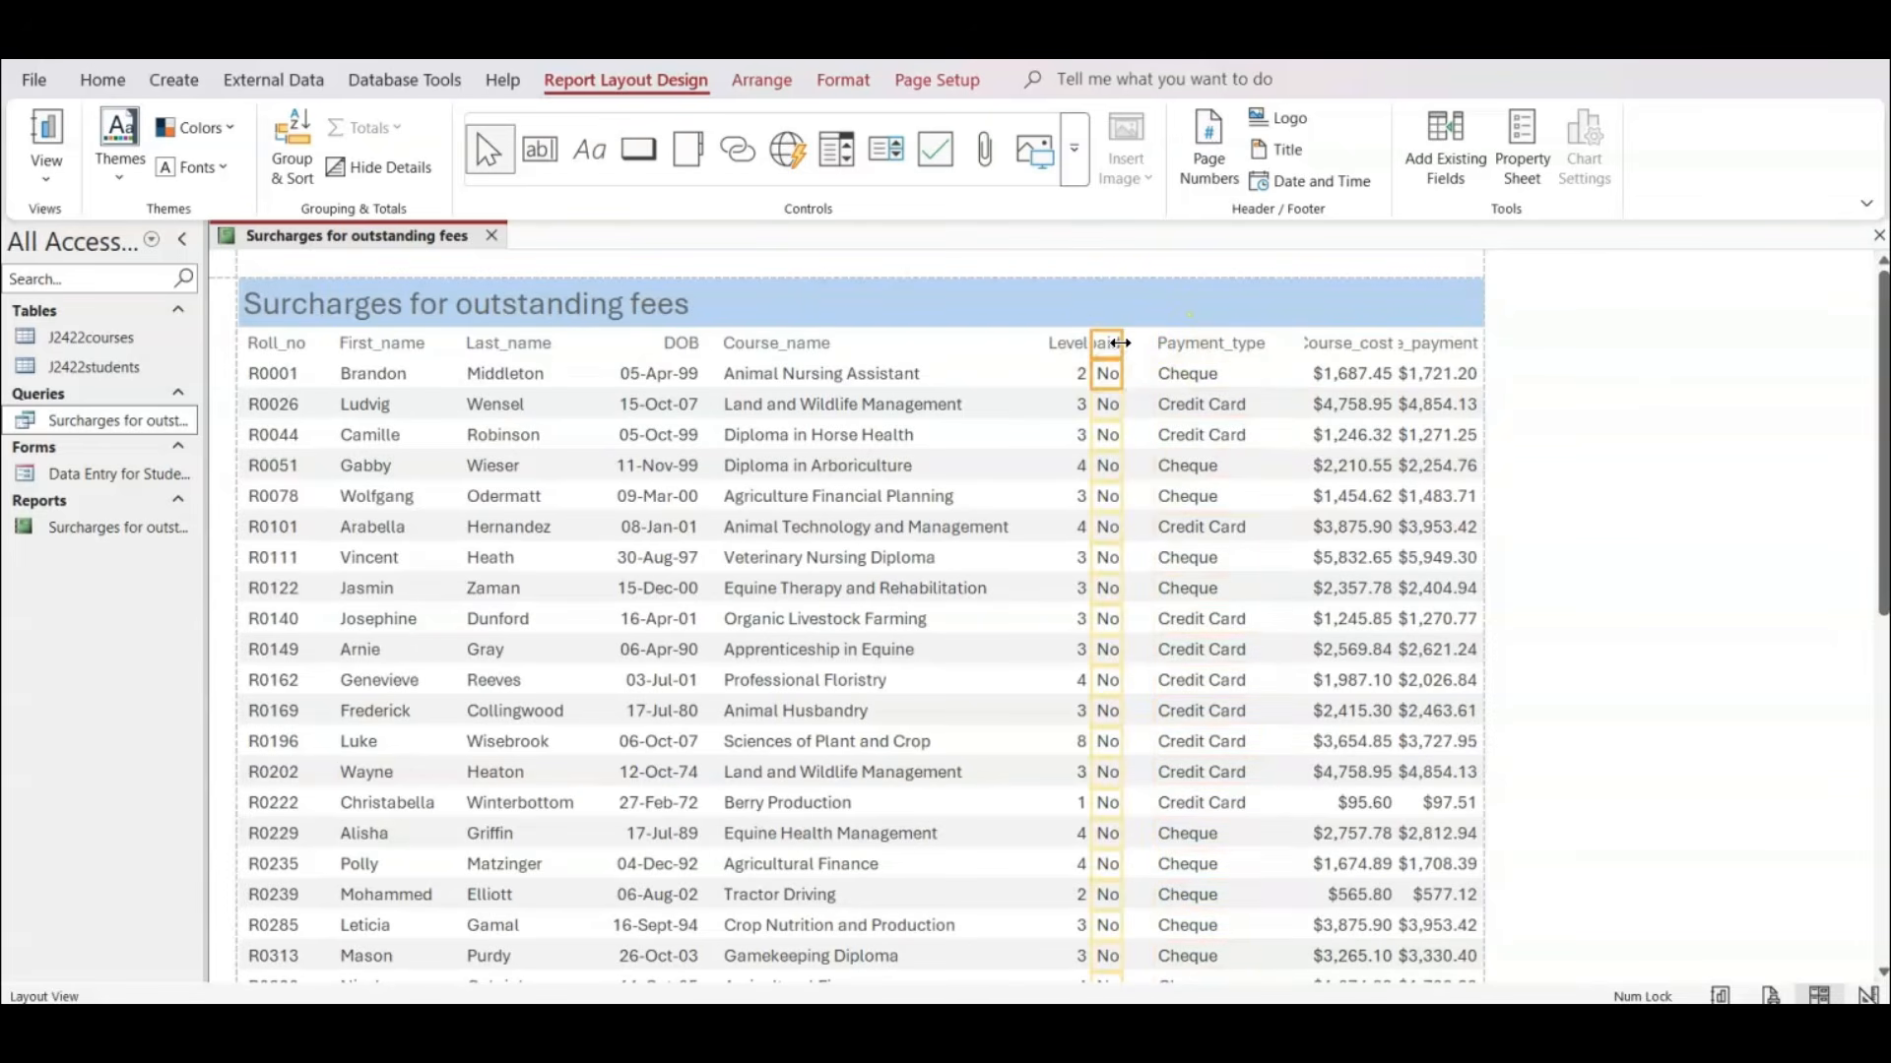
pyautogui.moveTo(1119, 342); pyautogui.dragTo(1160, 346)
pyautogui.click(1245, 346)
pyautogui.click(1238, 384)
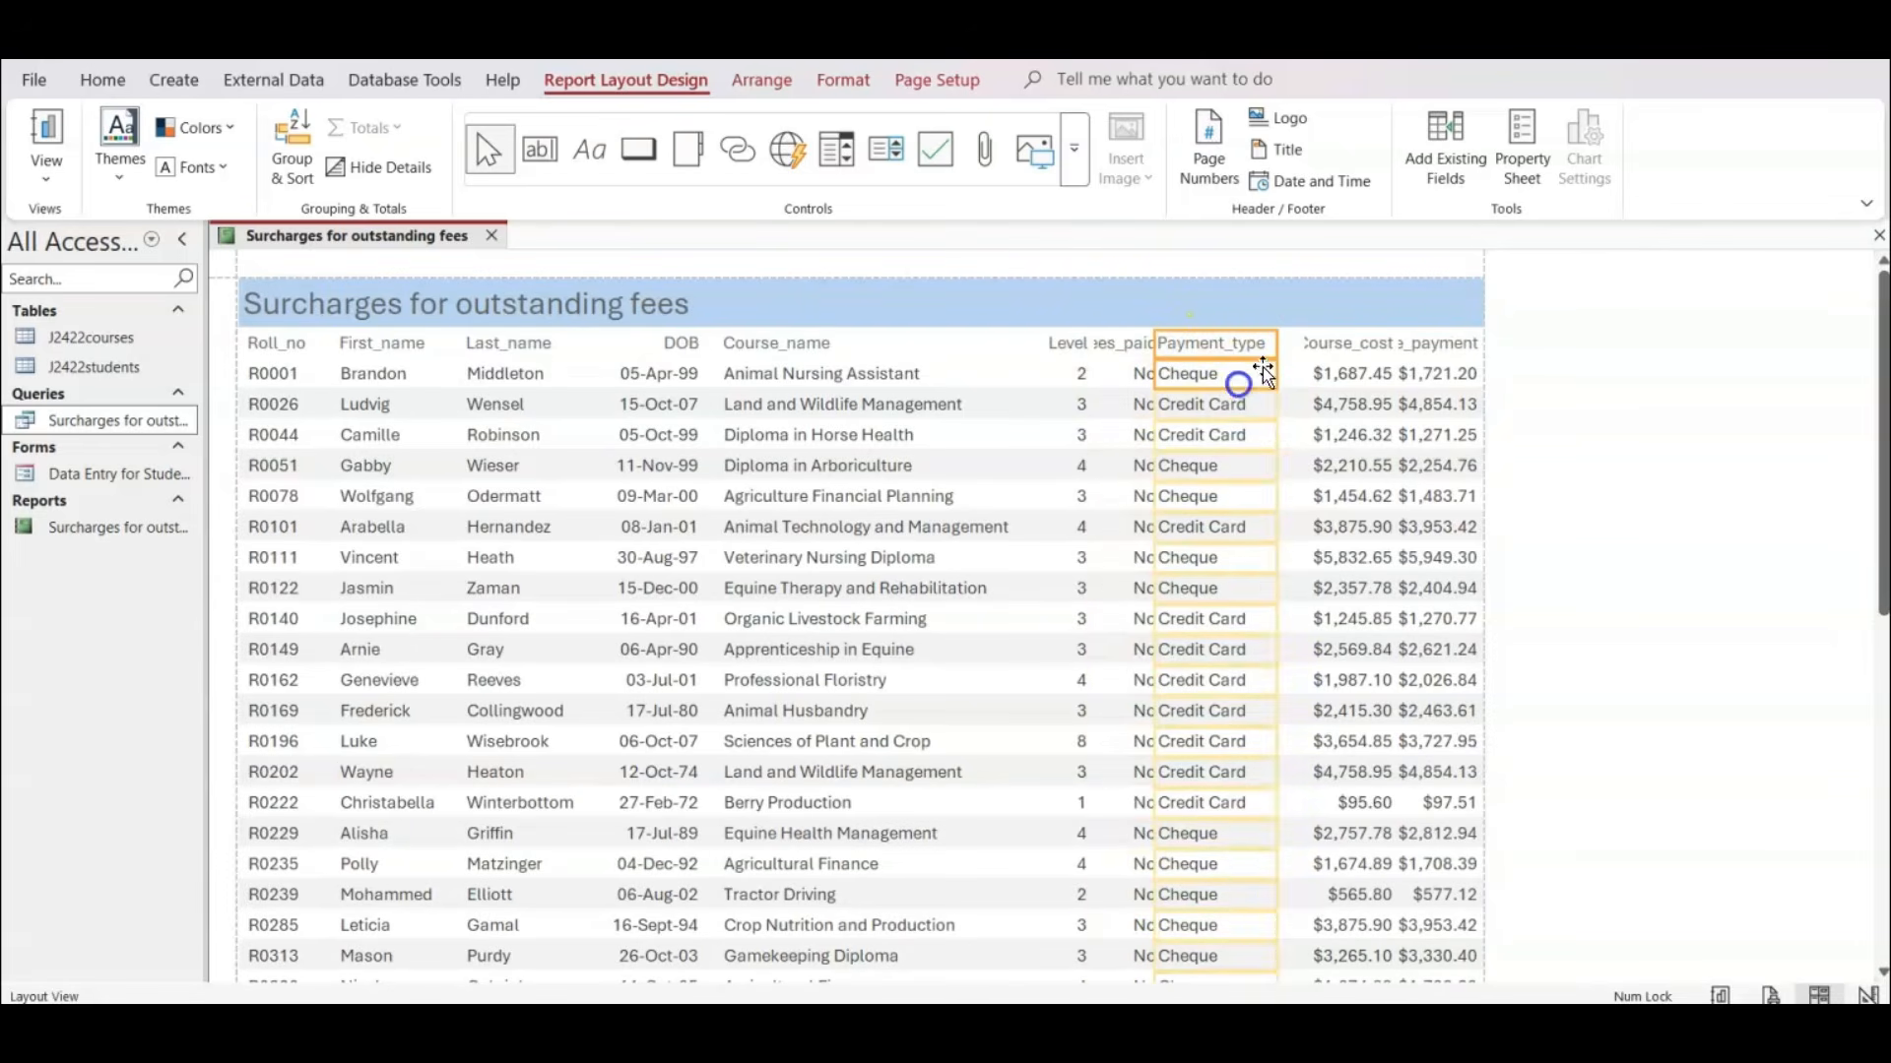
pyautogui.moveTo(1280, 346); pyautogui.dragTo(1272, 346)
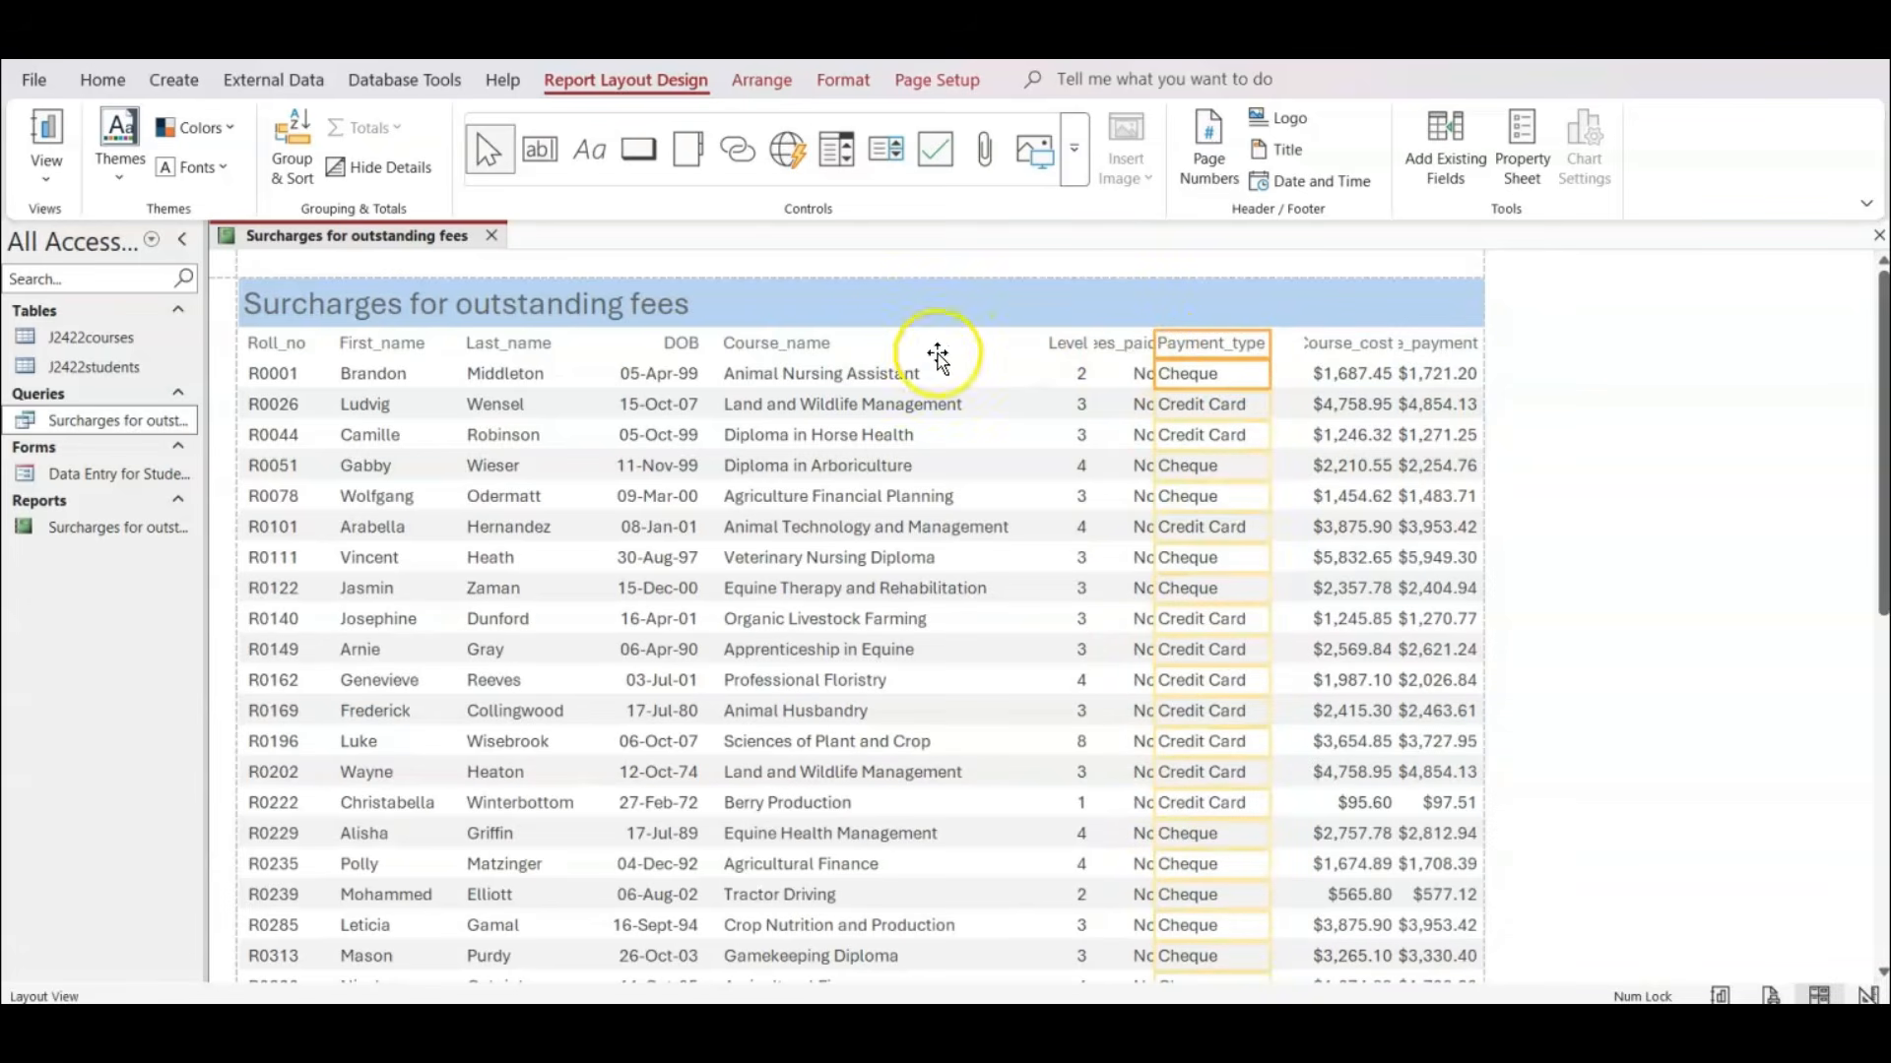
# Pull in the right edge of the Last_name column so it just fits the longest surname, checking all records.
pyautogui.click(492, 345)
pyautogui.click(508, 376)
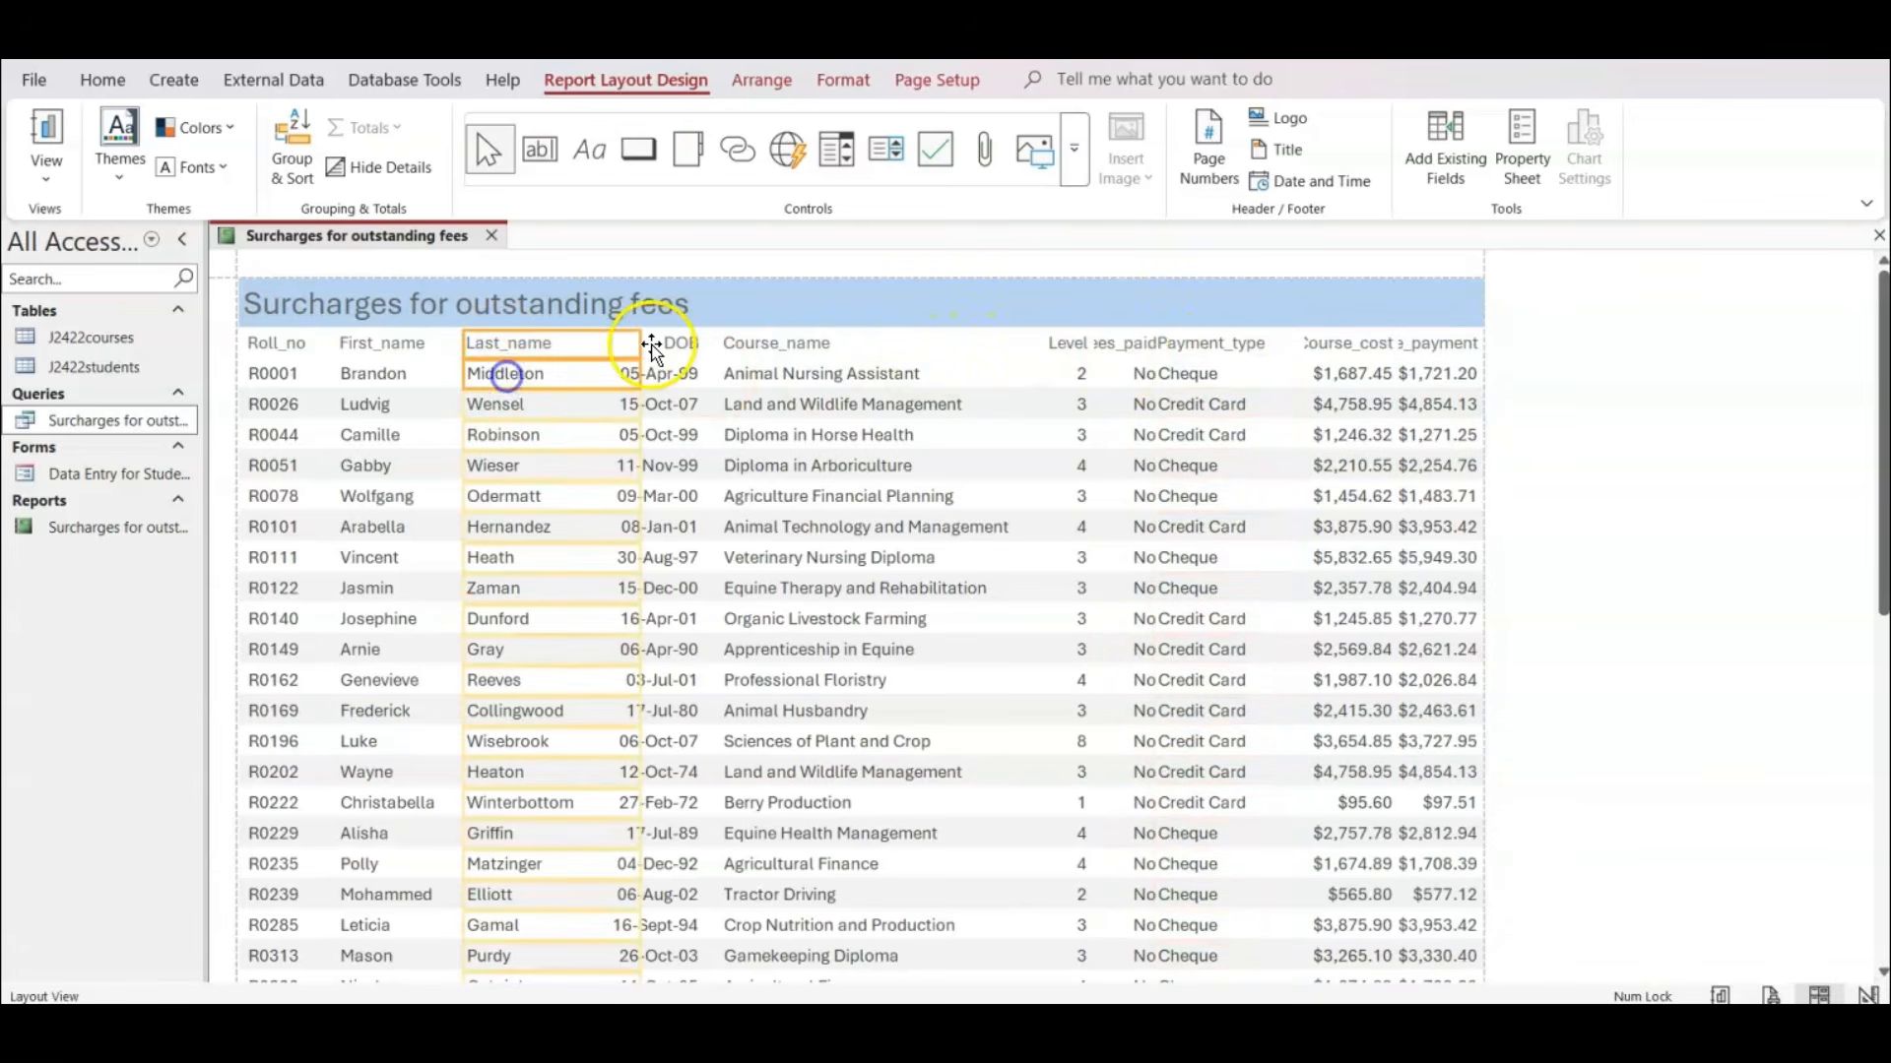
pyautogui.moveTo(641, 343); pyautogui.dragTo(591, 352)
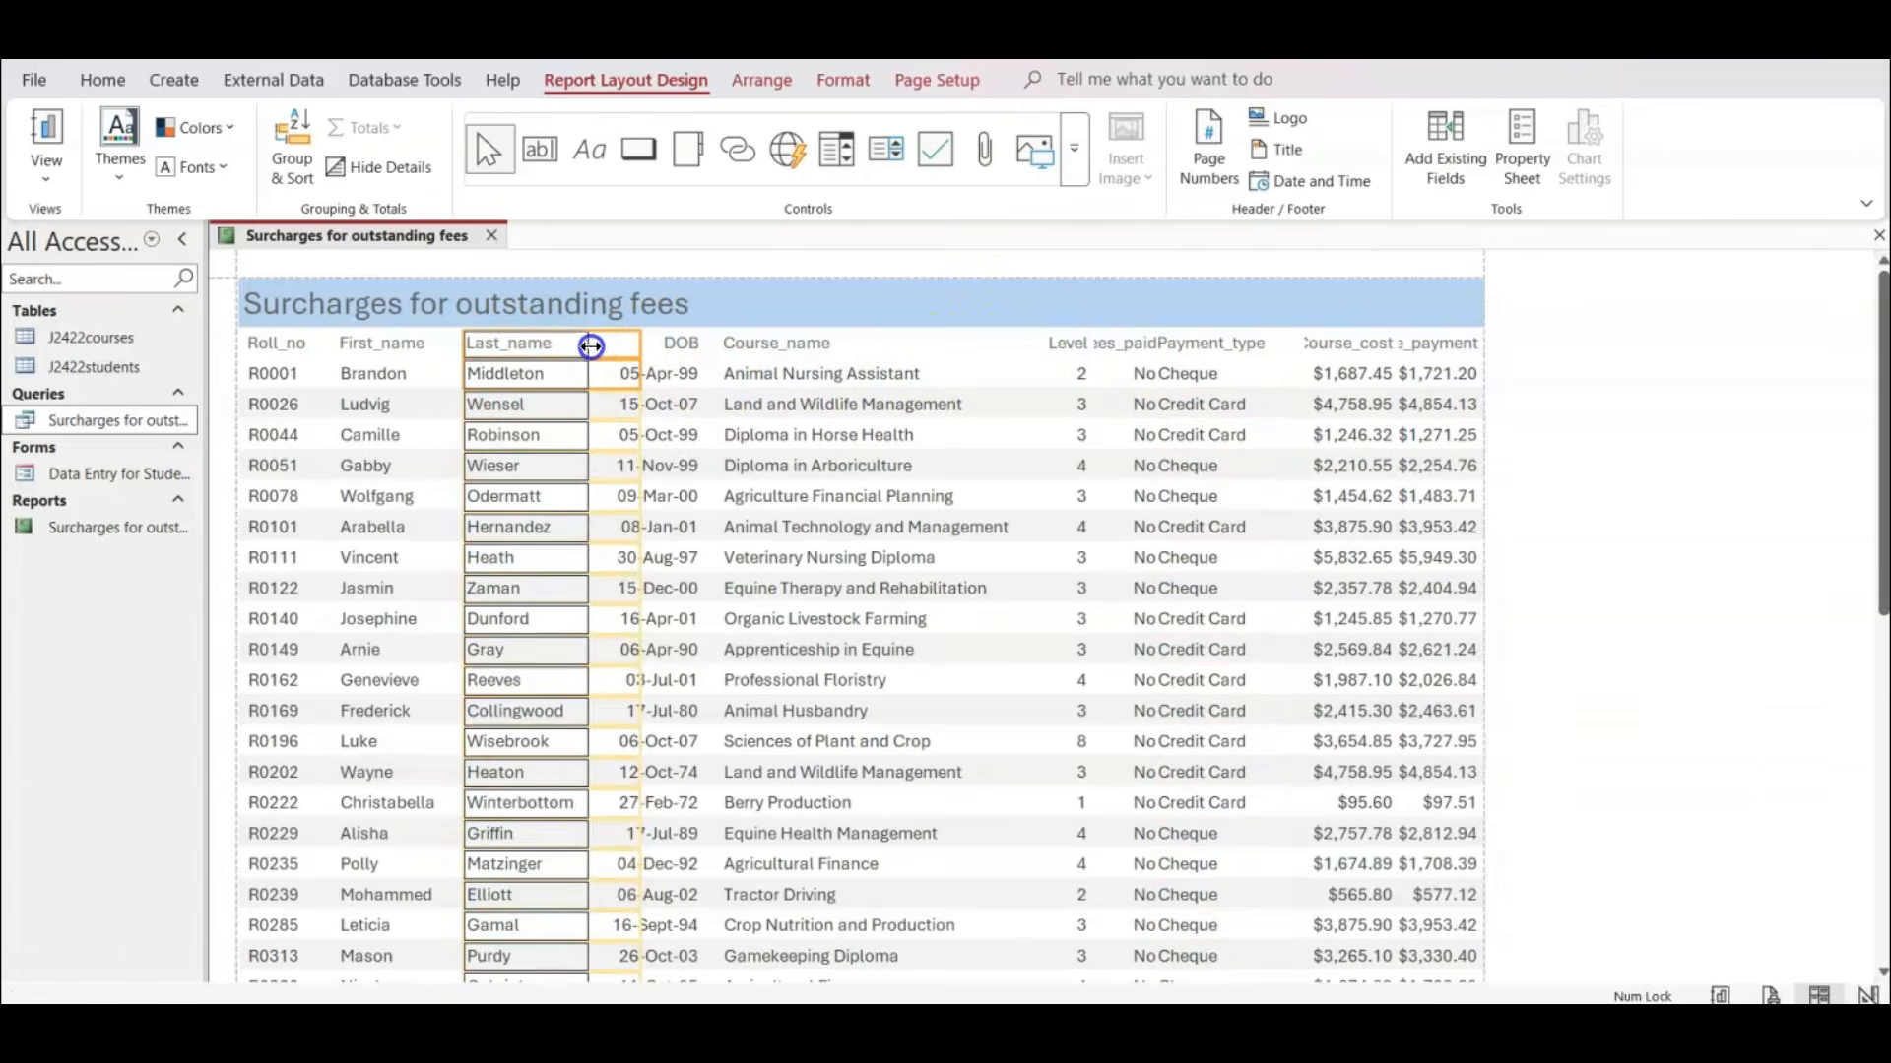
pyautogui.scroll(-2, 543, 507)
pyautogui.scroll(3, 536, 520)
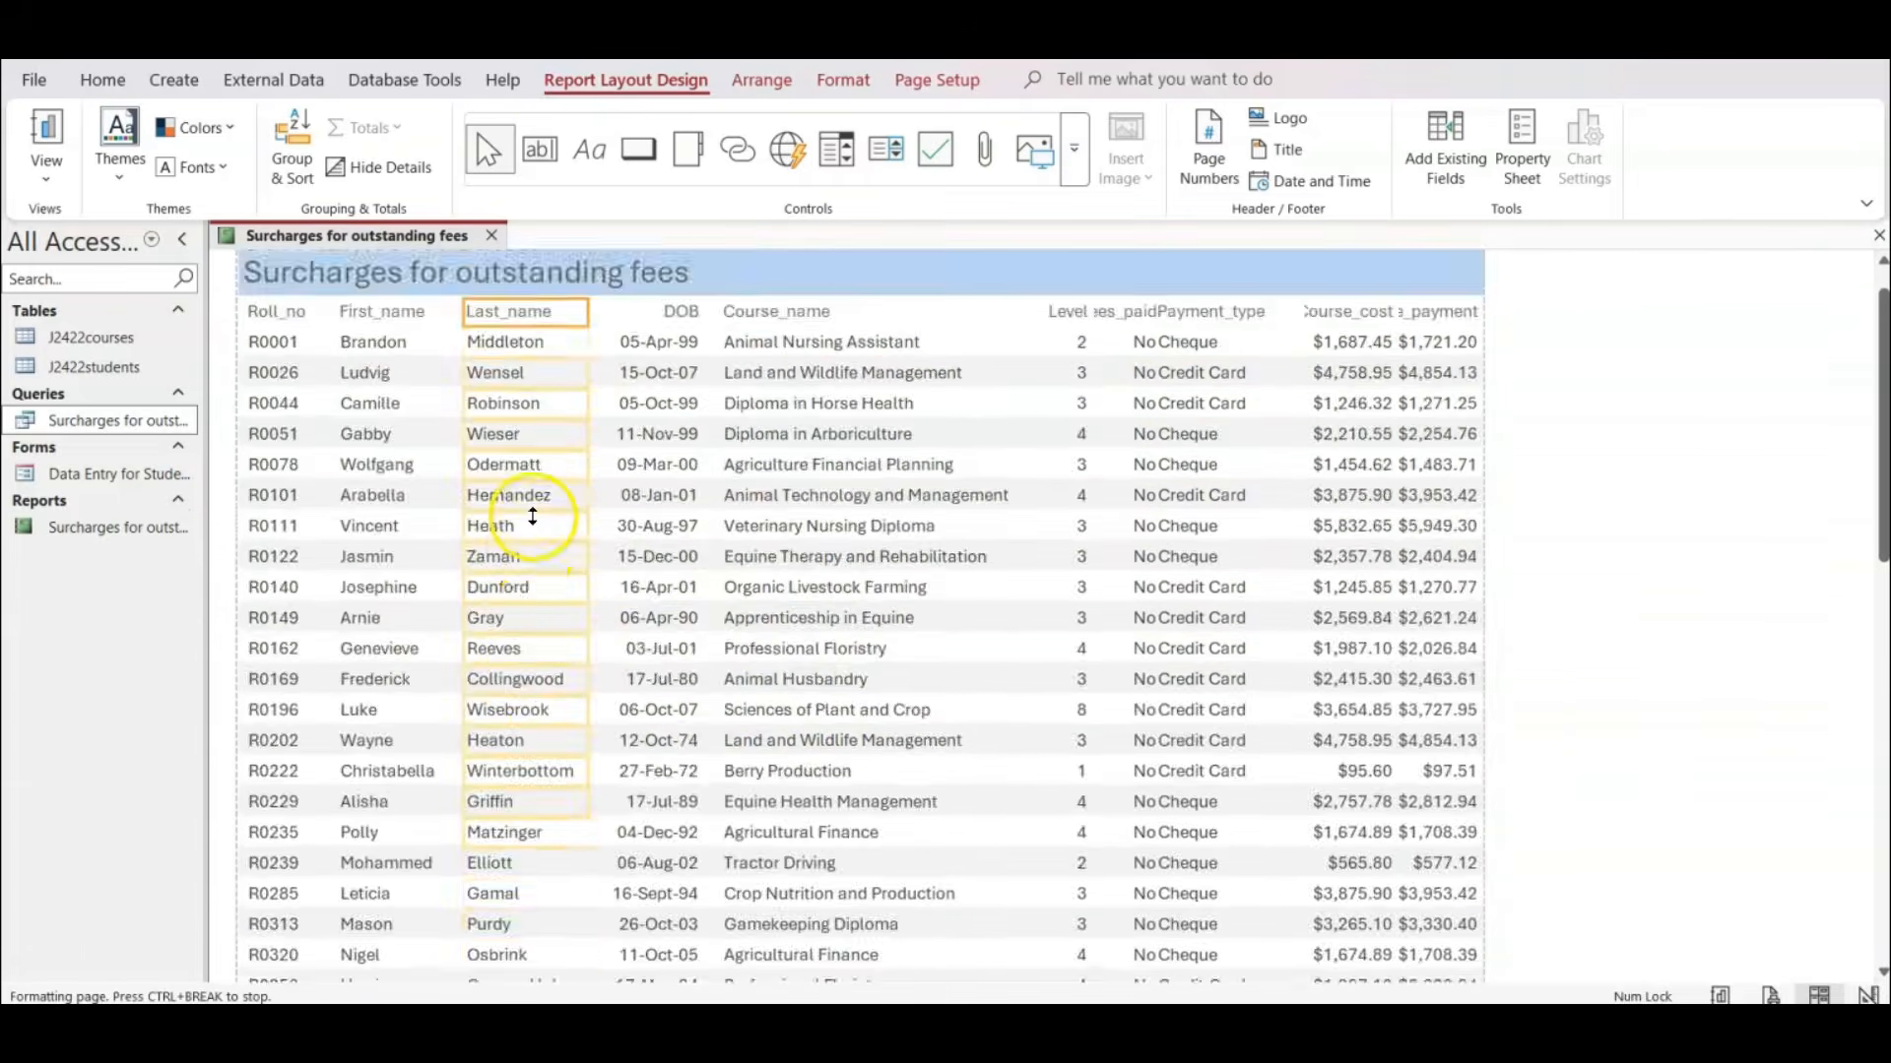
pyautogui.scroll(-3, 578, 680)
pyautogui.moveTo(588, 677); pyautogui.dragTo(598, 674)
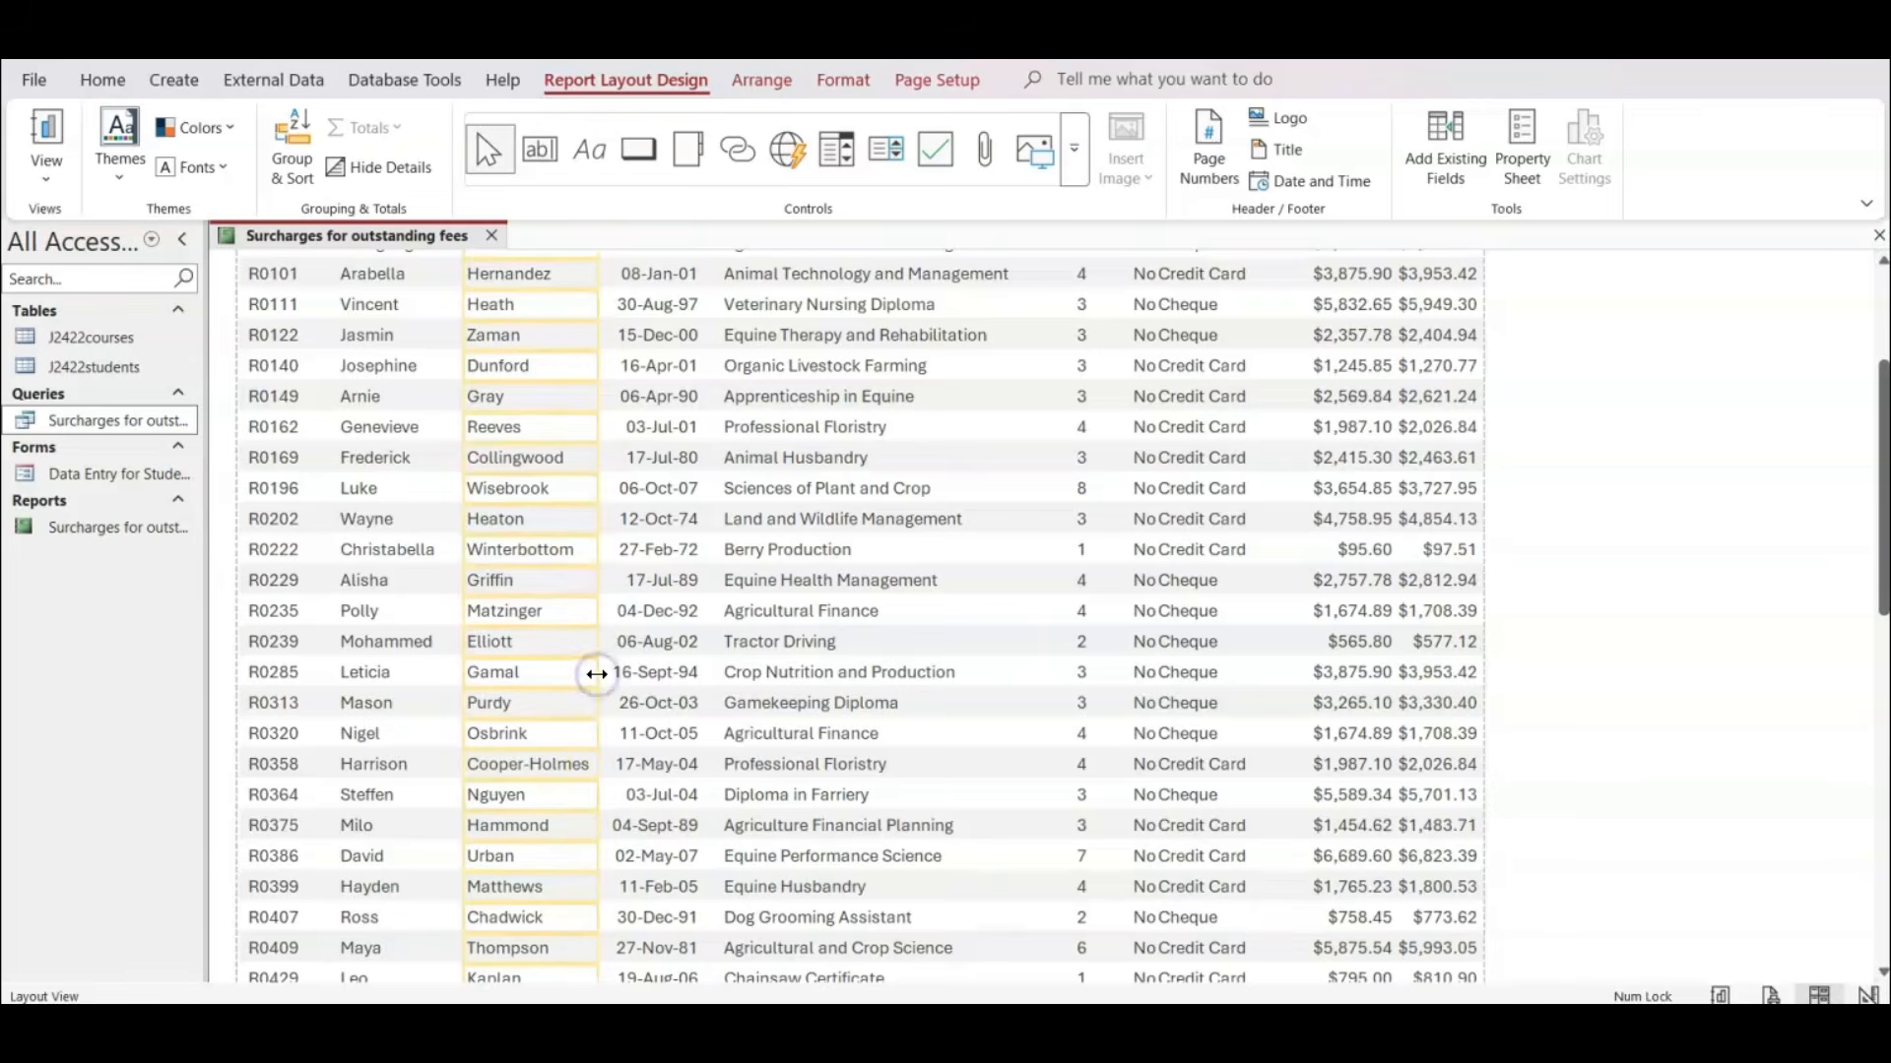
pyautogui.scroll(-4, 597, 673)
pyautogui.scroll(-1, 599, 671)
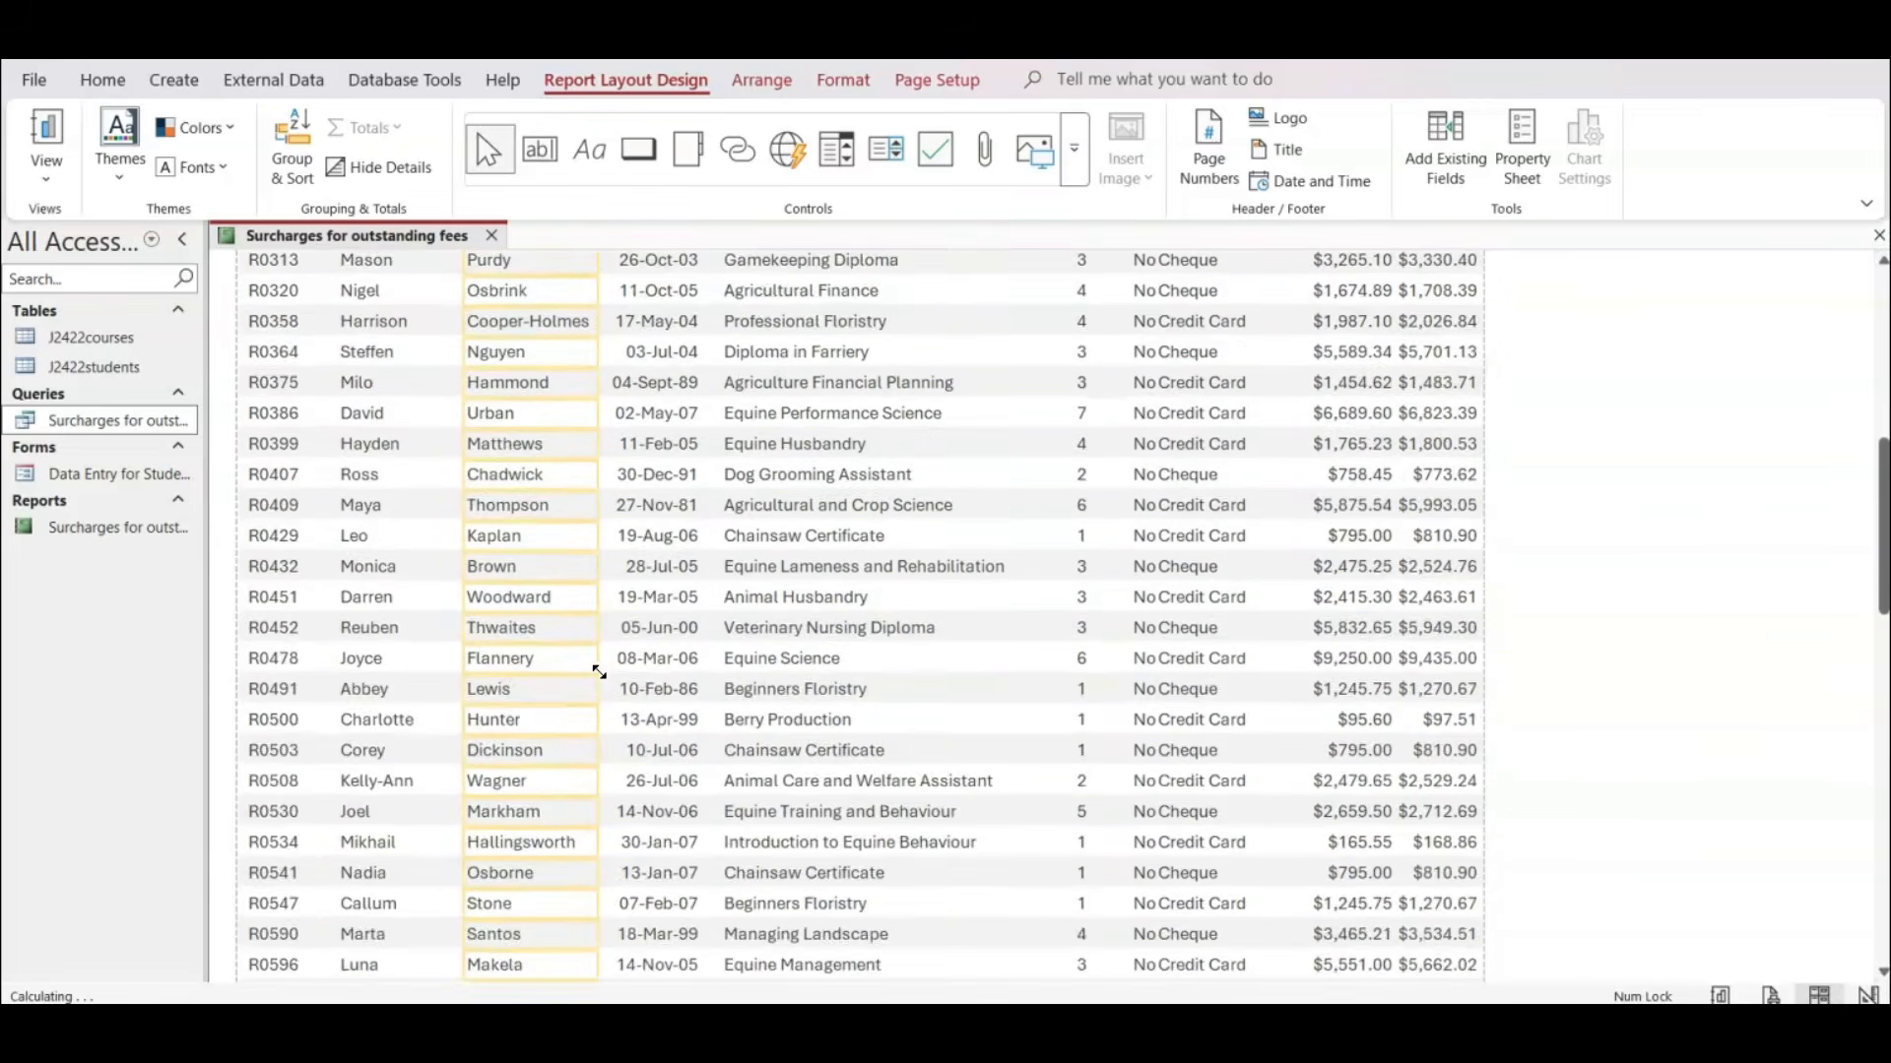
pyautogui.scroll(-2, 599, 671)
pyautogui.scroll(8, 591, 674)
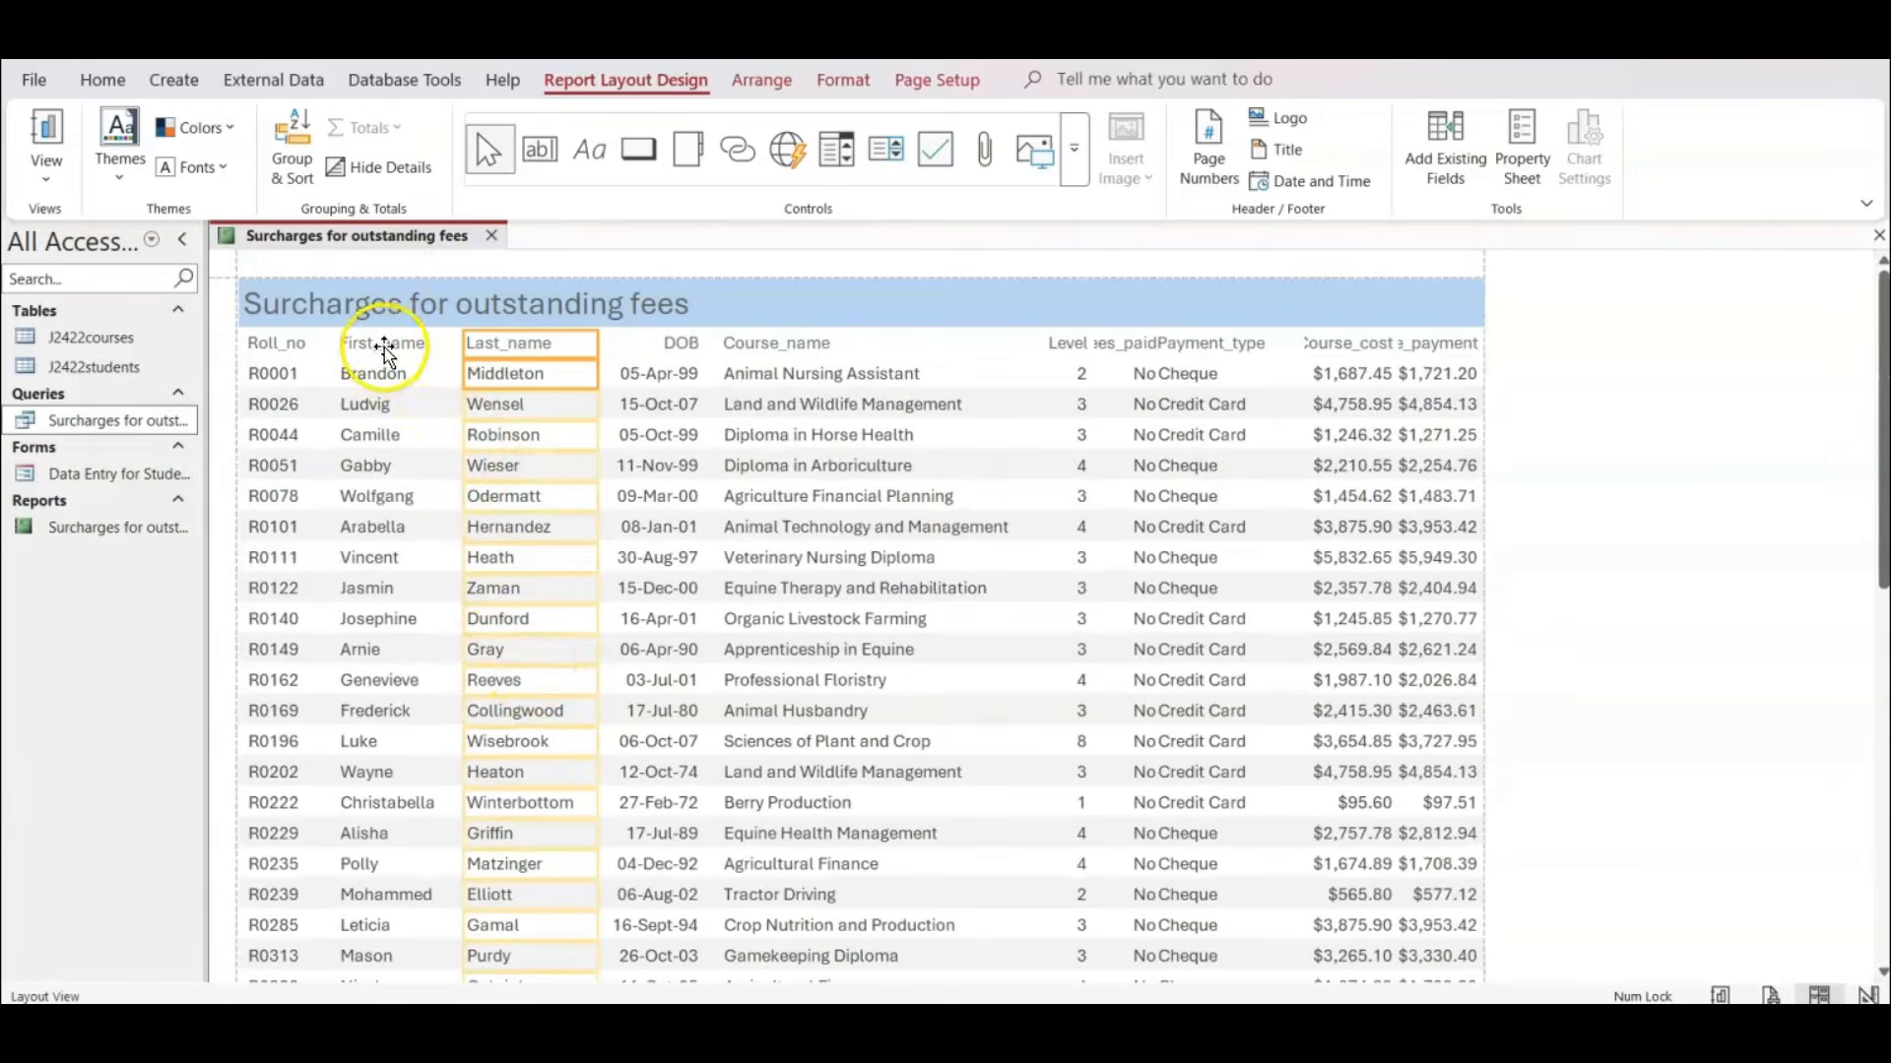
# Narrow the First_name column from its right edge and shift the Last_name column left to sit directly beside it.
pyautogui.click(384, 345)
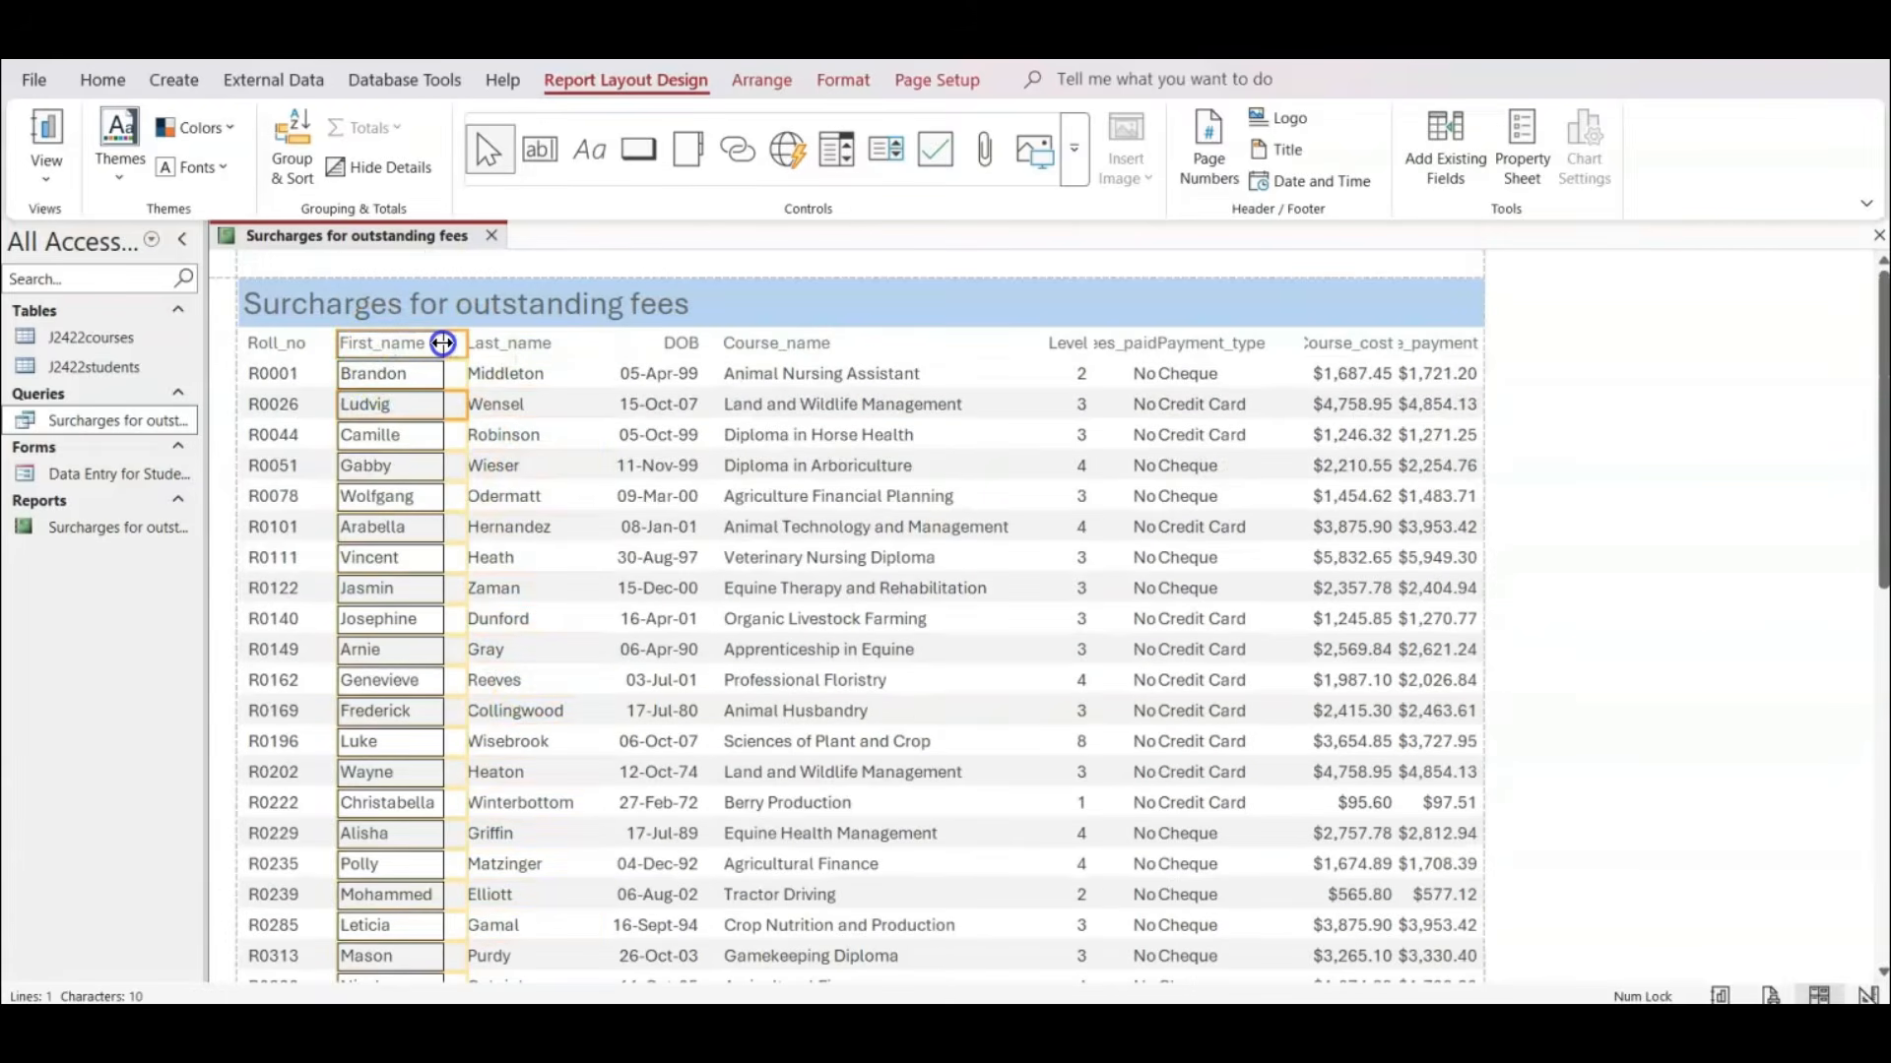
pyautogui.click(519, 345)
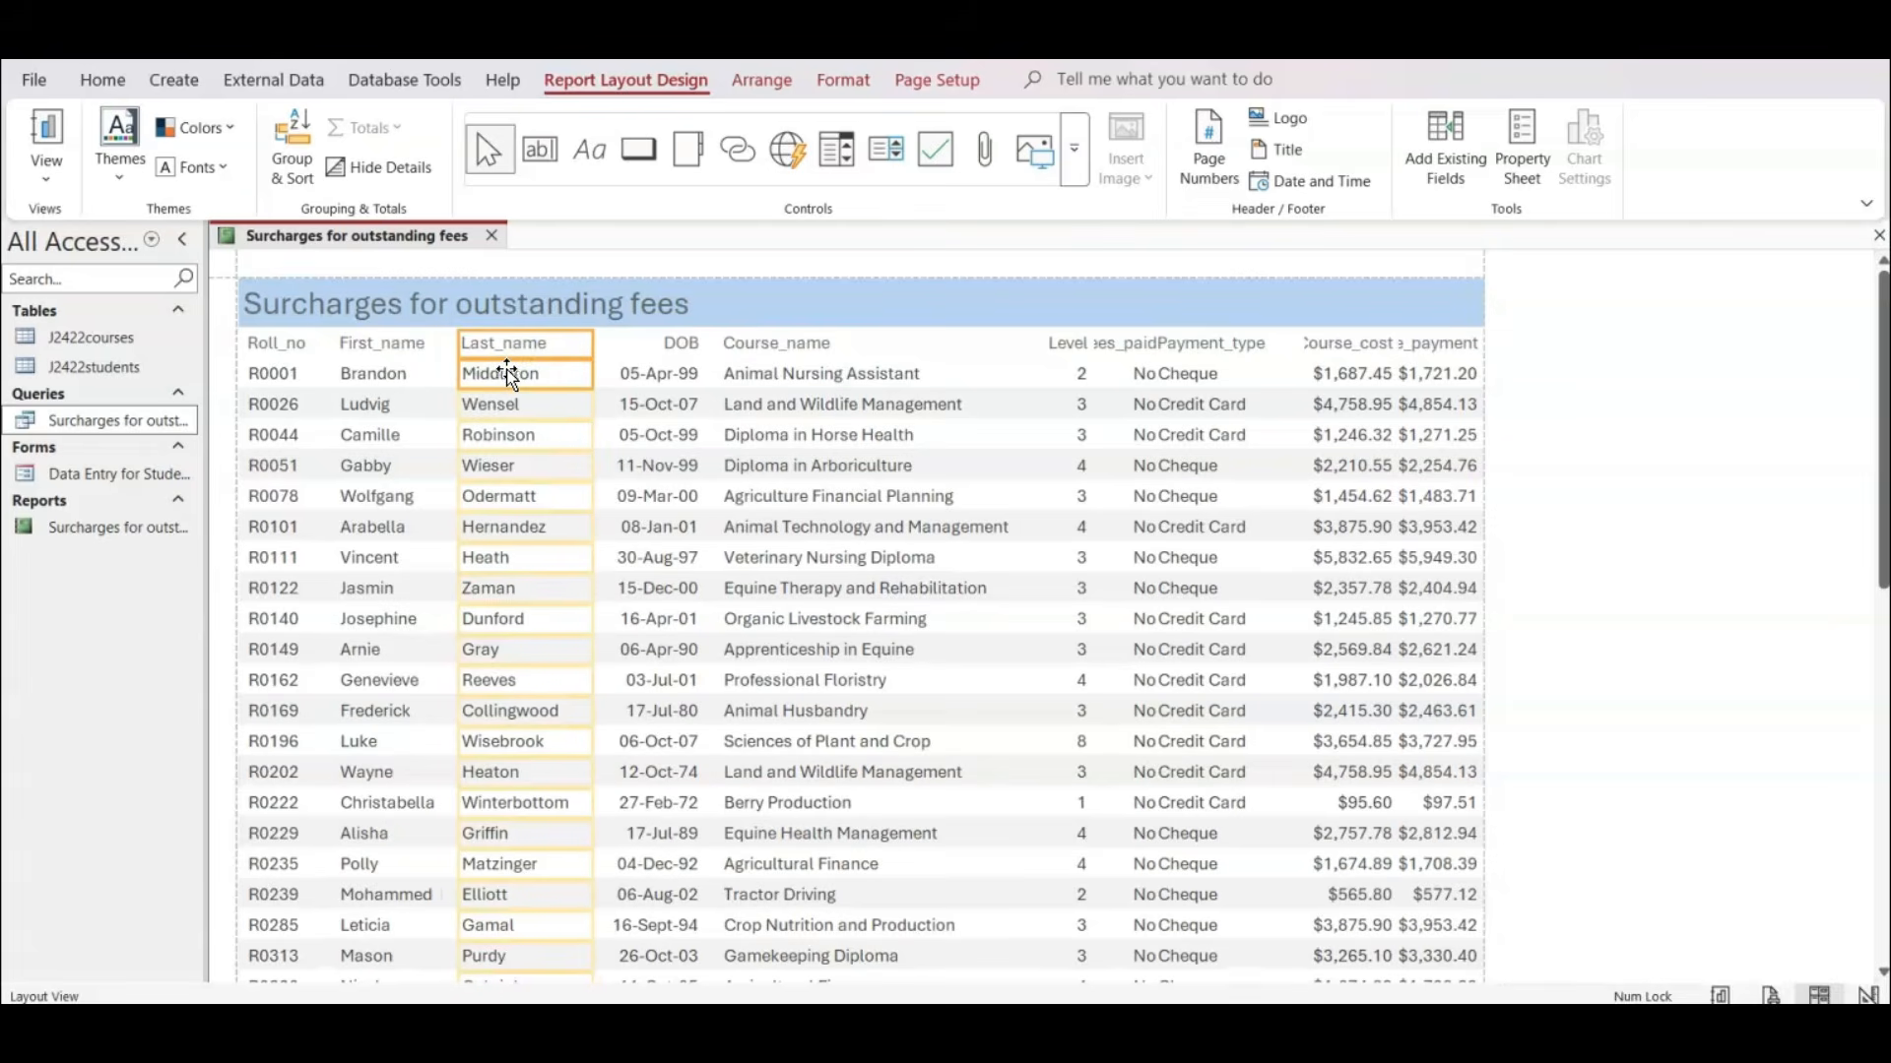
pyautogui.press('Left')
pyautogui.press('Left')
pyautogui.press('Left')
pyautogui.press('Left')
pyautogui.press('Right')
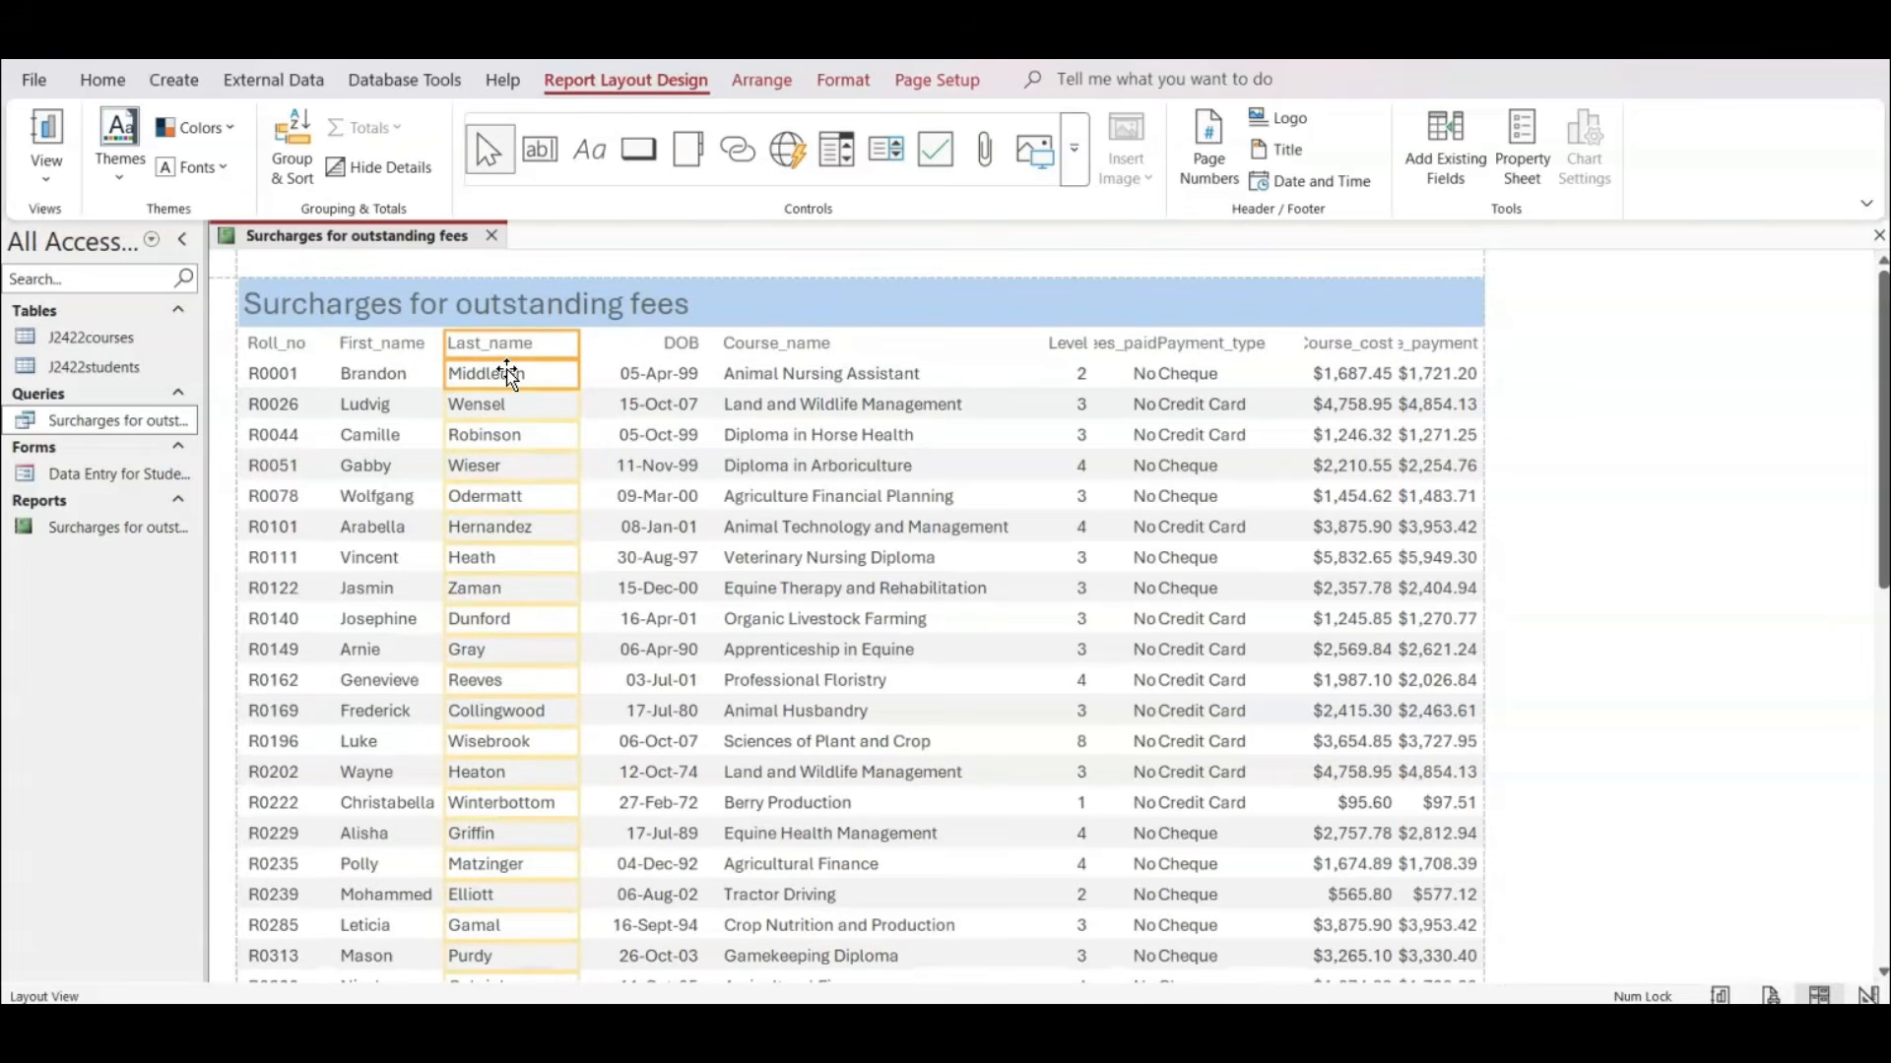
pyautogui.press('Right')
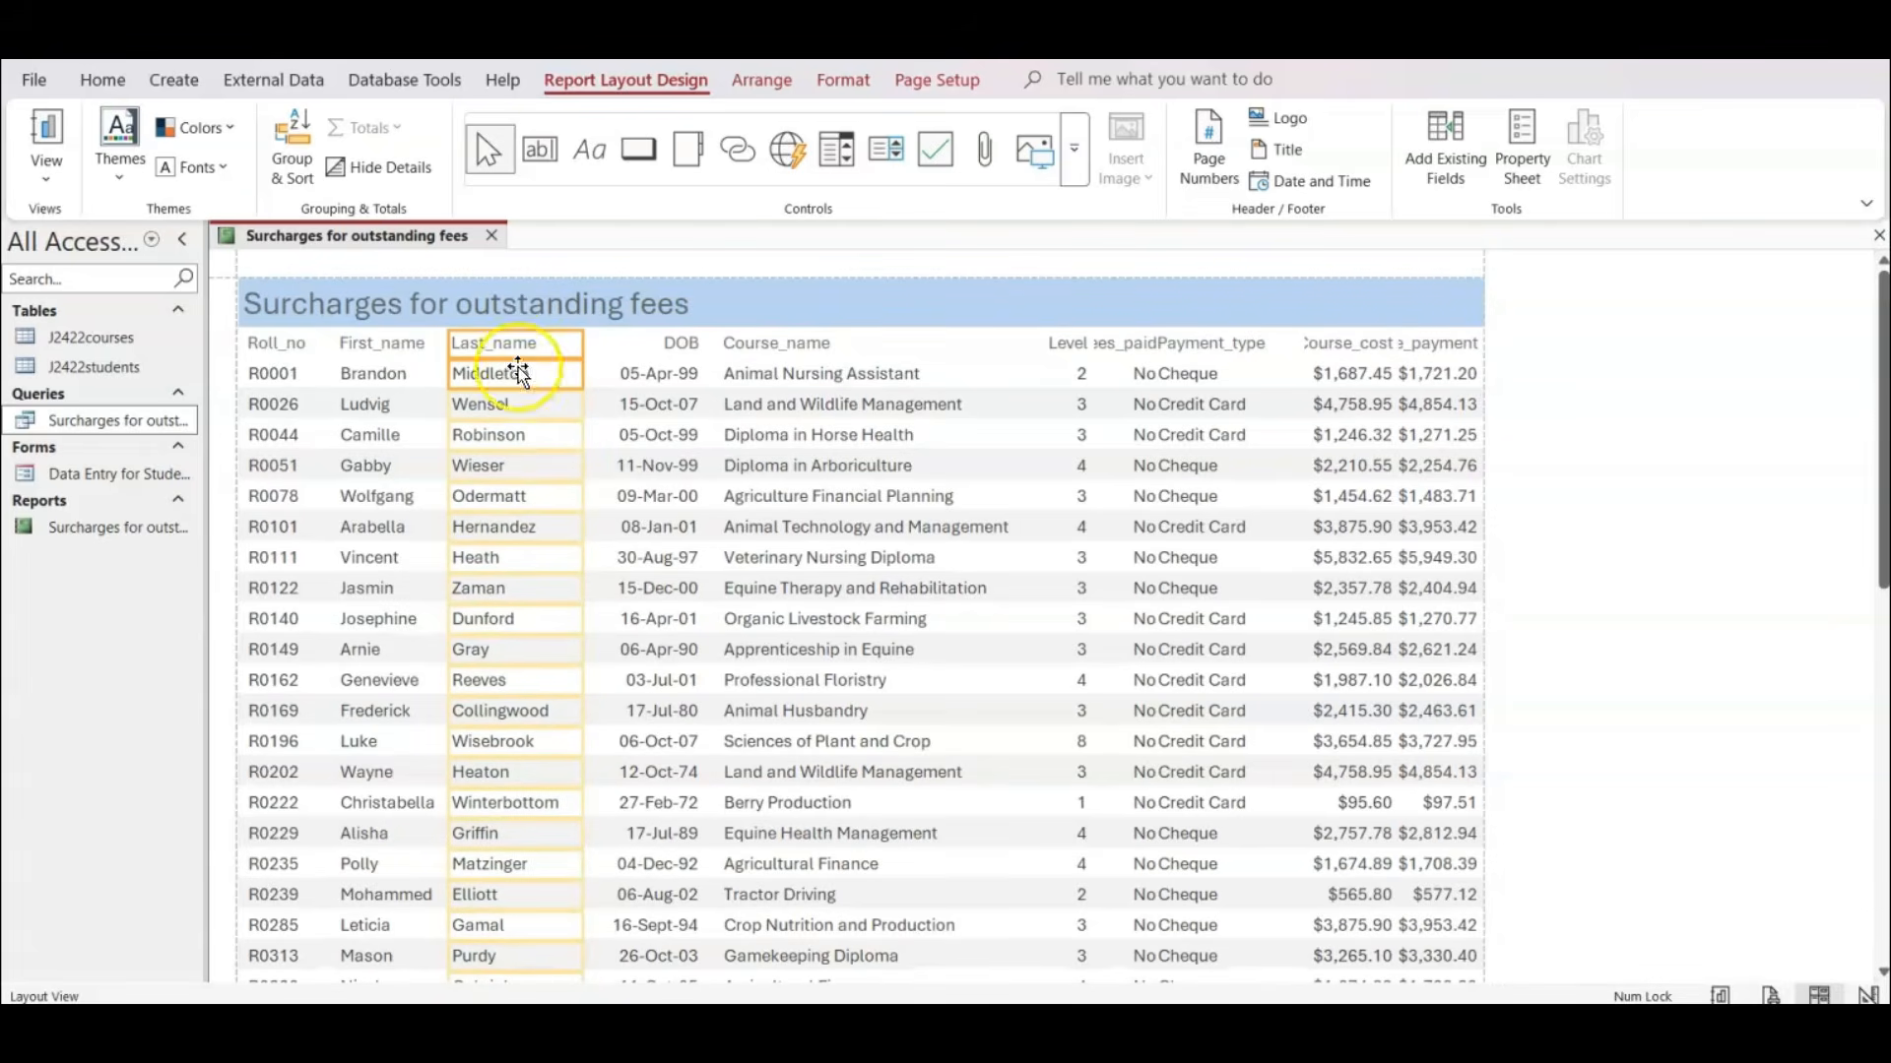
# Shift the DOB, Course_name and Level headings and values left together so they sit close to the Last_name column.
pyautogui.click(648, 340)
pyautogui.click(649, 391)
pyautogui.click(674, 346)
pyautogui.keyDown('shift'); pyautogui.click(672, 384); pyautogui.keyUp('shift')
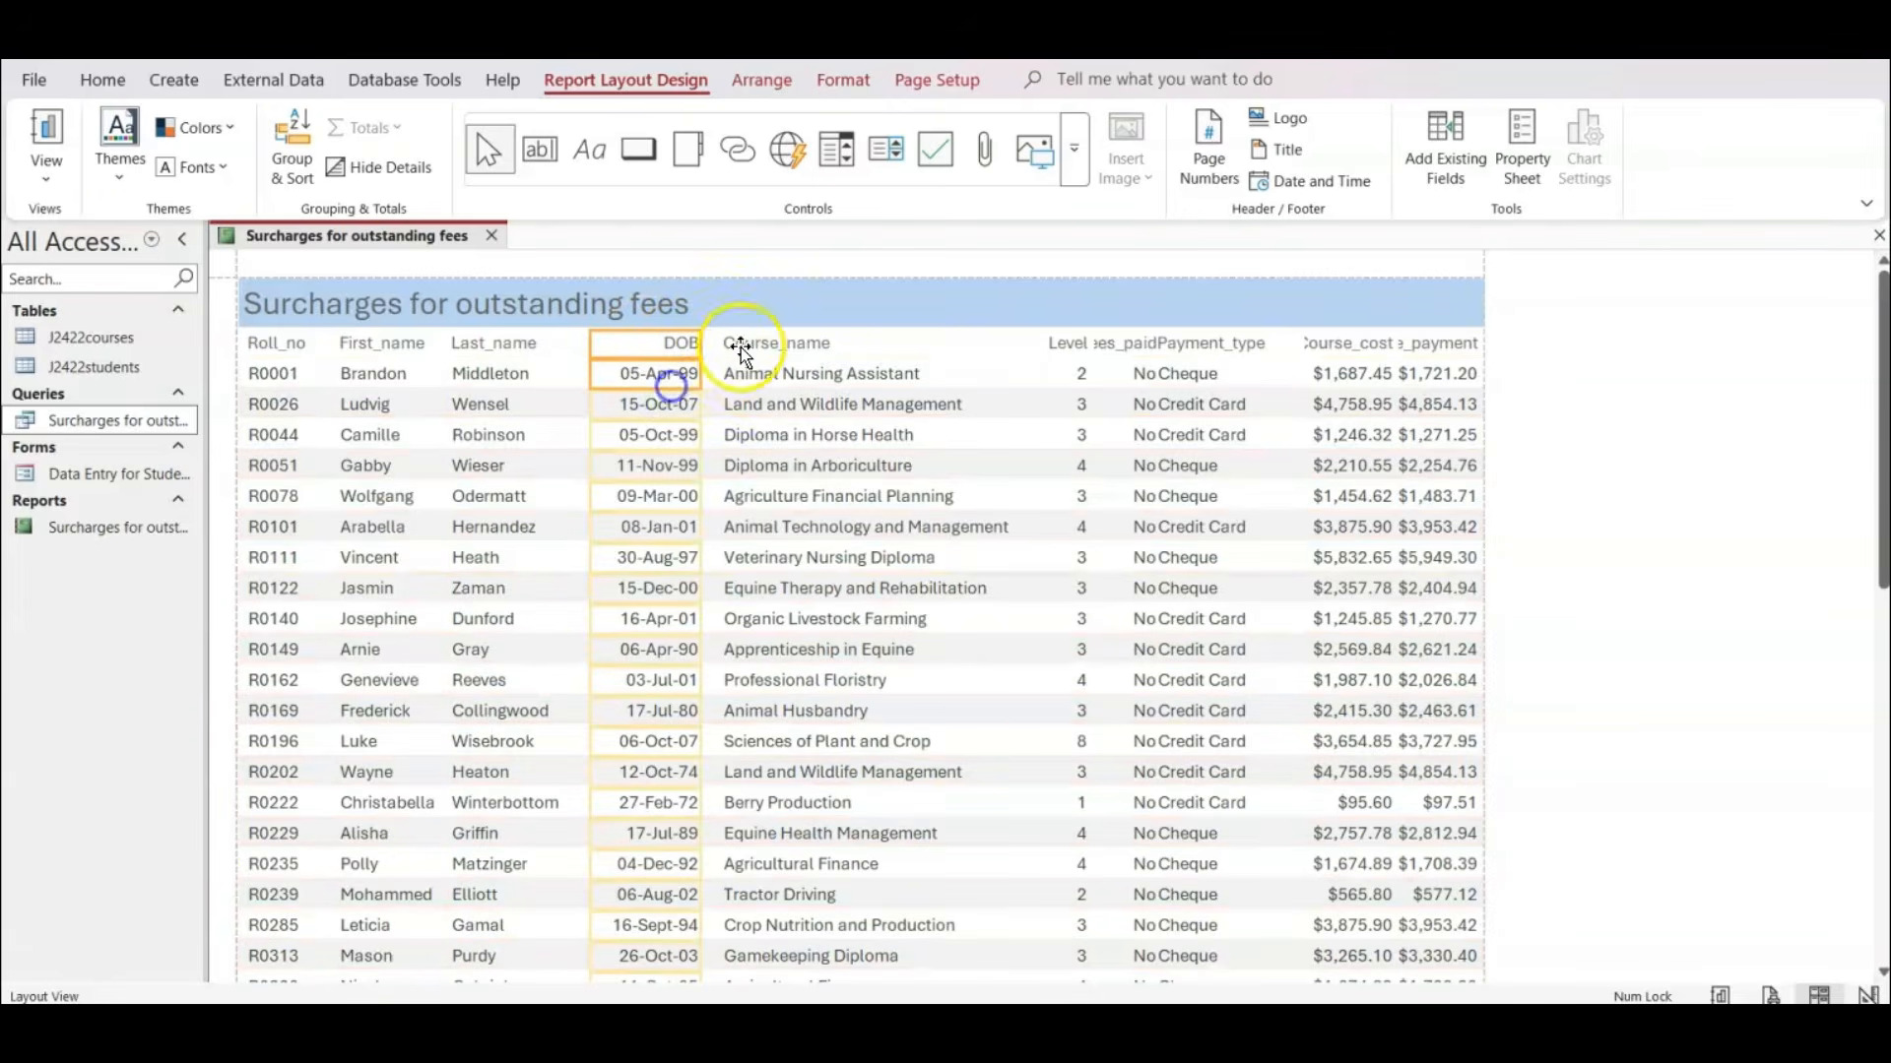
pyautogui.keyDown('shift'); pyautogui.click(752, 344); pyautogui.keyUp('shift')
pyautogui.keyDown('shift'); pyautogui.click(759, 394); pyautogui.keyUp('shift')
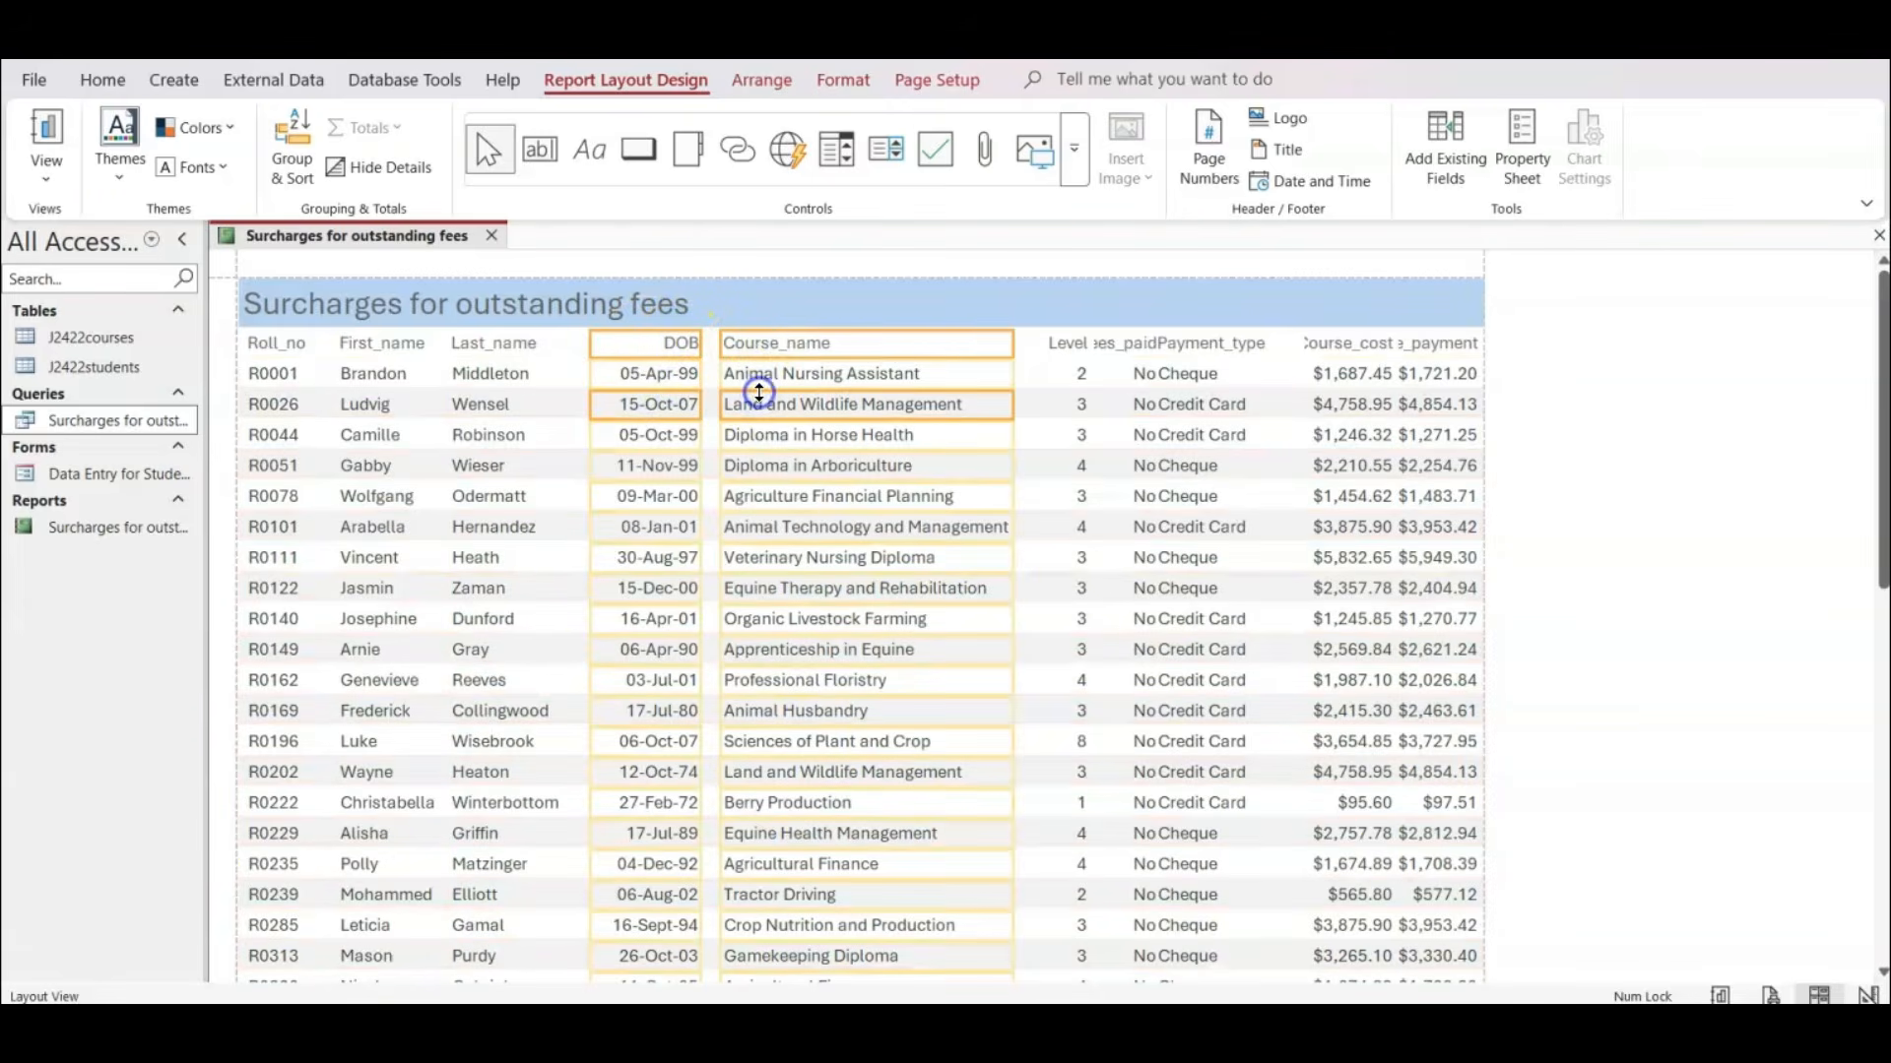
pyautogui.keyDown('shift'); pyautogui.click(1066, 340); pyautogui.keyUp('shift')
pyautogui.keyDown('shift'); pyautogui.click(1066, 372); pyautogui.keyUp('shift')
pyautogui.press('Left')
pyautogui.press('Left')
pyautogui.press('Left')
pyautogui.press('Left')
pyautogui.press('Left')
pyautogui.press('Left')
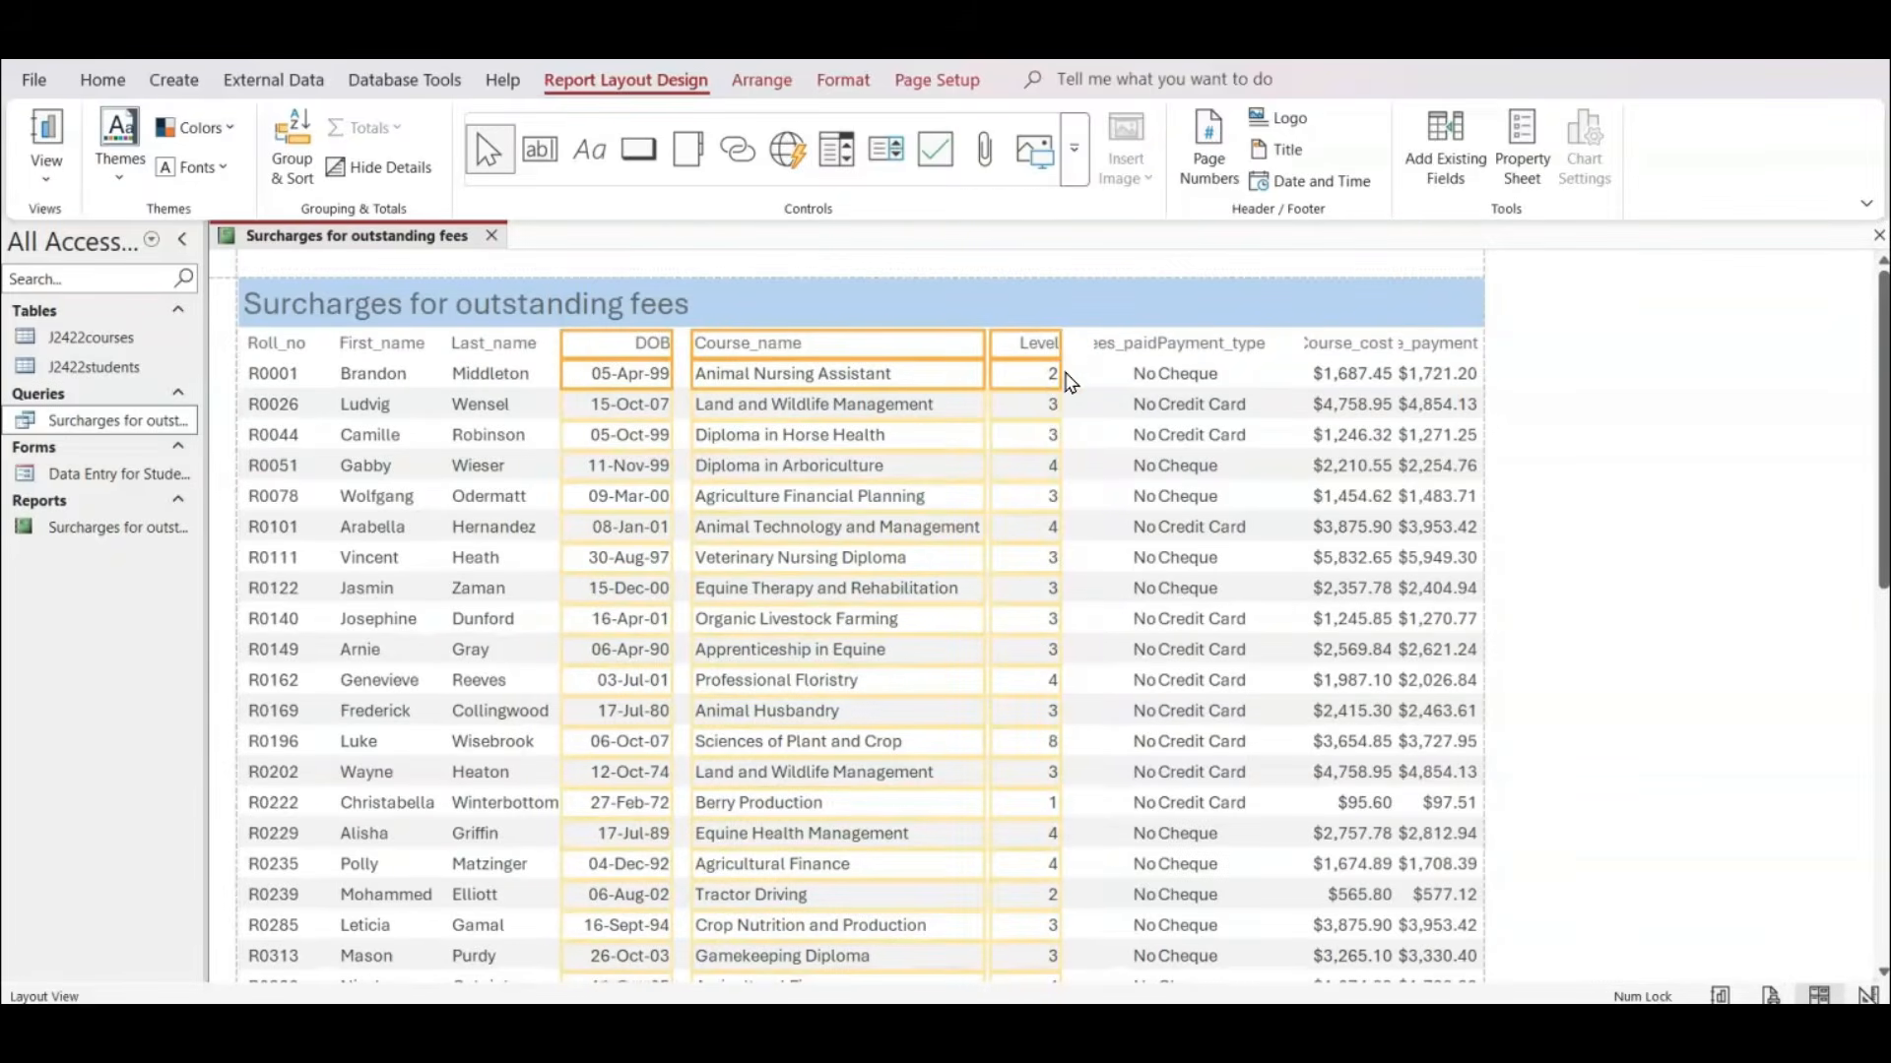
pyautogui.press('Right')
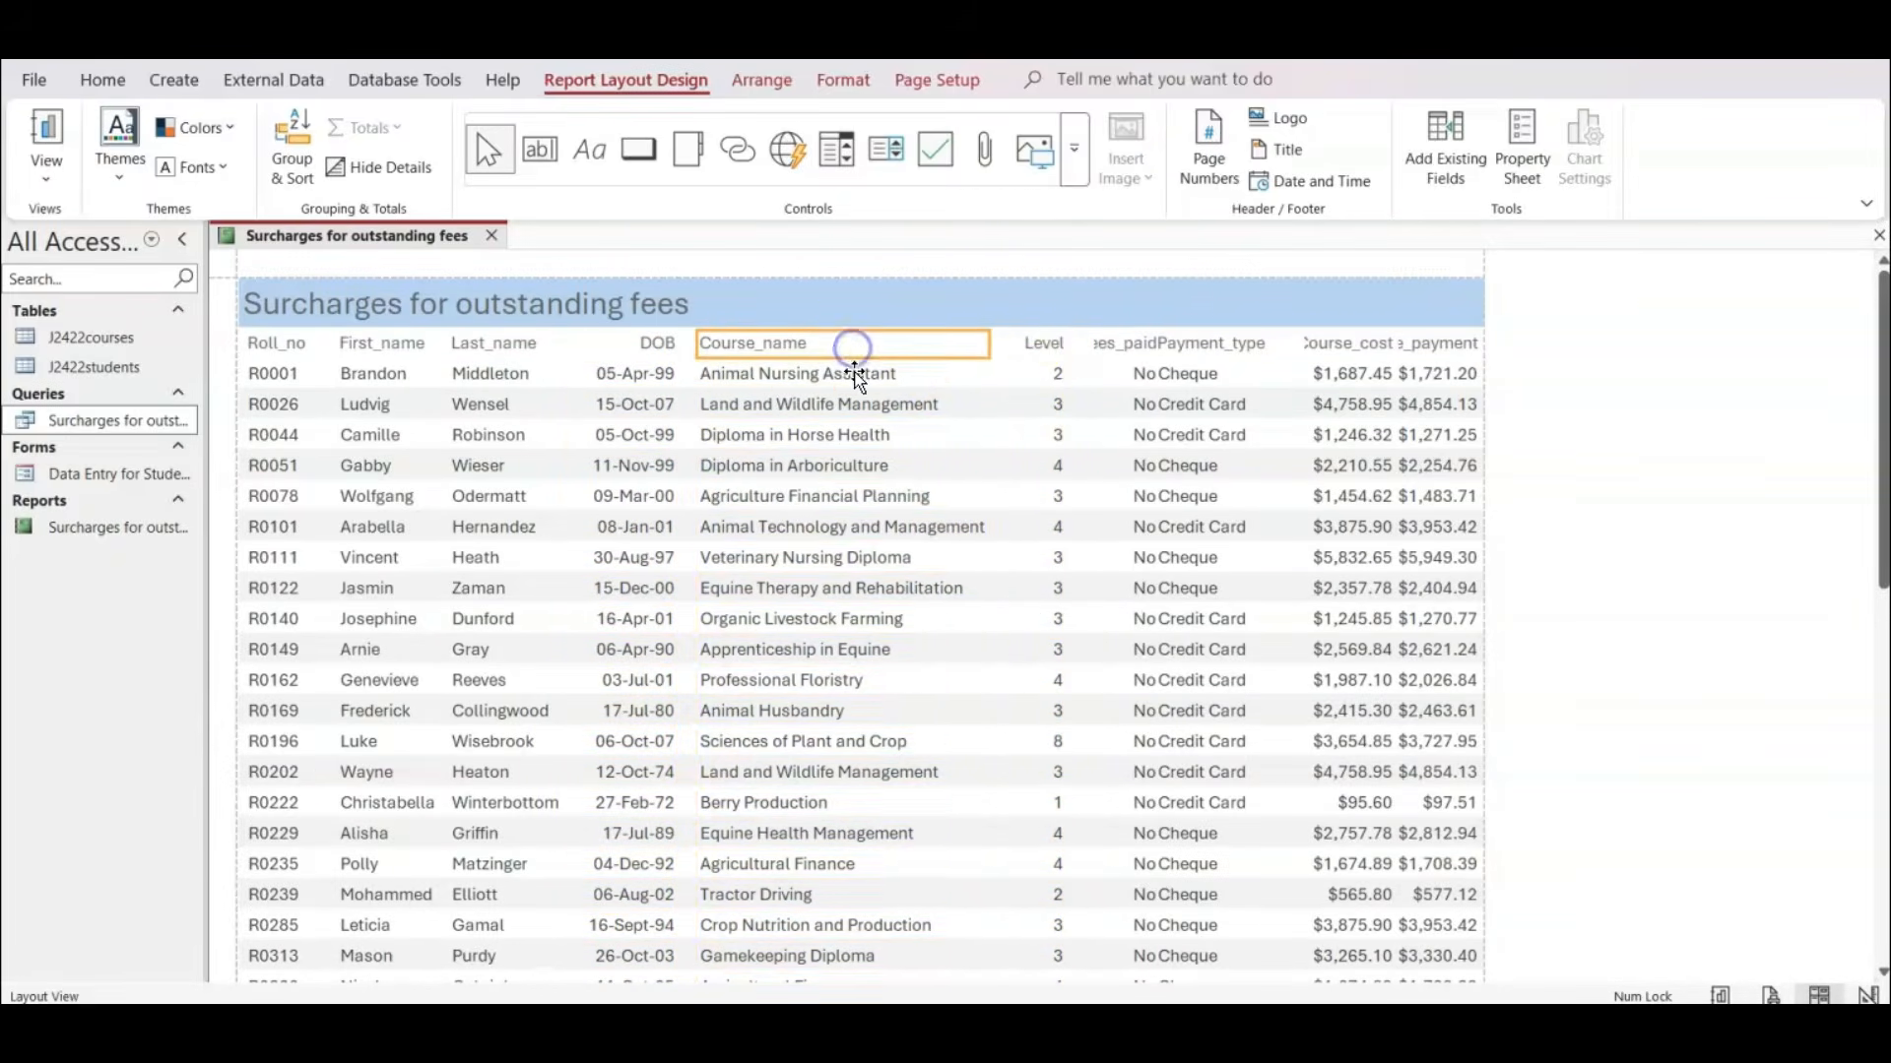
# Nudge the Course_name and Level columns together slightly further left towards the DOB column.
pyautogui.click(853, 367)
pyautogui.keyDown('shift'); pyautogui.click(1036, 373); pyautogui.keyUp('shift')
pyautogui.press('Left')
pyautogui.press('Left')
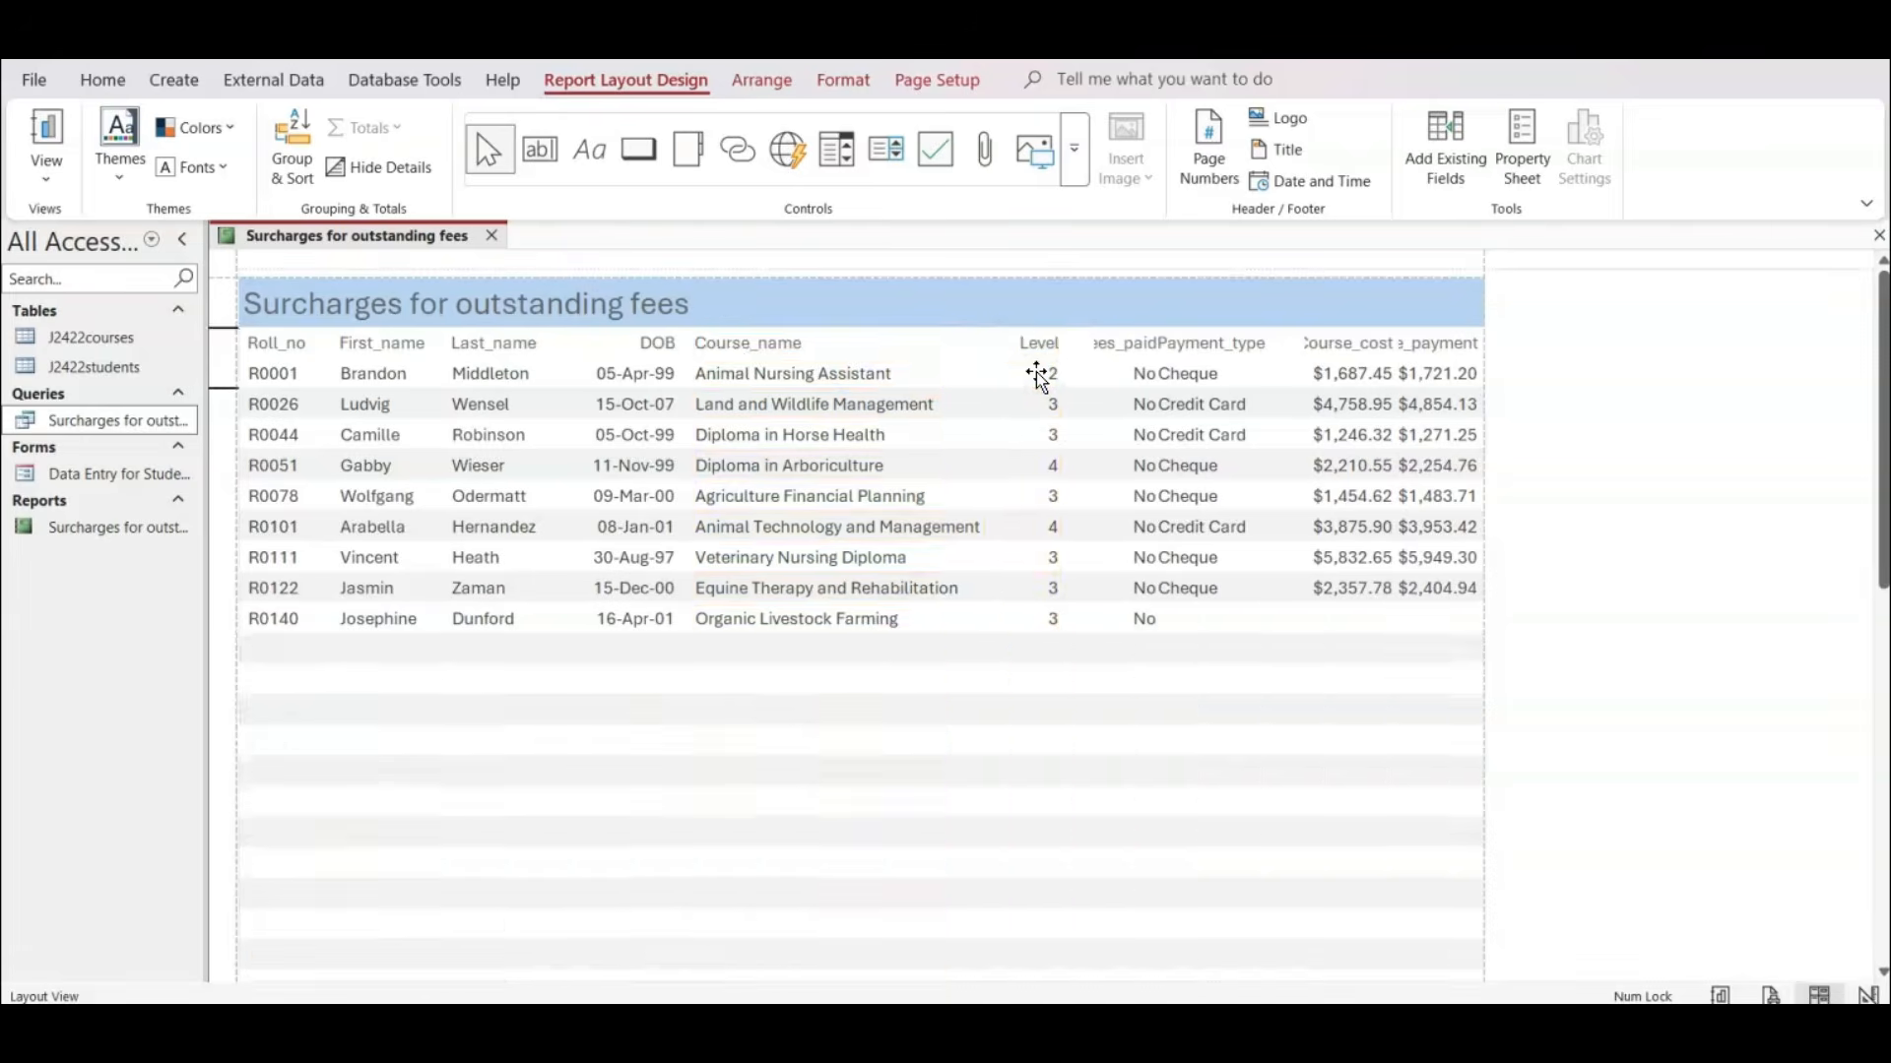
# Narrow the Level column and fit Fees_paid and Payment_type closely beside it so both headings show in full.
pyautogui.click(1024, 372)
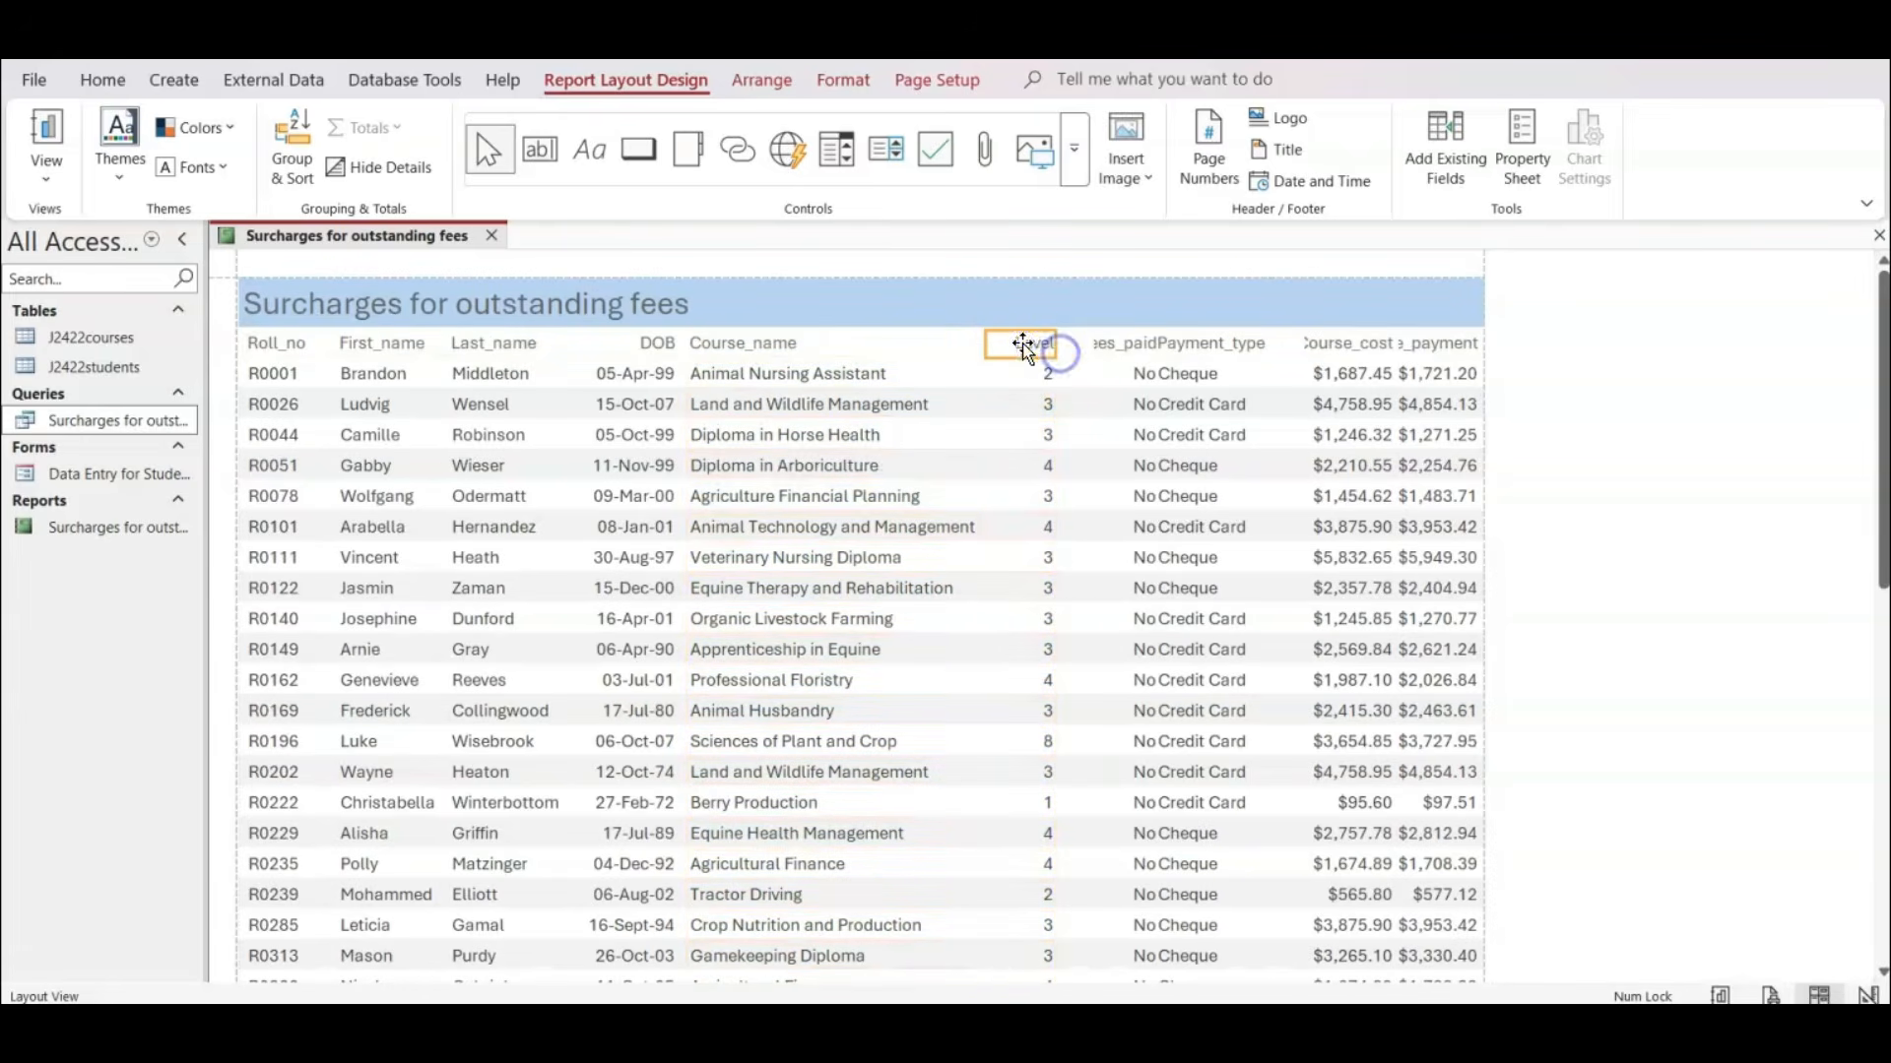
pyautogui.moveTo(987, 345); pyautogui.dragTo(1125, 343)
pyautogui.click(1103, 344)
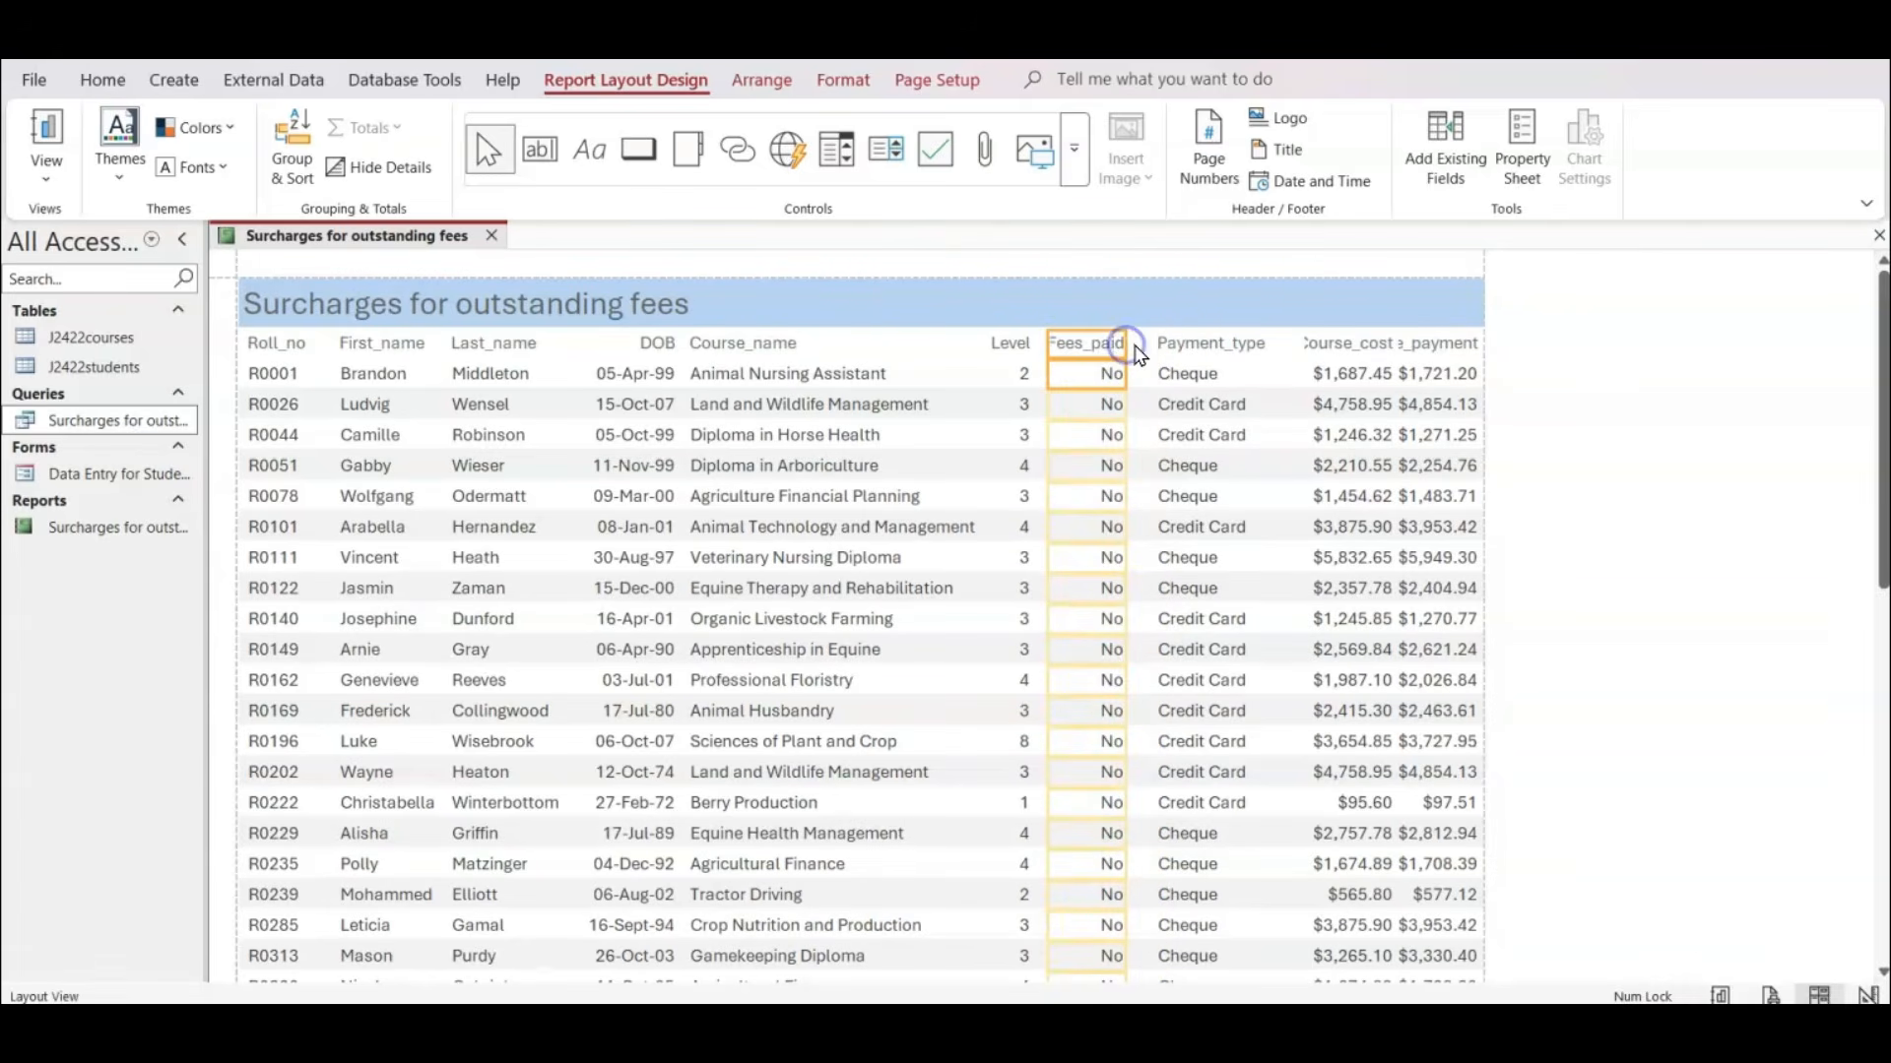
pyautogui.click(1170, 357)
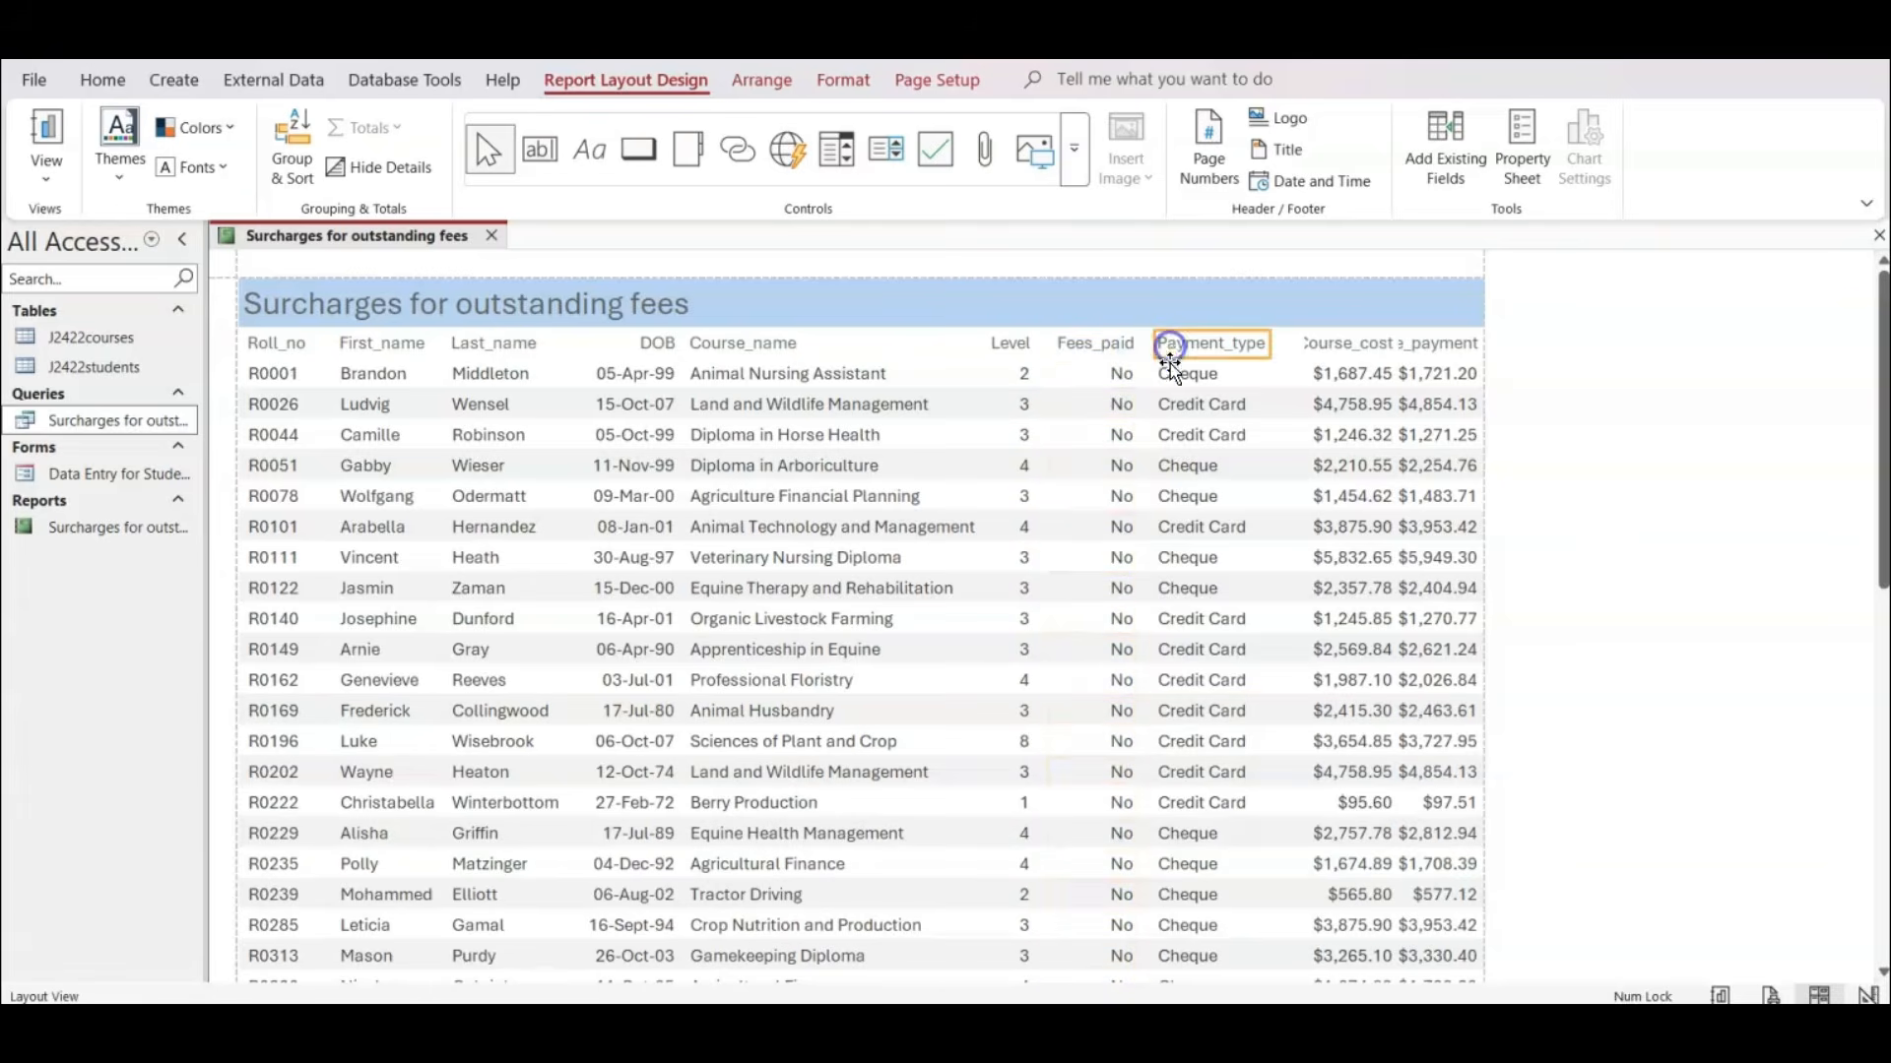
pyautogui.moveTo(1154, 340); pyautogui.dragTo(1145, 340)
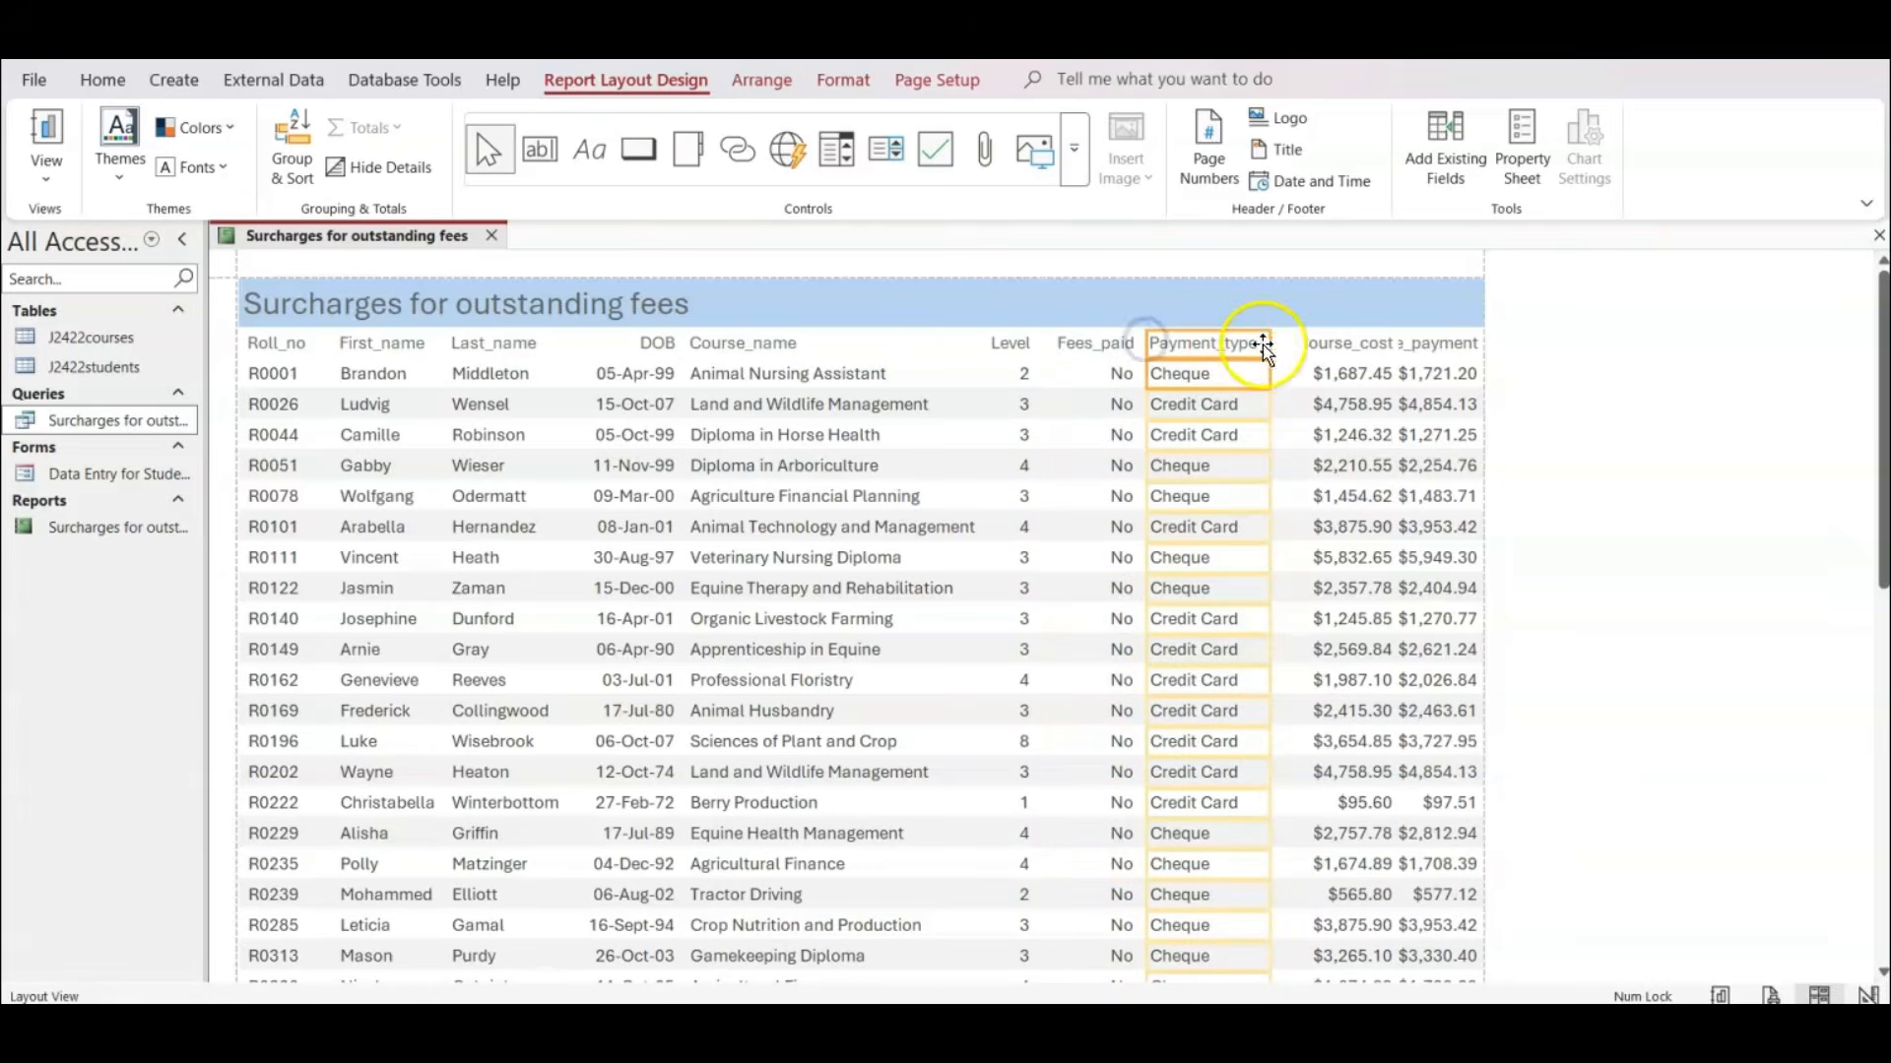
# Move the Course_cost column's edges left beside Payment_type, and extend Late_payment leftwards to it so both headings show in full.
pyautogui.click(1328, 353)
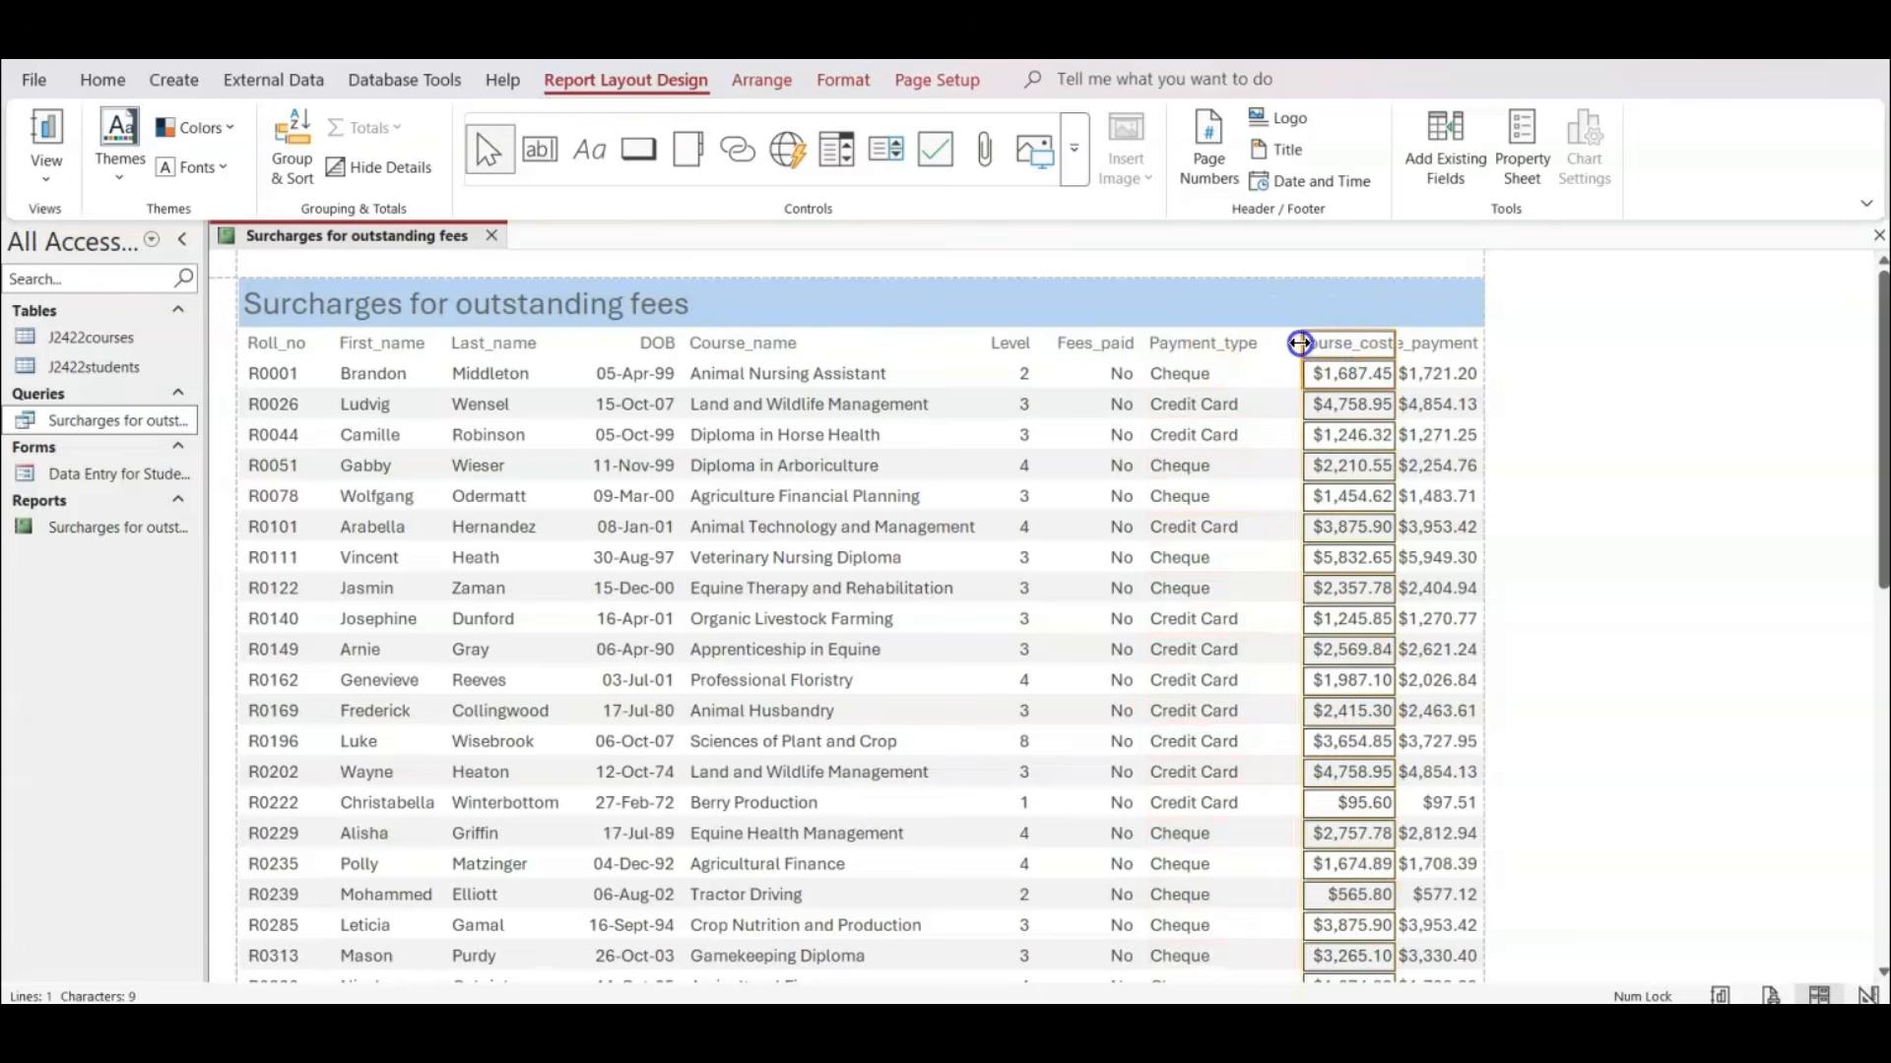
pyautogui.moveTo(1300, 343); pyautogui.dragTo(1263, 342)
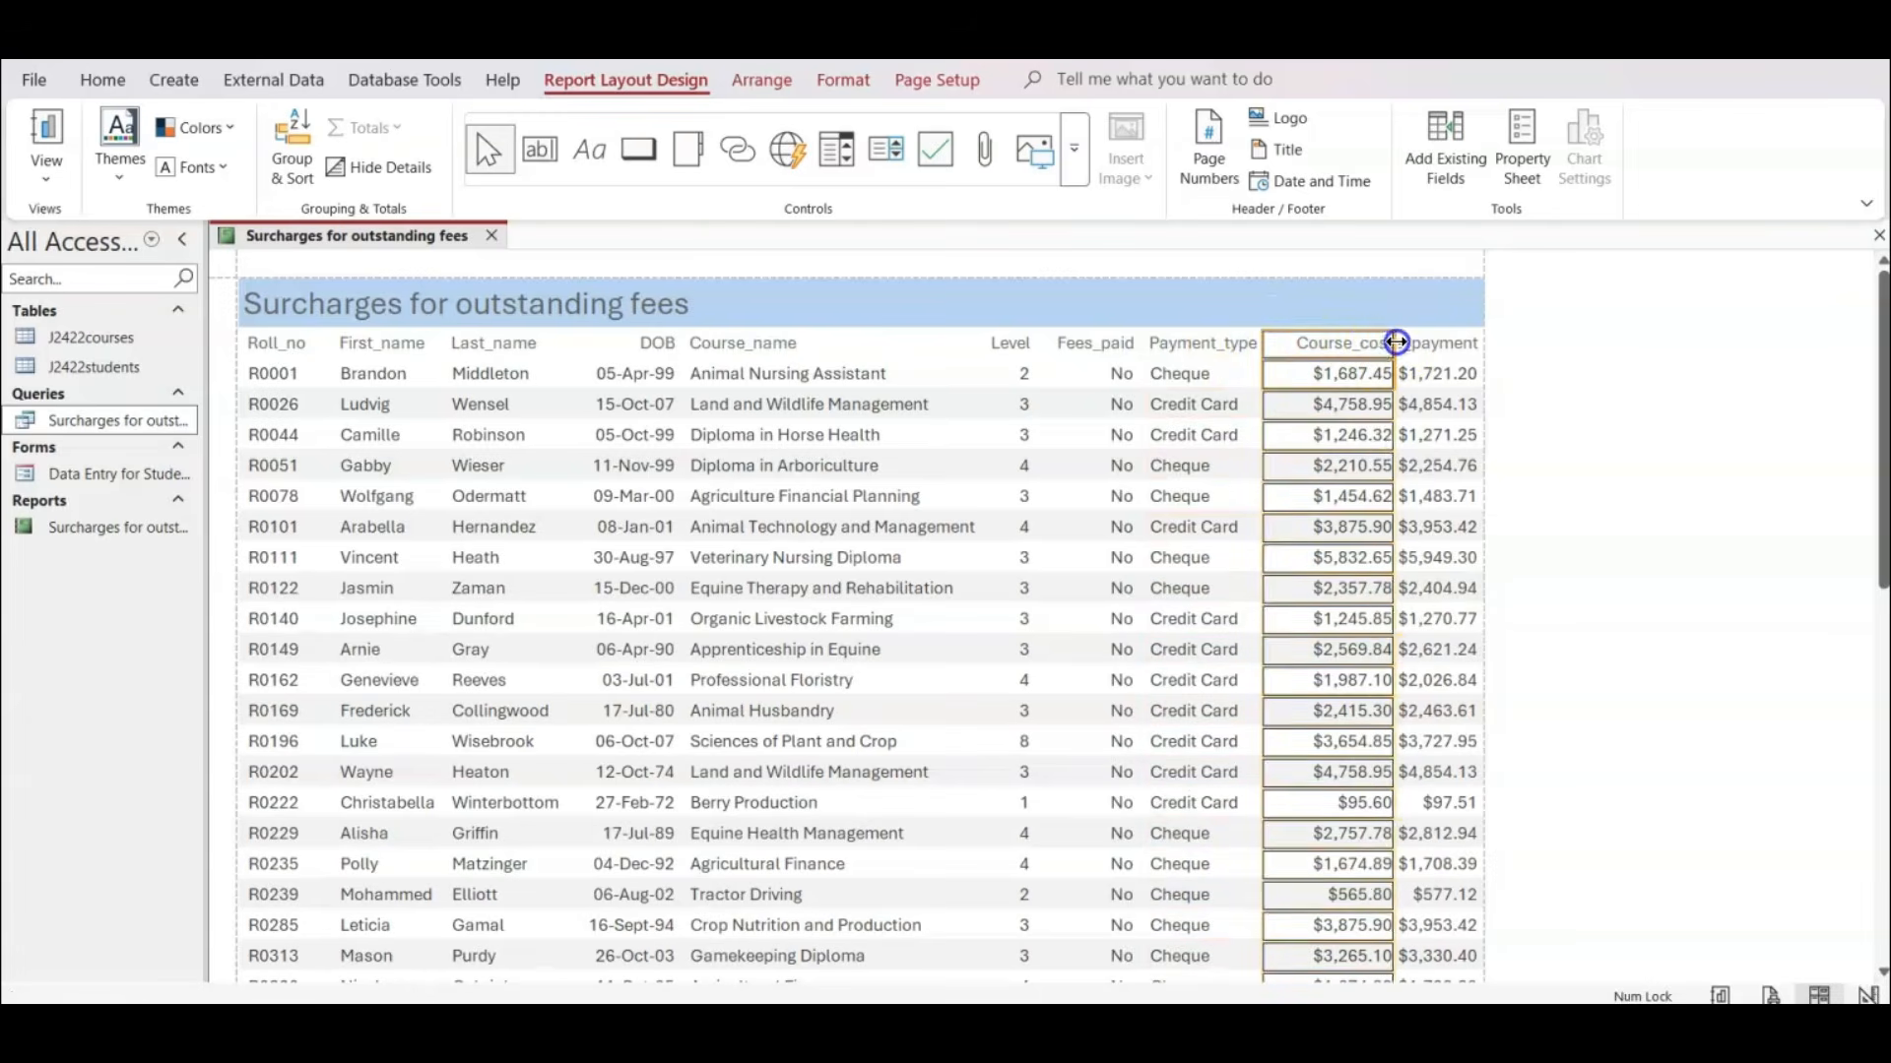
pyautogui.moveTo(1397, 343); pyautogui.dragTo(1363, 344)
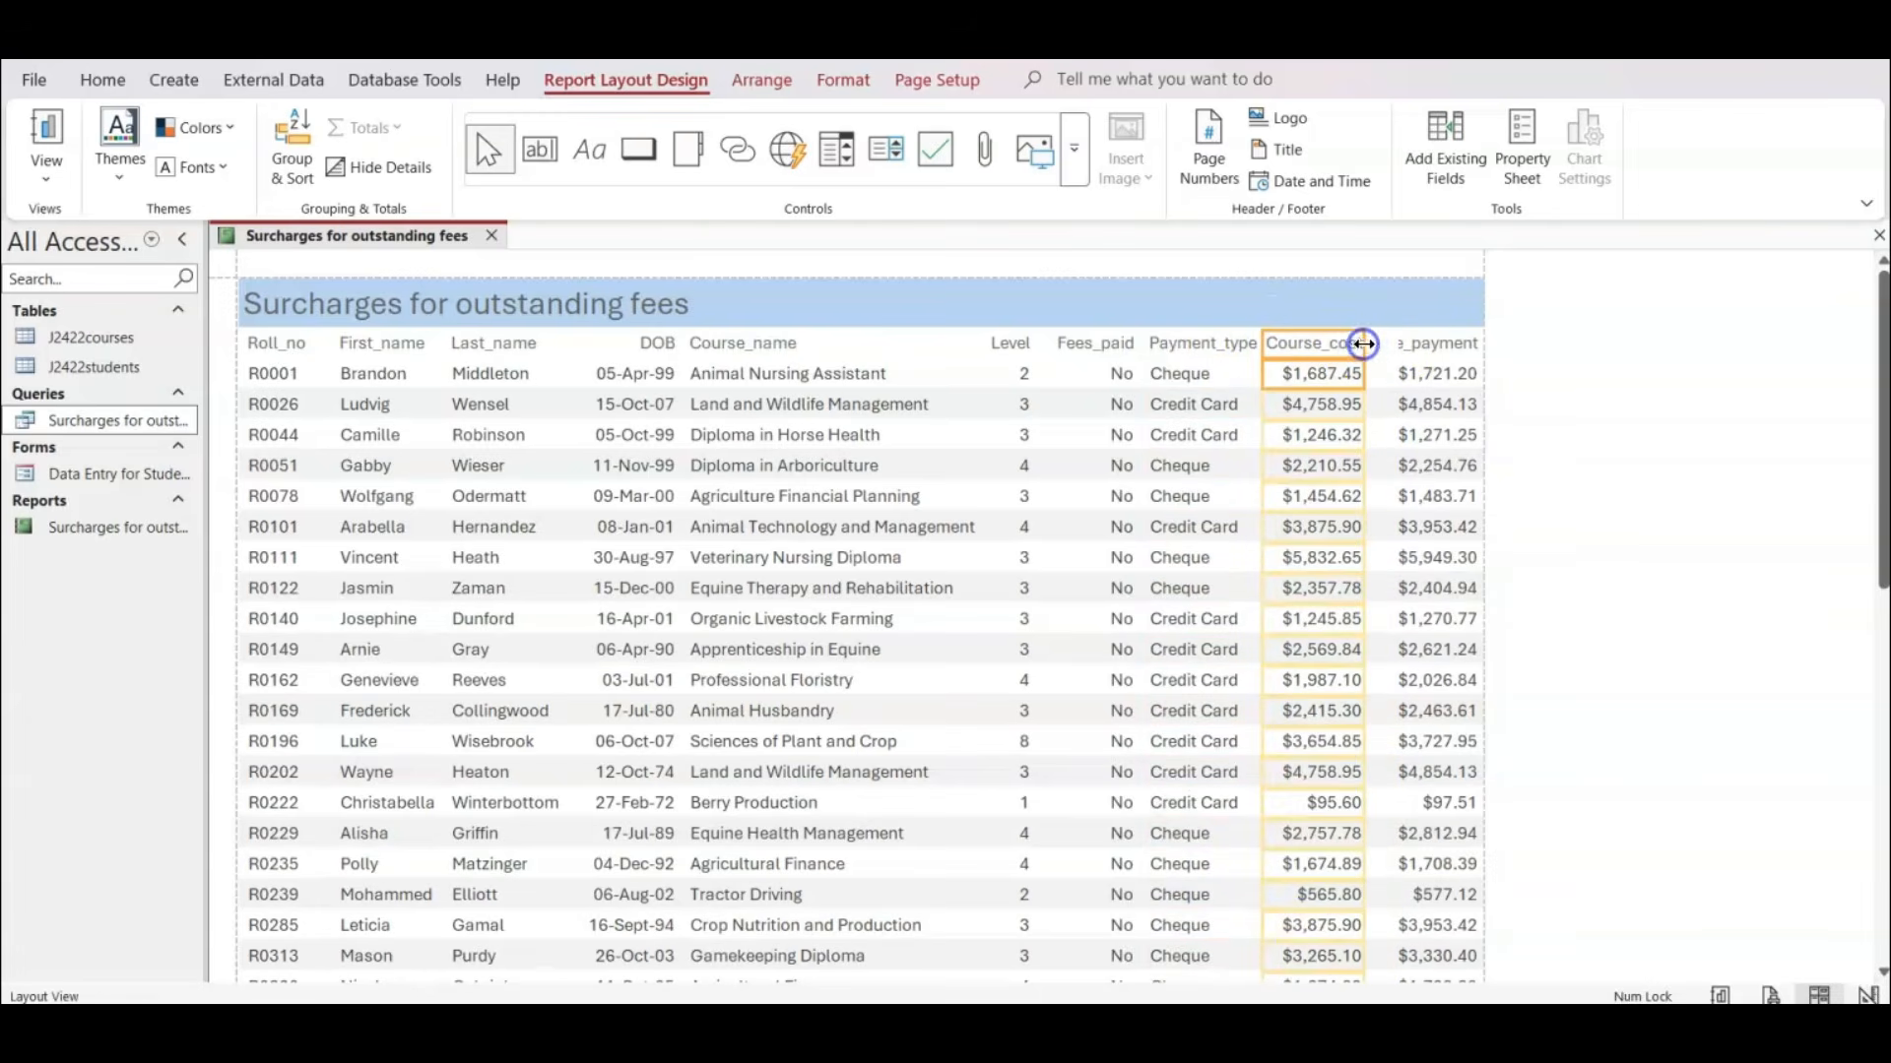
pyautogui.click(1402, 345)
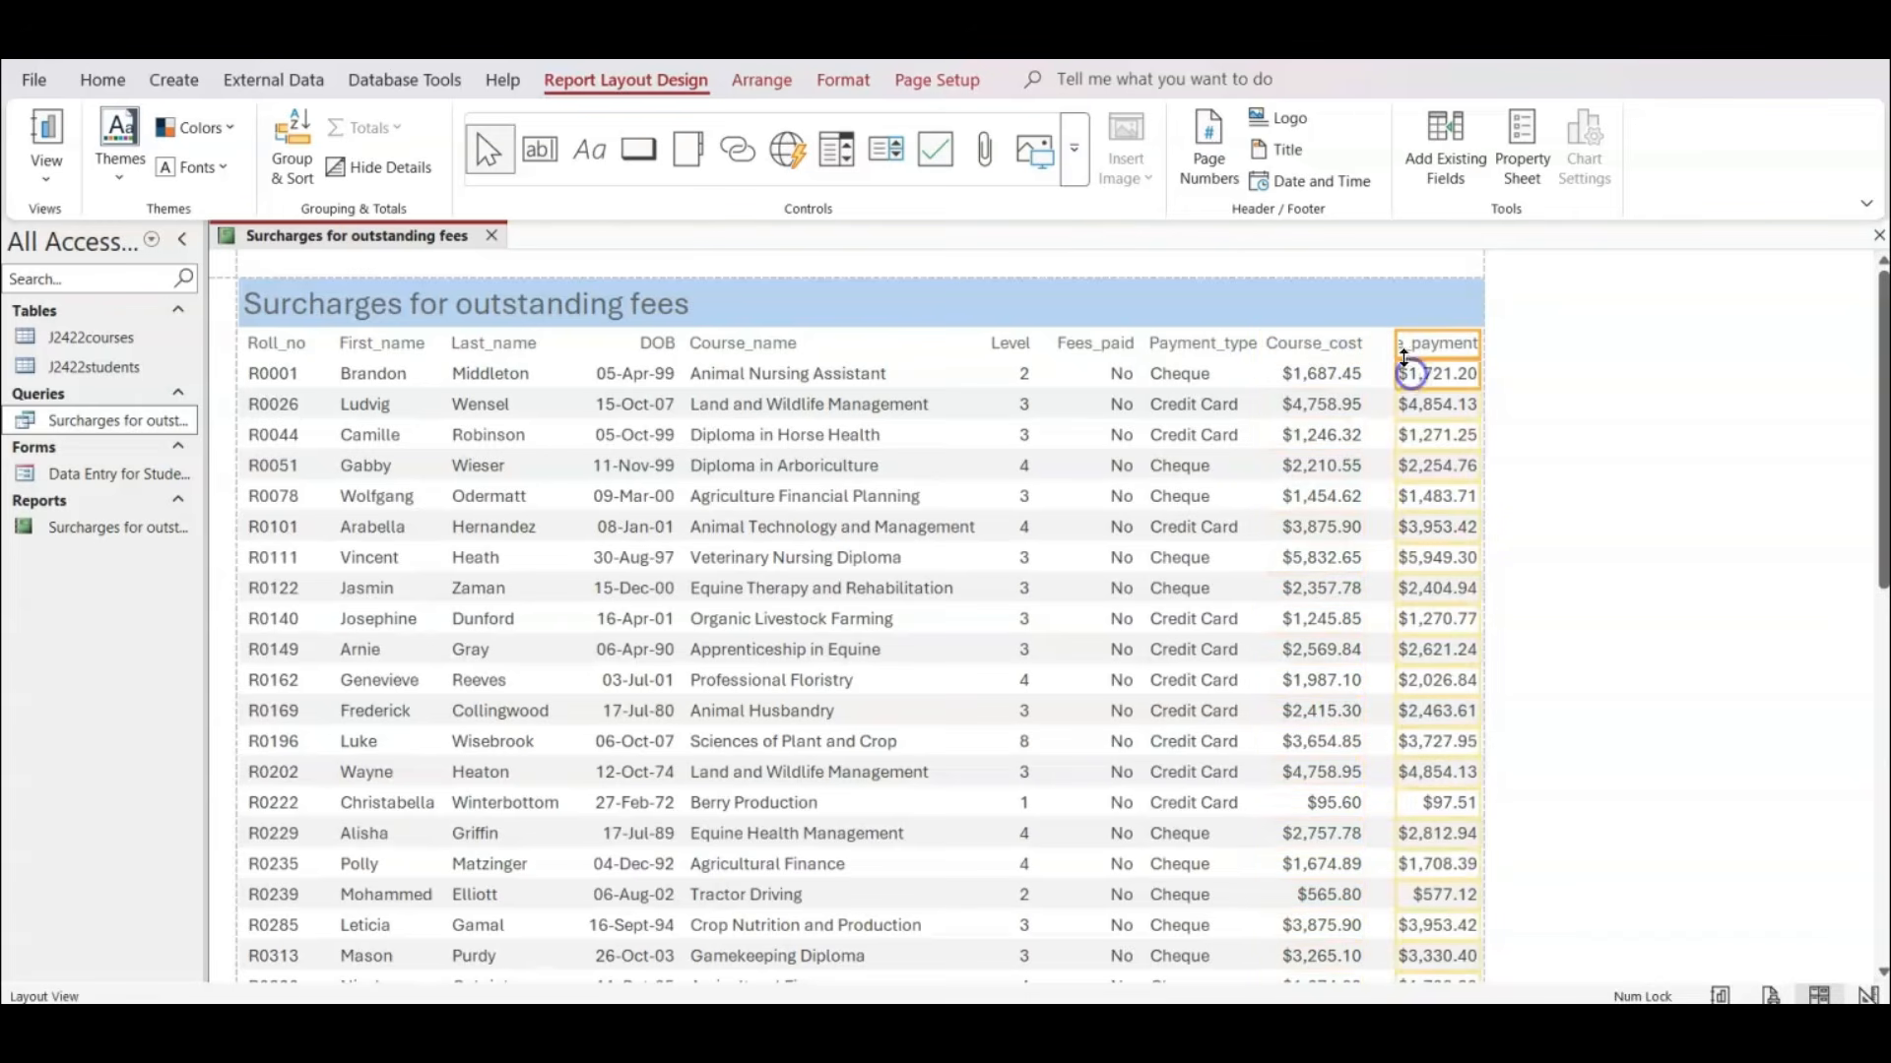
pyautogui.moveTo(1398, 346); pyautogui.dragTo(1367, 346)
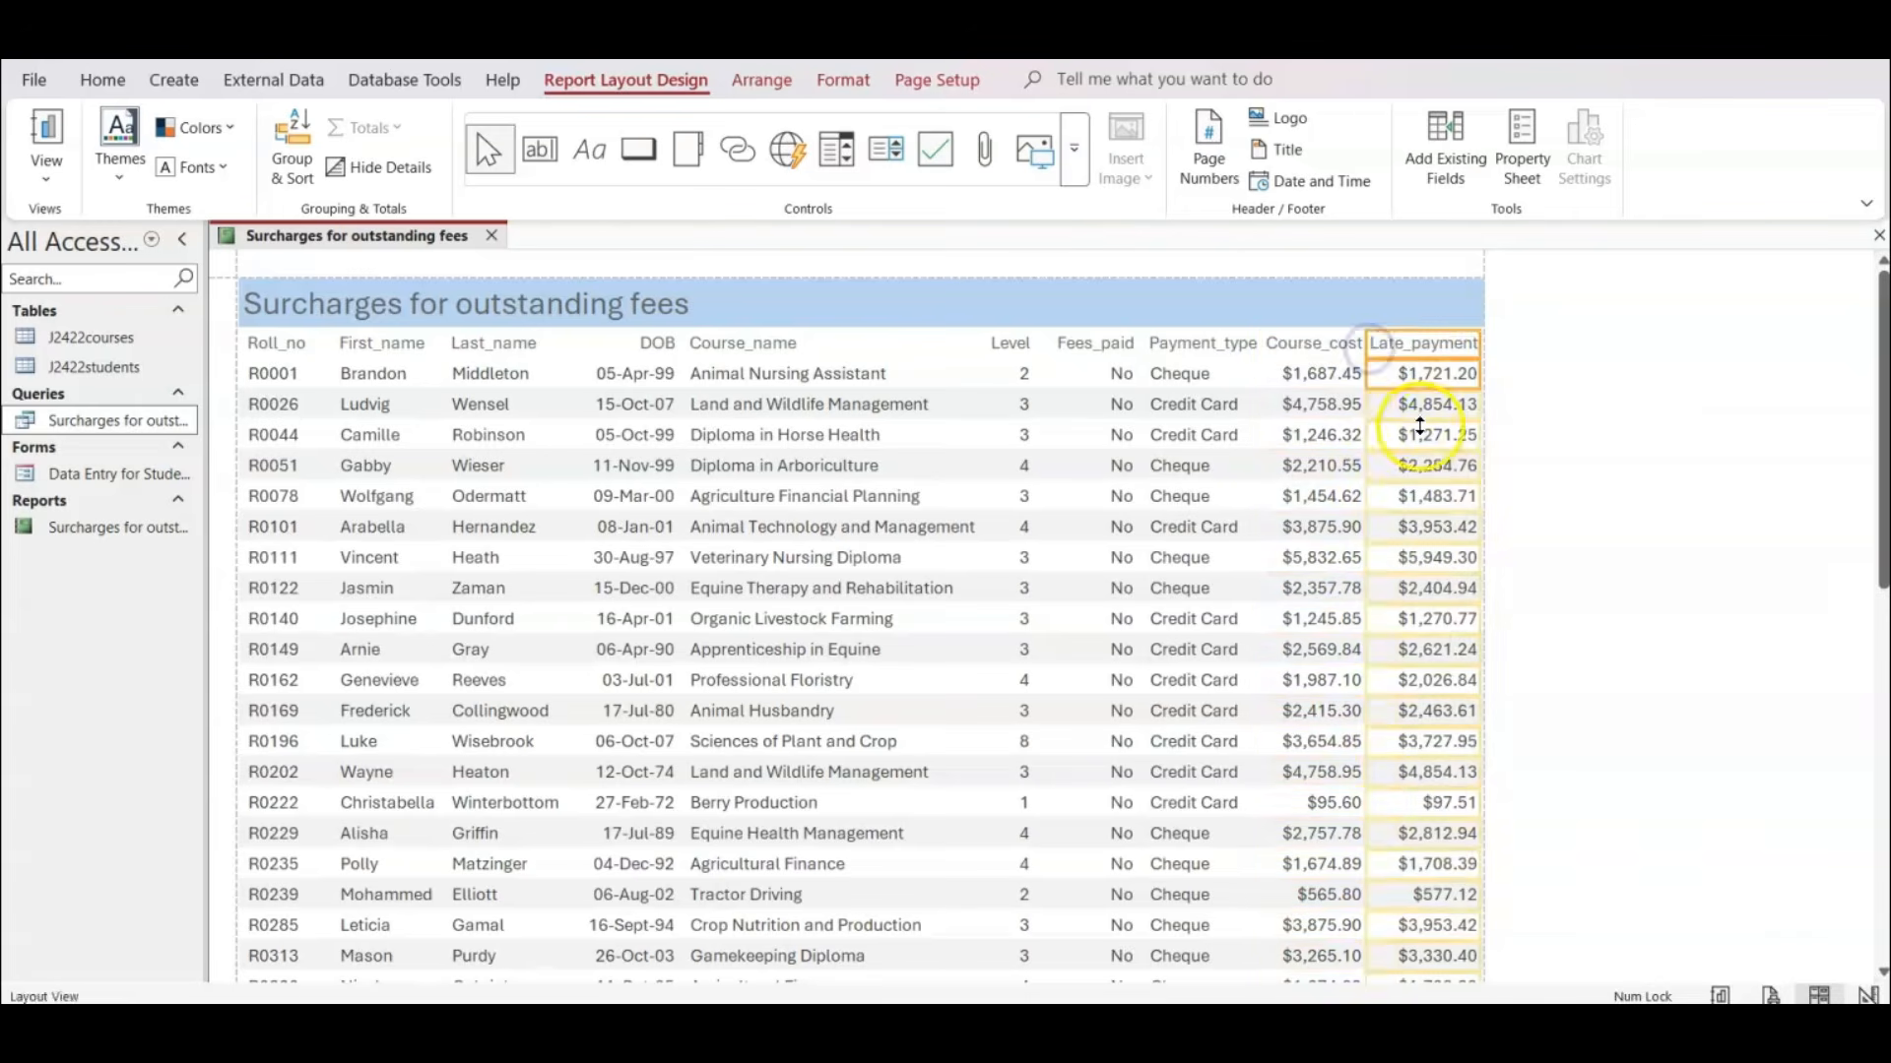
# Review the full report in layout and on both print preview pages, checking whether the Payment_type and Course_cost headings overlap.
pyautogui.scroll(-7, 1419, 426)
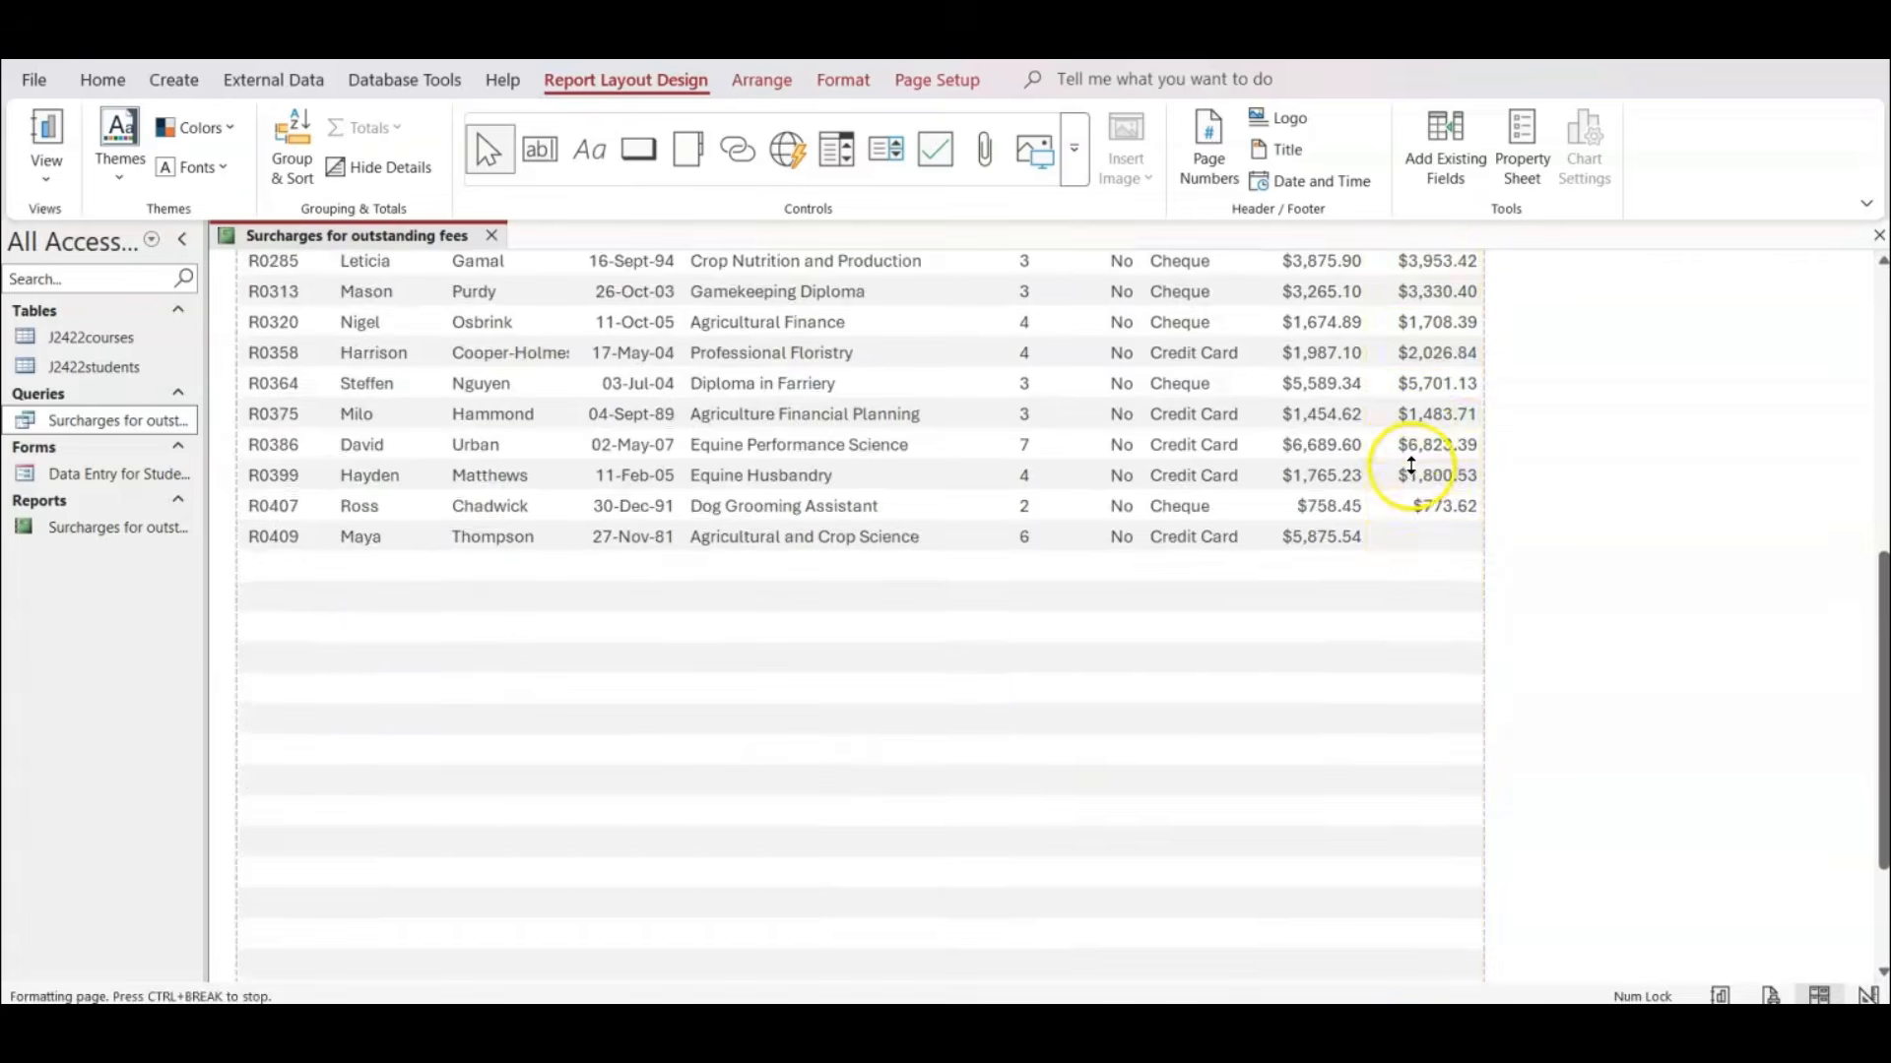
pyautogui.scroll(-2, 1412, 464)
pyautogui.scroll(10, 1402, 467)
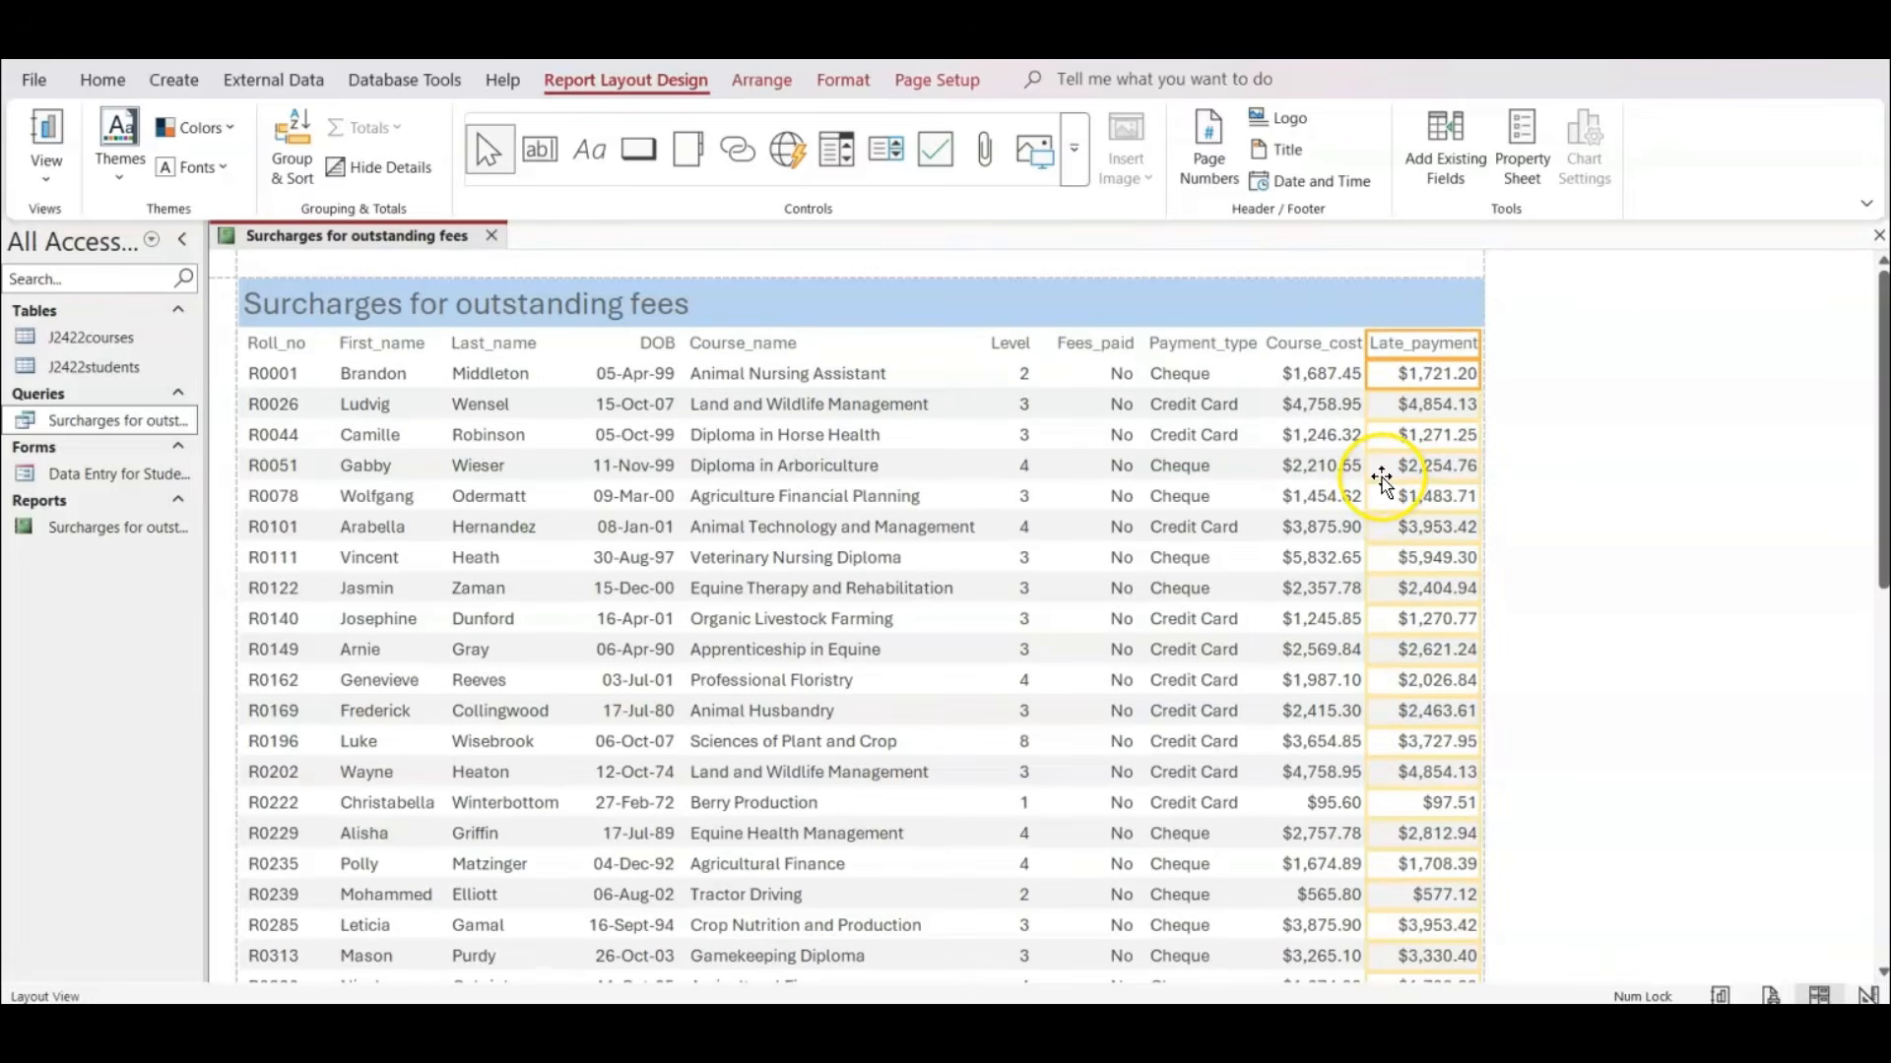
pyautogui.click(1616, 445)
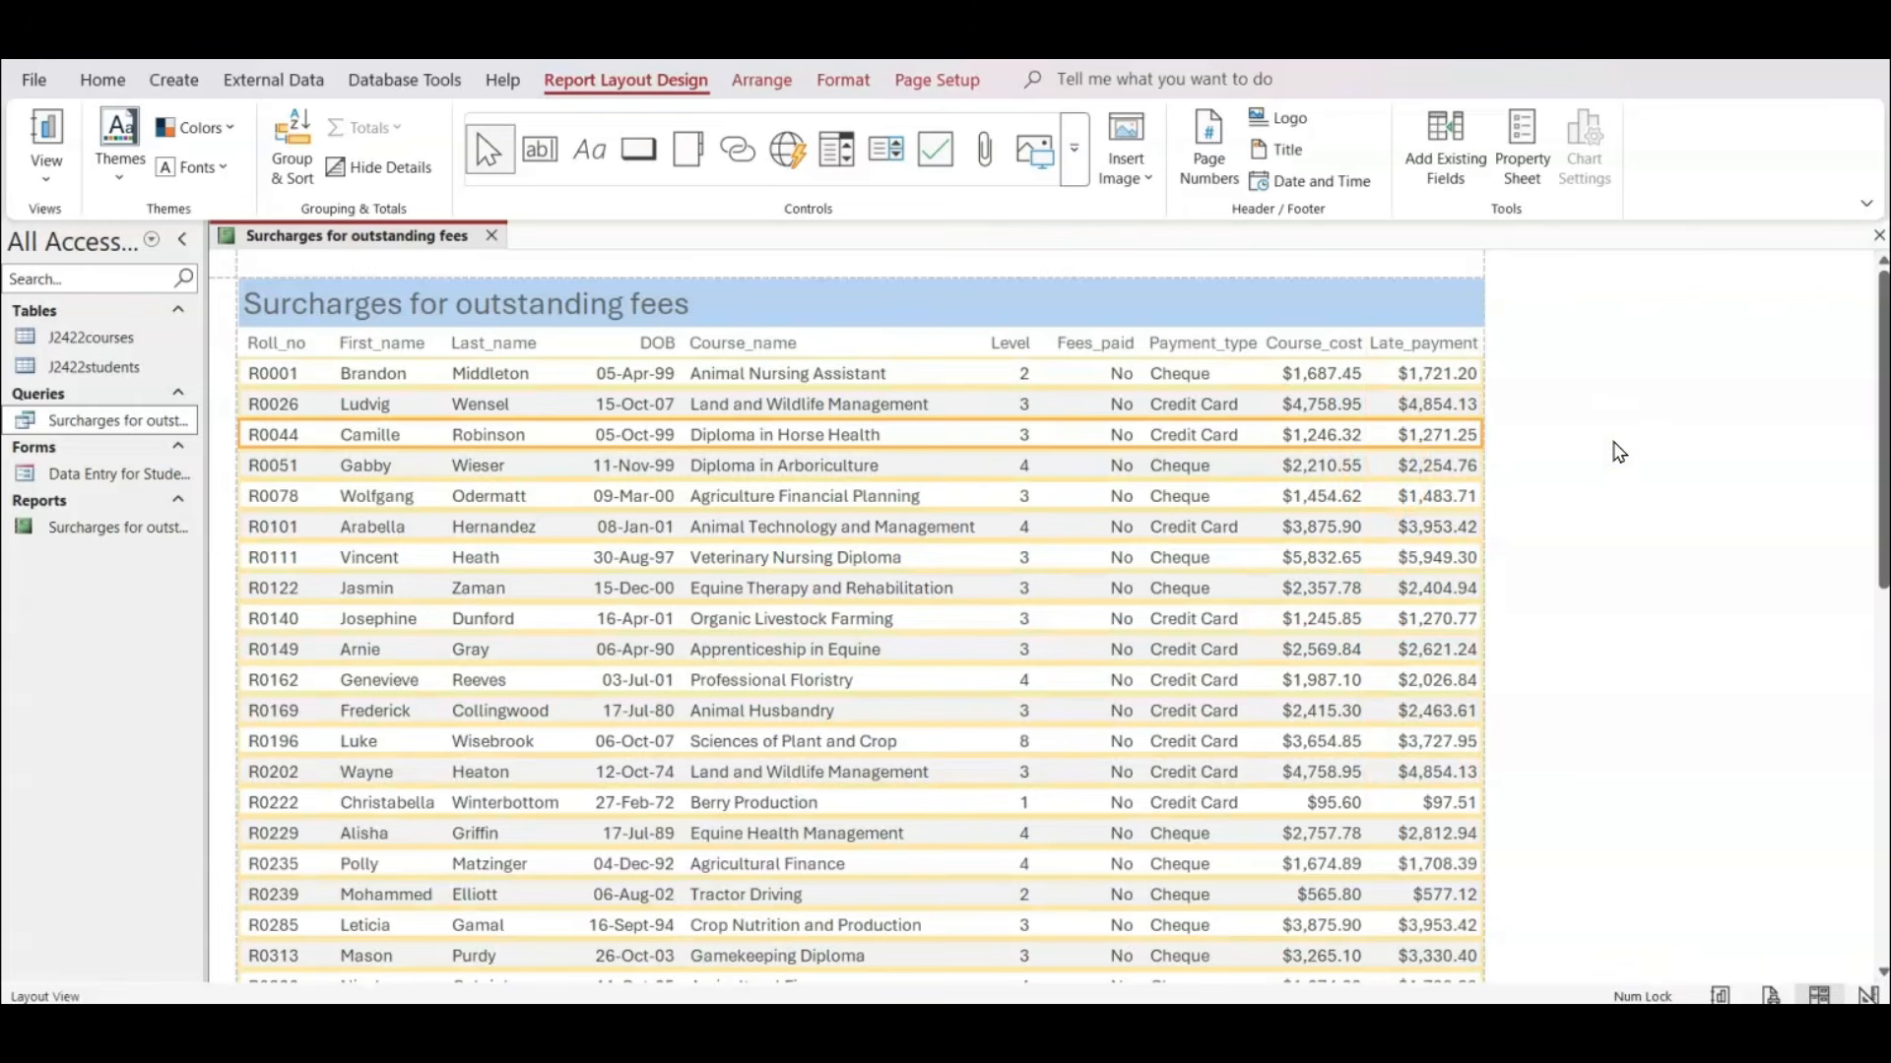
pyautogui.click(1768, 994)
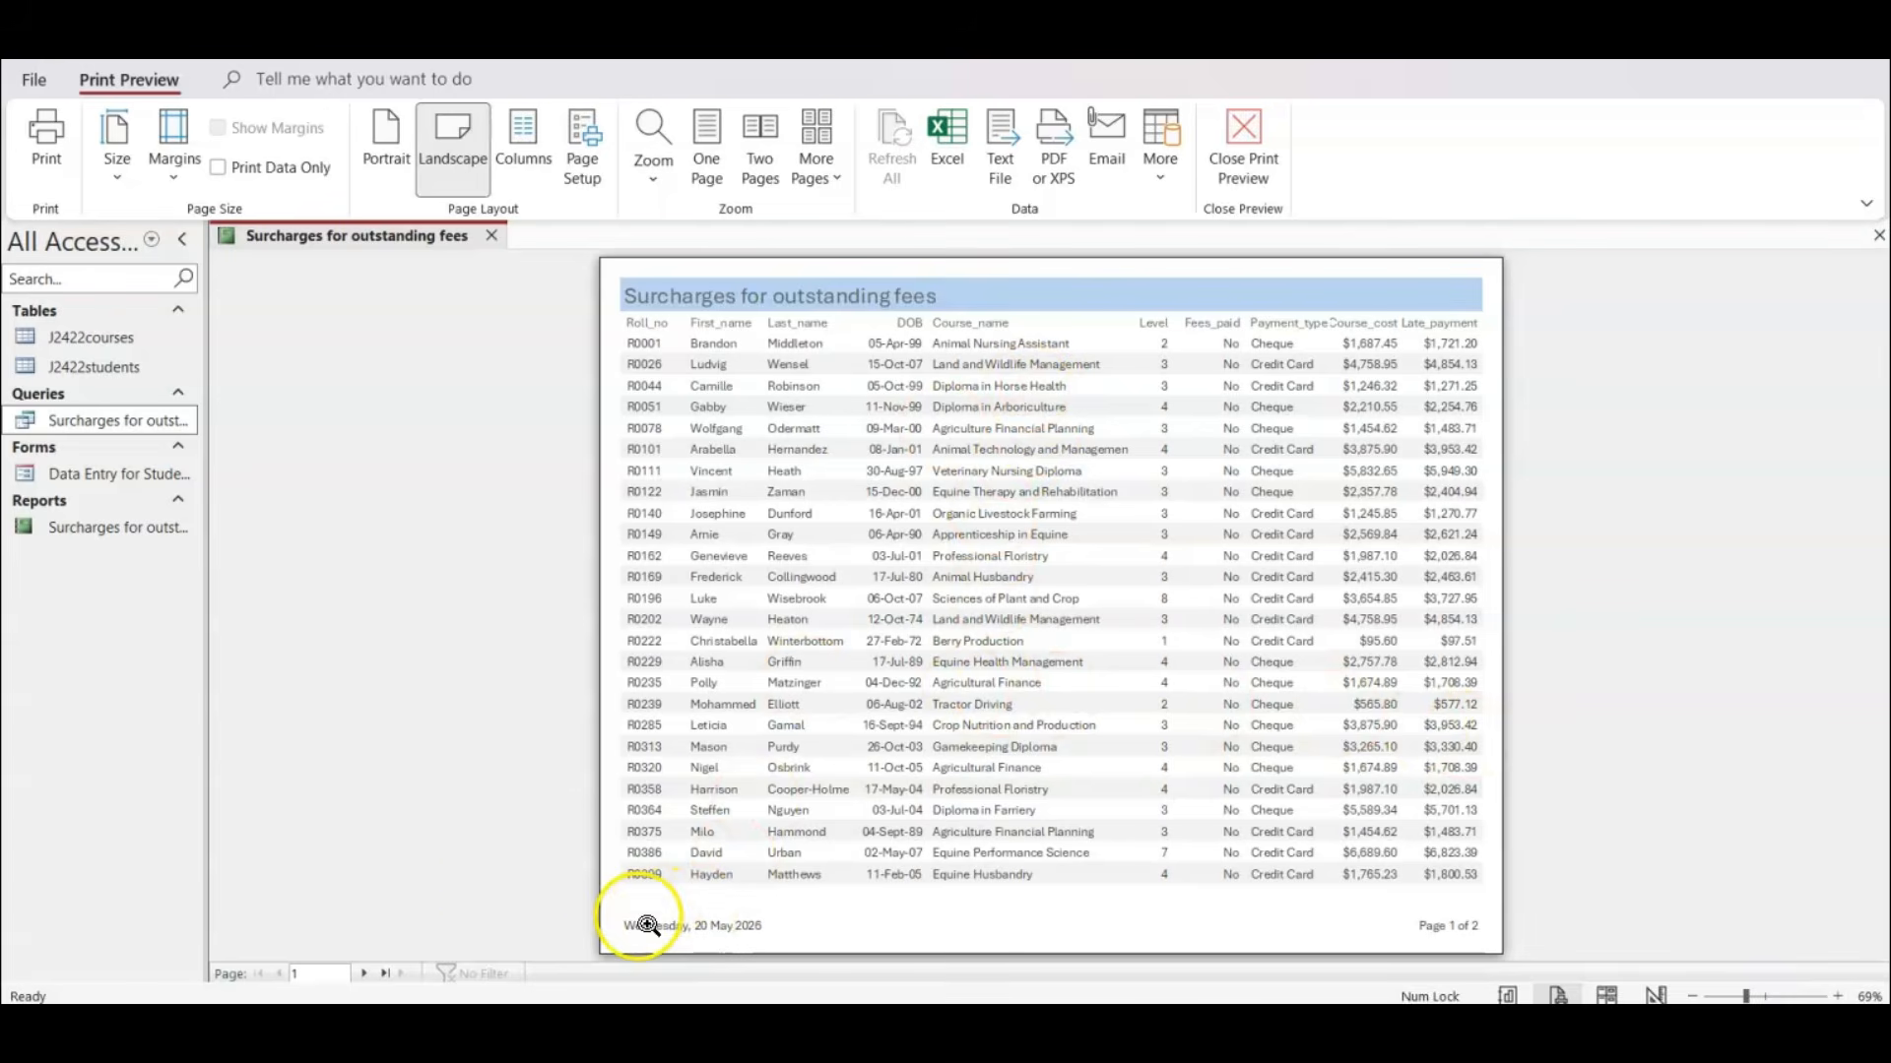
pyautogui.click(363, 973)
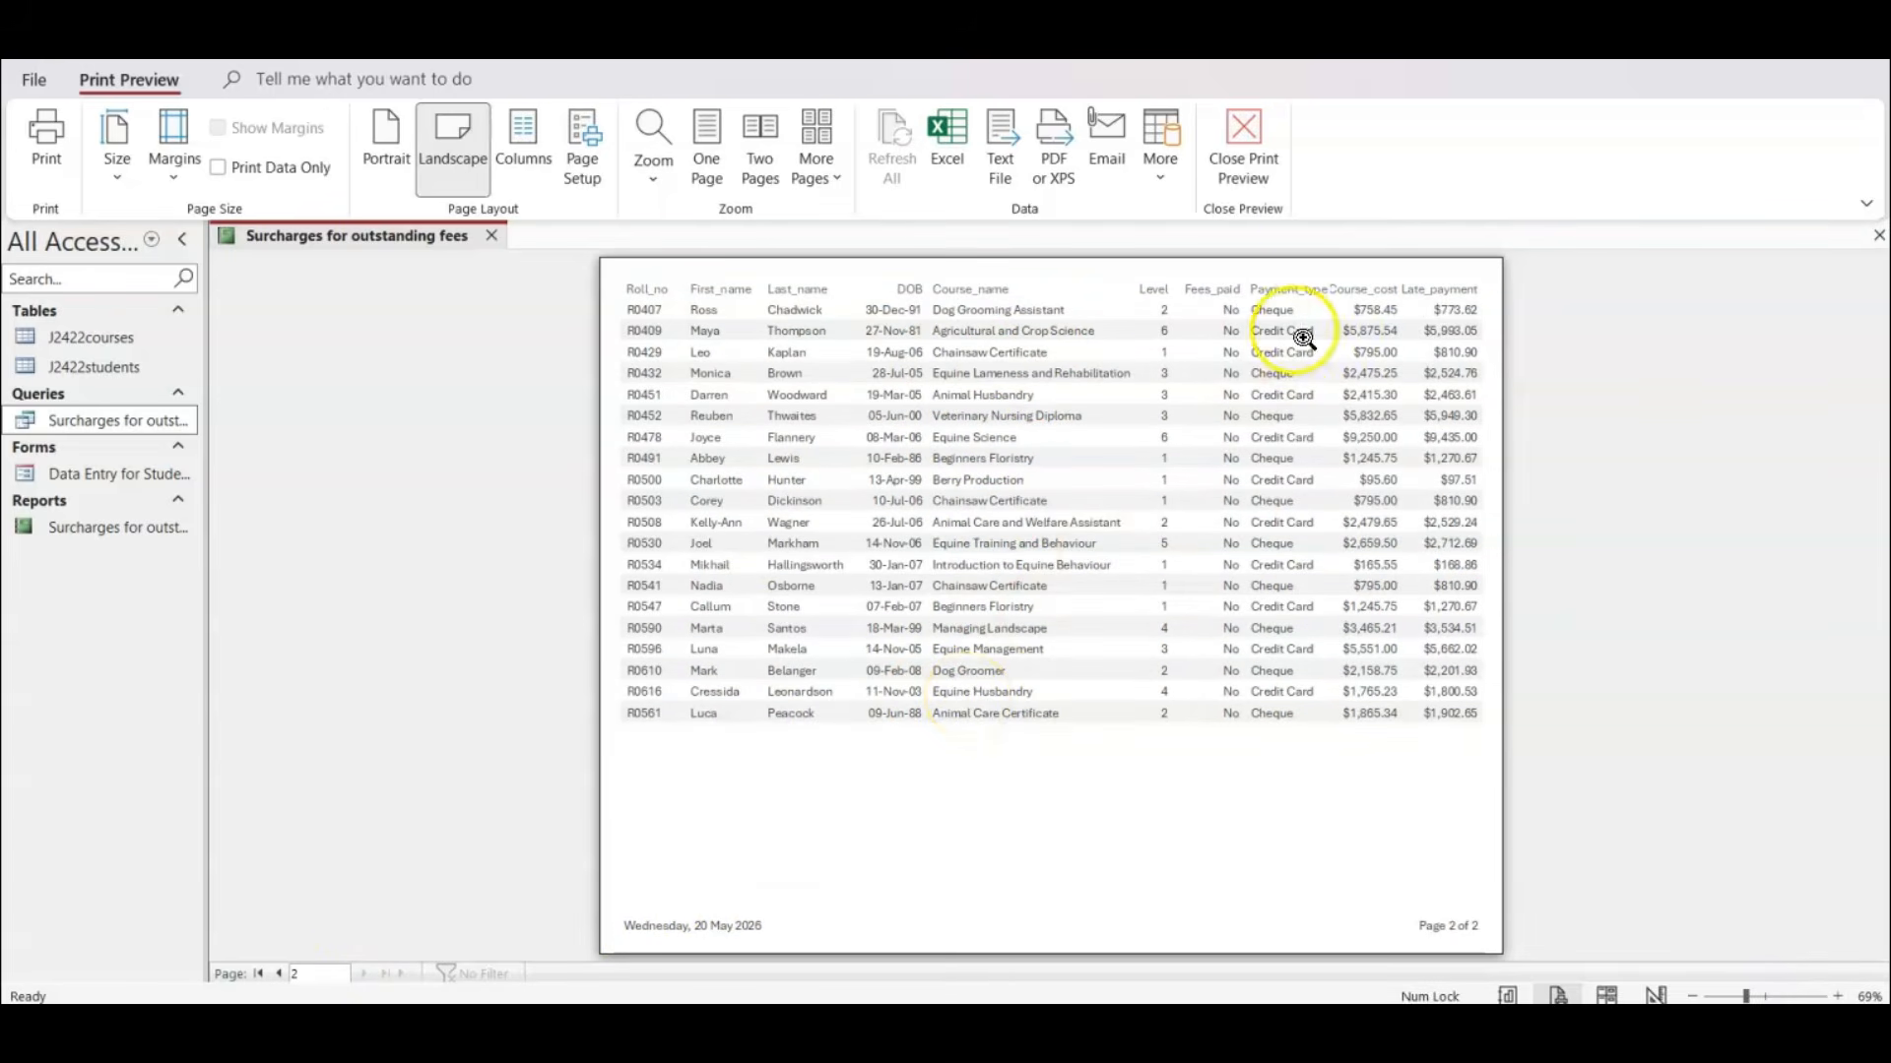
pyautogui.click(1325, 282)
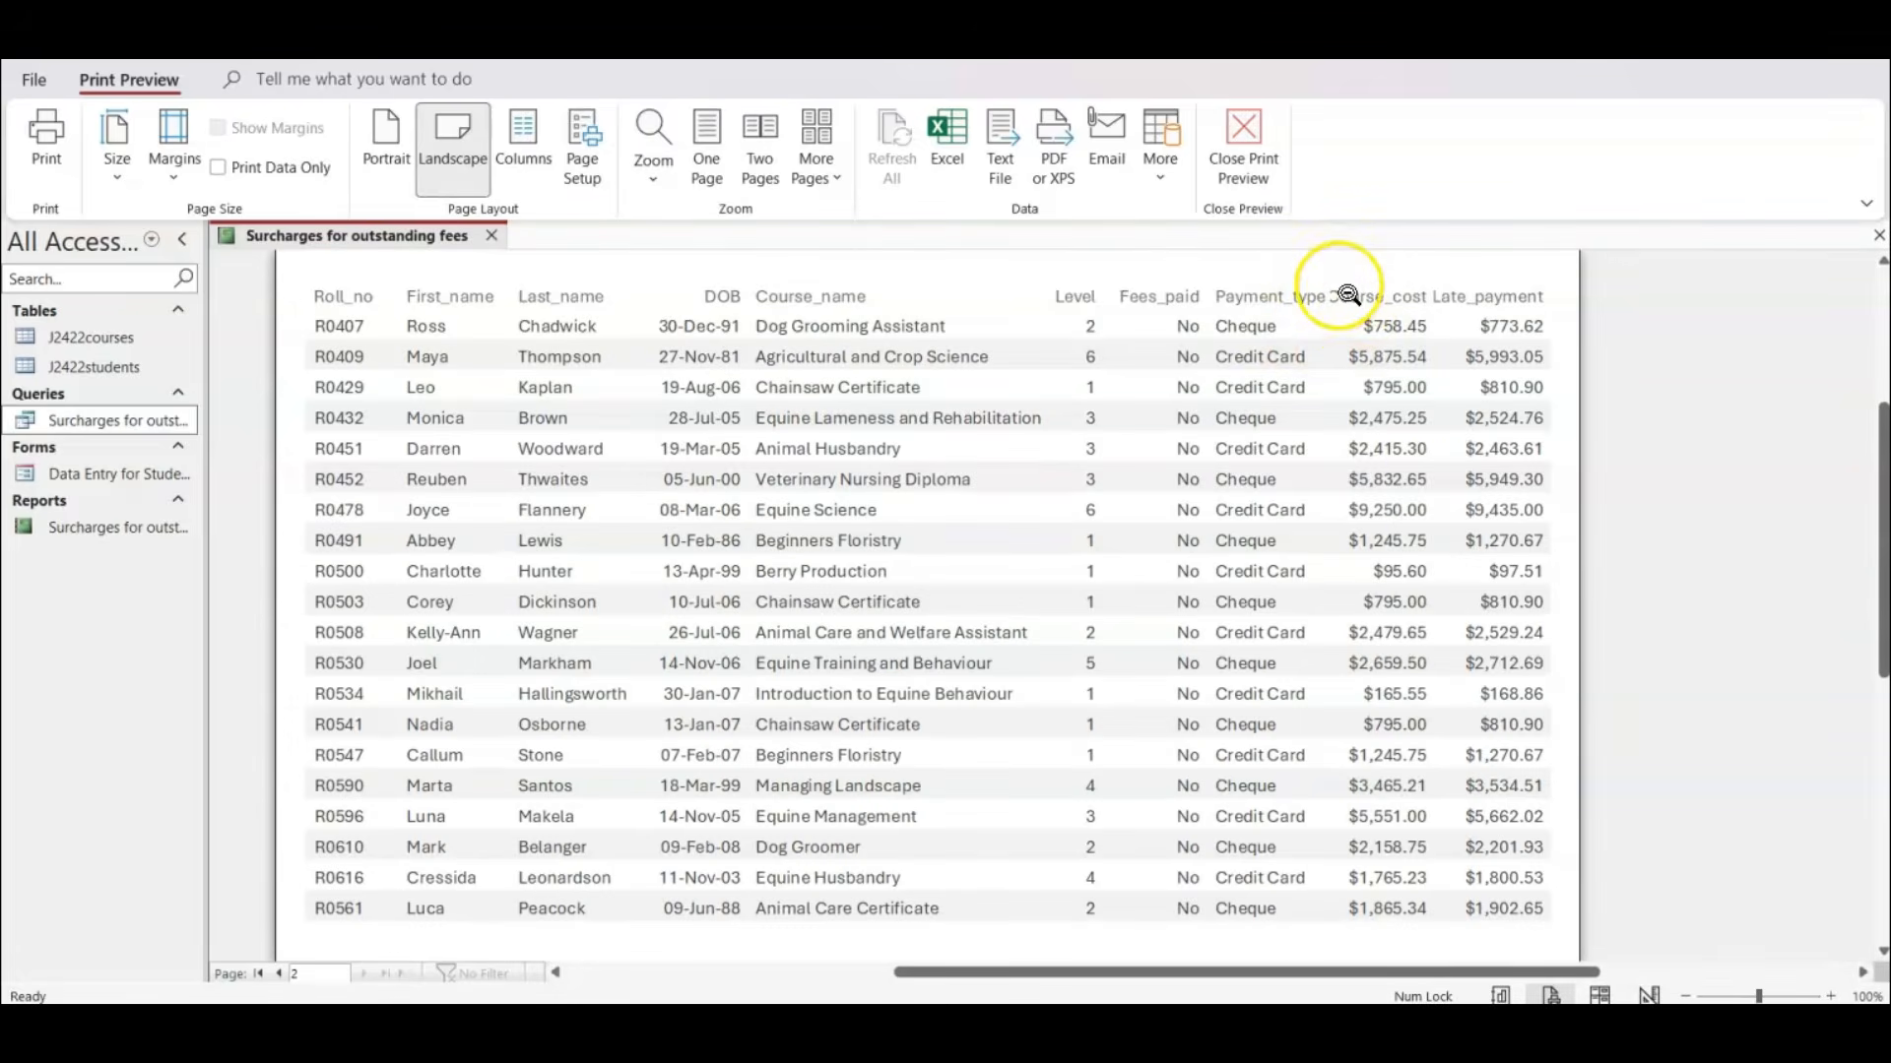
pyautogui.click(1603, 995)
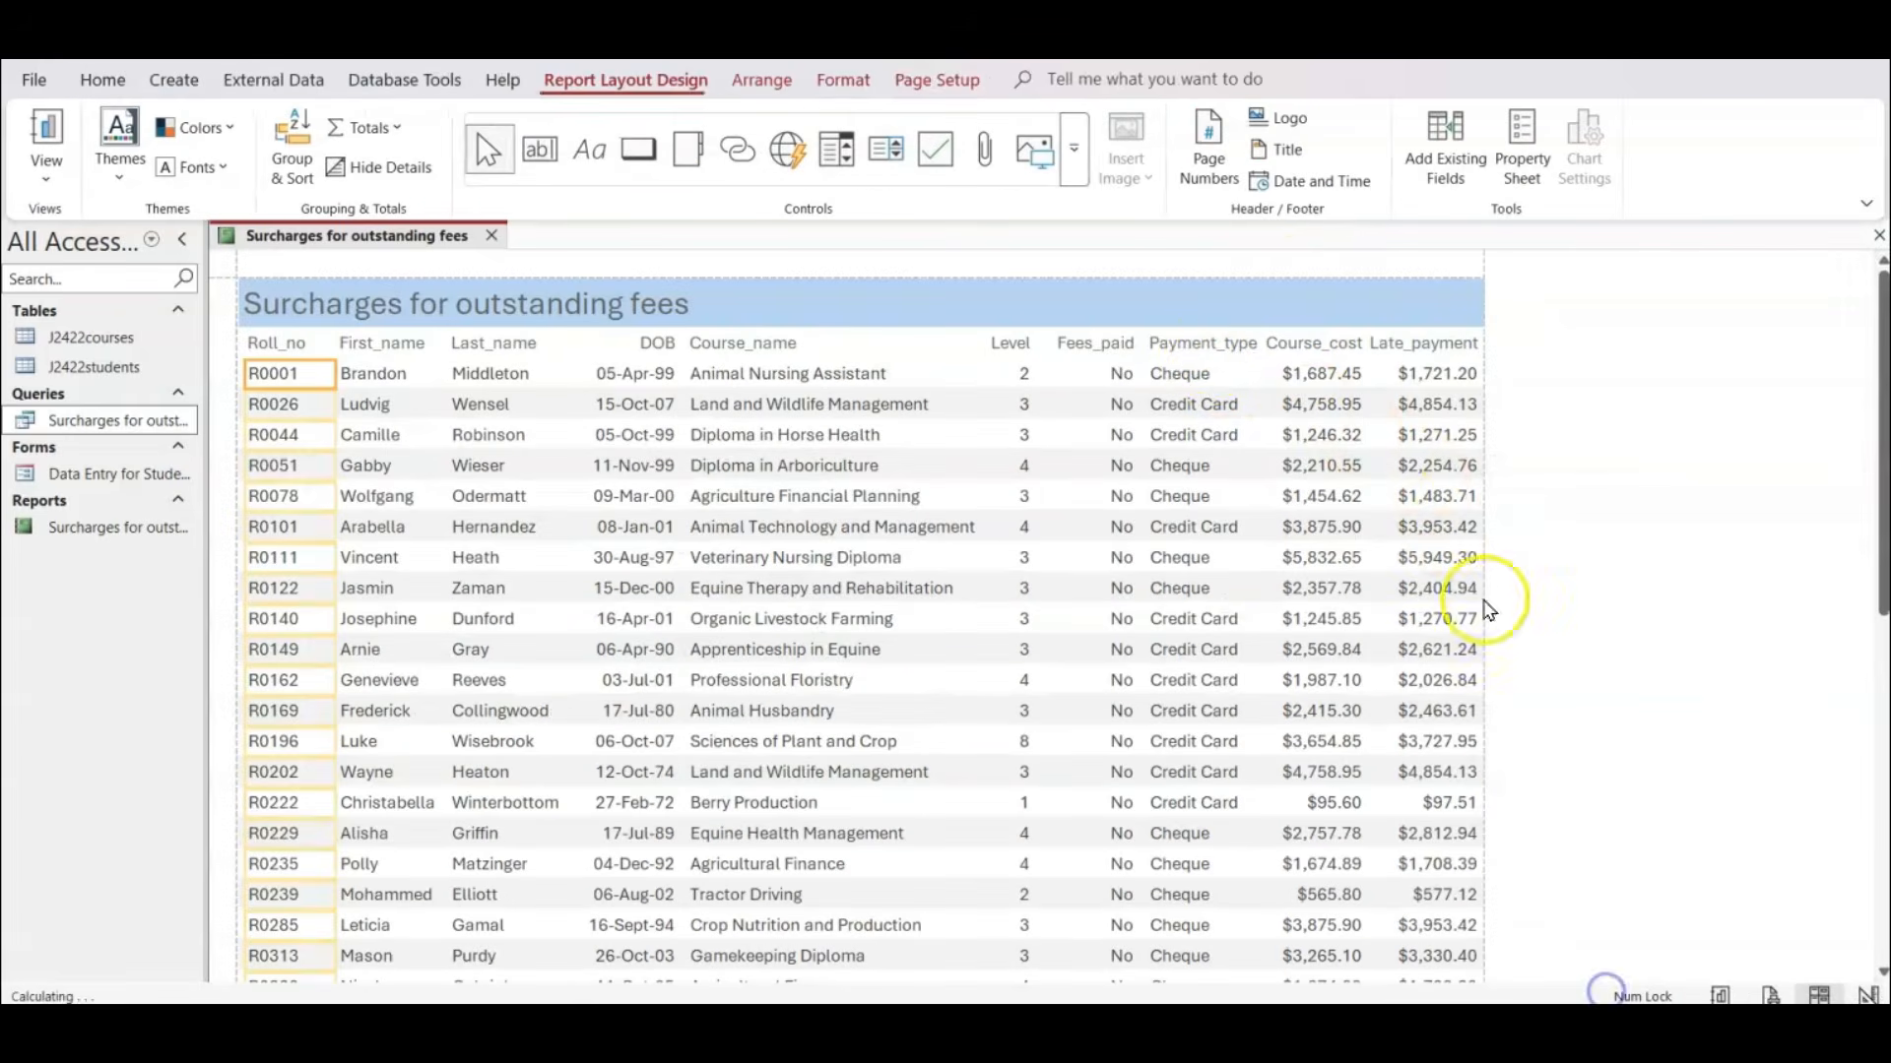
# Pull the DOB column's right edge slightly left and shift the Course_name column left to sit close beside it.
pyautogui.click(1002, 386)
pyautogui.click(626, 382)
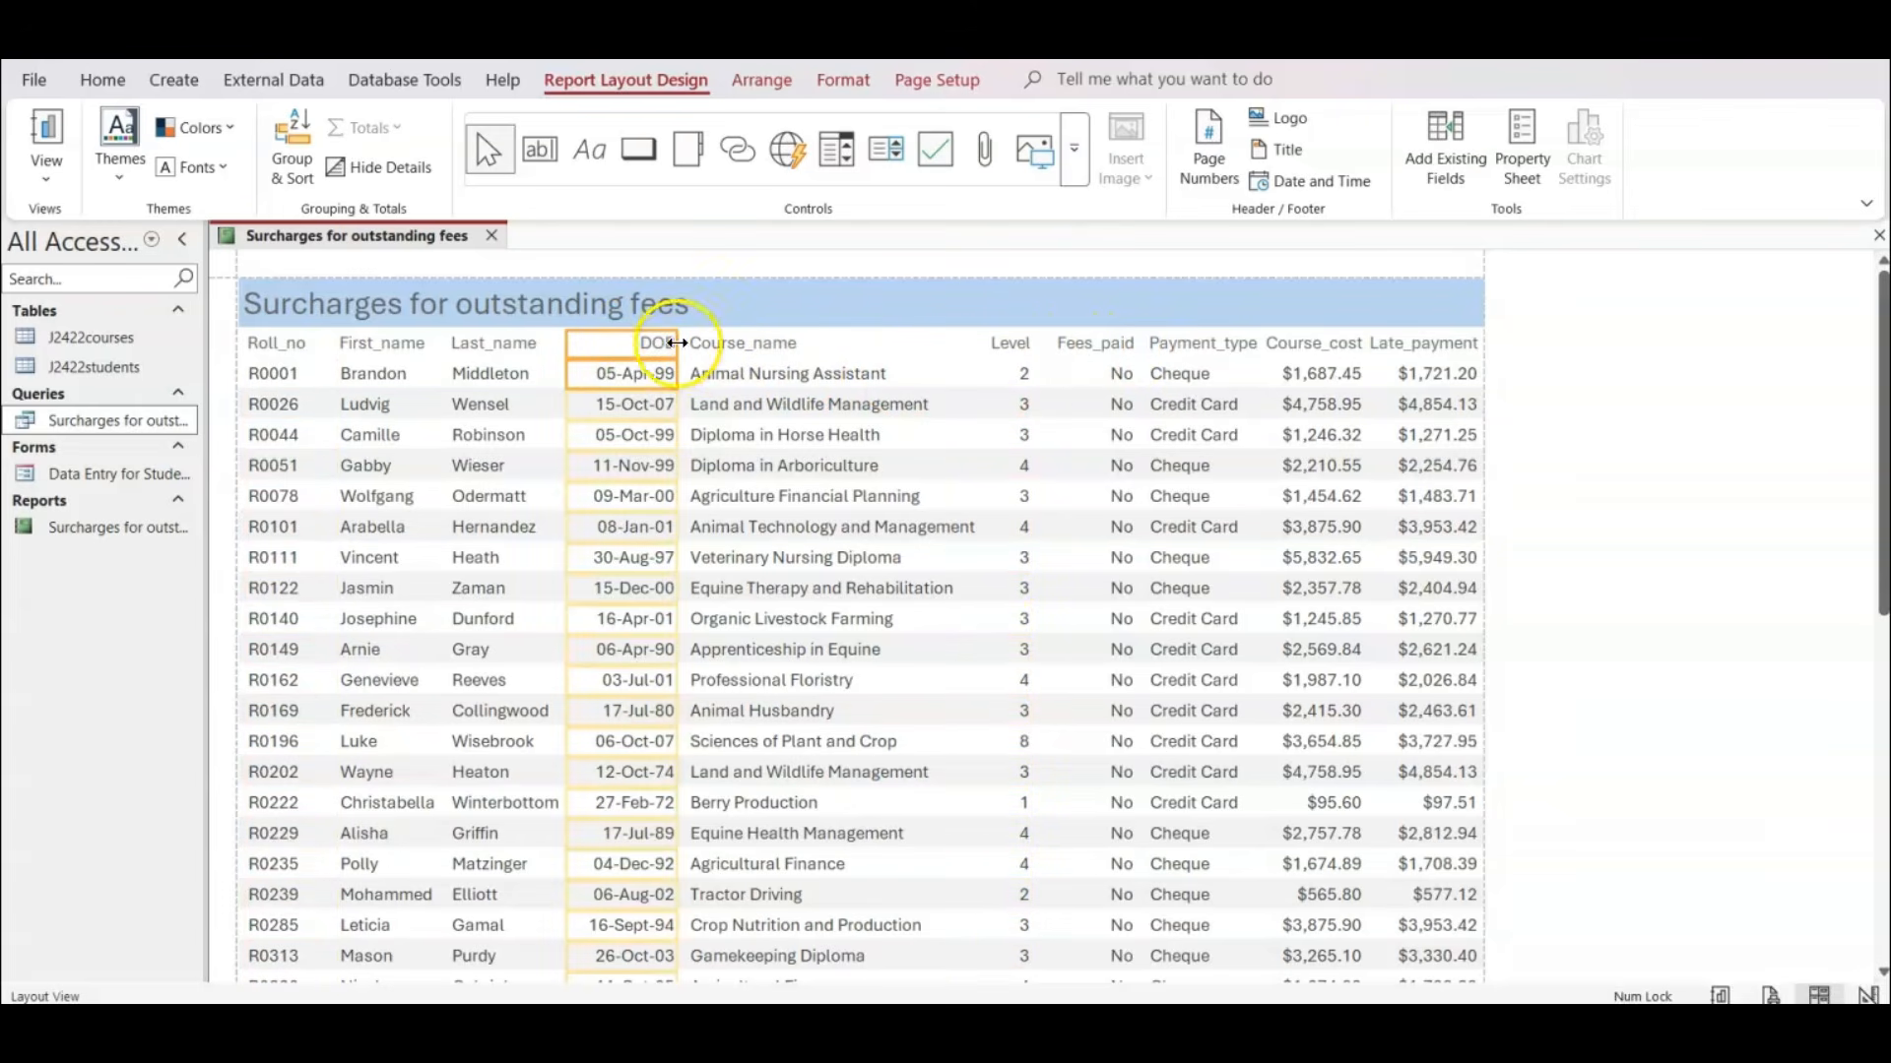
pyautogui.moveTo(677, 343); pyautogui.dragTo(663, 342)
pyautogui.click(729, 351)
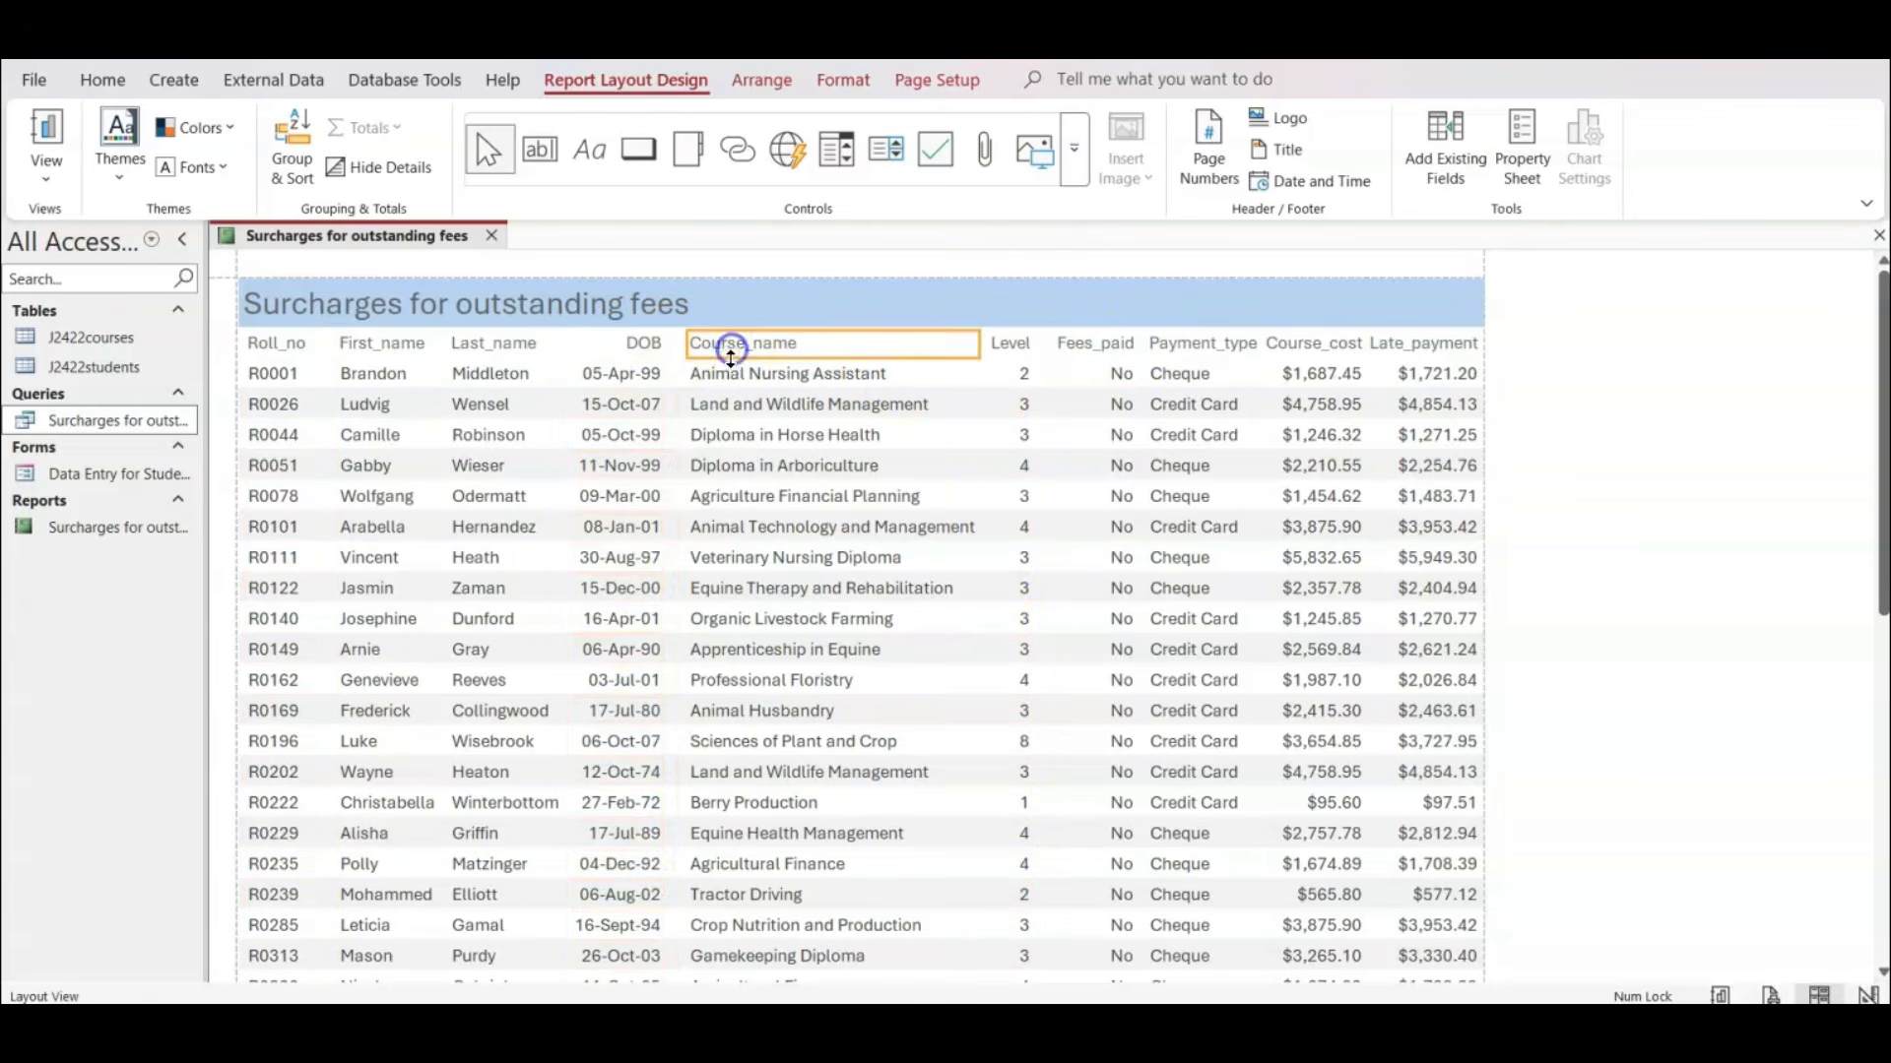
pyautogui.click(731, 374)
pyautogui.moveTo(689, 343); pyautogui.dragTo(671, 343)
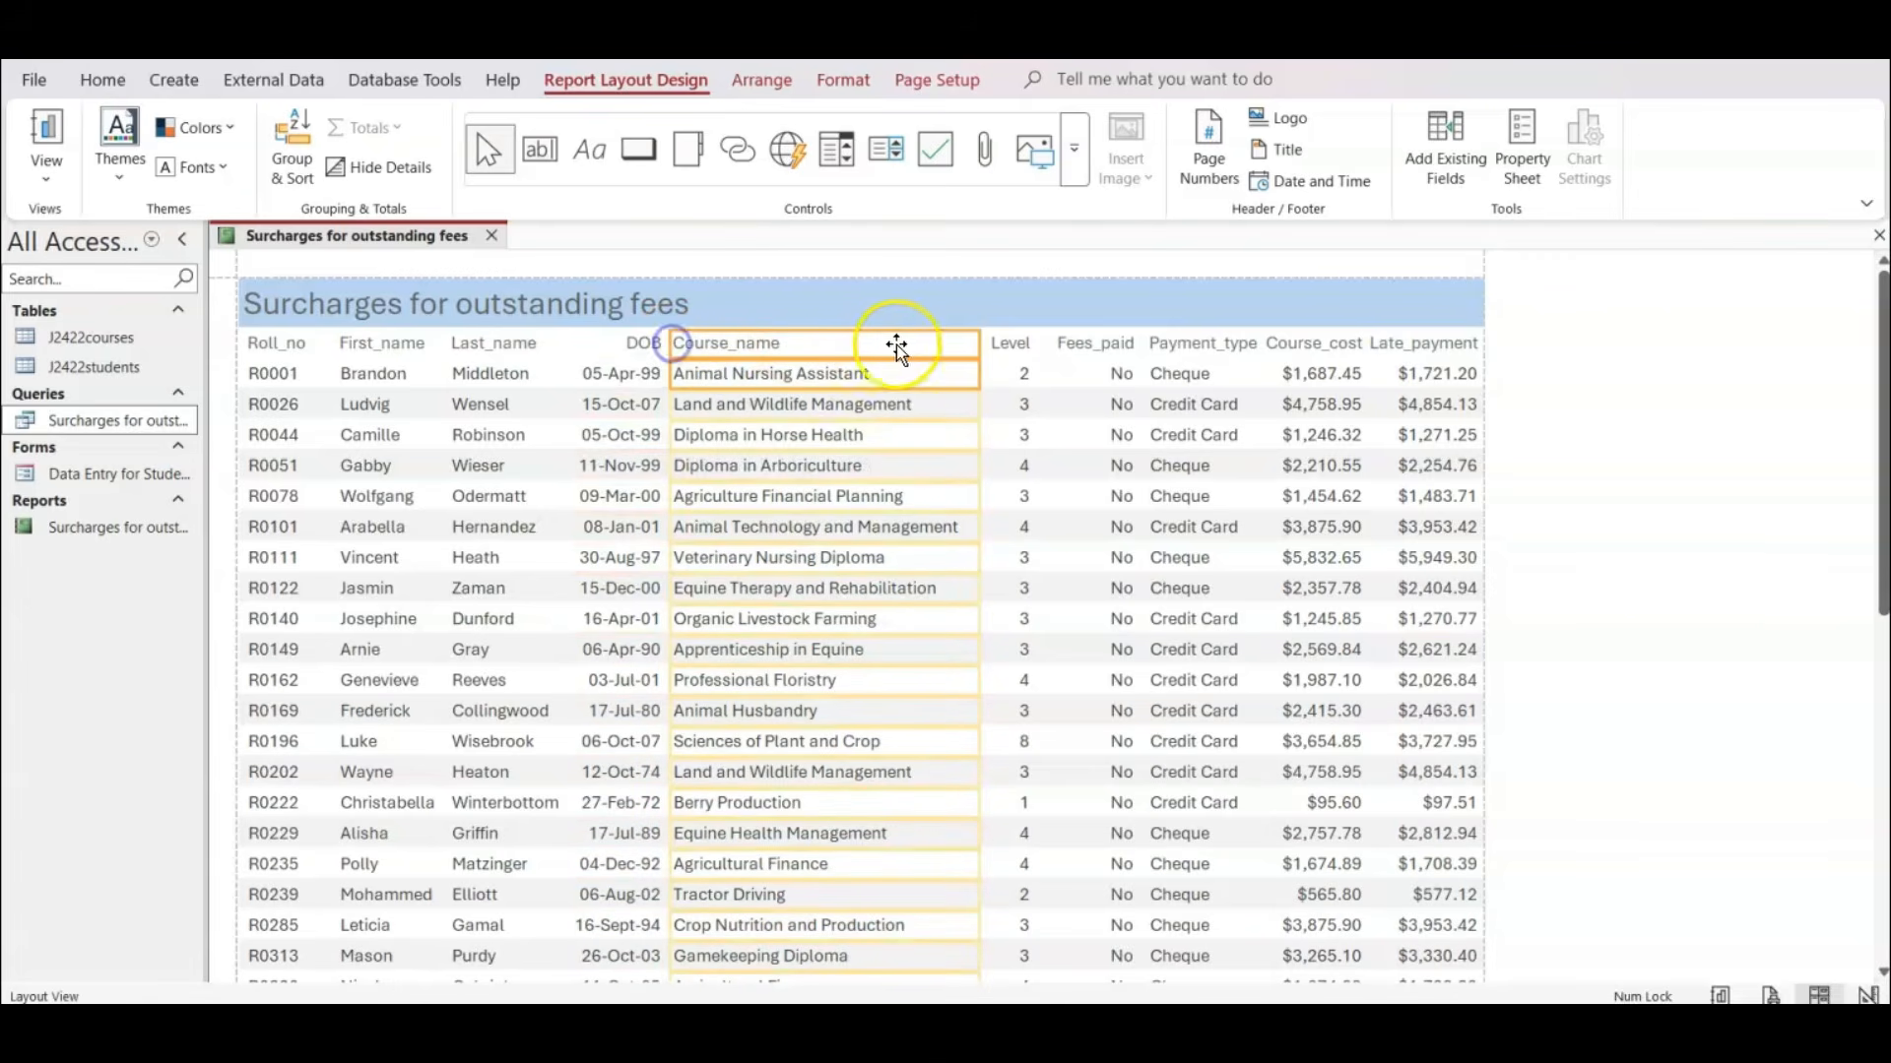
# Nudge the Level and Fees_paid headings and values left together towards the Course_name column.
pyautogui.click(1014, 344)
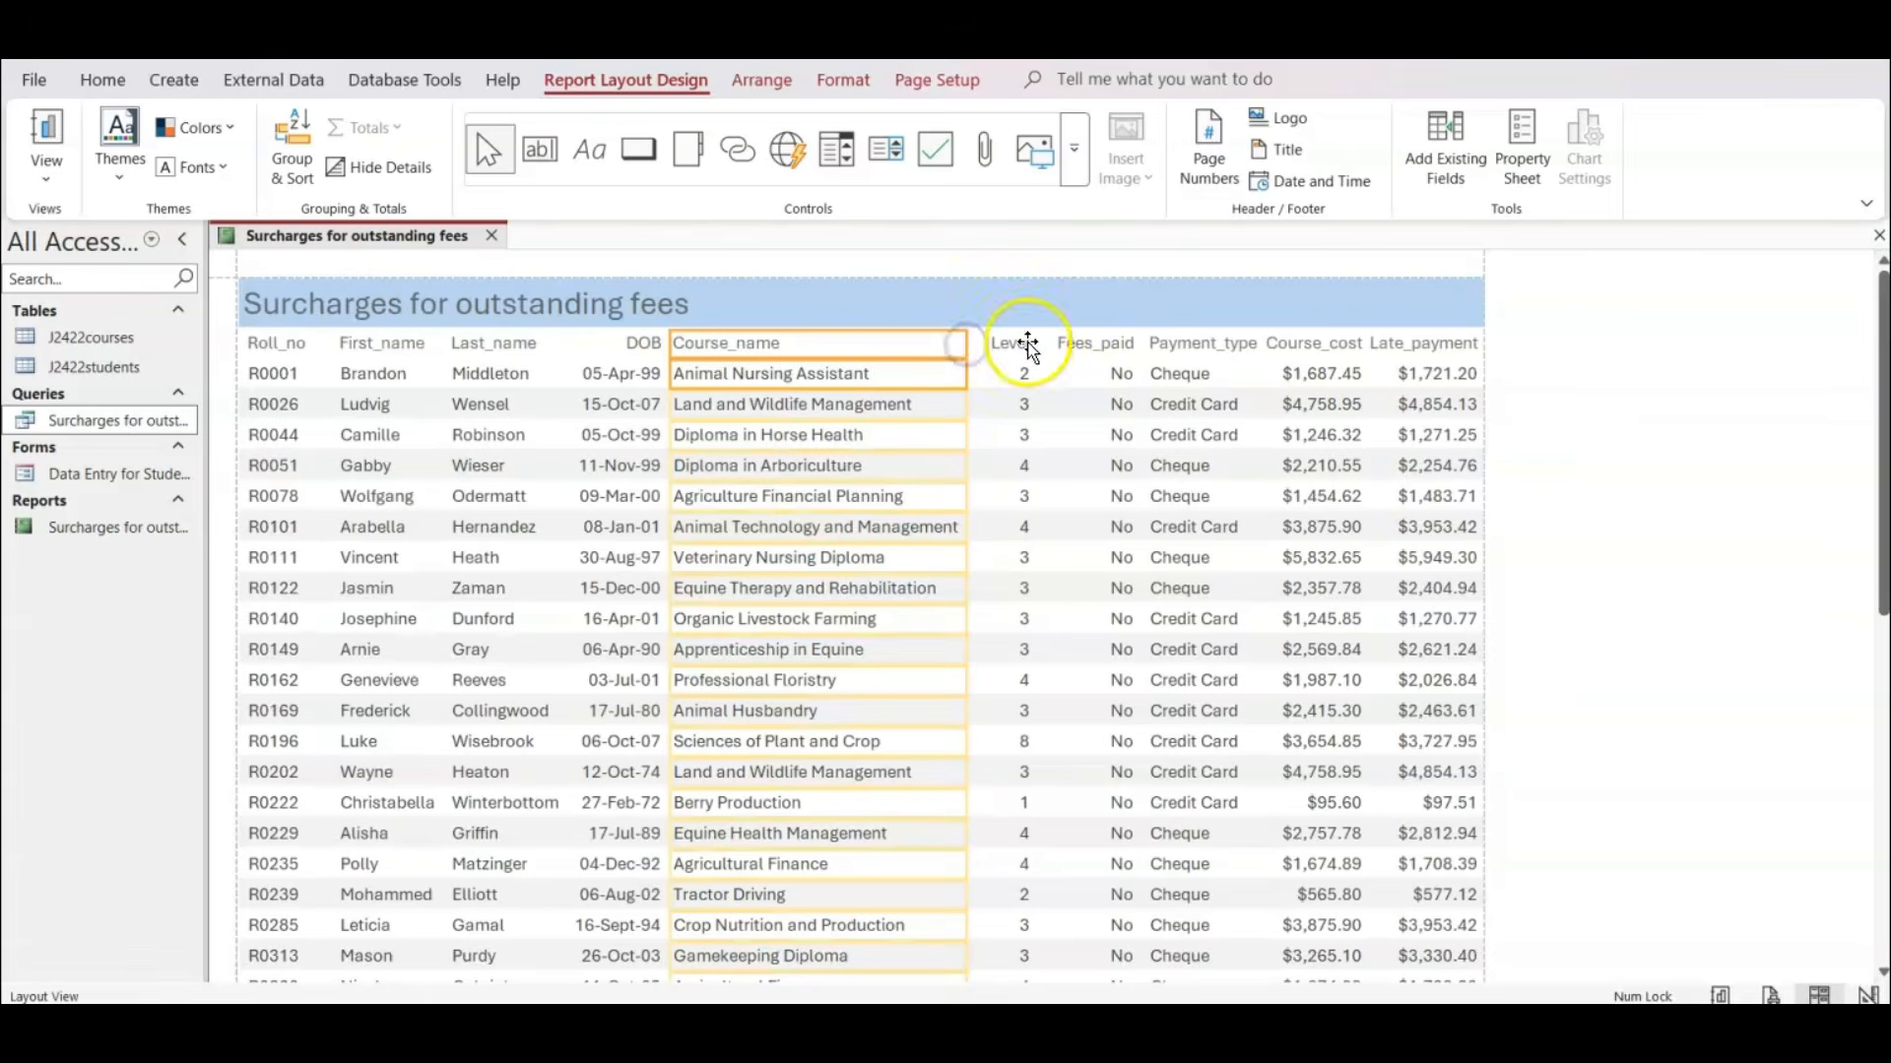
pyautogui.keyDown('shift'); pyautogui.click(1016, 369); pyautogui.keyUp('shift')
pyautogui.keyDown('shift'); pyautogui.click(1074, 345); pyautogui.keyUp('shift')
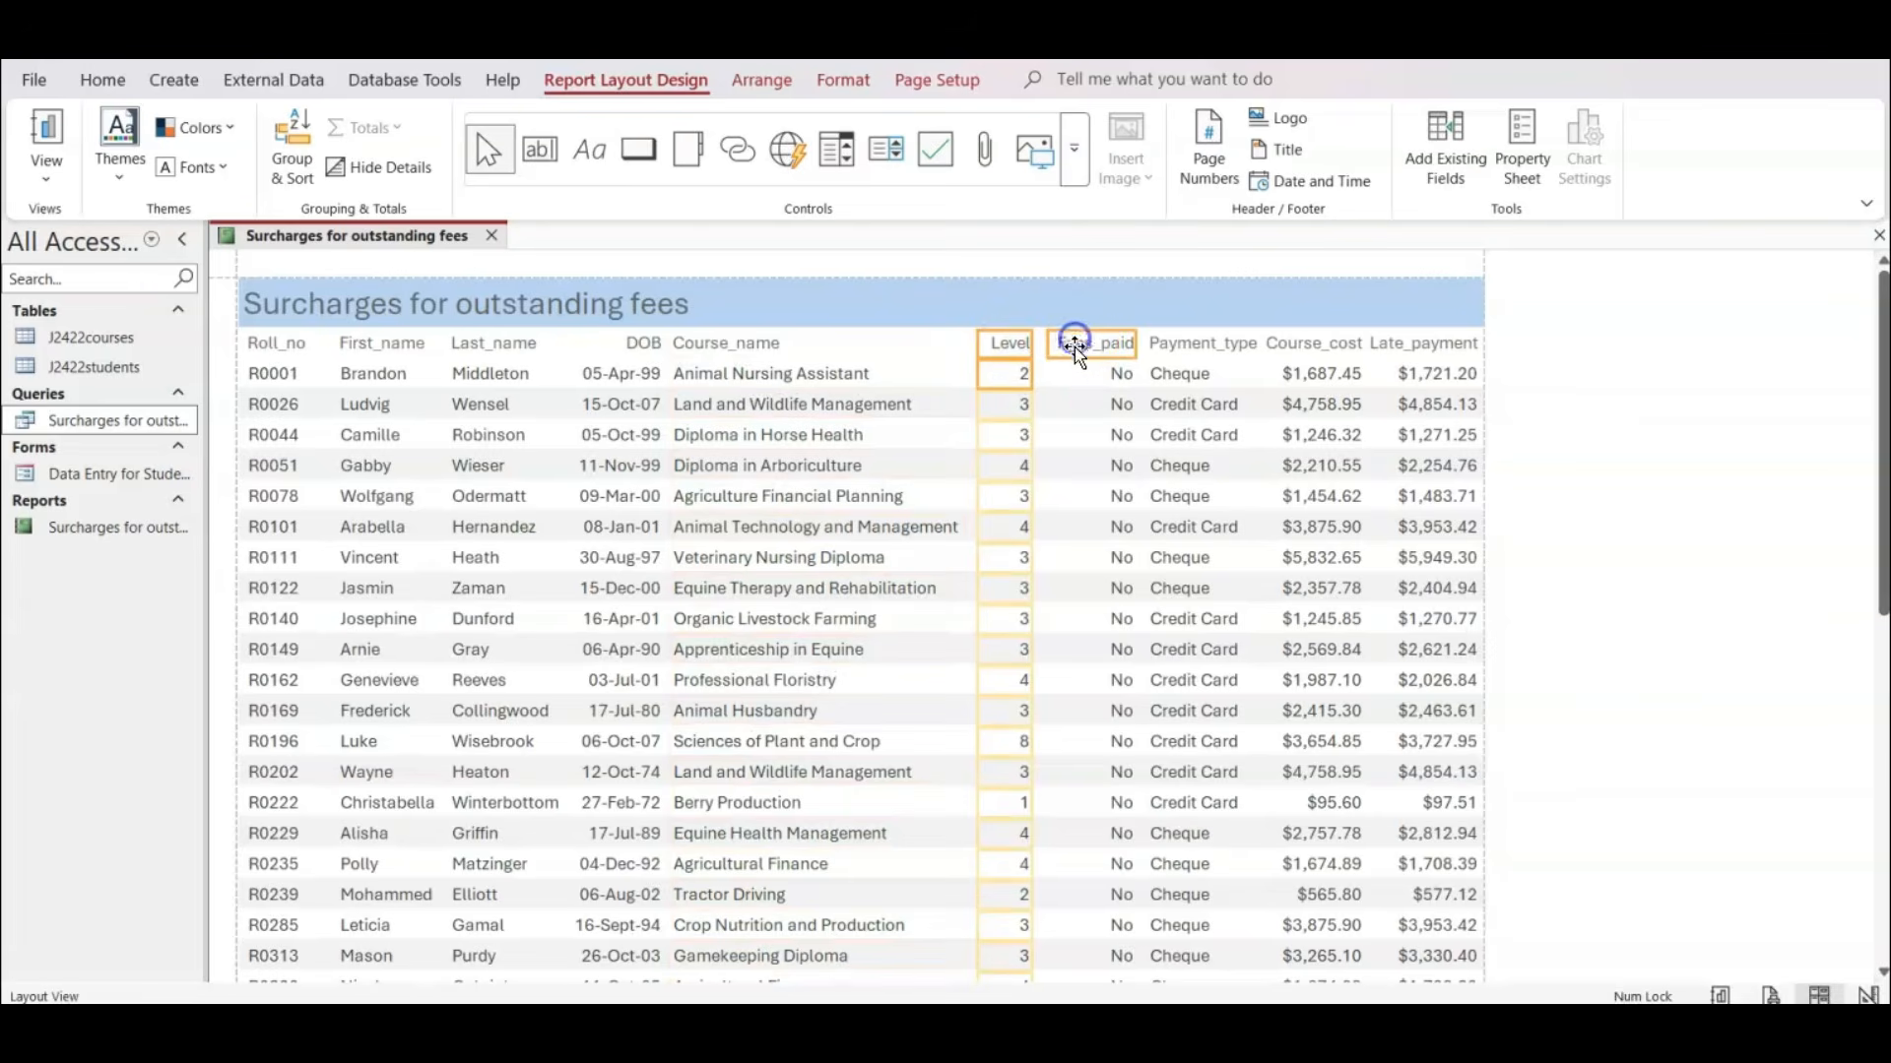
pyautogui.keyDown('shift'); pyautogui.click(1074, 365); pyautogui.keyUp('shift')
pyautogui.press('Left')
pyautogui.press('Left')
pyautogui.press('Left')
pyautogui.press('Left')
pyautogui.press('Left')
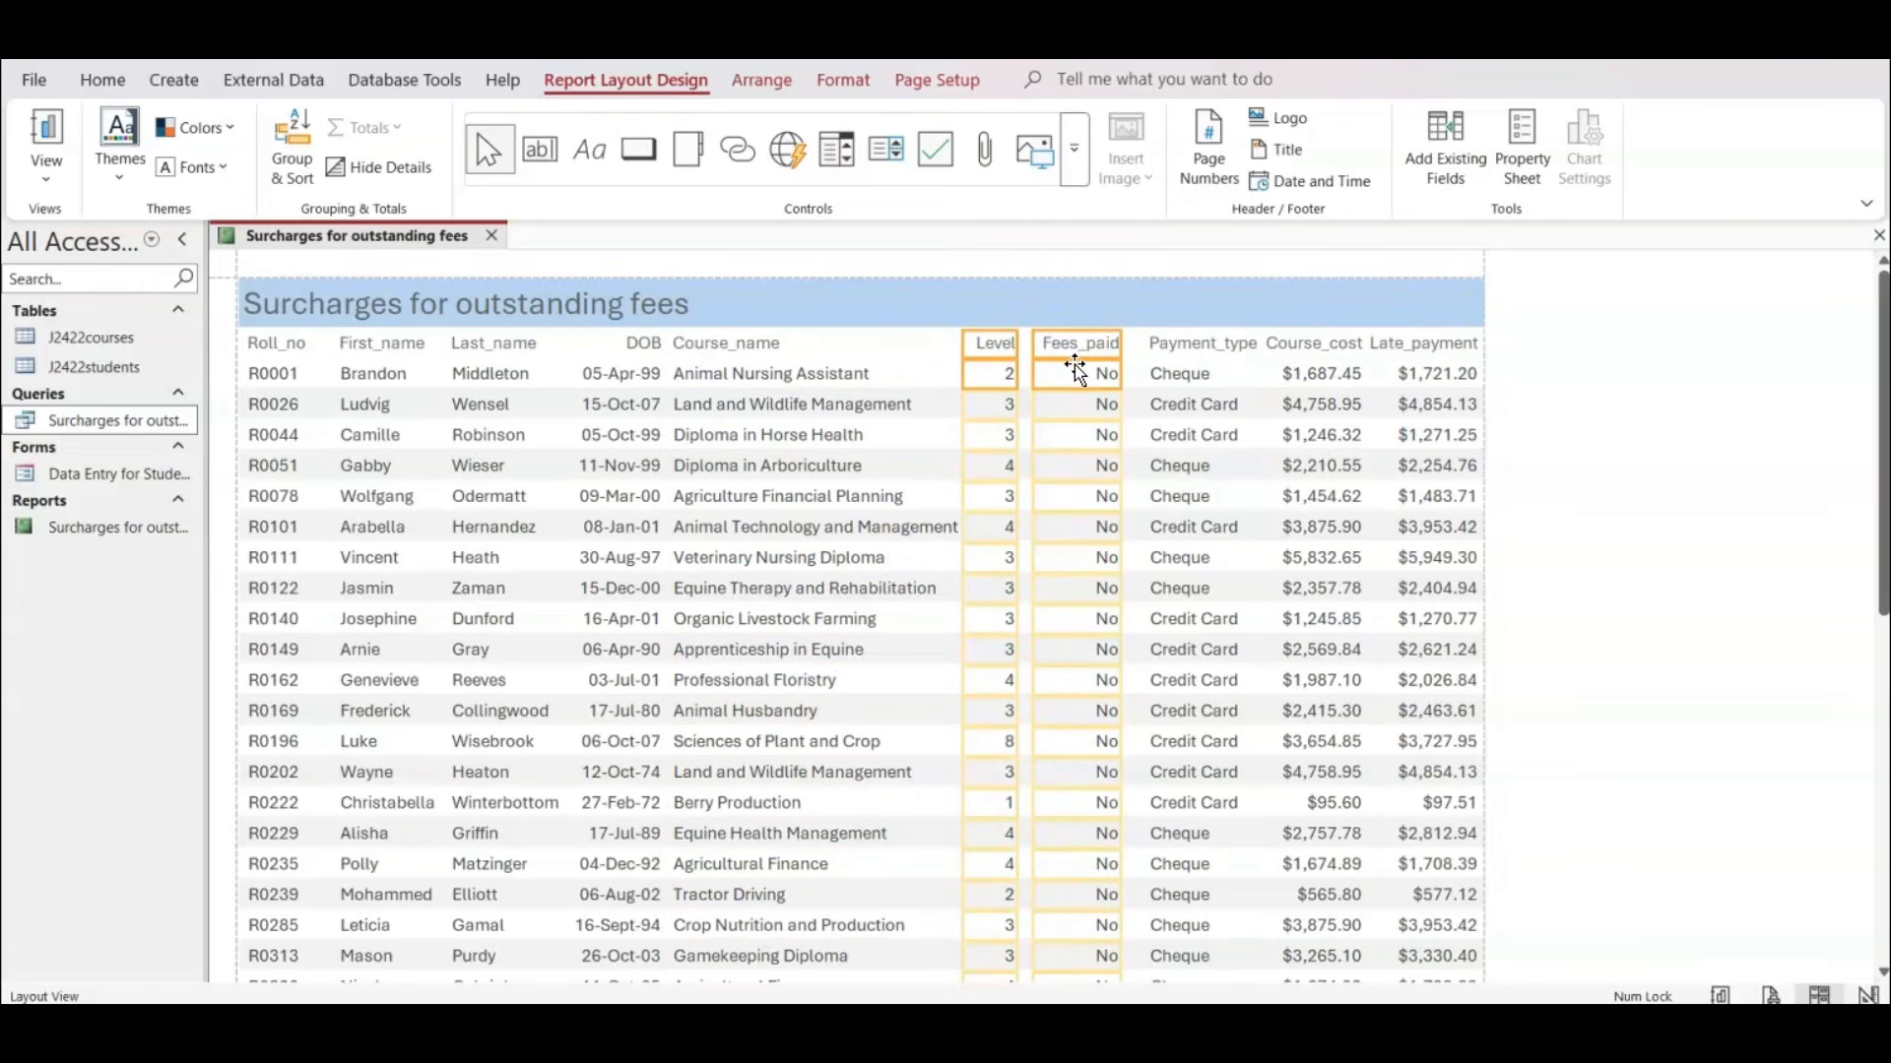
# Nudge the Fees_paid heading and values slightly further left towards the Level column.
pyautogui.click(1154, 344)
pyautogui.click(1081, 344)
pyautogui.keyDown('shift'); pyautogui.click(1106, 384); pyautogui.keyUp('shift')
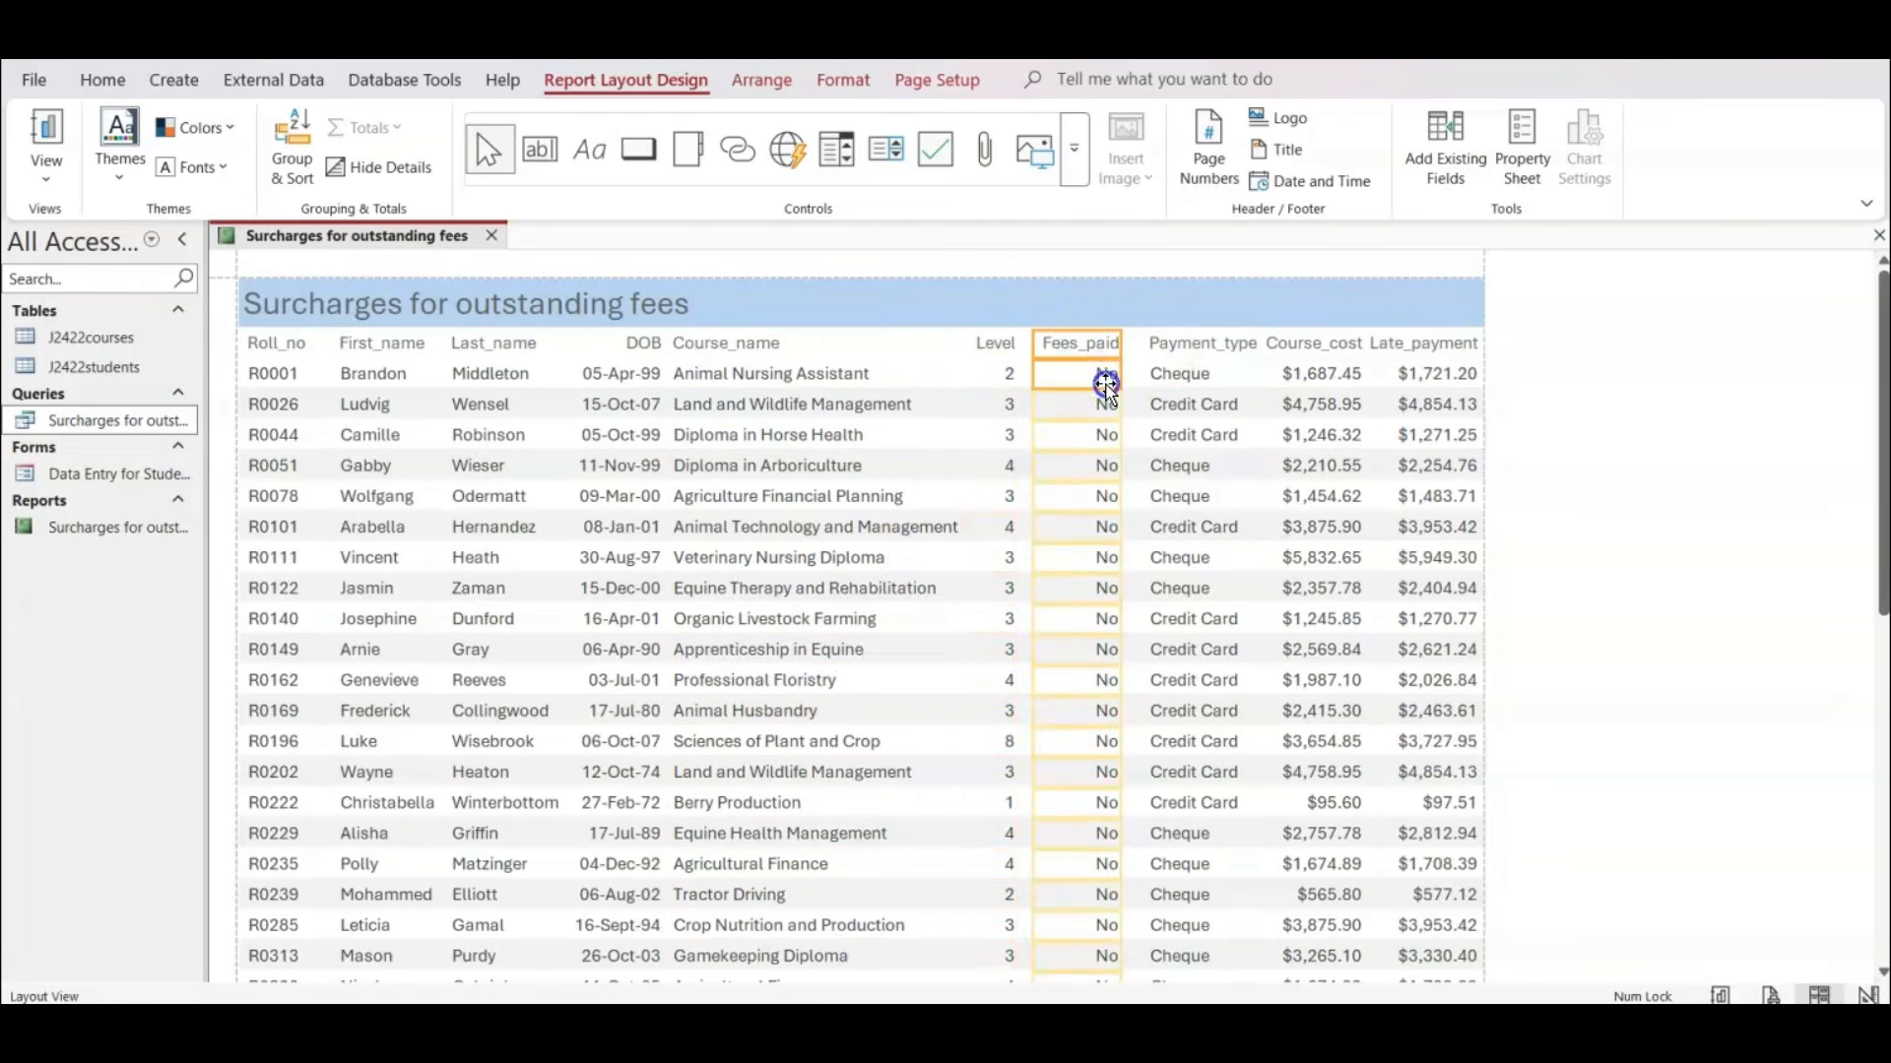
pyautogui.press('Left')
pyautogui.press('Left')
pyautogui.press('Left')
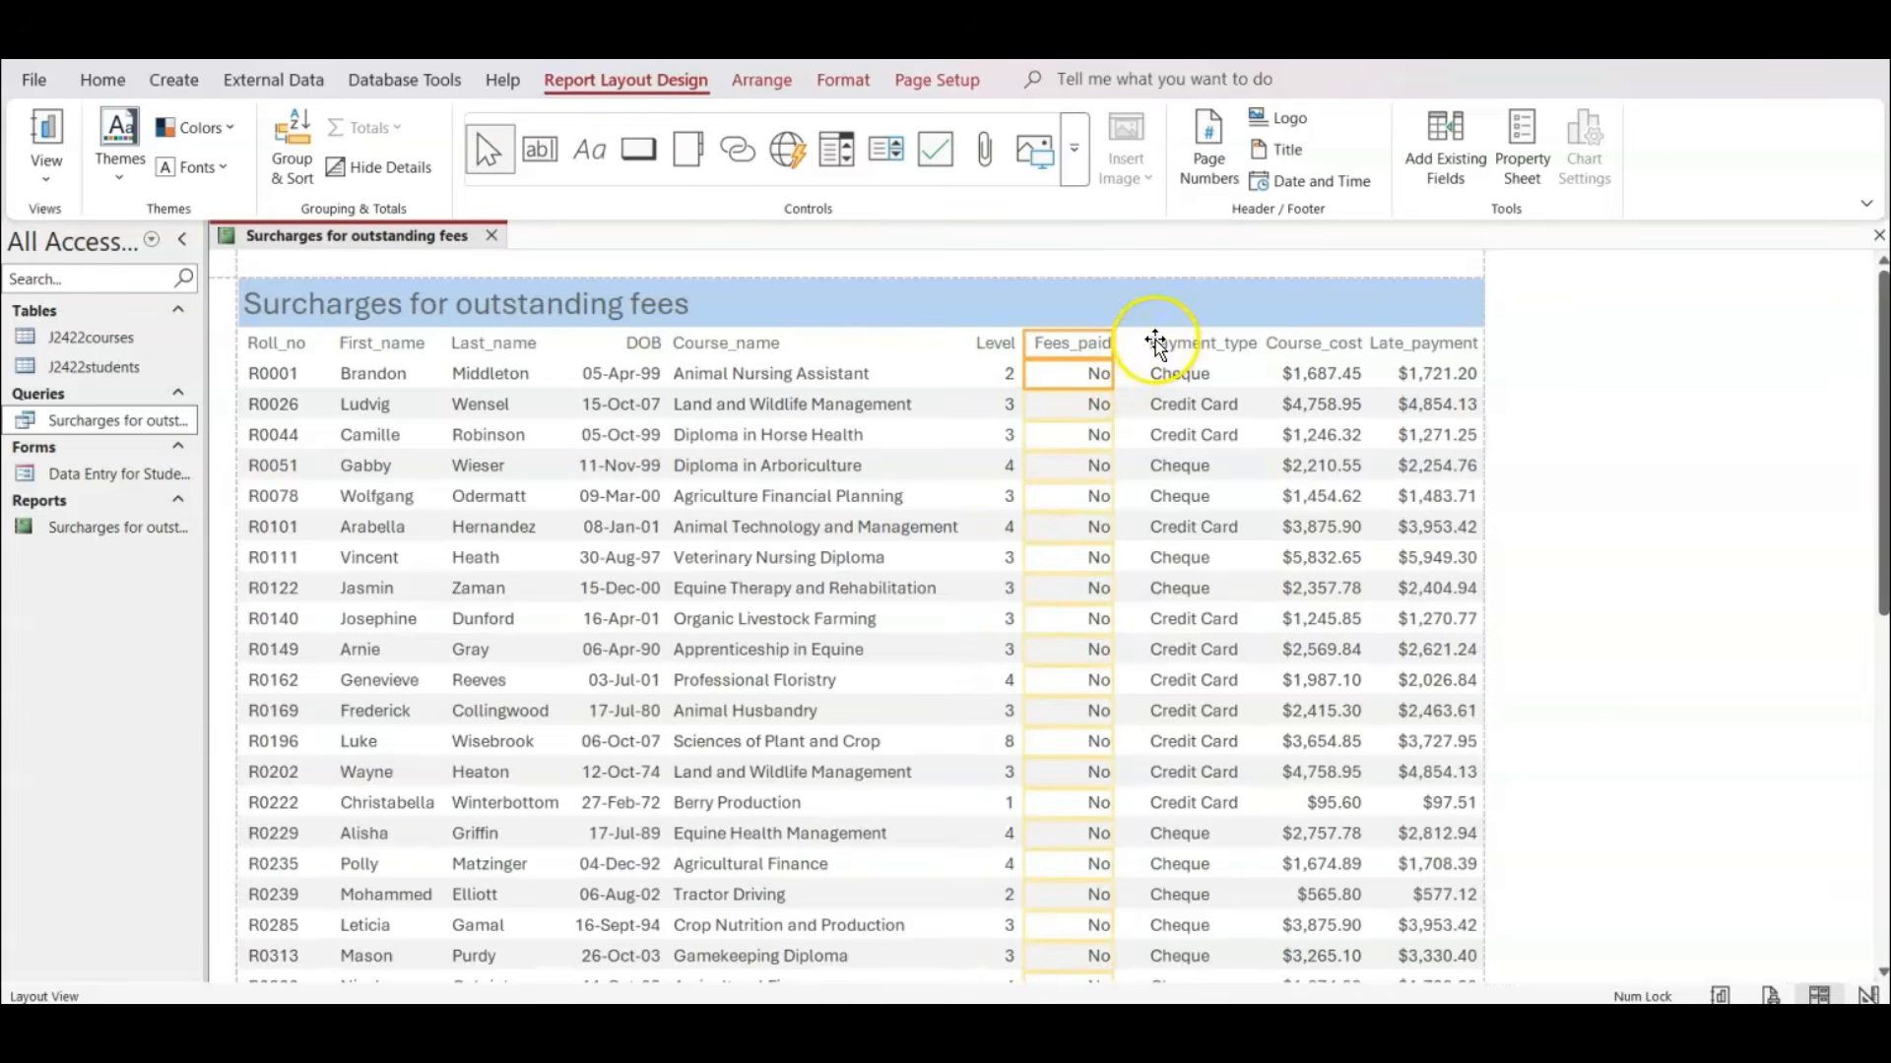
# Shift the Payment_type heading and values left to sit close beside the Fees_paid column.
pyautogui.click(1154, 344)
pyautogui.keyDown('shift'); pyautogui.click(1164, 379); pyautogui.keyUp('shift')
pyautogui.press('Left')
pyautogui.press('Left')
pyautogui.press('Left')
pyautogui.press('Left')
pyautogui.press('Left')
pyautogui.press('Left')
pyautogui.press('Left')
pyautogui.press('Left')
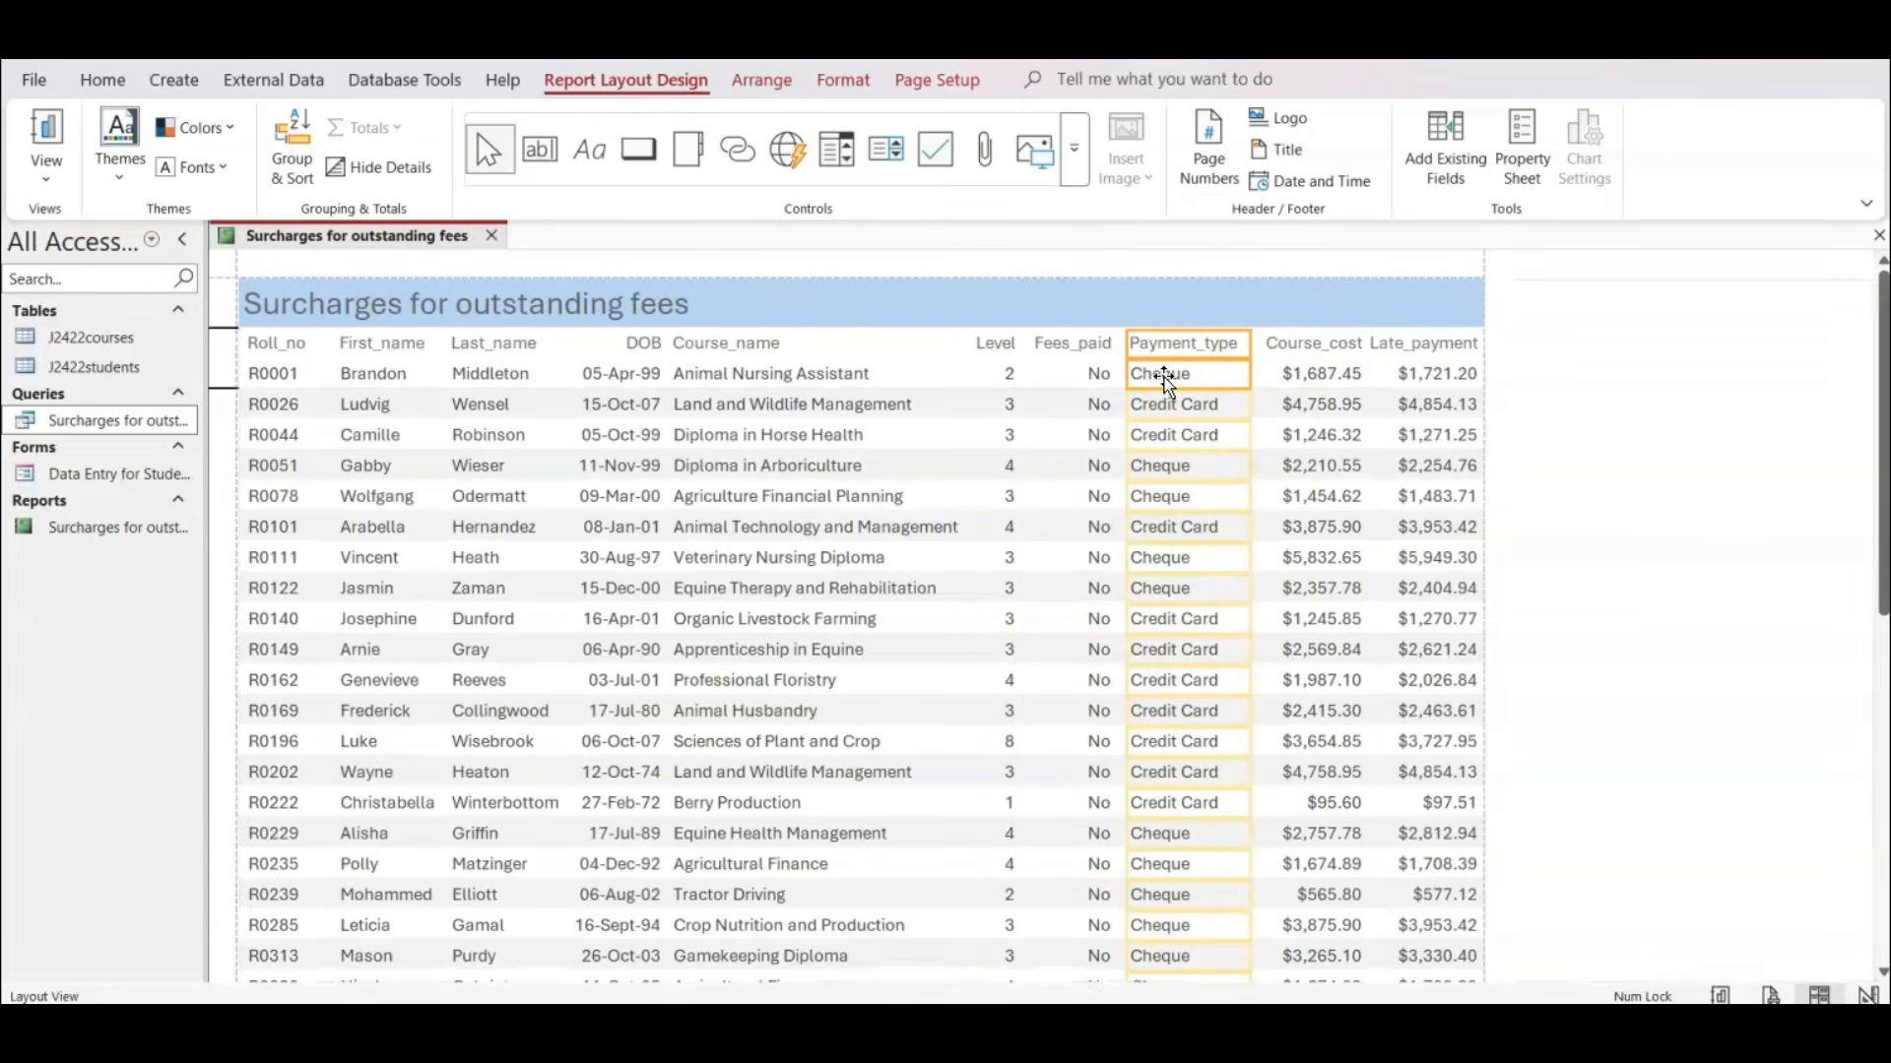
# Move both edges of the Course_cost column left beside Payment_type, and extend Late_payment's left edge slightly towards it.
pyautogui.keyDown('shift'); pyautogui.click(1321, 379); pyautogui.keyUp('shift')
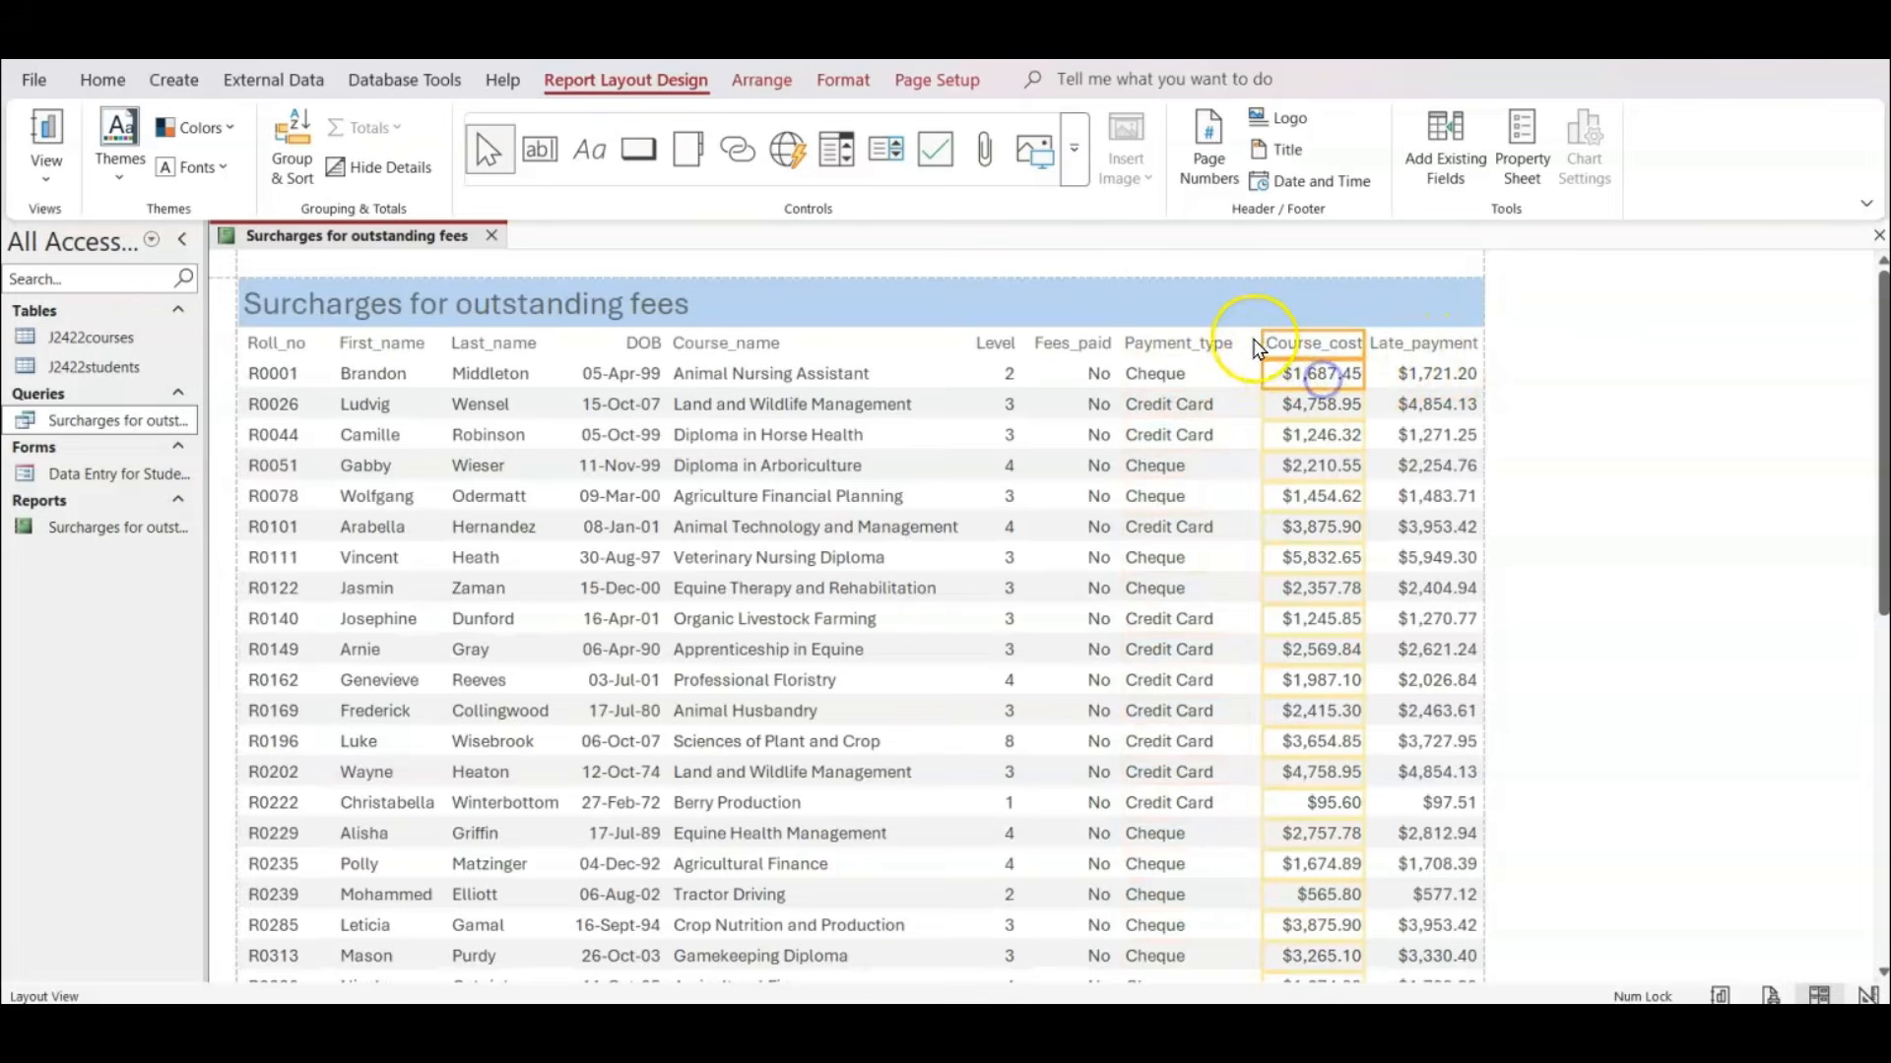
pyautogui.moveTo(1264, 338); pyautogui.dragTo(1238, 338)
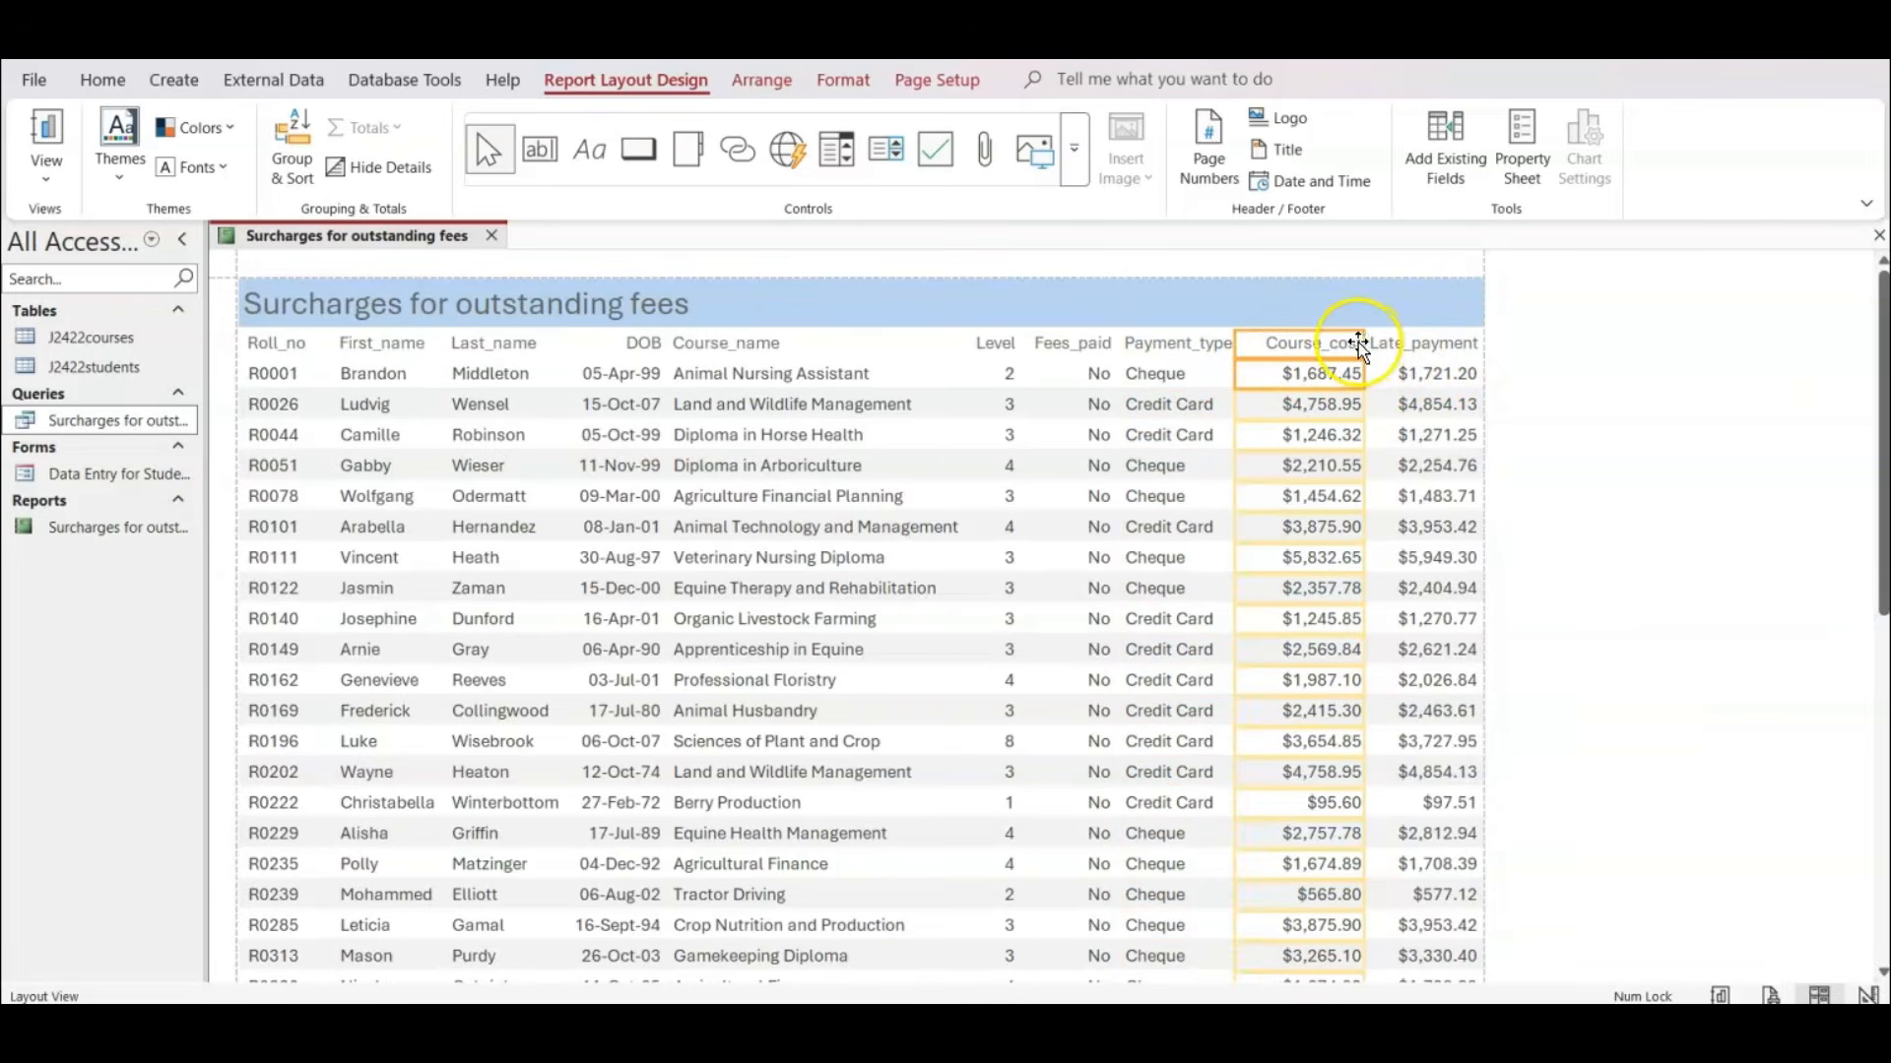
pyautogui.moveTo(1363, 341); pyautogui.dragTo(1346, 342)
pyautogui.click(1405, 345)
pyautogui.keyDown('shift'); pyautogui.click(1402, 372); pyautogui.keyUp('shift')
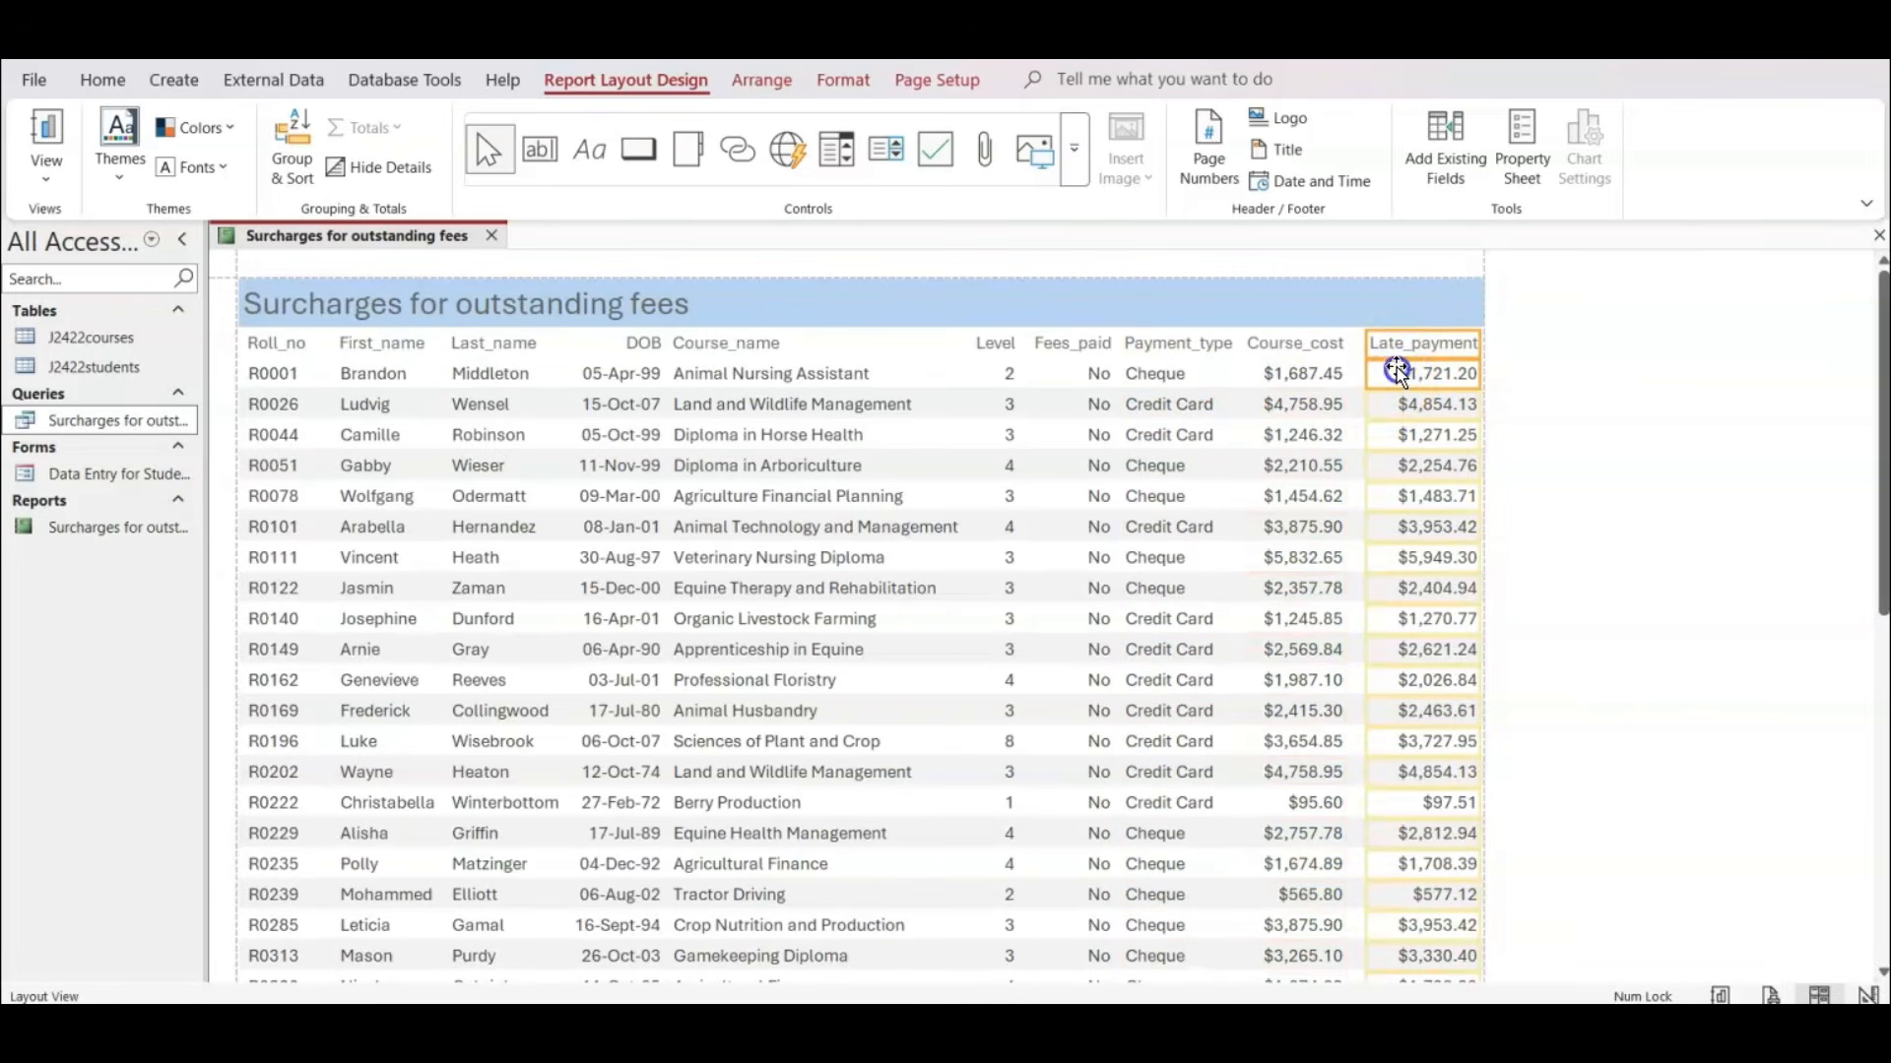
pyautogui.moveTo(1362, 337); pyautogui.dragTo(1353, 340)
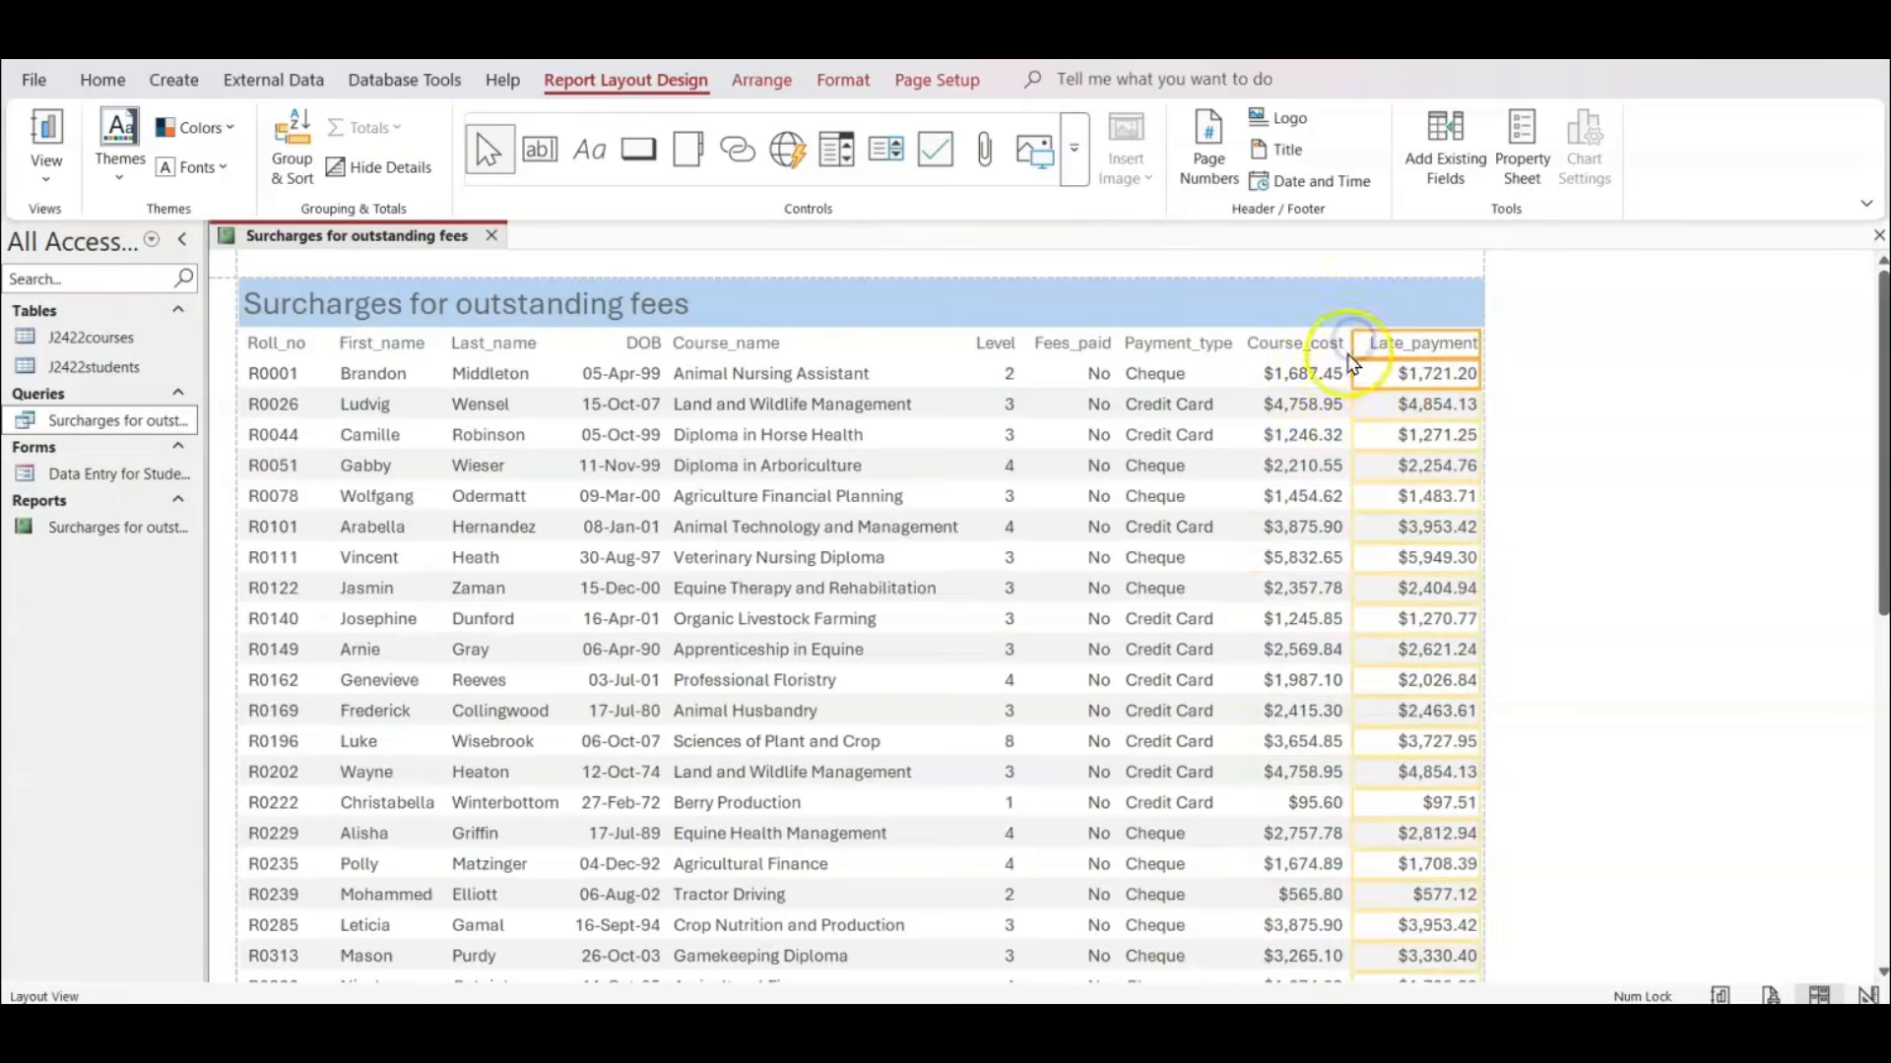
# Check both pages of the report in print preview for fully displayed headings and data, then return to the first page.
pyautogui.click(1680, 414)
pyautogui.click(1767, 992)
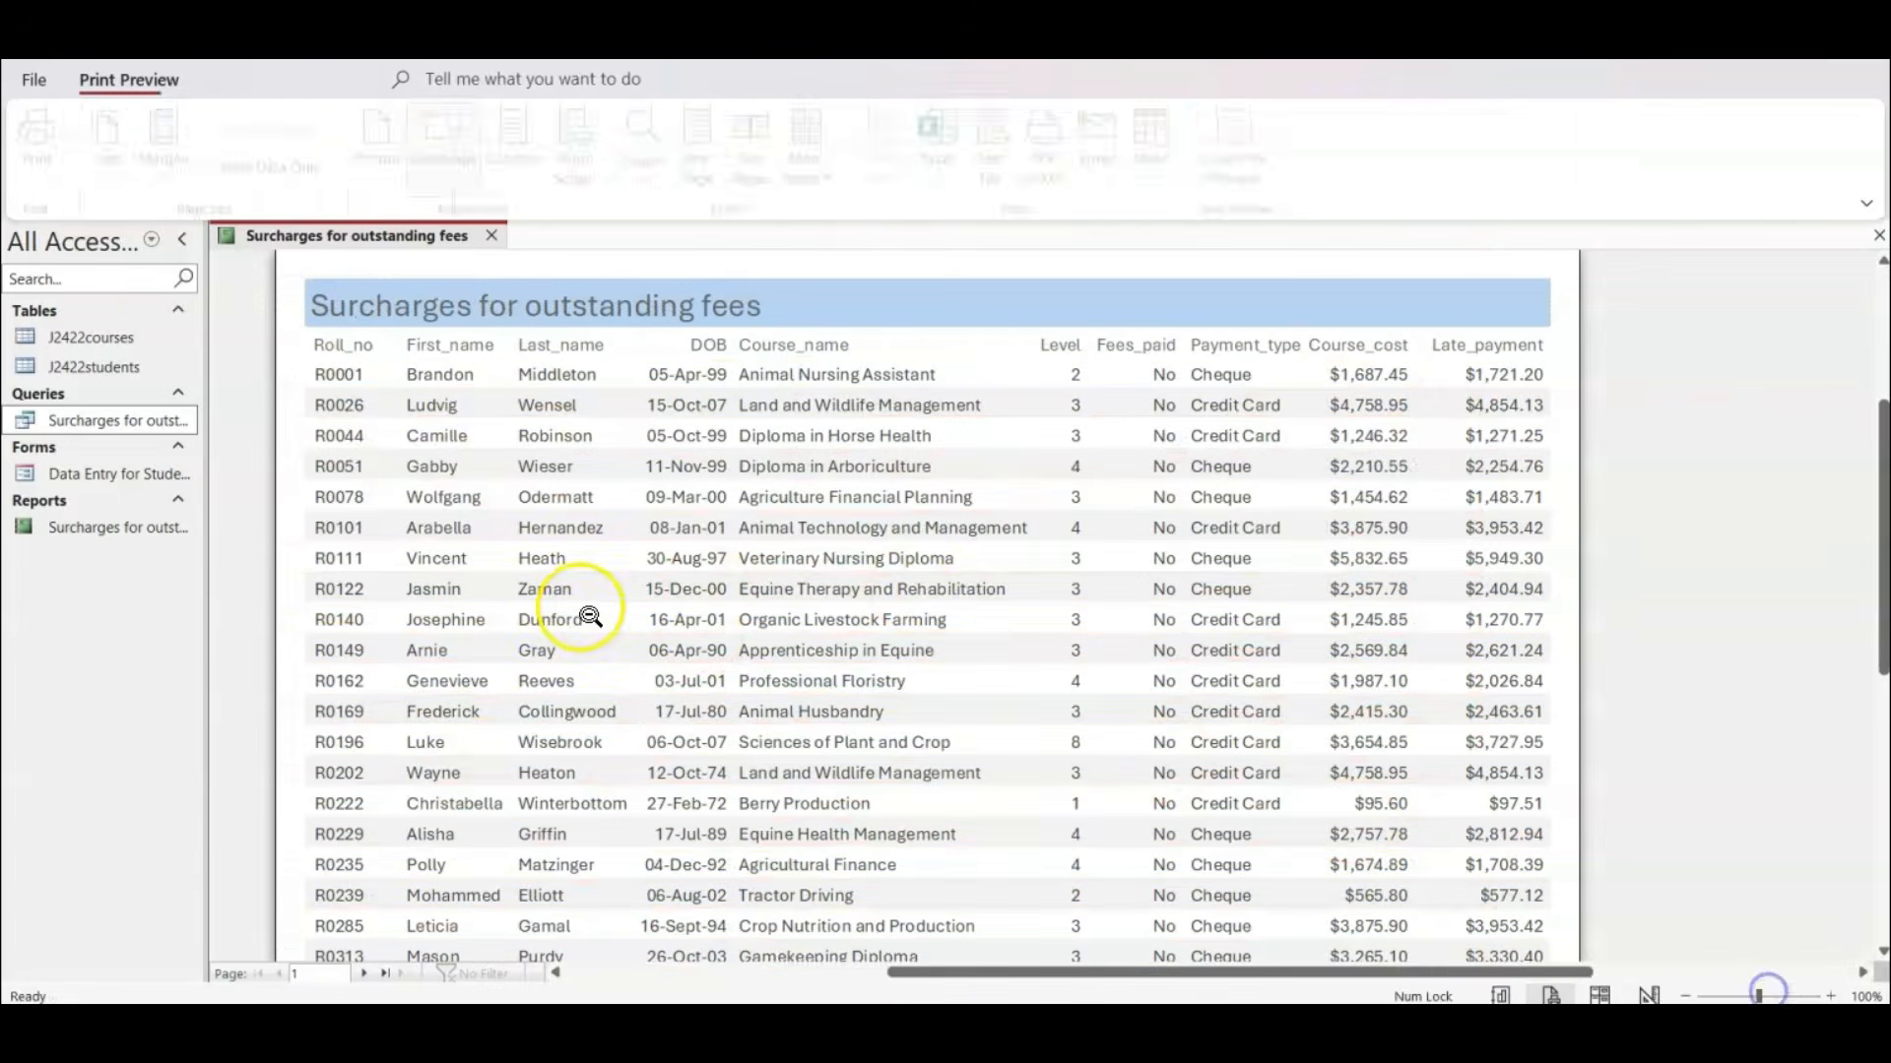
pyautogui.click(984, 591)
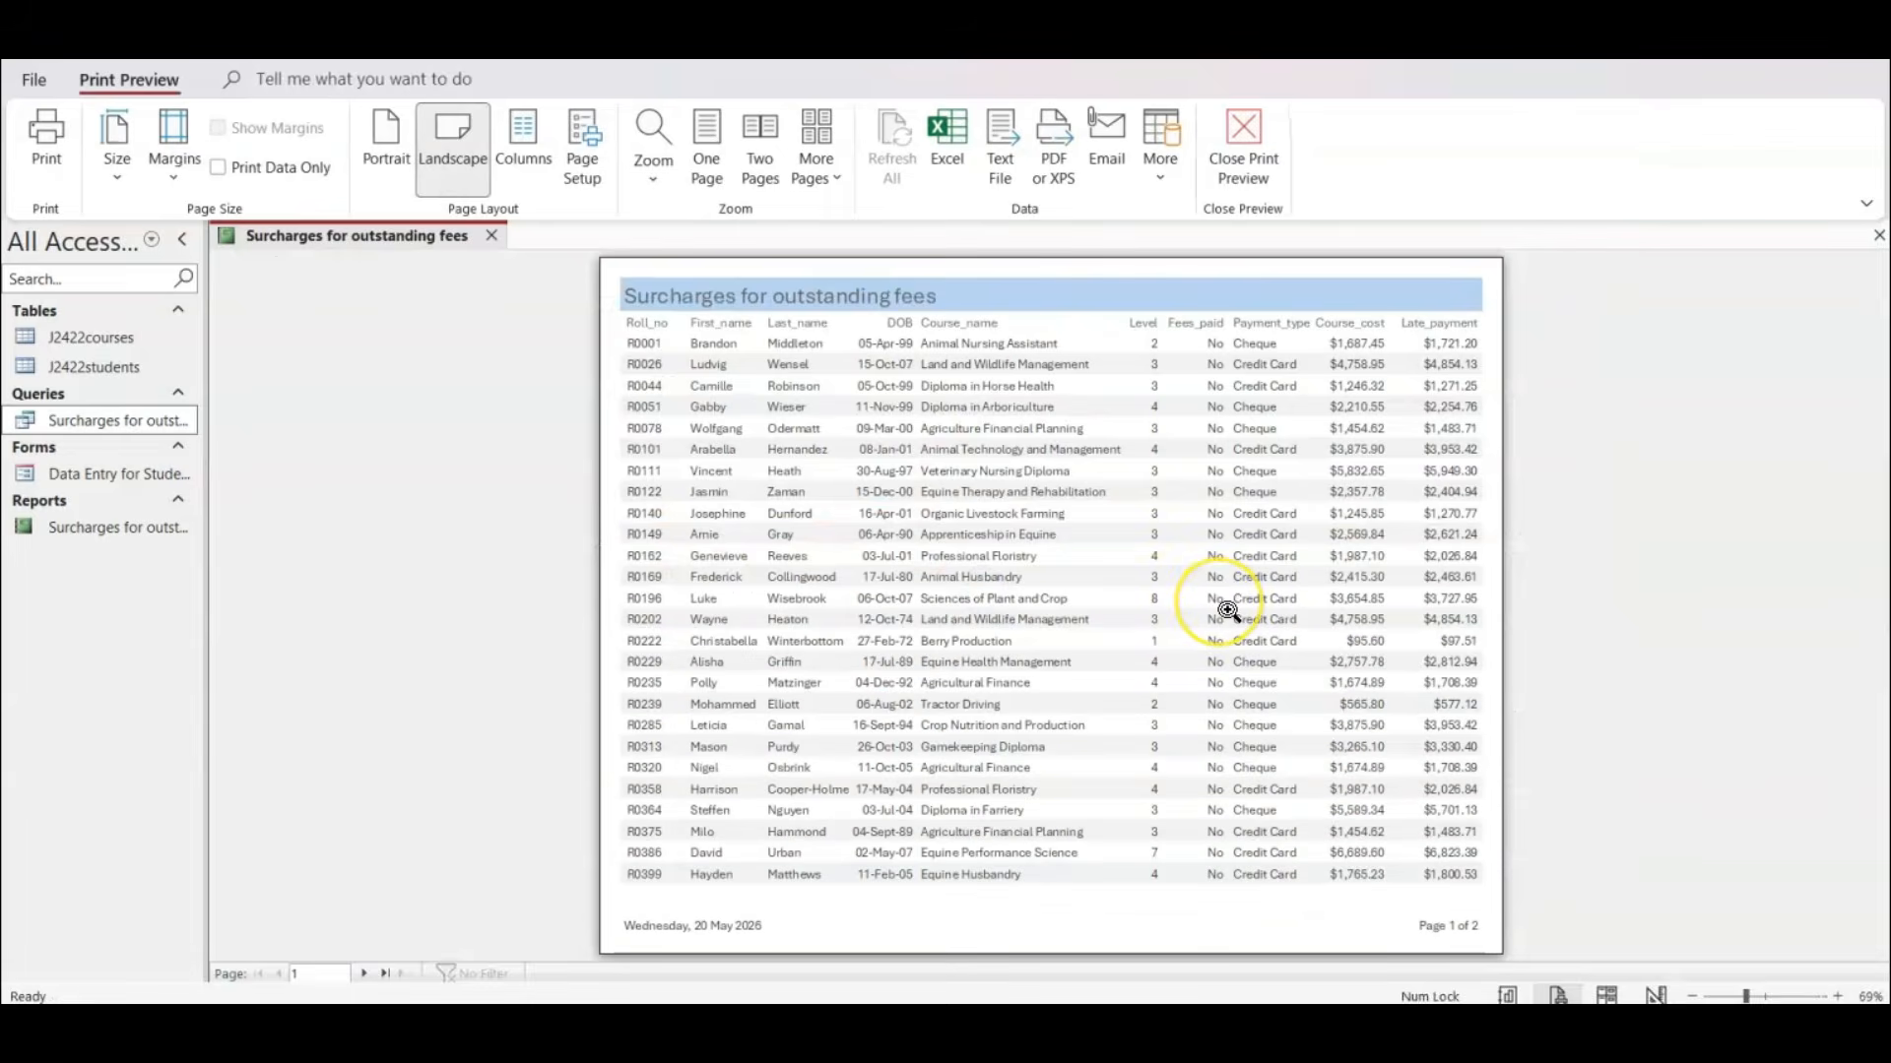
pyautogui.click(364, 975)
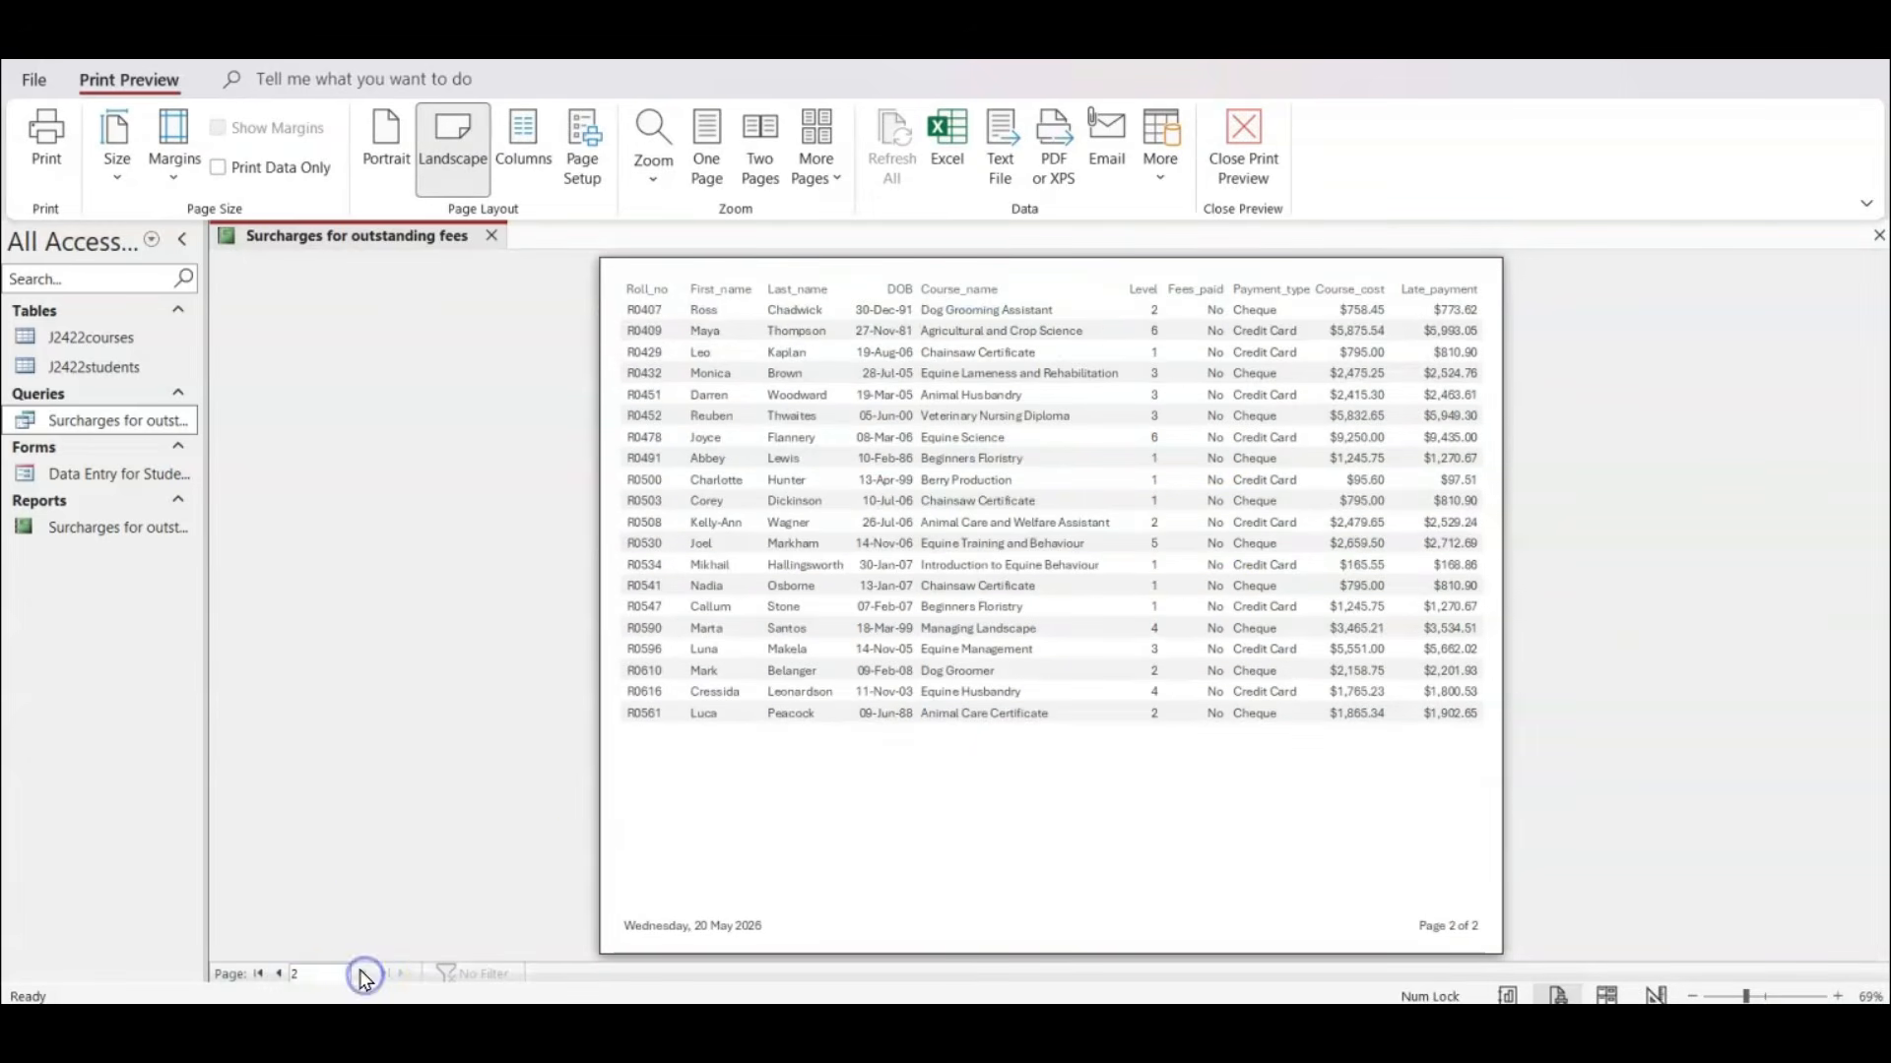
pyautogui.click(266, 975)
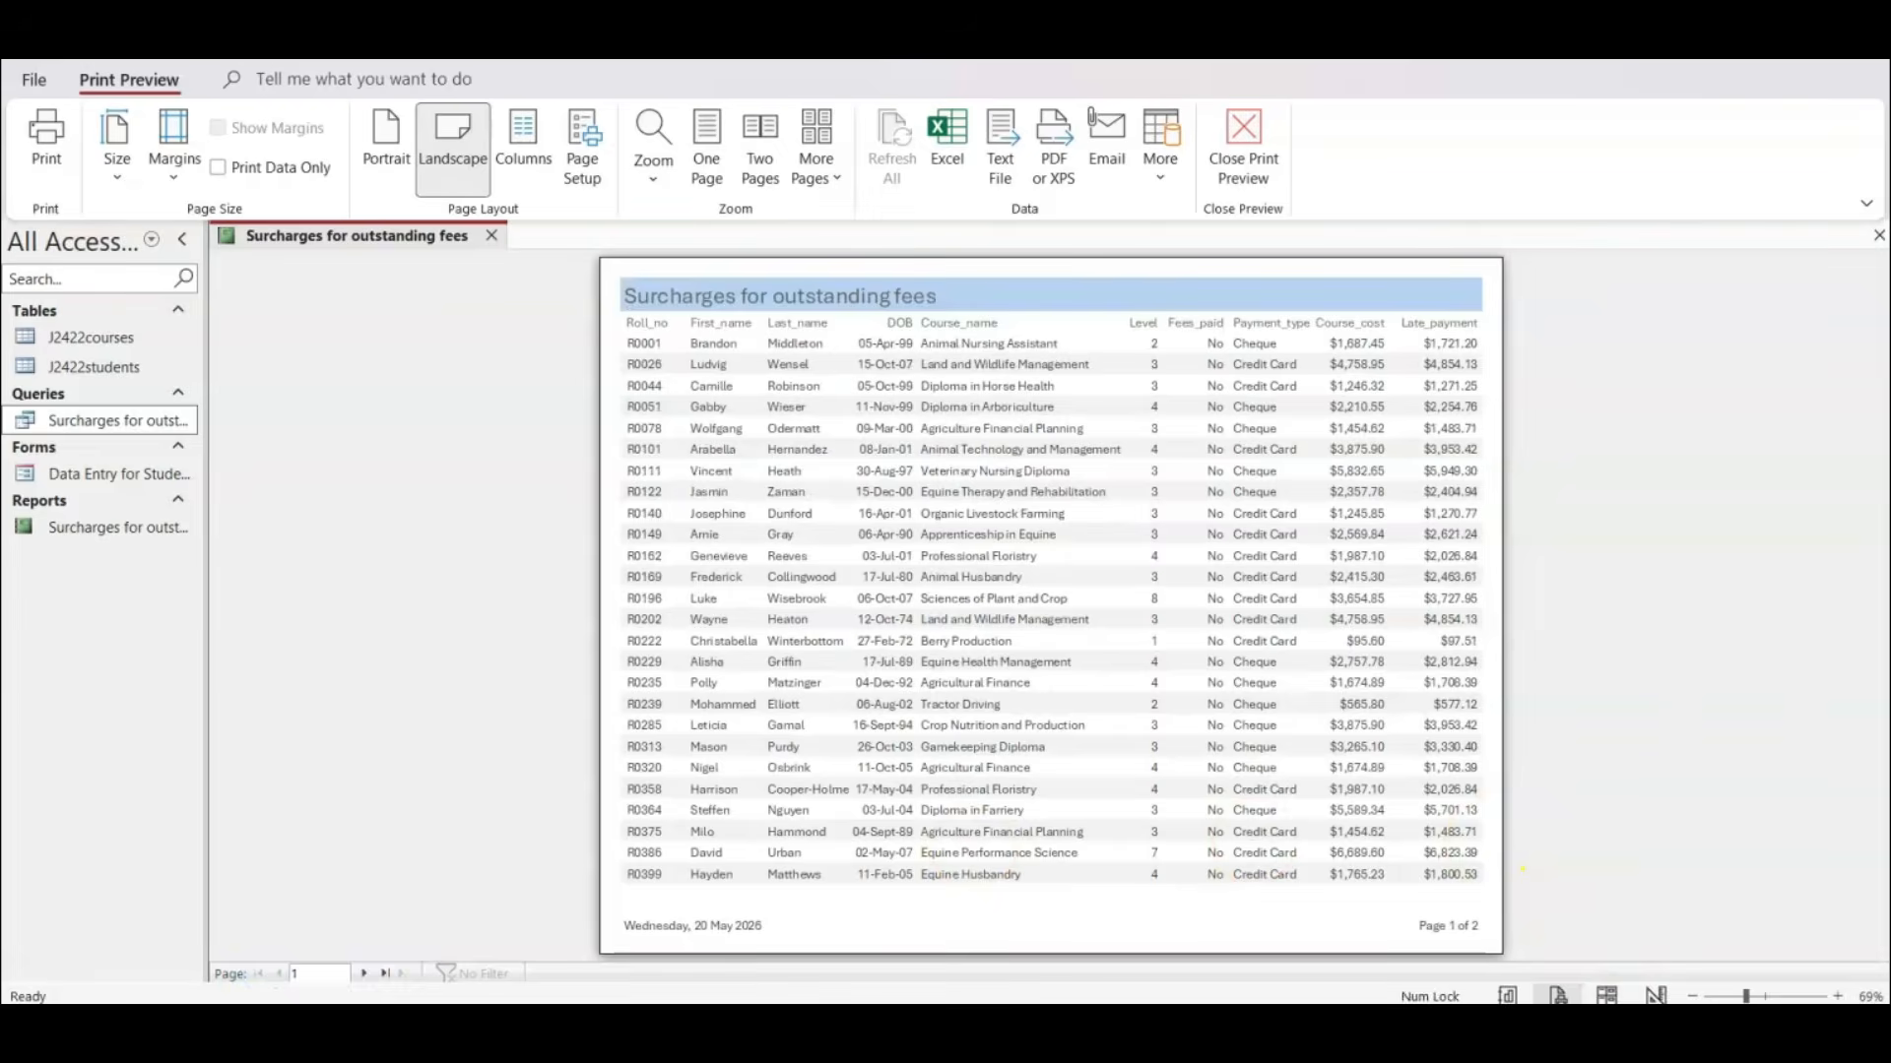
# Switch to the exam paper PDF, tick off question 16's "Do not group the data" requirement, and return to Access.
pyautogui.hotkey('alt', 'Tab')
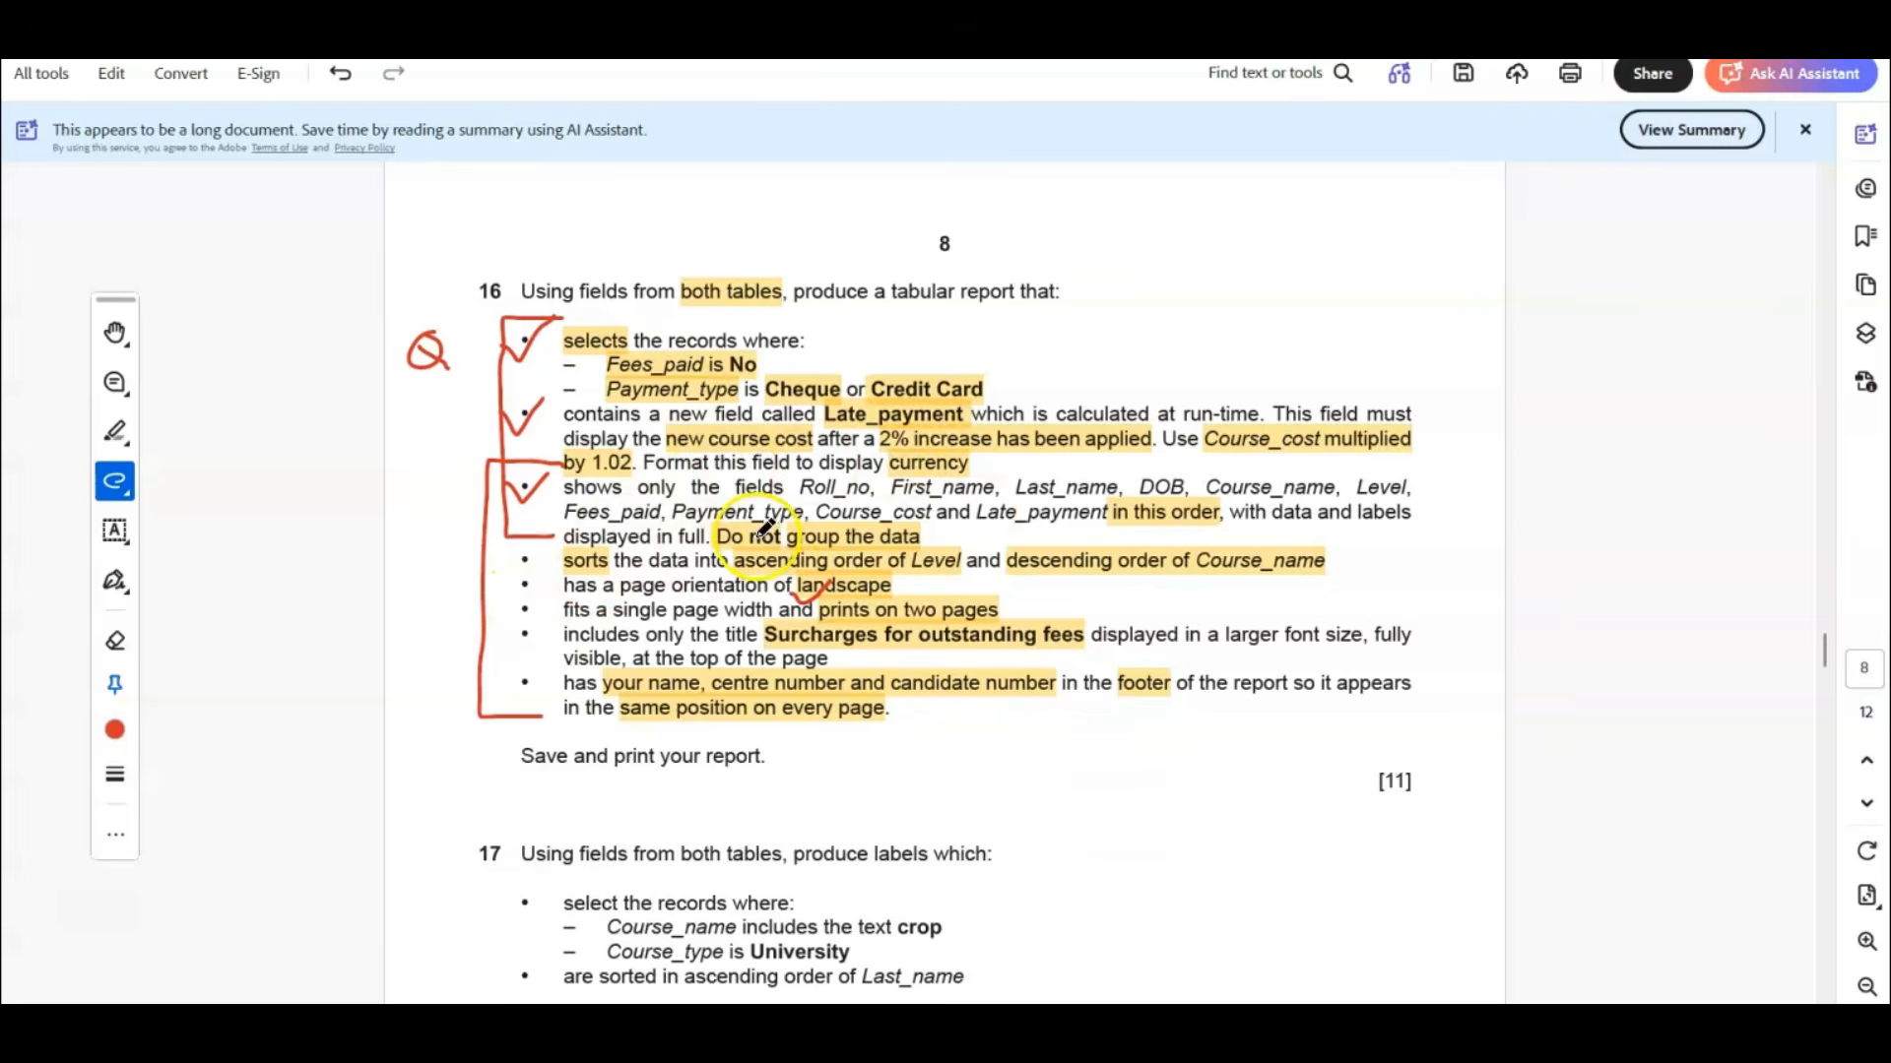
pyautogui.moveTo(745, 533)
pyautogui.mouseDown()
pyautogui.moveTo(773, 539)
pyautogui.moveTo(800, 514)
pyautogui.mouseUp()
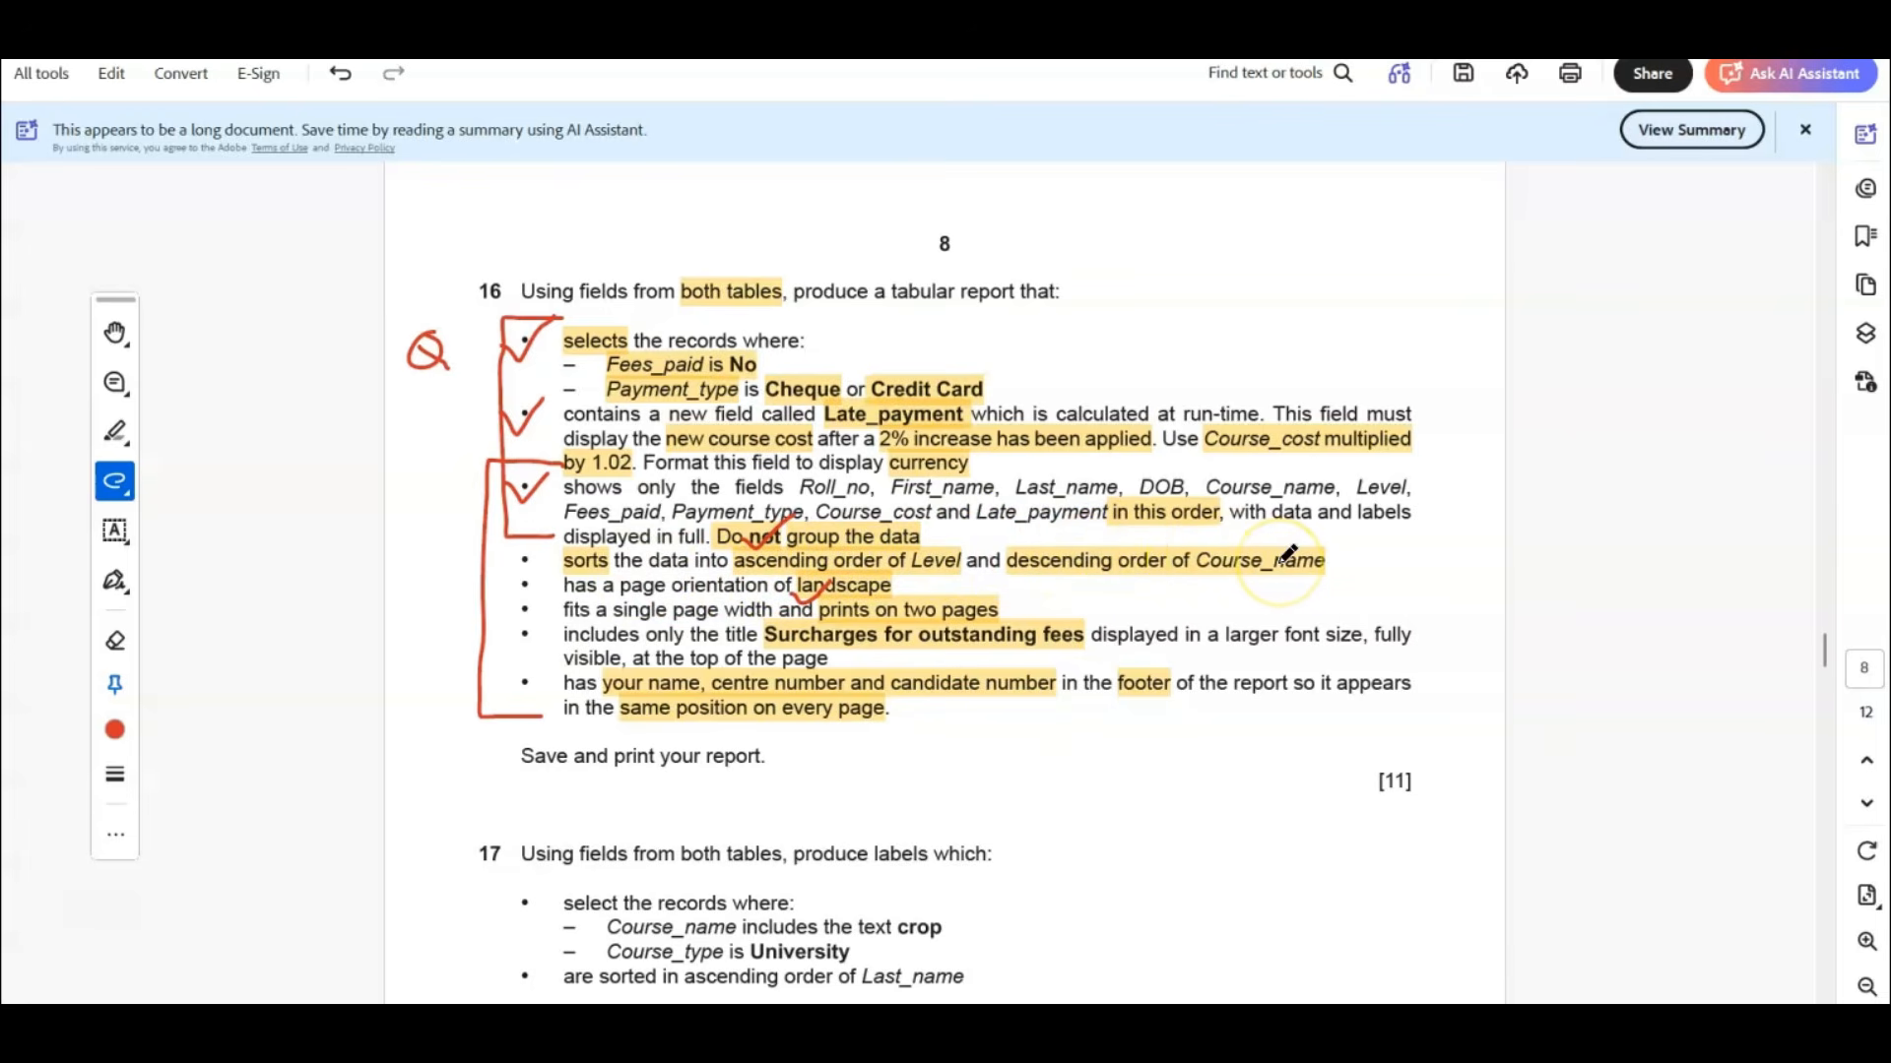
pyautogui.click(1162, 867)
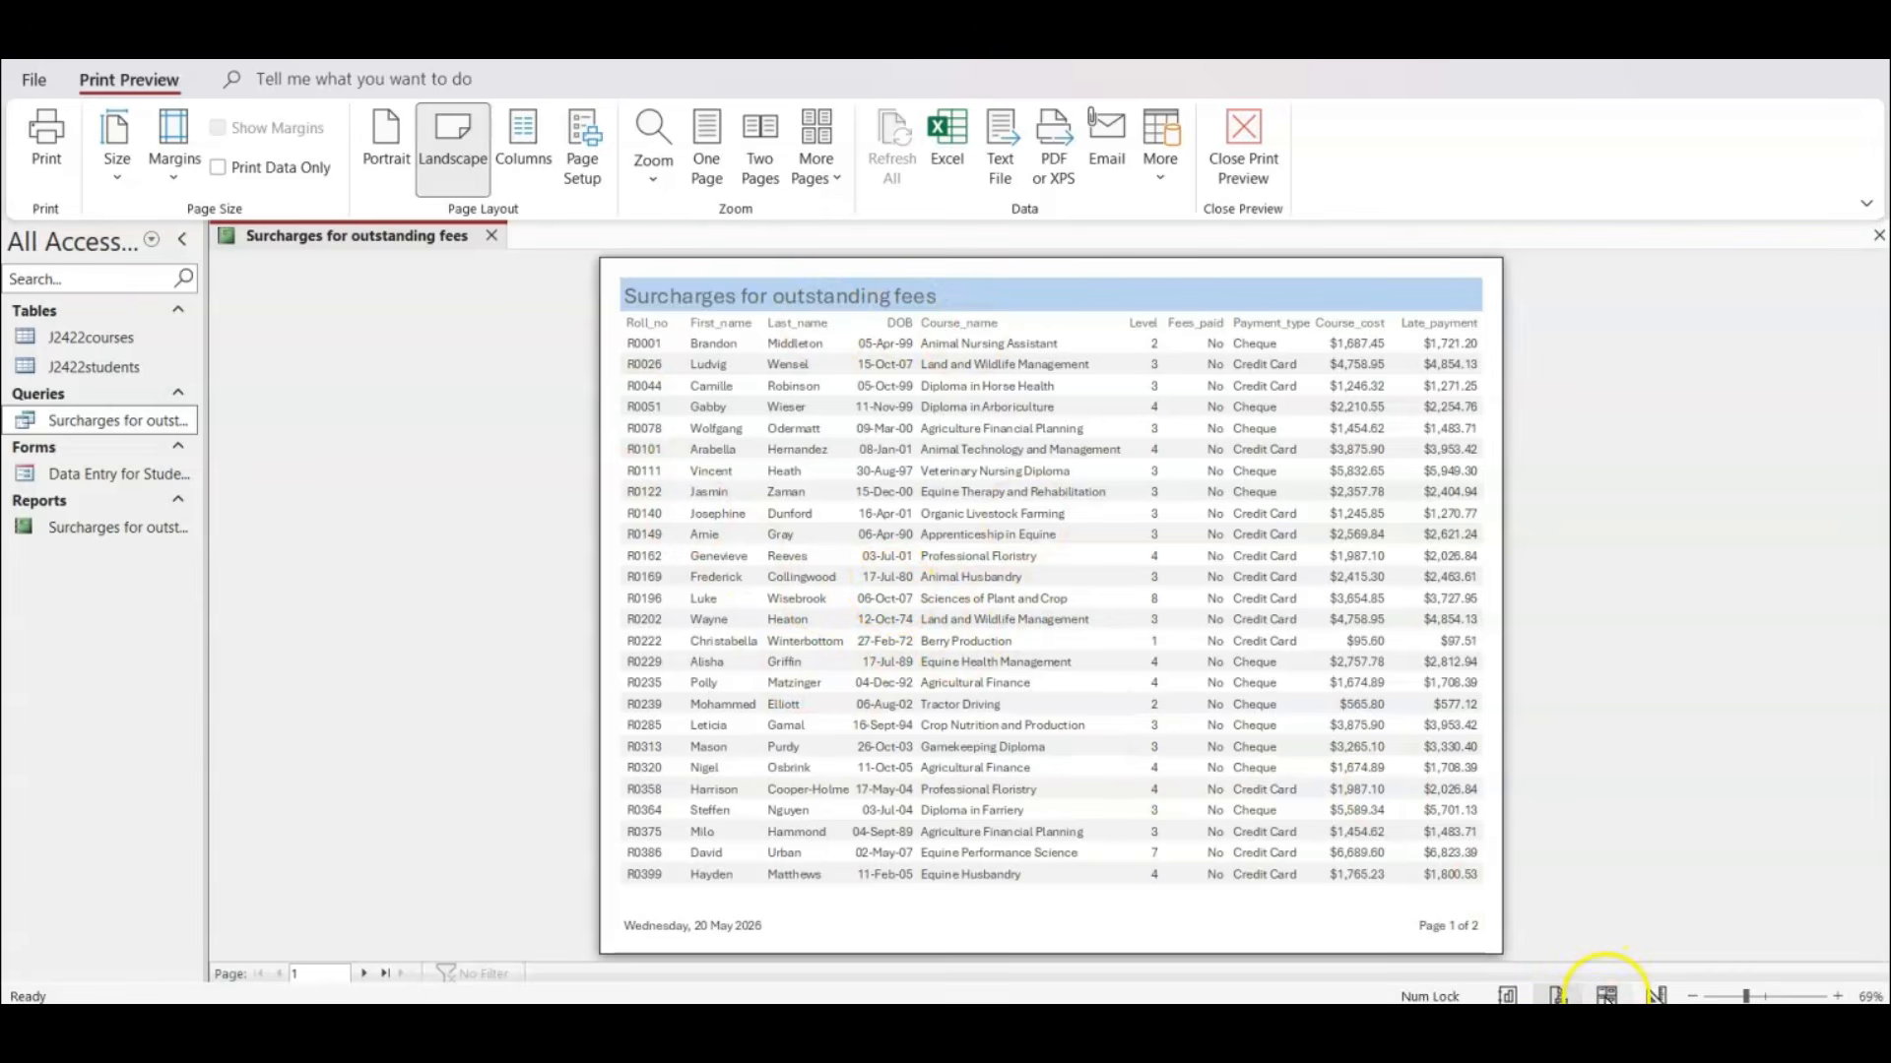
# Return the report to Layout View and add a sort on Level from smallest to largest.
pyautogui.click(1606, 996)
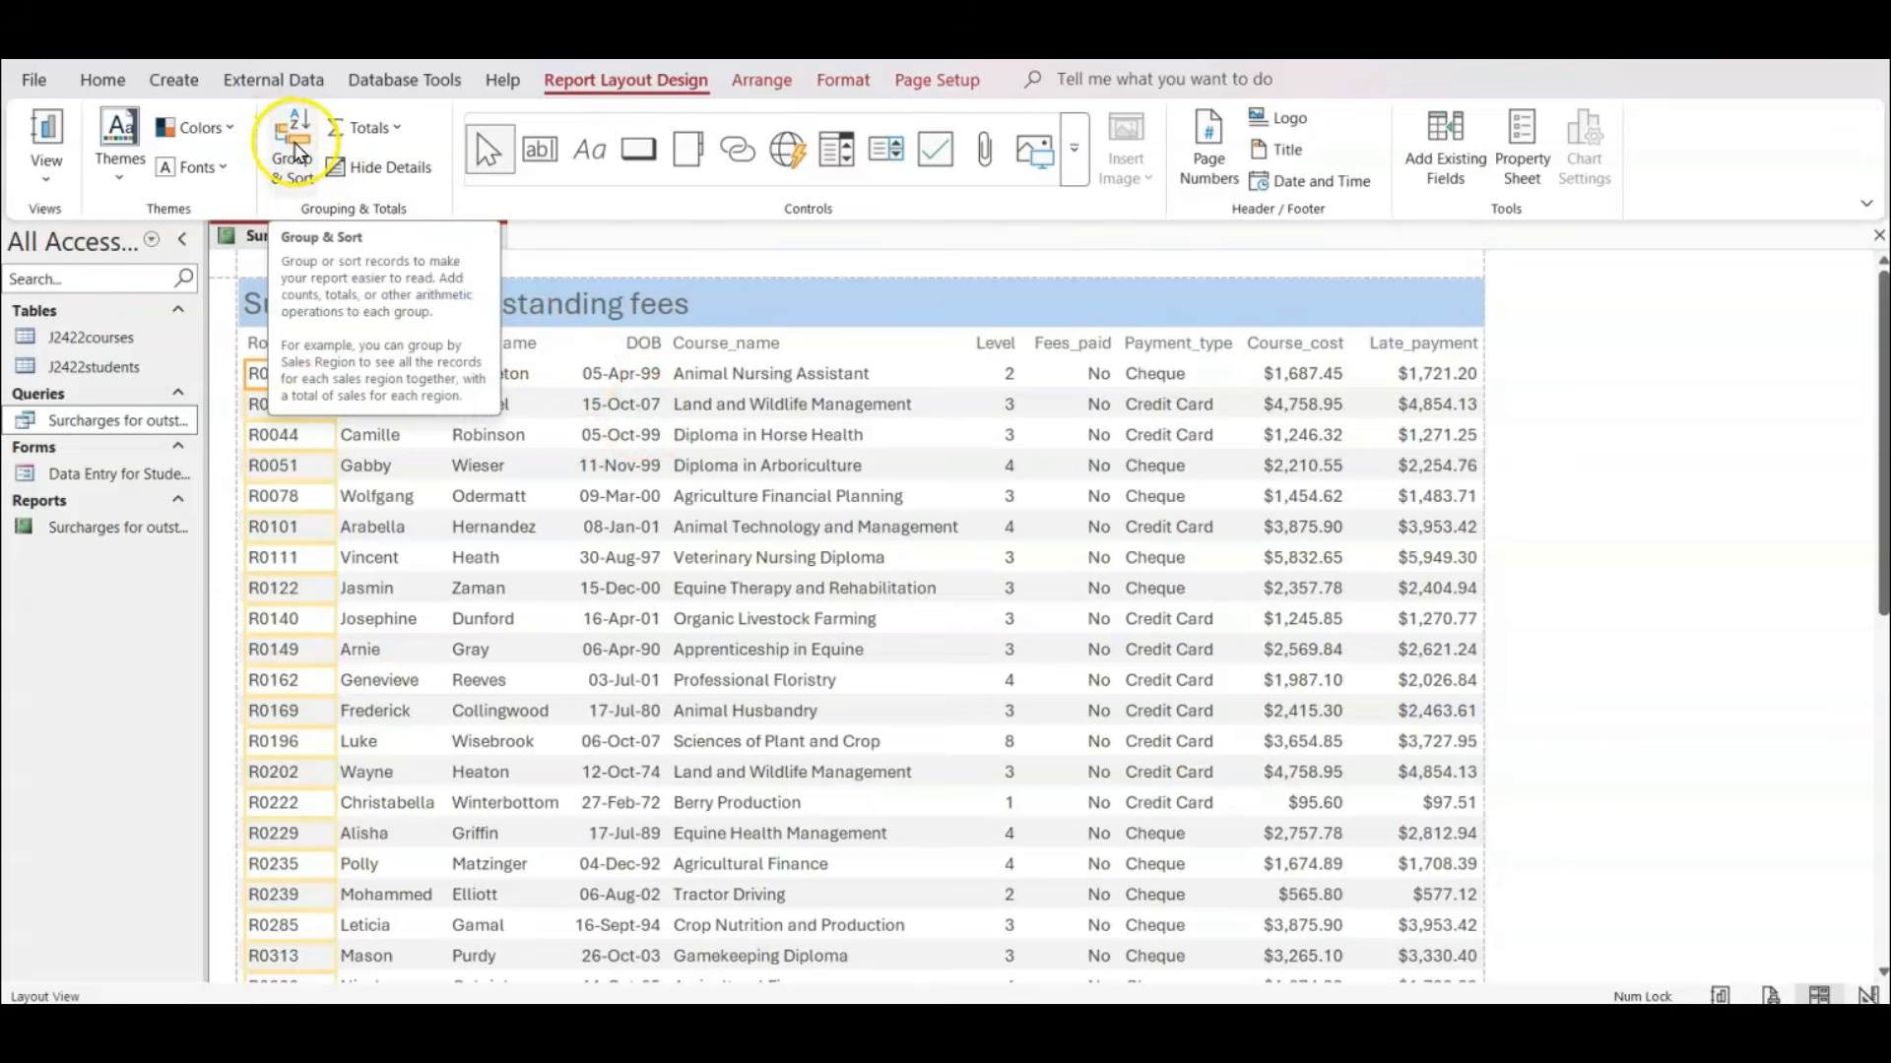
pyautogui.click(298, 167)
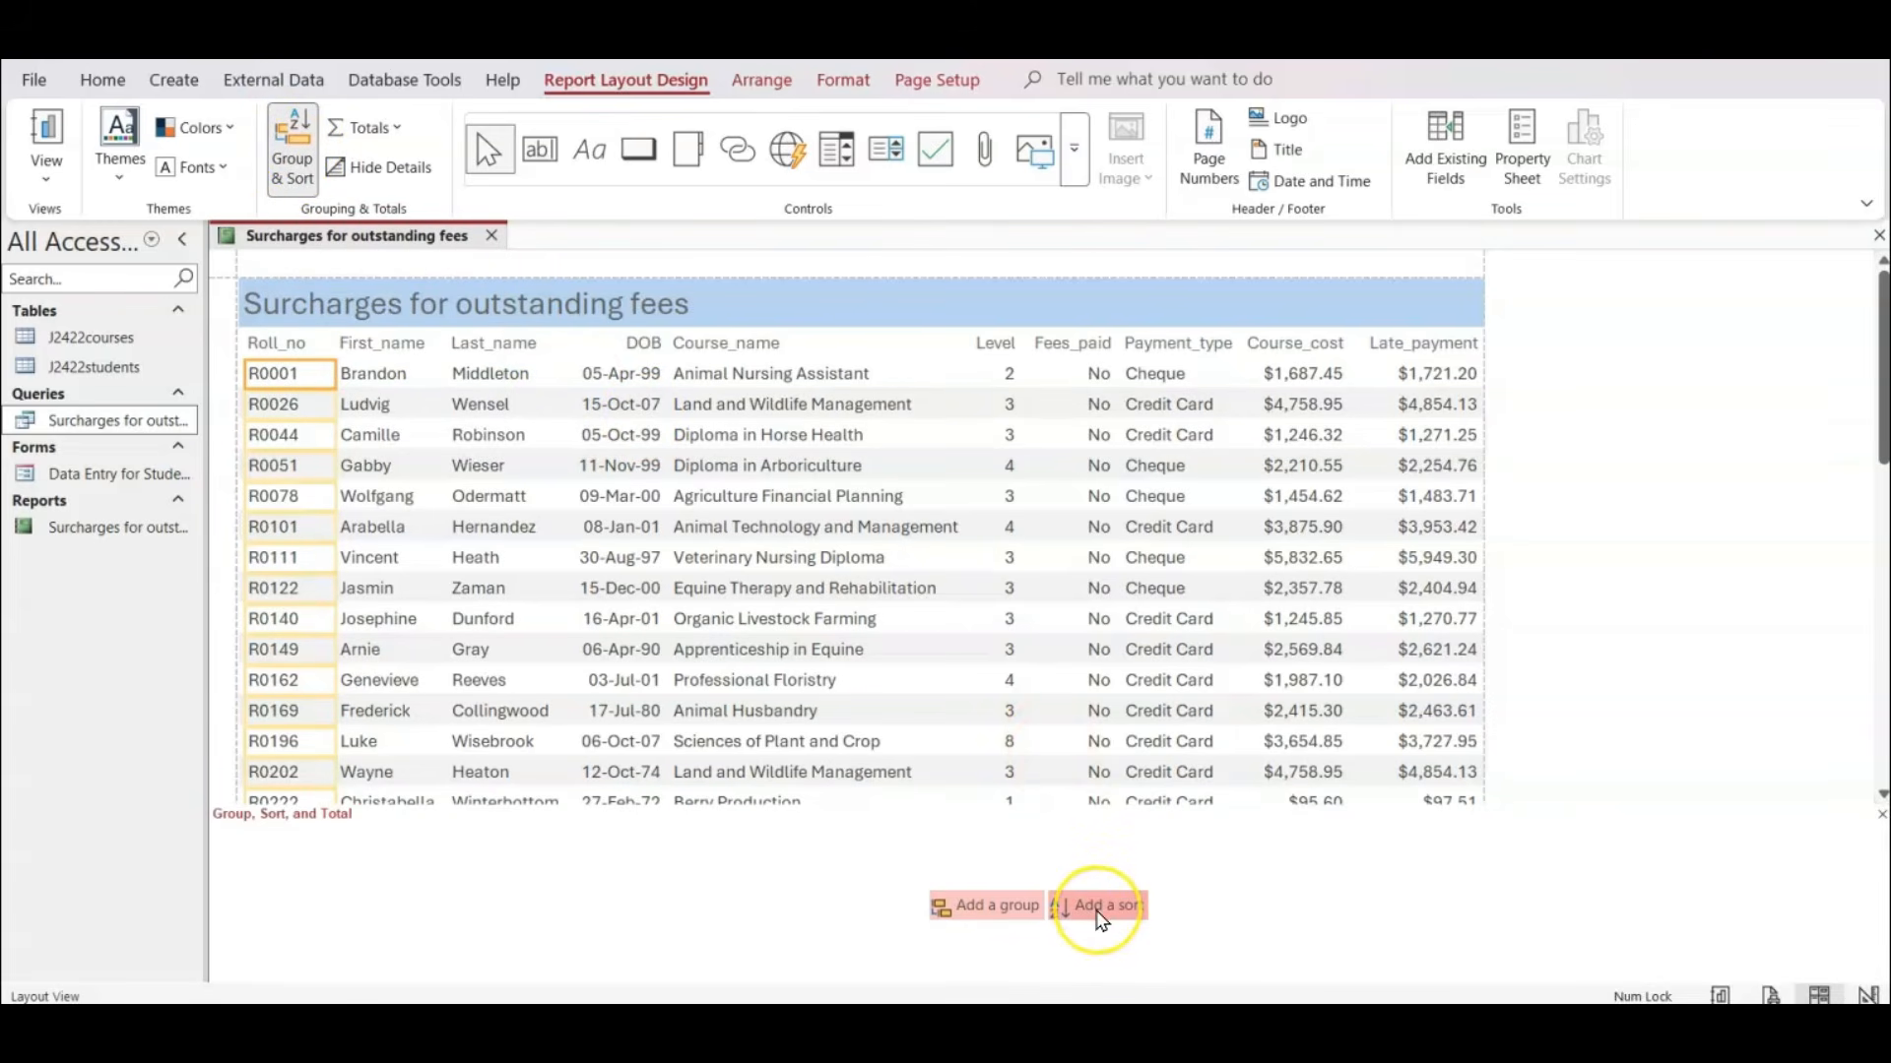
pyautogui.click(1101, 919)
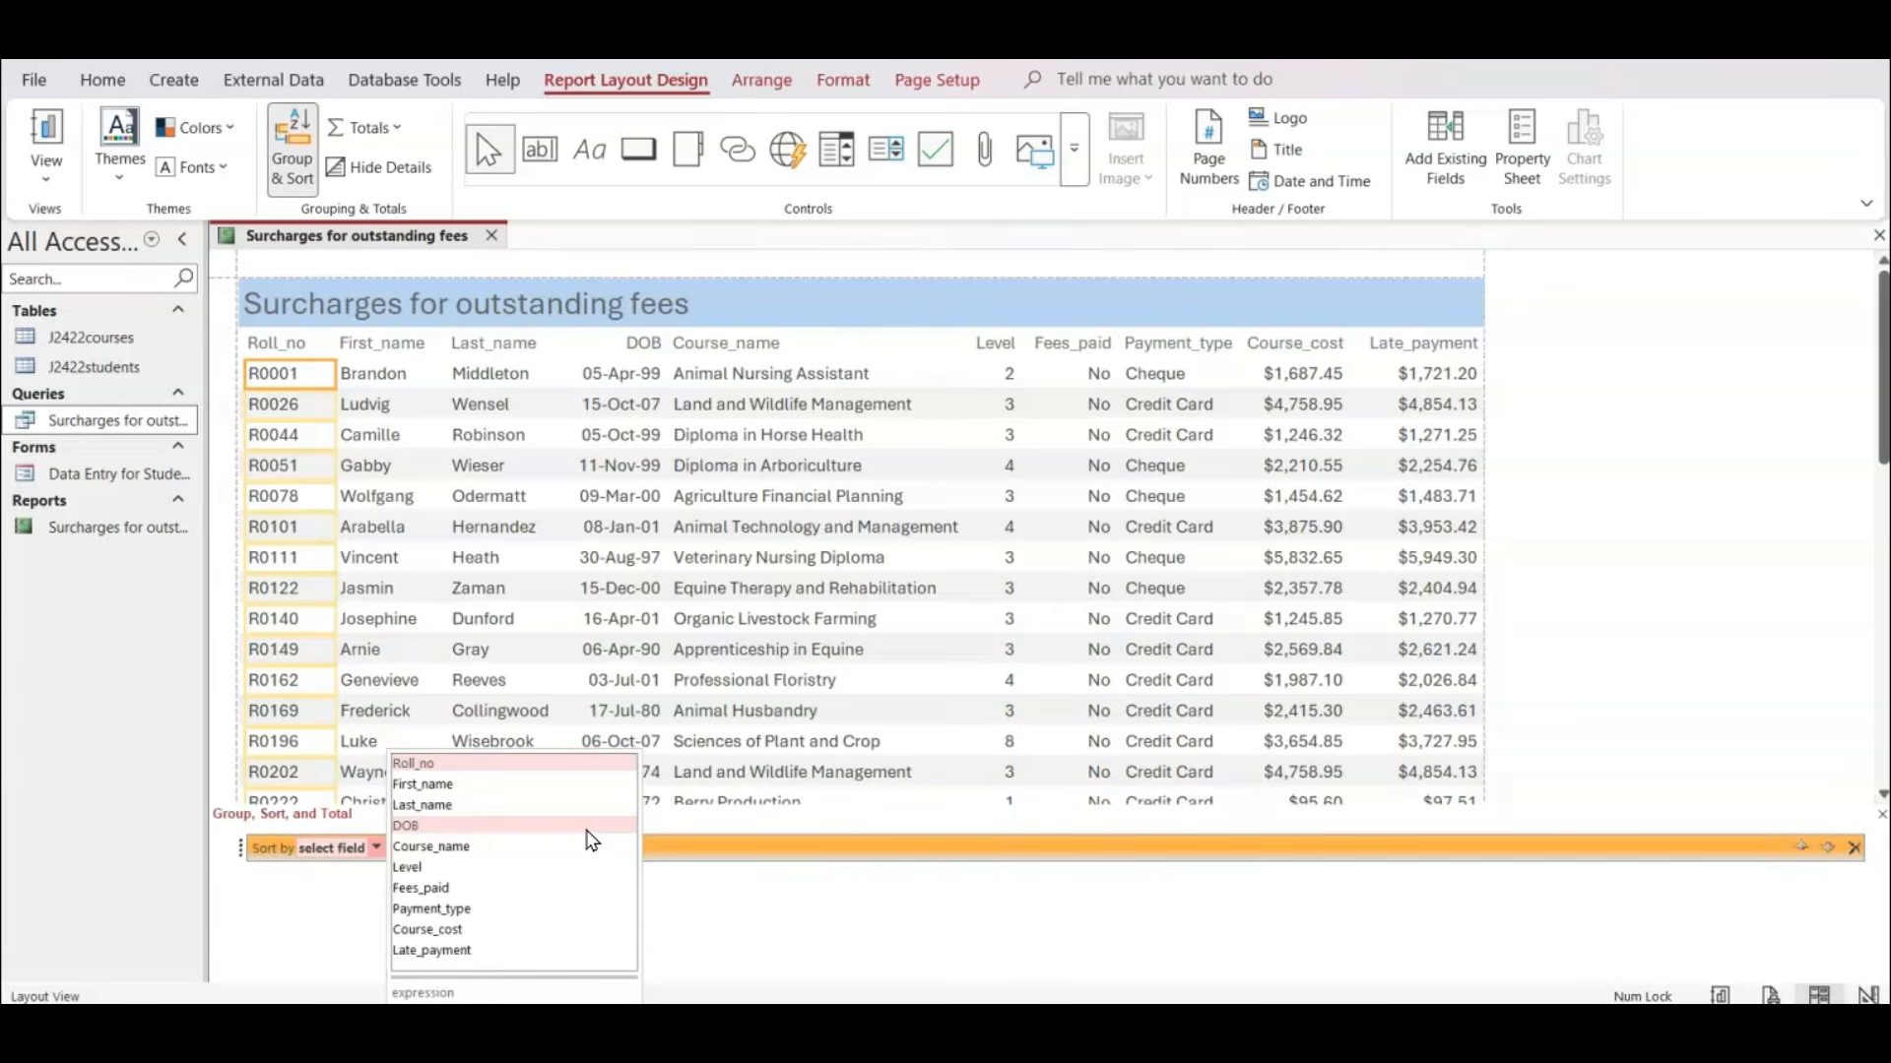
pyautogui.click(440, 870)
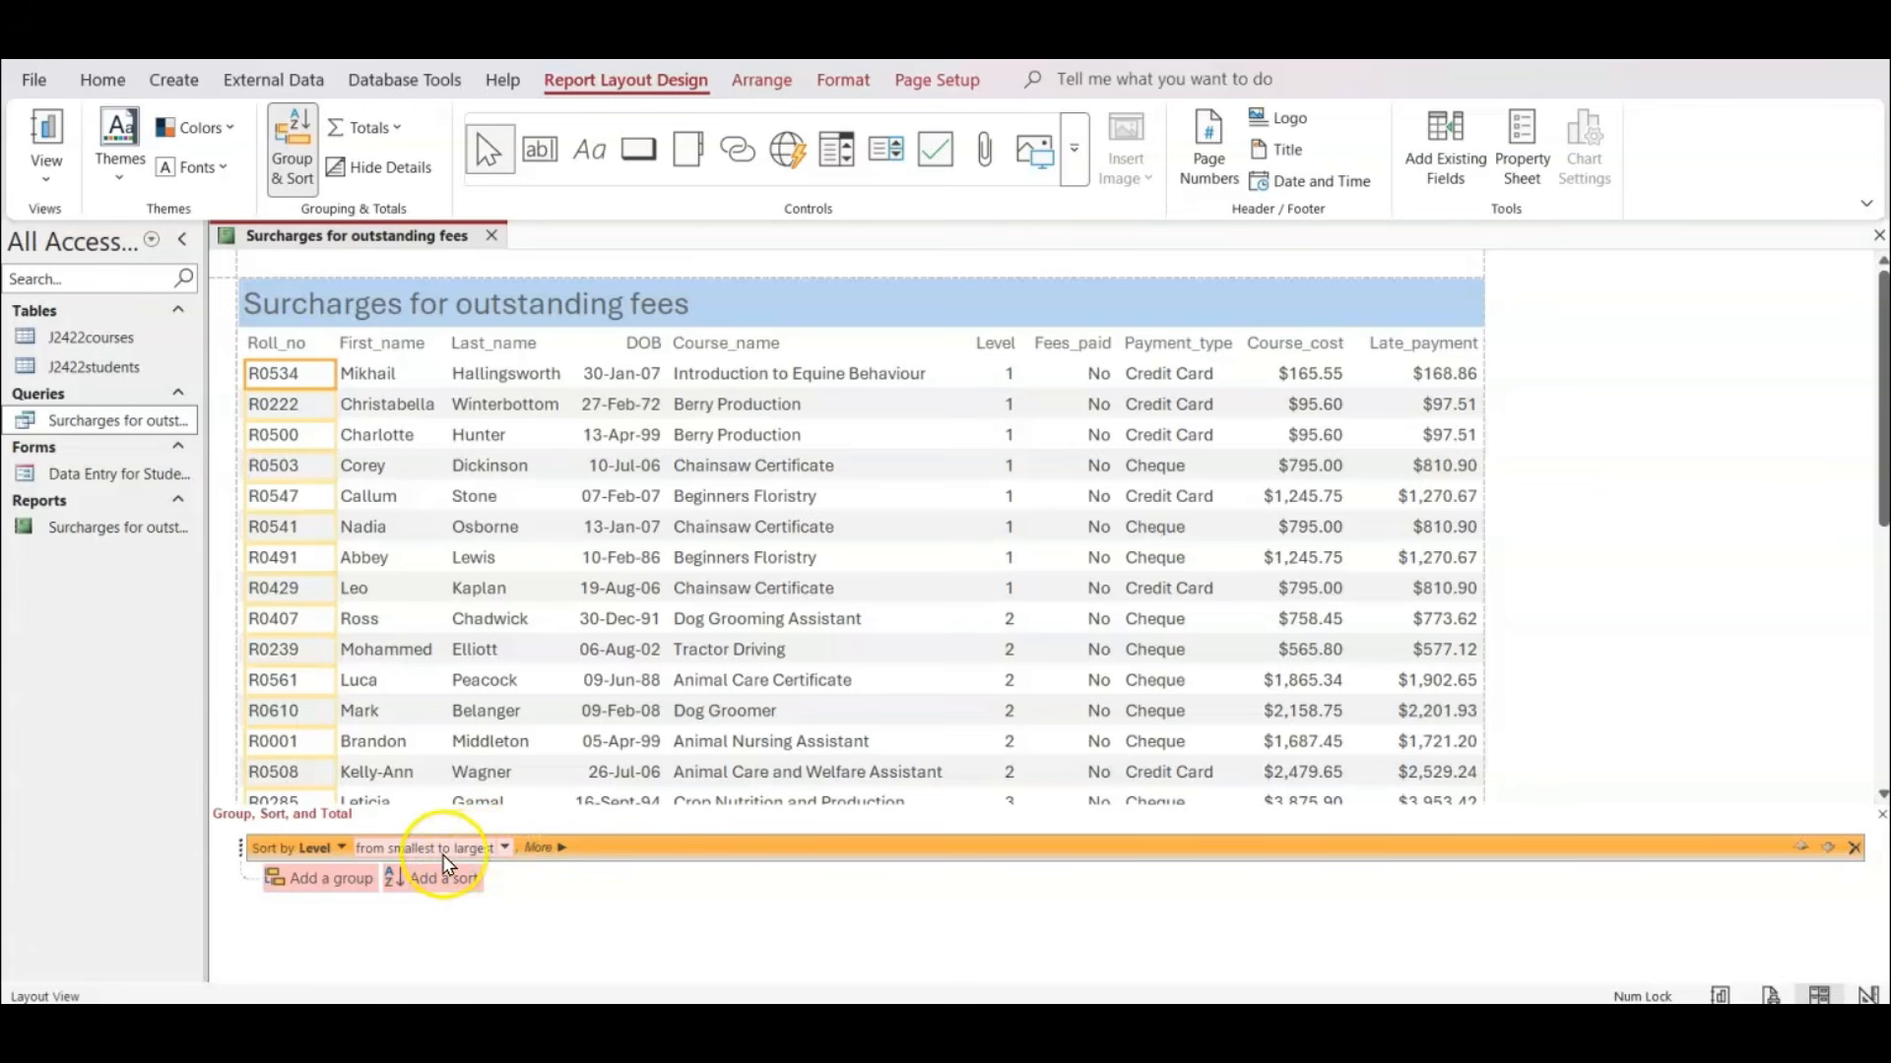
# Switch to the exam paper PDF, tick off the ascending order of Level requirement, and return to Access.
pyautogui.click(1114, 1020)
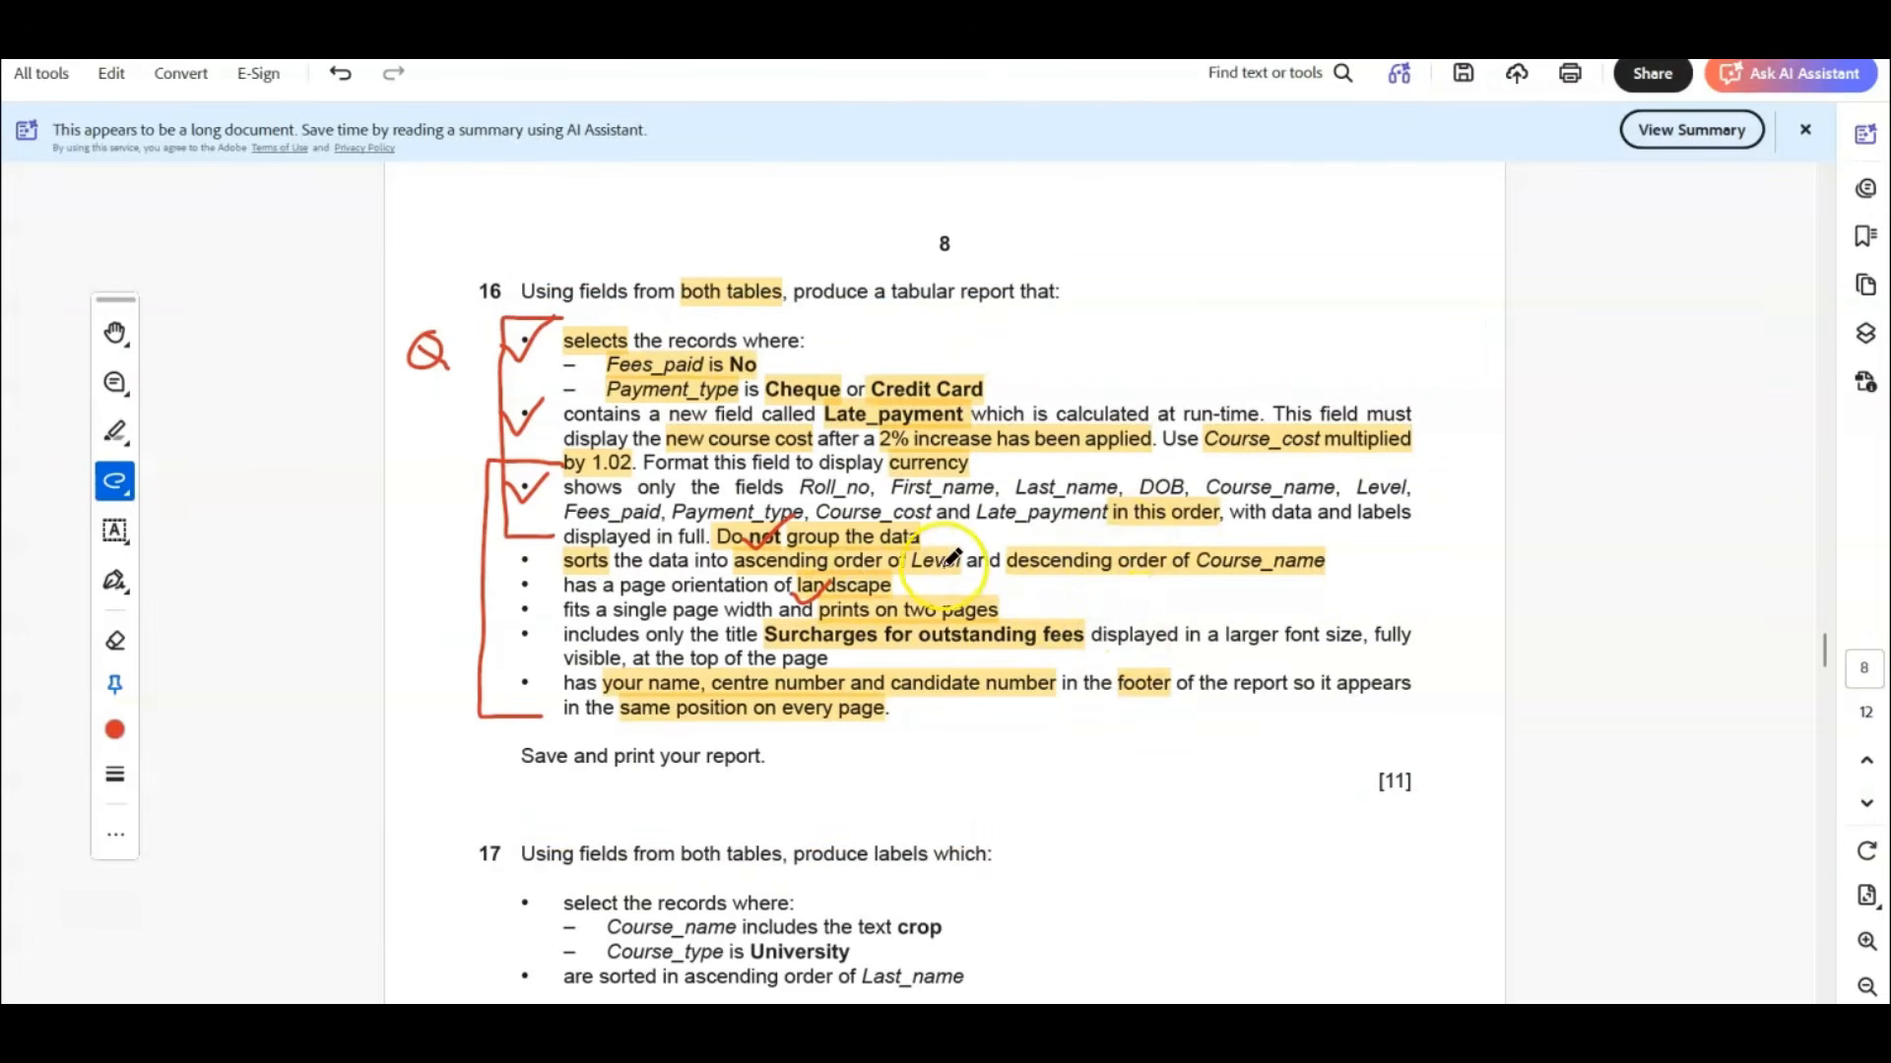
pyautogui.moveTo(914, 557); pyautogui.dragTo(963, 533)
pyautogui.click(1220, 1029)
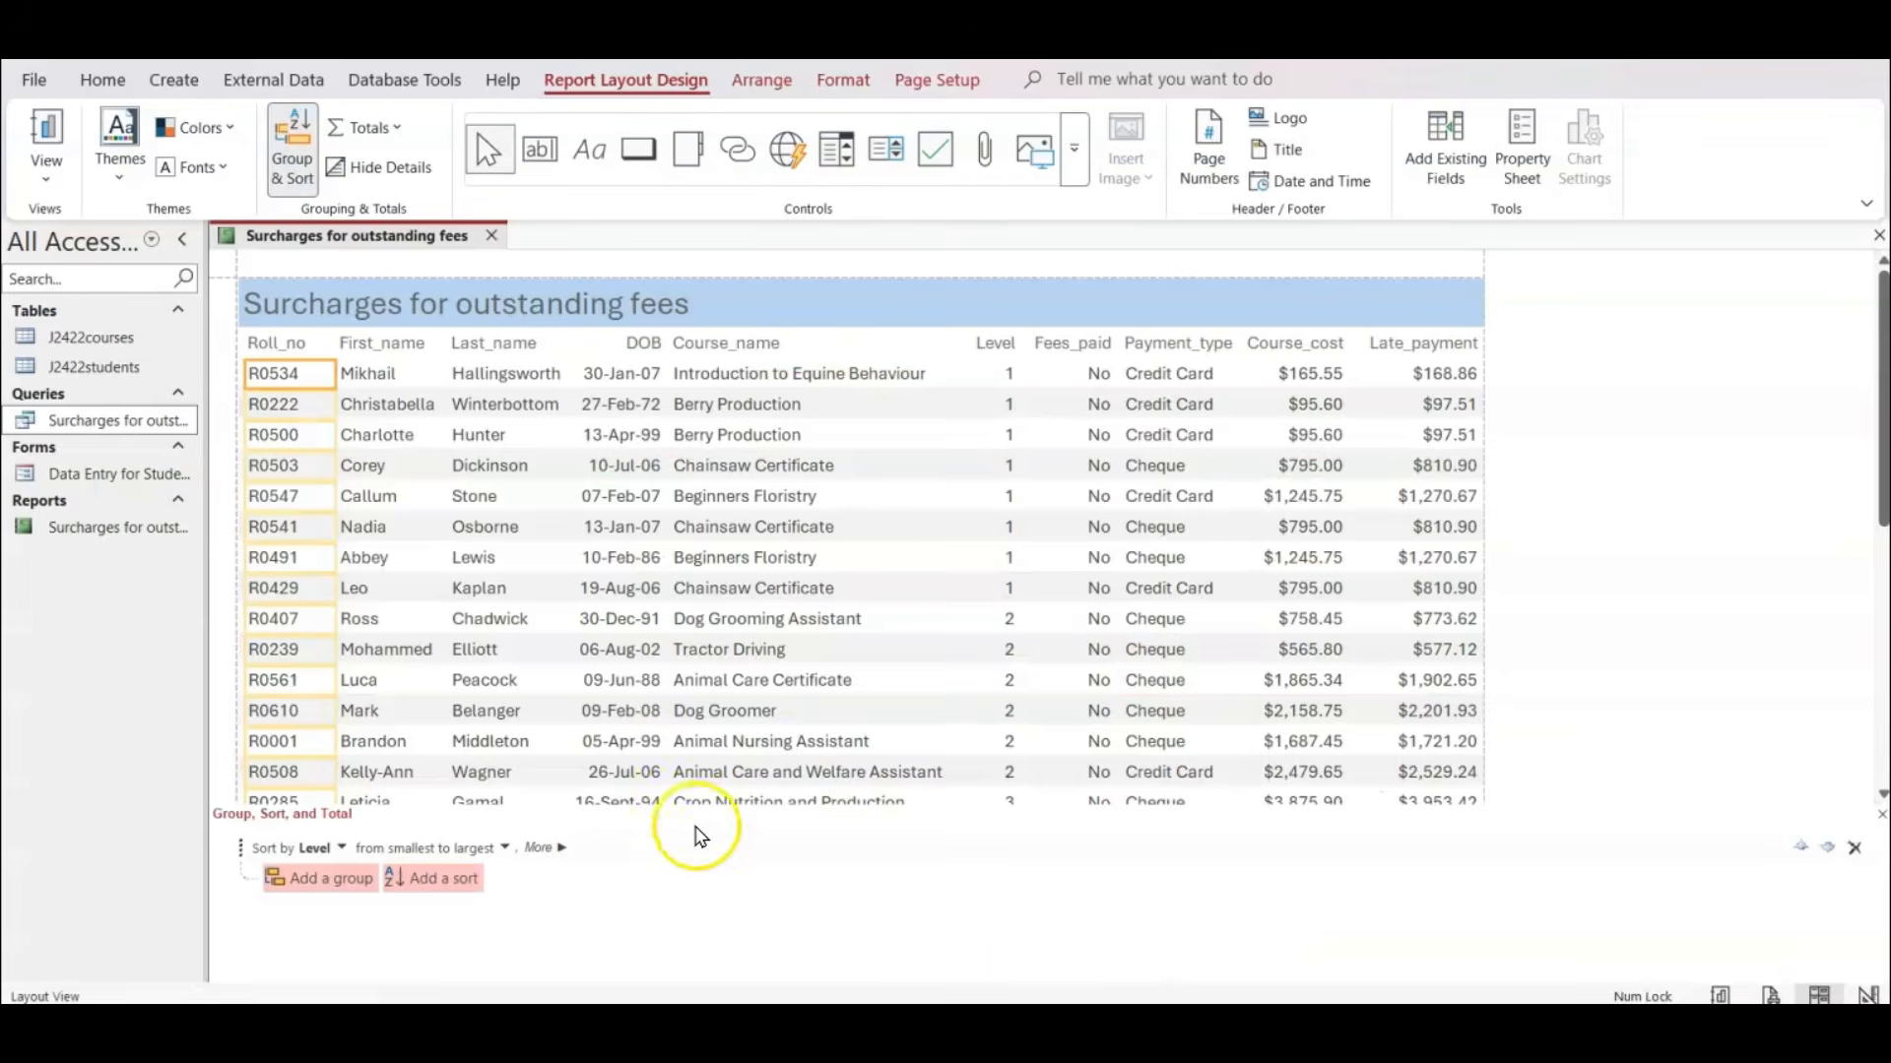
# Add a second sort on Course_name with Z on top to the report, and check the resulting record order.
pyautogui.click(402, 879)
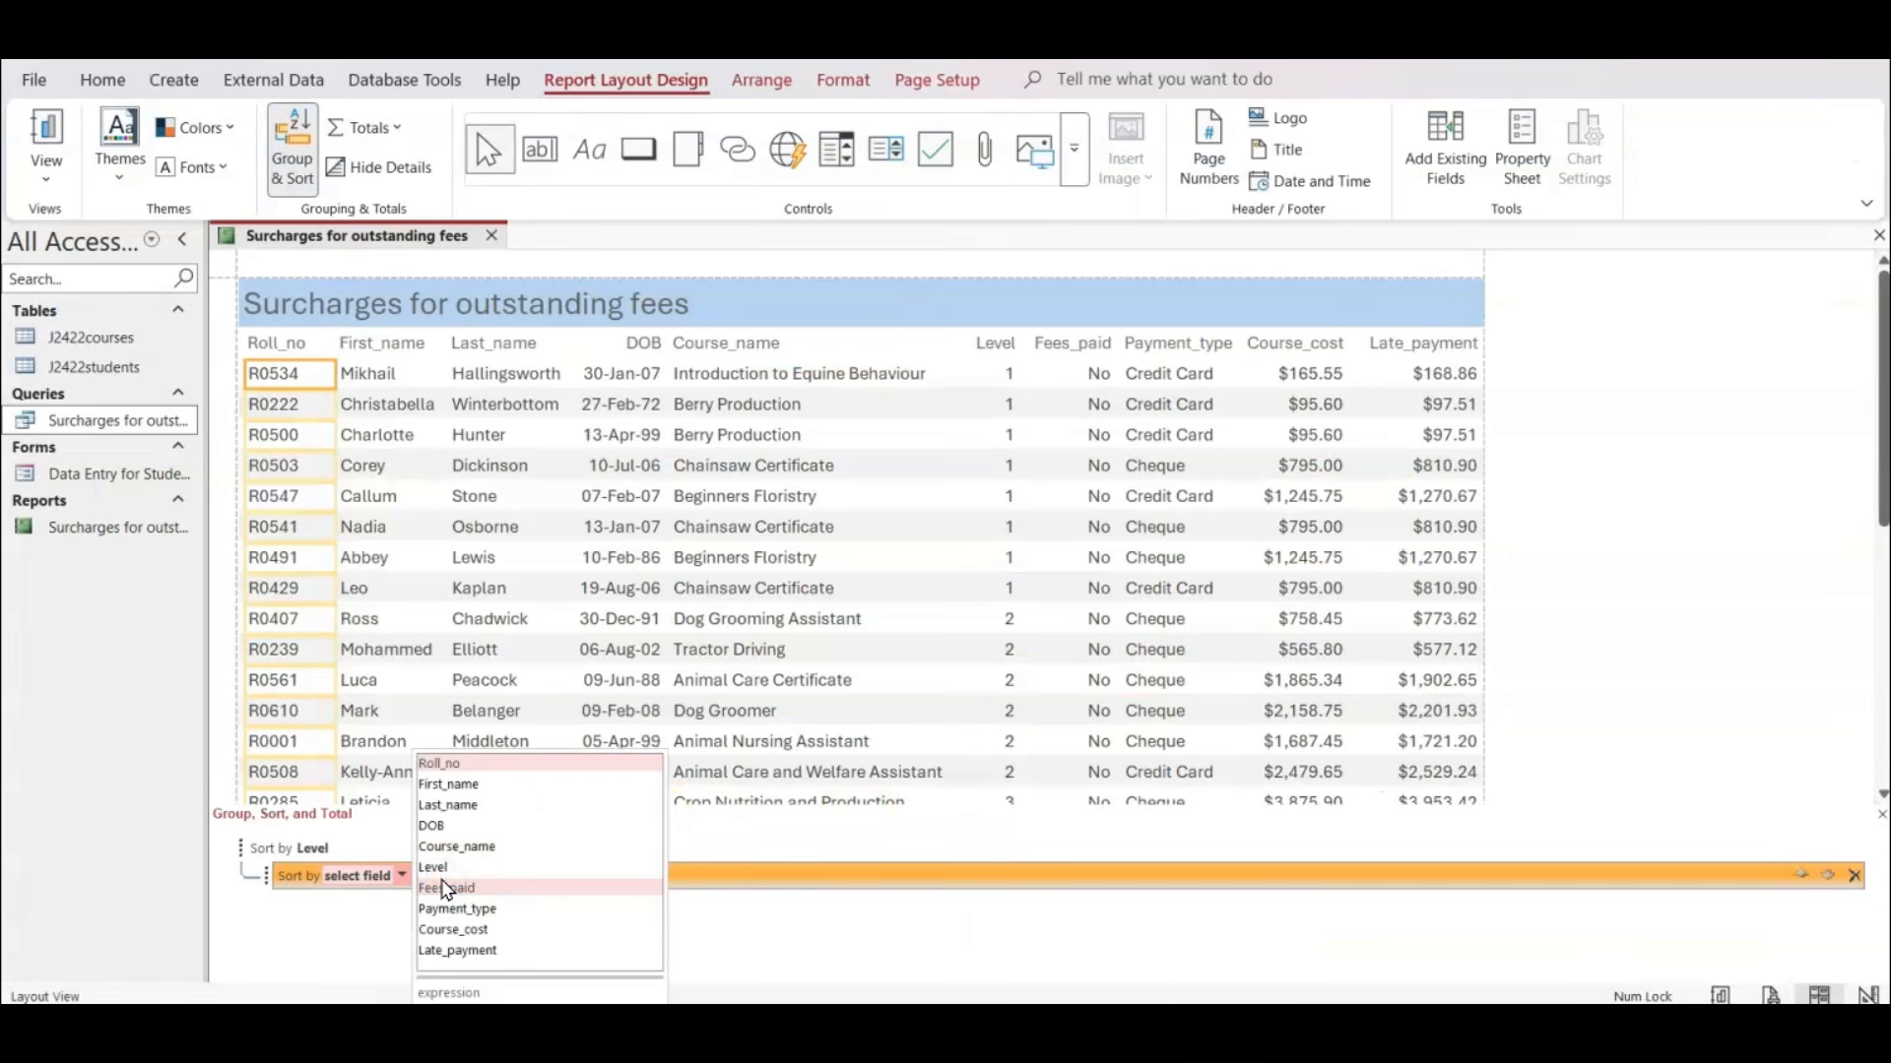
pyautogui.click(484, 847)
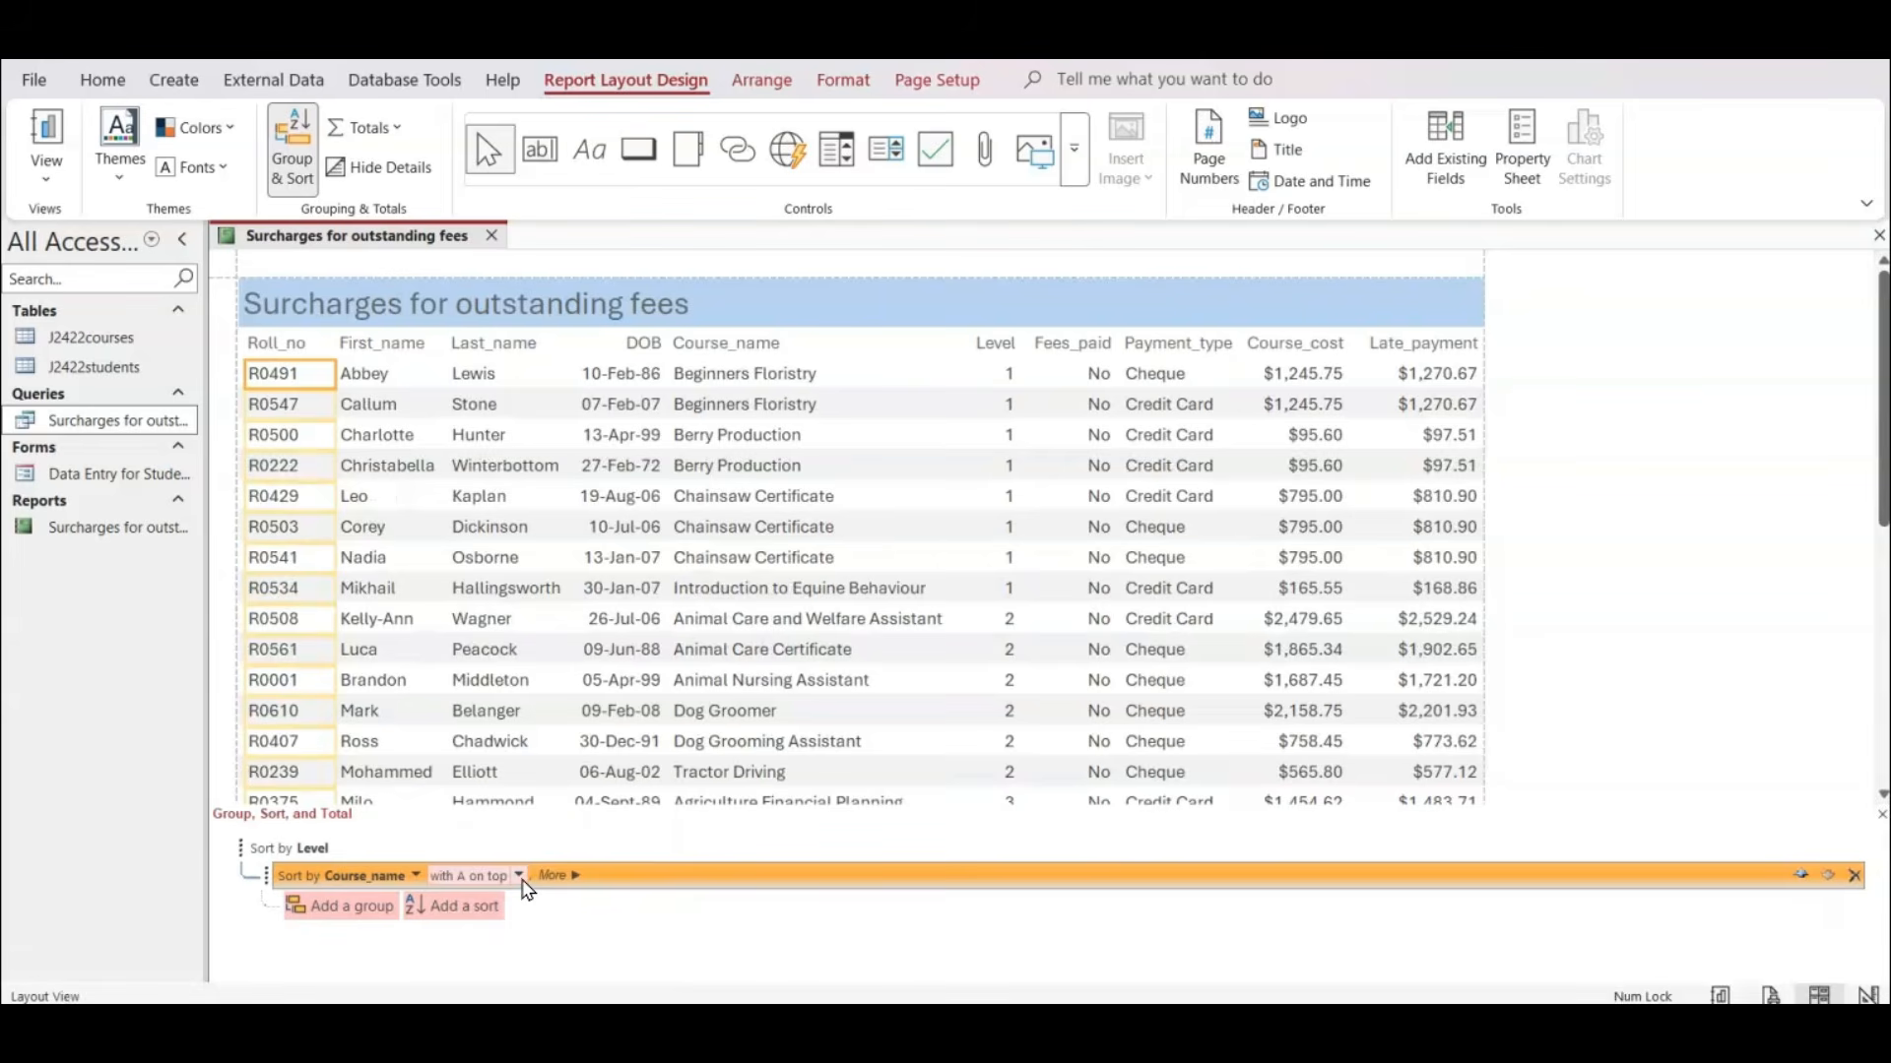
pyautogui.click(520, 877)
pyautogui.click(483, 921)
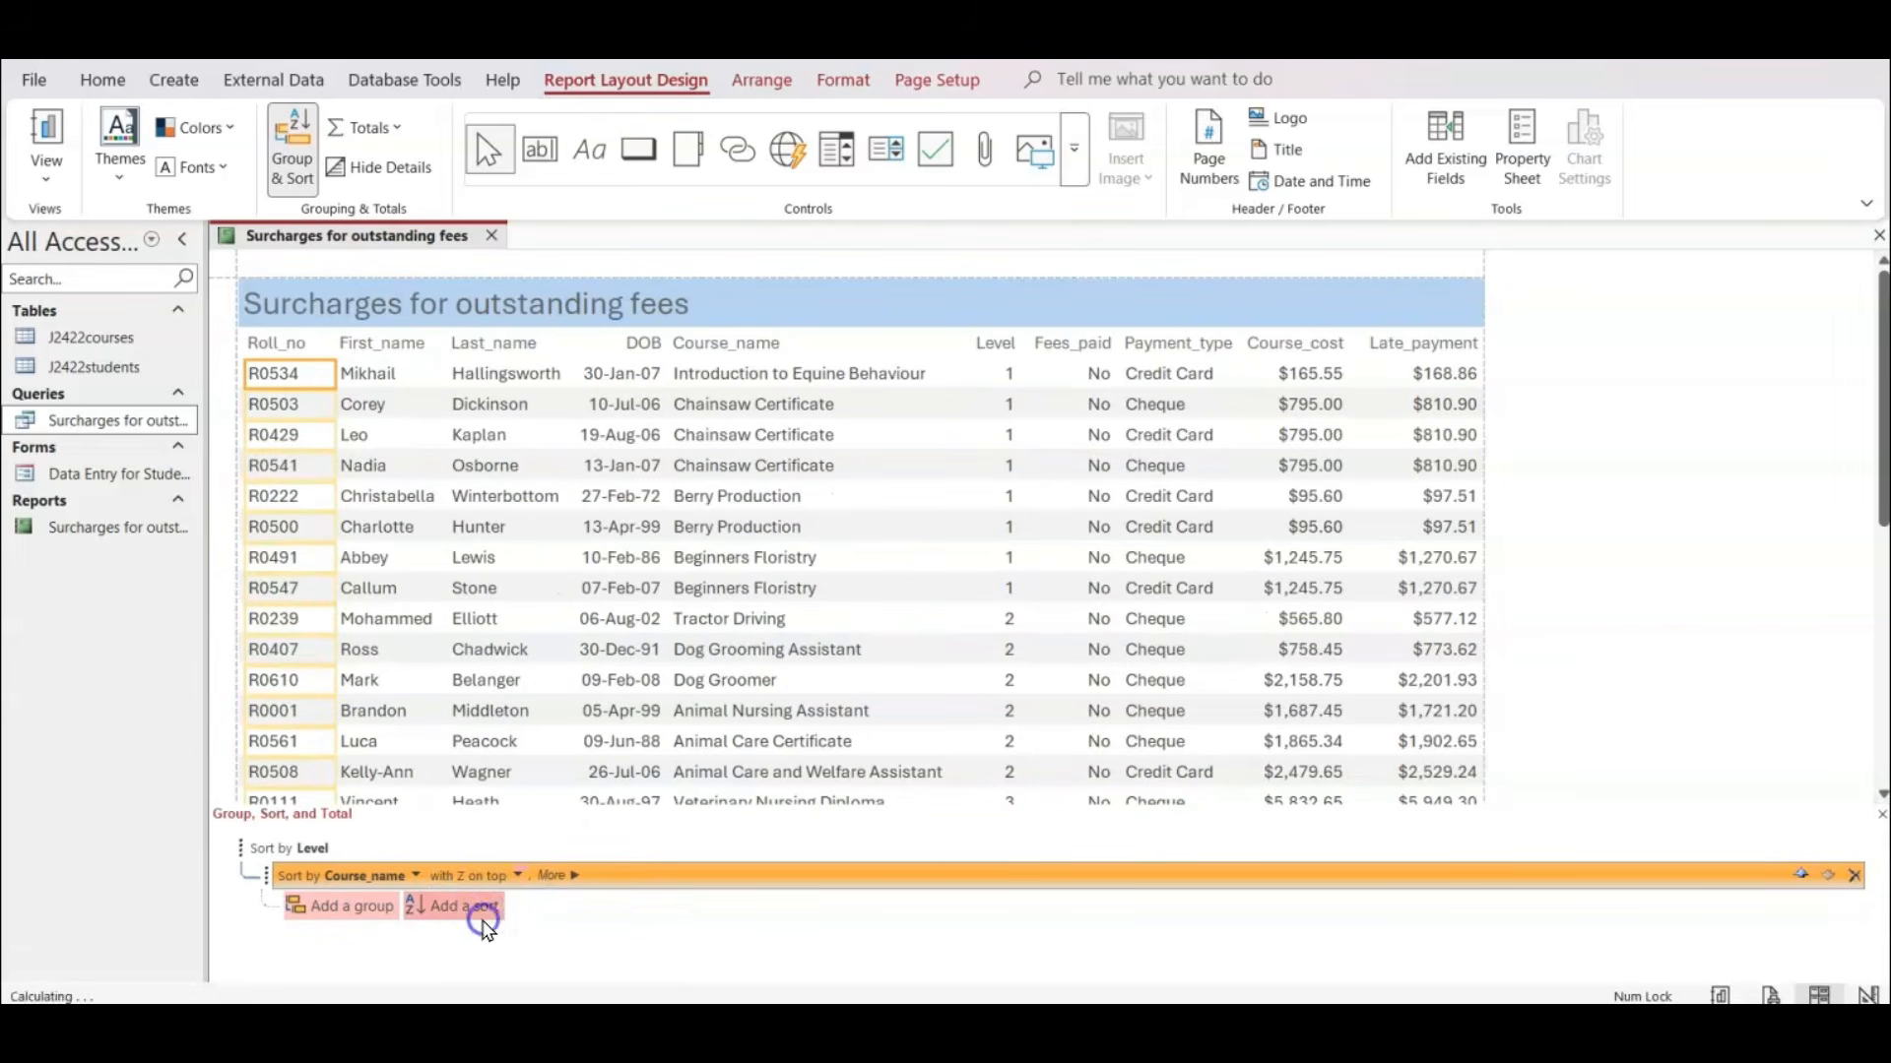
pyautogui.click(728, 542)
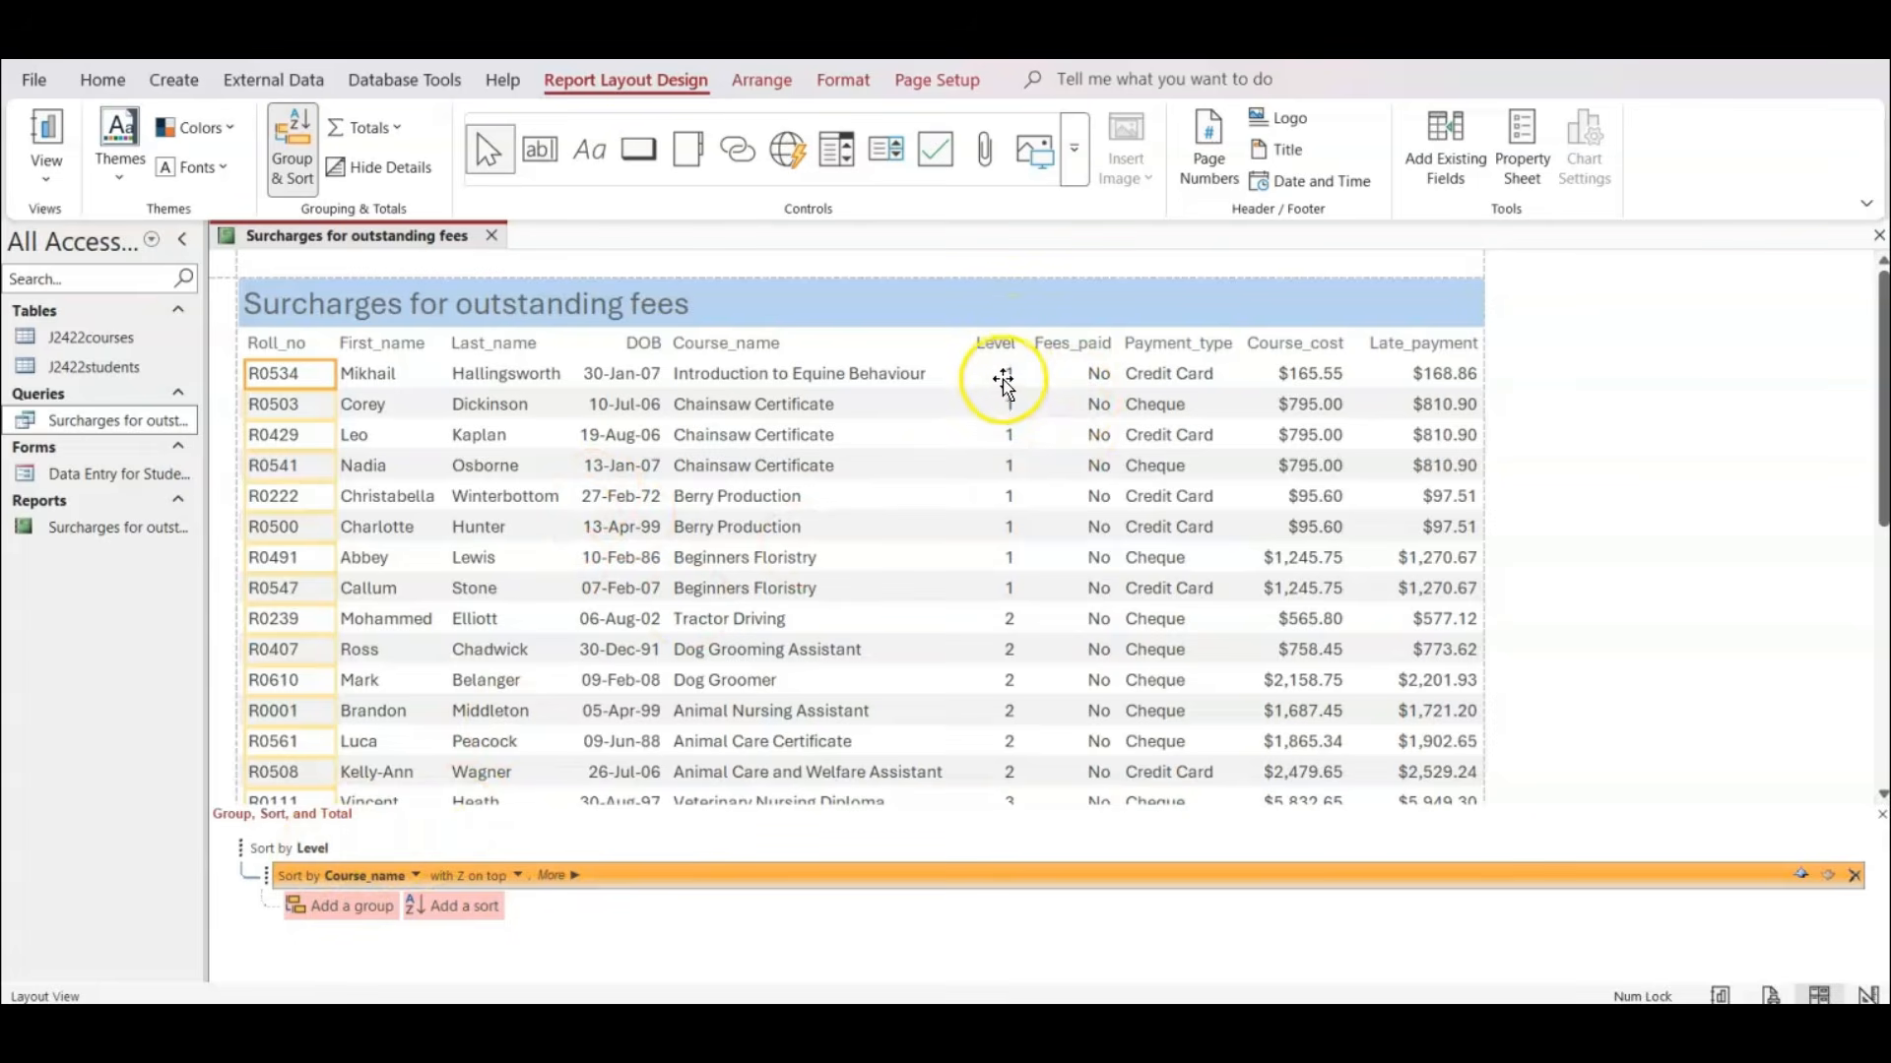
pyautogui.scroll(-4, 999, 380)
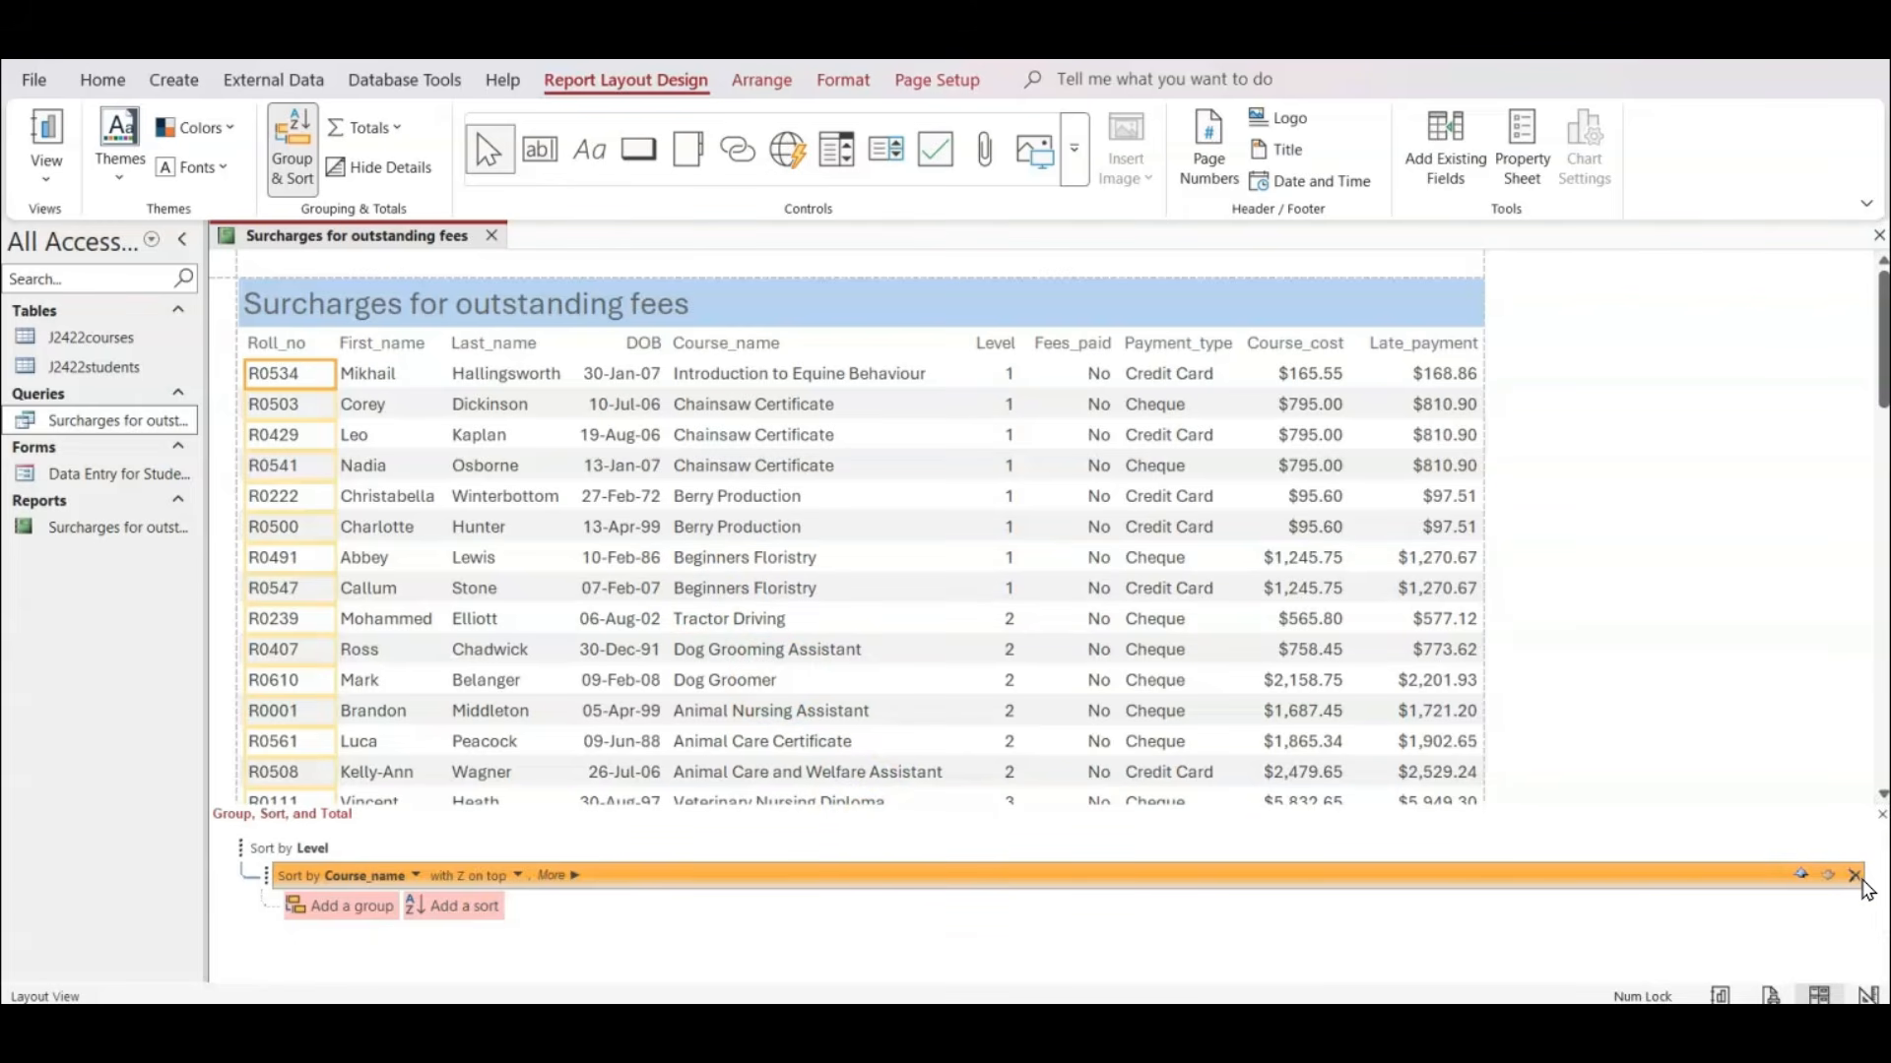
# Hide the report's Group, Sort, and Total pane.
pyautogui.click(1882, 815)
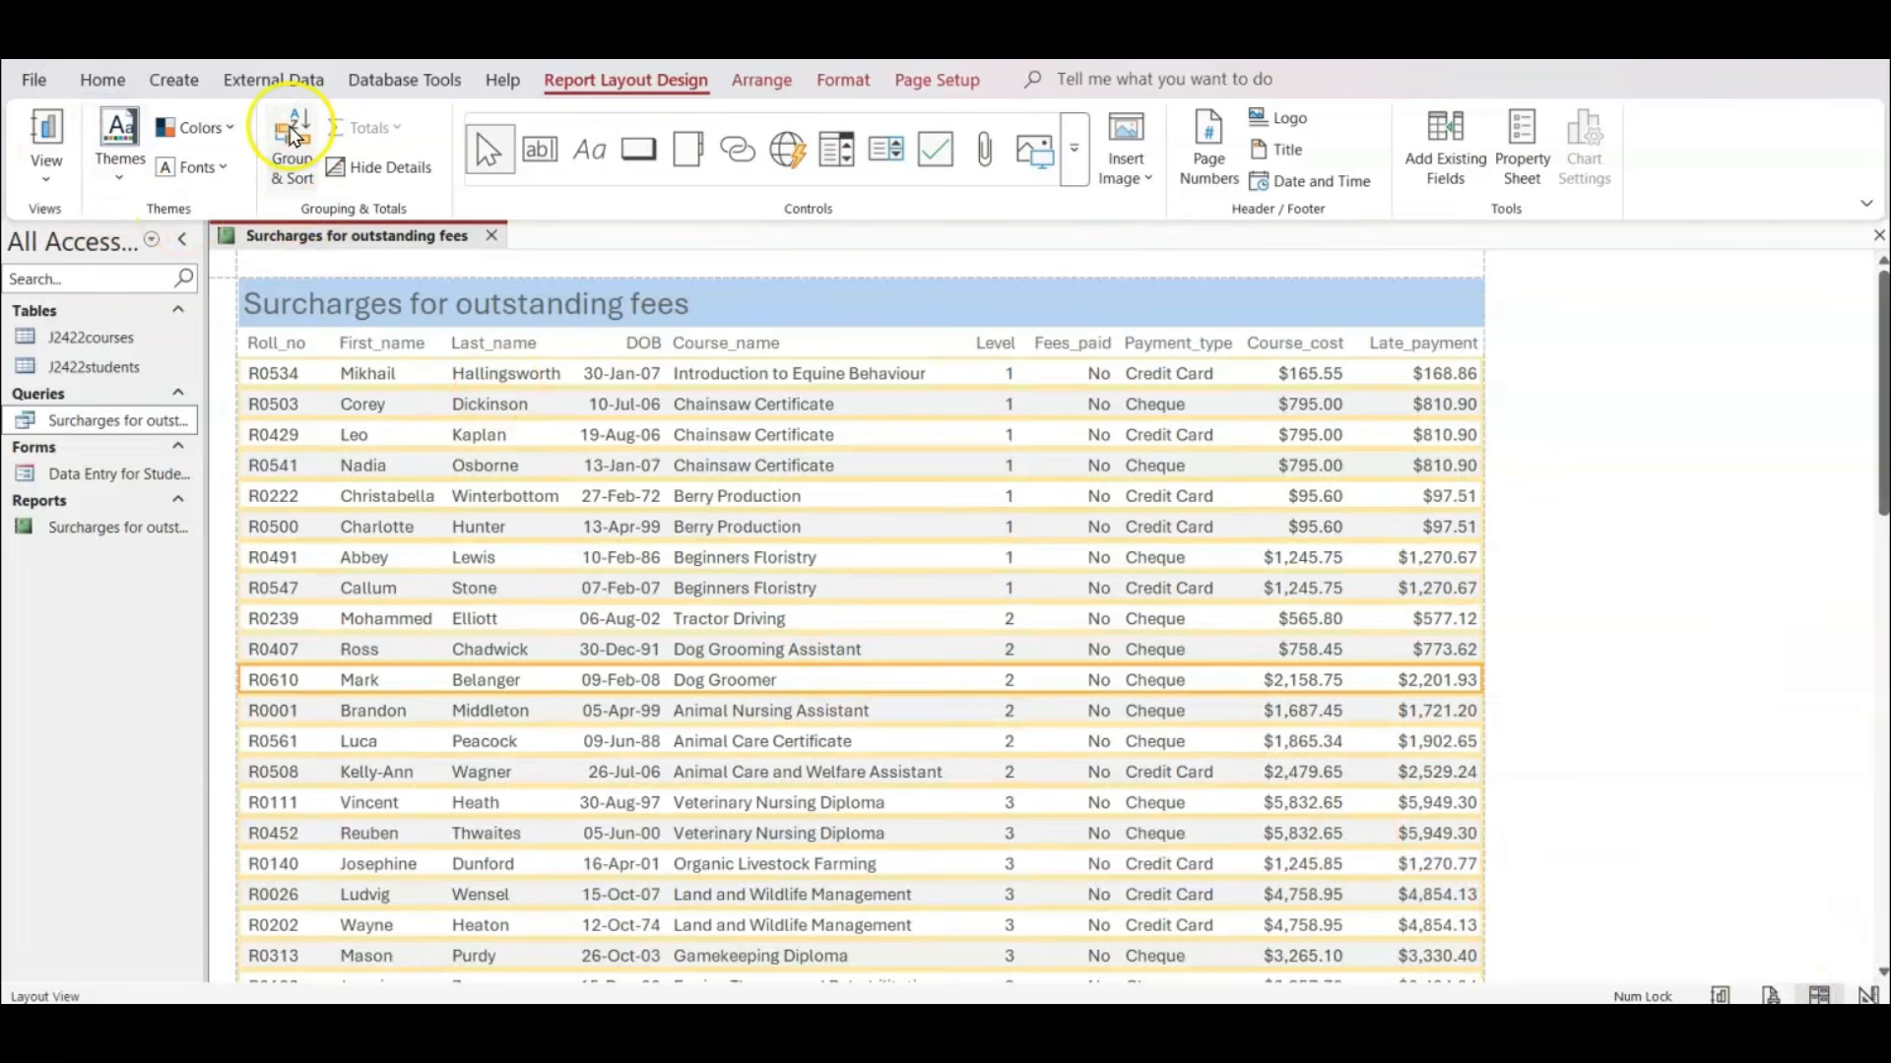
pyautogui.click(292, 140)
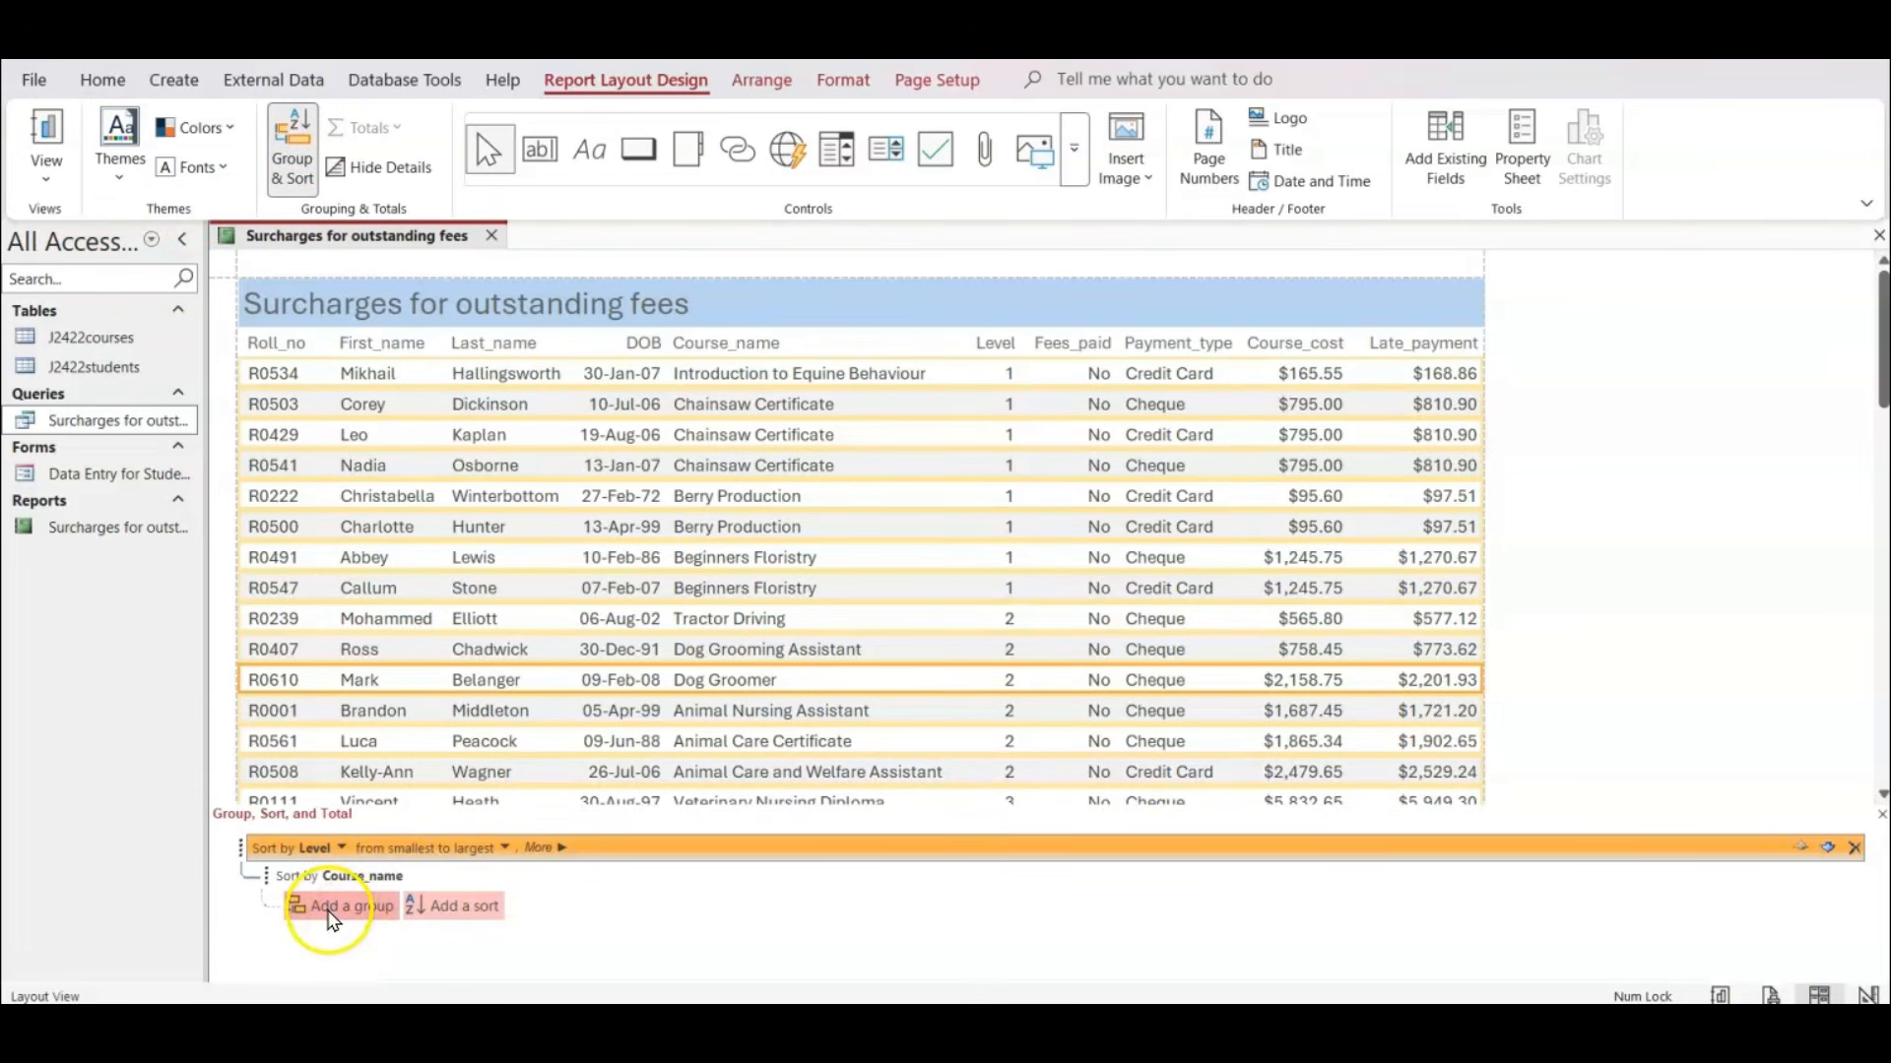
pyautogui.click(289, 140)
pyautogui.click(1621, 704)
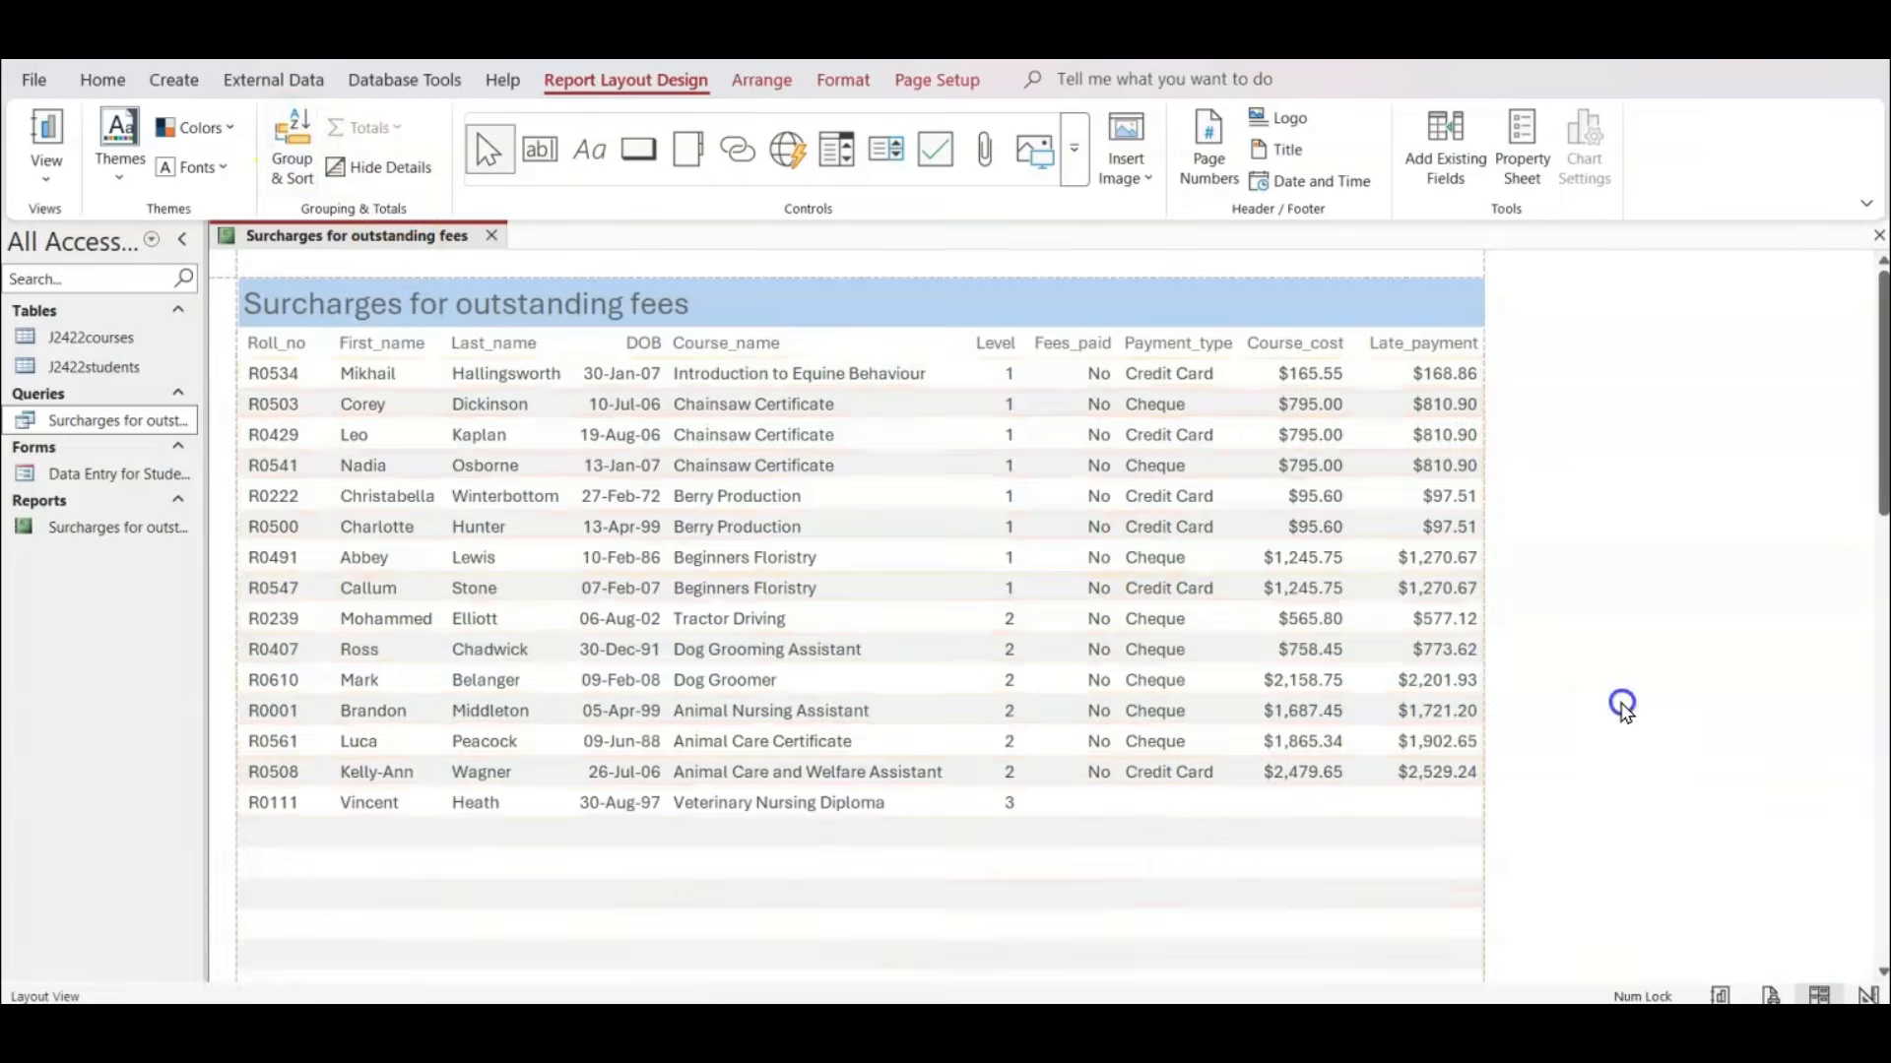
# Switch to the exam paper PDF, tick off question 16's sorting, two-page and title requirements, and return to Access.
pyautogui.moveTo(1111, 1024)
pyautogui.click(1111, 921)
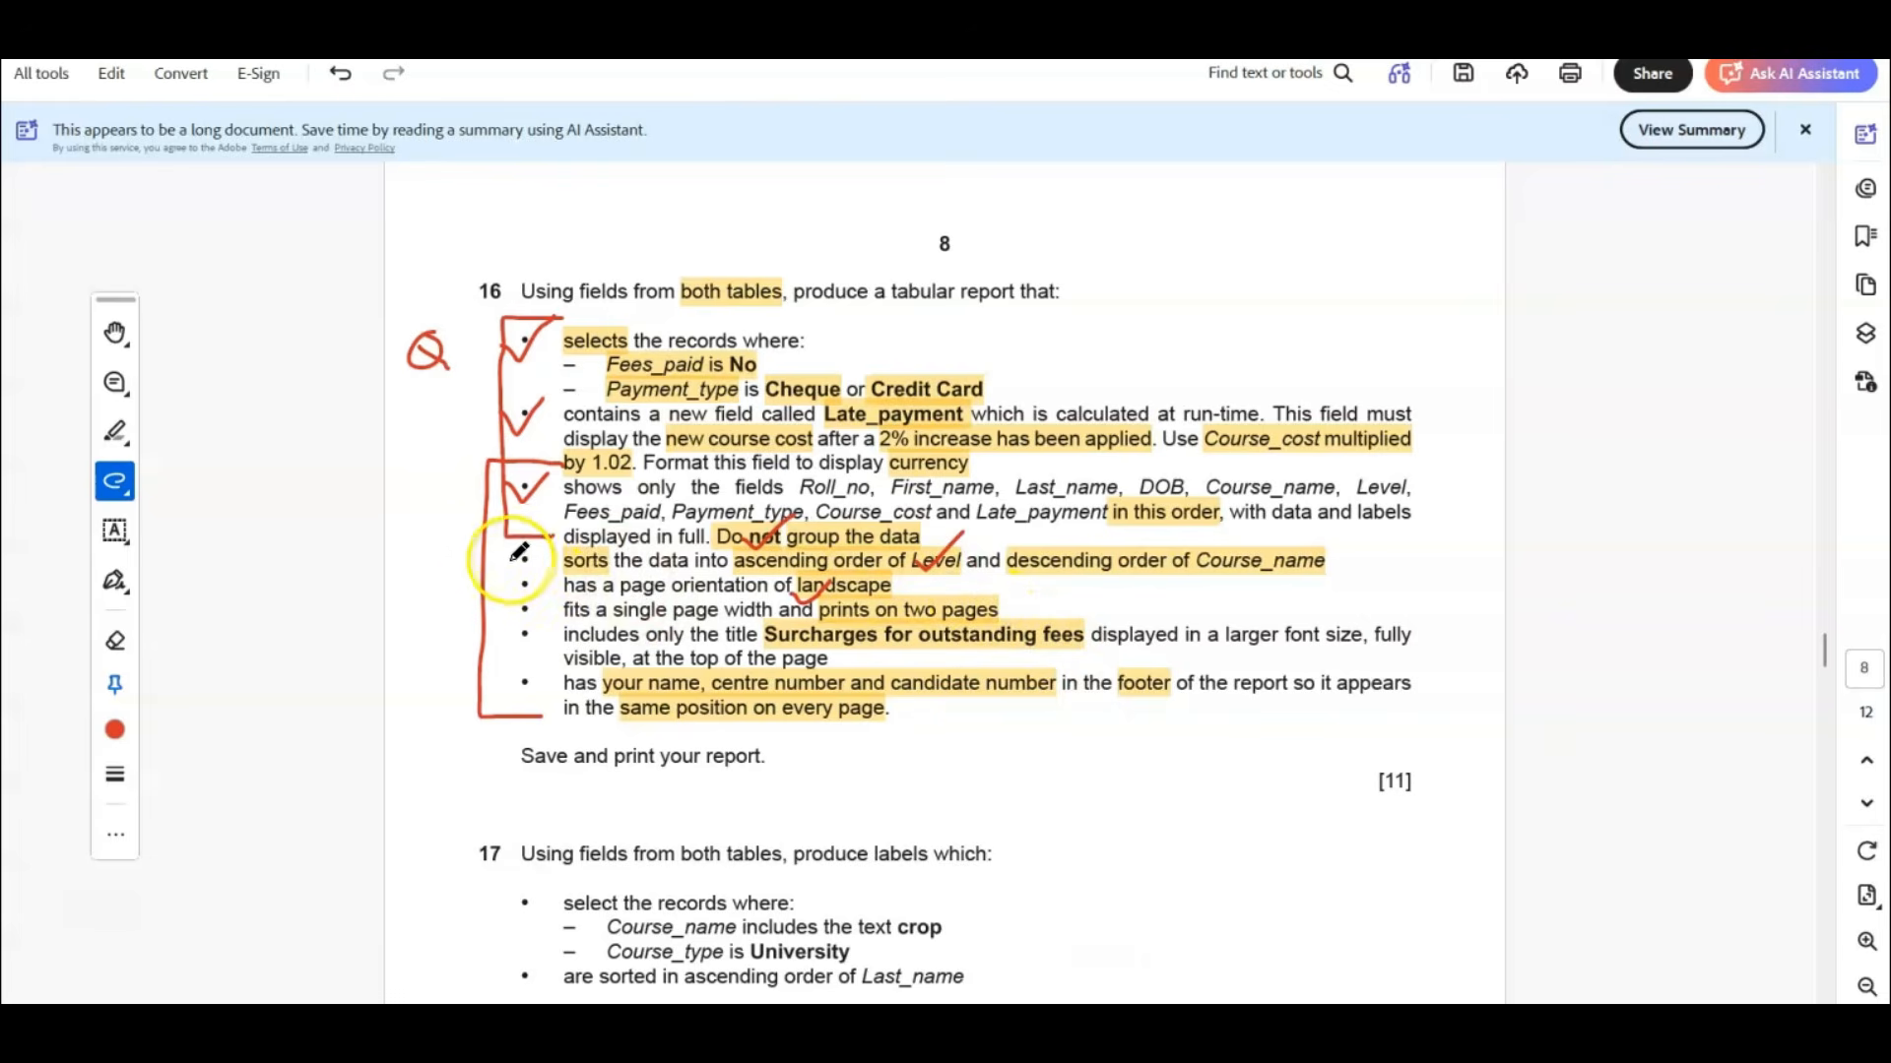
pyautogui.moveTo(509, 562); pyautogui.dragTo(571, 536)
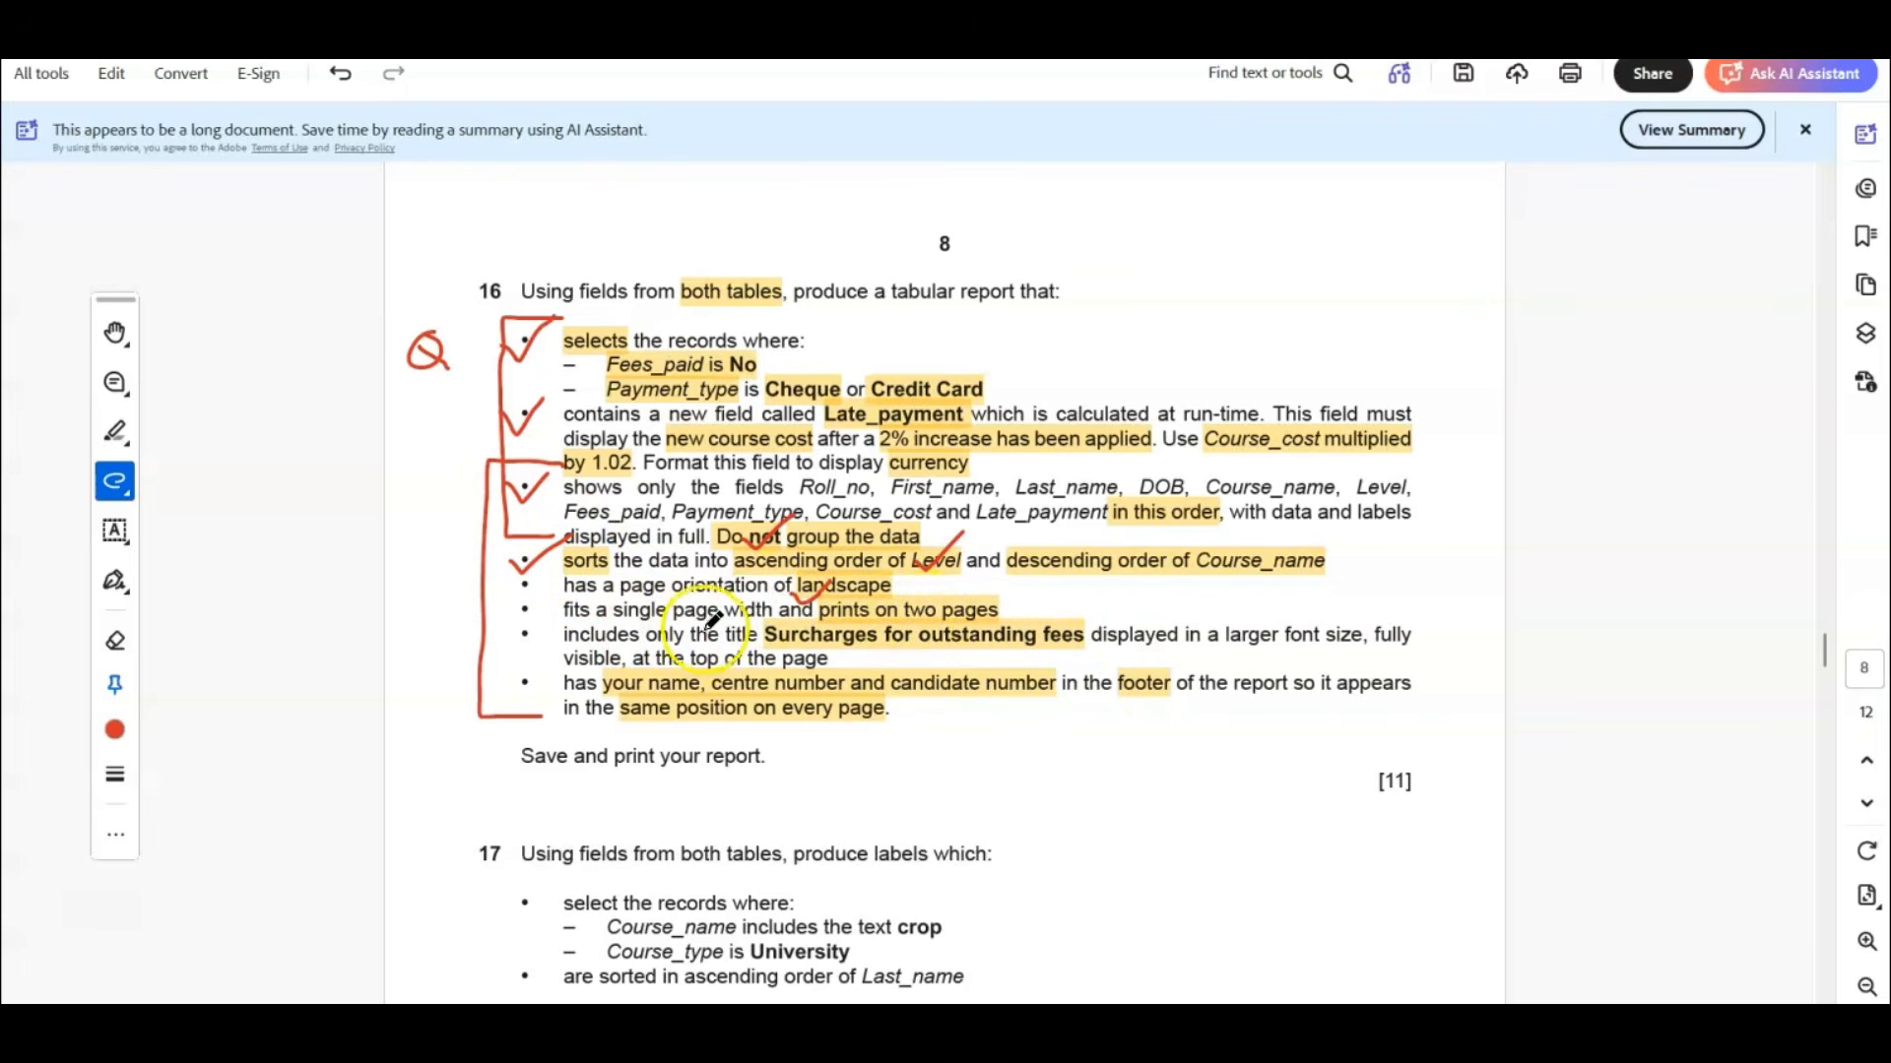
pyautogui.moveTo(955, 603)
pyautogui.mouseDown()
pyautogui.moveTo(1002, 585)
pyautogui.moveTo(992, 654)
pyautogui.moveTo(1021, 619)
pyautogui.mouseUp()
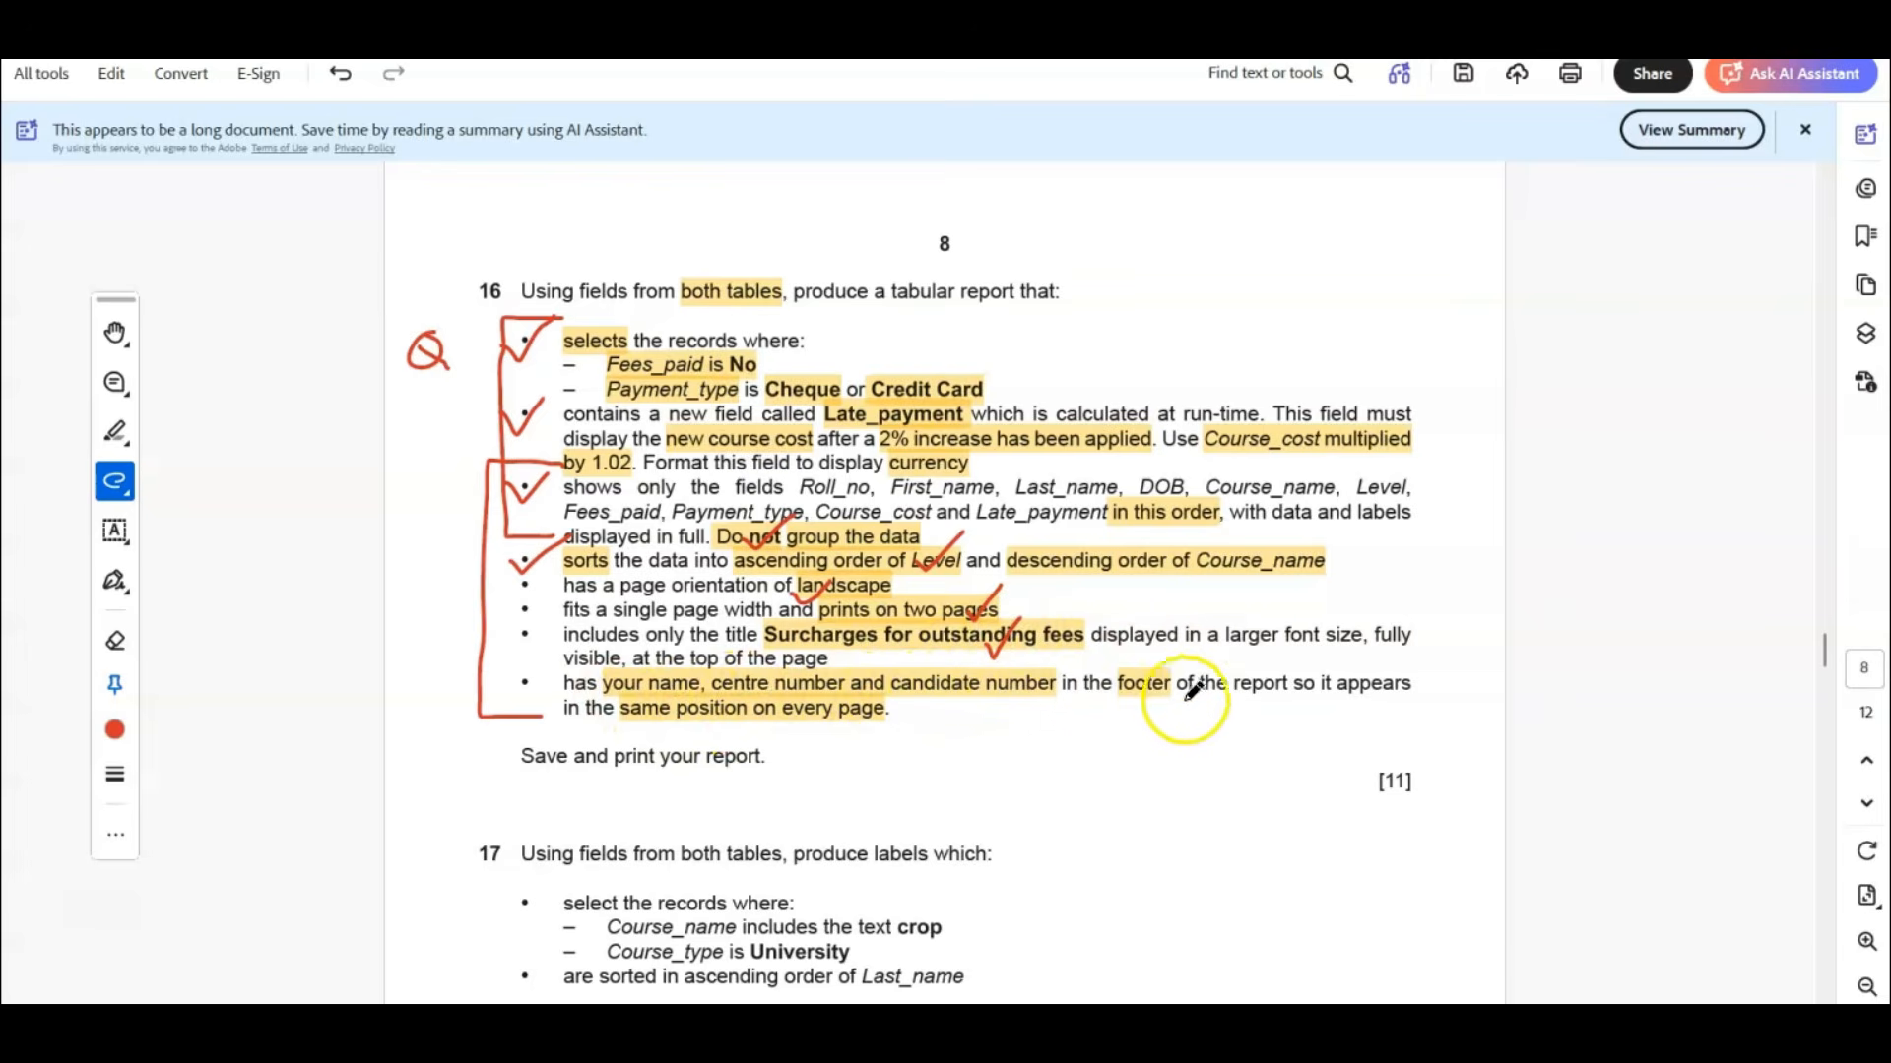
pyautogui.hotkey('alt', 'Tab')
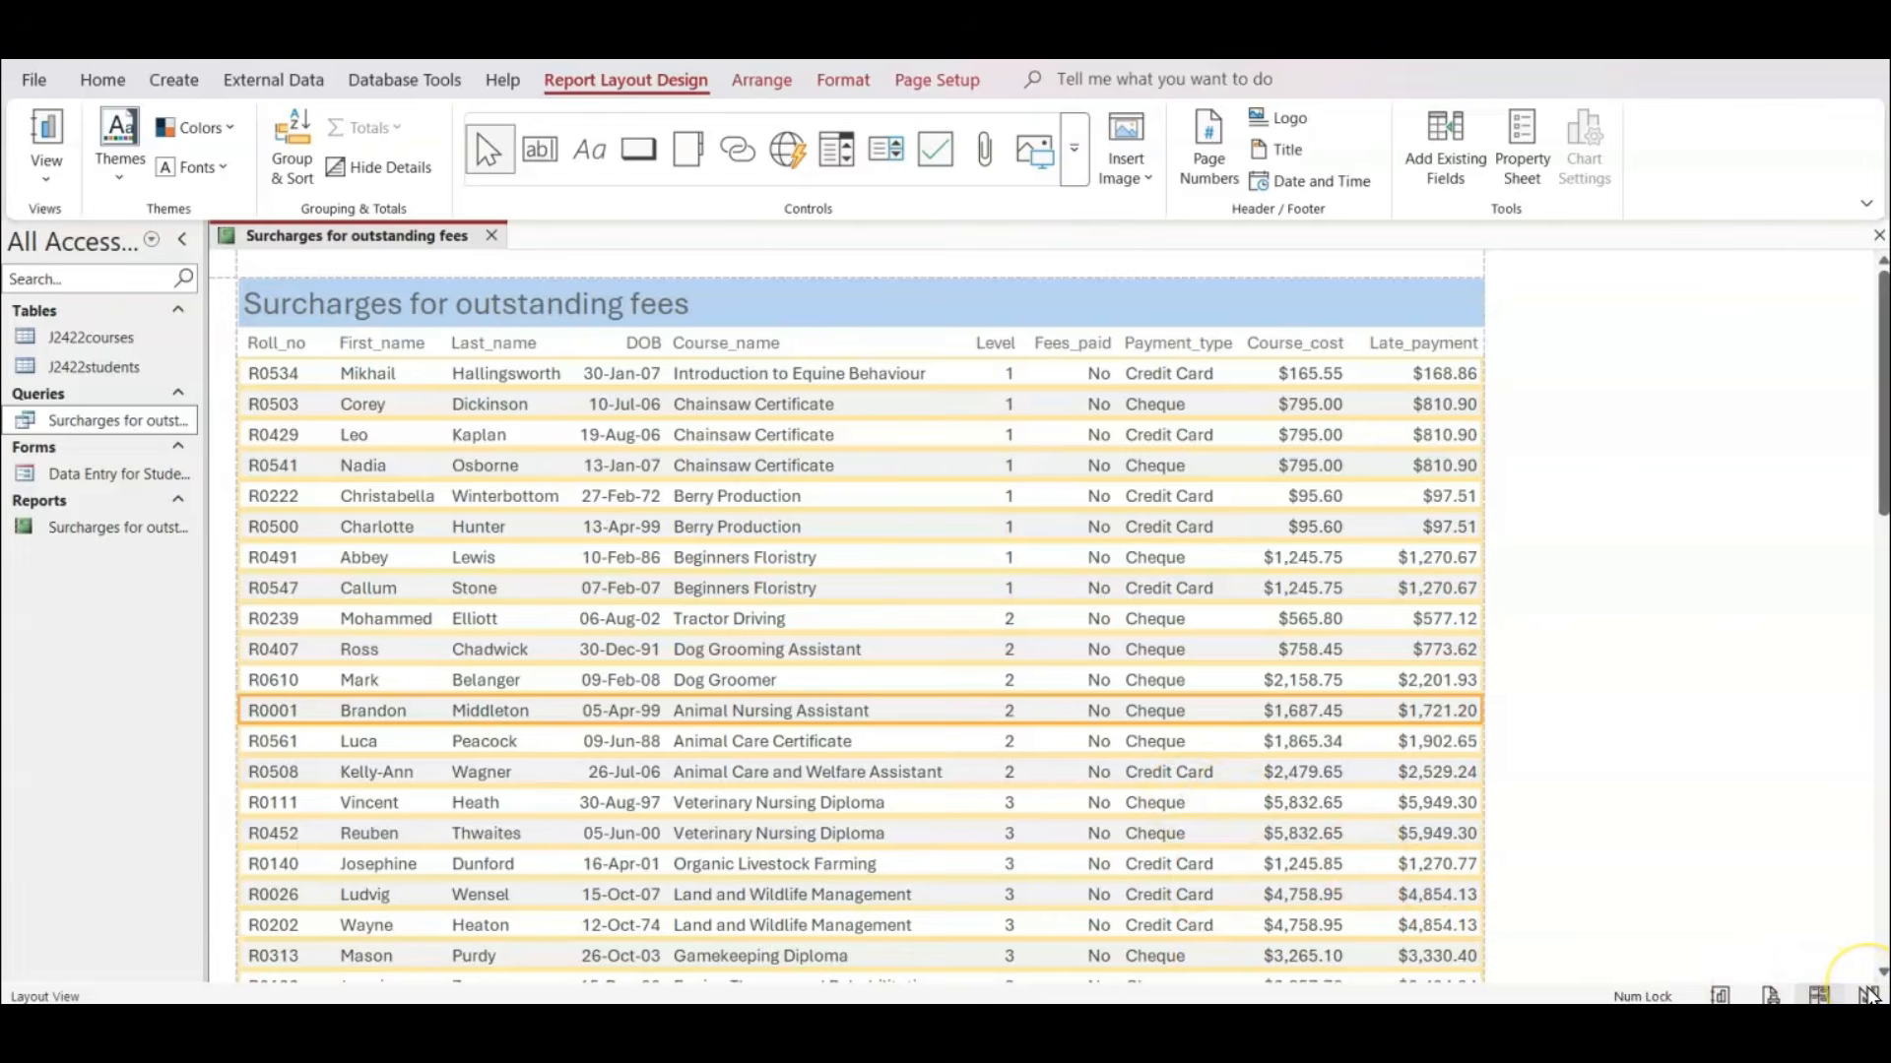
# In Design View, add a label reading "Name, ZZ999, XXXX" to the Page Footer, widen it and place it between the date and page number.
pyautogui.click(1868, 995)
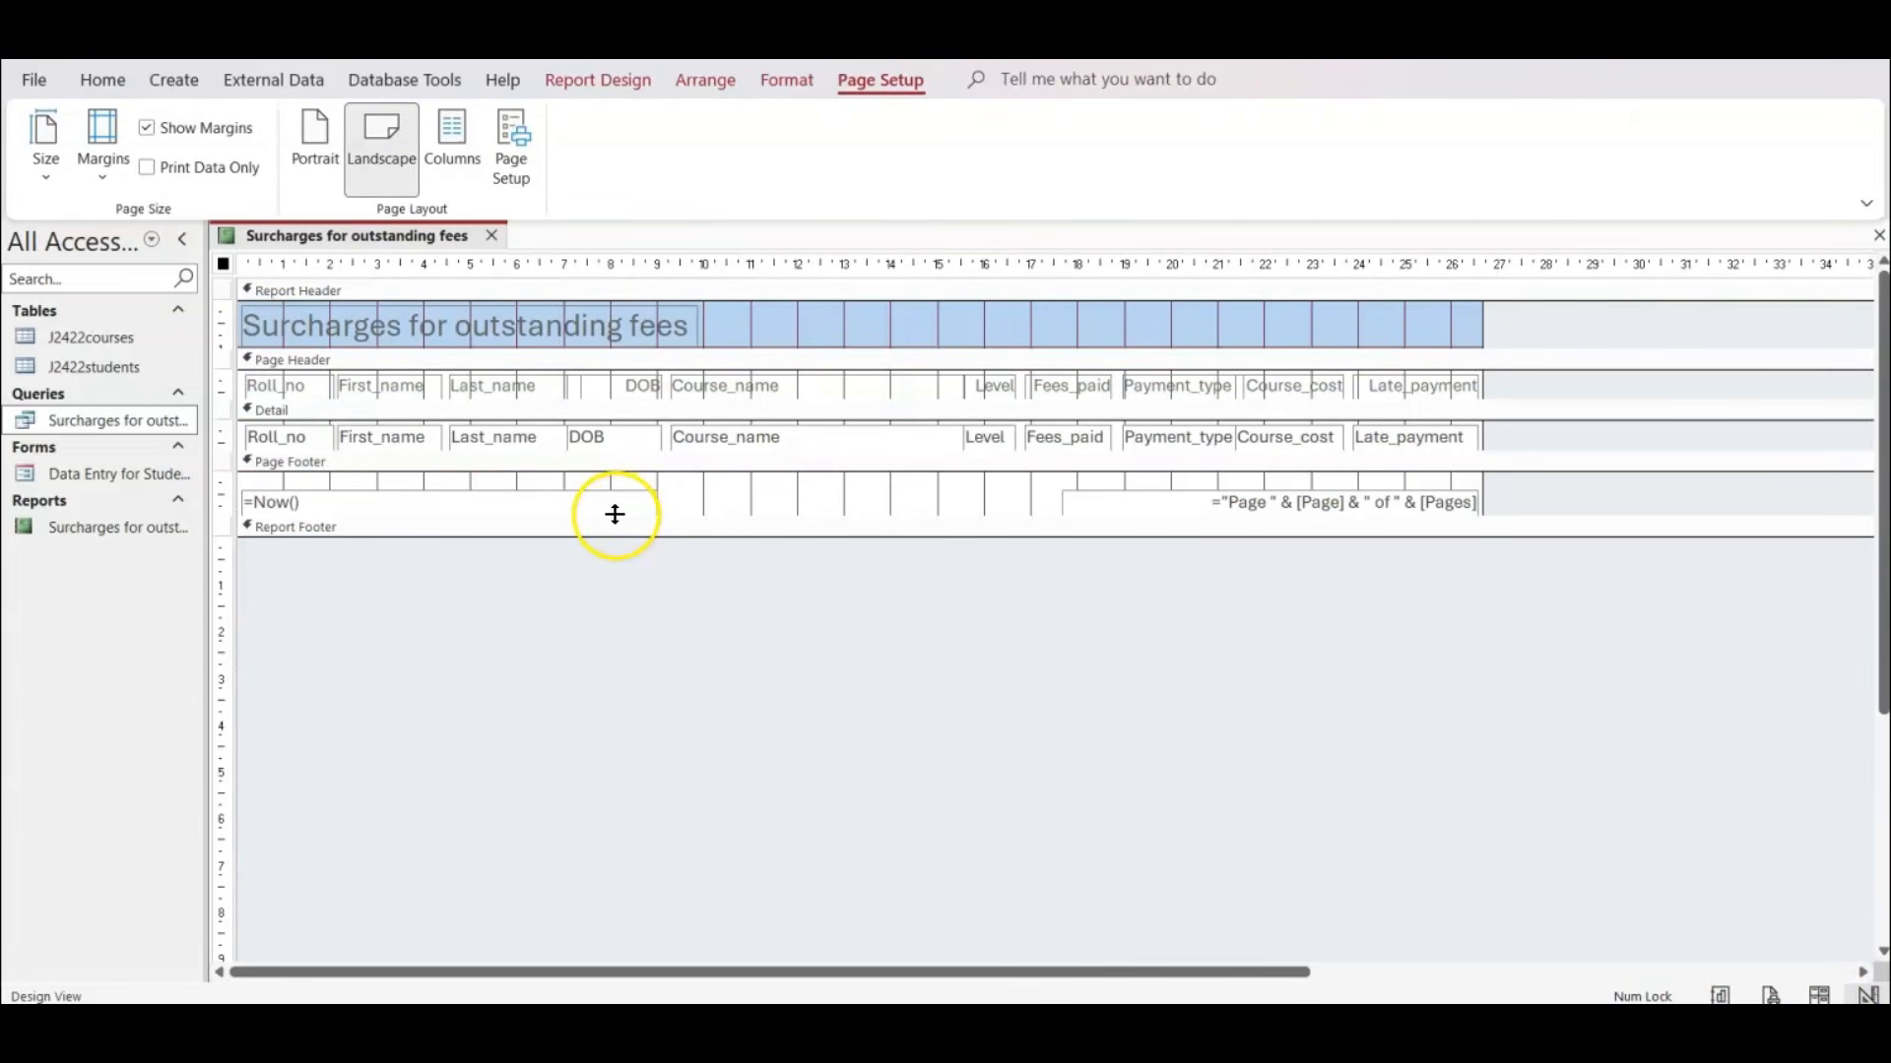
pyautogui.click(384, 483)
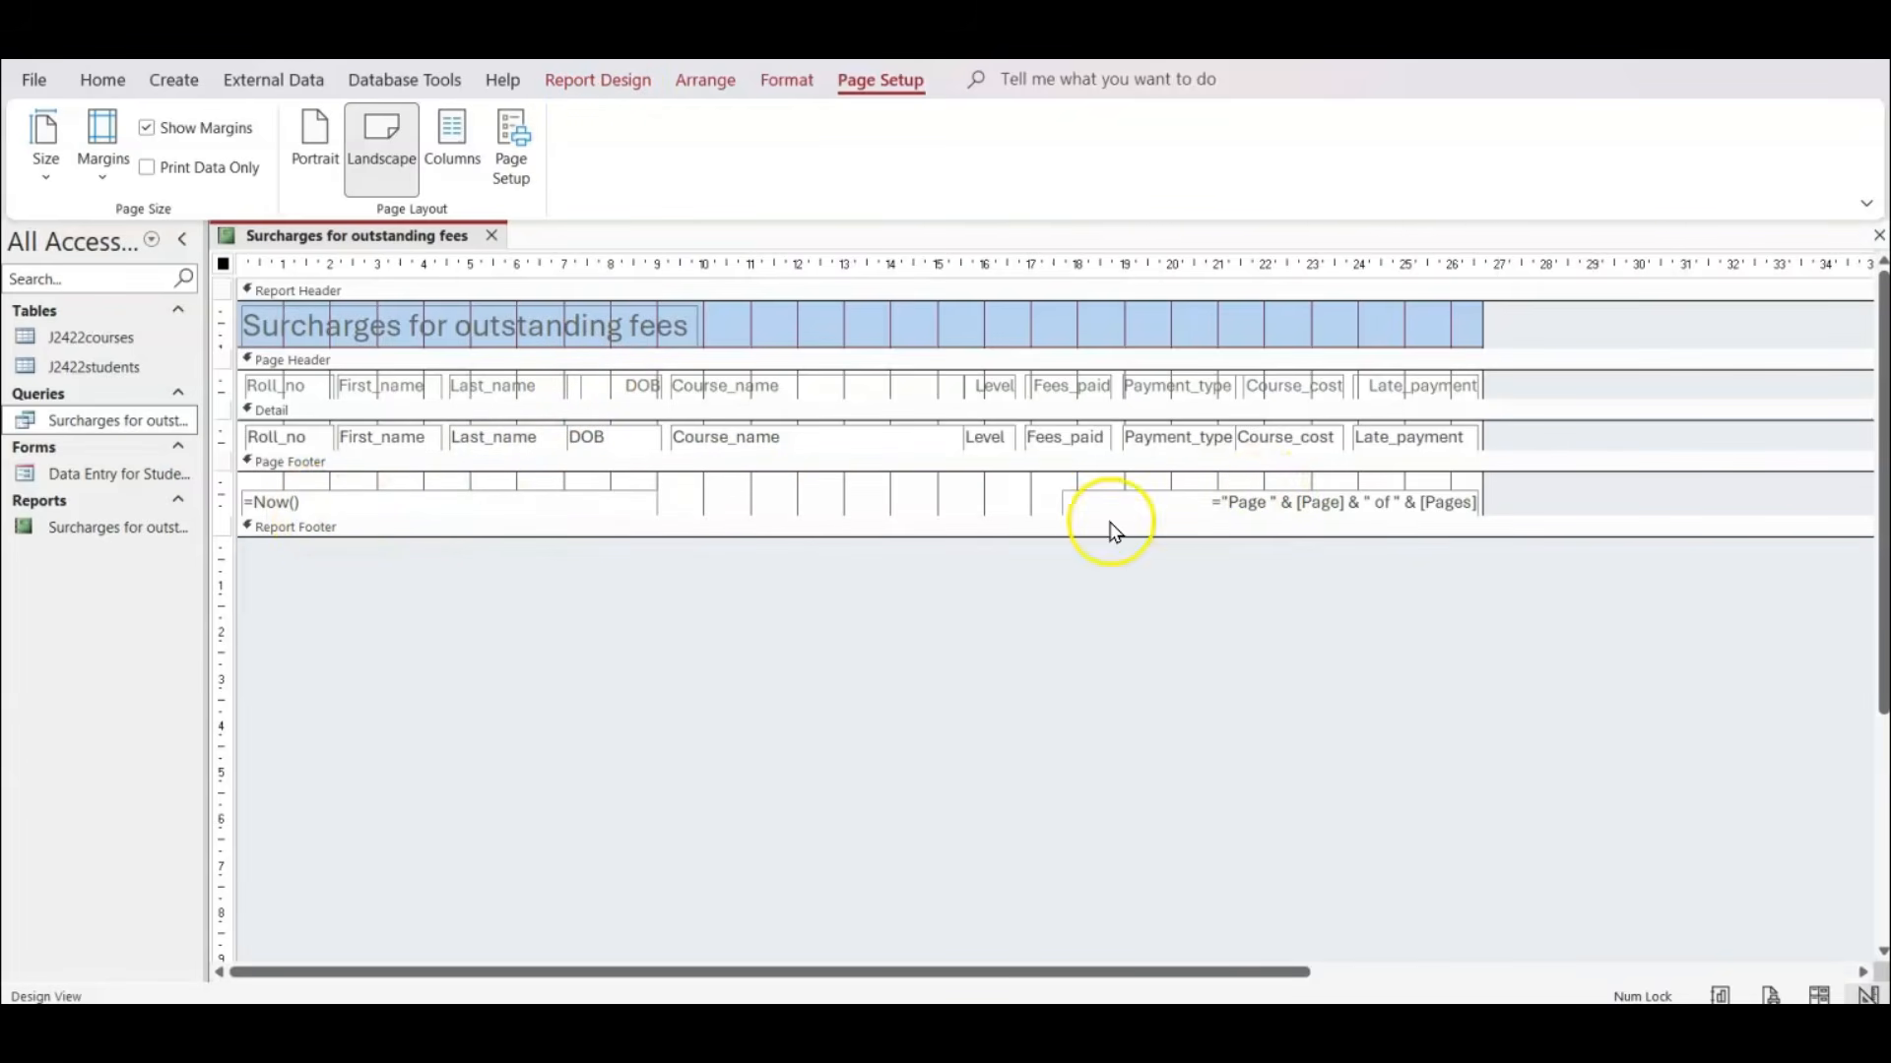
pyautogui.click(622, 84)
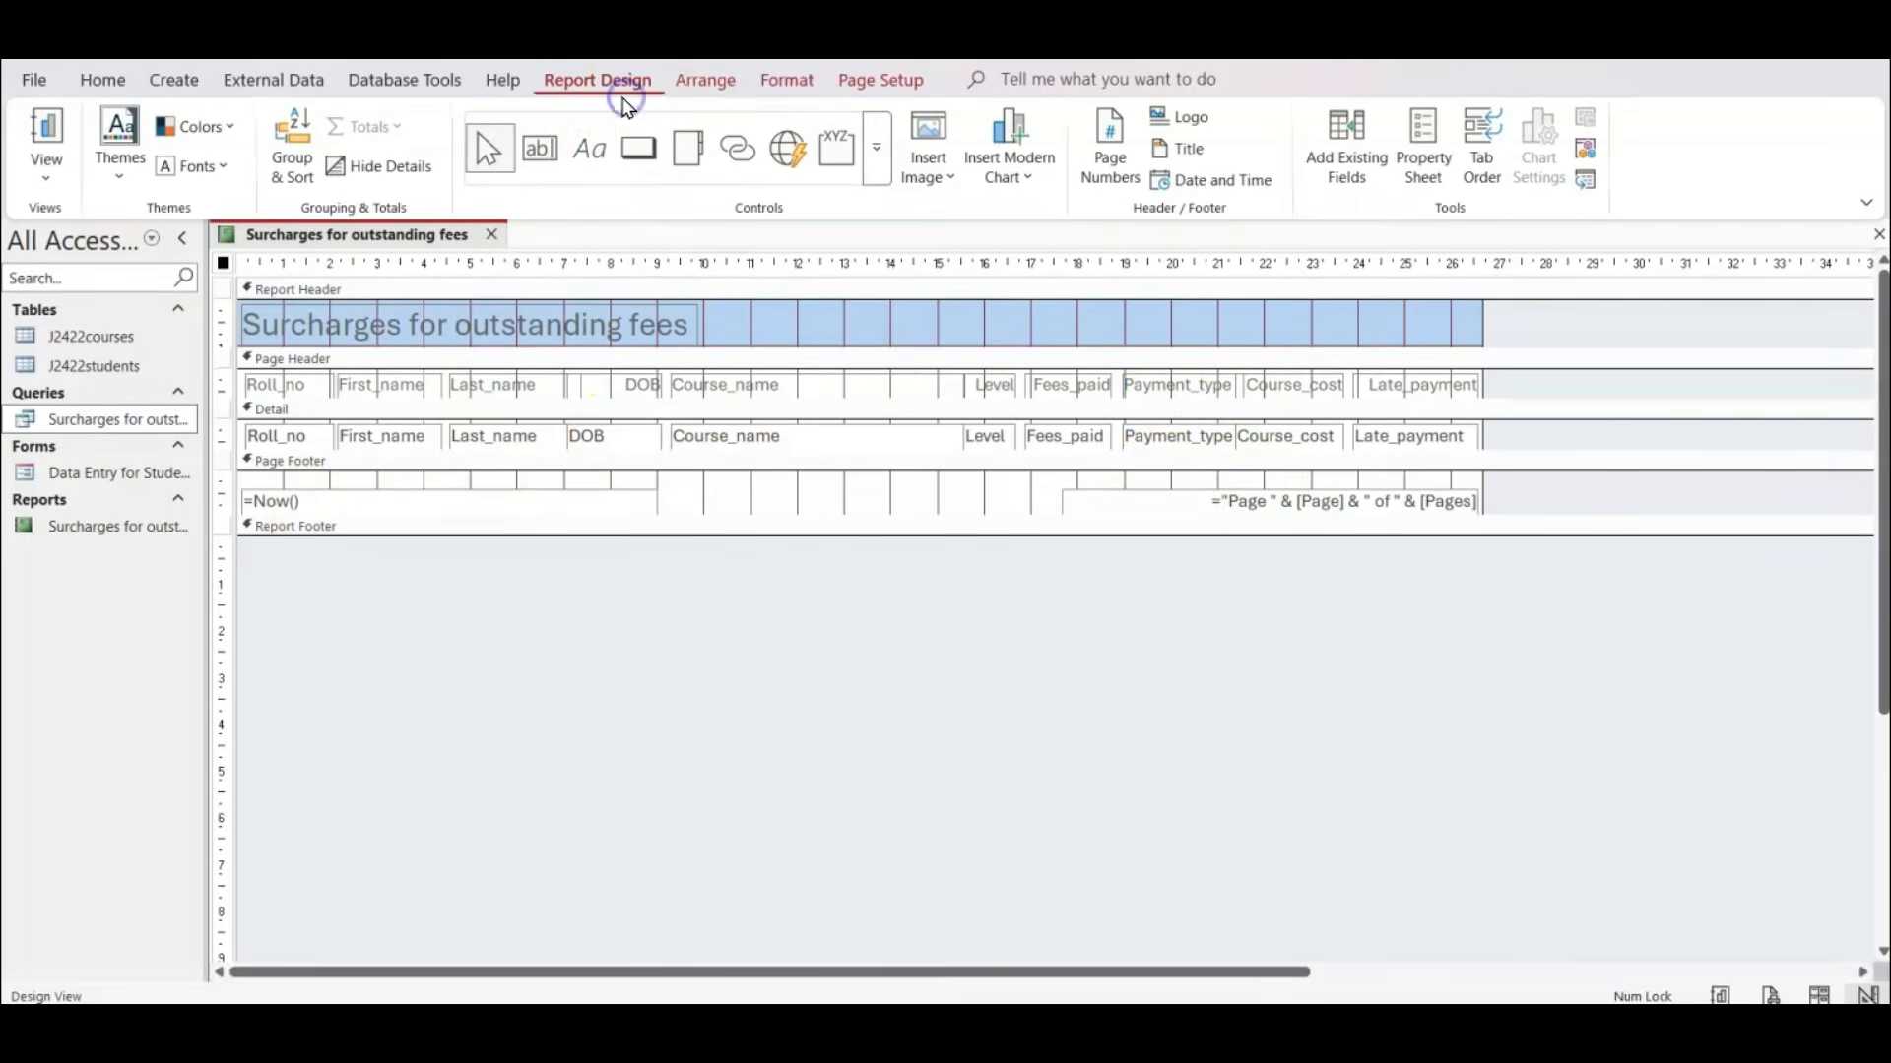
pyautogui.click(591, 163)
pyautogui.click(686, 485)
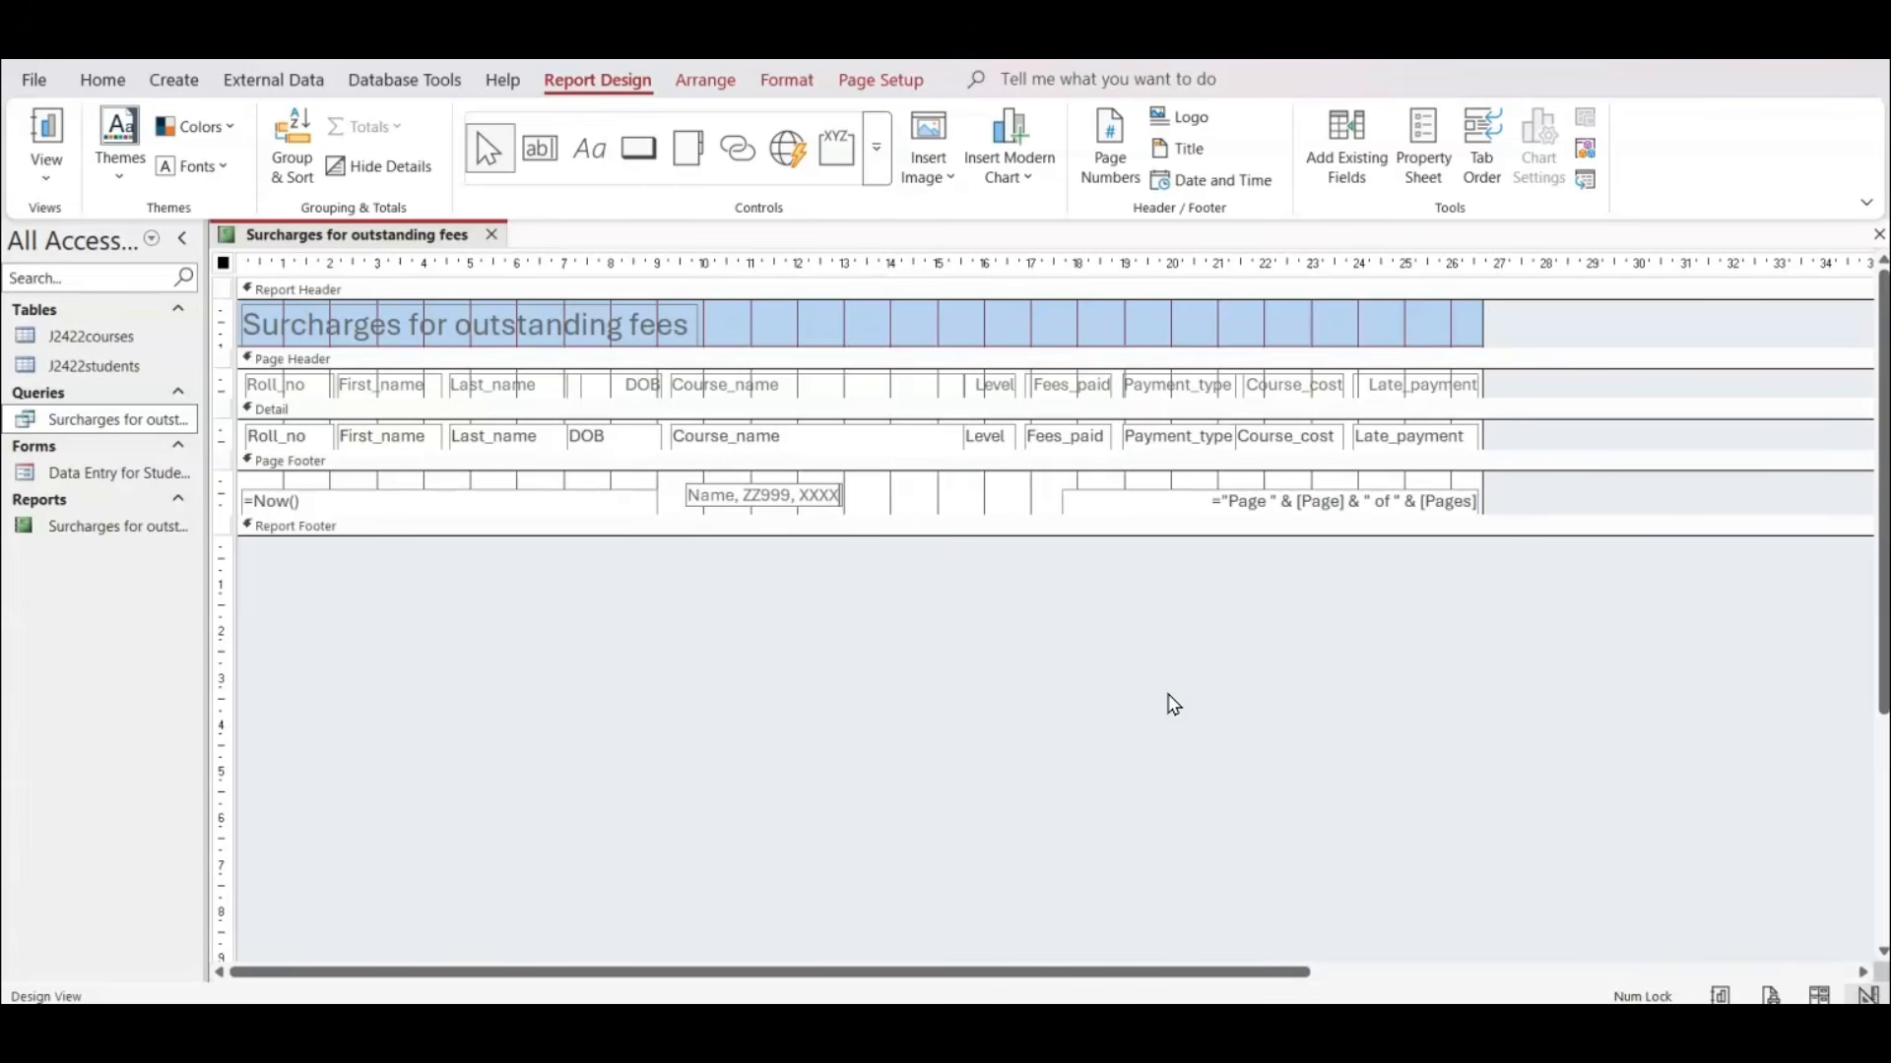
pyautogui.click(838, 497)
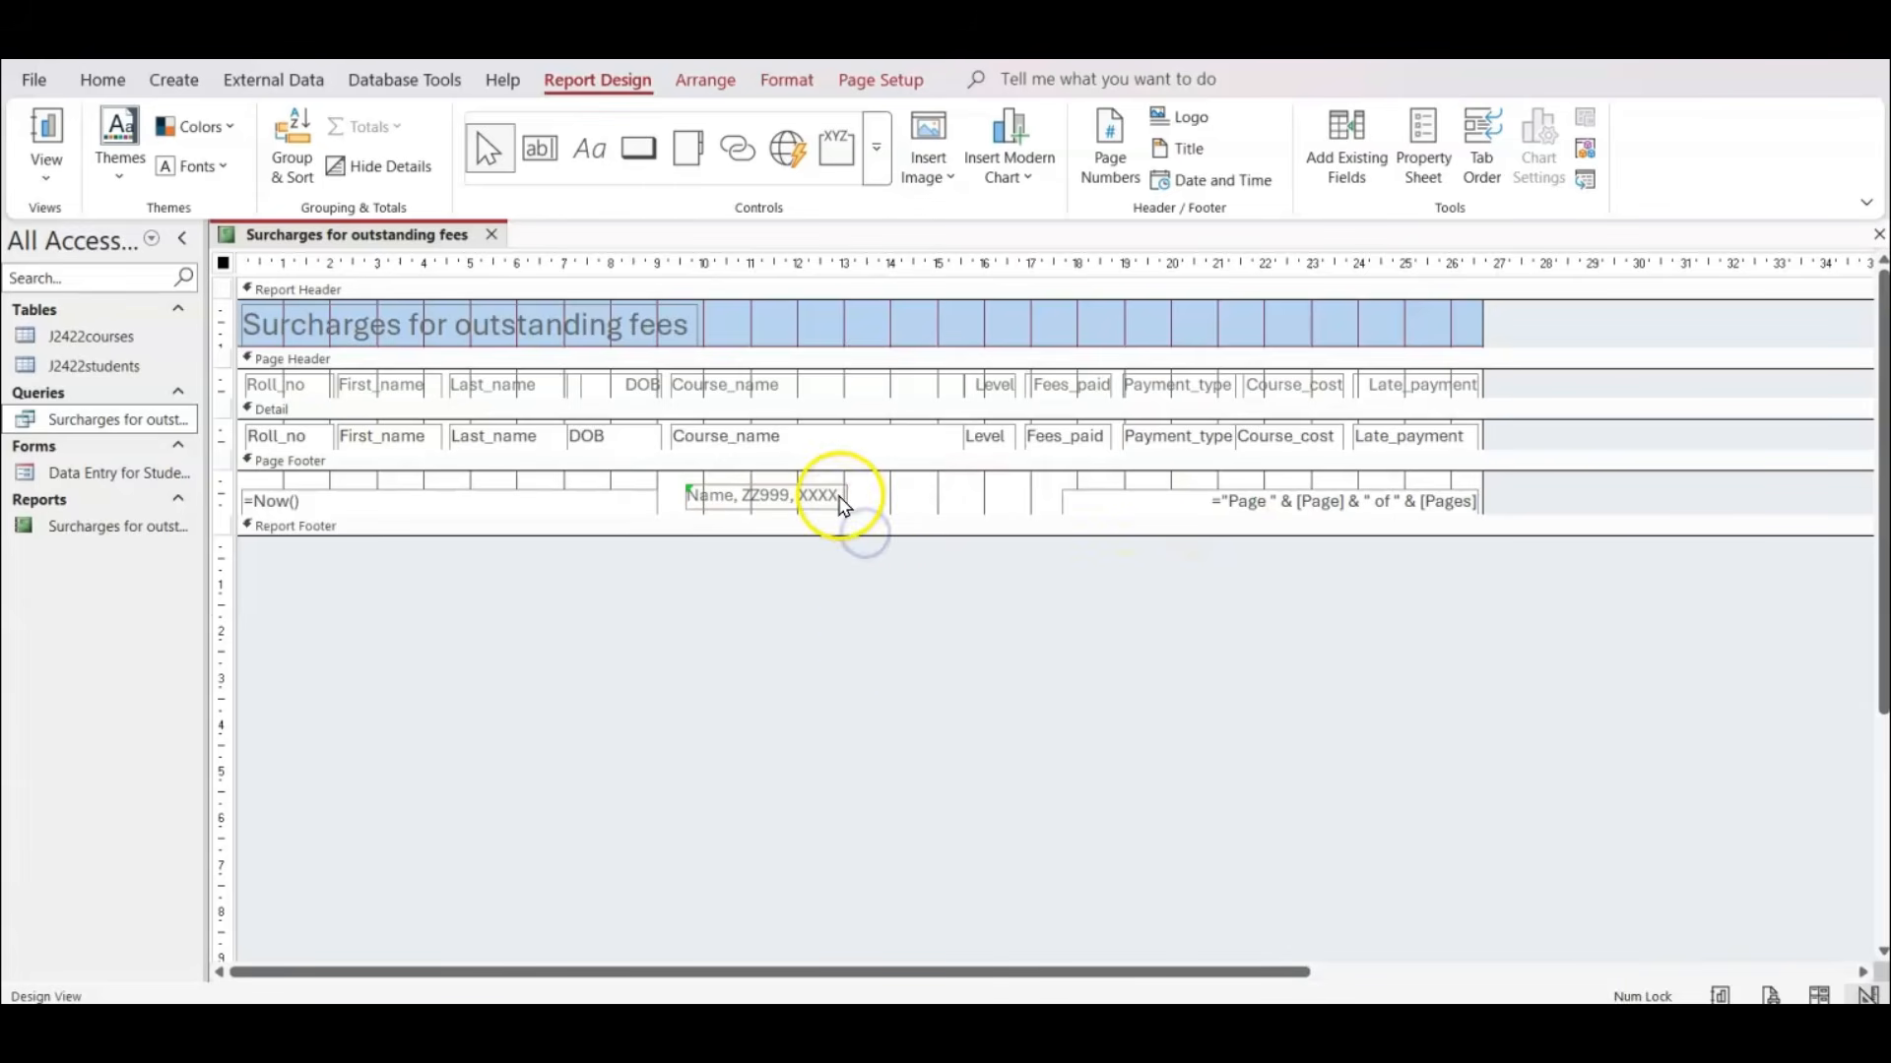
pyautogui.moveTo(847, 496); pyautogui.dragTo(933, 487)
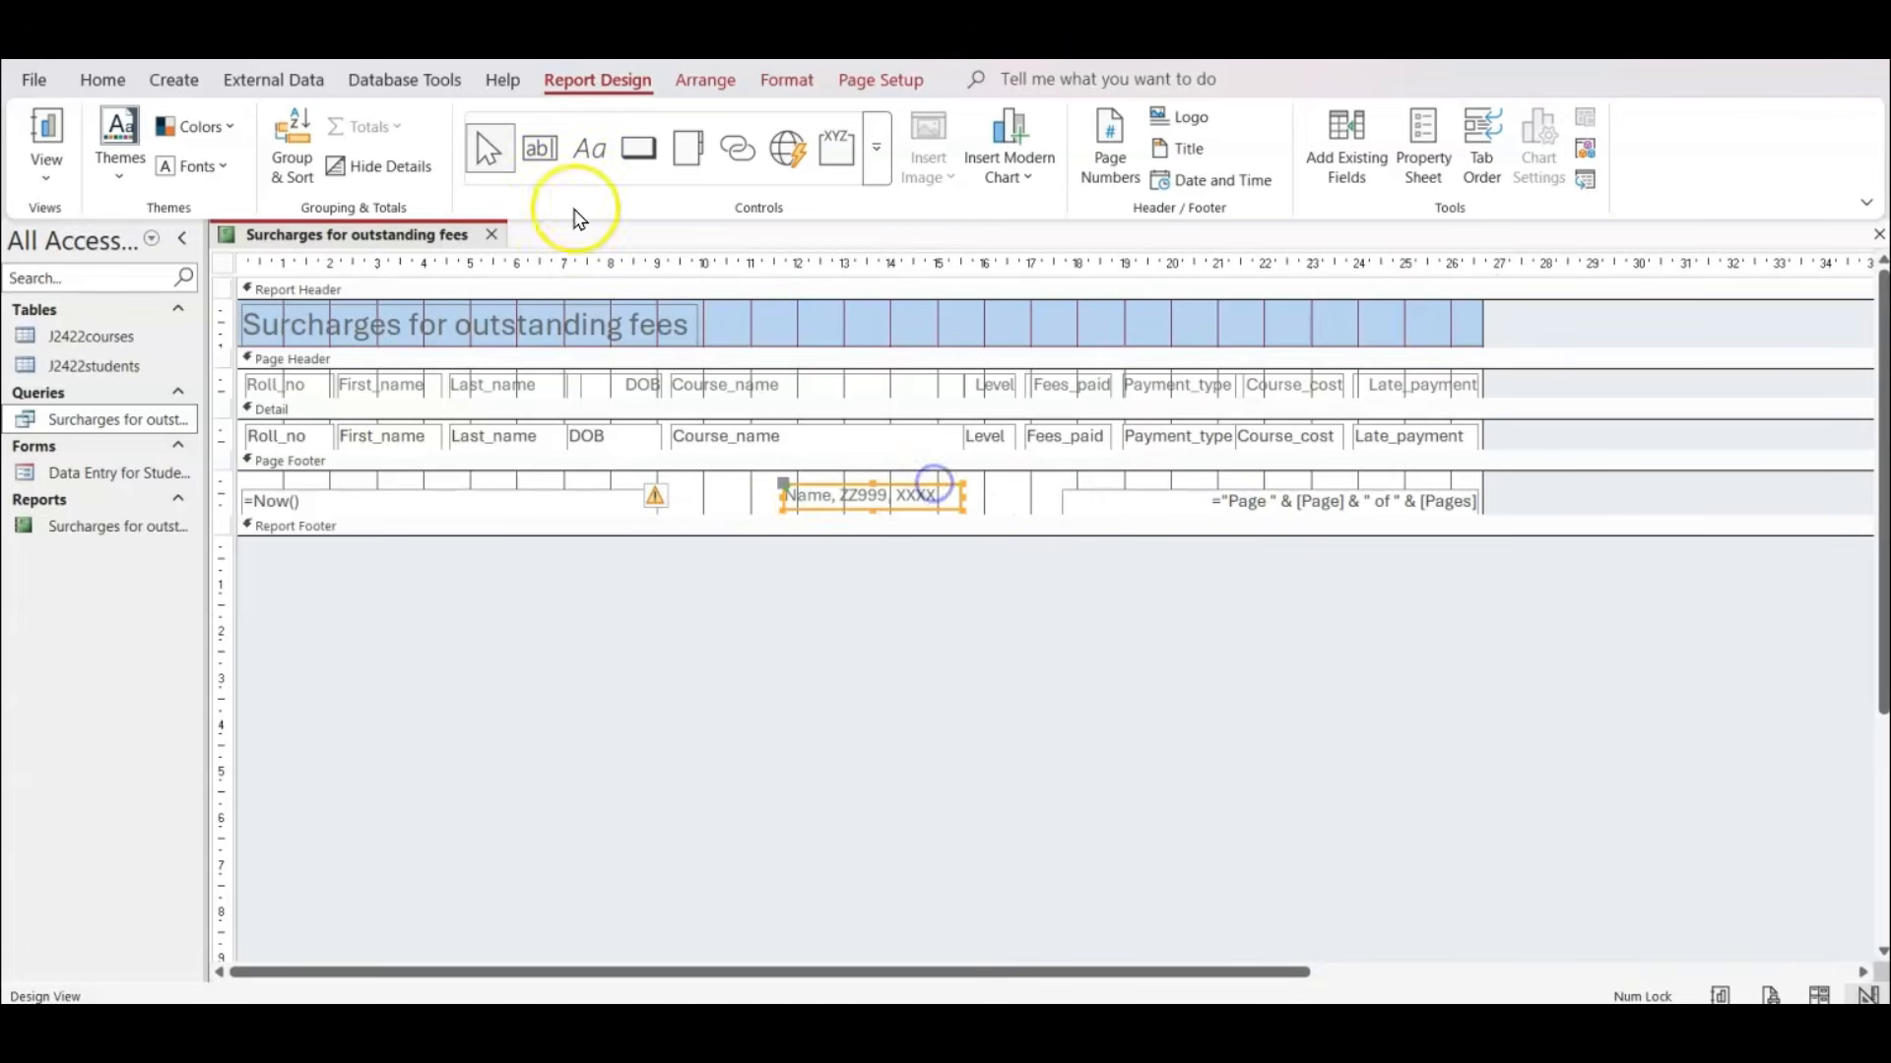
# Set the footer label's font colour to black and check the footer on both report pages in print preview.
pyautogui.click(786, 79)
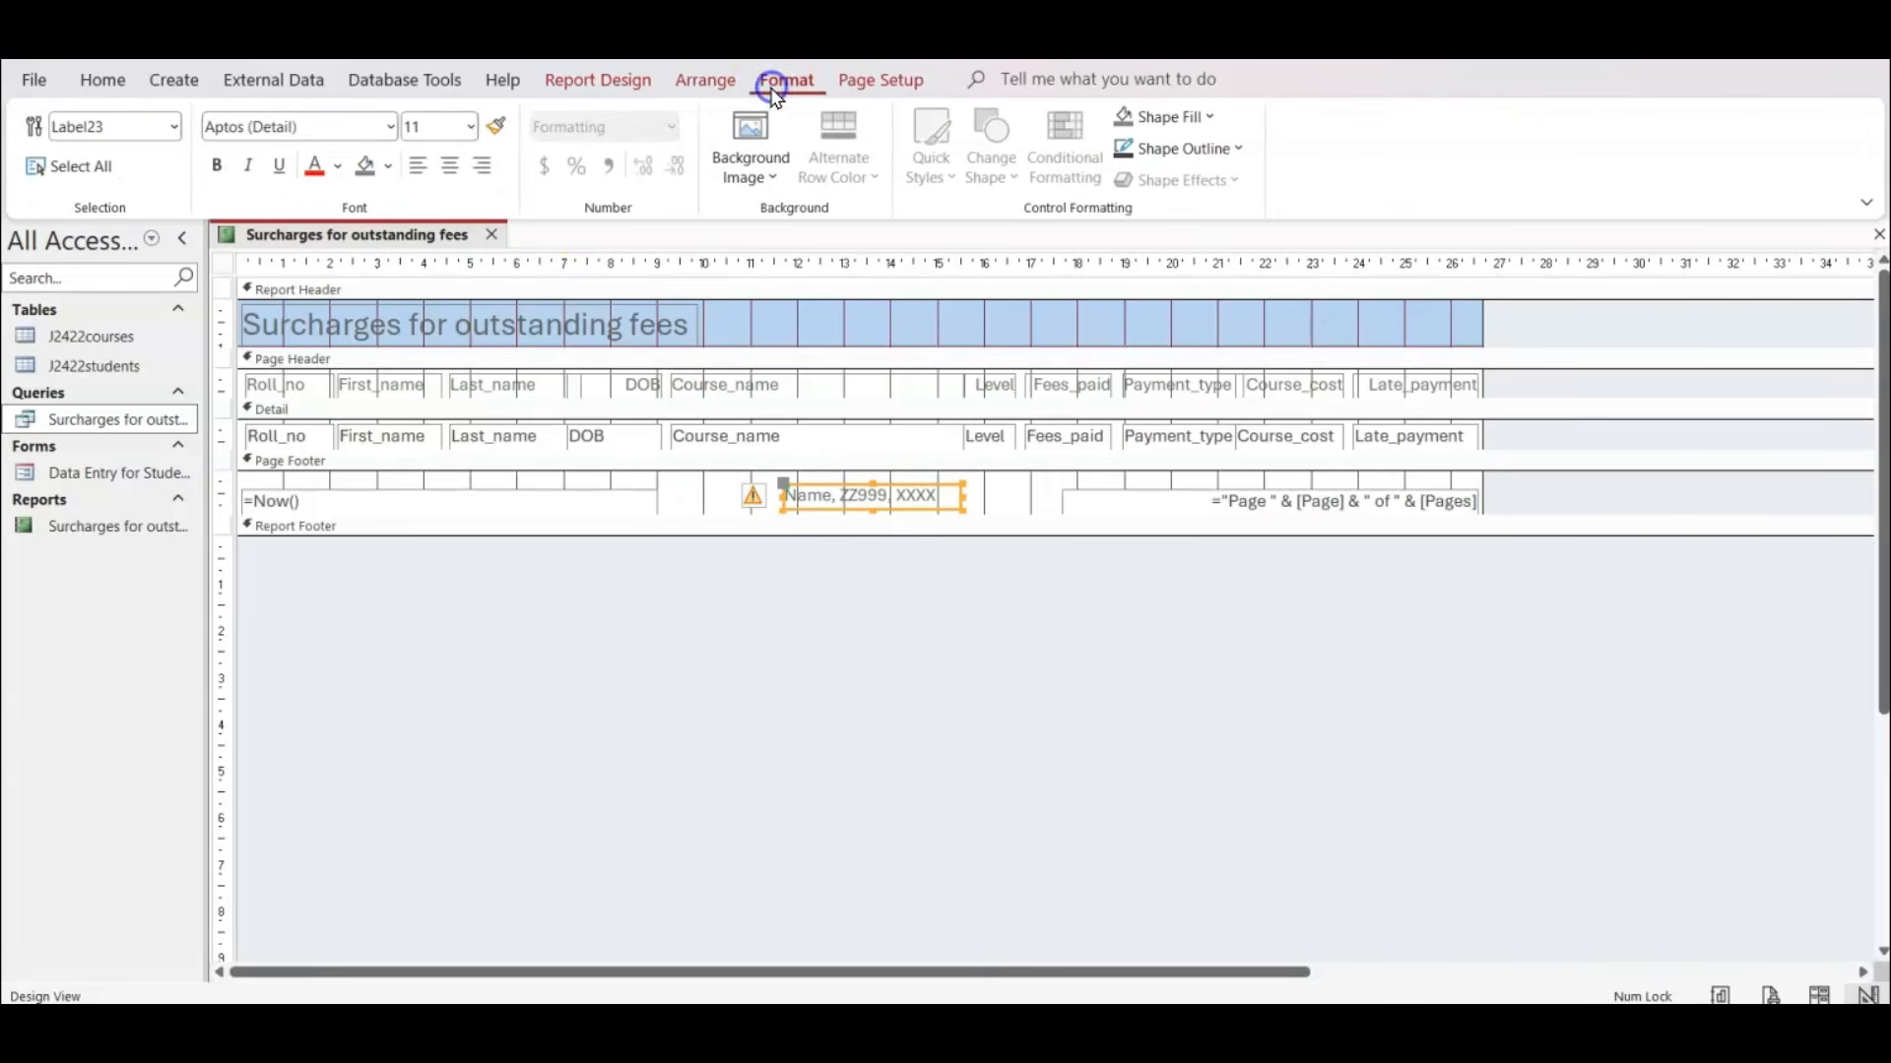
pyautogui.click(337, 167)
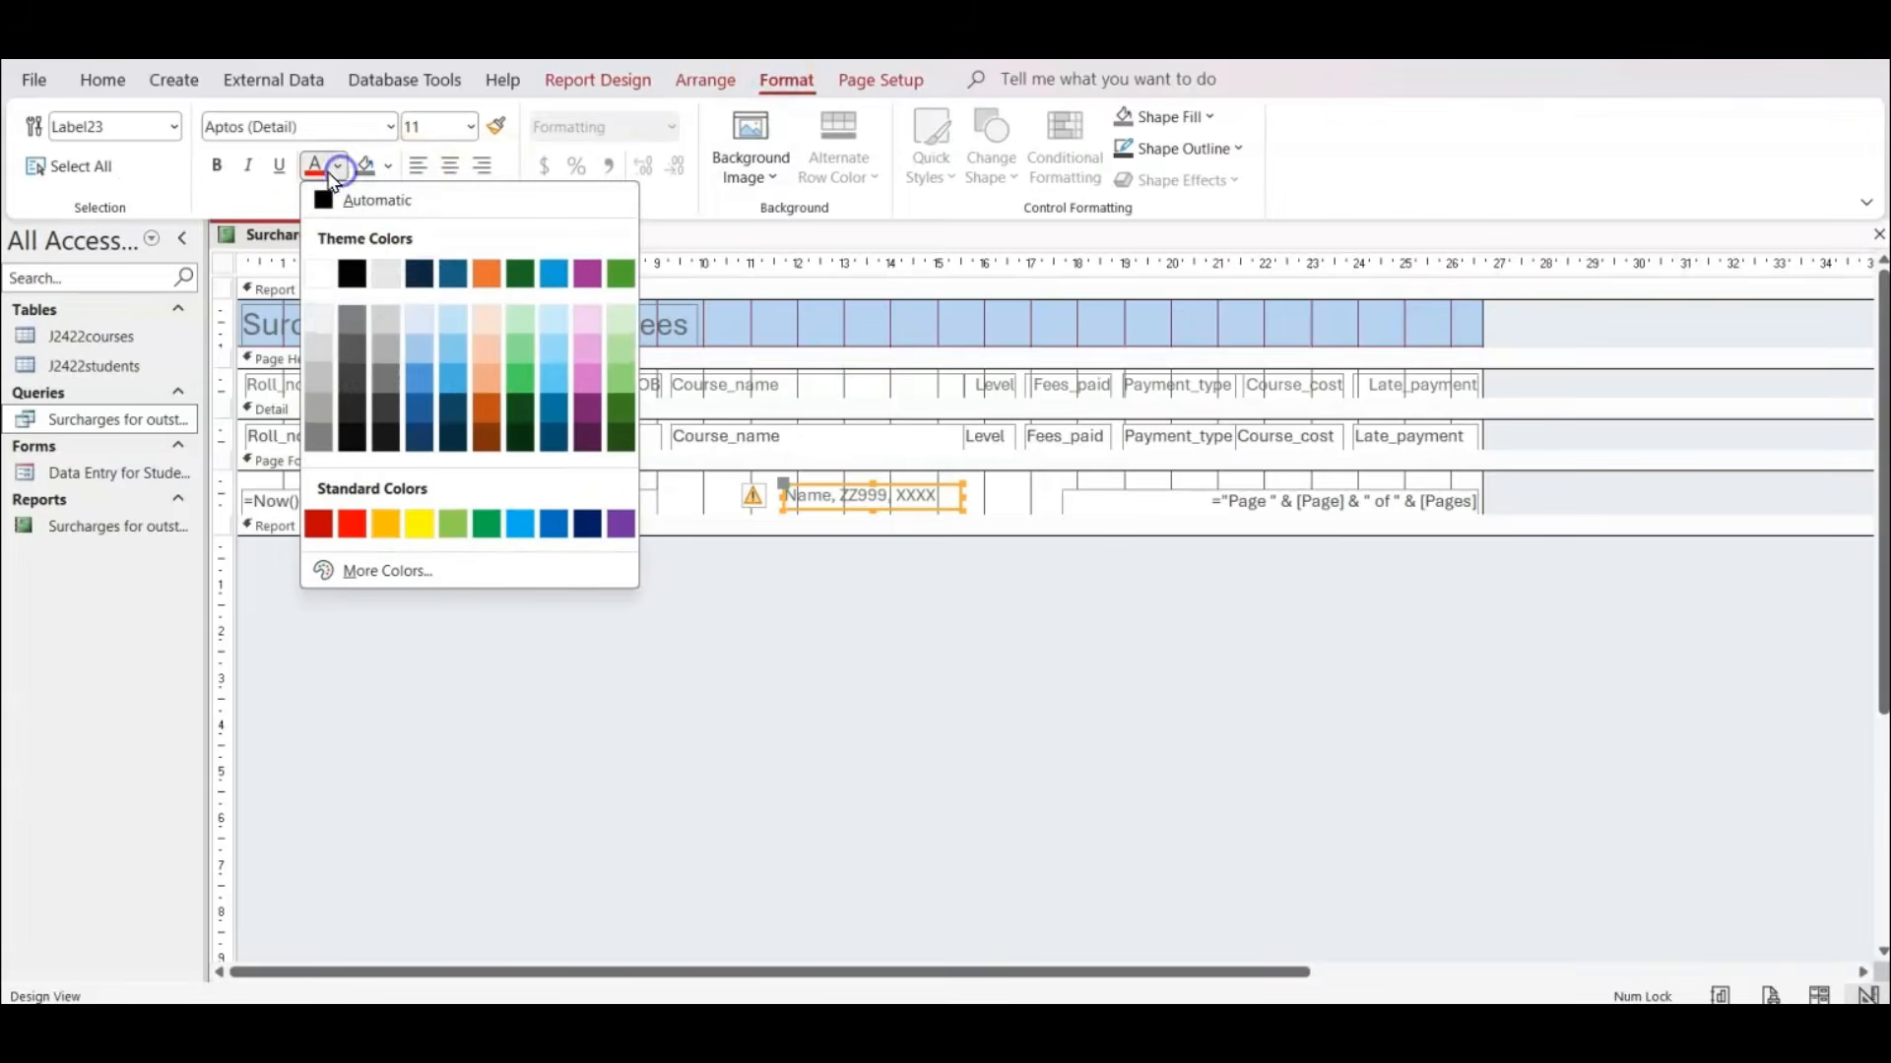
pyautogui.click(349, 280)
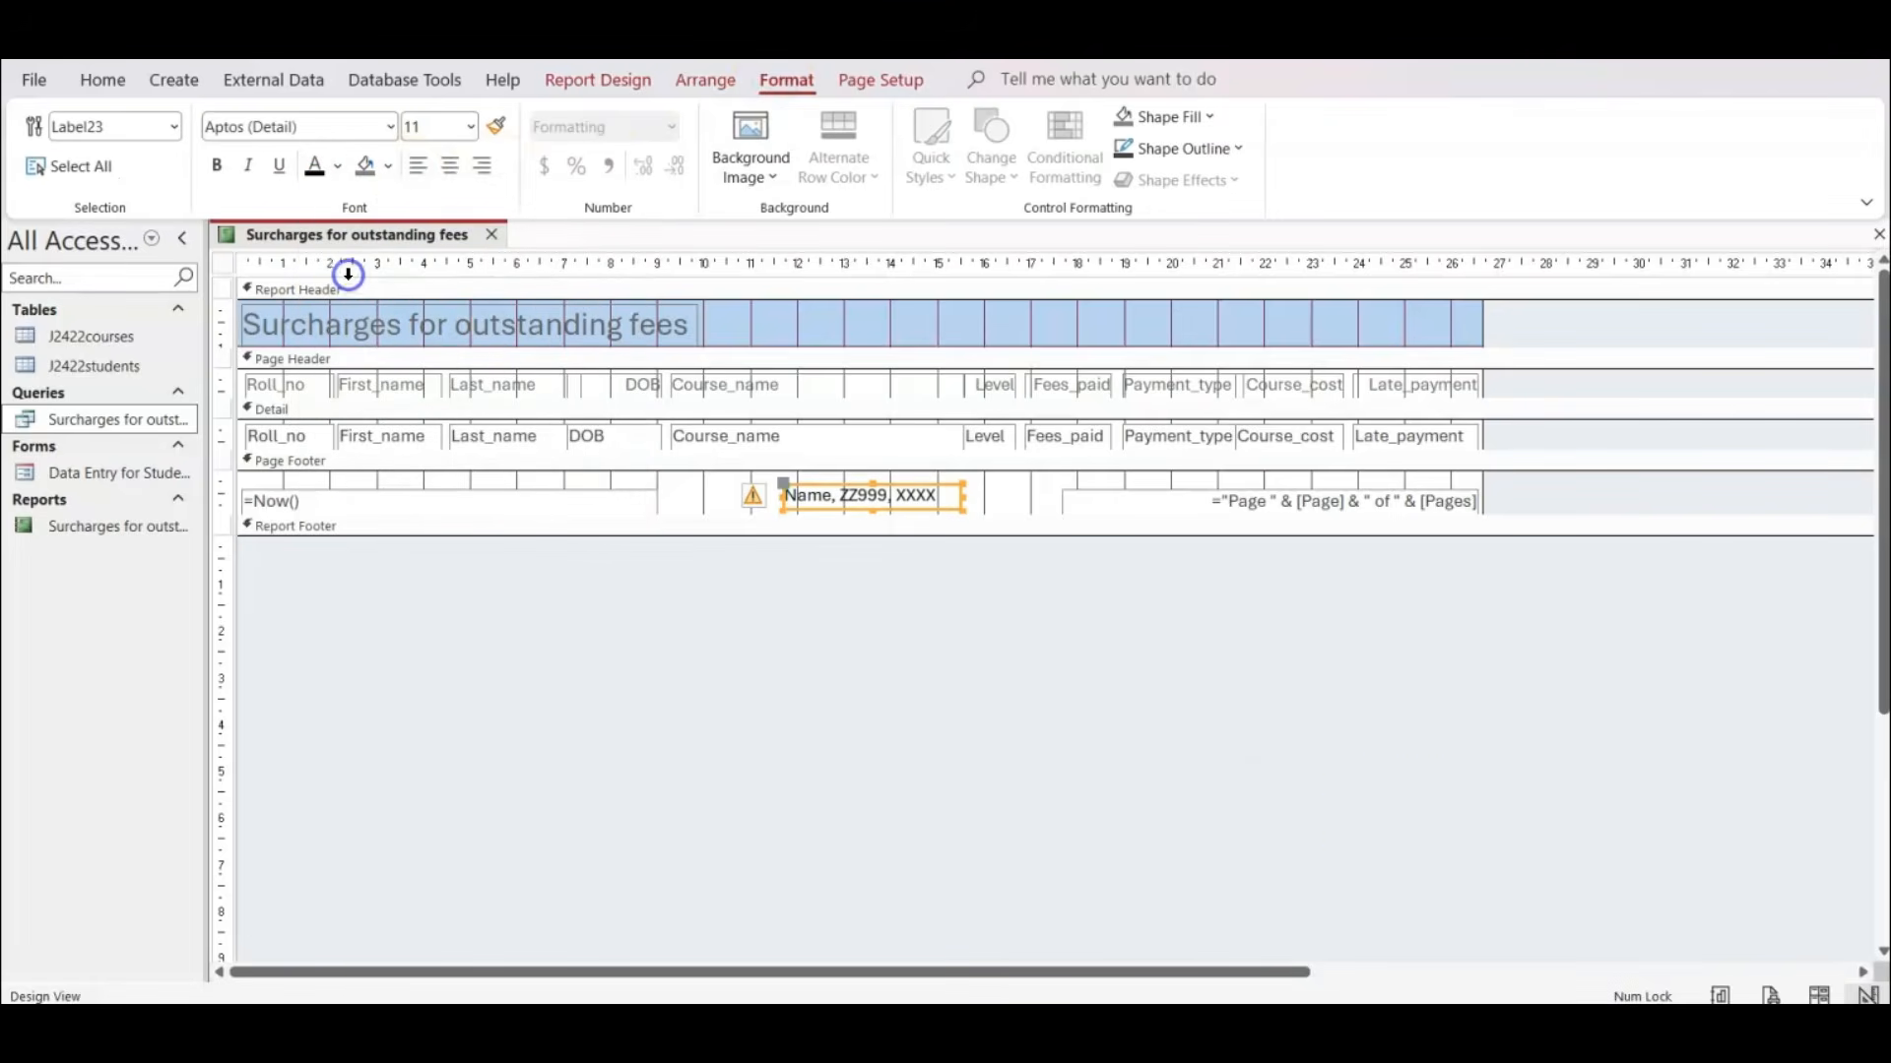
pyautogui.click(1770, 995)
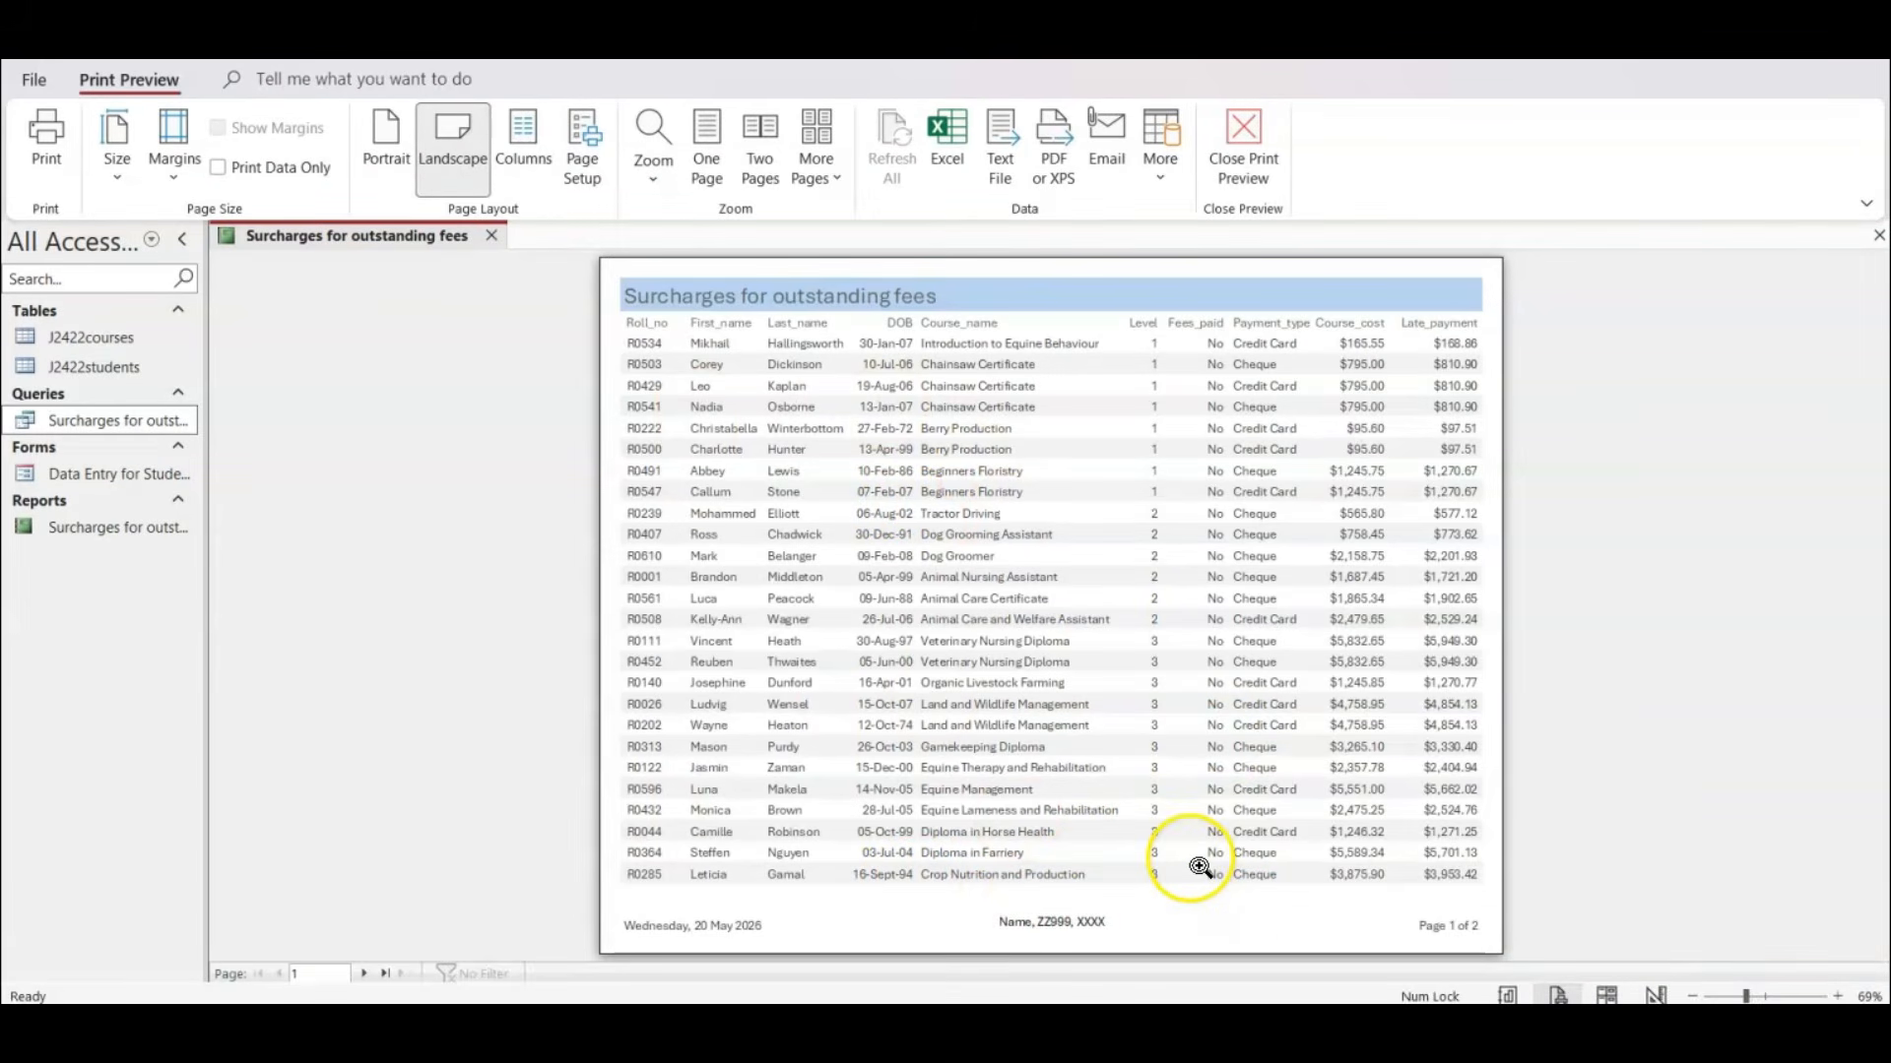
pyautogui.click(364, 974)
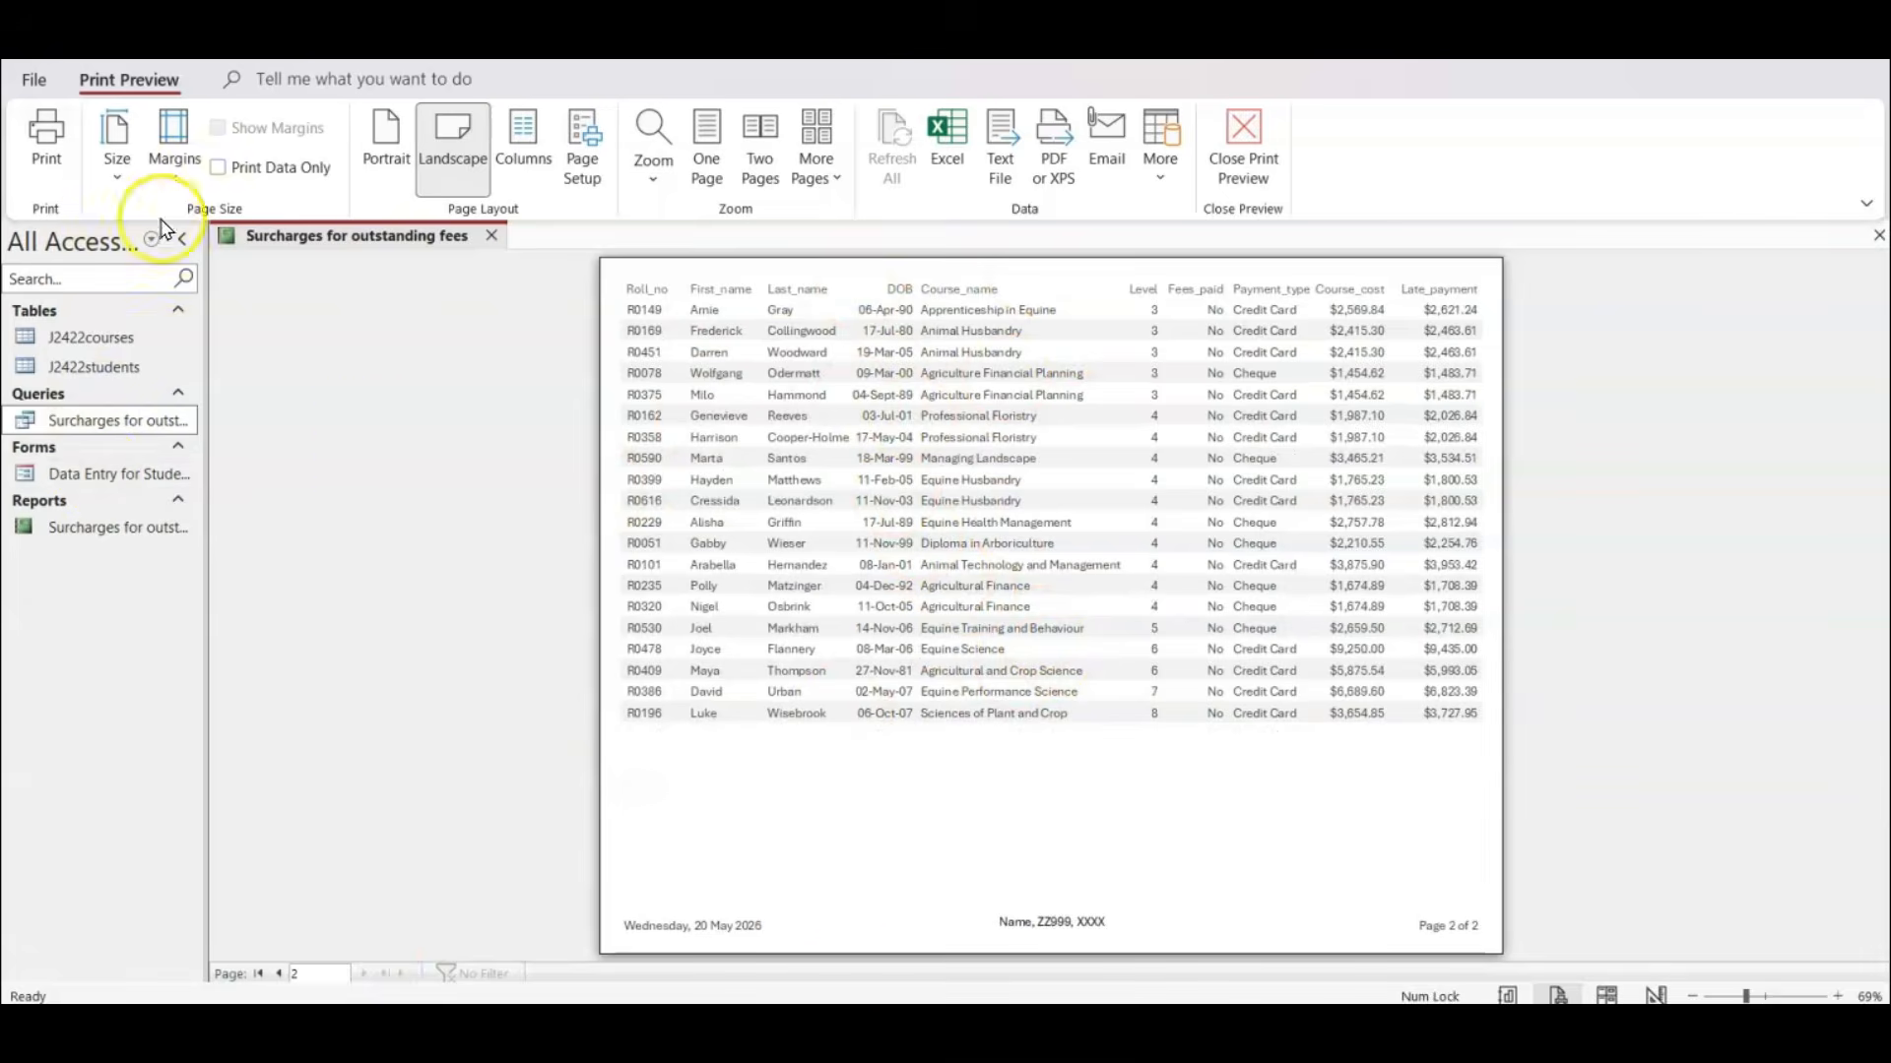
# Review question 16's remaining requirements in the exam paper PDF, then return to Access and close the report, saving its design changes.
pyautogui.click(1034, 1026)
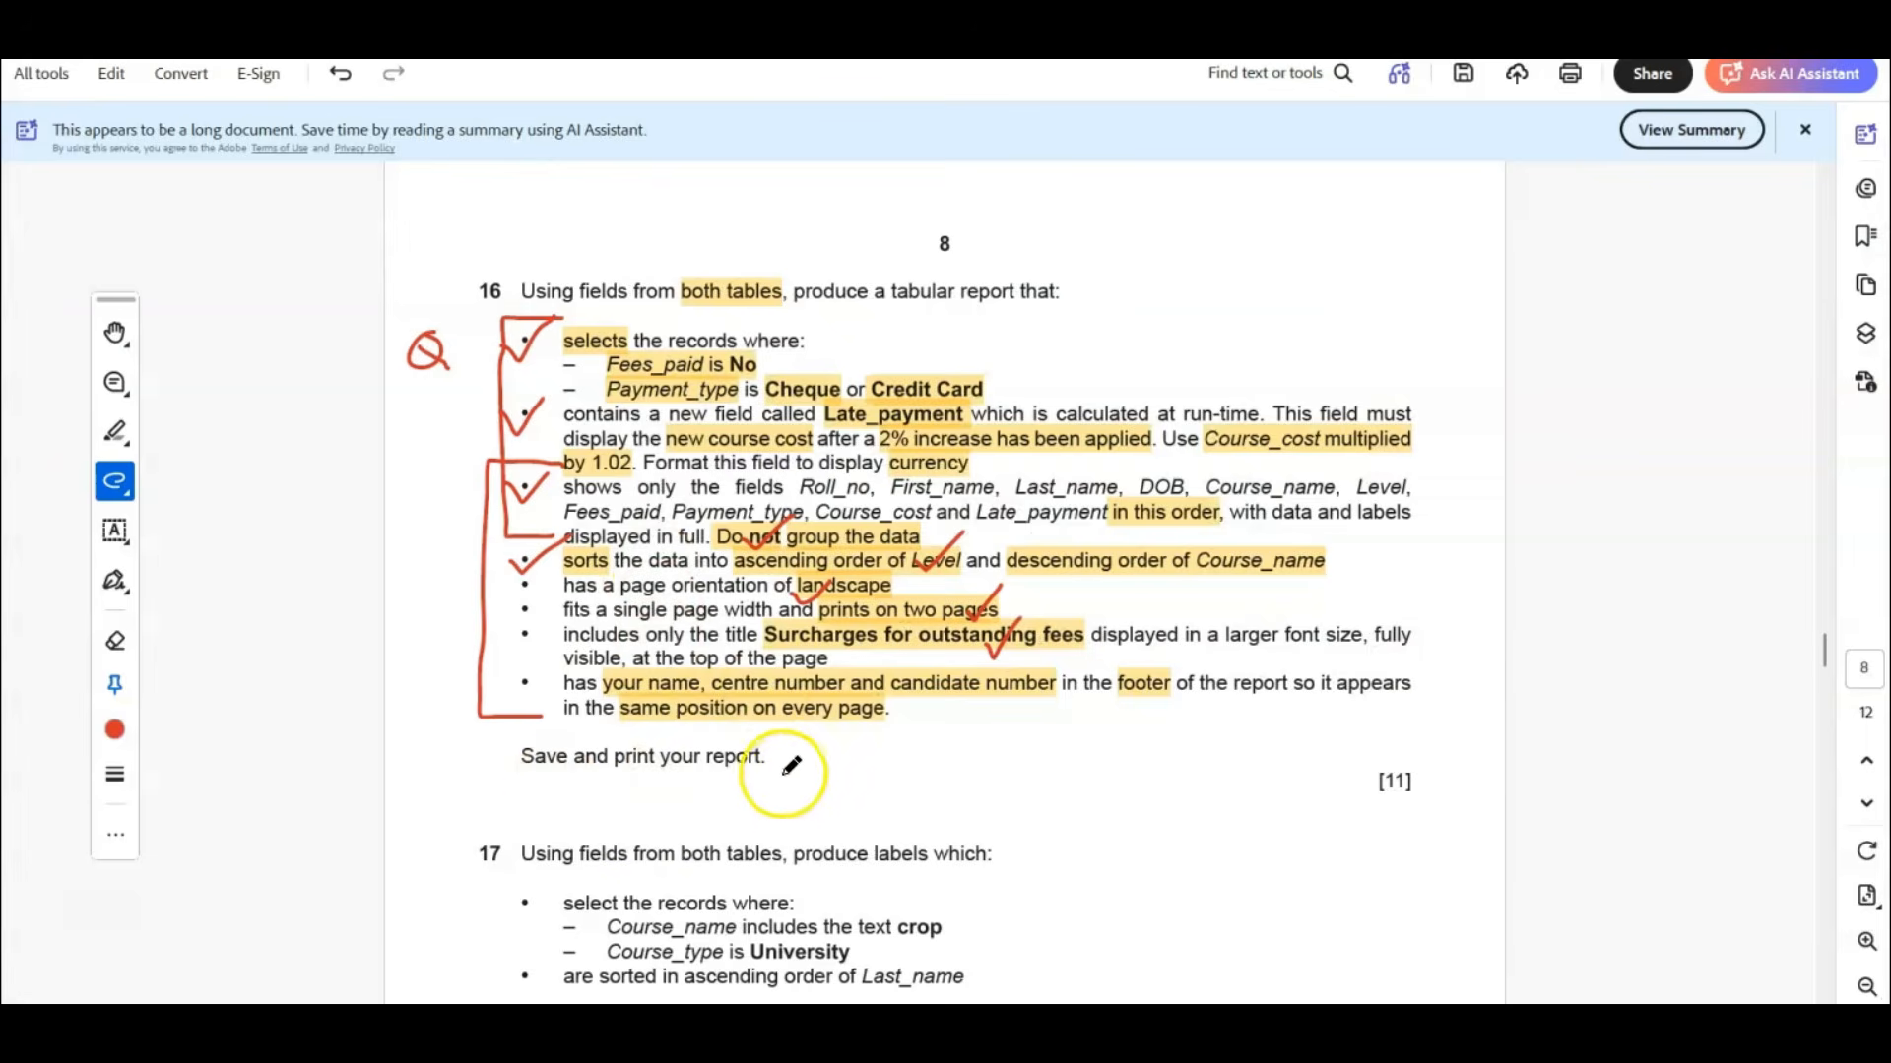
pyautogui.click(1000, 1026)
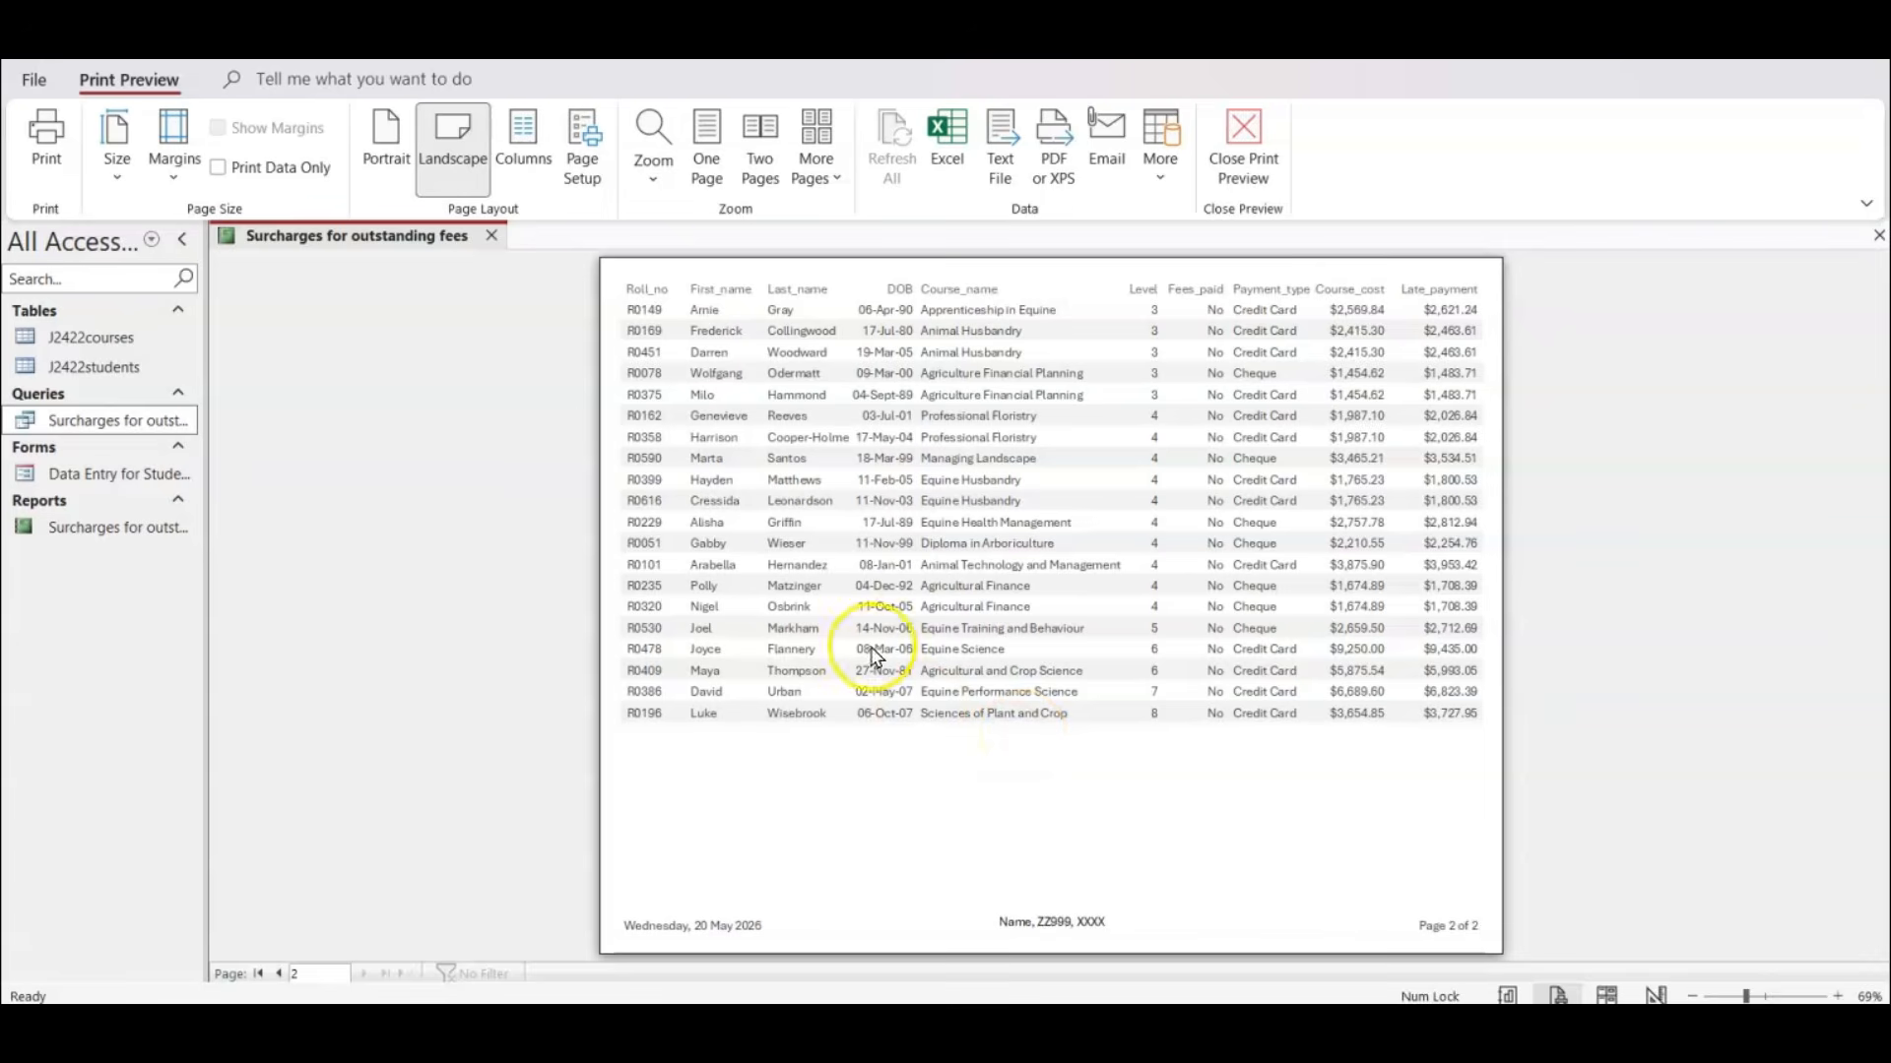
pyautogui.click(492, 236)
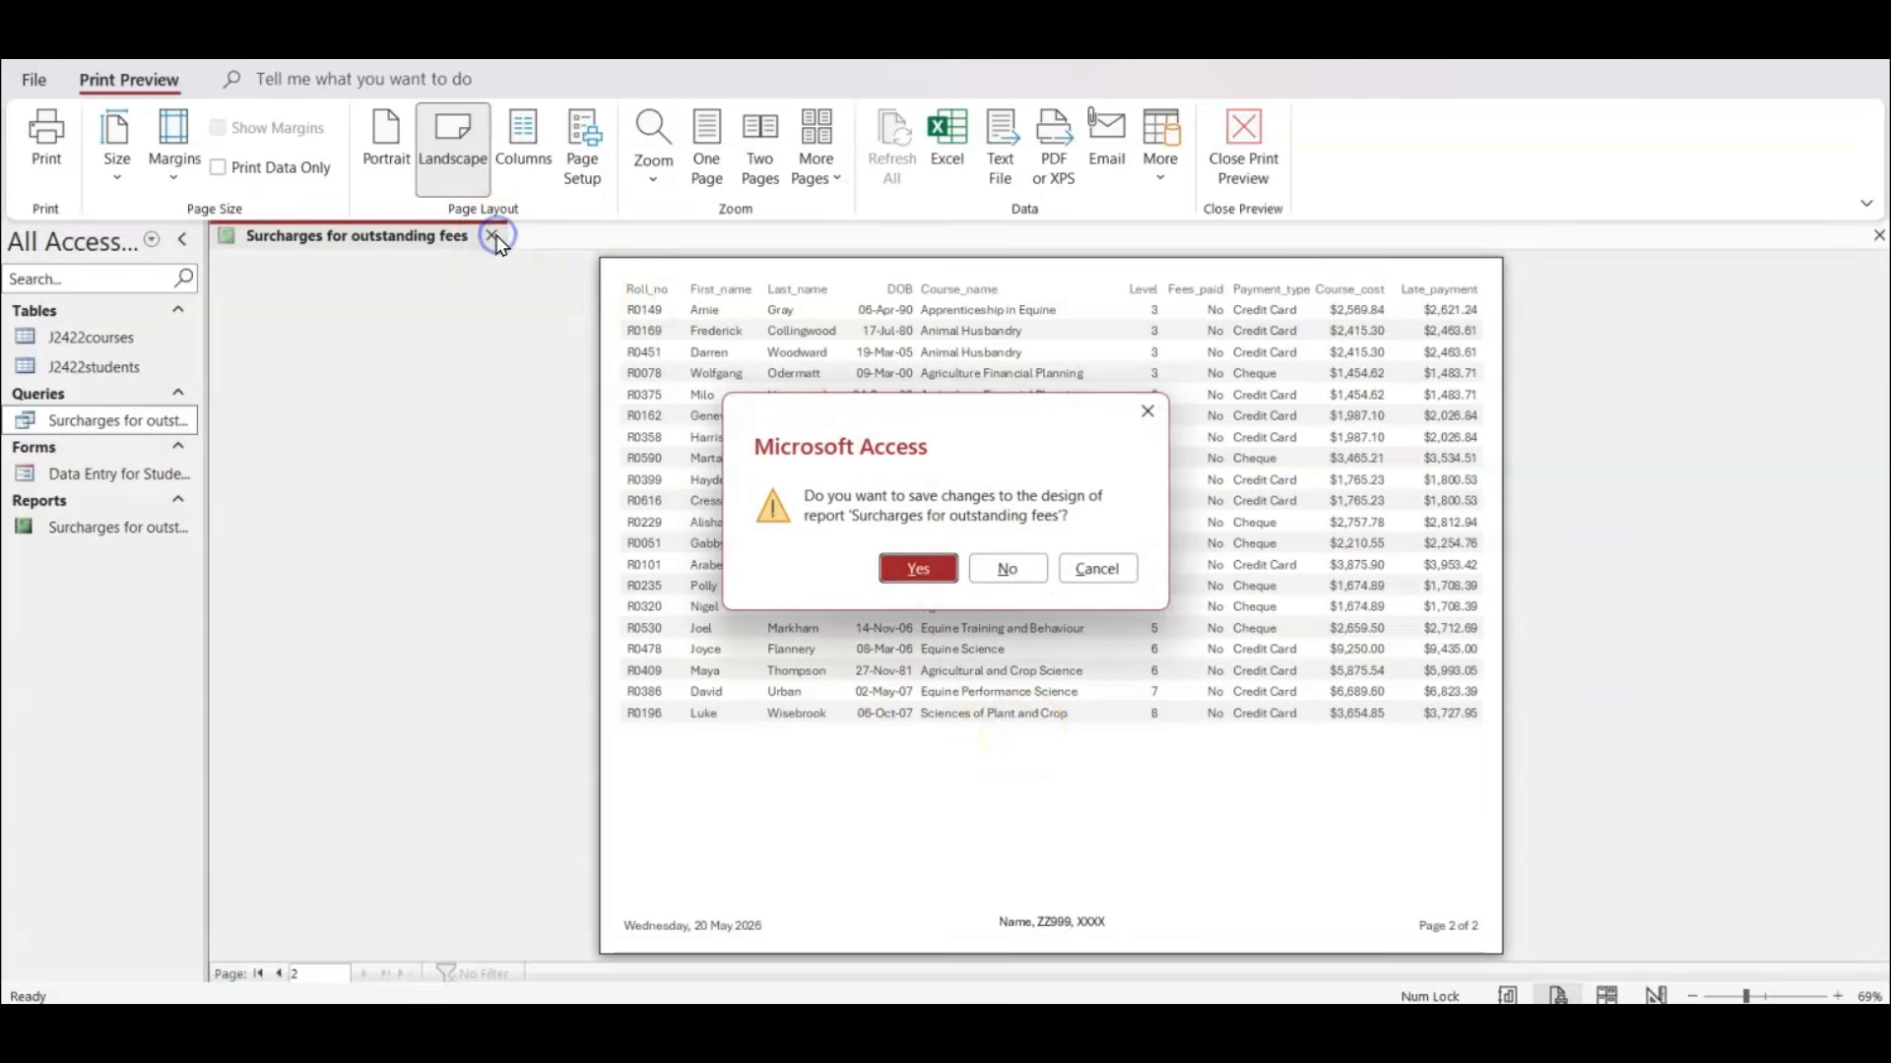
pyautogui.click(907, 563)
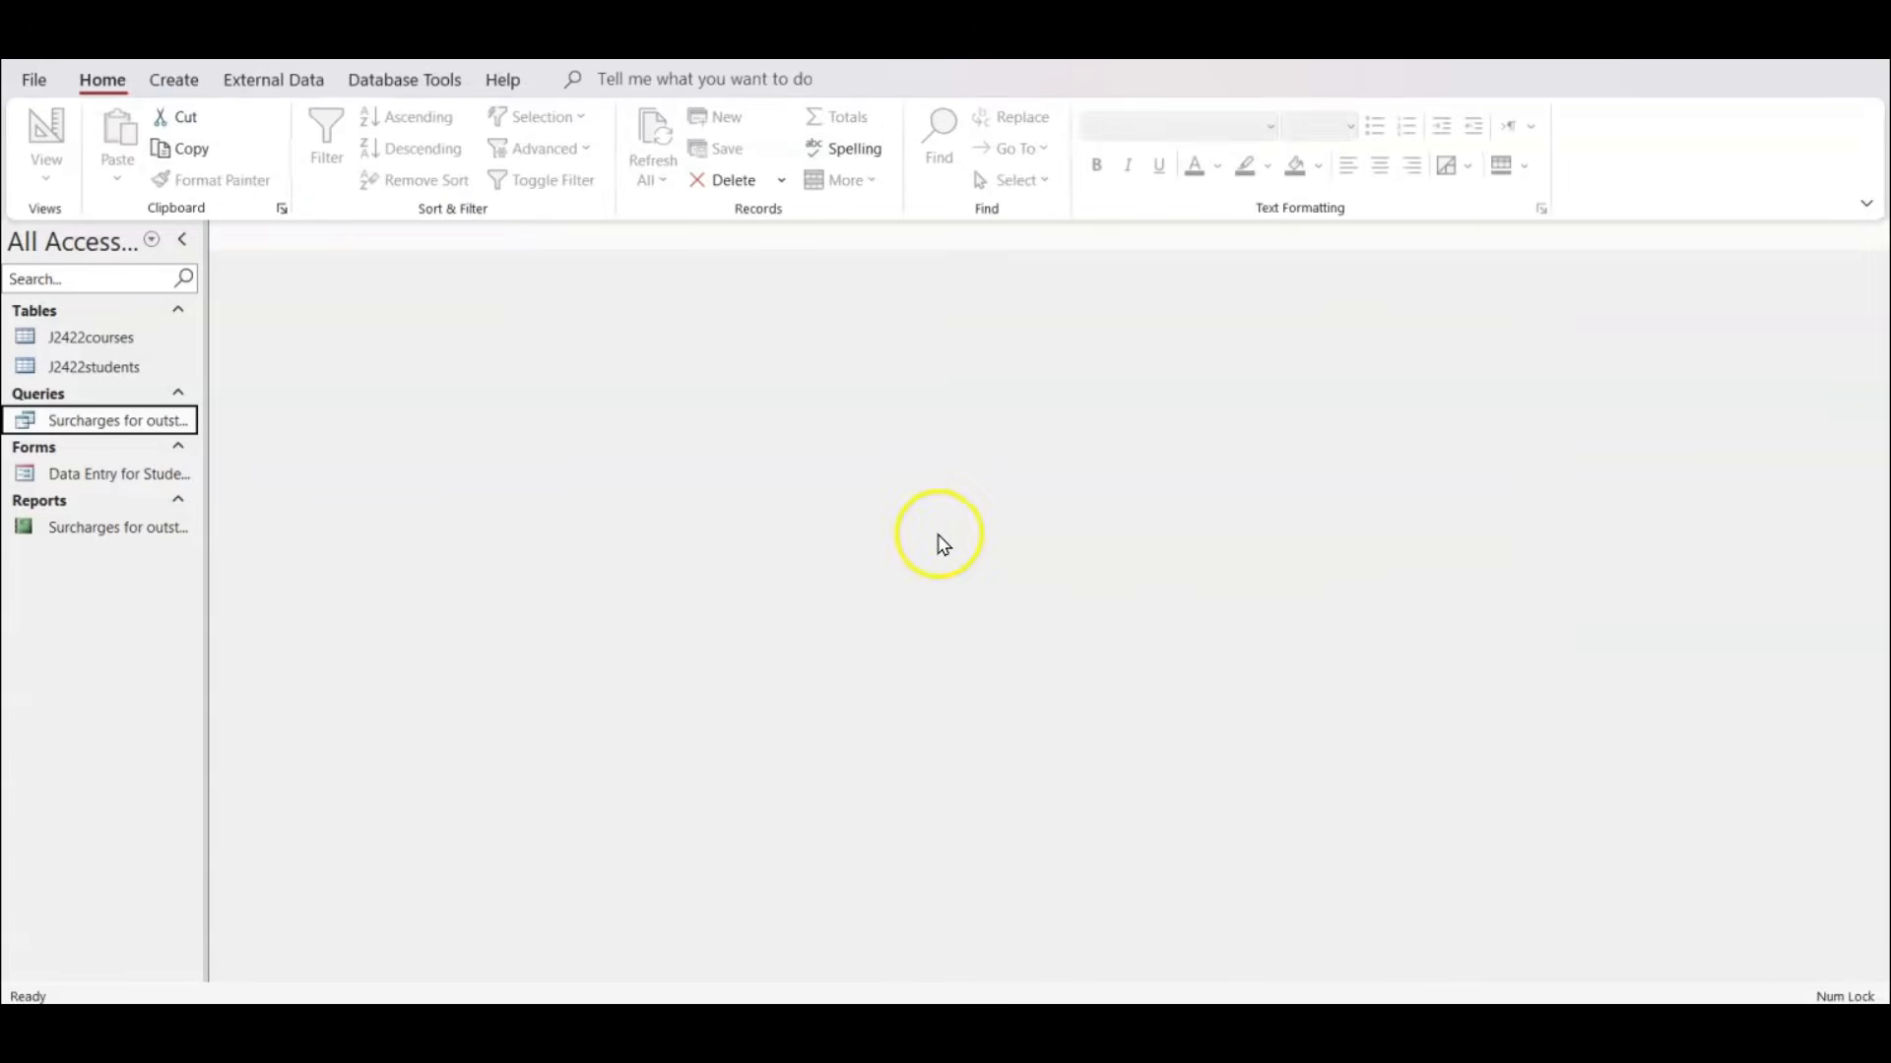
# Switch to the exam paper PDF and highlight "produce labels which" and "fields from both tables" in question 17.
pyautogui.hotkey('alt', 'Tab')
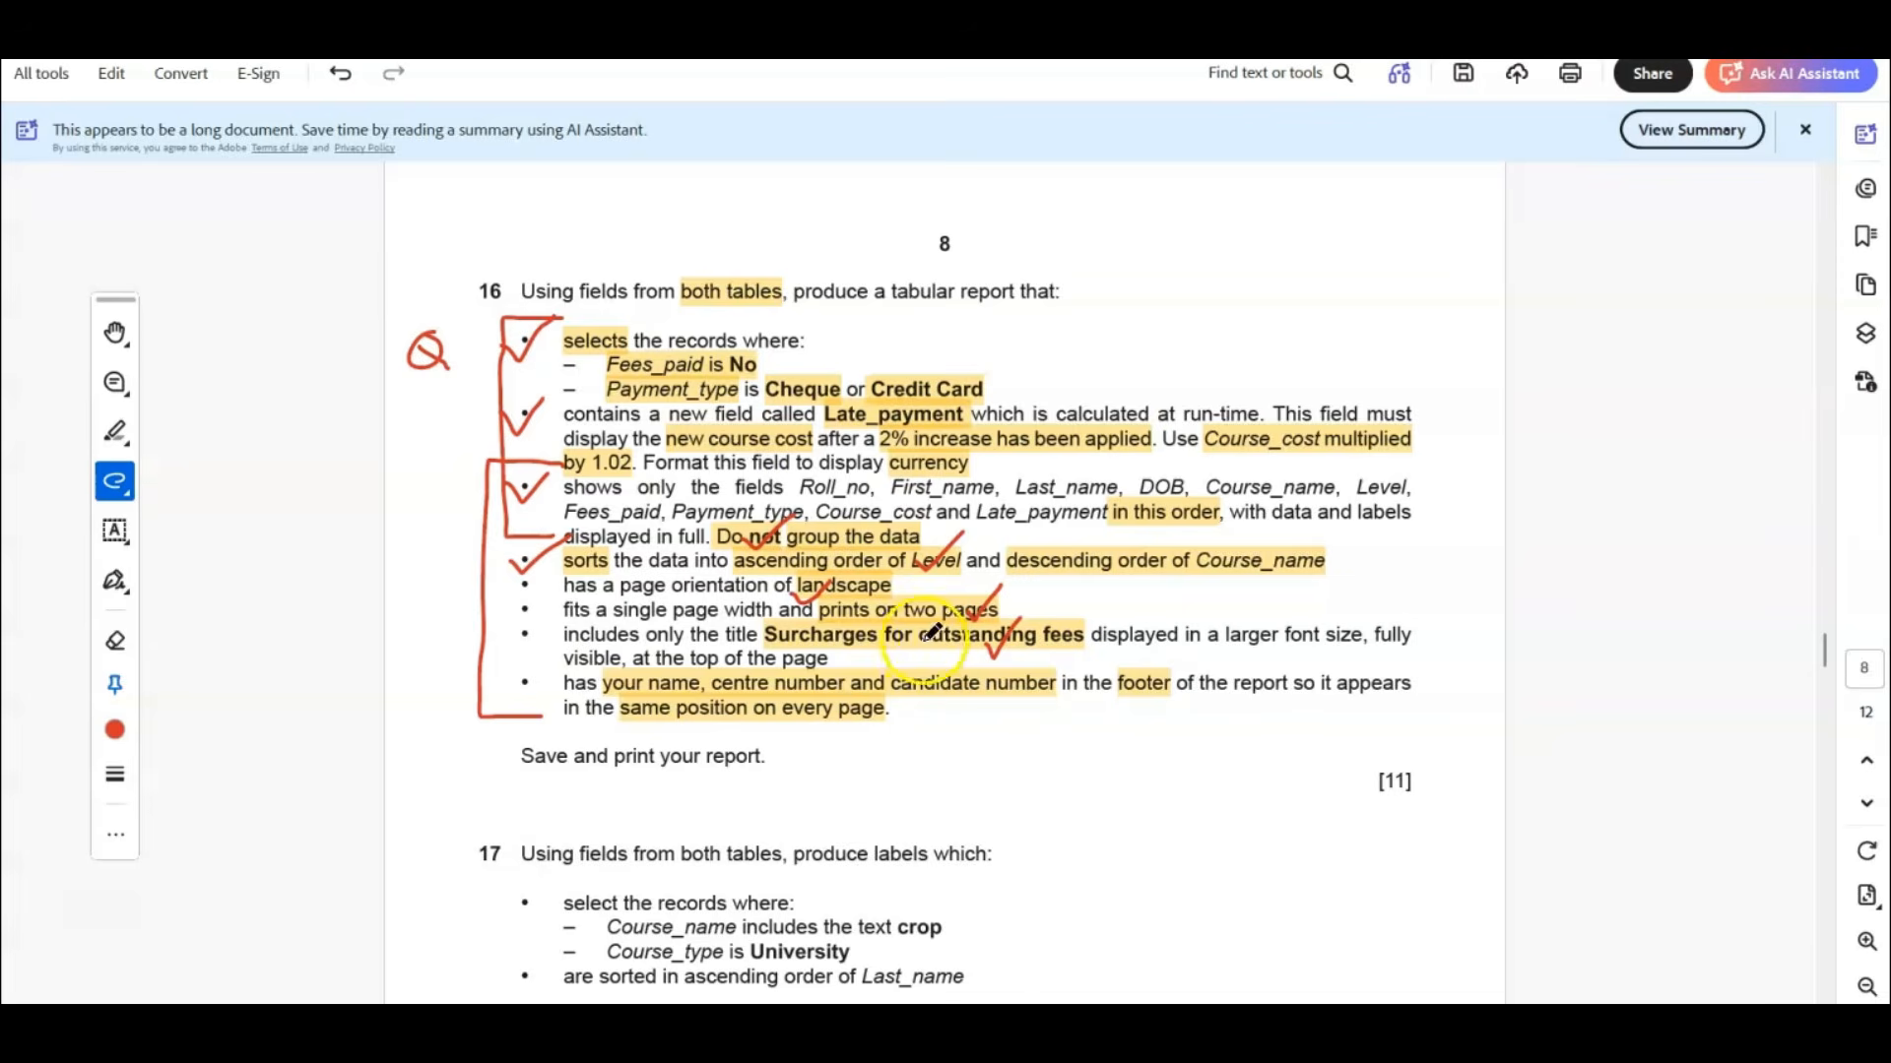
pyautogui.scroll(-6, 932, 631)
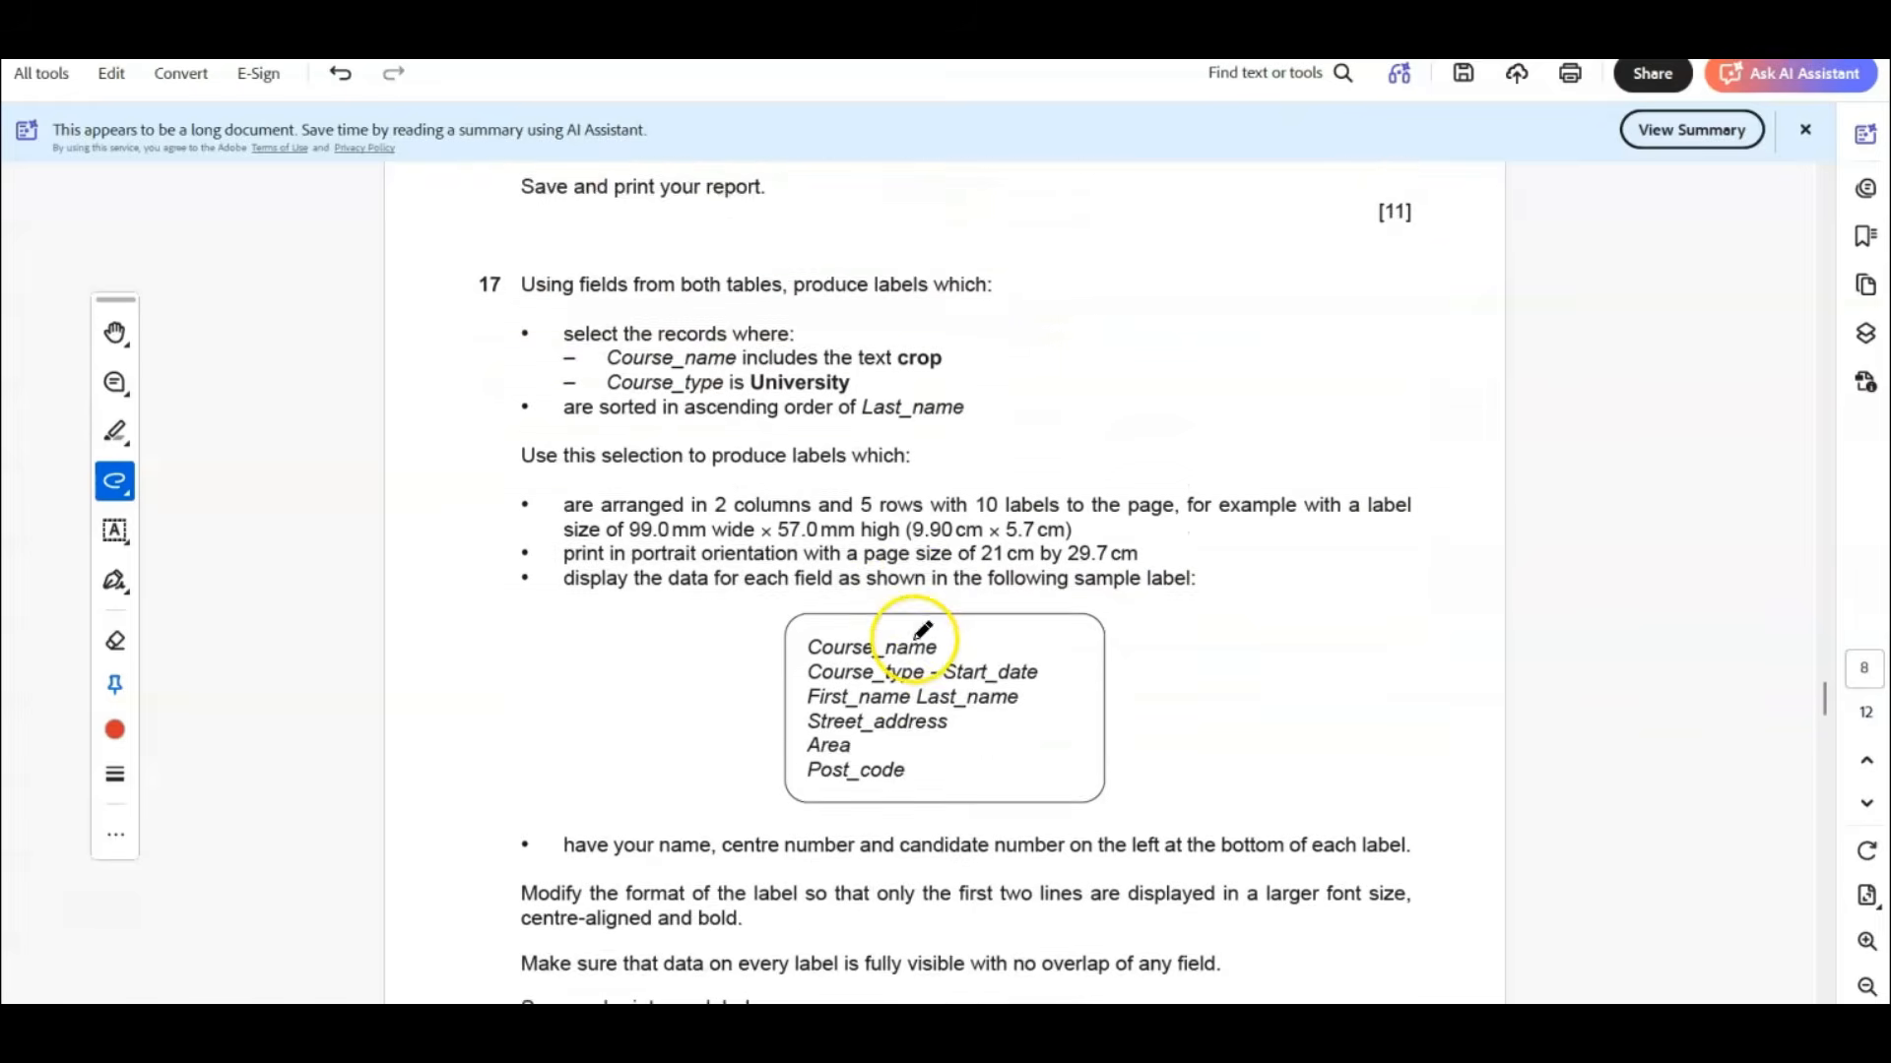
pyautogui.scroll(-1, 923, 630)
pyautogui.click(115, 433)
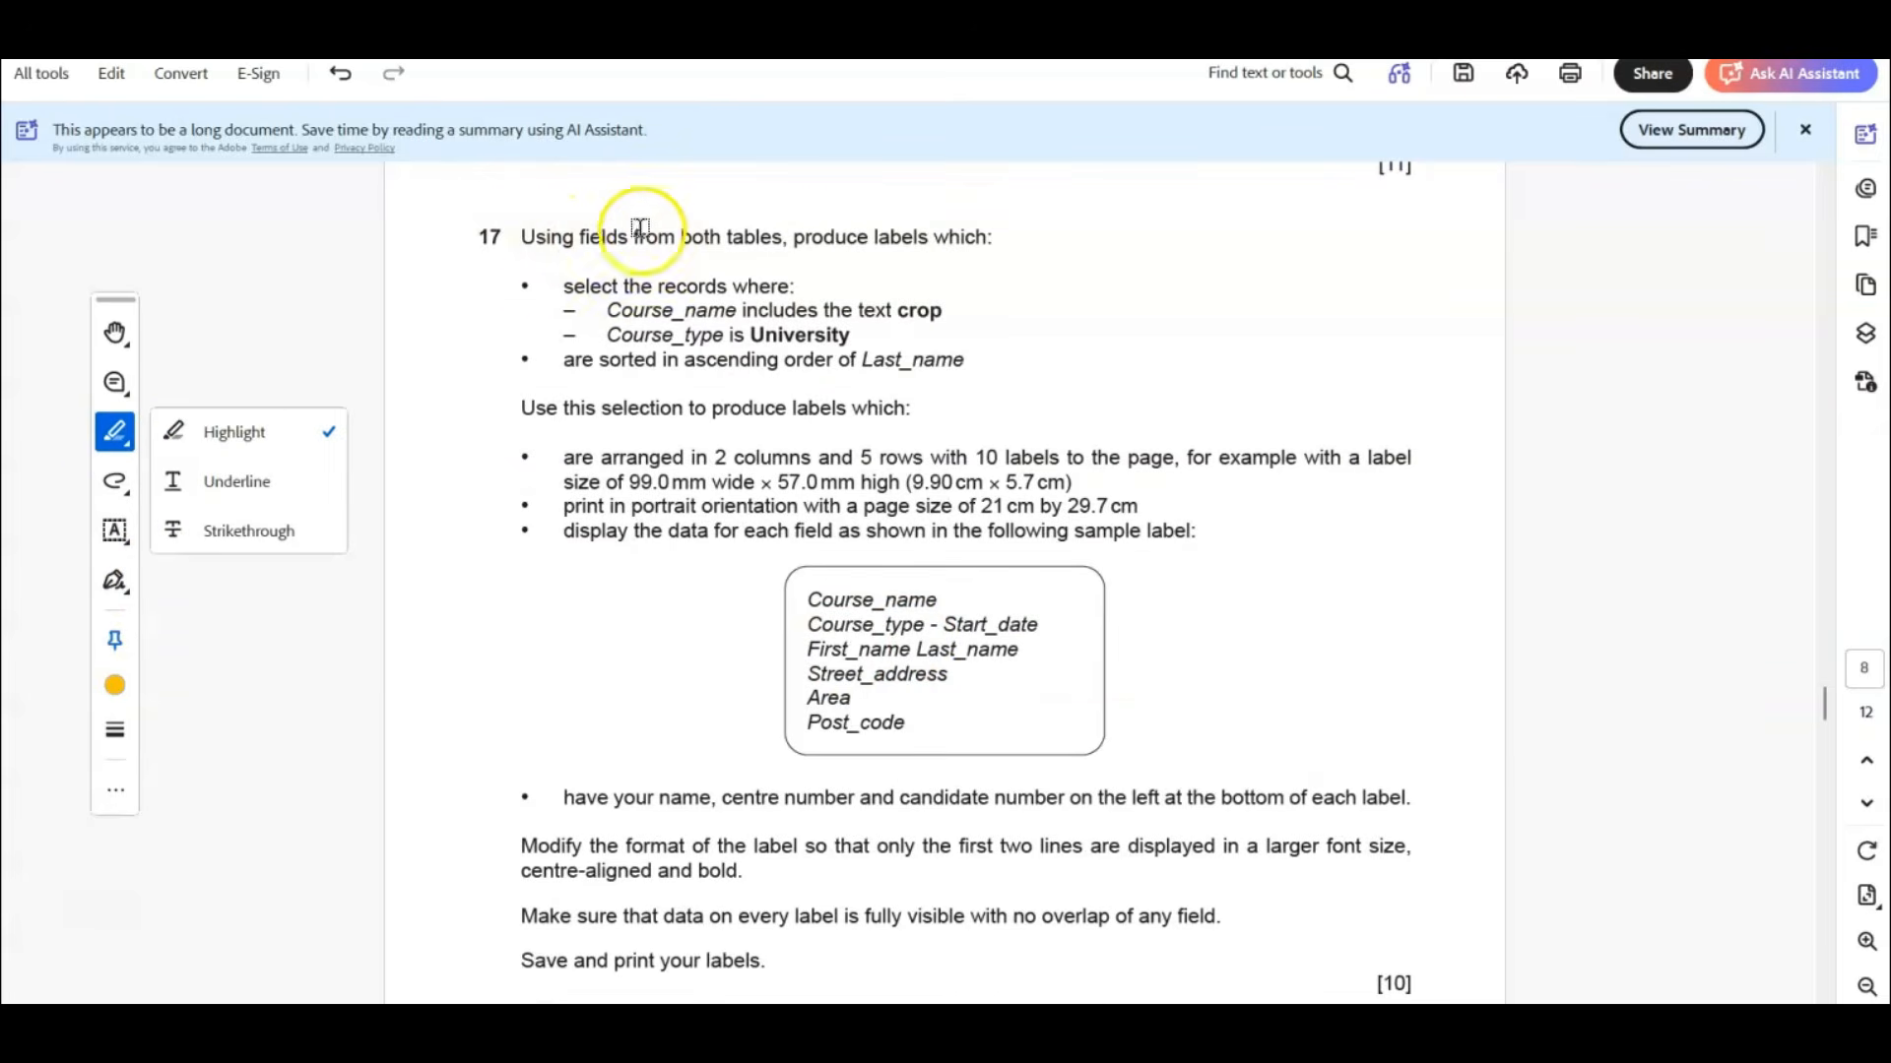
pyautogui.moveTo(788, 238); pyautogui.dragTo(928, 264)
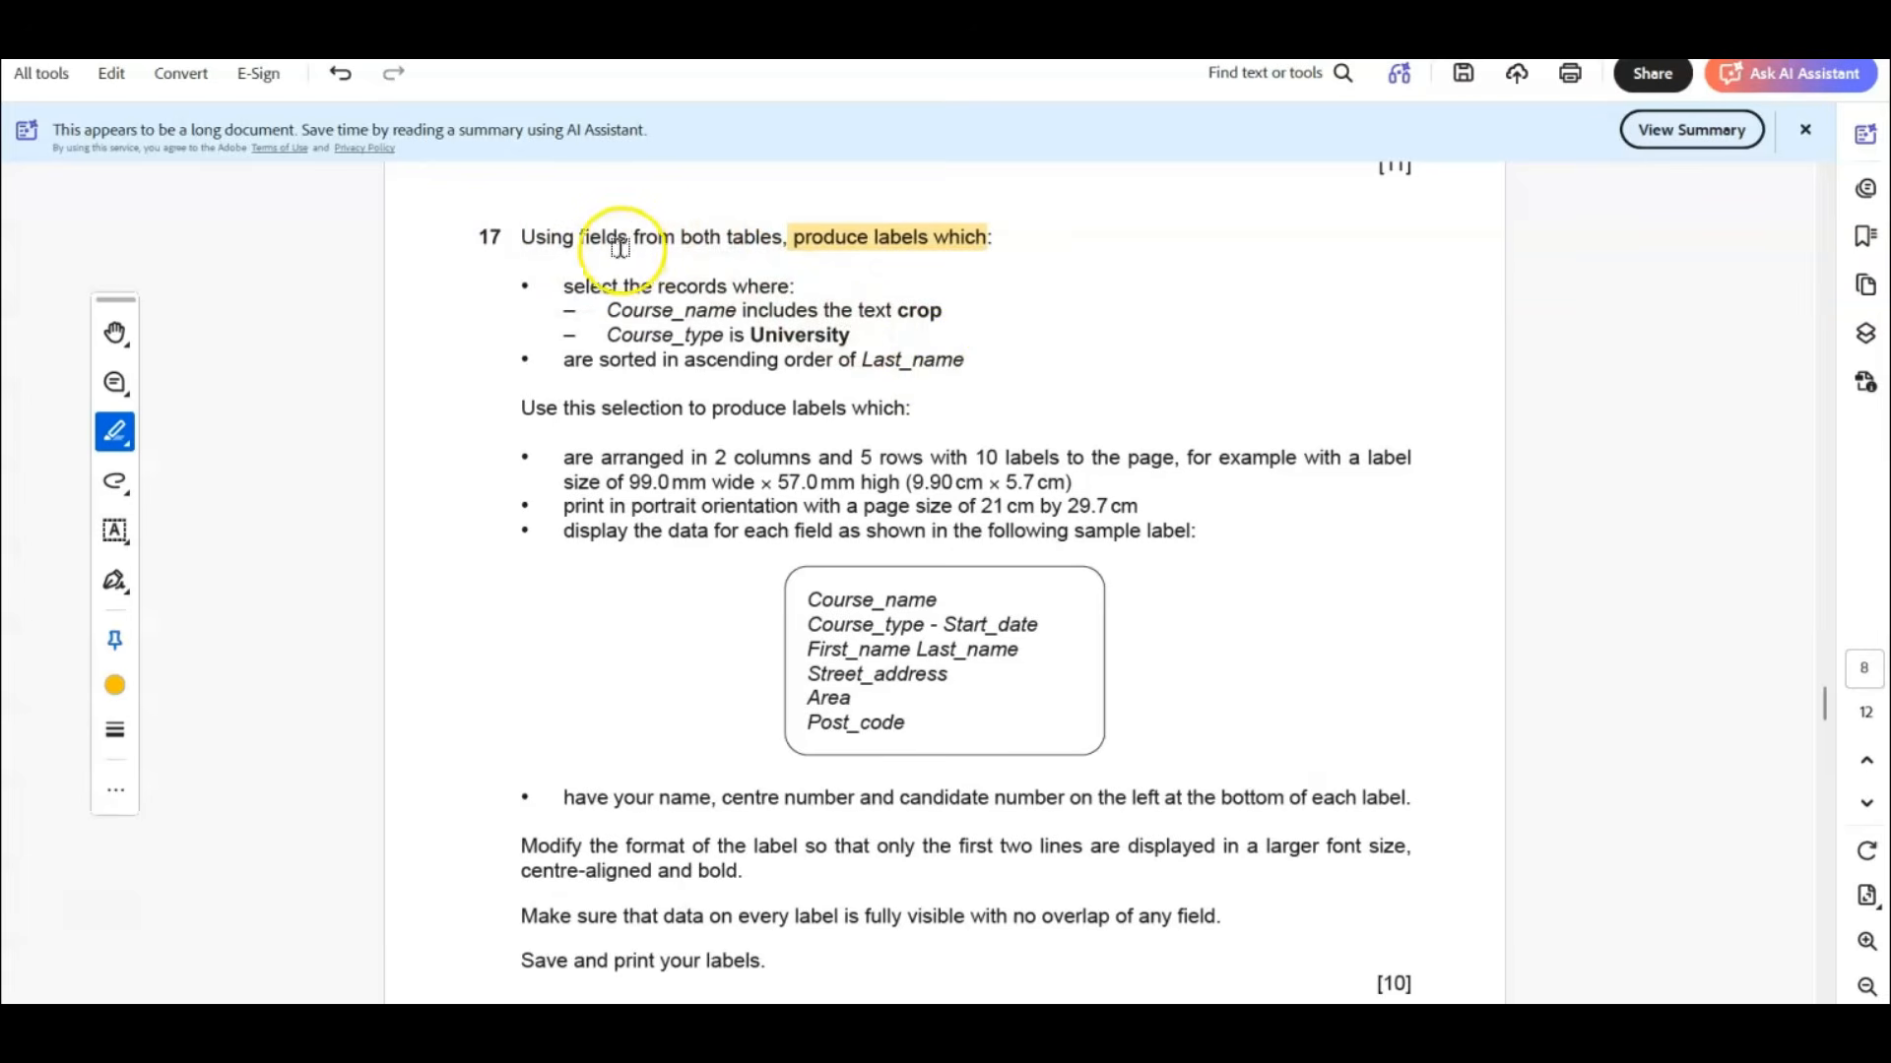
pyautogui.moveTo(574, 235); pyautogui.dragTo(781, 238)
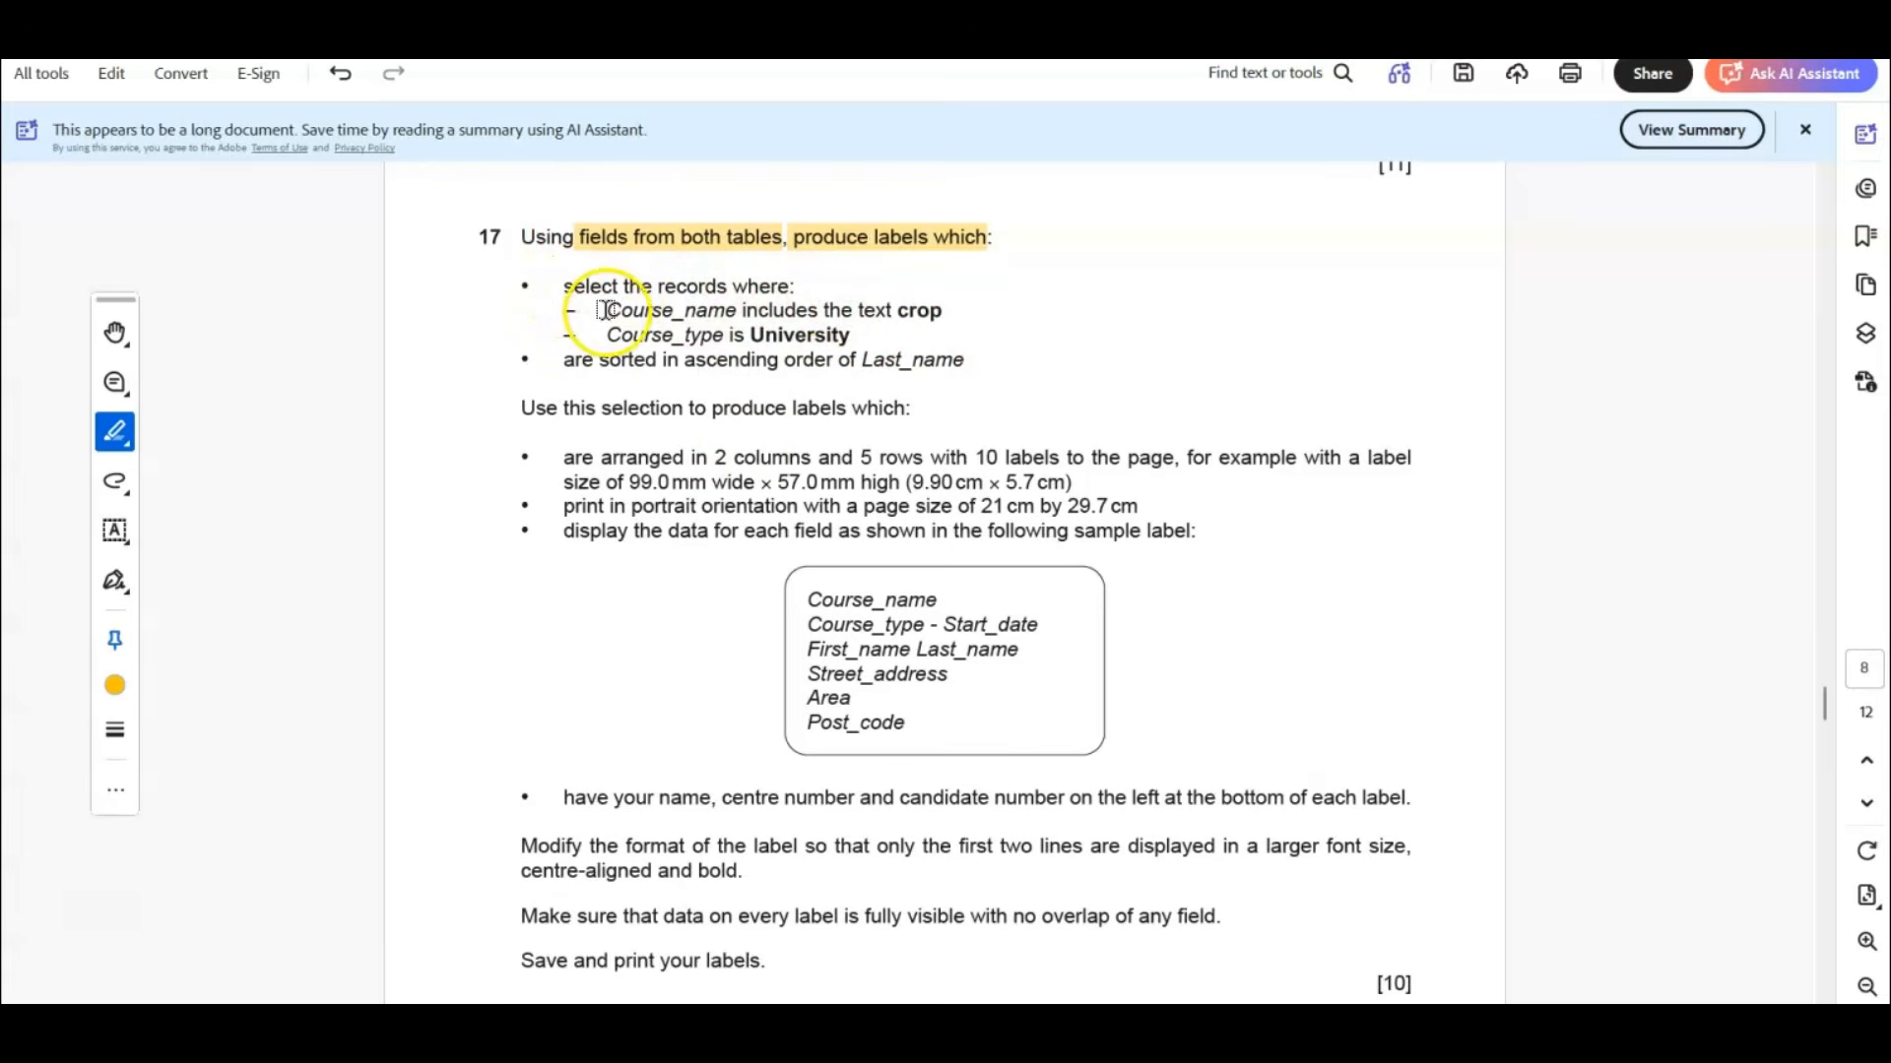
# Highlight question 17's "includes the text crop", "sorted in ascending order", "Last_name", "2 columns" and "5 rows".
pyautogui.moveTo(744, 310); pyautogui.dragTo(941, 311)
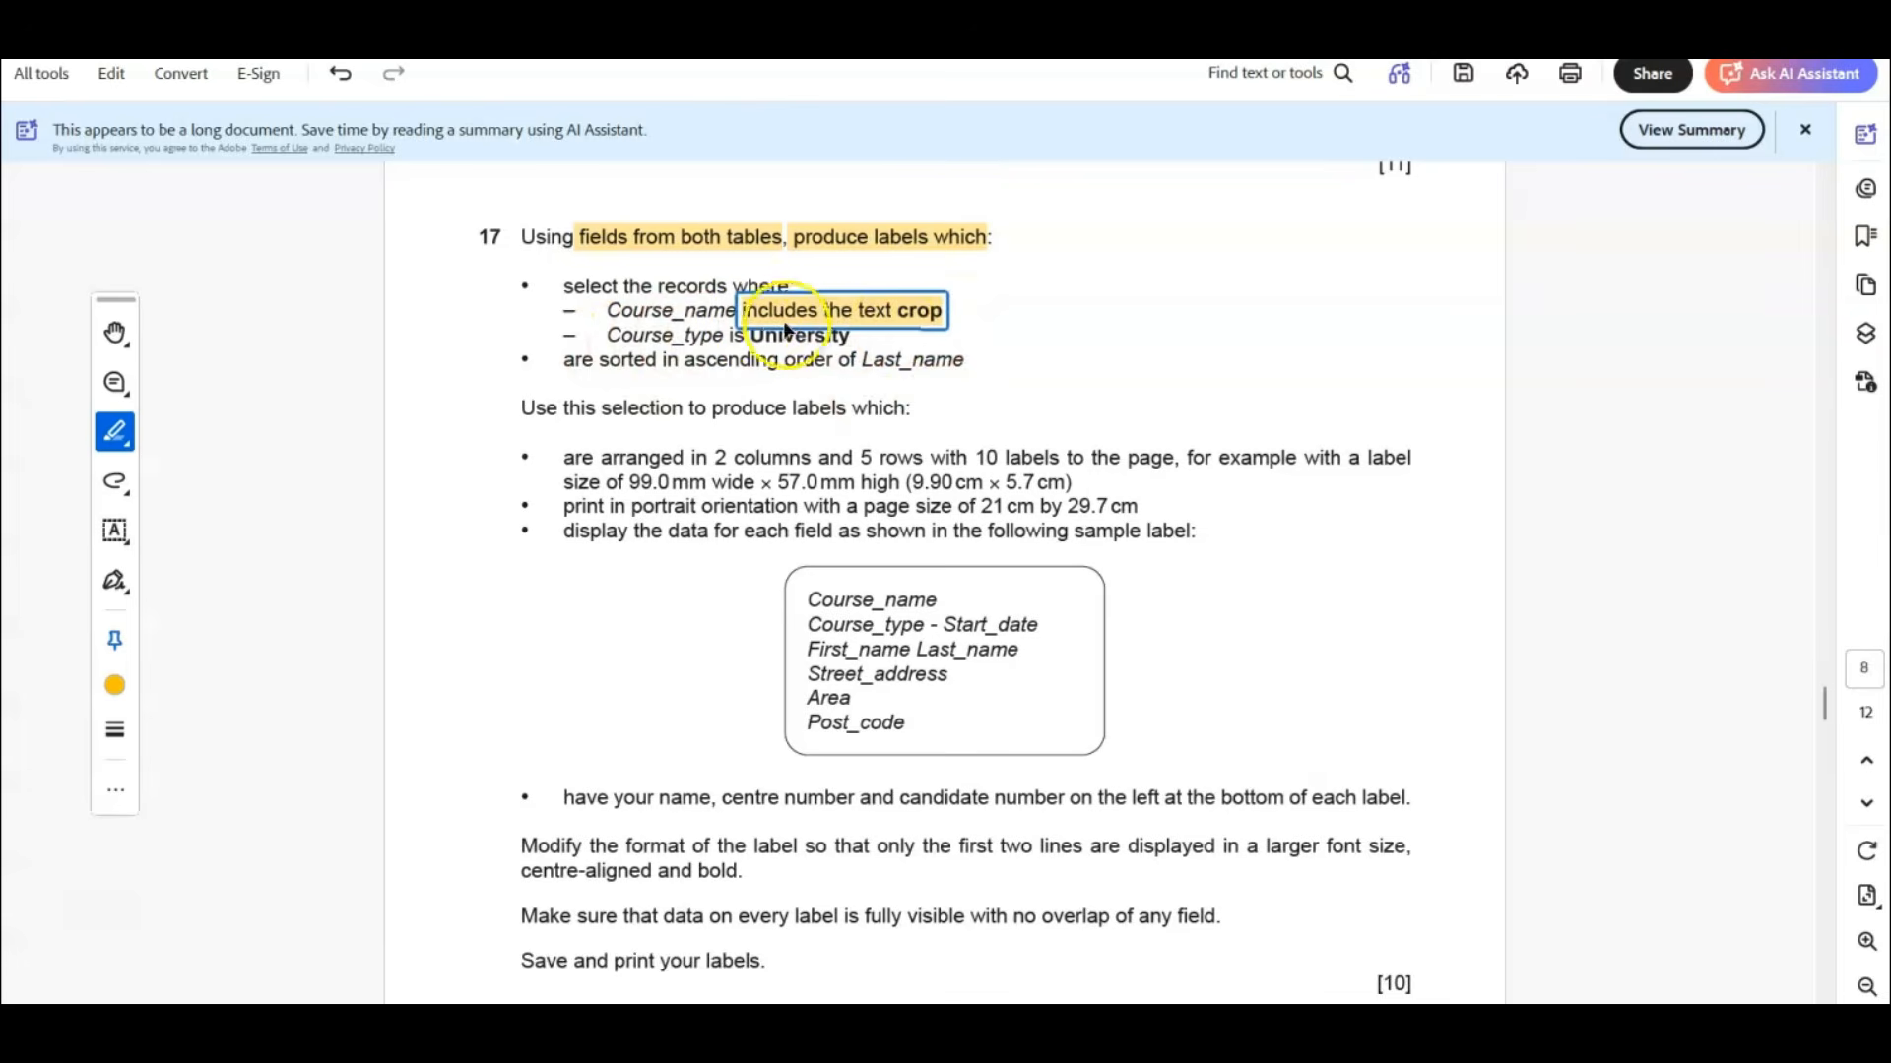
pyautogui.moveTo(599, 360); pyautogui.dragTo(965, 358)
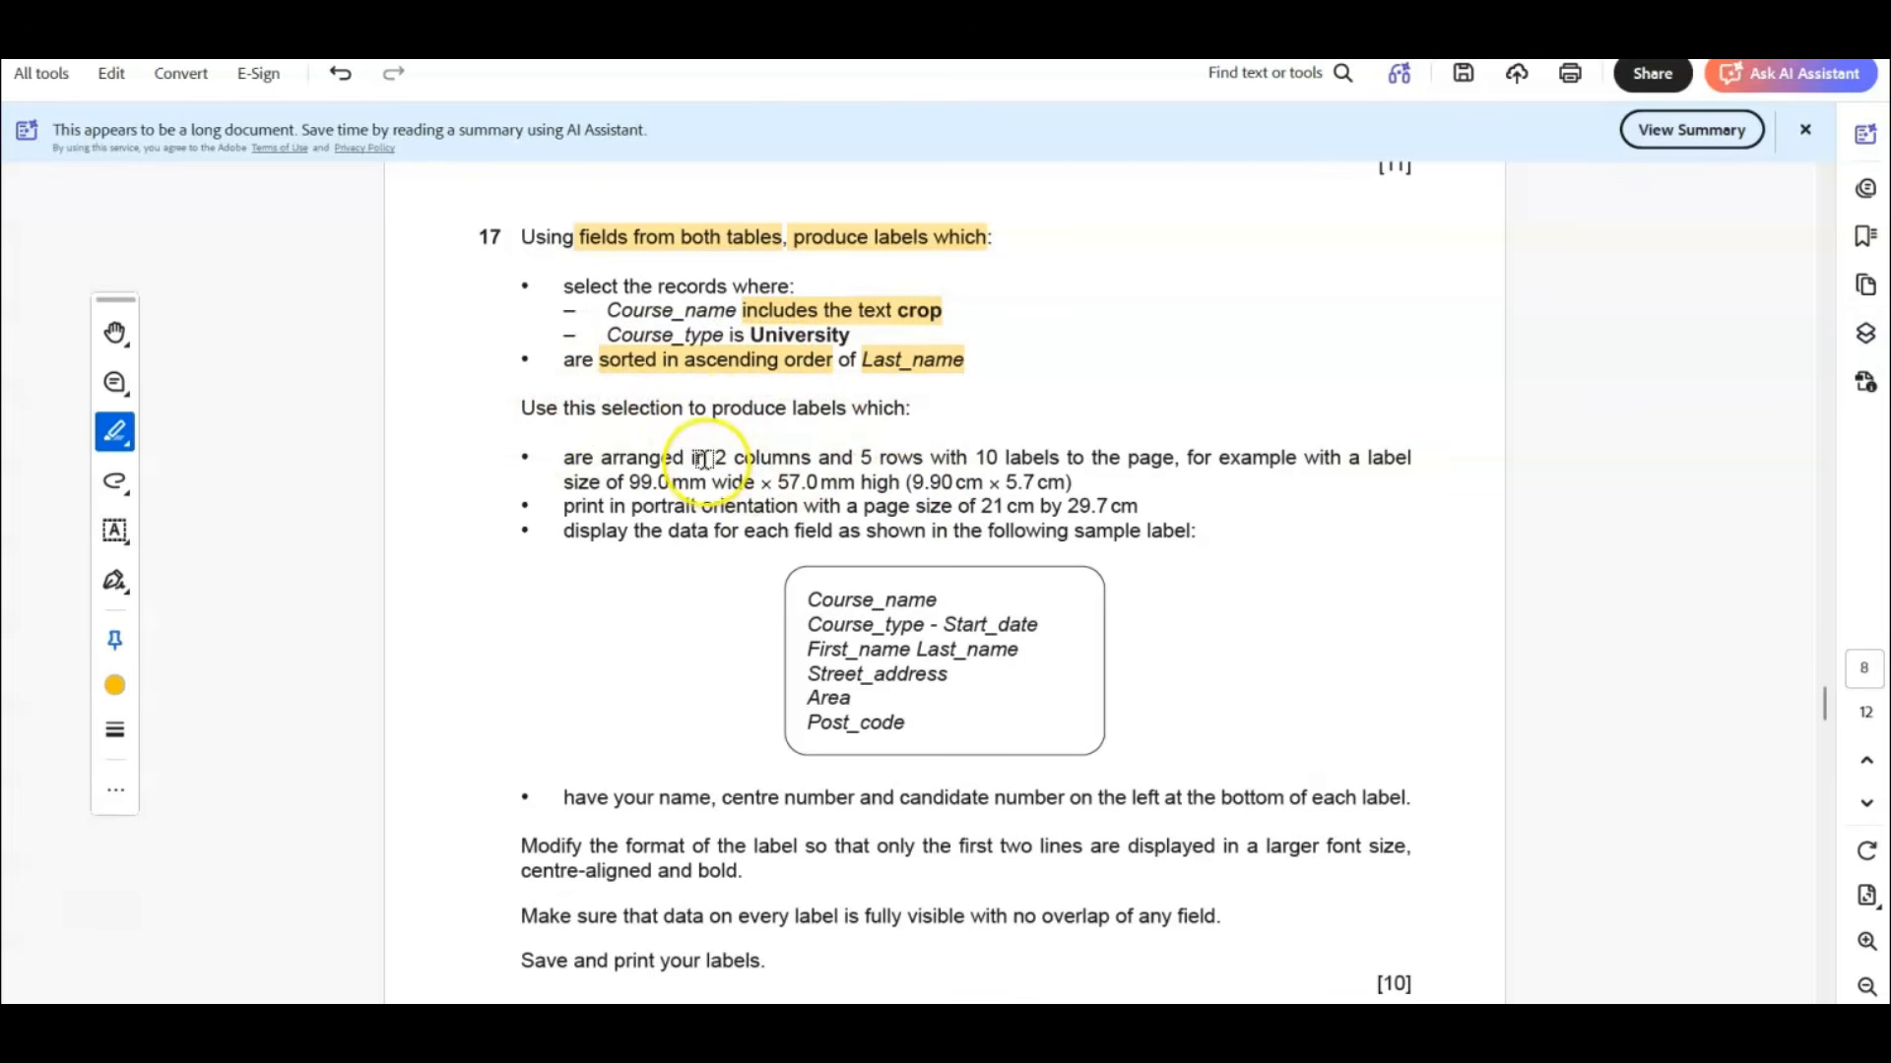
pyautogui.moveTo(714, 456); pyautogui.dragTo(923, 457)
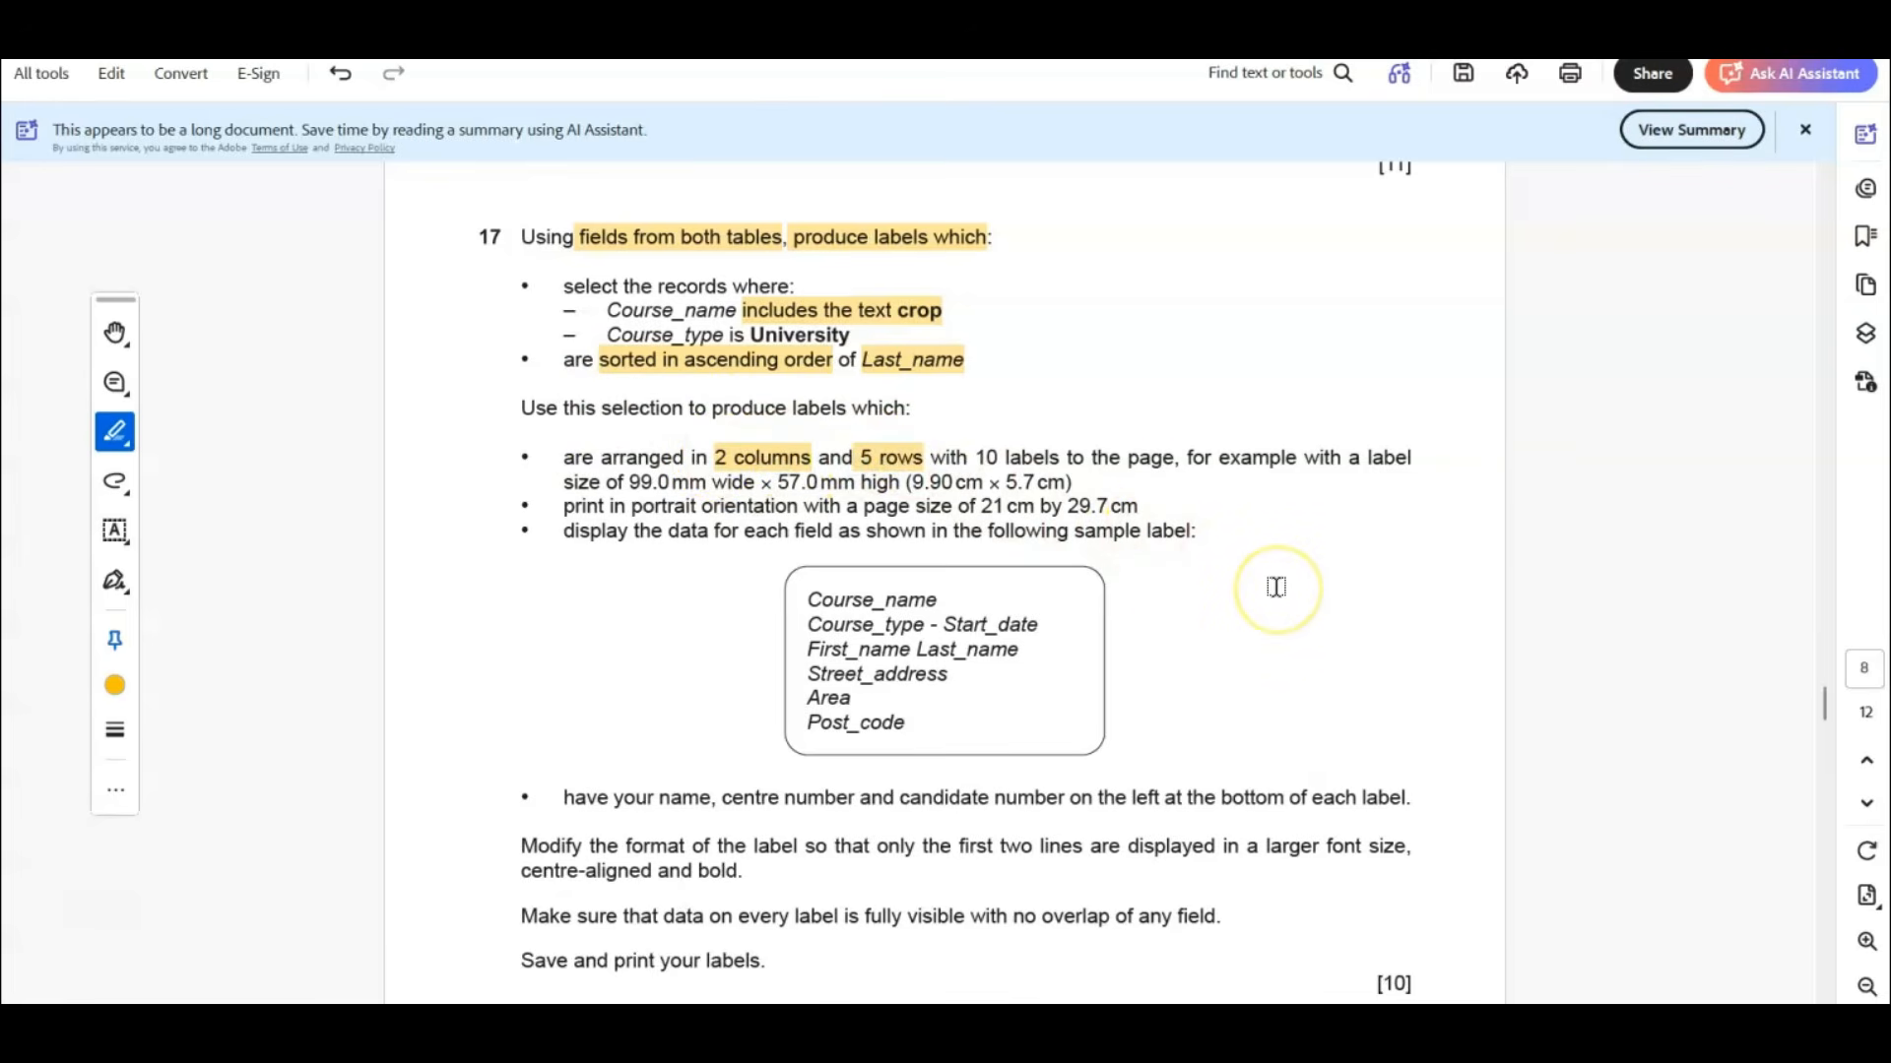
# Highlight question 17's "portrait", "your name, centre number and candidate number", "left at the bottom" and "only the first two lines".
pyautogui.scroll(-2, 1275, 581)
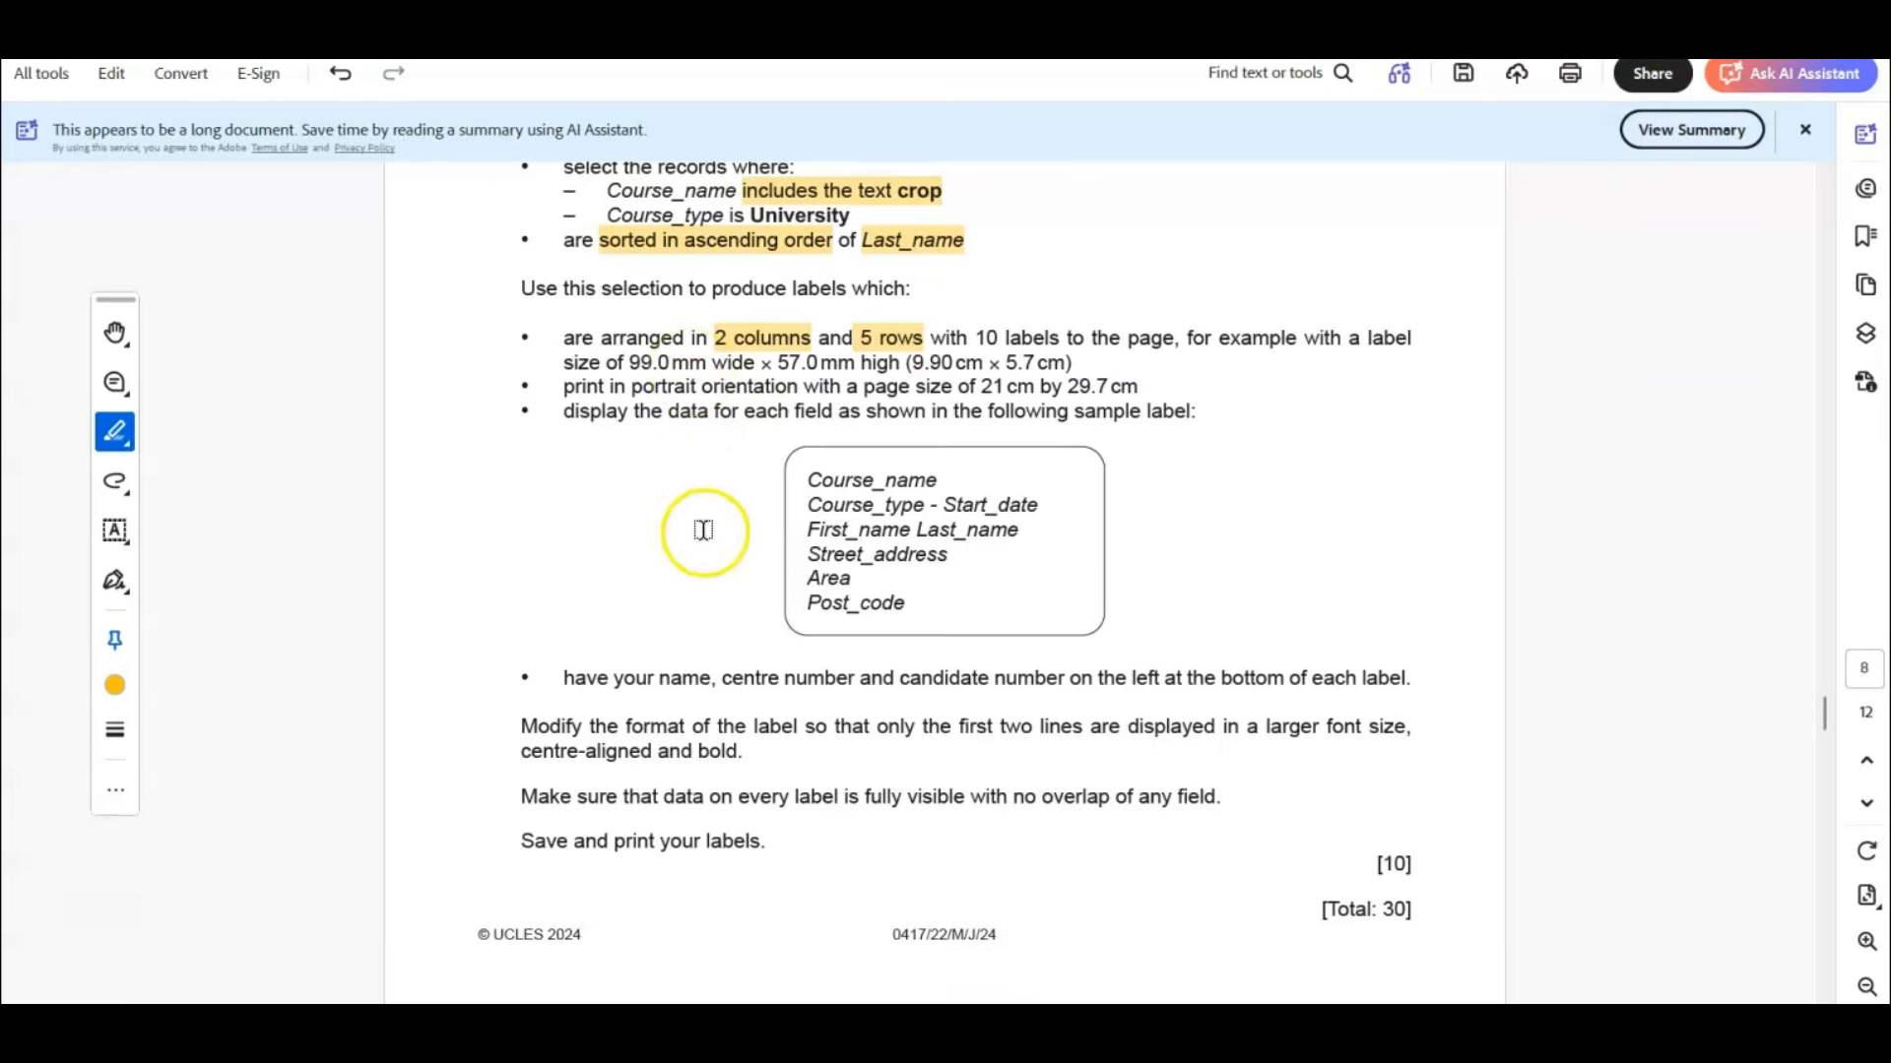
pyautogui.moveTo(631, 387); pyautogui.dragTo(695, 386)
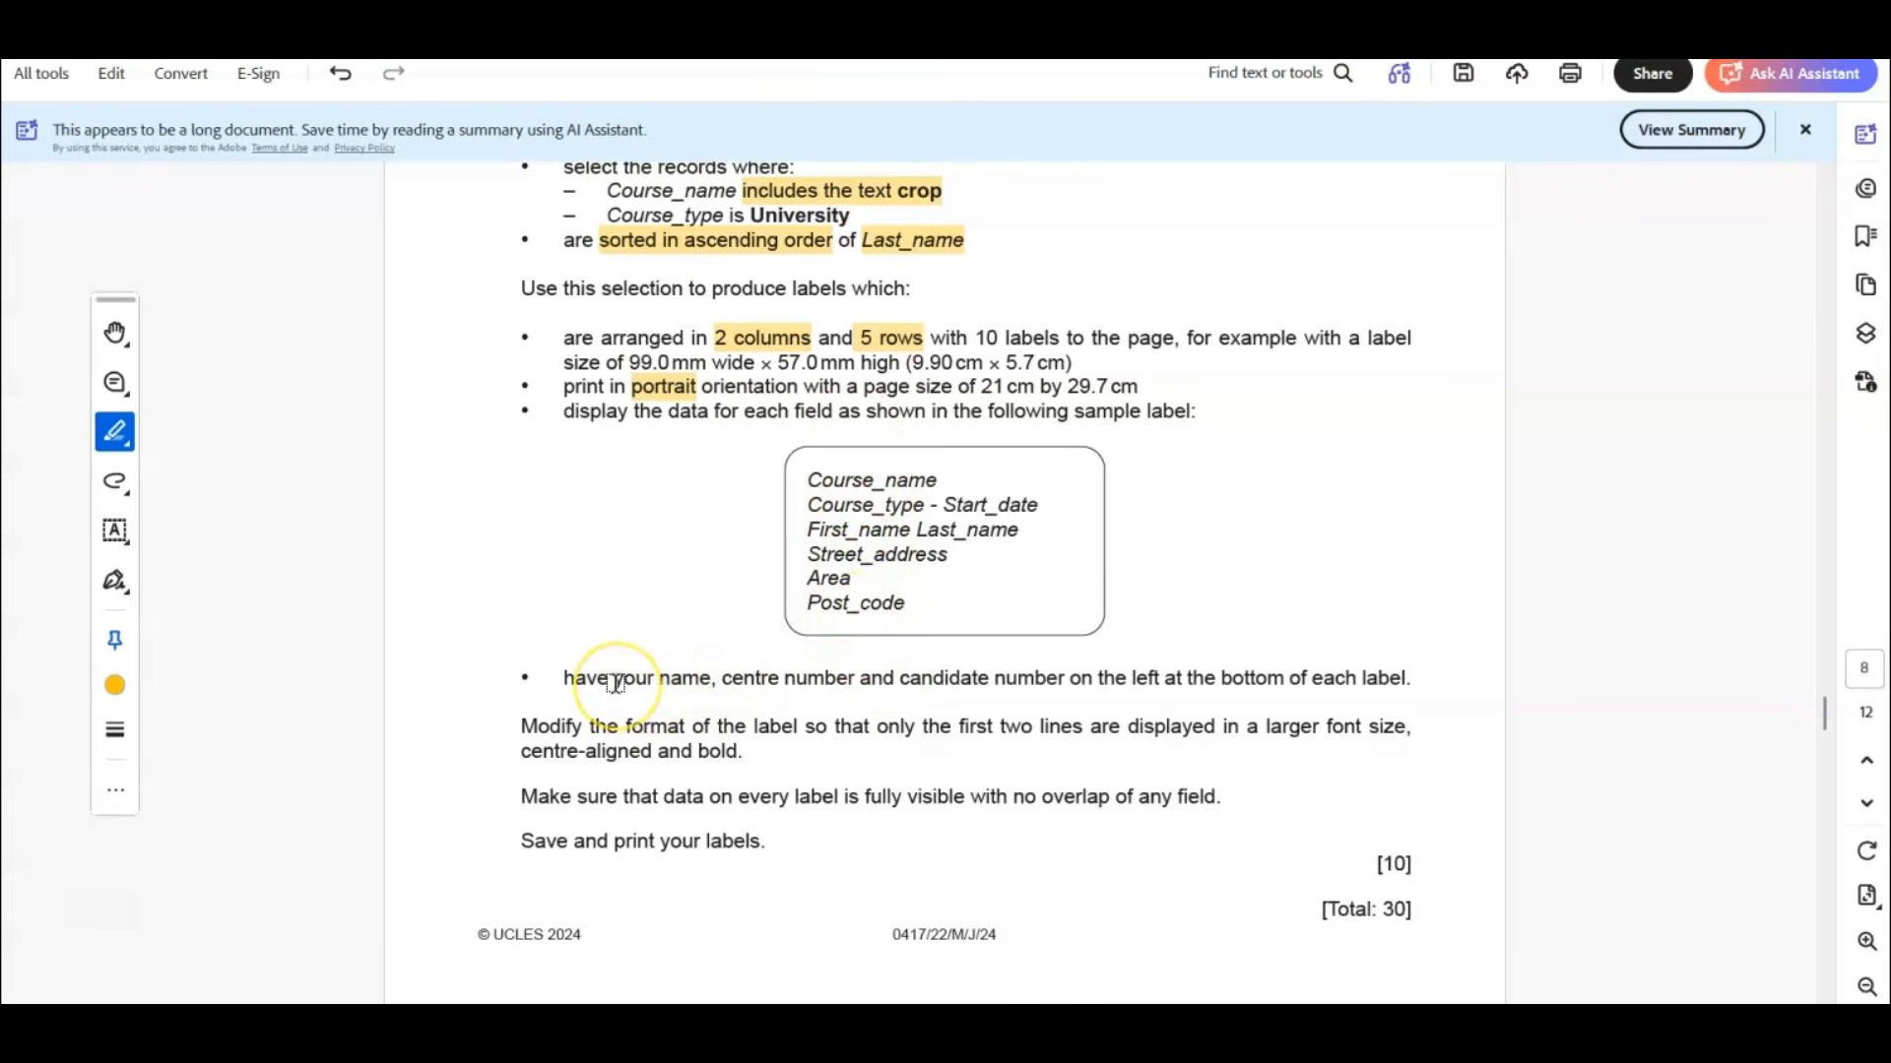
pyautogui.moveTo(615, 682); pyautogui.dragTo(1267, 682)
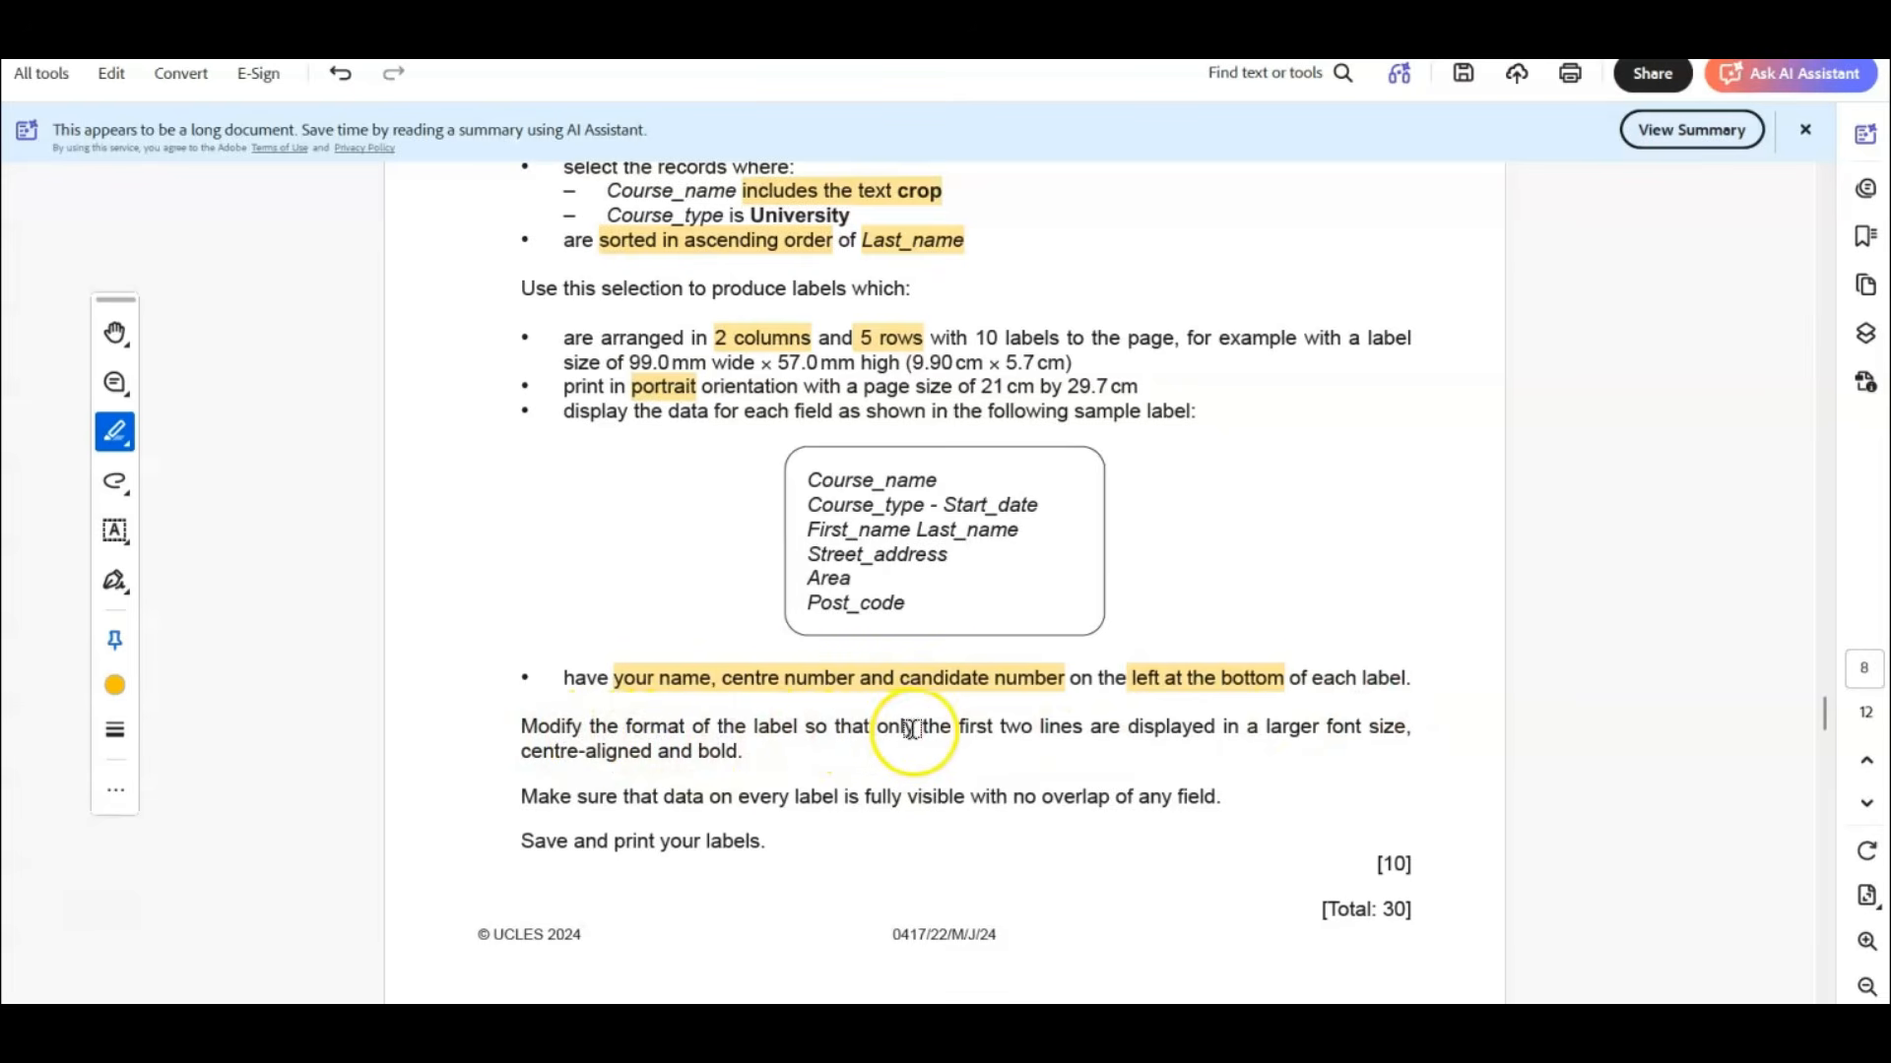
pyautogui.moveTo(876, 729); pyautogui.dragTo(1082, 728)
# Draw a freehand bracket beside the sample label's first two lines and underline "larger font size" and "centre-aligned and bold".
pyautogui.click(115, 482)
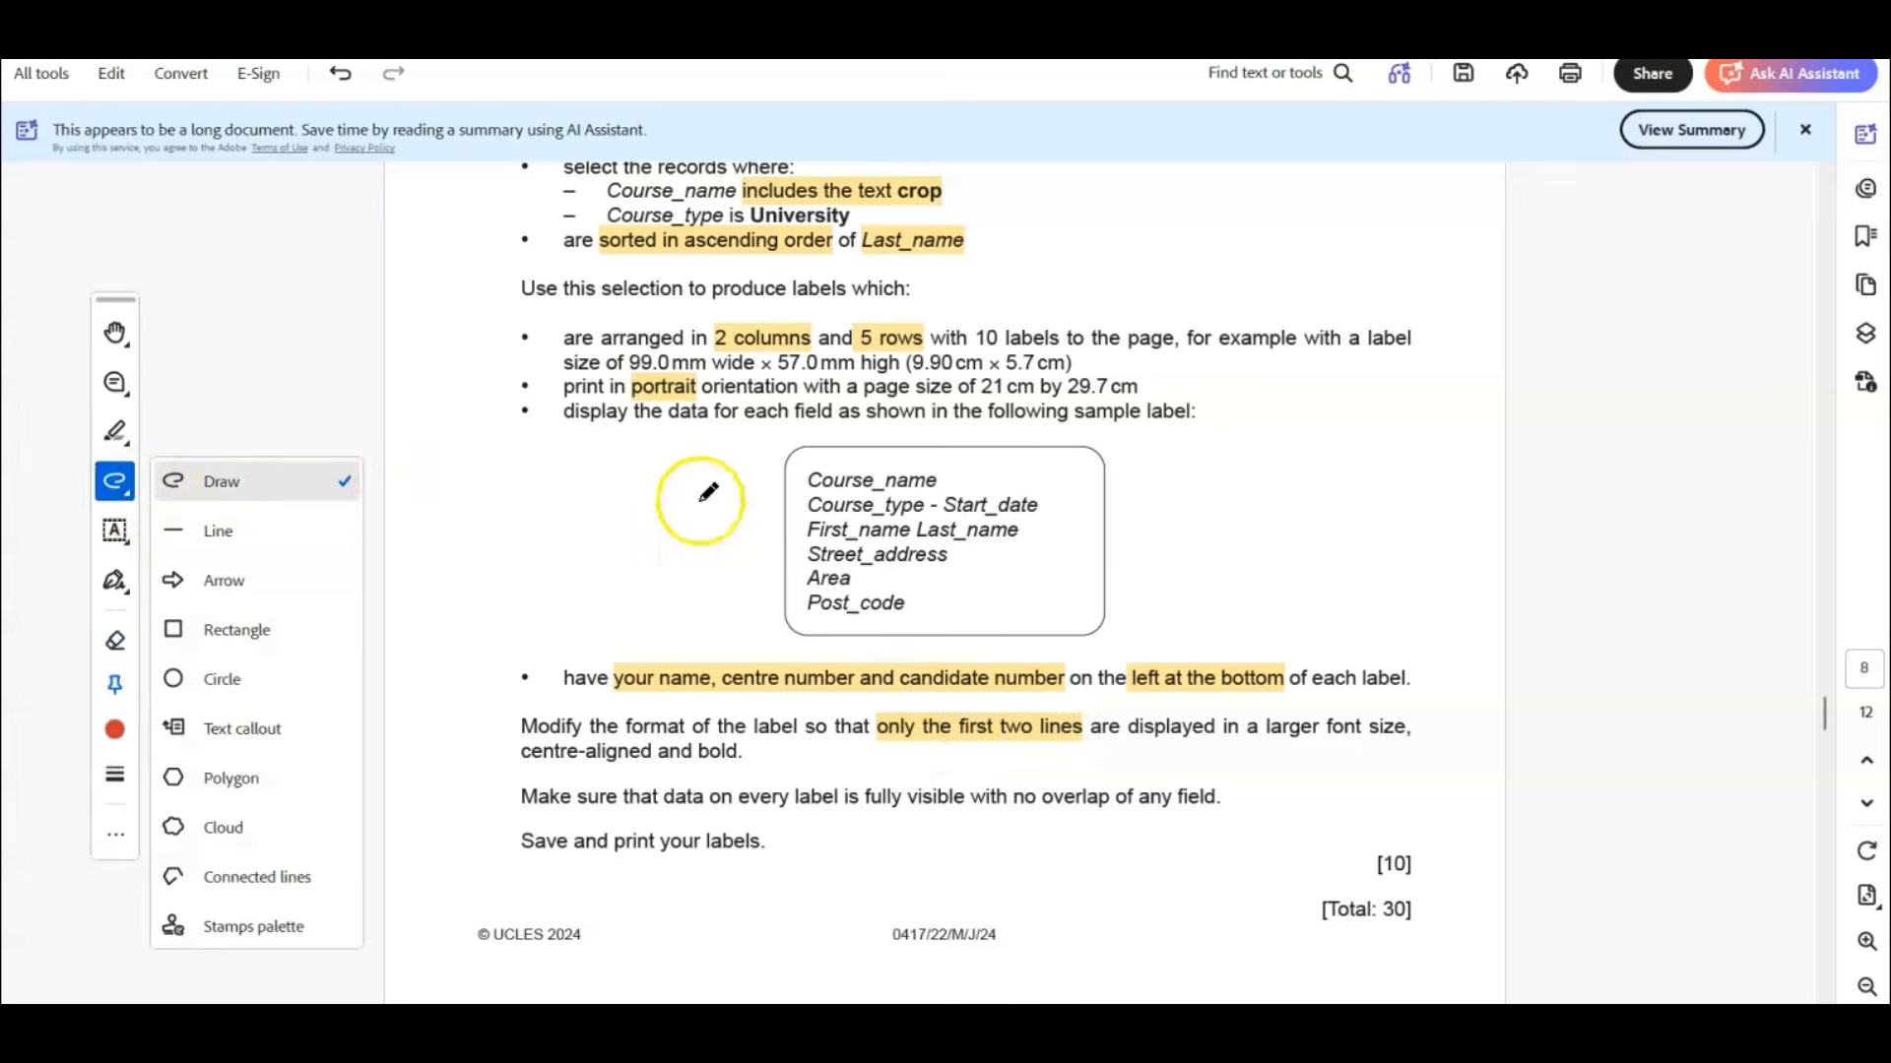
pyautogui.moveTo(830, 474)
pyautogui.mouseDown()
pyautogui.moveTo(800, 475)
pyautogui.moveTo(825, 515)
pyautogui.mouseUp()
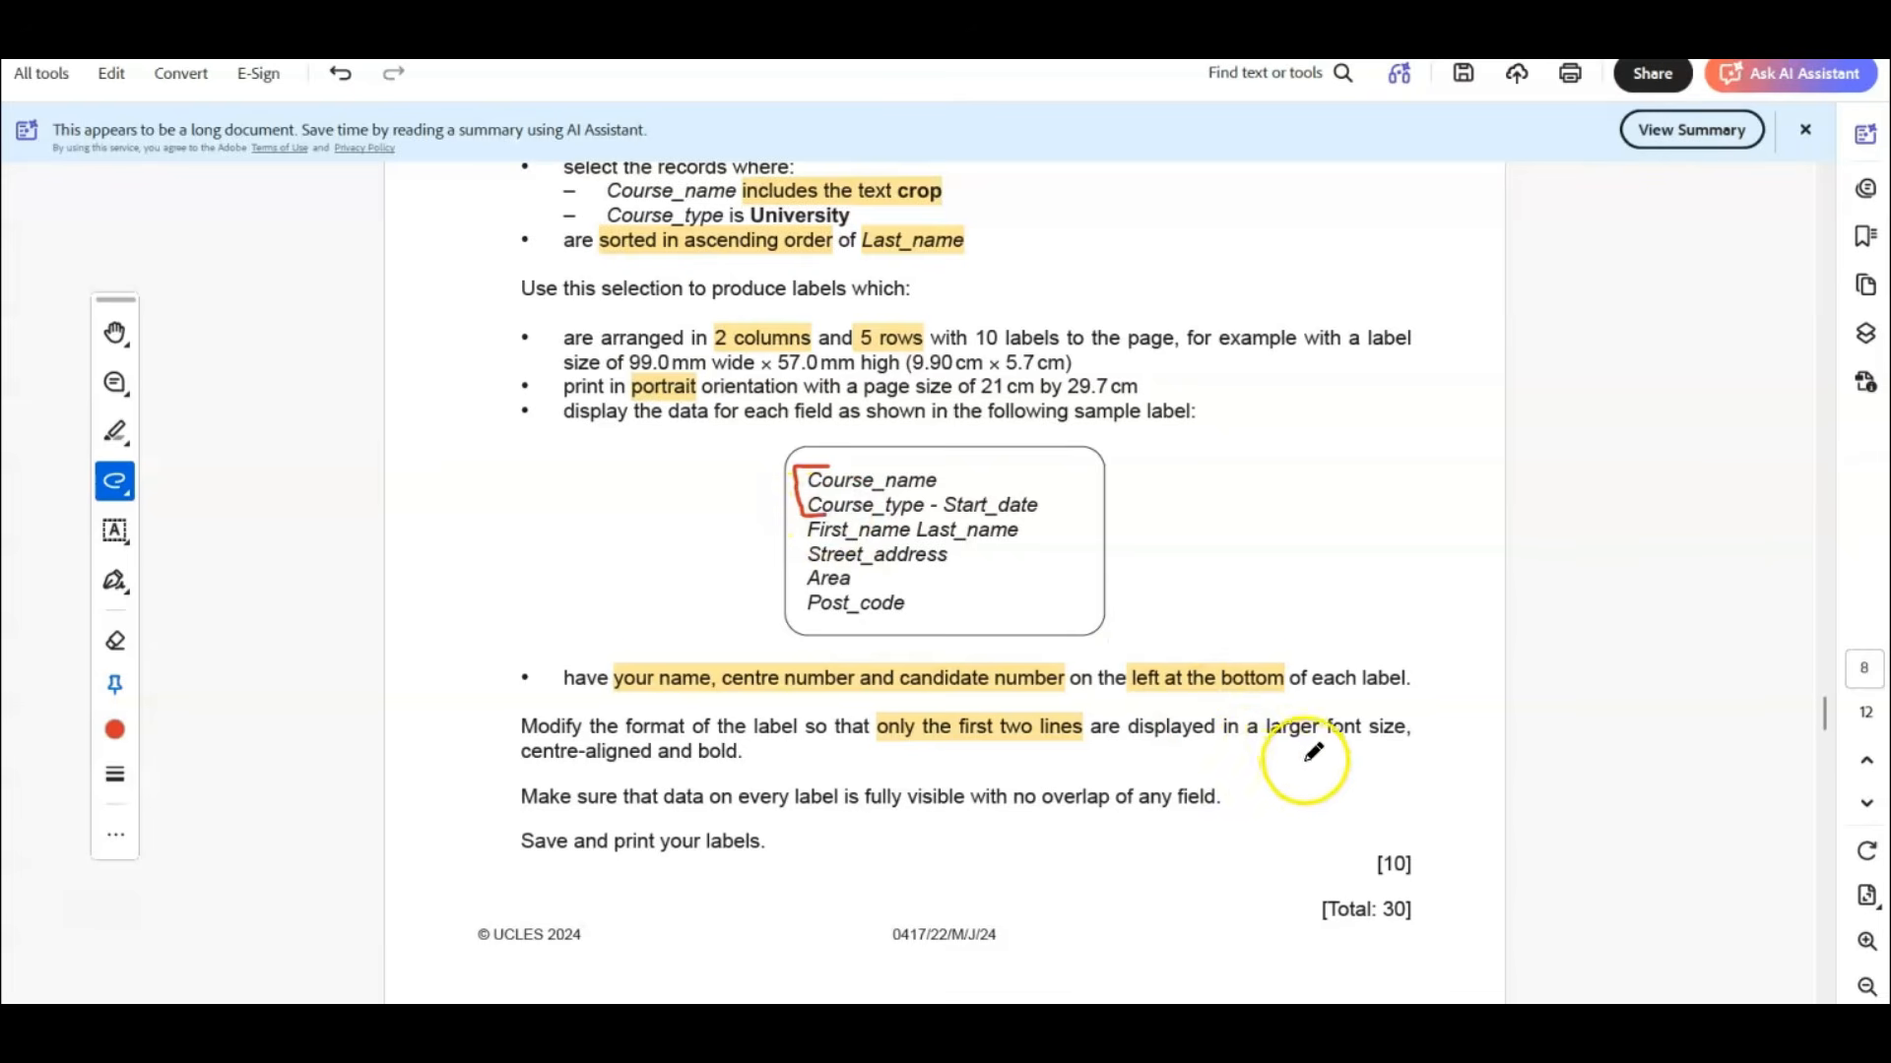
pyautogui.moveTo(1270, 744); pyautogui.dragTo(1406, 748)
pyautogui.moveTo(521, 769); pyautogui.dragTo(734, 768)
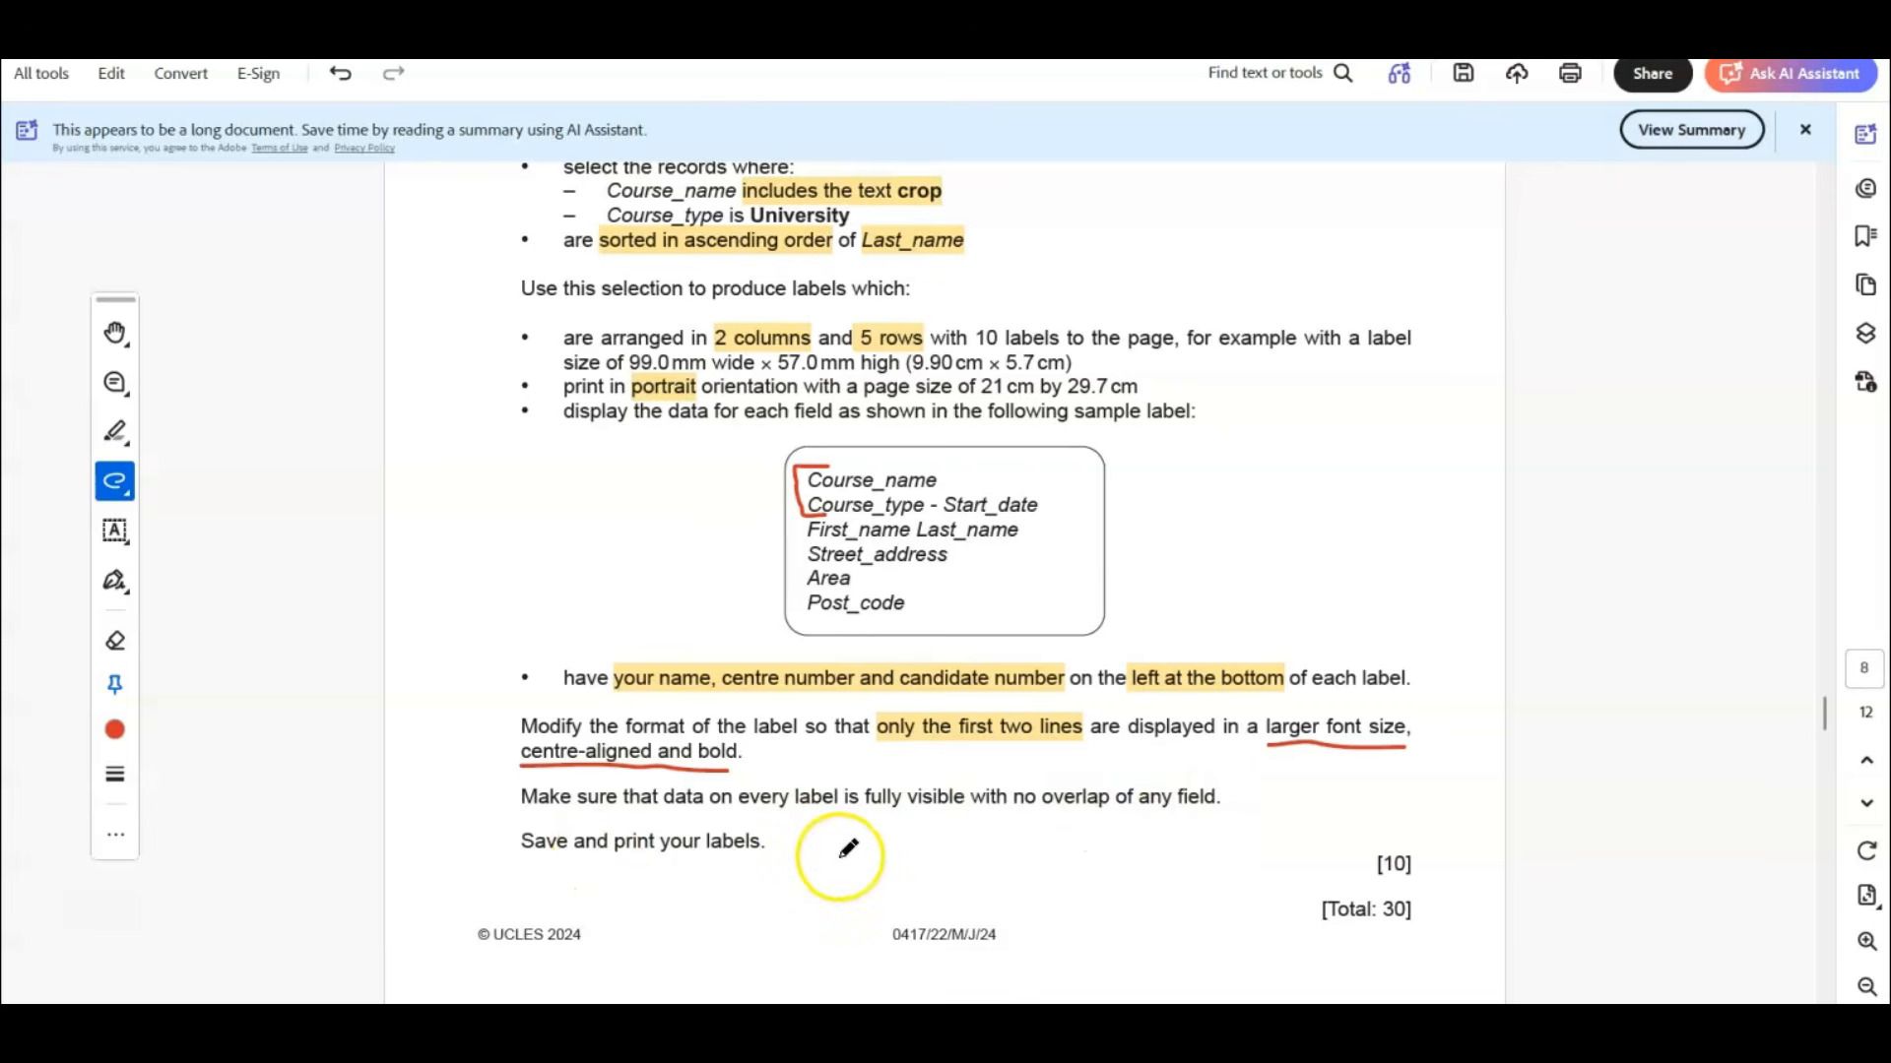
# Draw a bracket around question 17's record selection and sorting requirements and mark it with a handwritten Q.
pyautogui.scroll(1, 483, 433)
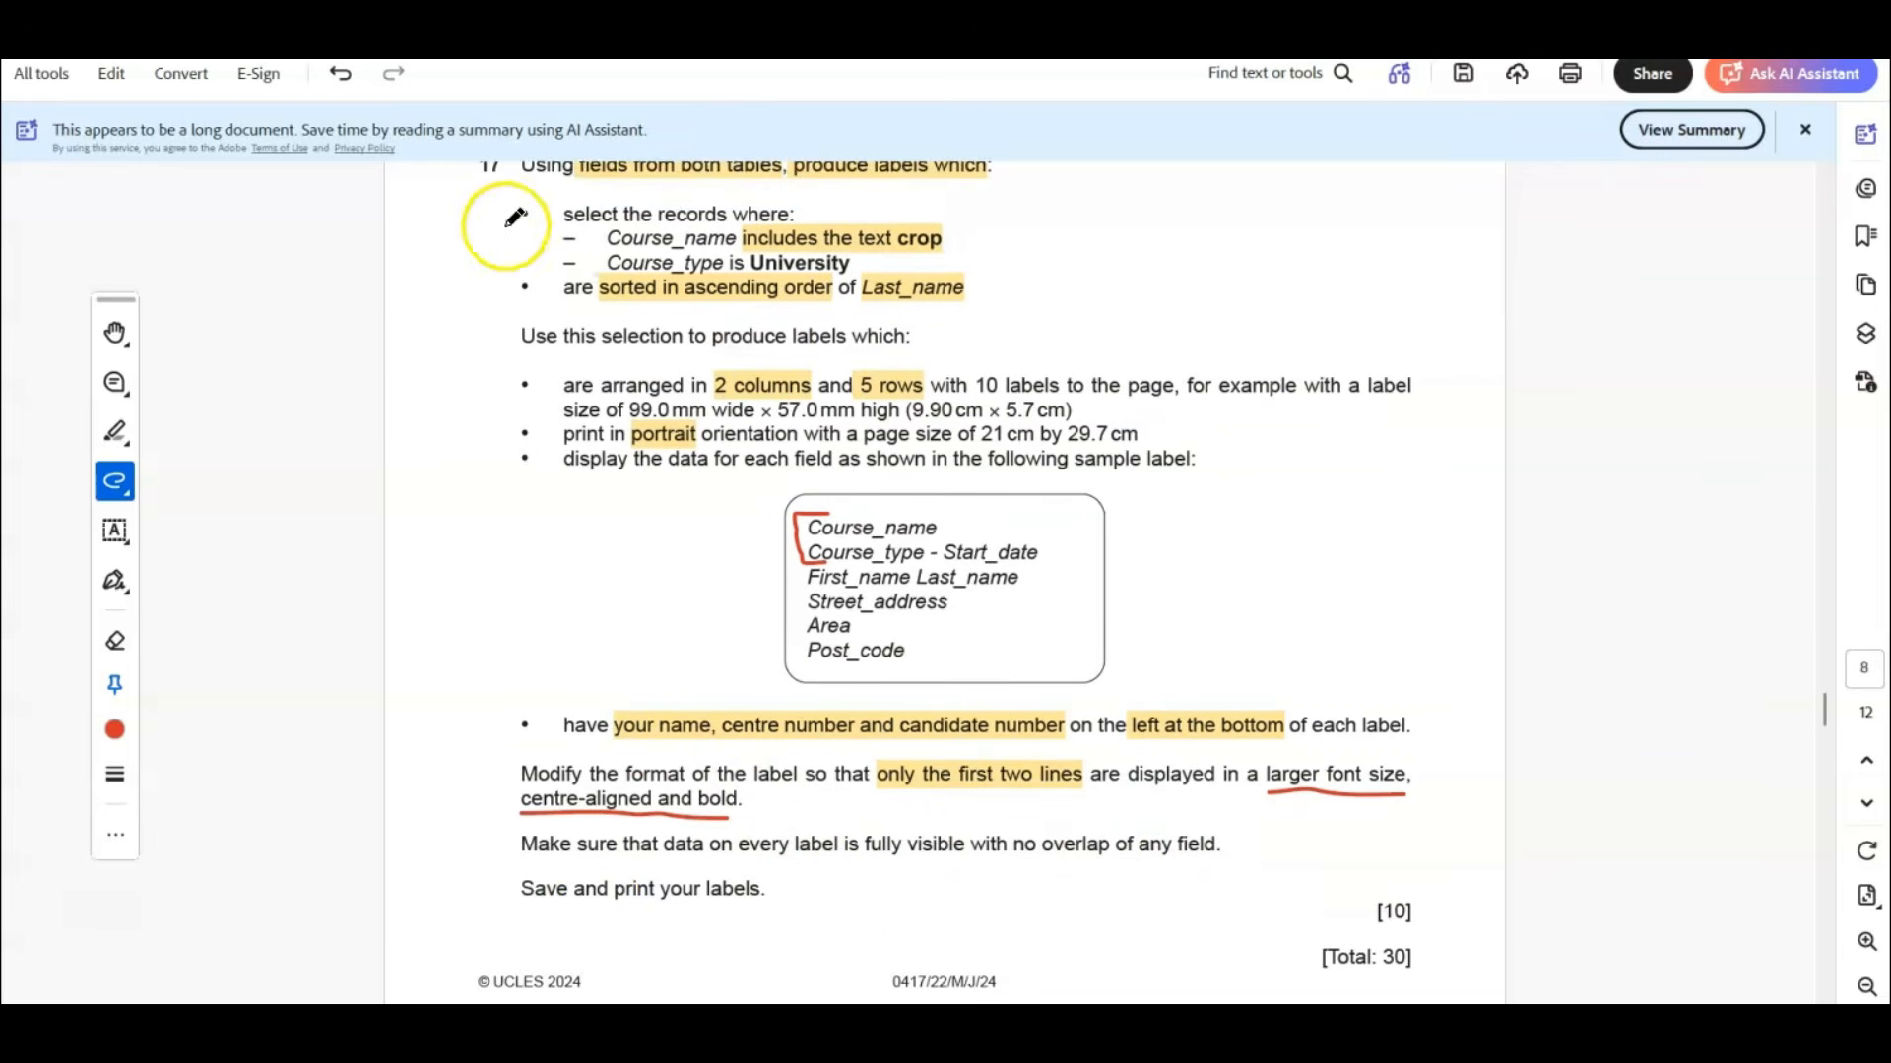
pyautogui.moveTo(564, 196)
pyautogui.mouseDown()
pyautogui.moveTo(497, 212)
pyautogui.moveTo(504, 301)
pyautogui.moveTo(551, 307)
pyautogui.mouseUp()
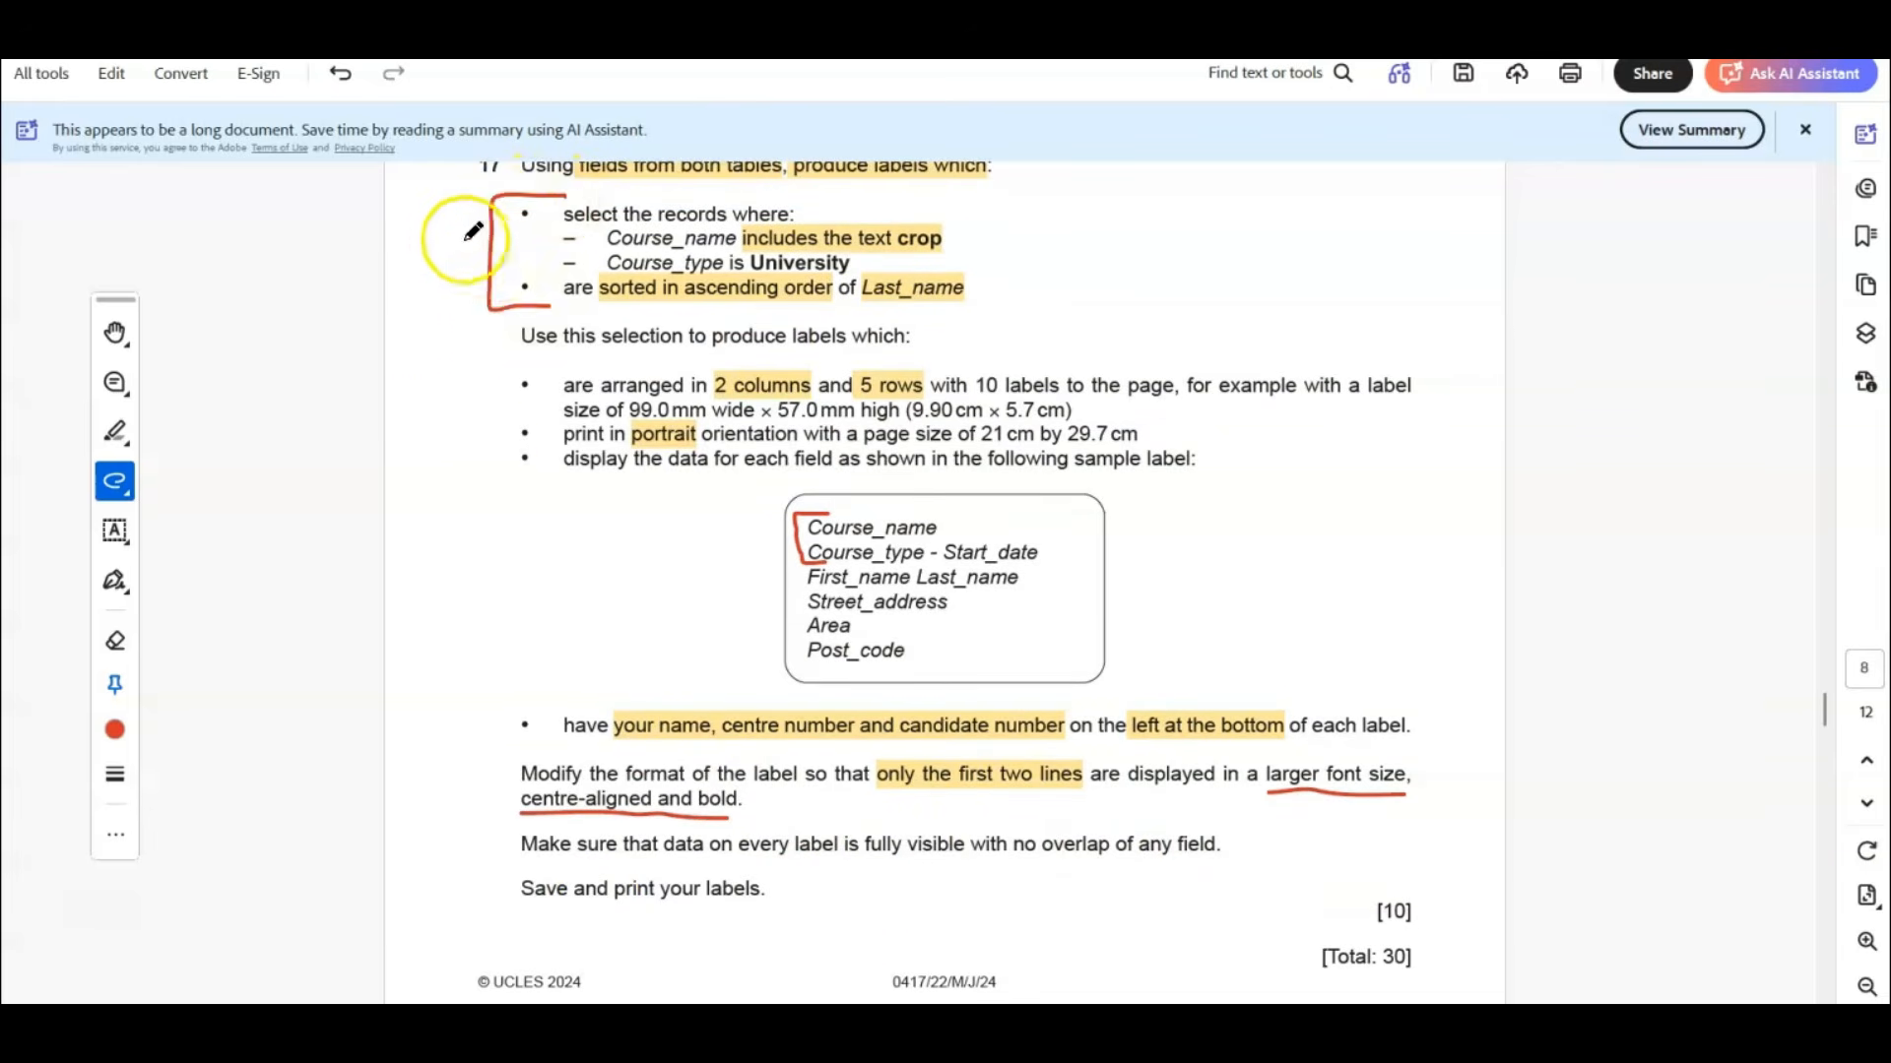
pyautogui.moveTo(430, 225)
pyautogui.mouseDown()
pyautogui.moveTo(415, 267)
pyautogui.moveTo(427, 226)
pyautogui.moveTo(461, 285)
pyautogui.mouseUp()
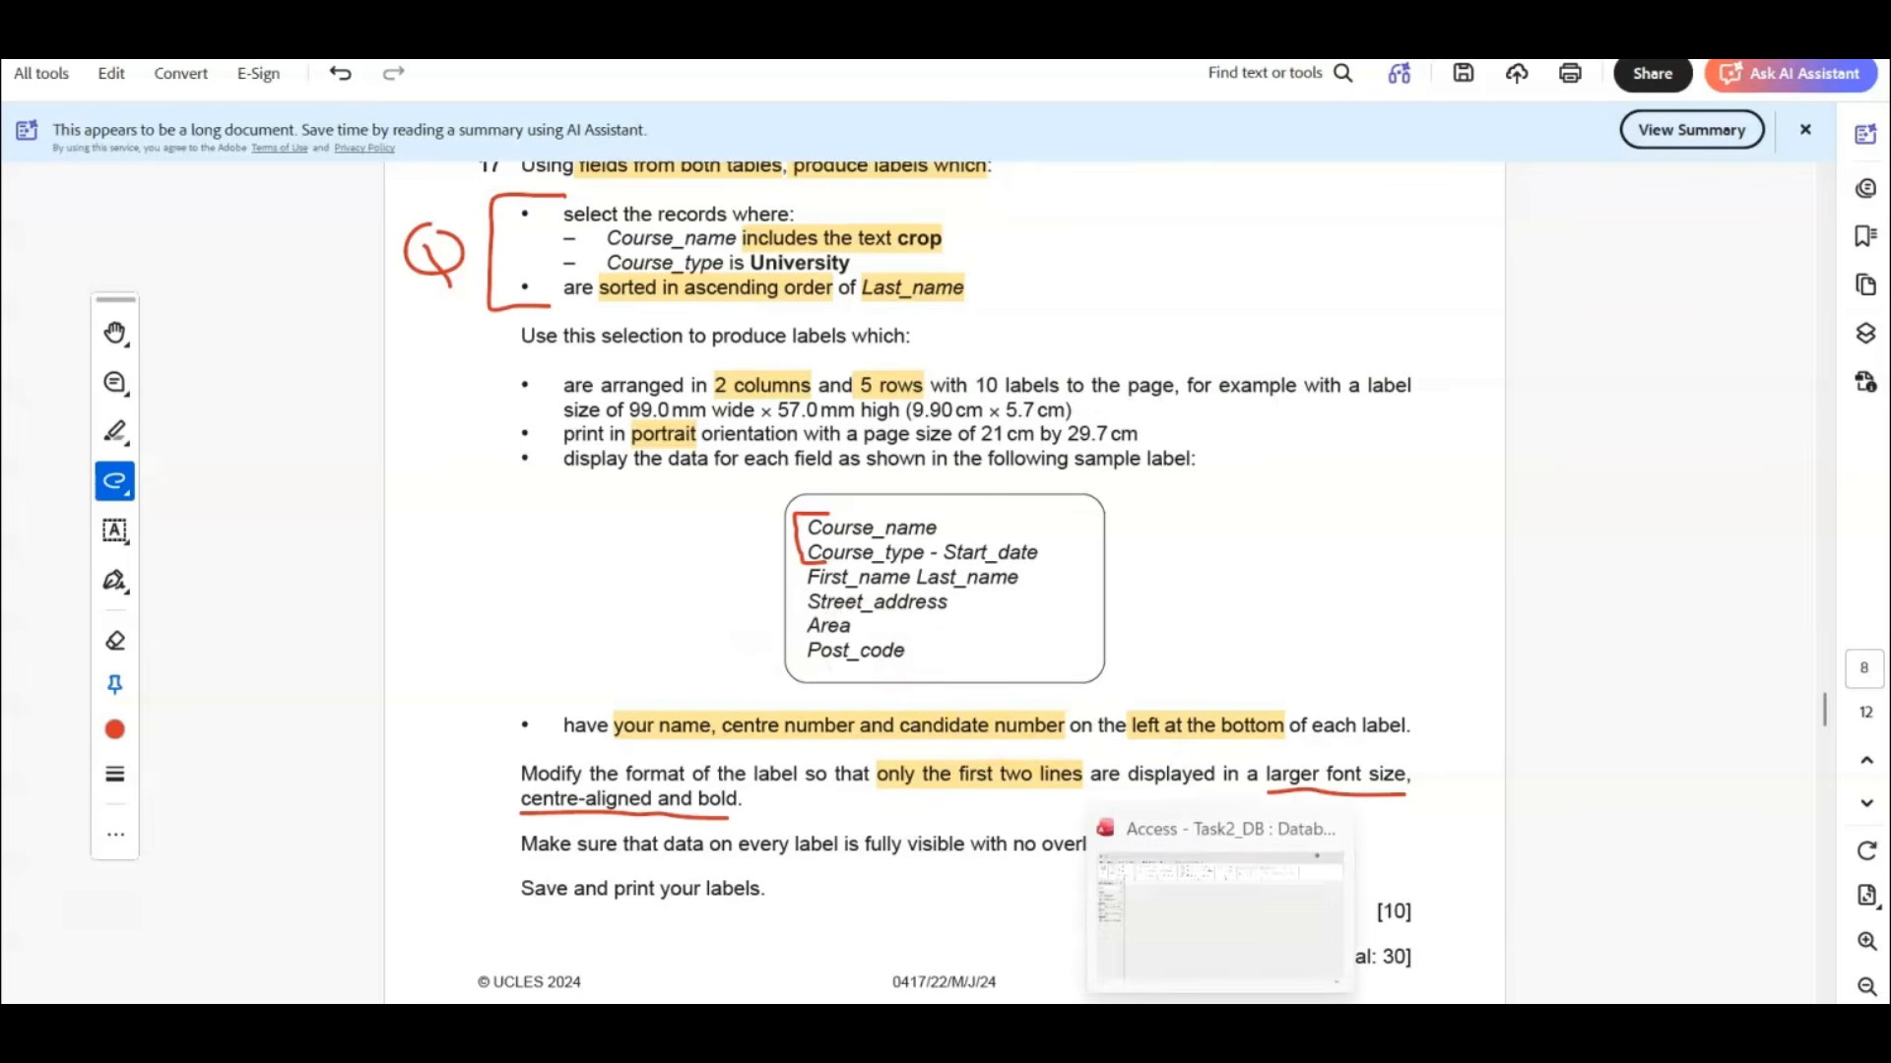
# Switch to Access, create a query in design view with J2422courses and J2422students, and enlarge both field lists to show every field.
pyautogui.click(1221, 1034)
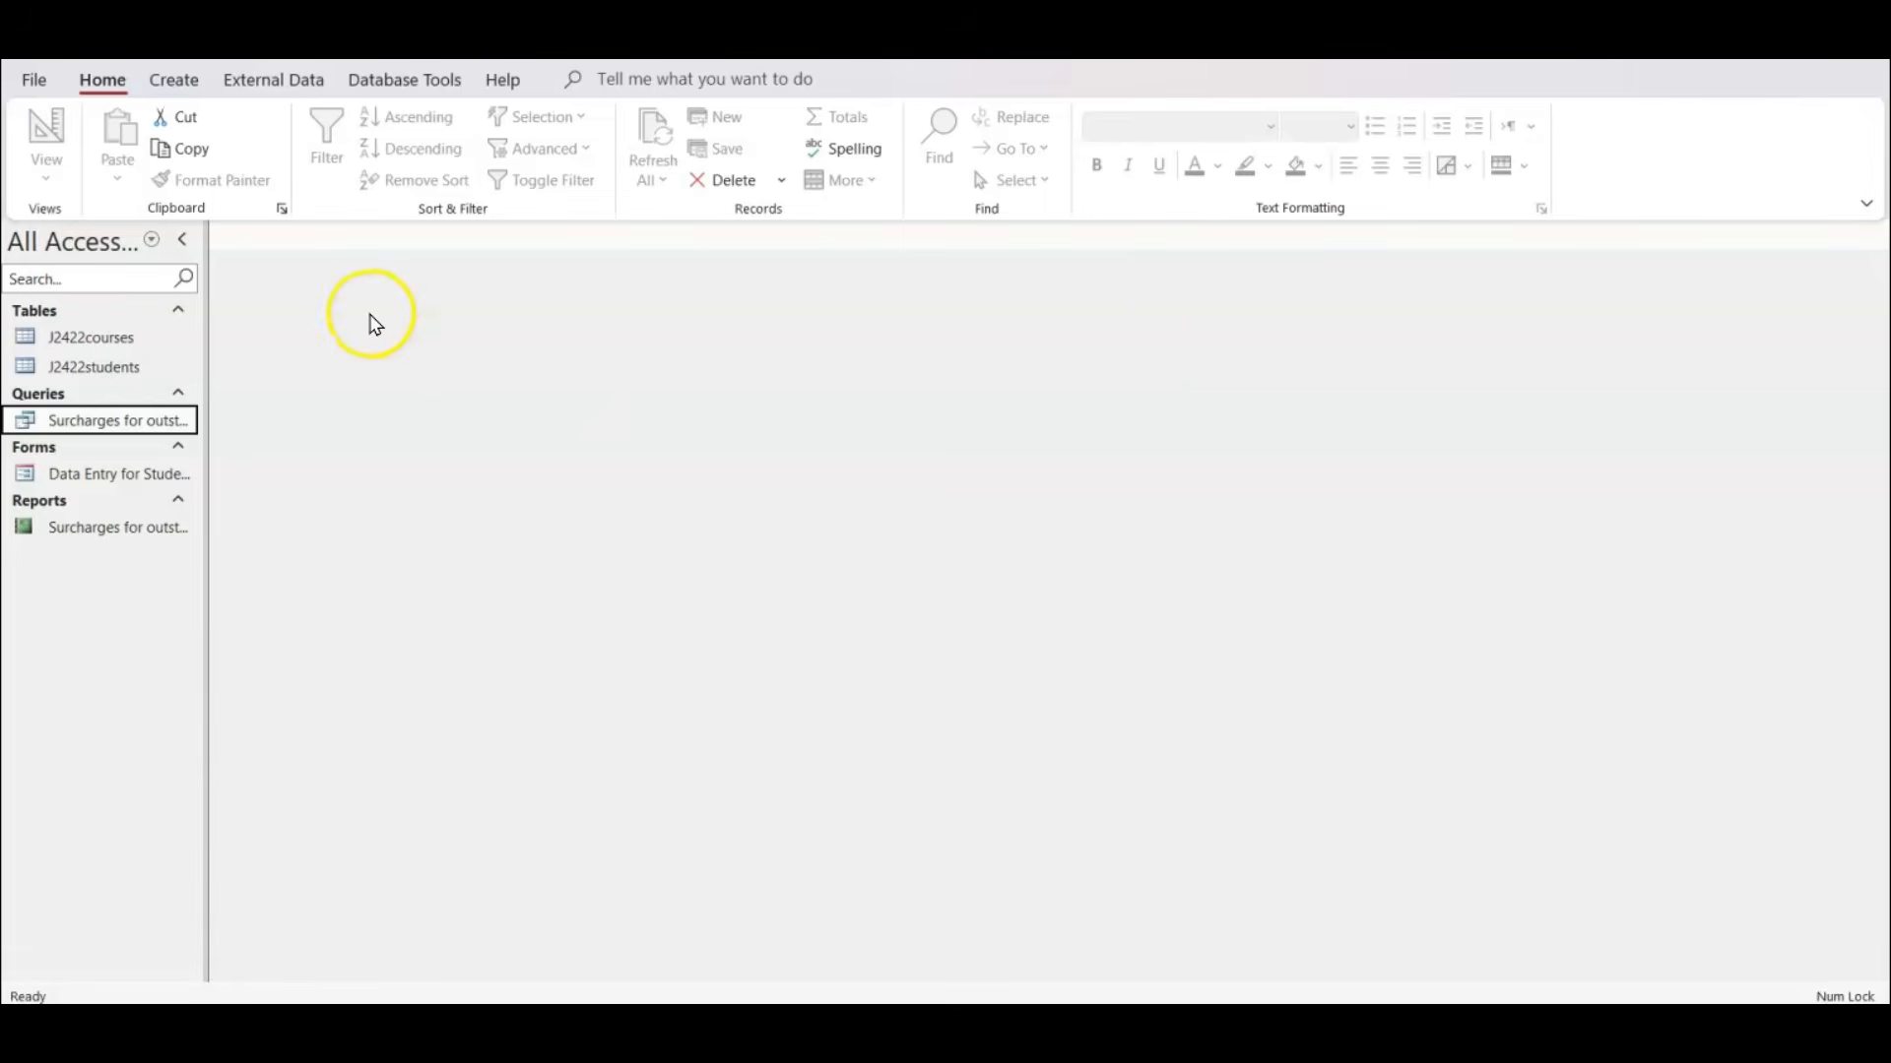
pyautogui.click(170, 83)
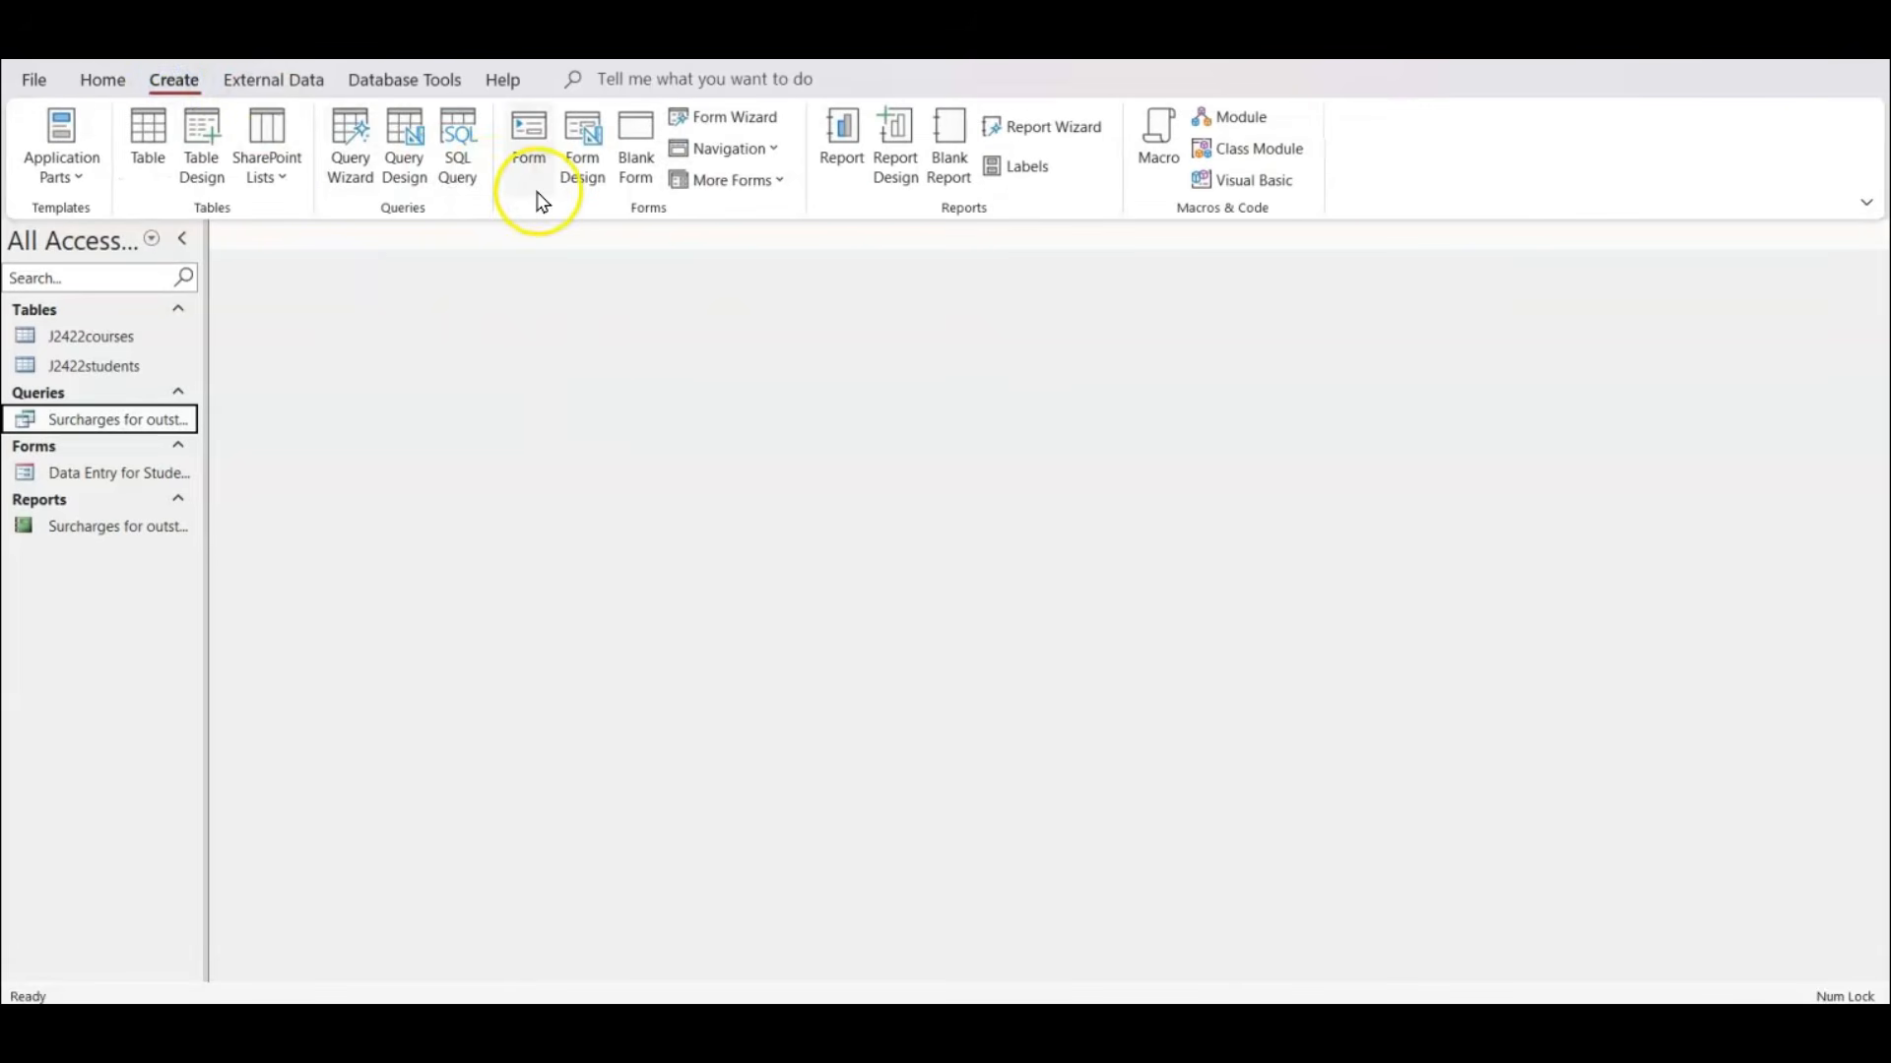
pyautogui.click(401, 148)
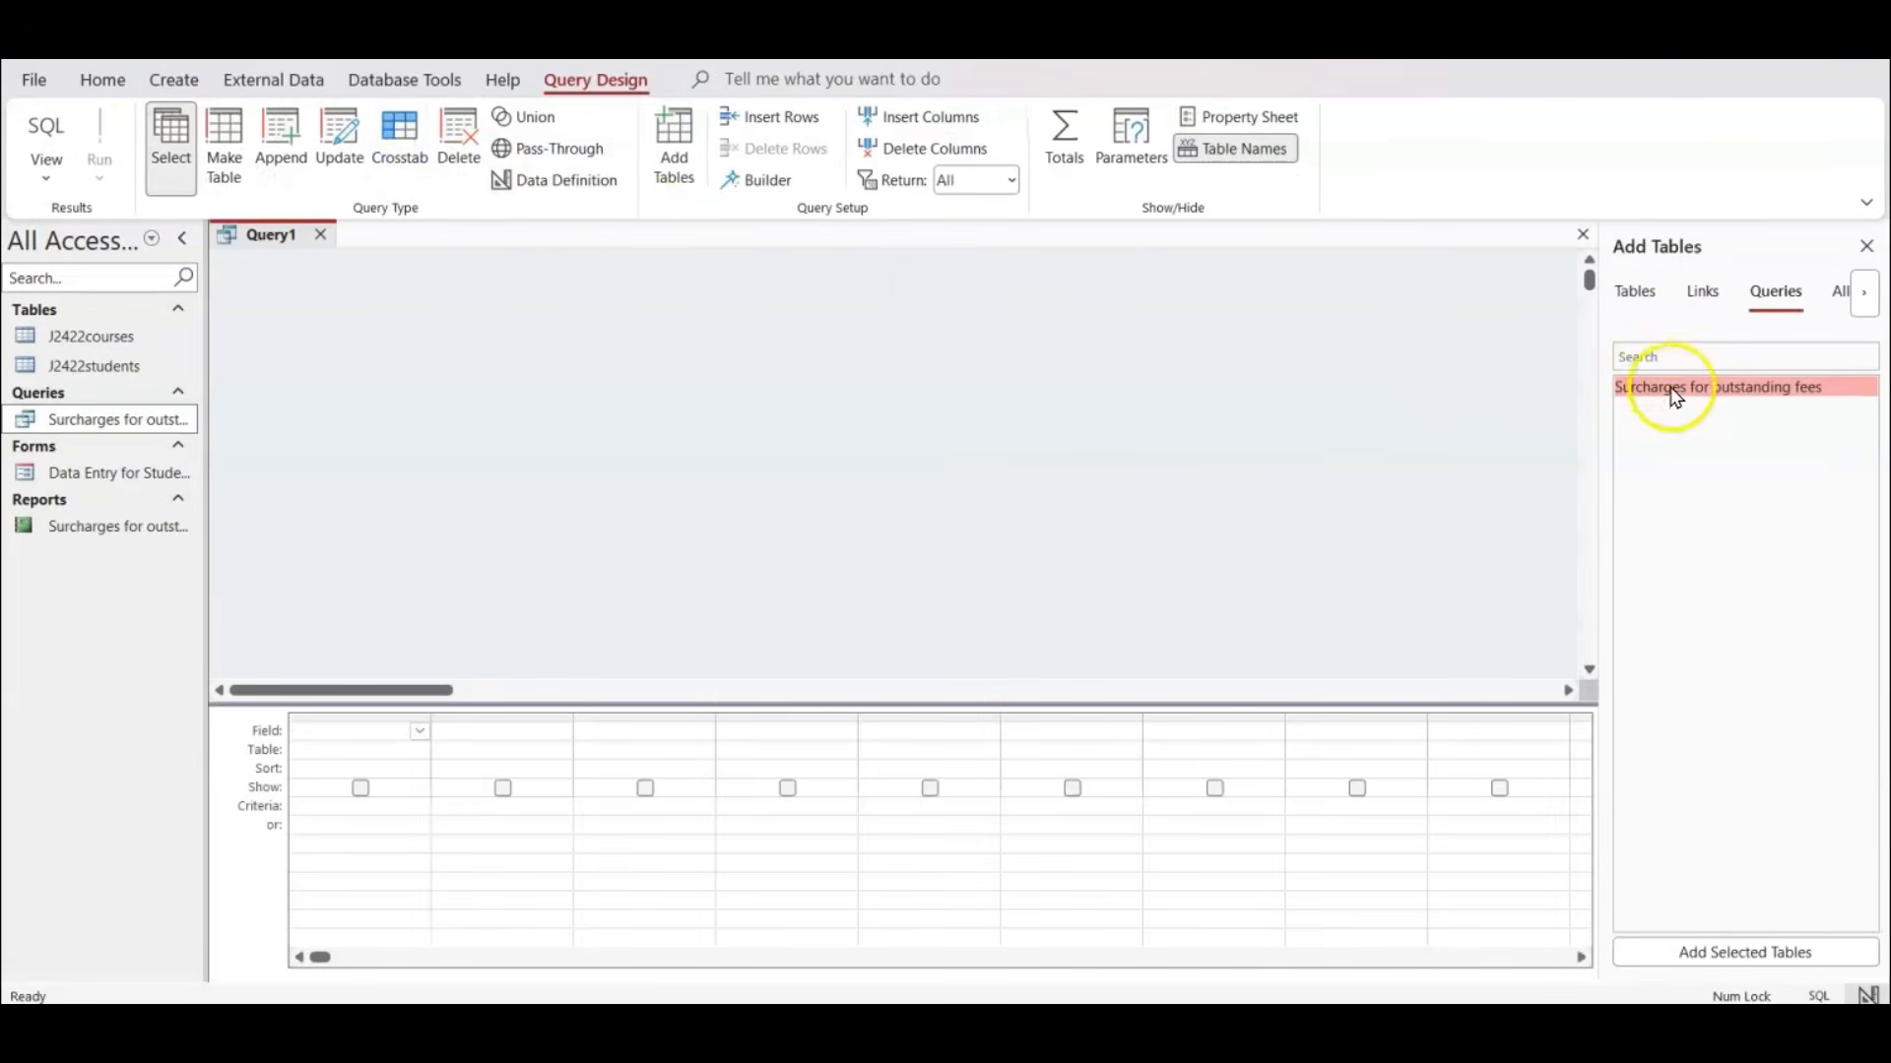
pyautogui.click(1639, 295)
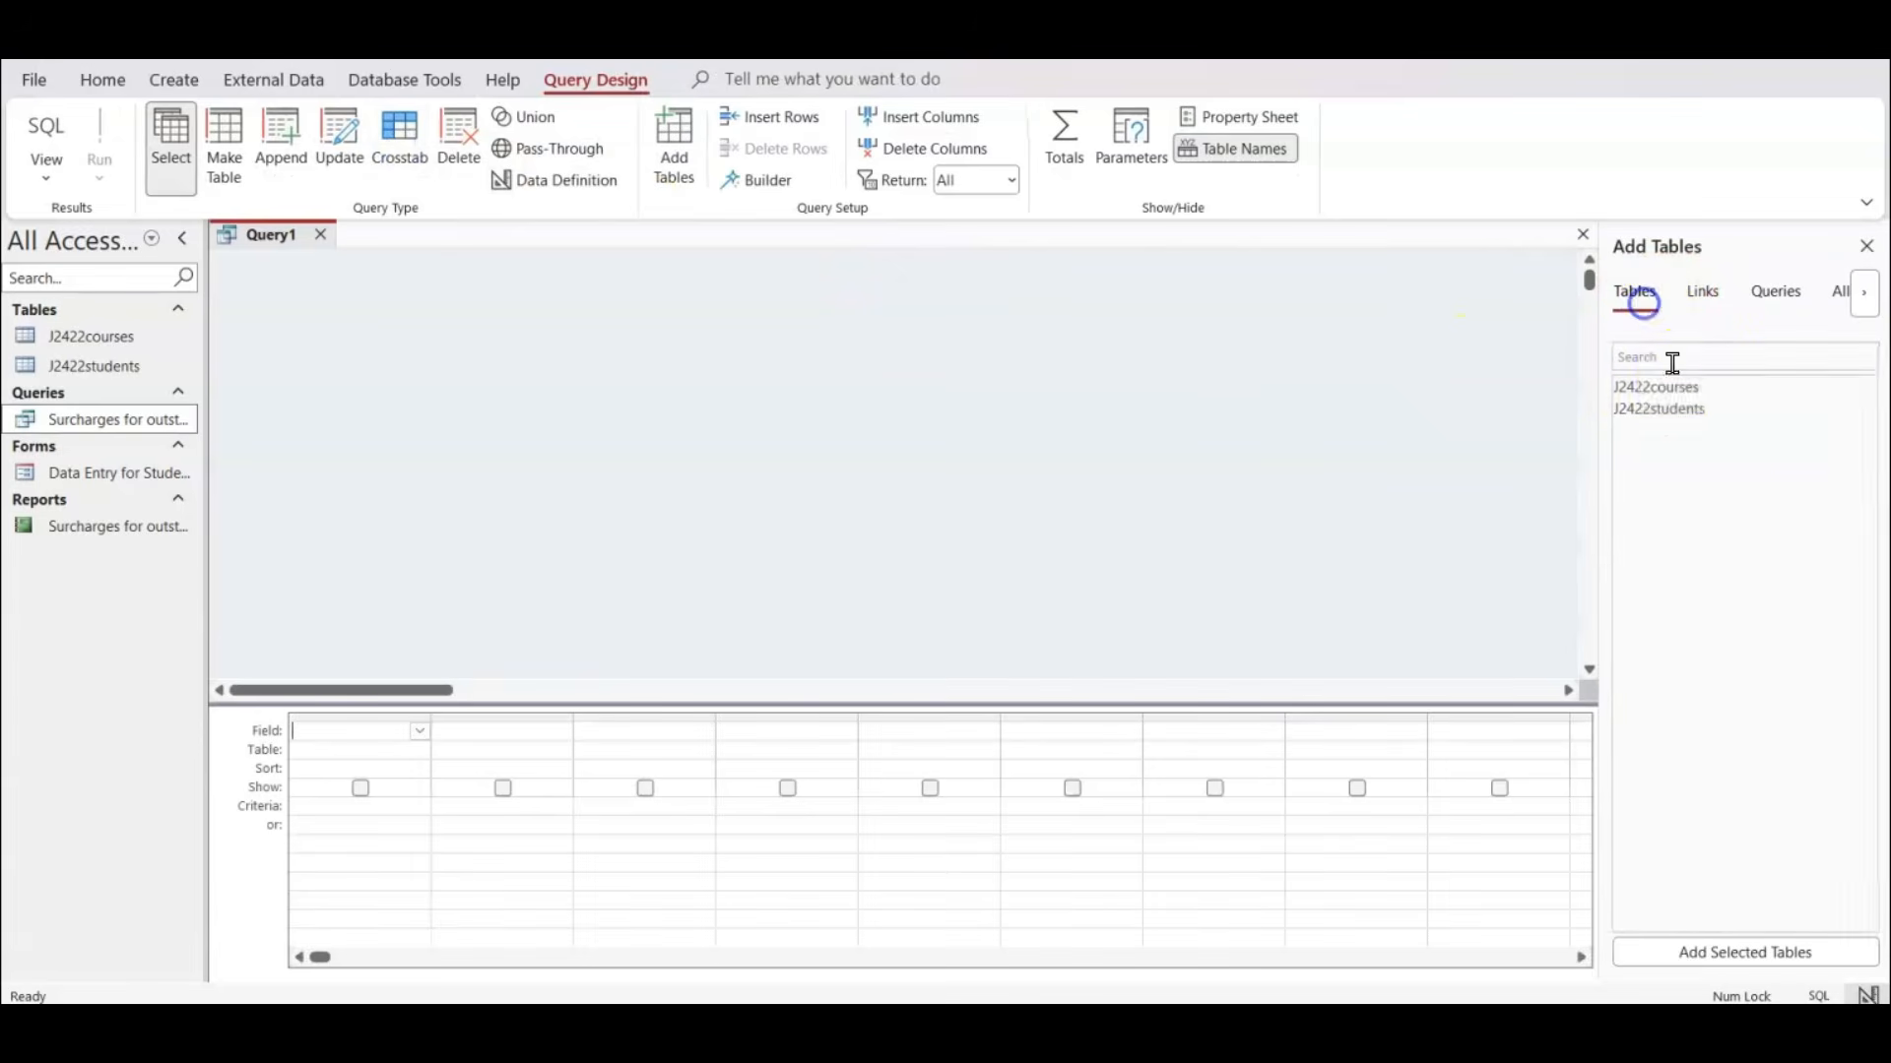
pyautogui.doubleClick(1676, 386)
pyautogui.doubleClick(1676, 409)
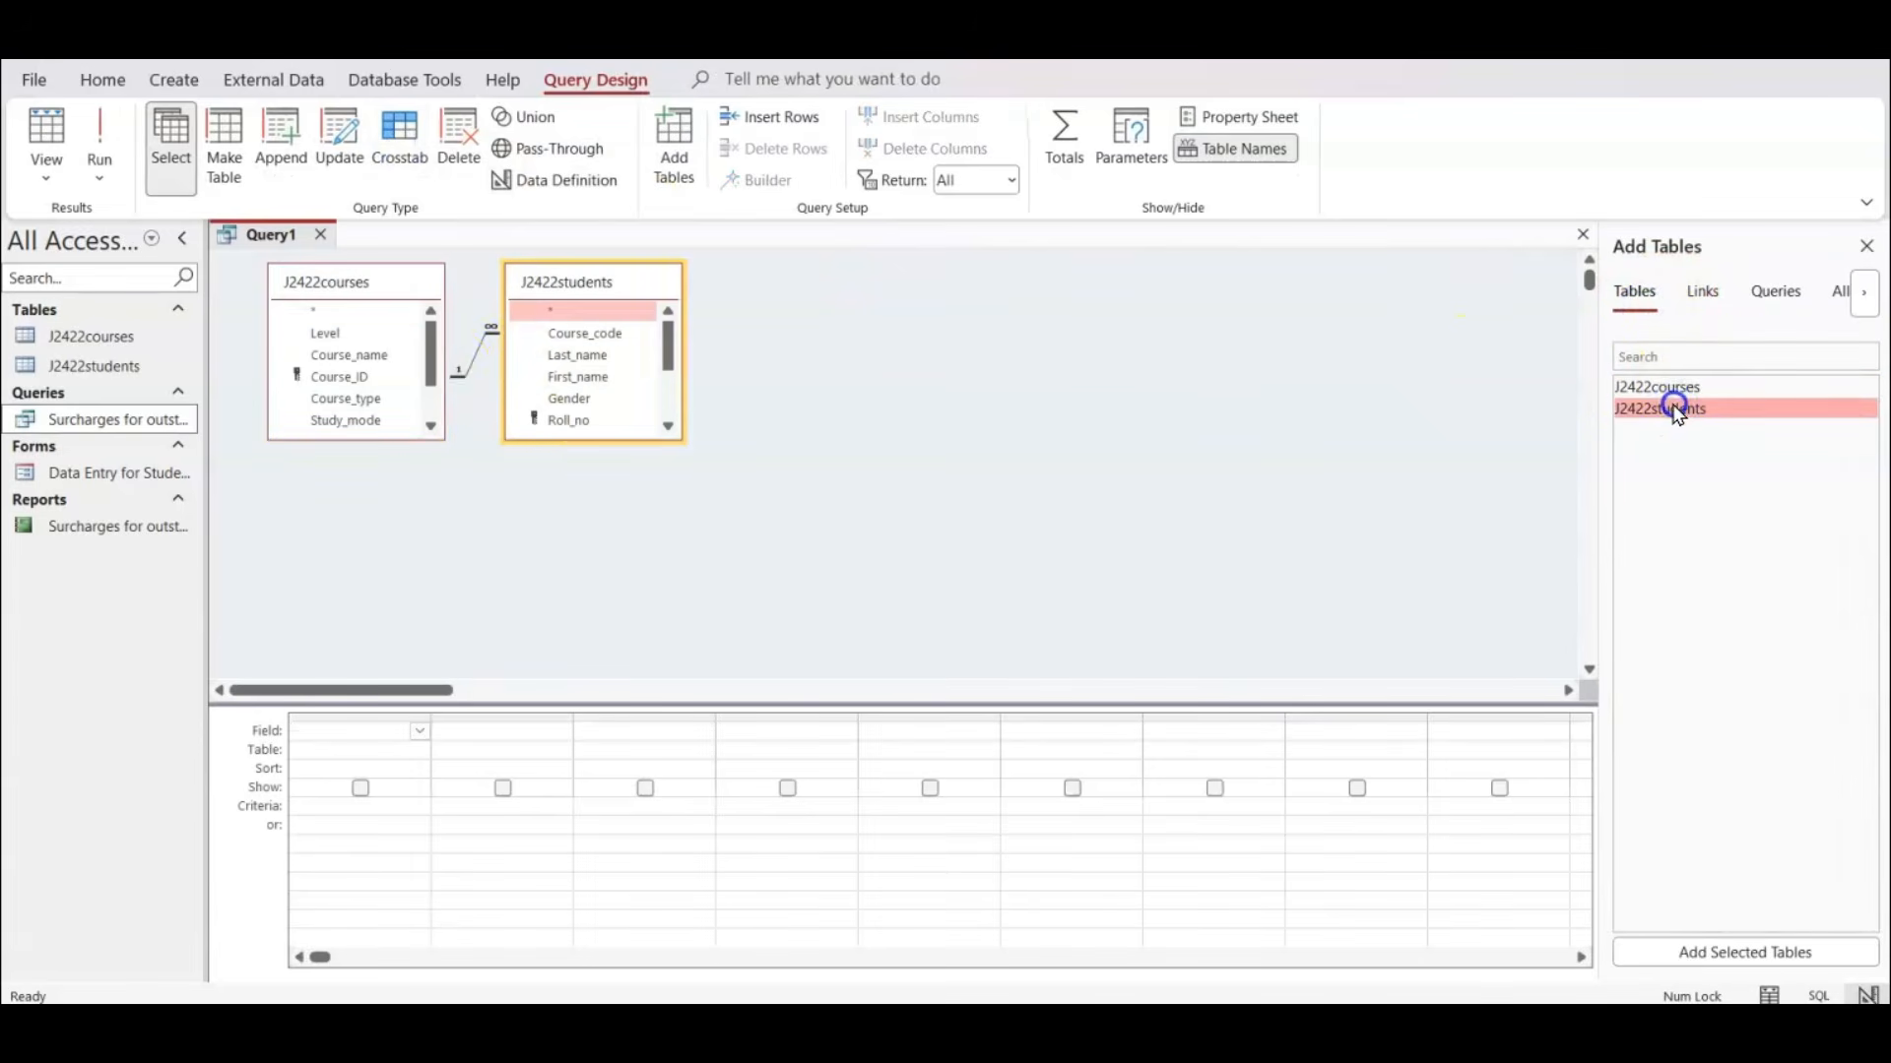
pyautogui.moveTo(394, 439); pyautogui.dragTo(408, 517)
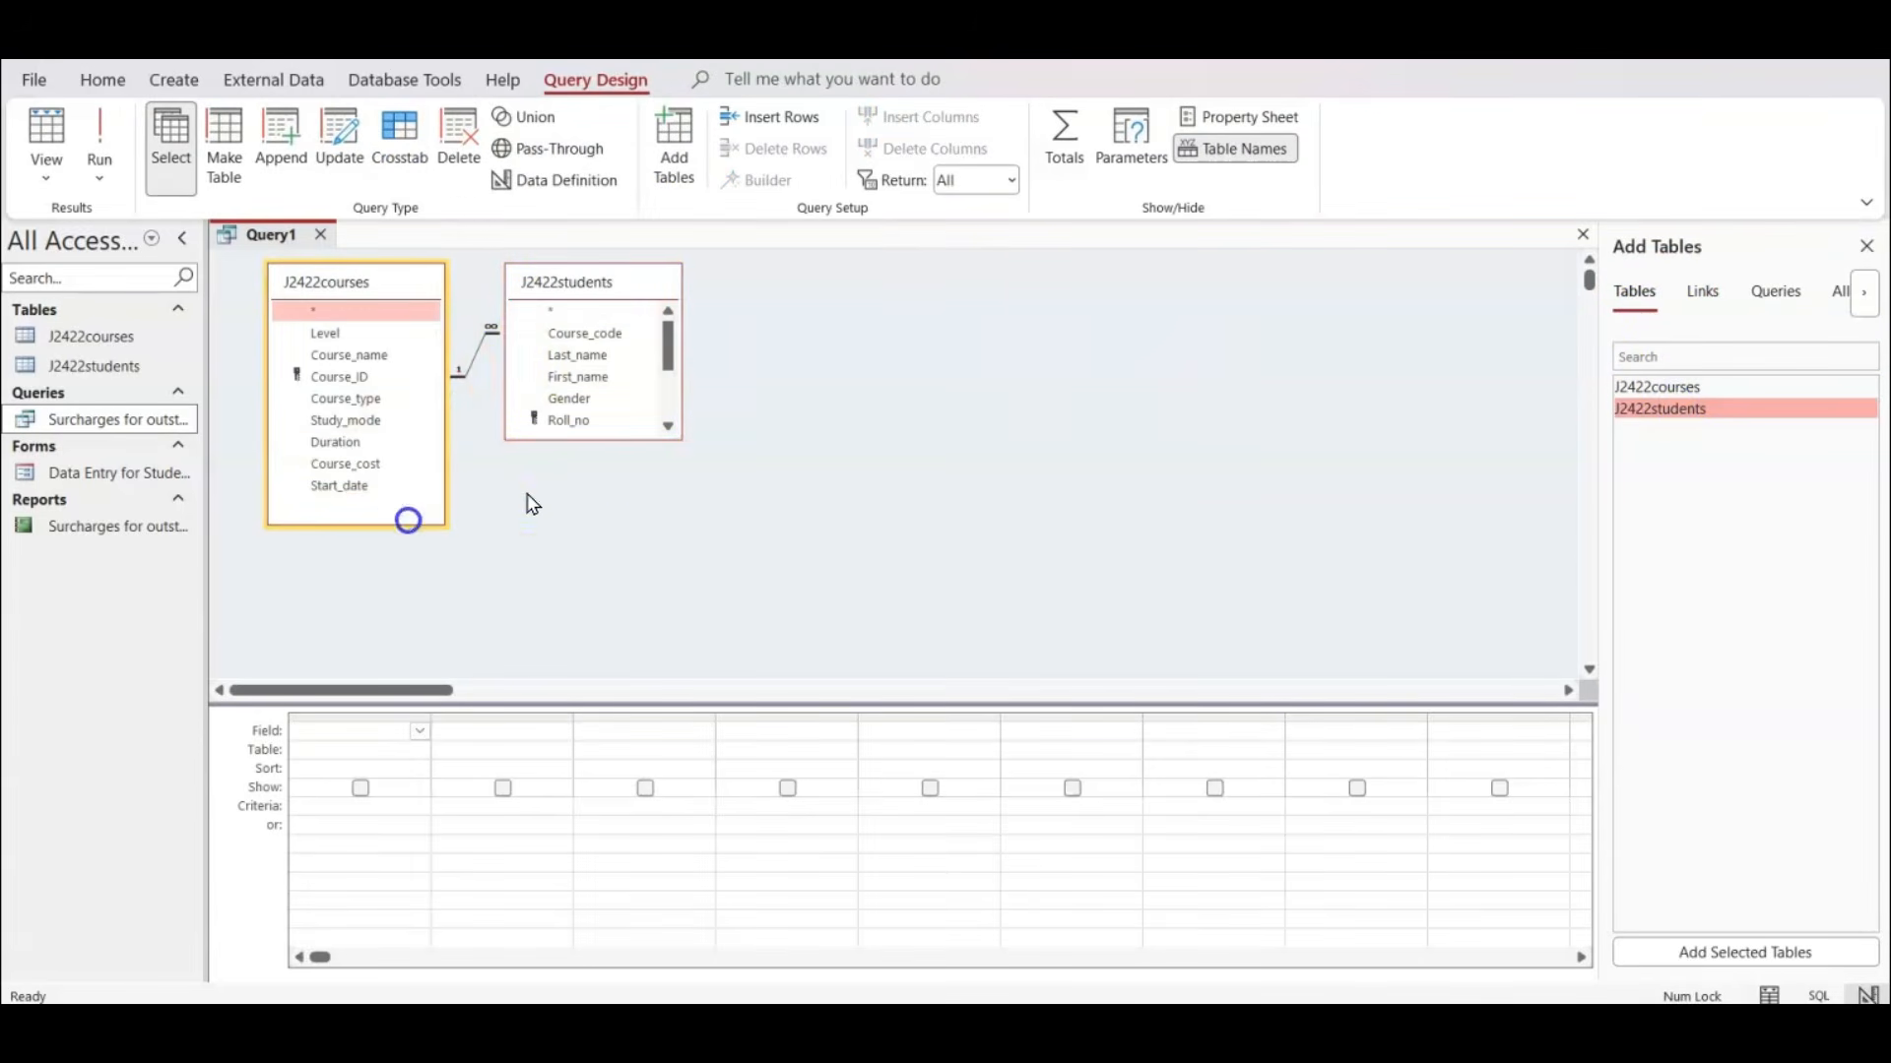
pyautogui.click(623, 431)
pyautogui.moveTo(620, 434); pyautogui.dragTo(627, 596)
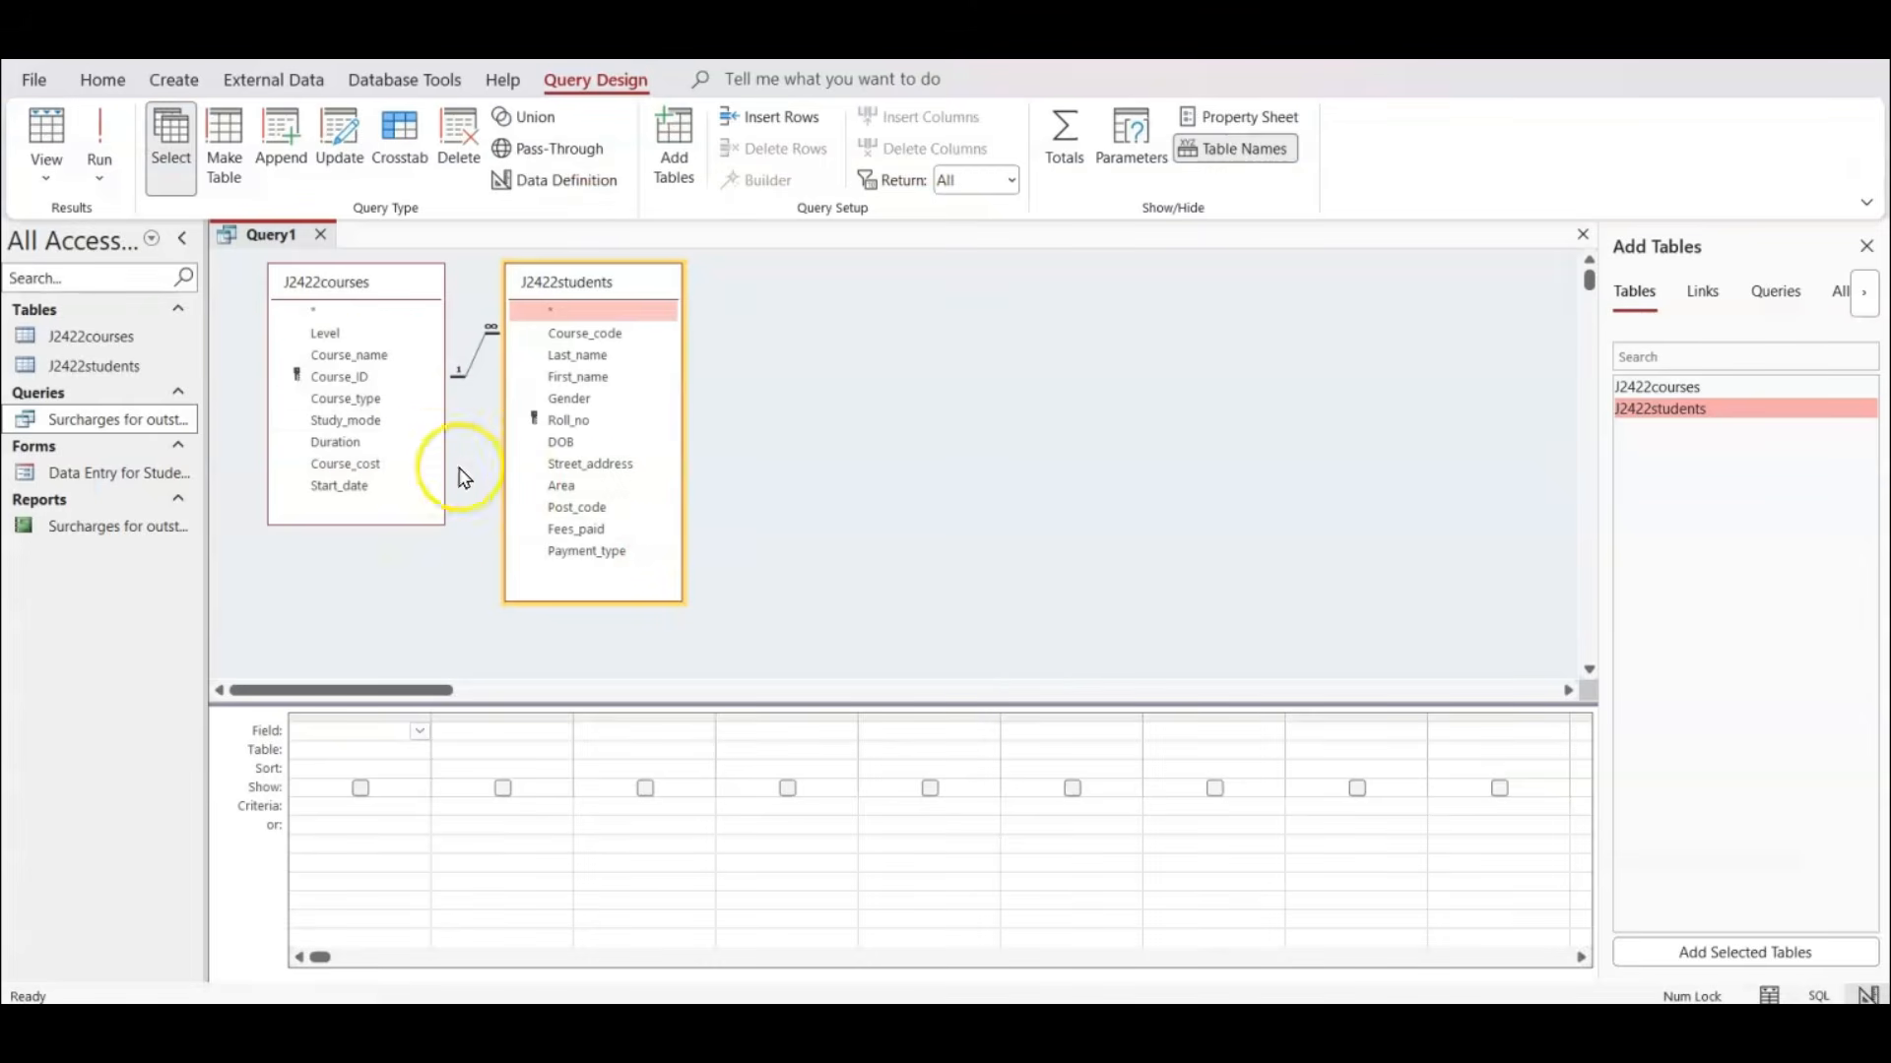
# Add Course_name, Course_type and Start_date from J2422courses to the query grid.
pyautogui.doubleClick(363, 356)
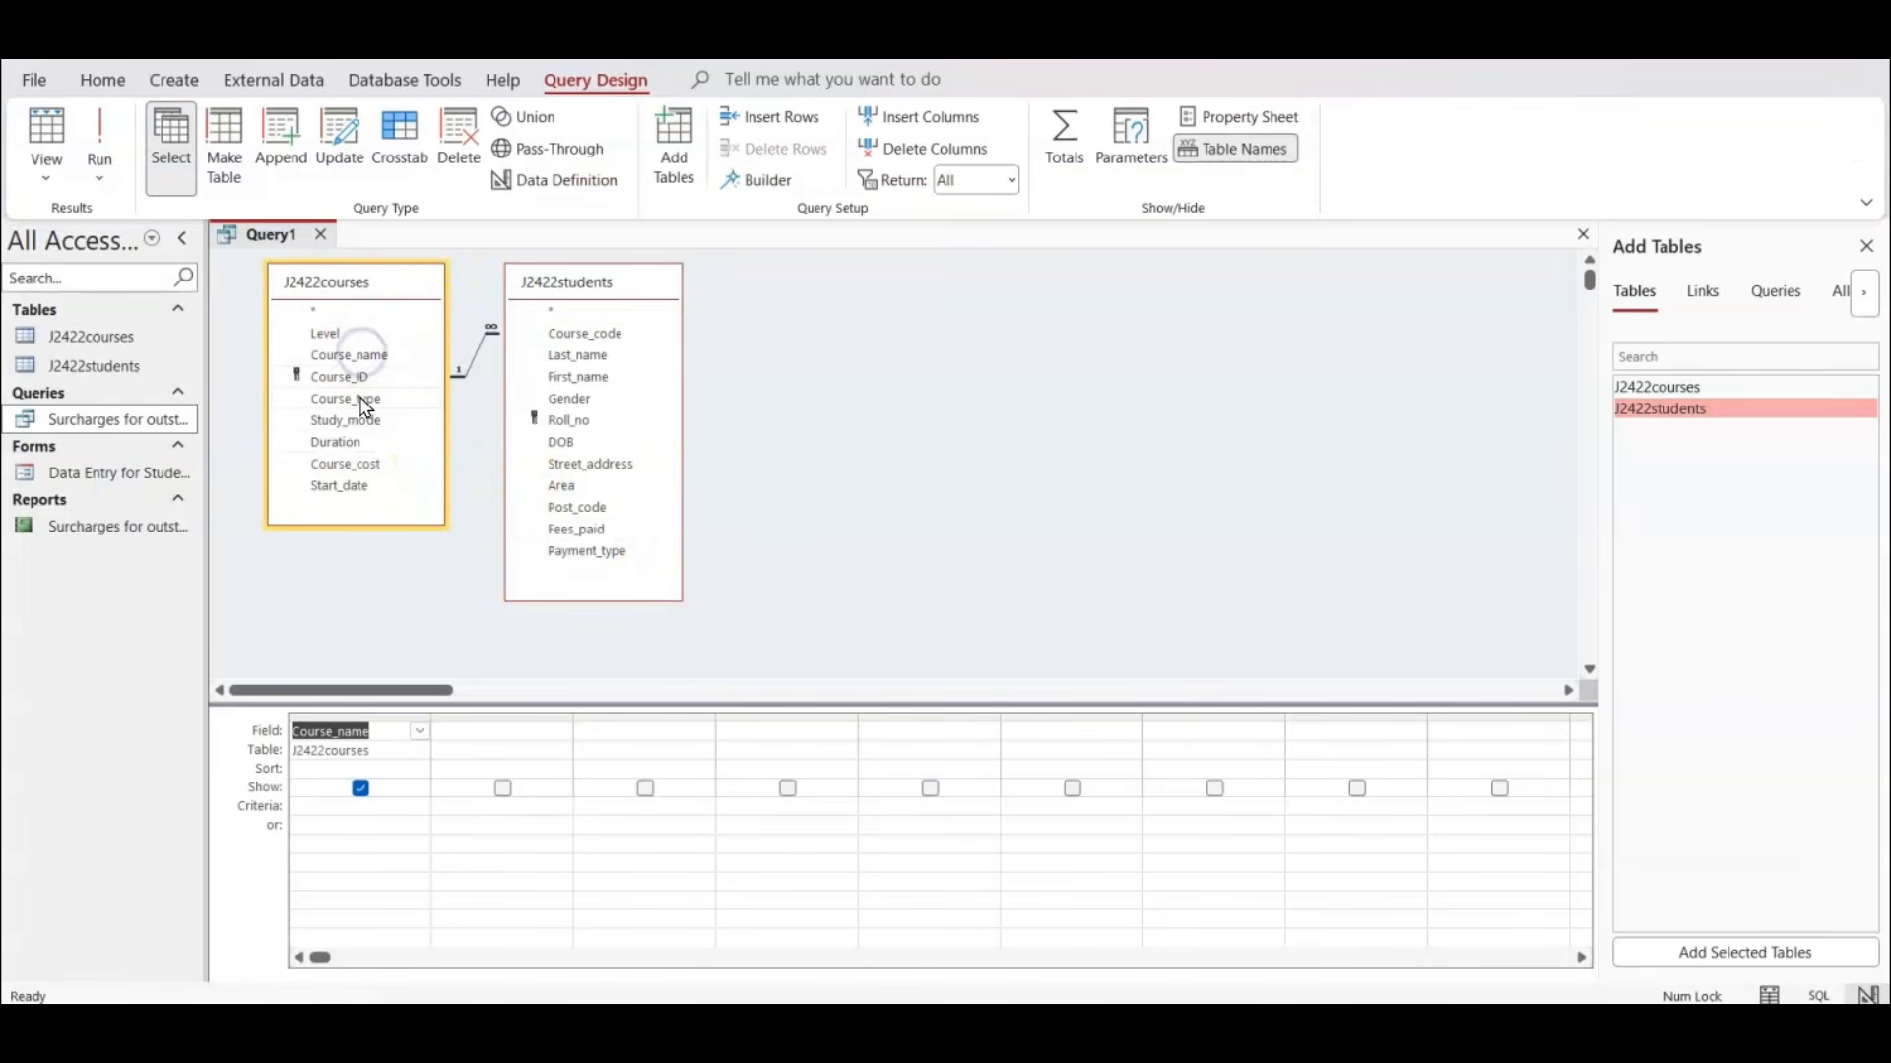
pyautogui.doubleClick(361, 399)
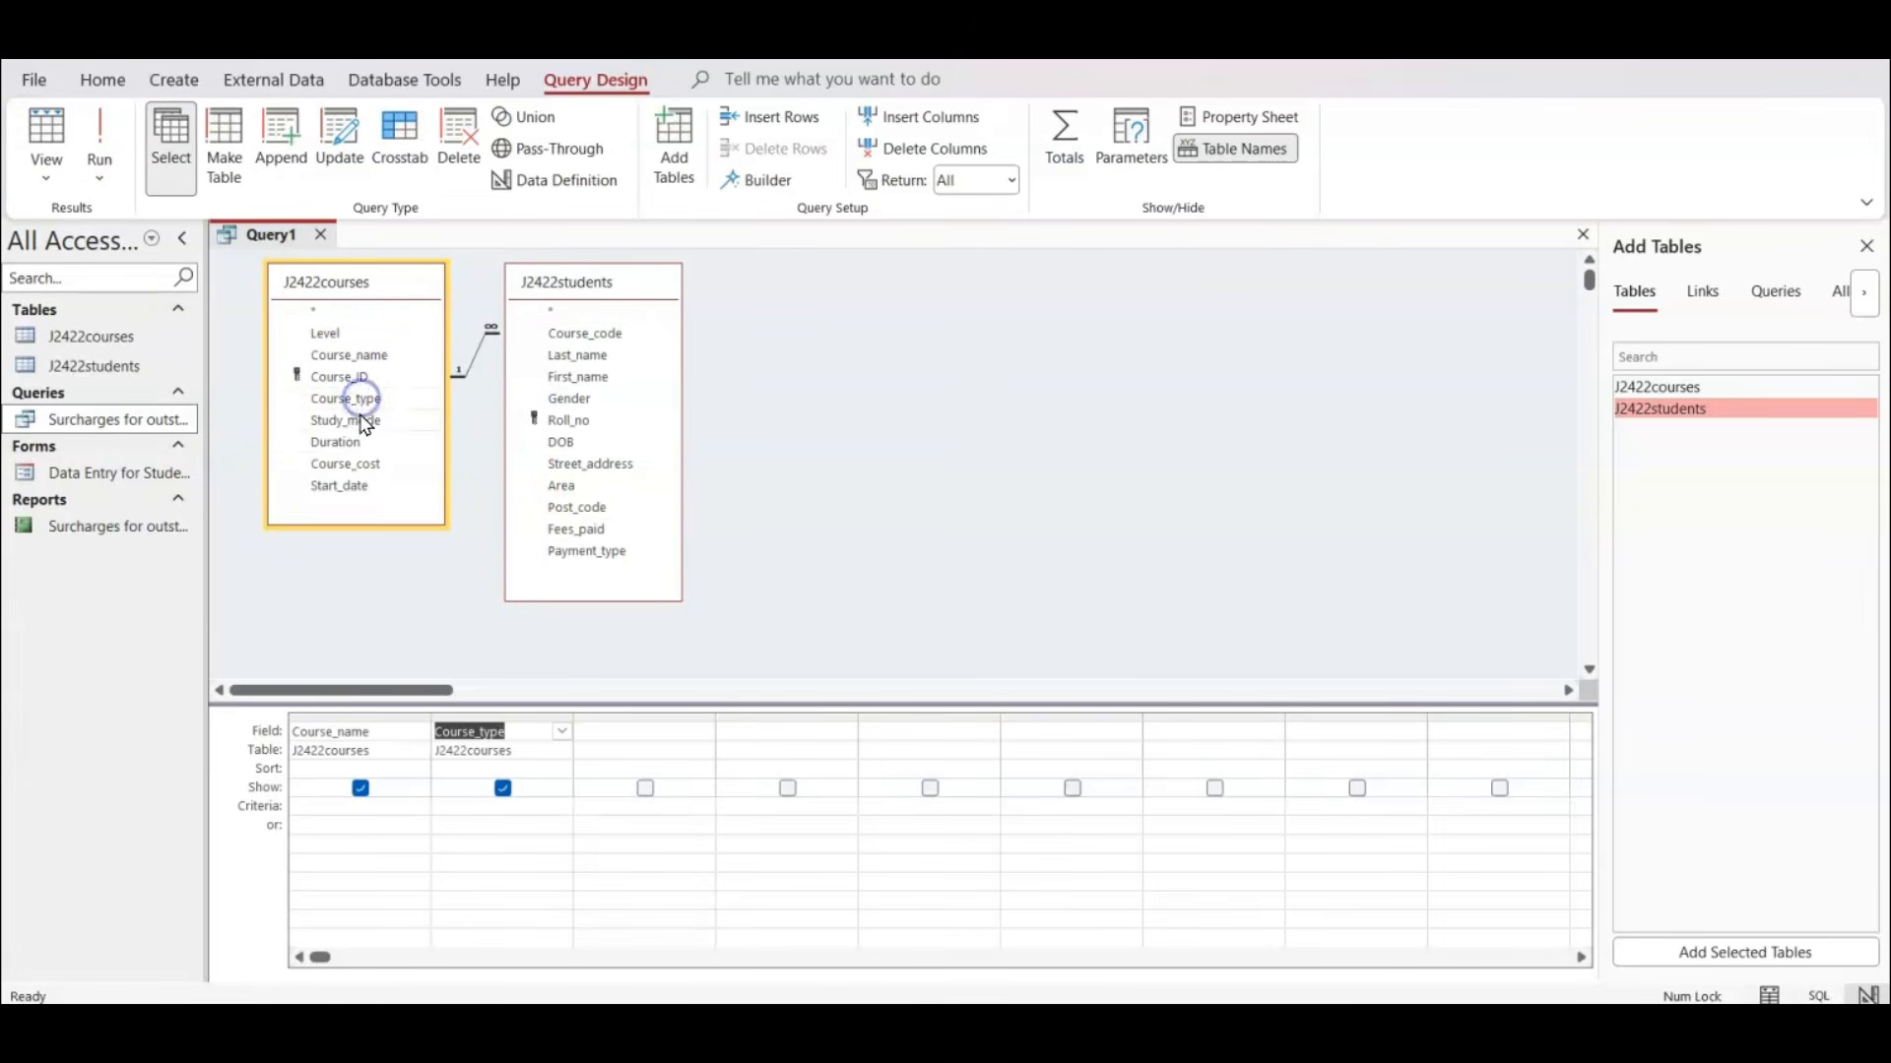
pyautogui.click(349, 486)
pyautogui.doubleClick(350, 487)
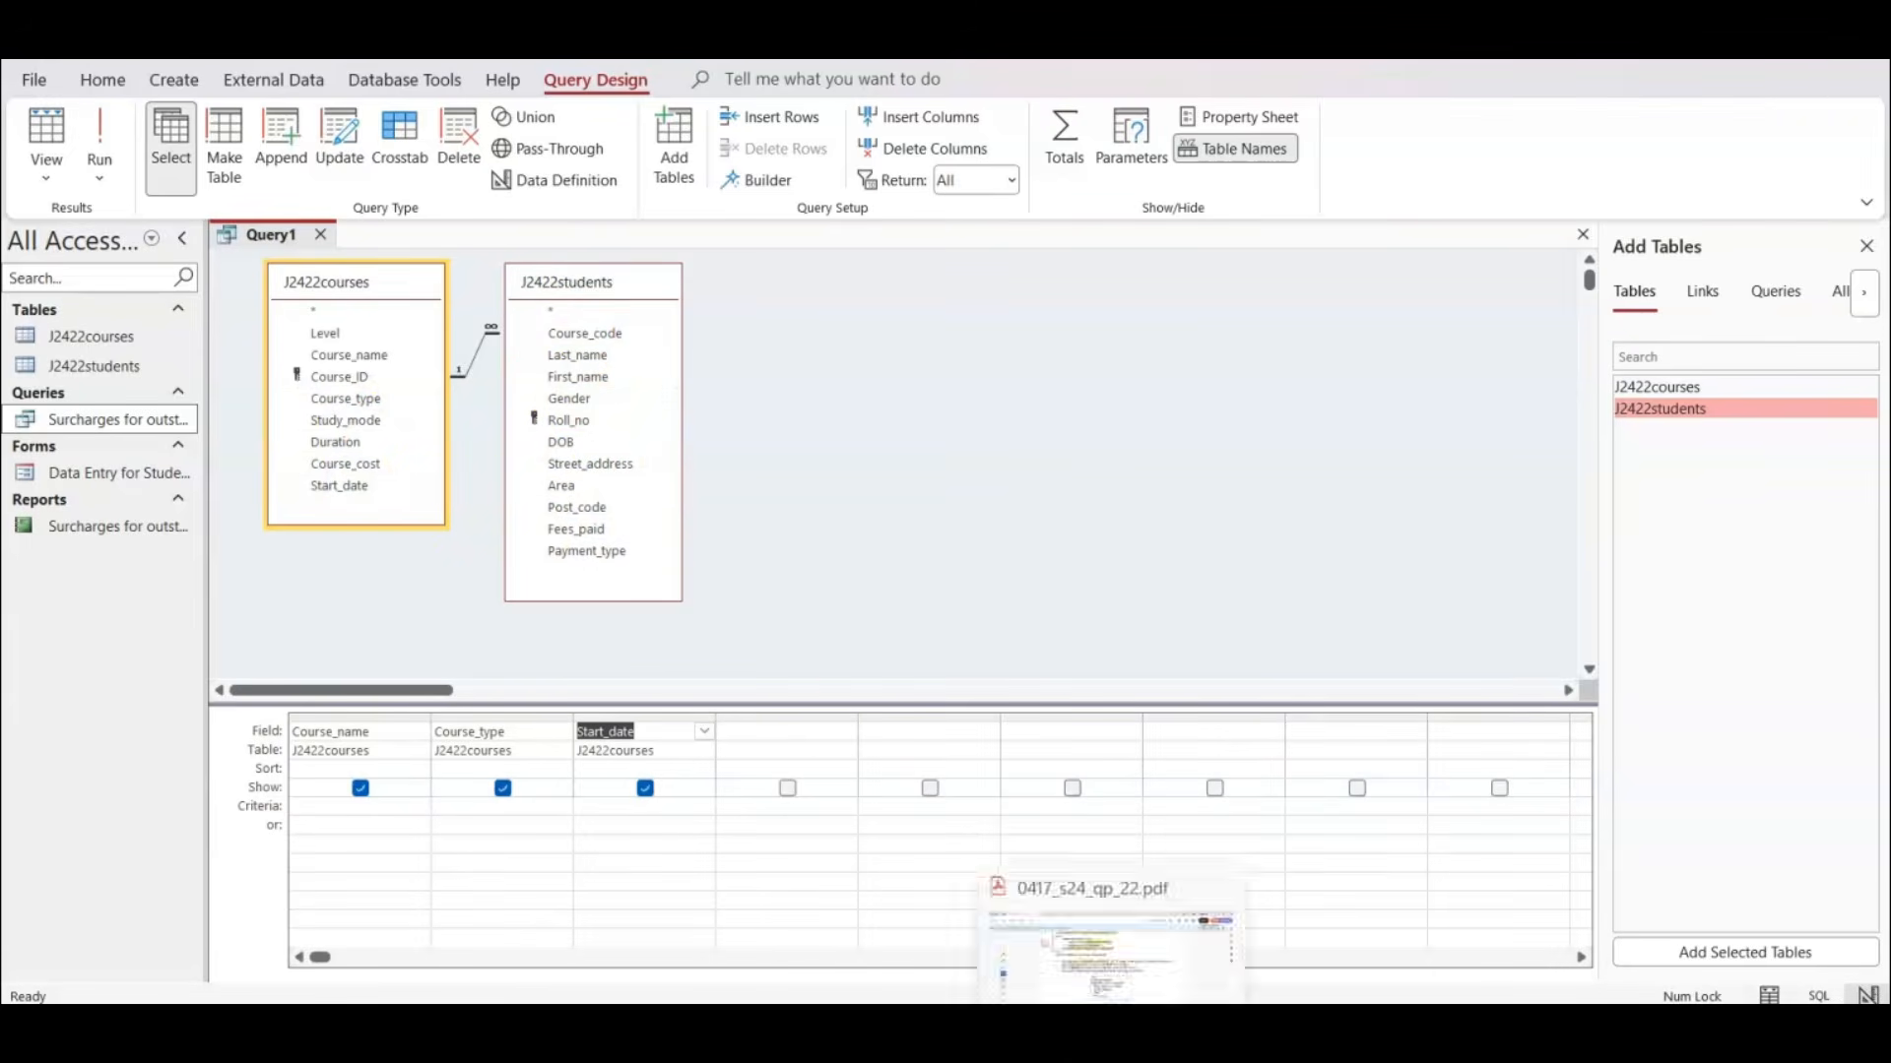
# Check the sample label in the exam paper PDF, then add First_name, Last_name, Street_address, Area and Post_code from J2422students to the Access query.
pyautogui.click(1093, 940)
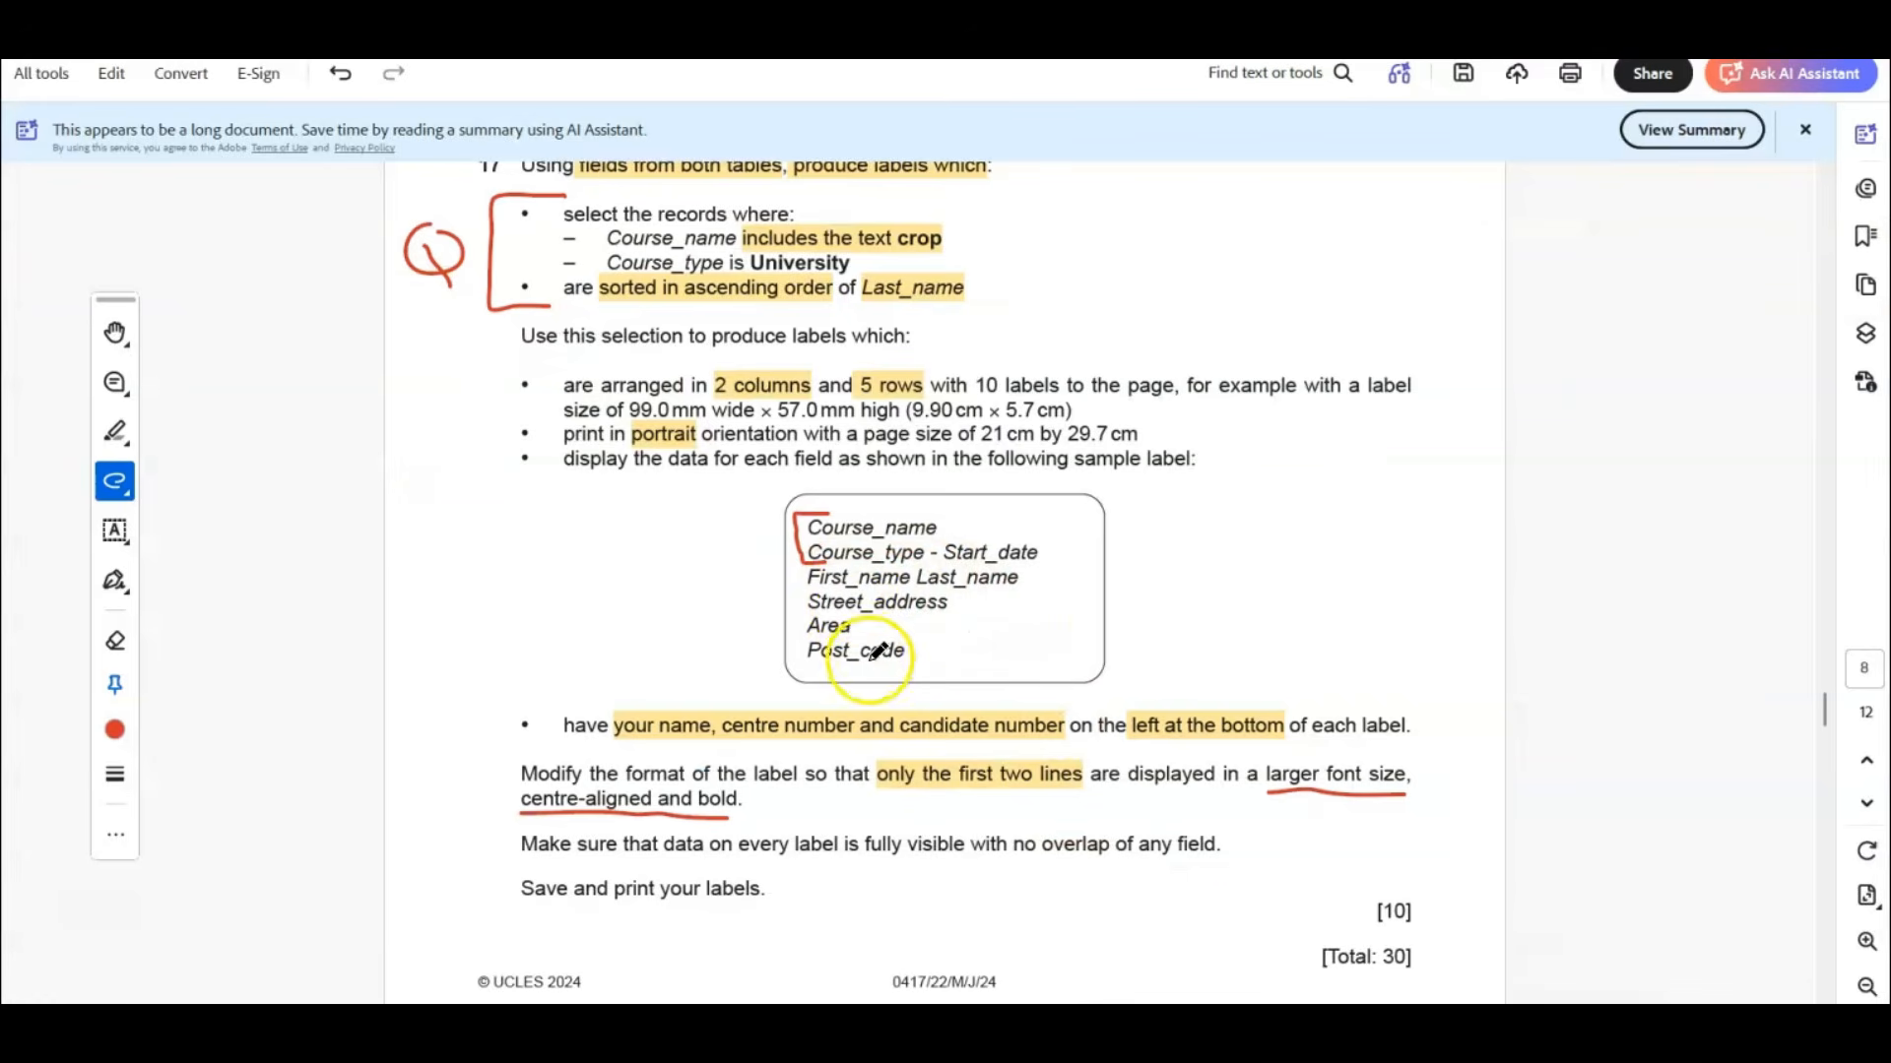
pyautogui.click(1182, 1024)
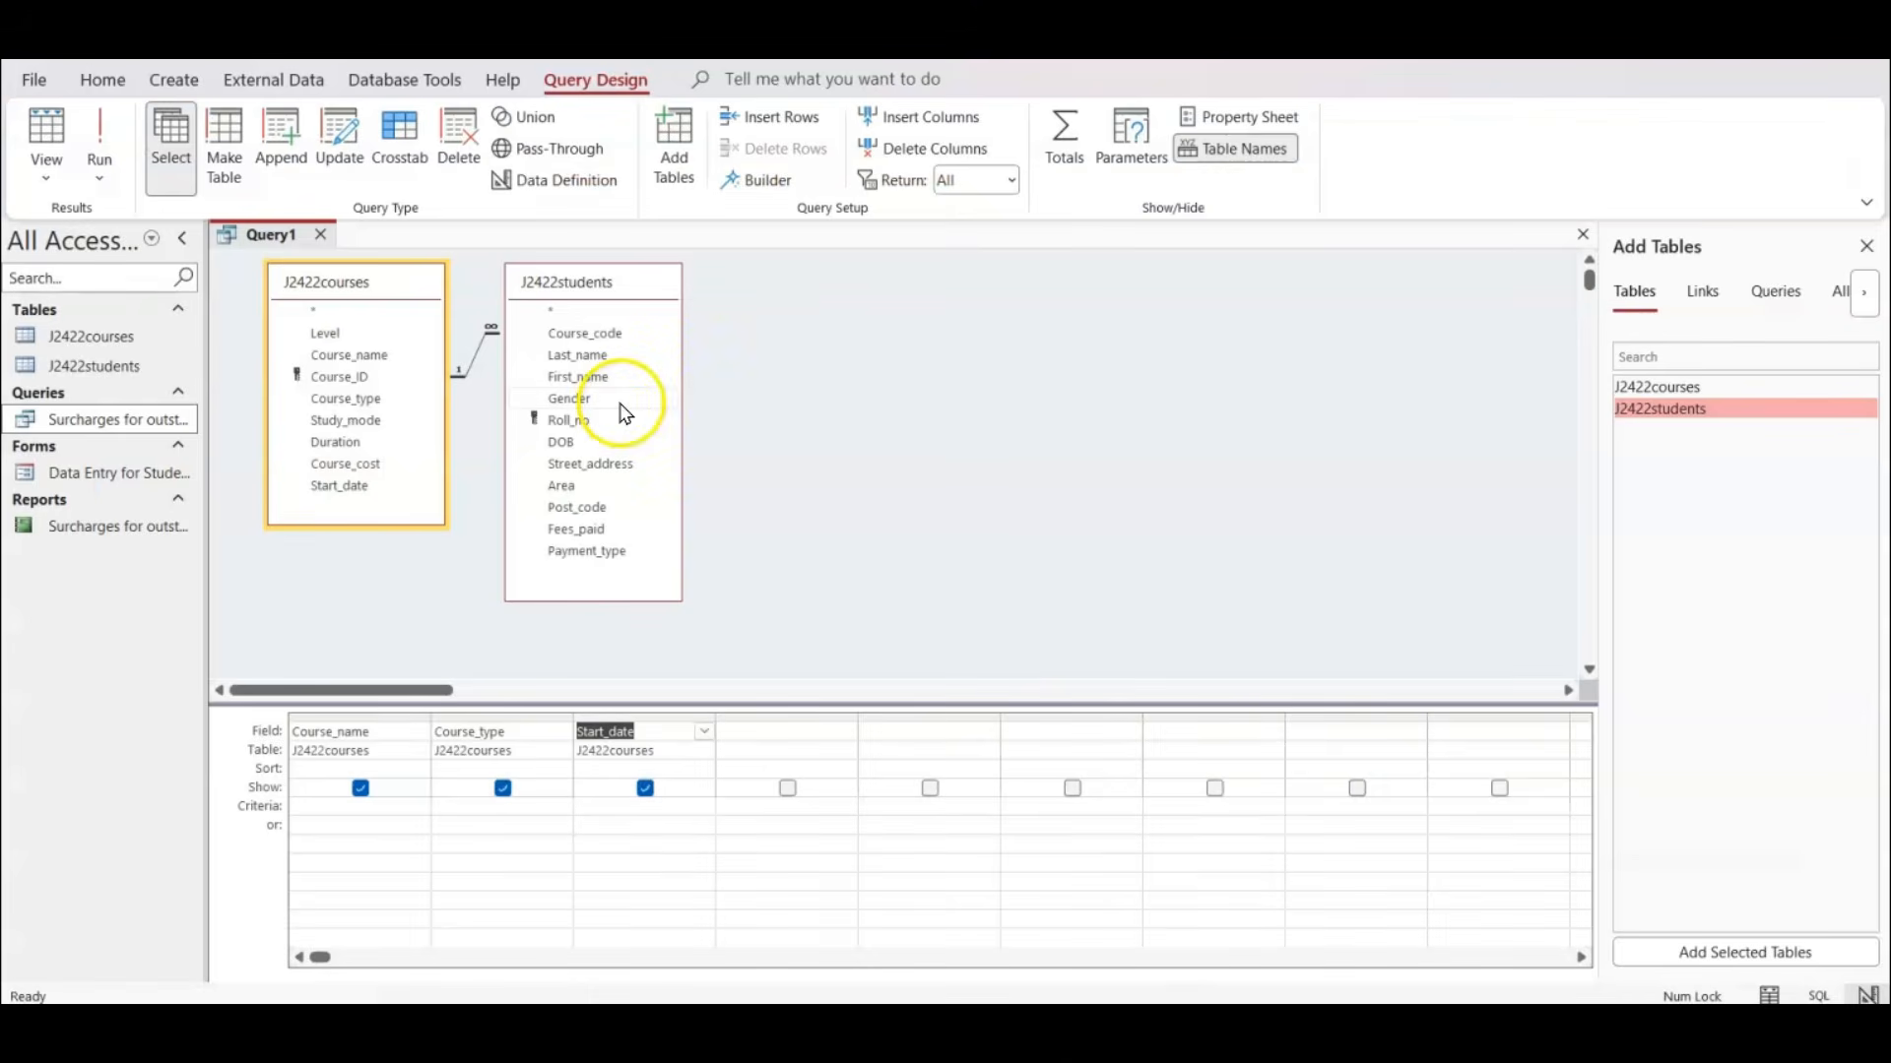
pyautogui.doubleClick(577, 376)
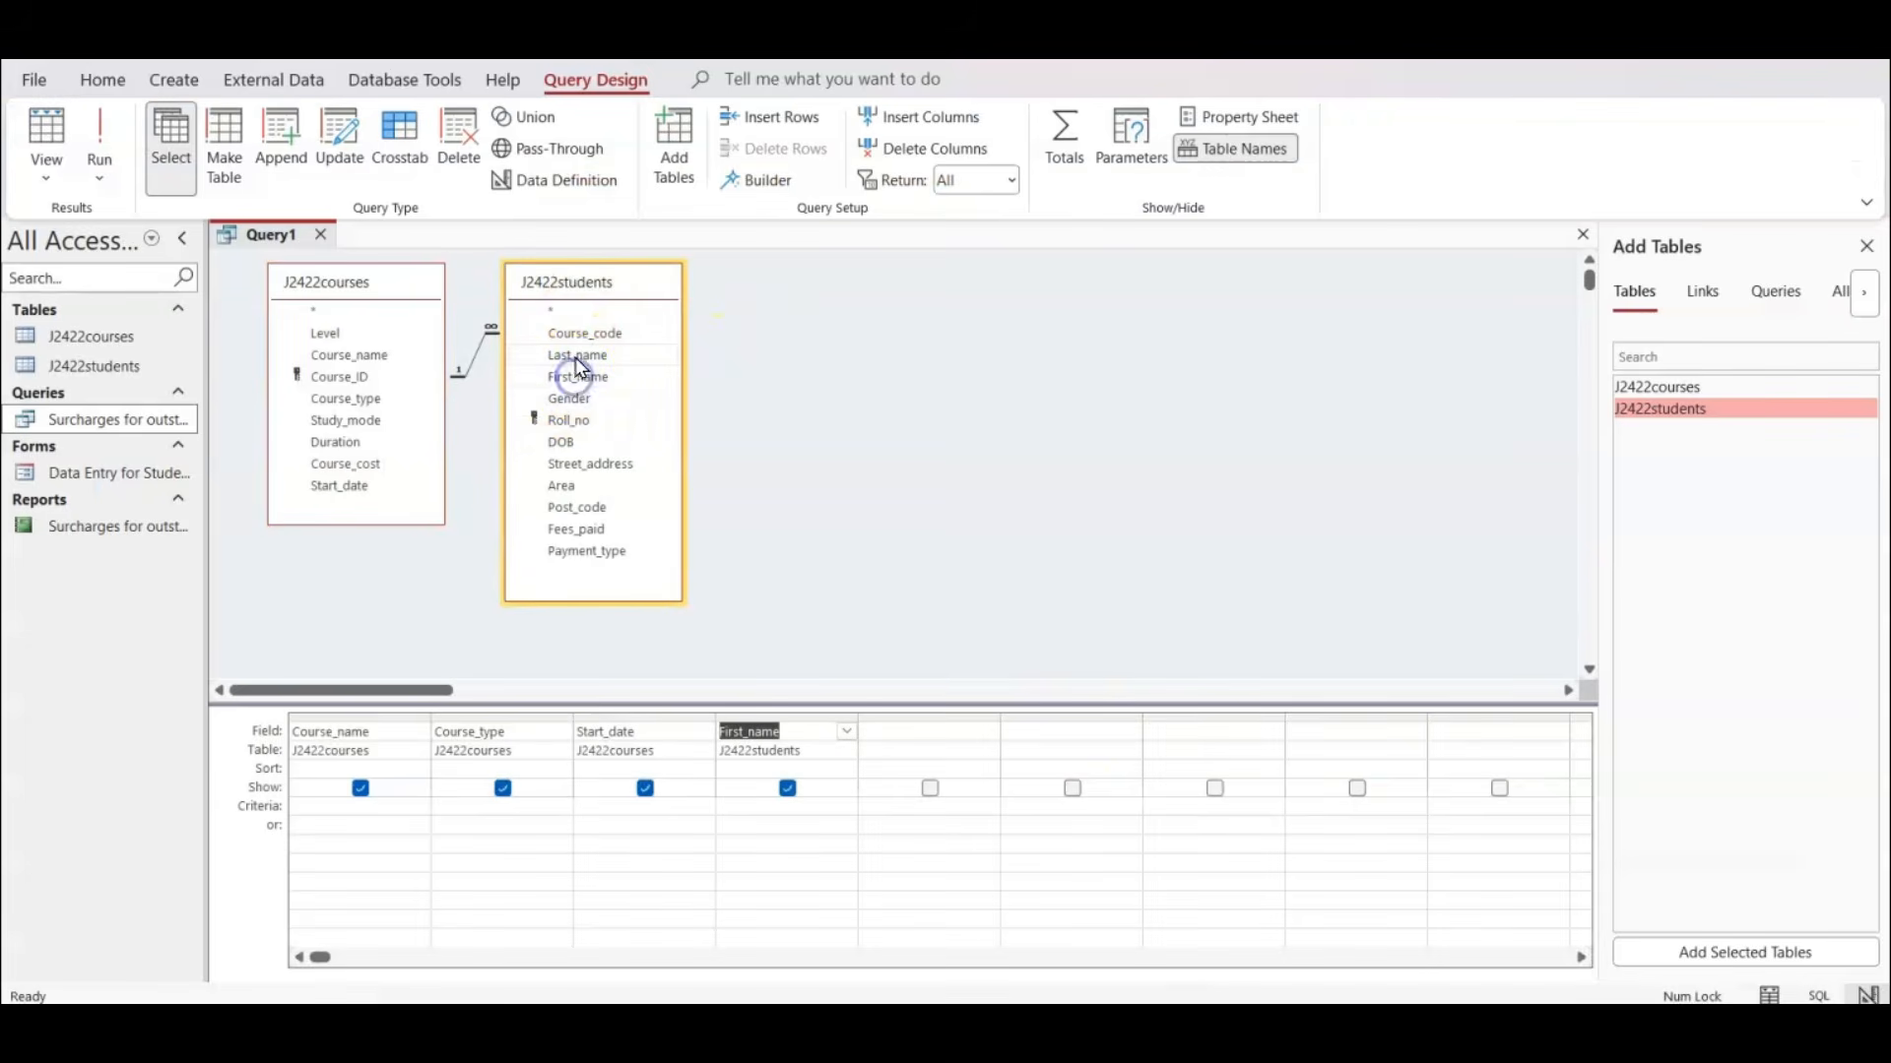
pyautogui.click(578, 354)
pyautogui.doubleClick(578, 355)
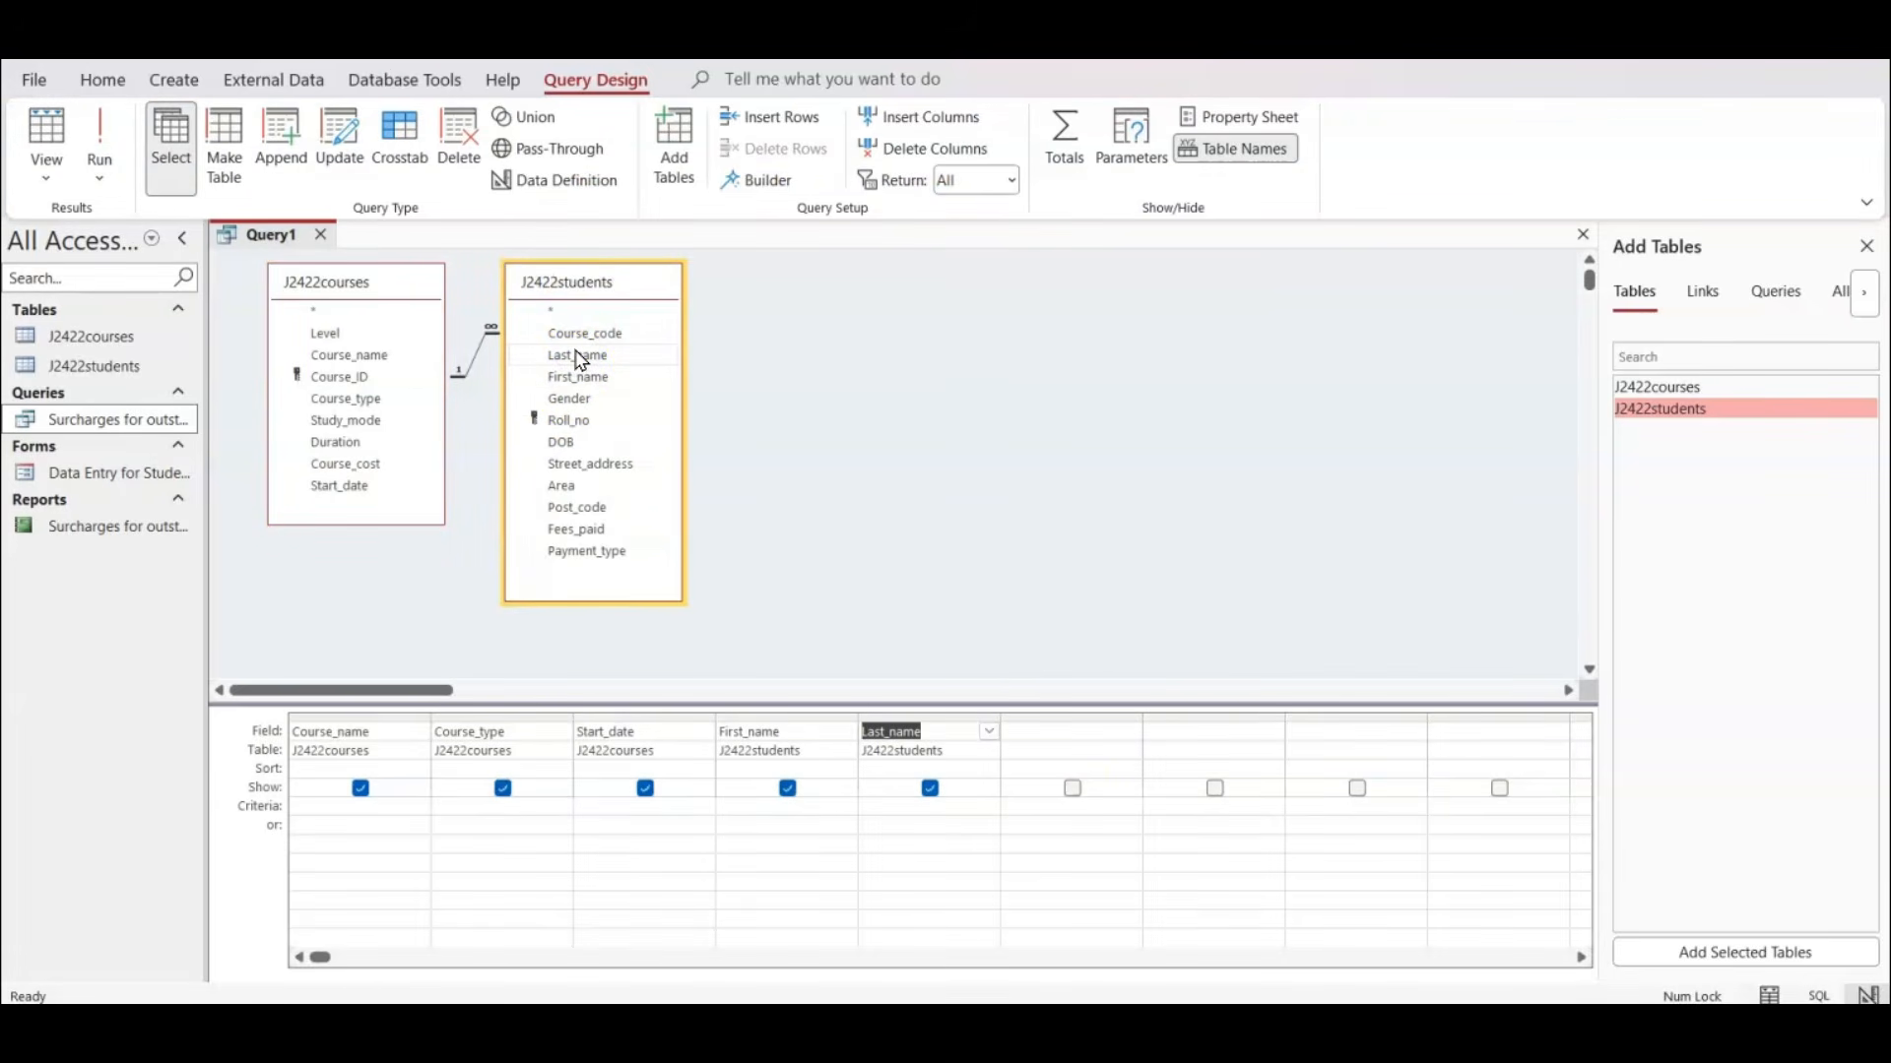
pyautogui.doubleClick(588, 464)
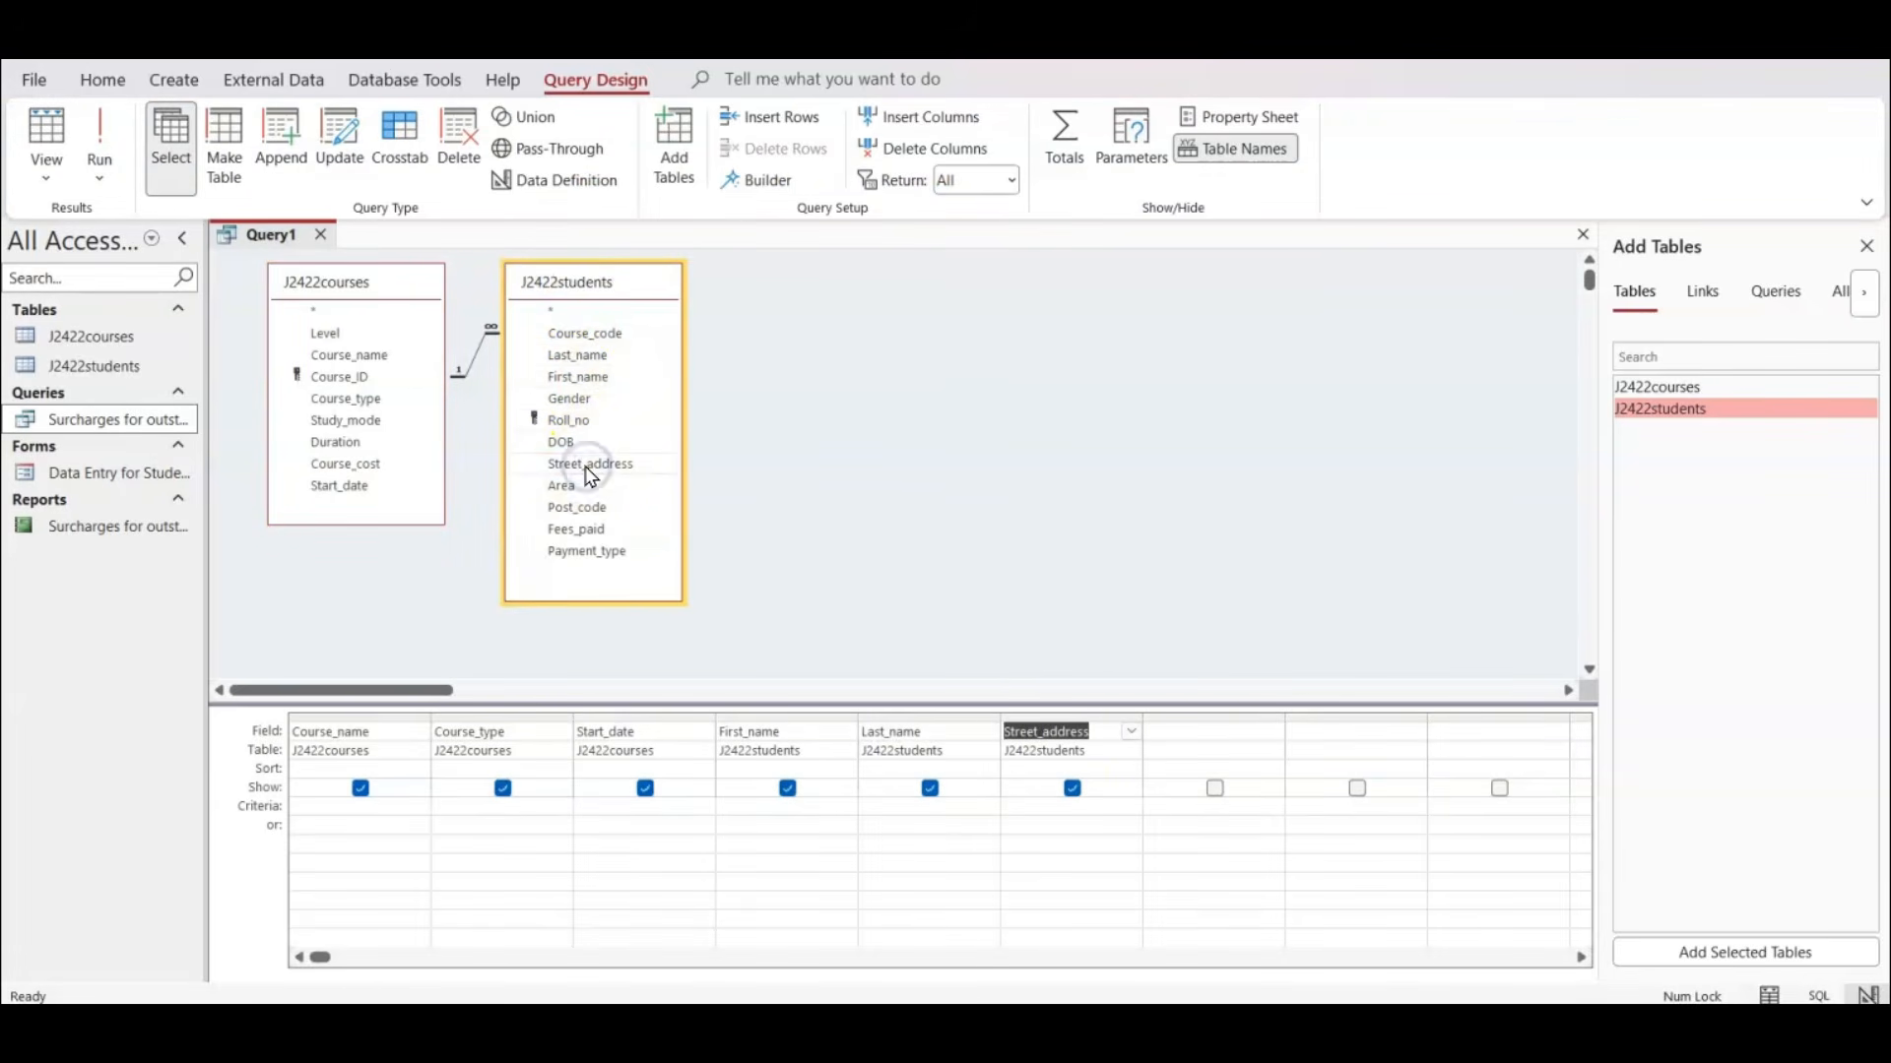
pyautogui.doubleClick(562, 492)
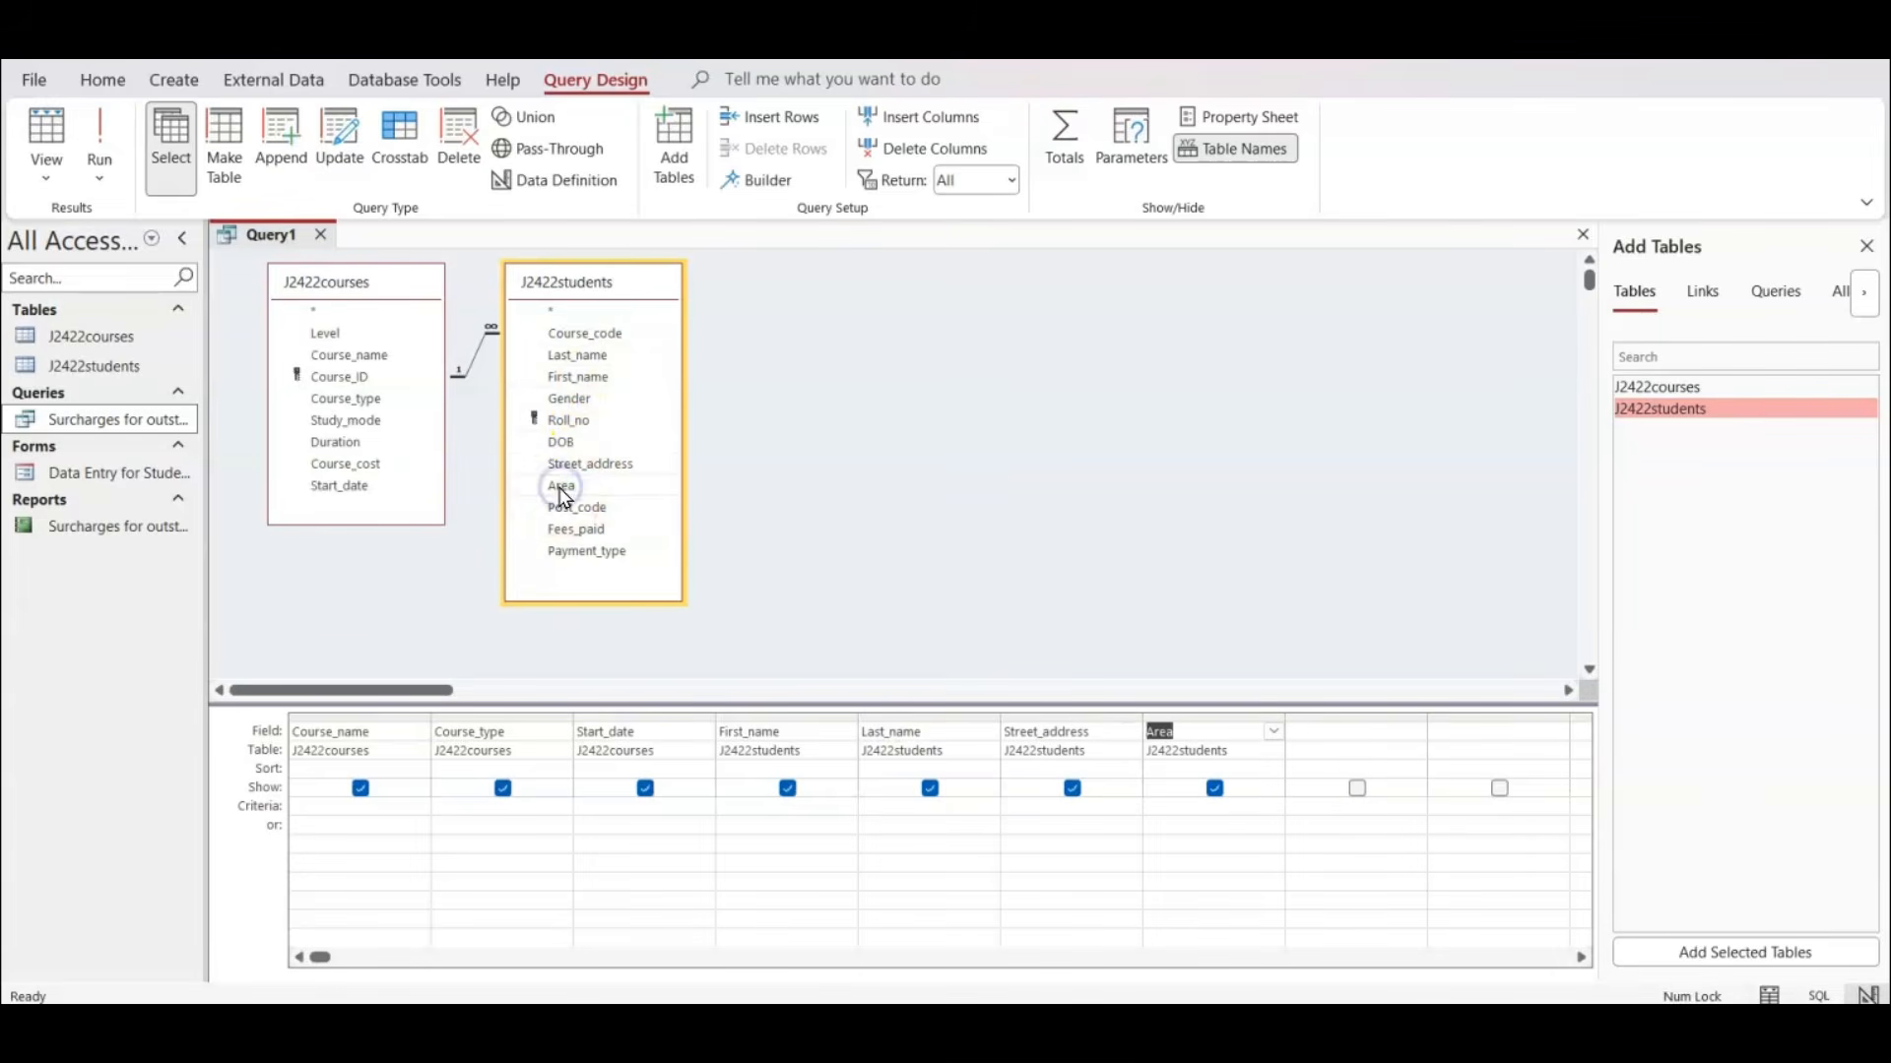
pyautogui.doubleClick(571, 508)
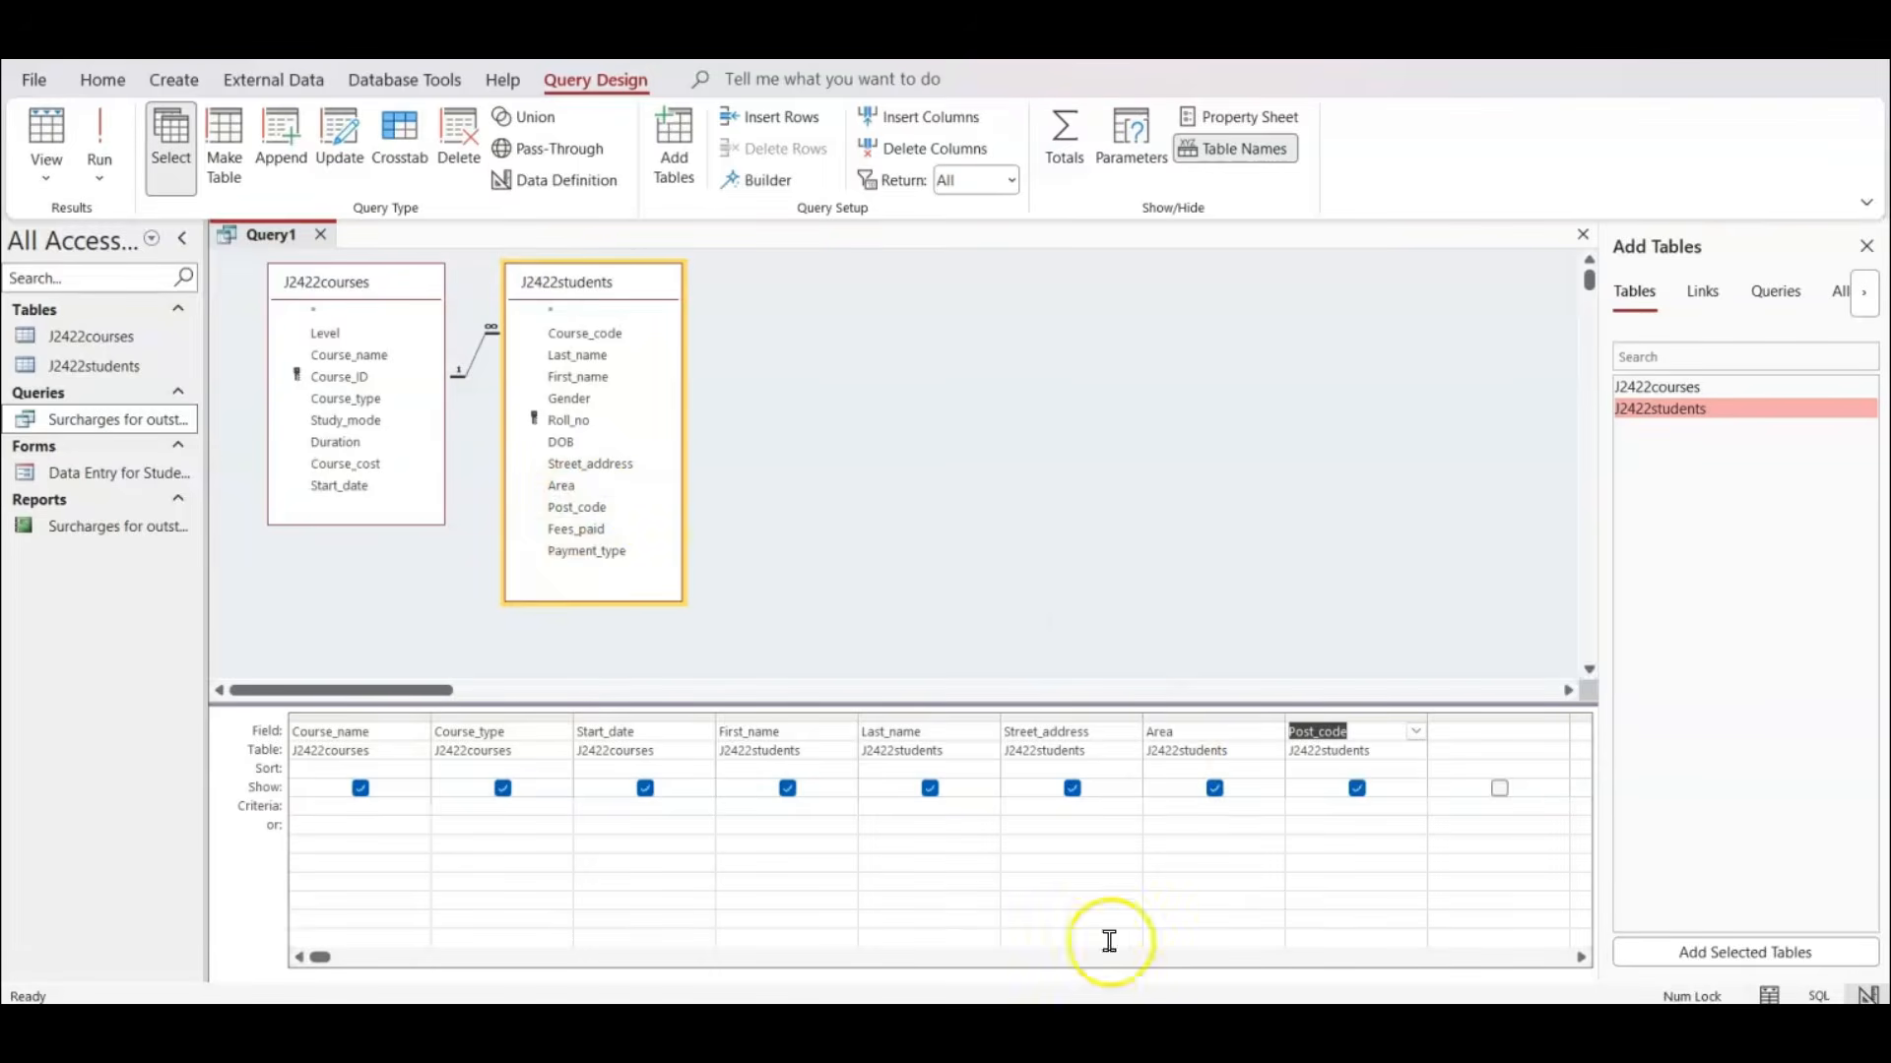
# Check the selection criteria in the PDF, set the Access query's Course_name criterion to Like "*crop*", and run it with that column fitted to its contents.
pyautogui.hotkey('alt', 'Tab')
pyautogui.scroll(2, 788, 361)
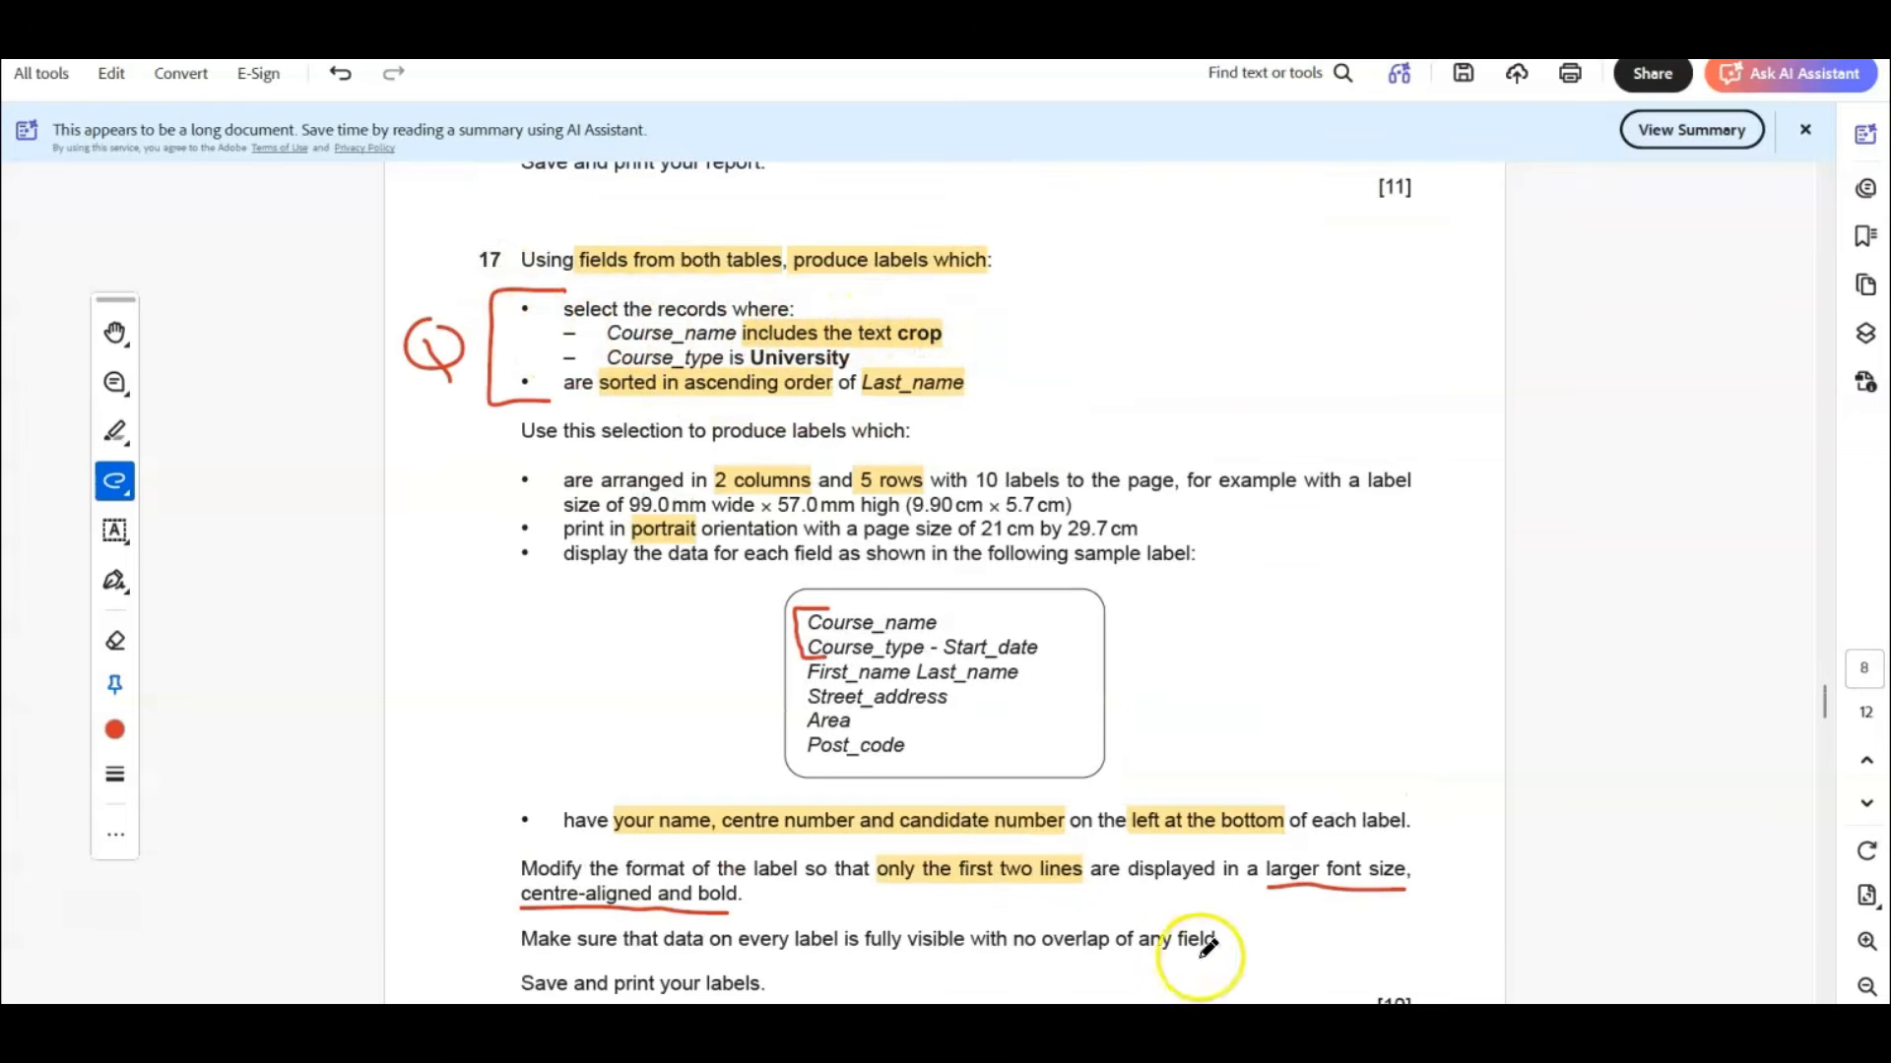
pyautogui.hotkey('alt', 'Tab')
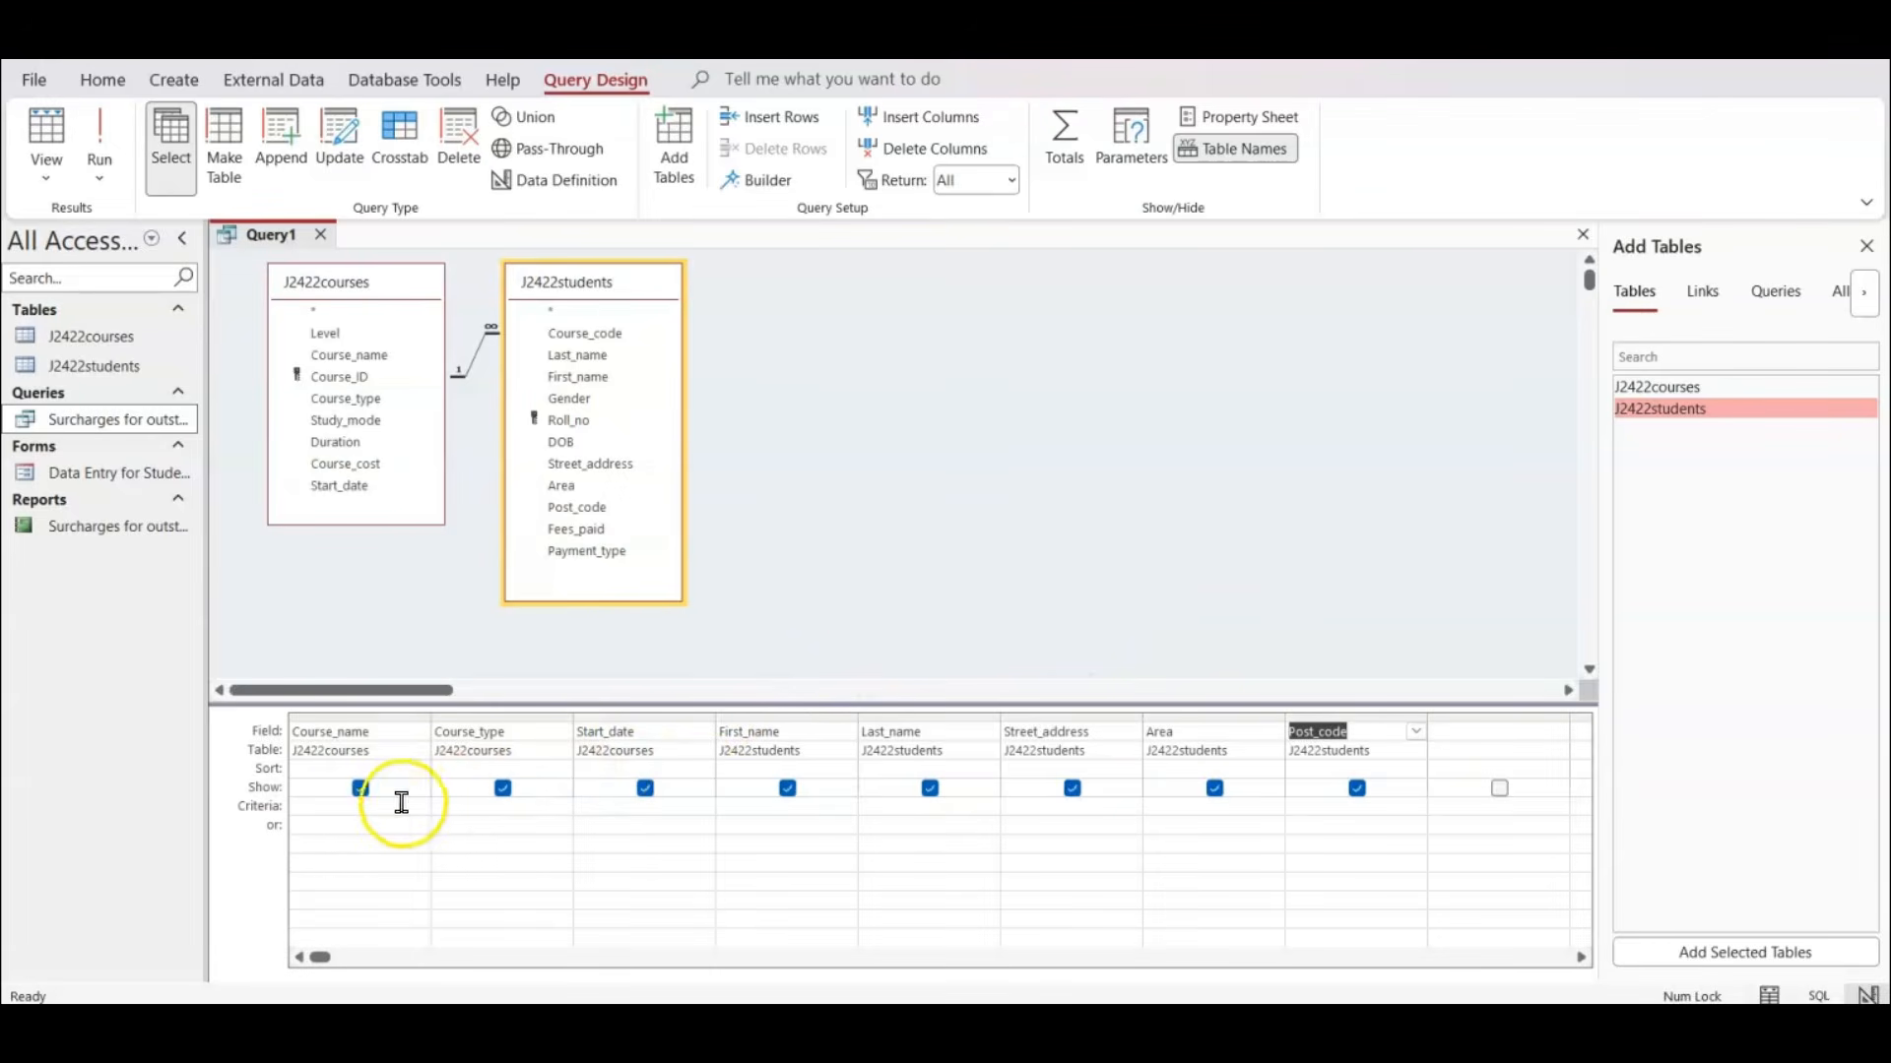
pyautogui.click(313, 804)
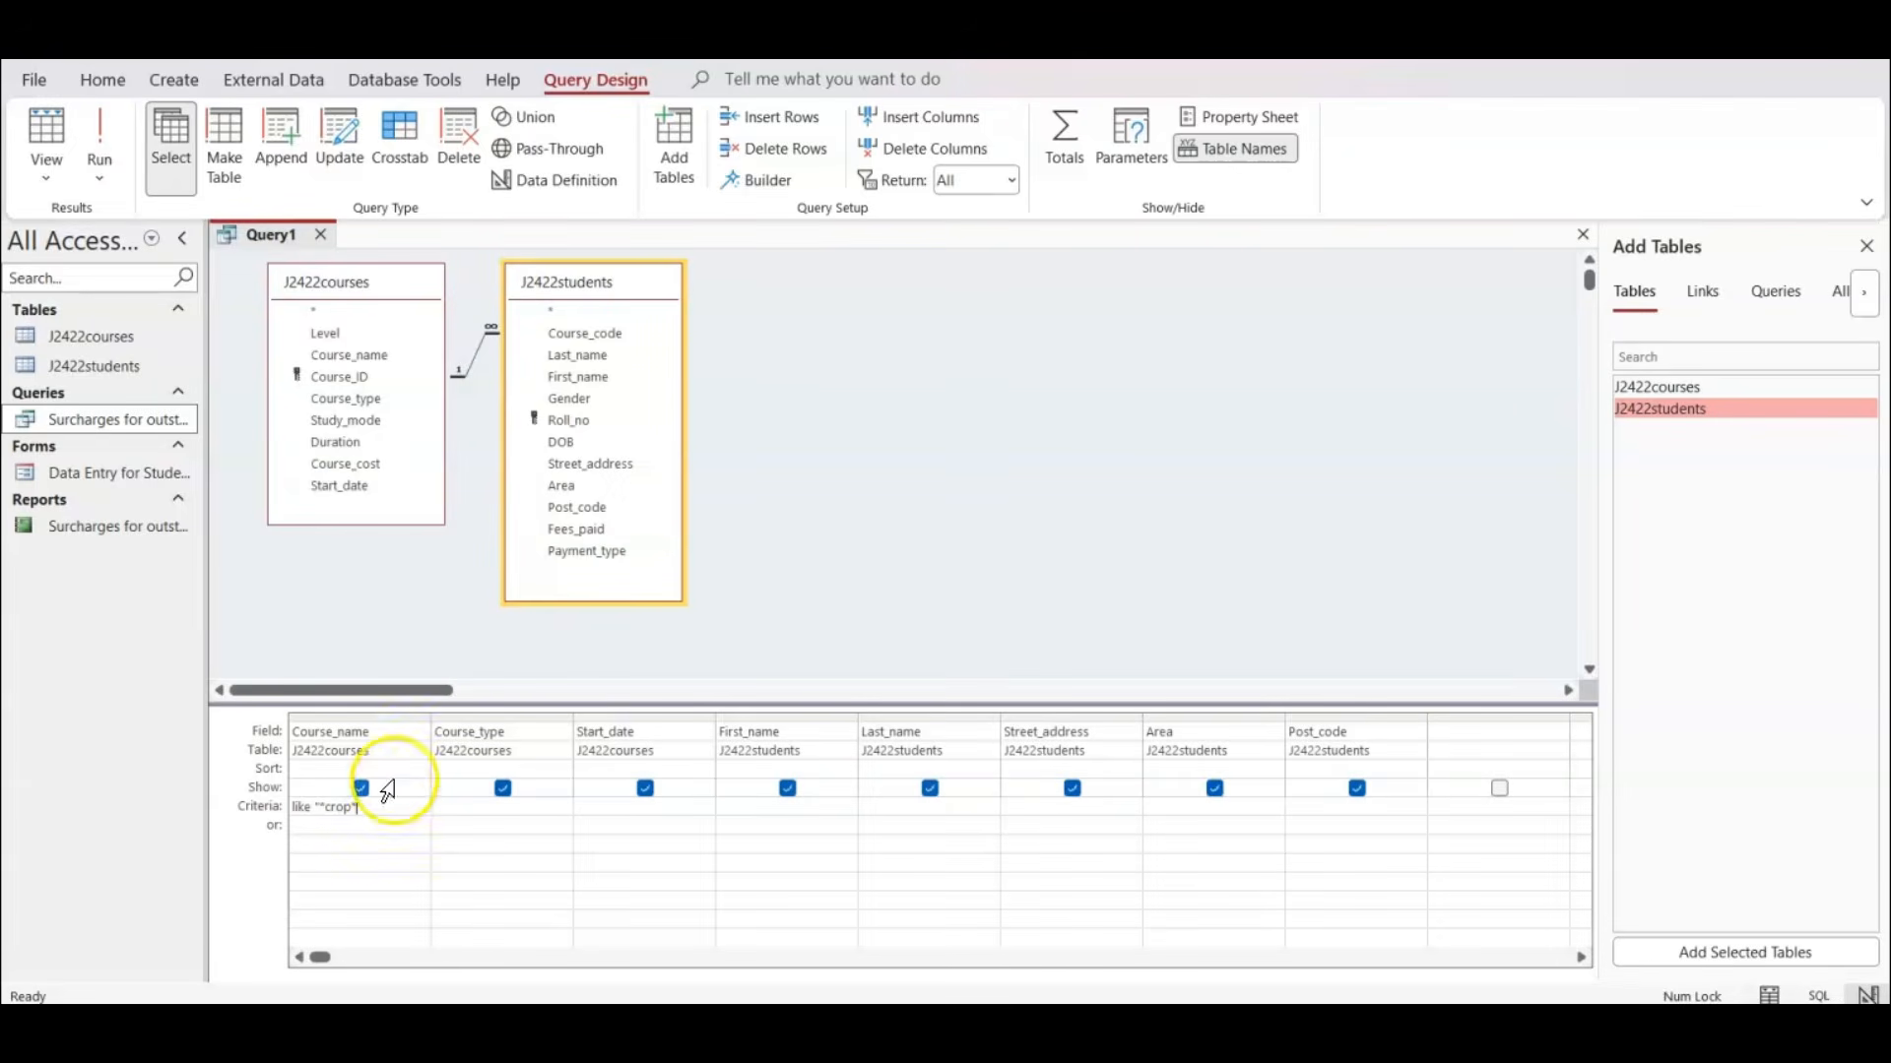
pyautogui.click(455, 819)
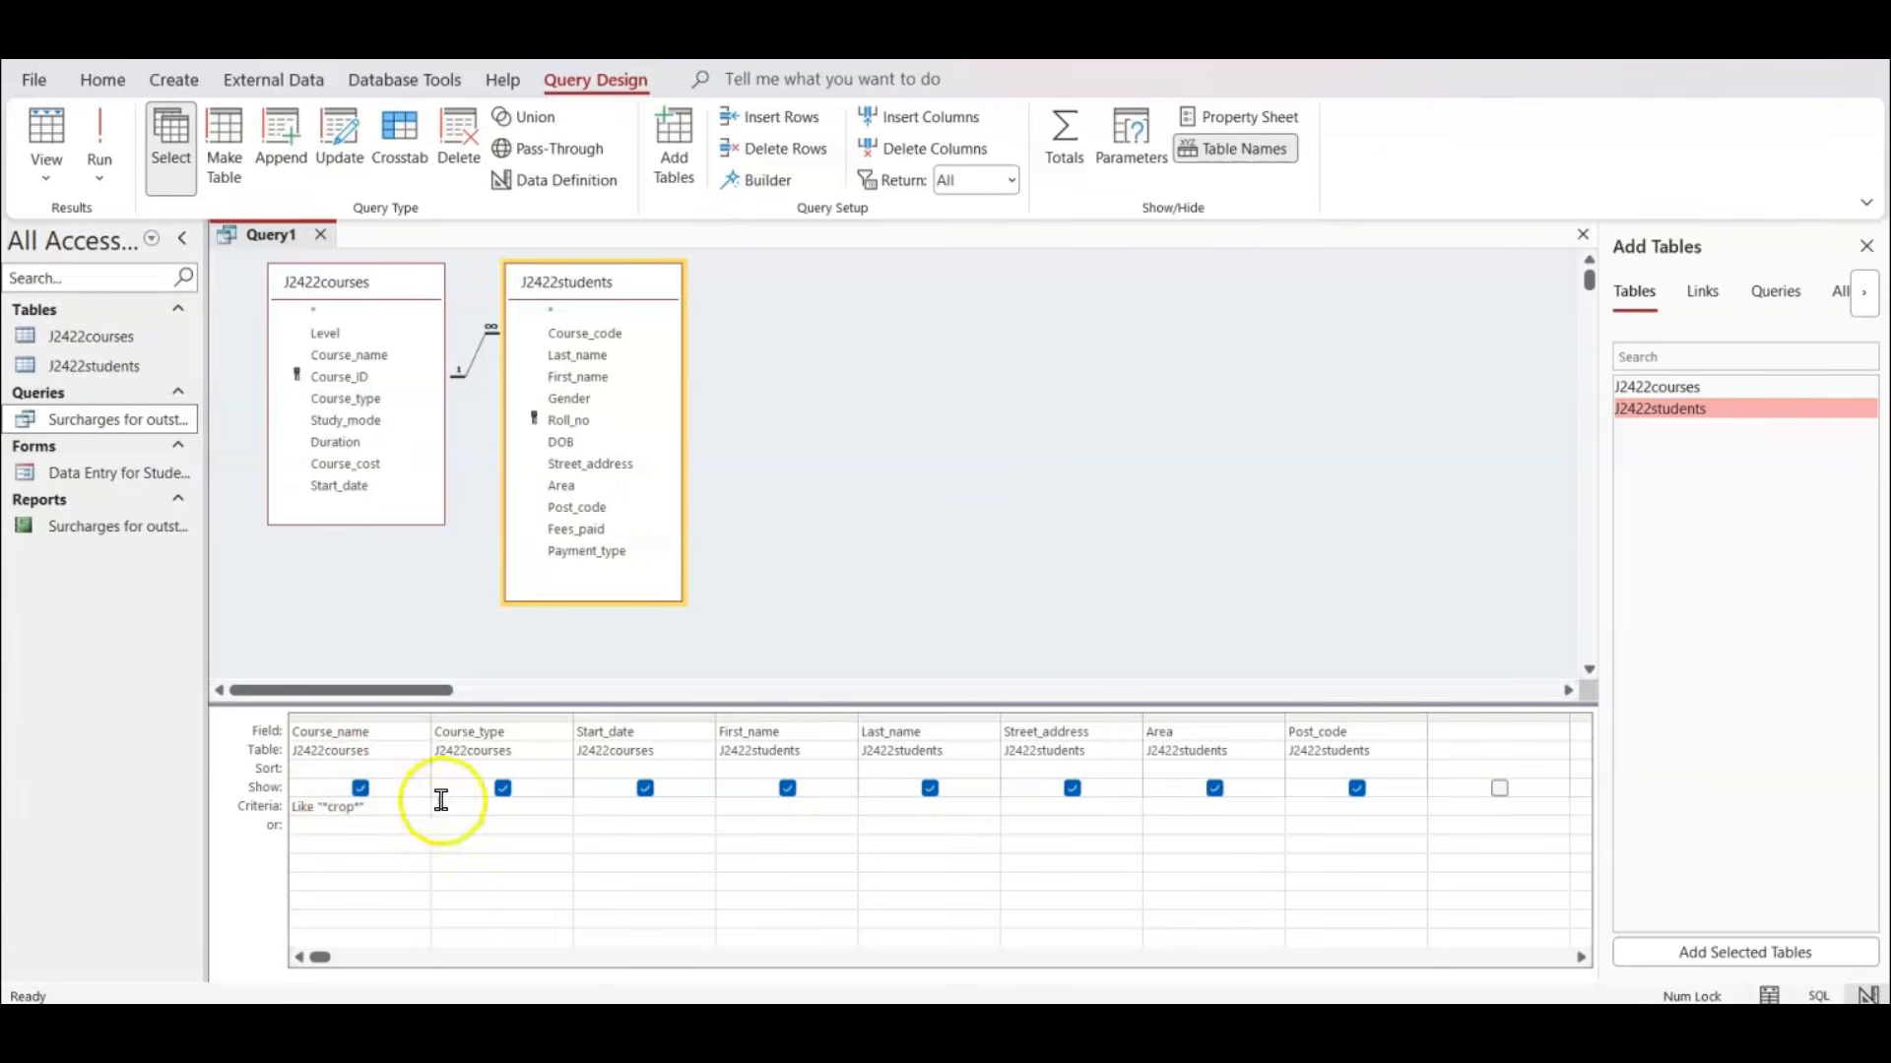
pyautogui.click(97, 126)
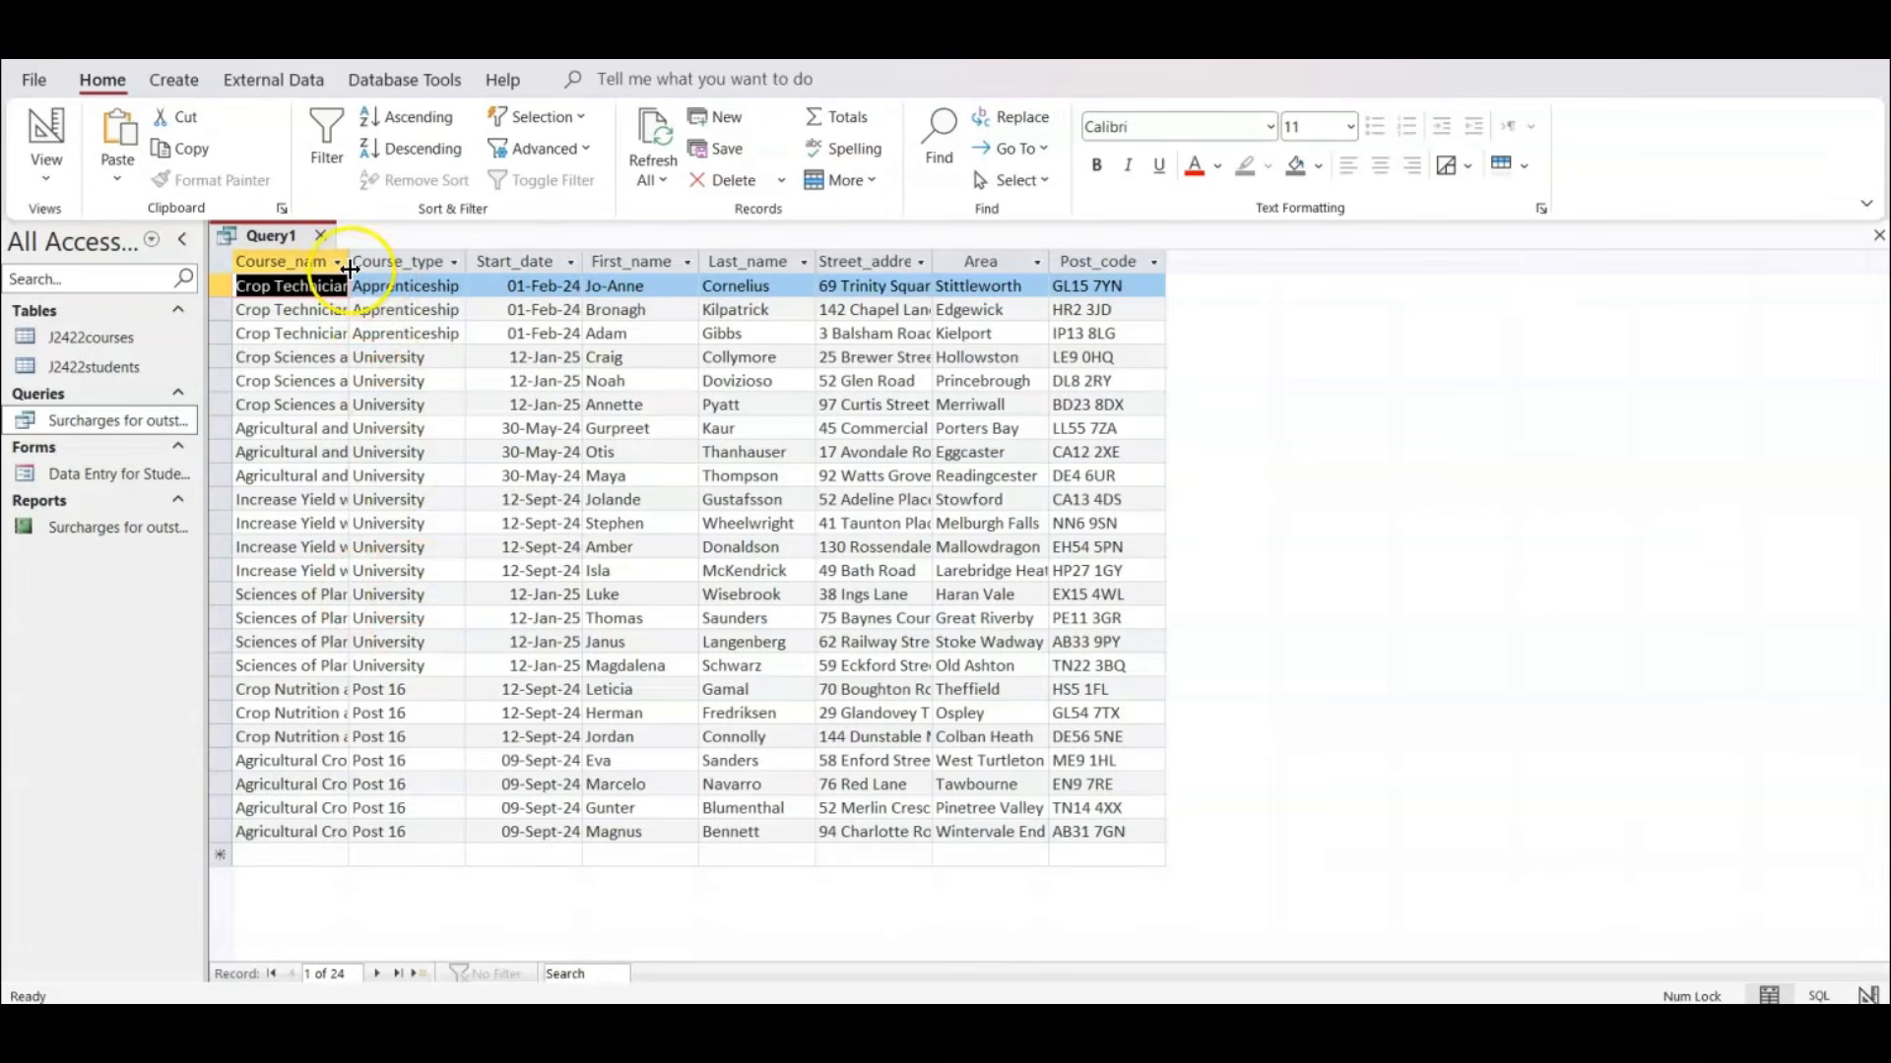
pyautogui.doubleClick(348, 259)
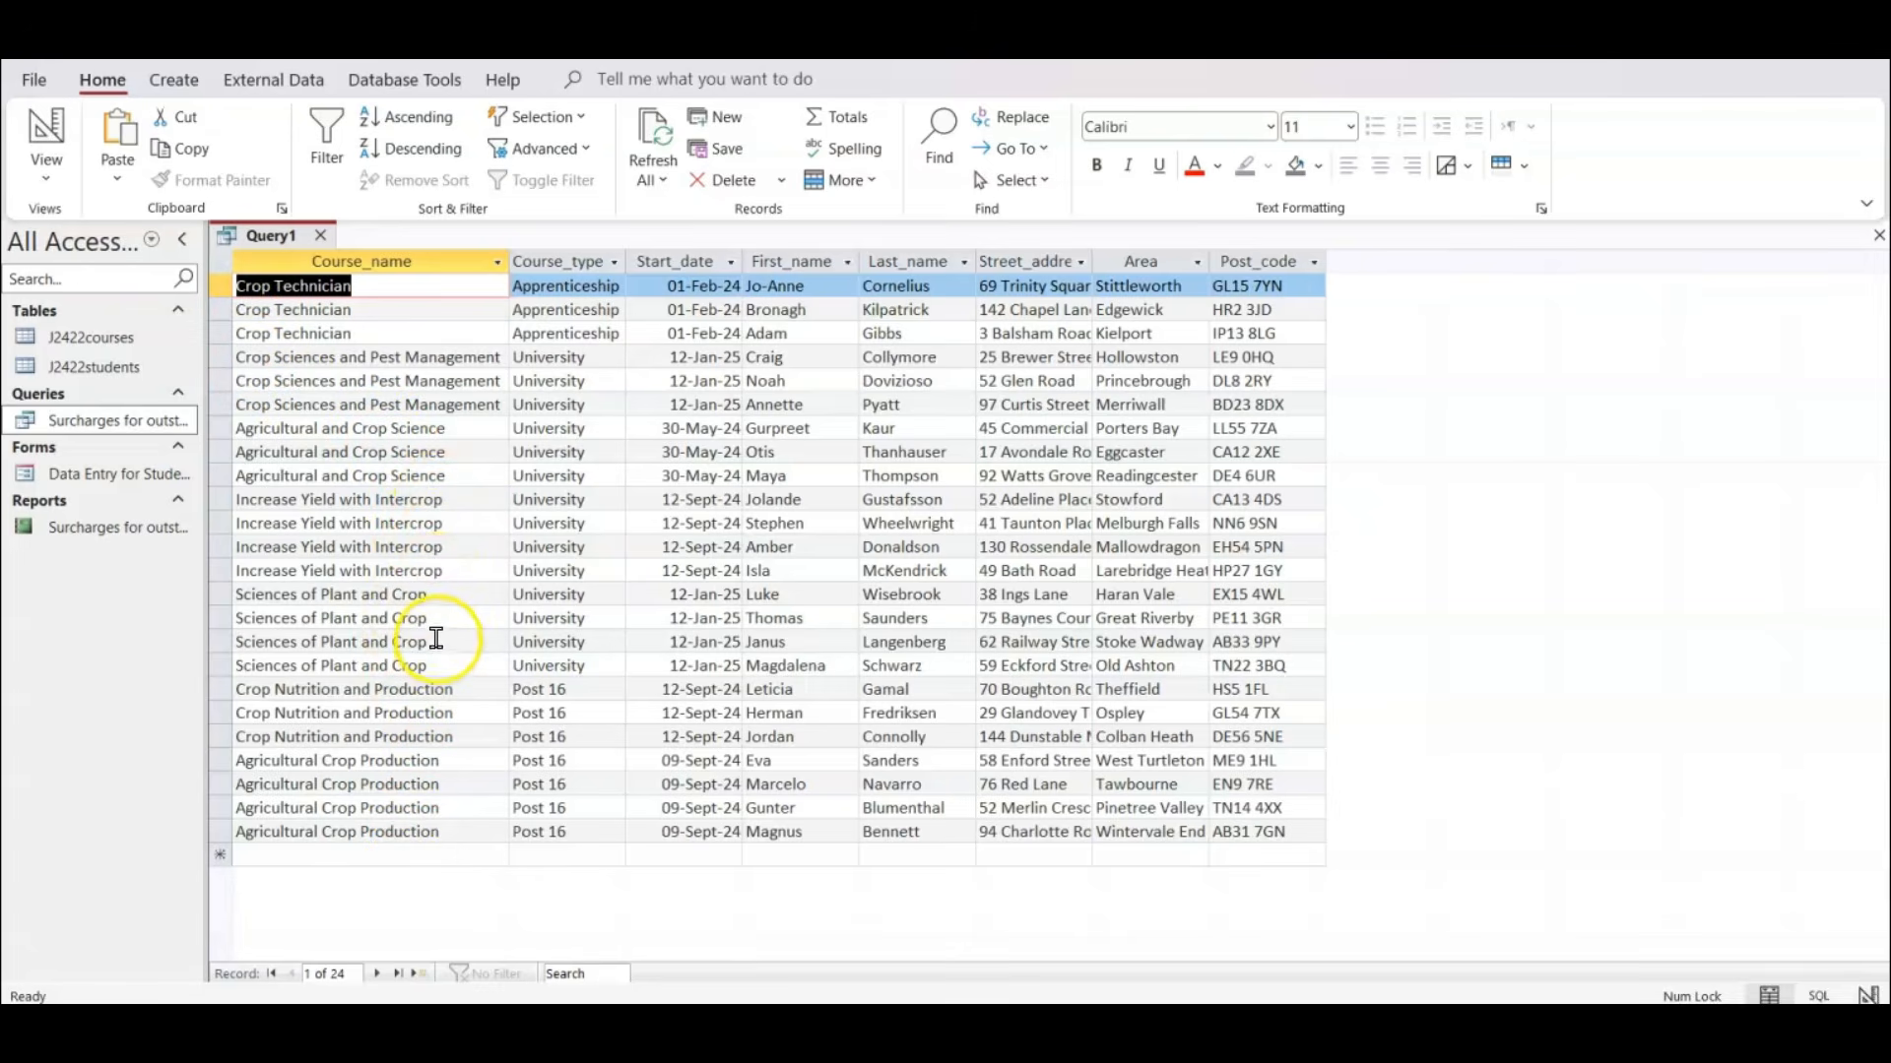
# Return to the query design, recheck the criteria in the exam paper PDF, and set the Course_type criterion to "University" in Access.
pyautogui.click(49, 131)
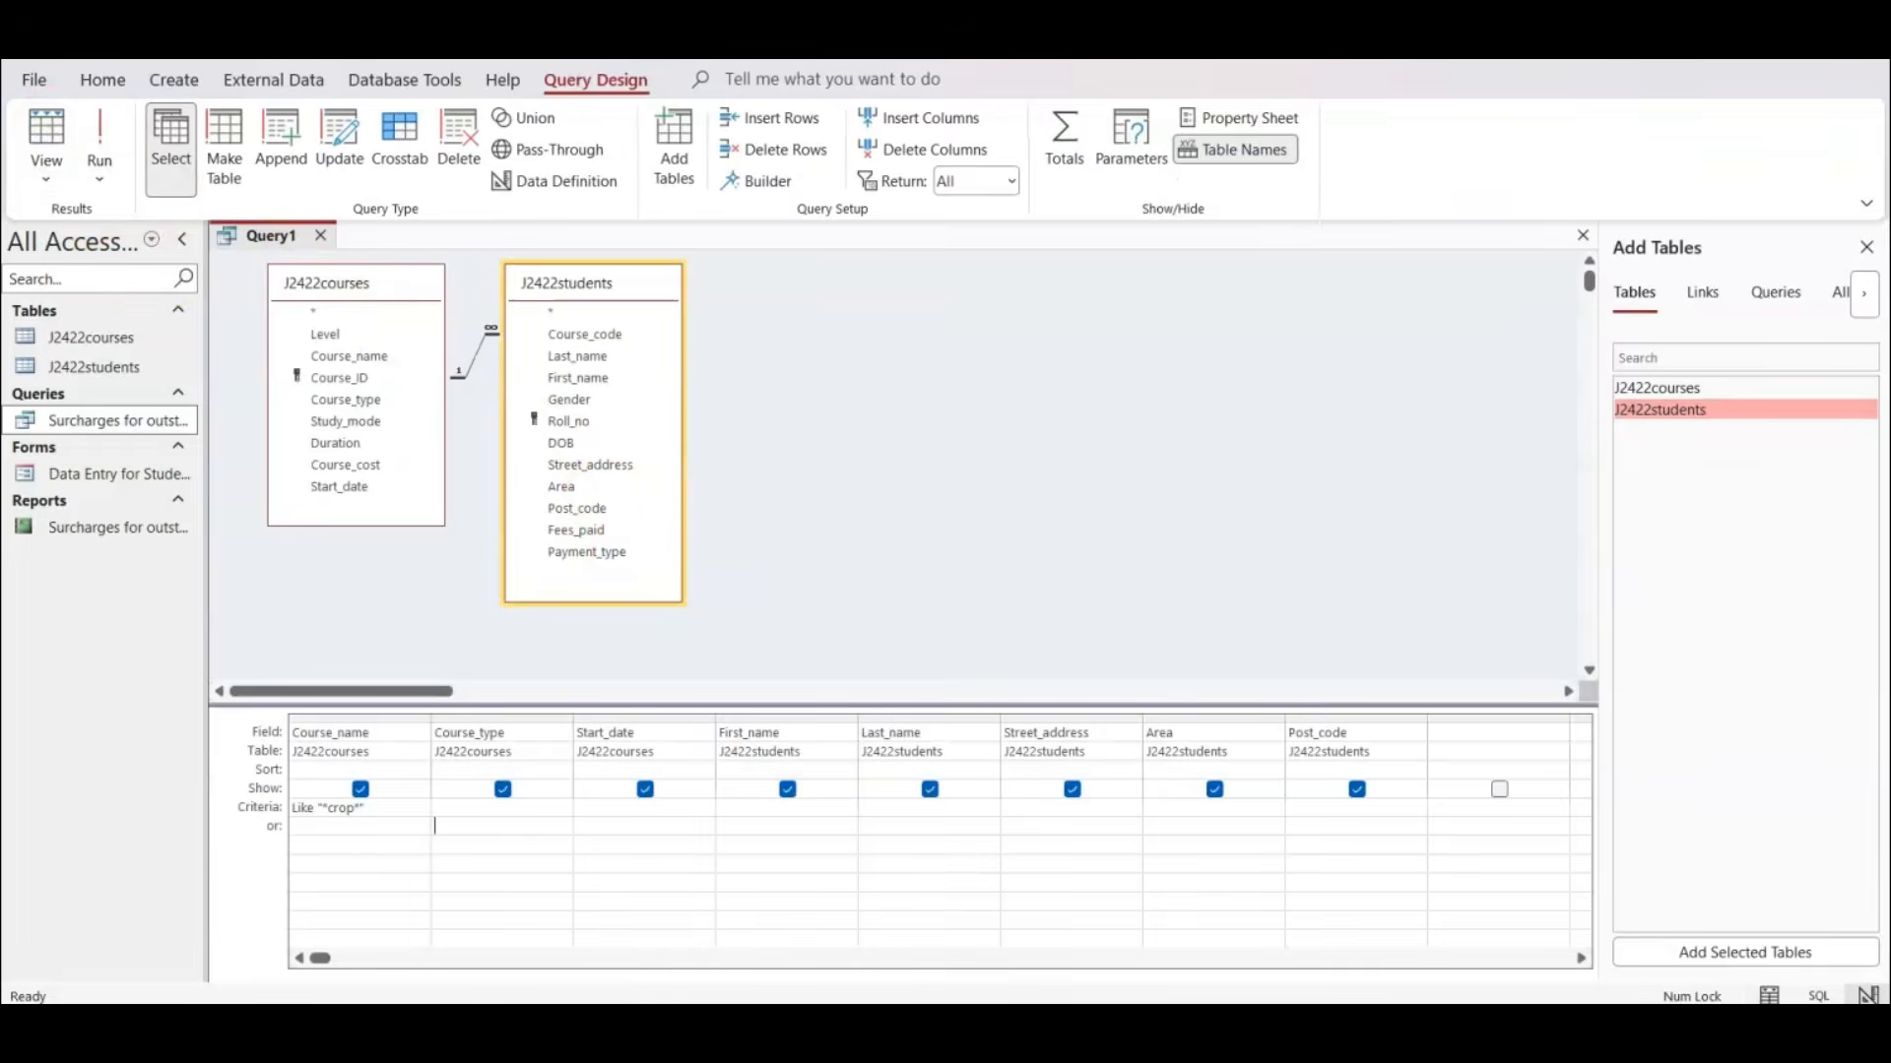
pyautogui.hotkey('alt', 'Tab')
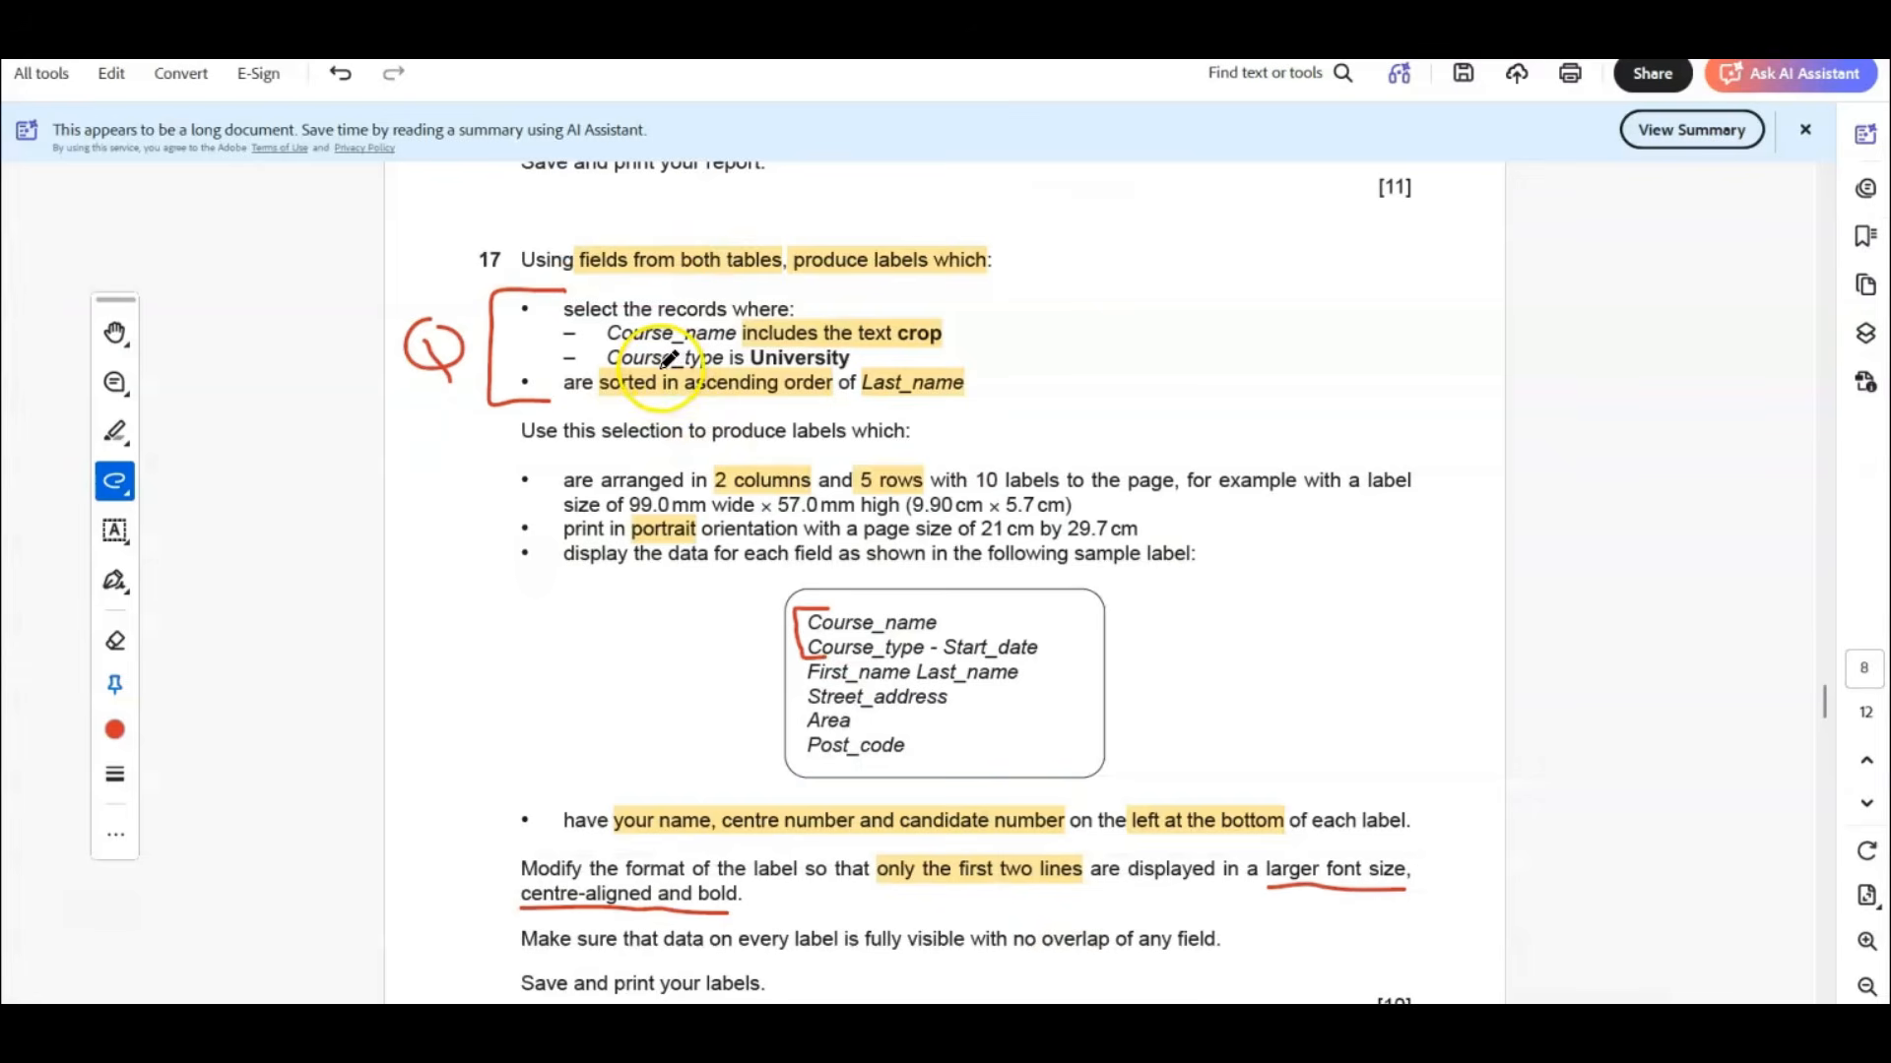
pyautogui.hotkey('alt', 'Tab')
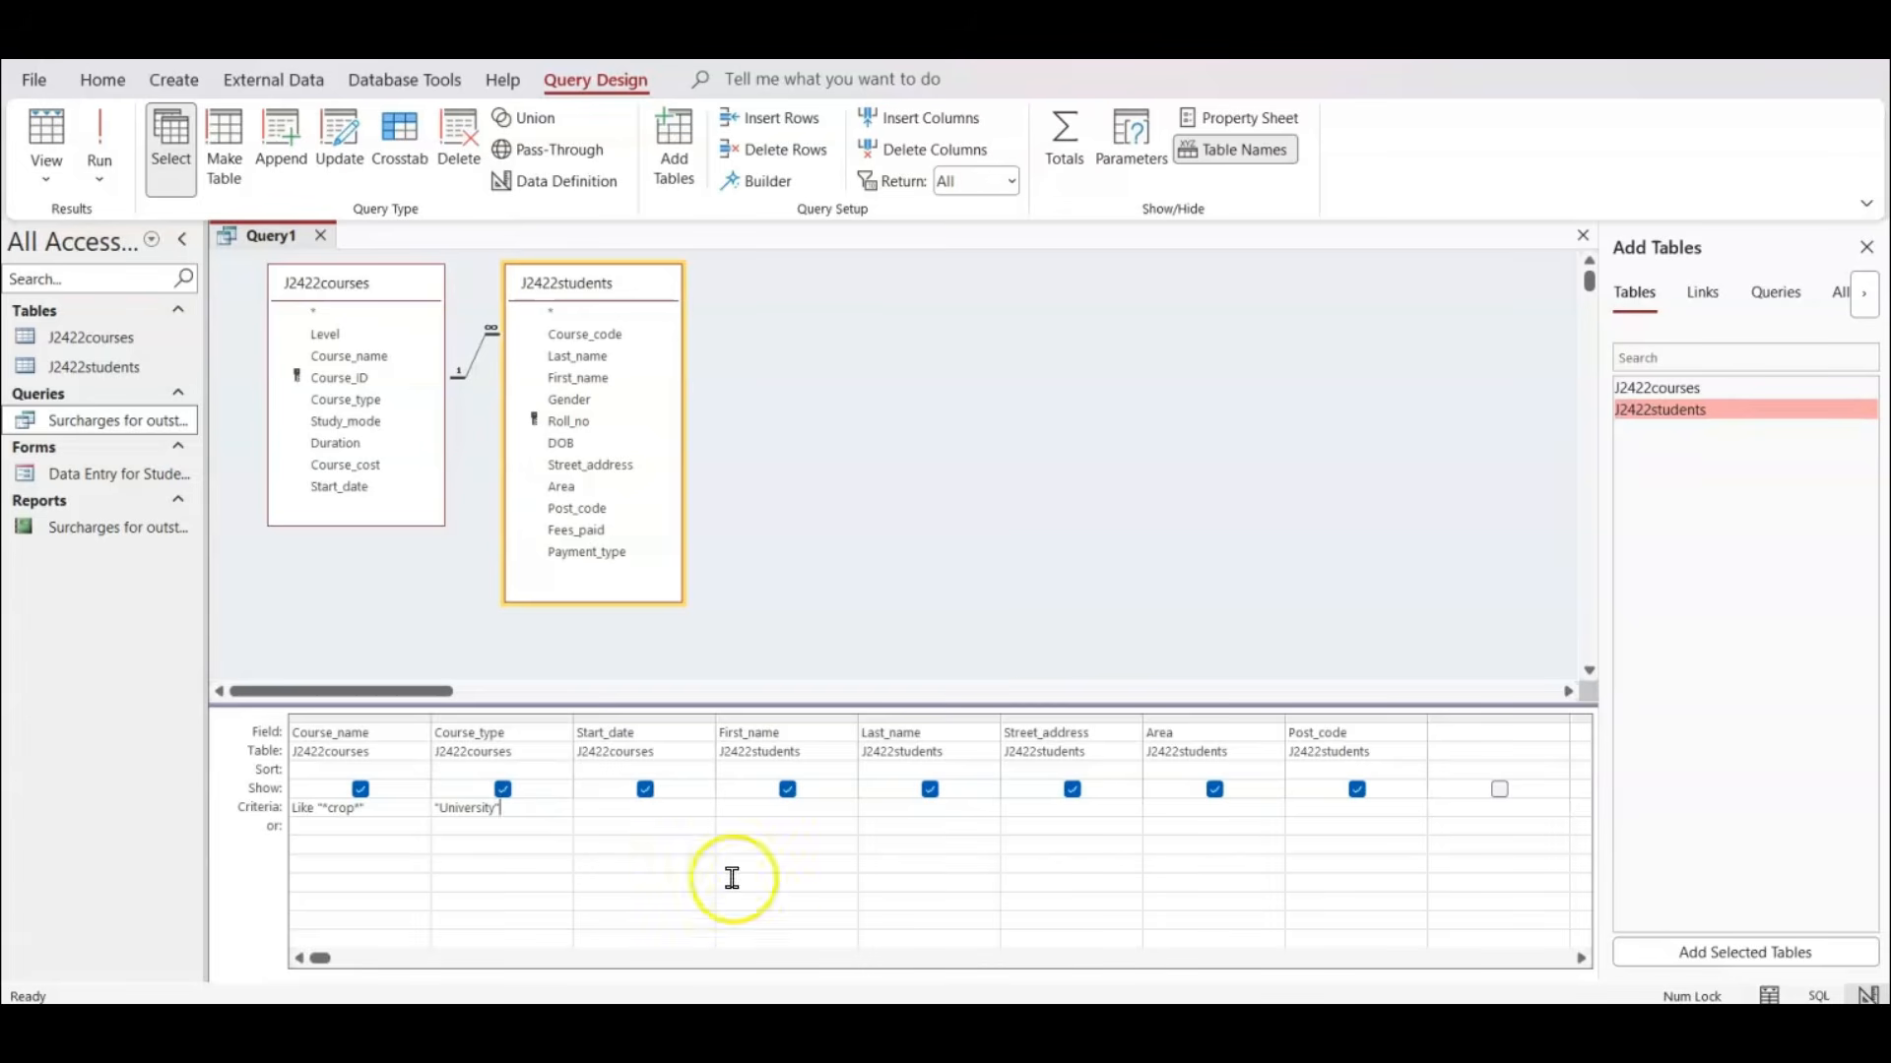
# Run the query, save it as Course-Crop, and close it.
pyautogui.click(114, 126)
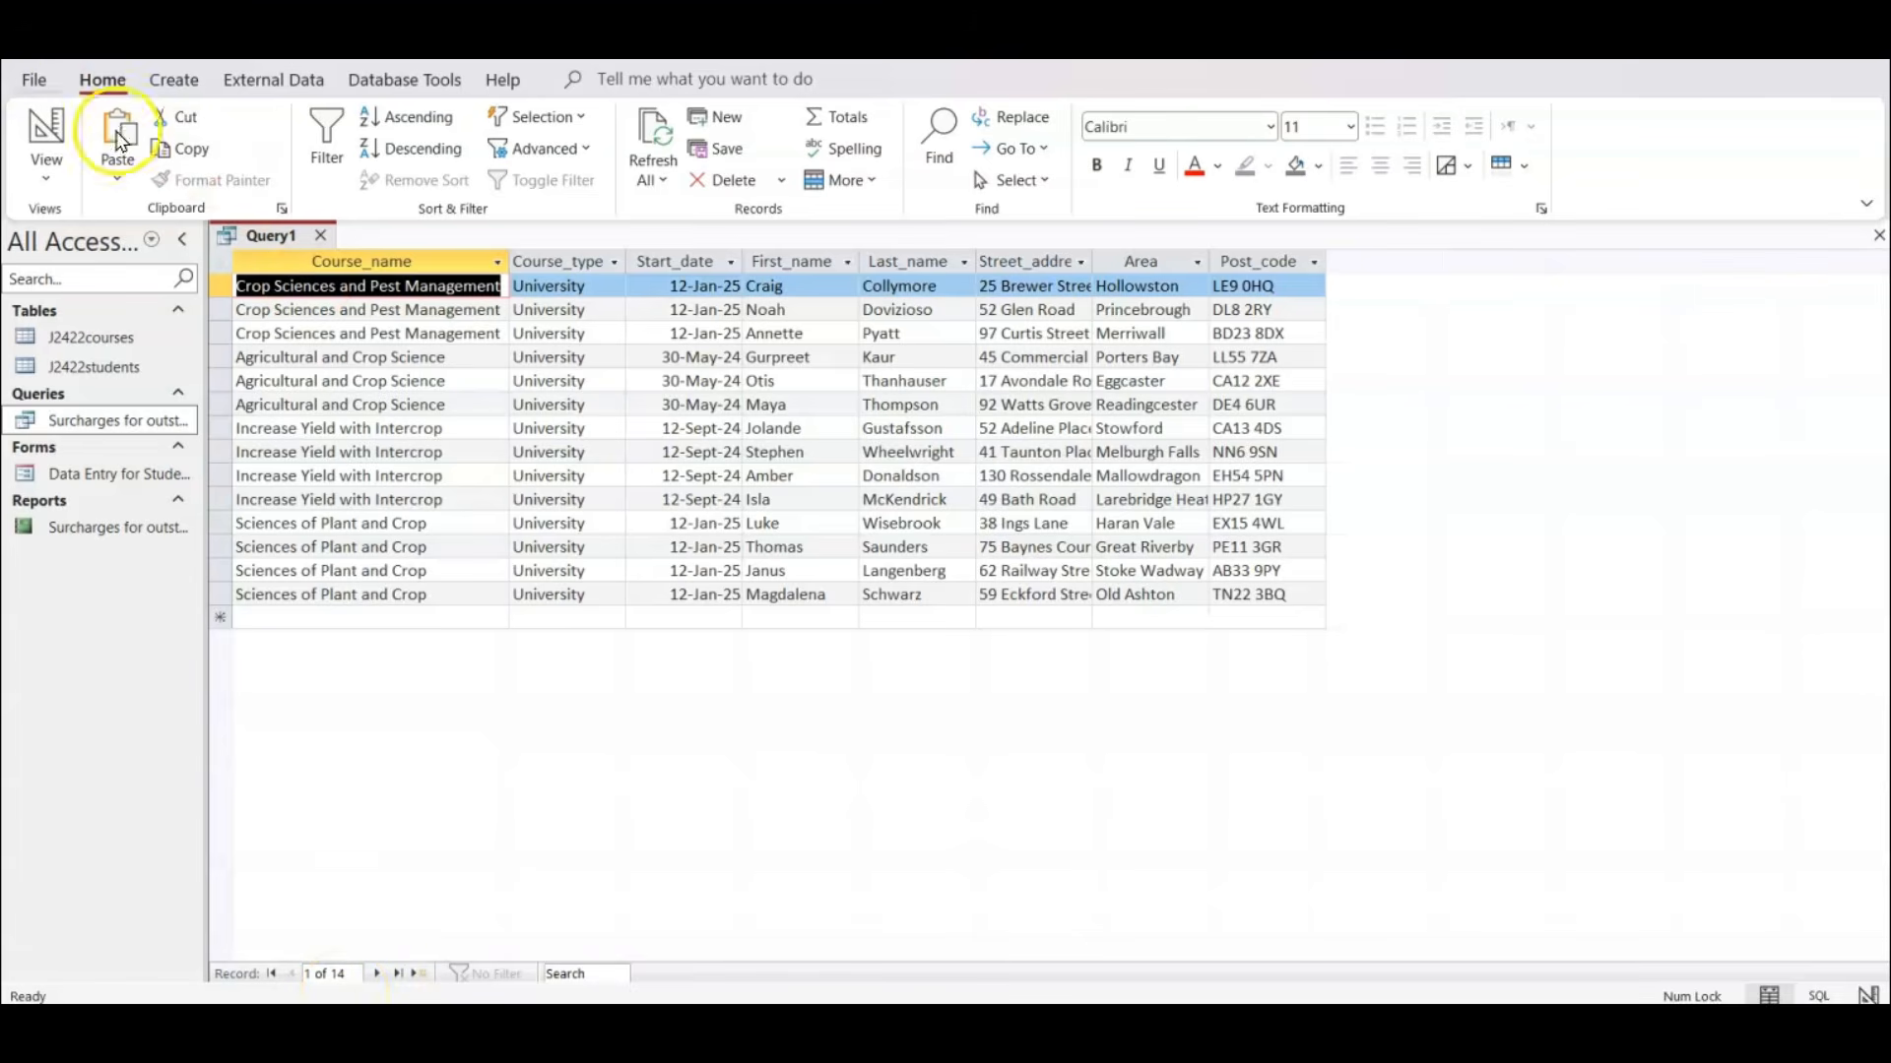
pyautogui.hotkey('ctrl', 's')
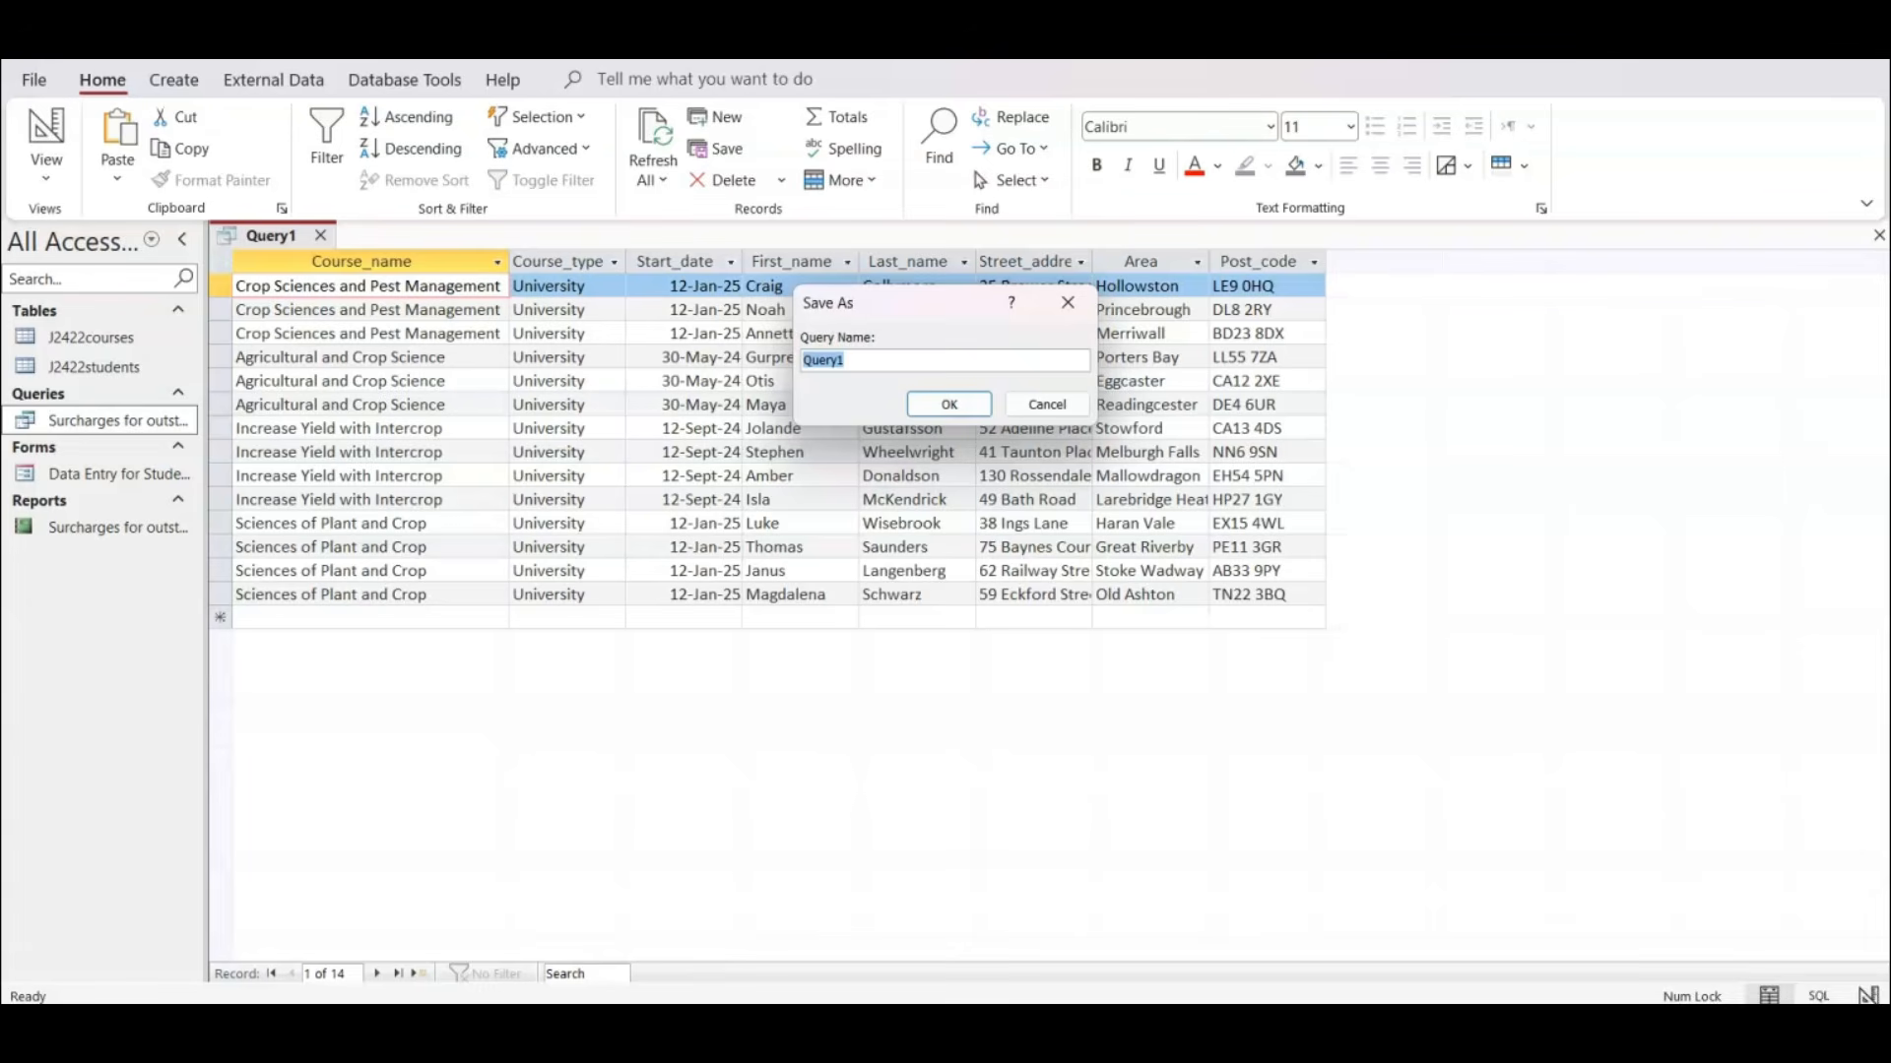
pyautogui.write('Course-Crop')
pyautogui.press('Return')
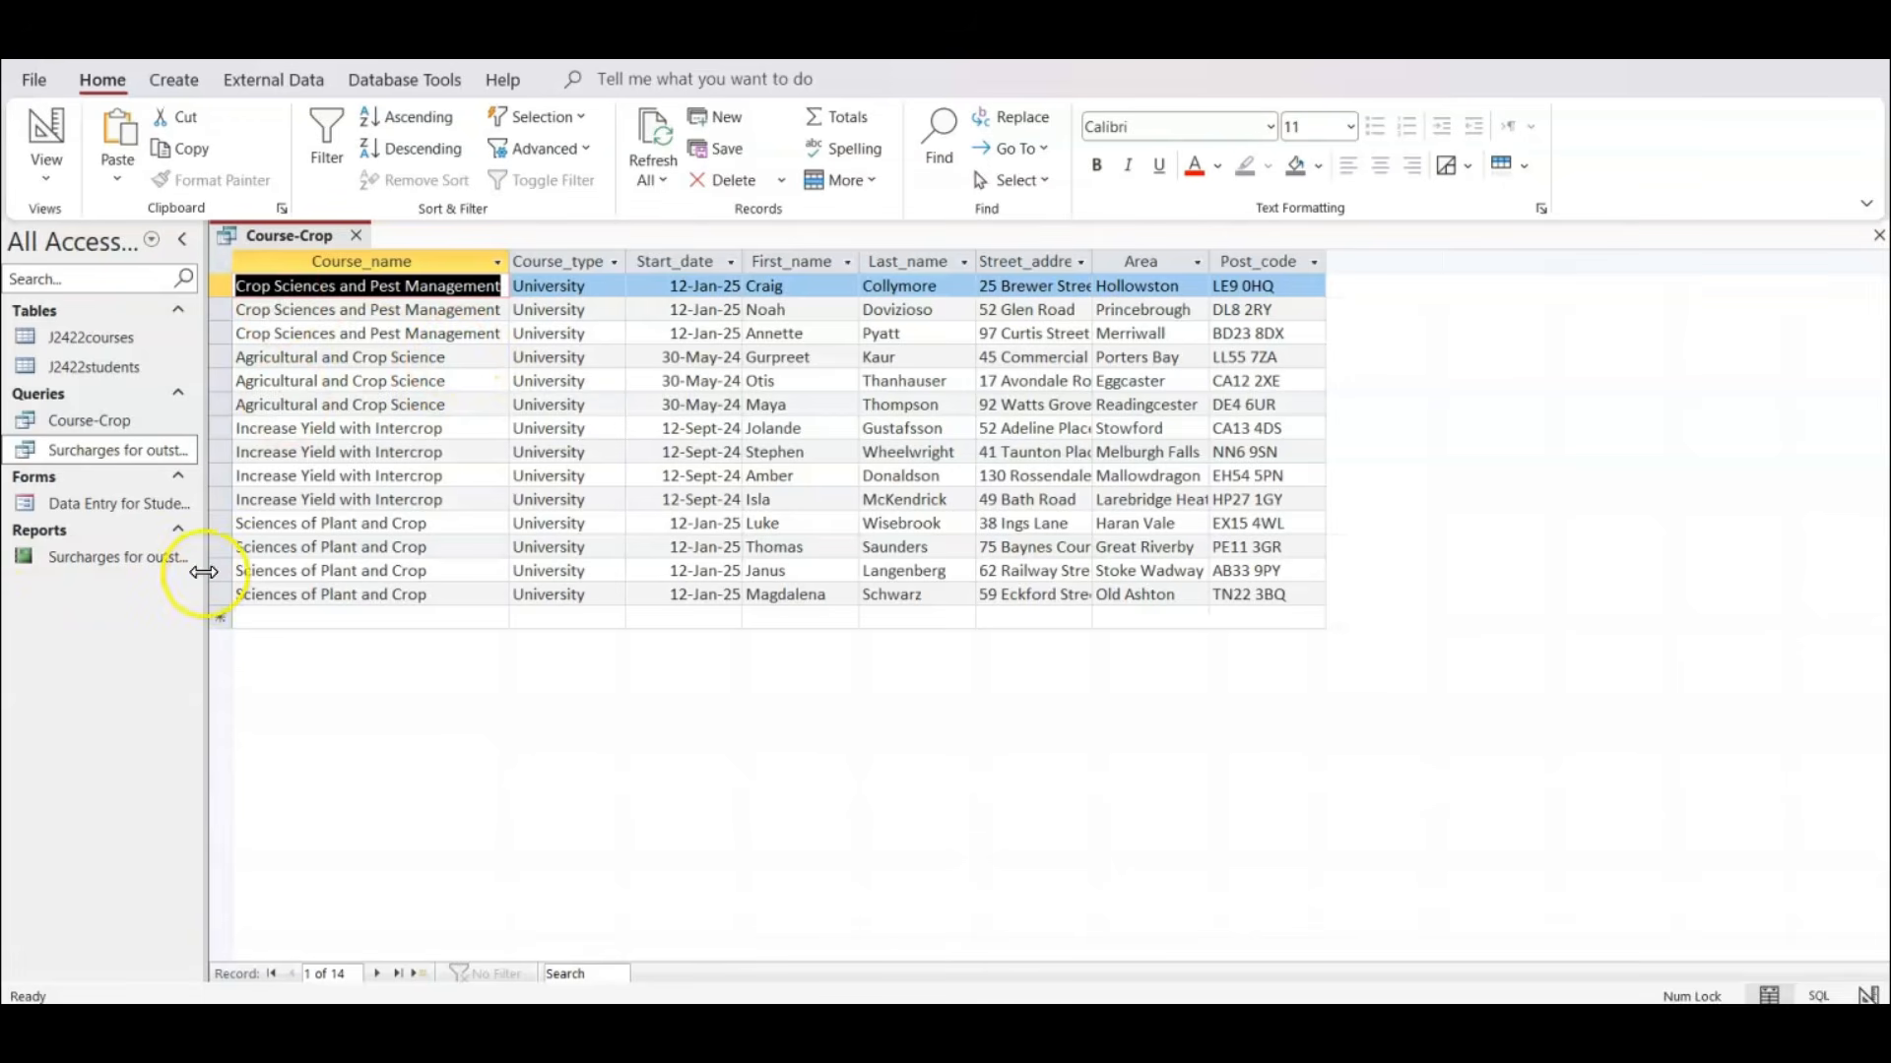
pyautogui.click(358, 236)
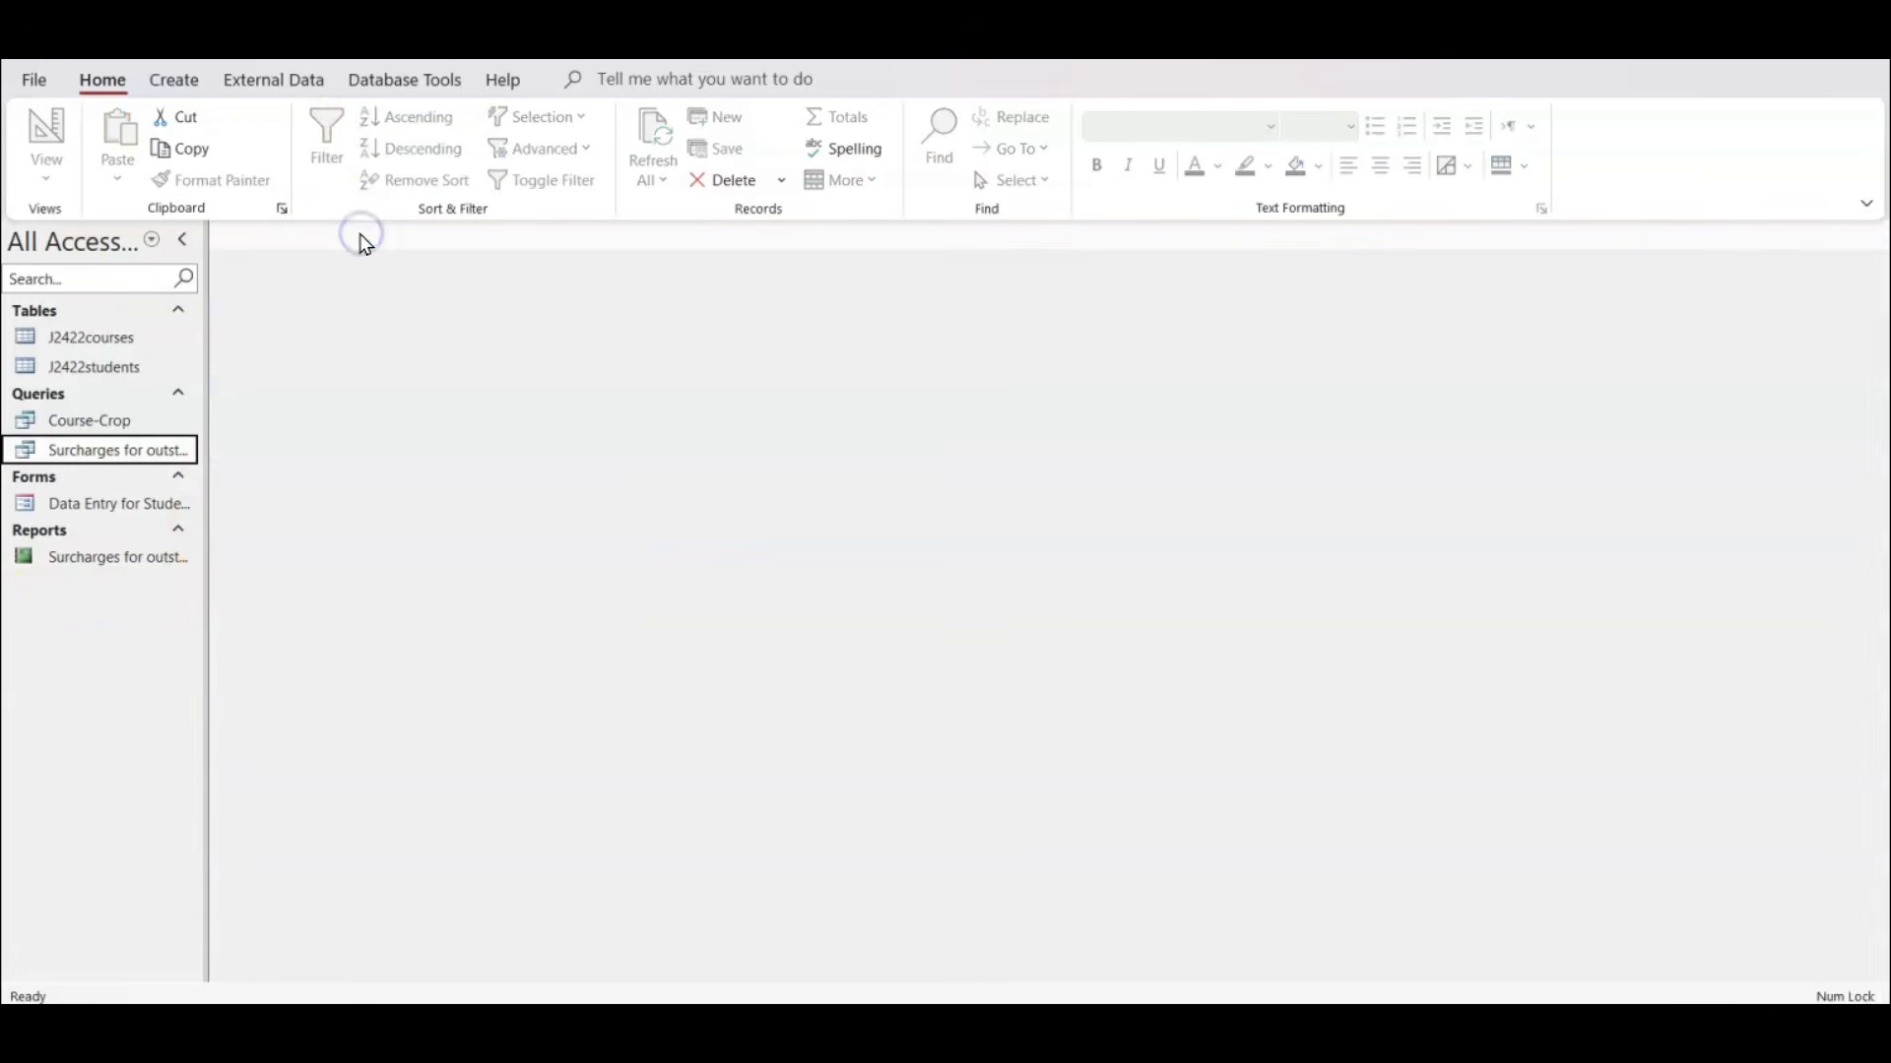
# Start the Label Wizard and open the custom label size Label1 for editing.
pyautogui.click(183, 82)
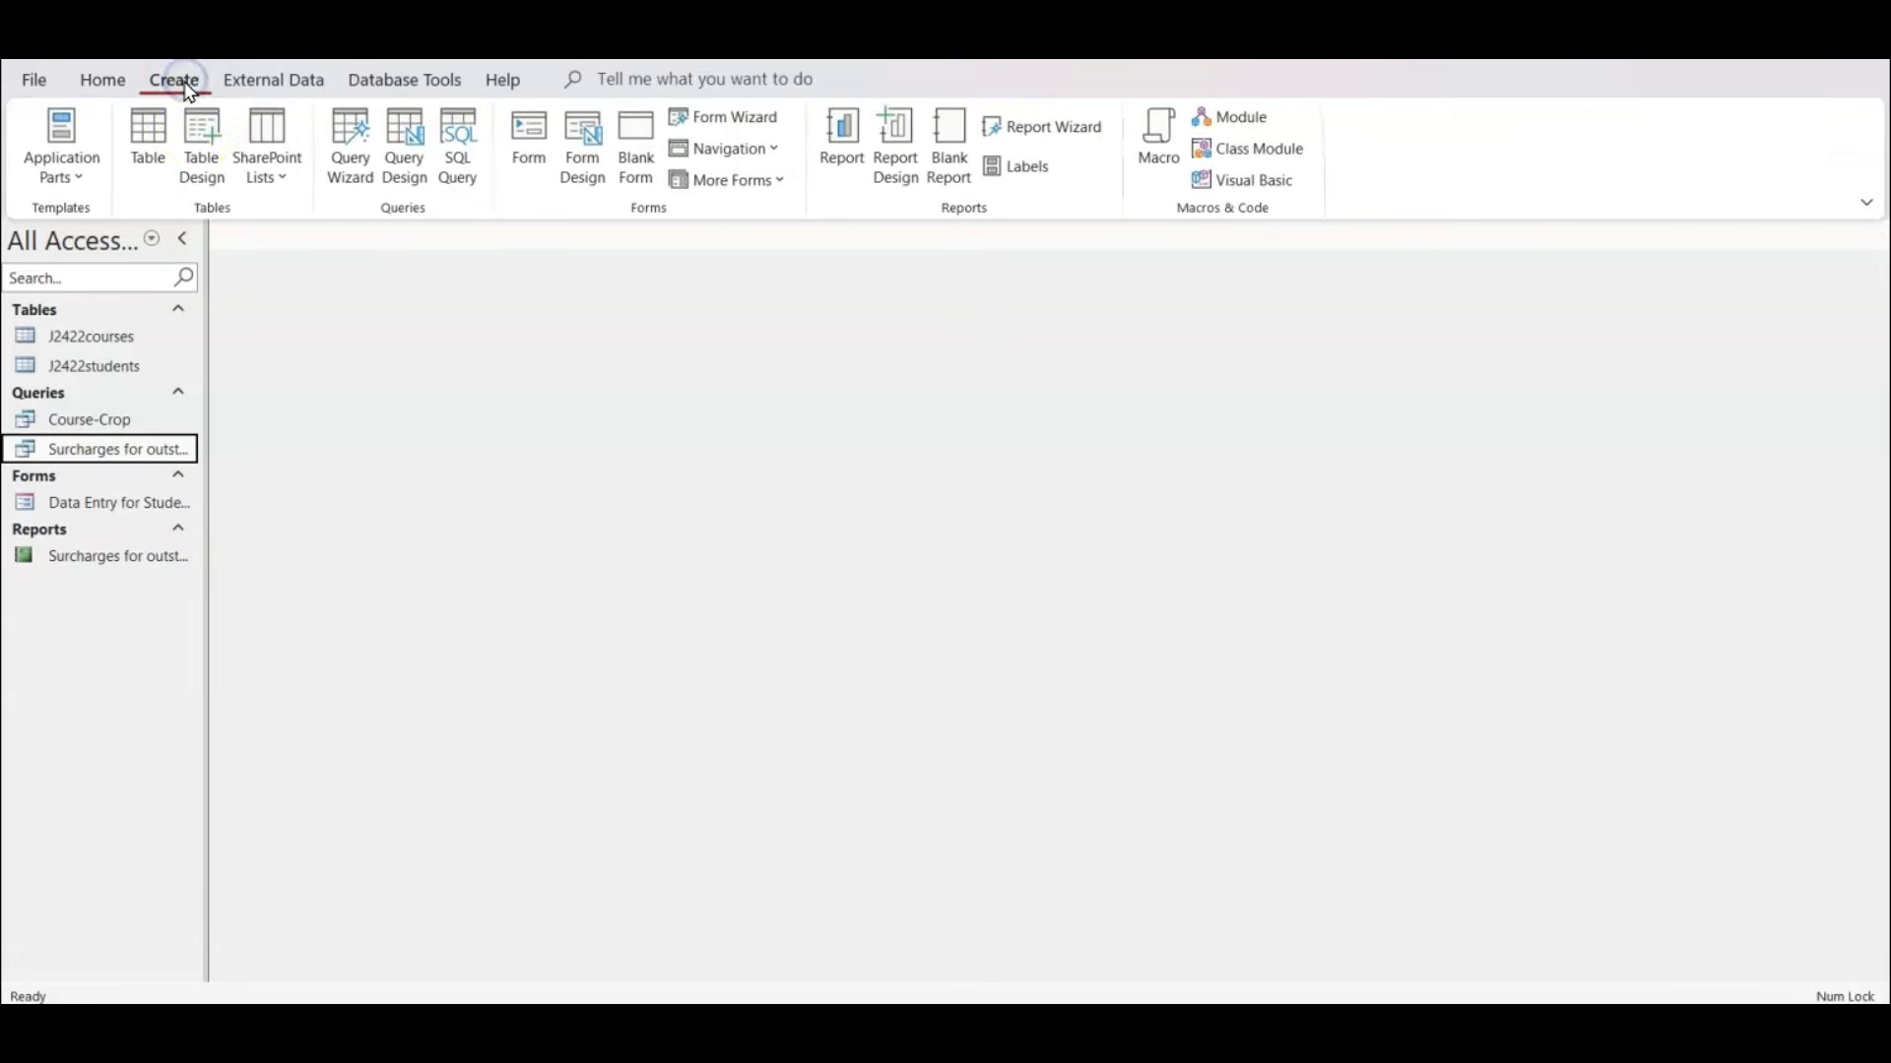
pyautogui.click(1021, 166)
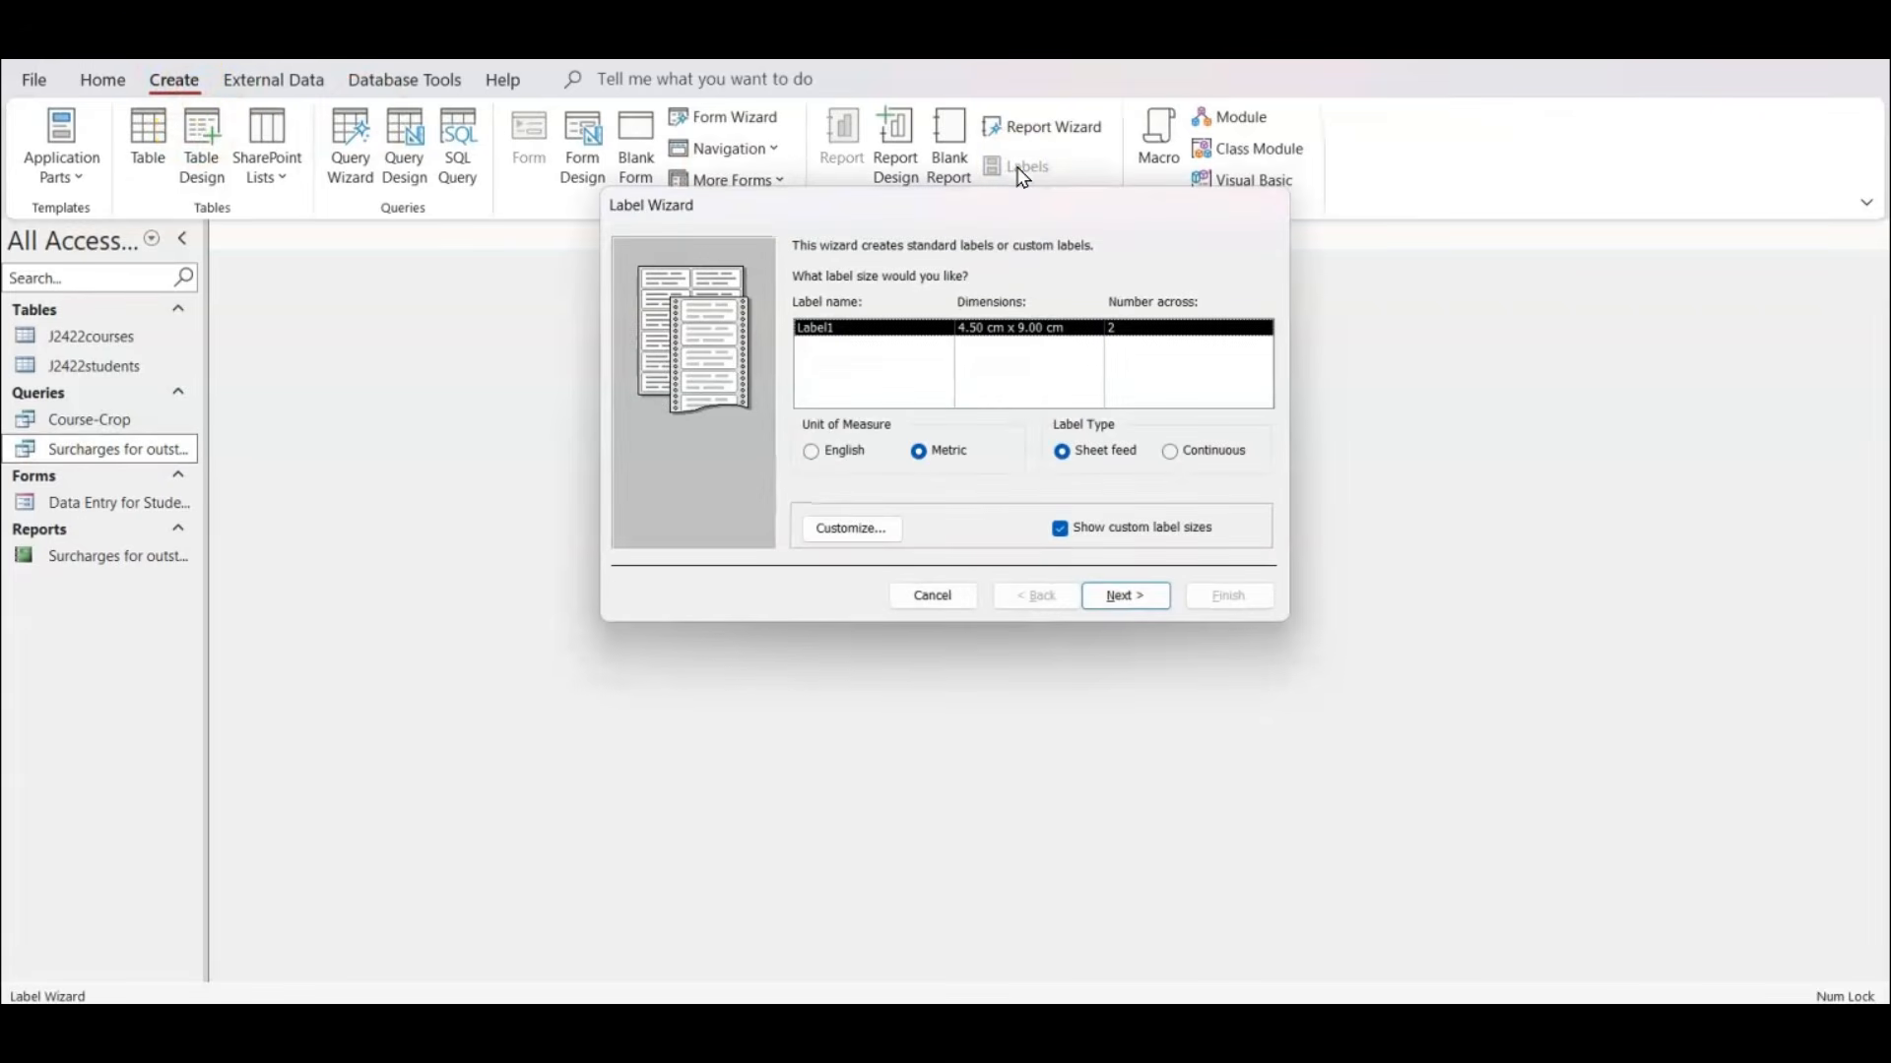
pyautogui.click(874, 538)
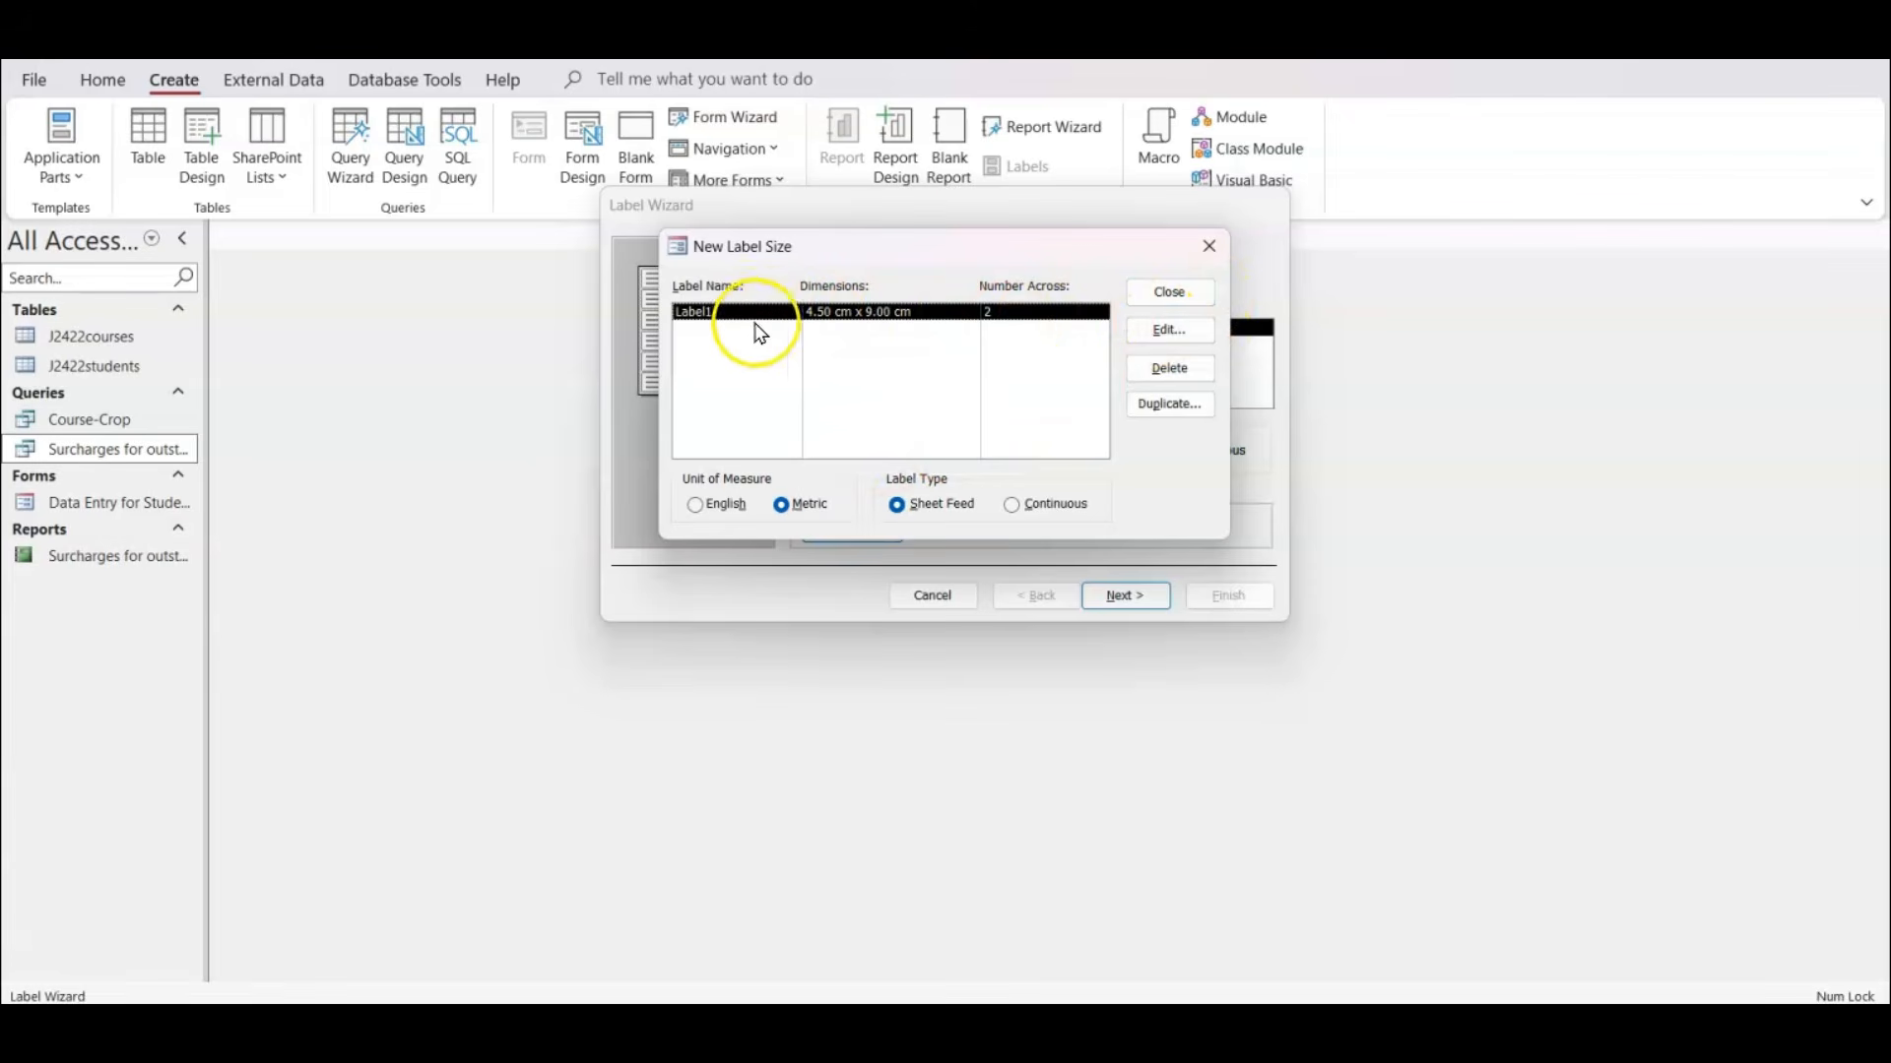
pyautogui.click(1171, 329)
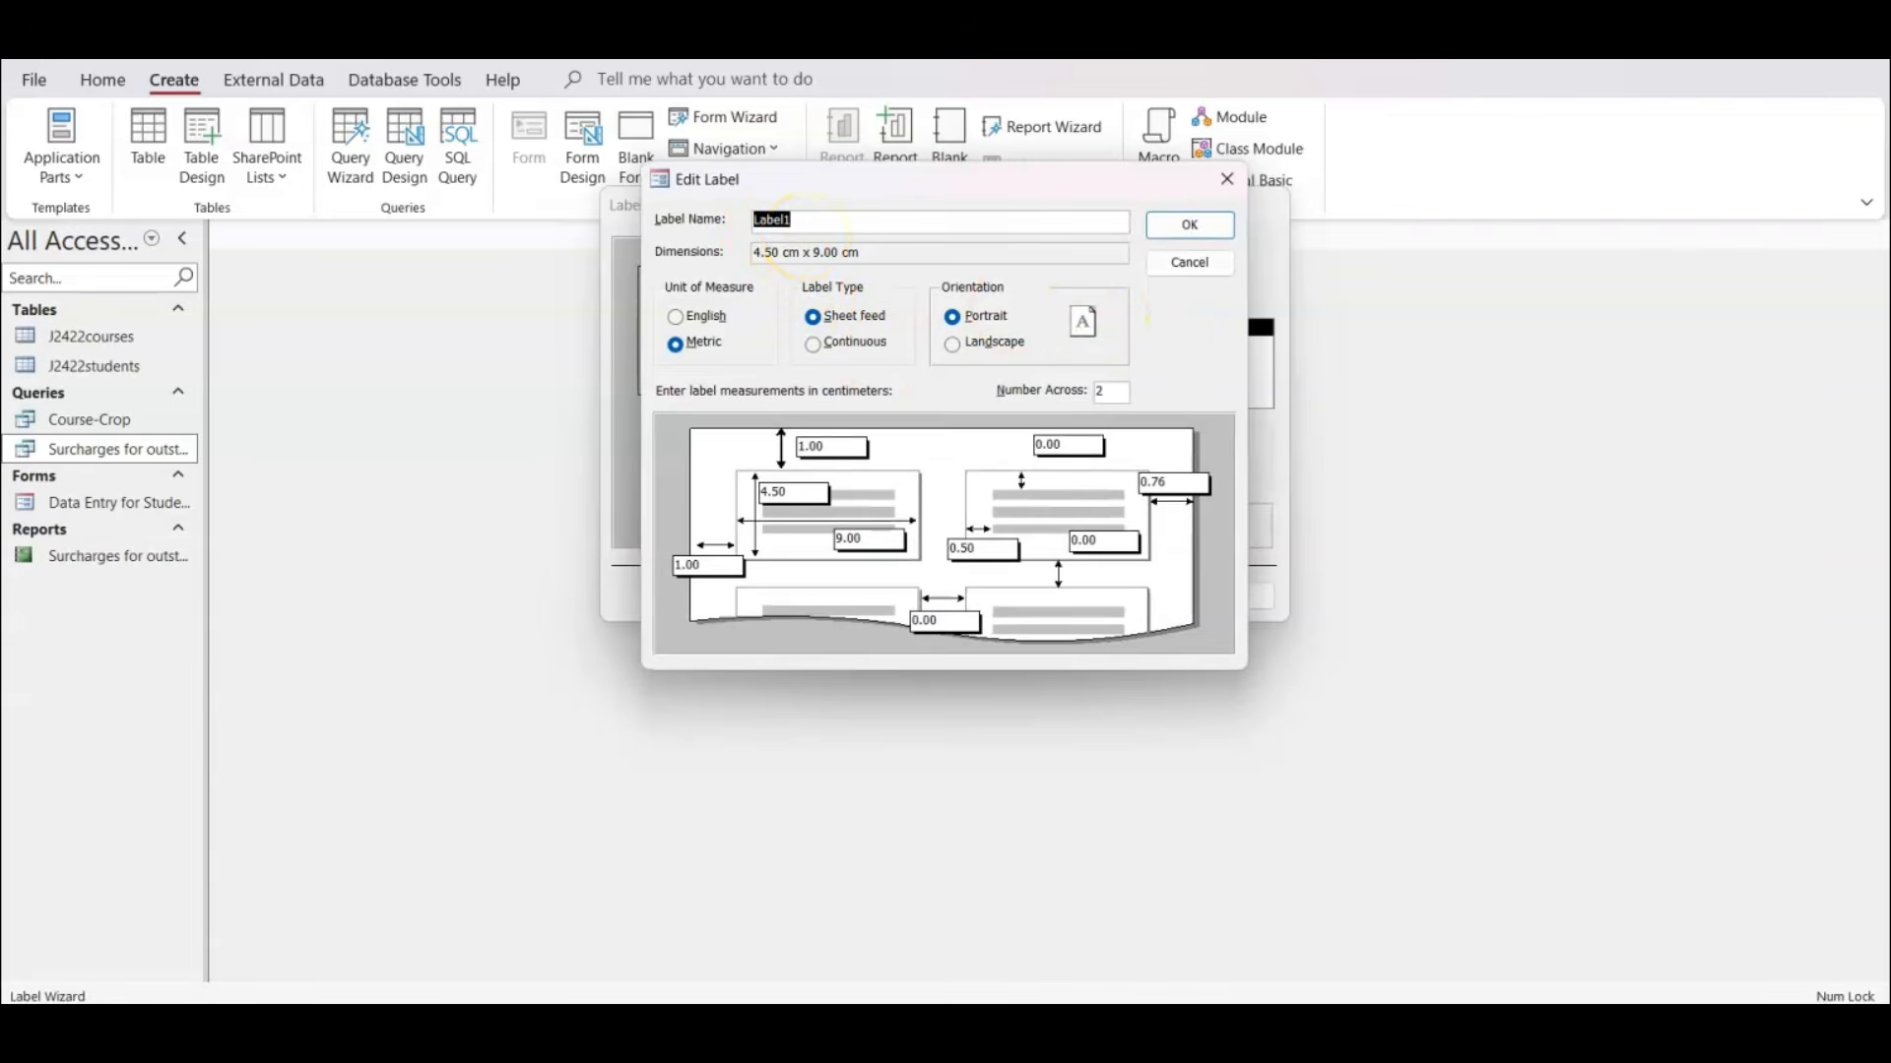
# Check the label dimensions in the exam paper PDF, set Label1's height to 5.7 cm in Access, and return to the wizard's size page.
pyautogui.moveTo(1111, 1028)
pyautogui.hotkey('alt', 'Tab')
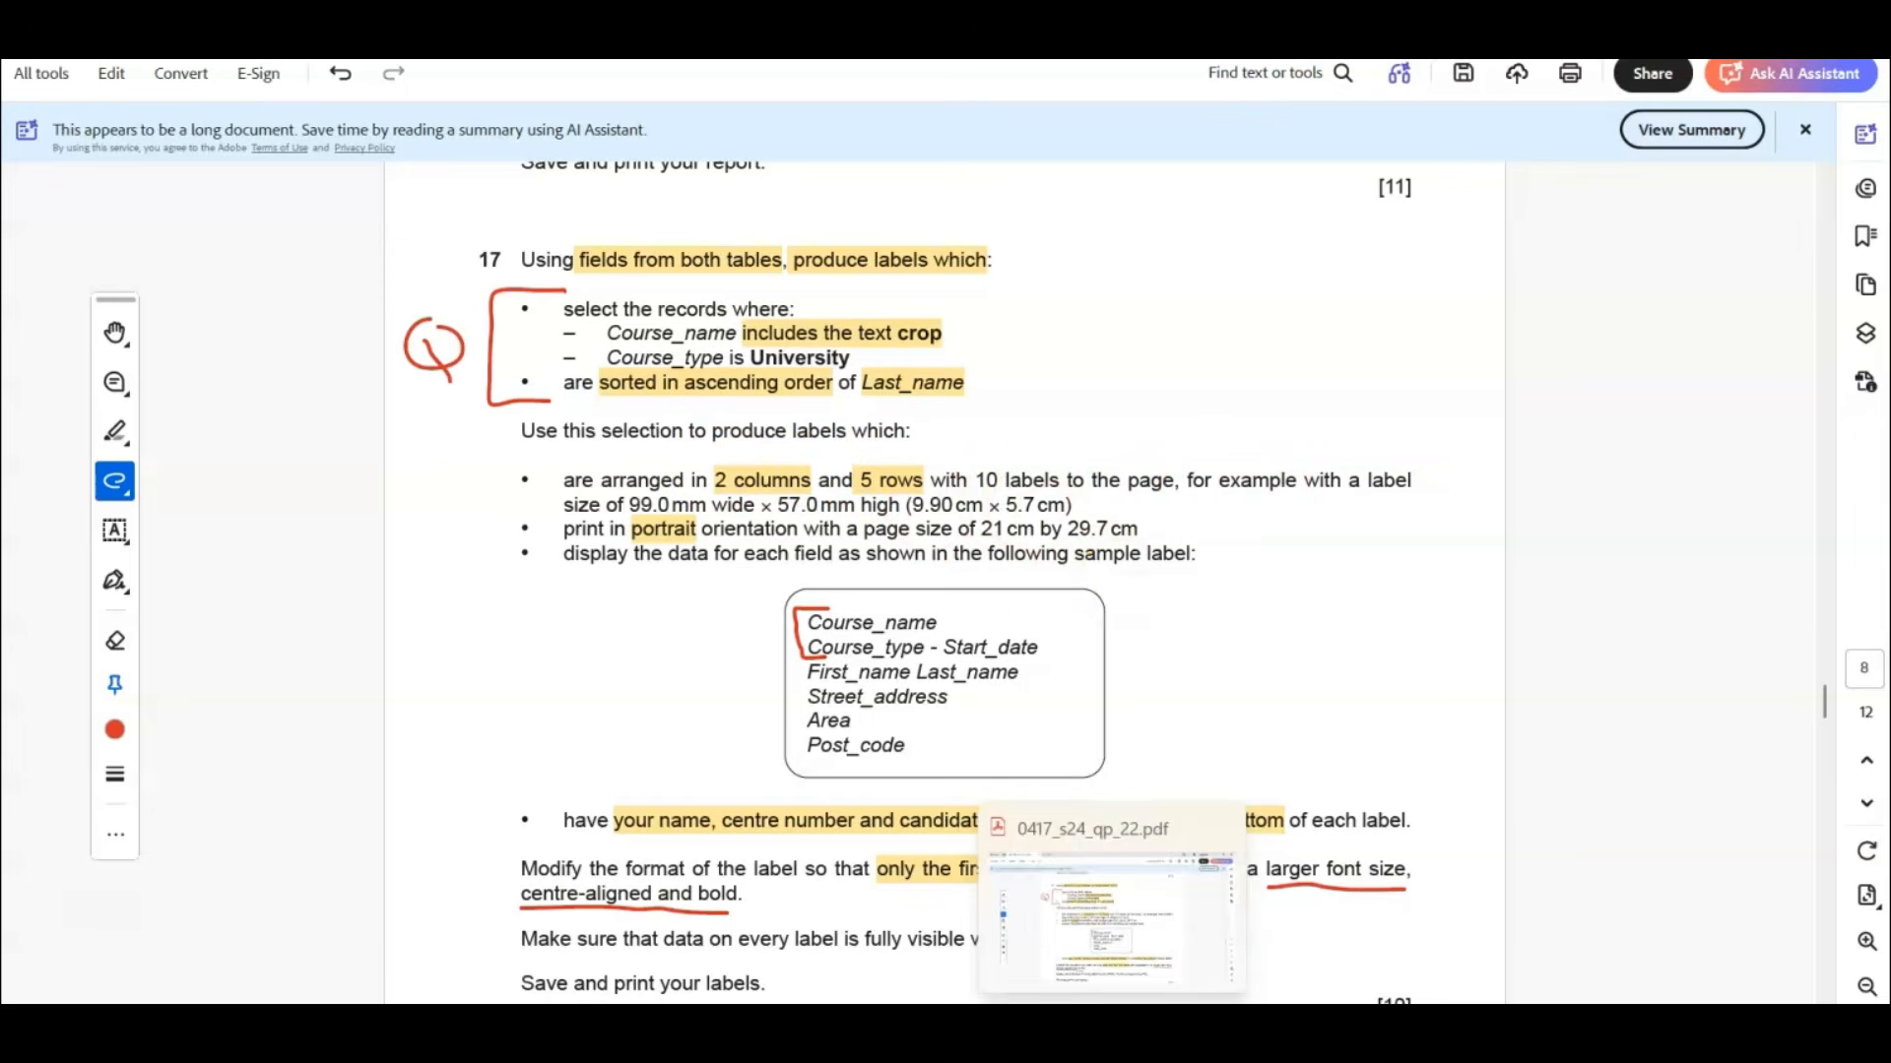
pyautogui.click(1133, 1032)
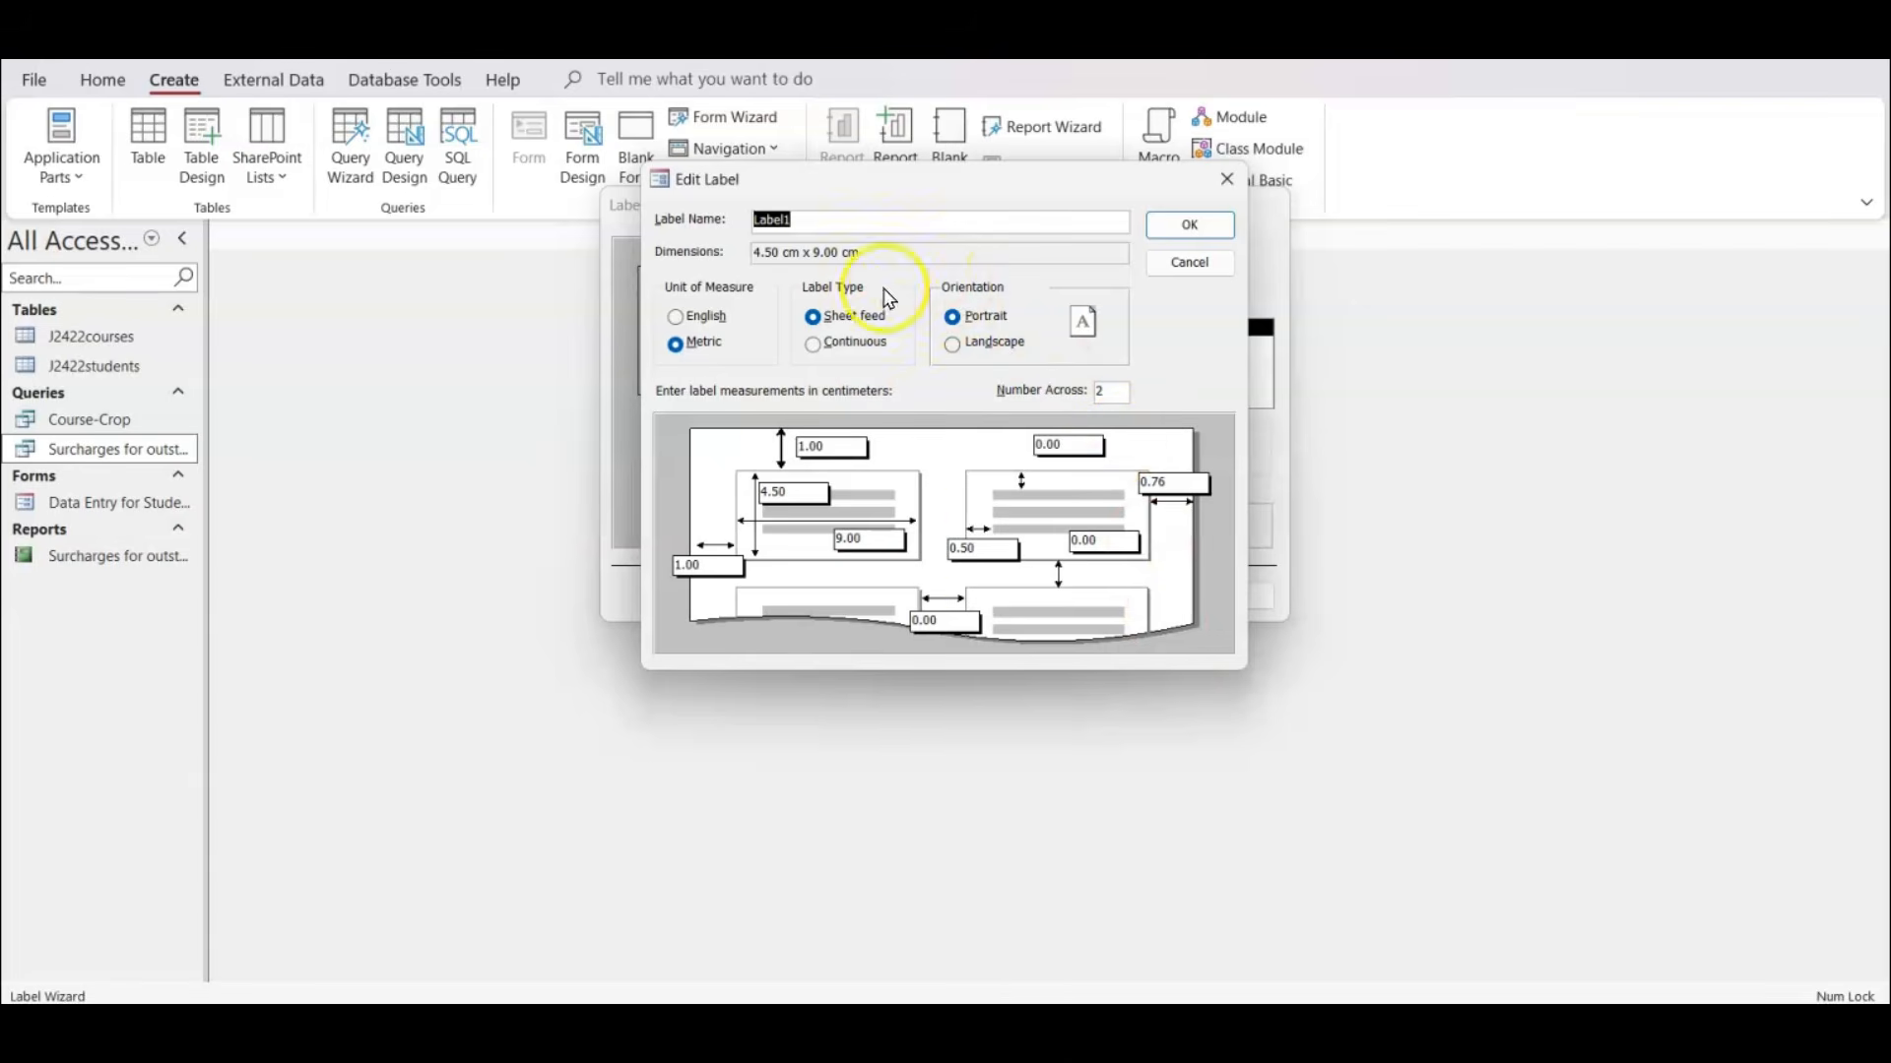
pyautogui.click(872, 539)
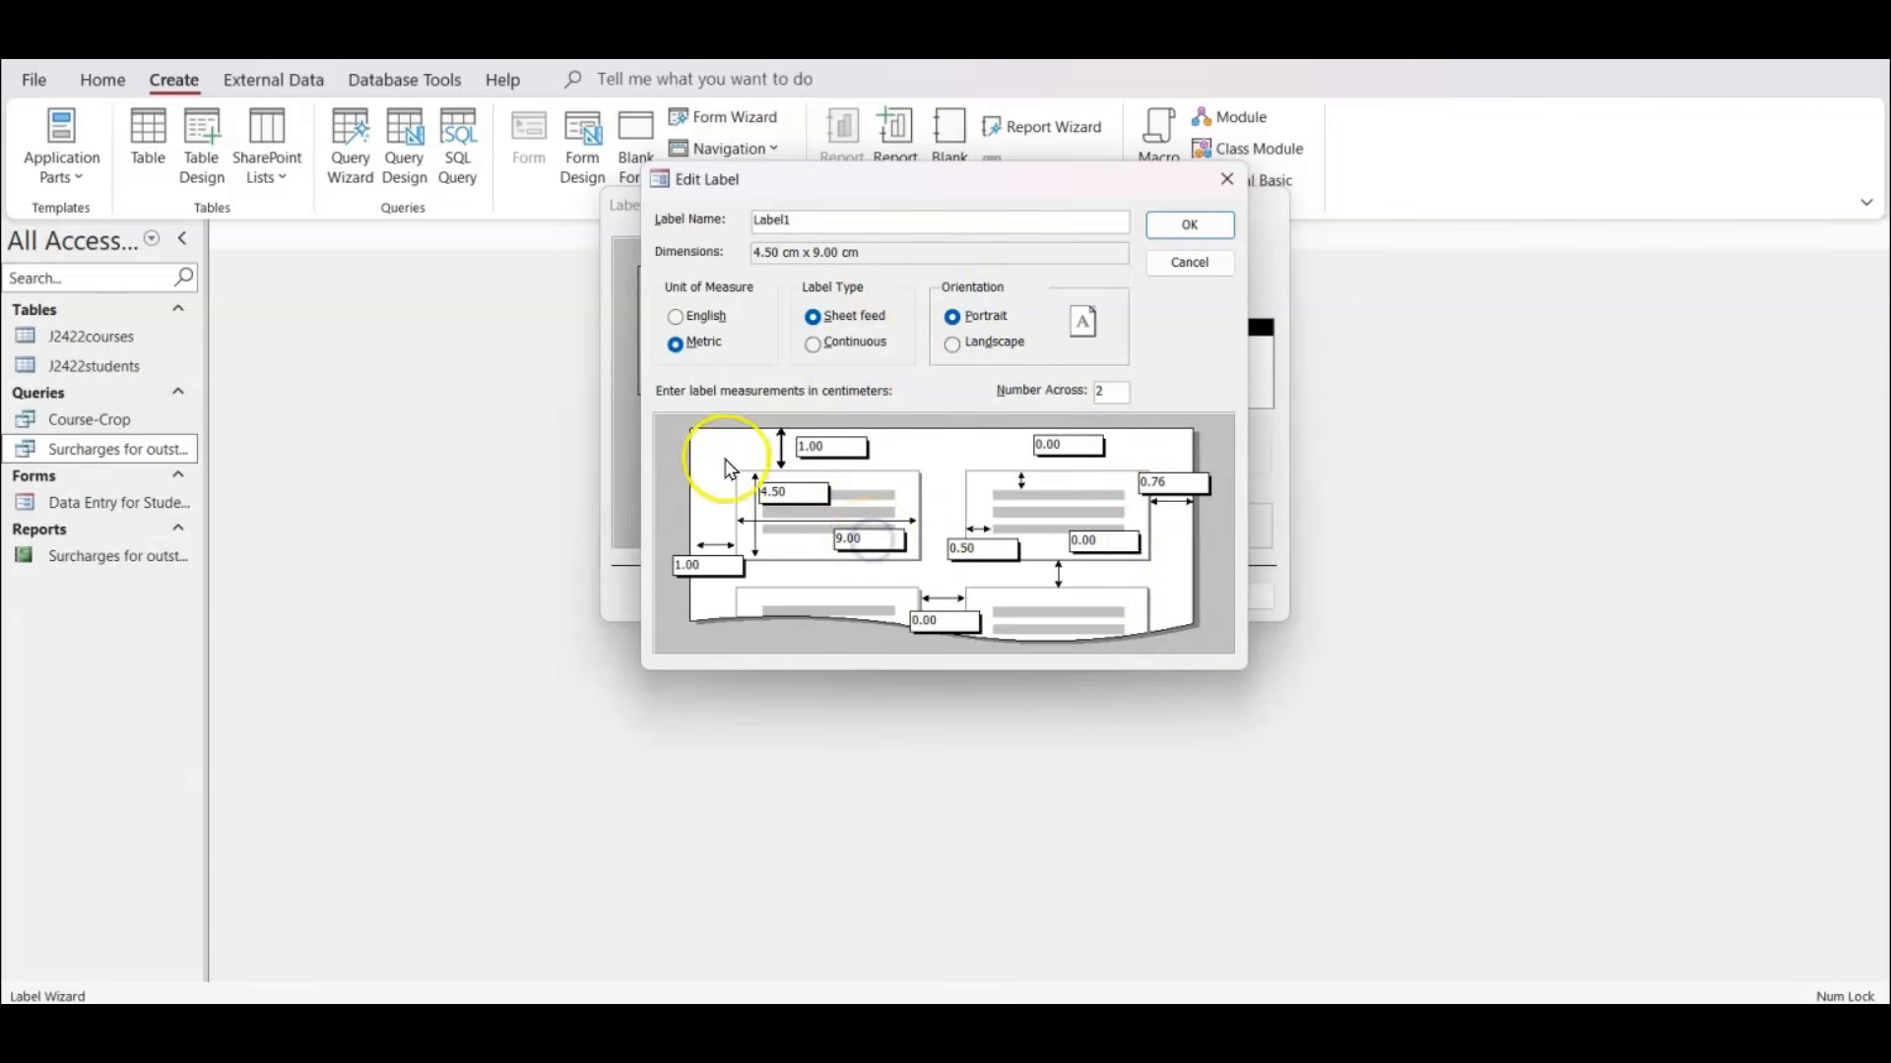
pyautogui.click(793, 490)
pyautogui.moveTo(791, 488); pyautogui.dragTo(730, 492)
pyautogui.click(806, 490)
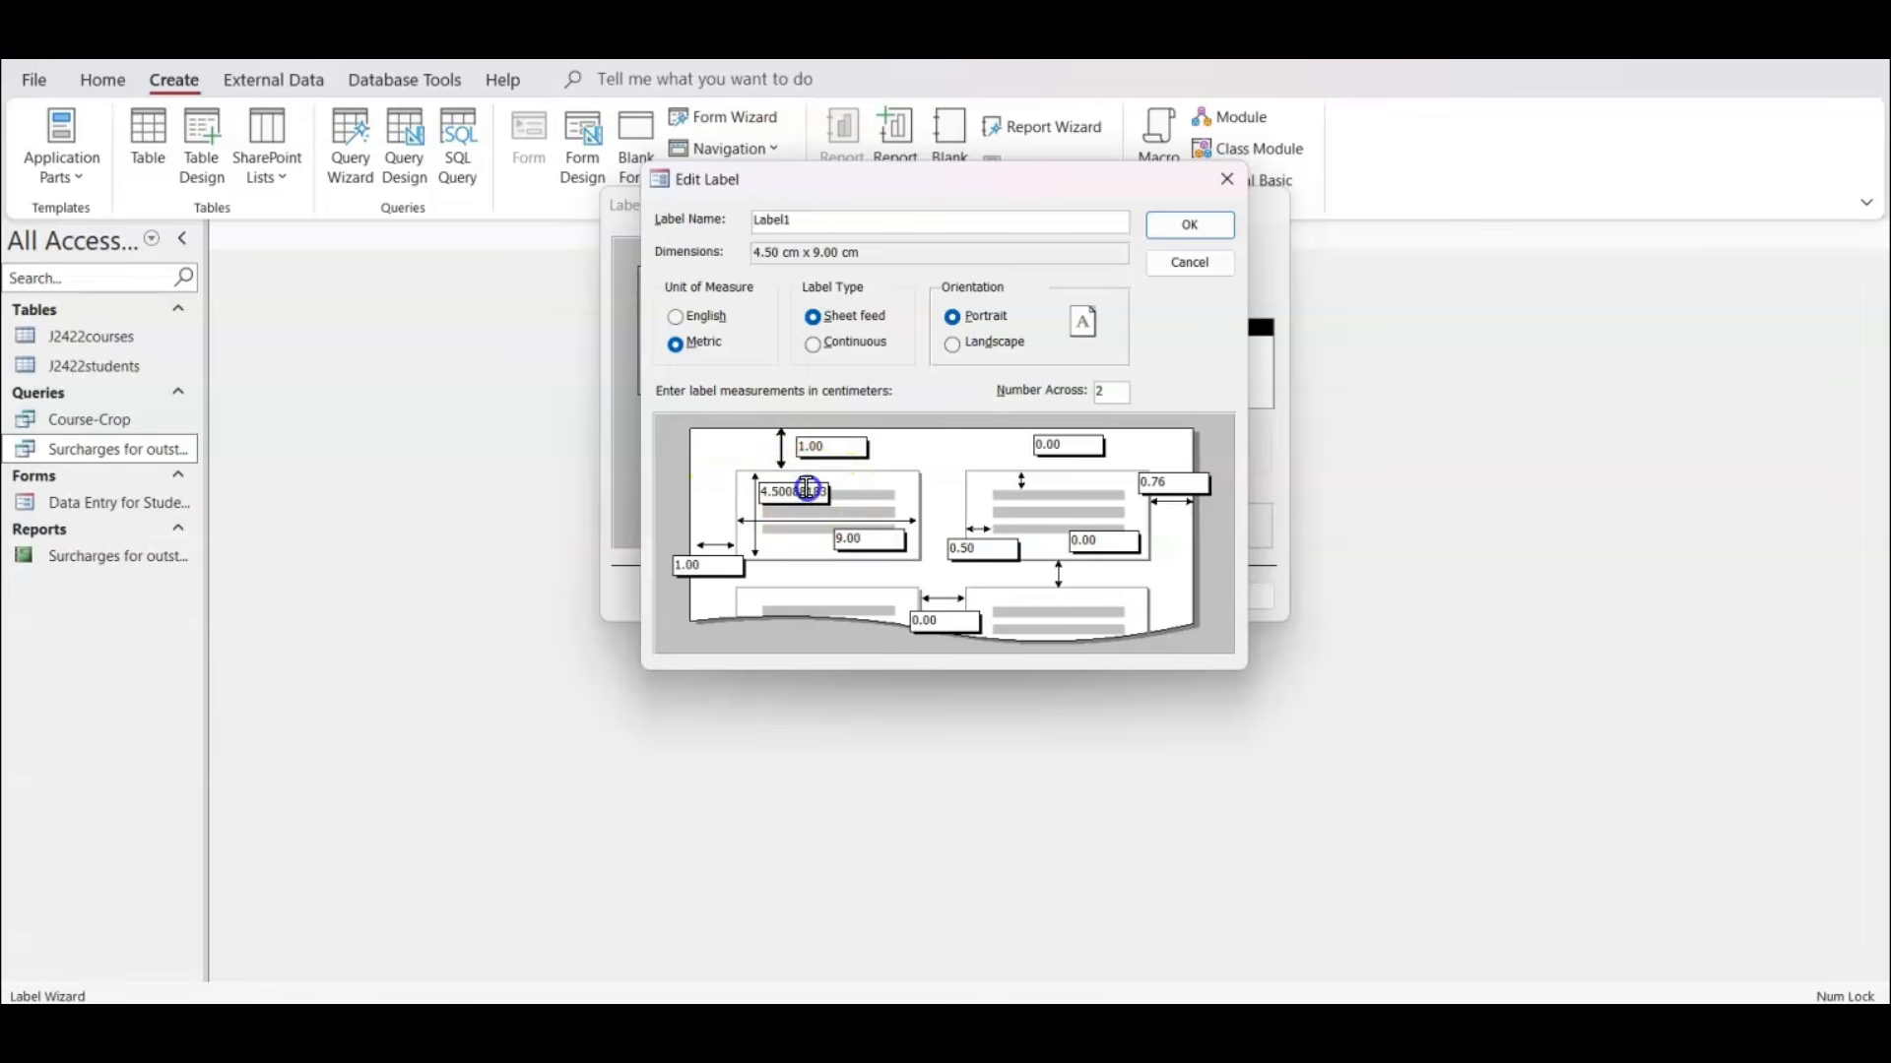
pyautogui.press('End')
pyautogui.doubleClick(803, 492)
pyautogui.write('4.5')
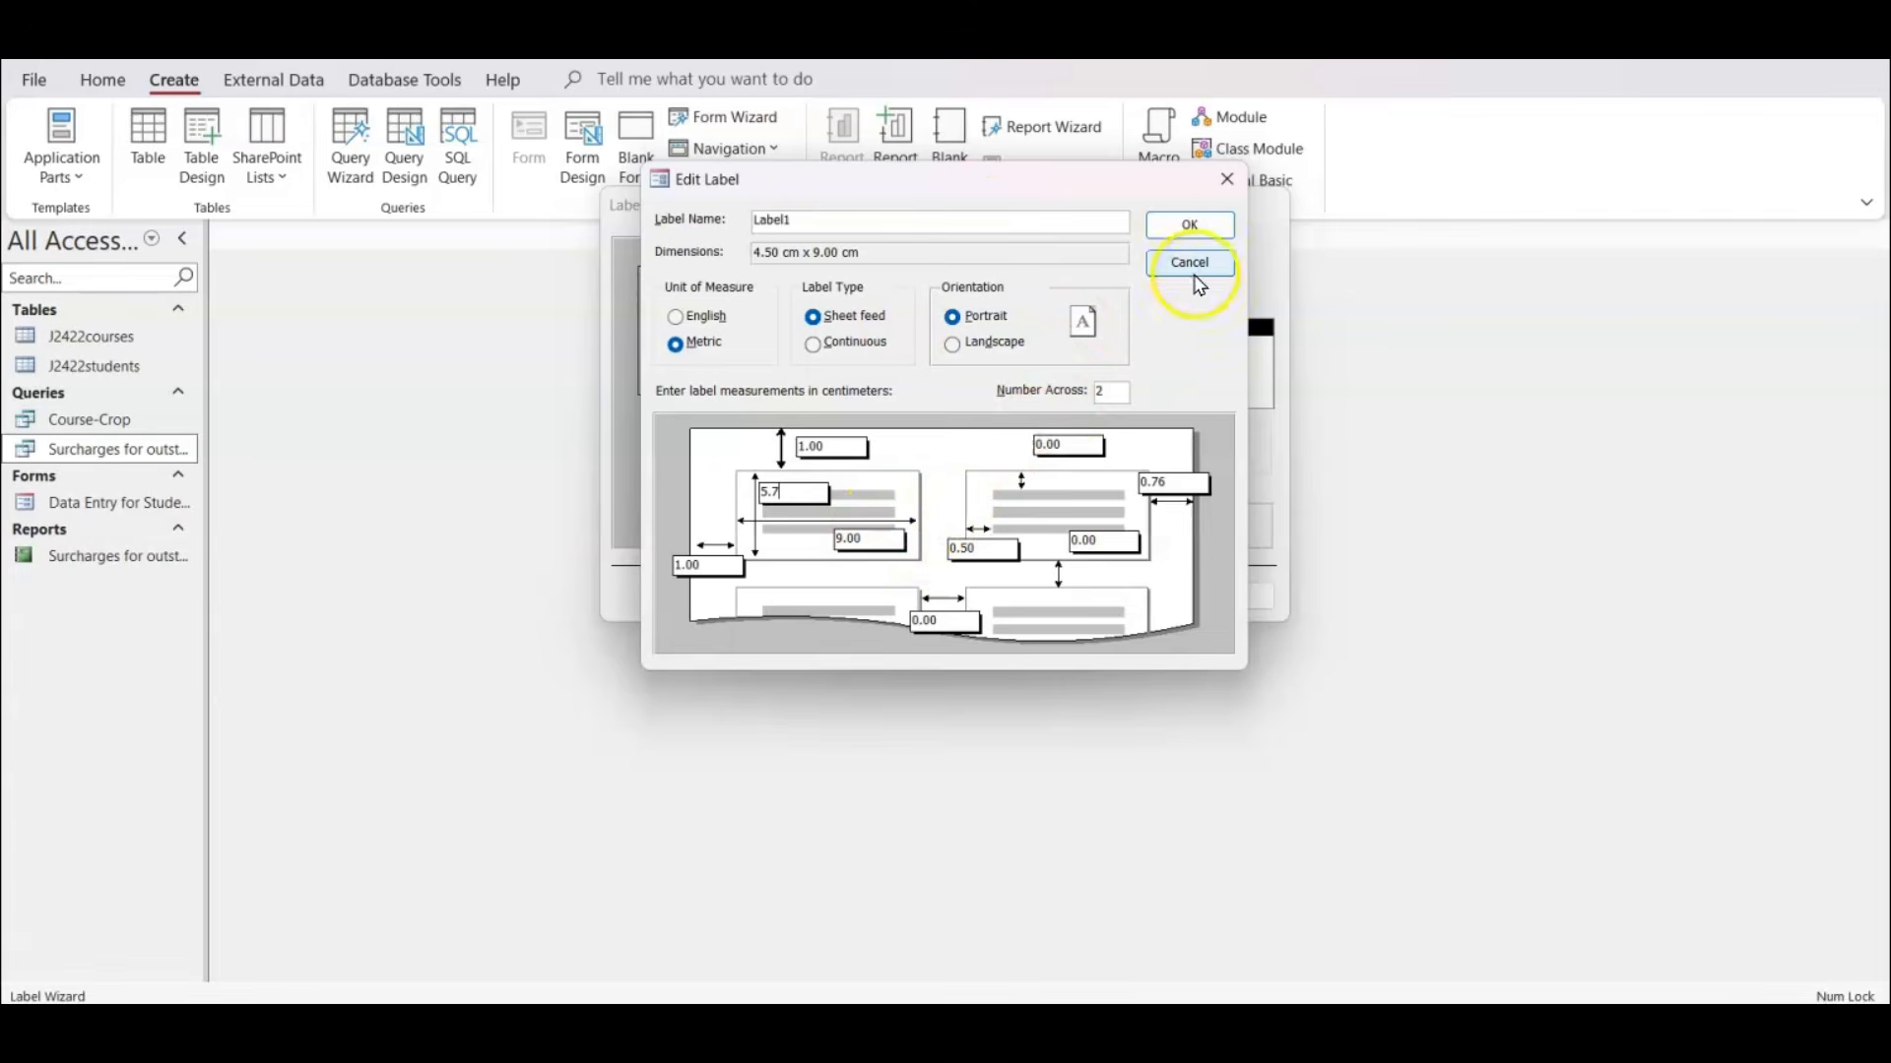
pyautogui.click(1187, 225)
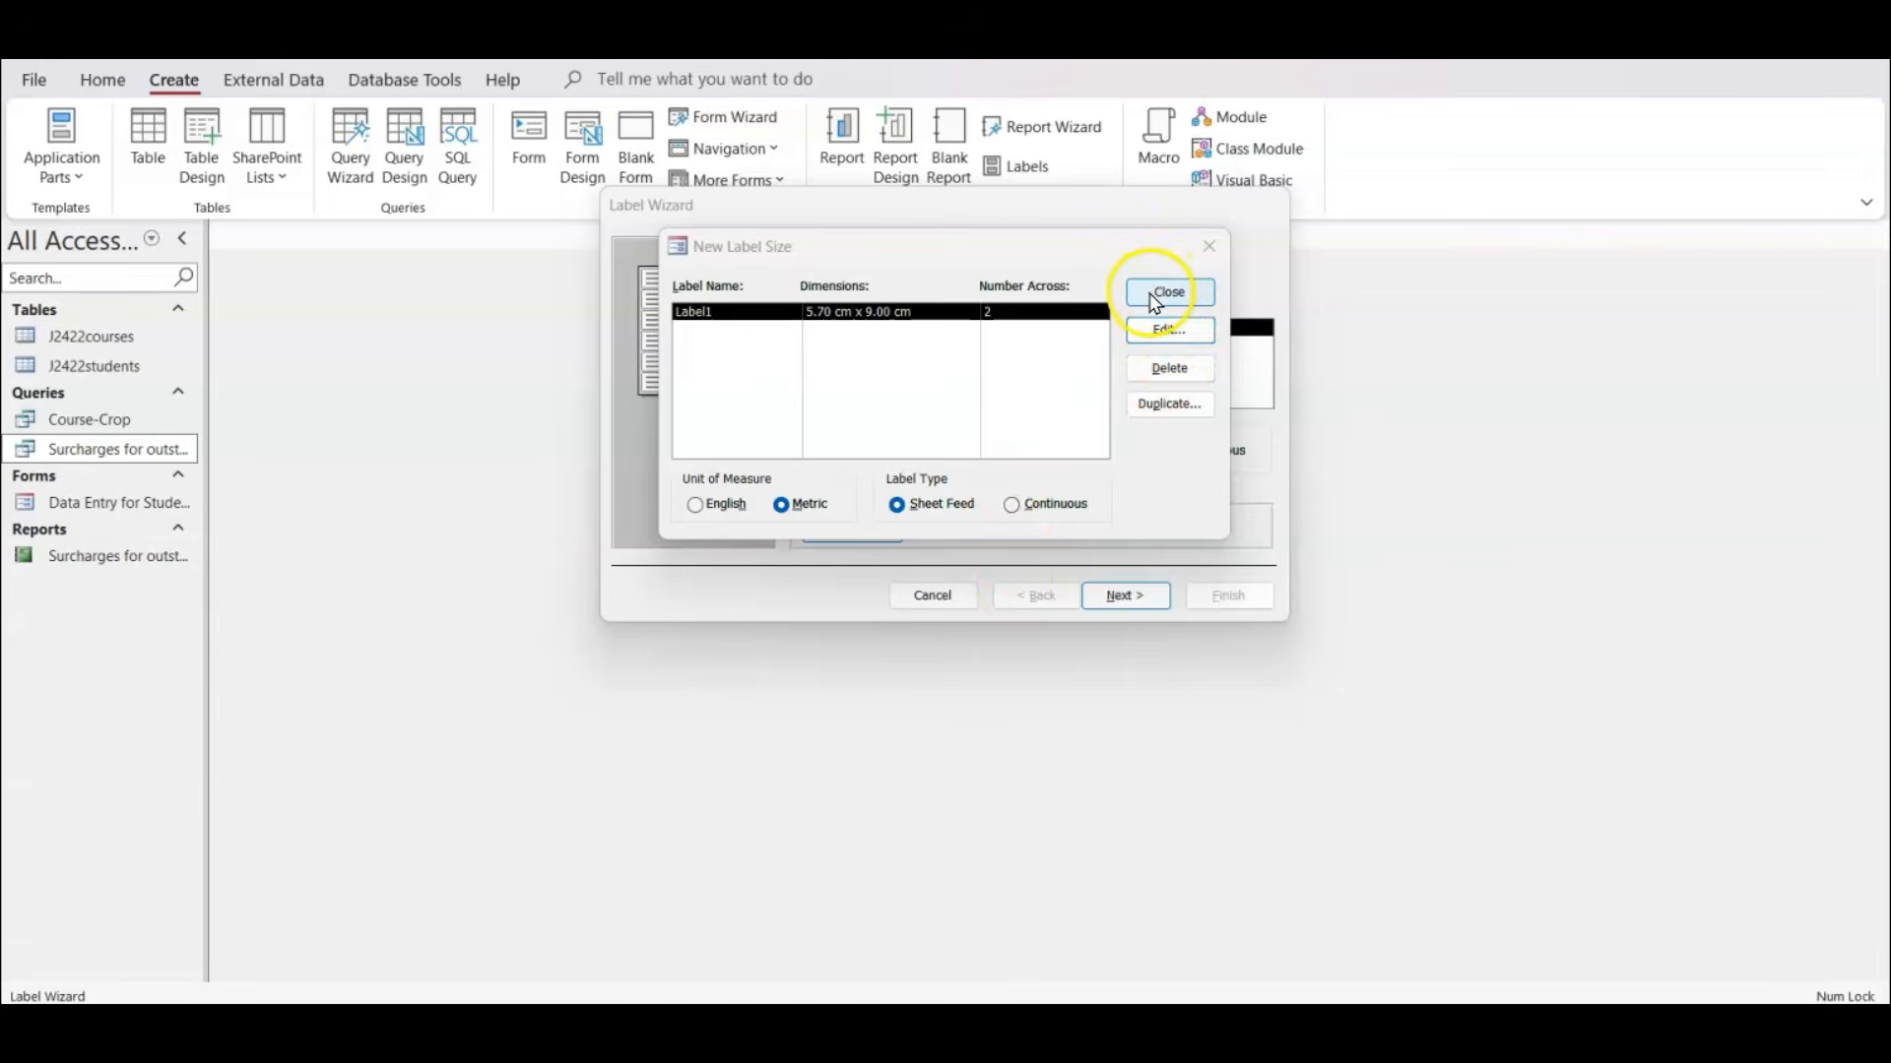
pyautogui.click(1155, 295)
pyautogui.click(978, 320)
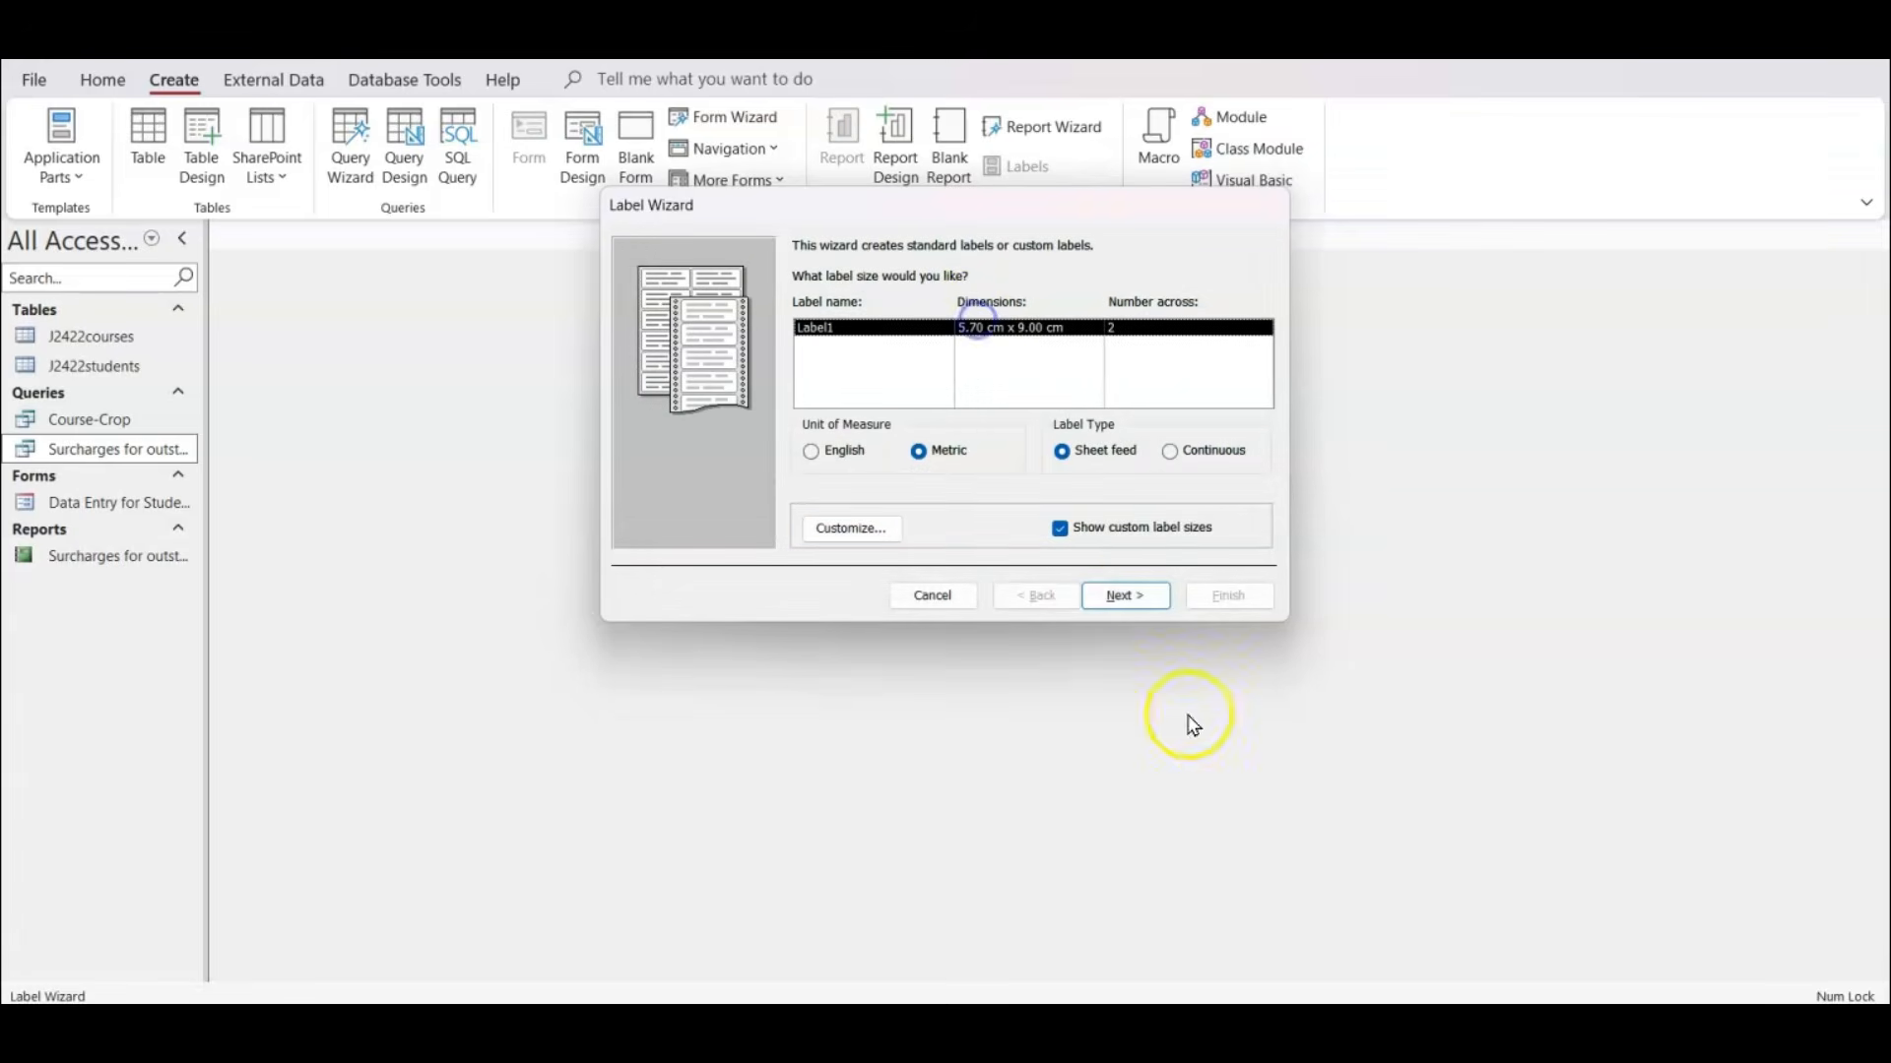
pyautogui.click(1126, 597)
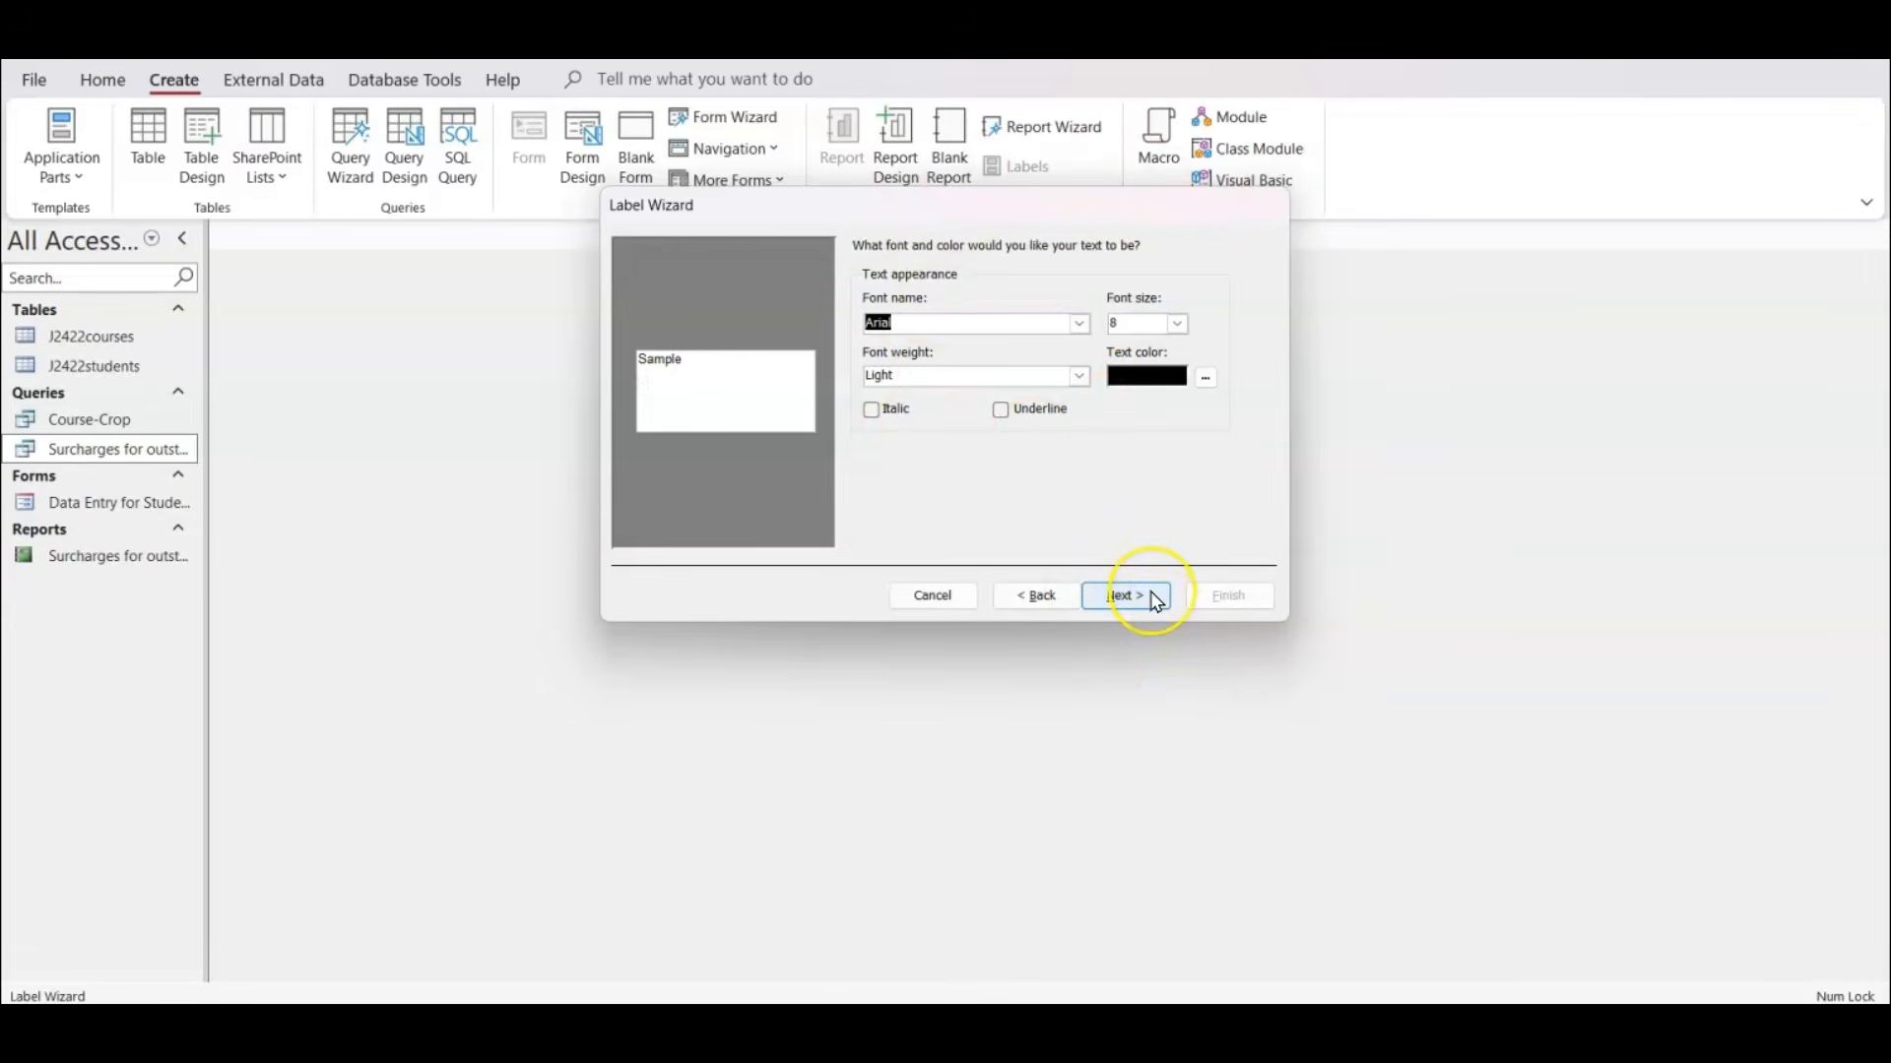
pyautogui.click(1126, 596)
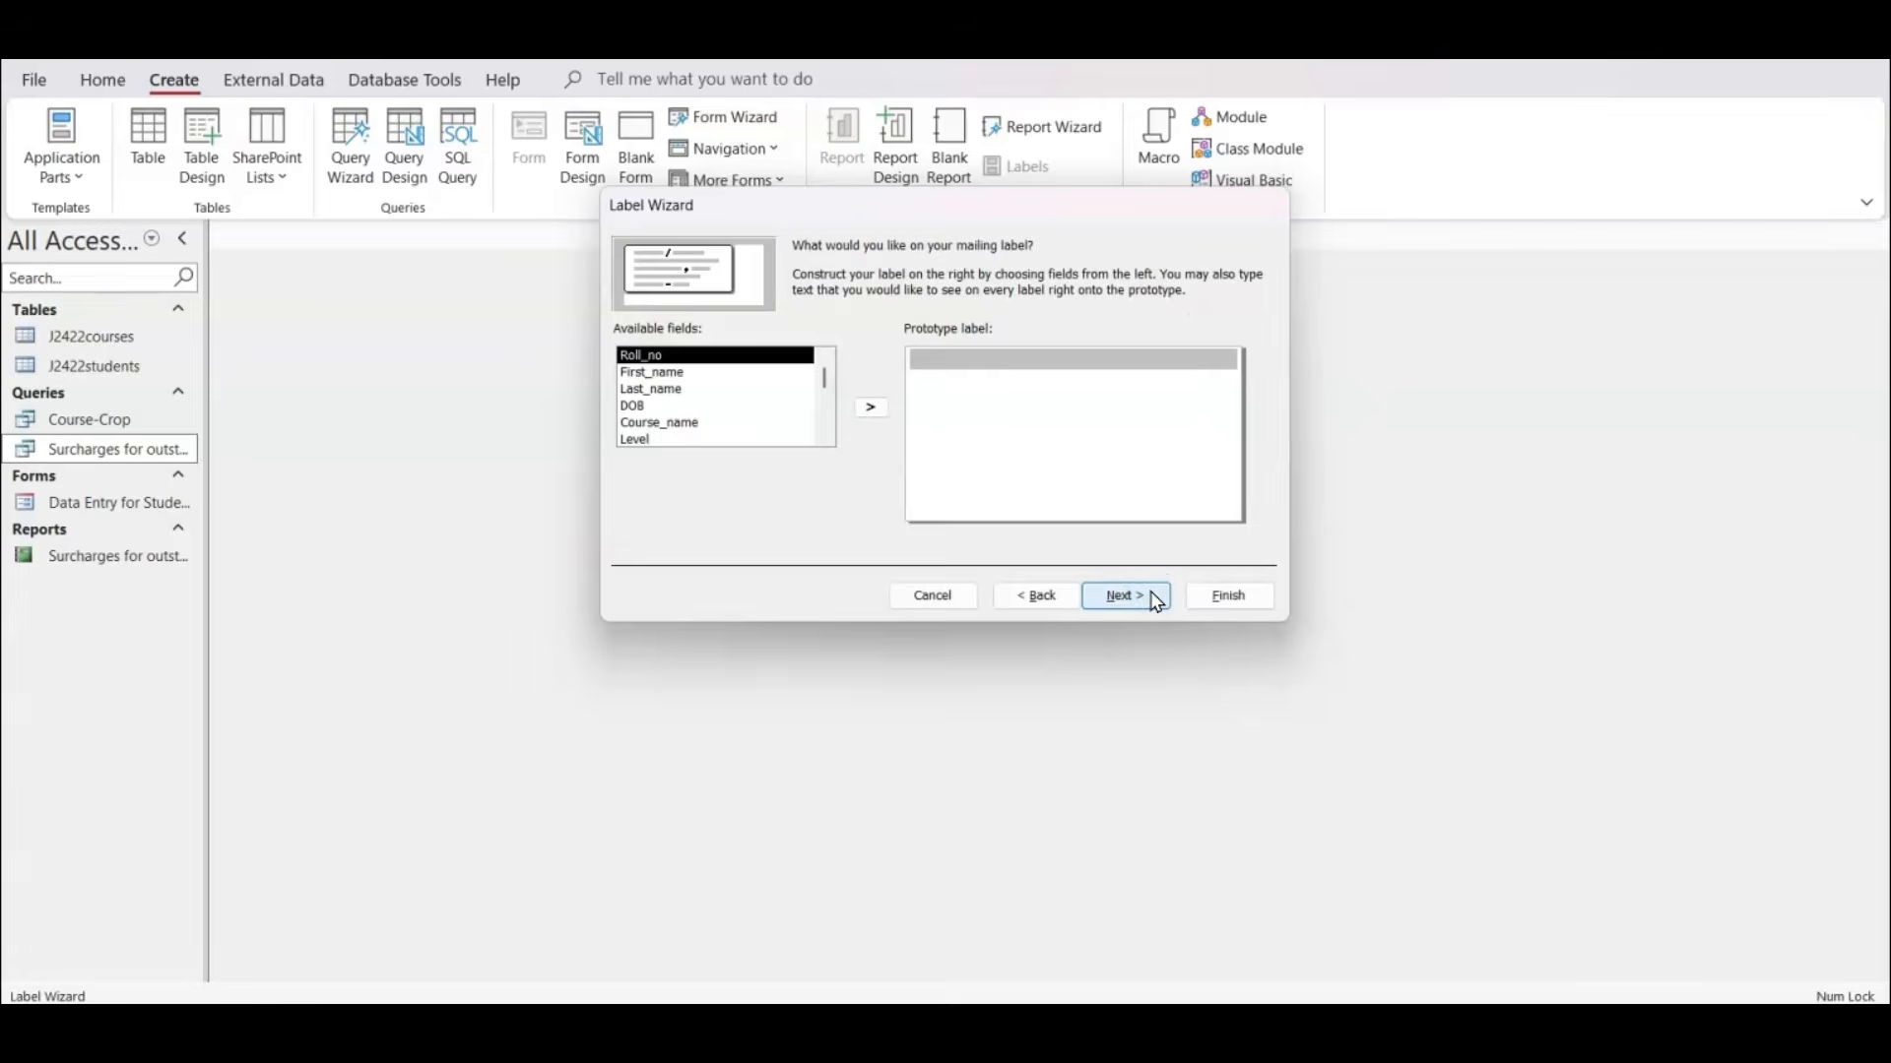
pyautogui.click(825, 407)
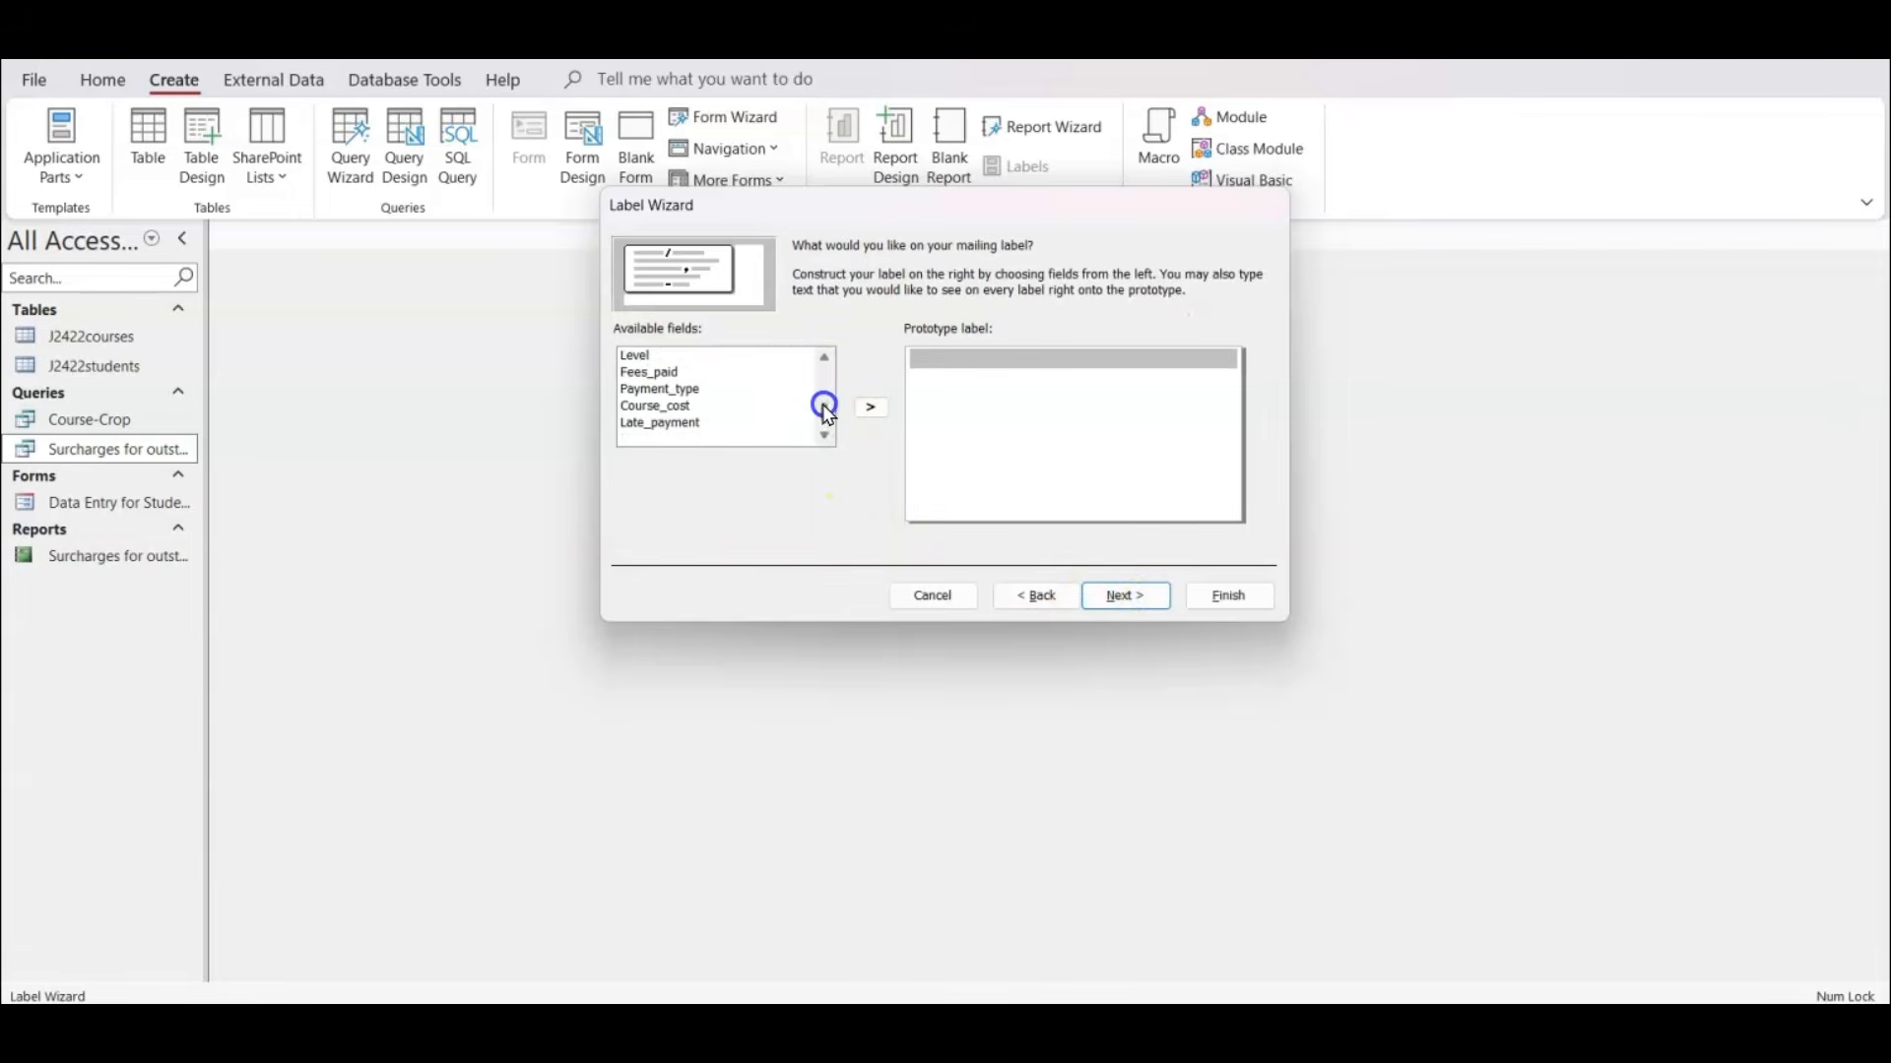
pyautogui.click(825, 417)
pyautogui.click(1036, 596)
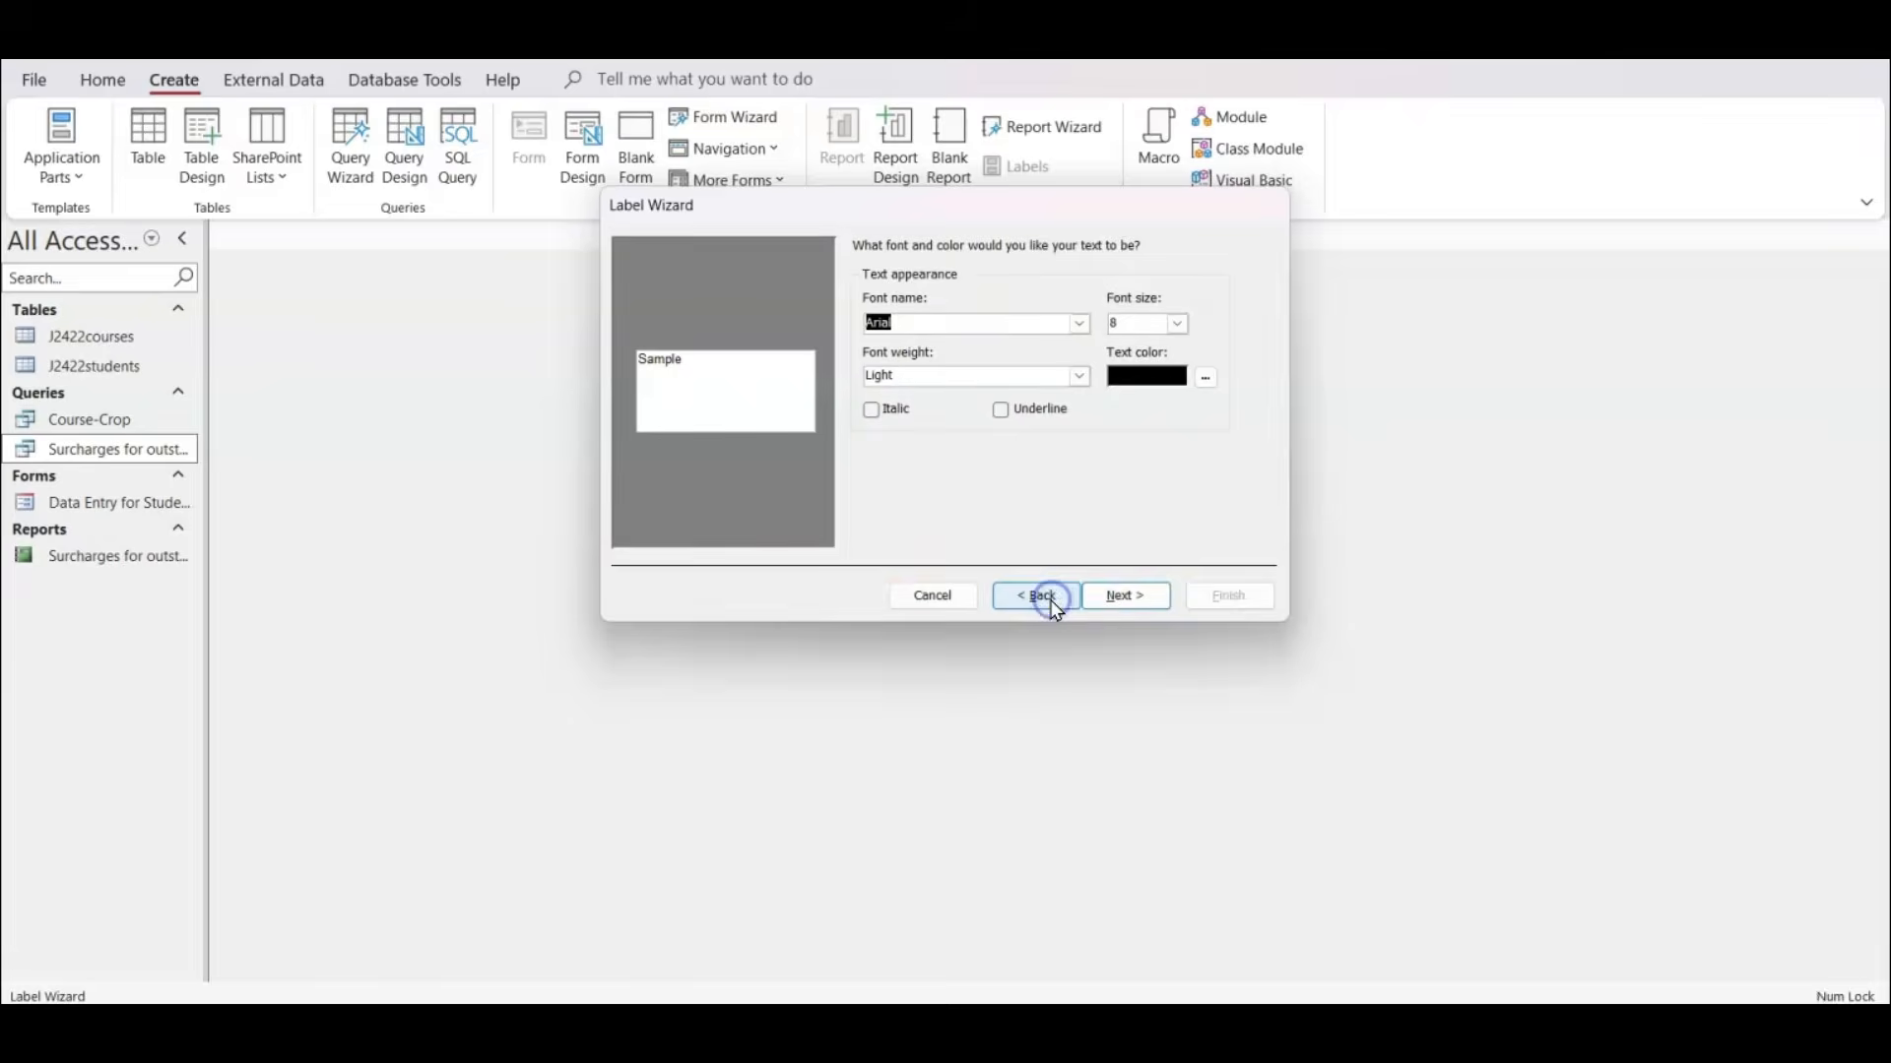
pyautogui.click(1050, 598)
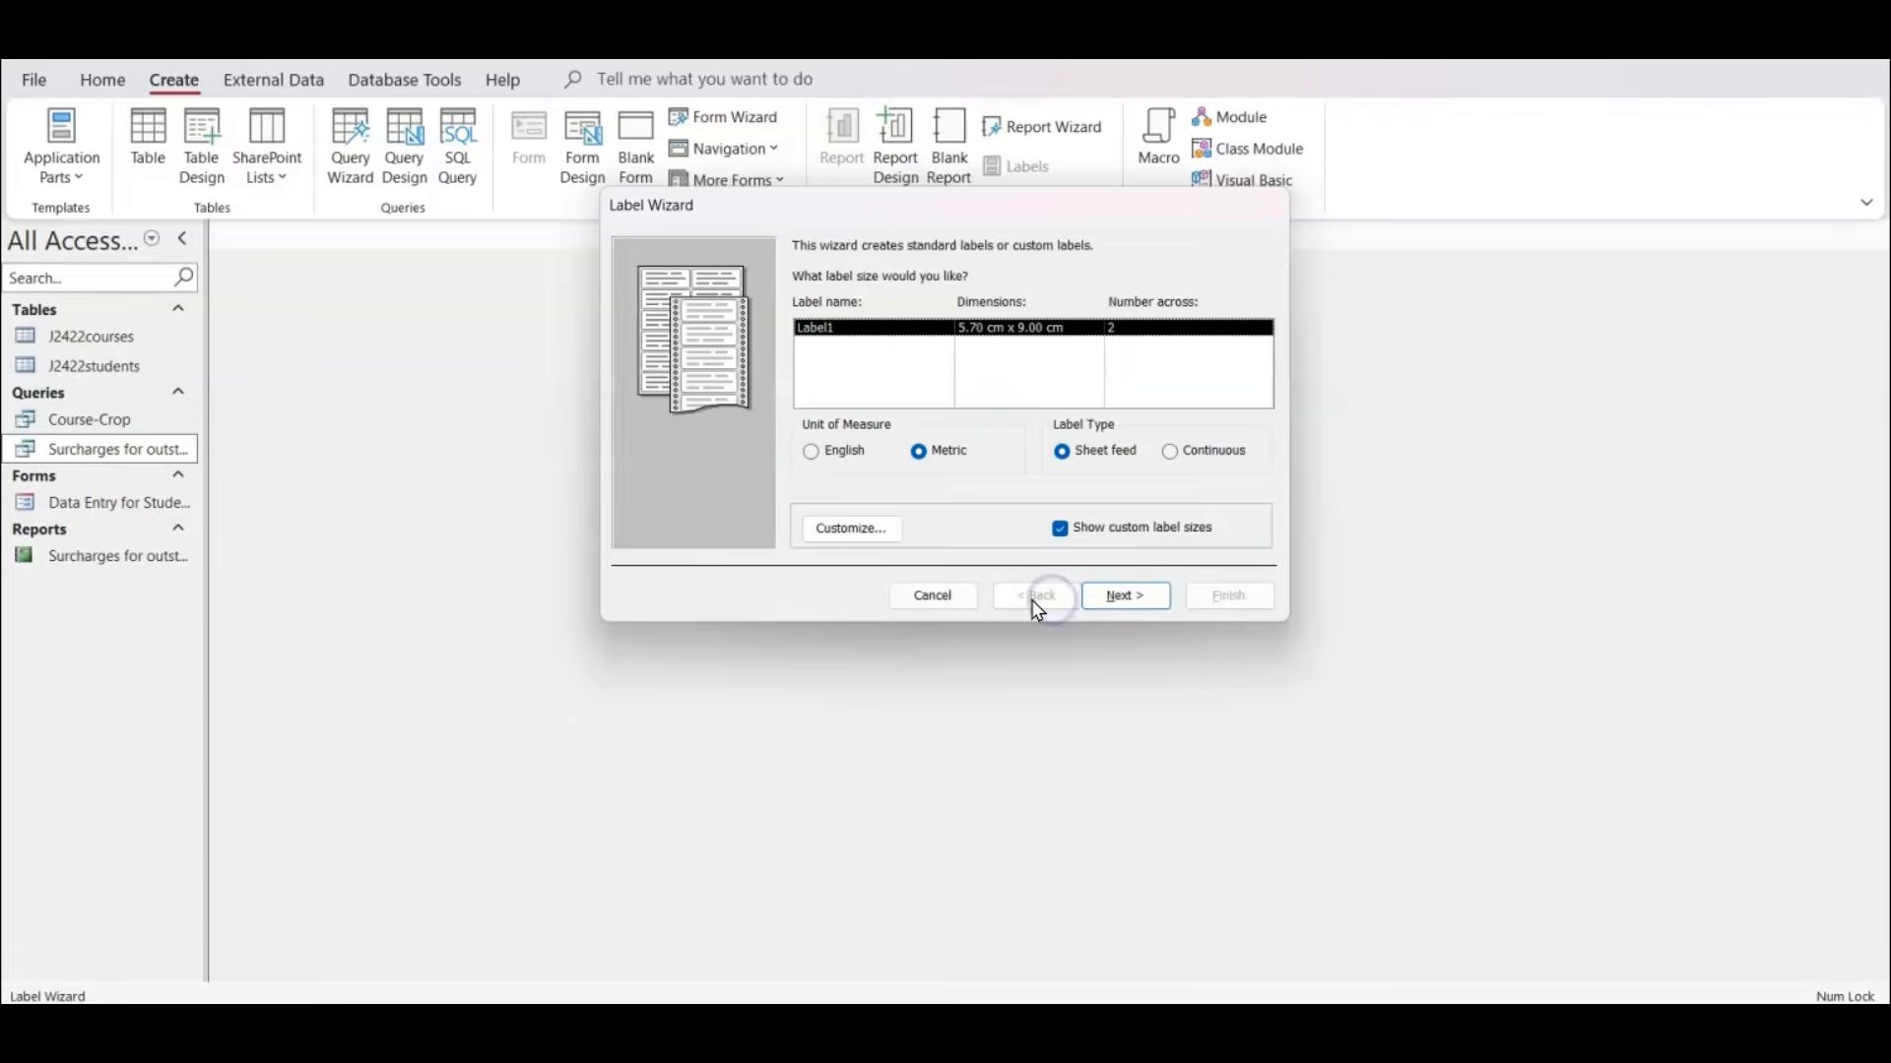
pyautogui.click(964, 598)
# Start the Label Wizard from the Course-Crop query, keeping size Label1 and the default text appearance, and advance to the label contents.
pyautogui.click(106, 419)
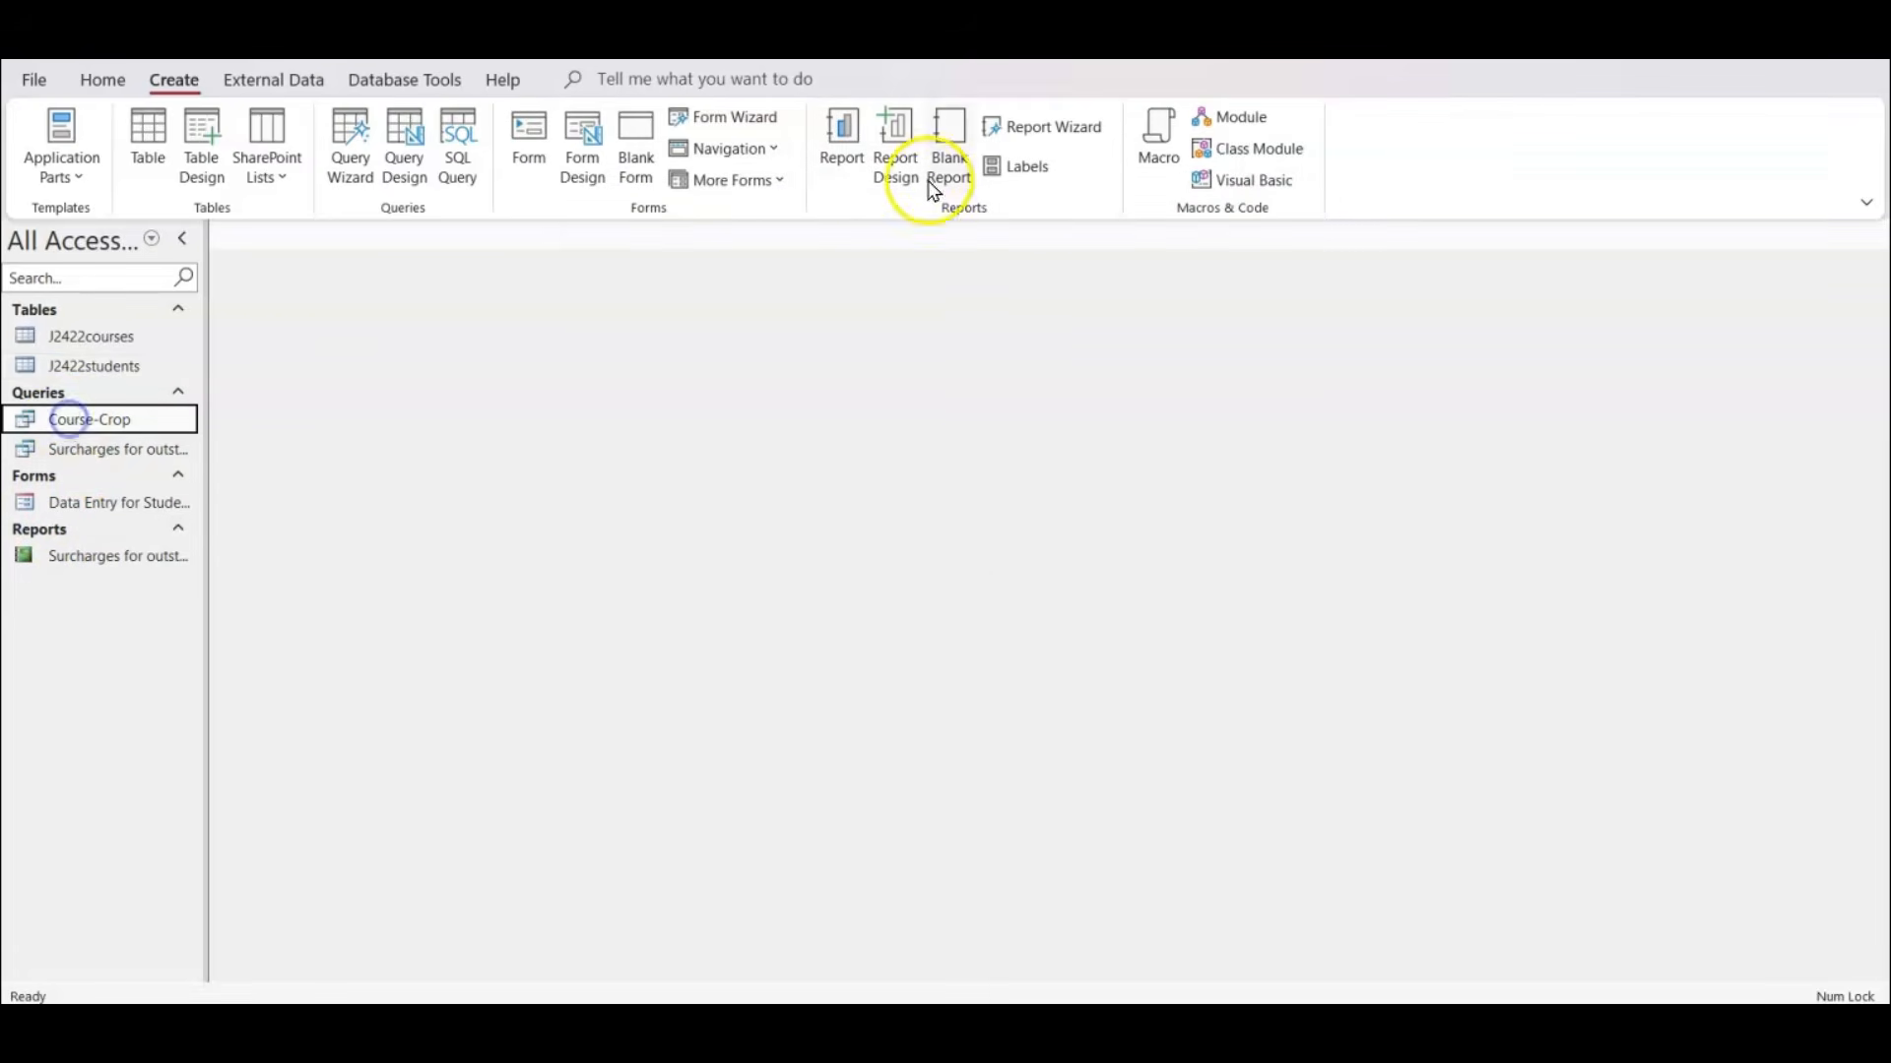
pyautogui.click(1028, 181)
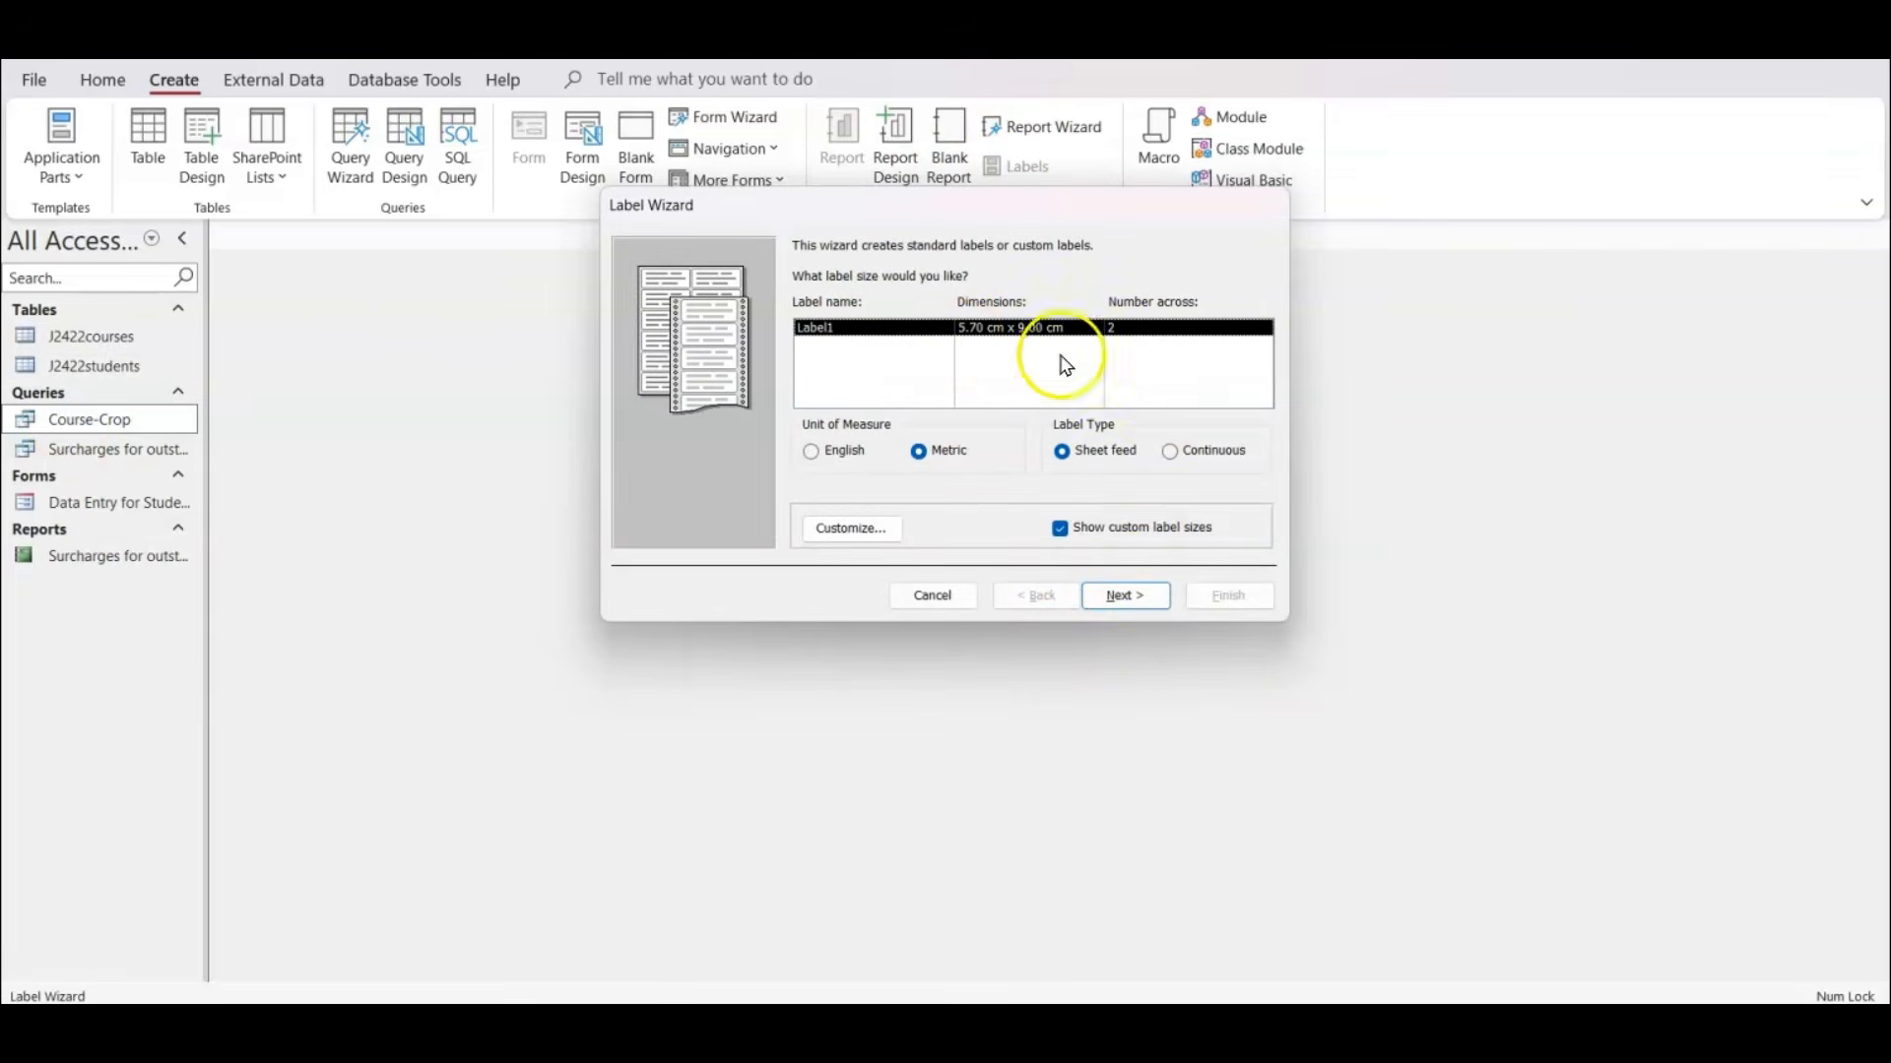
pyautogui.click(1130, 596)
pyautogui.click(1130, 596)
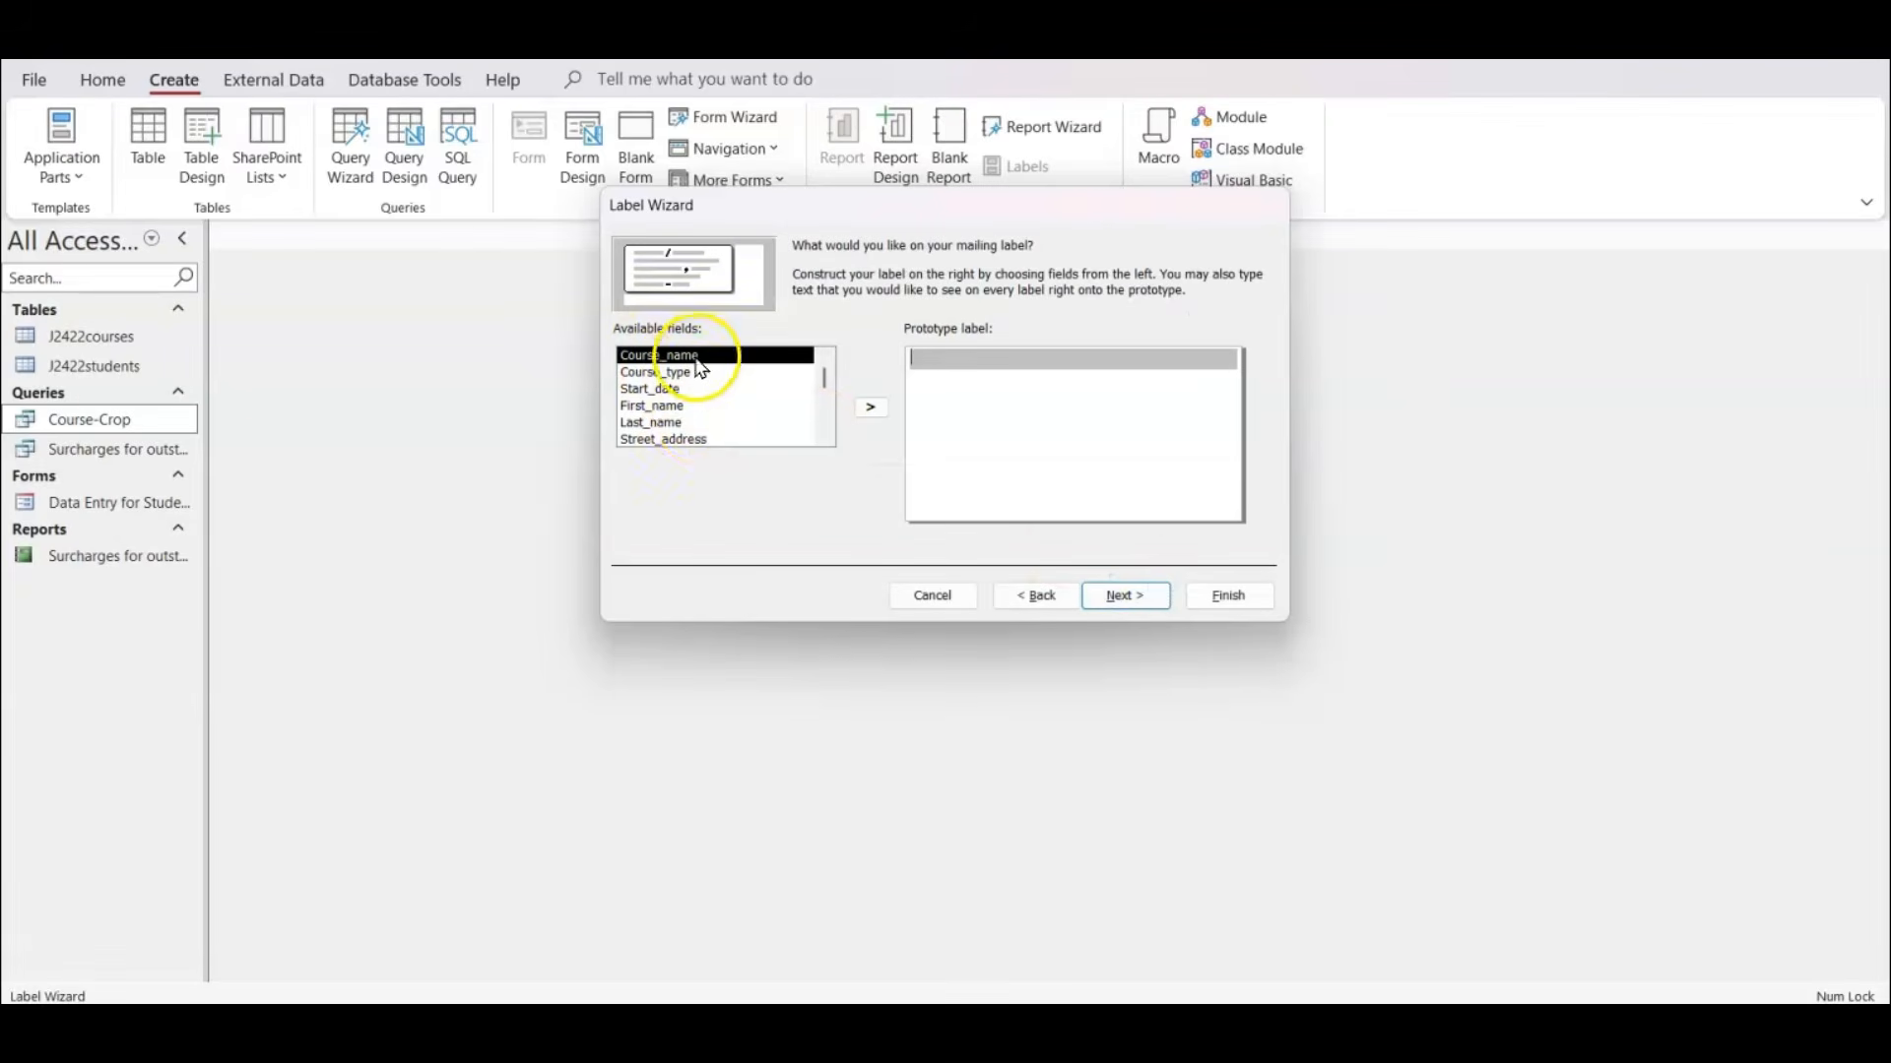
pyautogui.scroll(-1, 689, 394)
pyautogui.scroll(1, 692, 399)
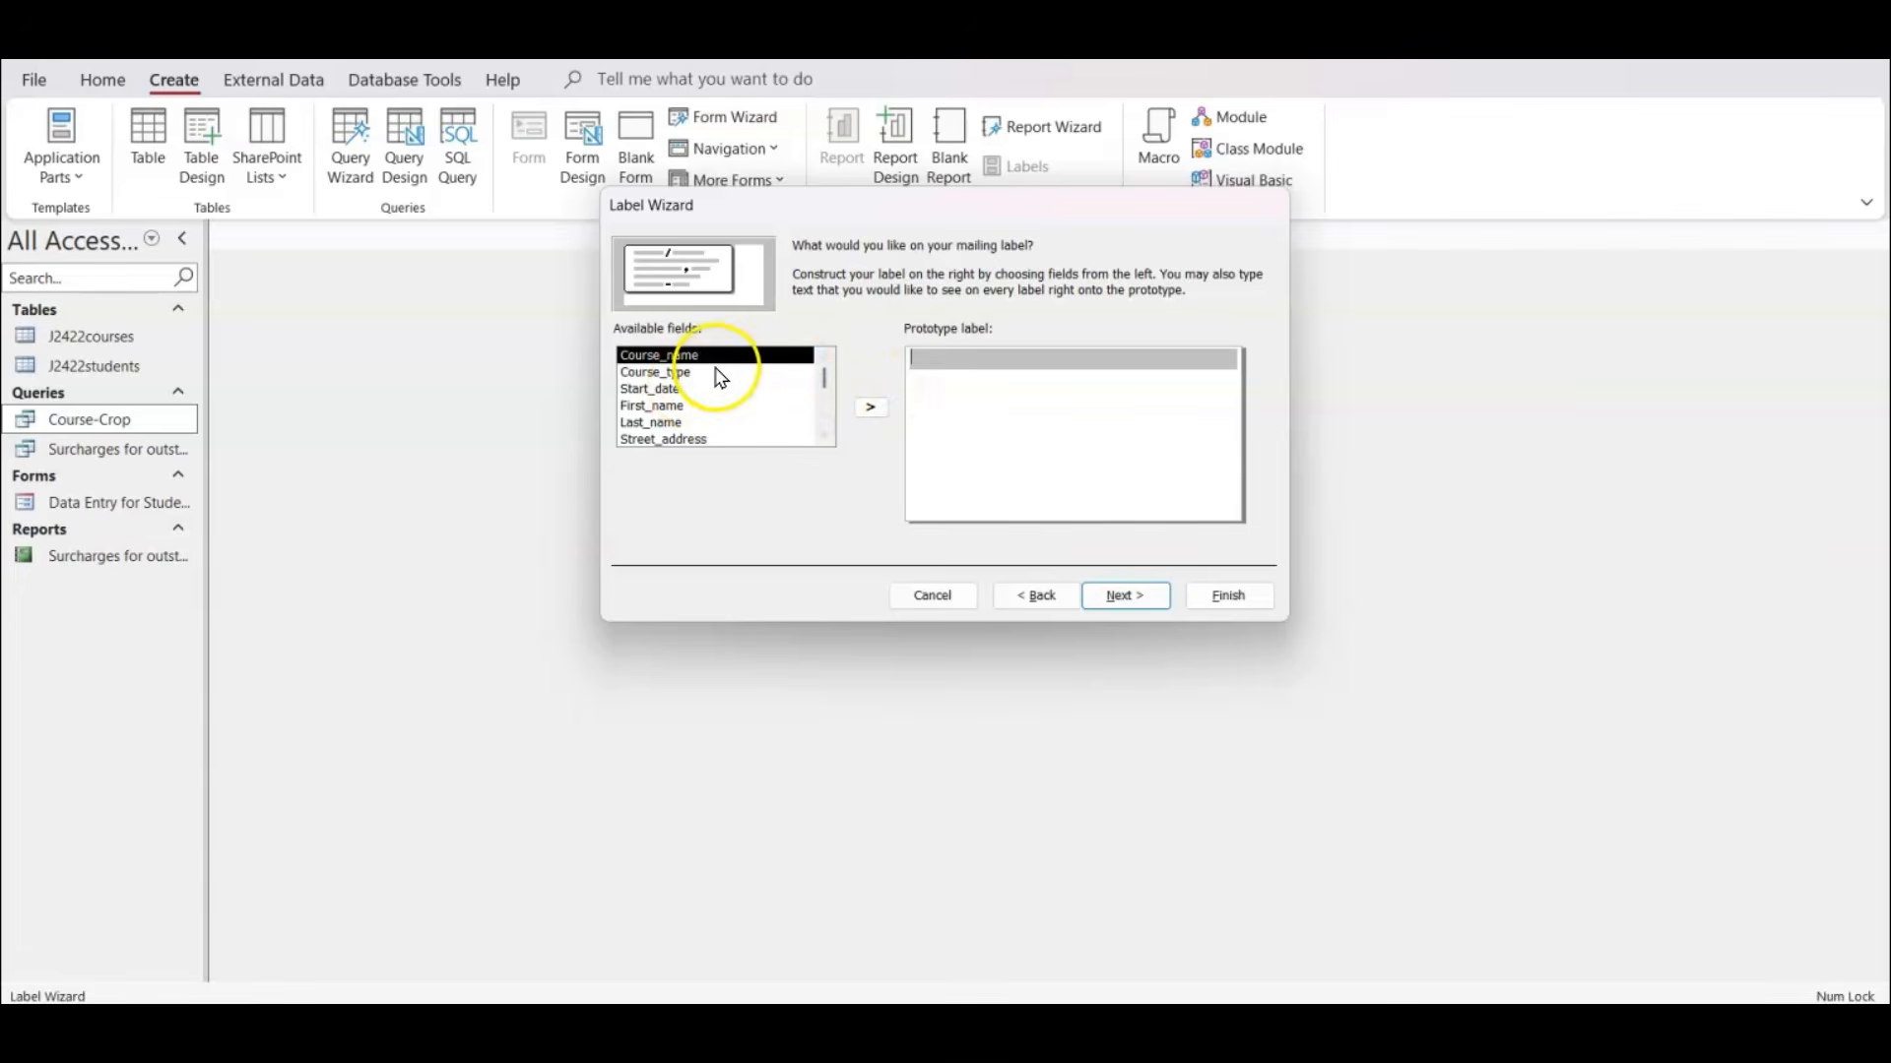
# Circle the hyphen between Course_type and Start_date on the sample label in the exam paper PDF, and return to Access.
pyautogui.click(1265, 1036)
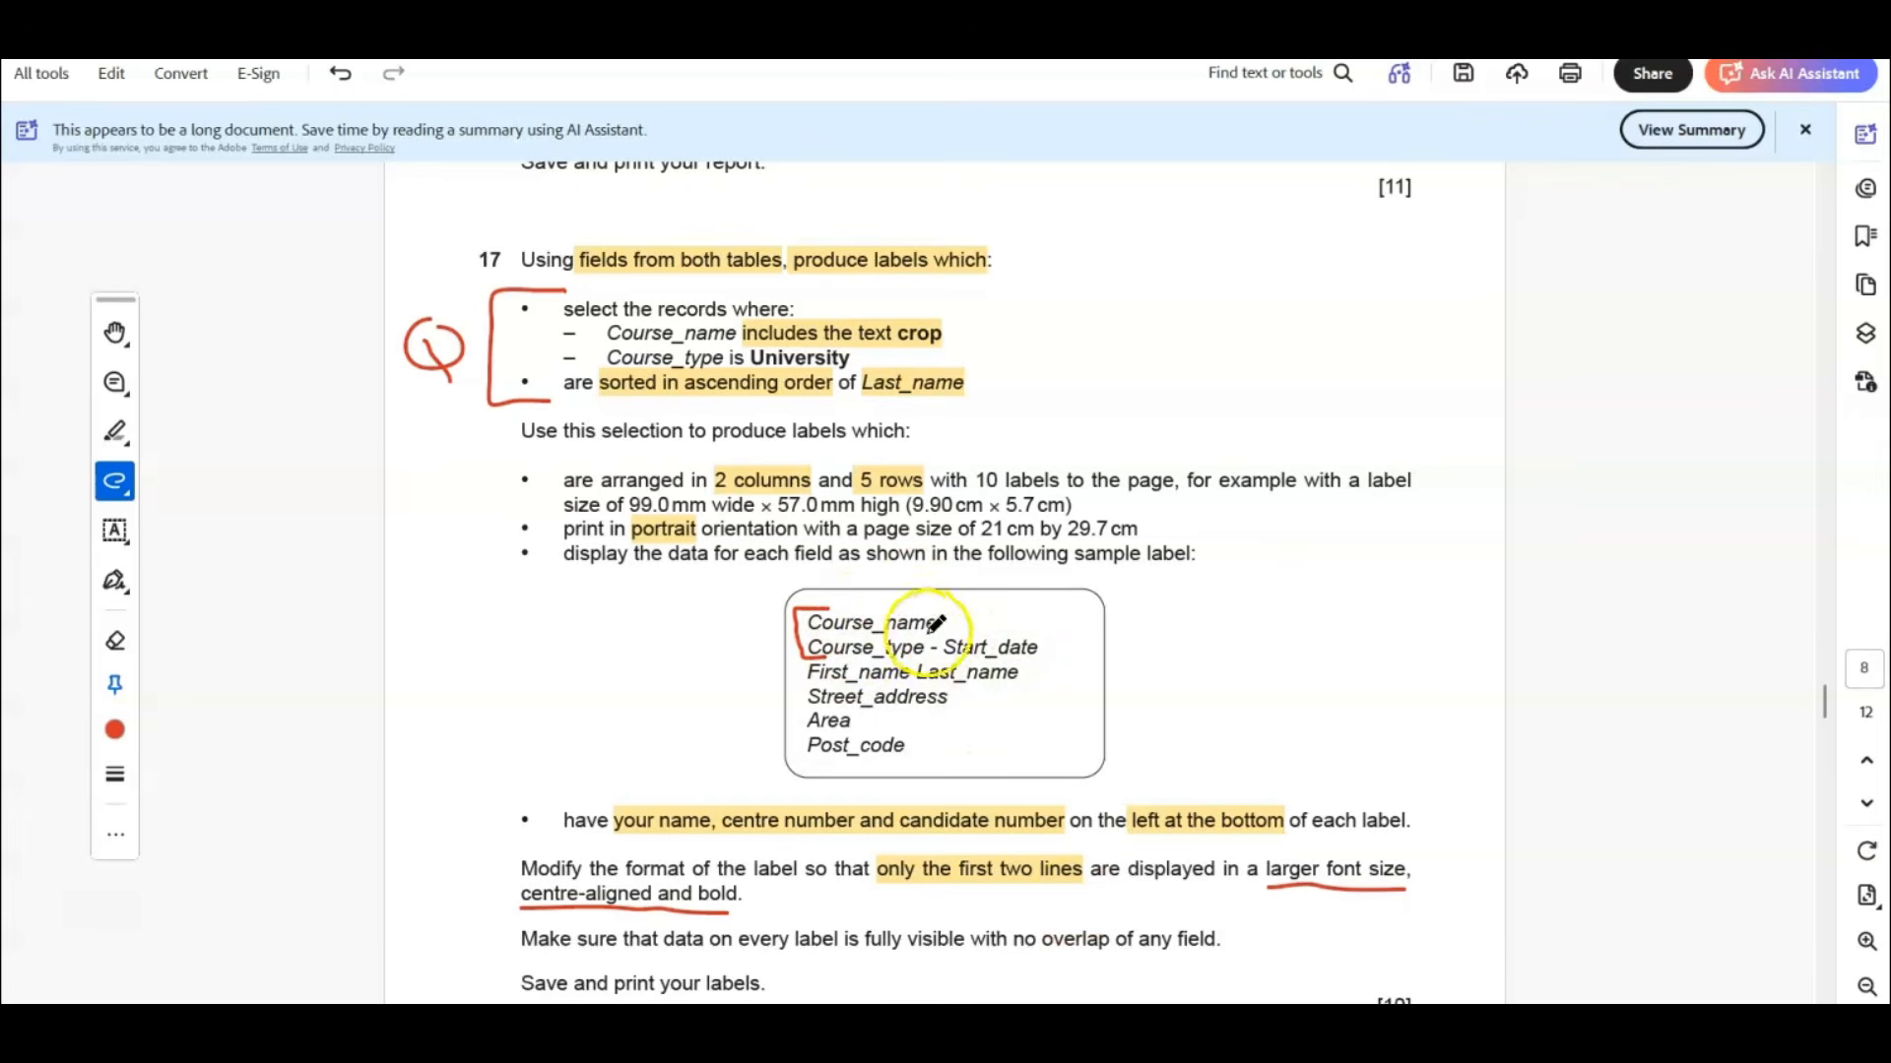
pyautogui.moveTo(956, 639)
pyautogui.mouseDown()
pyautogui.moveTo(916, 640)
pyautogui.moveTo(932, 660)
pyautogui.moveTo(949, 638)
pyautogui.mouseUp()
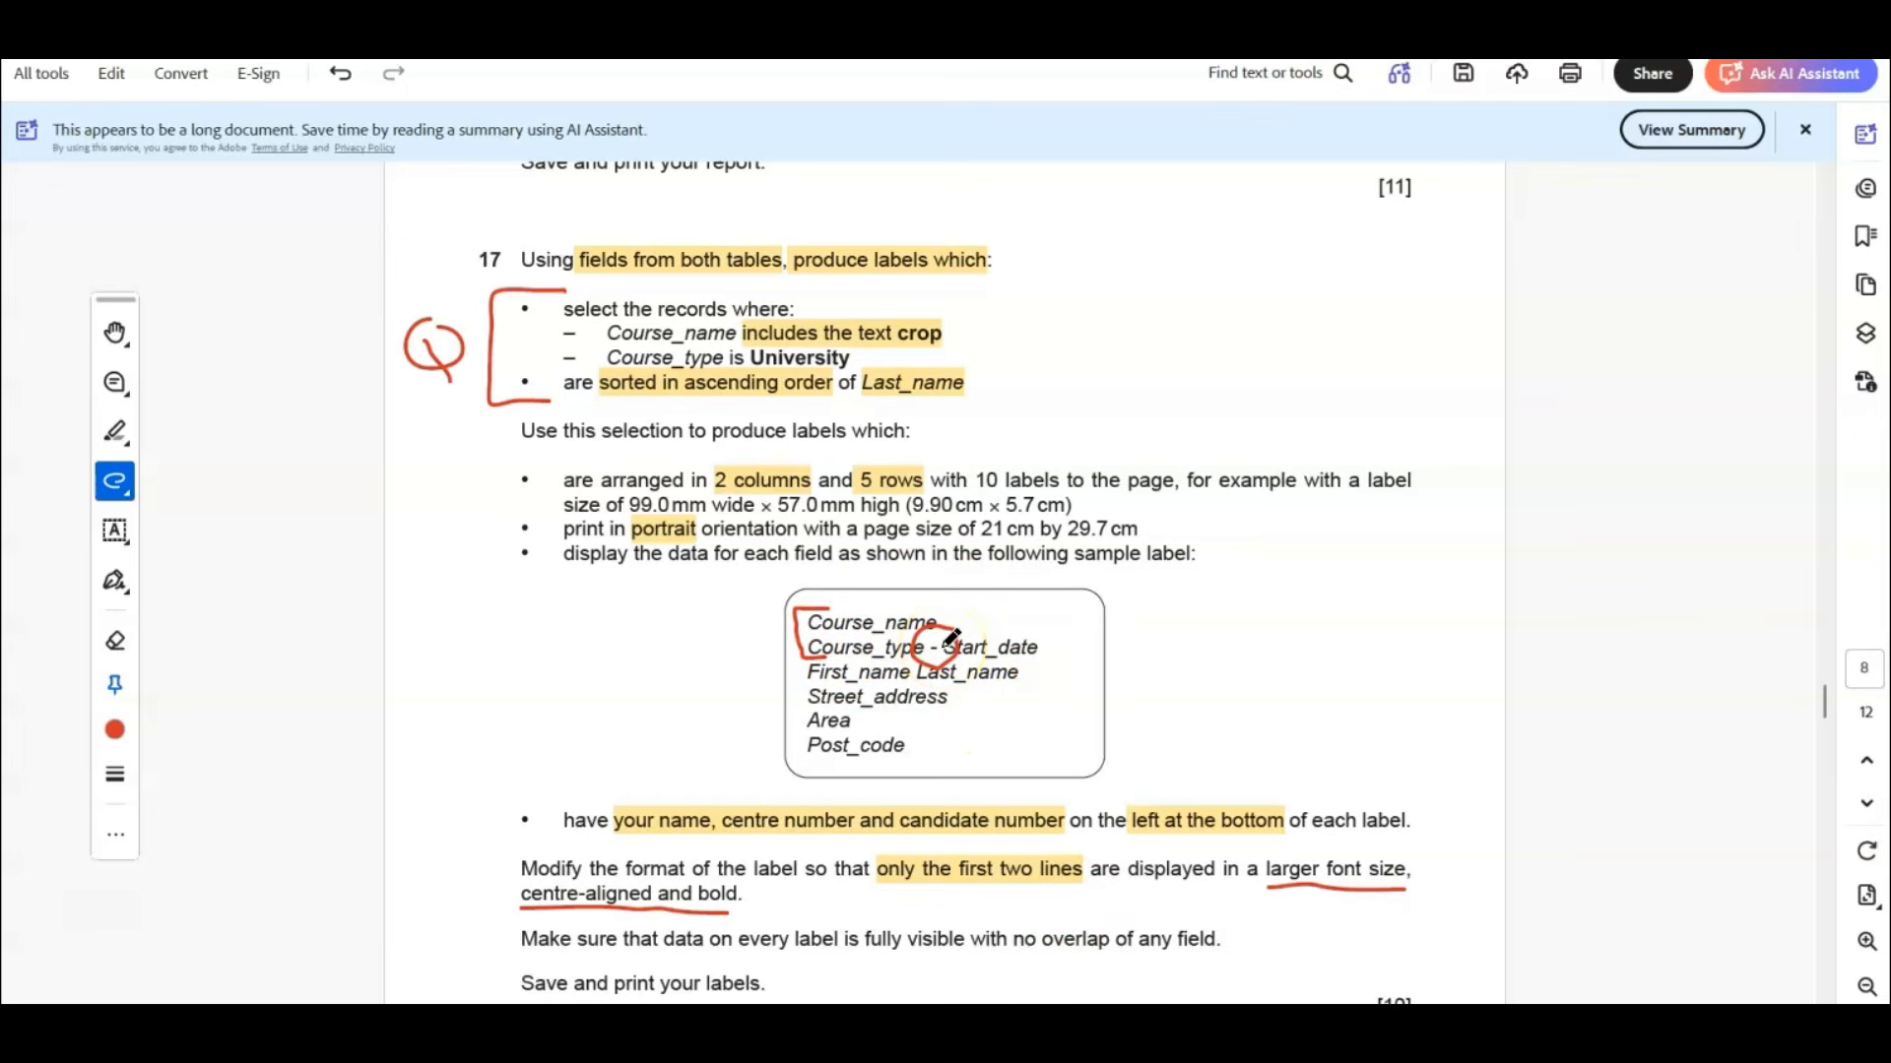
pyautogui.moveTo(952, 638); pyautogui.dragTo(956, 646)
pyautogui.click(1220, 1029)
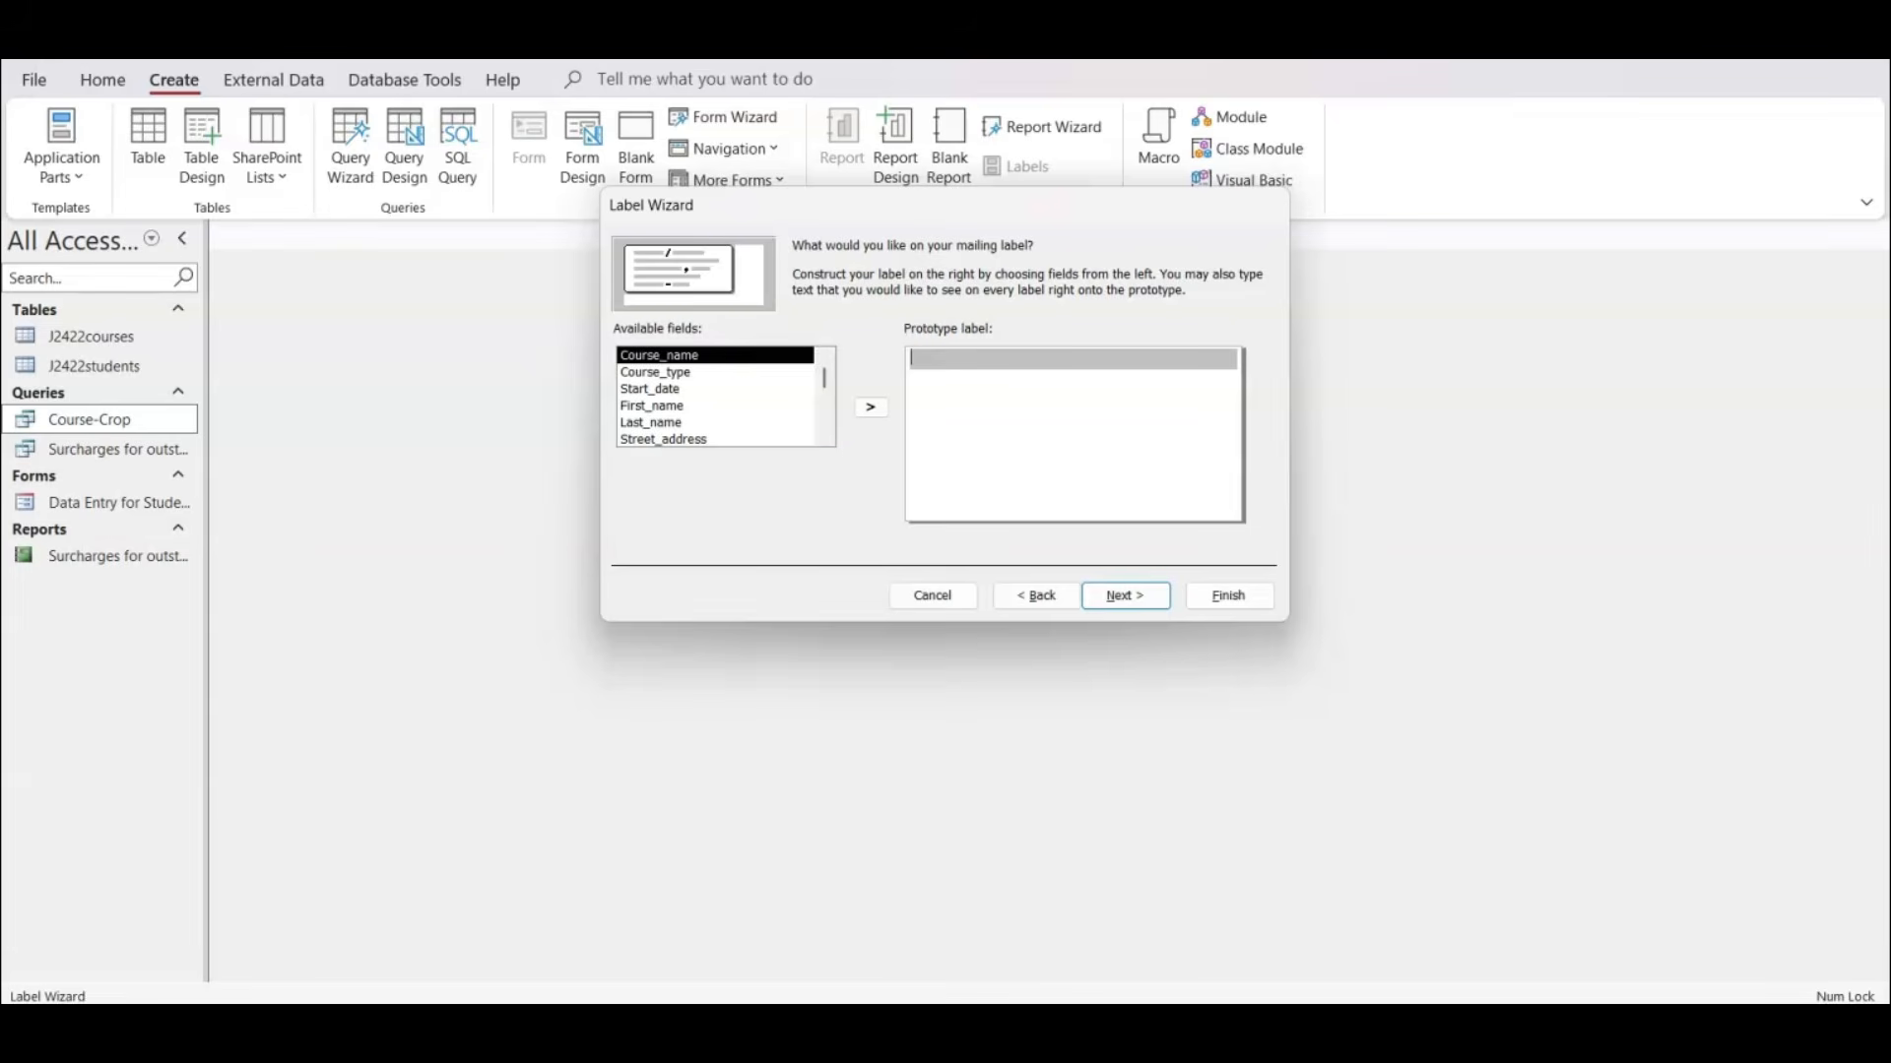
# Put Course_name on the prototype label's first line and Course_type - Start_date on the second, then start a third line.
pyautogui.click(872, 409)
pyautogui.press('Return')
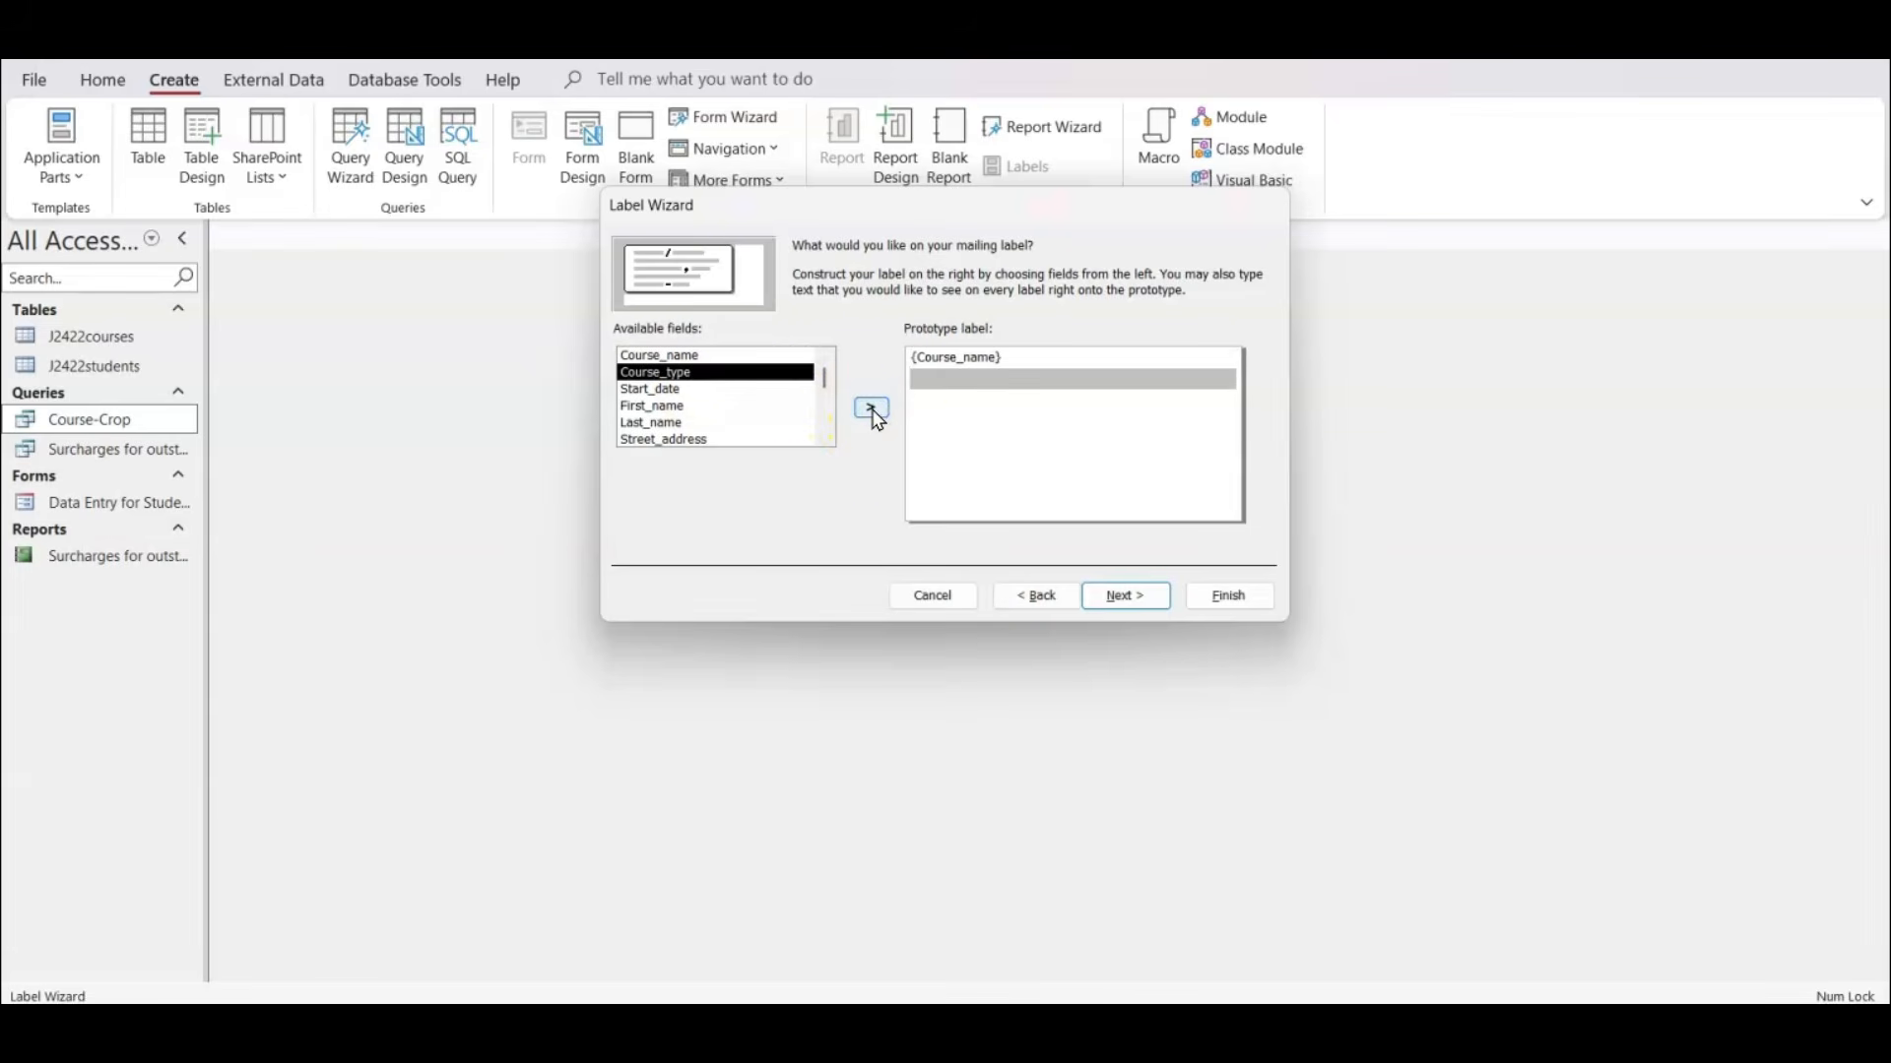
pyautogui.click(873, 409)
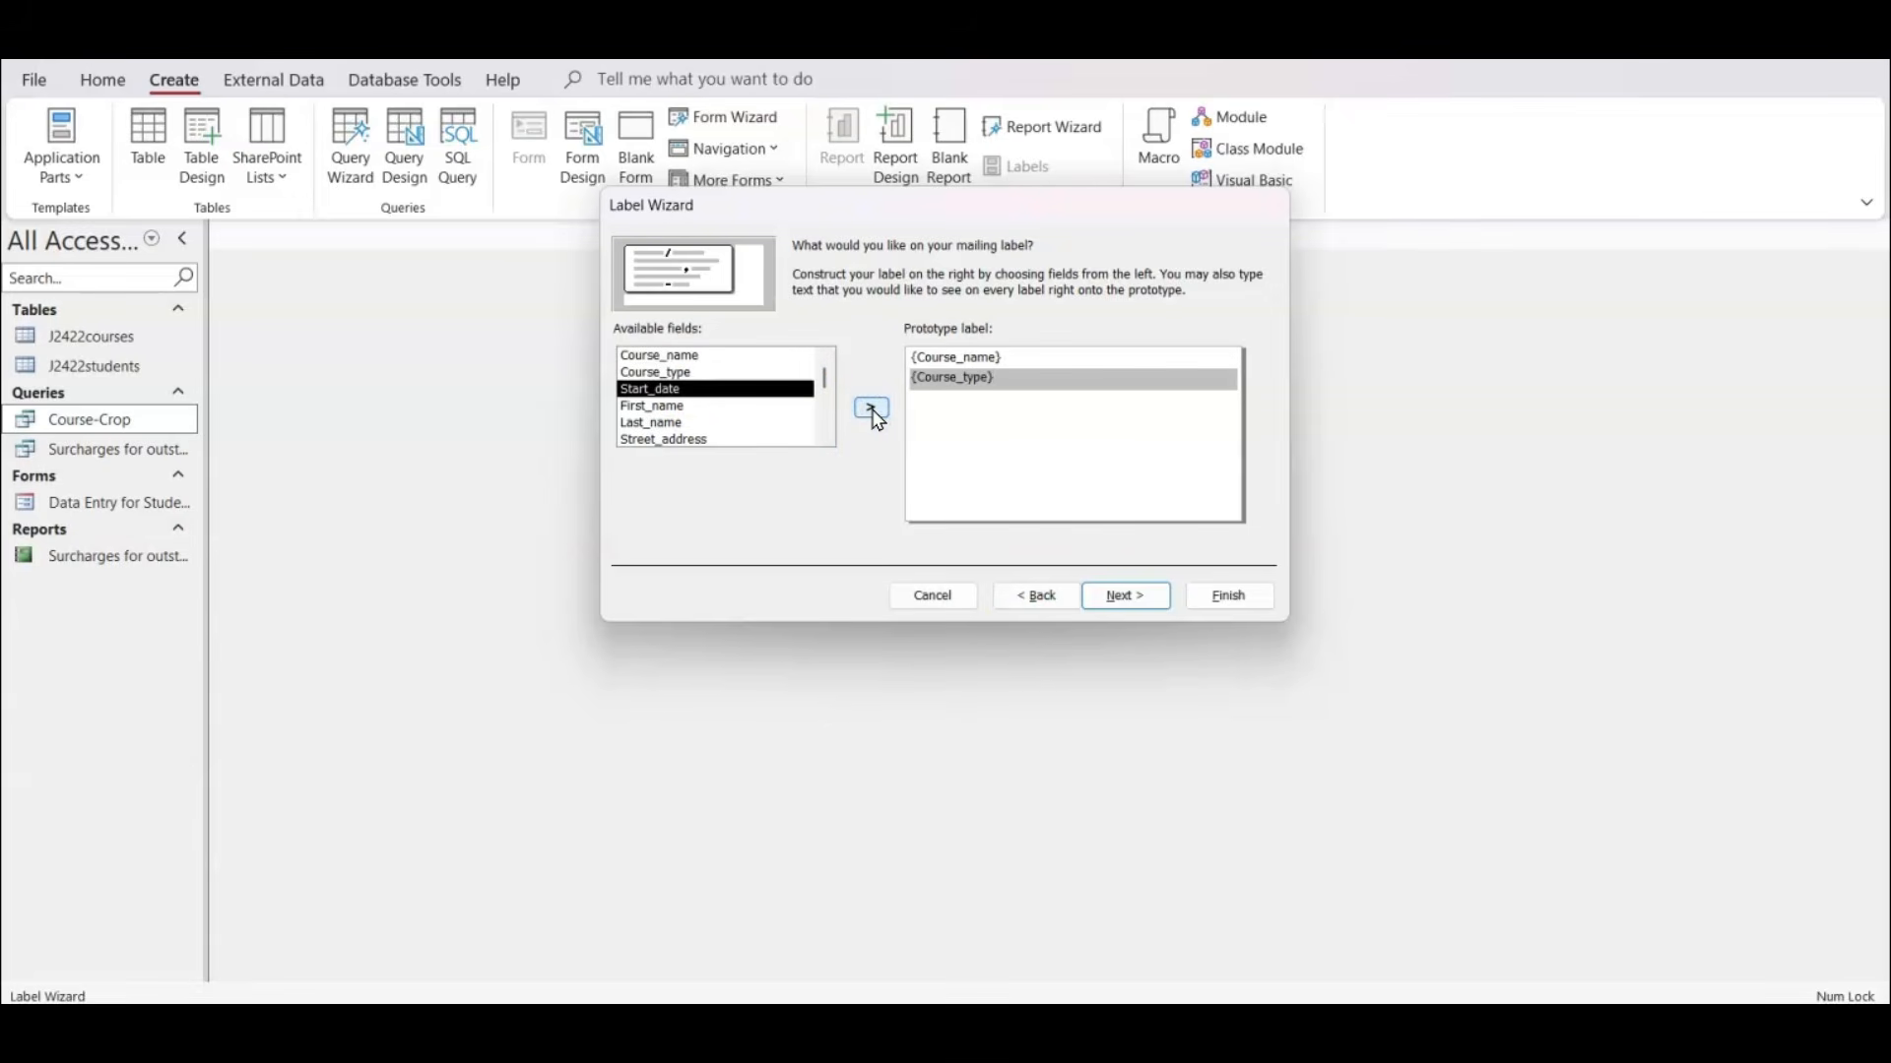
pyautogui.click(874, 412)
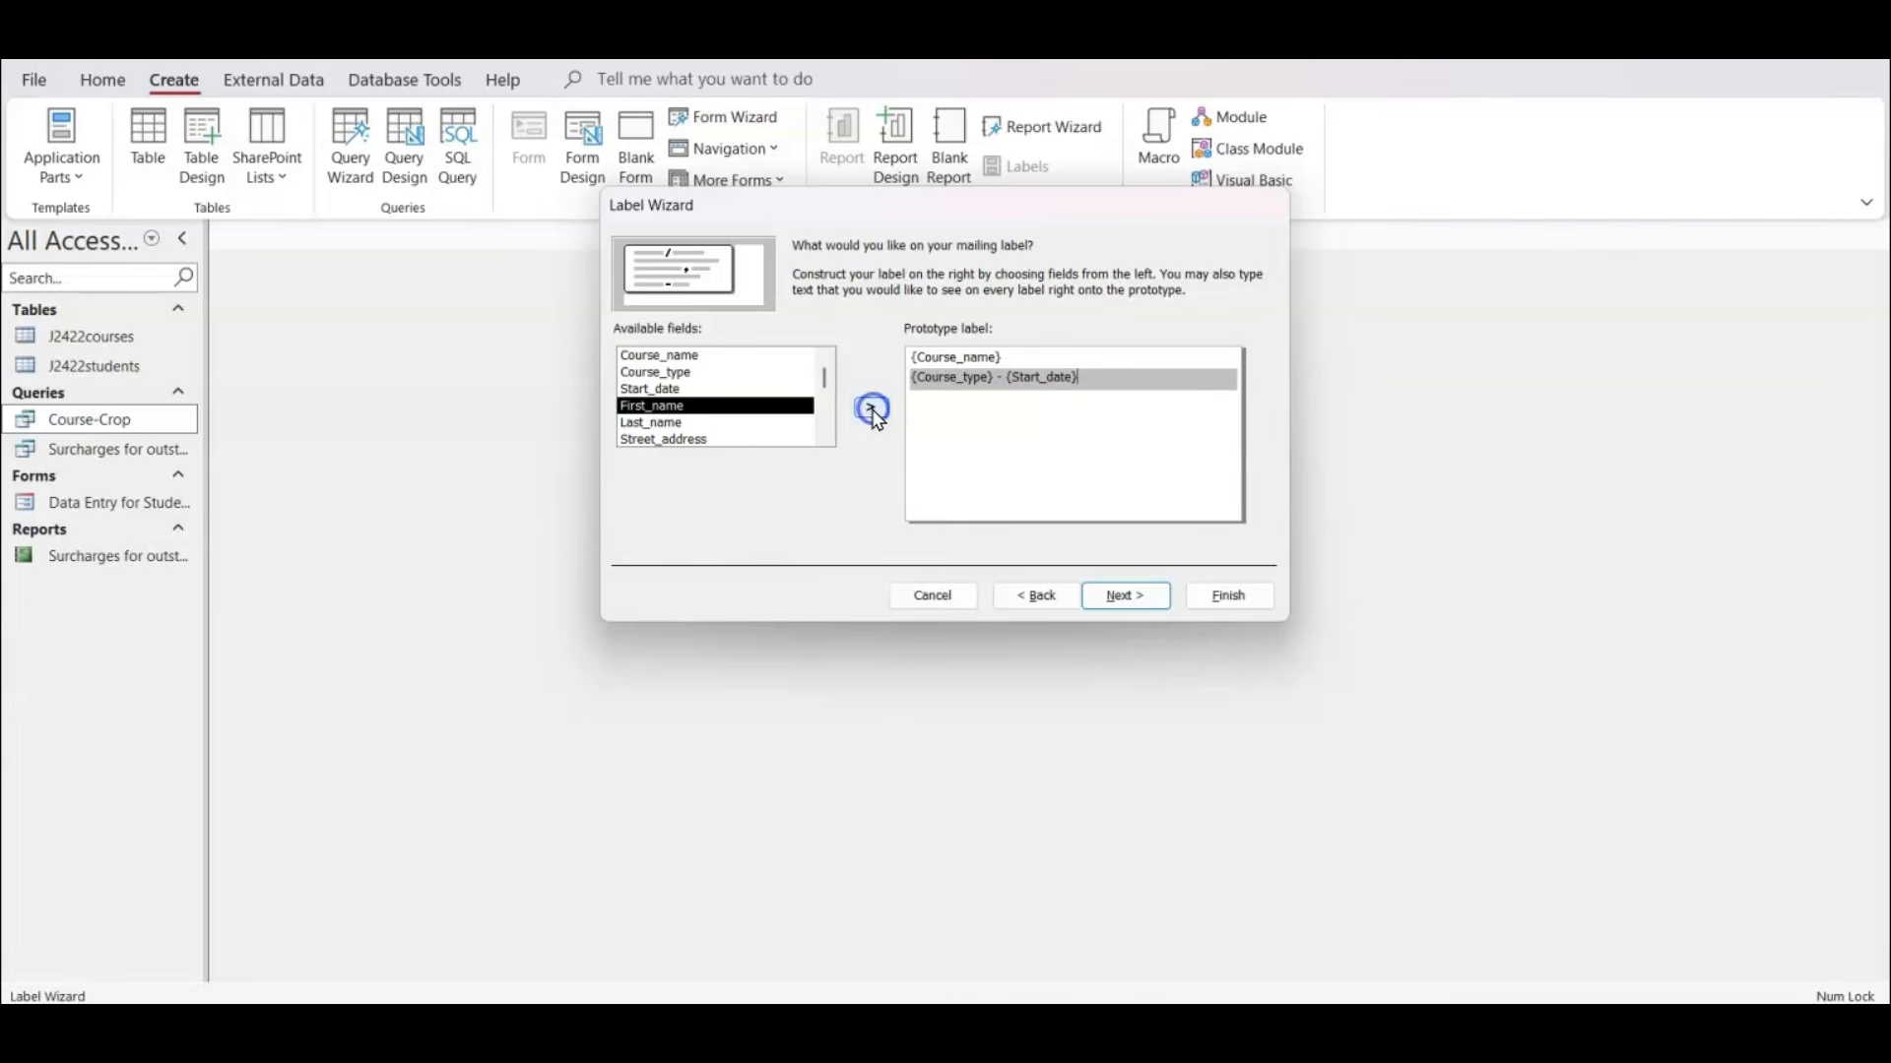
pyautogui.press('Return')
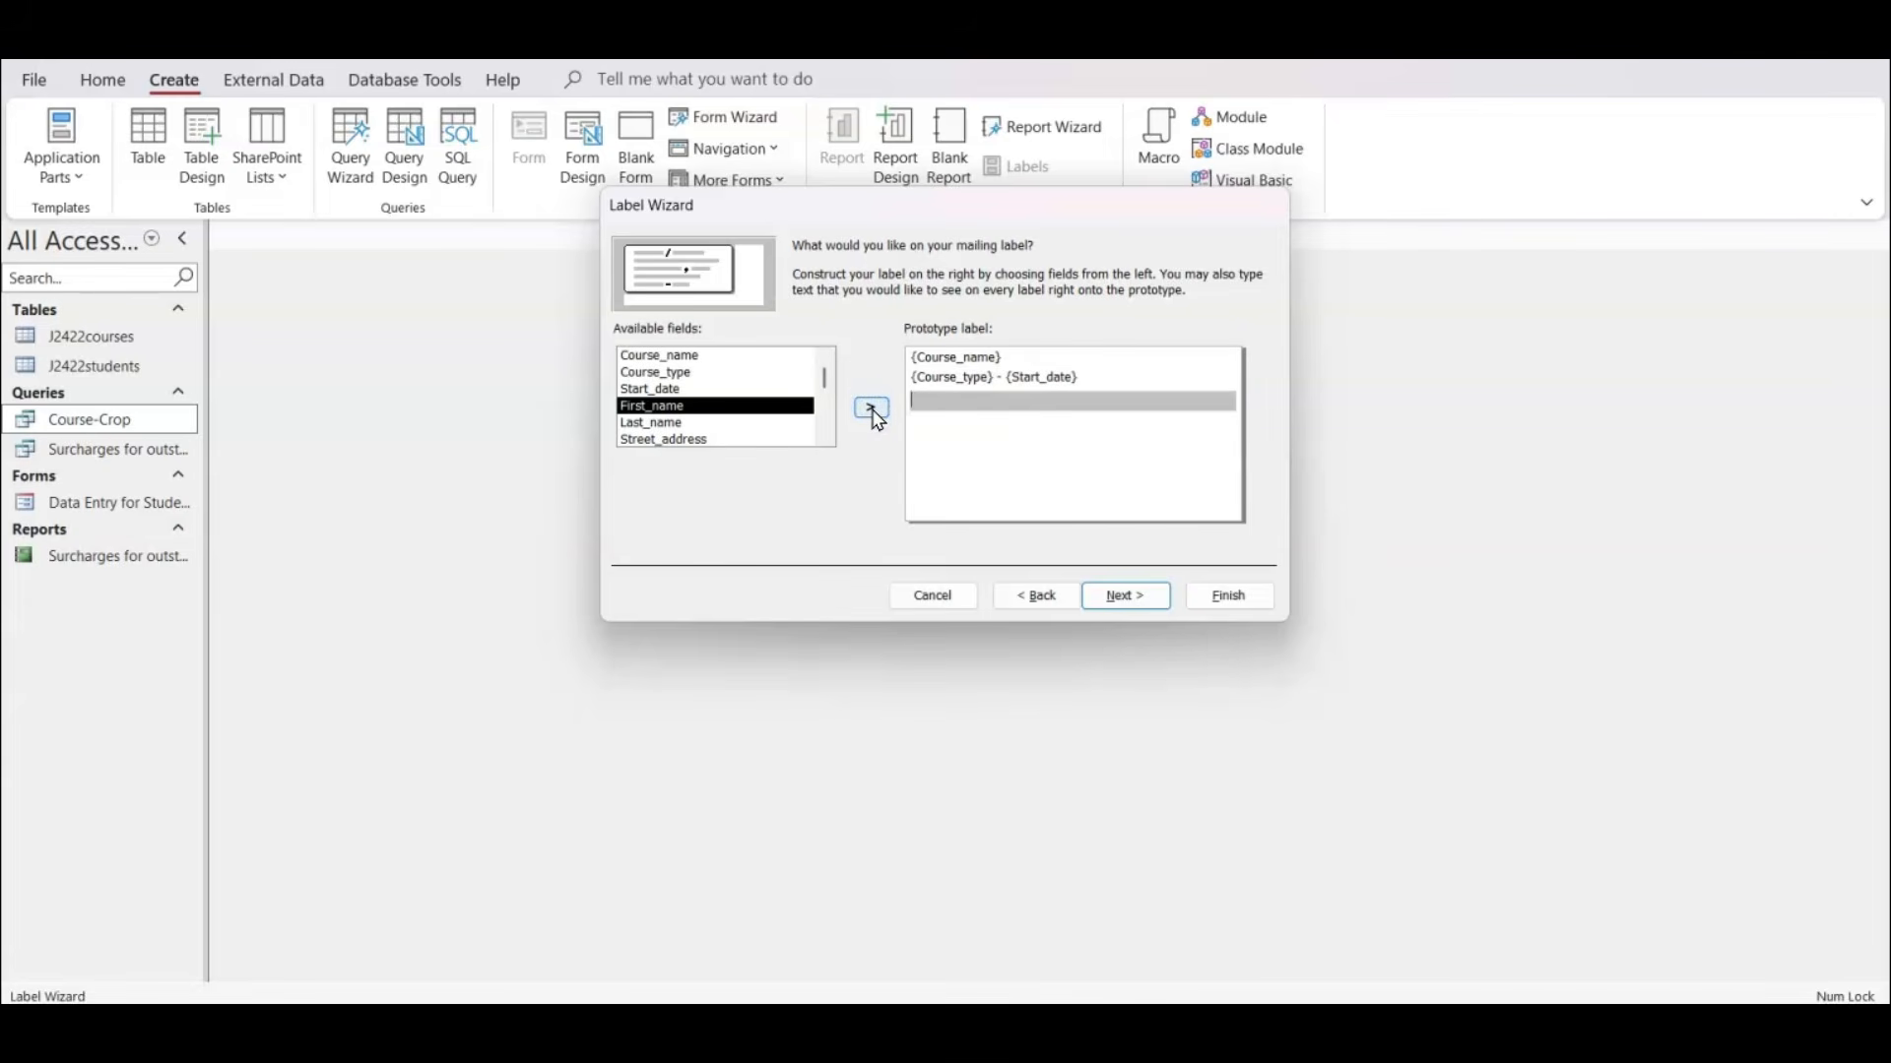
# Complete the prototype label with First_name Last_name on the third line and Street_address, Area and Post_code each on its own line below.
pyautogui.click(875, 415)
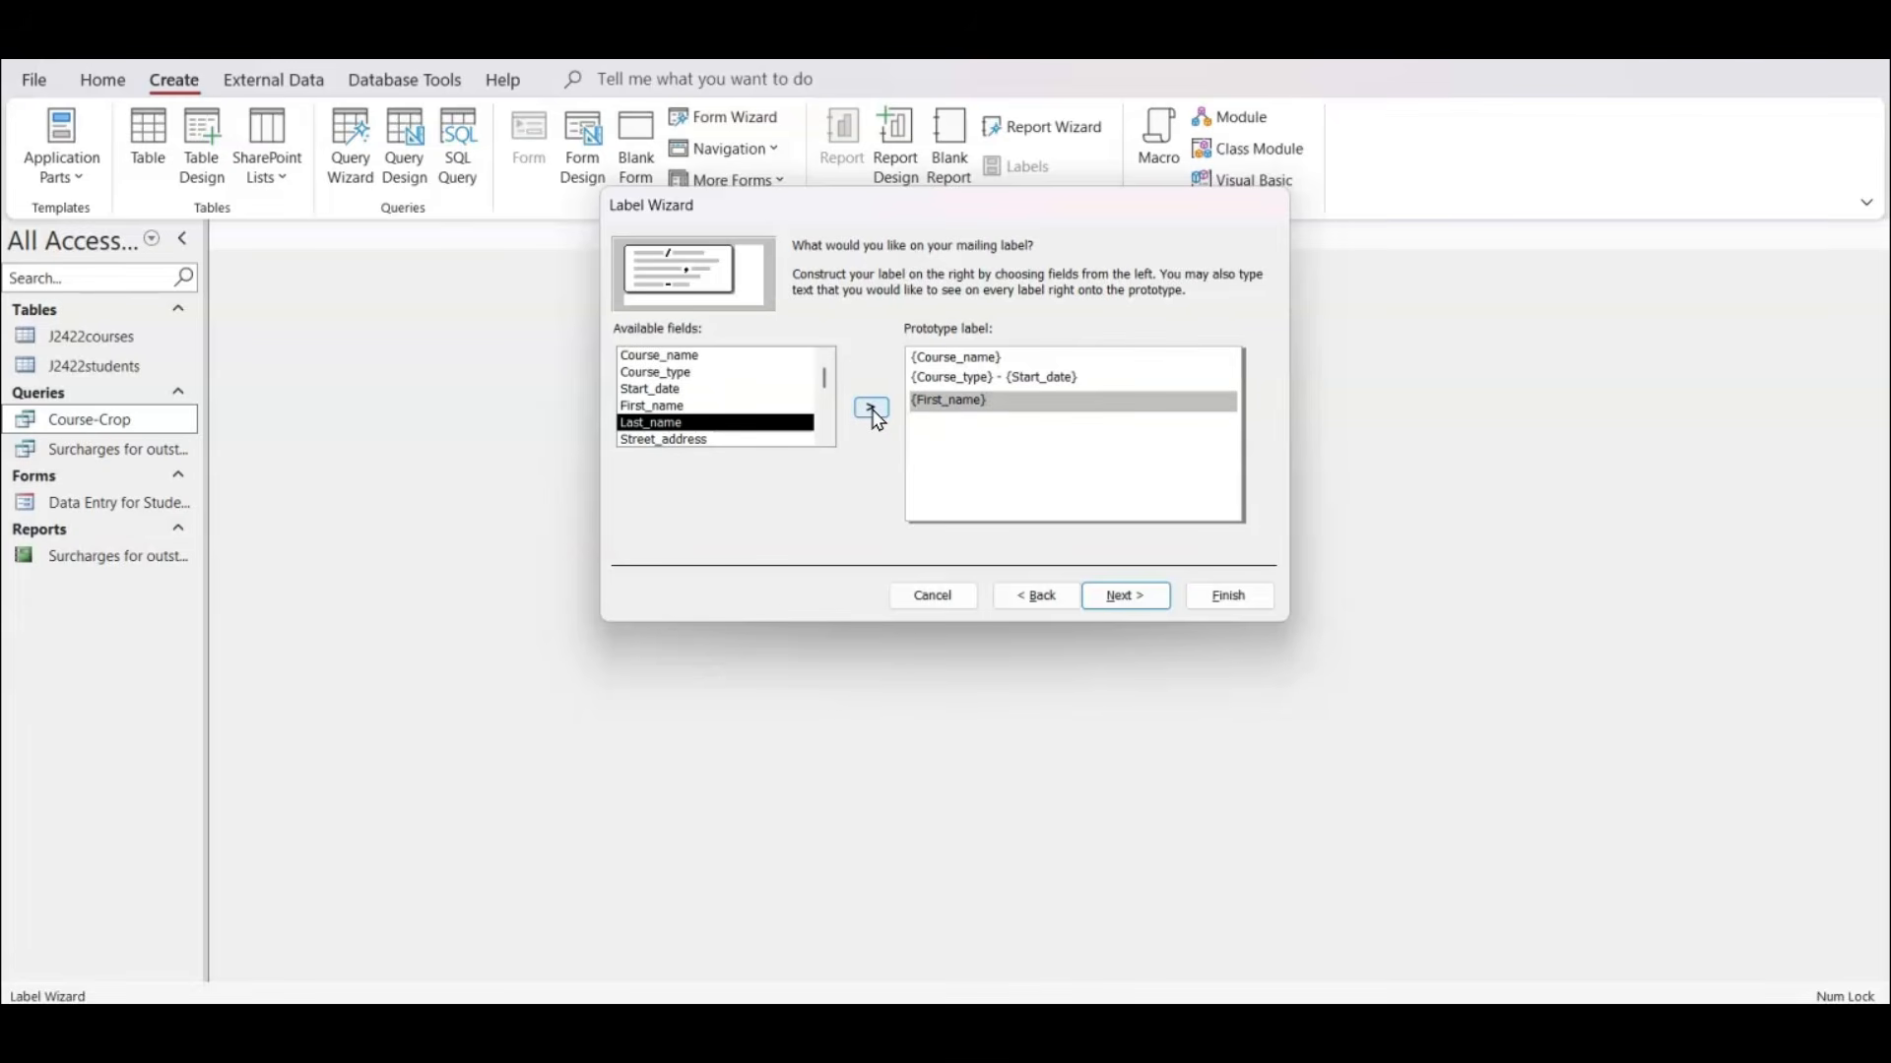
pyautogui.click(875, 413)
pyautogui.press('Return')
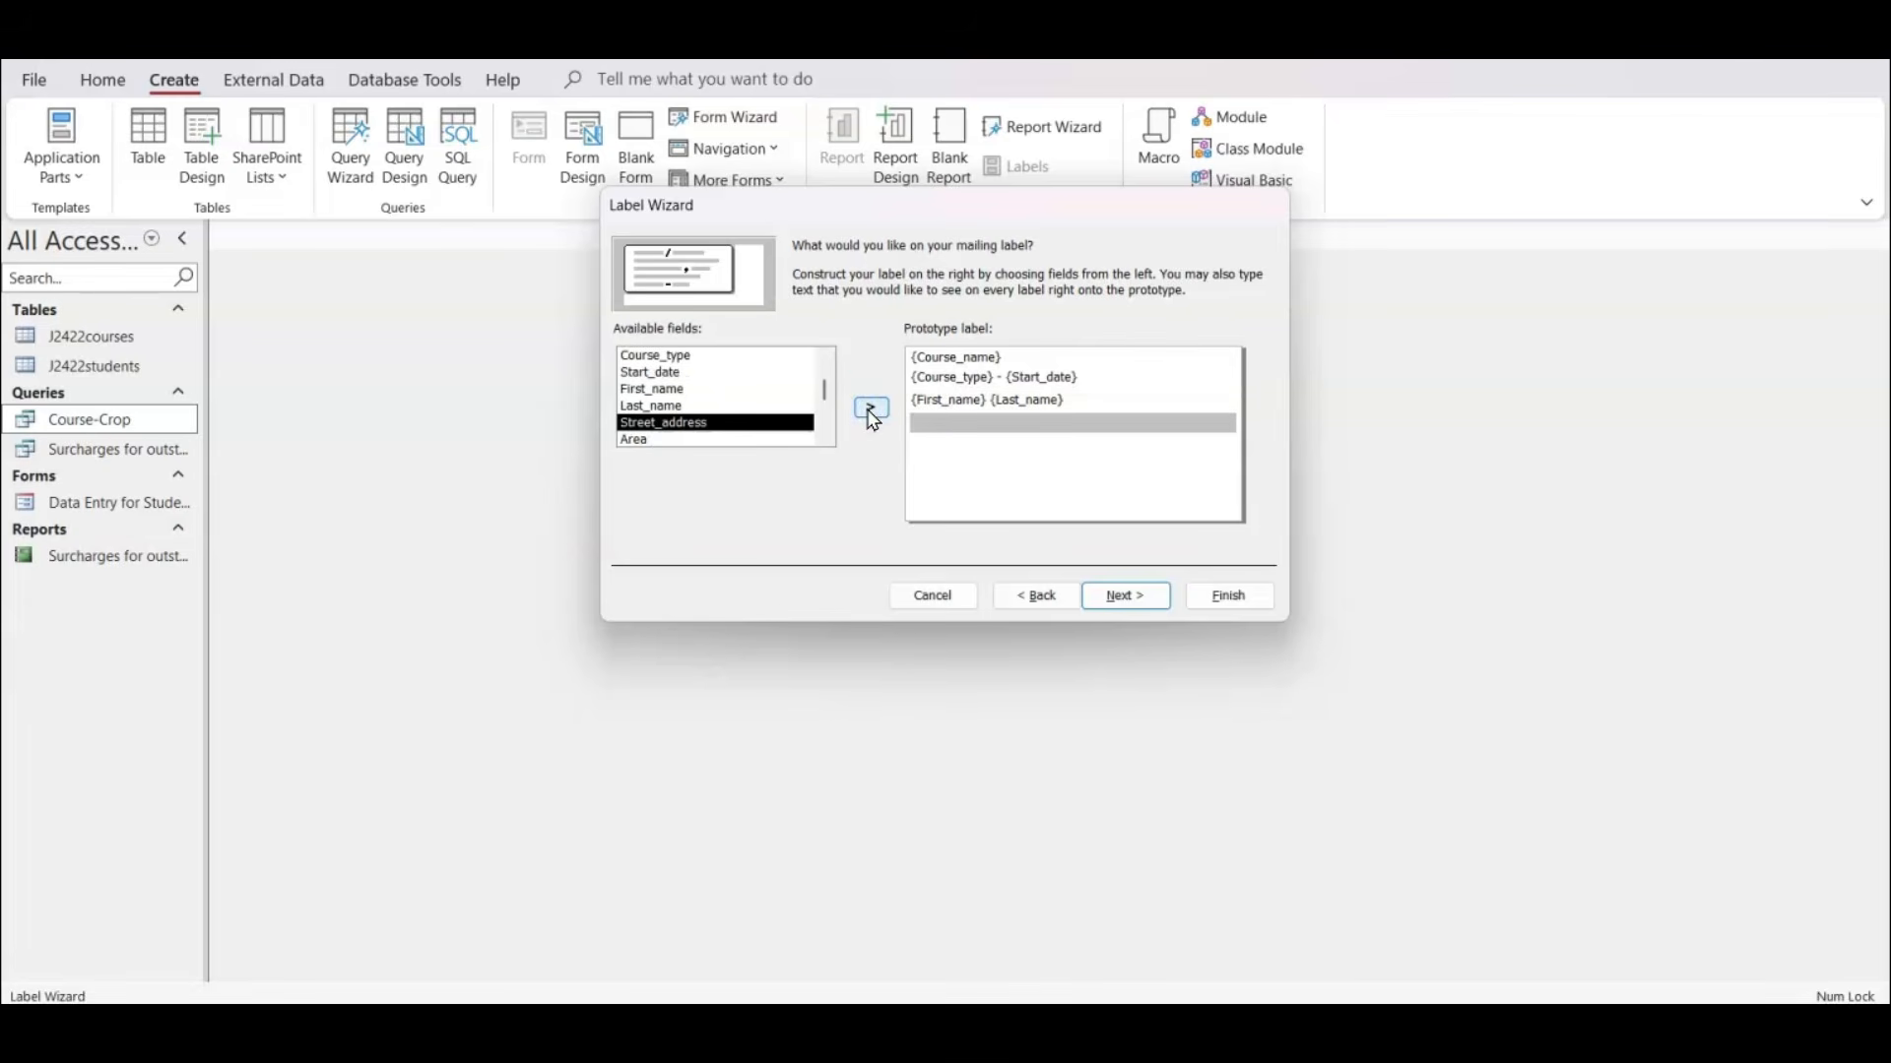
pyautogui.click(873, 410)
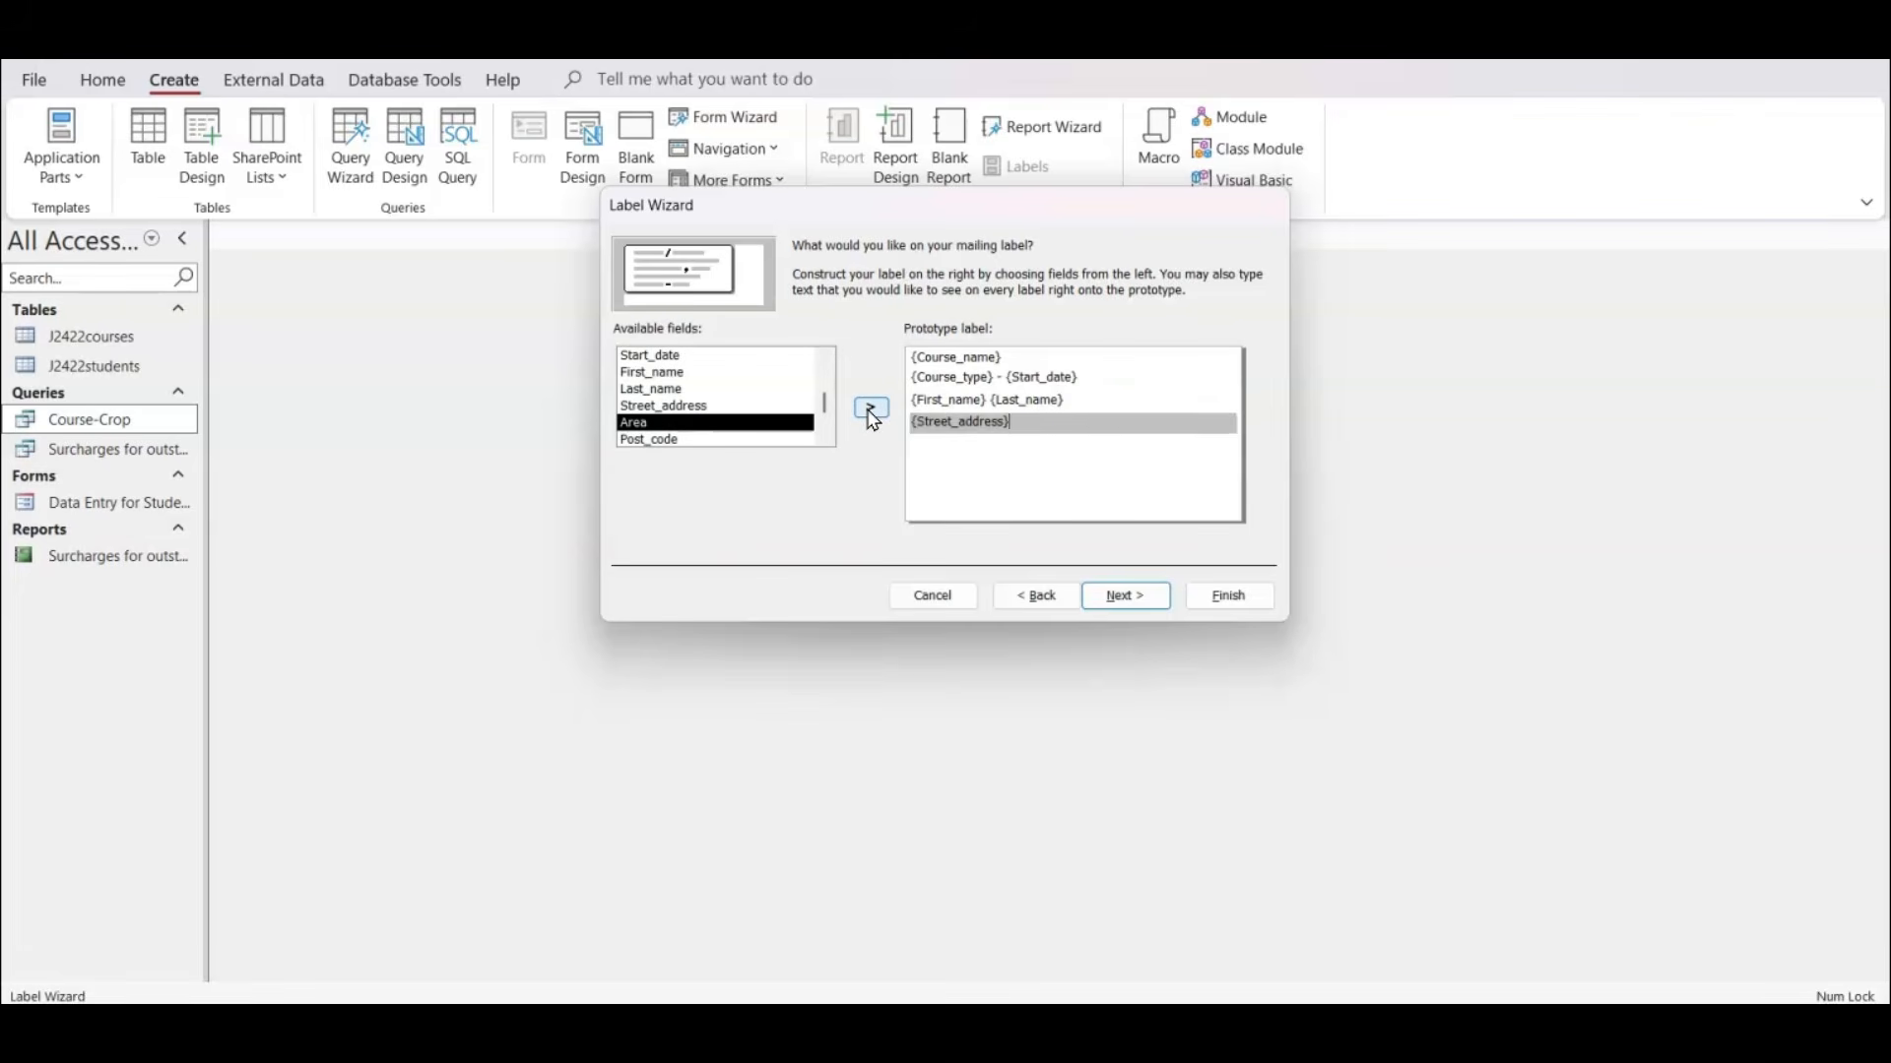
pyautogui.press('Return')
pyautogui.click(872, 410)
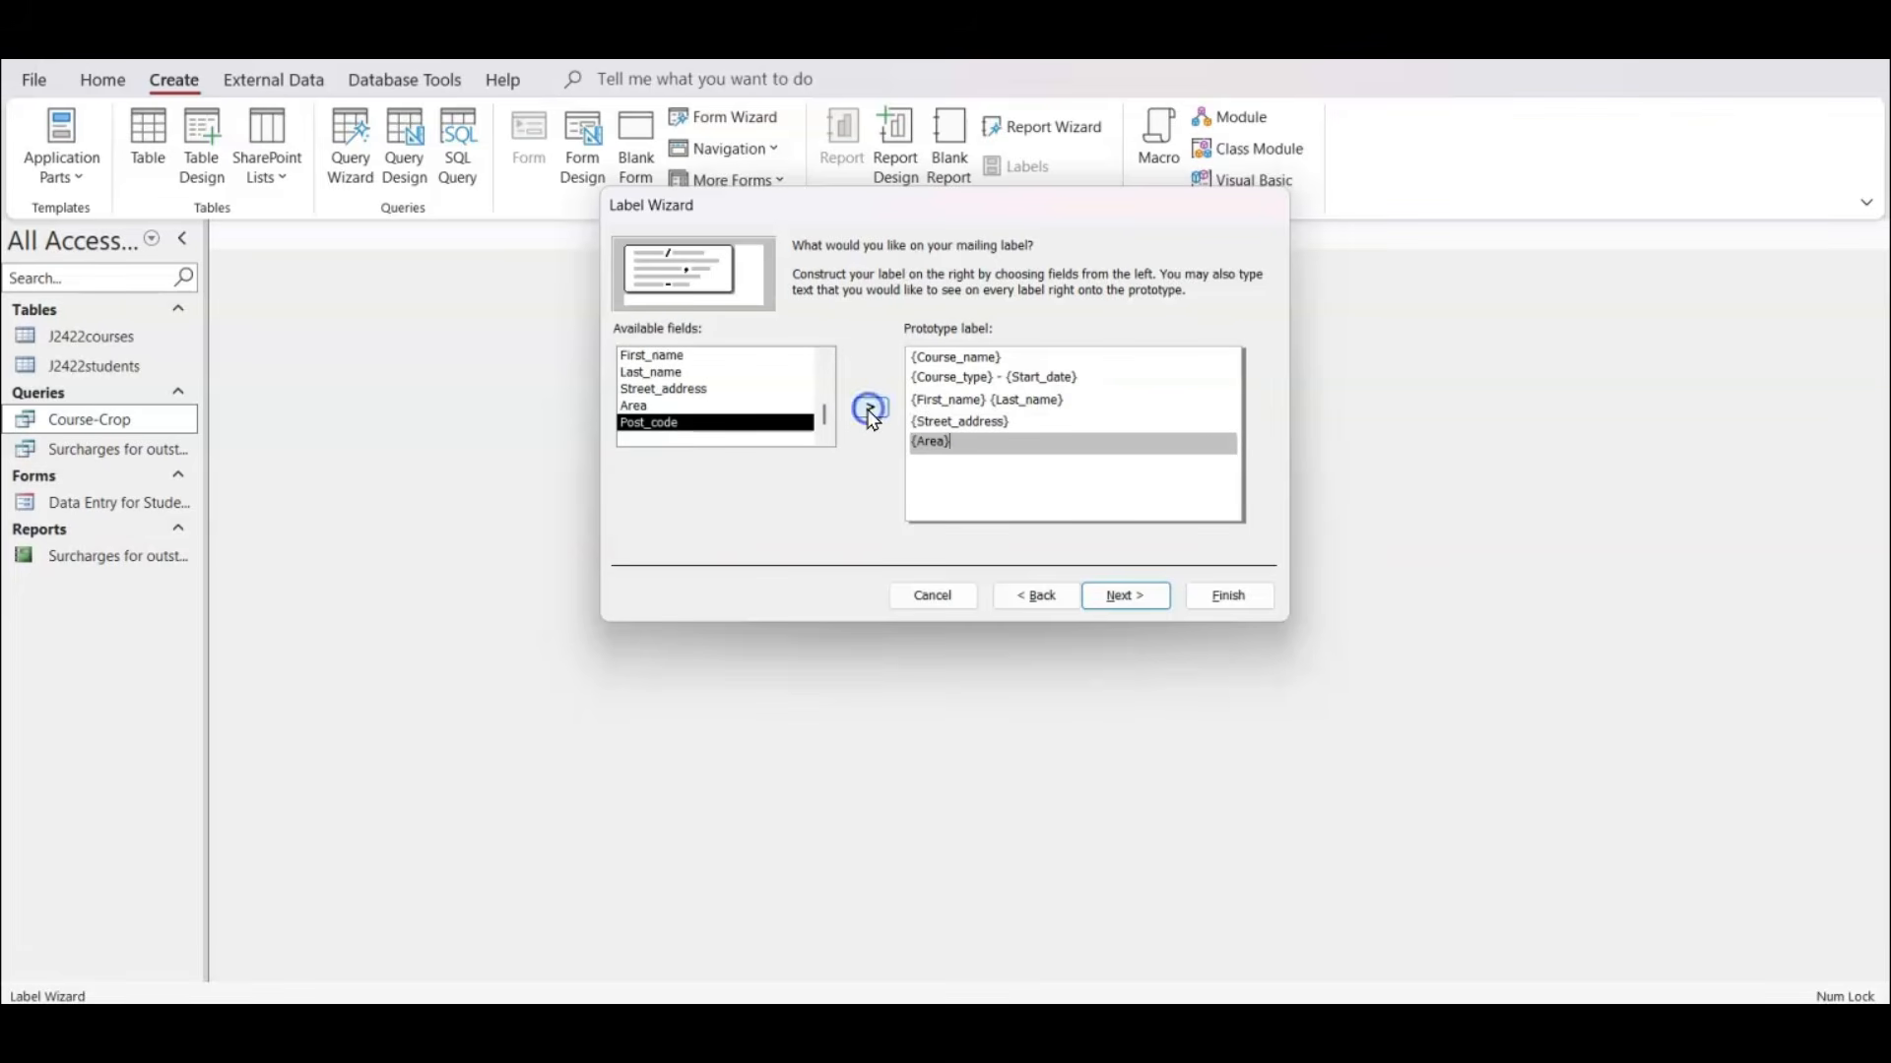
pyautogui.press('Return')
pyautogui.click(872, 409)
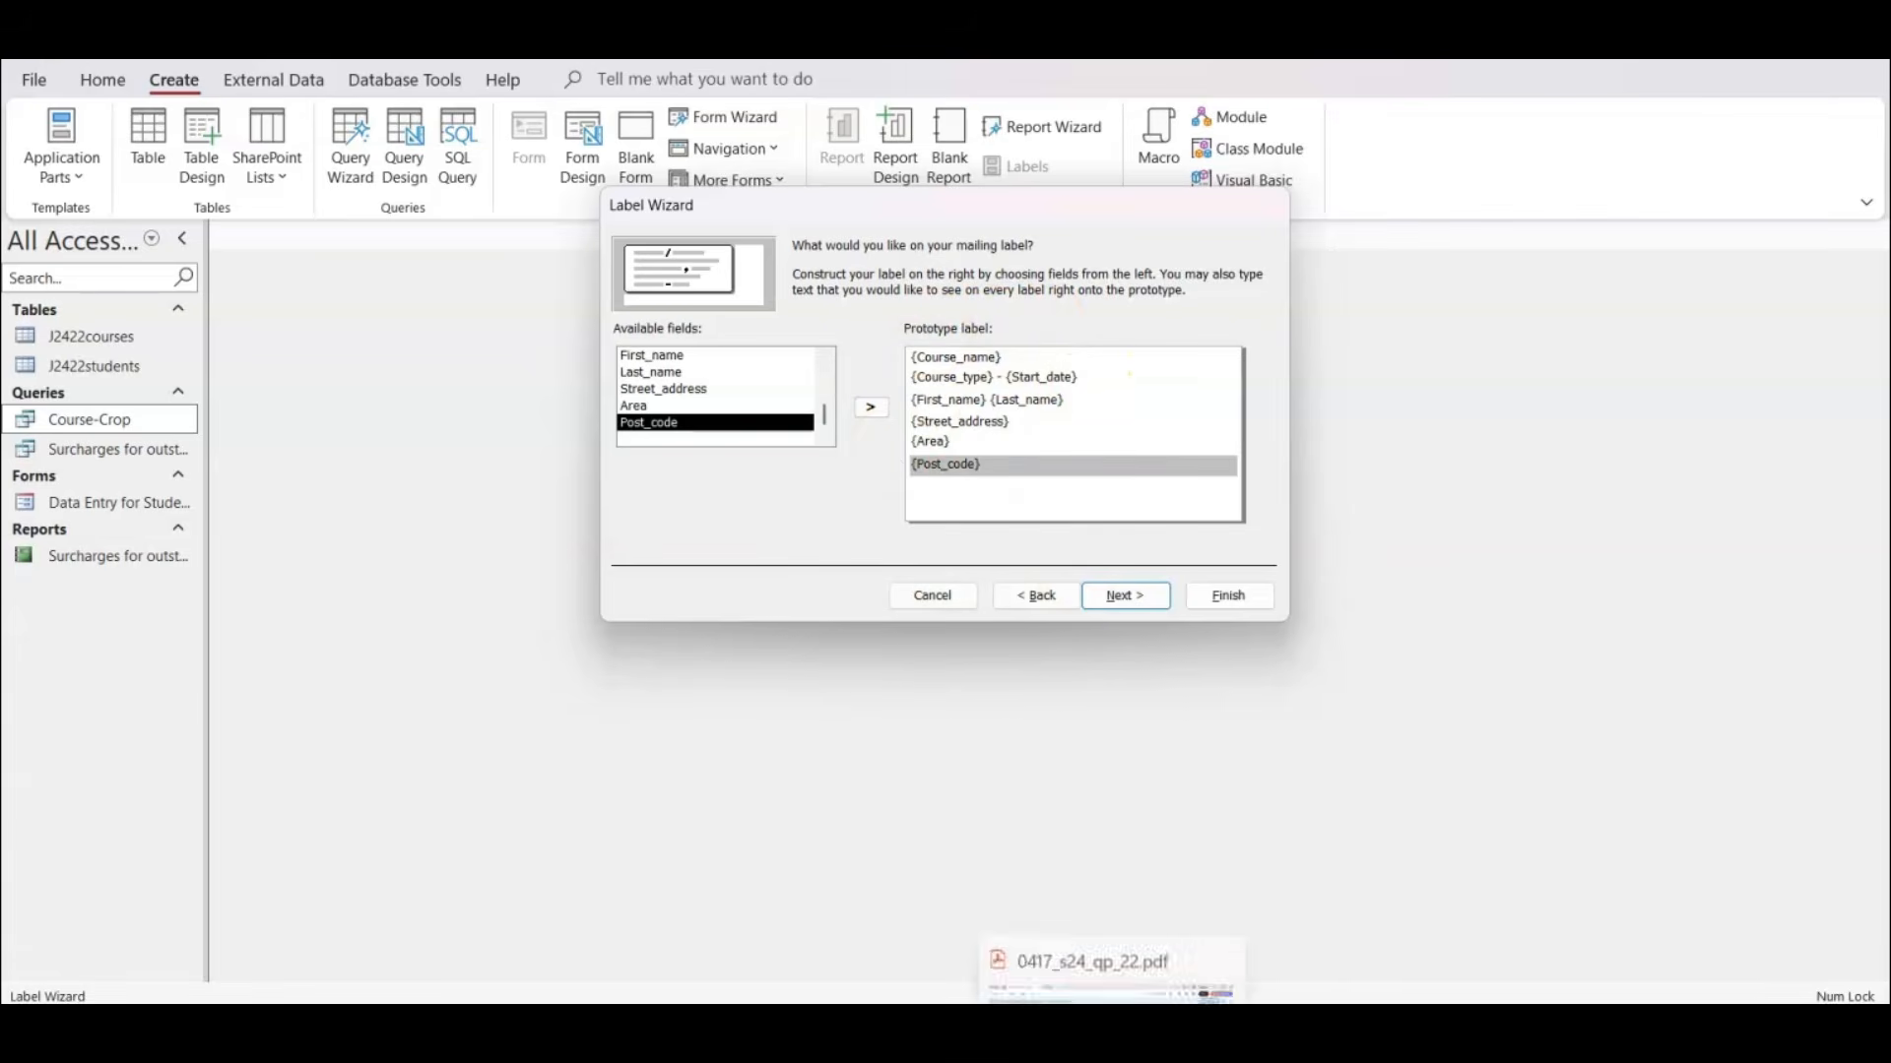
# Compare the prototype label with the sample label in the exam paper PDF, and return to Access.
pyautogui.click(1112, 1031)
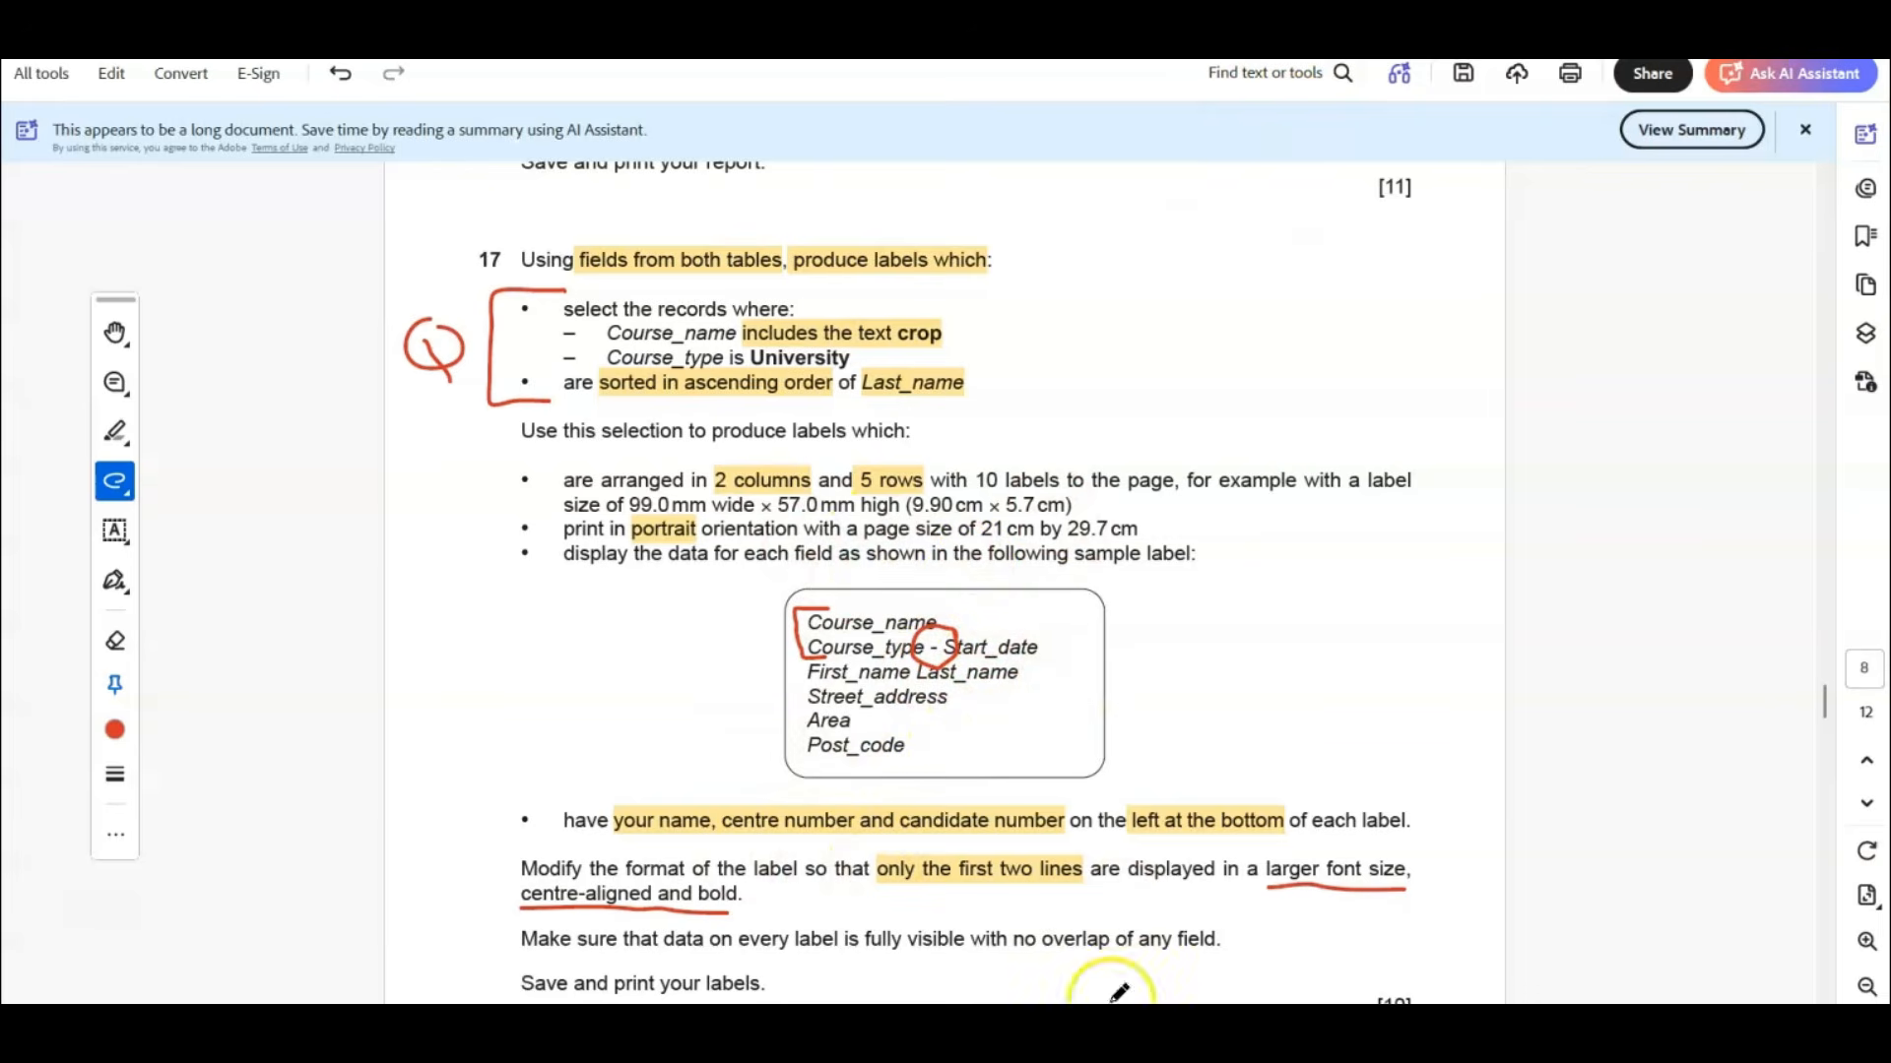
pyautogui.moveTo(1221, 1031)
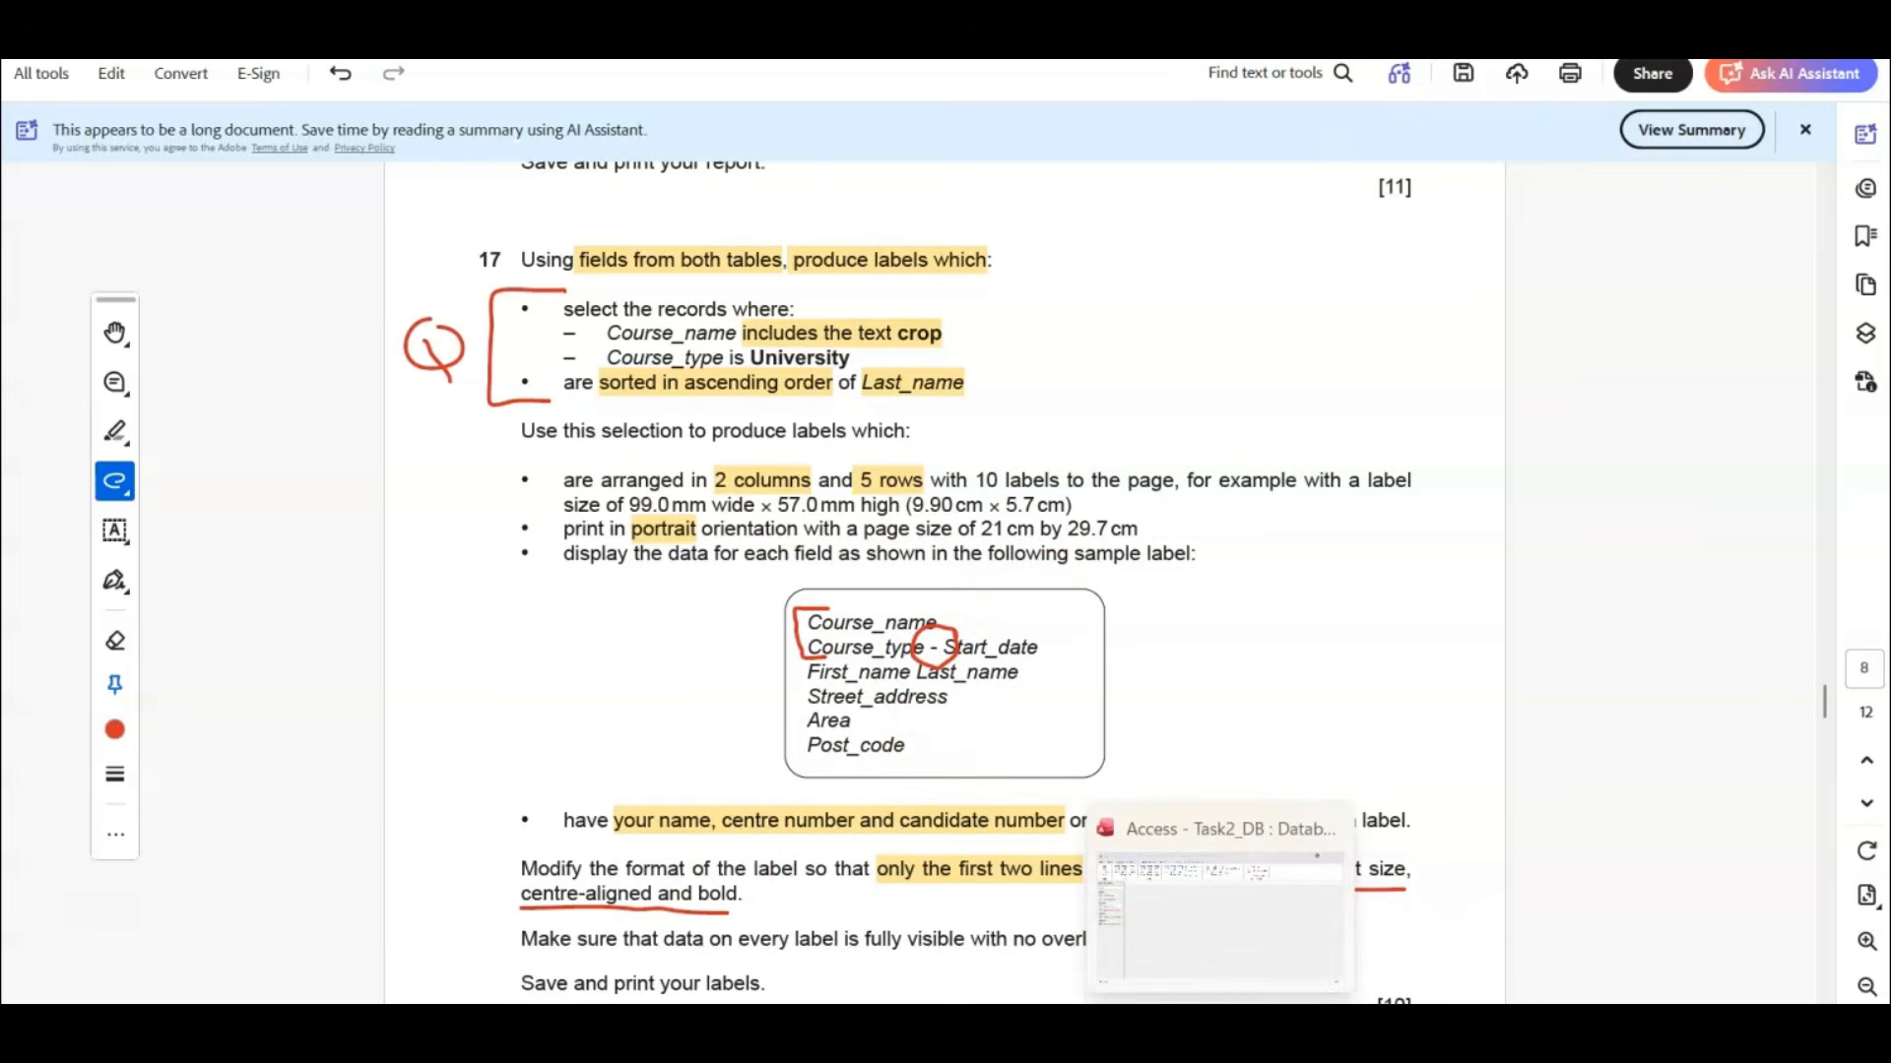
pyautogui.click(1219, 916)
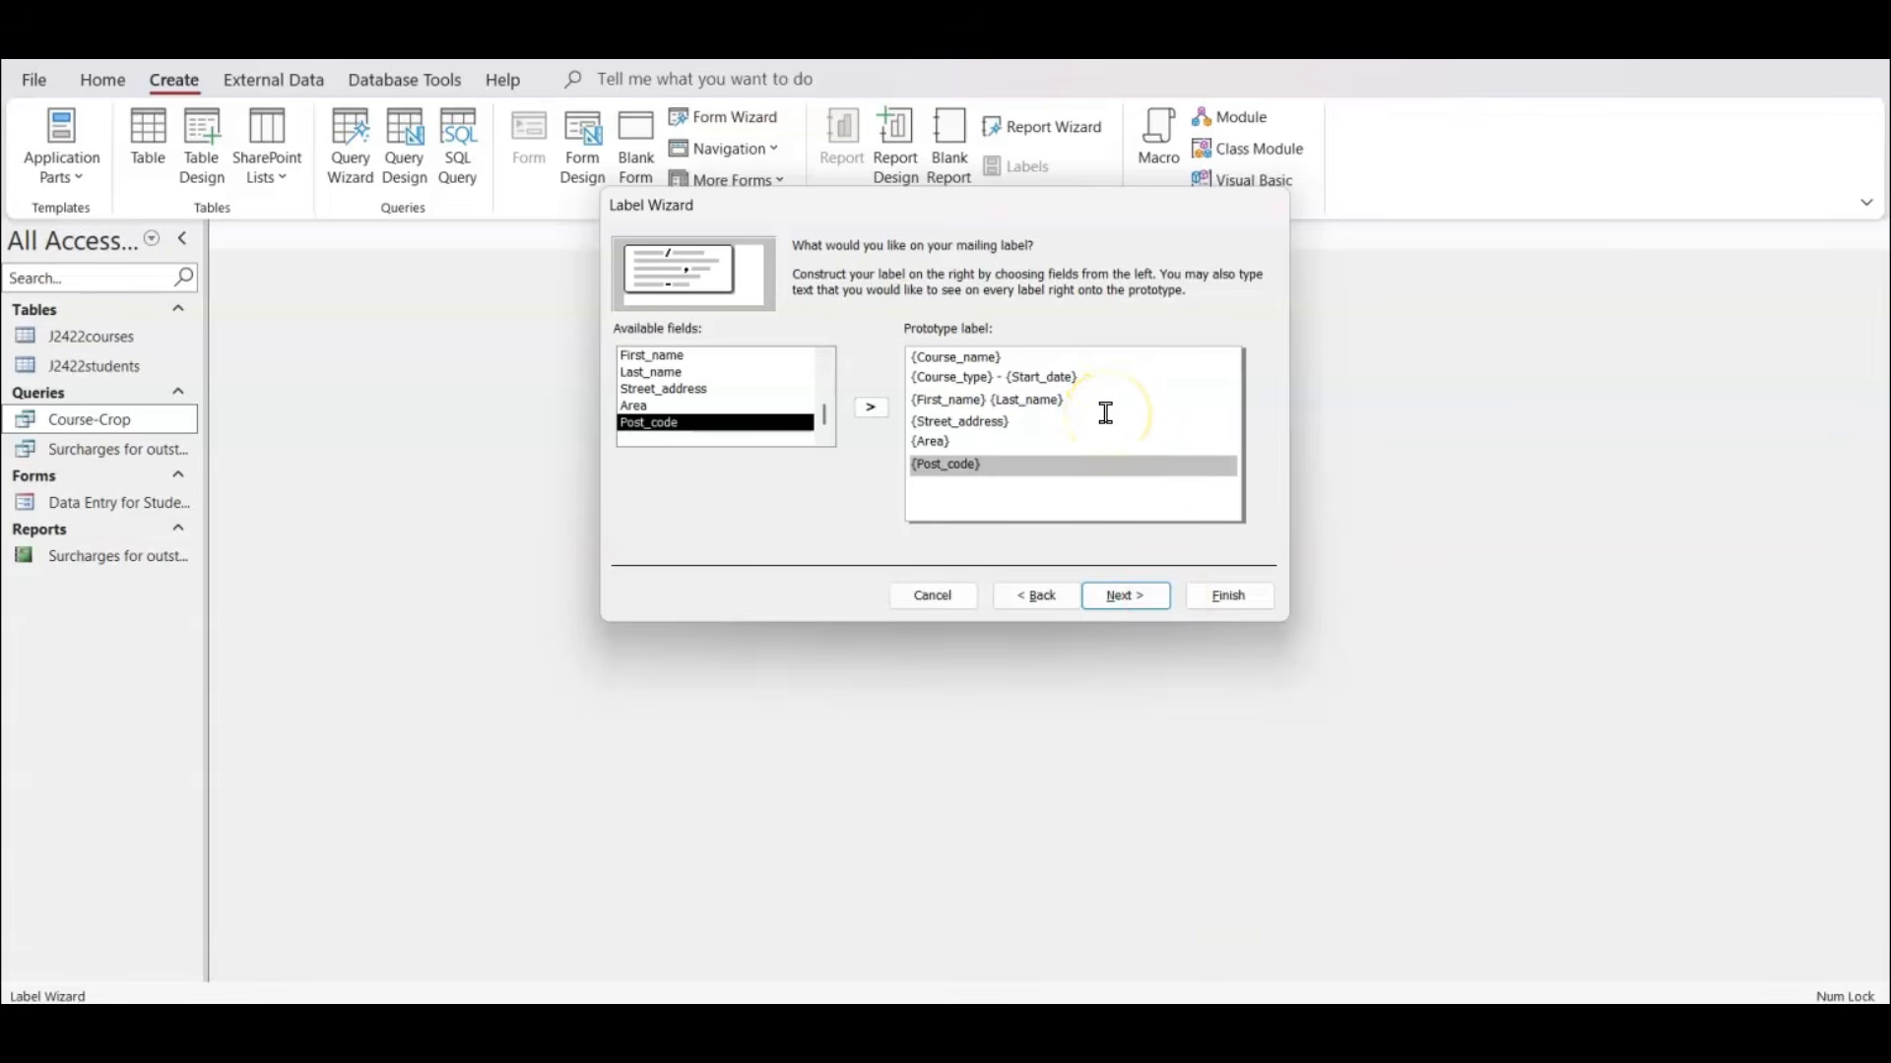
# Finish the Label Wizard without a sort field, keeping the report name Labels Course-Crop, and inspect the page layout in print preview.
pyautogui.click(1123, 597)
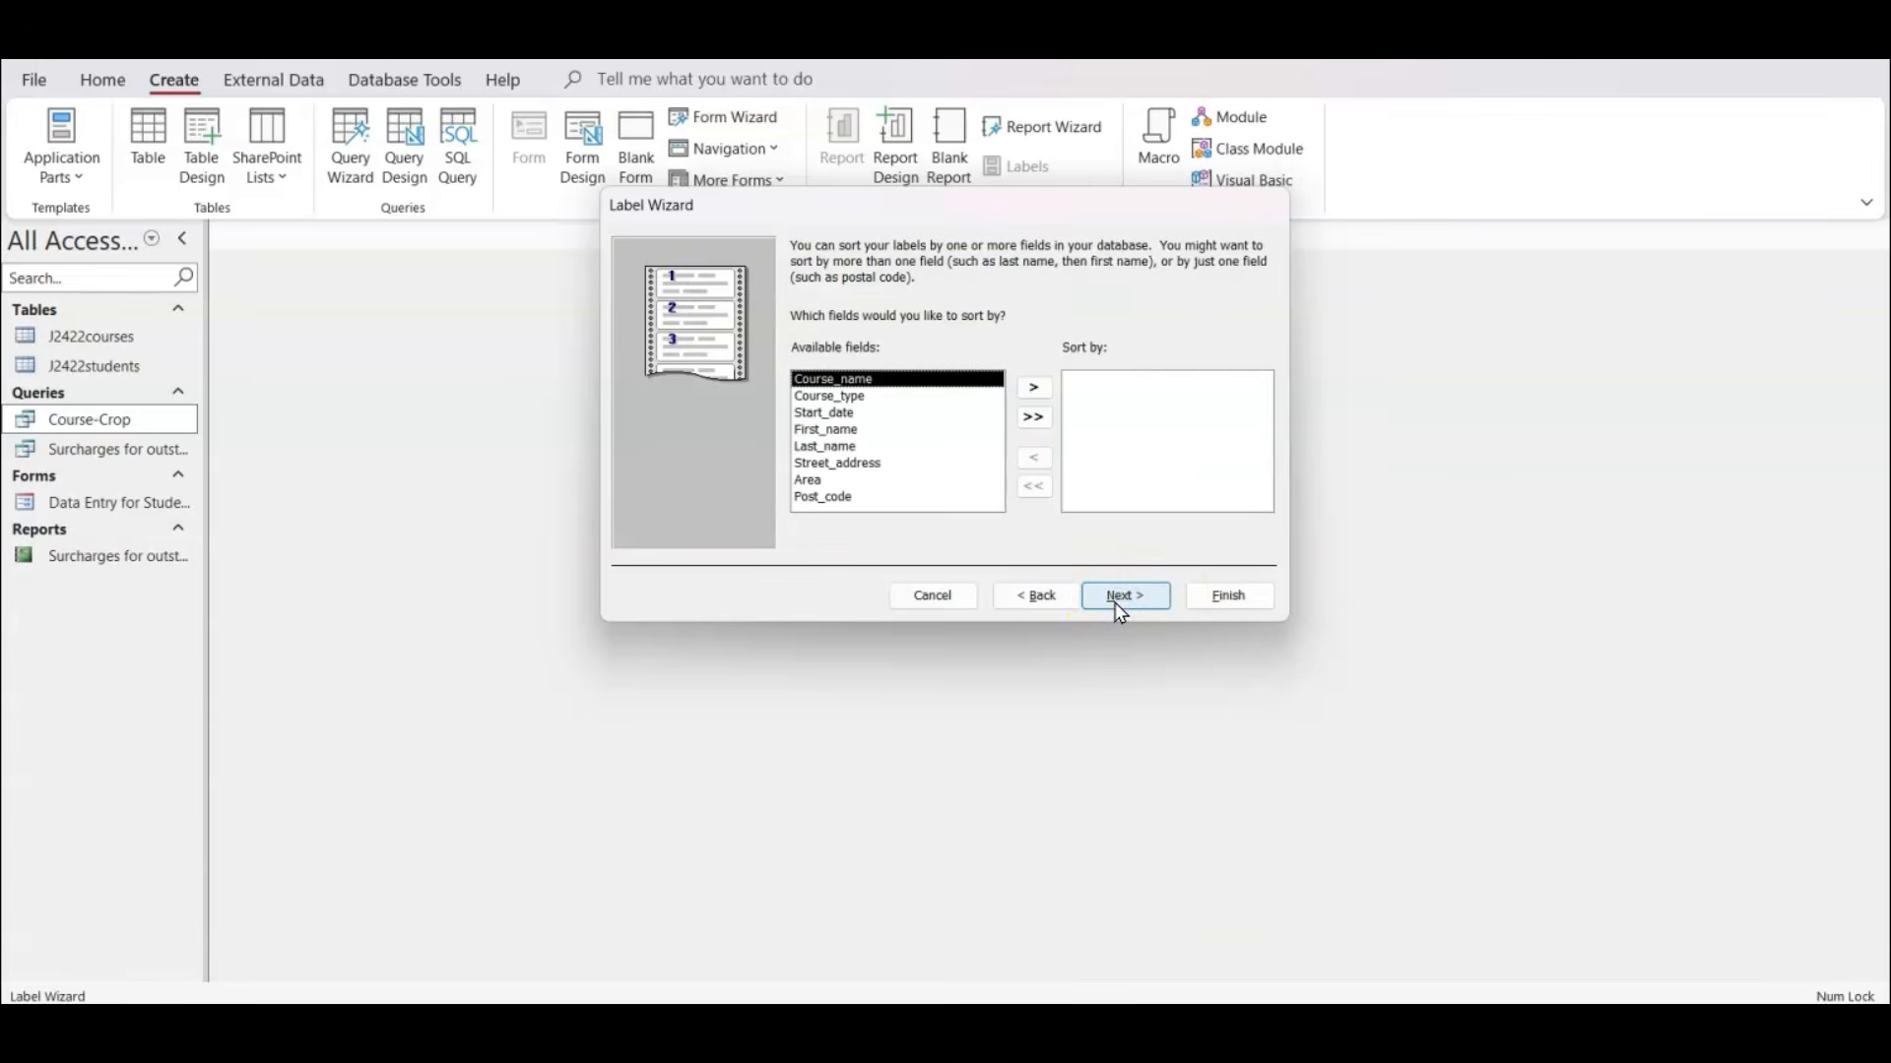
pyautogui.click(1060, 617)
pyautogui.click(1131, 595)
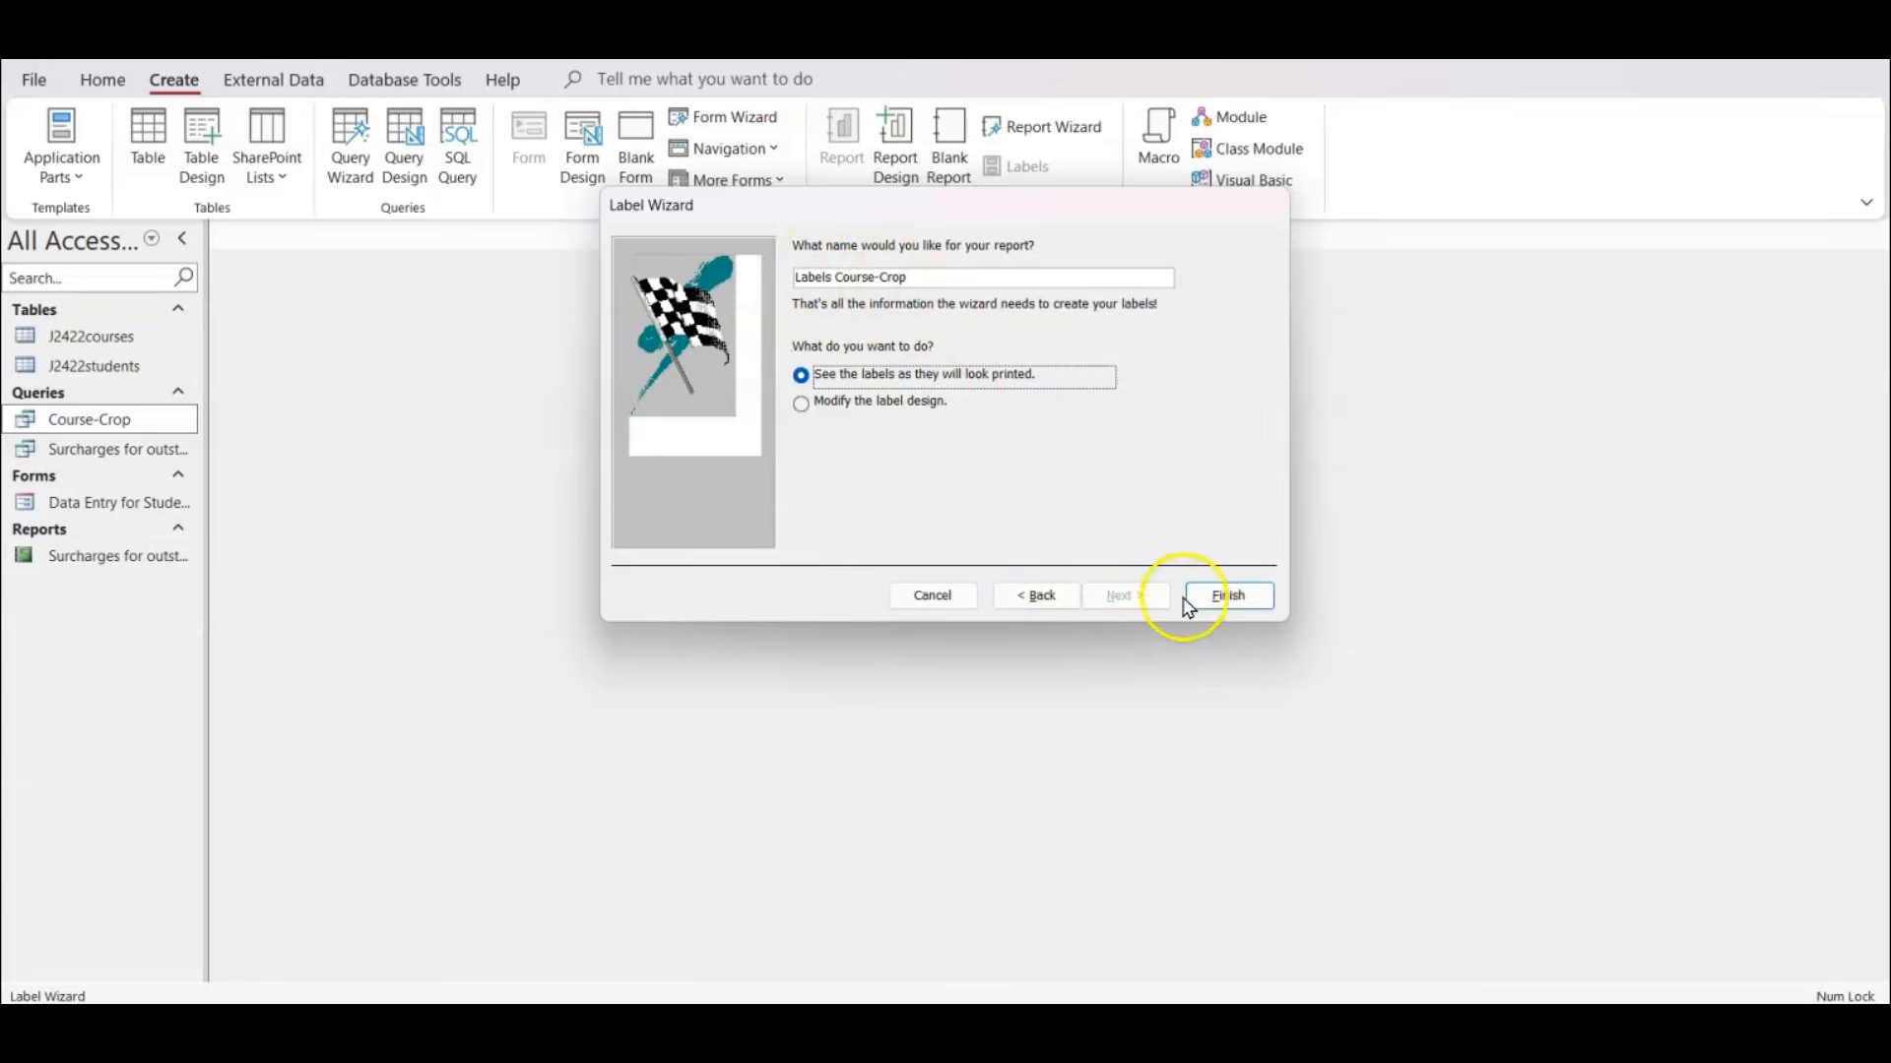
pyautogui.click(1233, 595)
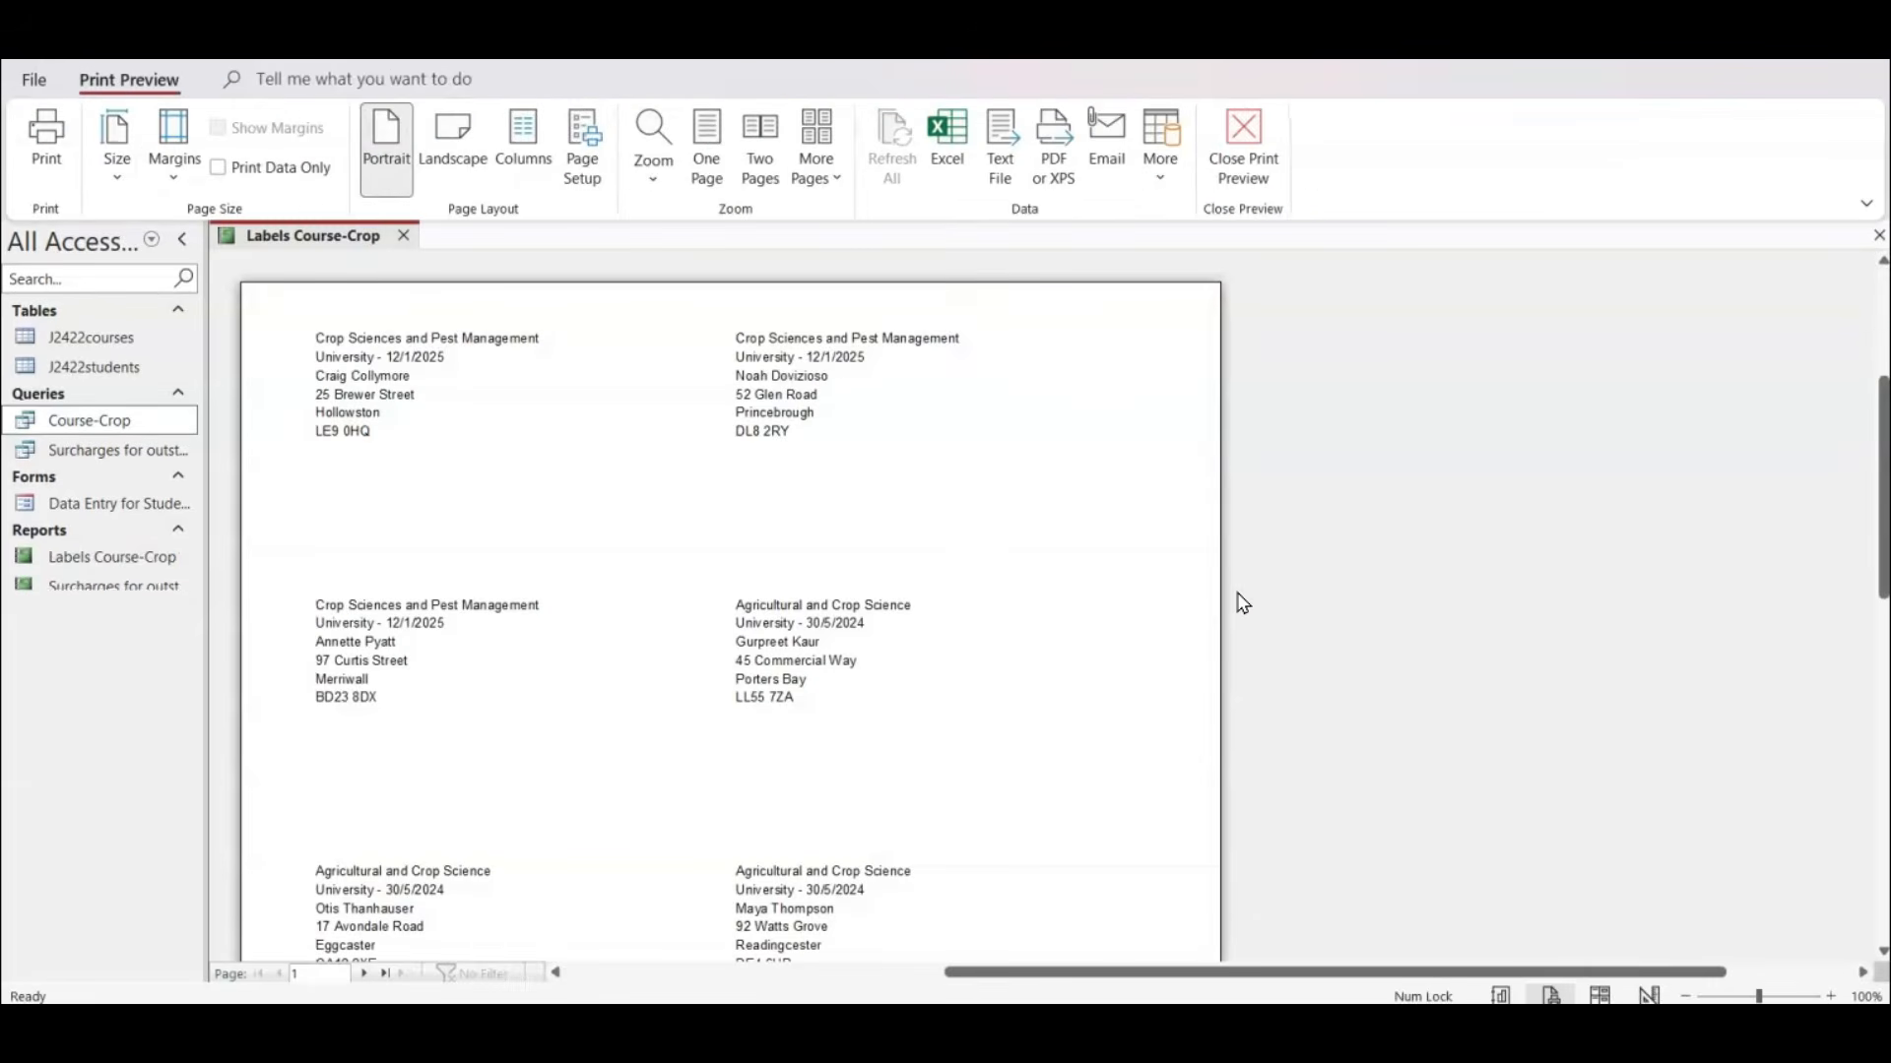
pyautogui.scroll(-3, 1011, 598)
pyautogui.scroll(-3, 988, 600)
pyautogui.scroll(6, 979, 607)
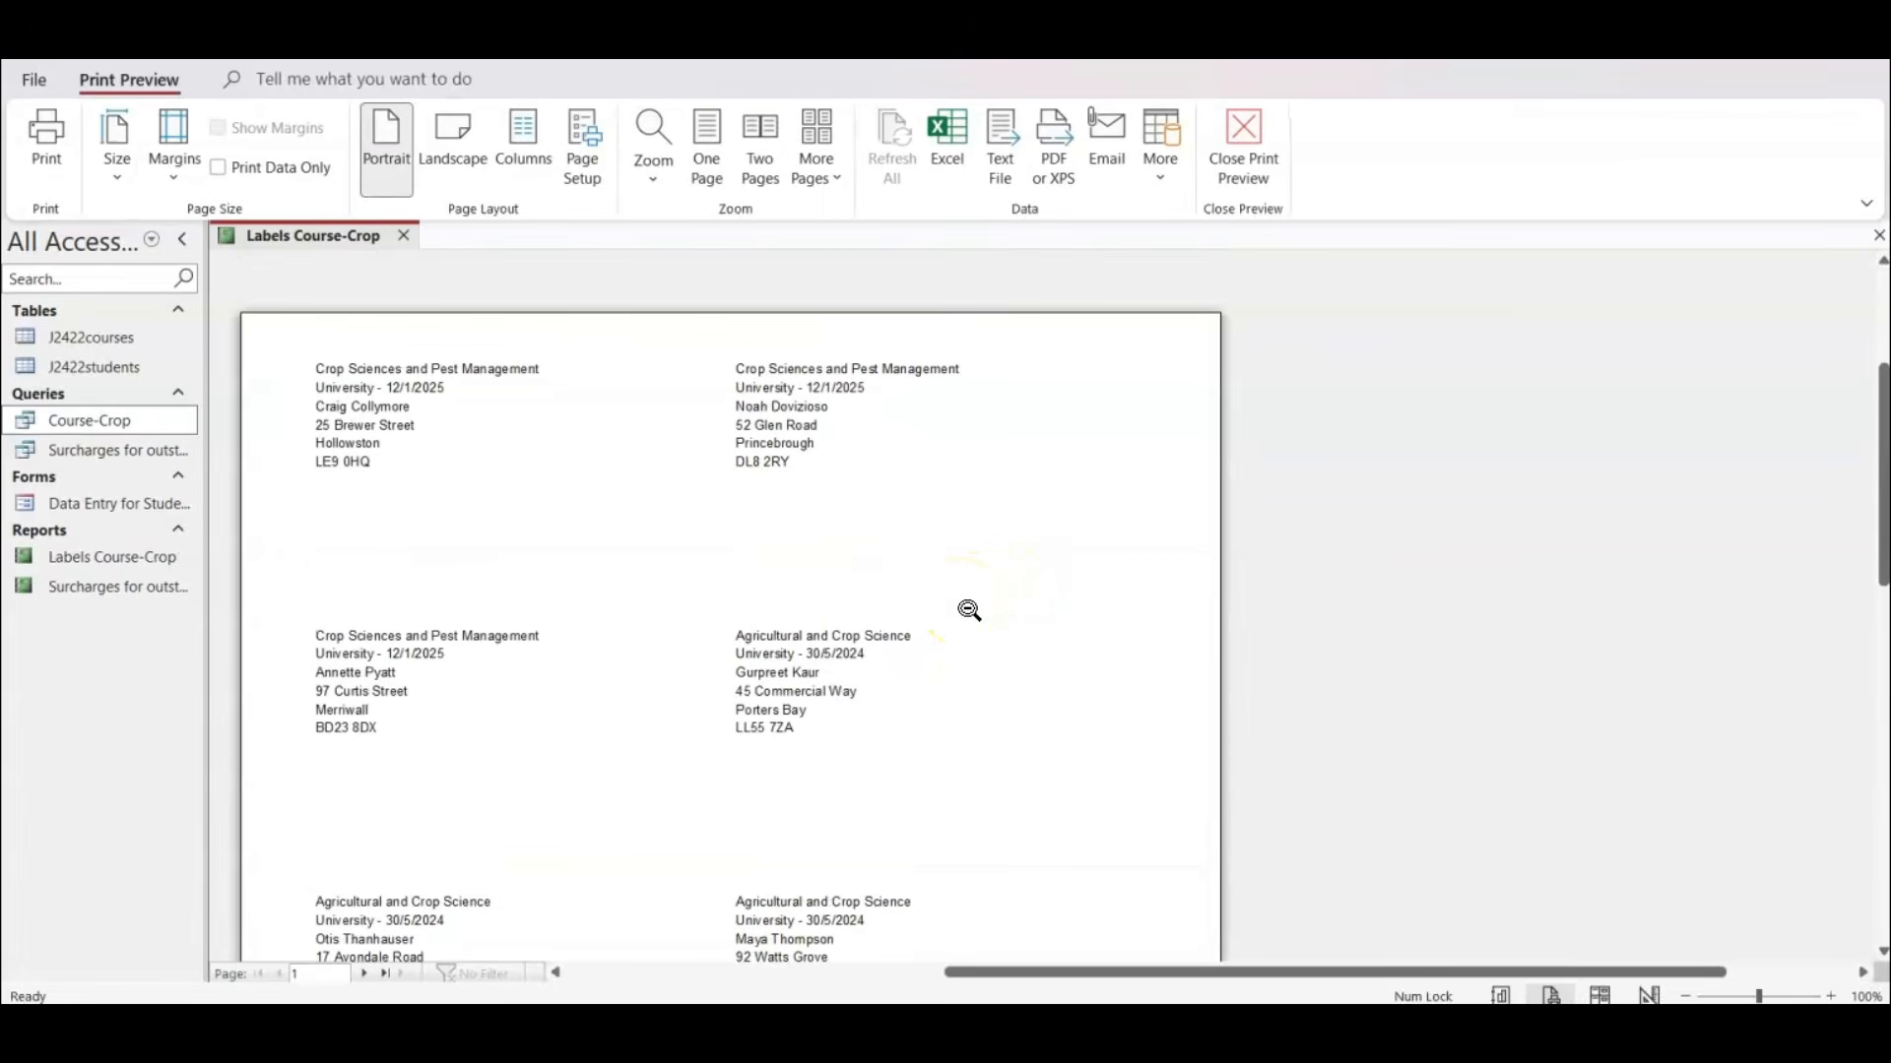
pyautogui.click(968, 610)
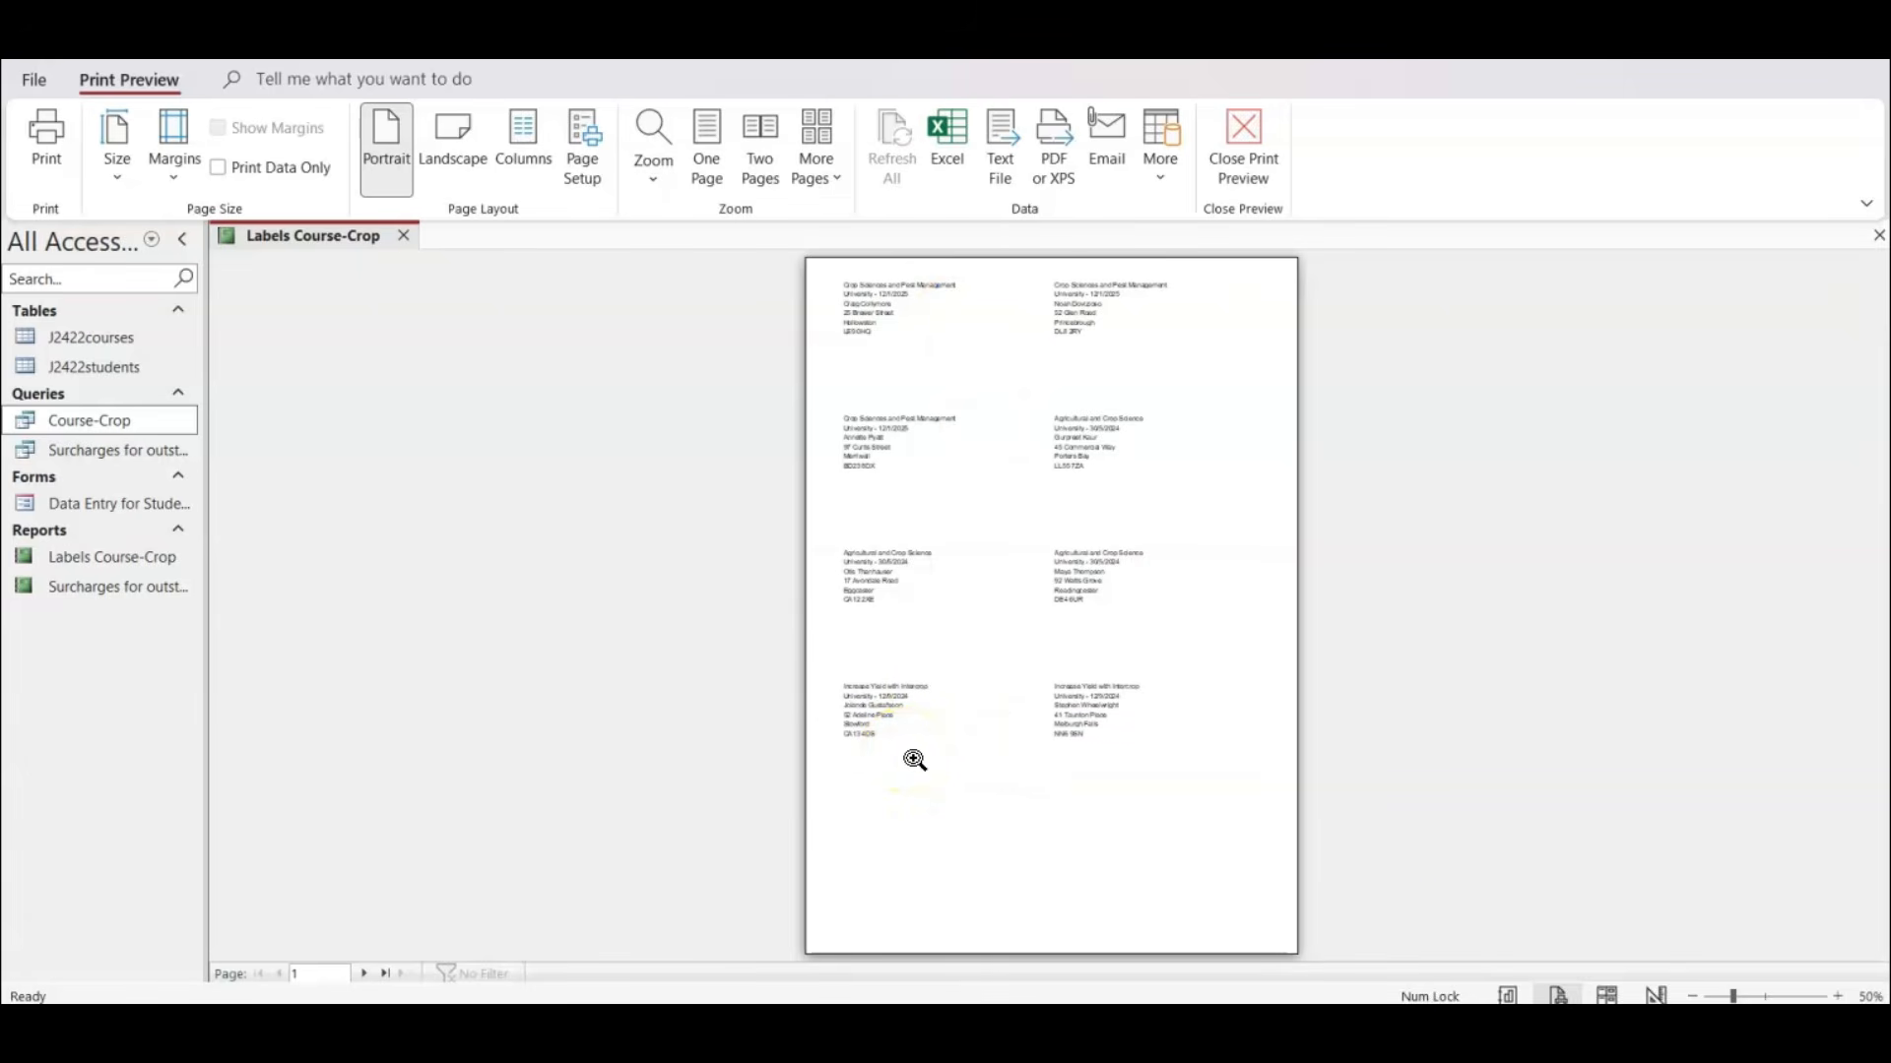
# In Design View, shorten the Detail section to about 4.9 cm, move all six label fields down about 1 cm, and preview the page.
pyautogui.click(1607, 996)
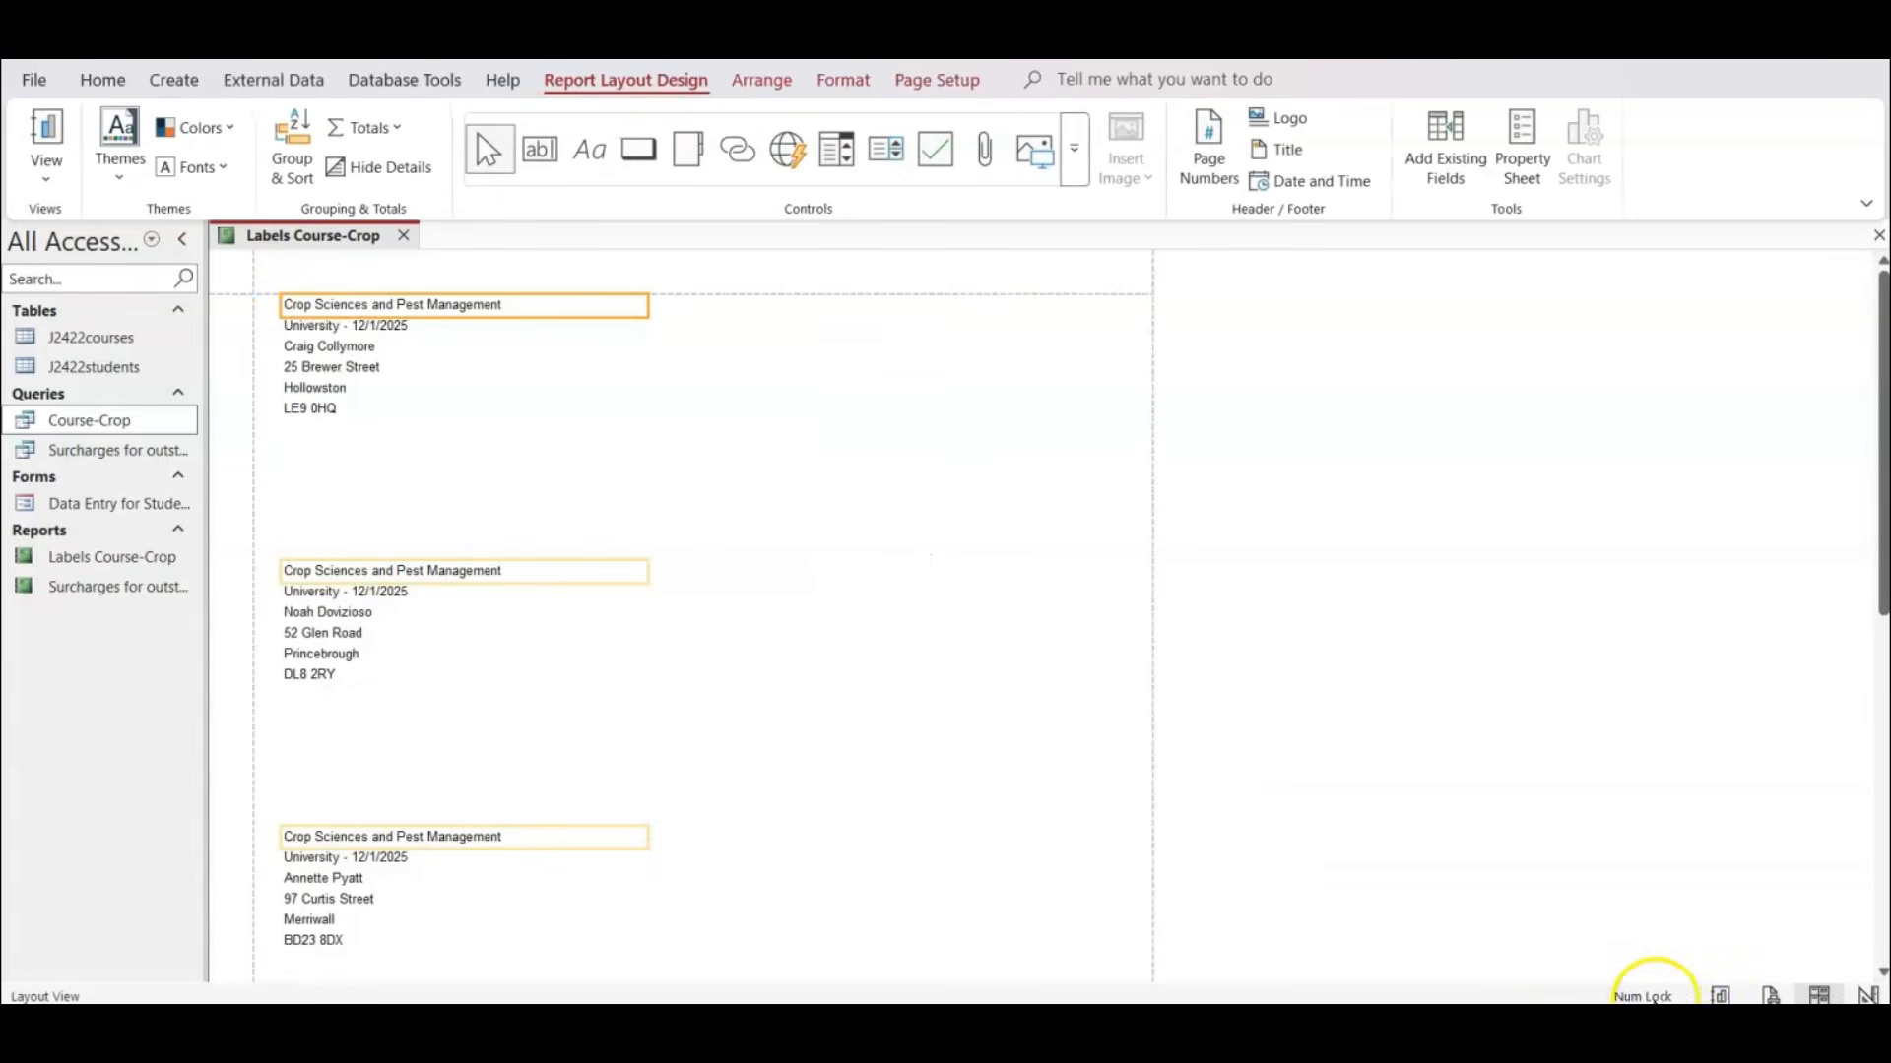
pyautogui.click(1868, 995)
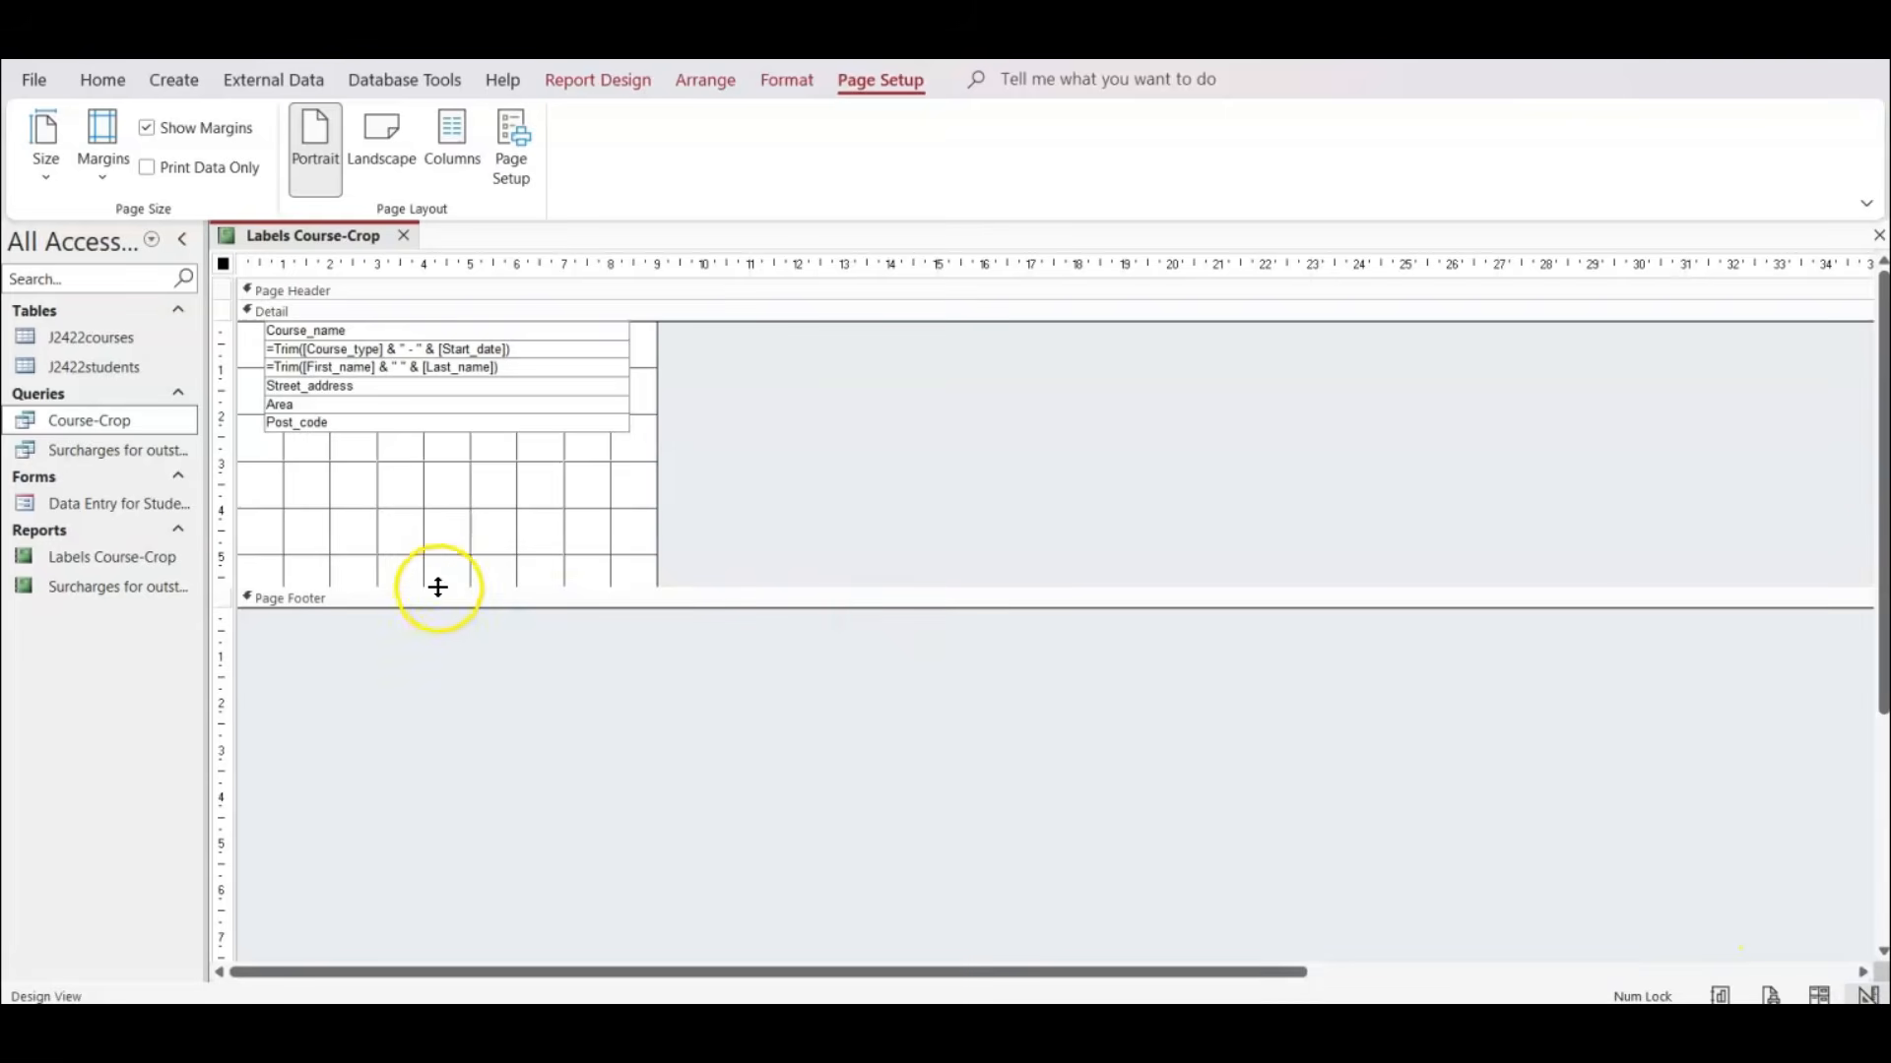
pyautogui.moveTo(434, 584); pyautogui.dragTo(436, 560)
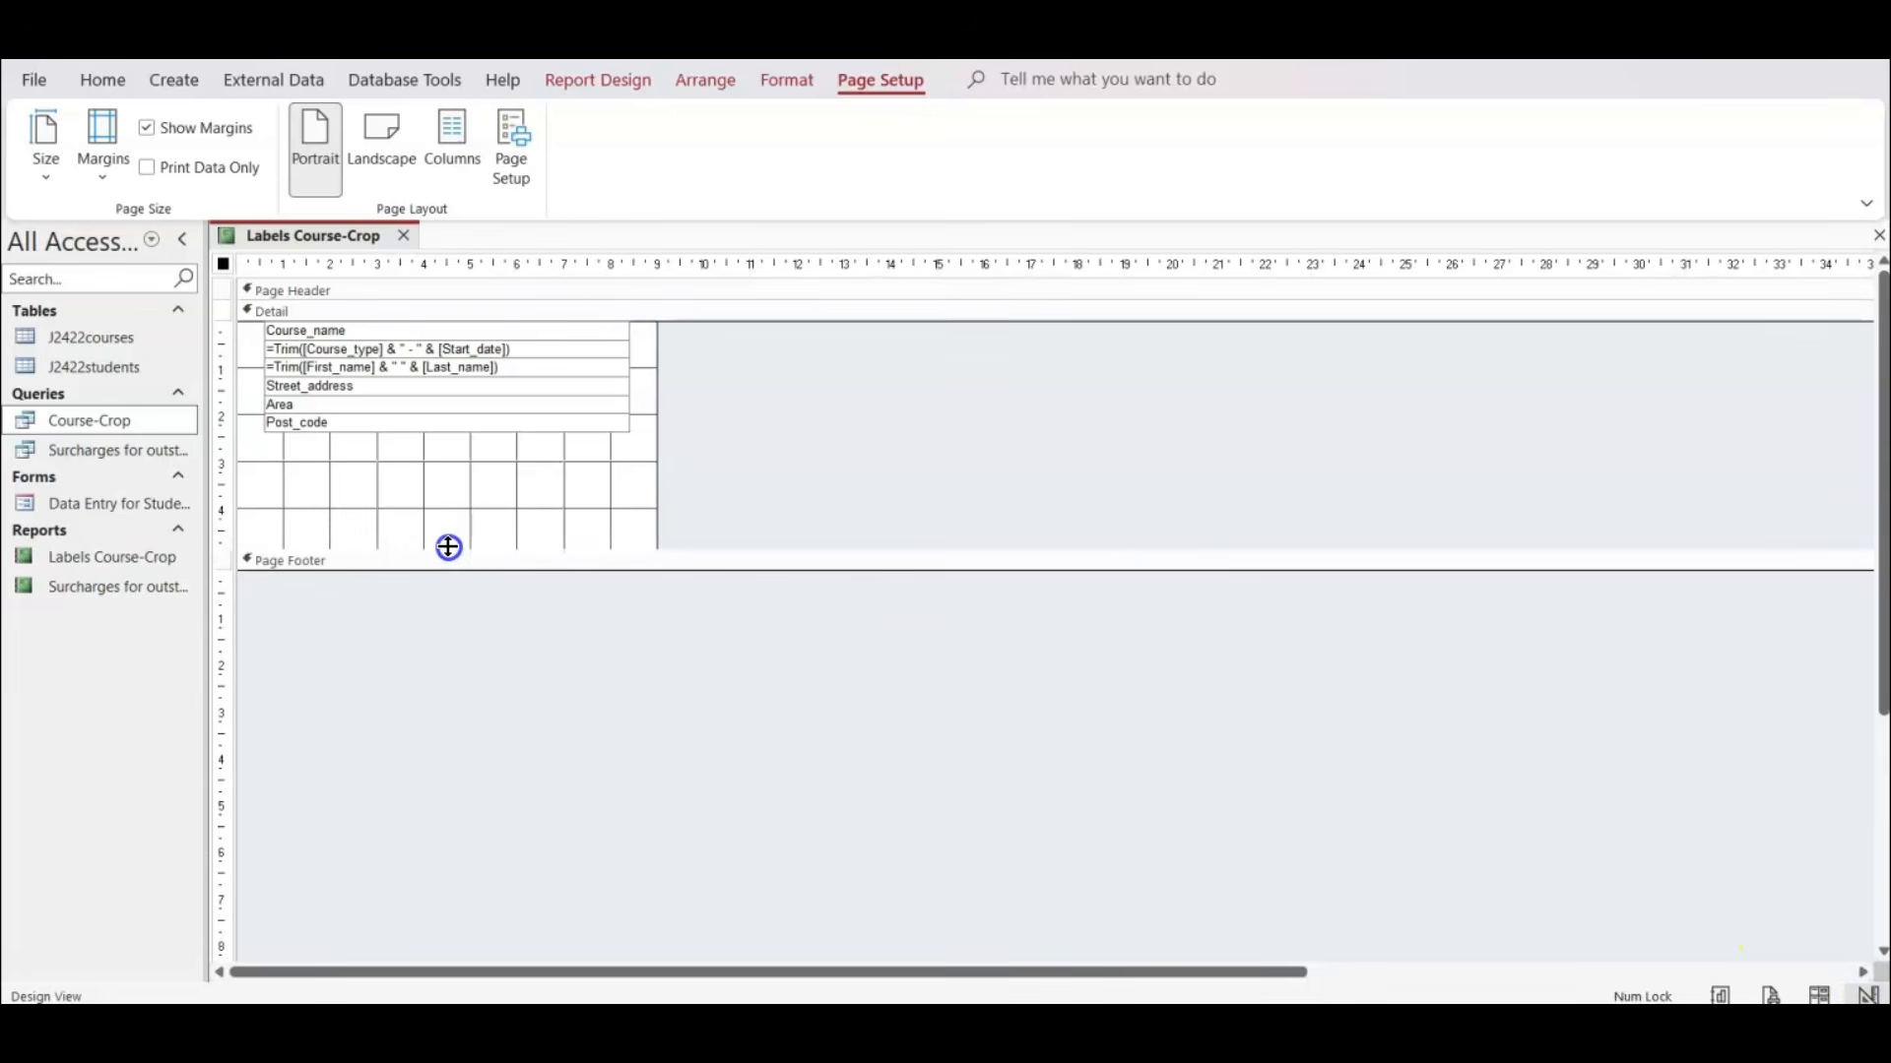
pyautogui.moveTo(790, 340); pyautogui.dragTo(399, 472)
pyautogui.moveTo(441, 368); pyautogui.dragTo(445, 422)
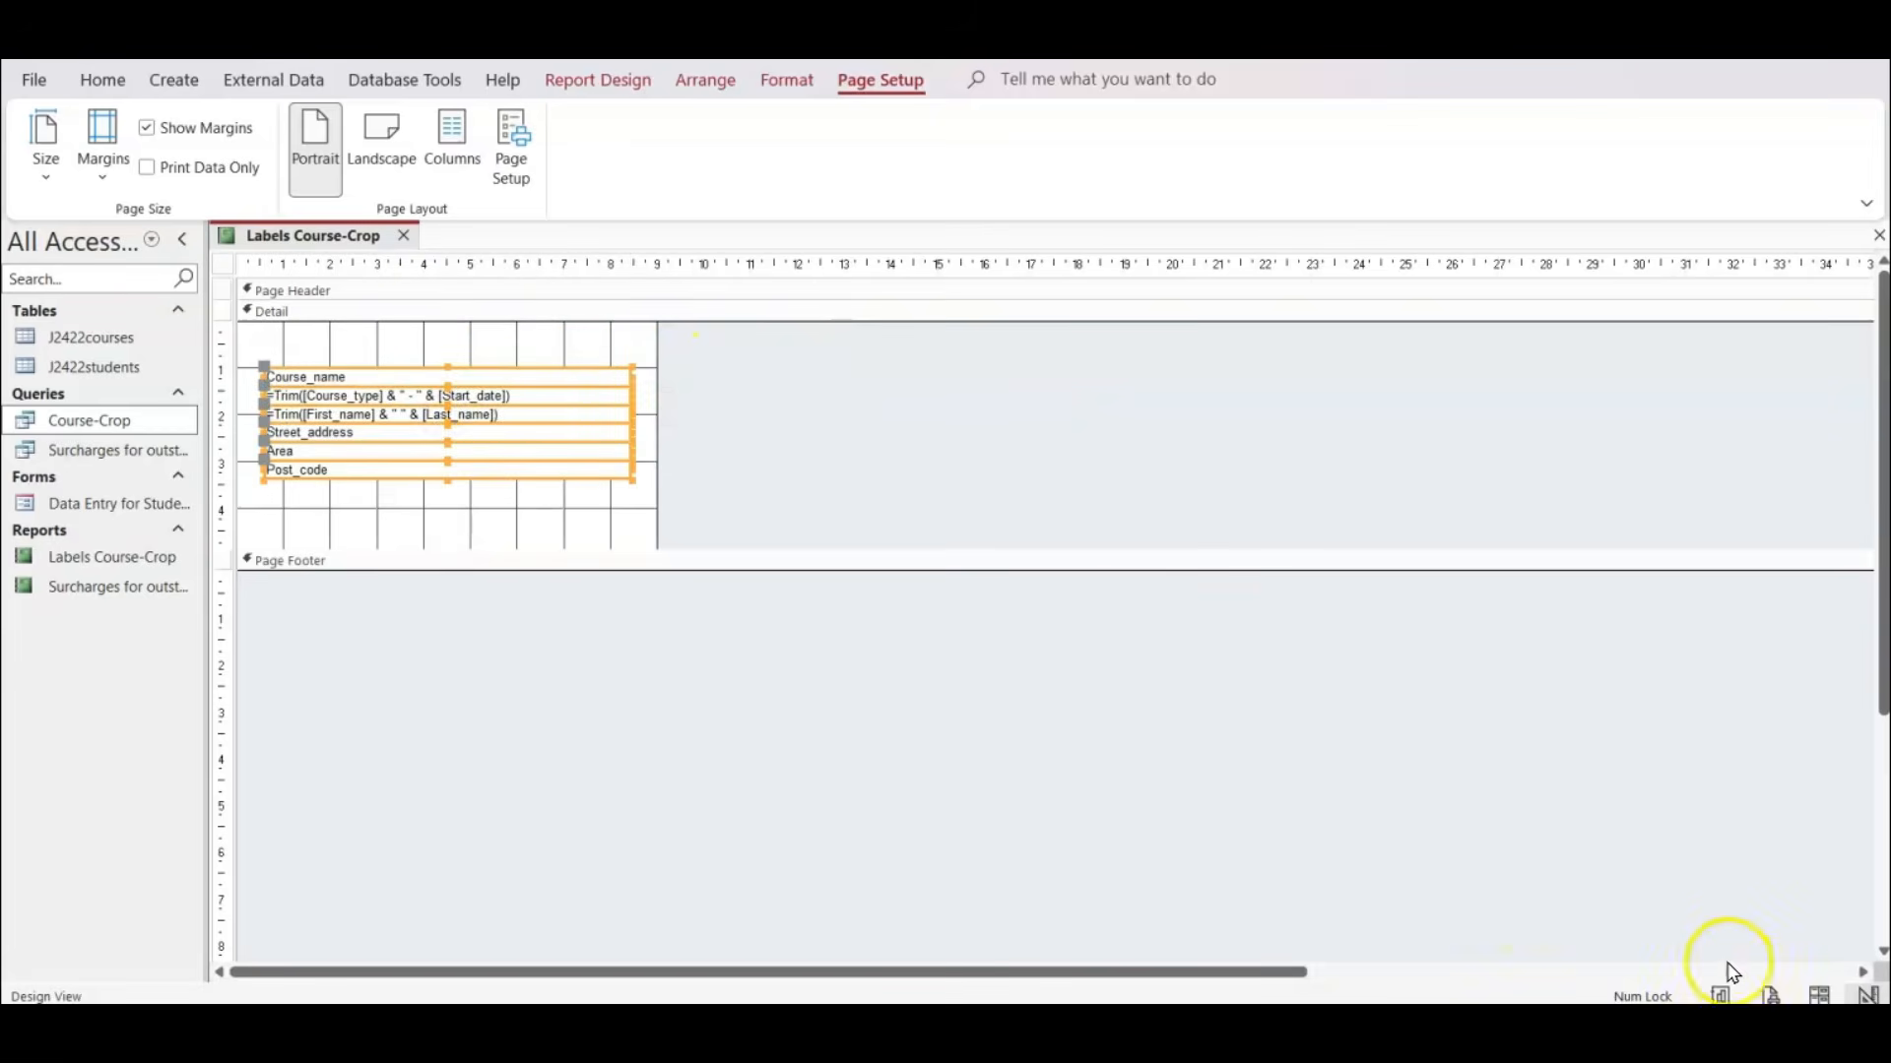
pyautogui.click(1770, 996)
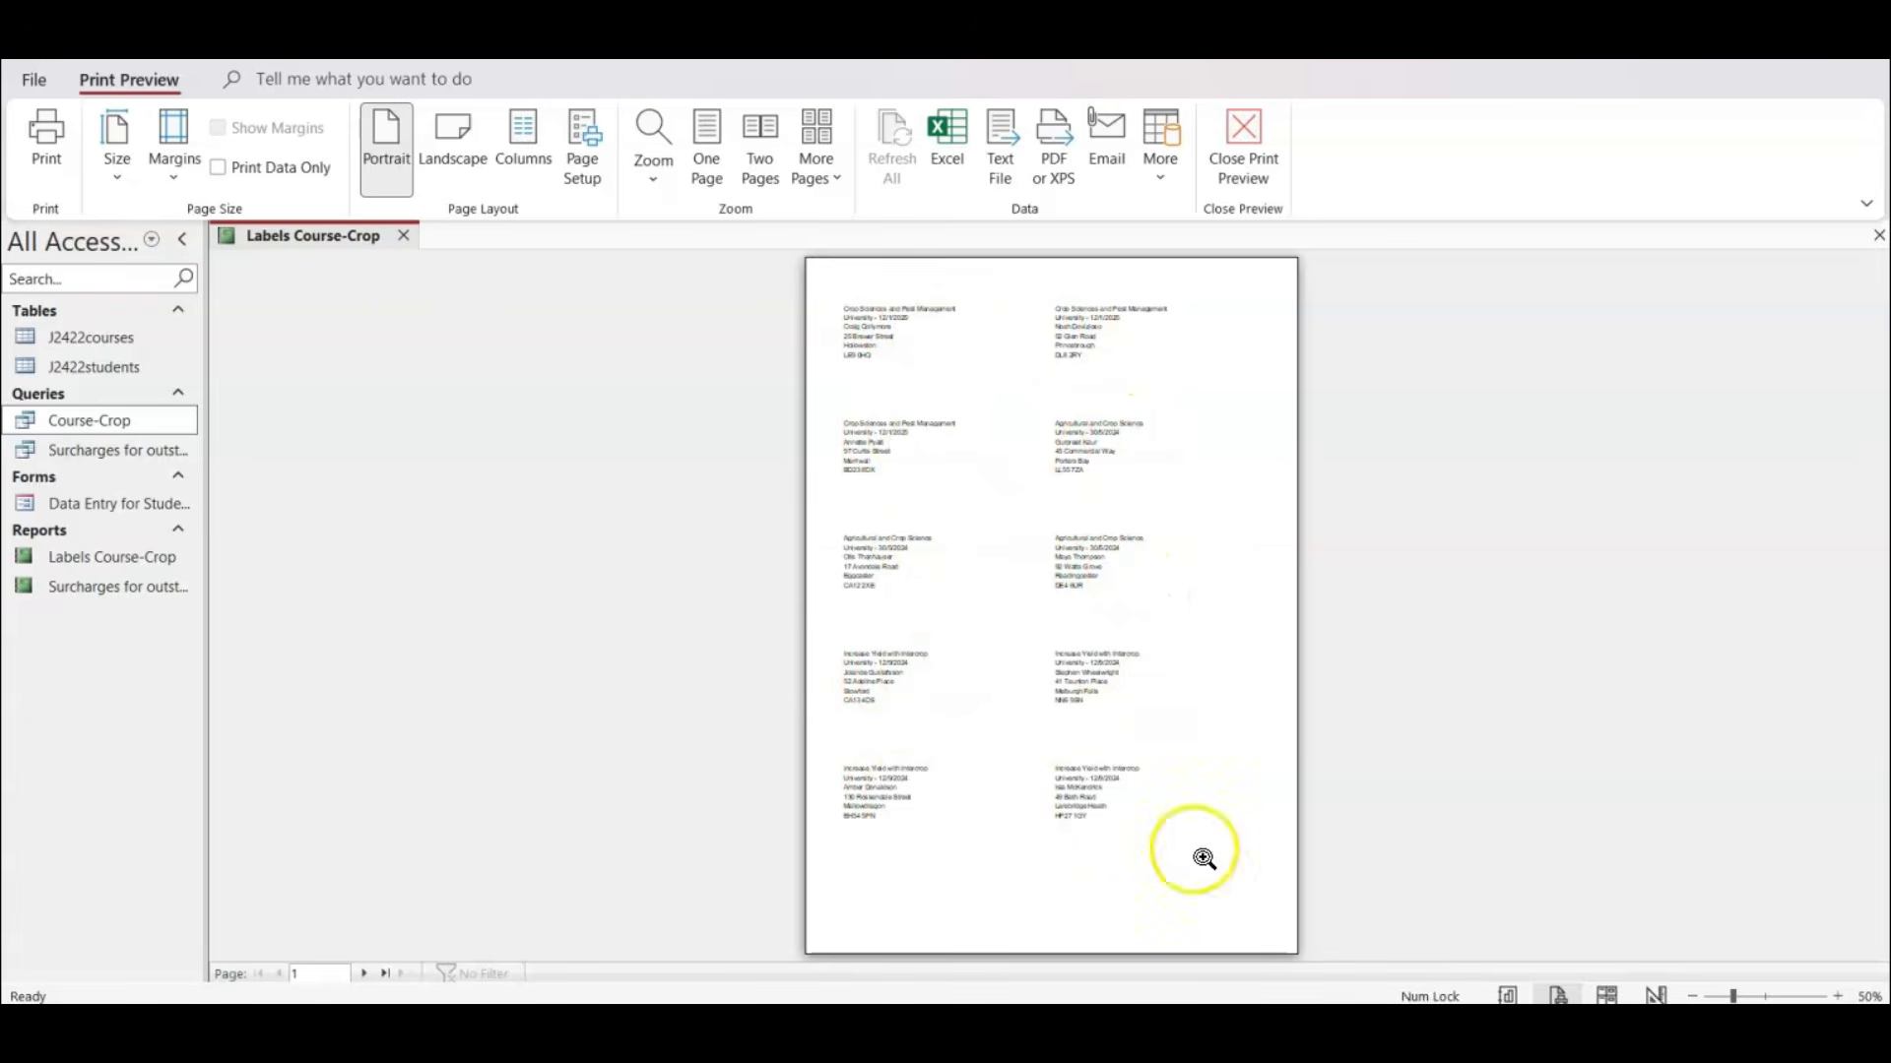
# Check the first two lines' formatting requirements in the exam paper PDF, and set Course_name and Course_type - Start_date to font size 12 in Access.
pyautogui.click(1650, 996)
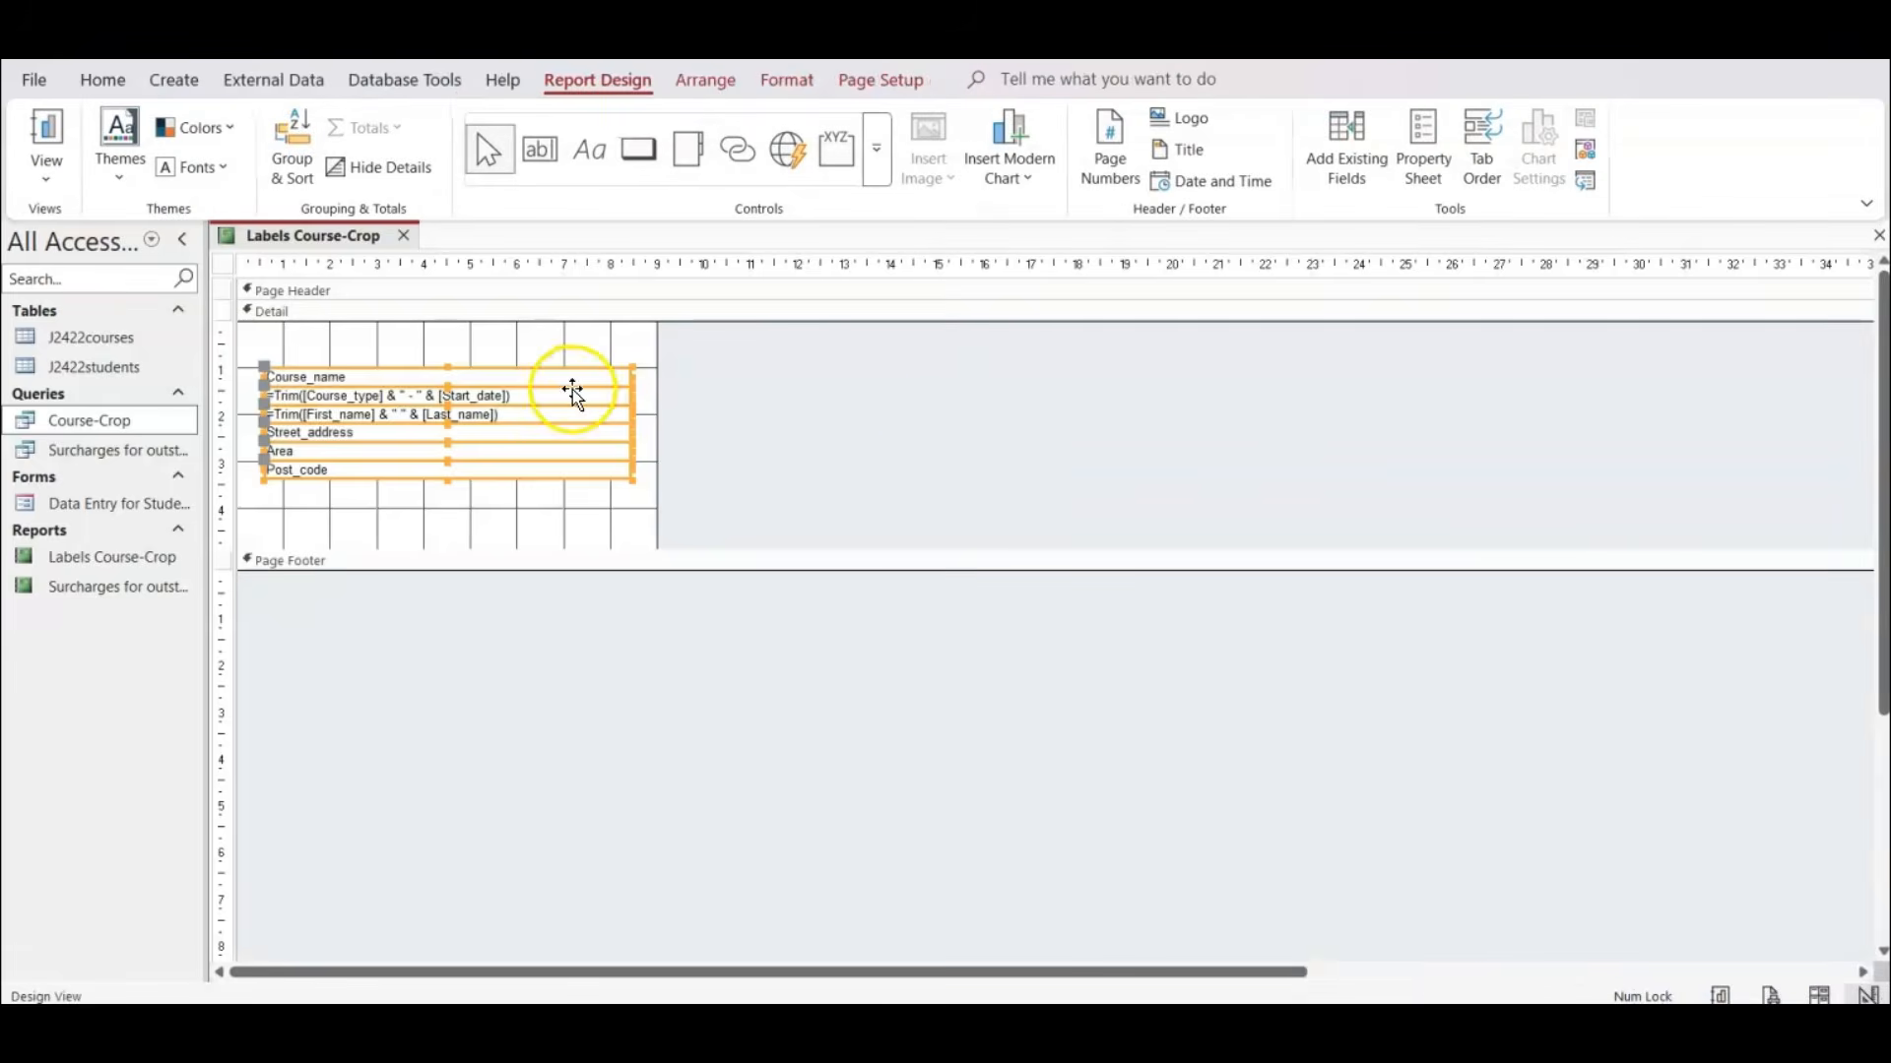
pyautogui.click(958, 421)
pyautogui.click(444, 377)
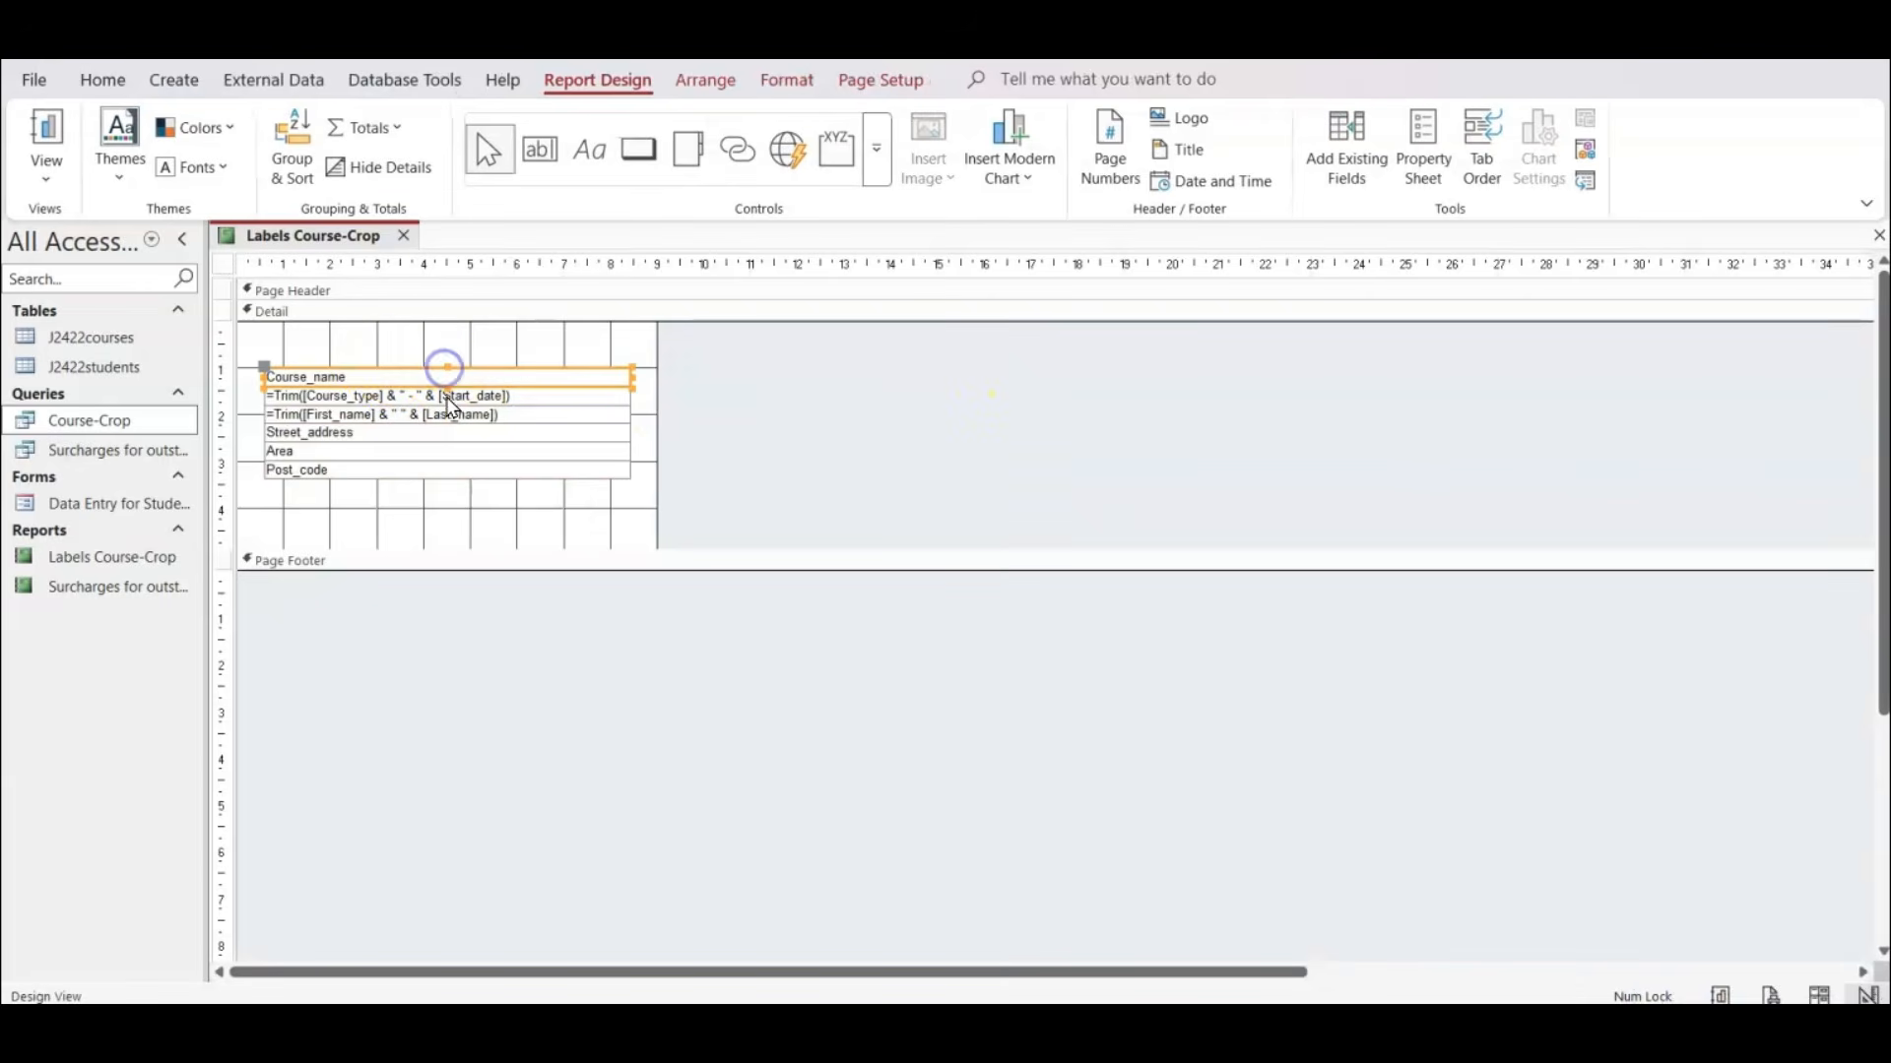
pyautogui.keyDown('shift'); pyautogui.click(450, 398); pyautogui.keyUp('shift')
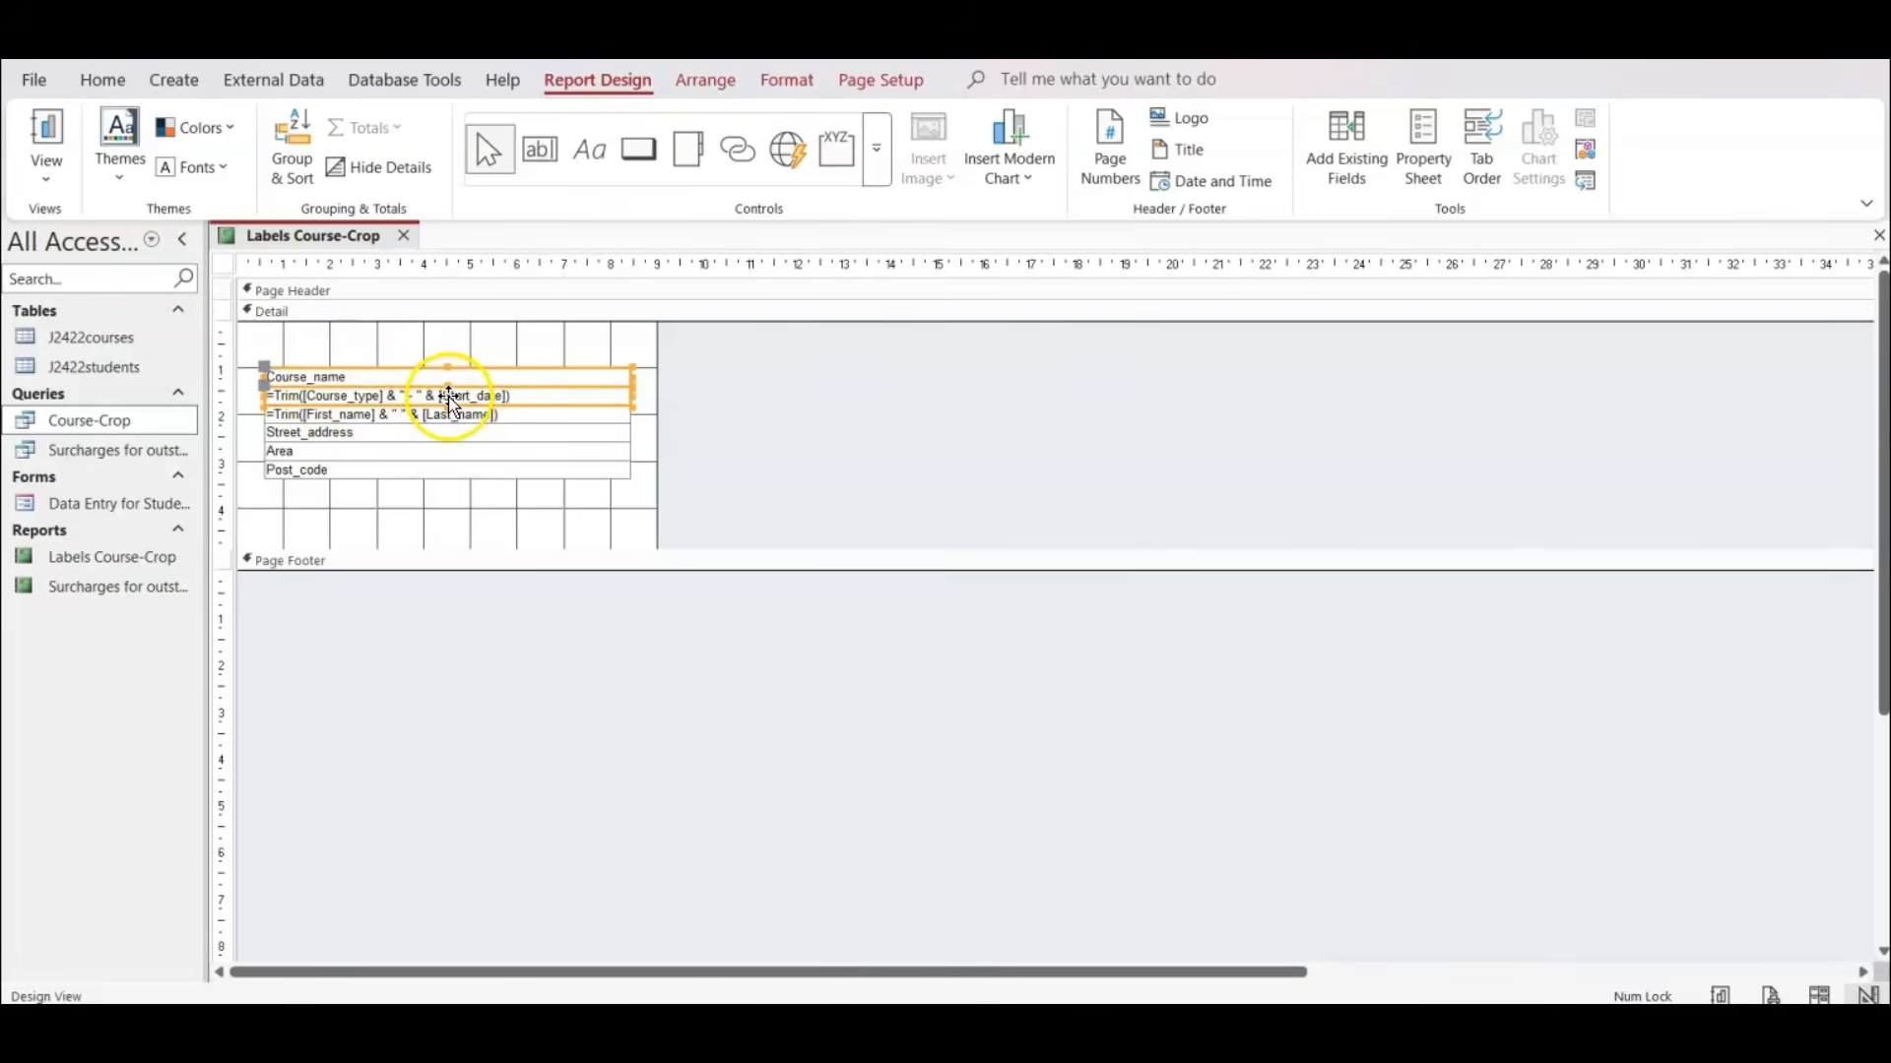
pyautogui.hotkey('alt', 'Tab')
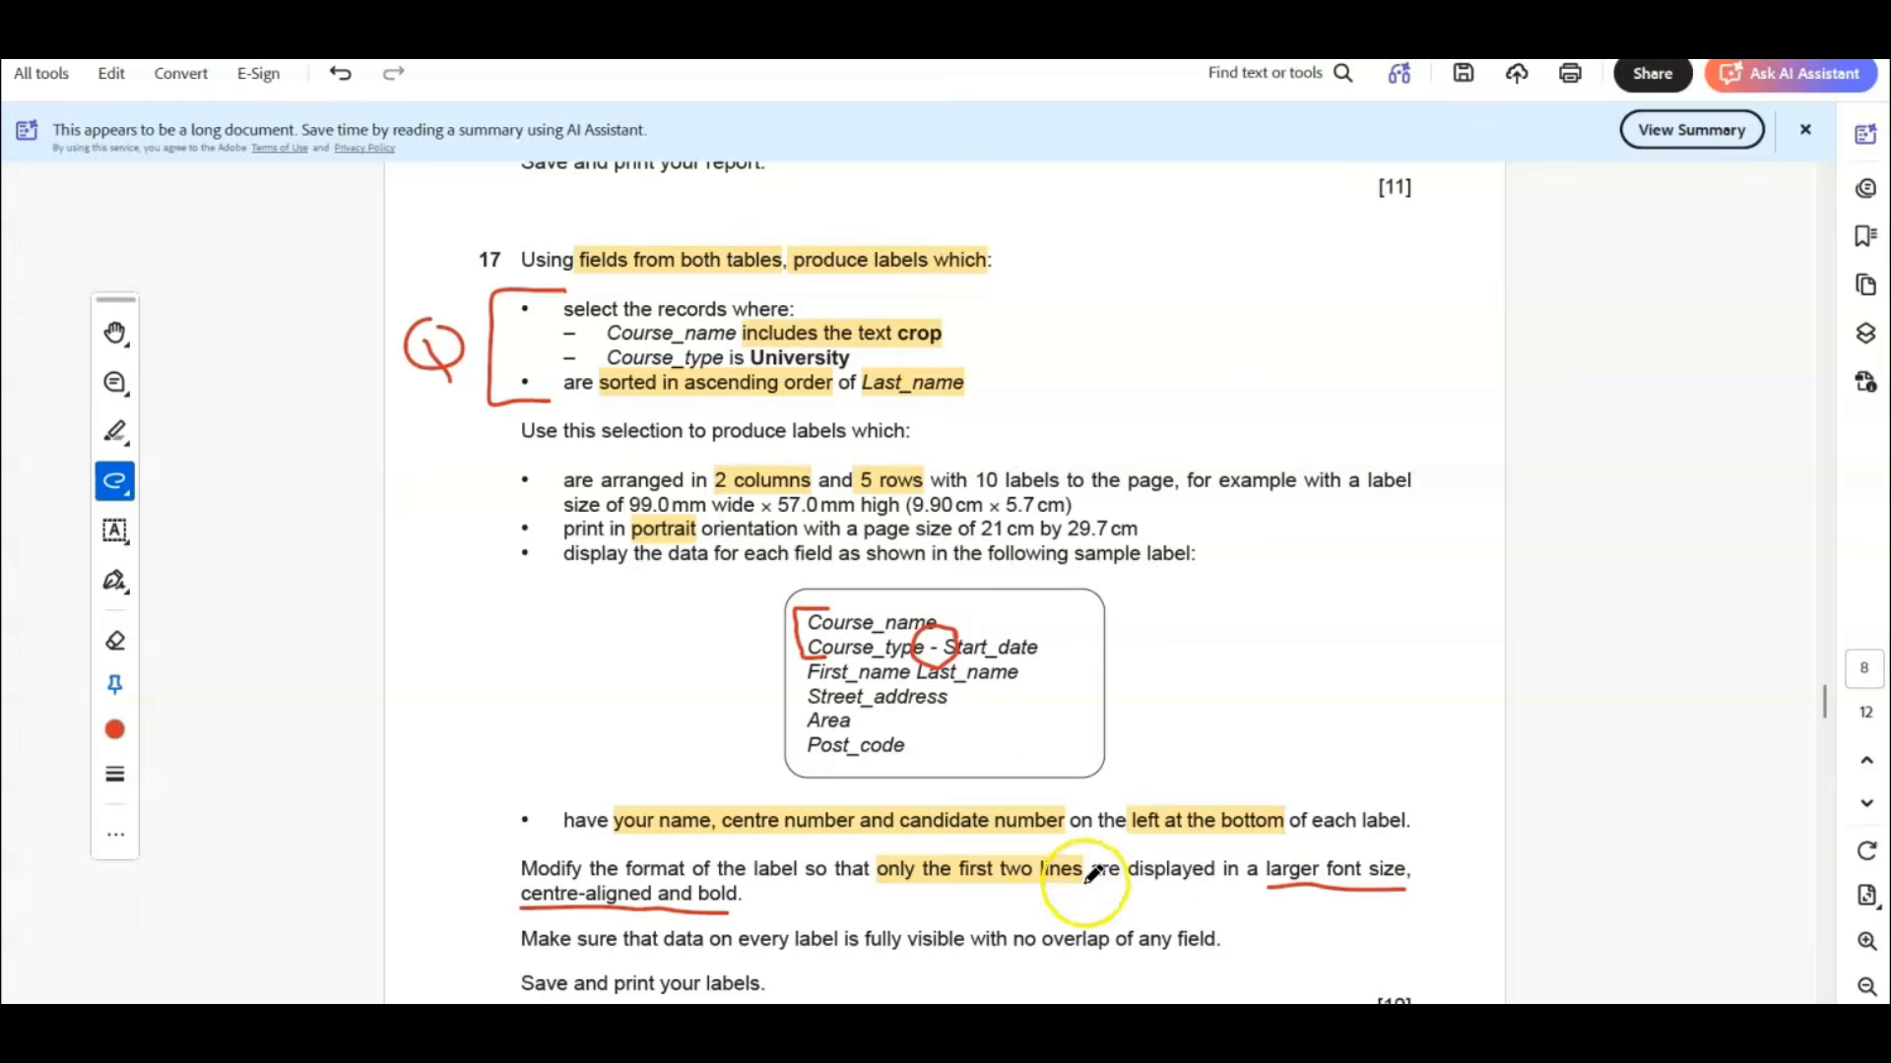
pyautogui.scroll(-2, 1064, 837)
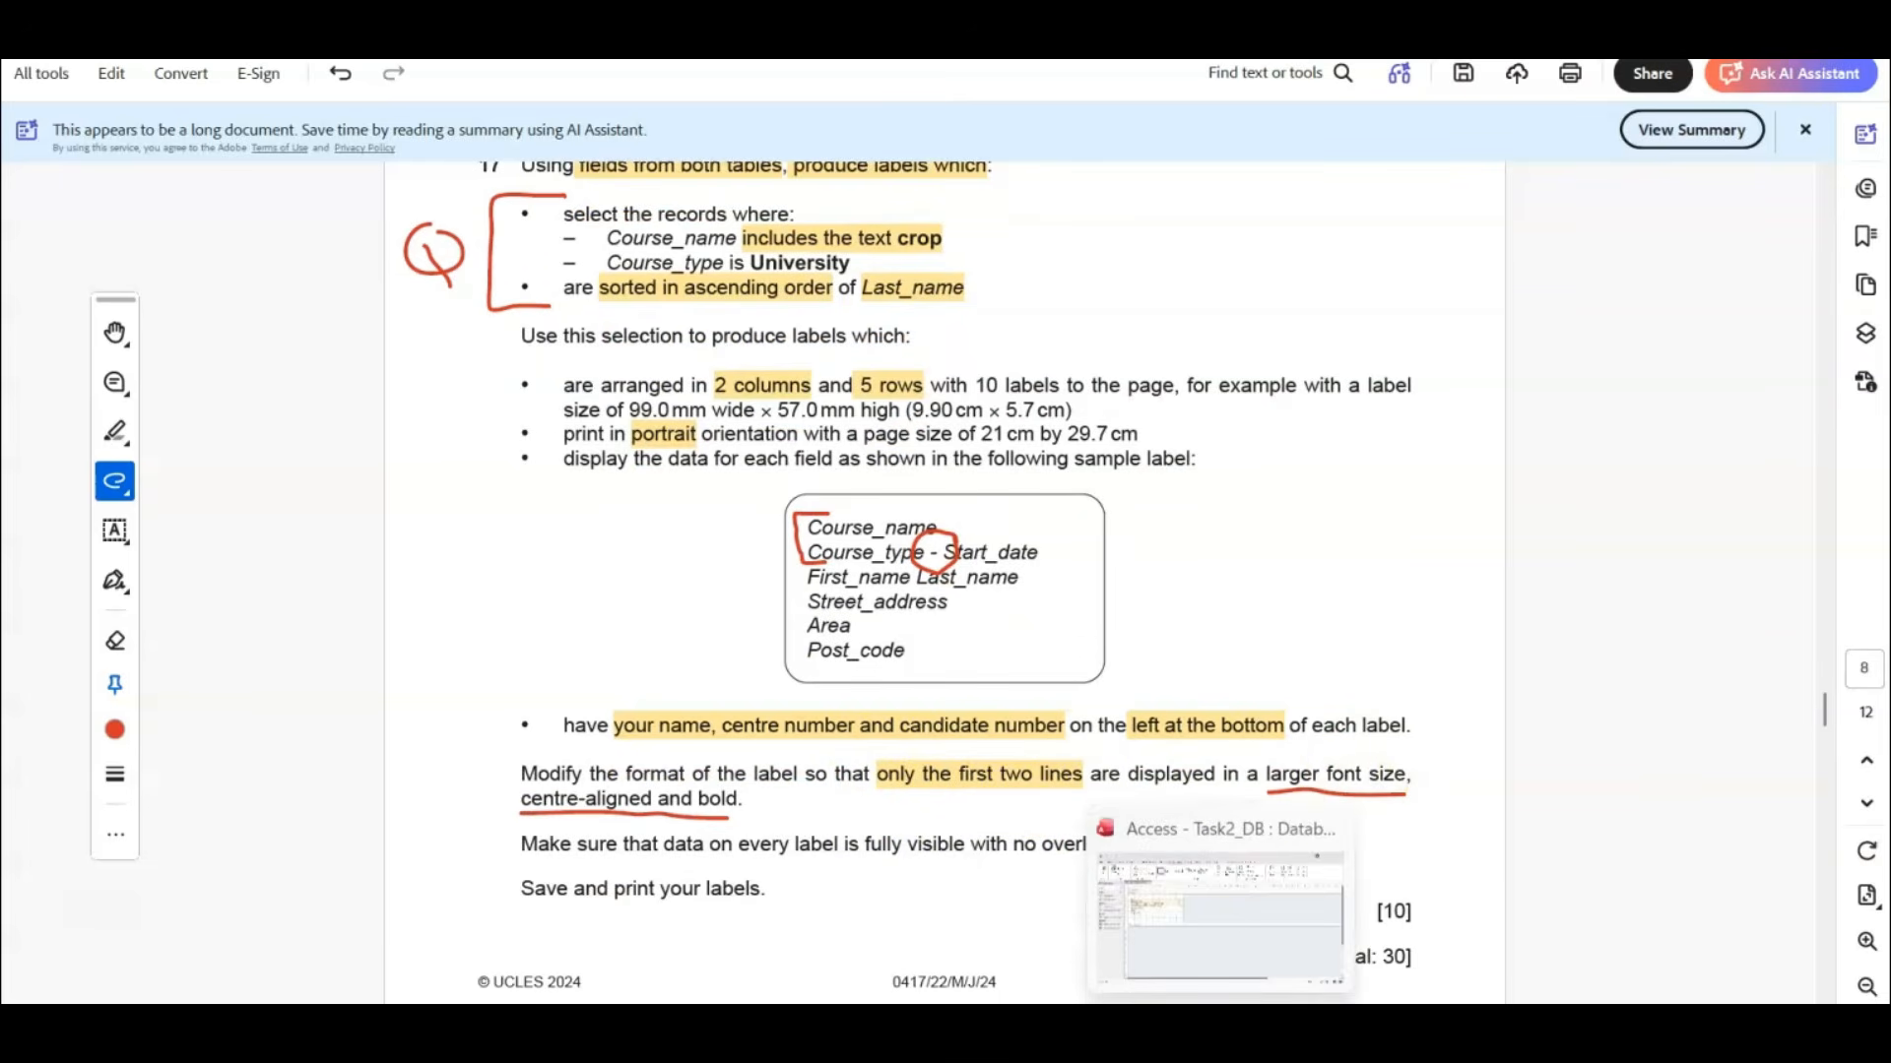
pyautogui.click(1221, 1026)
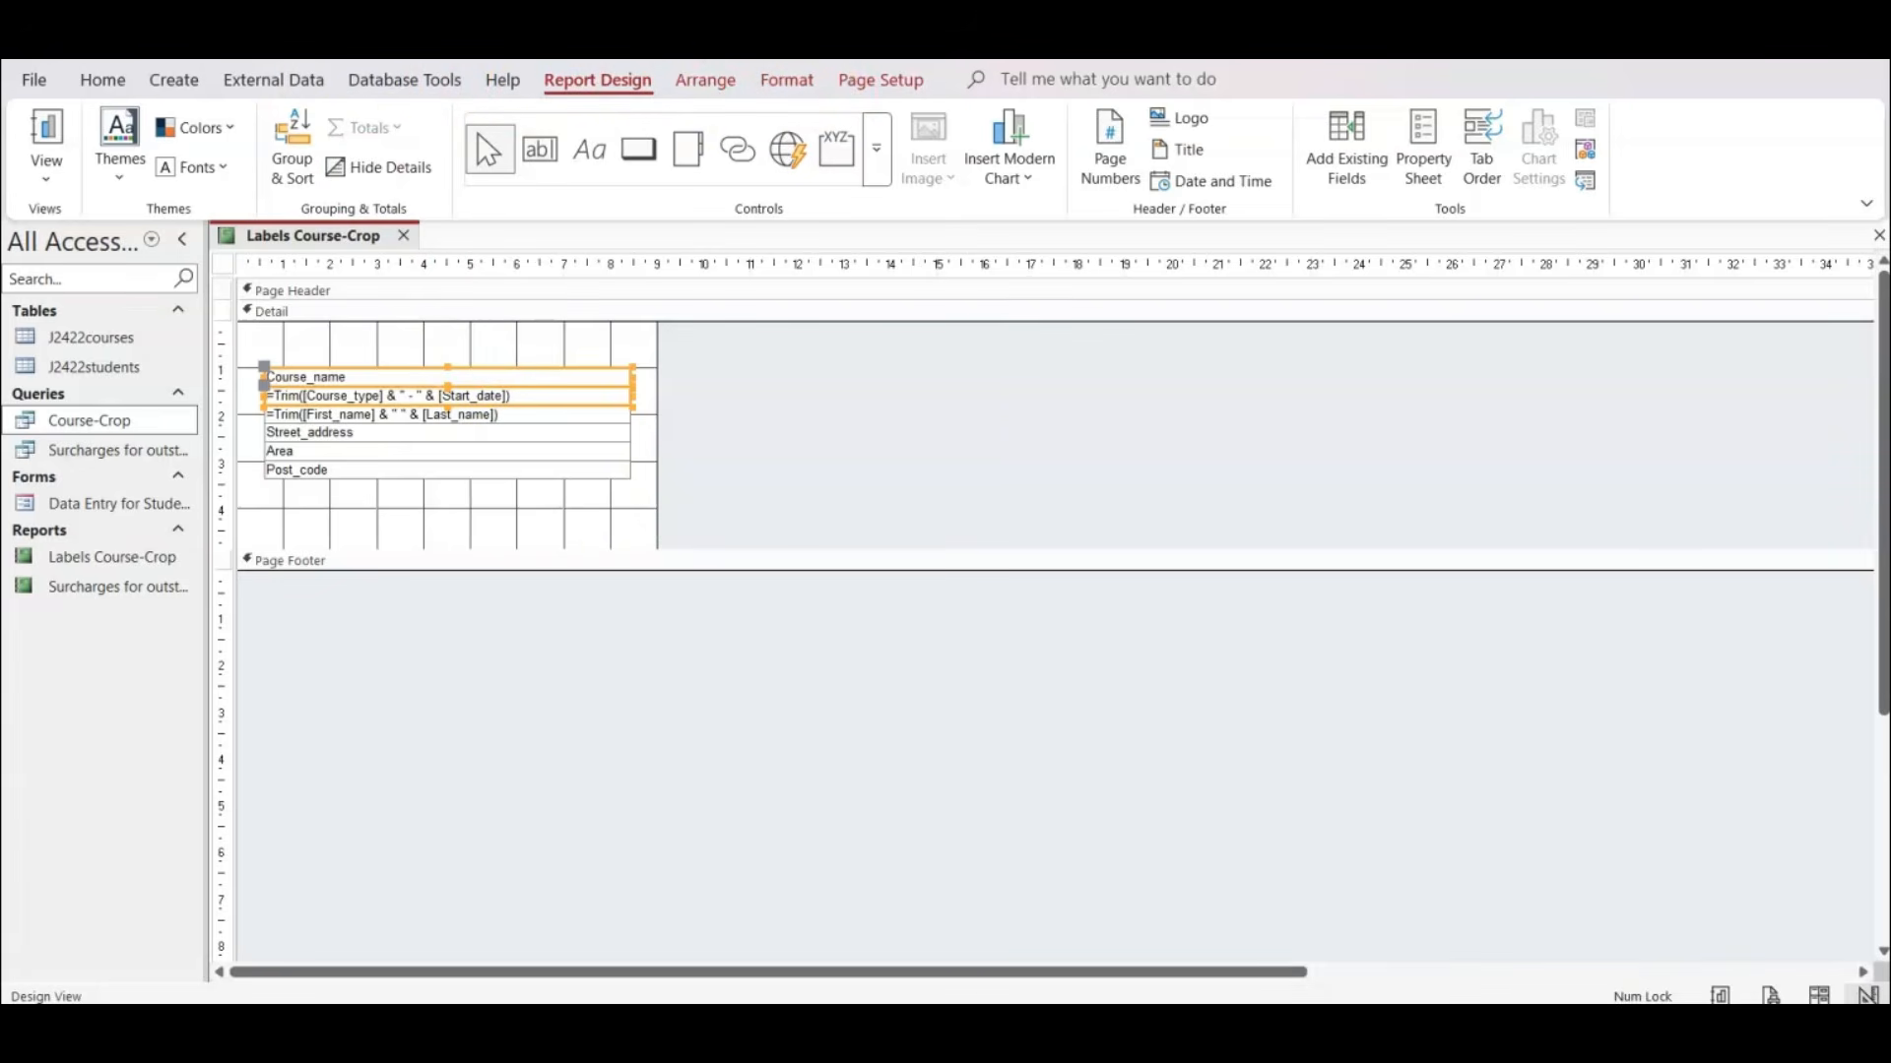
pyautogui.click(787, 81)
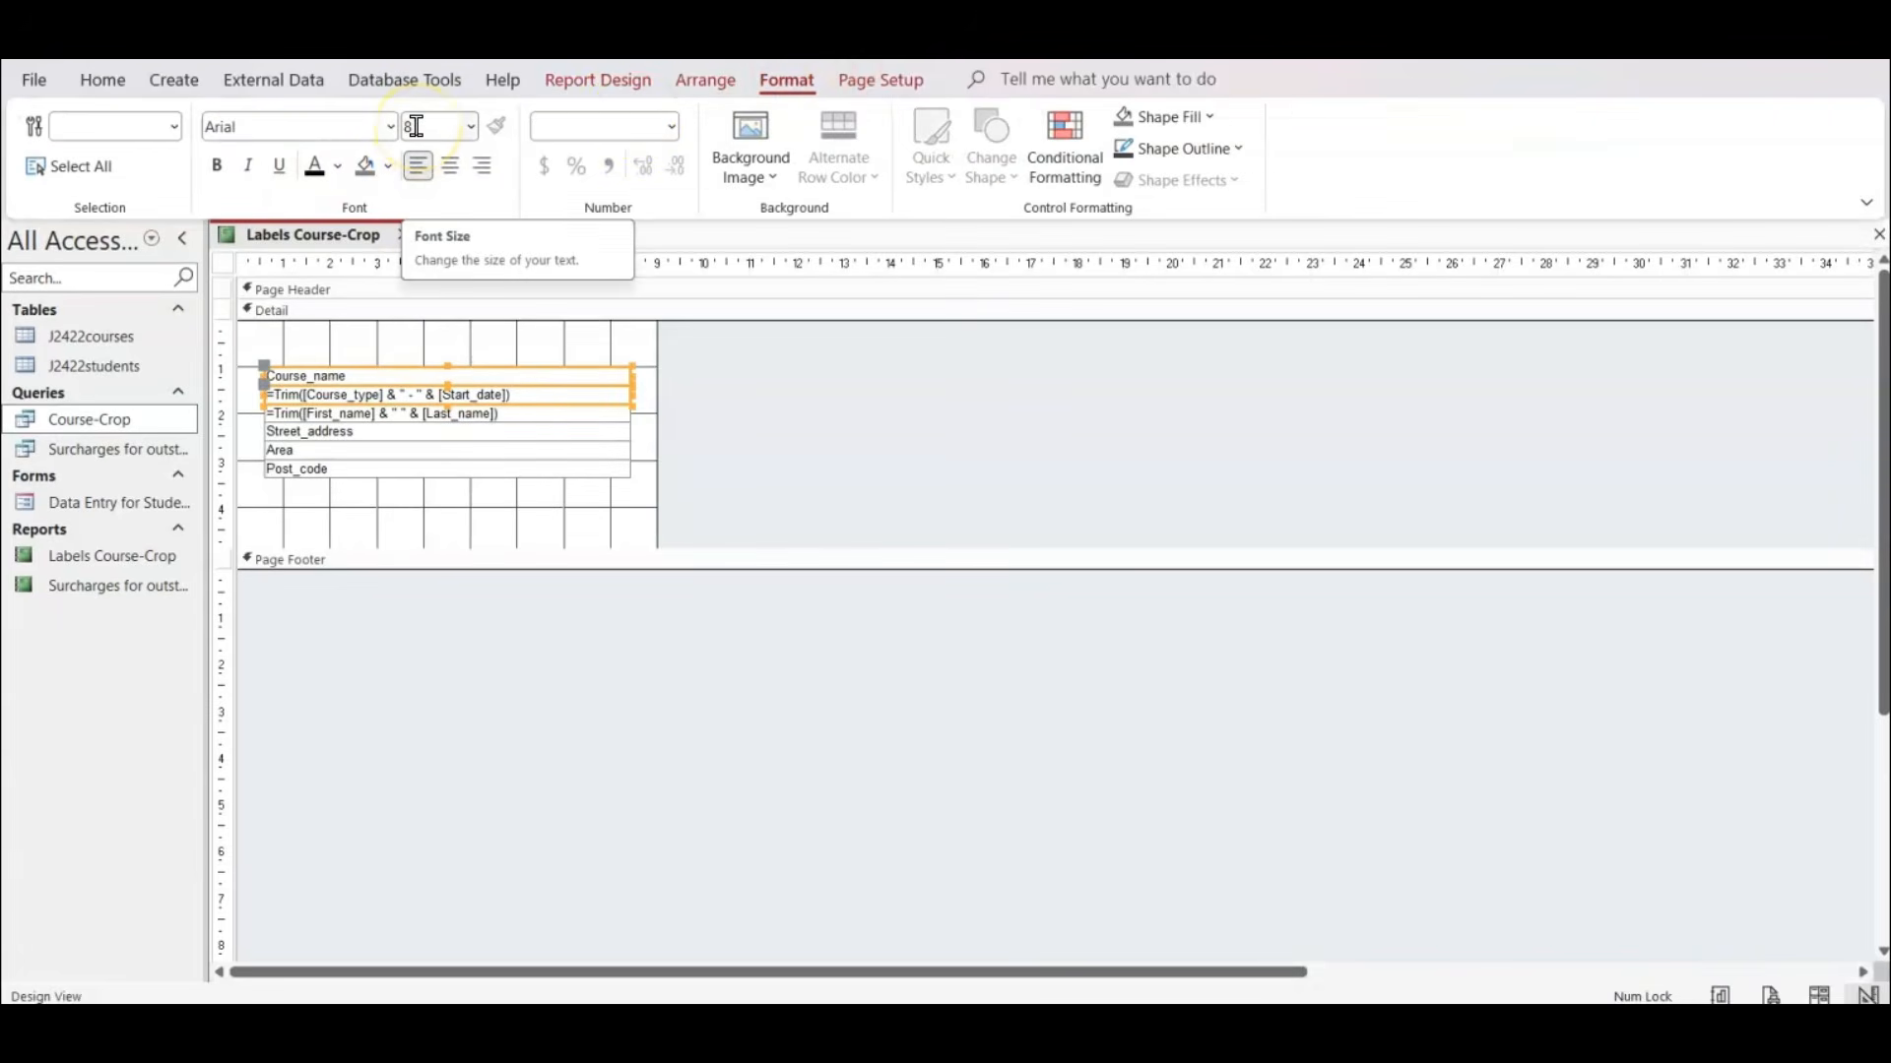
pyautogui.click(471, 126)
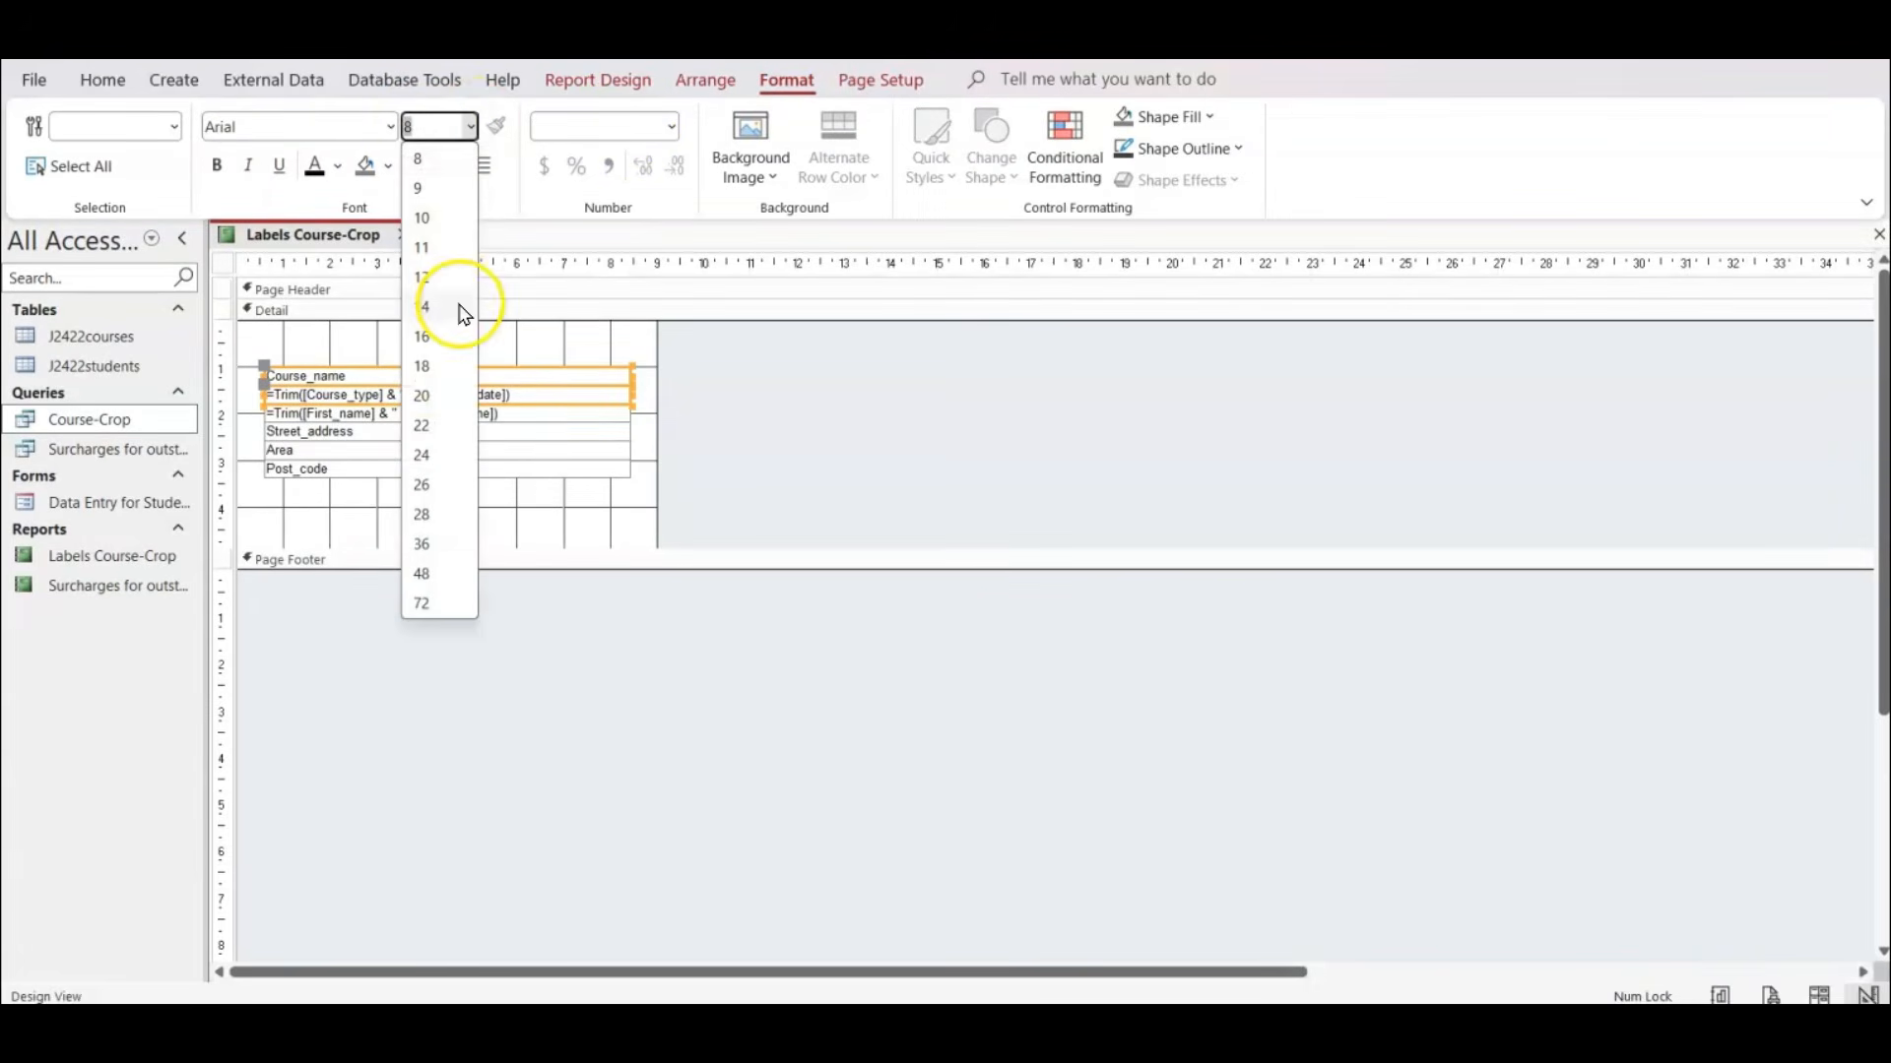
pyautogui.click(428, 286)
pyautogui.click(863, 488)
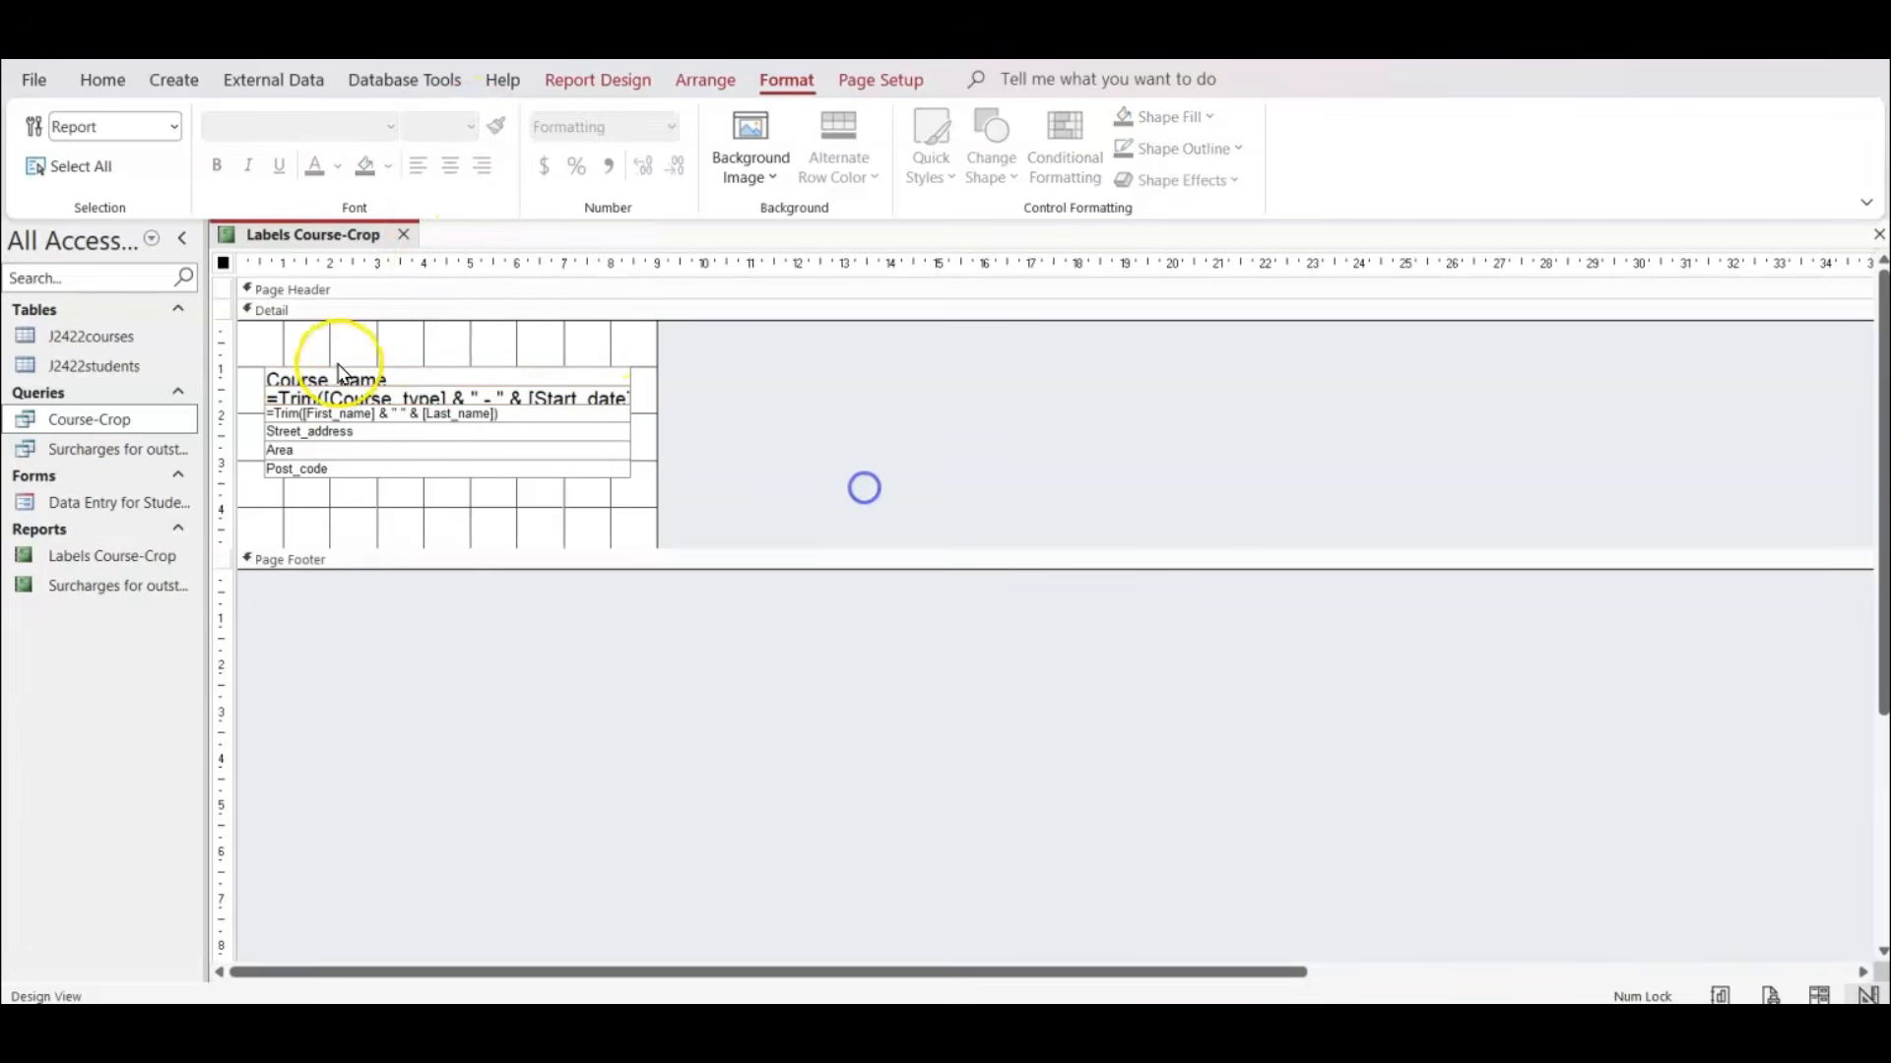
# Enlarge the Course_name and Course_type - Start_date boxes to about 0.7 cm high and place Course_name directly above the second line.
pyautogui.click(416, 378)
pyautogui.moveTo(447, 367)
pyautogui.mouseDown()
pyautogui.moveTo(422, 340)
pyautogui.moveTo(443, 376)
pyautogui.mouseUp()
pyautogui.click(443, 389)
pyautogui.click(565, 342)
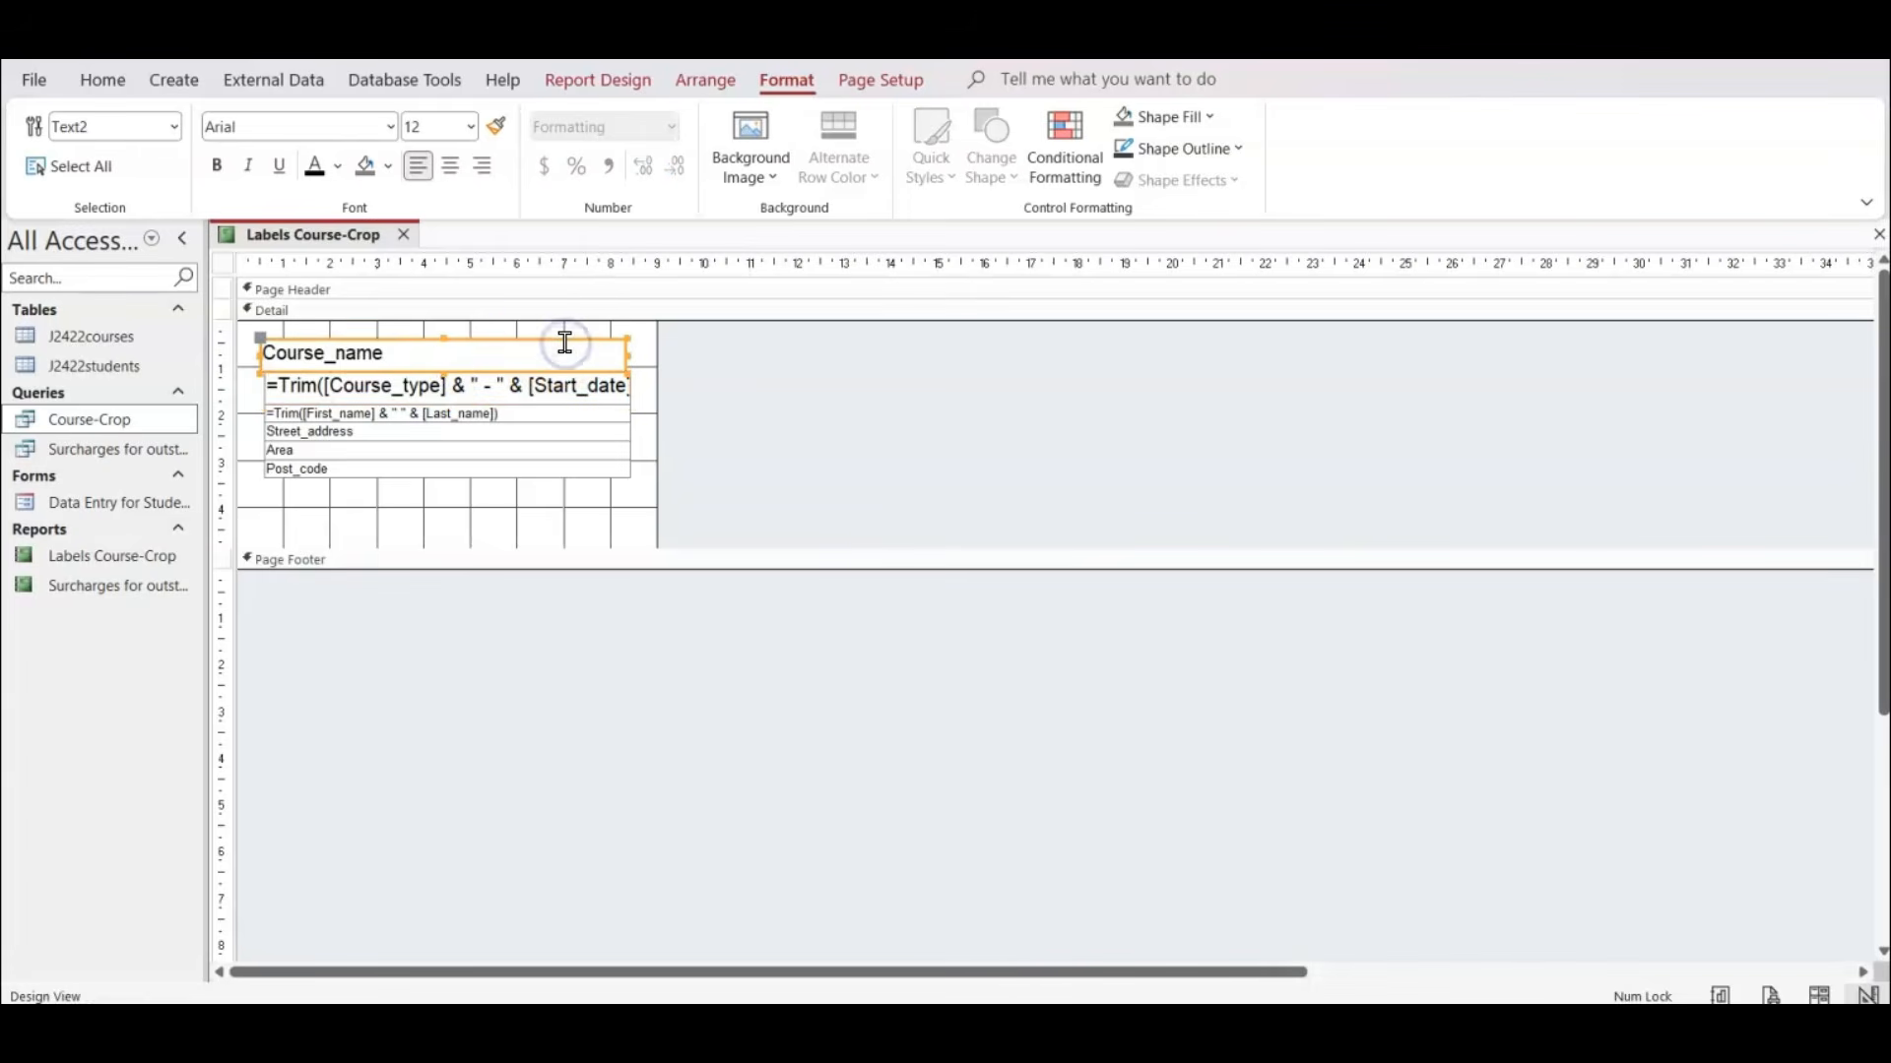
# Nudge and resize the Course_name box until its left and right edges line up with the fields below.
pyautogui.press('Right')
pyautogui.click(831, 379)
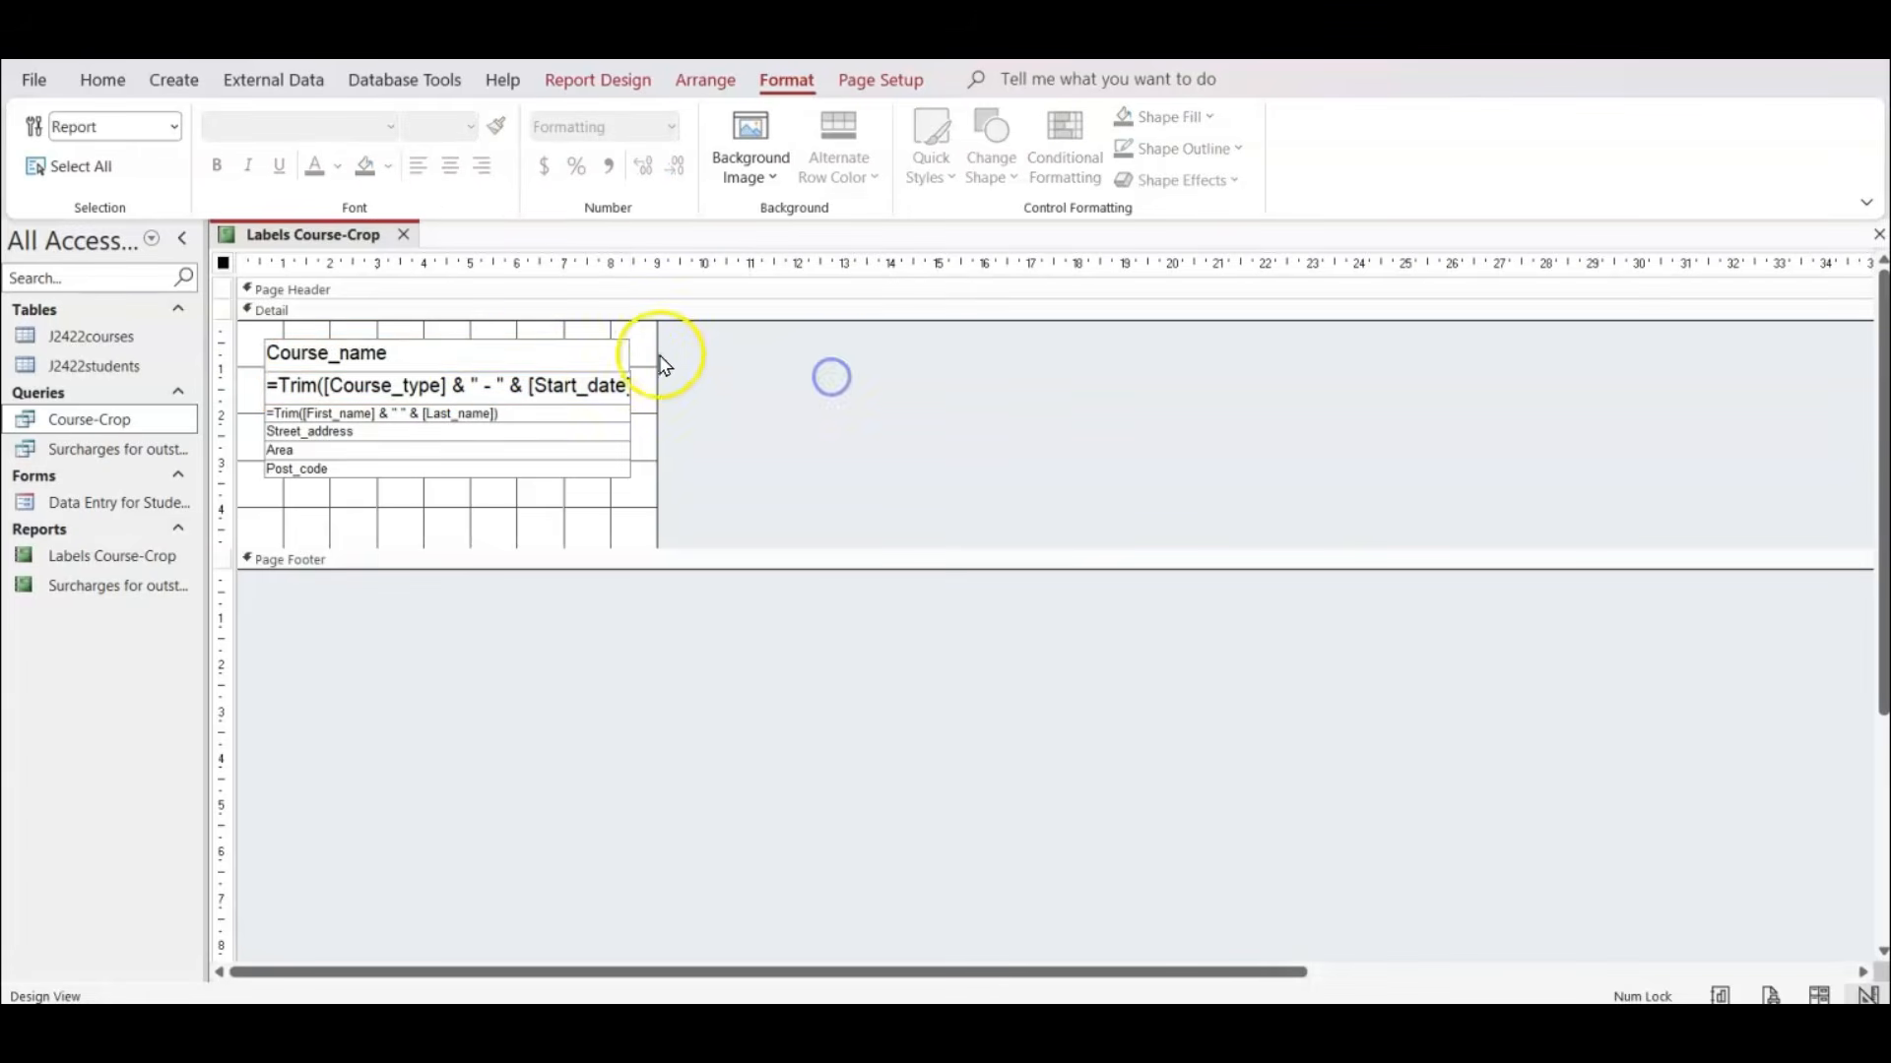
pyautogui.click(596, 349)
pyautogui.press('Right')
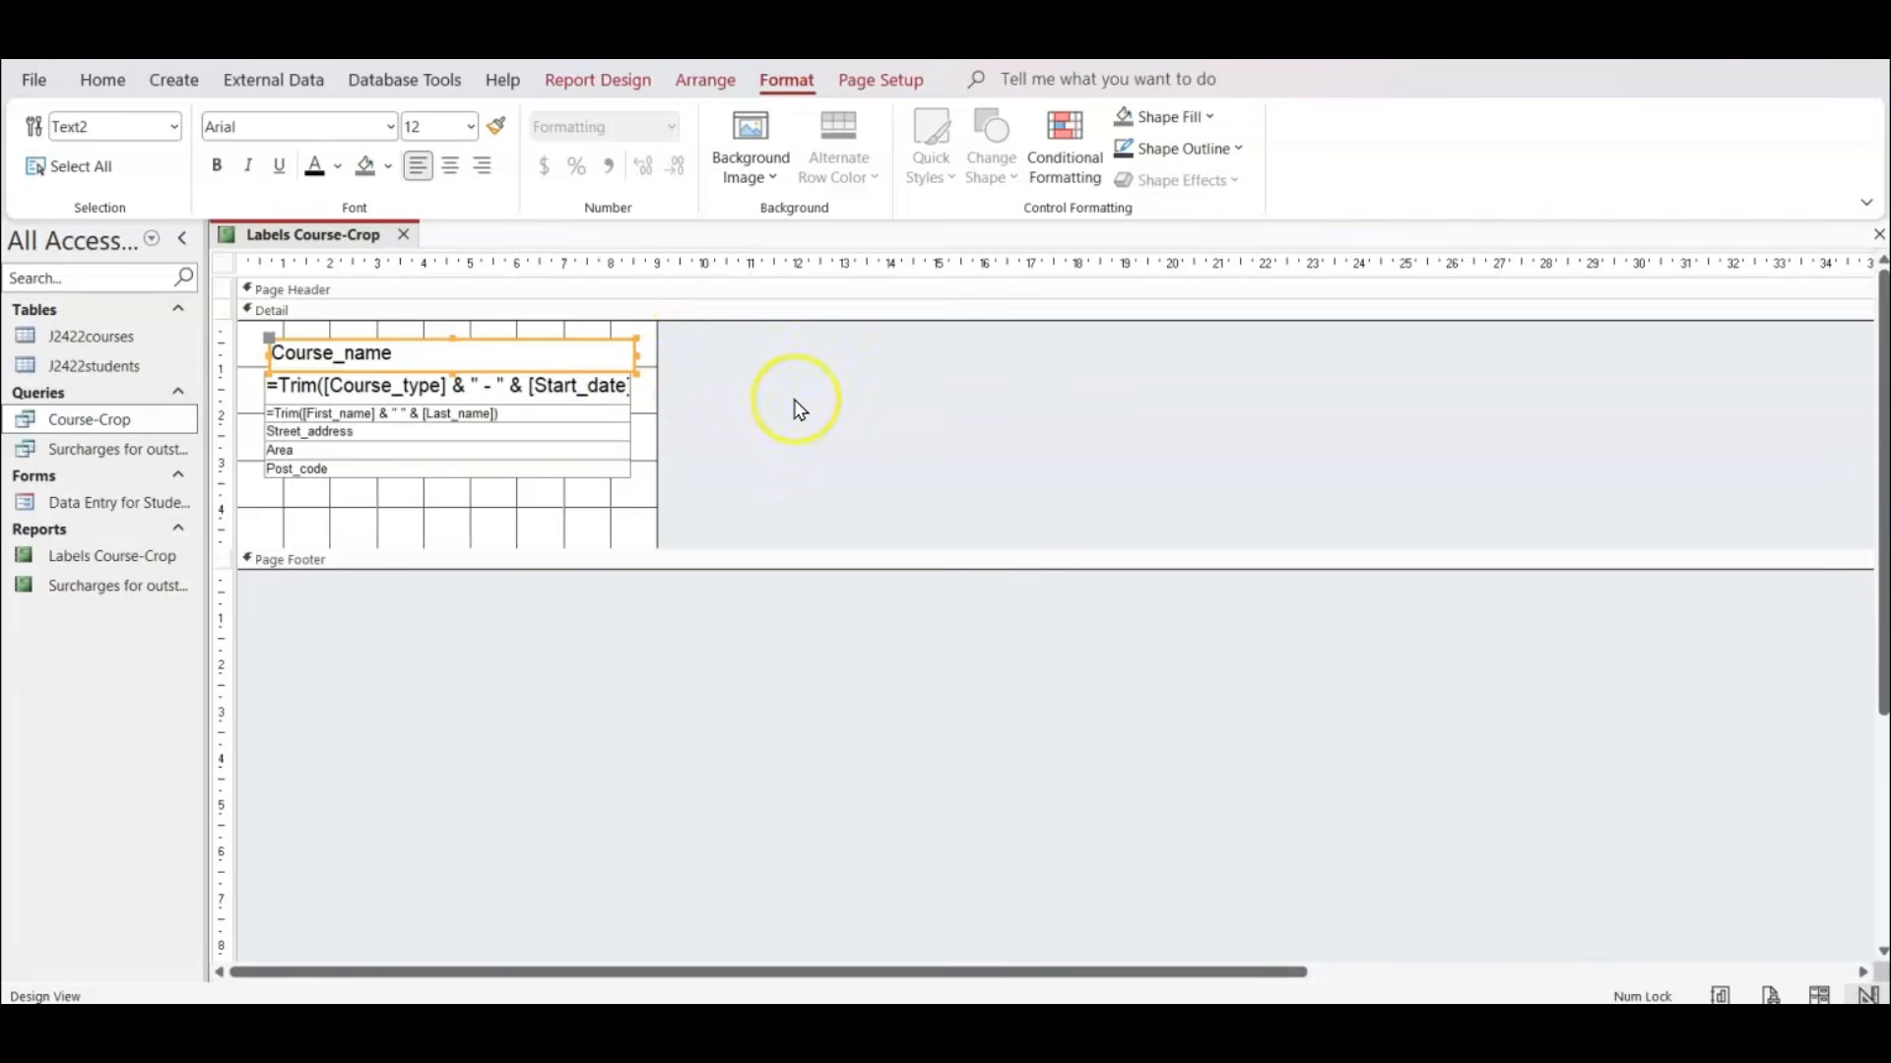
pyautogui.press('Left')
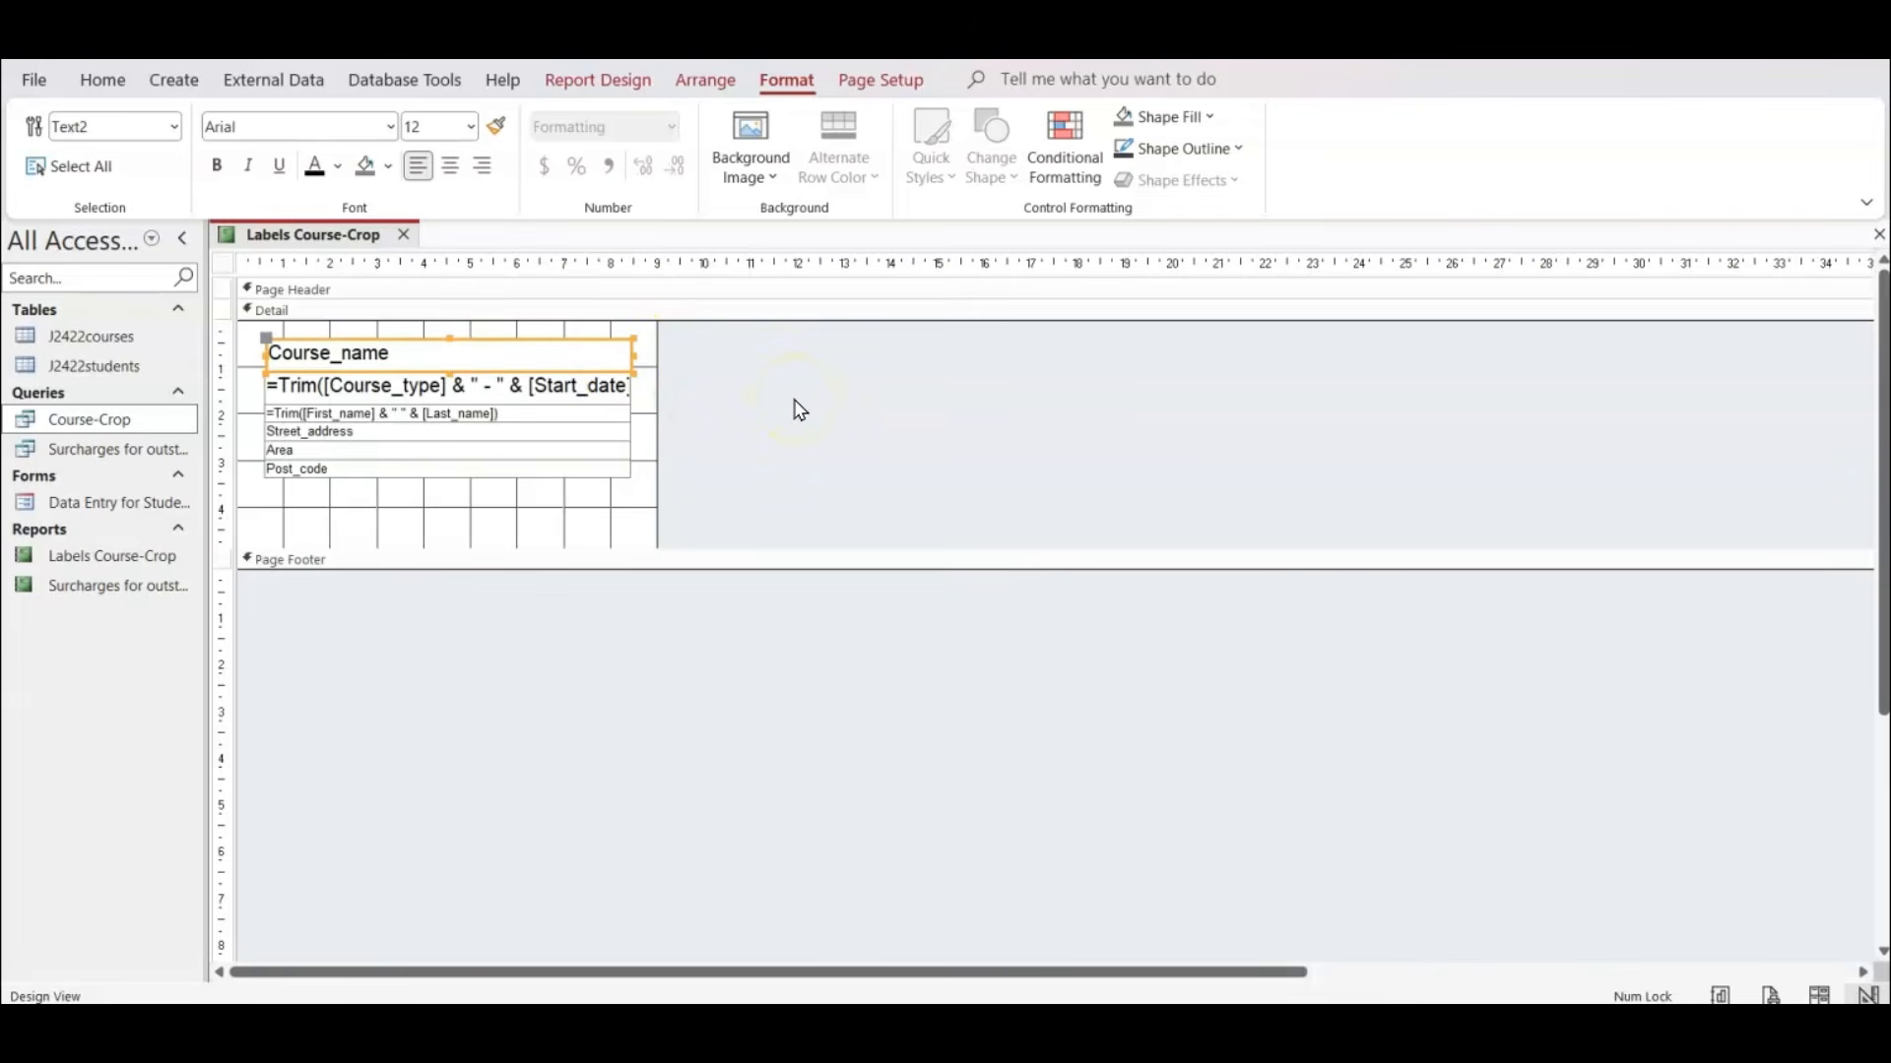
pyautogui.click(798, 404)
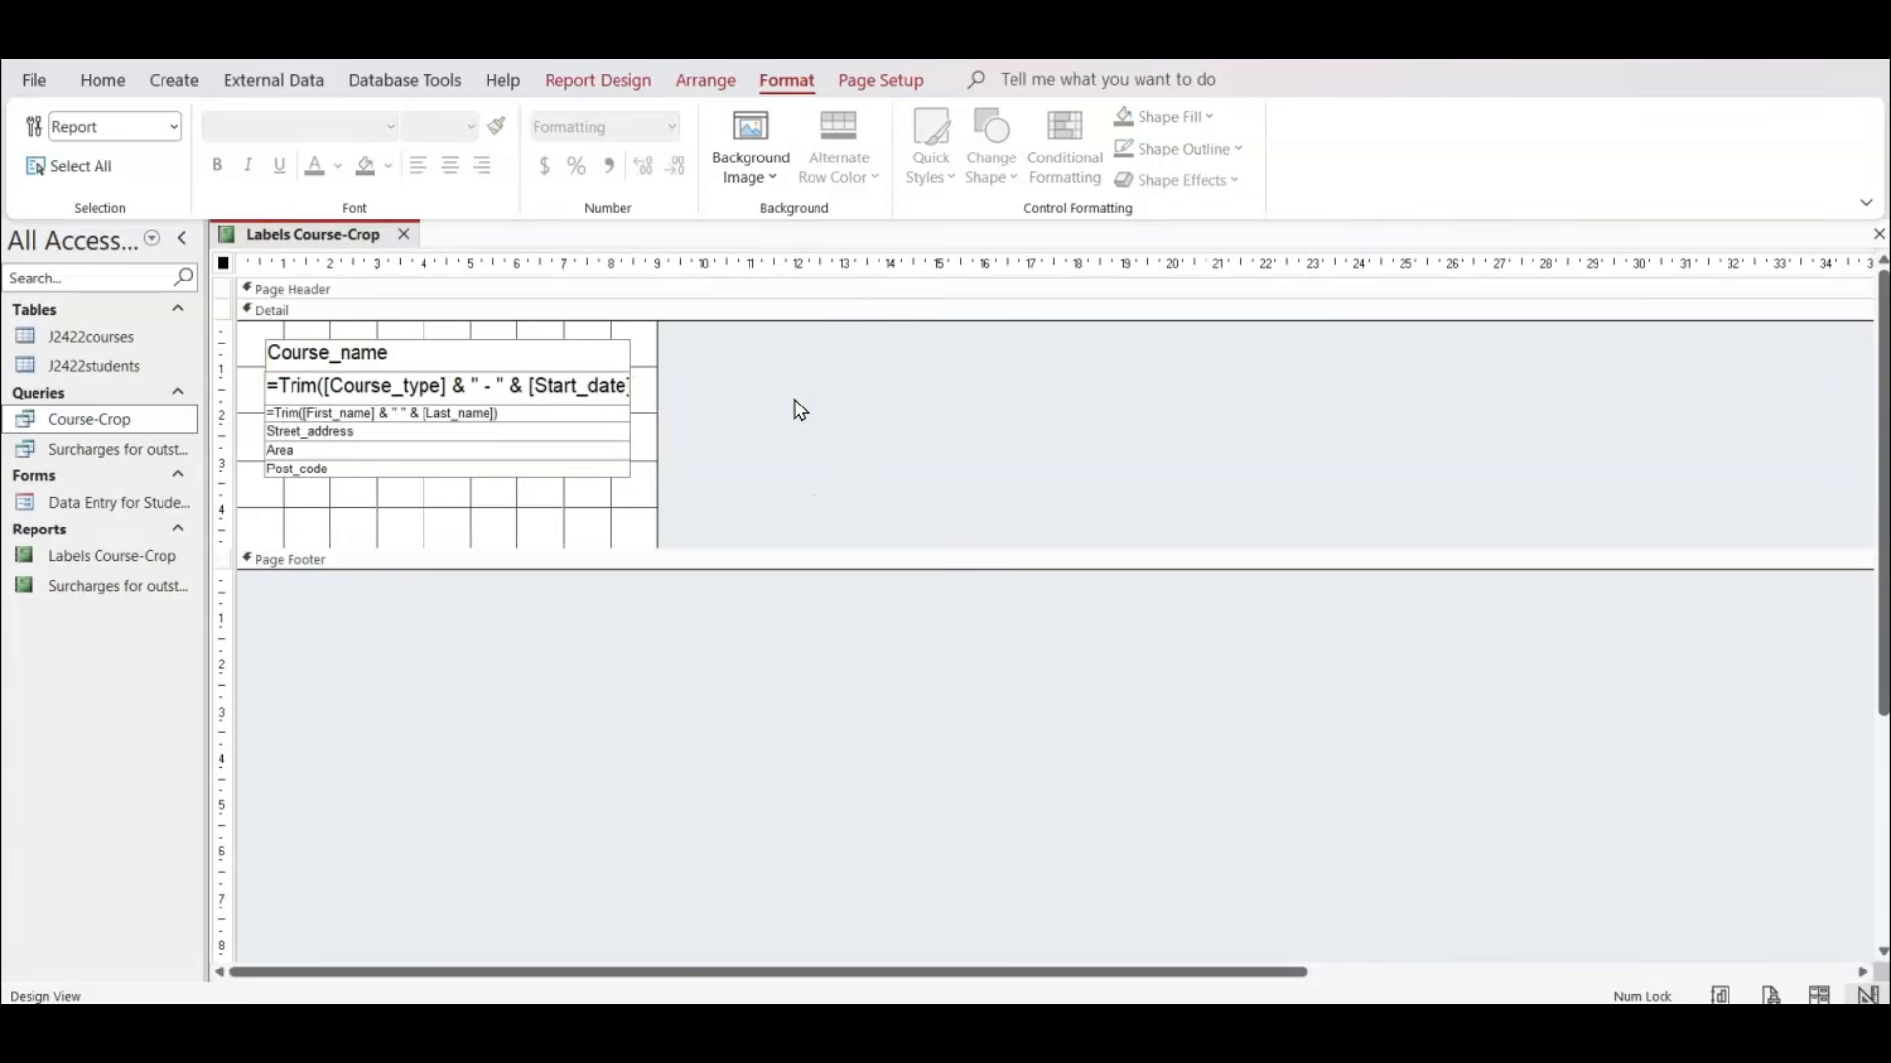
pyautogui.click(597, 362)
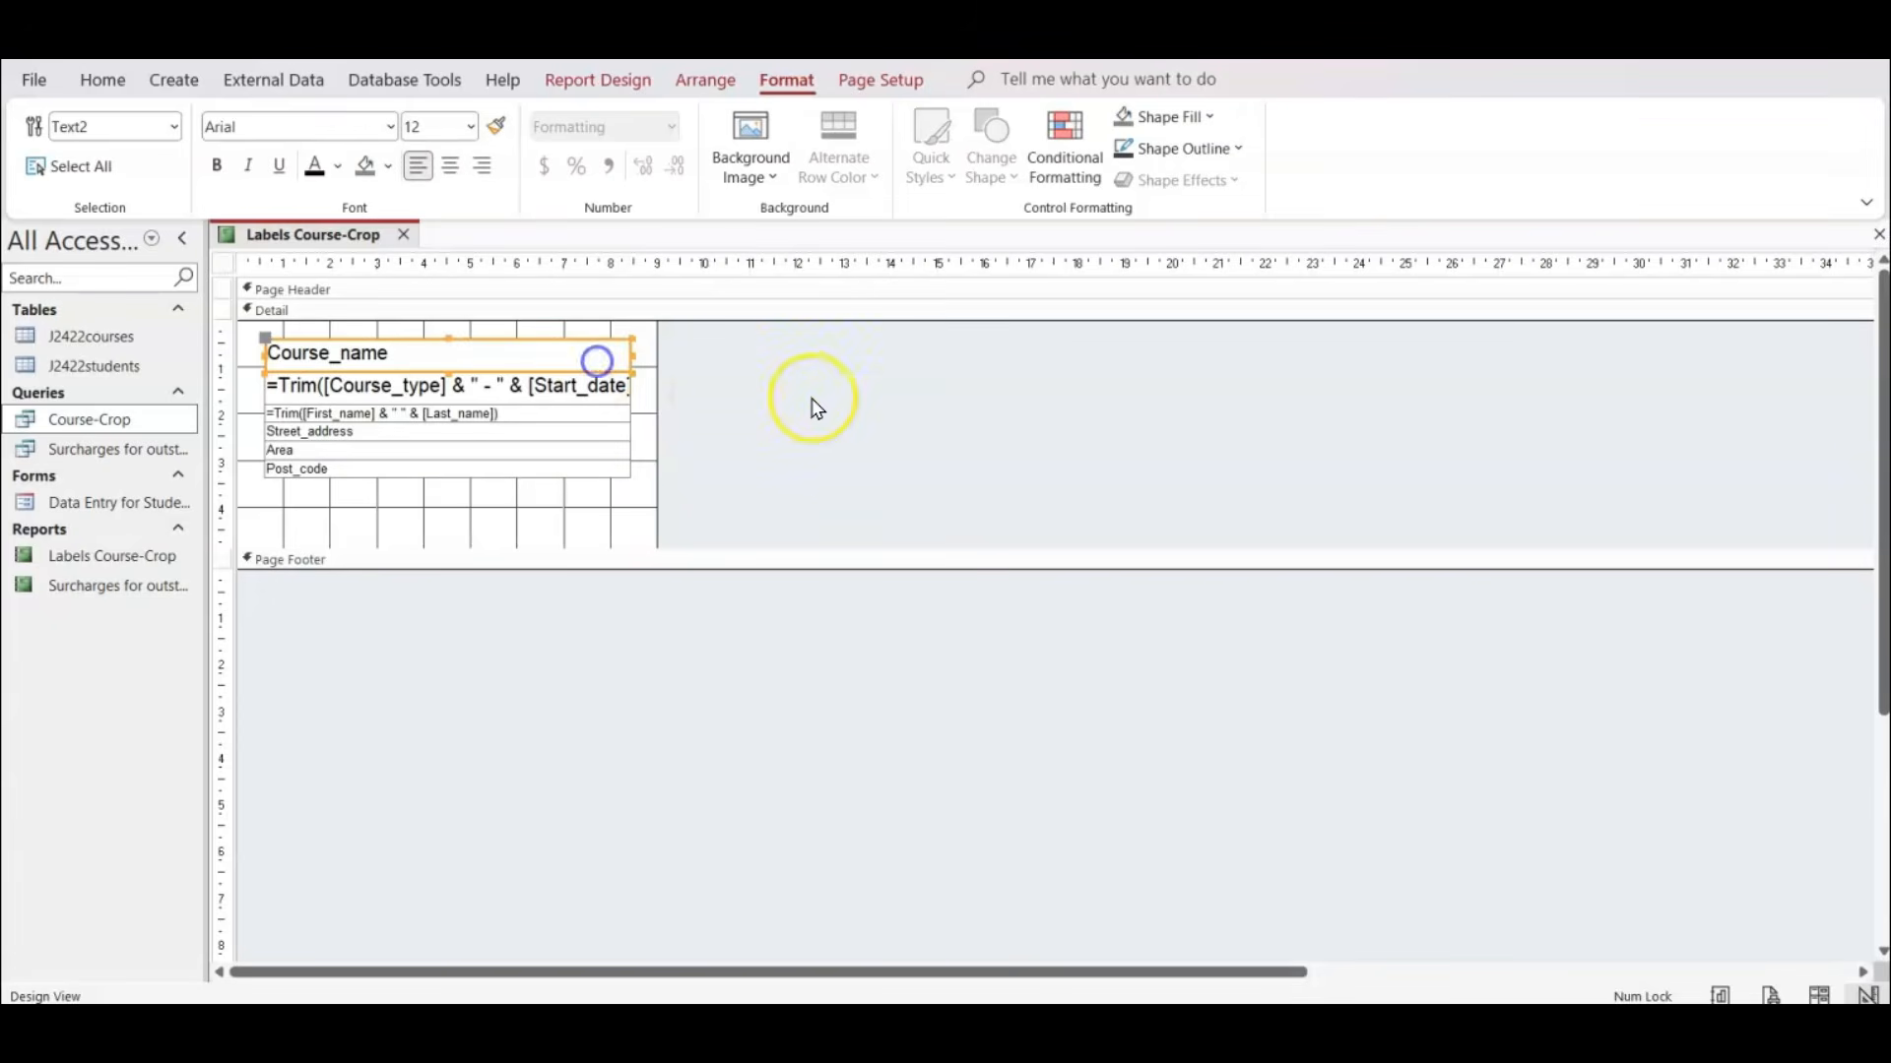
pyautogui.click(814, 405)
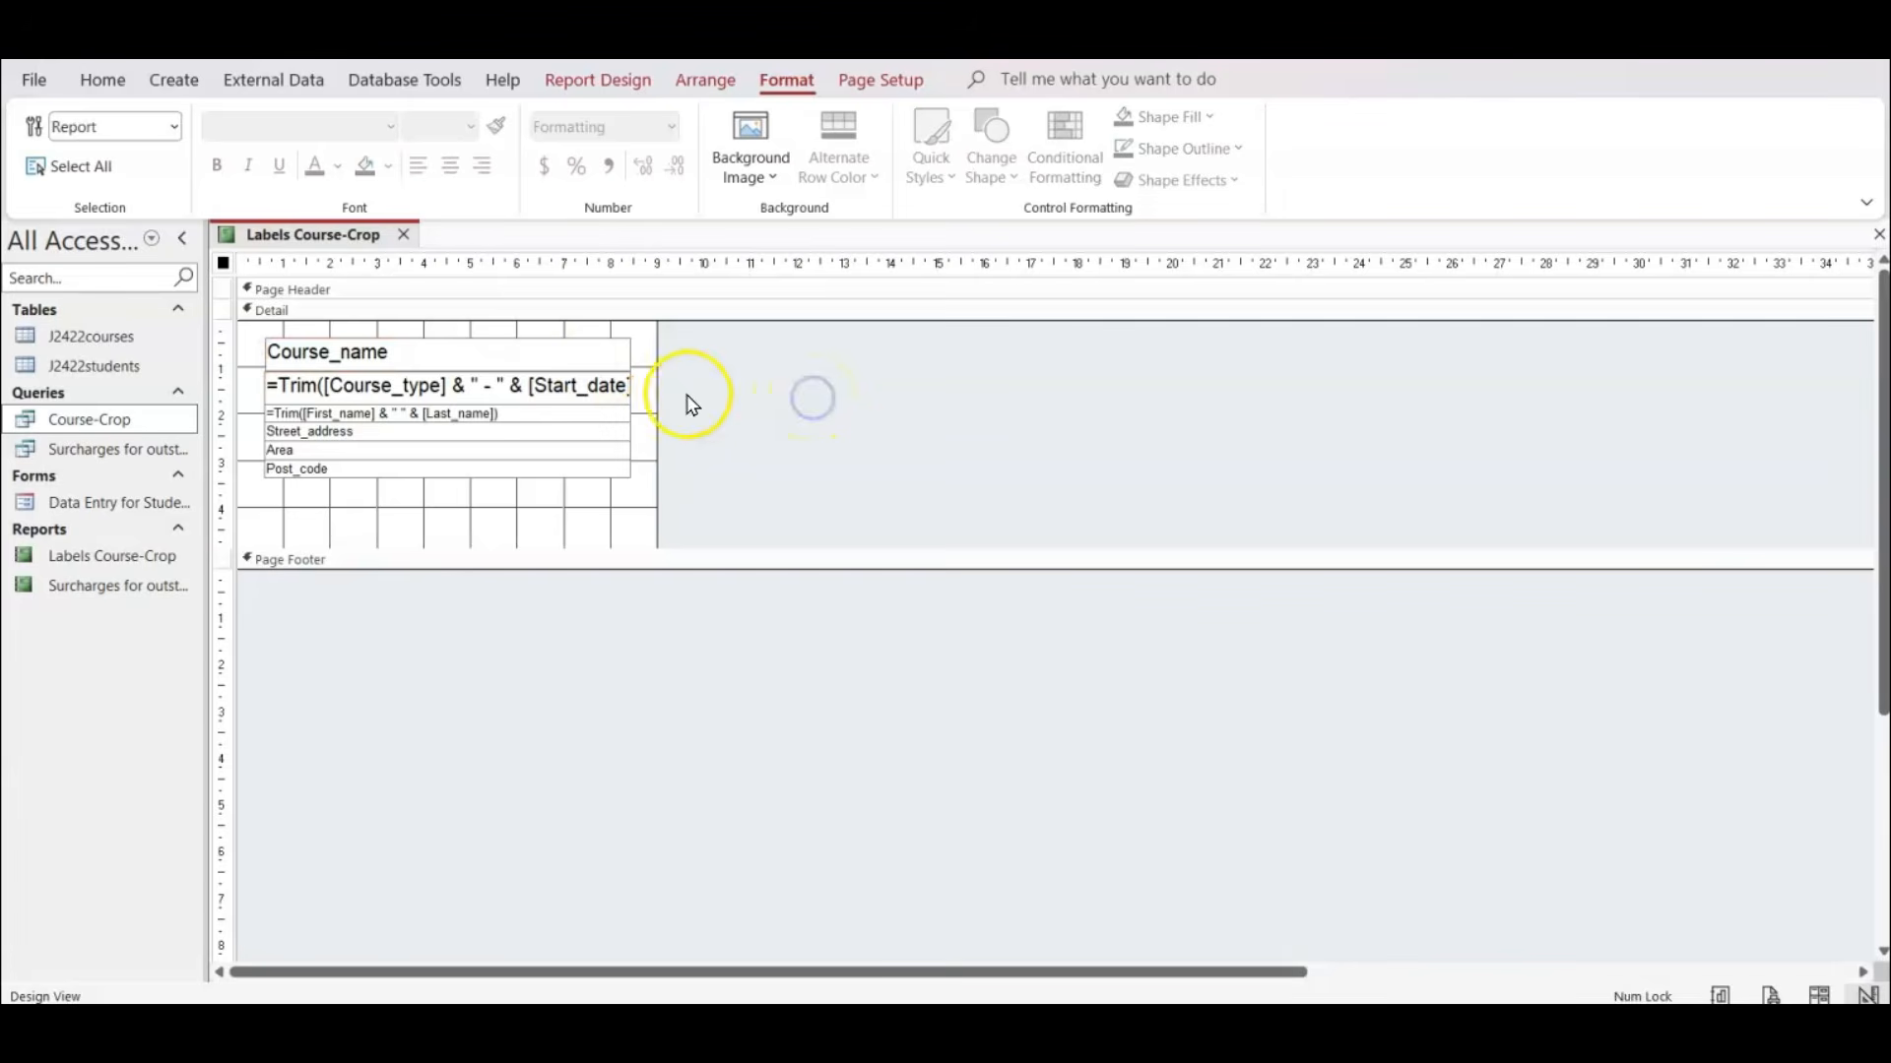
pyautogui.click(516, 354)
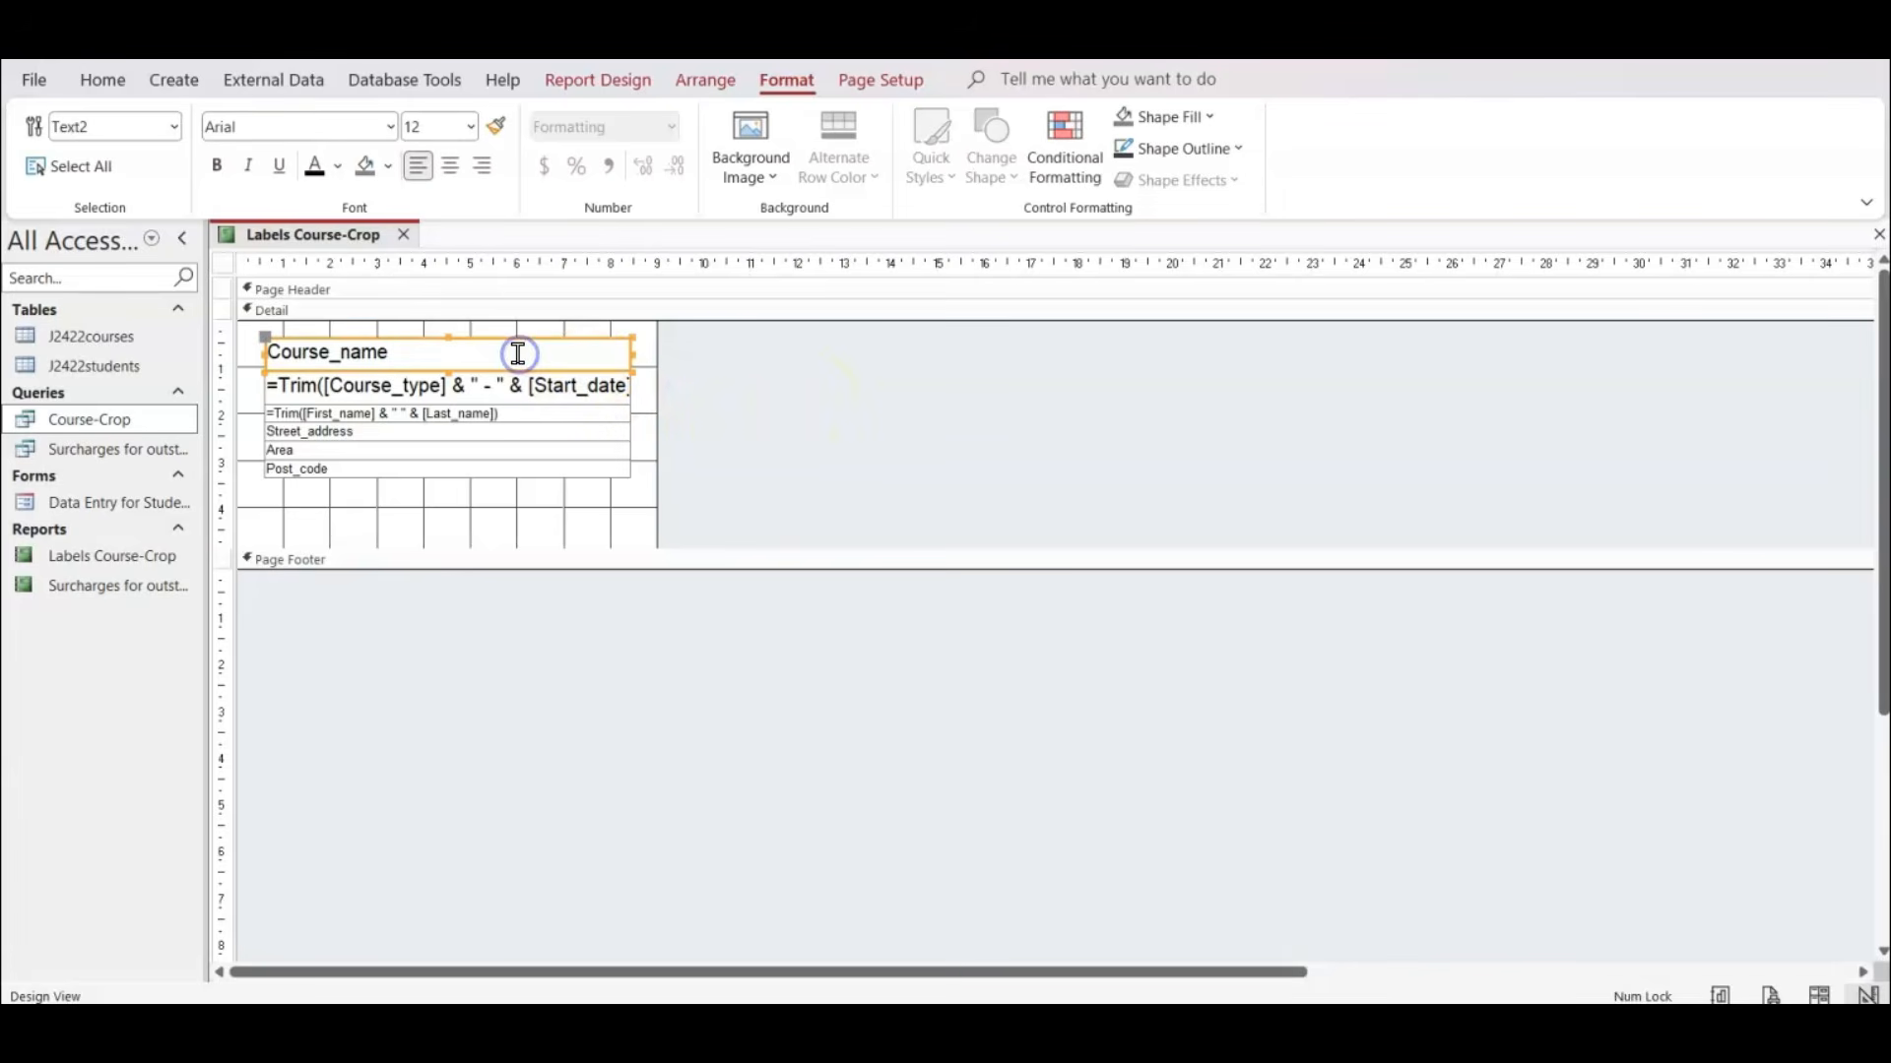
pyautogui.click(963, 452)
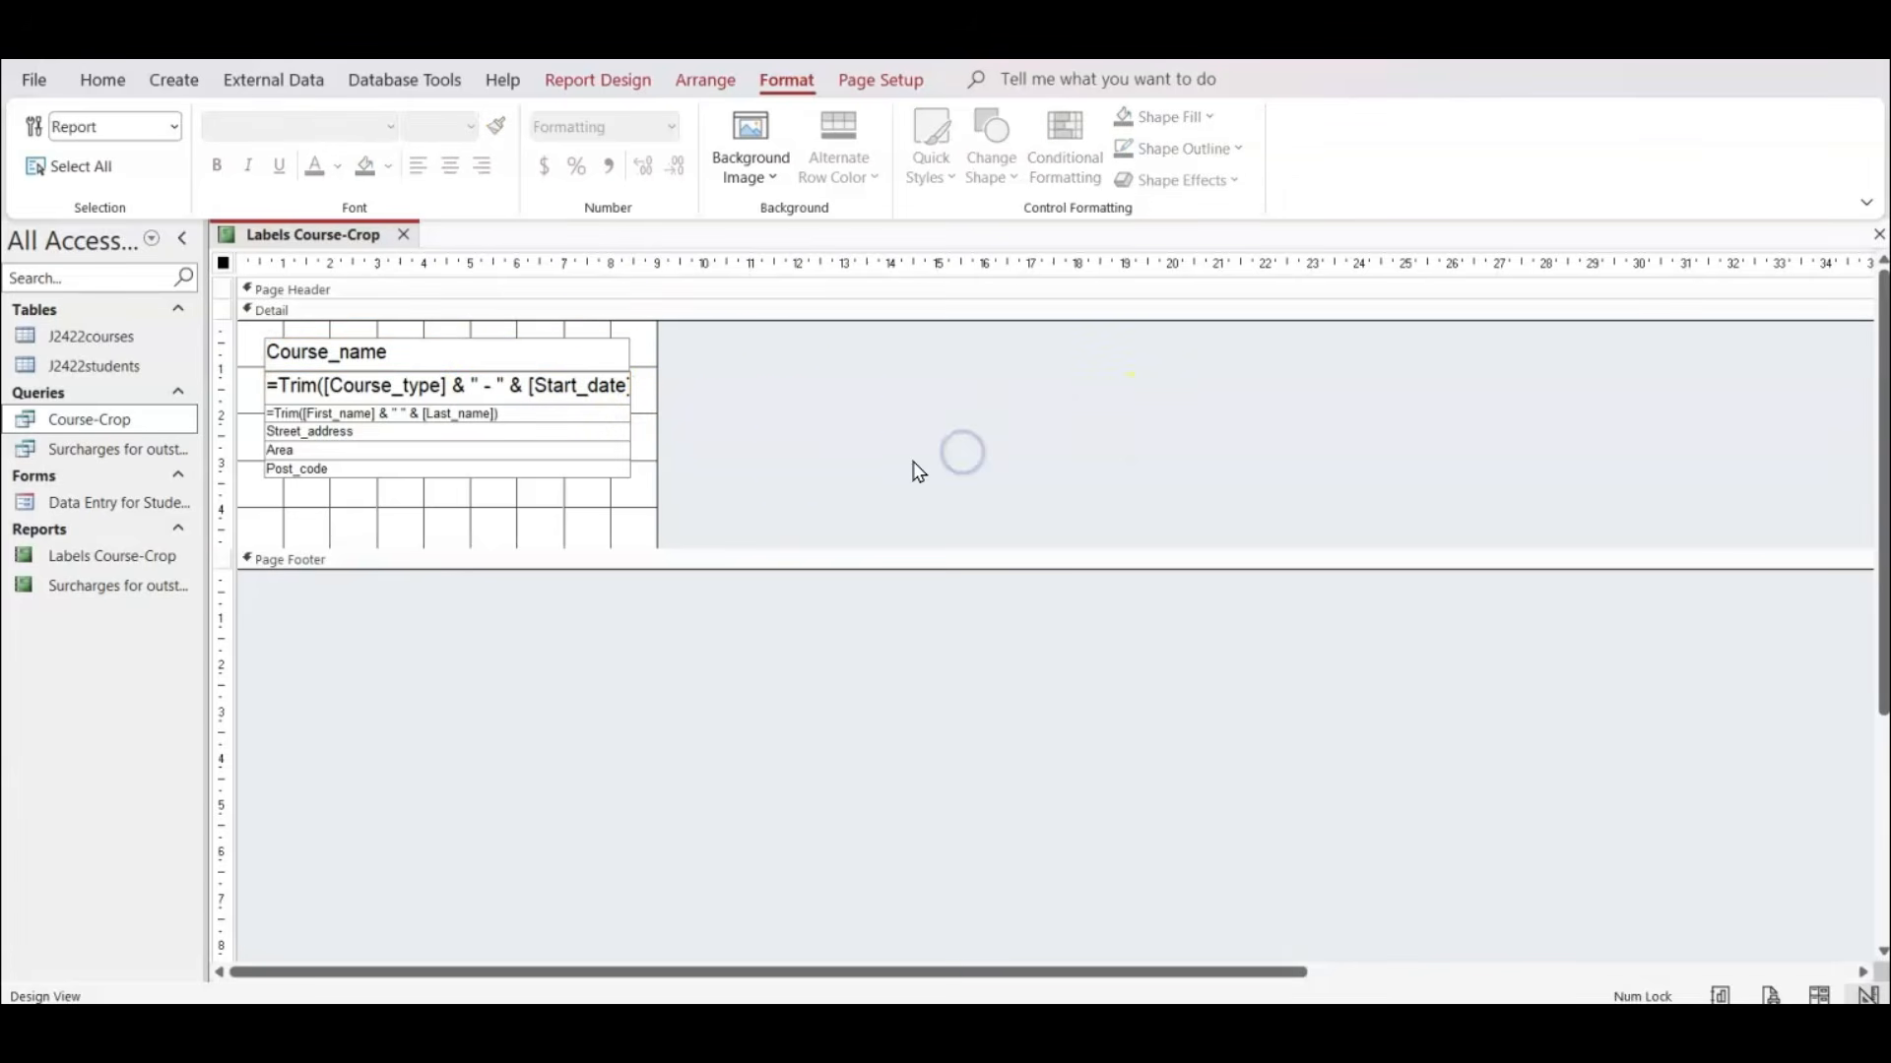
pyautogui.click(618, 355)
pyautogui.moveTo(617, 356); pyautogui.dragTo(635, 353)
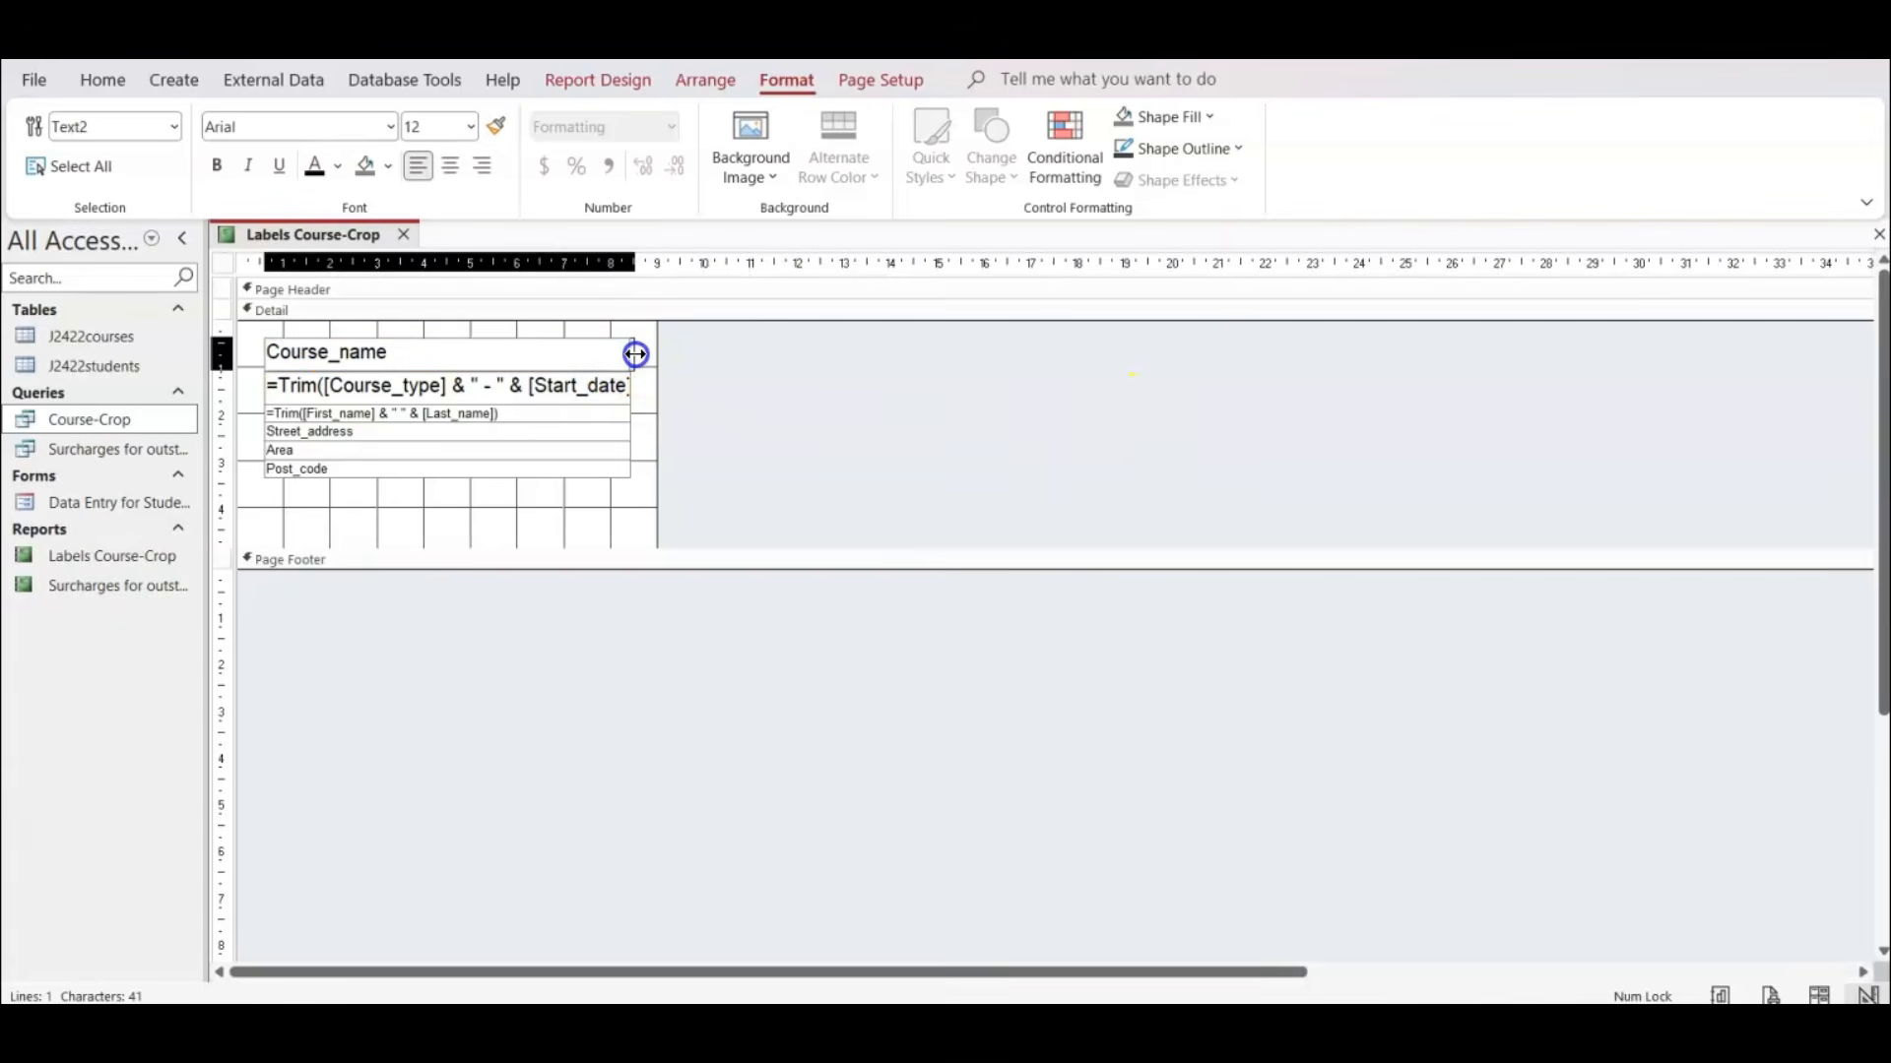
pyautogui.click(813, 427)
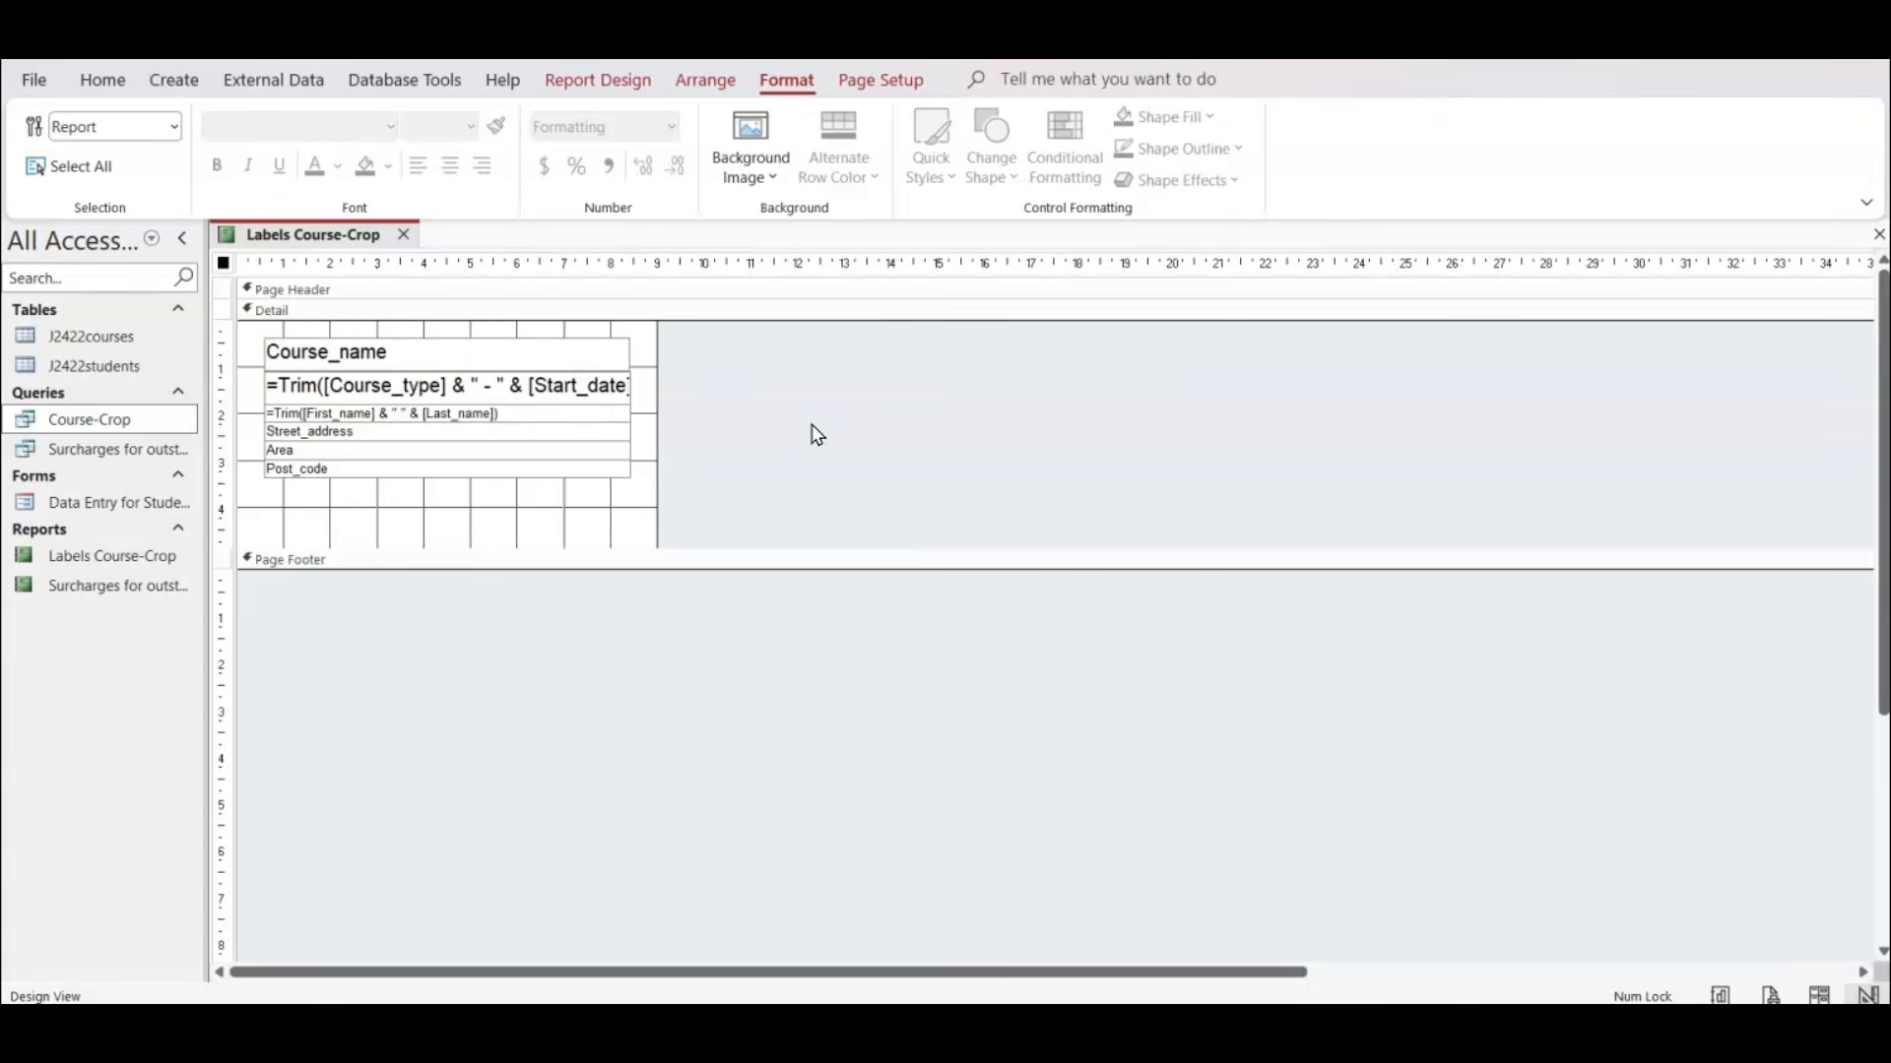
# Preview the labels page and check that the text is fully visible and evenly placed on every label.
pyautogui.click(1769, 995)
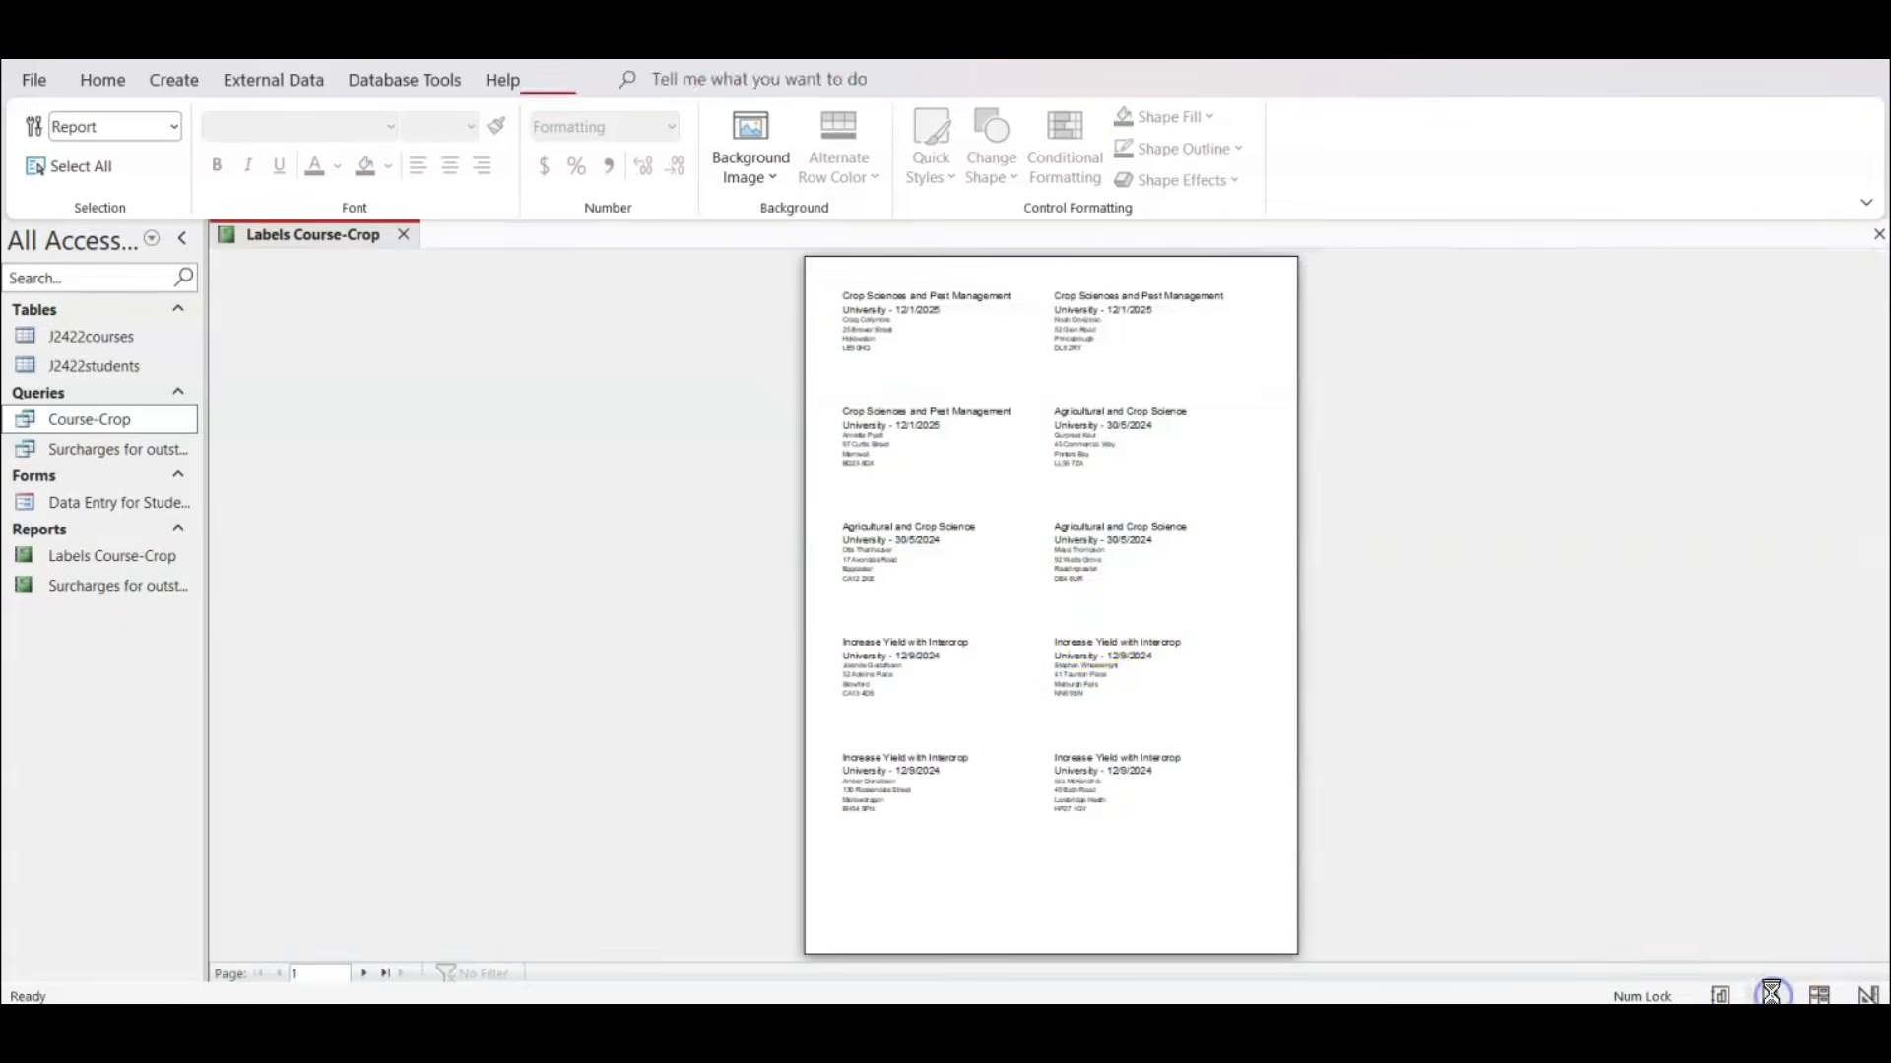
pyautogui.click(899, 540)
pyautogui.scroll(2, 1018, 454)
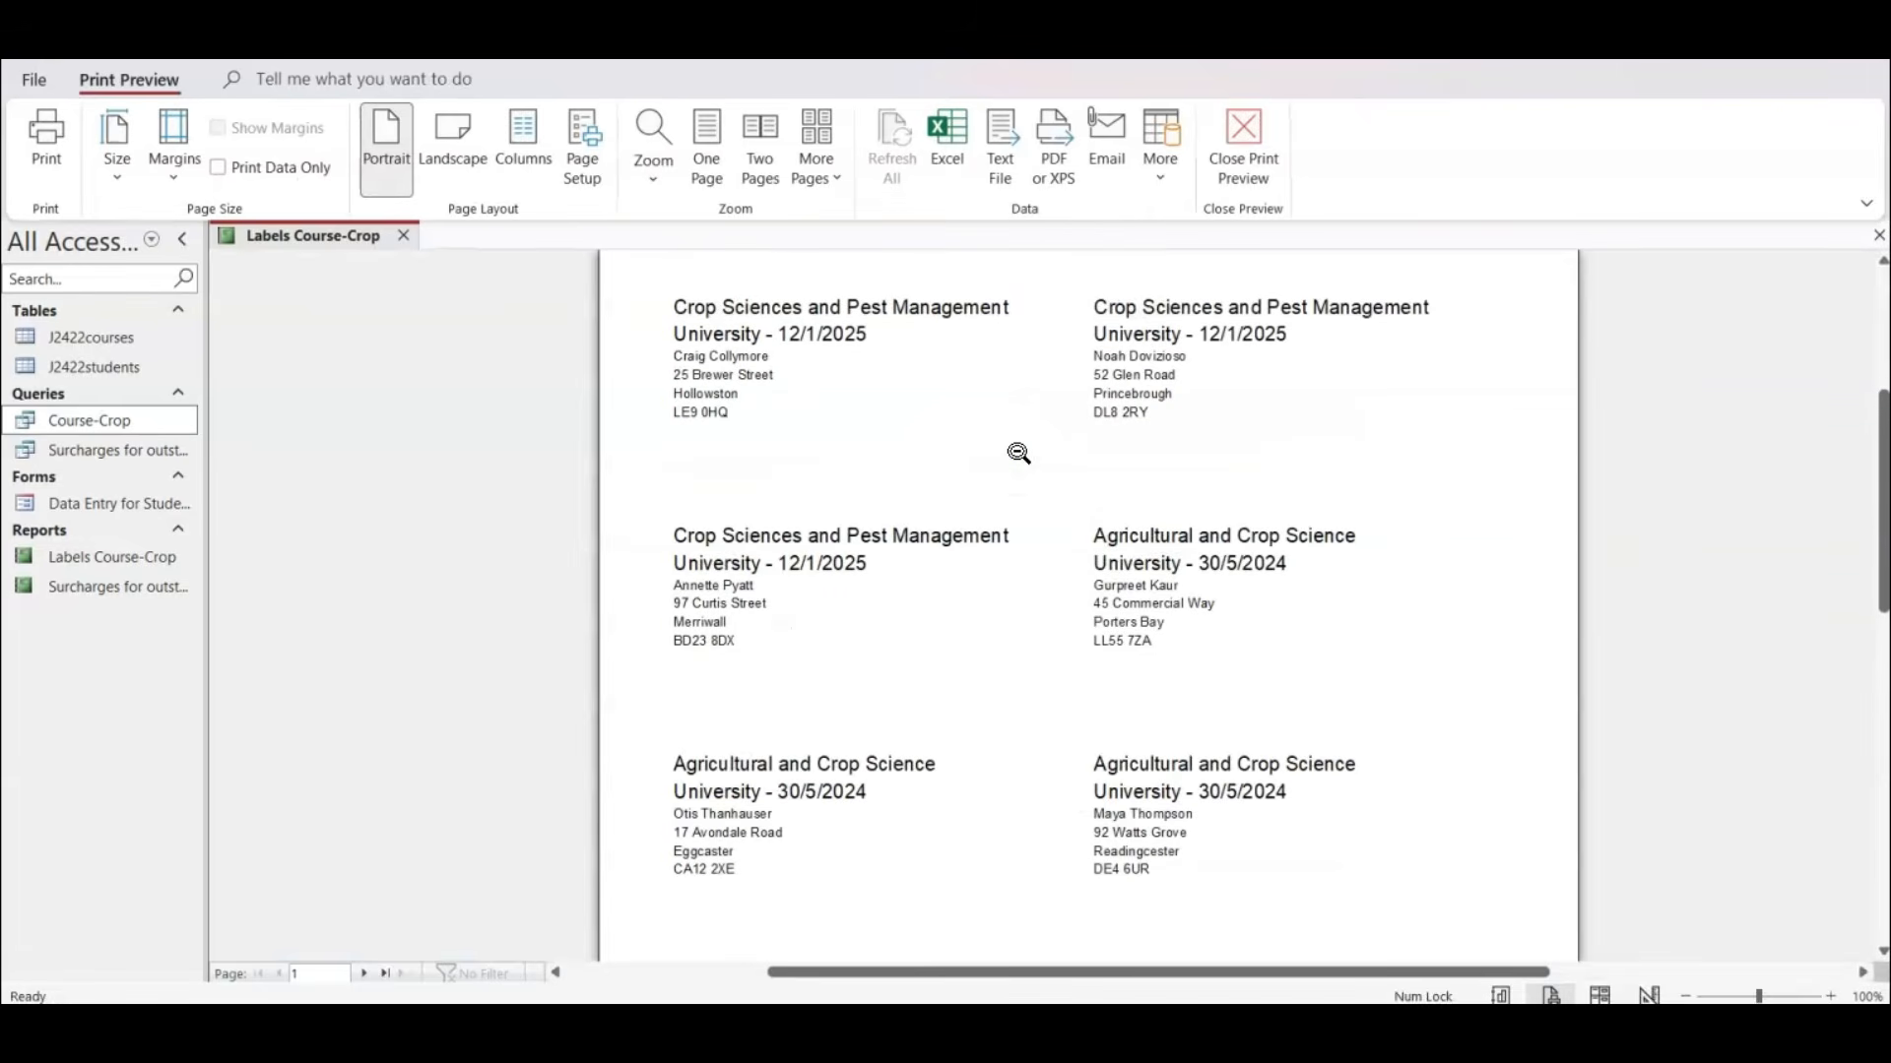
pyautogui.click(1344, 517)
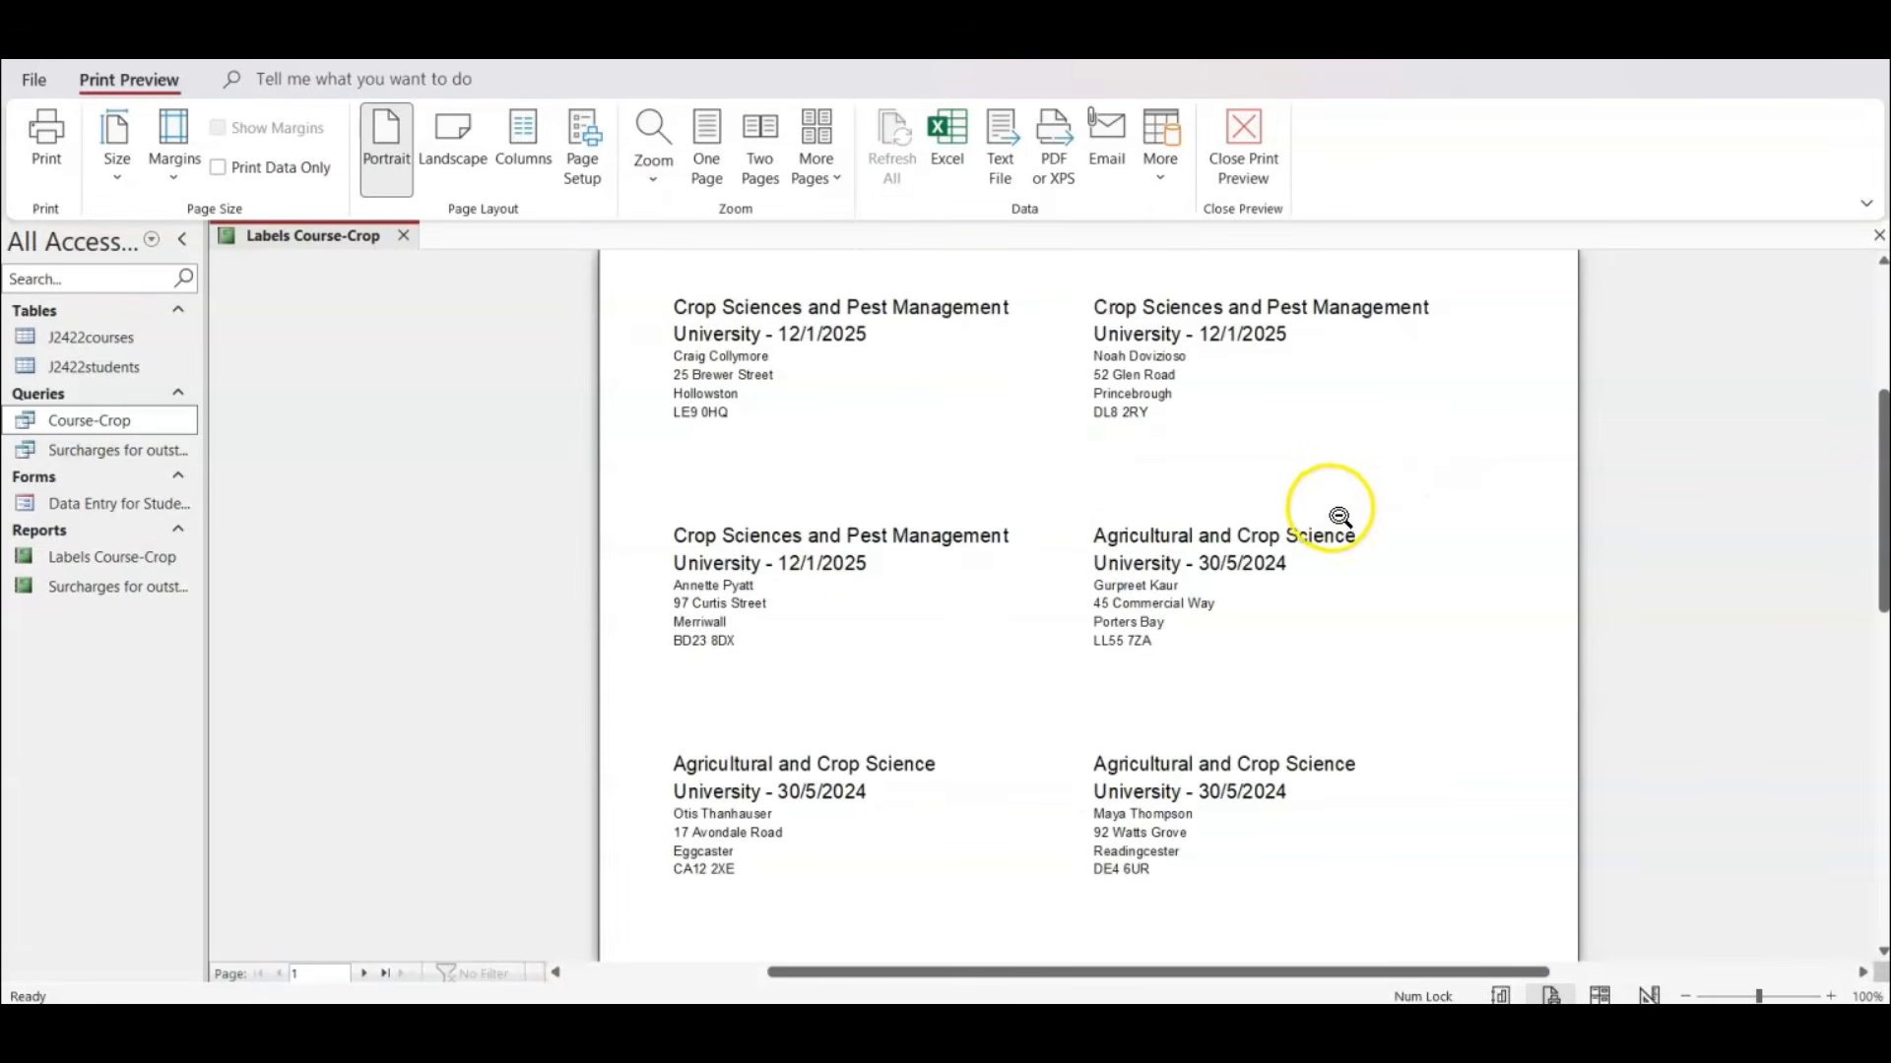
pyautogui.scroll(-7, 1339, 517)
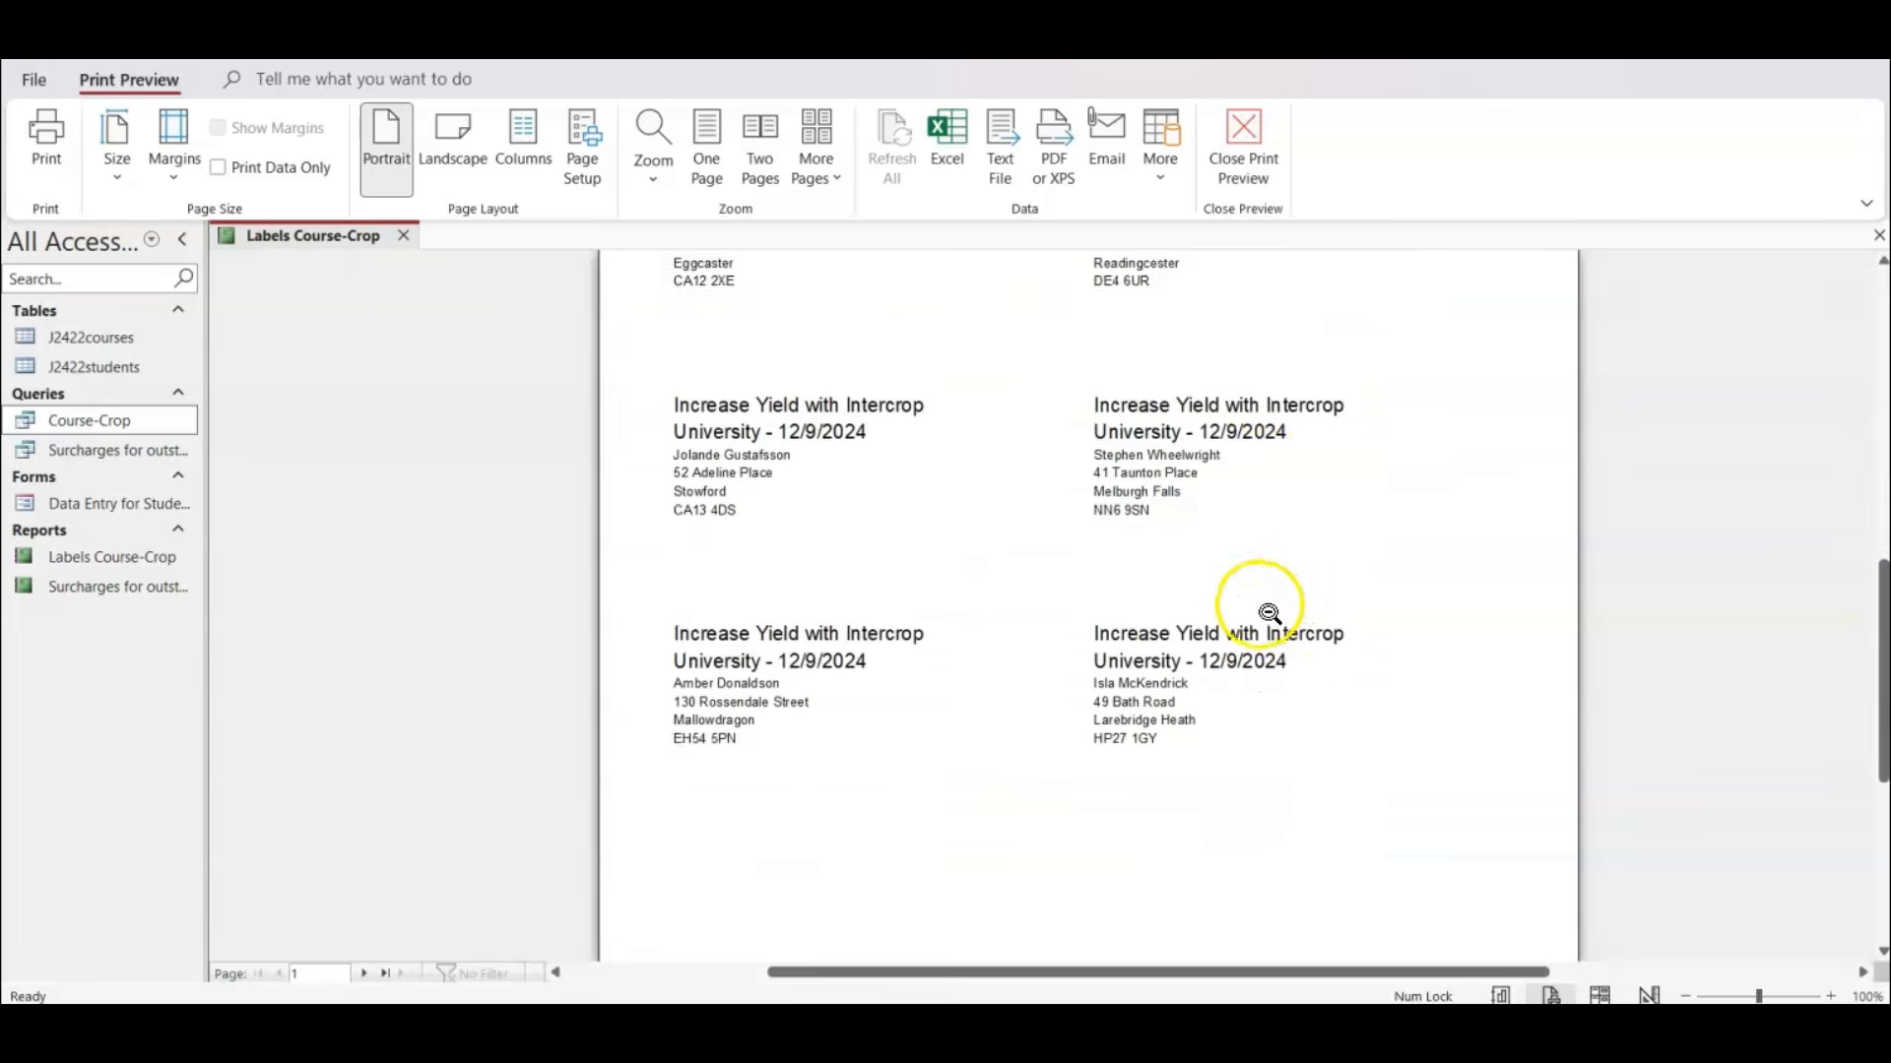
pyautogui.scroll(-1, 1268, 613)
pyautogui.scroll(8, 1266, 612)
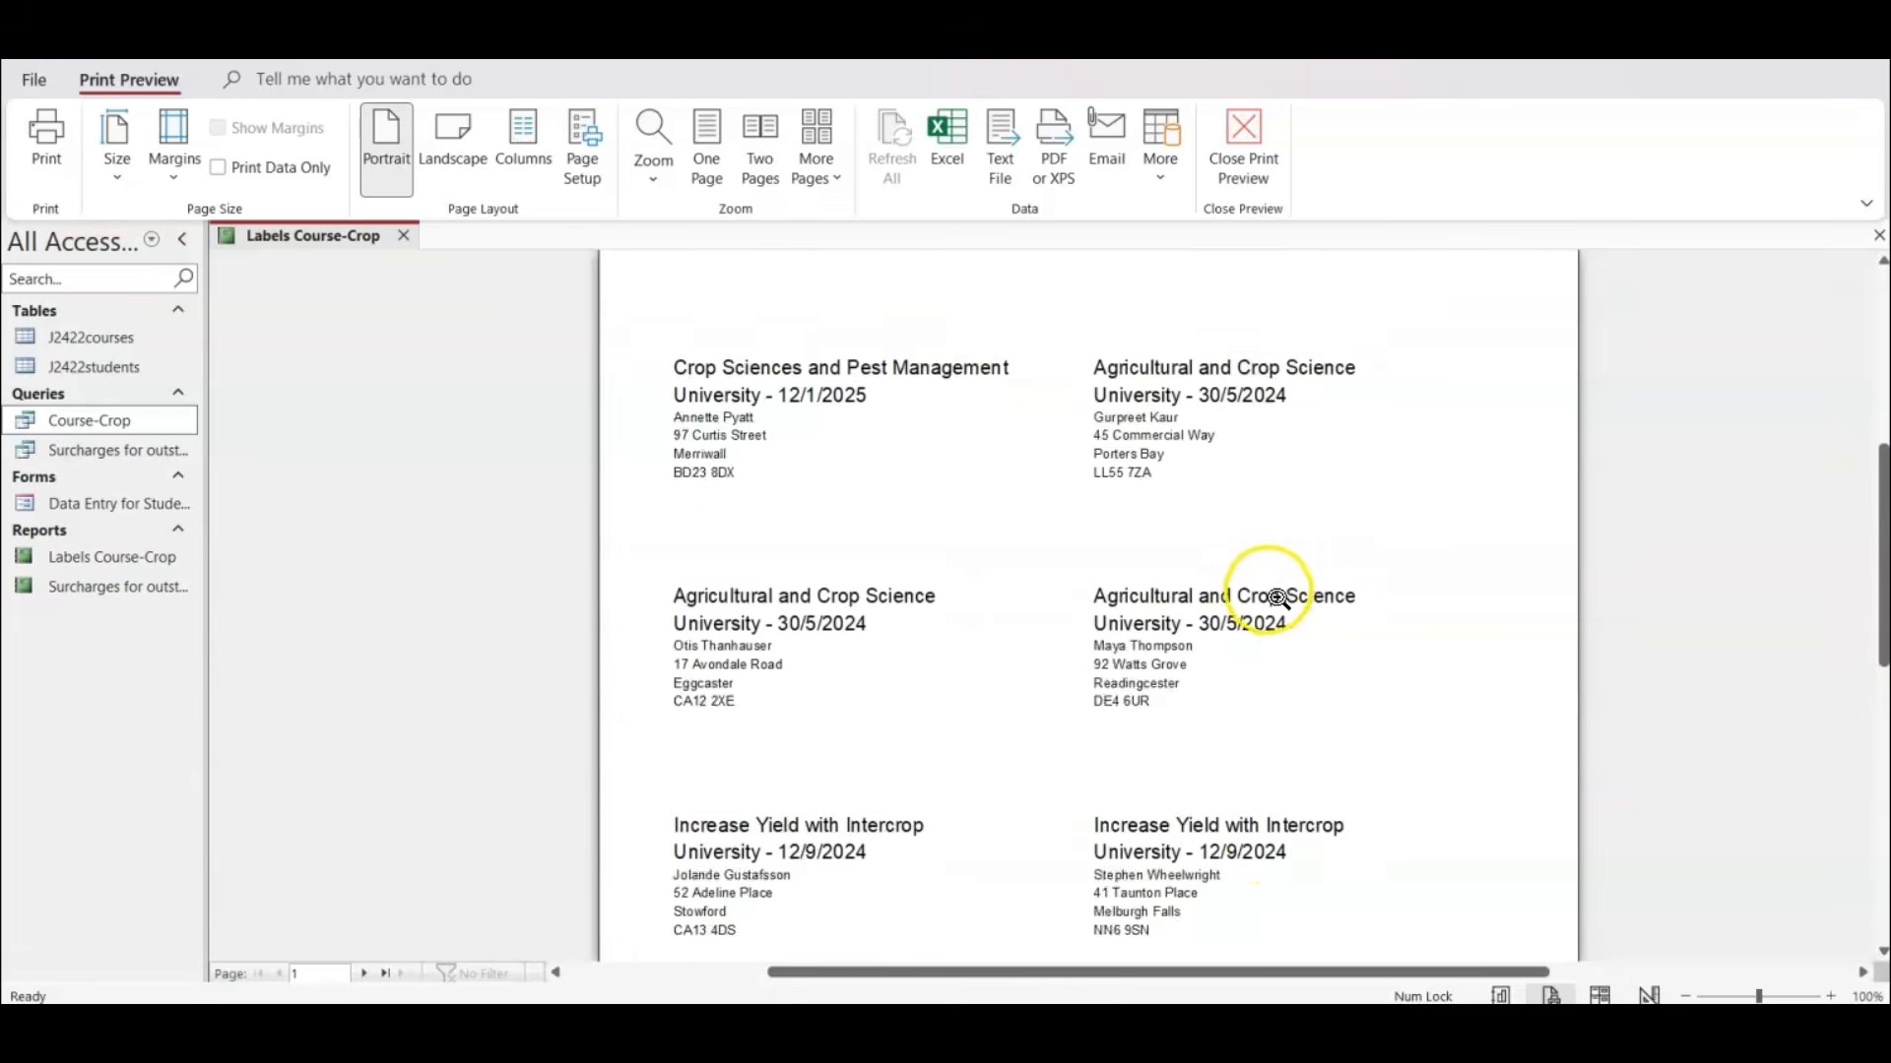
# In Design View, widen all six label fields to about 8.3 cm and shift them about 0.3 cm down and left.
pyautogui.click(1650, 996)
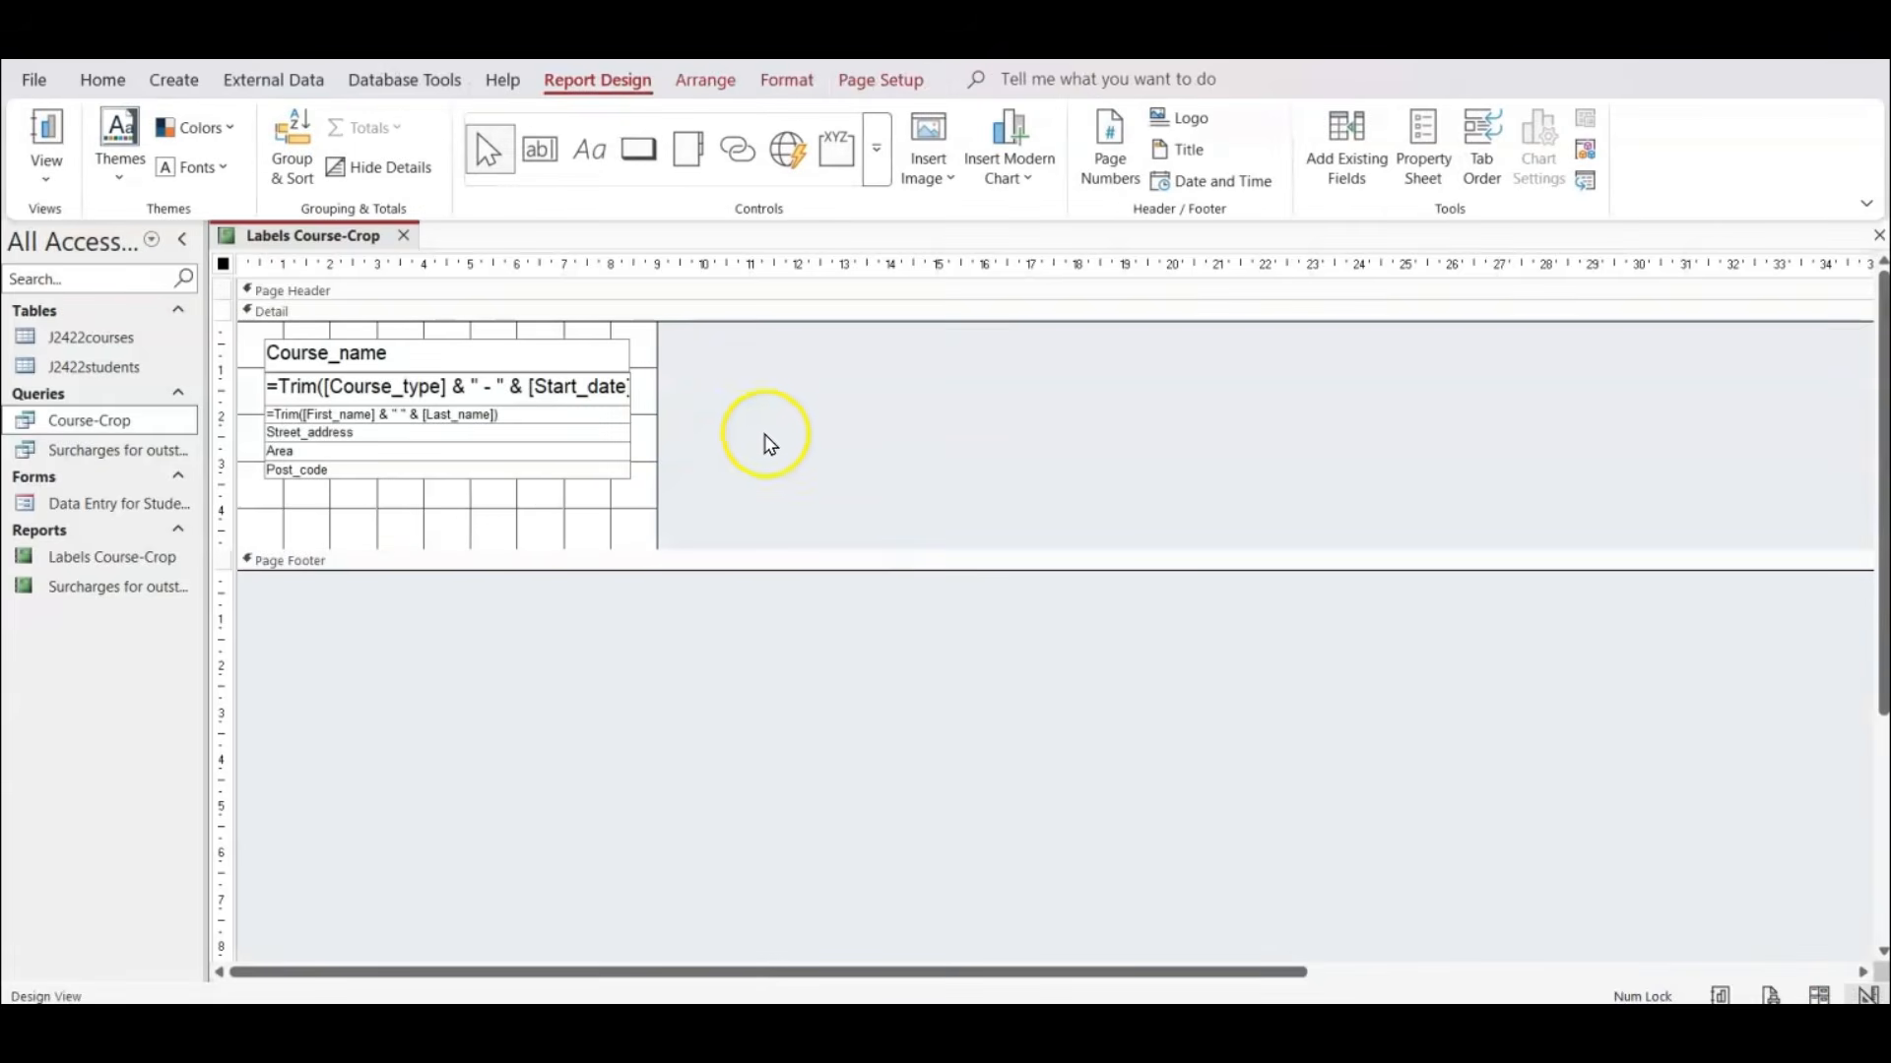
pyautogui.click(801, 431)
pyautogui.moveTo(787, 332); pyautogui.dragTo(373, 524)
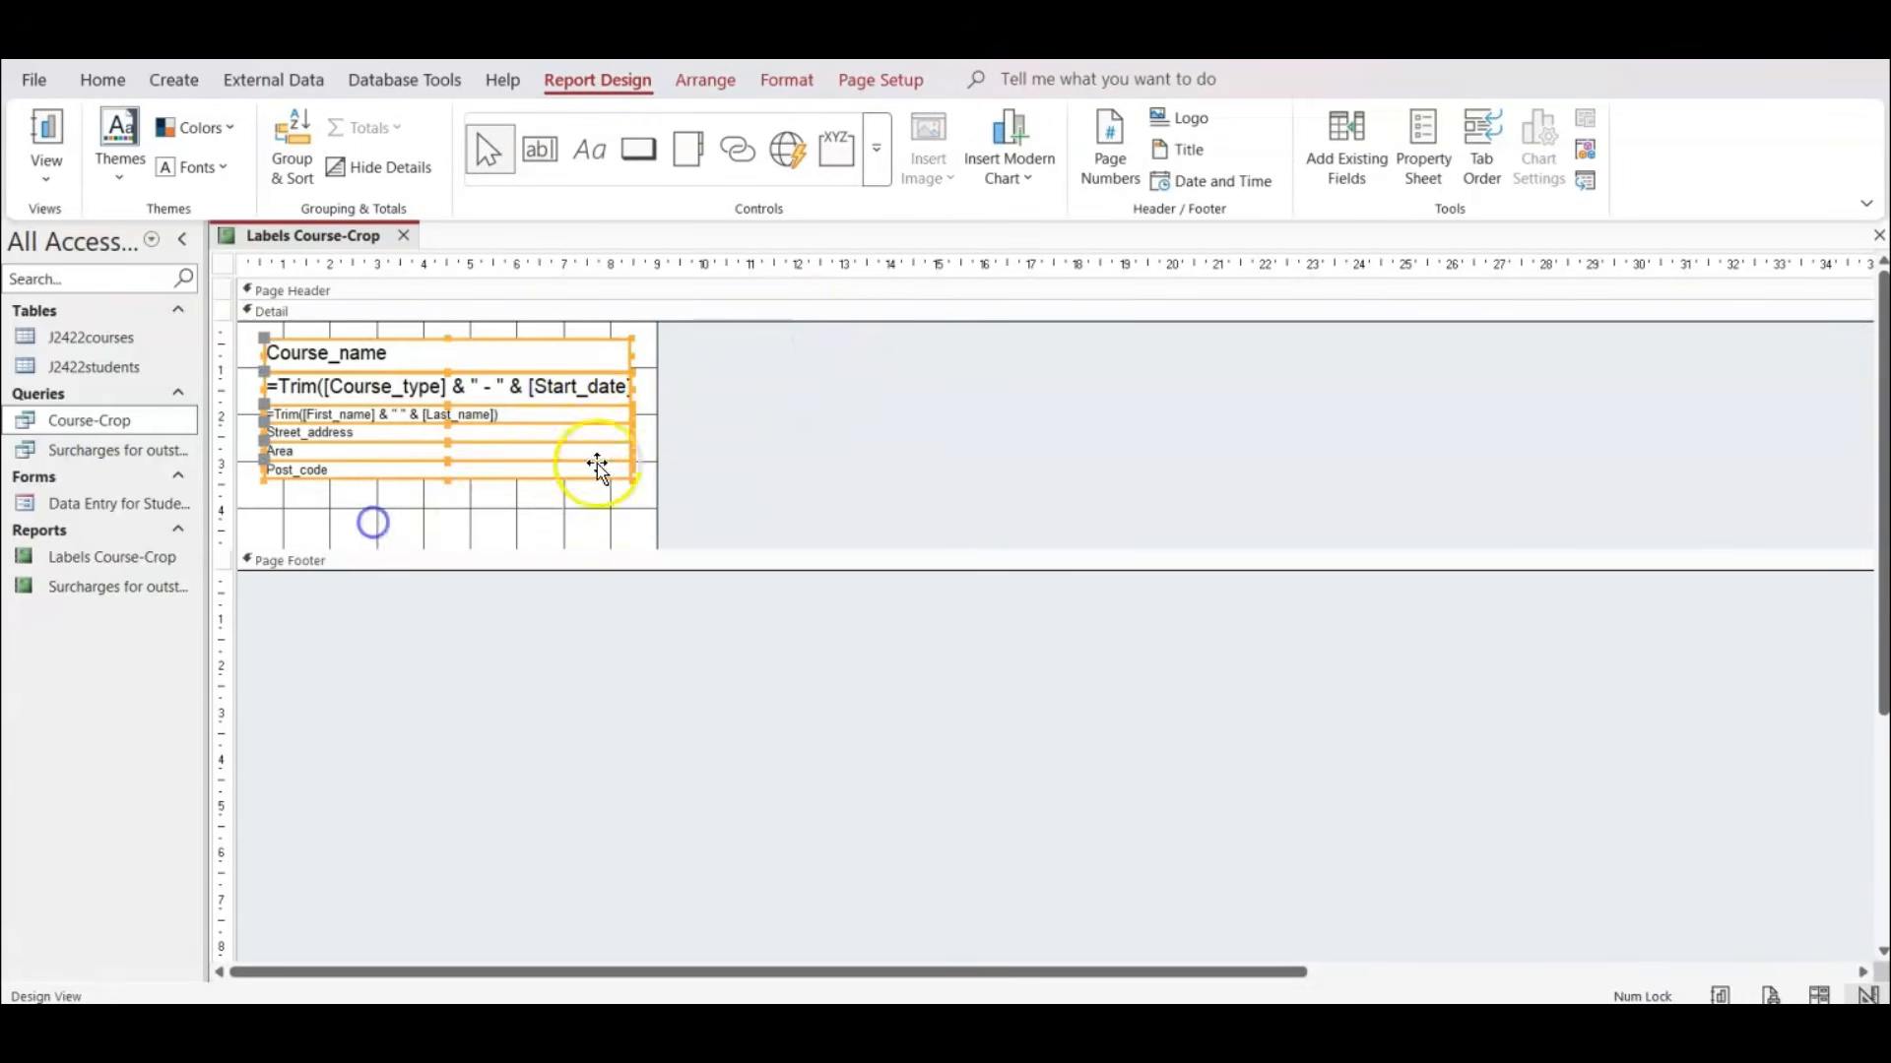
pyautogui.moveTo(631, 386); pyautogui.dragTo(654, 401)
pyautogui.click(849, 502)
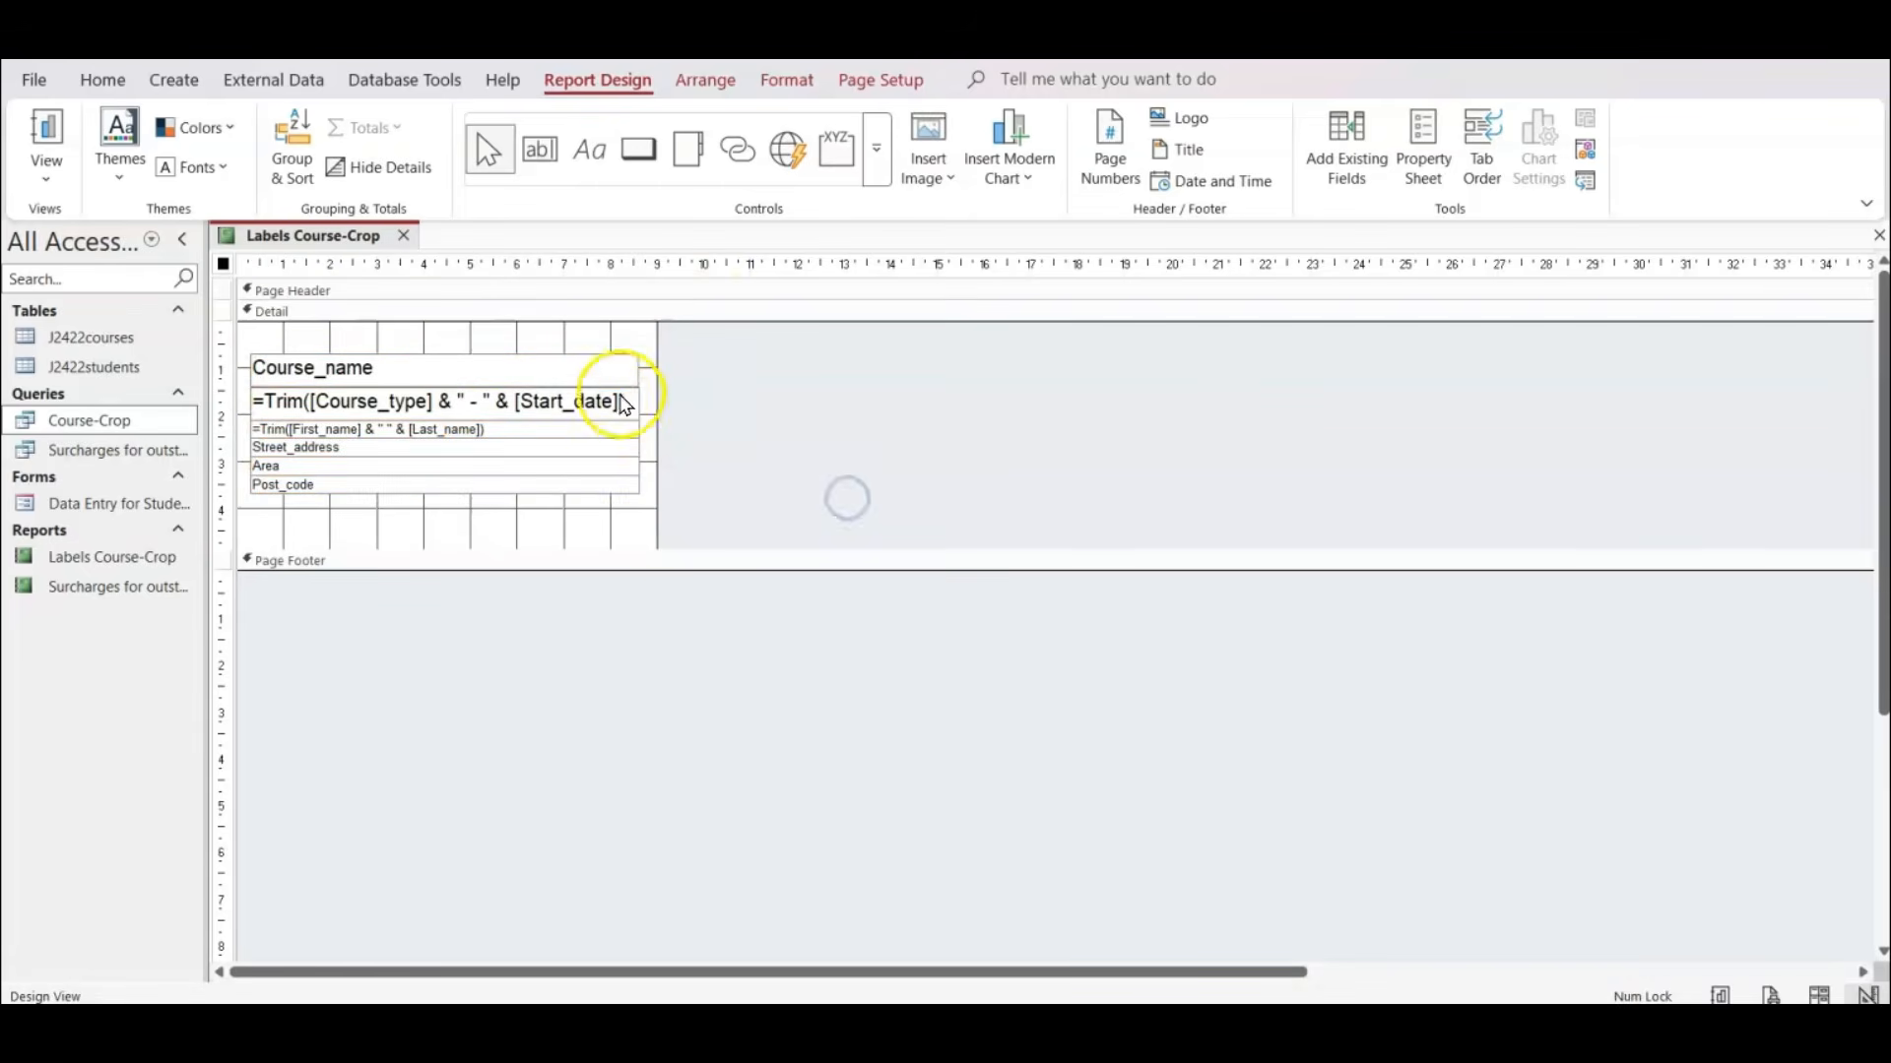
# Centre-align and bold the Course_name and Course_type - Start_date fields.
pyautogui.click(603, 367)
pyautogui.keyDown('shift'); pyautogui.click(603, 400); pyautogui.keyUp('shift')
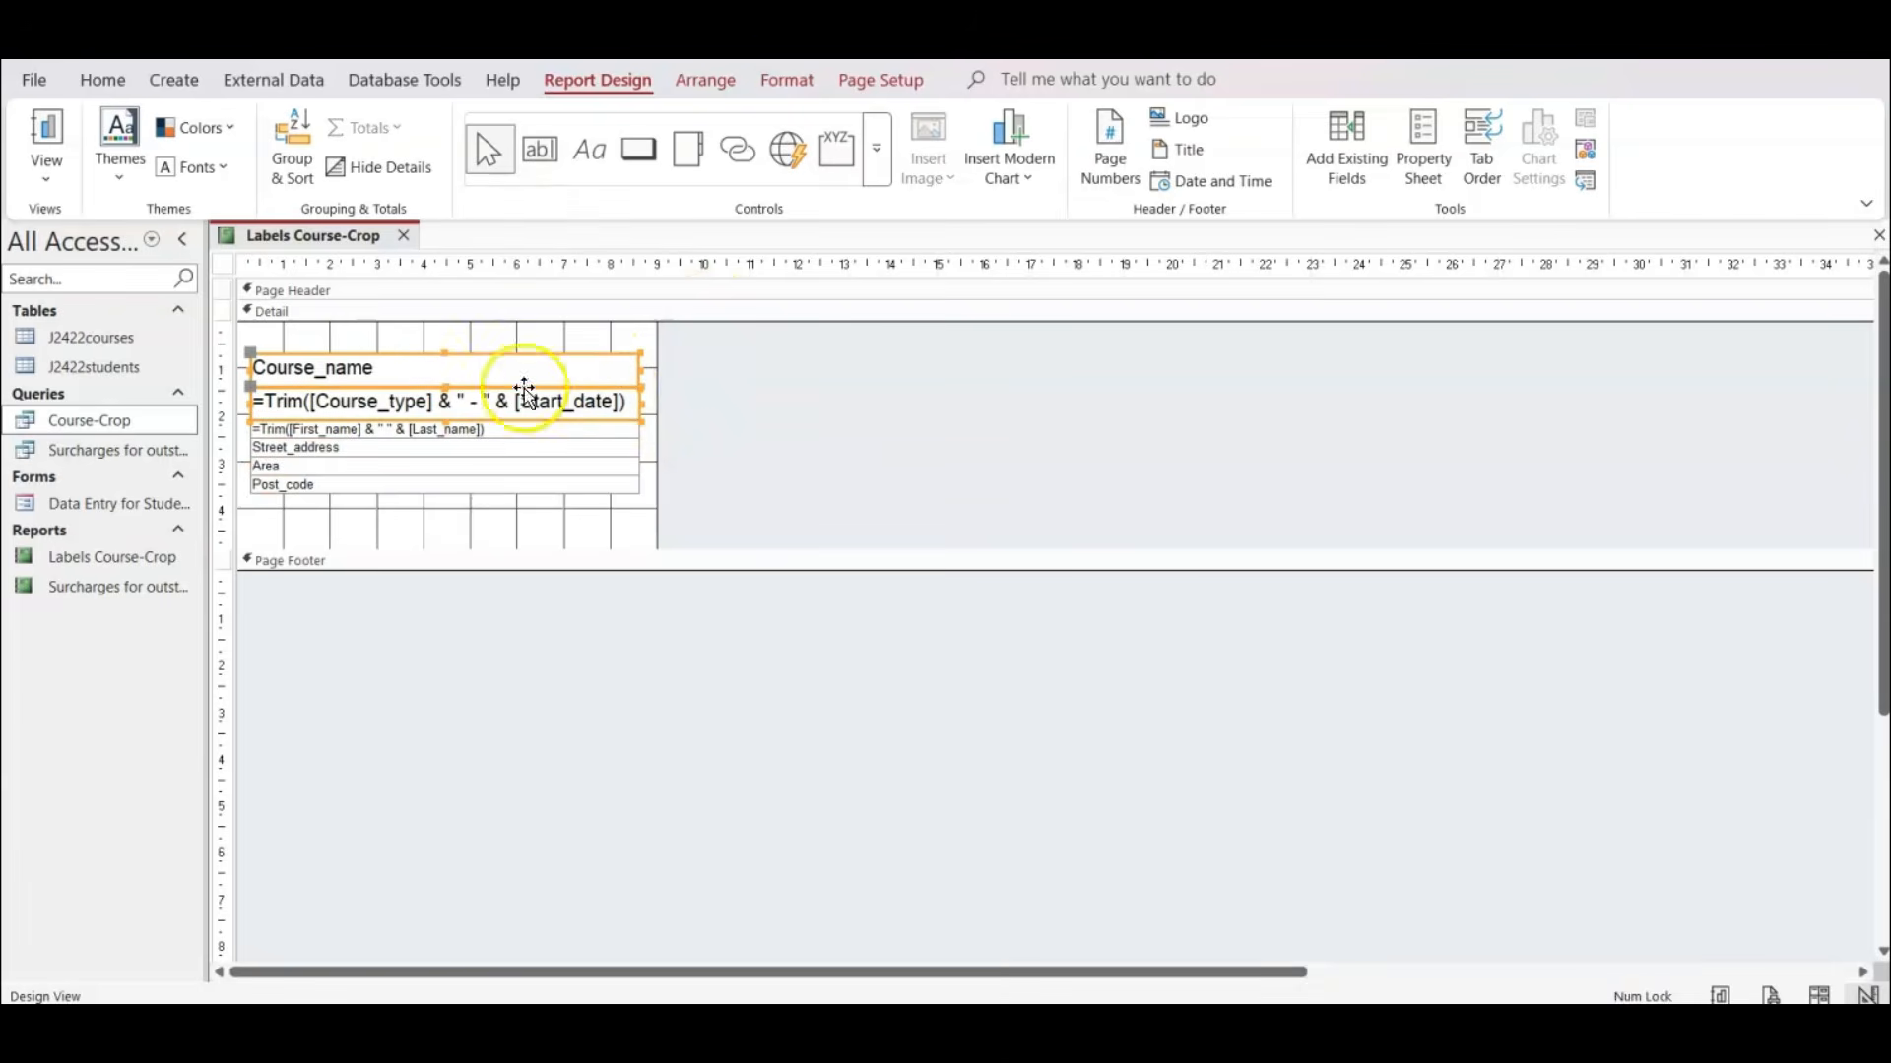
pyautogui.click(793, 83)
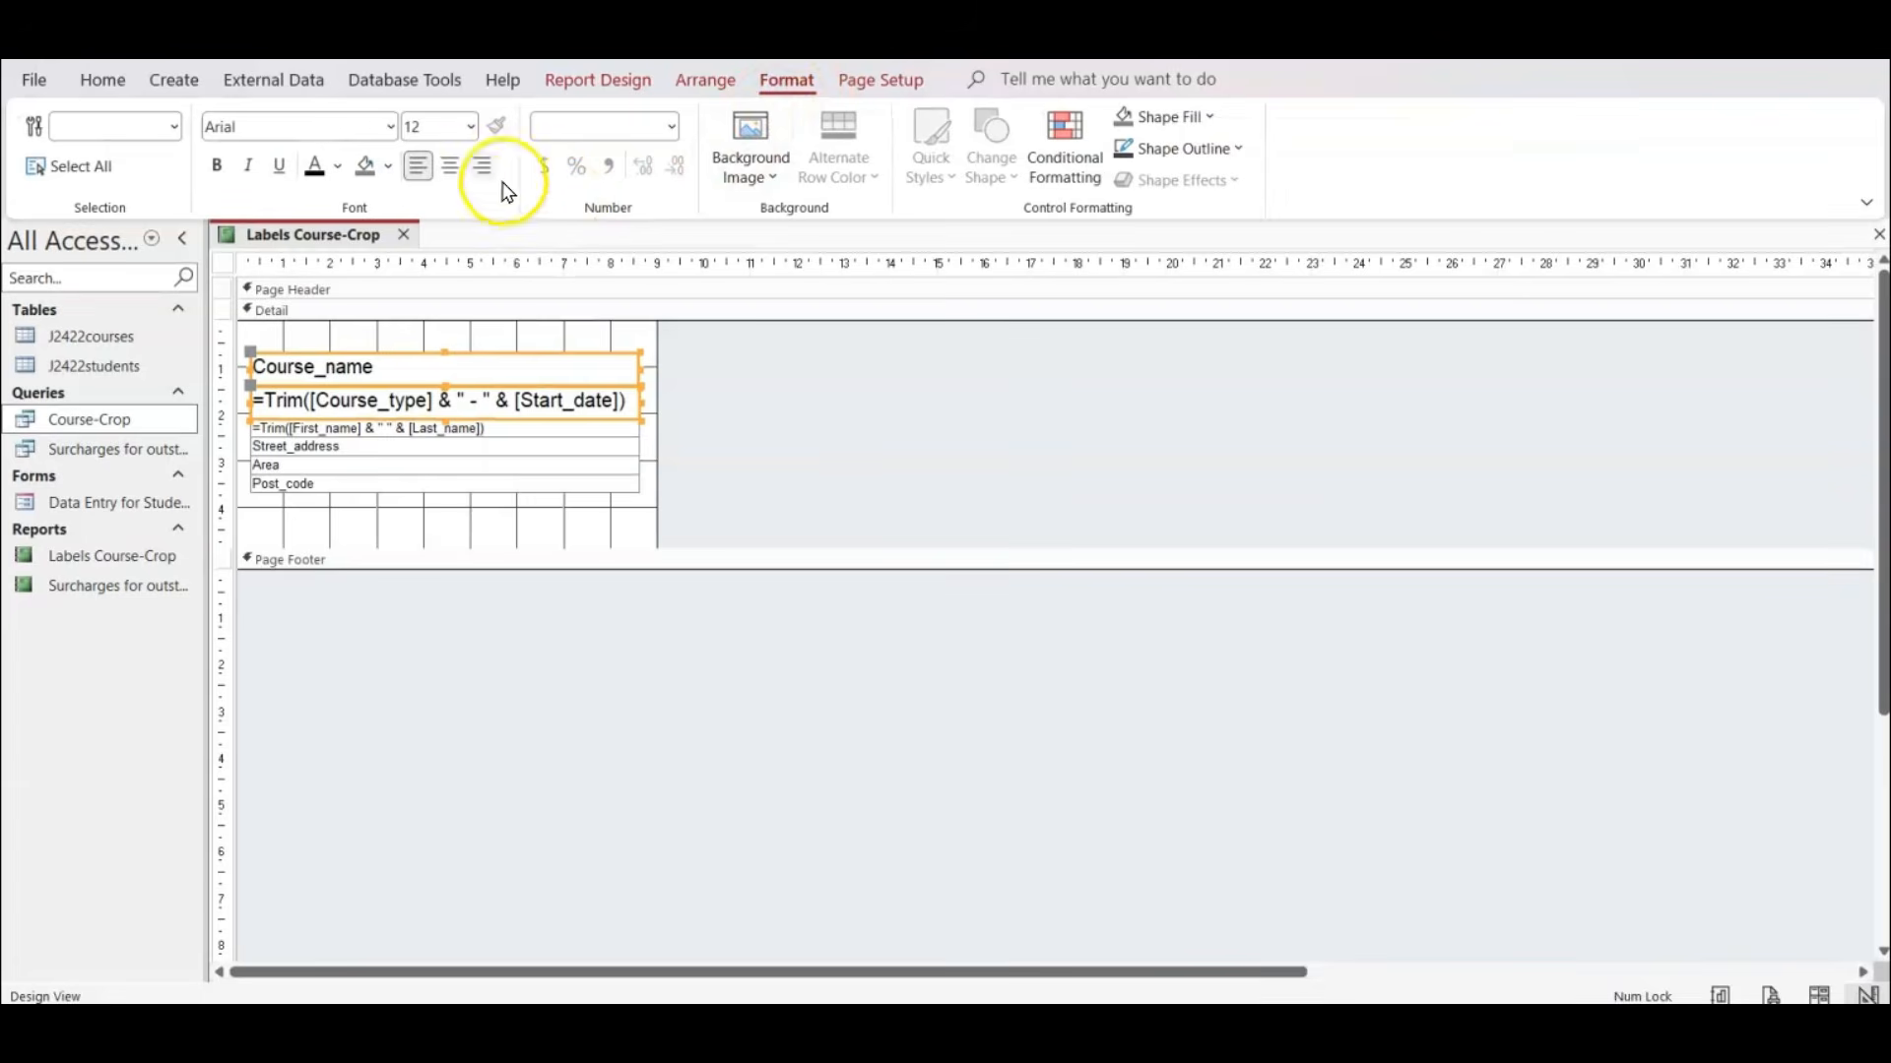
pyautogui.click(449, 166)
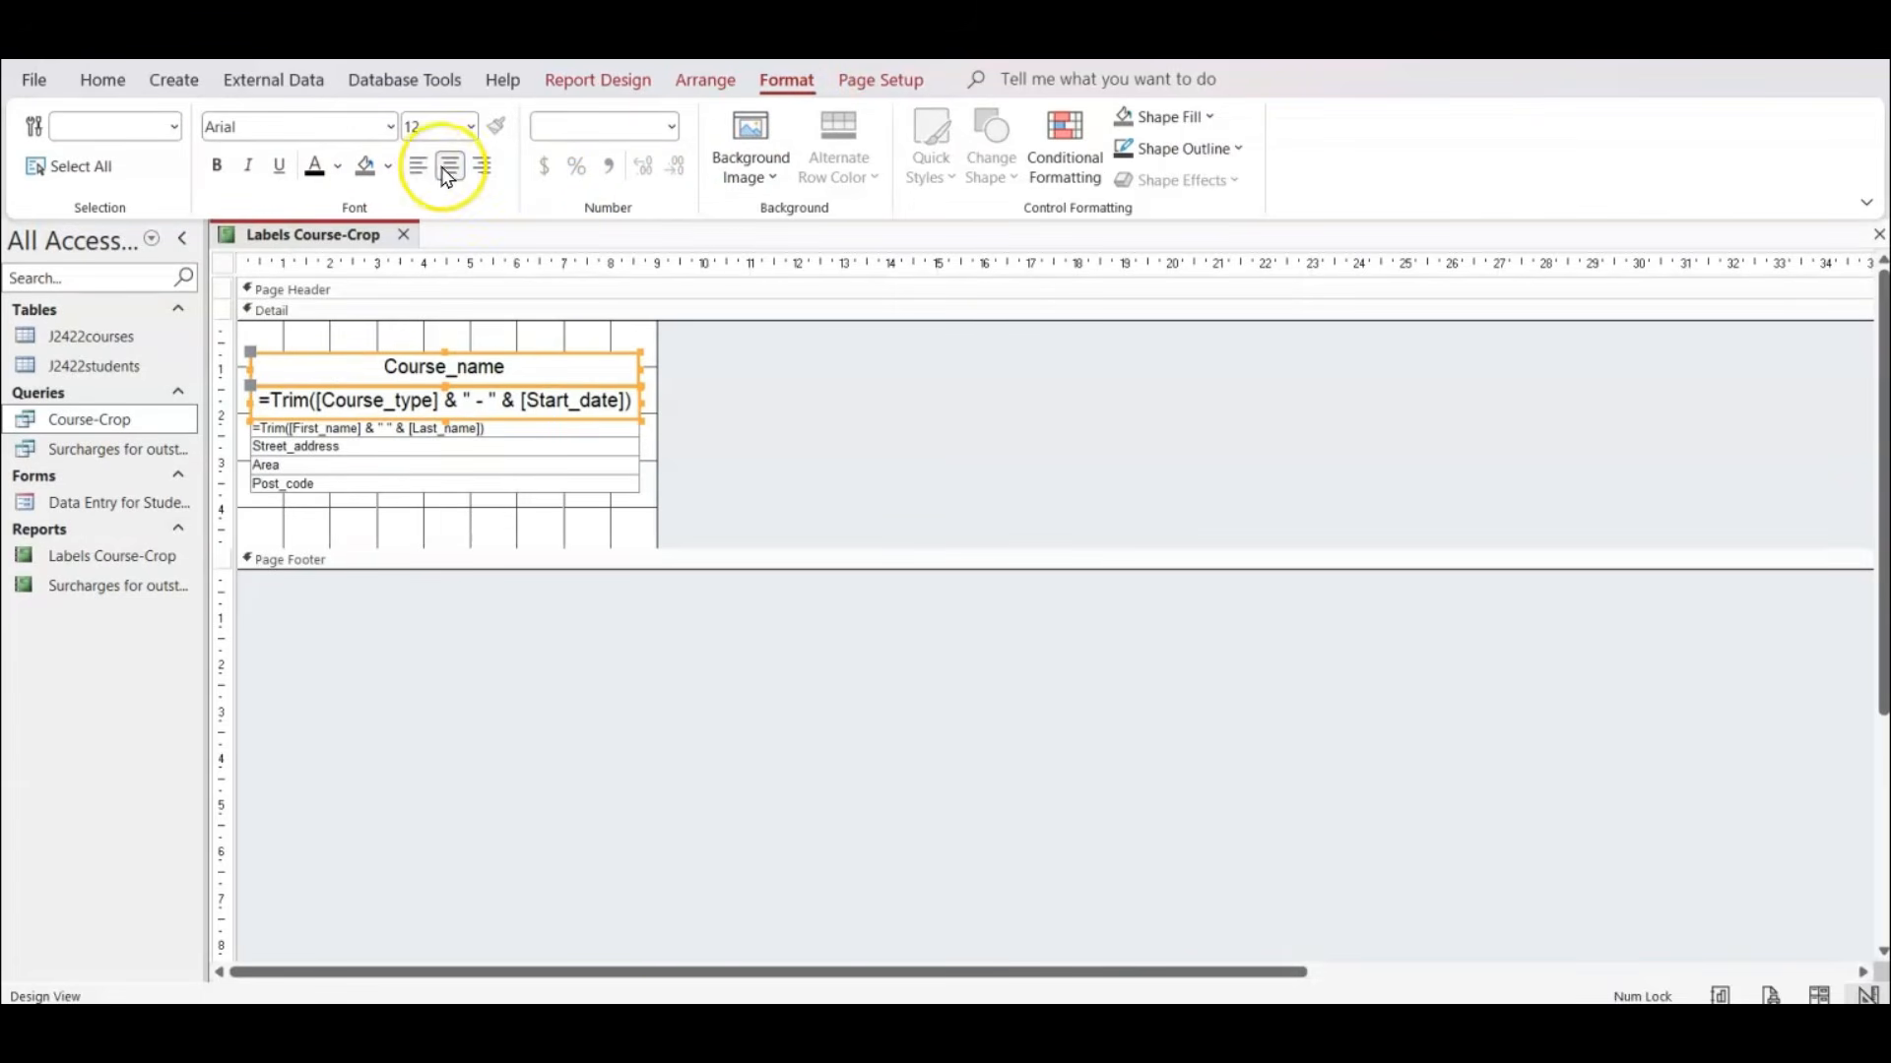
pyautogui.click(215, 165)
pyautogui.click(770, 421)
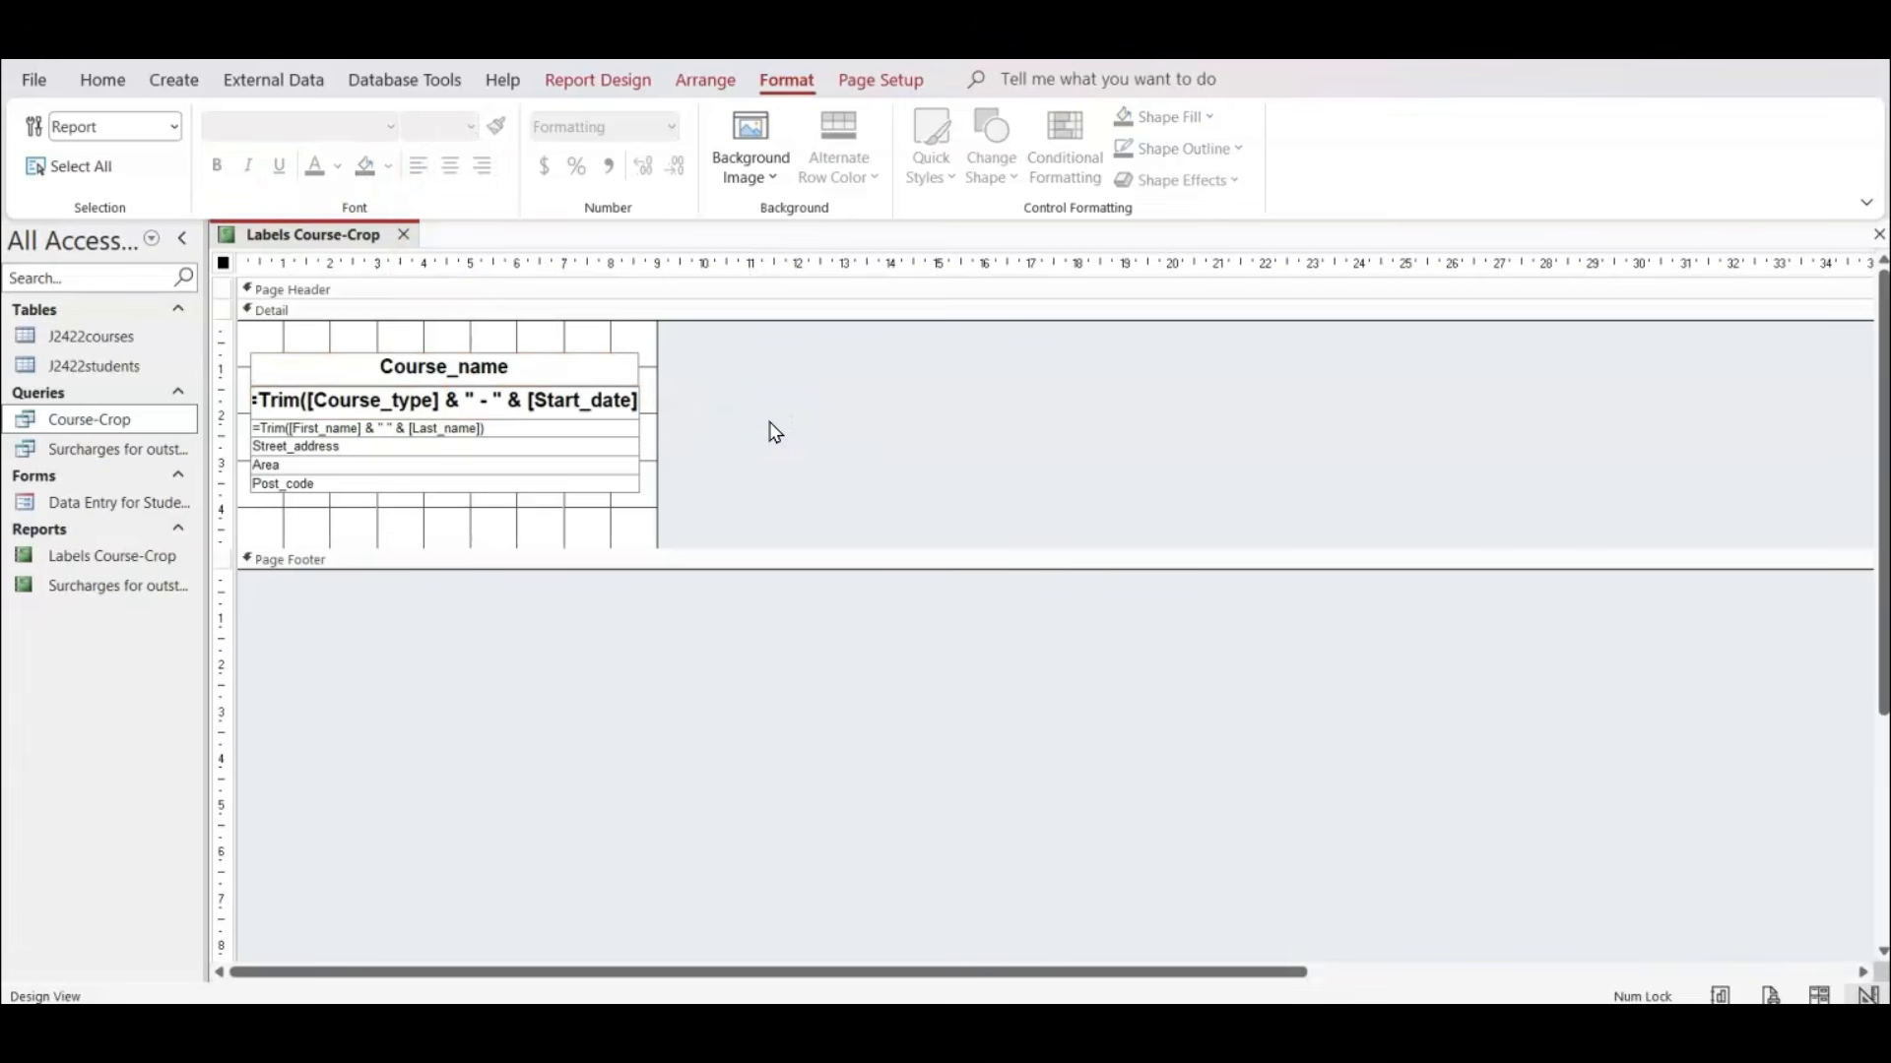
# Switch to the exam paper PDF and tick off question 17's record selection, two-column five-row layout and portrait requirements.
pyautogui.hotkey('alt', 'Tab')
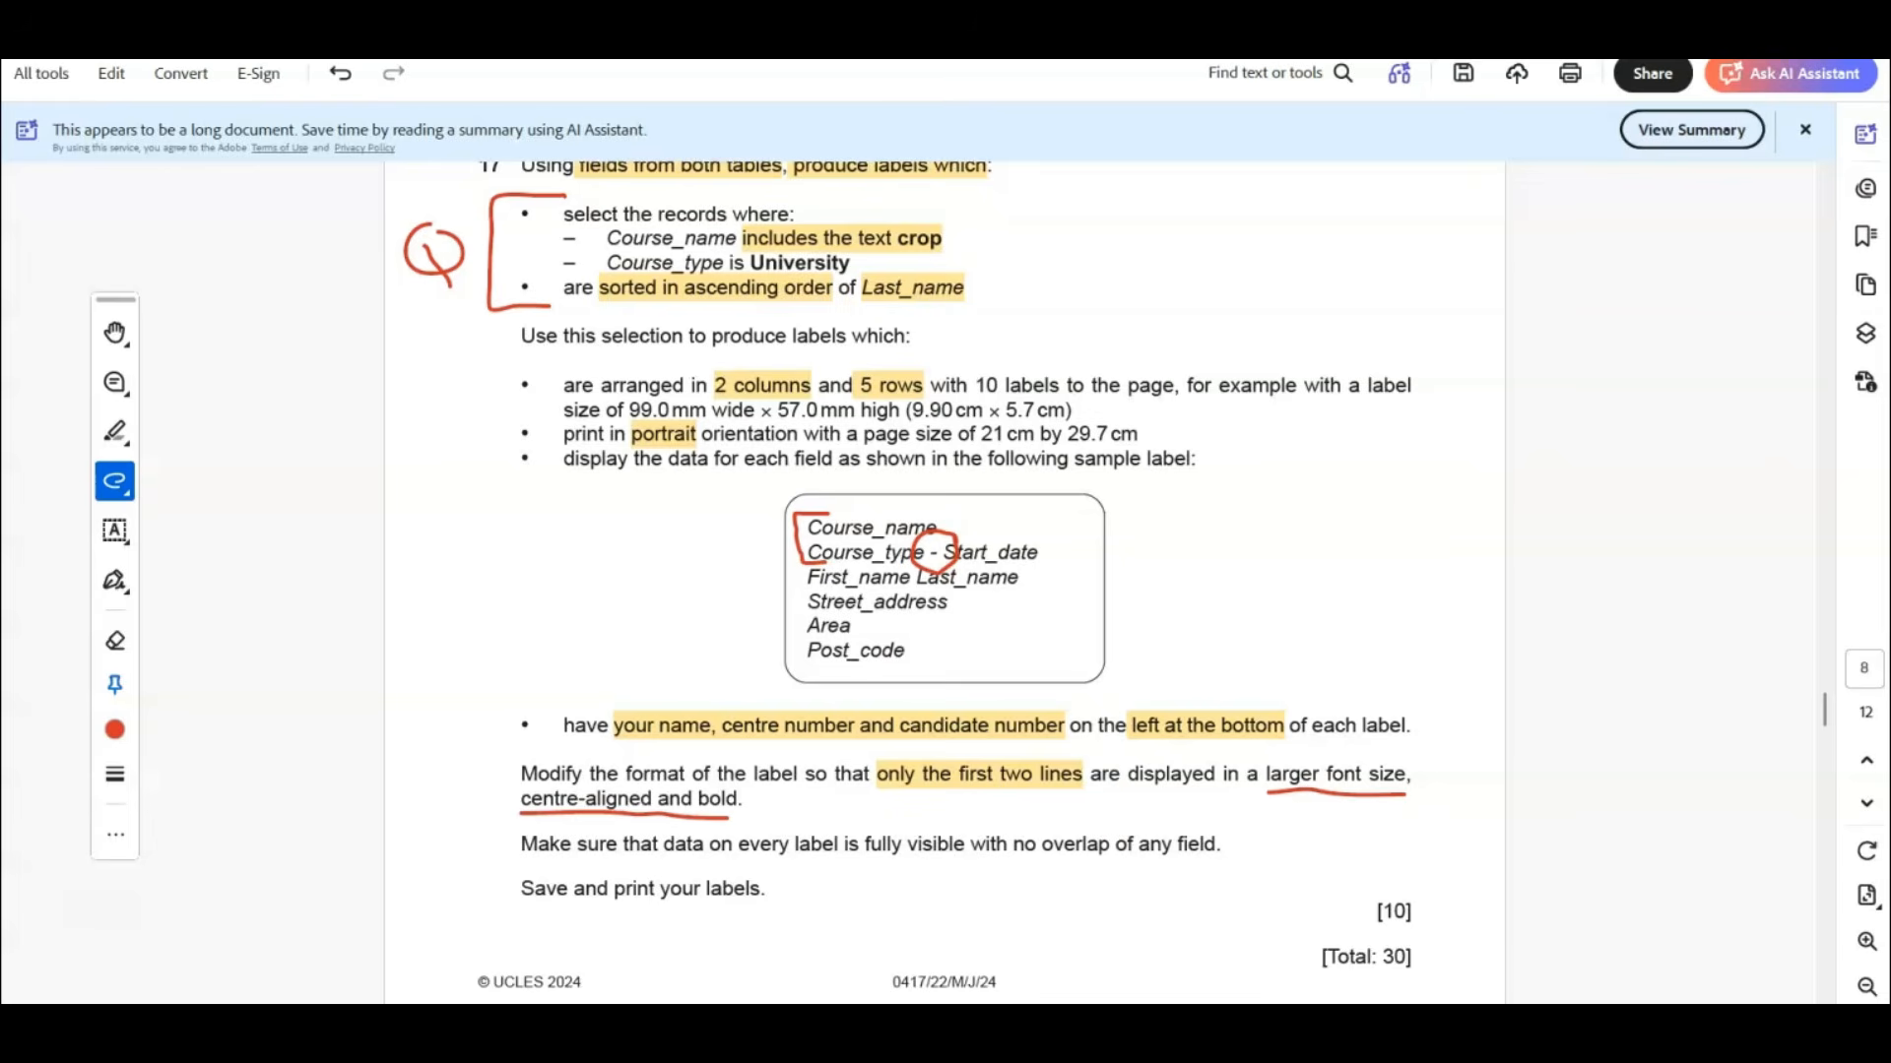
pyautogui.moveTo(480, 246)
pyautogui.mouseDown()
pyautogui.moveTo(516, 270)
pyautogui.moveTo(573, 210)
pyautogui.mouseUp()
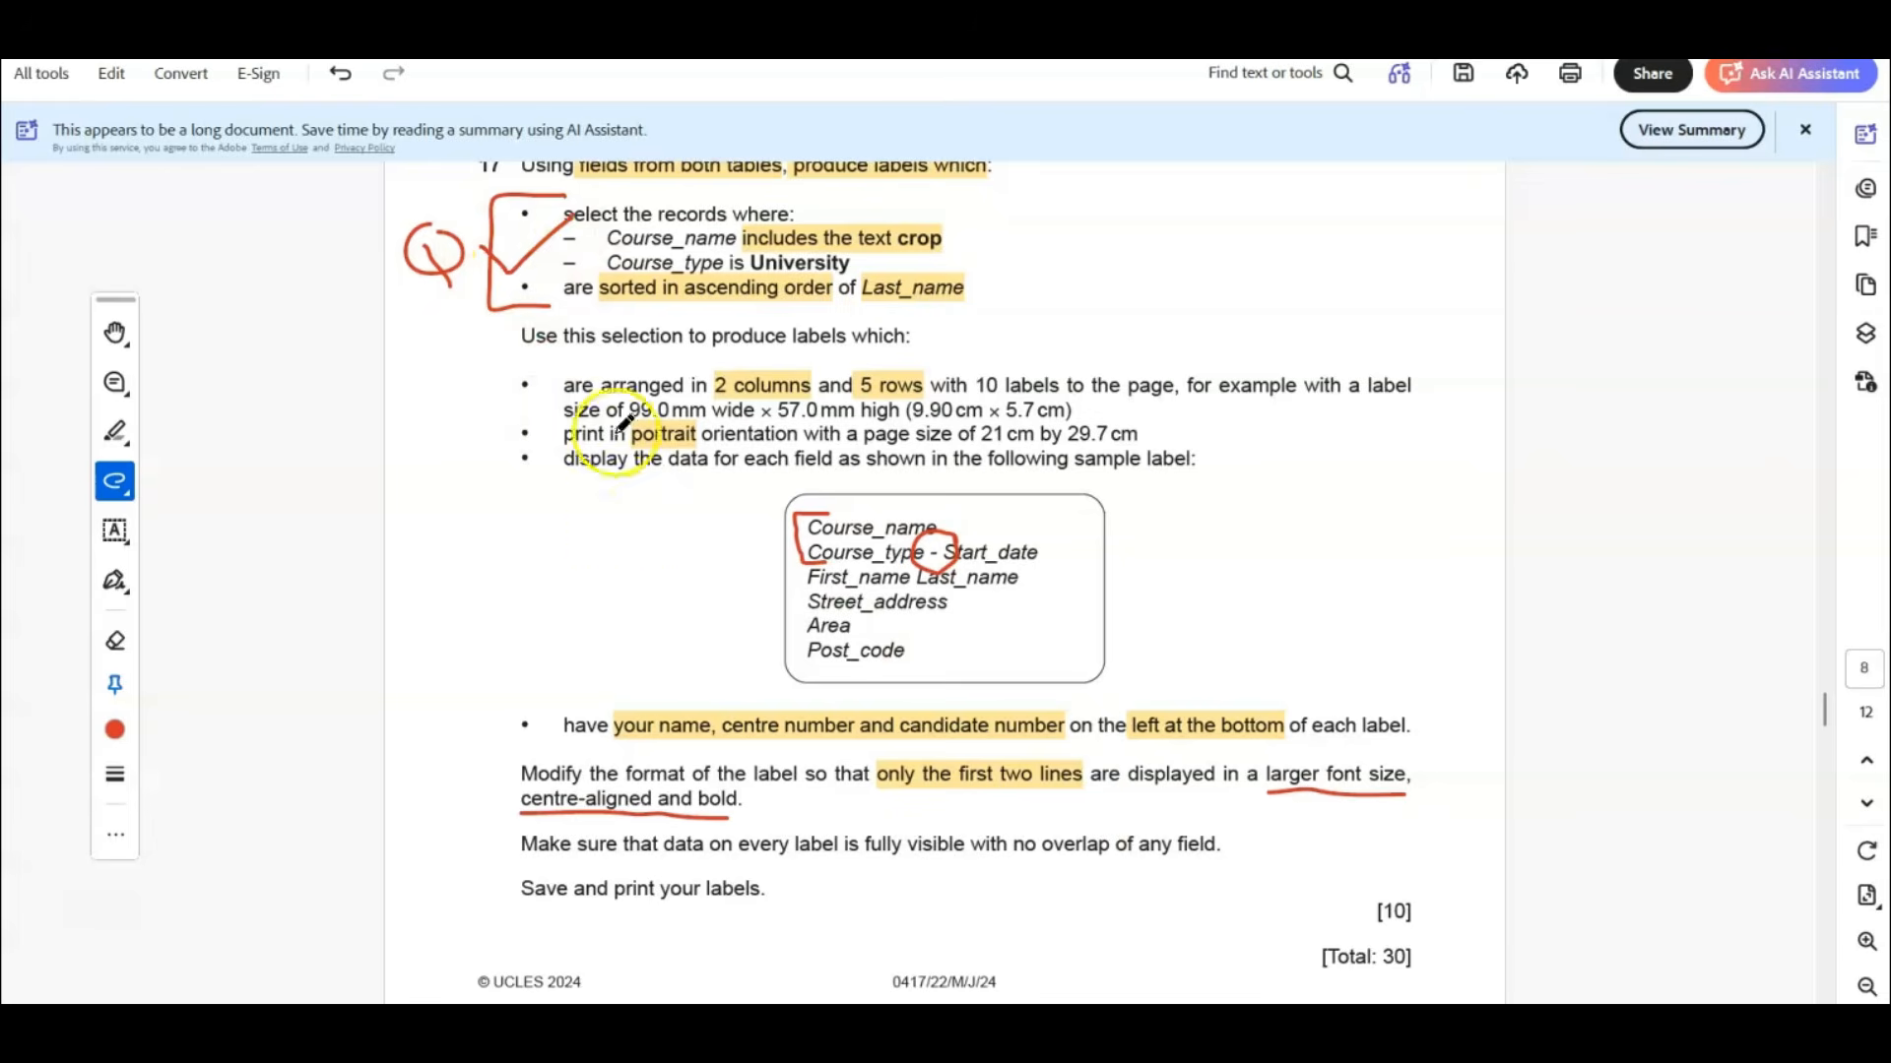
pyautogui.moveTo(529, 394); pyautogui.dragTo(609, 344)
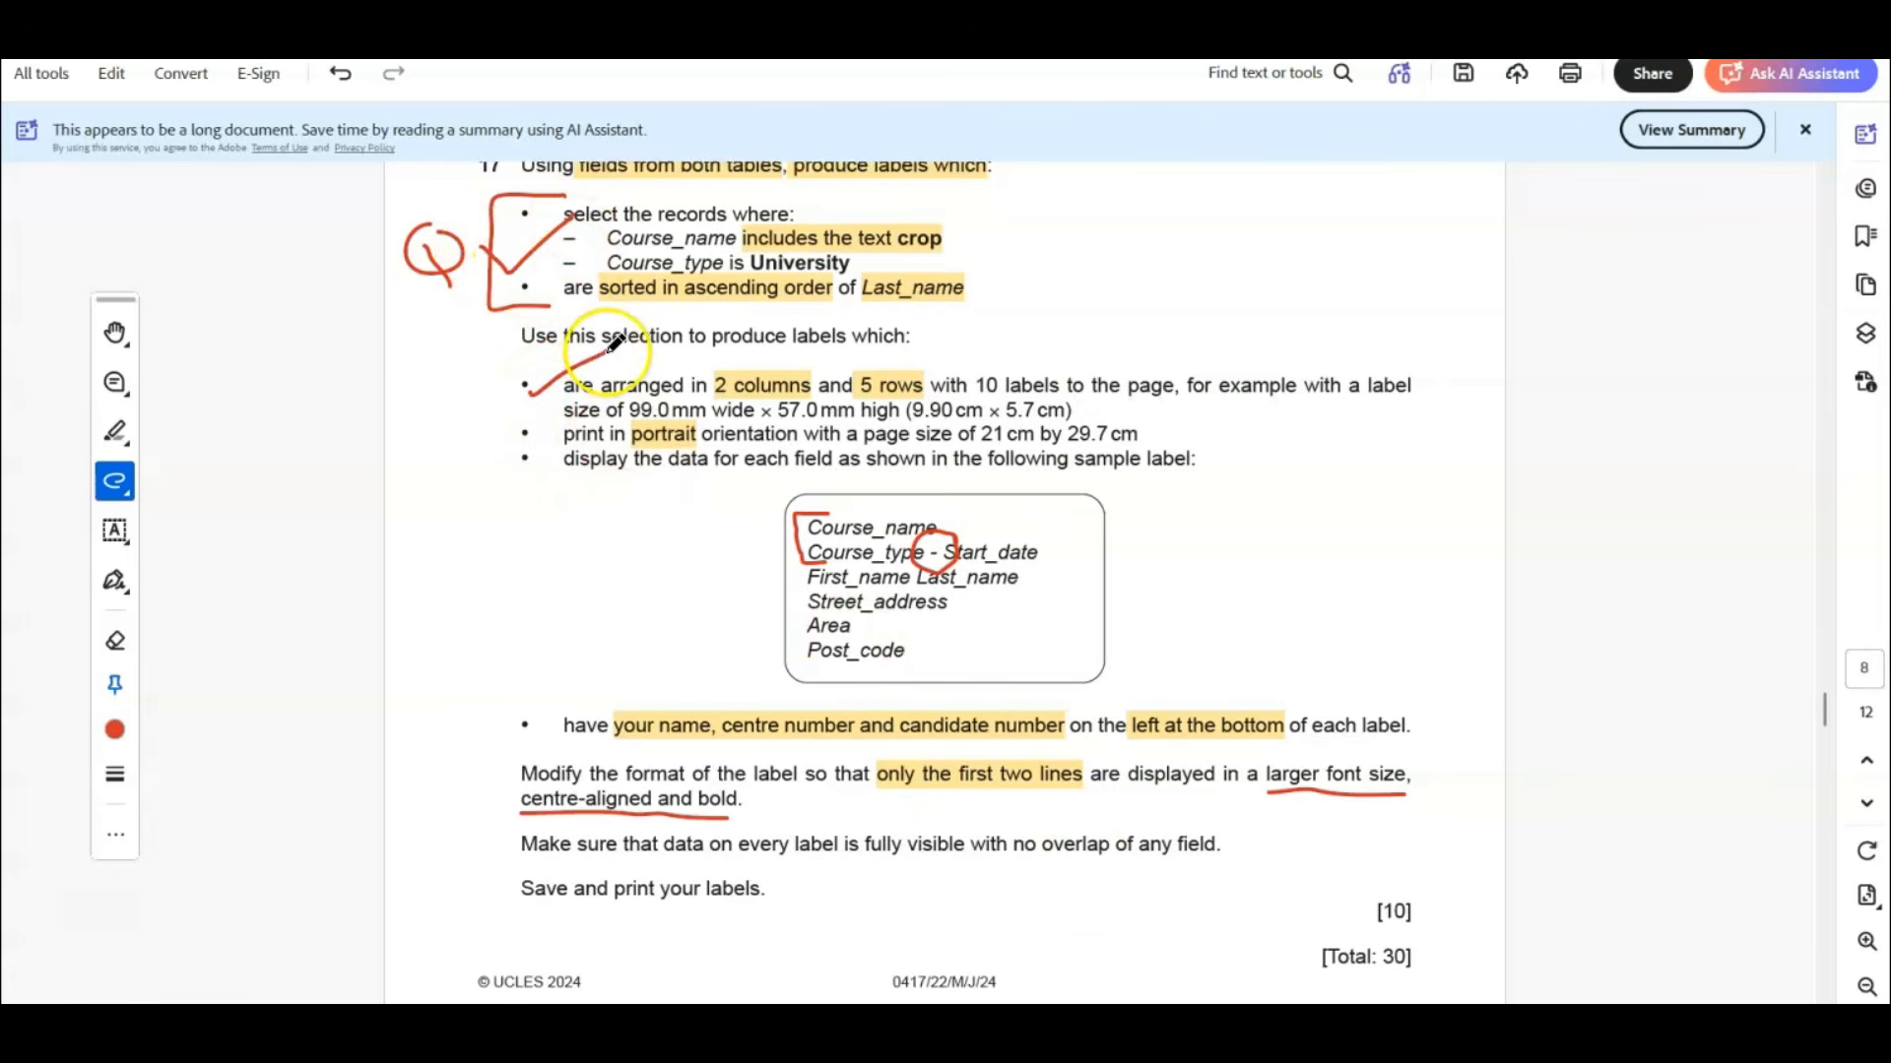
pyautogui.moveTo(648, 441)
pyautogui.mouseDown()
pyautogui.moveTo(672, 455)
pyautogui.moveTo(699, 413)
pyautogui.mouseUp()
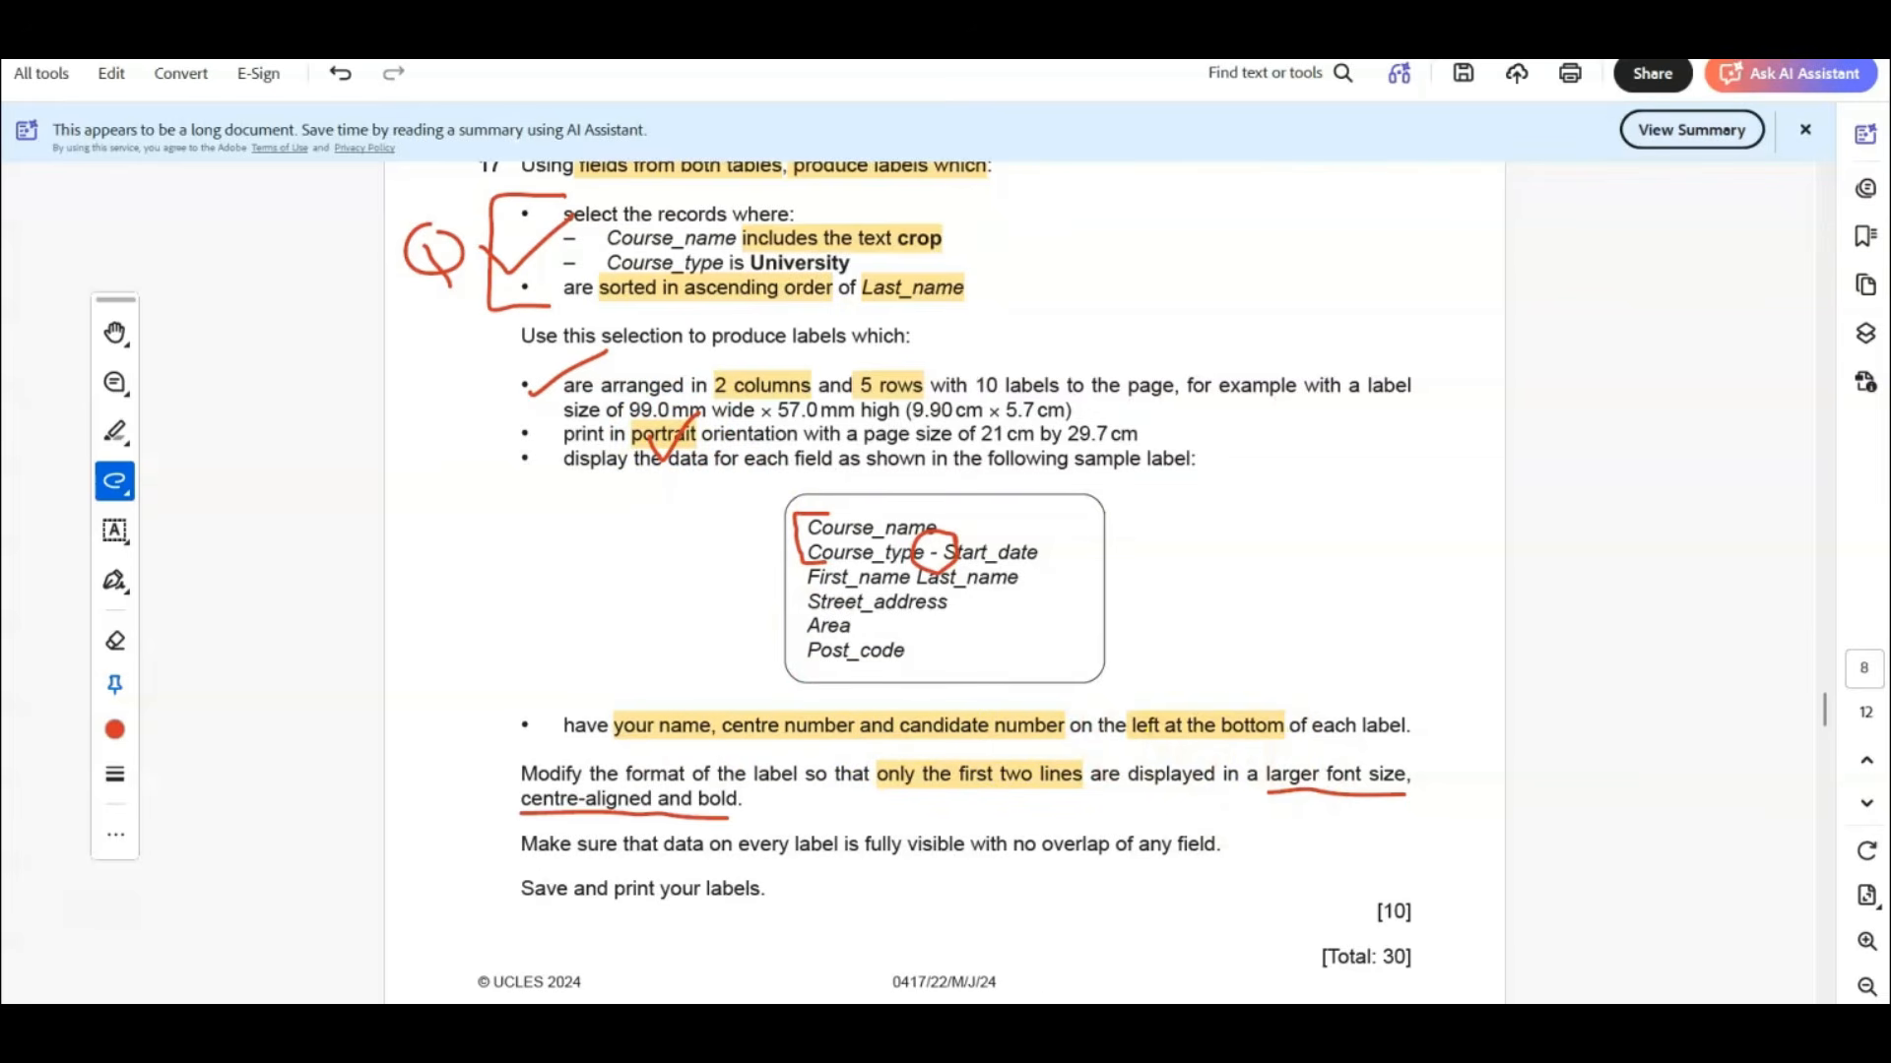
# Return to Access and add a label reading "Full Name, ZZ999, XXXX" beneath Post_code in the Detail section.
pyautogui.moveTo(1221, 1026)
pyautogui.click(1177, 911)
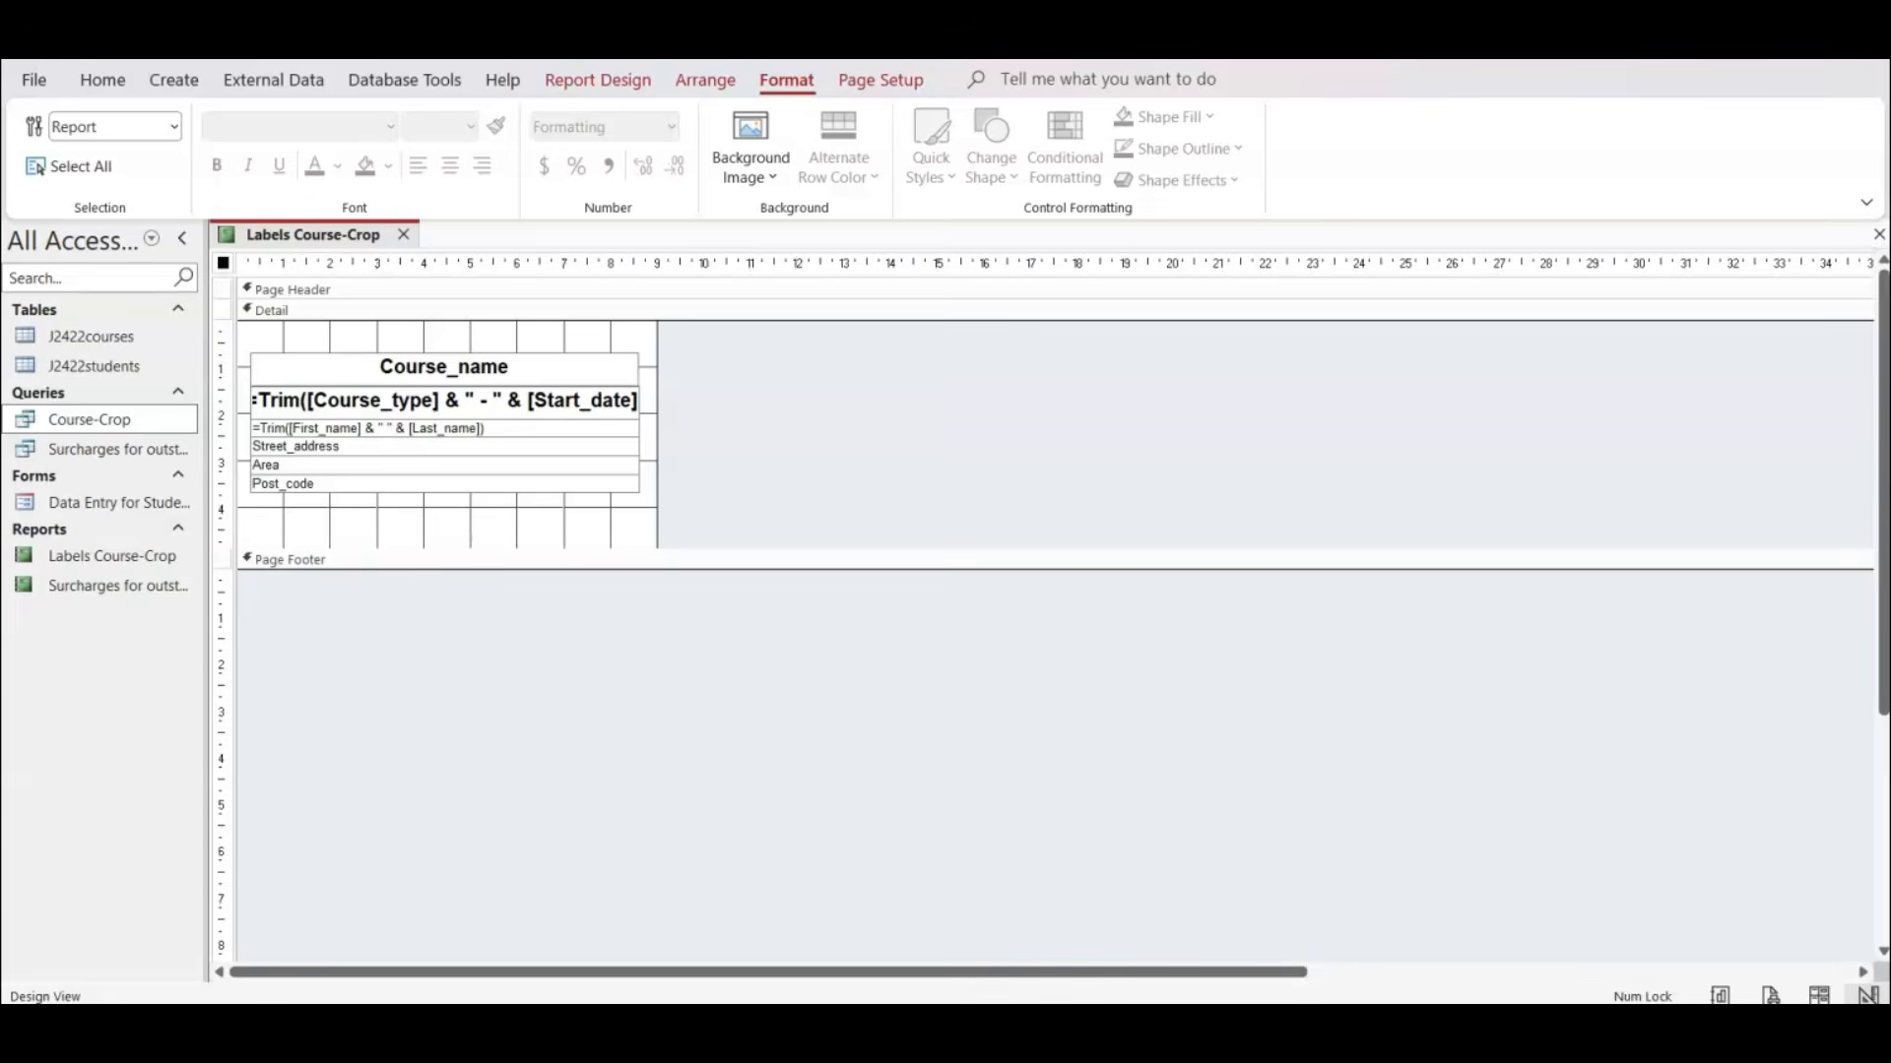
pyautogui.click(588, 84)
pyautogui.click(590, 155)
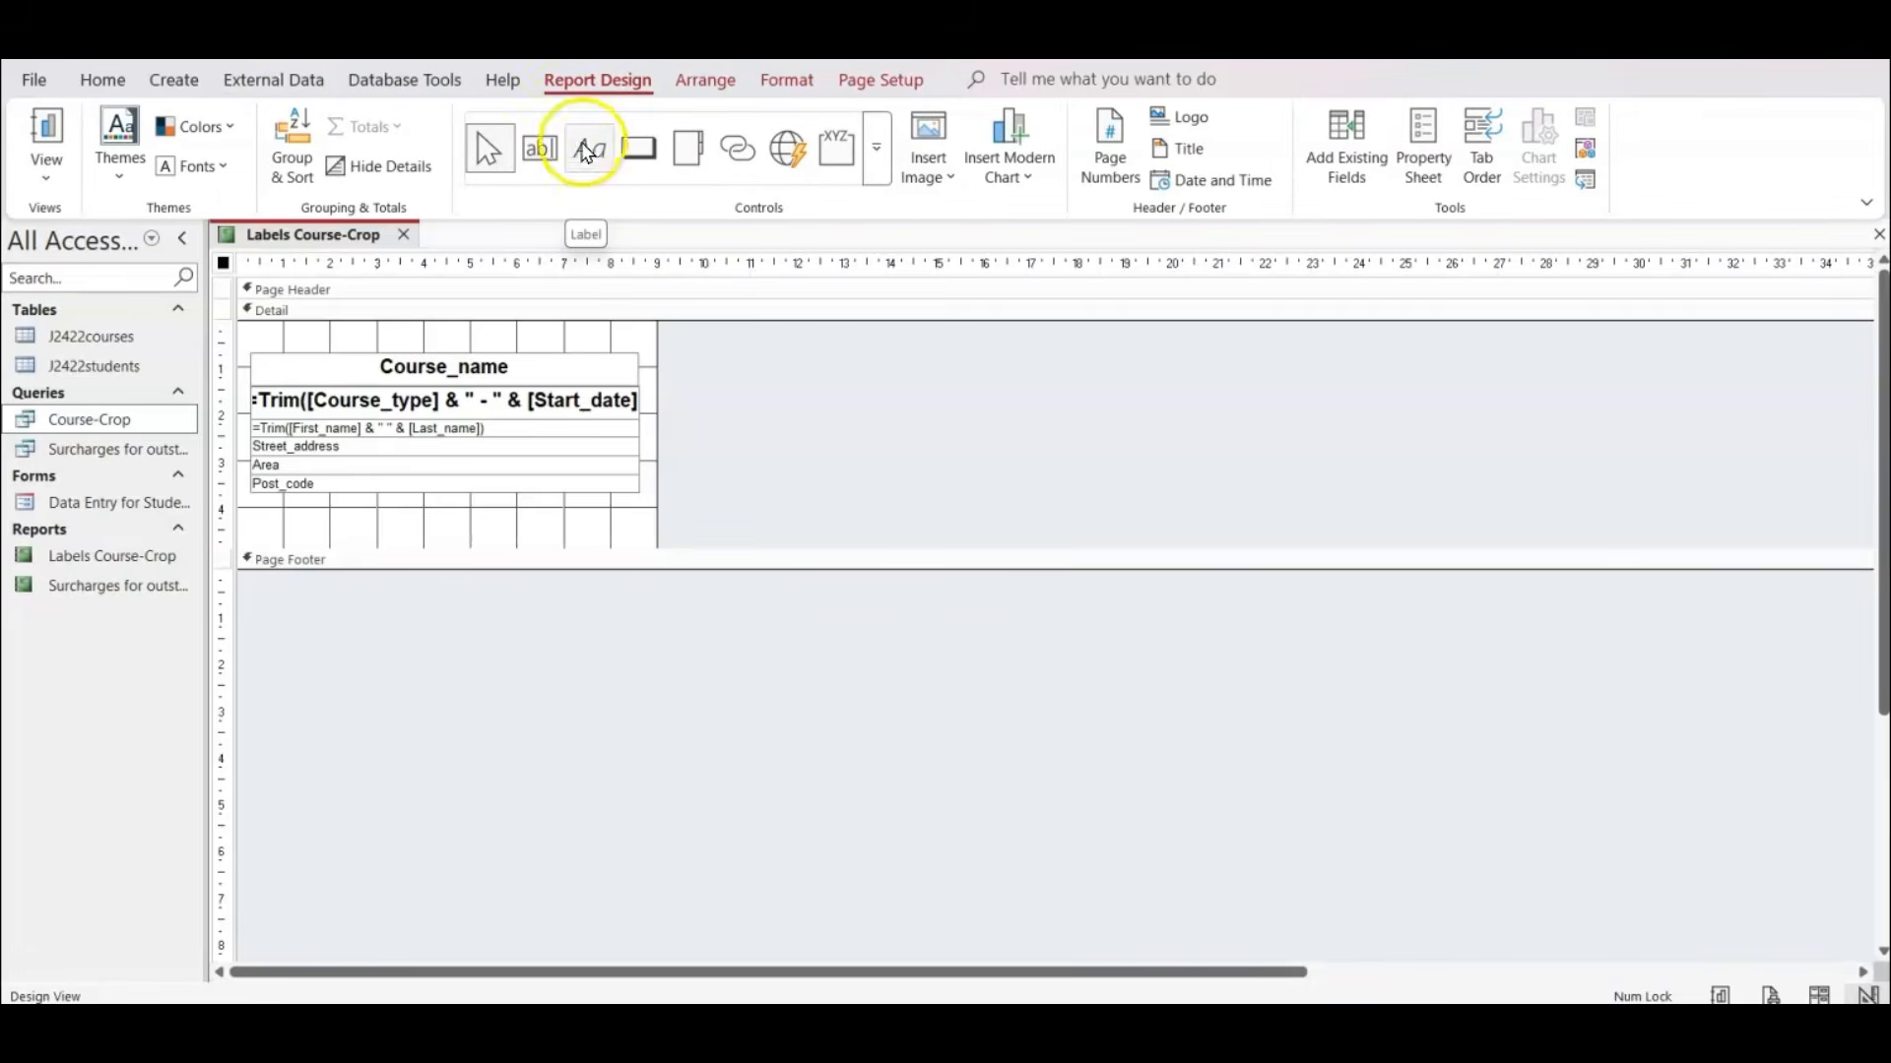
pyautogui.click(591, 152)
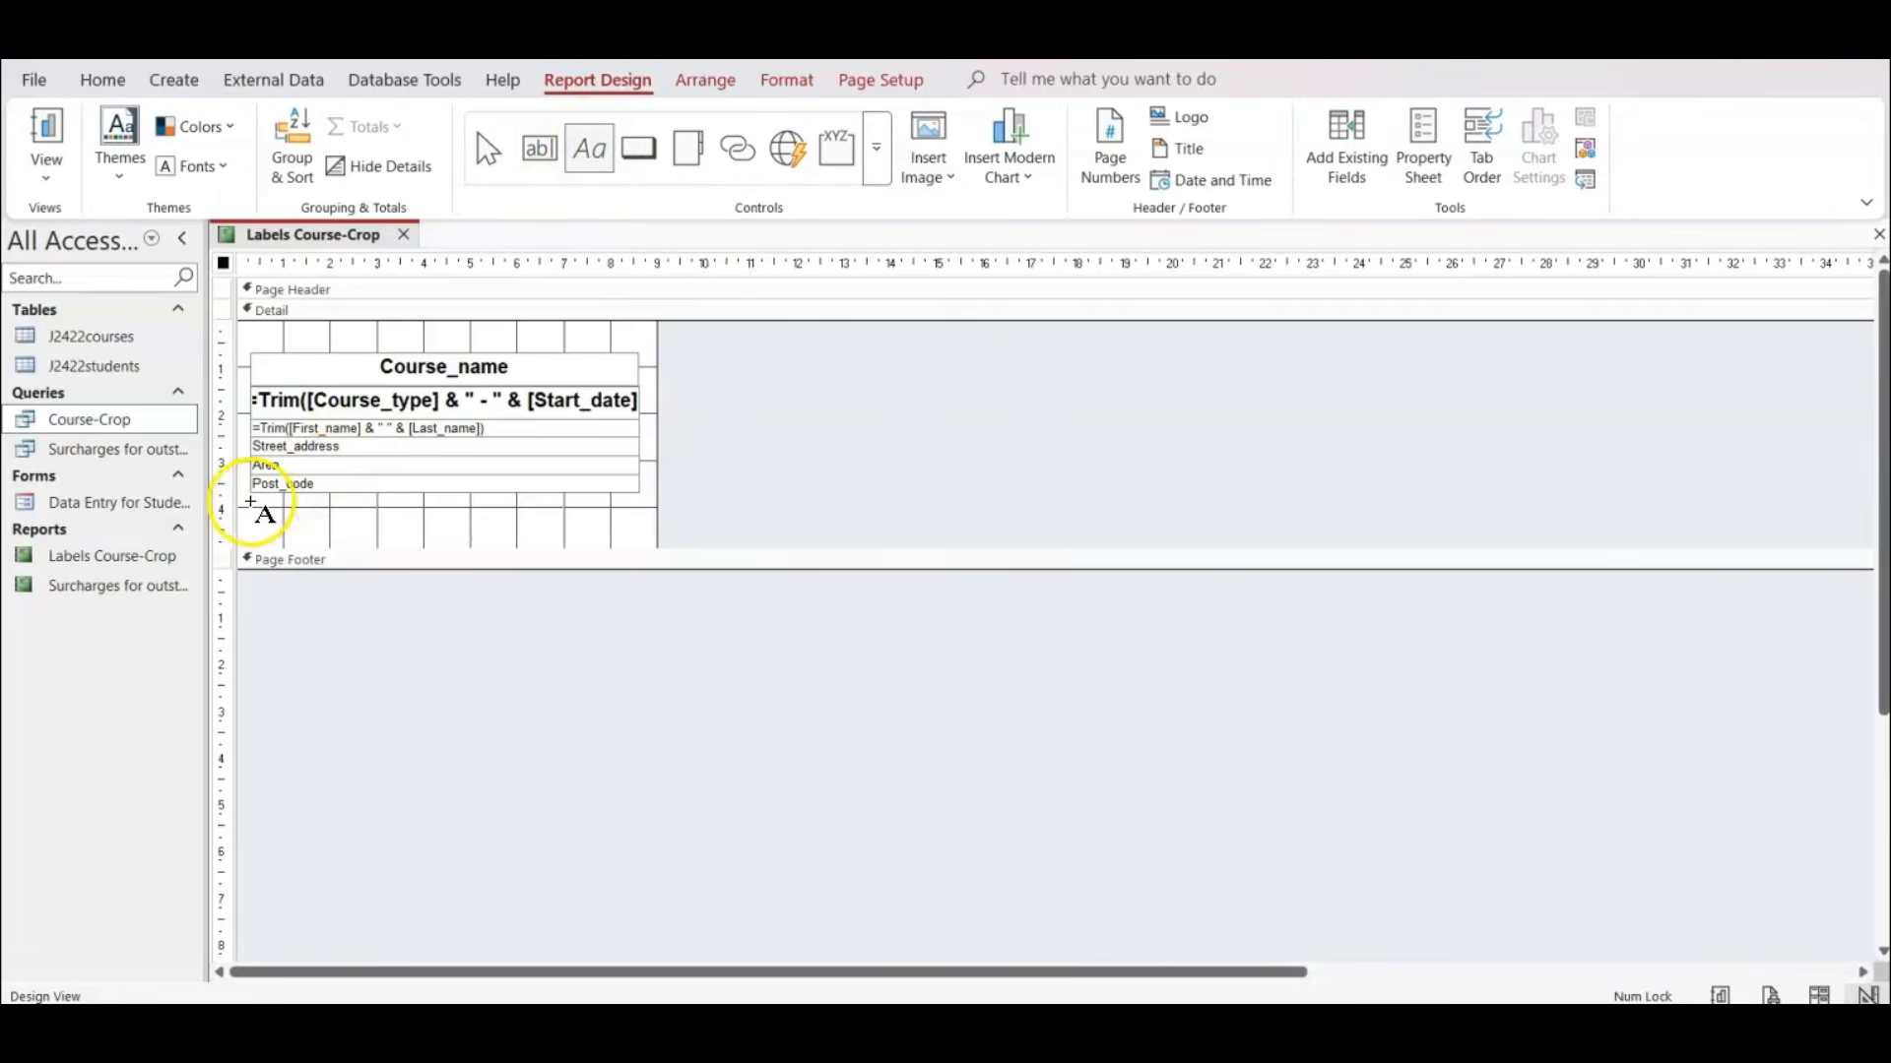
pyautogui.click(252, 505)
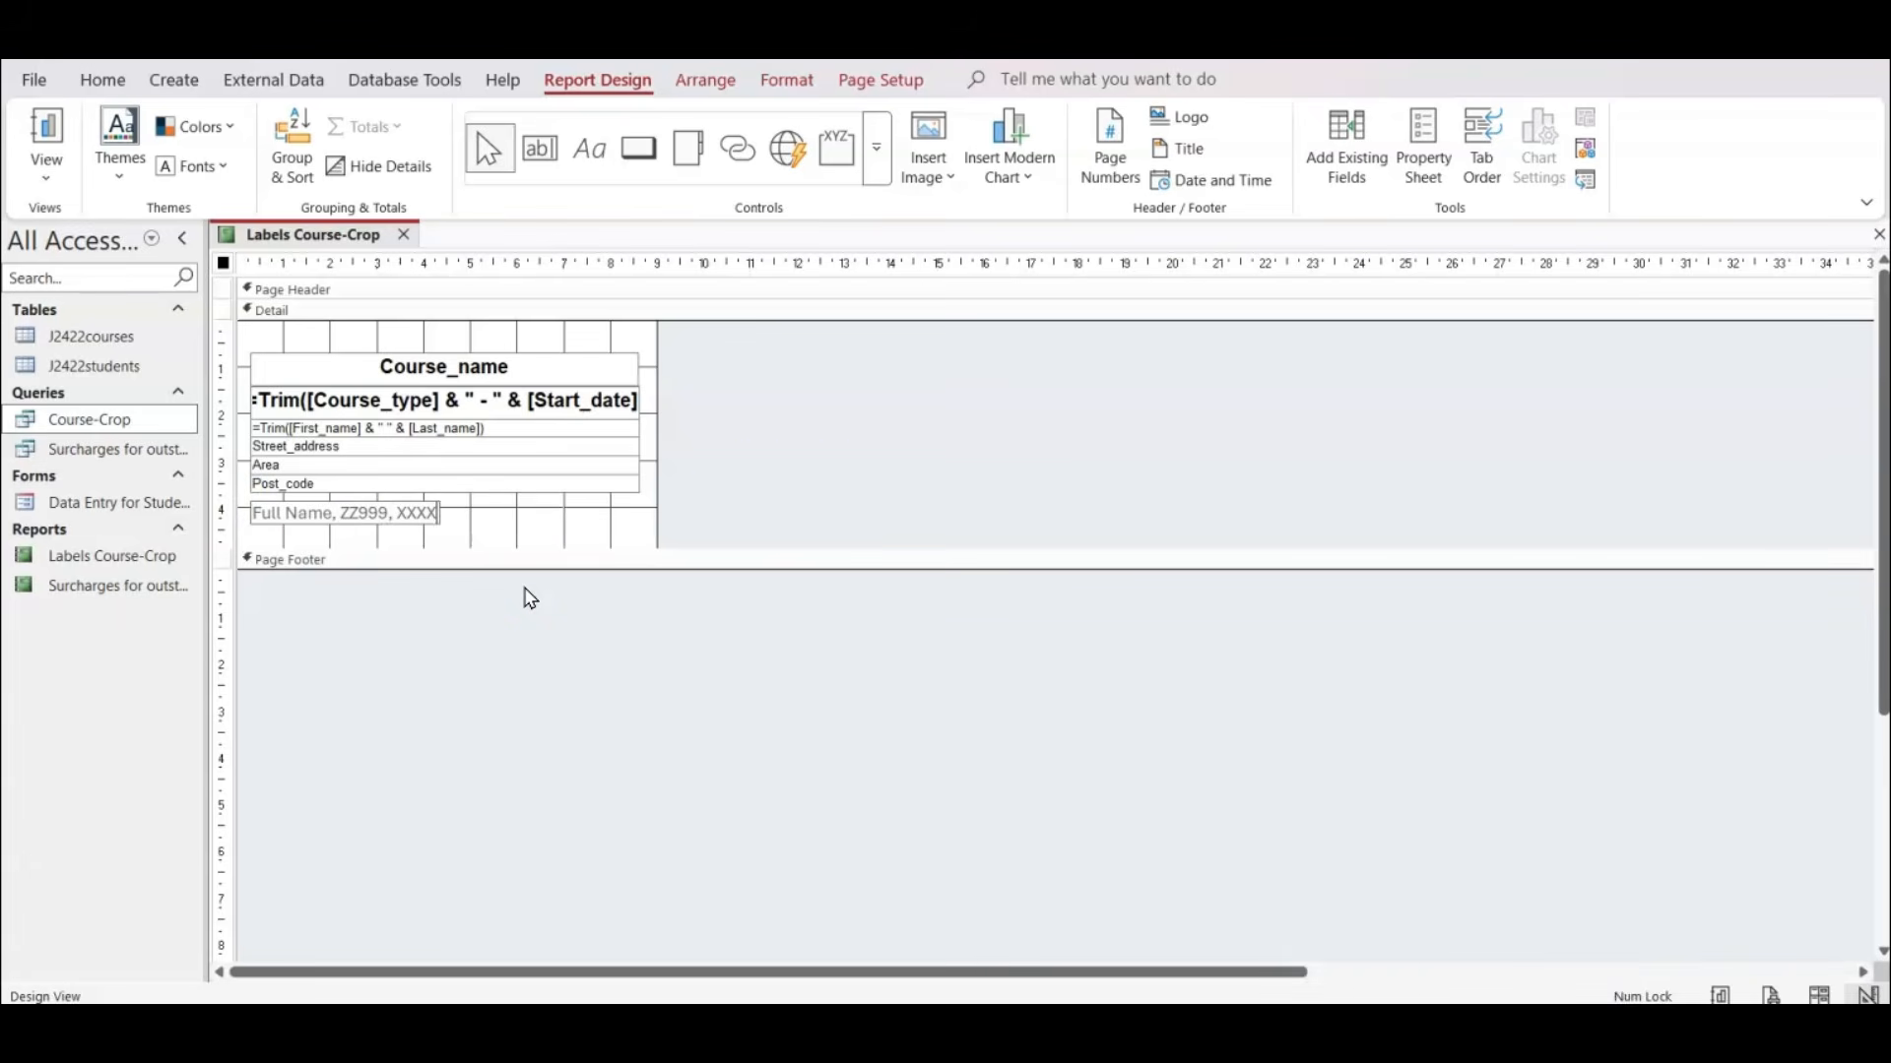
# Widen the candidate details label to match the fields above it and set its text colour to black.
pyautogui.click(394, 516)
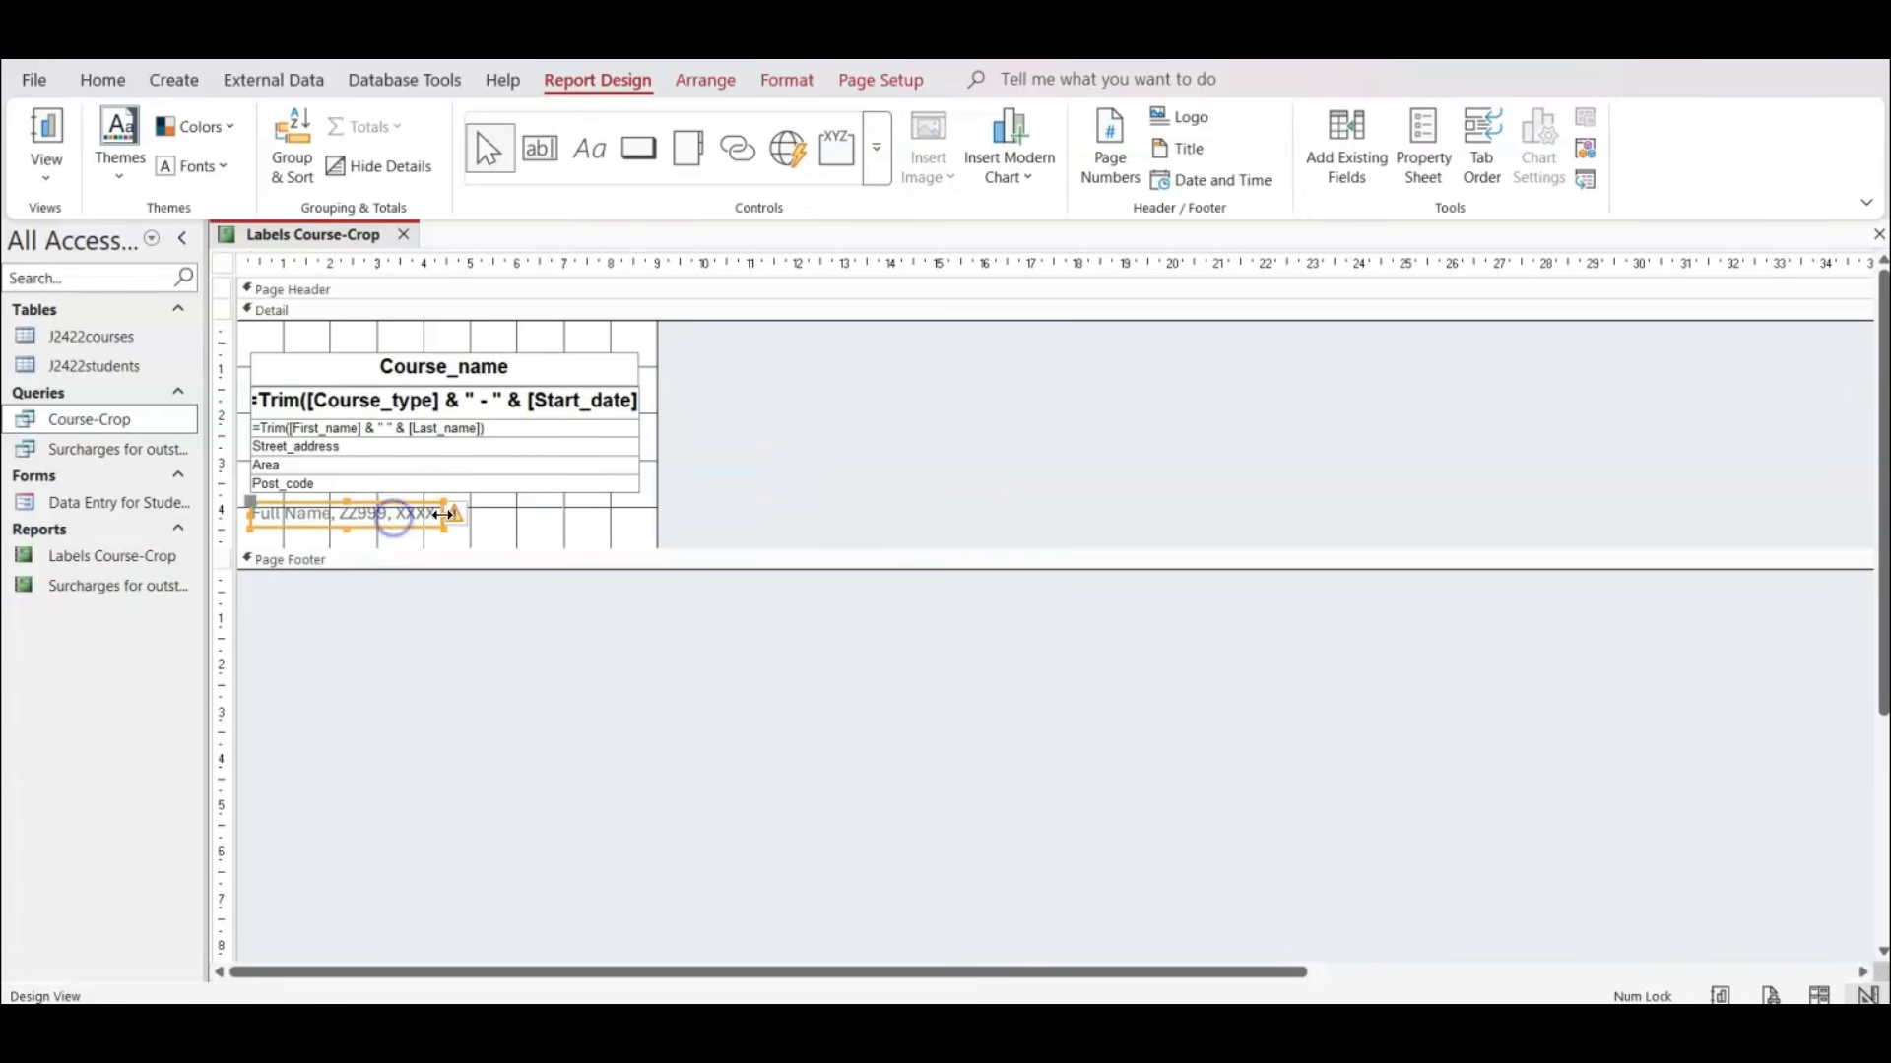
pyautogui.moveTo(442, 514); pyautogui.dragTo(634, 511)
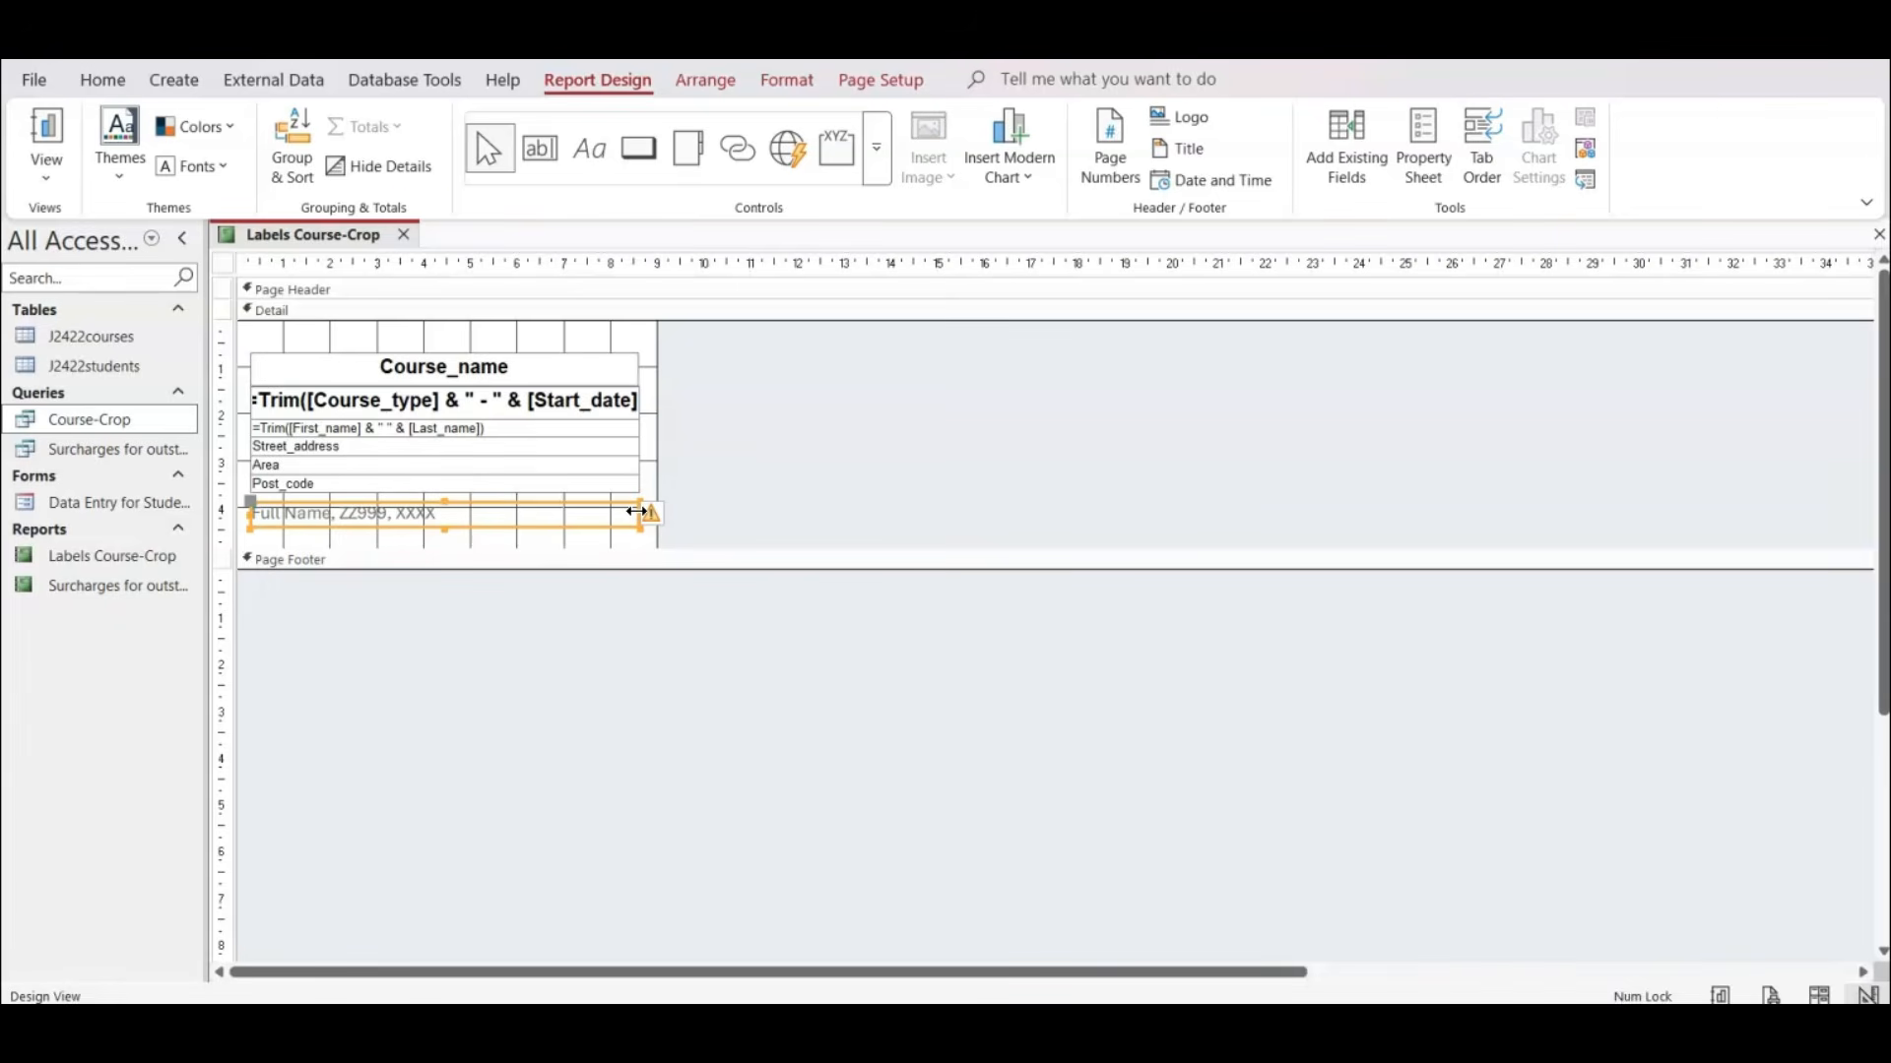
pyautogui.click(780, 79)
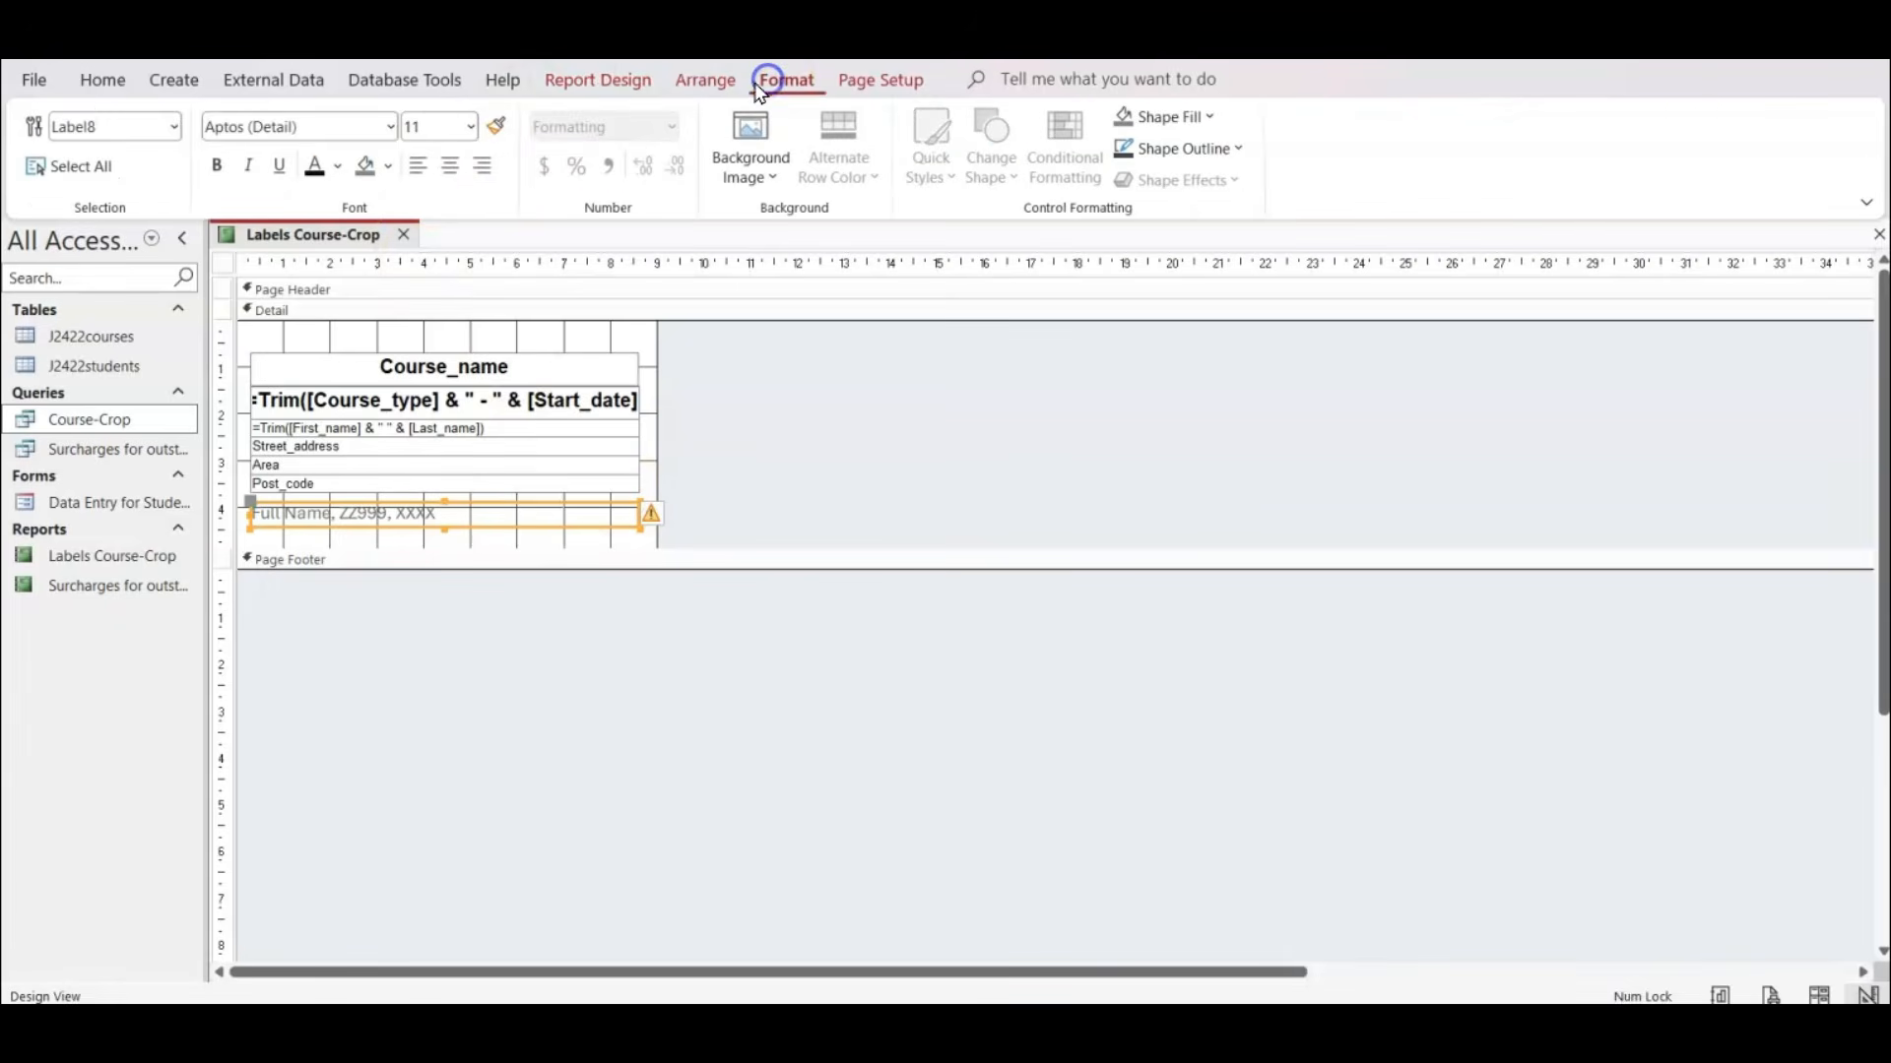
pyautogui.click(313, 165)
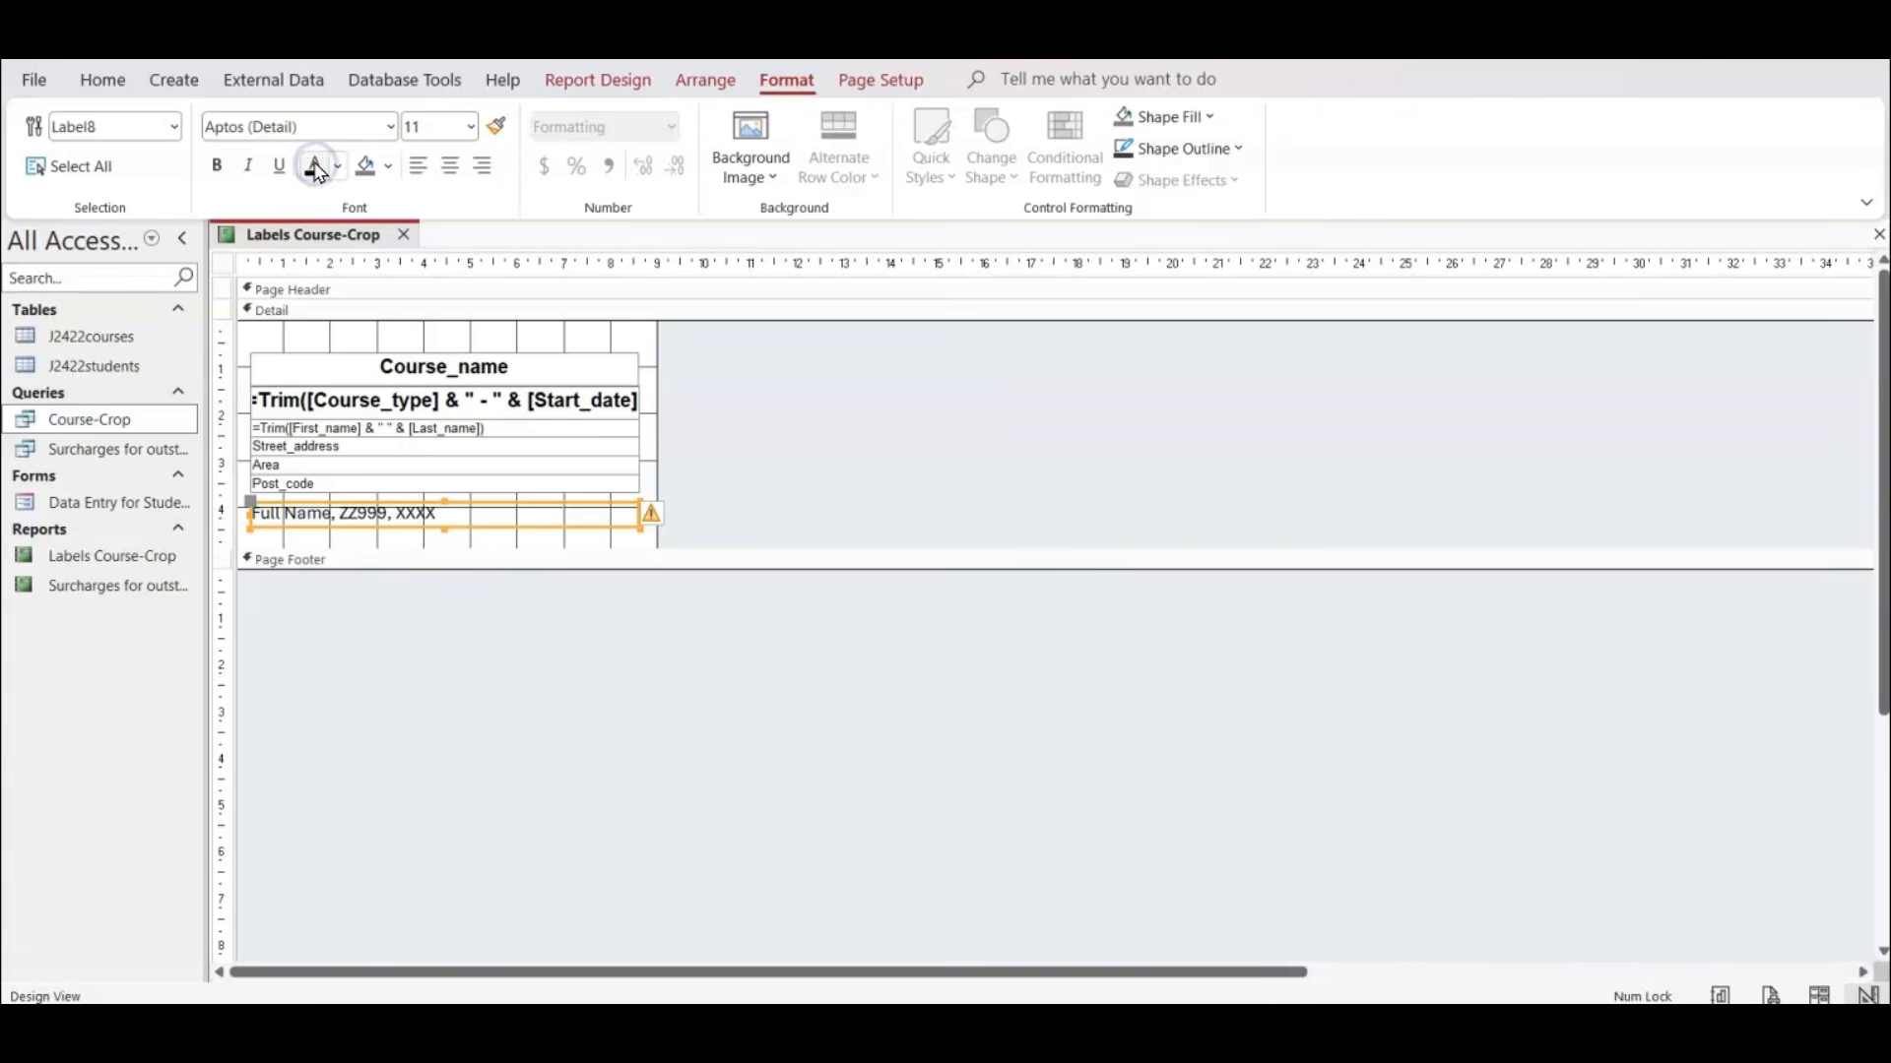
pyautogui.click(844, 471)
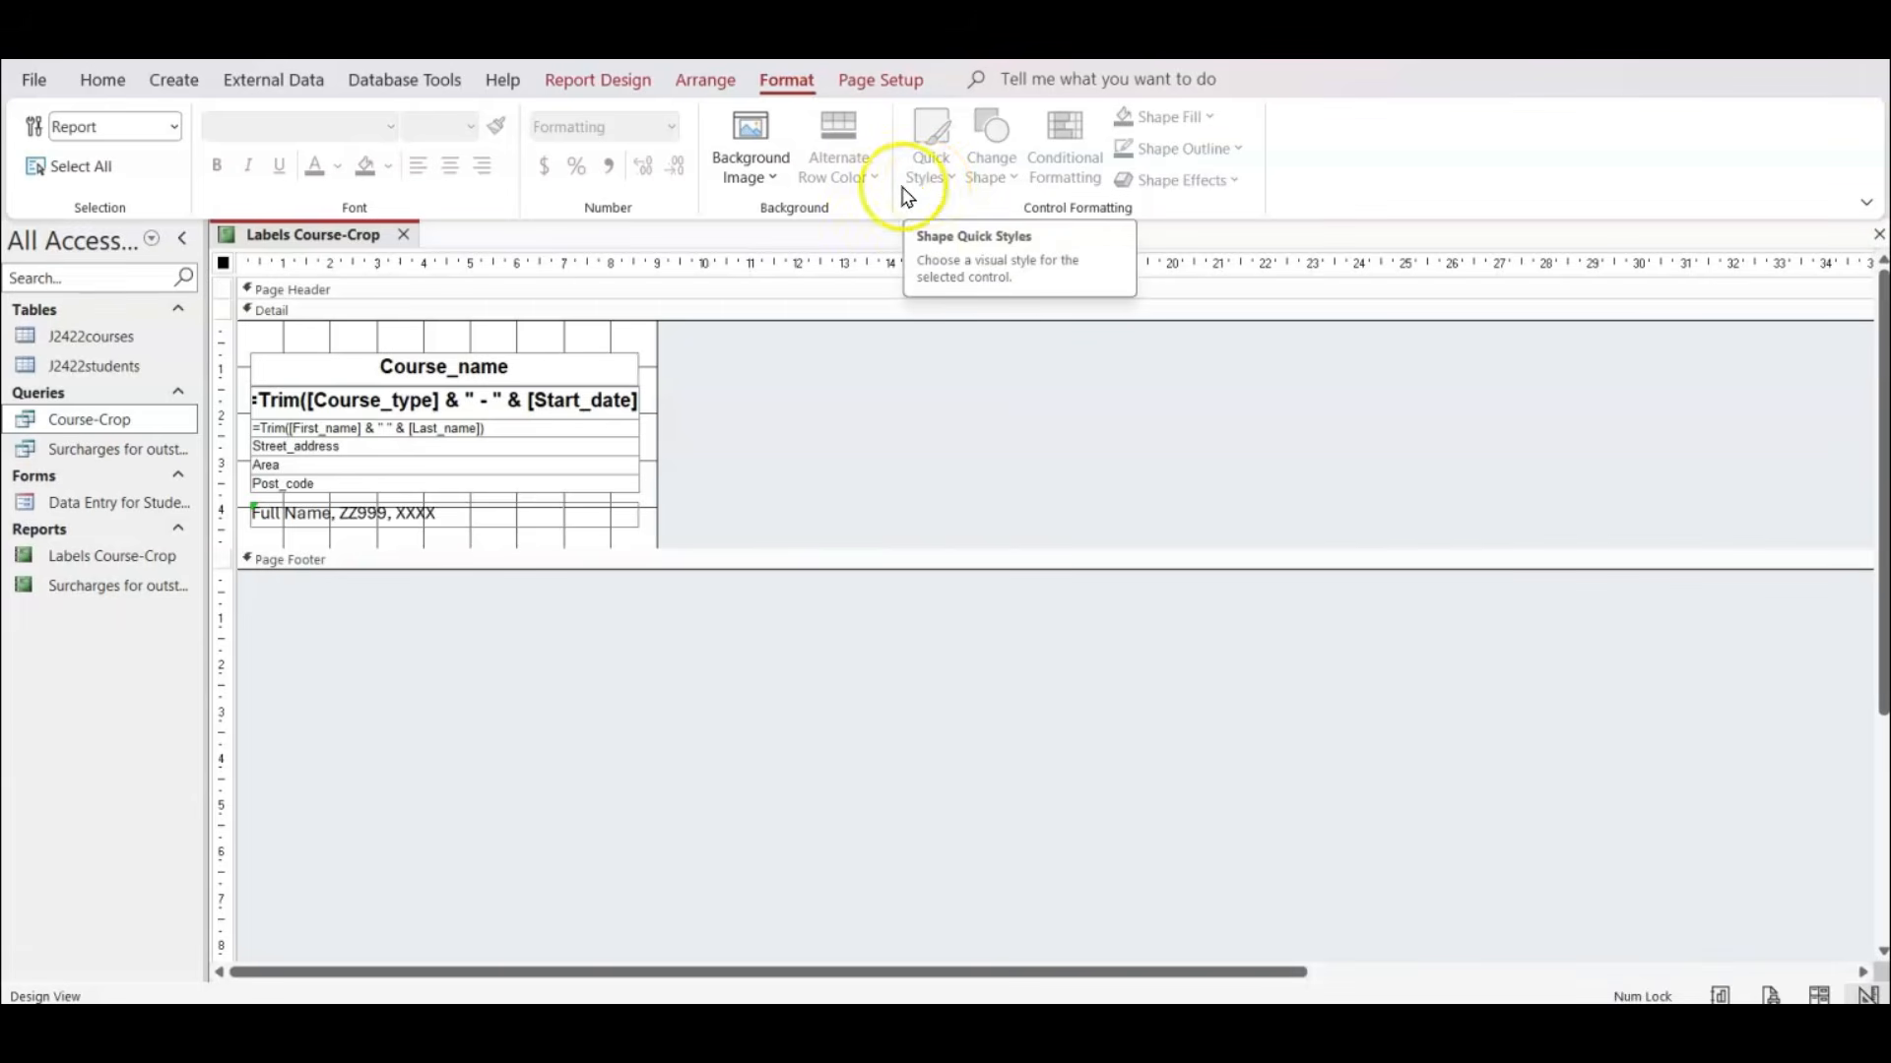
# Draw a rectangle about 8.8 cm wide and 4.5 cm high around all the label fields in the Detail section.
pyautogui.click(626, 83)
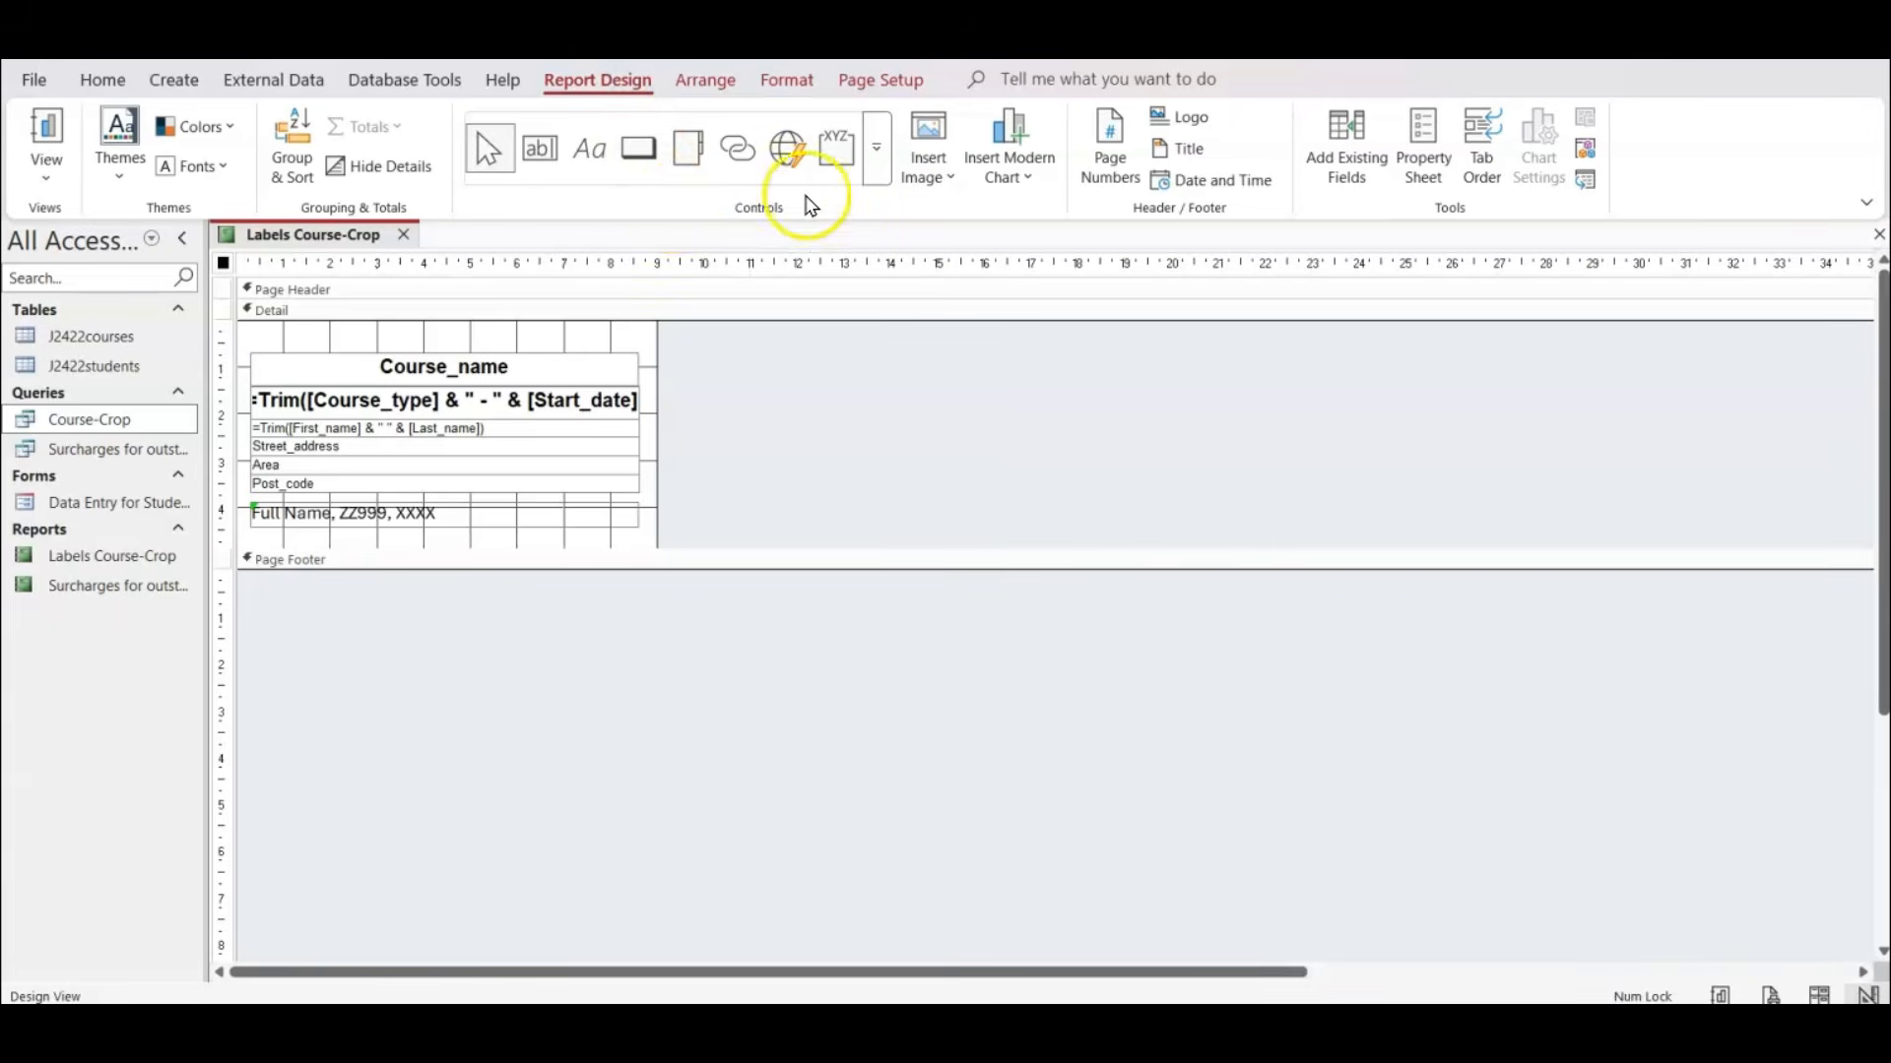
pyautogui.click(874, 170)
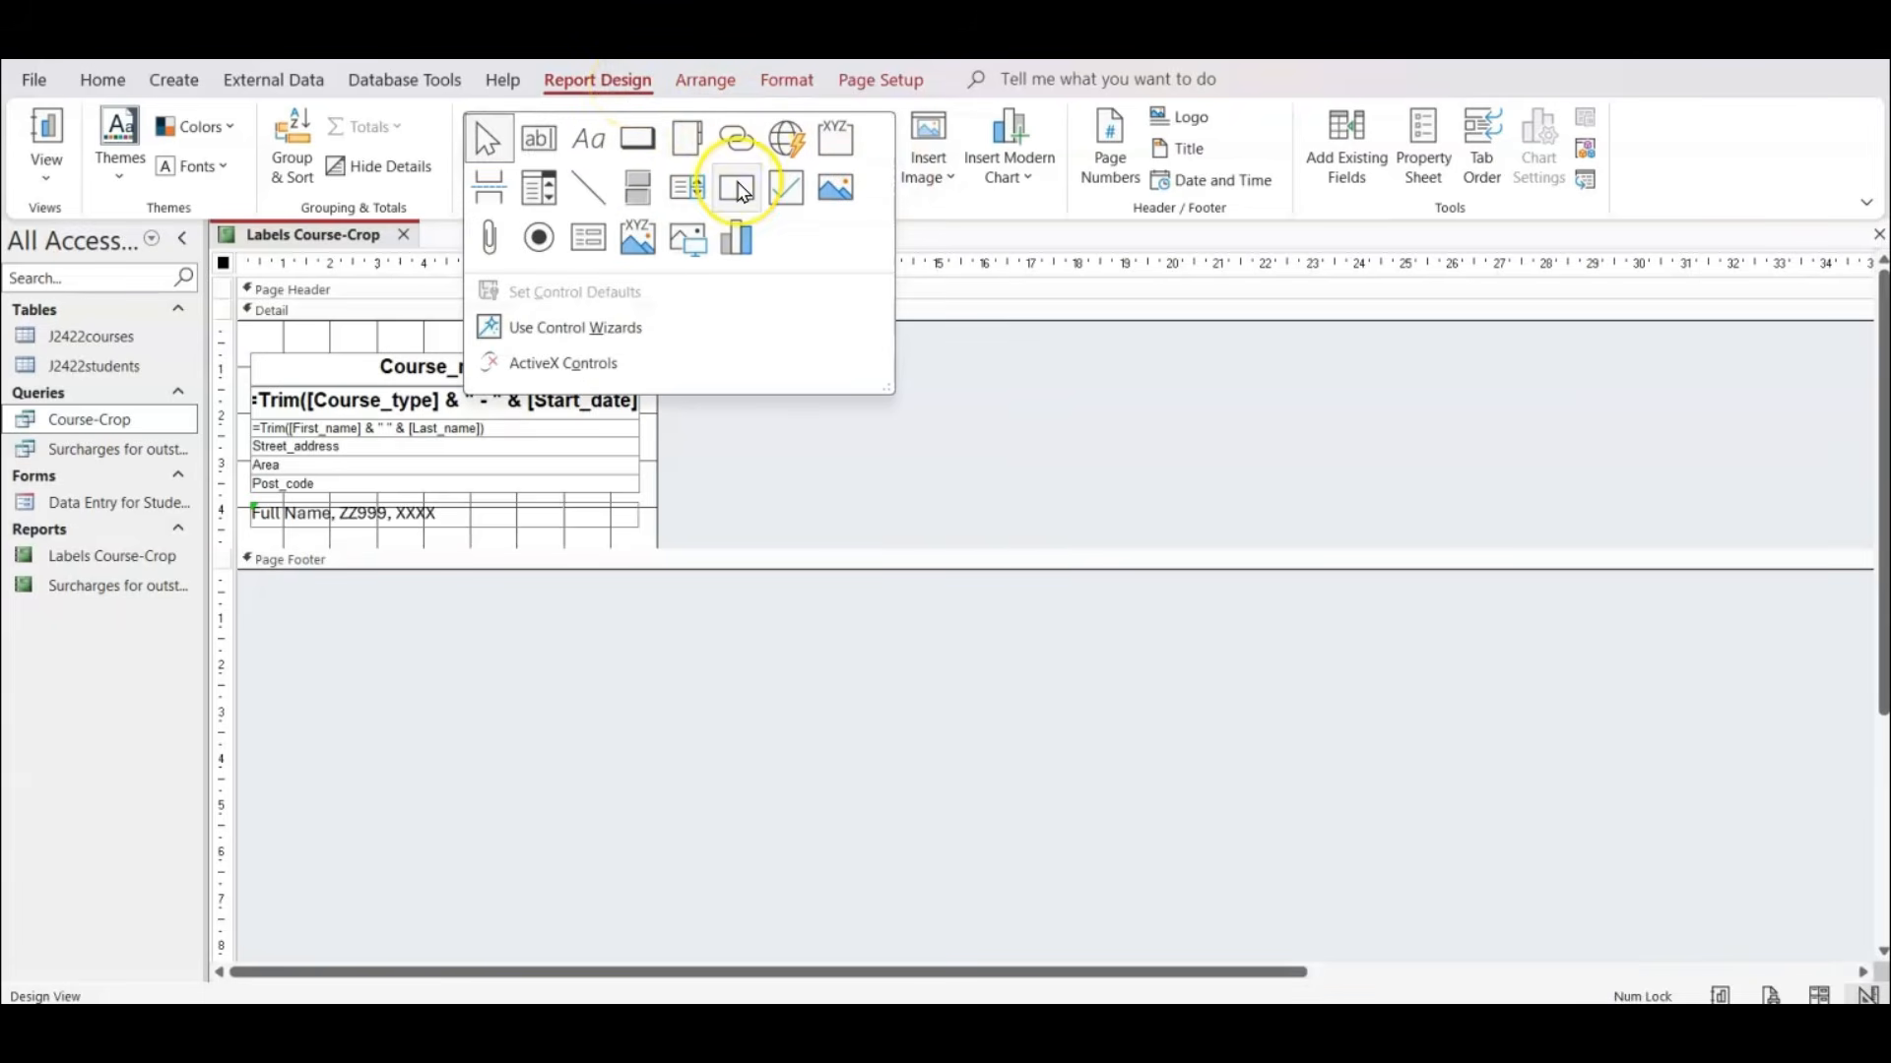
pyautogui.click(743, 190)
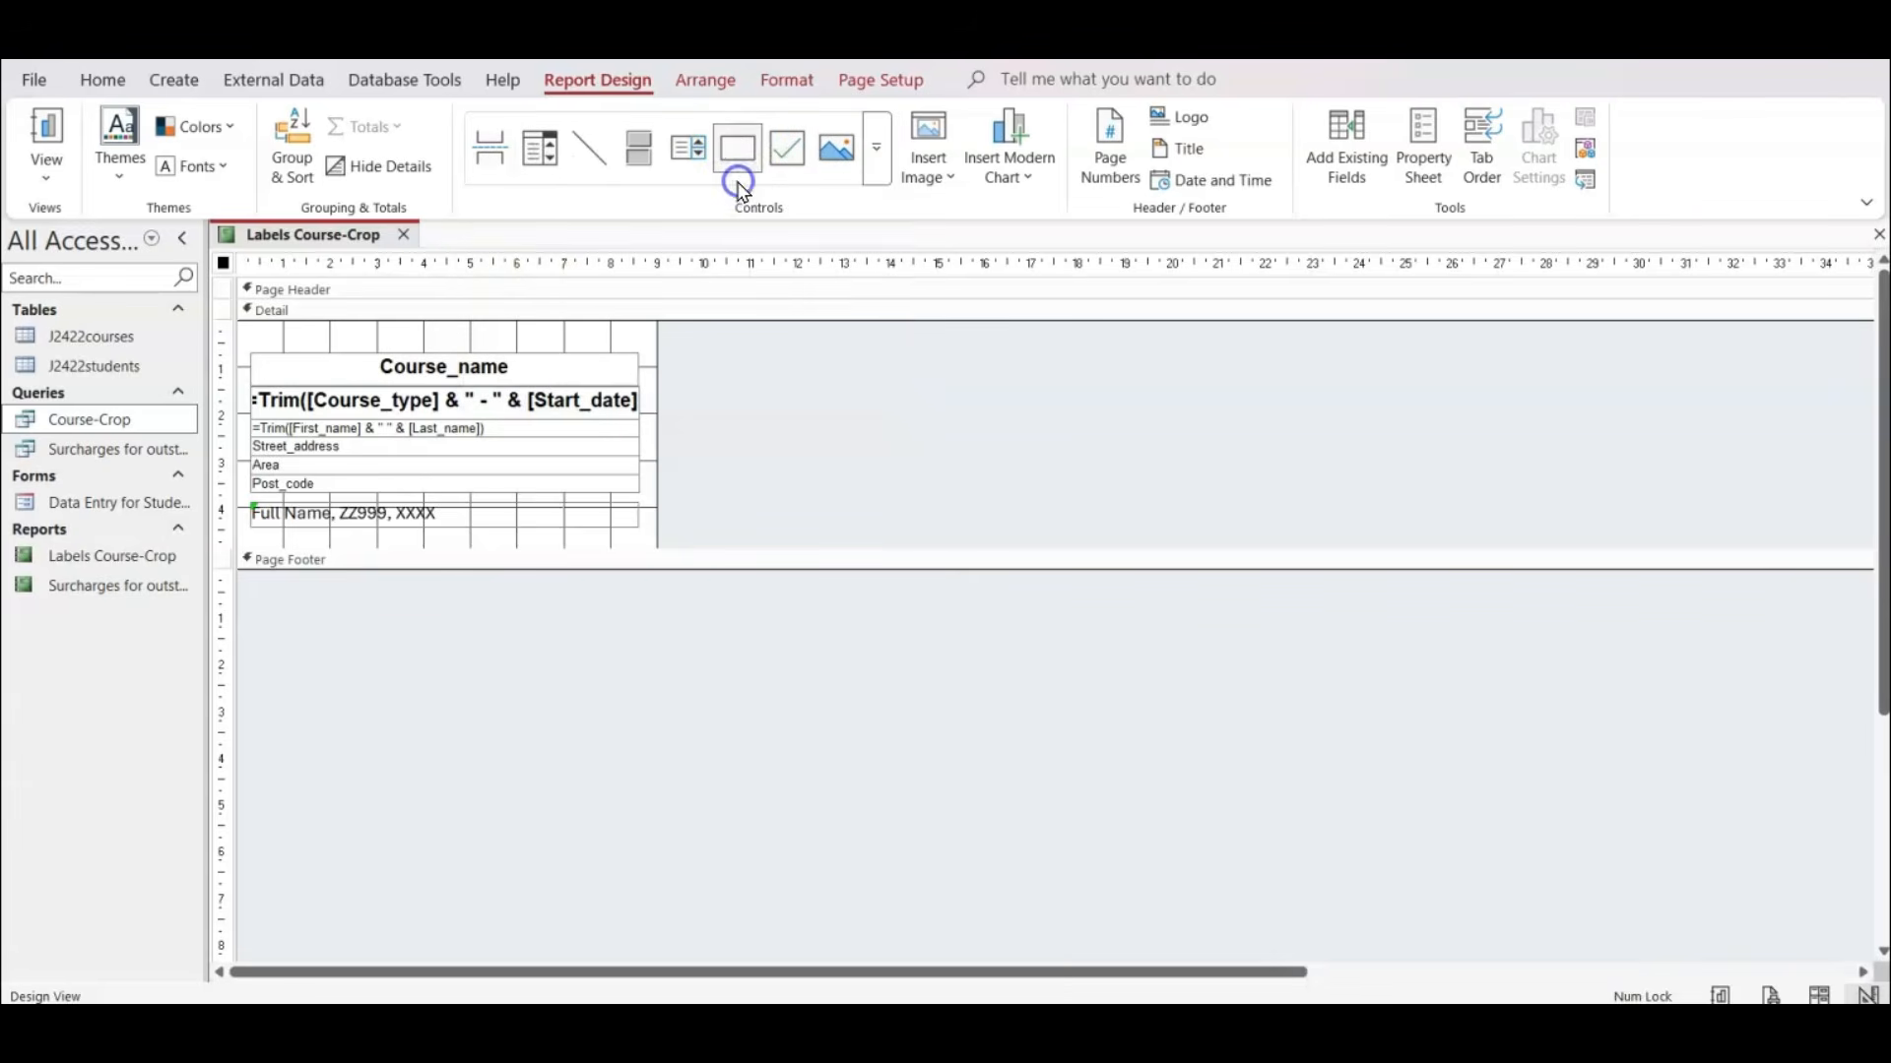
pyautogui.moveTo(246, 338)
pyautogui.mouseDown()
pyautogui.moveTo(510, 519)
pyautogui.moveTo(646, 545)
pyautogui.mouseUp()
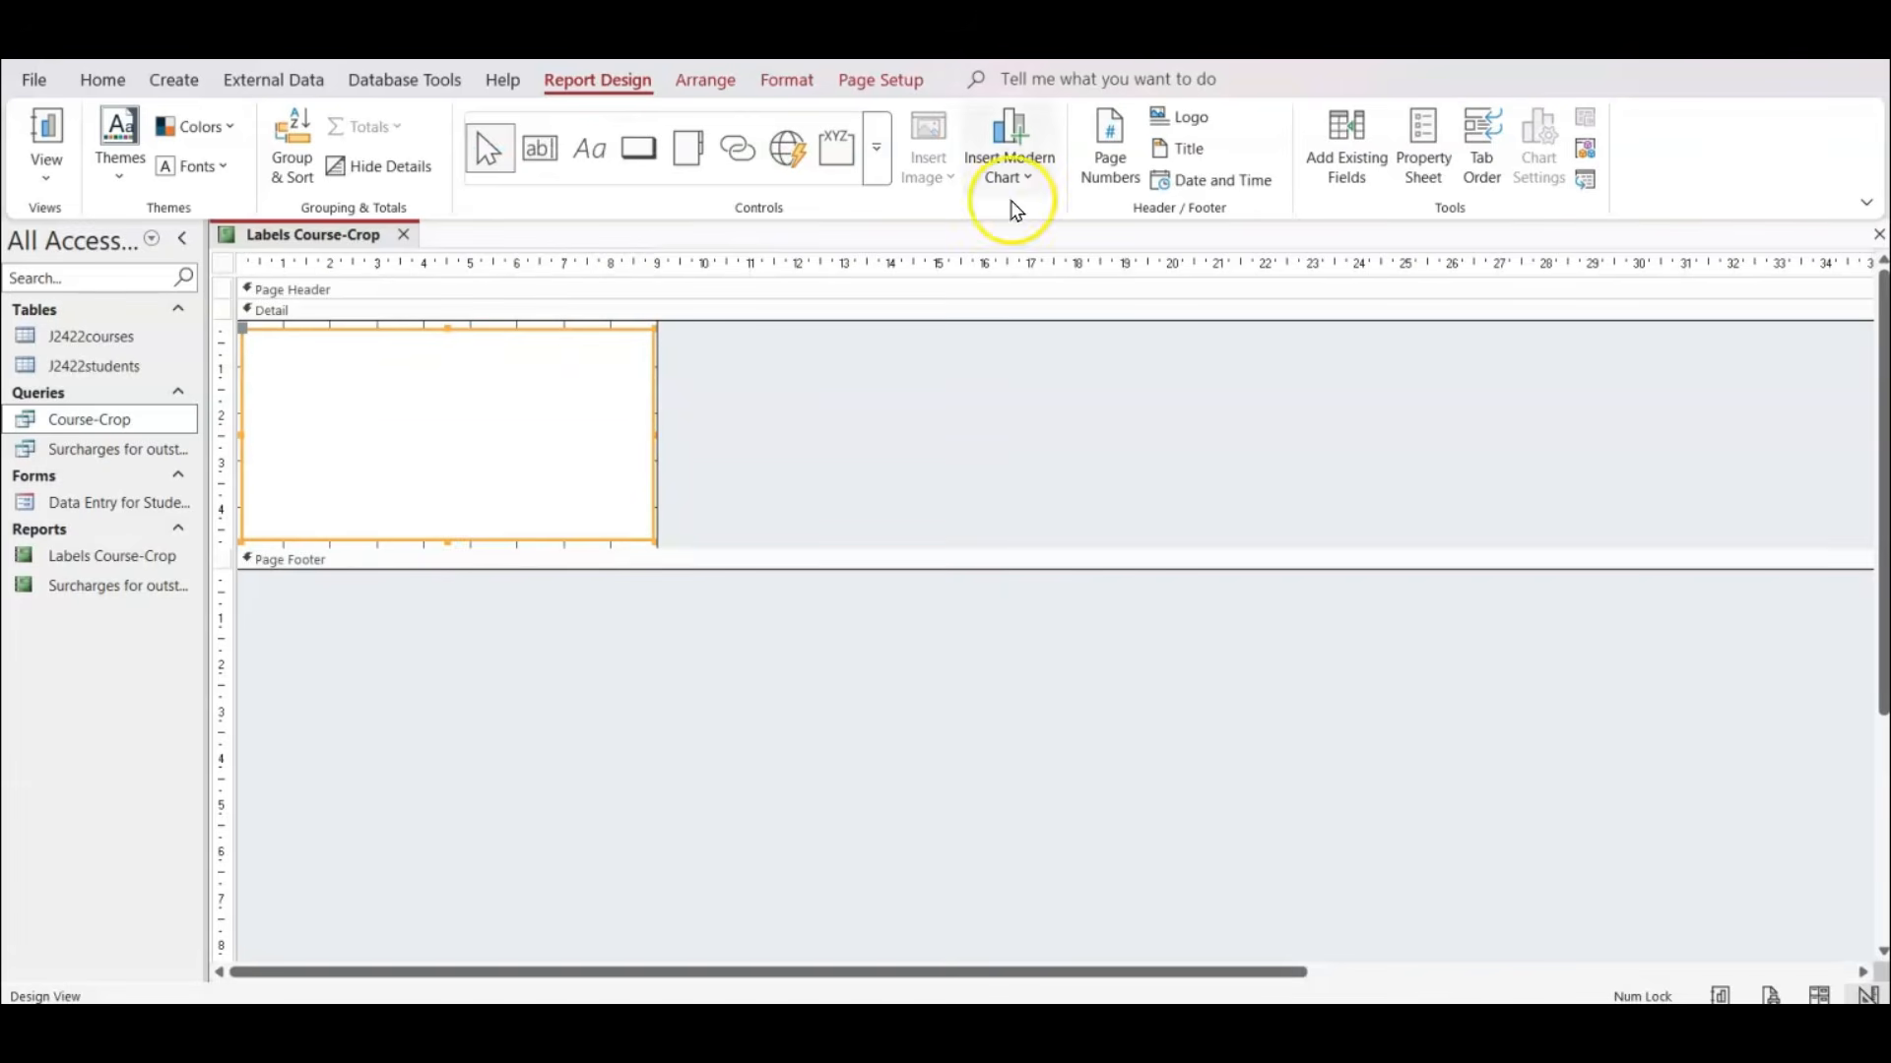
# Make the rectangle's fill transparent so that it does not cover the label fields.
pyautogui.click(786, 81)
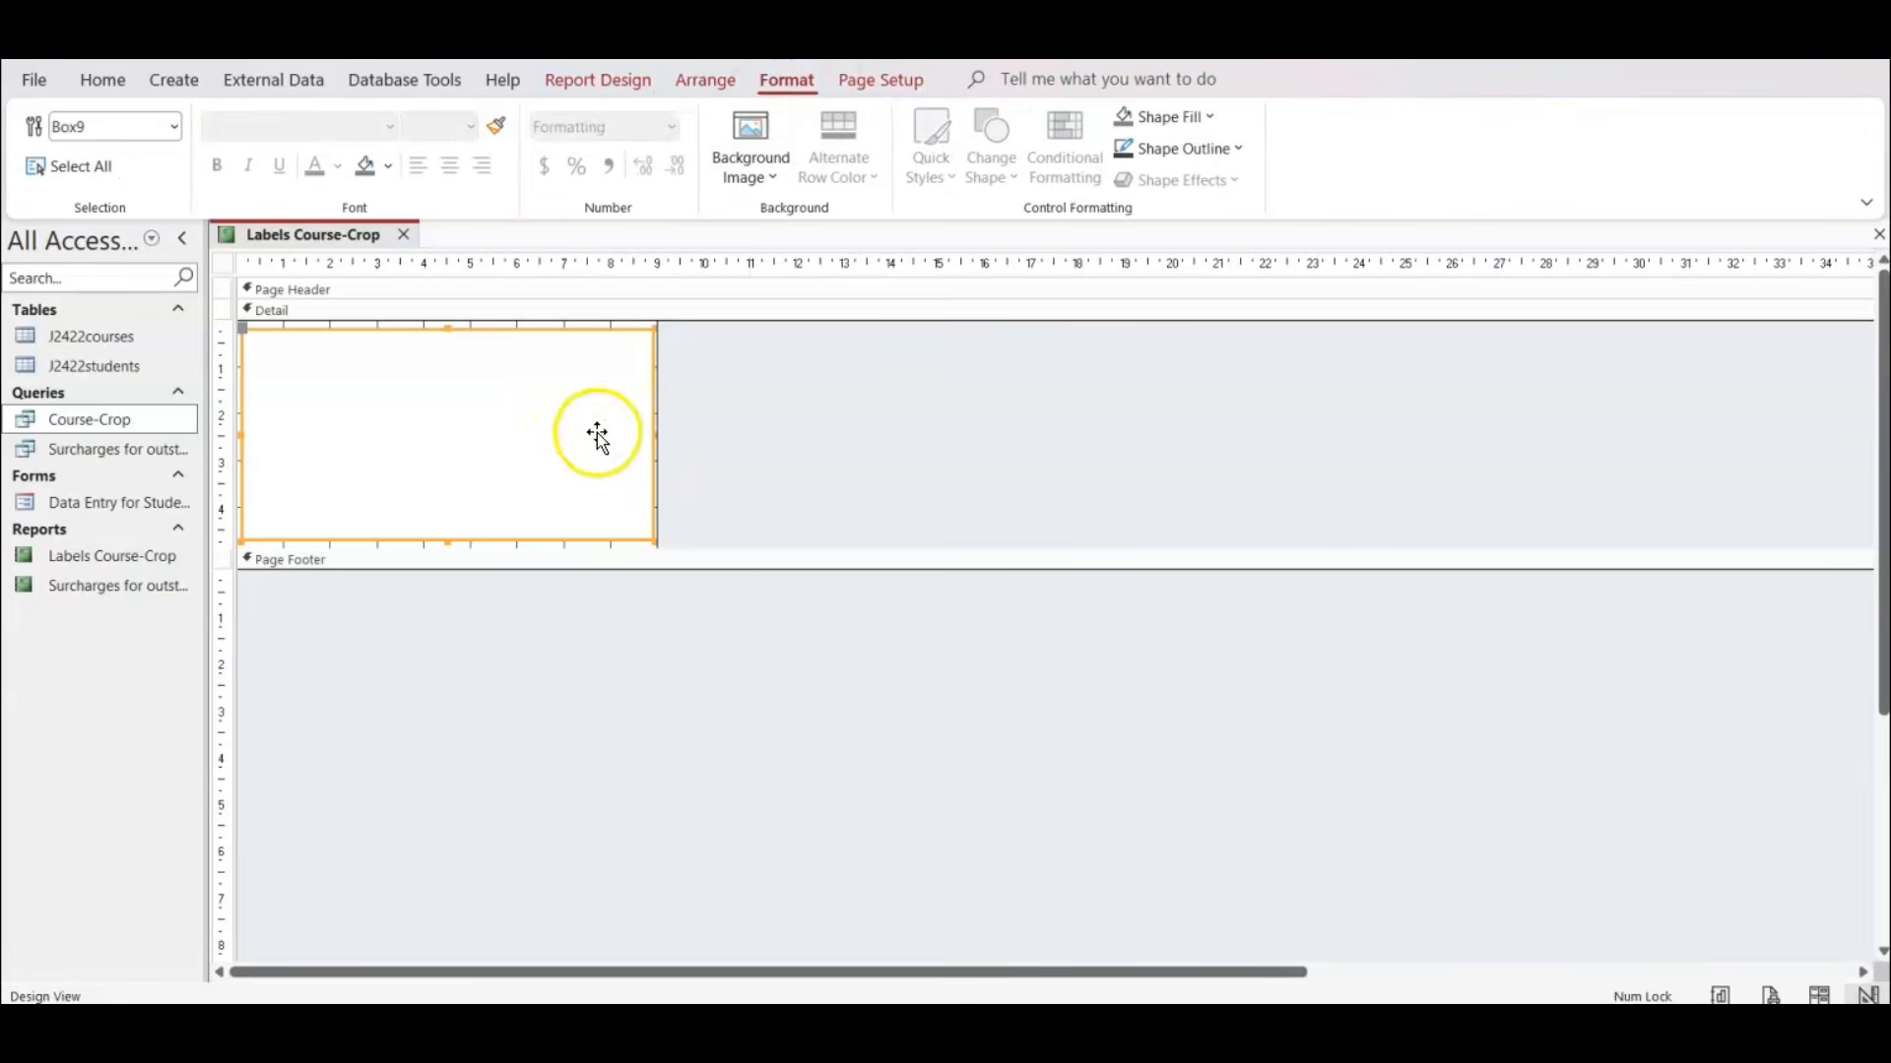
pyautogui.click(1199, 118)
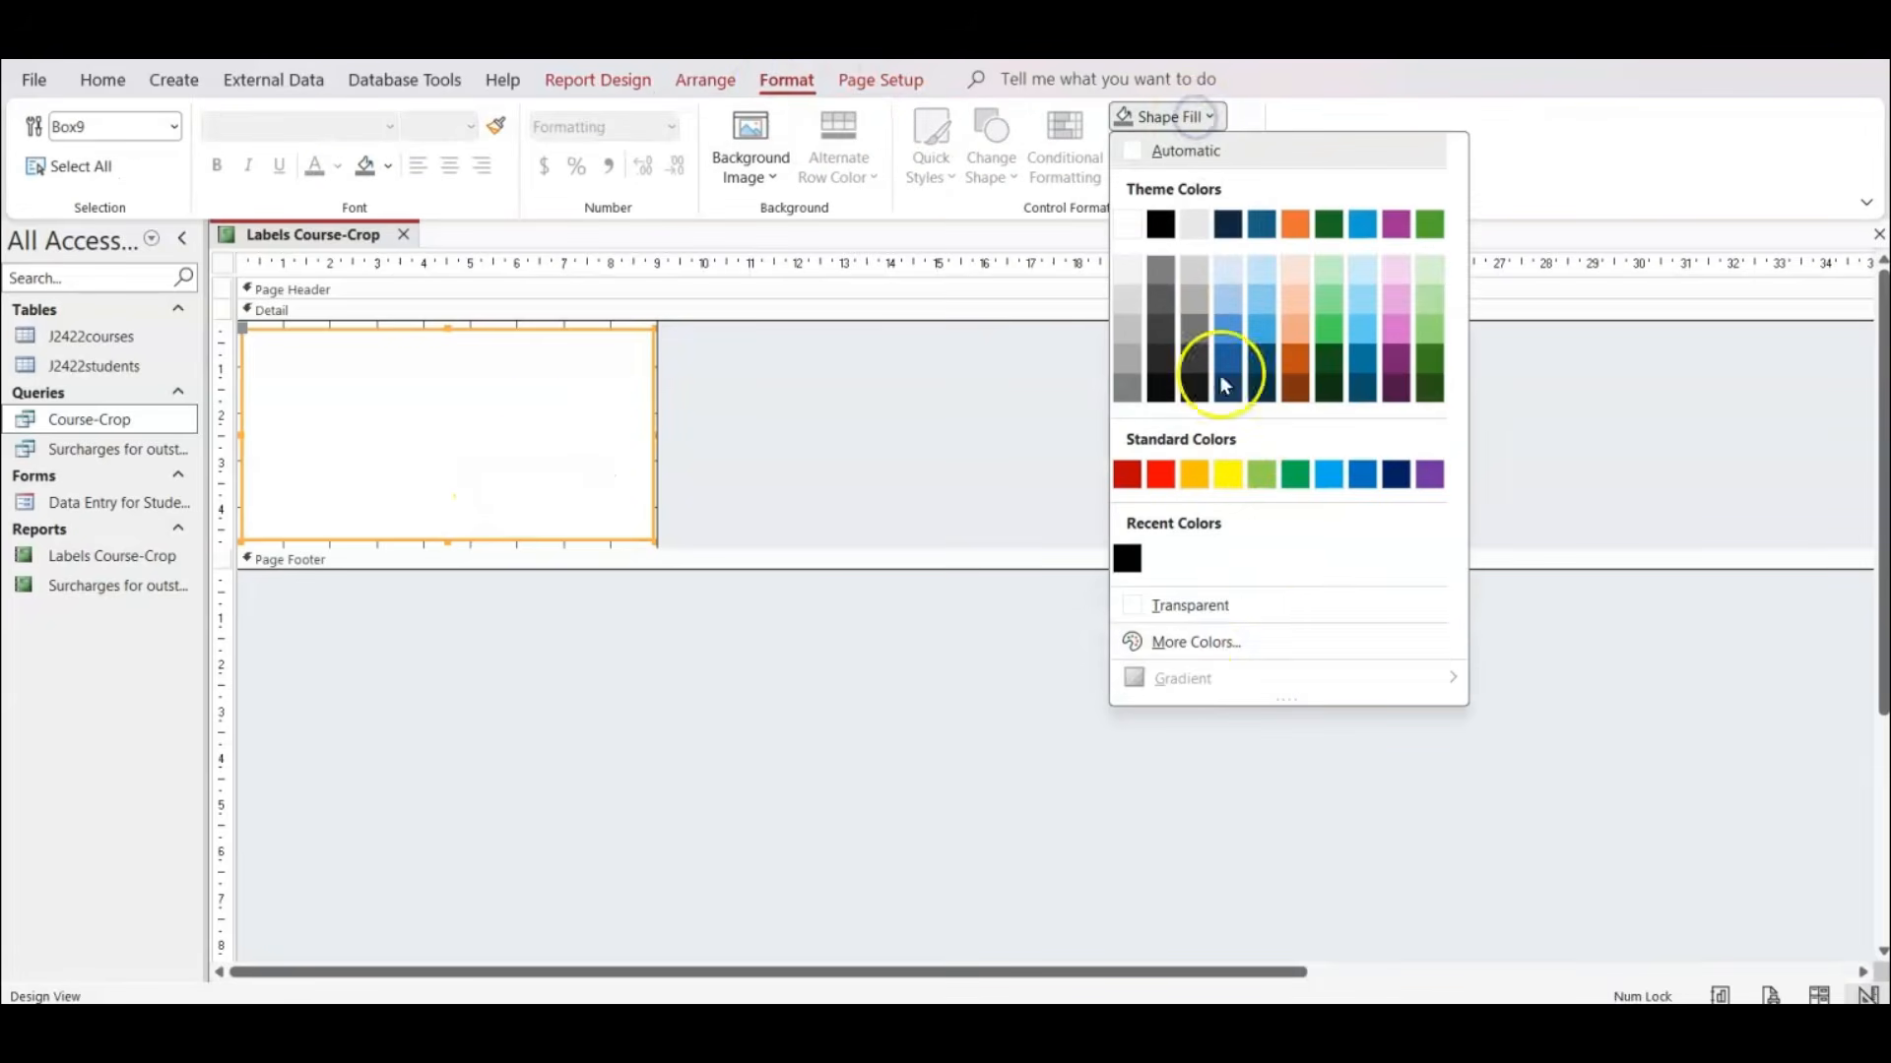
pyautogui.click(1260, 604)
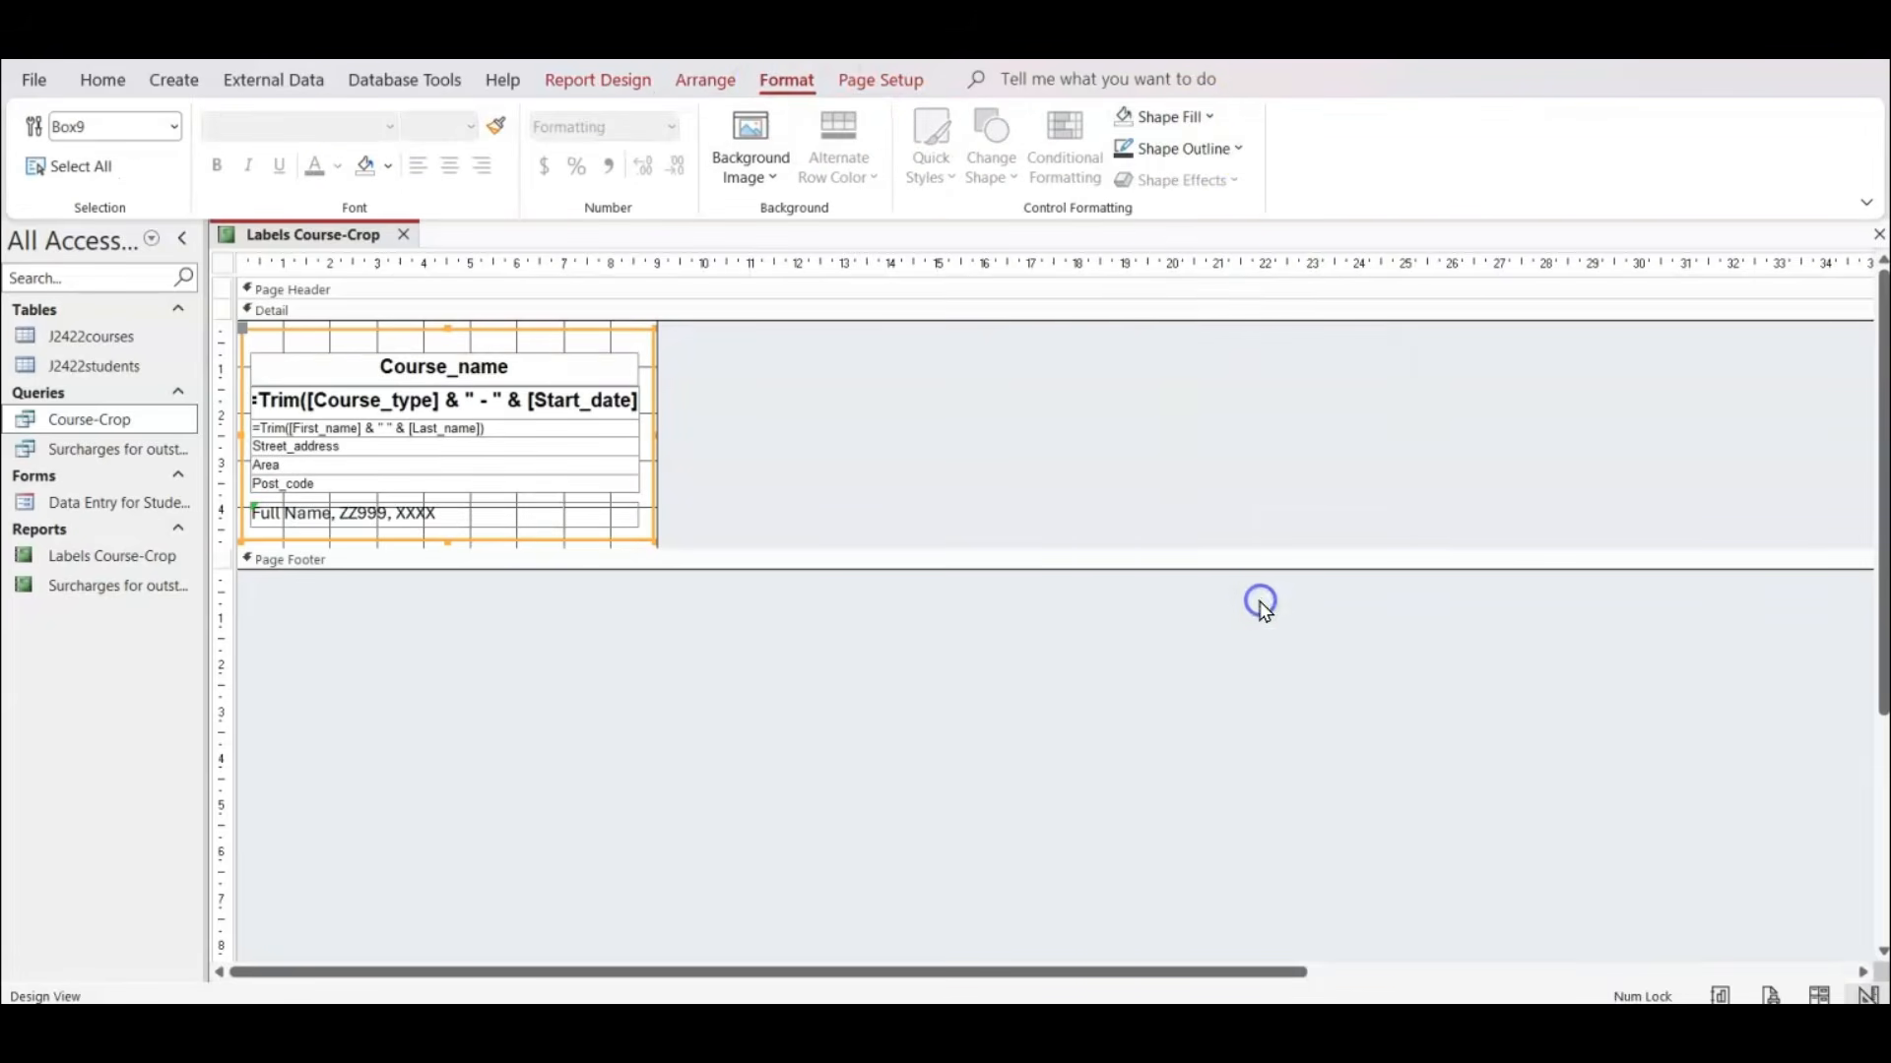
# Set the rectangle's outline colour to black and choose the third line thickness from the thinnest.
pyautogui.click(1213, 150)
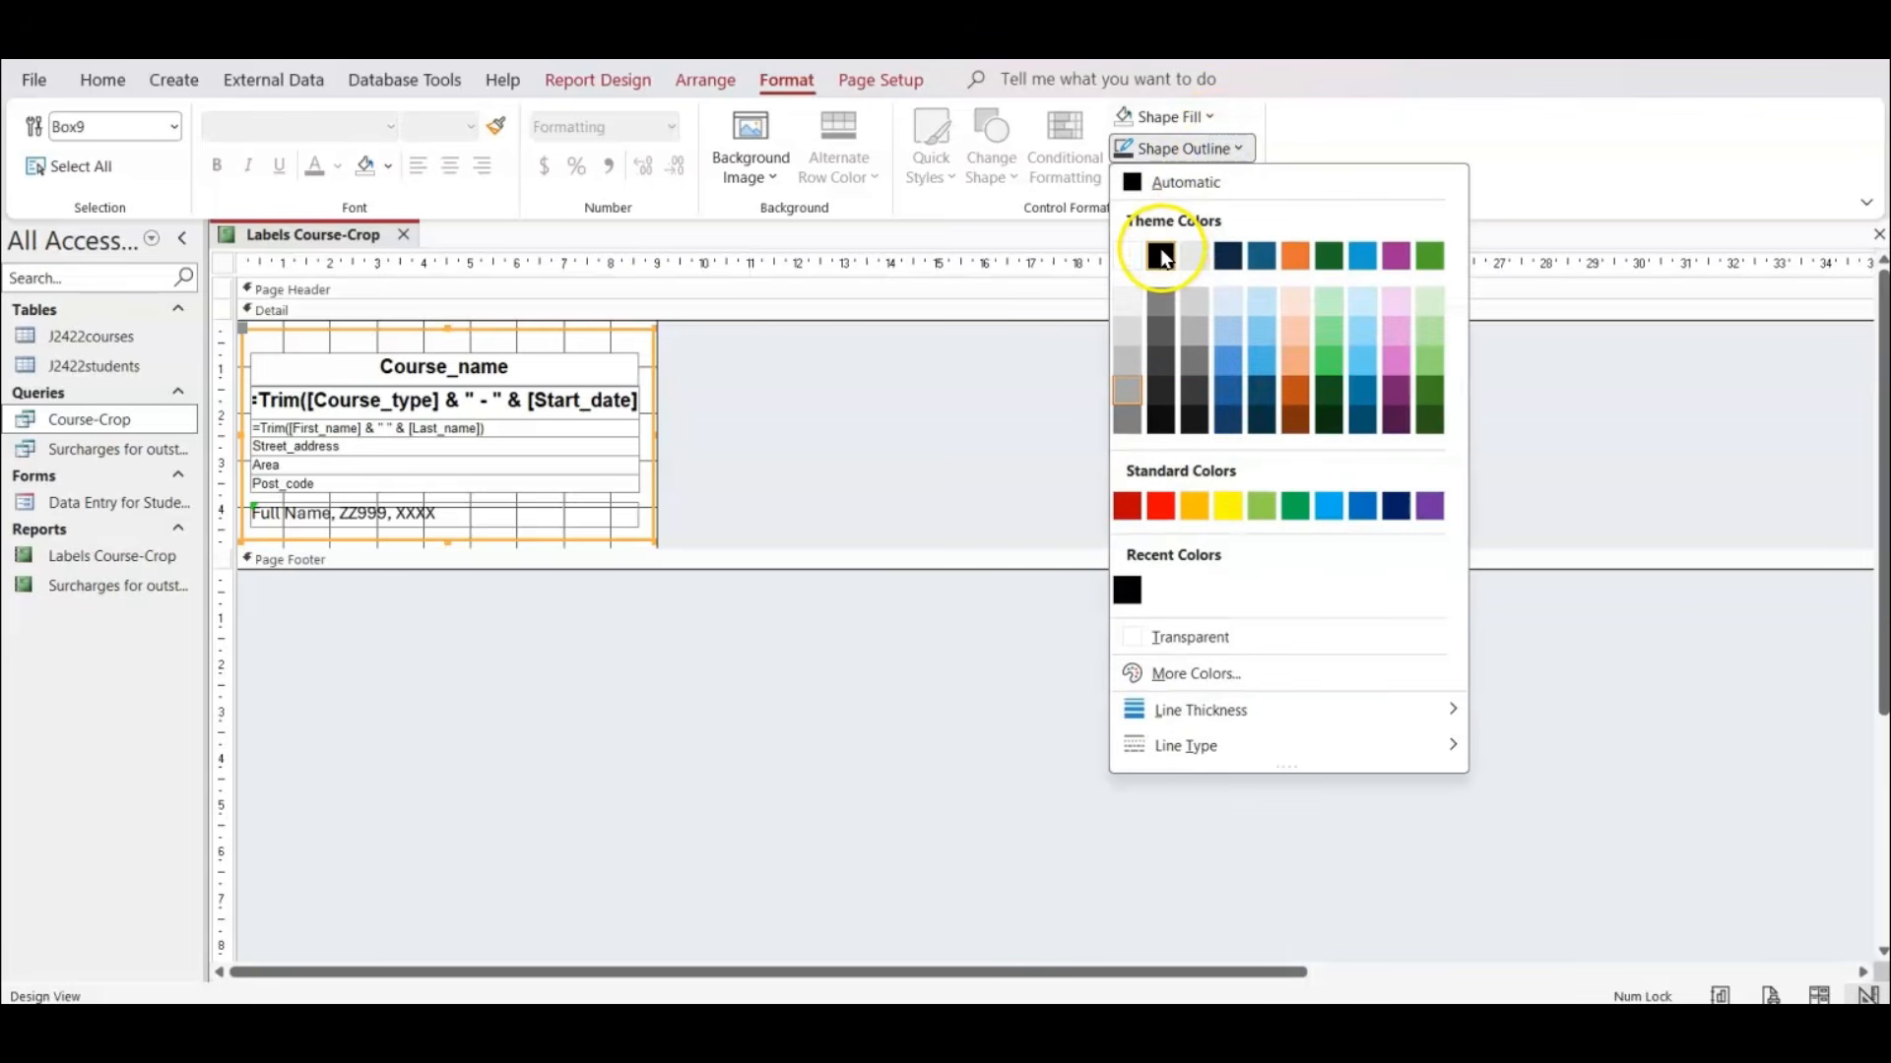
pyautogui.click(1162, 258)
pyautogui.click(1195, 150)
pyautogui.moveTo(1238, 716)
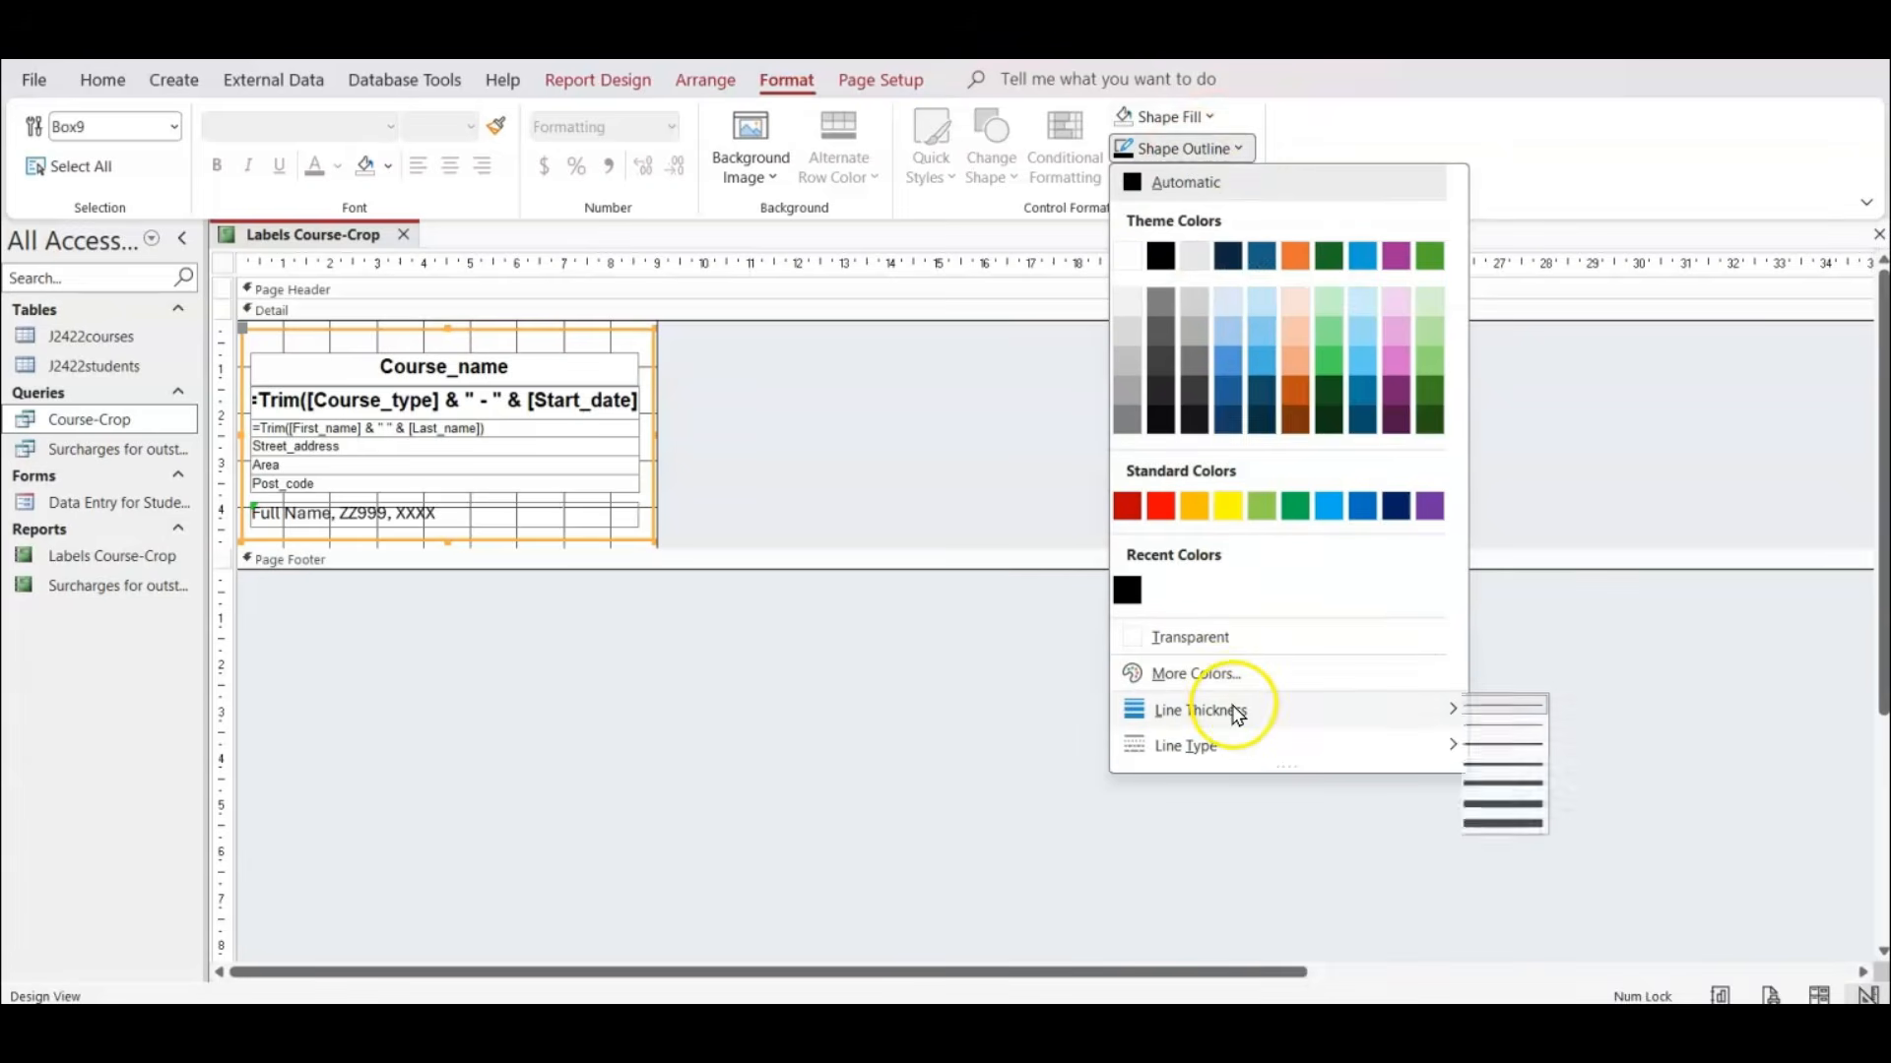
pyautogui.click(1510, 741)
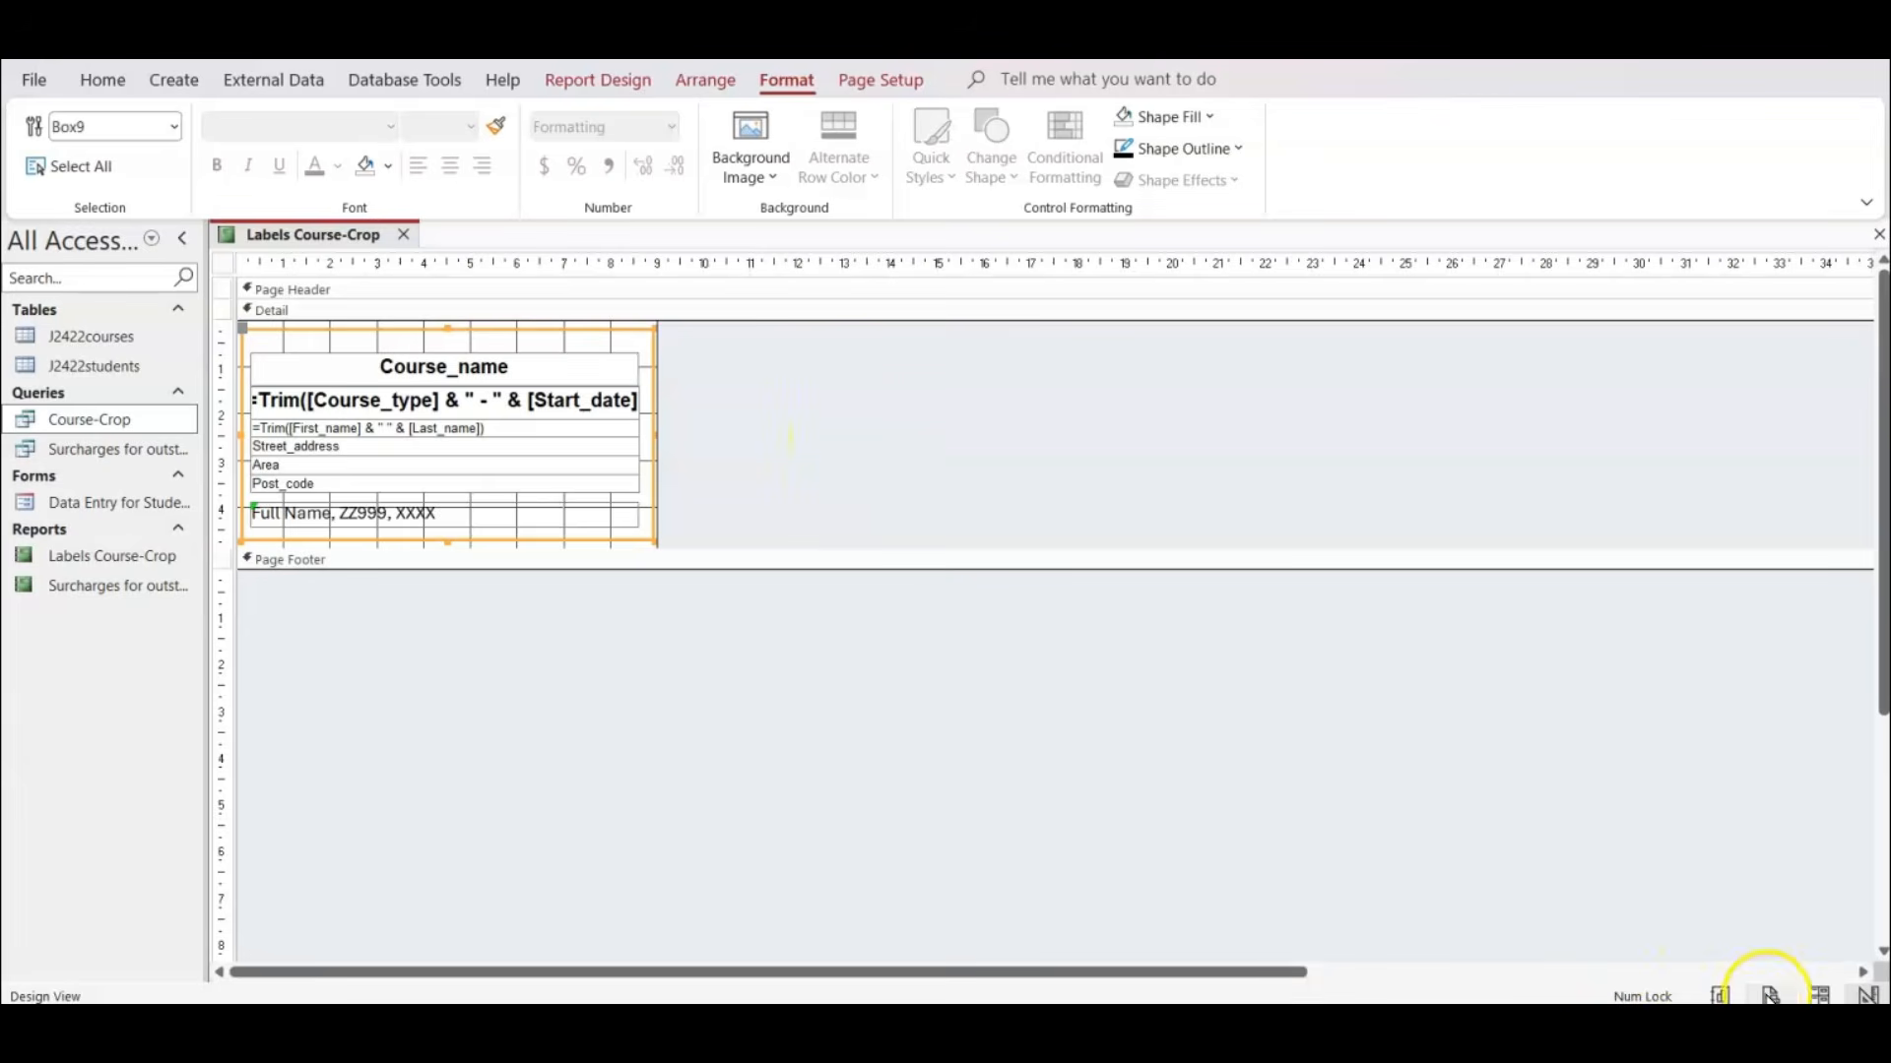
# Preview the labels as they will print and check the full layout of the first and second pages.
pyautogui.click(1770, 995)
pyautogui.click(1242, 568)
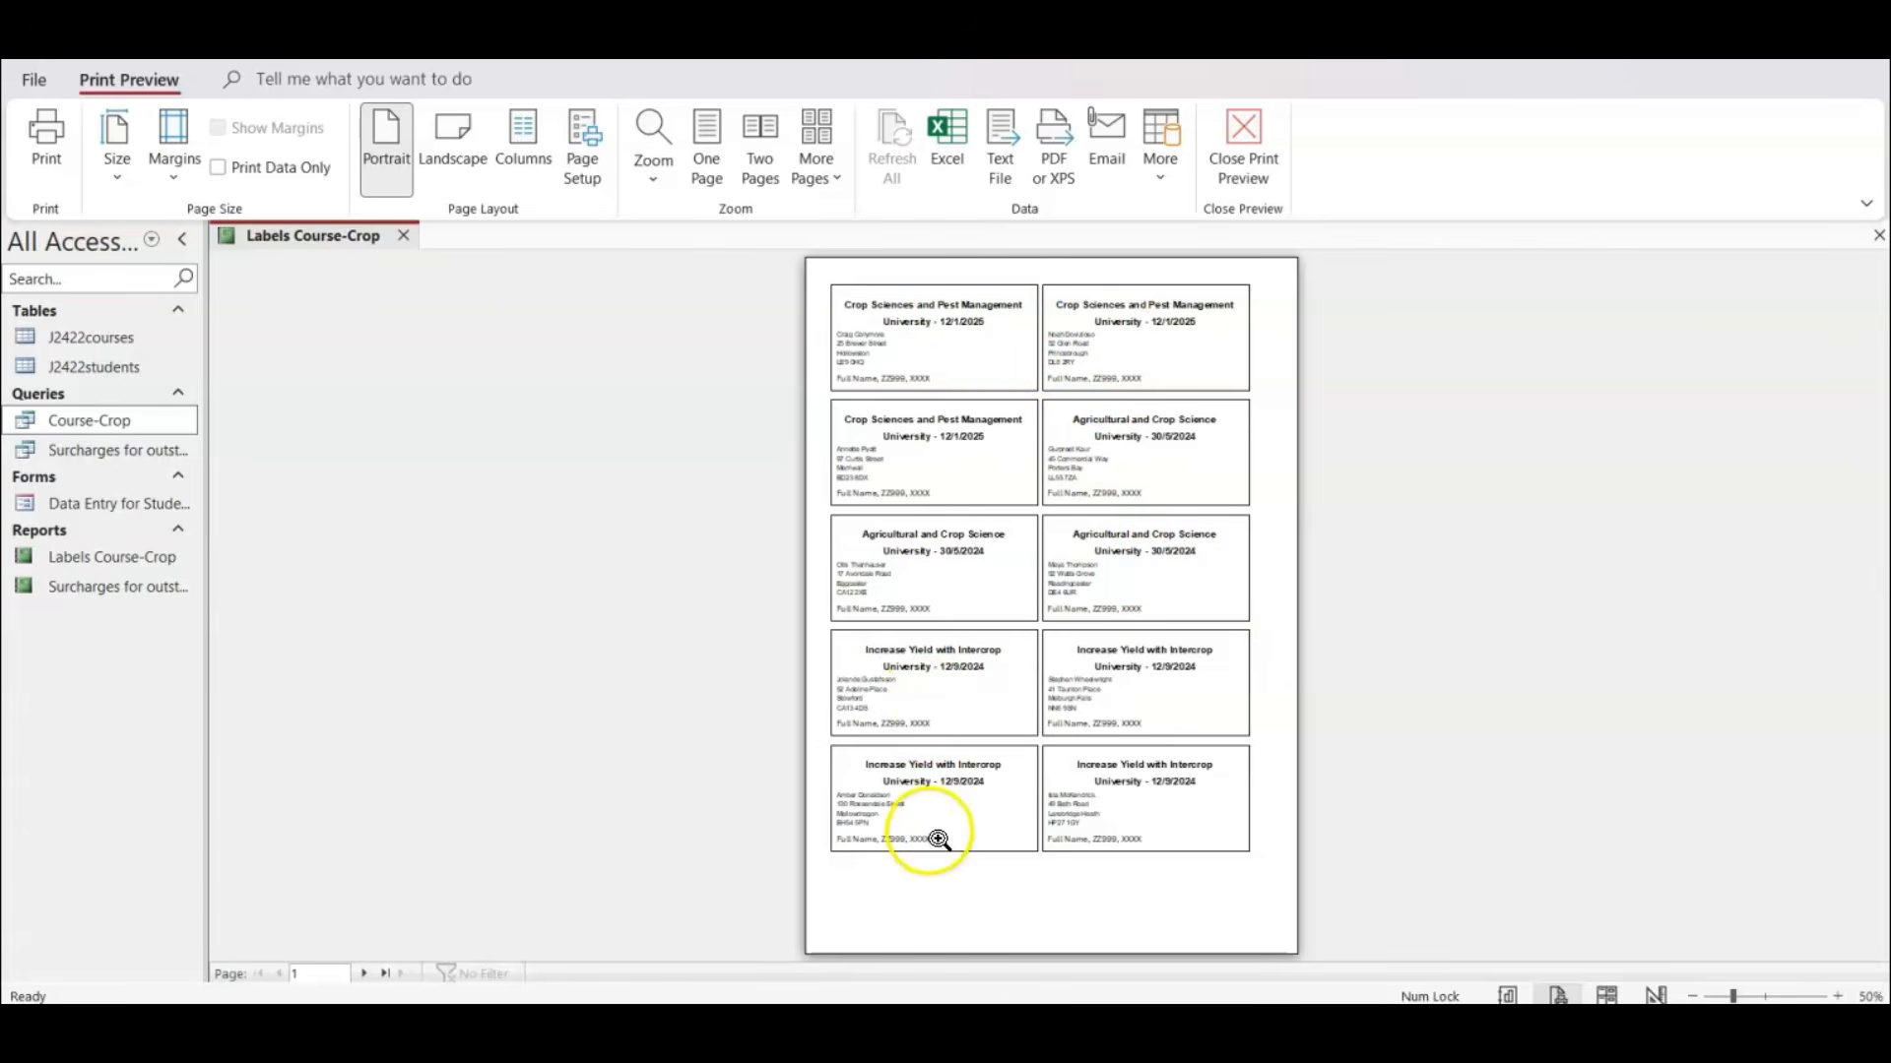
pyautogui.click(363, 973)
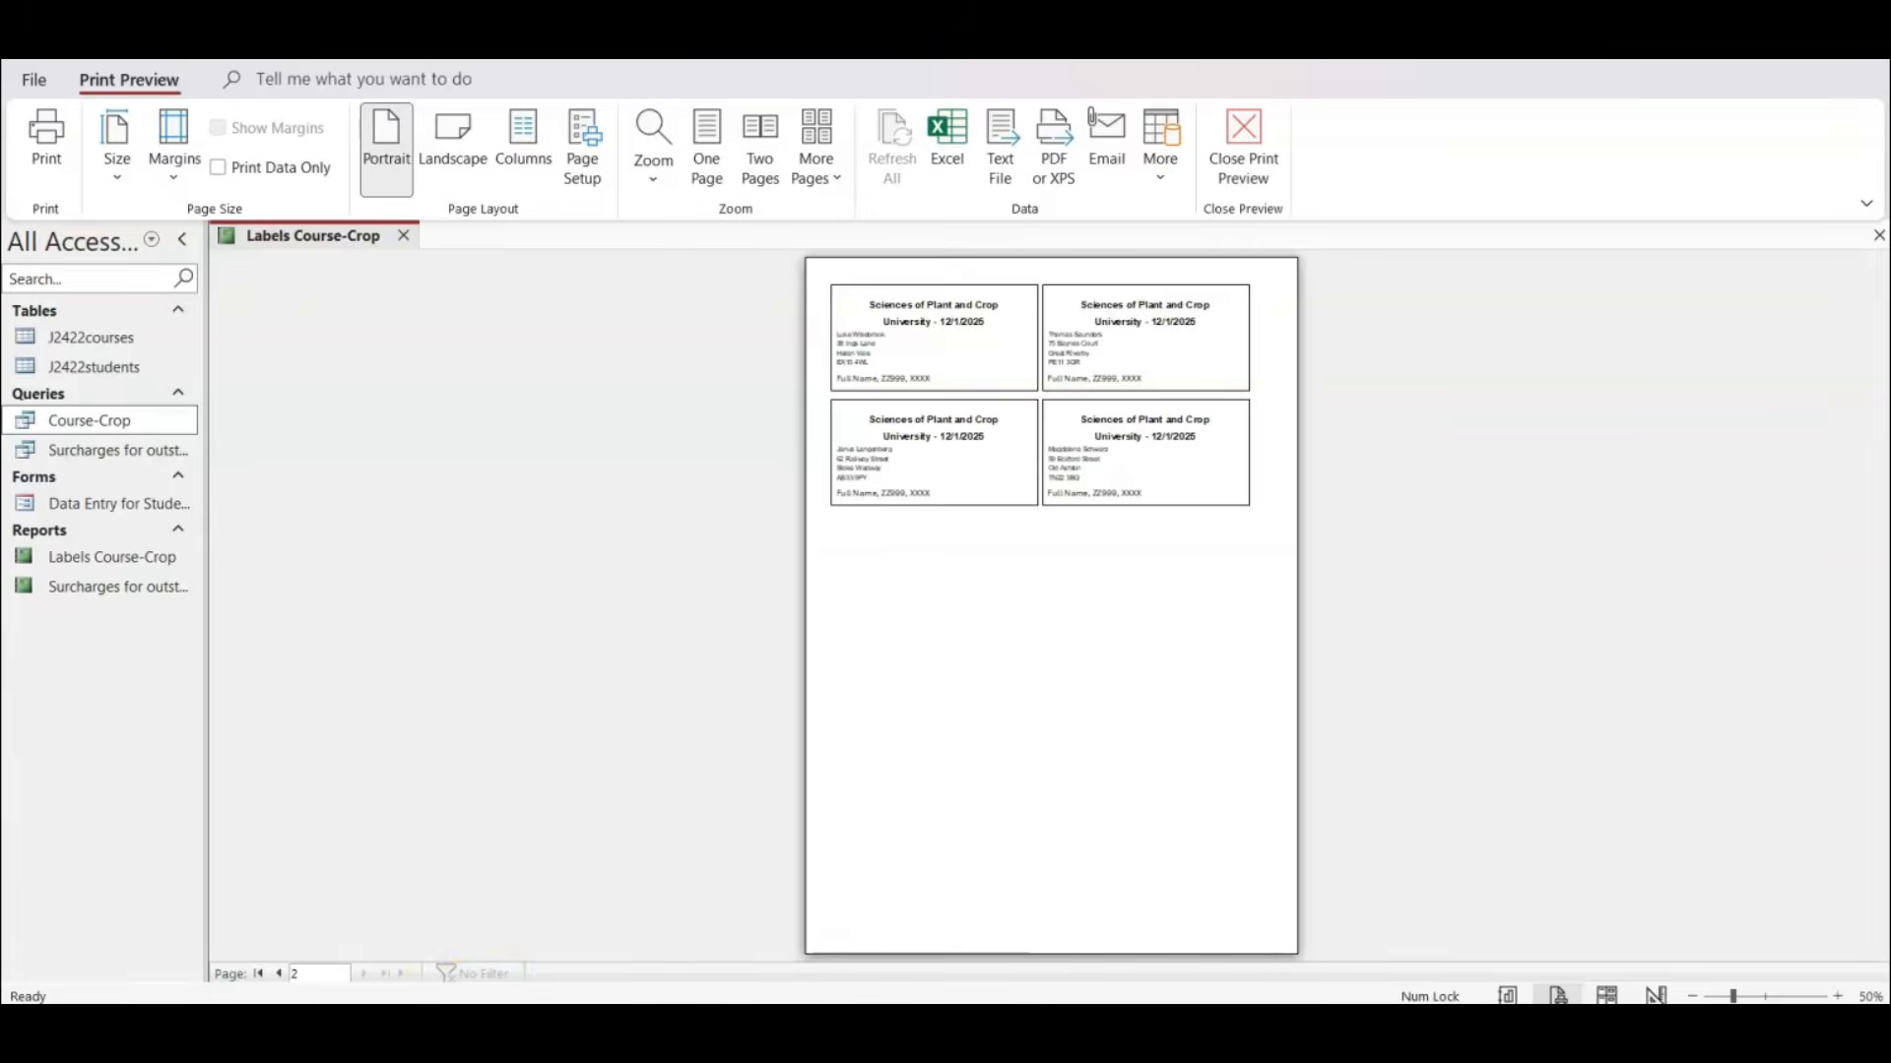
# Switch to the exam paper PDF, review question 17's label requirements against the preview, and return to Access.
pyautogui.click(1005, 1026)
pyautogui.scroll(-5, 706, 692)
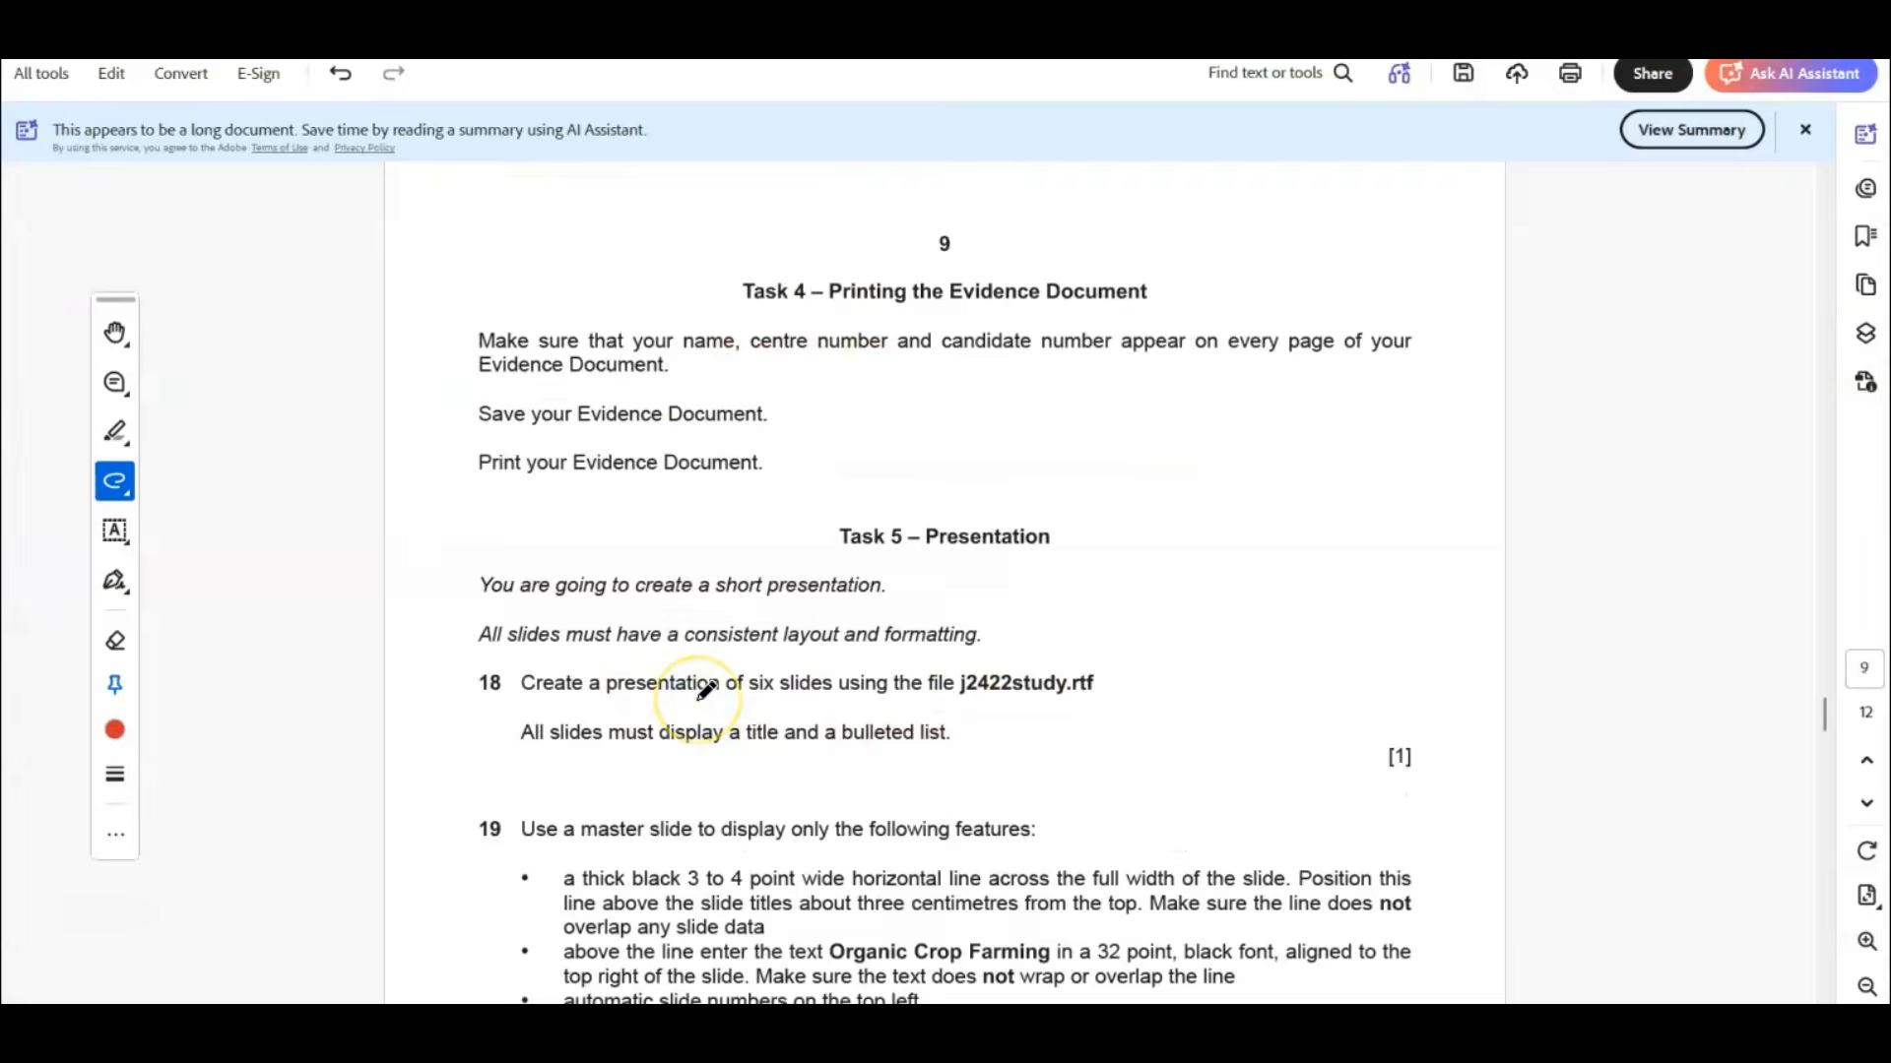
pyautogui.scroll(5, 706, 691)
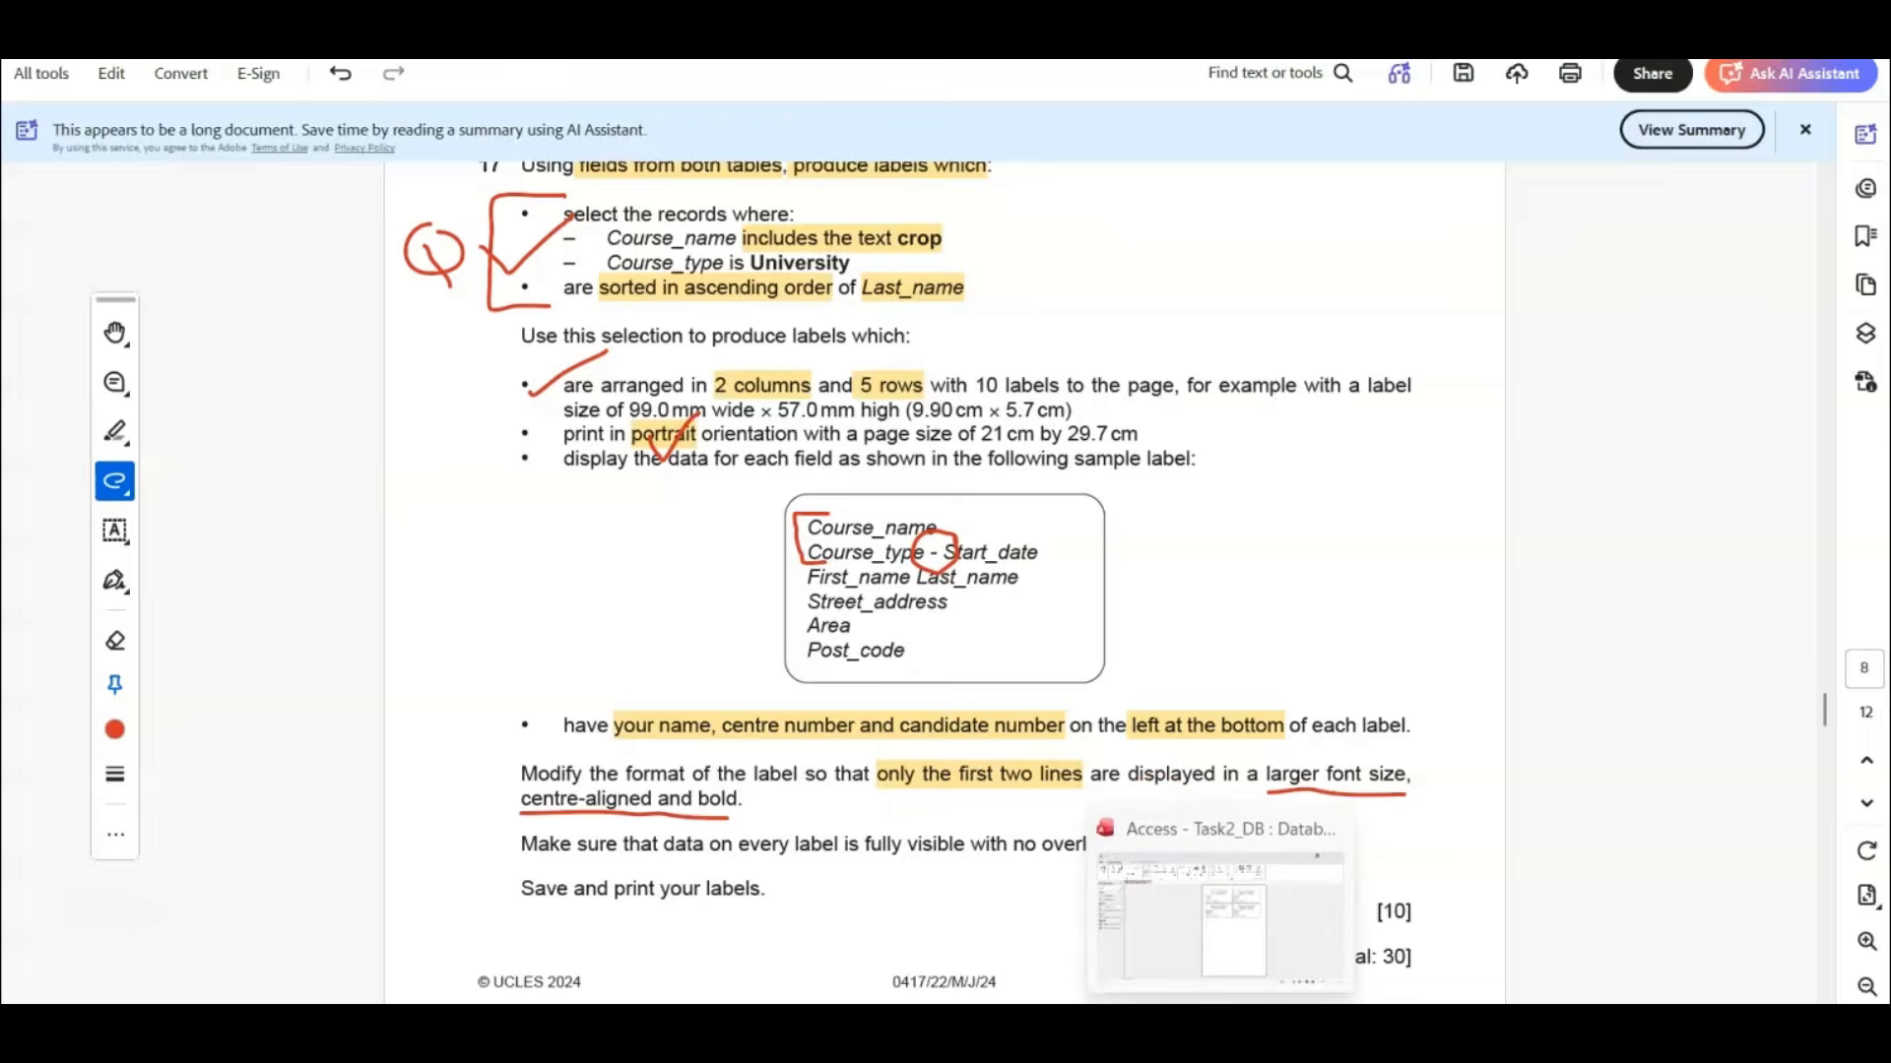
pyautogui.click(1219, 1029)
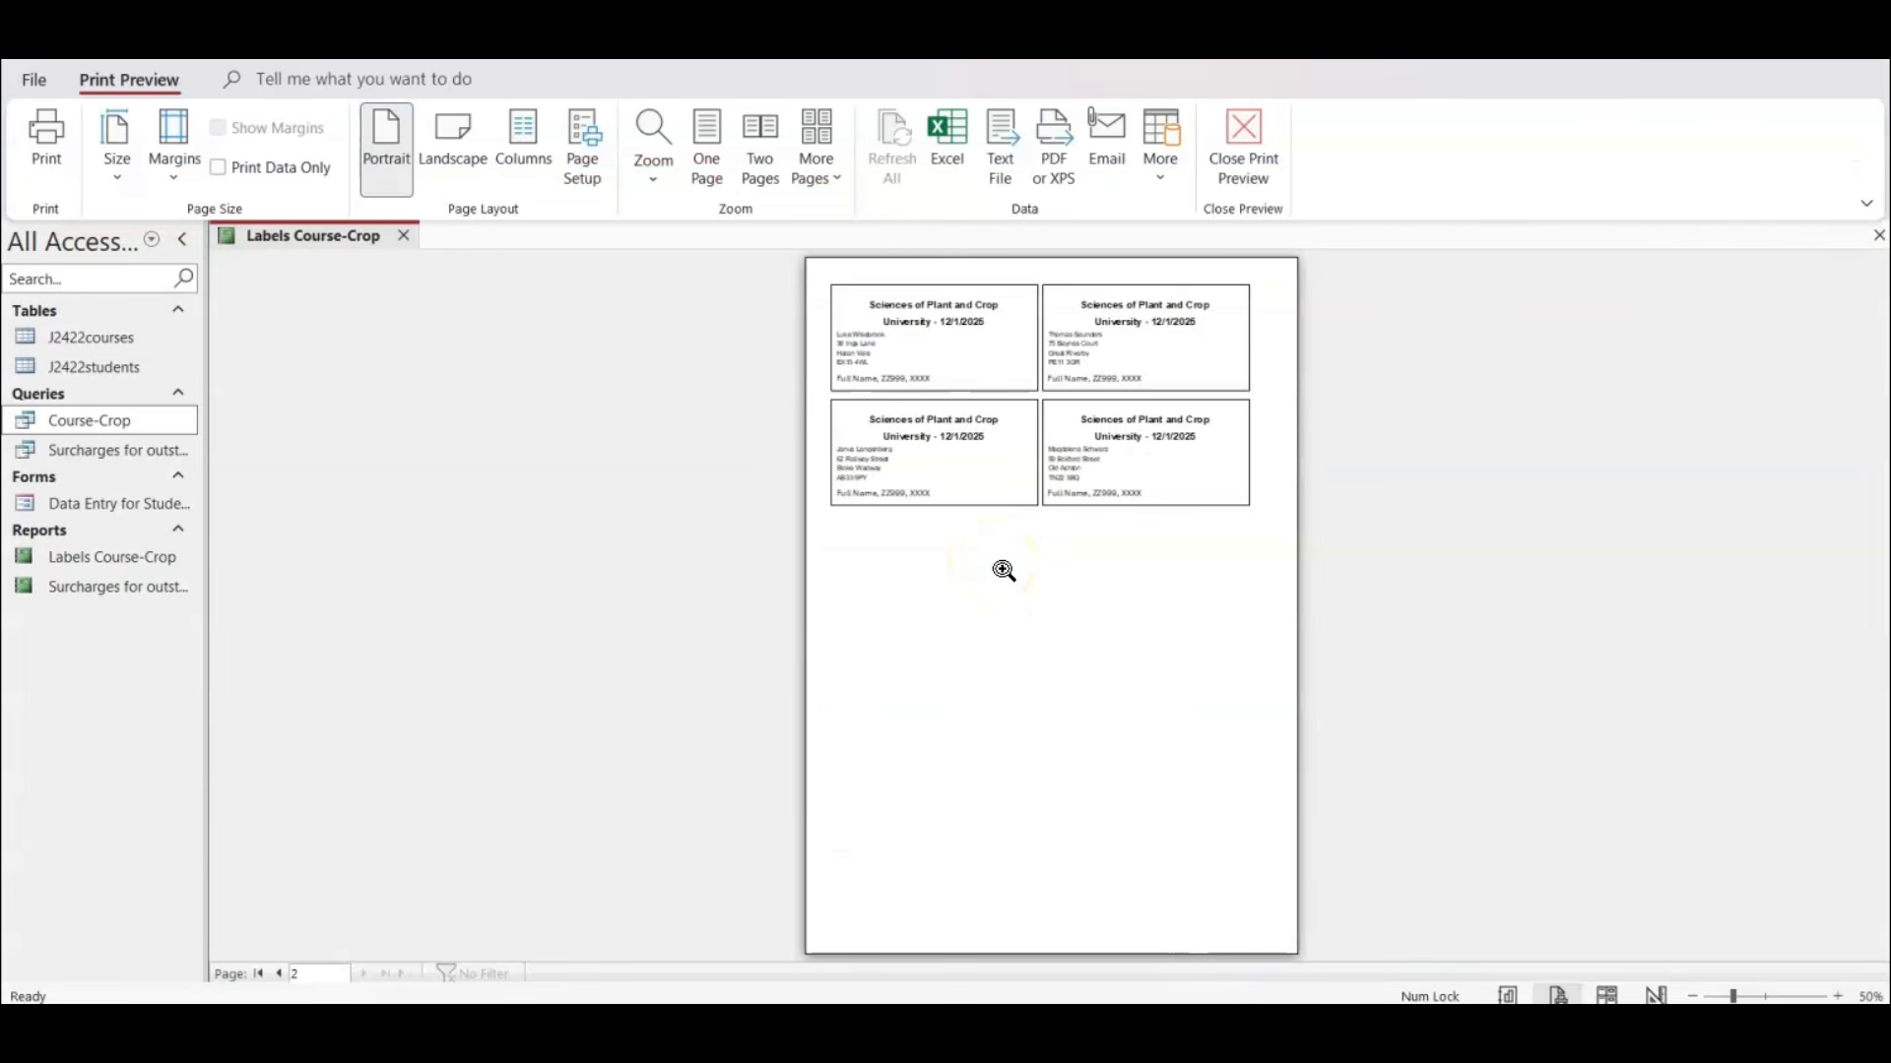